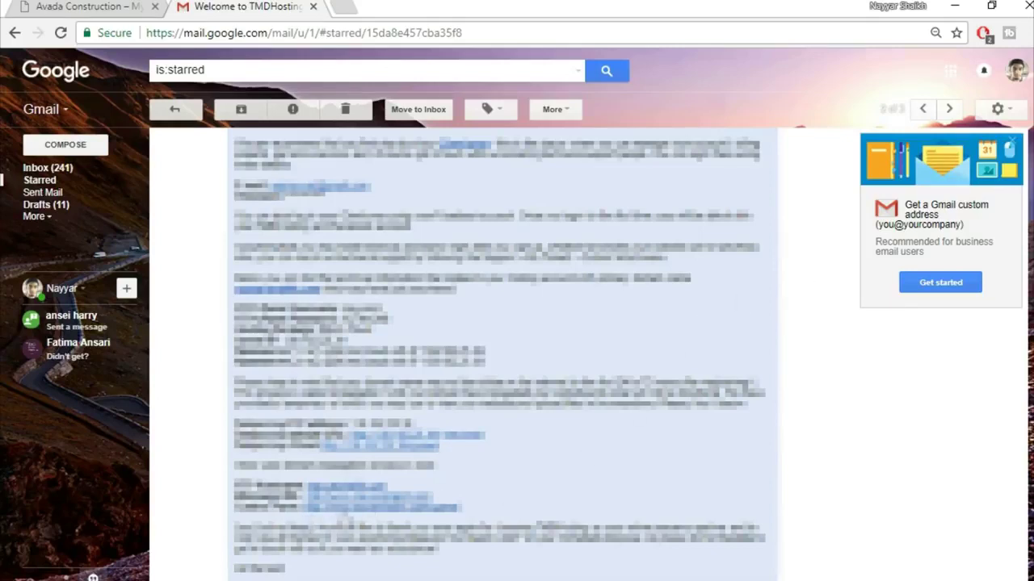
# - Open the cPanel login link from the hosting welcome email in a new tab
pyautogui.rightClick(378, 514)
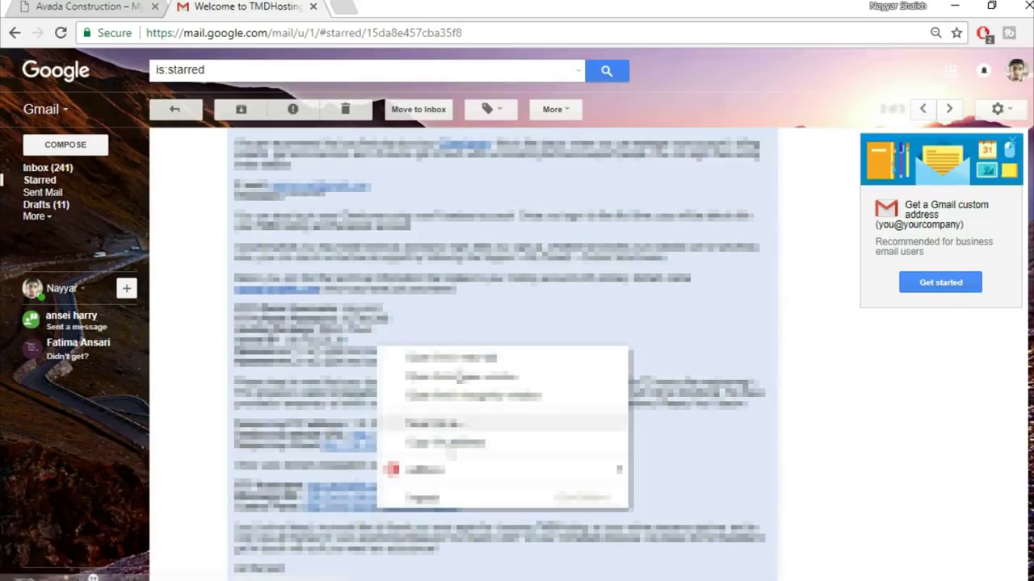
pyautogui.click(470, 358)
pyautogui.click(382, 6)
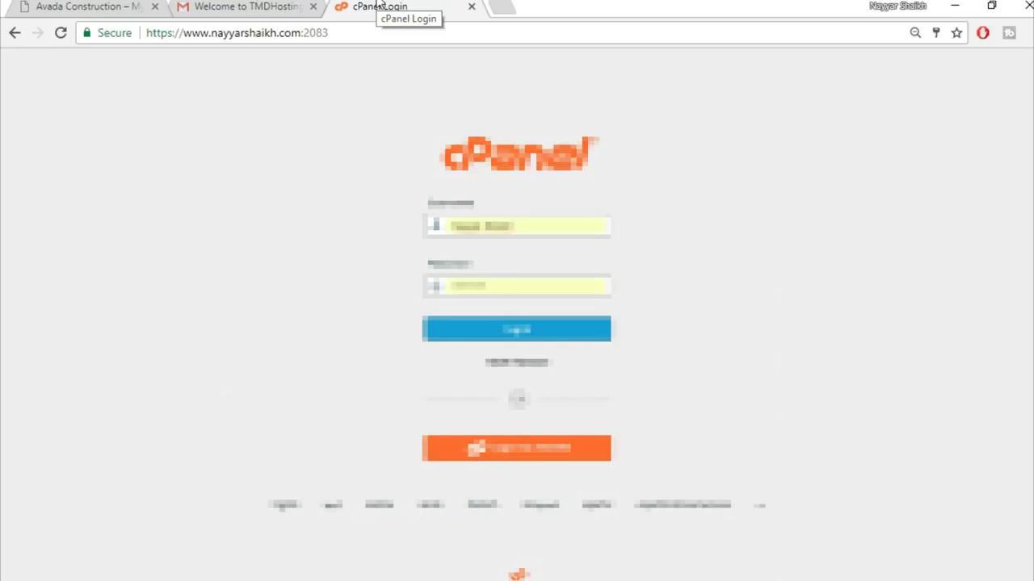
# - Copy the emailed cPanel username into the Username field and log in to cPanel
pyautogui.click(246, 7)
pyautogui.moveTo(384, 309); pyautogui.dragTo(343, 309)
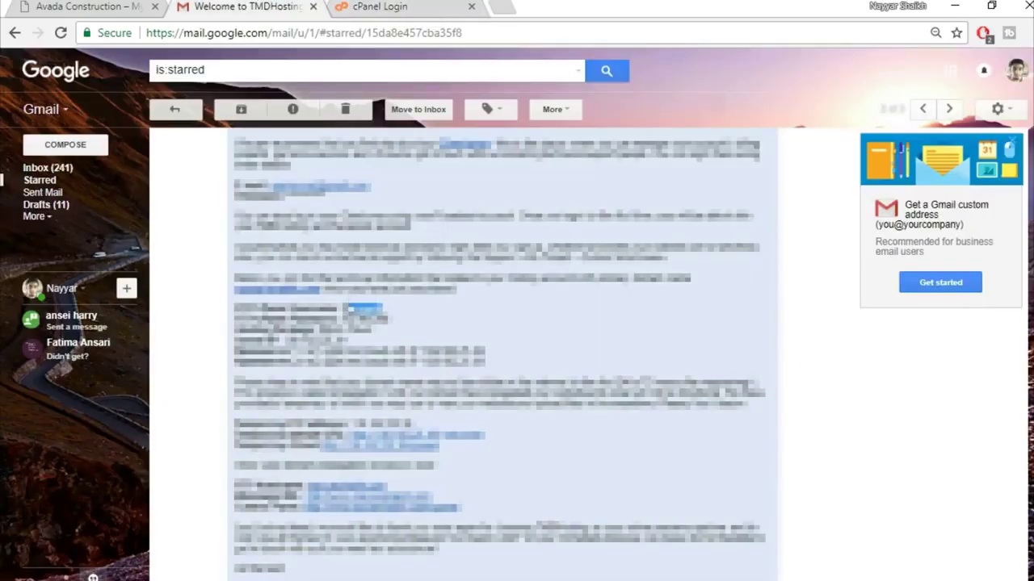
pyautogui.click(380, 7)
pyautogui.doubleClick(484, 226)
pyautogui.click(434, 244)
pyautogui.moveTo(572, 224); pyautogui.dragTo(396, 231)
pyautogui.hotkey('ctrl', 'v')
pyautogui.click(474, 244)
pyautogui.click(516, 330)
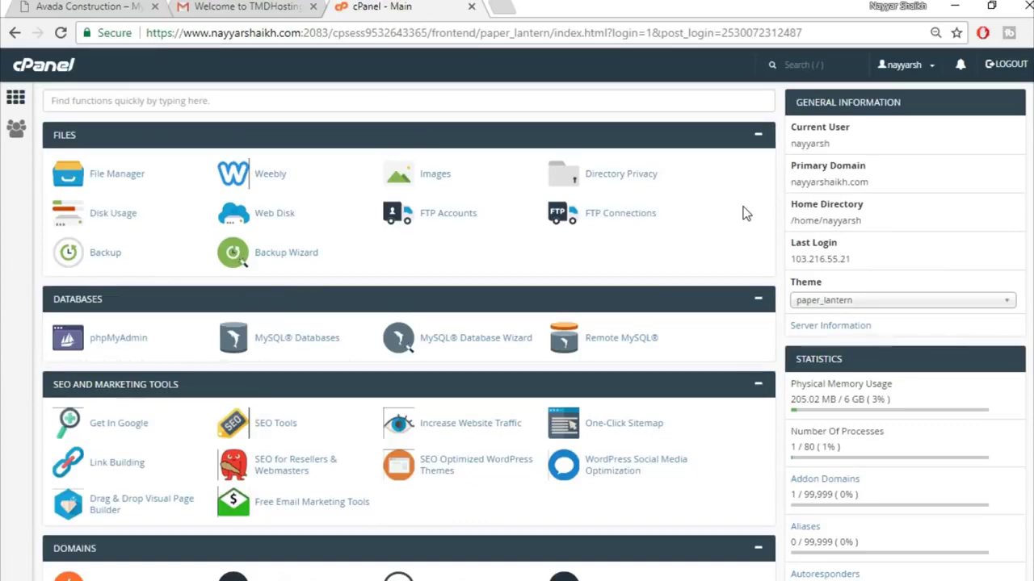
# - Scroll down to Softaculous Apps Installer and open the WordPress script
pyautogui.scroll(-13, 408, 331)
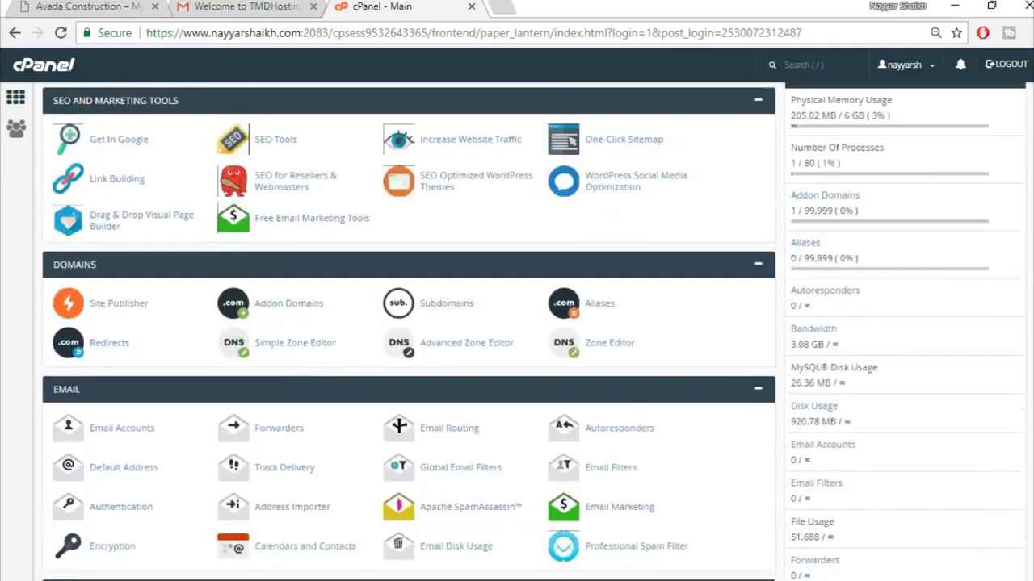
pyautogui.scroll(-3, 708, 517)
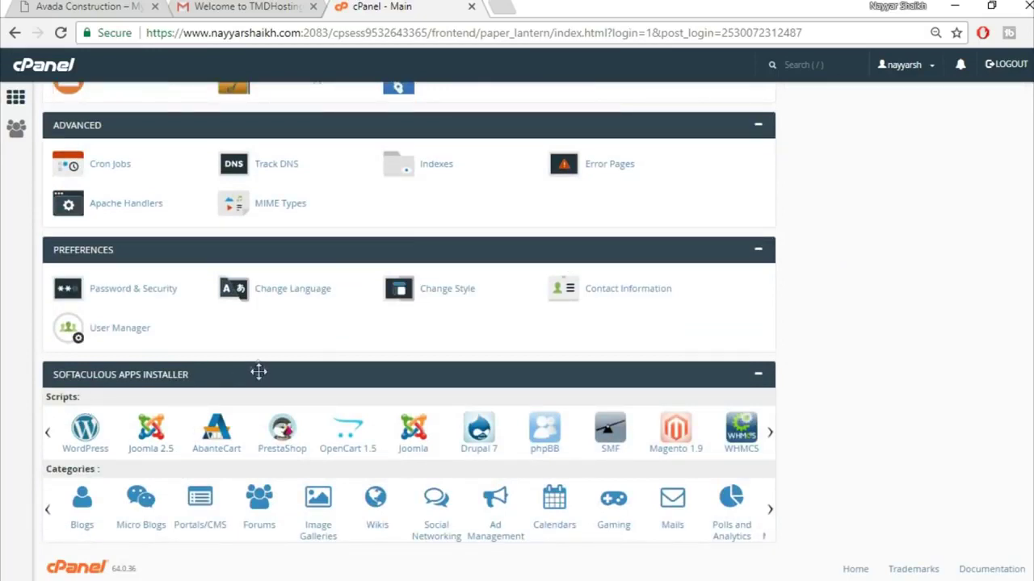
pyautogui.click(84, 444)
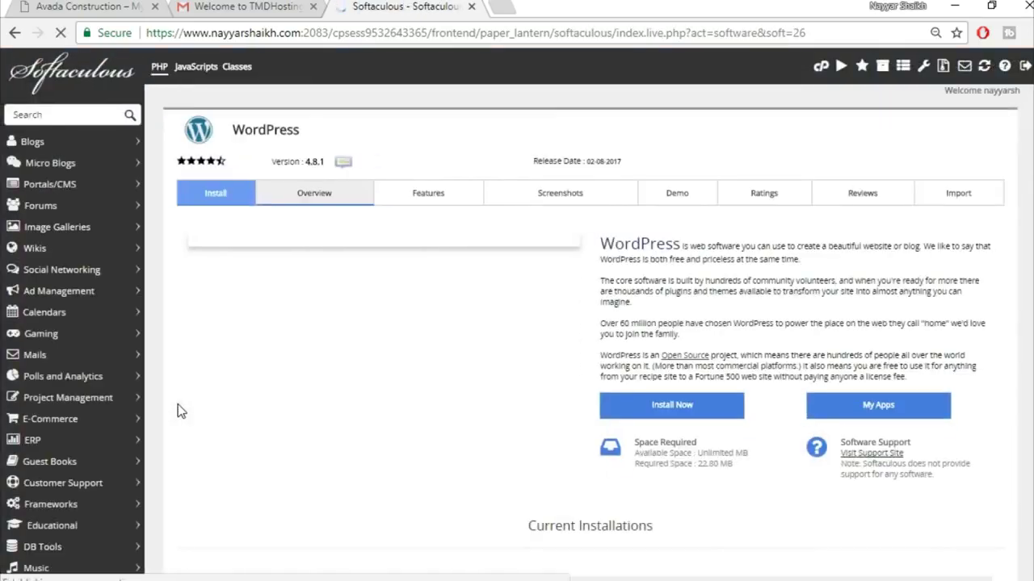
# - Start a new WordPress install on the avada2 subdomain, clearing the default wp directory
pyautogui.click(672, 405)
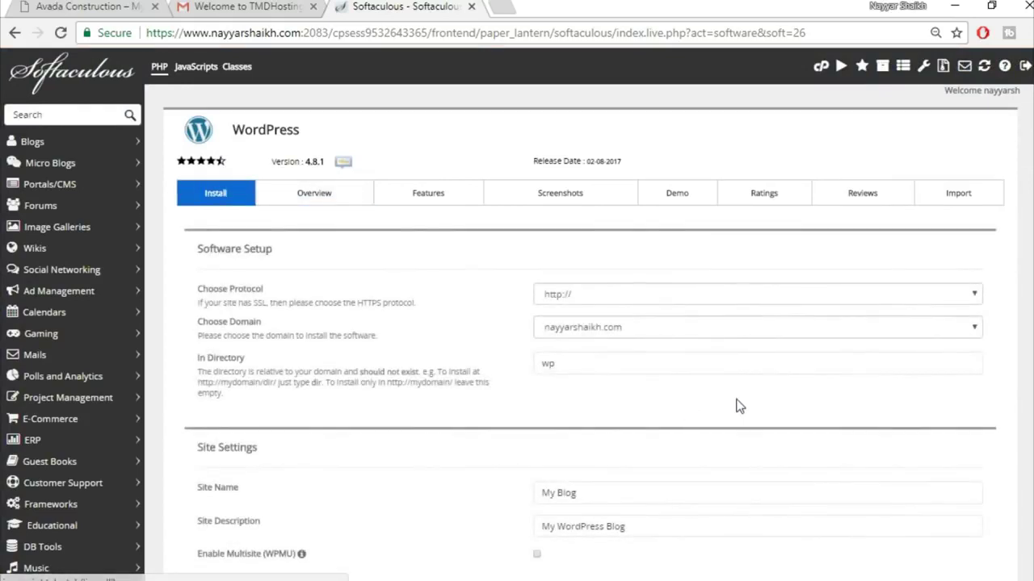
pyautogui.click(643, 337)
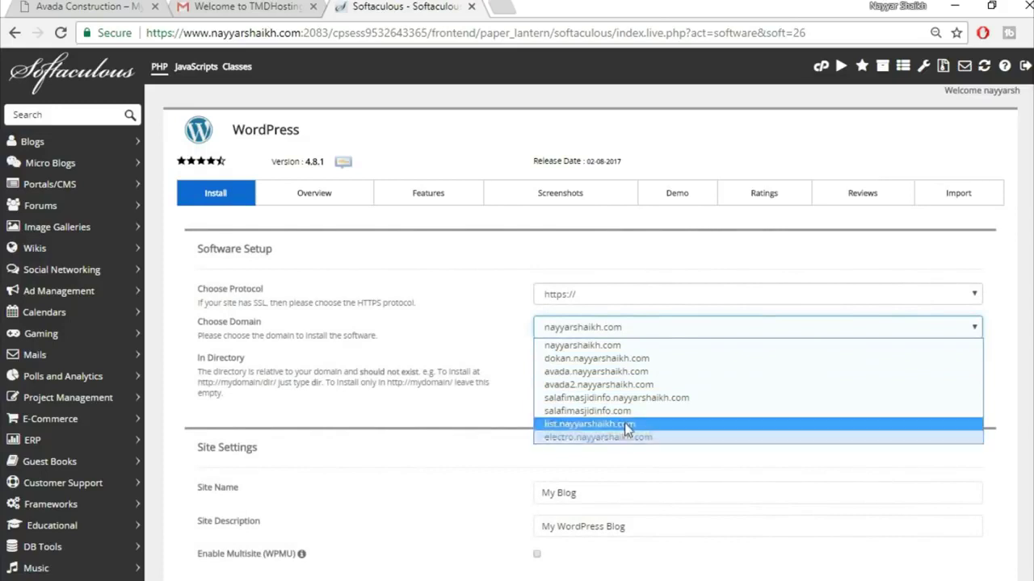
pyautogui.click(625, 384)
pyautogui.click(584, 362)
pyautogui.doubleClick(560, 365)
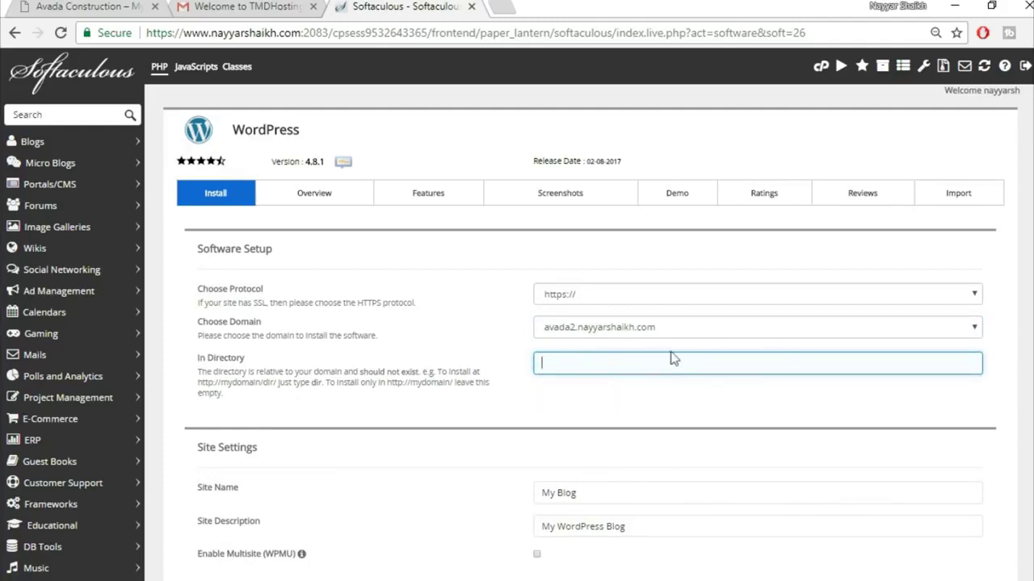
# - Fill in the admin account username, password and e-mail using the saved suggestions
pyautogui.scroll(-1, 708, 405)
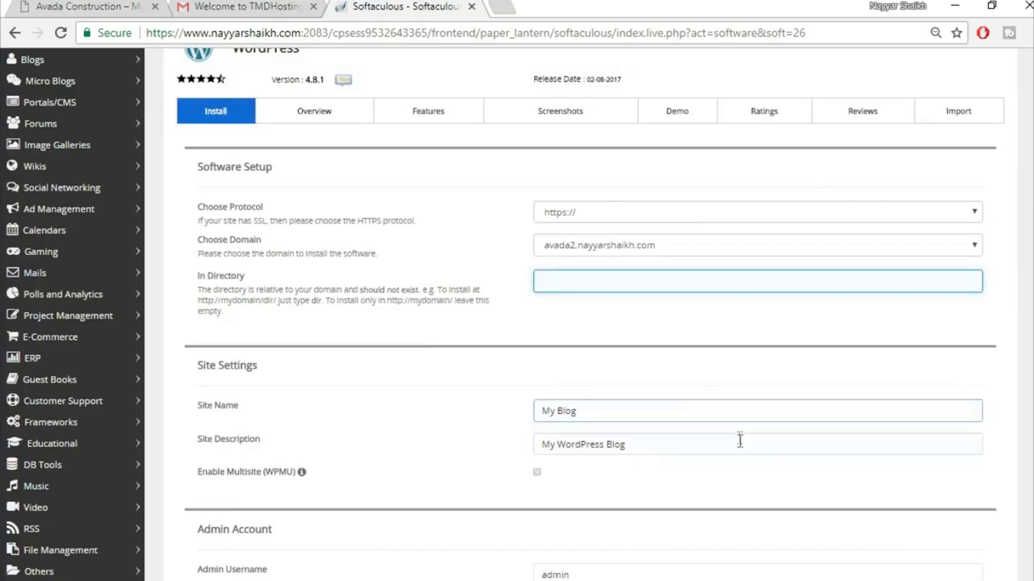
pyautogui.scroll(-2, 739, 441)
pyautogui.scroll(-1, 740, 441)
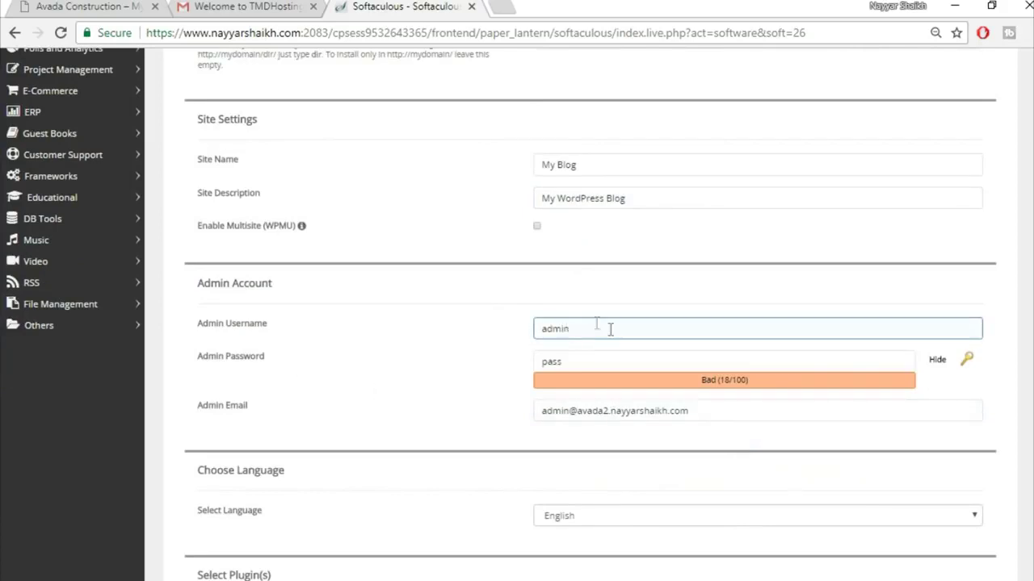
pyautogui.moveTo(610, 328); pyautogui.dragTo(505, 332)
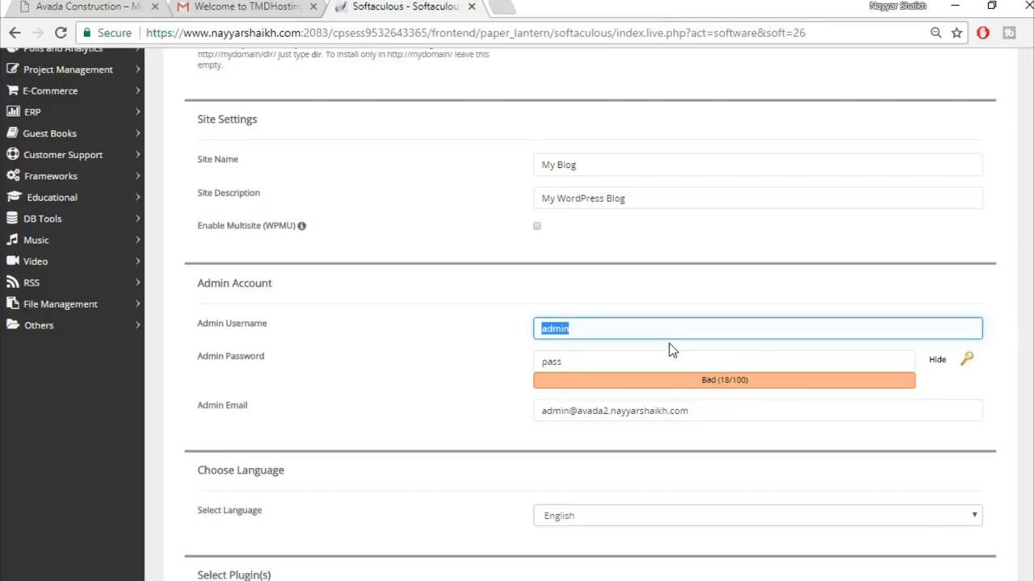
pyautogui.write('Na')
pyautogui.click(669, 350)
pyautogui.press('Tab')
pyautogui.press('Tab')
pyautogui.press('Tab')
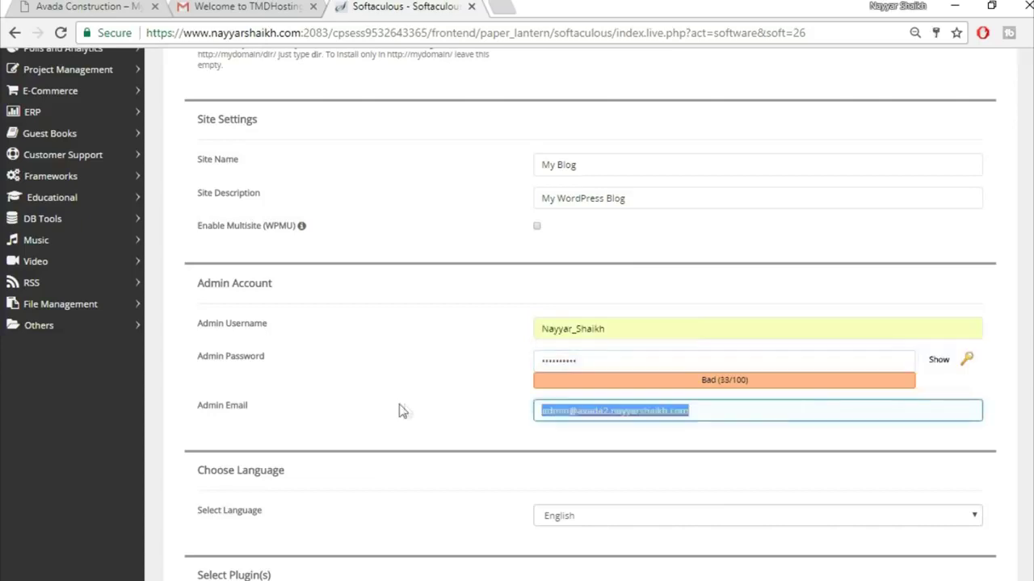
pyautogui.write('re')
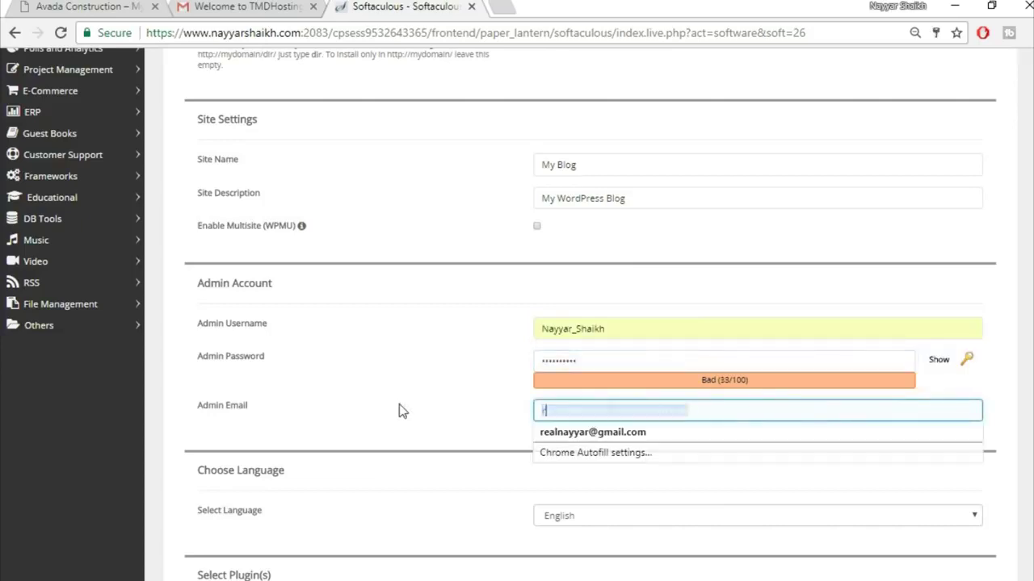
pyautogui.click(665, 433)
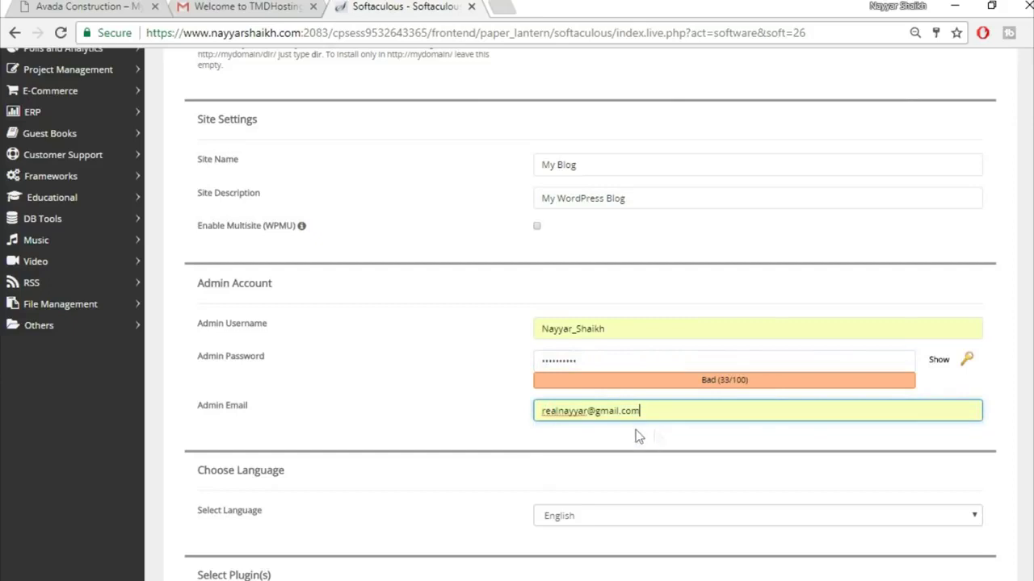
pyautogui.click(501, 418)
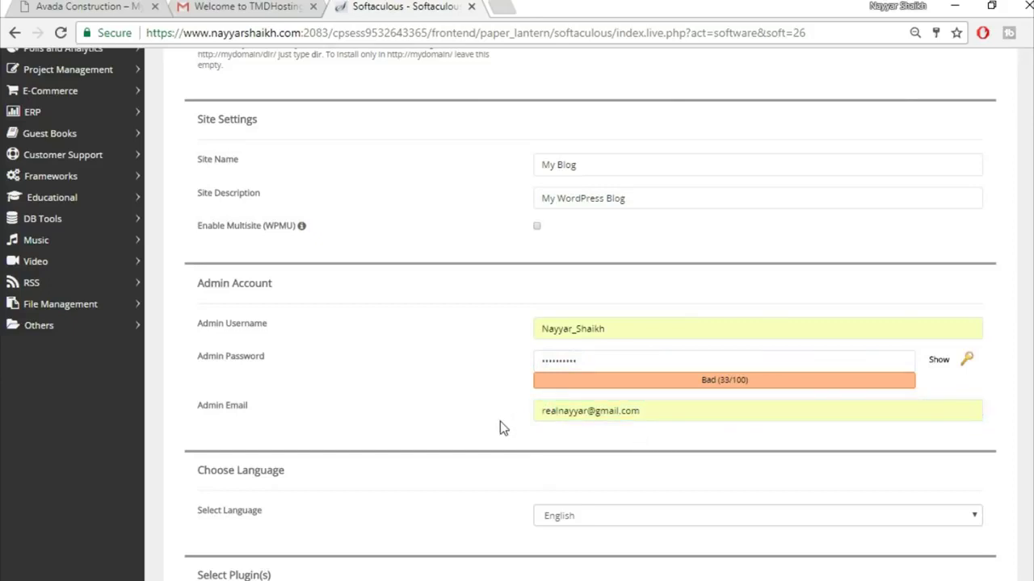
pyautogui.click(595, 412)
pyautogui.click(651, 412)
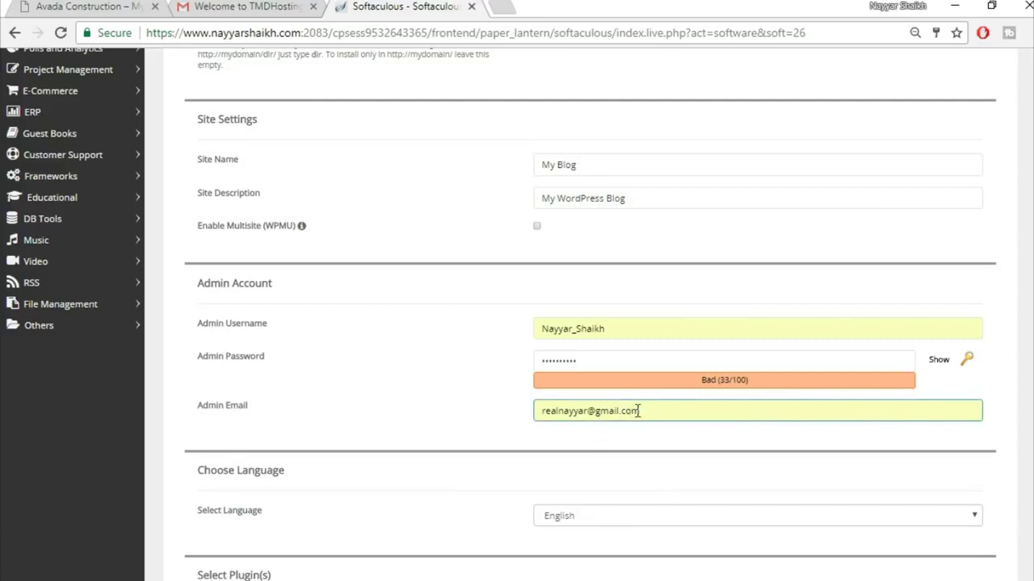
pyautogui.click(555, 449)
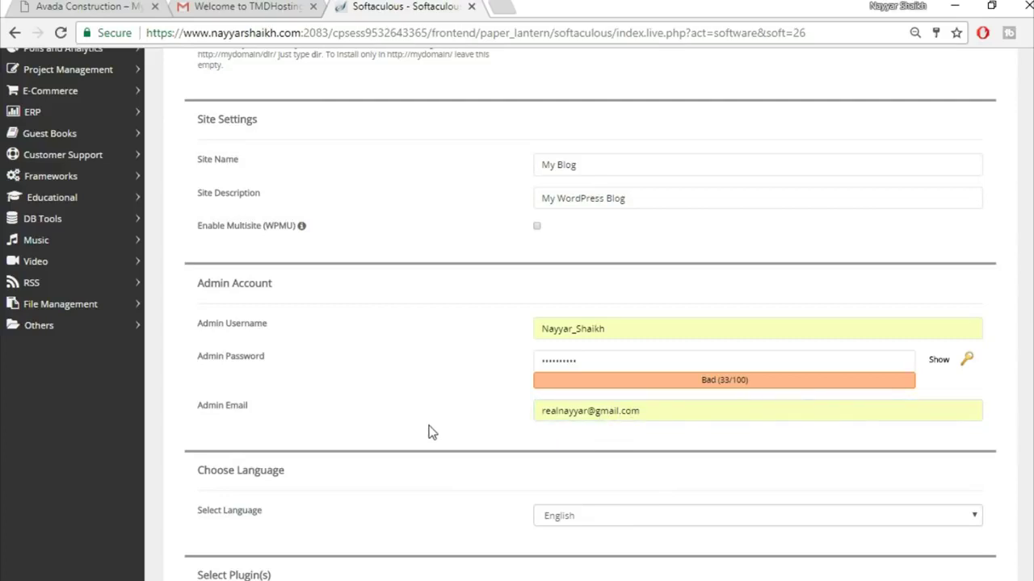
# - Start the WordPress installation from the bottom of the form
pyautogui.scroll(-3, 429, 431)
pyautogui.scroll(-6, 429, 431)
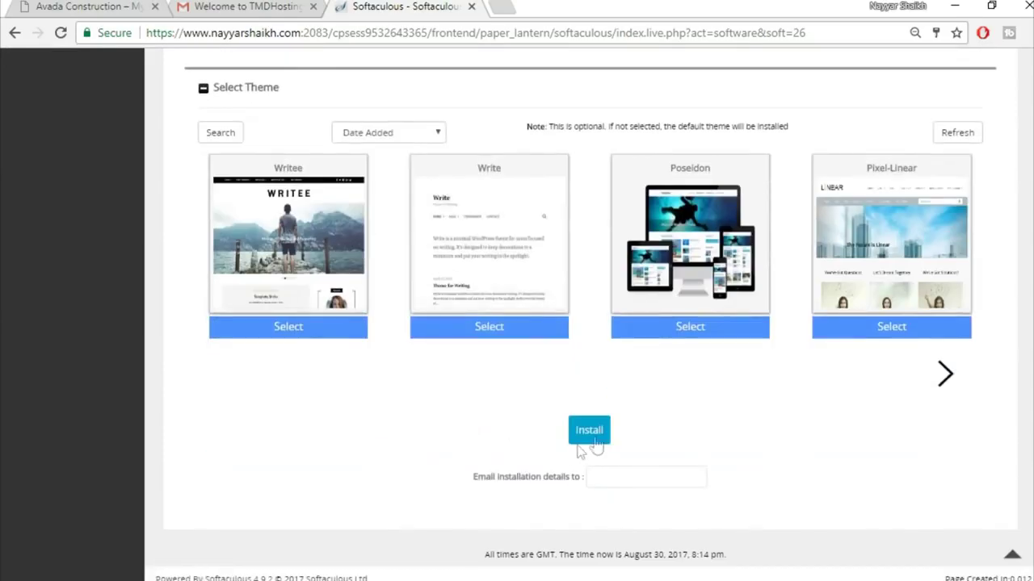
pyautogui.click(590, 432)
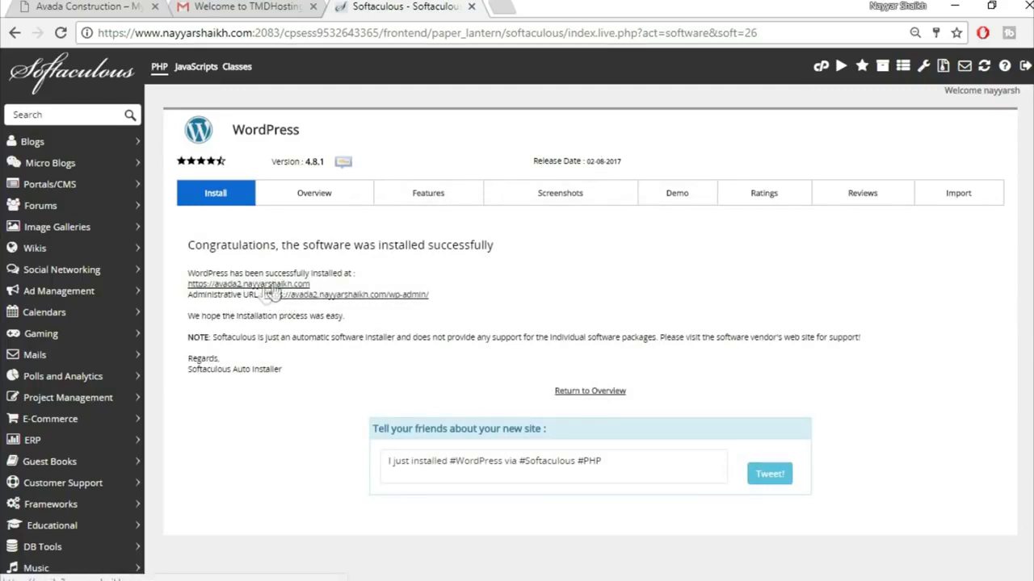
# - Open the Administrative URL in a new tab and switch to the new WordPress admin
pyautogui.rightClick(372, 298)
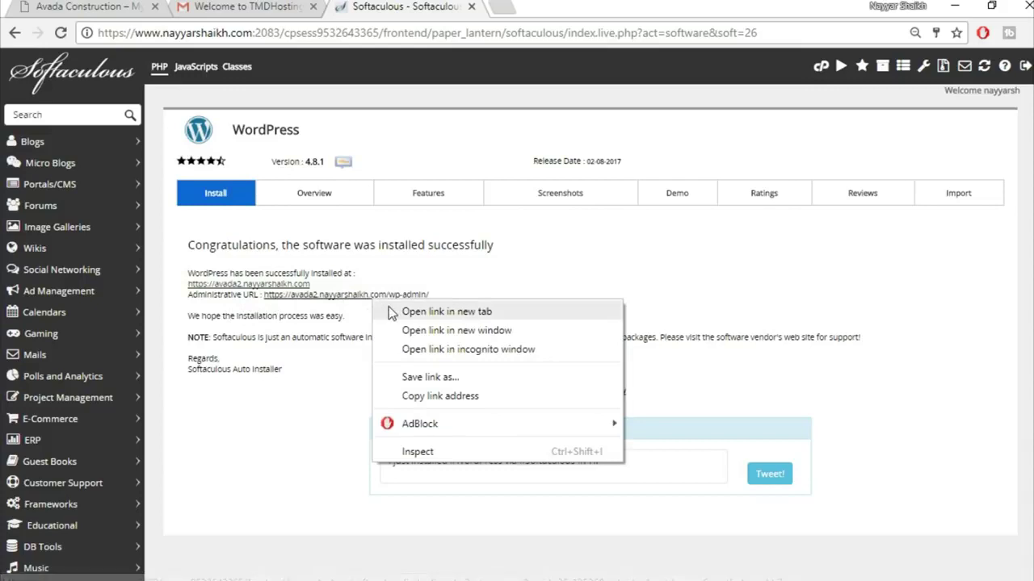
pyautogui.click(447, 311)
pyautogui.hotkey('ctrl', 'Tab')
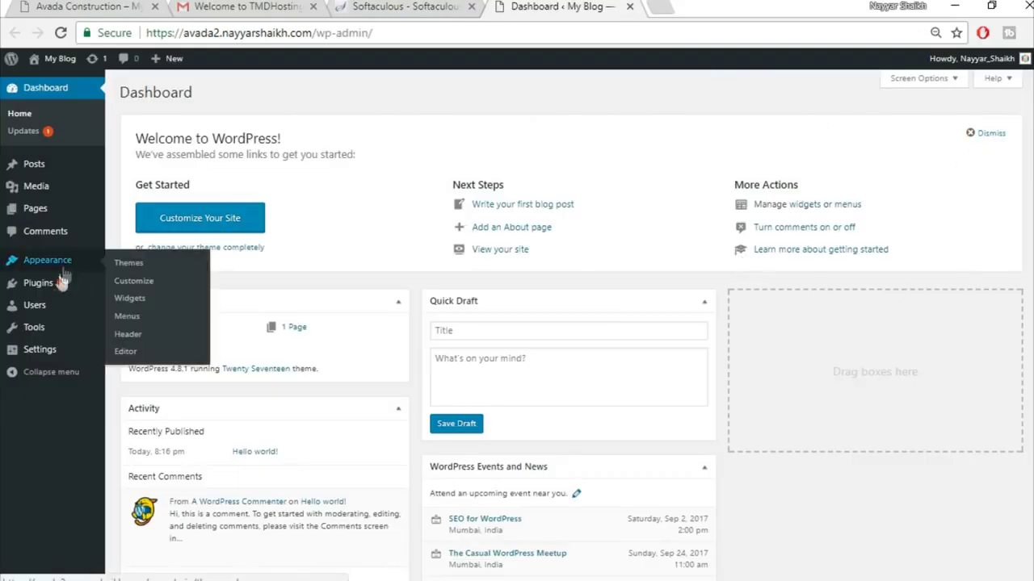
pyautogui.moveTo(51, 287)
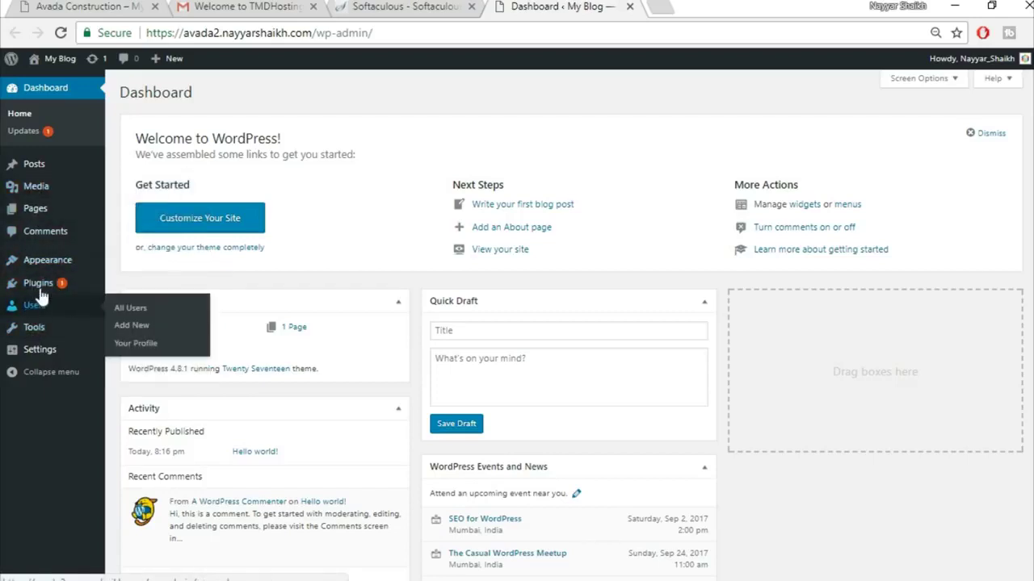
# - Deactivate and delete both pre-installed plugins using bulk actions
pyautogui.click(37, 284)
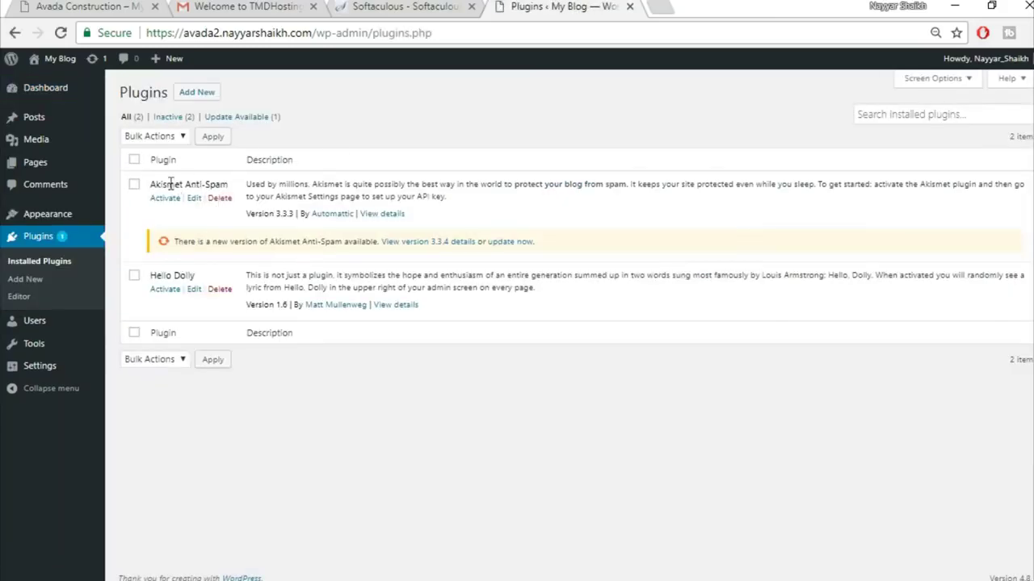
pyautogui.click(134, 160)
pyautogui.click(154, 136)
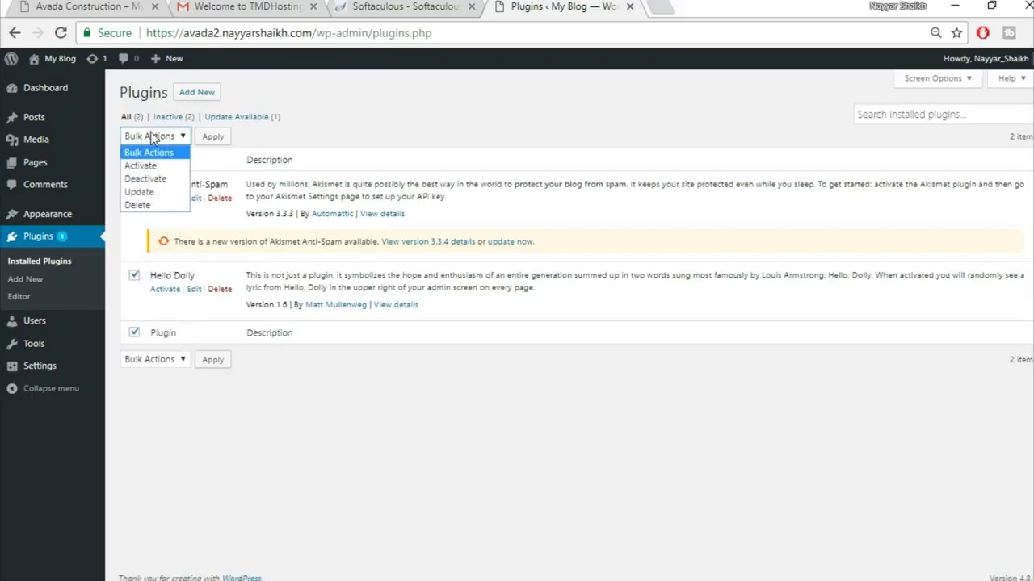
pyautogui.click(145, 179)
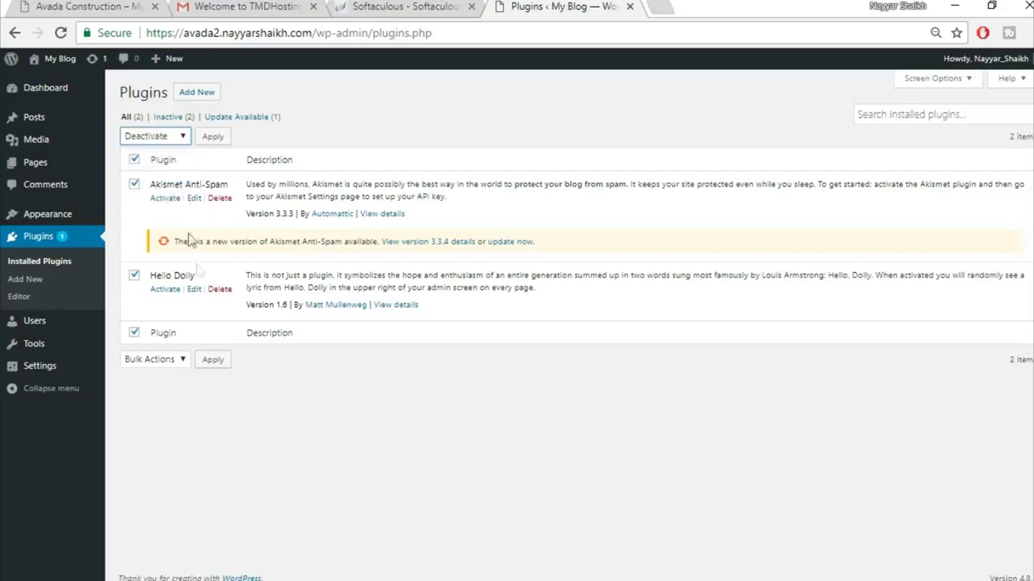
pyautogui.click(153, 136)
pyautogui.click(144, 206)
pyautogui.click(212, 136)
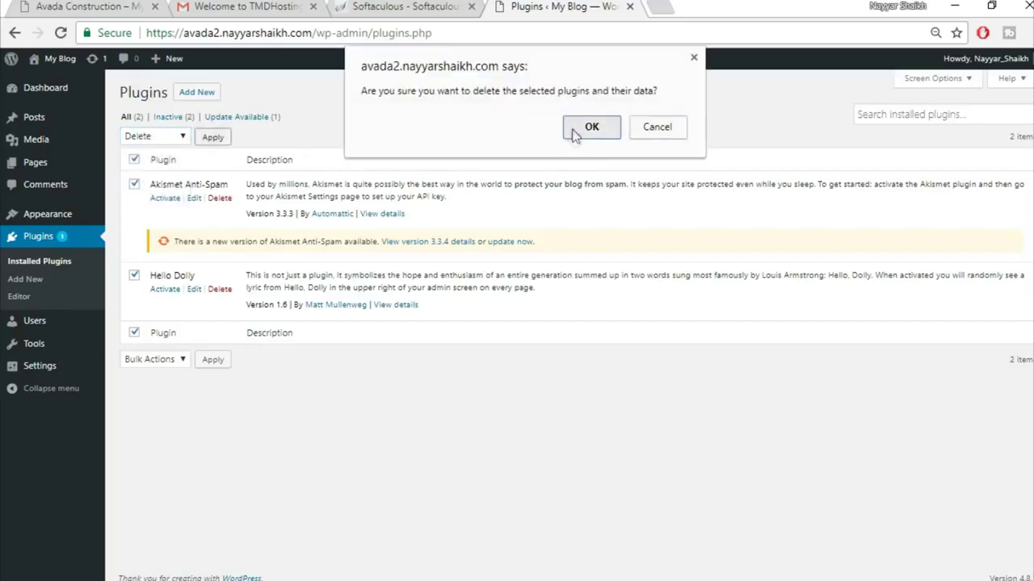
pyautogui.click(573, 132)
# - Delete the Twenty Fifteen and Twenty Sixteen themes from Appearance > Themes
pyautogui.click(12, 220)
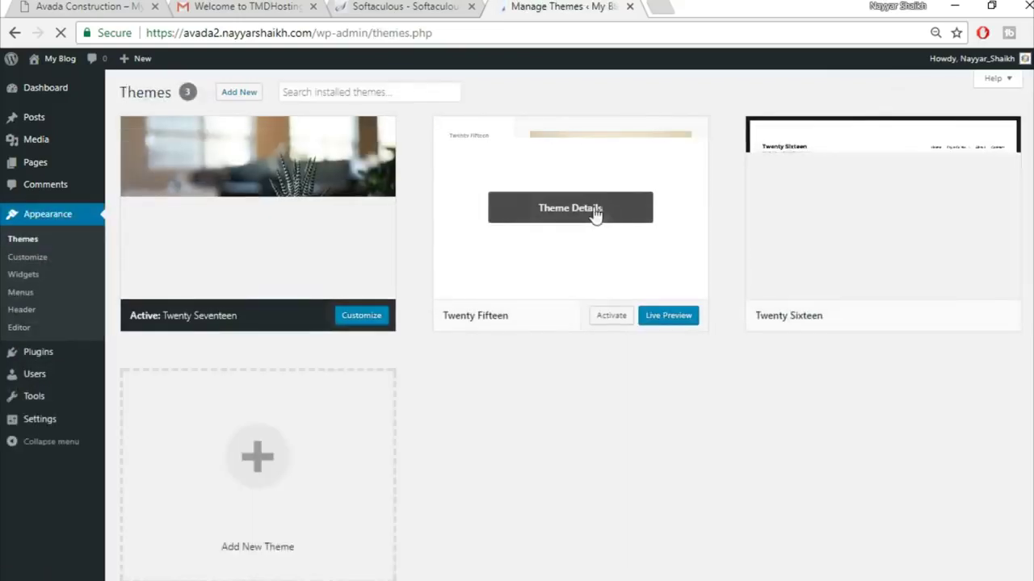
pyautogui.click(597, 213)
pyautogui.click(999, 559)
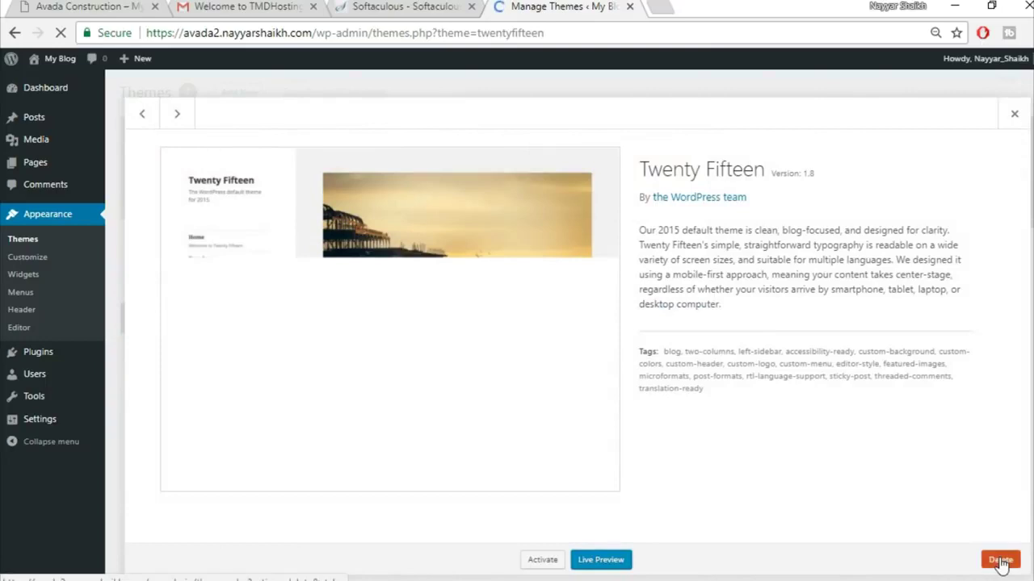
pyautogui.click(597, 158)
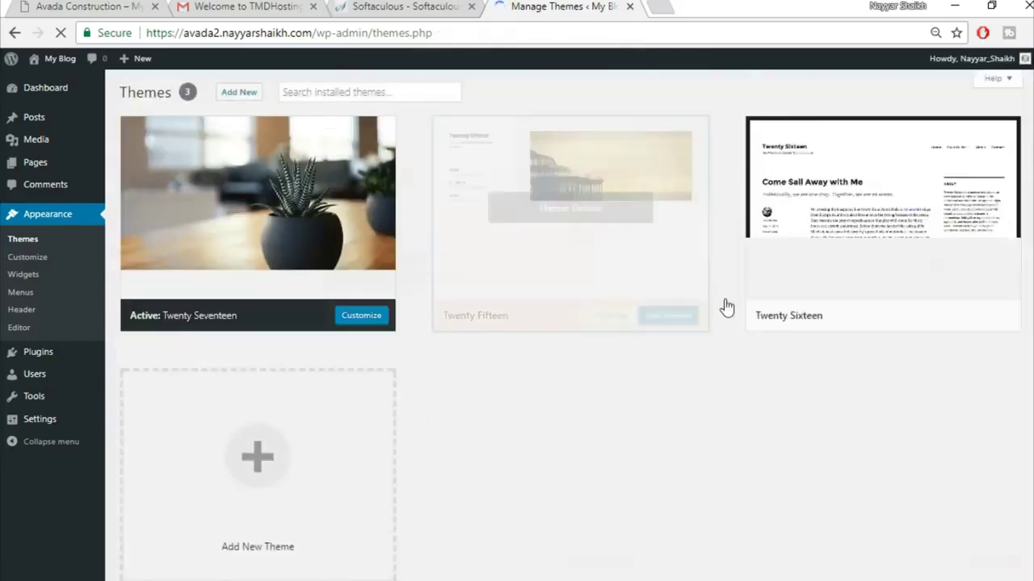
pyautogui.click(606, 256)
pyautogui.click(989, 560)
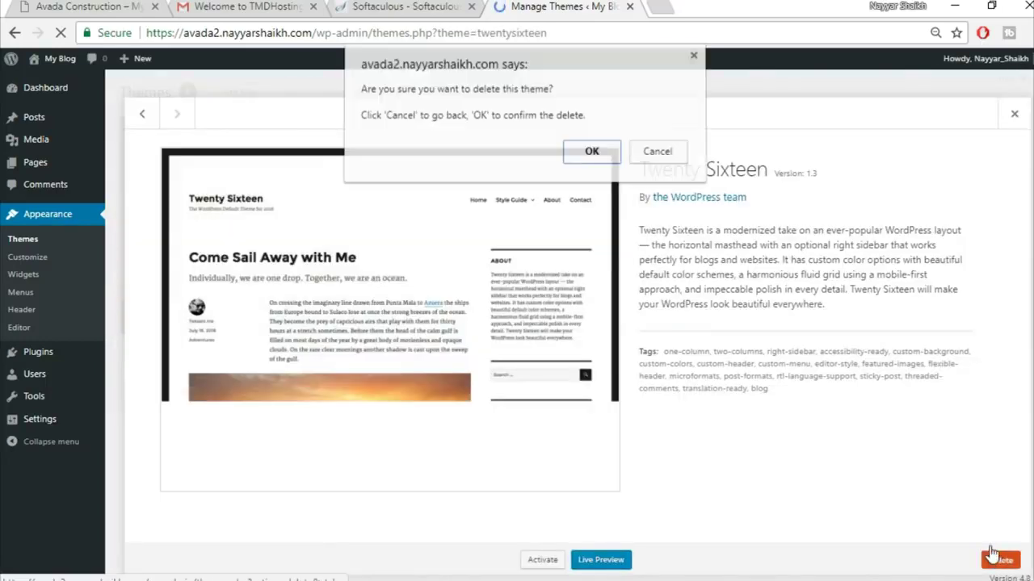
pyautogui.click(597, 155)
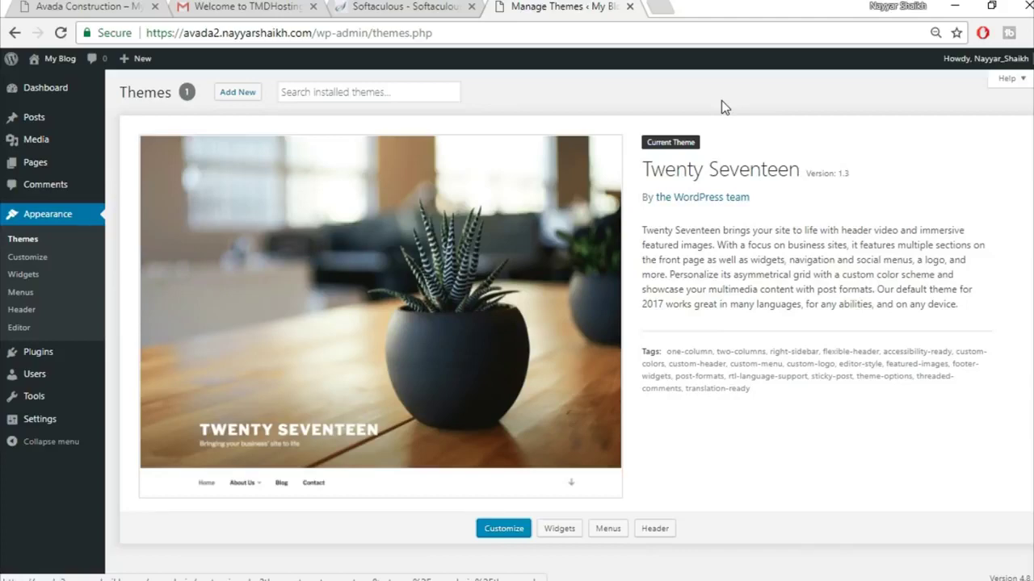
pyautogui.click(666, 6)
pyautogui.write('bloggdude.com')
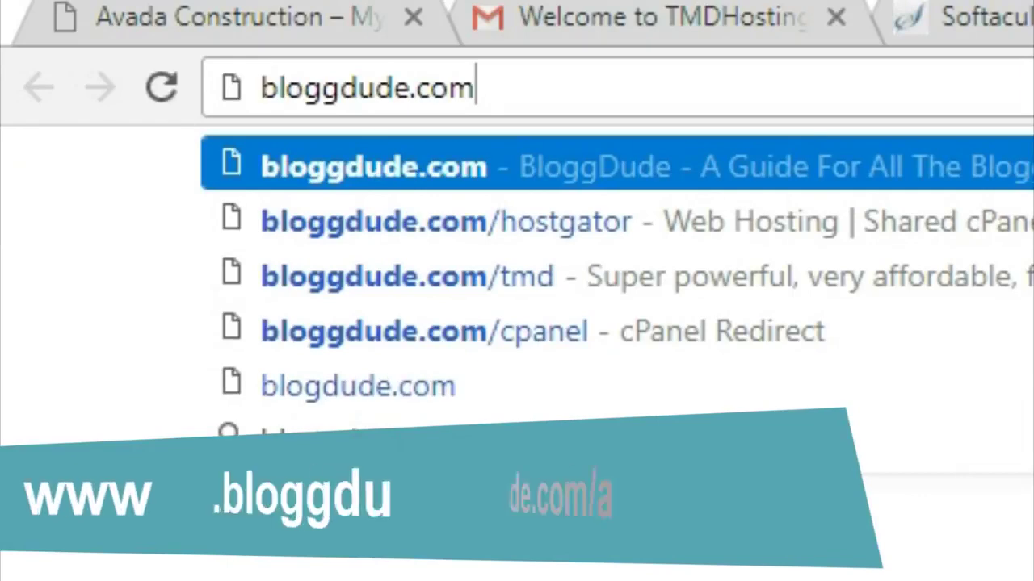
pyautogui.write('/avada')
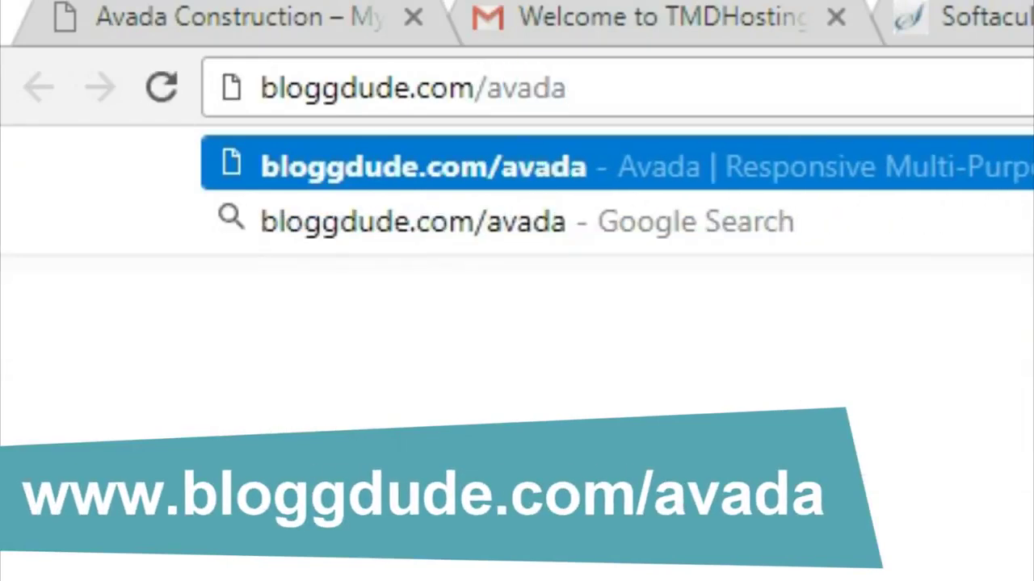
pyautogui.press('Return')
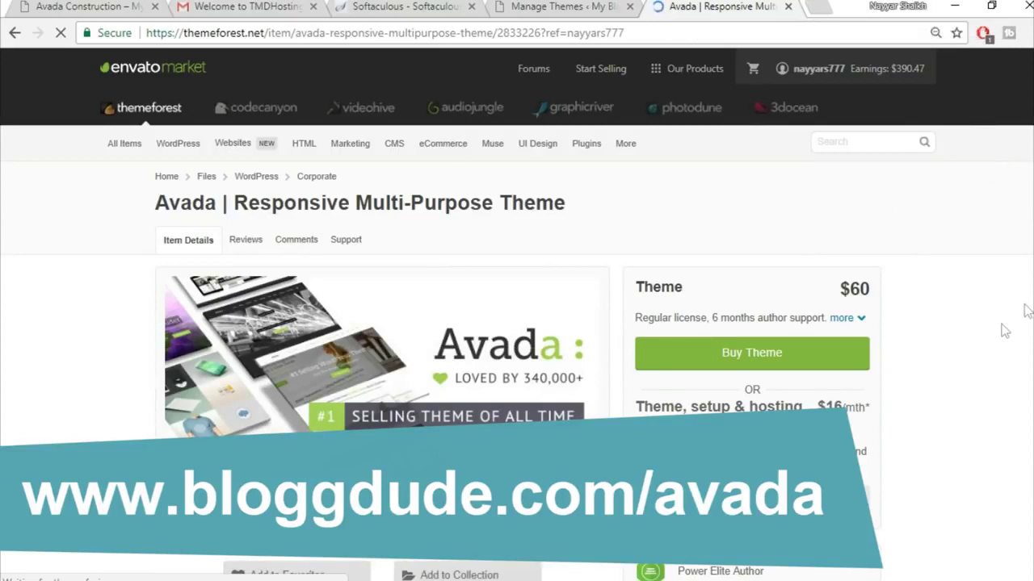
pyautogui.scroll(-1, 1005, 331)
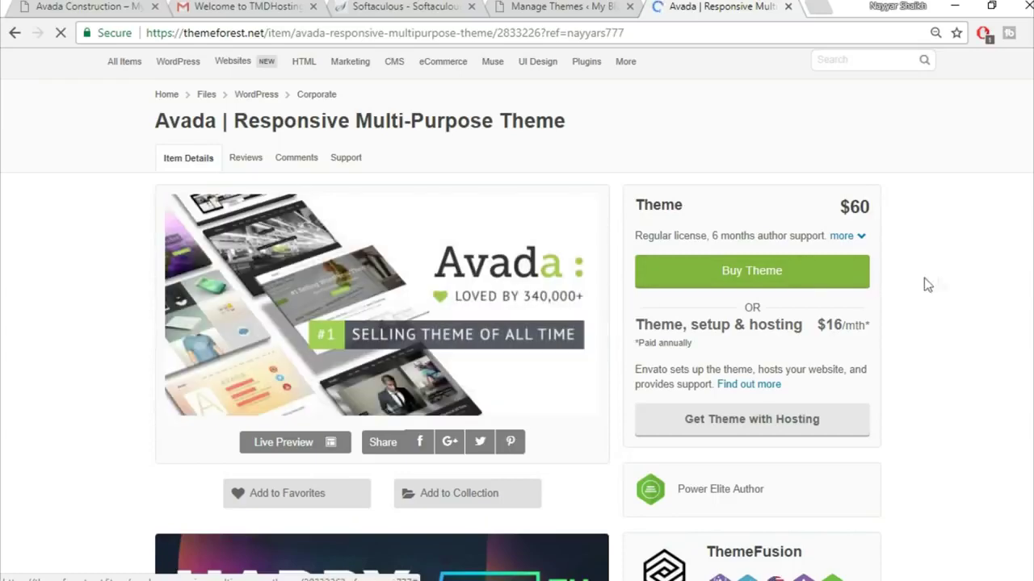
pyautogui.scroll(-4, 1016, 278)
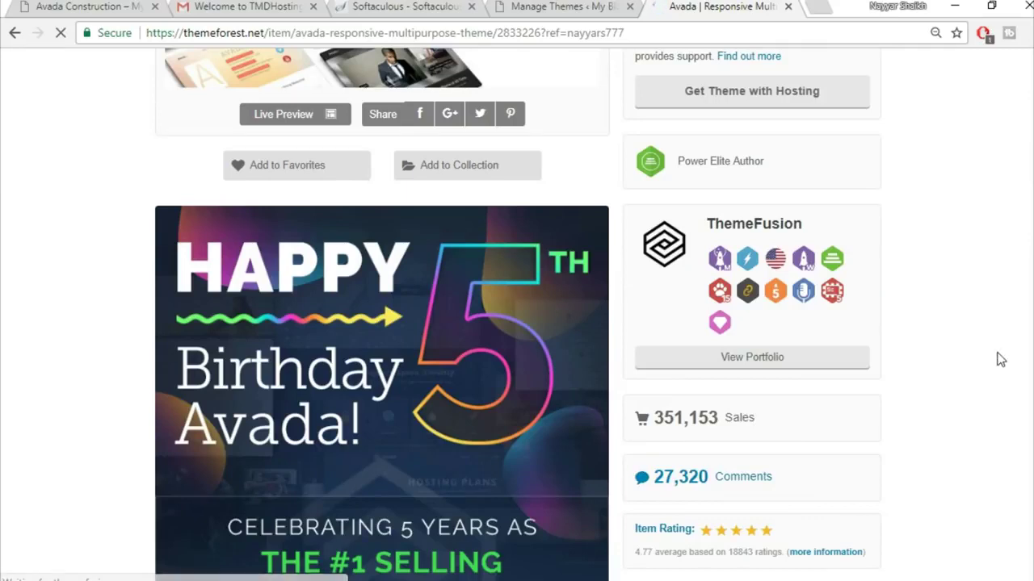
pyautogui.scroll(-2, 1022, 353)
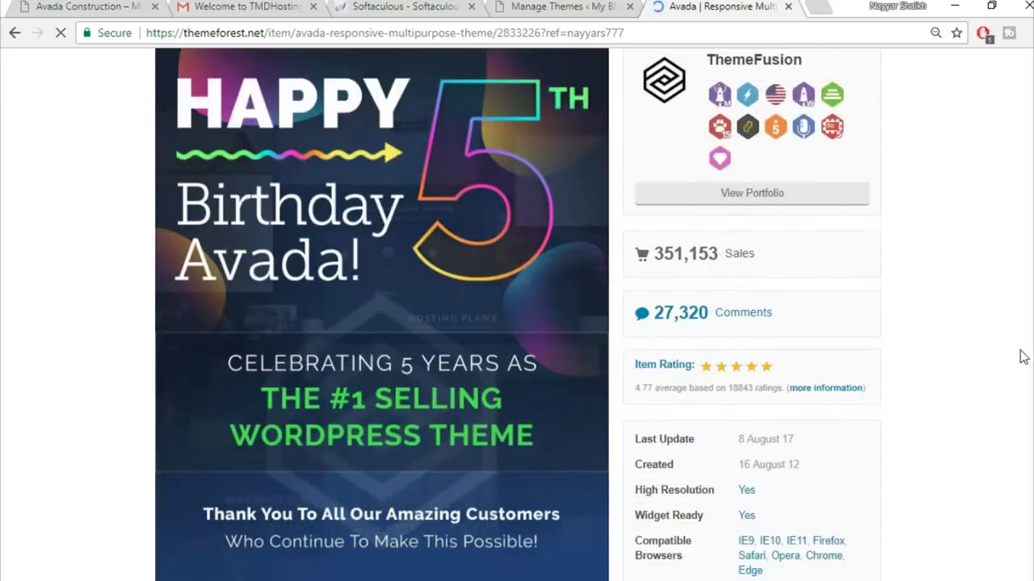
pyautogui.doubleClick(643, 389)
pyautogui.click(644, 396)
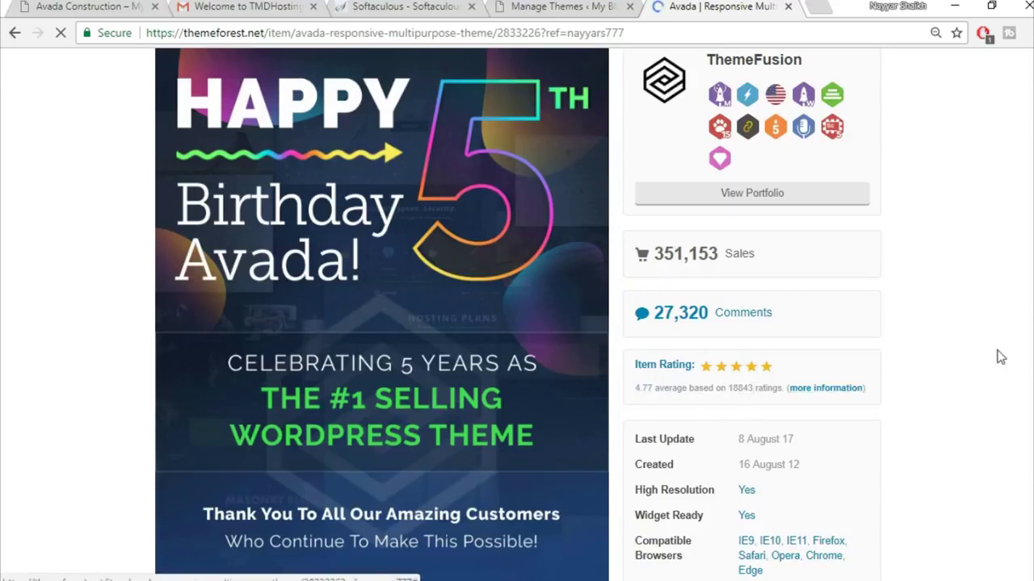
pyautogui.scroll(4, 1000, 357)
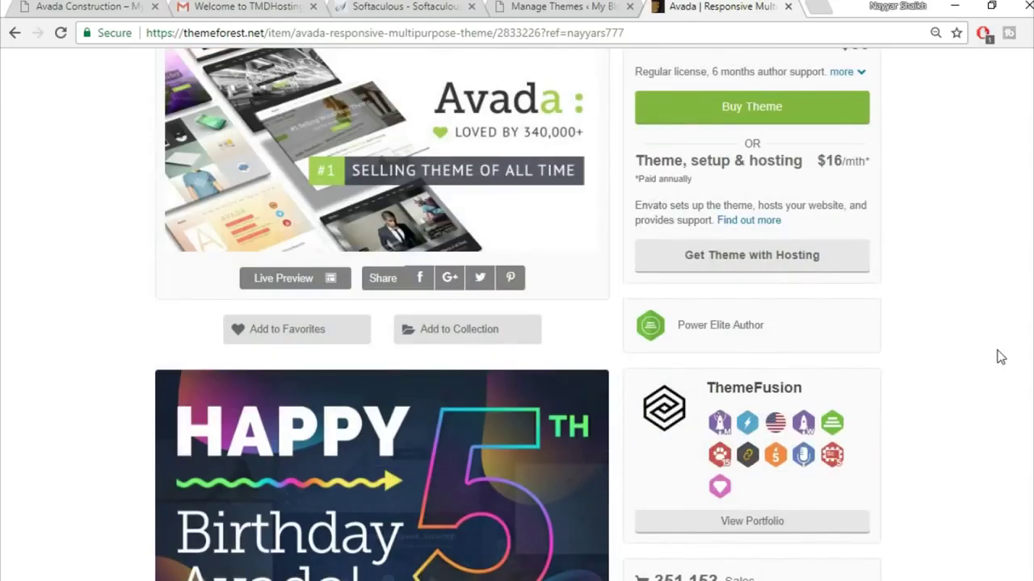
pyautogui.scroll(3, 1000, 356)
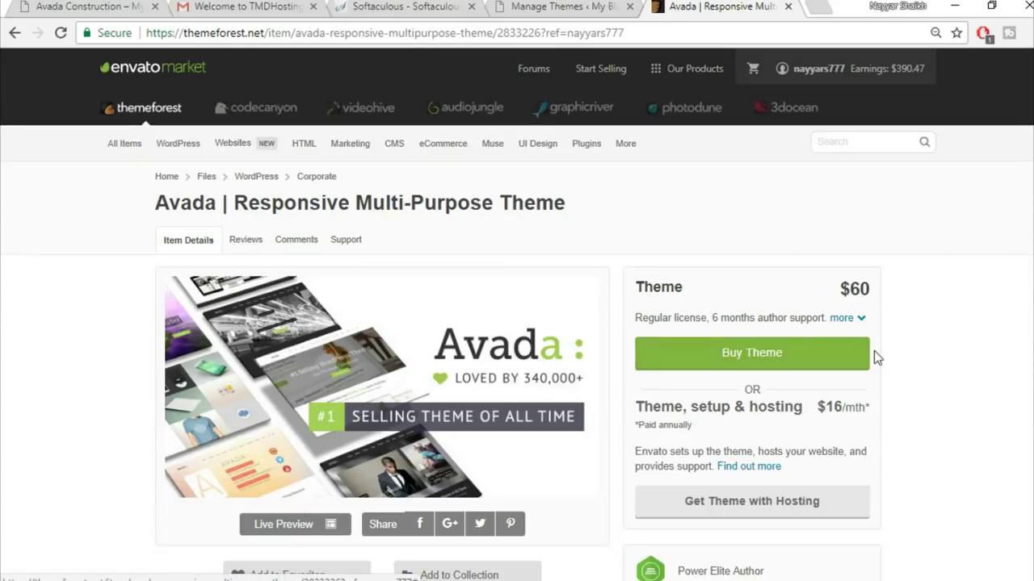
pyautogui.click(788, 7)
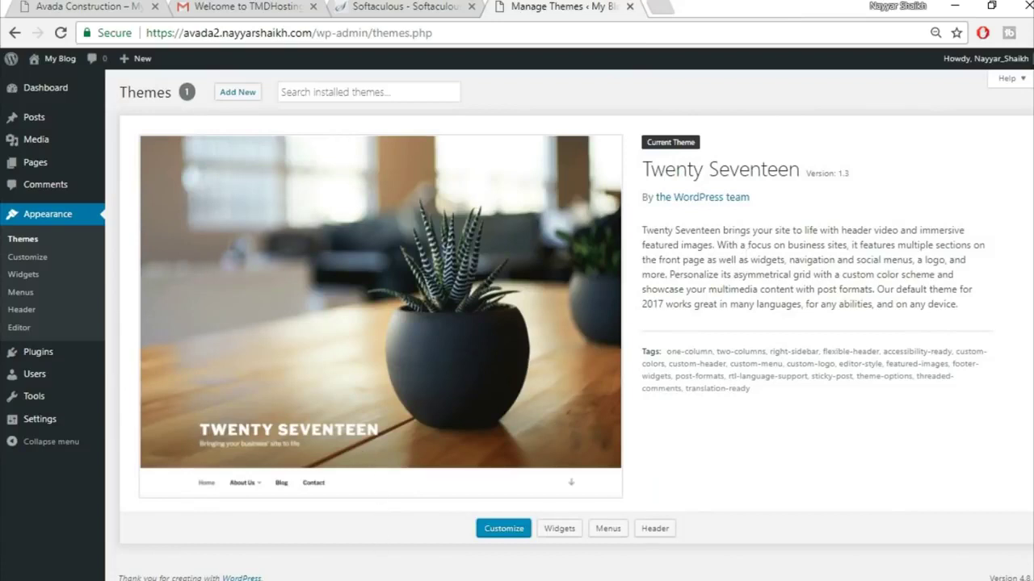
pyautogui.click(385, 557)
# - Extract the Avada v5.1.6 zip to the default WinRAR destination and open the extracted folder
pyautogui.click(224, 114)
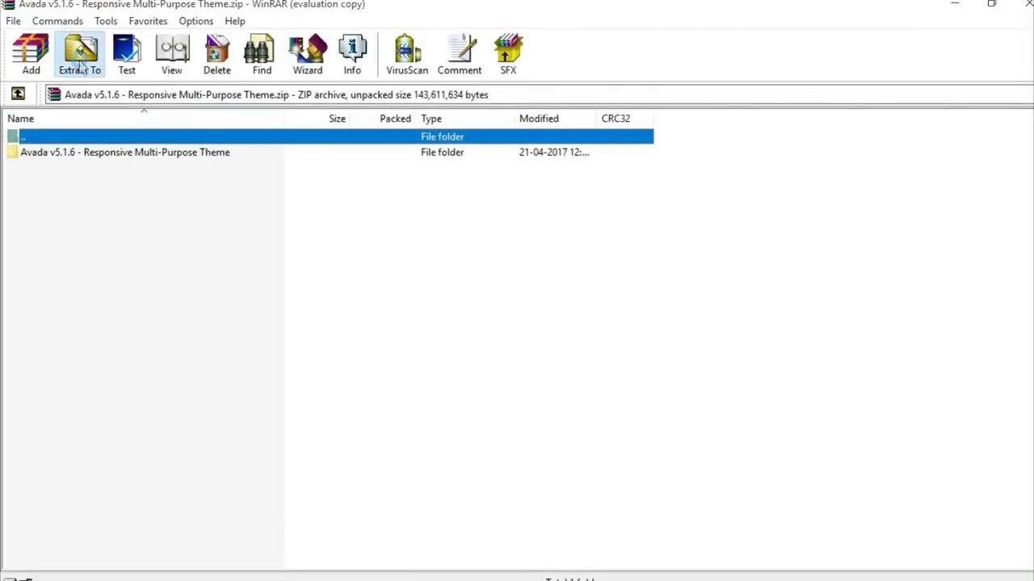
pyautogui.click(81, 66)
pyautogui.click(655, 234)
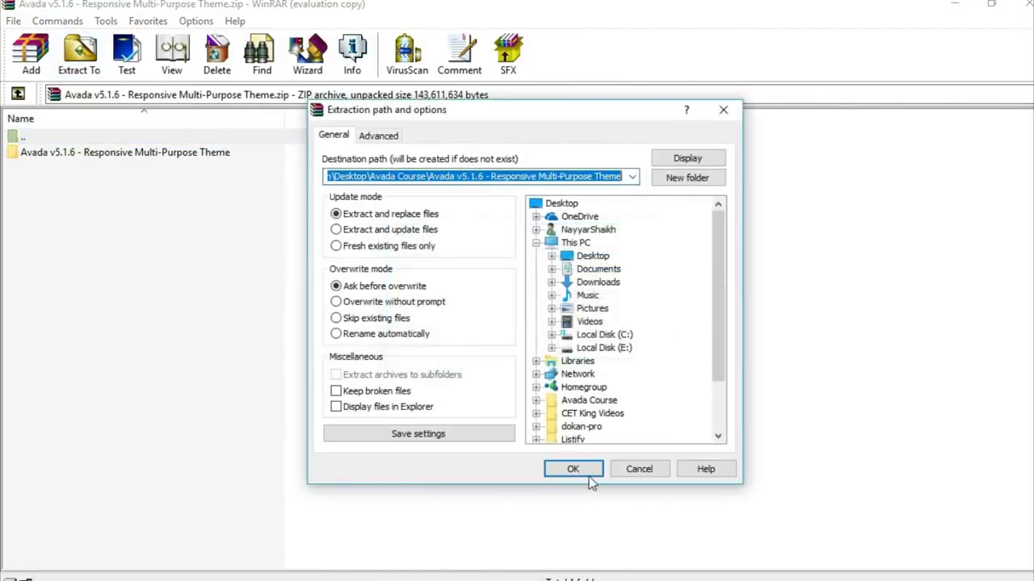
pyautogui.click(588, 475)
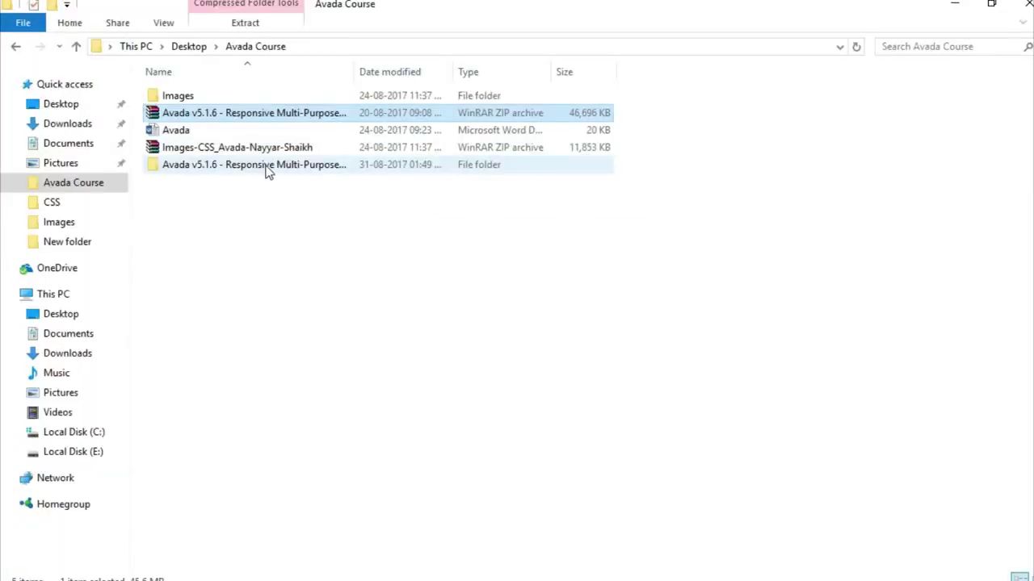
pyautogui.doubleClick(267, 167)
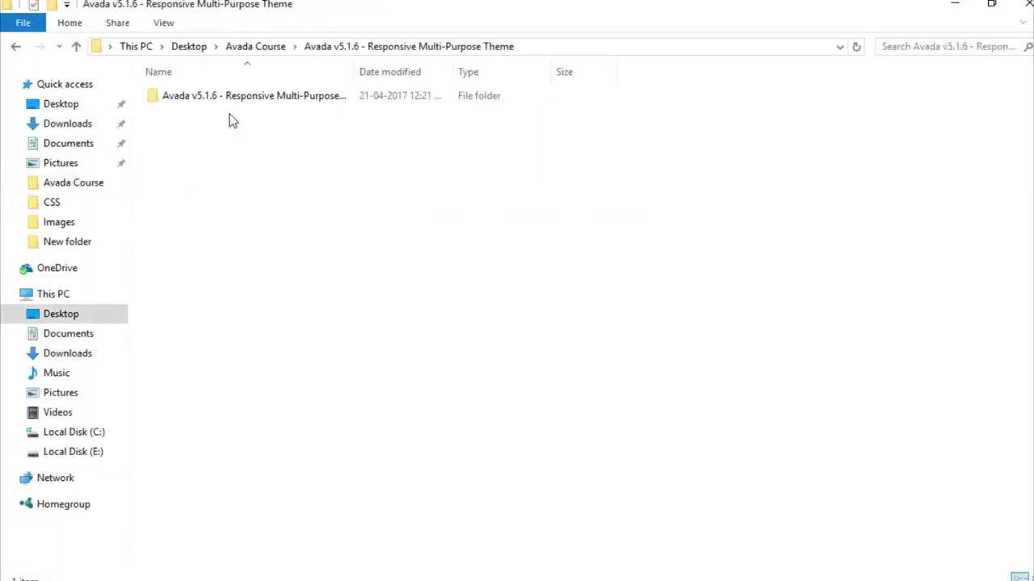
# - Archive the Avada folder in Avada Theme as a ZIP file named Avada.zip
pyautogui.doubleClick(237, 97)
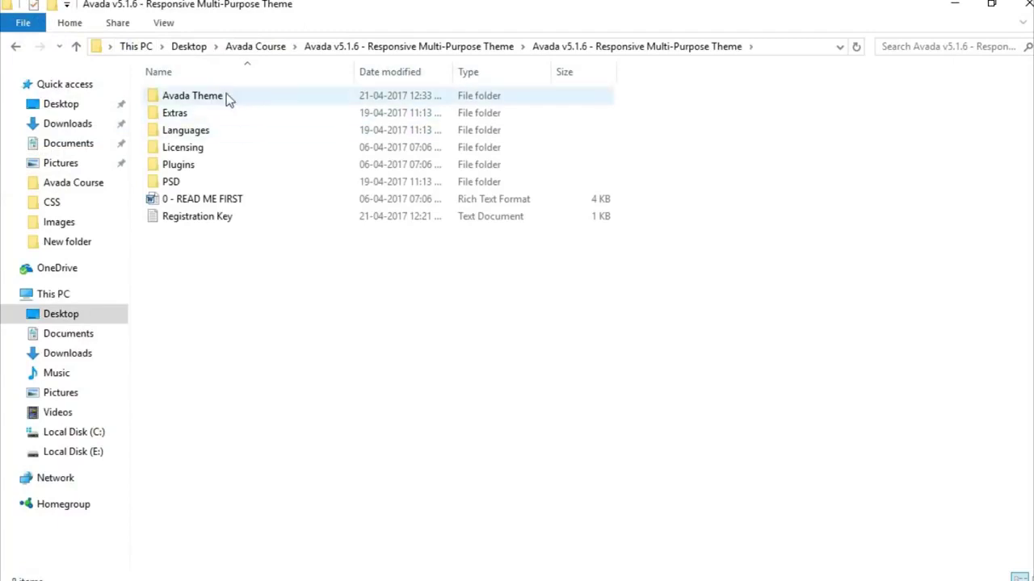
pyautogui.doubleClick(220, 98)
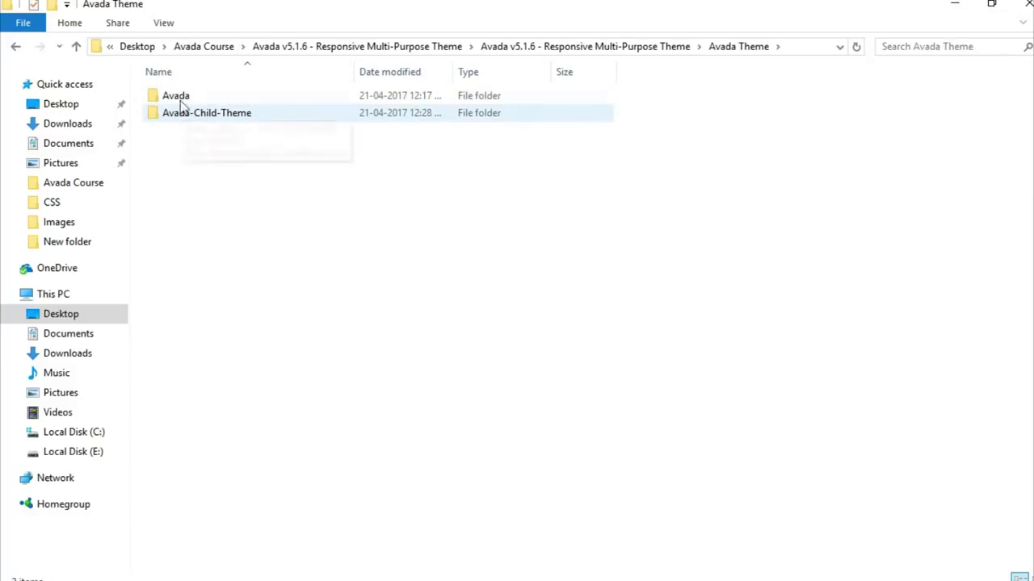
pyautogui.rightClick(179, 99)
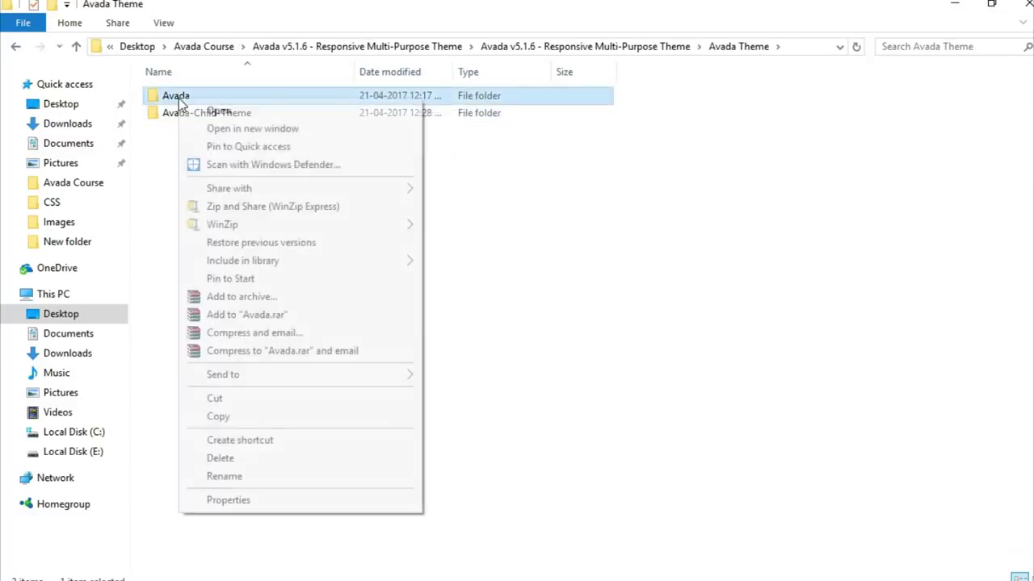
pyautogui.click(327, 296)
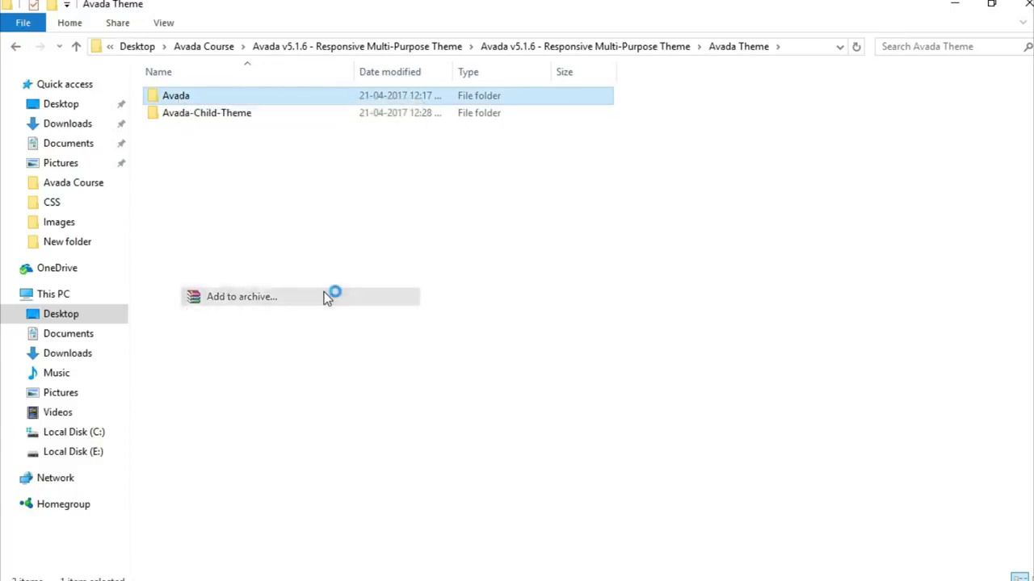
pyautogui.click(463, 280)
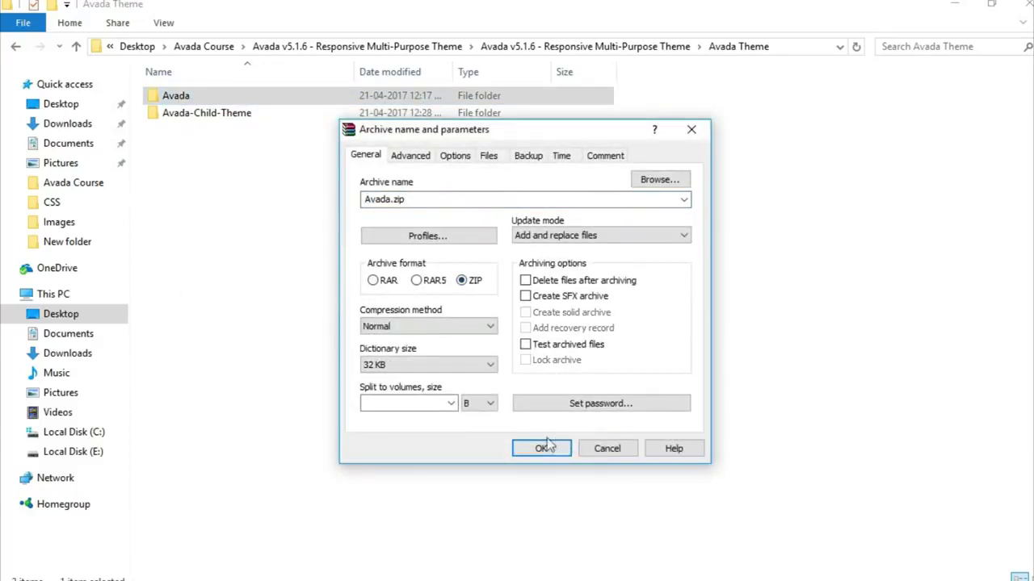
pyautogui.click(541, 448)
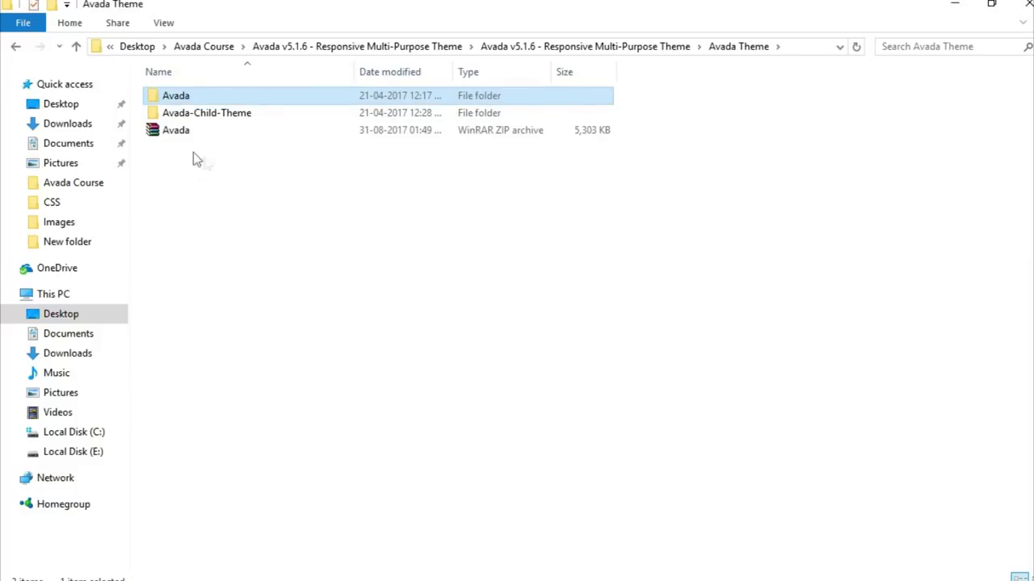
pyautogui.click(188, 134)
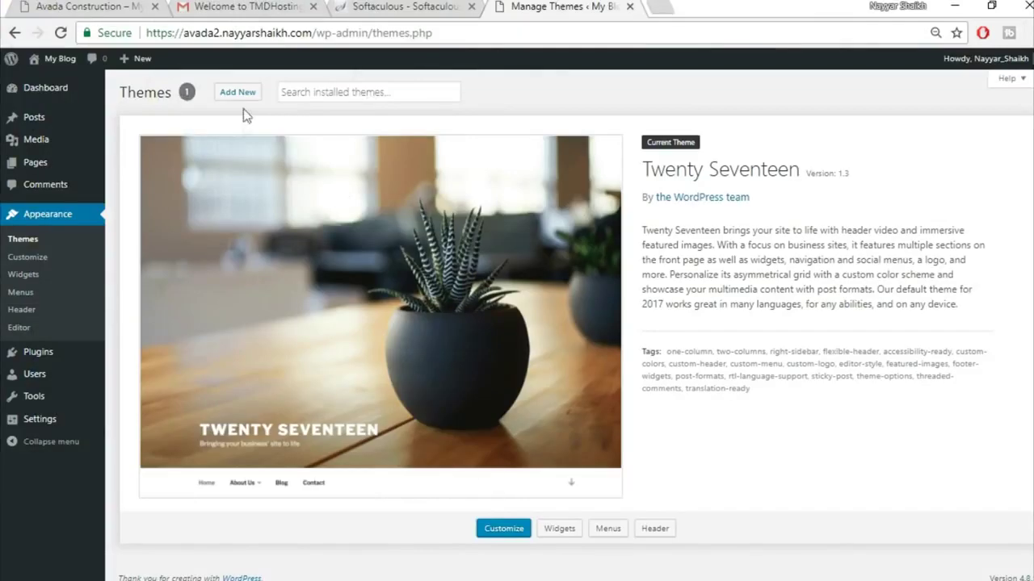
# - Upload Avada.zip from Avada Course > Avada Theme as a new theme and install it
pyautogui.click(246, 95)
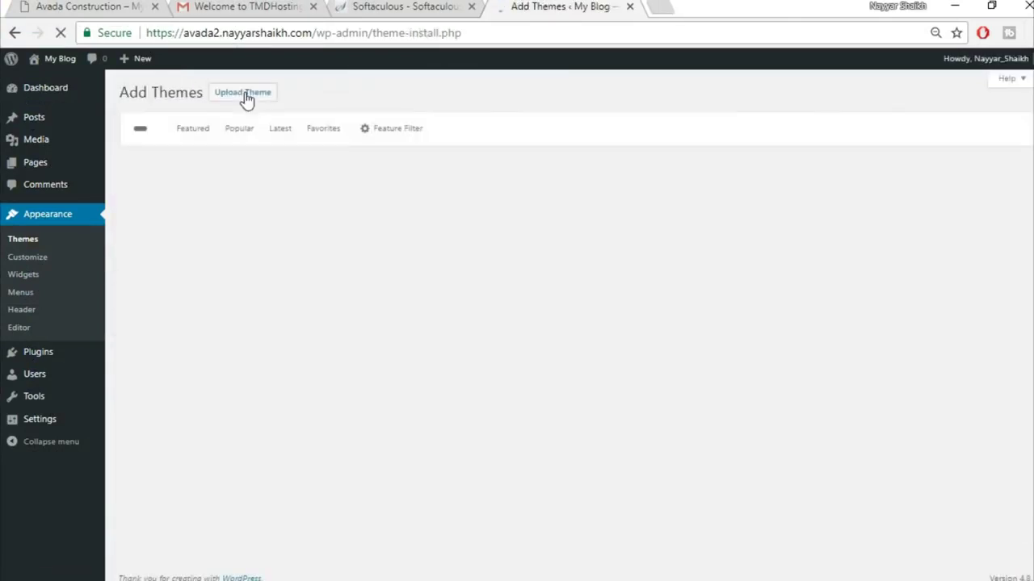
pyautogui.click(246, 97)
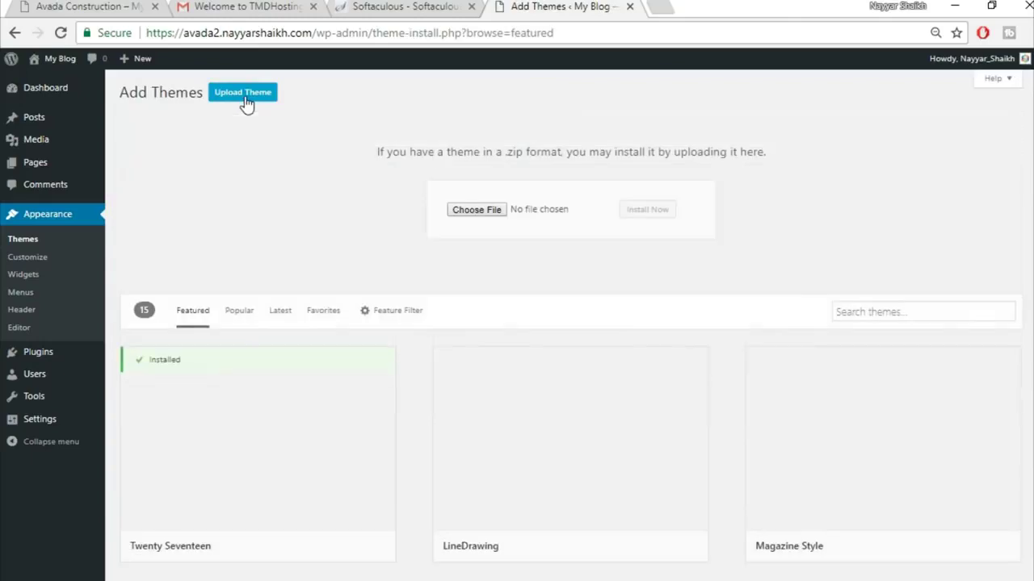
pyautogui.click(487, 213)
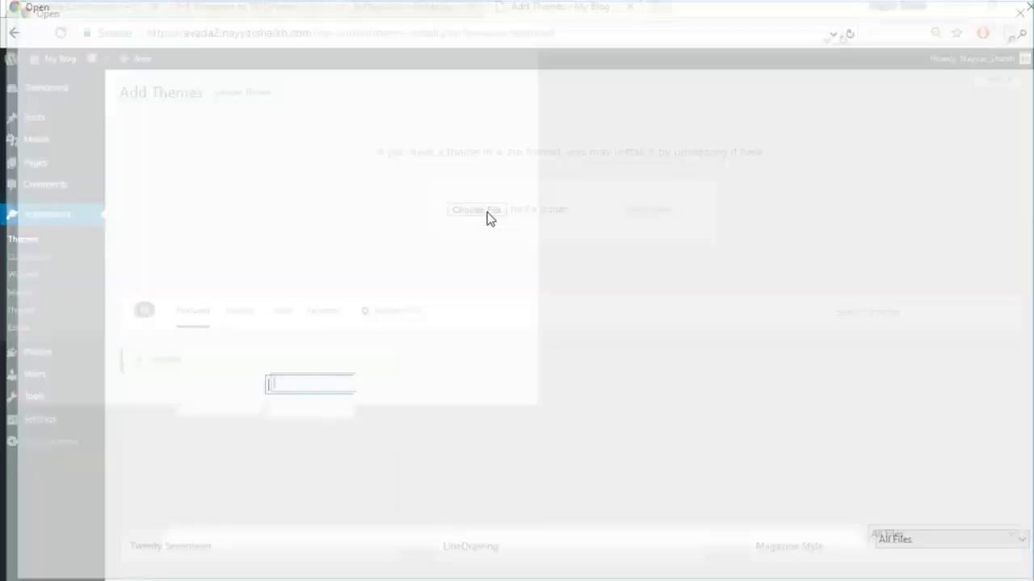
pyautogui.doubleClick(231, 147)
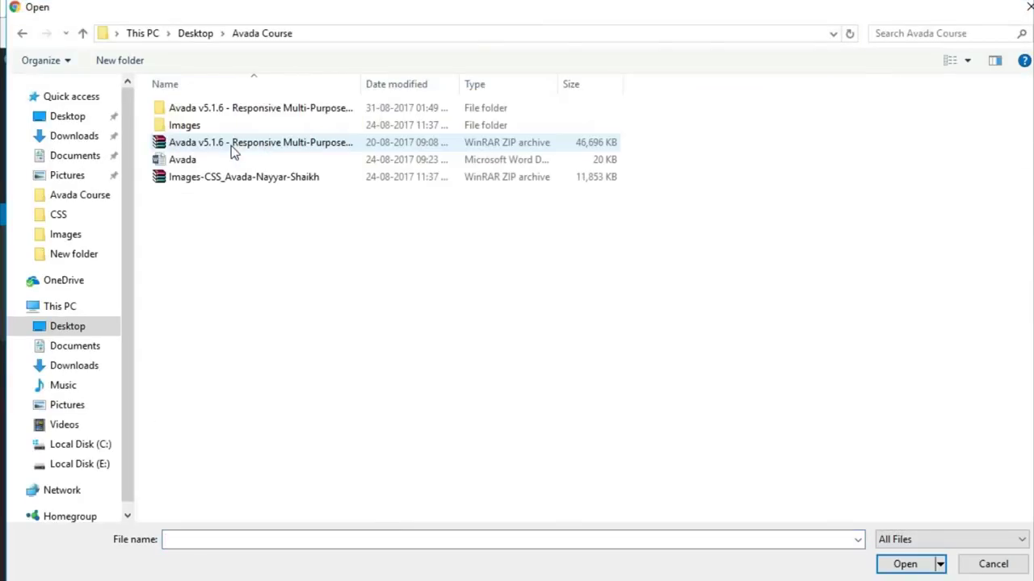
pyautogui.doubleClick(230, 106)
pyautogui.click(227, 117)
pyautogui.doubleClick(226, 113)
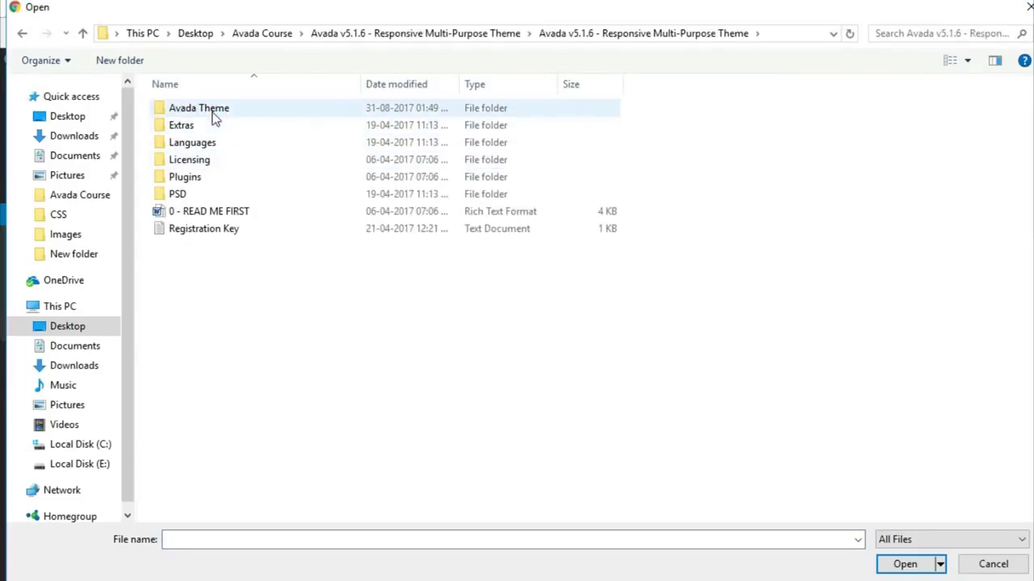
pyautogui.doubleClick(215, 113)
pyautogui.click(213, 143)
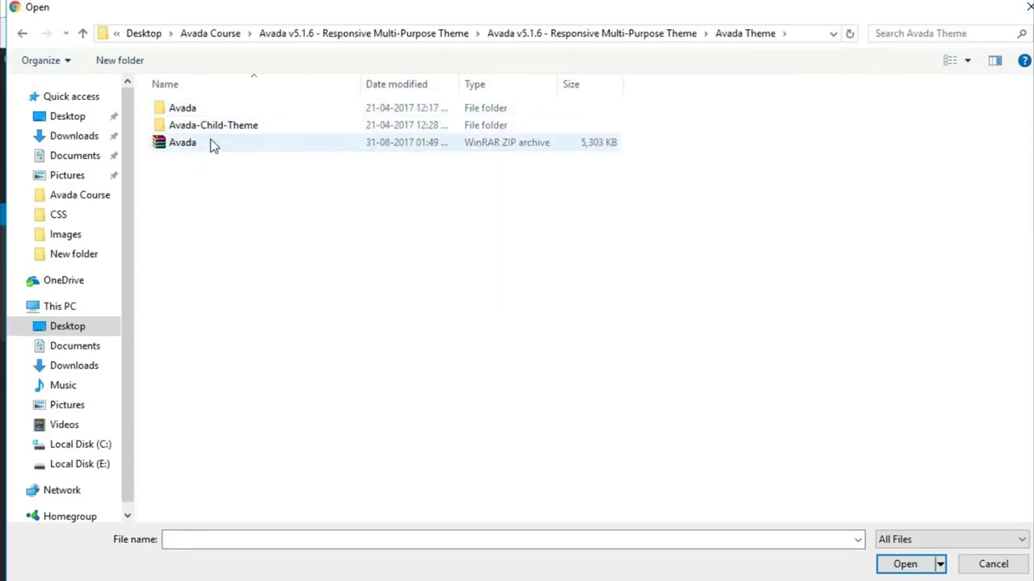
pyautogui.click(906, 566)
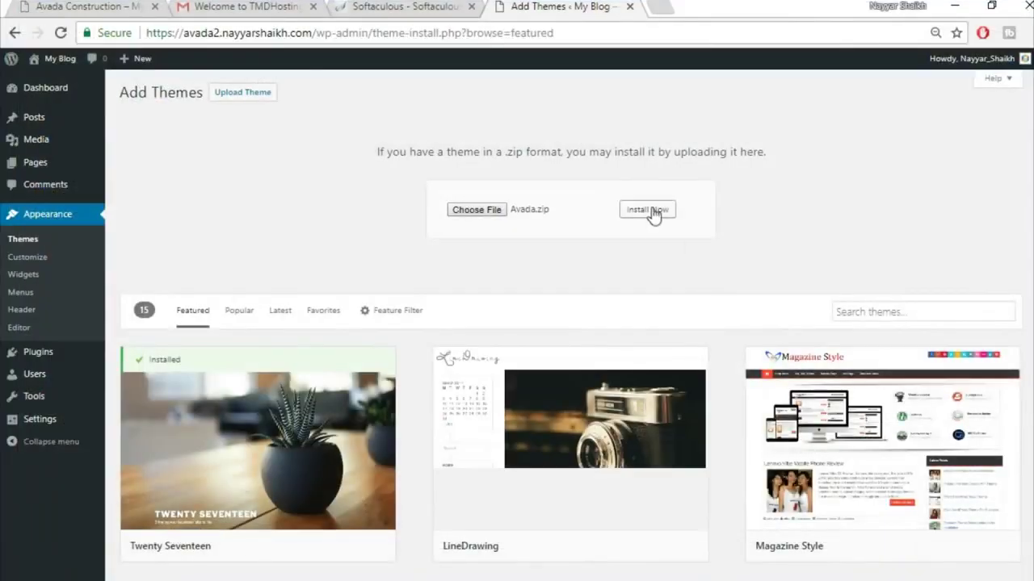
pyautogui.click(654, 212)
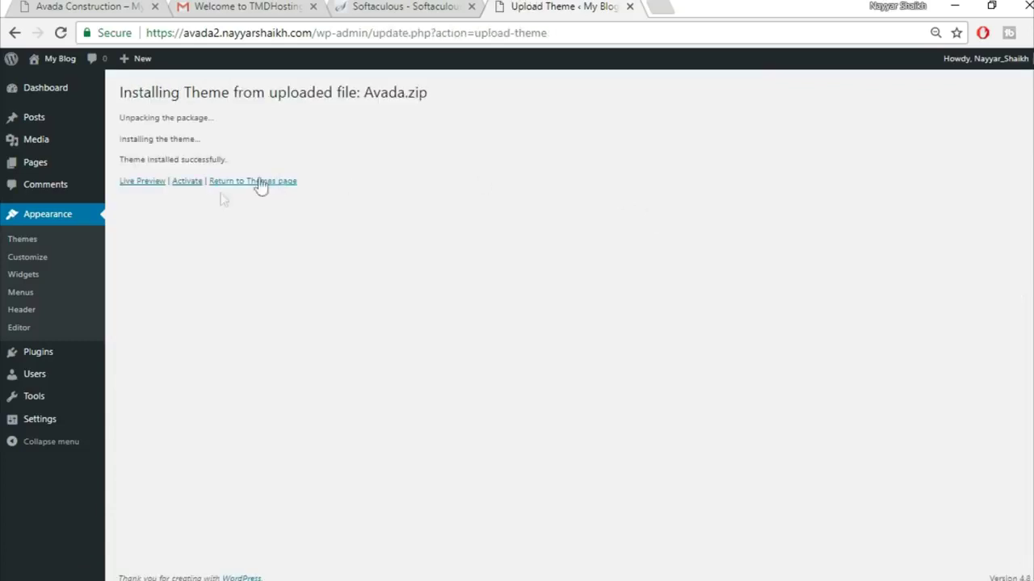
# - Activate the Avada theme and check the product-registered message on its Registration tab
pyautogui.click(186, 181)
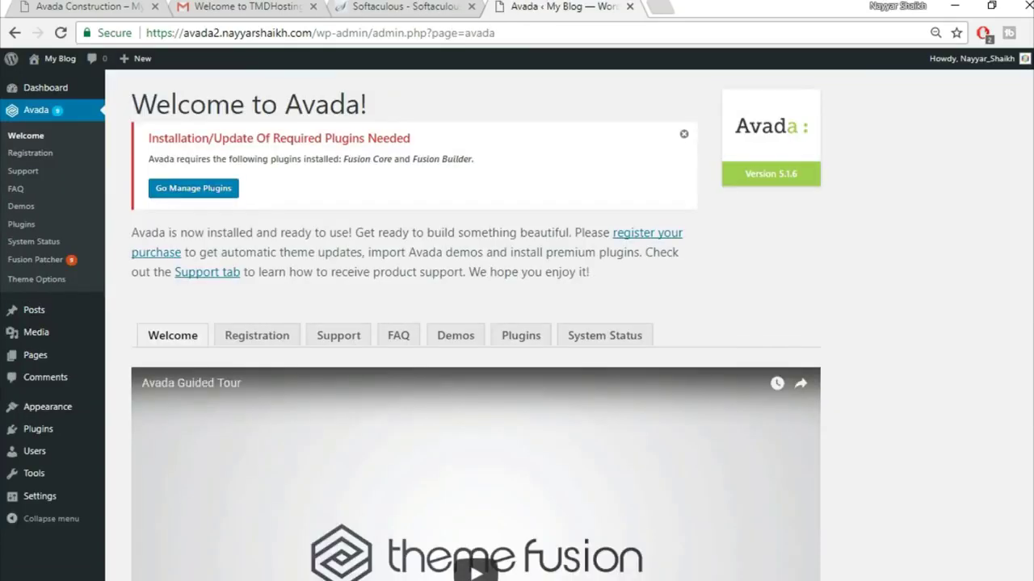
pyautogui.click(259, 342)
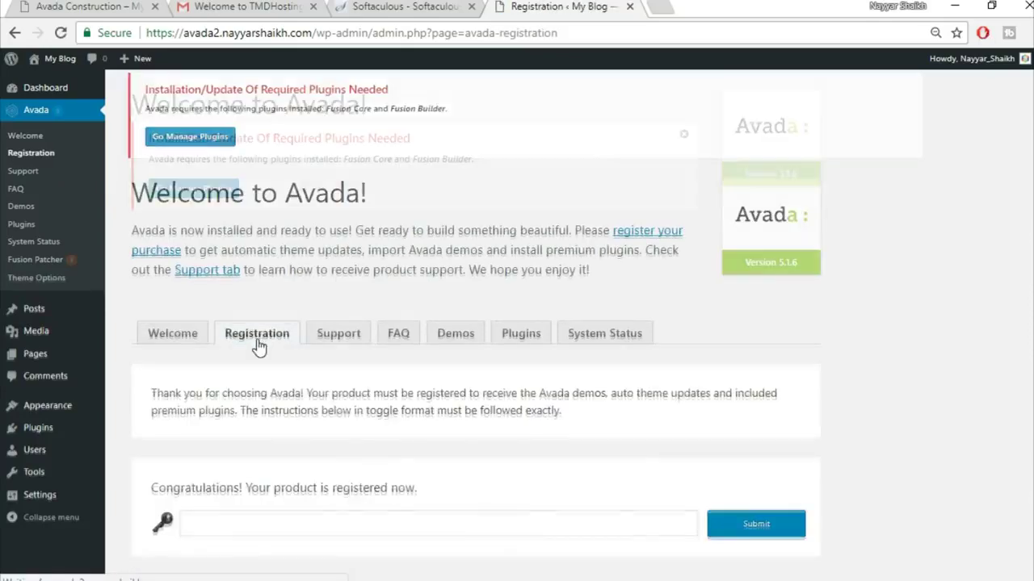
pyautogui.scroll(-2, 833, 318)
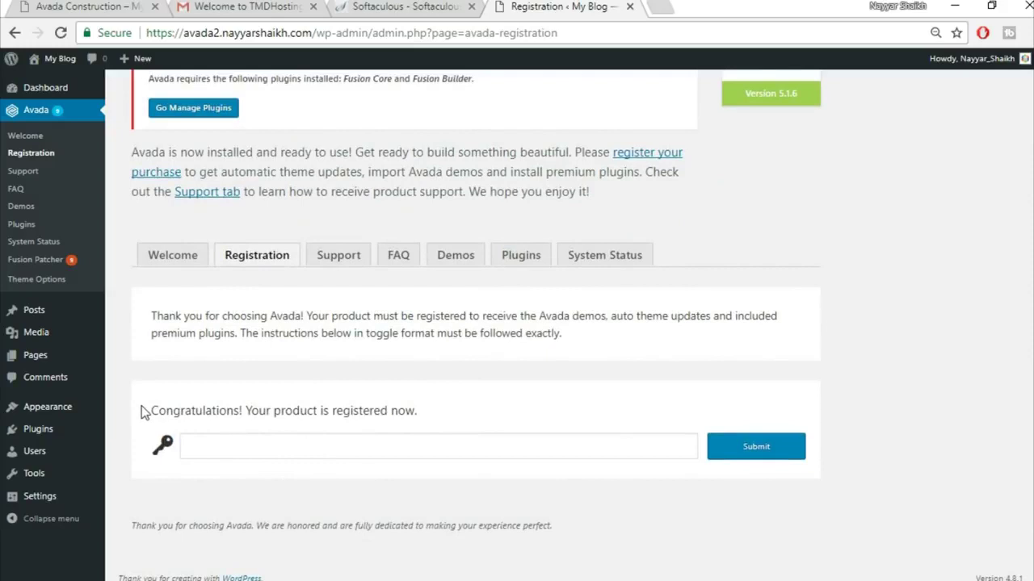
pyautogui.moveTo(141, 408); pyautogui.dragTo(453, 418)
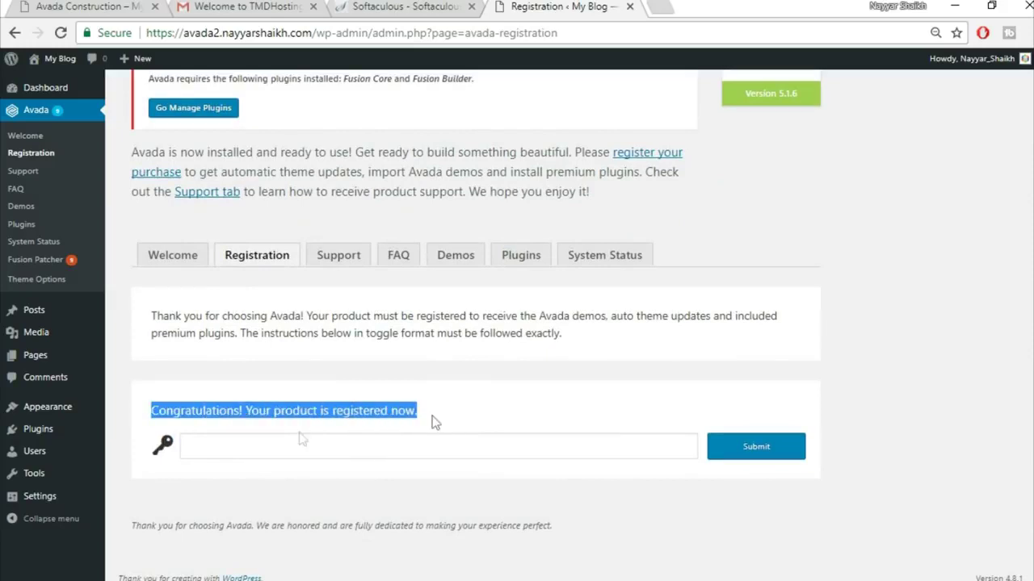
pyautogui.click(477, 420)
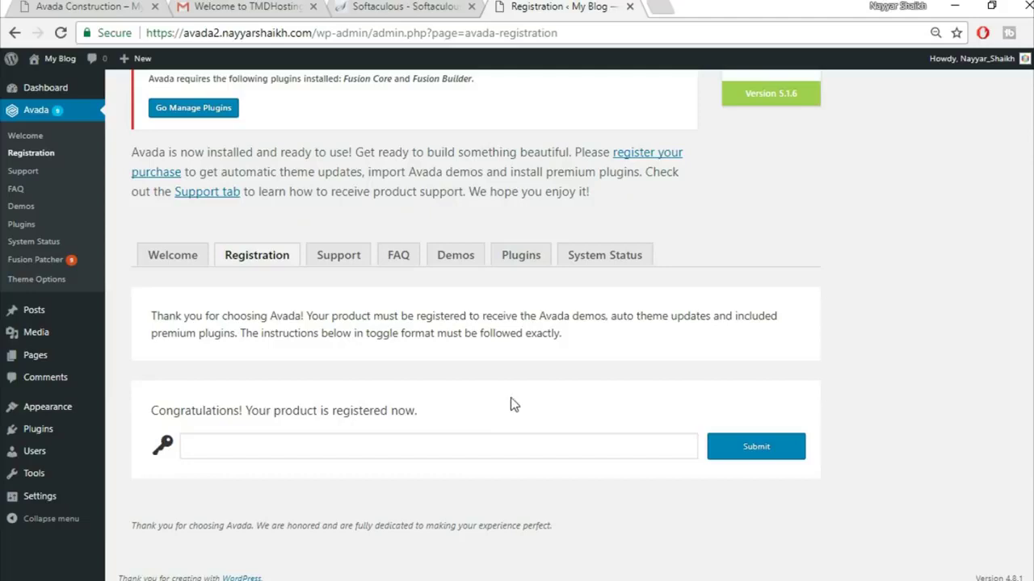
pyautogui.scroll(2, 536, 381)
# - Install the required Fusion Core plugin from Avada's Plugins tab, then return to the plugin list
pyautogui.click(532, 347)
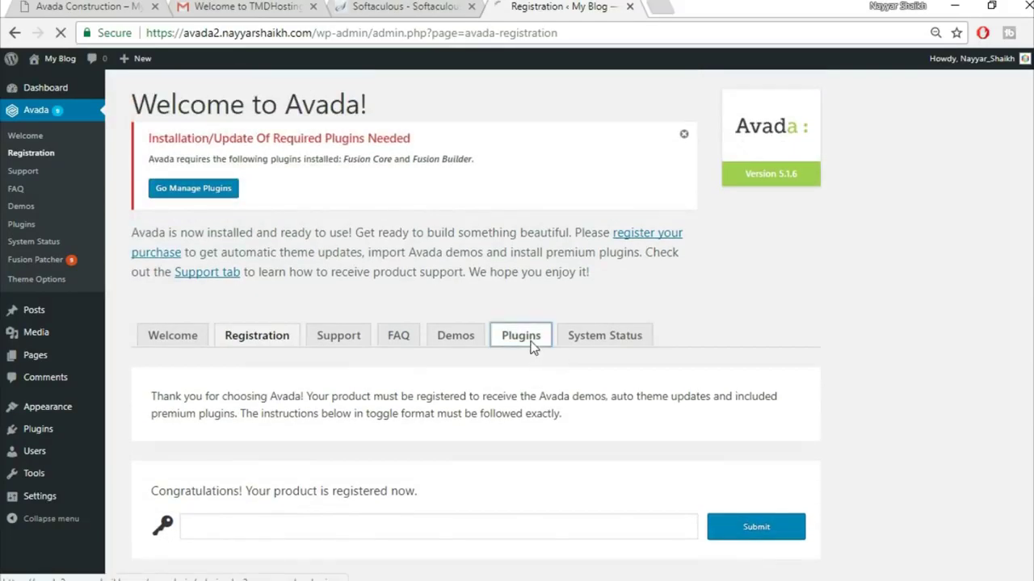
pyautogui.scroll(-3, 824, 355)
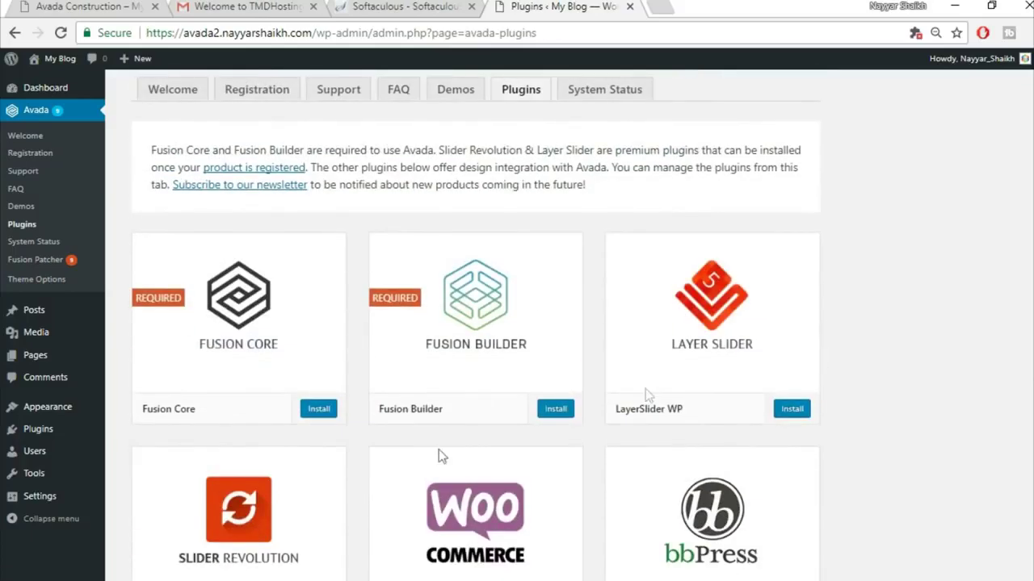
pyautogui.click(318, 409)
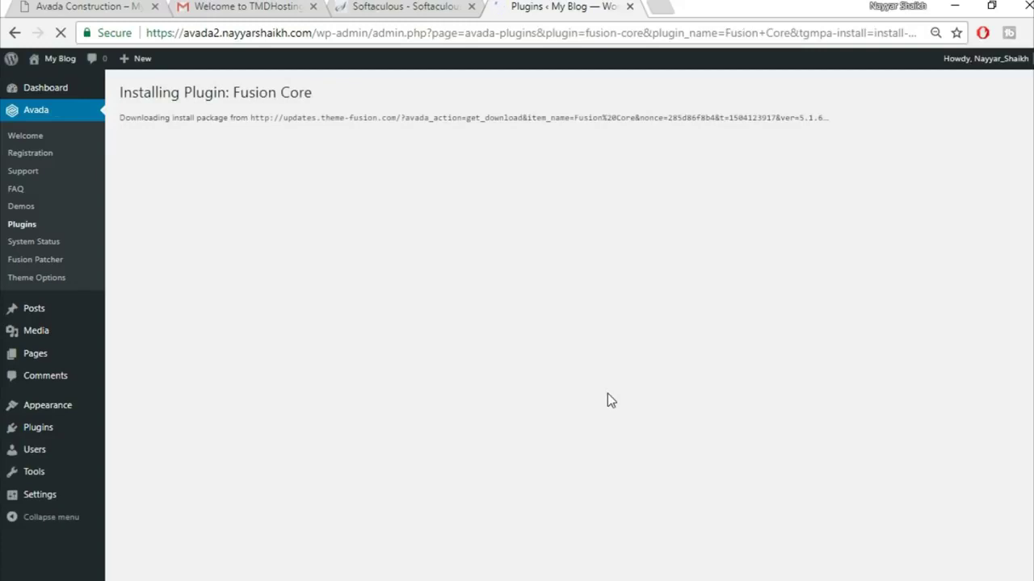
pyautogui.click(166, 227)
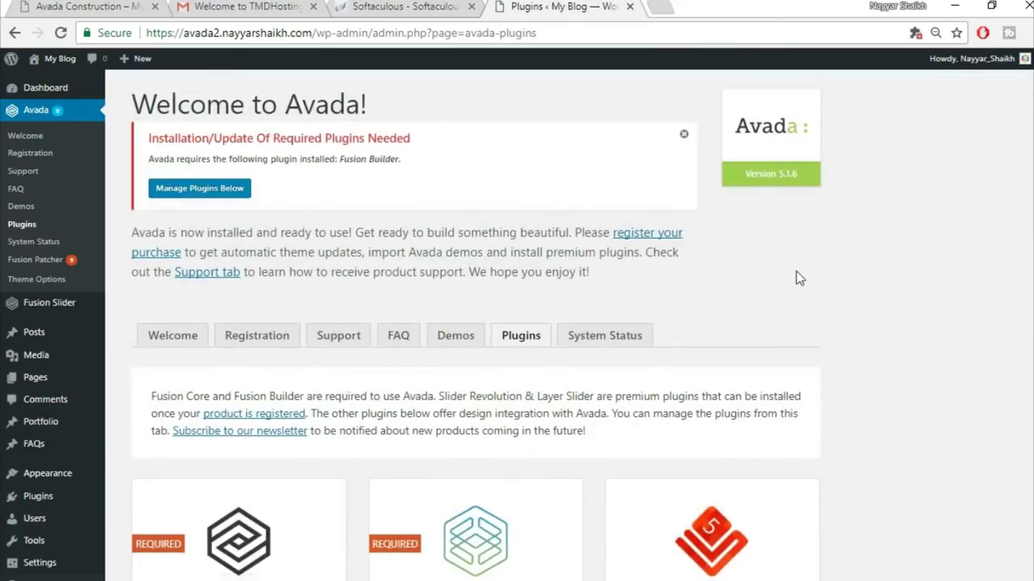
pyautogui.scroll(-4, 797, 272)
pyautogui.scroll(-1, 797, 283)
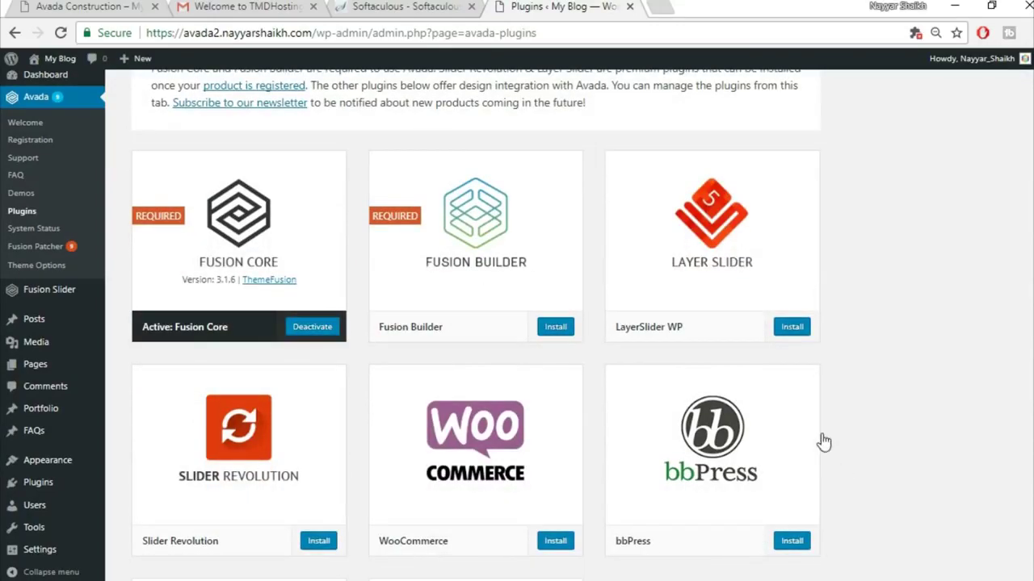
pyautogui.scroll(-4, 824, 441)
pyautogui.scroll(3, 823, 441)
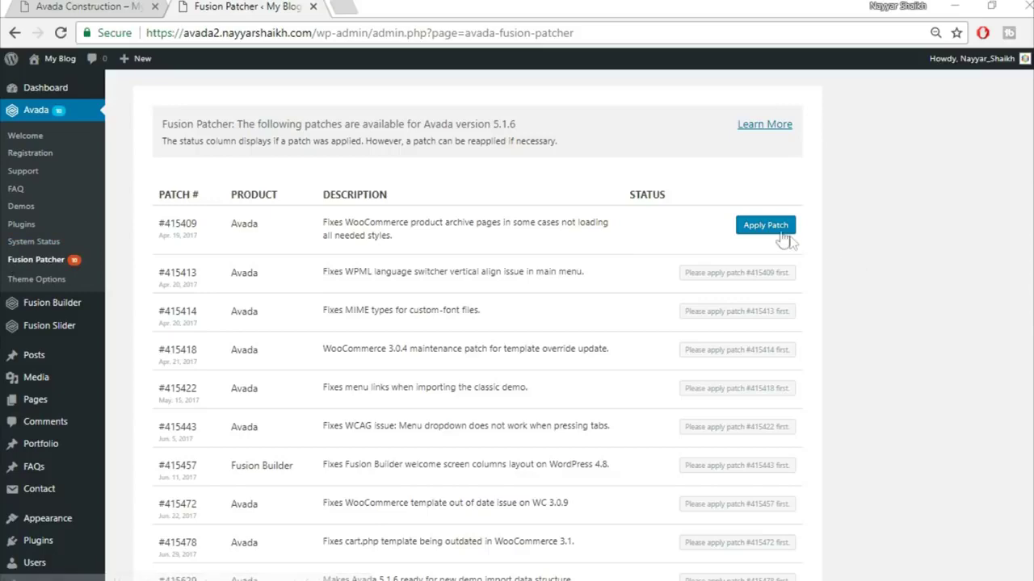
# - Apply patches #415409 and #415413 in Fusion Patcher, then check that the rest through #415629 show applied
pyautogui.scroll(-2, 808, 370)
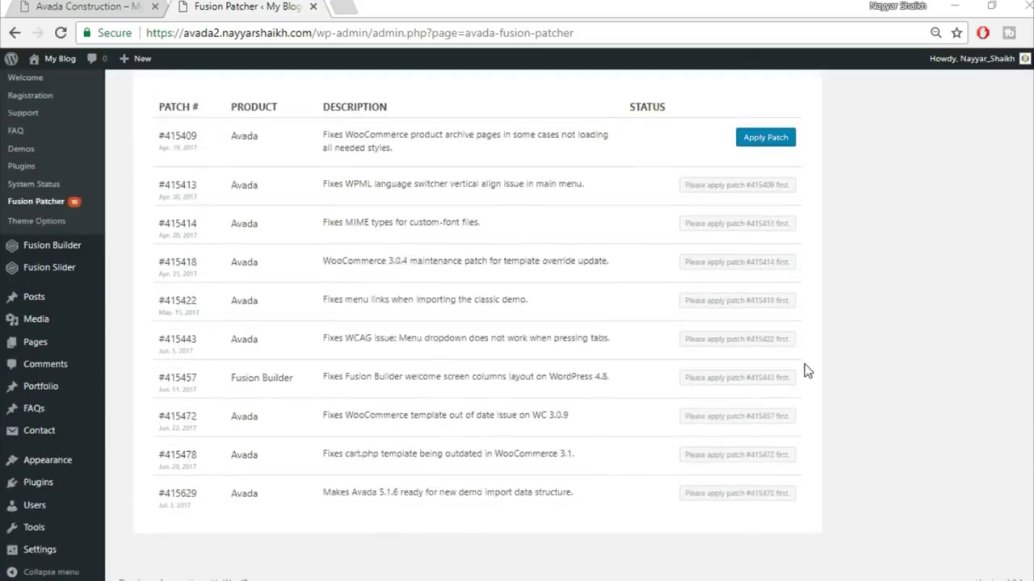
pyautogui.scroll(2, 703, 440)
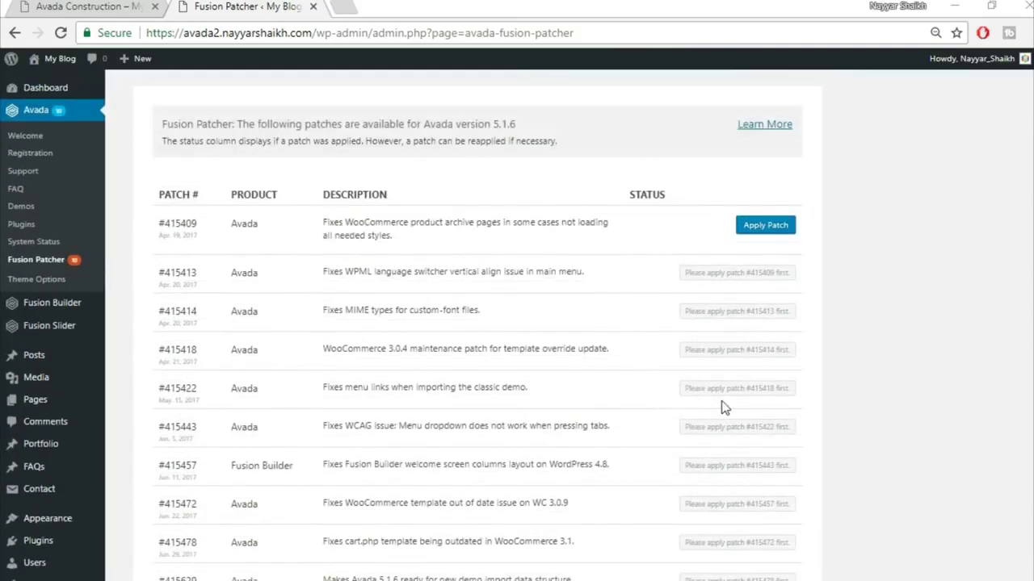
pyautogui.click(764, 229)
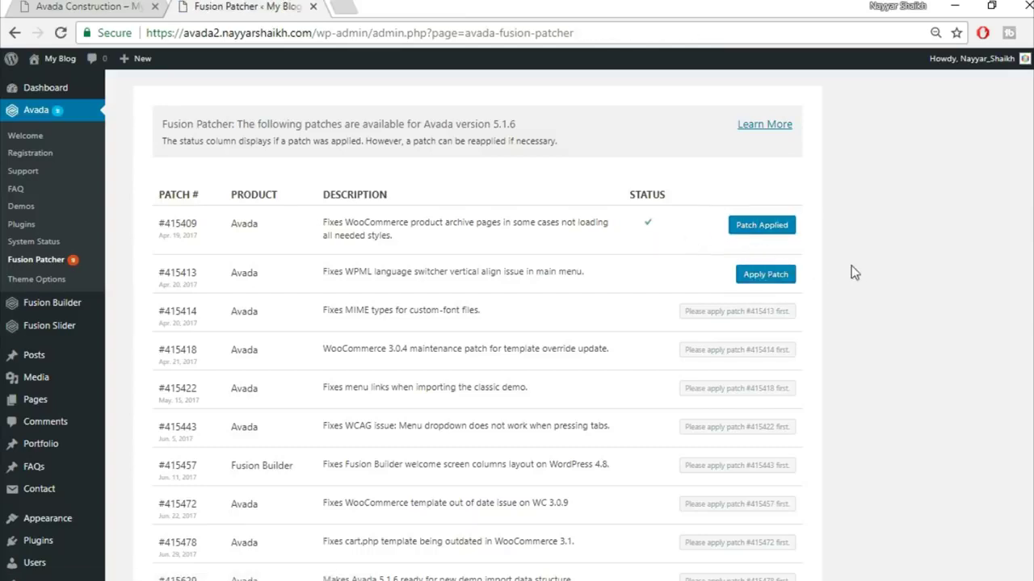
pyautogui.click(764, 275)
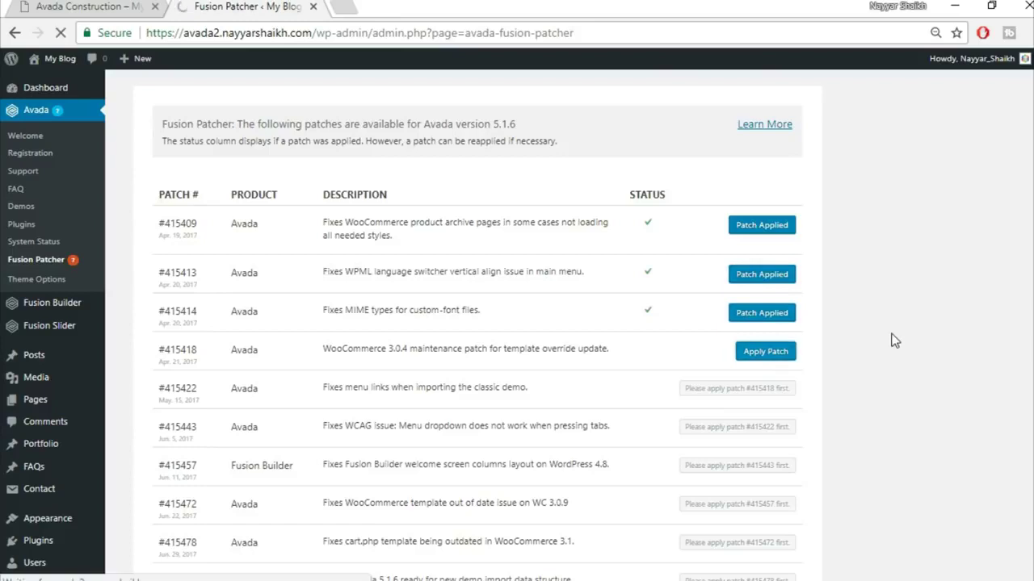
pyautogui.scroll(-1, 880, 323)
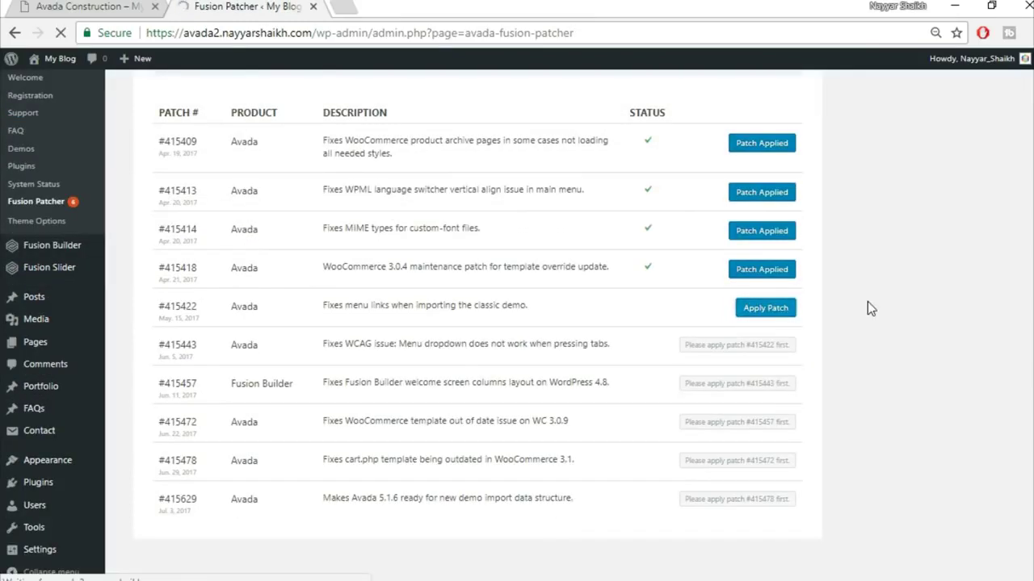
pyautogui.scroll(-1, 920, 387)
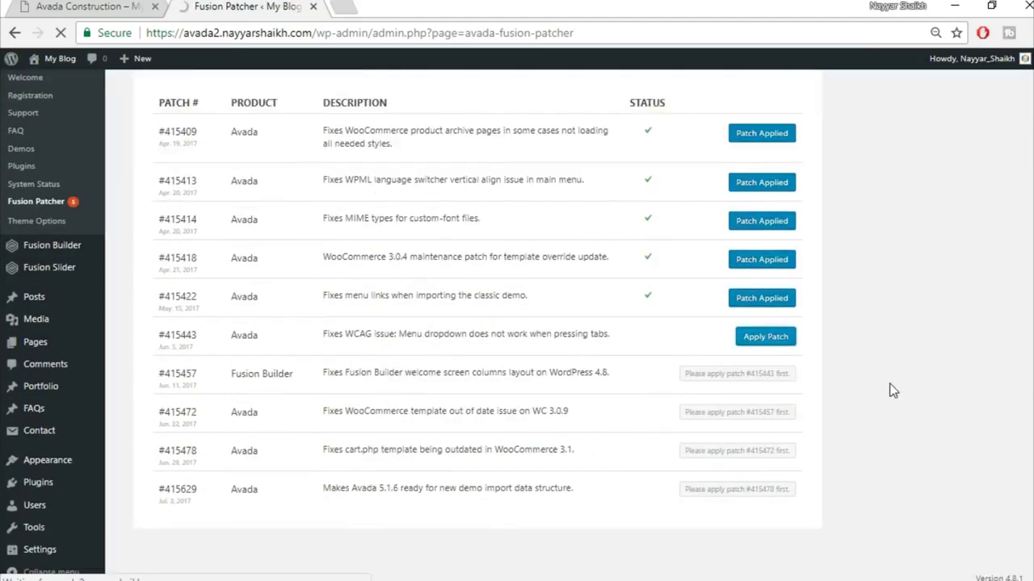
pyautogui.scroll(-1, 878, 420)
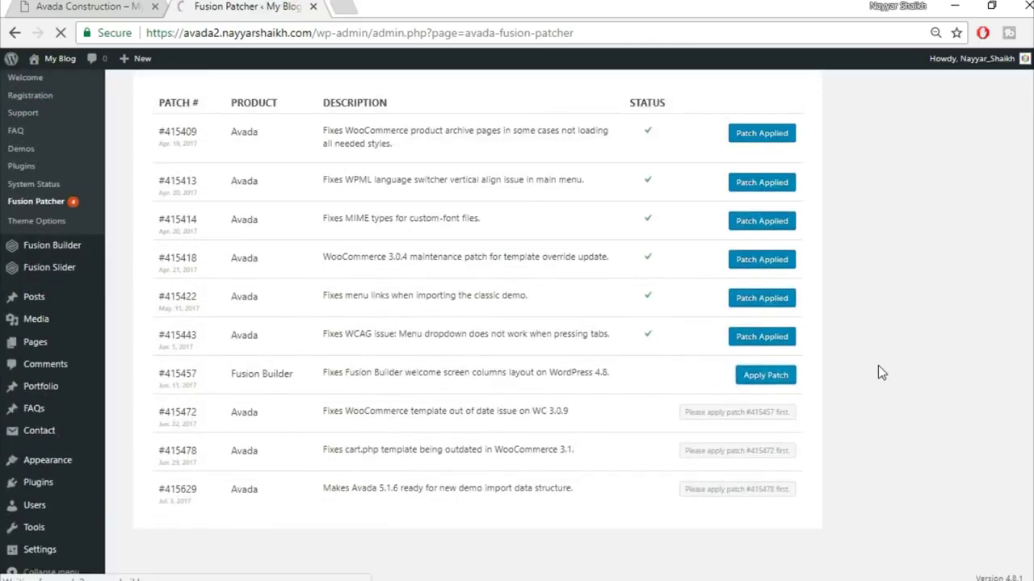
pyautogui.scroll(-1, 888, 379)
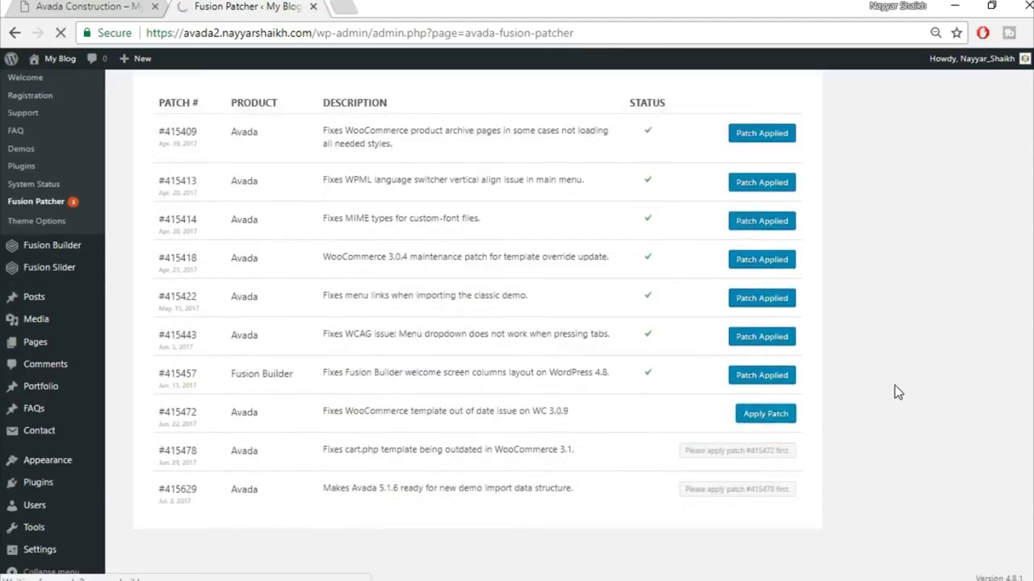
pyautogui.scroll(-1, 928, 416)
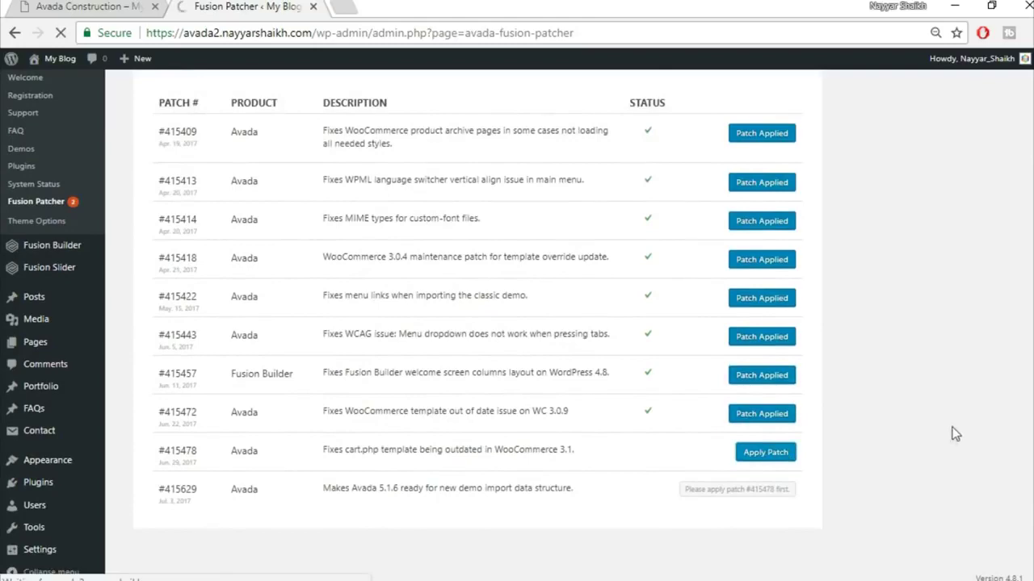
pyautogui.scroll(-1, 937, 428)
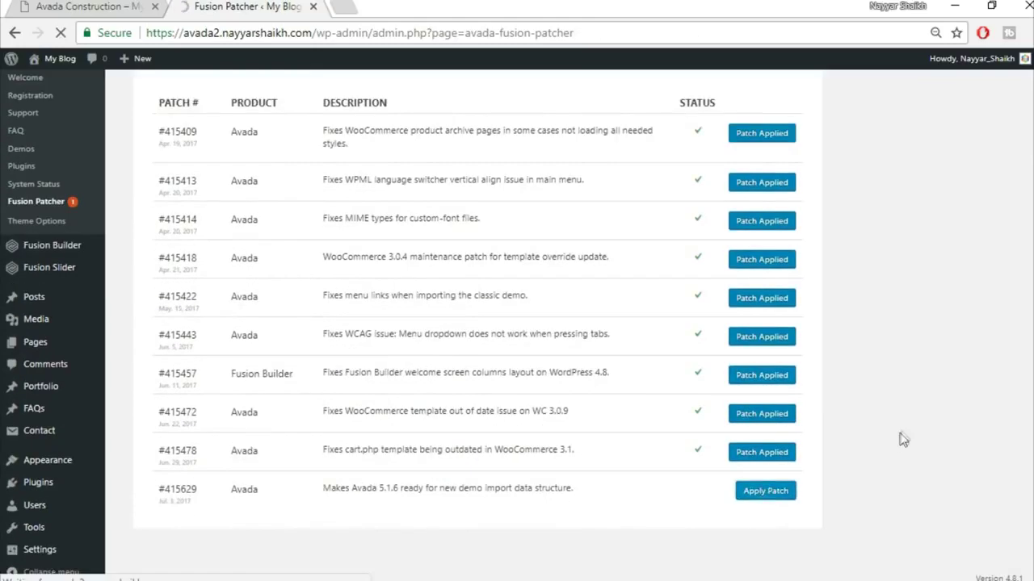
pyautogui.scroll(-1, 922, 379)
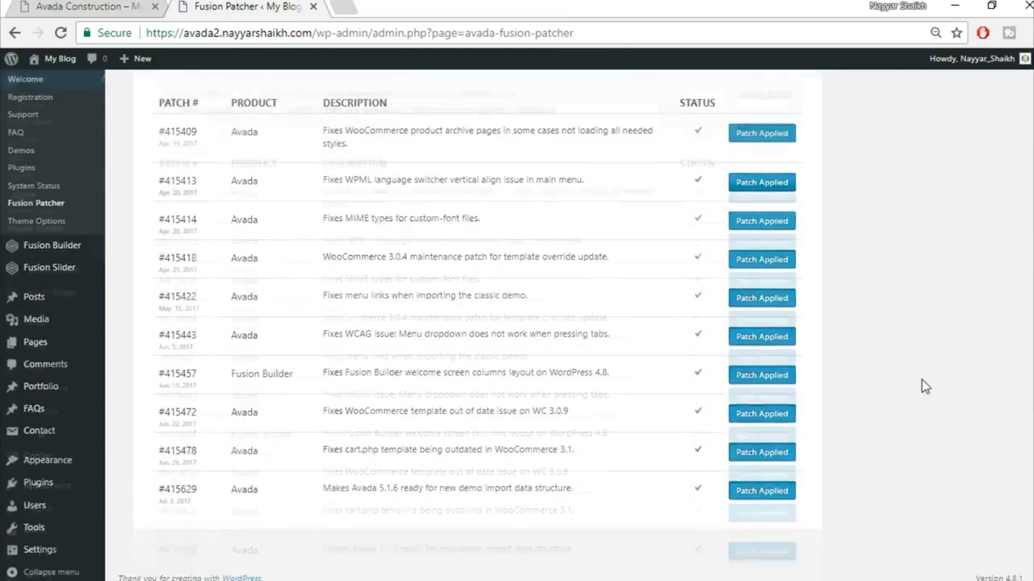
pyautogui.scroll(1, 922, 379)
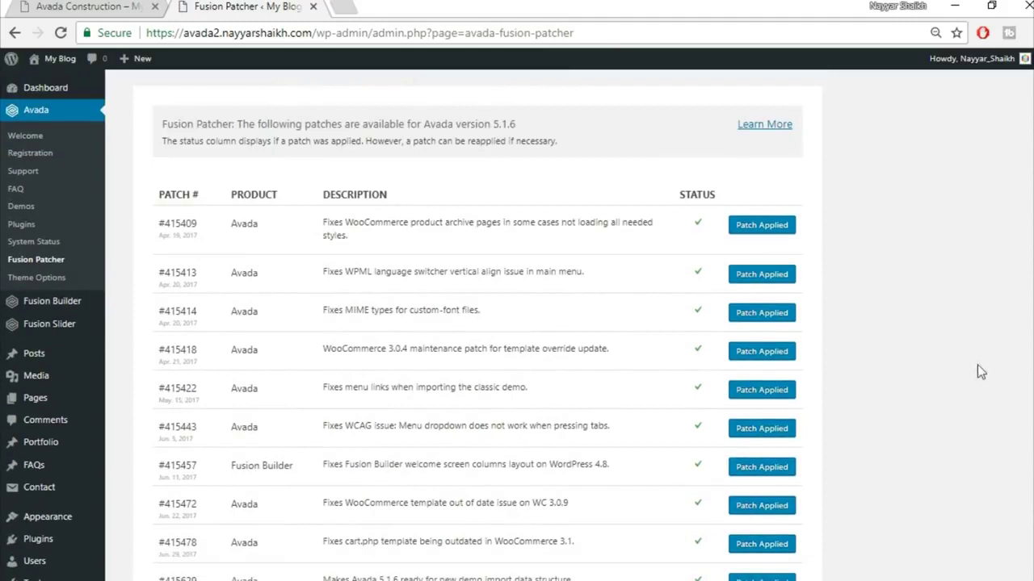
pyautogui.moveTo(59, 67)
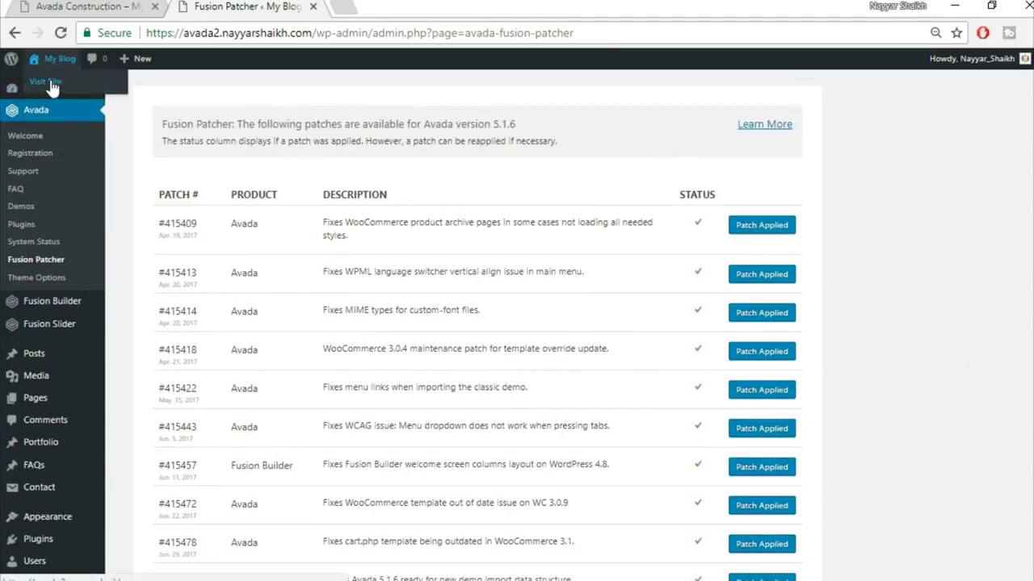
# - Open the live avada2 site in a new tab and compare it with the Avada Construction demo
pyautogui.rightClick(49, 87)
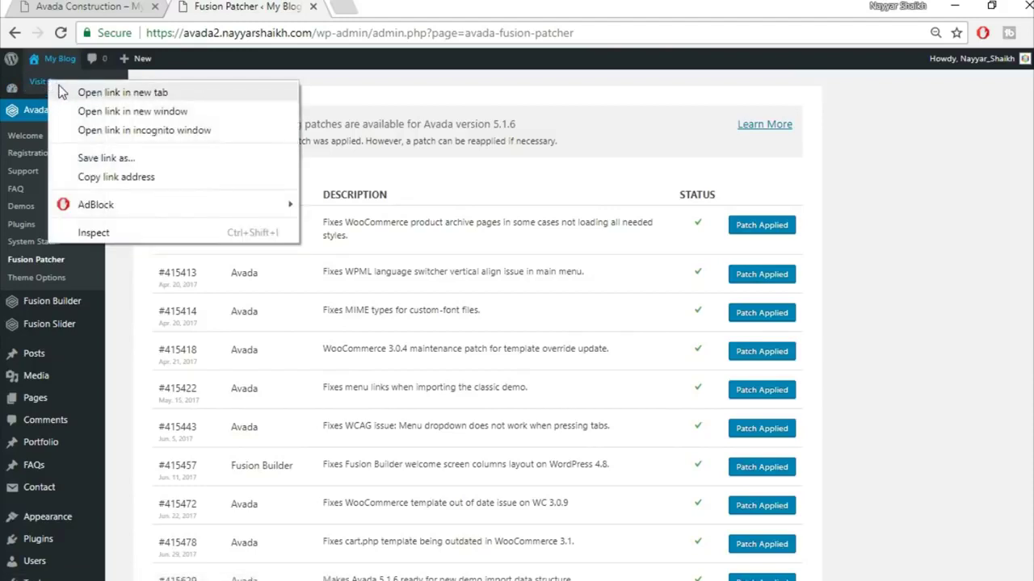
pyautogui.click(71, 90)
pyautogui.click(364, 5)
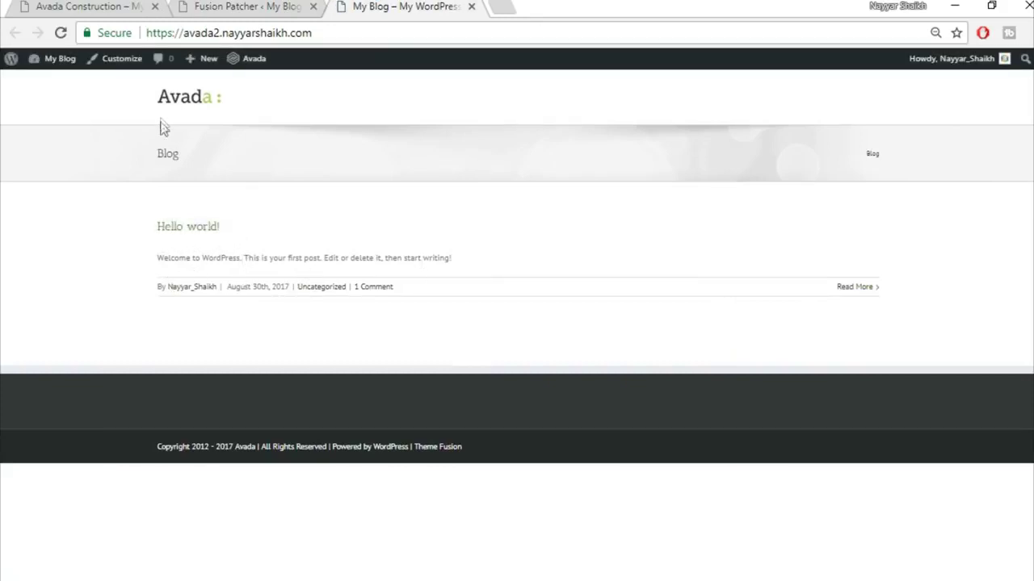
pyautogui.click(82, 5)
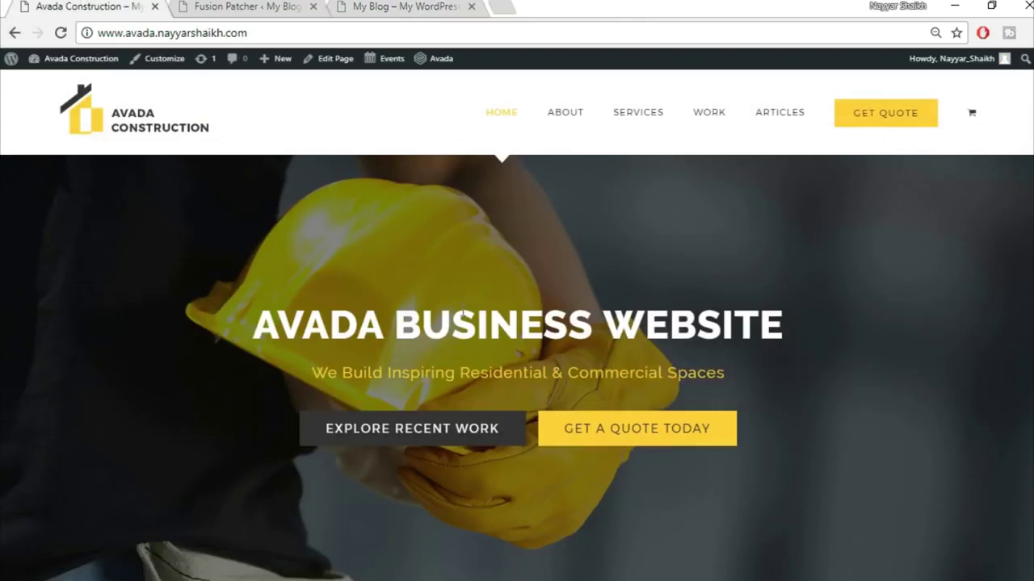
pyautogui.scroll(-3, 644, 412)
pyautogui.scroll(3, 554, 524)
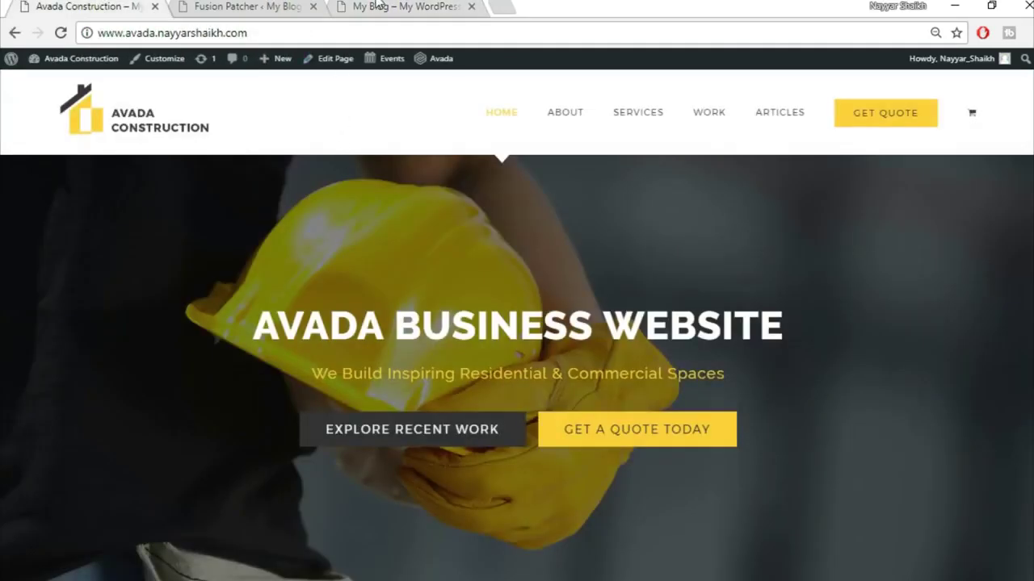
pyautogui.click(378, 4)
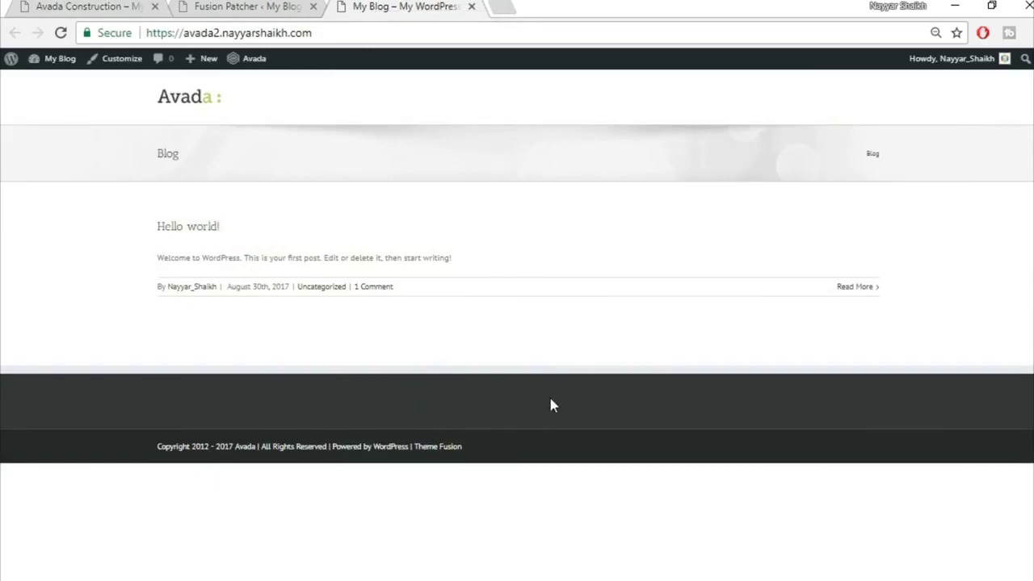
pyautogui.click(235, 5)
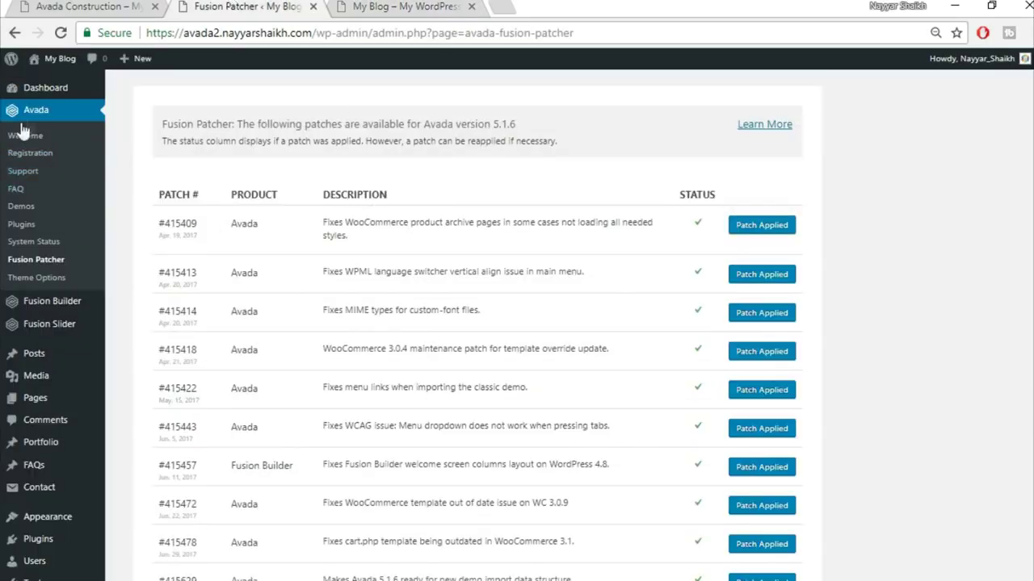
# - In Avada Theme Options > Main Menu, set Main Menu Height to 130 and Highlight Style to Arrow
pyautogui.click(37, 289)
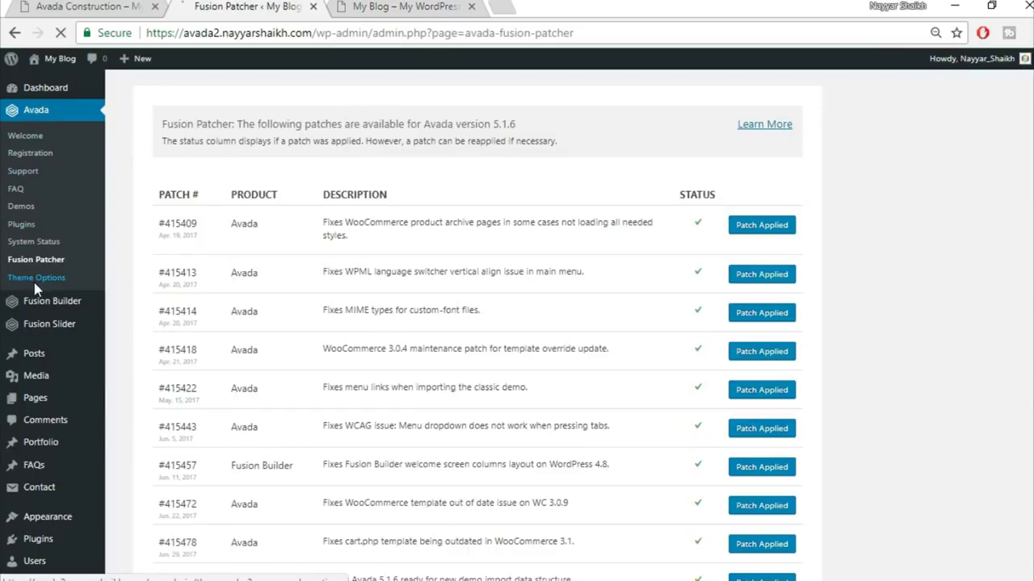
pyautogui.moveTo(259, 292)
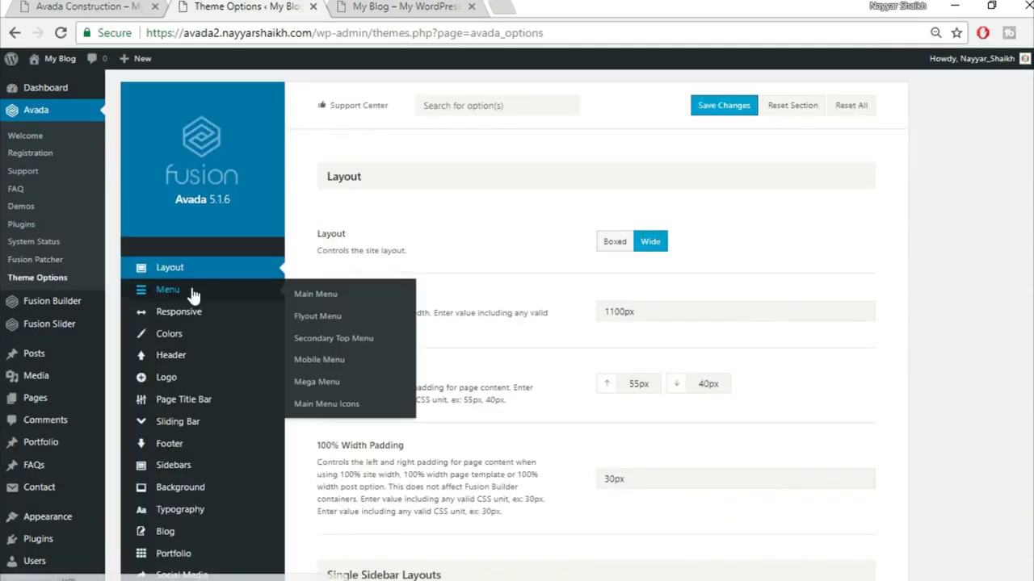
pyautogui.click(192, 294)
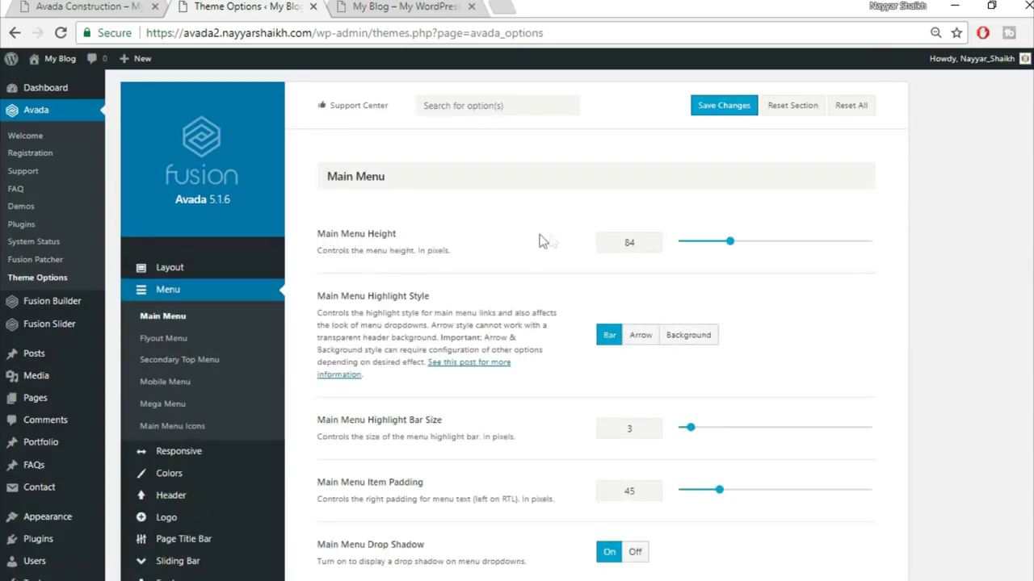
pyautogui.moveTo(641, 244); pyautogui.dragTo(579, 250)
pyautogui.click(640, 335)
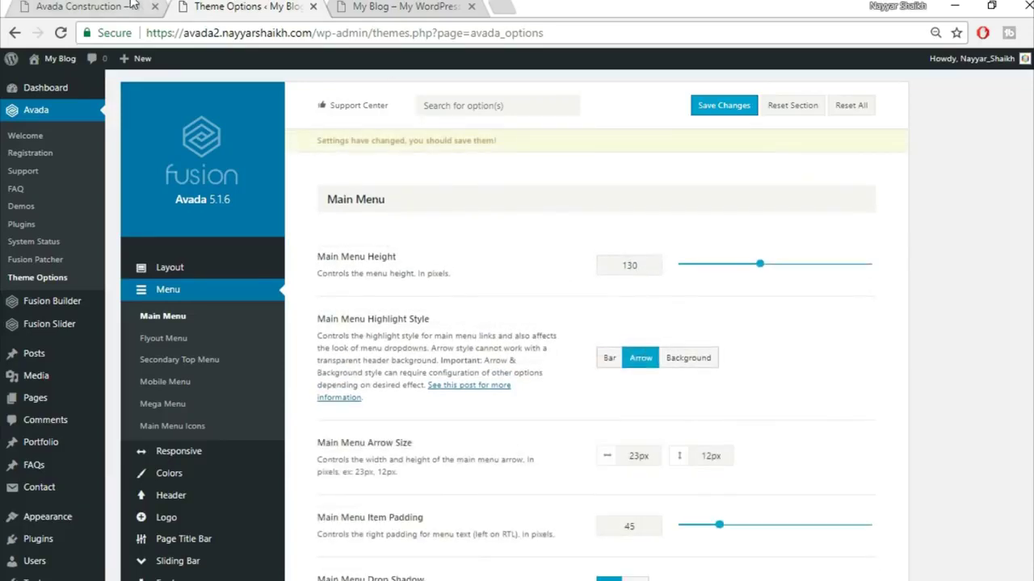
# - Compare the menu with the demo and blog front page, then open the Main Menu Typography font list
pyautogui.click(133, 7)
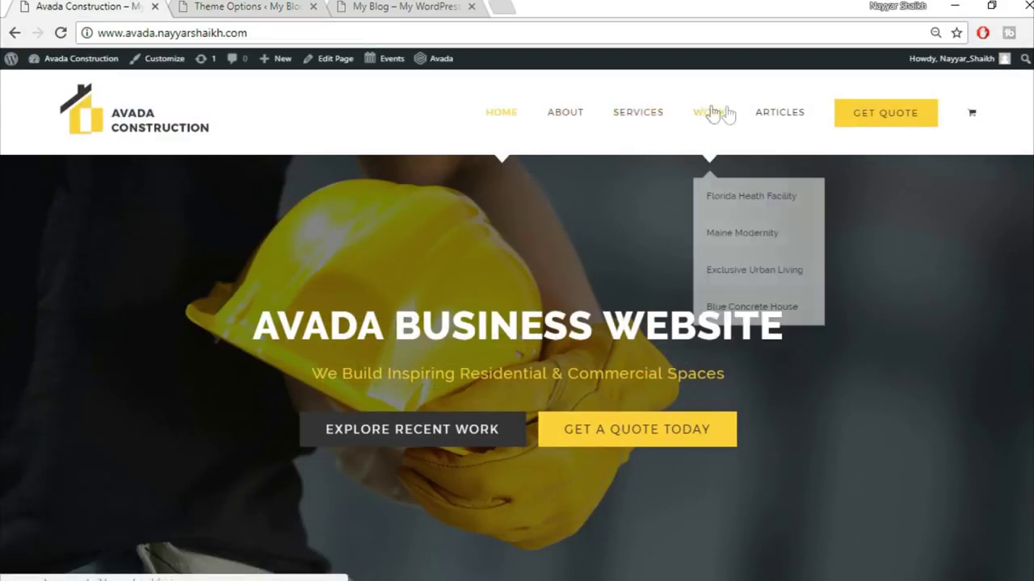
pyautogui.click(420, 8)
pyautogui.click(264, 6)
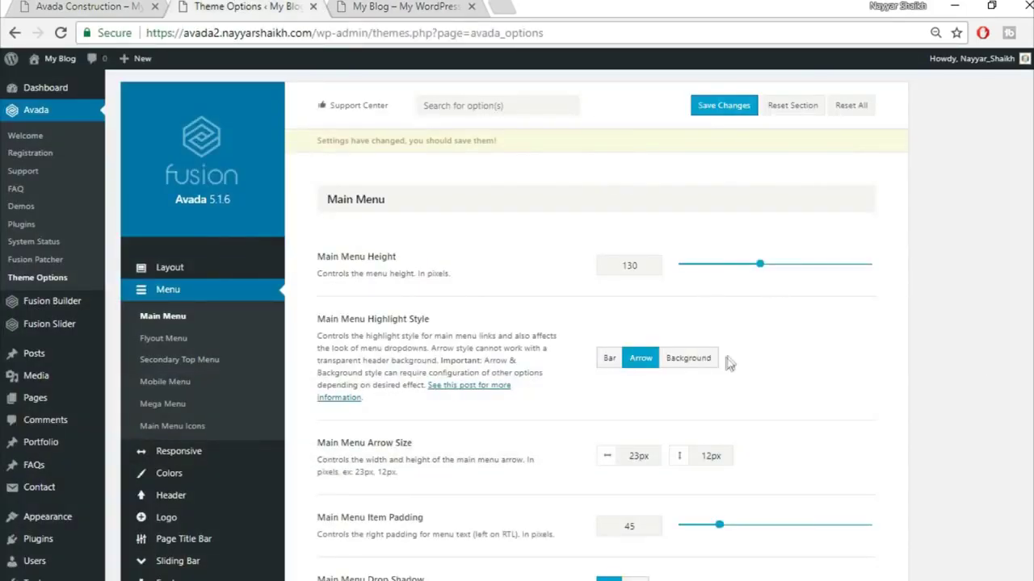
pyautogui.scroll(-5, 516, 323)
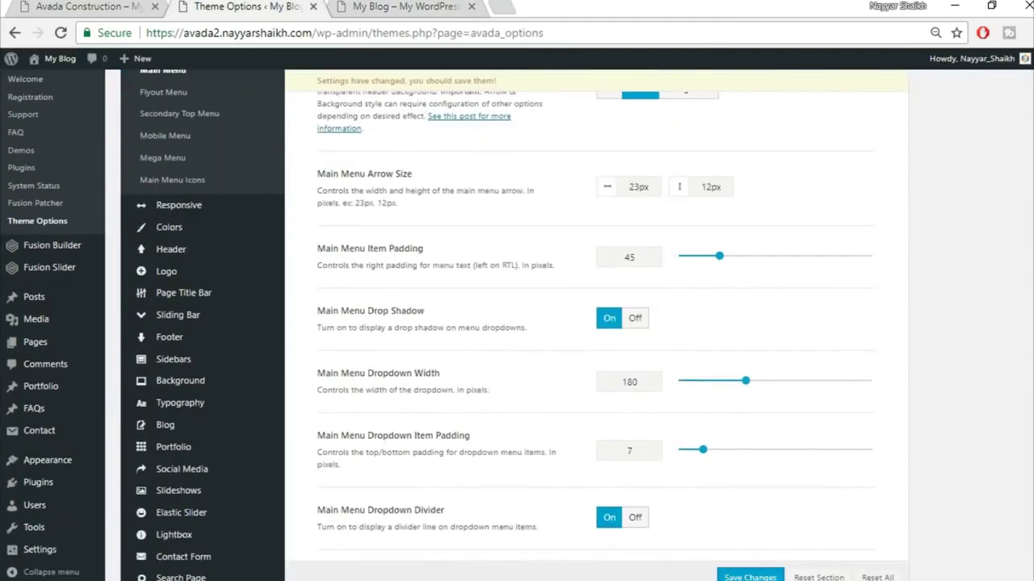
pyautogui.scroll(-6, 517, 323)
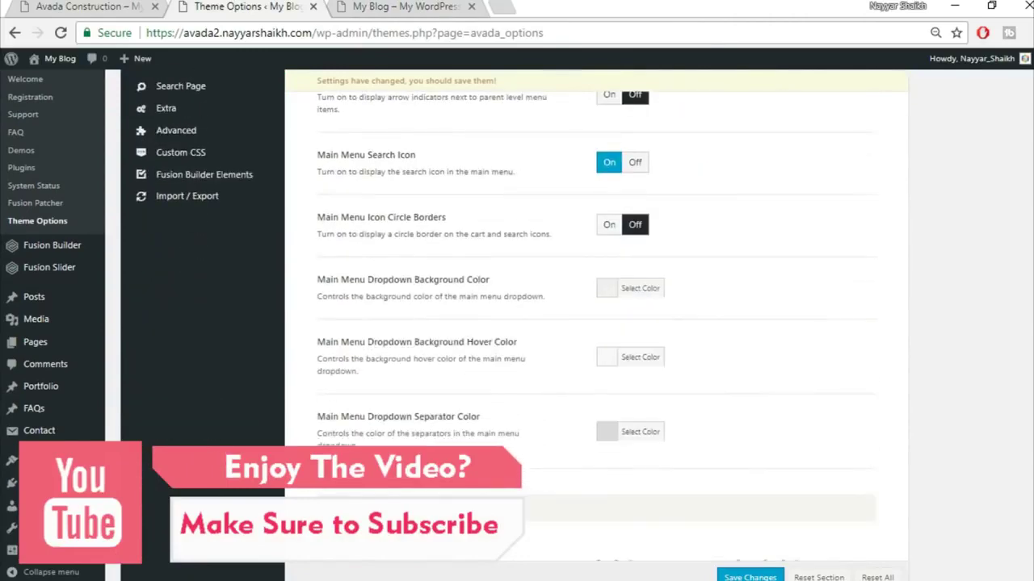
pyautogui.scroll(-5, 689, 381)
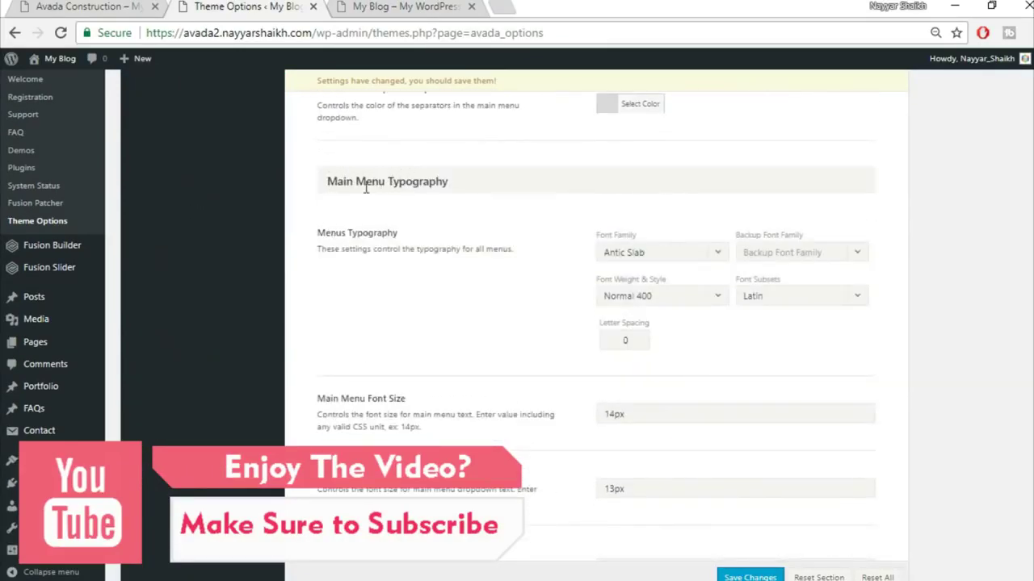
pyautogui.click(658, 253)
# - Set the main menu font to Montserrat with an Arial, Helvetica, sans-serif backup and 1px letter spacing
pyautogui.write('mon')
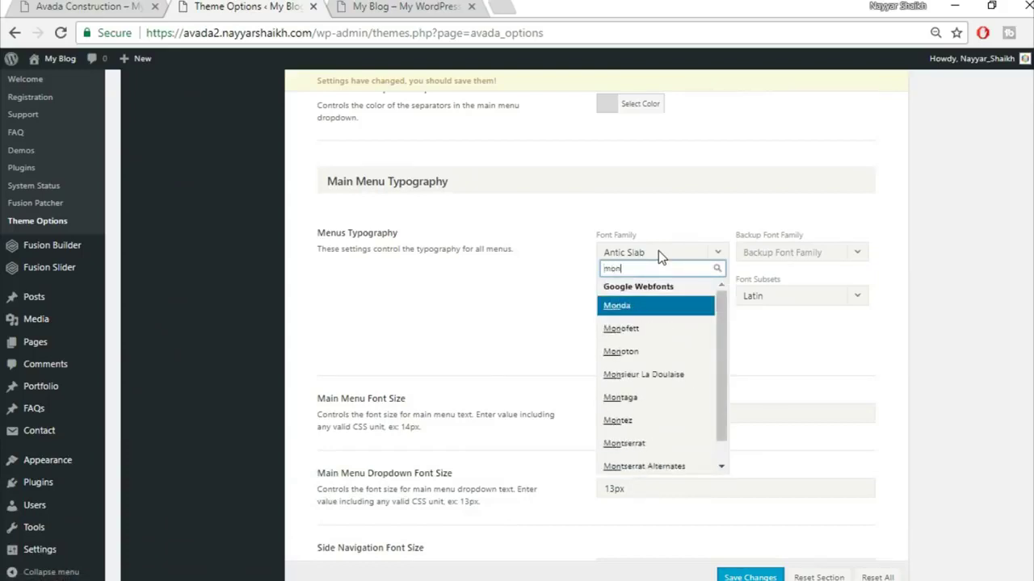
pyautogui.write('ts')
pyautogui.click(664, 309)
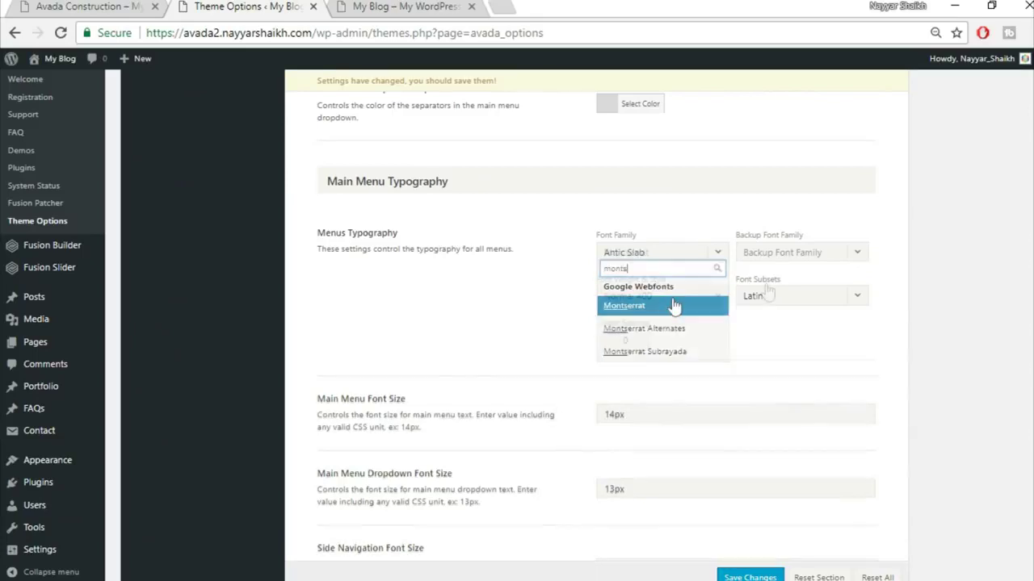
pyautogui.click(807, 259)
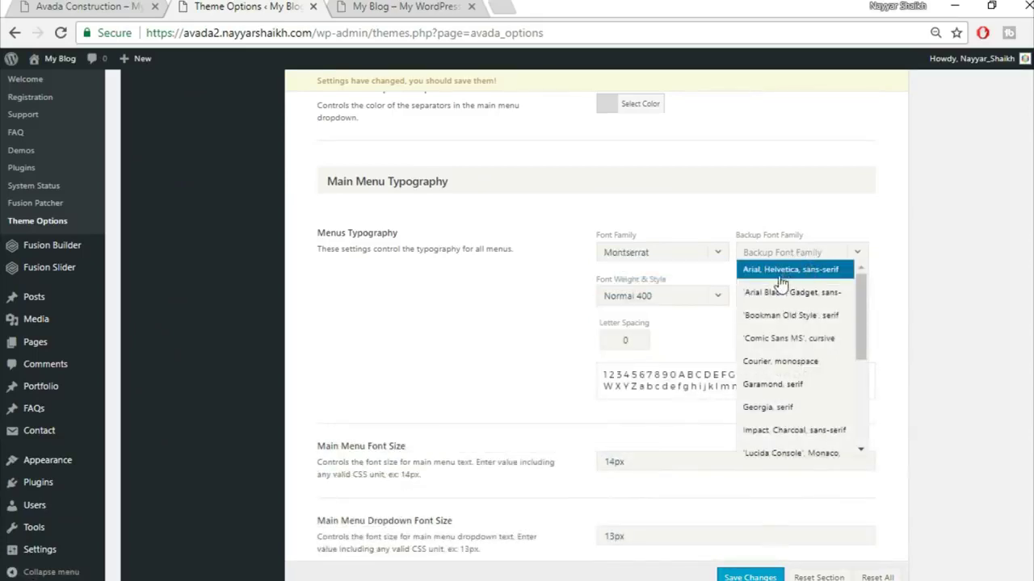
pyautogui.click(802, 278)
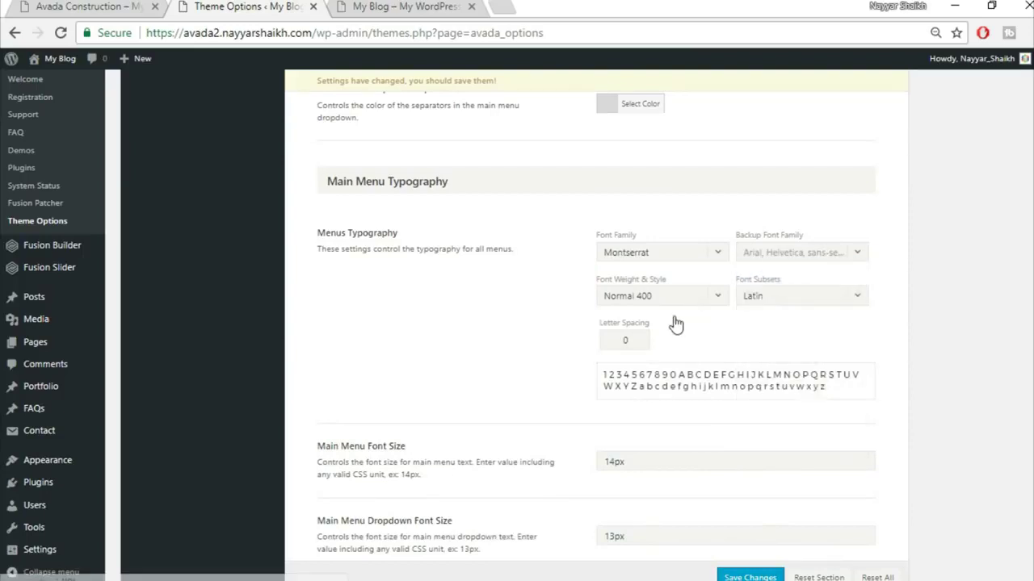
pyautogui.moveTo(638, 340); pyautogui.dragTo(578, 343)
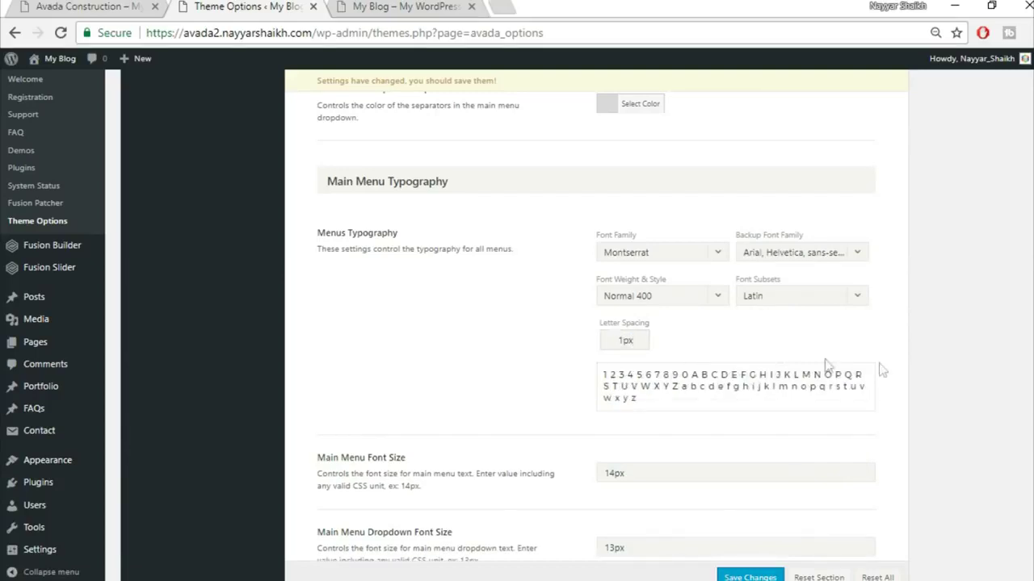
# - Change the Main Menu Dropdown Font Size to 14px
pyautogui.scroll(-2, 579, 429)
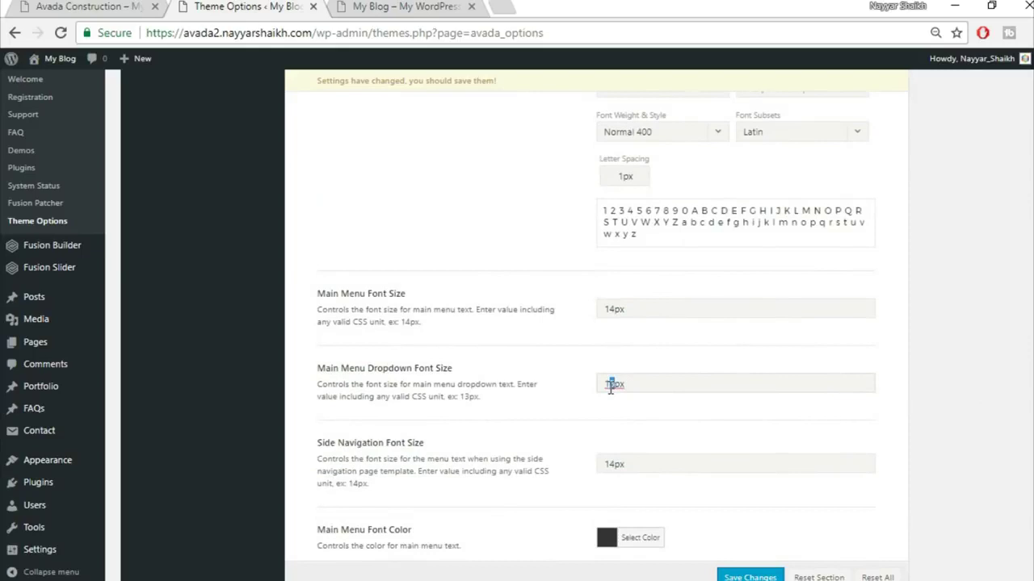
pyautogui.scroll(-2, 655, 419)
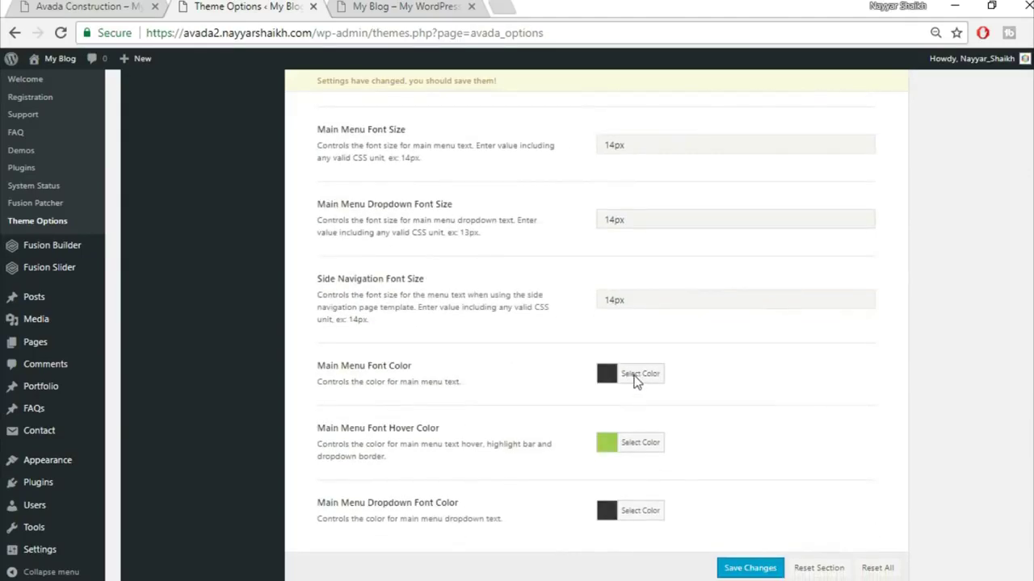
pyautogui.click(628, 224)
pyautogui.scroll(-1, 764, 313)
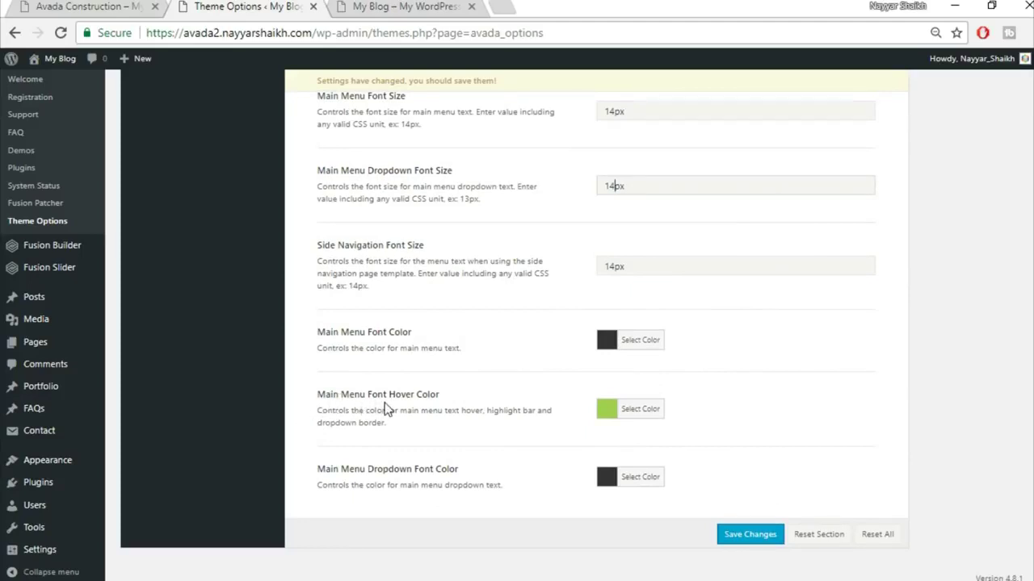
pyautogui.click(465, 5)
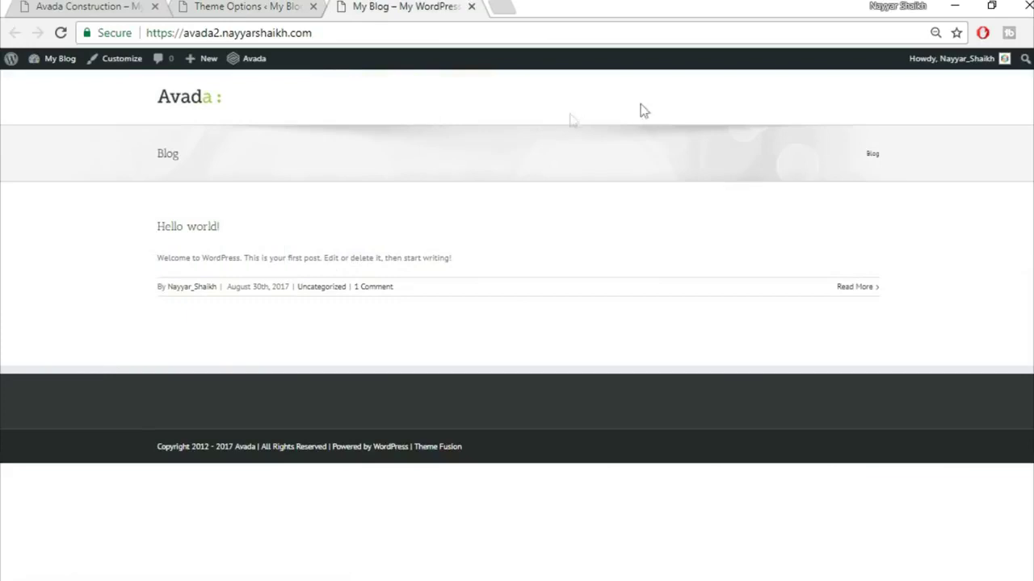
# - Set the Main Menu Font Hover Color to fed831 and save the theme options
pyautogui.click(97, 6)
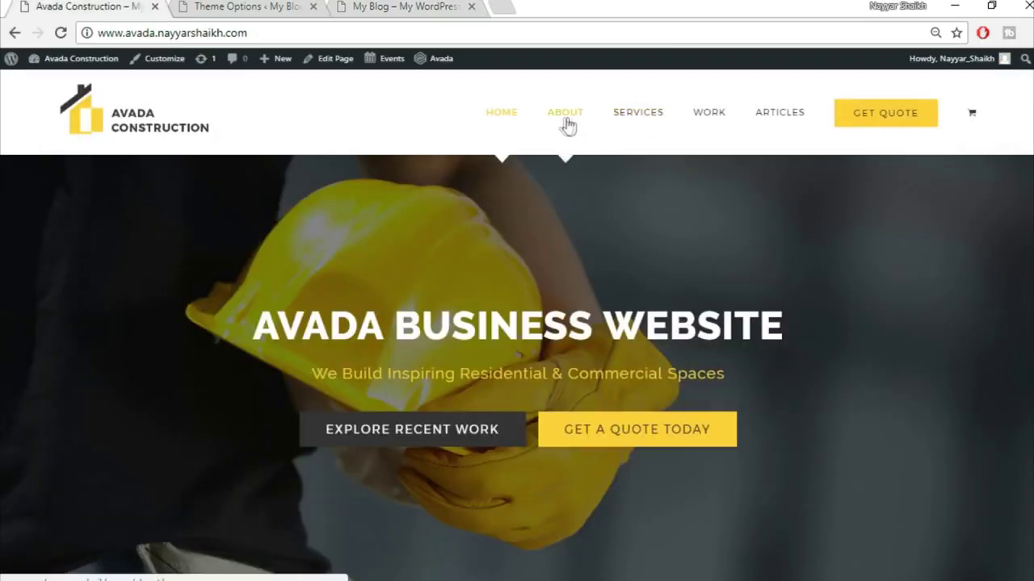
pyautogui.hotkey('ctrl', '3')
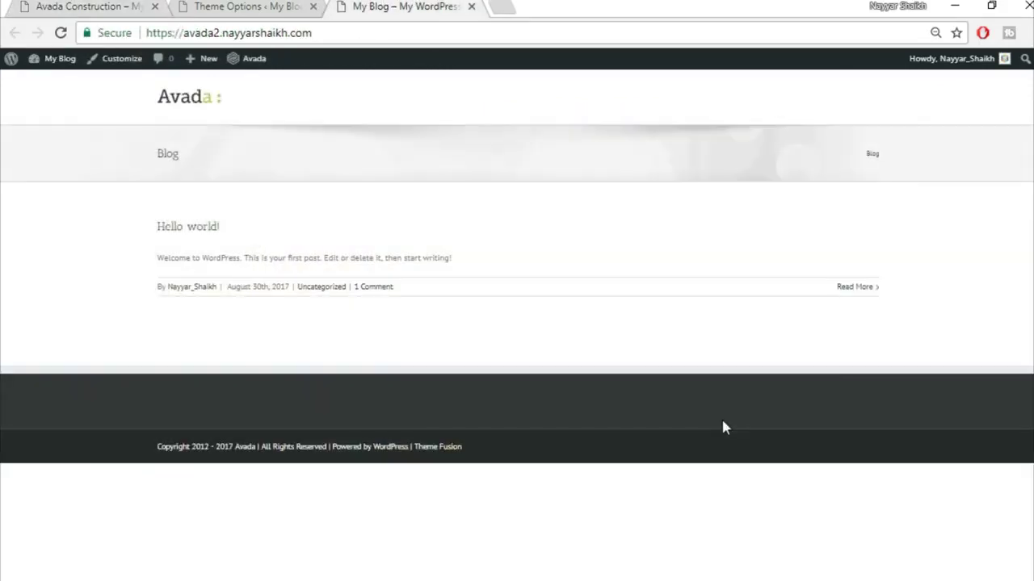
pyautogui.click(262, 6)
pyautogui.click(641, 404)
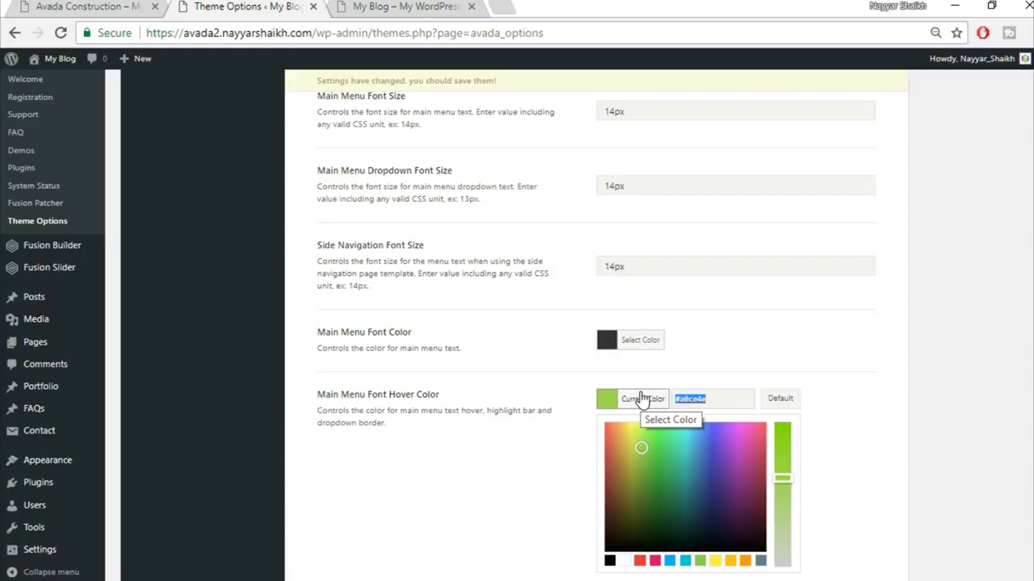
pyautogui.write('fed831')
pyautogui.click(715, 326)
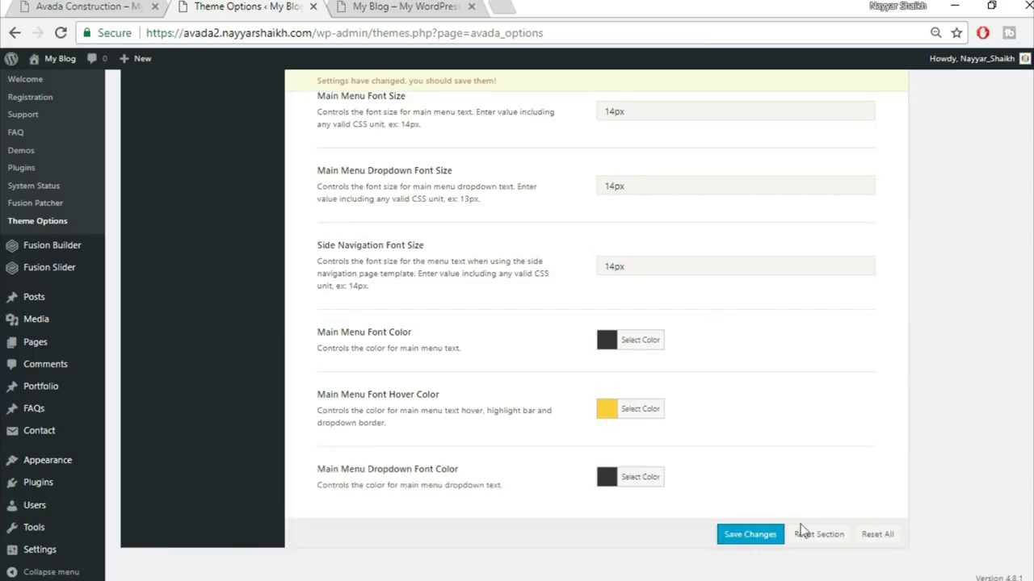
pyautogui.click(751, 535)
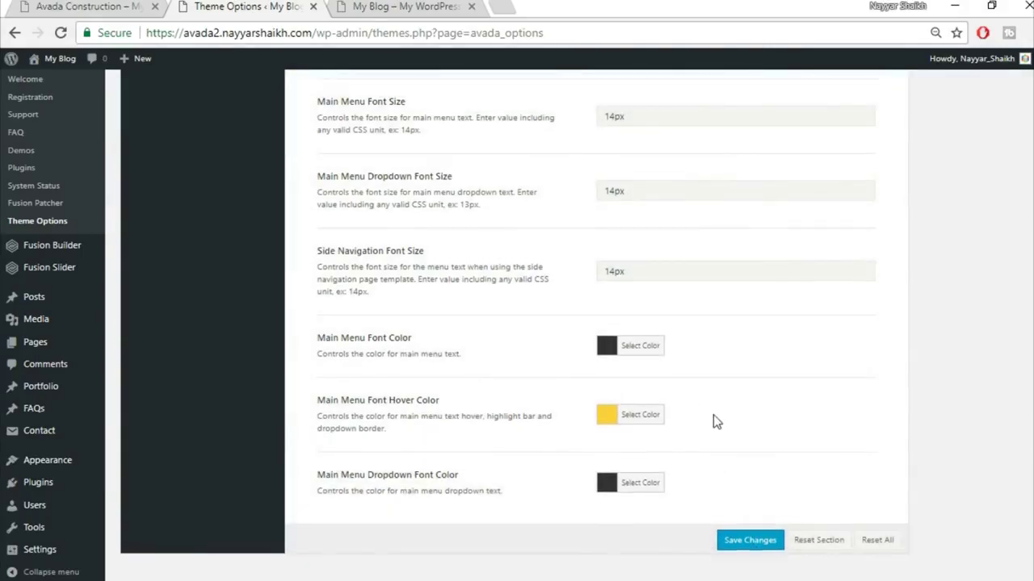
# - Check the saved menu on the blog front page, then return to Theme Options
pyautogui.click(379, 7)
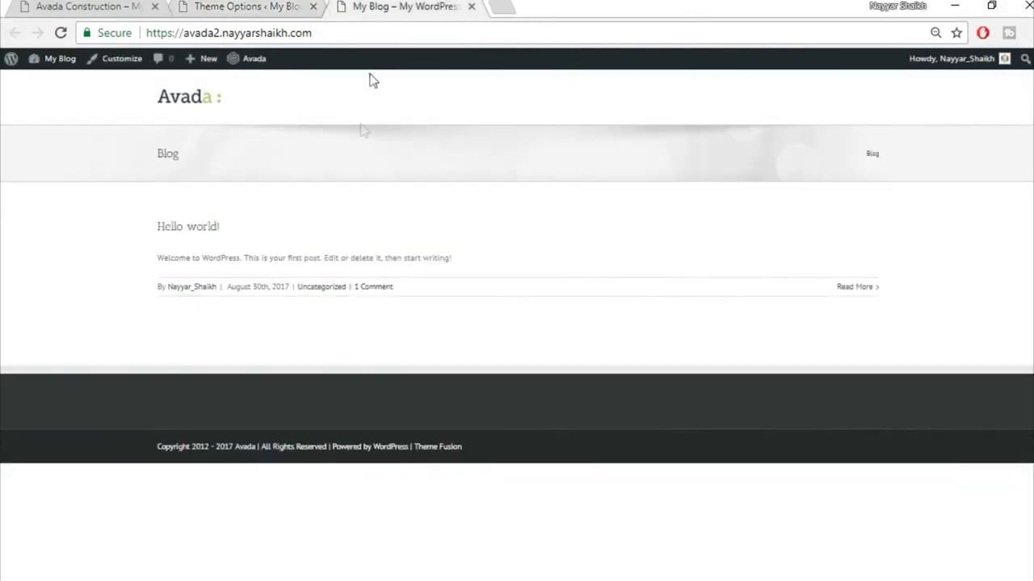
pyautogui.click(228, 7)
pyautogui.scroll(2, 305, 313)
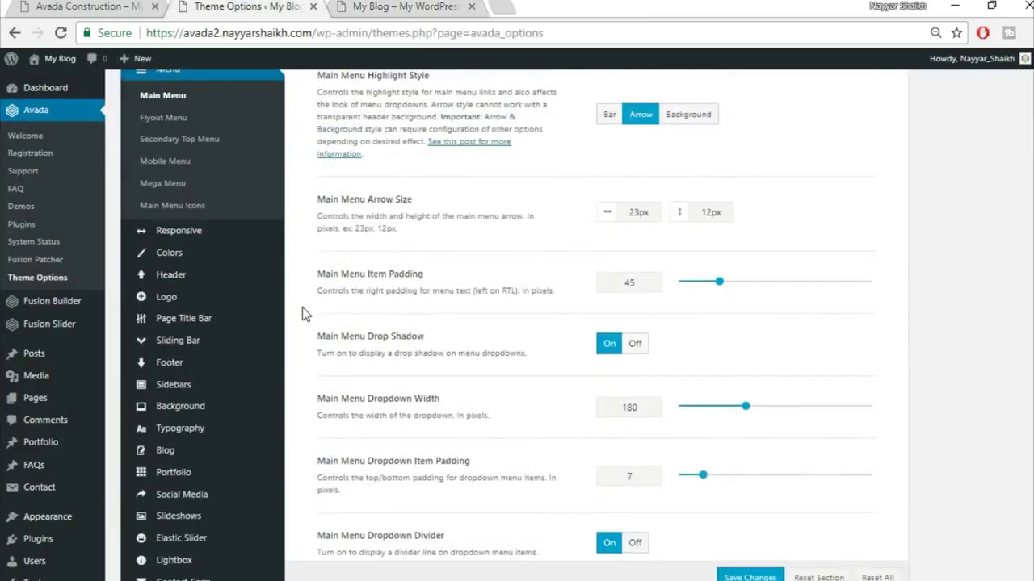
# - Change the Primary Color to fed830 and save the theme options
pyautogui.click(184, 255)
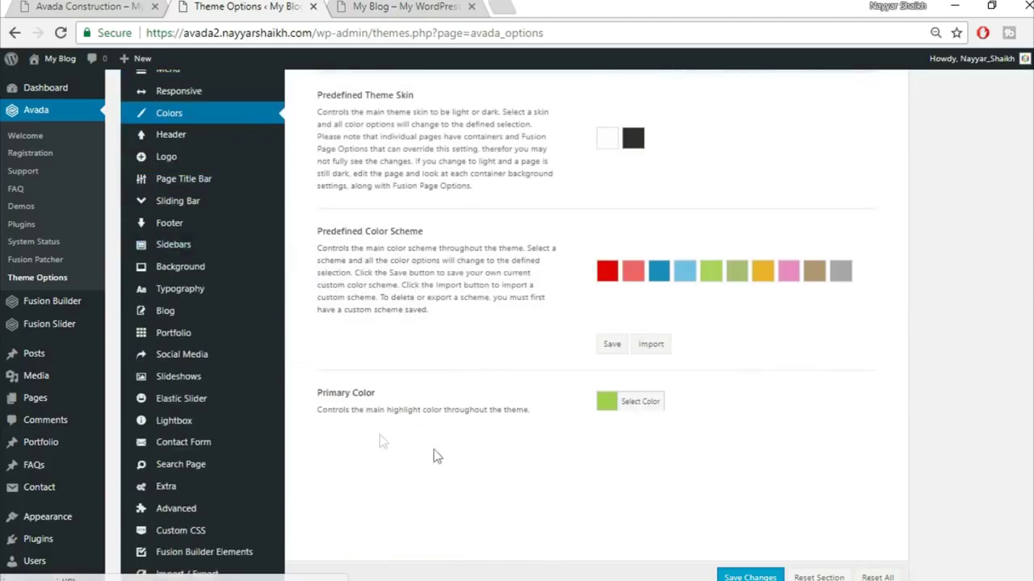
pyautogui.click(637, 410)
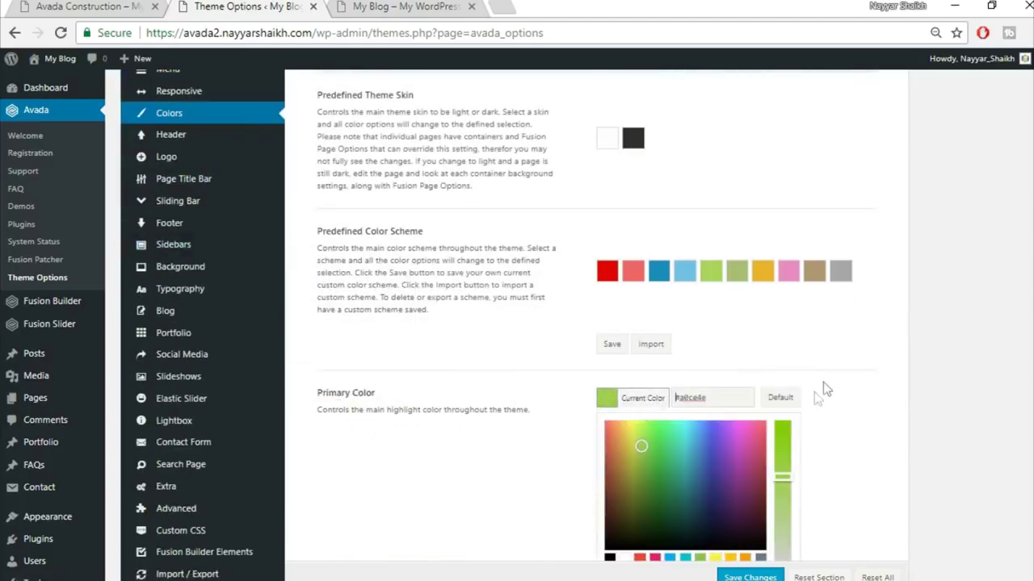
pyautogui.moveTo(743, 399); pyautogui.dragTo(662, 398)
pyautogui.scroll(-1, 969, 380)
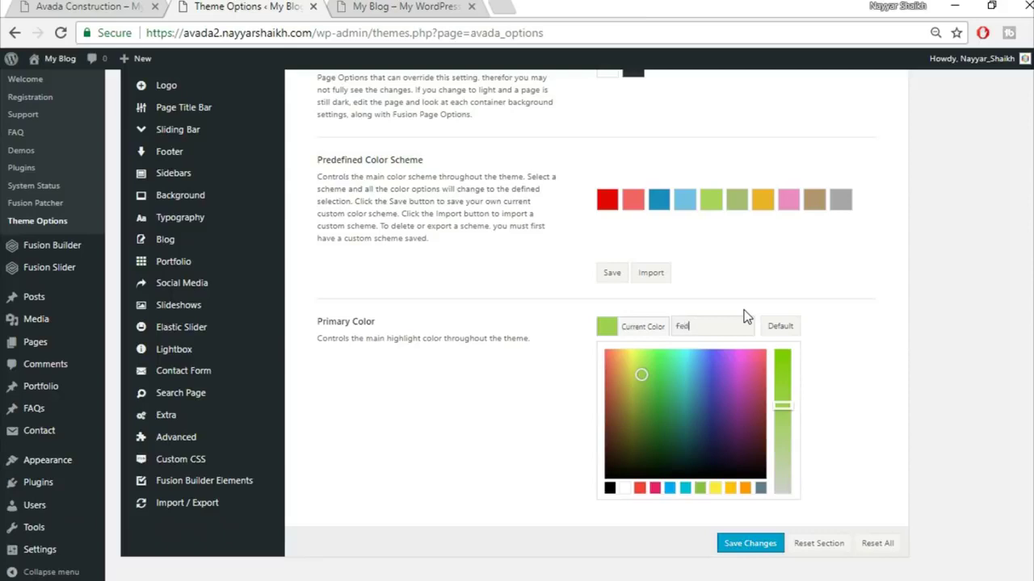
pyautogui.write('fed830')
pyautogui.click(859, 319)
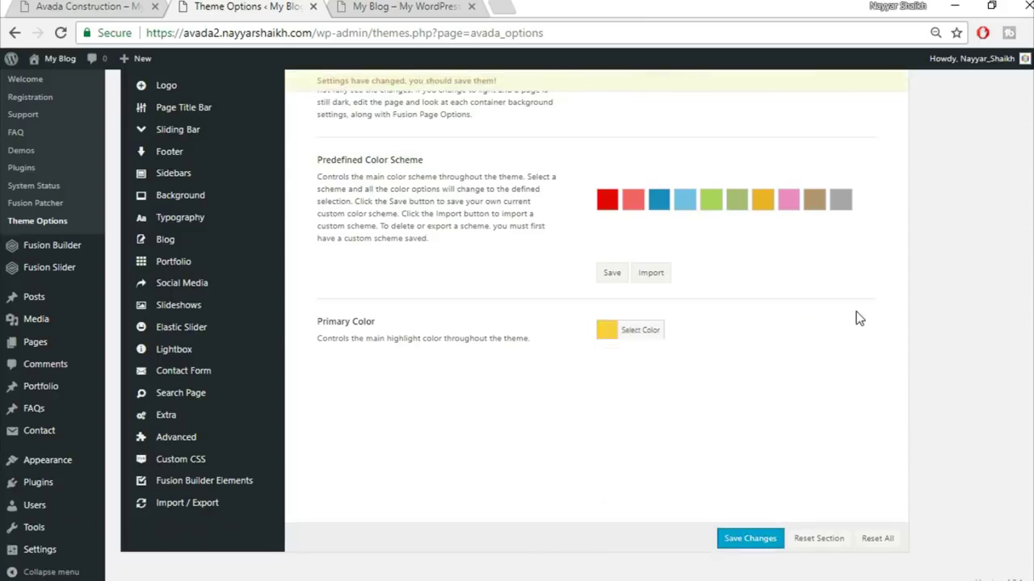
pyautogui.click(753, 539)
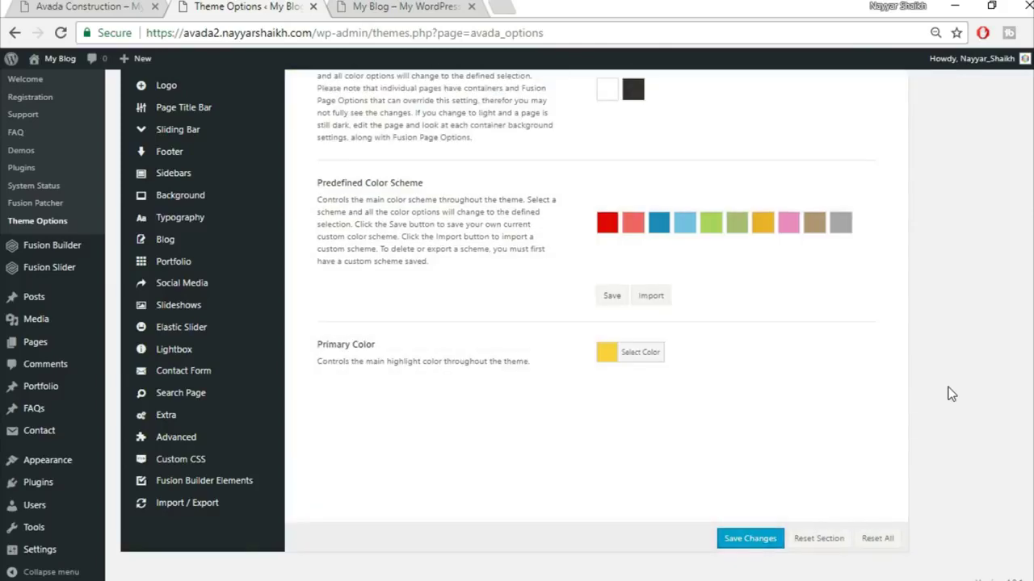
# - Go to the Header section of Avada Theme Options
pyautogui.scroll(2, 240, 299)
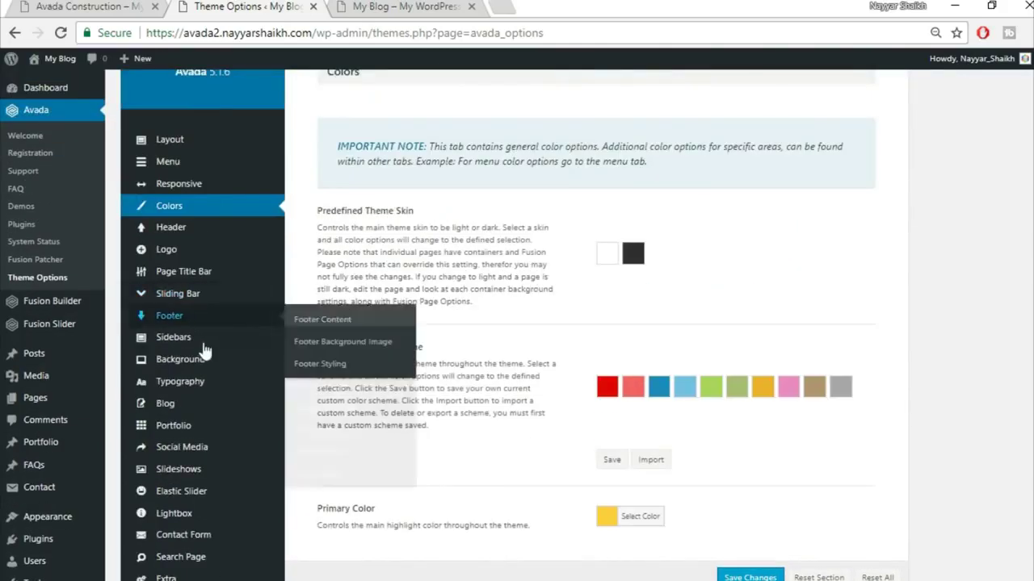
pyautogui.moveTo(179, 252)
pyautogui.click(181, 228)
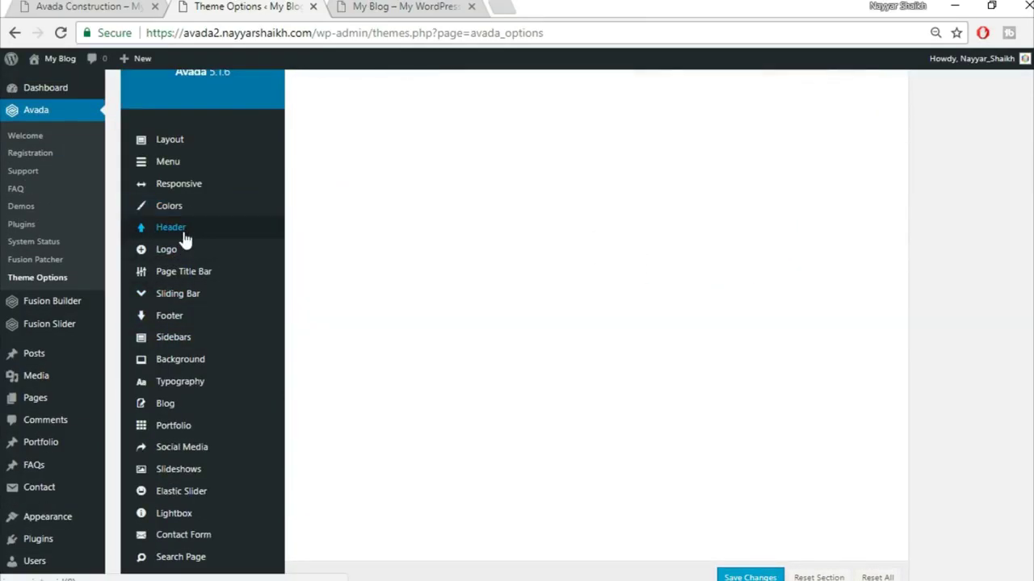
# - Compare the blog's header with the Avada Construction demo site's header
pyautogui.scroll(2, 953, 247)
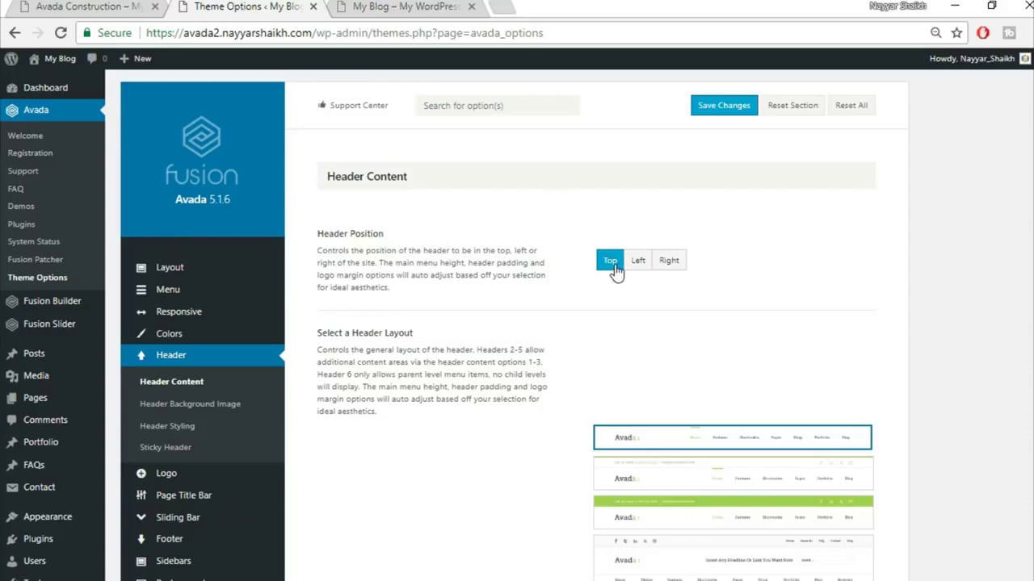
pyautogui.click(404, 7)
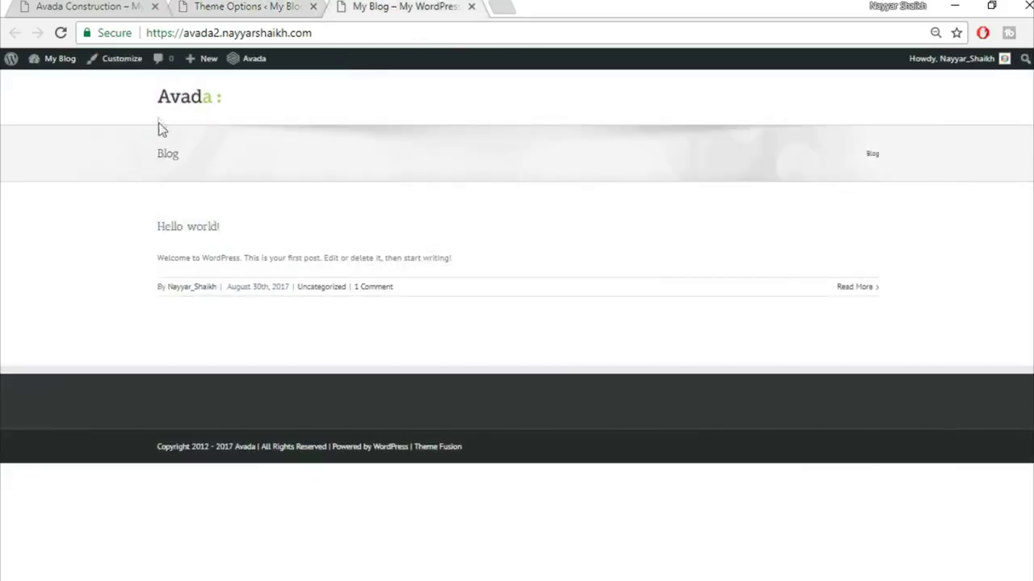
pyautogui.click(77, 5)
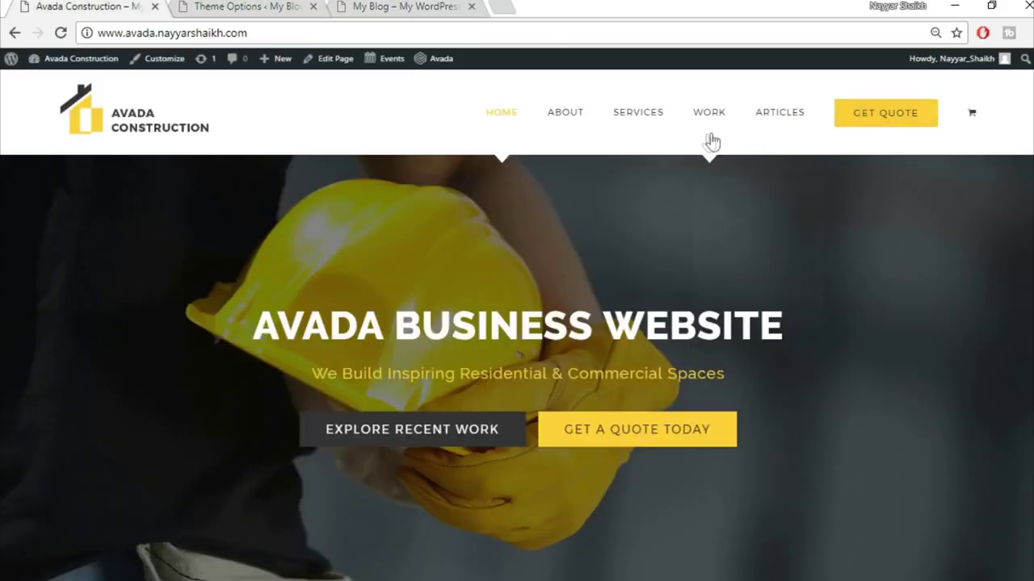
pyautogui.click(415, 6)
pyautogui.click(242, 6)
# - Save Header Content with header position Top and the first header layout
pyautogui.scroll(-1, 745, 315)
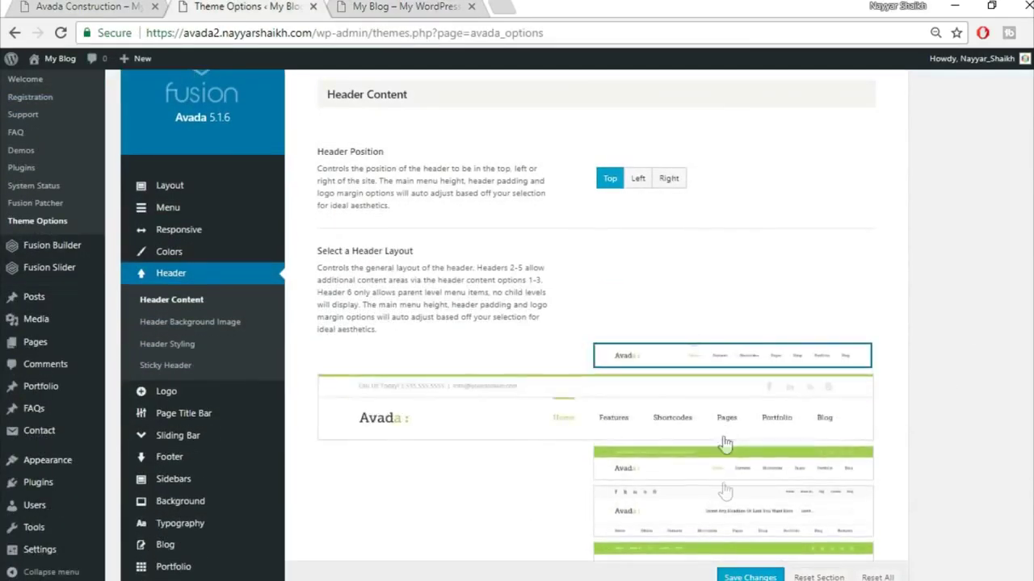
pyautogui.scroll(-2, 733, 476)
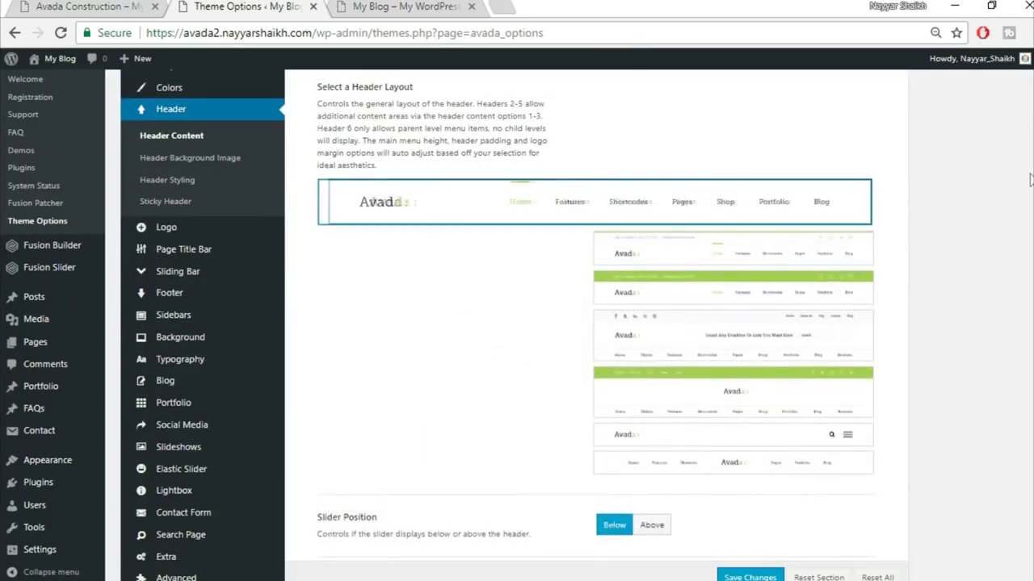
pyautogui.scroll(-1, 747, 430)
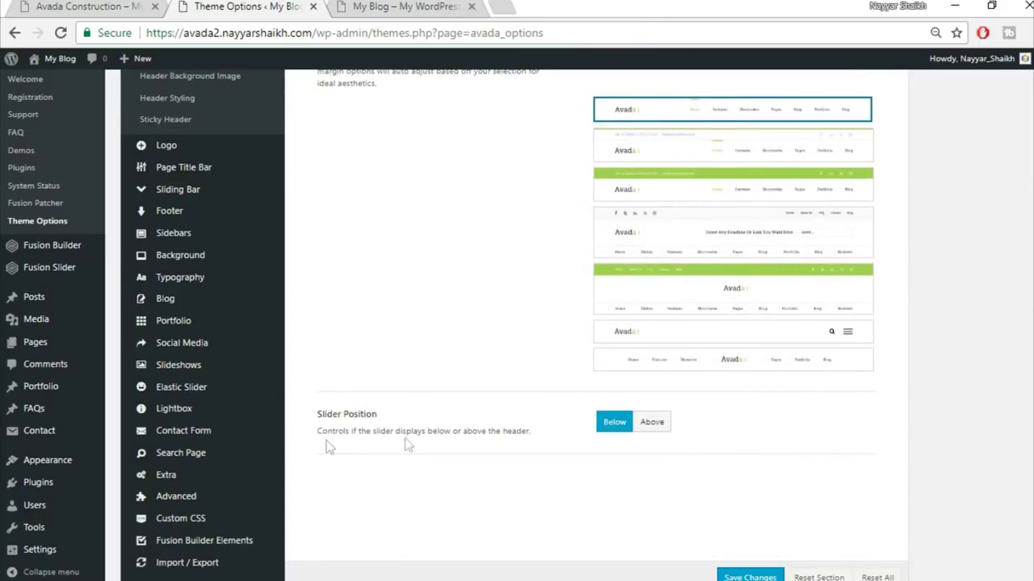
pyautogui.scroll(-1, 796, 485)
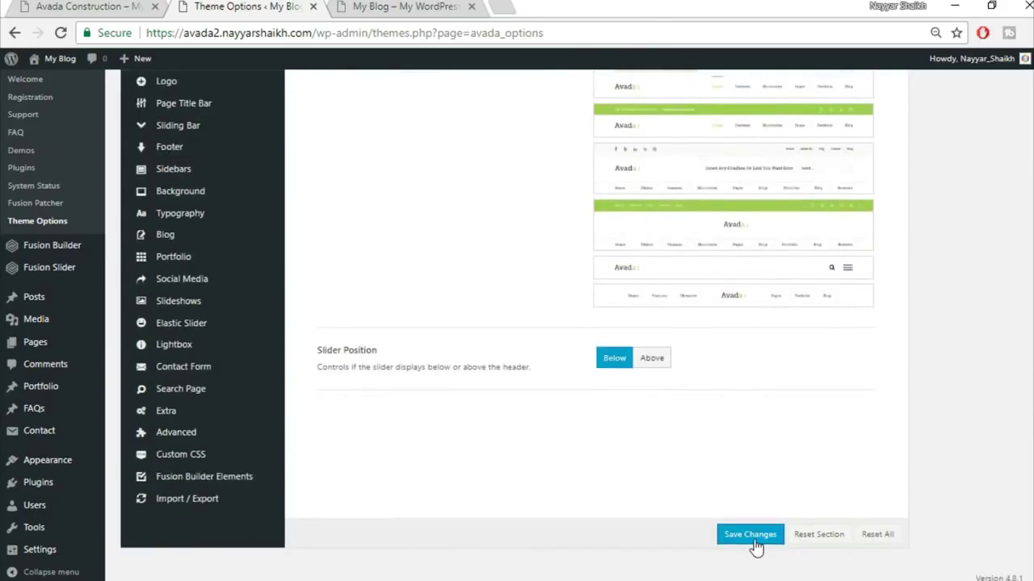
pyautogui.click(751, 535)
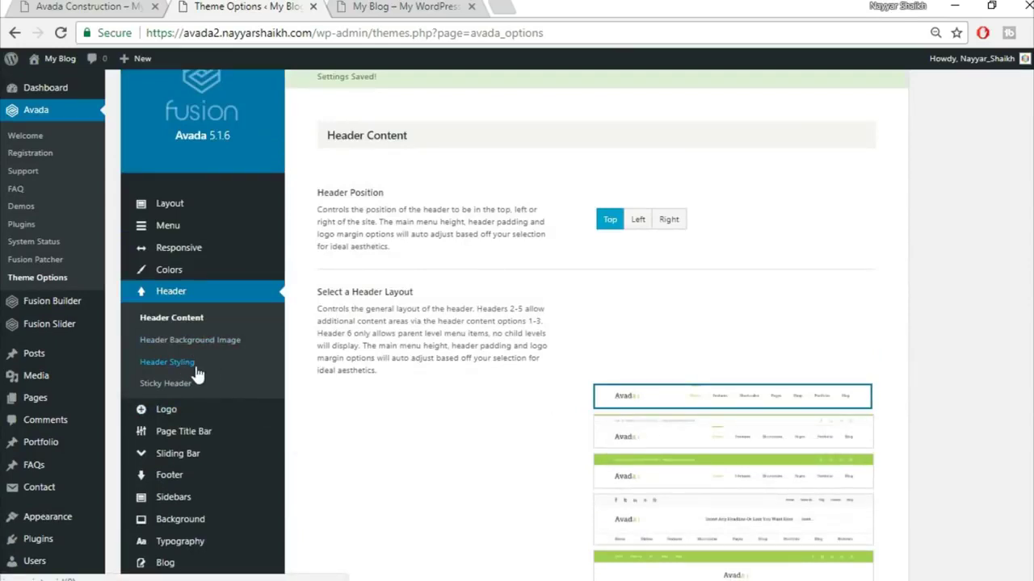
pyautogui.click(195, 370)
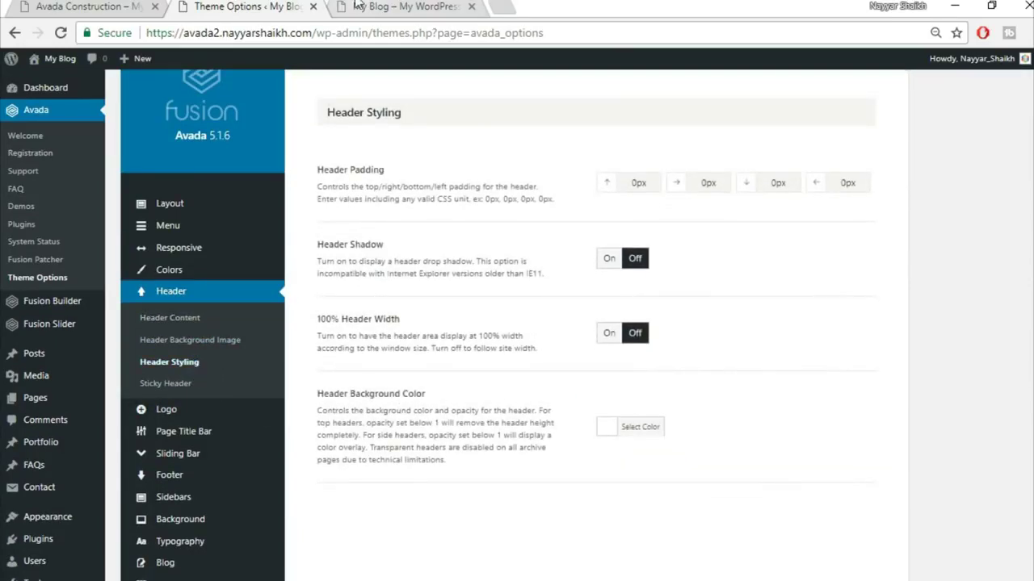
# - Turn on 100% Header Width after comparing the blog and demo headers
pyautogui.click(358, 6)
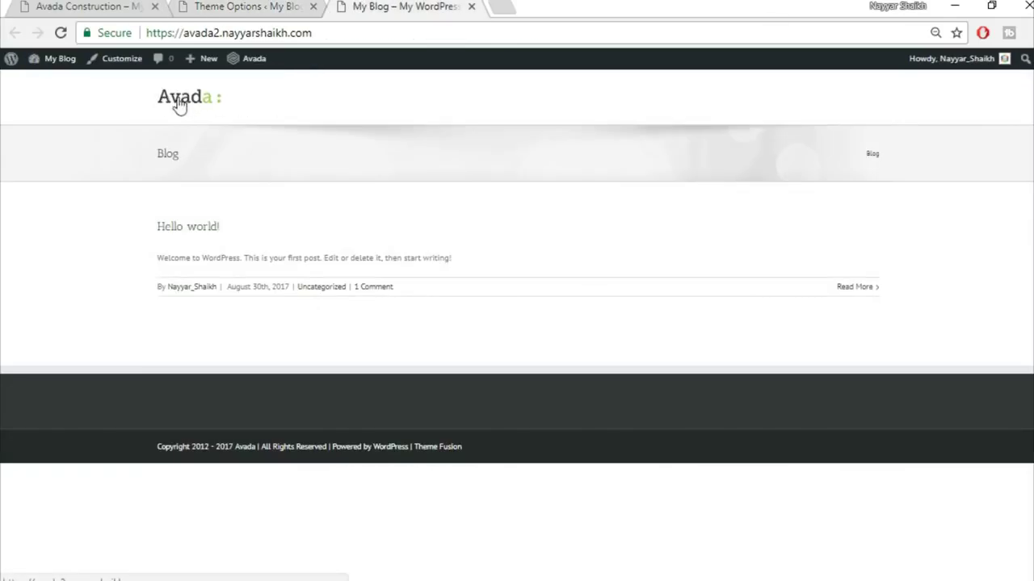
pyautogui.click(79, 6)
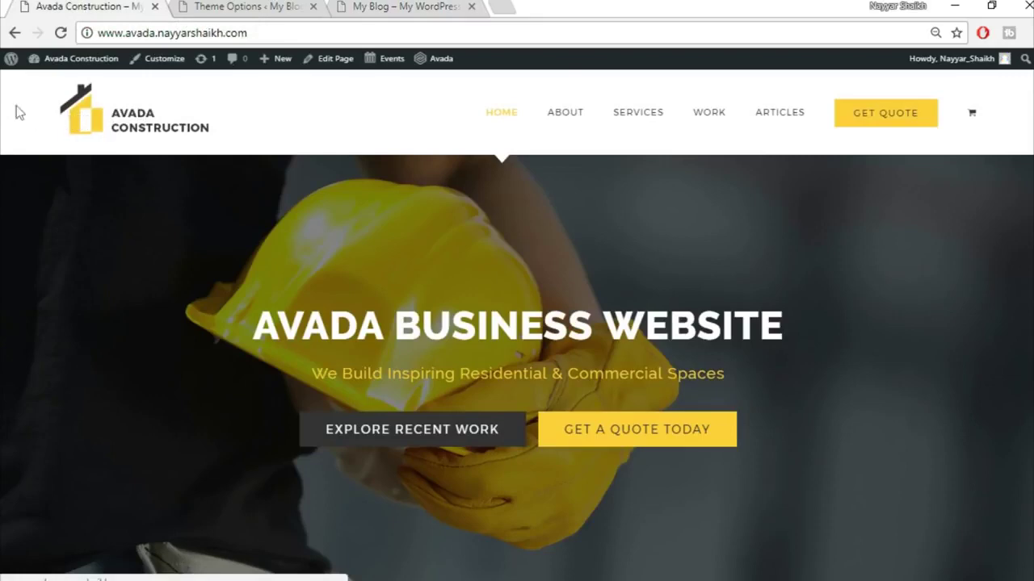
pyautogui.hotkey('ctrl', '3')
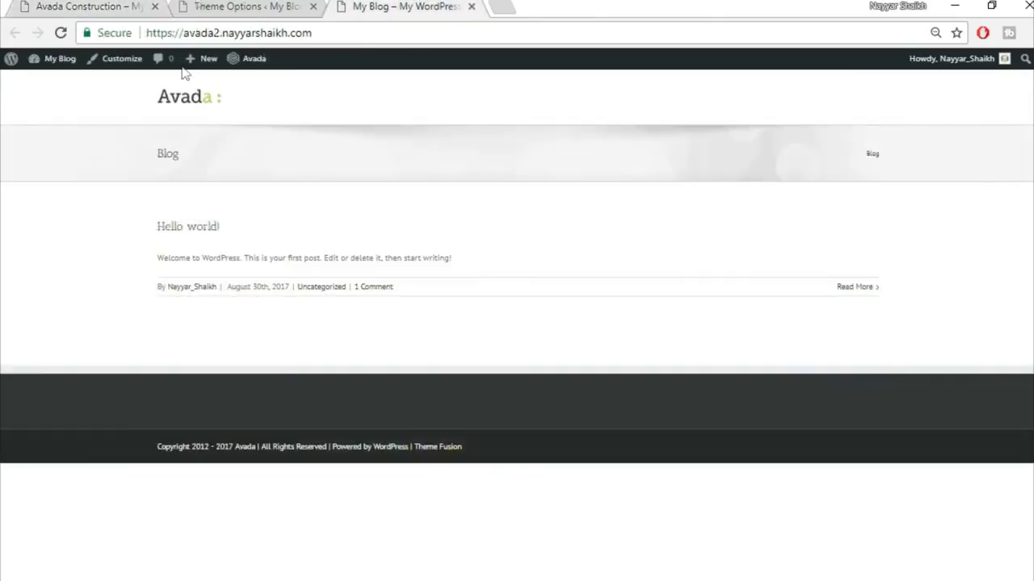
pyautogui.click(148, 4)
pyautogui.click(242, 6)
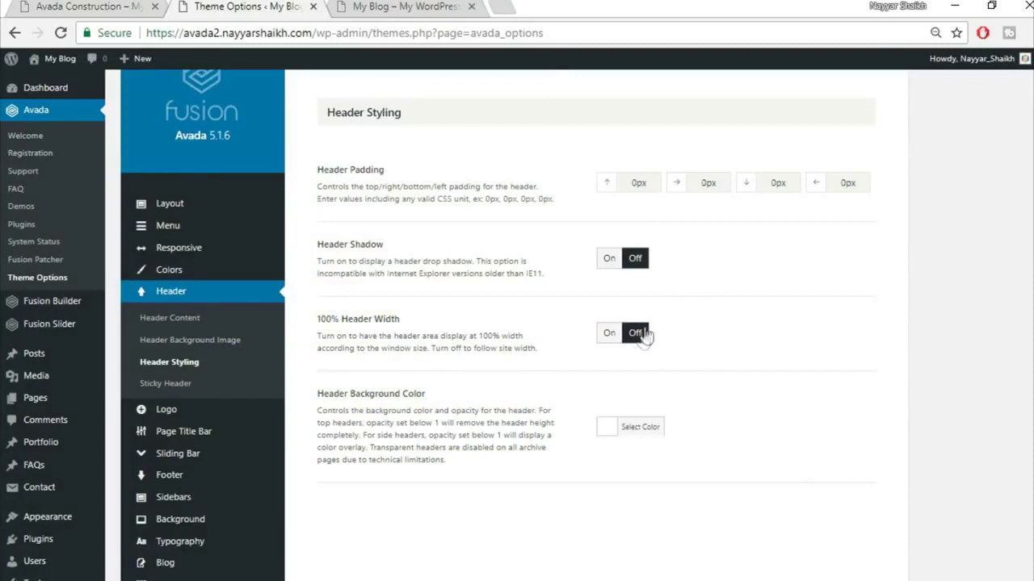
pyautogui.click(609, 333)
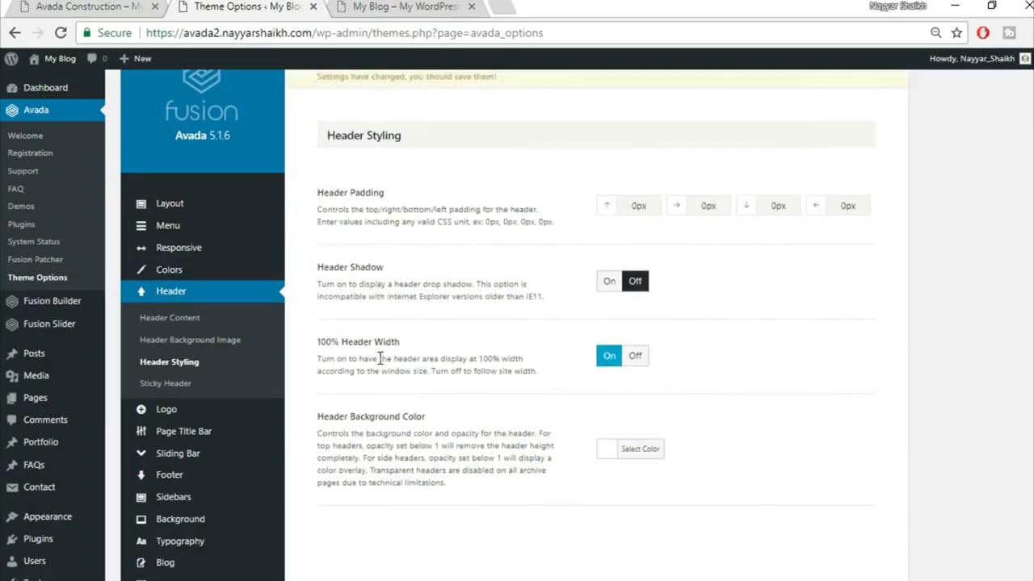
pyautogui.click(390, 6)
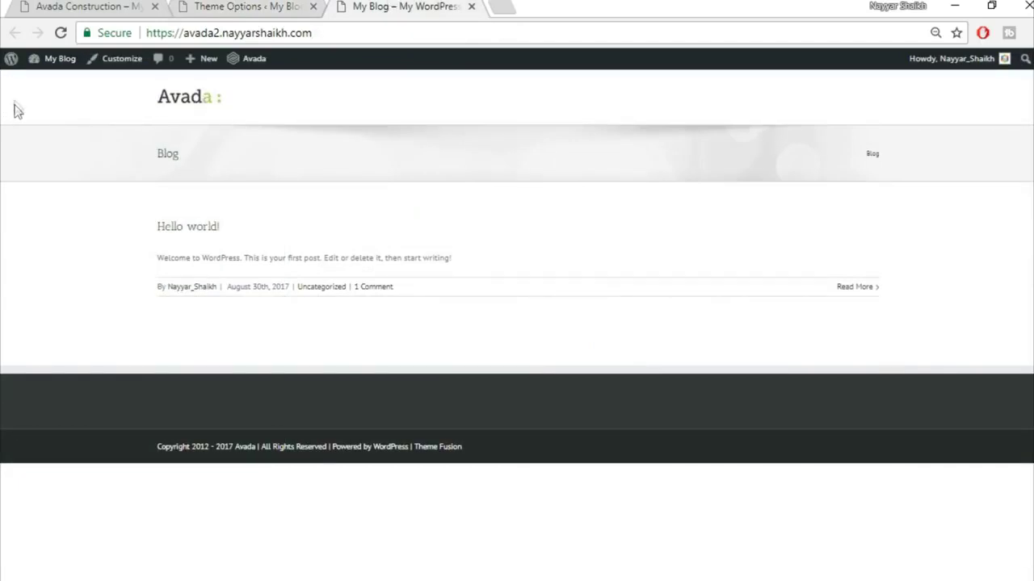
pyautogui.click(253, 7)
# - Set the header's left and right padding to 4% and save Header Styling
pyautogui.moveTo(725, 210); pyautogui.dragTo(658, 207)
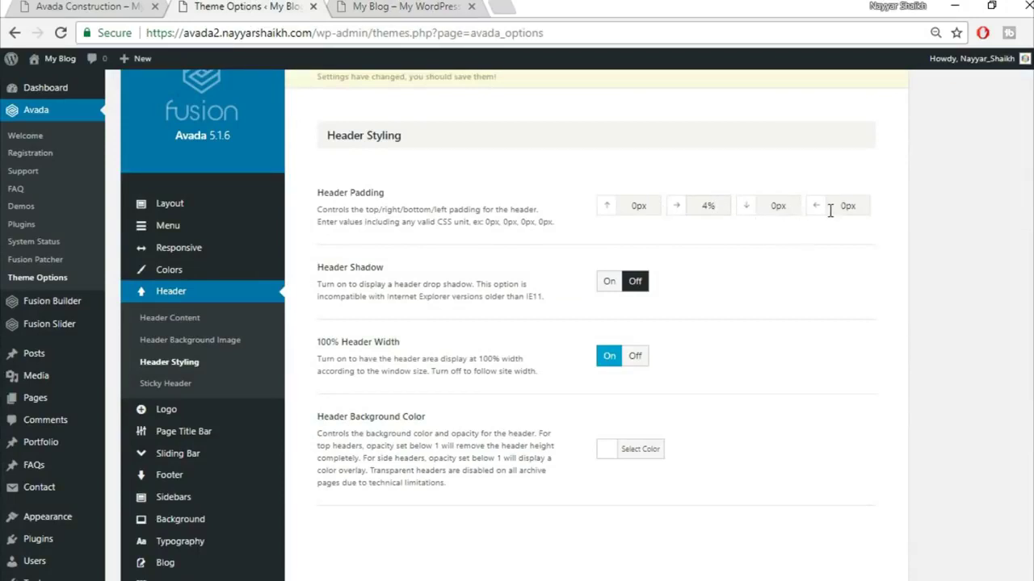
pyautogui.moveTo(861, 206); pyautogui.dragTo(827, 206)
pyautogui.click(104, 7)
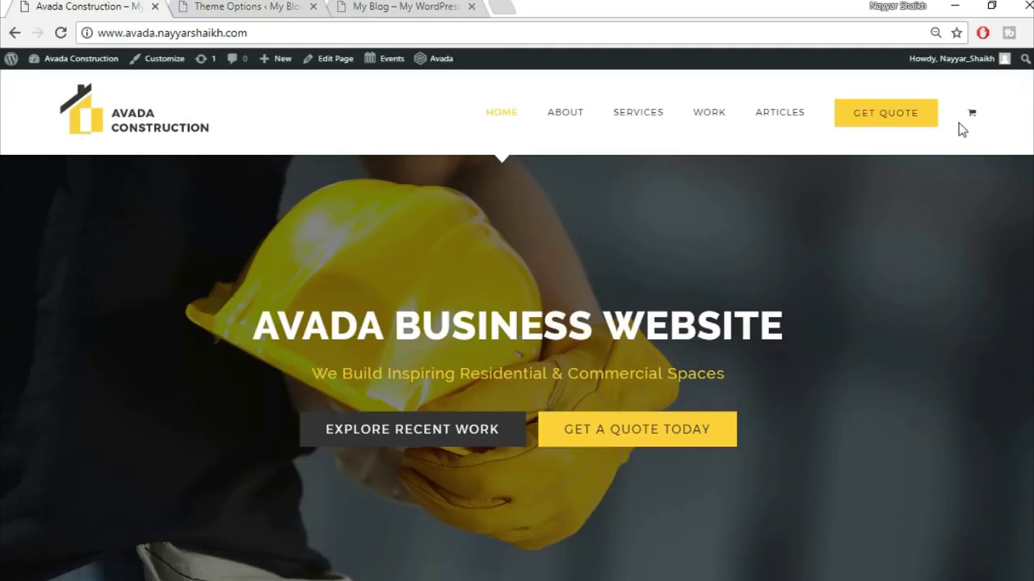
pyautogui.click(401, 6)
pyautogui.click(223, 6)
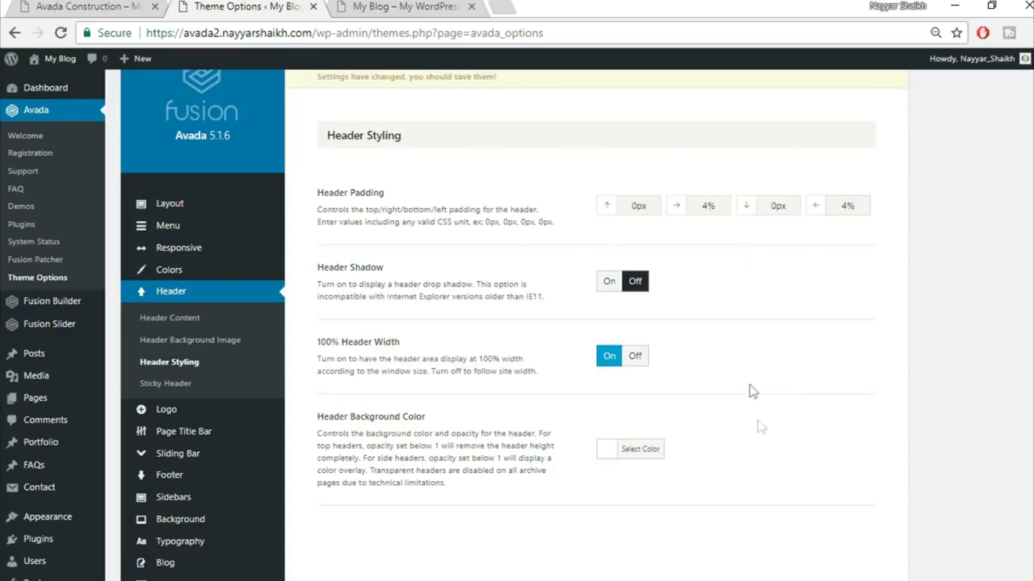
pyautogui.scroll(-3, 759, 434)
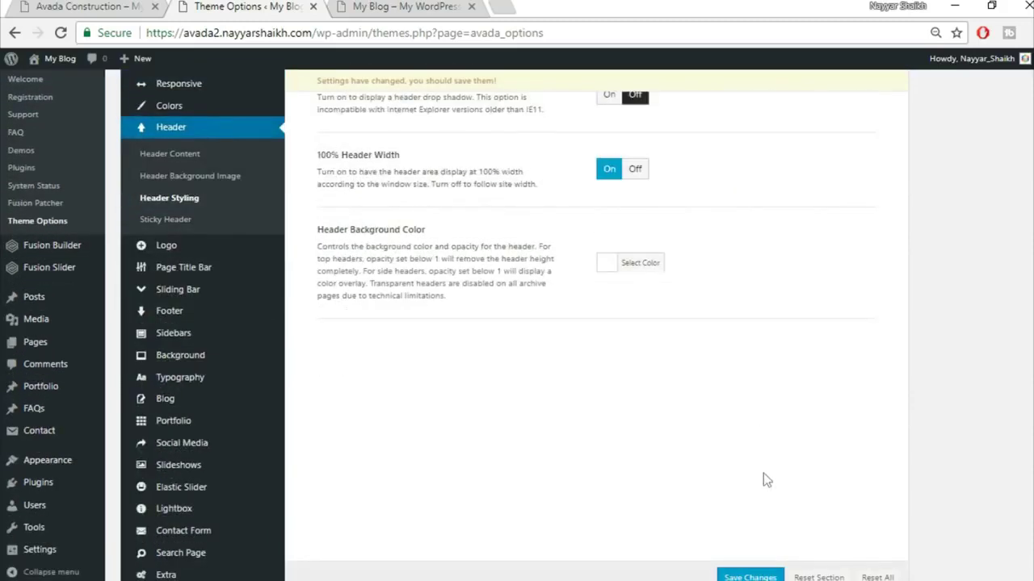
pyautogui.click(749, 578)
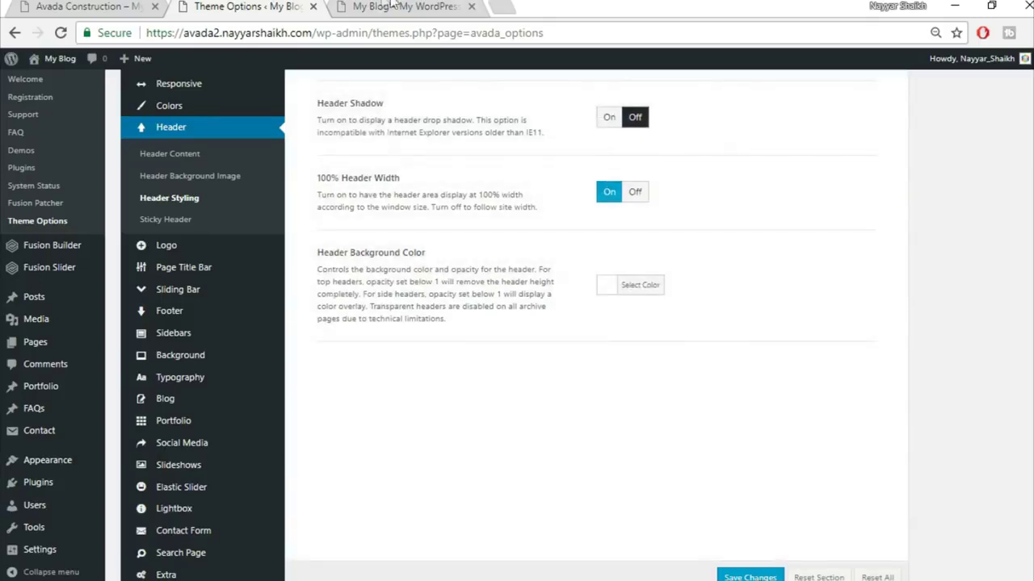
pyautogui.click(396, 6)
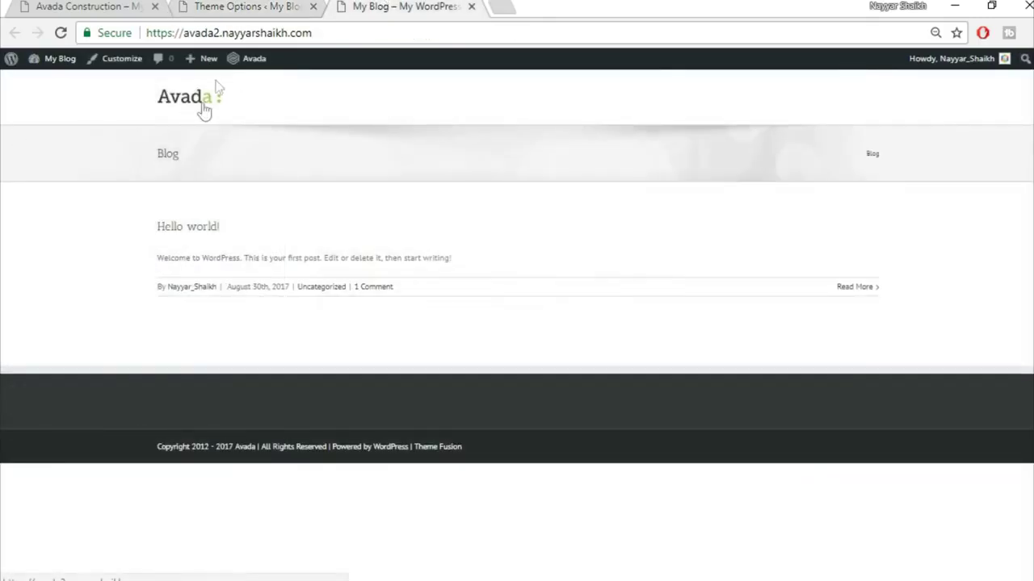
pyautogui.click(228, 7)
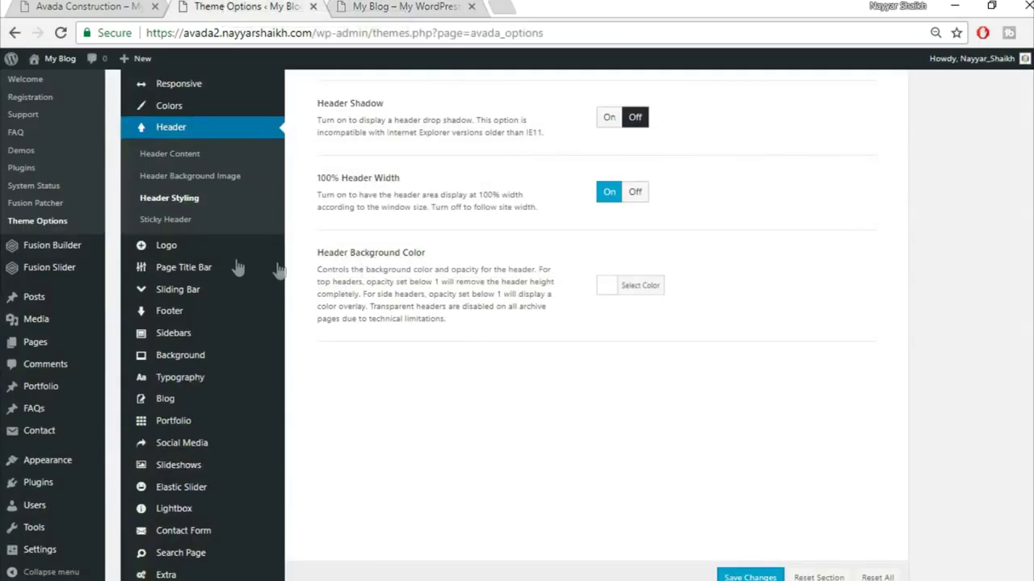
pyautogui.scroll(-1, 239, 390)
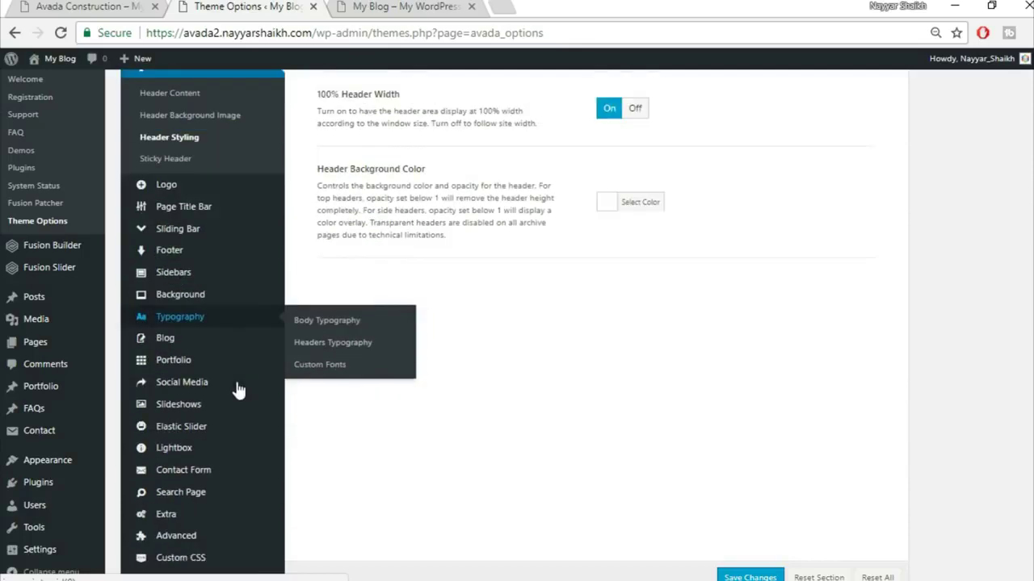
# - In Logo settings, set the Logo Margin to 20px top and bottom
pyautogui.click(196, 165)
pyautogui.scroll(3, 884, 303)
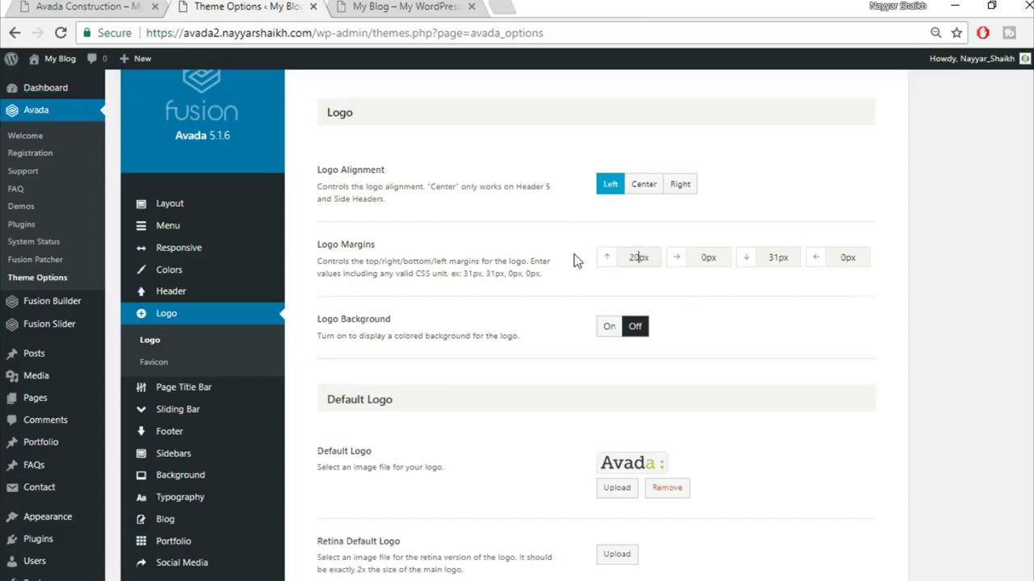
pyautogui.doubleClick(774, 258)
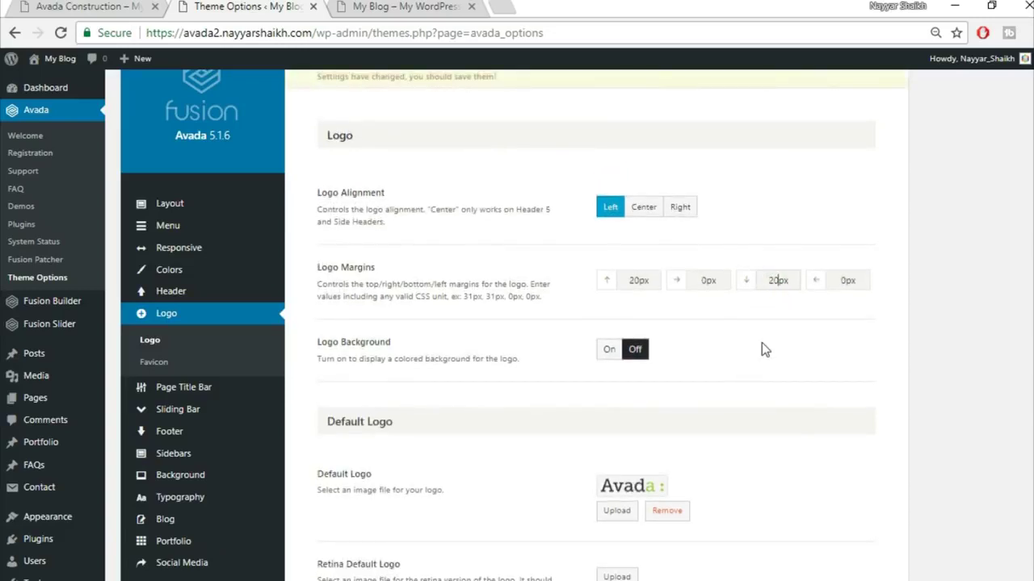
pyautogui.scroll(-1, 800, 347)
pyautogui.scroll(-3, 799, 347)
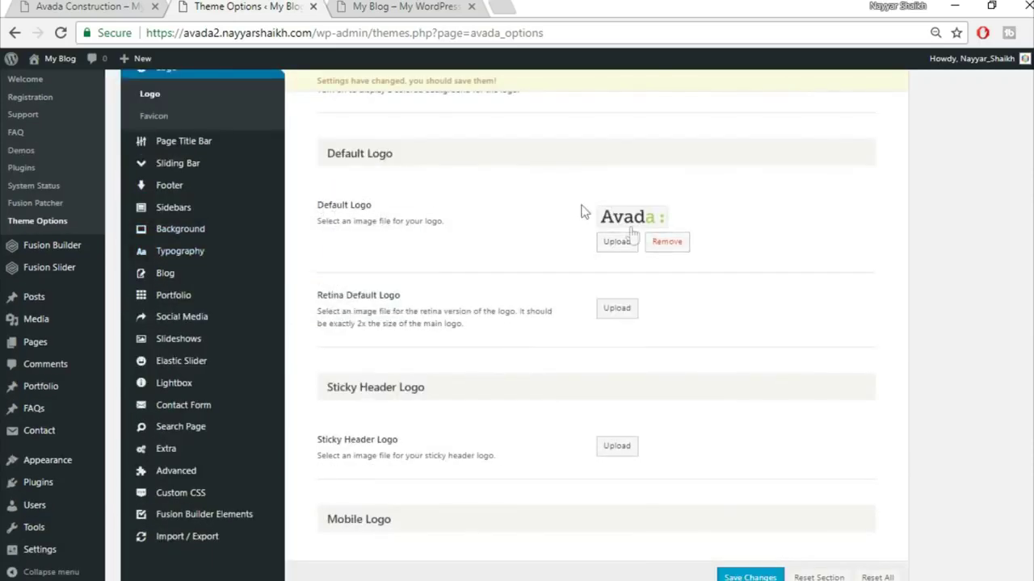
# - Remove the default Avada logo and open the media library to upload a new one
pyautogui.click(365, 6)
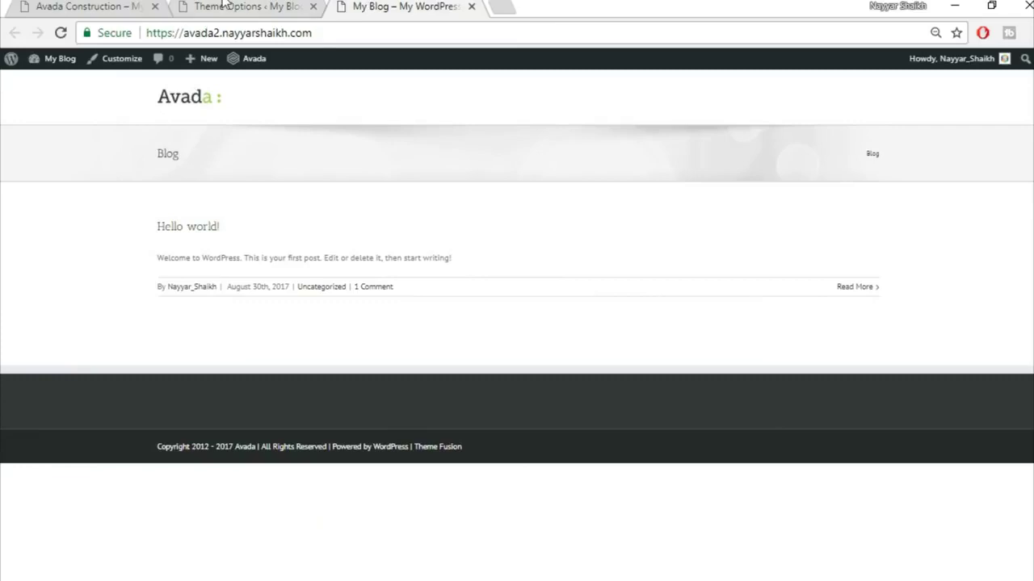
pyautogui.click(225, 5)
pyautogui.click(675, 246)
pyautogui.scroll(-4, 676, 252)
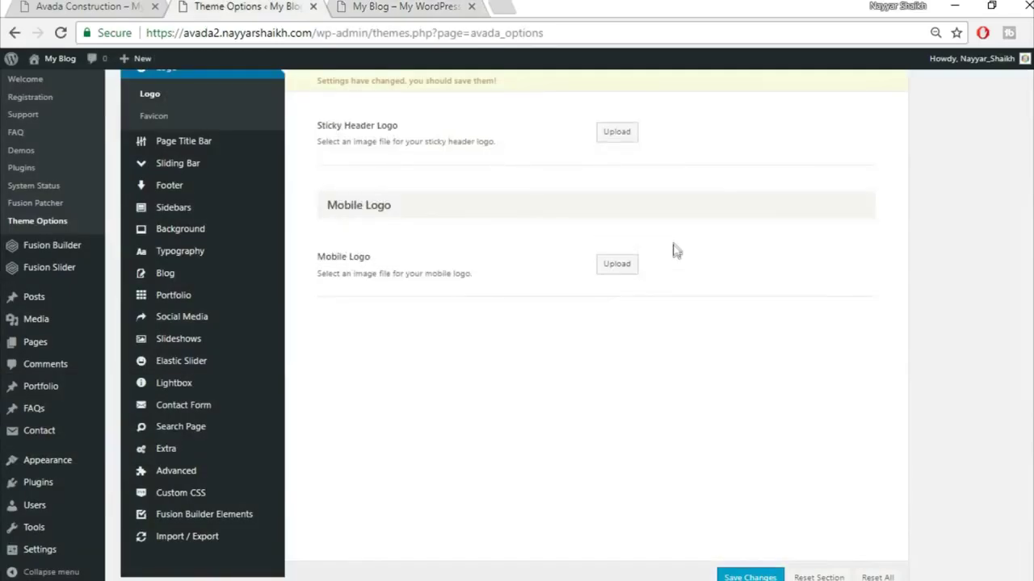
pyautogui.scroll(2, 670, 231)
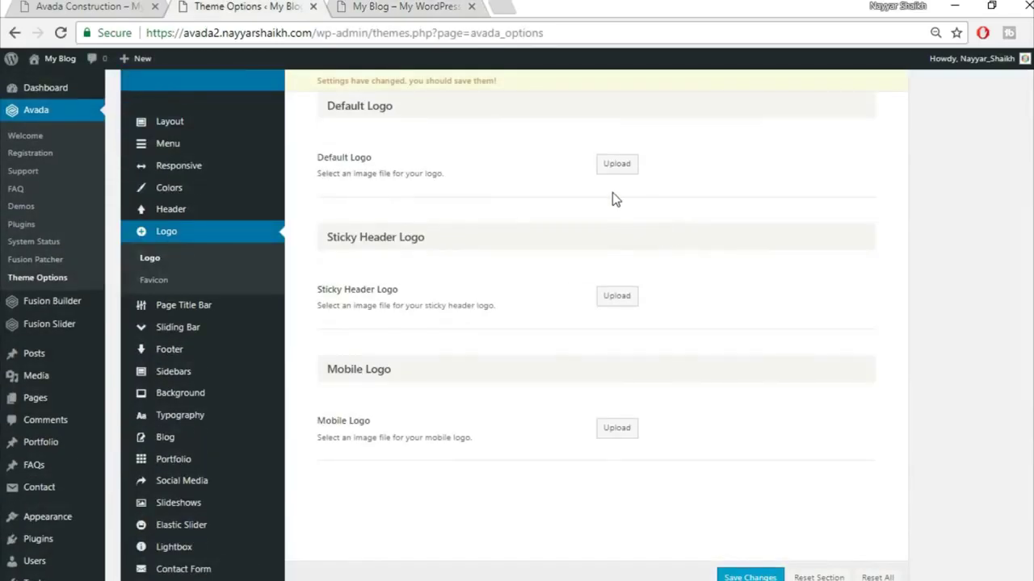
pyautogui.scroll(2, 611, 198)
pyautogui.click(619, 271)
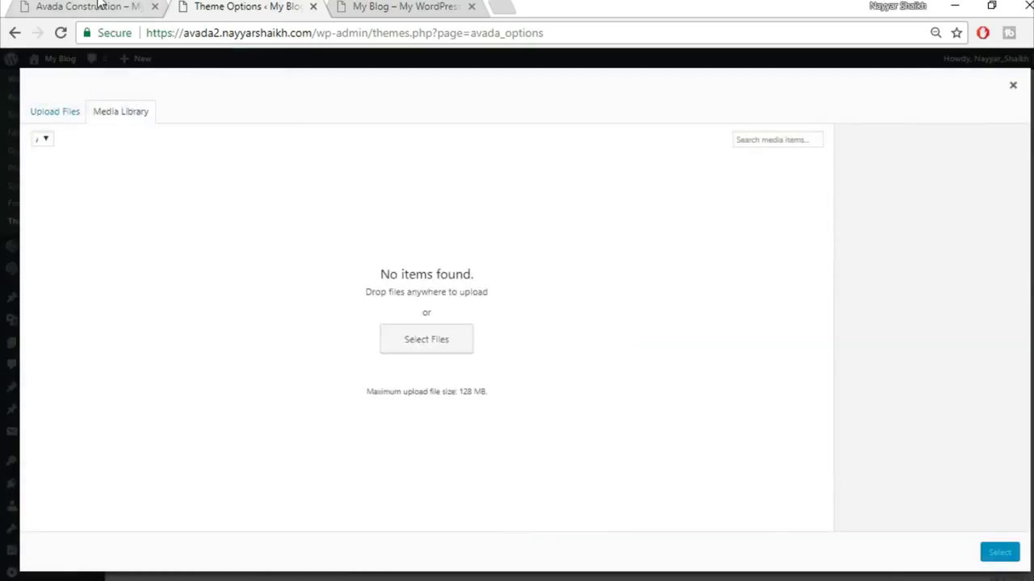
pyautogui.hotkey('ctrl', '1')
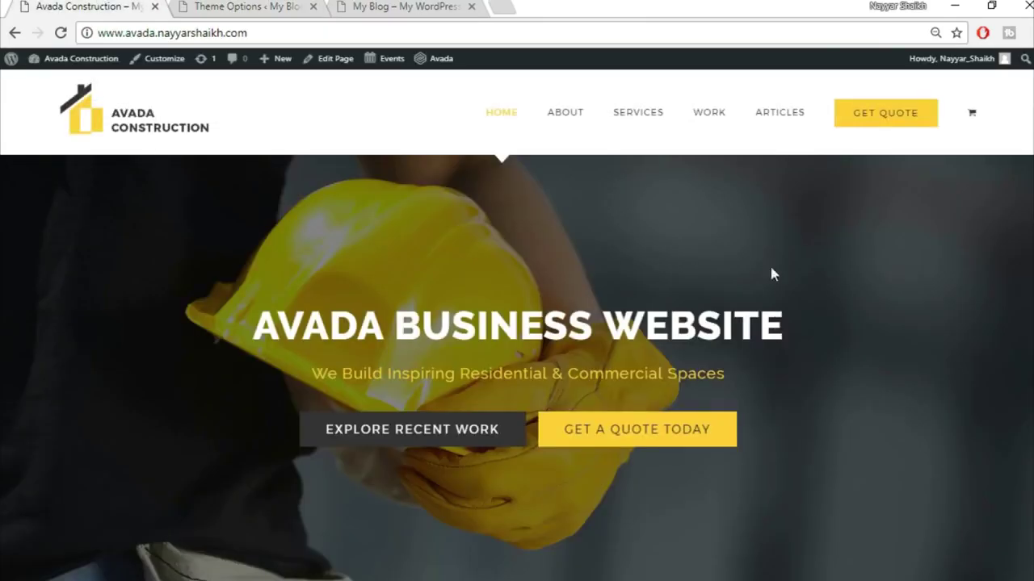
# - Scroll through the Avada Construction demo homepage and return to its top
pyautogui.scroll(-15, 799, 410)
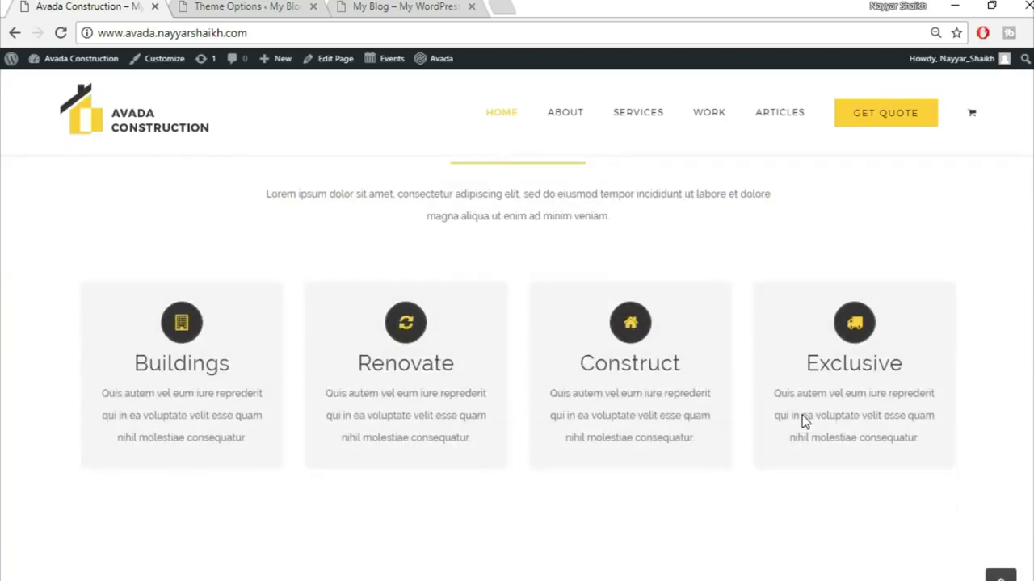
pyautogui.scroll(-3, 804, 415)
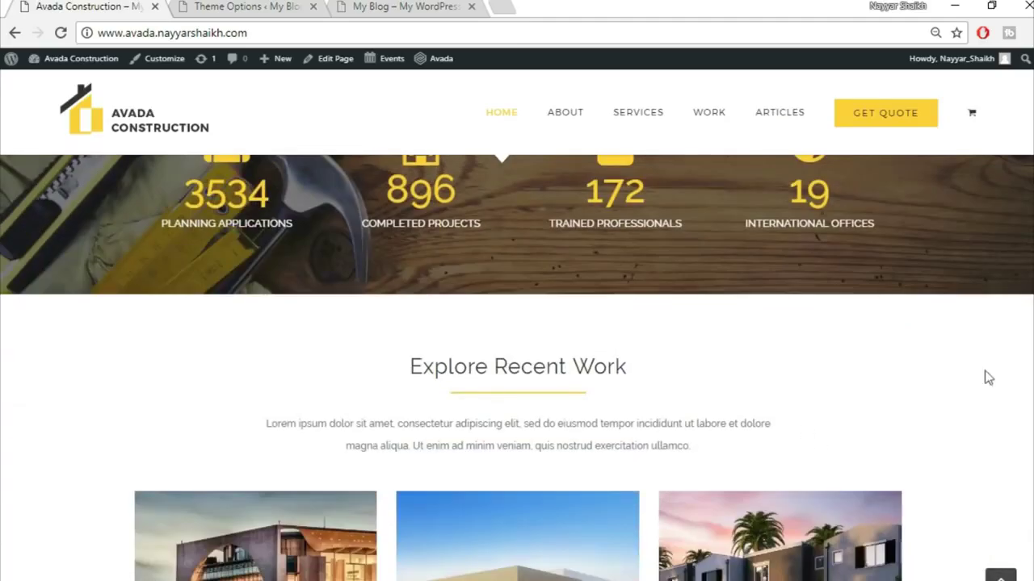
pyautogui.click(999, 575)
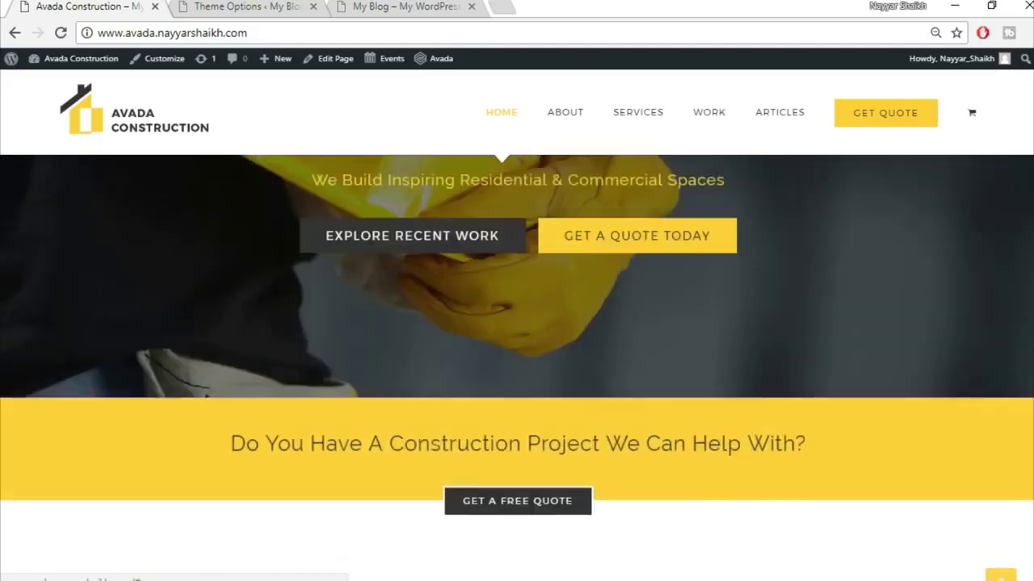
# - Load bloggdude.com in a new browser tab
pyautogui.click(497, 5)
pyautogui.write('b')
pyautogui.press('Return')
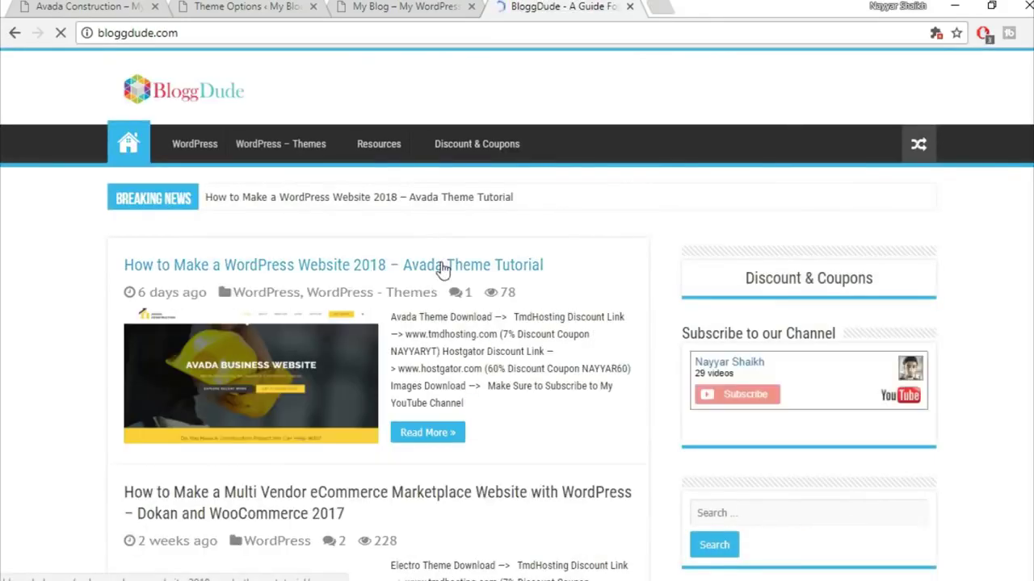
# - Open the Avada Theme Tutorial post, scroll to its download links, and bring up the Avada Theme folder
pyautogui.click(492, 268)
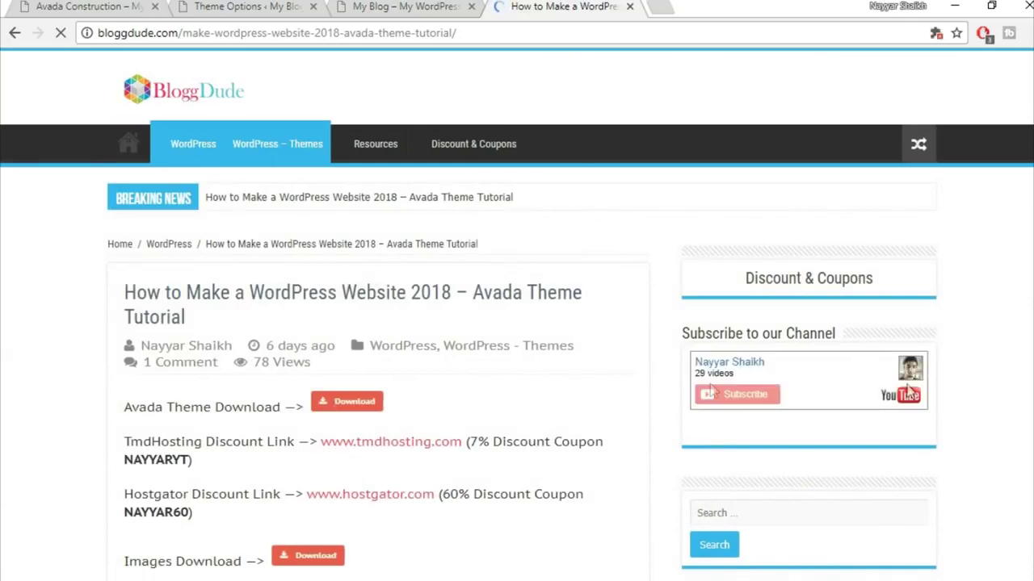
pyautogui.scroll(-4, 560, 318)
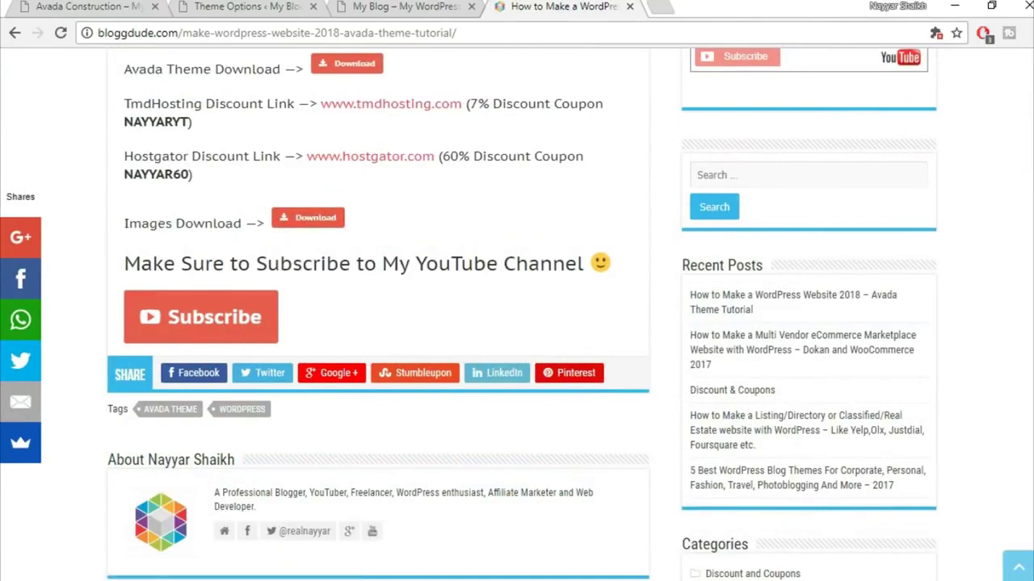
pyautogui.click(392, 541)
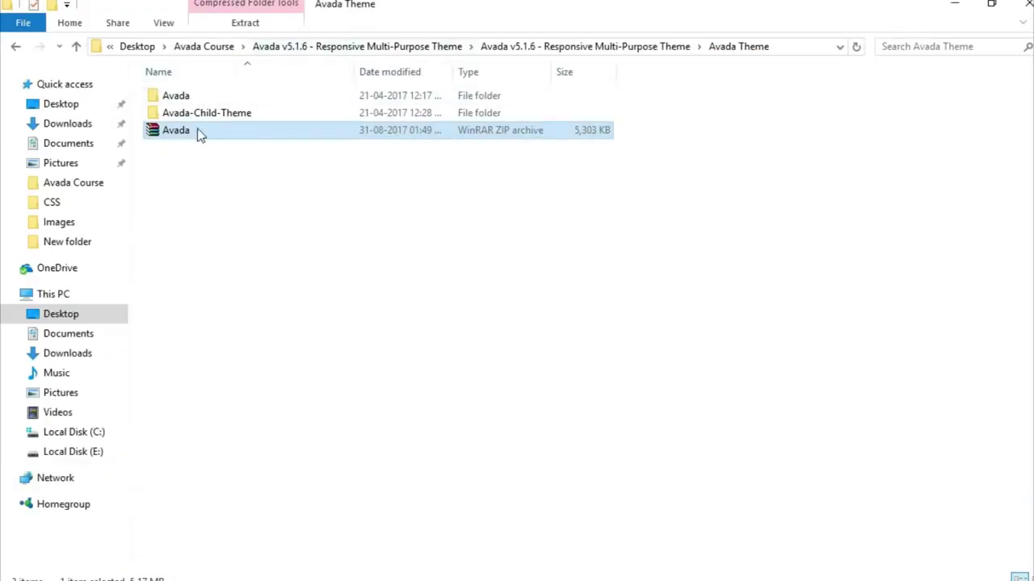
# - Go up to the Avada Course folder and open its Images folder
pyautogui.click(222, 49)
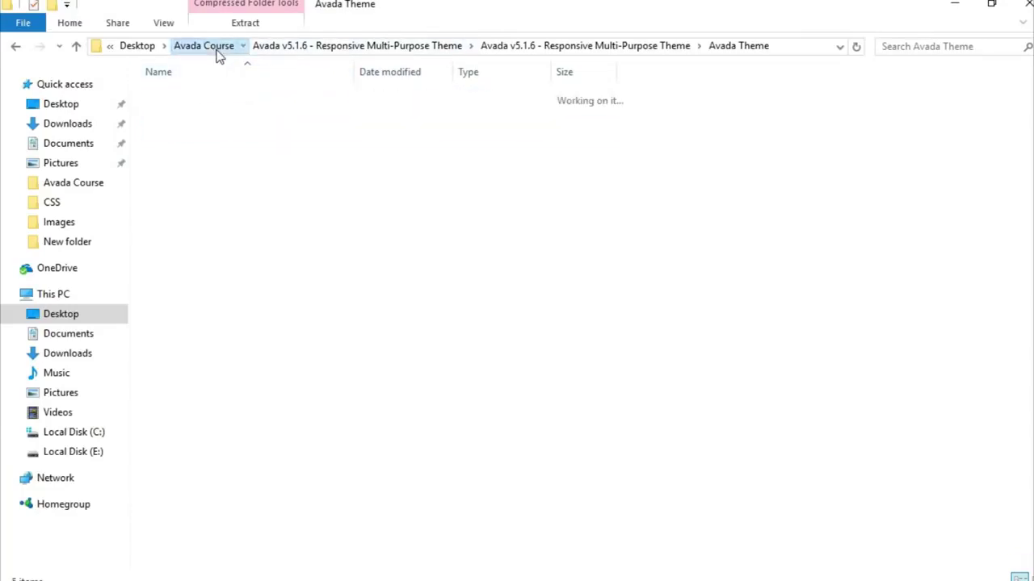
pyautogui.click(241, 167)
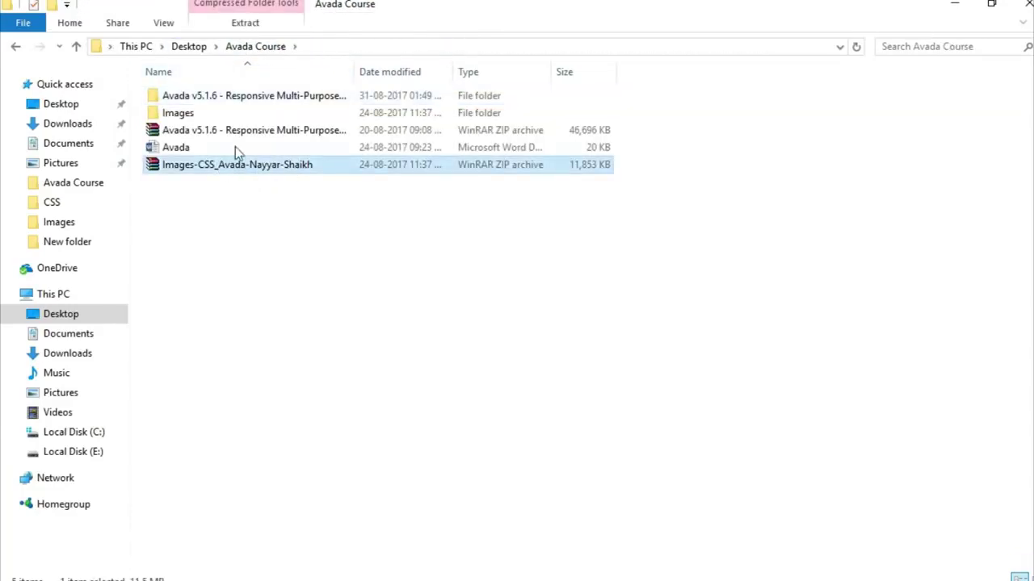
pyautogui.doubleClick(212, 118)
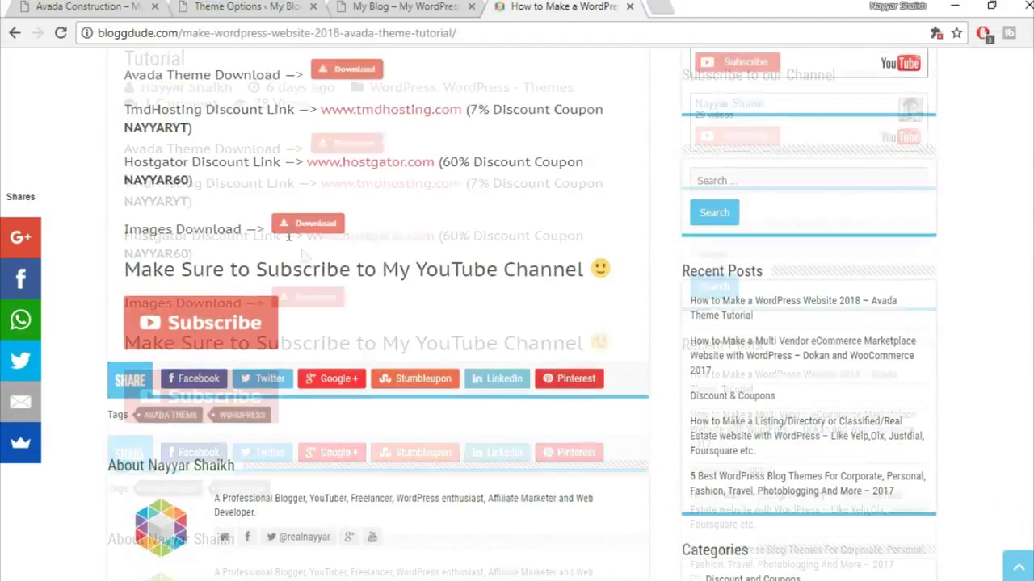
# - Scroll back up the tutorial post and highlight, then deselect, the first discount coupon code
pyautogui.scroll(2, 305, 256)
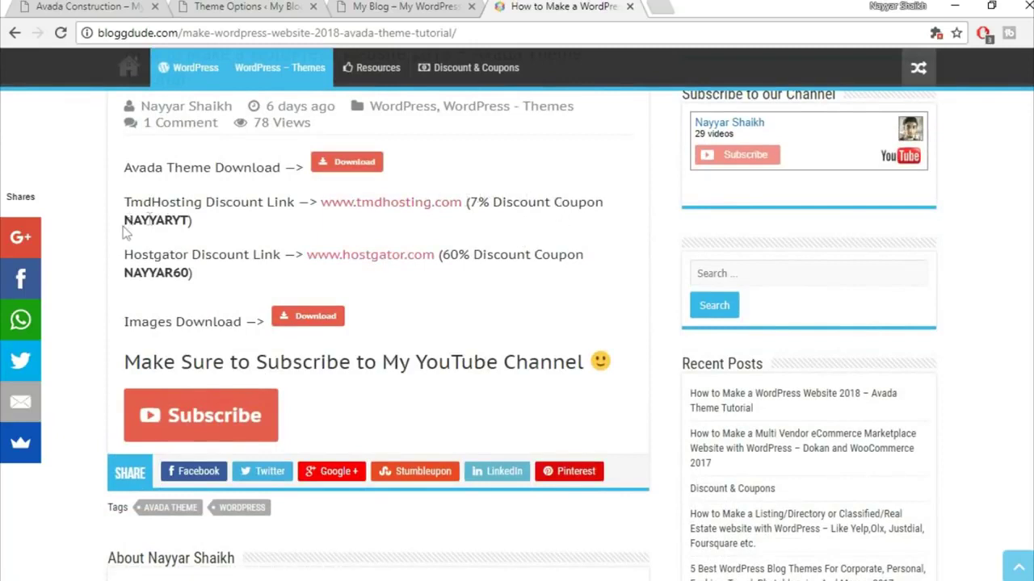
pyautogui.moveTo(124, 227); pyautogui.dragTo(194, 219)
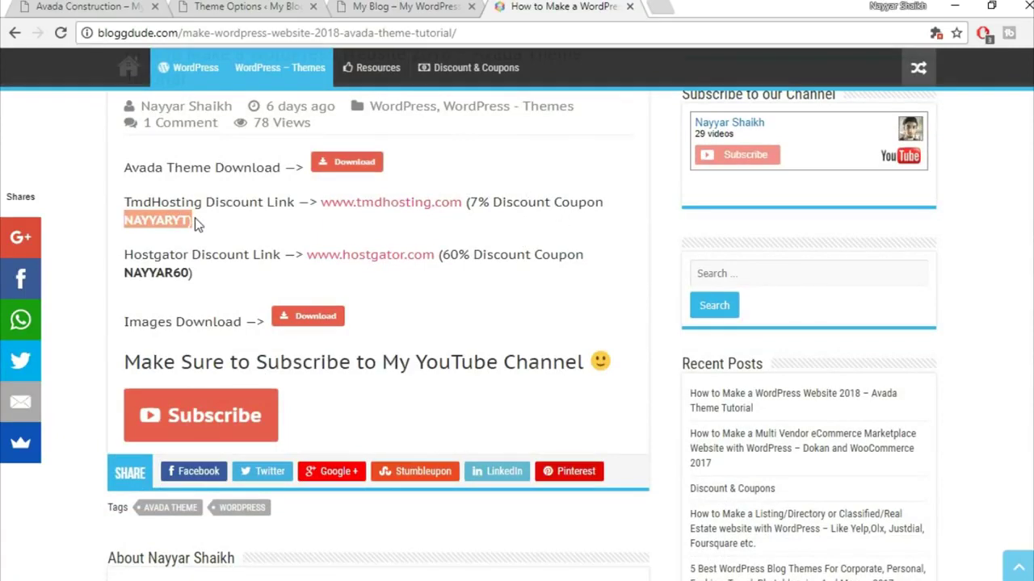
pyautogui.click(253, 186)
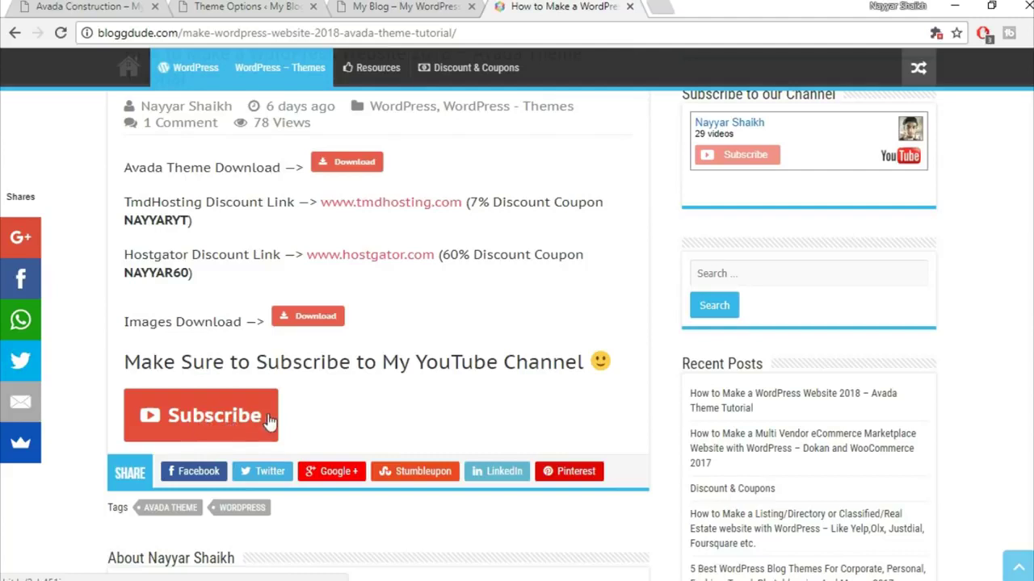
# - Upload construction_logo.png from the Avada Course Images folder in the logo media dialog
pyautogui.click(381, 9)
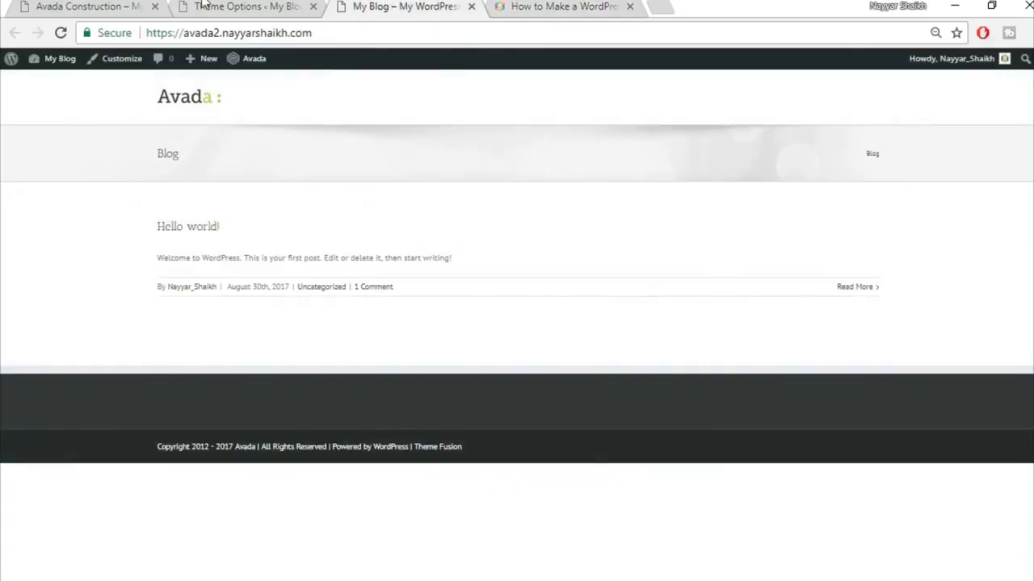
pyautogui.click(206, 6)
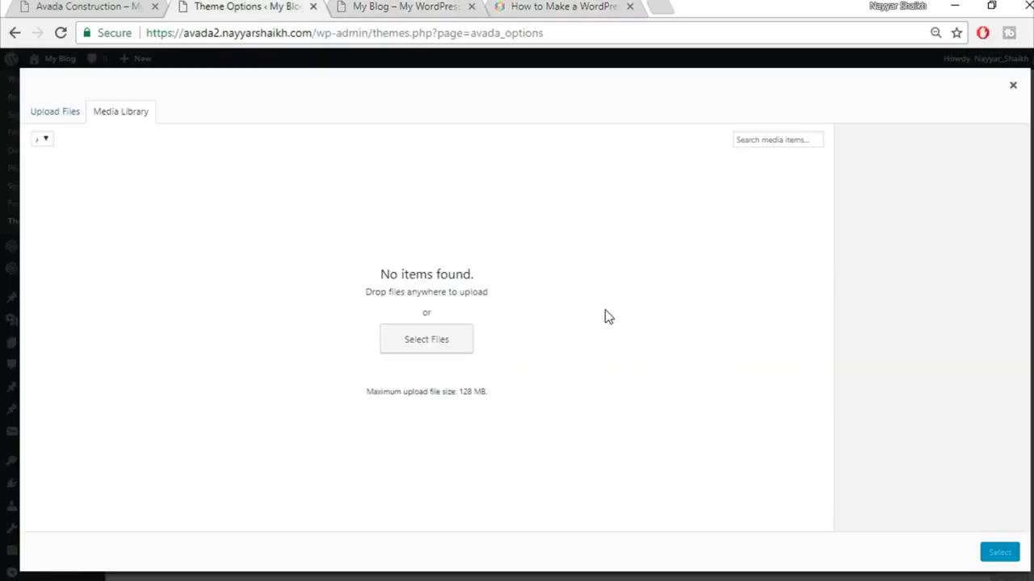
pyautogui.click(75, 115)
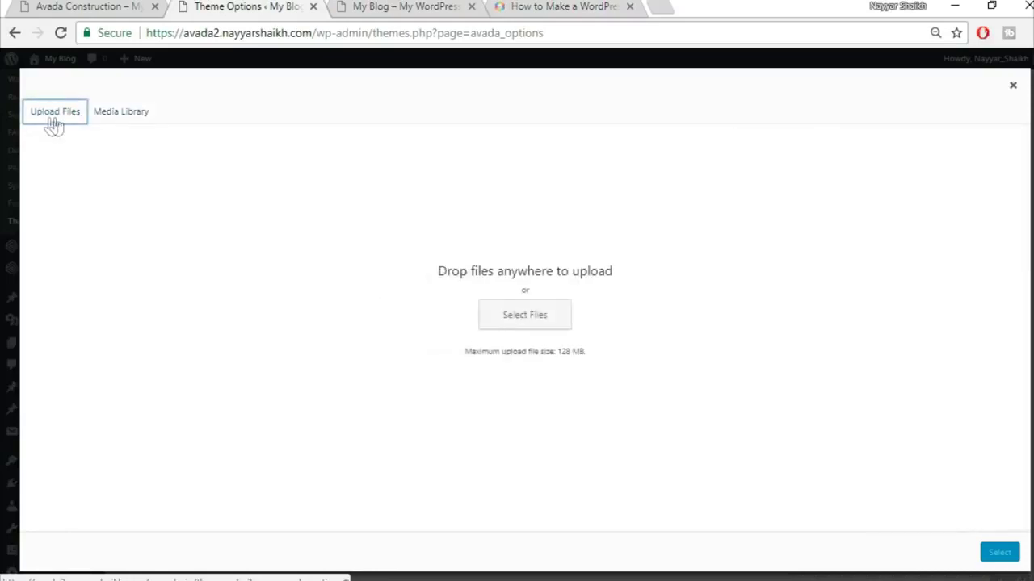
pyautogui.click(520, 316)
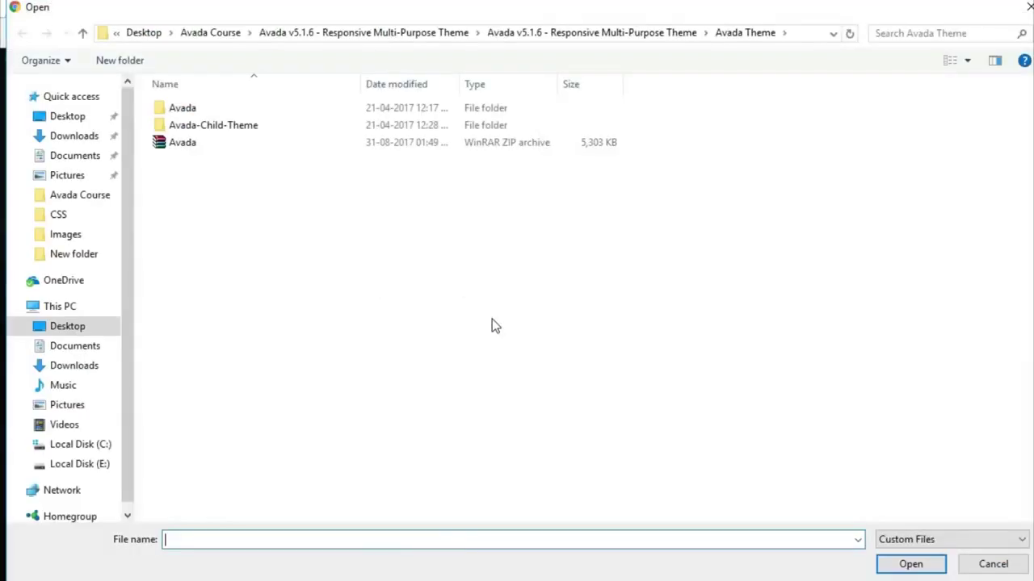
pyautogui.click(218, 34)
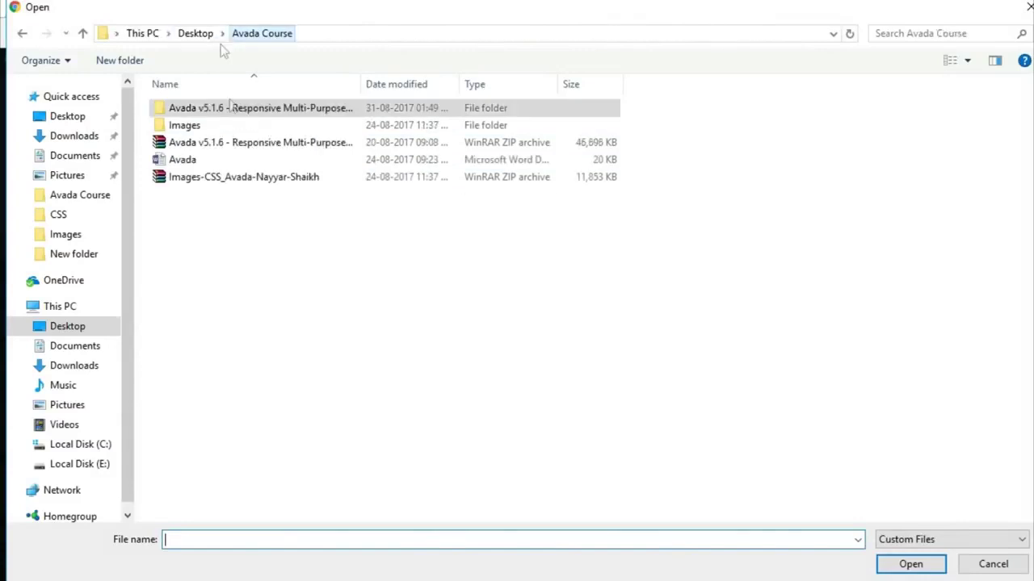
pyautogui.doubleClick(223, 127)
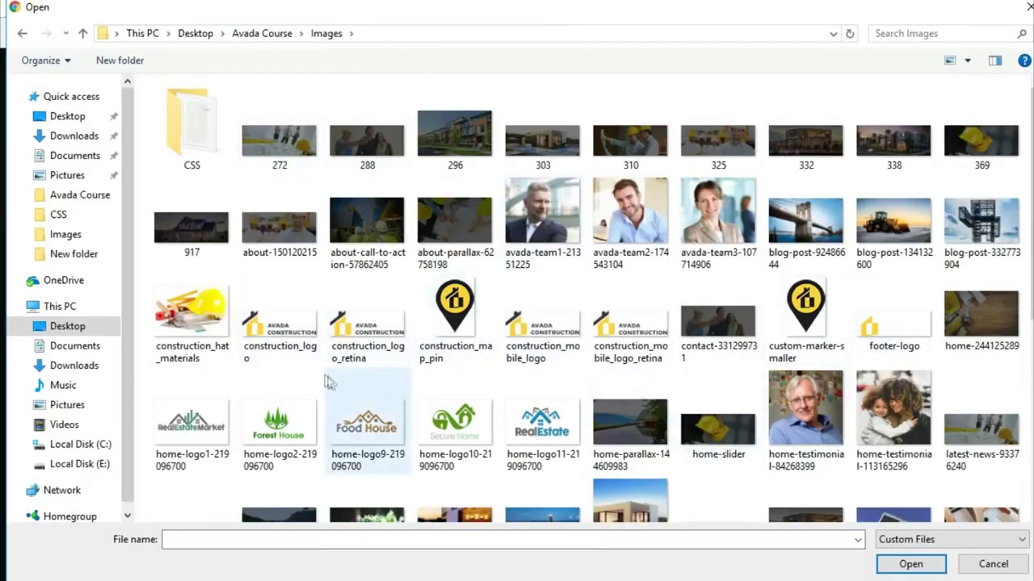
pyautogui.click(279, 355)
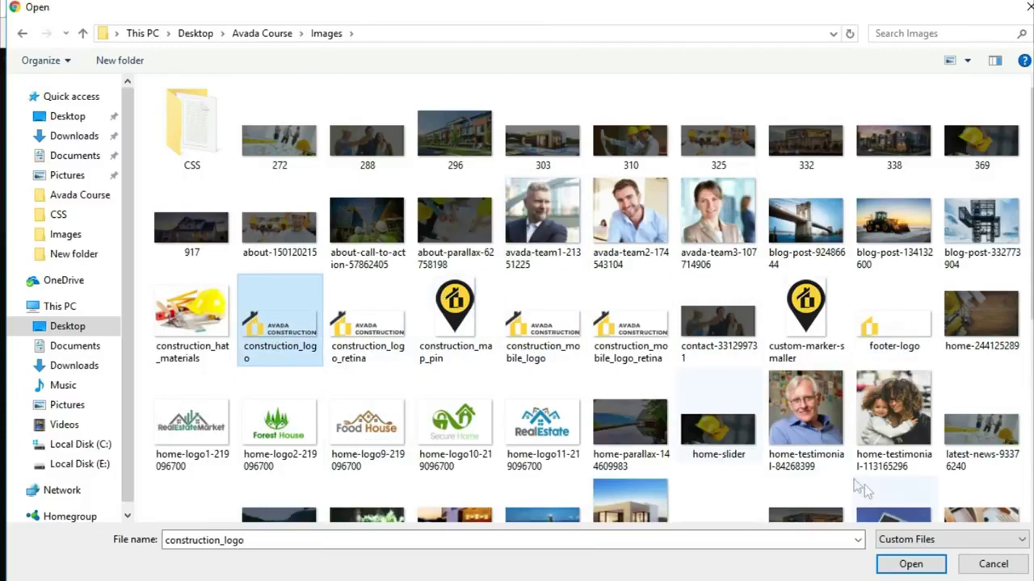
pyautogui.click(893, 565)
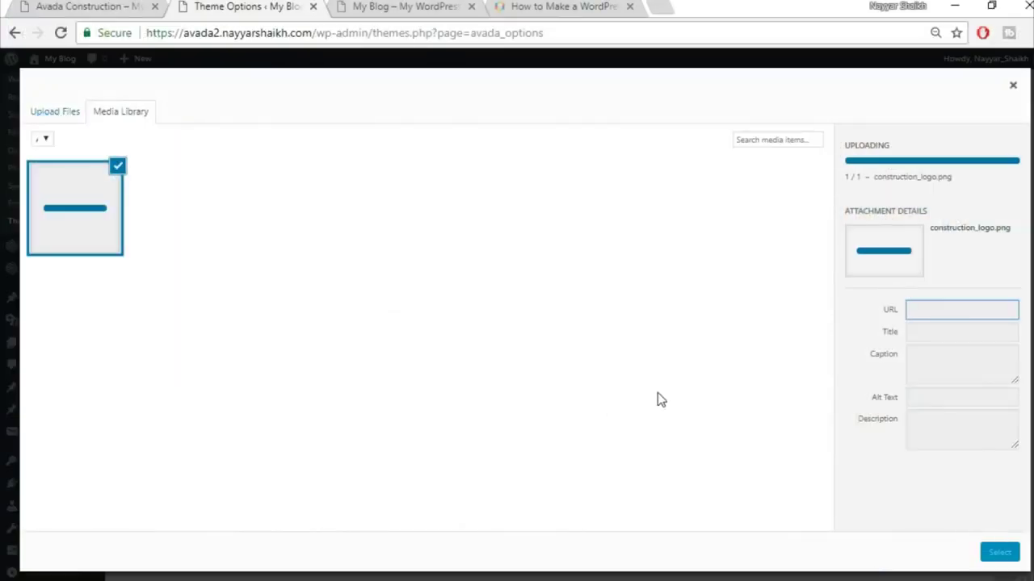
# - Use construction_logo.png as the Default Logo and save the theme options
pyautogui.click(1000, 554)
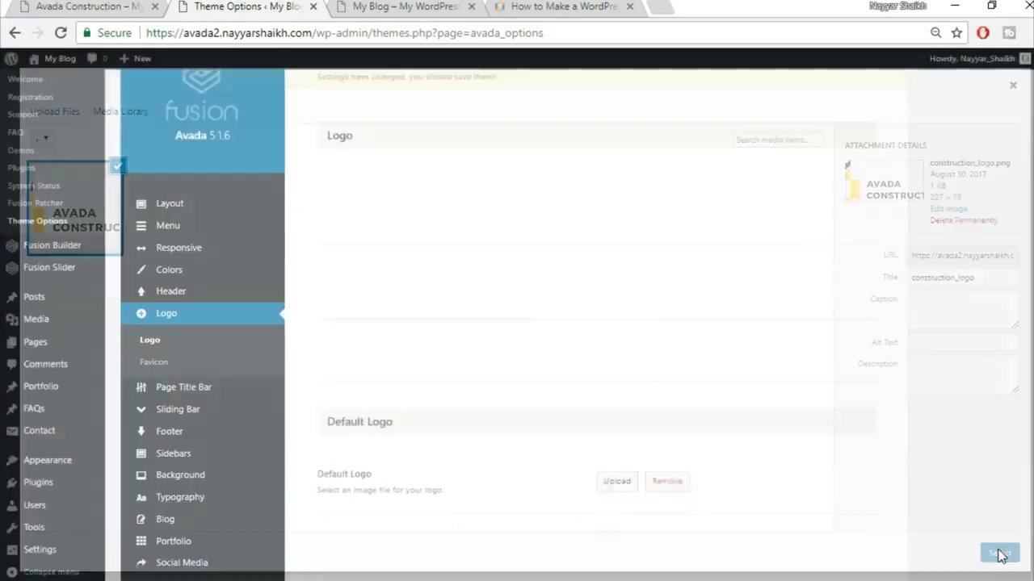
pyautogui.scroll(-5, 959, 448)
pyautogui.scroll(-3, 959, 449)
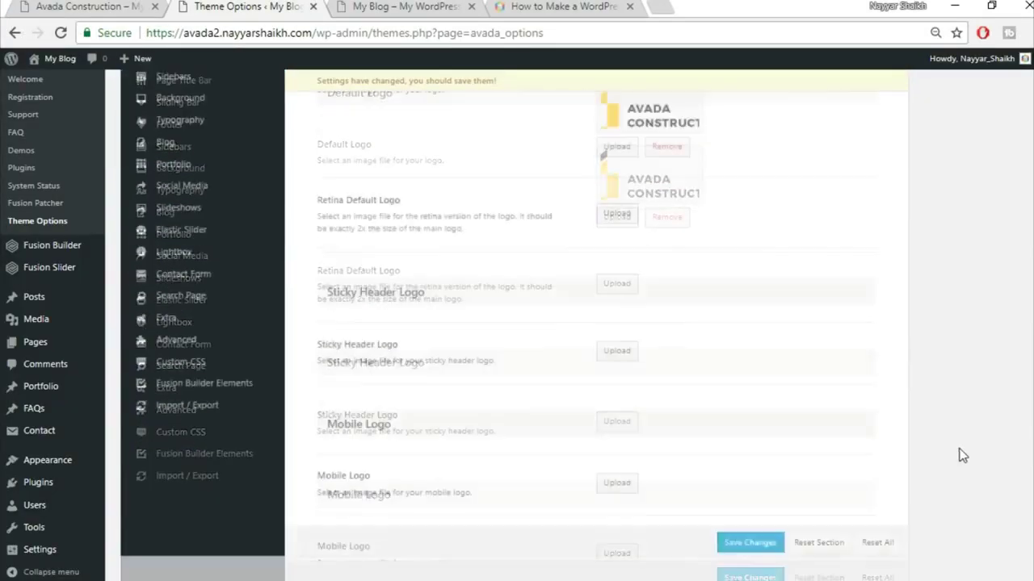
pyautogui.click(750, 536)
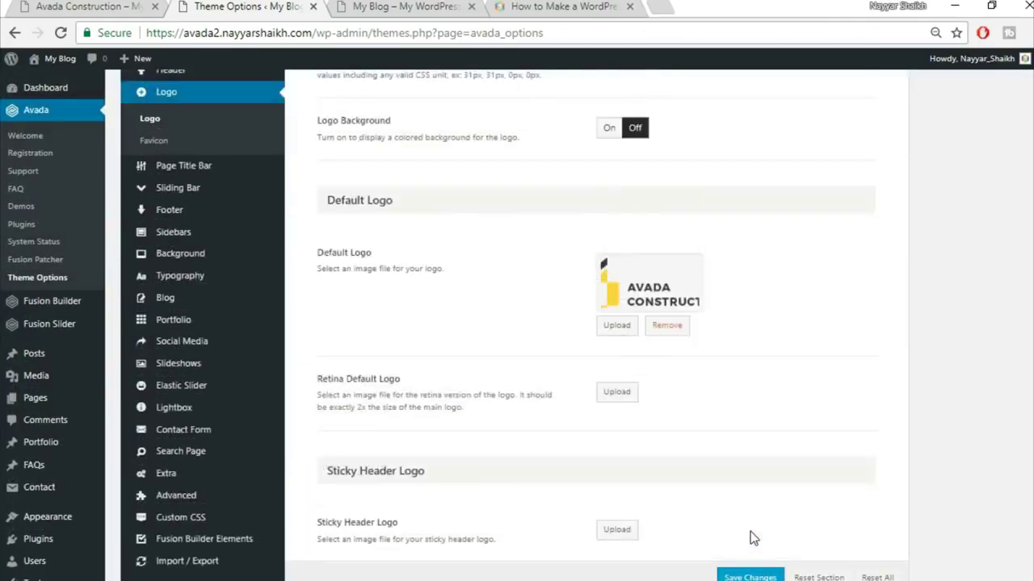
# - Open the Favicon settings, checking the tutorial page for reference along the way
pyautogui.moveTo(179, 410)
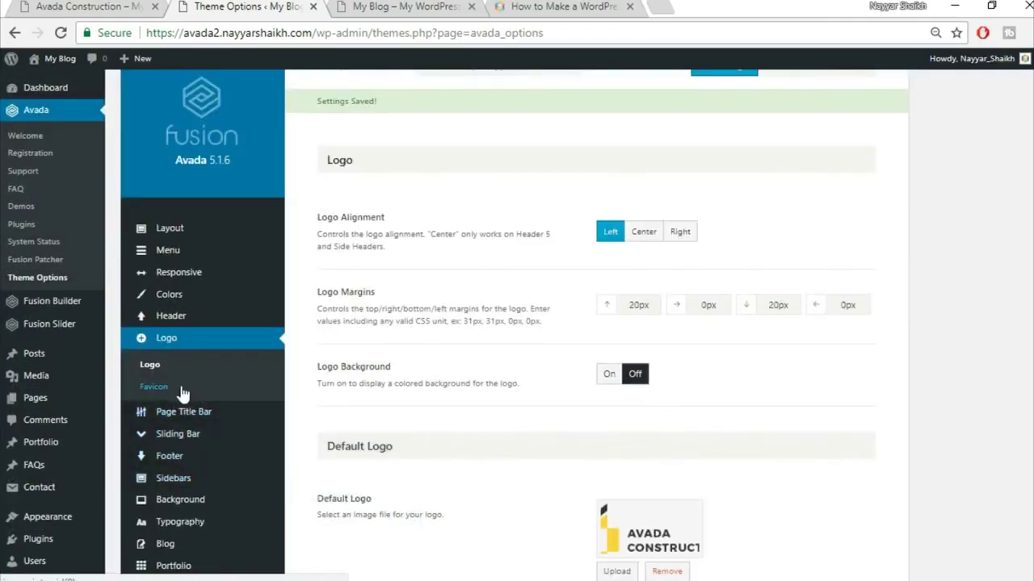
pyautogui.click(180, 387)
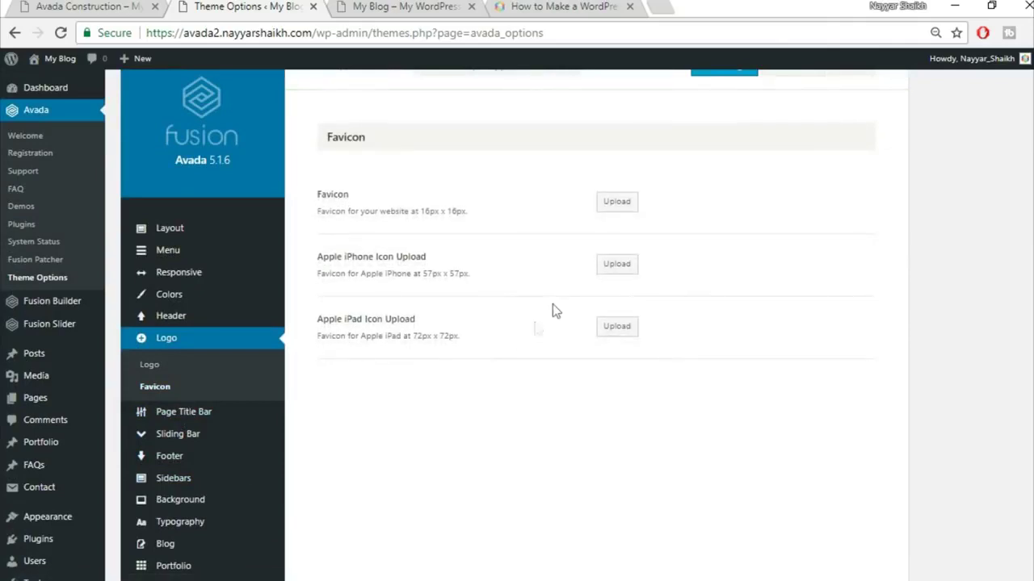
pyautogui.click(570, 5)
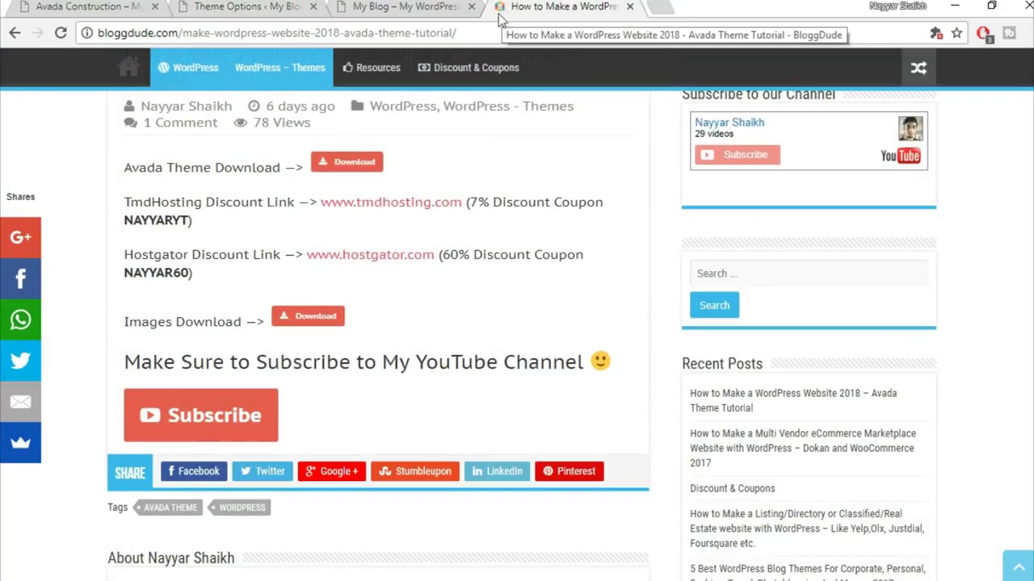
pyautogui.click(237, 8)
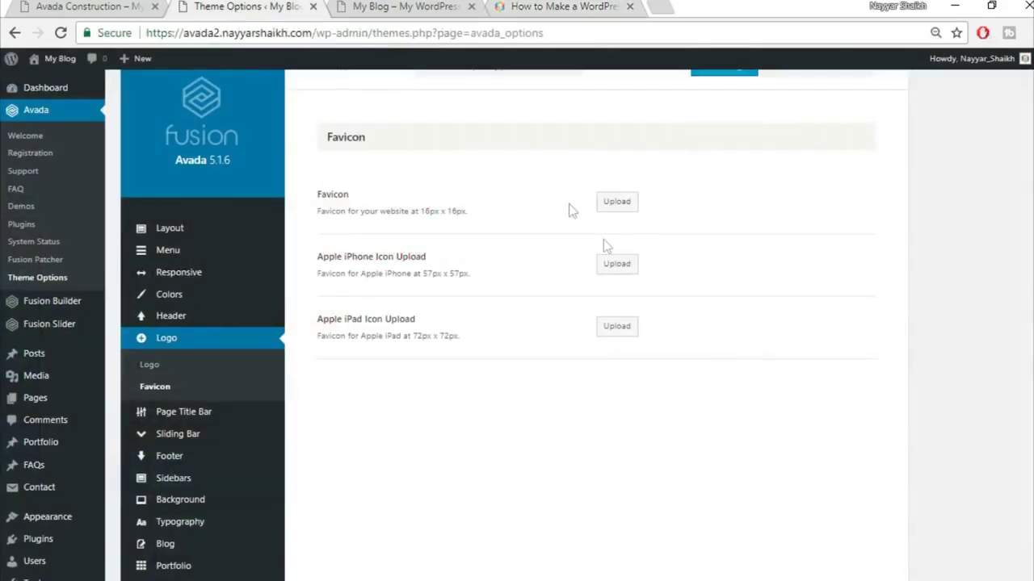
pyautogui.click(587, 5)
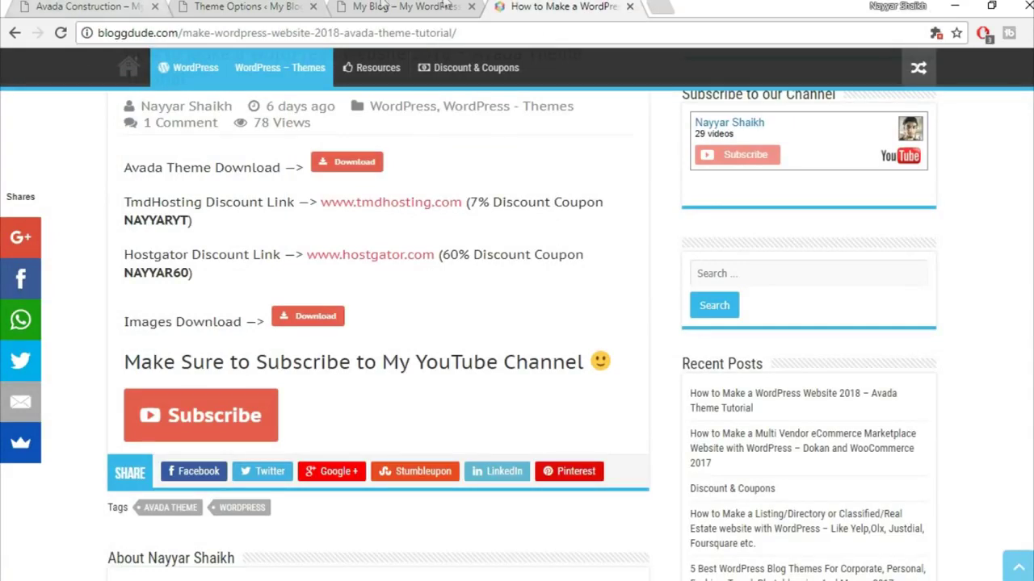
pyautogui.click(237, 6)
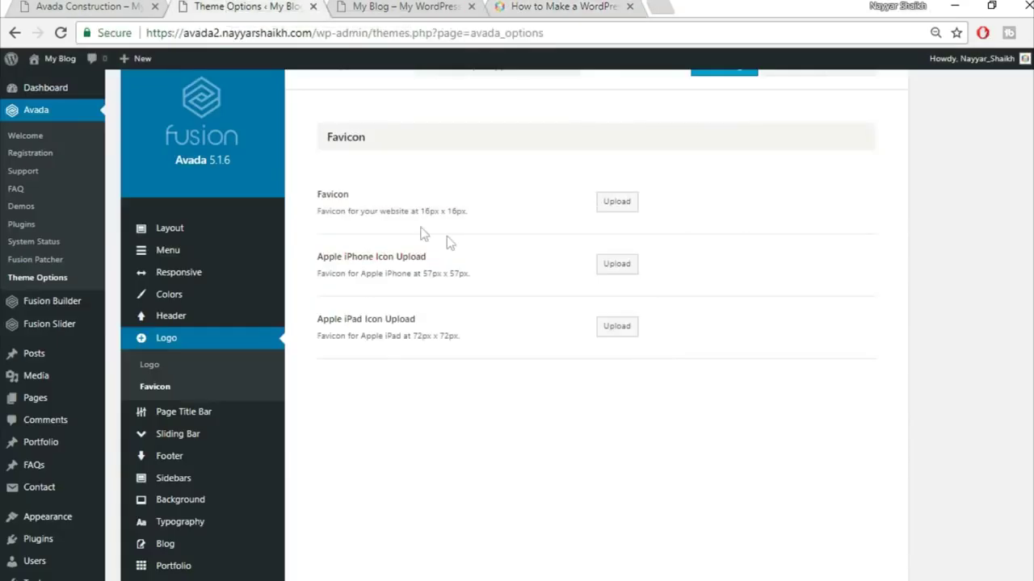
# - Upload construction_map_pin.png from the computer in the favicon media dialog
pyautogui.click(611, 203)
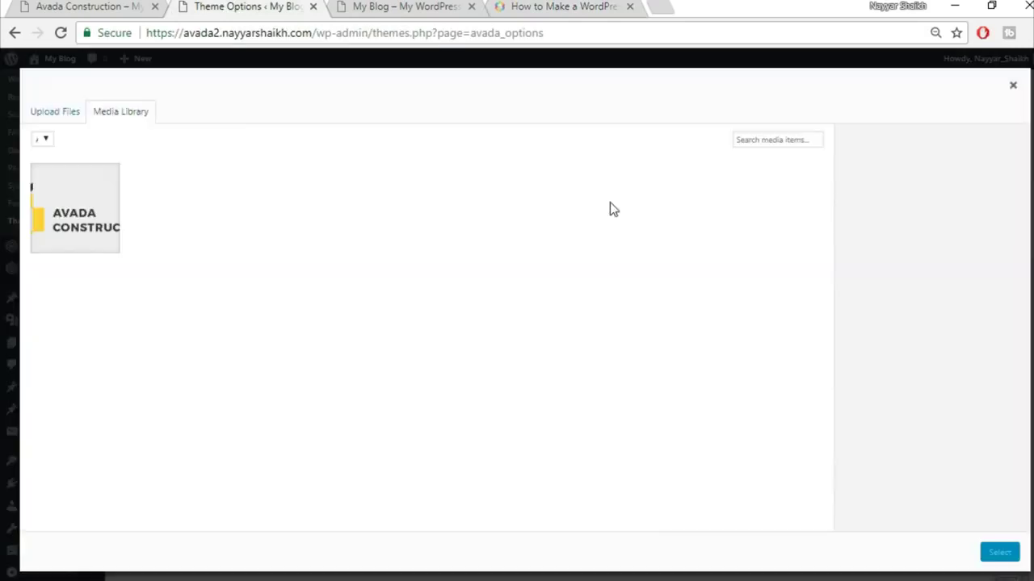
pyautogui.click(70, 110)
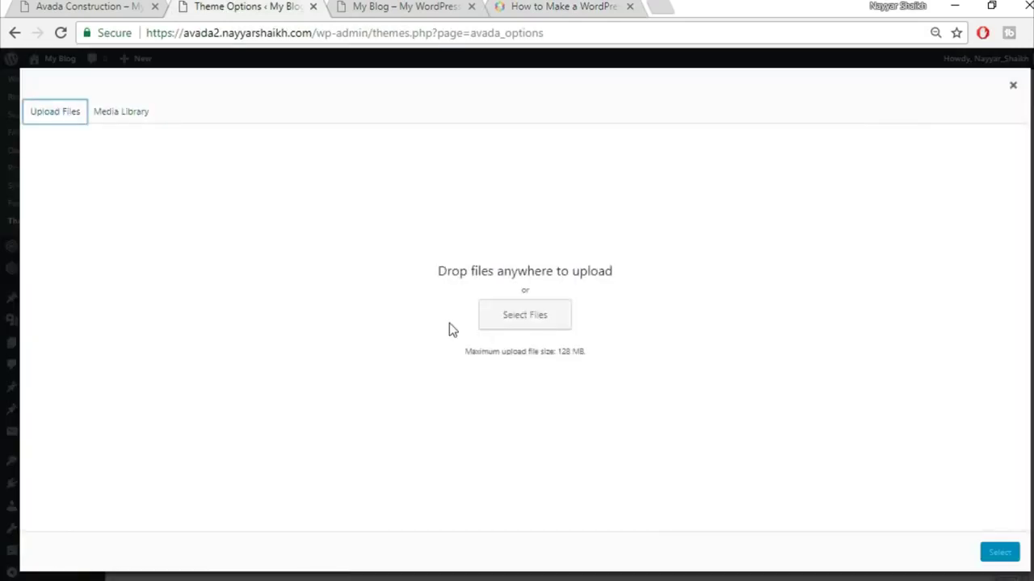
pyautogui.click(518, 327)
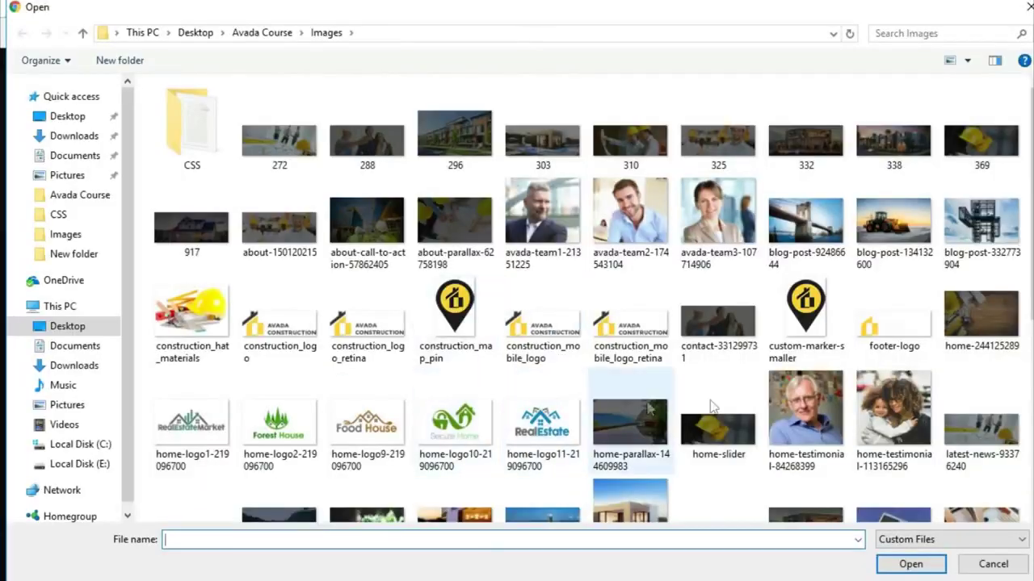
pyautogui.click(462, 361)
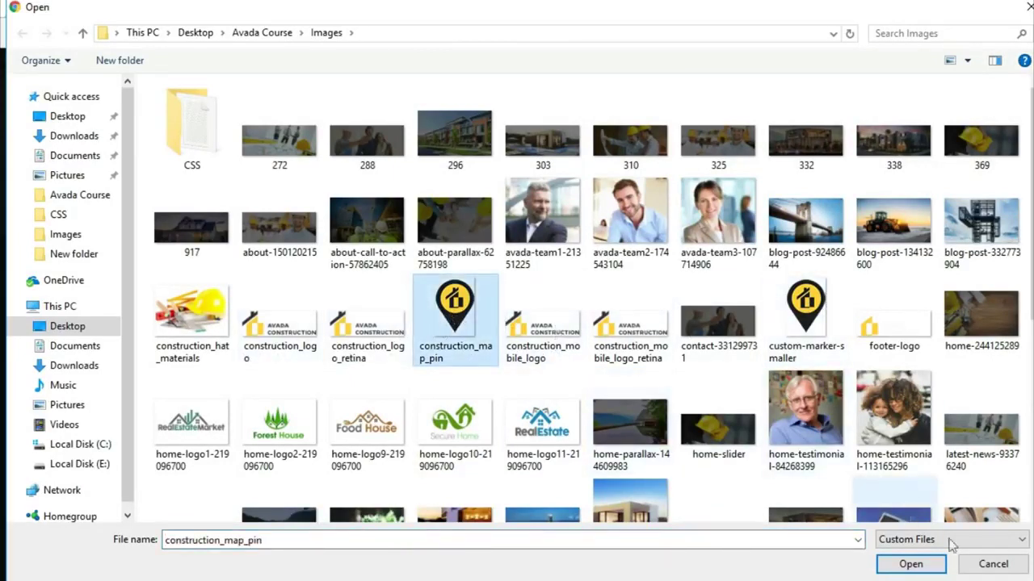
pyautogui.click(920, 569)
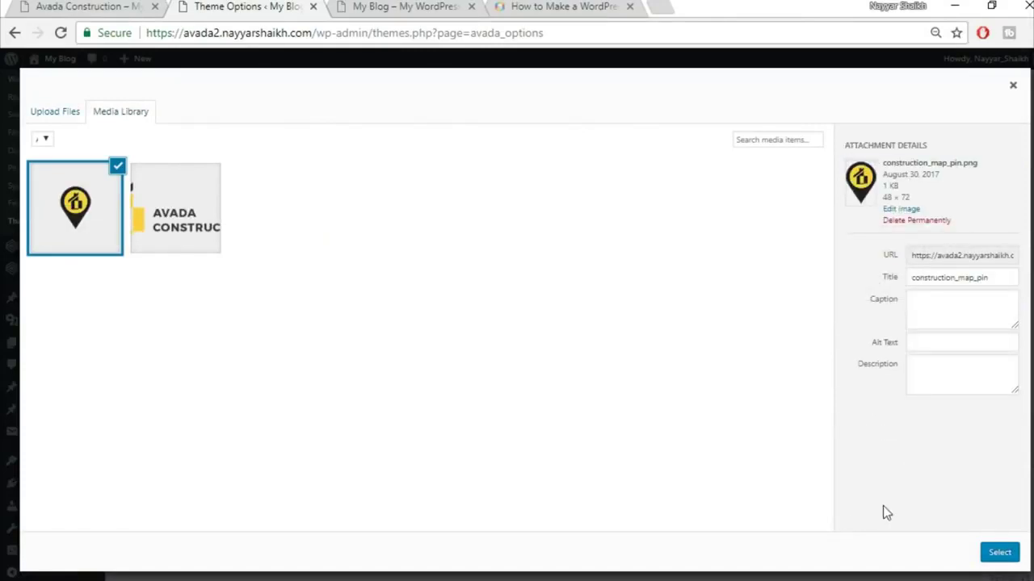
# - Select construction_map_pin.png as the favicon, save changes, and view the blog front page
pyautogui.click(999, 554)
pyautogui.scroll(2, 805, 386)
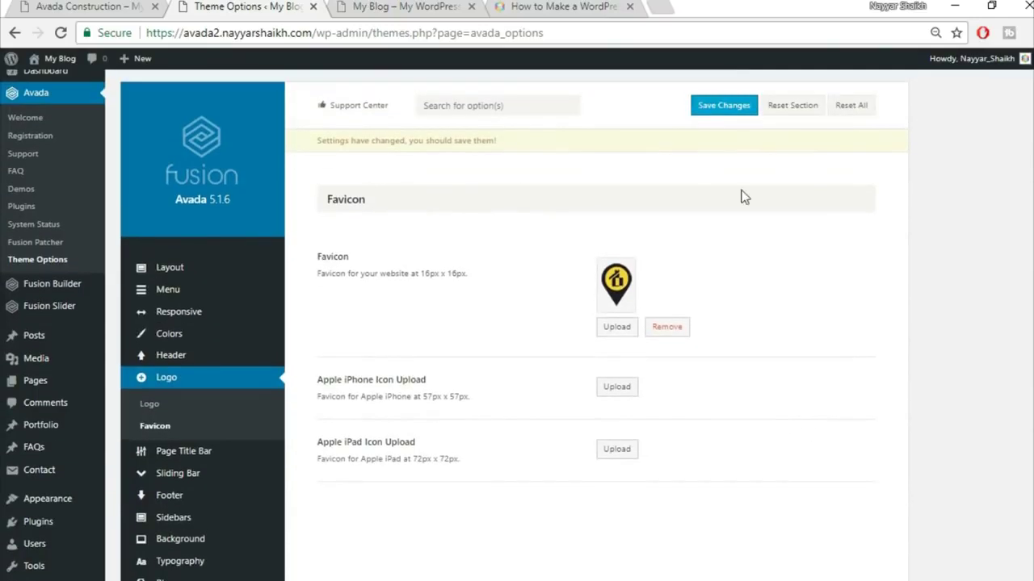
pyautogui.click(730, 113)
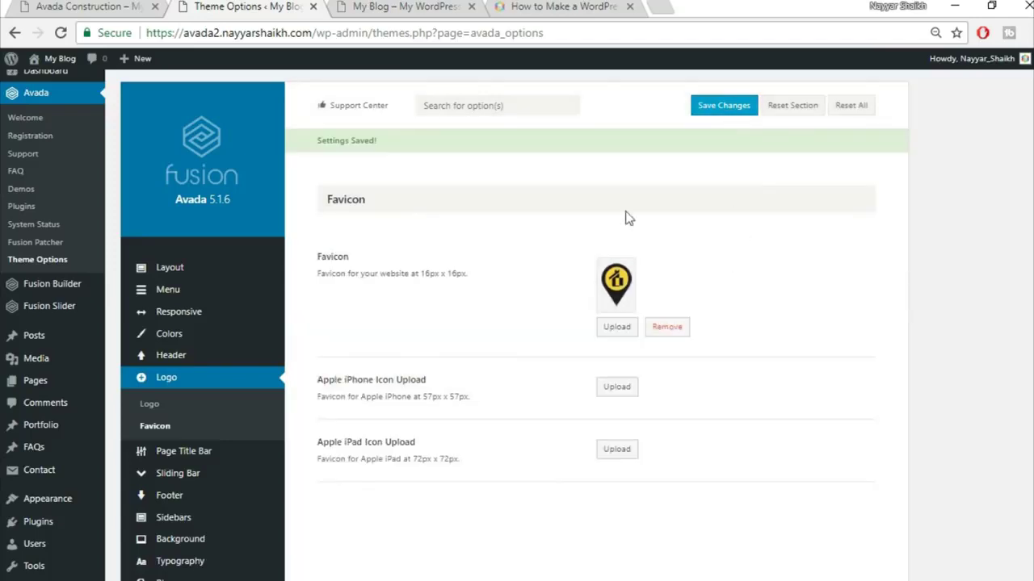
pyautogui.click(420, 6)
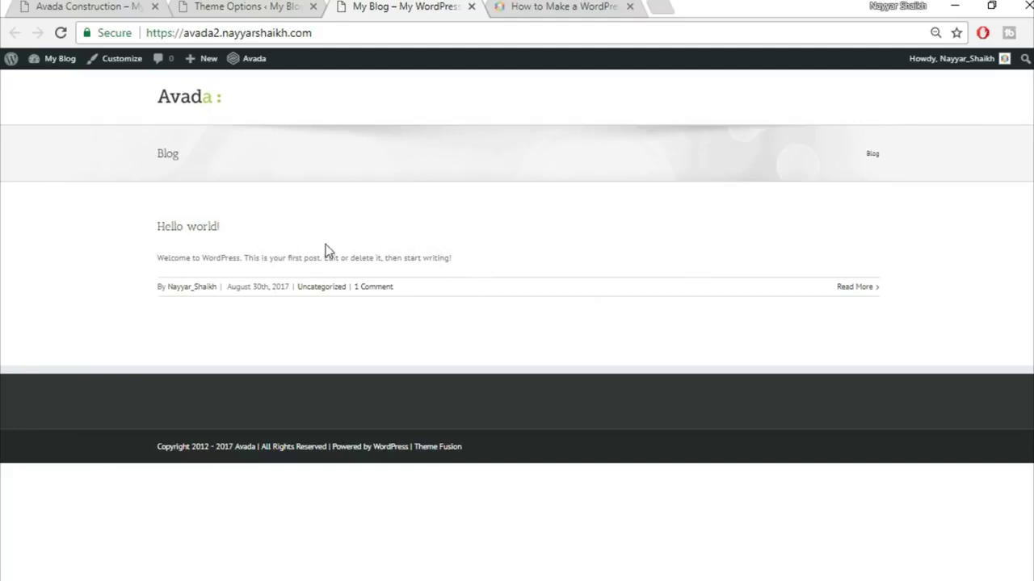
# - Compare the Avada Construction demo with the blog front page, then return to the Theme Options Favicon section
pyautogui.click(92, 6)
pyautogui.scroll(-5, 445, 349)
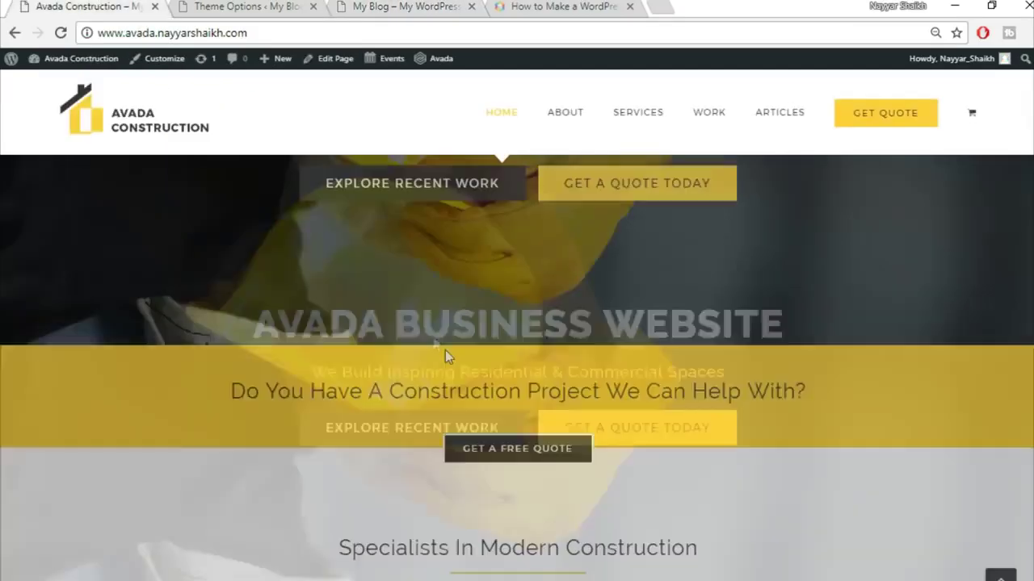
pyautogui.click(363, 6)
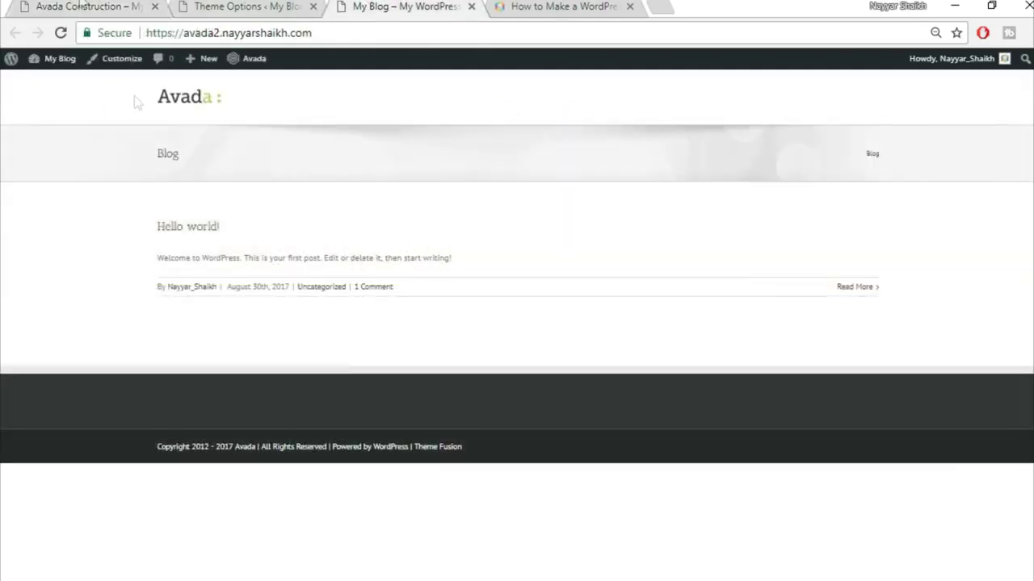
pyautogui.click(83, 4)
pyautogui.scroll(-4, 485, 425)
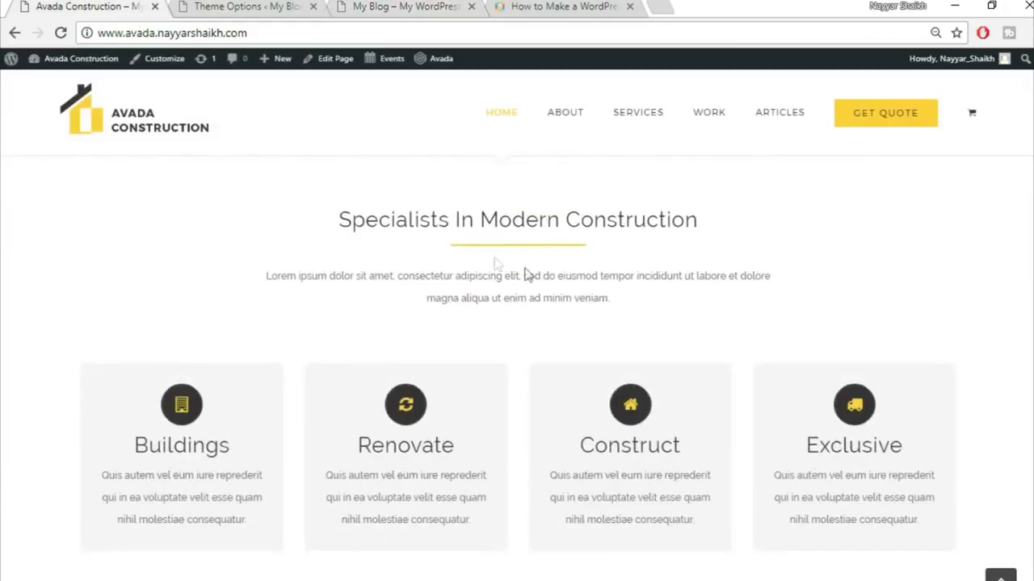
pyautogui.scroll(-1, 528, 357)
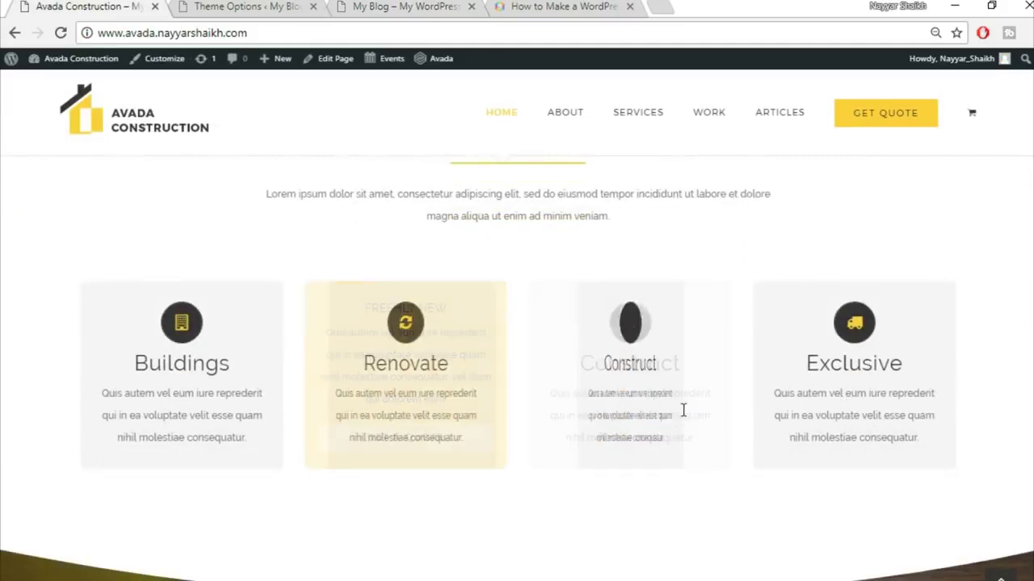
pyautogui.scroll(5, 958, 396)
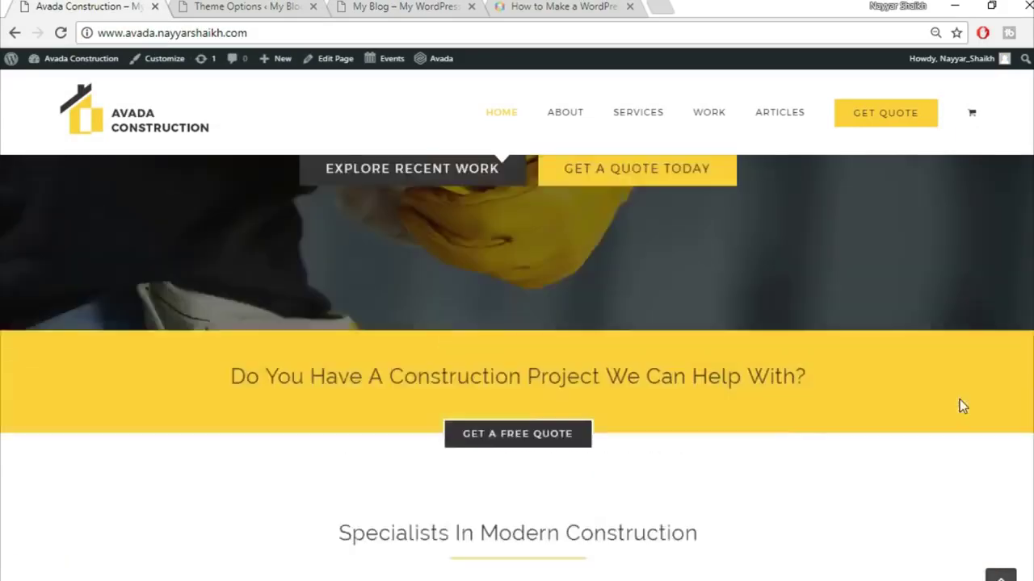
pyautogui.scroll(3, 959, 399)
pyautogui.click(431, 5)
pyautogui.click(230, 6)
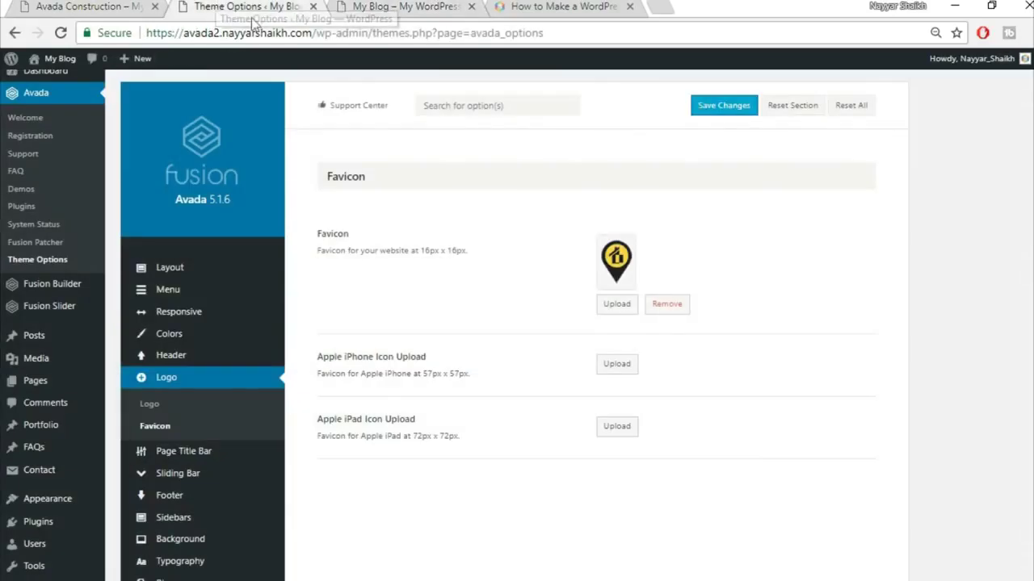
pyautogui.scroll(-1, 1017, 340)
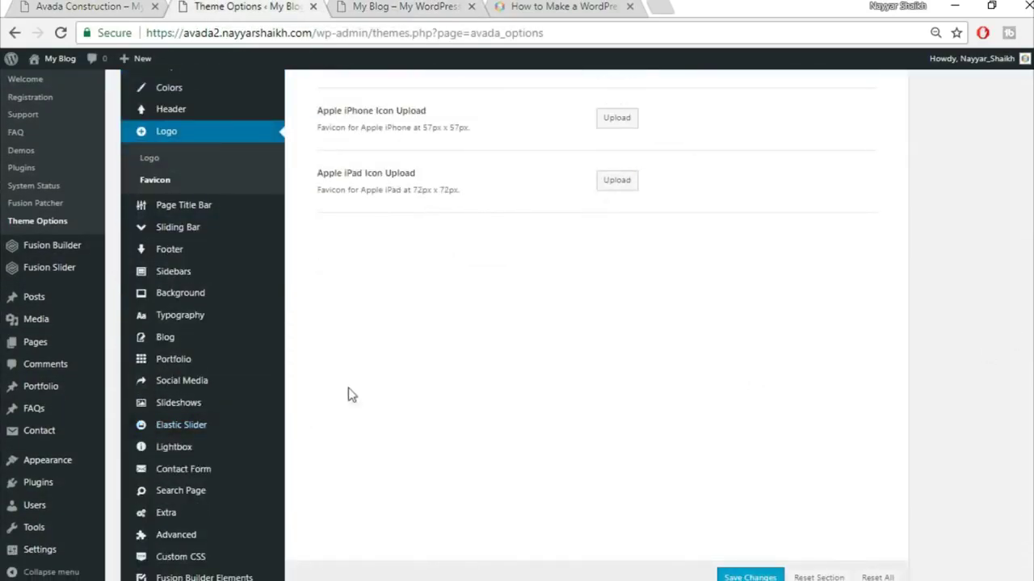
# - Set the body font to Raleway with an Arial, Helvetica, sans-serif backup font
pyautogui.click(203, 326)
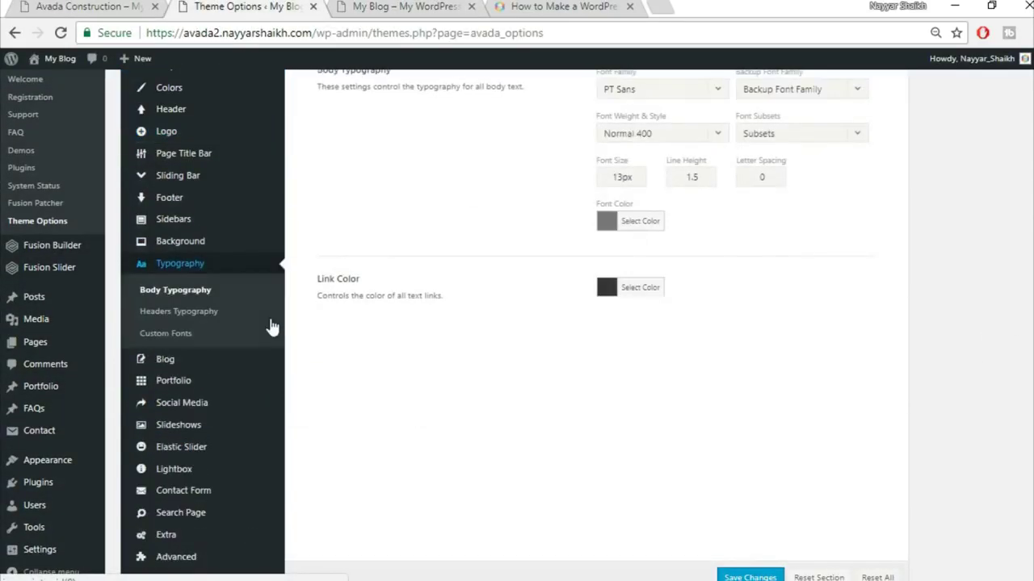
pyautogui.scroll(1, 928, 353)
pyautogui.scroll(1, 927, 356)
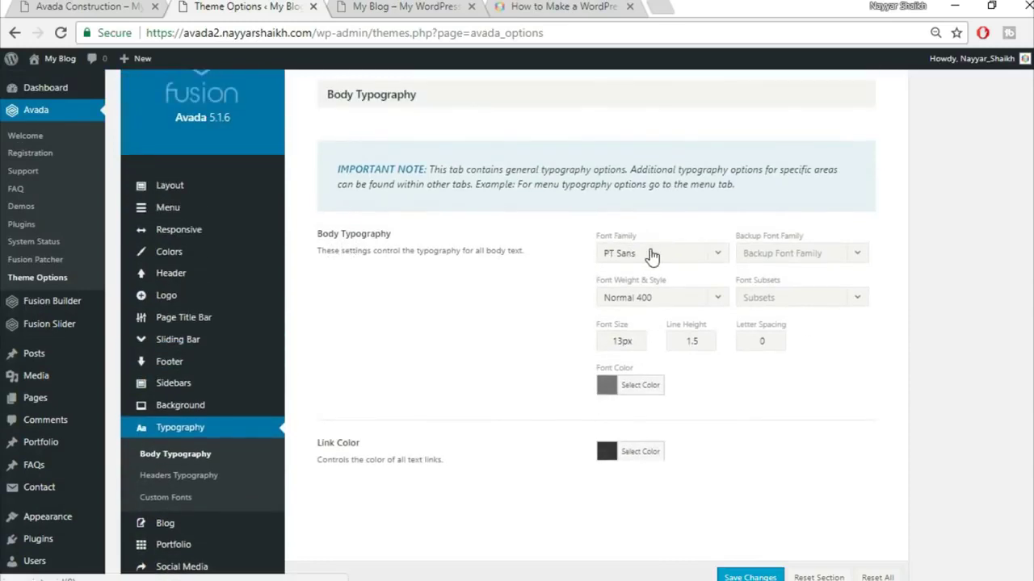
pyautogui.click(682, 257)
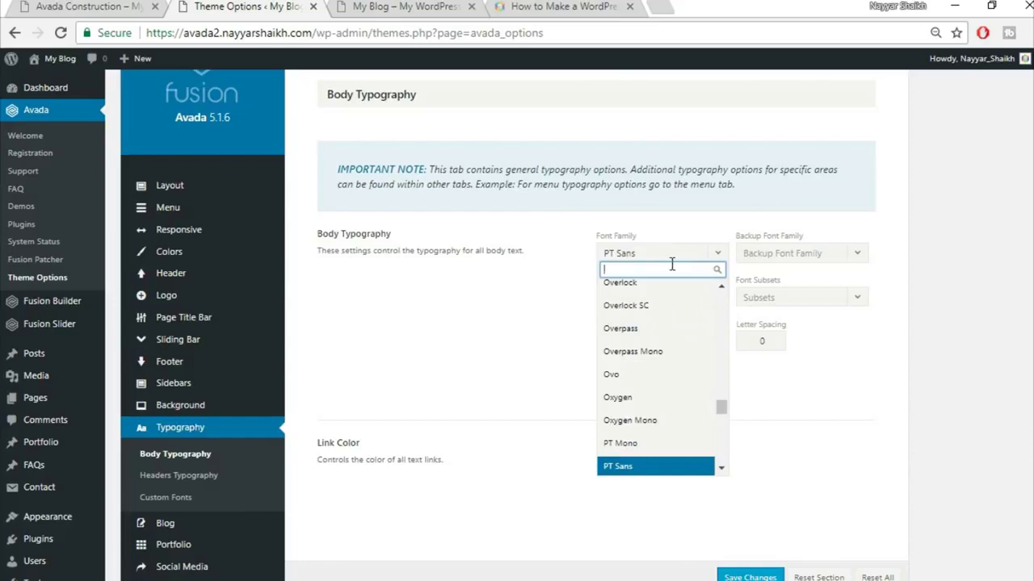
pyautogui.write('rale')
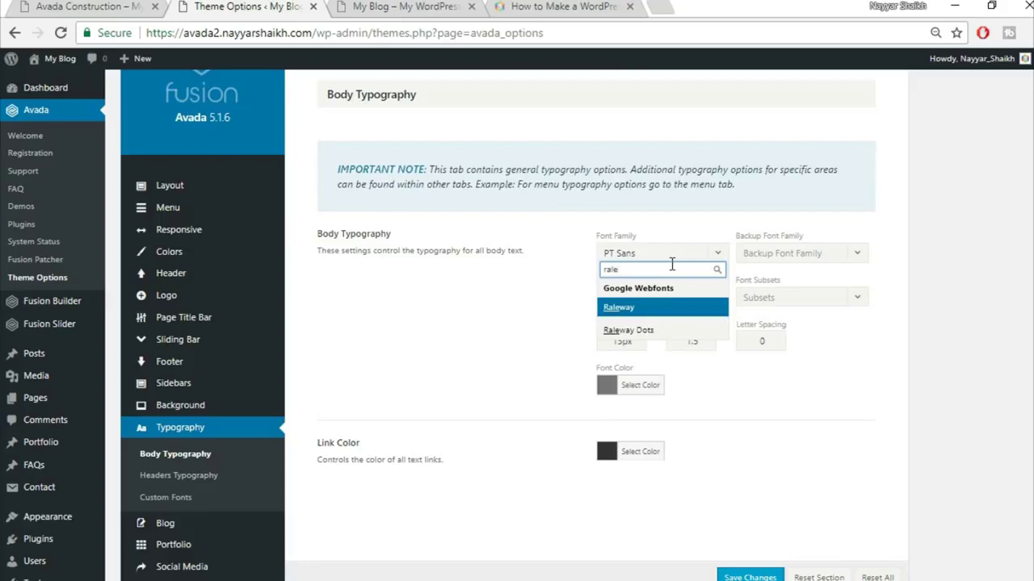
pyautogui.click(658, 310)
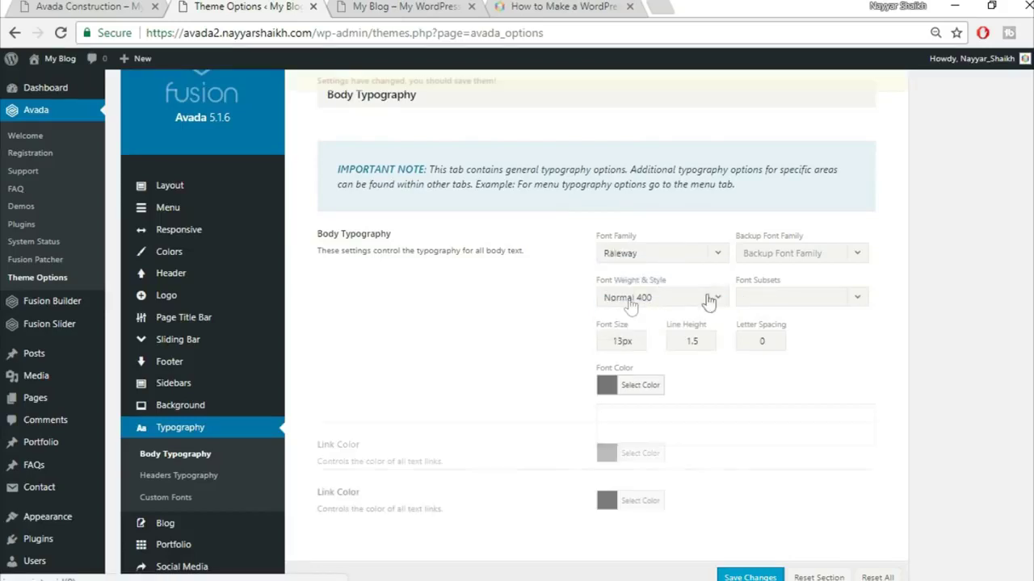
pyautogui.click(782, 258)
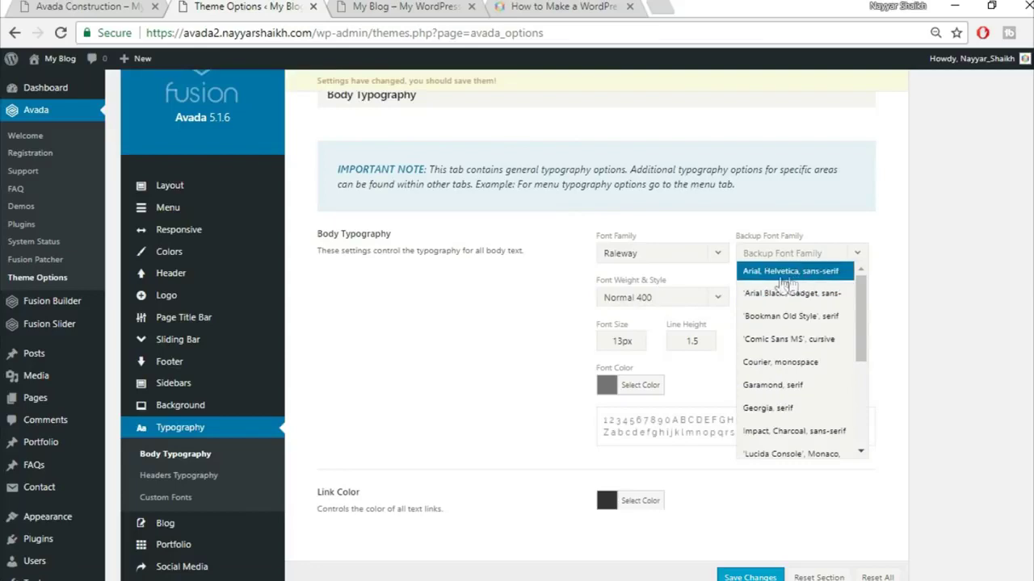
pyautogui.click(802, 277)
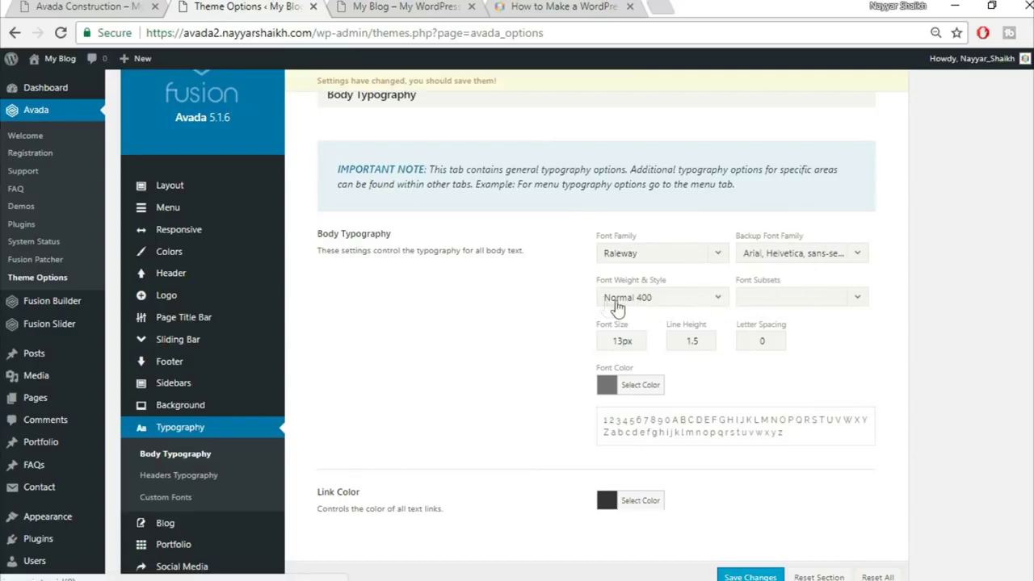
# - Give body text Medium 500 weight, 15px size and 2.27 line height, then preview the site
pyautogui.click(675, 309)
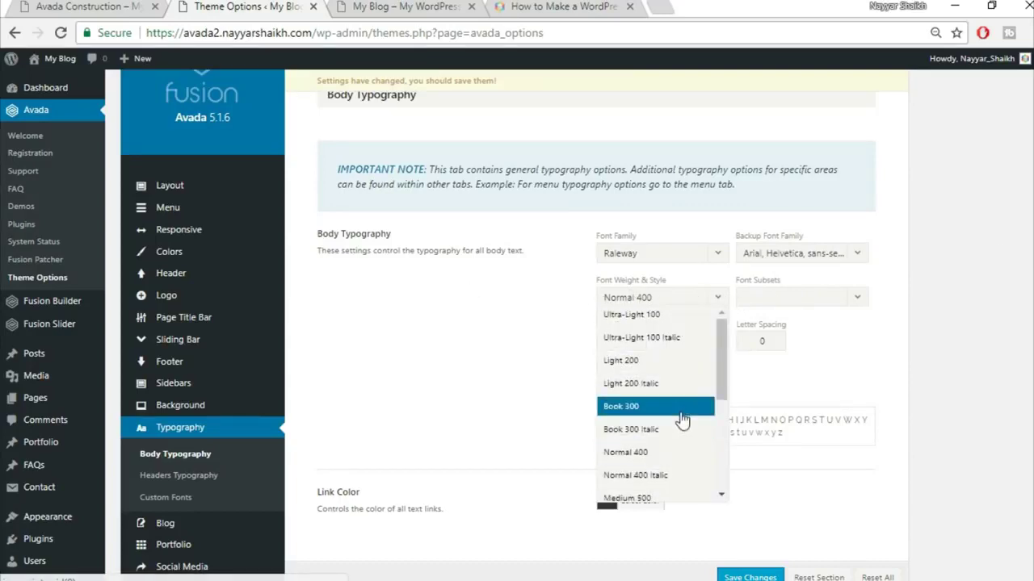
pyautogui.scroll(-2, 664, 436)
pyautogui.click(650, 417)
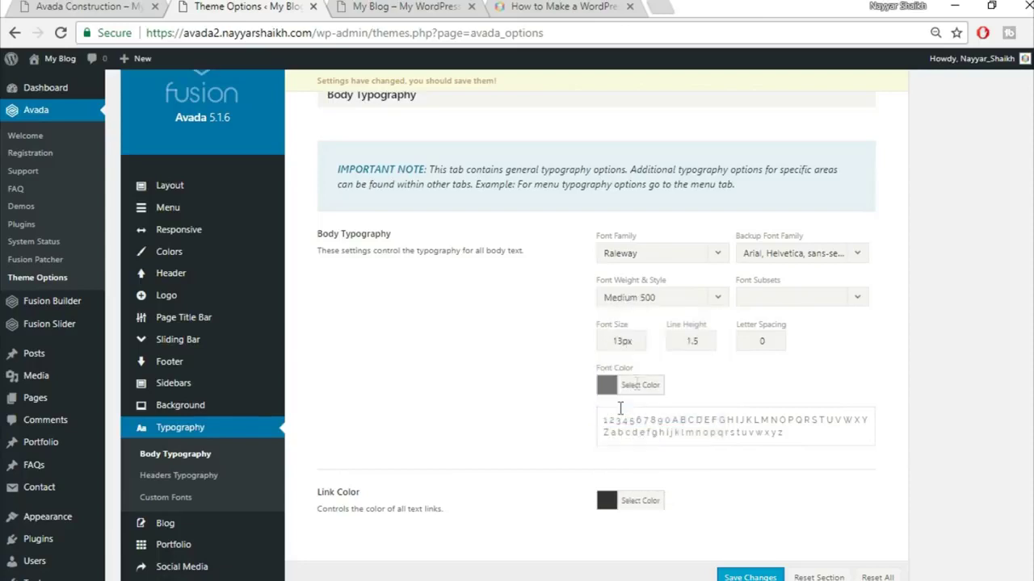
pyautogui.moveTo(631, 340); pyautogui.dragTo(614, 341)
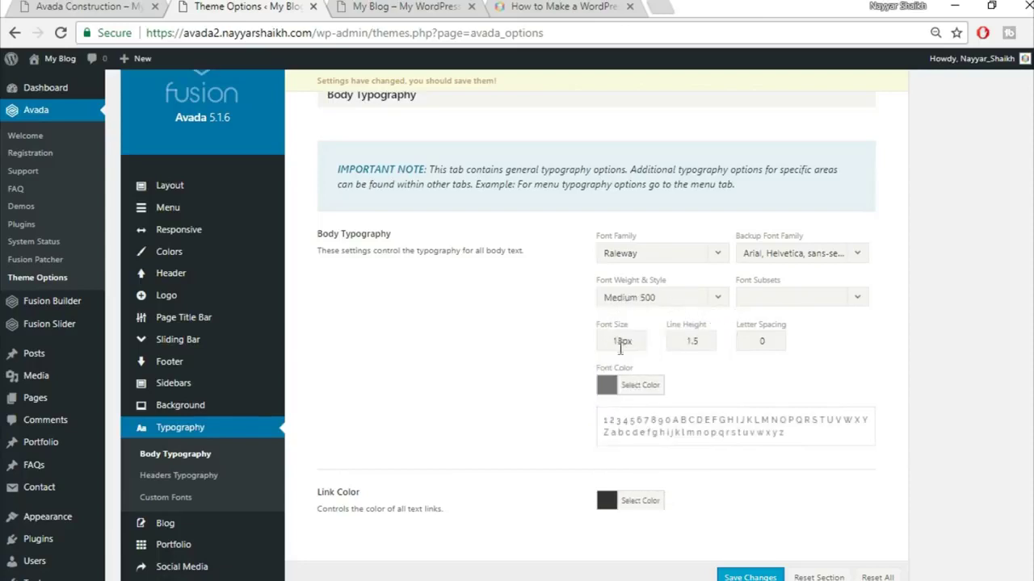
pyautogui.write('15')
pyautogui.doubleClick(687, 341)
pyautogui.write('2')
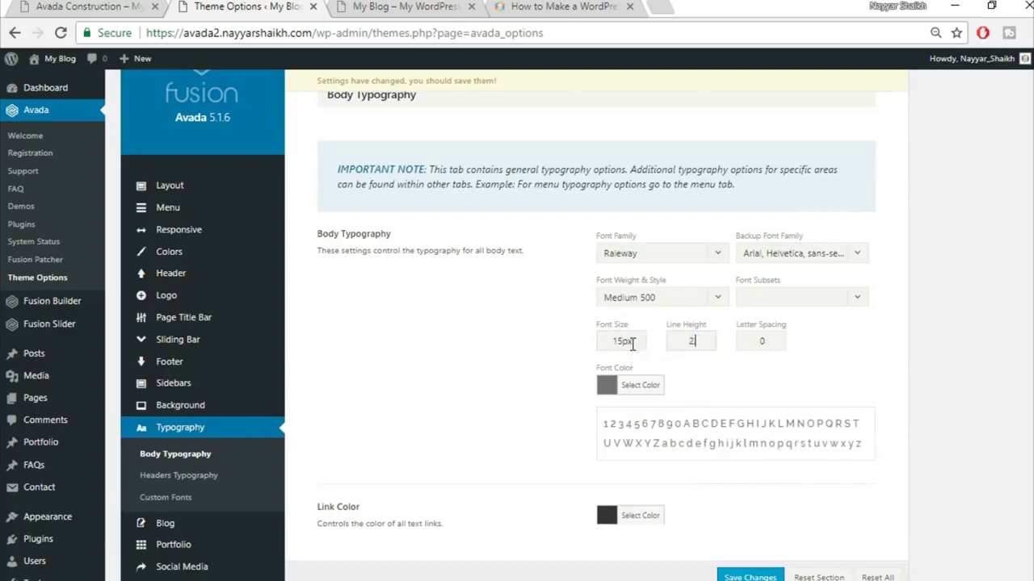
pyautogui.write('.27')
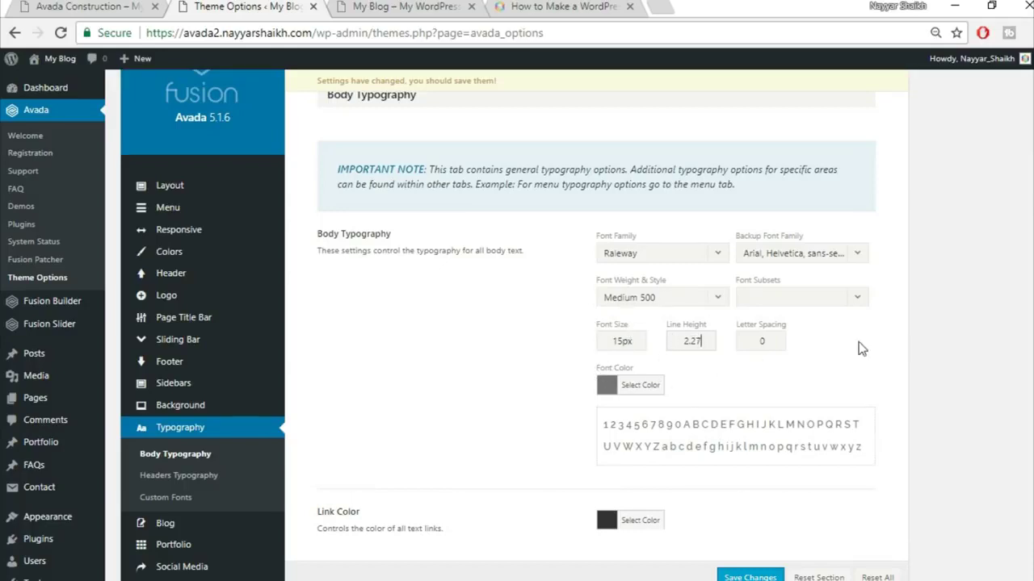
pyautogui.click(93, 5)
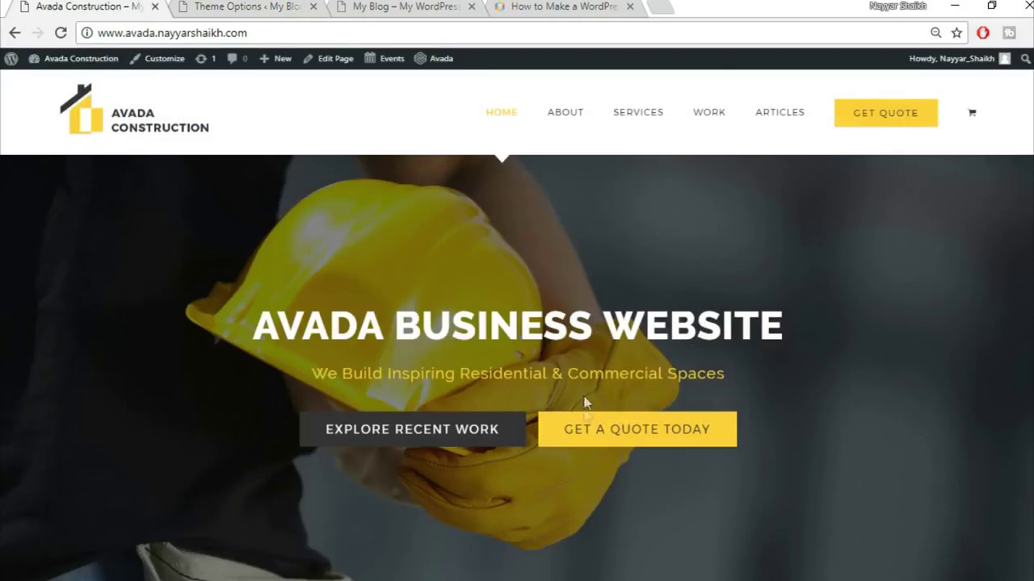
# - Review the live homepage, then save the Raleway Medium 500, 15px body typography in Theme Options
pyautogui.scroll(-8, 586, 434)
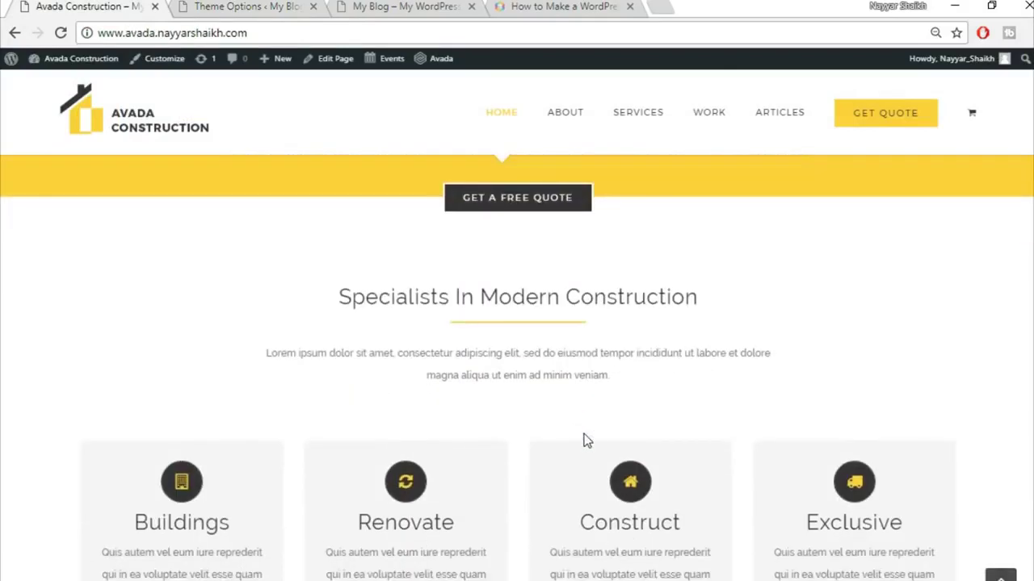
pyautogui.scroll(3, 586, 440)
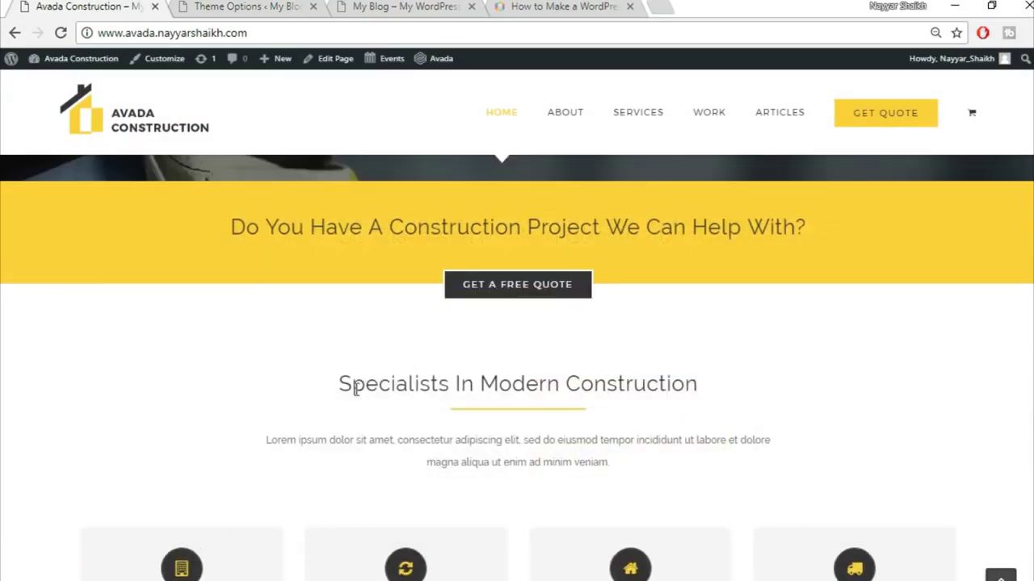
pyautogui.scroll(-2, 689, 397)
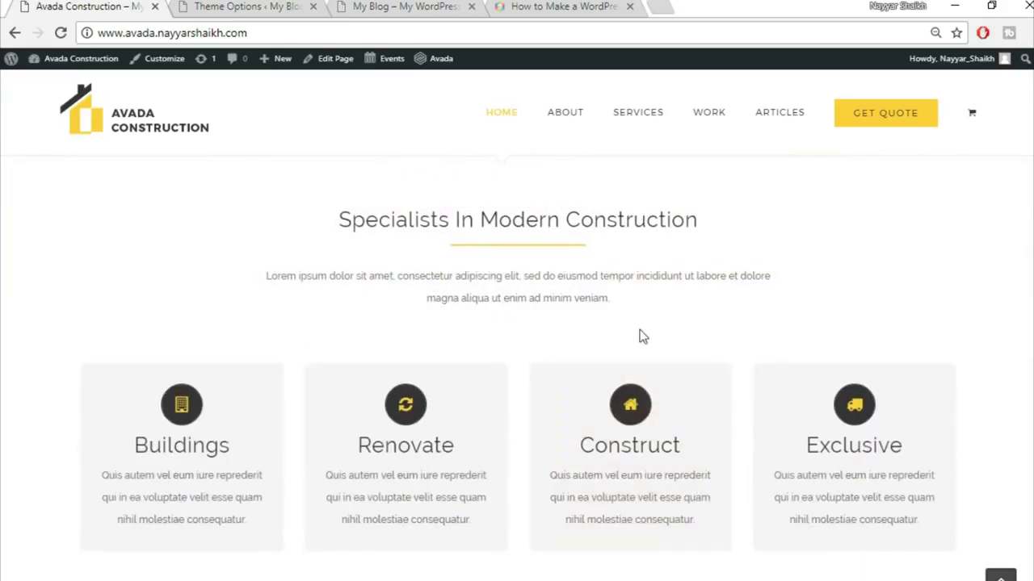
pyautogui.scroll(2, 642, 335)
pyautogui.click(409, 5)
pyautogui.click(269, 5)
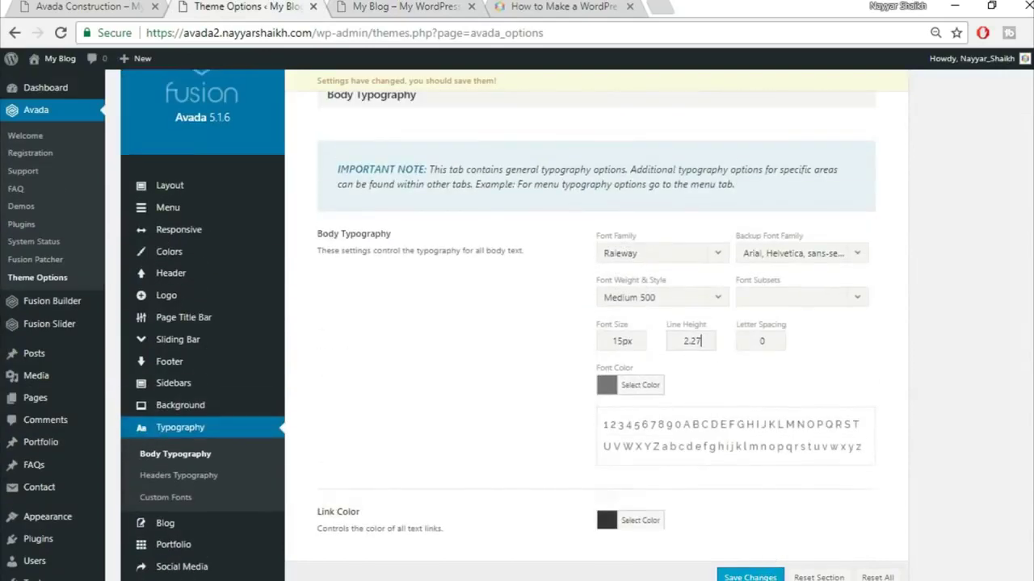
pyautogui.click(777, 575)
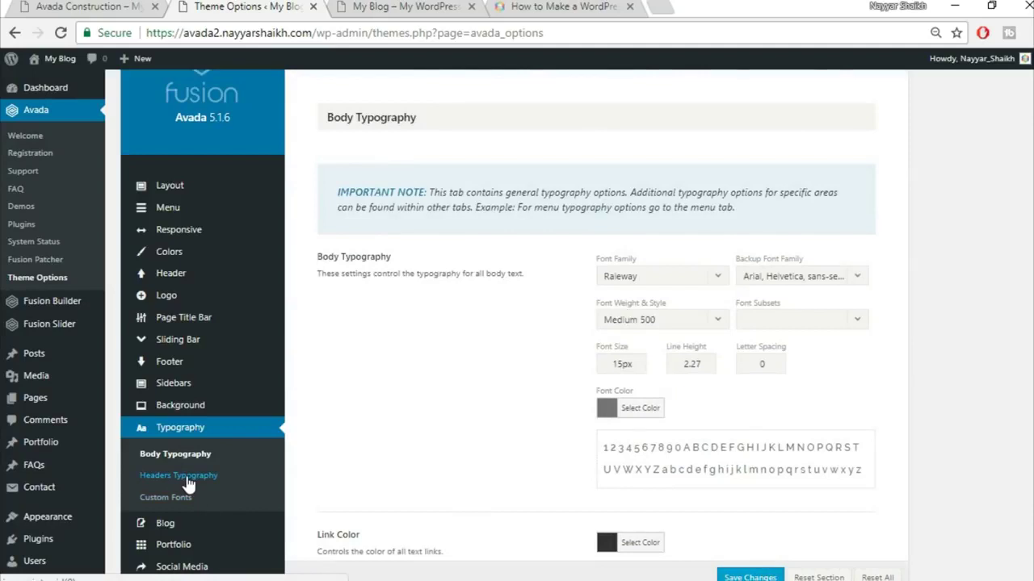
# - Set the H1 font to Raleway with an Arial, Helvetica, sans-serif backup
pyautogui.click(186, 478)
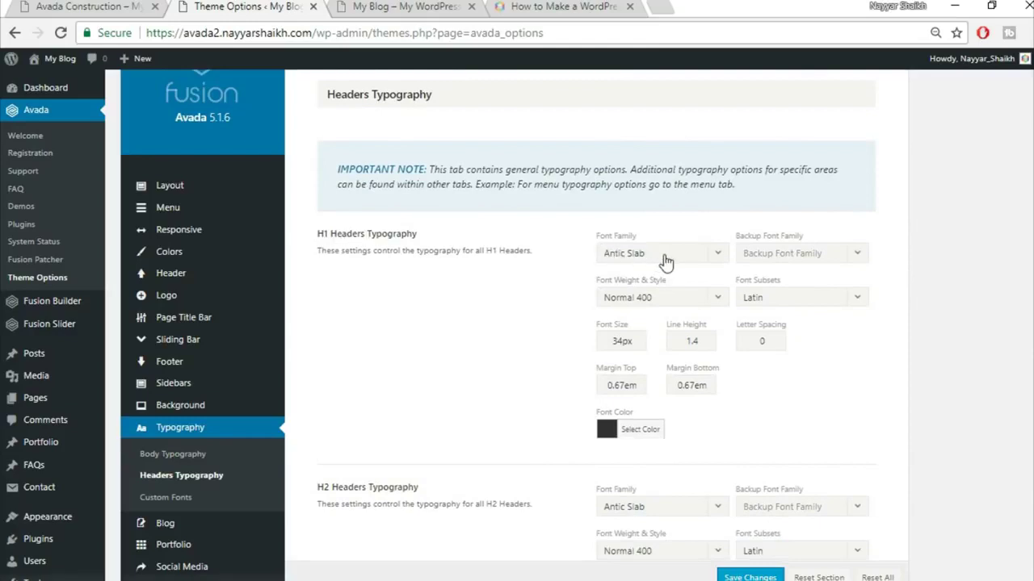
pyautogui.click(664, 255)
pyautogui.write('rale')
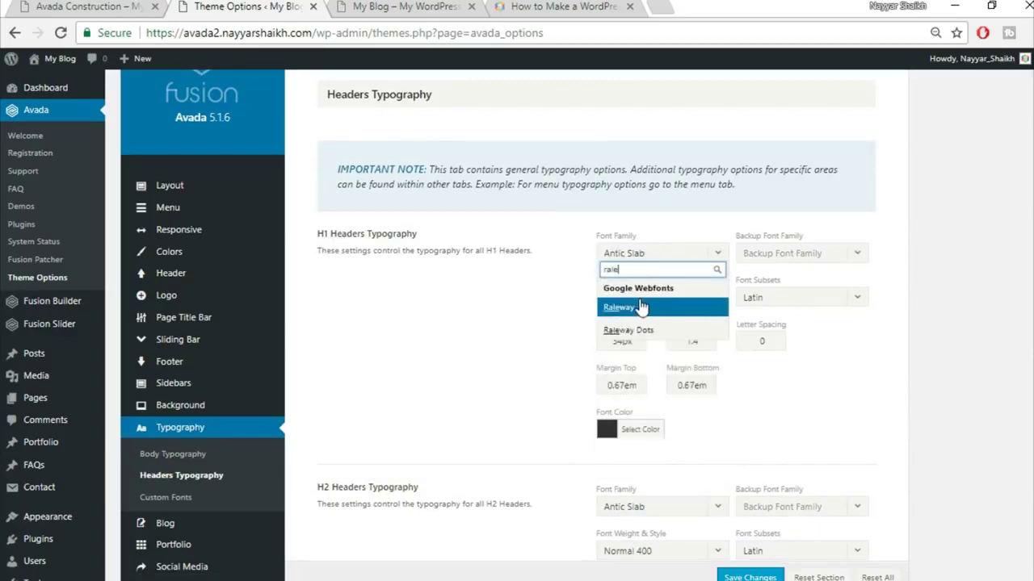
pyautogui.press('Return')
pyautogui.click(785, 258)
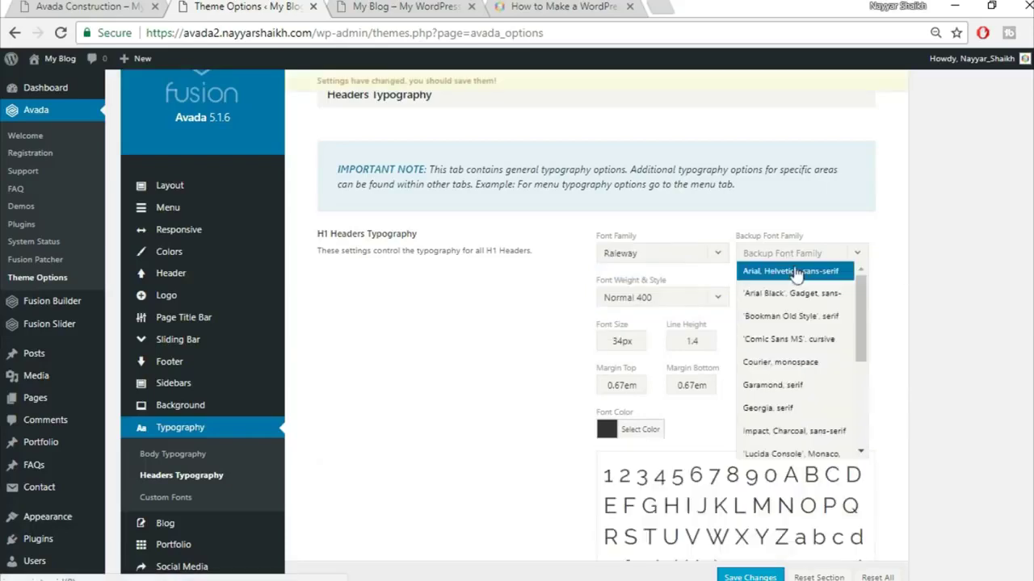
pyautogui.click(789, 273)
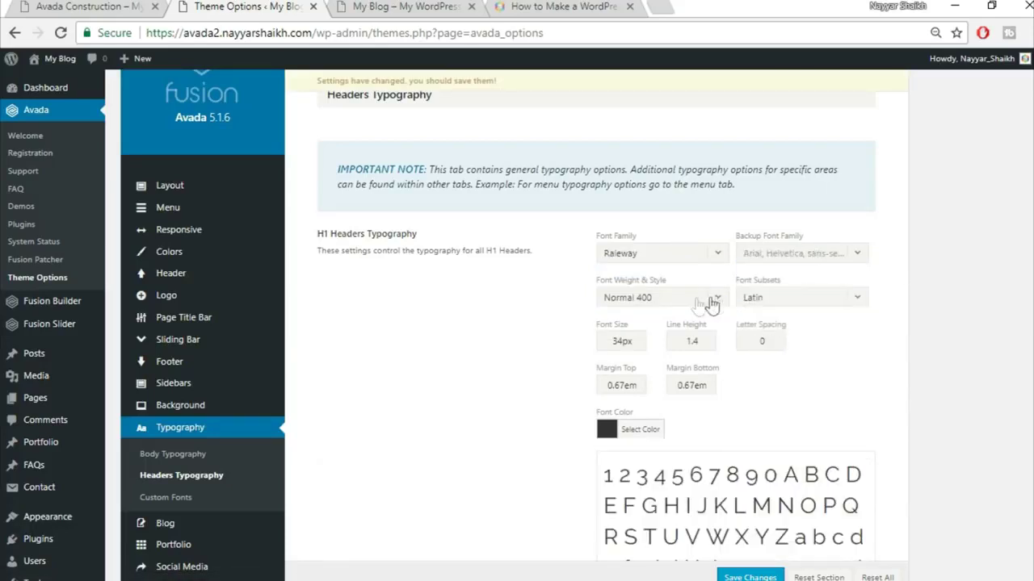
# - Make H1 Extra-Bold 800 with a letter spacing of 2px
pyautogui.click(668, 298)
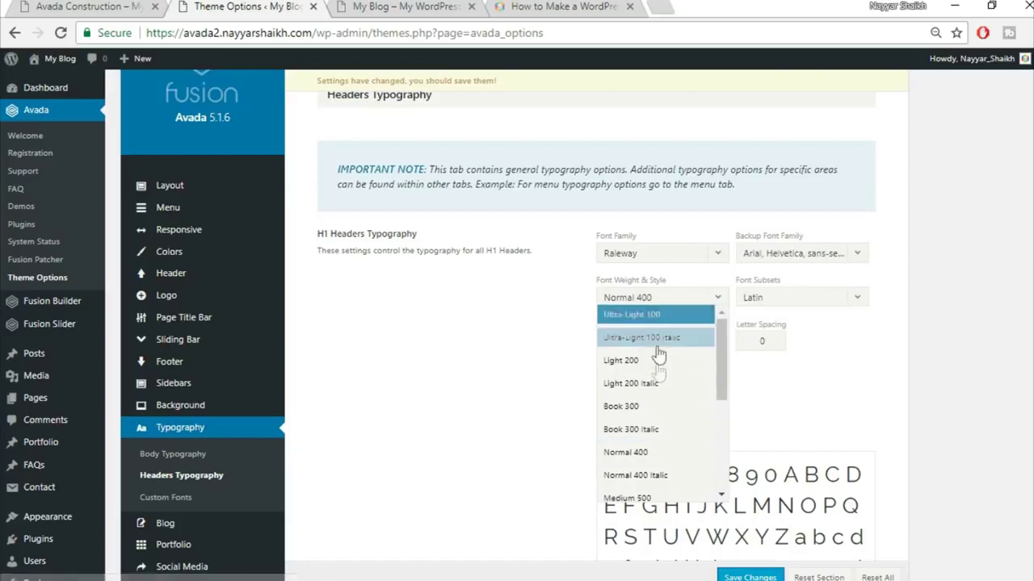
pyautogui.scroll(-1, 670, 368)
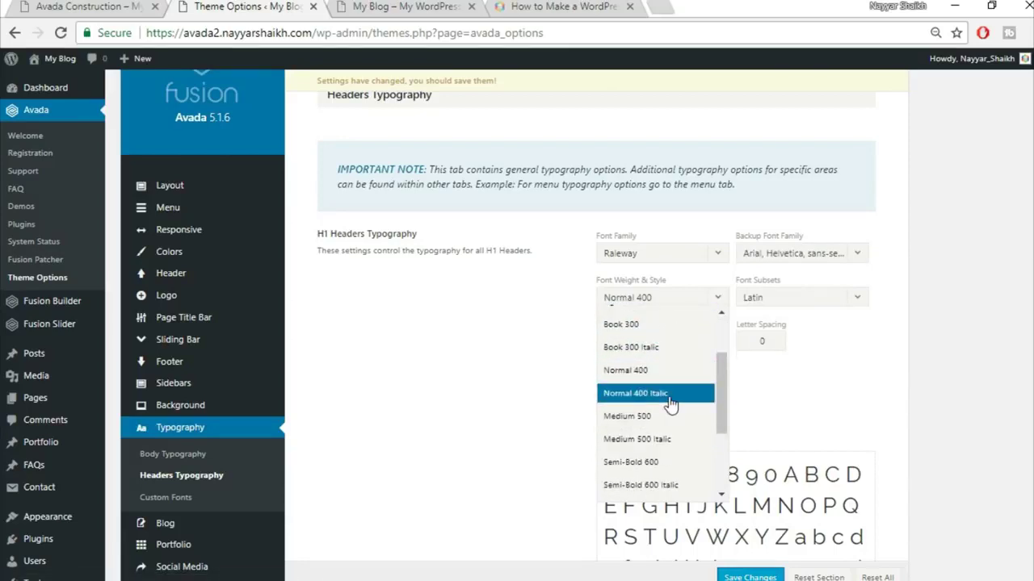
pyautogui.scroll(-2, 676, 400)
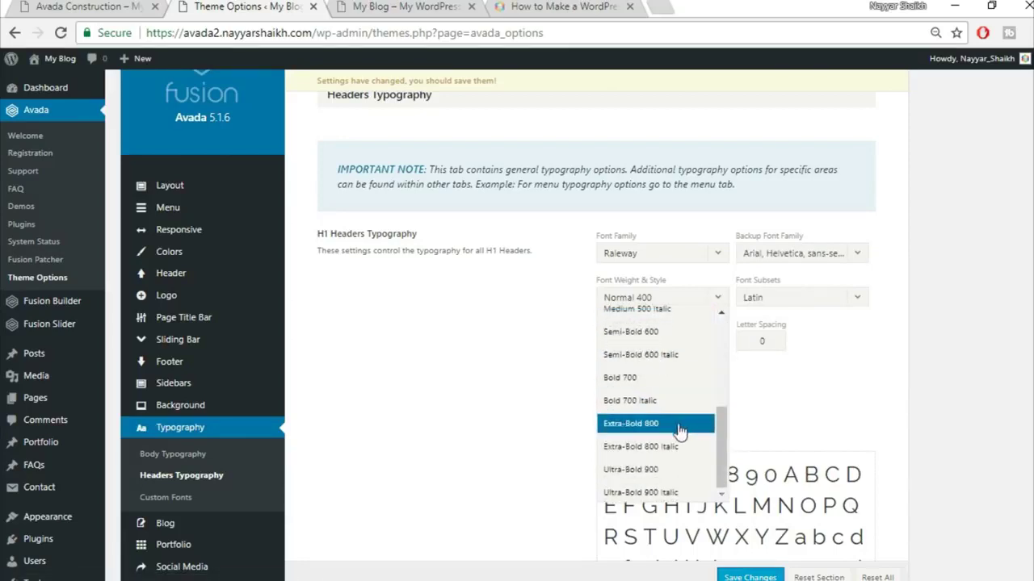
pyautogui.click(680, 432)
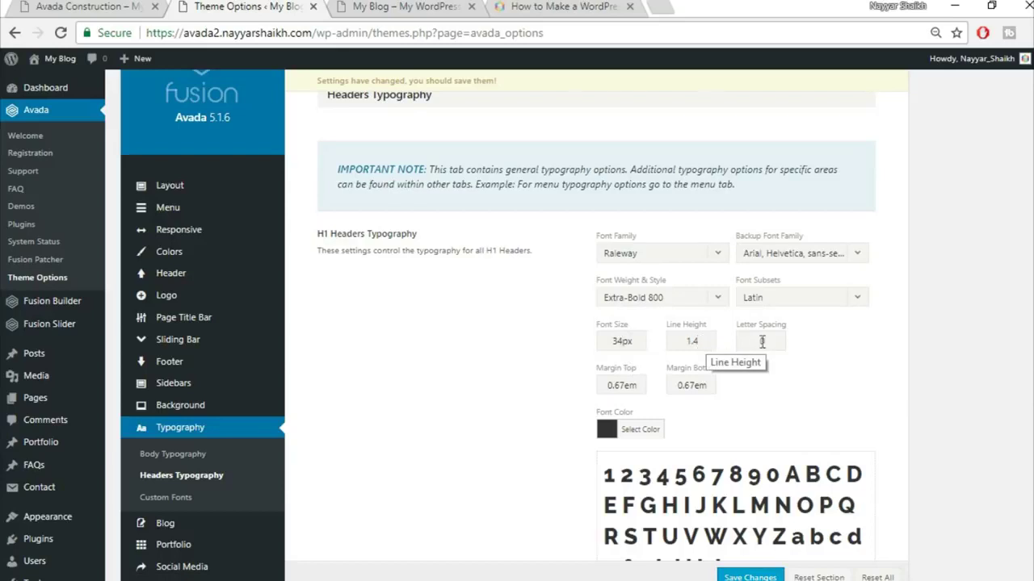
pyautogui.moveTo(769, 341); pyautogui.dragTo(720, 345)
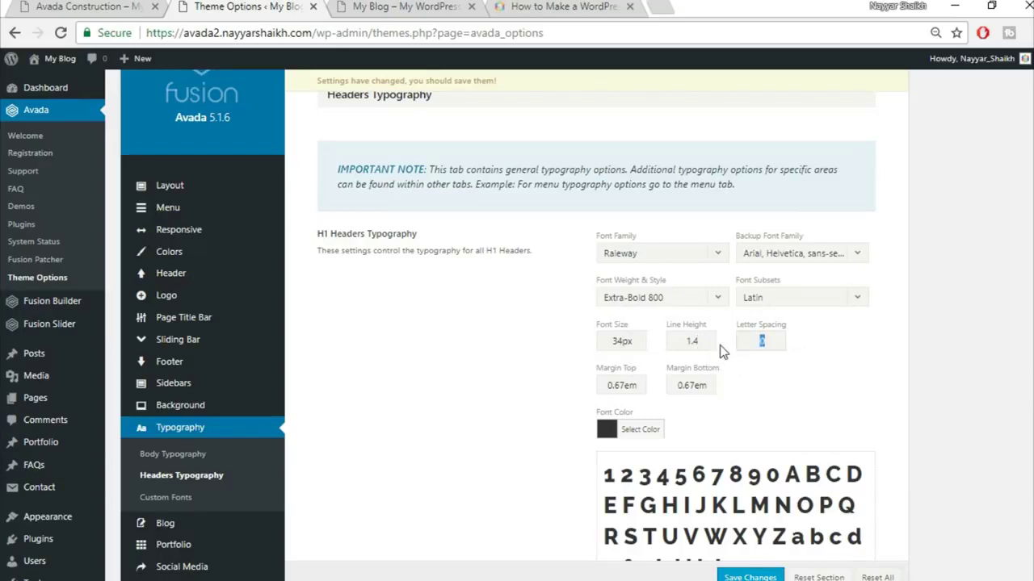
pyautogui.write('2px')
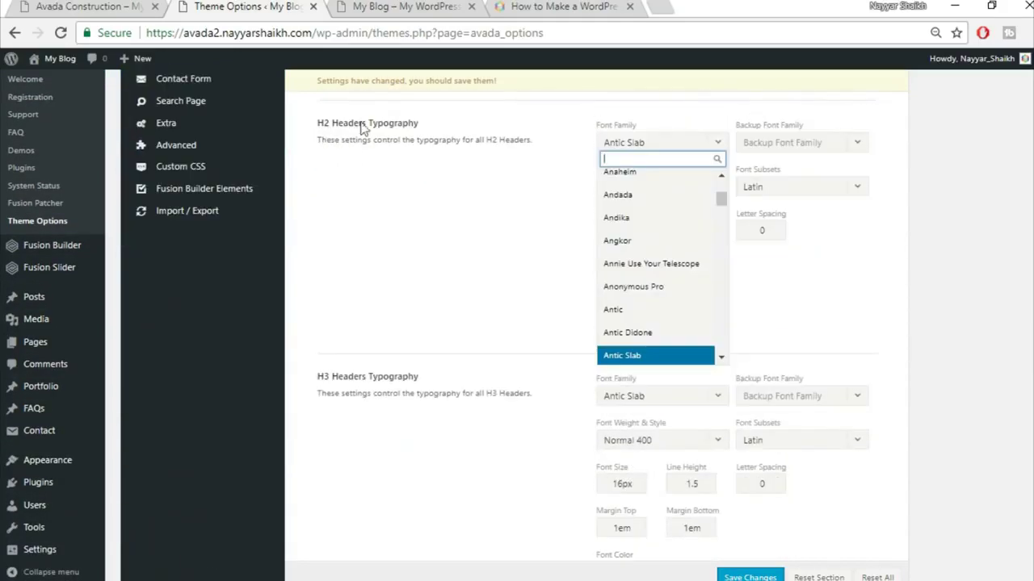
# - Set the H2 font to Raleway with an Arial, Helvetica, sans-serif backup
pyautogui.write('ra')
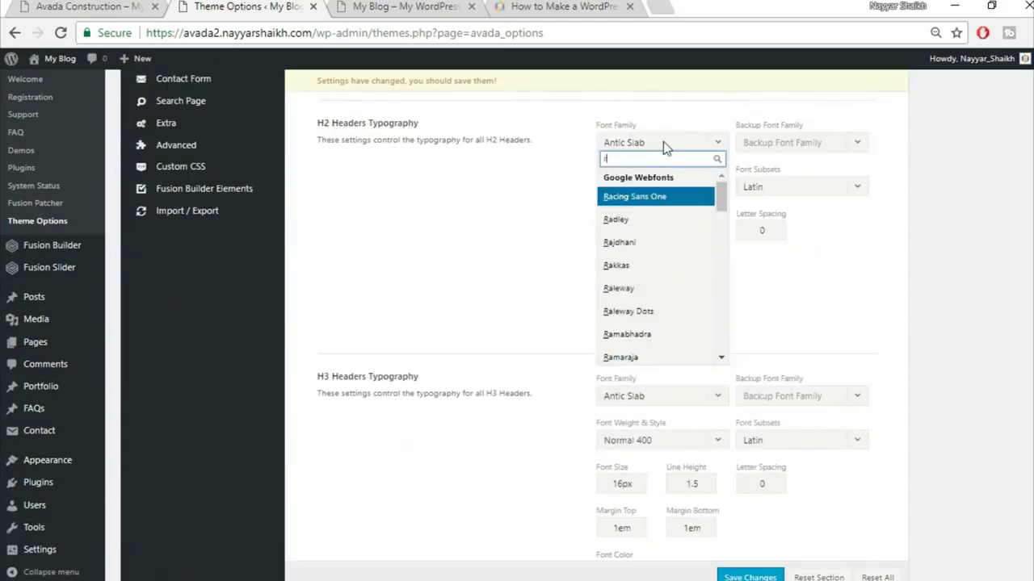
pyautogui.write('le')
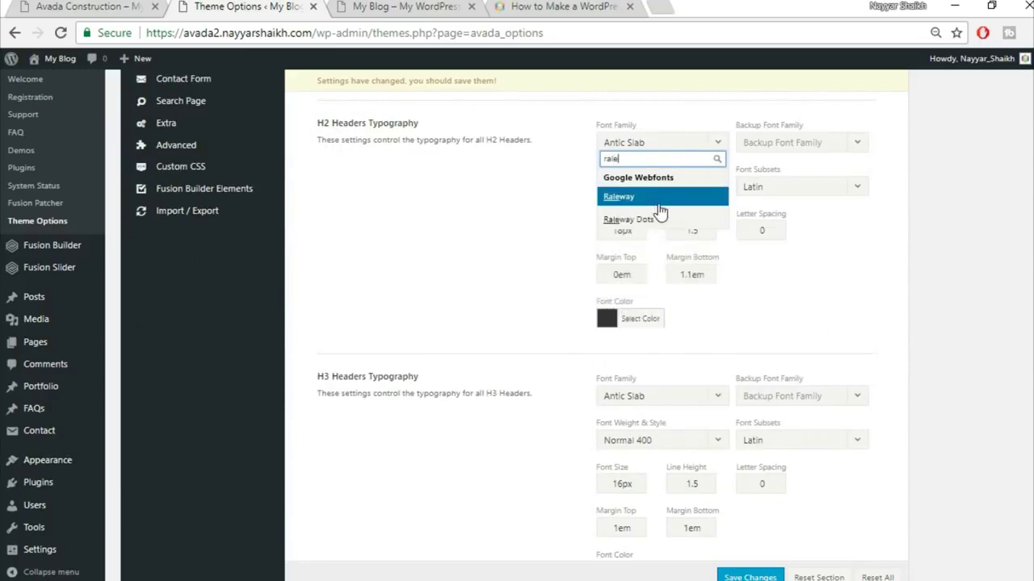
pyautogui.press('Return')
pyautogui.click(810, 142)
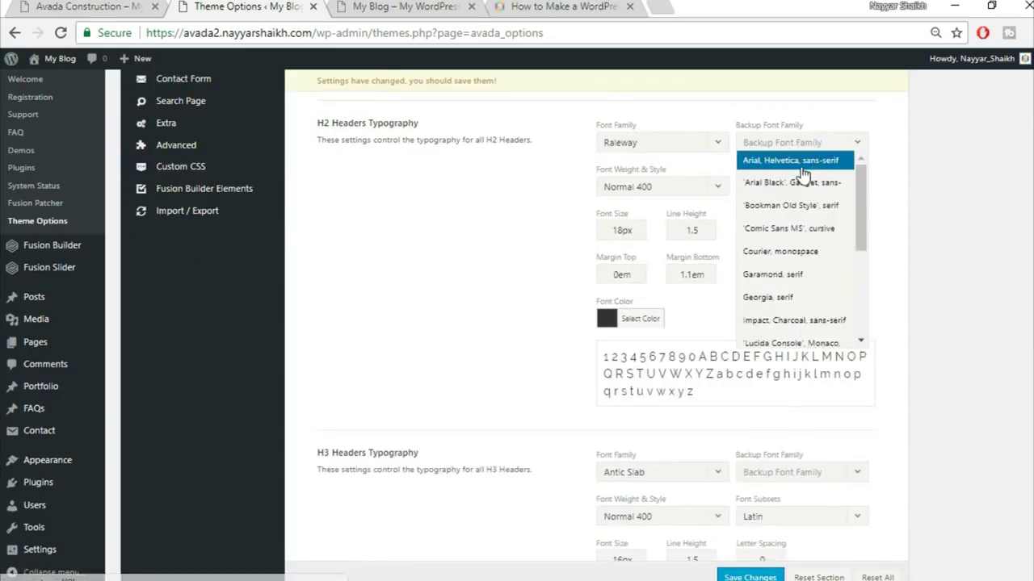
pyautogui.click(795, 161)
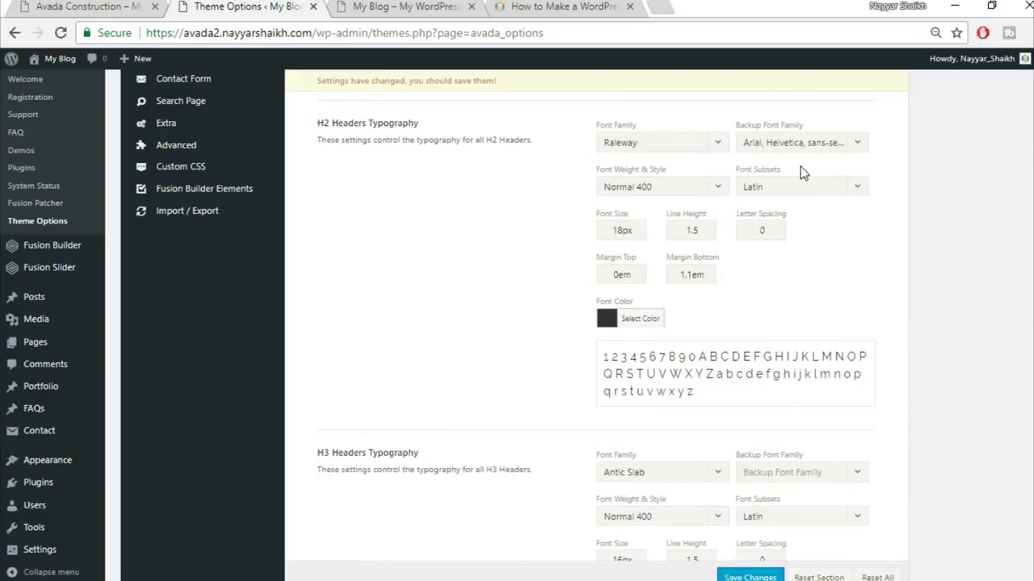
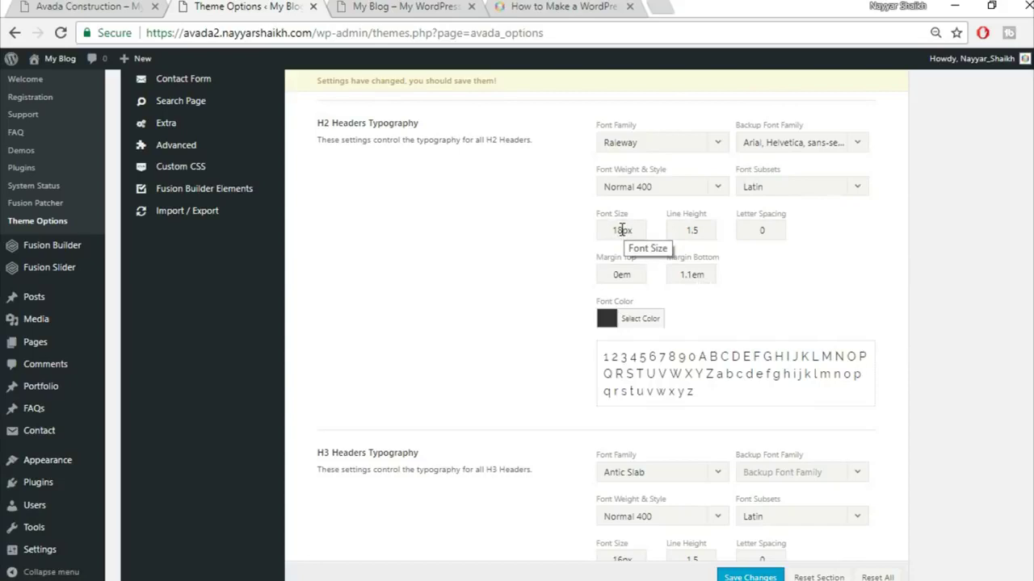
# - Enter H2 values: 32px font size, 1.3 line height, 1px letter spacing, 0em bottom margin
pyautogui.moveTo(624, 230); pyautogui.dragTo(570, 230)
pyautogui.press('BackSpace')
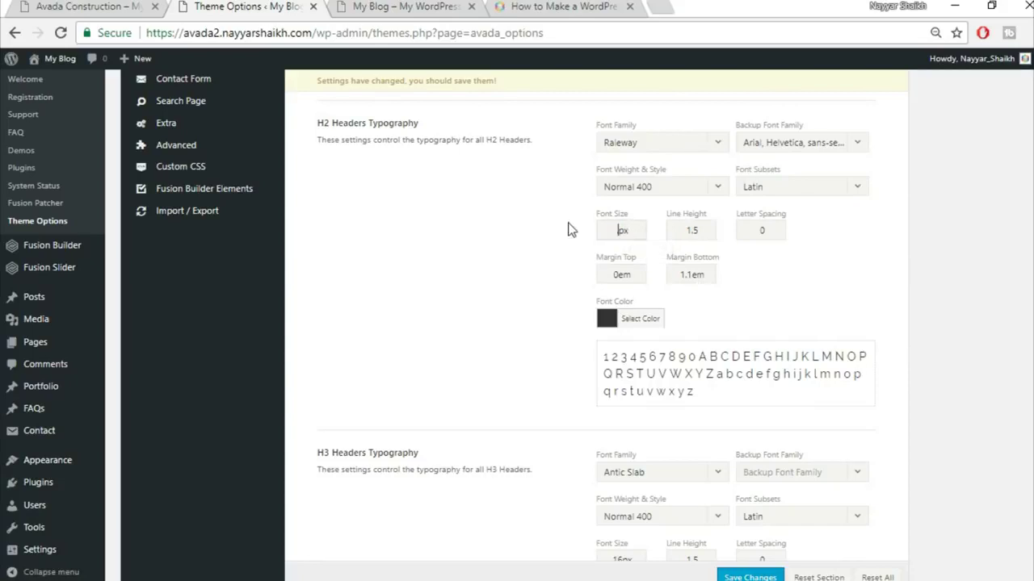
pyautogui.write('2')
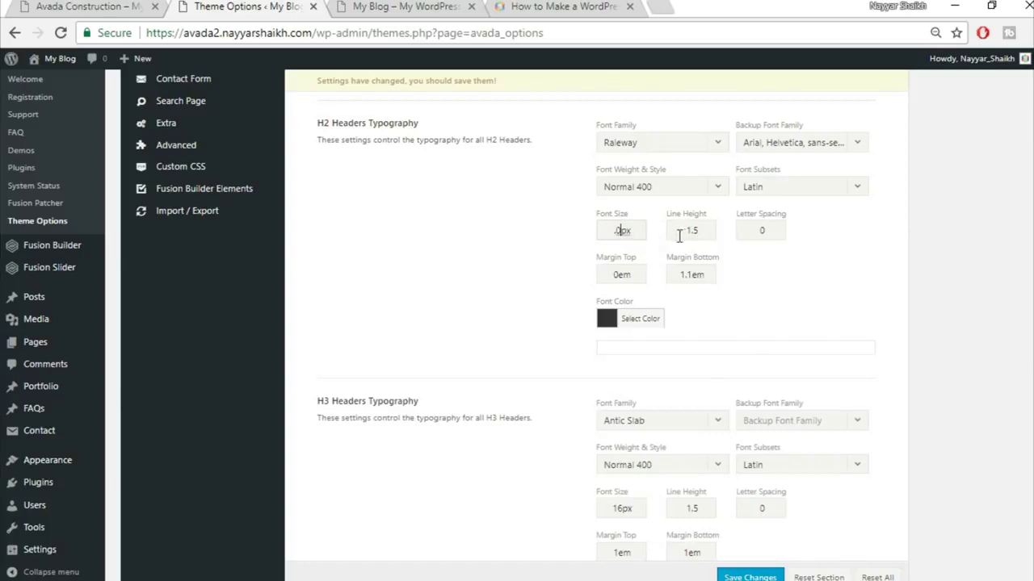
pyautogui.write('32')
pyautogui.doubleClick(698, 232)
pyautogui.write('1')
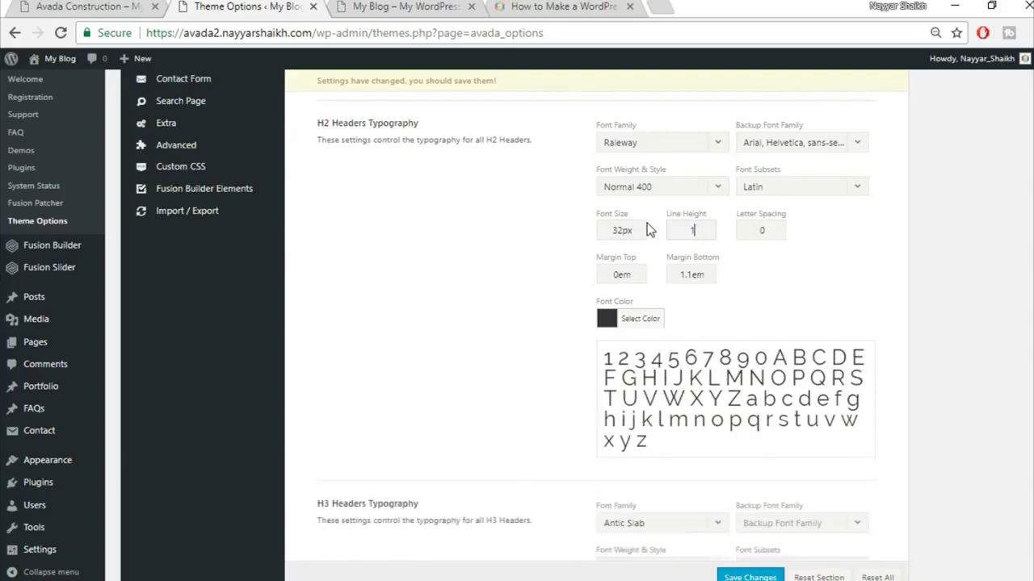
pyautogui.write('.3')
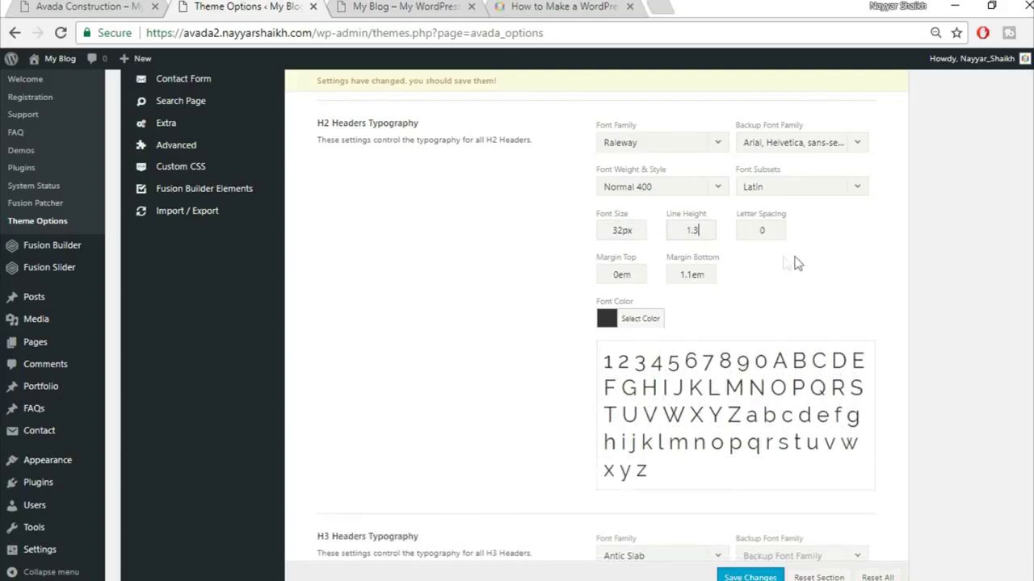
pyautogui.doubleClick(775, 230)
pyautogui.write('1px')
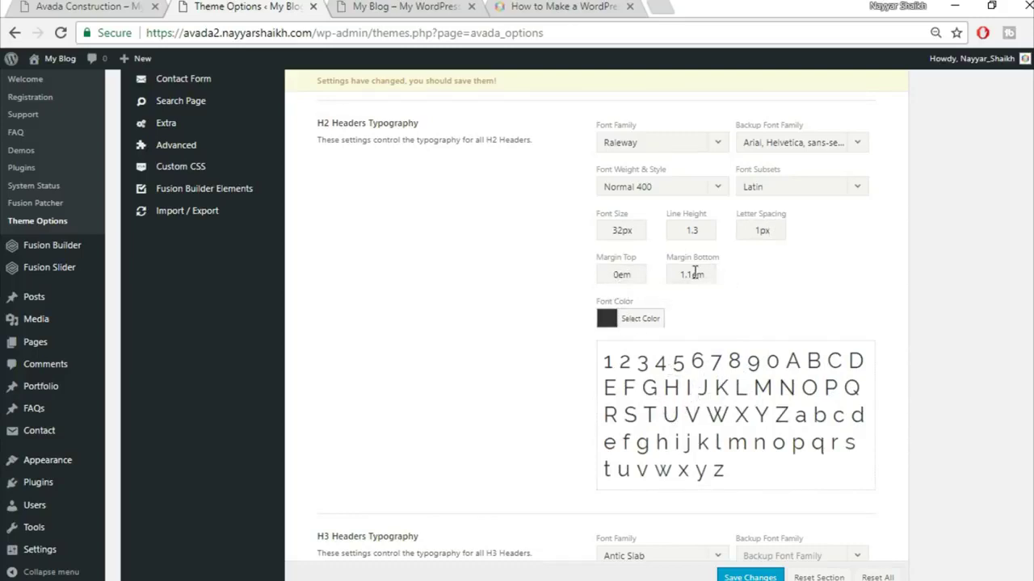
pyautogui.moveTo(694, 273); pyautogui.dragTo(608, 272)
pyautogui.write('0')
pyautogui.scroll(-3, 806, 287)
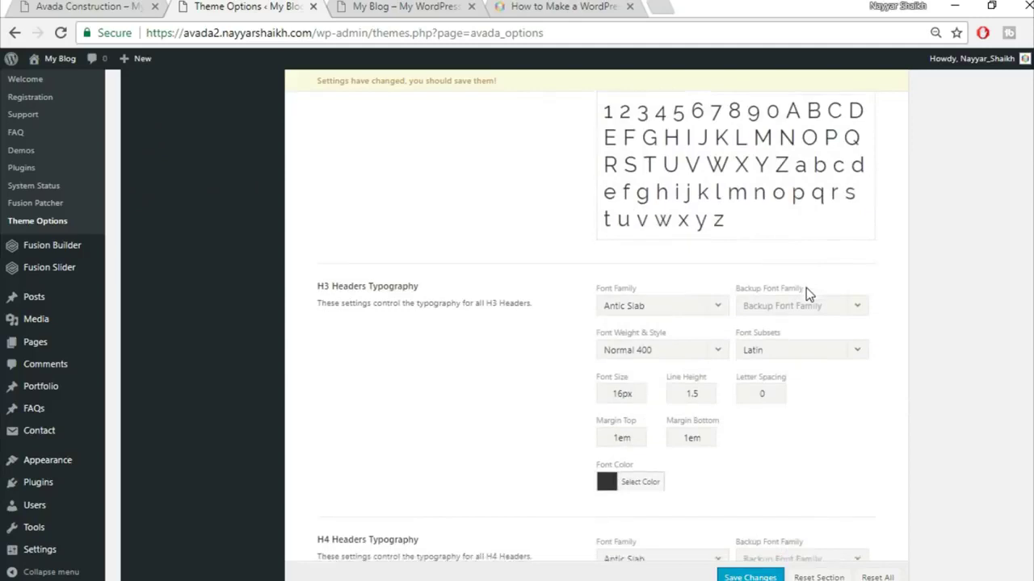
# - Set the H3 font family to Raleway with Arial, Helvetica, sans-serif as backup
pyautogui.scroll(-1, 806, 288)
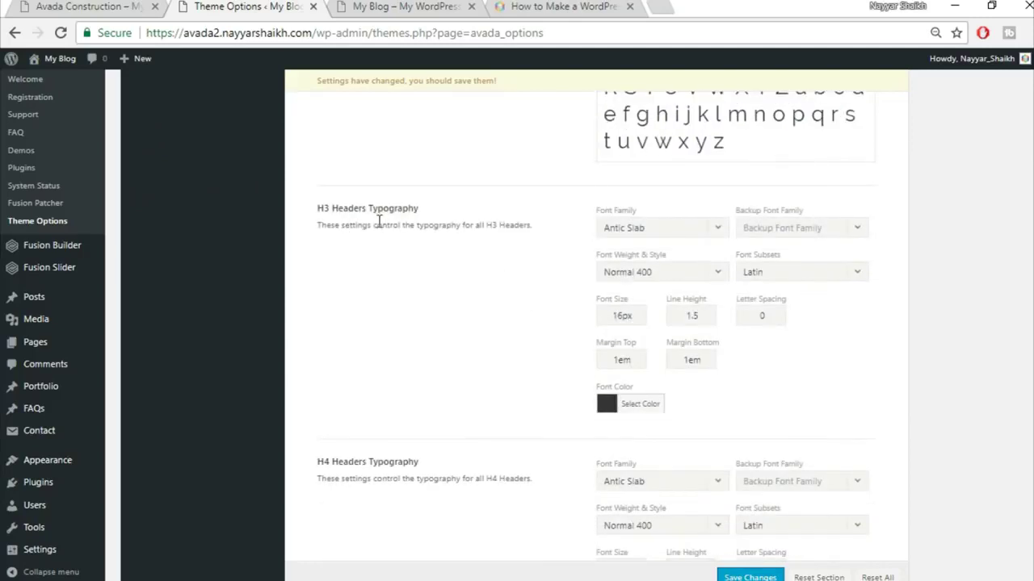
pyautogui.scroll(-1, 698, 159)
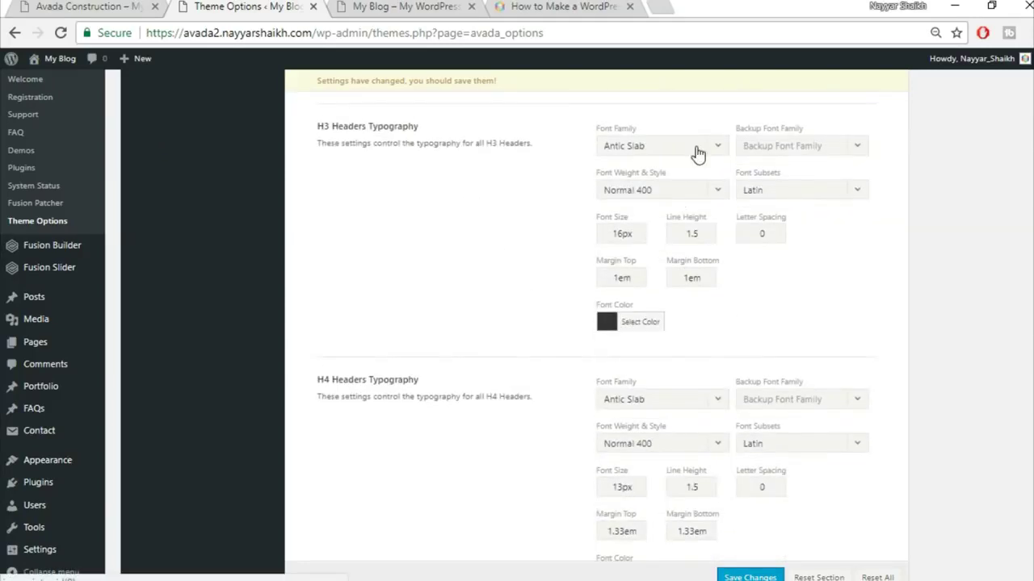
pyautogui.click(666, 153)
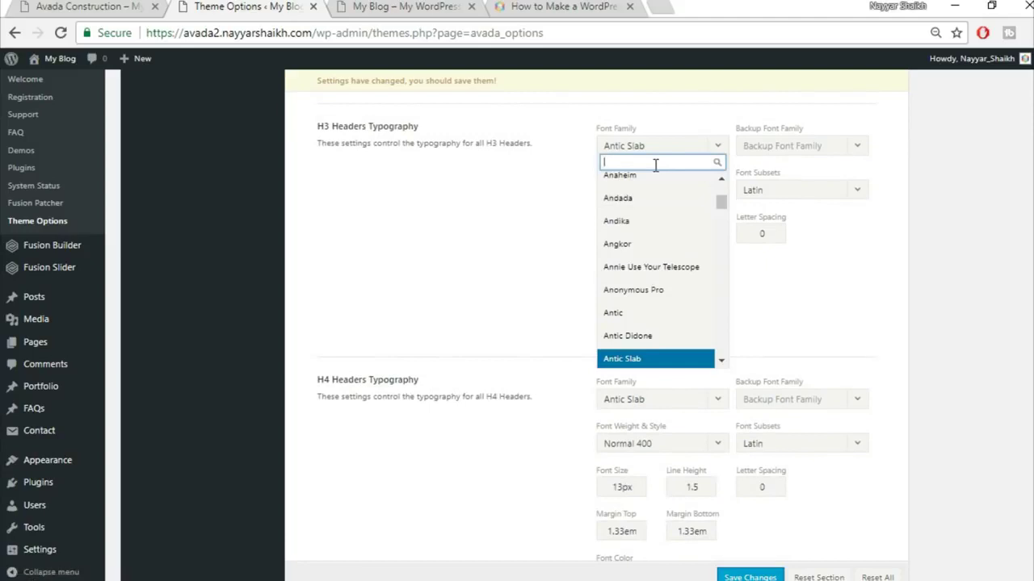
pyautogui.write('rale')
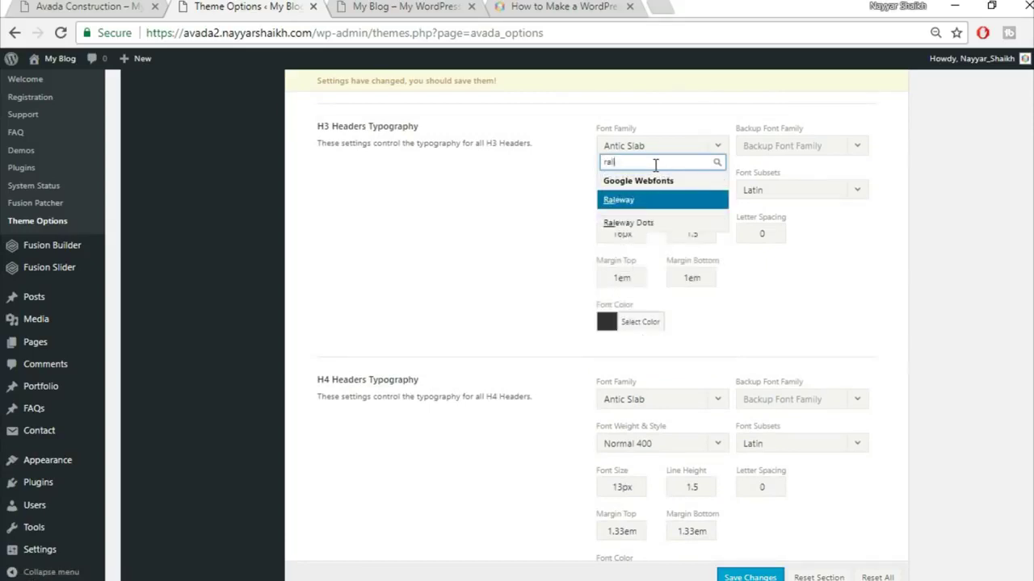
pyautogui.press('Return')
pyautogui.click(825, 150)
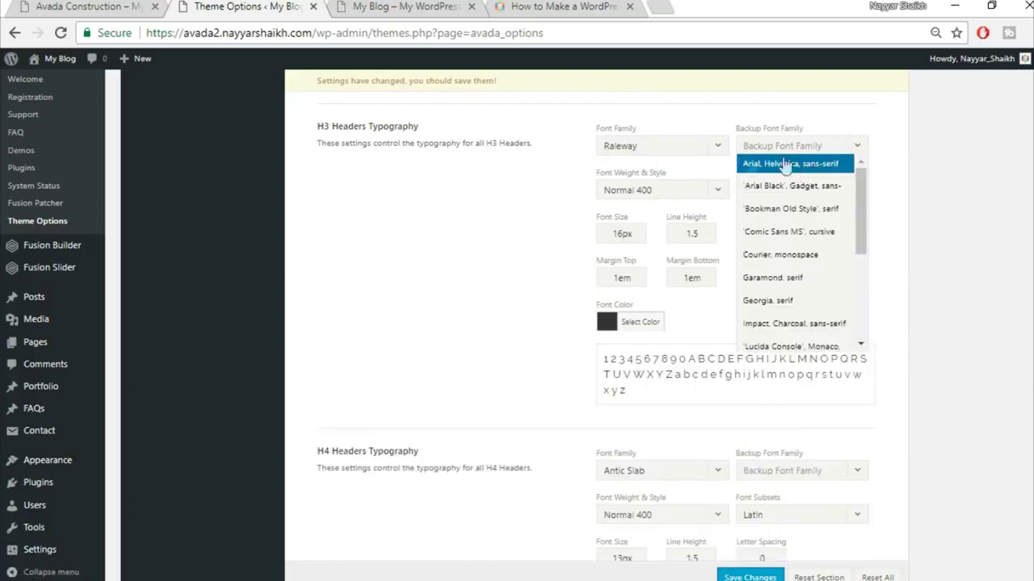
pyautogui.click(800, 168)
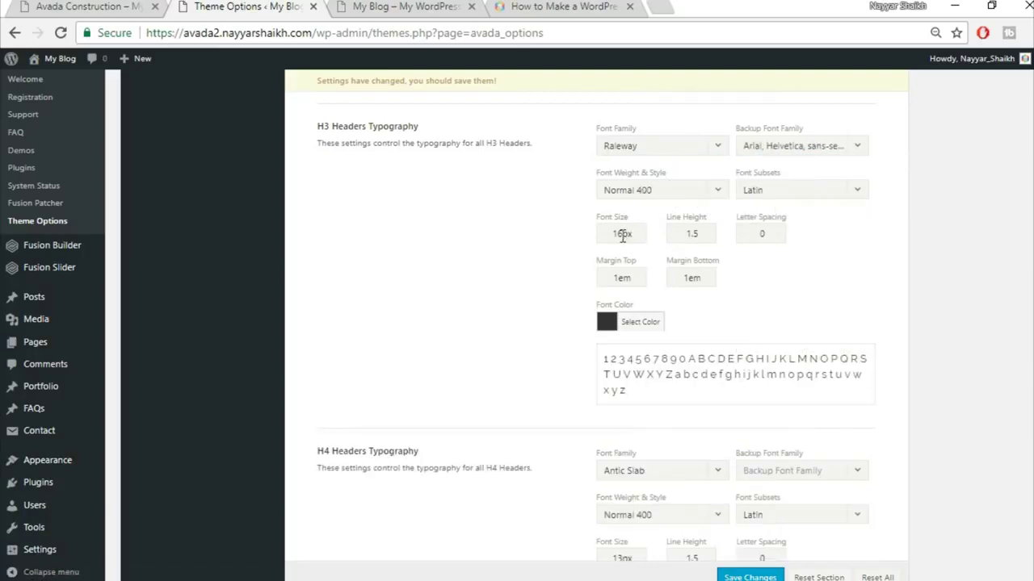
# - Give H3 headers a 20px font size and 1px letter spacing
pyautogui.moveTo(620, 234); pyautogui.dragTo(576, 233)
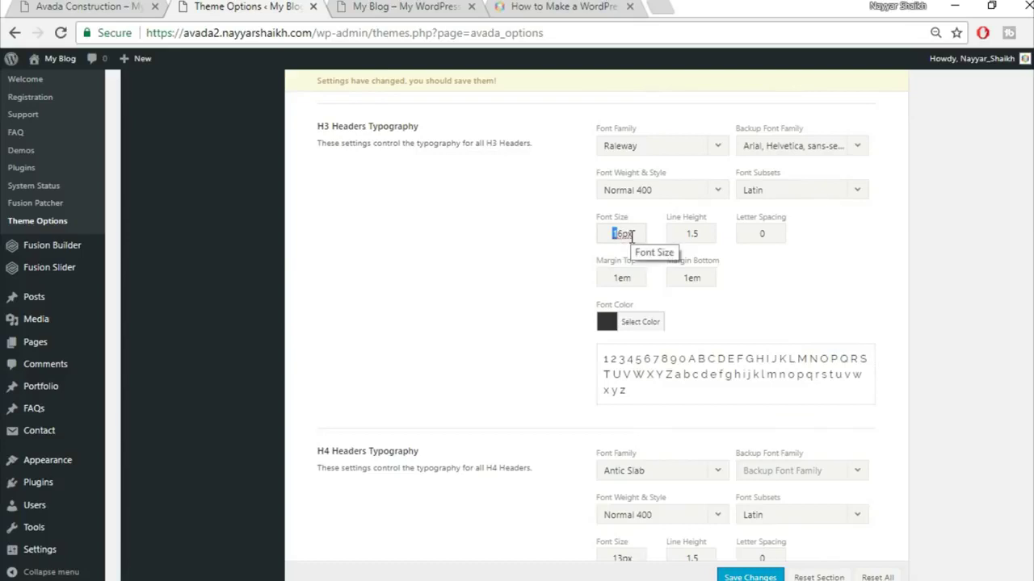
pyautogui.press('BackSpace')
pyautogui.press('Delete')
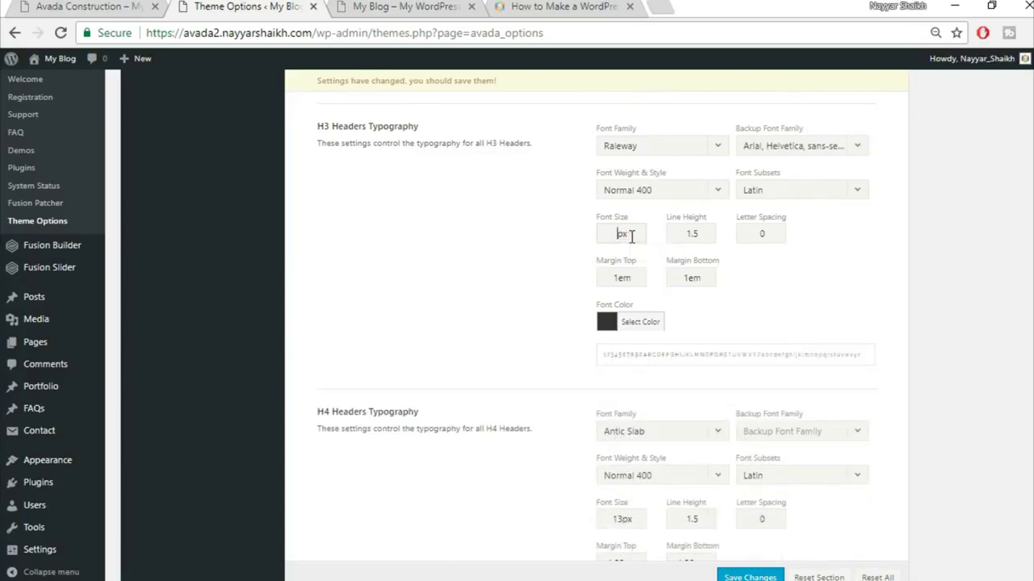
pyautogui.write('20')
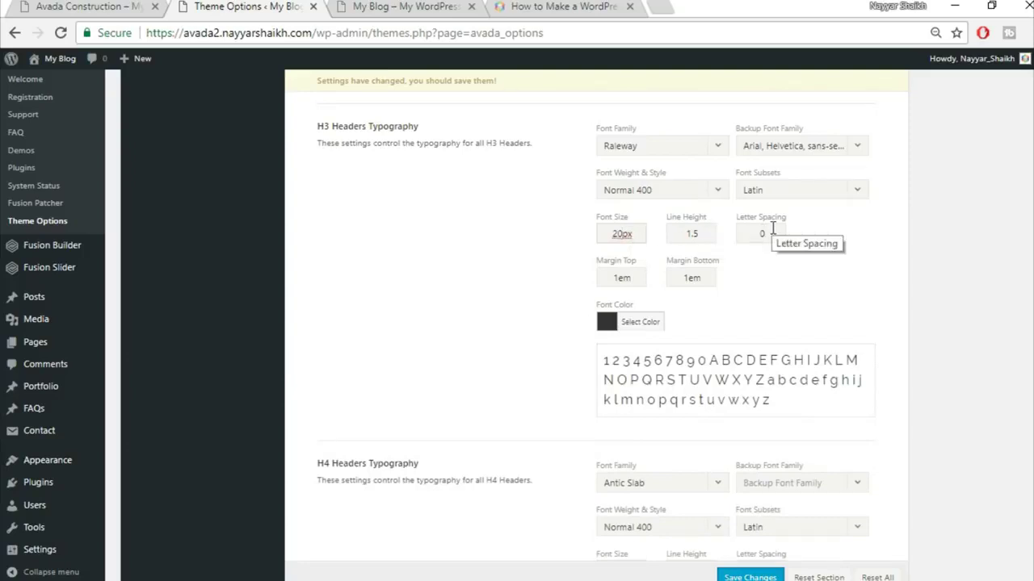
pyautogui.doubleClick(763, 233)
pyautogui.write('1px')
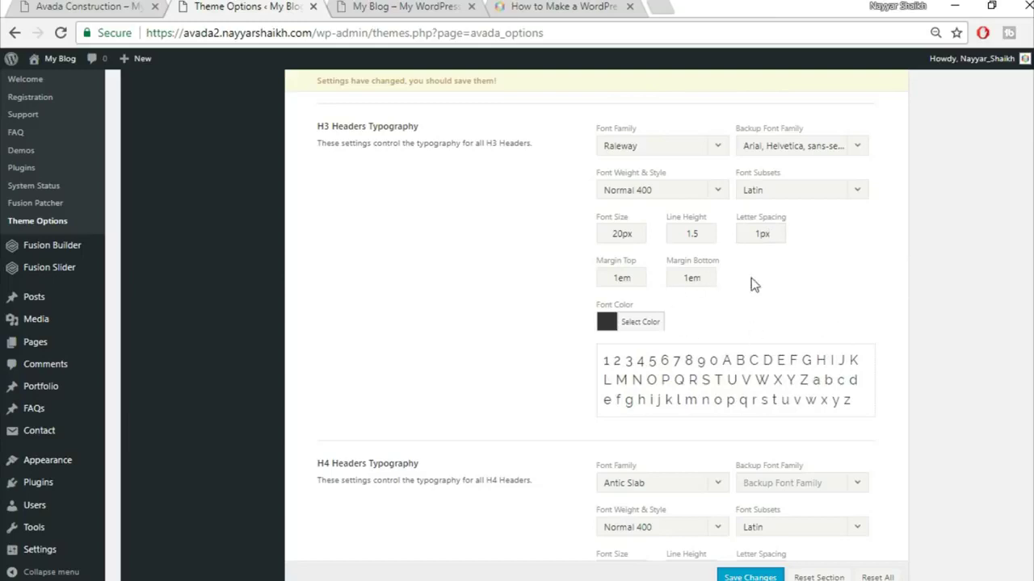
# - Choose Raleway with Arial, Helvetica, sans-serif backup for H4 and size it 18px
pyautogui.scroll(-1, 873, 305)
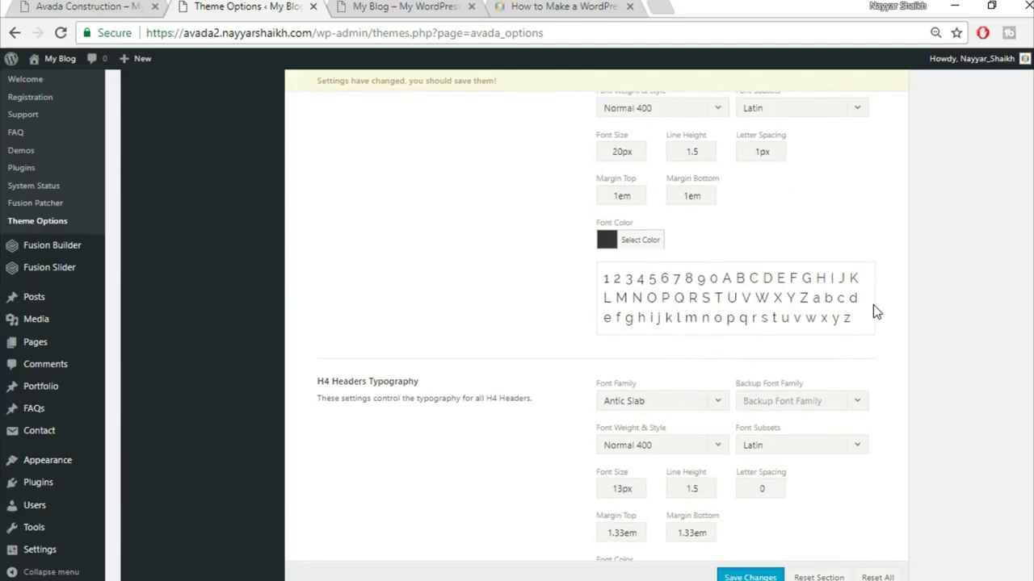
pyautogui.scroll(-2, 873, 306)
pyautogui.click(670, 233)
pyautogui.write('rale')
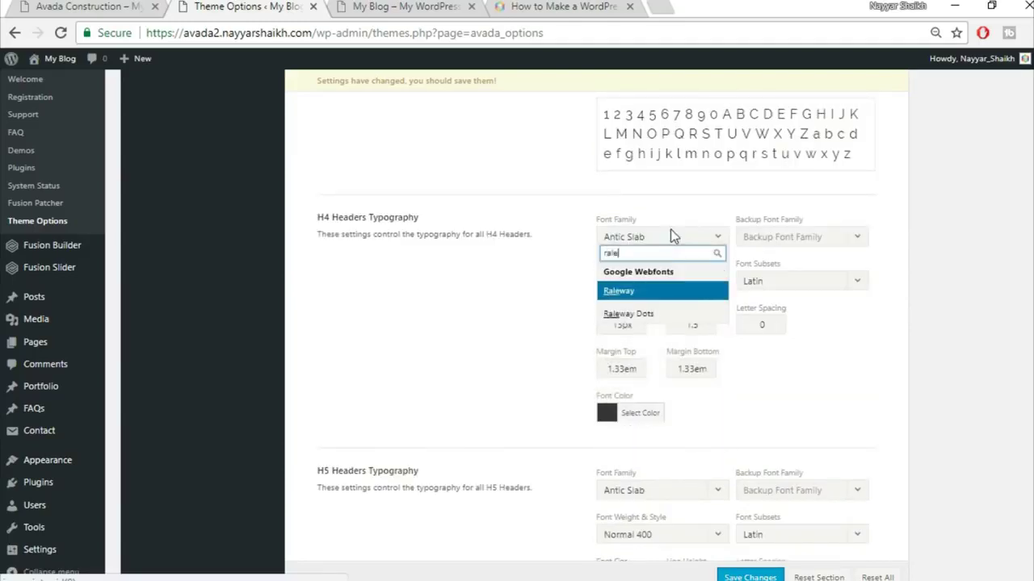
pyautogui.click(792, 243)
pyautogui.click(791, 256)
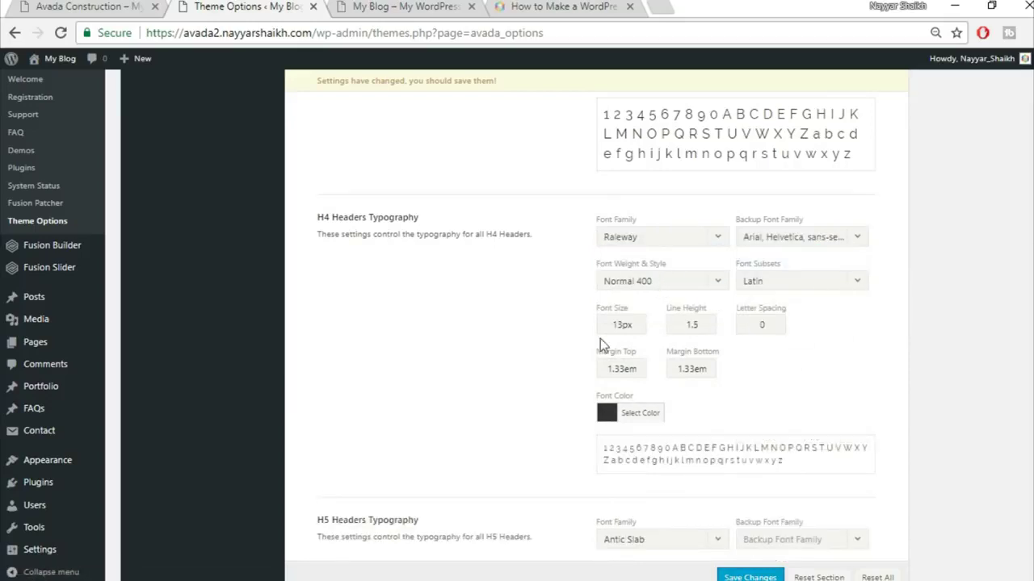
pyautogui.moveTo(622, 327); pyautogui.dragTo(561, 316)
pyautogui.write('18')
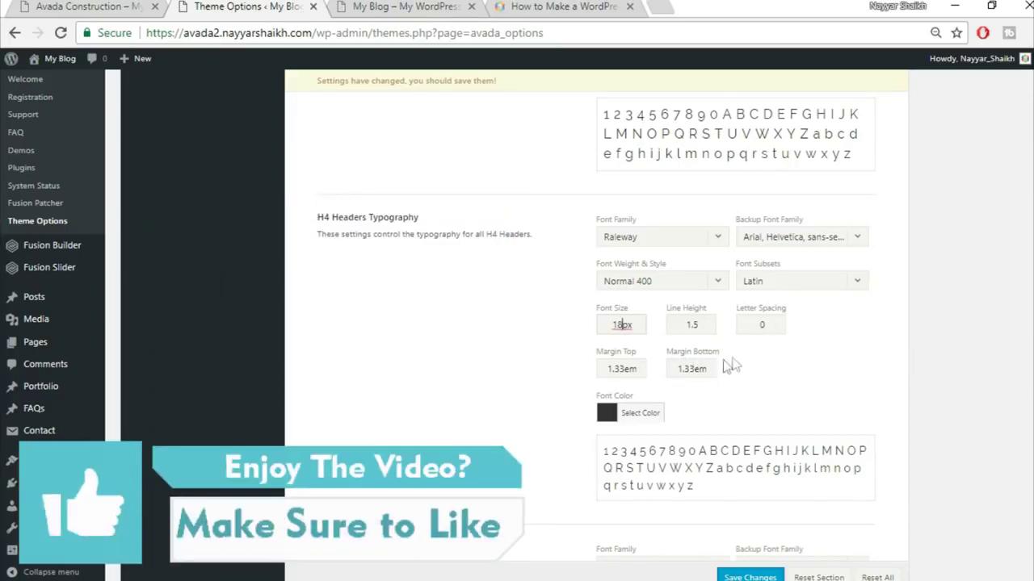
pyautogui.scroll(-4, 758, 350)
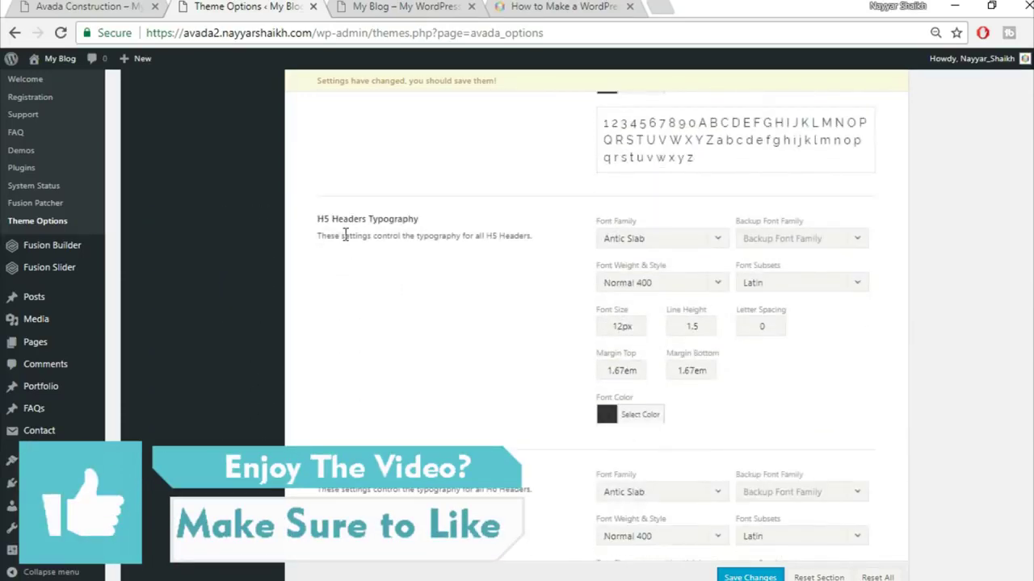
# - Choose Raleway with Arial, Helvetica, sans-serif backup for H5, 16px size and 1.4 line height
pyautogui.click(643, 240)
pyautogui.write('rale')
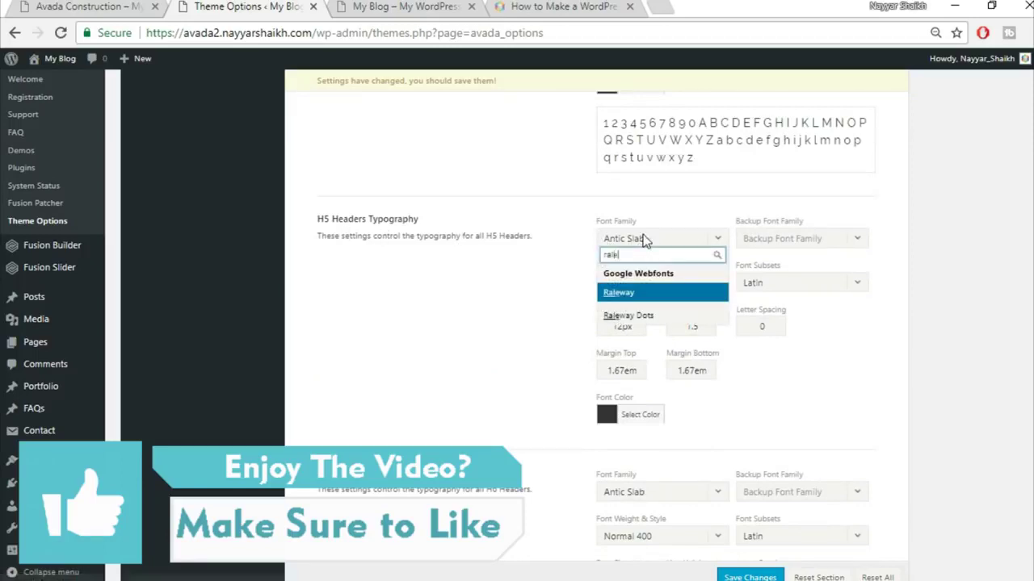
pyautogui.press('Return')
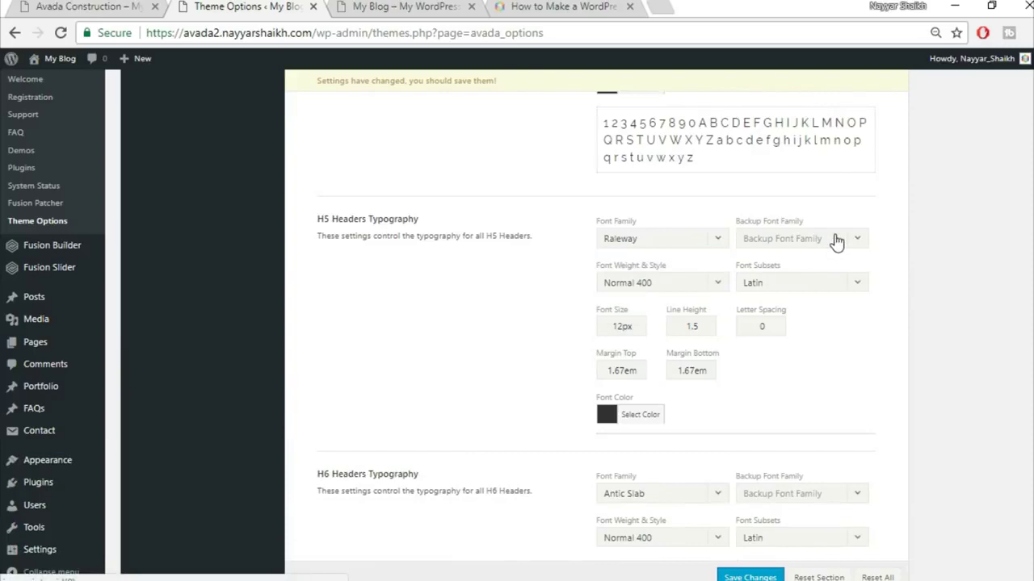
pyautogui.click(832, 240)
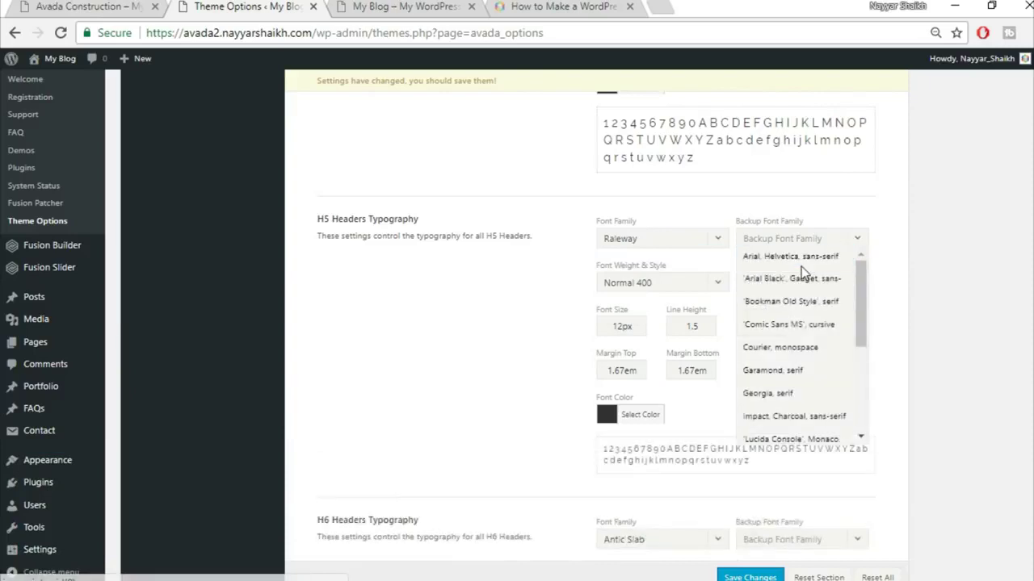
pyautogui.click(623, 326)
pyautogui.moveTo(621, 327); pyautogui.dragTo(570, 333)
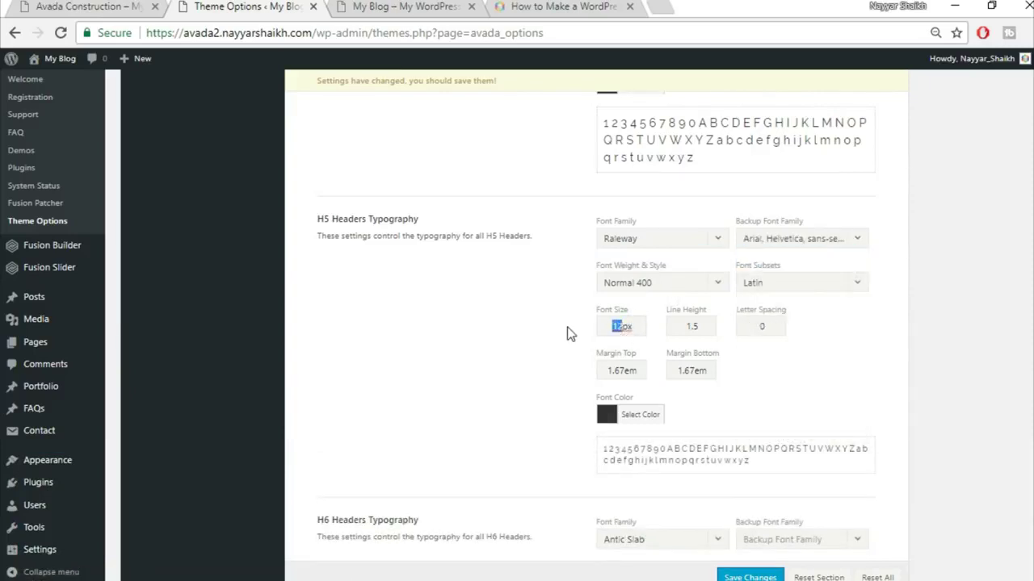
pyautogui.write('16')
pyautogui.click(702, 327)
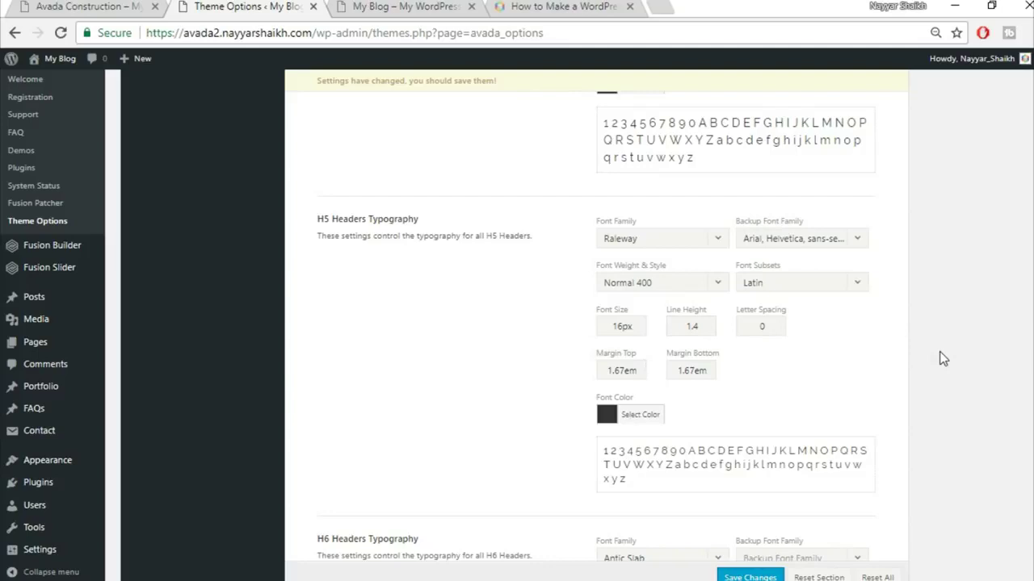
pyautogui.scroll(-4, 941, 358)
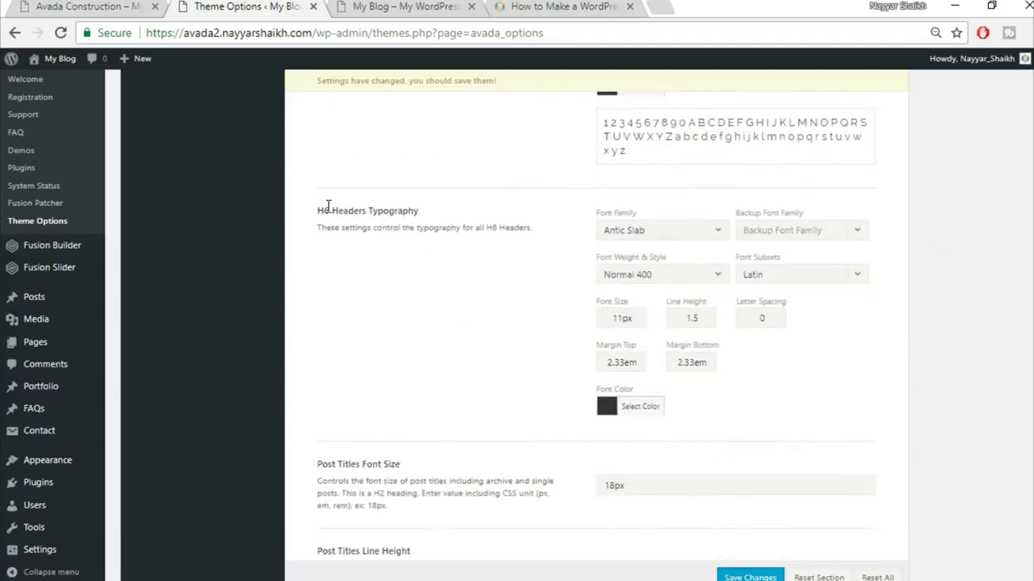
# - Set H6 to Raleway with Arial, Helvetica, sans-serif backup, 12px size and 1.2 line height
pyautogui.click(654, 231)
pyautogui.write('rale')
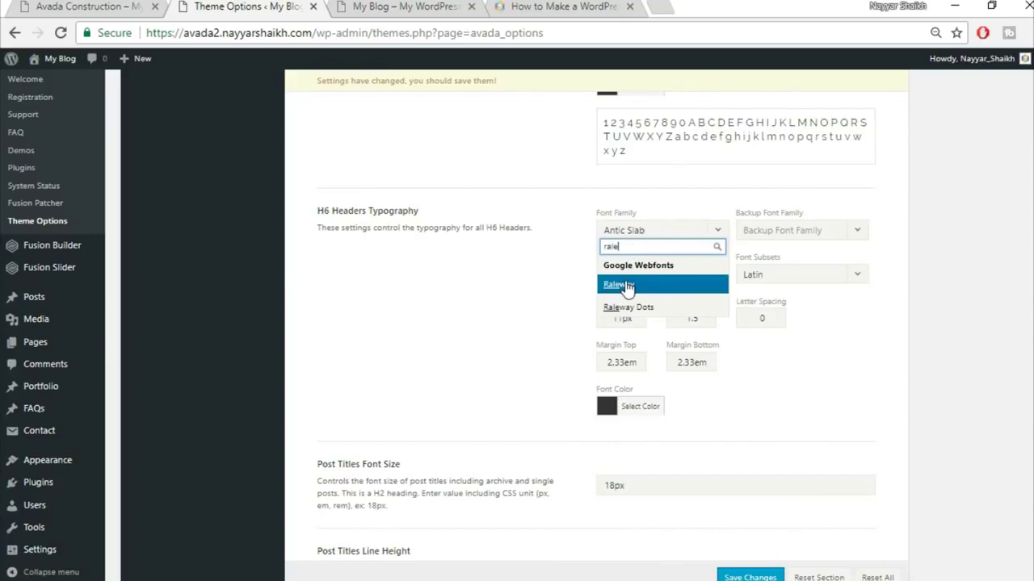
pyautogui.click(811, 234)
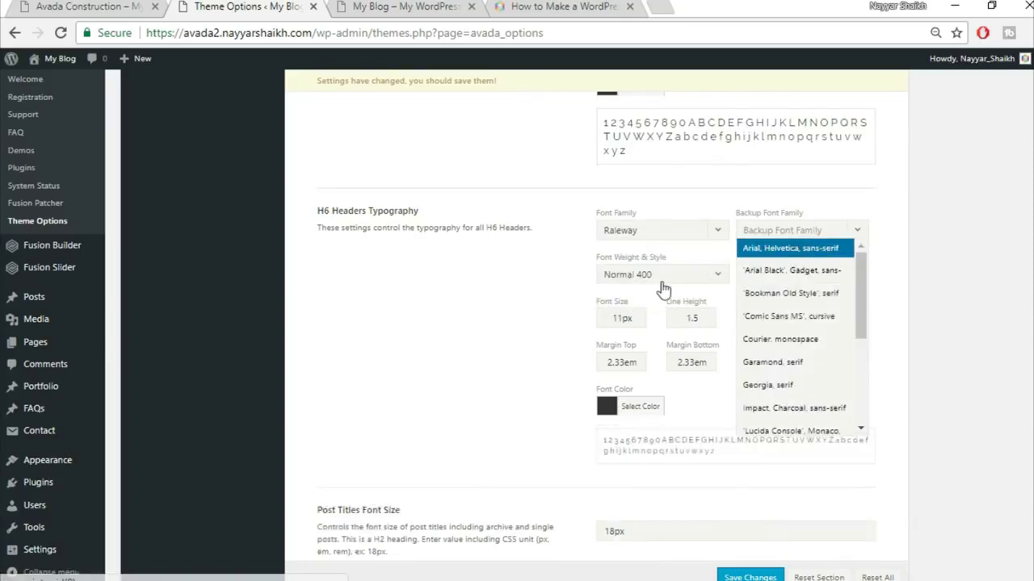
pyautogui.press('Return')
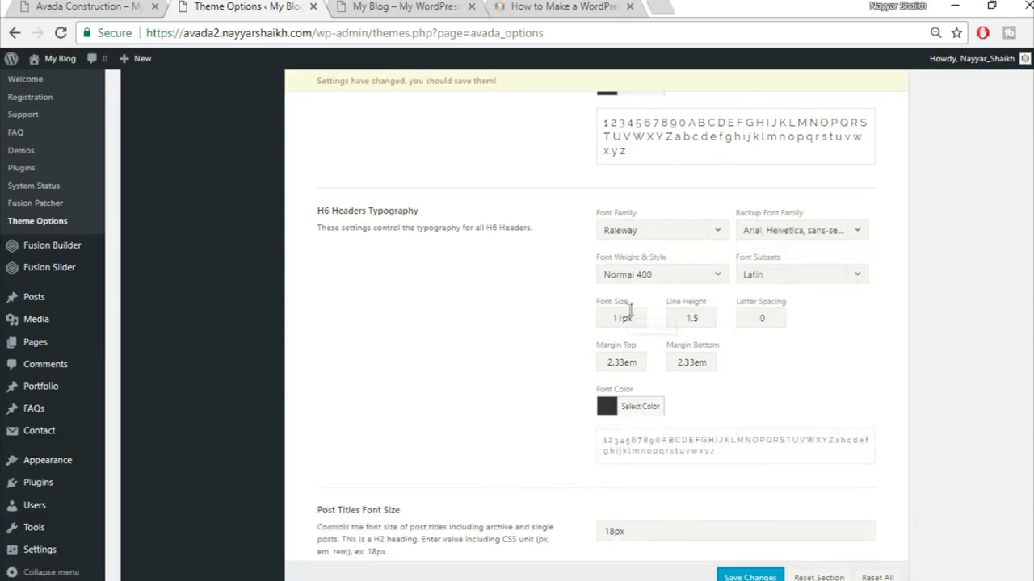
pyautogui.moveTo(631, 318); pyautogui.dragTo(529, 326)
pyautogui.write('12')
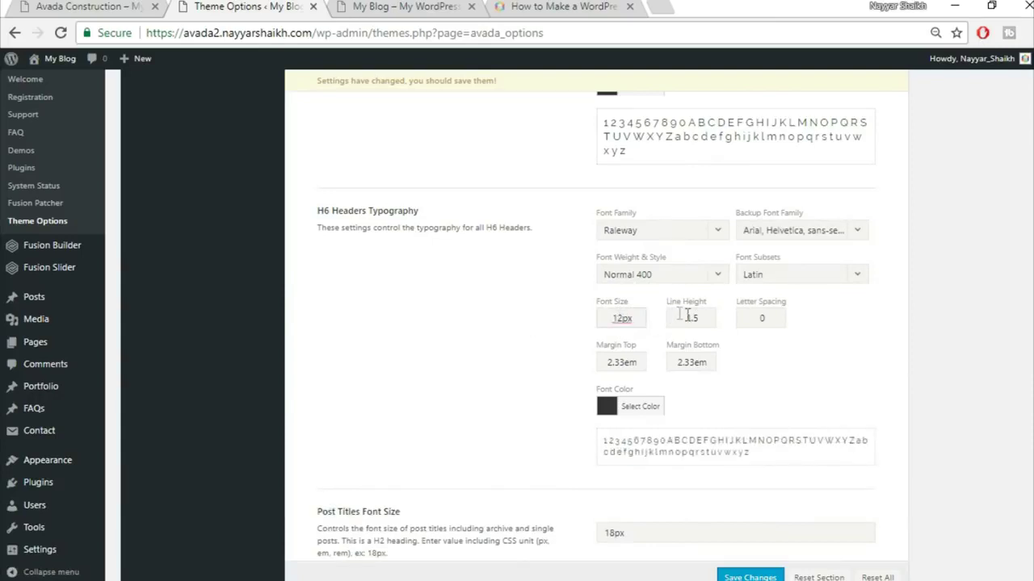
pyautogui.moveTo(704, 319); pyautogui.dragTo(694, 320)
pyautogui.write('2')
# - Give H6 headers 1px letter spacing and 0.4em top and bottom margins
pyautogui.doubleClick(763, 318)
pyautogui.write('1')
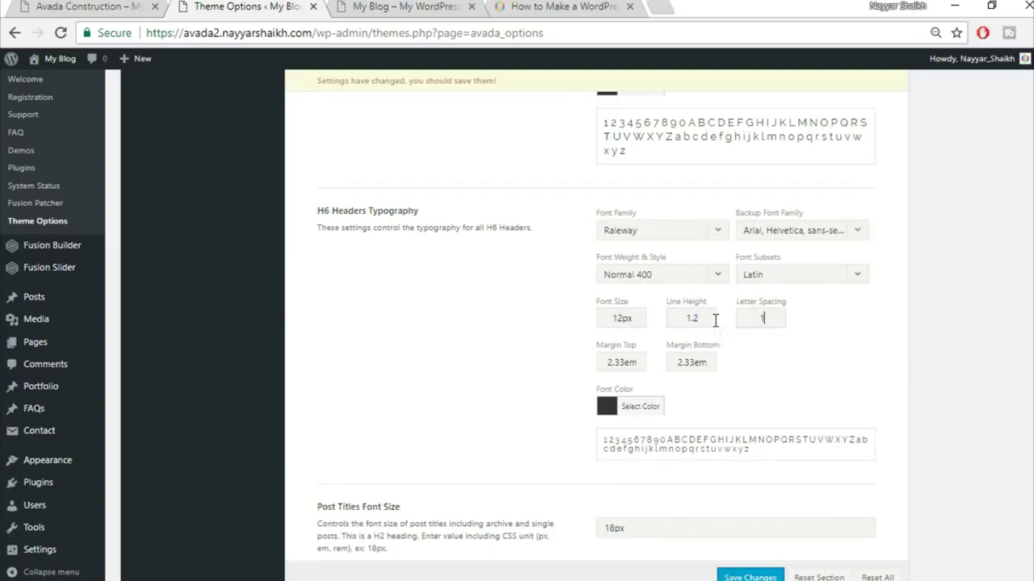
pyautogui.write('px')
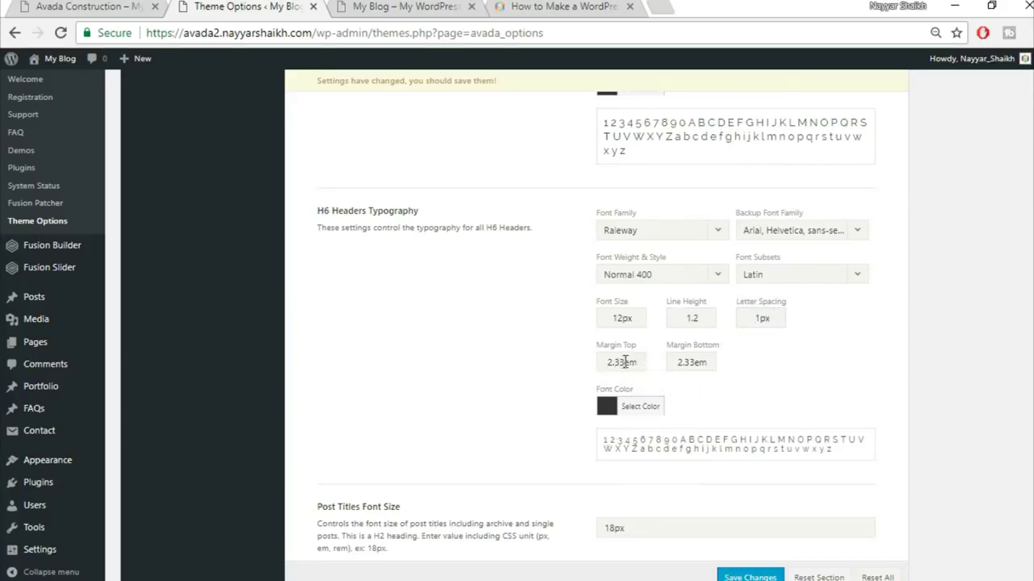
pyautogui.hotkey('shift', 'Home')
pyautogui.write('0.4')
pyautogui.press('Tab')
pyautogui.write('0')
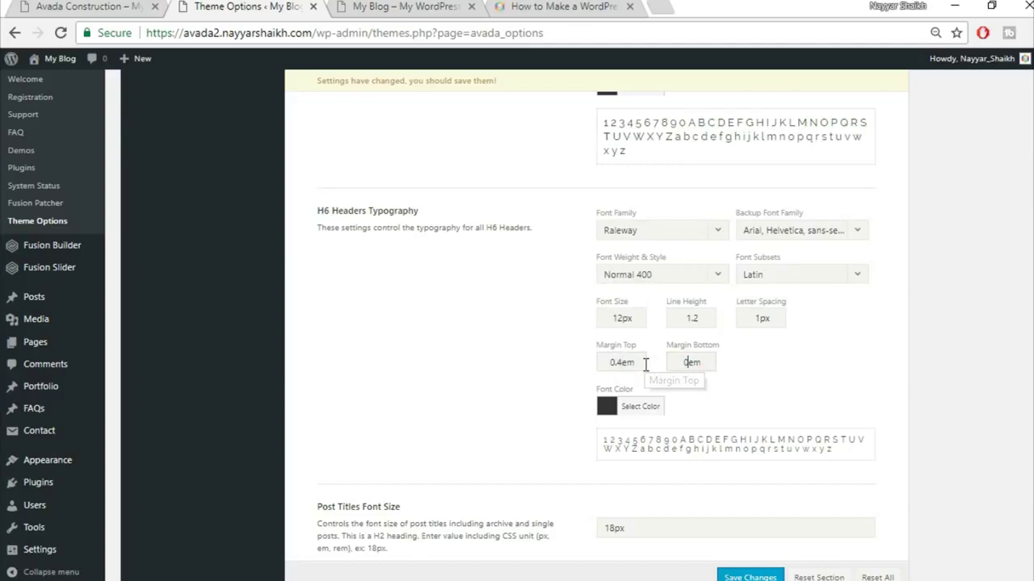
pyautogui.click(141, 6)
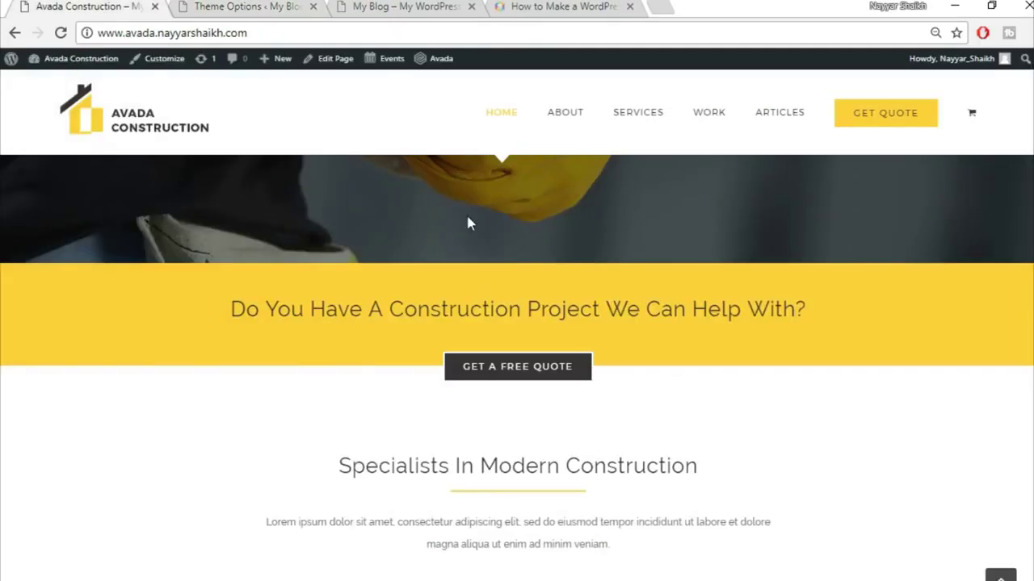
pyautogui.scroll(4, 588, 378)
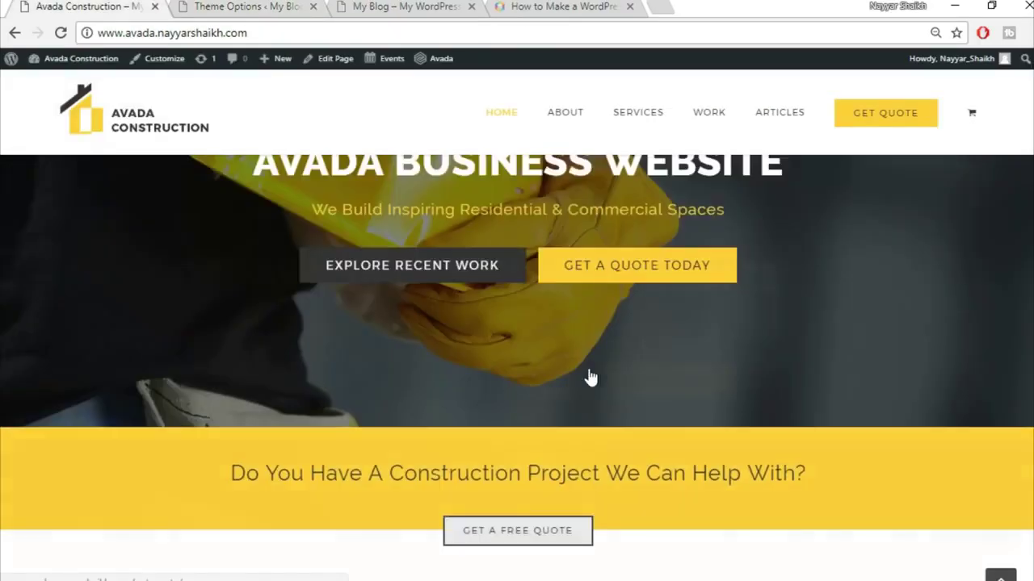
pyautogui.scroll(-10, 808, 368)
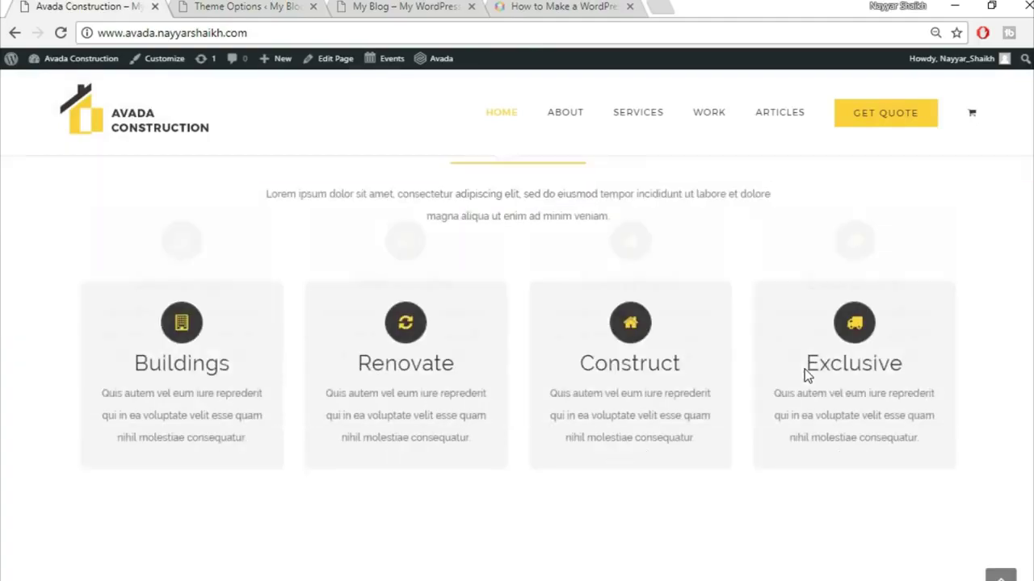
pyautogui.scroll(10, 804, 369)
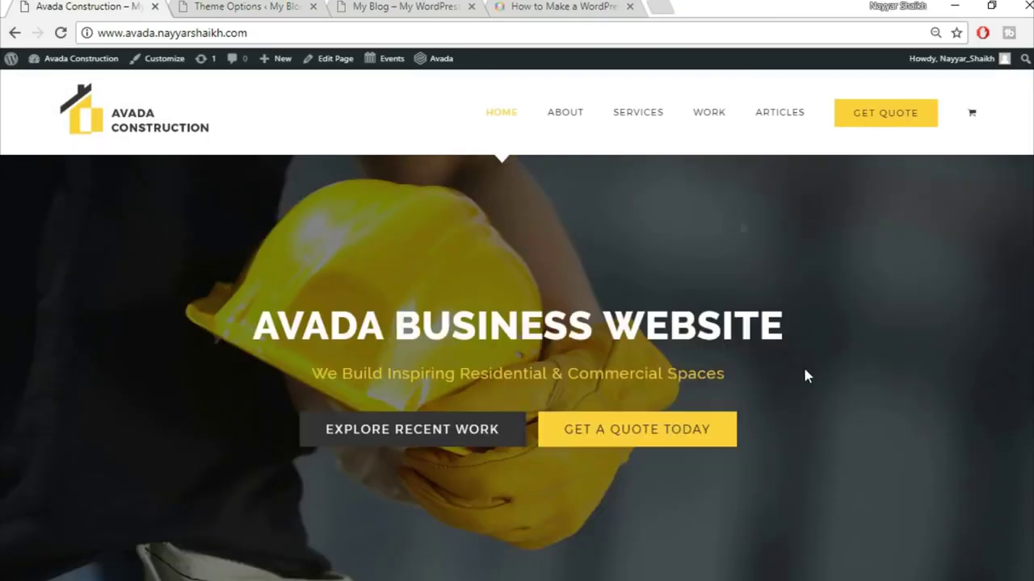
pyautogui.click(390, 6)
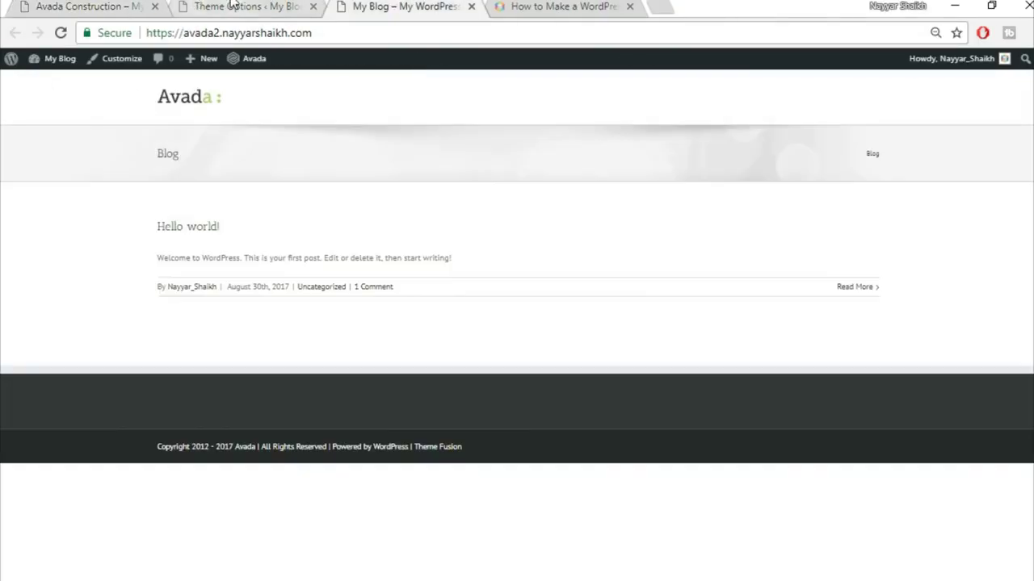
pyautogui.click(247, 6)
pyautogui.scroll(-2, 733, 392)
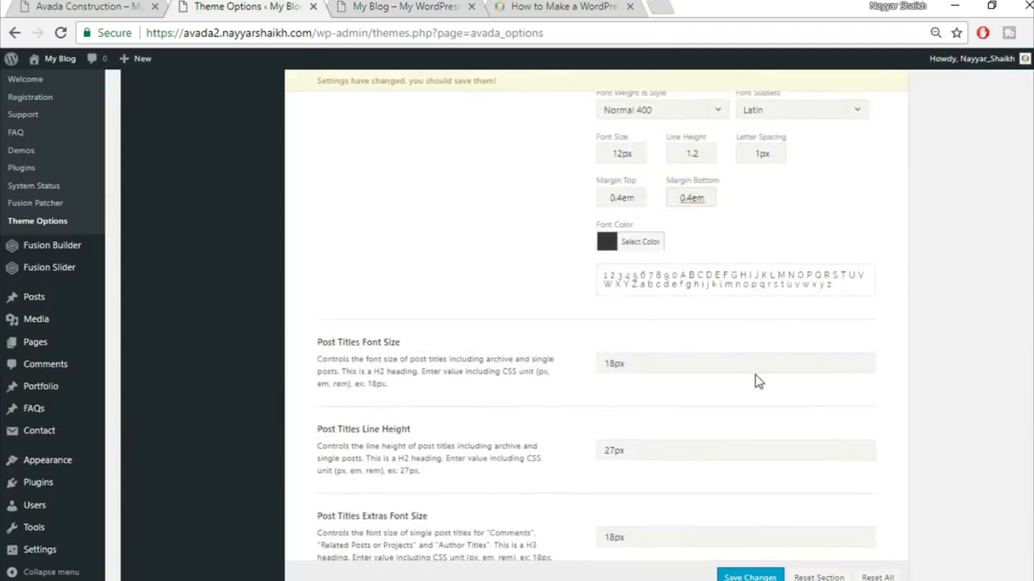
# - Set post titles to 24px font size with 36px line height
pyautogui.scroll(-1, 754, 379)
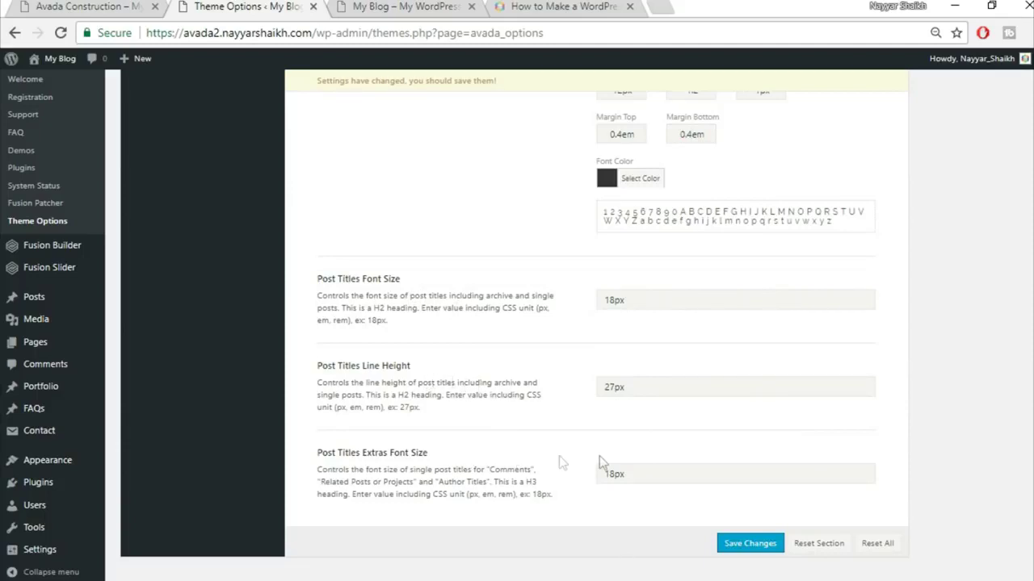
pyautogui.hotkey('shift', 'Home')
pyautogui.write('24')
pyautogui.moveTo(613, 388); pyautogui.dragTo(577, 388)
pyautogui.press('BackSpace')
pyautogui.doubleClick(616, 475)
# - Enter 30px as the post title extras size, save the options, and go to Fusion Sliders
pyautogui.write('30px')
pyautogui.click(764, 547)
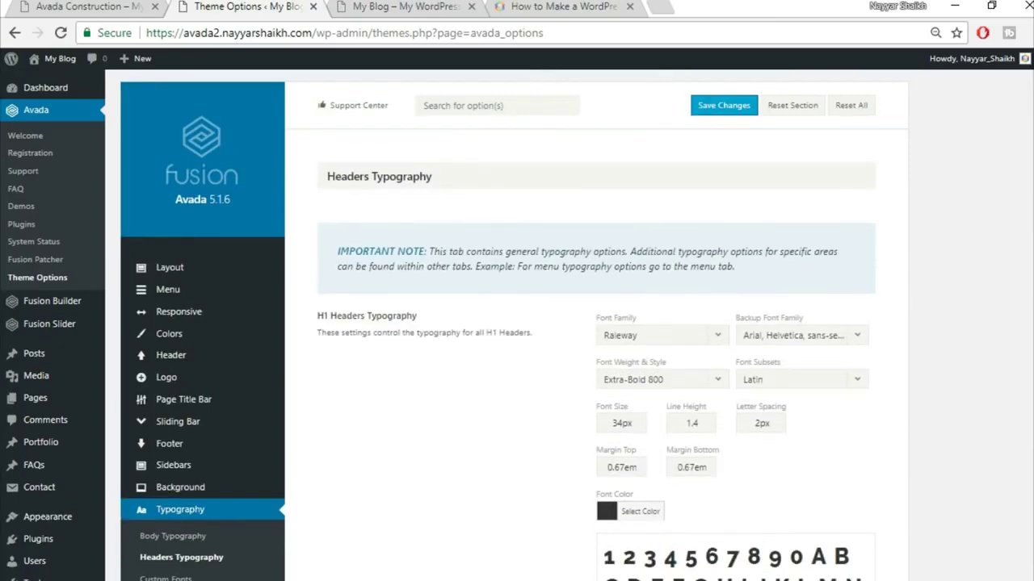
pyautogui.click(77, 7)
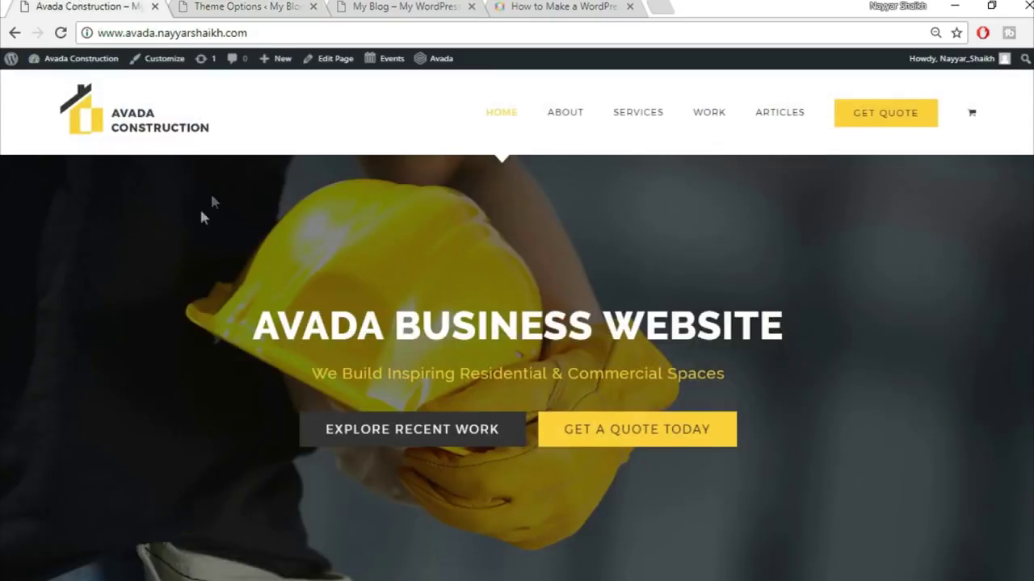
pyautogui.click(290, 6)
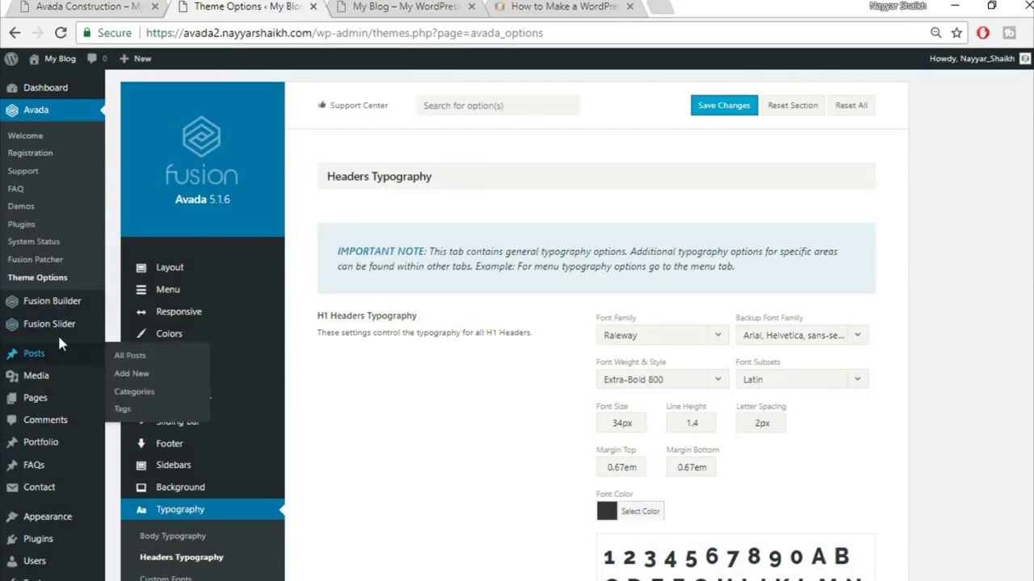
pyautogui.moveTo(69, 329)
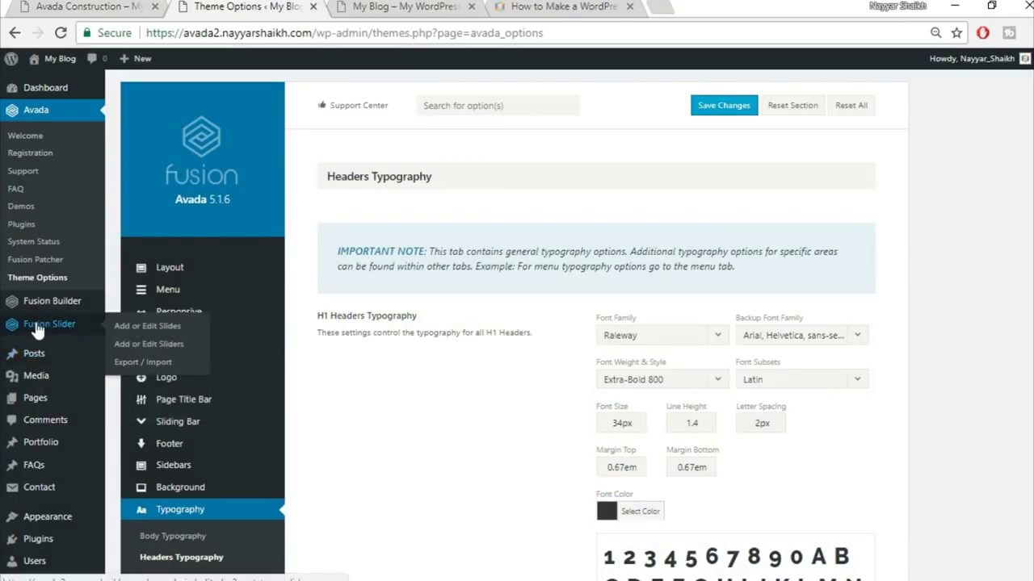
pyautogui.click(154, 352)
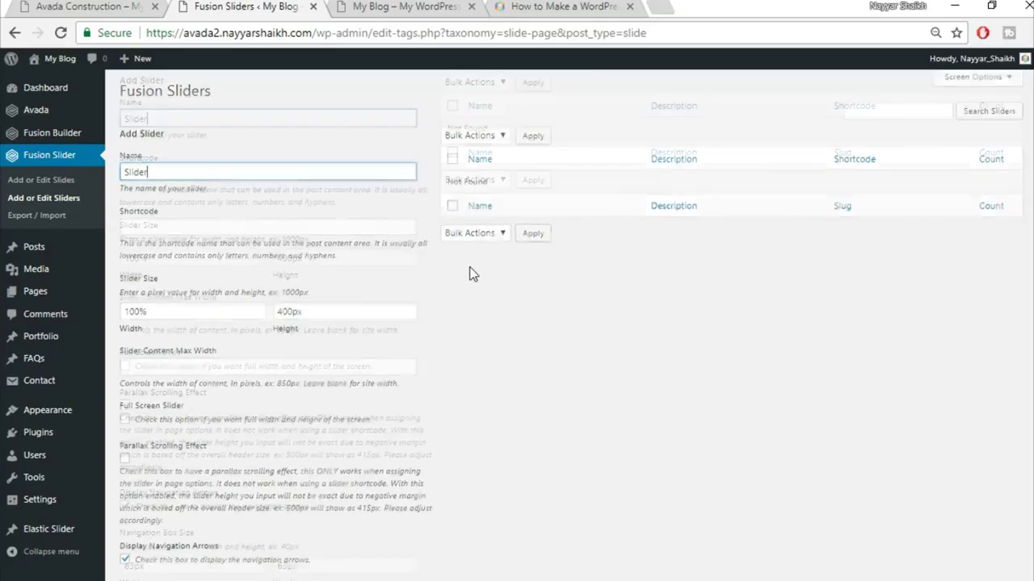
# - Add the slider 'Slider' with 100% width and 500px height
pyautogui.scroll(-1, 363, 272)
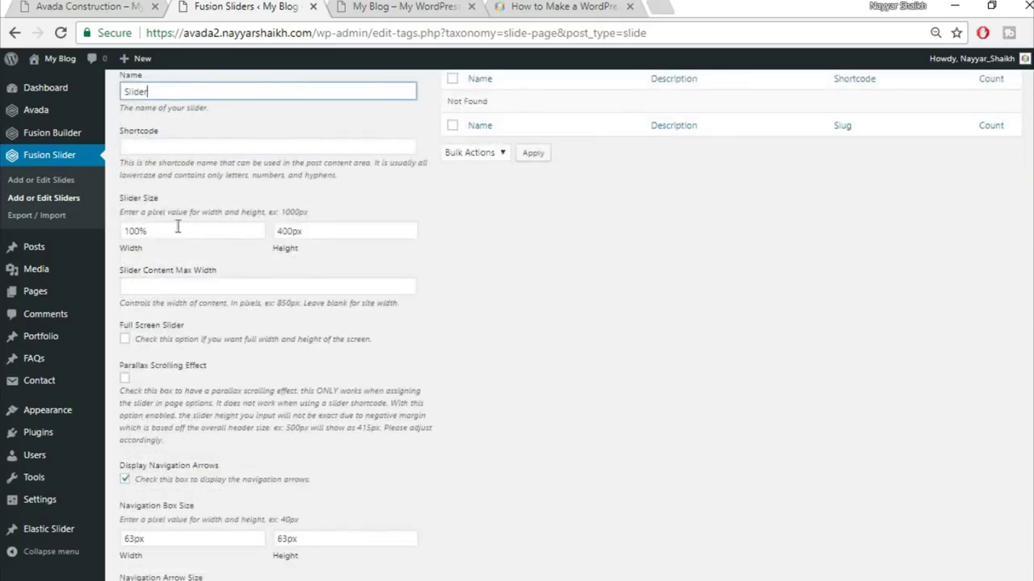
pyautogui.moveTo(291, 232); pyautogui.dragTo(234, 225)
pyautogui.write('5')
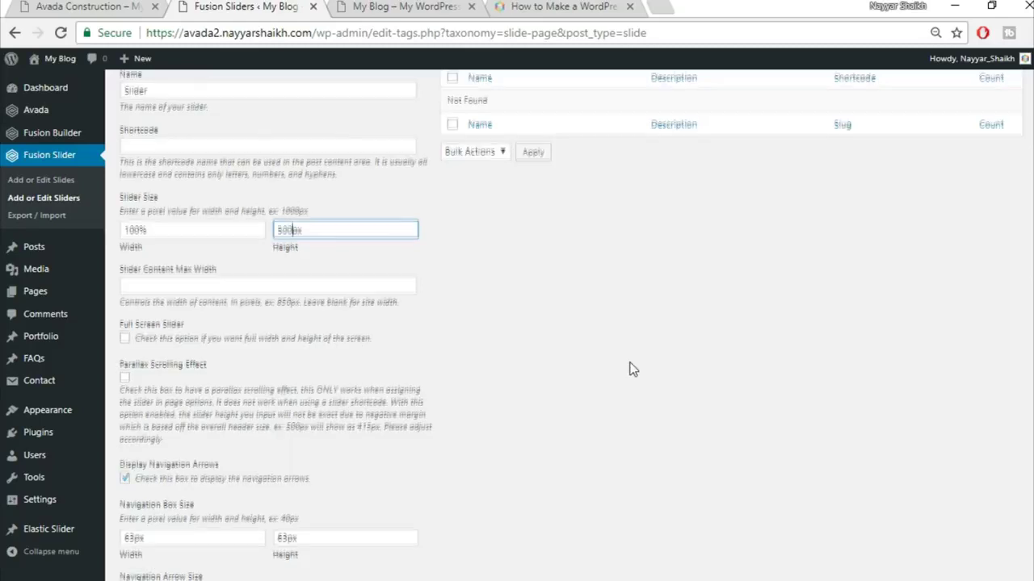
pyautogui.scroll(-6, 632, 369)
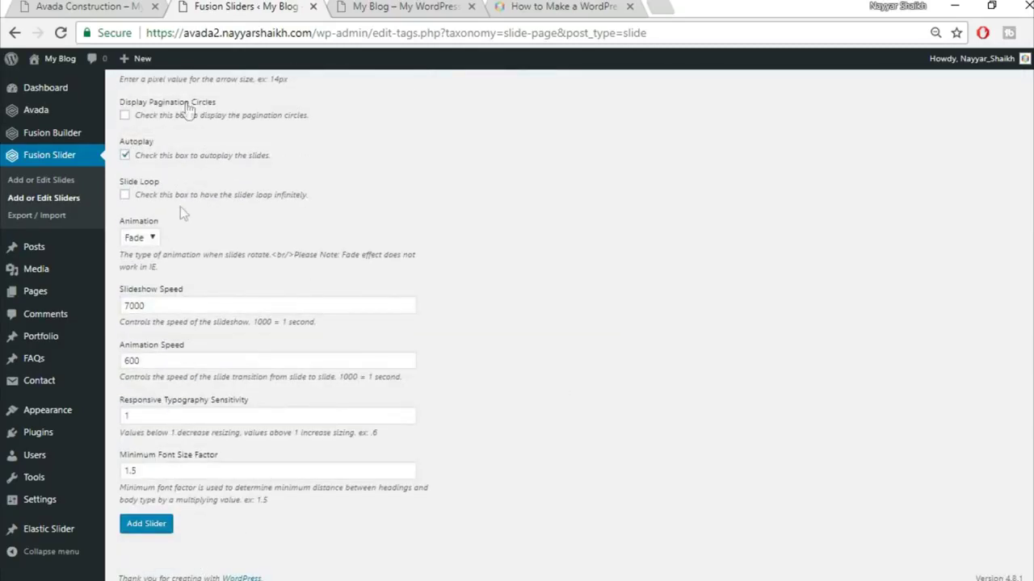
pyautogui.click(148, 533)
pyautogui.scroll(9, 438, 499)
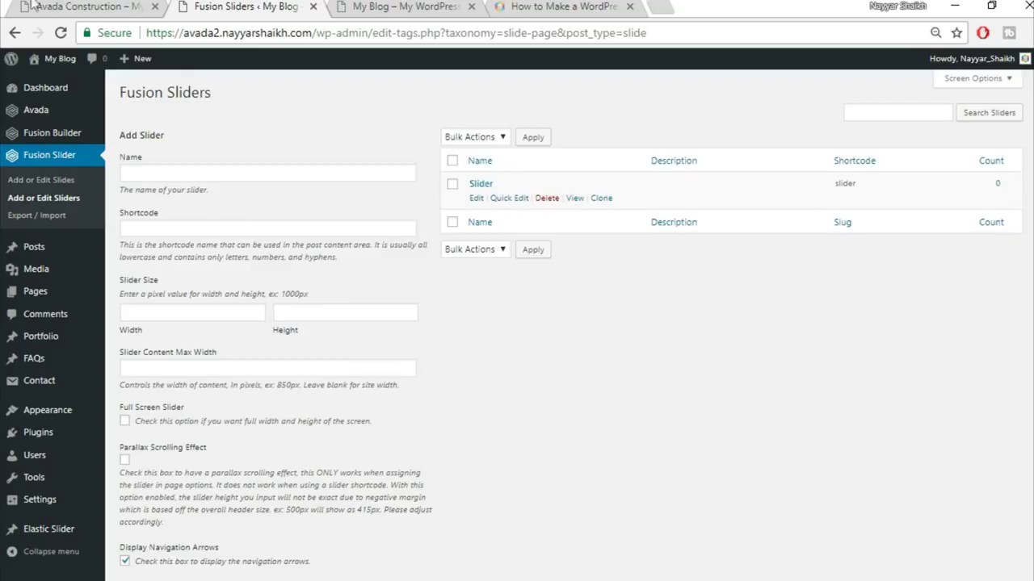
# - Add a new slide titled 'Slide1', checking the demo homepage for reference
pyautogui.click(65, 184)
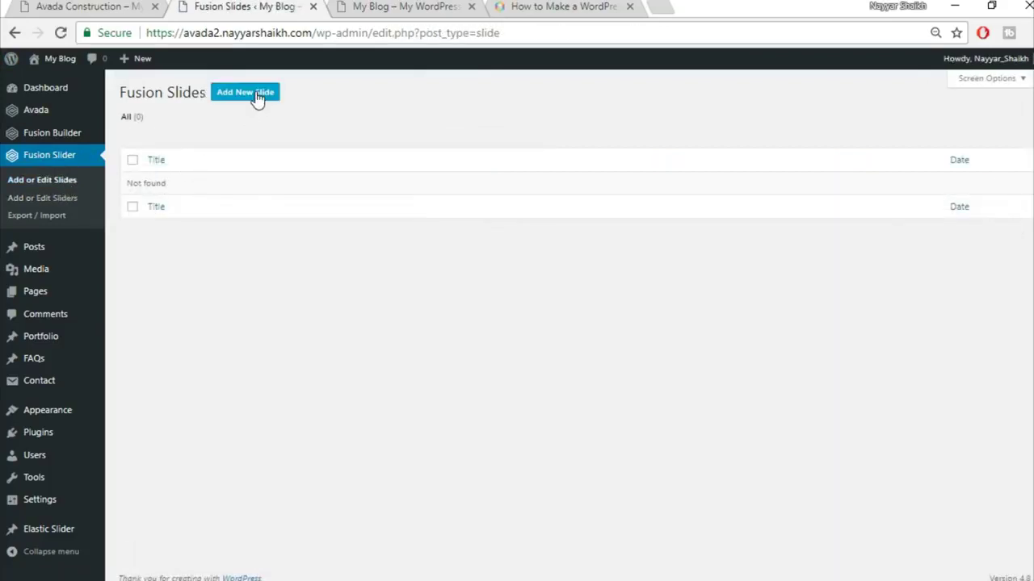
pyautogui.click(253, 95)
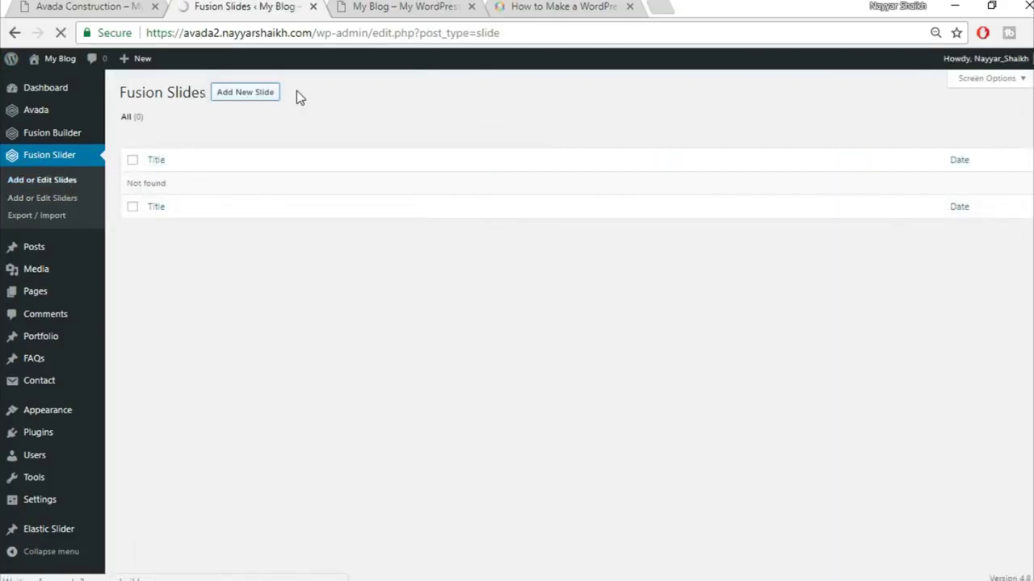
pyautogui.click(17, 6)
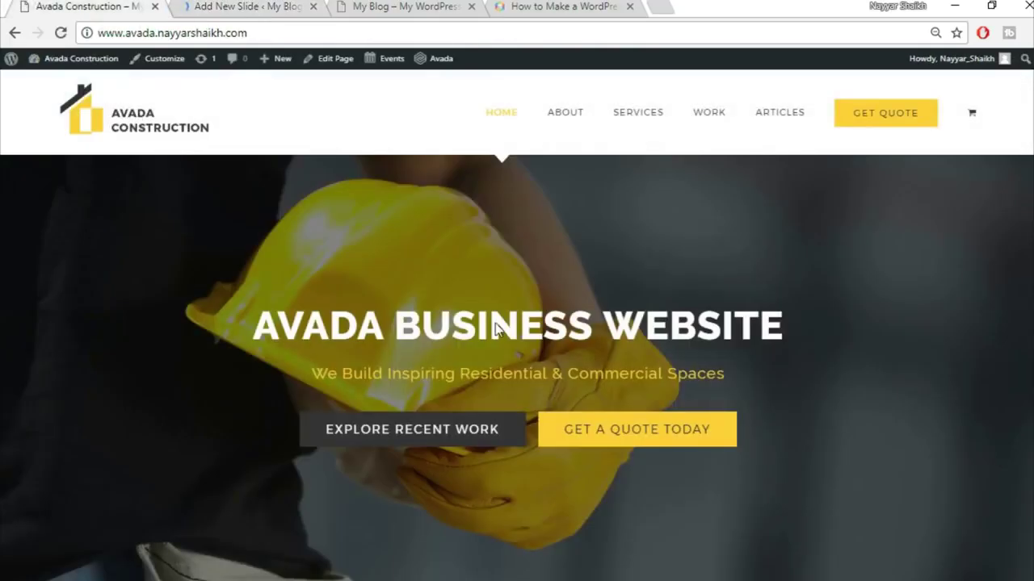
pyautogui.click(230, 6)
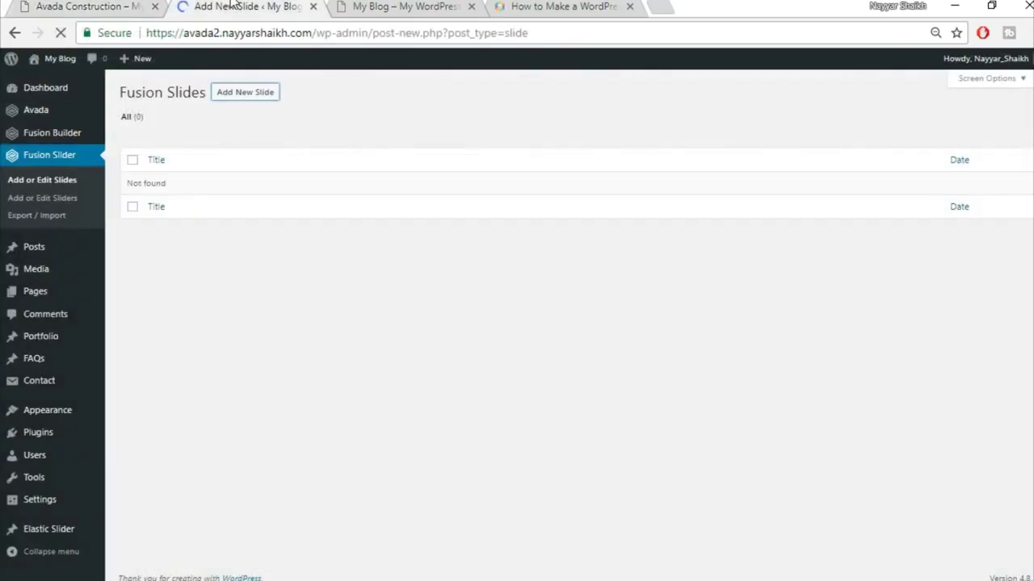
pyautogui.write('Slide1')
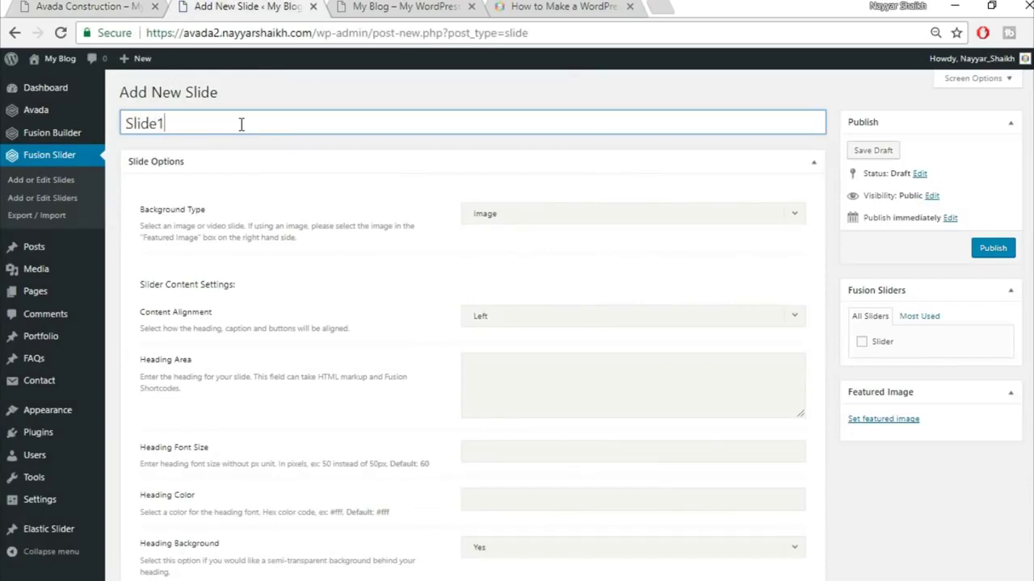
pyautogui.click(23, 6)
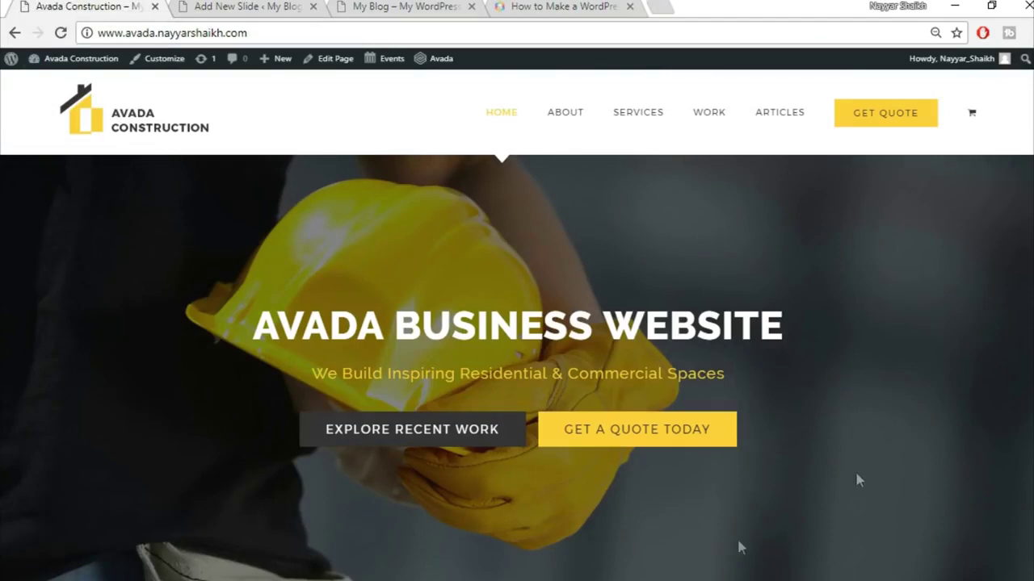
pyautogui.click(279, 6)
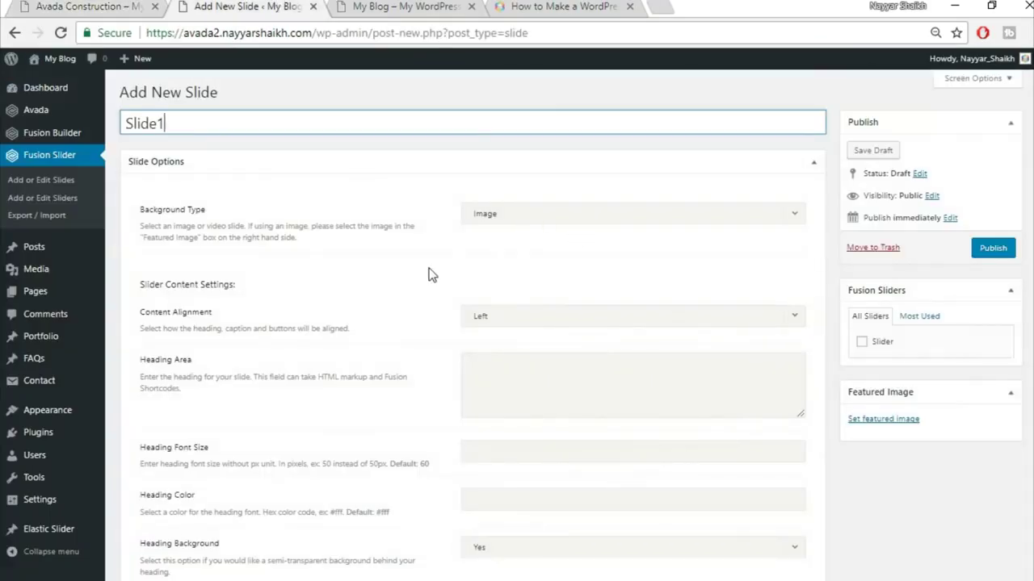
# - Select the 'AVADA BUSINESS WEBSITE' hero title on the demo homepage
pyautogui.scroll(-1, 240, 235)
pyautogui.click(93, 5)
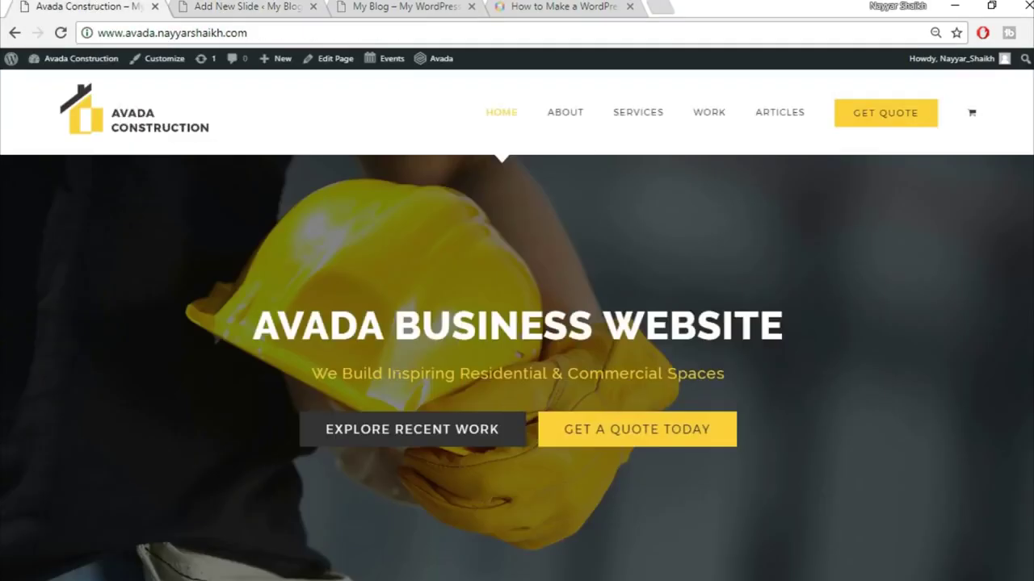
pyautogui.moveTo(252, 324); pyautogui.dragTo(794, 312)
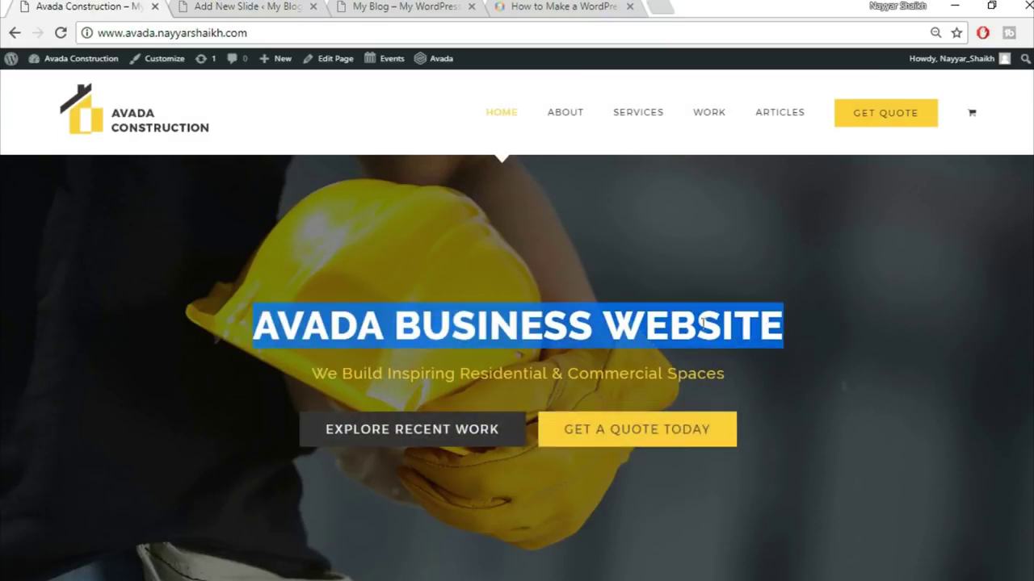
pyautogui.click(242, 7)
# - Centre the slide content and paste 'AVADA BUSINESS WEBSITE' from the demo as the heading
pyautogui.click(560, 234)
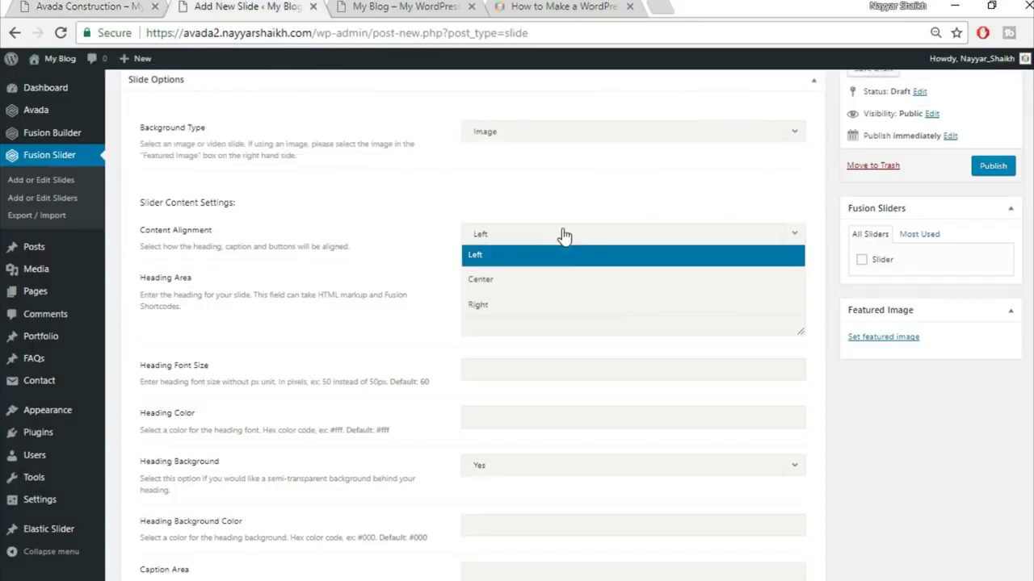
pyautogui.click(553, 291)
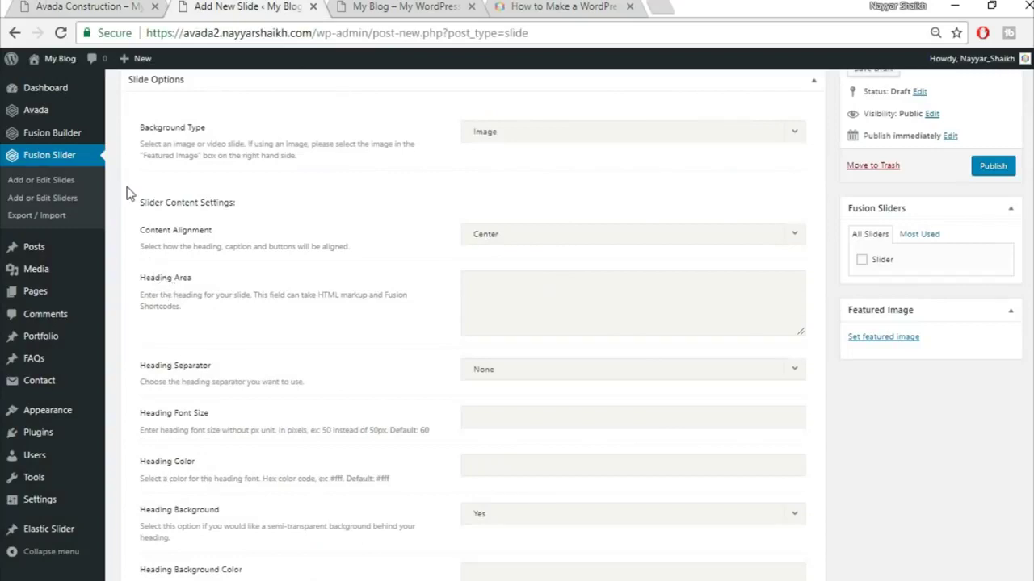
pyautogui.click(49, 6)
pyautogui.moveTo(254, 325); pyautogui.dragTo(799, 307)
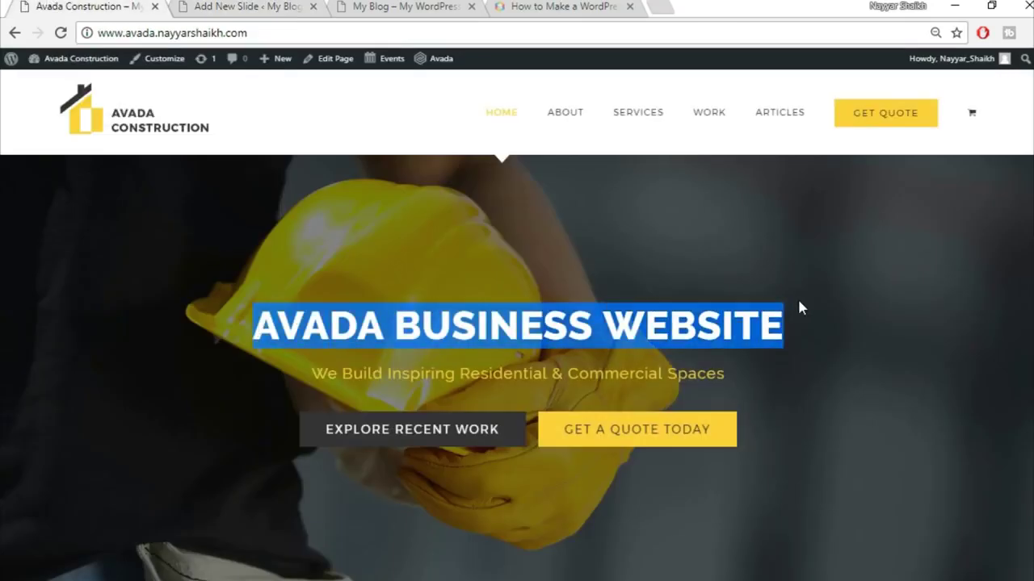
pyautogui.hotkey('ctrl', 'c')
pyautogui.click(251, 5)
pyautogui.click(539, 286)
pyautogui.hotkey('ctrl', 'v')
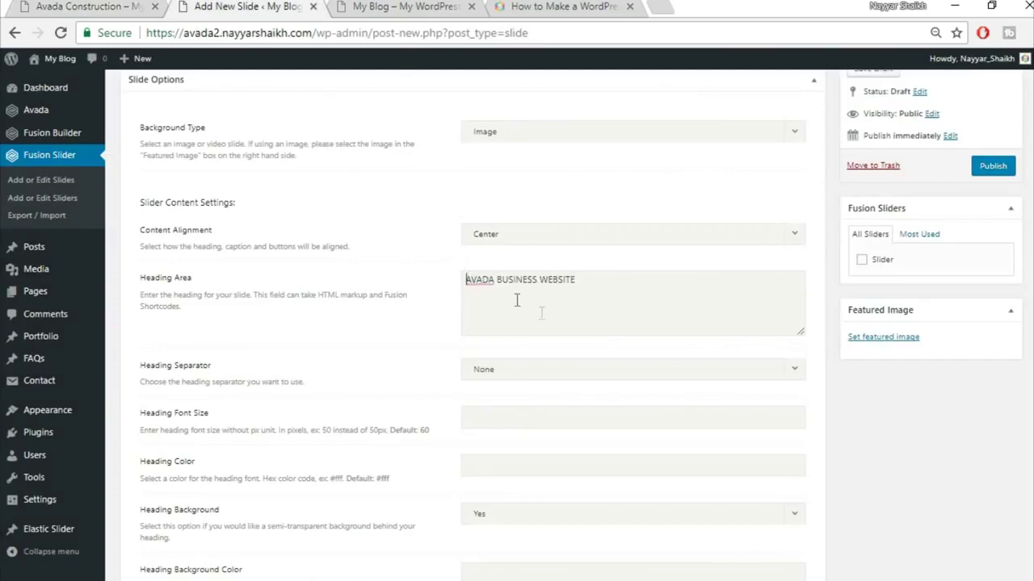
# - Add <strong> tags around the heading, comparing it with the live site's hero
pyautogui.write('<s')
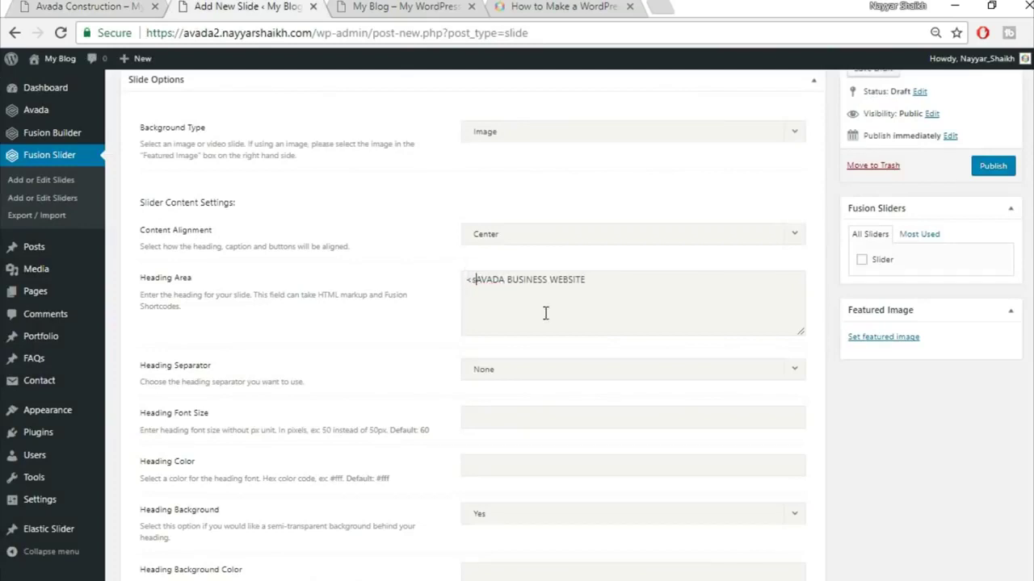
pyautogui.write('tron')
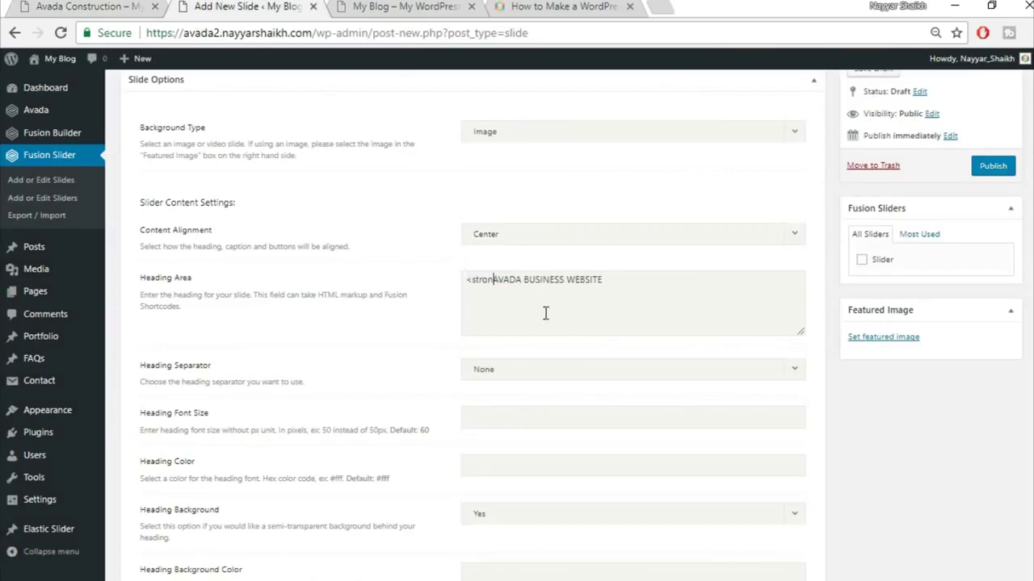
pyautogui.write('g>')
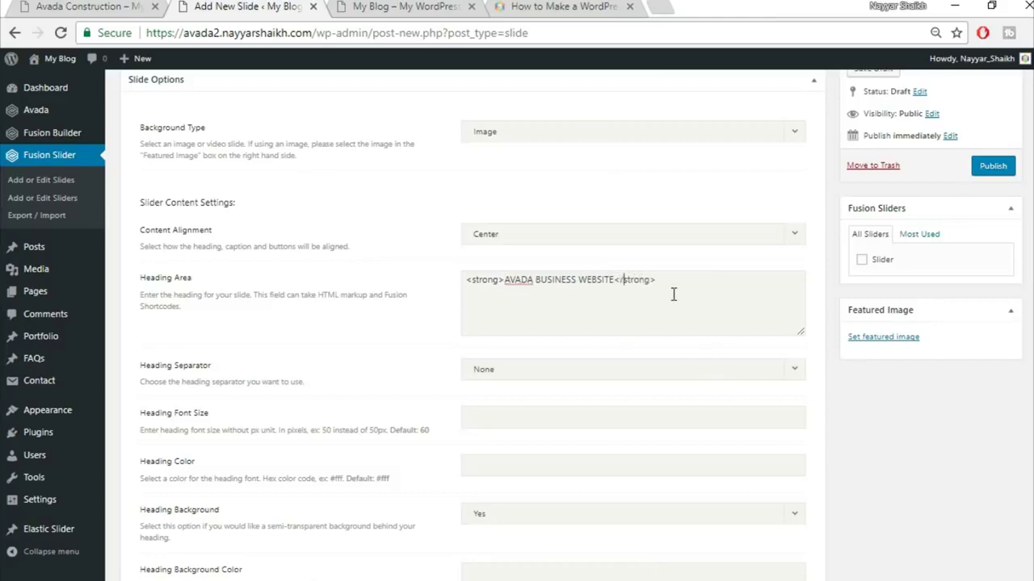
pyautogui.click(125, 5)
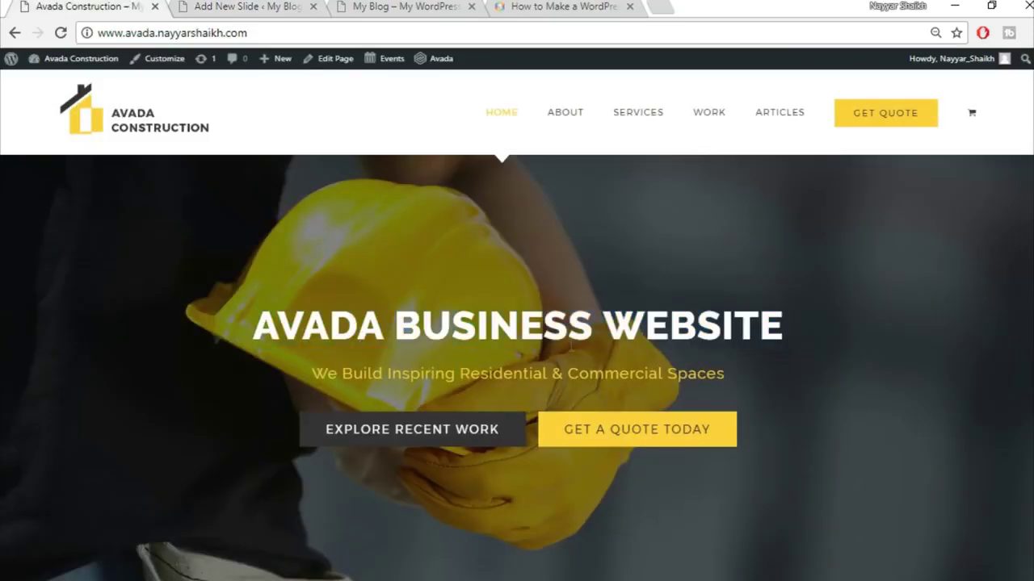
pyautogui.moveTo(255, 332); pyautogui.dragTo(839, 329)
pyautogui.click(839, 329)
pyautogui.click(280, 5)
pyautogui.scroll(-1, 655, 380)
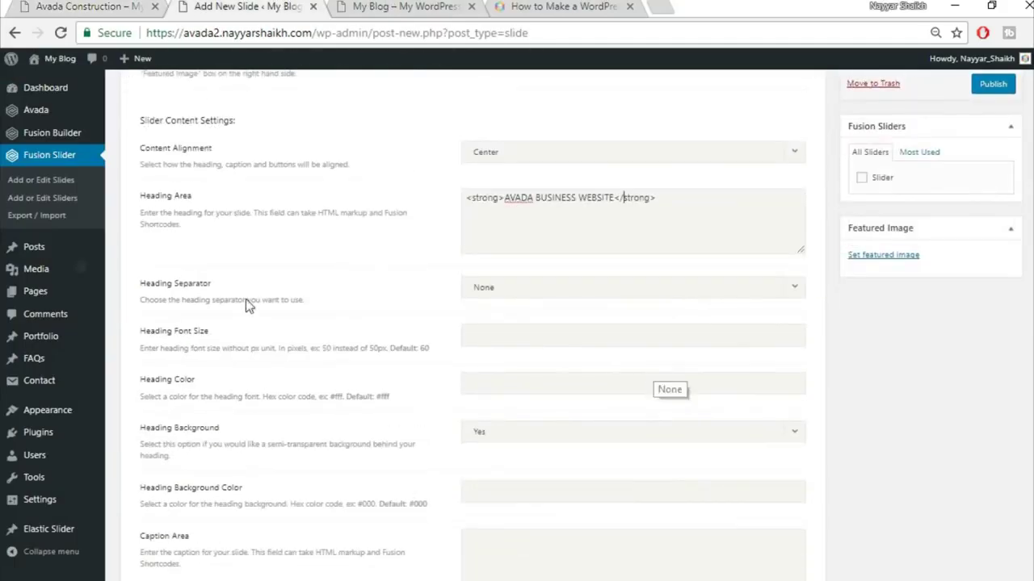
pyautogui.scroll(-1, 646, 311)
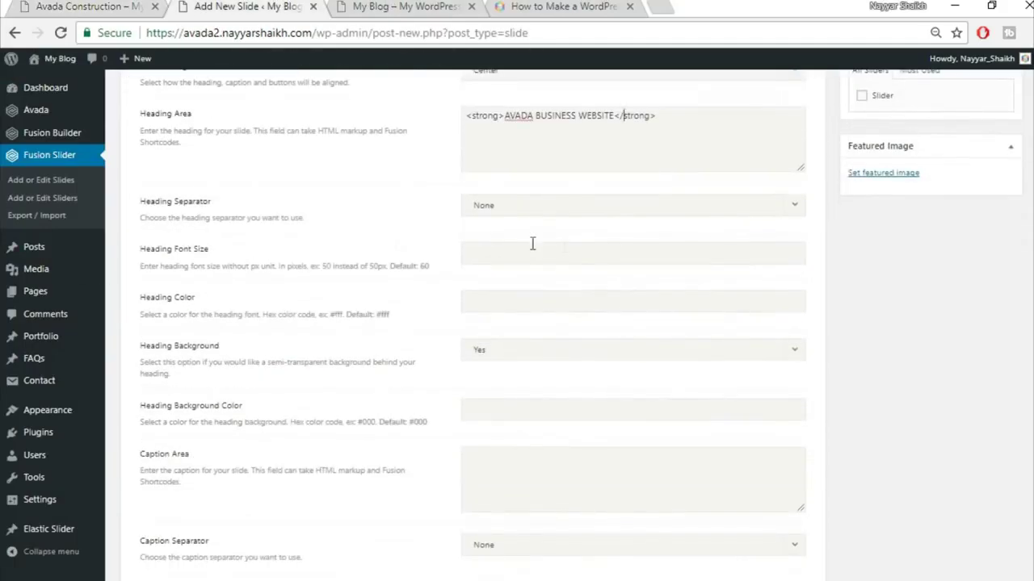
pyautogui.click(89, 7)
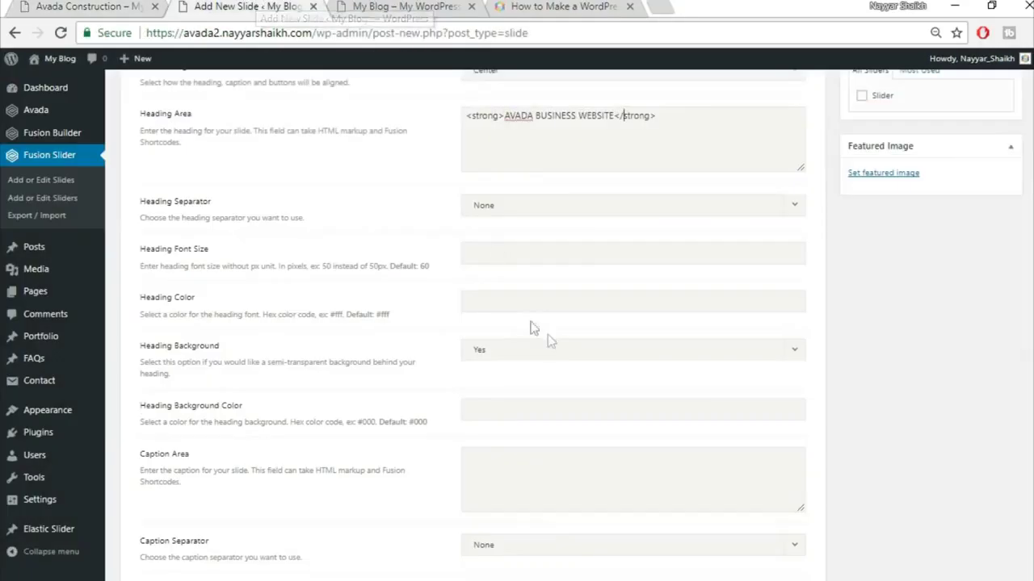
# - Set the slide heading colour to #fff with Heading Background set to No
pyautogui.click(524, 306)
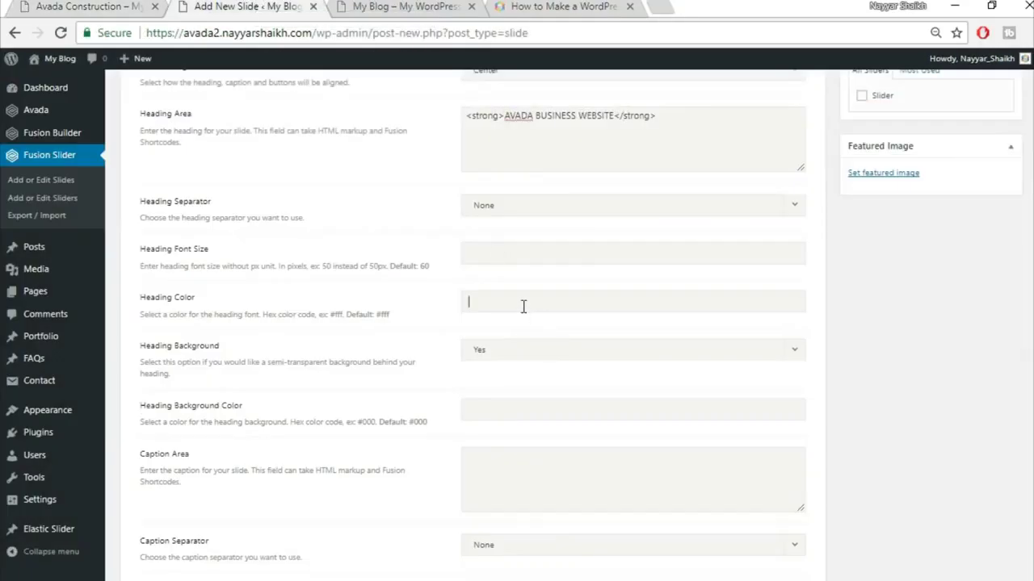
pyautogui.write('#fff')
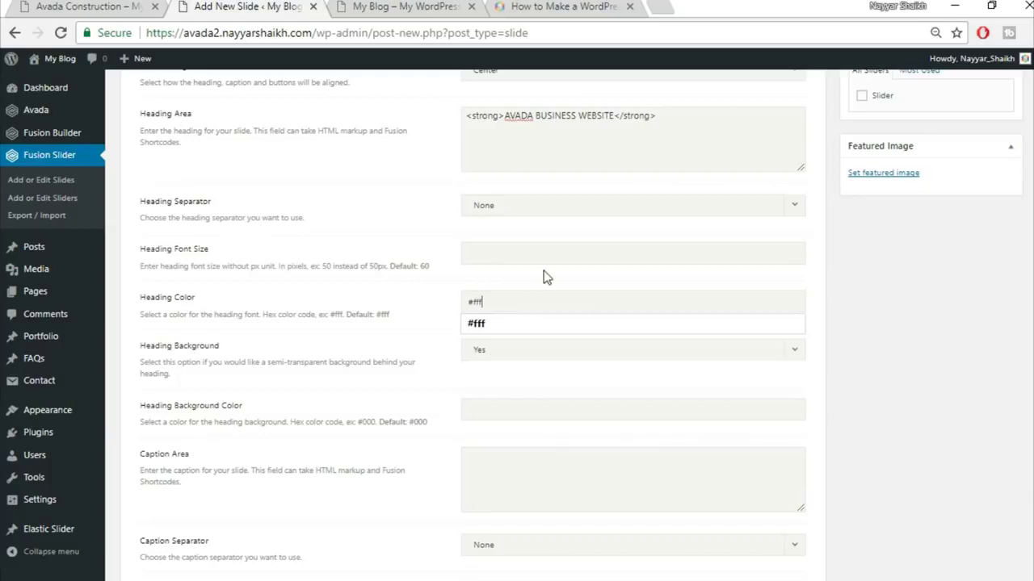
pyautogui.click(543, 277)
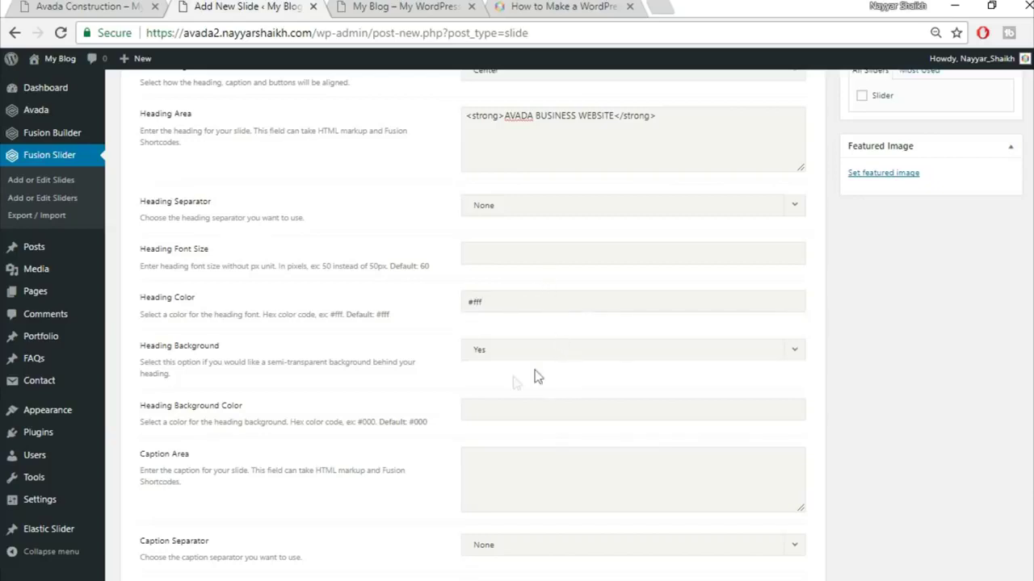
pyautogui.scroll(-2, 380, 414)
pyautogui.scroll(-1, 367, 418)
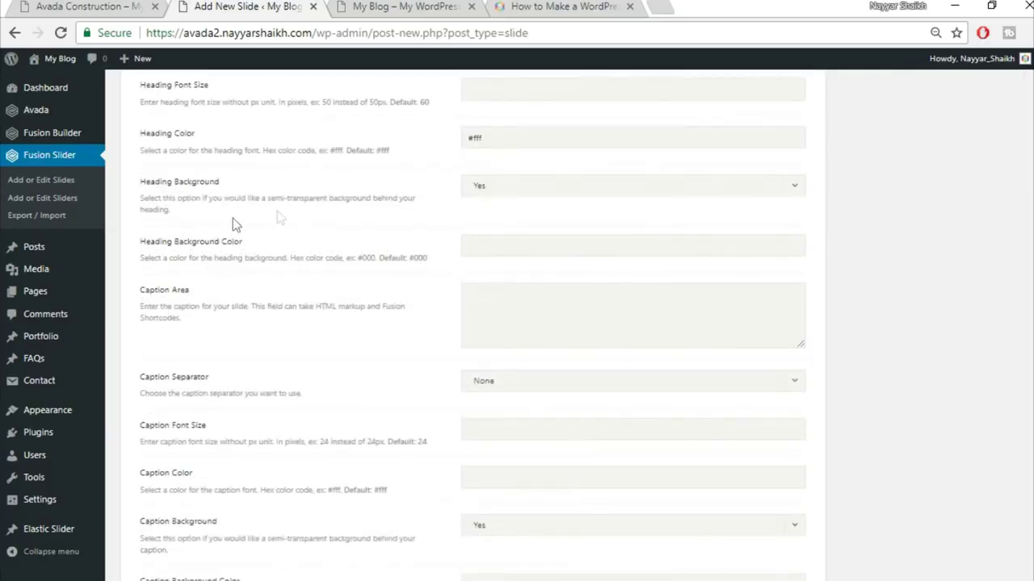
pyautogui.click(558, 191)
pyautogui.click(547, 233)
# - Copy 'We Build Inspiring Residential & Commercial Spaces' from the live site and paste it as the caption
pyautogui.click(153, 7)
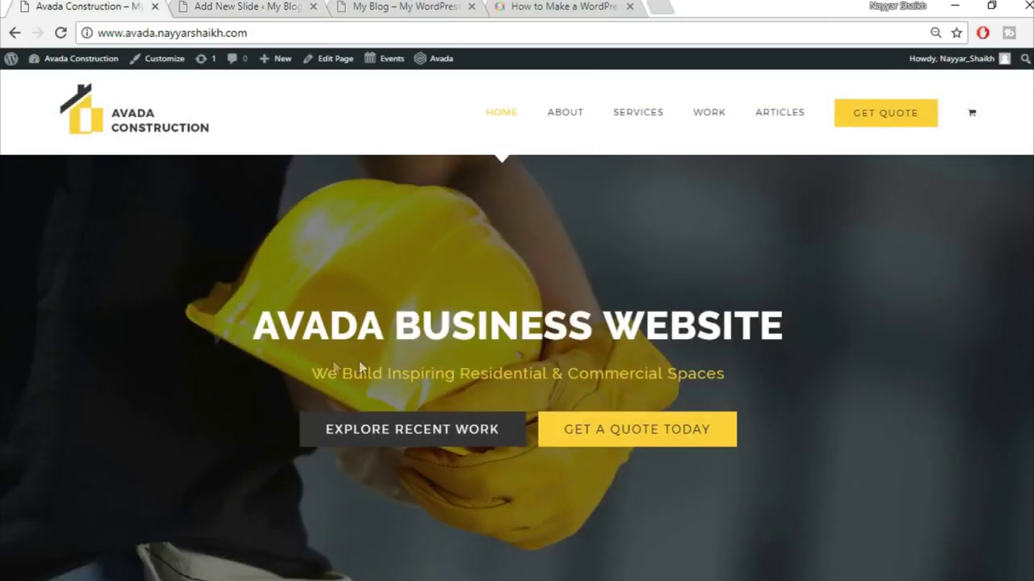
pyautogui.moveTo(312, 373); pyautogui.dragTo(726, 373)
pyautogui.click(229, 6)
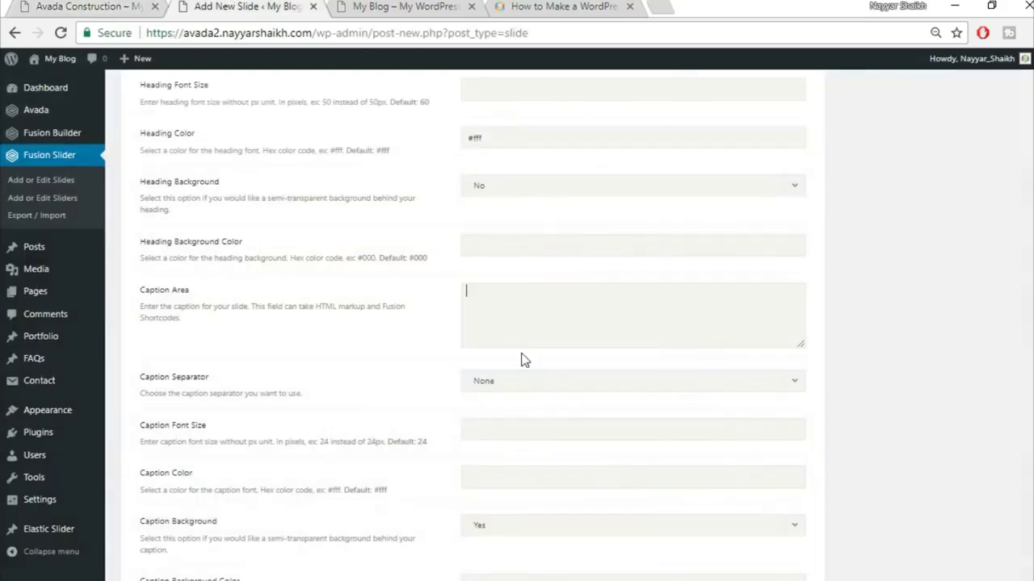
pyautogui.click(522, 311)
pyautogui.hotkey('ctrl', 'v')
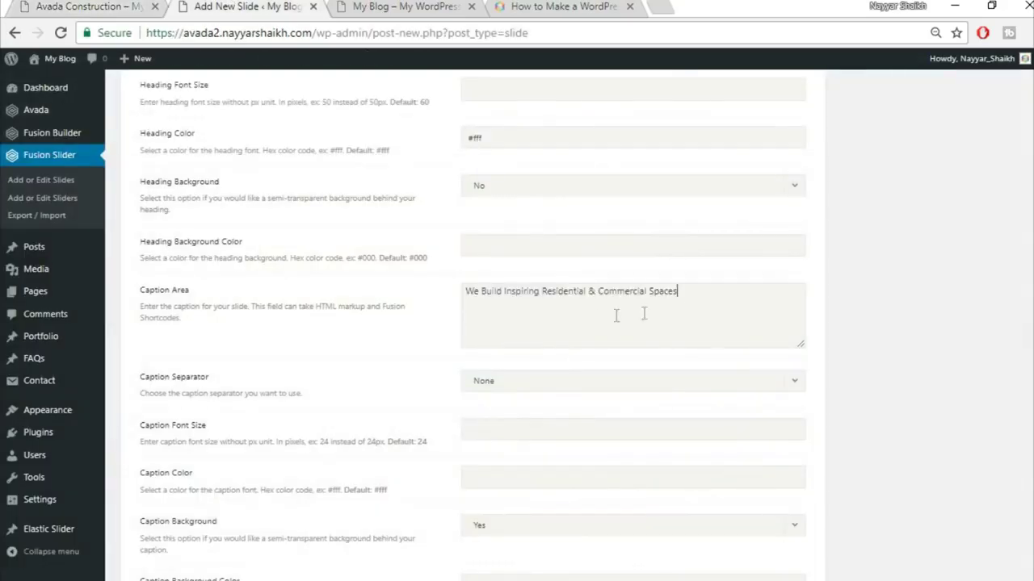
pyautogui.scroll(-2, 915, 369)
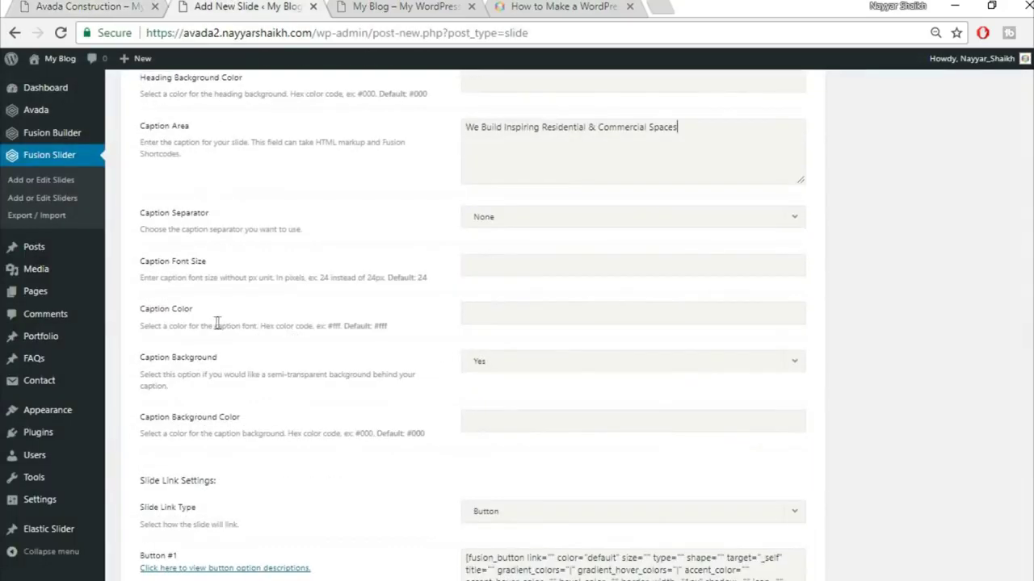
pyautogui.hotkey('ctrl', 'shift', 'Tab')
pyautogui.click(473, 378)
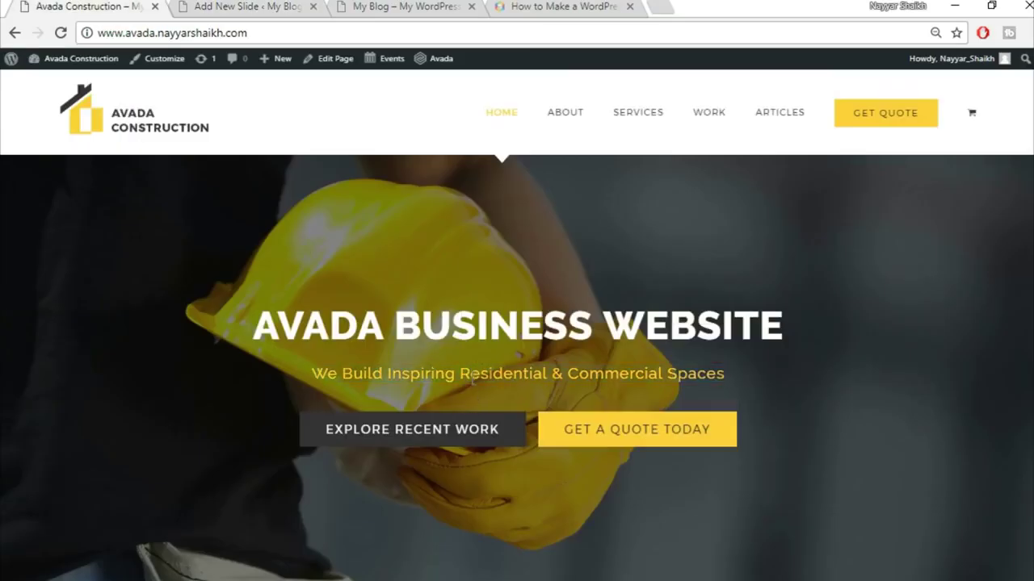
pyautogui.hotkey('ctrl', 'Tab')
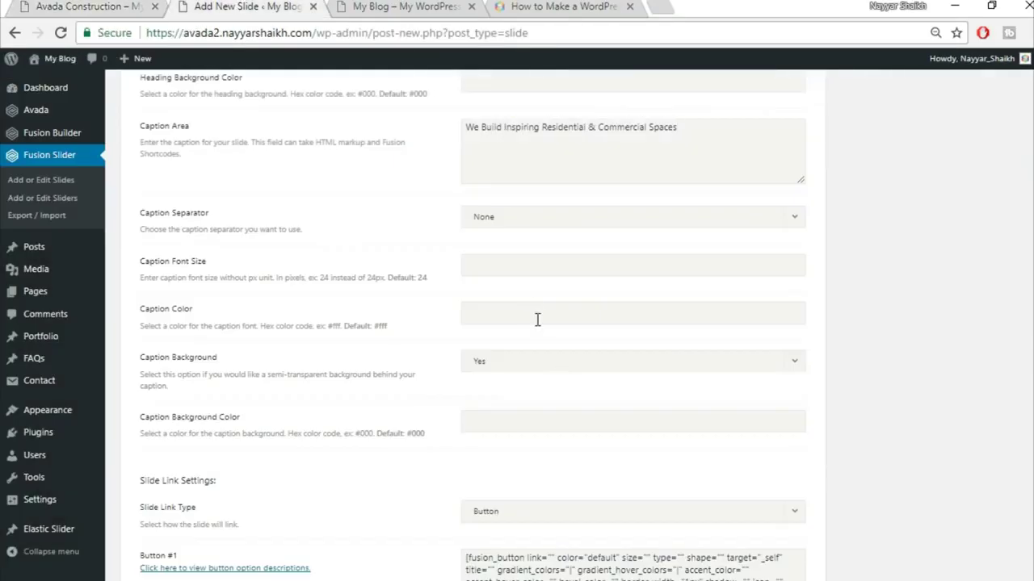
# - Set the caption colour to #fed03d with Caption Background set to No
pyautogui.write('#')
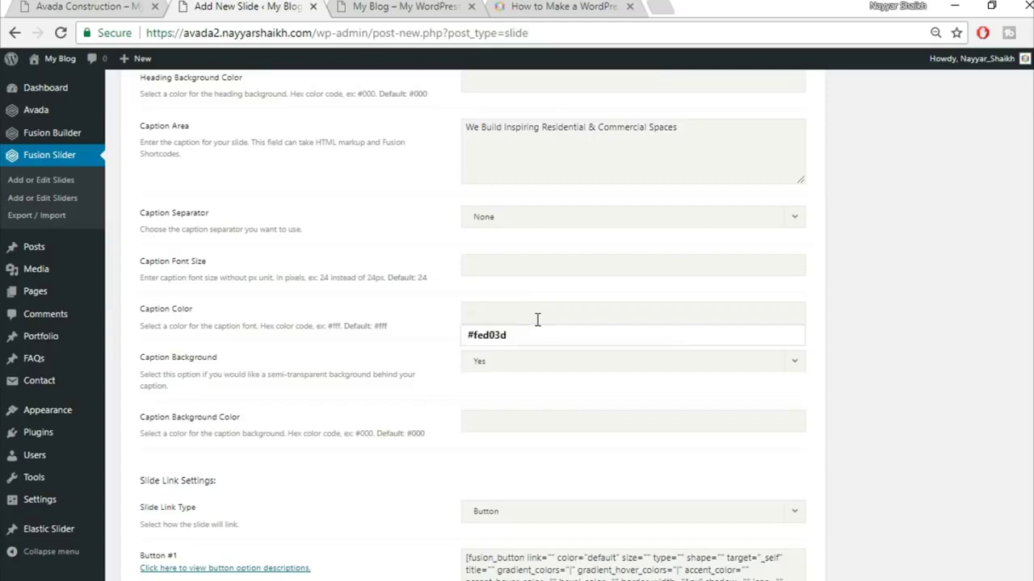
pyautogui.write('fed03d')
pyautogui.click(878, 334)
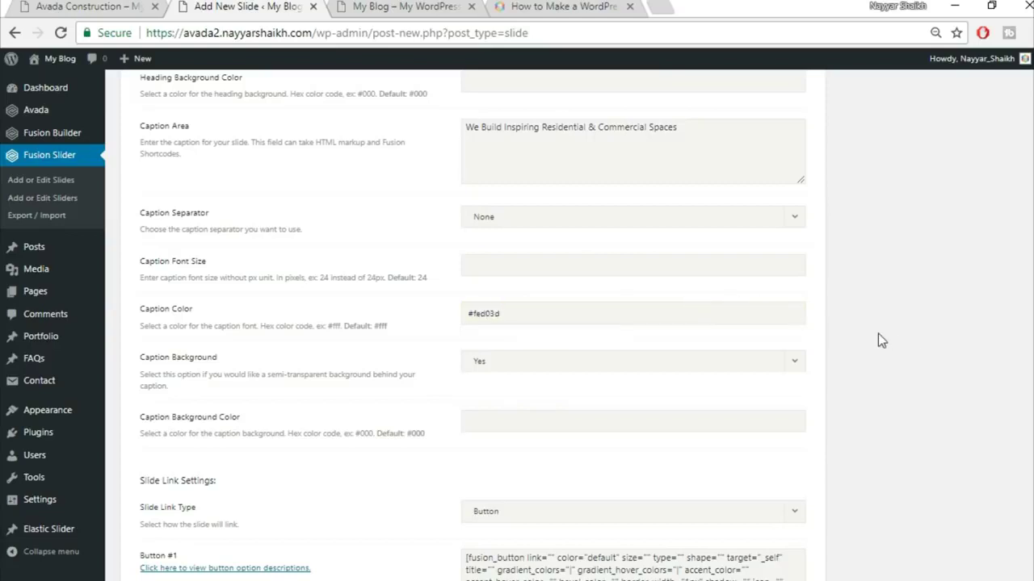
pyautogui.scroll(-1, 896, 347)
pyautogui.click(558, 281)
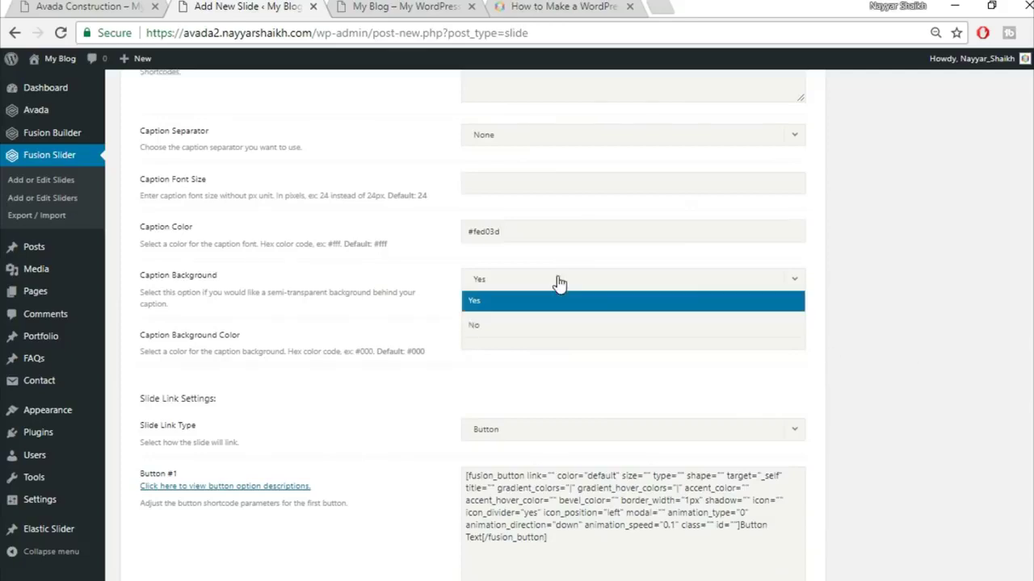
pyautogui.click(534, 325)
pyautogui.scroll(-1, 977, 343)
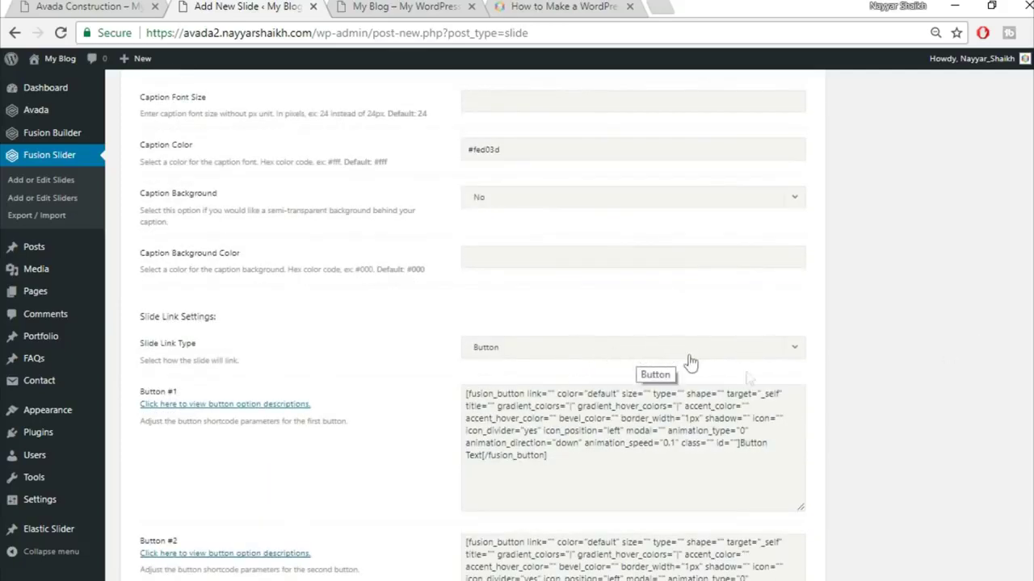
pyautogui.scroll(-2, 905, 380)
pyautogui.click(101, 6)
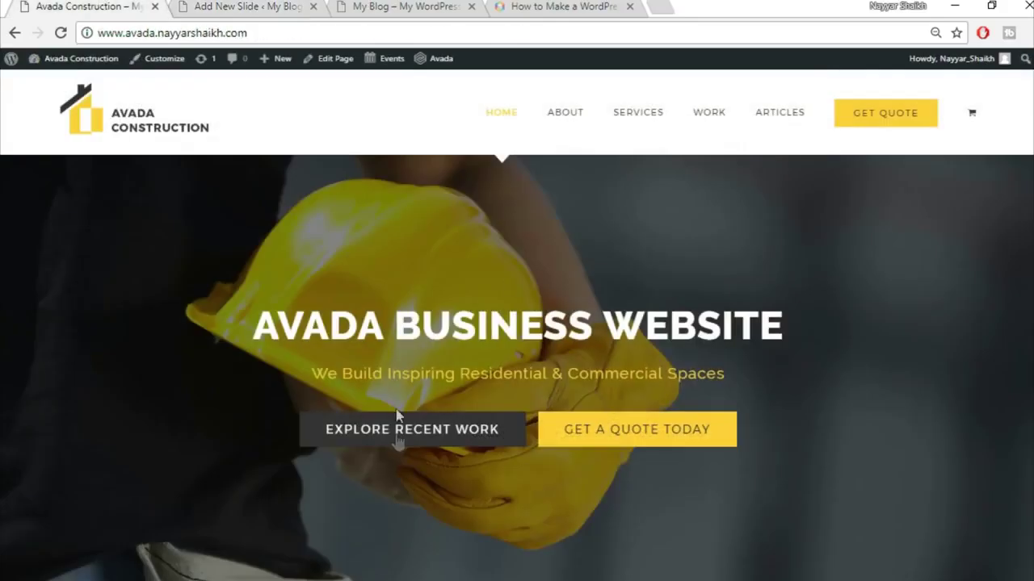
pyautogui.click(222, 8)
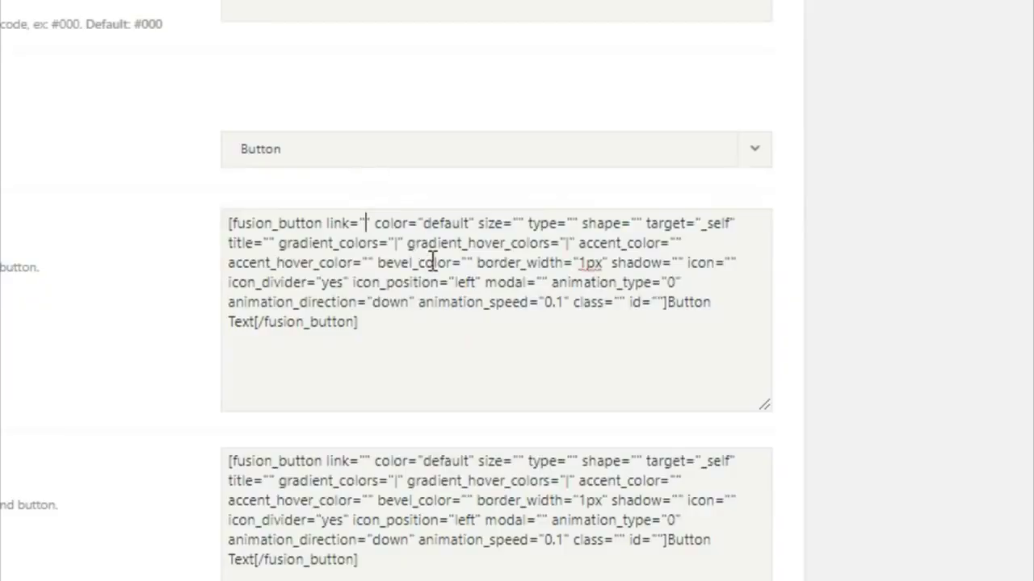
# - In the first button shortcode, set link to #, color to custom, size xlarge and gradient #333
pyautogui.write('#')
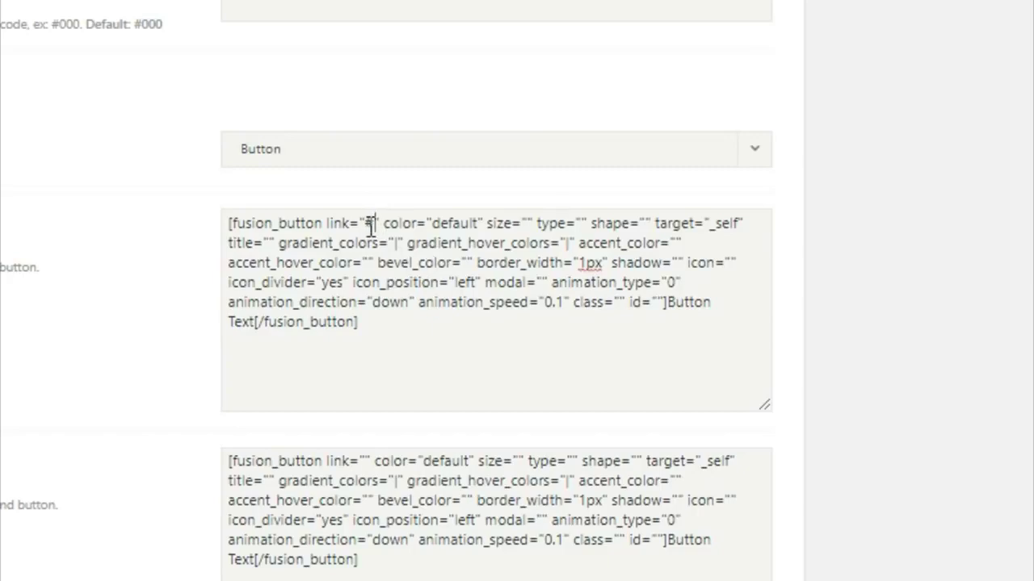
pyautogui.doubleClick(367, 224)
pyautogui.moveTo(433, 224); pyautogui.dragTo(478, 223)
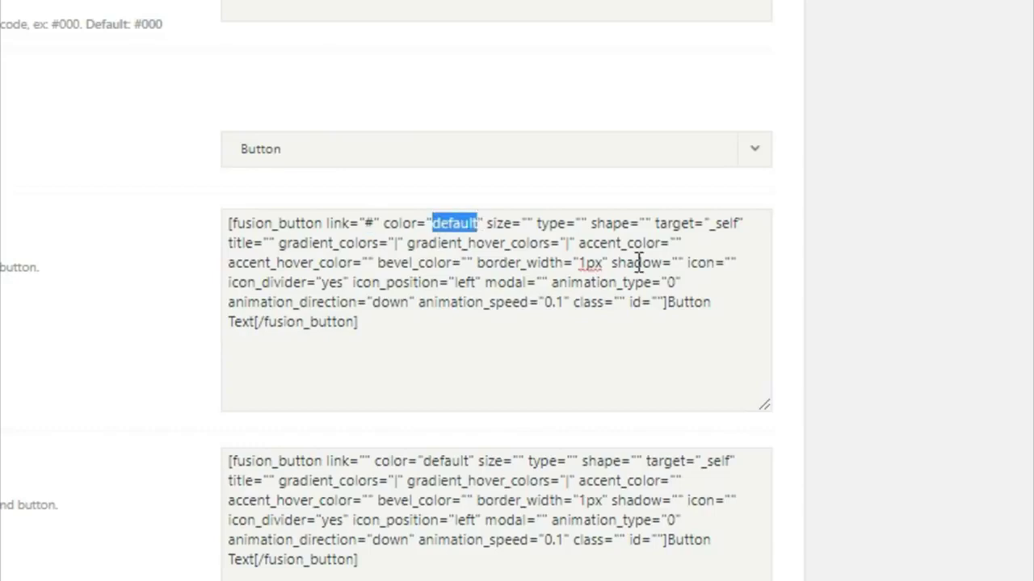
pyautogui.press('BackSpace')
pyautogui.write('custo')
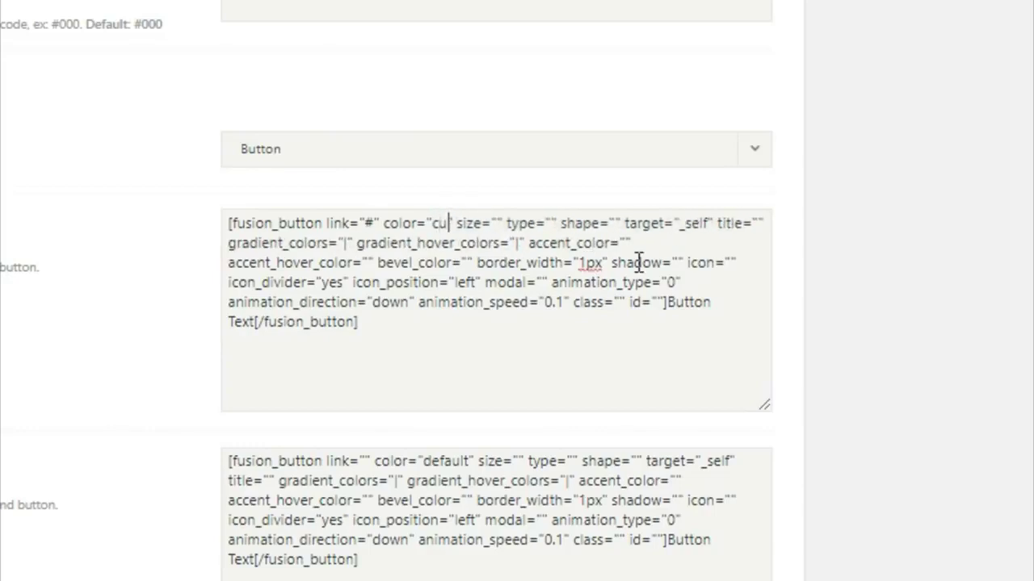
pyautogui.write('m')
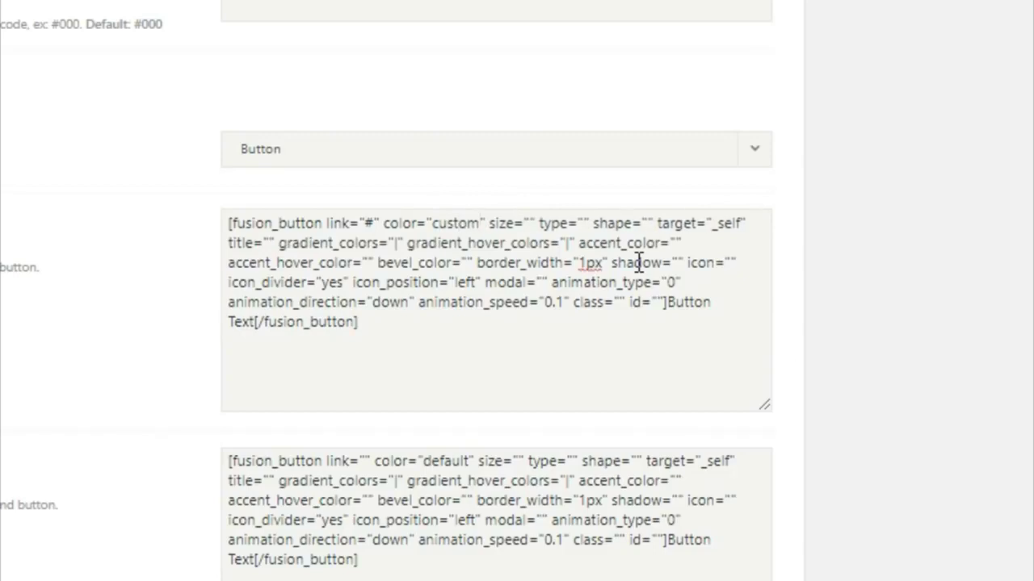
pyautogui.click(526, 224)
pyautogui.write('xlarge')
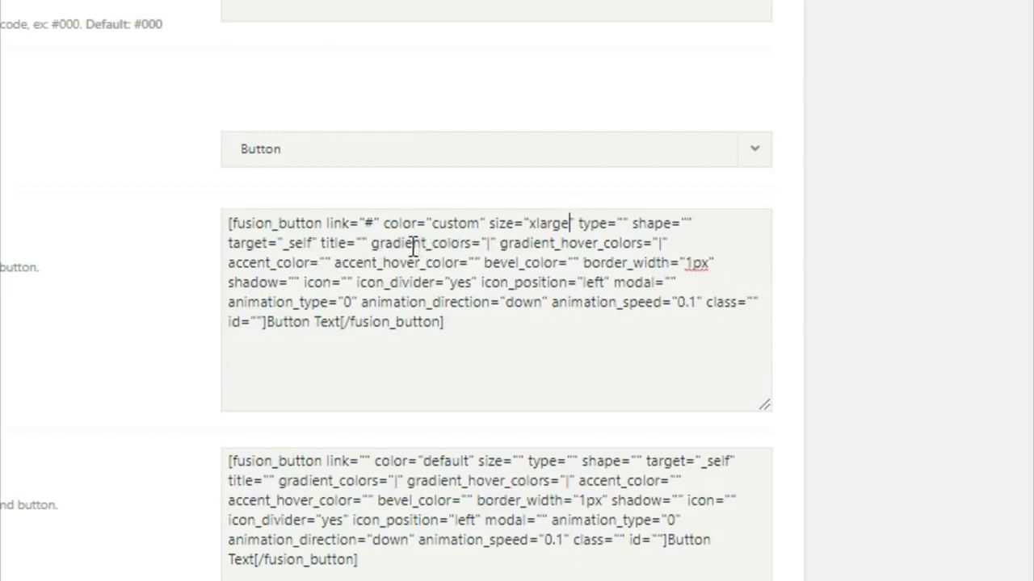
pyautogui.click(489, 244)
pyautogui.doubleClick(489, 244)
pyautogui.press('BackSpace')
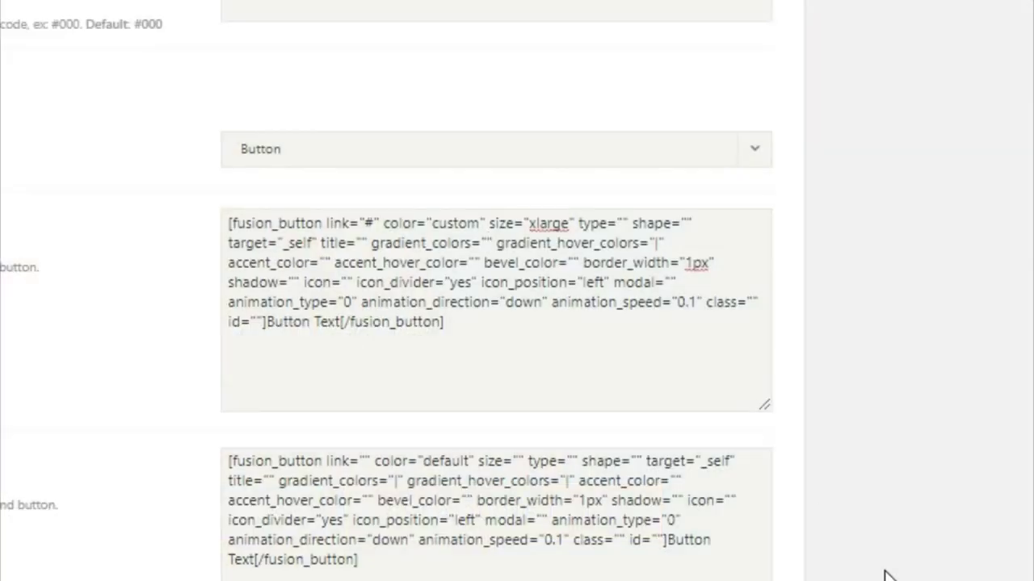
pyautogui.write('#333" gradient_hover_colors="#fed03d"')
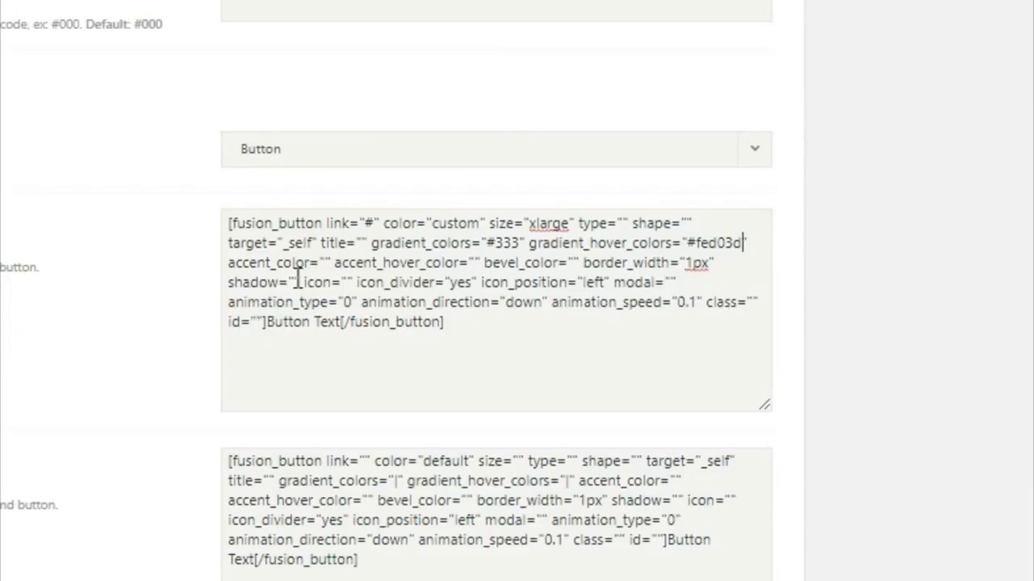
# - Set accent #fff, accent hover #333, border width 0px and button text EXPLORE RECENT WORK
pyautogui.click(330, 263)
pyautogui.write('#fff')
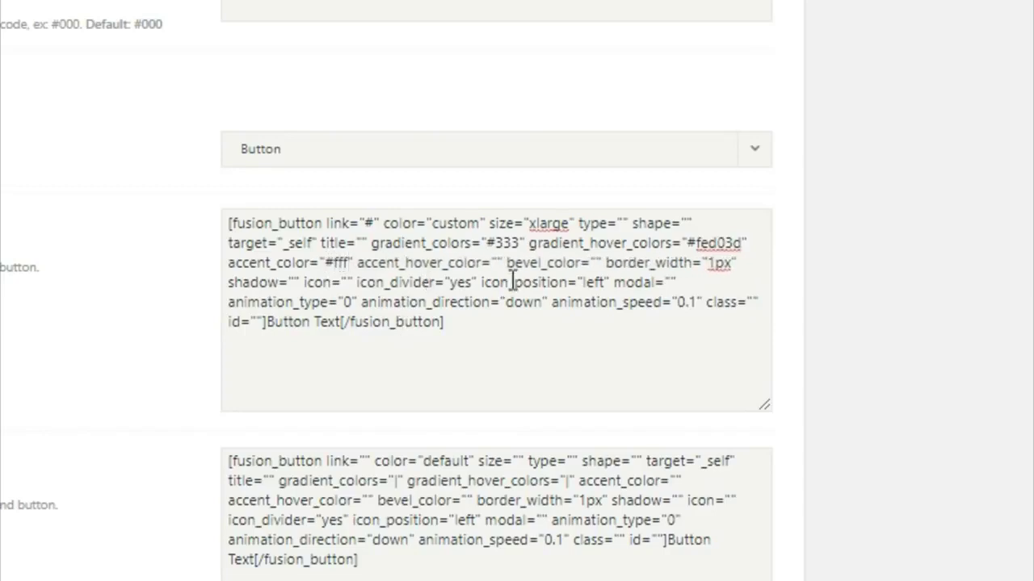
pyautogui.click(498, 262)
pyautogui.write('#333')
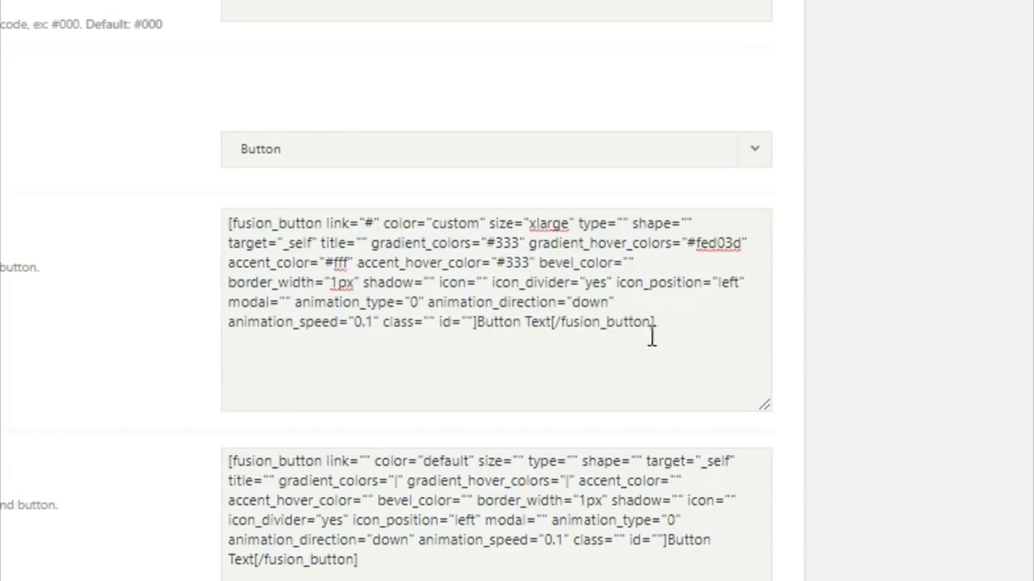
pyautogui.click(333, 283)
pyautogui.write('0')
pyautogui.moveTo(477, 322); pyautogui.dragTo(557, 329)
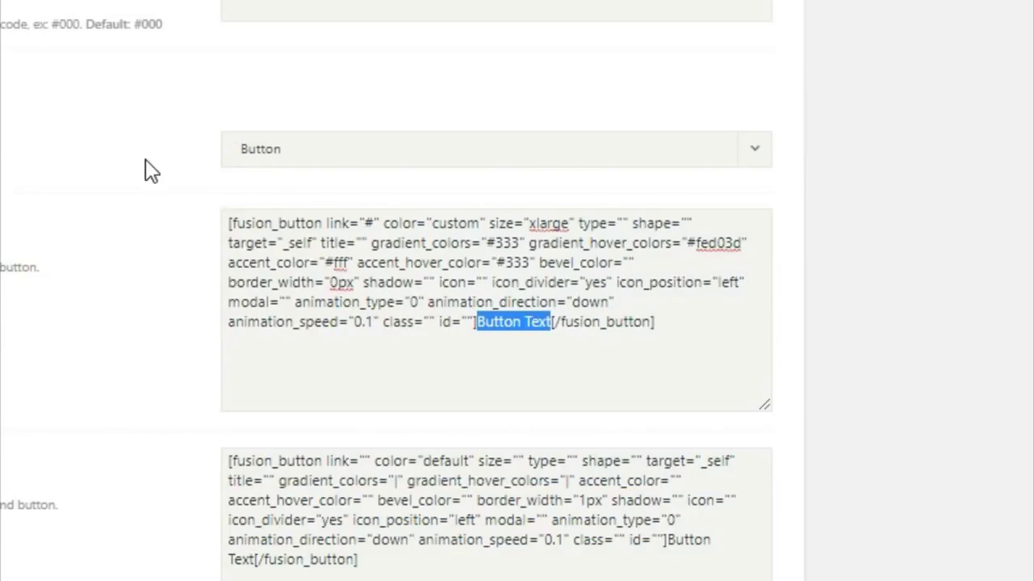
pyautogui.write('EXPLORE ')
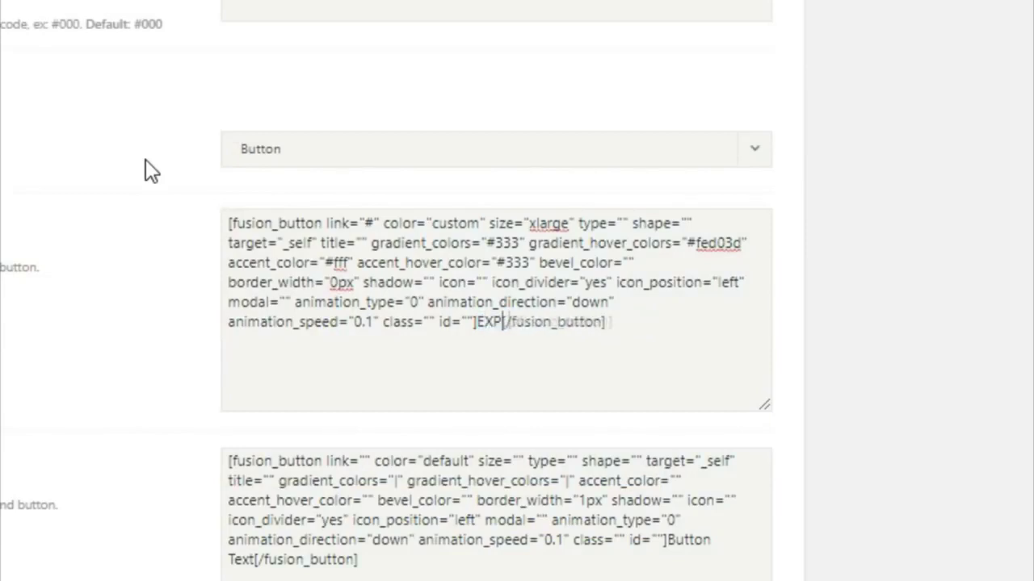
pyautogui.write('RECENT WOR')
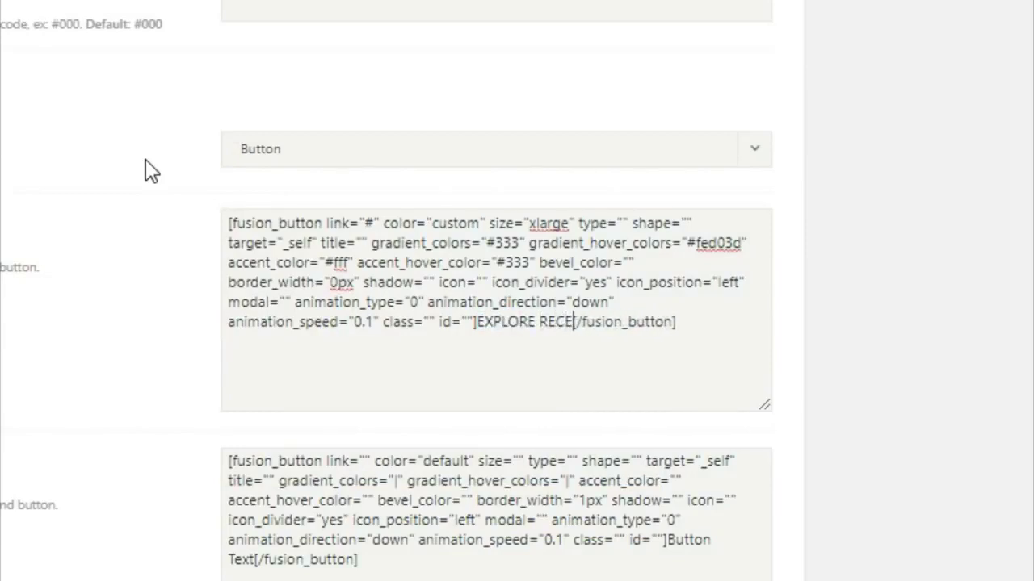
pyautogui.write('K')
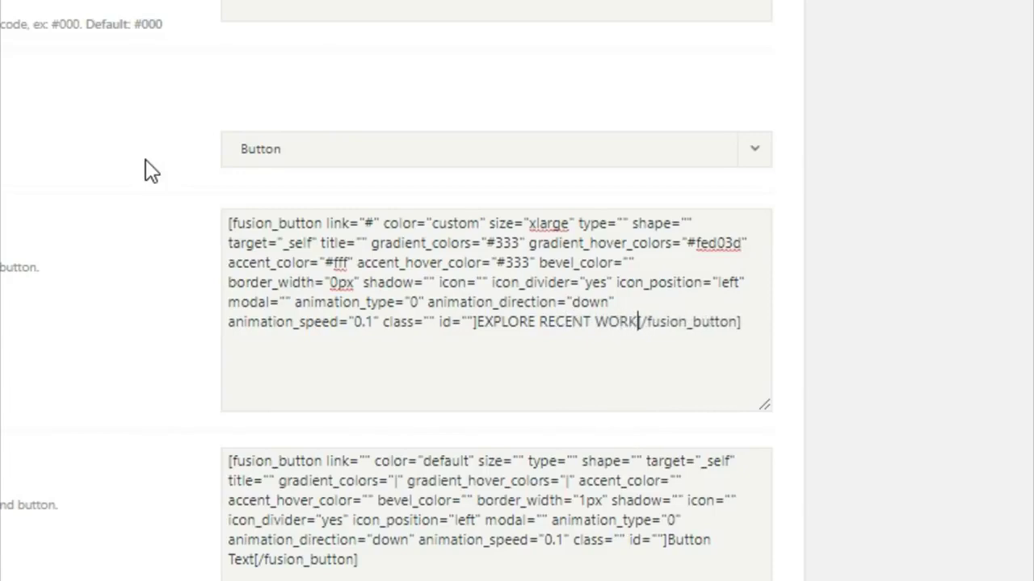
# - In the second button shortcode, set link to #, color to custom and size to xlarge
pyautogui.click(365, 461)
pyautogui.write('#')
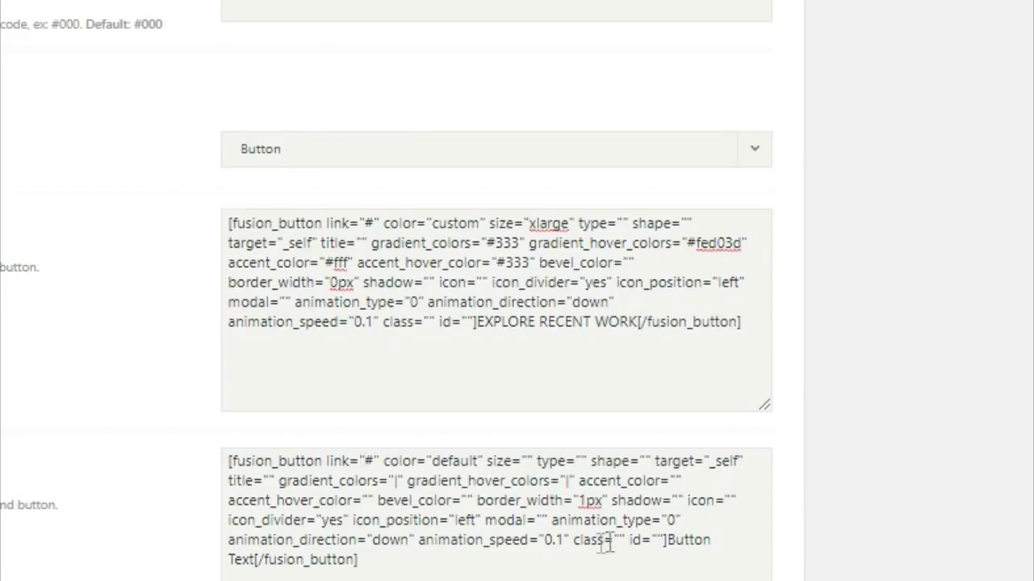
pyautogui.moveTo(473, 461); pyautogui.dragTo(443, 470)
pyautogui.press('BackSpace')
pyautogui.press('BackSpace')
pyautogui.press('Delete')
pyautogui.write('custo')
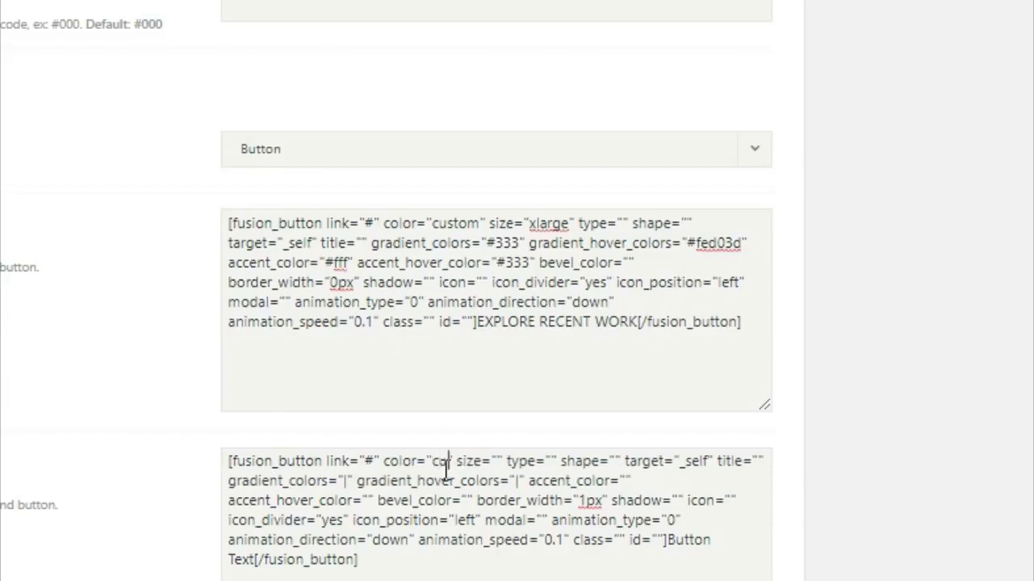
pyautogui.write('m')
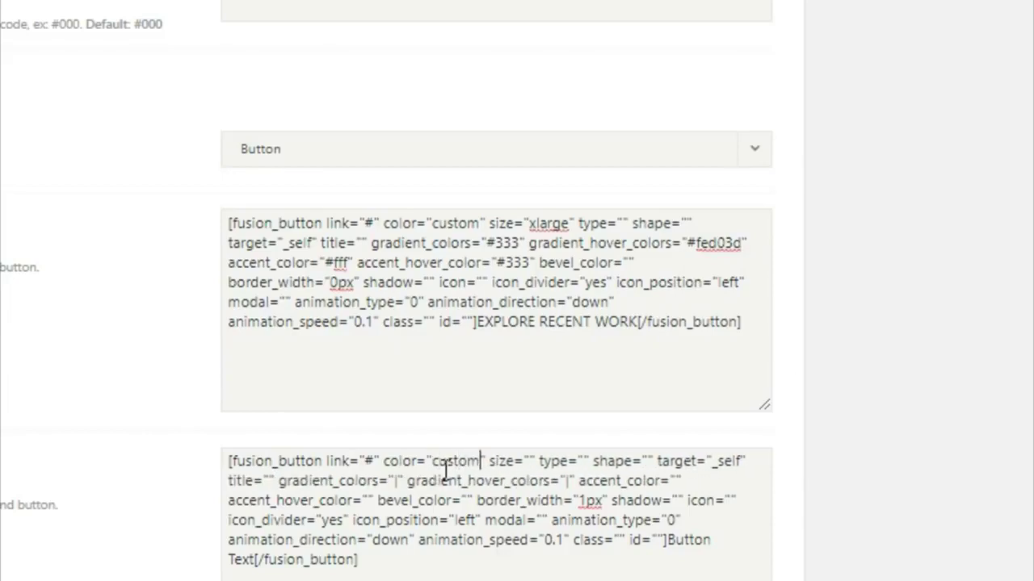
pyautogui.click(528, 461)
pyautogui.write('xlarge')
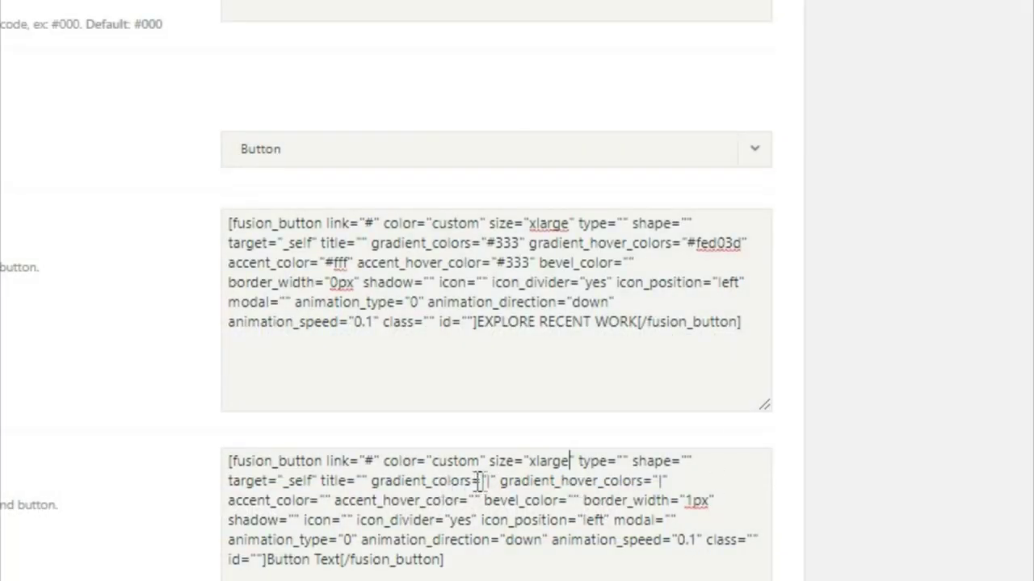
# - Set gradient colours #fed03d, gradient hover #333, accent #333 and accent hover #fff
pyautogui.moveTo(483, 481); pyautogui.dragTo(494, 482)
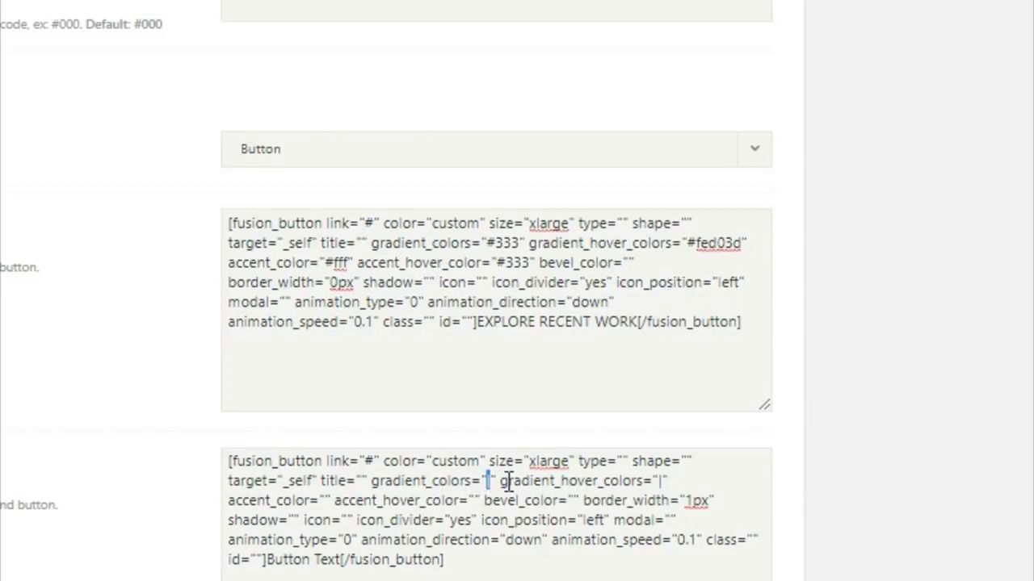
pyautogui.write('F')
pyautogui.press('BackSpace')
pyautogui.write('#fed')
pyautogui.write('03d')
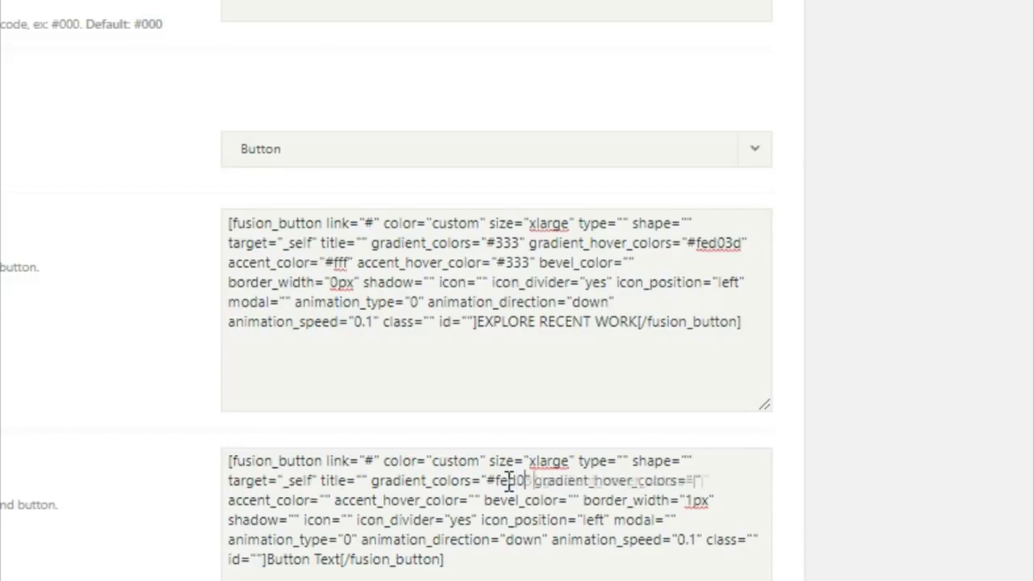
pyautogui.click(707, 481)
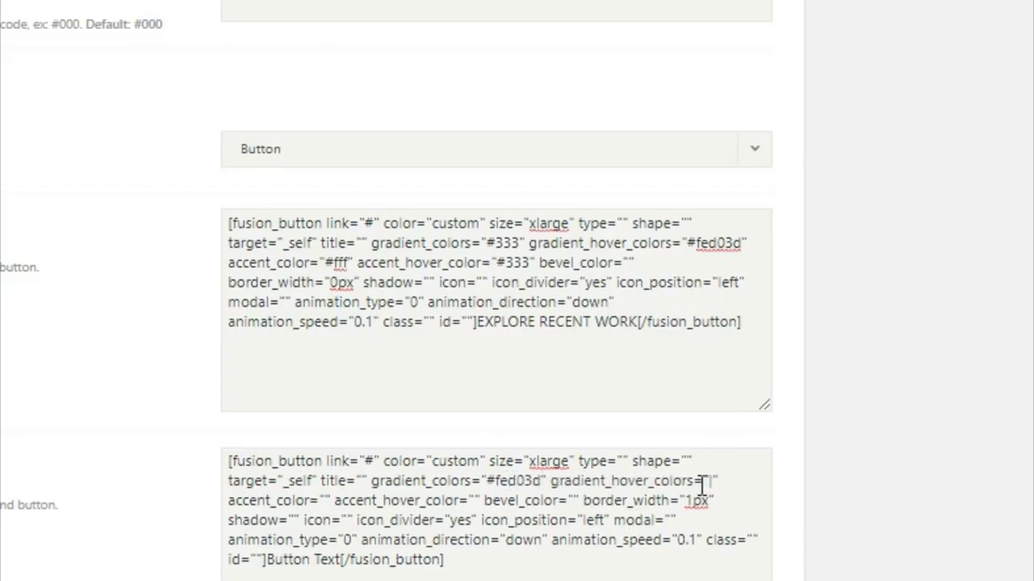
pyautogui.click(710, 481)
pyautogui.write('#333')
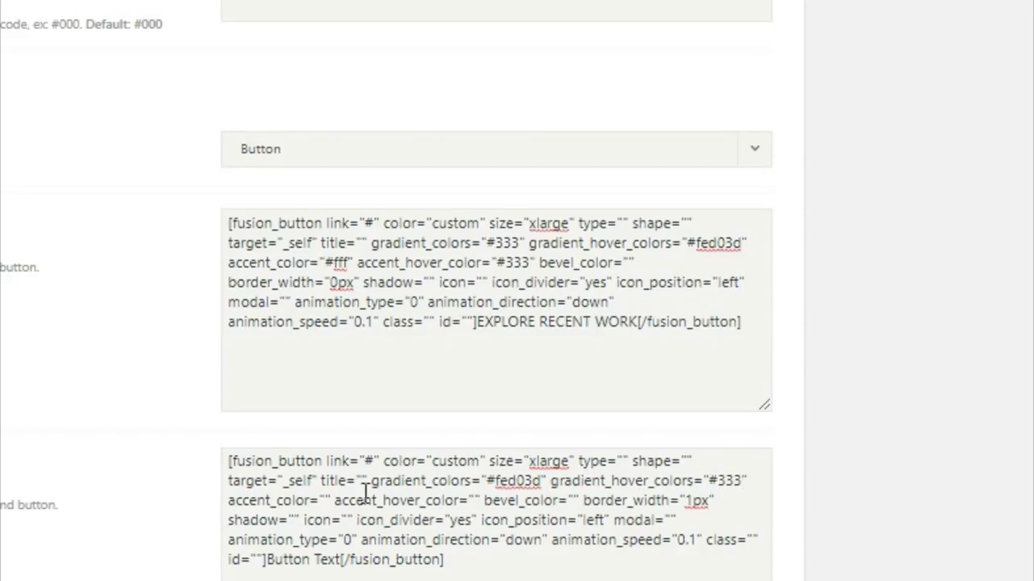
pyautogui.click(327, 500)
pyautogui.write('#333')
pyautogui.click(502, 501)
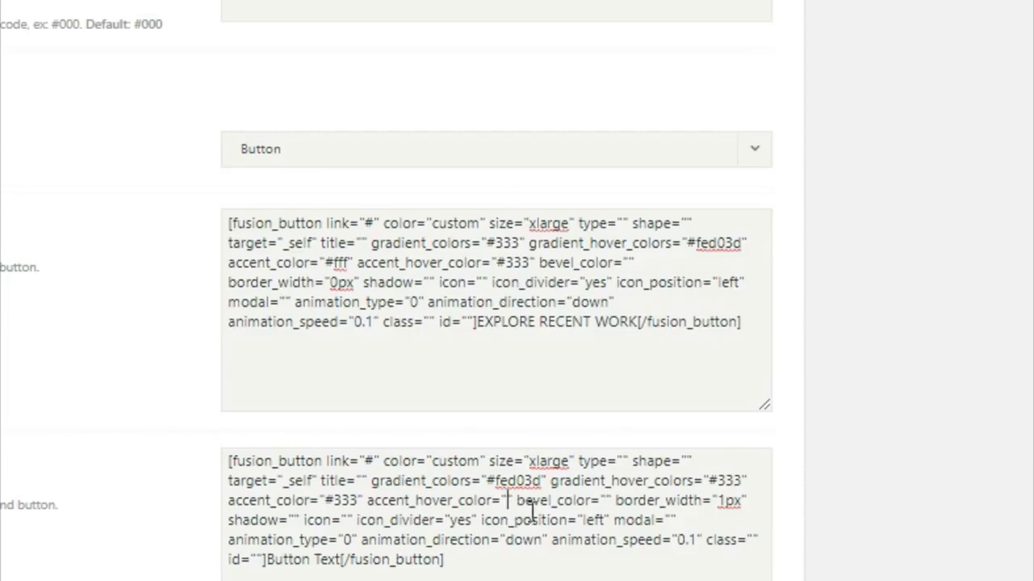
pyautogui.write('#fff')
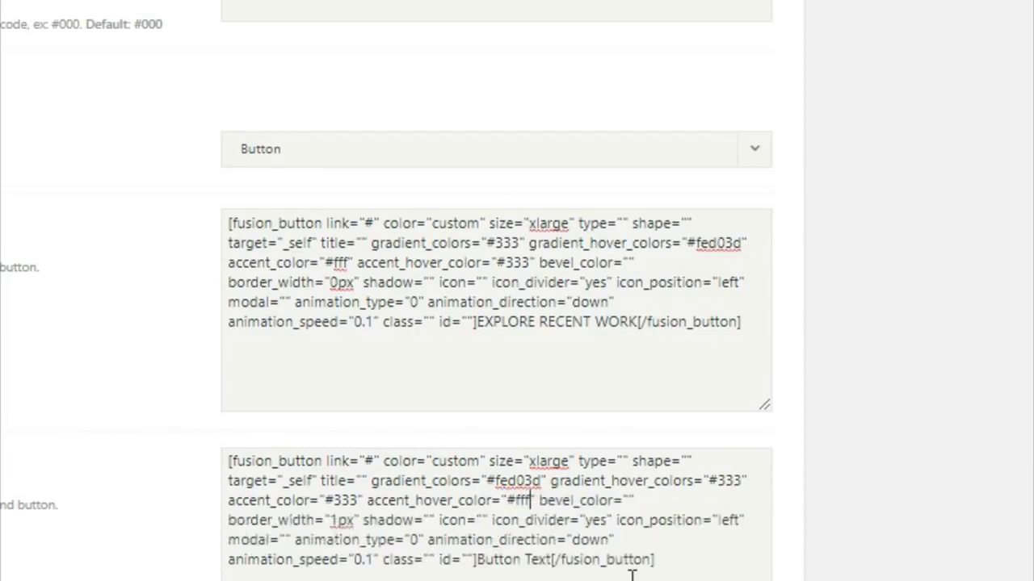
# - Change the border width to 0px and label the button GET A QUOTE TODAY
pyautogui.click(337, 520)
pyautogui.hotkey('shift', 'Right')
pyautogui.hotkey('shift', 'Right')
pyautogui.press('BackSpace')
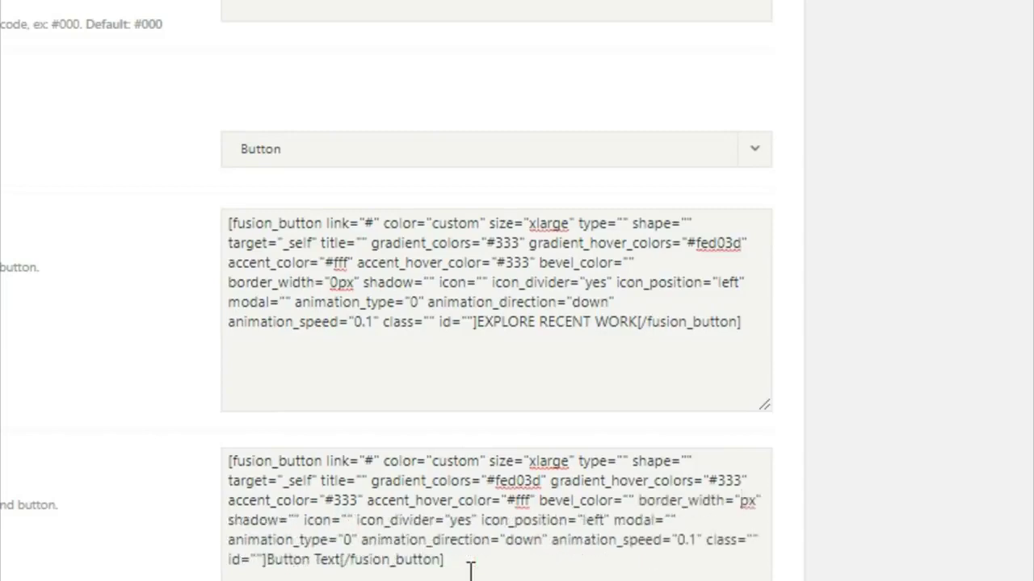
pyautogui.write('0')
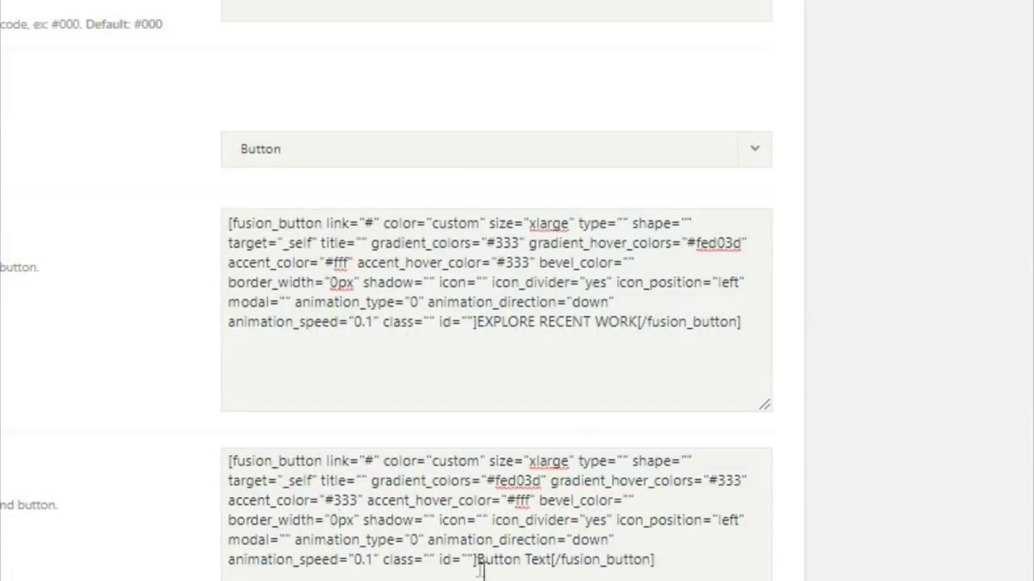
pyautogui.moveTo(477, 563); pyautogui.dragTo(556, 570)
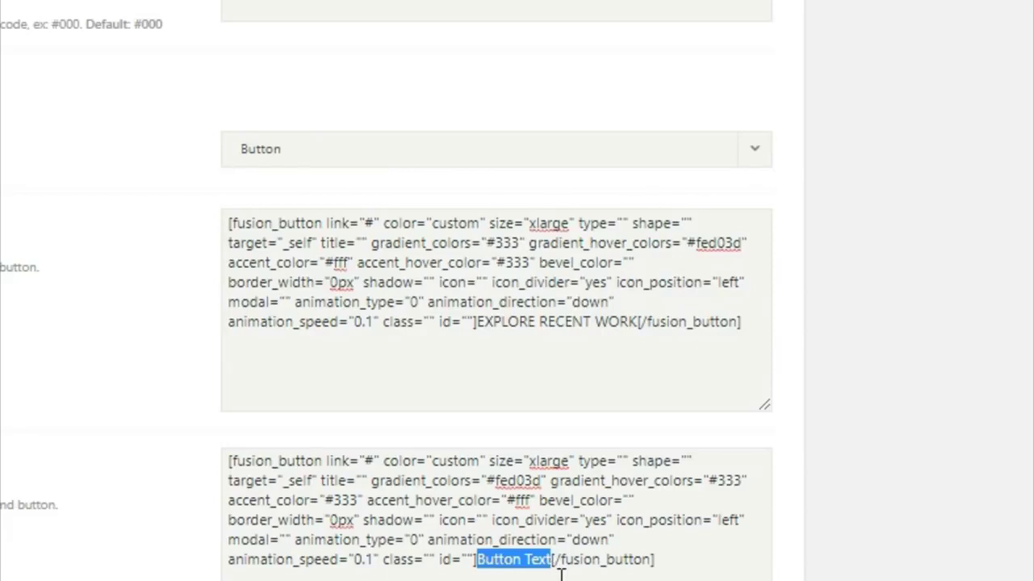
pyautogui.write('GET A')
pyautogui.write(' Q')
pyautogui.write('UOTE TDA')
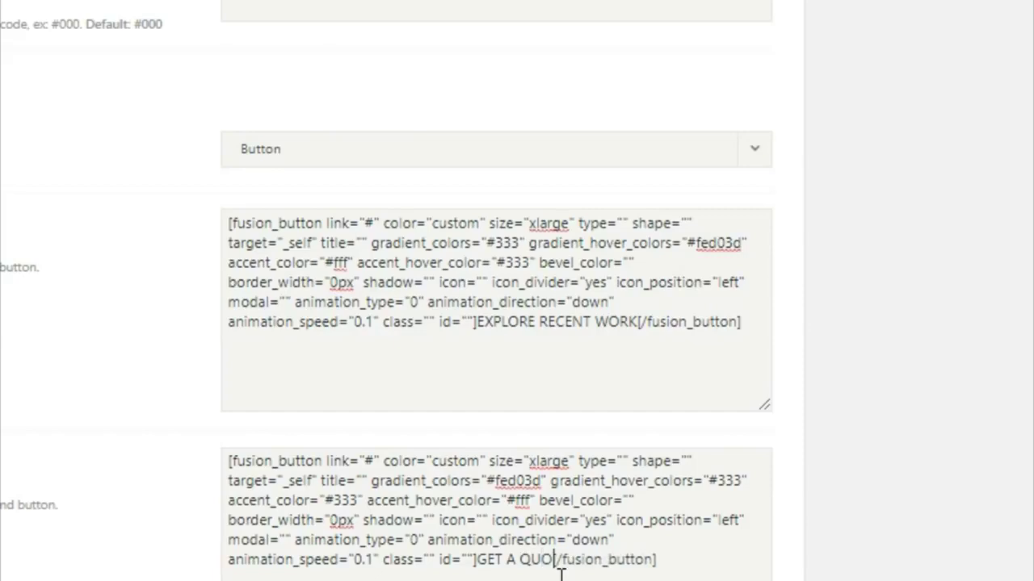
pyautogui.write('Y')
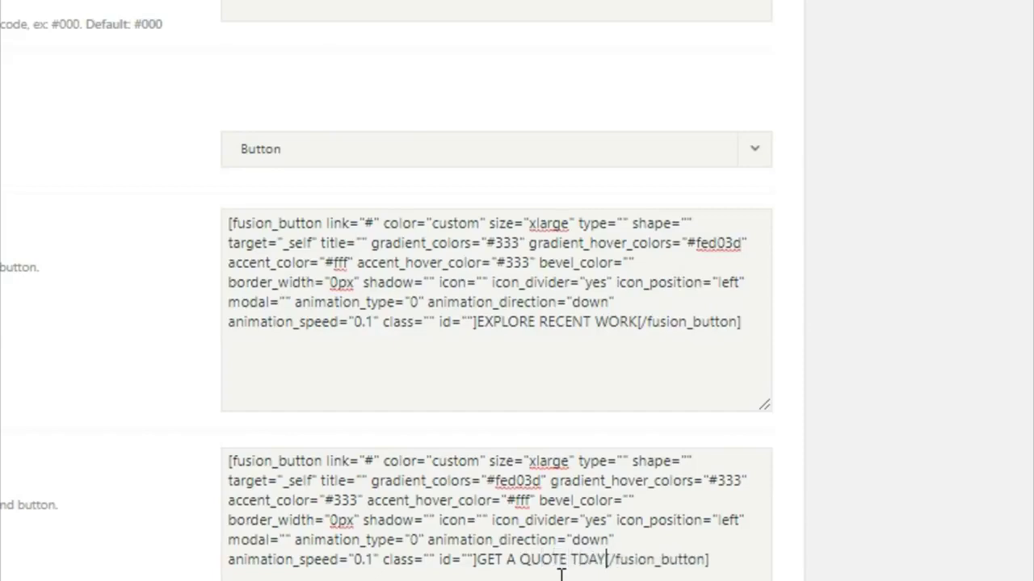
pyautogui.click(575, 570)
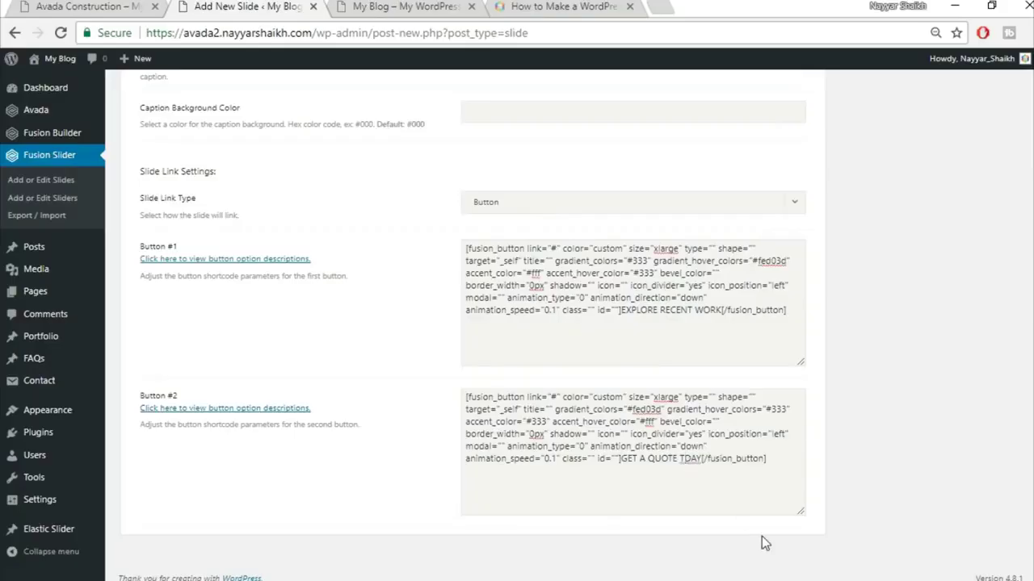
pyautogui.write('O')
pyautogui.scroll(15, 870, 440)
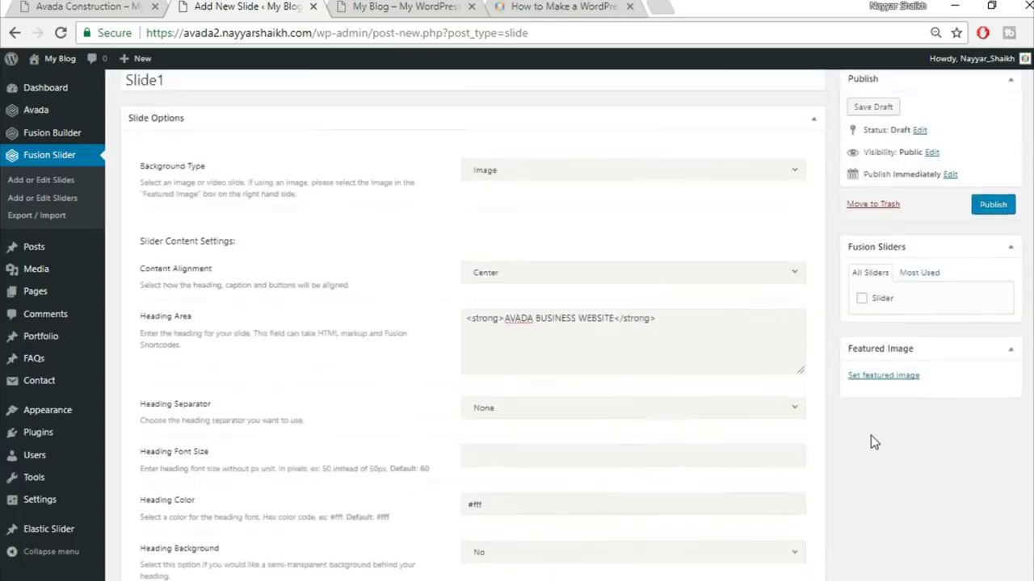
# - Tick the Slider group and upload home-slider.jpg as Slide1's featured image
pyautogui.click(879, 346)
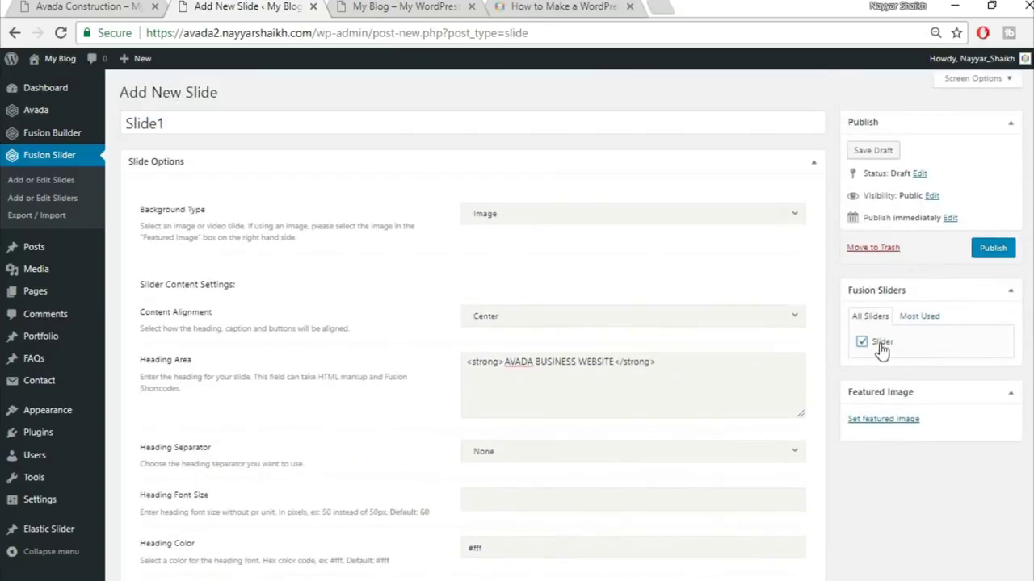
pyautogui.click(881, 419)
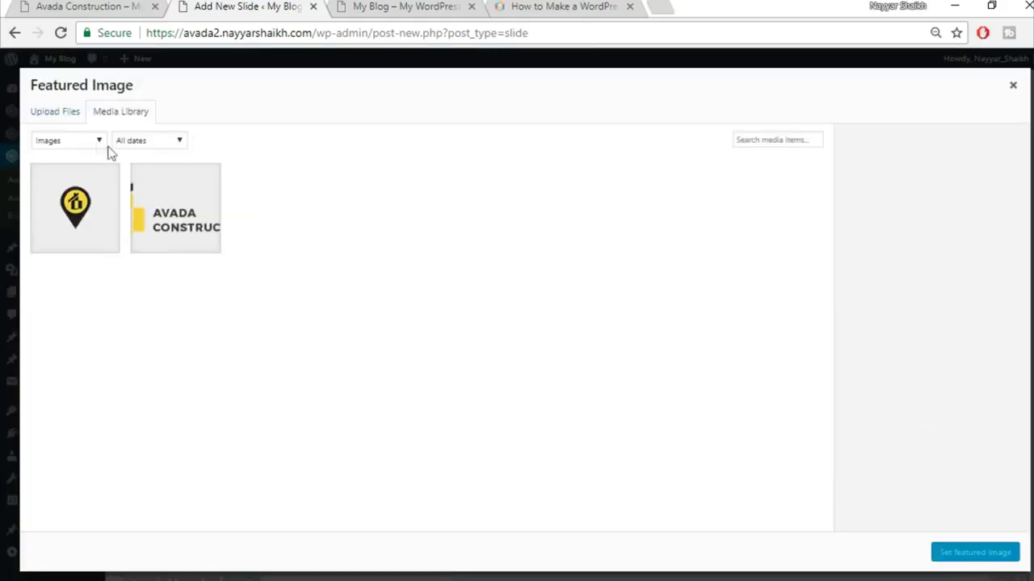
pyautogui.click(54, 113)
pyautogui.click(514, 319)
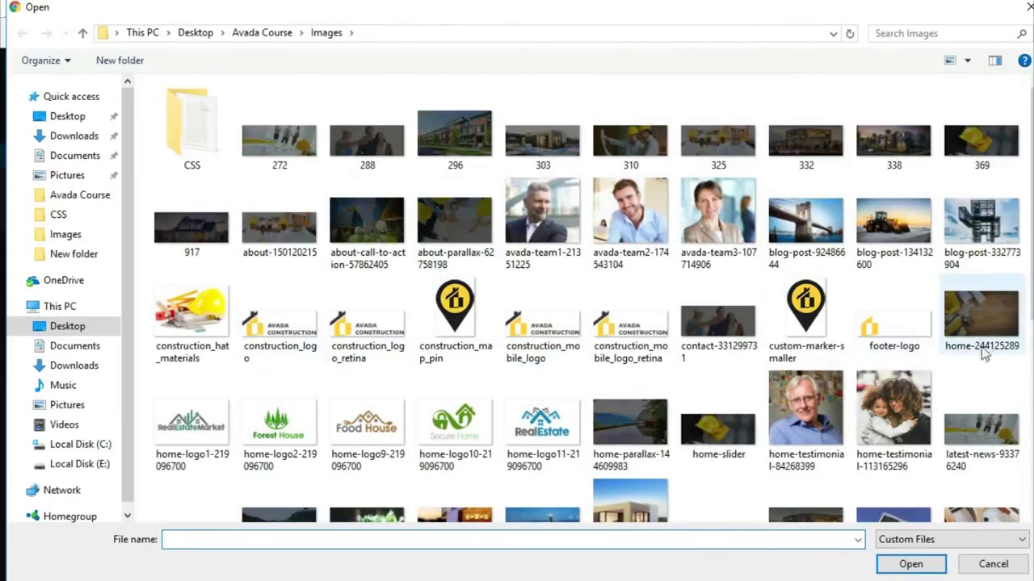
pyautogui.scroll(-5, 979, 354)
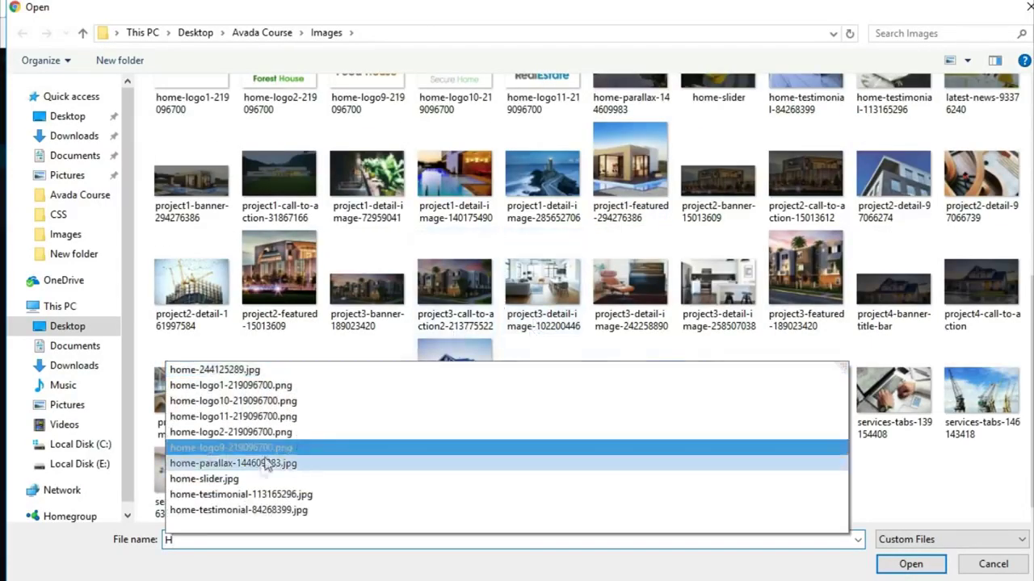
pyautogui.click(248, 487)
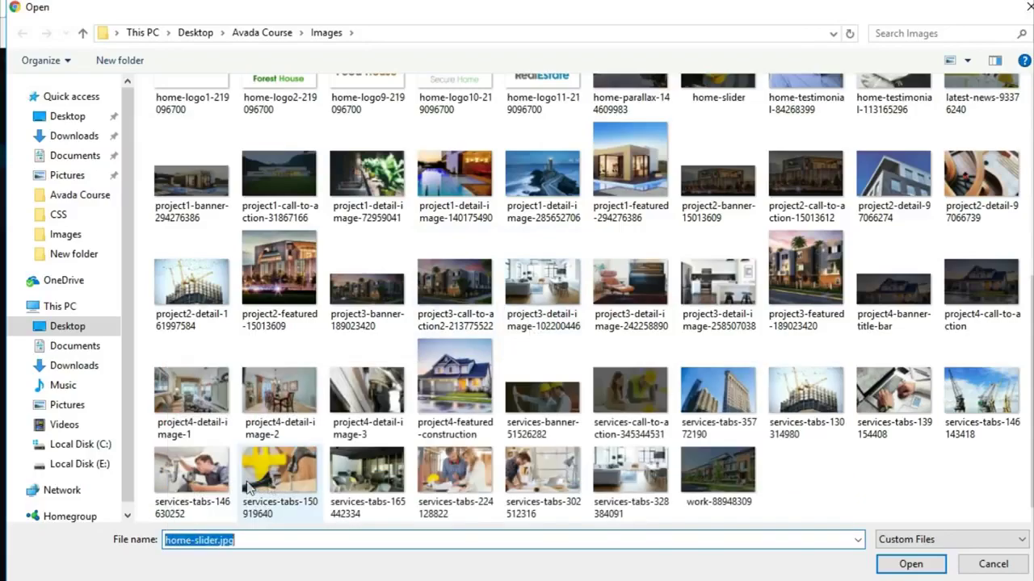
pyautogui.click(911, 564)
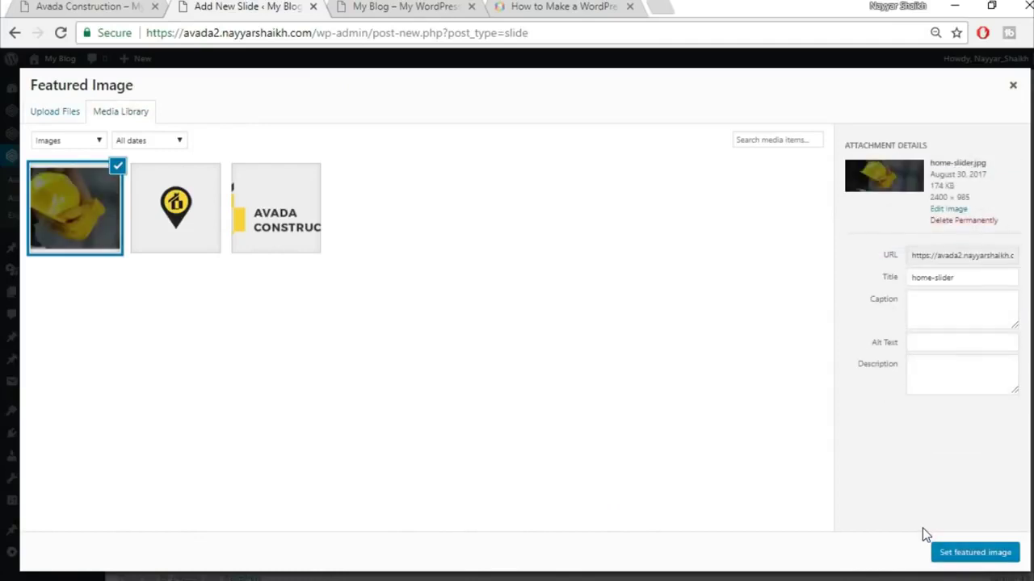
pyautogui.click(977, 554)
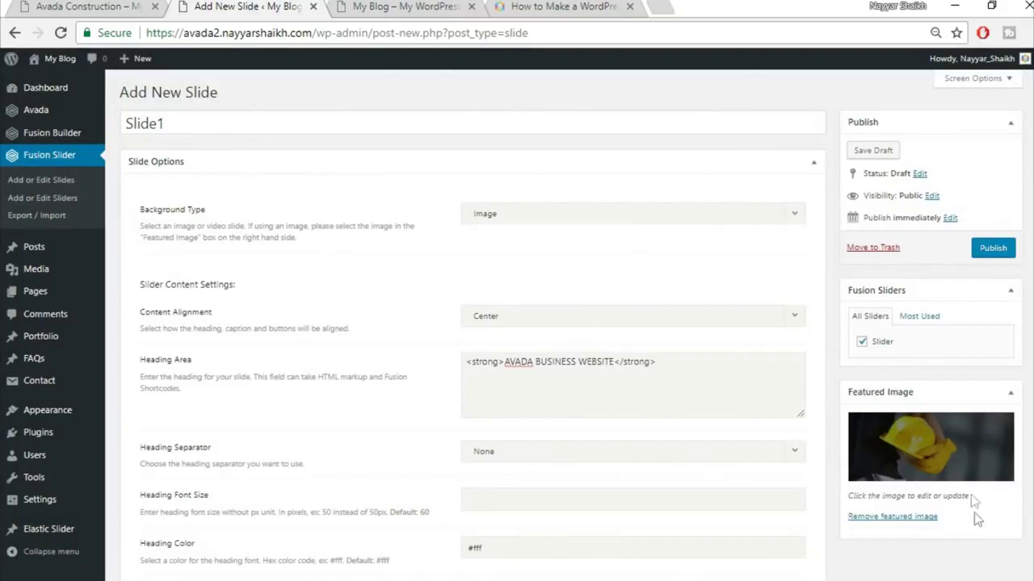
# - Publish Slide1 and preview the slider on the live site
pyautogui.click(990, 260)
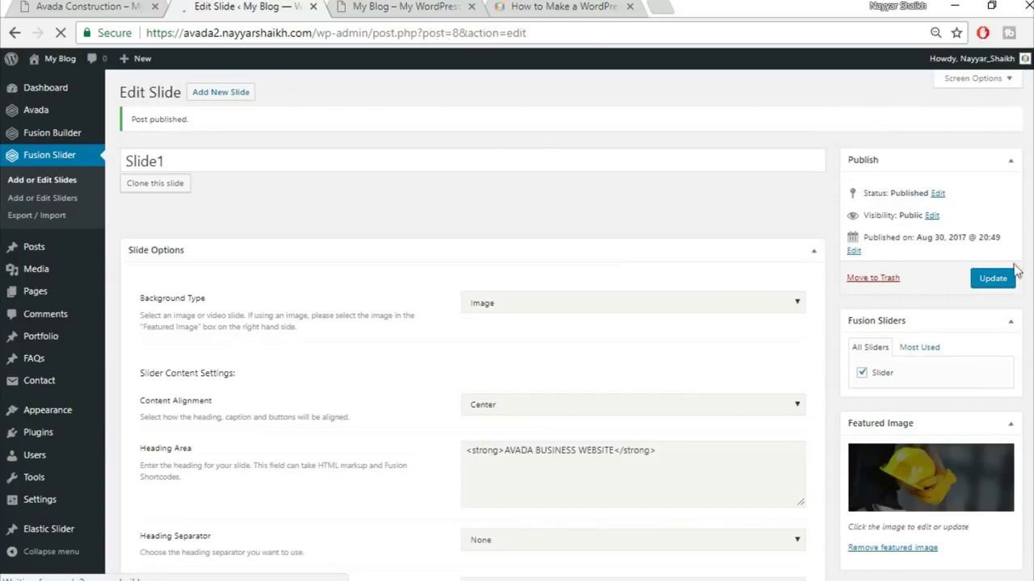
pyautogui.click(107, 6)
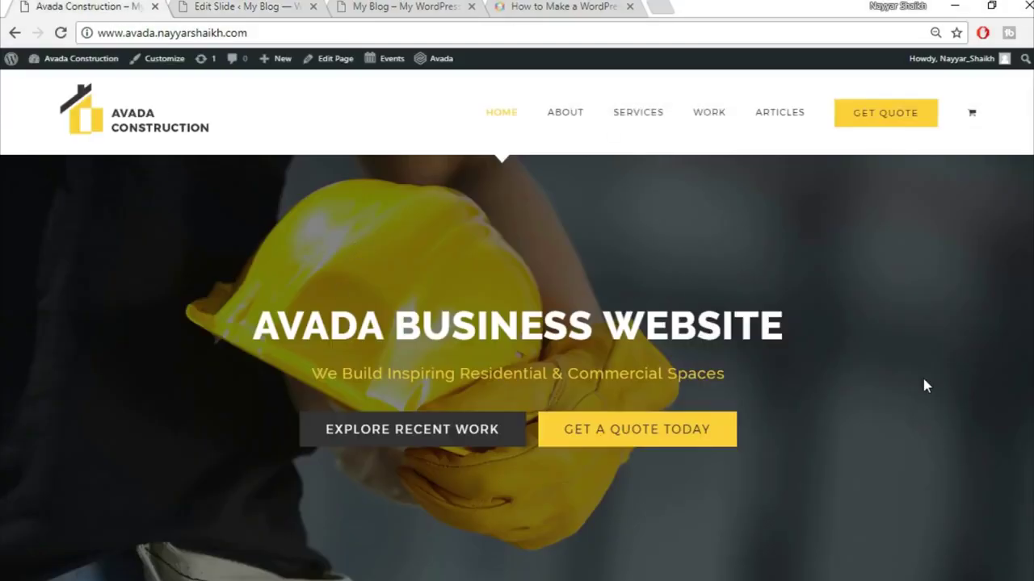
pyautogui.scroll(-3, 554, 355)
pyautogui.scroll(-1, 554, 356)
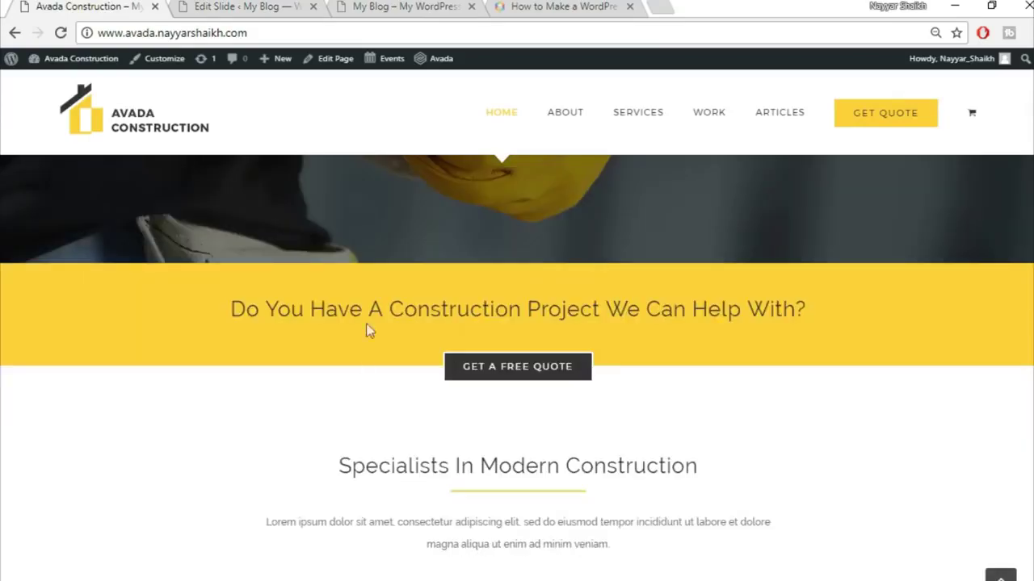
pyautogui.scroll(-3, 715, 488)
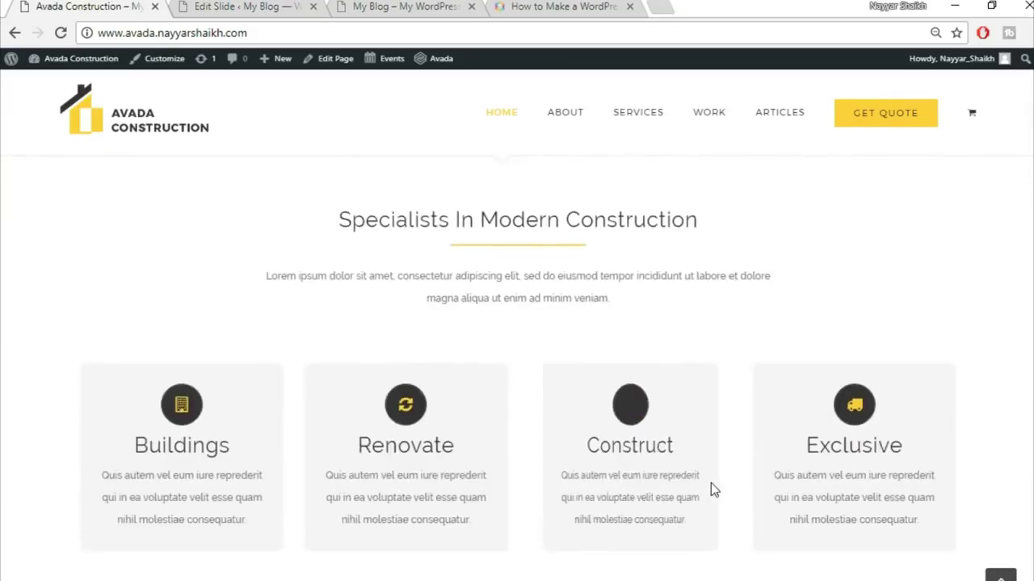
pyautogui.scroll(8, 710, 483)
pyautogui.click(218, 7)
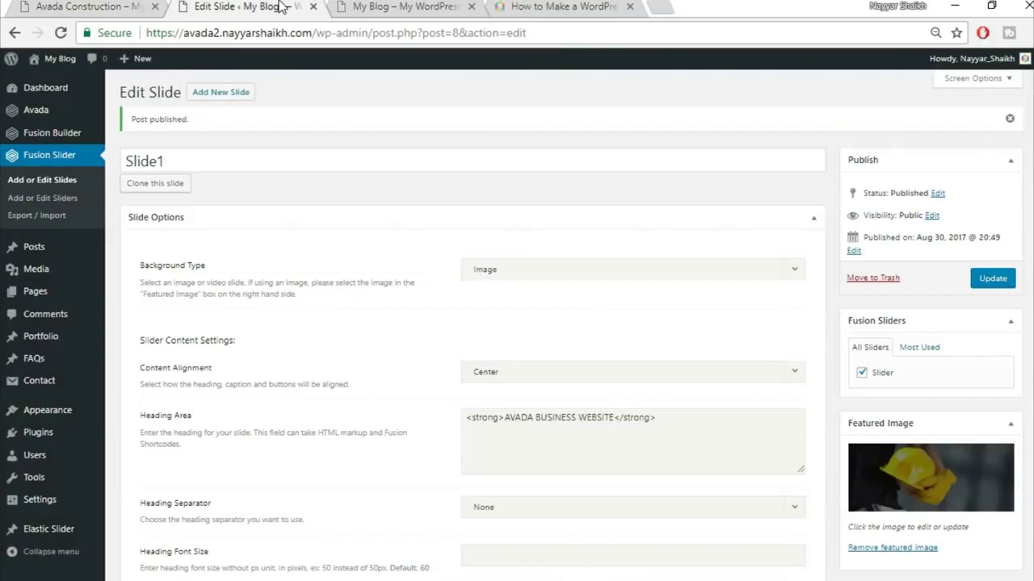
pyautogui.moveTo(72, 295)
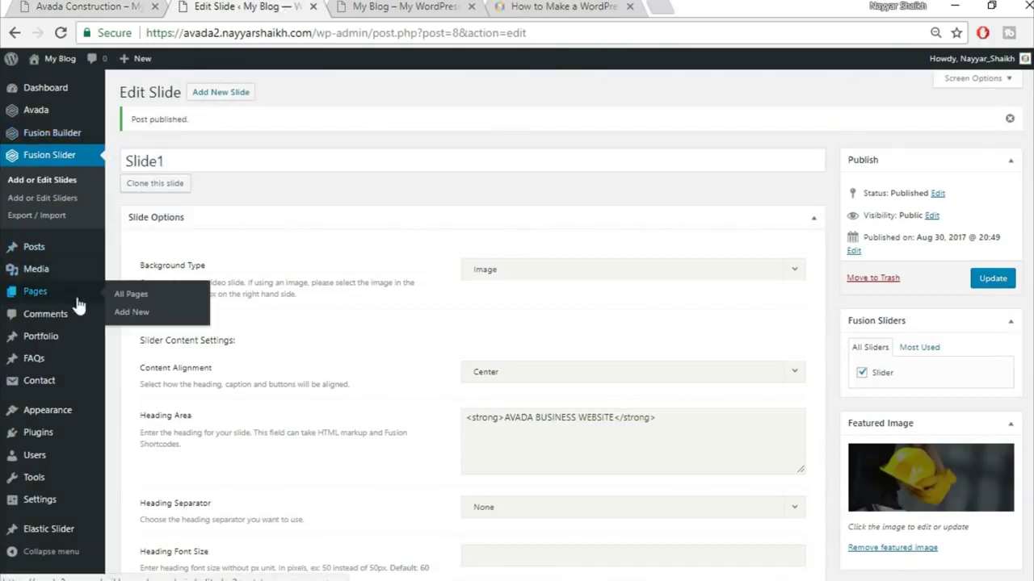
# - Create a new page titled 'Home Page' using the 100% Width template
pyautogui.click(143, 317)
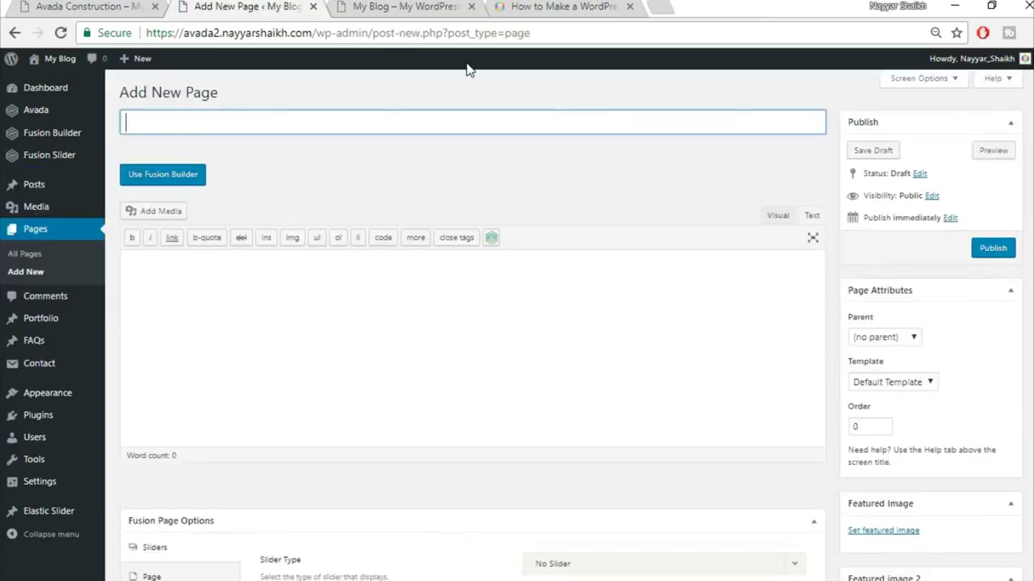
pyautogui.write('hOME')
pyautogui.press('BackSpace')
pyautogui.press('BackSpace')
pyautogui.press('BackSpace')
pyautogui.press('BackSpace')
pyautogui.press('BackSpace')
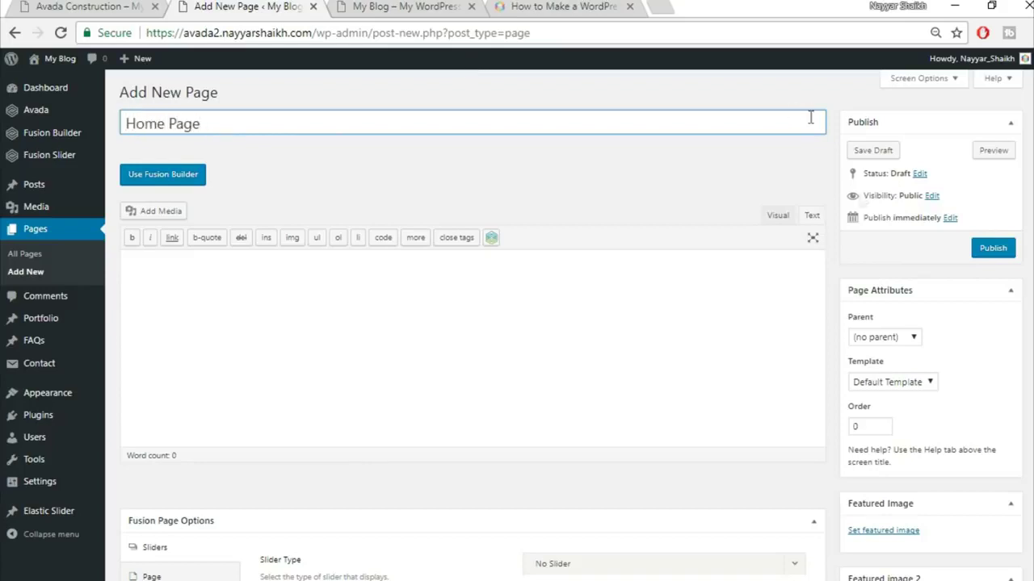
pyautogui.click(877, 385)
pyautogui.click(884, 410)
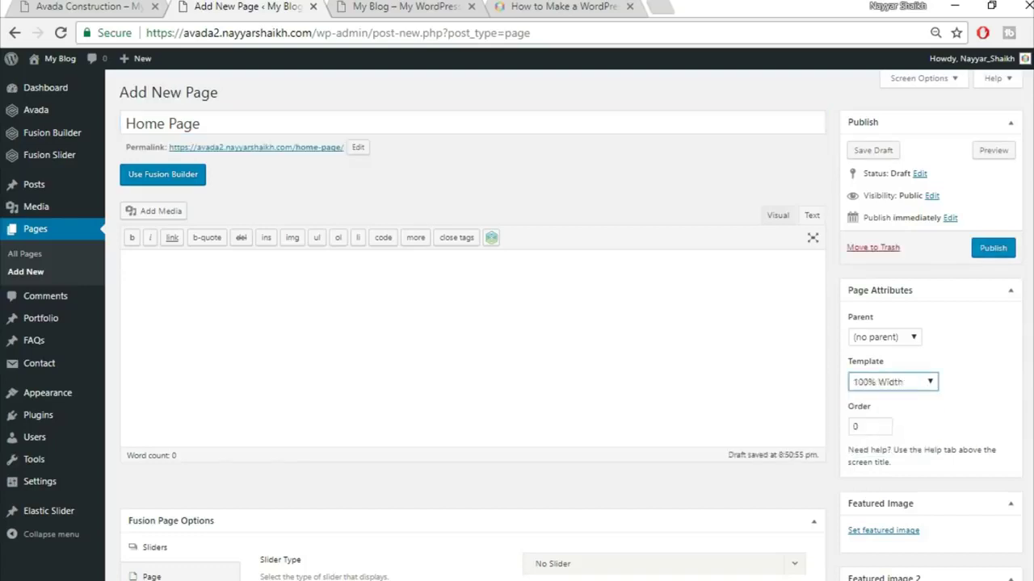
pyautogui.scroll(-4, 942, 439)
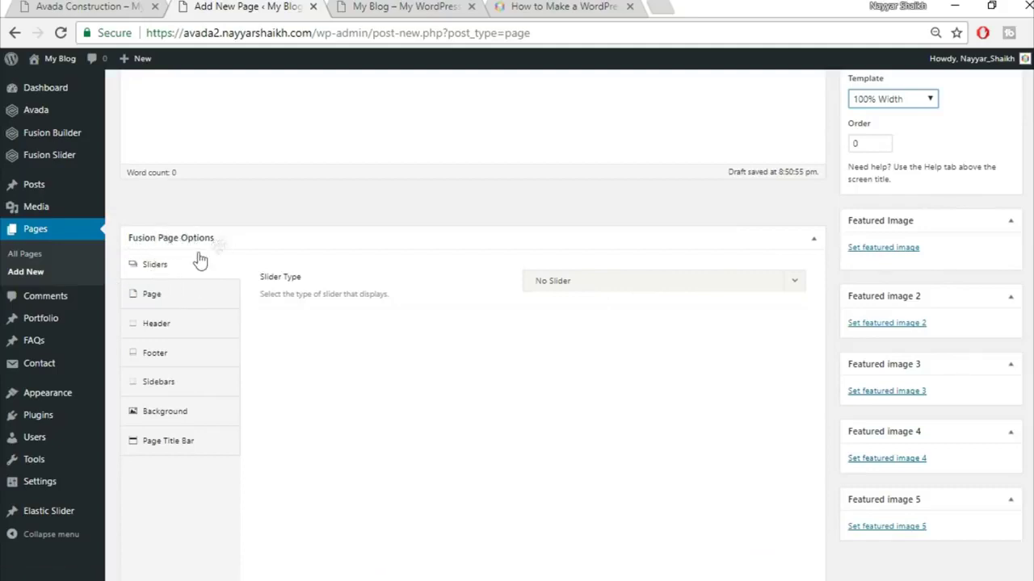
# - Set the page's slider type to Fusion Slider, using the slider named Slider
pyautogui.click(592, 283)
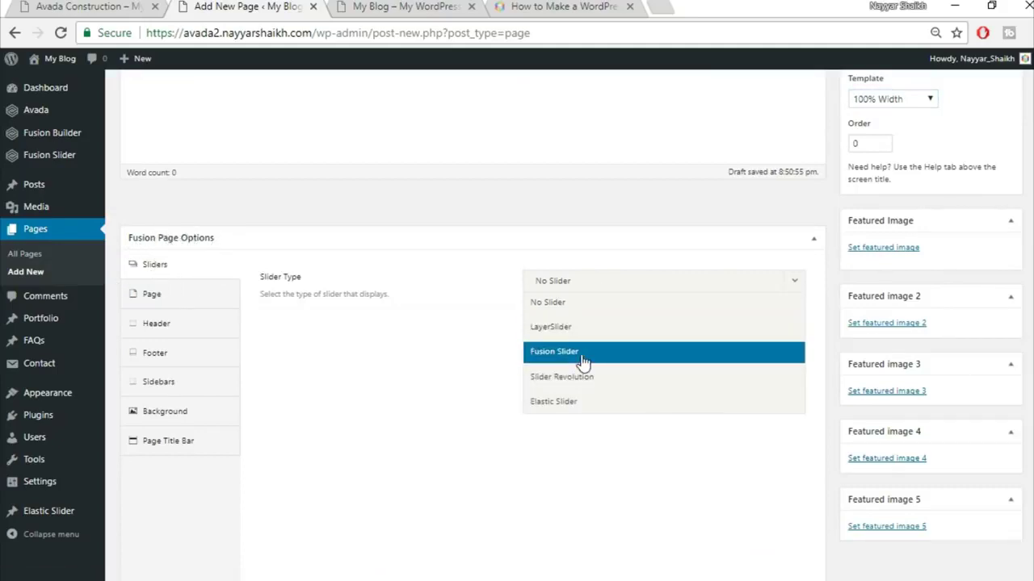
pyautogui.click(614, 352)
pyautogui.click(621, 343)
pyautogui.click(607, 380)
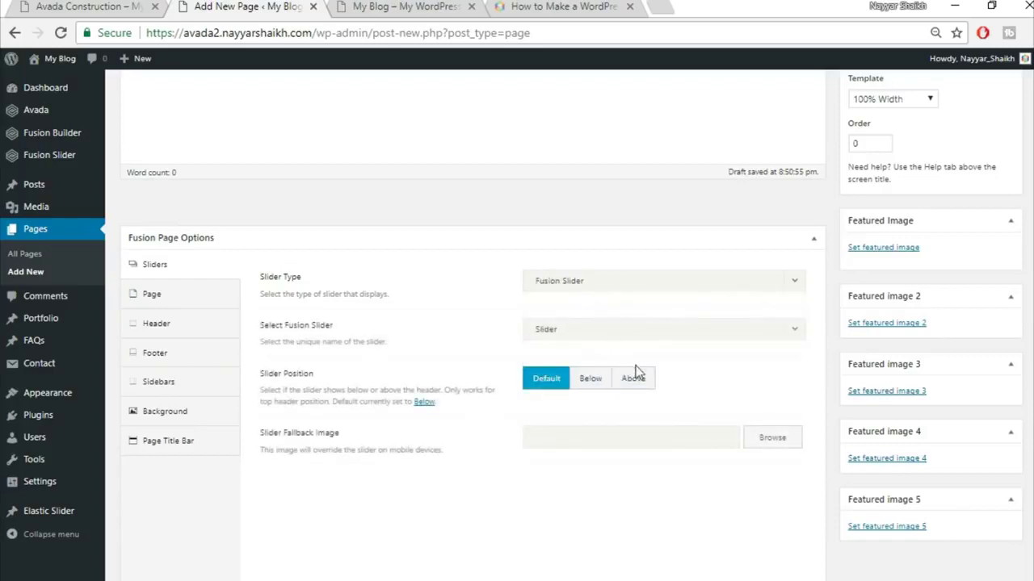
# - Set the top and bottom content padding both to 0
pyautogui.click(171, 310)
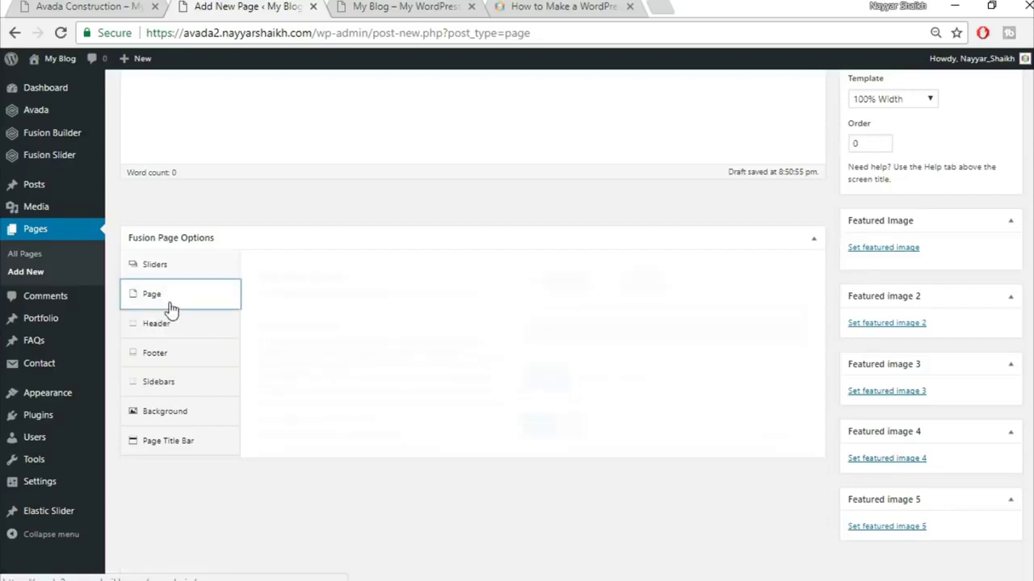
pyautogui.click(581, 277)
pyautogui.write('0')
pyautogui.press('Tab')
pyautogui.write('0')
pyautogui.click(582, 307)
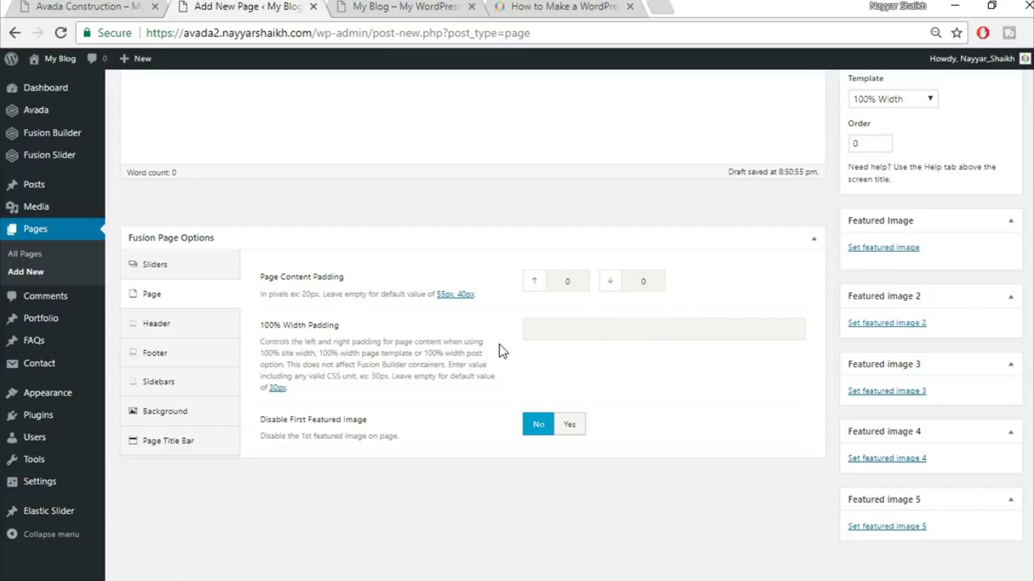
# - Hide the page title bar, then compare the page options against the live demo site
pyautogui.click(172, 449)
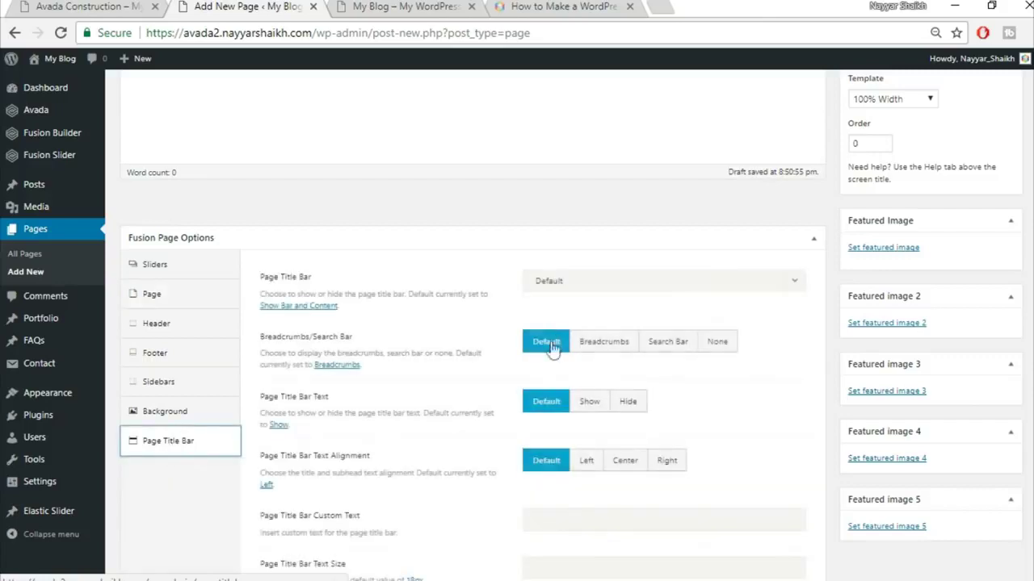
pyautogui.click(570, 284)
pyautogui.click(570, 380)
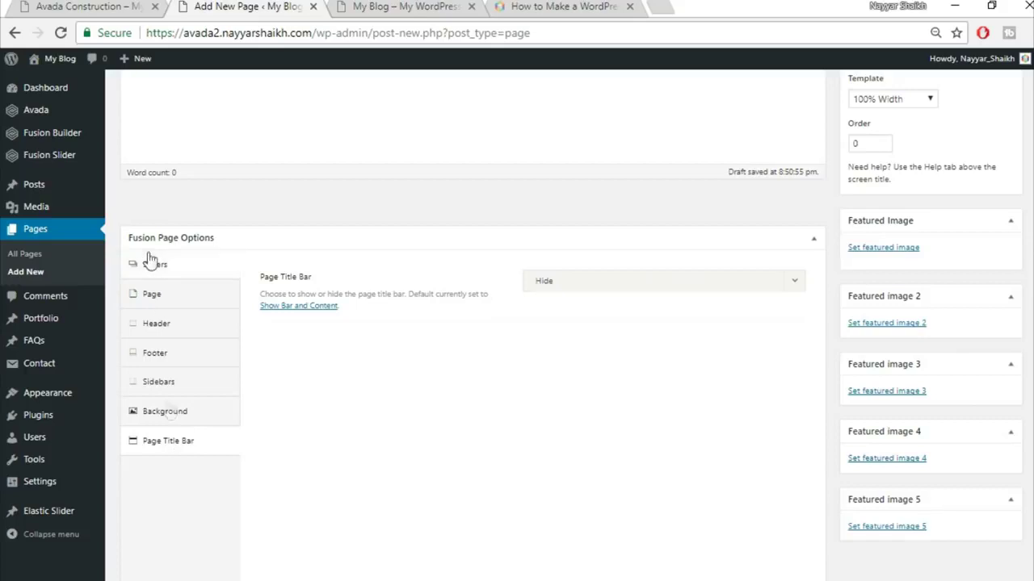
pyautogui.click(172, 273)
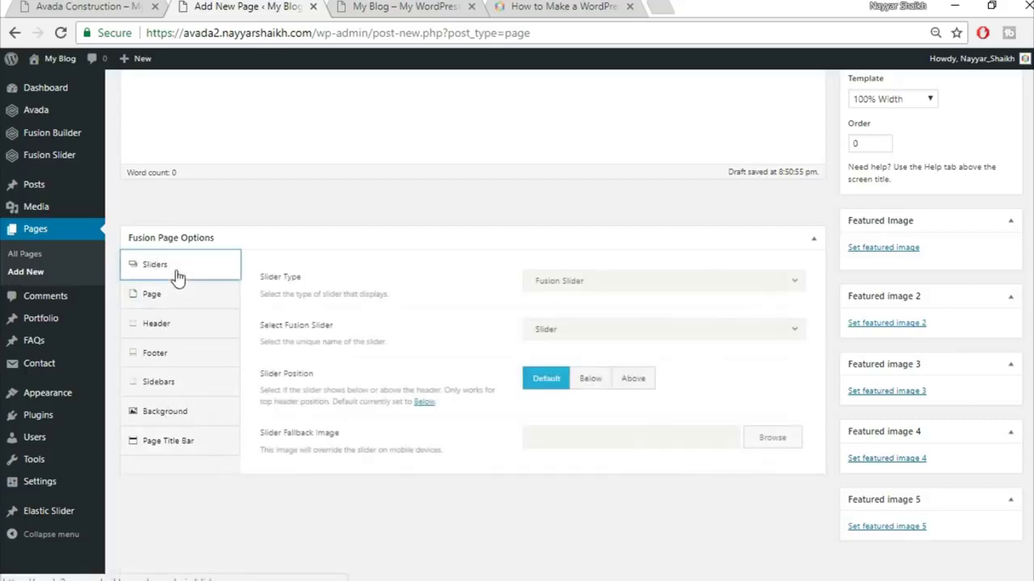
pyautogui.click(88, 7)
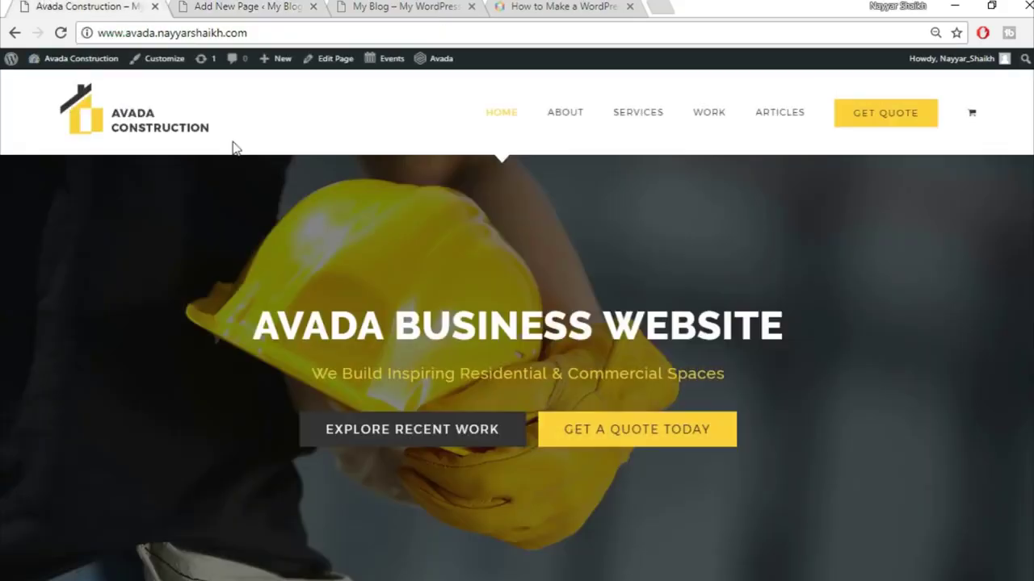
pyautogui.click(187, 6)
pyautogui.click(185, 300)
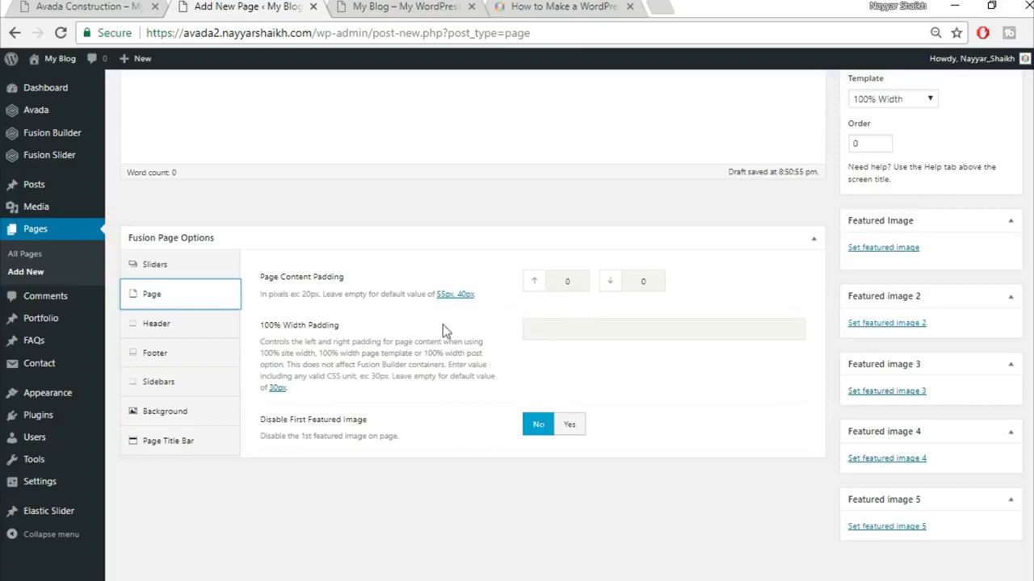
pyautogui.click(99, 6)
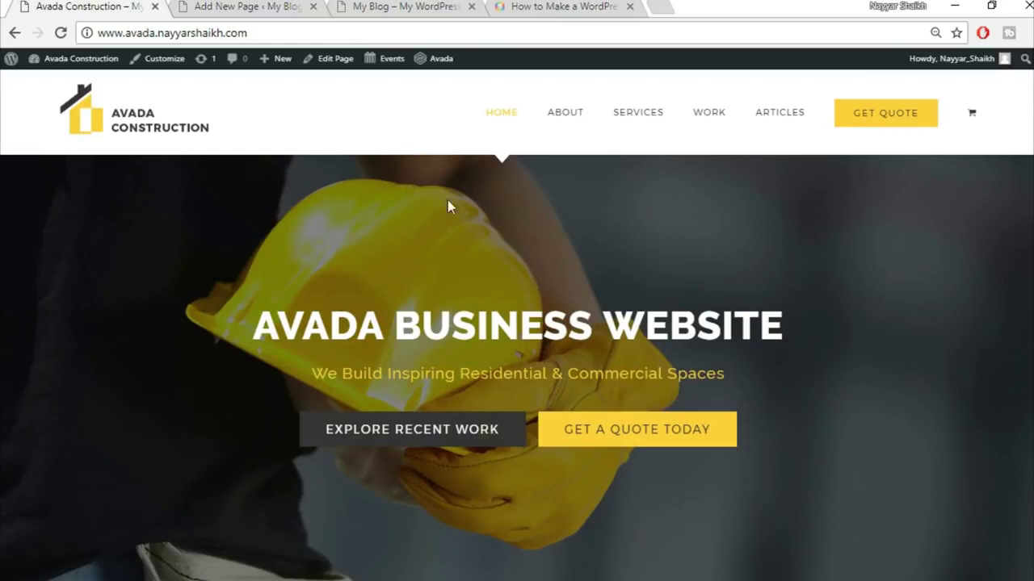
pyautogui.click(246, 7)
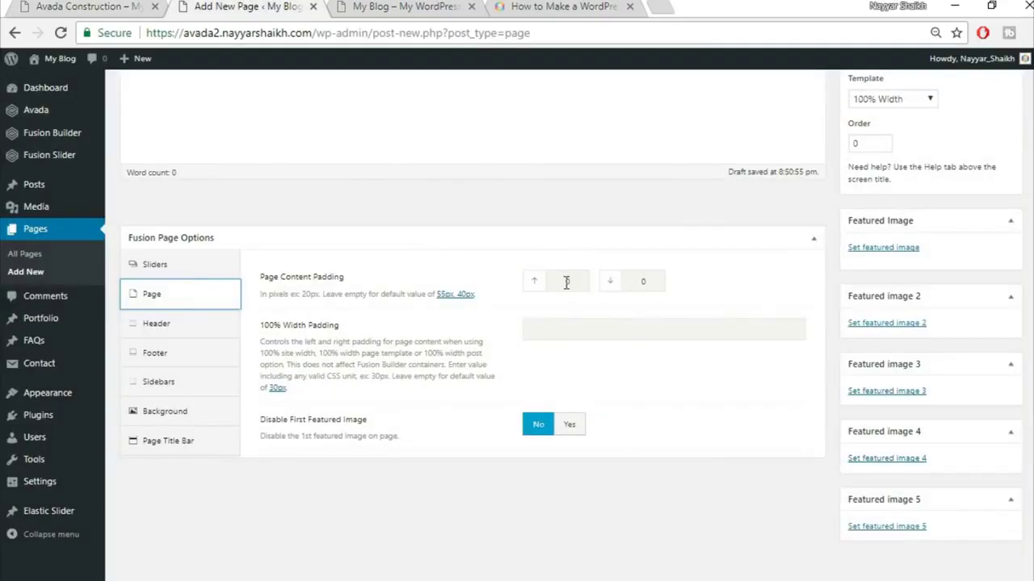
pyautogui.click(186, 444)
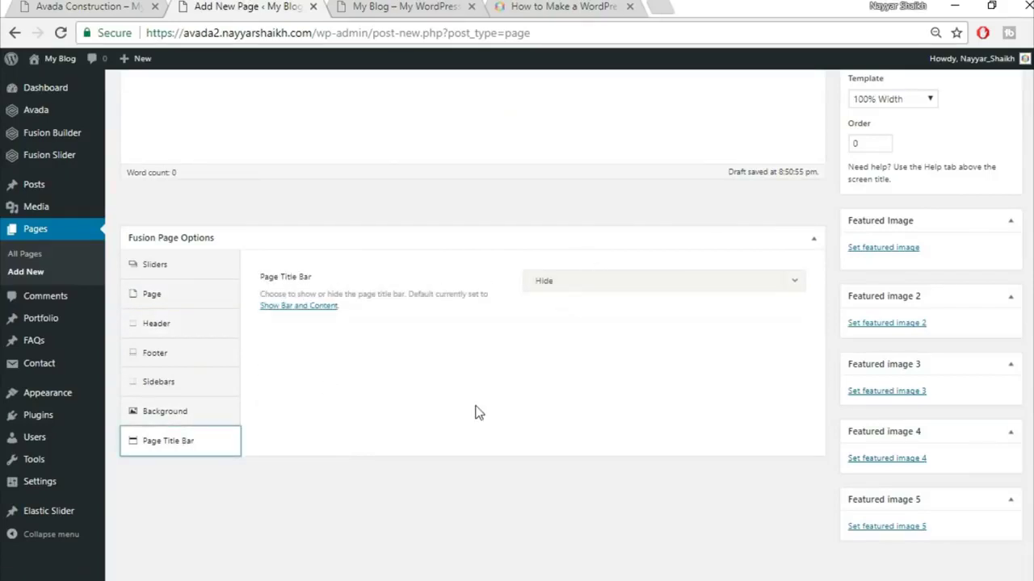
pyautogui.scroll(4, 822, 78)
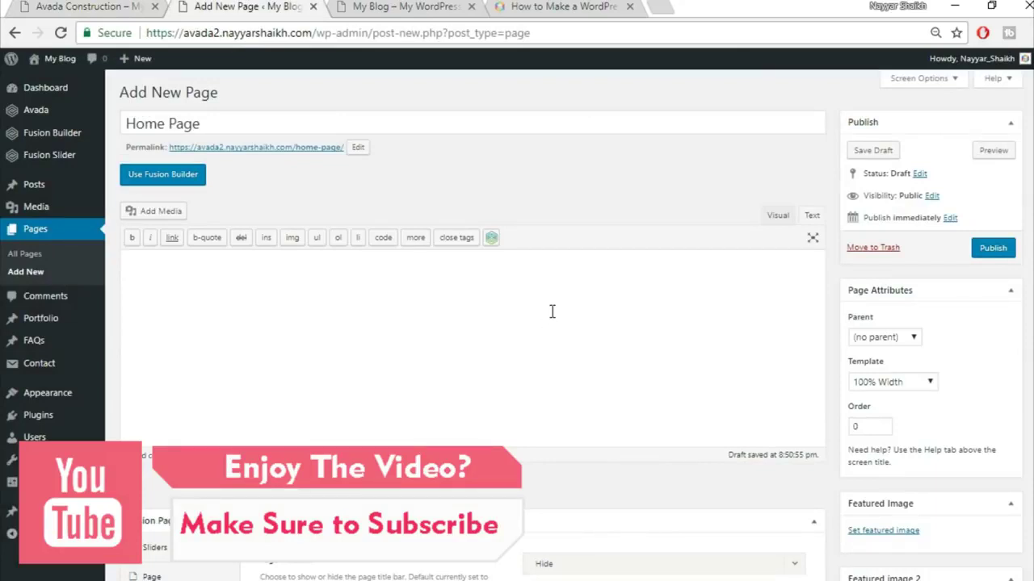
# - Turn on Fusion Builder for Home Page and compare it with the live demo
pyautogui.click(179, 178)
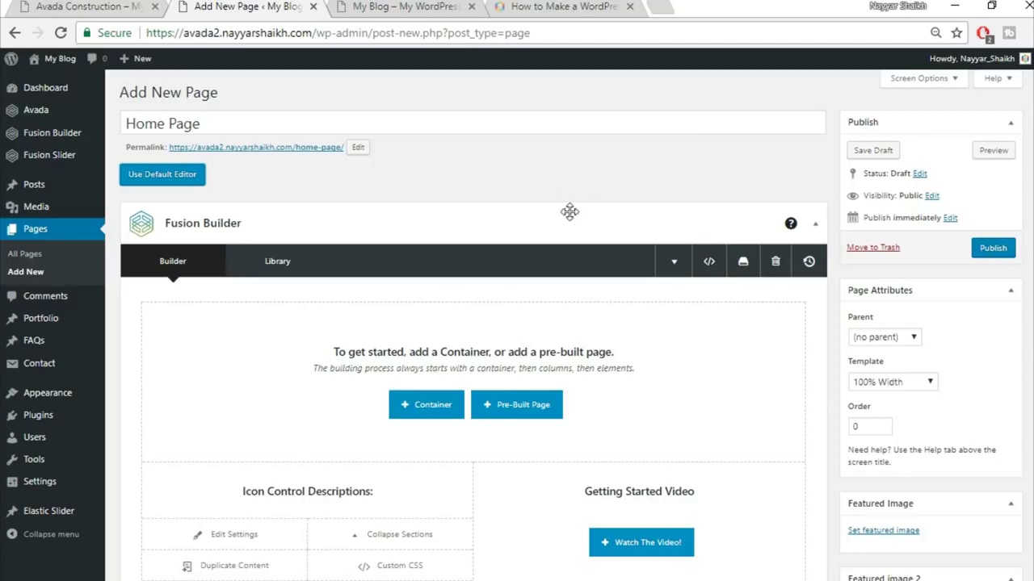
pyautogui.scroll(-1, 645, 254)
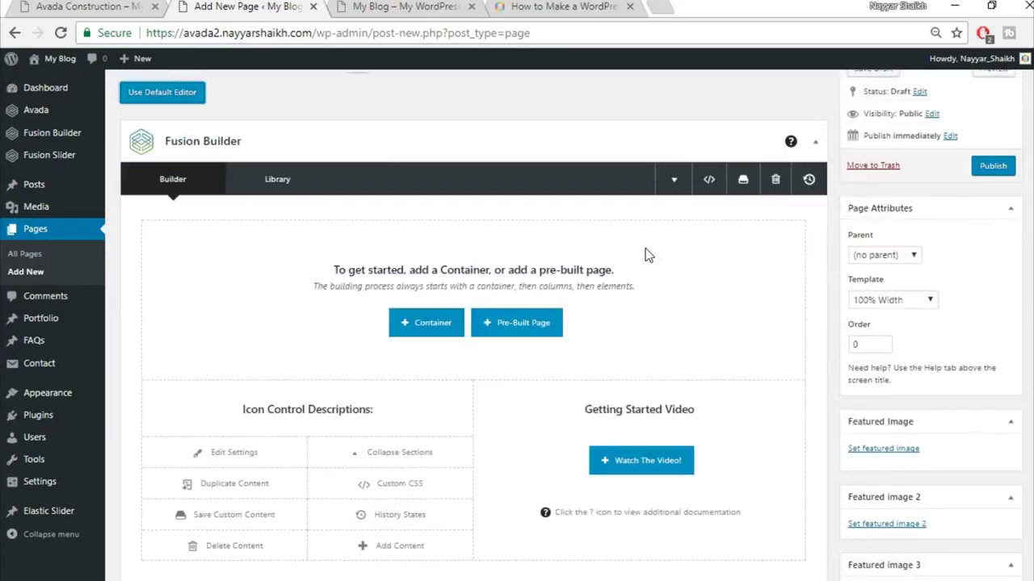
pyautogui.click(93, 7)
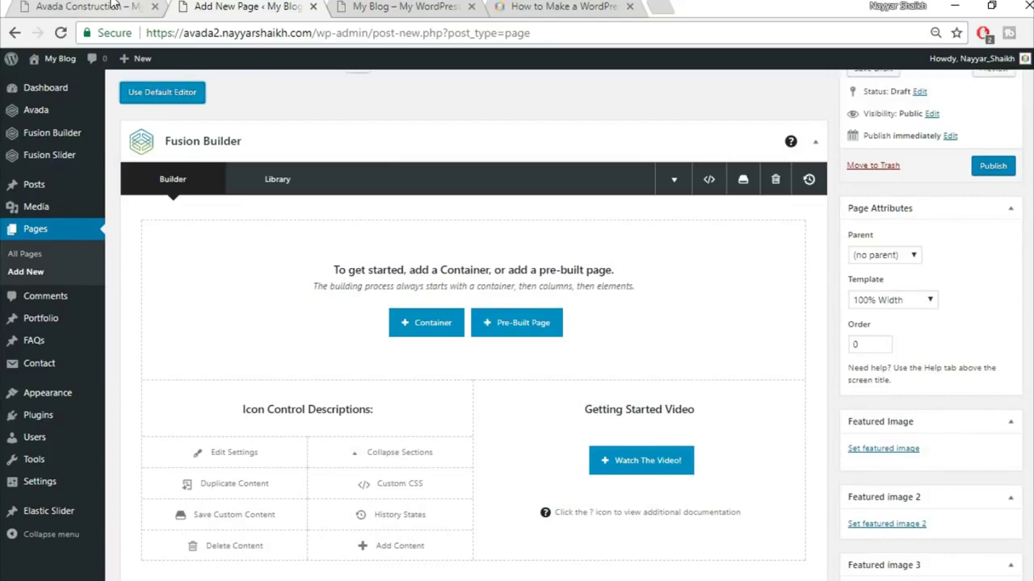
pyautogui.scroll(-4, 834, 248)
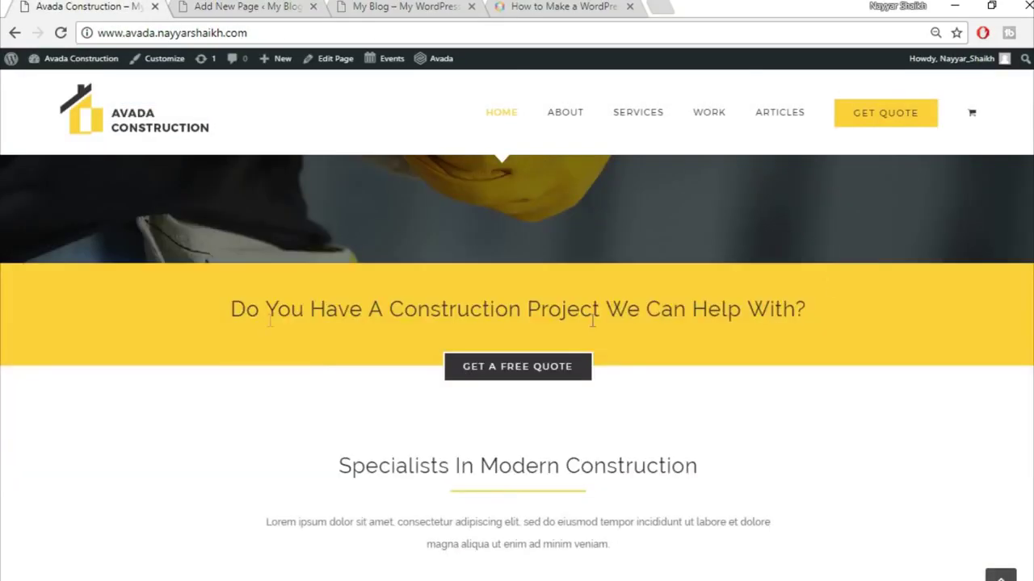
pyautogui.click(229, 6)
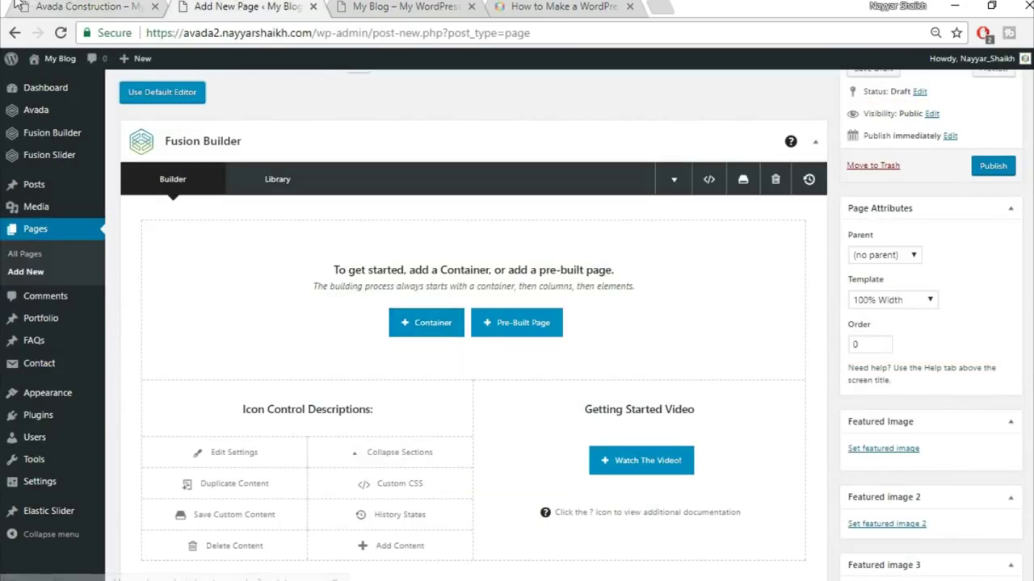
# - Browse the Avada Construction demo site for reference, then return to the builder
pyautogui.click(89, 4)
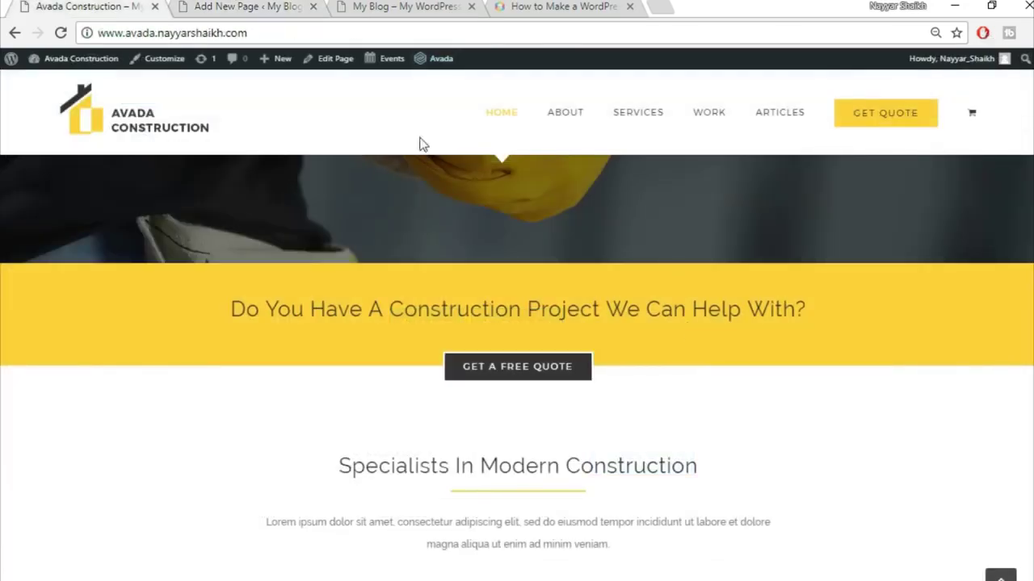
pyautogui.click(242, 5)
pyautogui.click(91, 5)
pyautogui.scroll(4, 95, 355)
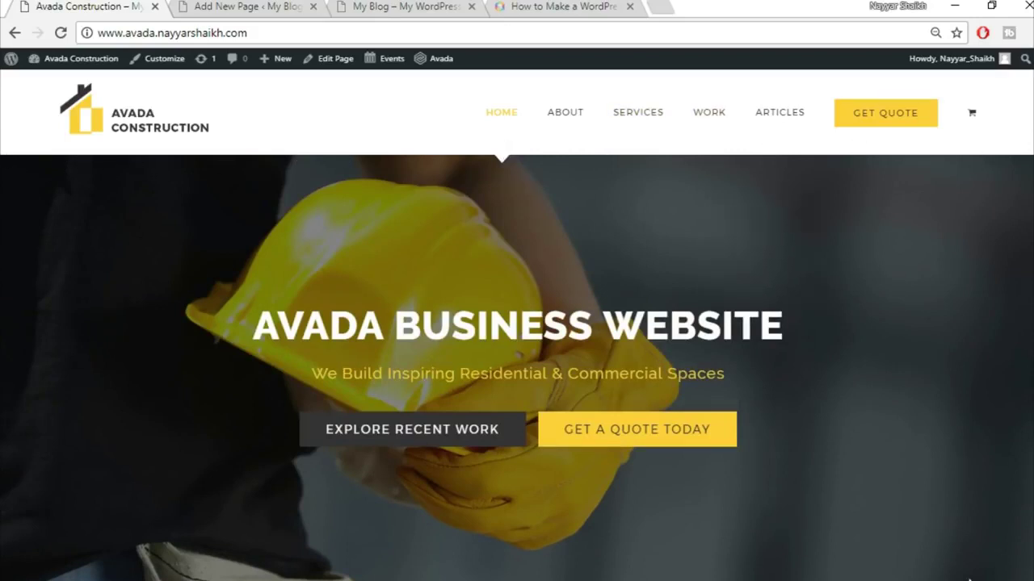
pyautogui.moveTo(484, 485); pyautogui.dragTo(373, 288)
pyautogui.click(670, 247)
pyautogui.scroll(-10, 803, 383)
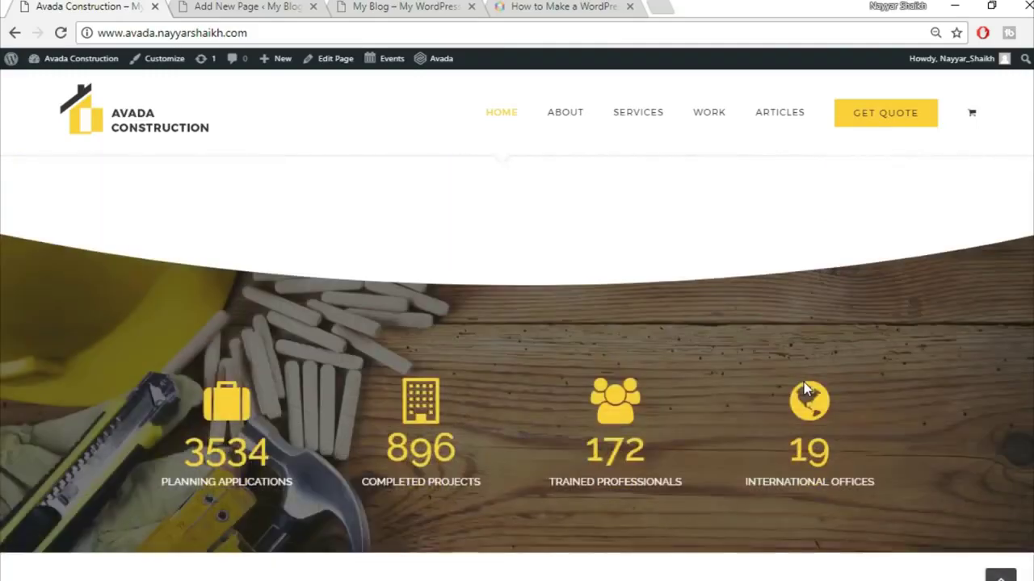
pyautogui.scroll(5, 803, 382)
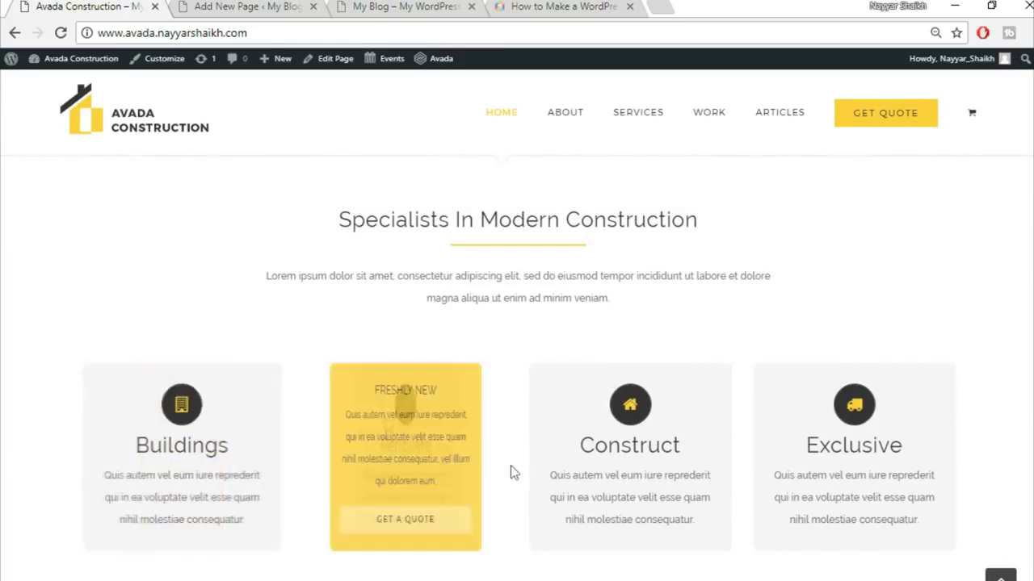
pyautogui.scroll(1, 819, 325)
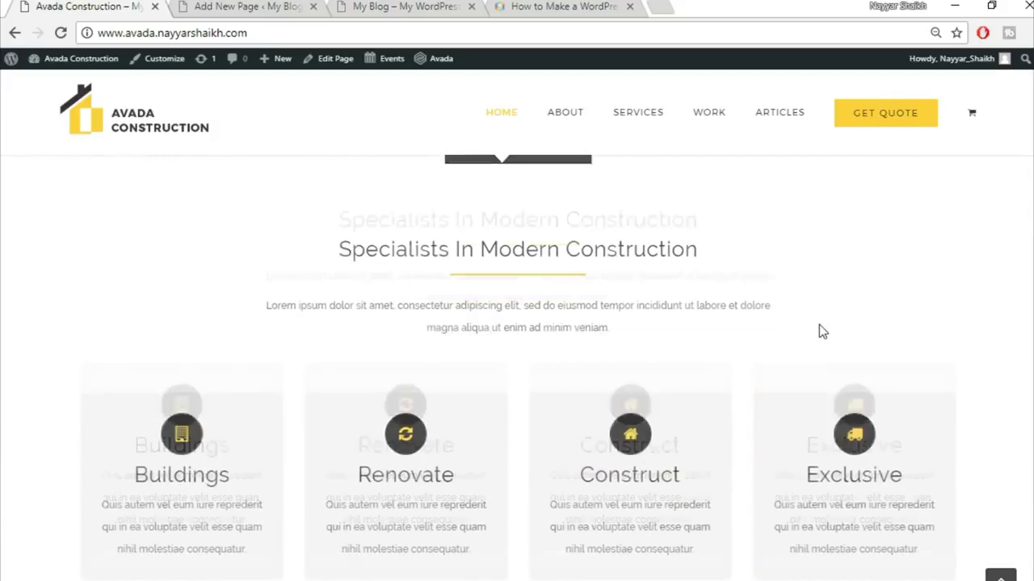
pyautogui.scroll(7, 818, 331)
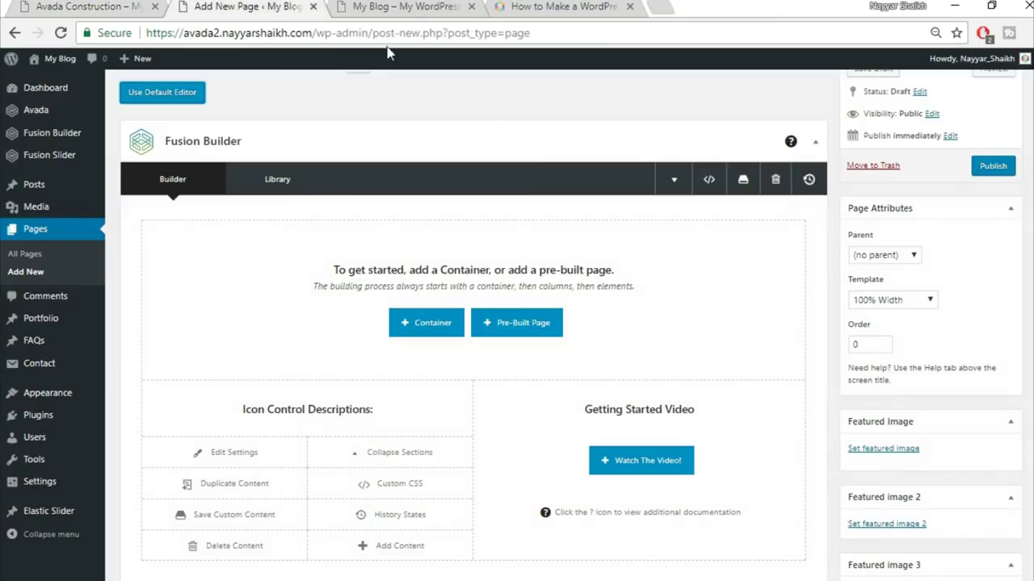
pyautogui.click(298, 10)
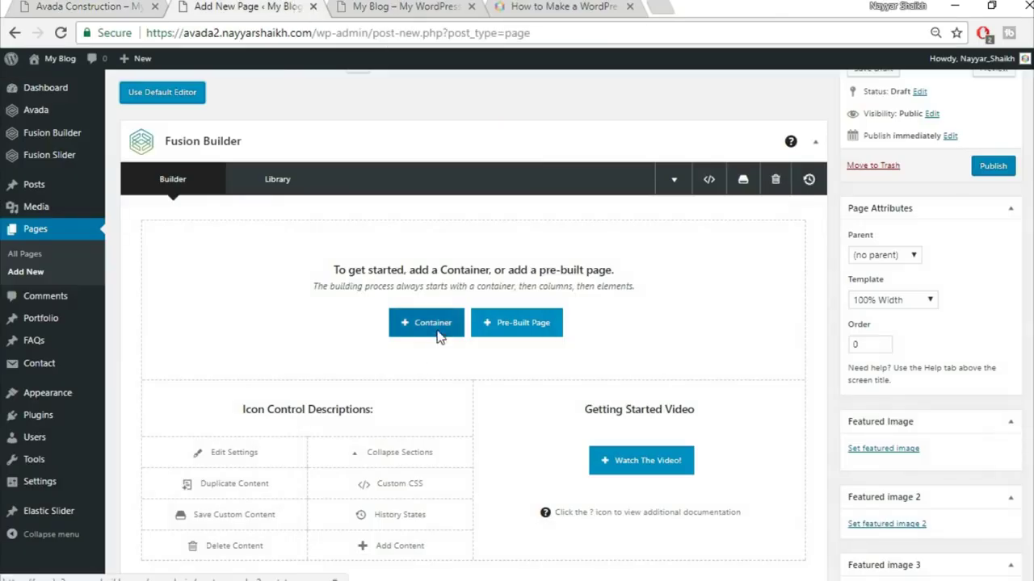
# - Add a full-width 1/1 container to the Home Page builder
pyautogui.click(437, 331)
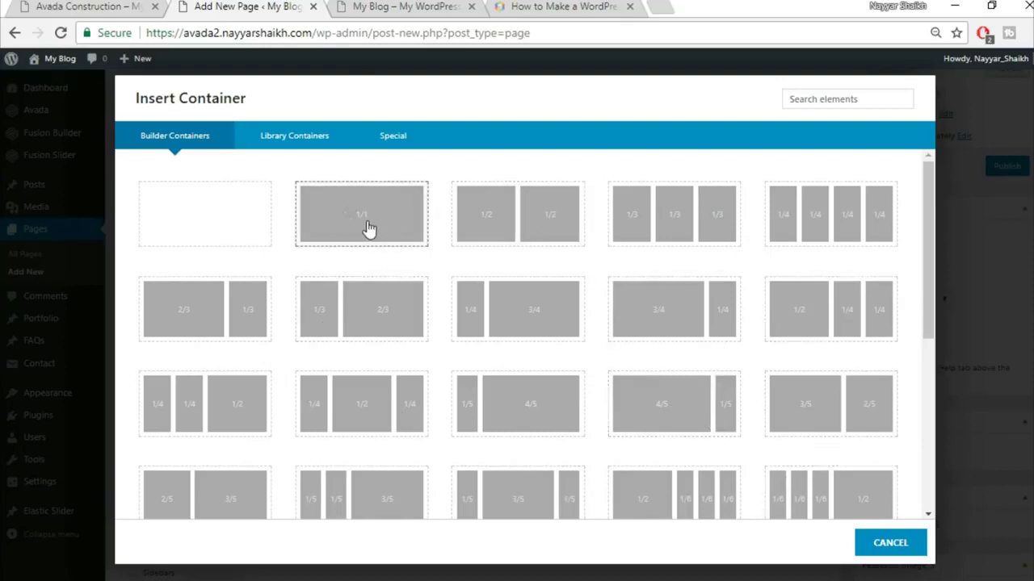
pyautogui.click(368, 230)
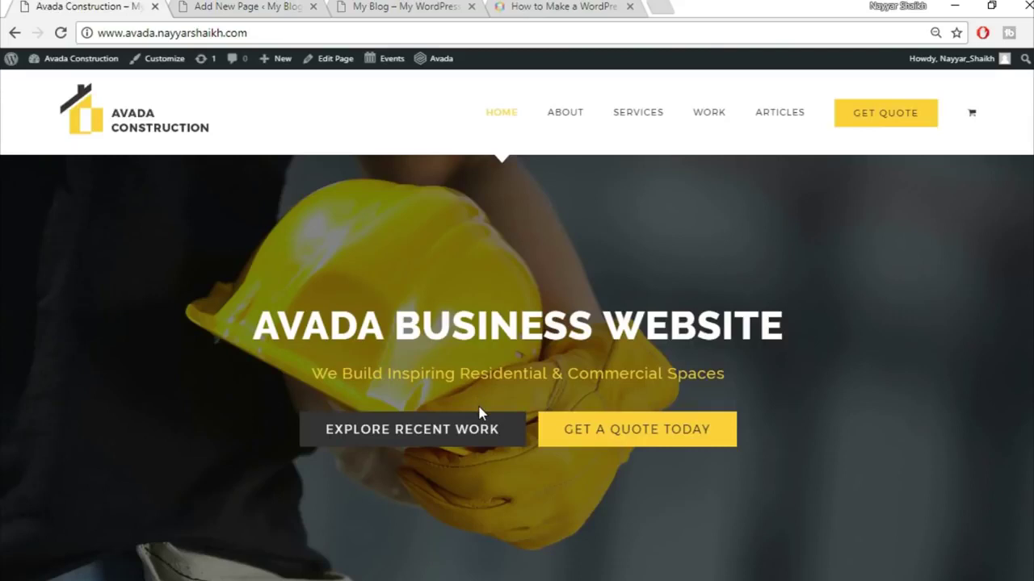
pyautogui.scroll(-4, 479, 414)
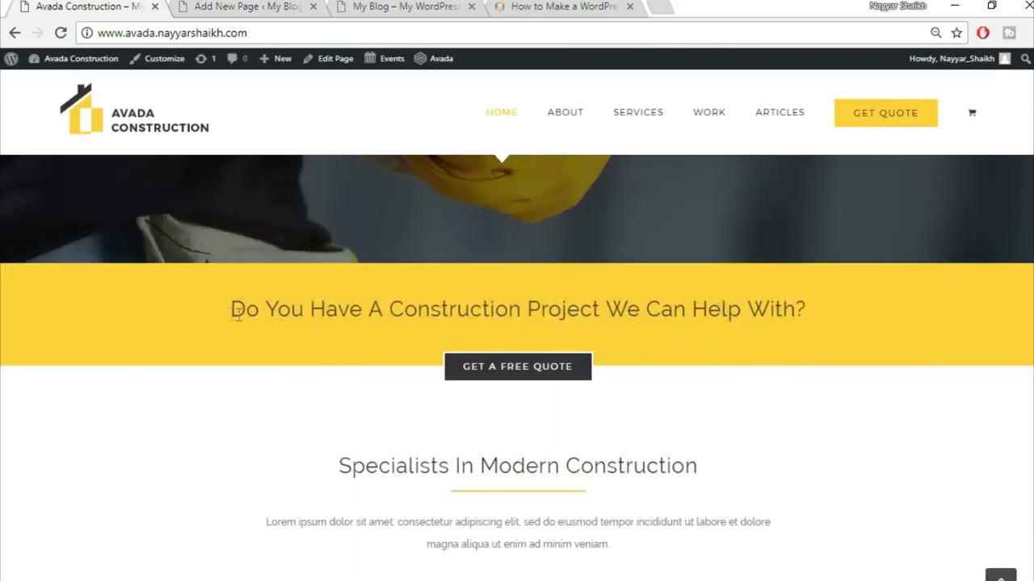
# - Select the heading 'Do You Have A Construction Project We Can Help With?' on the live demo
pyautogui.moveTo(230, 309); pyautogui.dragTo(814, 308)
pyautogui.hotkey('ctrl', 'c')
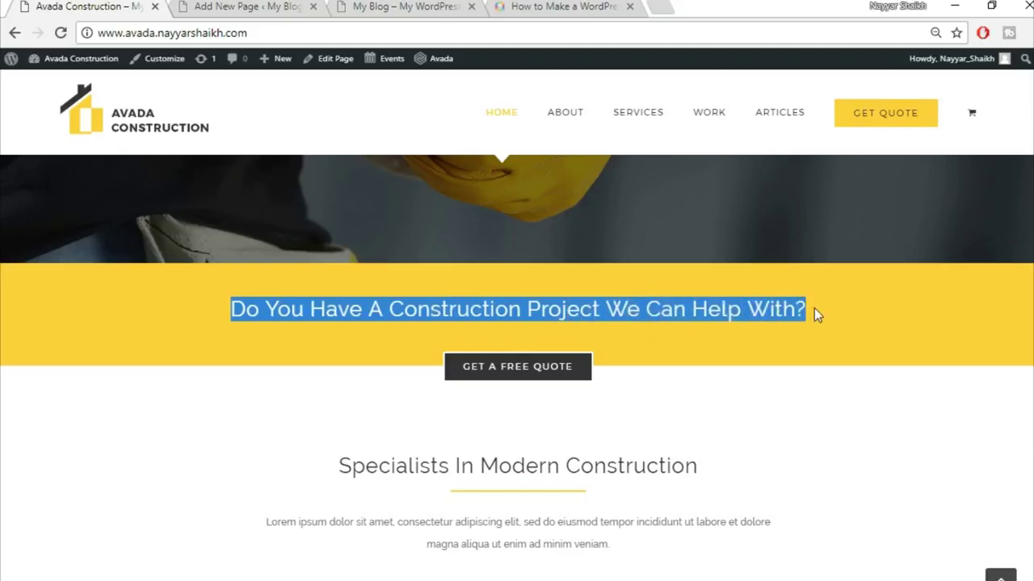
pyautogui.click(809, 334)
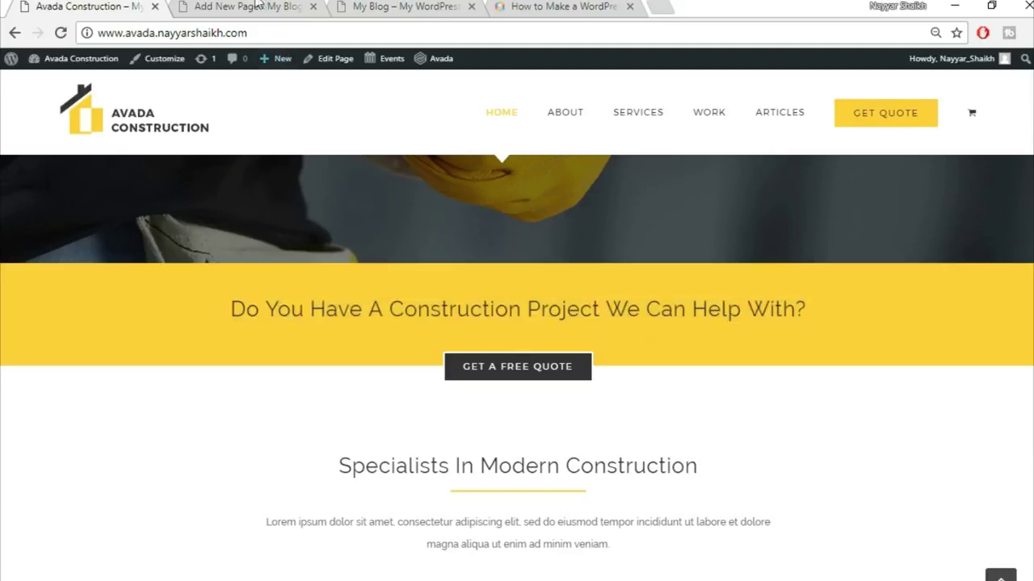
pyautogui.click(248, 7)
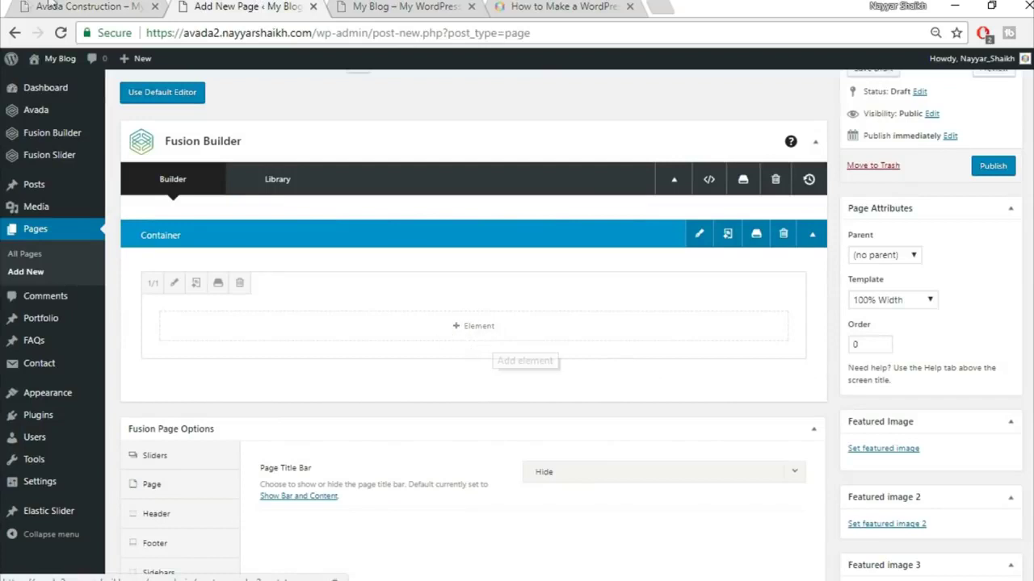
pyautogui.hotkey('ctrl', 'shift', 'Tab')
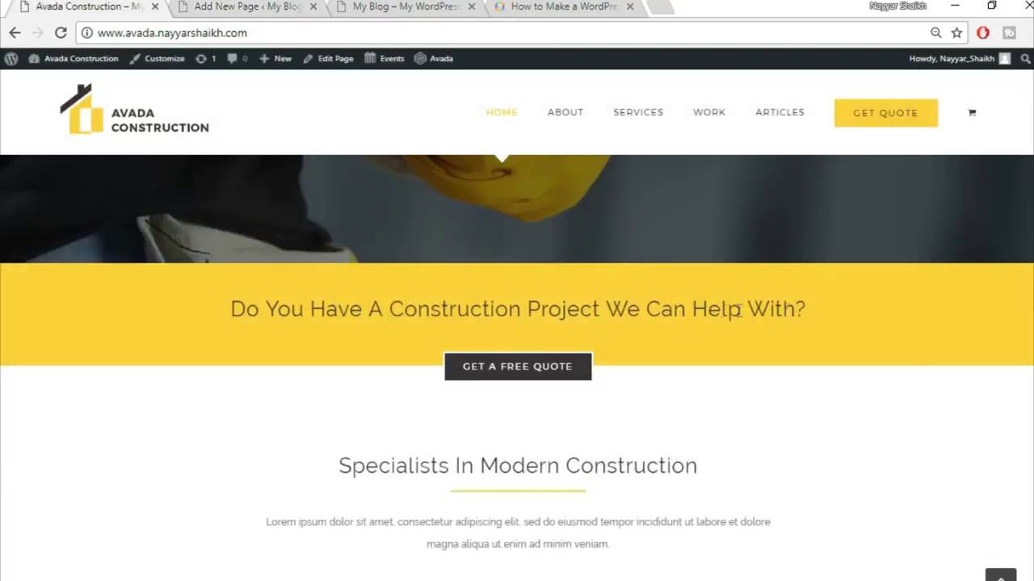
# - Insert a Text Block element into the container's empty column
pyautogui.click(235, 7)
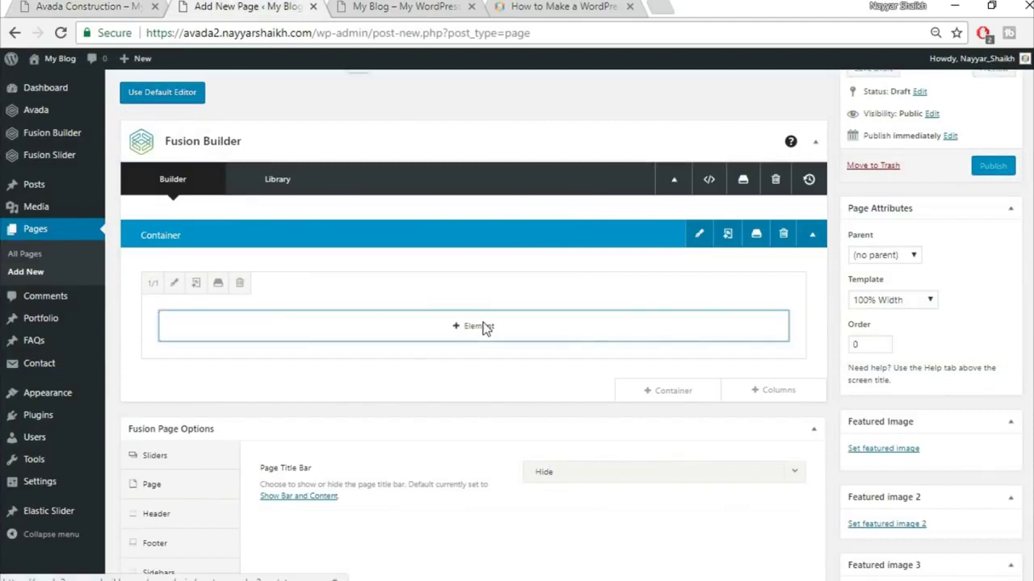
pyautogui.click(483, 326)
pyautogui.click(820, 100)
pyautogui.write('text')
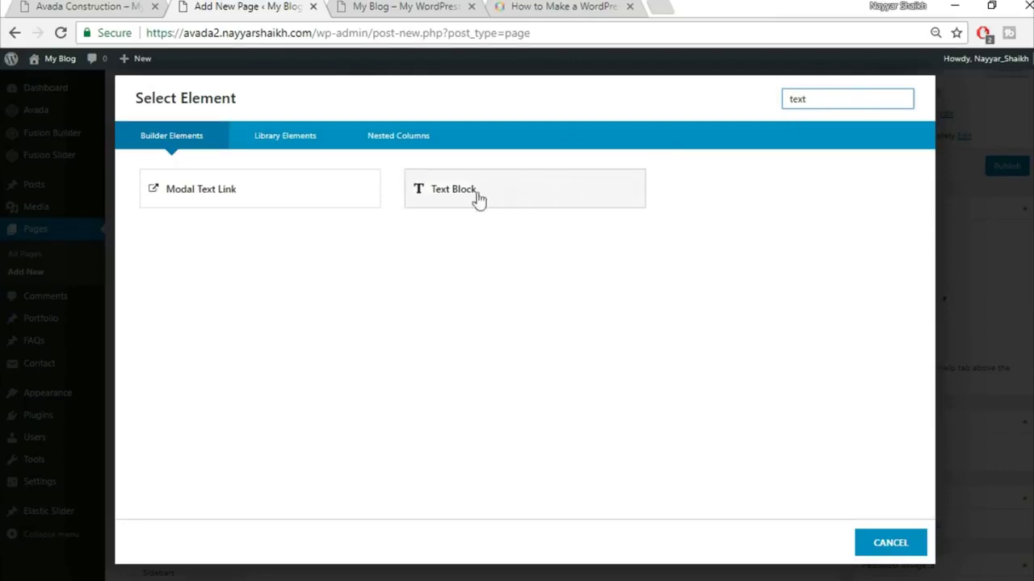
pyautogui.click(517, 191)
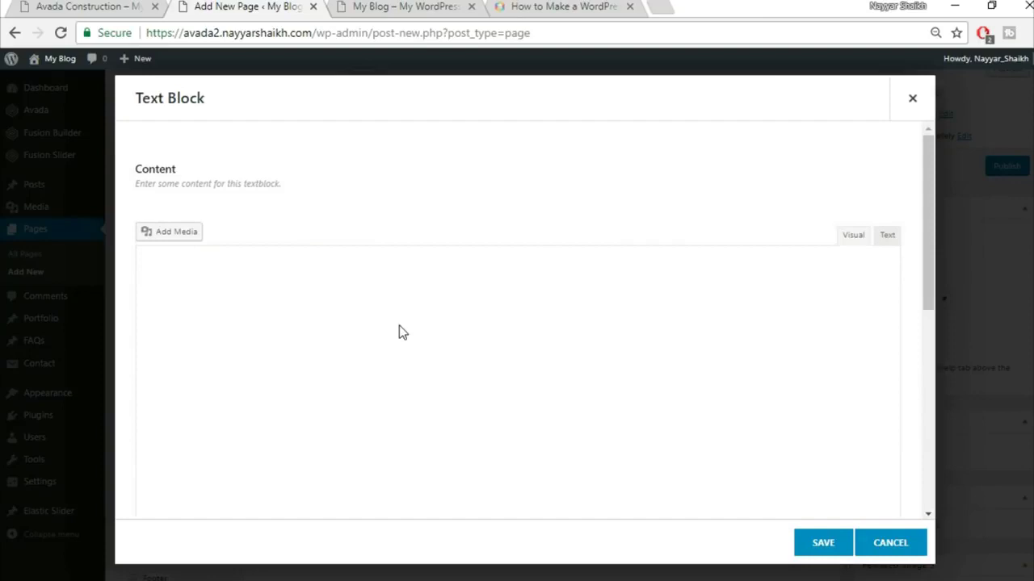
# - Paste 'Do You Have A Construction Project We Can Help With?' as a centred heading and save the block
pyautogui.hotkey('ctrl', 'a')
pyautogui.hotkey('ctrl', 'v')
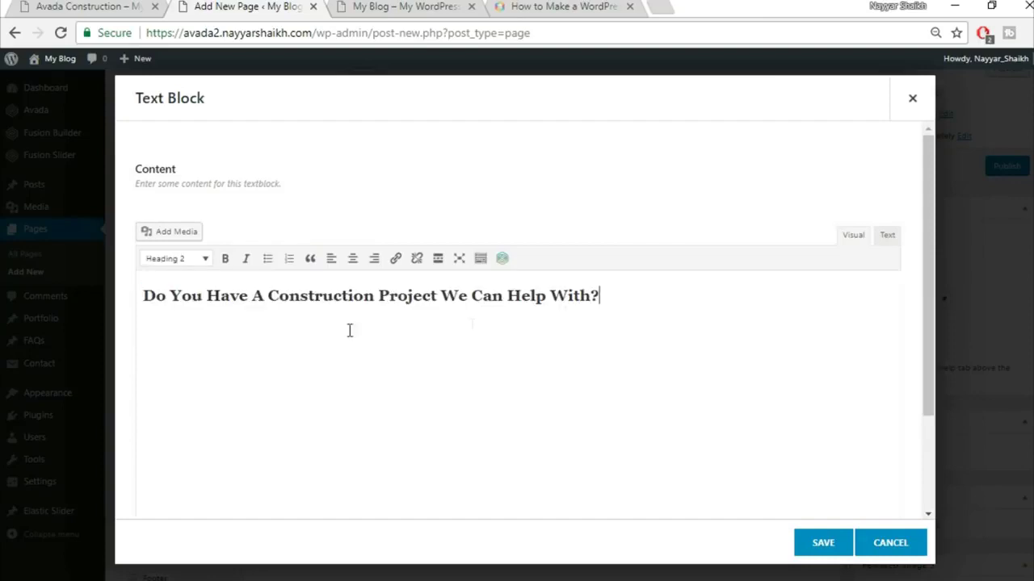
pyautogui.click(355, 260)
pyautogui.hotkey('ctrl', 'a')
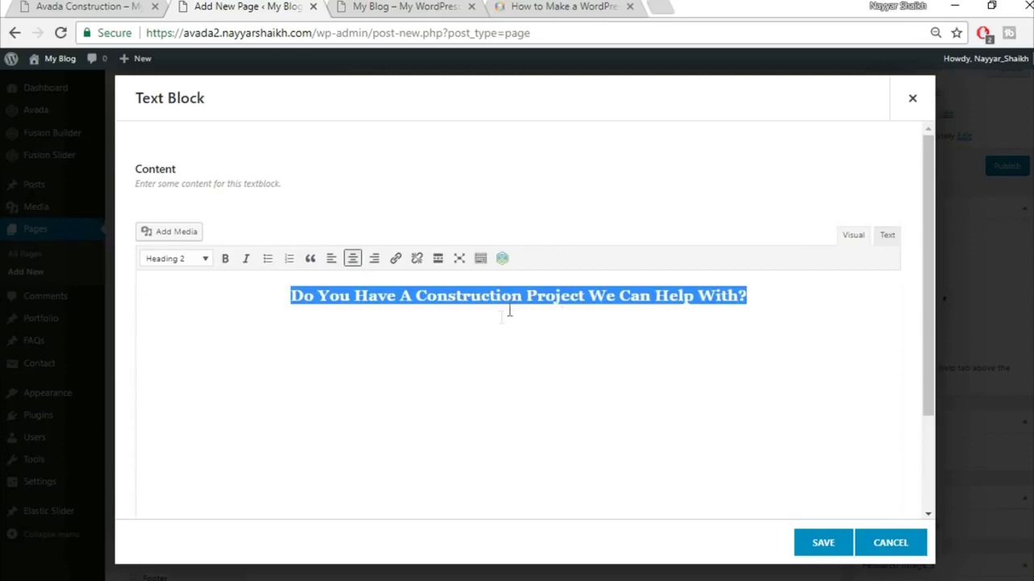
pyautogui.click(127, 5)
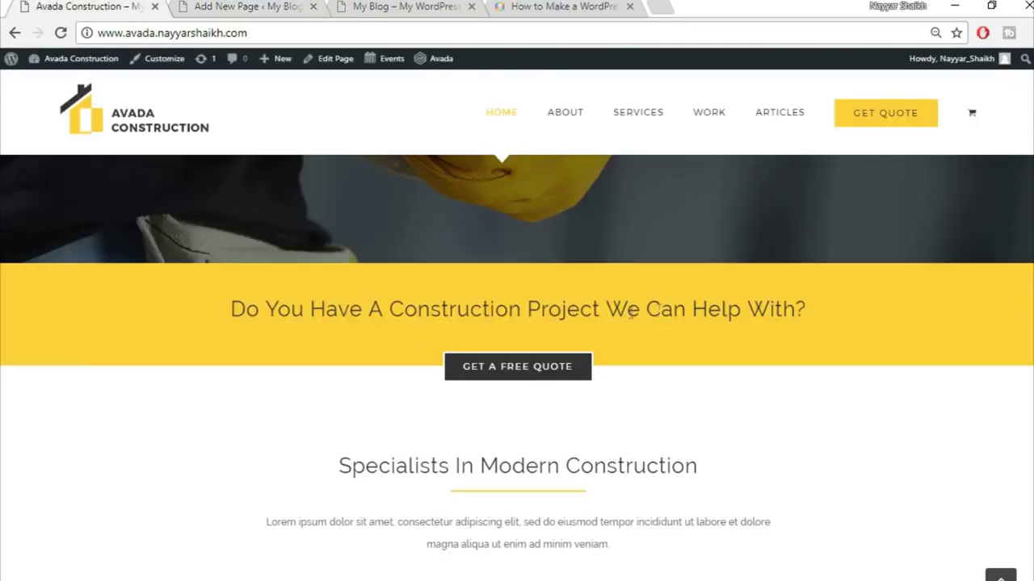
pyautogui.click(230, 6)
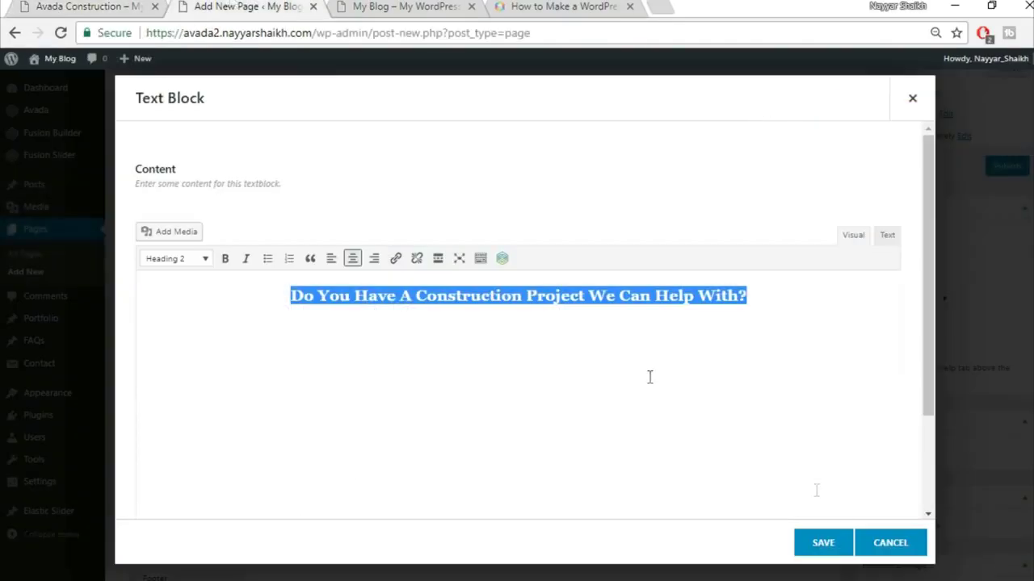
pyautogui.click(826, 547)
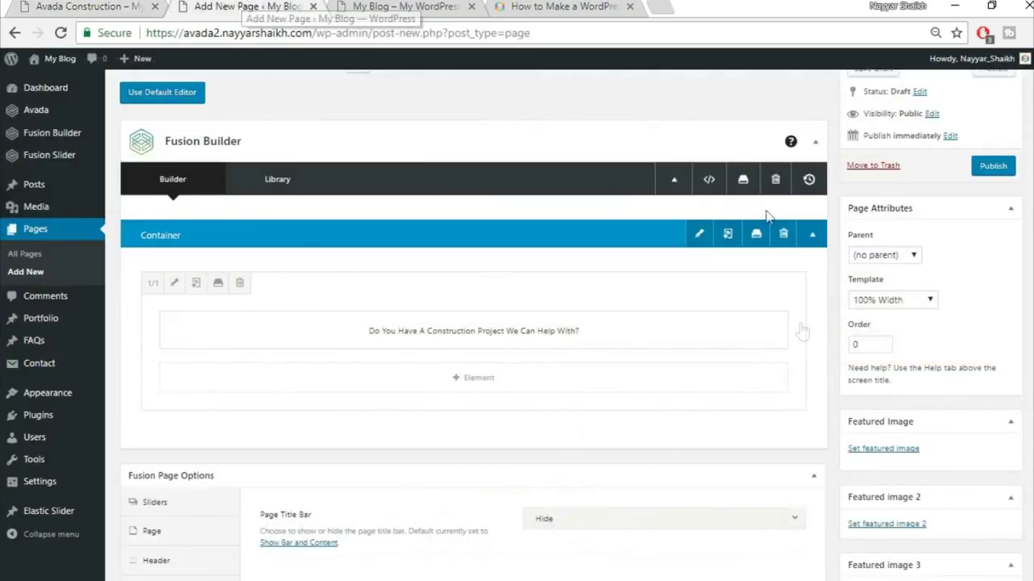
# - Add a new 1/1 container below the heading and insert a Button element into it
pyautogui.moveTo(738, 415)
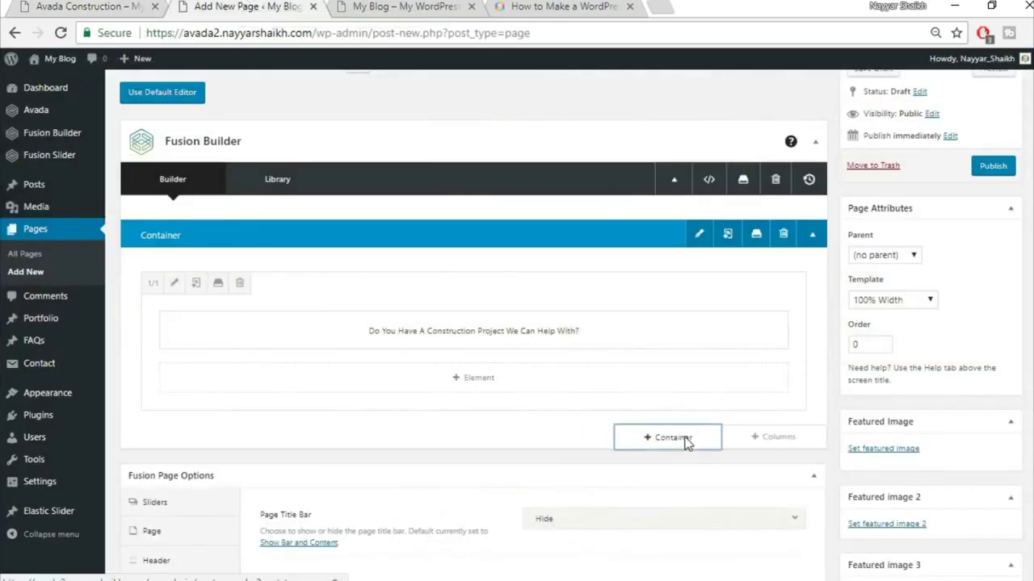
pyautogui.click(675, 439)
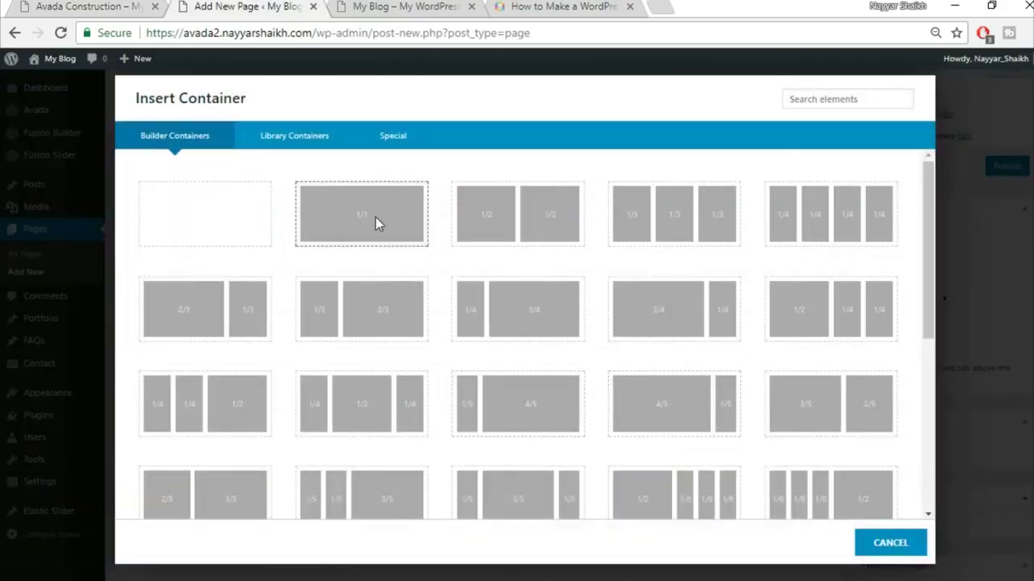
pyautogui.click(375, 219)
pyautogui.scroll(-3, 569, 436)
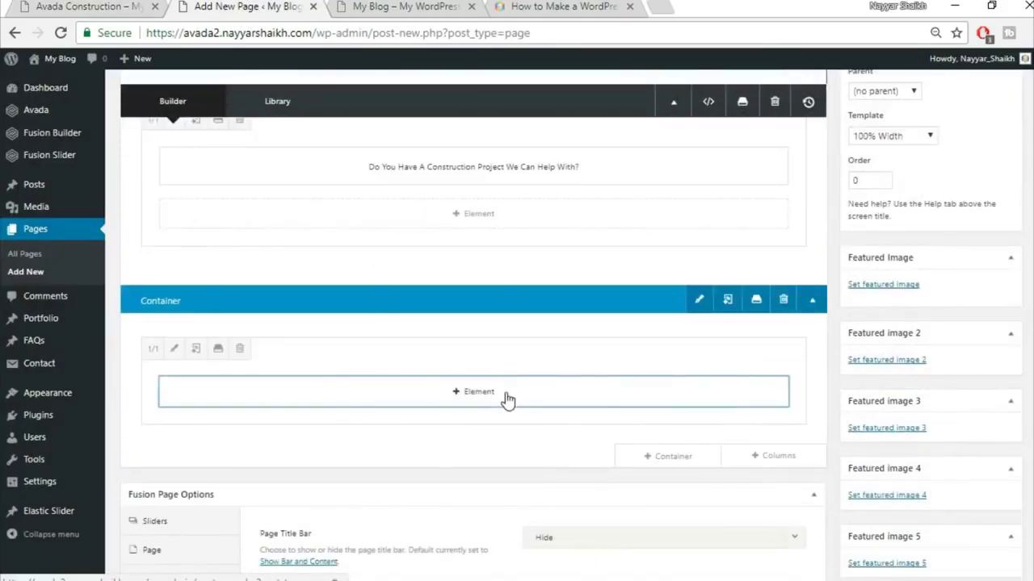
pyautogui.click(507, 392)
pyautogui.click(840, 102)
pyautogui.write('butt')
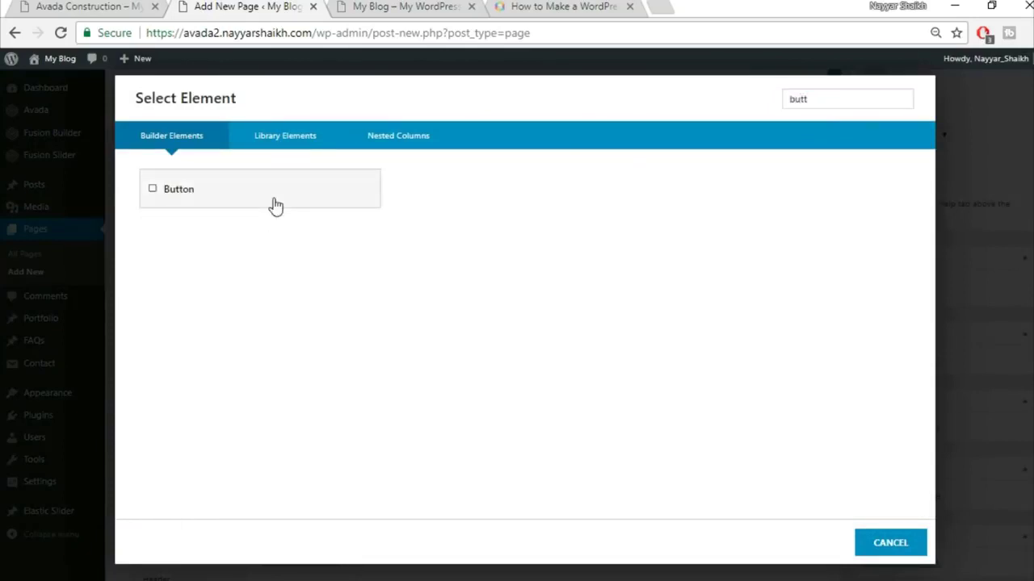
pyautogui.click(273, 203)
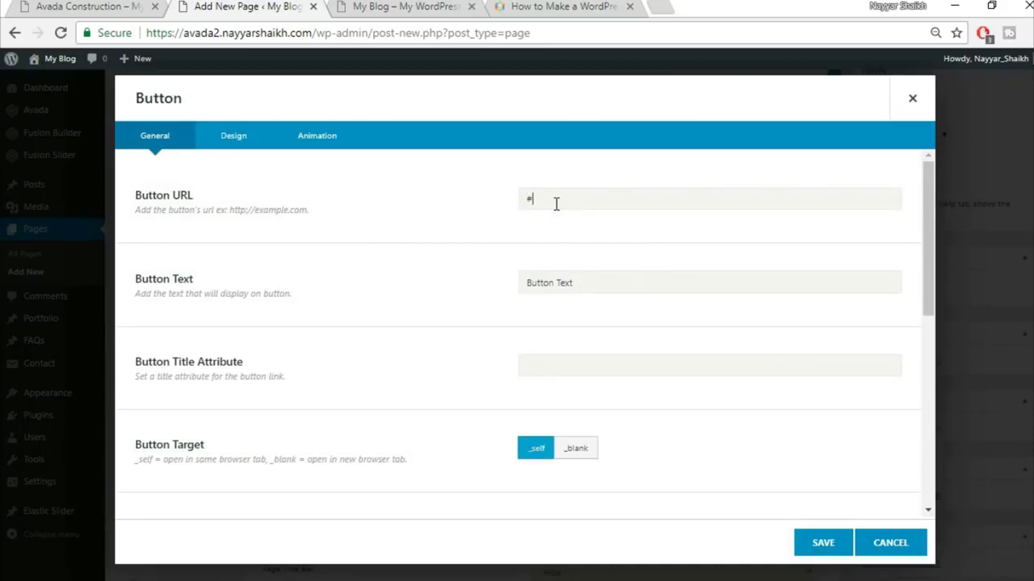
# - Set the button text to 'GET A FREE QUOTE' and center-align the button
pyautogui.rightClick(11, 5)
pyautogui.click(81, 7)
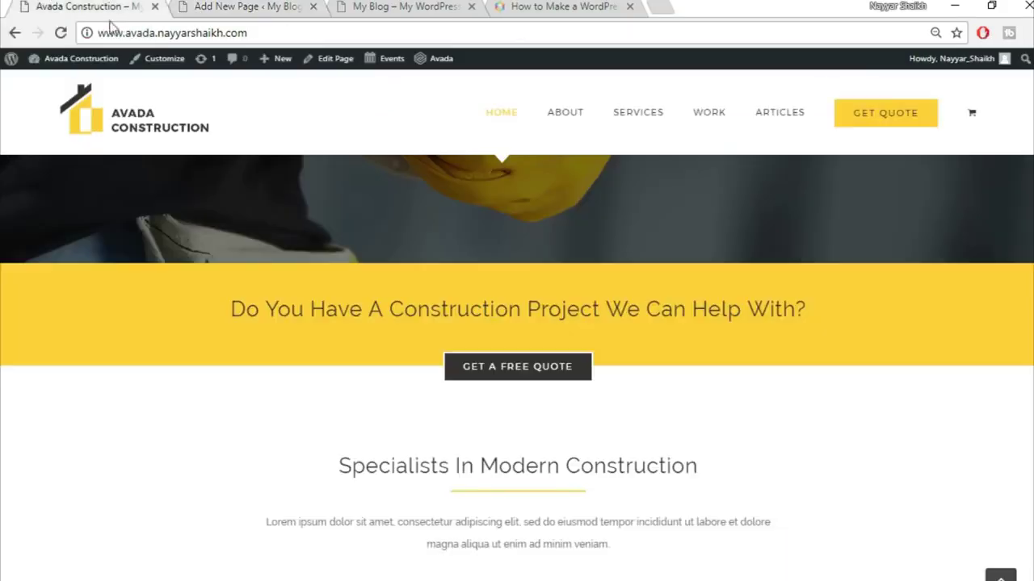
pyautogui.click(257, 7)
pyautogui.moveTo(601, 282); pyautogui.dragTo(486, 299)
pyautogui.write('GET A FREE QUOTE')
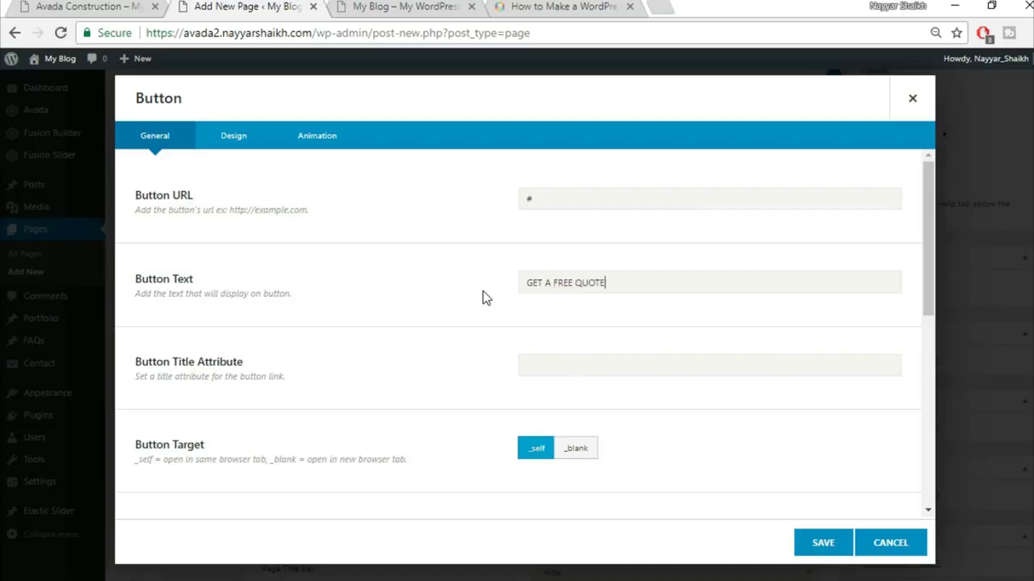
pyautogui.scroll(-2, 697, 358)
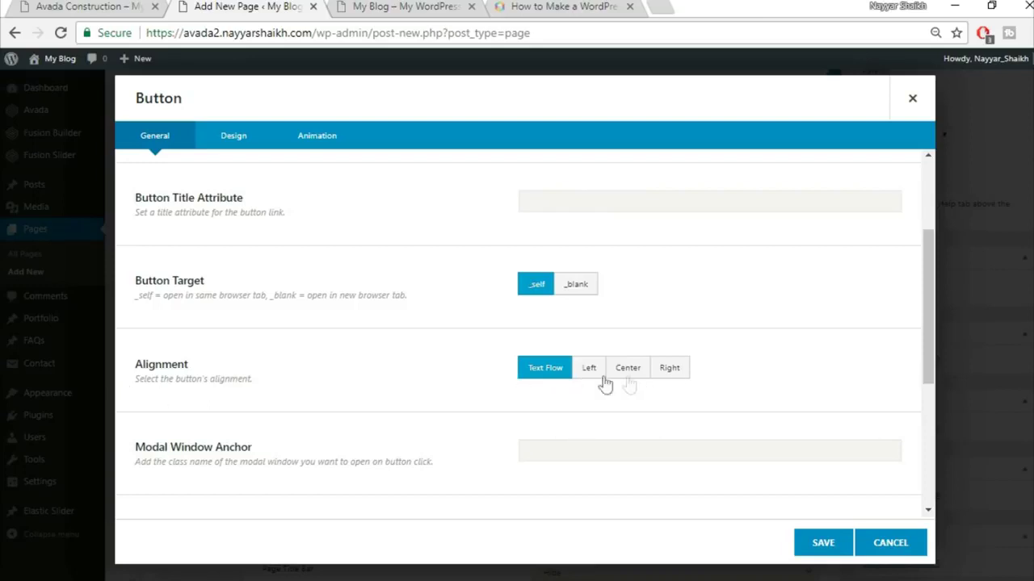
pyautogui.click(643, 379)
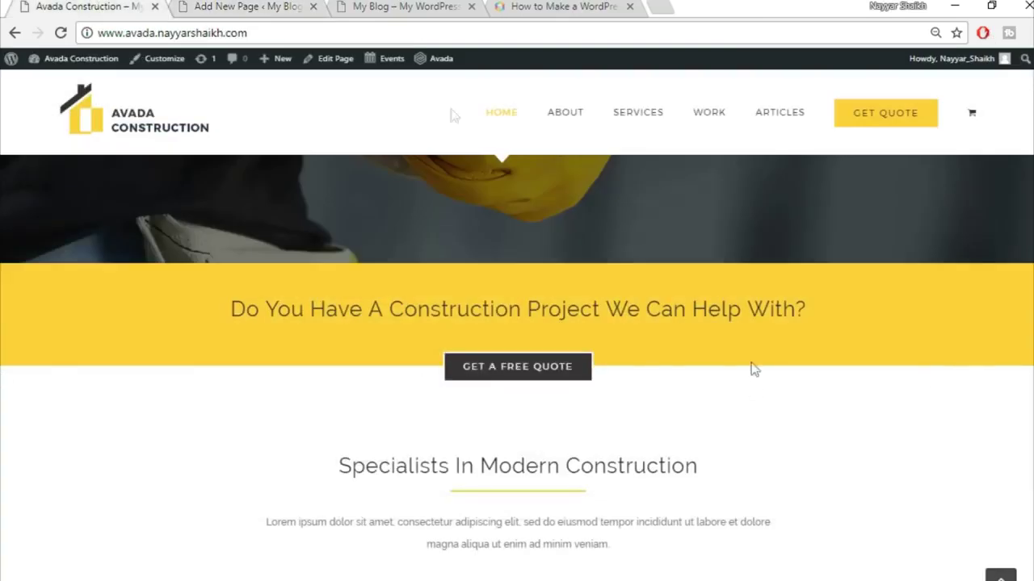
pyautogui.click(246, 6)
pyautogui.scroll(-5, 752, 316)
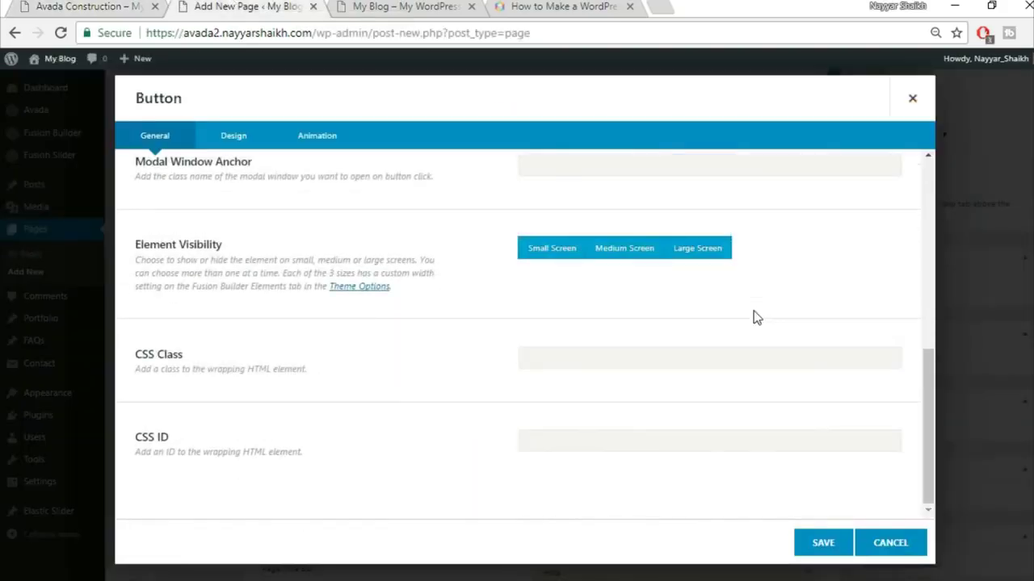
pyautogui.scroll(5, 745, 332)
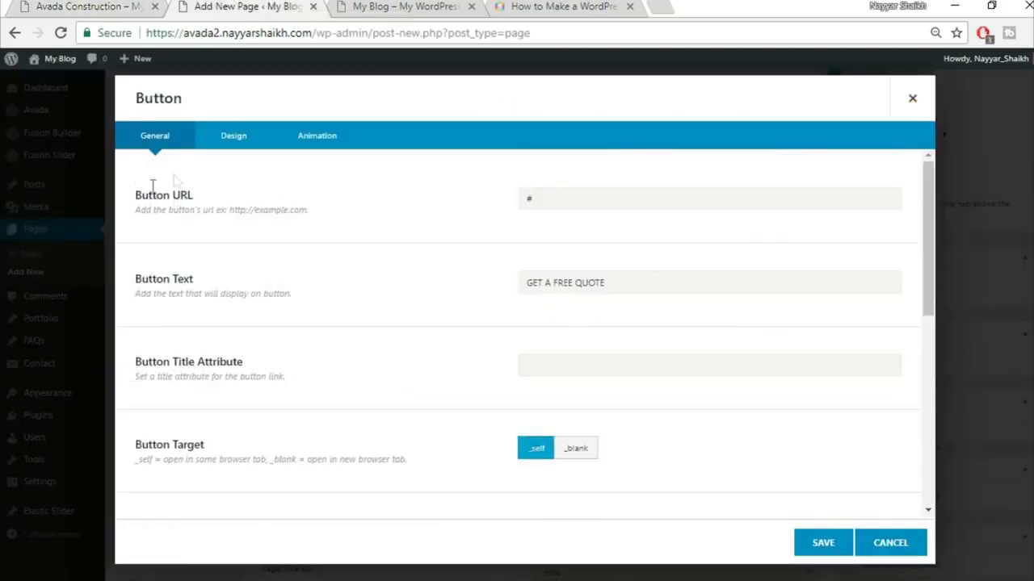
pyautogui.click(241, 144)
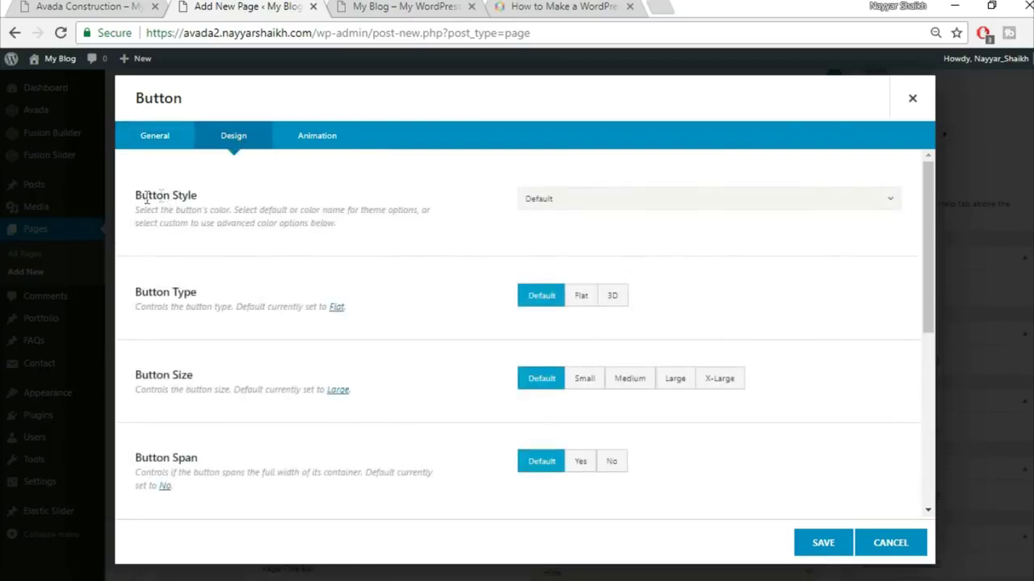
# - Switch the button's colour style to a custom colour scheme
pyautogui.click(557, 204)
pyautogui.click(595, 242)
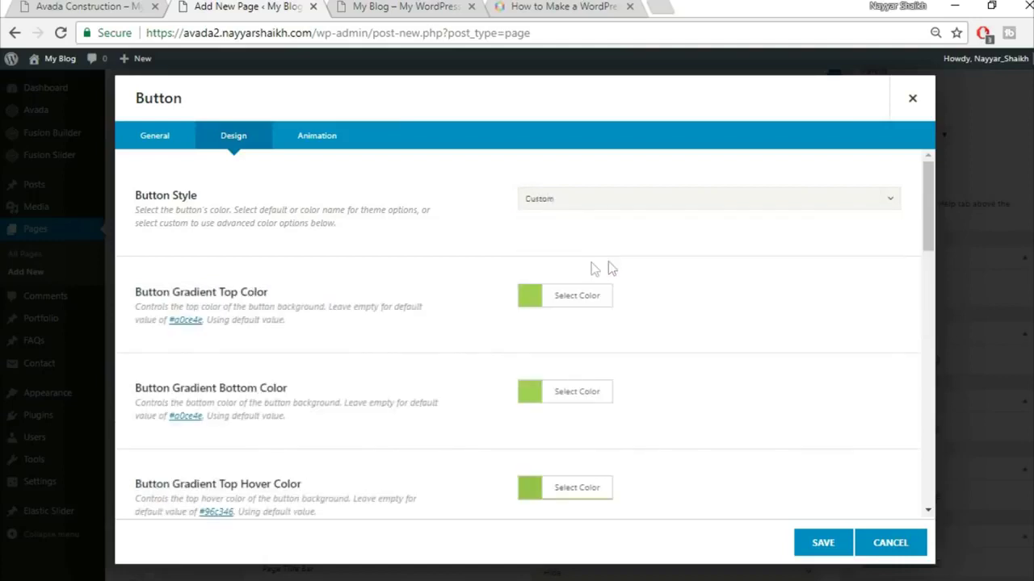
pyautogui.click(168, 6)
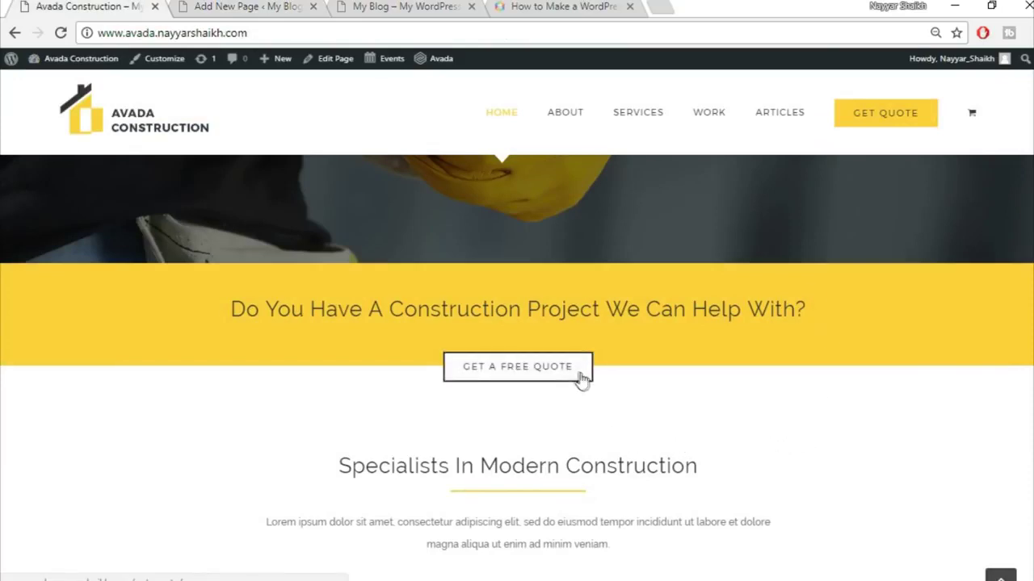
pyautogui.click(186, 7)
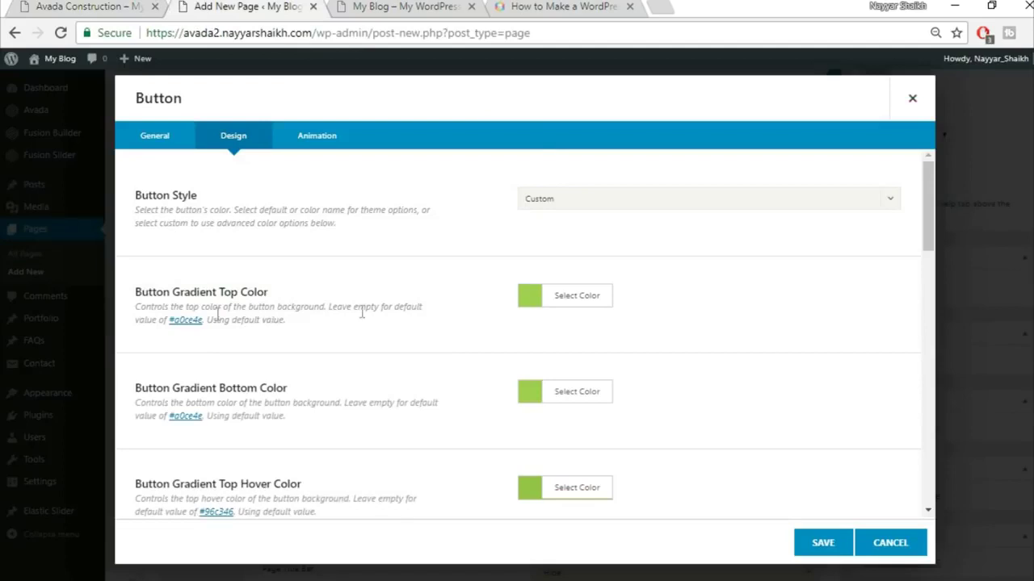
# - Set the button's top and bottom gradient colours to dark grey #333333
pyautogui.click(583, 296)
pyautogui.click(683, 316)
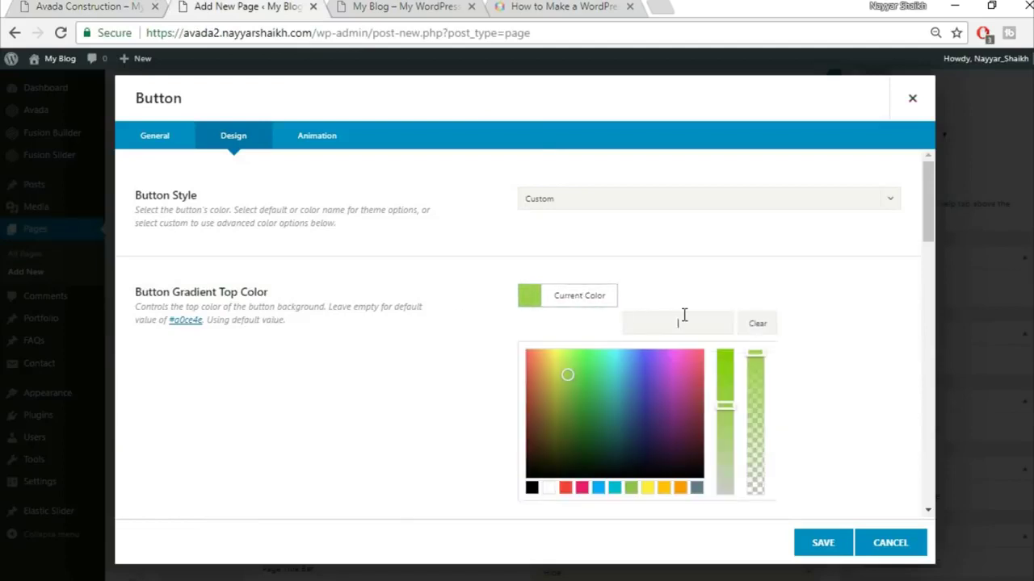
pyautogui.write('#333333')
pyautogui.click(819, 279)
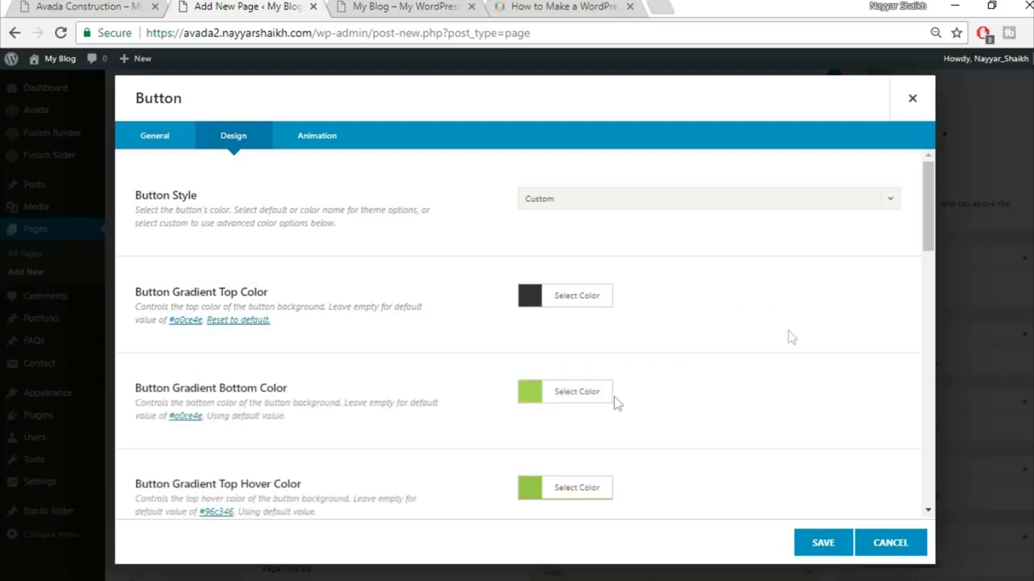
pyautogui.click(565, 396)
pyautogui.click(673, 416)
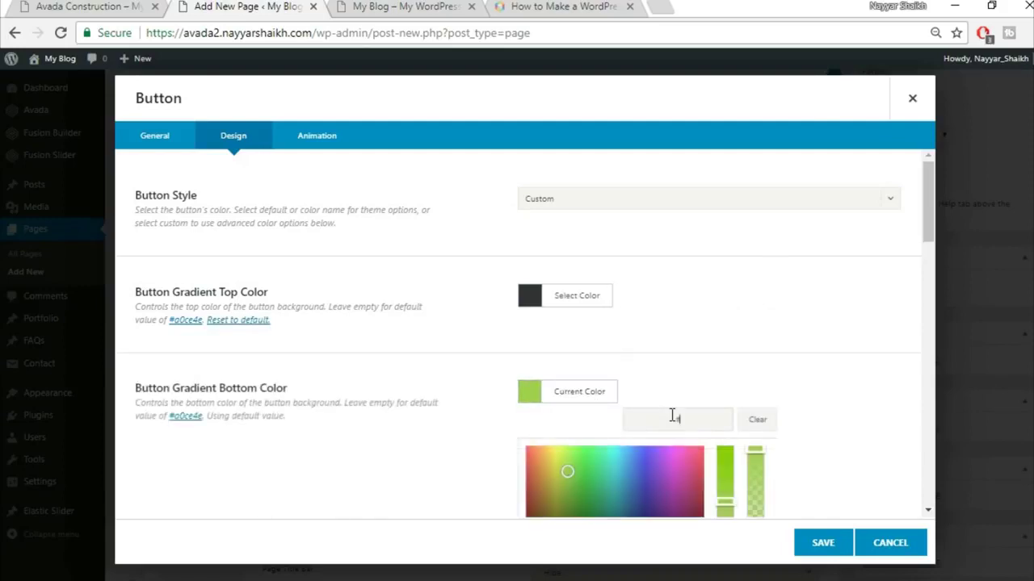
pyautogui.write('#333333')
pyautogui.click(794, 362)
pyautogui.scroll(-1, 793, 362)
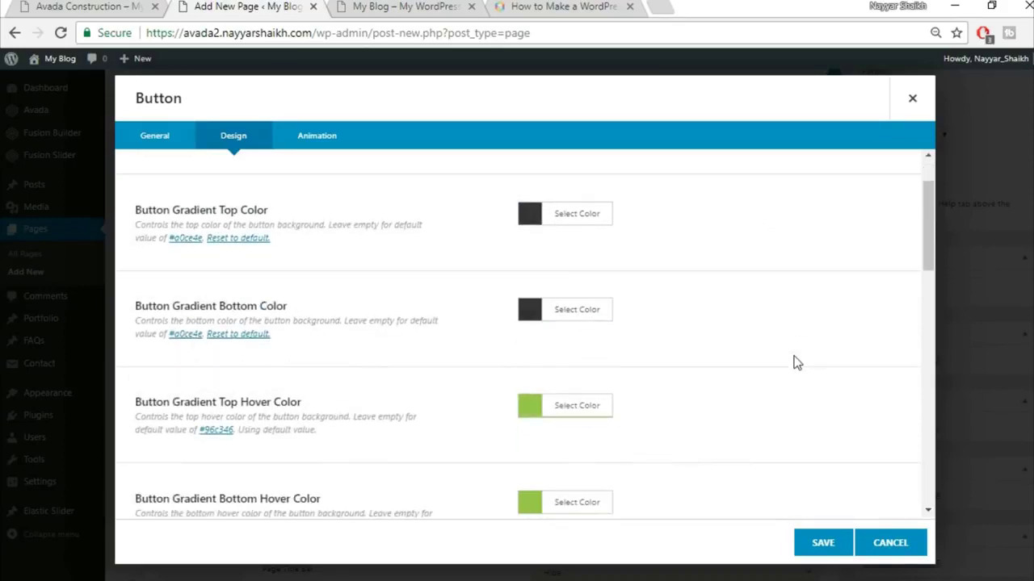
pyautogui.scroll(-2, 215, 422)
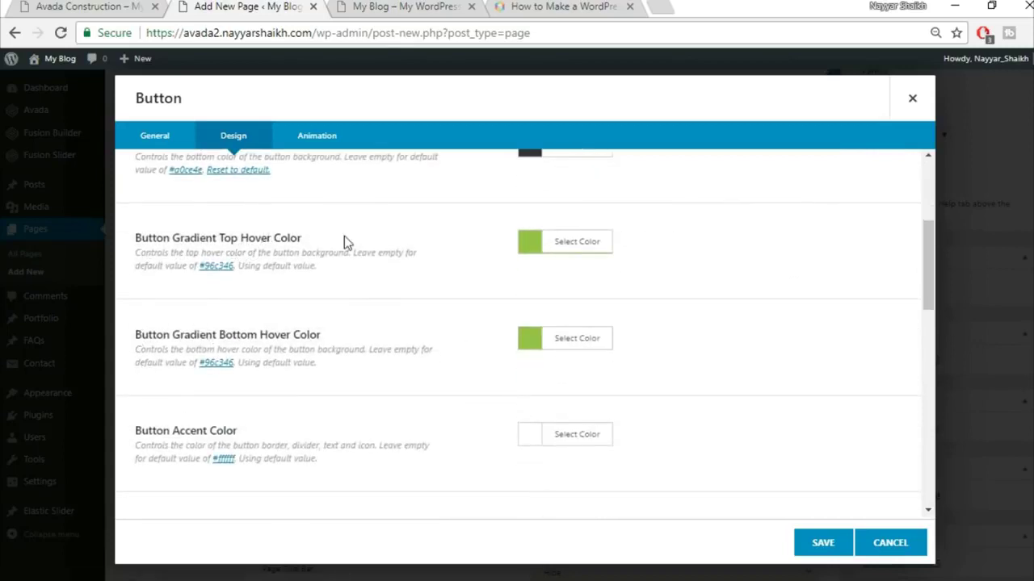
pyautogui.click(103, 6)
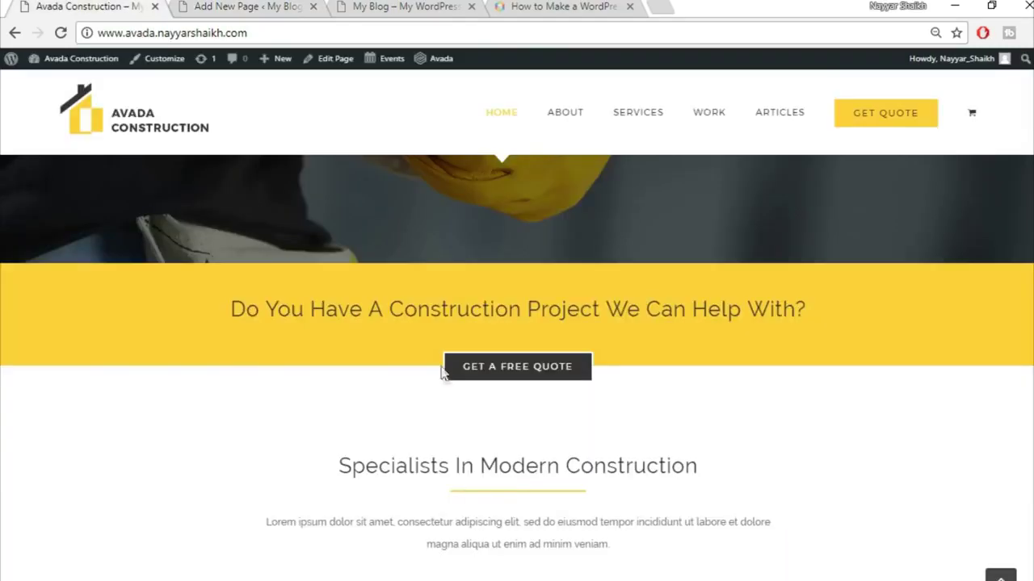
pyautogui.click(242, 7)
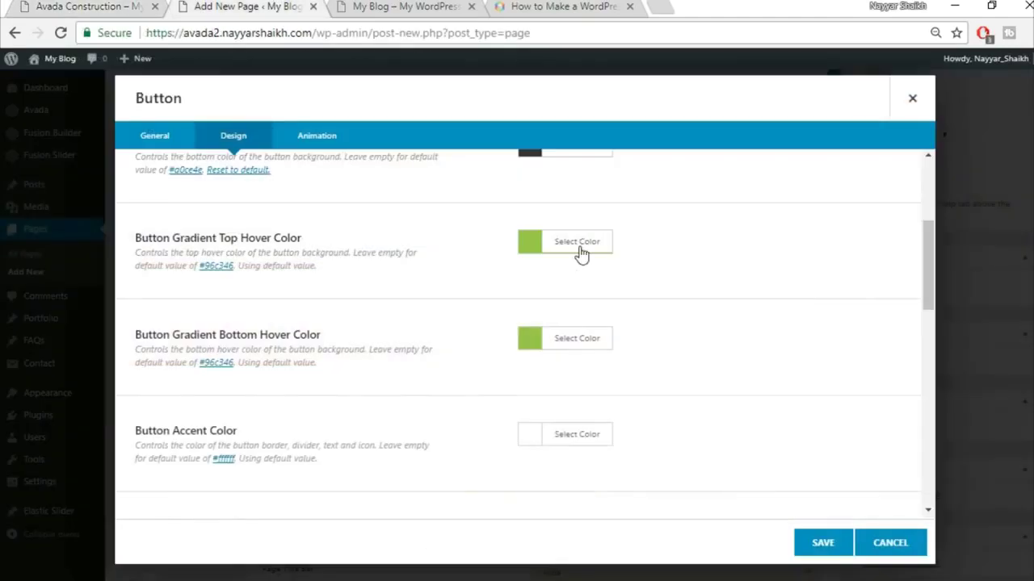
# - Set both the top and bottom gradient hover colours to white
pyautogui.click(577, 243)
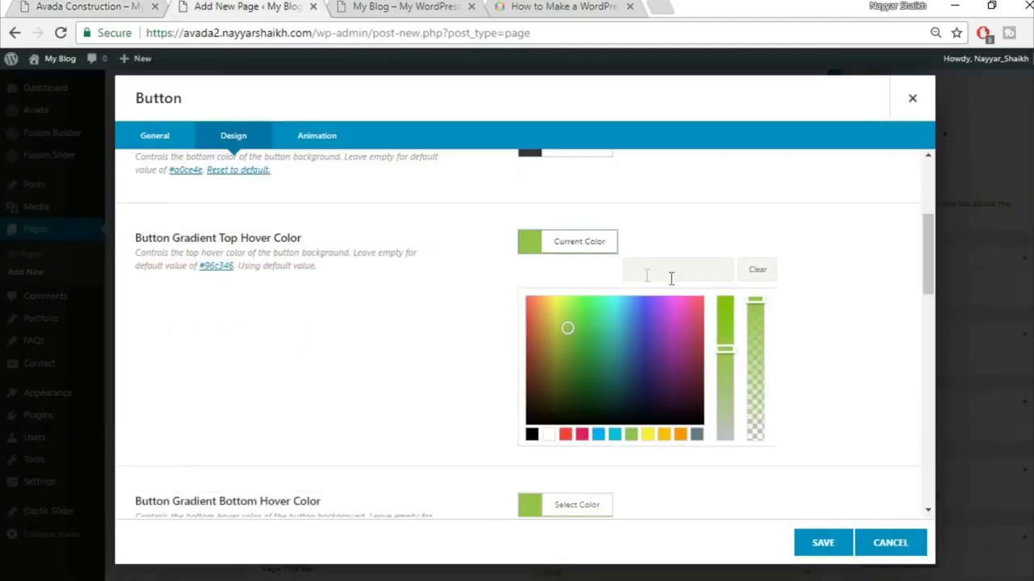
pyautogui.click(549, 437)
pyautogui.click(824, 376)
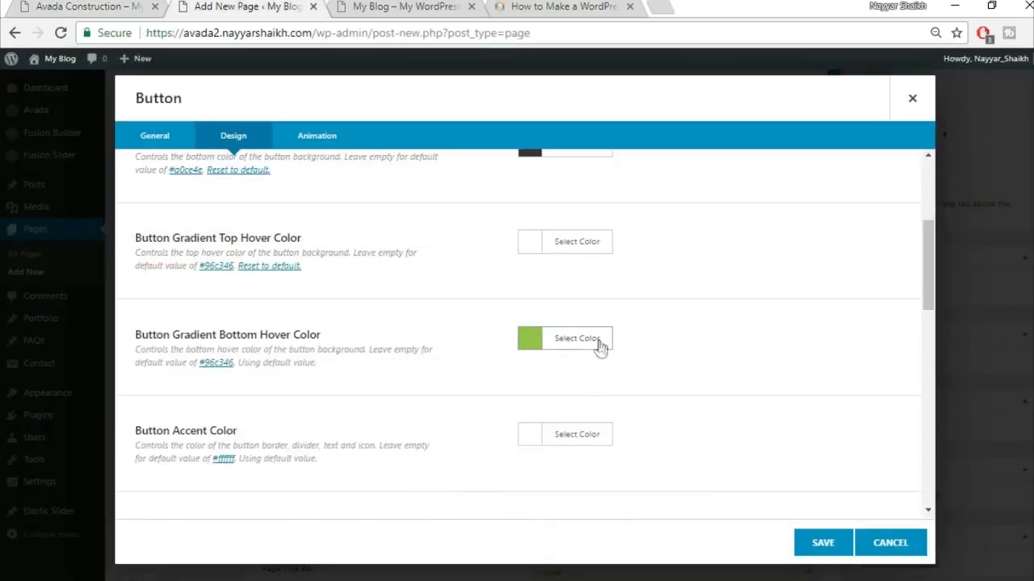
pyautogui.click(600, 347)
pyautogui.scroll(-1, 861, 371)
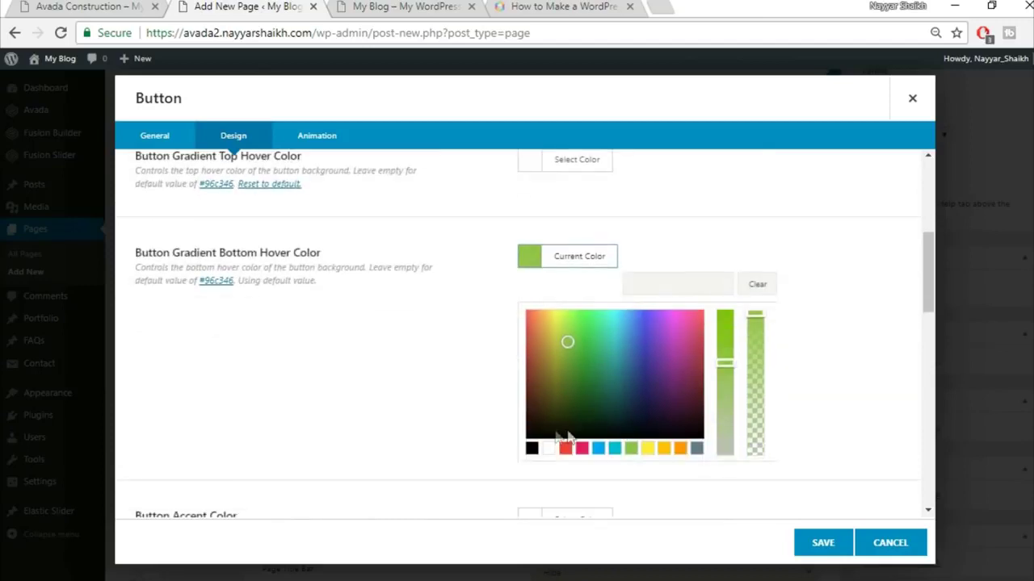
pyautogui.click(549, 448)
pyautogui.click(873, 287)
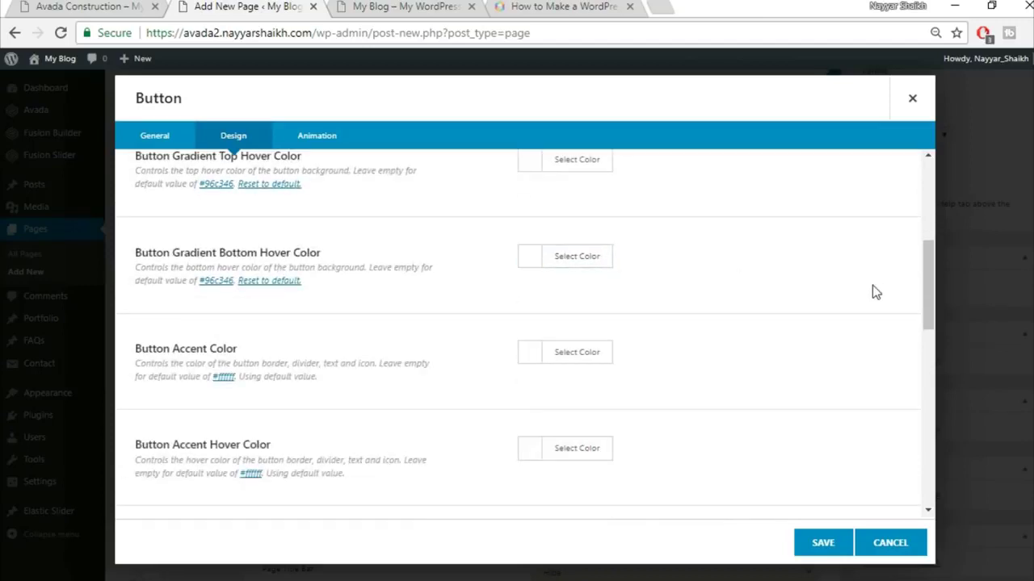
pyautogui.scroll(-1, 868, 292)
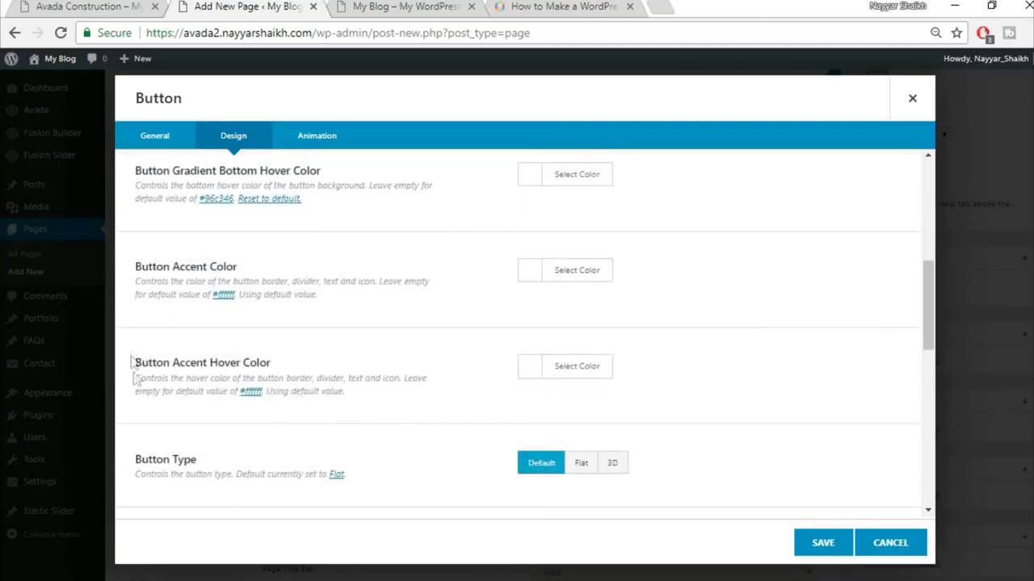
pyautogui.click(90, 7)
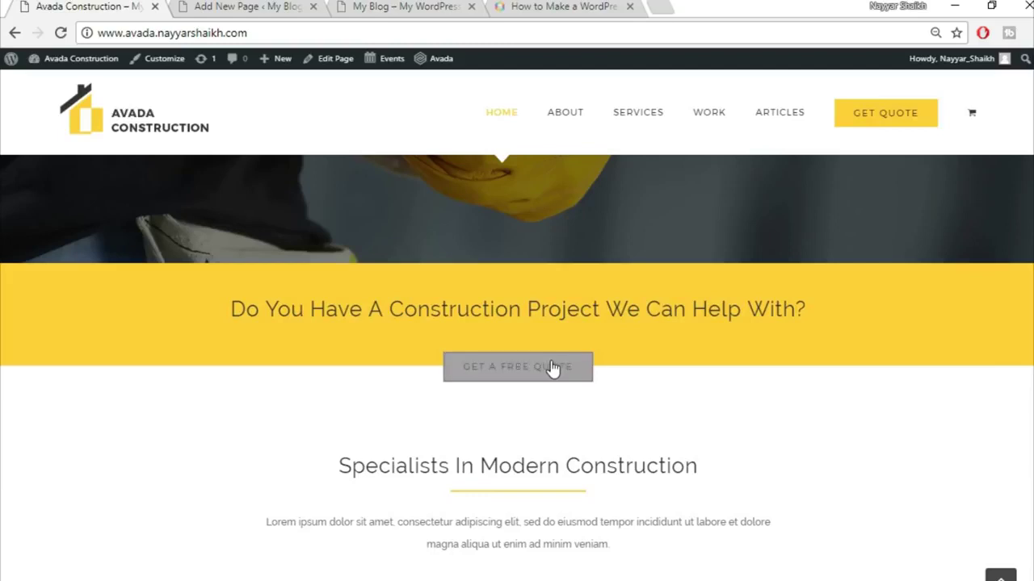
# - Leave the accent colour at default and set the accent hover colour to black
pyautogui.click(265, 7)
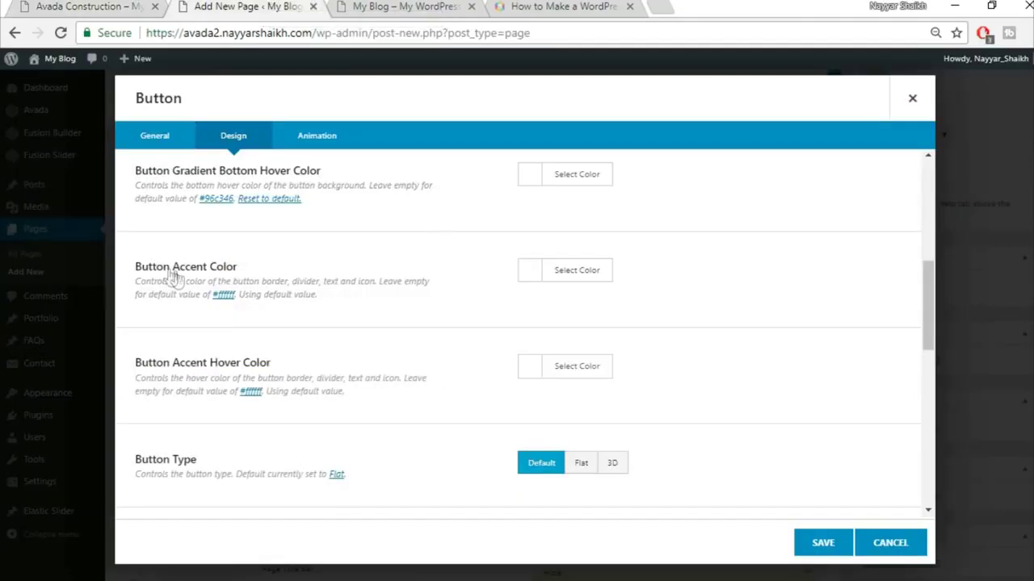
pyautogui.click(567, 269)
pyautogui.click(549, 463)
pyautogui.click(757, 298)
pyautogui.click(602, 367)
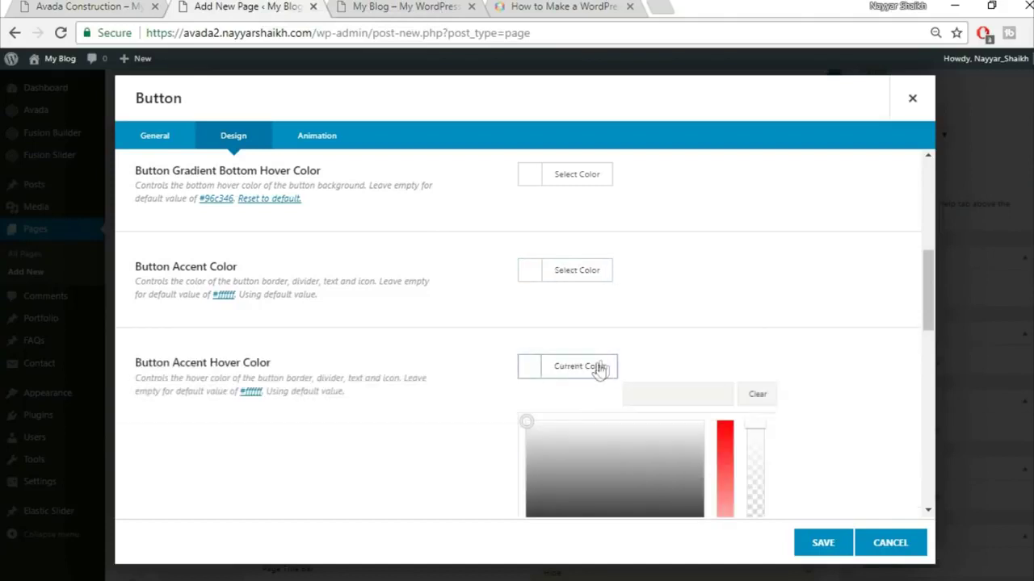
pyautogui.scroll(-2, 581, 442)
pyautogui.click(531, 396)
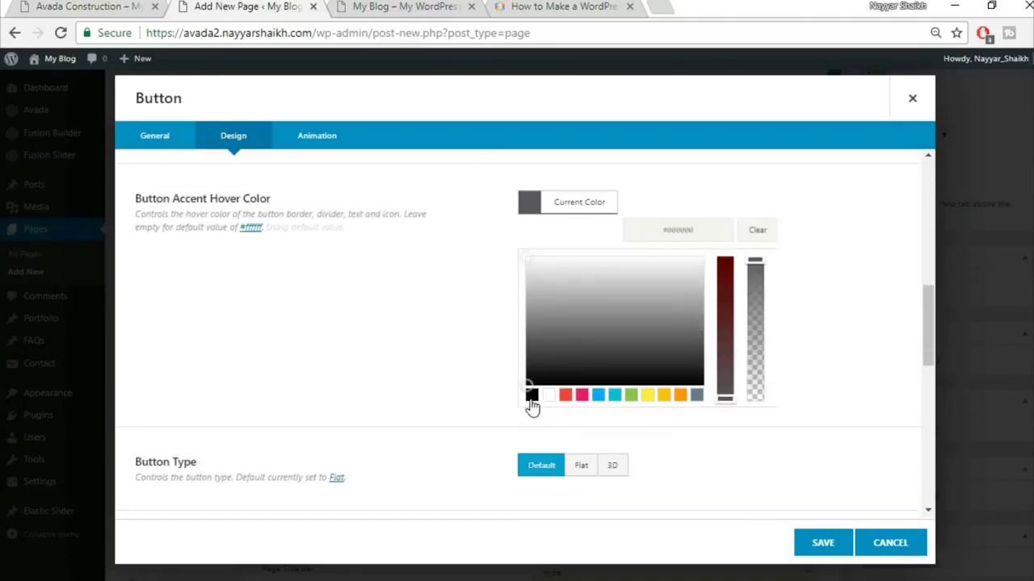
pyautogui.click(813, 282)
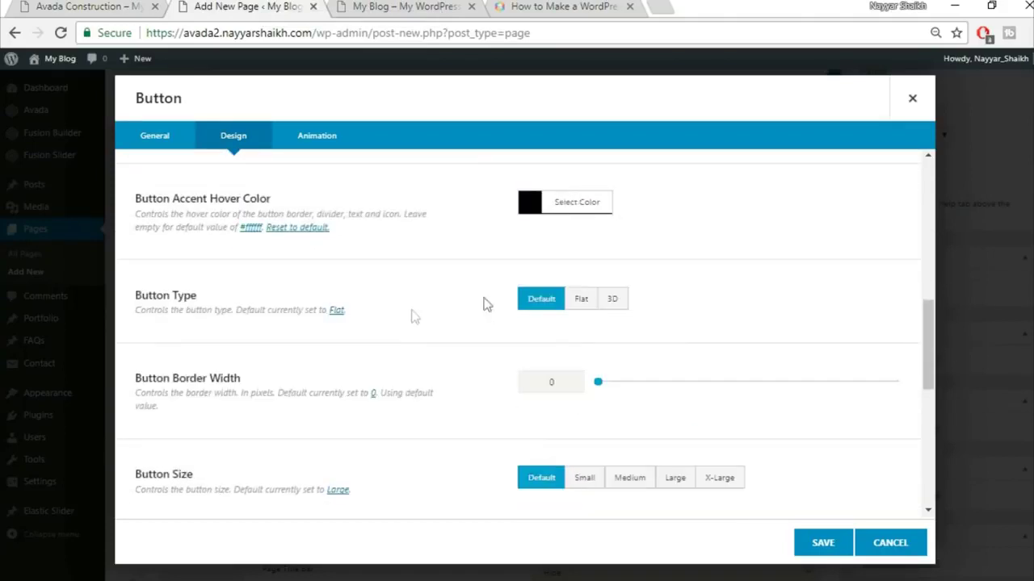
# - Give the button a 2 px border width and X-Large size
pyautogui.scroll(-1, 782, 294)
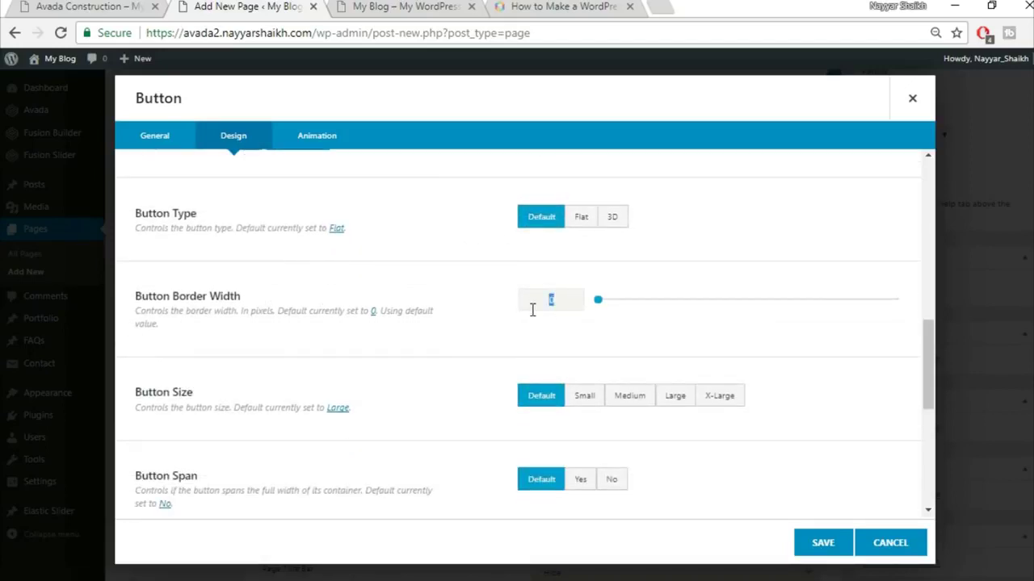
pyautogui.write('2')
pyautogui.click(135, 6)
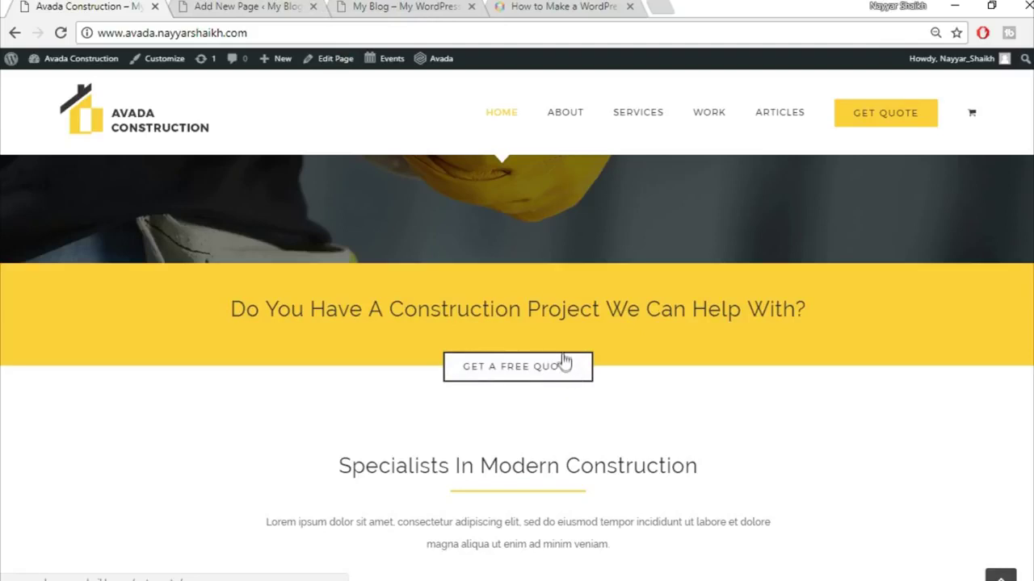
pyautogui.hotkey('ctrl', 'Tab')
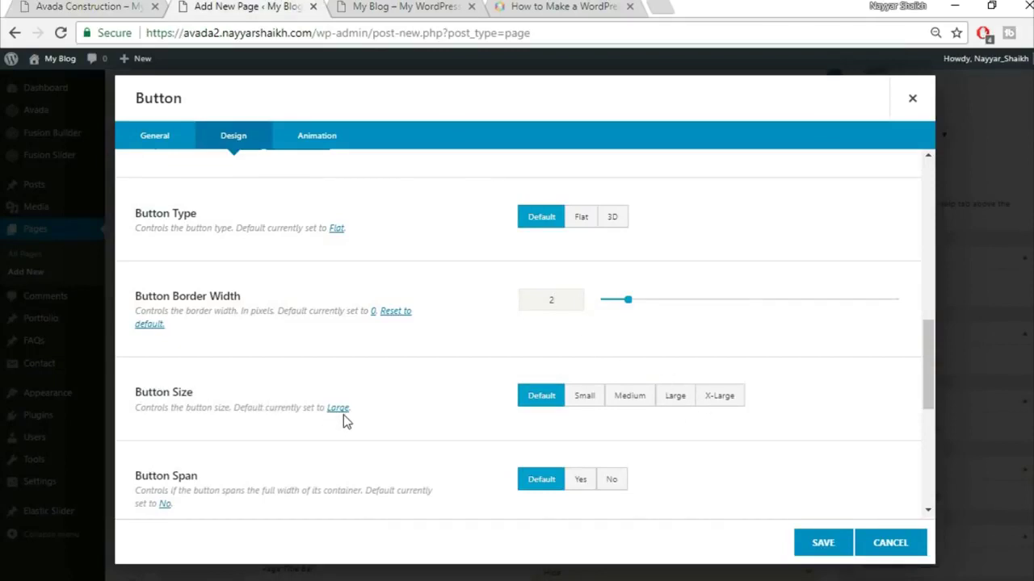
pyautogui.click(727, 400)
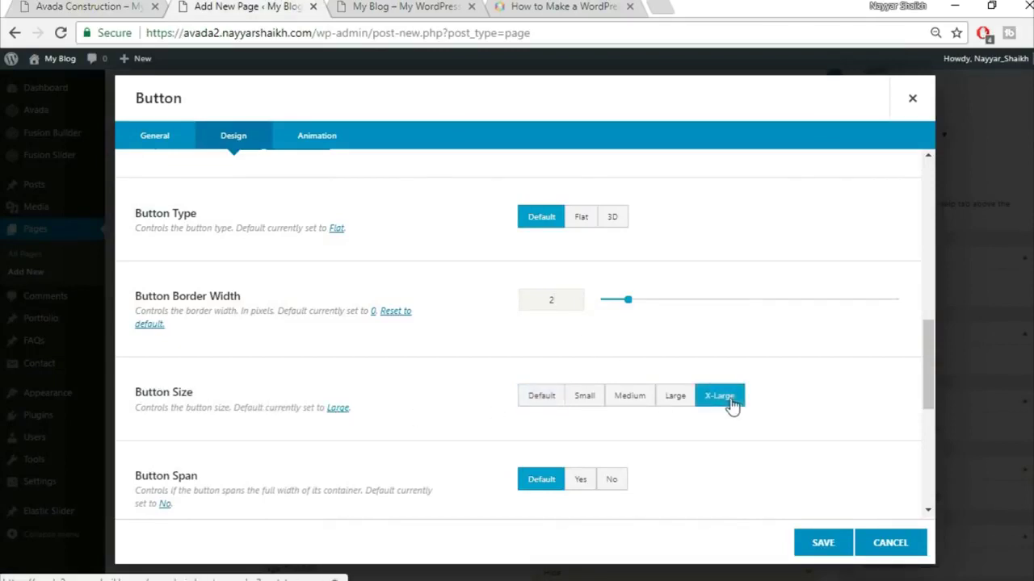
pyautogui.scroll(-3, 593, 427)
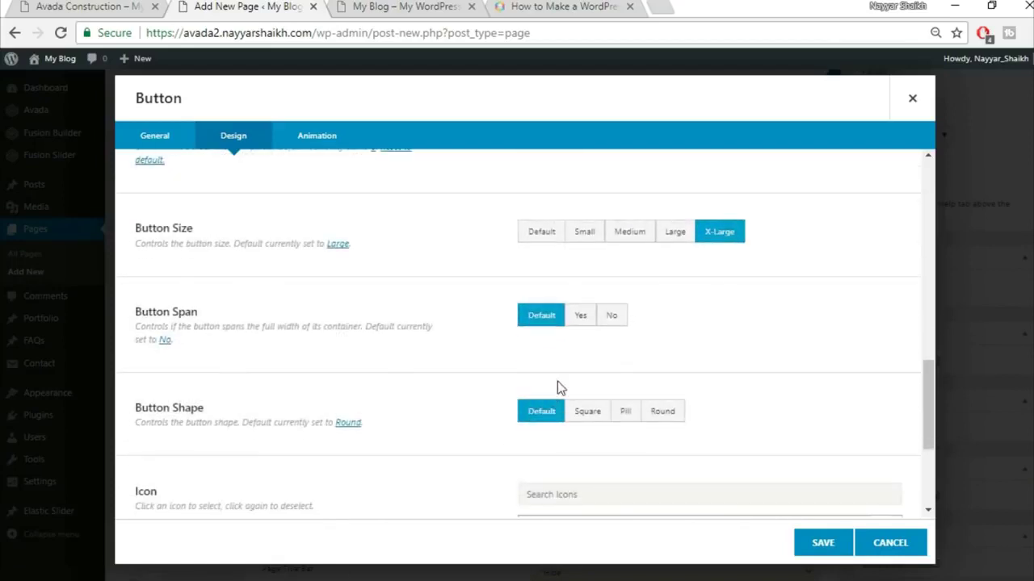
pyautogui.scroll(-2, 561, 388)
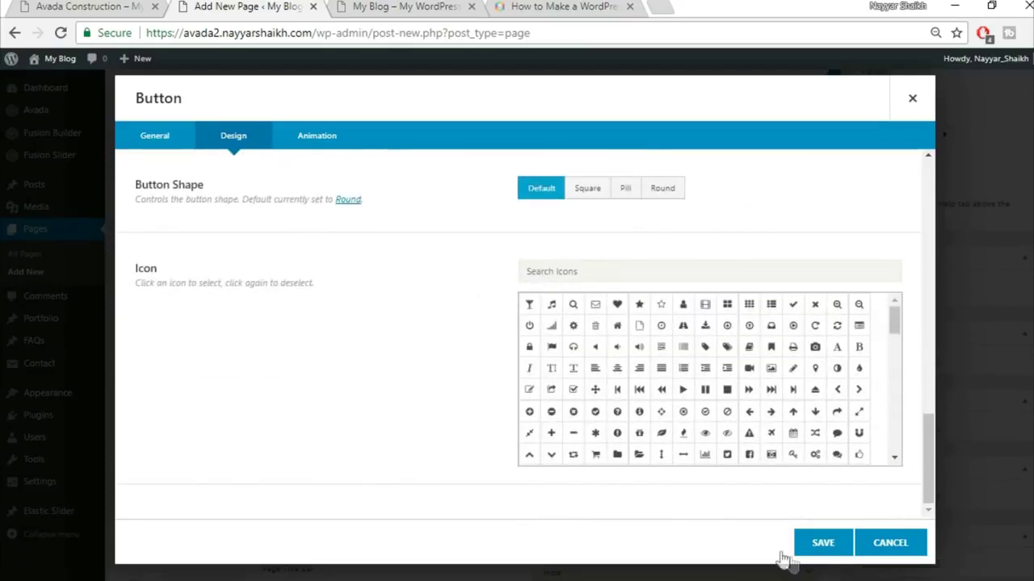
pyautogui.click(321, 149)
pyautogui.click(590, 200)
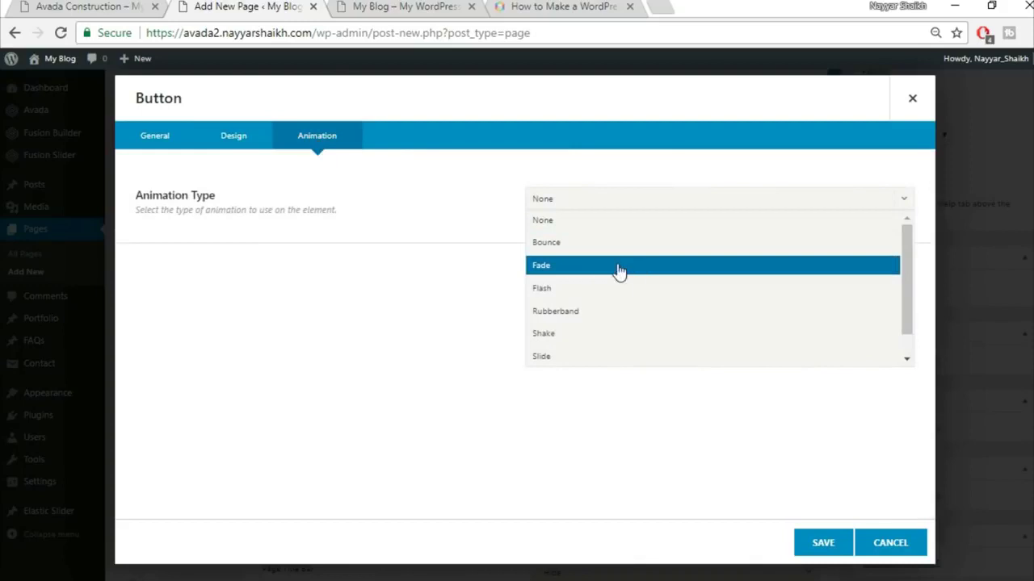
# - Give the button a Fade animation from the left at 0.3 and save it to the page
pyautogui.click(618, 267)
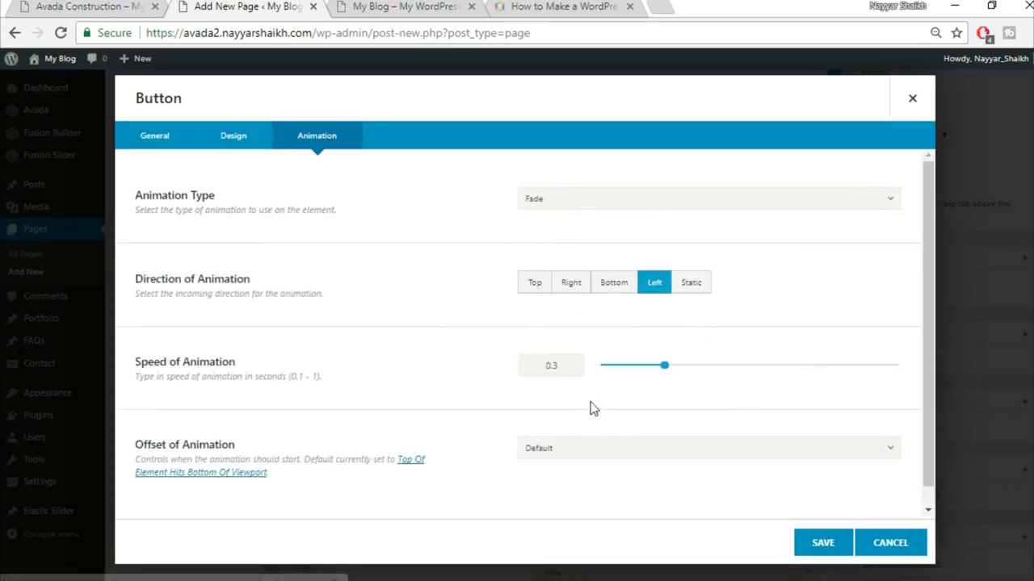
pyautogui.scroll(-1, 590, 409)
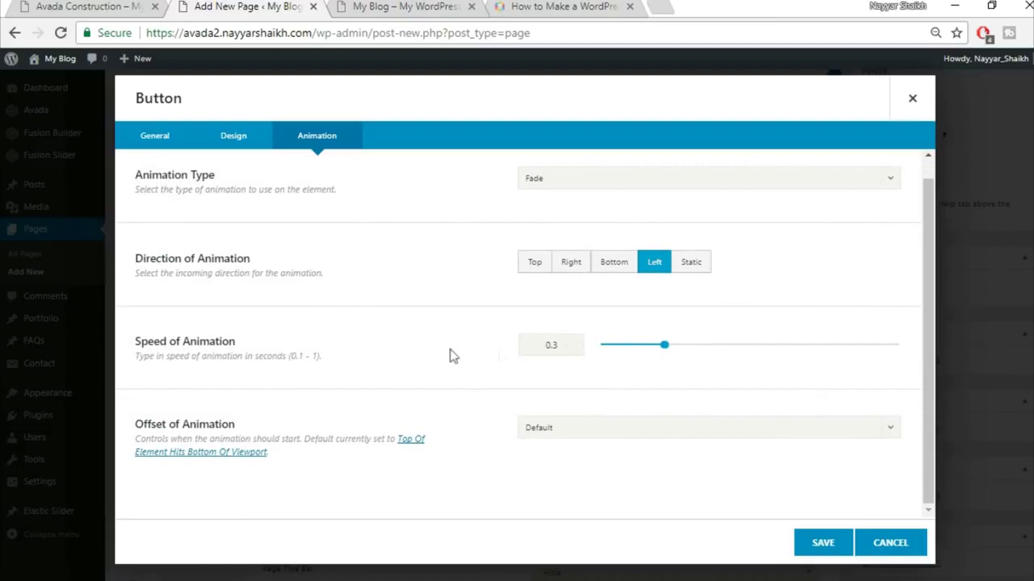
pyautogui.click(233, 144)
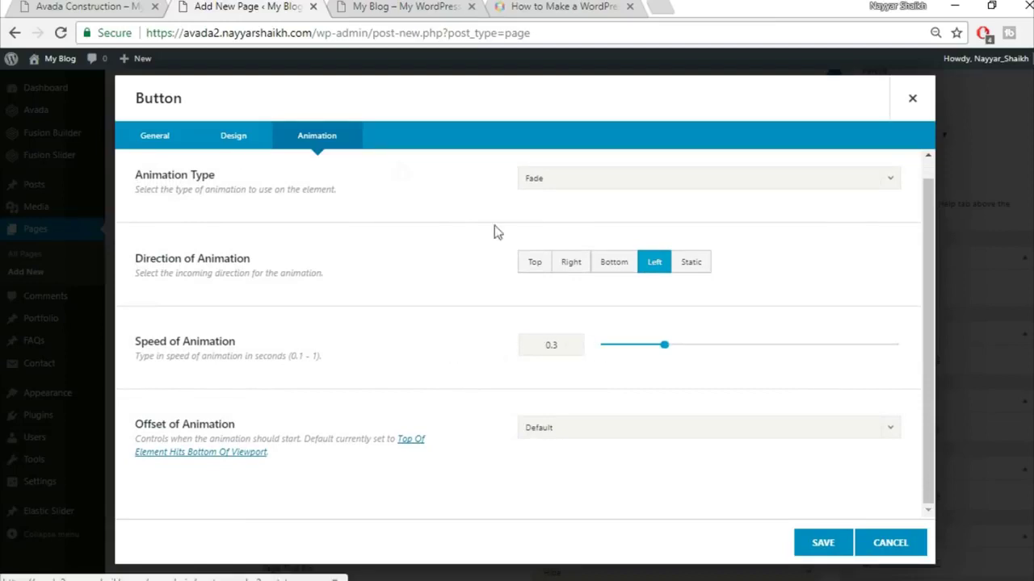
pyautogui.click(233, 144)
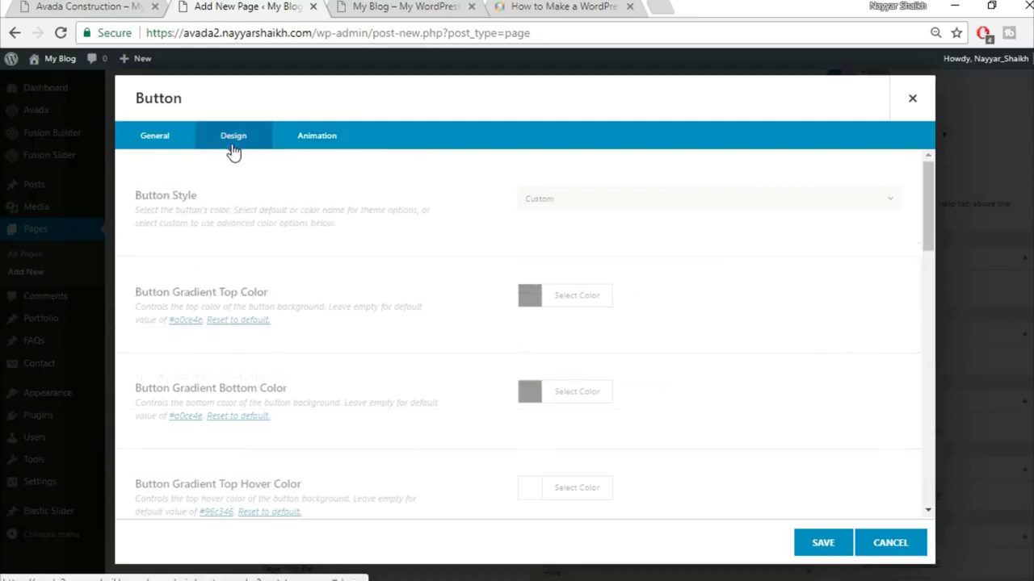
pyautogui.click(823, 543)
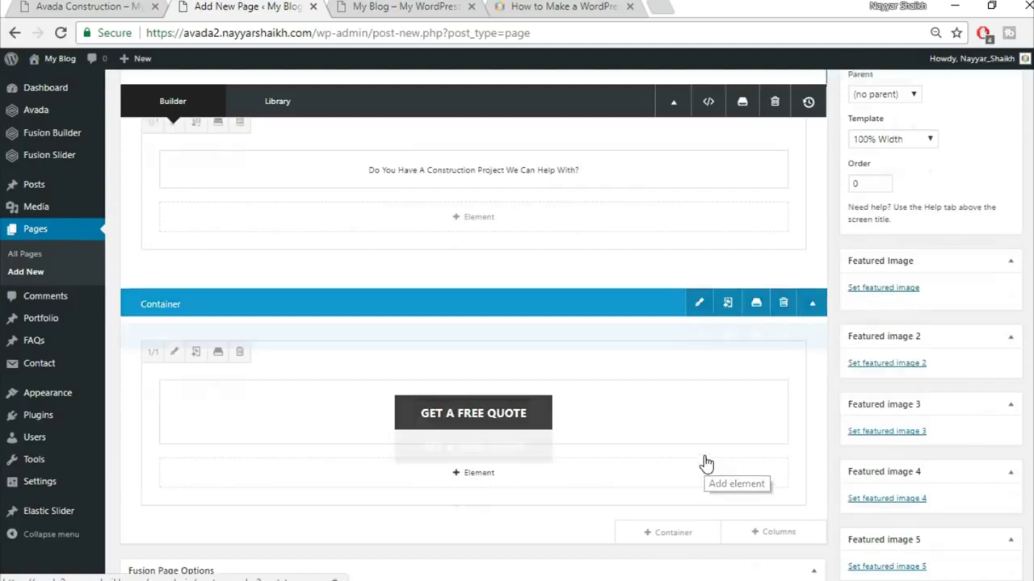
pyautogui.scroll(1, 704, 462)
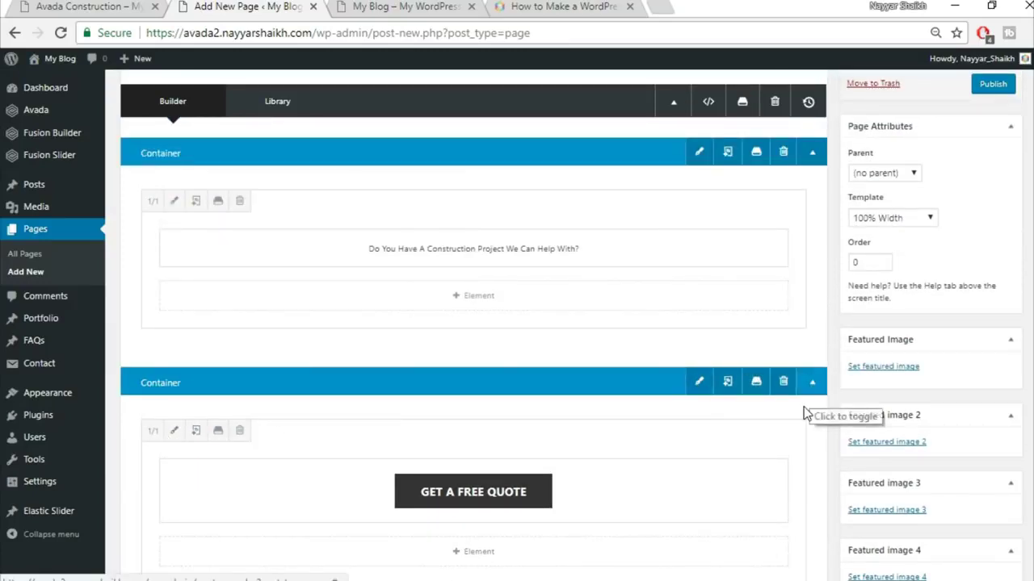
# - Publish the Home Page and open the published page in a new tab
pyautogui.scroll(2, 808, 404)
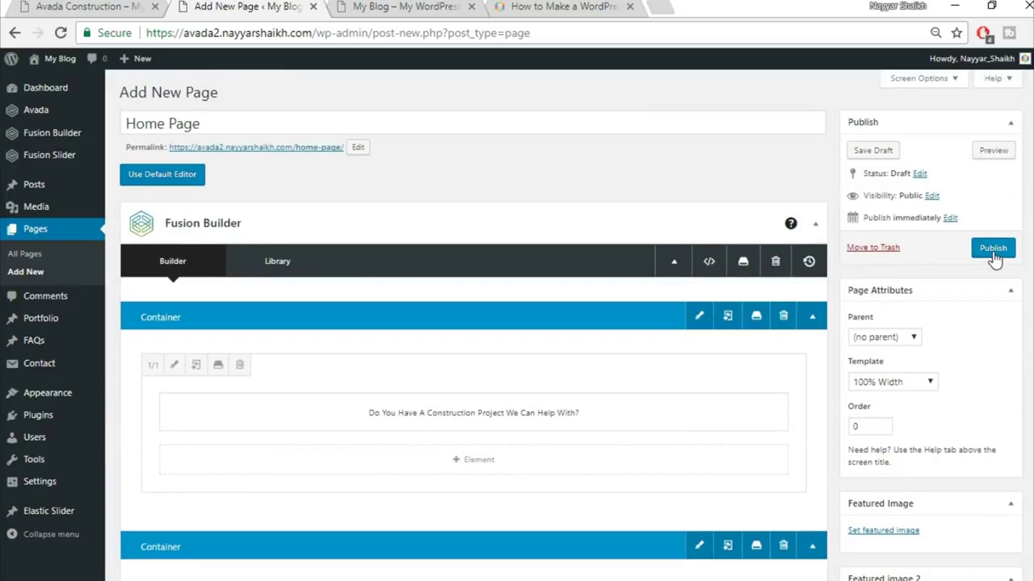
pyautogui.click(994, 250)
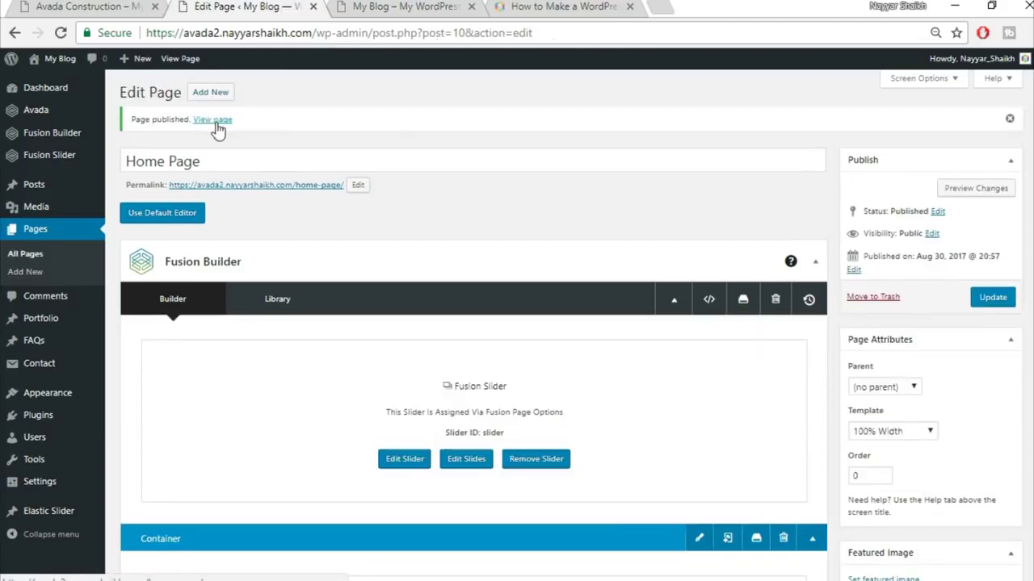
pyautogui.rightClick(216, 123)
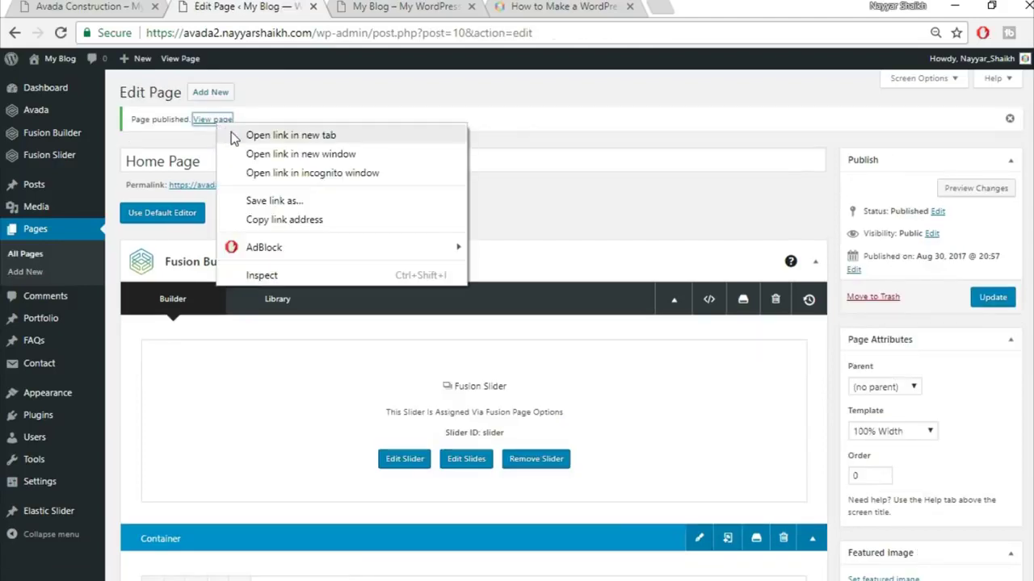
pyautogui.click(291, 136)
# - Compare the published Home Page with the demo, then scroll the editor to the containers below the slider
pyautogui.hotkey('ctrl', 'Tab')
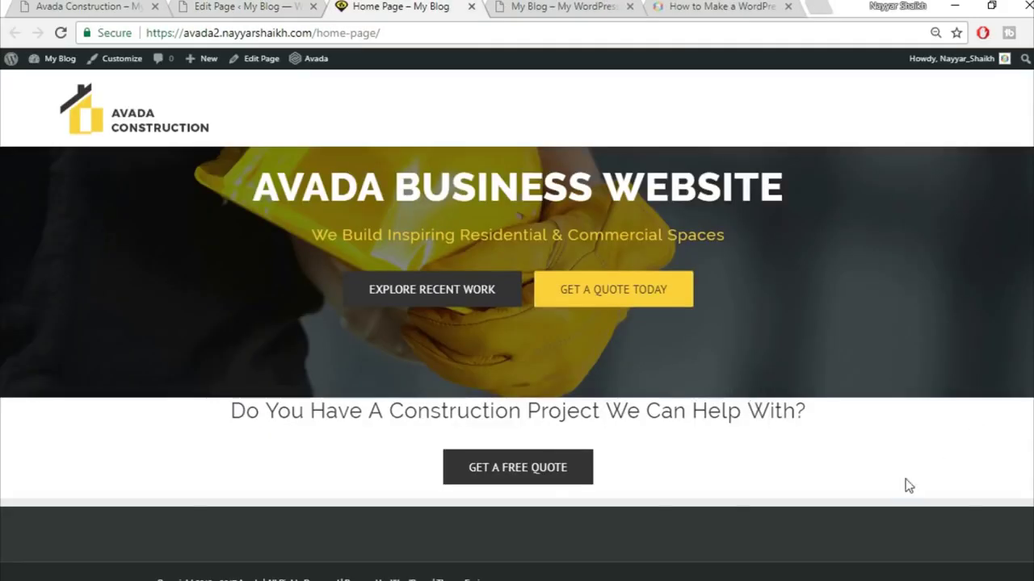
pyautogui.click(86, 10)
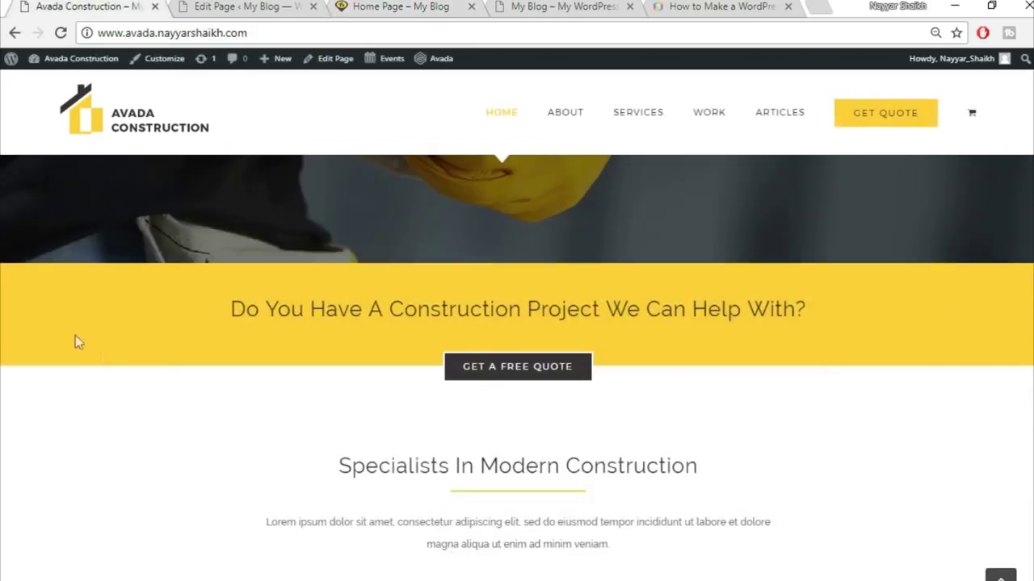
pyautogui.click(242, 5)
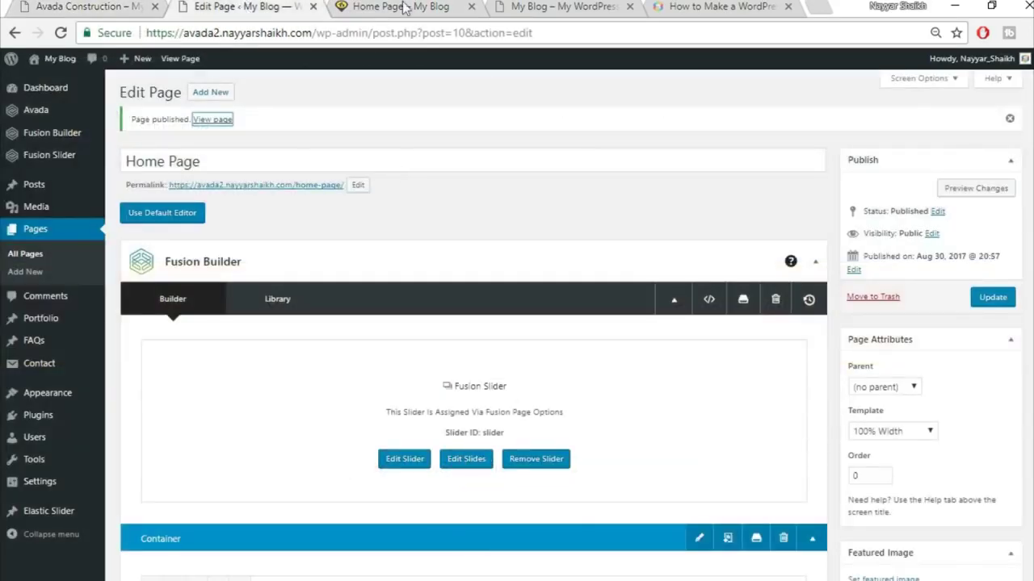
pyautogui.click(401, 7)
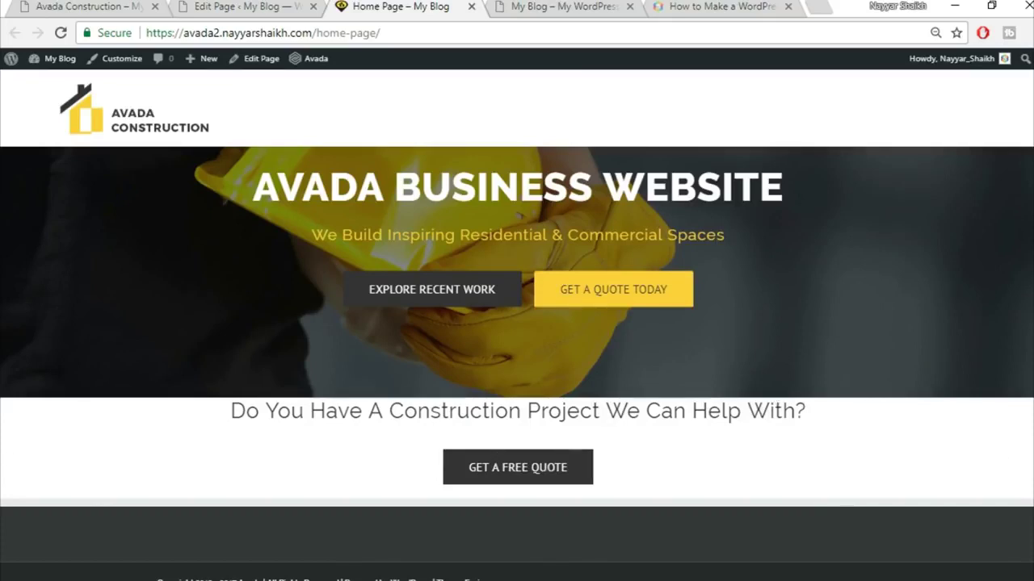
pyautogui.click(252, 6)
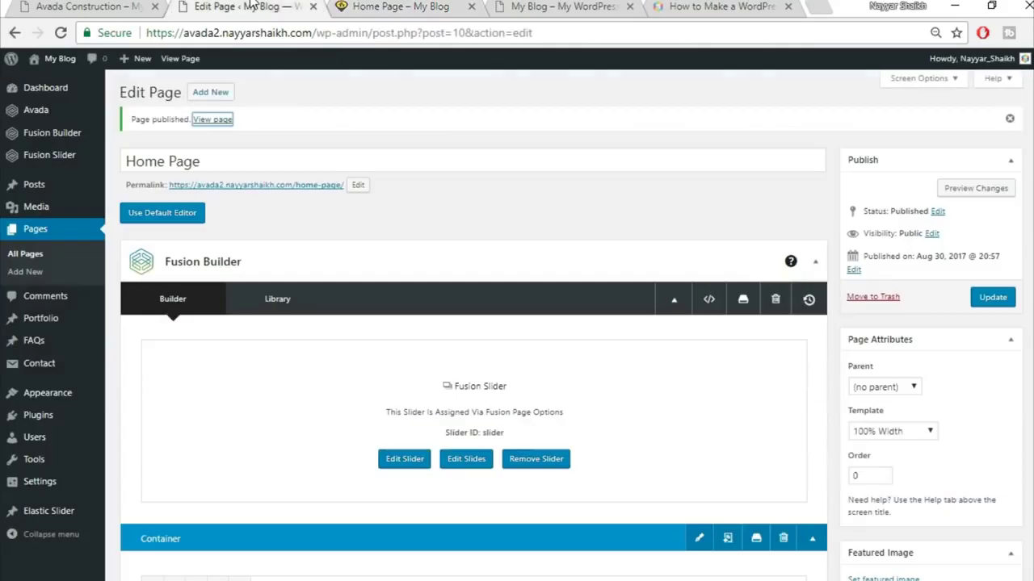
pyautogui.scroll(-3, 708, 382)
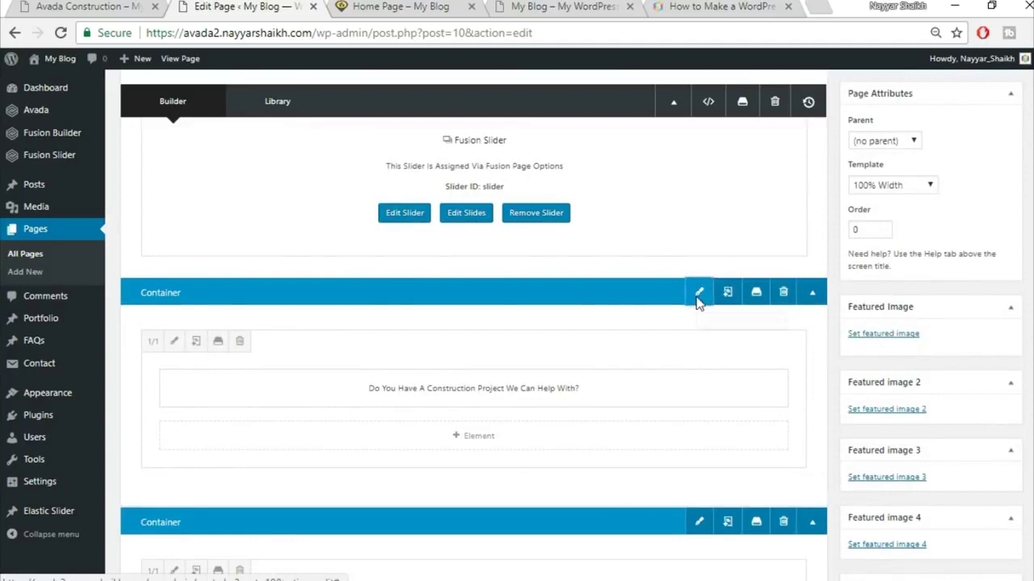
# - Give the question container a #fed83d yellow background, save it and update the page
pyautogui.click(698, 294)
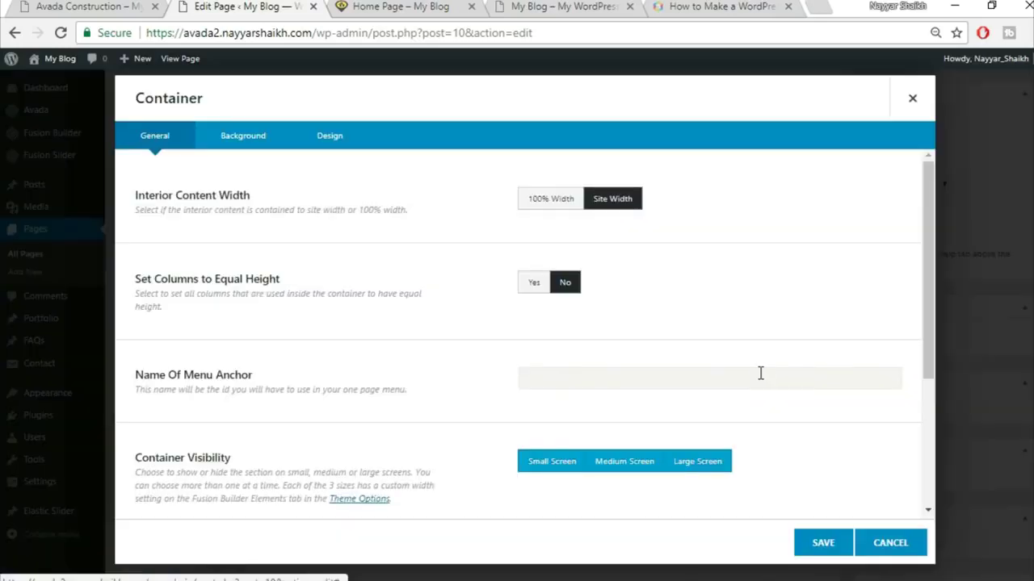
pyautogui.click(247, 147)
pyautogui.click(583, 201)
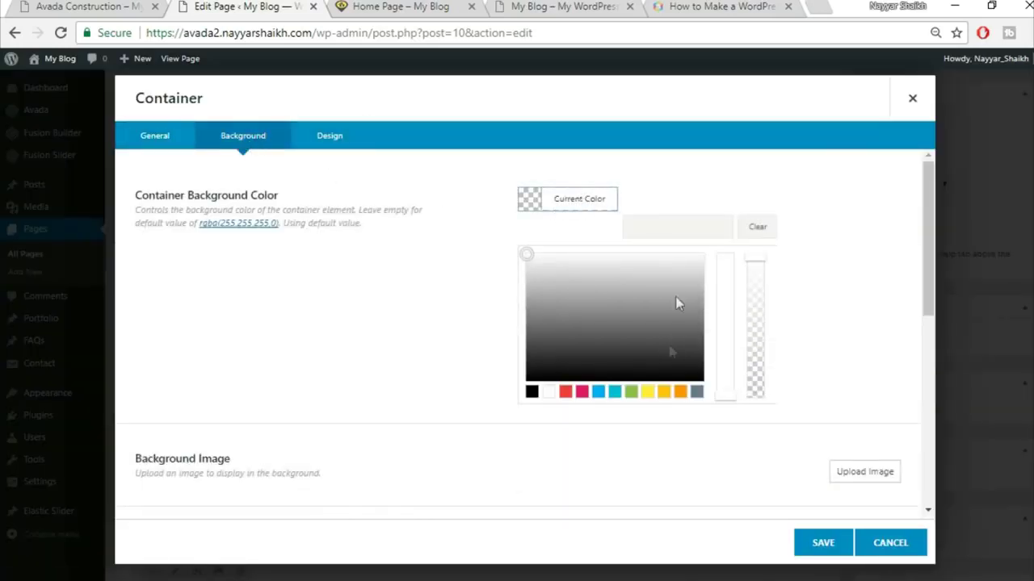
pyautogui.click(678, 227)
pyautogui.write('fed83d')
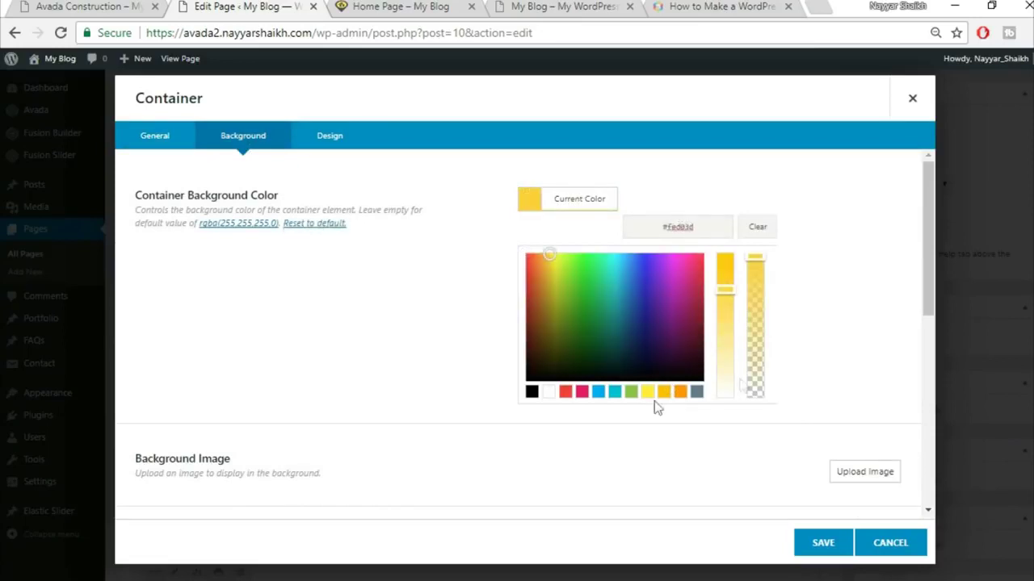
pyautogui.click(630, 449)
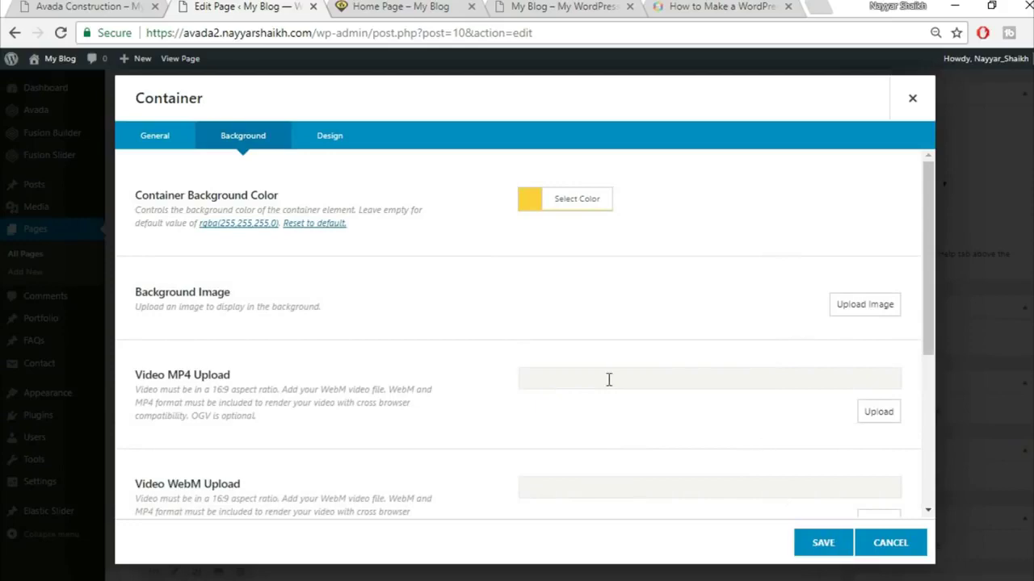
pyautogui.scroll(-4, 725, 477)
pyautogui.click(822, 543)
pyautogui.scroll(3, 831, 549)
pyautogui.click(998, 302)
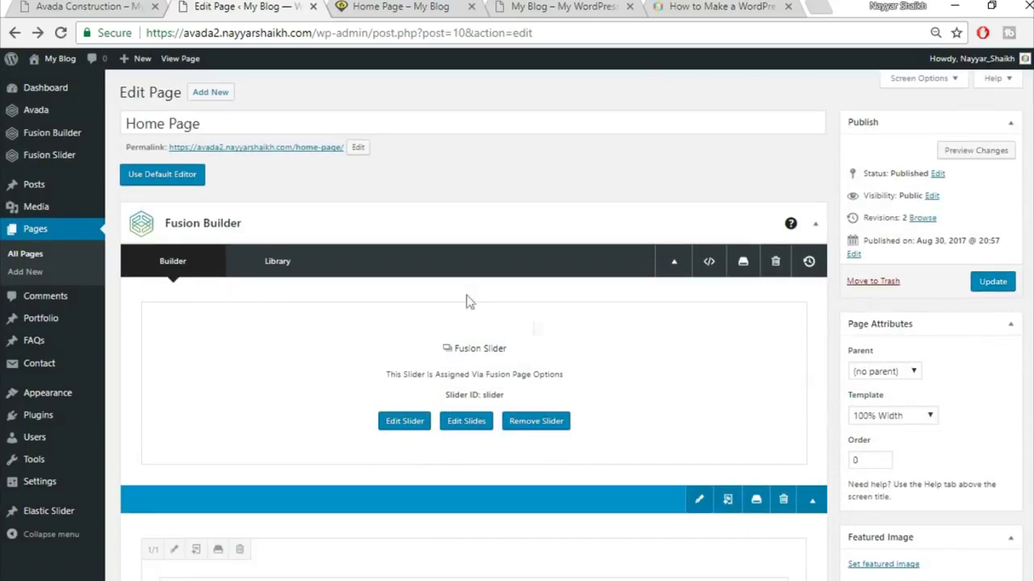
pyautogui.moveTo(28, 159)
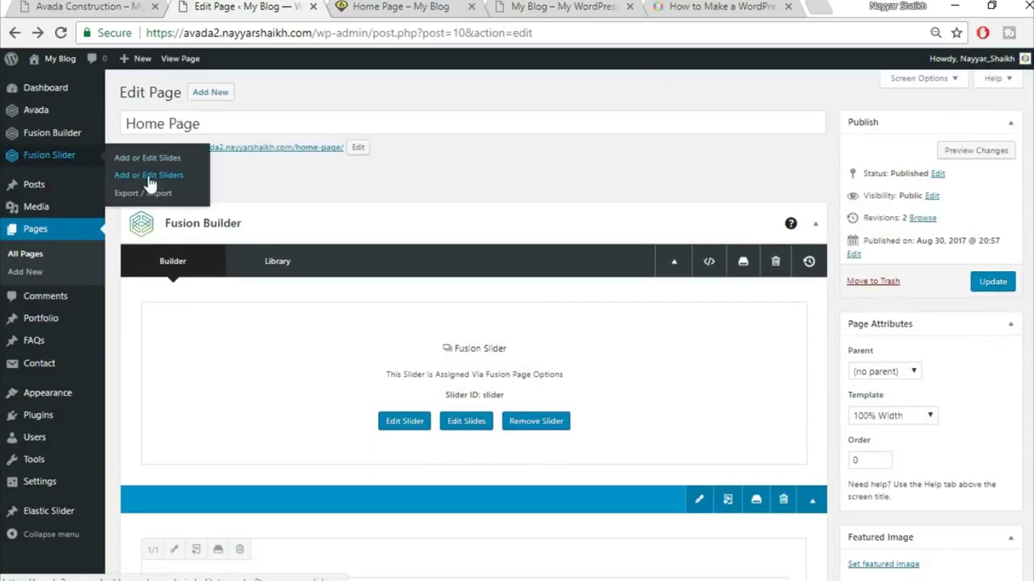
# - Edit the Fusion slider named 'Slider', tick Full Screen Slider and update it
pyautogui.click(165, 176)
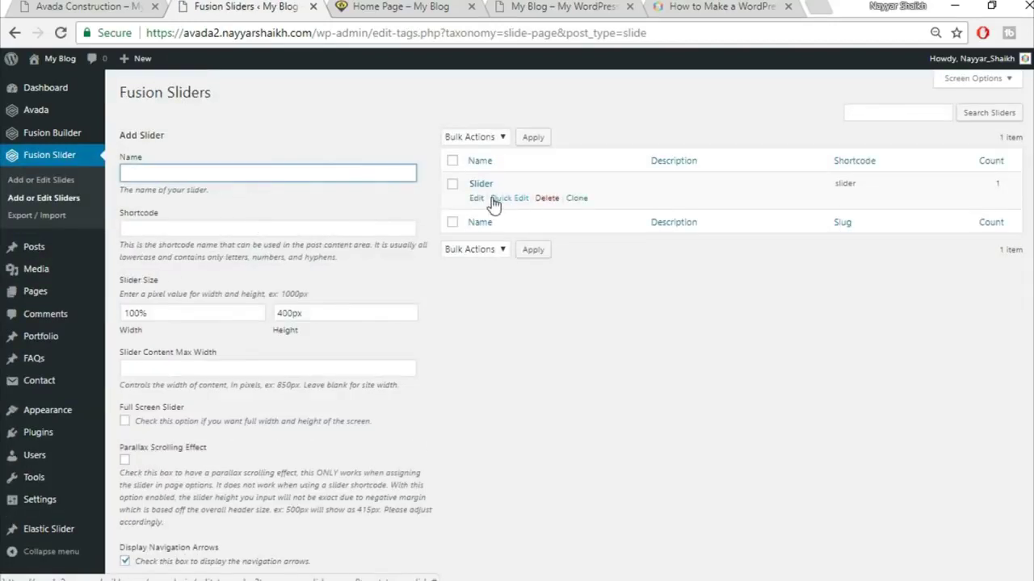
pyautogui.click(477, 198)
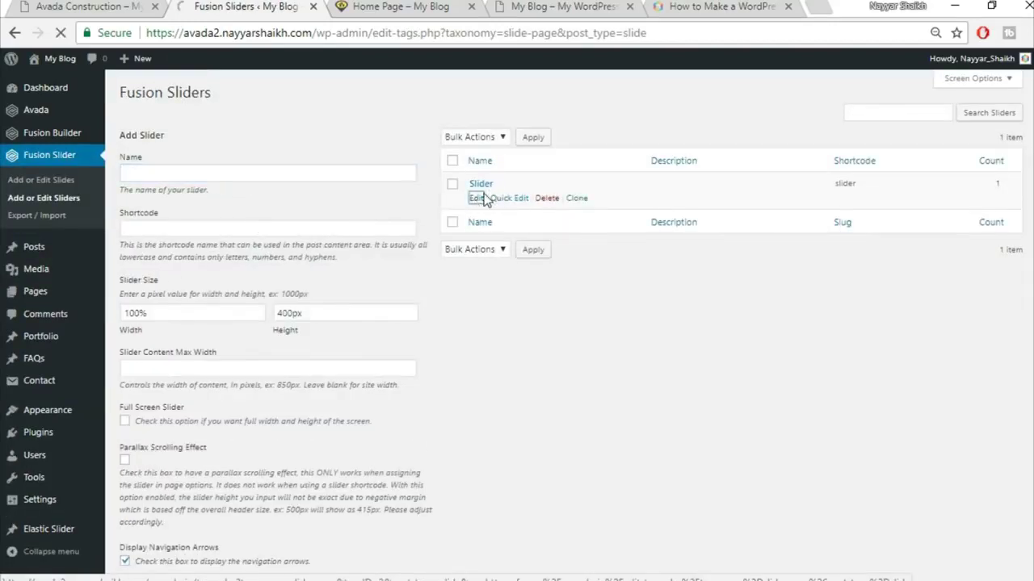
pyautogui.scroll(-1, 654, 313)
pyautogui.scroll(-4, 654, 313)
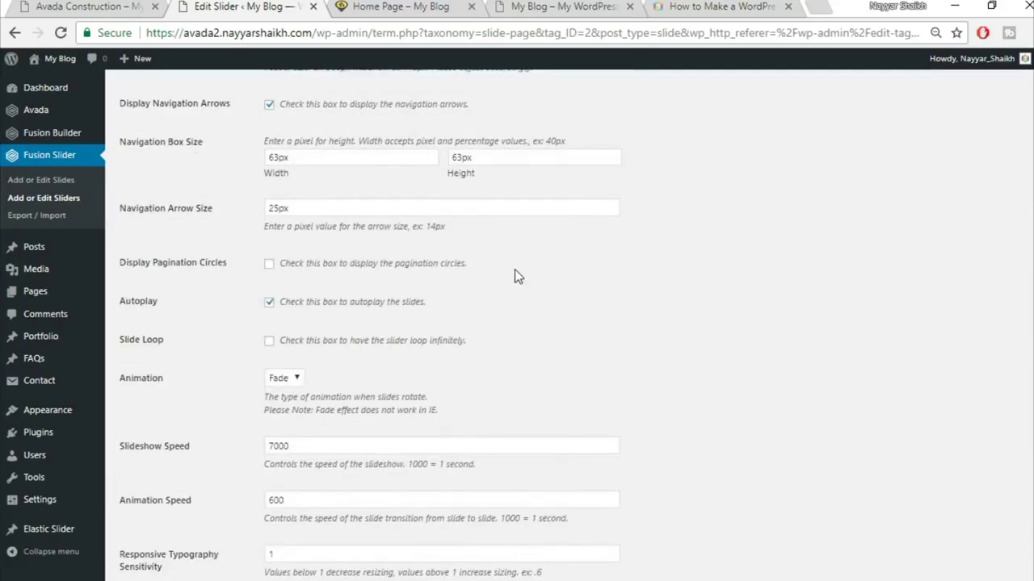
pyautogui.scroll(-2, 517, 276)
pyautogui.scroll(1, 515, 277)
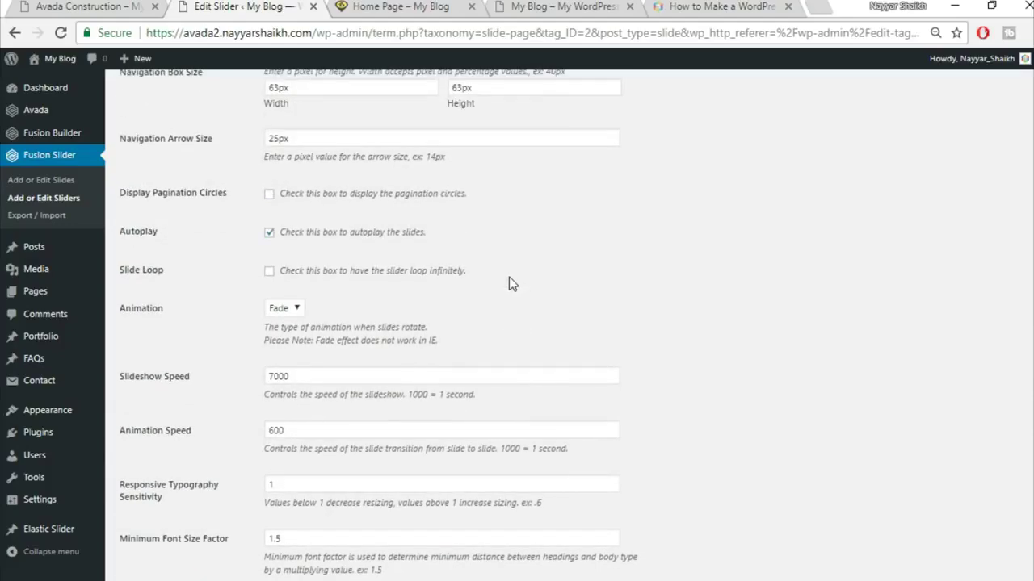
pyautogui.scroll(4, 509, 277)
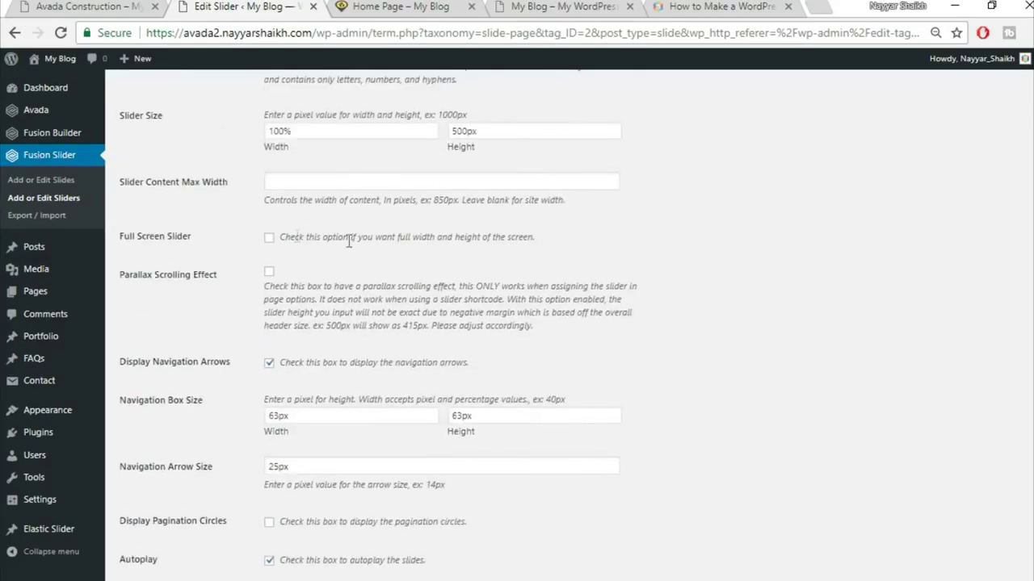
pyautogui.click(270, 238)
pyautogui.scroll(-5, 635, 323)
pyautogui.click(142, 538)
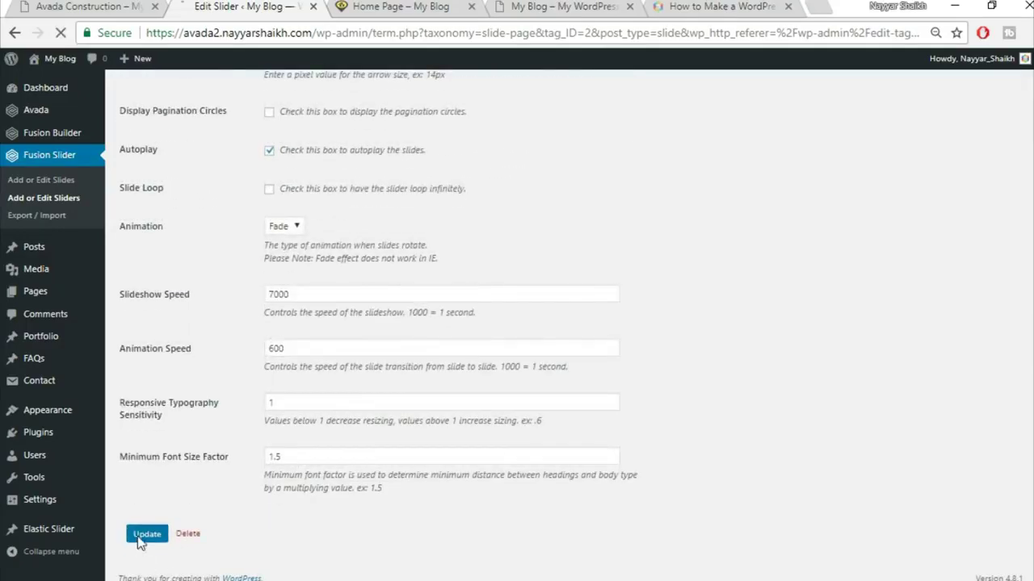
pyautogui.click(395, 8)
# - Reload the live Home Page and compare its slider against the demo site
pyautogui.click(405, 26)
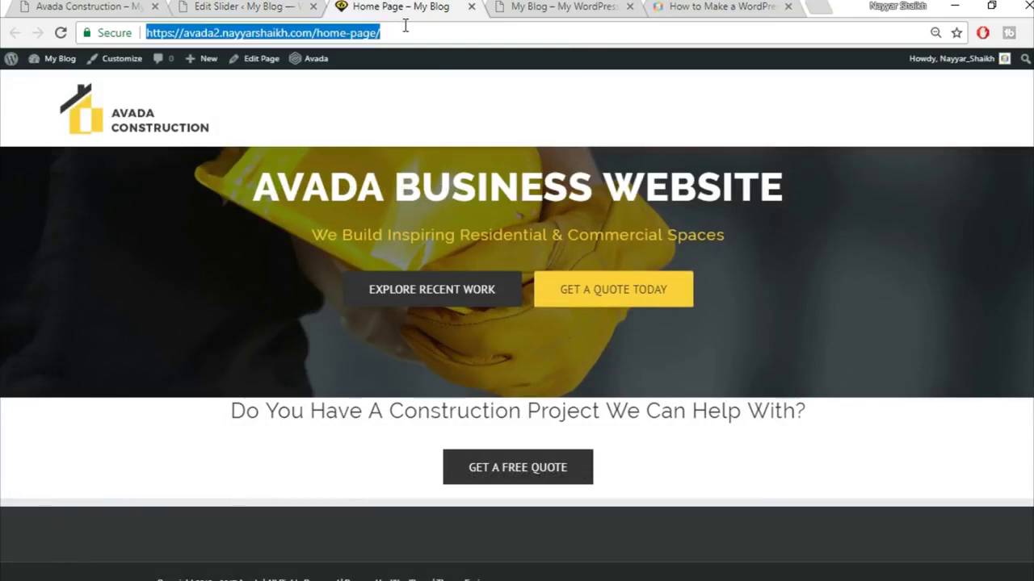
pyautogui.press('Return')
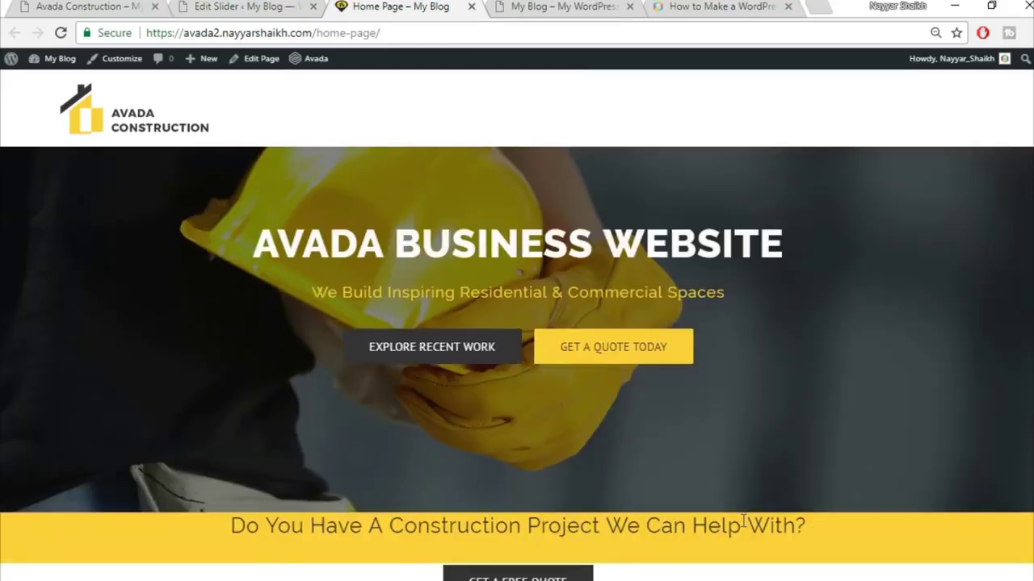
pyautogui.scroll(-2, 630, 476)
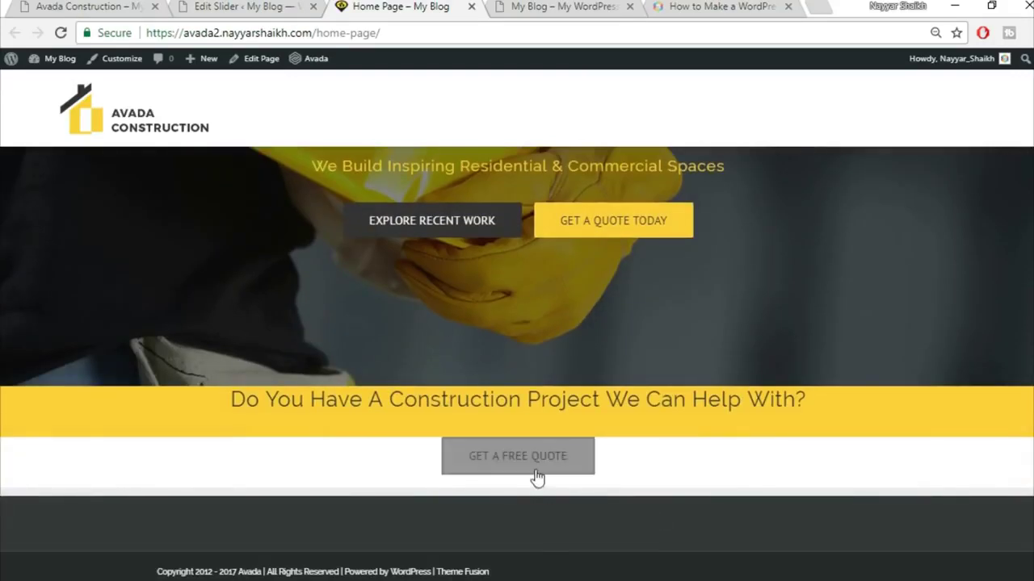
pyautogui.click(123, 5)
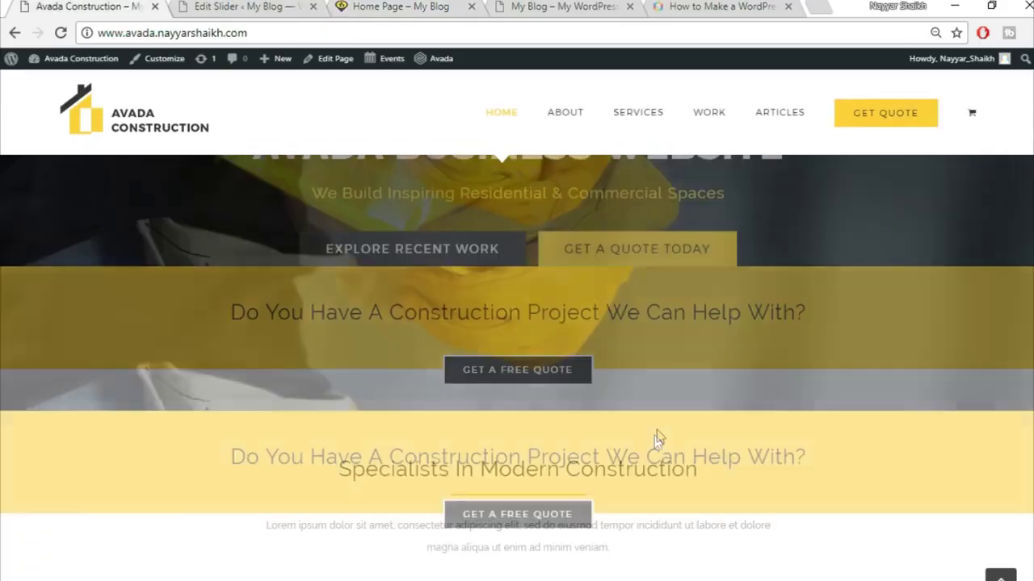
pyautogui.scroll(2, 658, 433)
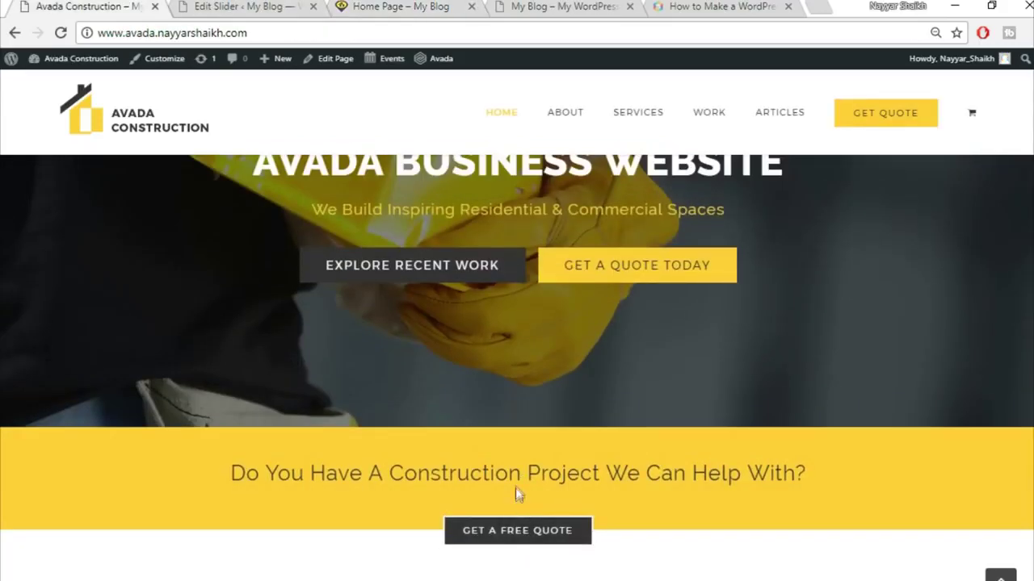
pyautogui.hotkey('ctrl', '3')
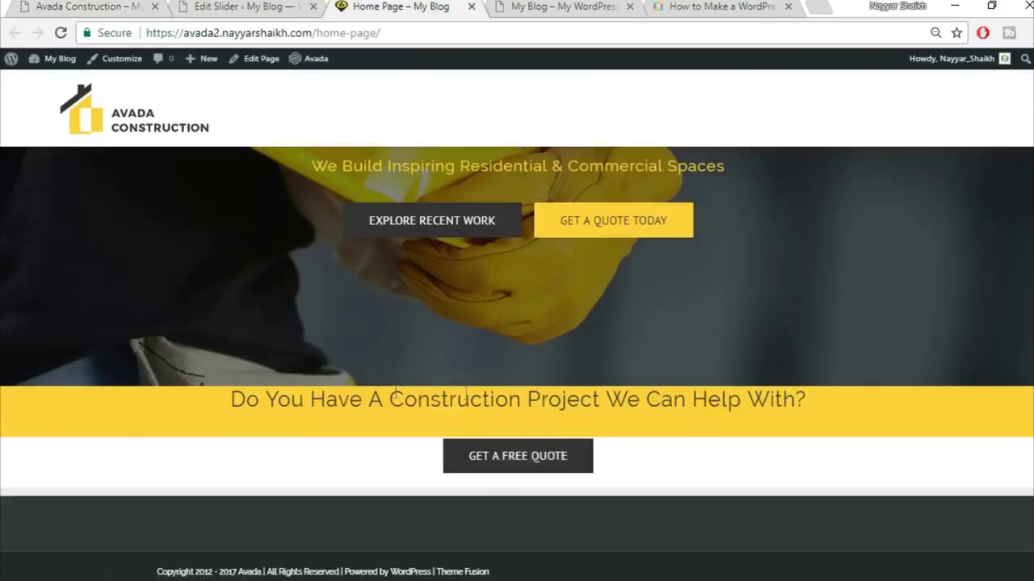
# - Cross-check the taller full-screen slider between the slider settings, Home Page and demo site
pyautogui.click(272, 6)
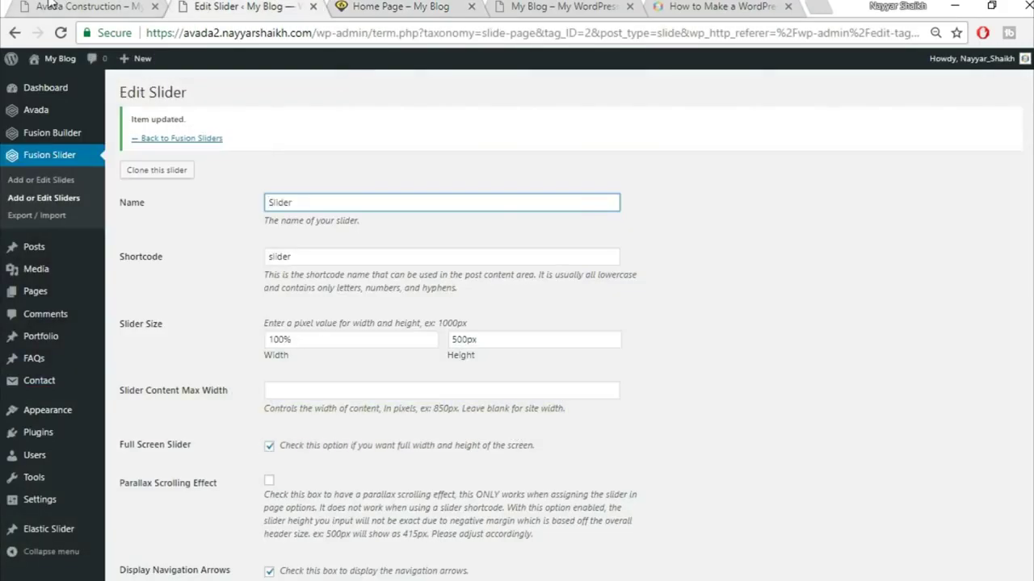
pyautogui.click(51, 5)
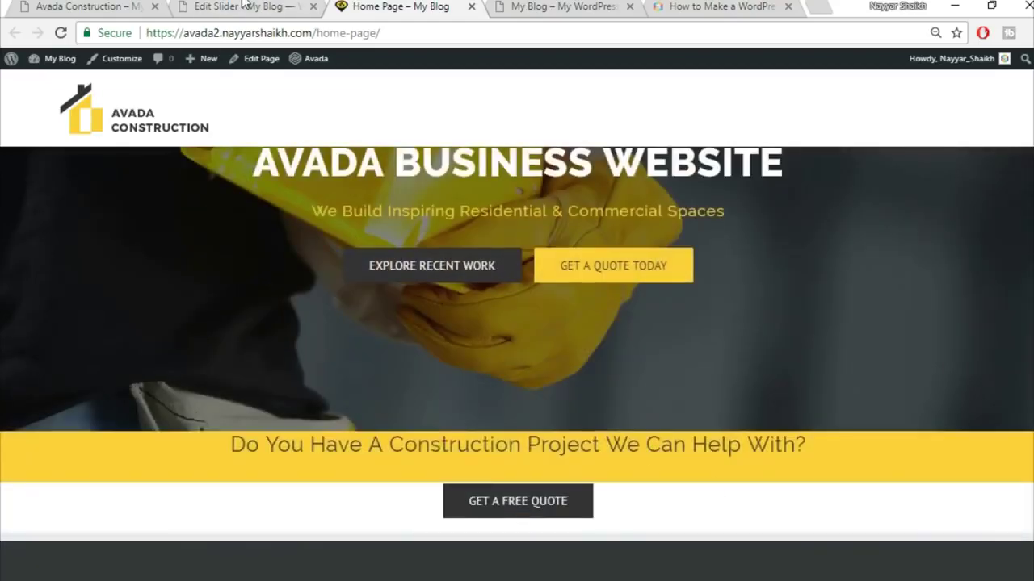
pyautogui.click(242, 5)
pyautogui.click(355, 6)
pyautogui.click(133, 6)
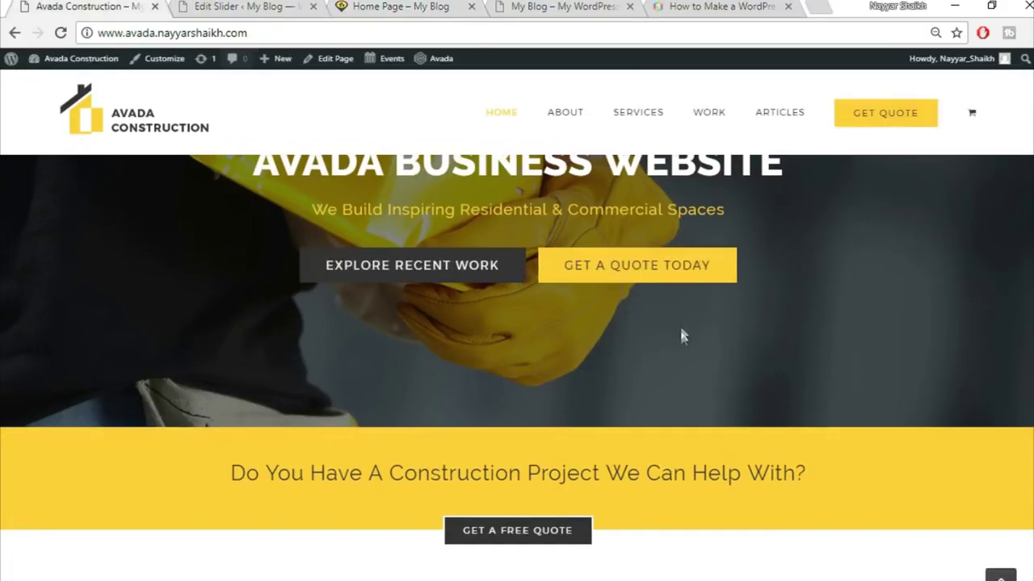
pyautogui.scroll(-10, 680, 364)
pyautogui.scroll(11, 683, 418)
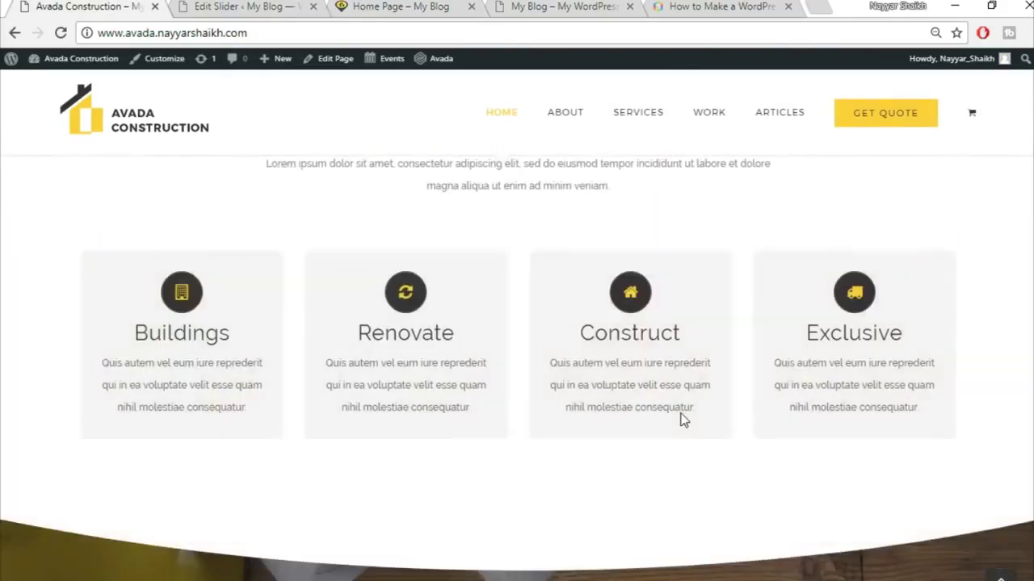
pyautogui.hotkey('ctrl', 'Tab')
pyautogui.hotkey('ctrl', 'Tab')
pyautogui.scroll(1, 632, 420)
pyautogui.scroll(1, 632, 427)
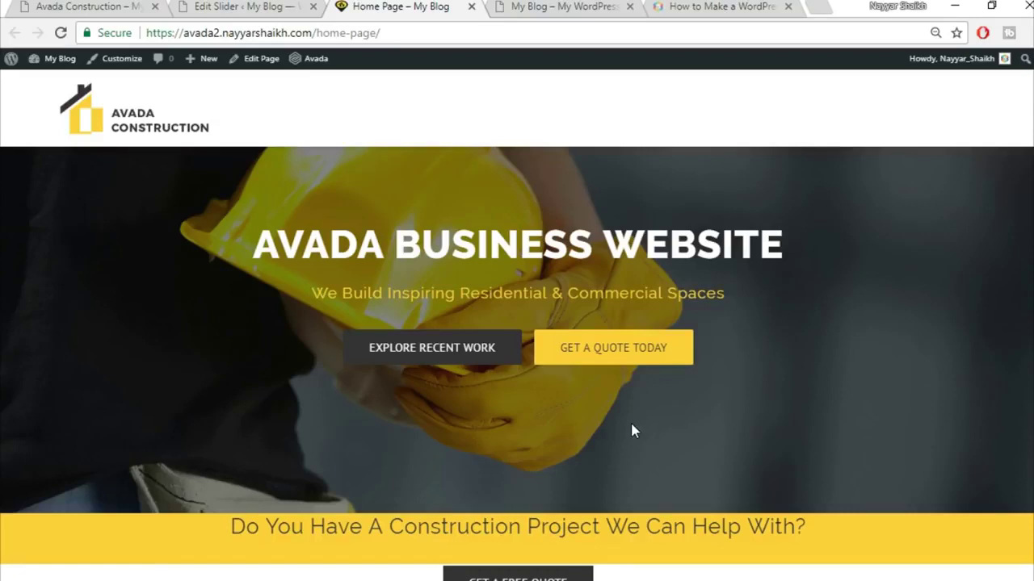
# - Open the home page's Edit Page link in a new tab and close the Edit Slider tab
pyautogui.scroll(-1, 686, 485)
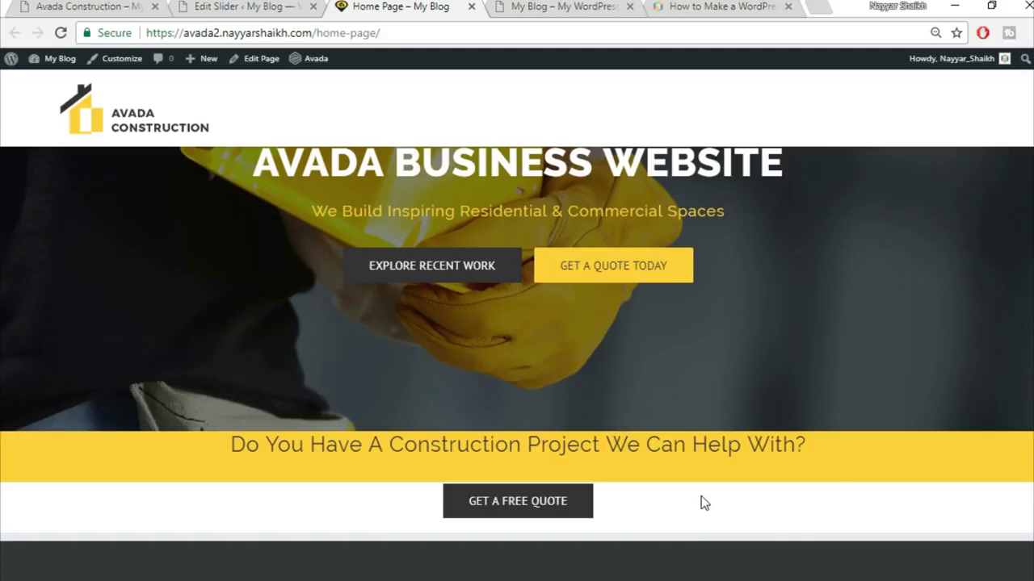
pyautogui.rightClick(261, 71)
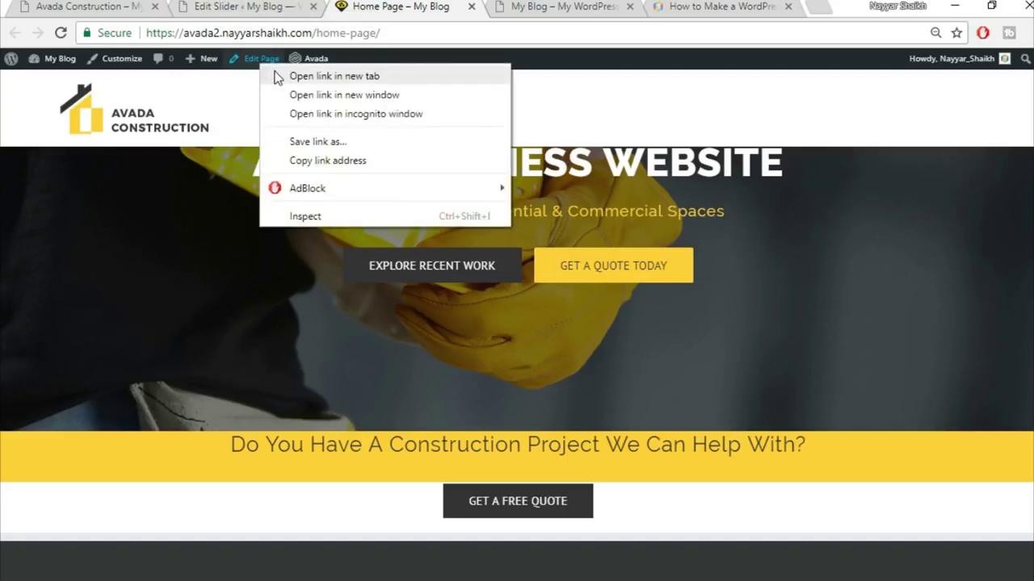
pyautogui.click(277, 75)
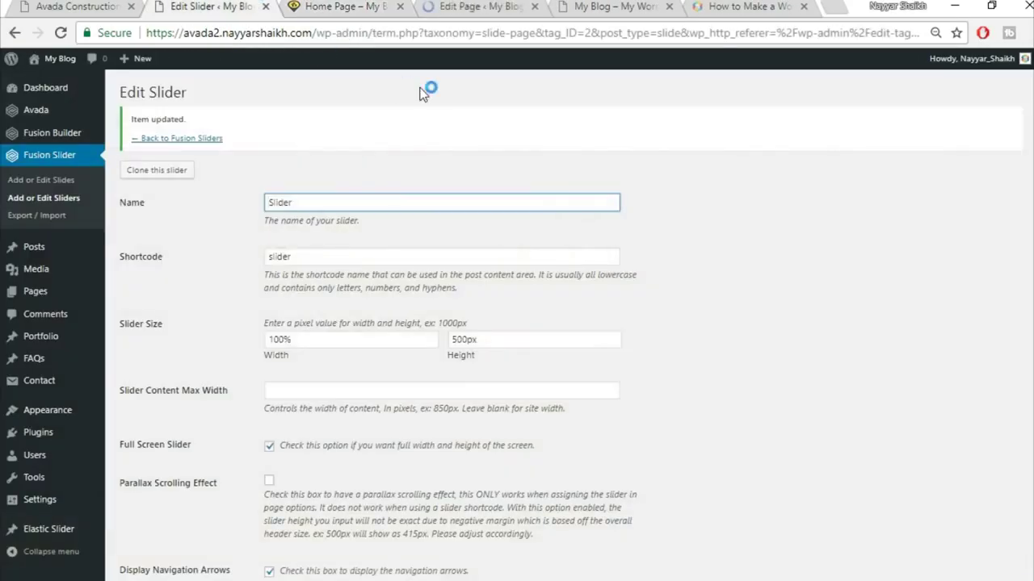
pyautogui.click(266, 6)
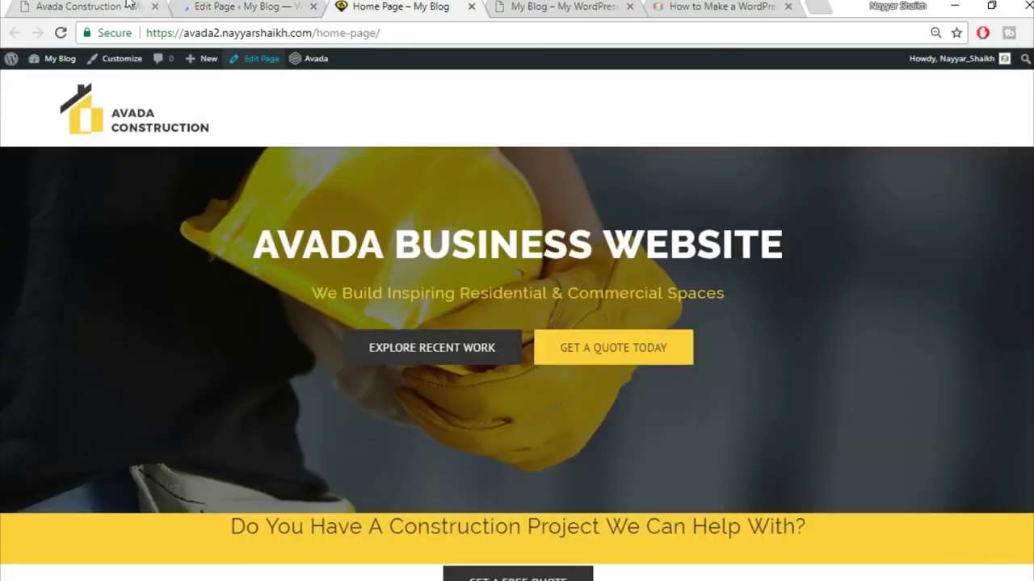
# - Review the Avada Construction demo layout, then return to the Edit Page tab
pyautogui.click(126, 5)
pyautogui.scroll(-3, 700, 413)
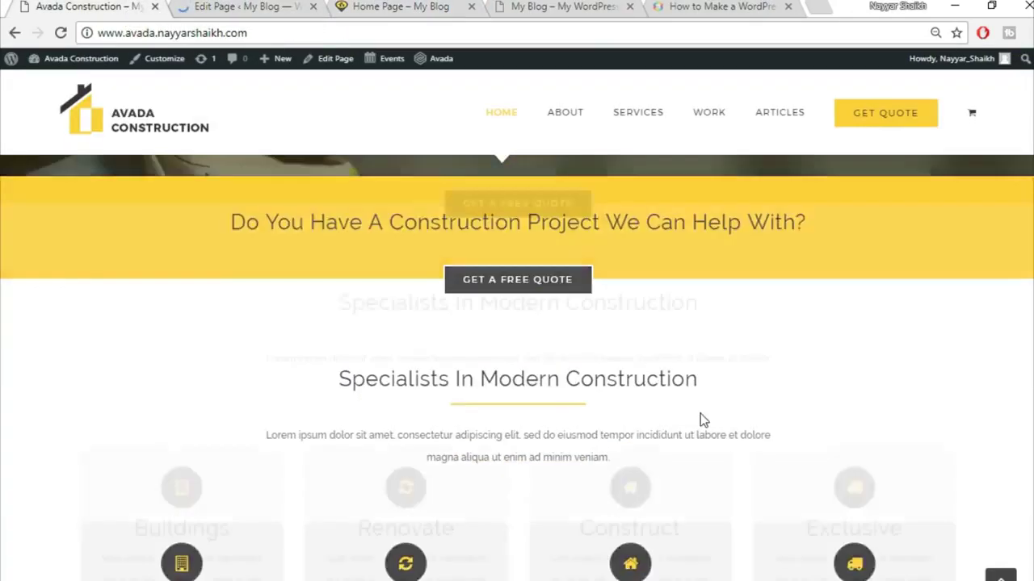
pyautogui.scroll(-3, 321, 438)
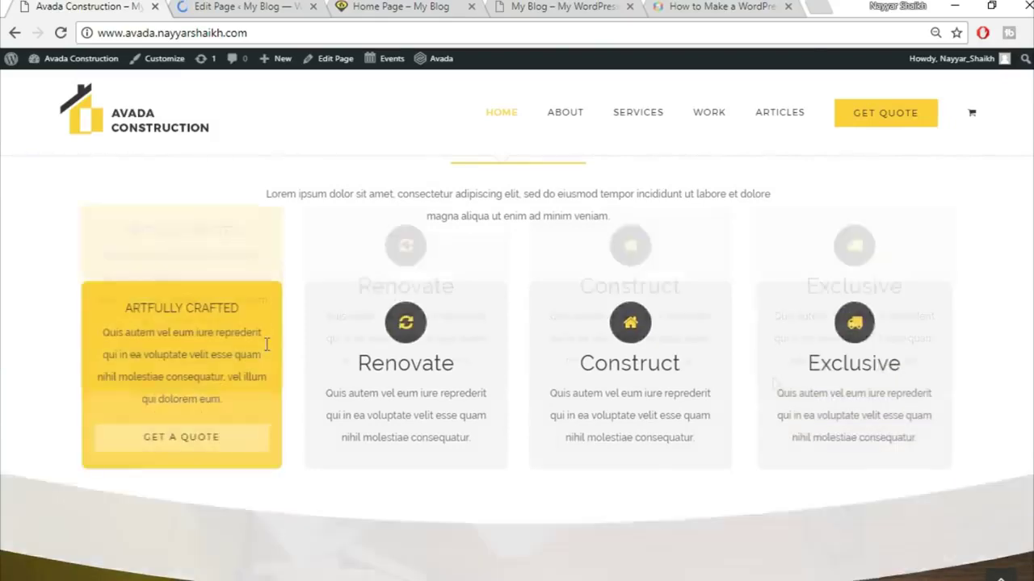
pyautogui.scroll(2, 623, 337)
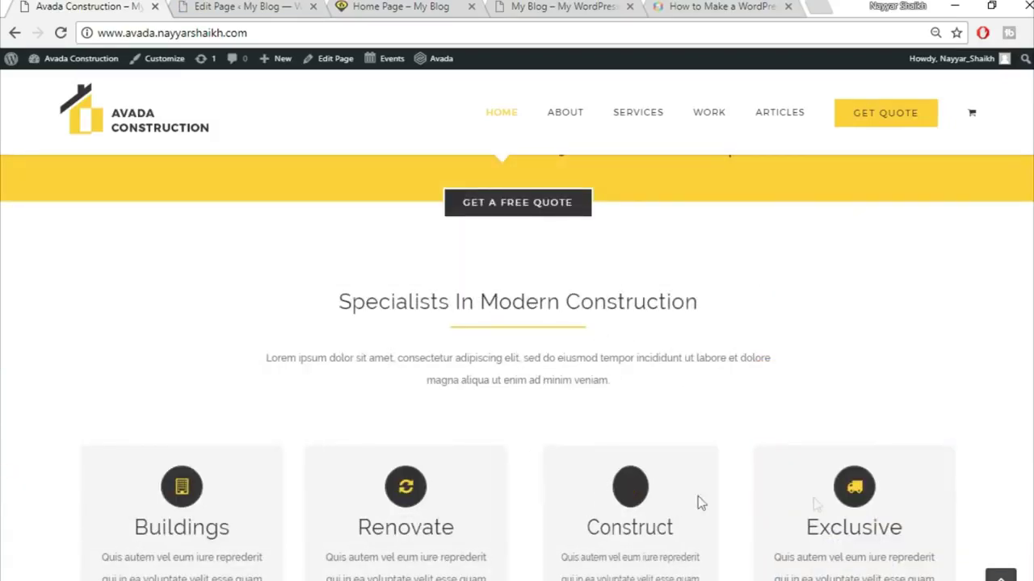
pyautogui.scroll(-2, 914, 509)
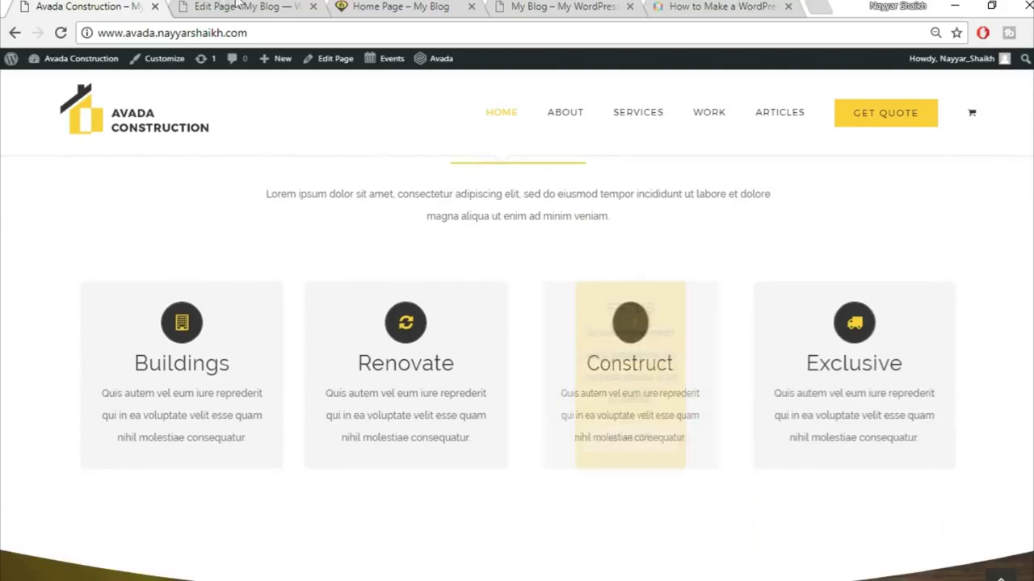
pyautogui.click(285, 5)
# - Save the heading container to the library as Top1
pyautogui.scroll(-4, 708, 436)
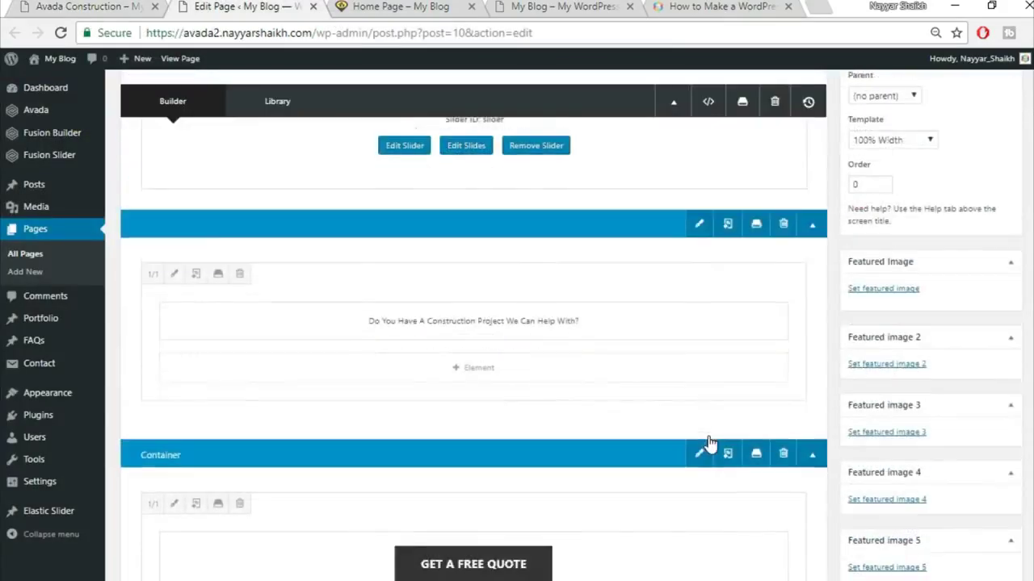
pyautogui.scroll(2, 709, 437)
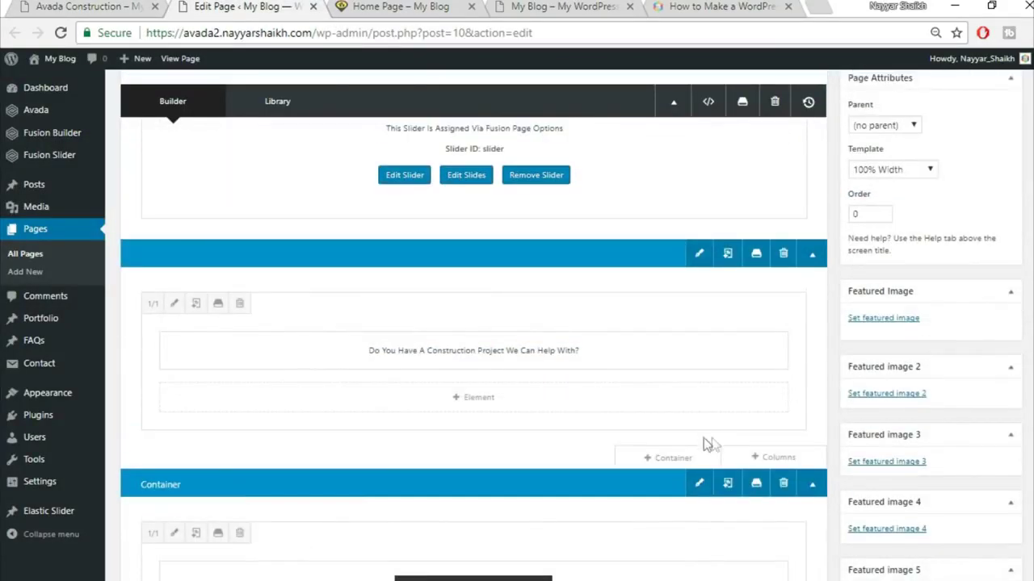
pyautogui.scroll(1, 719, 425)
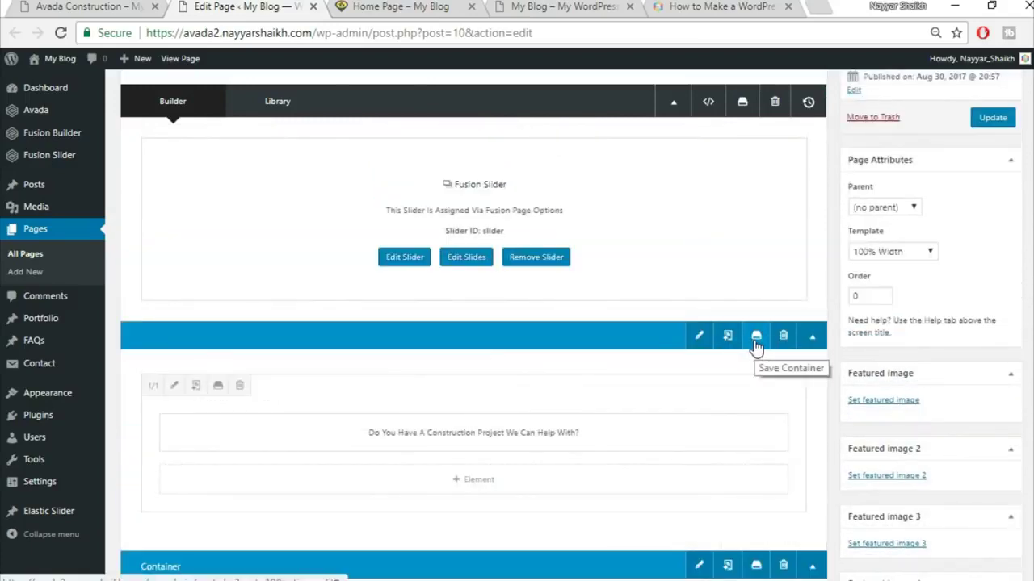
pyautogui.click(755, 339)
pyautogui.click(347, 187)
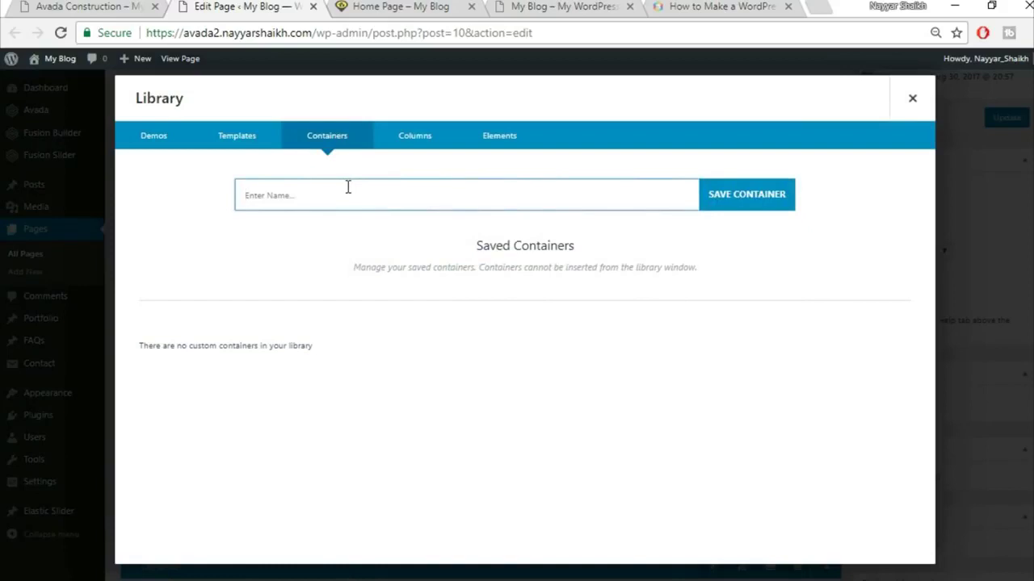
pyautogui.write('Thp1')
pyautogui.click(775, 196)
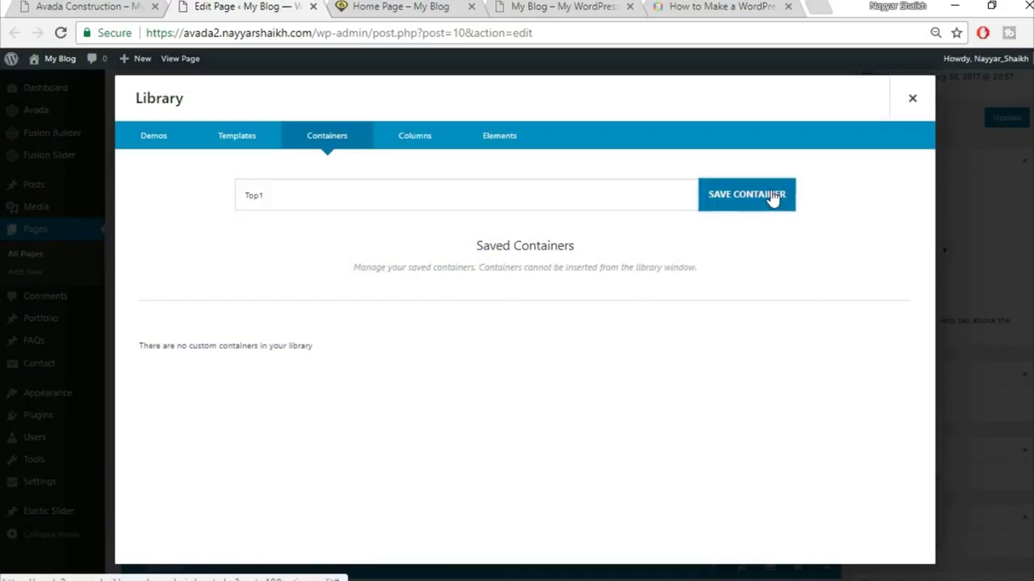
pyautogui.click(911, 100)
# - Save the Get a Free Quote container to the library as Top2
pyautogui.scroll(-3, 796, 315)
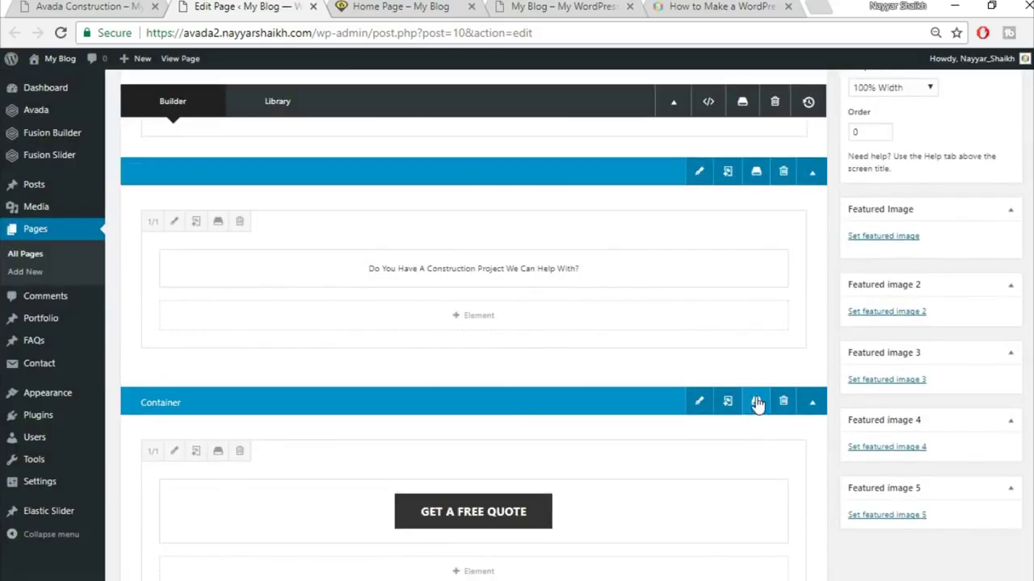
pyautogui.click(755, 401)
pyautogui.click(521, 197)
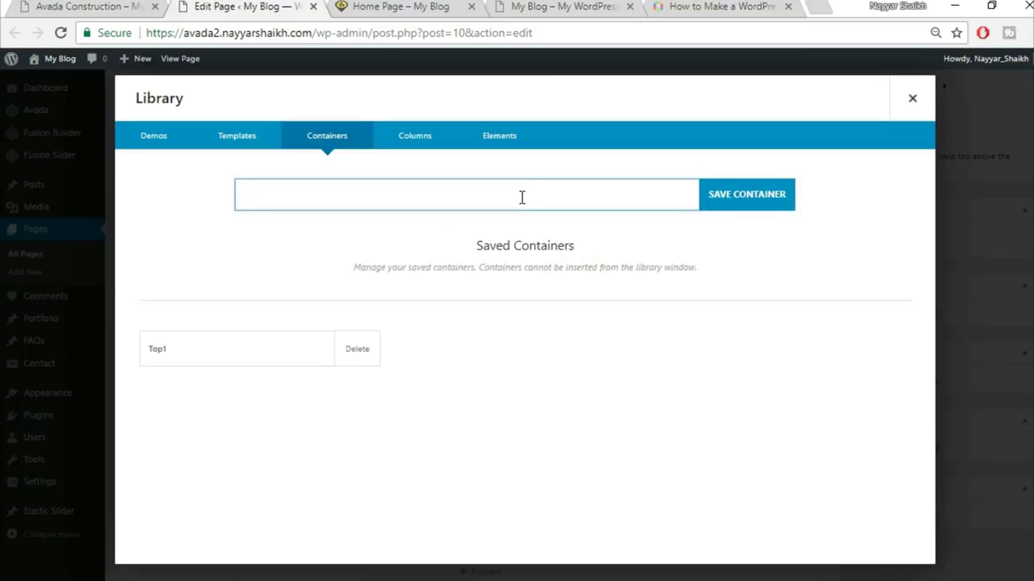
pyautogui.click(911, 99)
pyautogui.click(755, 404)
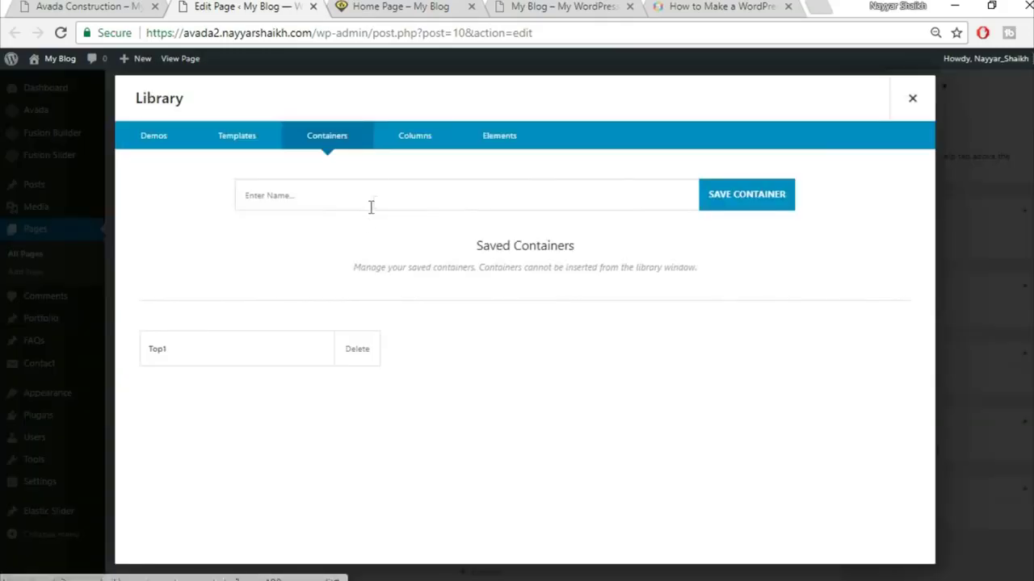
pyautogui.write('Top2')
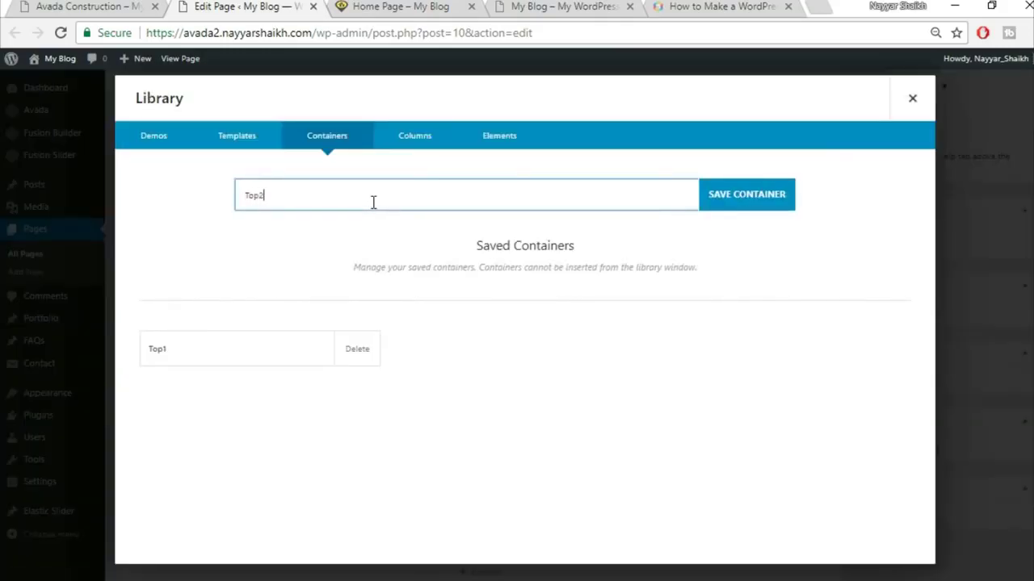
pyautogui.click(747, 198)
pyautogui.click(747, 198)
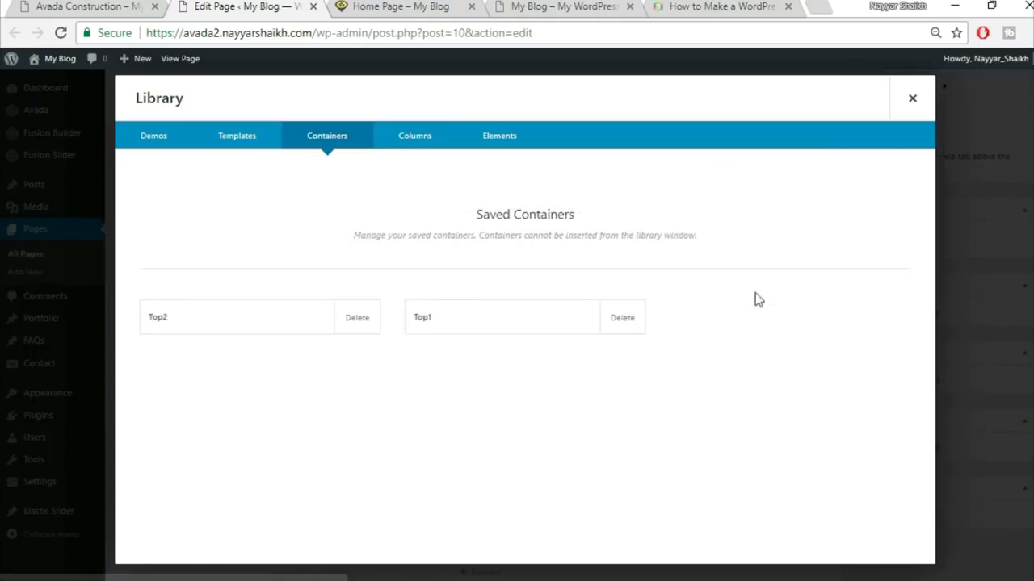
pyautogui.click(912, 100)
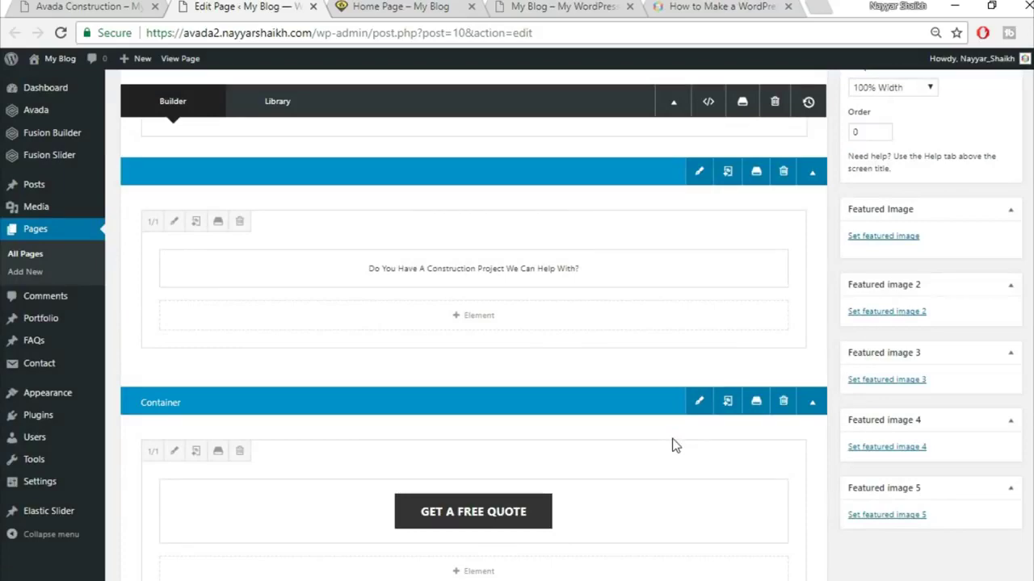
# - Review the demo's Specialists heading and intro text section against the editor
pyautogui.hotkey('ctrl', 'shift', 'Tab')
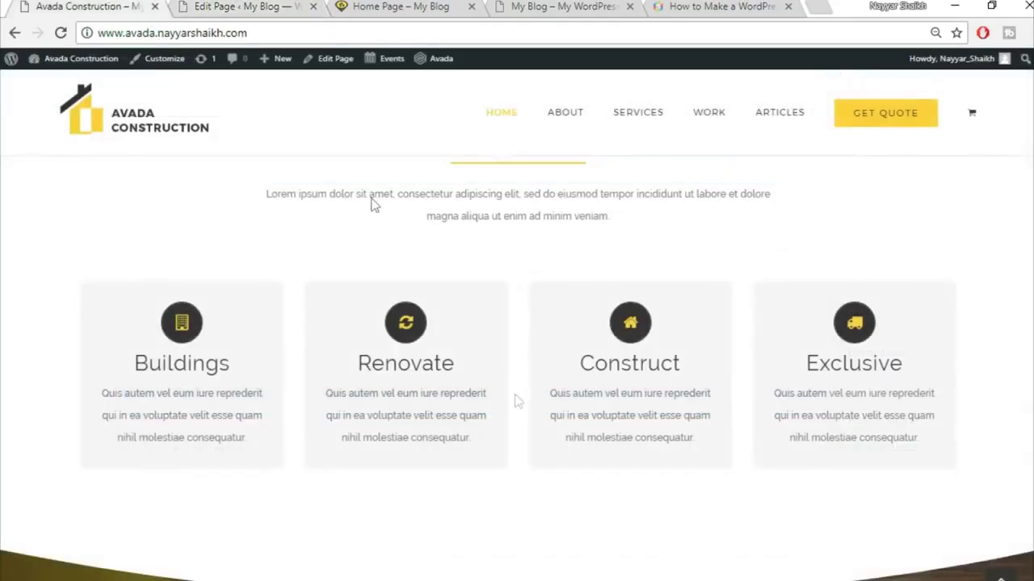
pyautogui.scroll(5, 535, 429)
pyautogui.scroll(-3, 536, 429)
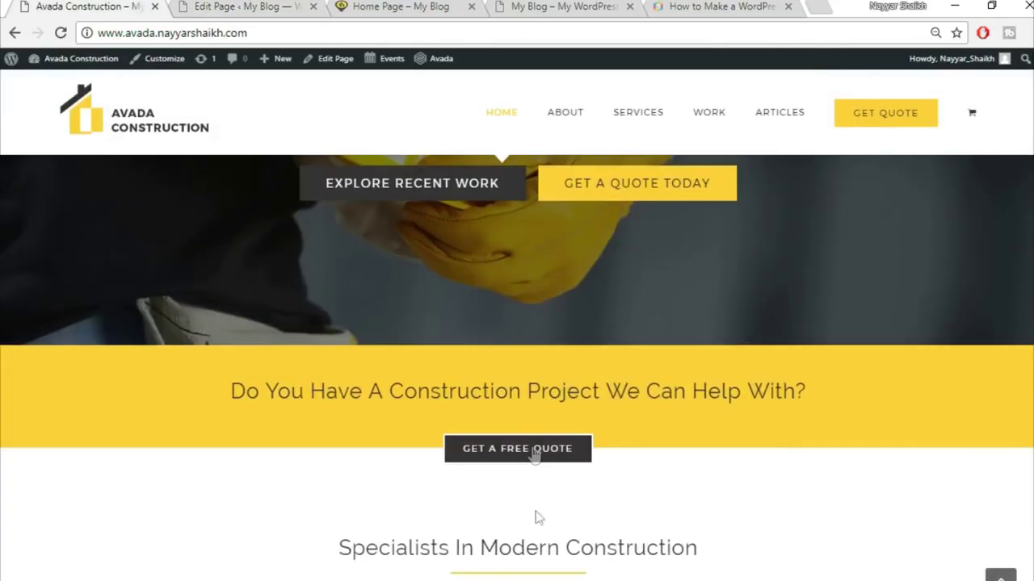
pyautogui.hotkey('ctrl', 'Tab')
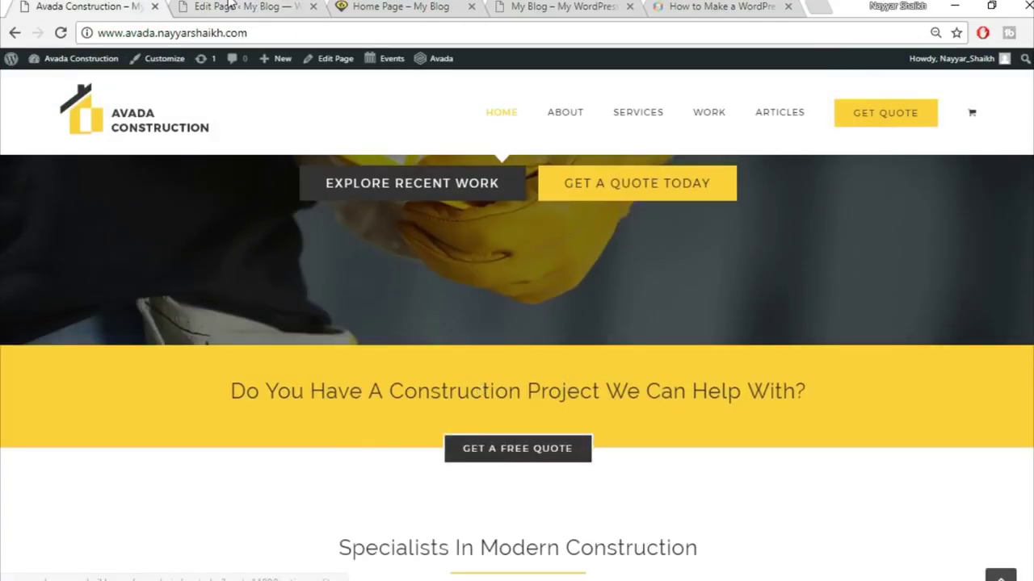
pyautogui.click(102, 7)
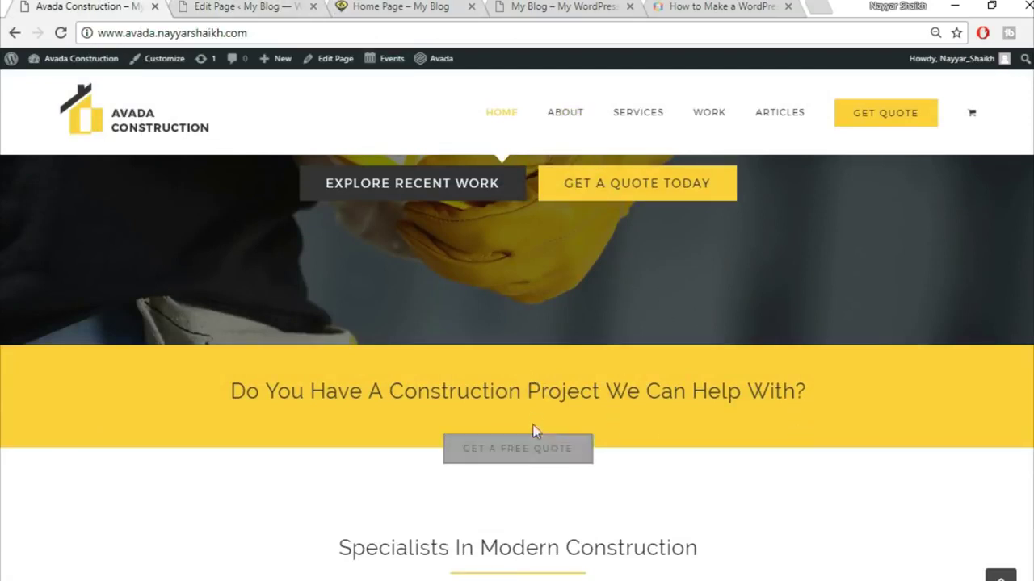
pyautogui.click(318, 17)
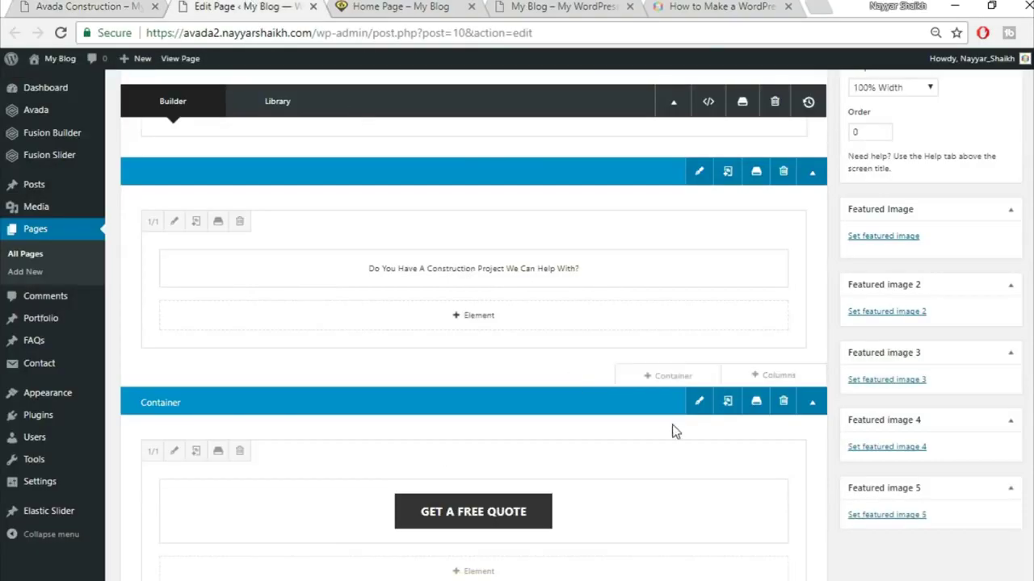
pyautogui.scroll(2, 674, 429)
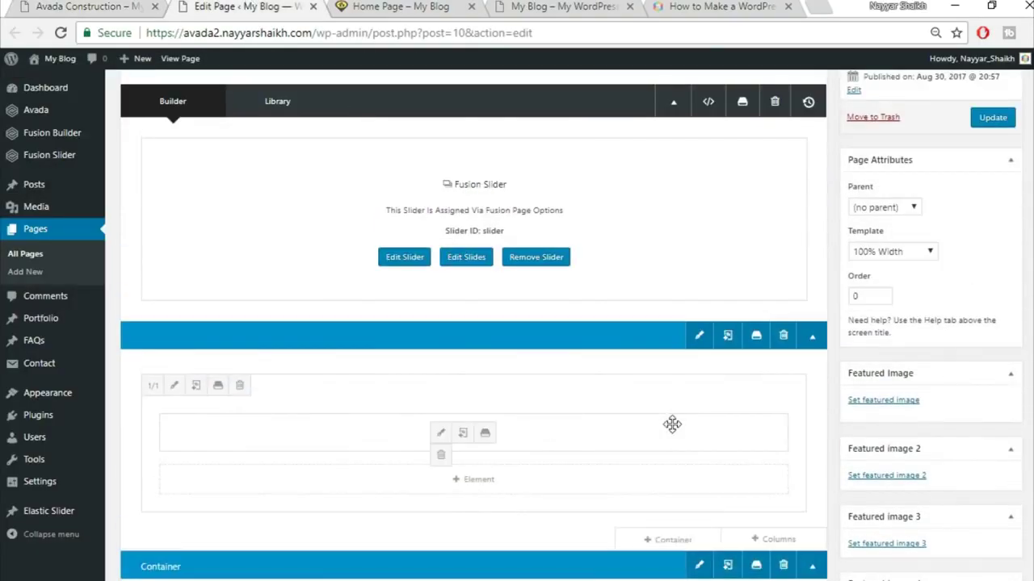
pyautogui.scroll(-10, 671, 428)
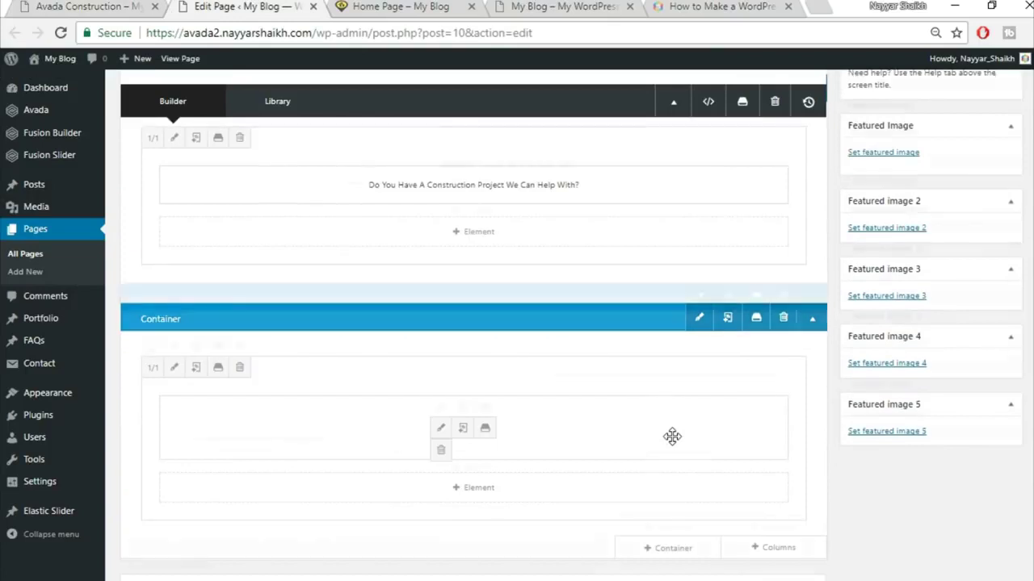
pyautogui.hotkey('ctrl', 'pageup')
pyautogui.moveTo(408, 301); pyautogui.dragTo(734, 392)
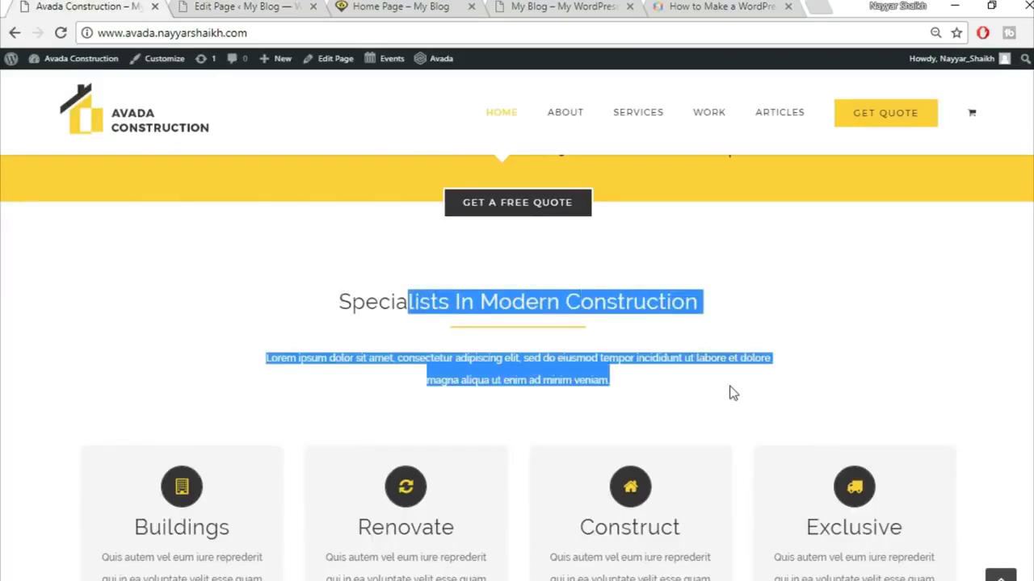
pyautogui.click(734, 392)
pyautogui.click(209, 5)
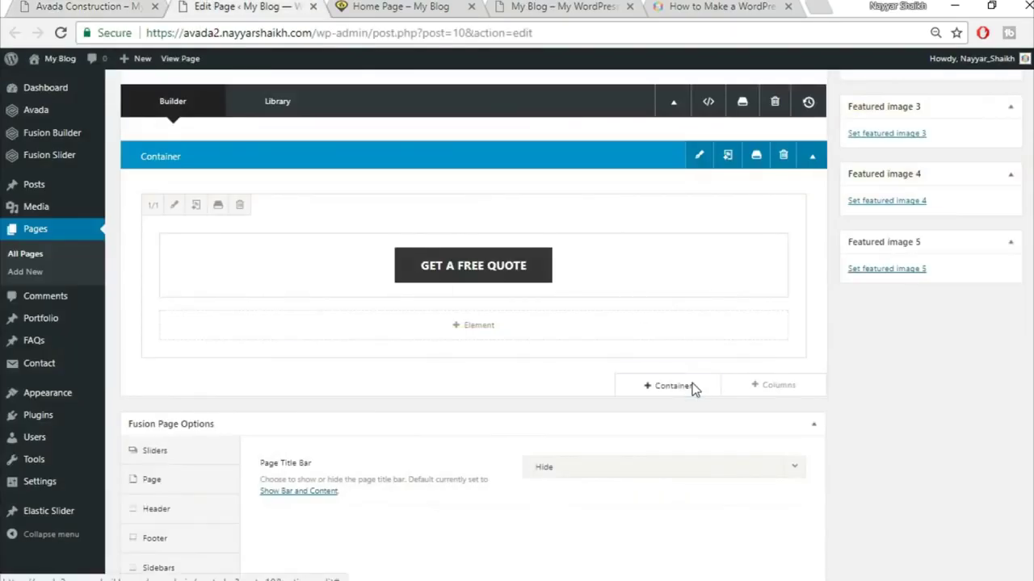
# - Add a new single full-width (1/1) container below the quote section
pyautogui.click(692, 389)
pyautogui.click(50, 5)
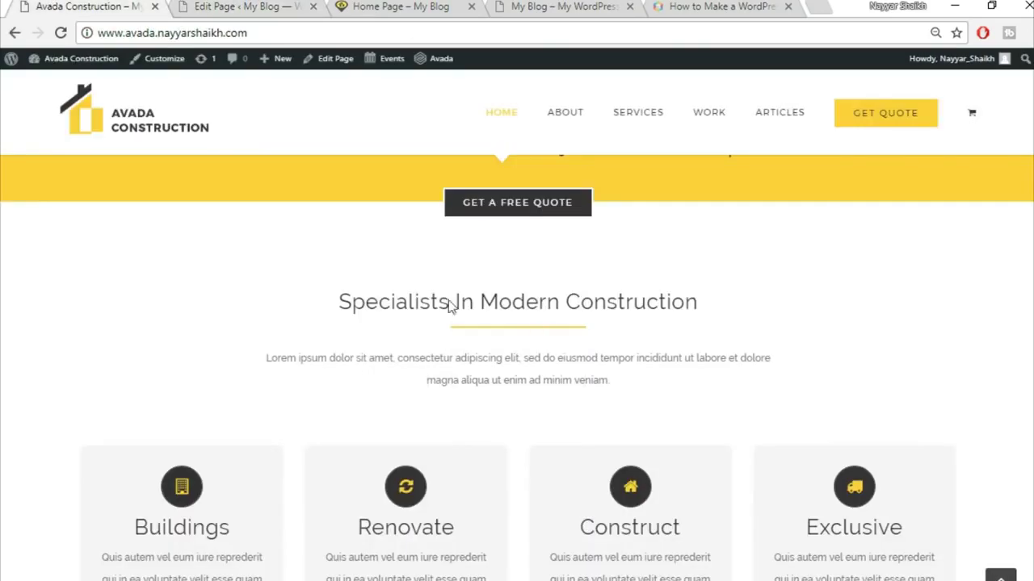
pyautogui.hotkey('ctrl', 'pagedown')
pyautogui.click(388, 234)
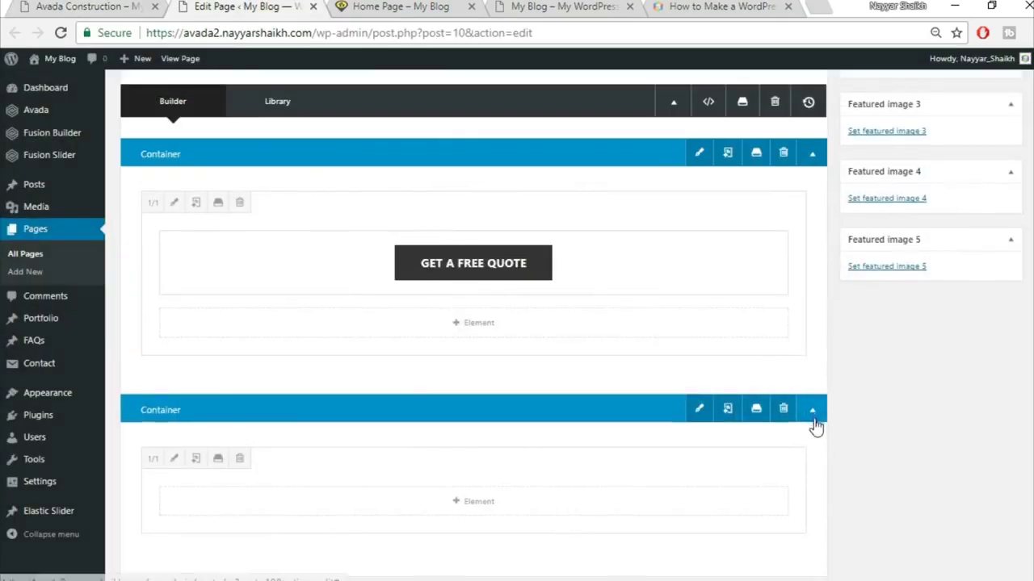
pyautogui.scroll(-2, 815, 428)
pyautogui.click(485, 339)
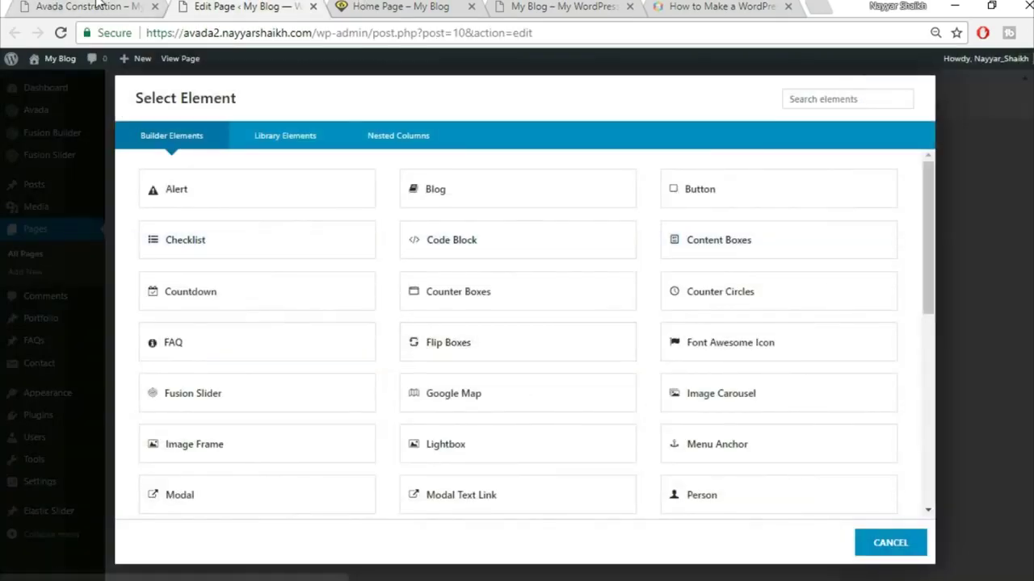
# - Copy the demo heading and add a Text Block element to the new container
pyautogui.click(95, 4)
pyautogui.moveTo(332, 305); pyautogui.dragTo(751, 305)
pyautogui.hotkey('ctrl', 'c')
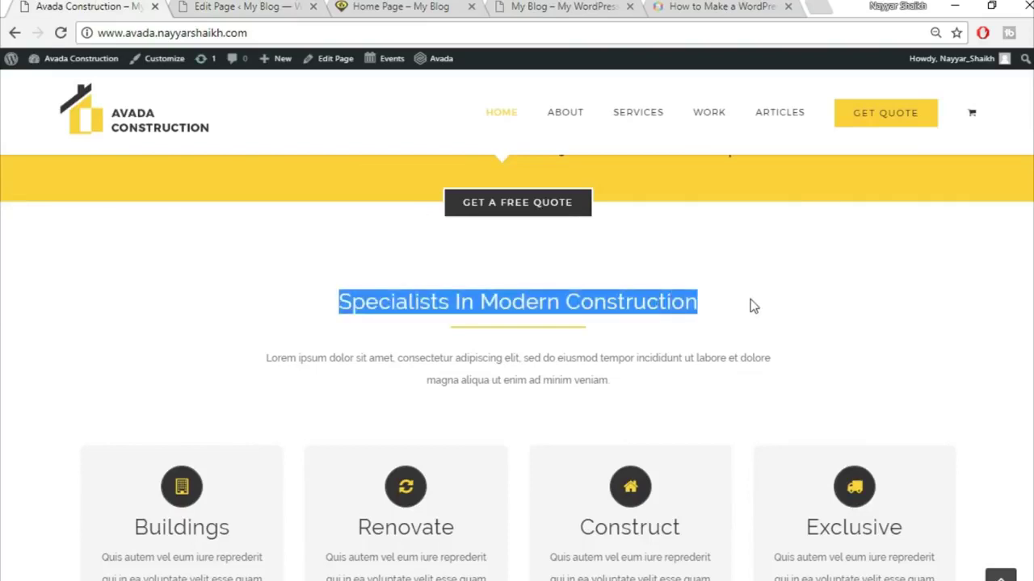
pyautogui.hotkey('ctrl', 'Tab')
pyautogui.click(837, 104)
pyautogui.write('tex')
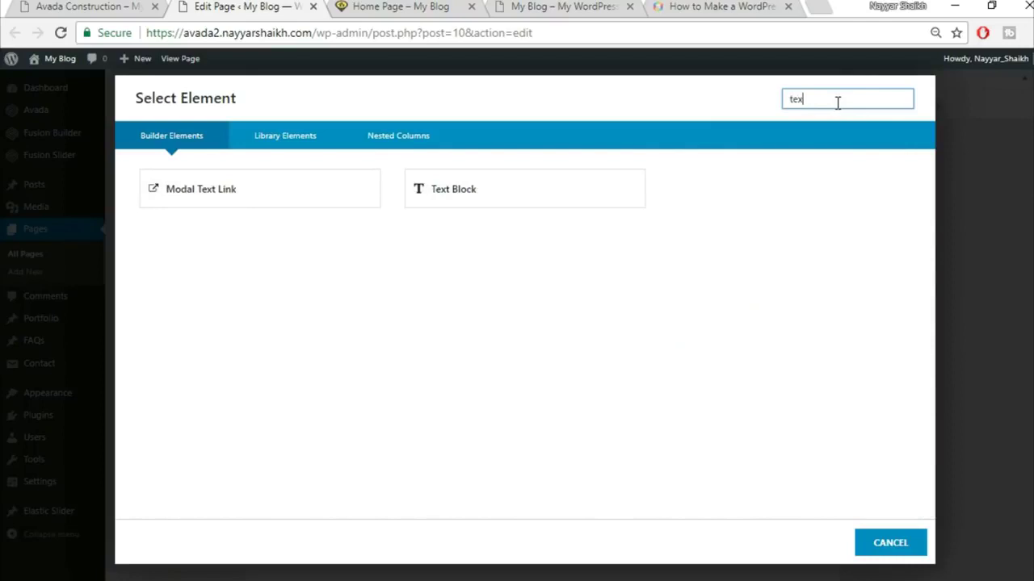
pyautogui.click(499, 201)
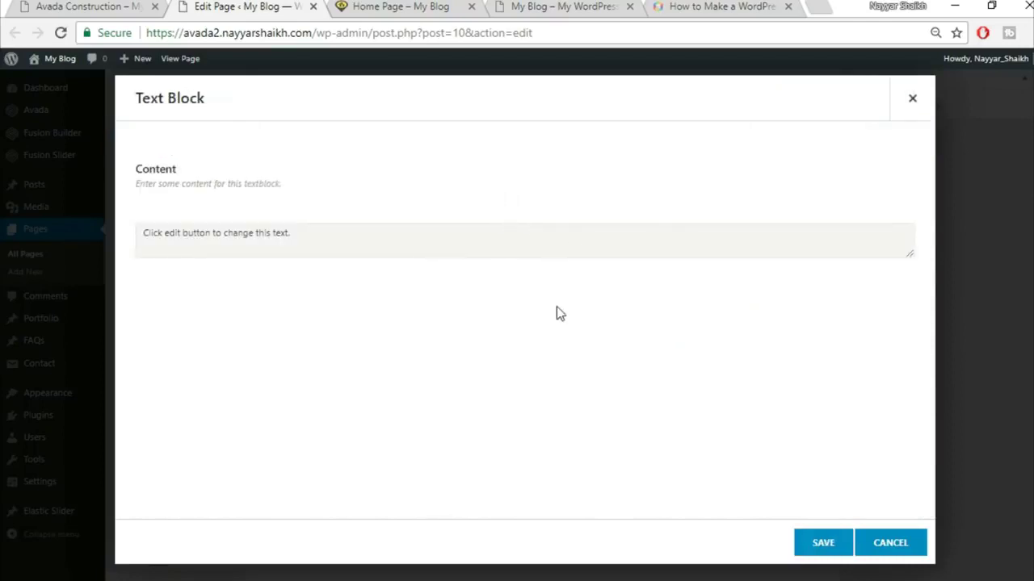
# - Replace the placeholder with the 'Specialists In Modern Construction' Heading 2, centred, and save it
pyautogui.hotkey('ctrl', 'a')
pyautogui.press('Delete')
pyautogui.hotkey('ctrl', 'v')
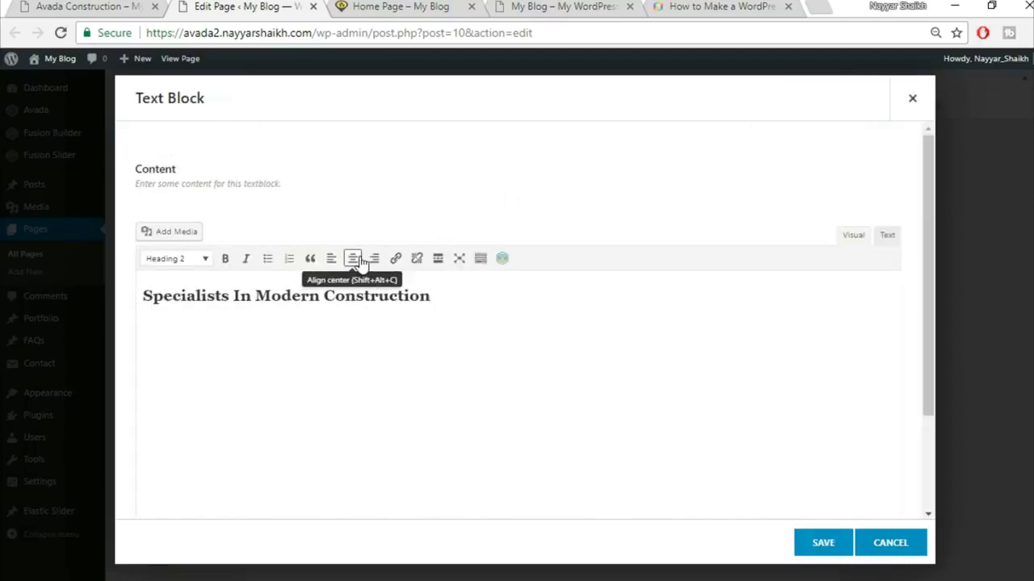
pyautogui.hotkey('ctrl', 'a')
pyautogui.click(357, 262)
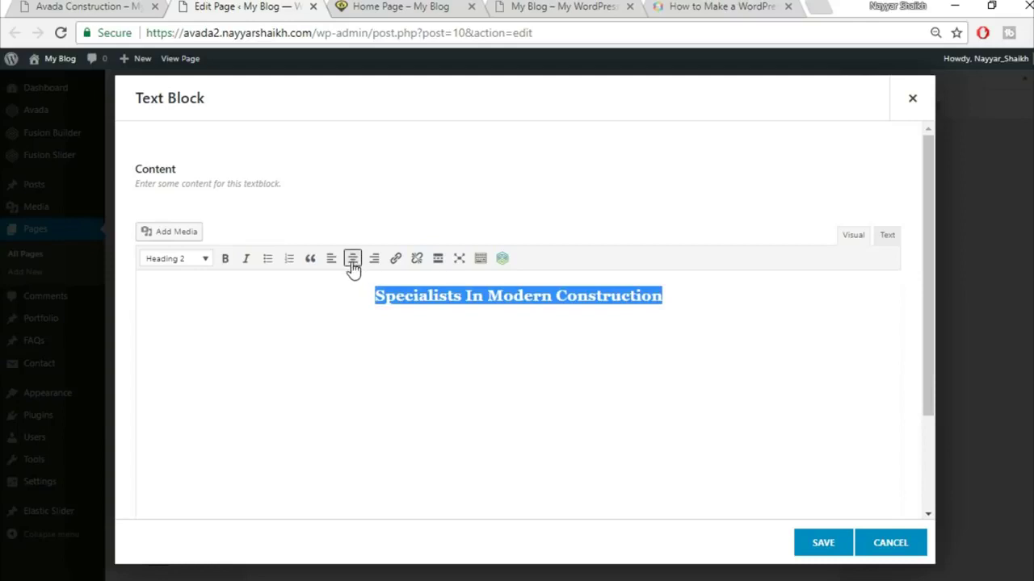
pyautogui.click(822, 543)
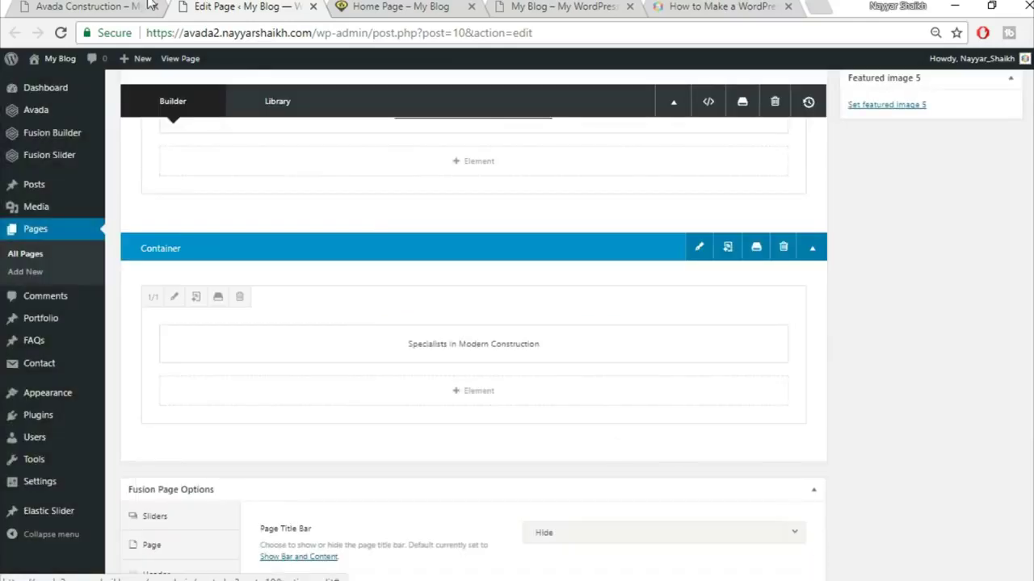
pyautogui.click(160, 13)
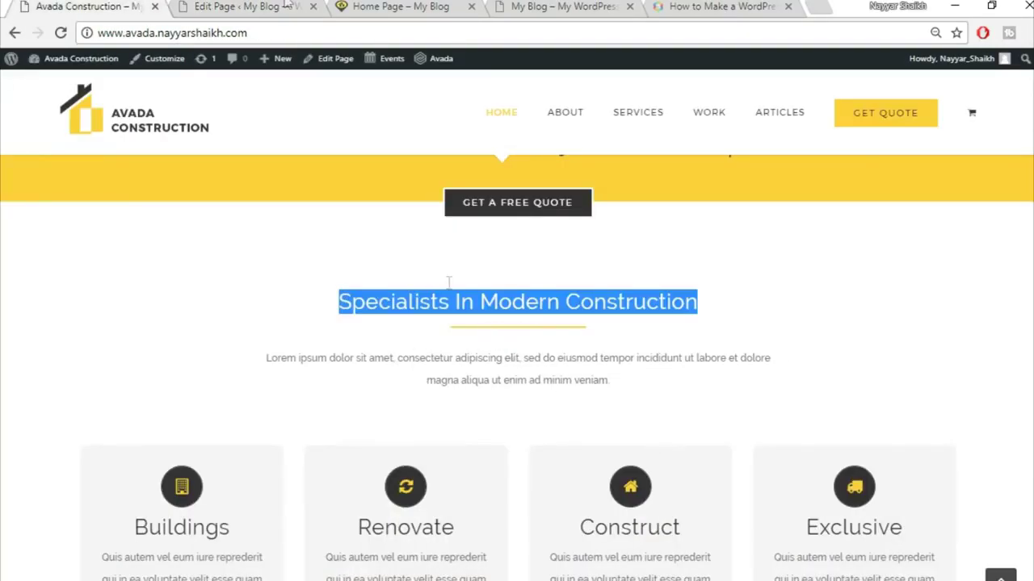
pyautogui.click(287, 5)
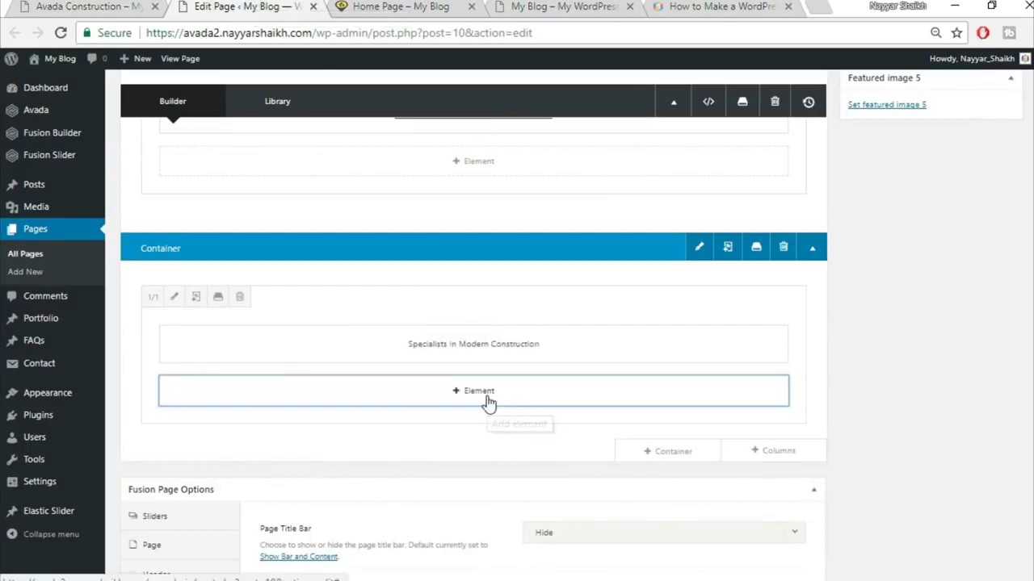
# - Add a Separator element with the Single Border Solid style
pyautogui.click(489, 402)
pyautogui.click(836, 100)
pyautogui.write('se')
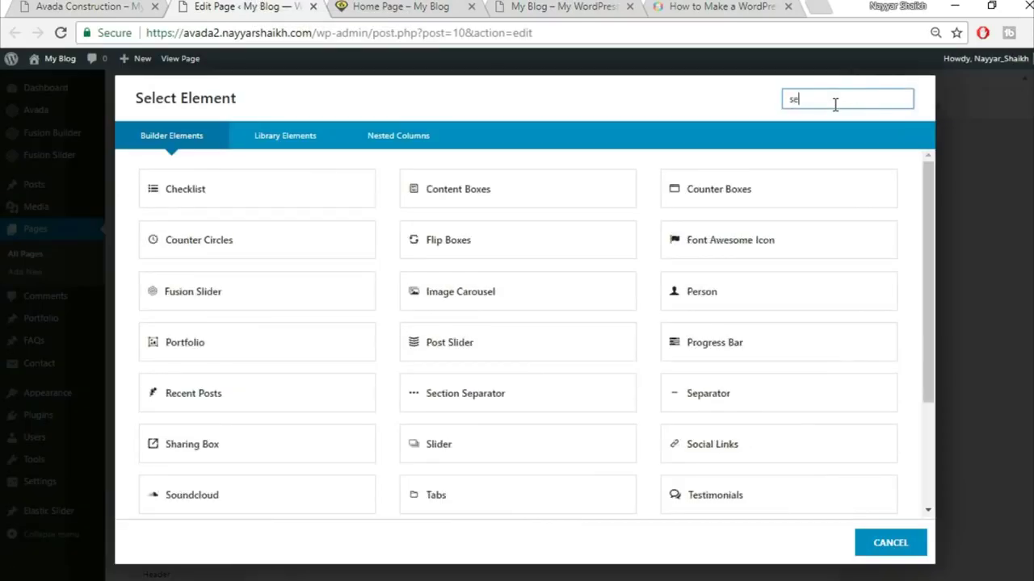
pyautogui.write('pa')
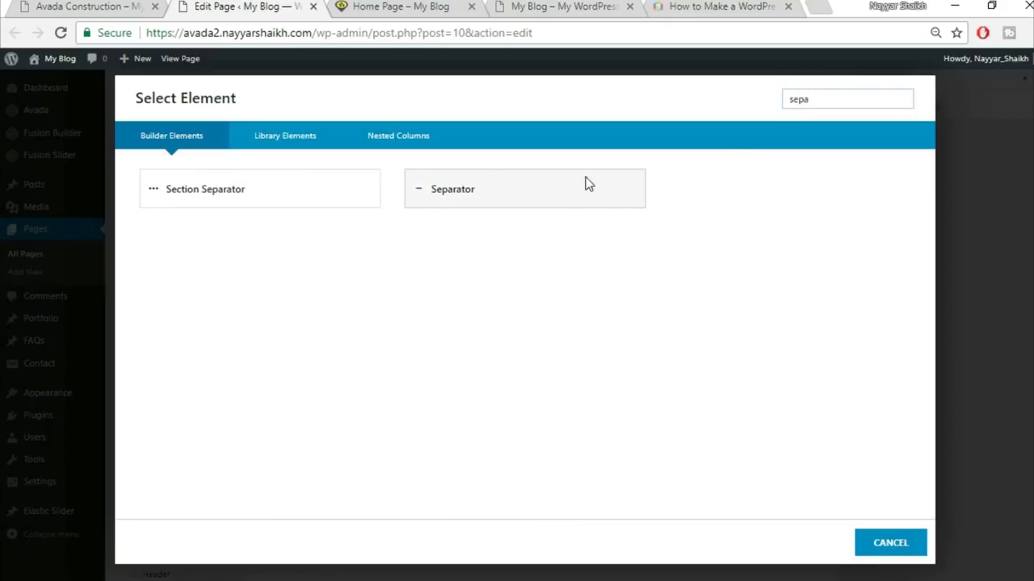
pyautogui.click(586, 185)
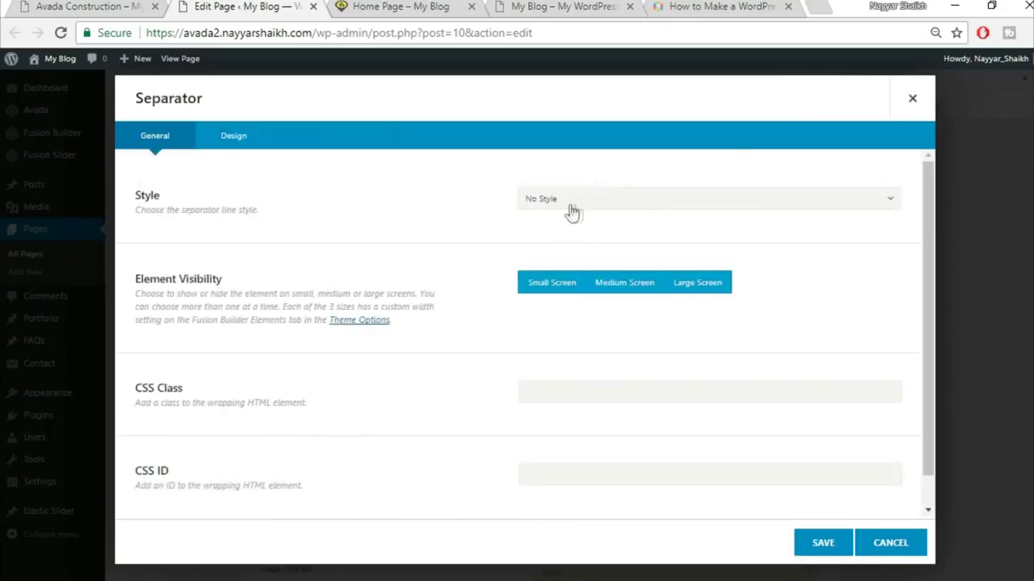
pyautogui.click(593, 204)
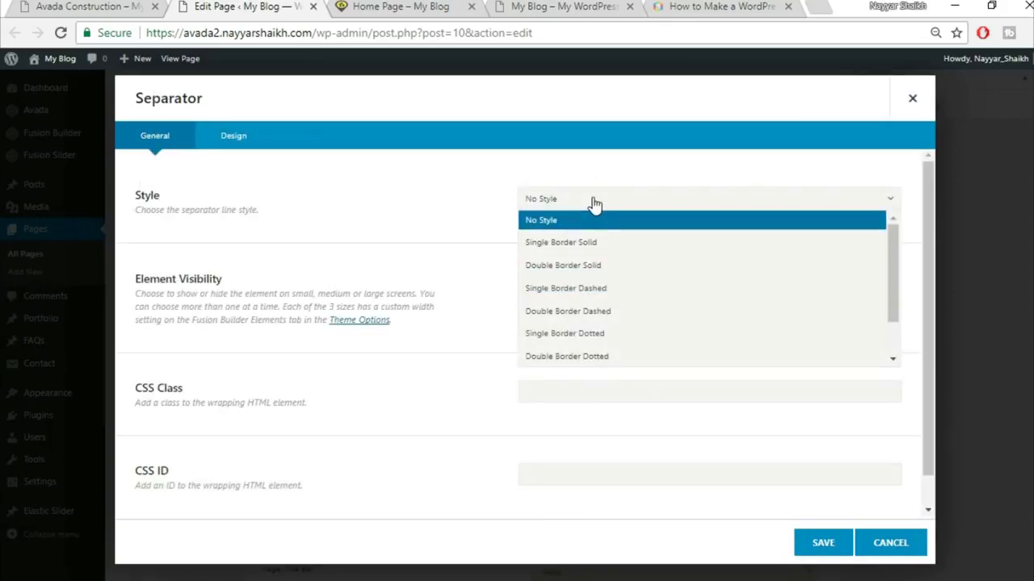
pyautogui.click(600, 244)
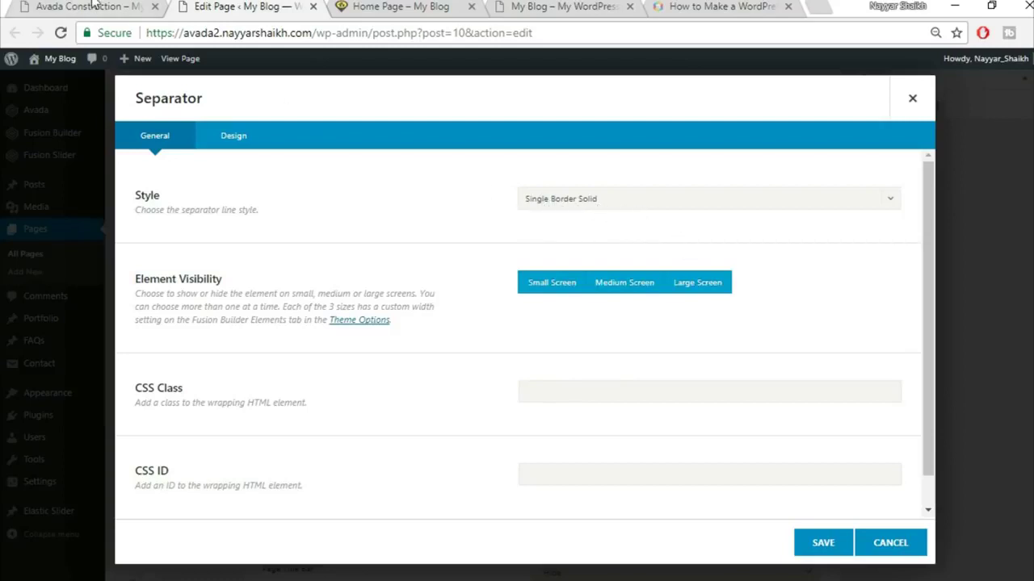
# - Set the separator colour to #fed833
pyautogui.click(93, 7)
pyautogui.click(450, 334)
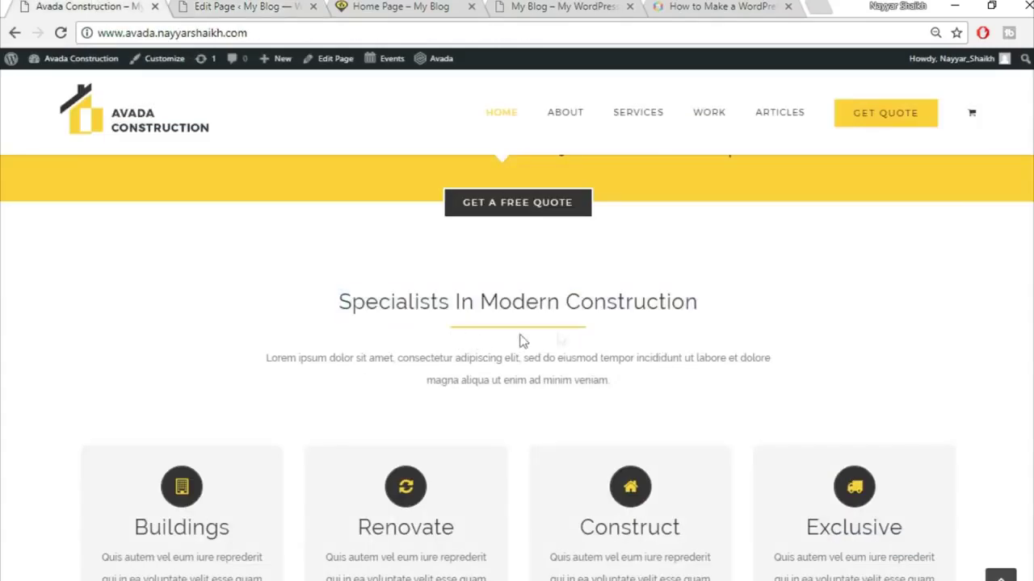
pyautogui.click(217, 5)
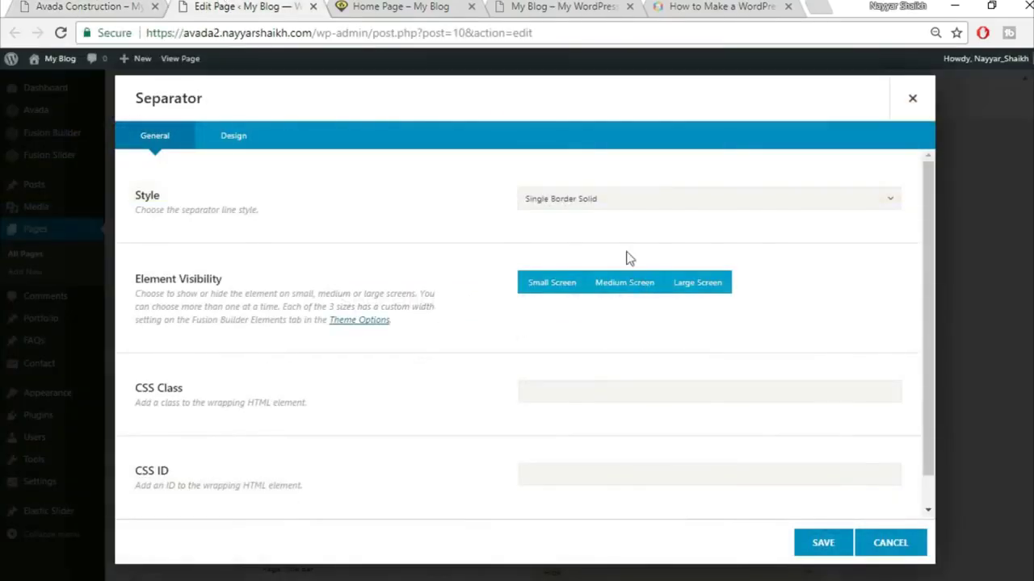
pyautogui.click(239, 146)
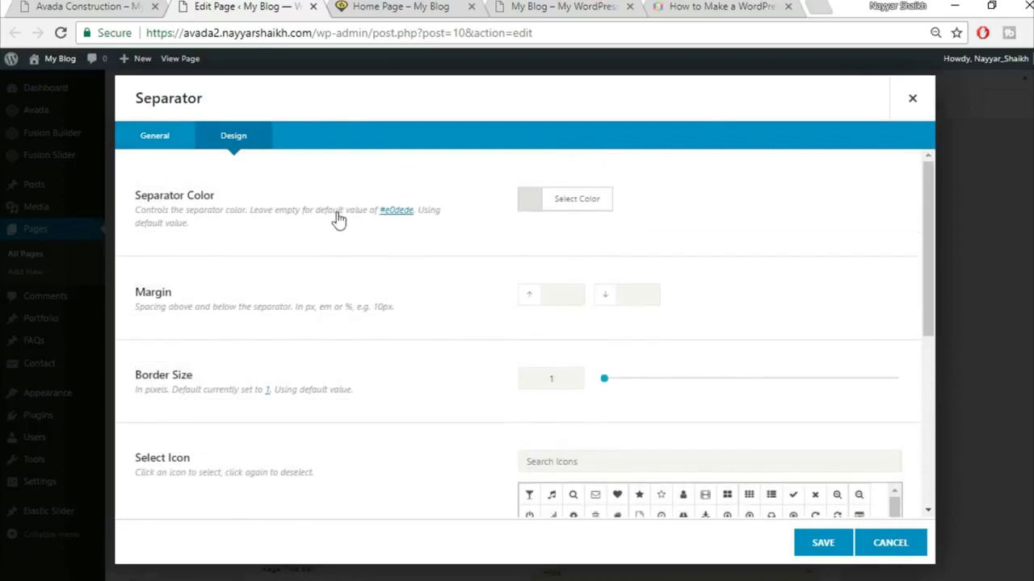
pyautogui.click(593, 202)
pyautogui.click(674, 222)
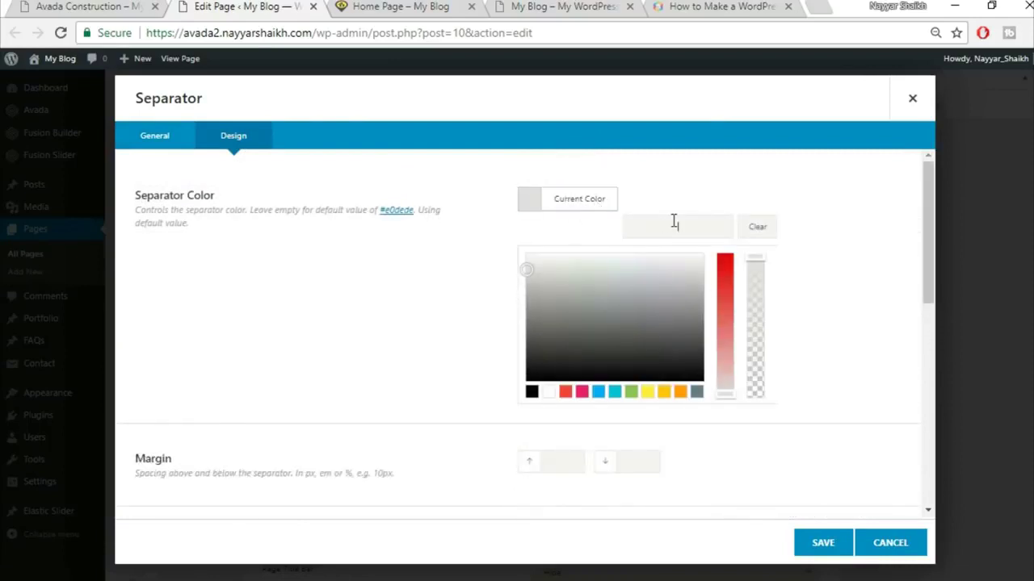
pyautogui.write('#fed833')
# - Give the separator 0/30 margins, border size 2, 200px width, centred, and save
pyautogui.scroll(-1, 852, 257)
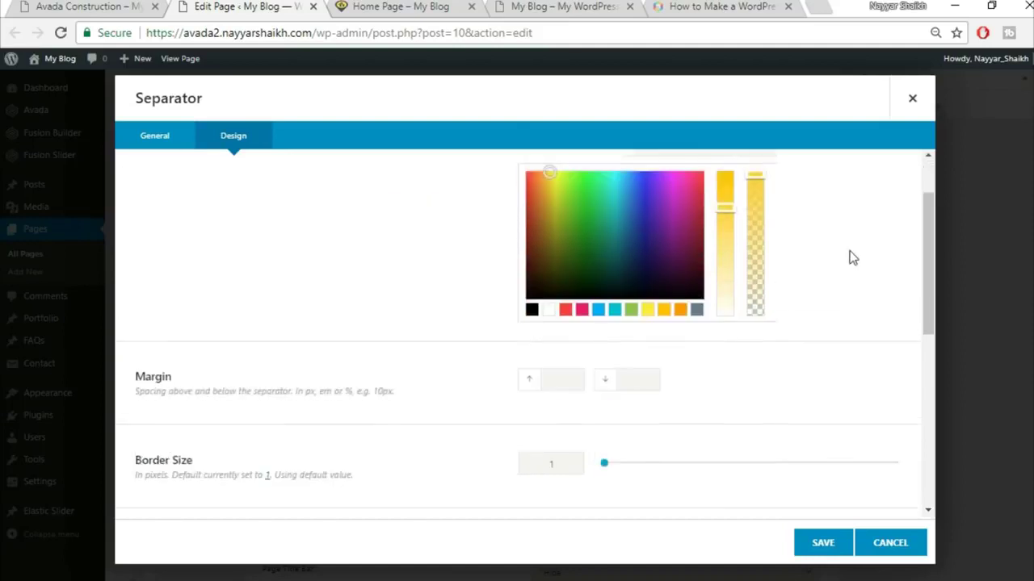
pyautogui.scroll(-2, 852, 257)
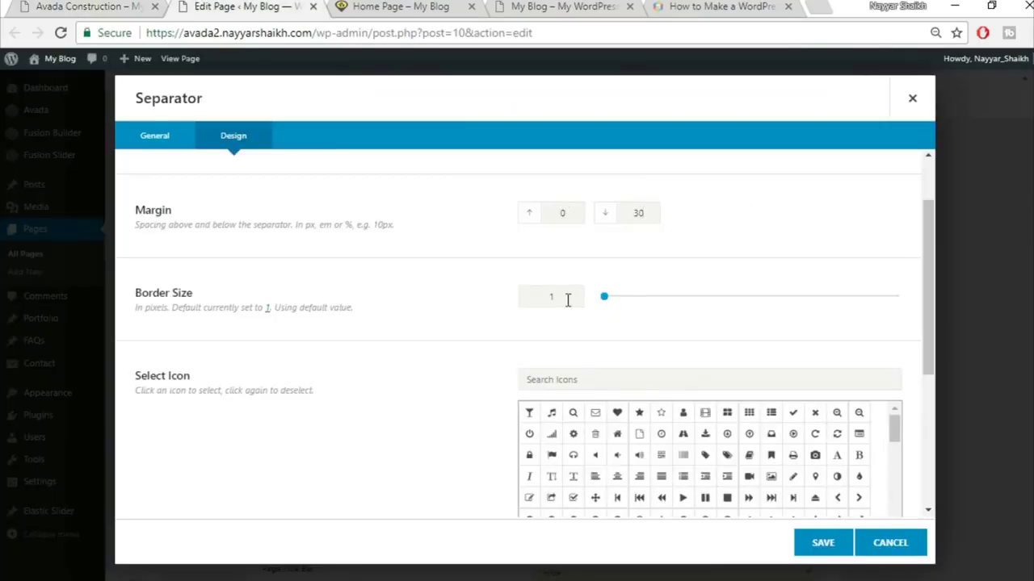
pyautogui.write('2')
pyautogui.click(113, 6)
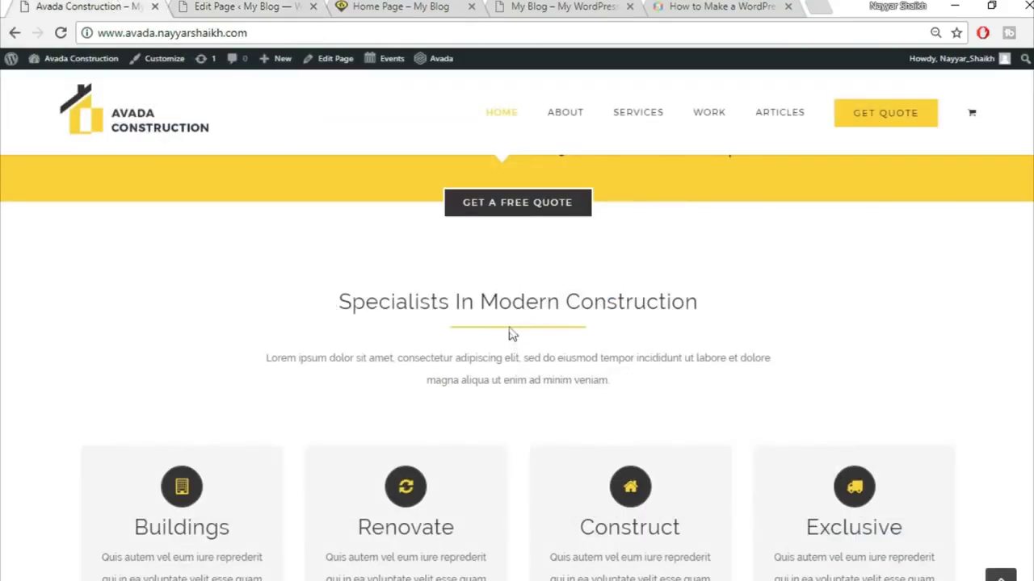
pyautogui.click(250, 6)
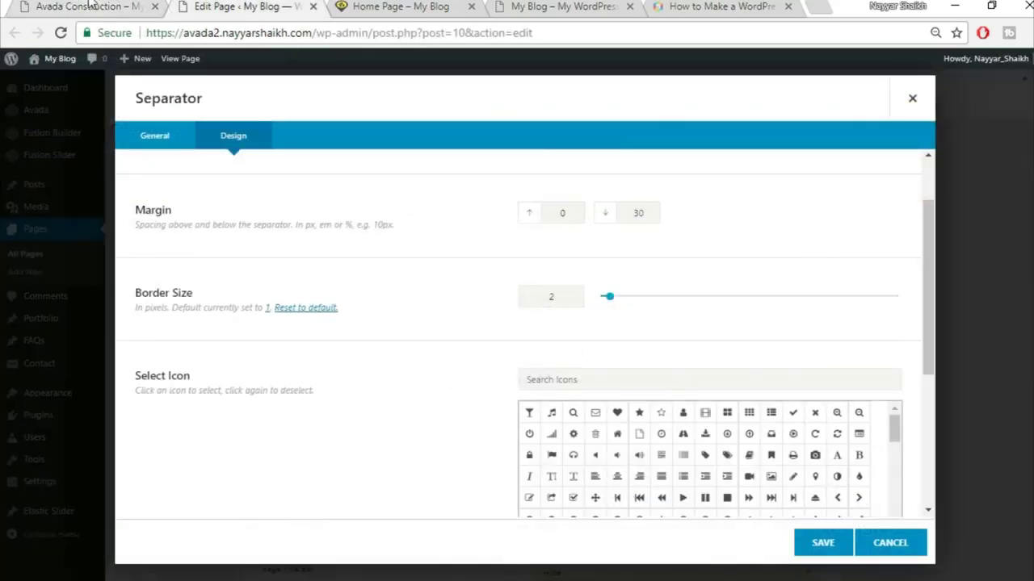
pyautogui.click(91, 6)
pyautogui.click(246, 6)
pyautogui.scroll(-4, 409, 389)
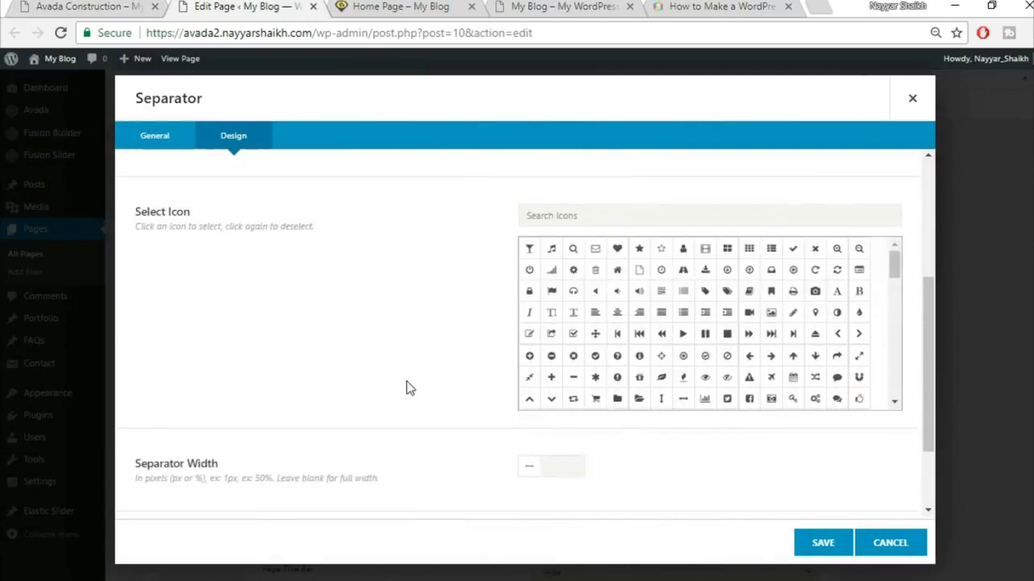
pyautogui.click(105, 6)
pyautogui.click(231, 7)
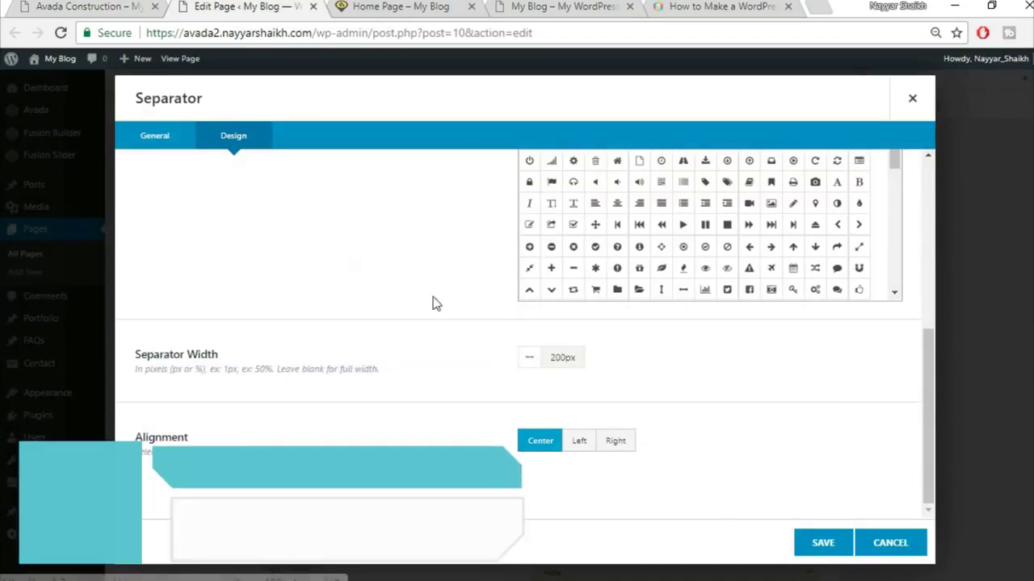
pyautogui.click(89, 5)
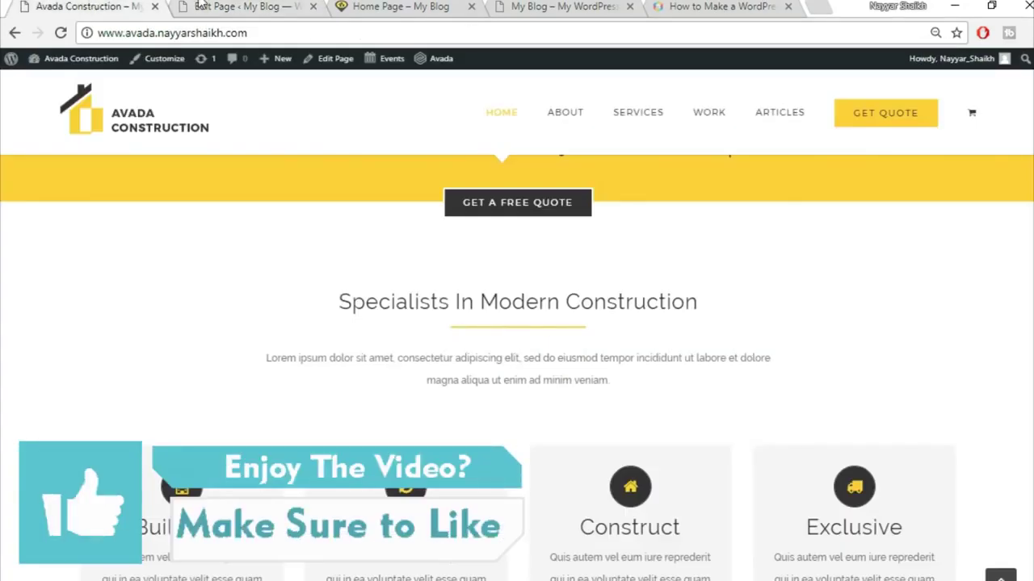
pyautogui.click(202, 5)
pyautogui.click(822, 547)
# - Copy the intro paragraph from the demo page
pyautogui.click(89, 6)
pyautogui.moveTo(269, 358); pyautogui.dragTo(743, 384)
pyautogui.hotkey('ctrl', 'c')
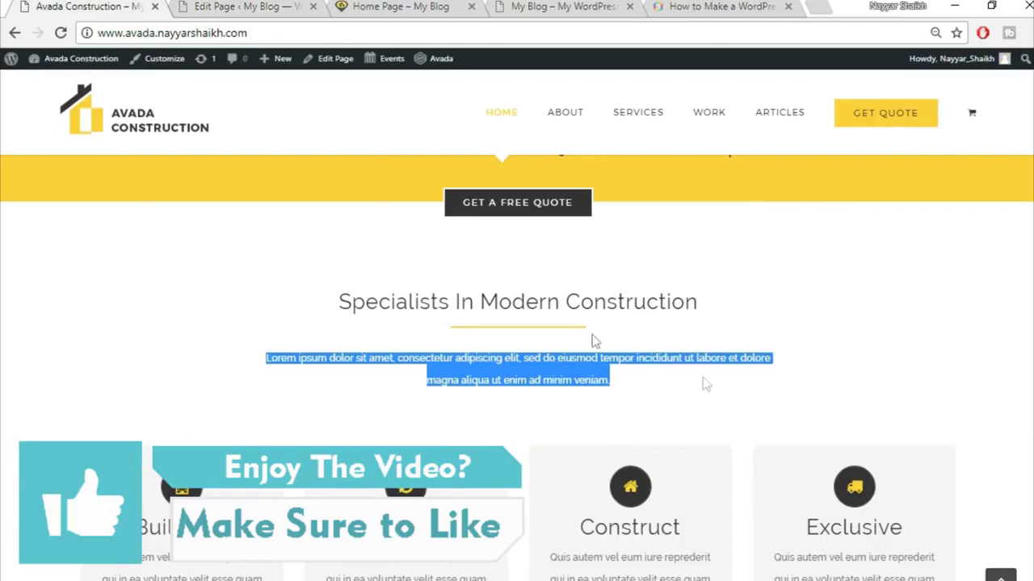
pyautogui.click(247, 9)
# - Add a centred Text Block below the separator with the pasted Lorem ipsum paragraph
pyautogui.click(500, 444)
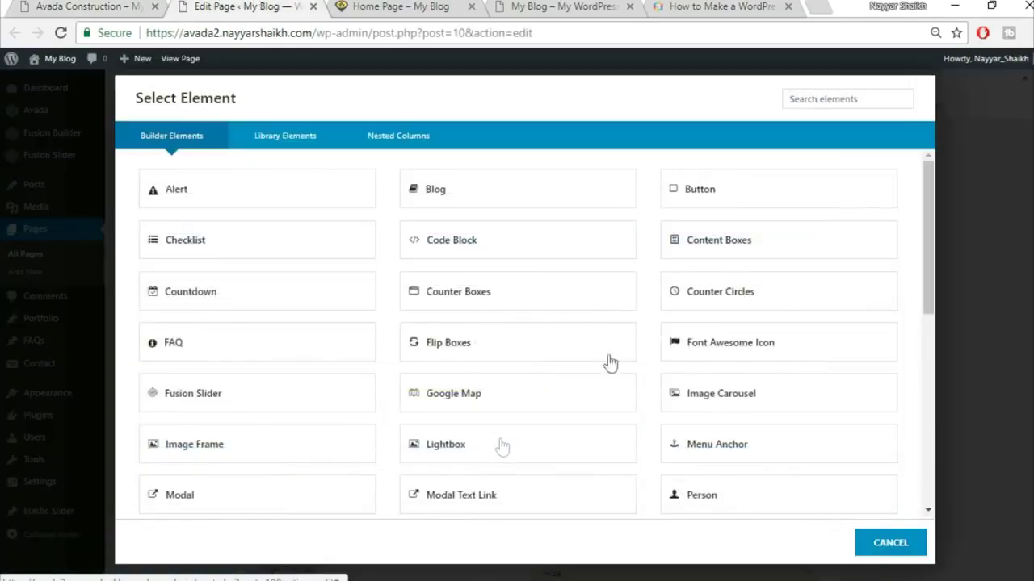
pyautogui.click(828, 92)
pyautogui.write('tex')
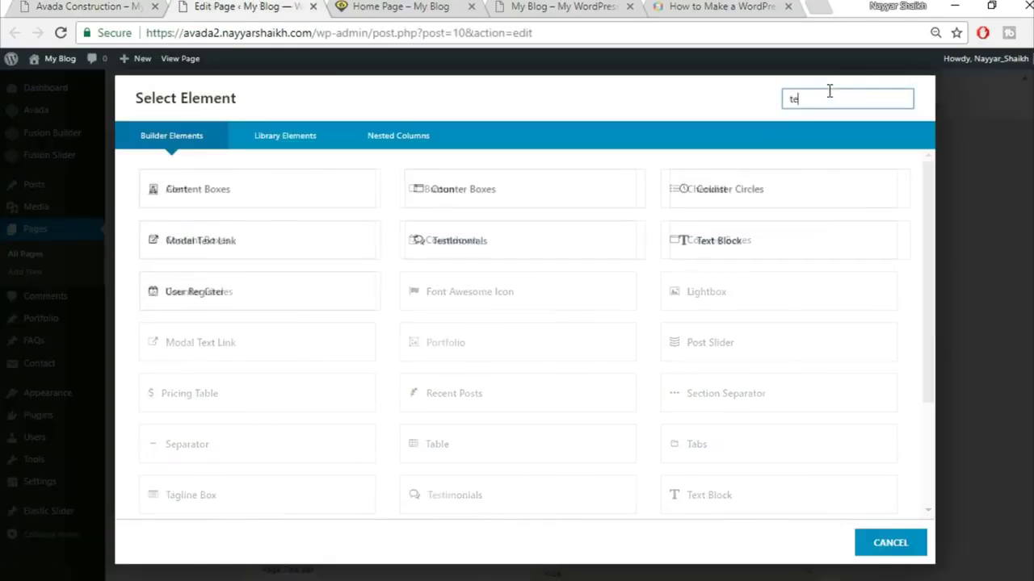
pyautogui.click(598, 201)
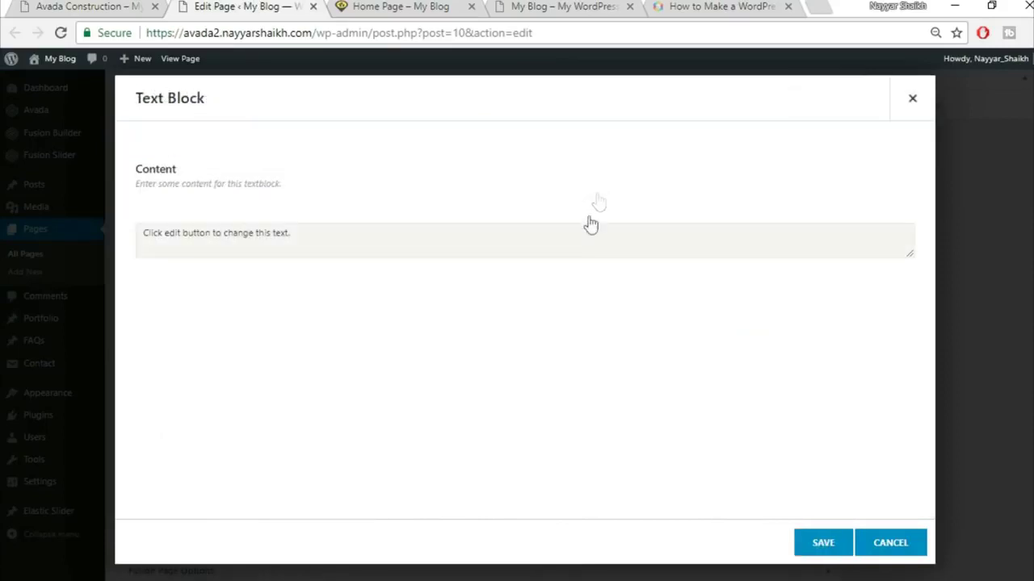
pyautogui.click(886, 235)
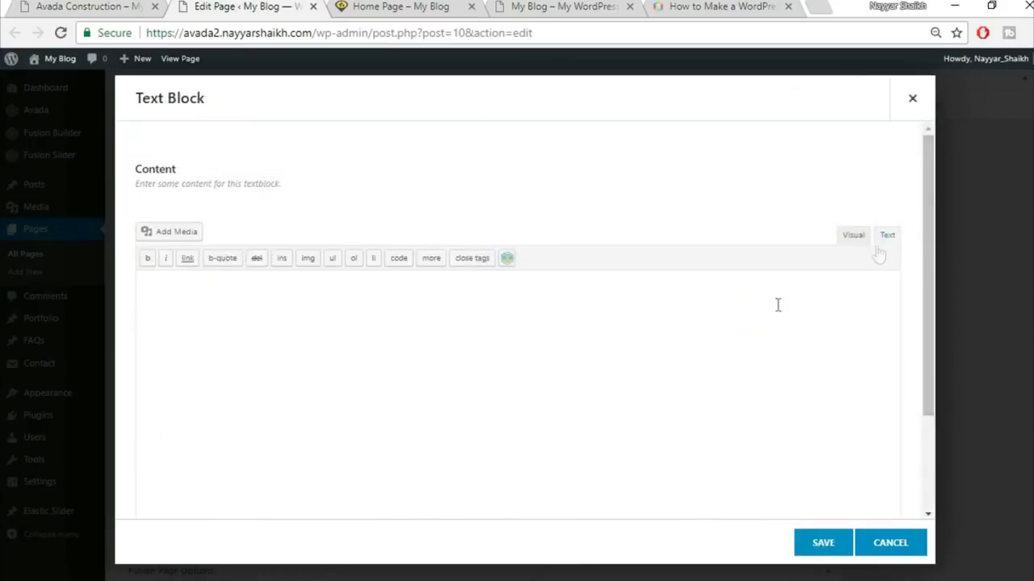
pyautogui.hotkey('ctrl', 'v')
pyautogui.click(854, 240)
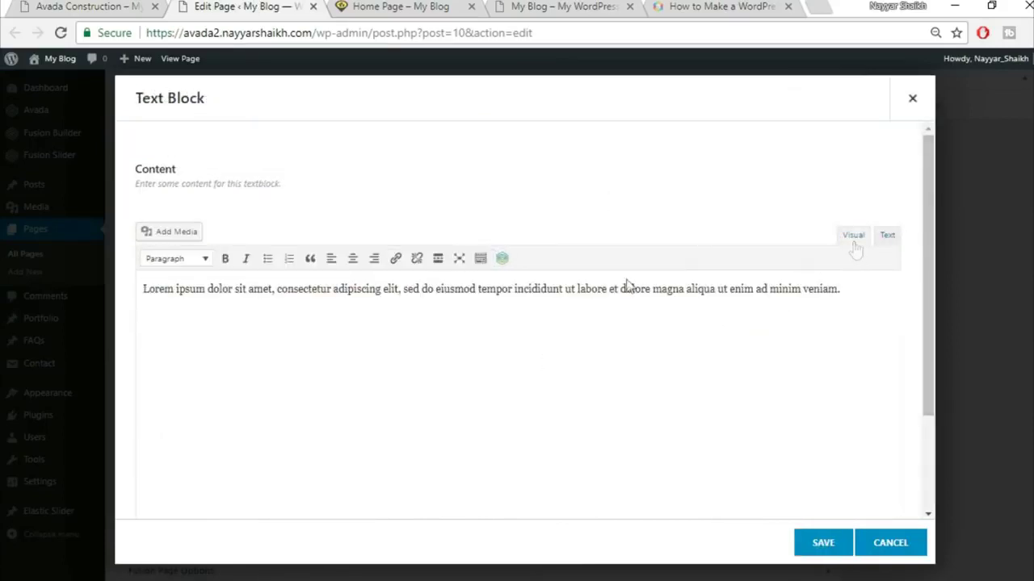
pyautogui.click(353, 264)
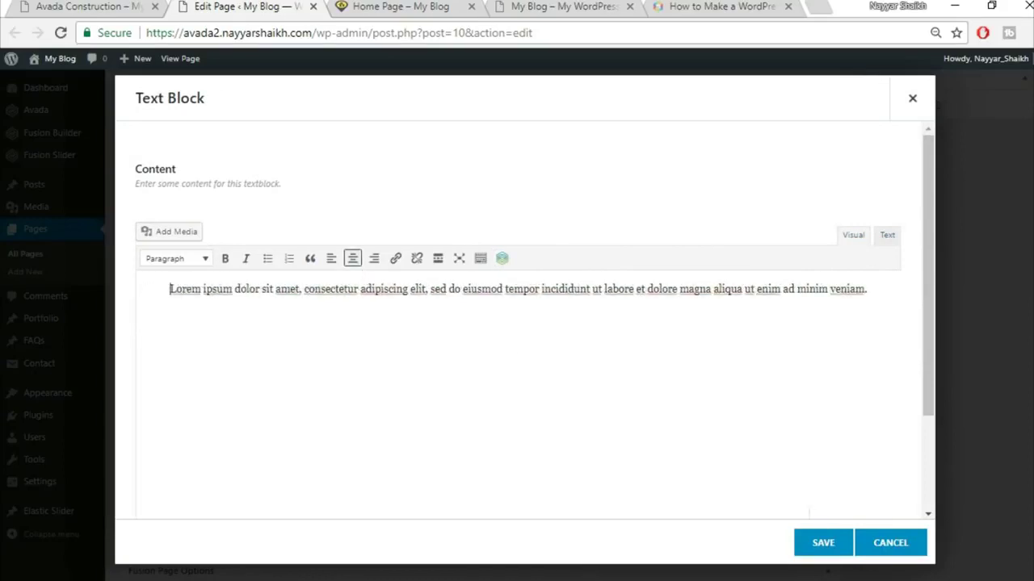
pyautogui.click(819, 544)
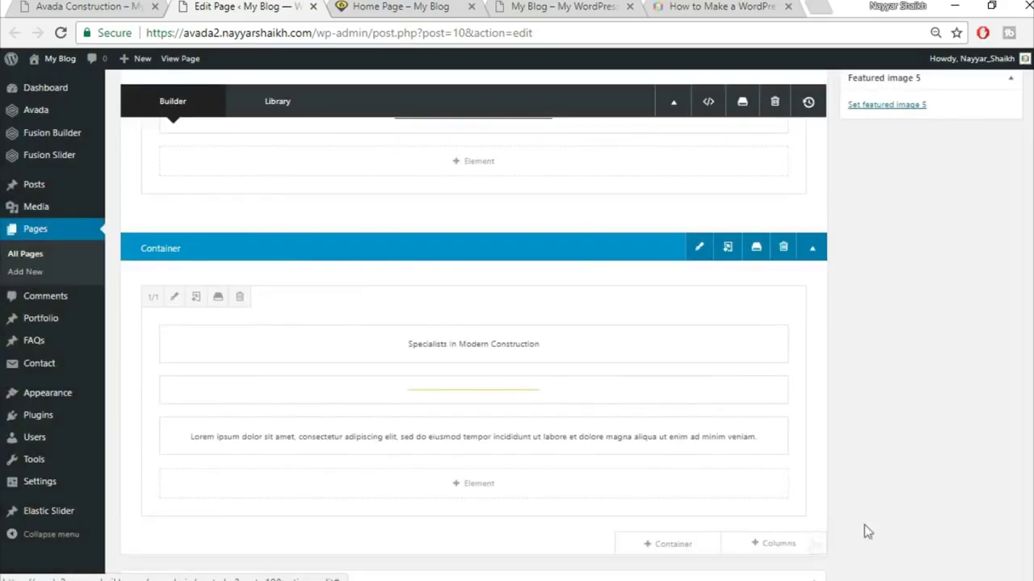
# - Compare the page with the demo and return to the top of the editor
pyautogui.click(84, 7)
pyautogui.click(178, 7)
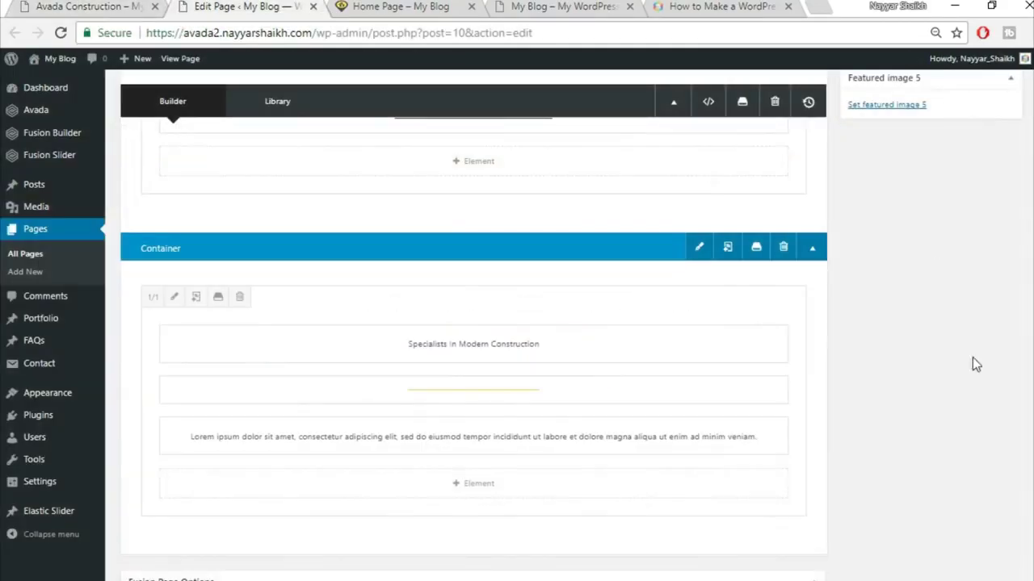
pyautogui.scroll(10, 1011, 453)
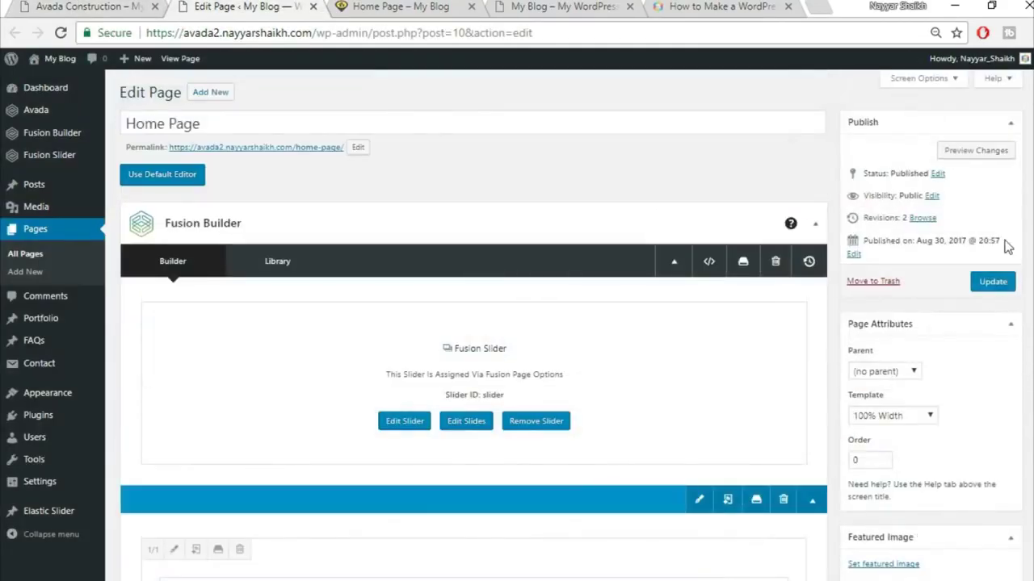
# - Update the Home Page and reload the live page to view the changes
pyautogui.click(992, 281)
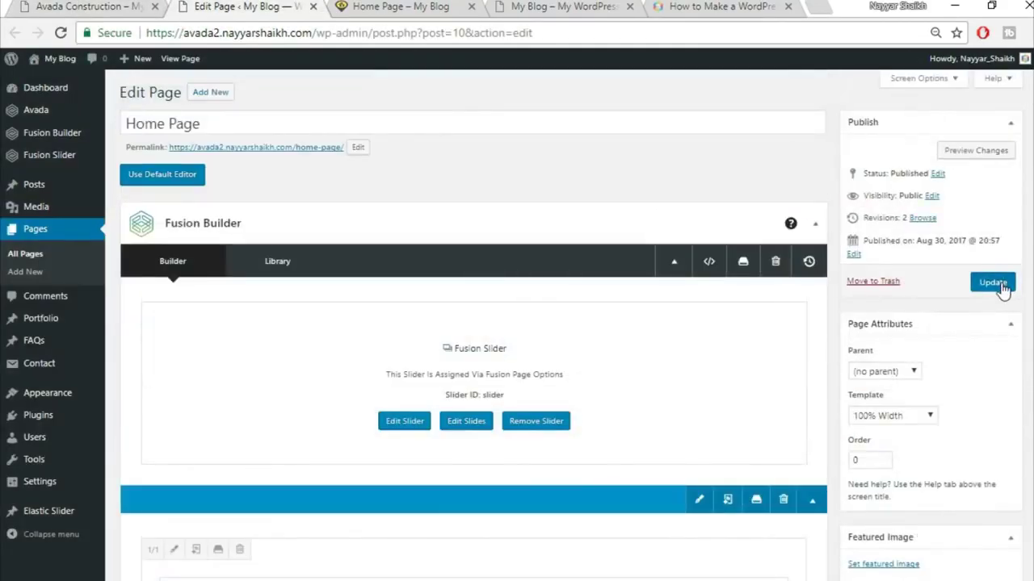
pyautogui.click(402, 7)
pyautogui.click(406, 30)
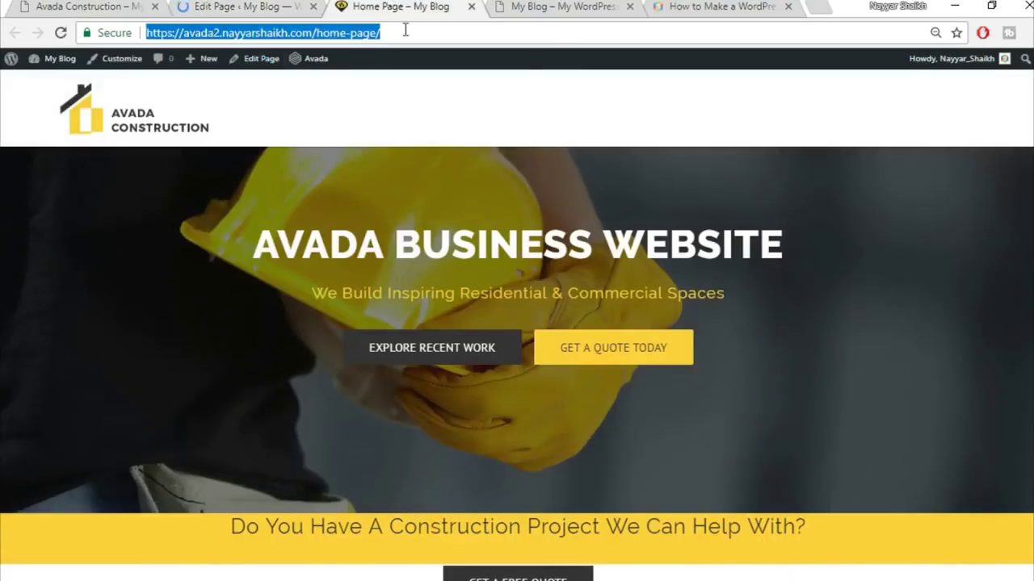
pyautogui.press('Return')
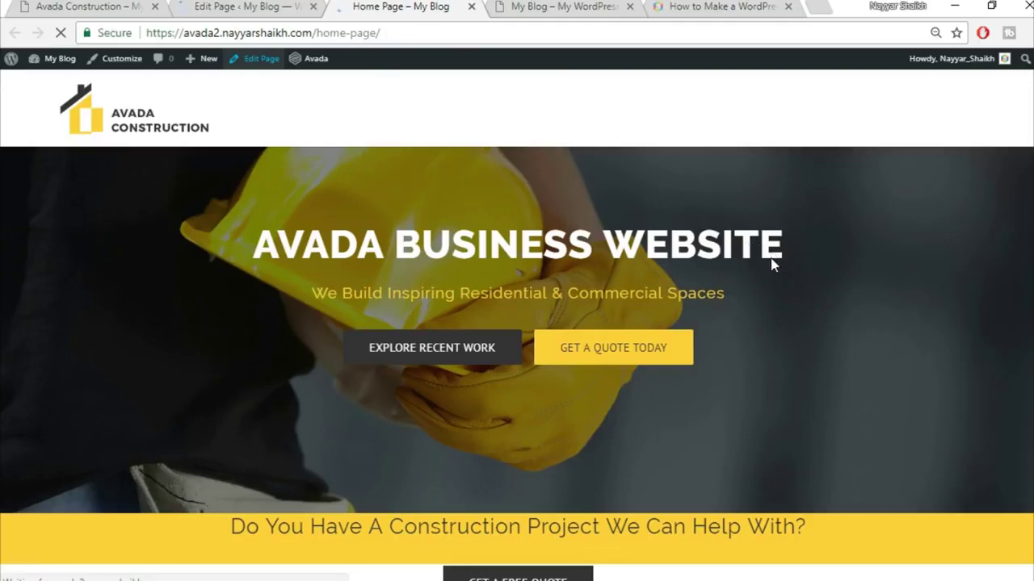
pyautogui.scroll(-3, 796, 369)
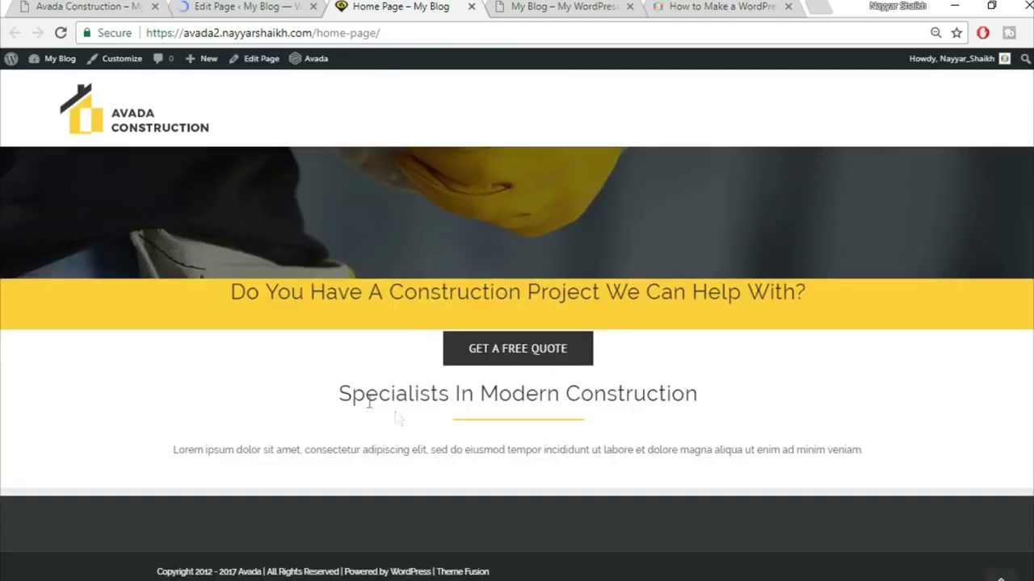
pyautogui.scroll(3, 775, 413)
pyautogui.scroll(-3, 748, 448)
# - Compare the Lorem ipsum paragraph spacing on the live page with the demo
pyautogui.click(91, 5)
pyautogui.click(368, 373)
pyautogui.moveTo(266, 357); pyautogui.dragTo(615, 386)
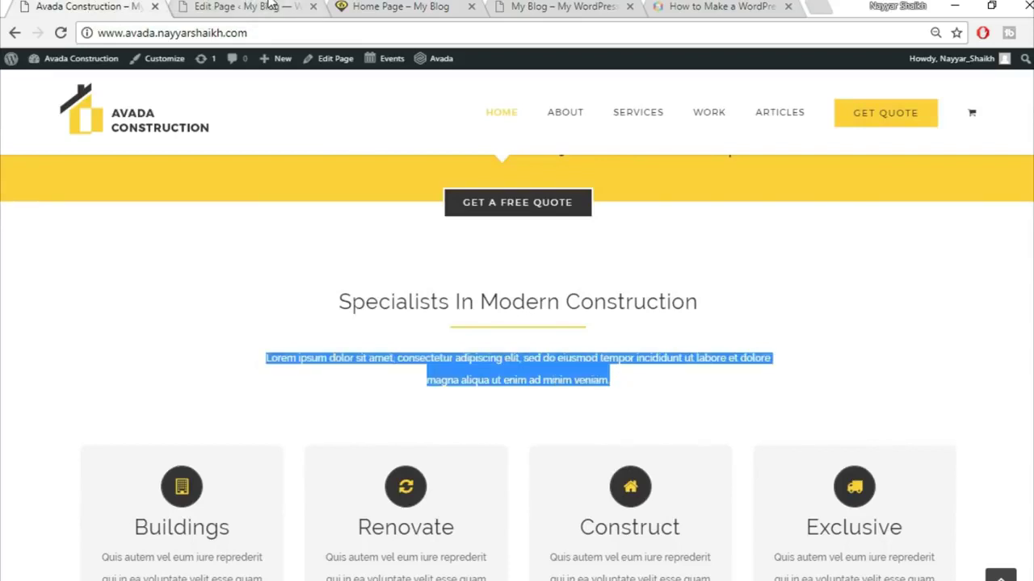
pyautogui.click(271, 6)
pyautogui.click(400, 6)
pyautogui.moveTo(187, 450); pyautogui.dragTo(825, 450)
pyautogui.click(103, 7)
pyautogui.click(300, 365)
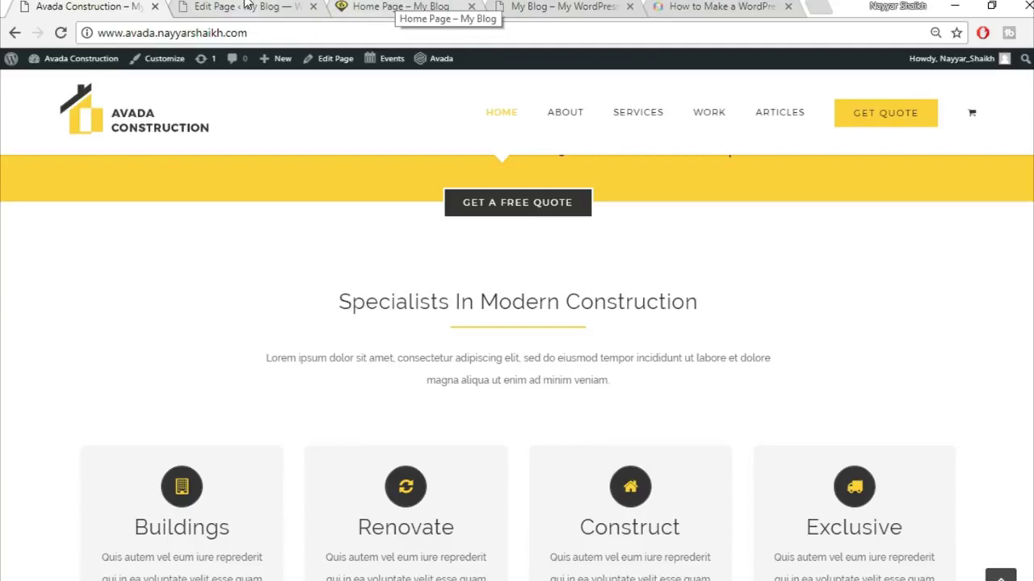
pyautogui.click(242, 6)
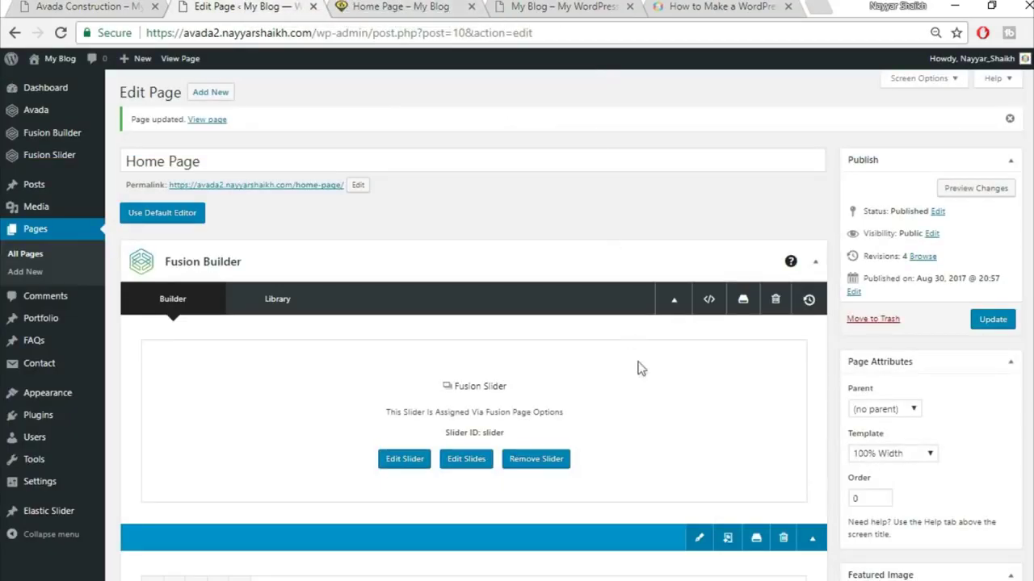
pyautogui.scroll(-4, 639, 369)
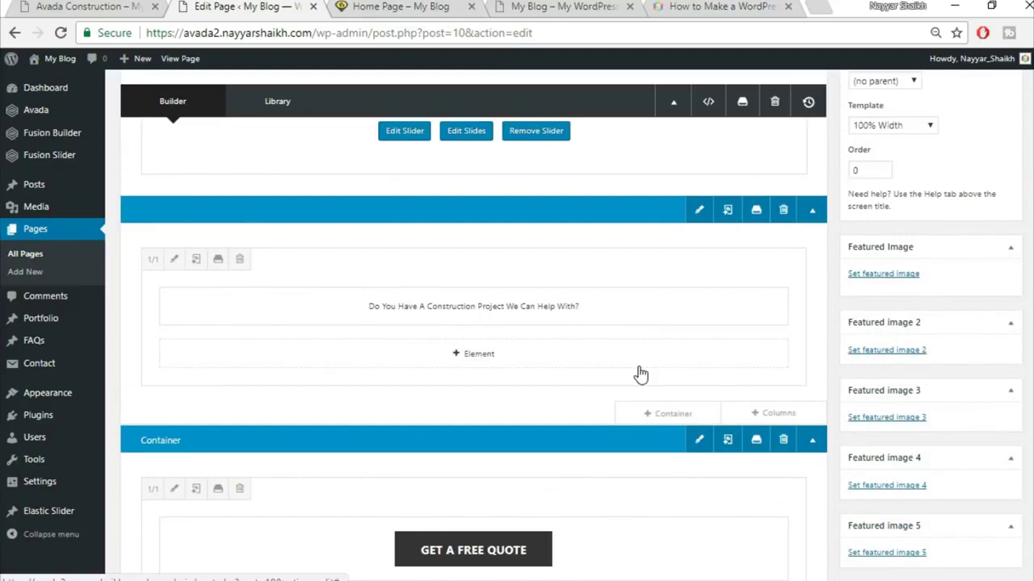
pyautogui.scroll(-4, 639, 371)
pyautogui.moveTo(639, 364); pyautogui.dragTo(273, 115)
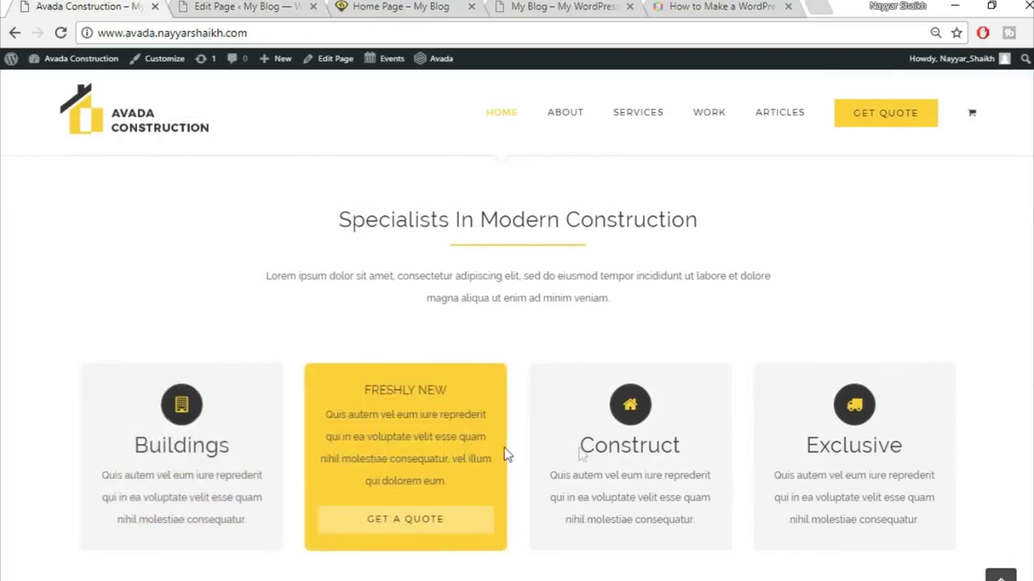
pyautogui.click(243, 6)
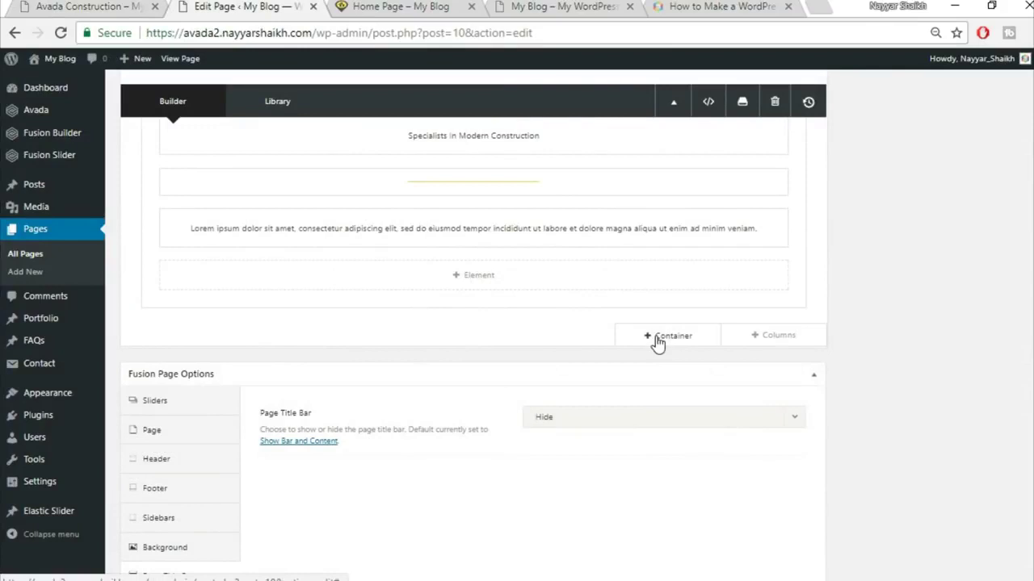
# - Add a 1/1 container below the Specialists section and insert a Flip Boxes element
pyautogui.click(662, 338)
pyautogui.click(344, 220)
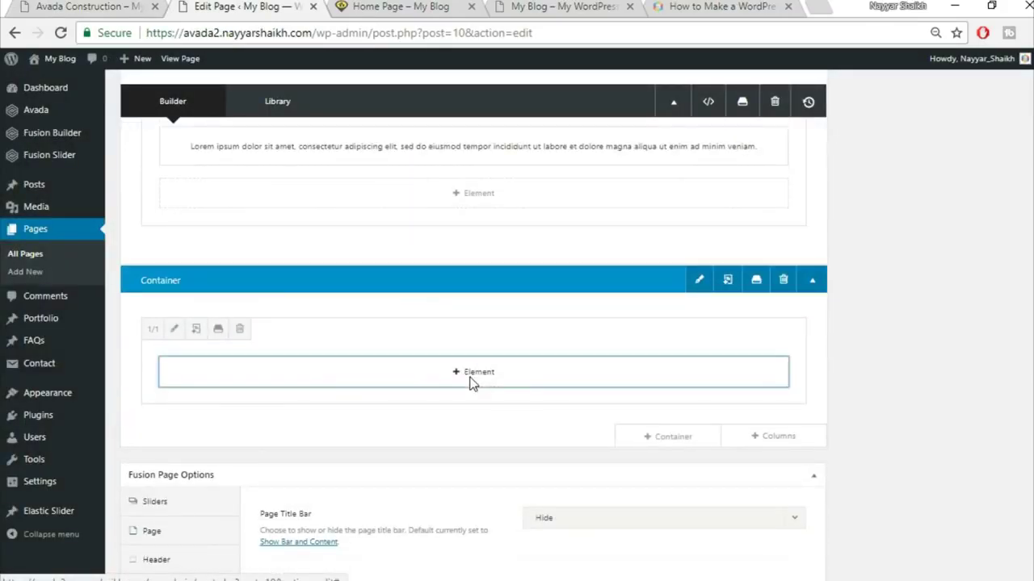
pyautogui.click(473, 378)
pyautogui.click(849, 106)
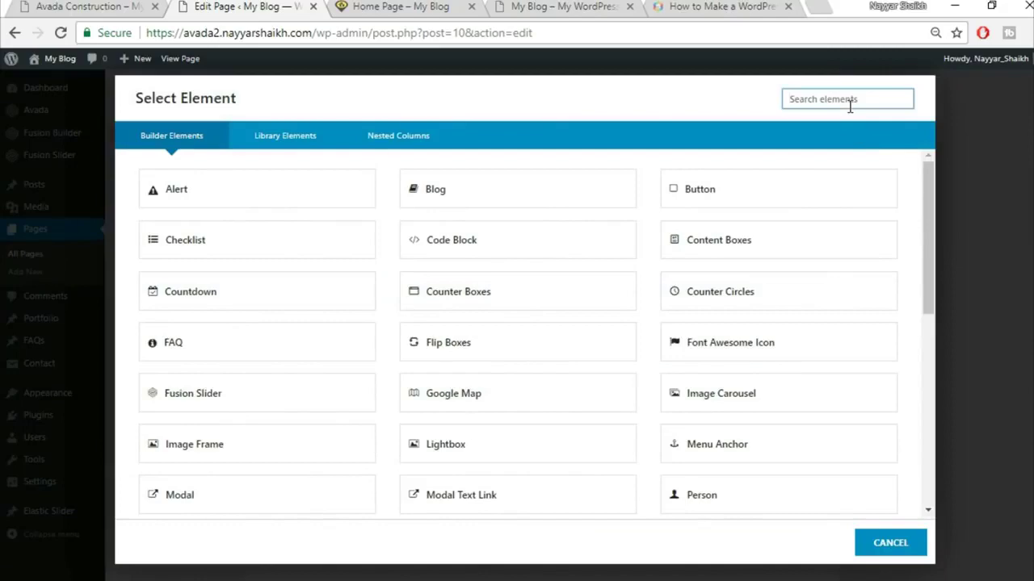
pyautogui.write('fli')
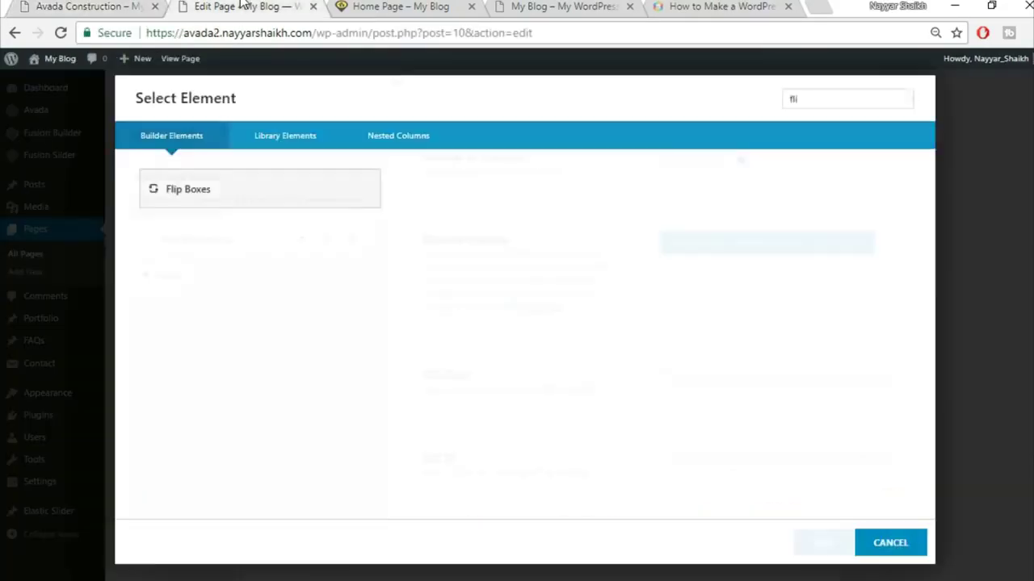
pyautogui.click(173, 187)
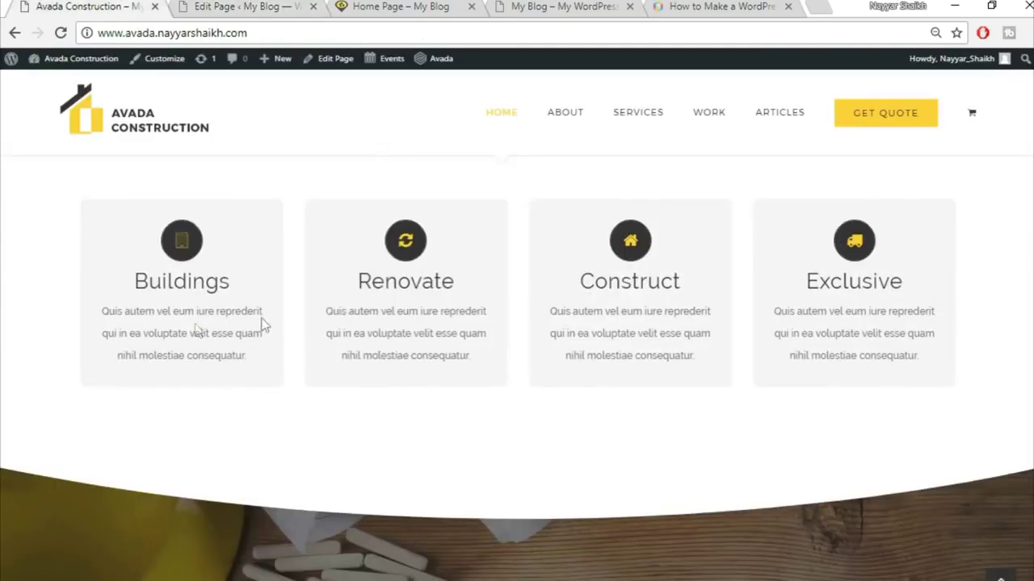
pyautogui.click(194, 6)
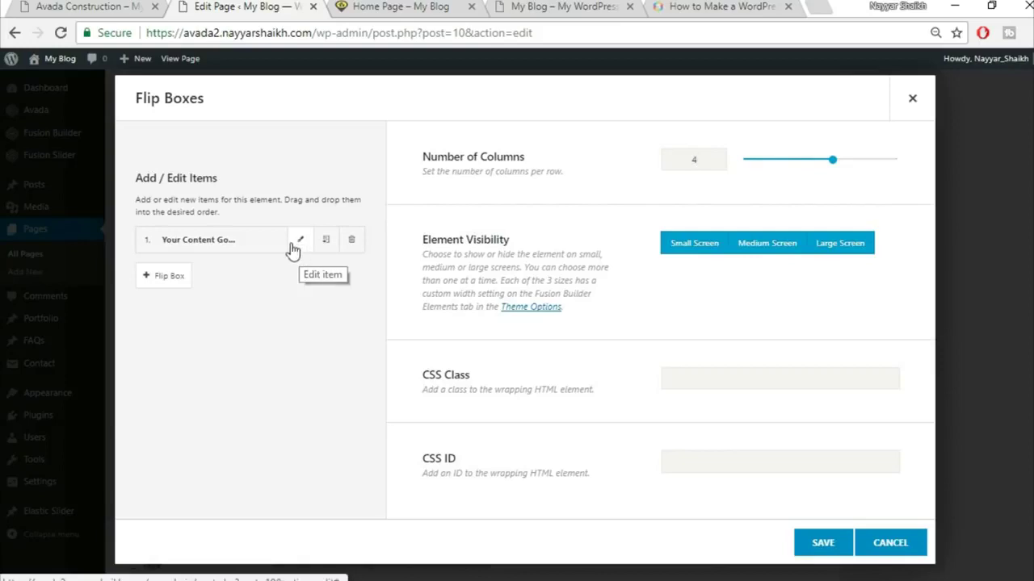
# - Open the first flip box item and clear its frontside heading placeholder
pyautogui.click(85, 6)
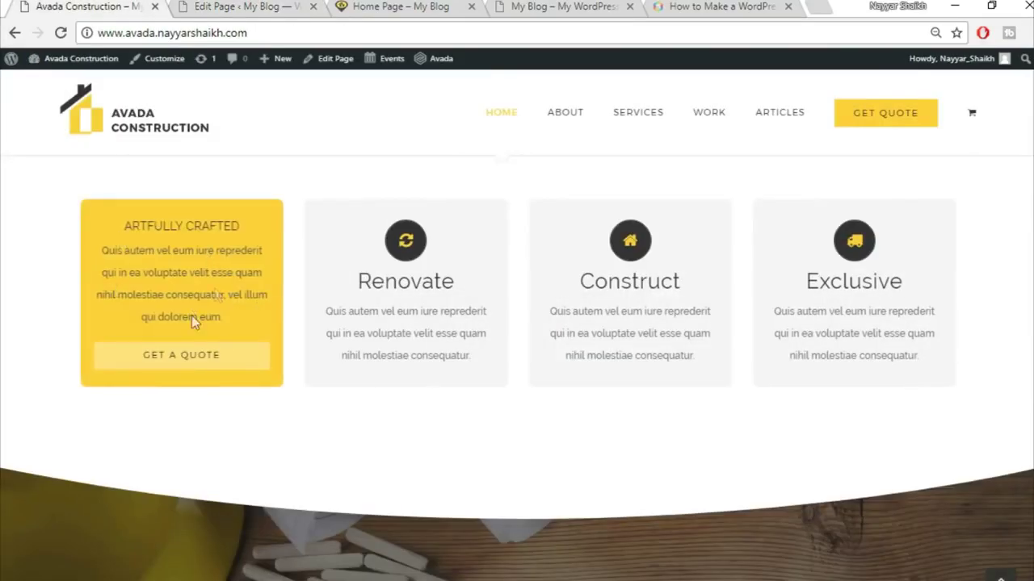
pyautogui.click(199, 6)
pyautogui.click(299, 243)
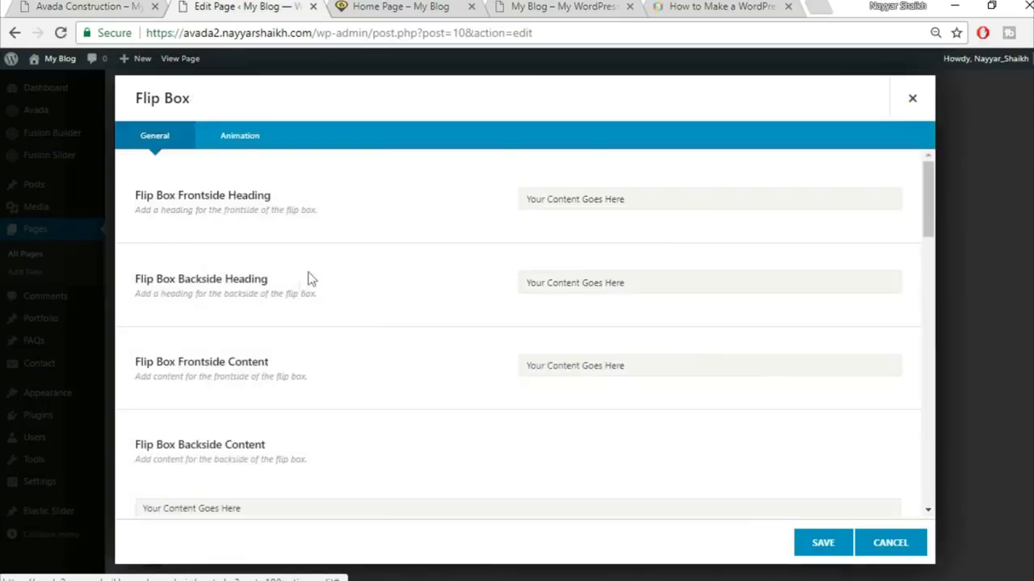
pyautogui.click(110, 6)
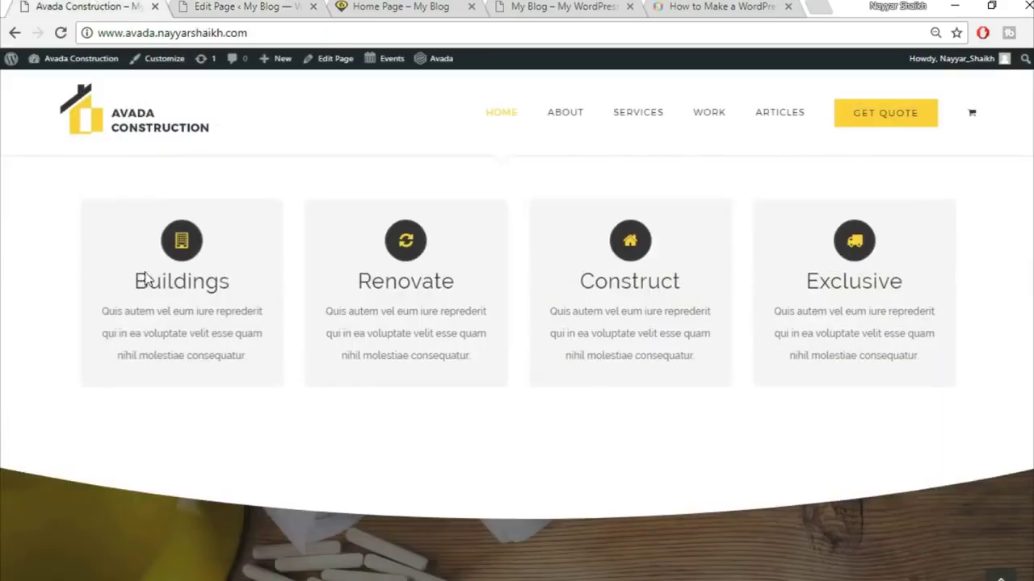
pyautogui.moveTo(146, 277)
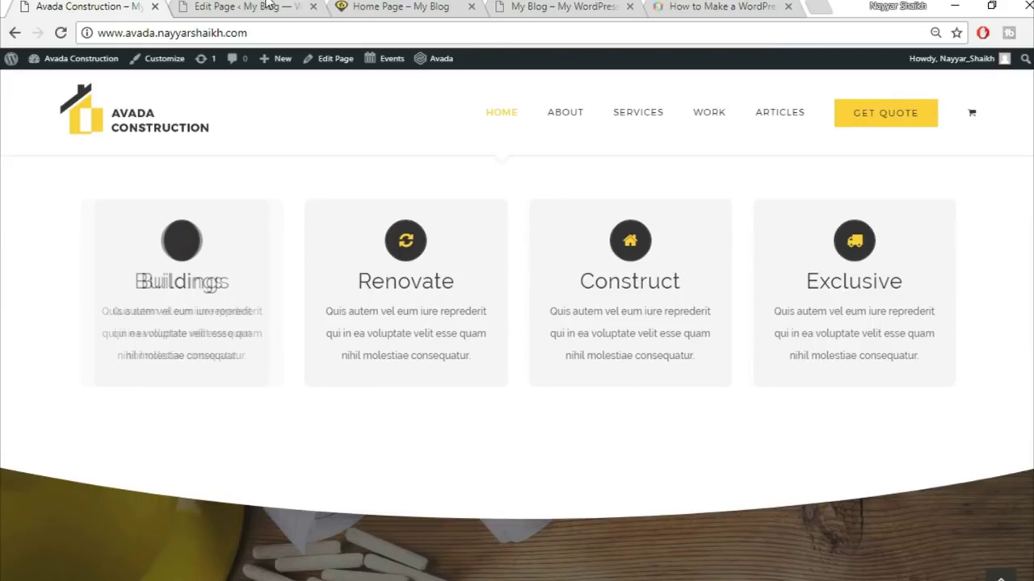
pyautogui.click(242, 7)
pyautogui.tripleClick(622, 199)
pyautogui.press('BackSpace')
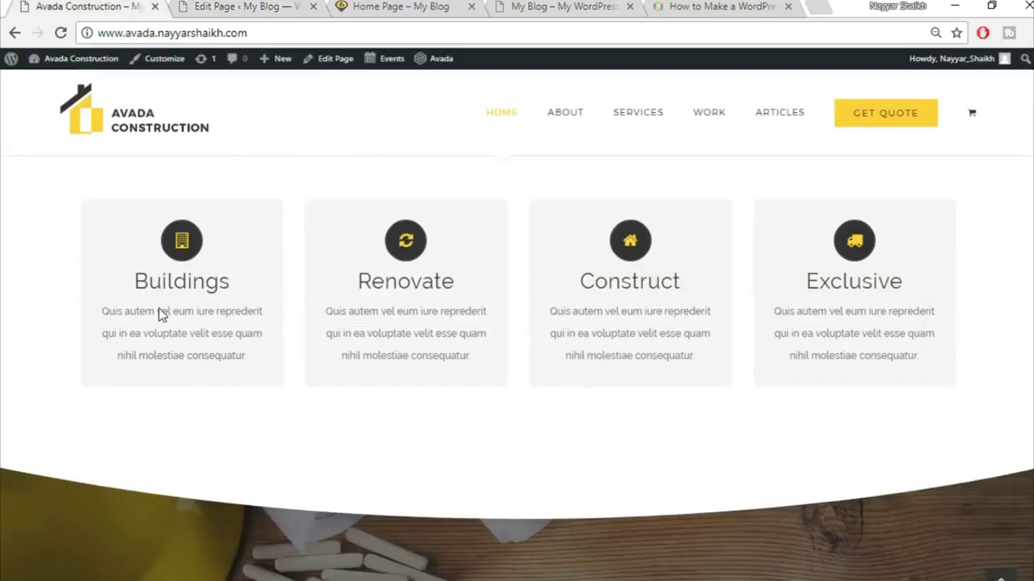
# - Copy 'ARTFULLY CRAFTED' from the demo and paste it as the backside heading
pyautogui.moveTo(159, 315)
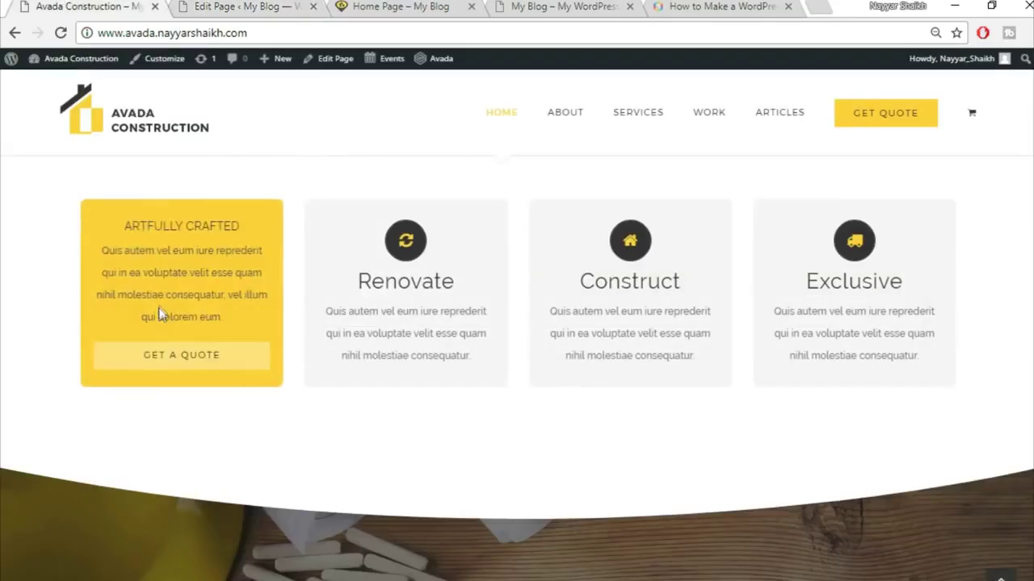
pyautogui.moveTo(123, 229); pyautogui.dragTo(257, 226)
pyautogui.hotkey('ctrl', 'c')
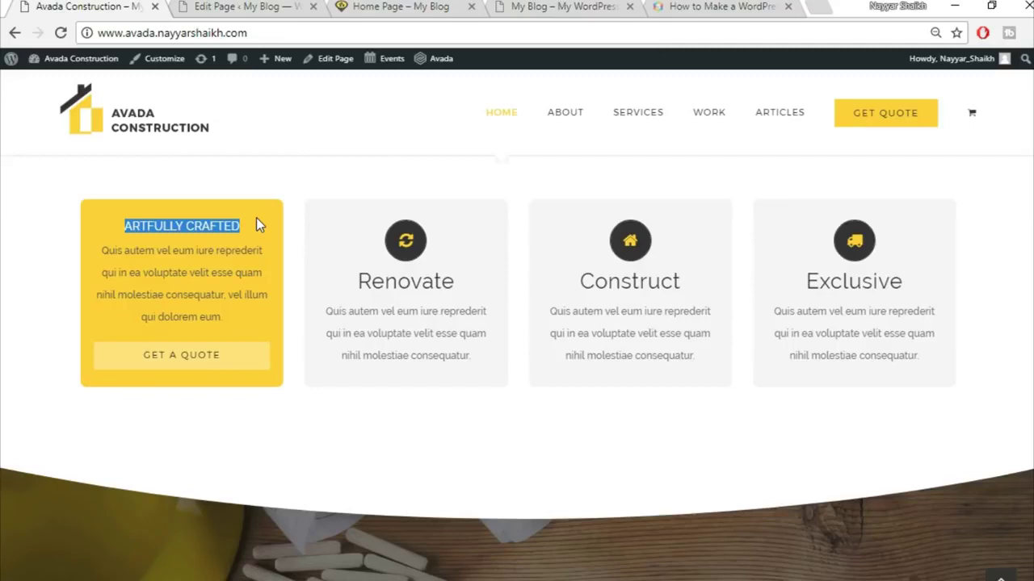
pyautogui.click(243, 6)
pyautogui.click(620, 278)
pyautogui.hotkey('ctrl', 'v')
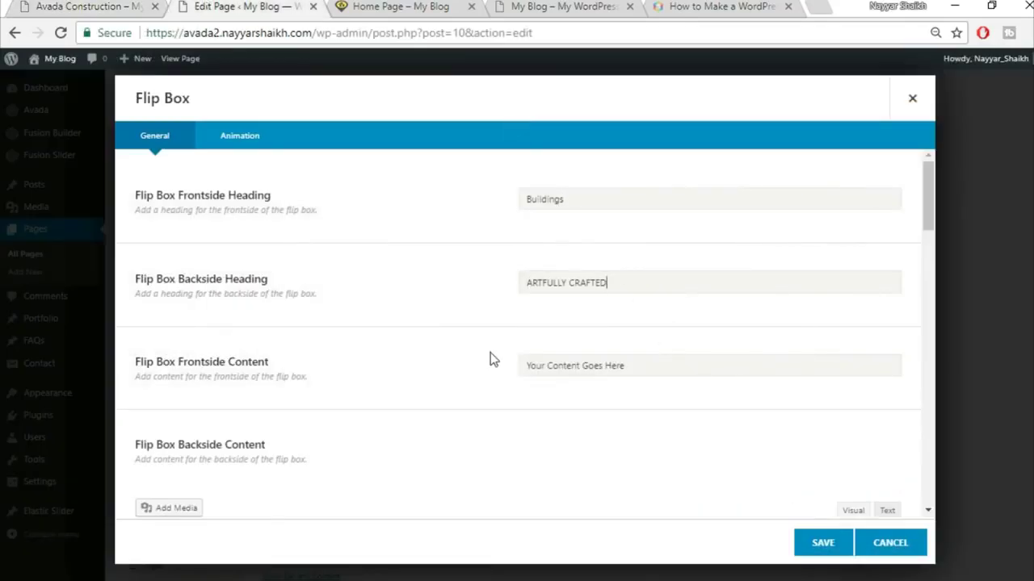
pyautogui.scroll(-1, 493, 359)
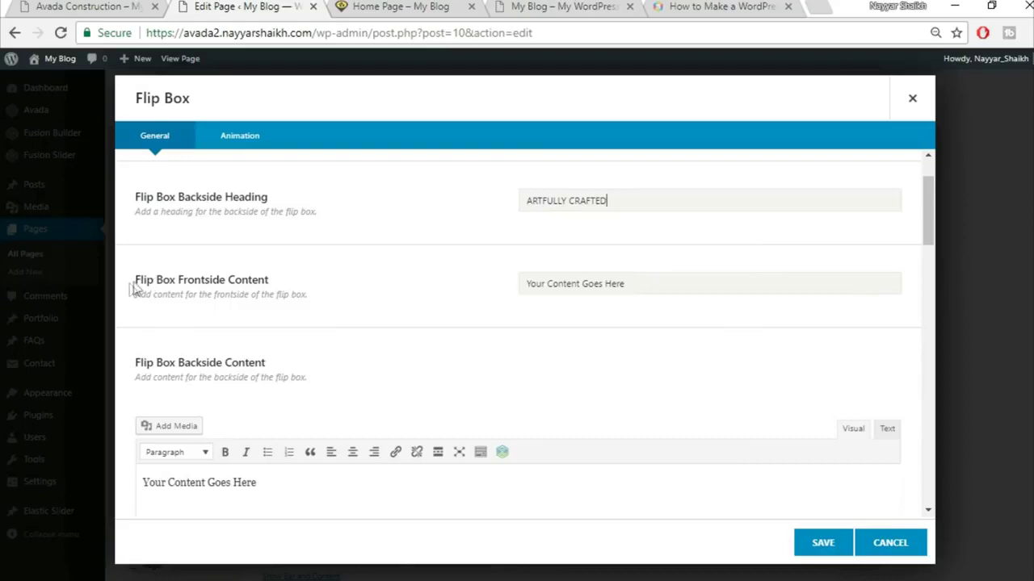
# - Copy the demo's Quis autem paragraph and paste it over the placeholder content
pyautogui.click(72, 5)
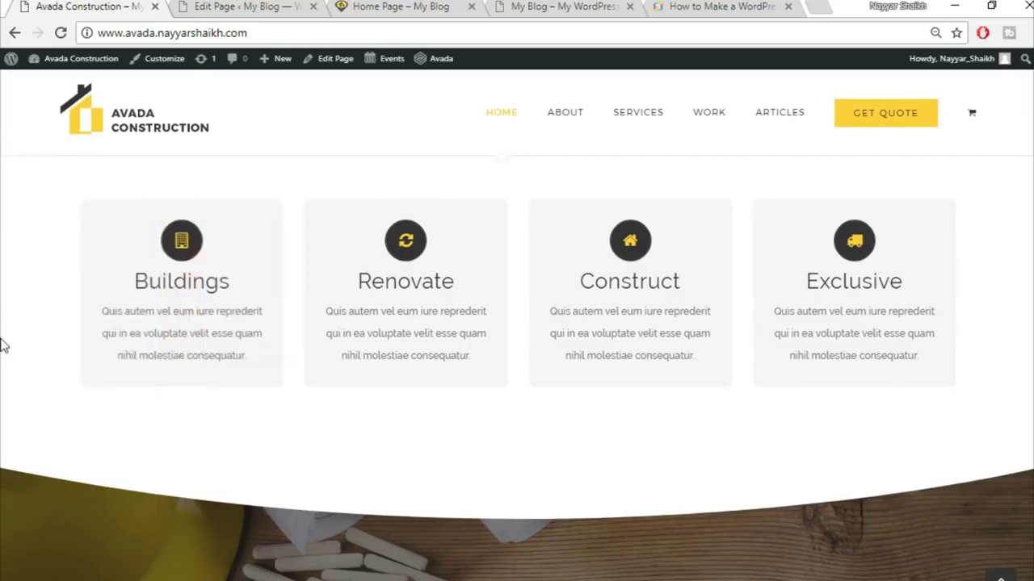
pyautogui.moveTo(150, 342)
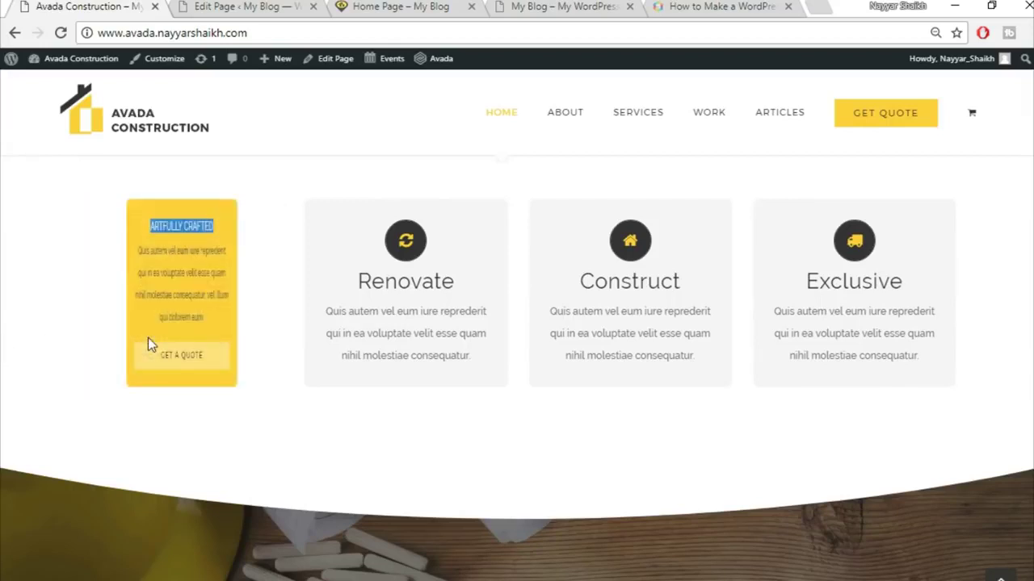
pyautogui.moveTo(99, 250); pyautogui.dragTo(260, 323)
pyautogui.hotkey('ctrl', 'c')
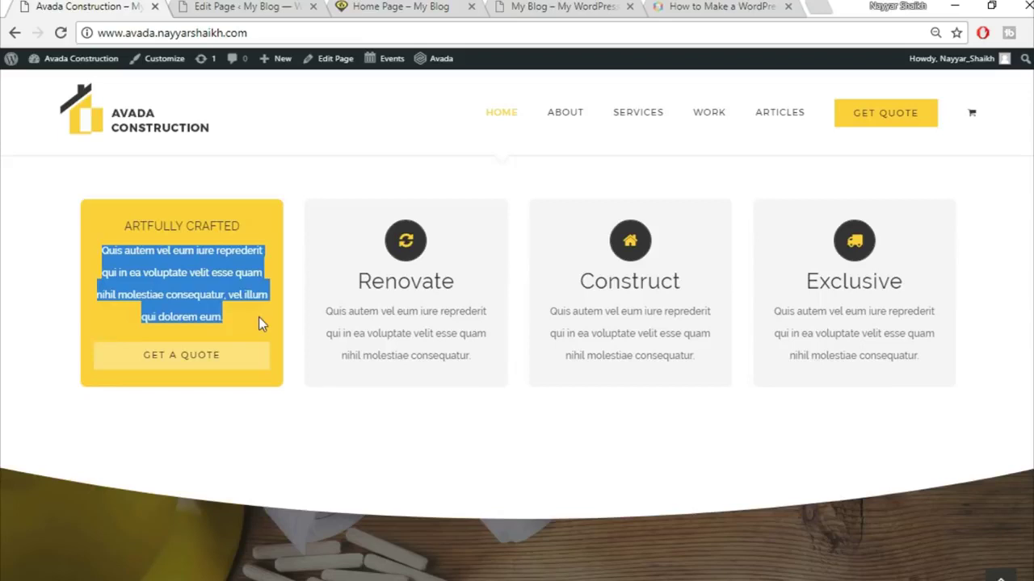
pyautogui.click(214, 6)
pyautogui.click(598, 277)
pyautogui.hotkey('ctrl', 'a')
pyautogui.press('BackSpace')
pyautogui.hotkey('ctrl', 'v')
# - Replace the backside content with the Quis autem paragraph using the plain-text editor
pyautogui.scroll(-2, 611, 429)
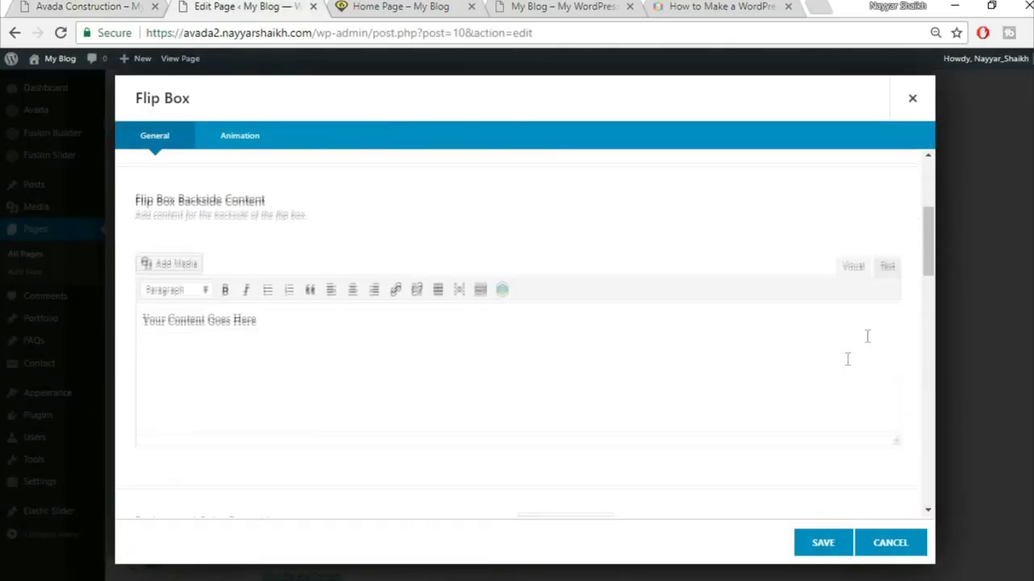
pyautogui.click(805, 357)
pyautogui.hotkey('ctrl', 'a')
pyautogui.press('BackSpace')
pyautogui.click(887, 264)
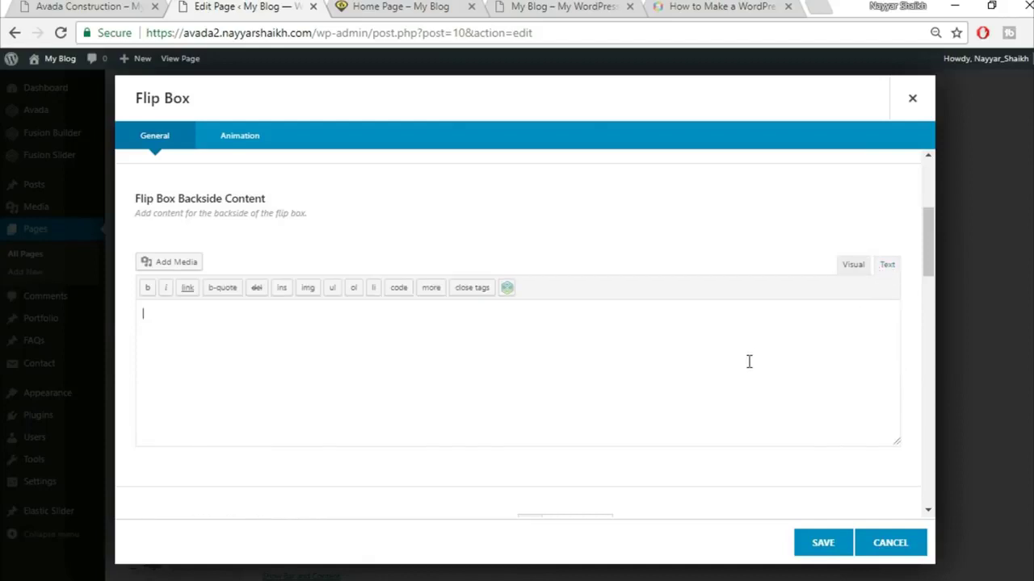
pyautogui.hotkey('ctrl', 'v')
pyautogui.click(840, 270)
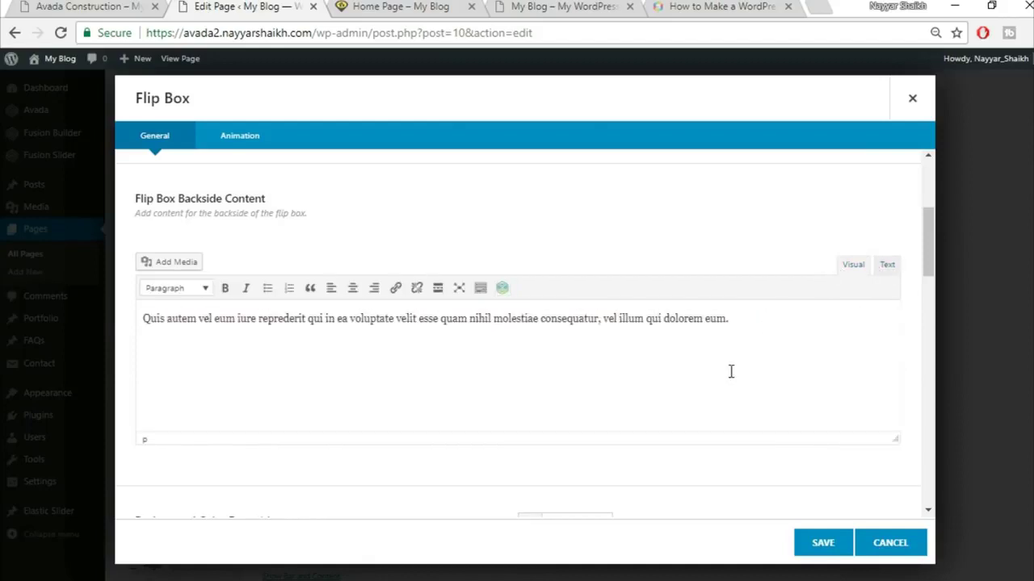
pyautogui.scroll(-1, 724, 417)
pyautogui.scroll(-2, 718, 426)
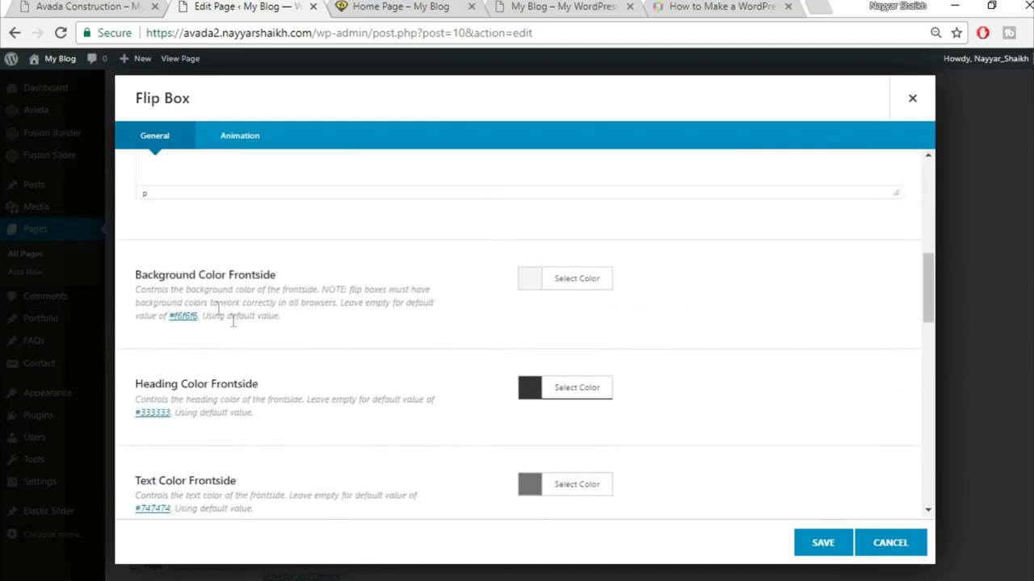
# - Set the flip box's backside background colour to the demo's yellow
pyautogui.click(67, 6)
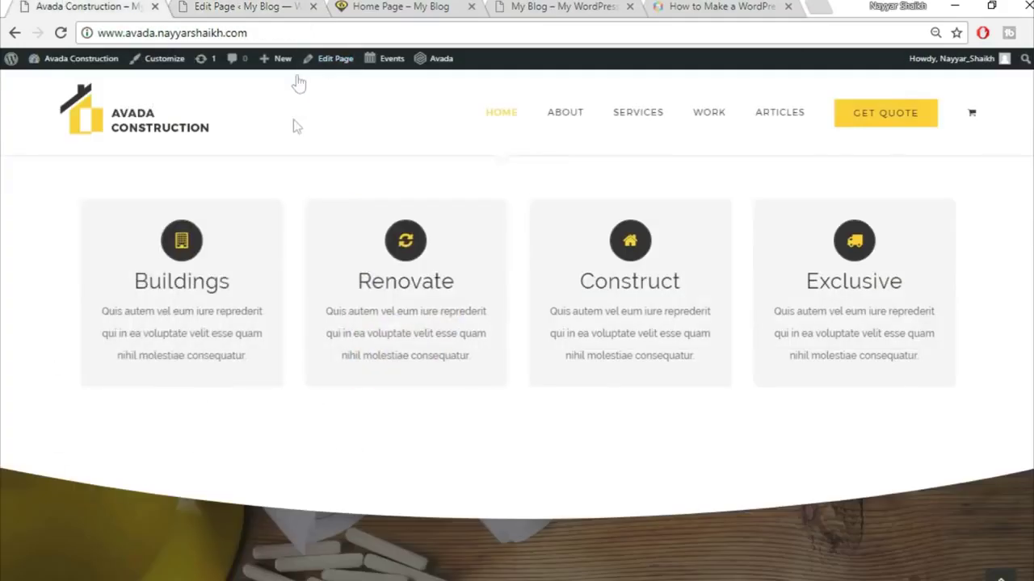
pyautogui.click(234, 5)
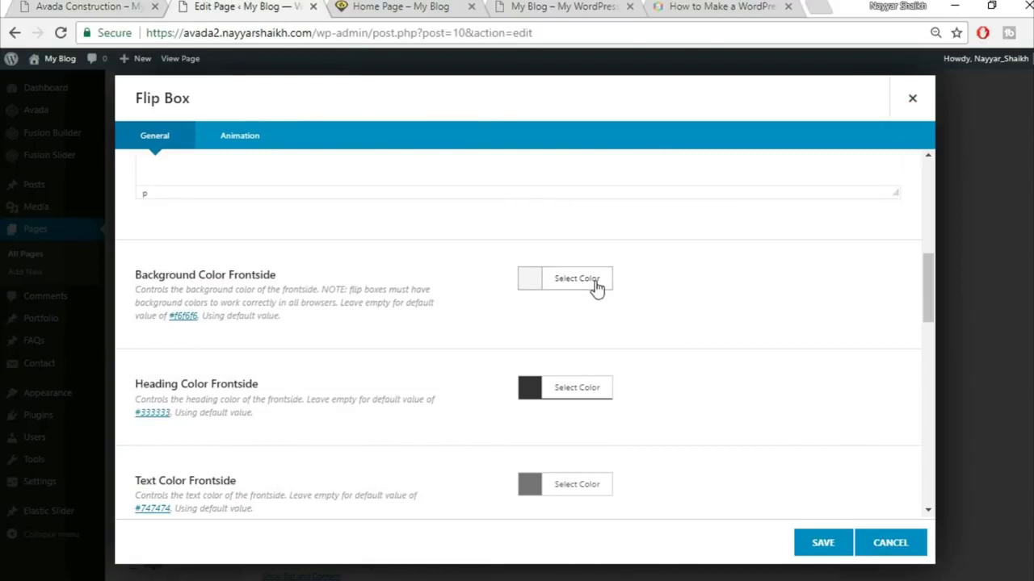
pyautogui.scroll(-1, 807, 387)
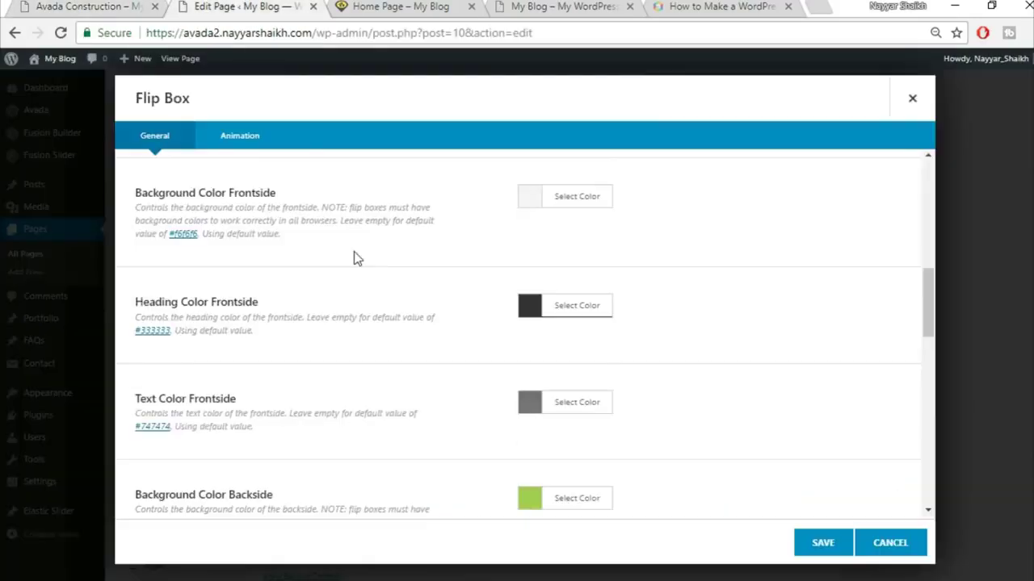
pyautogui.scroll(-2, 652, 348)
pyautogui.scroll(1, 319, 303)
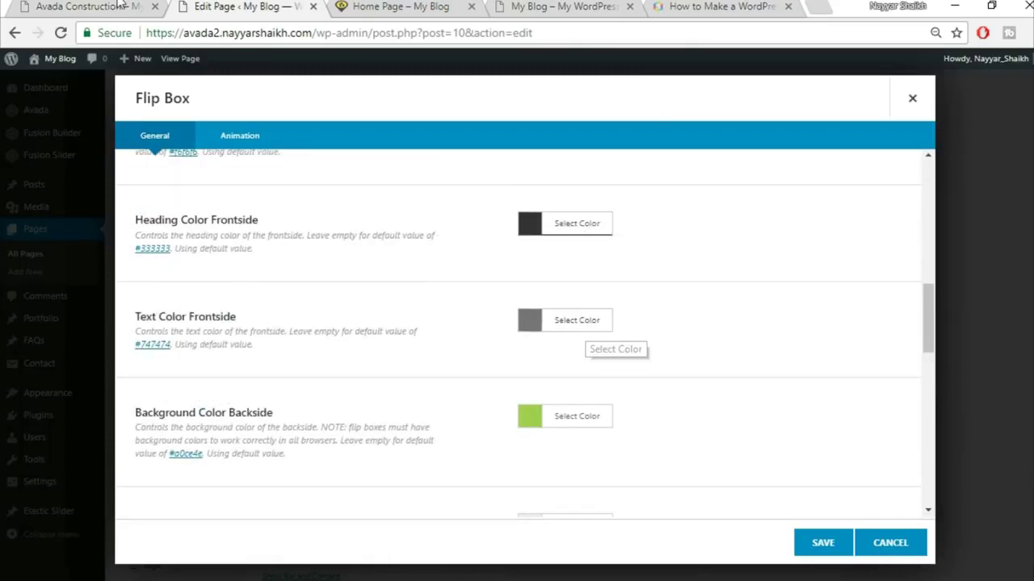
pyautogui.hotkey('ctrl', 'shift', 'Tab')
pyautogui.click(208, 5)
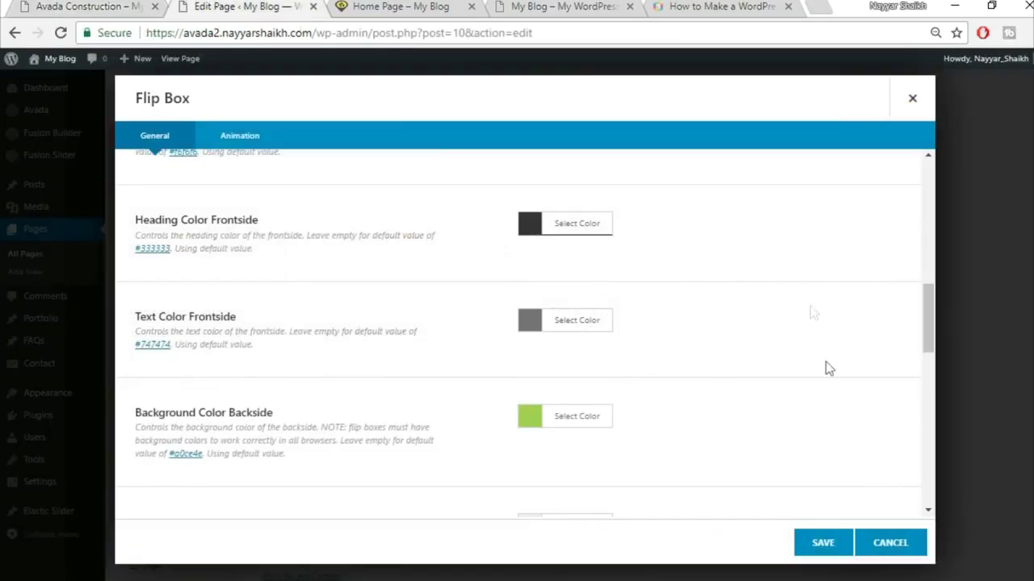
pyautogui.scroll(-1, 420, 424)
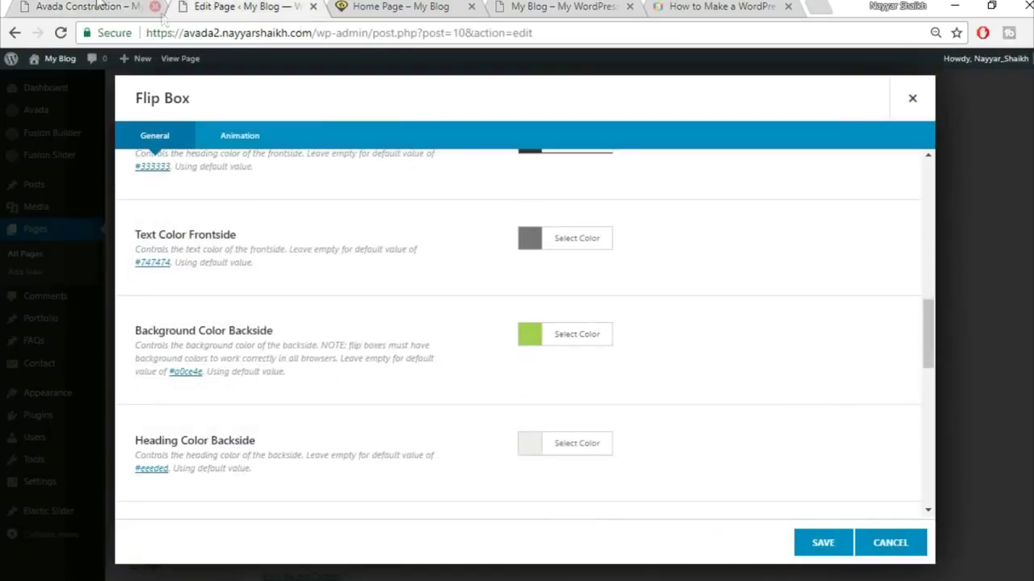
pyautogui.click(57, 6)
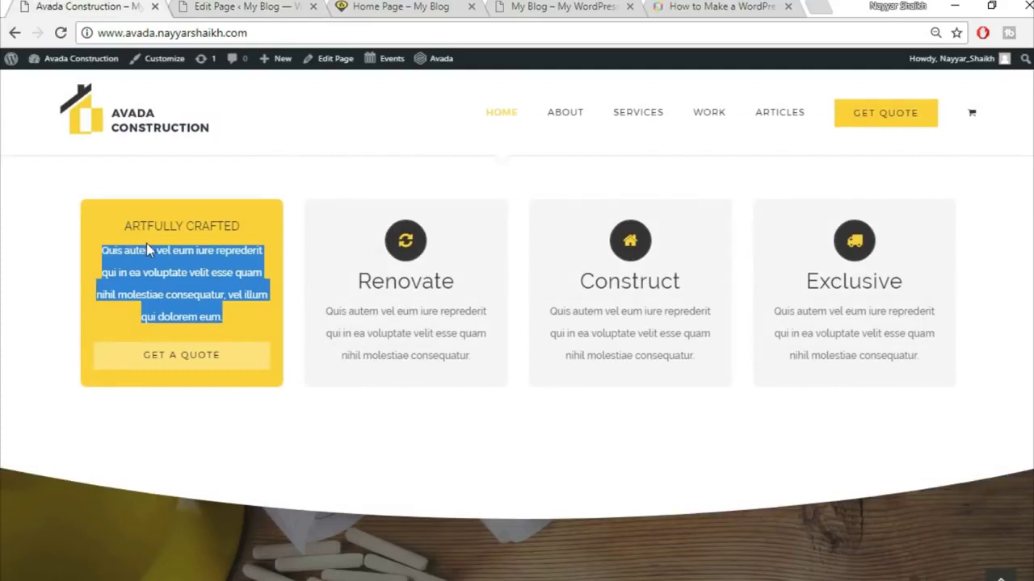
pyautogui.click(146, 246)
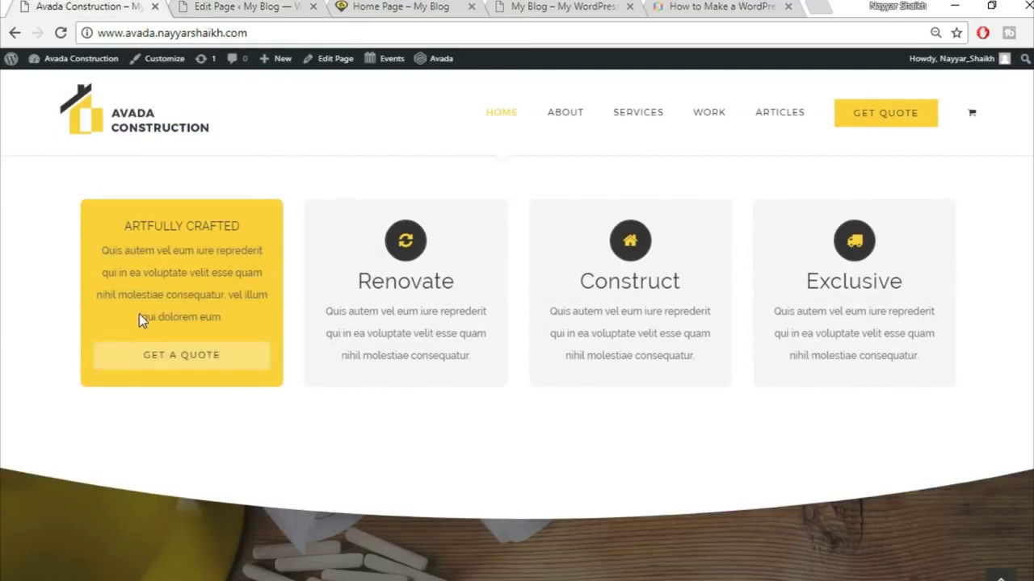
pyautogui.hotkey('ctrl', 'Tab')
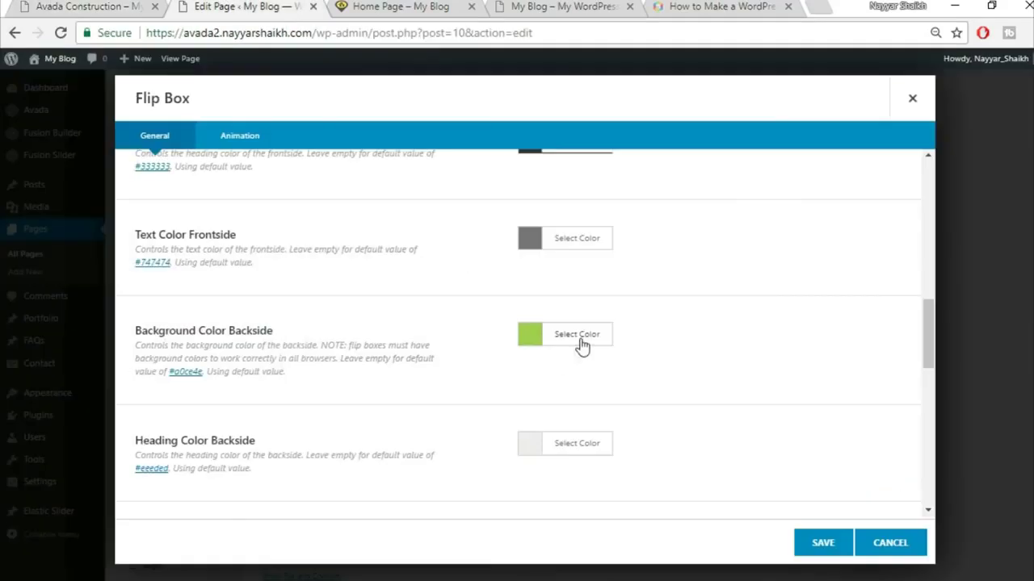
pyautogui.click(580, 341)
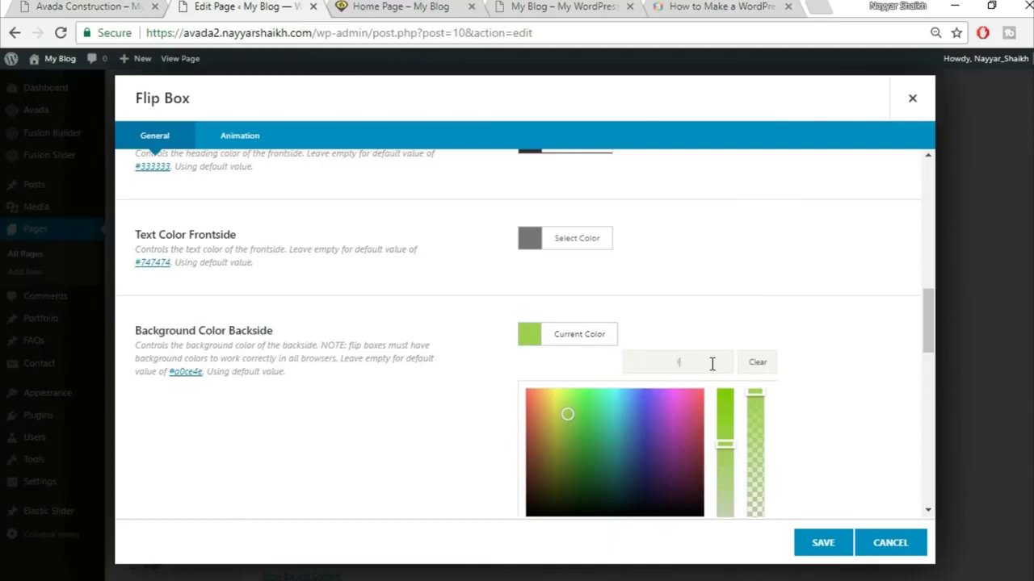
pyautogui.write('3d')
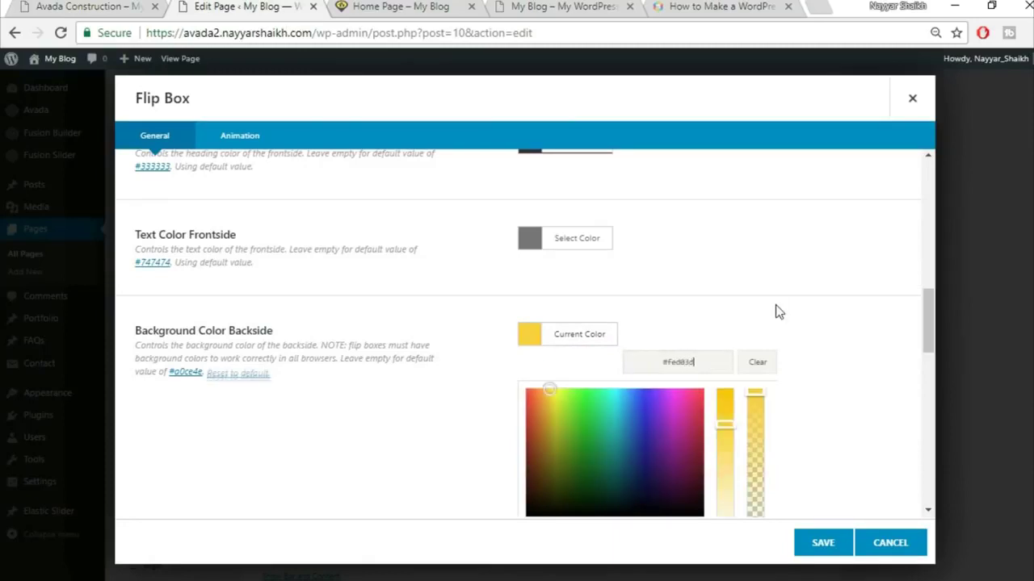
pyautogui.click(777, 307)
pyautogui.scroll(-2, 780, 310)
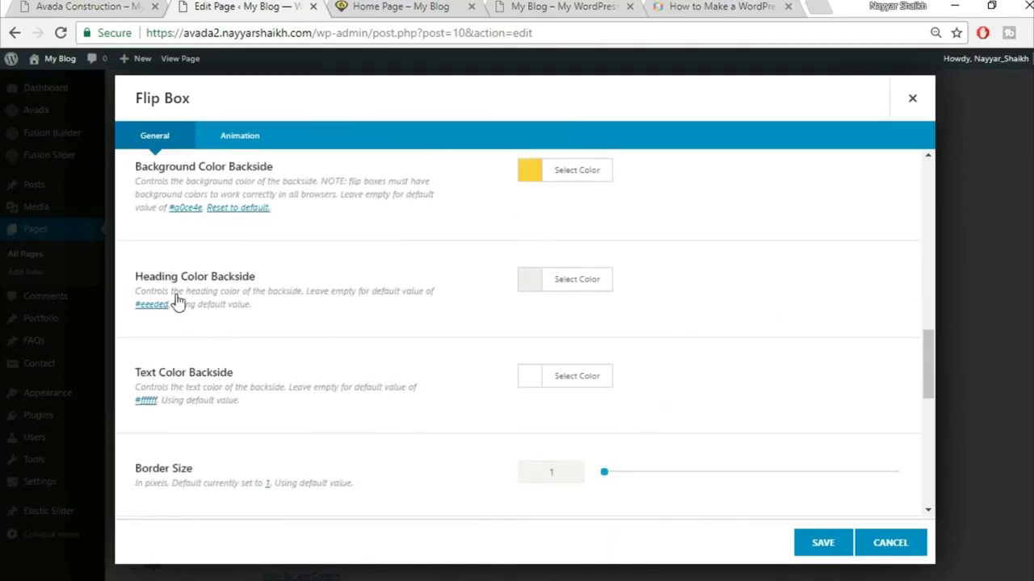
# - Set the backside heading colour to black
pyautogui.click(70, 6)
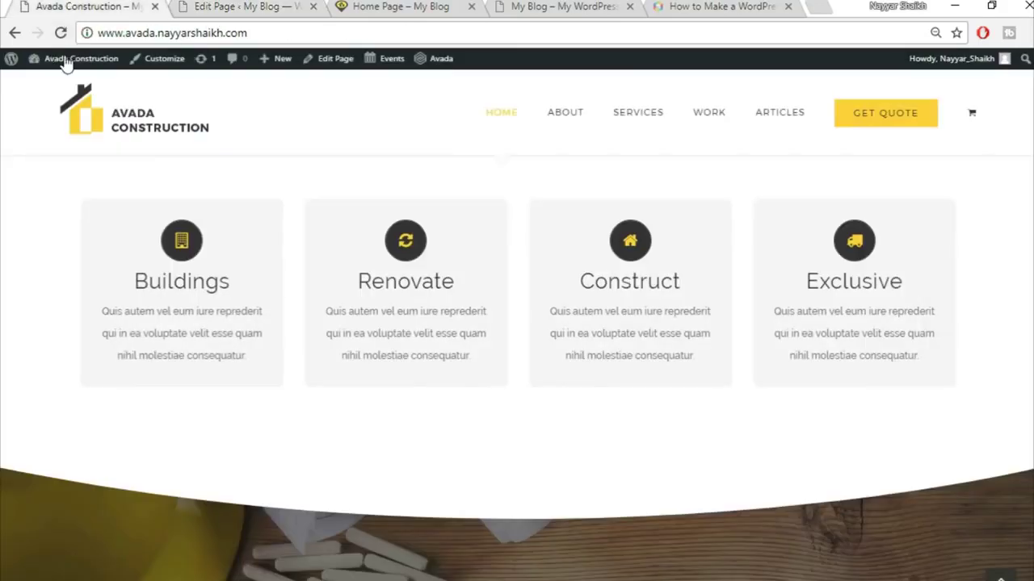
pyautogui.moveTo(173, 350)
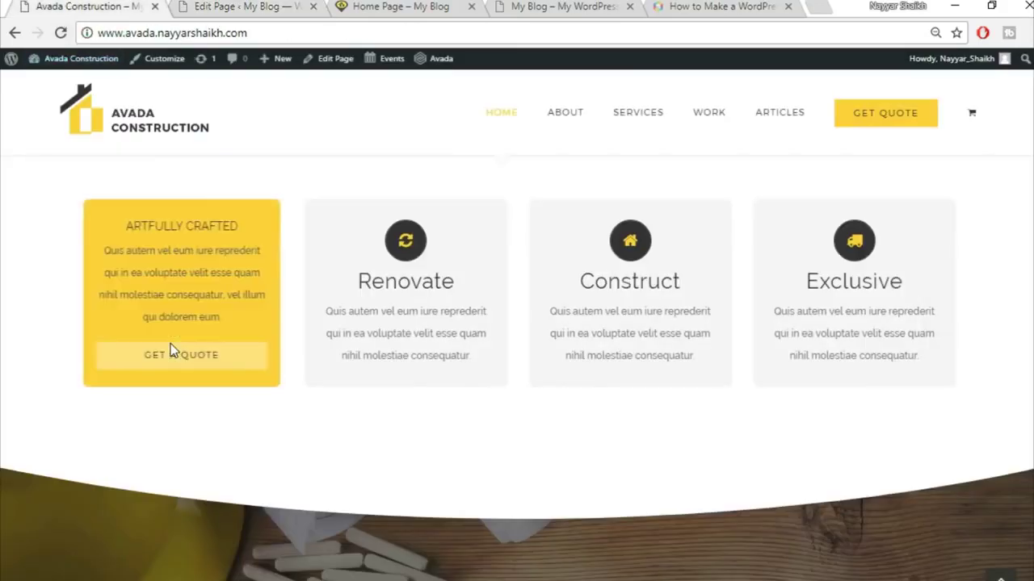
pyautogui.click(208, 4)
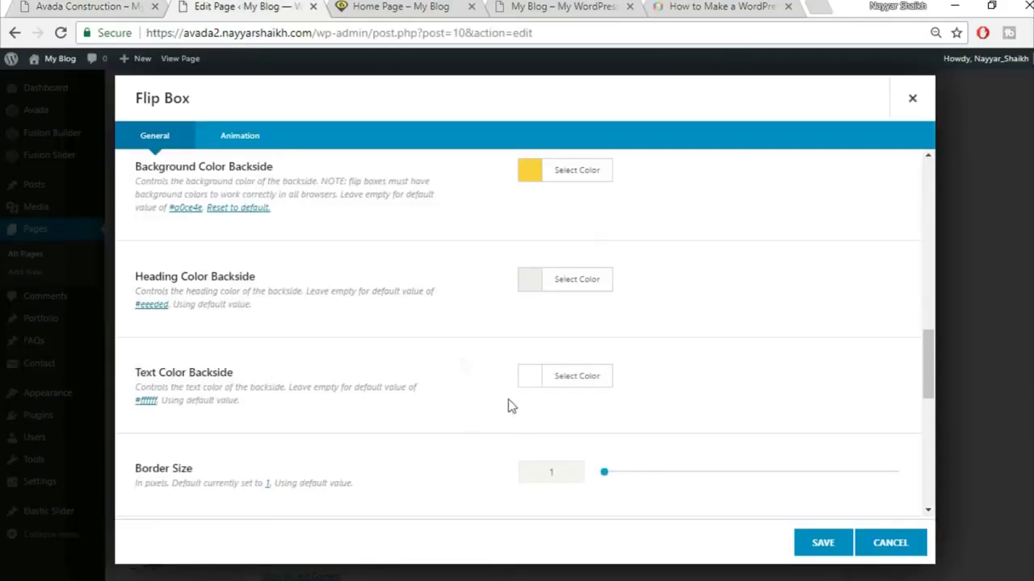
pyautogui.click(567, 298)
pyautogui.click(532, 474)
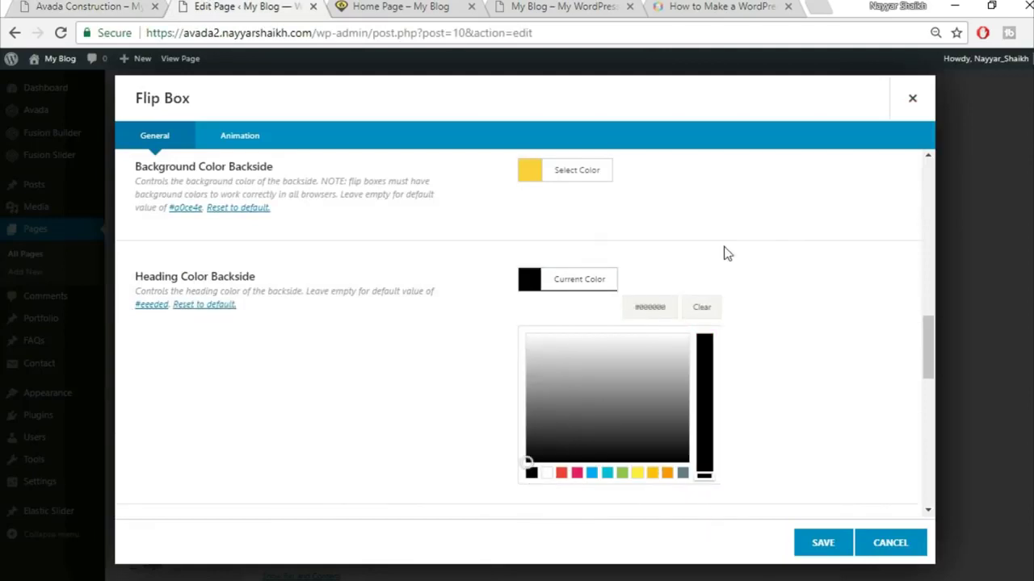
pyautogui.click(724, 254)
# - Set the backside text colour to dark grey #333333, checking against the demo
pyautogui.click(50, 5)
pyautogui.click(316, 3)
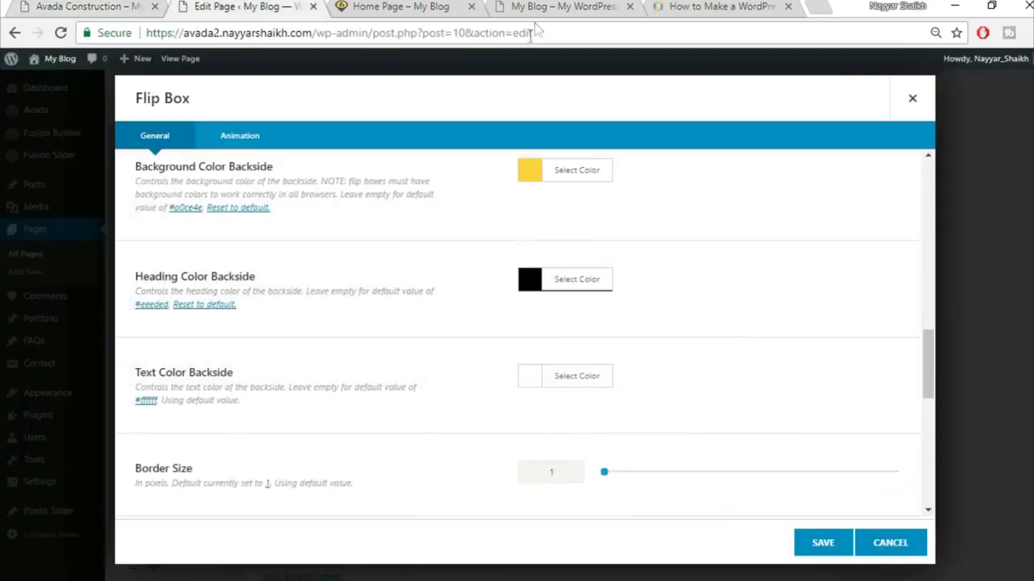
pyautogui.scroll(-1, 372, 287)
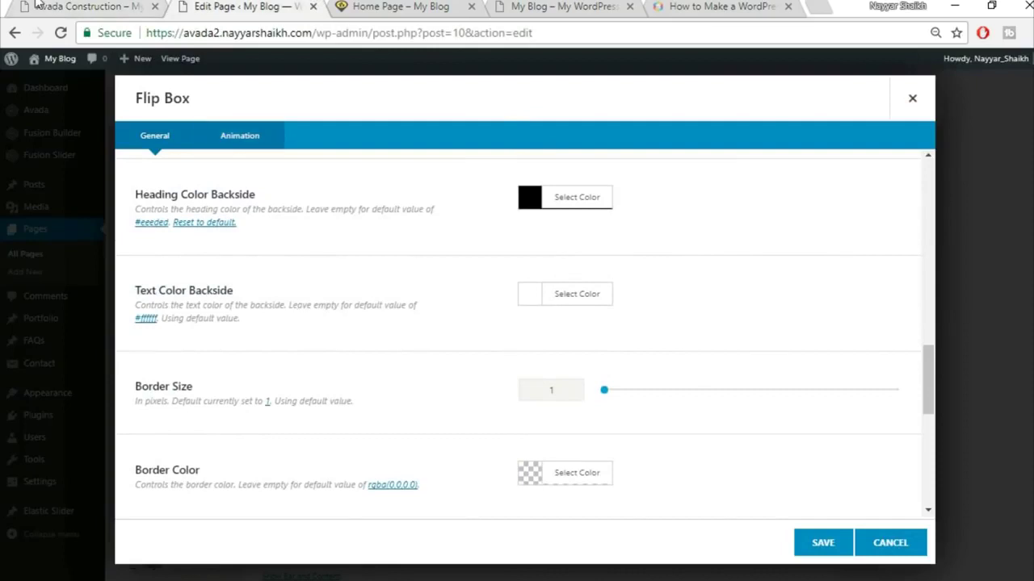
pyautogui.click(73, 6)
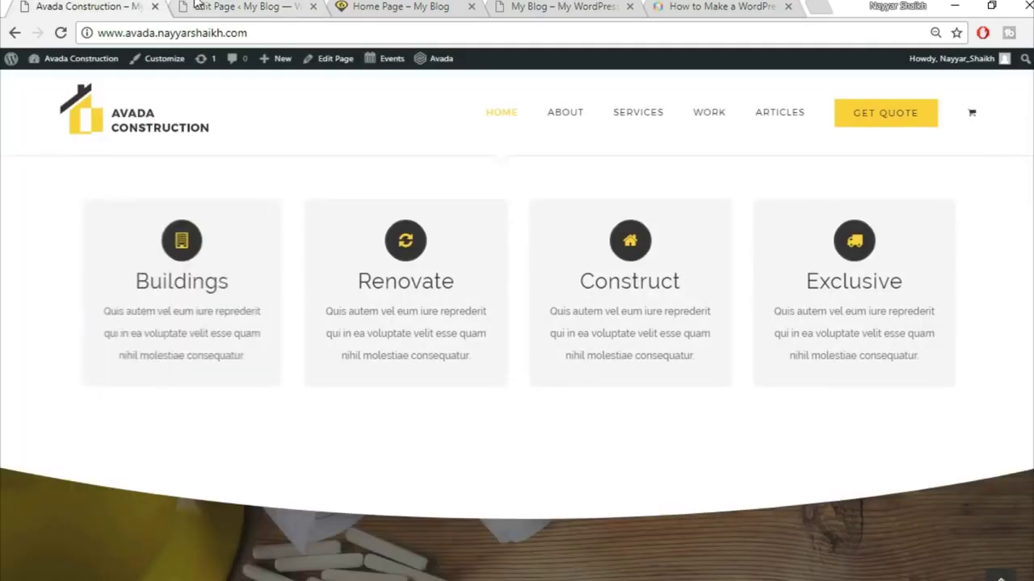
pyautogui.click(242, 6)
pyautogui.click(607, 299)
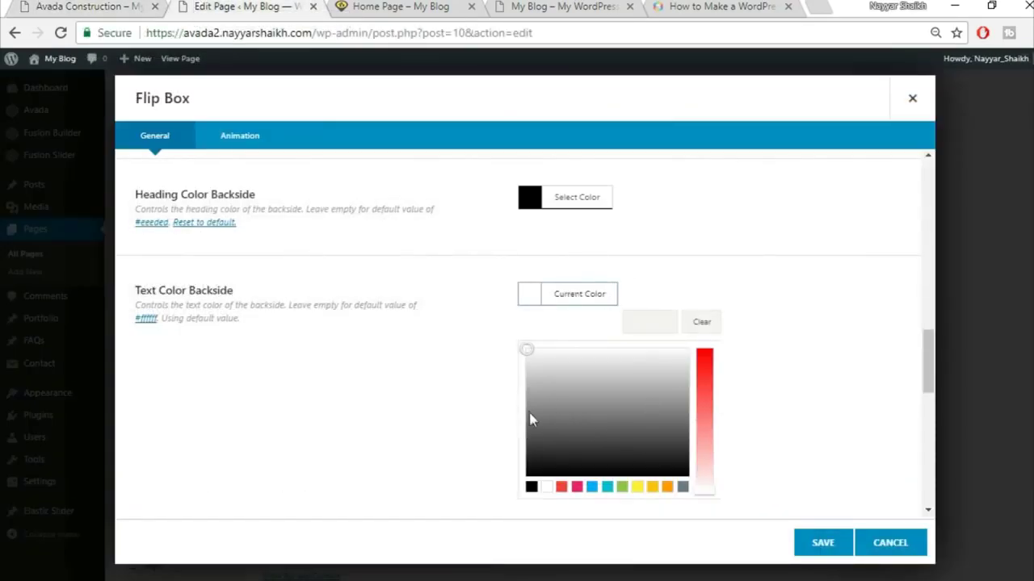
pyautogui.click(543, 437)
pyautogui.click(538, 452)
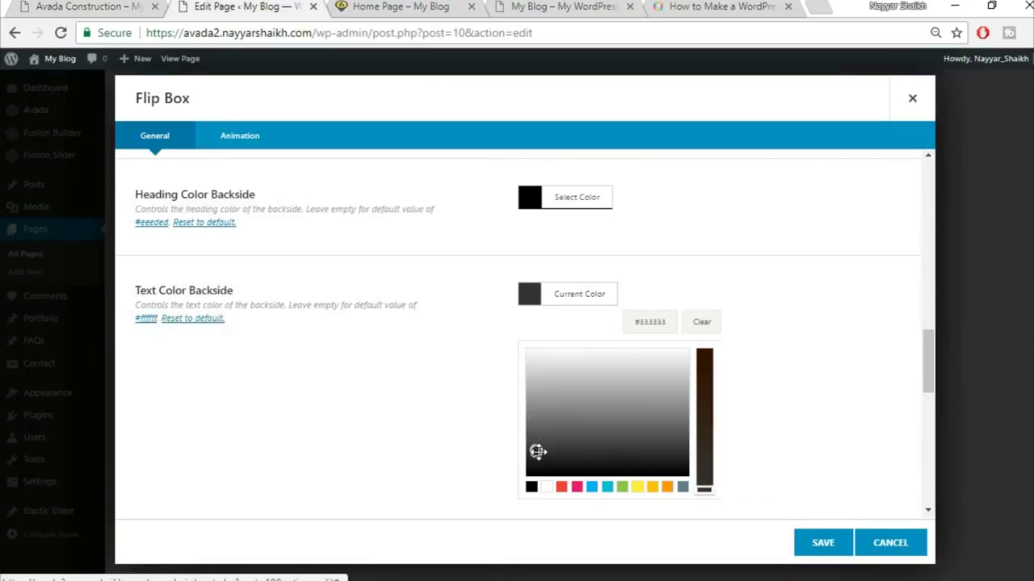
pyautogui.click(753, 388)
pyautogui.scroll(-1, 753, 390)
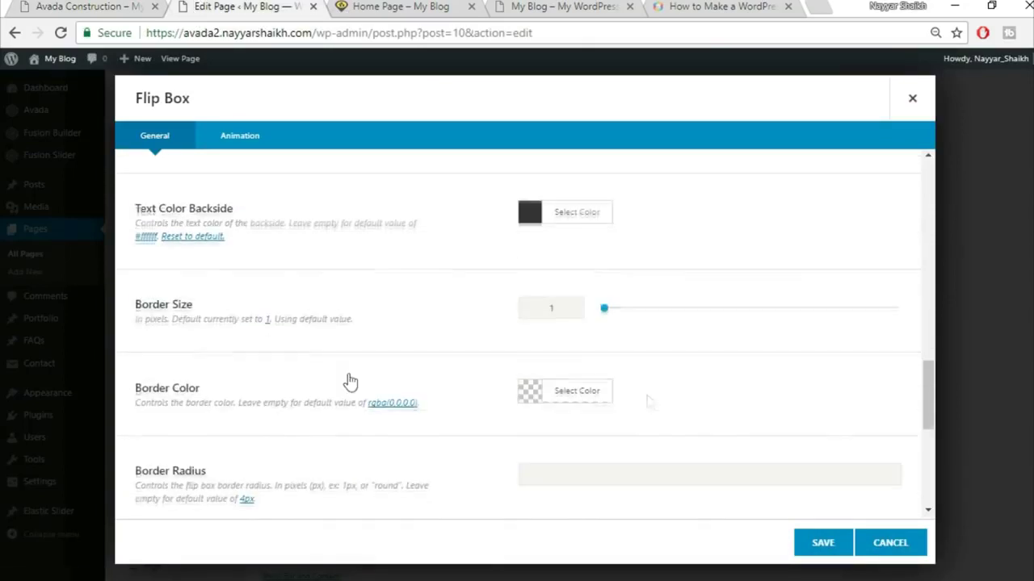
pyautogui.click(88, 6)
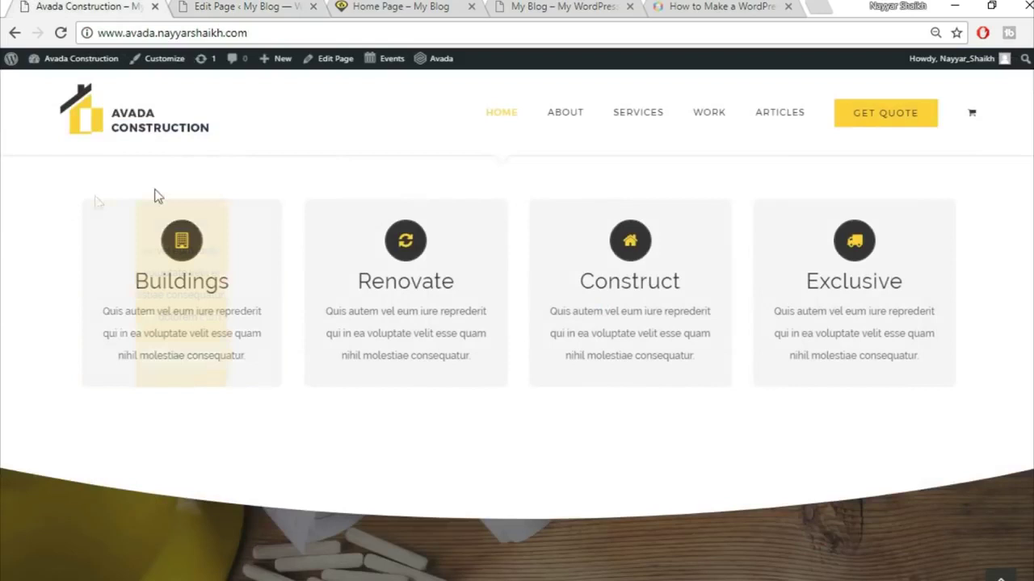
pyautogui.moveTo(250, 333)
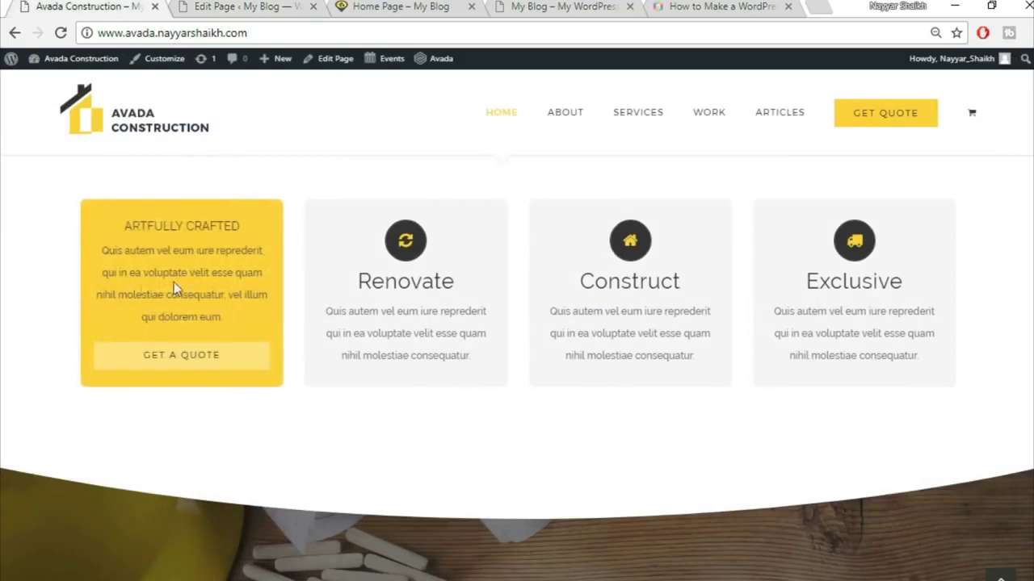
pyautogui.click(194, 7)
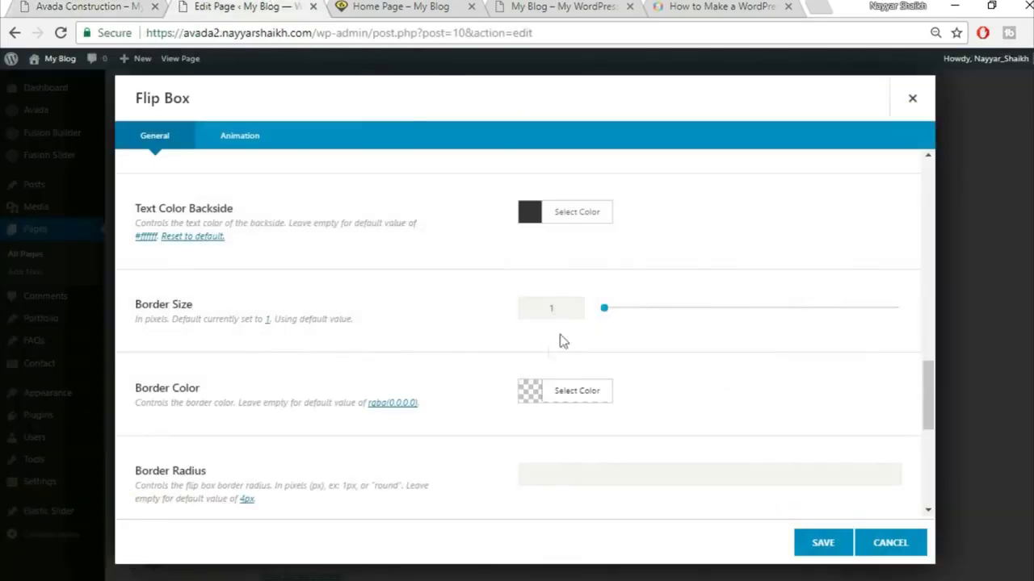
# - Set the flip box border size to 0
pyautogui.moveTo(563, 312); pyautogui.dragTo(493, 318)
pyautogui.write('0')
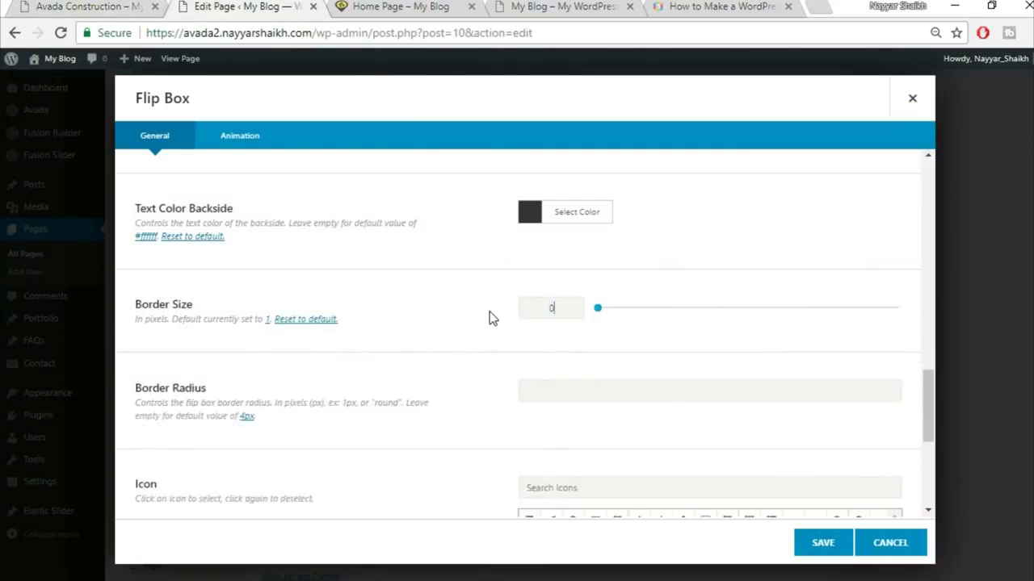
pyautogui.scroll(-2, 488, 331)
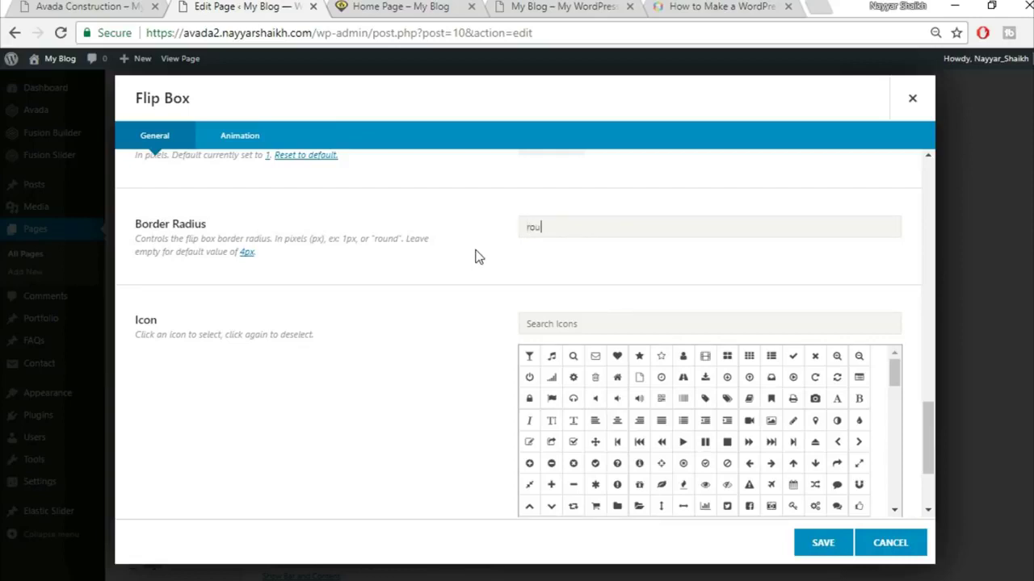
pyautogui.click(81, 6)
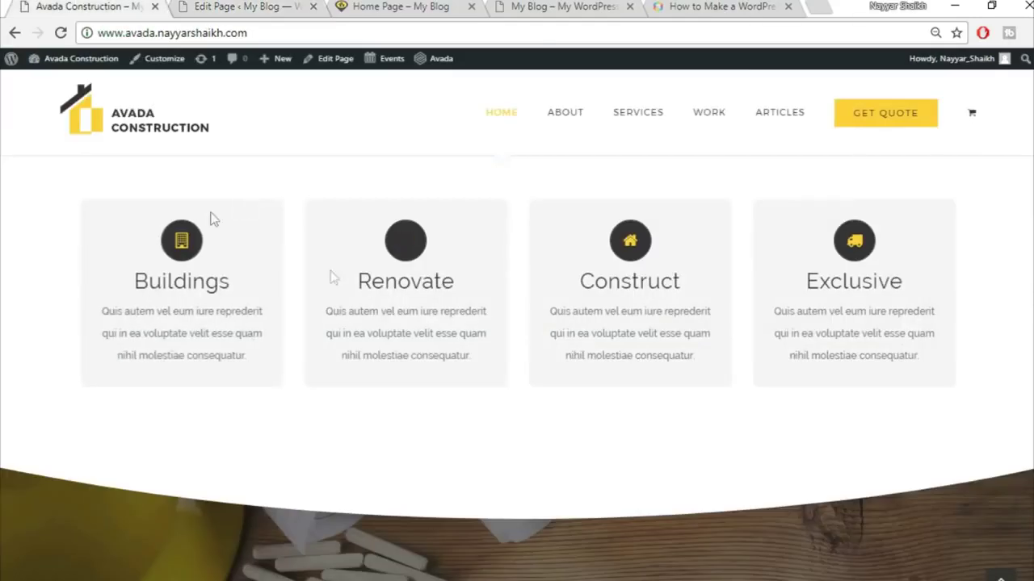
pyautogui.click(226, 8)
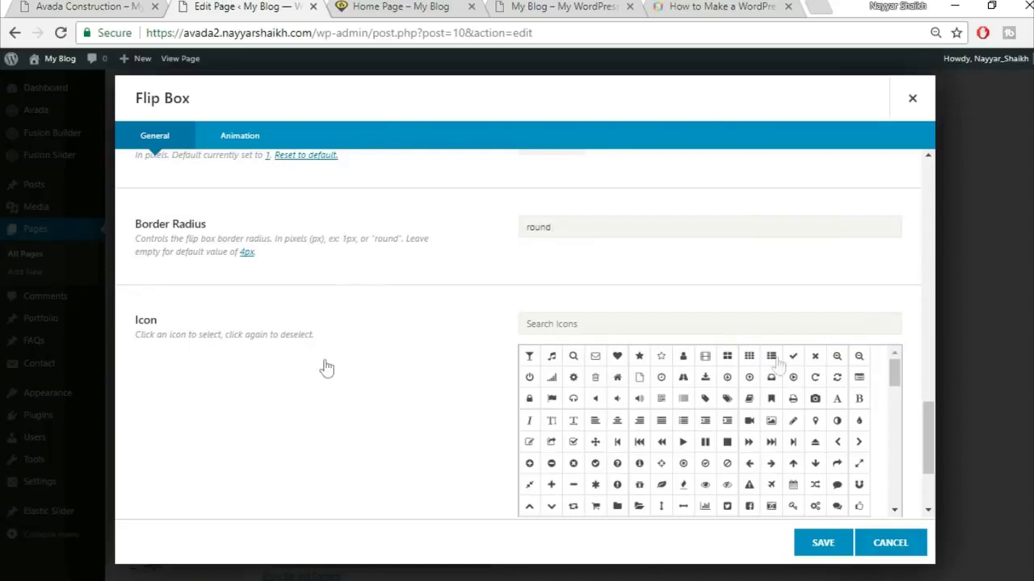
pyautogui.click(125, 4)
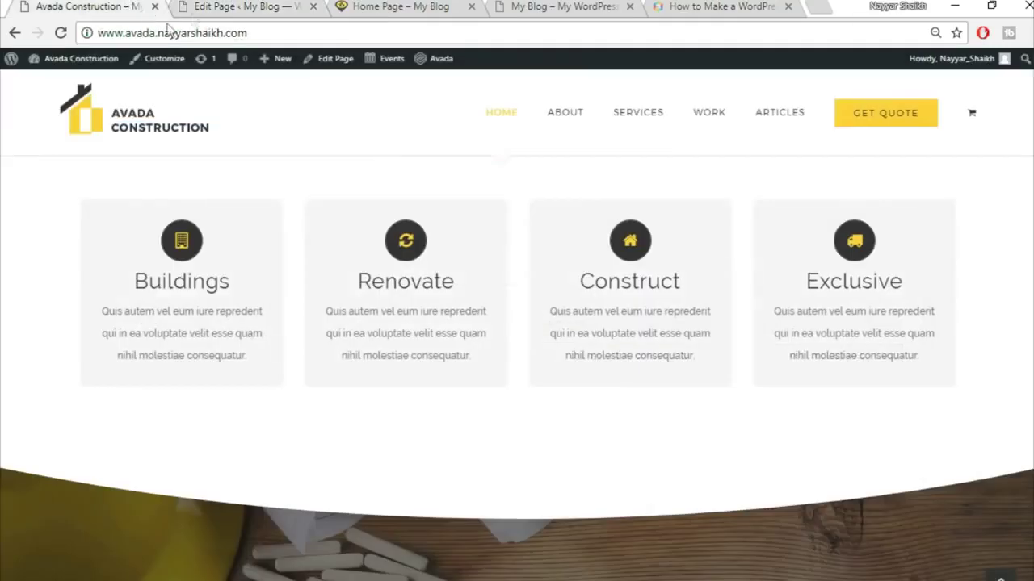
pyautogui.click(214, 8)
# - Search the icon list for 'bull' and choose the first matching icon
pyautogui.click(654, 327)
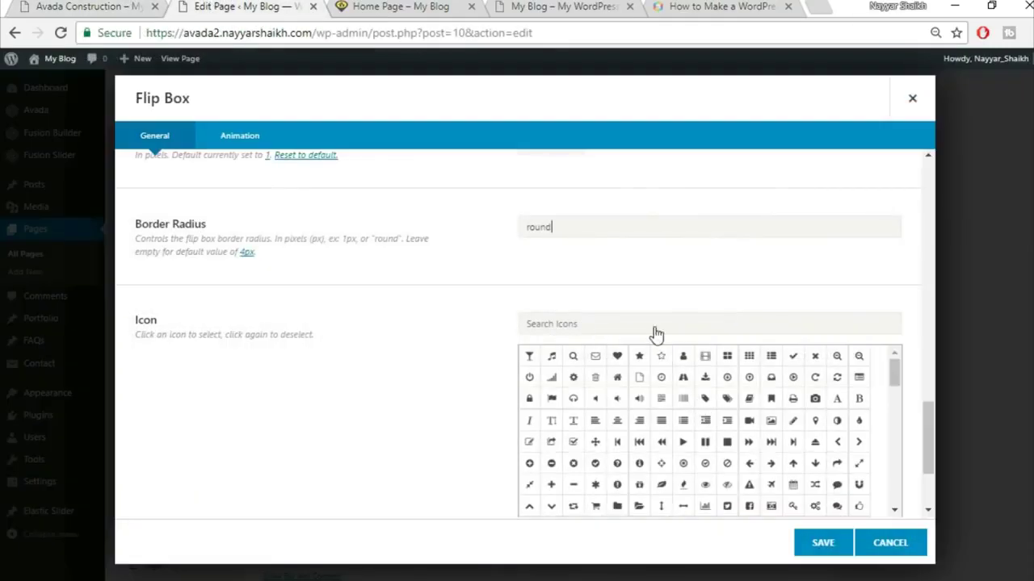
pyautogui.write('bull')
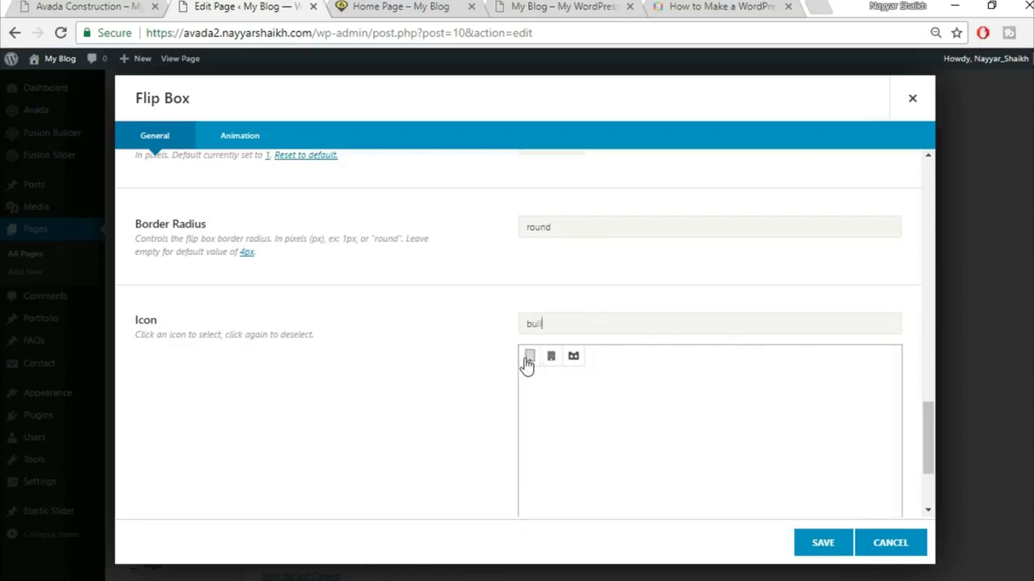
pyautogui.click(529, 358)
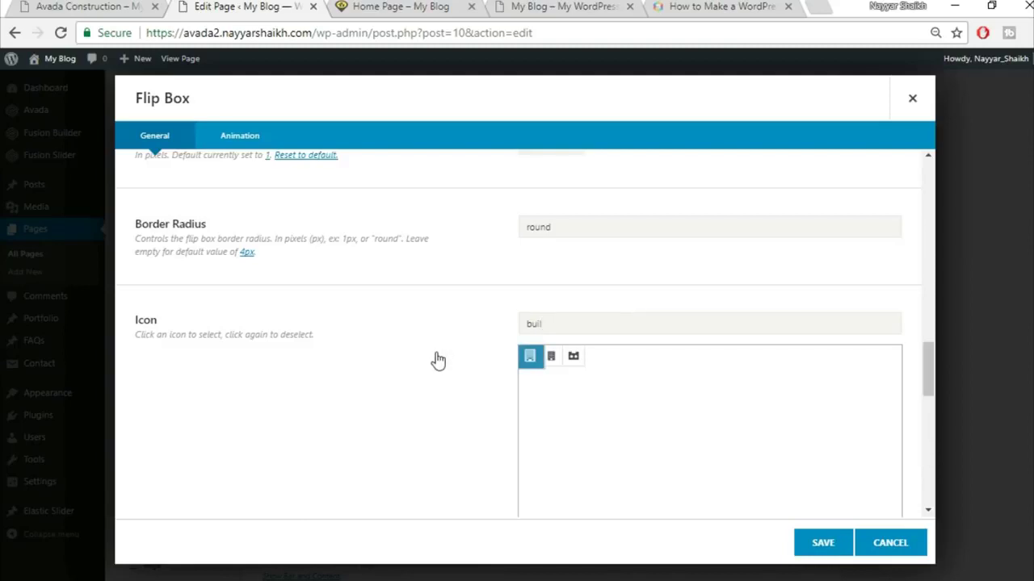
pyautogui.scroll(-6, 438, 361)
pyautogui.scroll(3, 438, 361)
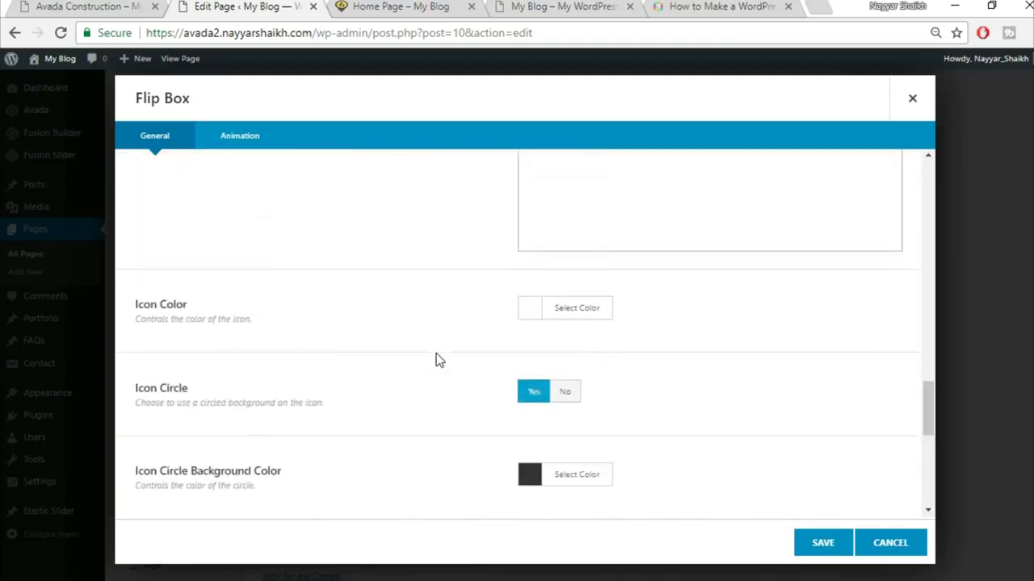
# - Paste the yellow hex value as the icon colour
pyautogui.click(92, 7)
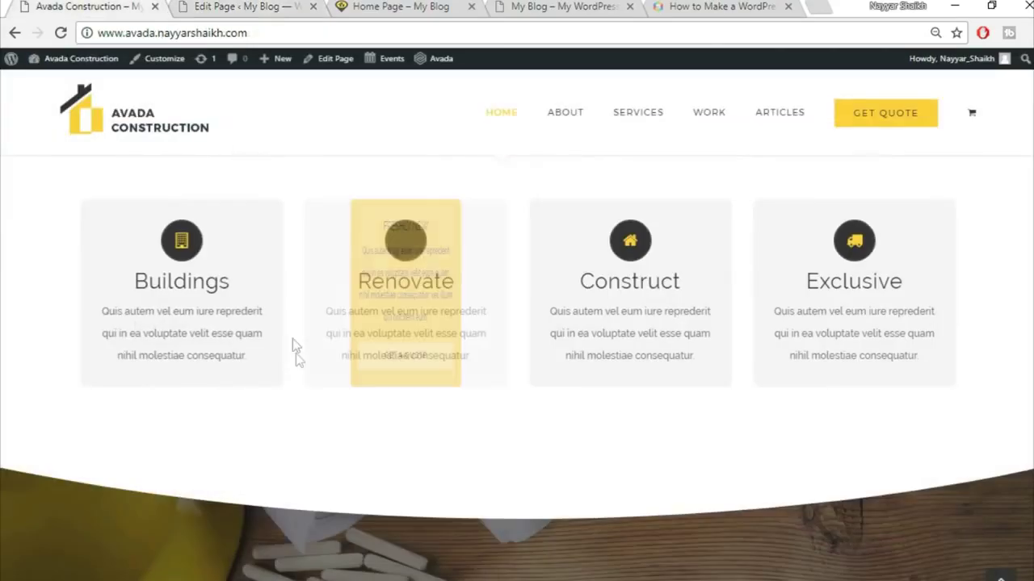
pyautogui.click(222, 7)
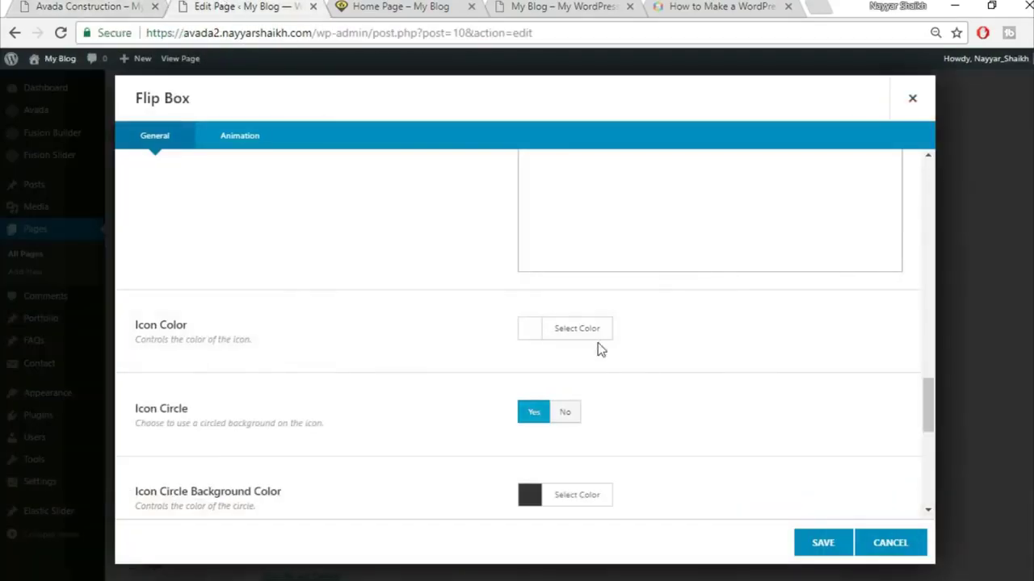
pyautogui.click(596, 339)
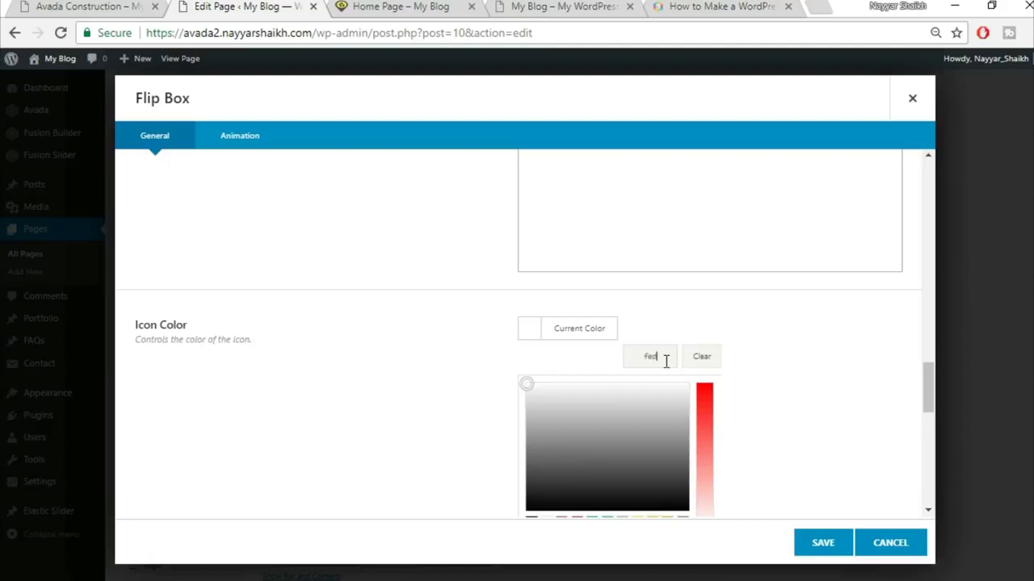
pyautogui.hotkey('ctrl', 'v')
pyautogui.click(790, 354)
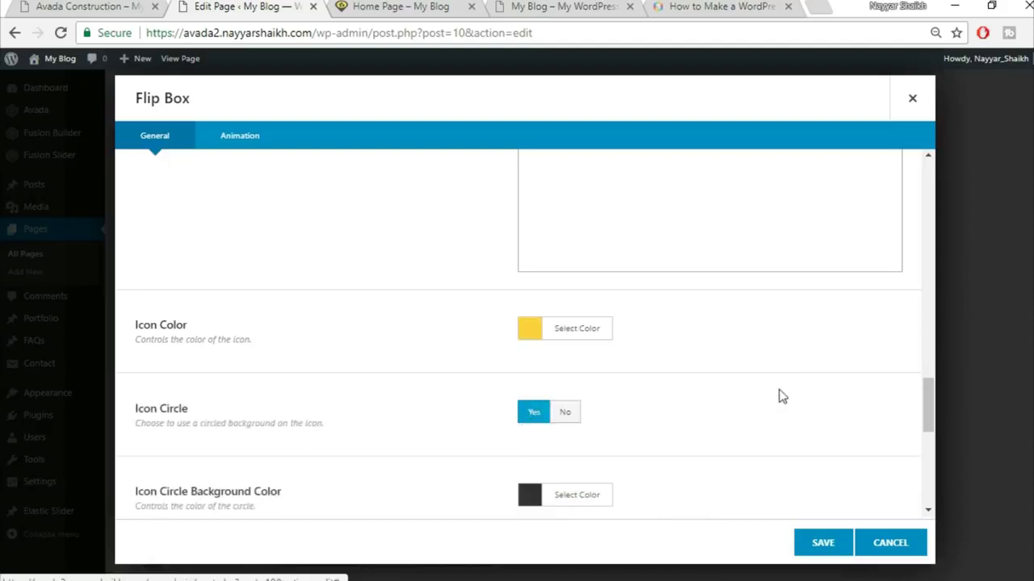
pyautogui.scroll(-3, 778, 395)
pyautogui.scroll(4, 771, 394)
pyautogui.scroll(3, 771, 393)
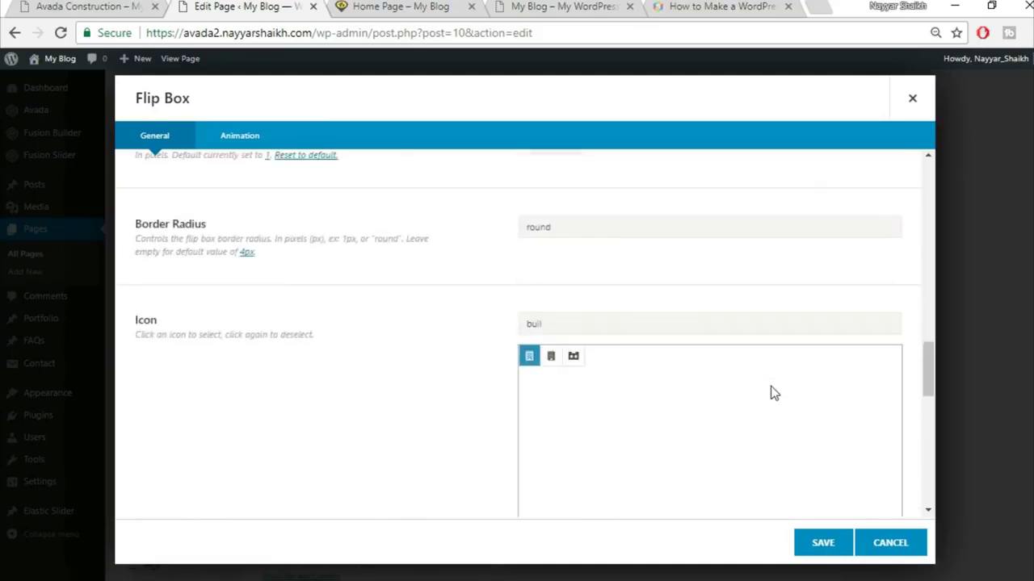
# - Clear the 'round' border radius, review the animation settings, and save the Buildings flip box
pyautogui.moveTo(578, 314); pyautogui.dragTo(487, 323)
pyautogui.press('BackSpace')
pyautogui.scroll(-6, 453, 349)
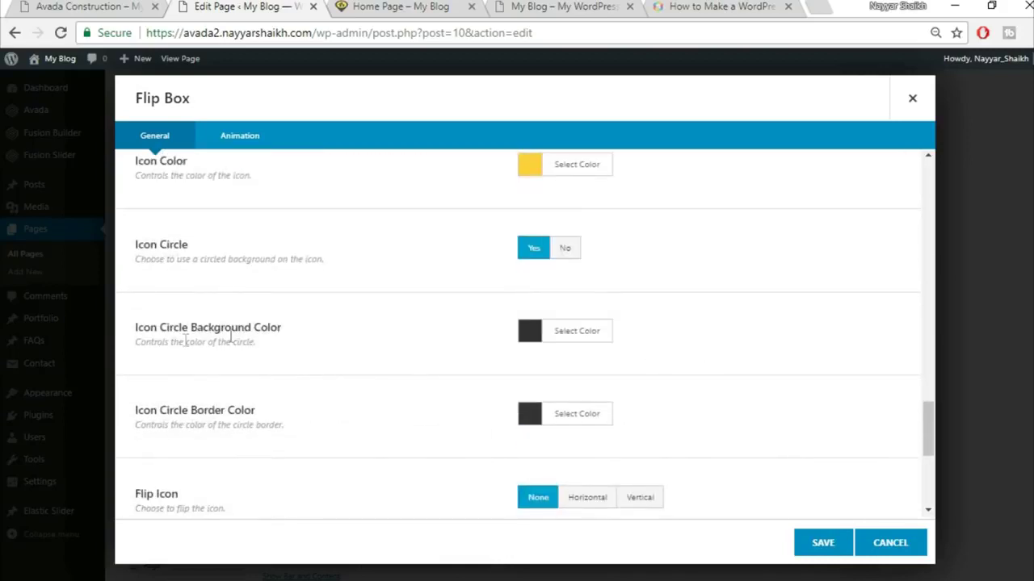
pyautogui.click(89, 7)
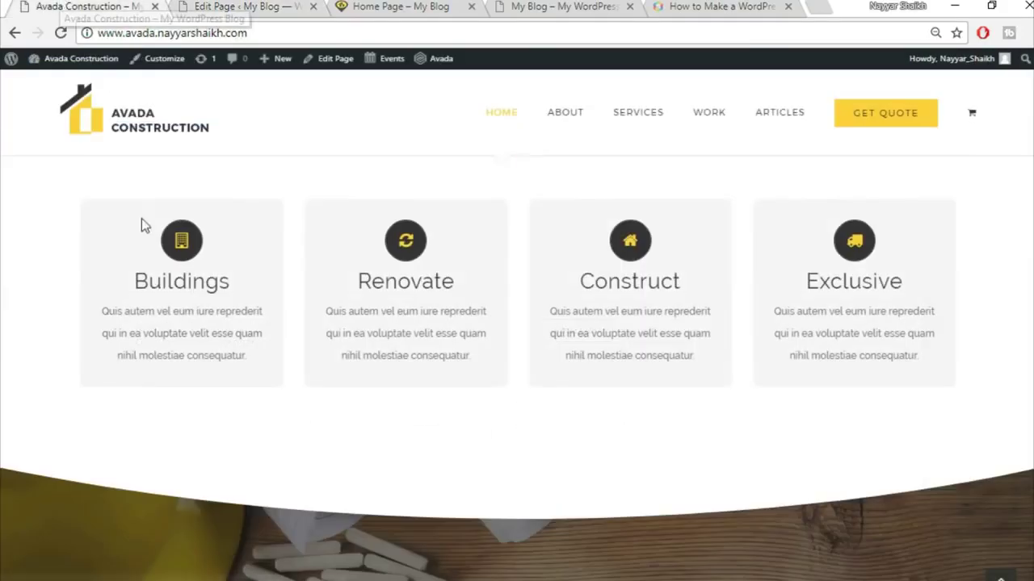
pyautogui.click(238, 6)
pyautogui.scroll(-2, 707, 335)
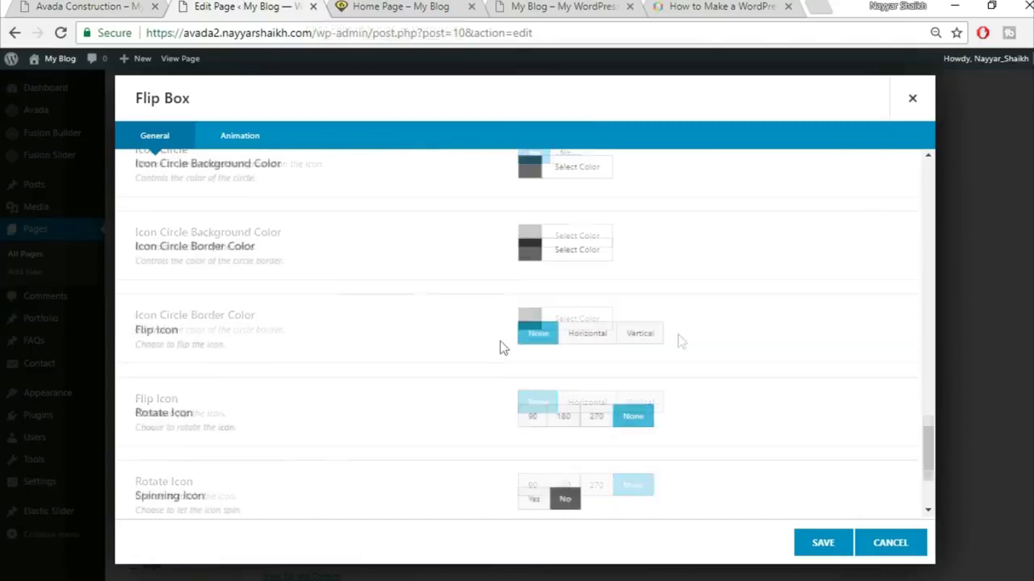
pyautogui.scroll(-1, 719, 283)
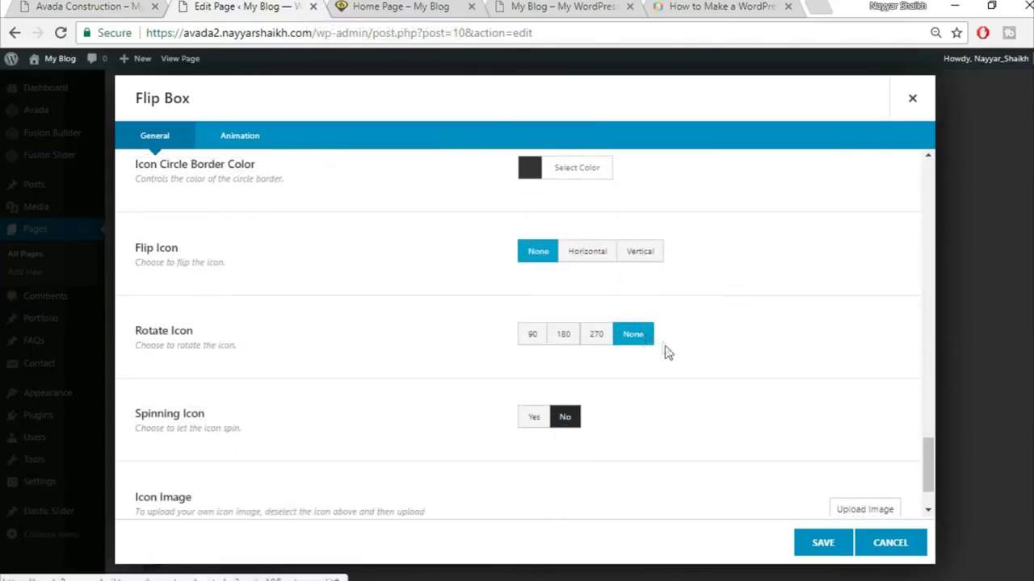
pyautogui.scroll(-1, 699, 420)
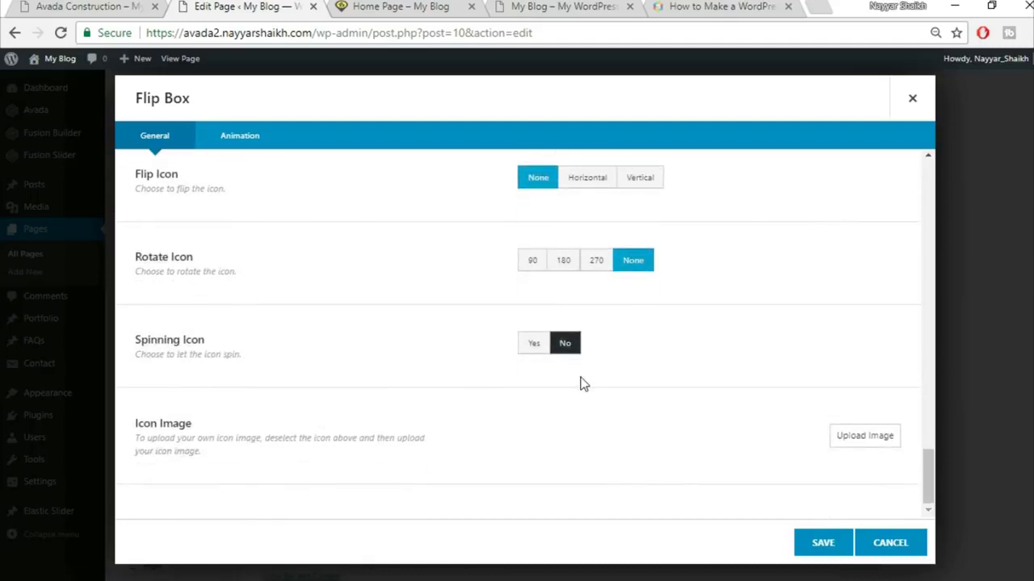
pyautogui.click(267, 150)
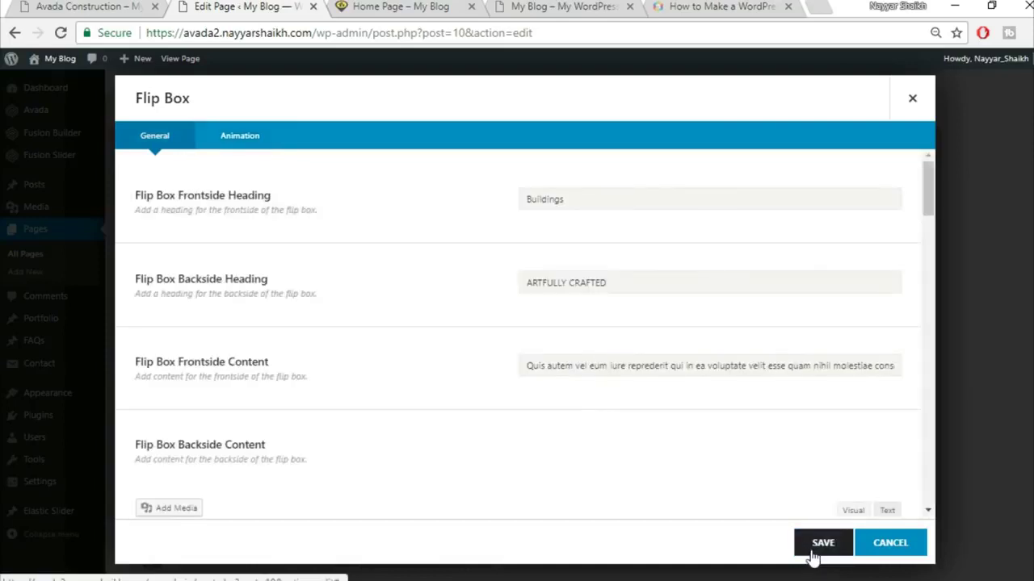
pyautogui.click(820, 545)
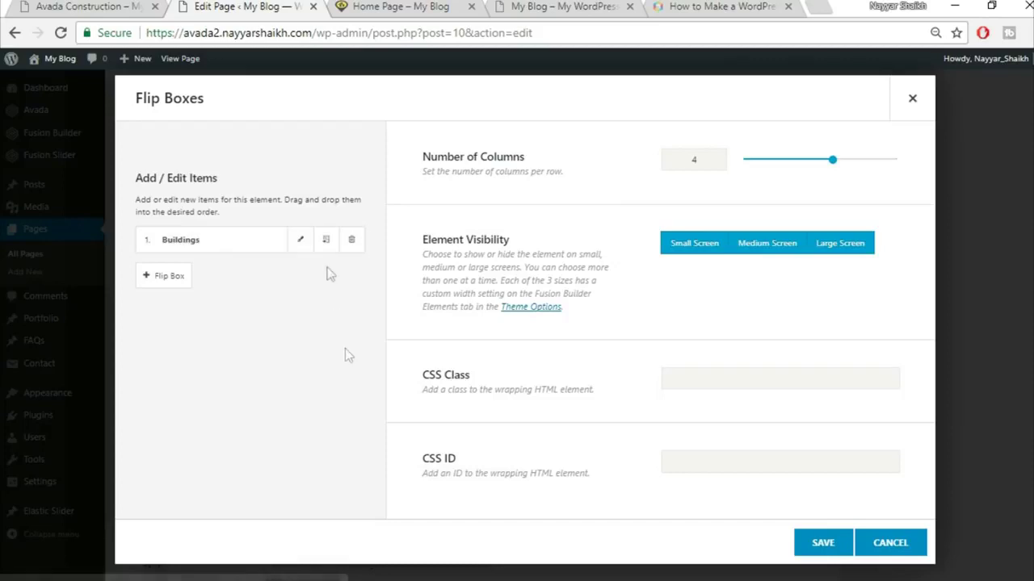
# - Clone the Buildings flip box three times for four boxes and save the Flip Boxes element
pyautogui.click(326, 241)
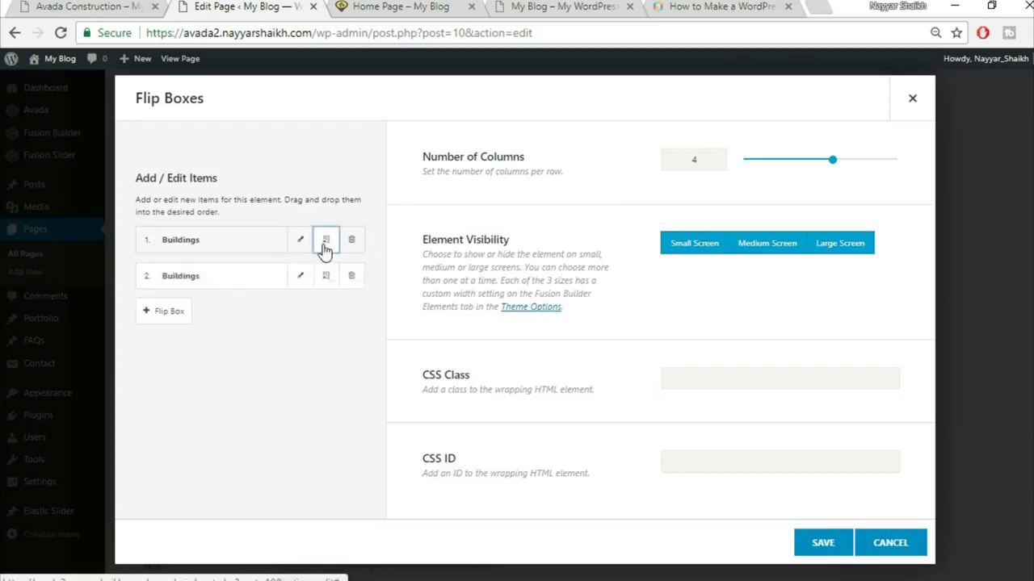
pyautogui.click(325, 241)
pyautogui.click(325, 242)
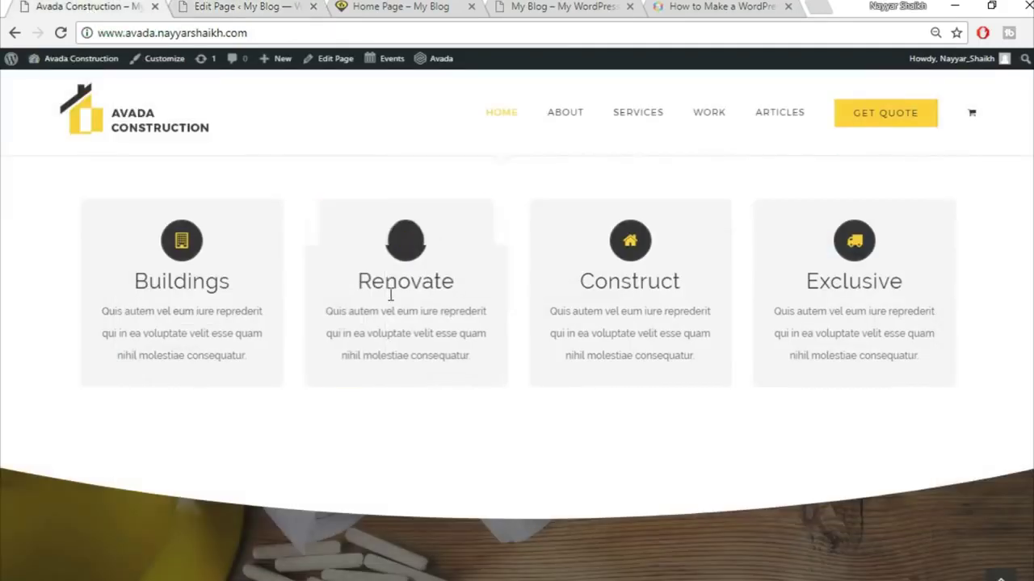
pyautogui.moveTo(388, 292)
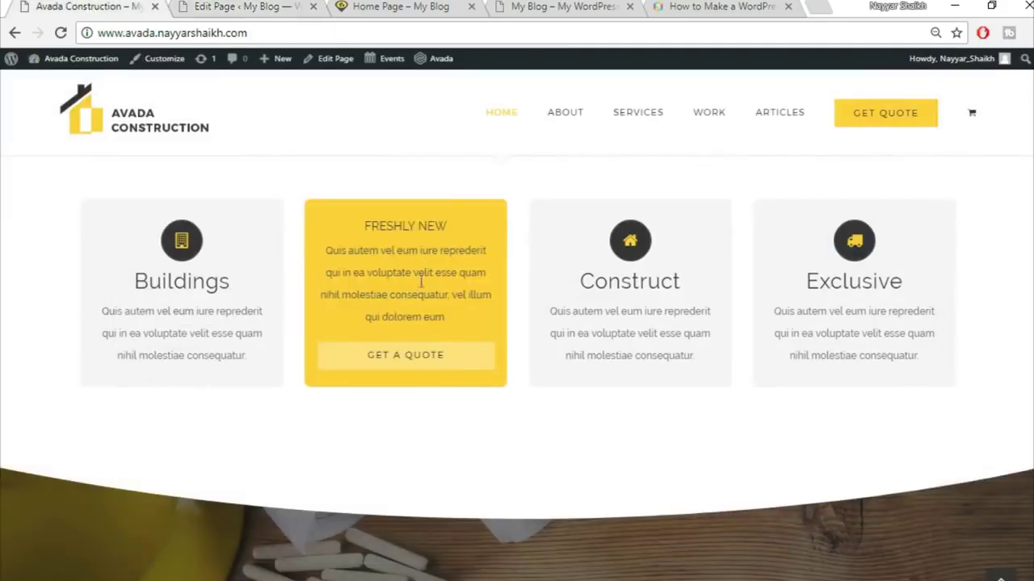
pyautogui.click(247, 6)
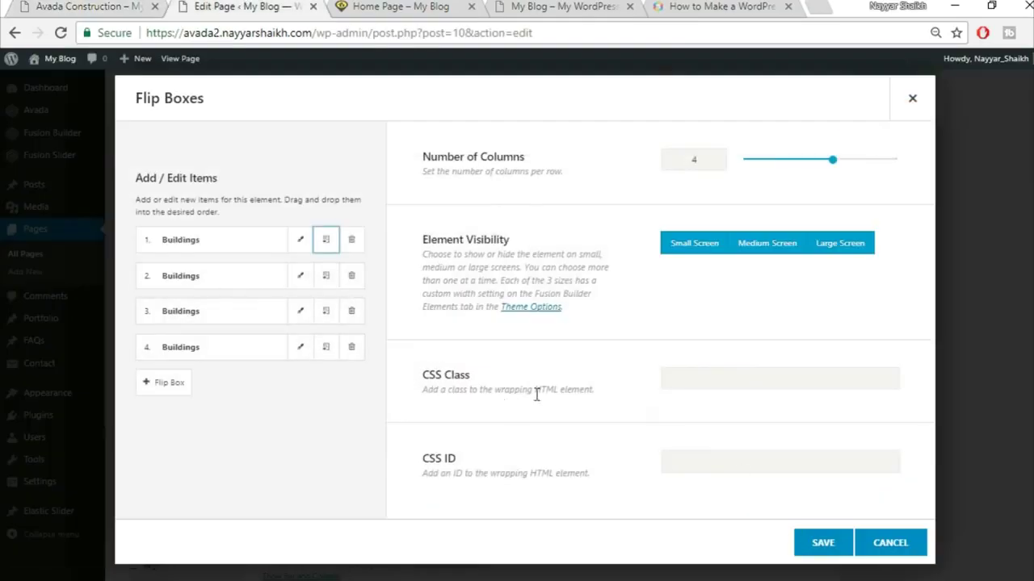
pyautogui.click(810, 557)
pyautogui.scroll(1, 861, 530)
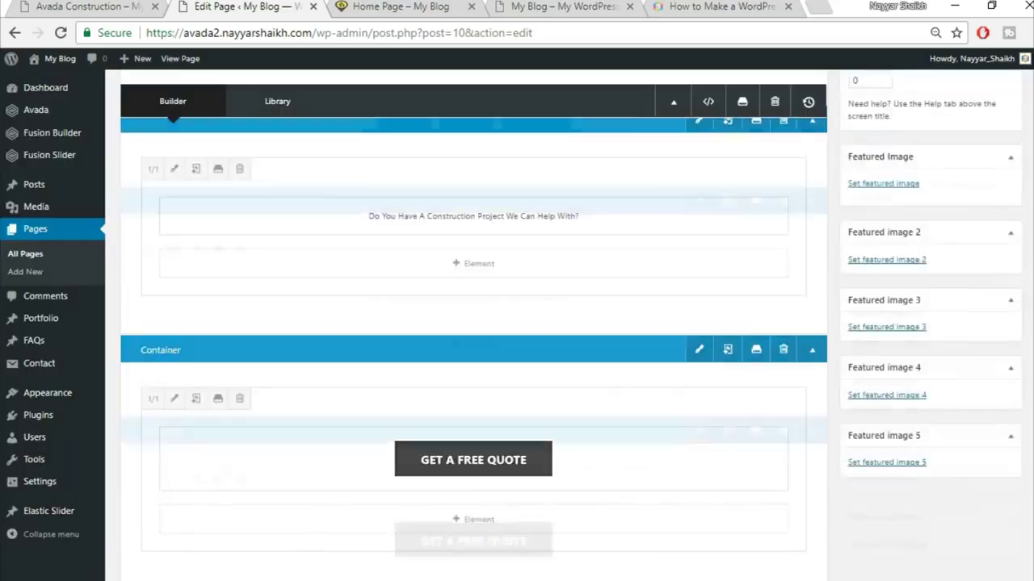
pyautogui.scroll(4, 1027, 250)
pyautogui.click(992, 150)
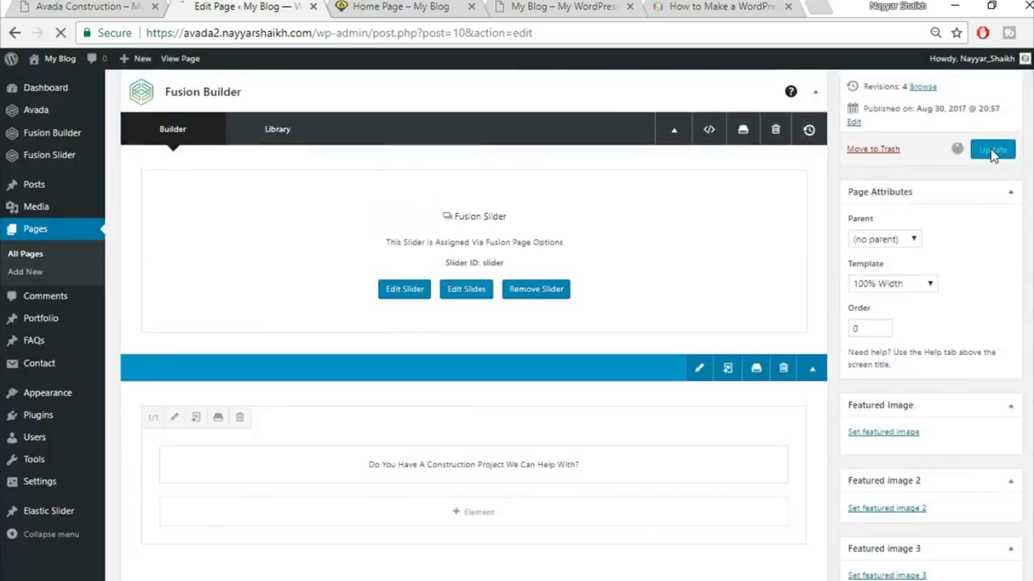
pyautogui.click(410, 9)
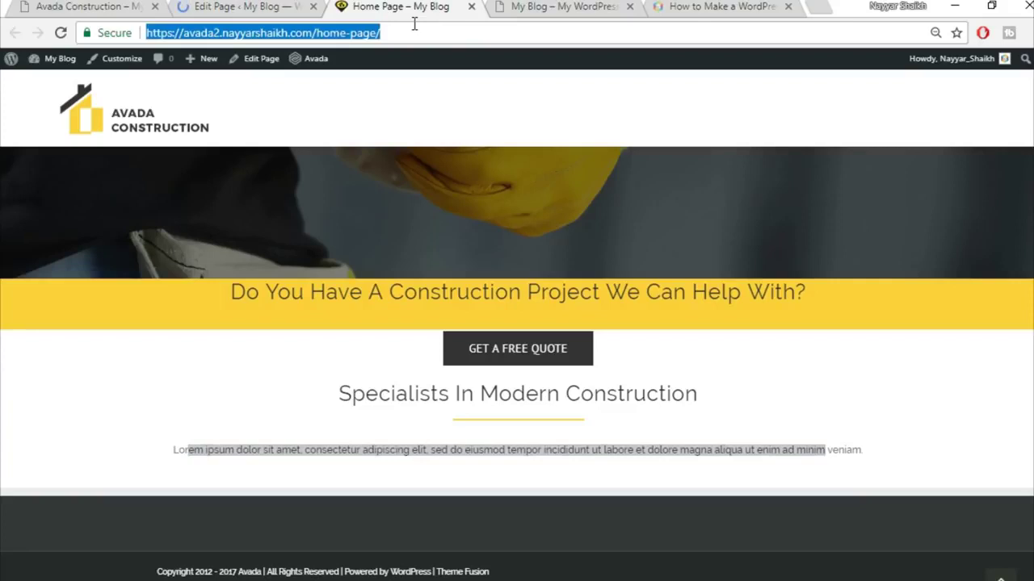
pyautogui.scroll(-3, 539, 290)
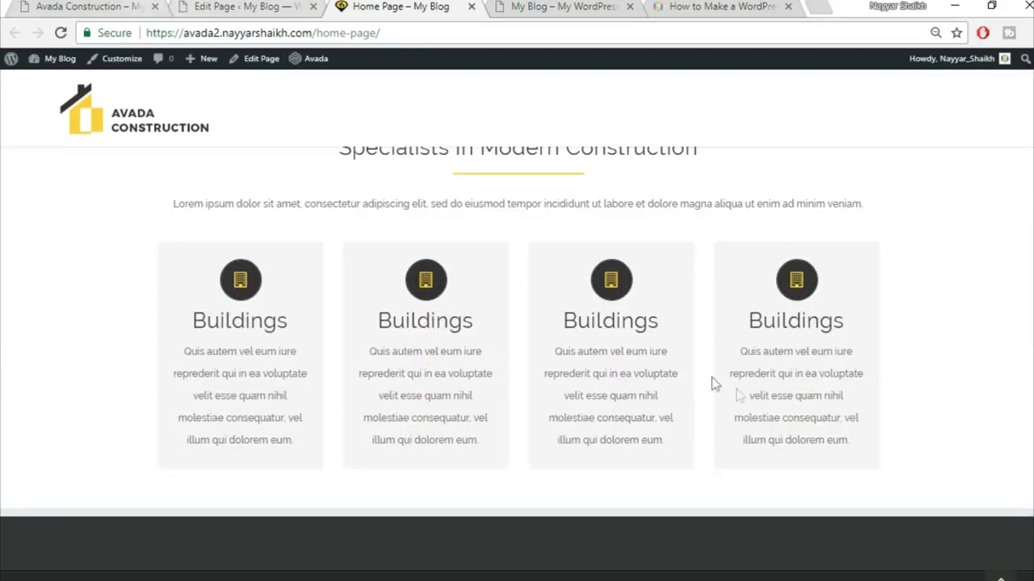
pyautogui.scroll(2, 727, 388)
pyautogui.scroll(-2, 727, 393)
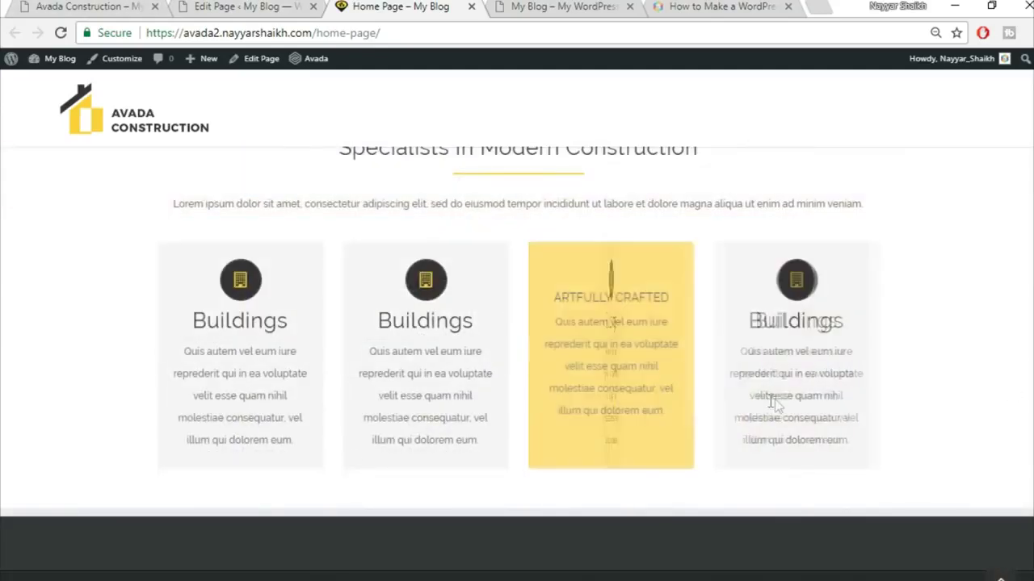
pyautogui.click(81, 7)
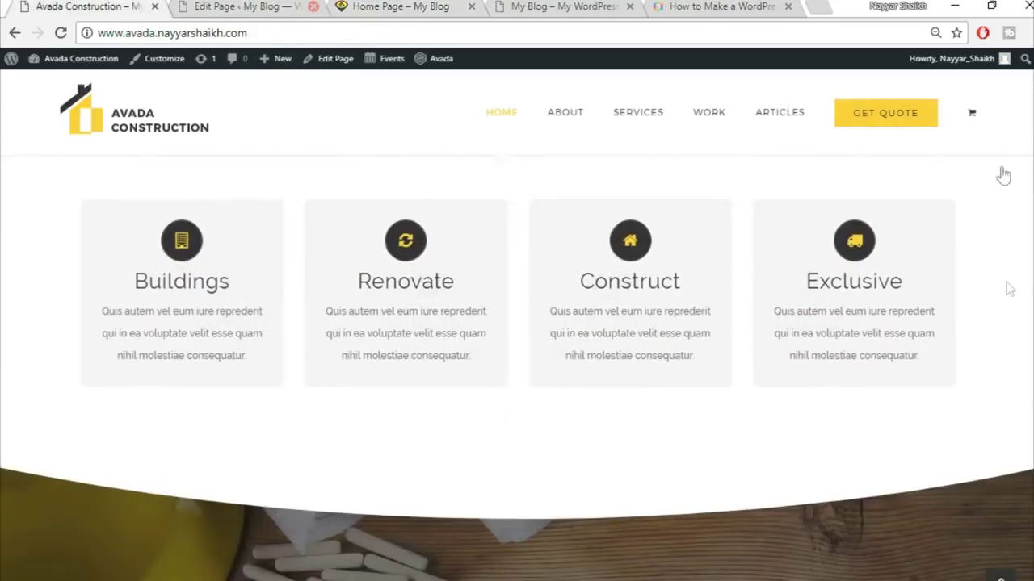
pyautogui.scroll(-3, 1009, 303)
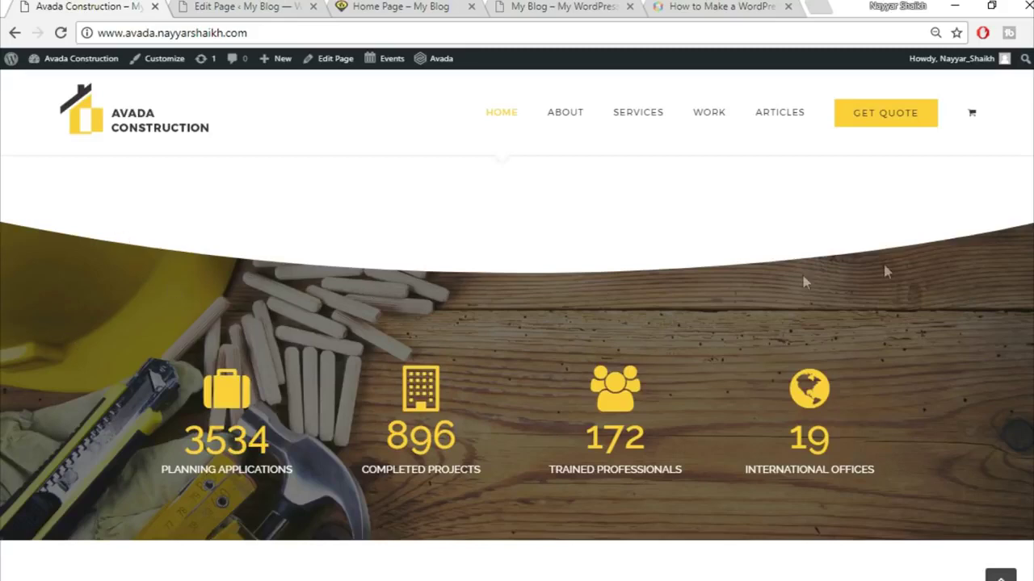
pyautogui.click(206, 6)
pyautogui.scroll(-10, 670, 371)
pyautogui.scroll(-5, 730, 479)
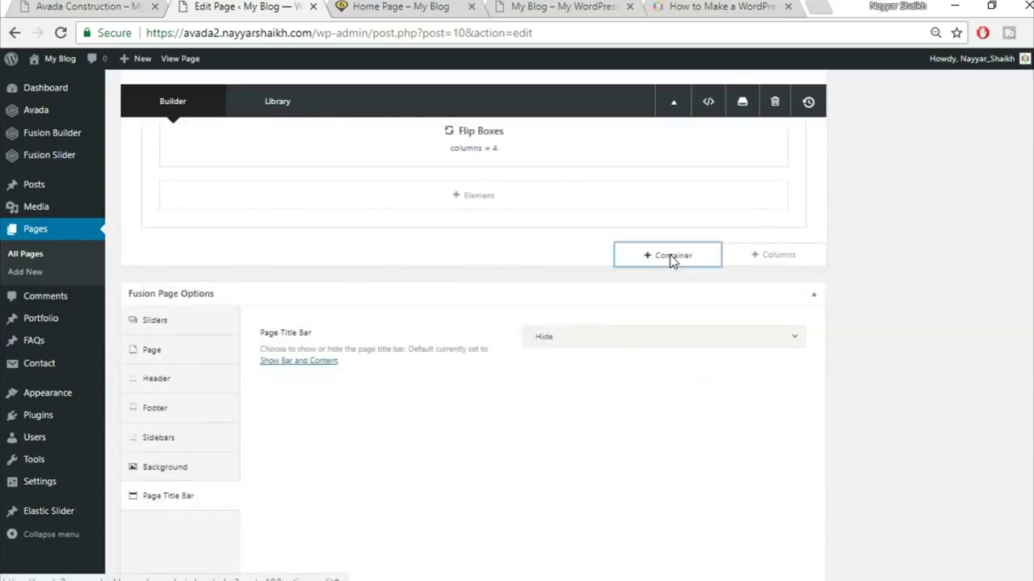
# - Insert a full-width single-column container and add a Section Separator element to it
pyautogui.click(670, 255)
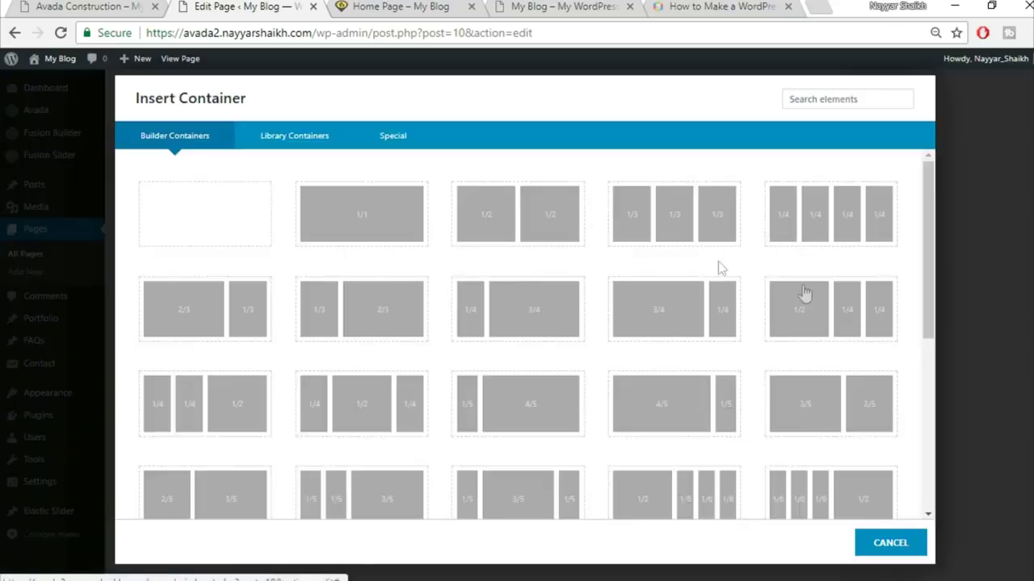
pyautogui.click(385, 232)
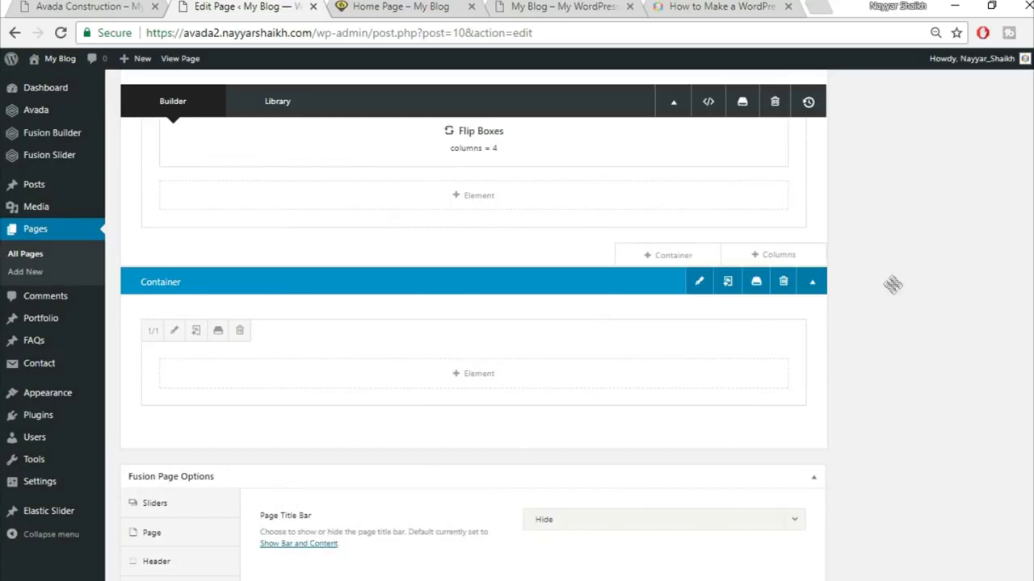
pyautogui.click(505, 380)
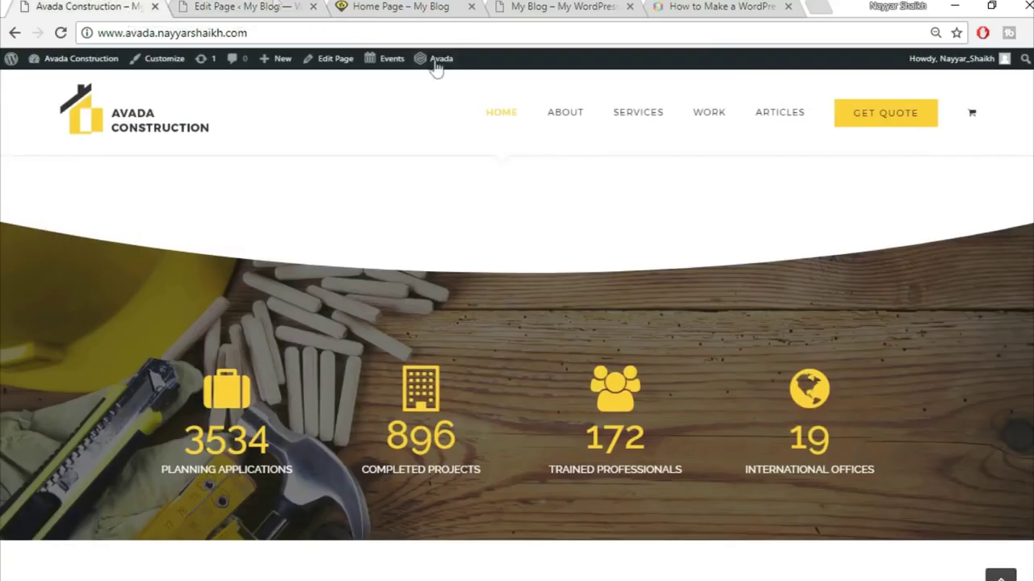
pyautogui.click(250, 6)
pyautogui.click(843, 100)
pyautogui.write('sec')
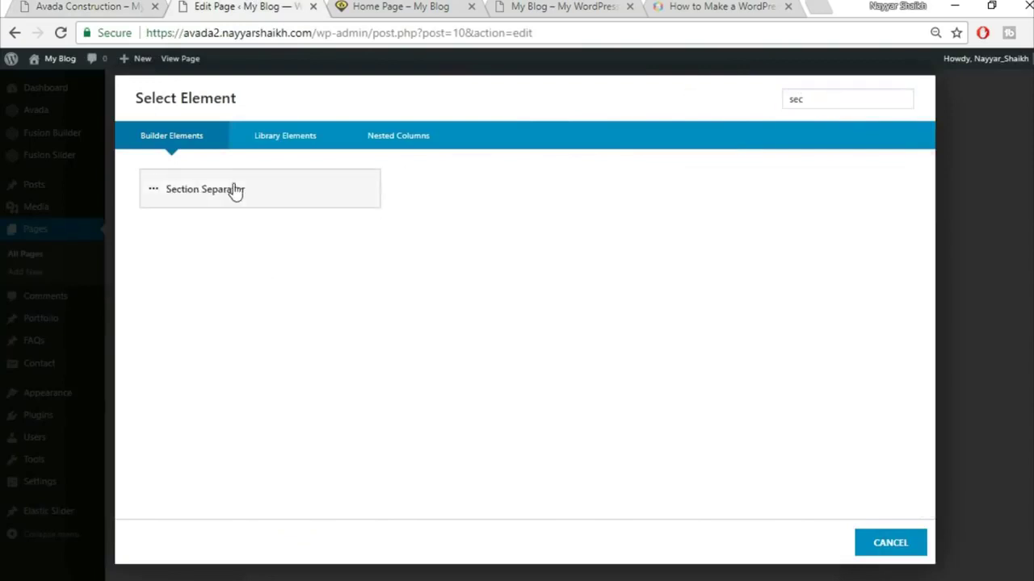
pyautogui.click(234, 189)
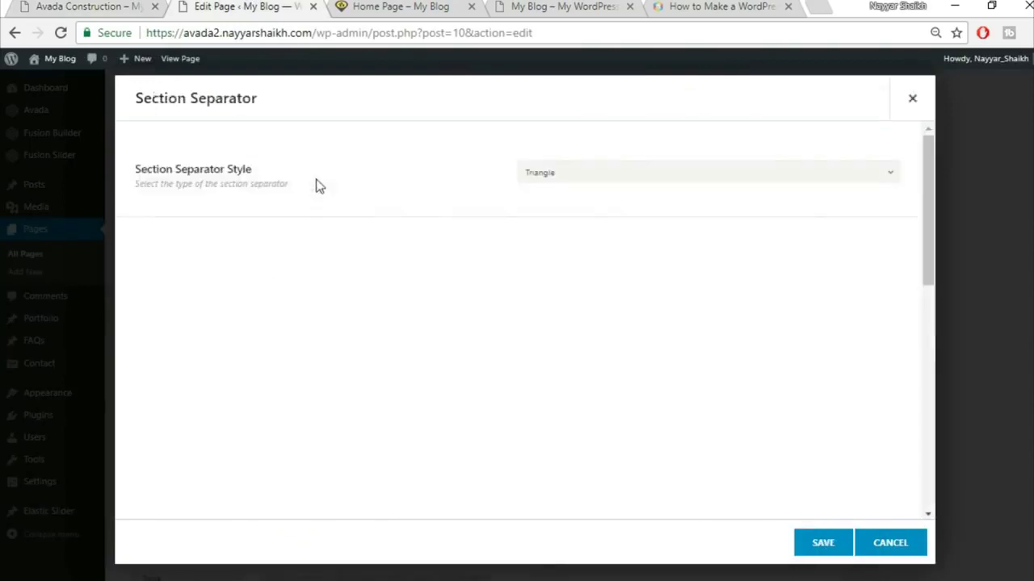
# - Choose the Big Half Circle separator style positioned at the bottom
pyautogui.click(616, 172)
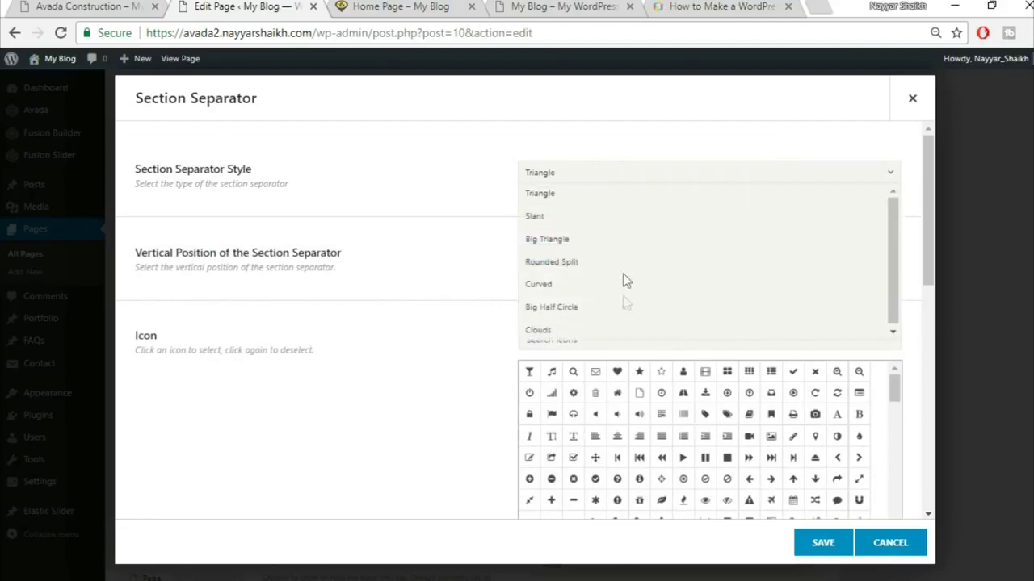
pyautogui.click(624, 314)
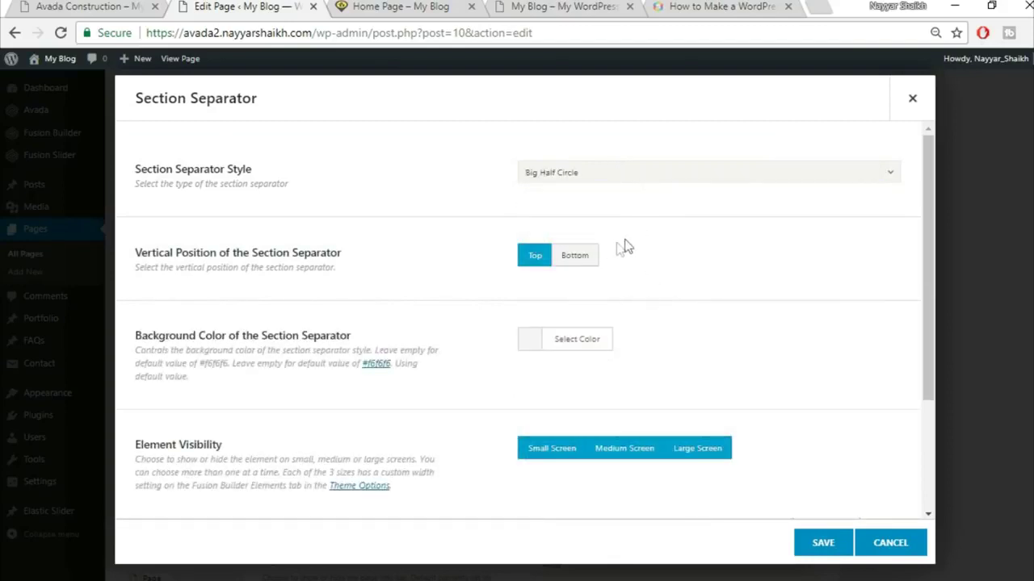
pyautogui.click(574, 255)
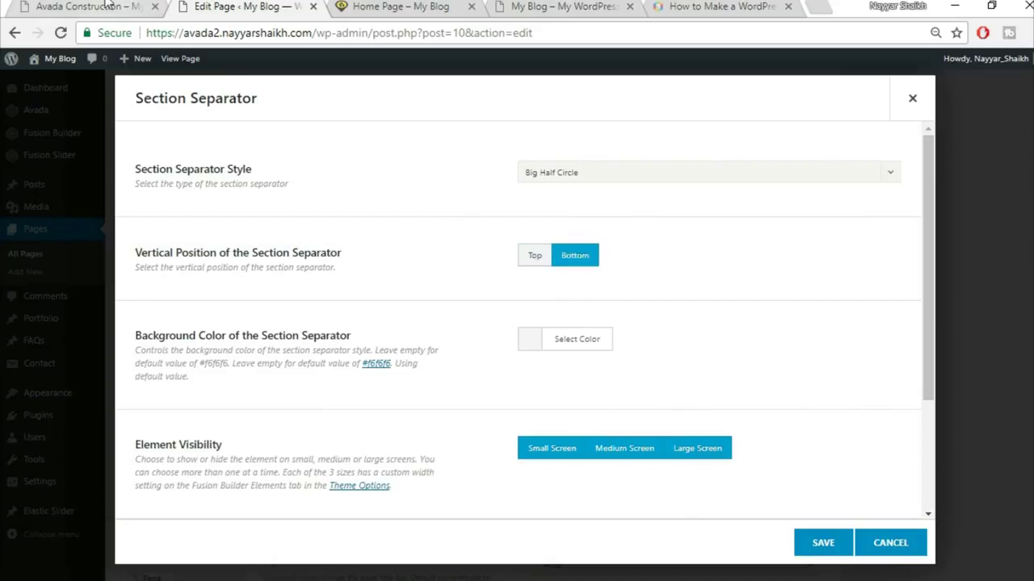
pyautogui.click(101, 5)
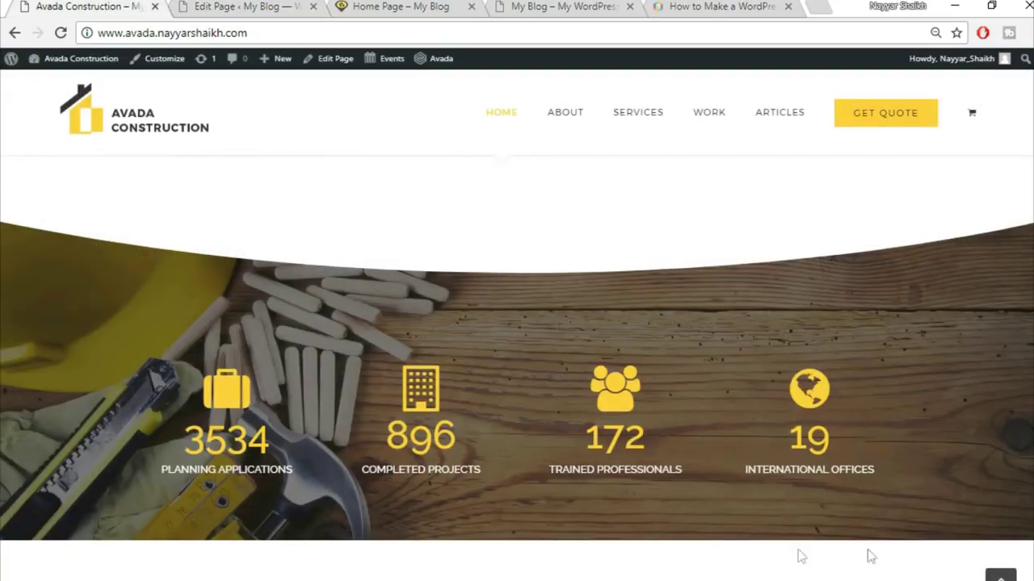
pyautogui.click(234, 5)
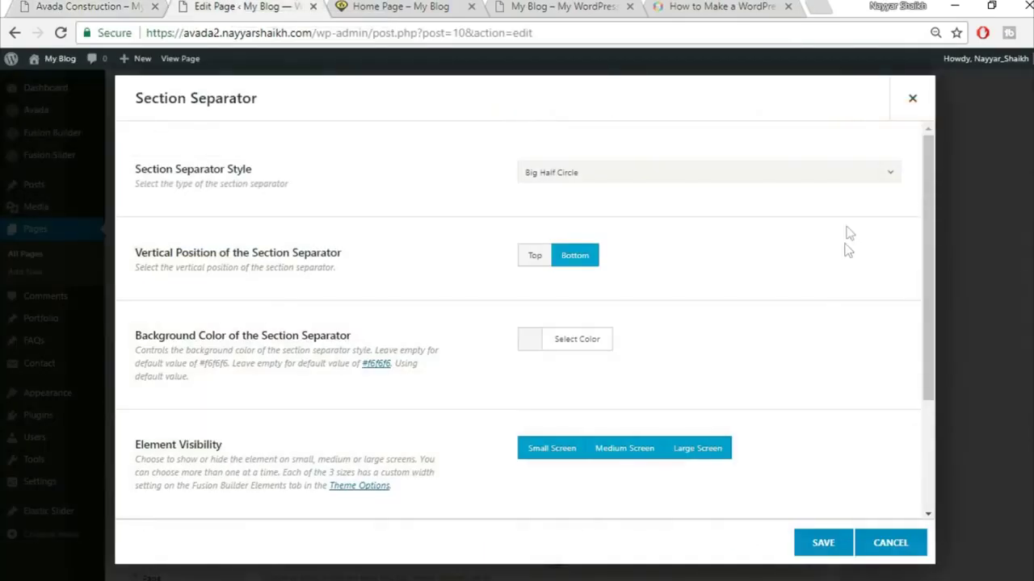
# - Make the separator background white and save the section separator
pyautogui.scroll(-1, 817, 279)
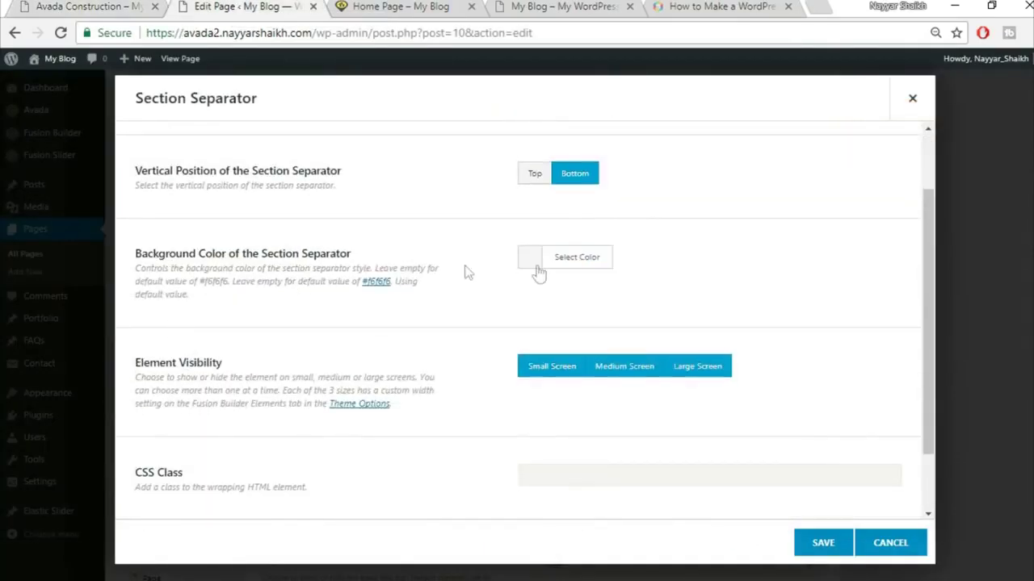
pyautogui.click(580, 258)
pyautogui.click(547, 450)
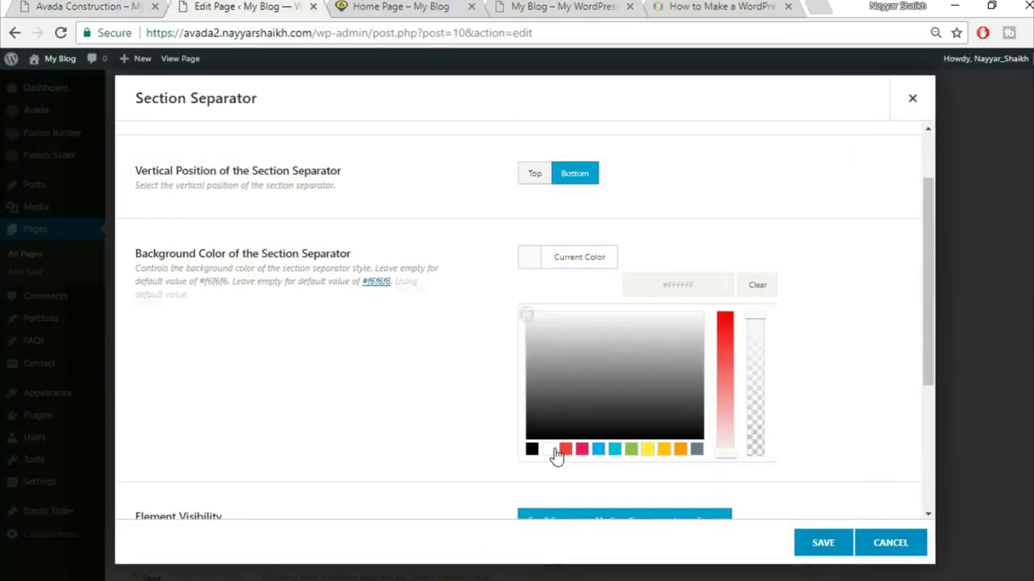
pyautogui.click(866, 173)
pyautogui.click(89, 5)
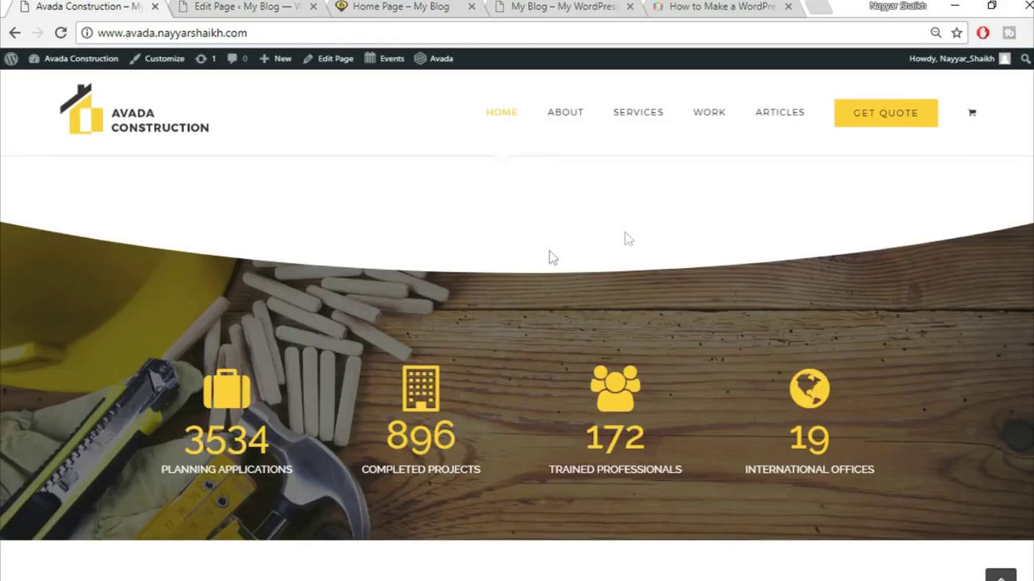
pyautogui.click(264, 6)
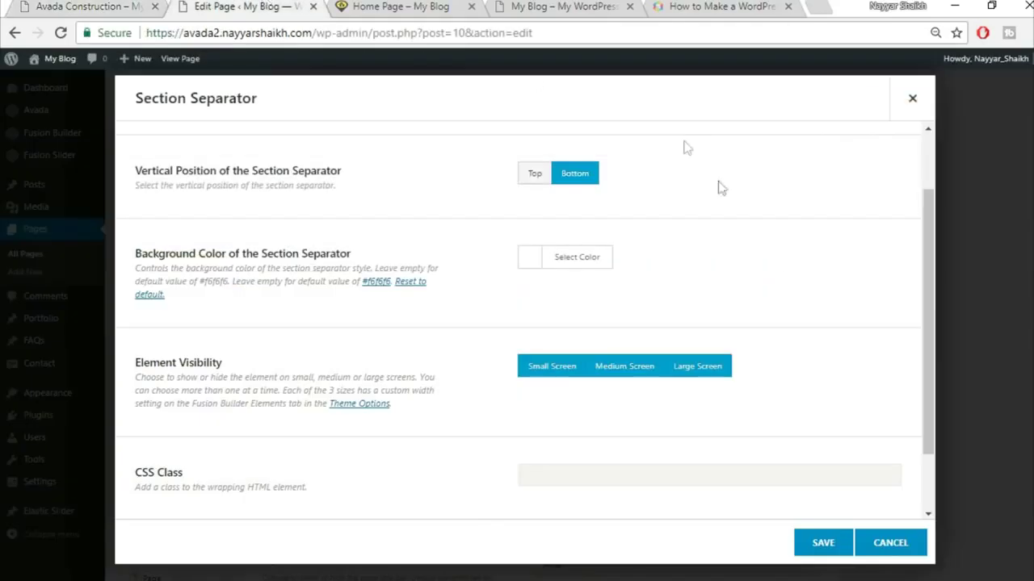
pyautogui.scroll(-1, 791, 331)
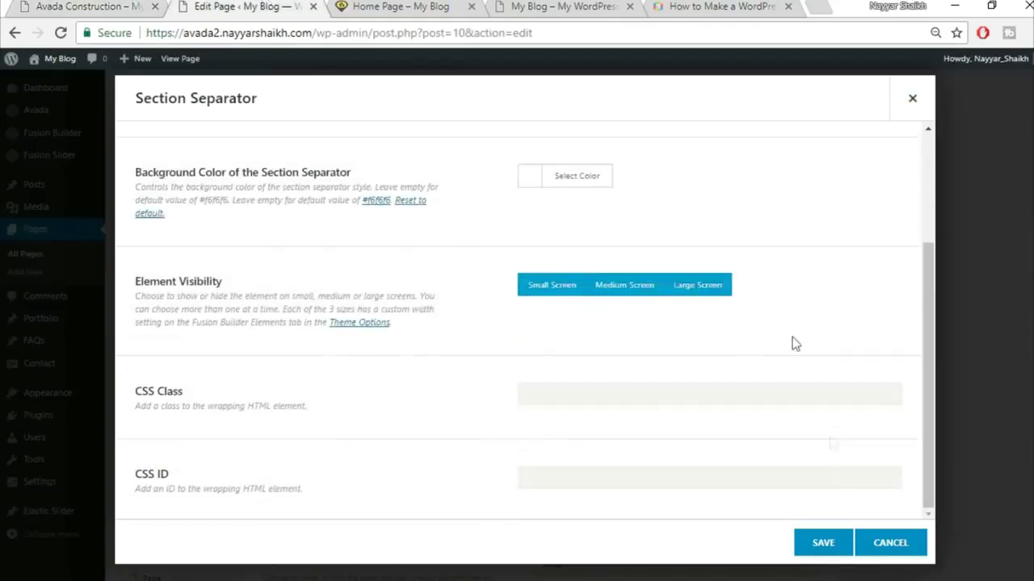
pyautogui.scroll(2, 812, 517)
pyautogui.click(822, 545)
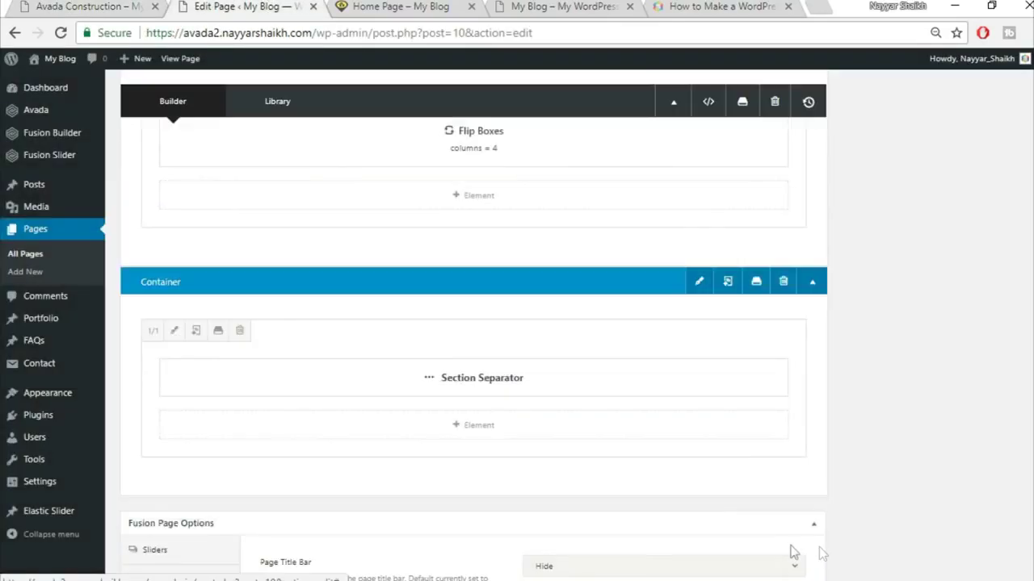
# - Add a new row with a single full-width column, checking the layout against the demo
pyautogui.hotkey('ctrl', 'shift', 'Tab')
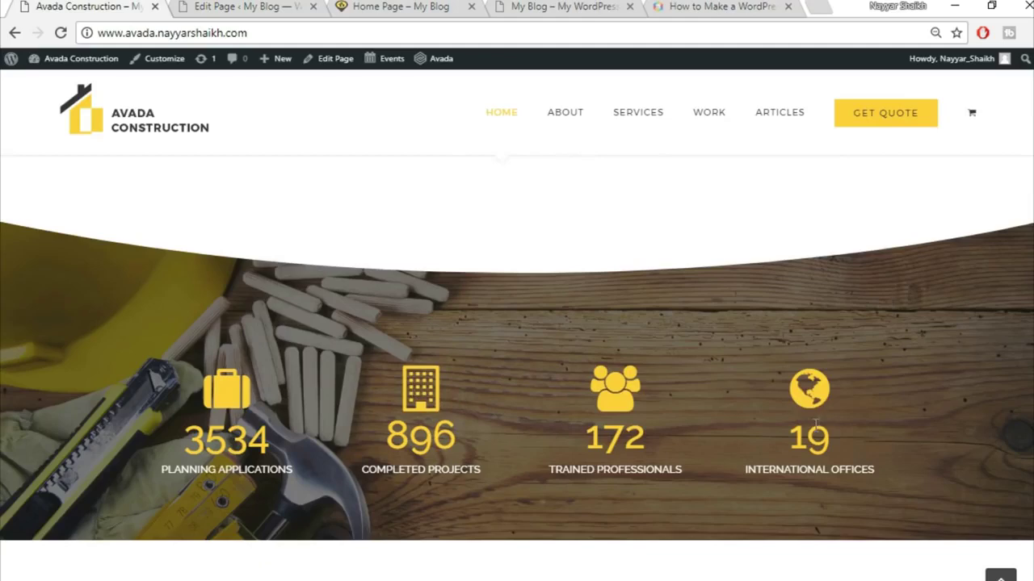
pyautogui.click(264, 6)
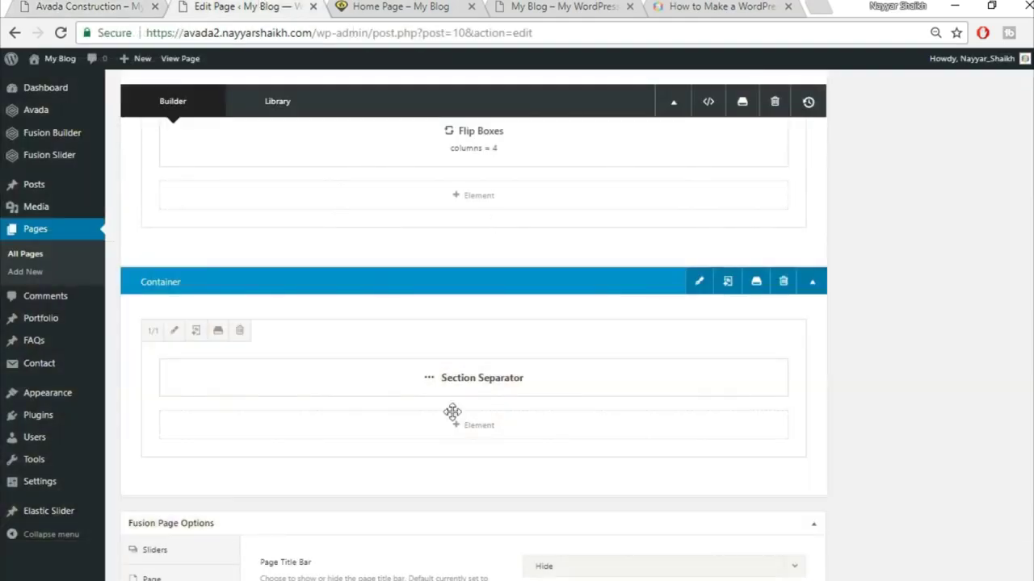
pyautogui.scroll(-1, 759, 492)
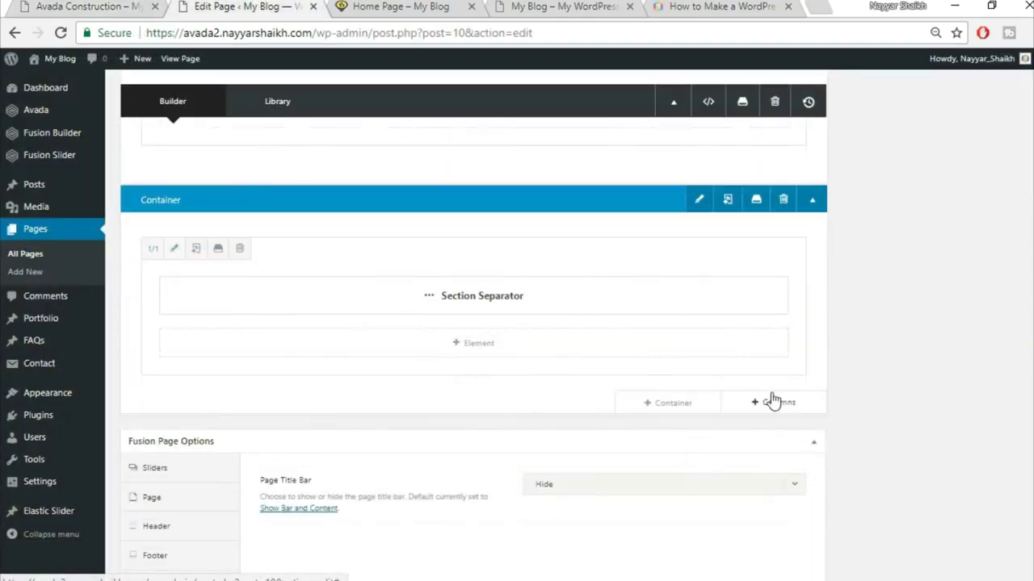
pyautogui.click(775, 403)
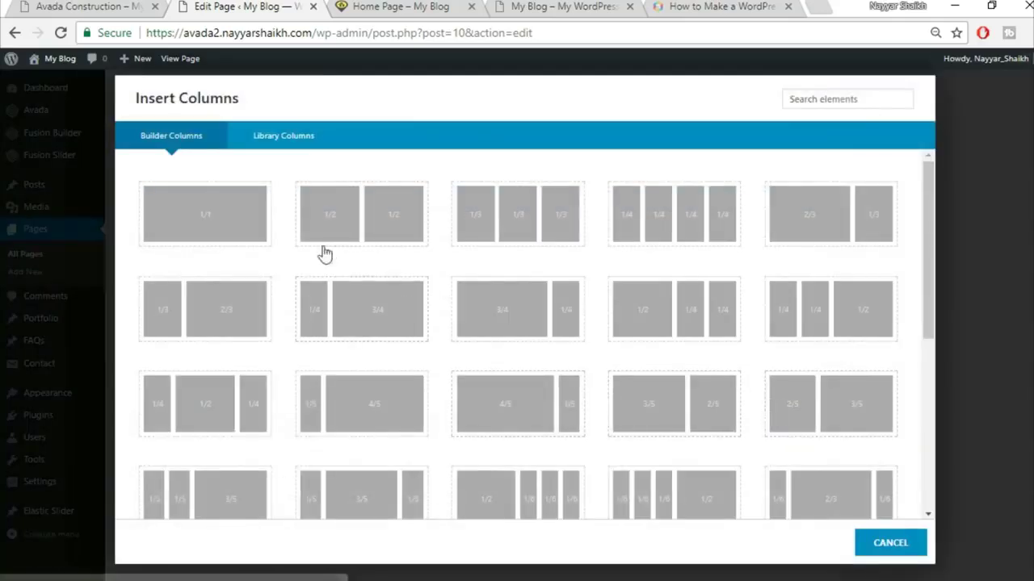
pyautogui.click(208, 227)
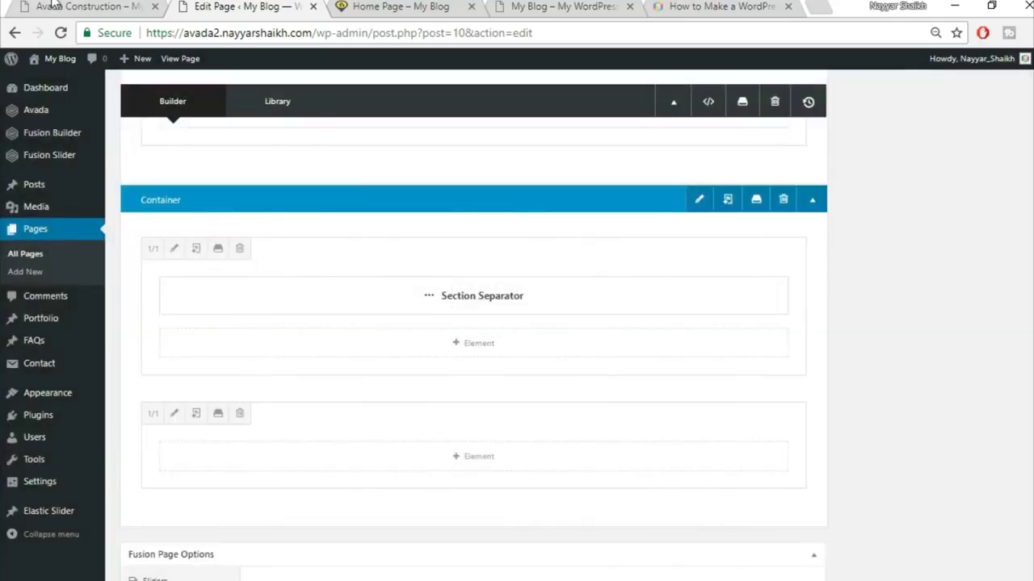
pyautogui.click(55, 5)
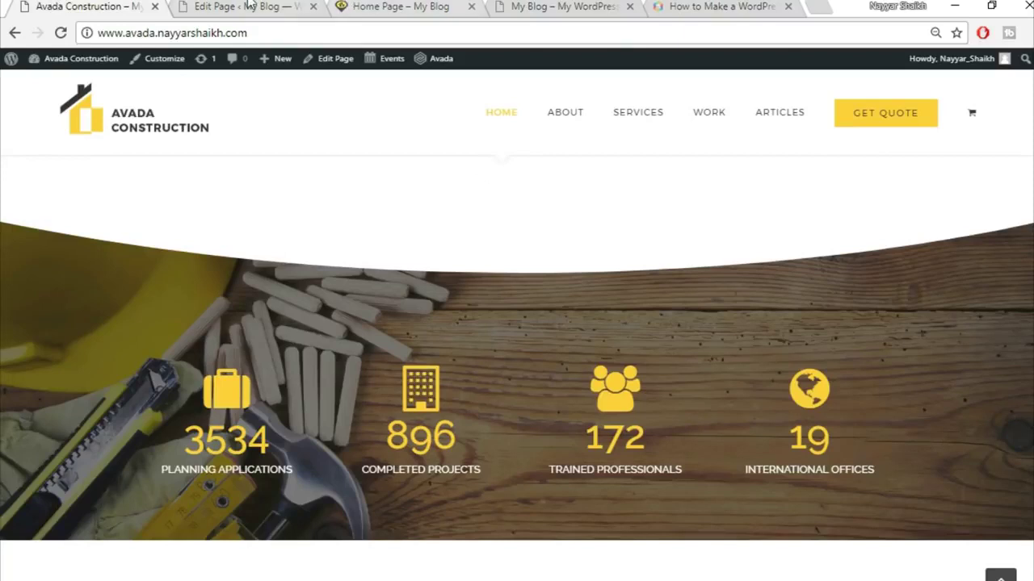
pyautogui.click(247, 6)
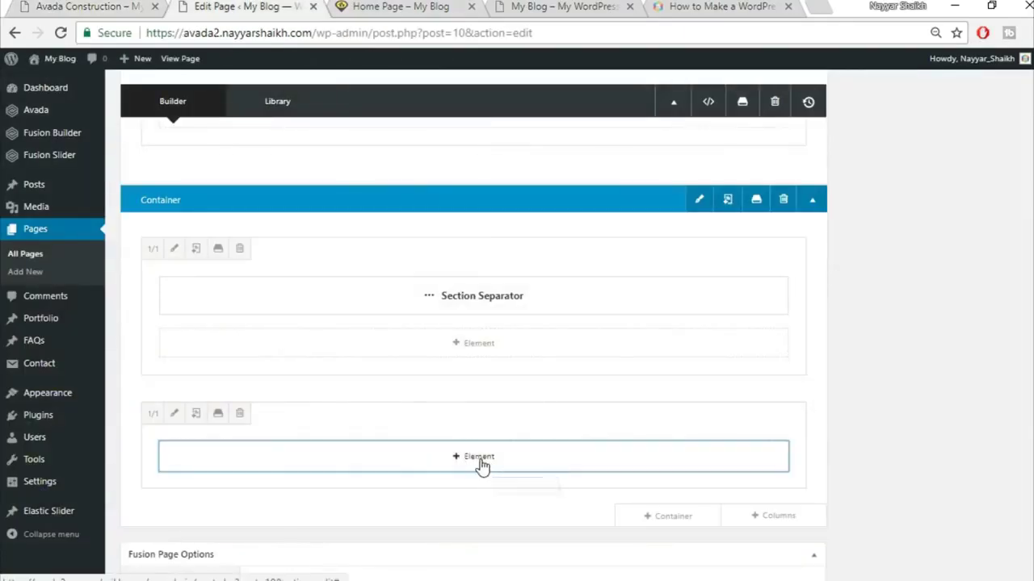
# - Add a Counter Boxes element to the new column, searching 'cou' in the element list
pyautogui.click(479, 467)
pyautogui.click(827, 103)
pyautogui.write('cou')
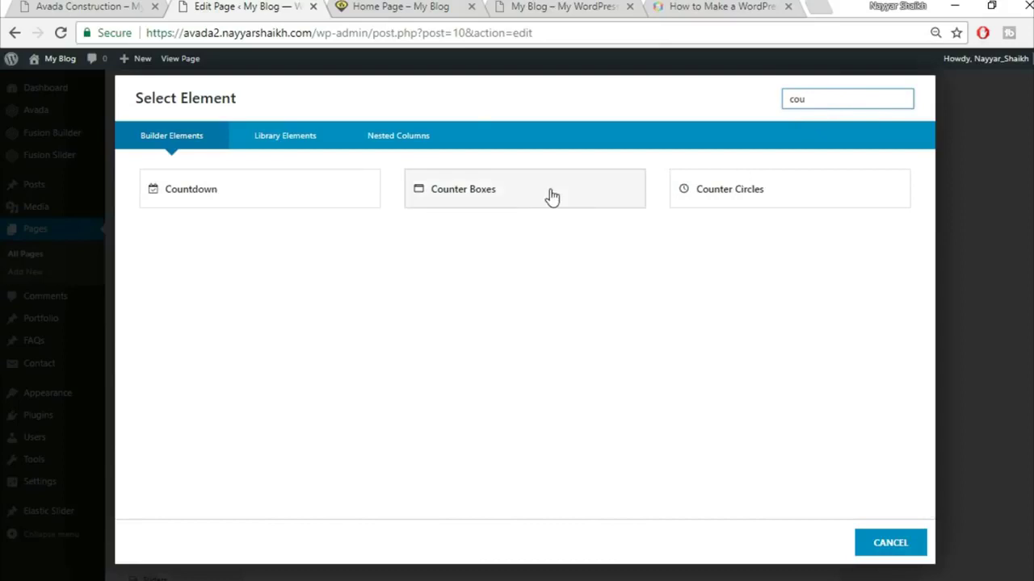
pyautogui.click(551, 197)
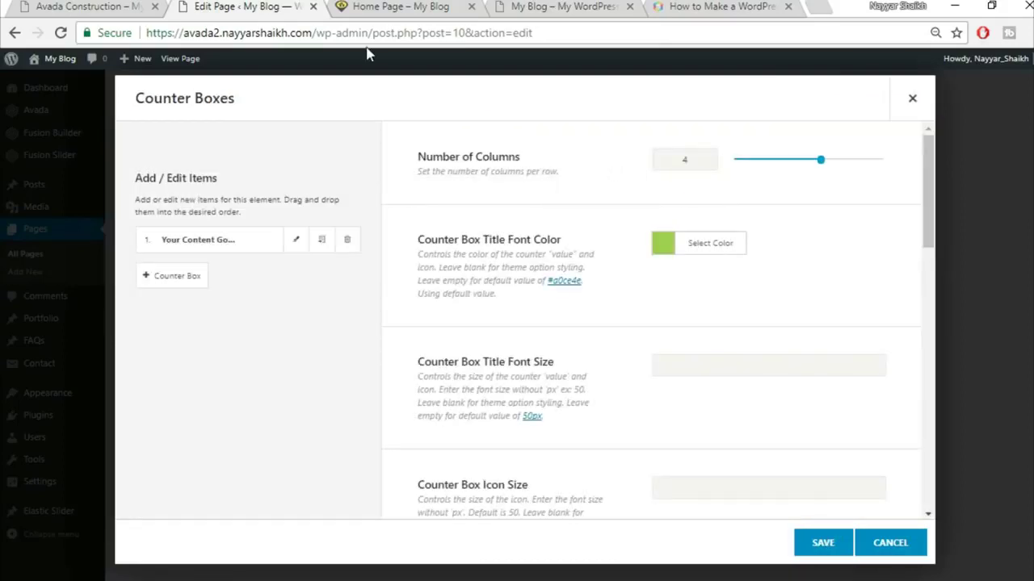
pyautogui.click(84, 6)
pyautogui.click(240, 6)
pyautogui.click(88, 6)
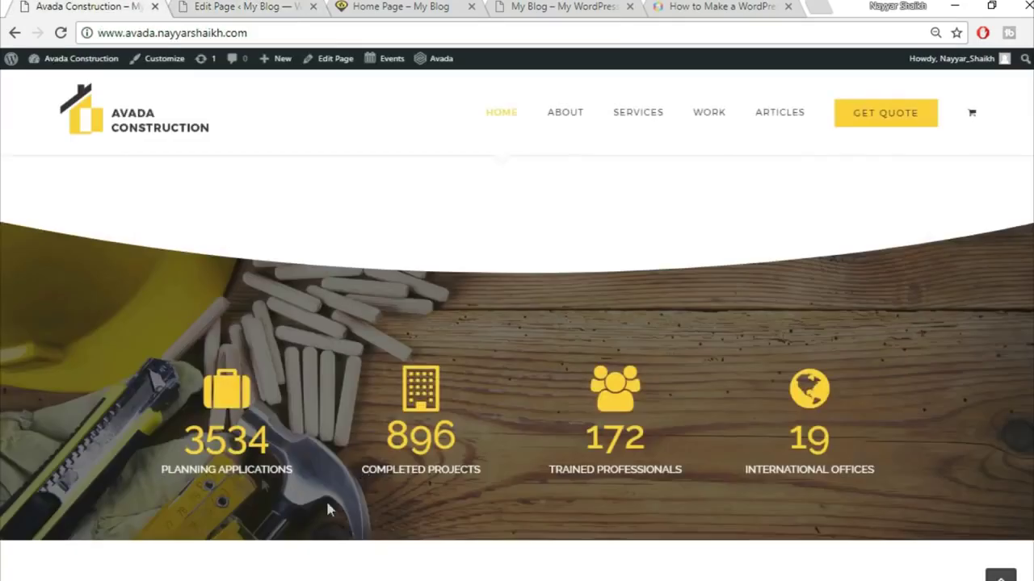
pyautogui.click(252, 6)
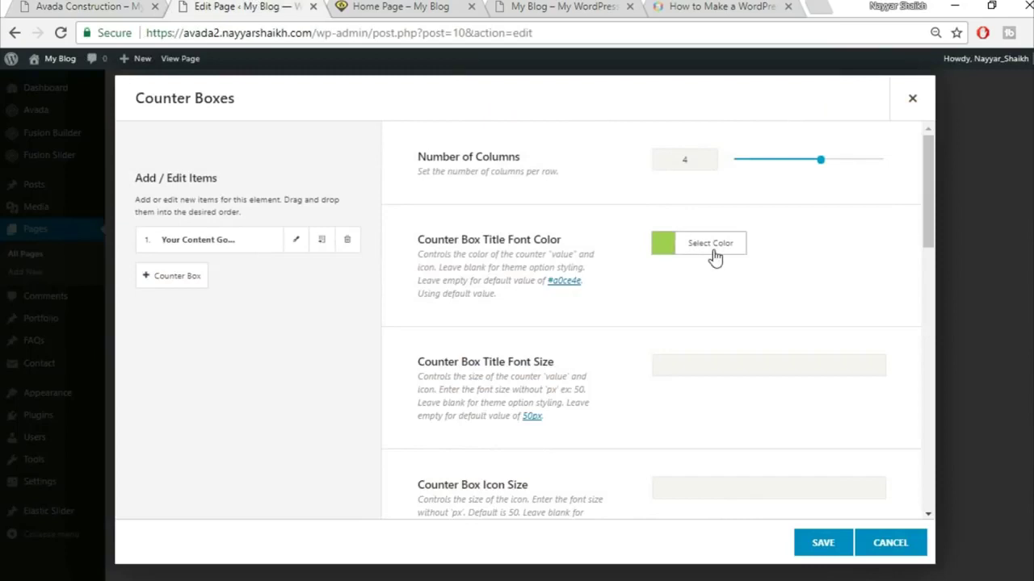
# - Set the counter title colour to the pasted yellow
pyautogui.click(713, 255)
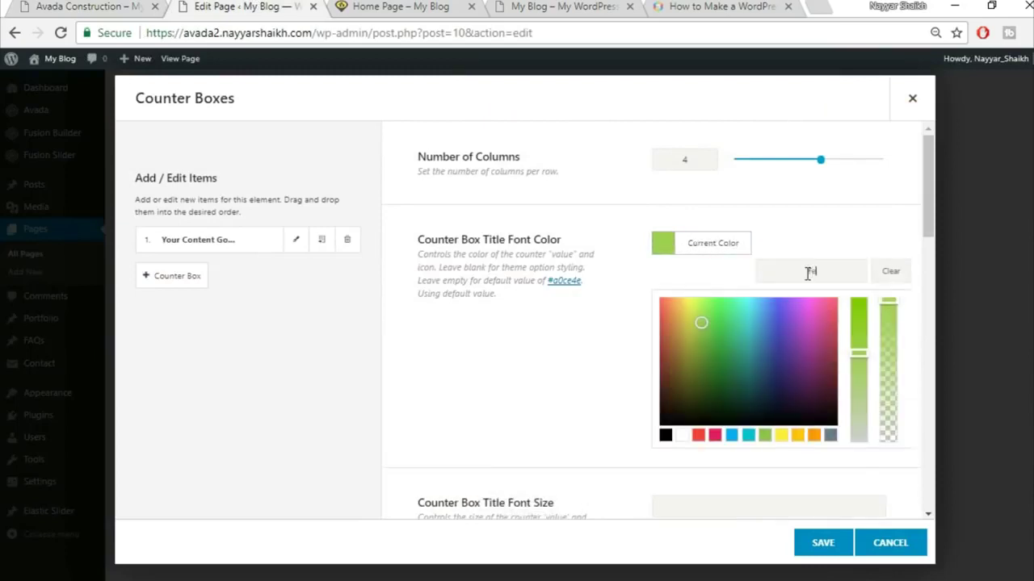
pyautogui.hotkey('ctrl', 'v')
pyautogui.click(826, 229)
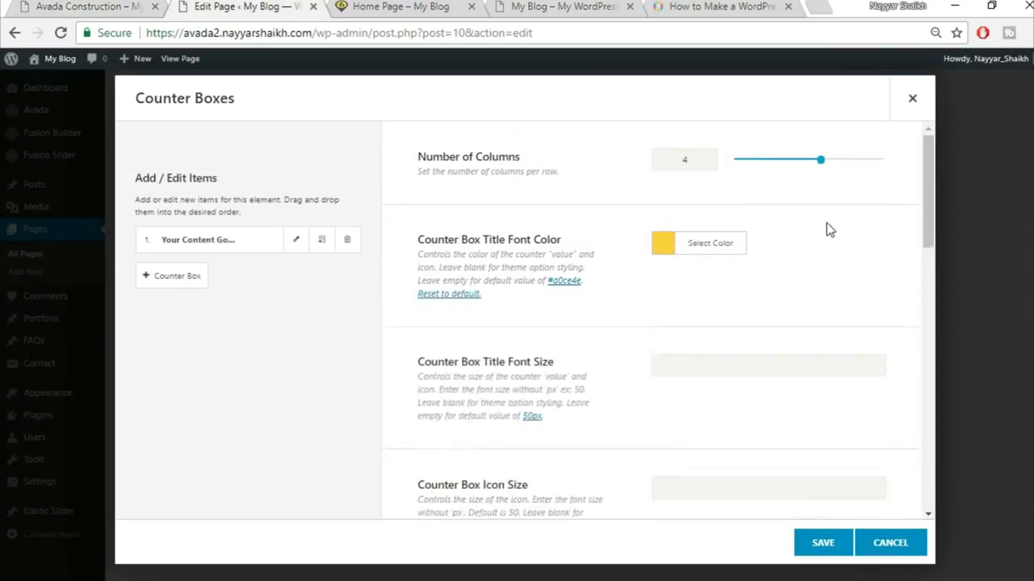
pyautogui.scroll(-4, 832, 234)
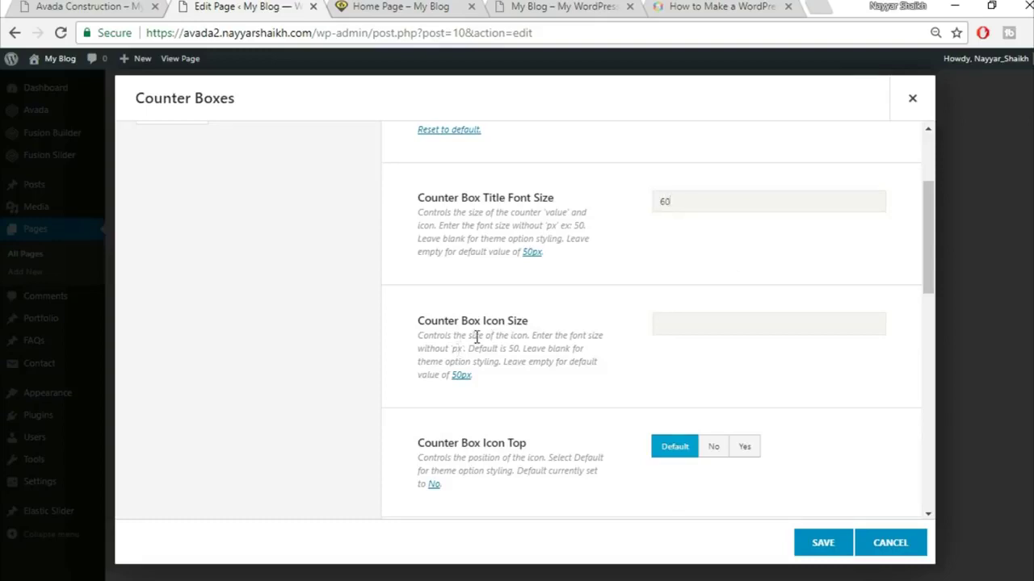
# - Place the counter icons above the numbers, matching the demo's sizes and placement
pyautogui.click(122, 6)
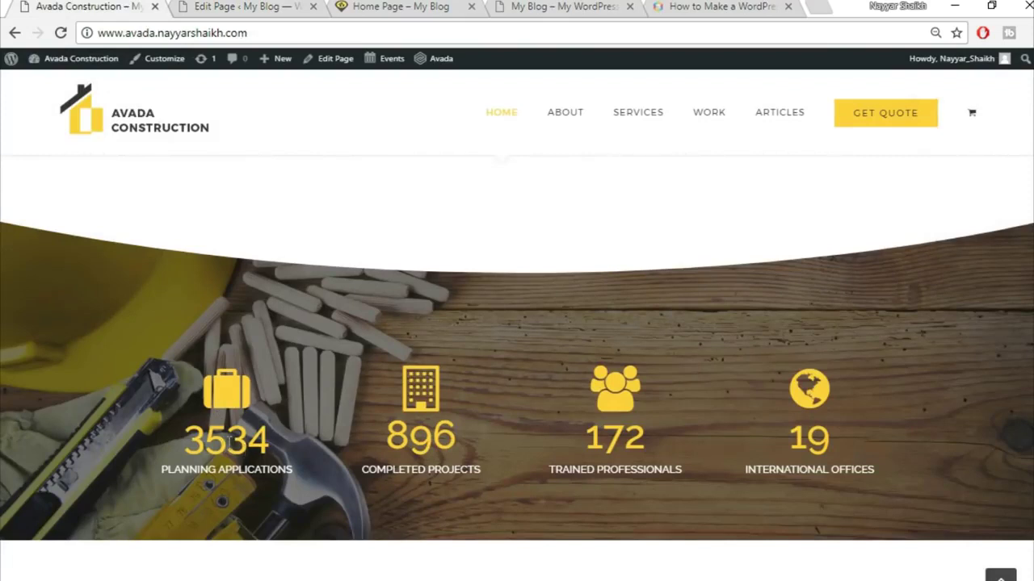
pyautogui.click(250, 6)
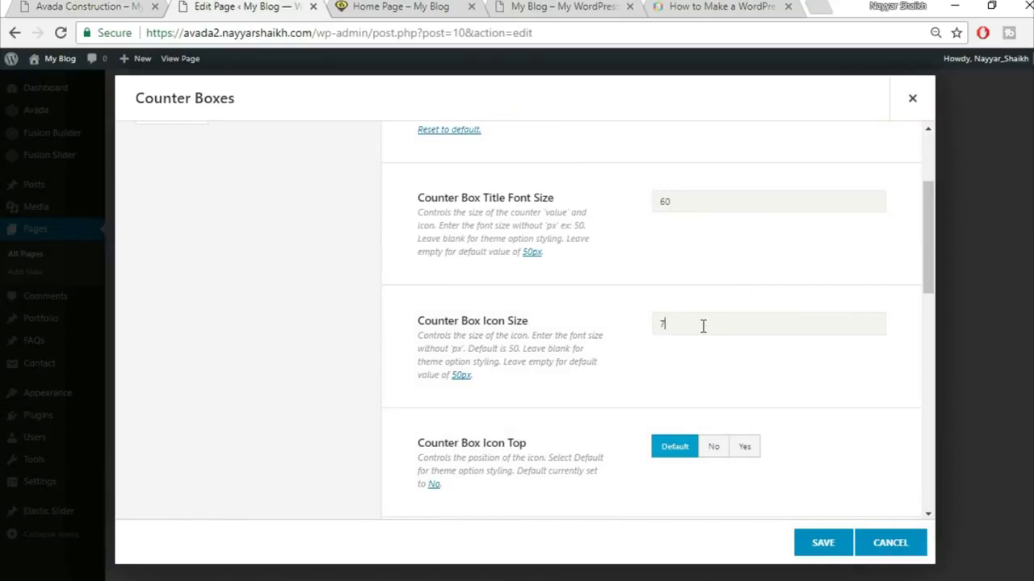
pyautogui.scroll(-1, 824, 396)
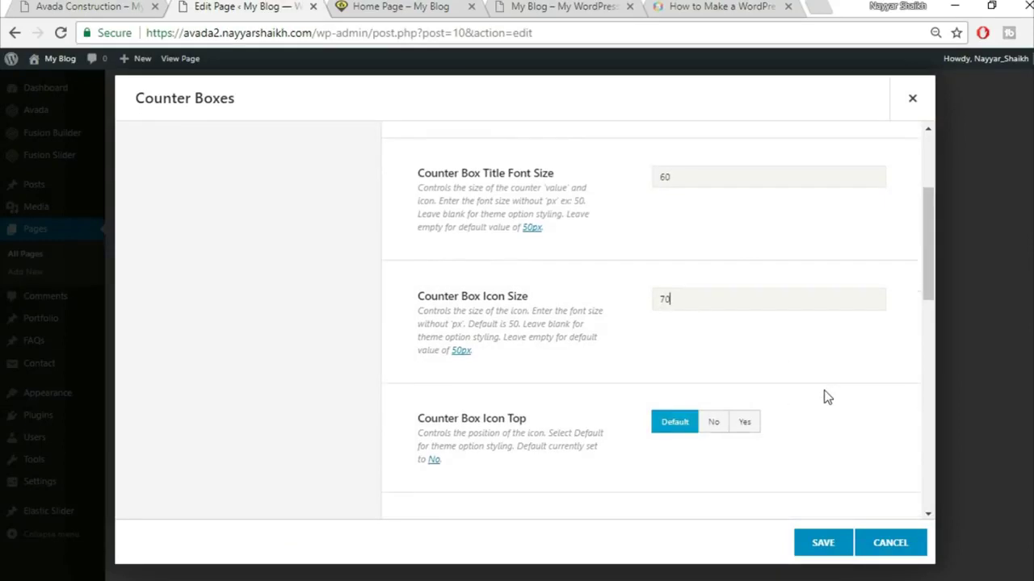
pyautogui.click(40, 5)
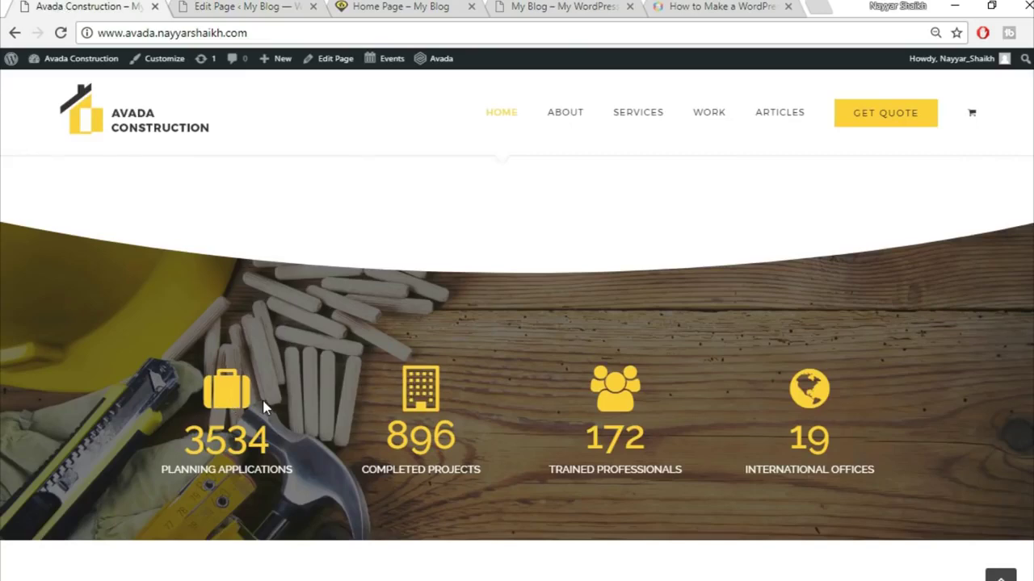
pyautogui.click(266, 6)
pyautogui.click(744, 368)
pyautogui.scroll(-1, 835, 367)
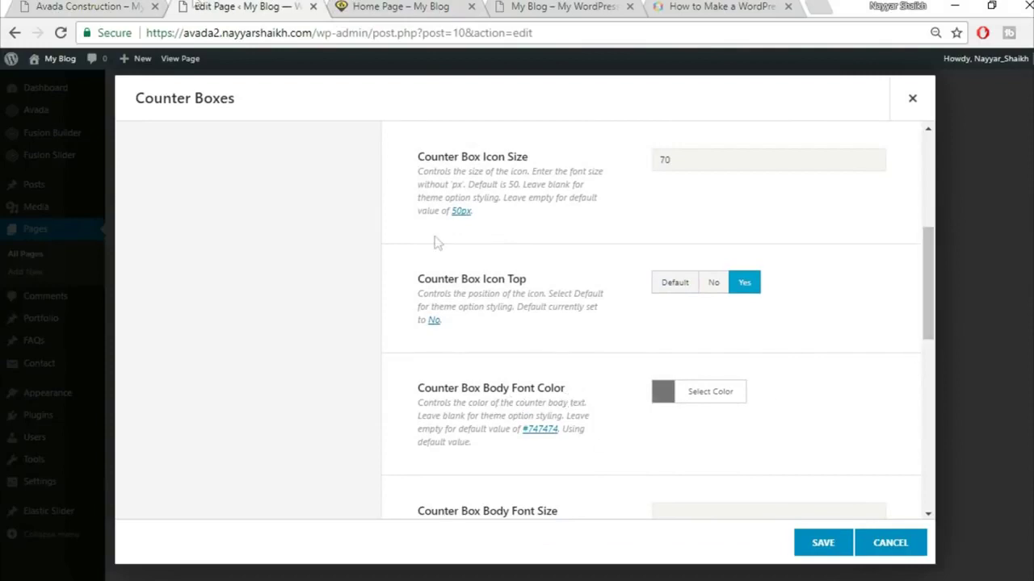
# - Make the counter body text white after checking the demo's labels
pyautogui.click(128, 5)
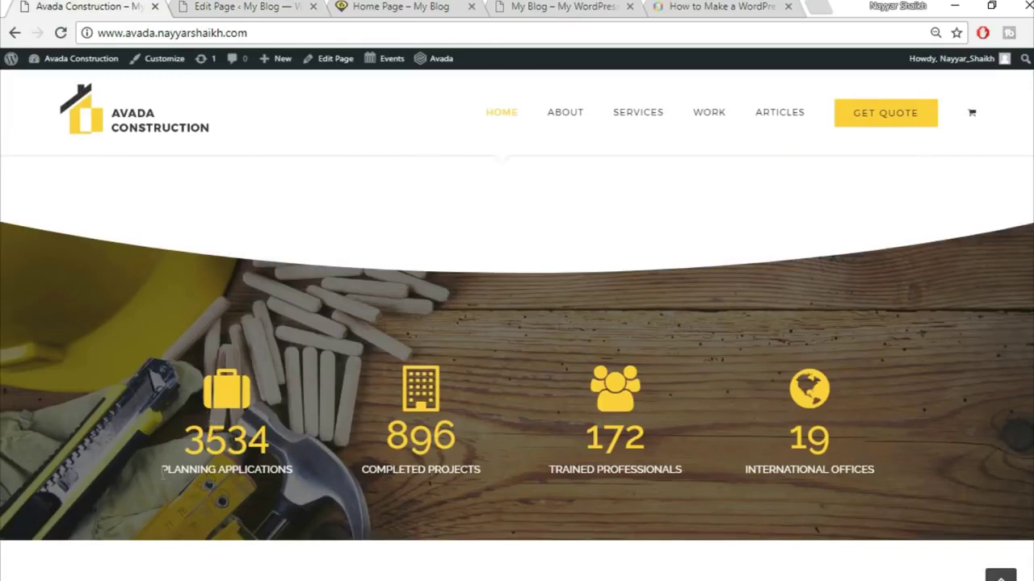
pyautogui.moveTo(278, 477); pyautogui.dragTo(307, 484)
pyautogui.click(298, 475)
pyautogui.click(229, 6)
pyautogui.click(722, 406)
pyautogui.scroll(-3, 811, 387)
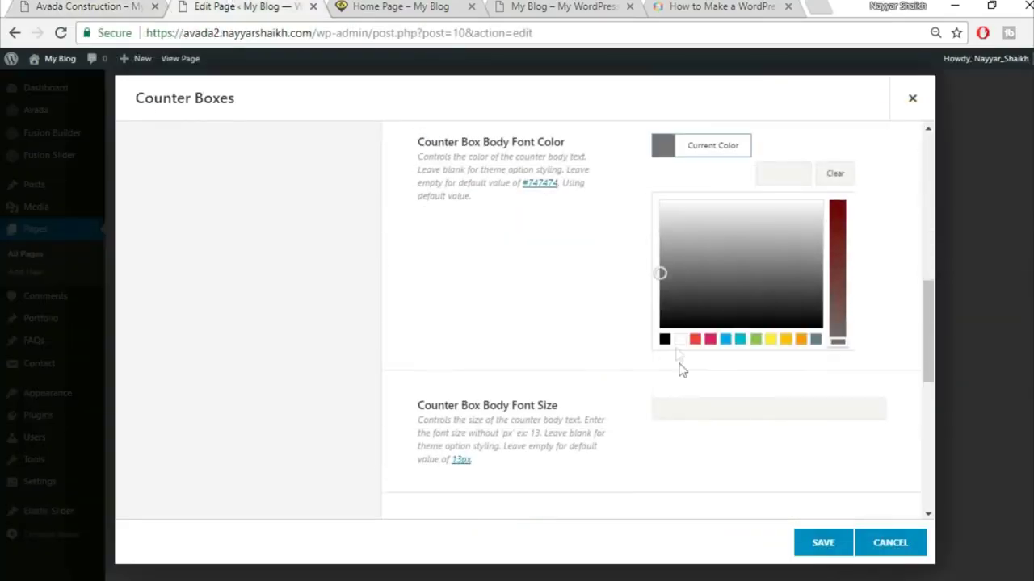
pyautogui.click(679, 340)
pyautogui.click(533, 288)
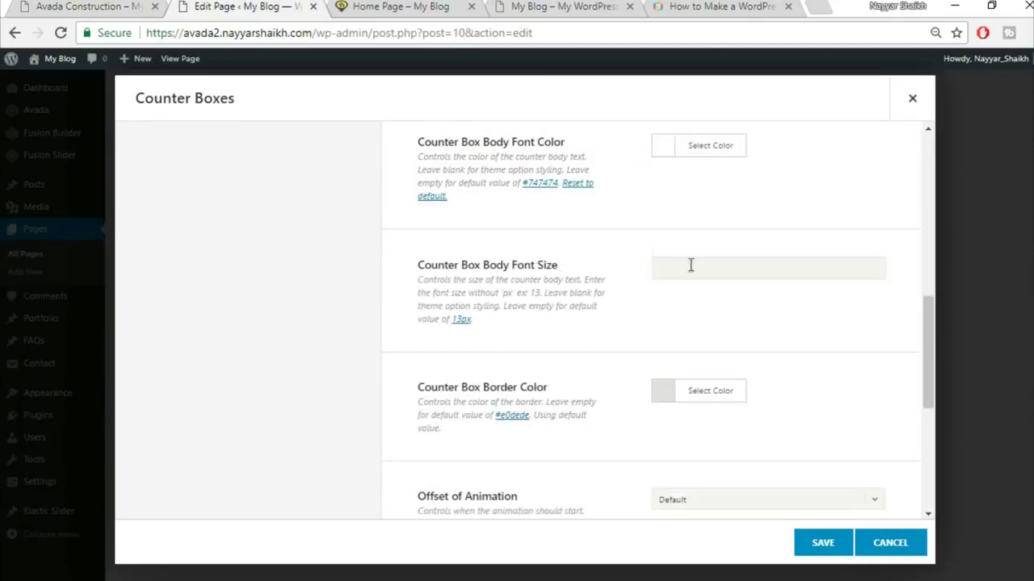
# - Drag the Counter Box Border Color alpha to zero so the border is transparent
pyautogui.scroll(-1, 876, 360)
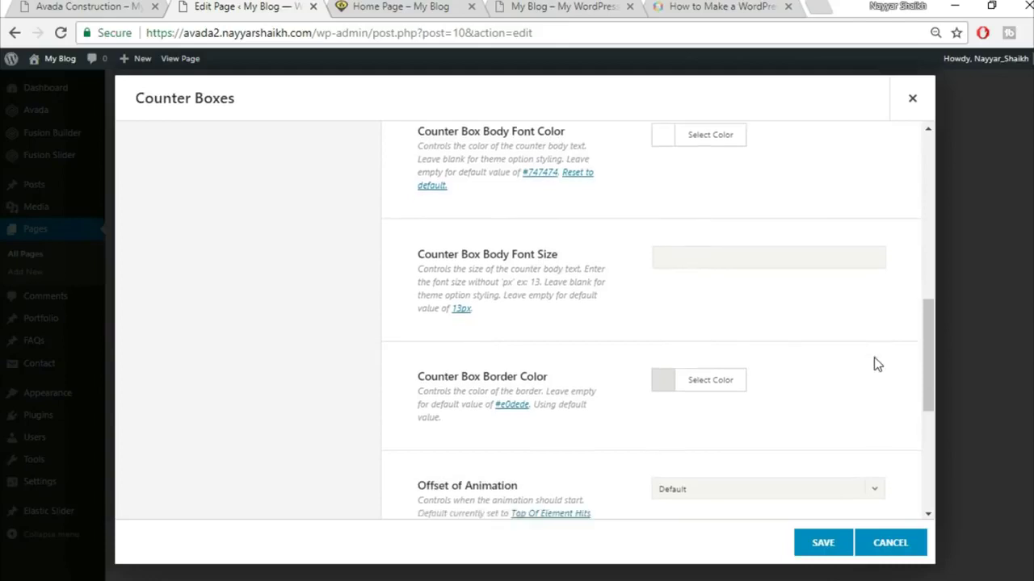
pyautogui.scroll(-2, 874, 357)
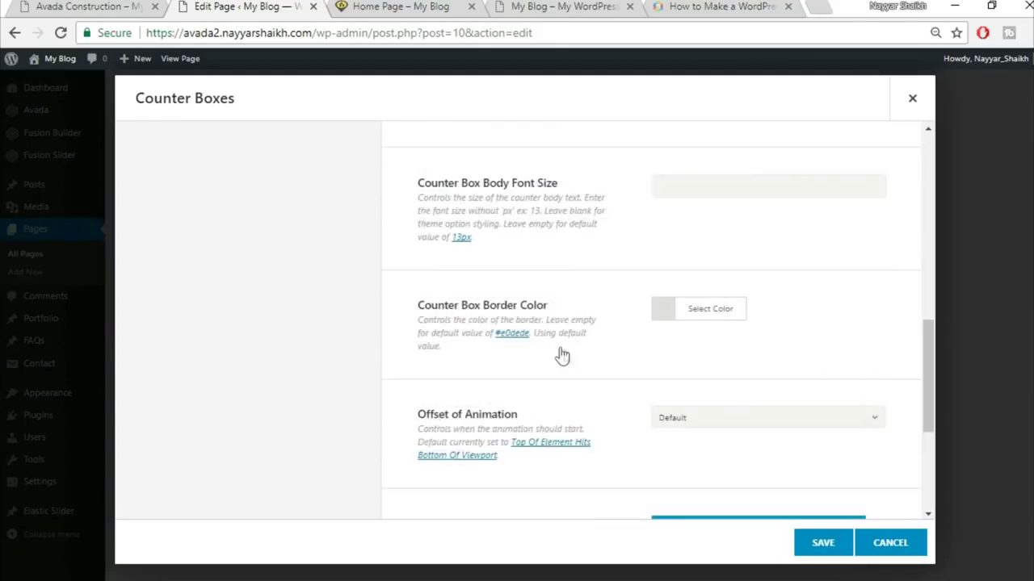
pyautogui.click(701, 315)
pyautogui.scroll(-2, 810, 283)
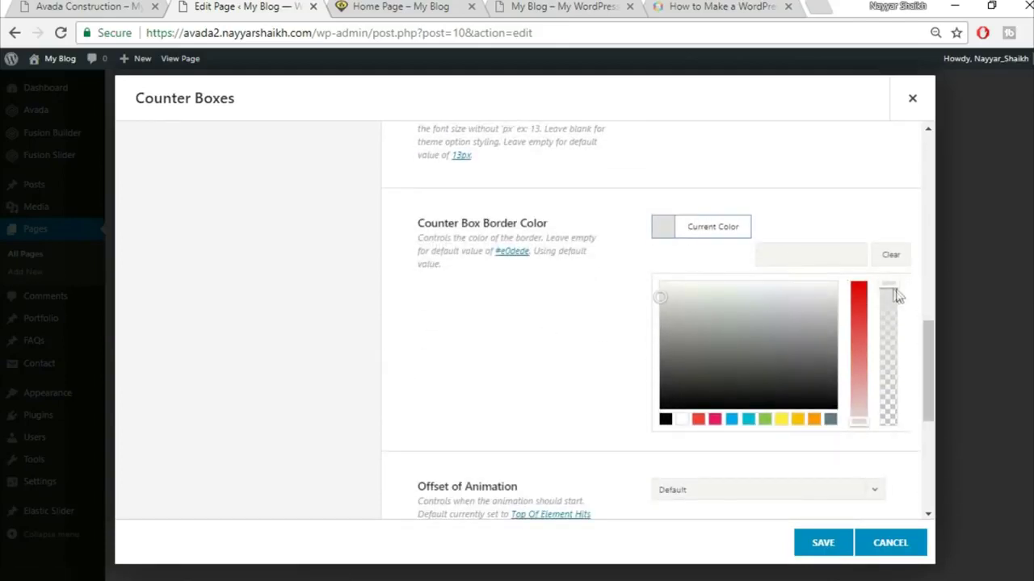
pyautogui.moveTo(888, 287); pyautogui.dragTo(890, 437)
pyautogui.click(877, 457)
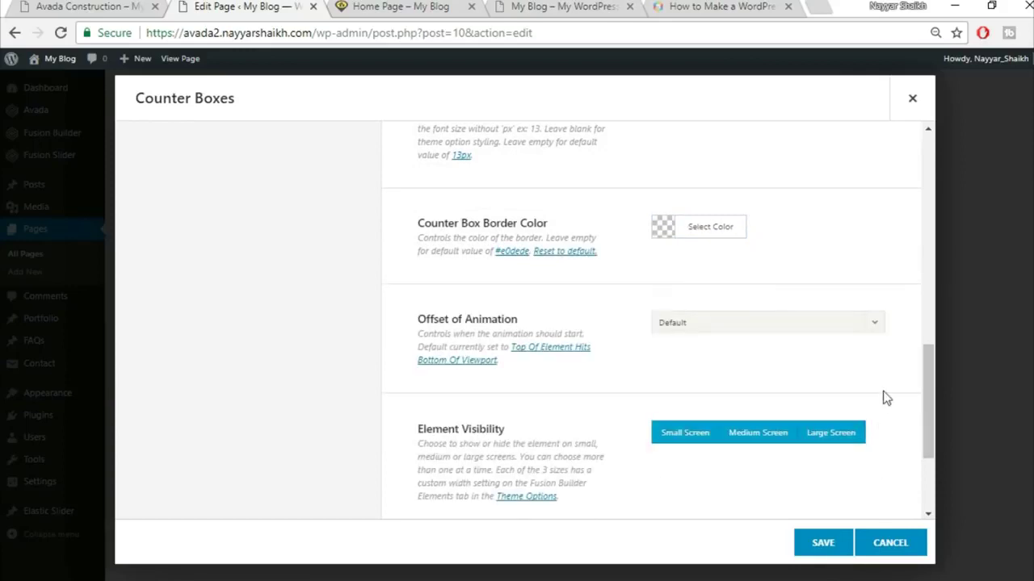
pyautogui.scroll(-2, 807, 379)
pyautogui.scroll(-2, 574, 343)
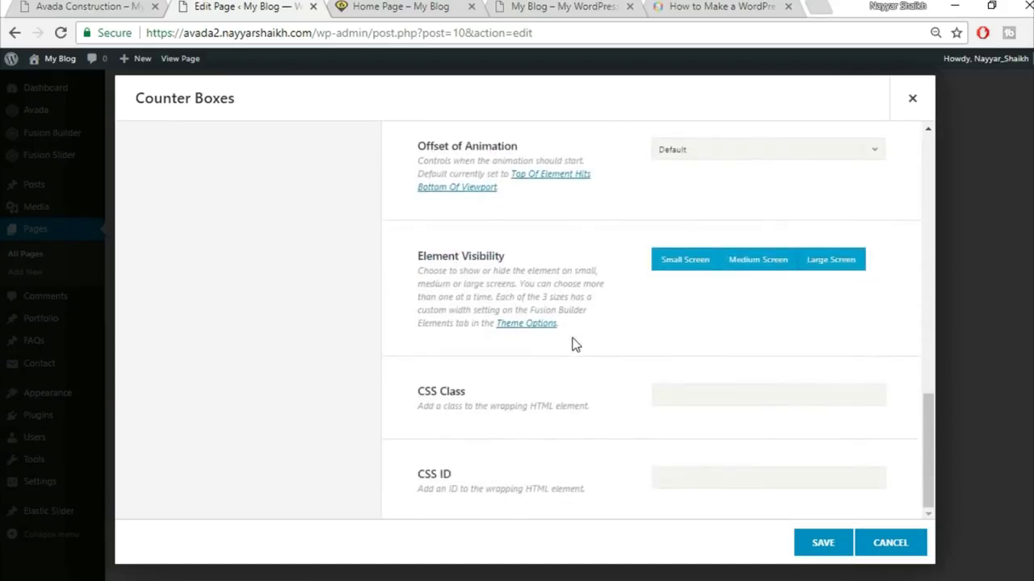
pyautogui.scroll(7, 582, 347)
pyautogui.scroll(8, 583, 350)
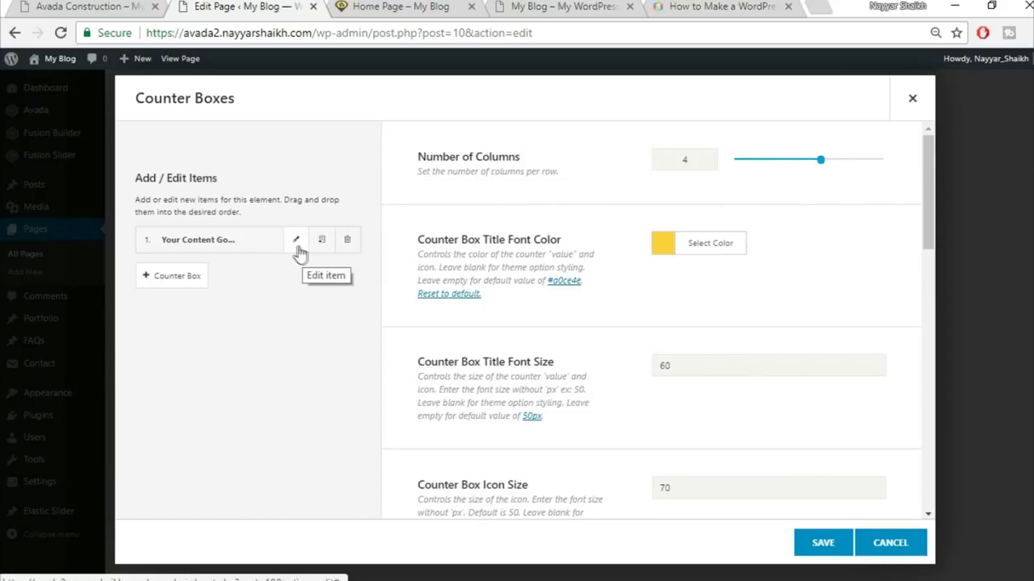
# - Replace the first counter's value 20 with 3534 copied from the demo
pyautogui.click(297, 245)
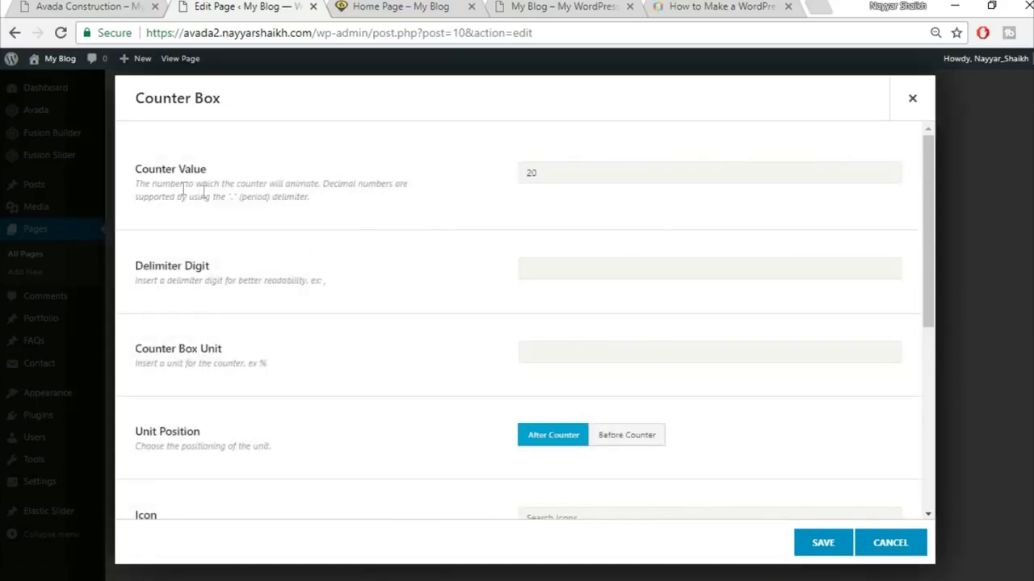
pyautogui.click(89, 7)
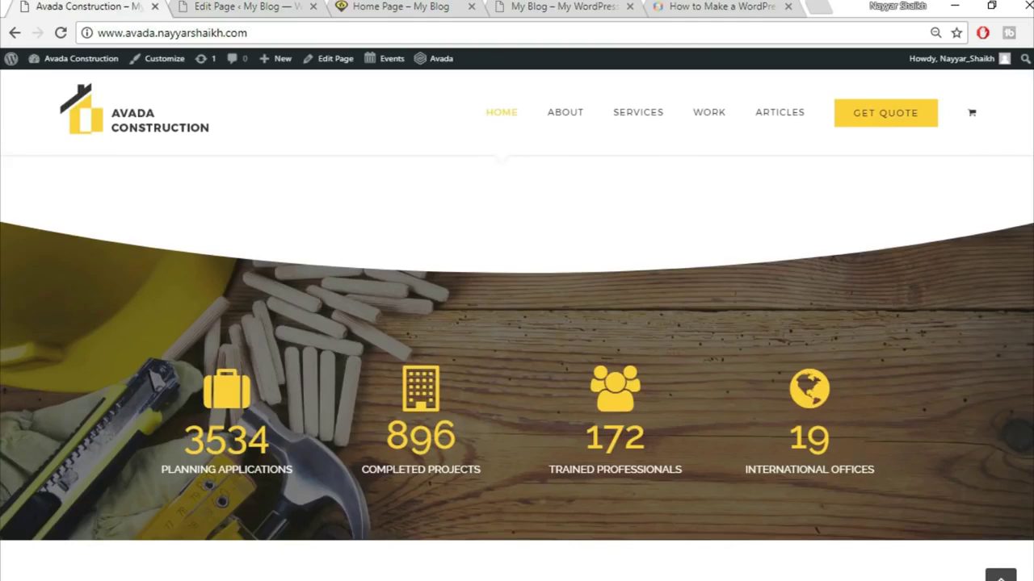
pyautogui.moveTo(182, 440); pyautogui.dragTo(319, 445)
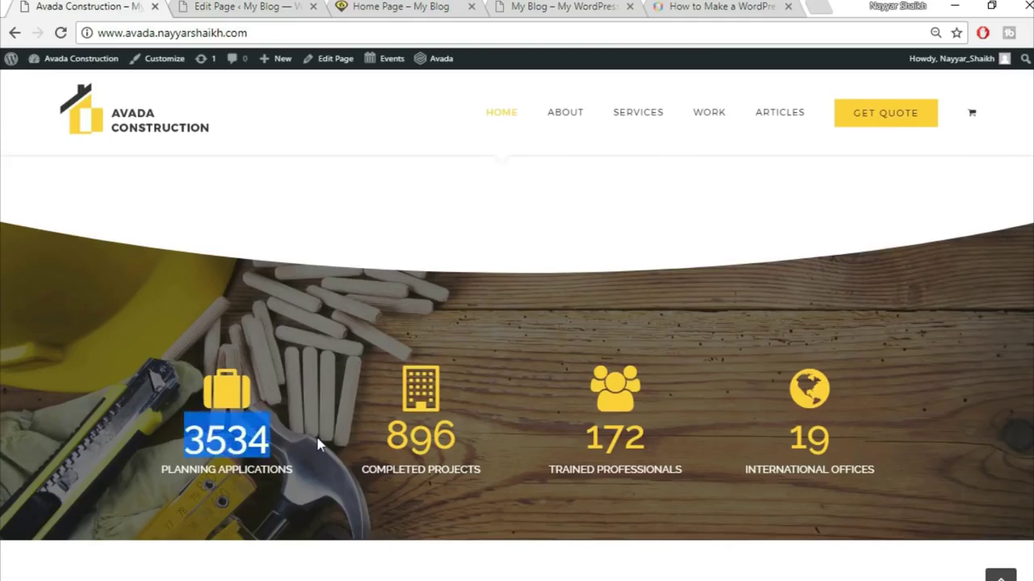
pyautogui.hotkey('ctrl', 'c')
pyautogui.moveTo(587, 170); pyautogui.dragTo(485, 172)
pyautogui.hotkey('ctrl', 'v')
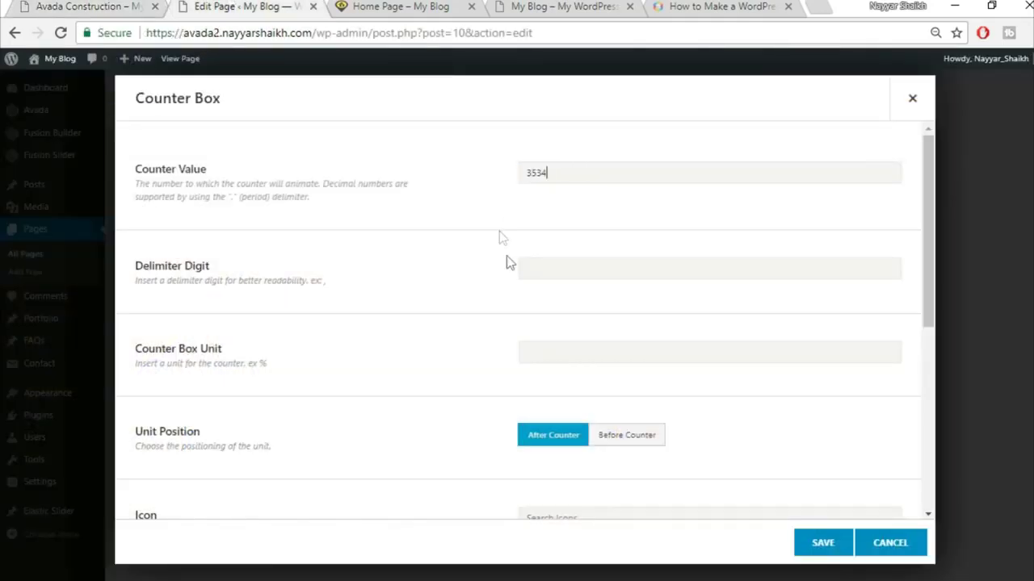
pyautogui.scroll(-3, 499, 370)
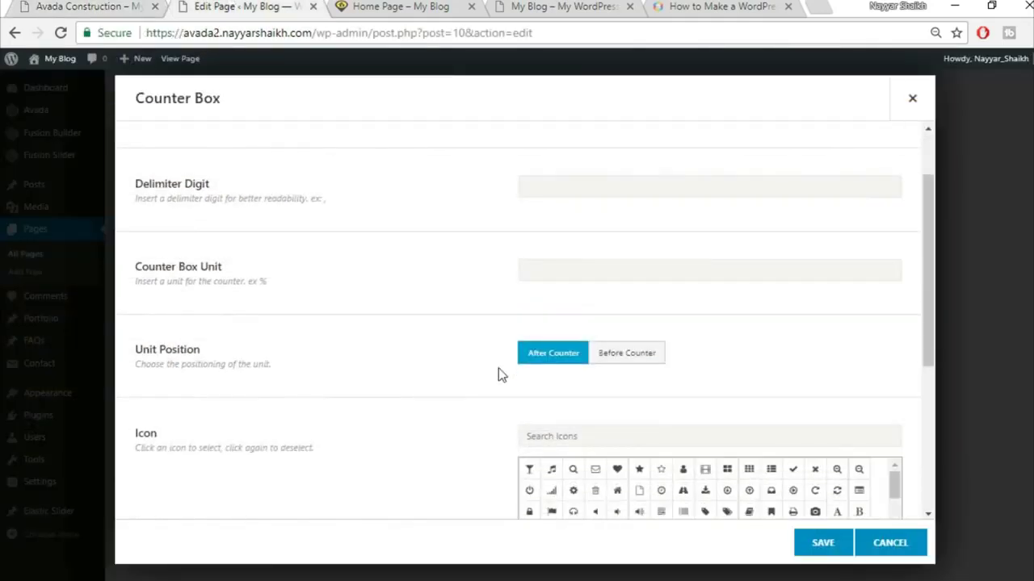
pyautogui.scroll(2, 498, 368)
pyautogui.scroll(-4, 498, 368)
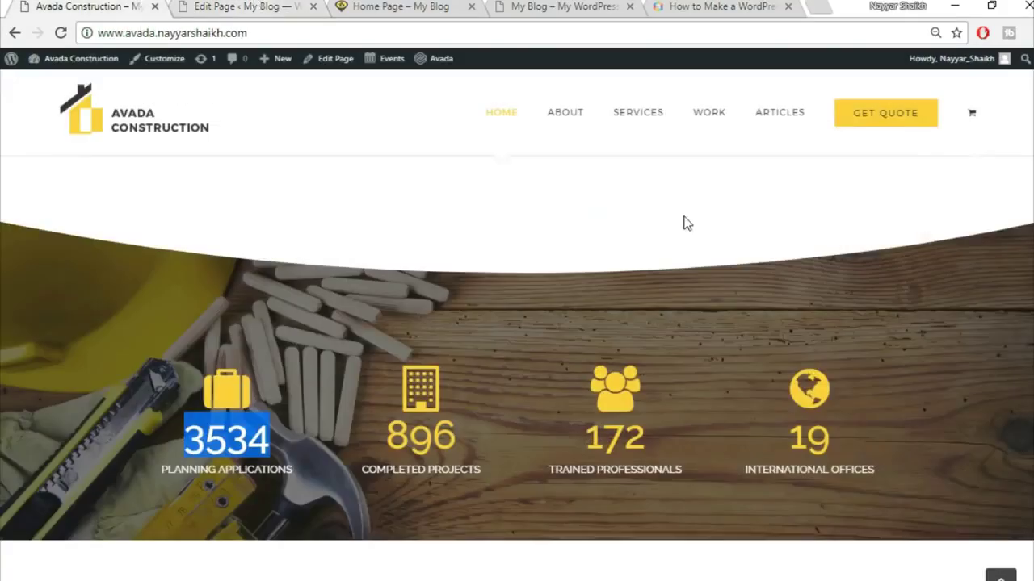
# - Choose the briefcase icon for the counter by searching 'br'
pyautogui.hotkey('ctrl', 'Tab')
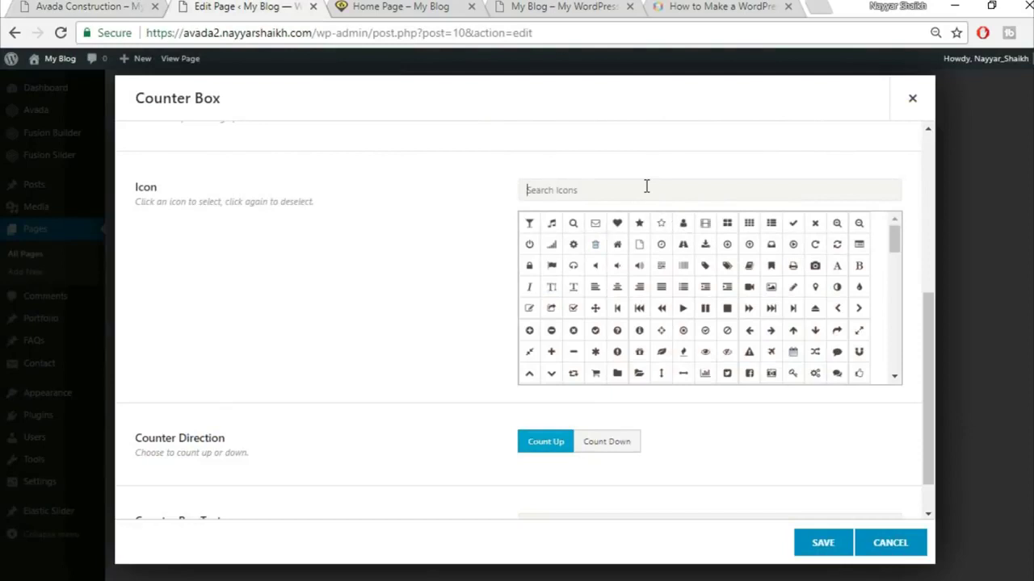
pyautogui.write('br')
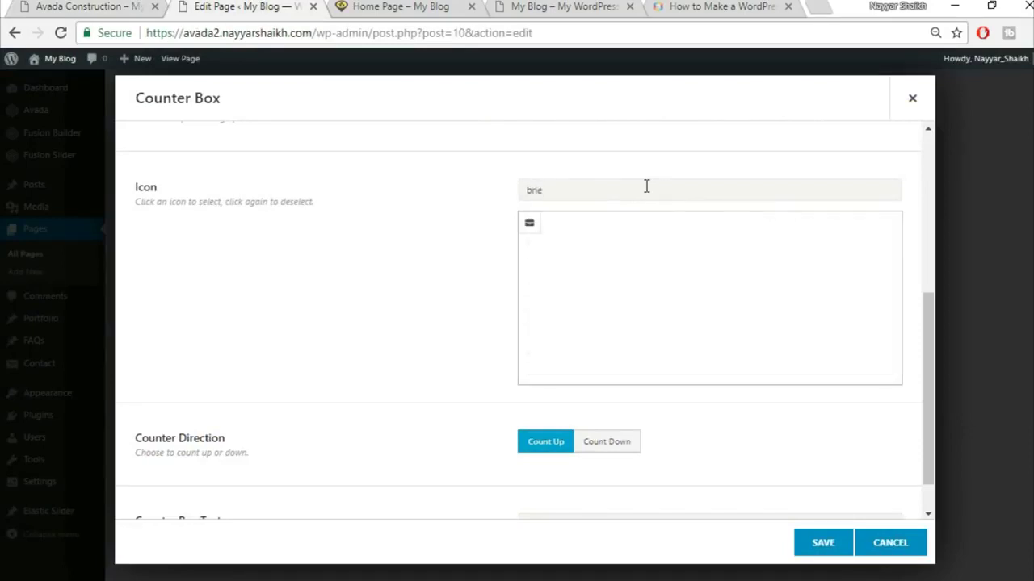
pyautogui.click(530, 227)
pyautogui.scroll(-1, 418, 286)
pyautogui.scroll(2, 417, 286)
pyautogui.click(531, 342)
pyautogui.scroll(-2, 430, 349)
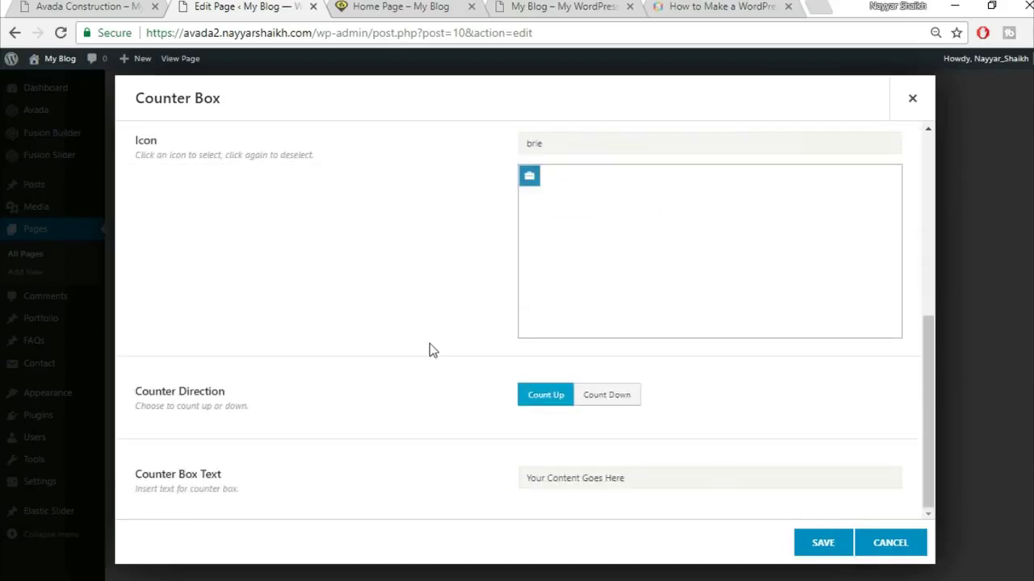
# - Set the caption to PLANNING APPLICATIONS, save the item, and clone it into four counters
pyautogui.click(25, 6)
pyautogui.click(147, 484)
pyautogui.moveTo(160, 469); pyautogui.dragTo(305, 466)
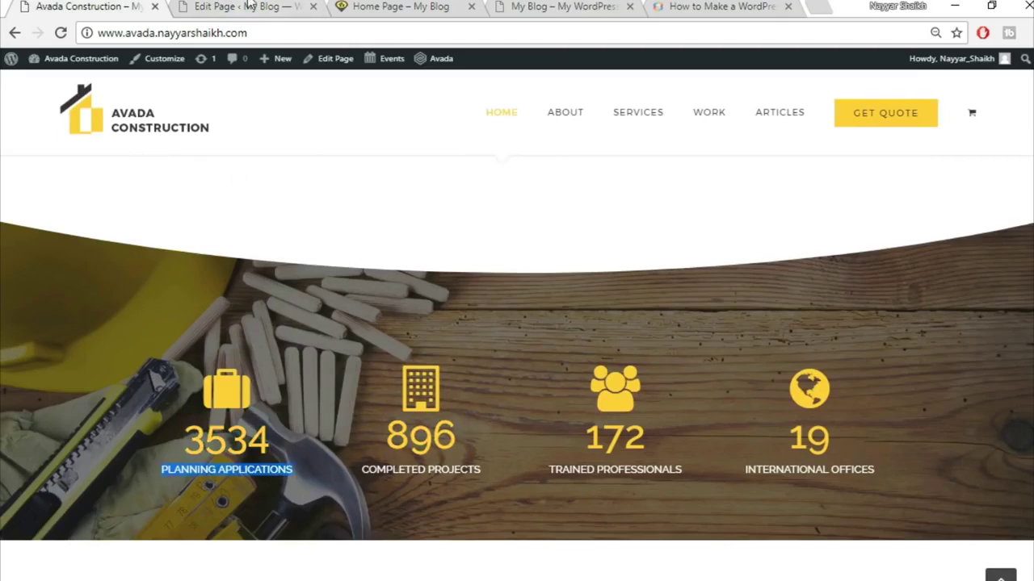
pyautogui.click(248, 6)
pyautogui.click(646, 477)
pyautogui.hotkey('ctrl', 'v')
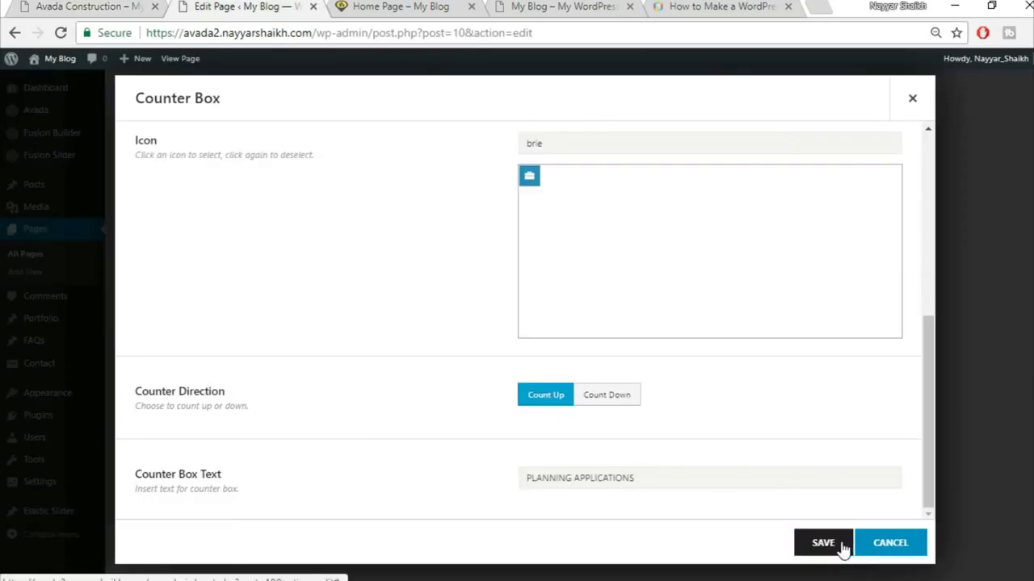
pyautogui.click(843, 549)
pyautogui.click(322, 242)
pyautogui.click(323, 241)
pyautogui.click(322, 241)
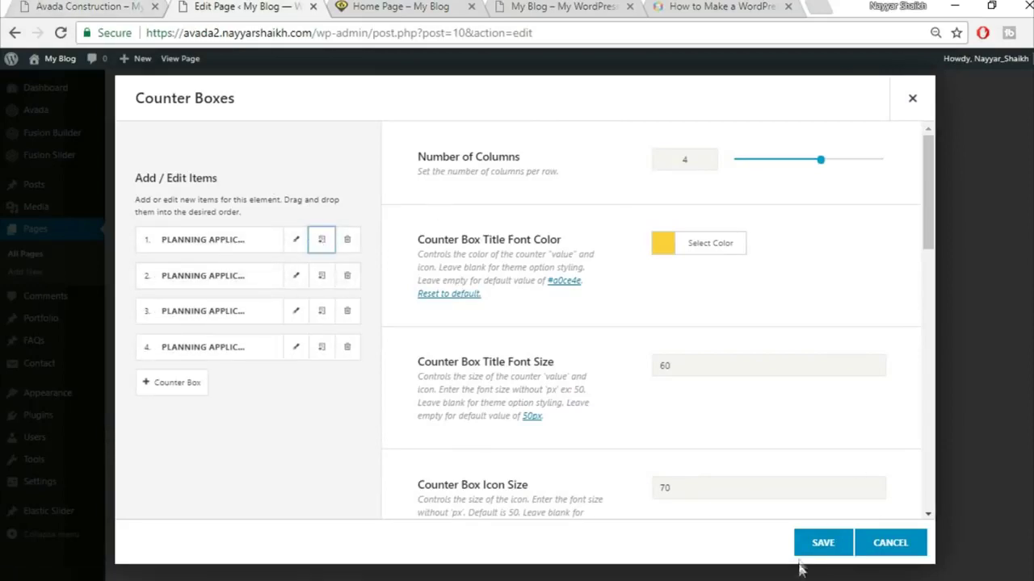
# - Save the Counter Boxes element and open the counters container's background image options
pyautogui.click(822, 542)
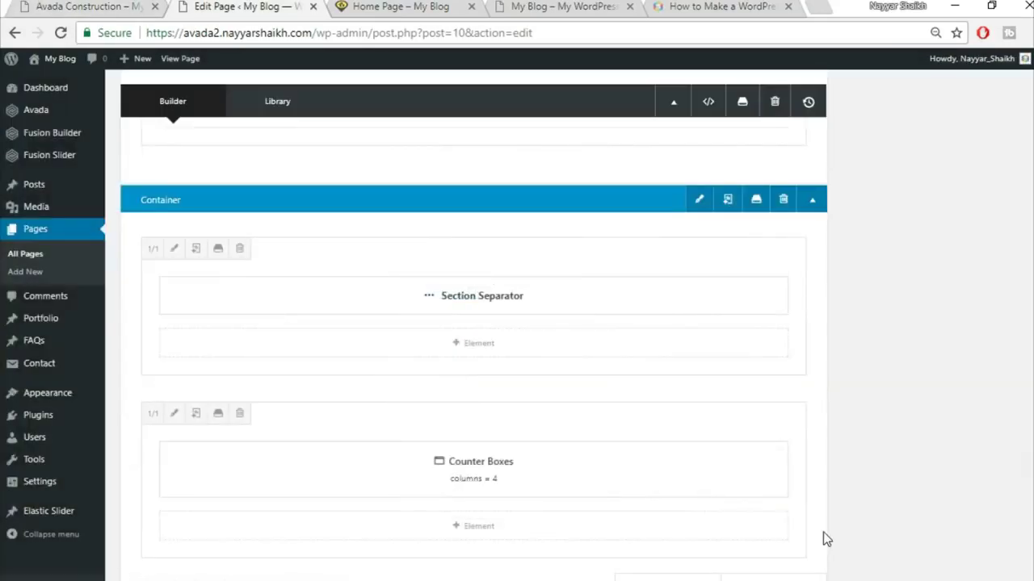
pyautogui.click(113, 4)
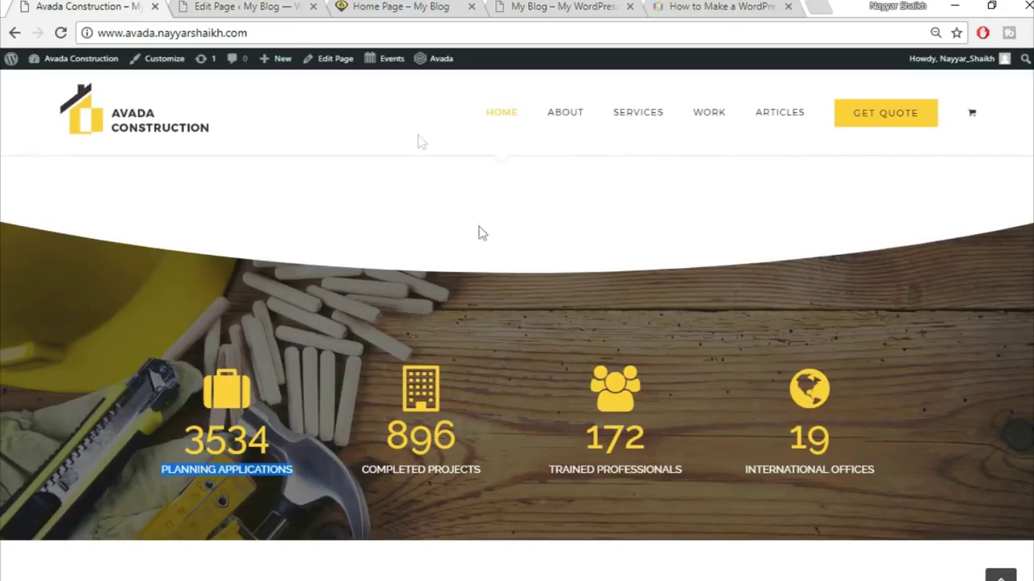
pyautogui.click(253, 6)
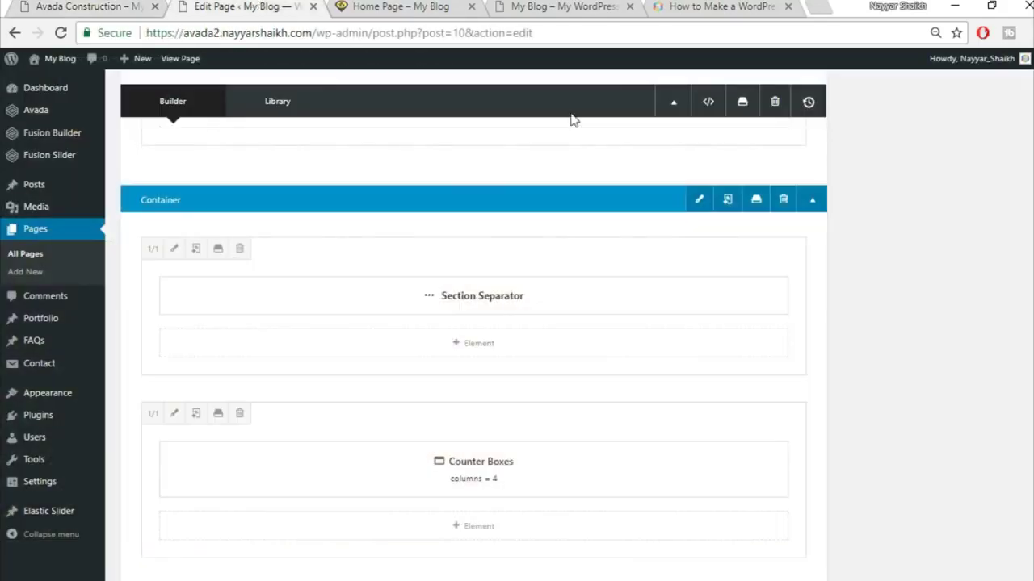
pyautogui.click(700, 200)
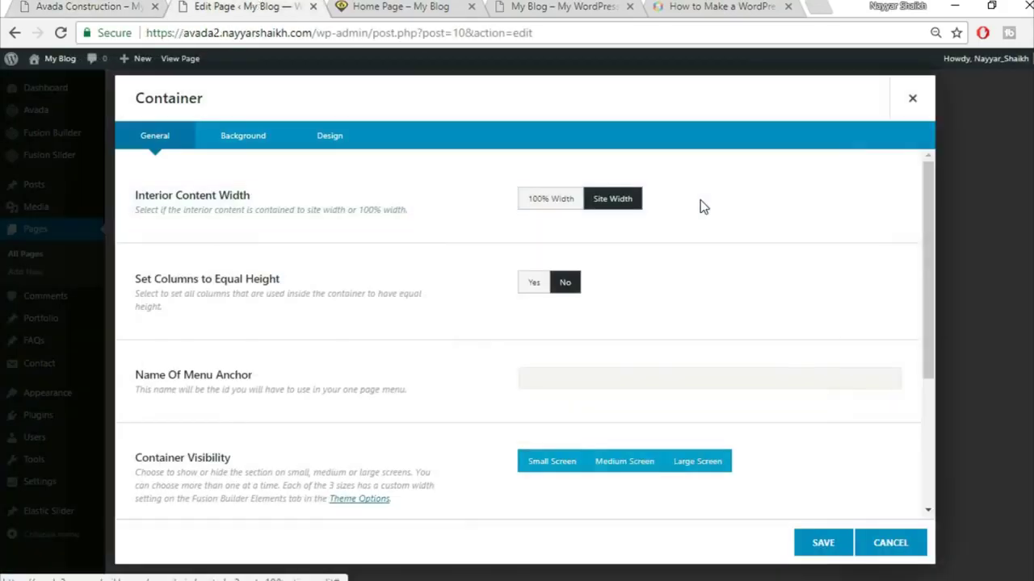
pyautogui.click(233, 135)
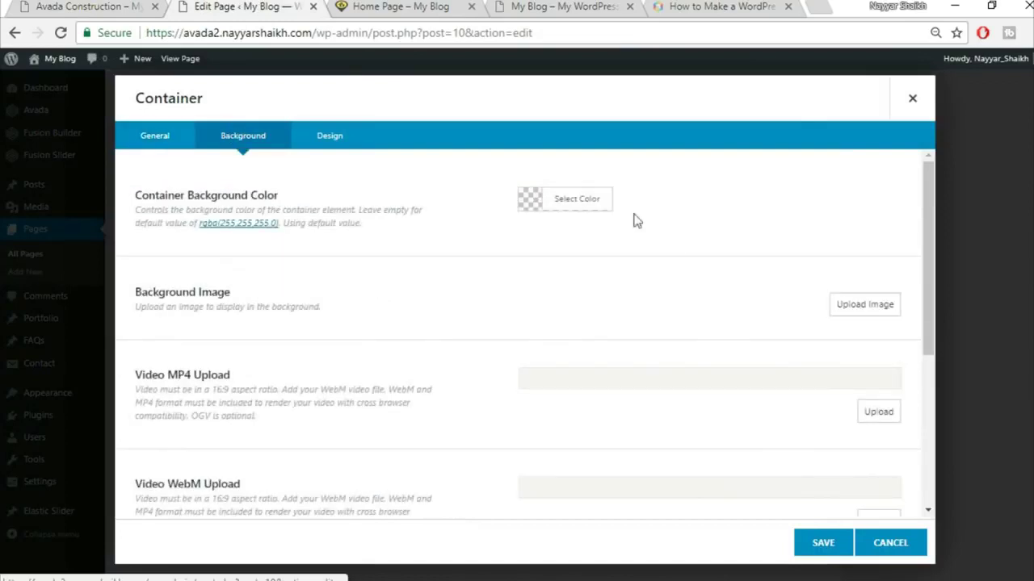
pyautogui.click(861, 305)
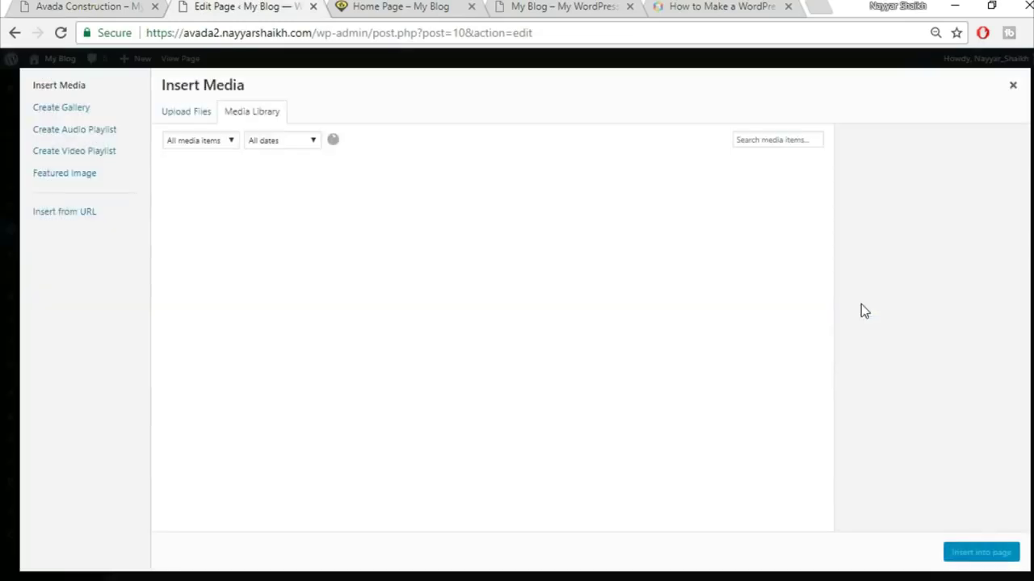
# - Upload home-244125289 as the container's background image and save the container
pyautogui.click(203, 113)
pyautogui.click(606, 313)
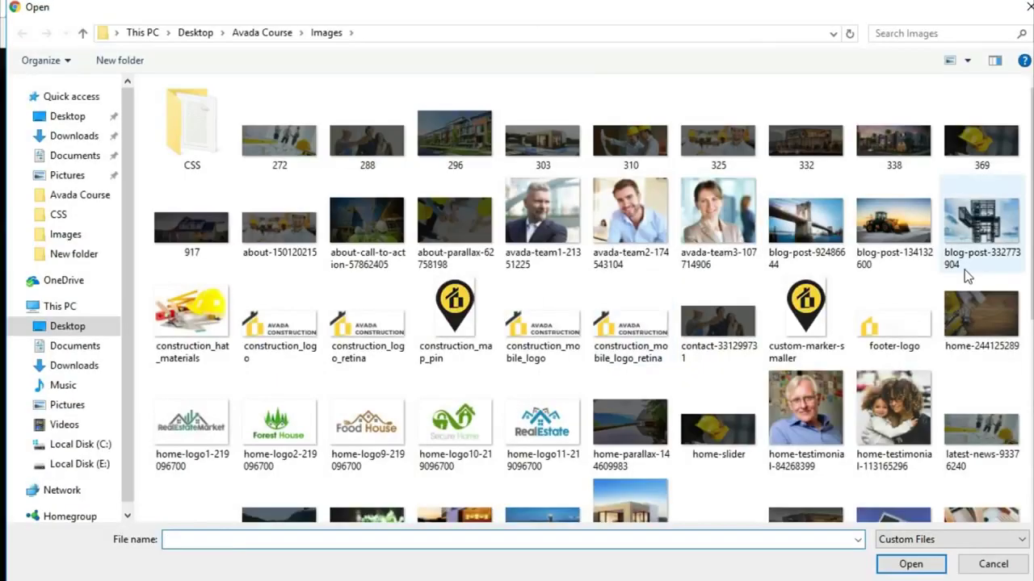
pyautogui.click(987, 335)
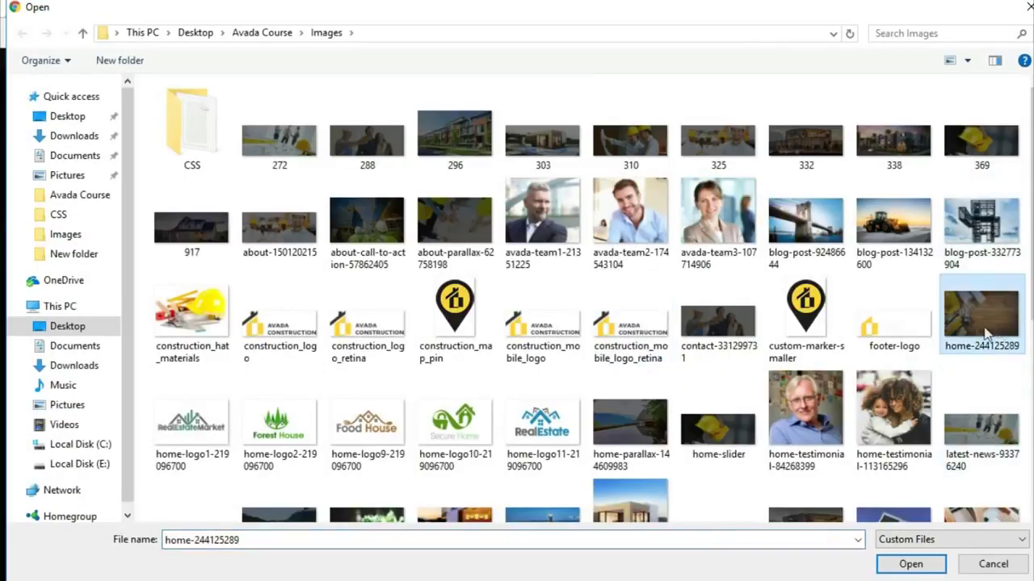
pyautogui.click(911, 563)
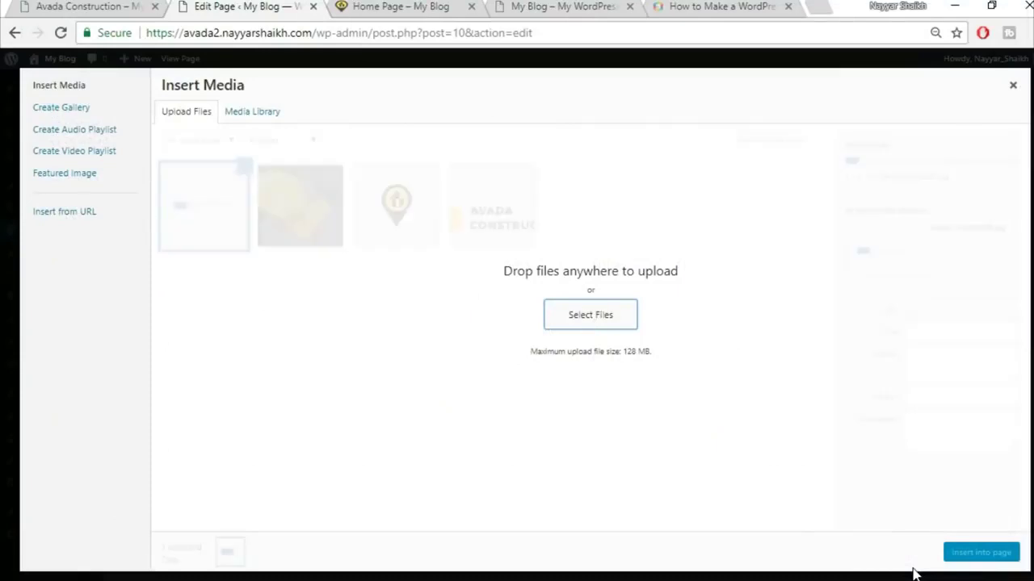
pyautogui.click(985, 554)
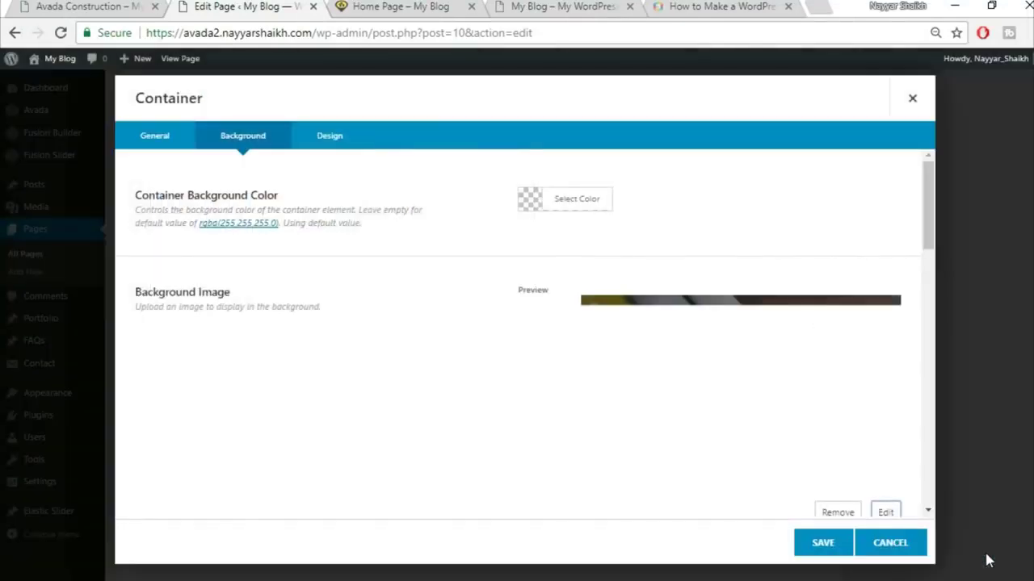
pyautogui.scroll(-2, 424, 415)
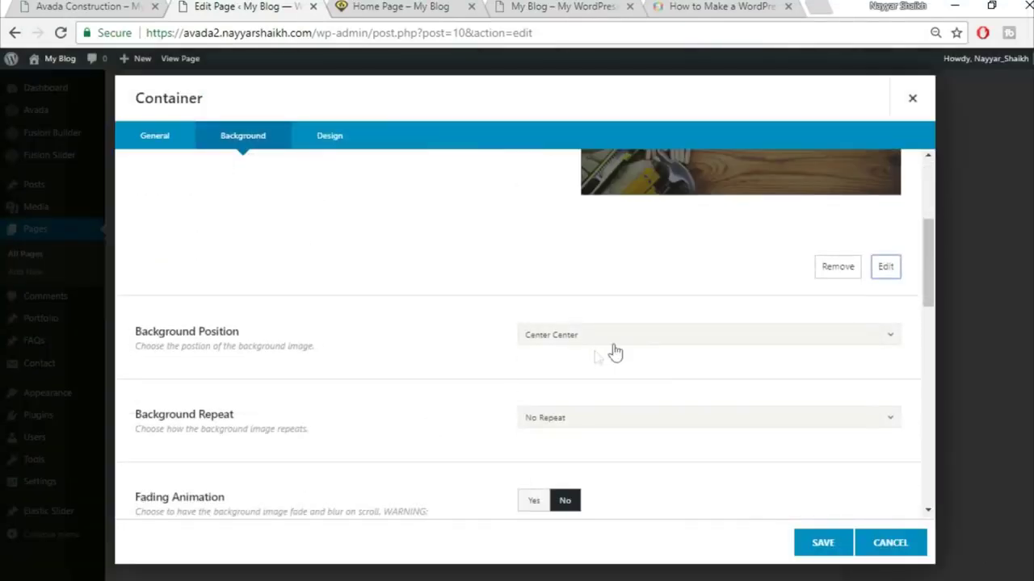
pyautogui.scroll(-1, 671, 352)
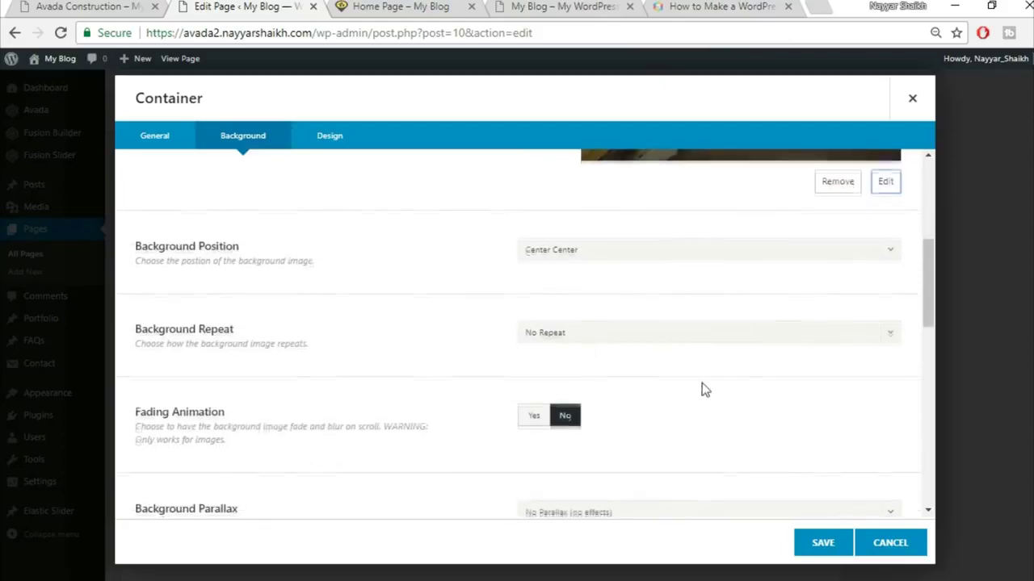
pyautogui.scroll(-2, 701, 387)
pyautogui.scroll(-5, 702, 388)
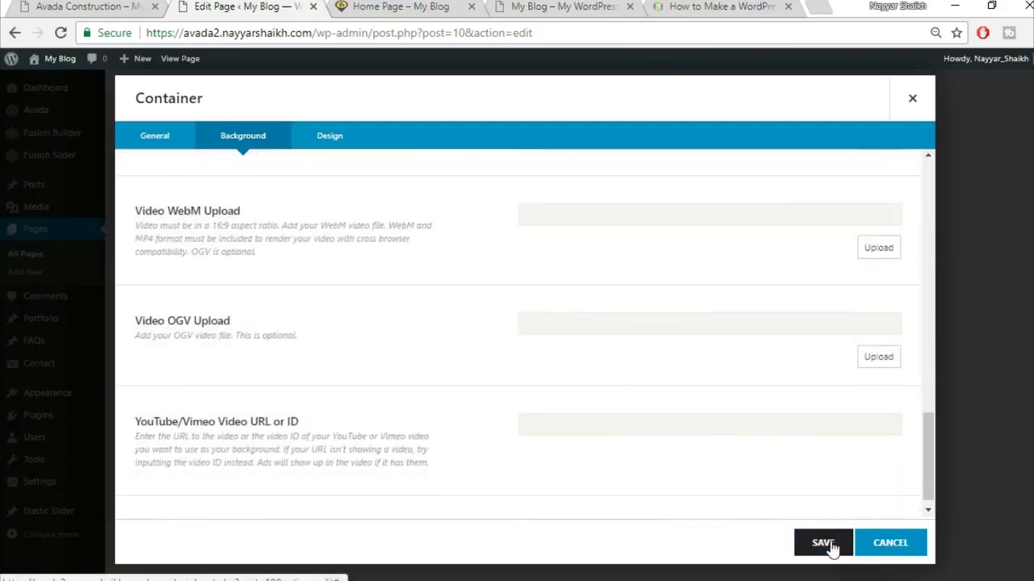
pyautogui.click(826, 545)
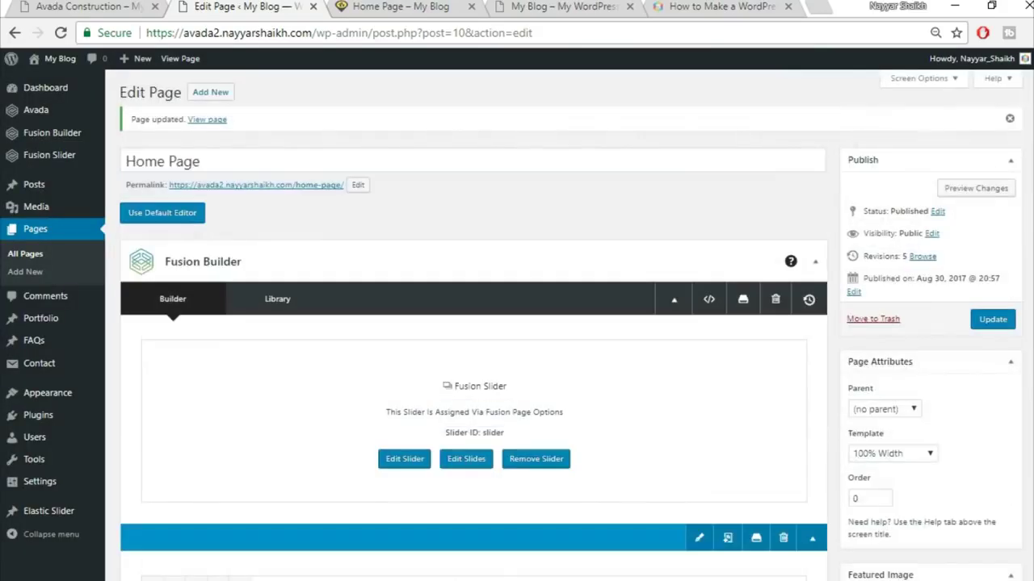
# - Update the Home Page and view the live counters over the wooden background
pyautogui.click(992, 319)
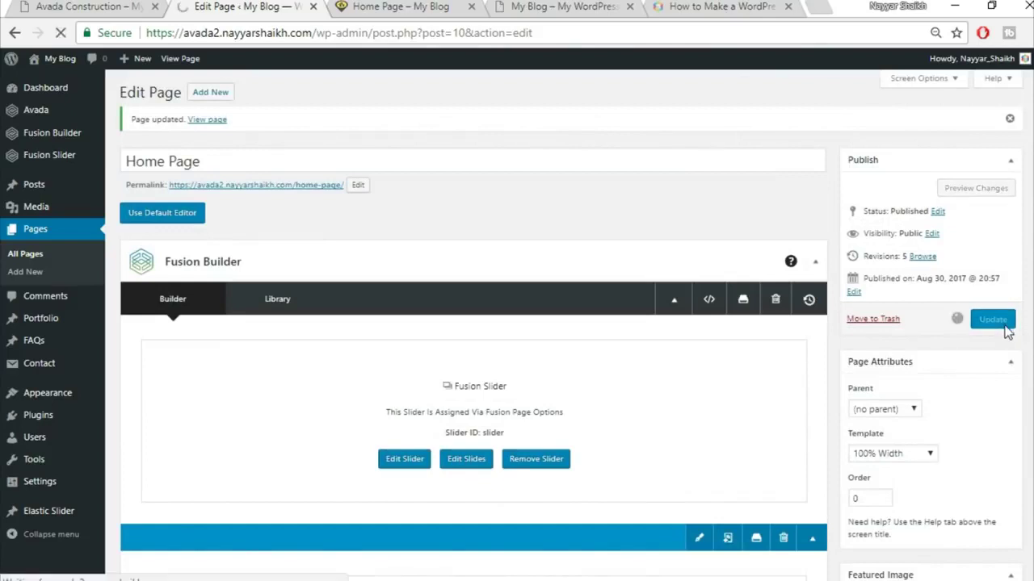
pyautogui.click(388, 6)
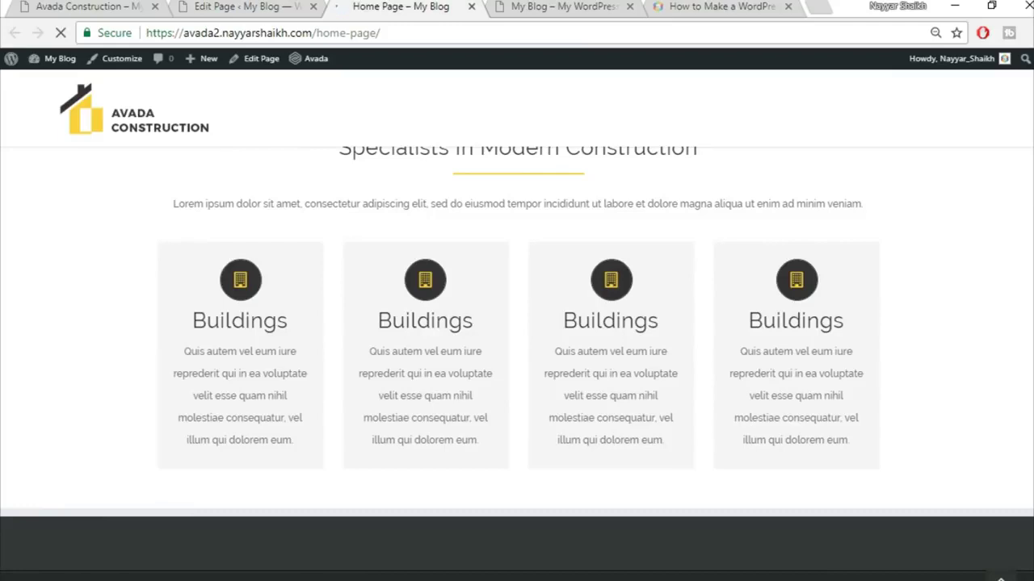
pyautogui.scroll(-3, 287, 378)
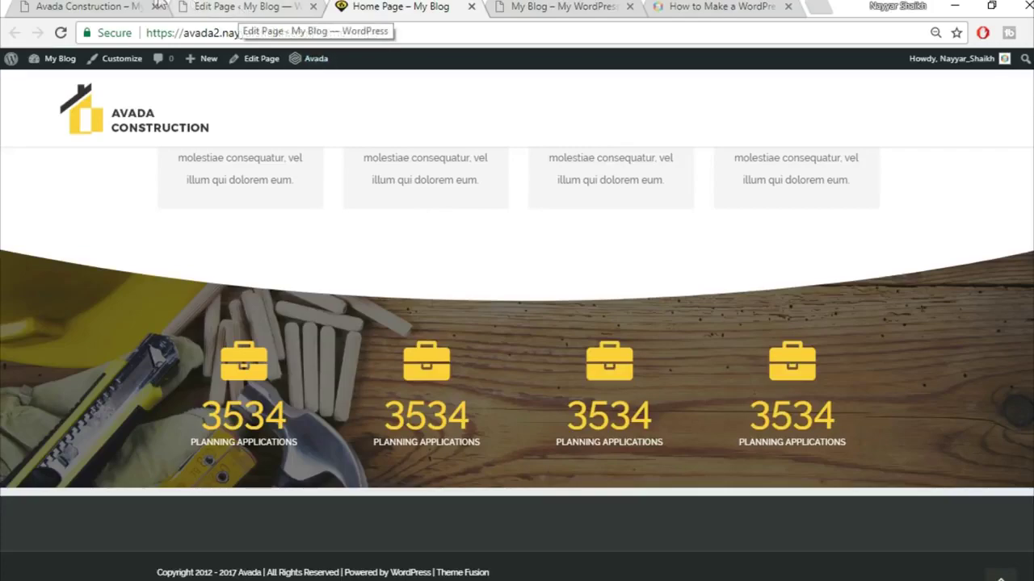
# - Scroll through the Avada Construction demo and the live home page to compare sections
pyautogui.click(119, 6)
pyautogui.scroll(-5, 674, 315)
pyautogui.scroll(-1, 673, 323)
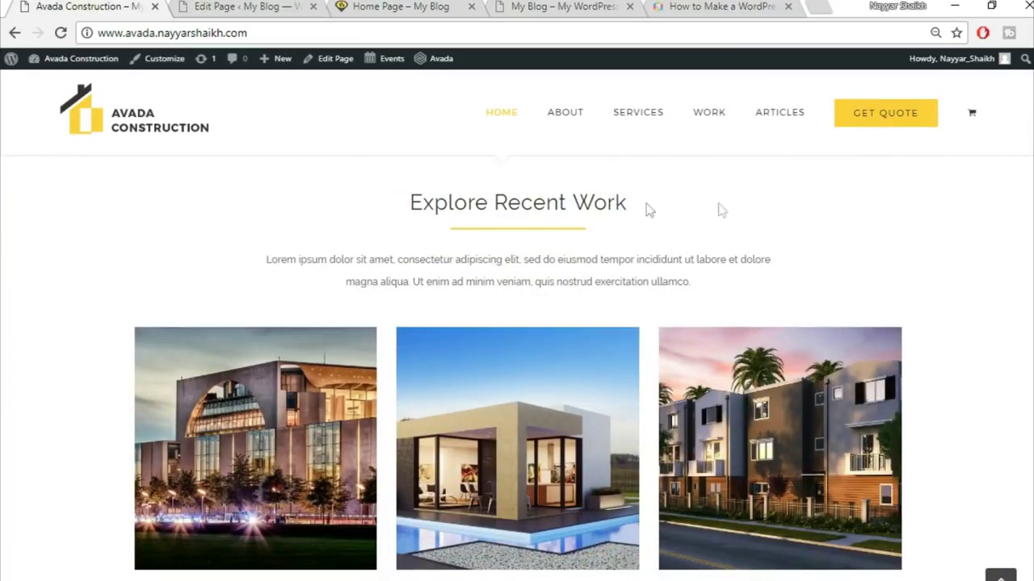
pyautogui.scroll(-2, 707, 265)
pyautogui.scroll(2, 545, 377)
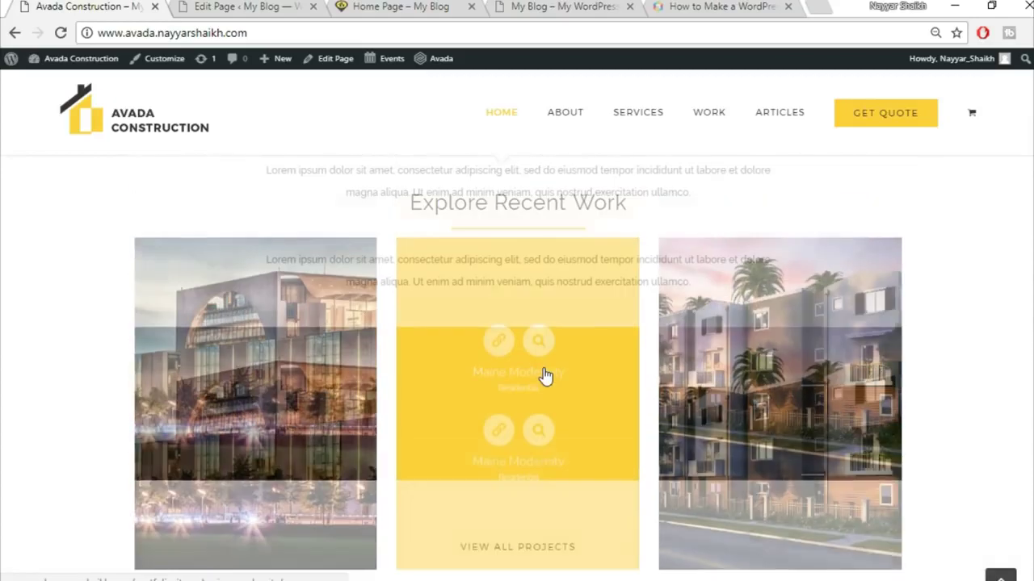
pyautogui.scroll(-1, 718, 291)
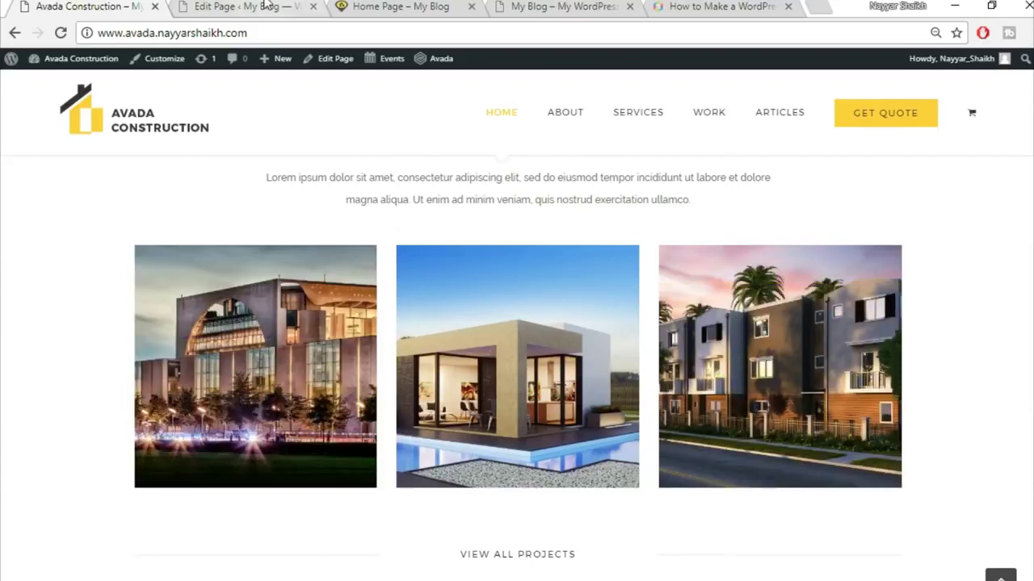
pyautogui.click(302, 6)
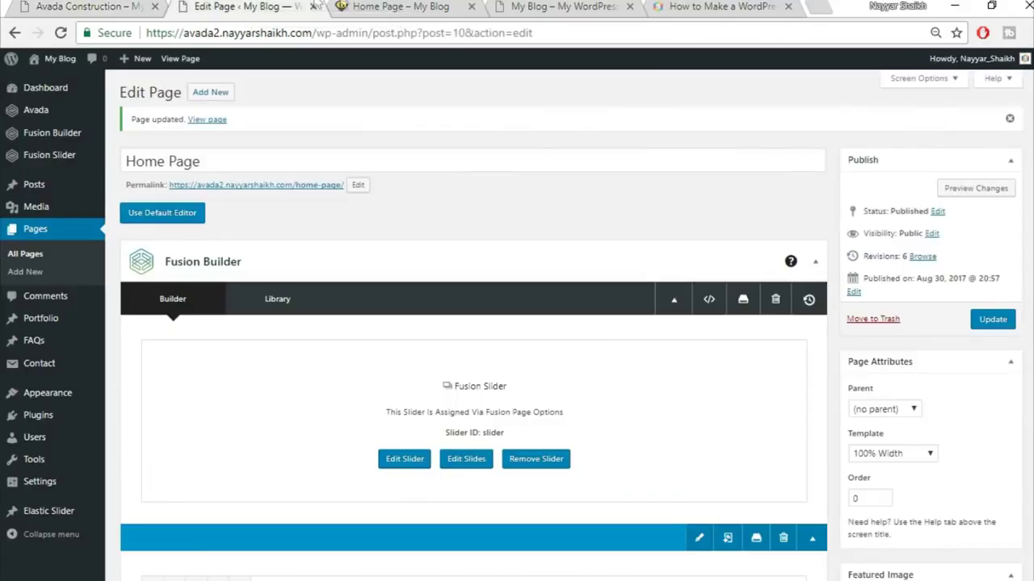
pyautogui.click(369, 7)
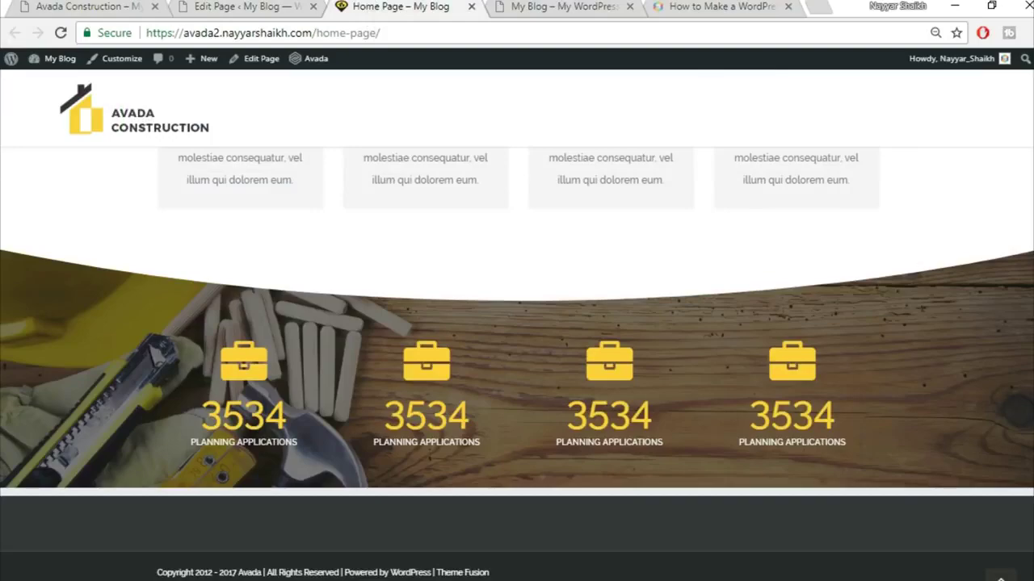
pyautogui.scroll(8, 517, 364)
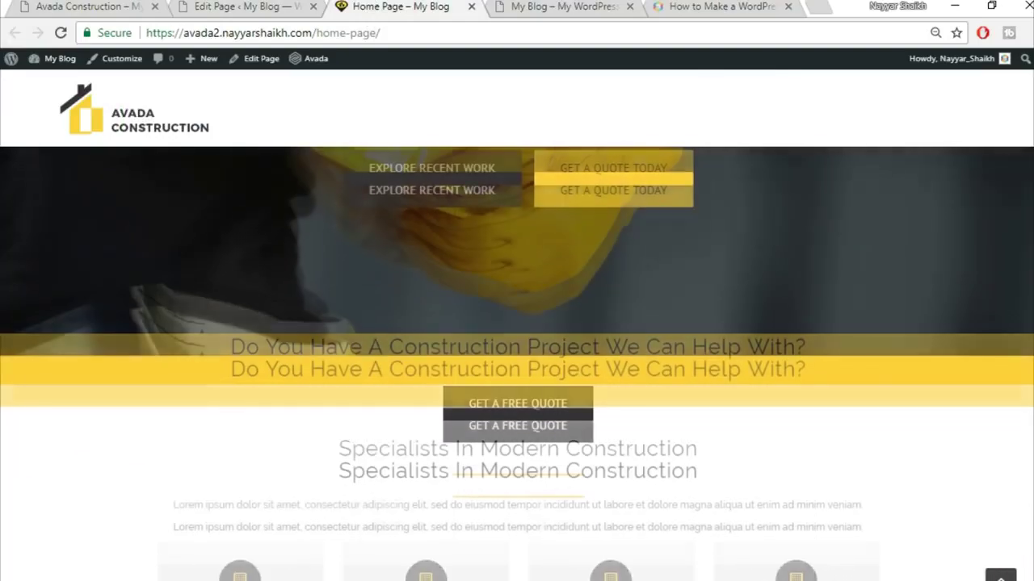
pyautogui.scroll(3, 992, 196)
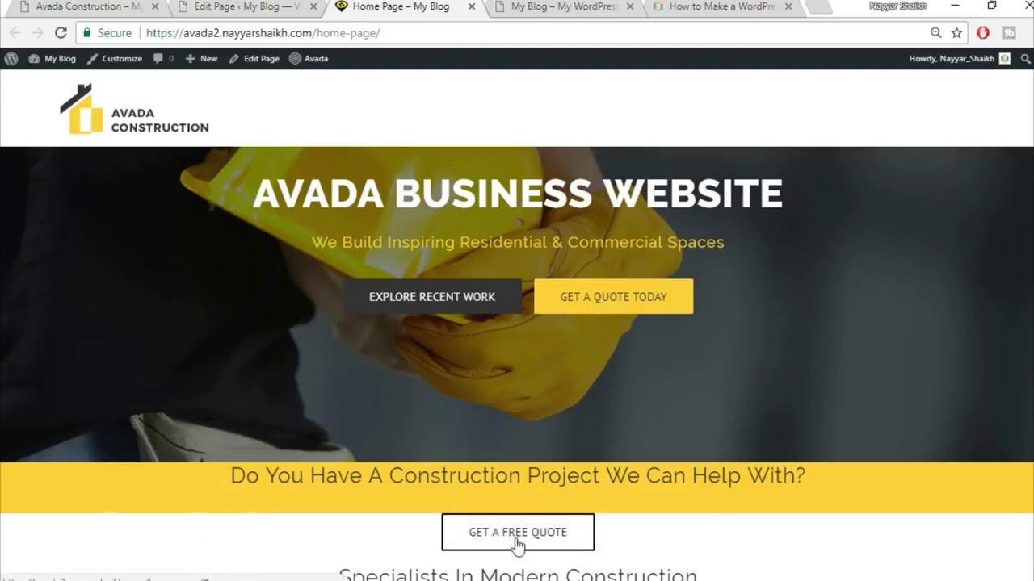
pyautogui.scroll(-2, 845, 540)
pyautogui.scroll(1, 854, 461)
# - Set 50 top padding on the 'Do You Have A Construction Project' heading column
pyautogui.click(236, 5)
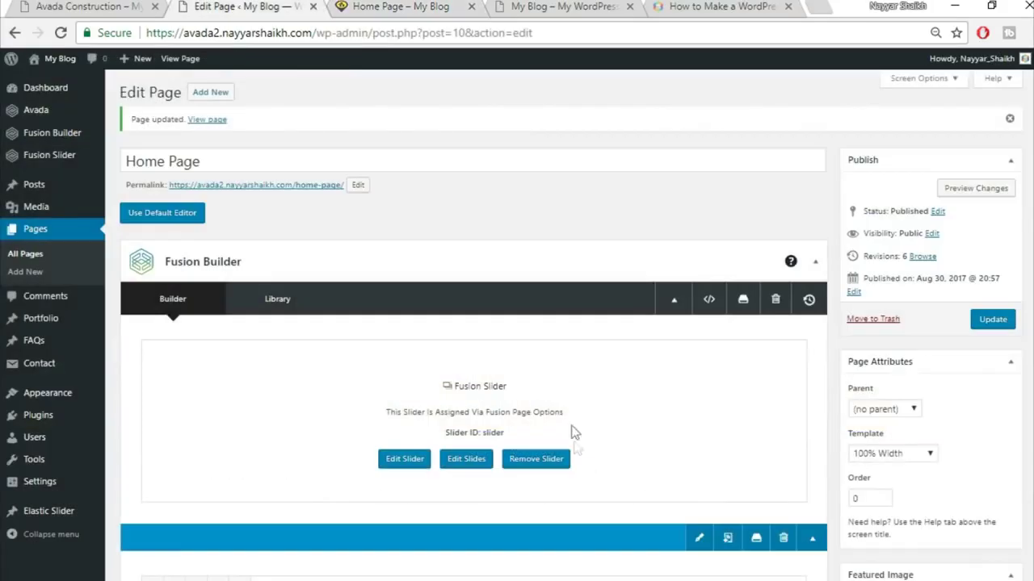
pyautogui.scroll(-5, 581, 457)
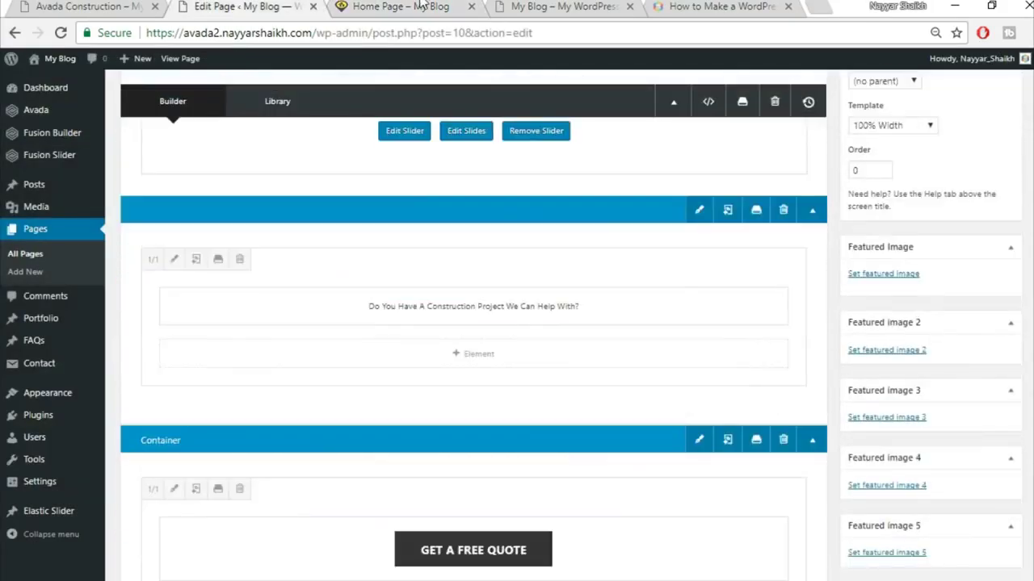
pyautogui.click(396, 6)
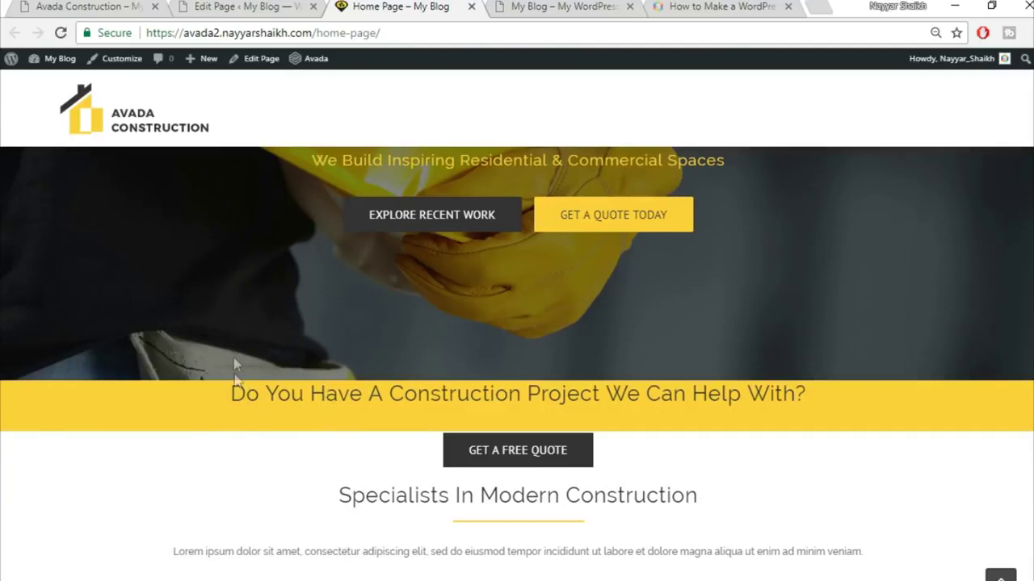
pyautogui.click(218, 5)
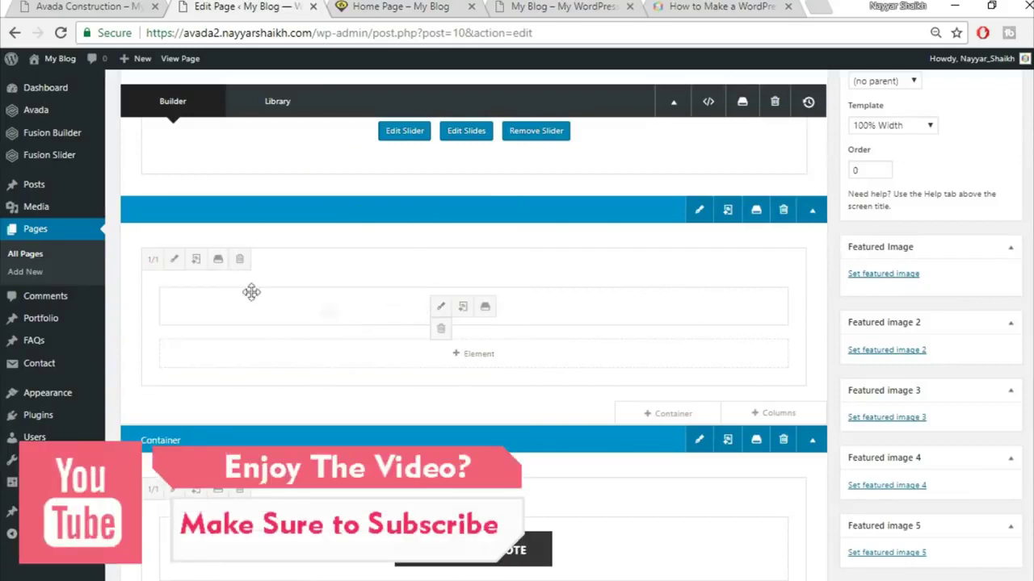
pyautogui.click(176, 260)
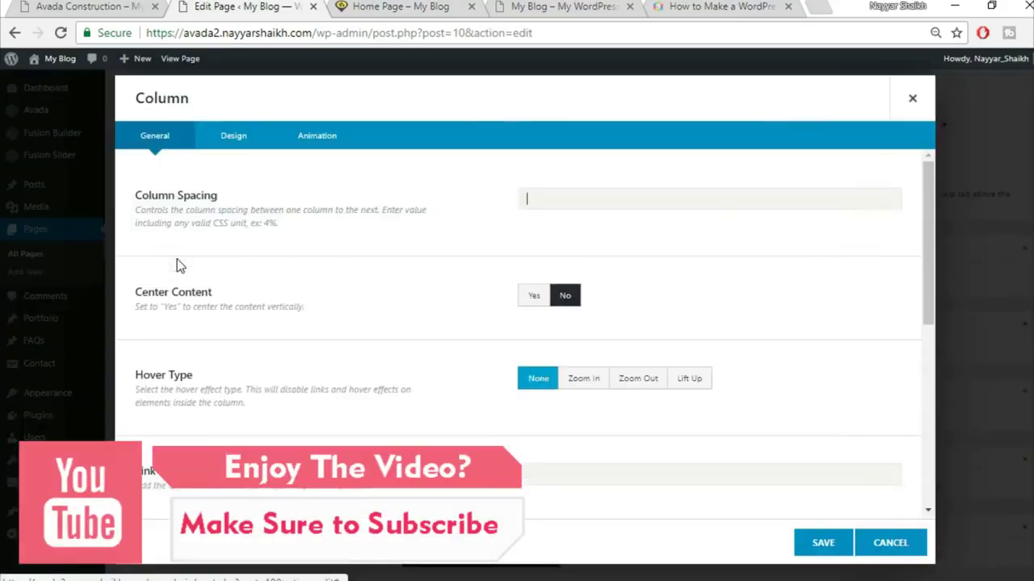
pyautogui.click(234, 136)
pyautogui.scroll(-3, 662, 412)
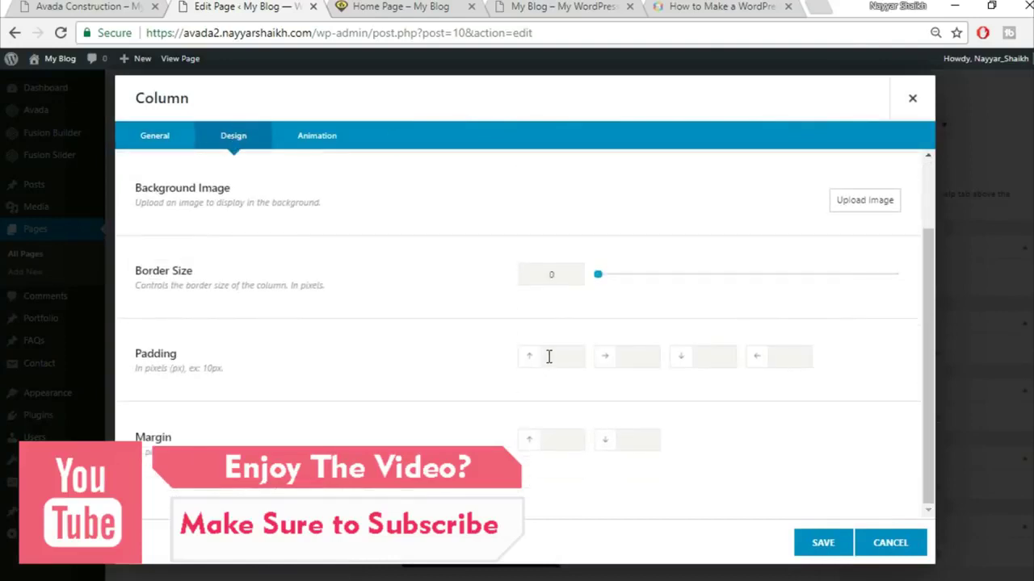
pyautogui.write('50')
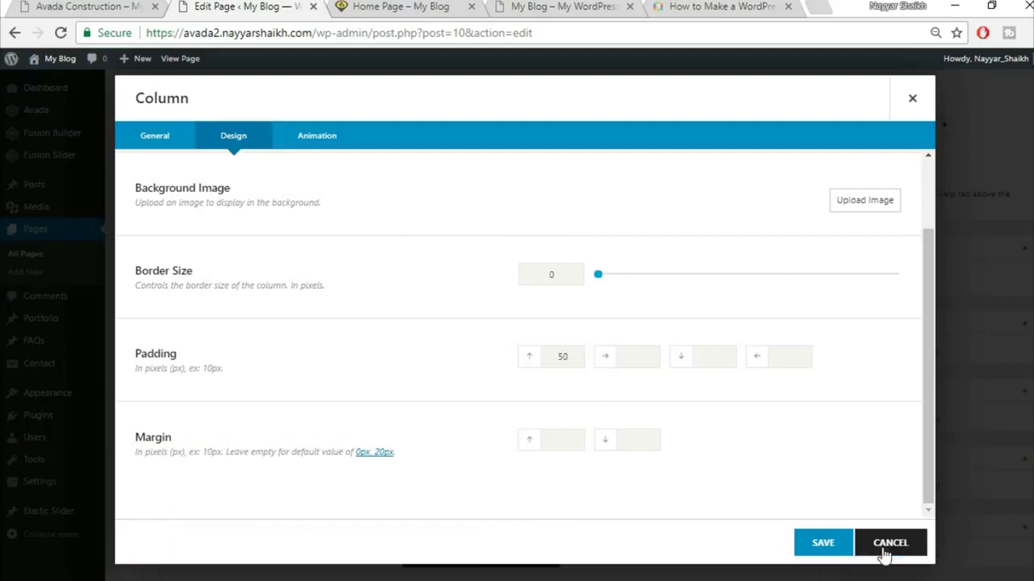
pyautogui.click(819, 552)
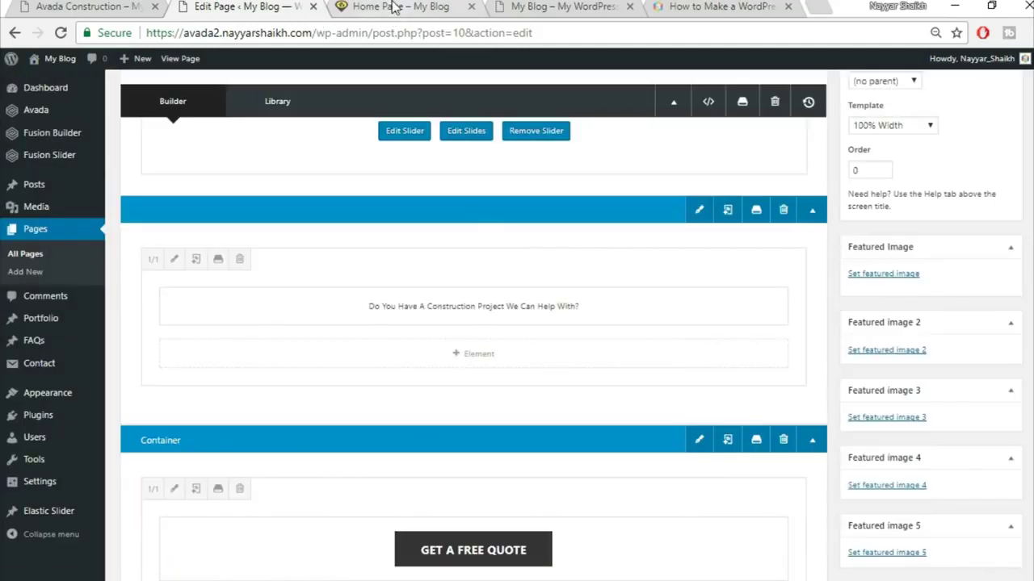
# - Inspect the yellow banner heading on the live page, then go back to the editor
pyautogui.click(393, 7)
pyautogui.moveTo(233, 393); pyautogui.dragTo(795, 423)
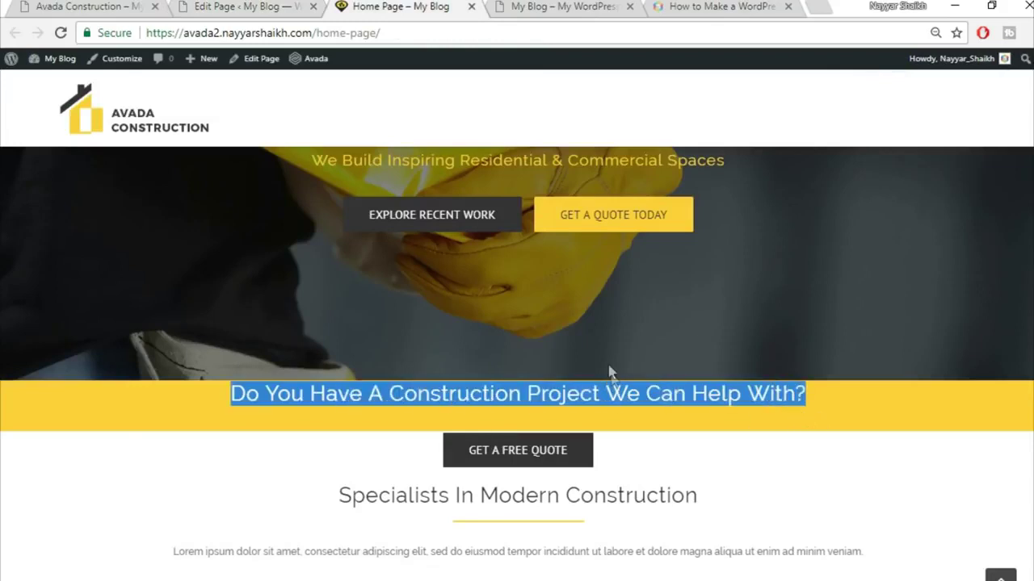
pyautogui.click(648, 421)
pyautogui.click(284, 4)
pyautogui.scroll(3, 566, 323)
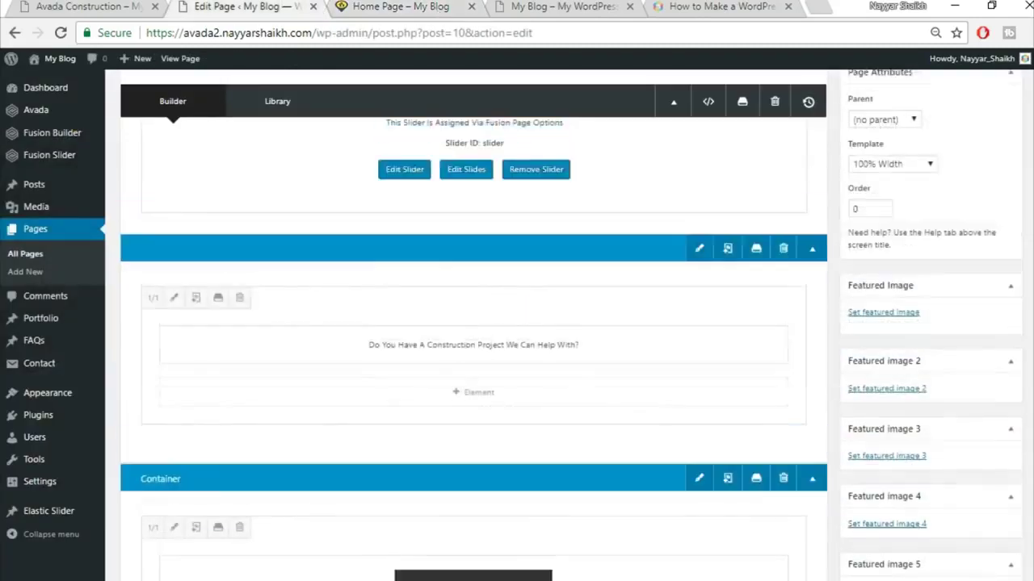
# - Publish the Home Page update and reload the live page to check the taller yellow band
pyautogui.click(992, 237)
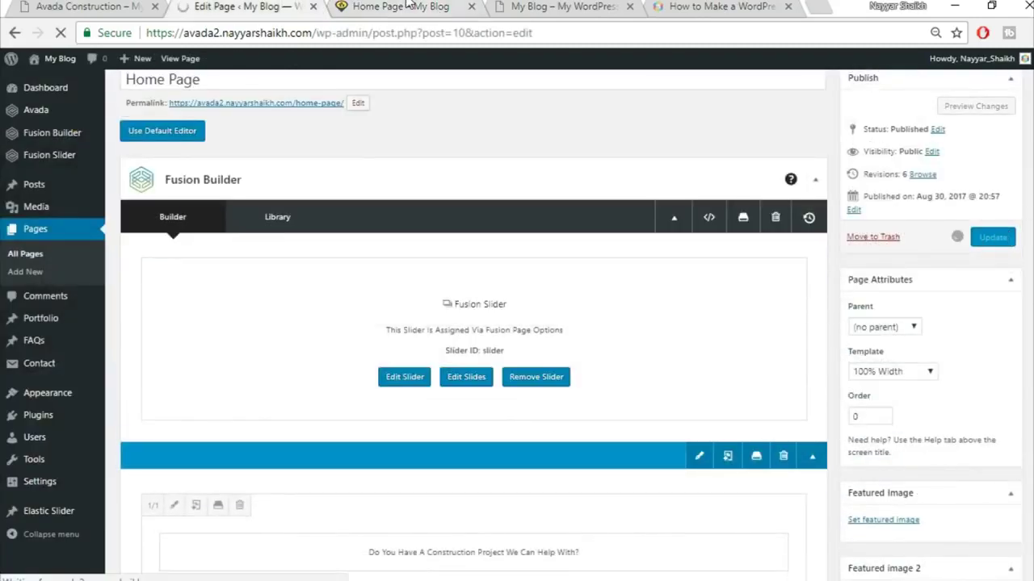
pyautogui.click(408, 5)
pyautogui.click(410, 31)
pyautogui.press('Return')
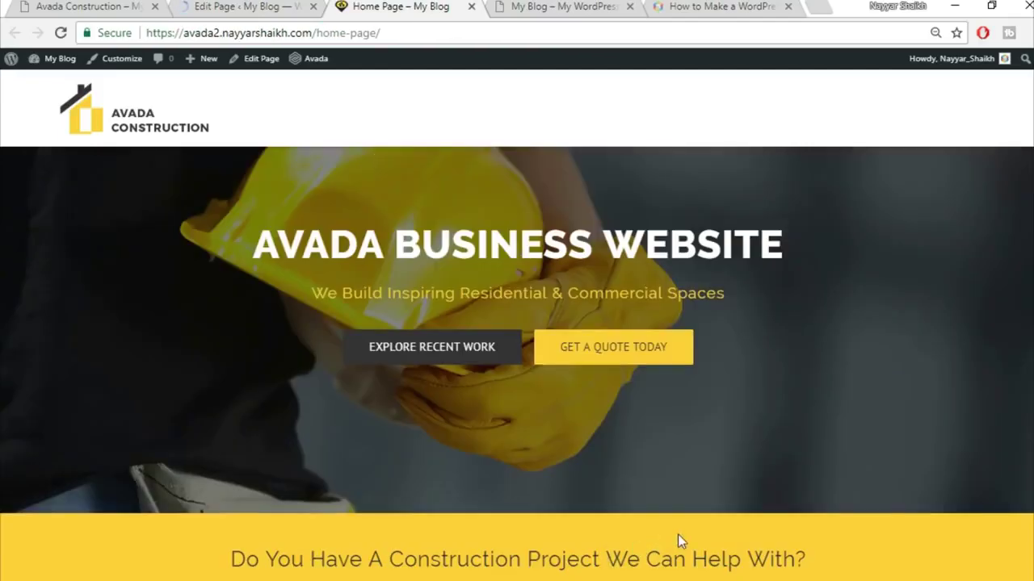
pyautogui.scroll(-1, 738, 514)
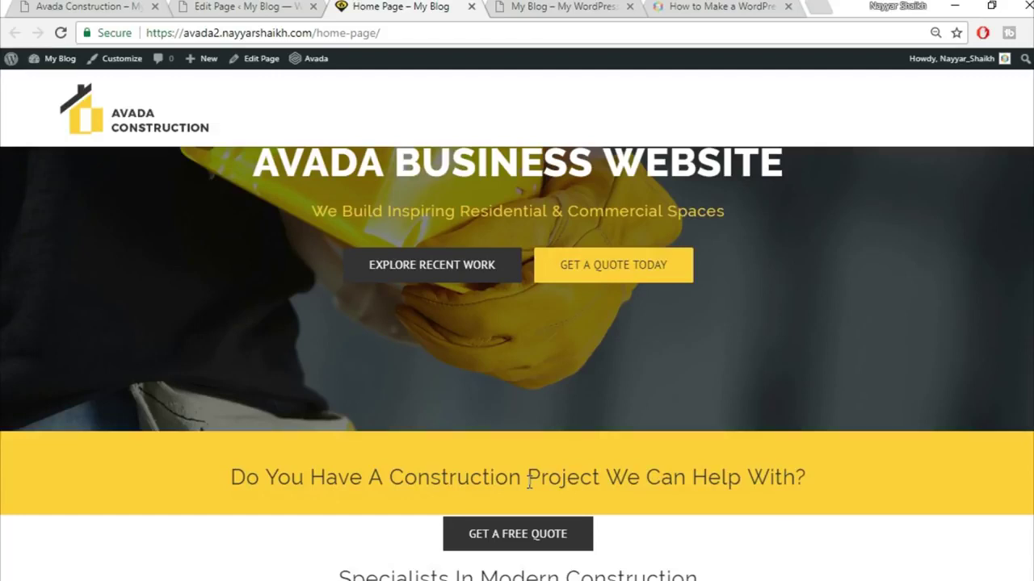
pyautogui.scroll(-2, 530, 482)
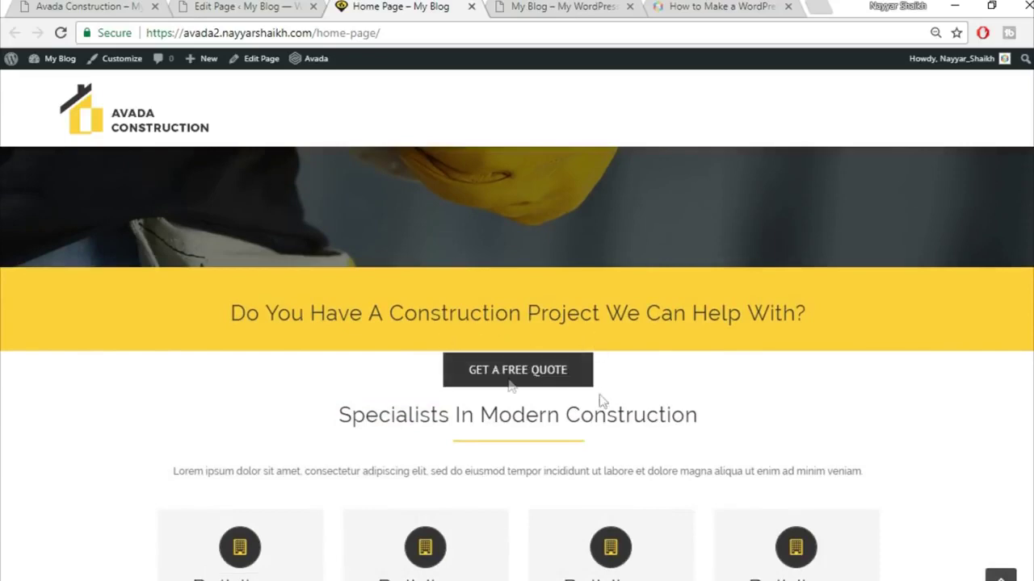
# - Return to the editor and scroll down to the GET A FREE QUOTE column
pyautogui.click(222, 6)
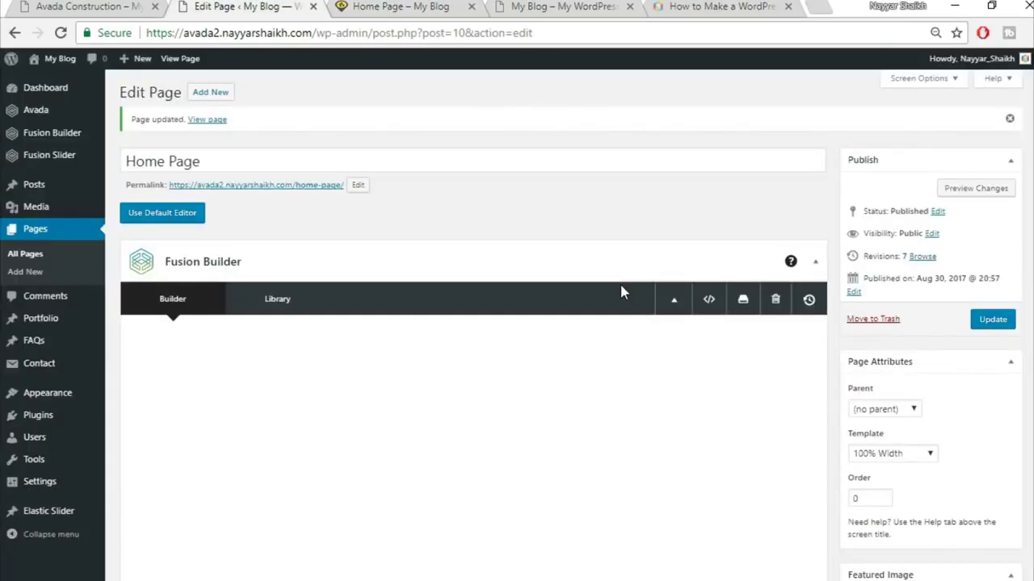
pyautogui.scroll(-4, 619, 286)
pyautogui.scroll(-3, 619, 287)
pyautogui.moveTo(411, 325)
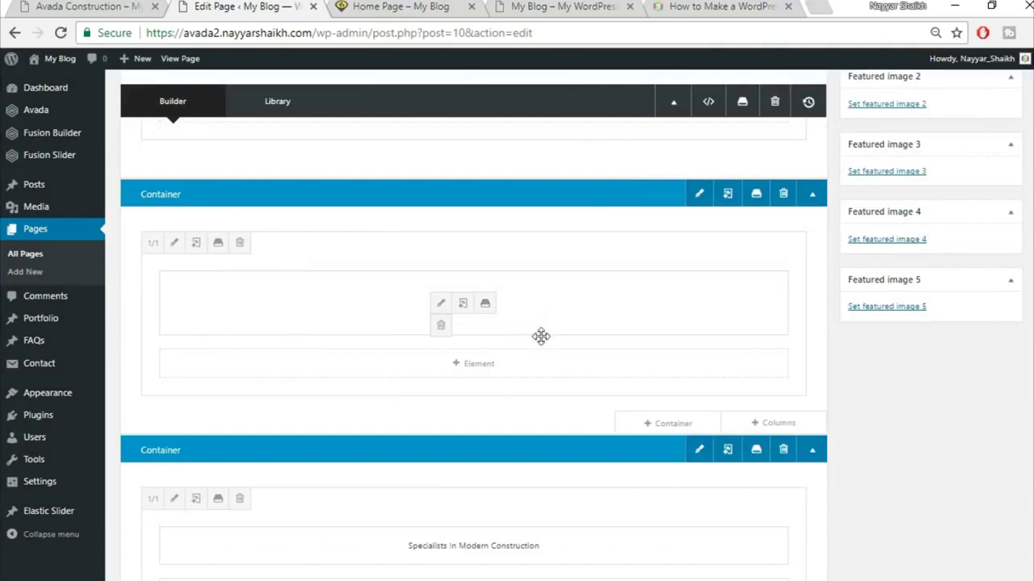
# - Give the free-quote button column a -22 top margin and update the home page
pyautogui.click(174, 242)
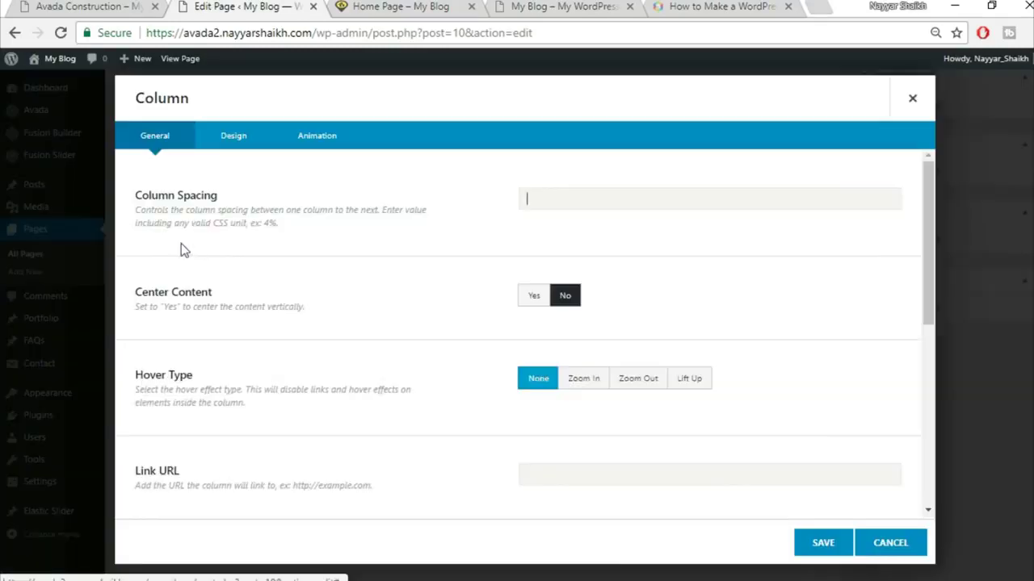
pyautogui.click(232, 145)
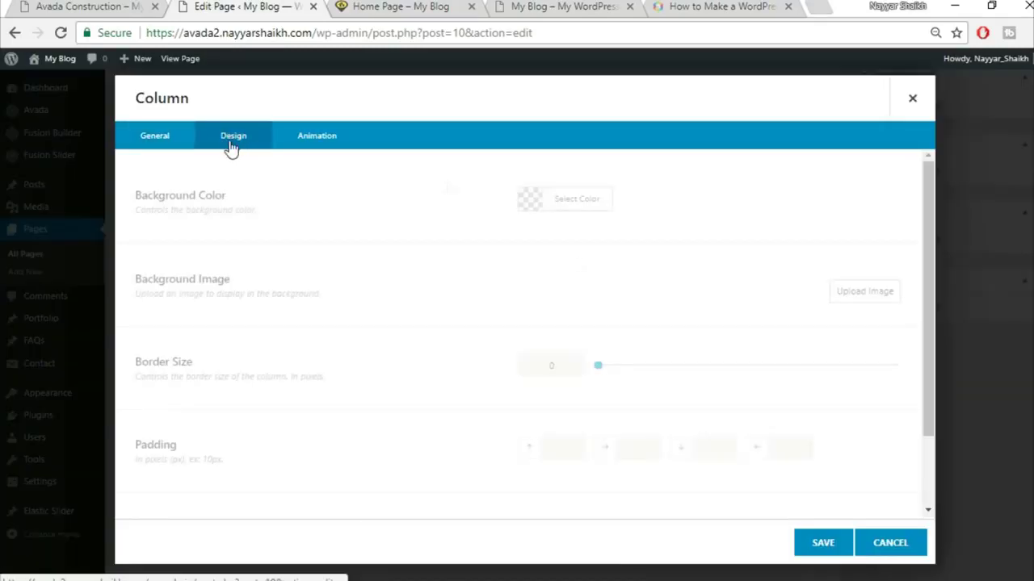
pyautogui.scroll(-3, 592, 356)
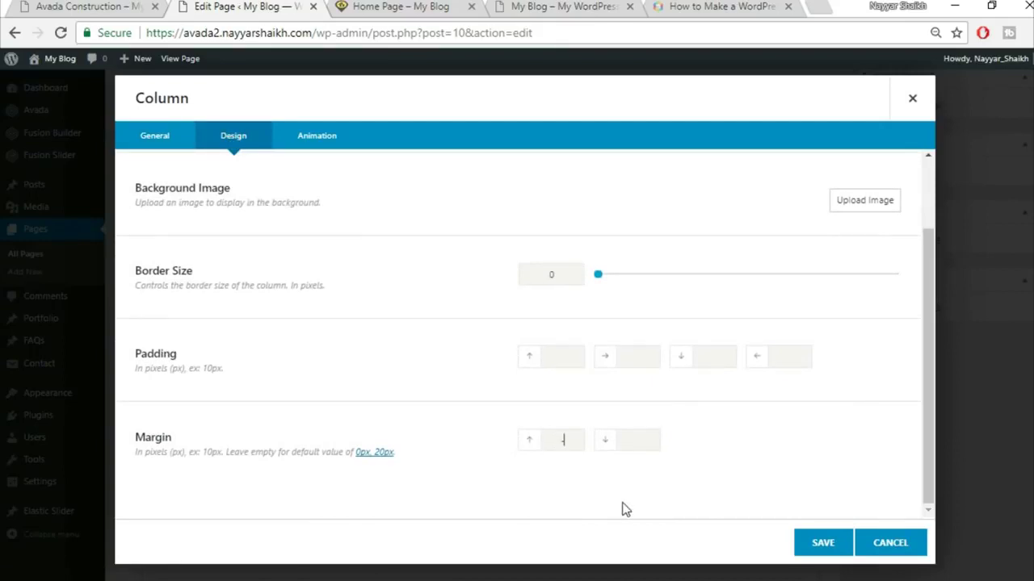
pyautogui.click(408, 9)
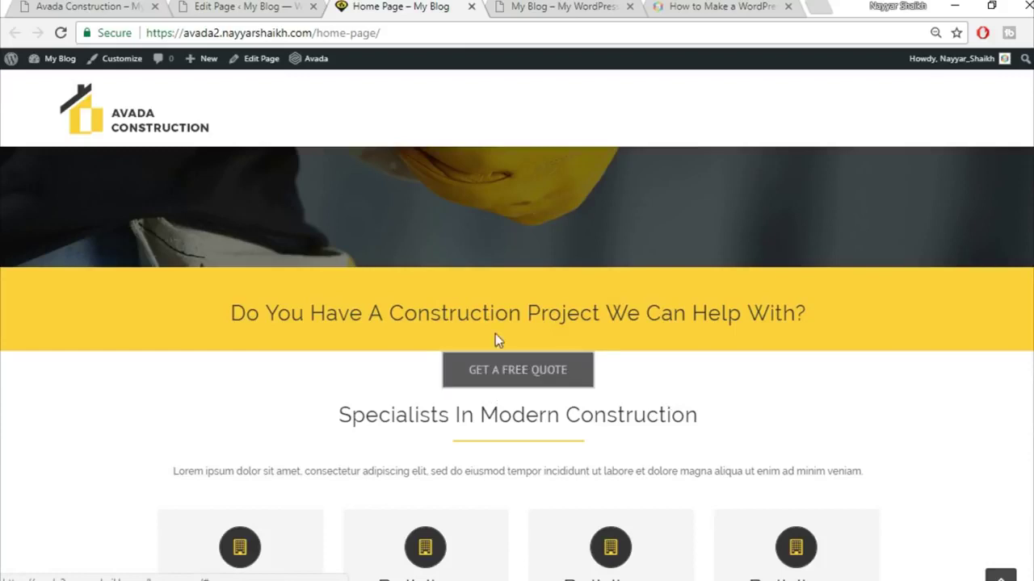
pyautogui.click(279, 7)
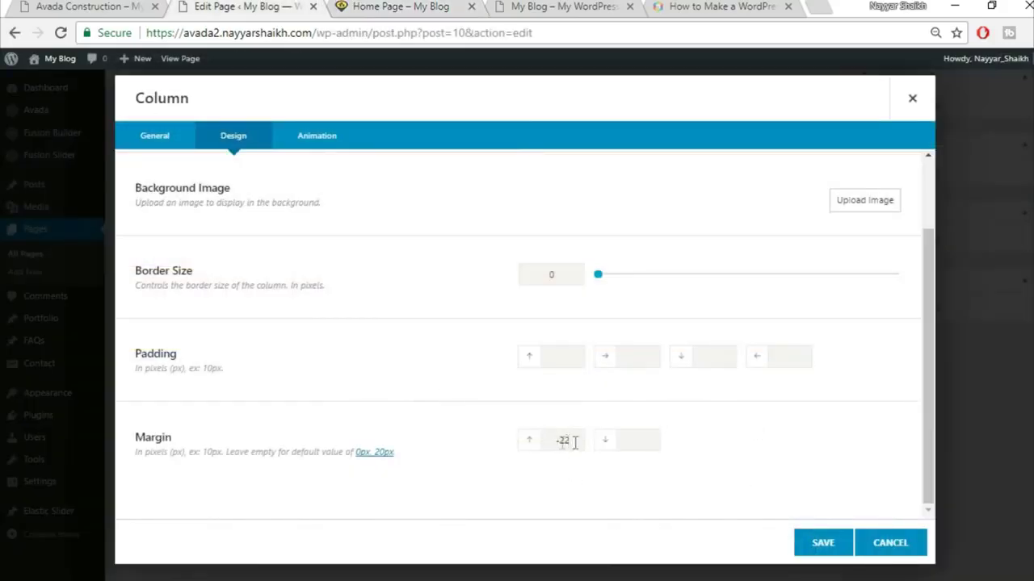
pyautogui.click(834, 552)
pyautogui.scroll(1, 873, 506)
pyautogui.click(992, 238)
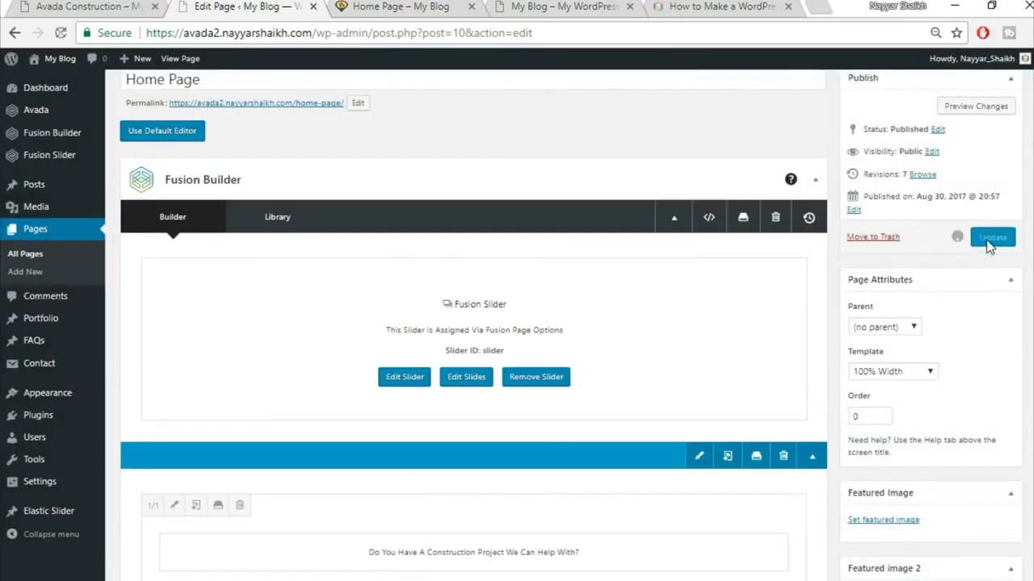
# - Reload the live home page and compare its spacing against the editor
pyautogui.click(420, 5)
pyautogui.press('F5')
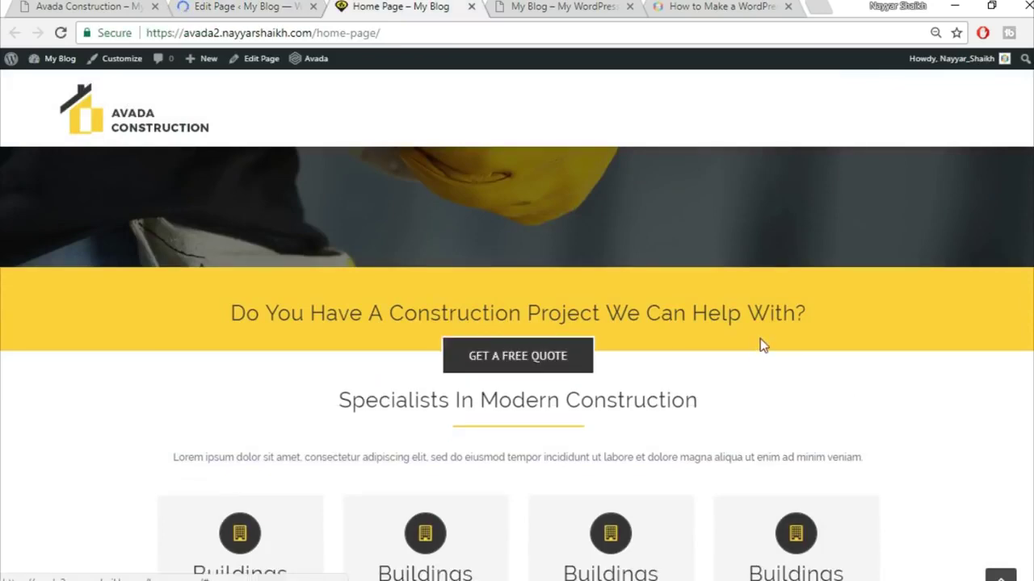
pyautogui.scroll(-2, 461, 454)
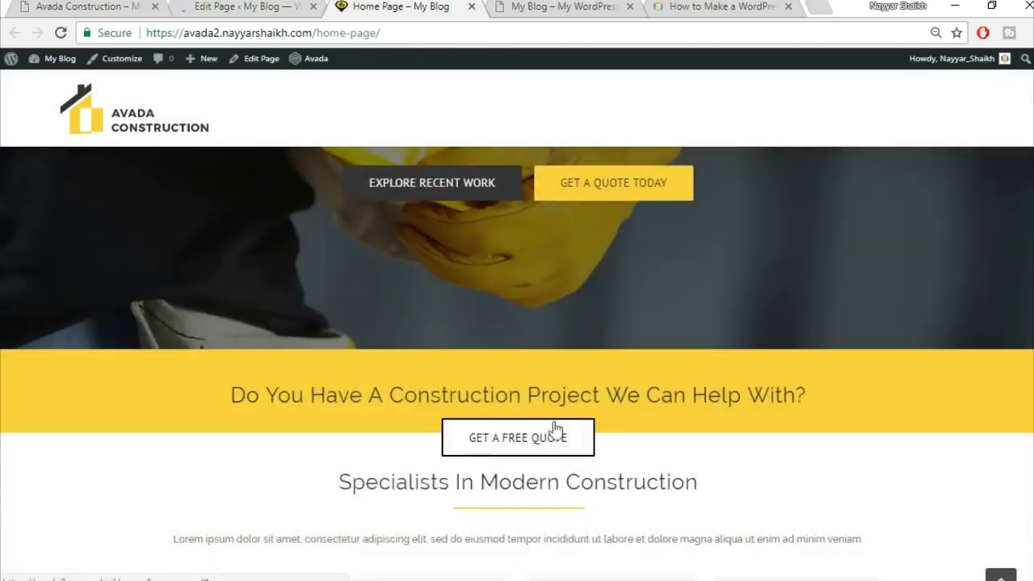
pyautogui.scroll(-2, 789, 410)
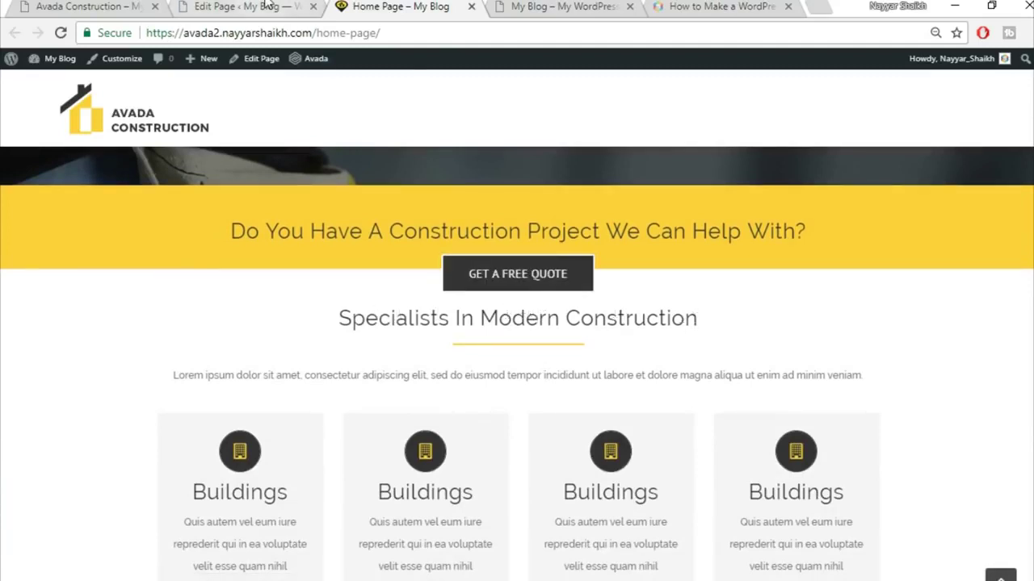
pyautogui.click(307, 11)
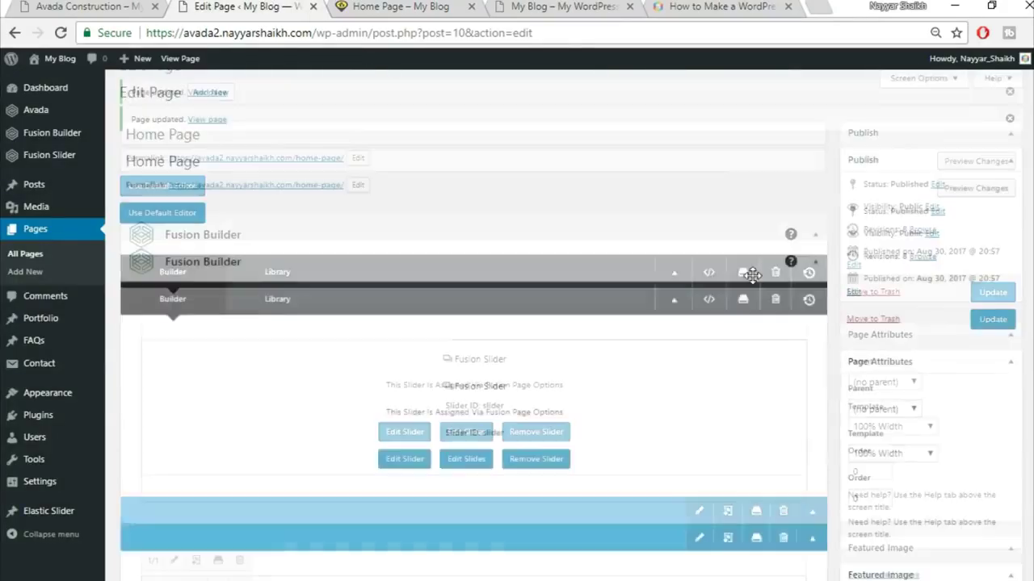
pyautogui.scroll(-4, 755, 291)
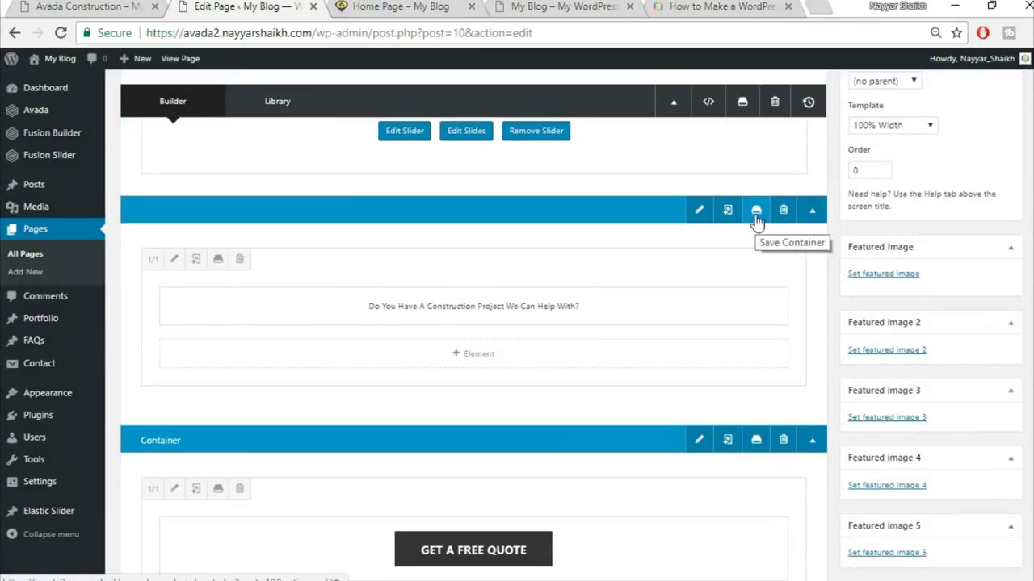
pyautogui.click(411, 7)
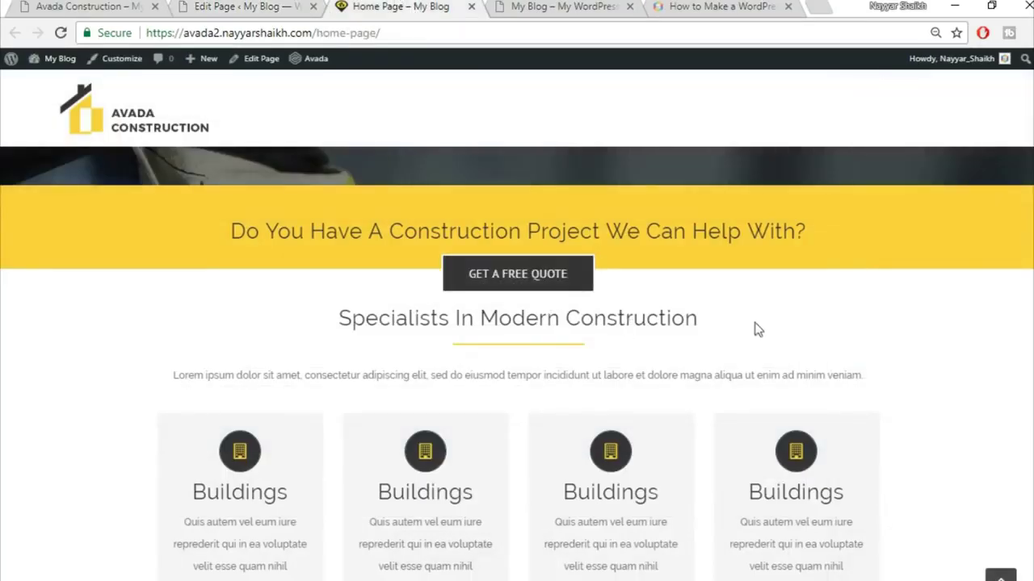
pyautogui.scroll(2, 756, 329)
pyautogui.click(266, 6)
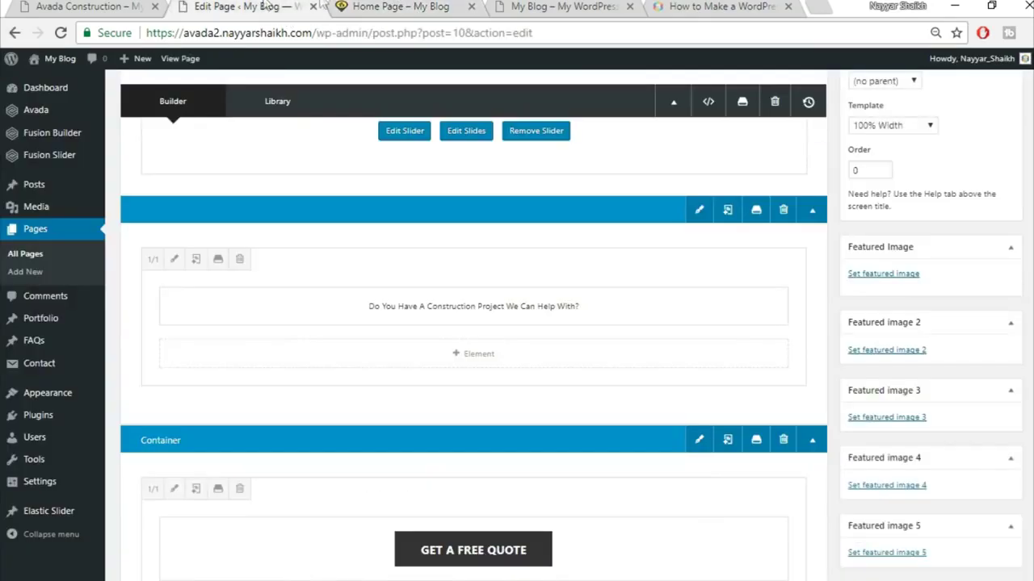
pyautogui.click(373, 6)
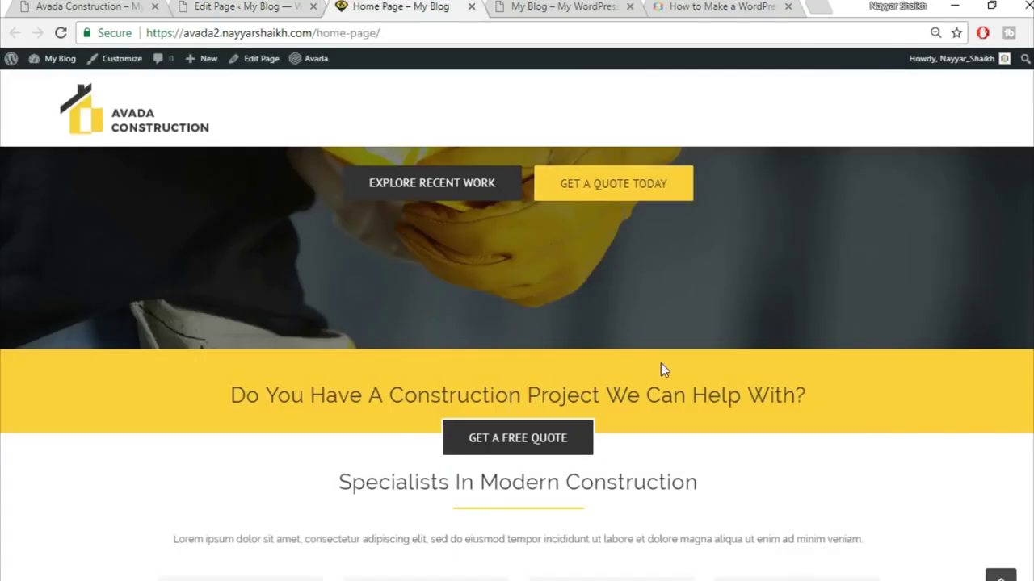
pyautogui.scroll(-2, 724, 395)
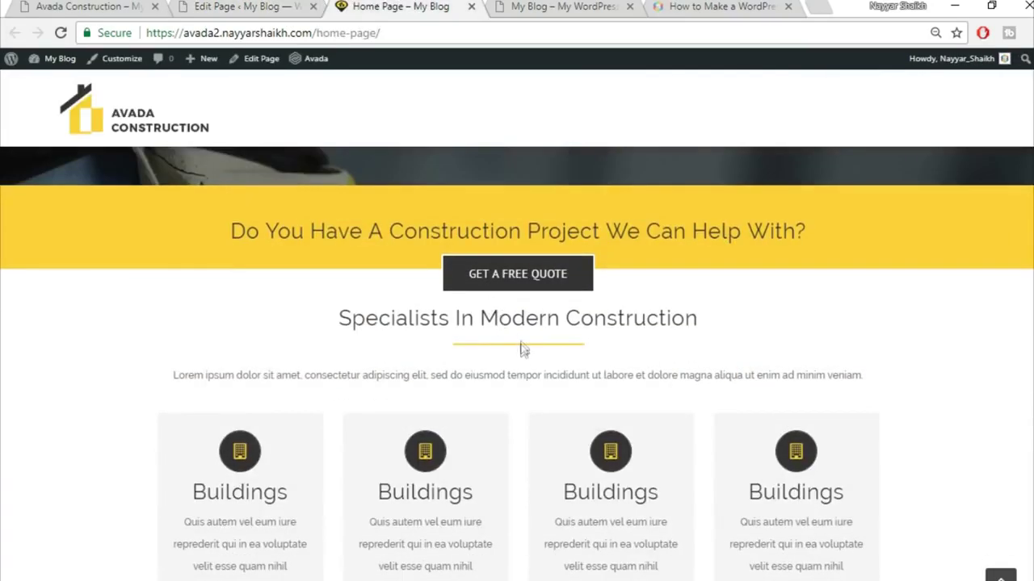
# - Check the Specialists heading spacing on the live page, then scroll the editor to that container
pyautogui.moveTo(360, 319); pyautogui.dragTo(696, 320)
pyautogui.click(564, 316)
pyautogui.click(283, 5)
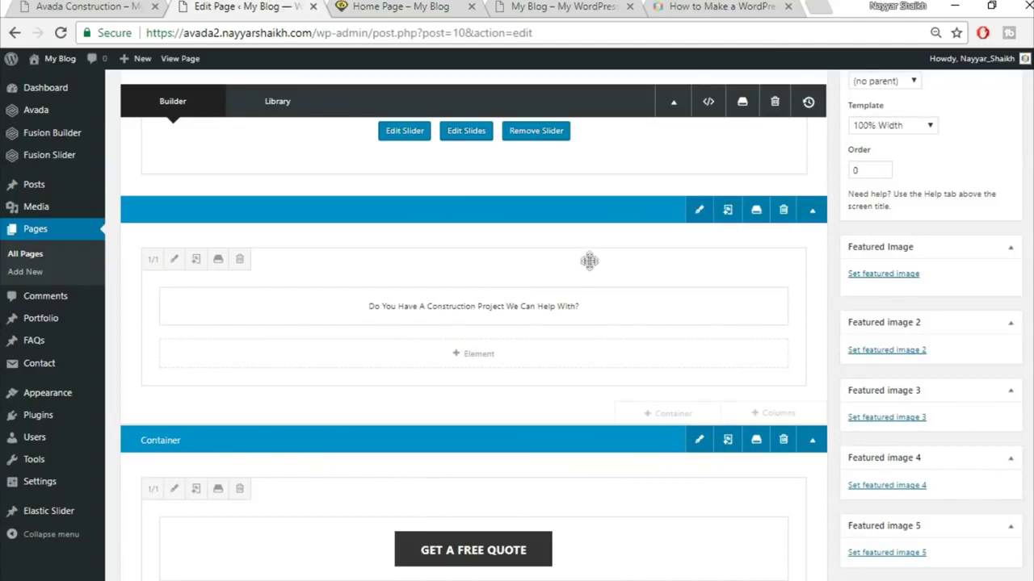
pyautogui.scroll(-4, 620, 287)
pyautogui.scroll(-2, 620, 287)
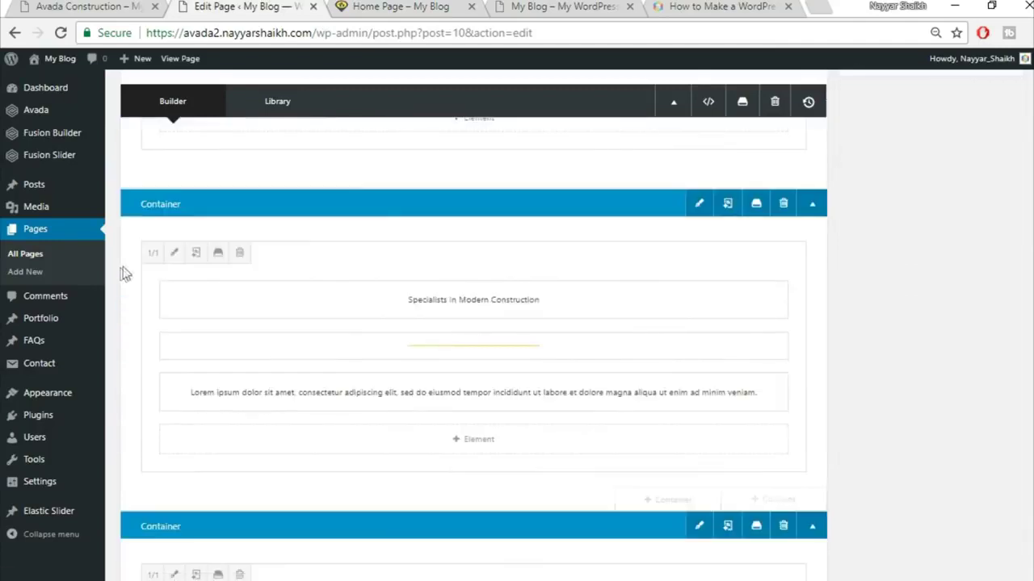
# - Set the Specialists column's top padding to 50 px and update the page
pyautogui.click(173, 253)
pyautogui.click(235, 136)
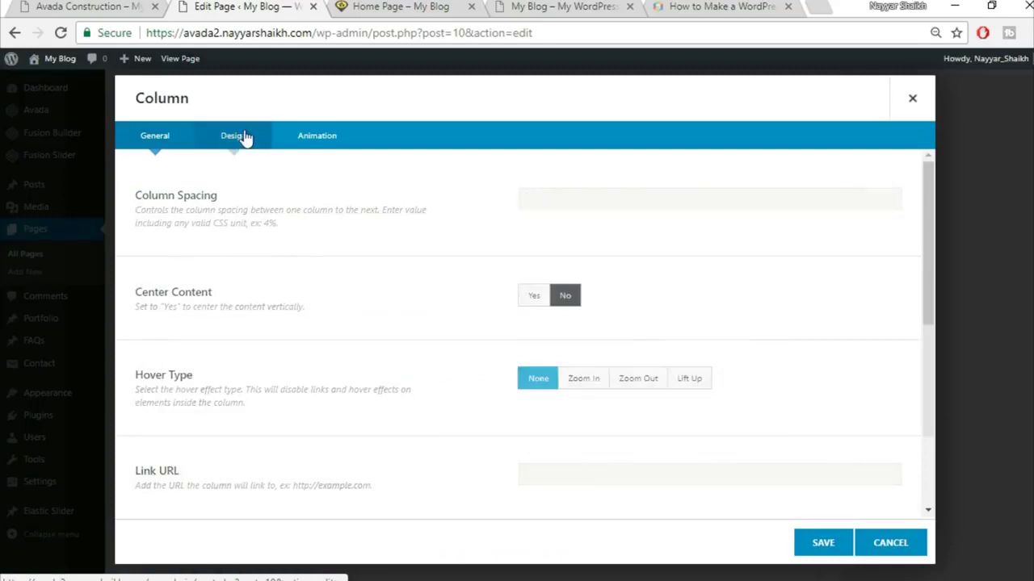
pyautogui.scroll(-1, 738, 302)
pyautogui.click(563, 356)
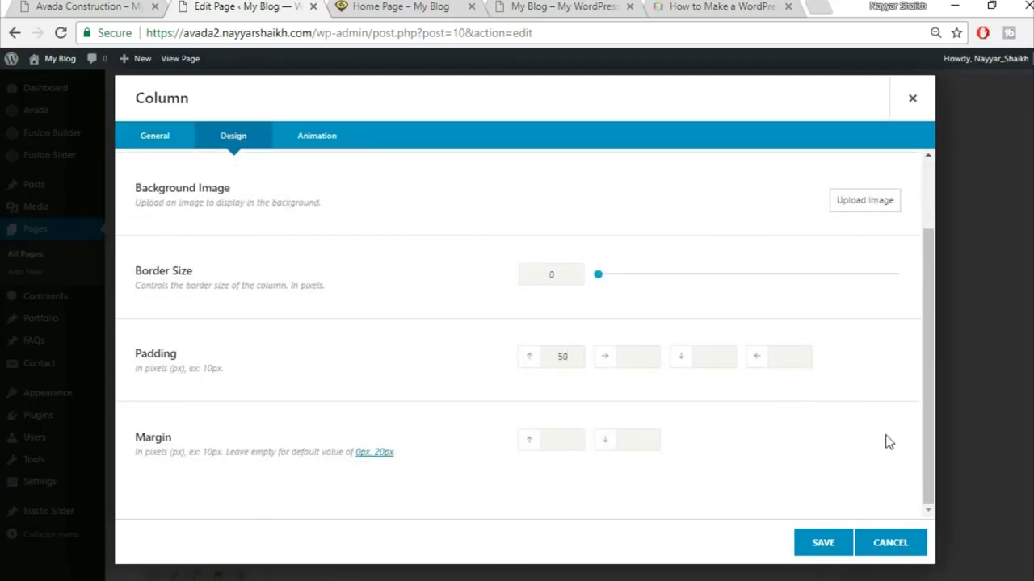
pyautogui.click(823, 544)
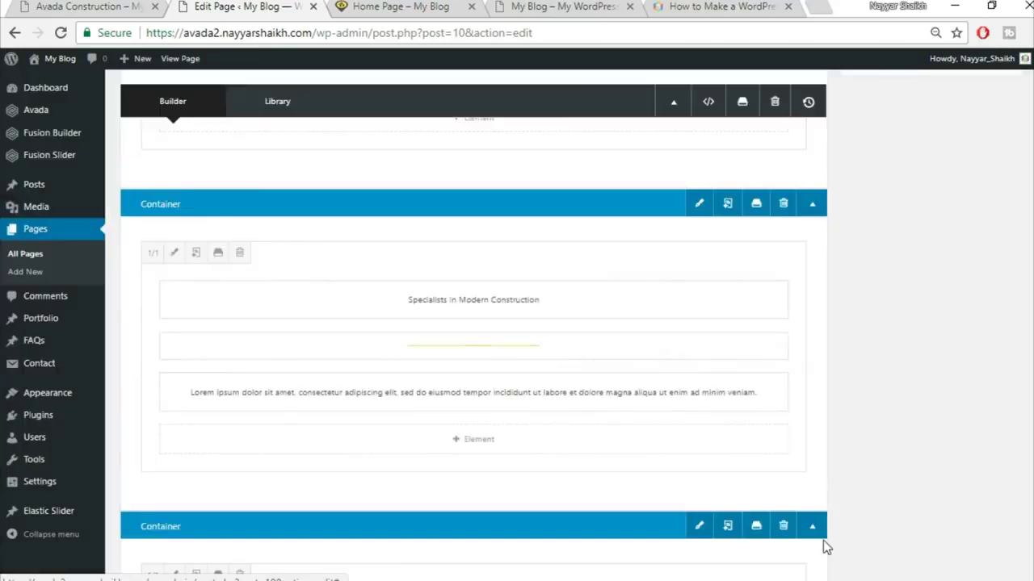
pyautogui.scroll(6, 807, 485)
pyautogui.click(980, 329)
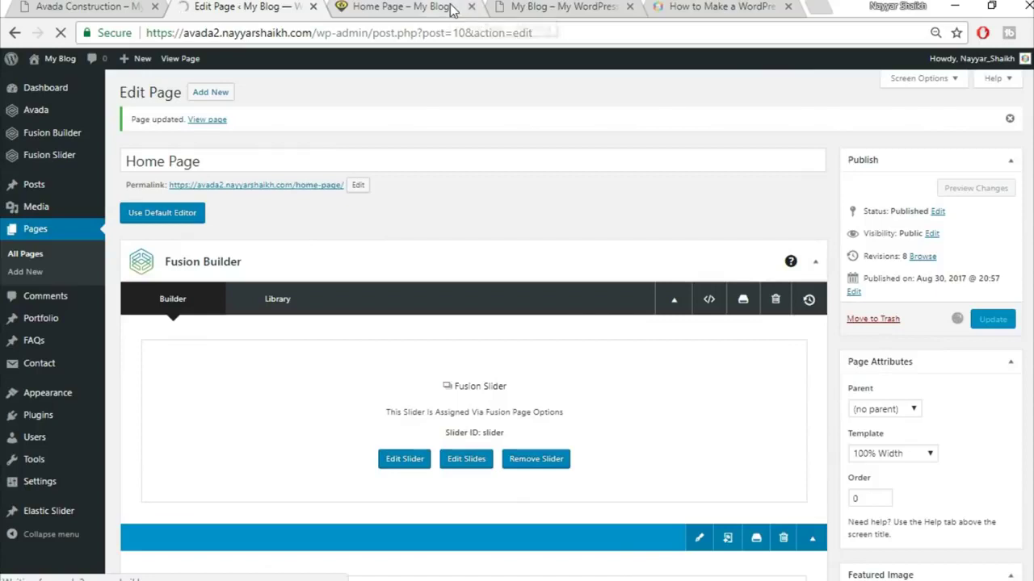
# - Reload the live page and compare the Specialists spacing with the Avada Construction demo
pyautogui.click(452, 9)
pyautogui.click(427, 34)
pyautogui.press('Return')
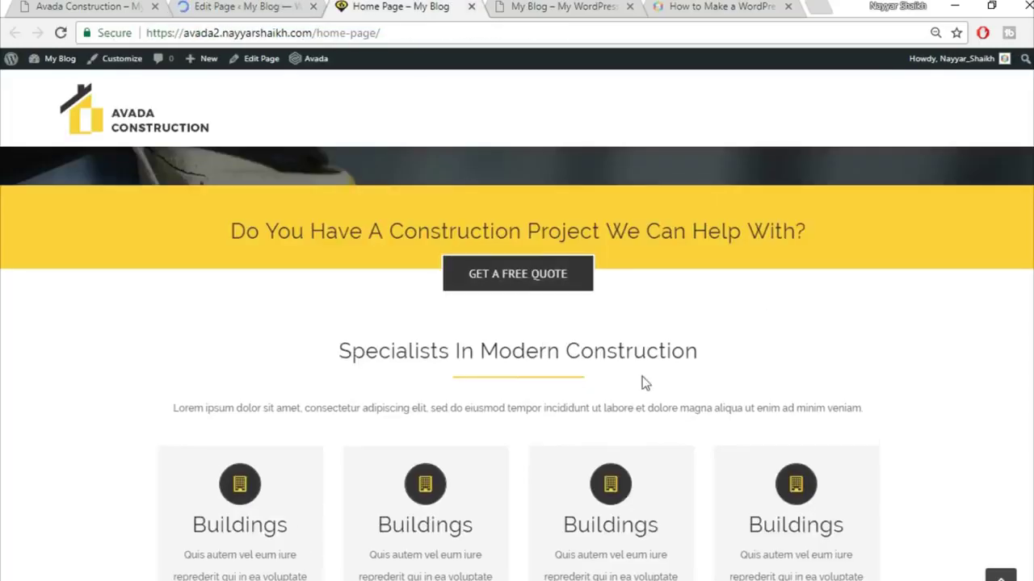
pyautogui.scroll(-2, 701, 314)
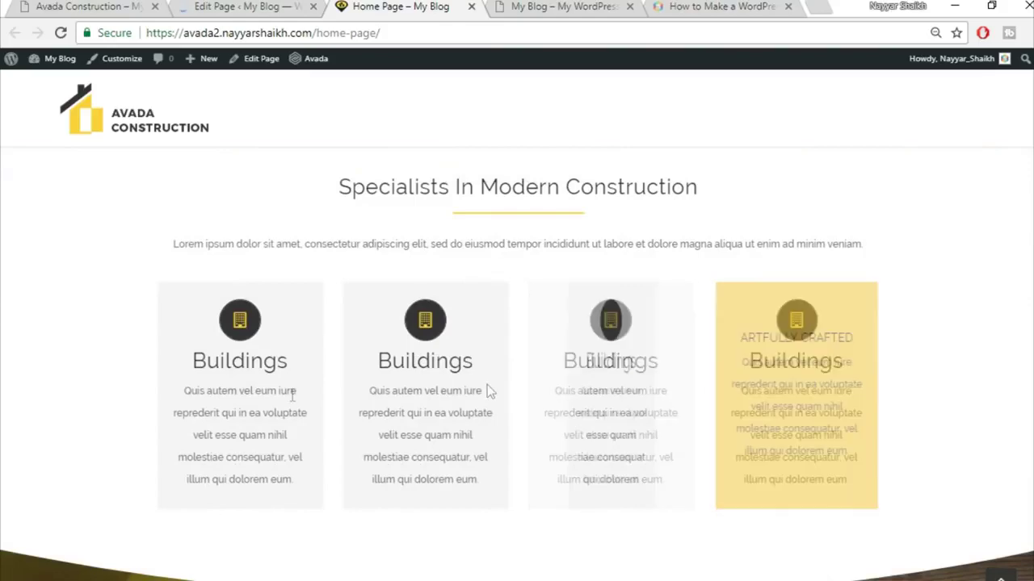
pyautogui.click(97, 5)
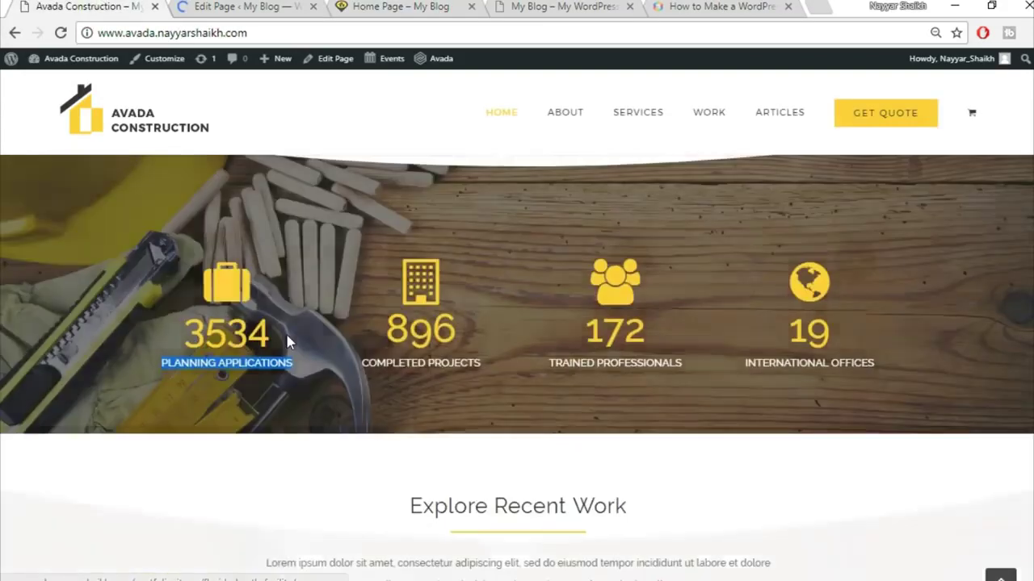
pyautogui.scroll(-10, 287, 341)
pyautogui.scroll(-1, 242, 398)
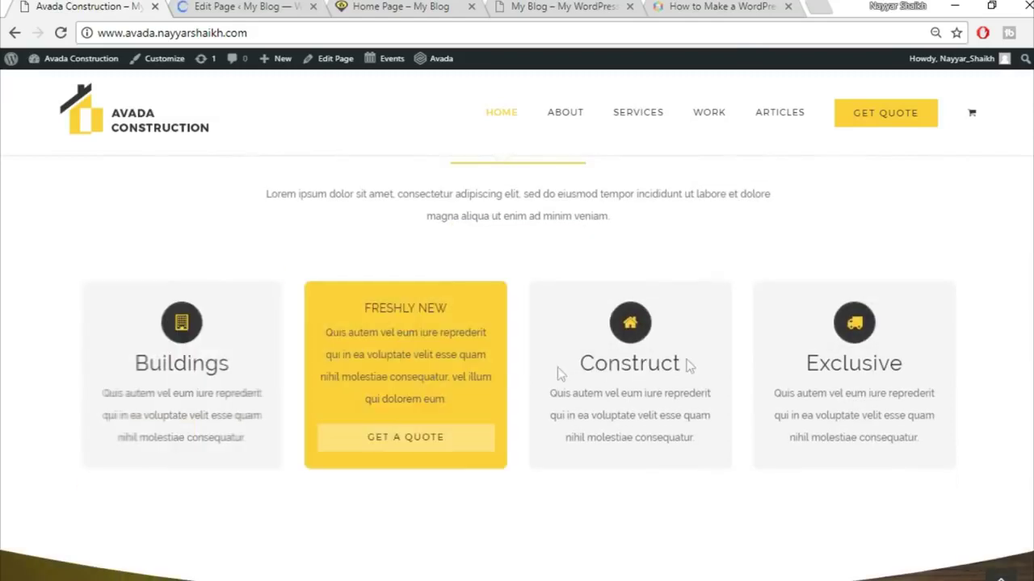
pyautogui.click(247, 7)
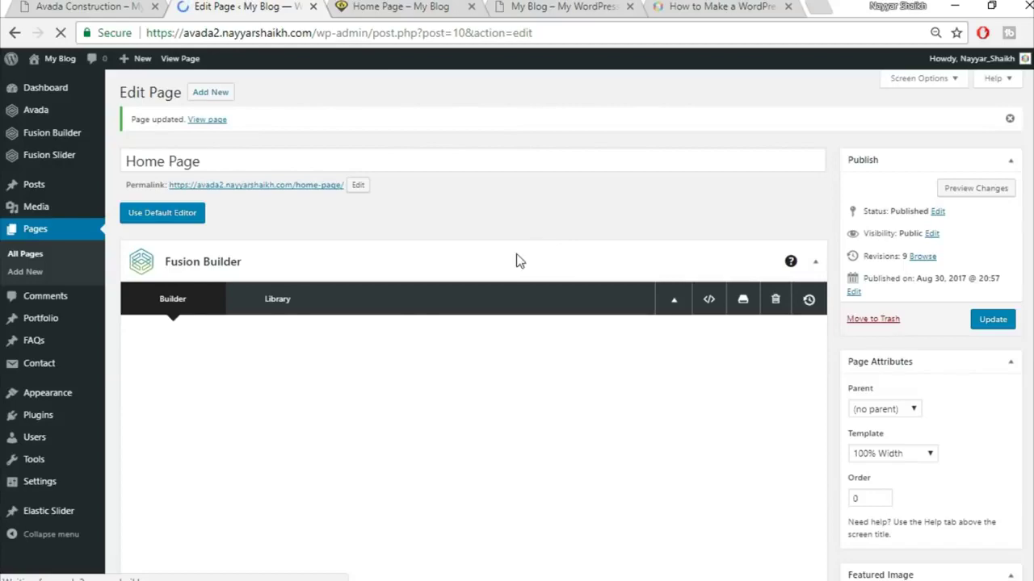
pyautogui.scroll(-2, 596, 248)
pyautogui.scroll(-12, 597, 249)
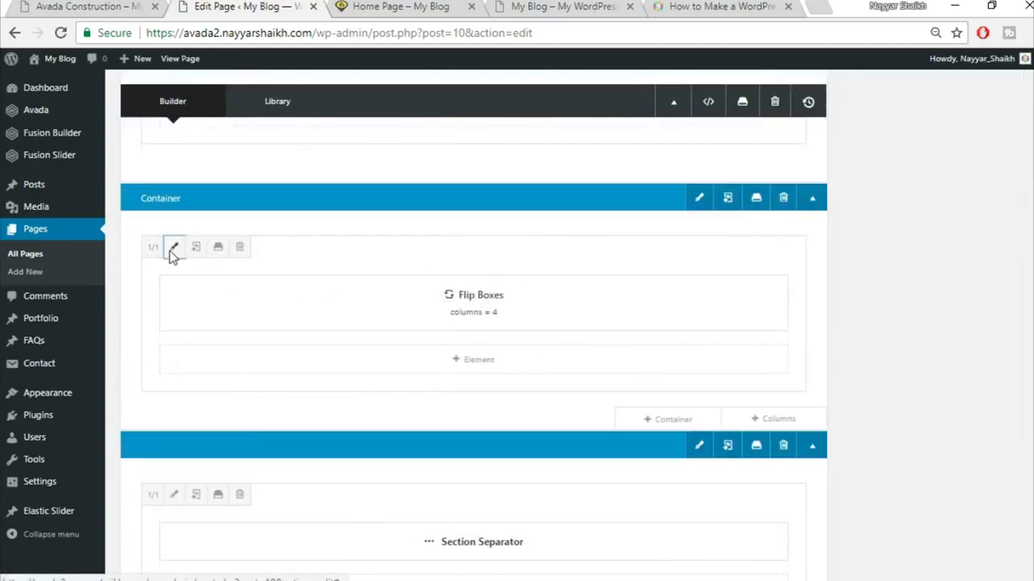
# - Give the Flip Boxes column 8% left and right padding
pyautogui.click(173, 246)
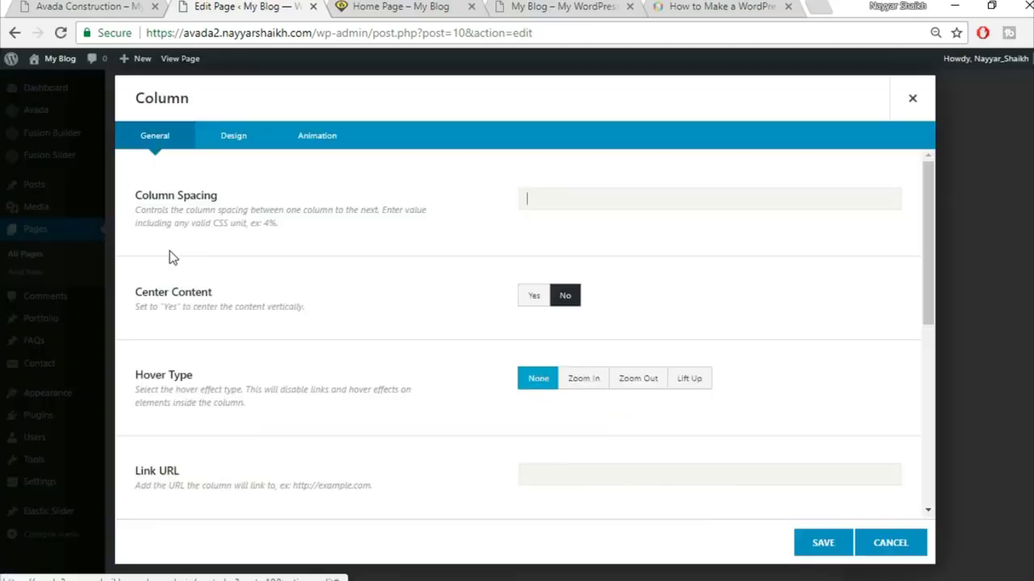
pyautogui.click(233, 145)
pyautogui.scroll(-2, 726, 421)
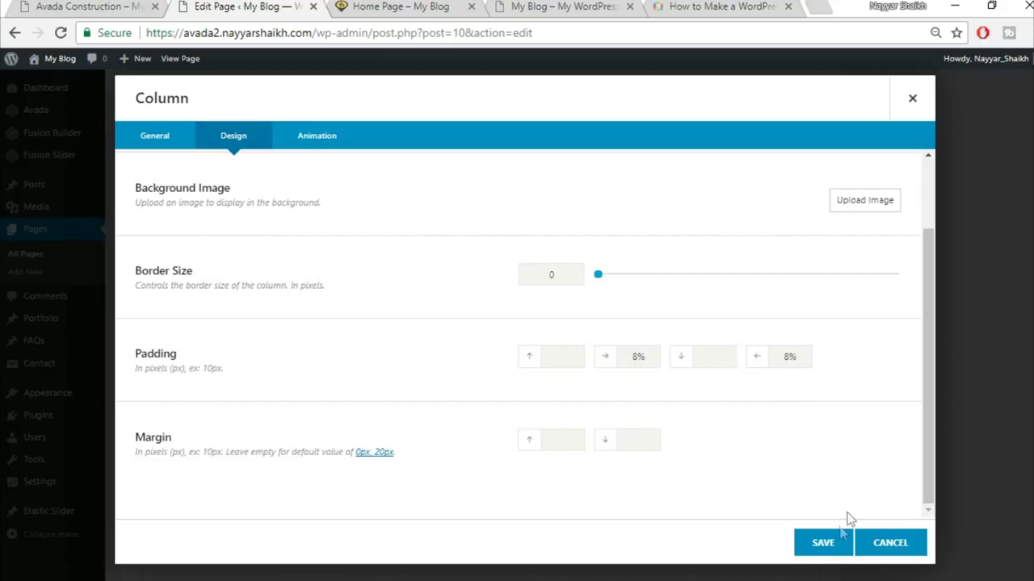
pyautogui.click(820, 543)
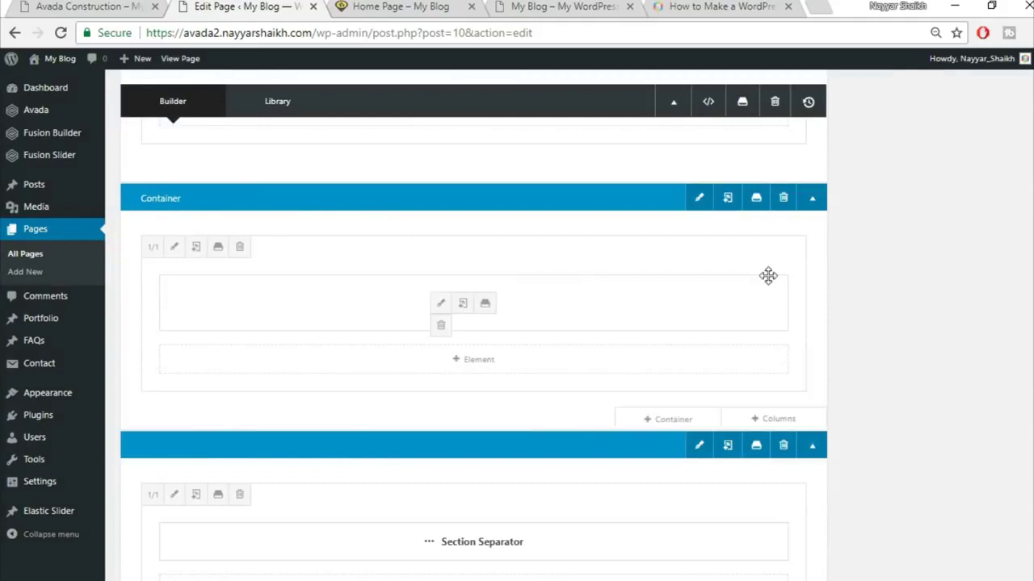
# - Make the Flip Boxes container 100% width with equal-height columns, update, and view it live
pyautogui.click(696, 201)
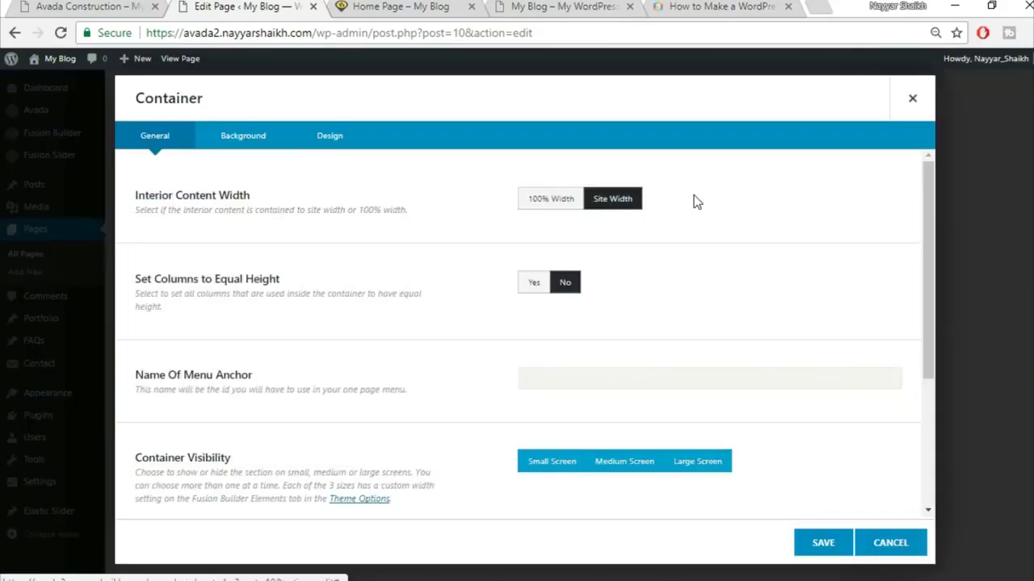
pyautogui.click(555, 208)
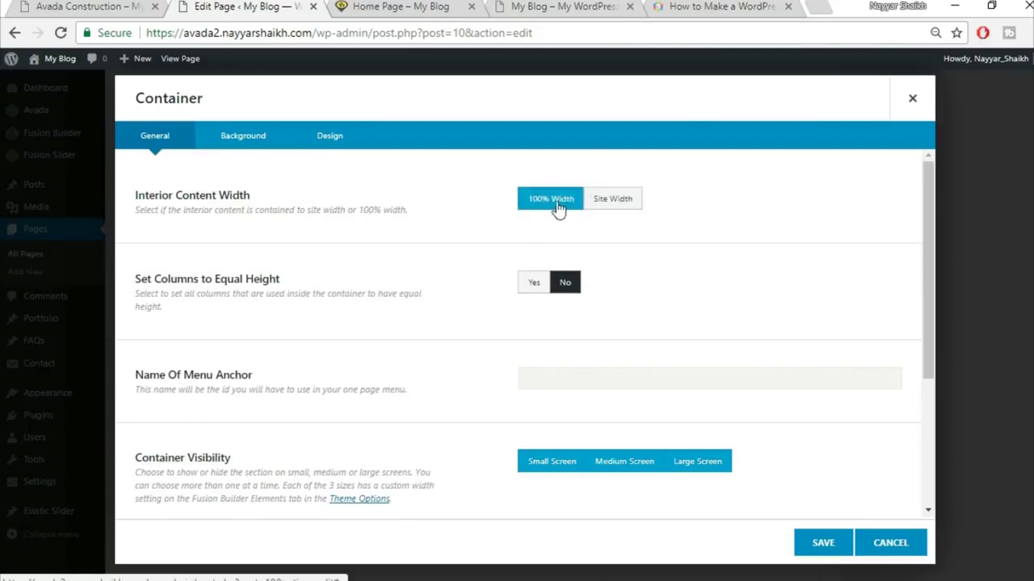
pyautogui.click(531, 284)
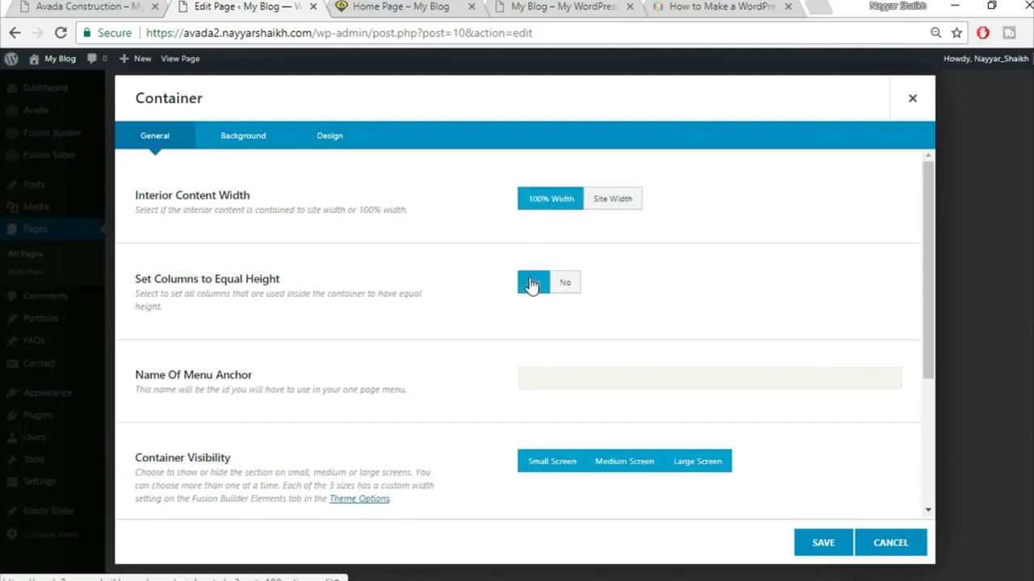
pyautogui.click(826, 545)
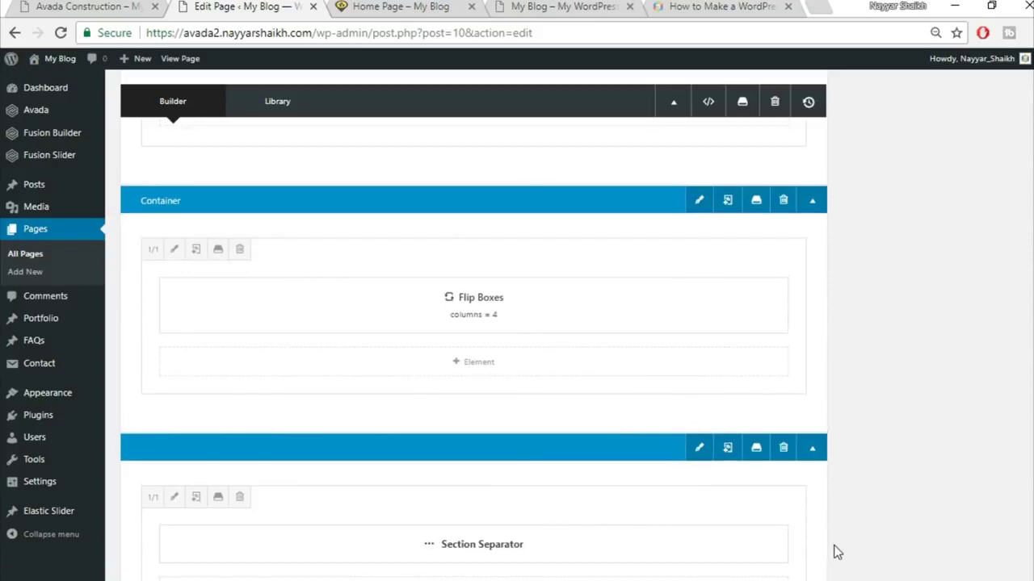
pyautogui.scroll(4, 835, 549)
pyautogui.click(995, 75)
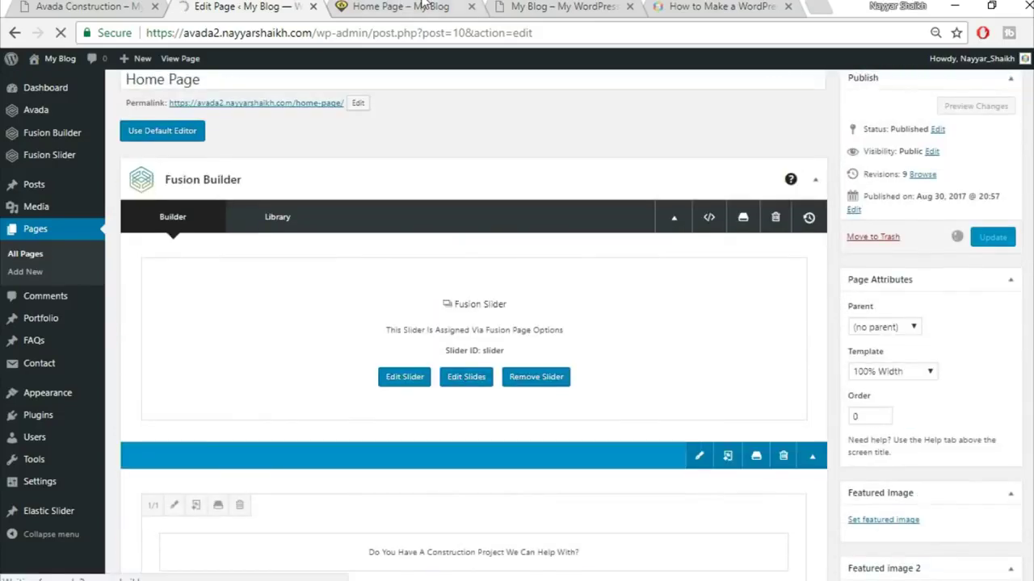
pyautogui.click(423, 6)
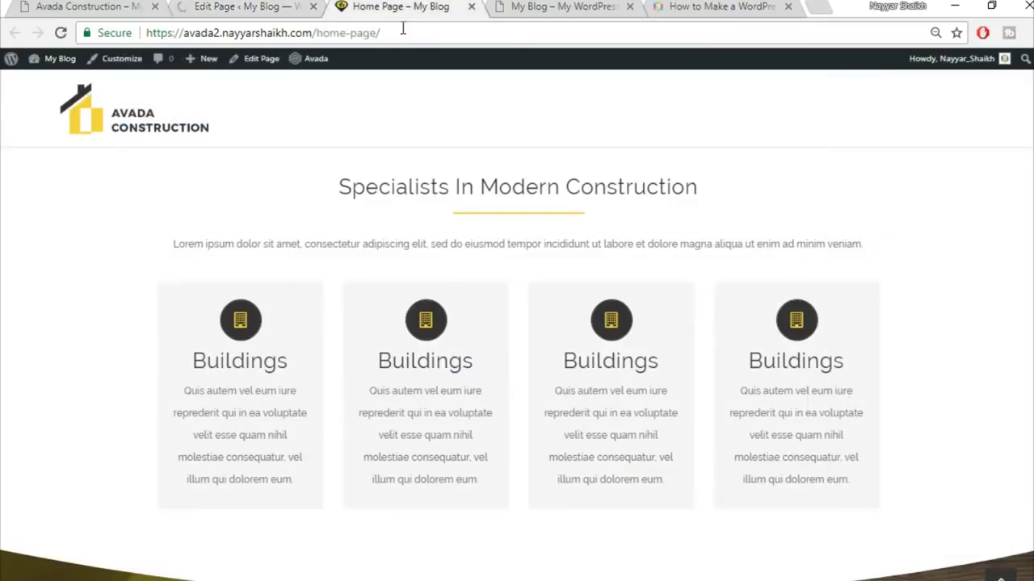
pyautogui.moveTo(166, 364)
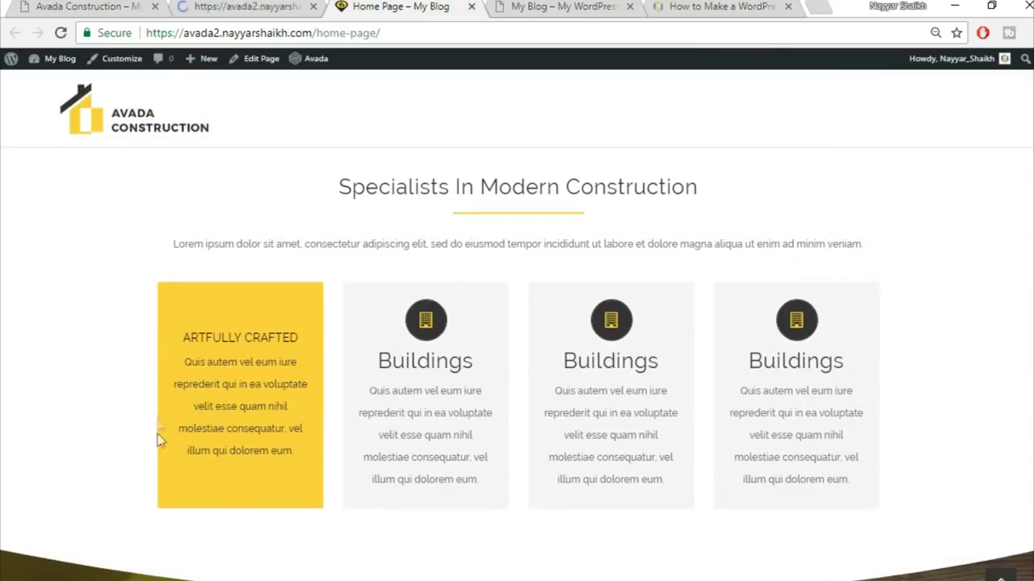
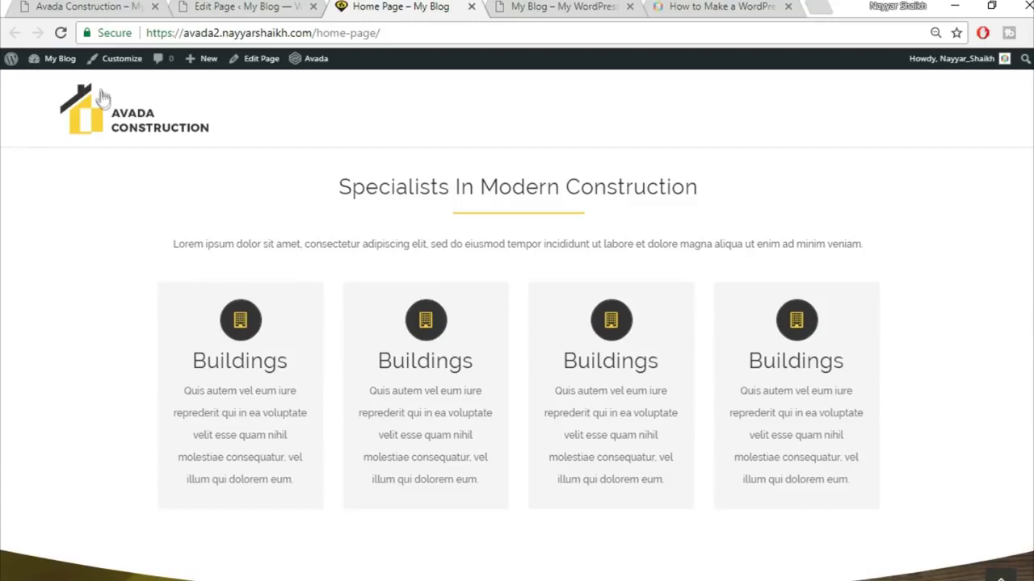
# - Reload the live home page and scroll down to the counters section
pyautogui.click(61, 33)
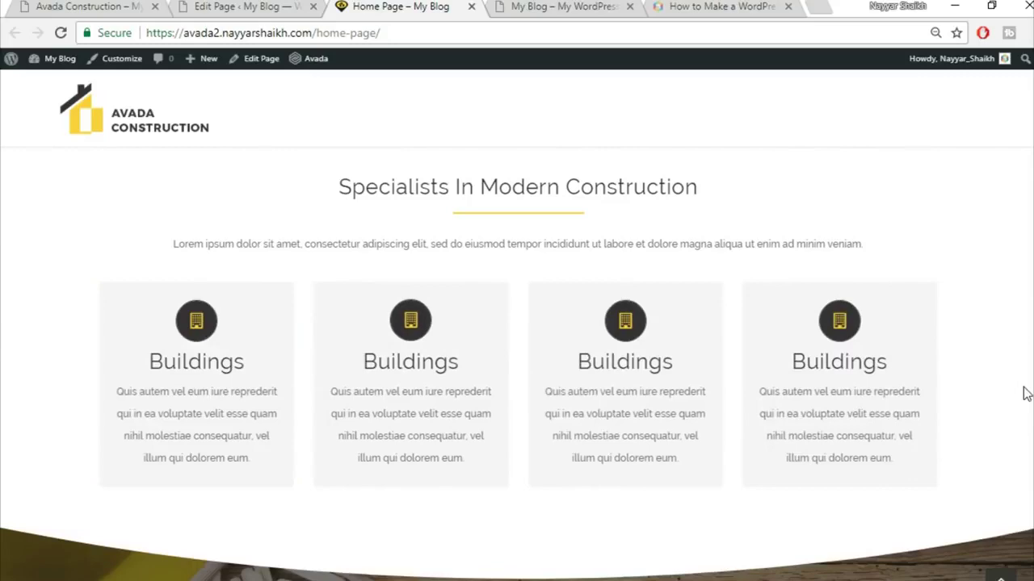
pyautogui.scroll(-3, 1024, 393)
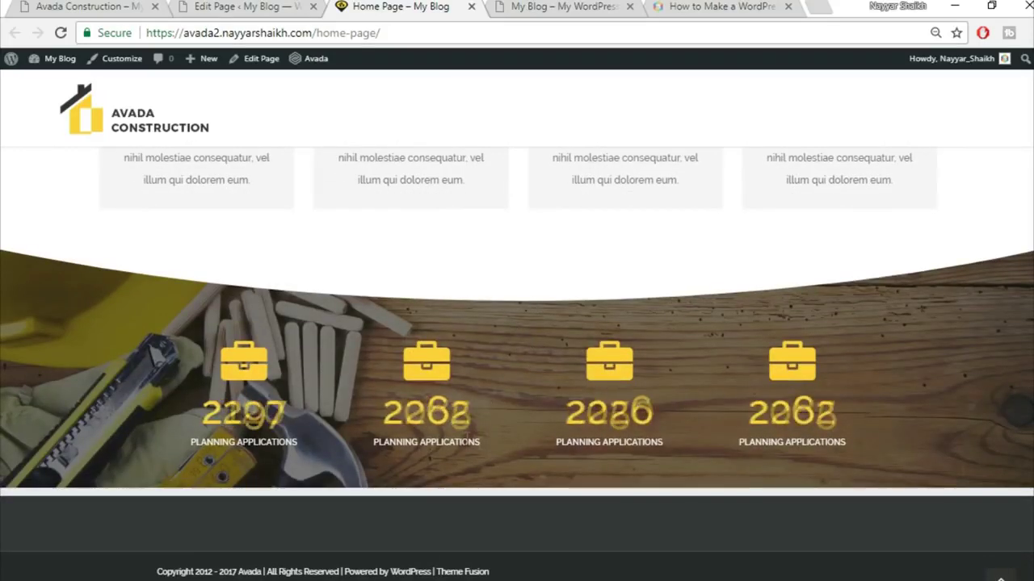
# - Return to the home page editor and open the Counter Boxes column settings
pyautogui.click(206, 6)
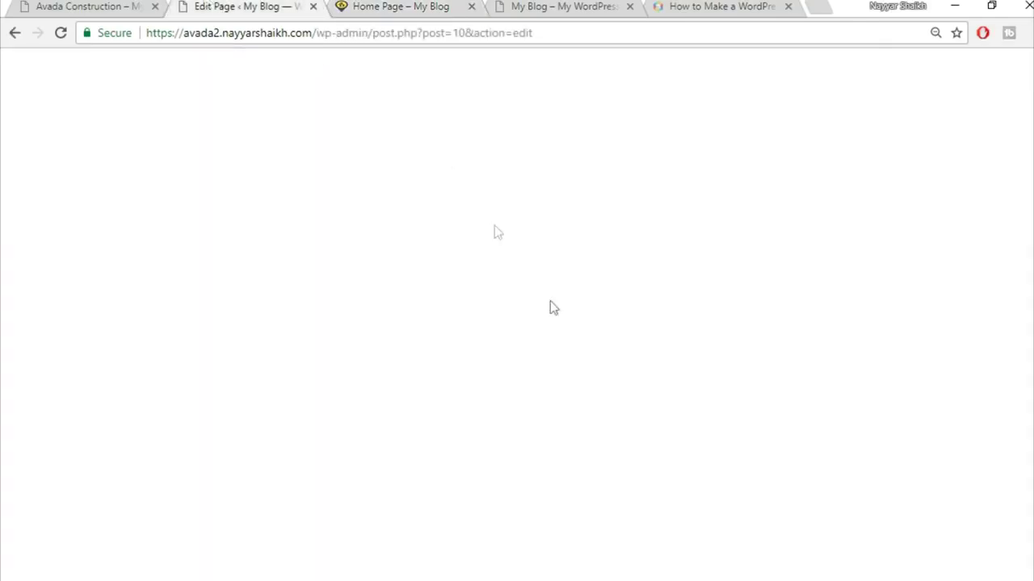
pyautogui.scroll(-4, 584, 366)
pyautogui.scroll(-15, 584, 366)
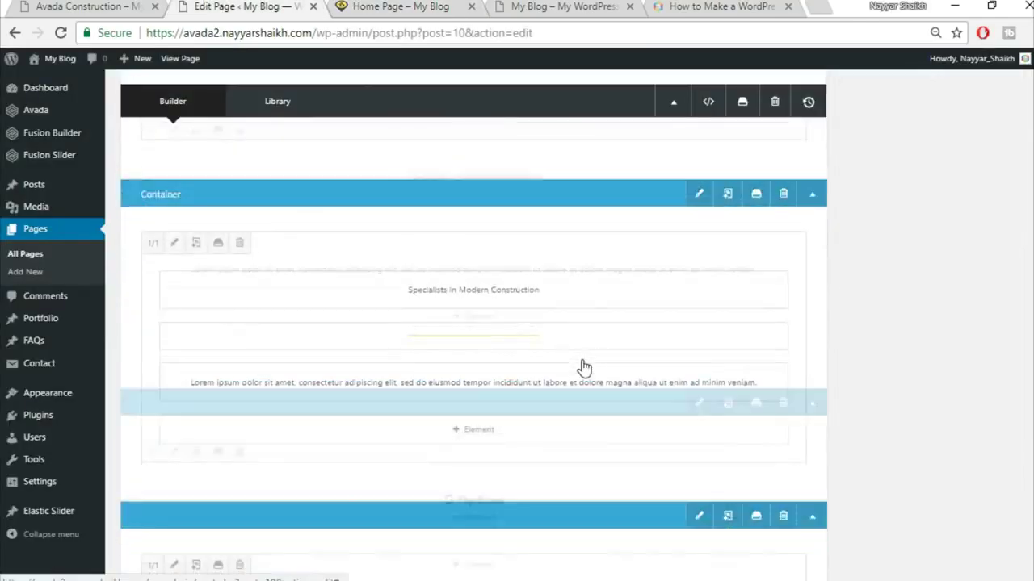
pyautogui.scroll(6, 582, 360)
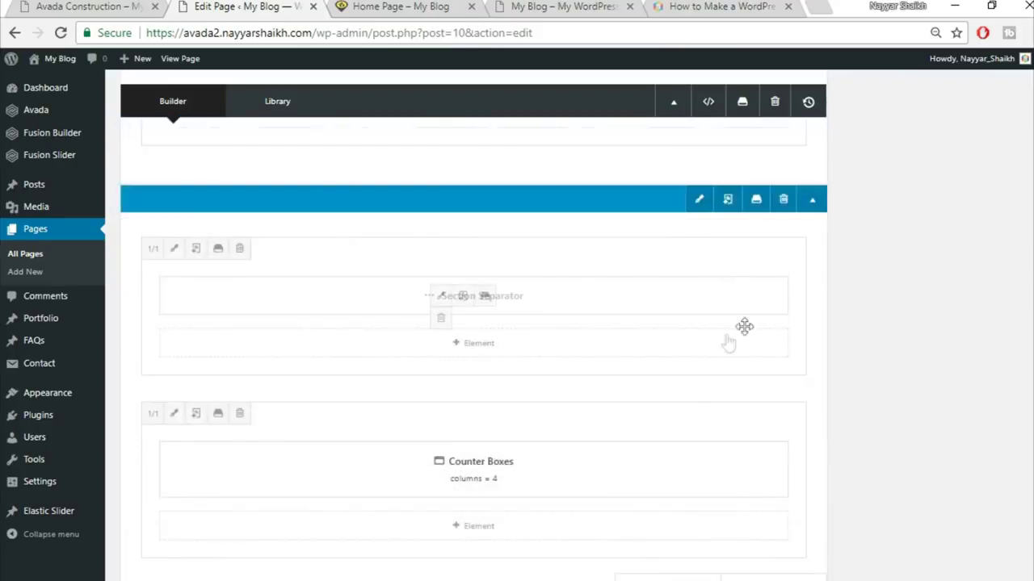
pyautogui.click(174, 418)
pyautogui.click(329, 5)
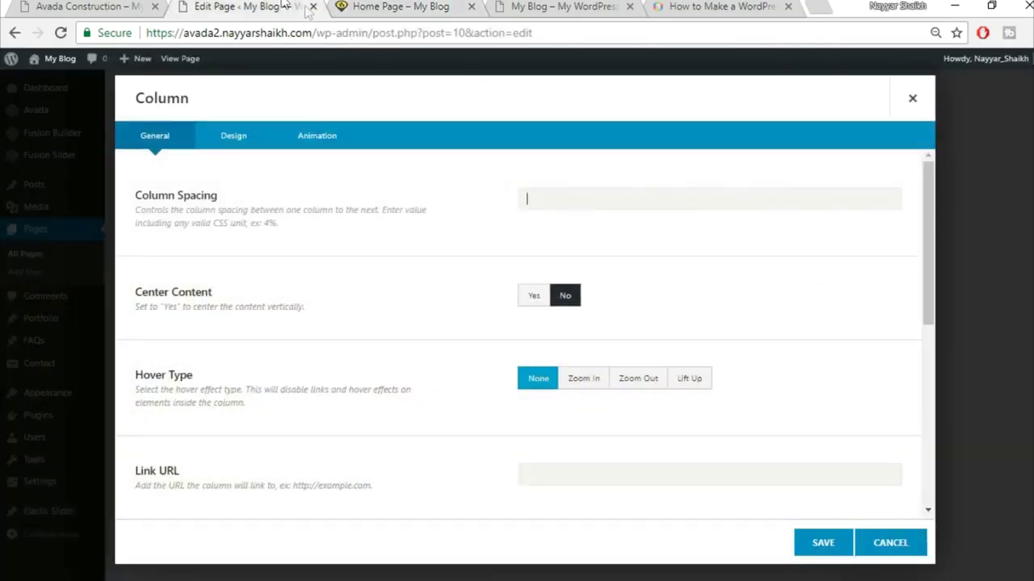
pyautogui.click(284, 5)
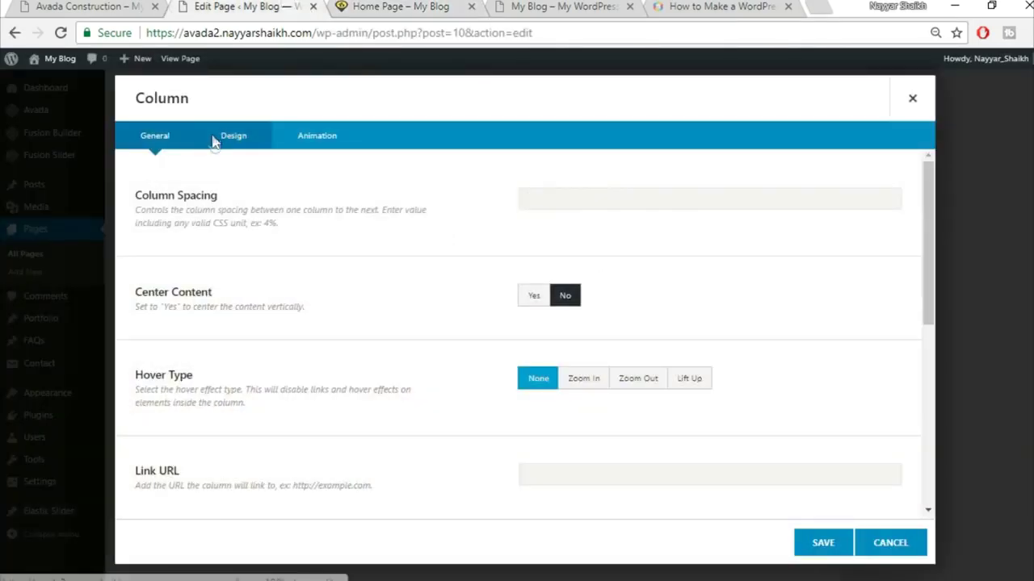
# - Give the column 90 px top and 50 px bottom padding, save it, and update the page
pyautogui.click(214, 141)
pyautogui.scroll(-1, 541, 443)
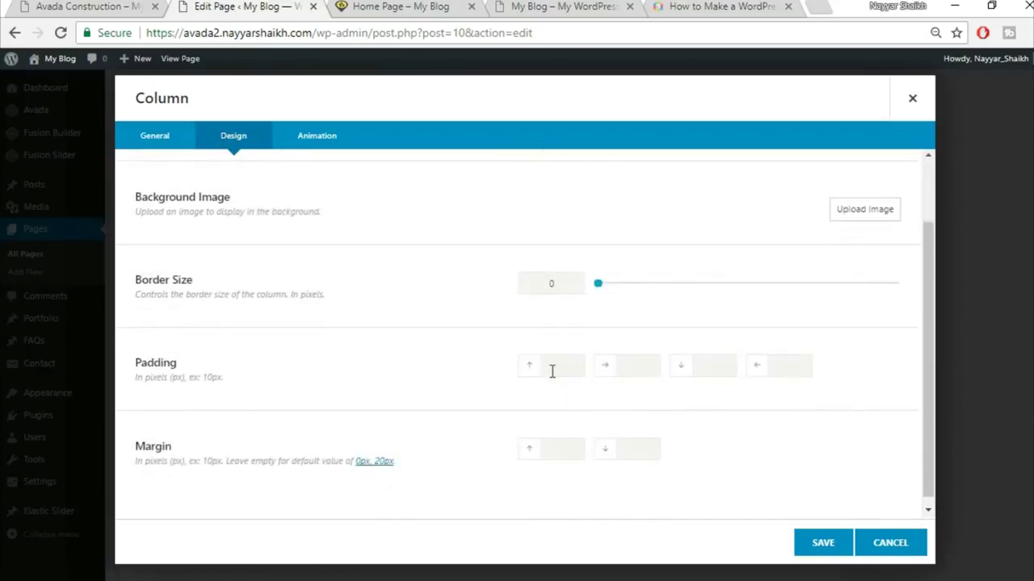
pyautogui.write('90')
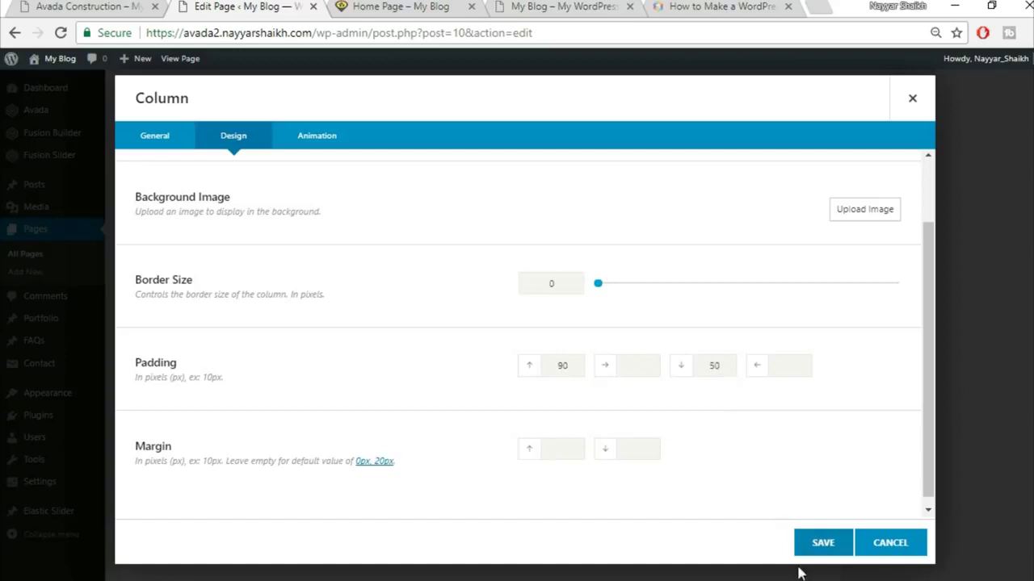
pyautogui.click(815, 549)
pyautogui.scroll(3, 871, 497)
pyautogui.scroll(10, 966, 393)
pyautogui.click(995, 331)
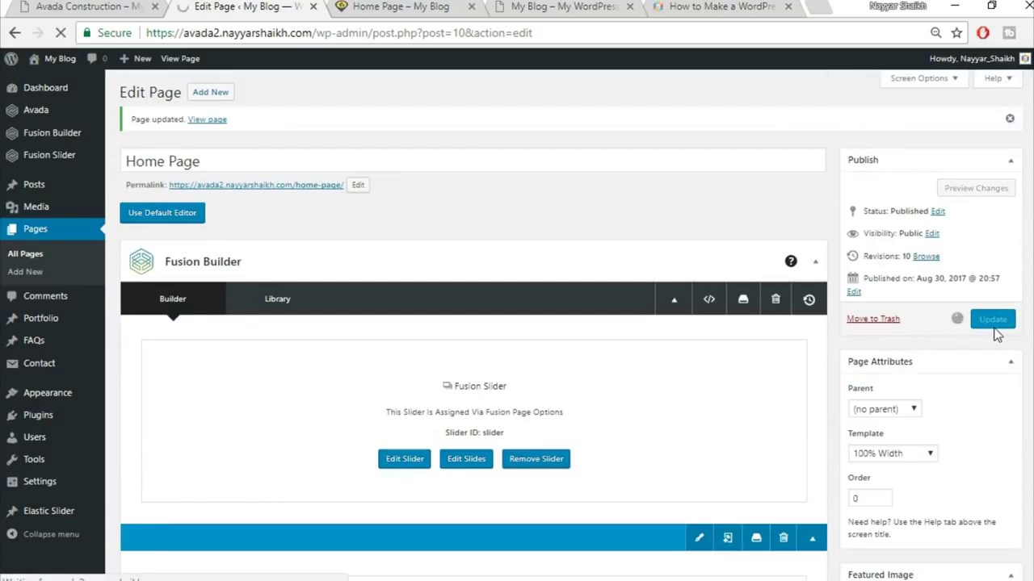
pyautogui.click(399, 6)
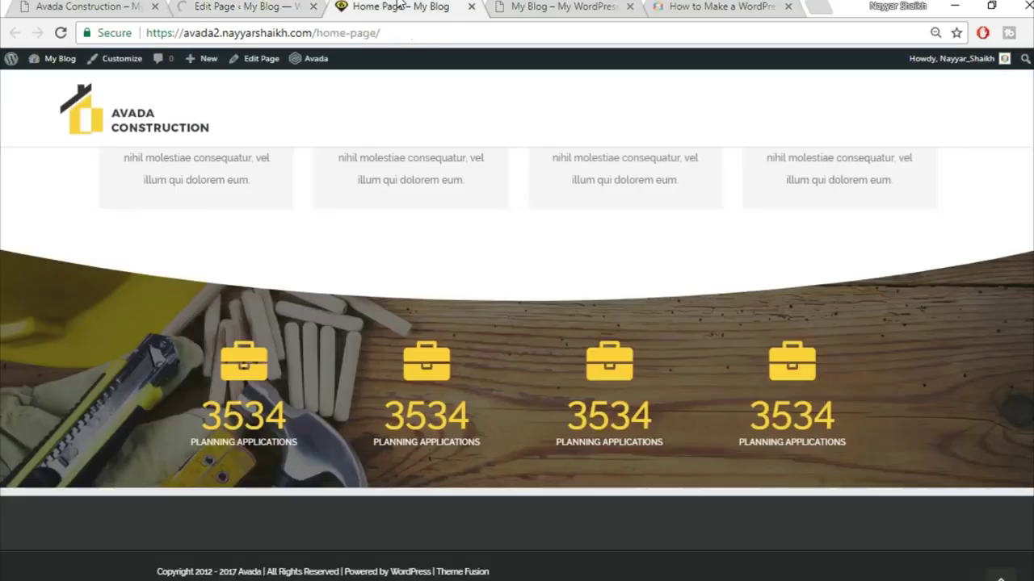
pyautogui.click(426, 34)
pyautogui.press('Return')
pyautogui.scroll(-2, 565, 331)
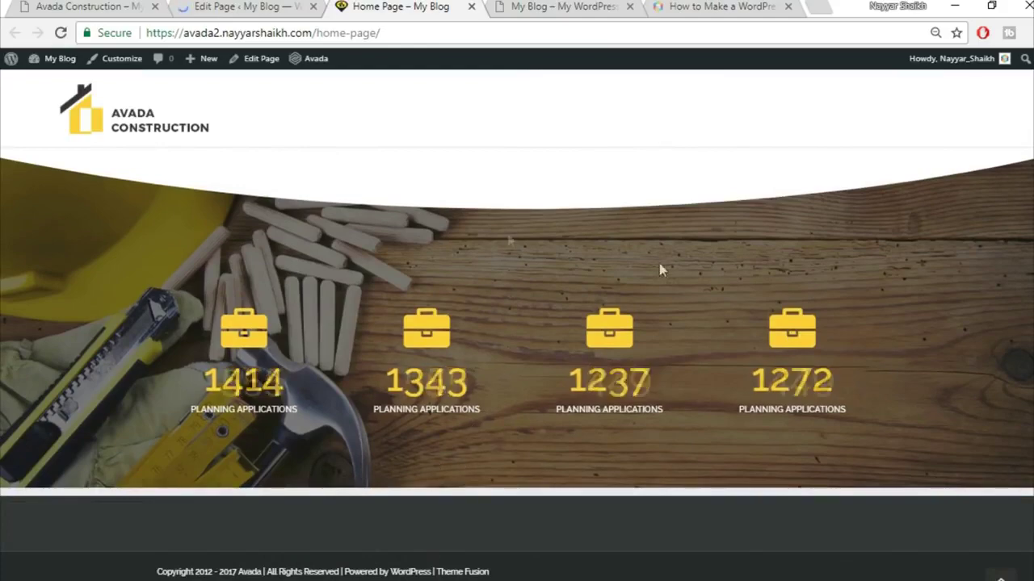
pyautogui.scroll(10, 610, 356)
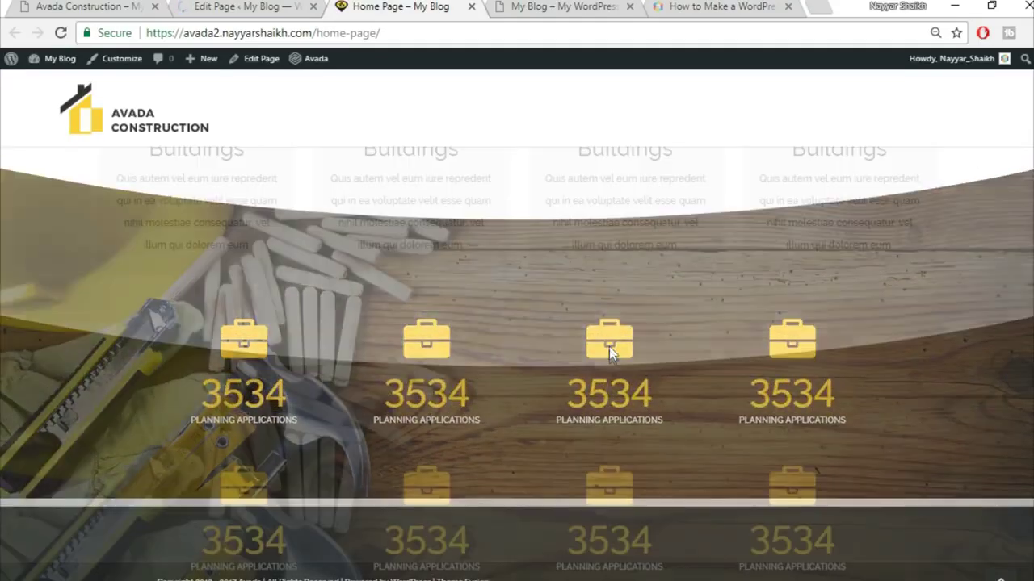
pyautogui.scroll(3, 772, 397)
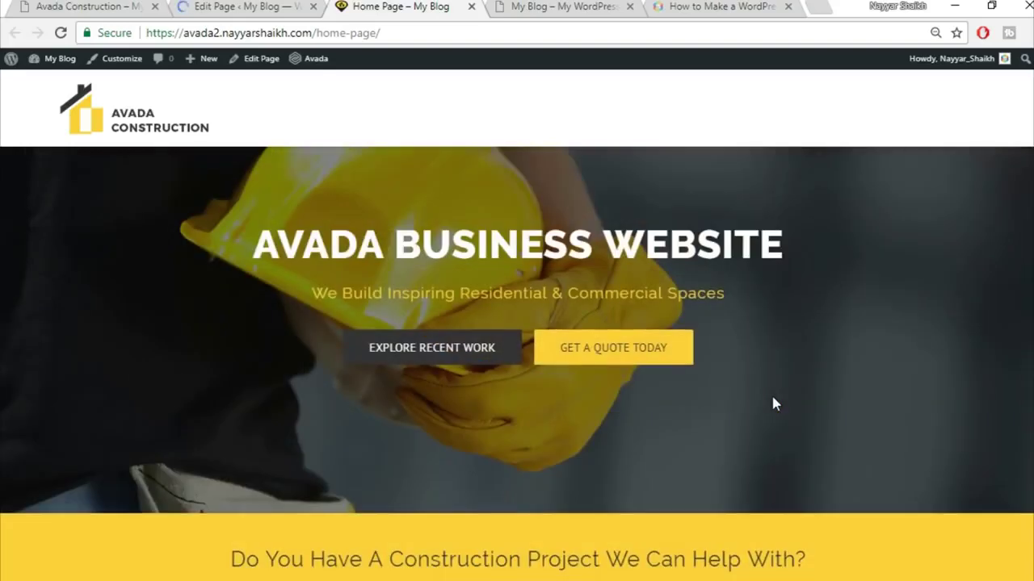
pyautogui.click(90, 6)
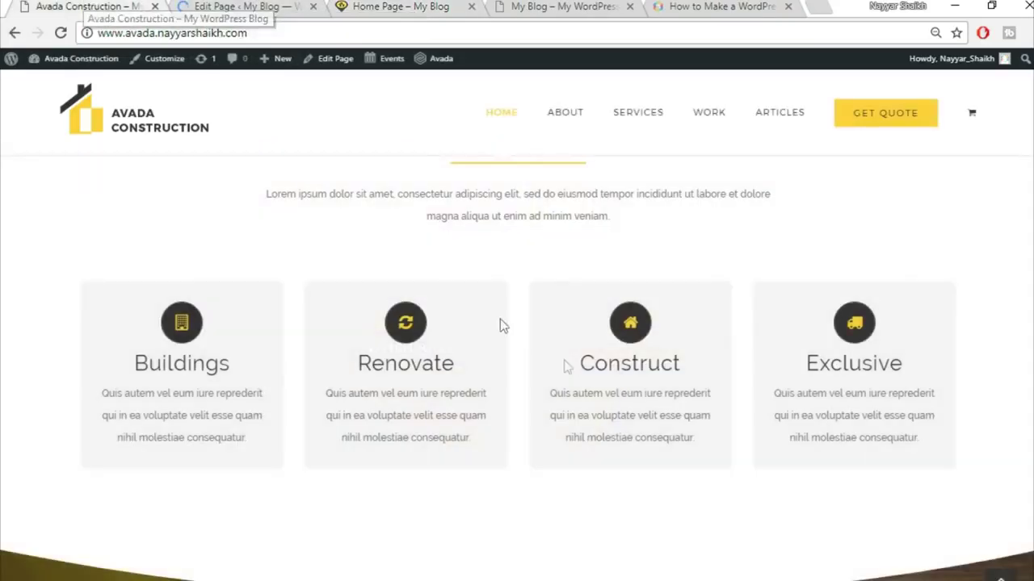
pyautogui.scroll(-2, 565, 363)
pyautogui.scroll(-6, 565, 363)
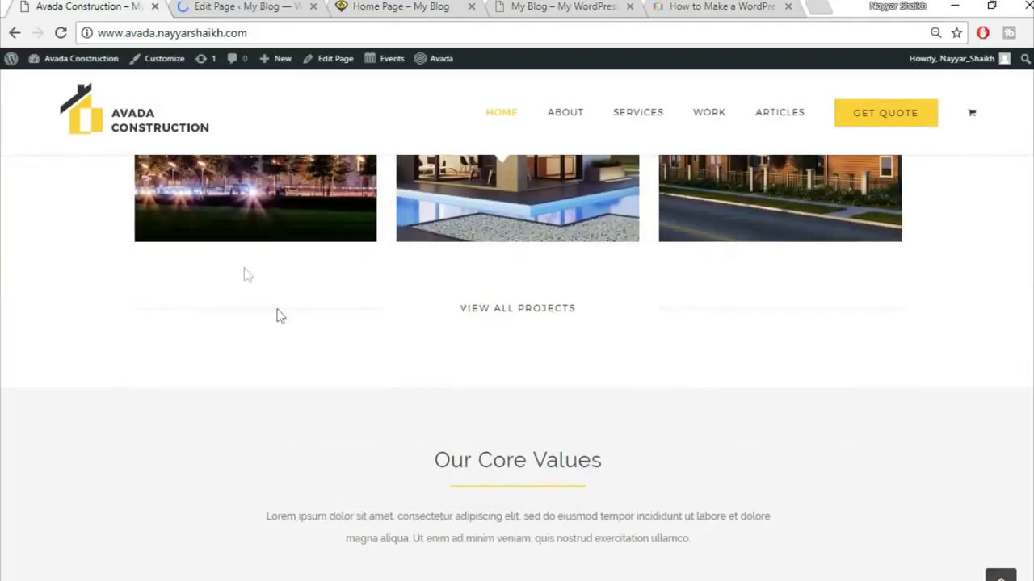
pyautogui.scroll(3, 344, 288)
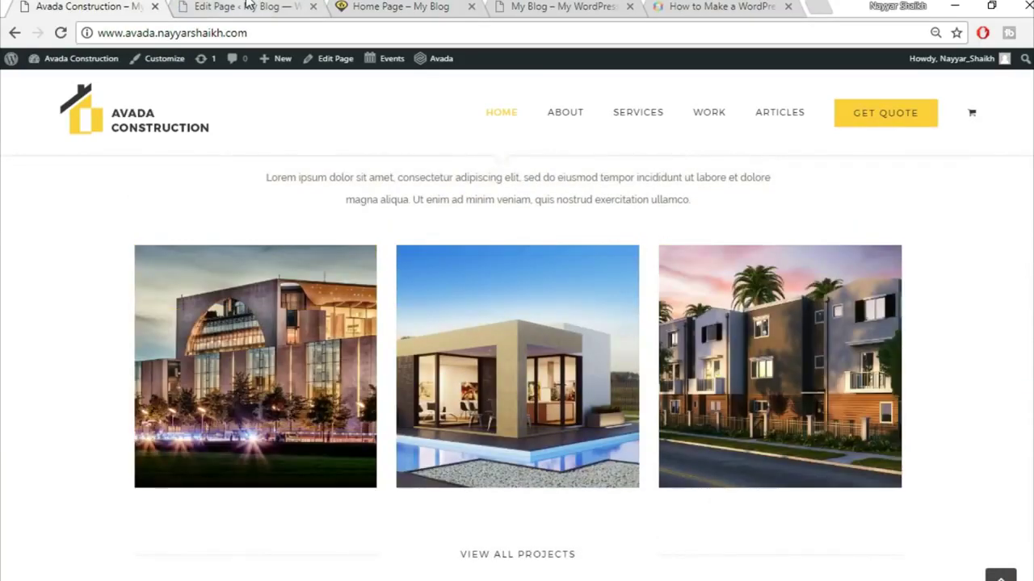
pyautogui.click(246, 5)
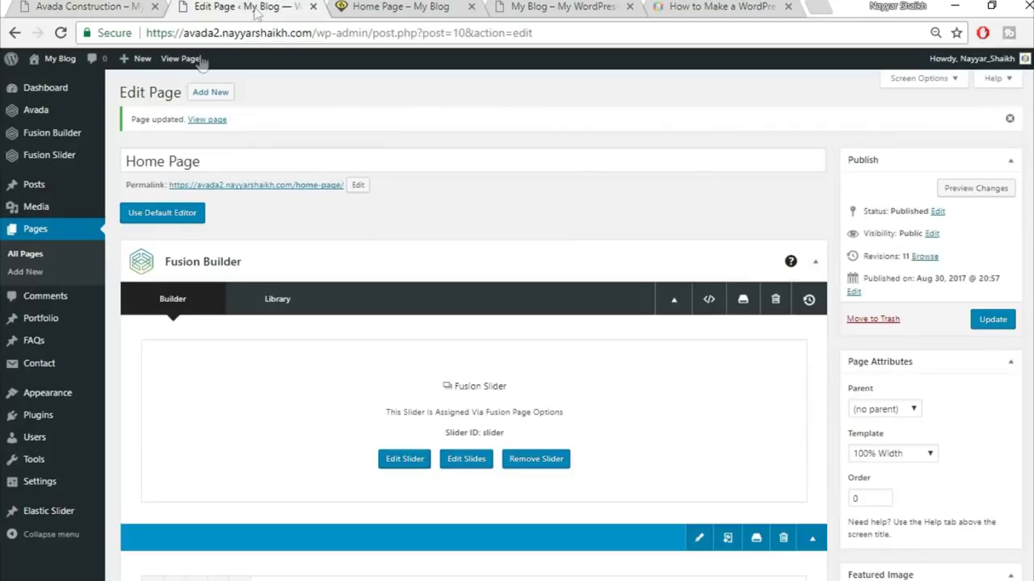
# - Add the 'Commercial' portfolio category, then begin a new portfolio post
pyautogui.moveTo(16, 323)
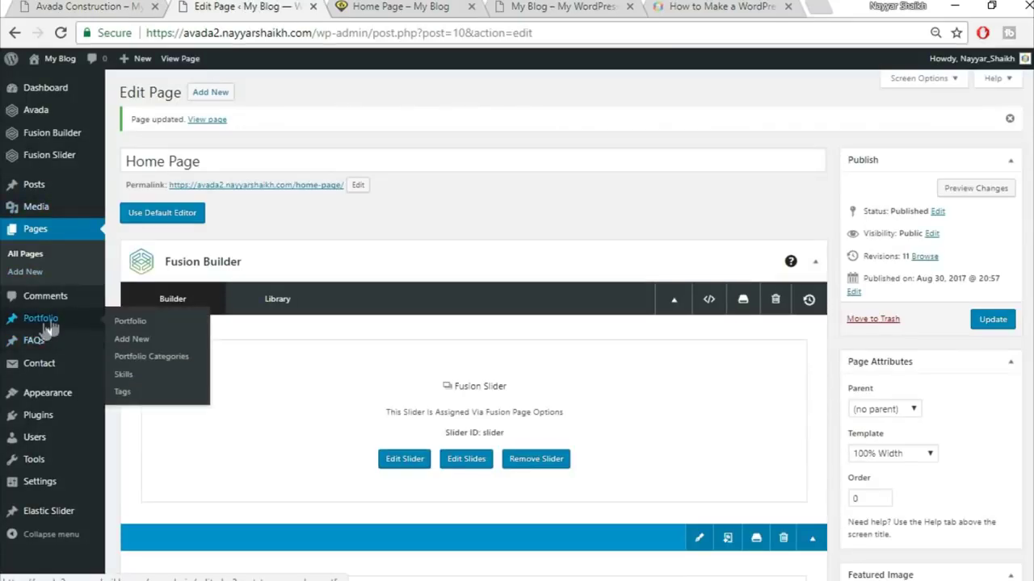
pyautogui.click(162, 360)
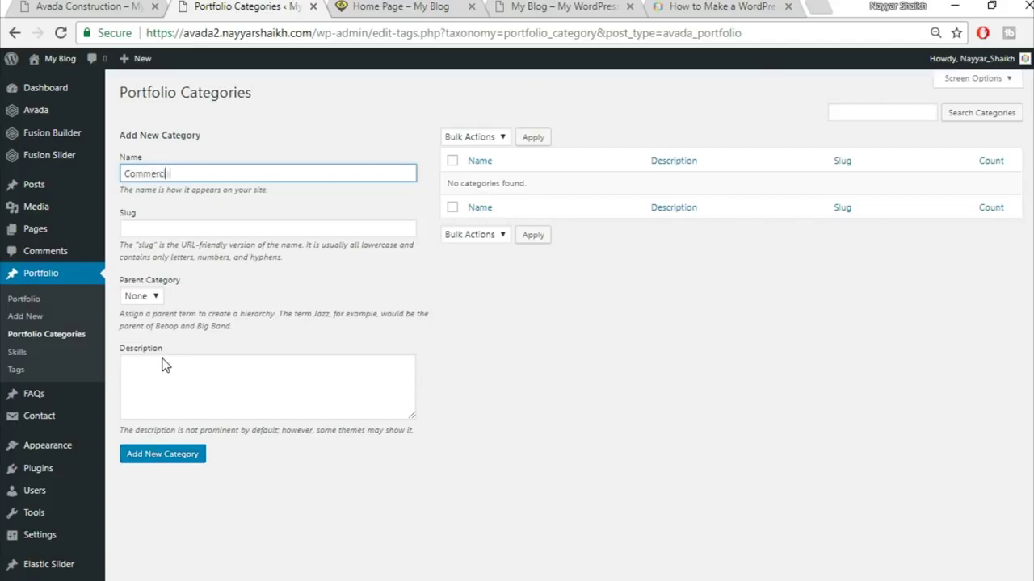
pyautogui.click(188, 466)
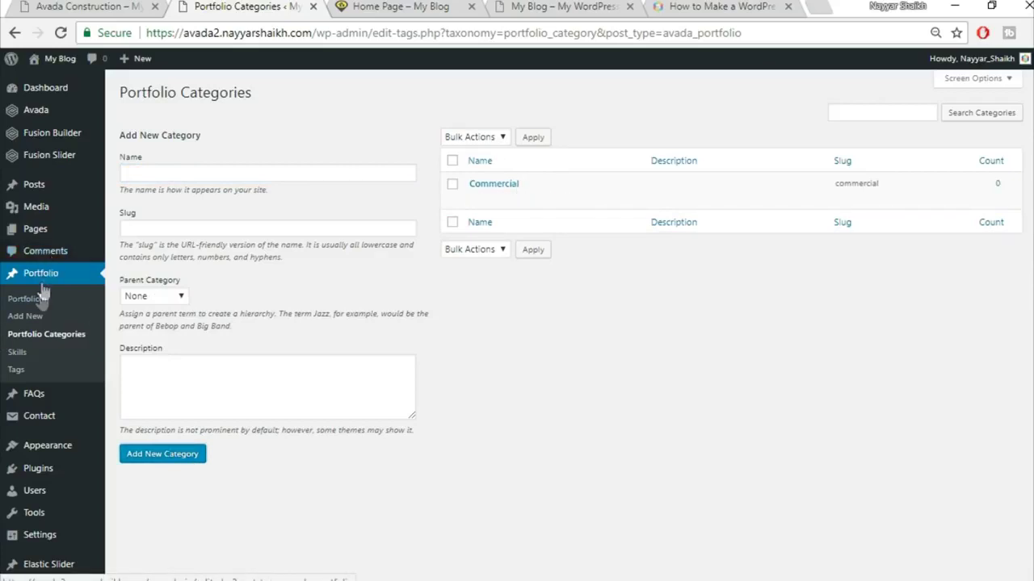
pyautogui.click(27, 320)
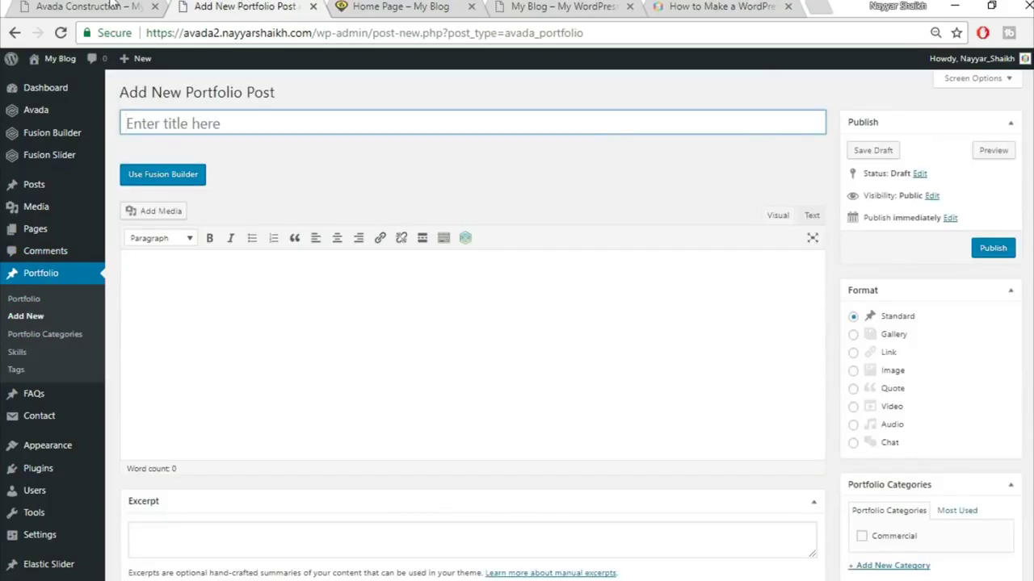
# - Browse the Avada Construction demo's Florida Heath Facility project page, then return to the new post
pyautogui.click(113, 6)
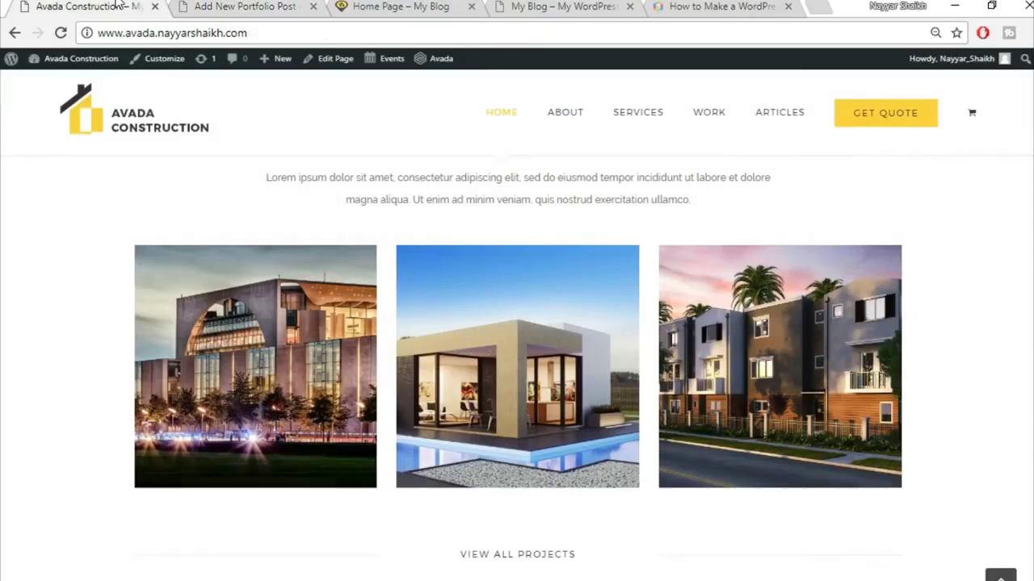
pyautogui.click(294, 287)
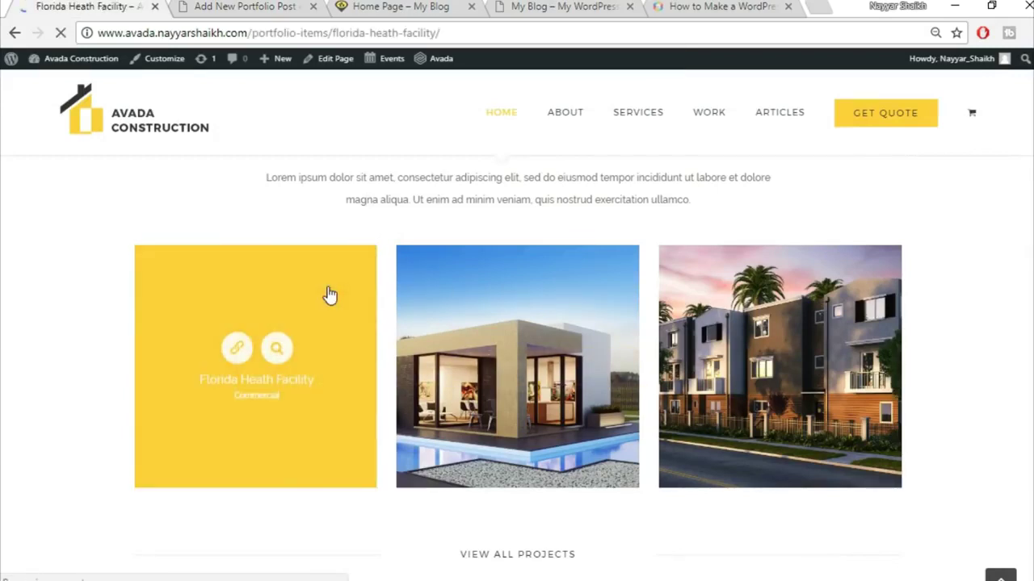
pyautogui.scroll(-3, 718, 309)
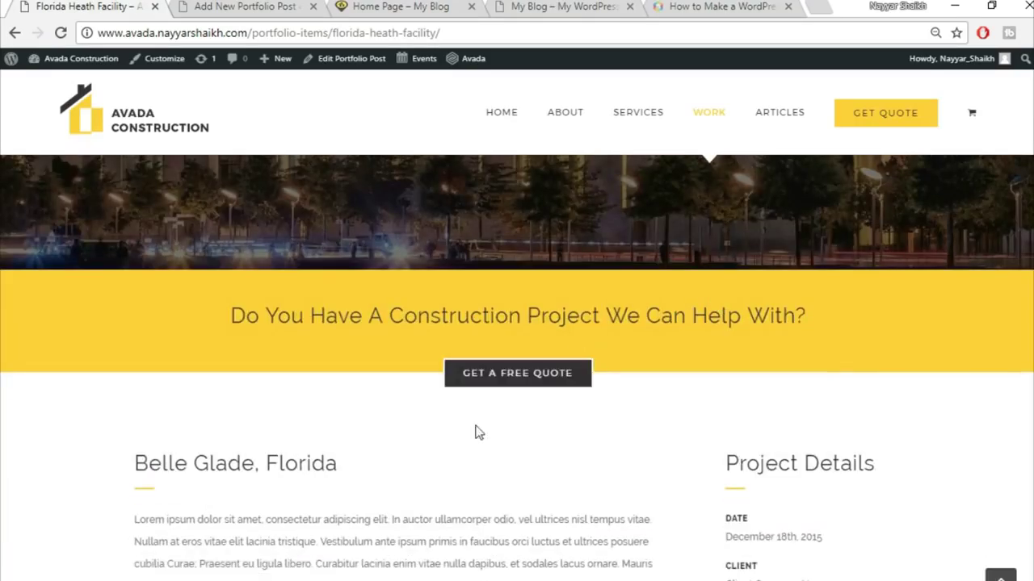
pyautogui.scroll(-10, 477, 432)
pyautogui.scroll(-5, 712, 389)
pyautogui.scroll(18, 712, 391)
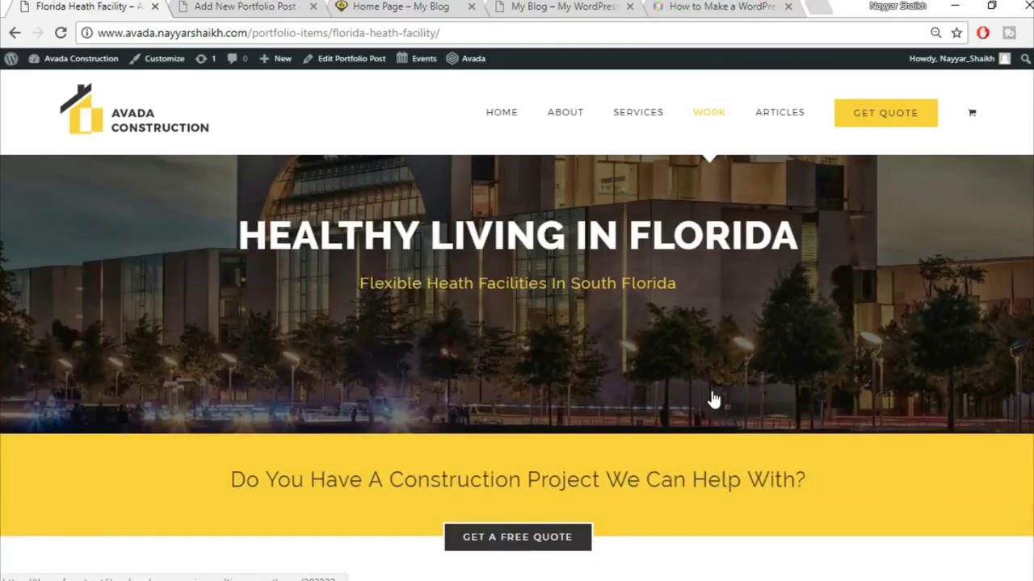
pyautogui.scroll(-2, 713, 397)
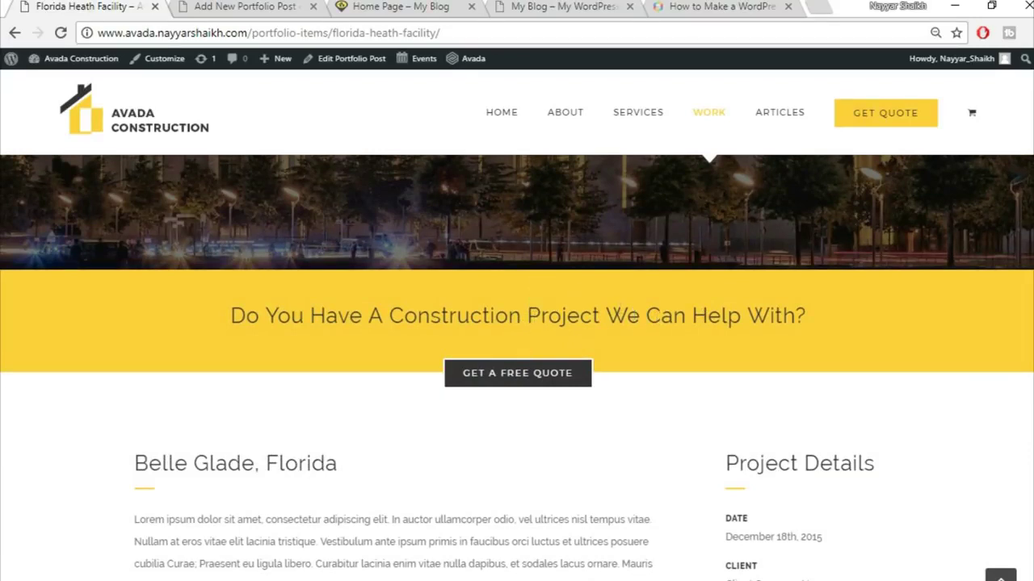
pyautogui.scroll(3, 516, 367)
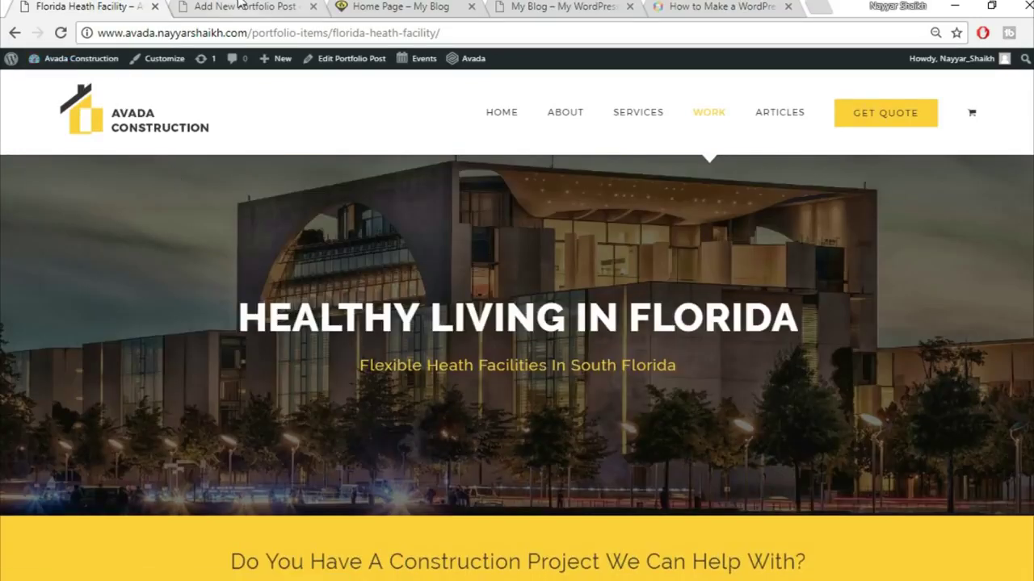
pyautogui.click(240, 5)
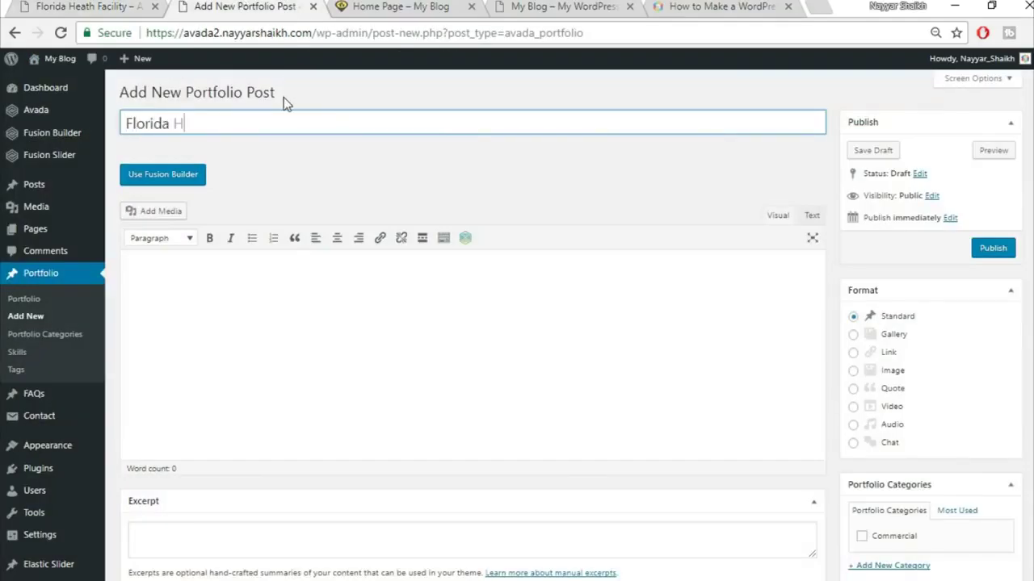
# - Title the post 'Florida Health Facility' and file it under the Commercial category
pyautogui.write('Florida Health Facility')
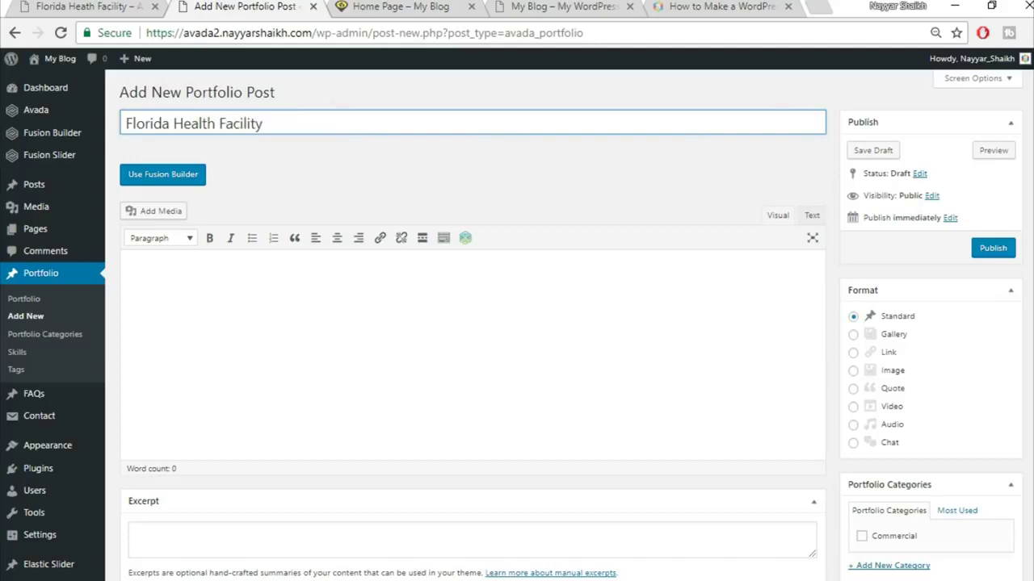
pyautogui.scroll(-2, 892, 384)
pyautogui.click(892, 376)
pyautogui.scroll(-2, 901, 373)
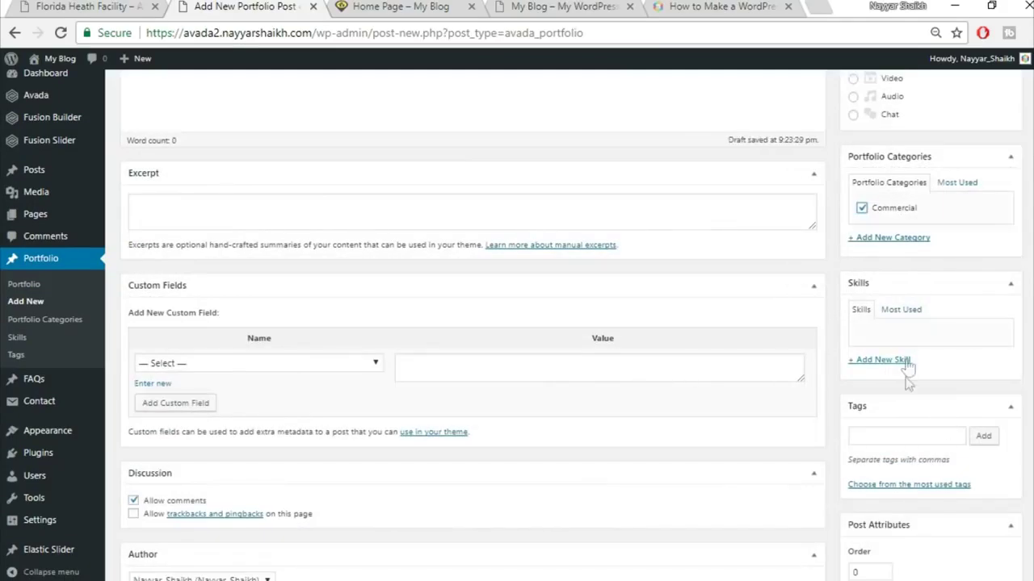
pyautogui.scroll(-5, 991, 436)
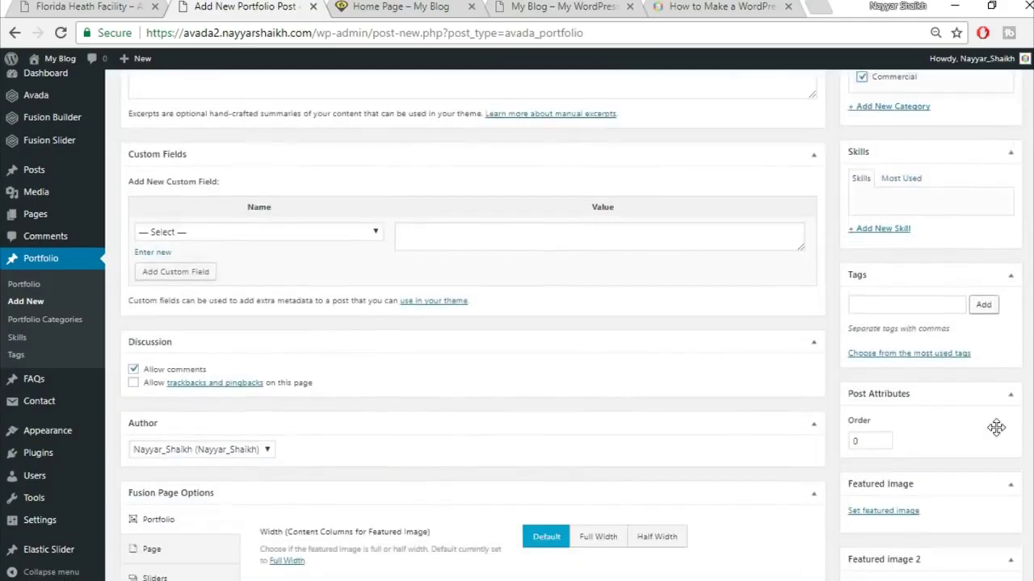
pyautogui.scroll(1, 215, 316)
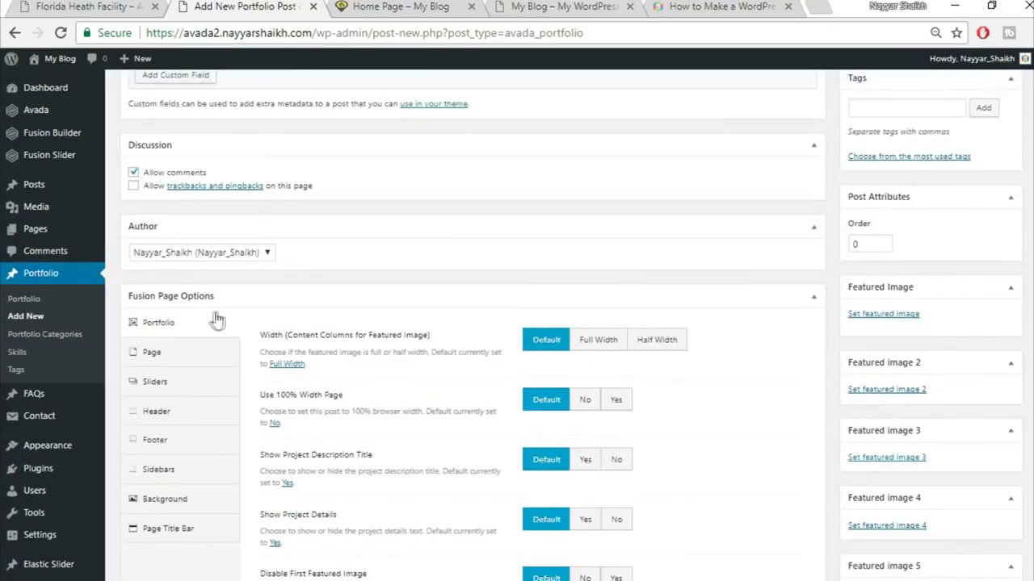
pyautogui.scroll(5, 825, 339)
pyautogui.scroll(-7, 825, 339)
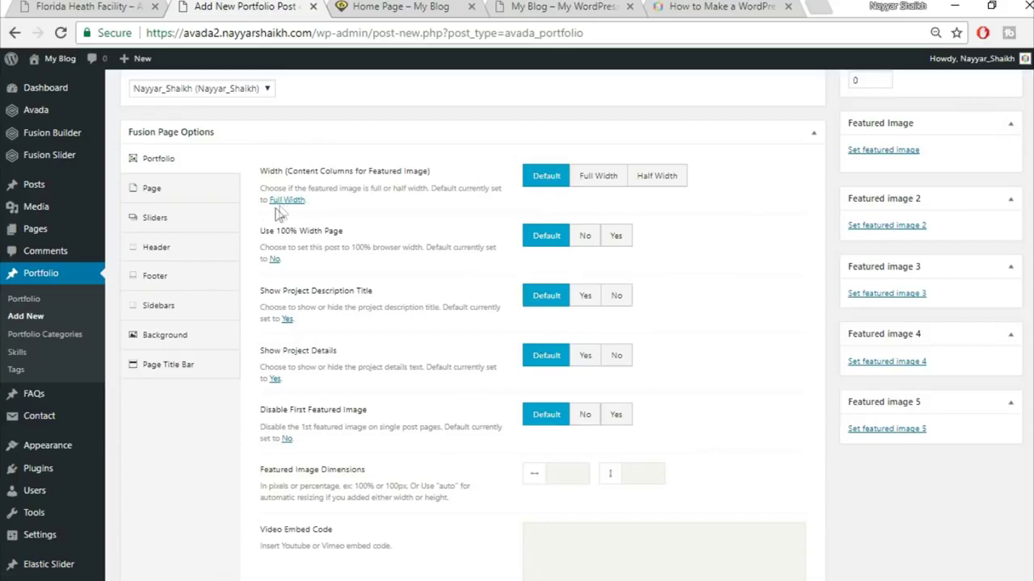
# - Set a Full Width featured image and 100% width; hide project title, details and first featured image
pyautogui.click(597, 183)
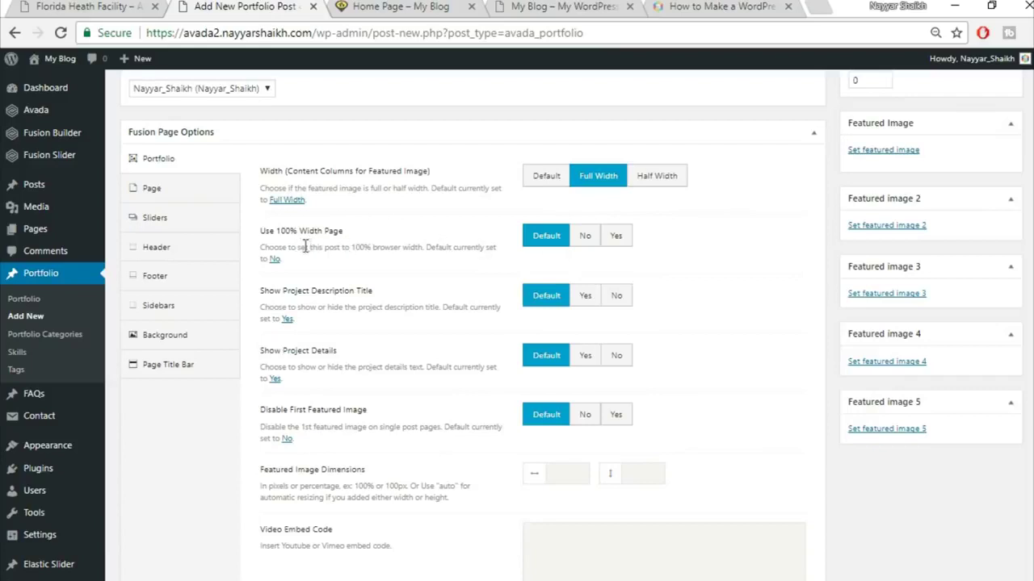
pyautogui.click(617, 236)
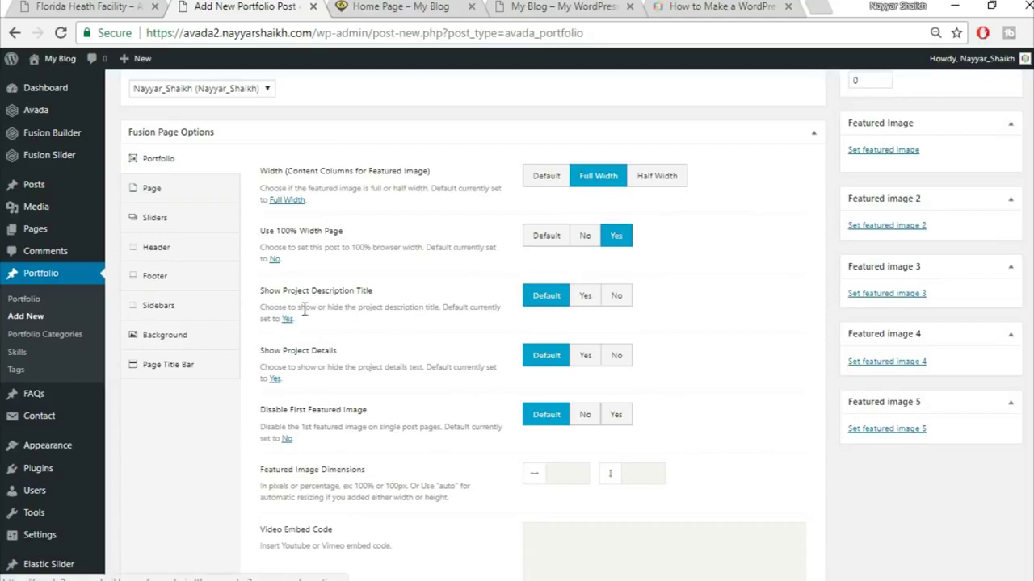
pyautogui.click(618, 300)
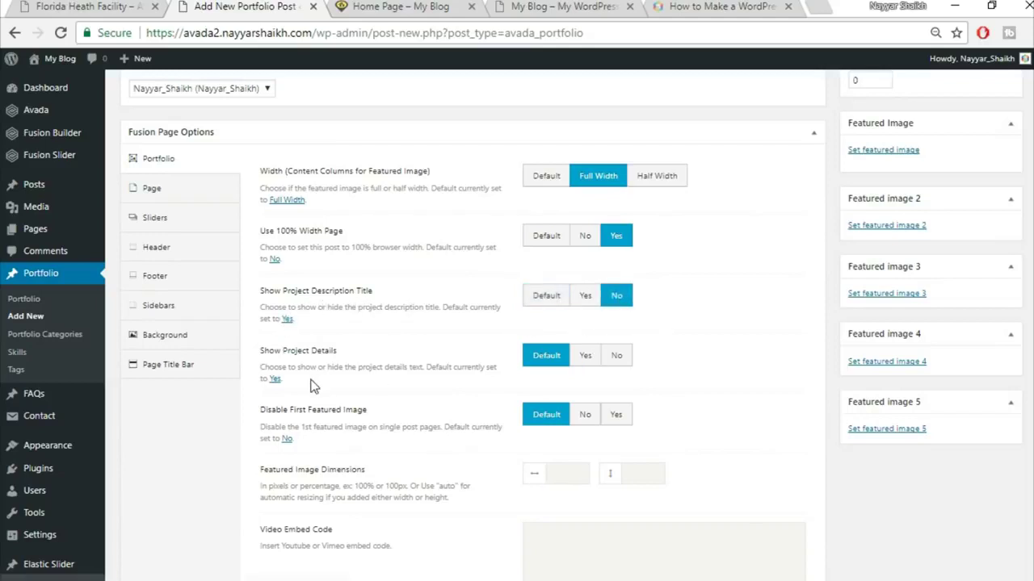
pyautogui.click(620, 357)
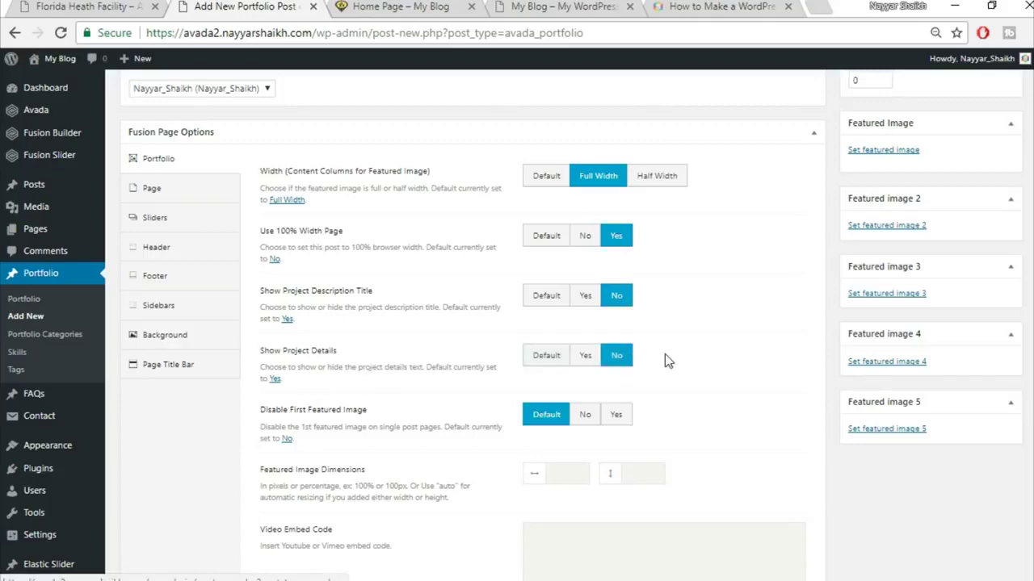
pyautogui.click(50, 5)
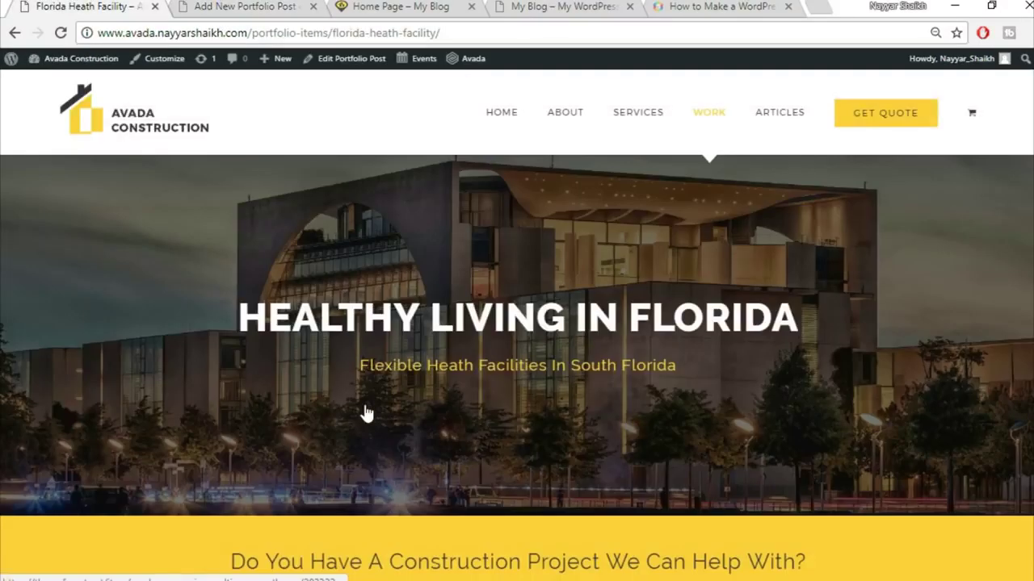
pyautogui.scroll(-5, 339, 404)
pyautogui.hotkey('ctrl', 'Tab')
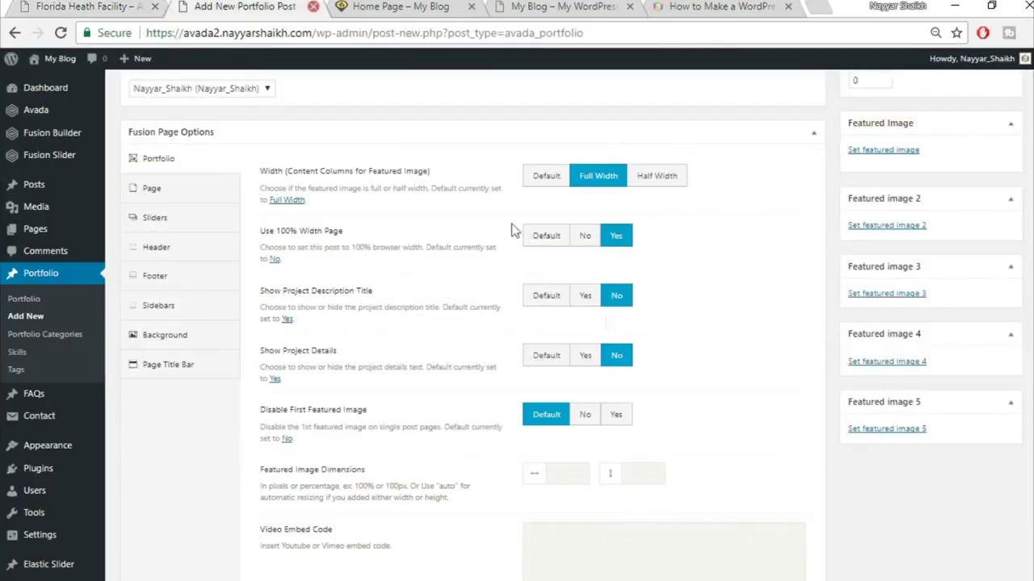
pyautogui.scroll(-1, 802, 394)
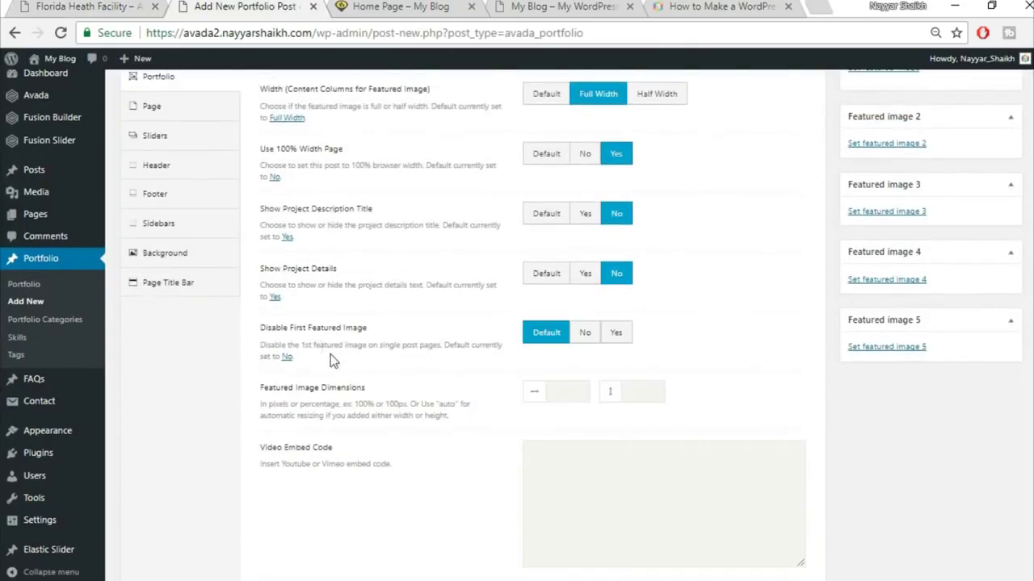
pyautogui.click(619, 344)
pyautogui.scroll(-3, 728, 366)
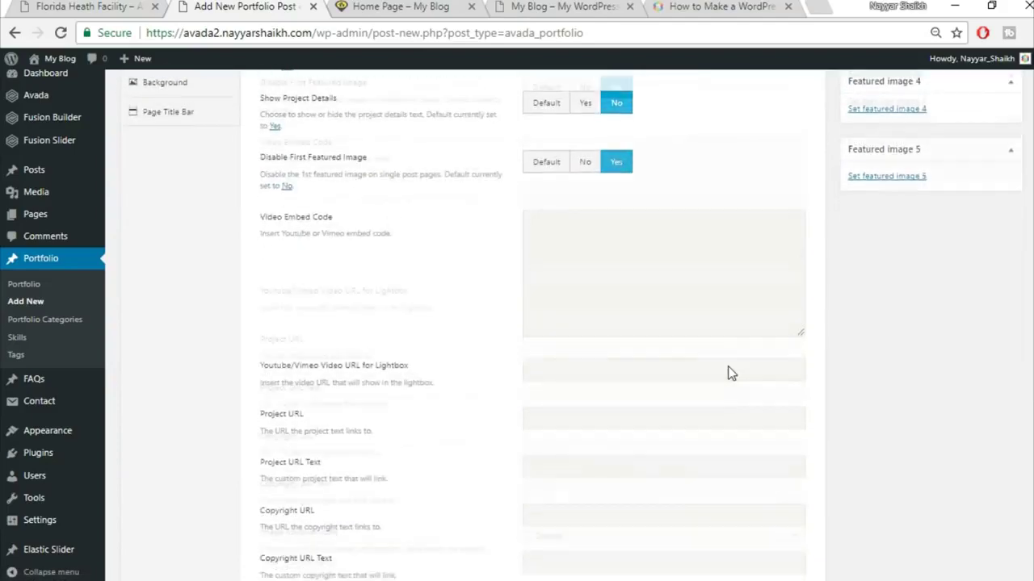
pyautogui.scroll(-4, 729, 373)
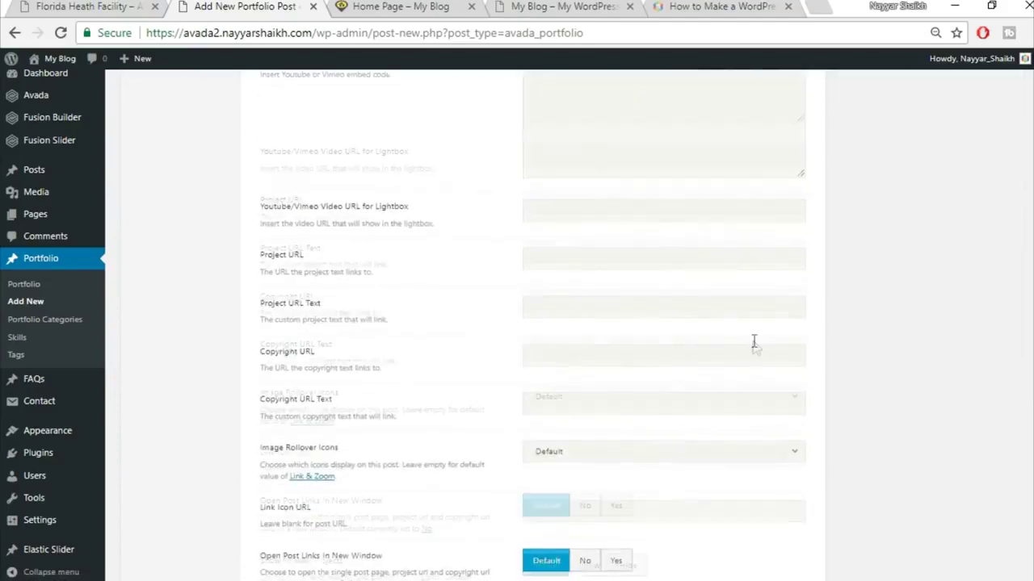
pyautogui.scroll(-1, 535, 316)
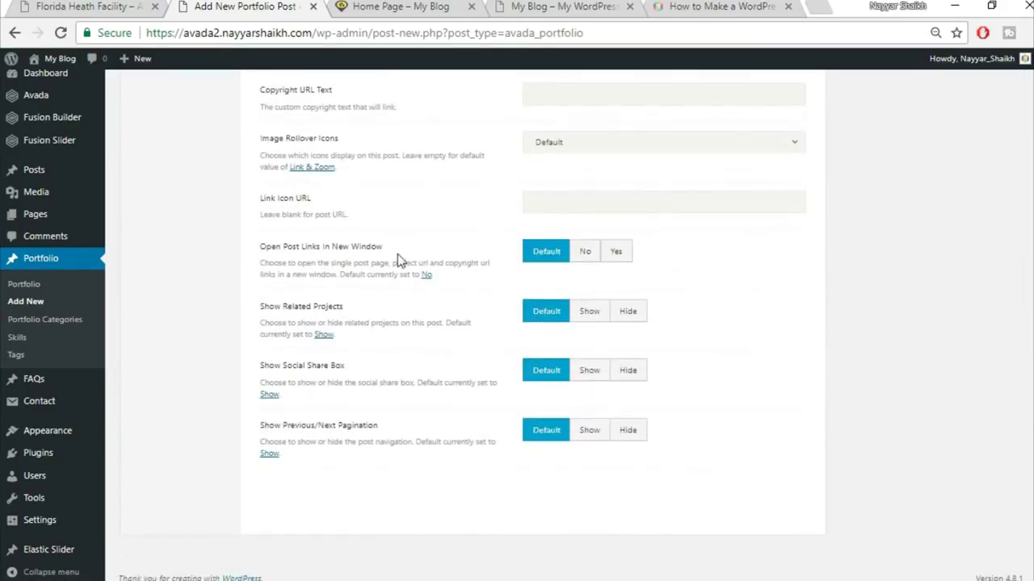
# - Open project links in a new window and hide related projects, social sharing and post navigation
pyautogui.click(615, 255)
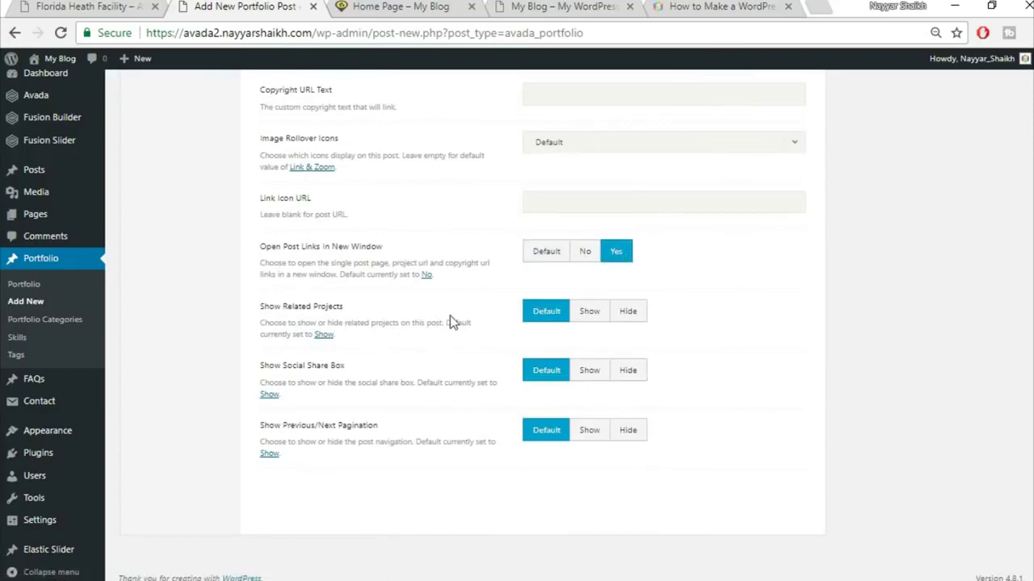
pyautogui.click(637, 318)
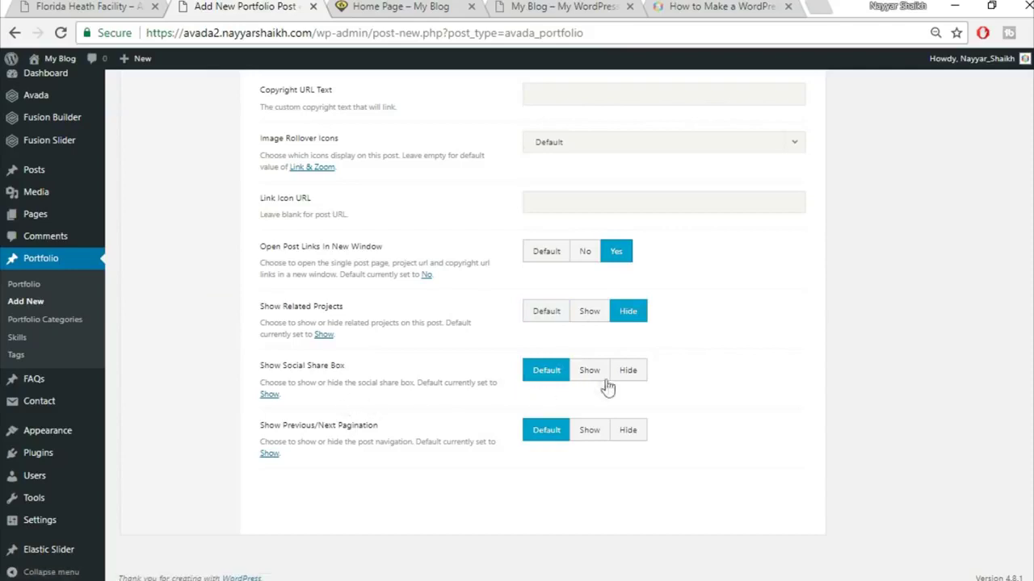
pyautogui.click(632, 375)
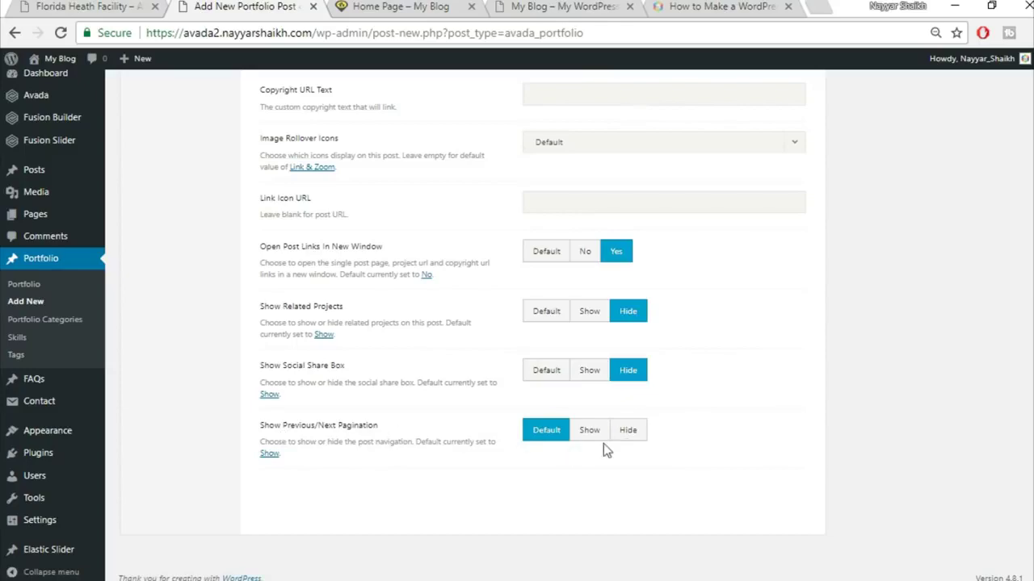
pyautogui.click(633, 434)
pyautogui.scroll(3, 727, 445)
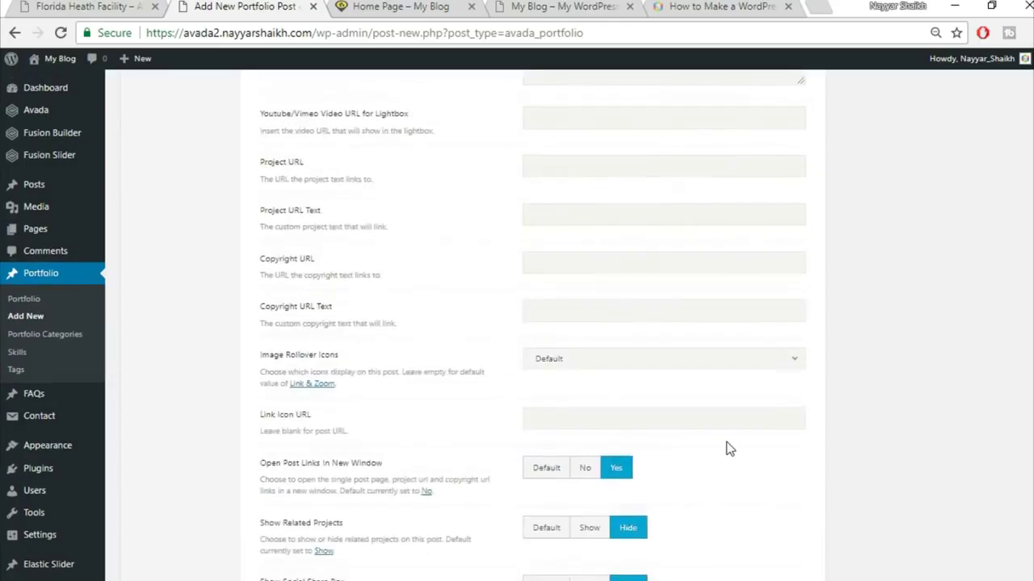
pyautogui.scroll(8, 727, 445)
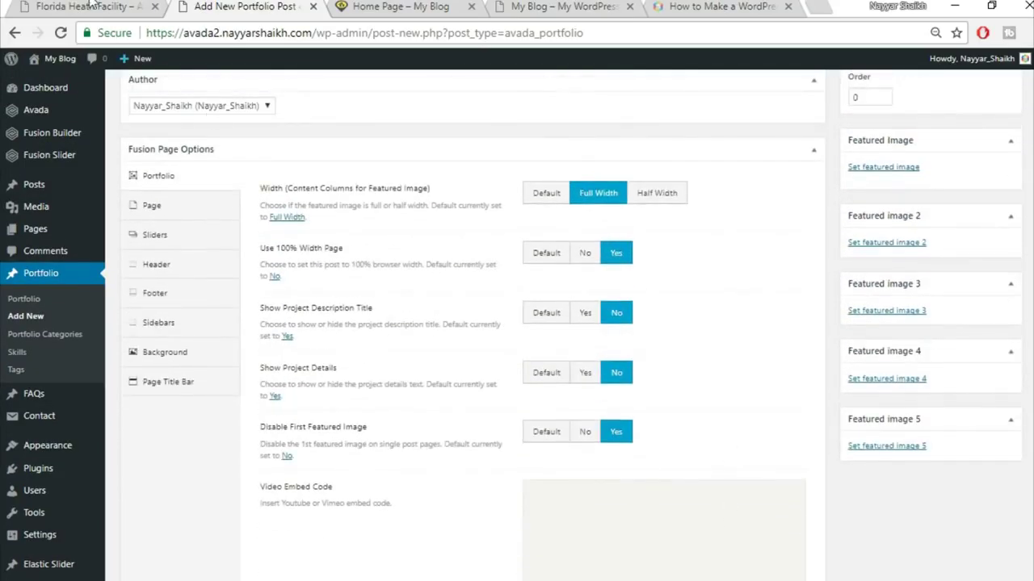
pyautogui.click(91, 5)
pyautogui.scroll(3, 537, 308)
pyautogui.click(238, 6)
# - Set page content padding to 0, hide the page title bar, and publish the post
pyautogui.click(170, 214)
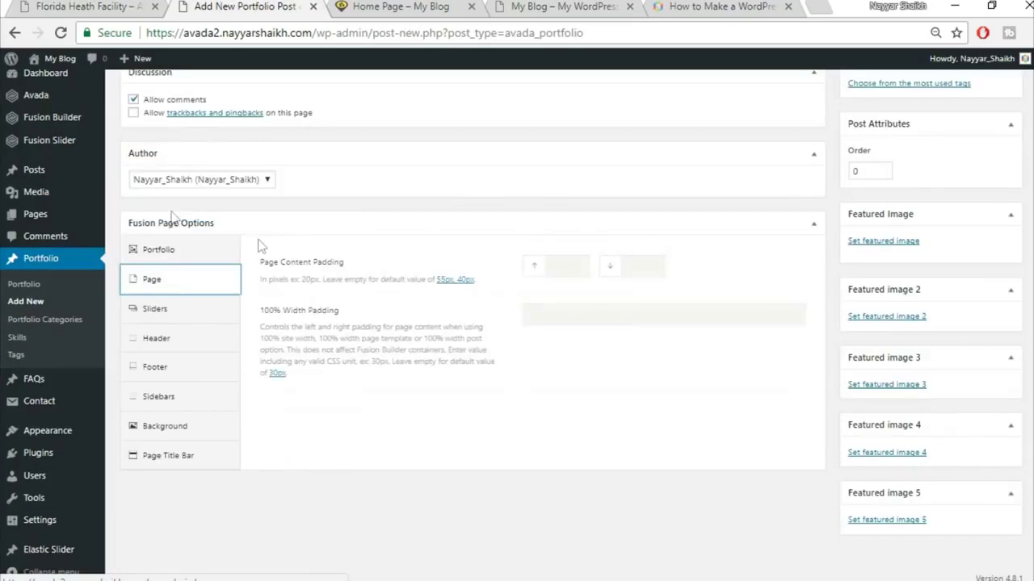
pyautogui.click(575, 261)
pyautogui.write('0')
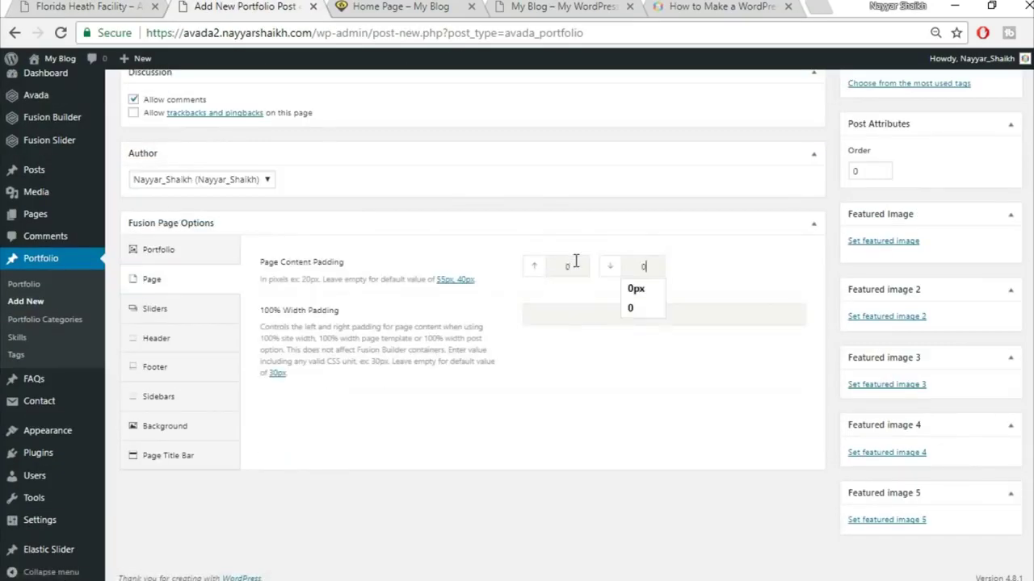
pyautogui.click(212, 458)
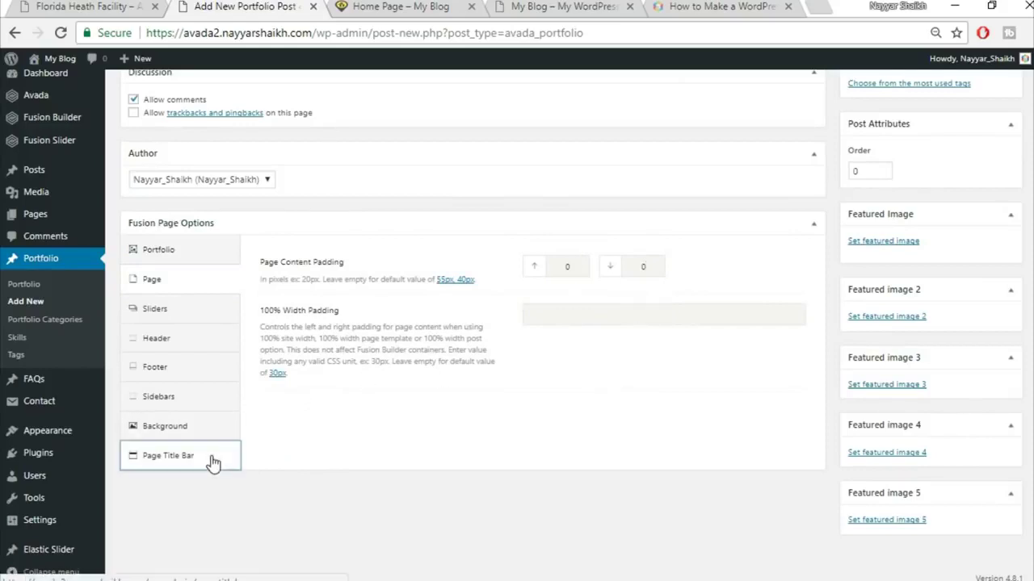
pyautogui.click(692, 193)
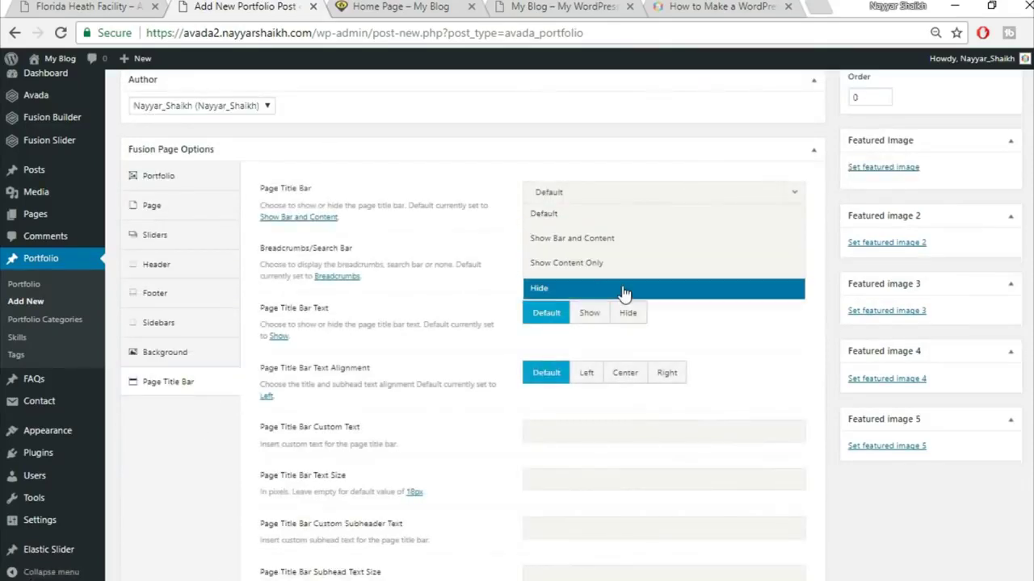
pyautogui.click(623, 289)
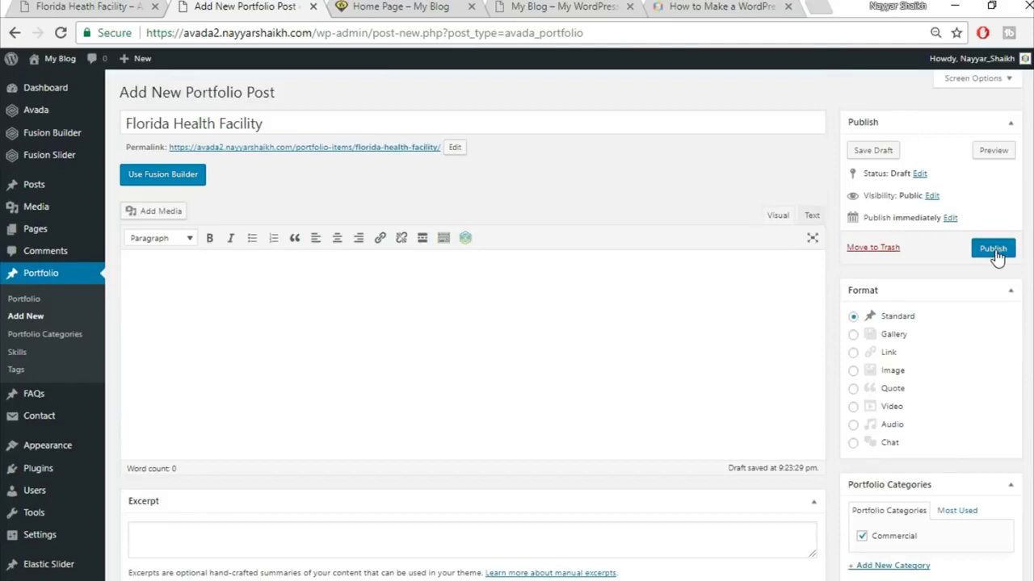
pyautogui.click(995, 250)
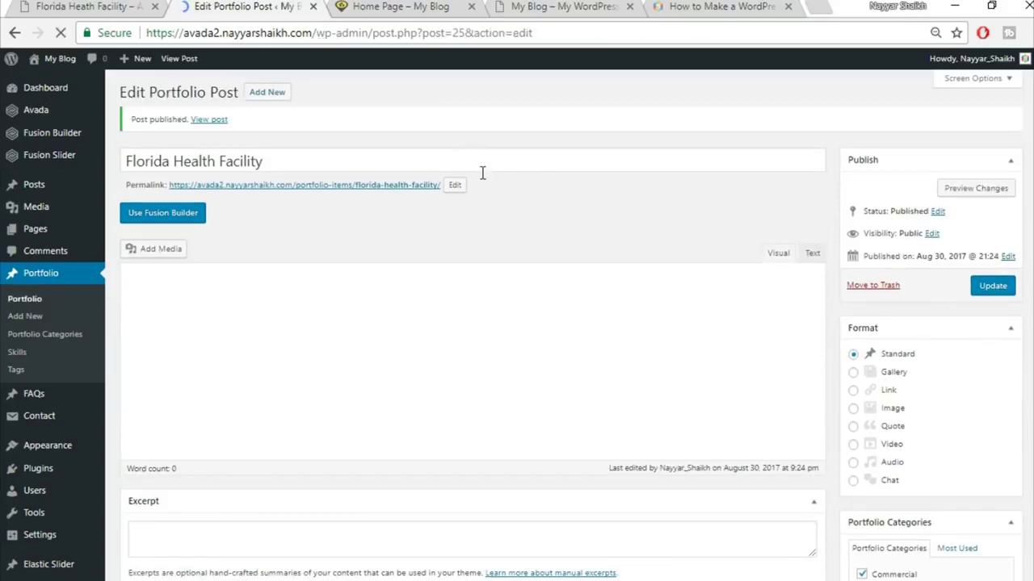
# - Glance at the live home page, then open Home Page for editing from Pages > All Pages
pyautogui.click(397, 6)
pyautogui.scroll(-2, 617, 489)
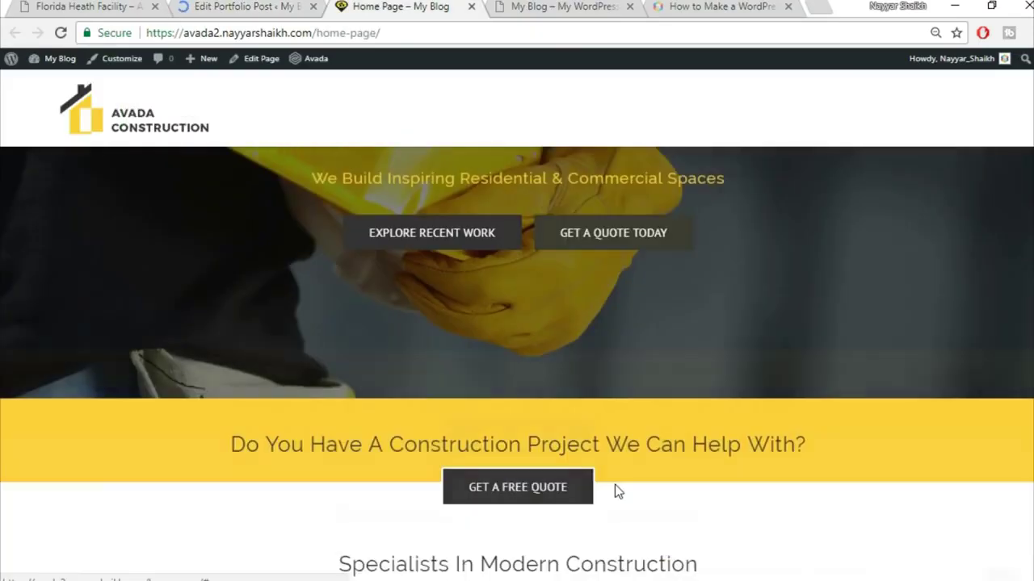
pyautogui.scroll(-3, 707, 429)
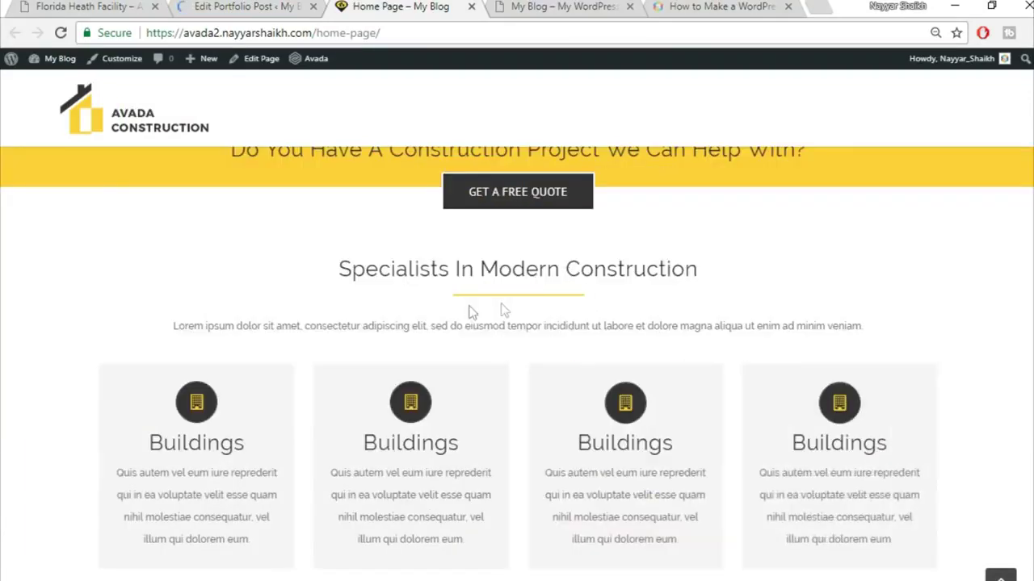
pyautogui.click(250, 4)
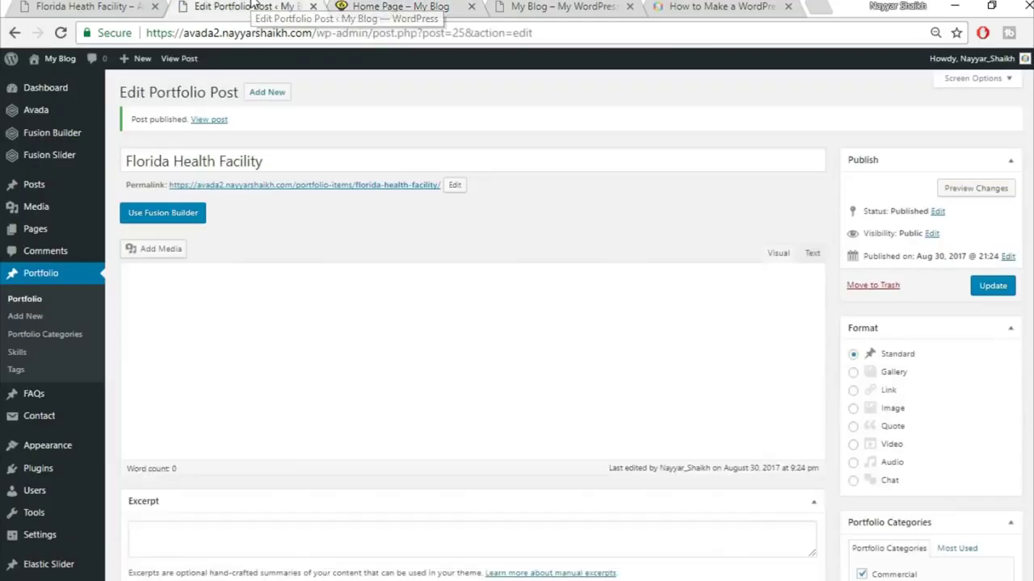
pyautogui.moveTo(46, 235)
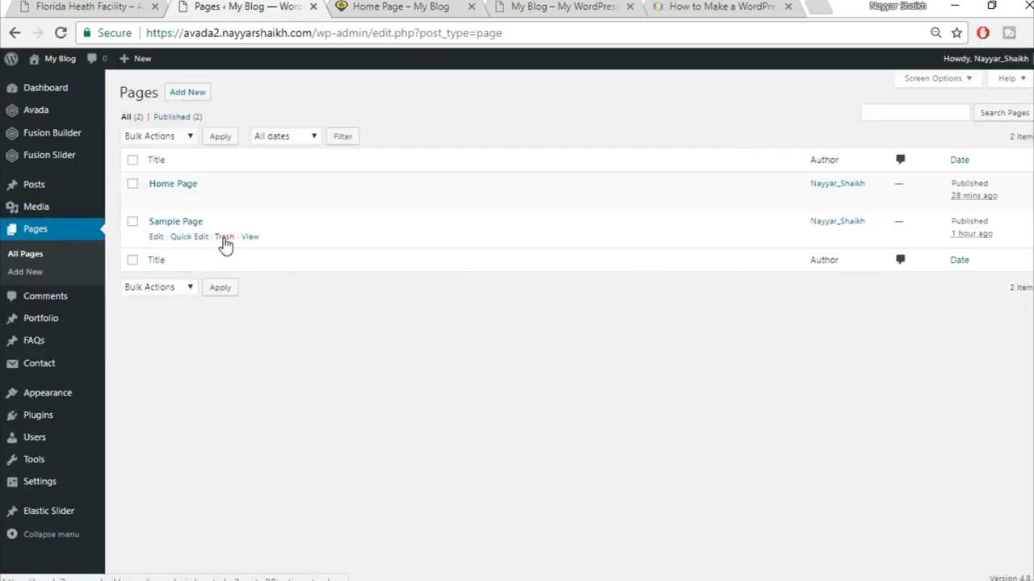
pyautogui.click(224, 237)
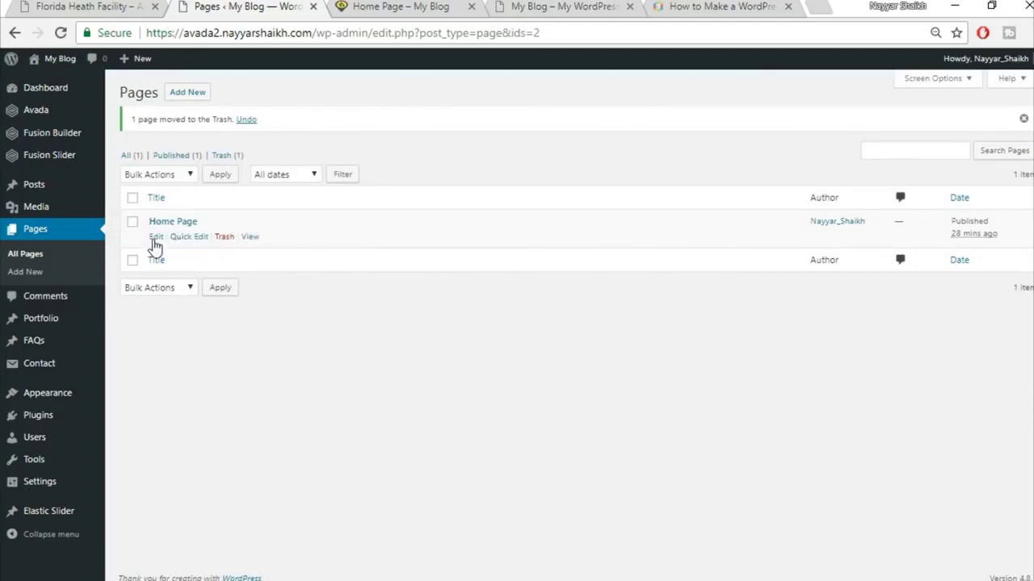
pyautogui.click(156, 237)
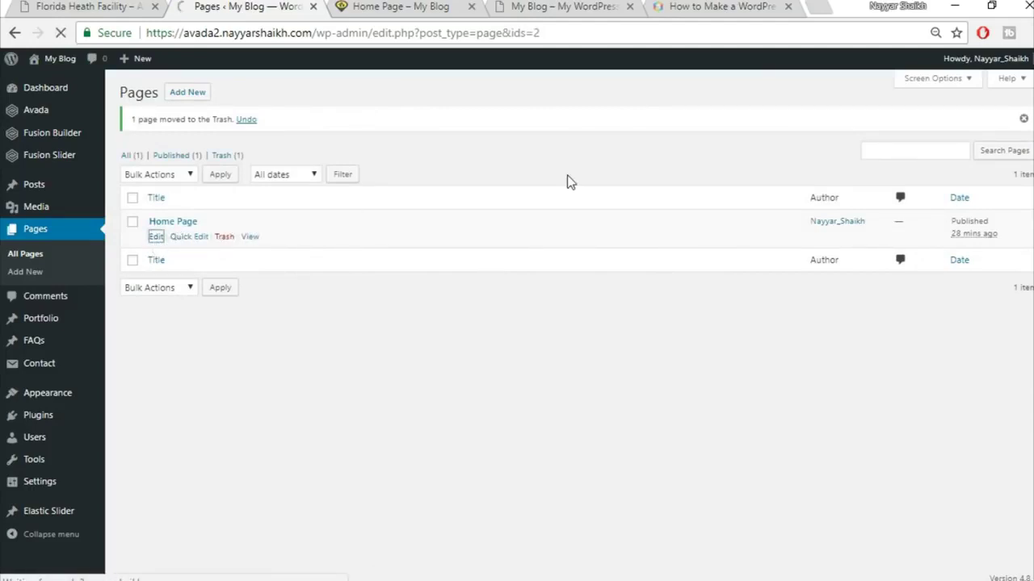
# - Delete the old saved Top2 and Top1 containers from the Fusion Builder library
pyautogui.scroll(-6, 615, 163)
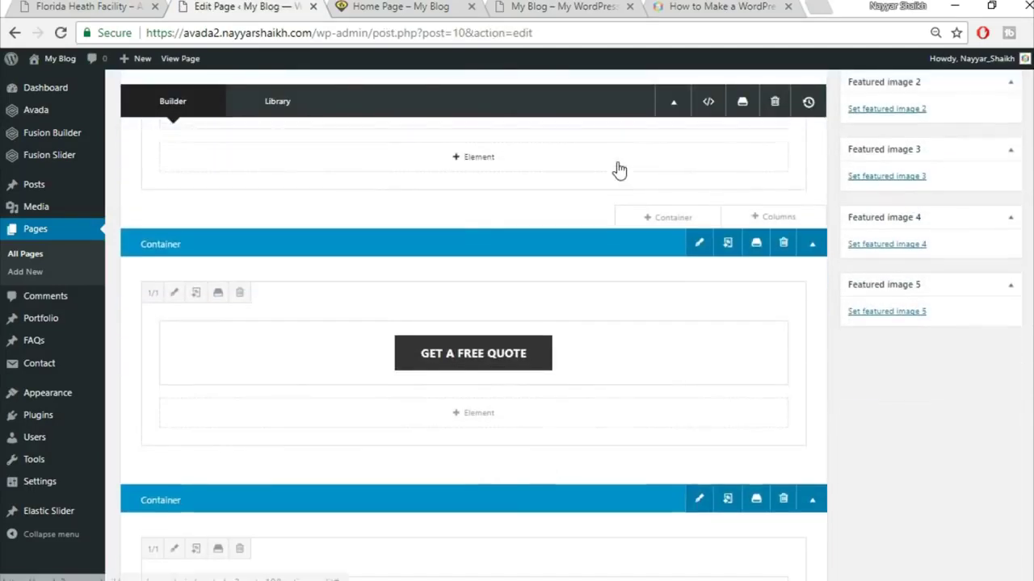
pyautogui.scroll(2, 619, 170)
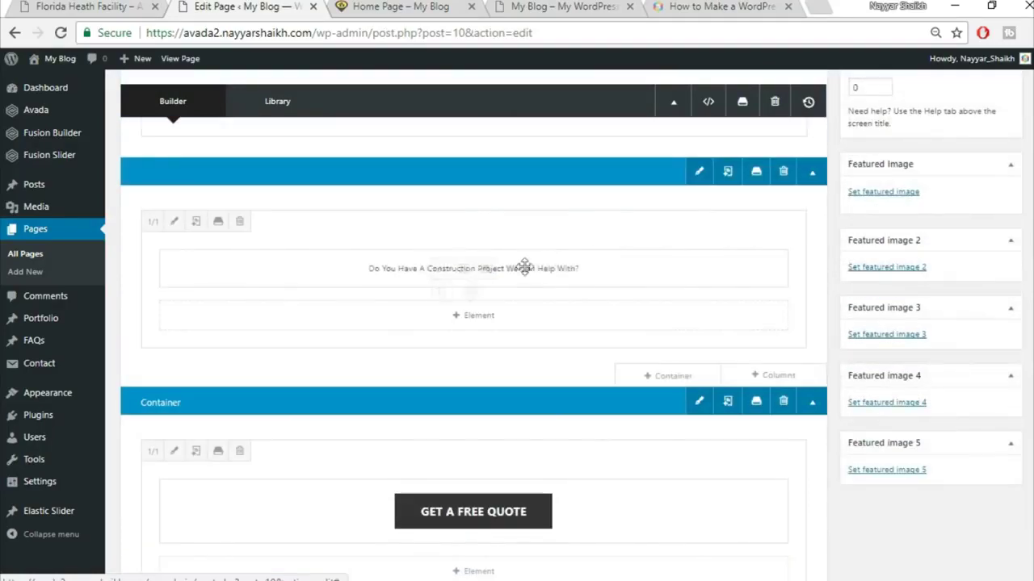
pyautogui.click(756, 173)
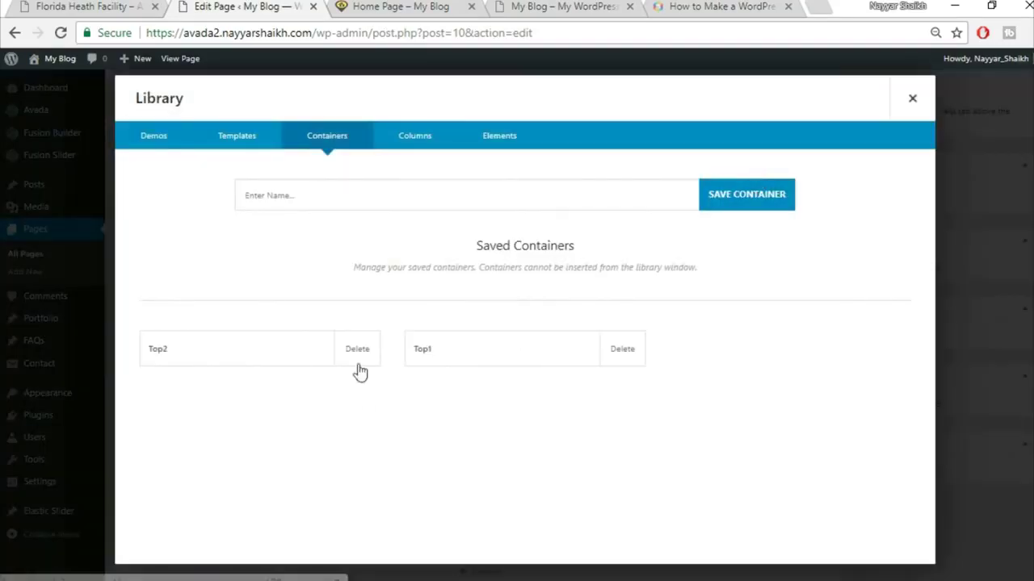
pyautogui.click(359, 361)
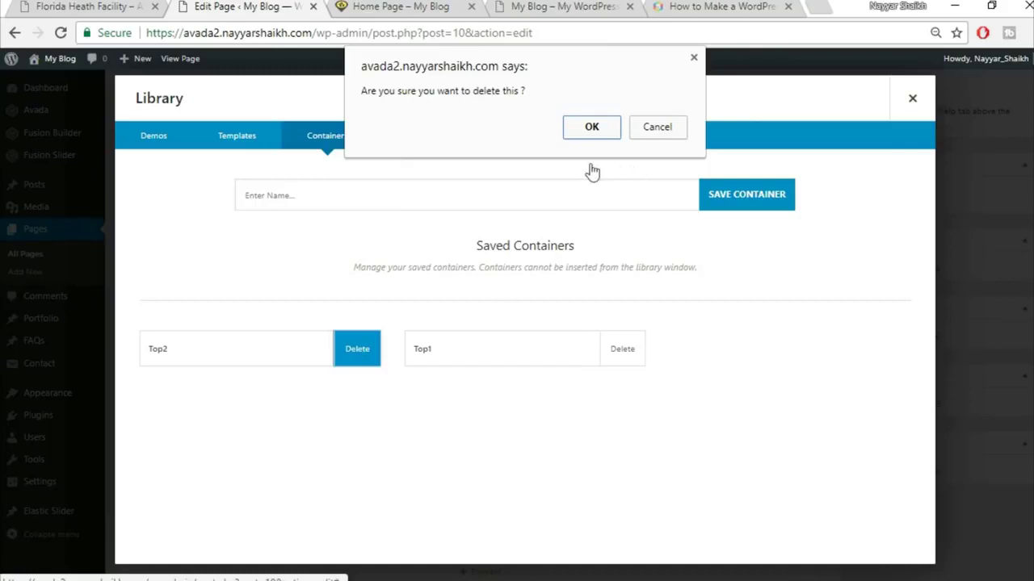
pyautogui.click(587, 130)
pyautogui.click(356, 369)
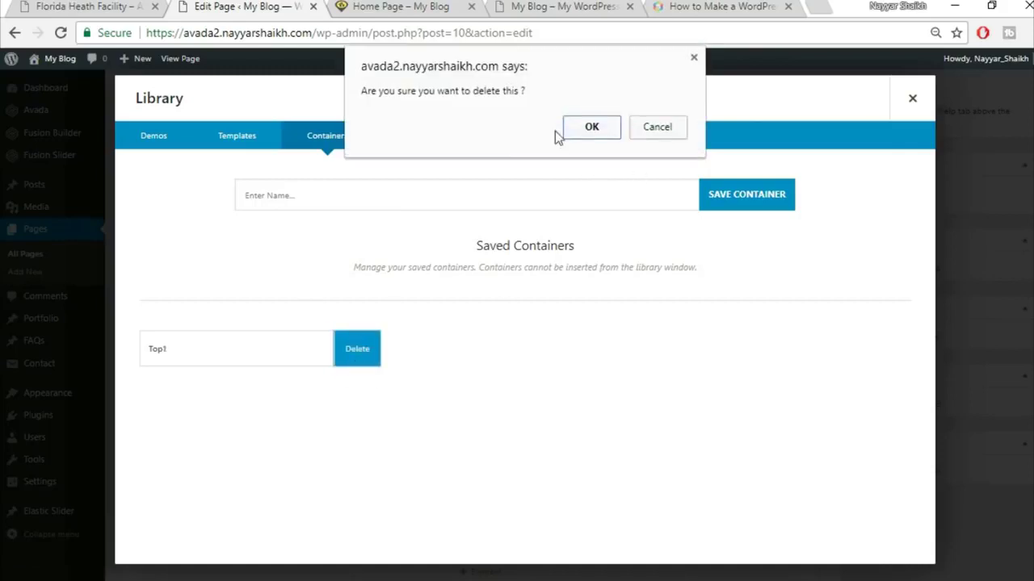
pyautogui.click(596, 130)
# - Save the construction-project section as Top1 and the GET A FREE QUOTE section as Top2
pyautogui.click(429, 202)
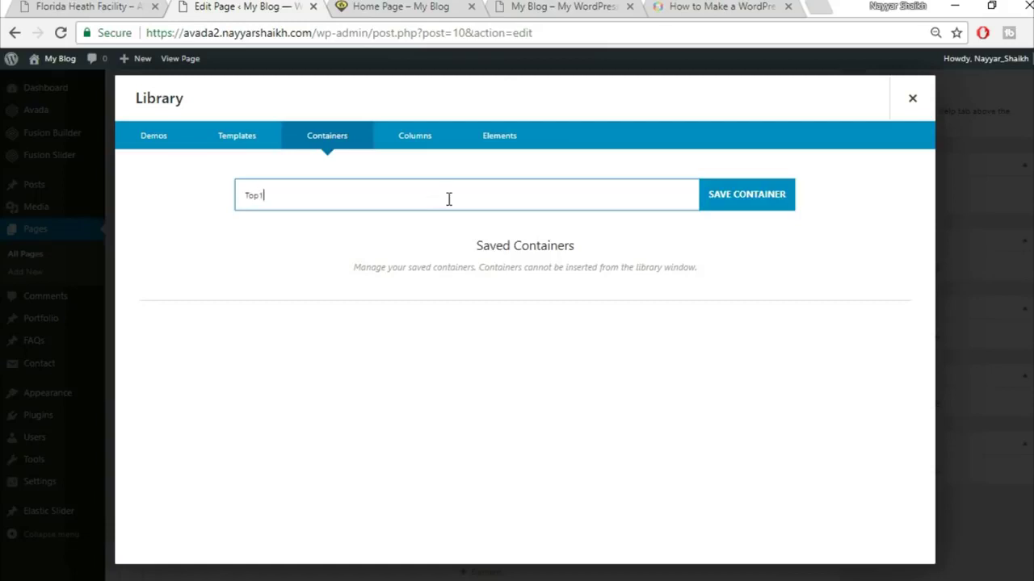
pyautogui.write('Top1')
pyautogui.click(761, 194)
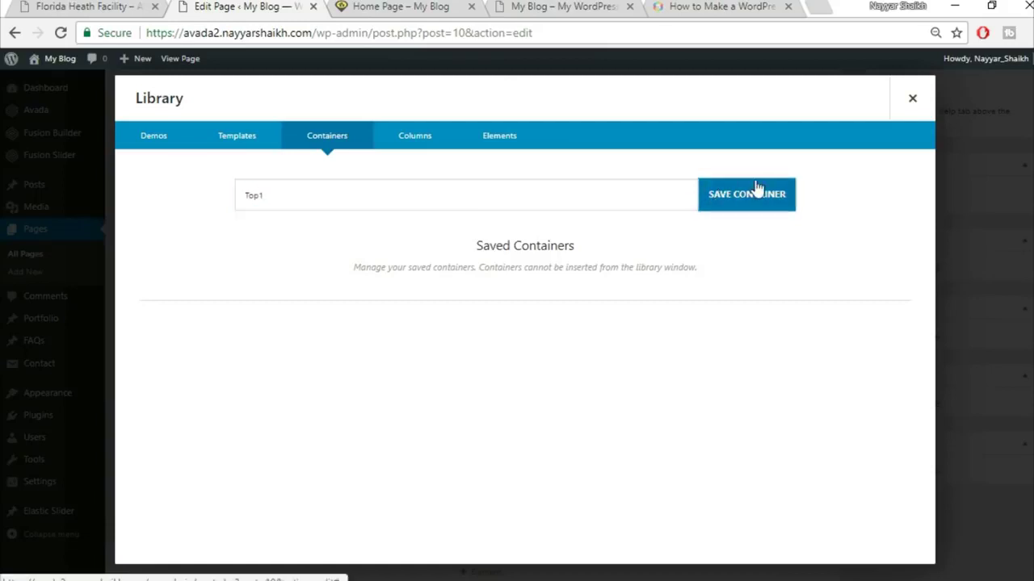
pyautogui.click(913, 98)
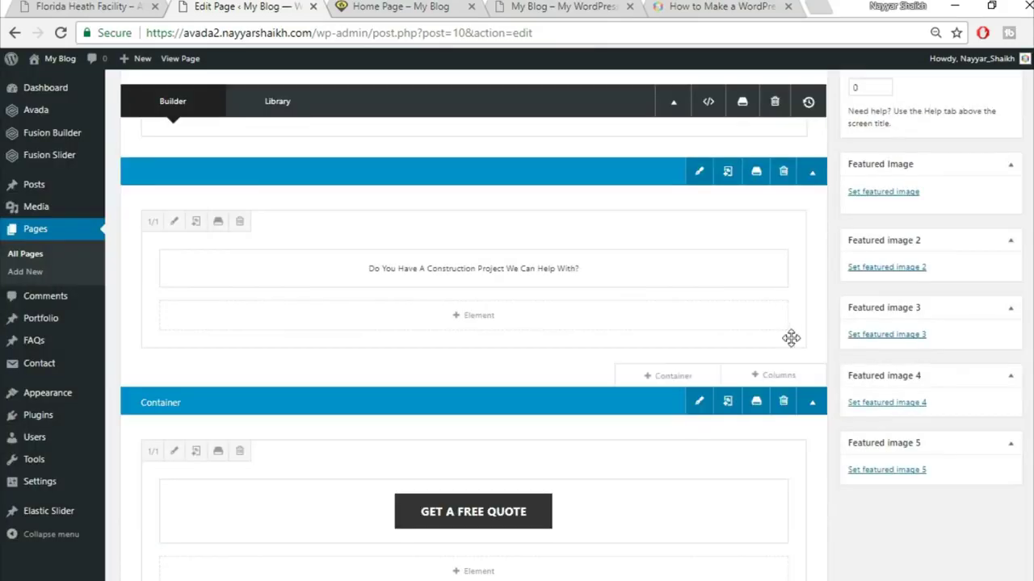
pyautogui.scroll(-1, 791, 338)
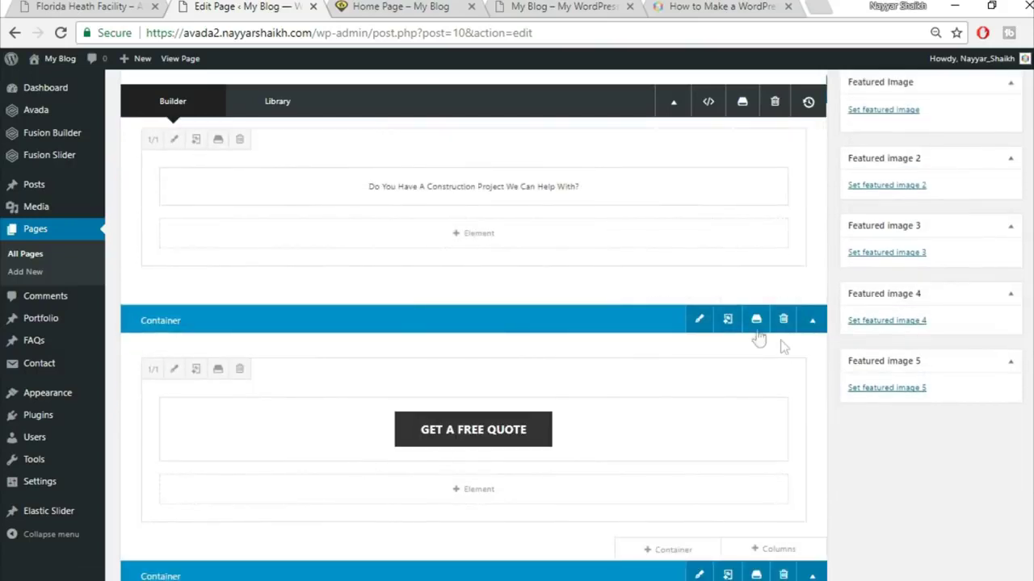
pyautogui.click(756, 320)
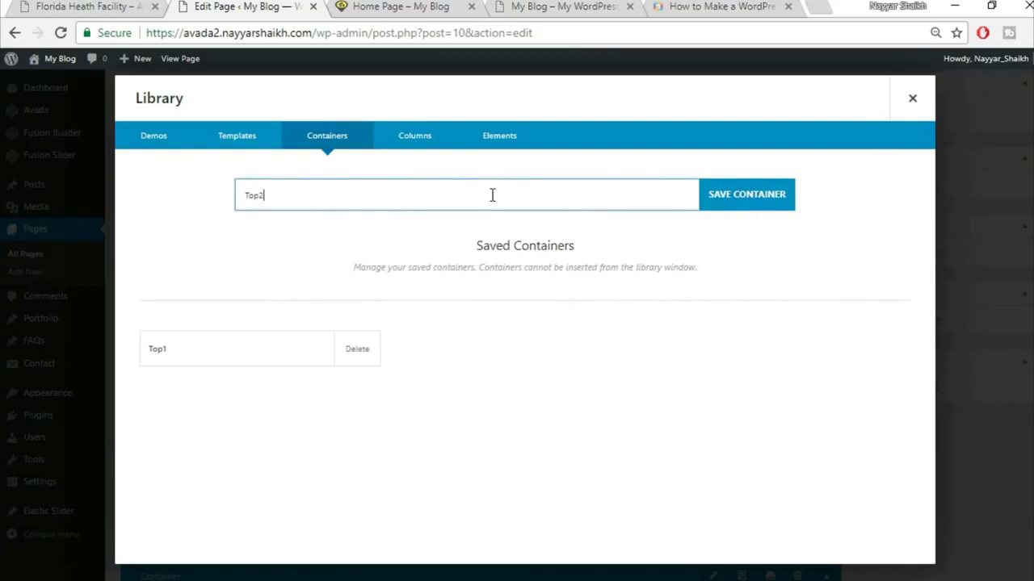
pyautogui.click(765, 196)
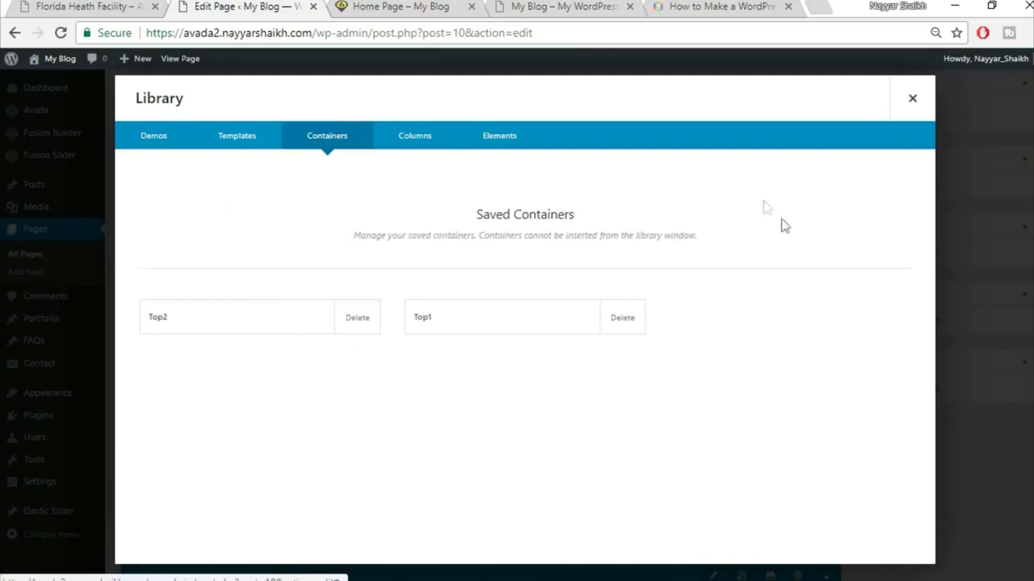
pyautogui.click(911, 99)
# - Save the Specialists In Modern Construction section as a container named Title, then view the live page
pyautogui.scroll(-1, 714, 309)
pyautogui.scroll(-3, 715, 310)
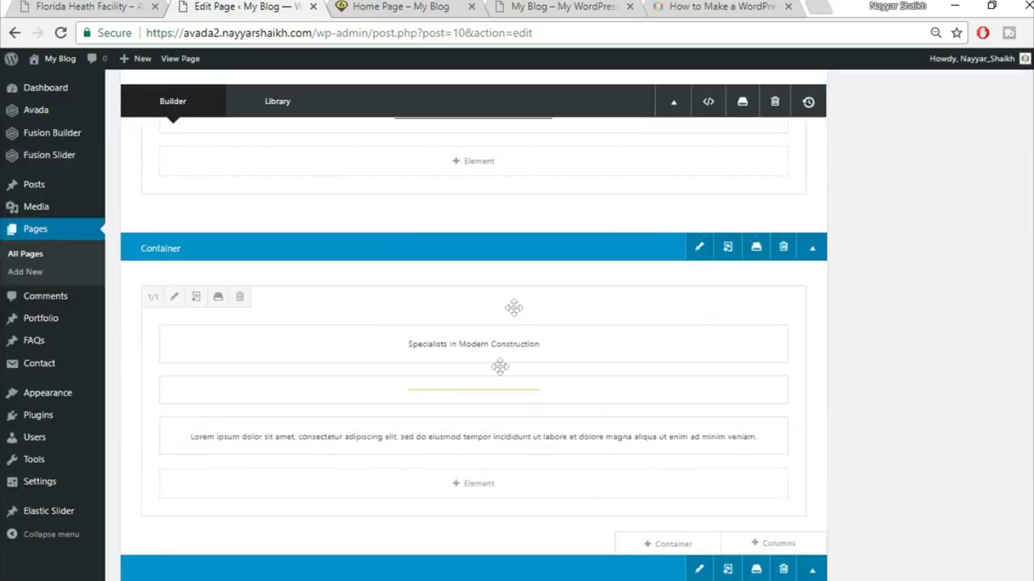
pyautogui.click(757, 246)
pyautogui.click(460, 195)
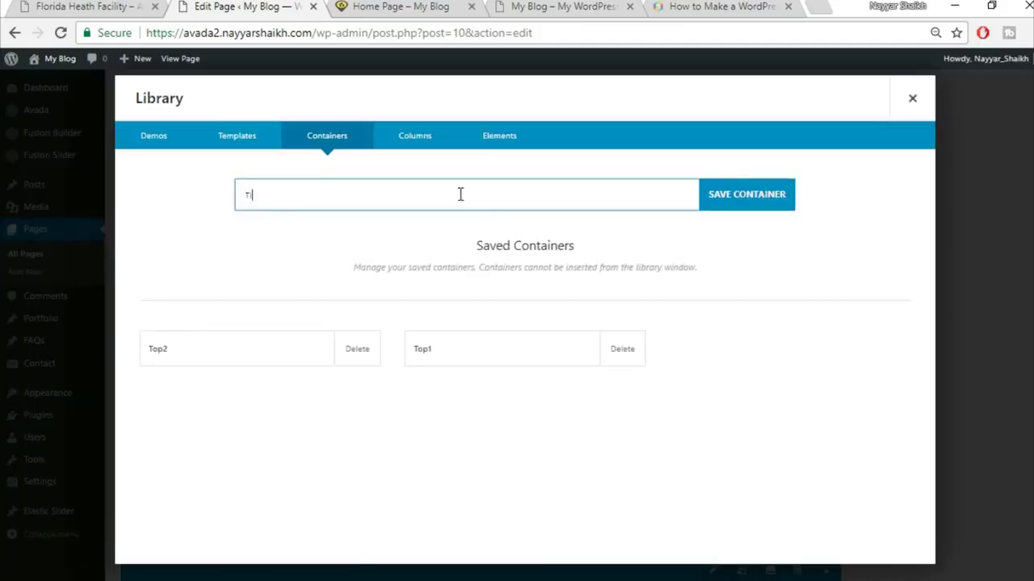
pyautogui.write('Top3')
pyautogui.click(775, 199)
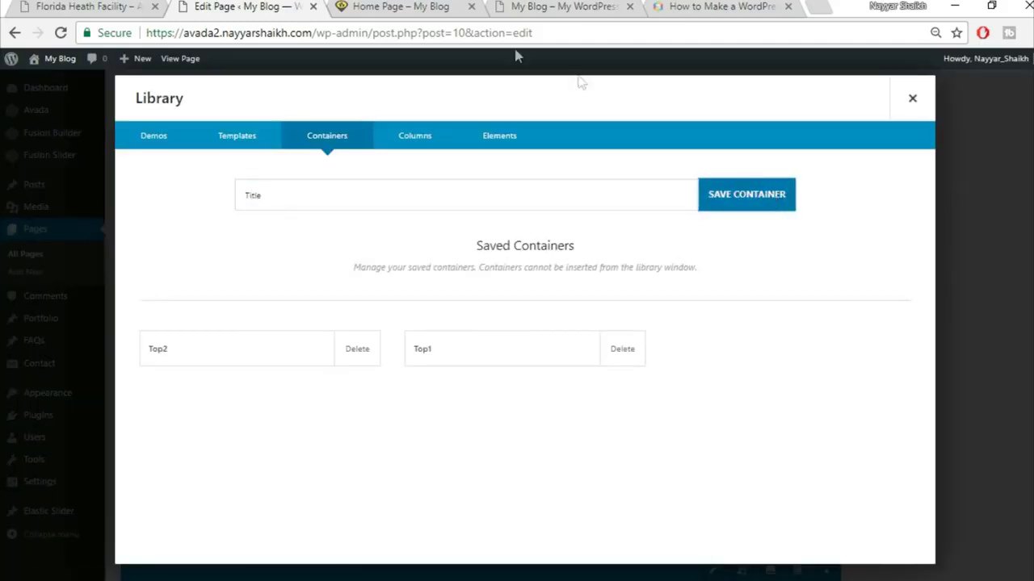
pyautogui.click(426, 9)
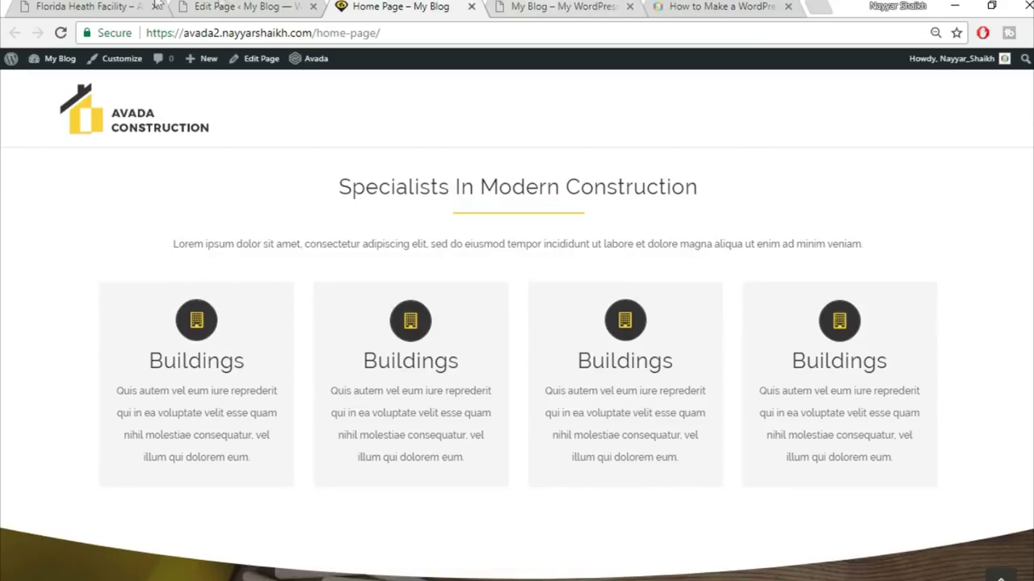
# - Review the reference page's heading and intro text, then start deleting the saved Title container
pyautogui.click(88, 7)
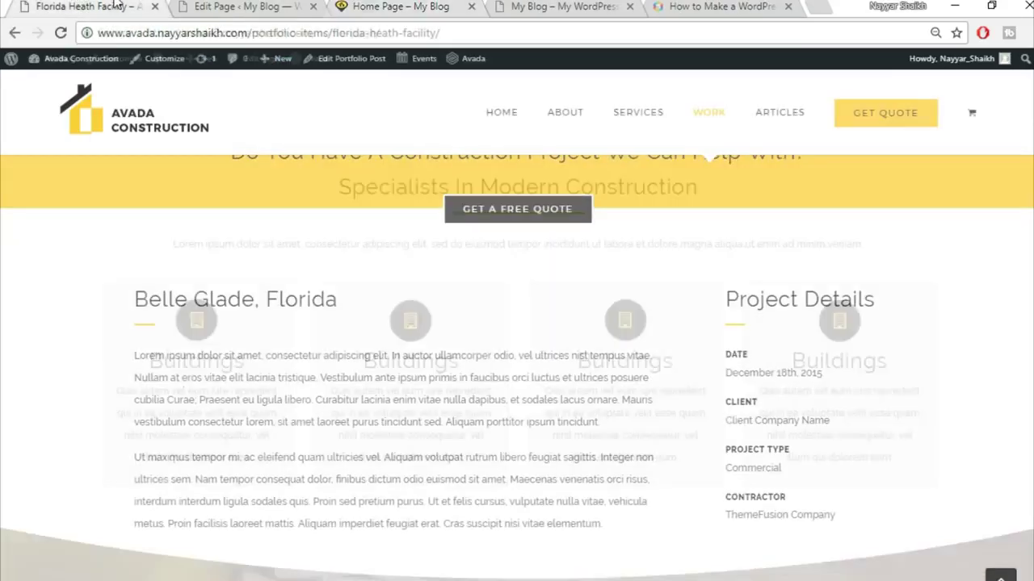
pyautogui.scroll(-10, 733, 325)
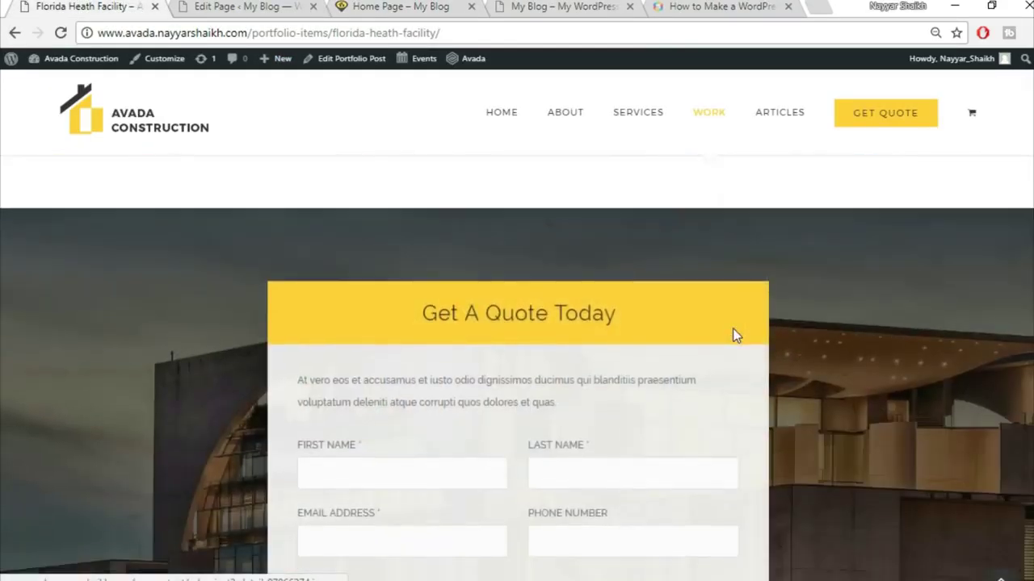
pyautogui.scroll(10, 735, 380)
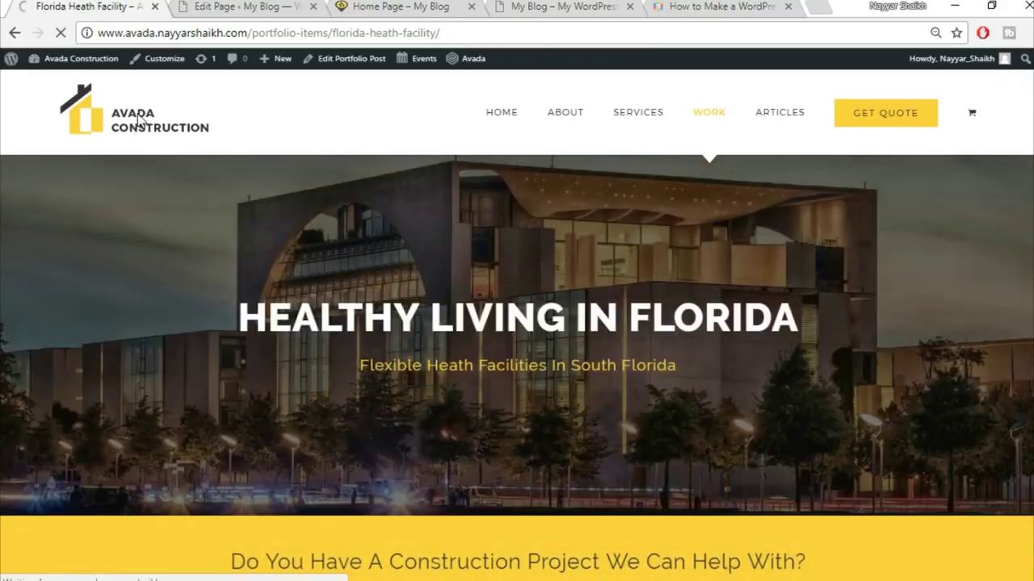
pyautogui.scroll(-6, 289, 198)
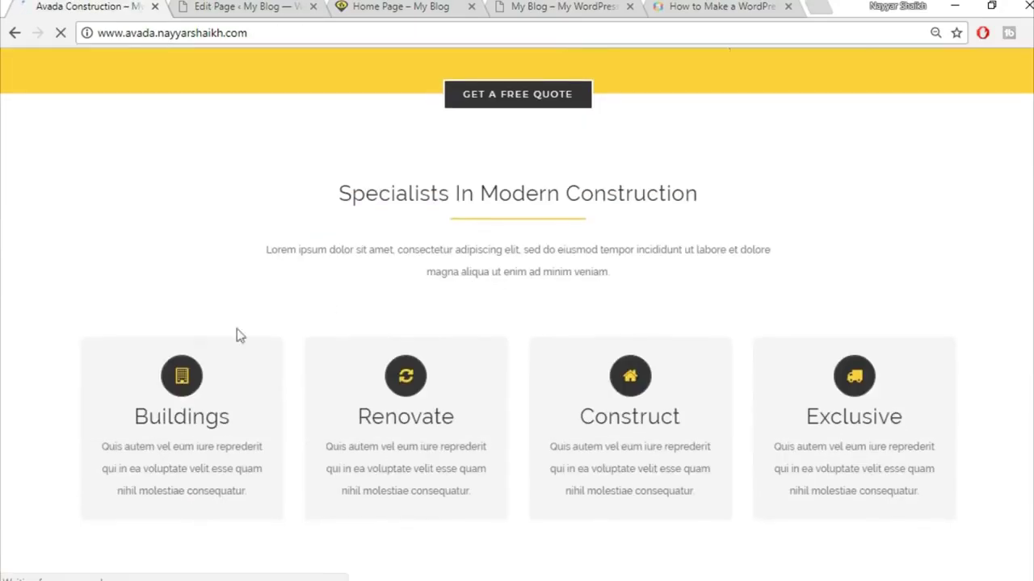
pyautogui.moveTo(266, 250); pyautogui.dragTo(158, 288)
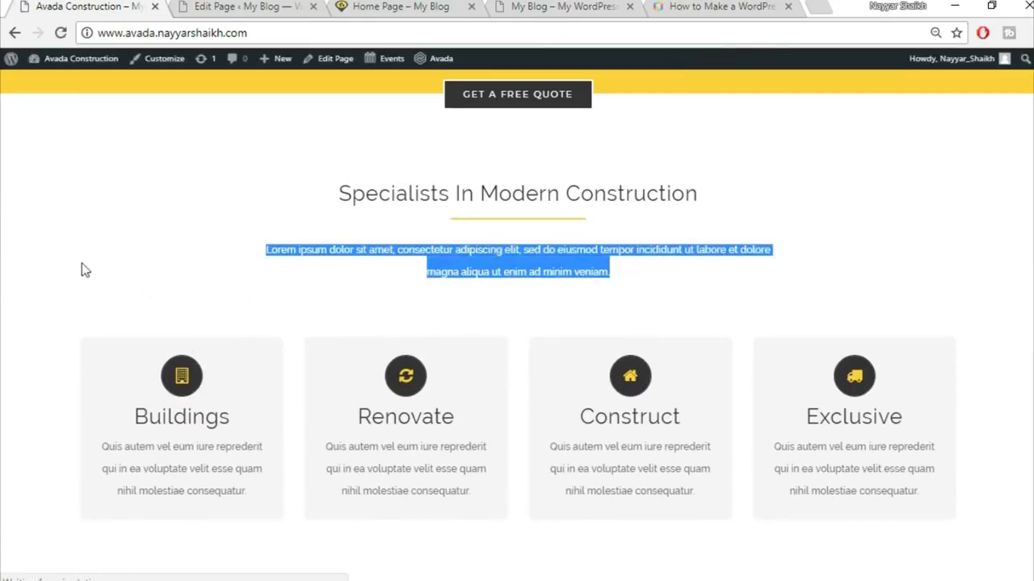
pyautogui.scroll(1, 222, 254)
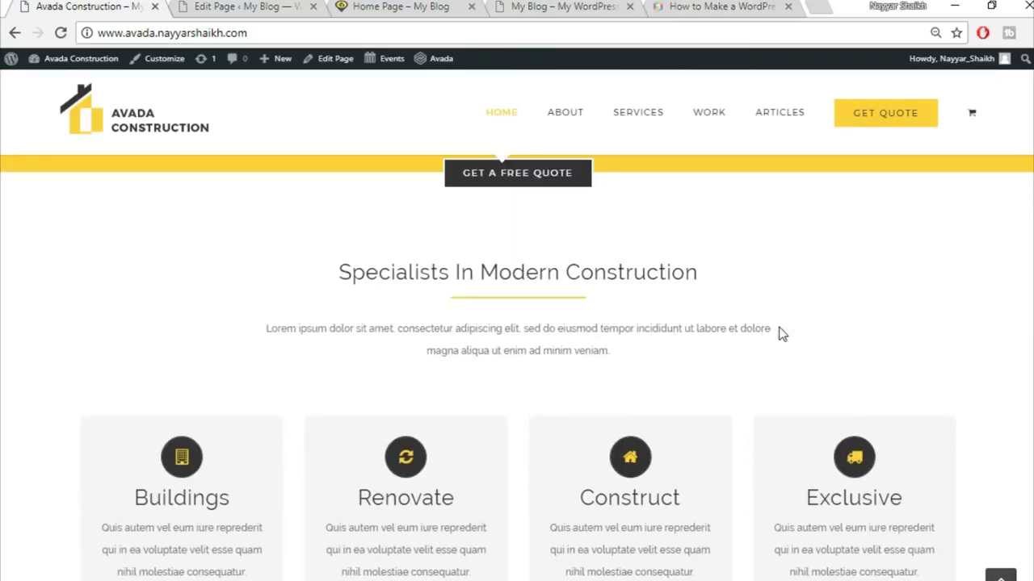
pyautogui.moveTo(241, 178); pyautogui.dragTo(694, 397)
pyautogui.click(673, 358)
pyautogui.click(435, 7)
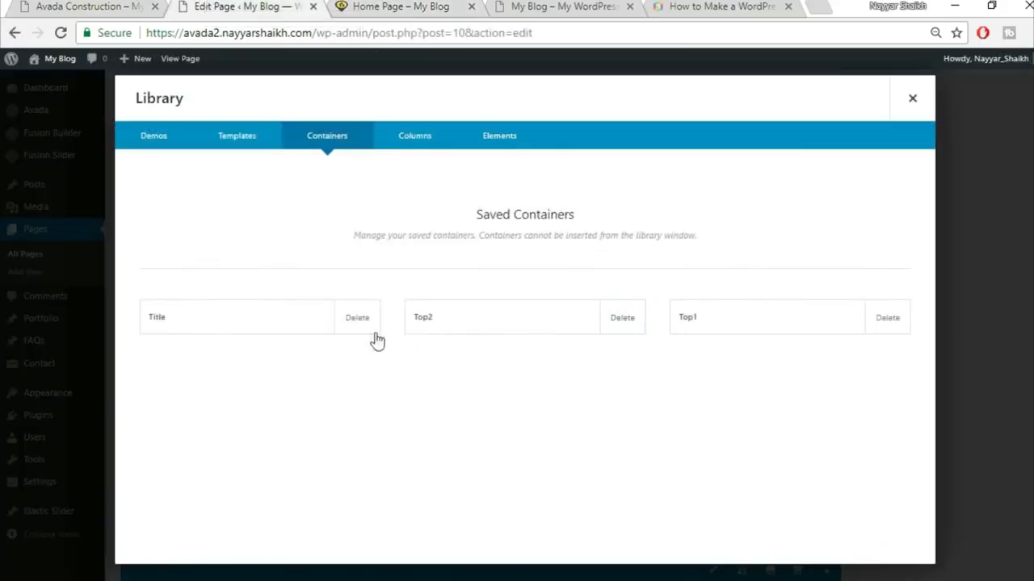
pyautogui.click(361, 335)
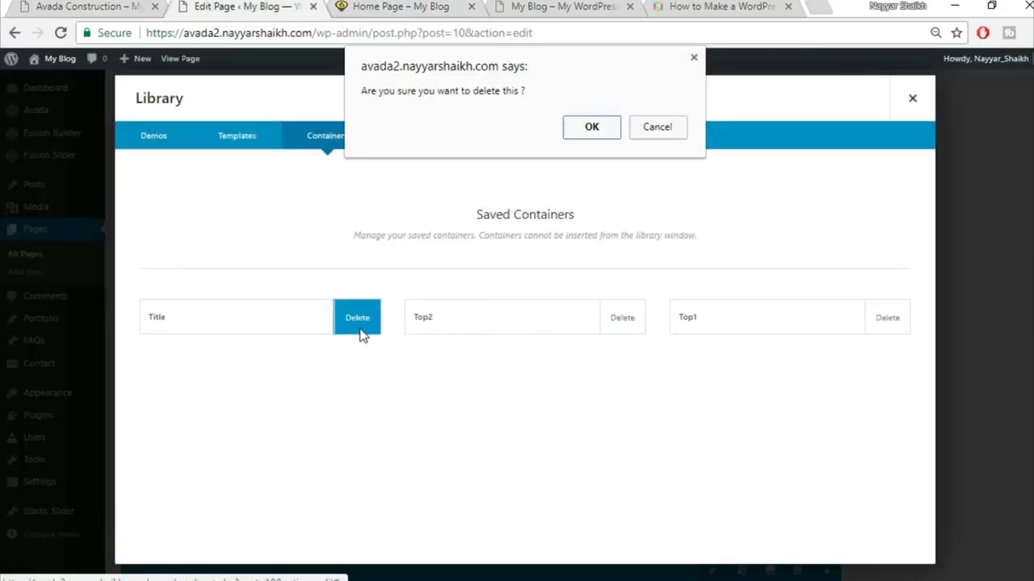
# - Confirm deleting Title, then give the Specialists column 50 top and 15% side padding
pyautogui.click(595, 132)
pyautogui.click(910, 99)
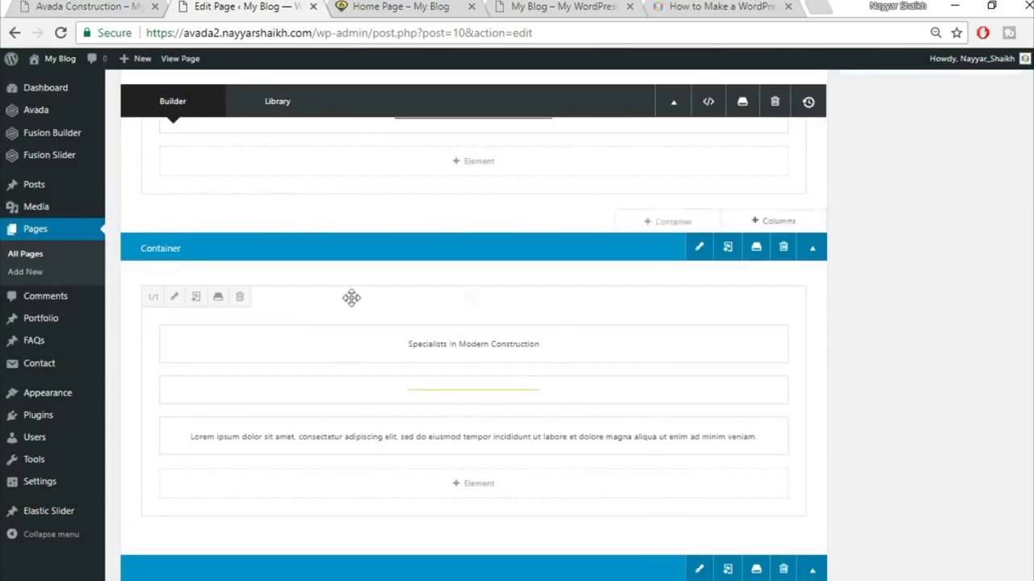
pyautogui.click(175, 297)
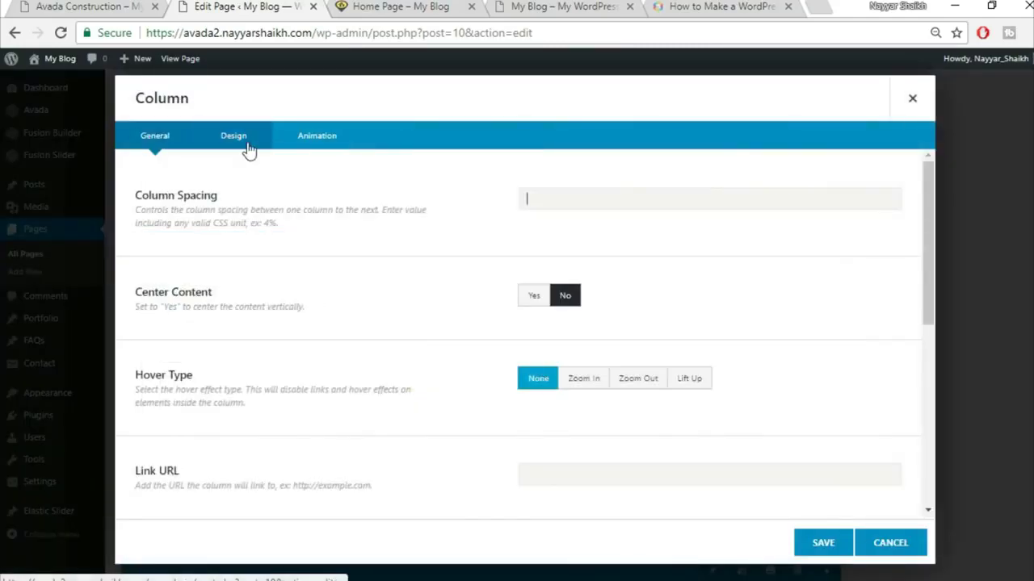
pyautogui.click(243, 139)
pyautogui.scroll(-1, 770, 327)
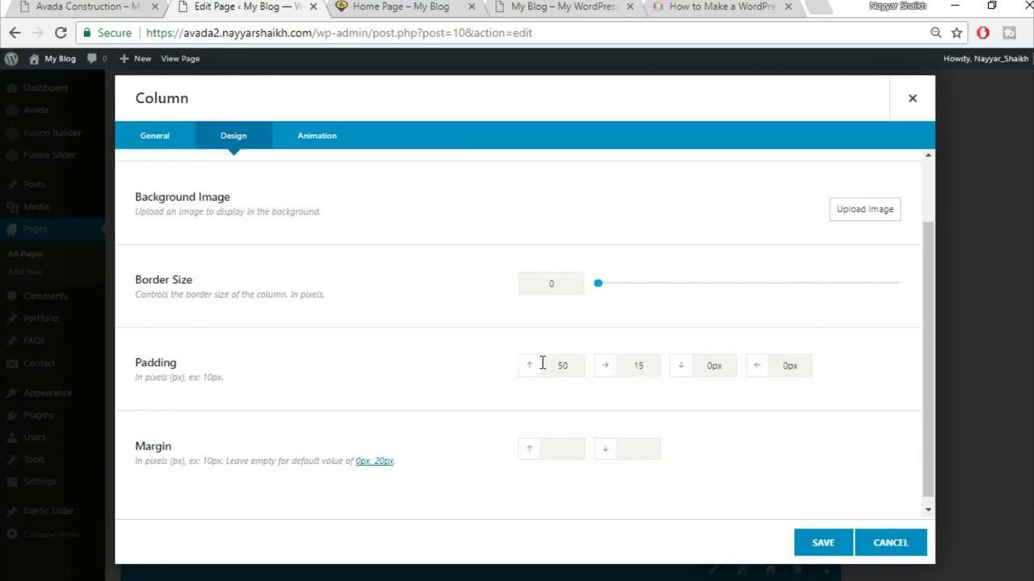
pyautogui.moveTo(813, 368); pyautogui.dragTo(742, 369)
pyautogui.click(822, 542)
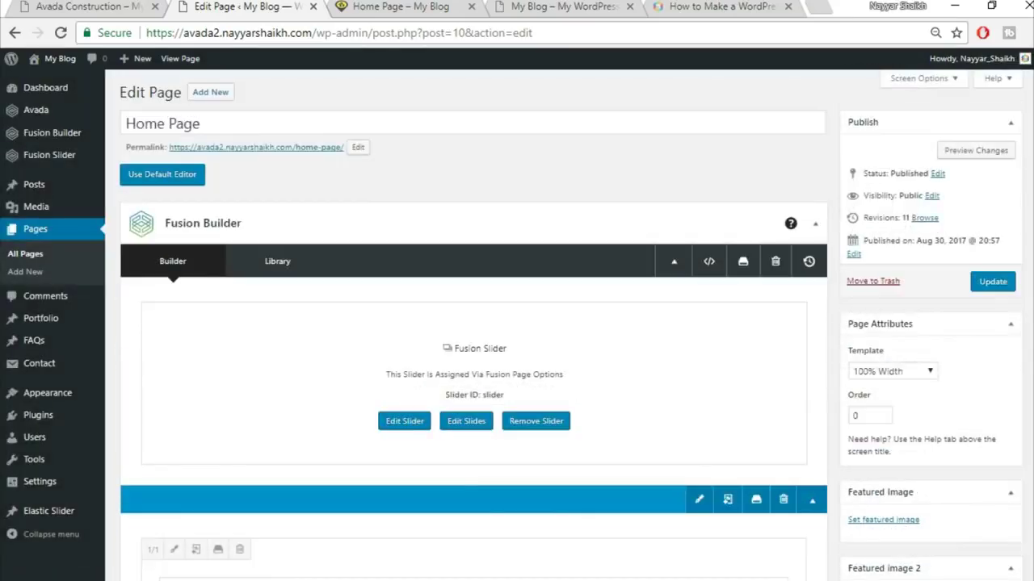
# - Update the Home Page, reload the live page to check the narrowed intro, then return to the editor
pyautogui.click(1006, 287)
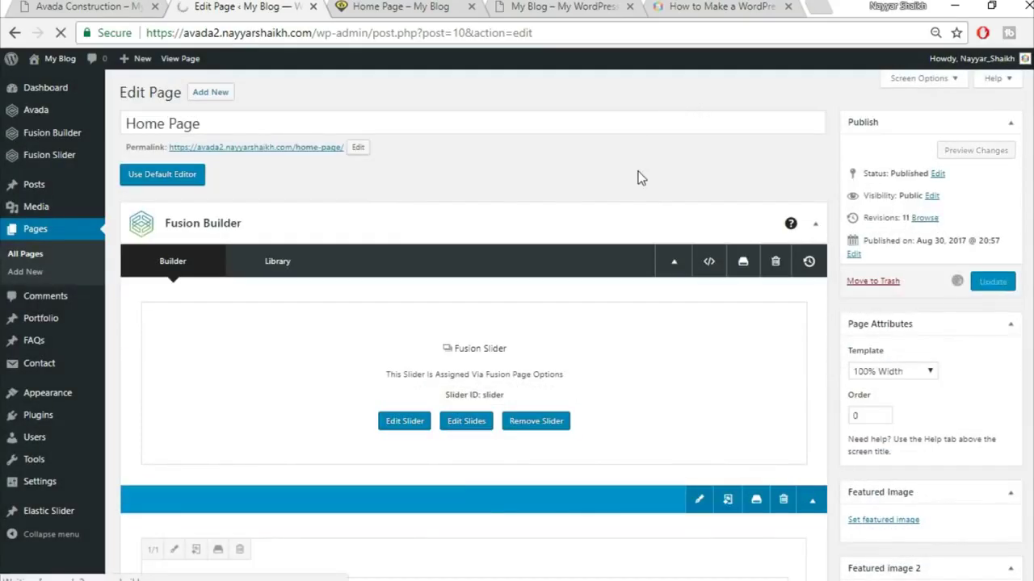
pyautogui.click(393, 7)
pyautogui.click(385, 29)
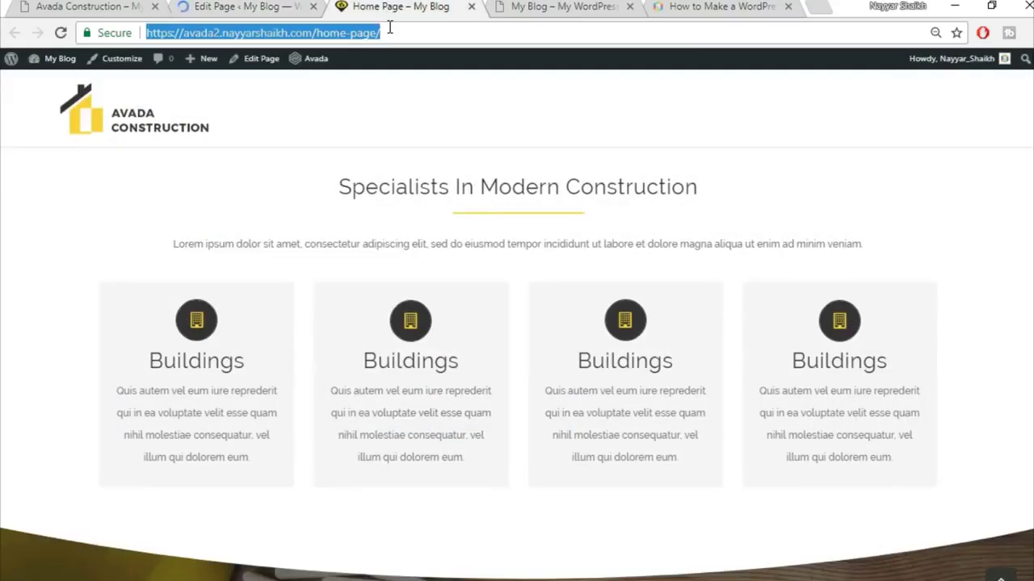
pyautogui.press('Return')
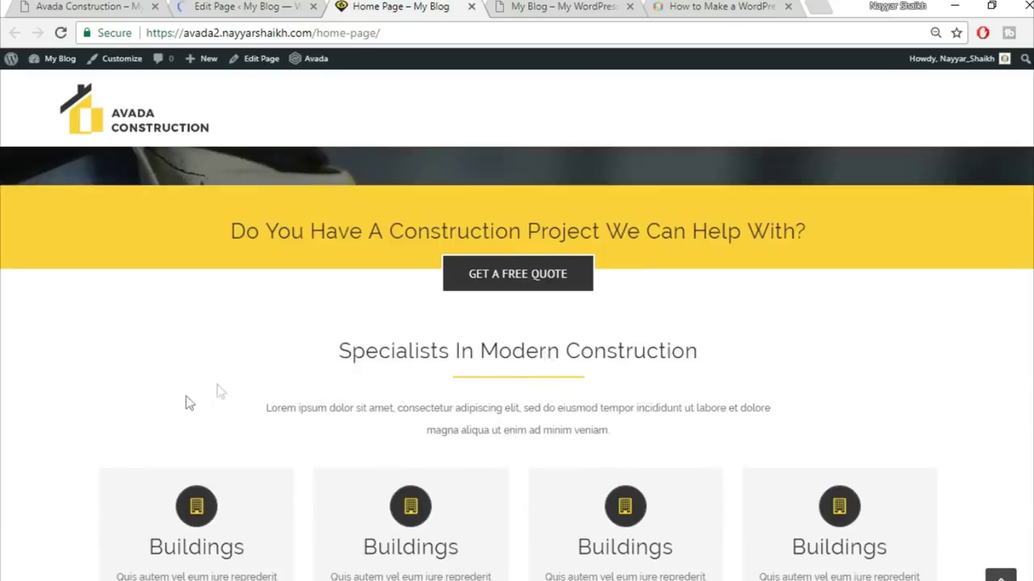
pyautogui.scroll(-1, 810, 323)
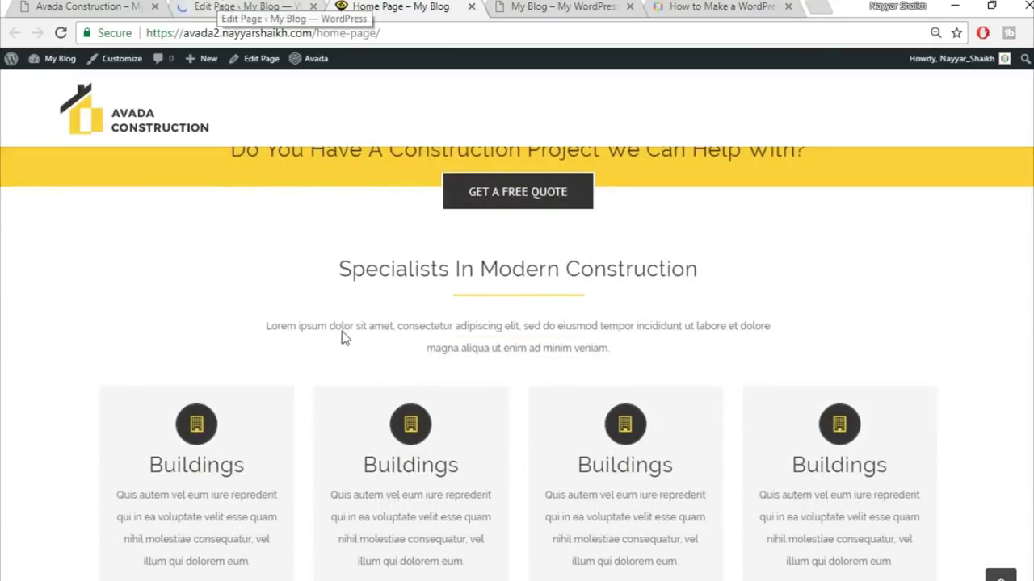
pyautogui.click(237, 6)
# - Save the Specialists In Modern Construction container to the library as 'Title', then go to the Portfolio list
pyautogui.scroll(-5, 384, 266)
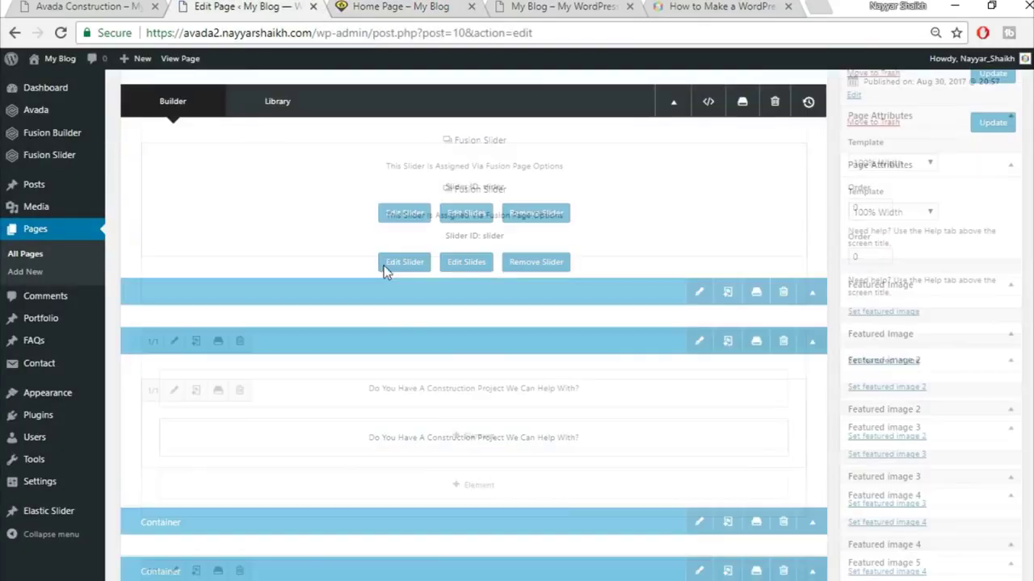
pyautogui.scroll(-1, 627, 291)
pyautogui.scroll(1, 752, 239)
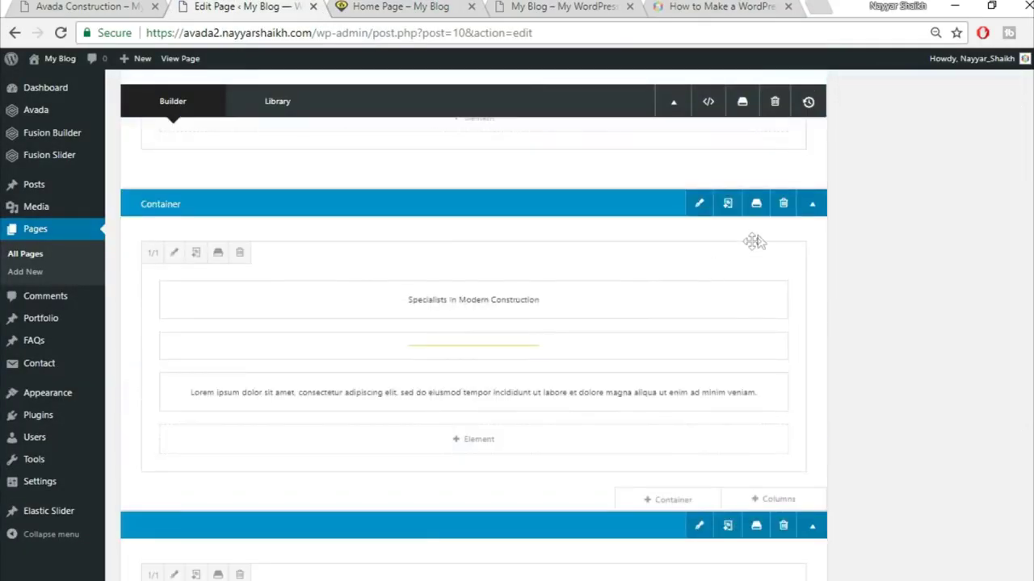
pyautogui.click(756, 205)
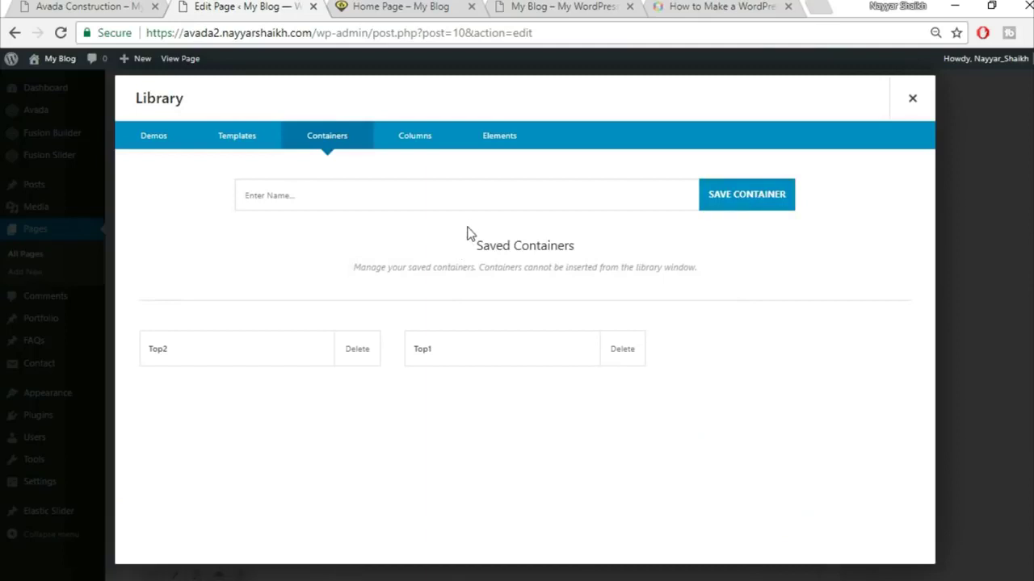
pyautogui.click(475, 198)
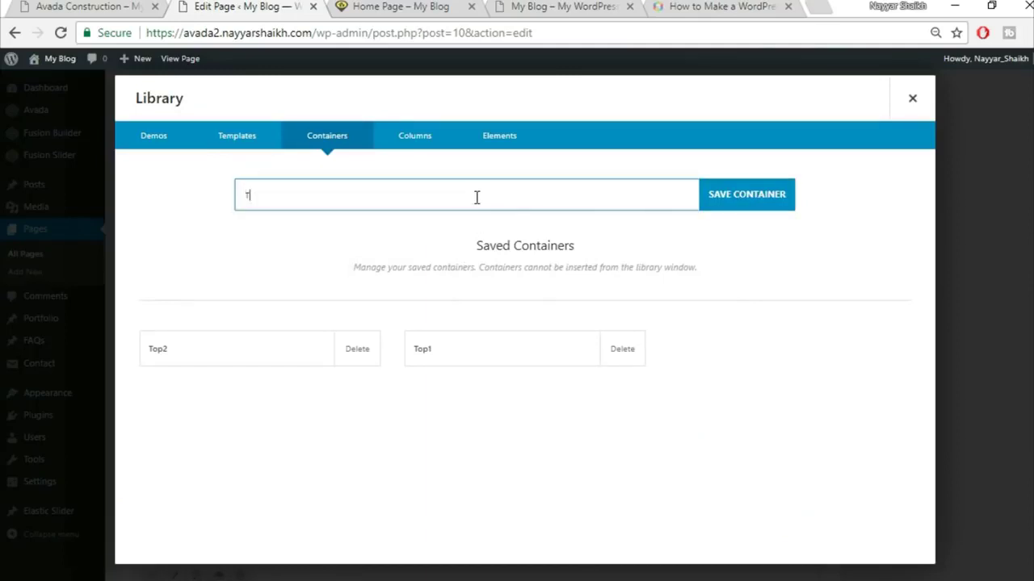
pyautogui.write('Top3')
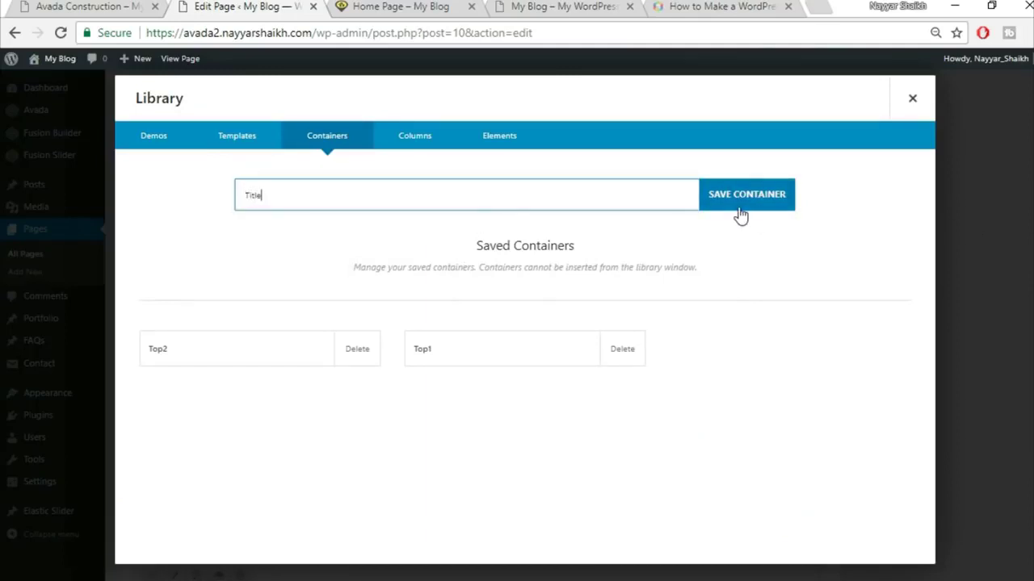
pyautogui.click(739, 212)
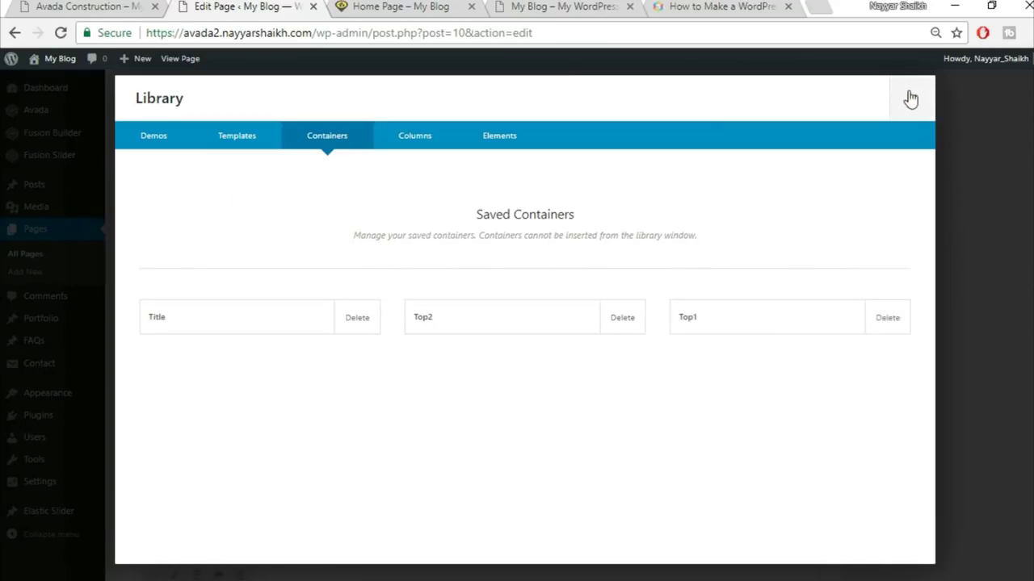
pyautogui.click(912, 98)
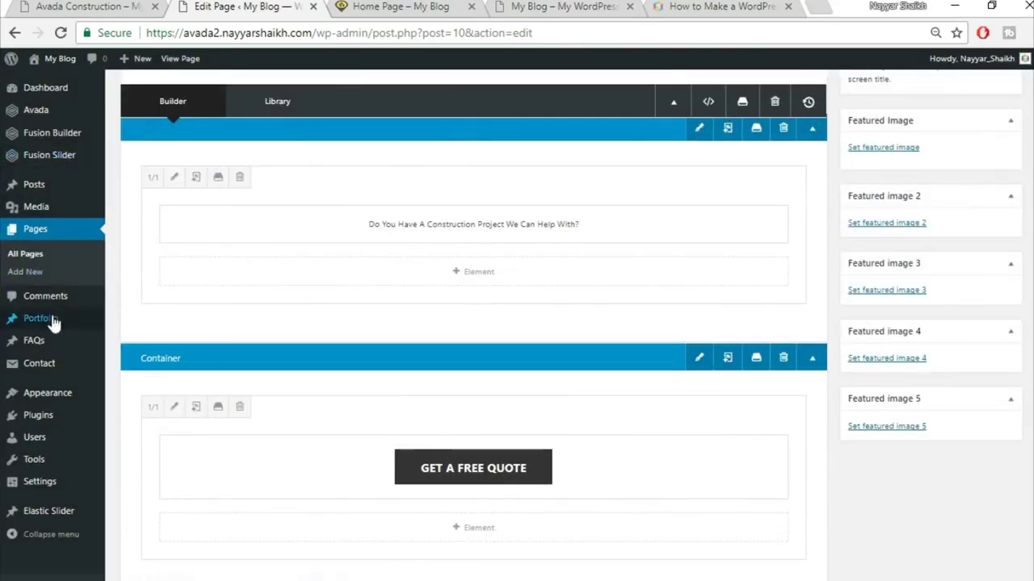
pyautogui.click(46, 319)
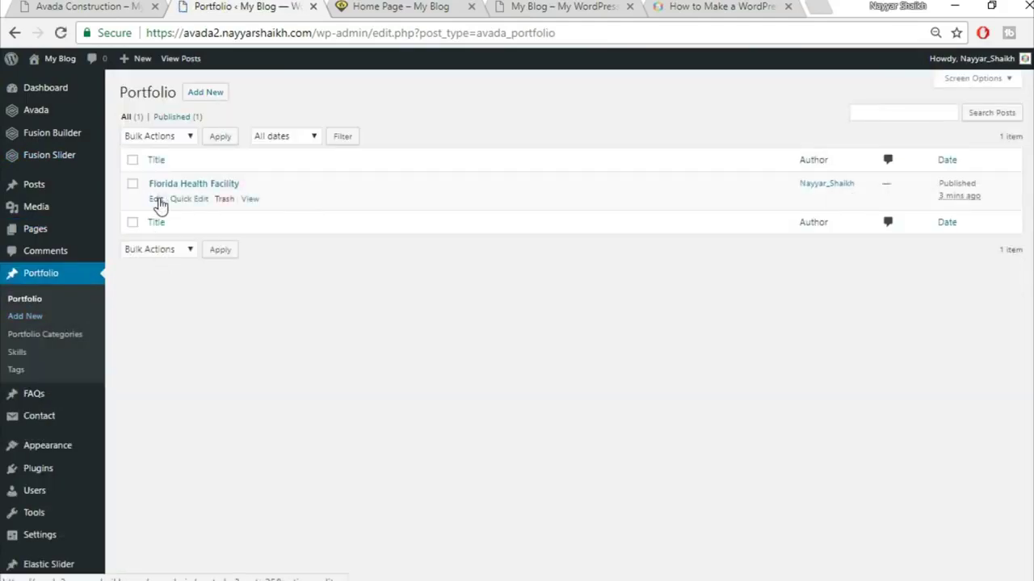
# - Edit the Florida Health Facility portfolio post, check its live page, and switch on Fusion Builder
pyautogui.click(156, 199)
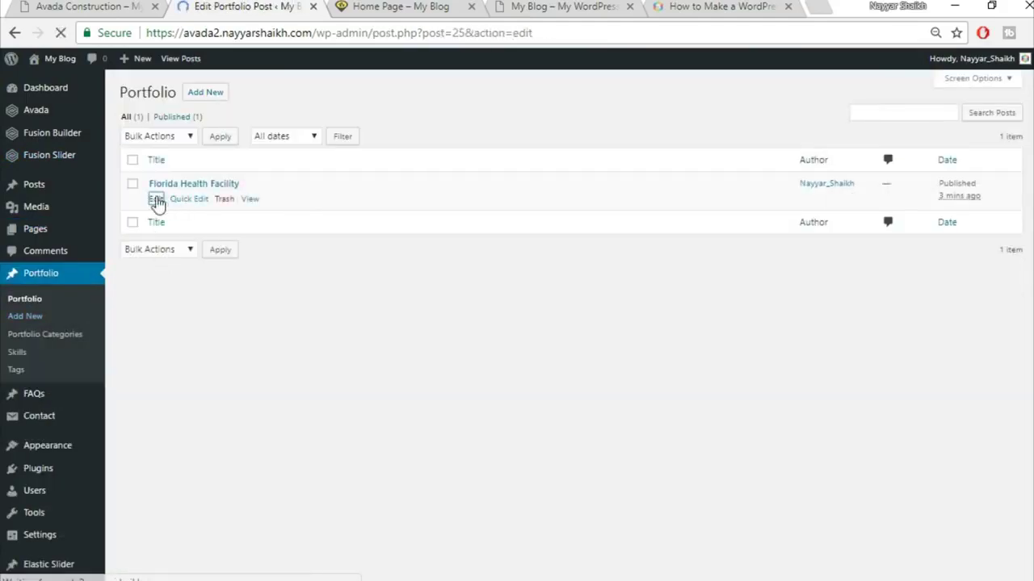
pyautogui.click(65, 5)
pyautogui.scroll(7, 491, 446)
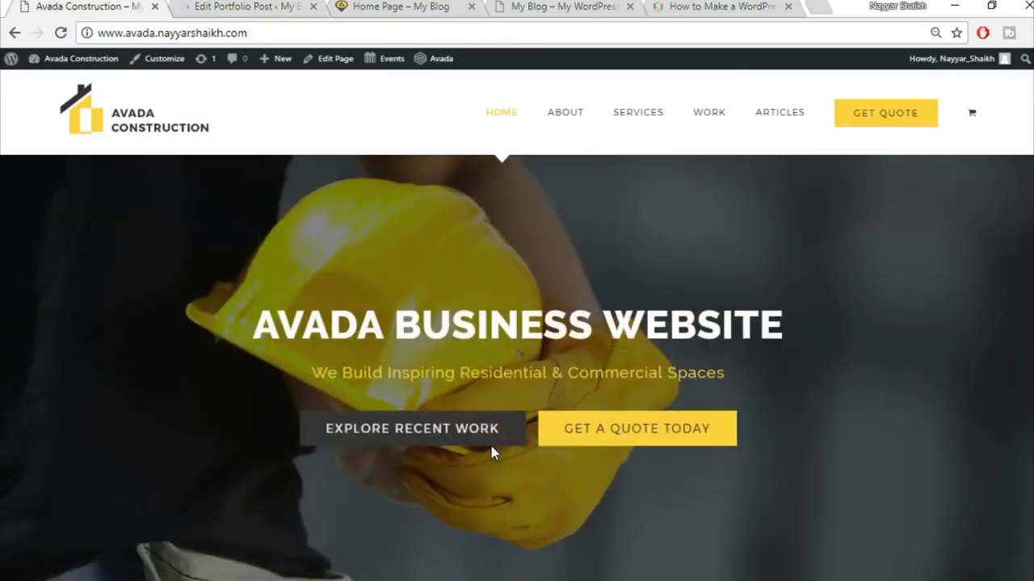
pyautogui.click(257, 4)
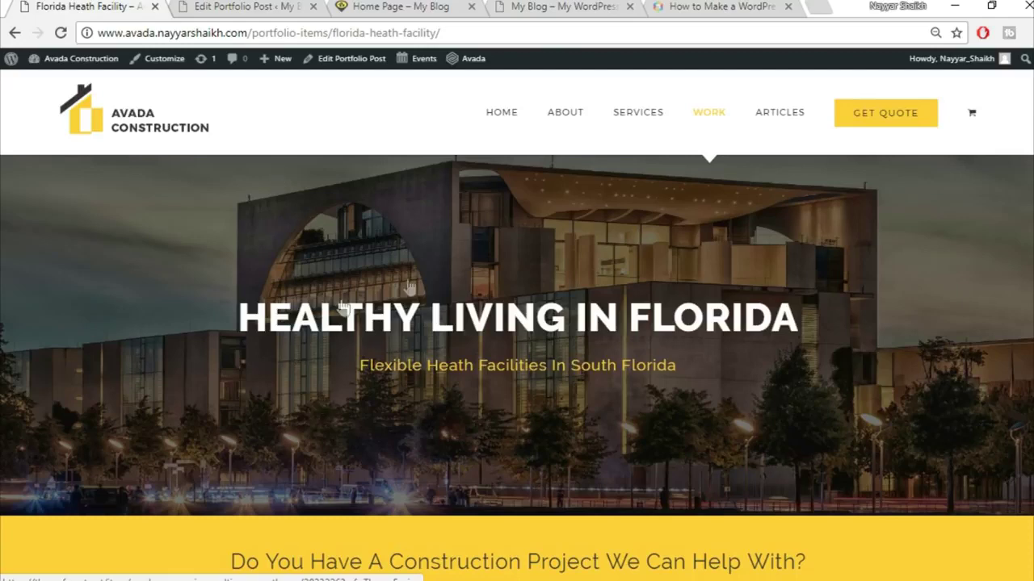
pyautogui.click(215, 6)
pyautogui.click(171, 191)
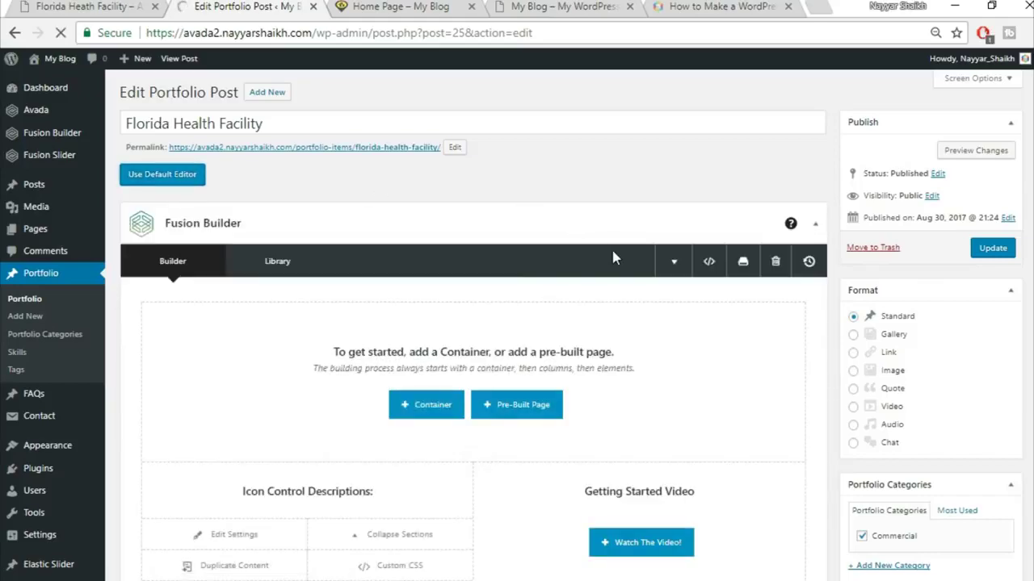
# - Collapse the Custom Fields, Excerpt, Comments and Discussion boxes
pyautogui.moveTo(825, 296)
pyautogui.scroll(-15, 824, 289)
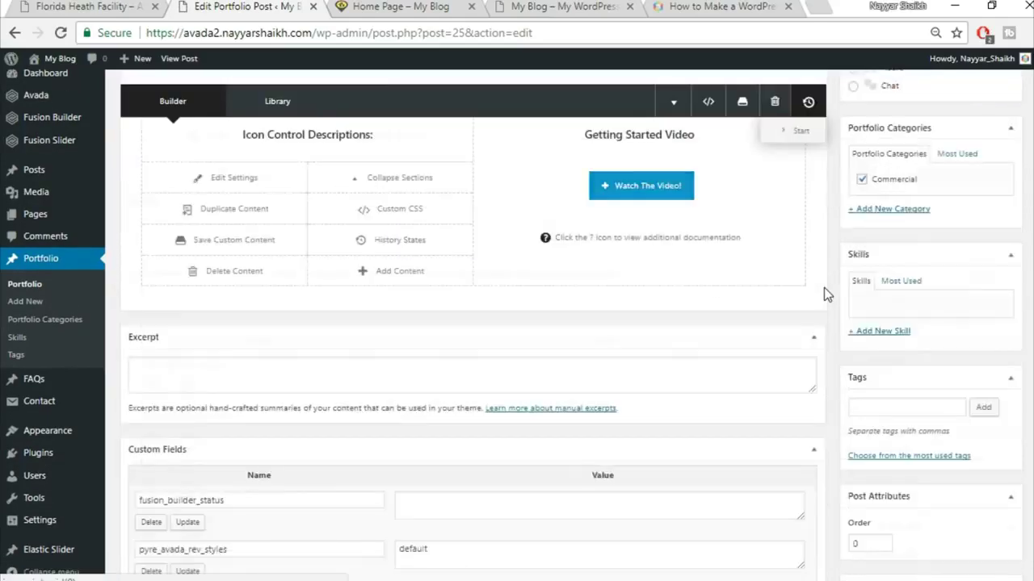
pyautogui.scroll(5, 823, 290)
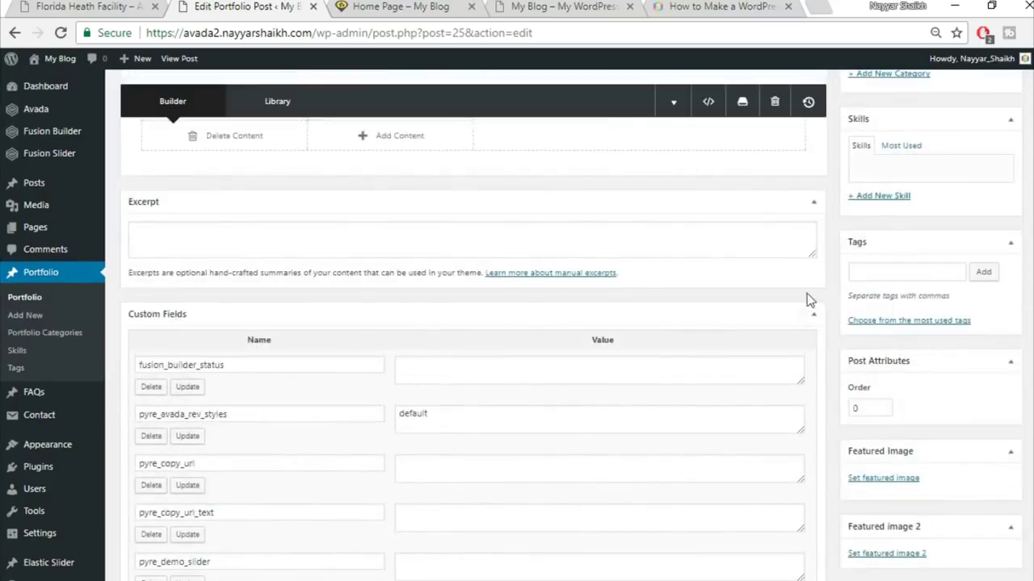
pyautogui.click(810, 315)
pyautogui.click(813, 203)
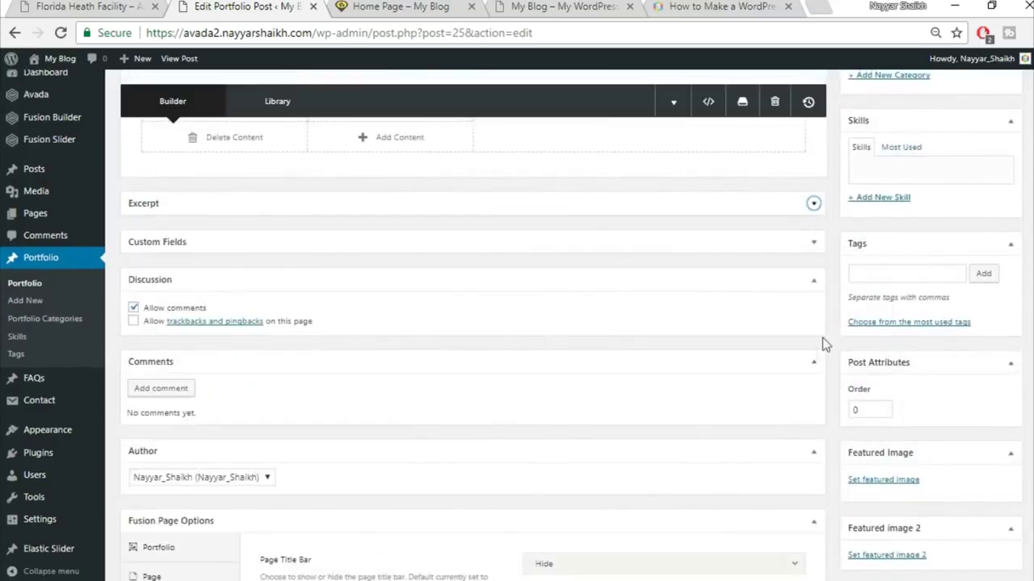
pyautogui.click(813, 364)
pyautogui.click(801, 282)
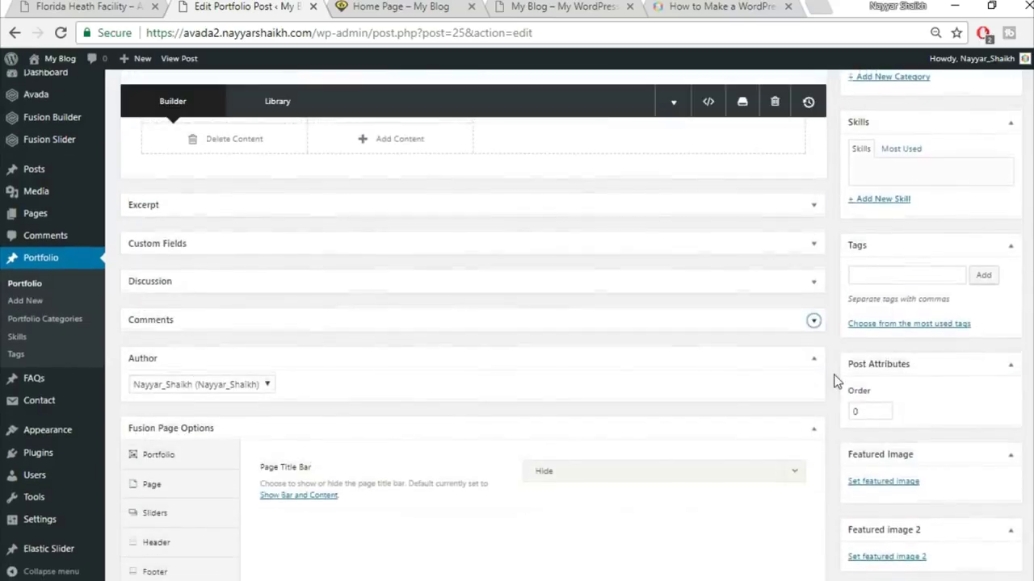
# - In the page options, set Slider Type to Fusion Slider, choose 'Slider', and preview the live page
pyautogui.scroll(-1, 228, 456)
pyautogui.click(168, 432)
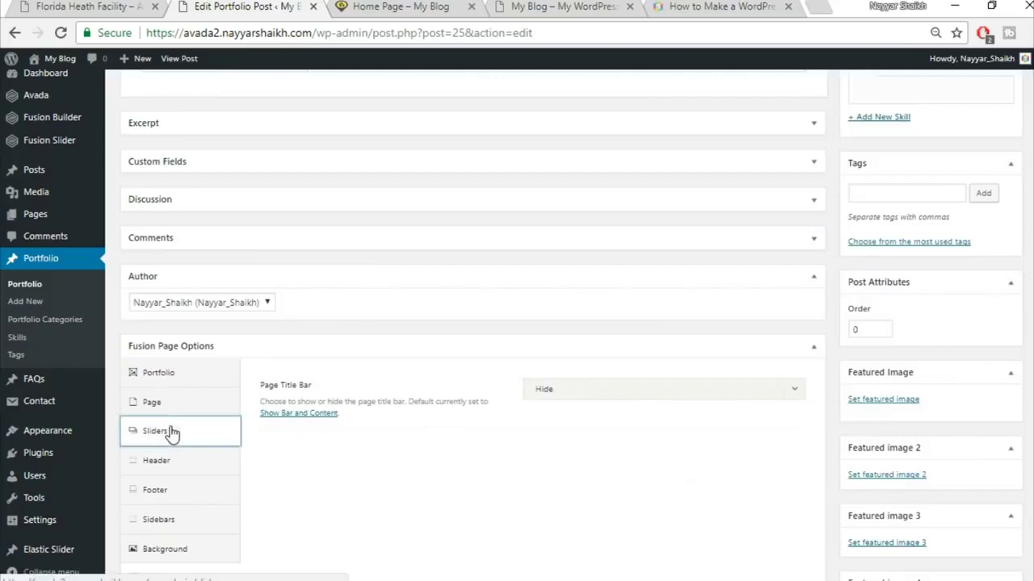
pyautogui.click(638, 394)
pyautogui.click(650, 459)
pyautogui.click(599, 440)
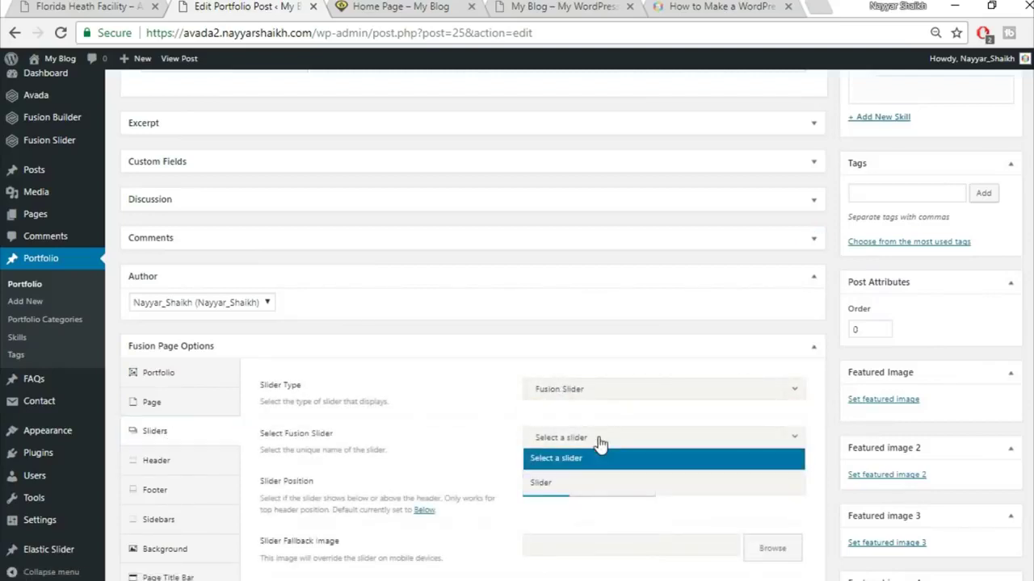
pyautogui.click(597, 482)
pyautogui.scroll(1, 687, 457)
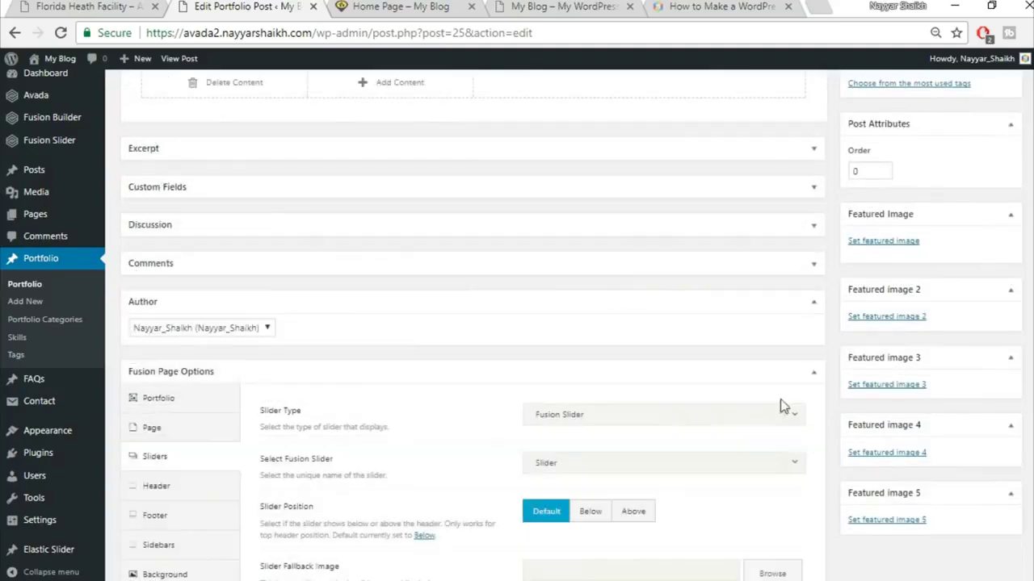
pyautogui.scroll(5, 779, 435)
pyautogui.scroll(2, 678, 308)
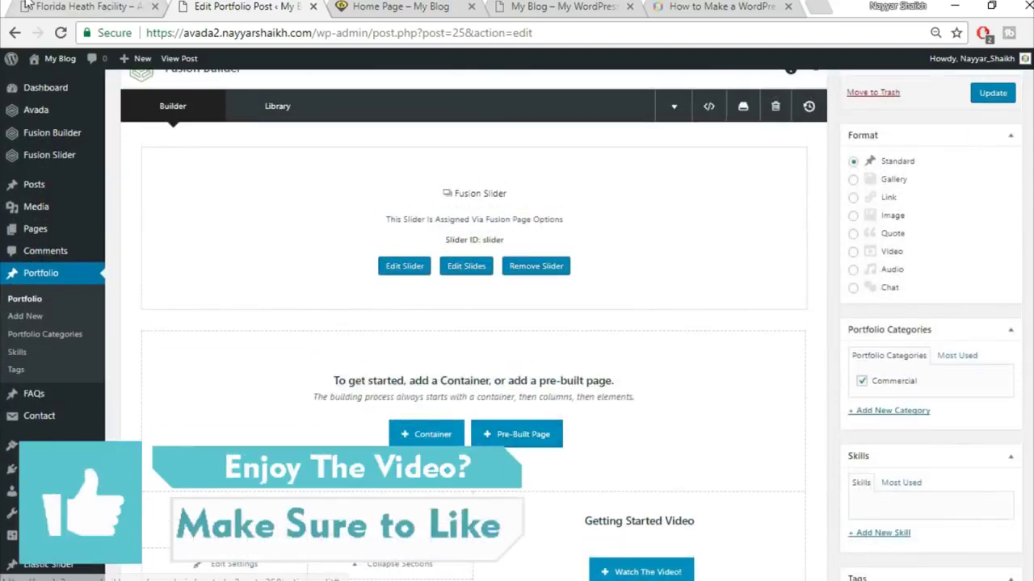
pyautogui.click(28, 5)
pyautogui.scroll(-4, 526, 311)
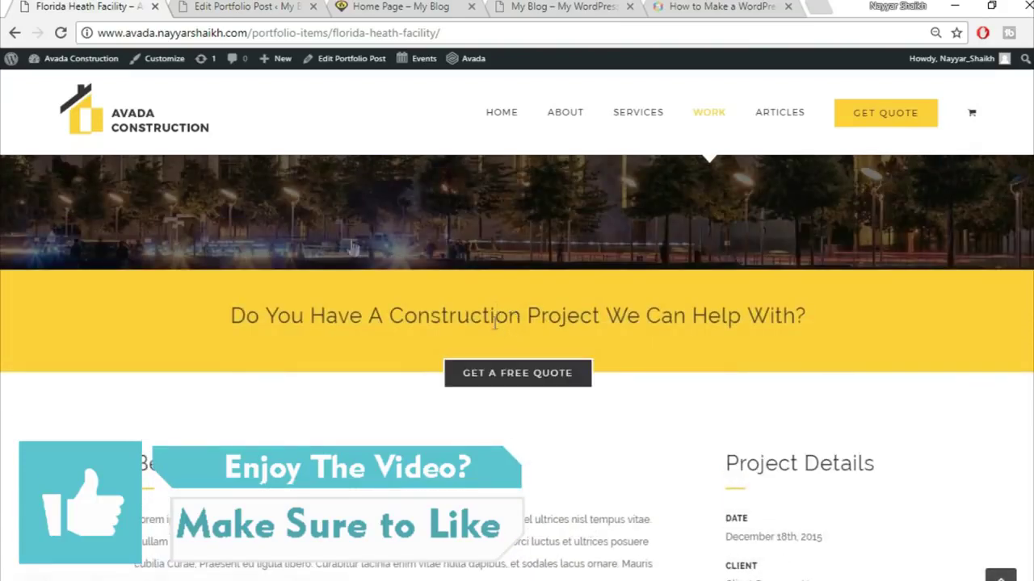
pyautogui.click(240, 5)
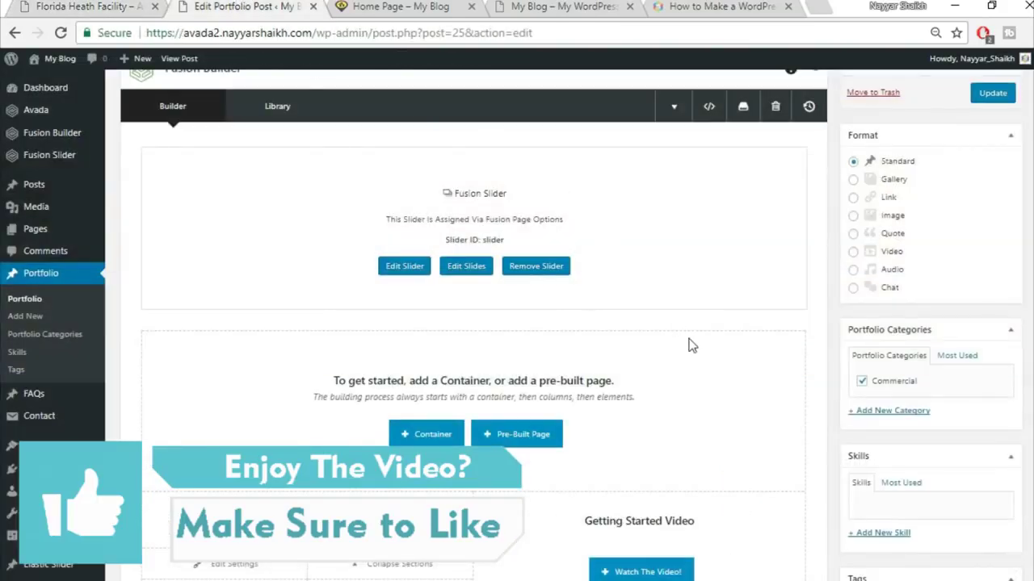
# - Insert the saved Top1 and Top2 library containers below the slider and update the post
pyautogui.click(424, 436)
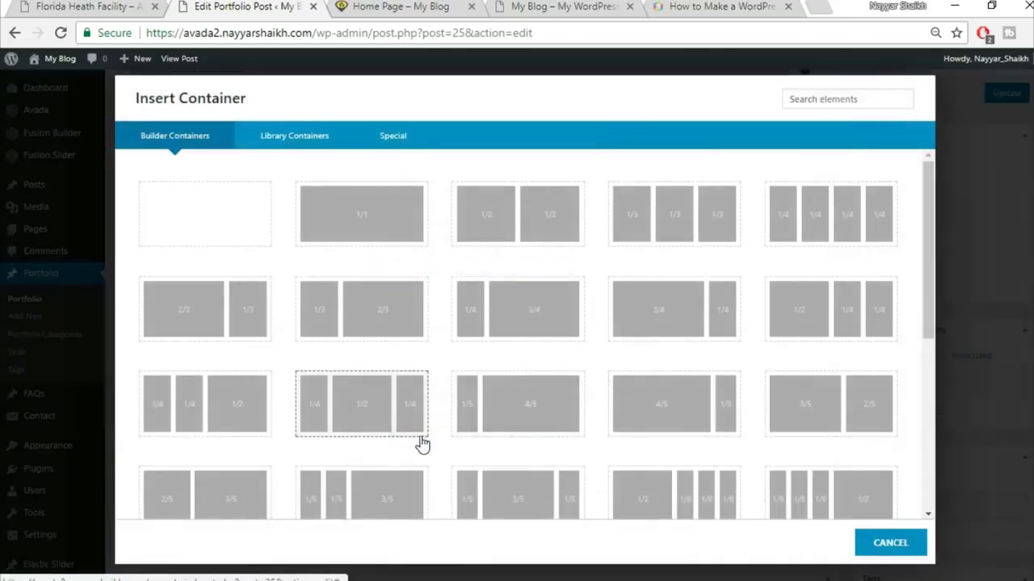
pyautogui.click(293, 145)
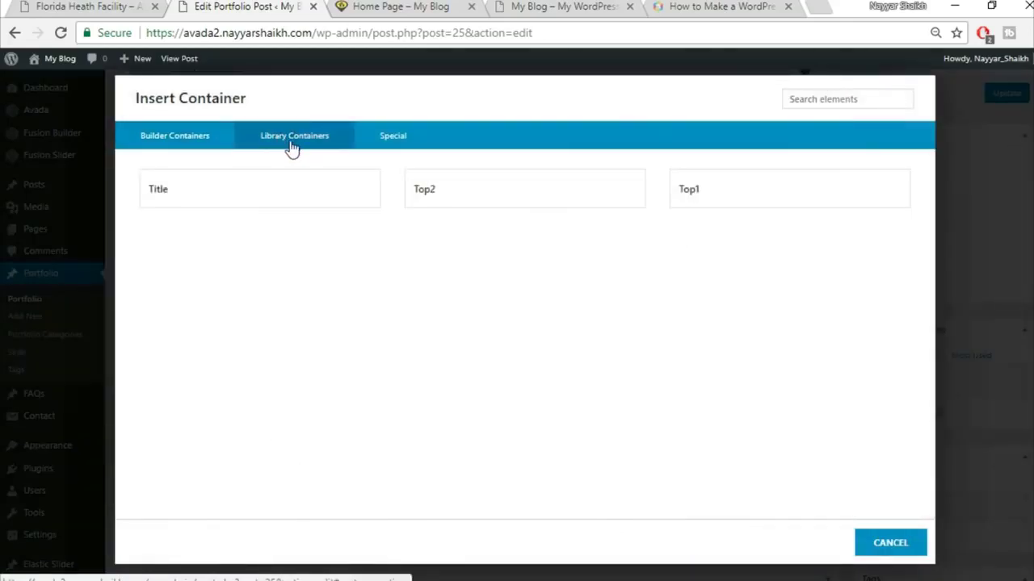
pyautogui.click(734, 187)
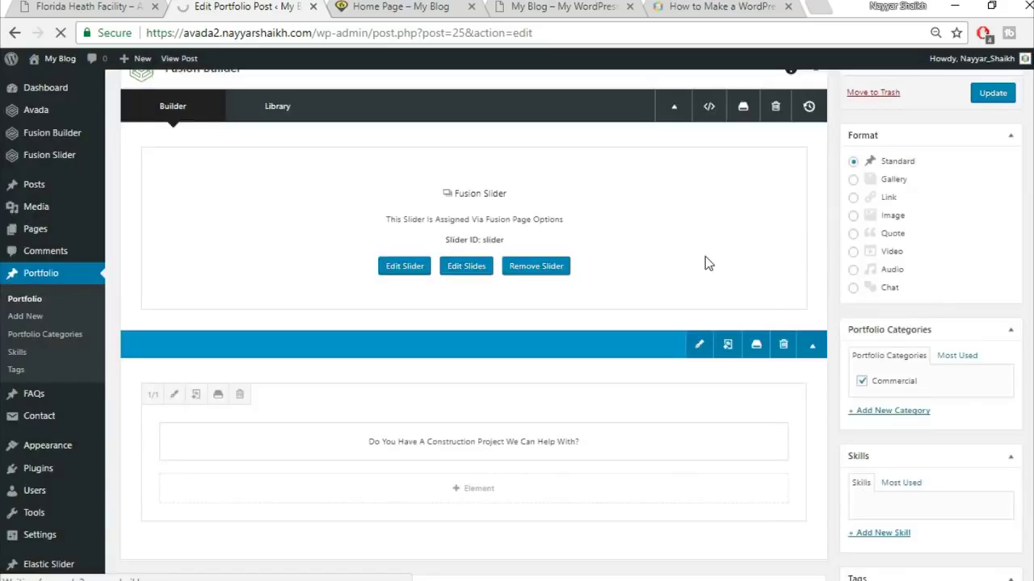
pyautogui.scroll(-3, 705, 264)
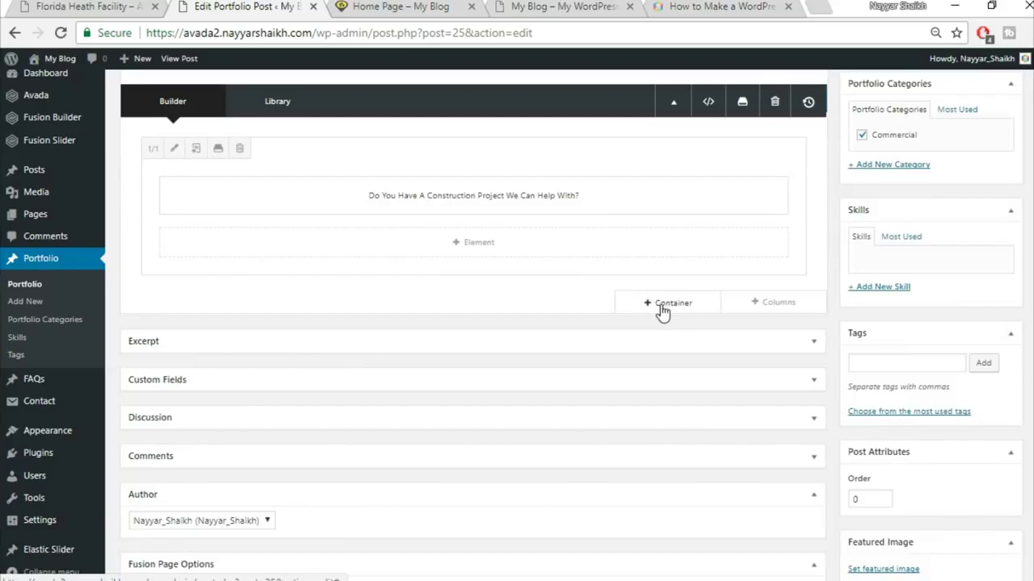
pyautogui.click(662, 311)
pyautogui.click(299, 136)
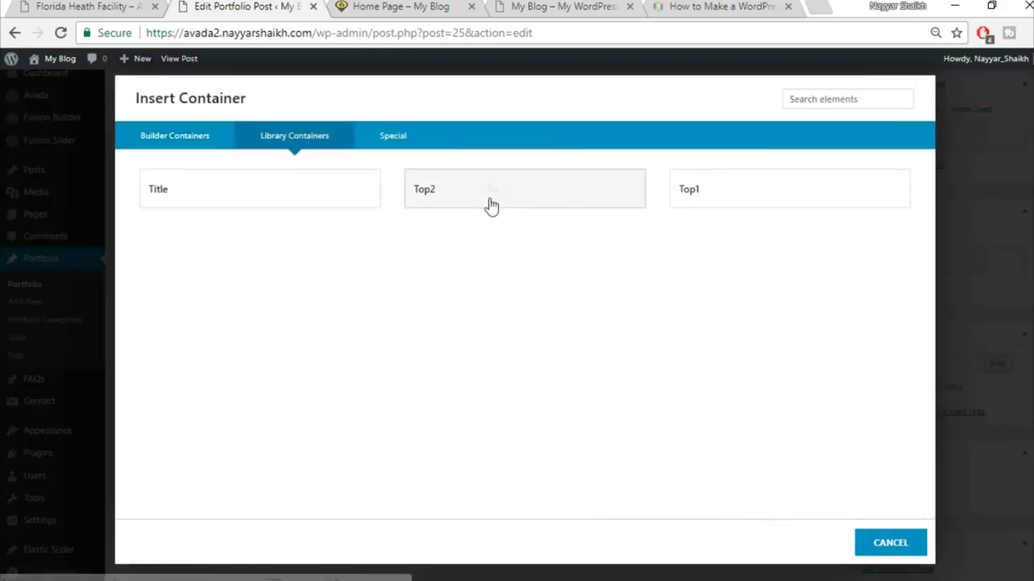
pyautogui.click(489, 187)
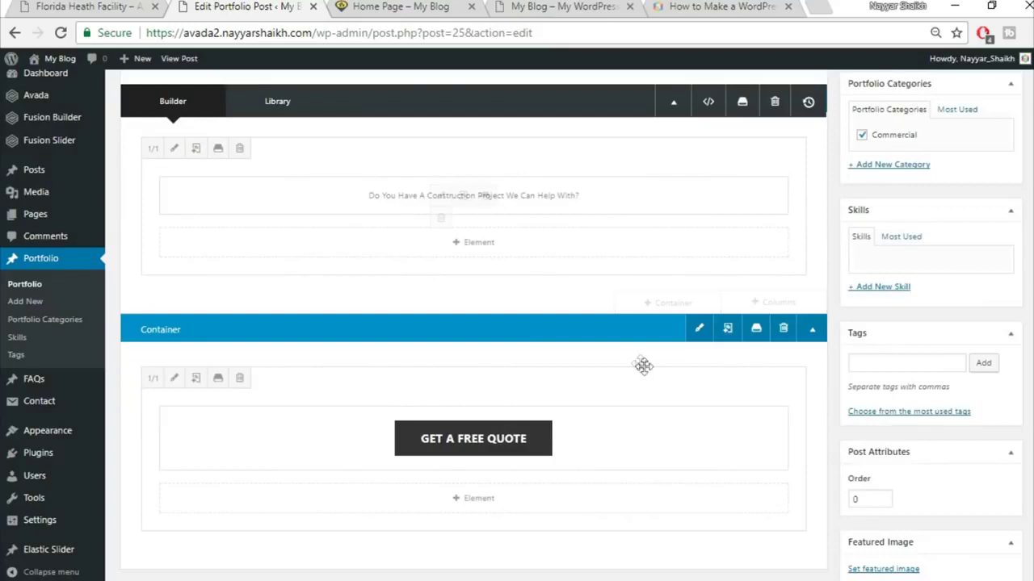
pyautogui.scroll(2, 643, 365)
pyautogui.click(1009, 252)
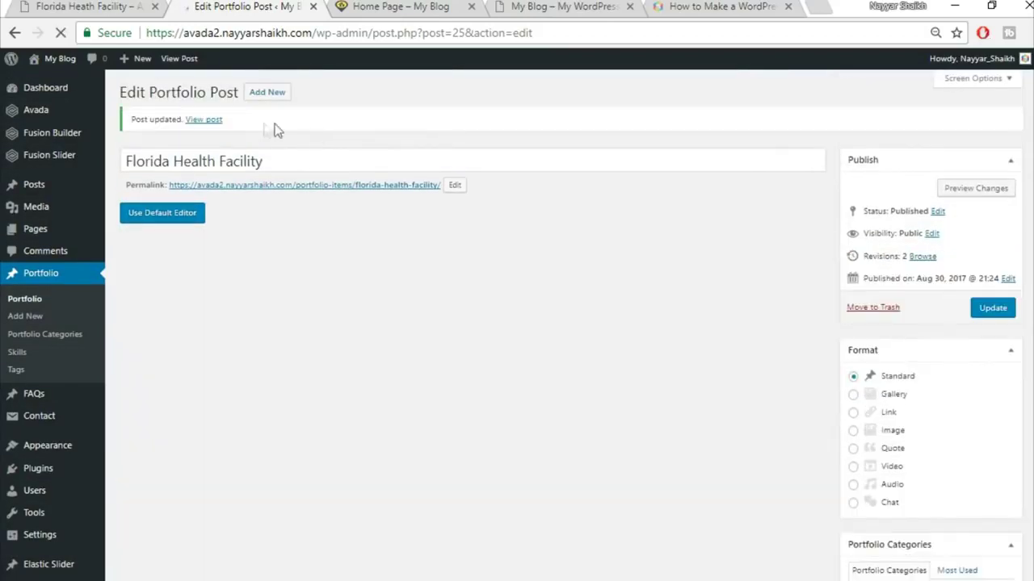
# - Open the published portfolio post in a new tab, where it shows a 404 page
pyautogui.rightClick(204, 121)
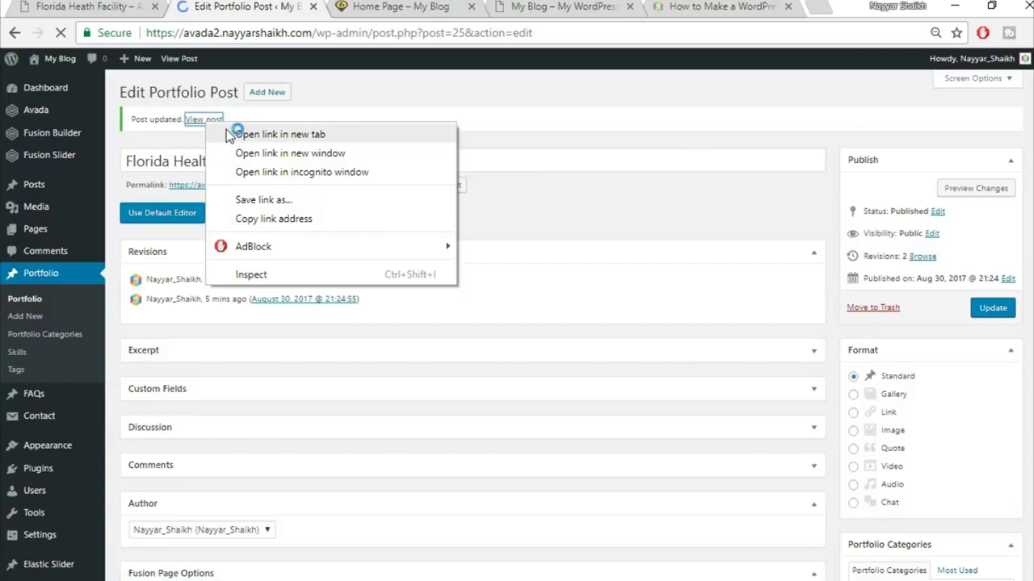
pyautogui.click(230, 135)
pyautogui.click(343, 6)
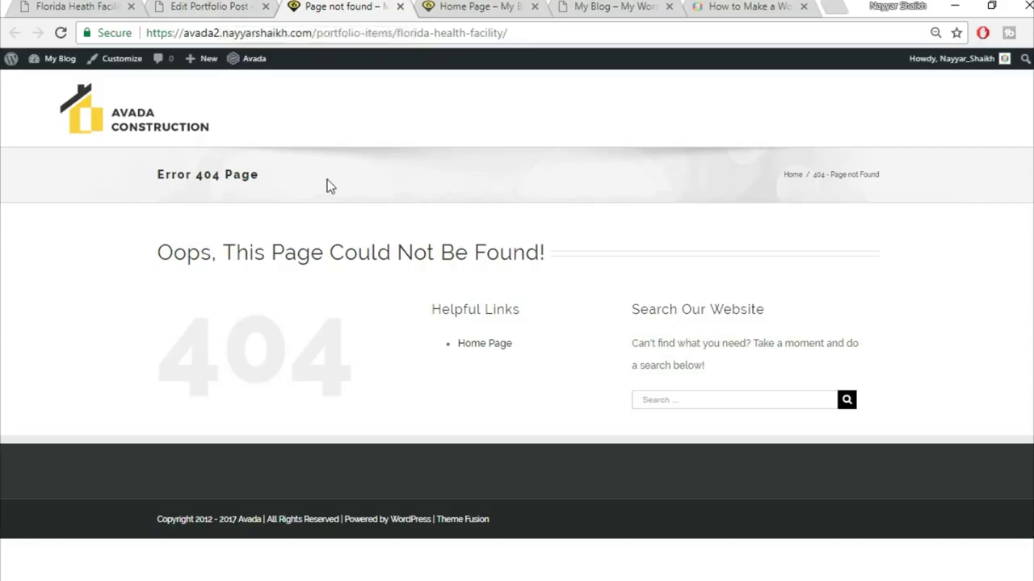
pyautogui.moveTo(56, 63)
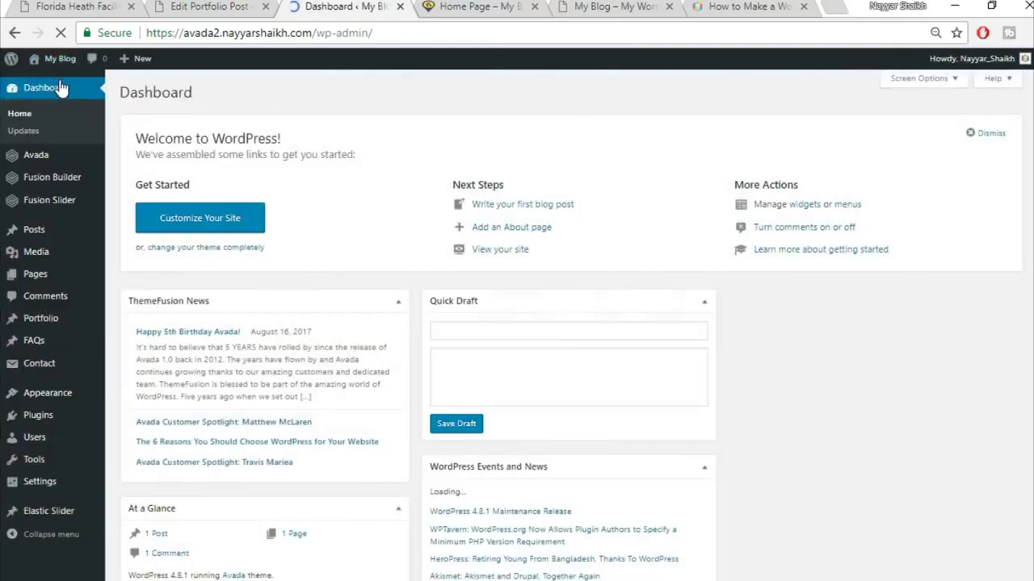
# - Change the permalink structure to Post name and save the changes
pyautogui.moveTo(45, 494)
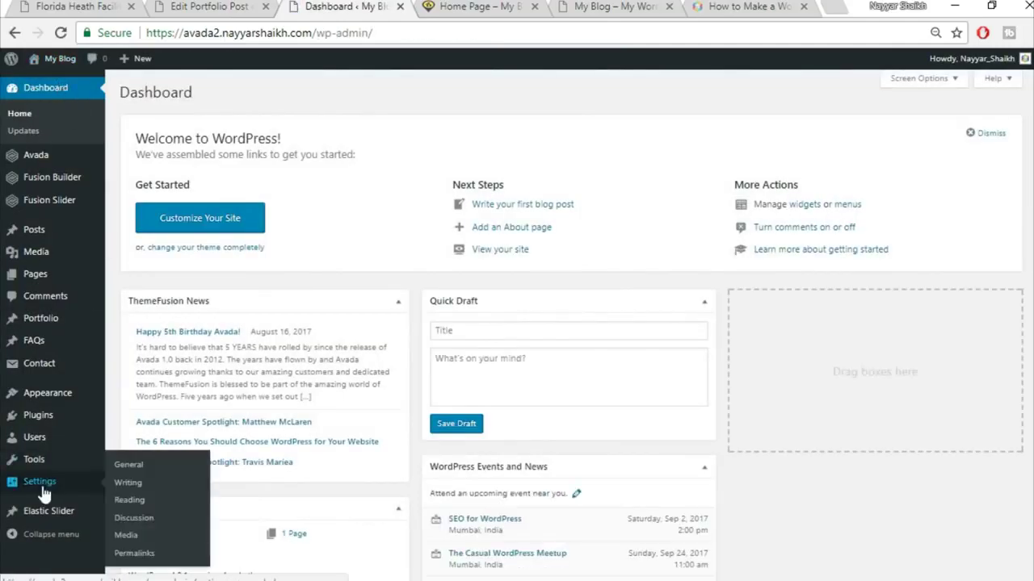
pyautogui.scroll(-1, 153, 482)
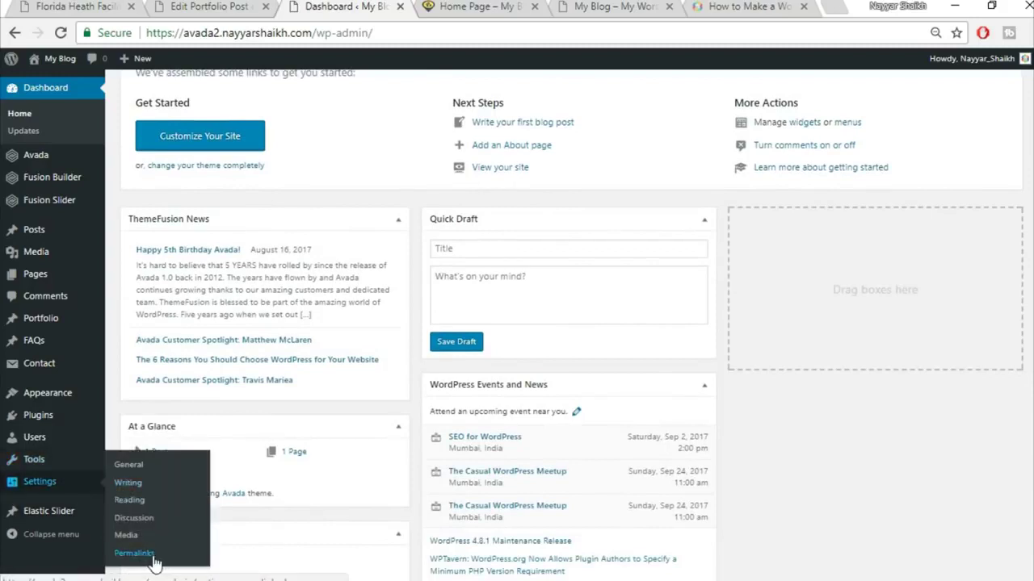
pyautogui.click(134, 554)
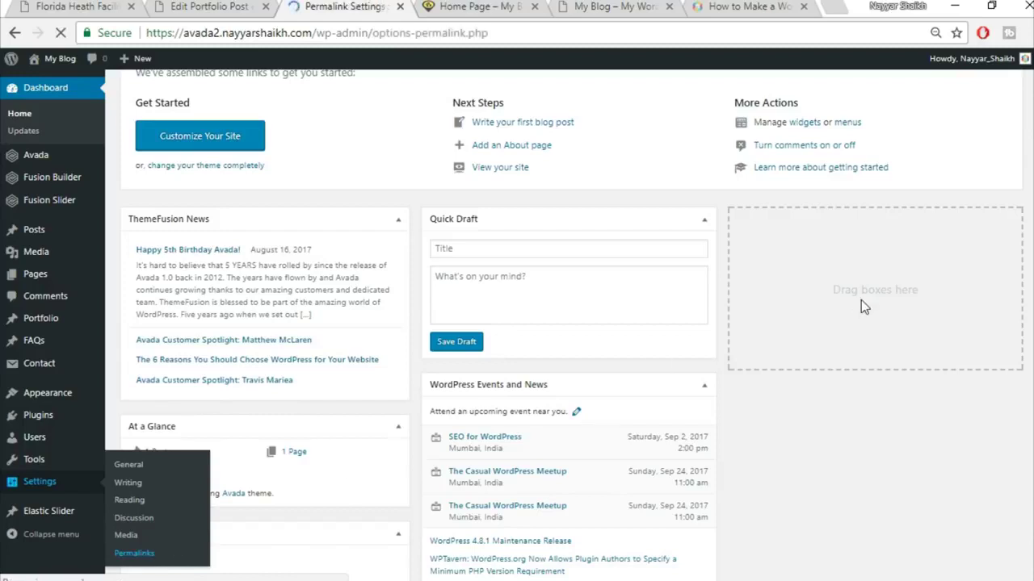
pyautogui.scroll(-1, 859, 299)
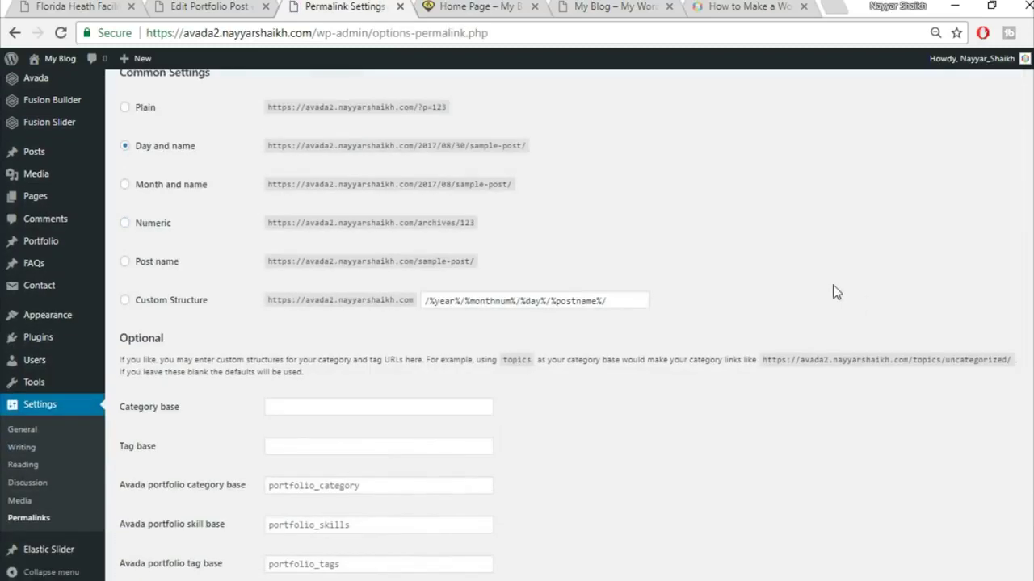
pyautogui.click(162, 263)
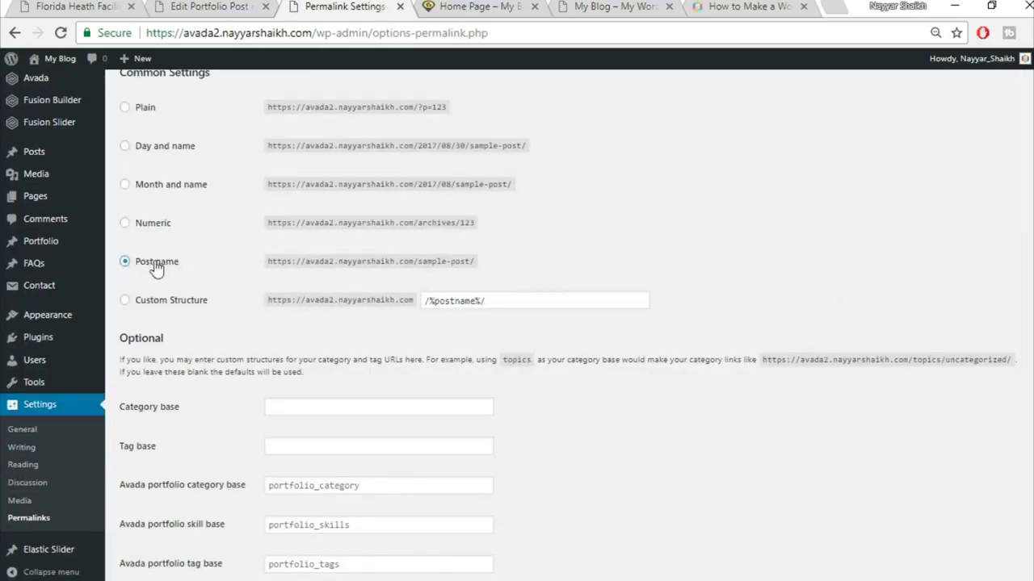
pyautogui.scroll(1, 161, 242)
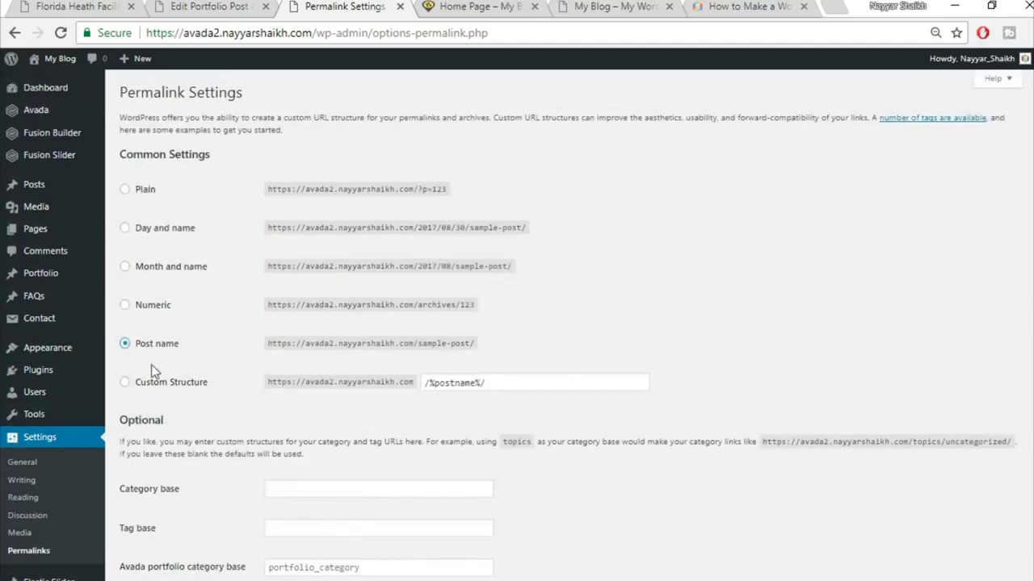
pyautogui.scroll(-2, 648, 360)
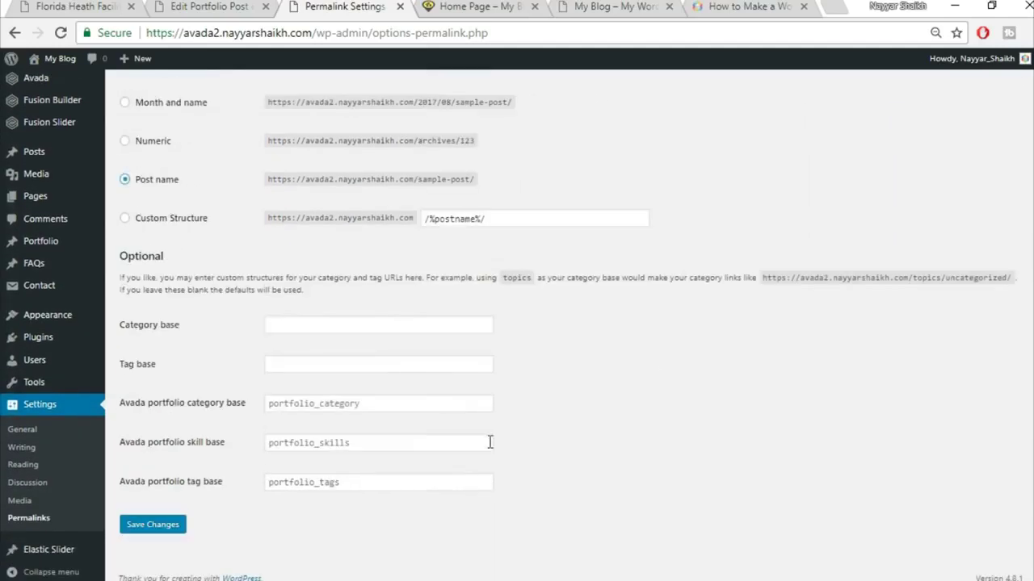
pyautogui.click(152, 530)
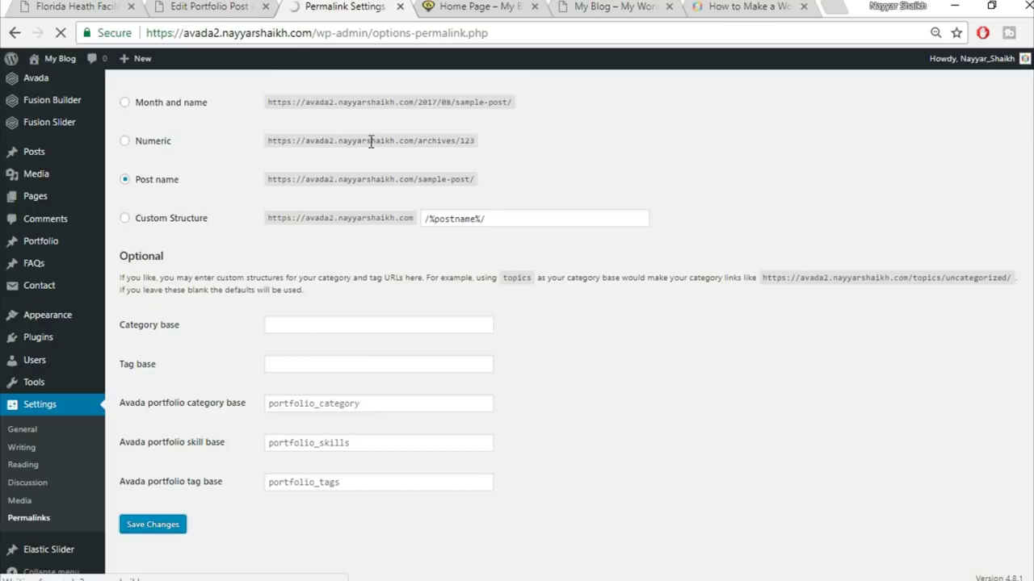
# - Close the permalink settings tab and reopen the Florida Health Facility post in a new tab
pyautogui.click(400, 7)
pyautogui.rightClick(202, 121)
pyautogui.click(208, 133)
pyautogui.click(348, 6)
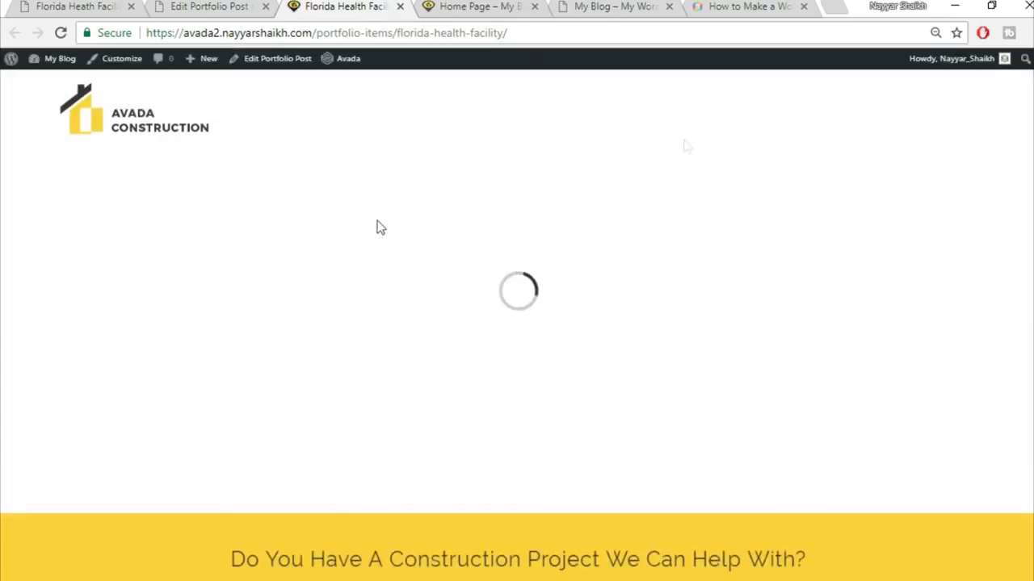
# - Compare the live post with the reference demo's Belle Glade section, then return to the post editor
pyautogui.scroll(-2, 888, 240)
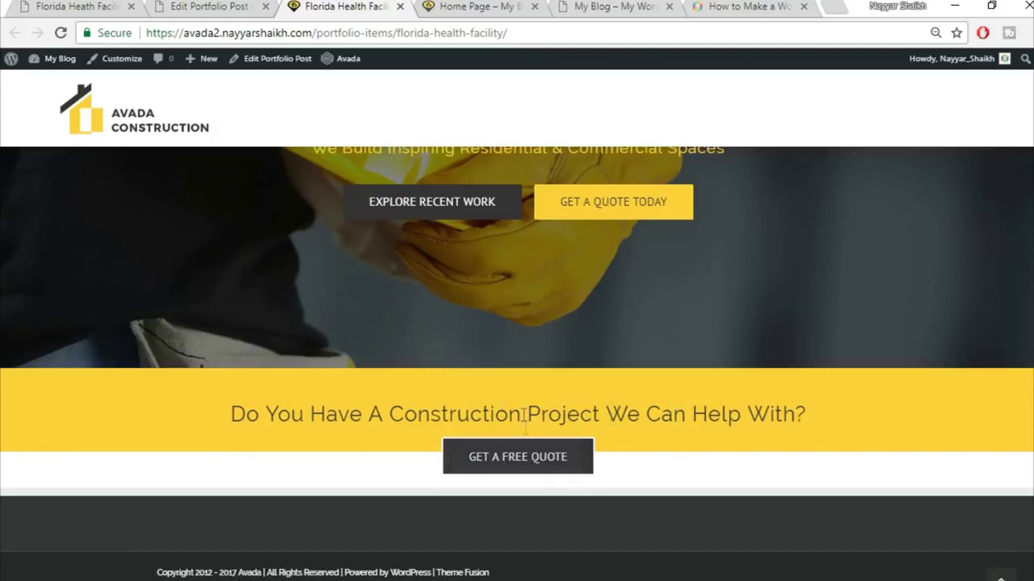
pyautogui.click(206, 7)
pyautogui.click(77, 6)
pyautogui.scroll(-3, 284, 272)
pyautogui.scroll(1, 215, 296)
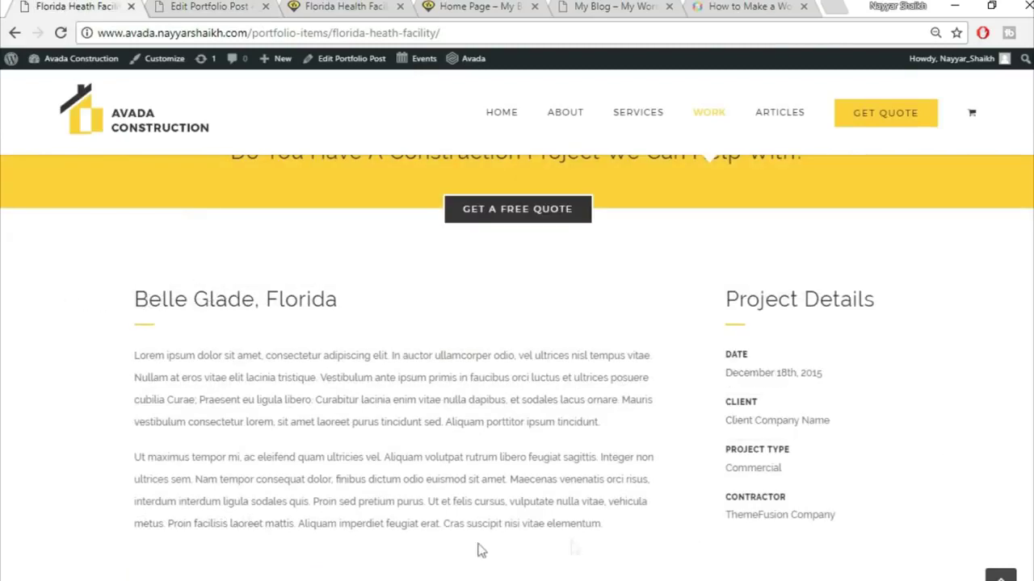
pyautogui.scroll(1, 668, 323)
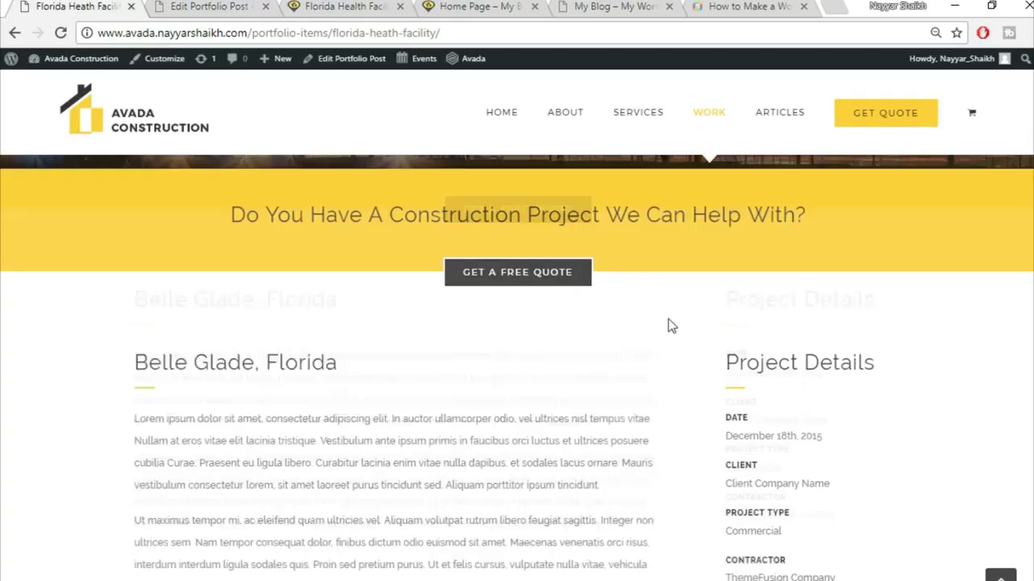
pyautogui.scroll(-1, 676, 337)
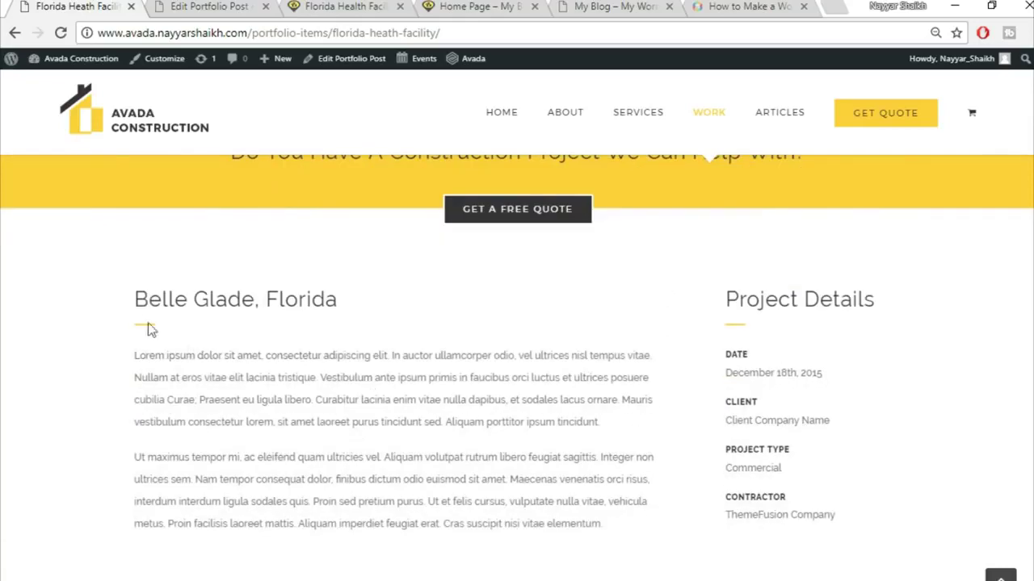
pyautogui.click(176, 6)
pyautogui.scroll(-7, 605, 296)
pyautogui.moveTo(708, 270)
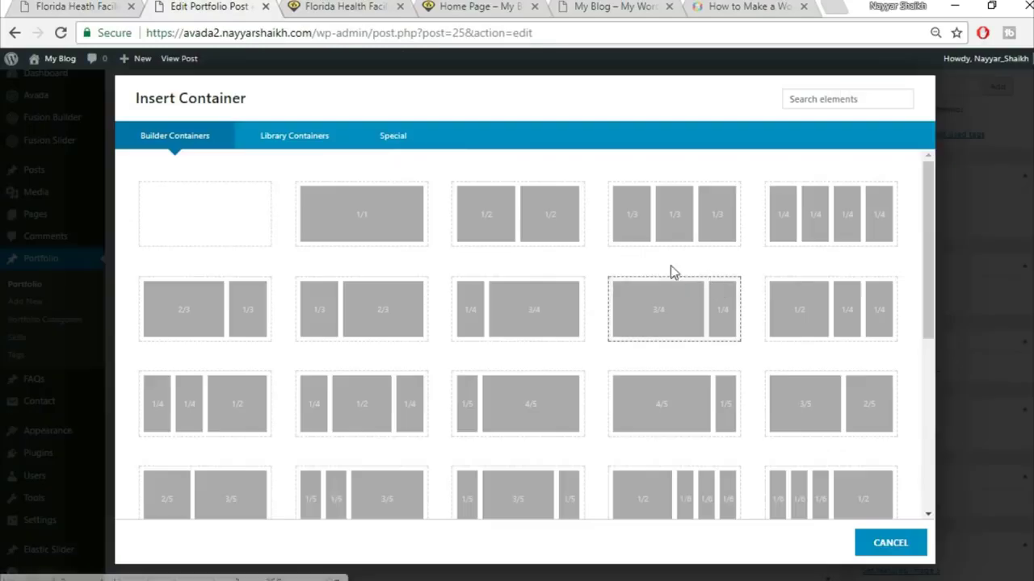
# - Insert a container with a three-quarter and one-quarter column layout
pyautogui.hotkey('ctrl', 'shift', 'Tab')
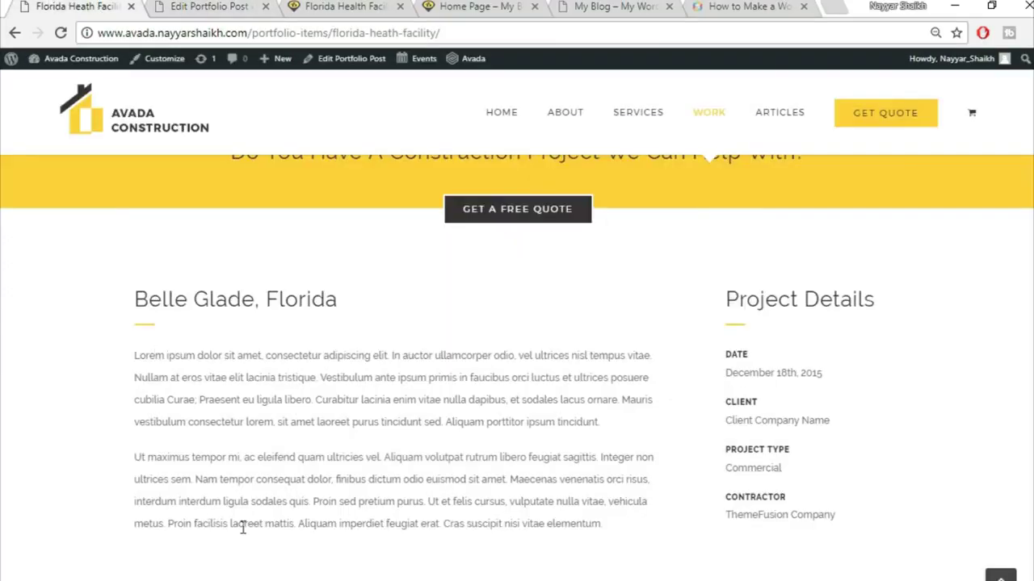
pyautogui.click(224, 6)
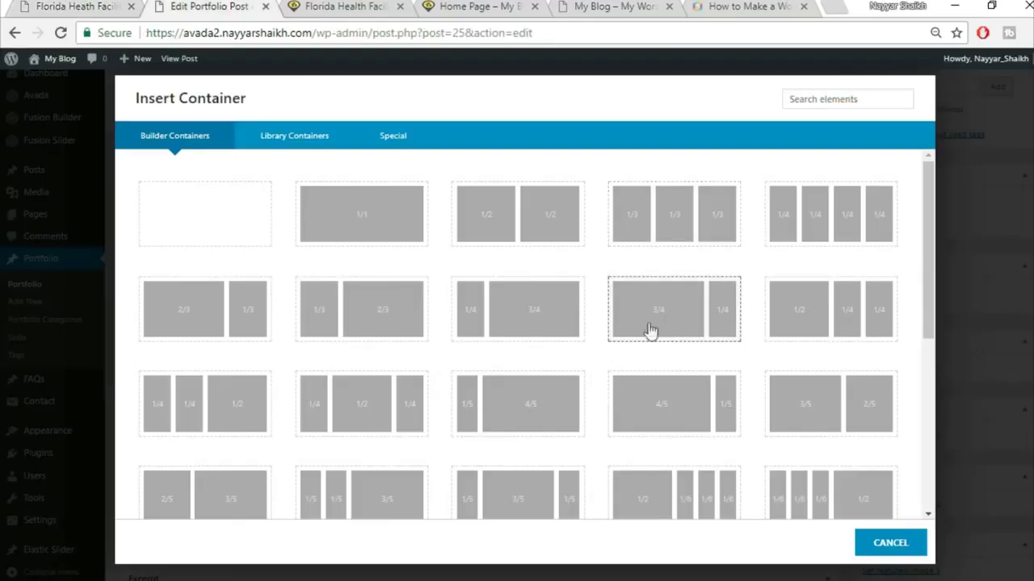
pyautogui.click(665, 324)
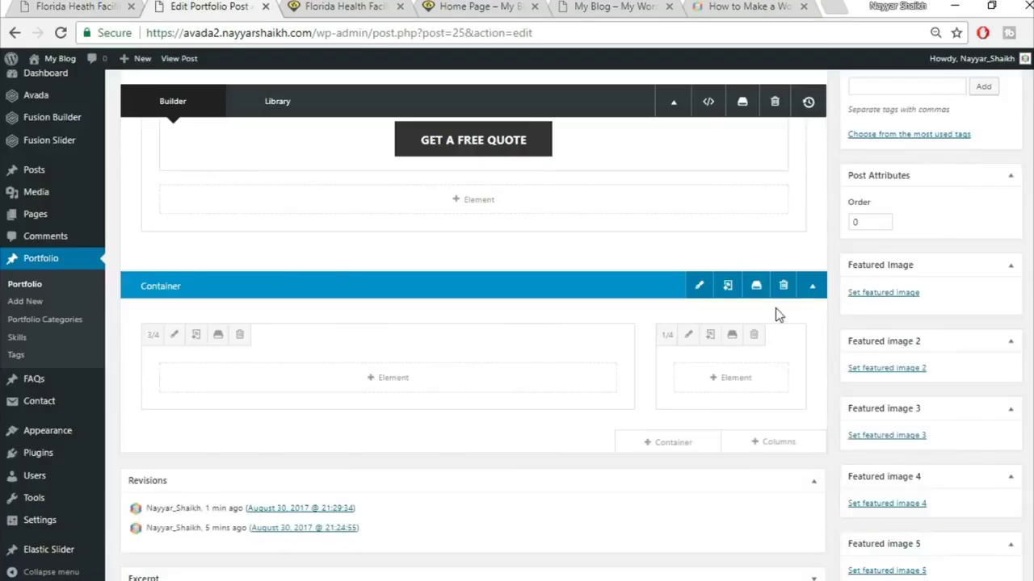
# - Add a Text Block to the 3/4 column with the copied heading 'Belle Glade, Florida'
pyautogui.hotkey('ctrl', '1')
pyautogui.moveTo(125, 311); pyautogui.dragTo(397, 303)
pyautogui.hotkey('ctrl', 'c')
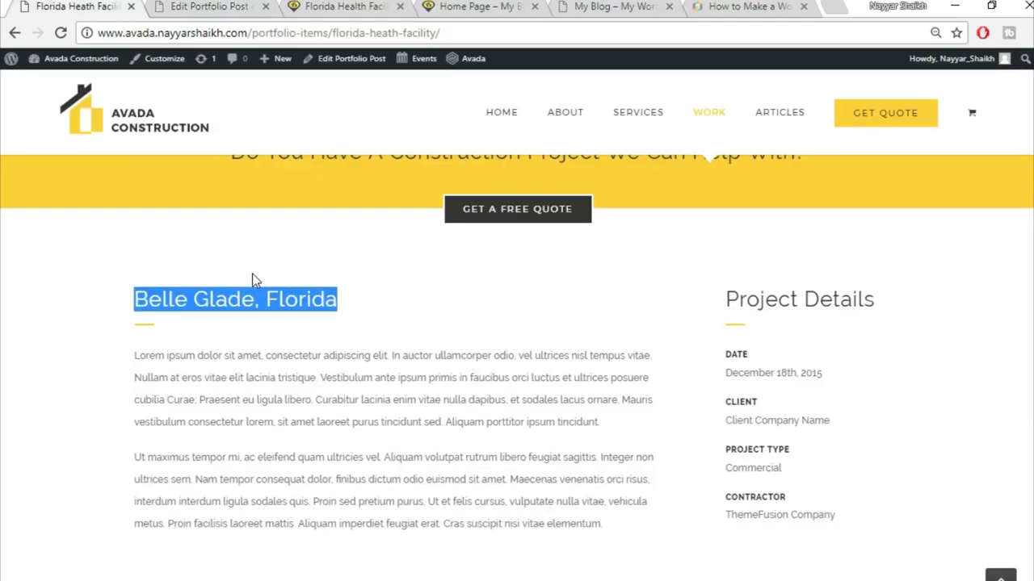
pyautogui.click(210, 5)
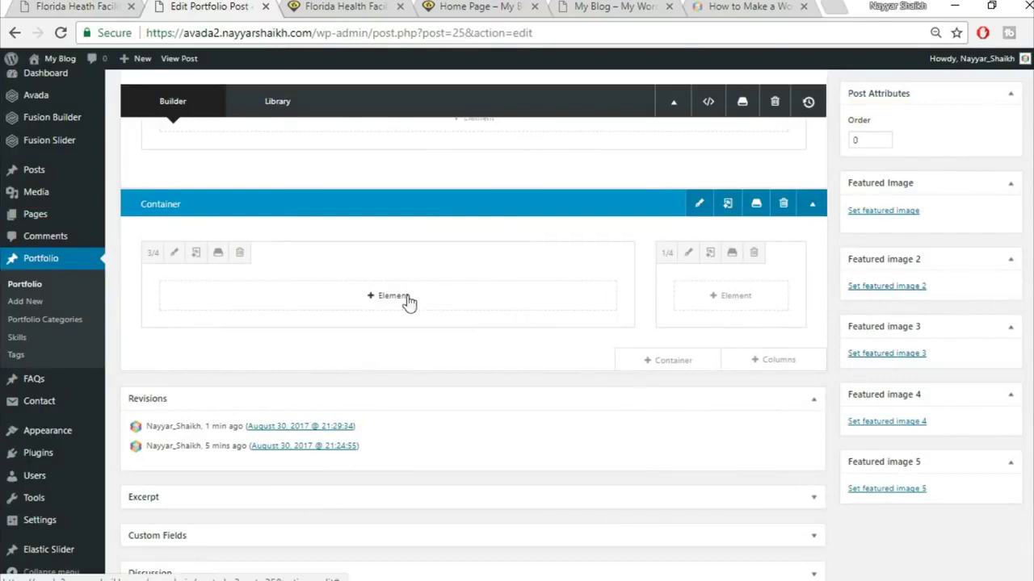
pyautogui.click(407, 300)
pyautogui.click(815, 104)
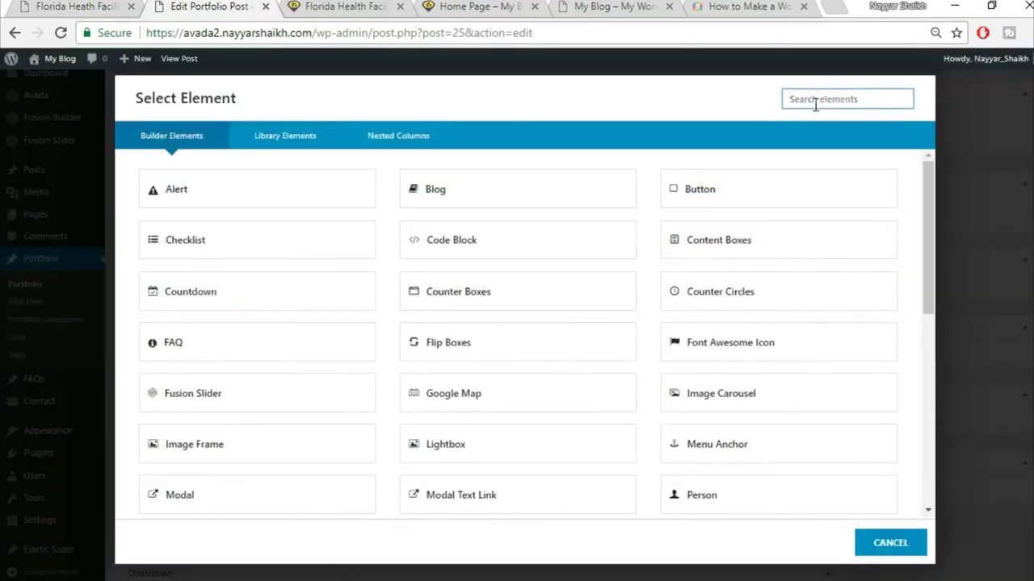
pyautogui.write('tex')
pyautogui.click(578, 185)
pyautogui.hotkey('ctrl', 'v')
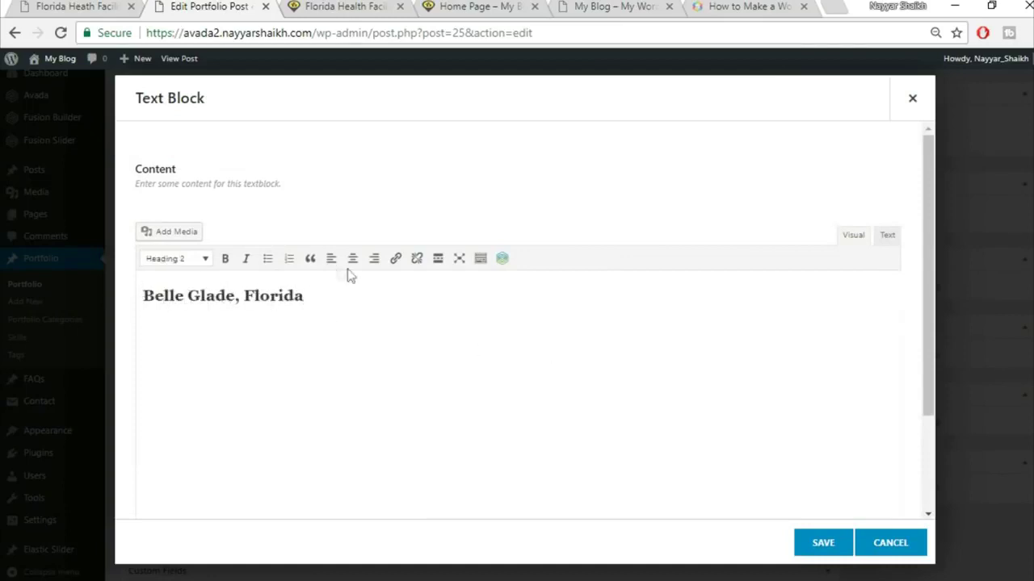
pyautogui.click(824, 543)
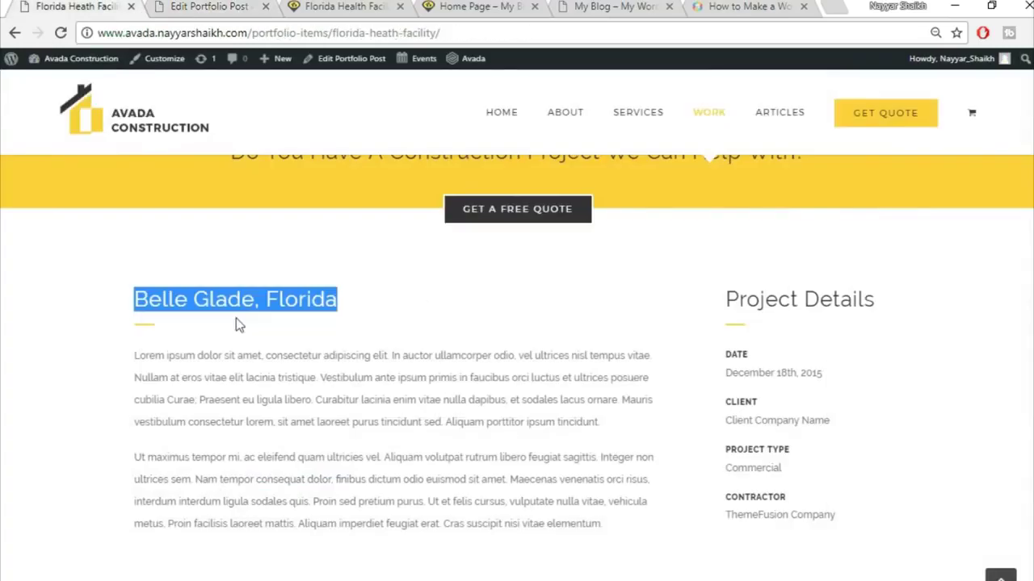
# - Begin adding another element beneath the heading in the wide column
pyautogui.click(236, 319)
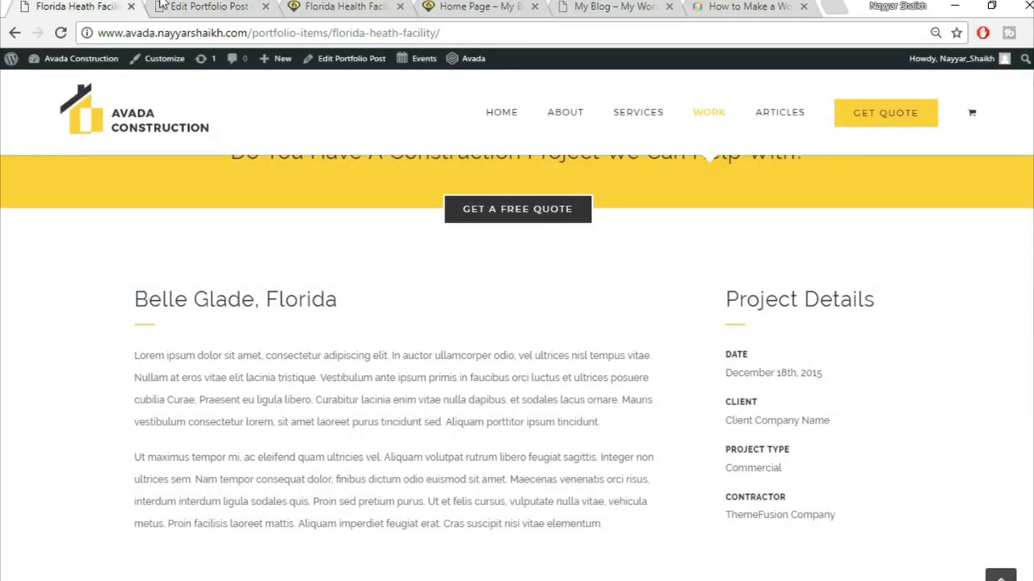
pyautogui.click(160, 7)
pyautogui.click(381, 357)
pyautogui.click(794, 95)
# - Add a Separator element with a single solid line style
pyautogui.write('sepa')
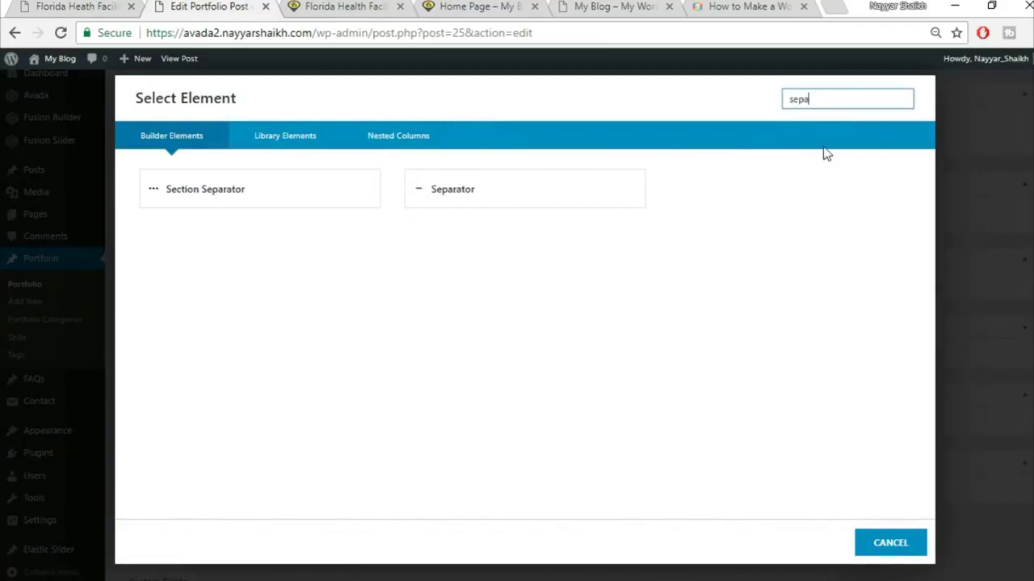
pyautogui.click(640, 192)
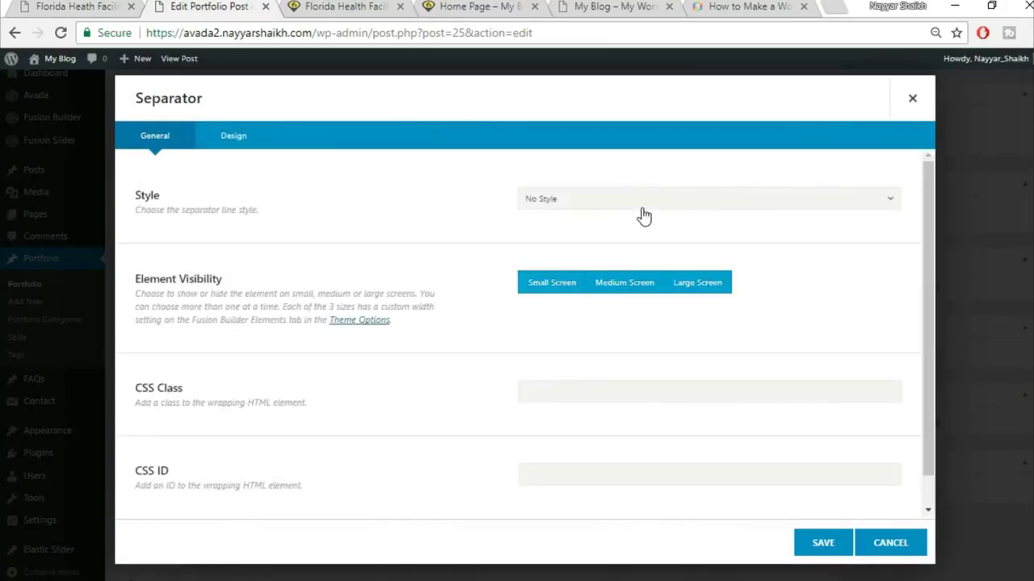
pyautogui.click(639, 202)
pyautogui.click(594, 242)
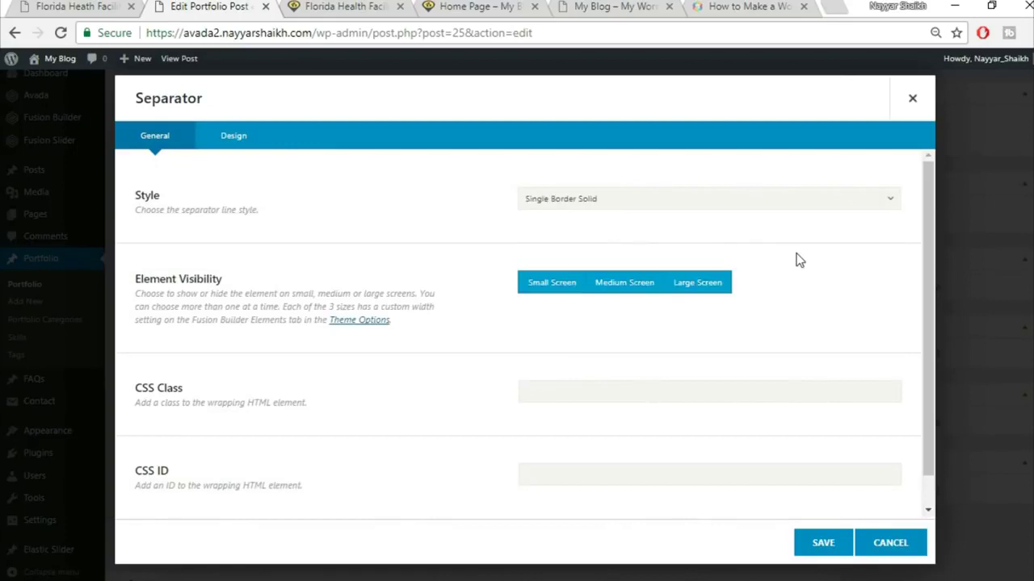
# - Give the separator the yellow colour #fed83d and a size of 2
pyautogui.scroll(-1, 549, 323)
pyautogui.click(232, 136)
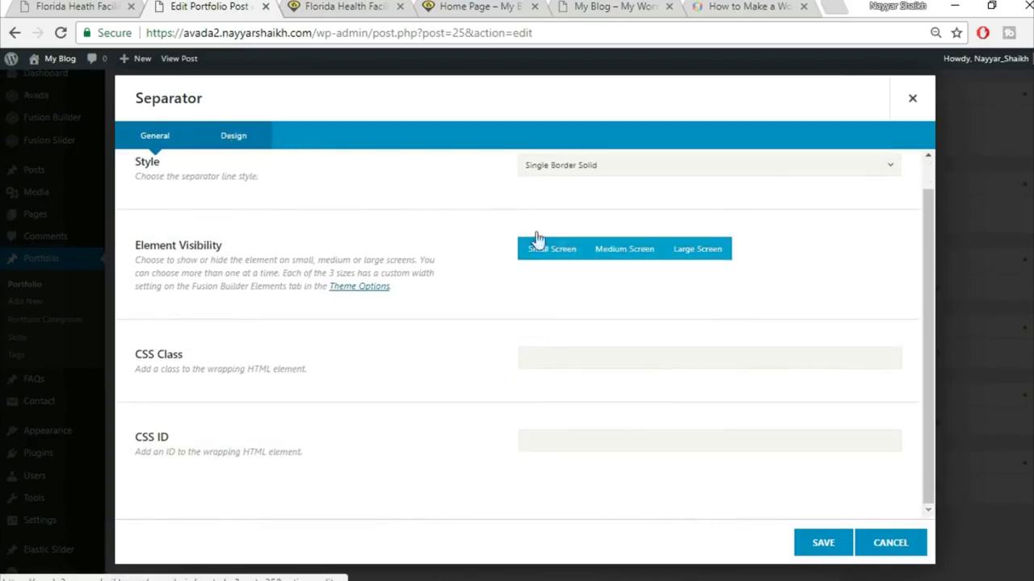
pyautogui.scroll(1, 584, 246)
pyautogui.click(598, 204)
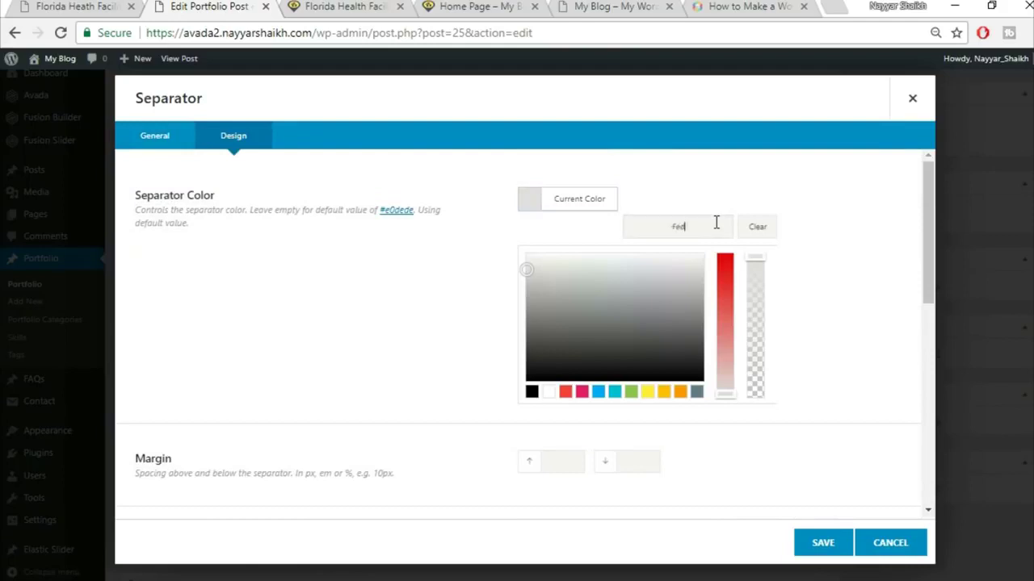
pyautogui.write('Fed83d')
pyautogui.click(747, 189)
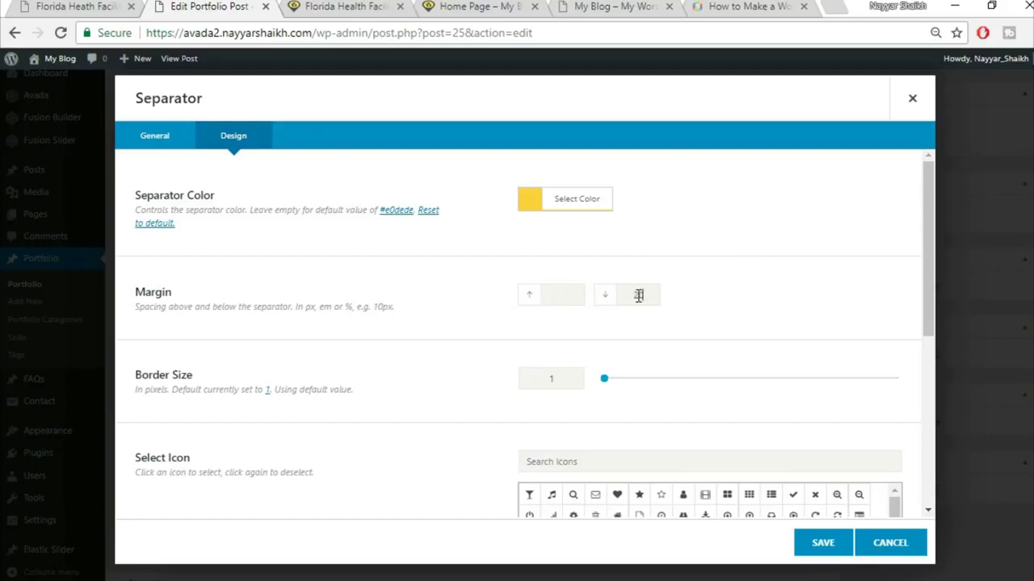
pyautogui.moveTo(656, 295); pyautogui.dragTo(597, 304)
pyautogui.write('2')
pyautogui.scroll(-5, 431, 339)
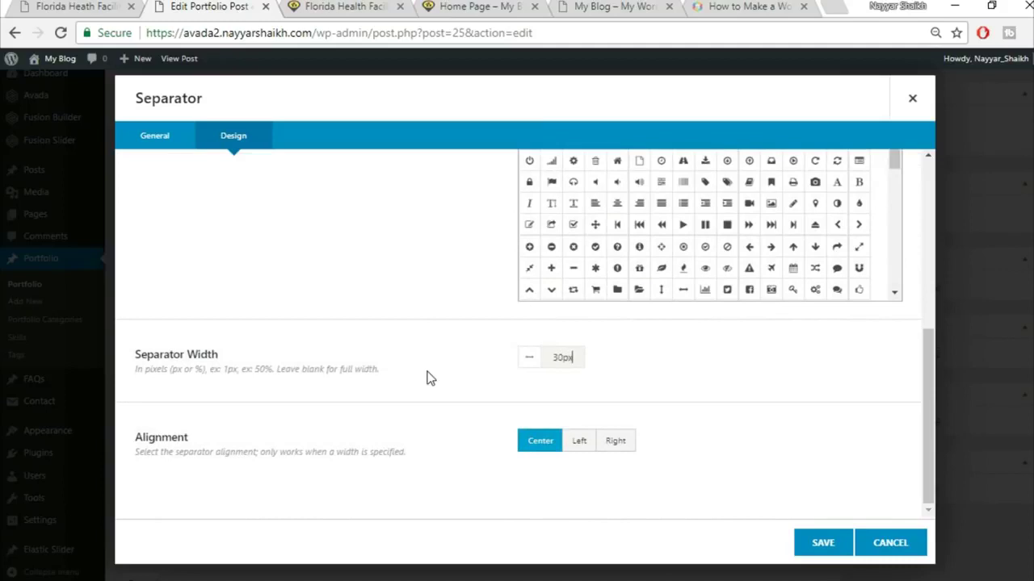
# - Align the separator to the left and save it
pyautogui.click(110, 5)
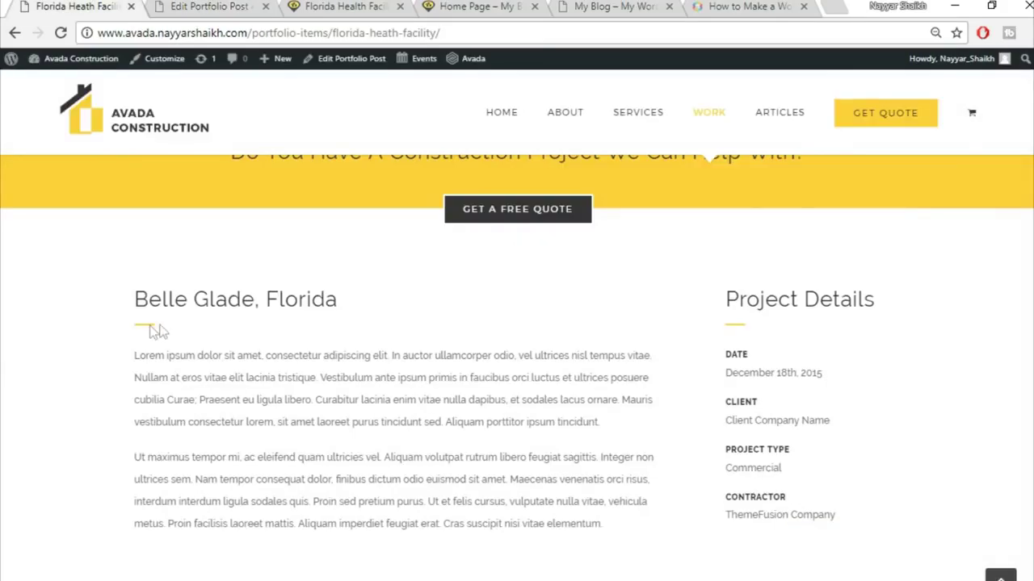
pyautogui.click(179, 5)
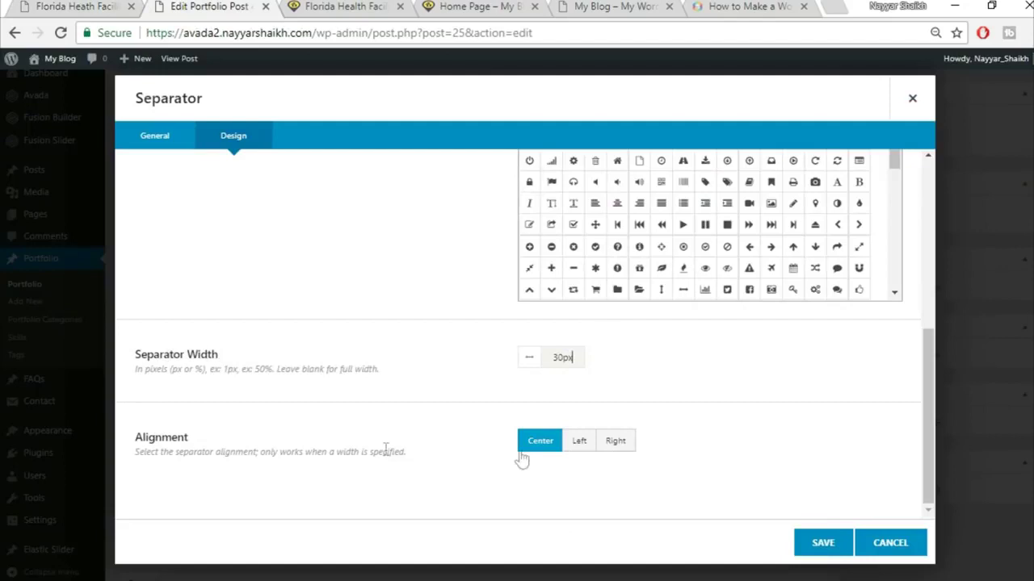
pyautogui.click(590, 451)
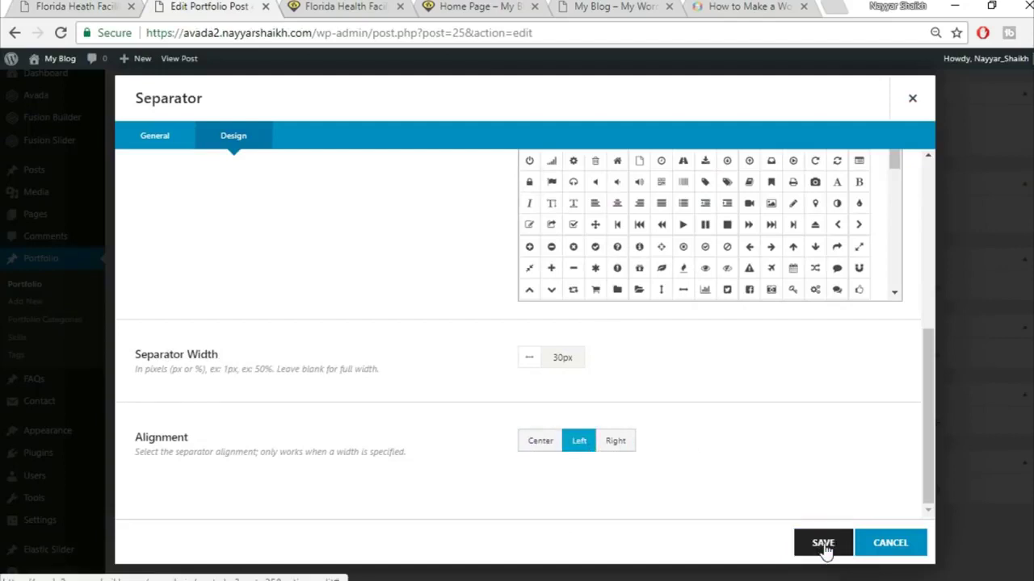
pyautogui.click(823, 546)
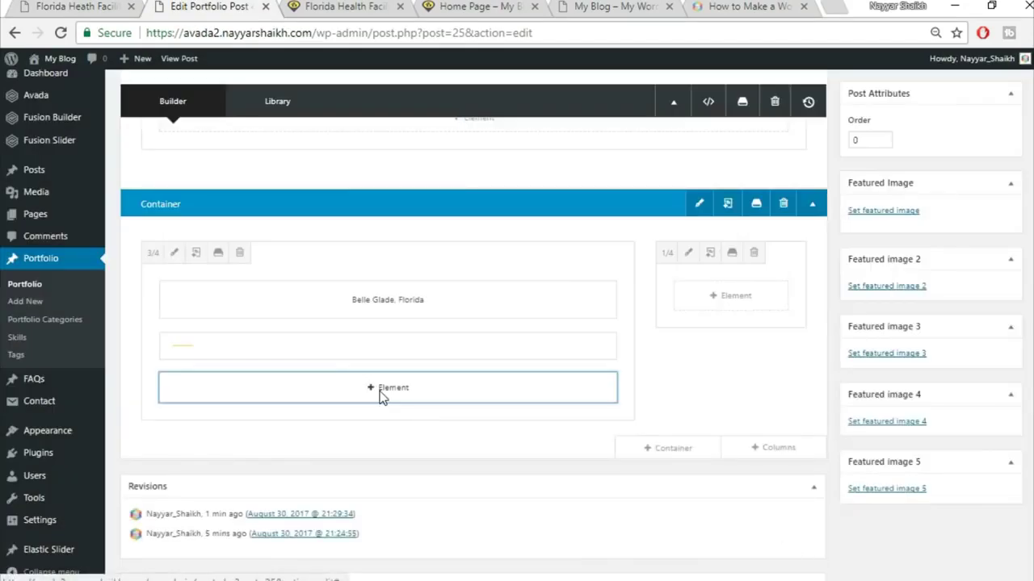
pyautogui.click(382, 393)
# - Add a Text Block in the wide column with the two Lorem ipsum paragraphs copied from the live page
pyautogui.click(73, 5)
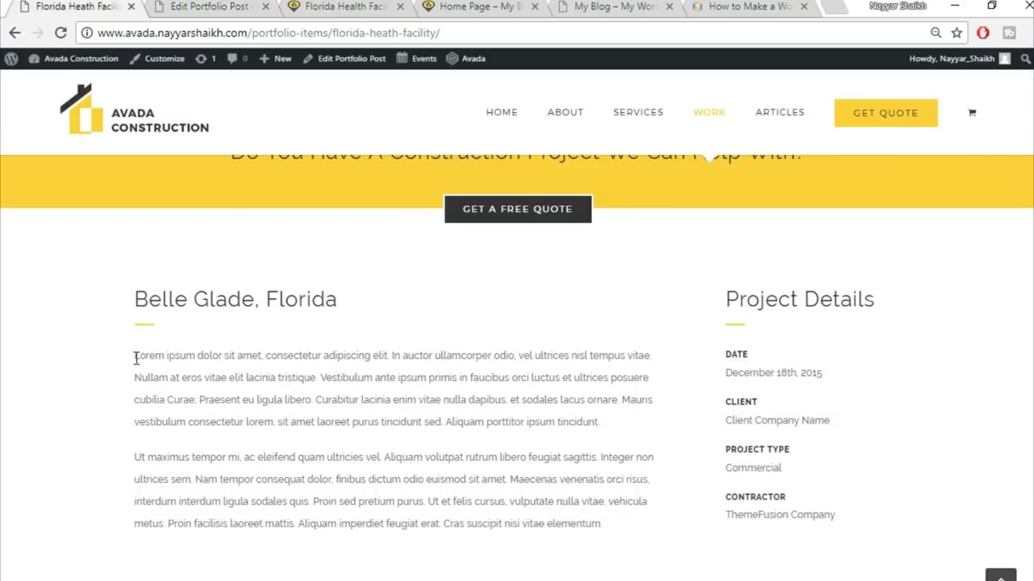
pyautogui.moveTo(134, 356); pyautogui.dragTo(623, 525)
pyautogui.hotkey('ctrl', 'c')
pyautogui.click(250, 5)
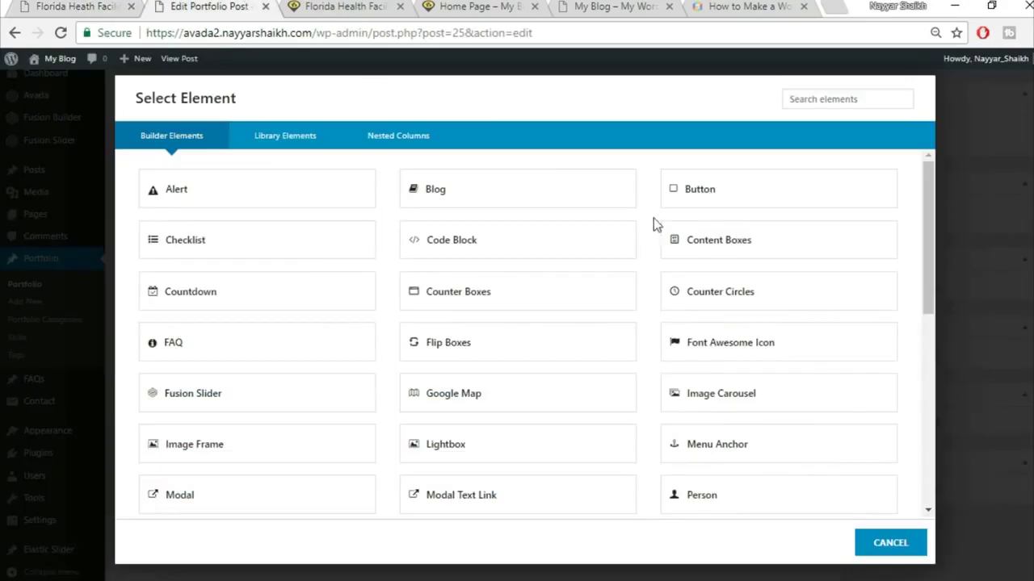
pyautogui.click(813, 101)
pyautogui.write('tex')
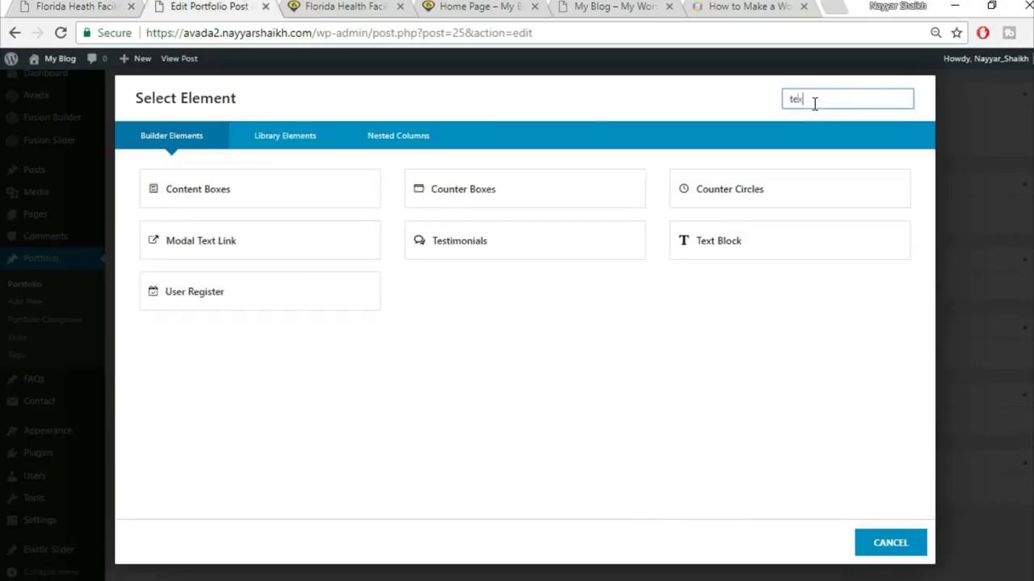
pyautogui.click(522, 213)
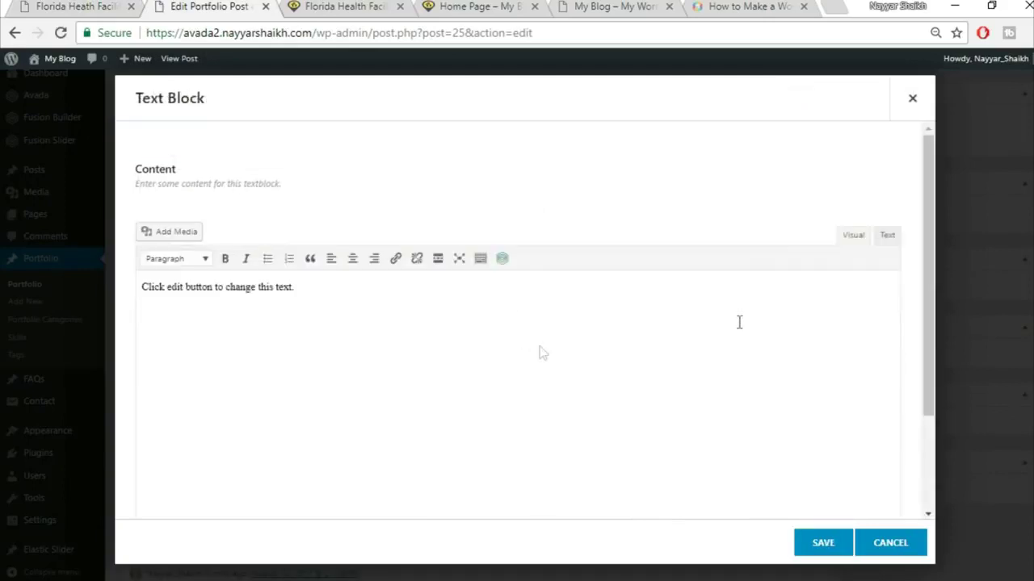
pyautogui.click(608, 371)
pyautogui.hotkey('ctrl', 'a')
pyautogui.press('Delete')
pyautogui.hotkey('ctrl', 'v')
pyautogui.click(823, 556)
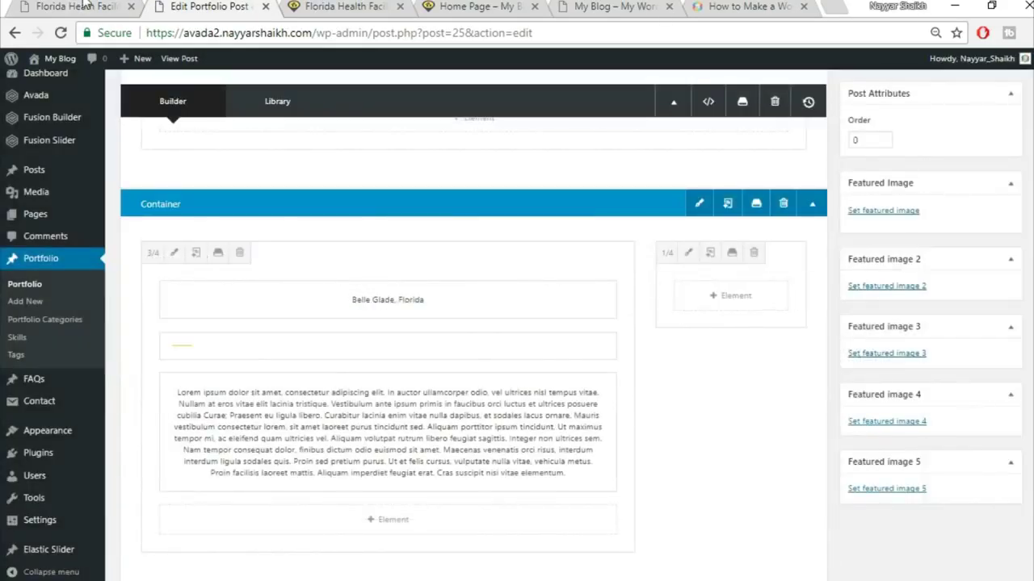
# - Add a Text Block reading 'Project Details' to the one-quarter side column
pyautogui.click(87, 4)
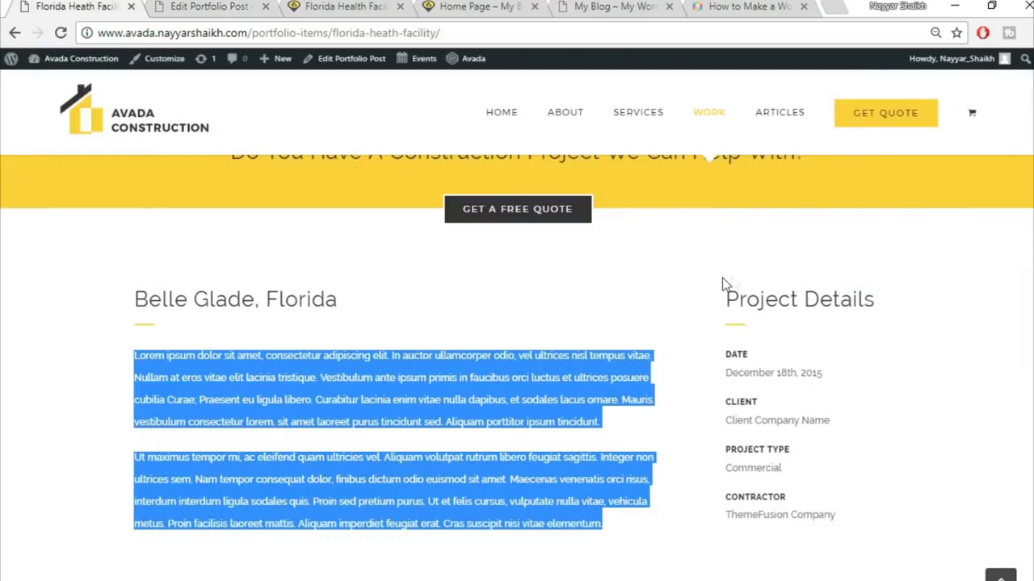
pyautogui.click(242, 7)
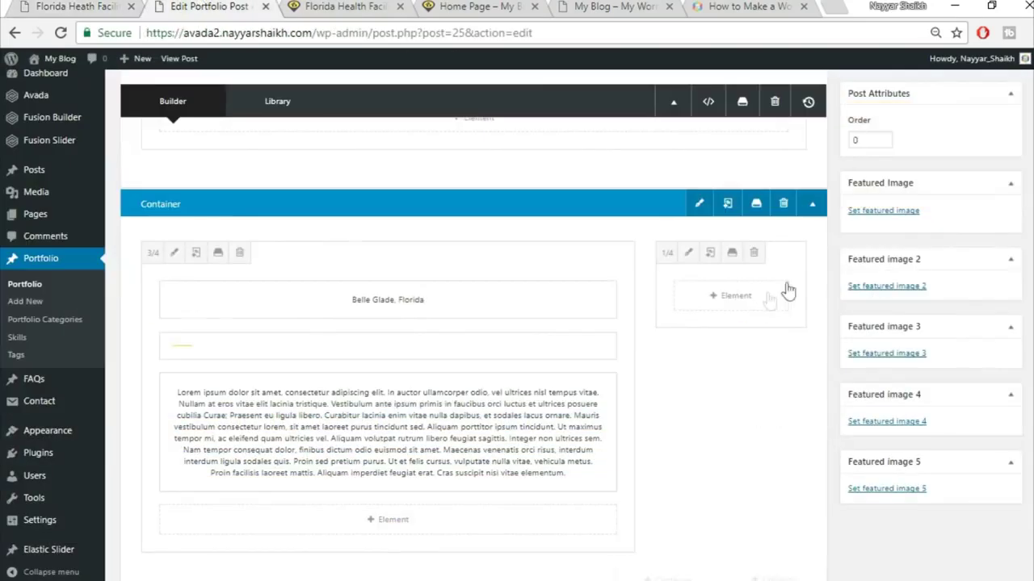
pyautogui.click(729, 298)
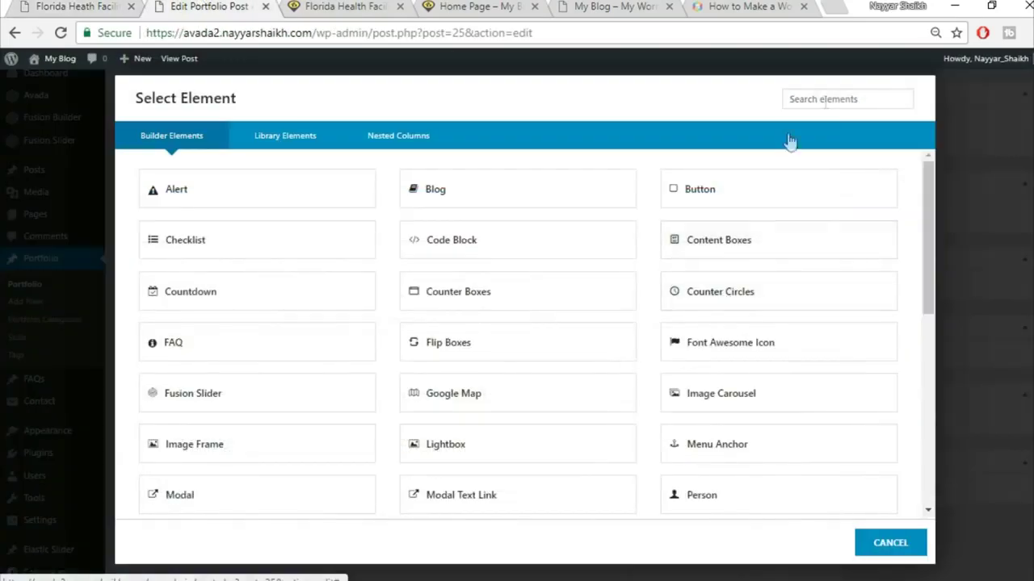
pyautogui.click(824, 99)
pyautogui.write('tex')
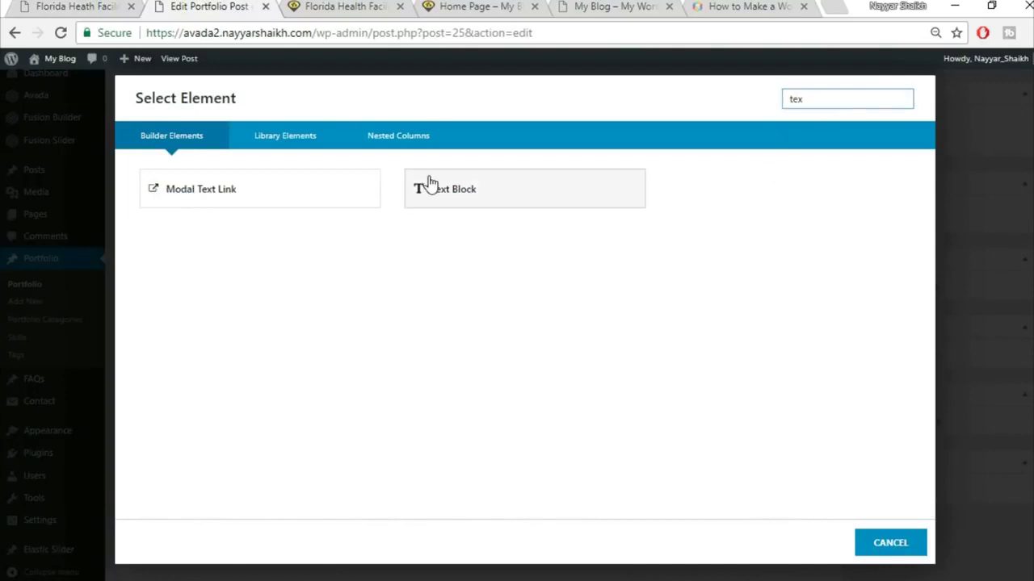
pyautogui.click(427, 185)
pyautogui.hotkey('ctrl', 'shift', 'Tab')
pyautogui.moveTo(727, 299); pyautogui.dragTo(888, 282)
pyautogui.hotkey('ctrl', 'c')
pyautogui.hotkey('ctrl', 'Tab')
pyautogui.click(561, 346)
pyautogui.hotkey('ctrl', 'a')
pyautogui.hotkey('ctrl', 'v')
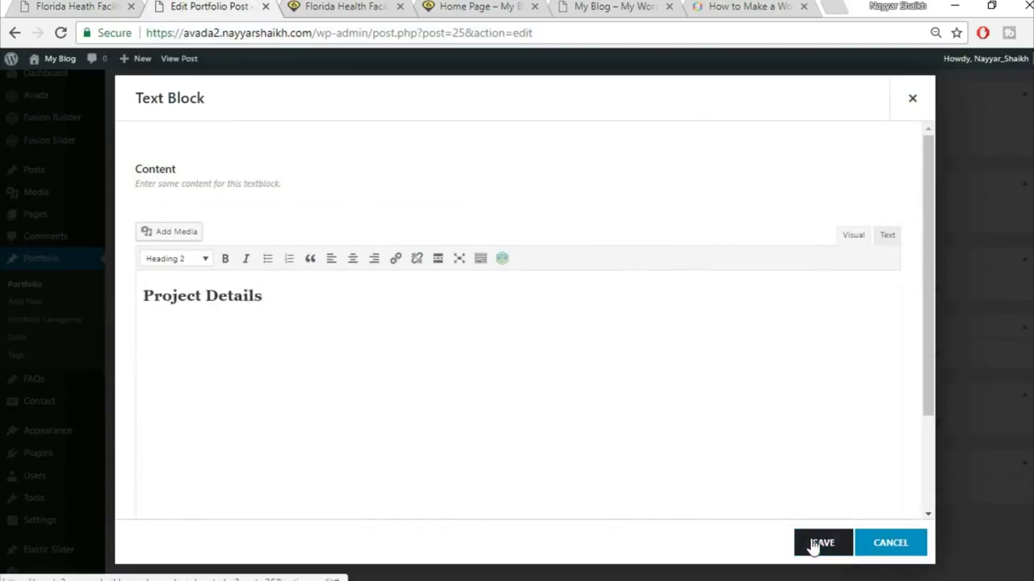
pyautogui.click(812, 546)
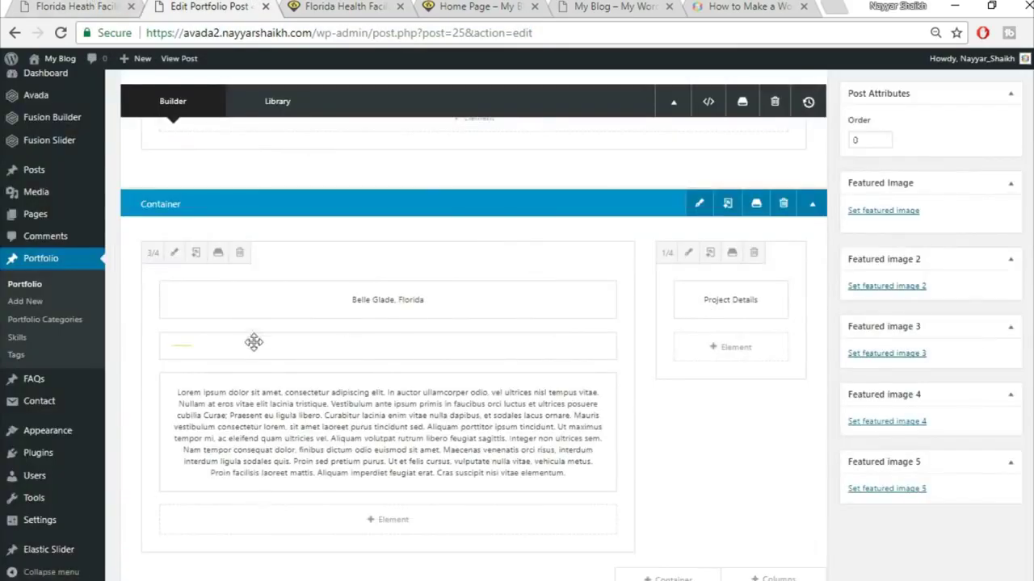
# - Clone the yellow separator and move the copy under Project Details
pyautogui.hotkey('ctrl', 'shift', 'Tab')
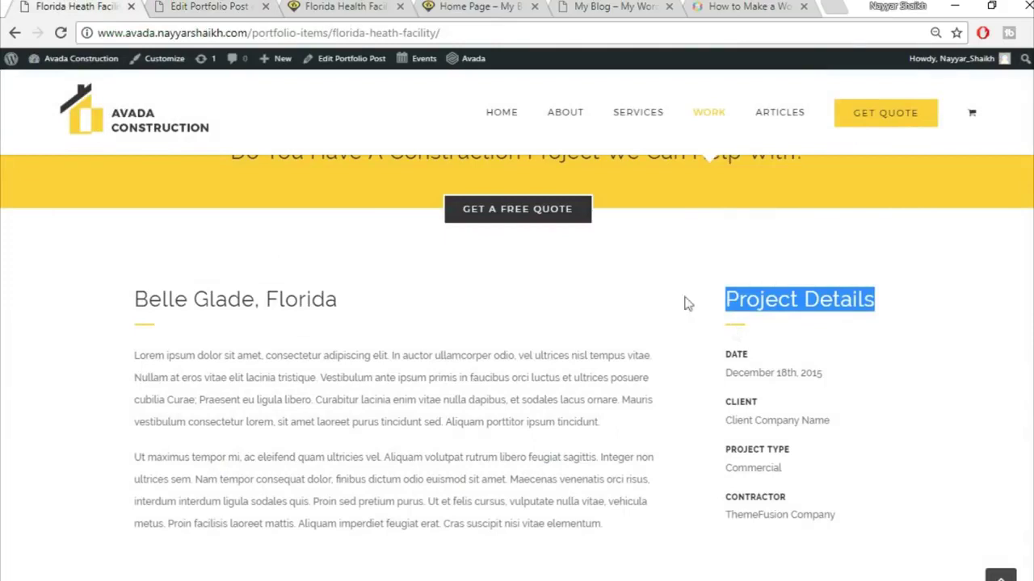
pyautogui.hotkey('ctrl', 'Tab')
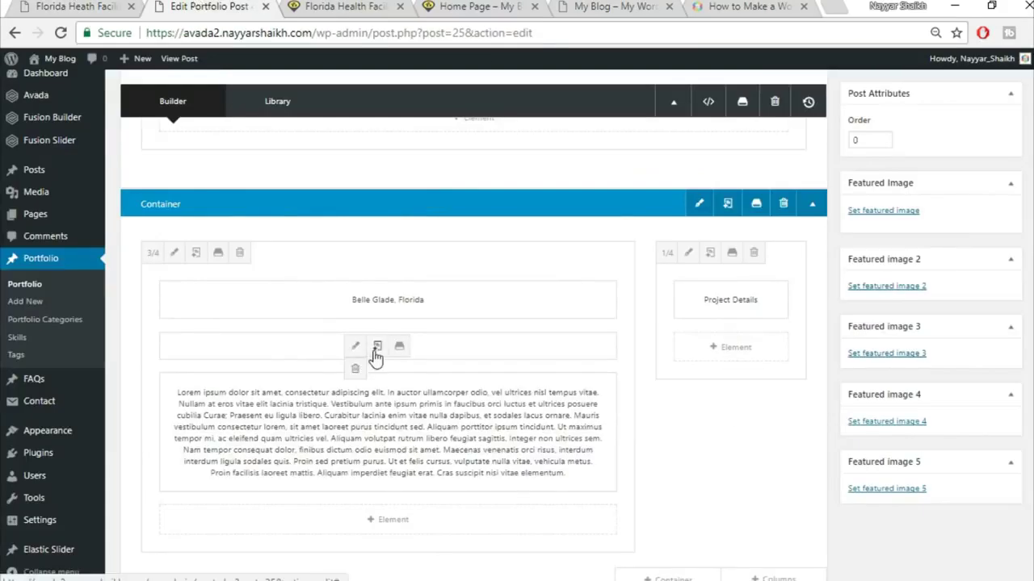
pyautogui.click(376, 347)
pyautogui.moveTo(261, 350)
pyautogui.mouseDown()
pyautogui.moveTo(510, 324)
pyautogui.moveTo(717, 325)
pyautogui.moveTo(736, 379)
pyautogui.moveTo(772, 390)
pyautogui.mouseUp()
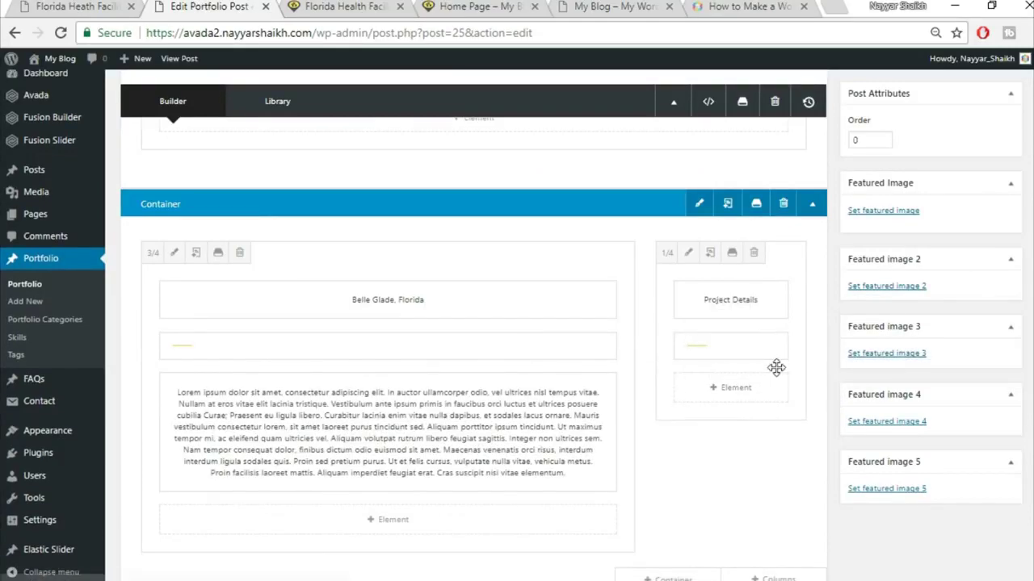
pyautogui.hotkey('ctrl', '1')
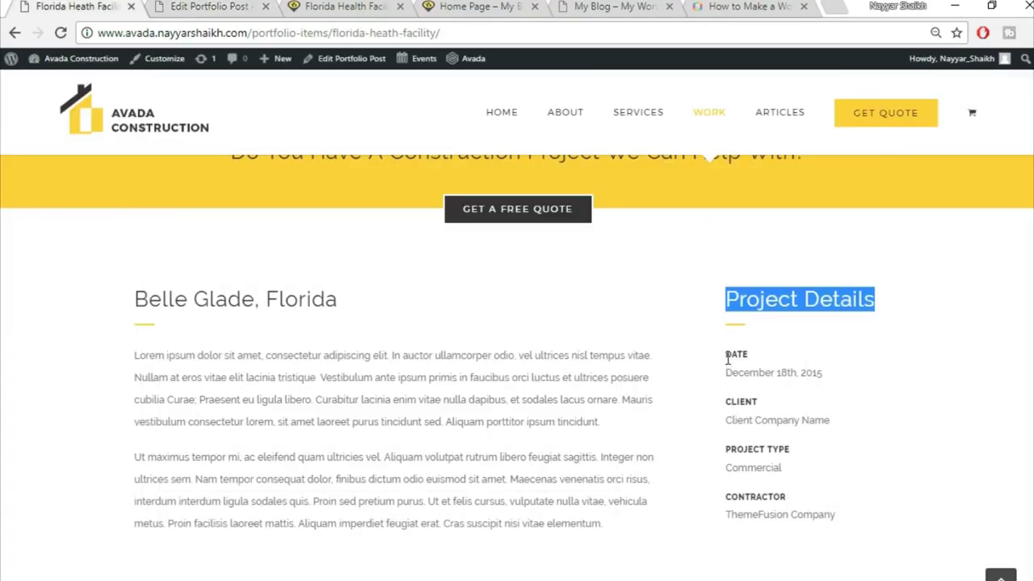
pyautogui.hotkey('ctrl', '2')
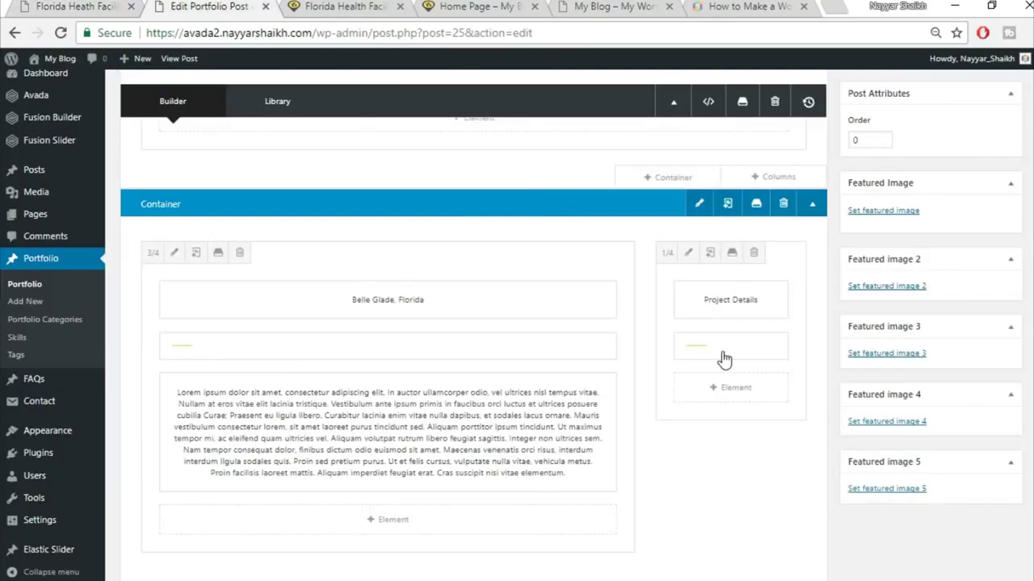
# - Add a Text Block element below the side-column separator in the 1/4 column
pyautogui.click(760, 397)
pyautogui.click(856, 95)
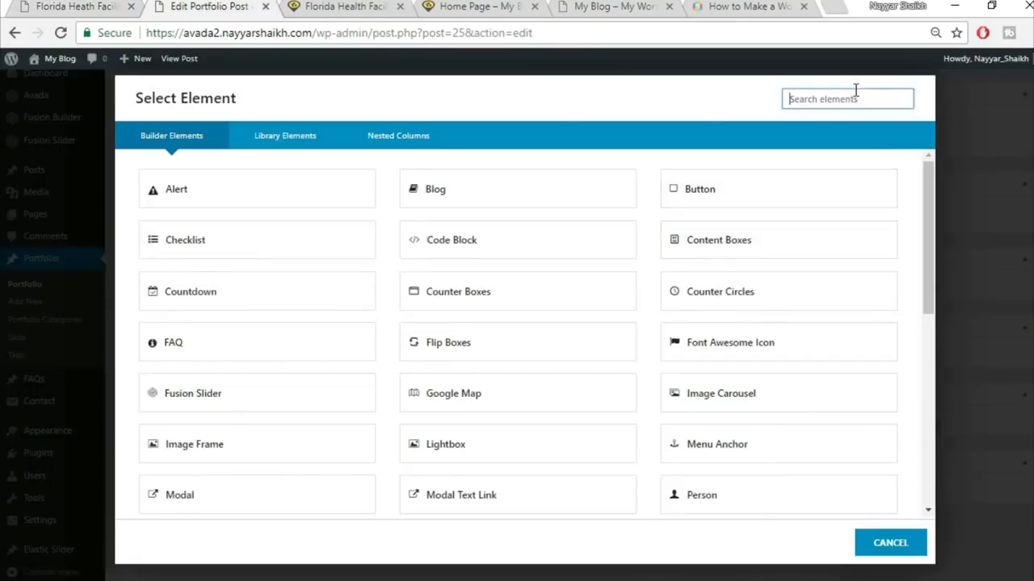
pyautogui.write('text')
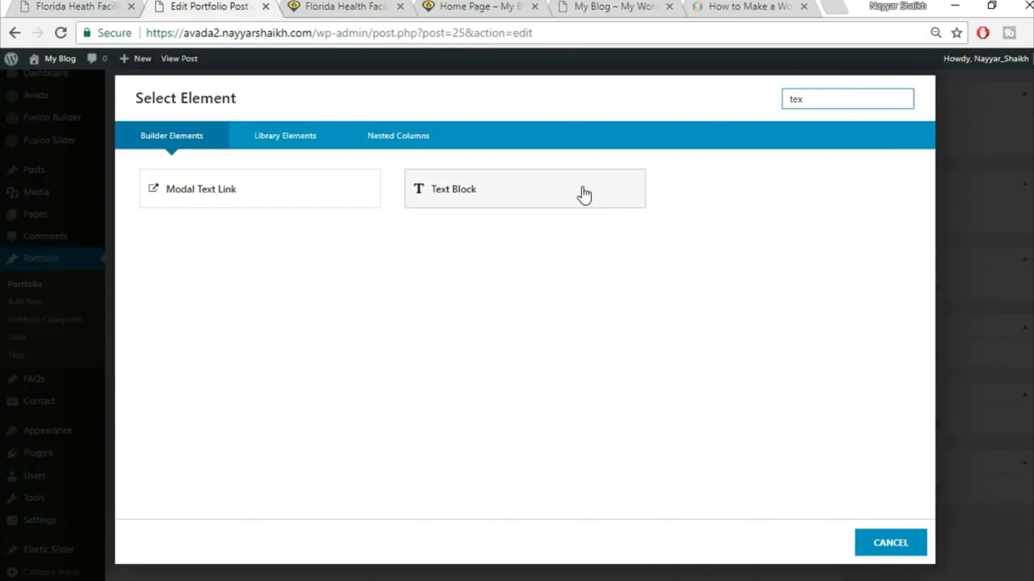
pyautogui.click(581, 194)
# - Replace the placeholder text with the DATE / December 18th, 2015 lines copied from the live page
pyautogui.hotkey('alt', 'space')
pyautogui.hotkey('ctrl', '1')
pyautogui.moveTo(725, 355); pyautogui.dragTo(870, 378)
pyautogui.hotkey('ctrl', 'c')
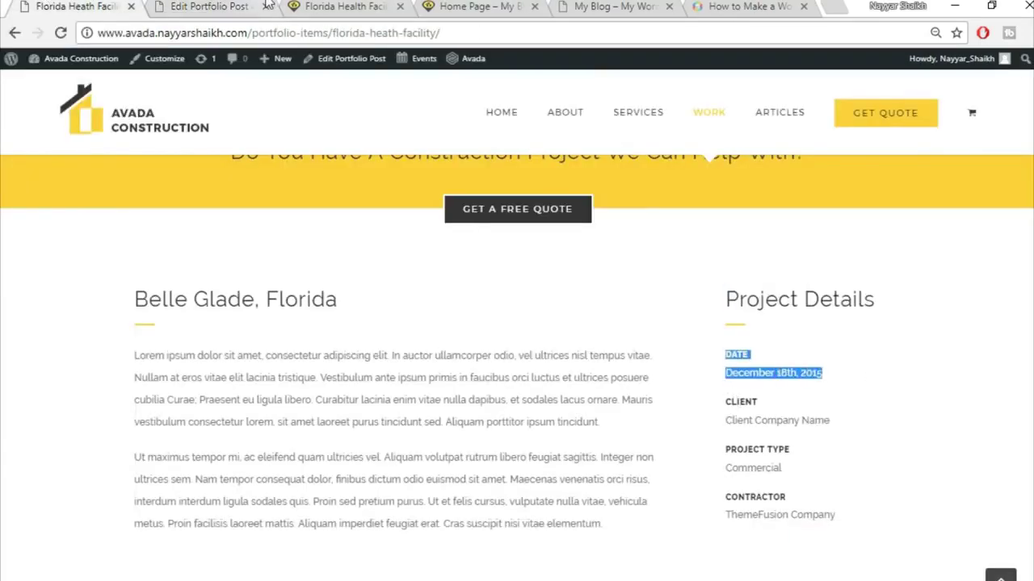
pyautogui.click(256, 6)
pyautogui.hotkey('ctrl', 'a')
pyautogui.press('Delete')
pyautogui.hotkey('ctrl', 'v')
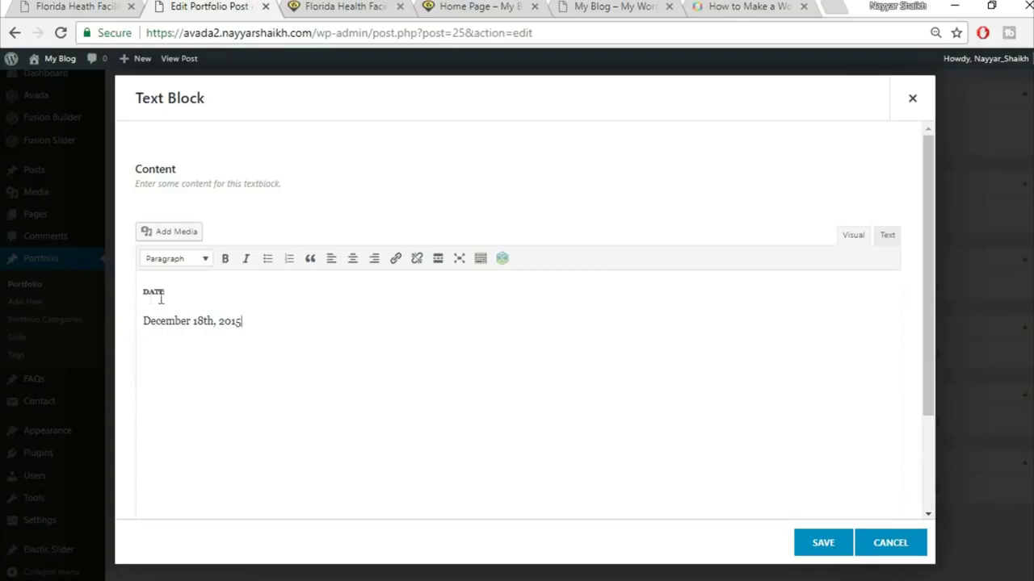
pyautogui.moveTo(171, 293); pyautogui.dragTo(142, 294)
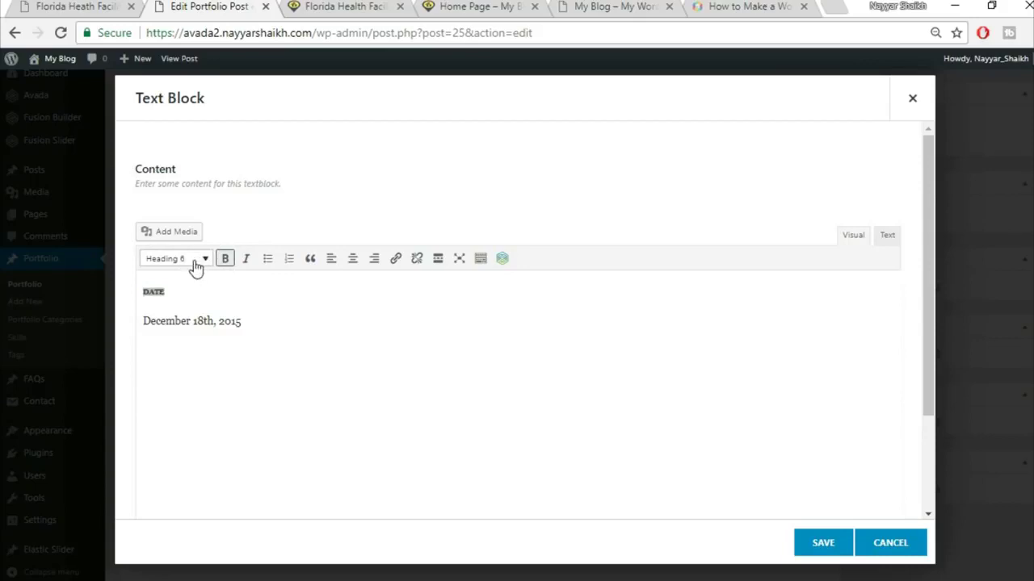
# - Delete the data-fontsize and data-lineheight attributes from the DATE h6 heading in the Text view
pyautogui.click(193, 287)
pyautogui.moveTo(192, 291); pyautogui.dragTo(129, 292)
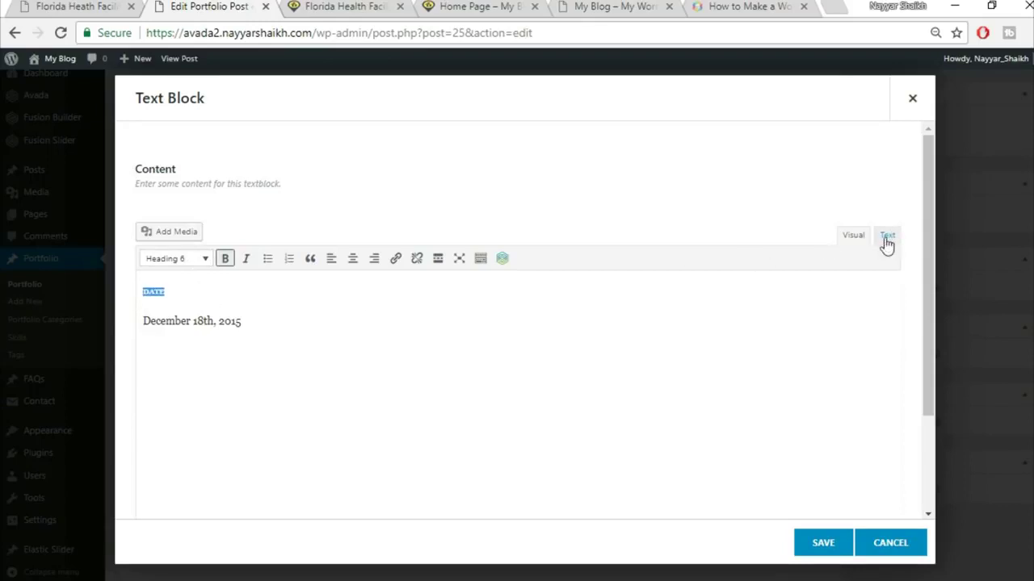
pyautogui.click(886, 238)
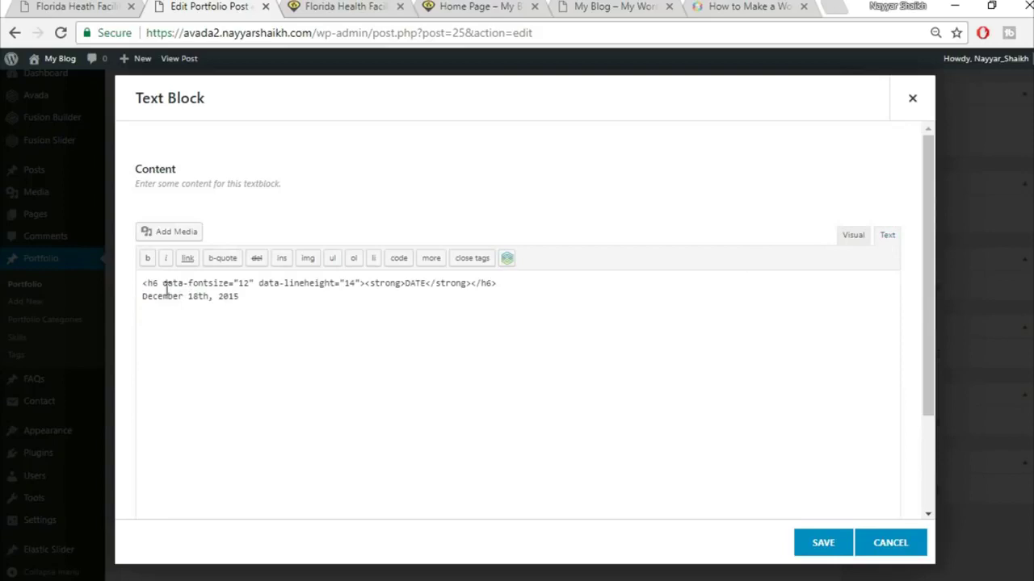
pyautogui.moveTo(163, 290); pyautogui.dragTo(358, 276)
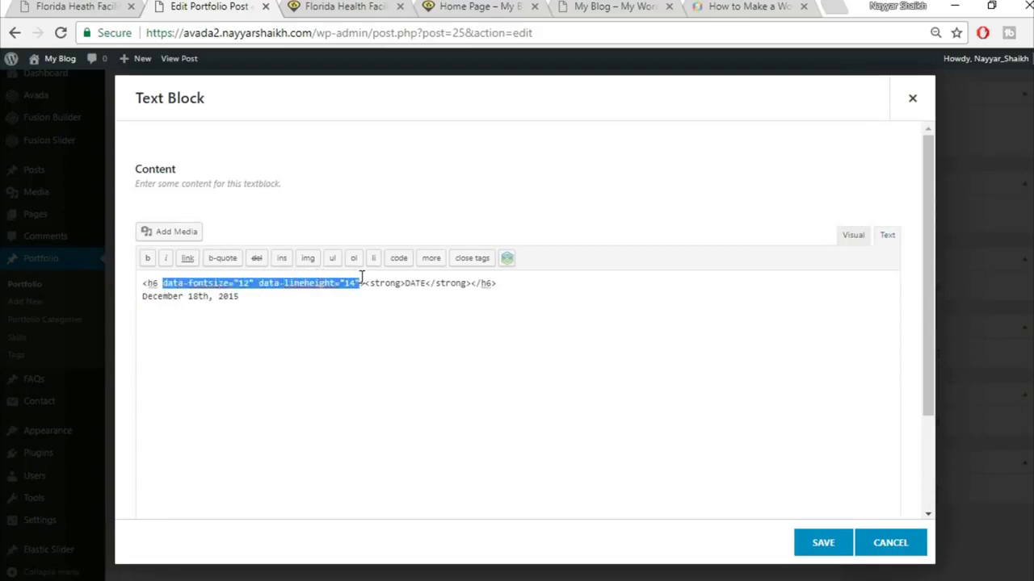
pyautogui.press('BackSpace')
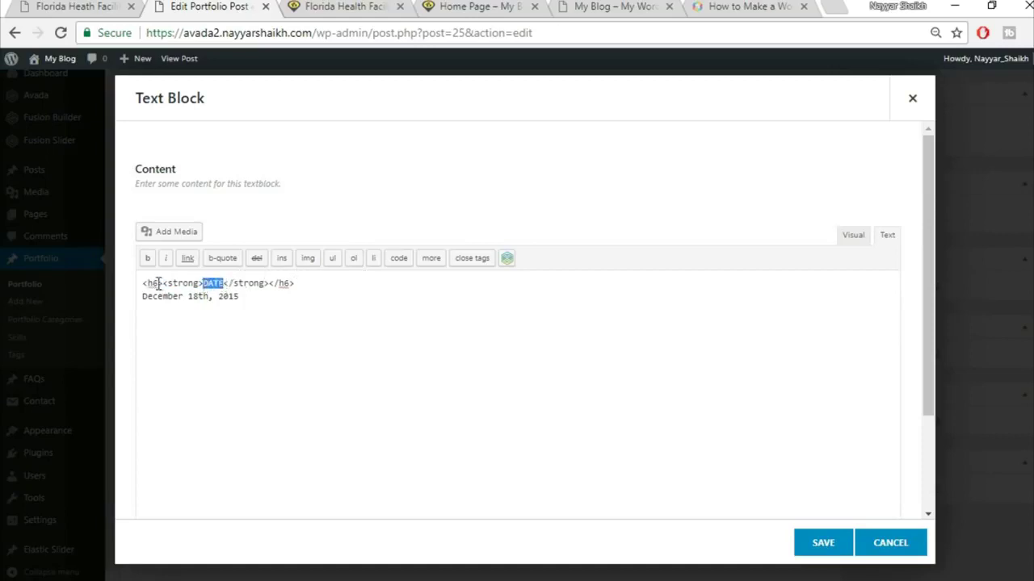
# - Check the h6 tags, switch back to Visual, and save the DATE / December 18th, 2015 block
pyautogui.moveTo(164, 284); pyautogui.dragTo(146, 283)
pyautogui.moveTo(299, 286); pyautogui.dragTo(273, 288)
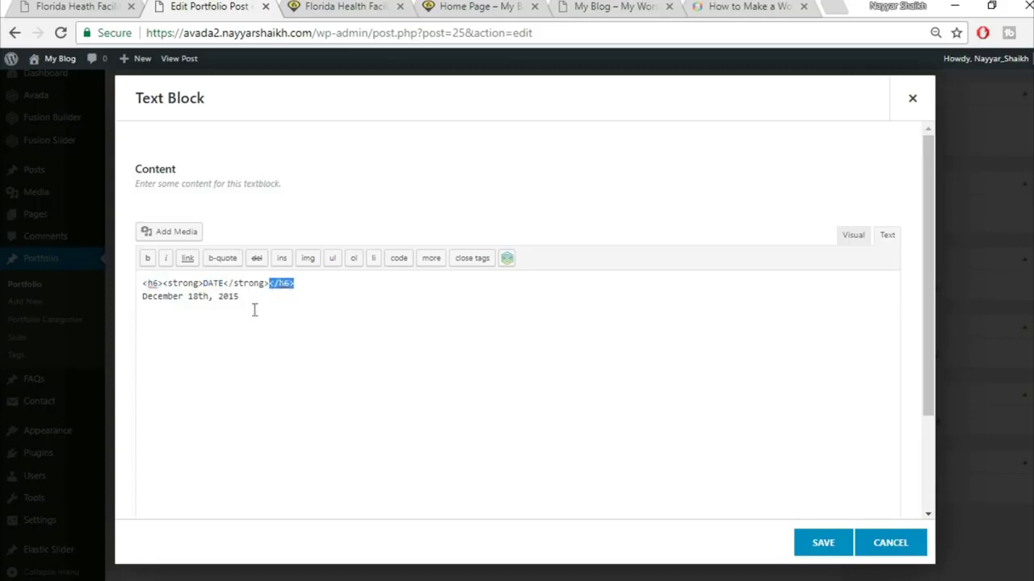
pyautogui.click(850, 235)
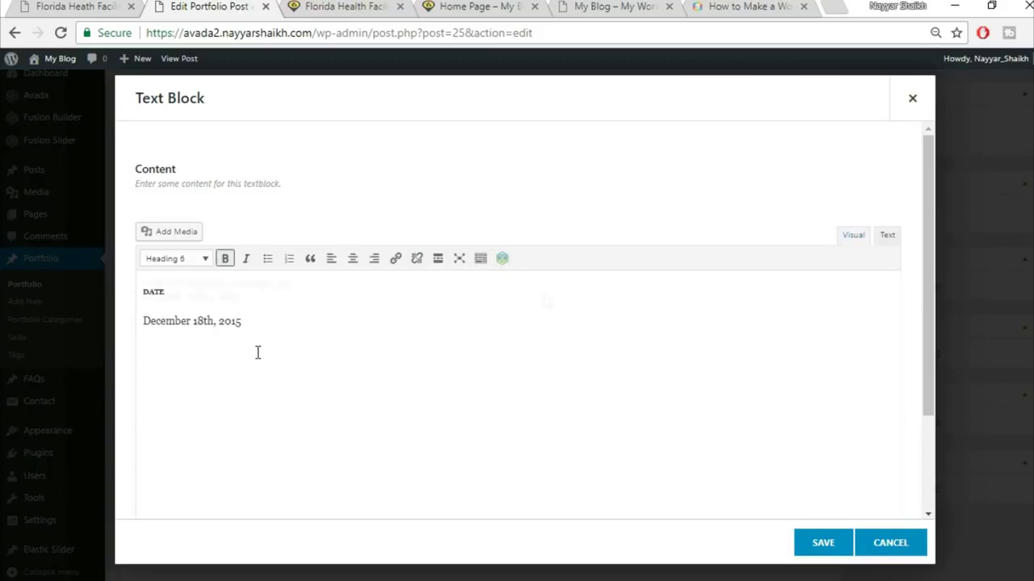
pyautogui.moveTo(264, 317); pyautogui.dragTo(142, 319)
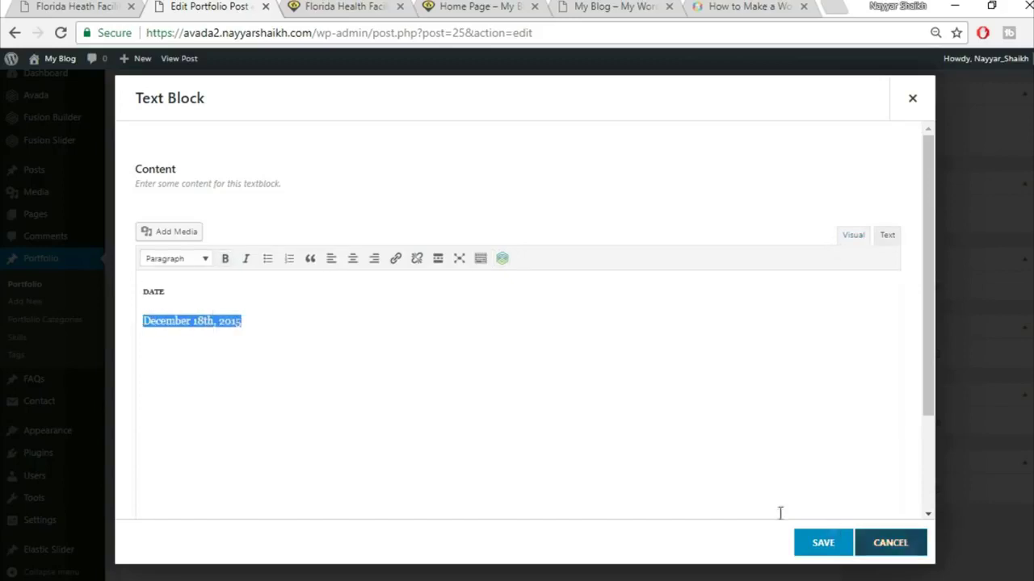
pyautogui.click(821, 545)
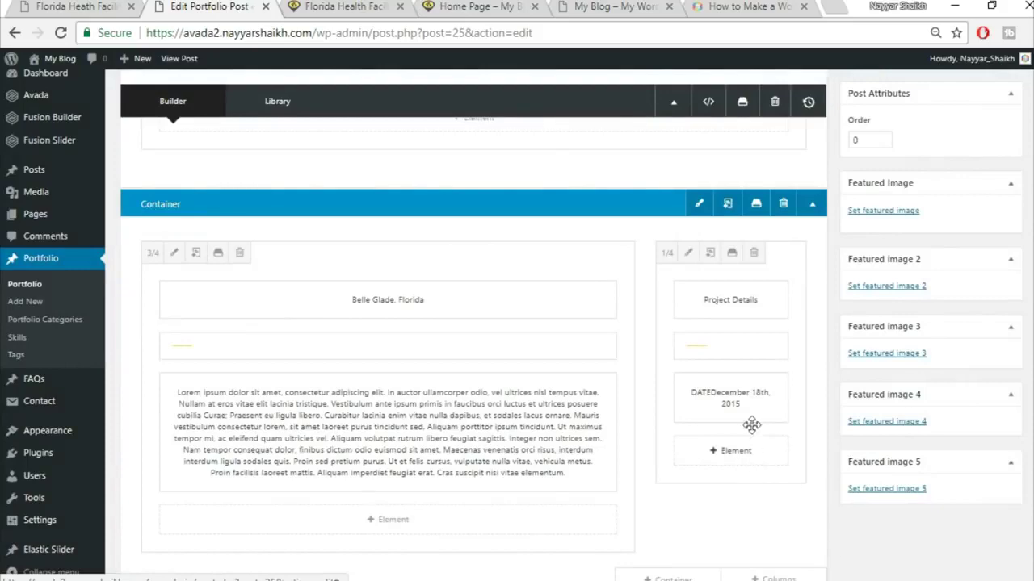
# - Clone the DATE element twice so the side column holds three date entries
pyautogui.click(721, 398)
pyautogui.click(721, 399)
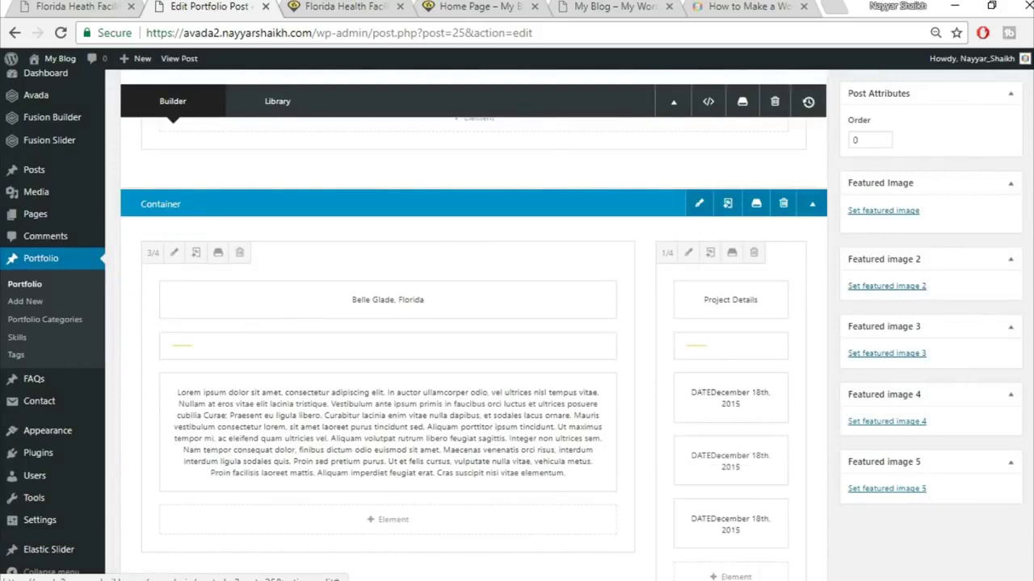
pyautogui.scroll(-2, 727, 428)
pyautogui.scroll(3, 728, 451)
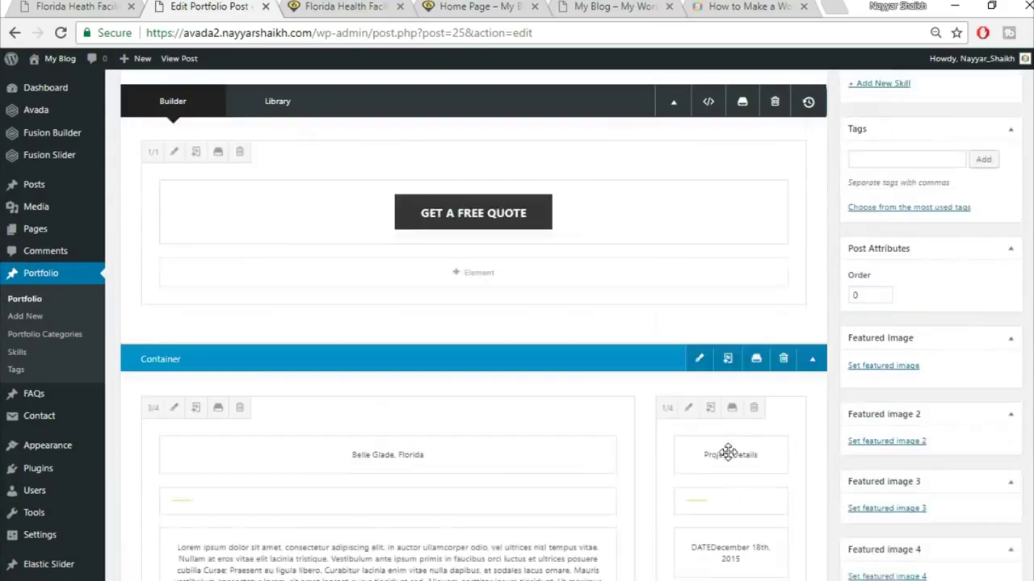
# - Compare with the demo portfolio page, then update the post with the new DATE blocks
pyautogui.hotkey('ctrl', 'shift', 'Tab')
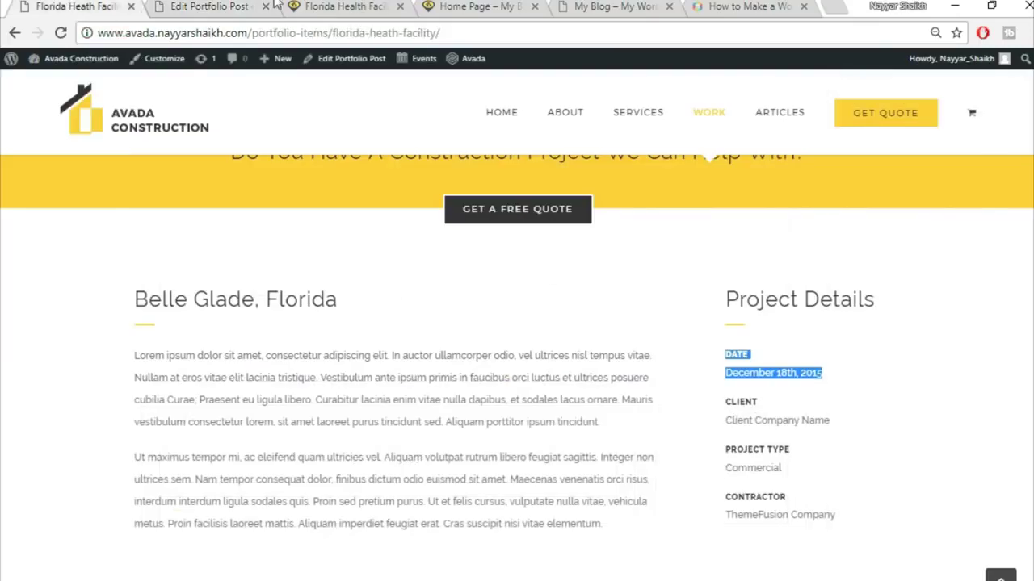
pyautogui.click(225, 7)
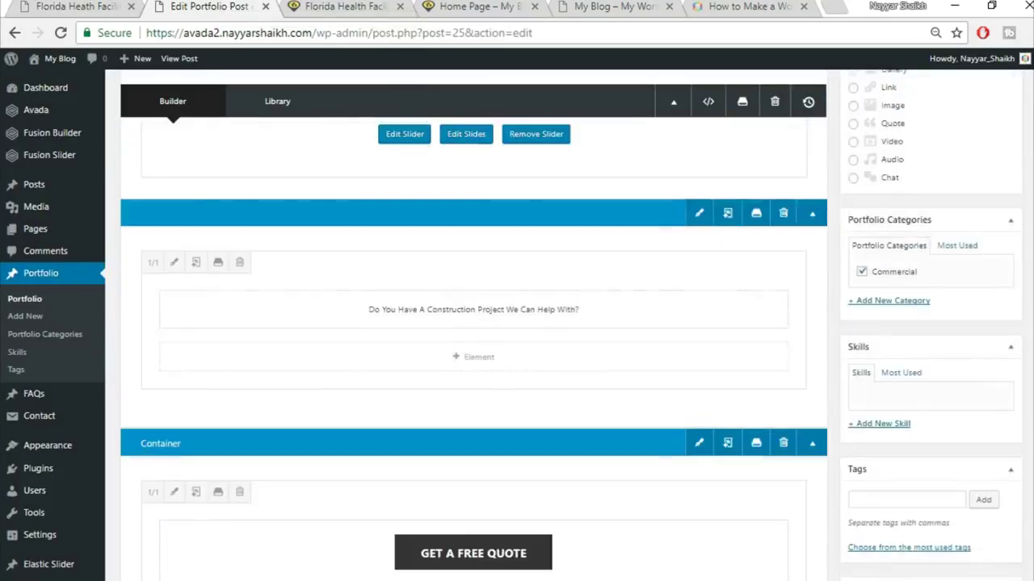
pyautogui.scroll(3, 993, 302)
pyautogui.click(993, 308)
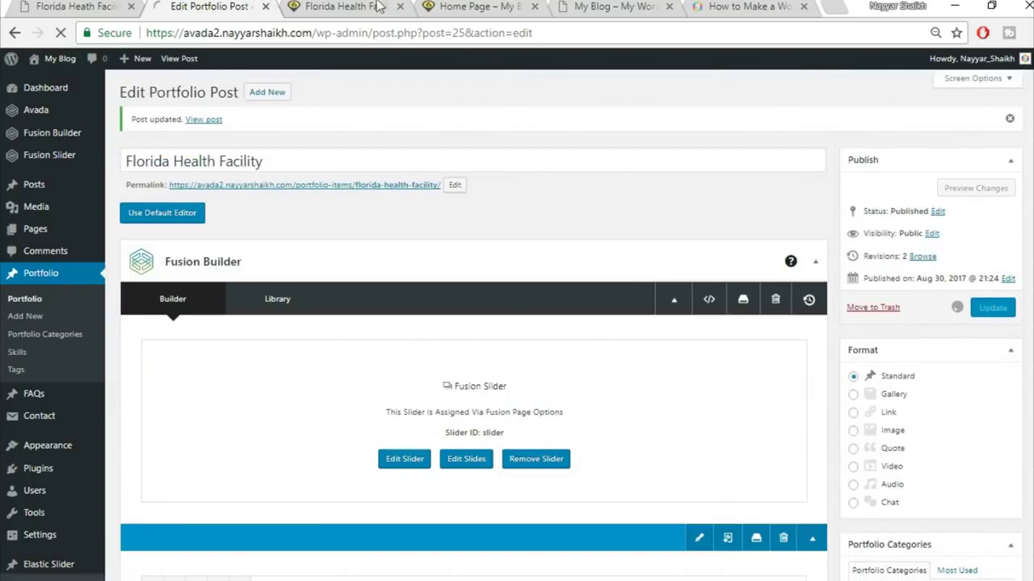
# - Reload the live Florida Health Facility page and compare its three dates with the demo page
pyautogui.click(100, 6)
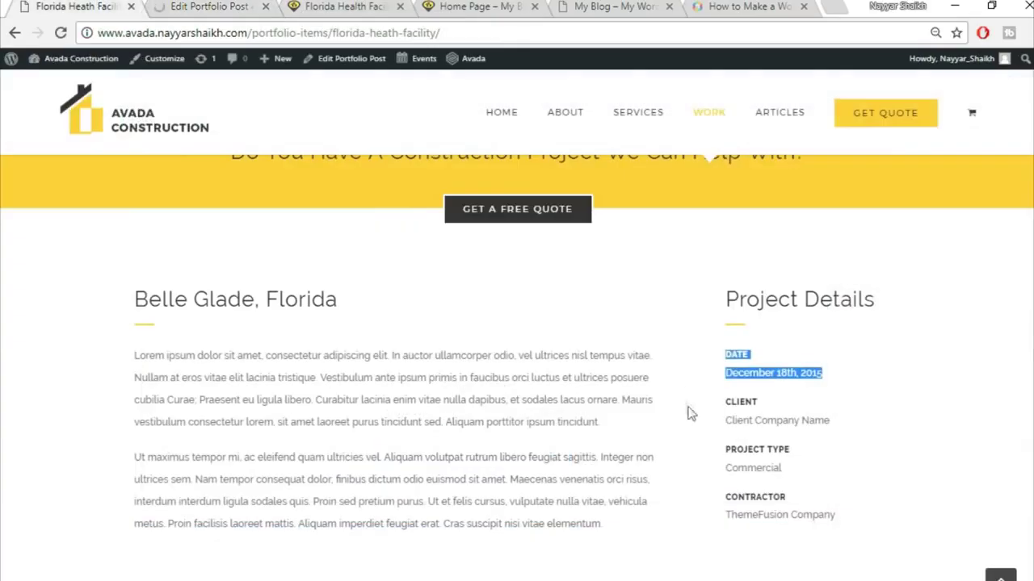
pyautogui.click(387, 5)
pyautogui.click(378, 37)
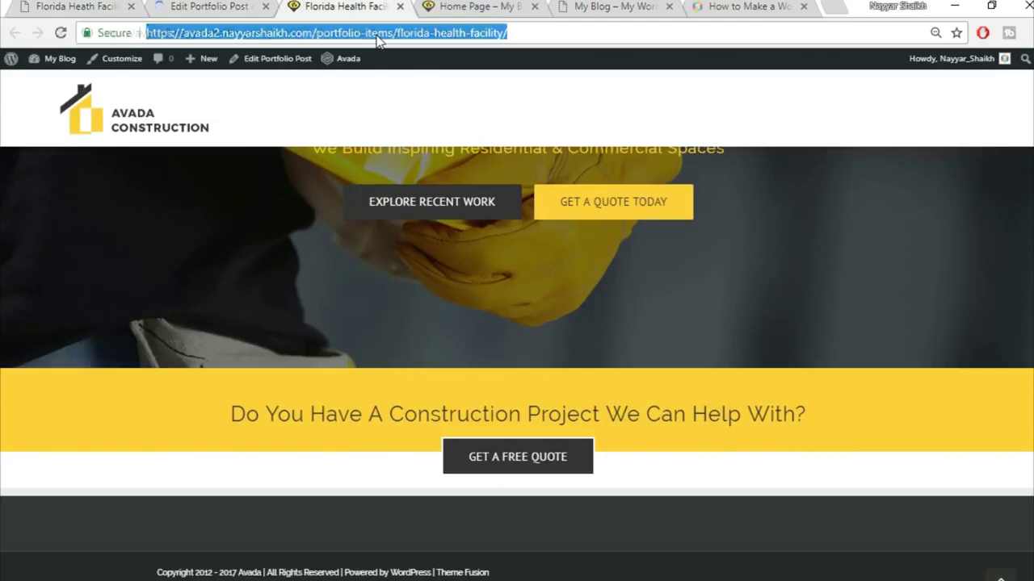
pyautogui.press('Return')
pyautogui.scroll(-1, 993, 373)
pyautogui.scroll(2, 986, 378)
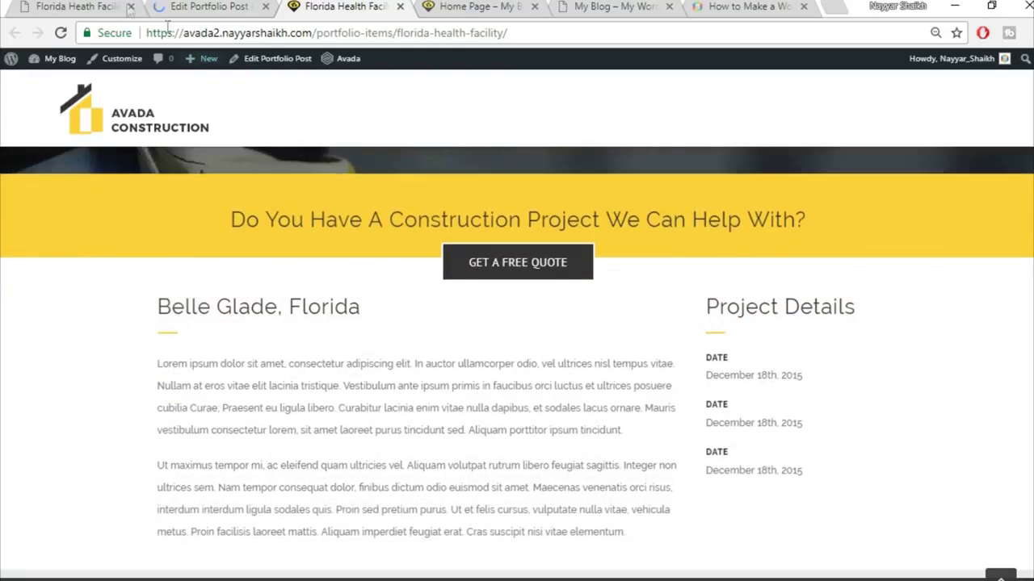
pyautogui.click(87, 10)
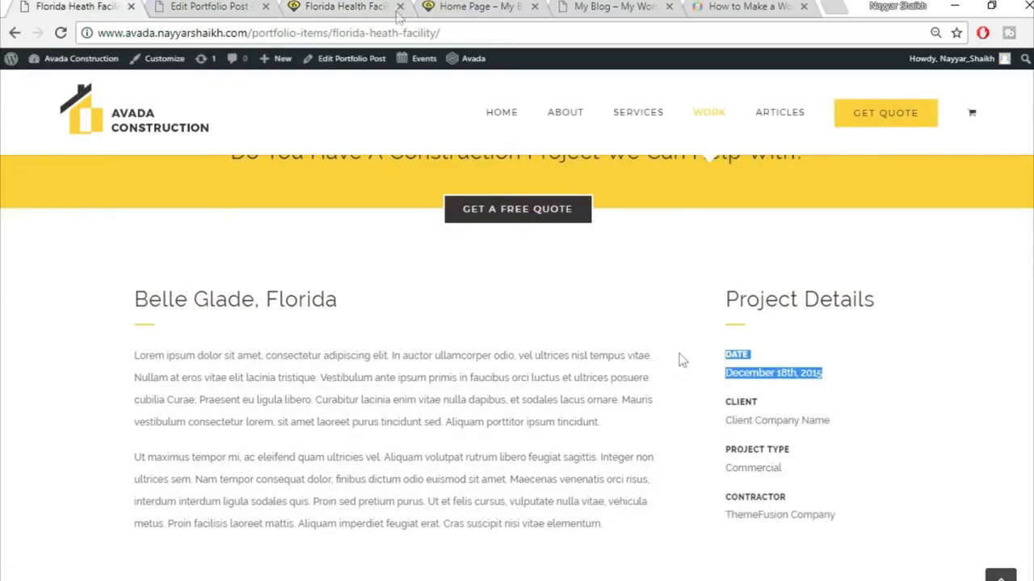
pyautogui.hotkey('ctrl', '3')
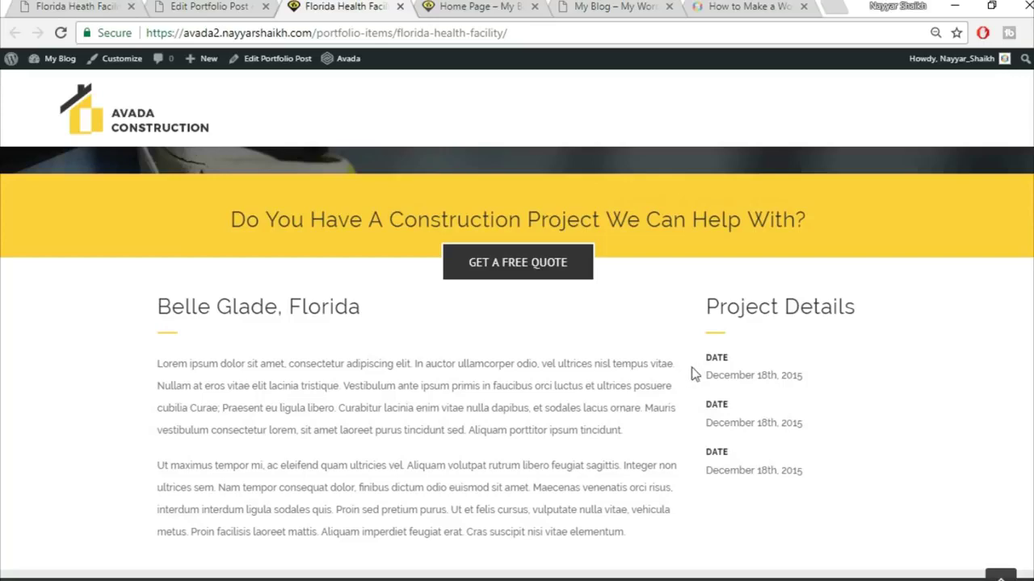
pyautogui.click(223, 6)
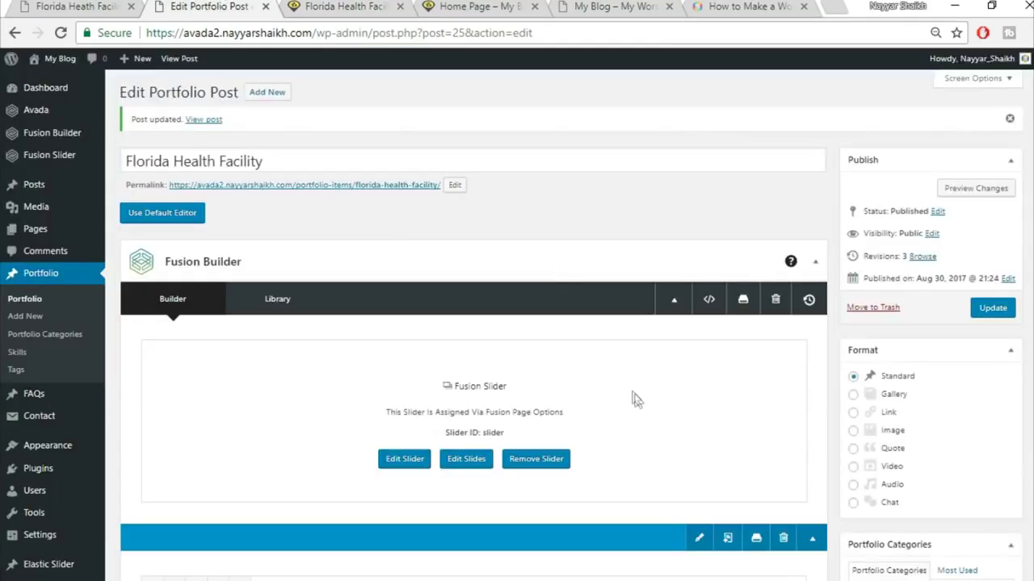
# - Save 30 px top and 20 px right padding in the 3/4 column's Design settings, matching the demo spacing
pyautogui.scroll(-6, 638, 404)
pyautogui.scroll(-2, 653, 426)
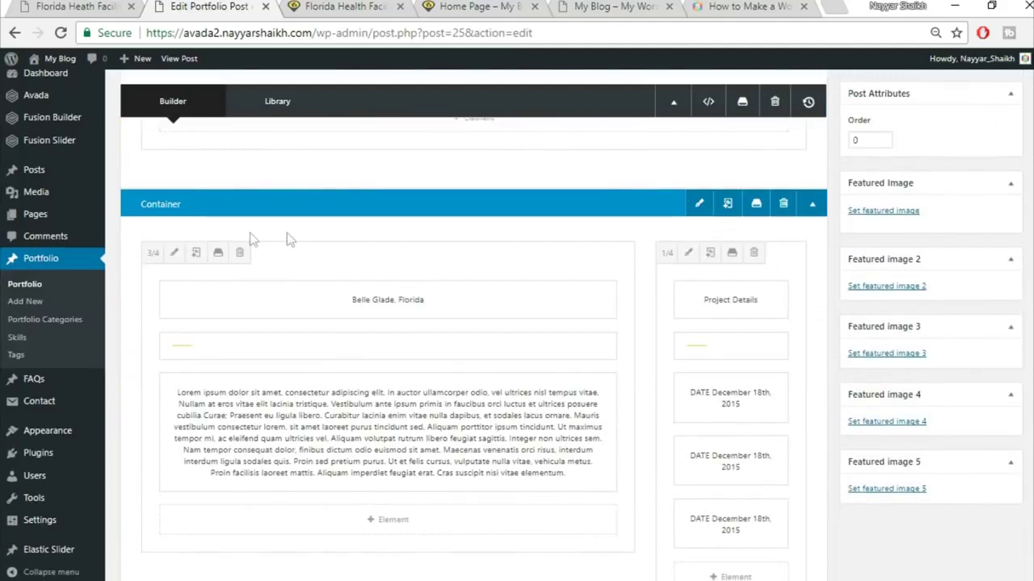
pyautogui.click(173, 253)
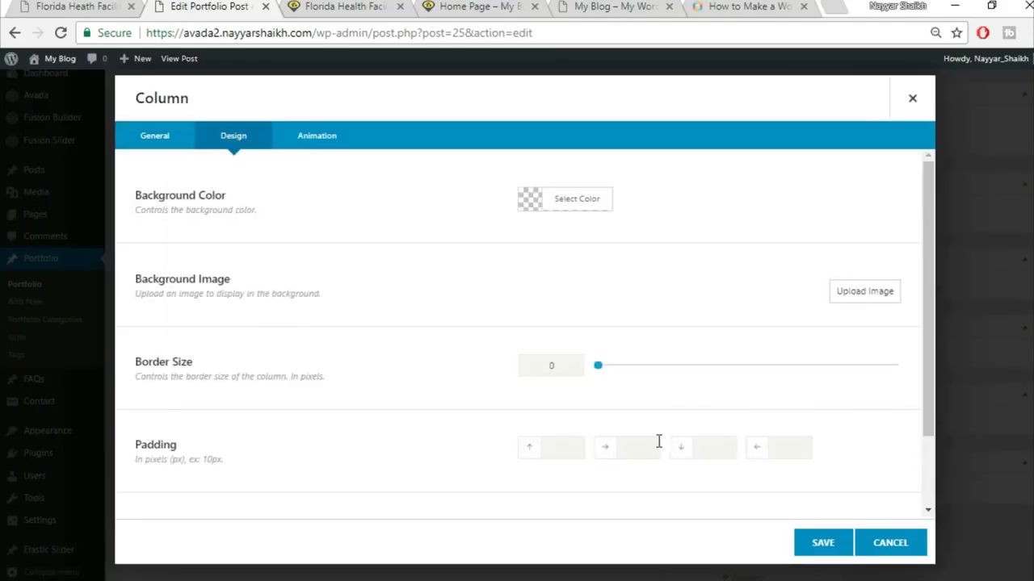
pyautogui.scroll(-1, 649, 448)
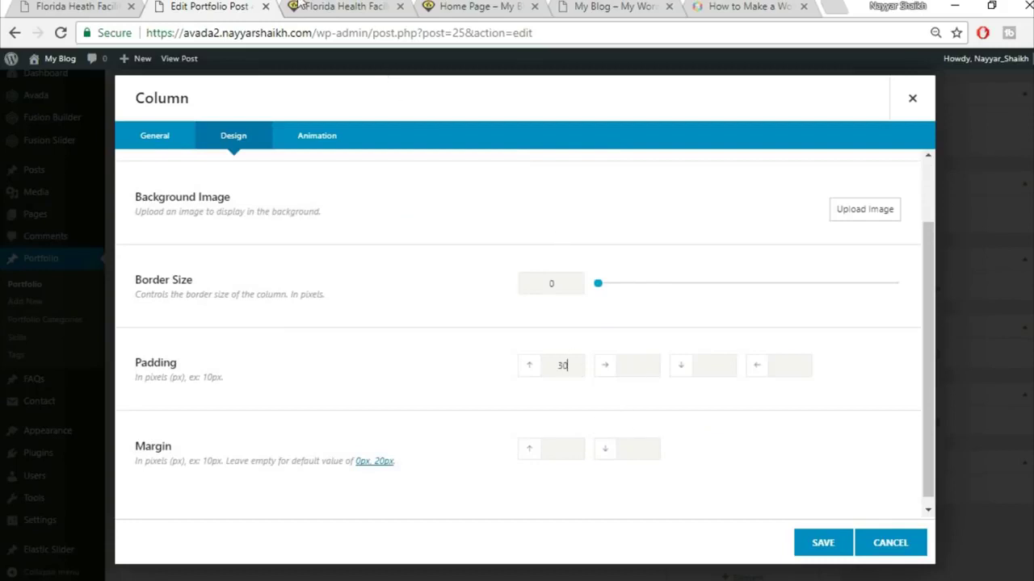
pyautogui.click(58, 6)
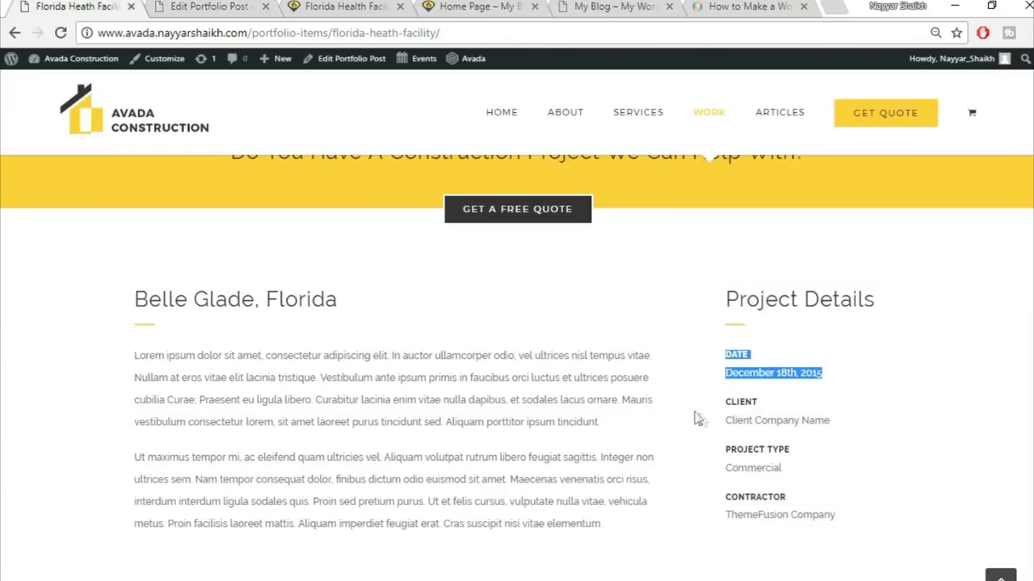
pyautogui.click(195, 7)
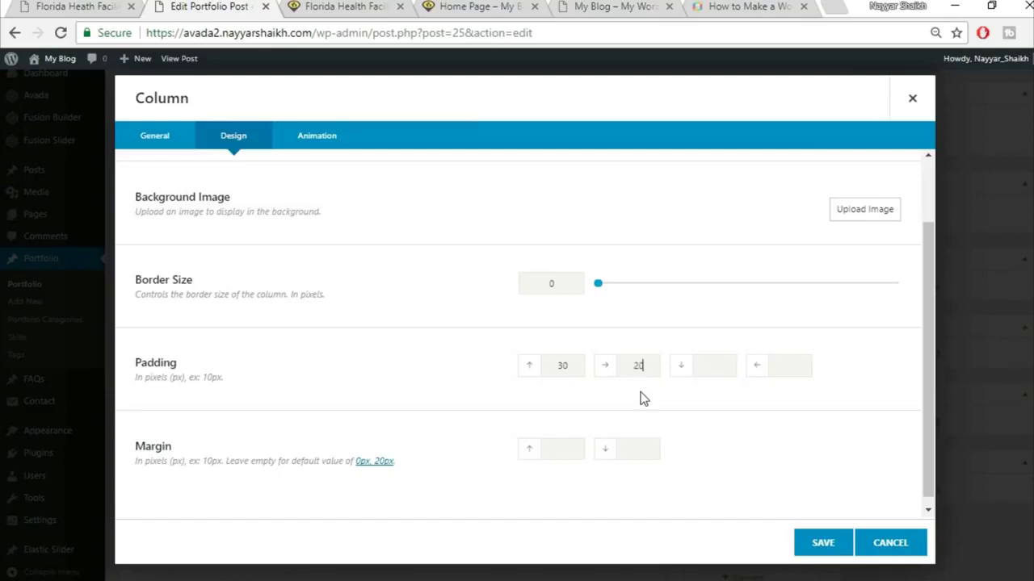
pyautogui.click(821, 545)
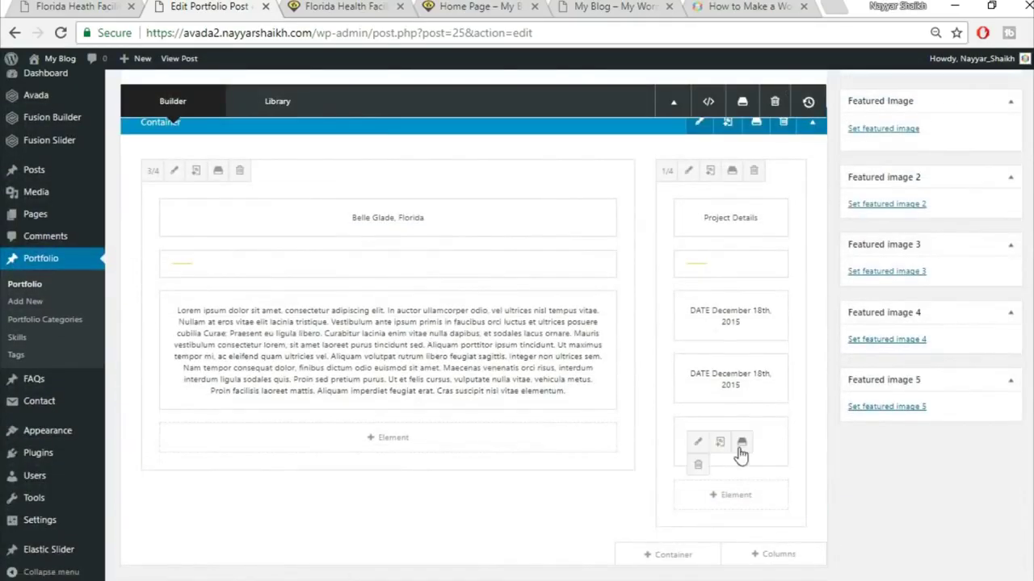
# - Clone one more DATE element, update the post, and reload the live page
pyautogui.click(721, 447)
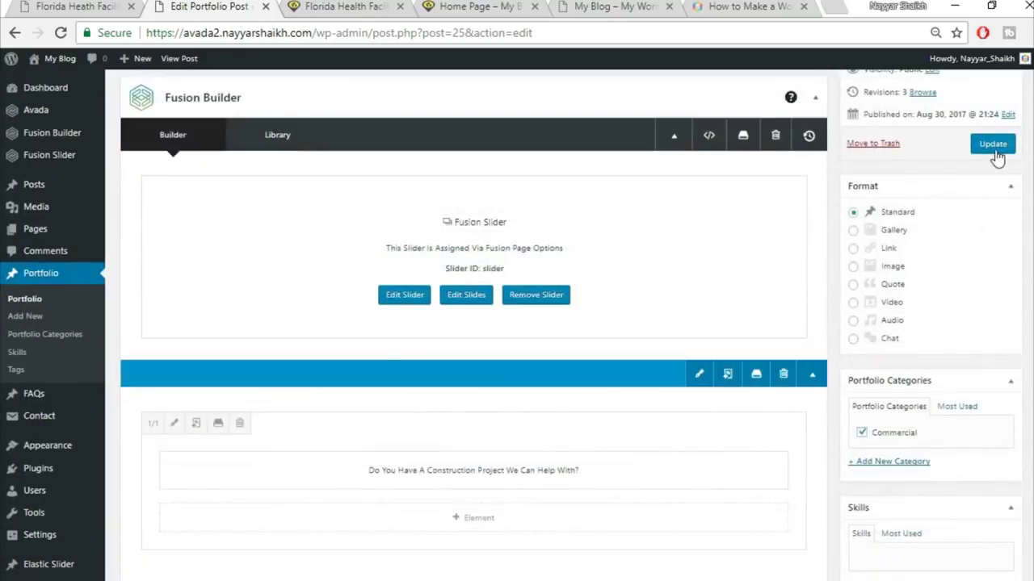
pyautogui.click(995, 150)
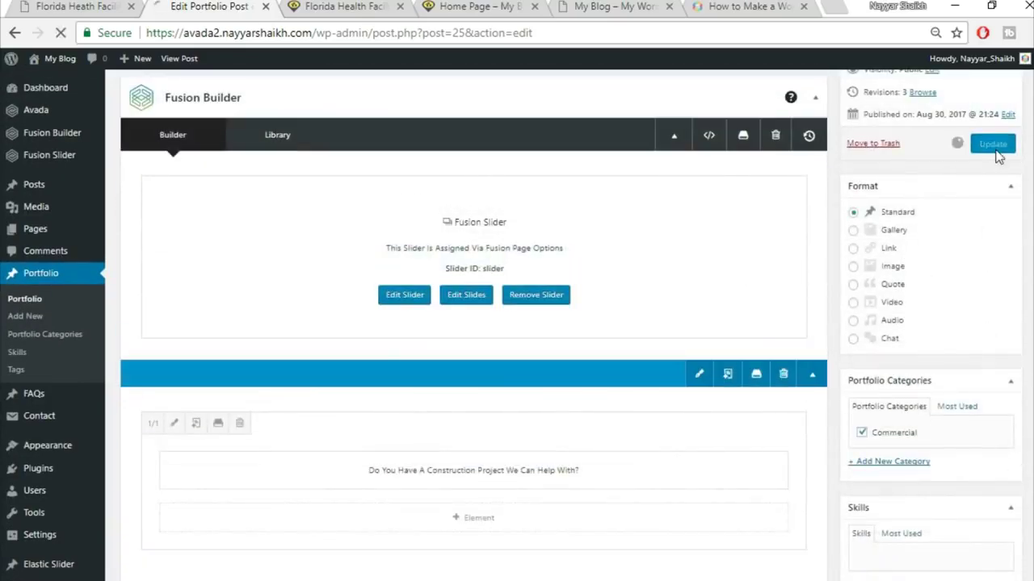
pyautogui.click(331, 7)
pyautogui.click(338, 33)
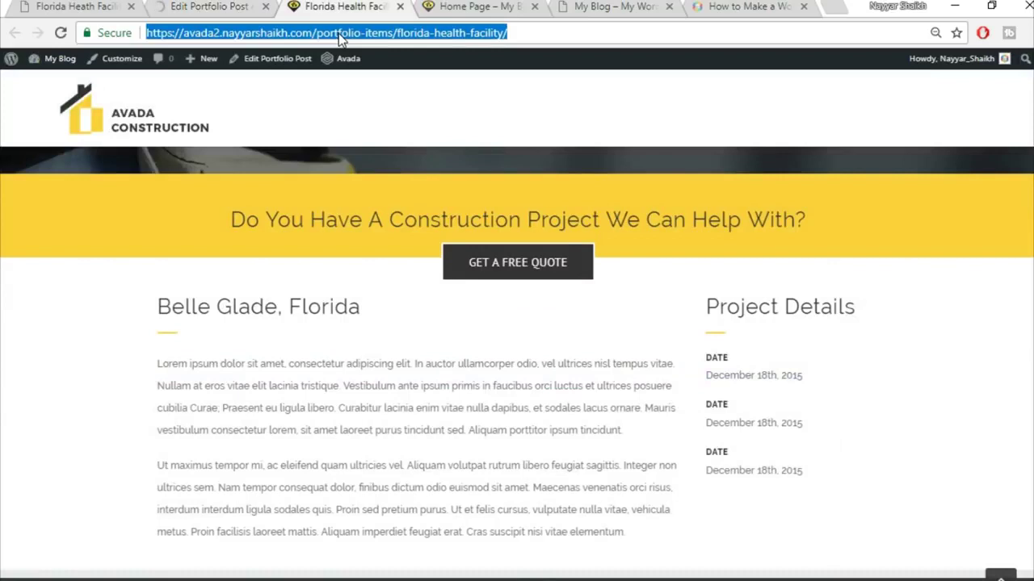
pyautogui.press('Return')
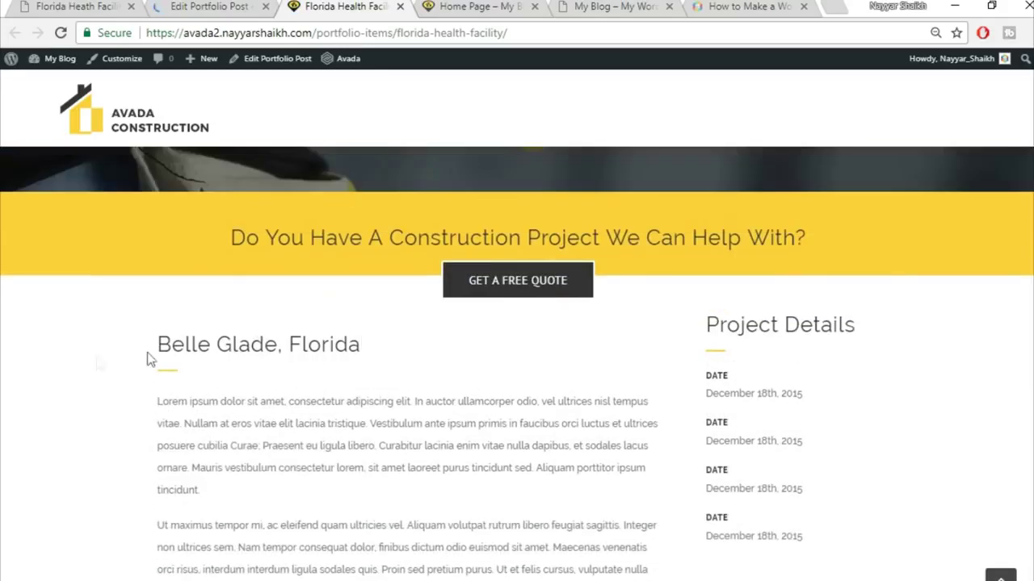
# - Inspect the Belle Glade, Florida heading and the new padding on the reloaded page
pyautogui.moveTo(138, 345); pyautogui.dragTo(397, 347)
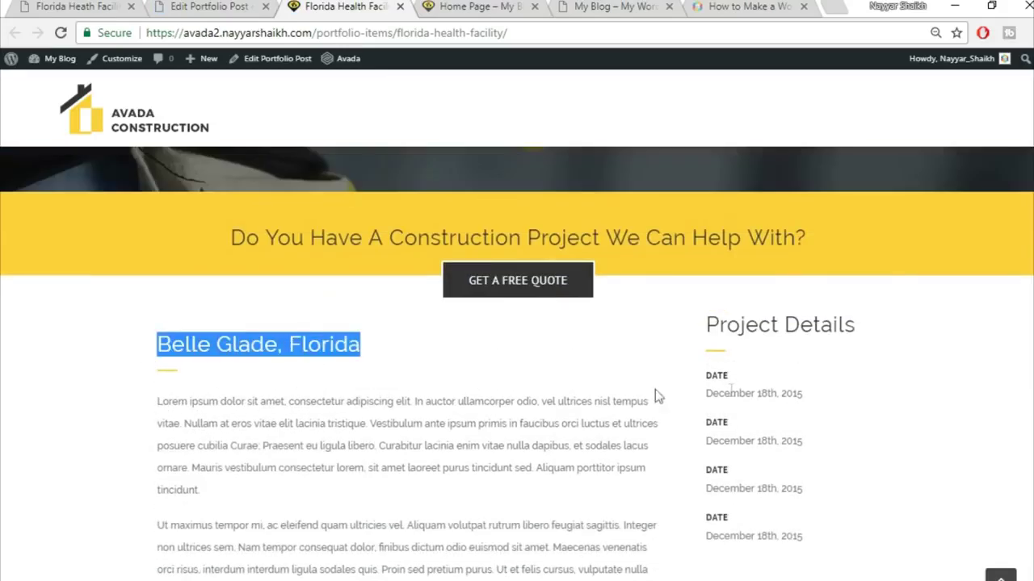
pyautogui.scroll(-1, 778, 348)
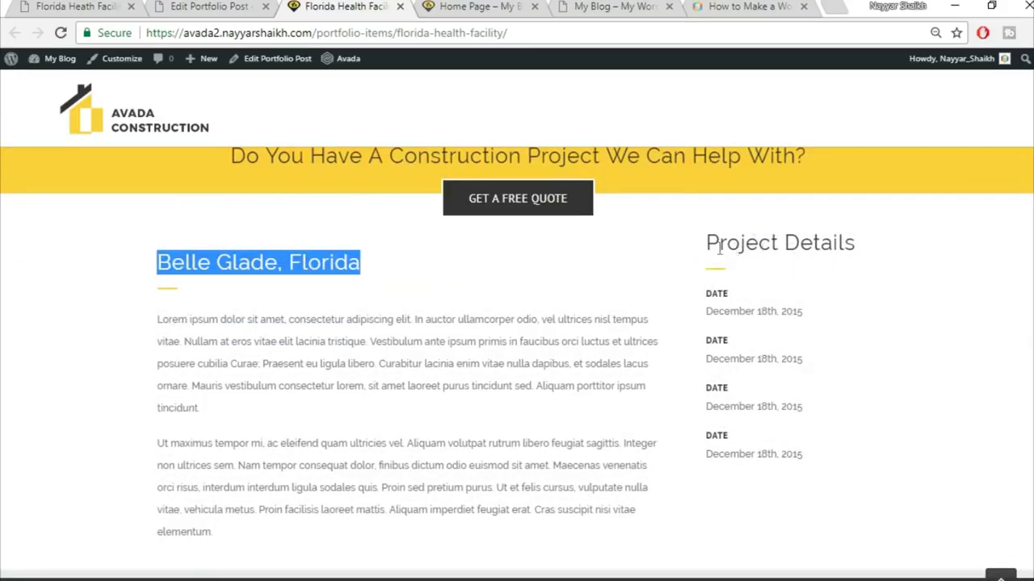
pyautogui.click(792, 292)
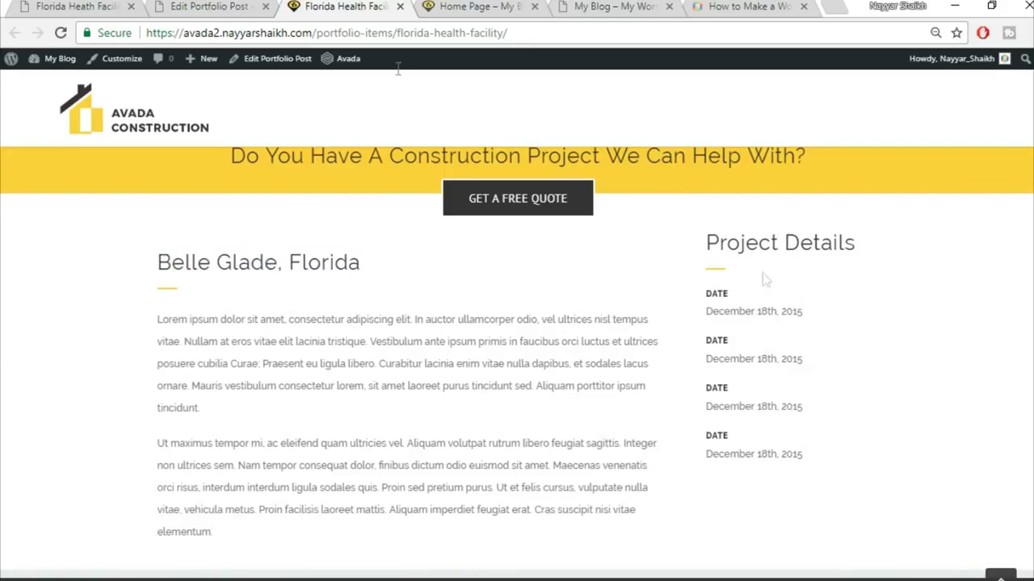
# - Save the Project Details column's Design settings with 30 top padding
pyautogui.click(216, 6)
pyautogui.scroll(-3, 541, 327)
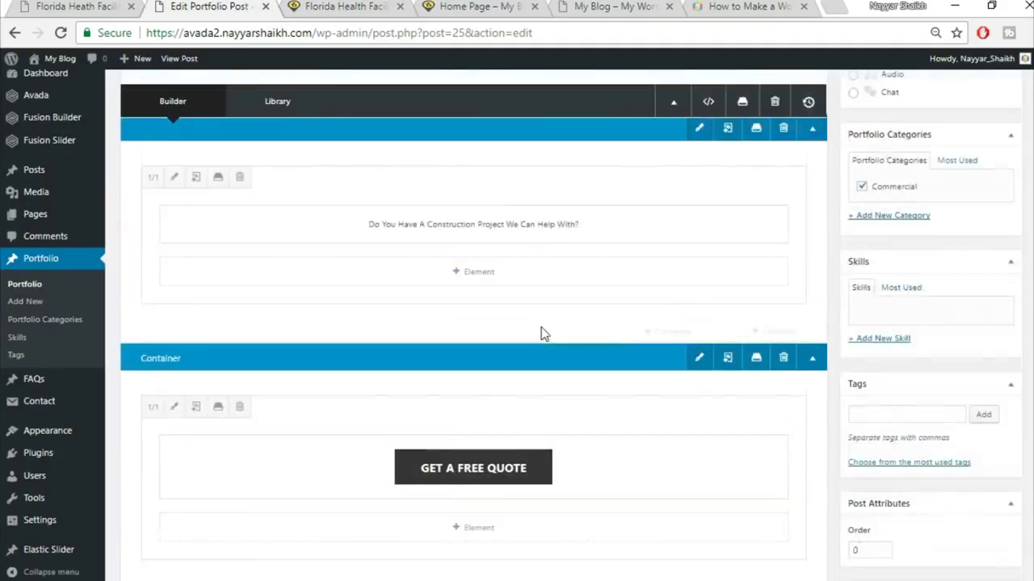
pyautogui.scroll(-4, 541, 334)
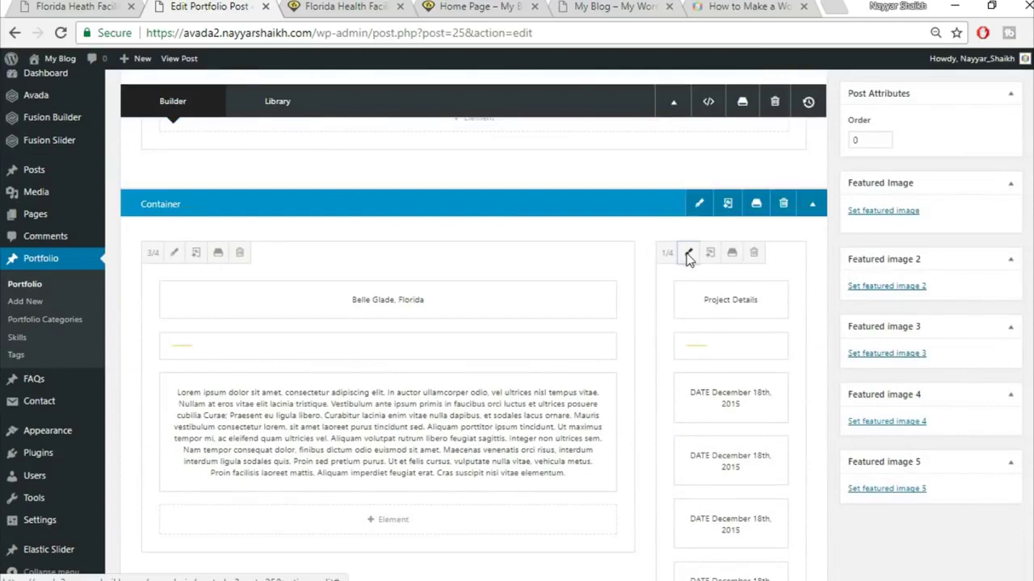
pyautogui.click(688, 254)
pyautogui.click(233, 139)
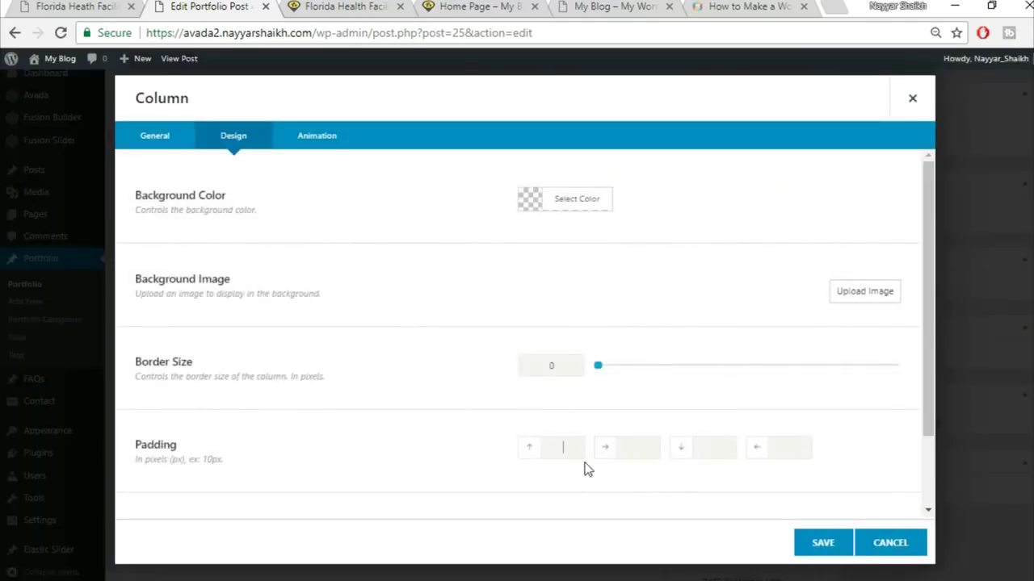
pyautogui.click(802, 546)
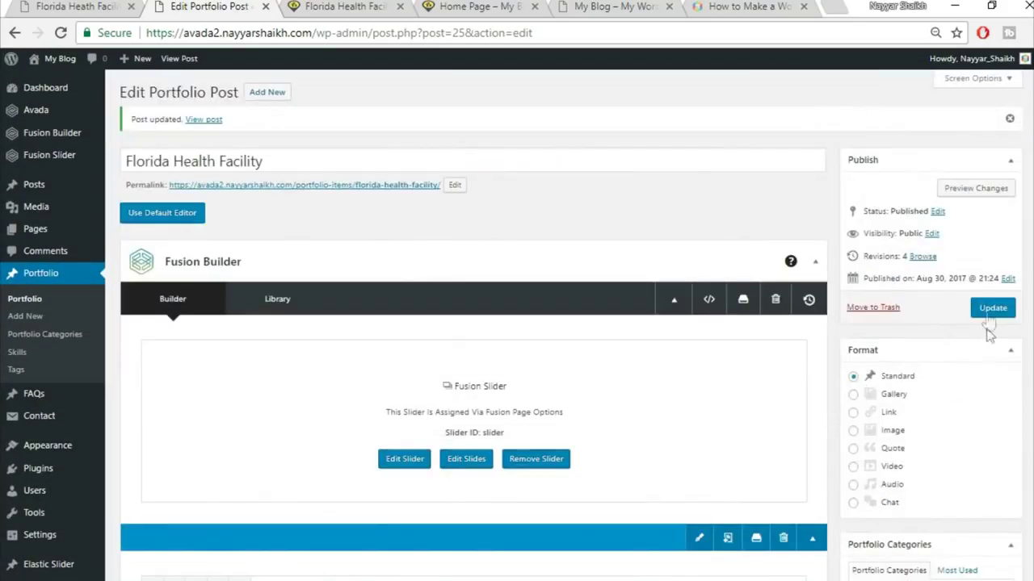
# - Update the post and reload the live Florida Health Facility page
pyautogui.click(990, 311)
pyautogui.click(355, 8)
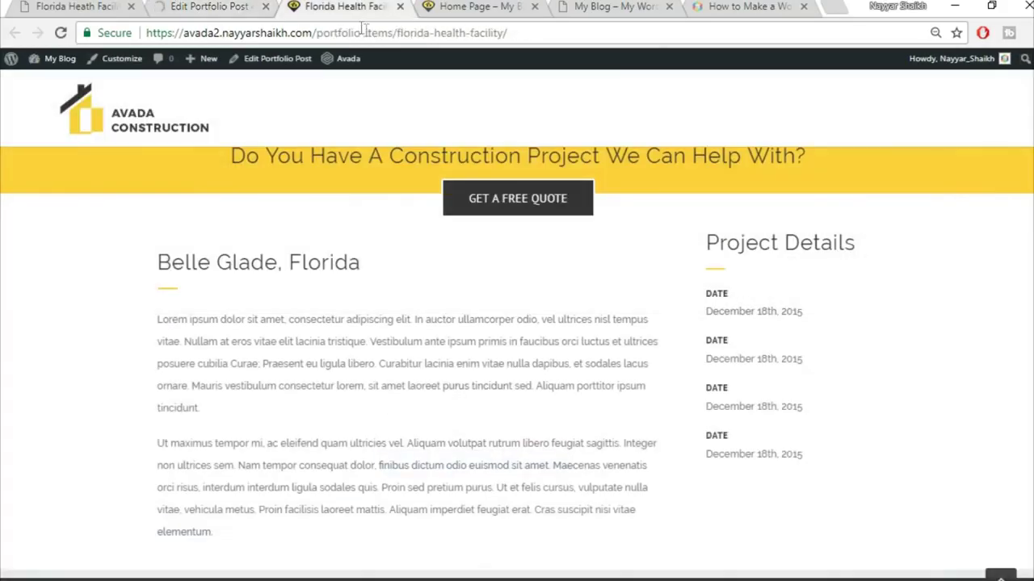
pyautogui.click(393, 28)
pyautogui.press('Return')
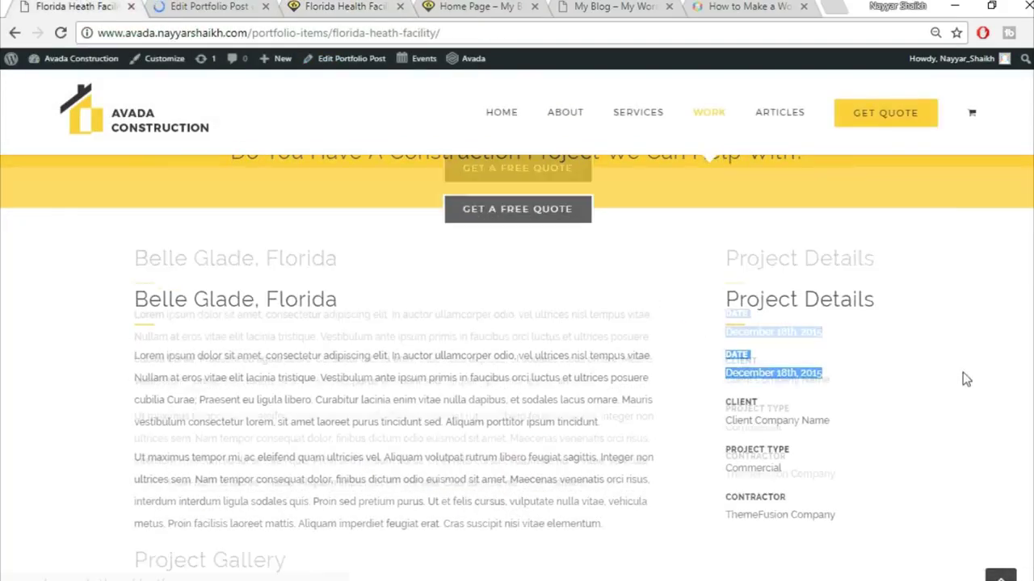
# - Copy the Project Gallery heading text from the reference page
pyautogui.scroll(-5, 963, 372)
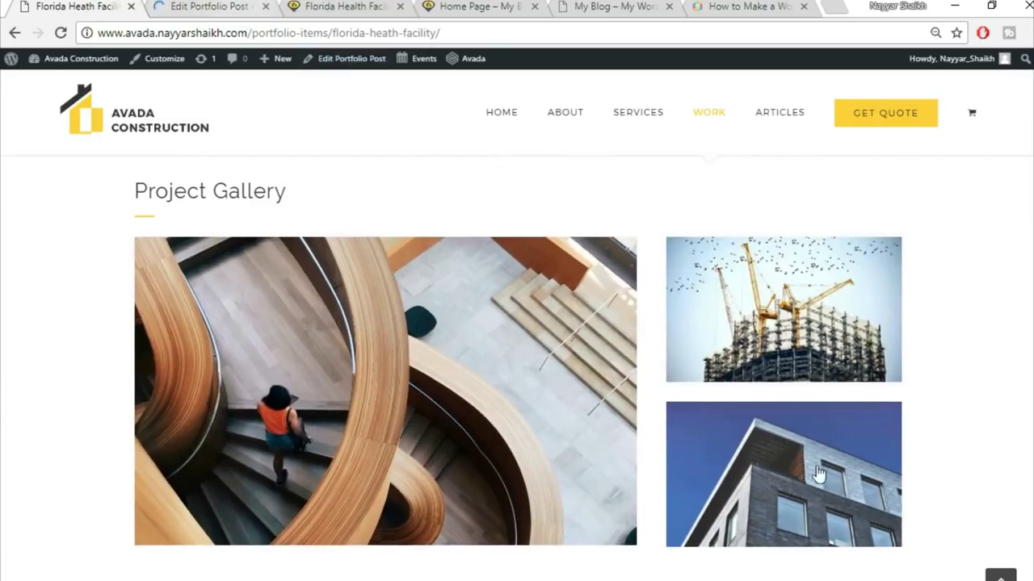
pyautogui.click(204, 5)
pyautogui.scroll(-10, 772, 362)
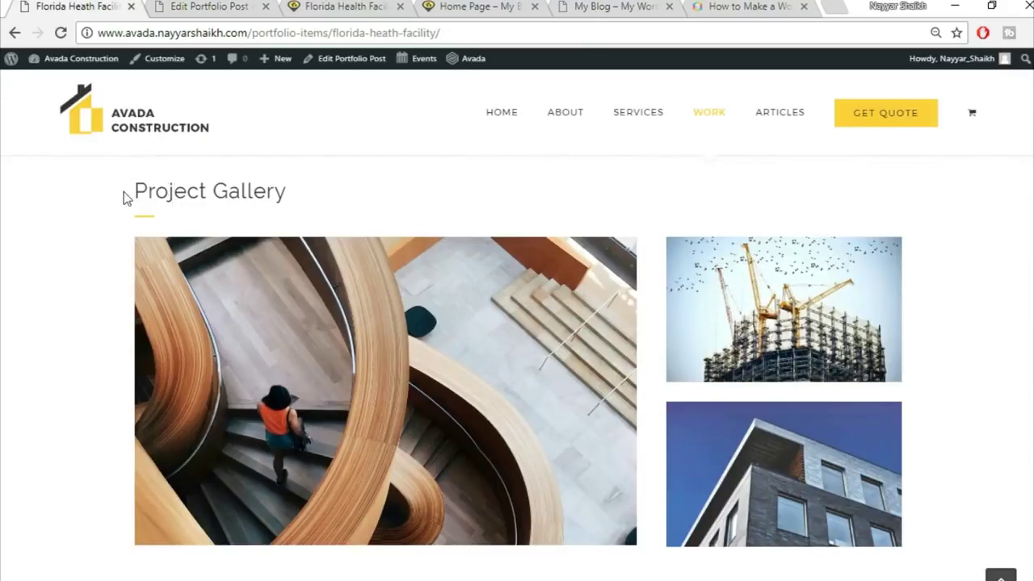
pyautogui.moveTo(125, 198); pyautogui.dragTo(226, 240)
pyautogui.hotkey('ctrl', 'c')
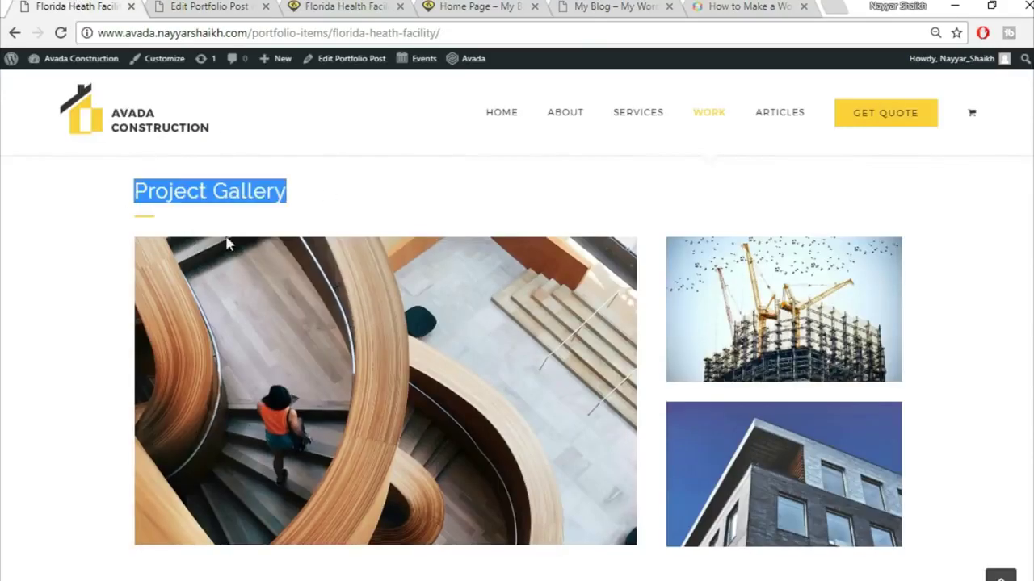
pyautogui.click(218, 5)
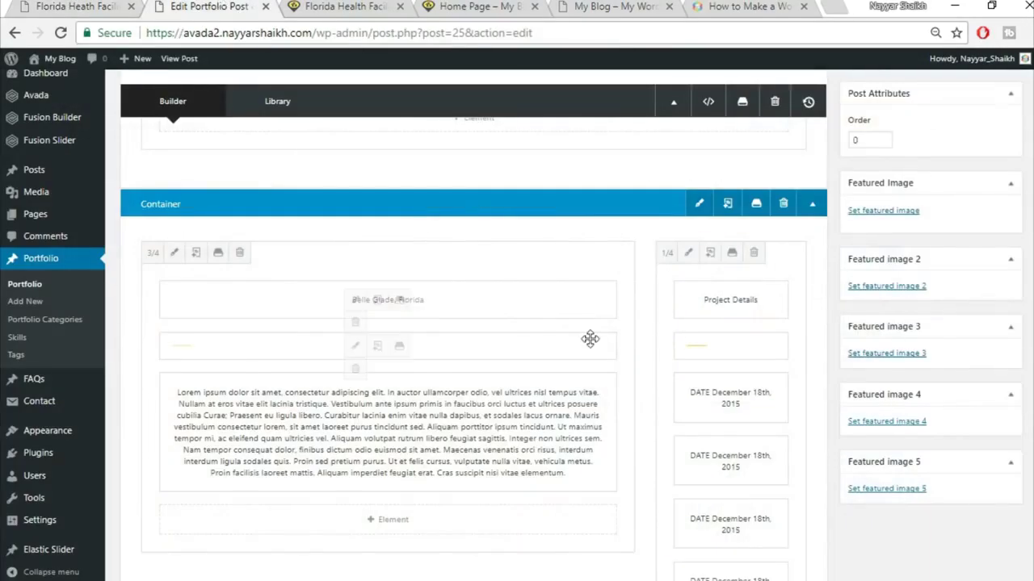
pyautogui.scroll(-5, 645, 379)
# - Add a 1/1 container with a Text Block holding the pasted Project Gallery heading
pyautogui.click(683, 294)
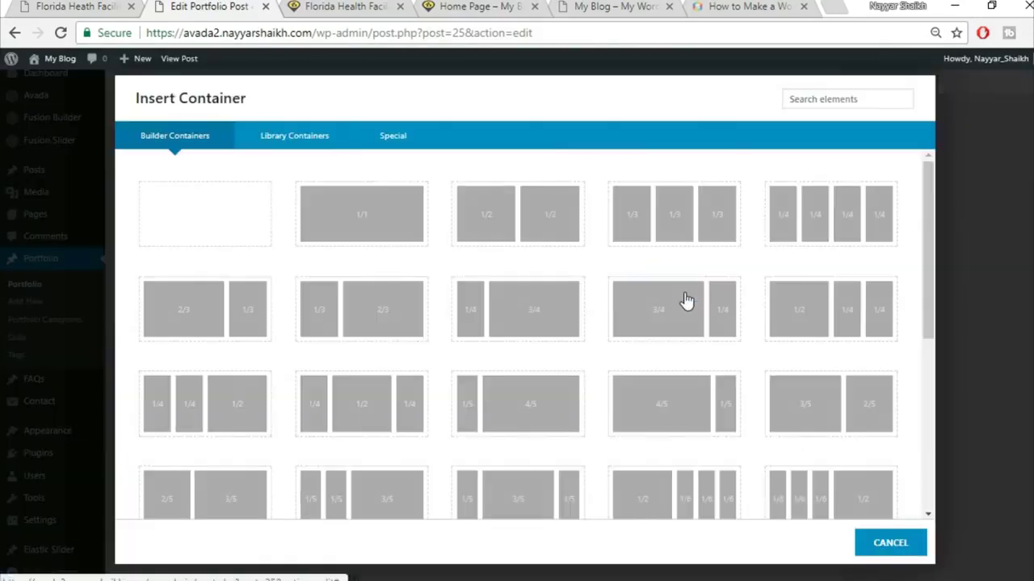
pyautogui.click(396, 232)
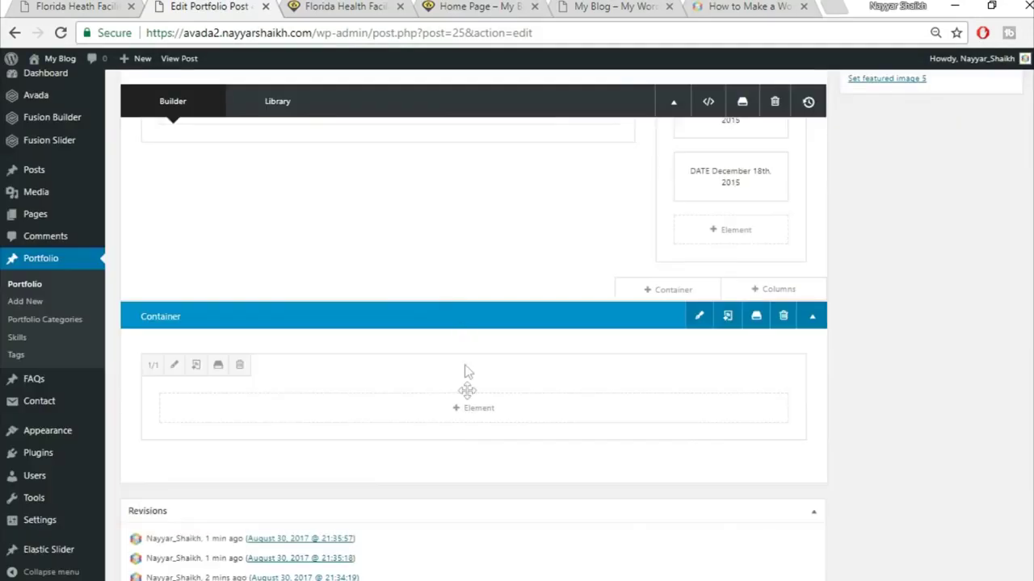
pyautogui.click(469, 416)
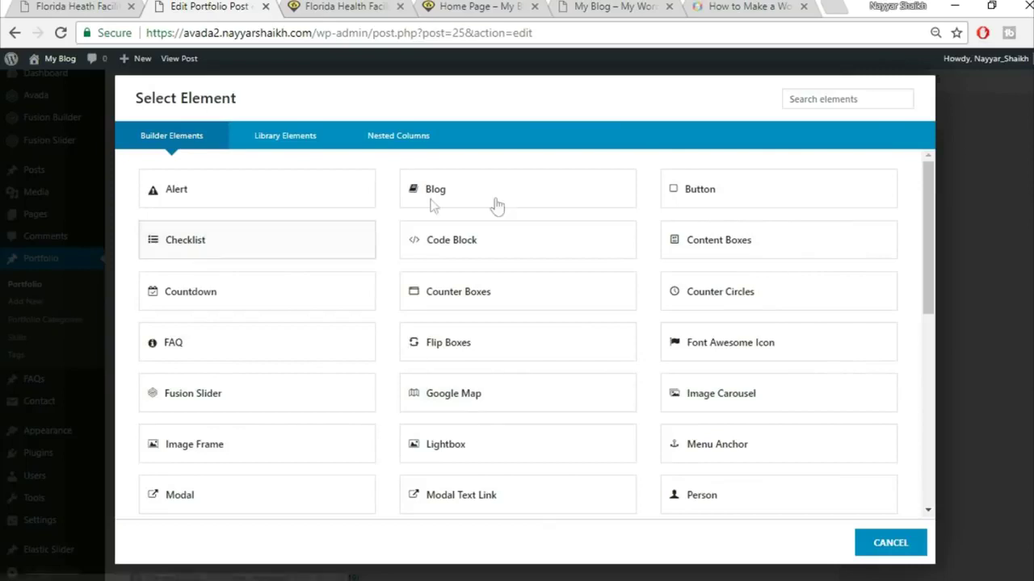
pyautogui.click(818, 97)
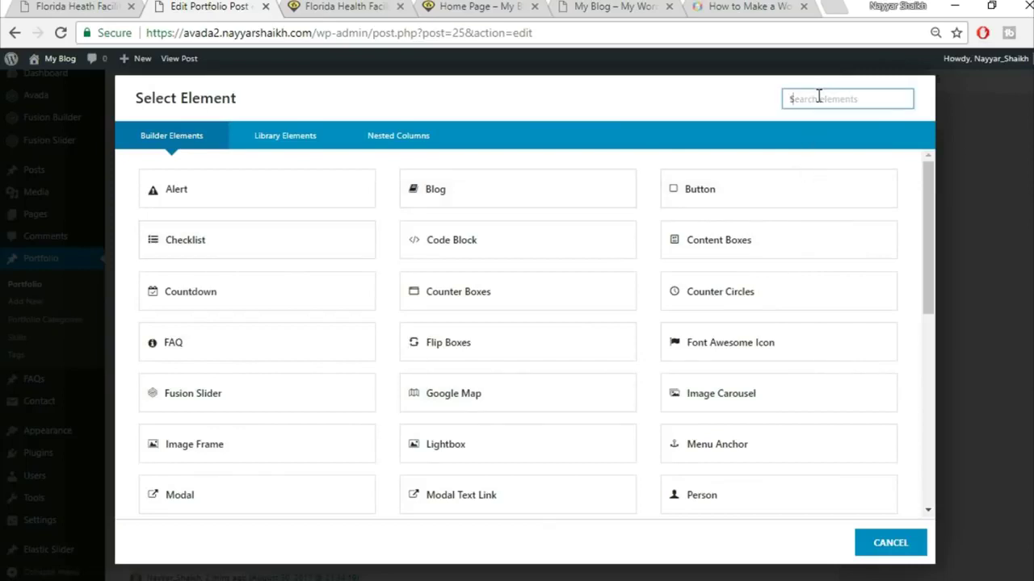
pyautogui.write('text')
pyautogui.press('Return')
pyautogui.hotkey('ctrl', 'v')
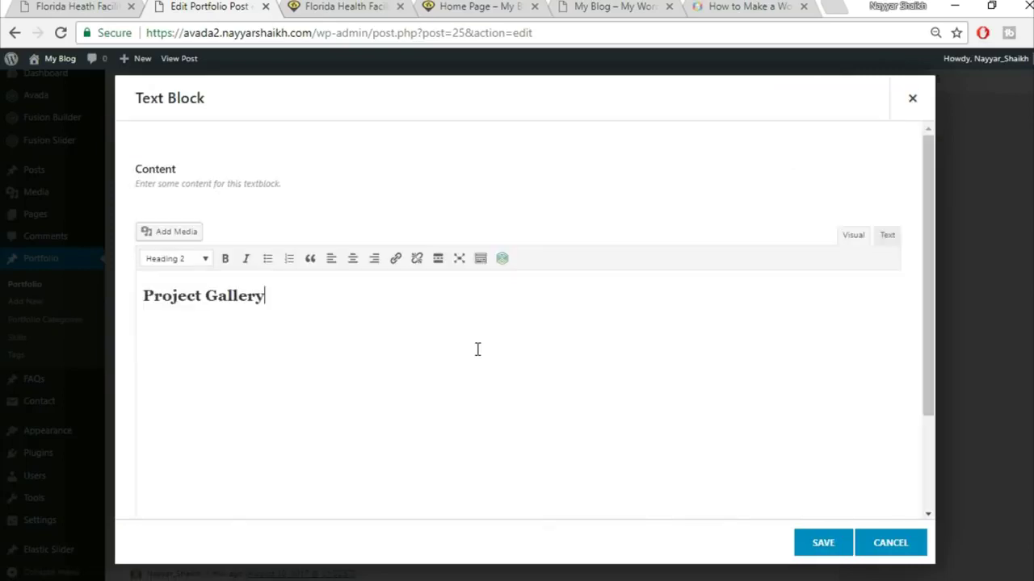
pyautogui.click(820, 542)
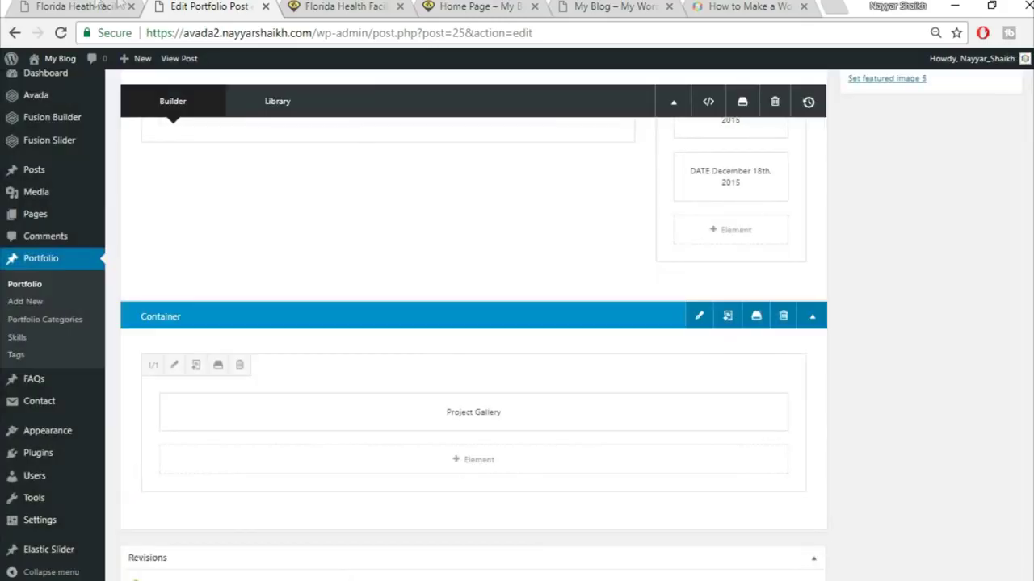
# - Drag a yellow separator line into the Project Gallery section beneath the heading
pyautogui.scroll(8, 538, 300)
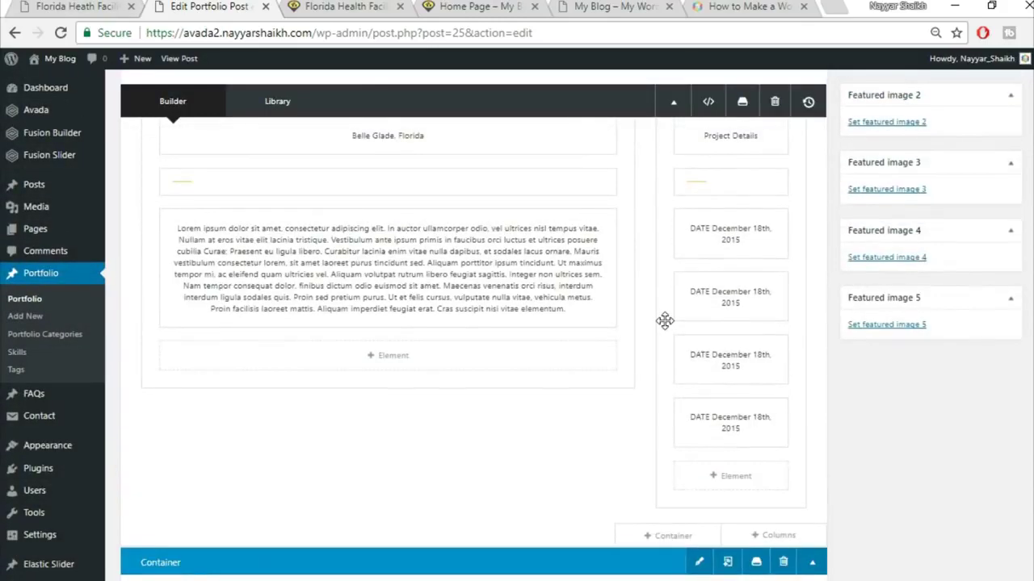
pyautogui.moveTo(746, 323); pyautogui.dragTo(738, 267)
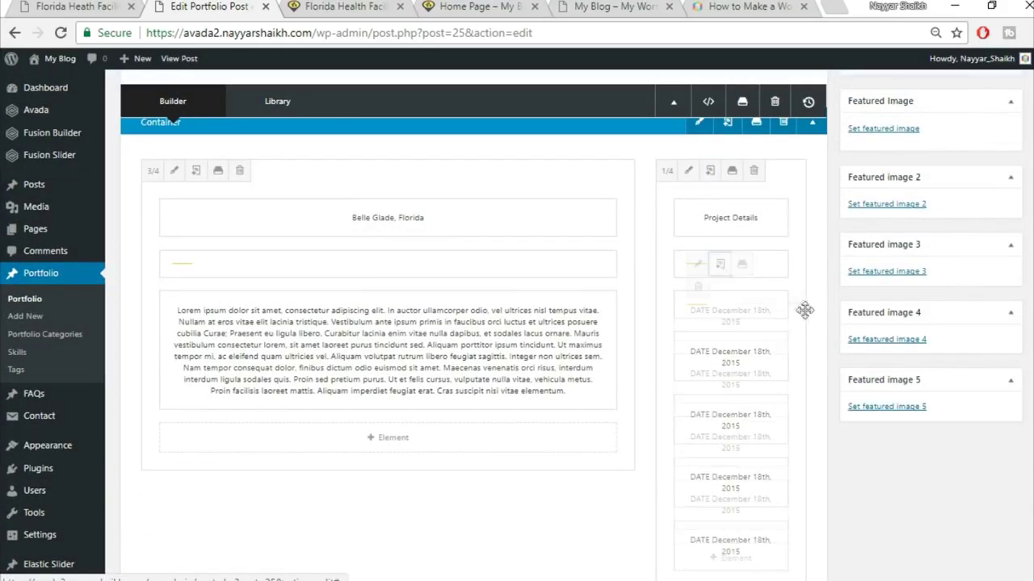
pyautogui.moveTo(780, 298); pyautogui.dragTo(723, 533)
pyautogui.scroll(-4, 723, 533)
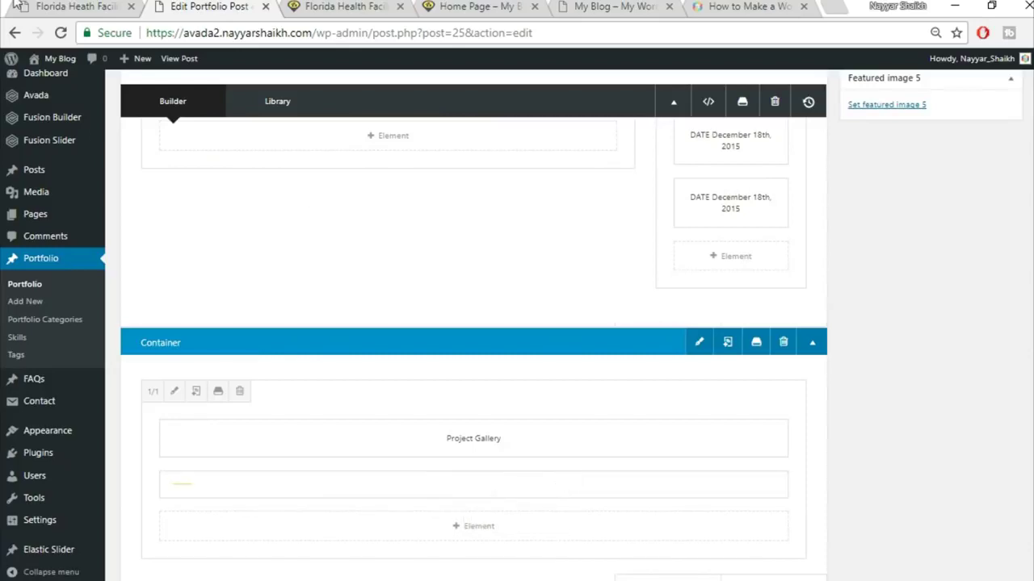
# - Insert a 2/3 + 1/3 column row under the Project Gallery heading, checking the reference layout first
pyautogui.click(32, 5)
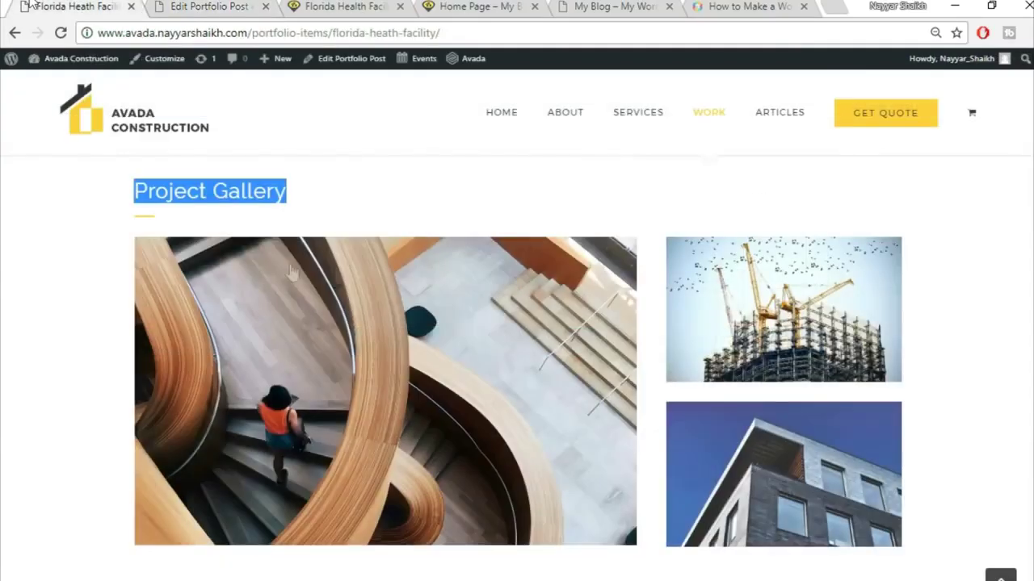
pyautogui.click(176, 217)
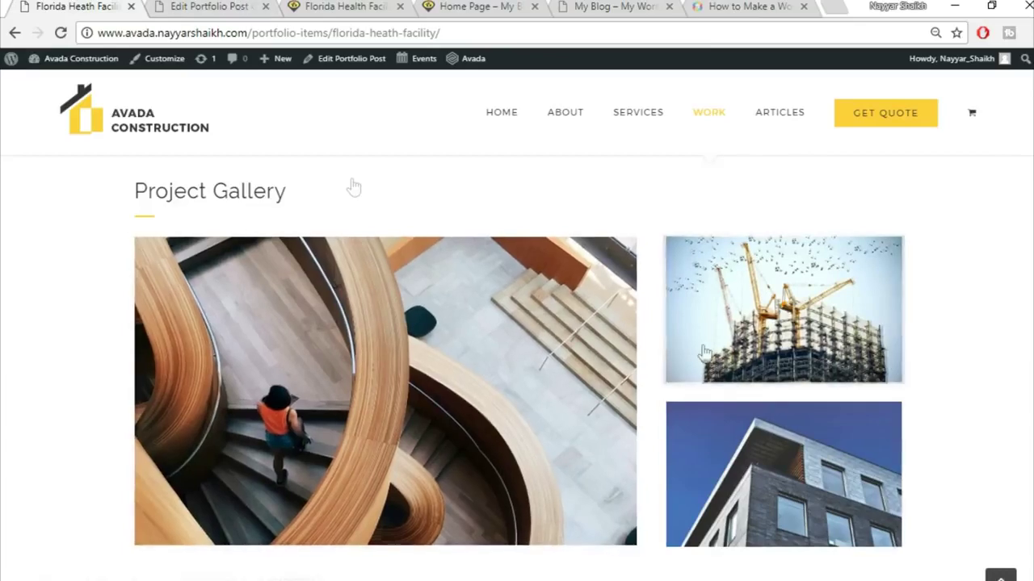
pyautogui.click(174, 7)
pyautogui.scroll(-2, 667, 444)
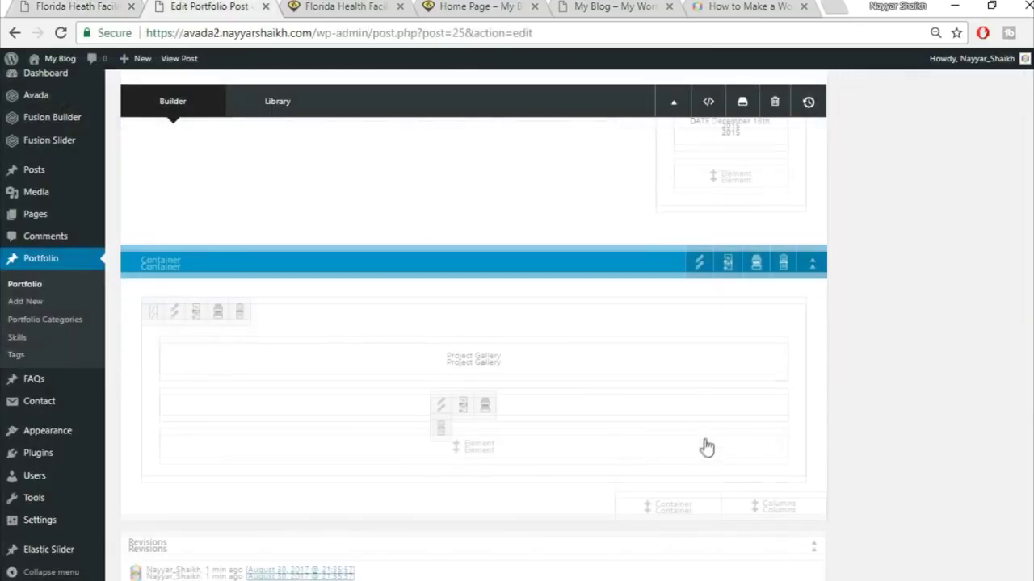
pyautogui.click(771, 423)
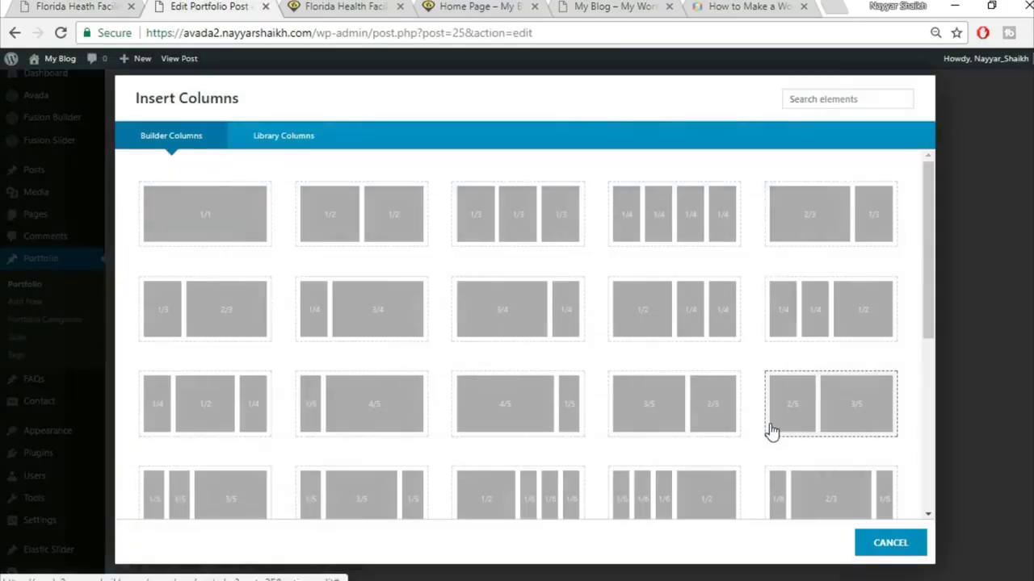
pyautogui.click(122, 6)
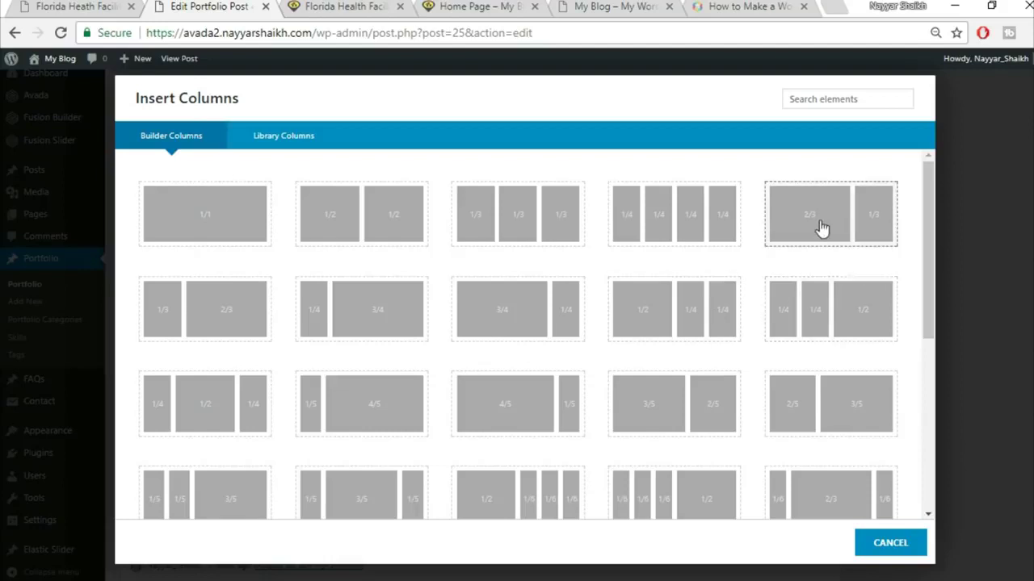
pyautogui.click(822, 229)
pyautogui.scroll(-5, 967, 295)
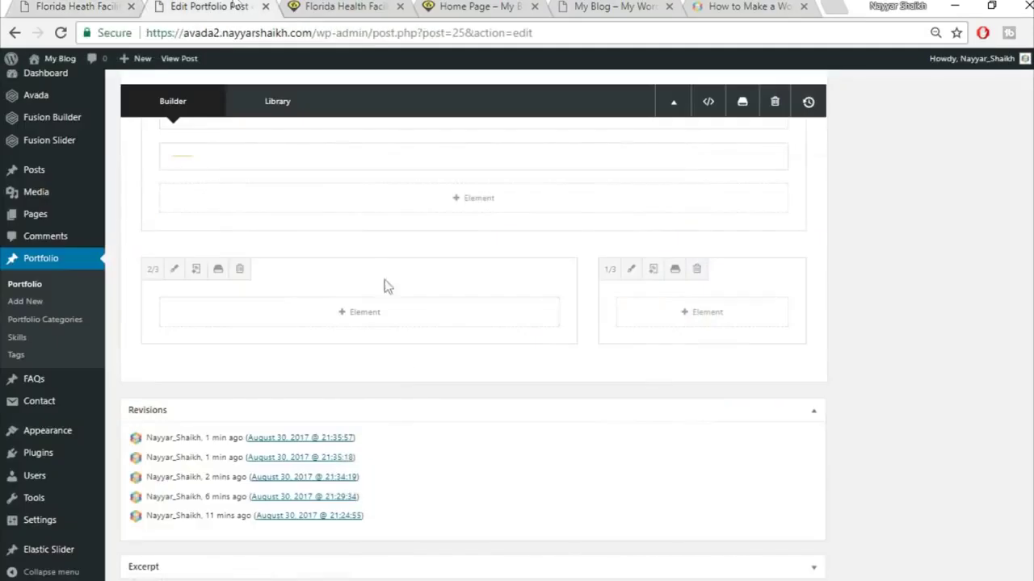
pyautogui.click(362, 320)
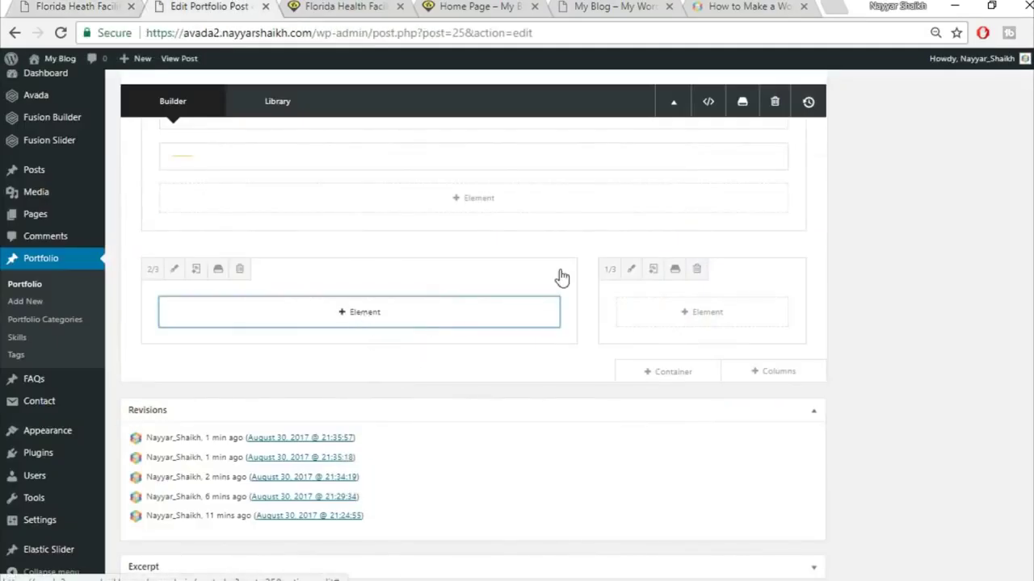
# - Add an Image Frame to the two-thirds column and upload project2-detail-97066739
pyautogui.click(837, 98)
pyautogui.write('ima')
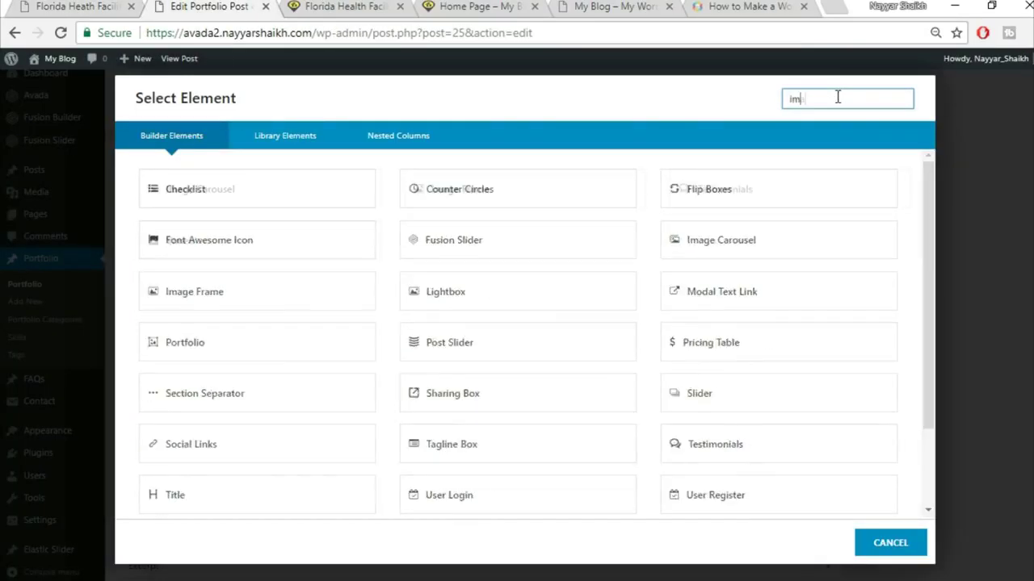
pyautogui.click(565, 192)
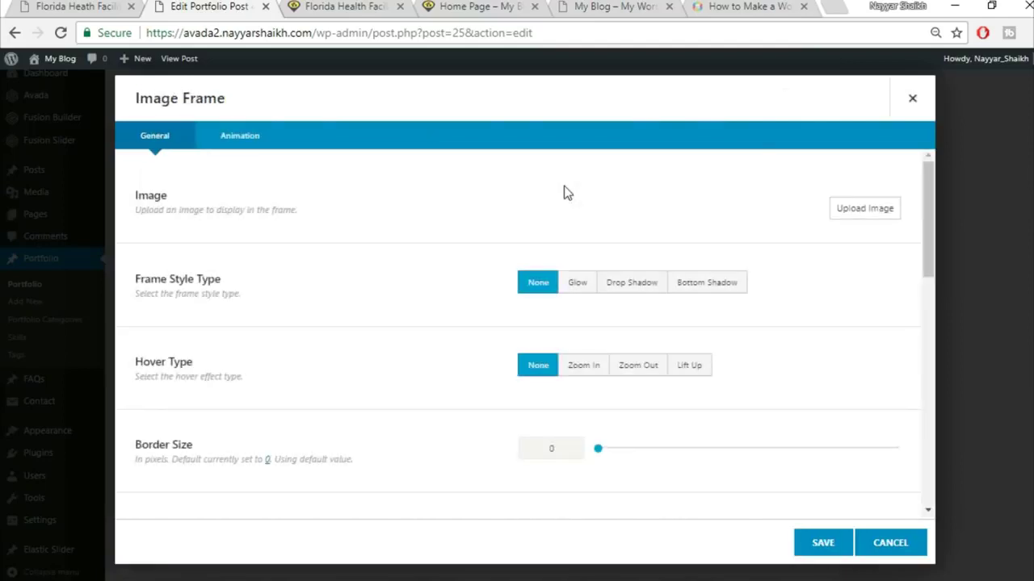
pyautogui.click(844, 211)
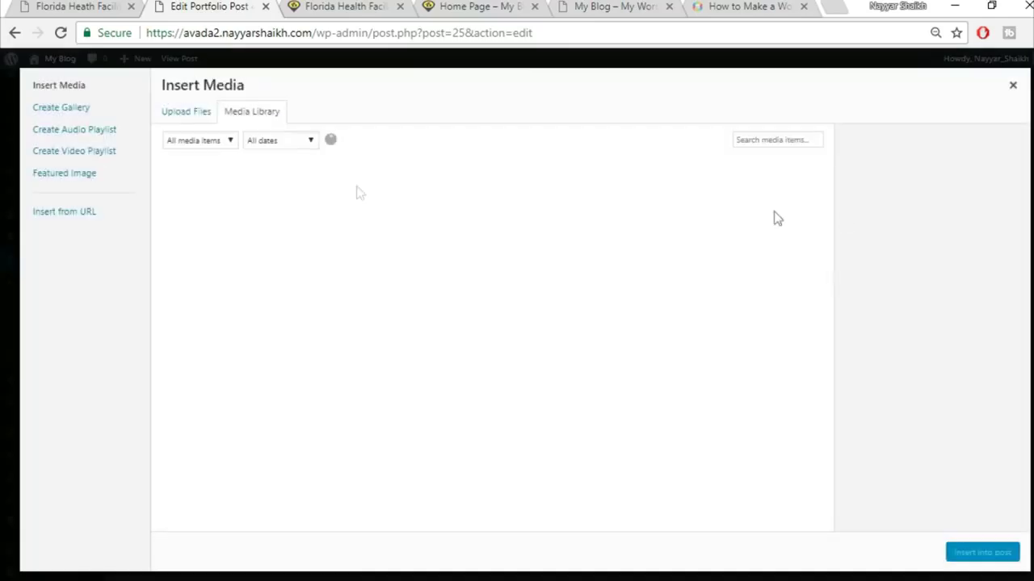
pyautogui.click(207, 114)
pyautogui.click(606, 320)
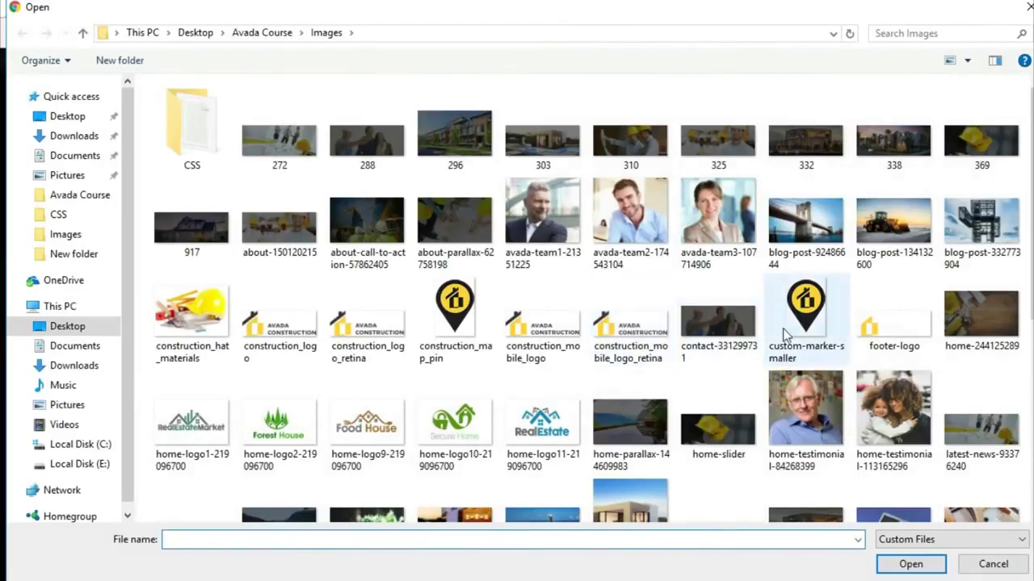
pyautogui.scroll(-3, 783, 331)
pyautogui.click(997, 240)
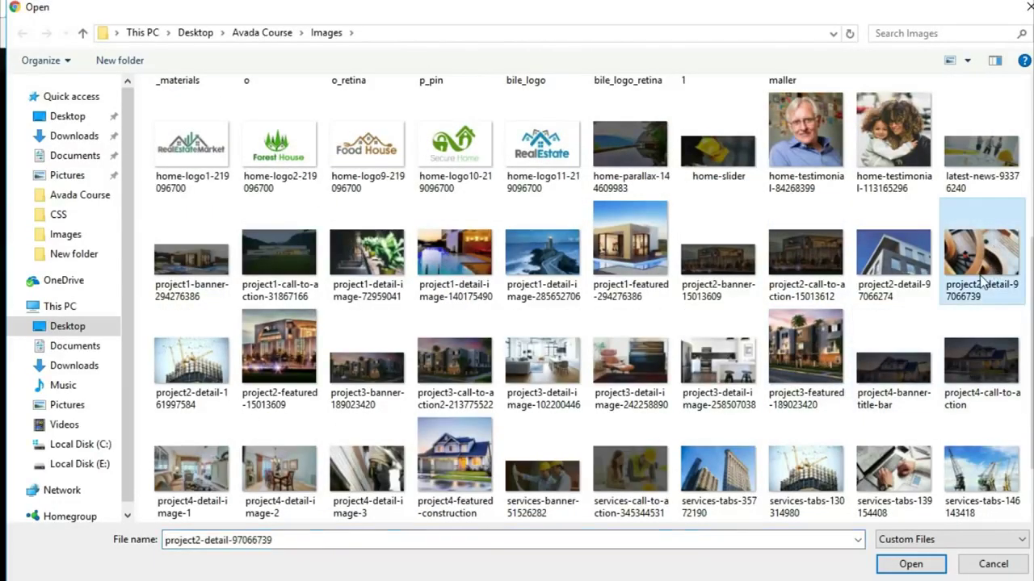
pyautogui.click(910, 564)
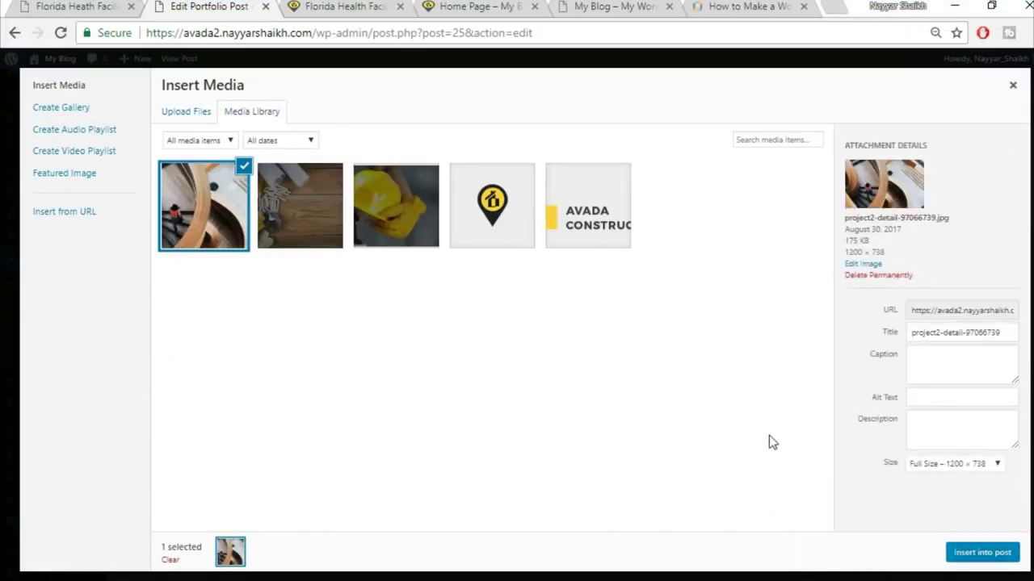
# - Insert the staircase image into the frame at Full size 1200 × 738
pyautogui.click(944, 466)
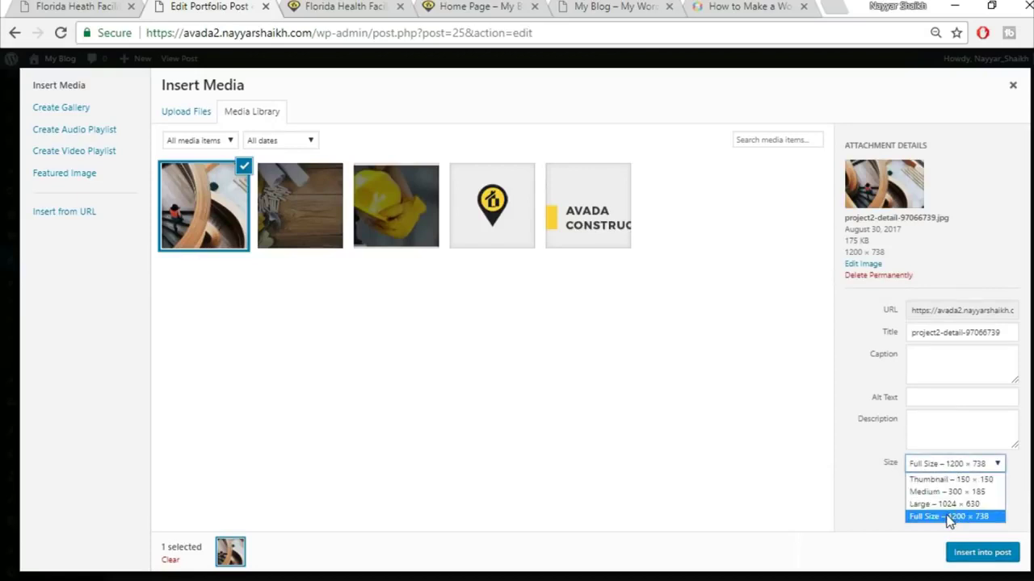
pyautogui.click(949, 517)
pyautogui.click(977, 554)
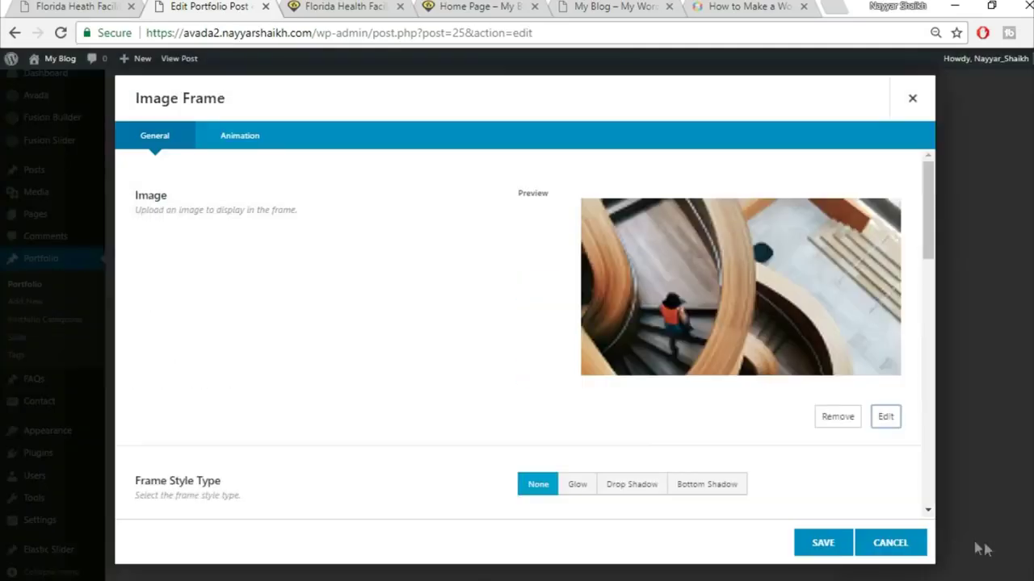
pyautogui.scroll(-3, 701, 433)
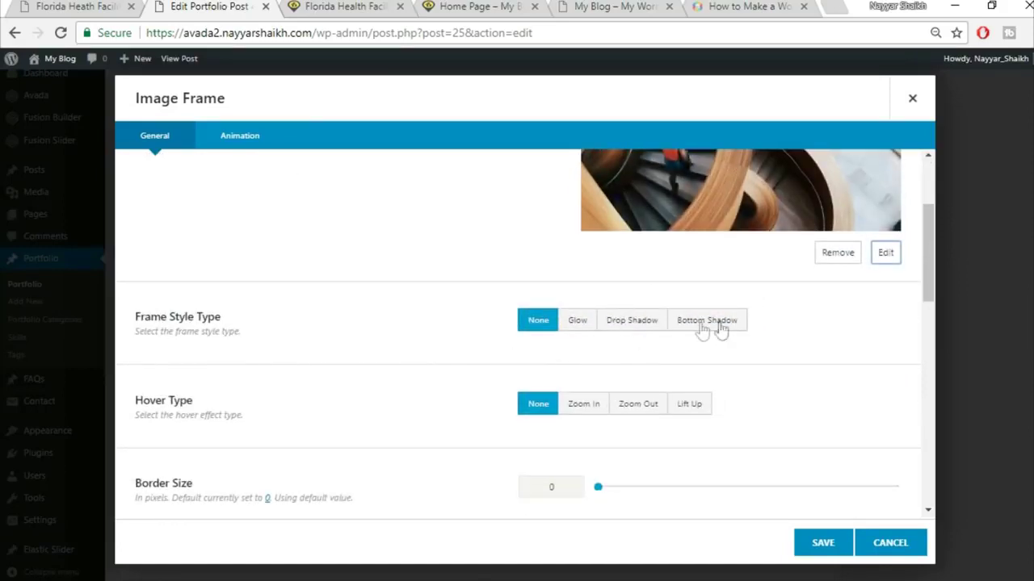
pyautogui.scroll(-1, 751, 394)
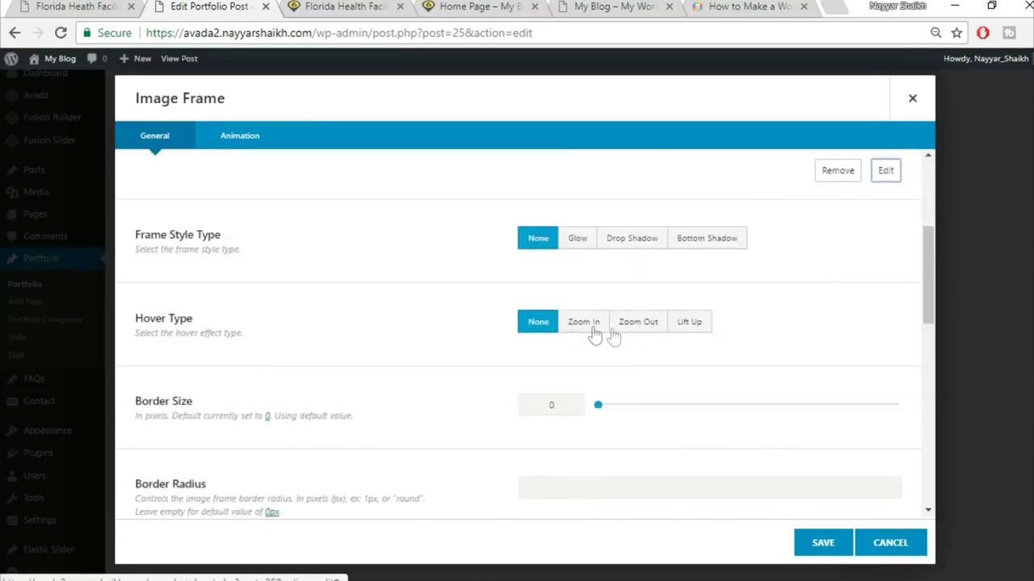
# - Set the image frame's Hover Type to Lift Up after comparing with the reference page
pyautogui.click(79, 6)
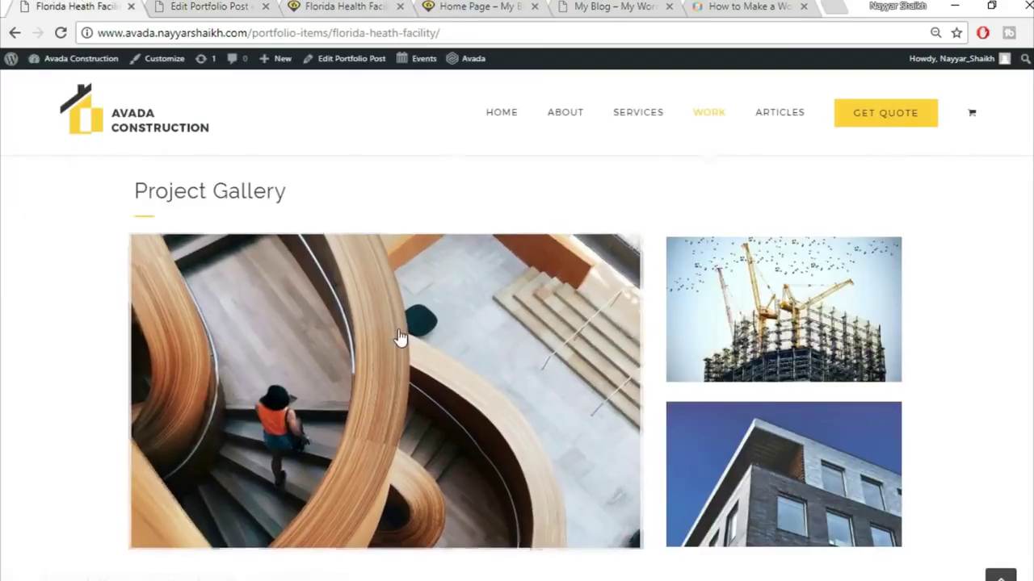
pyautogui.hotkey('ctrl', 'Tab')
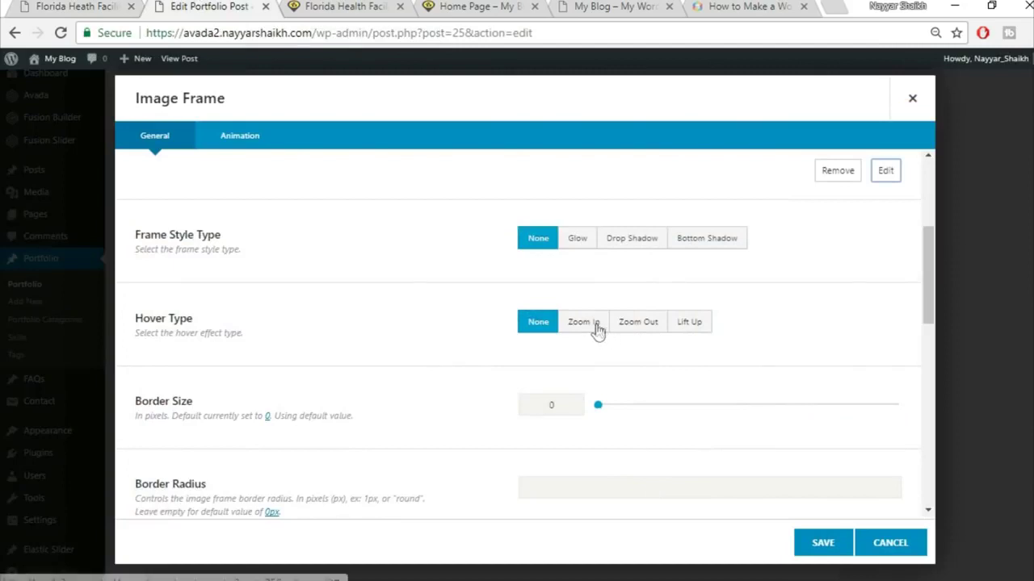
pyautogui.click(597, 331)
pyautogui.click(683, 327)
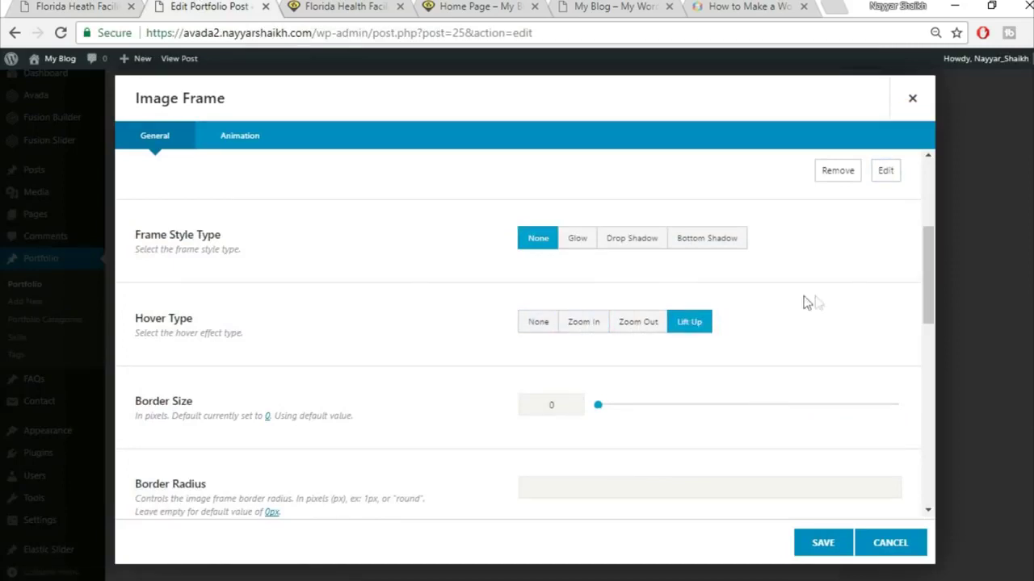
pyautogui.scroll(-1, 263, 355)
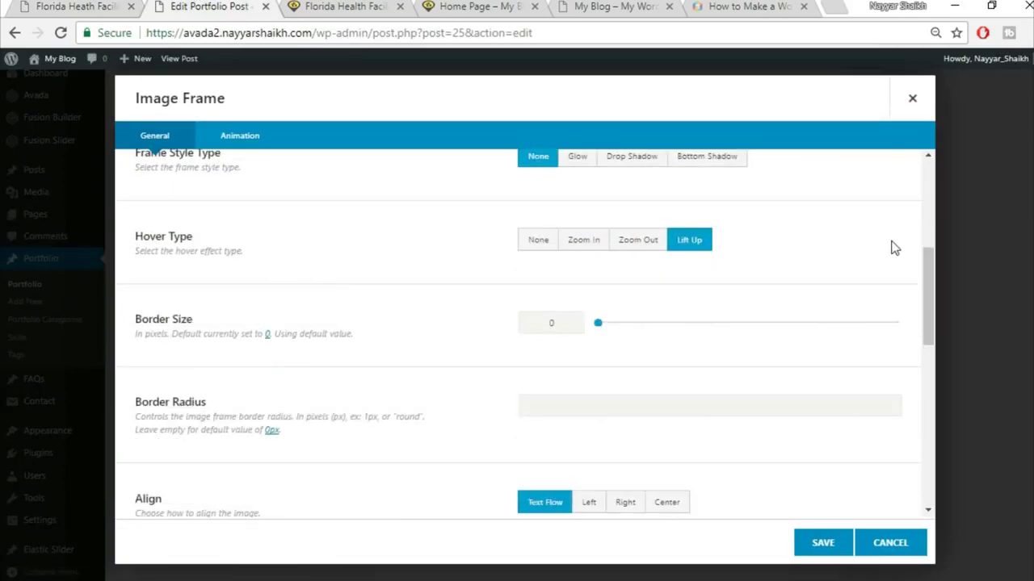
pyautogui.scroll(-1, 743, 296)
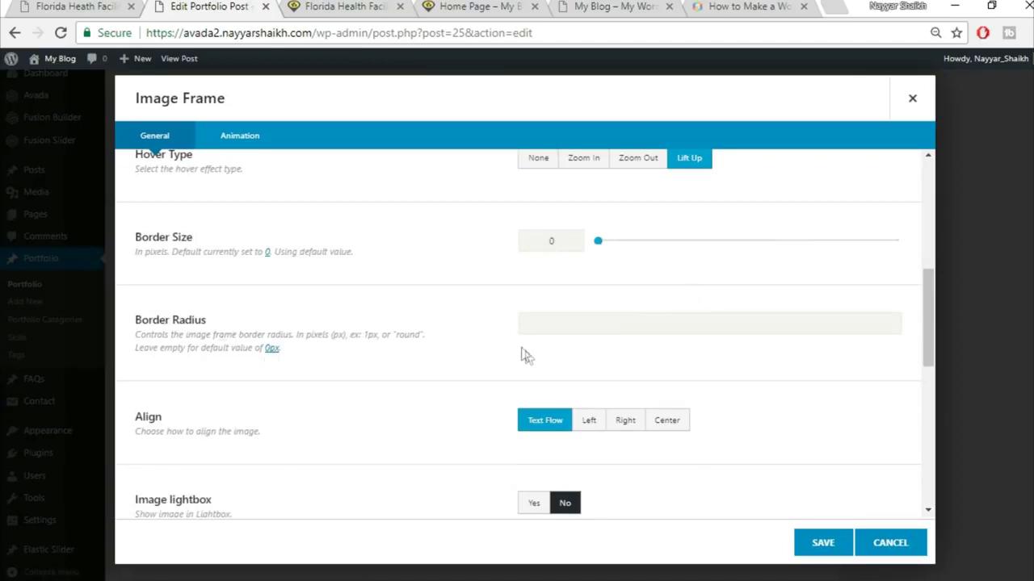
# - Recheck the reference gallery page and save the staircase image frame
pyautogui.click(58, 7)
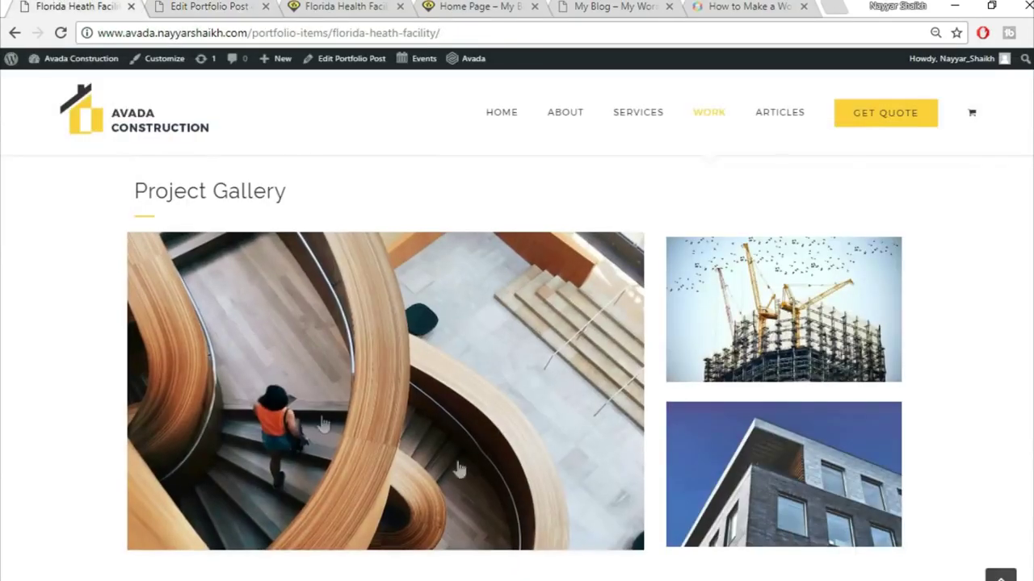
pyautogui.click(156, 6)
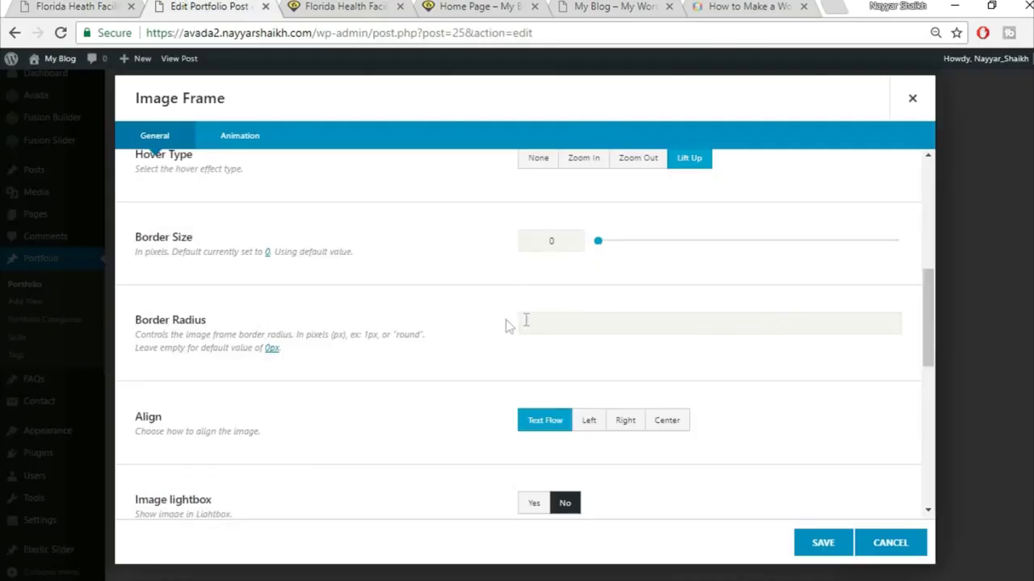
pyautogui.click(33, 5)
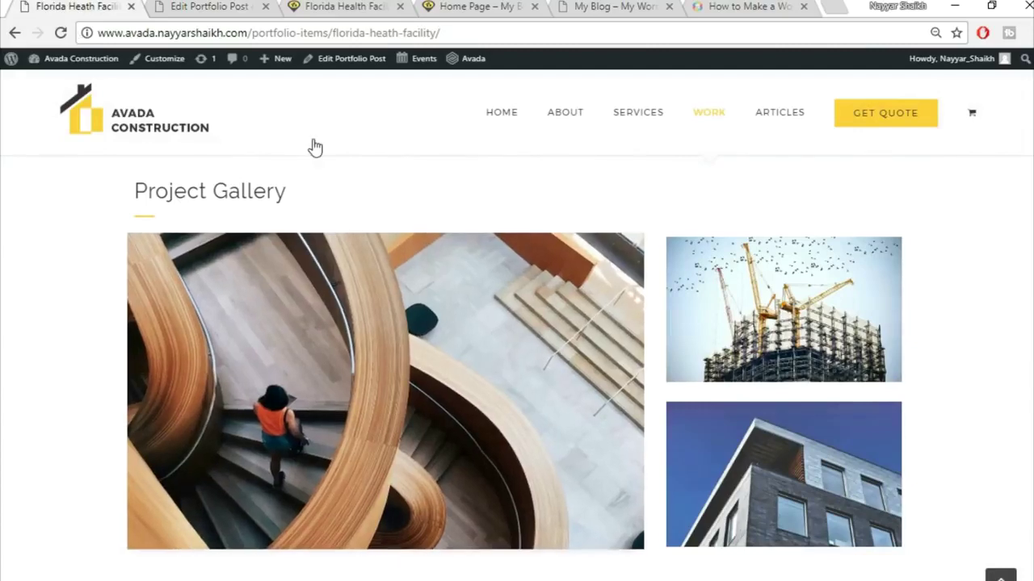
pyautogui.hotkey('ctrl', 'Tab')
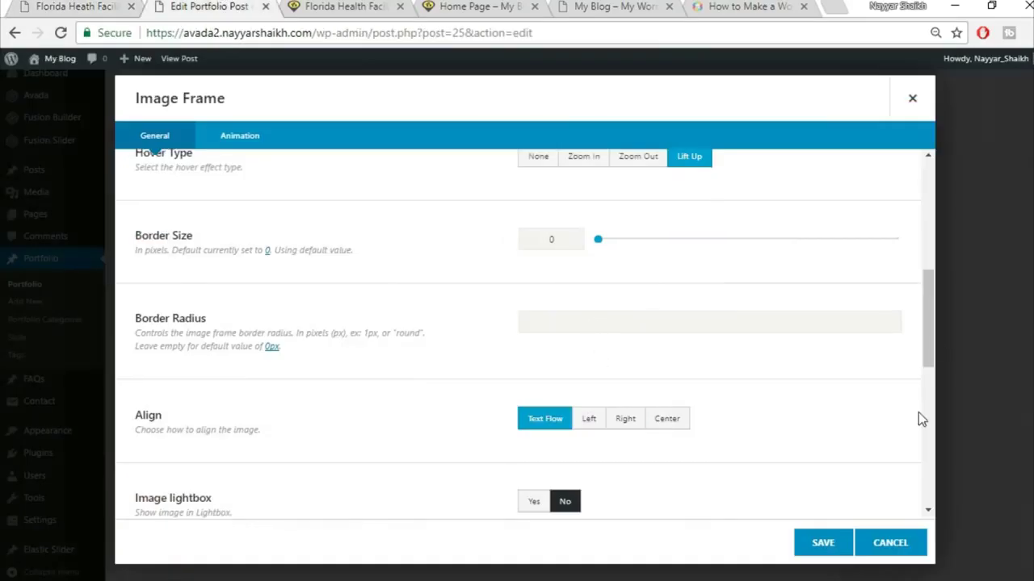
pyautogui.scroll(-1, 918, 412)
pyautogui.scroll(-5, 761, 413)
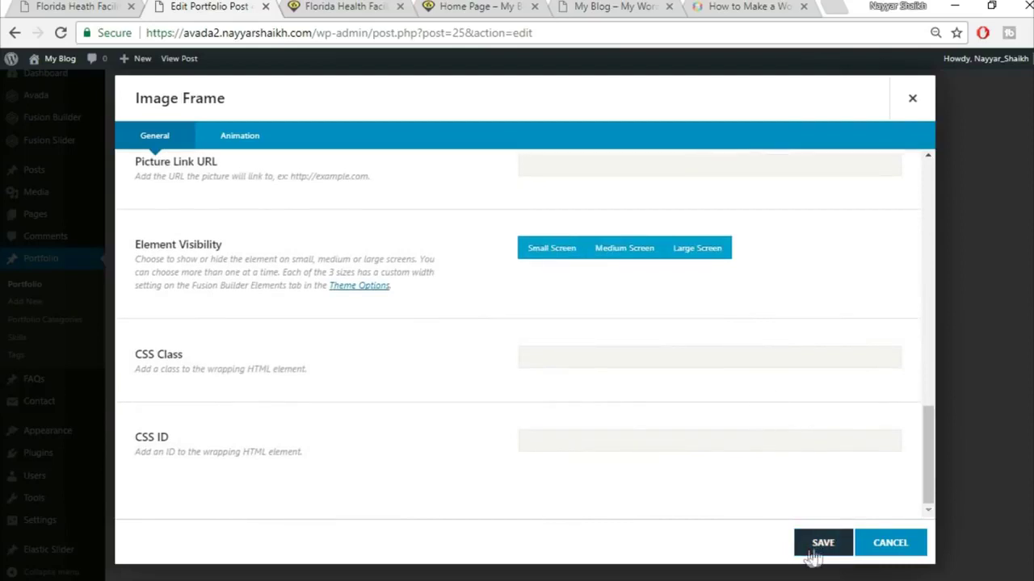
pyautogui.click(814, 553)
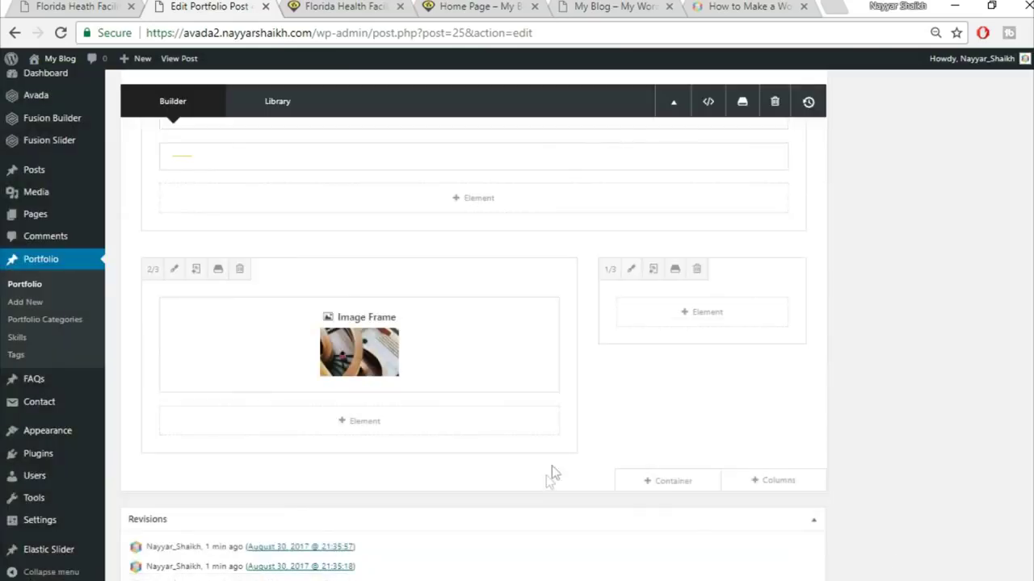
pyautogui.click(77, 7)
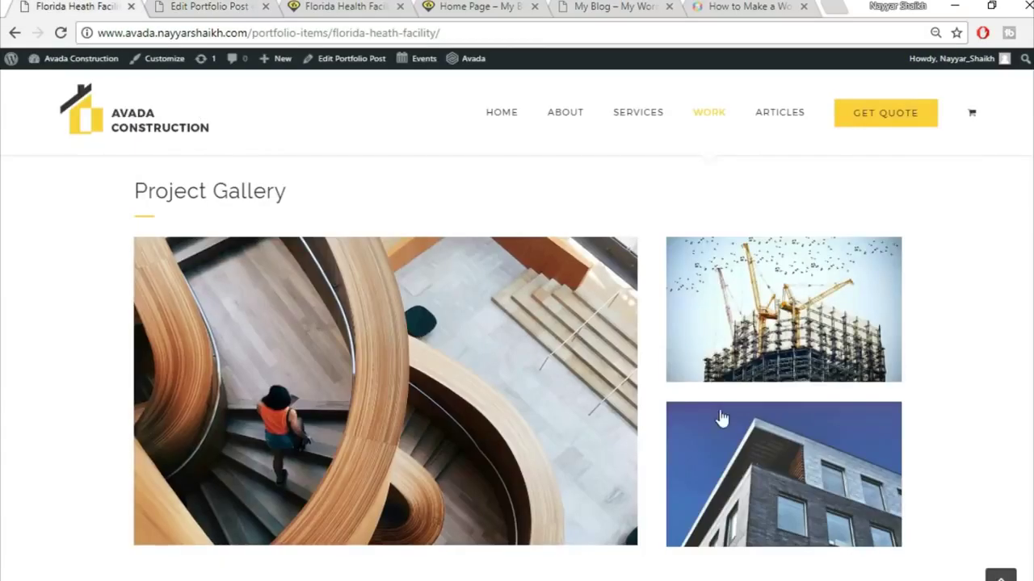
# - Add an Image Frame element to the one-third side column and open its media chooser
pyautogui.click(205, 7)
pyautogui.click(701, 318)
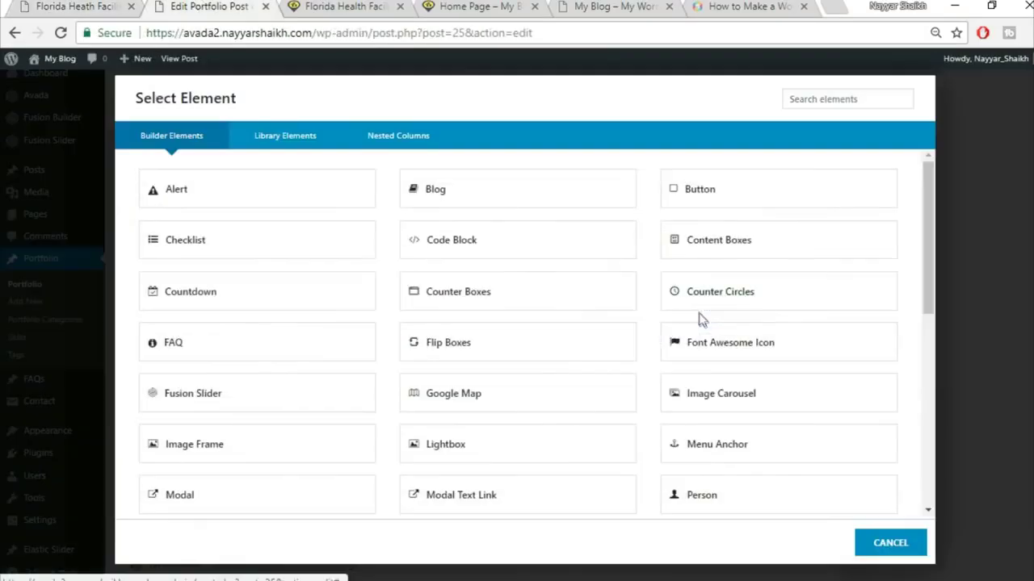
pyautogui.click(812, 99)
pyautogui.write('ima')
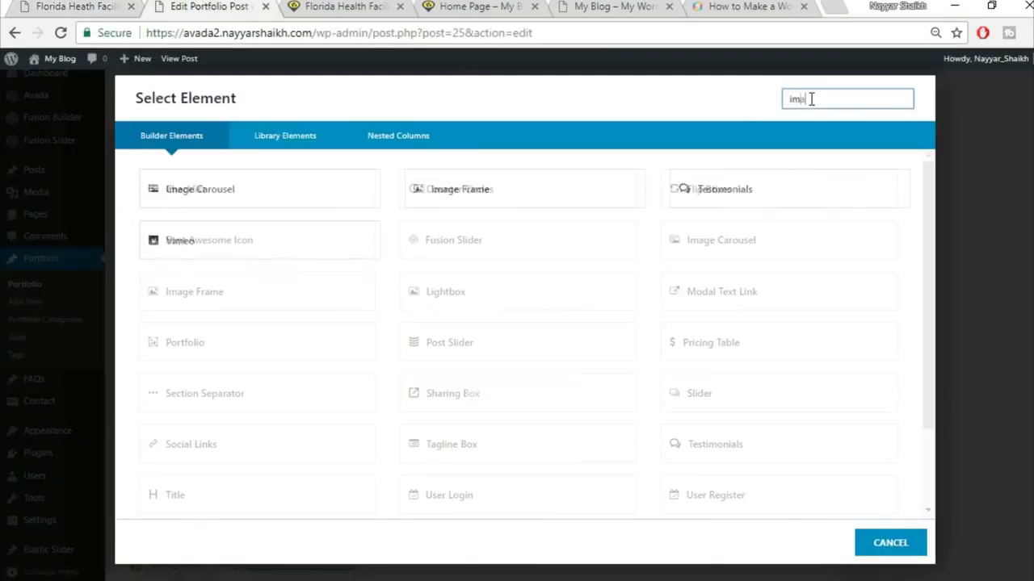
pyautogui.click(535, 198)
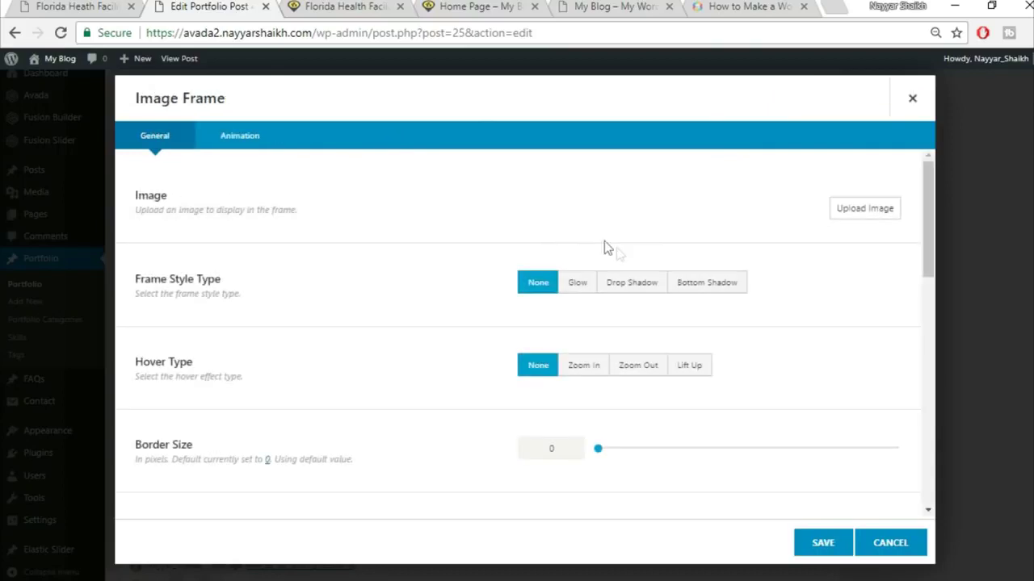
pyautogui.click(860, 209)
pyautogui.click(77, 5)
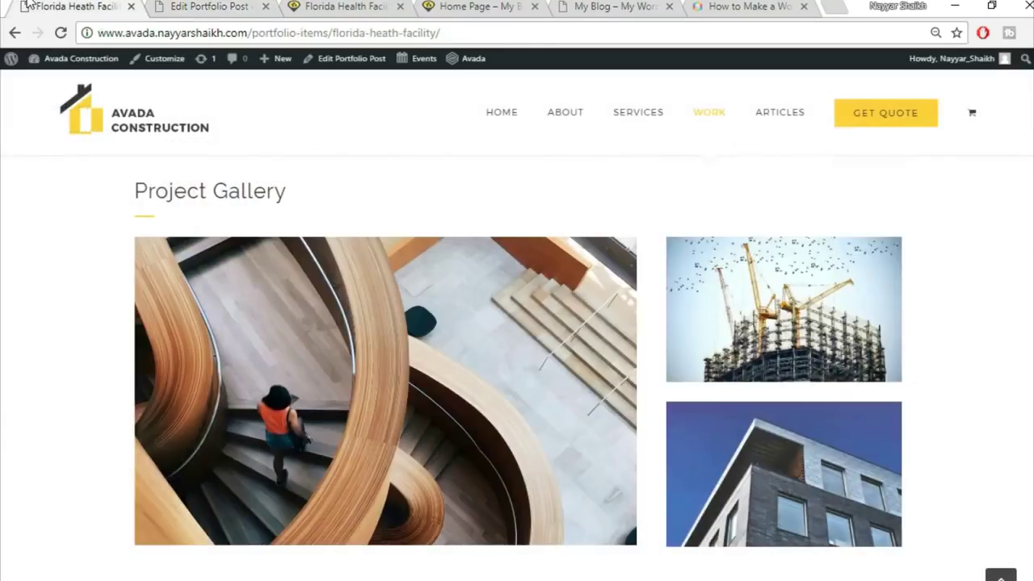
pyautogui.click(180, 6)
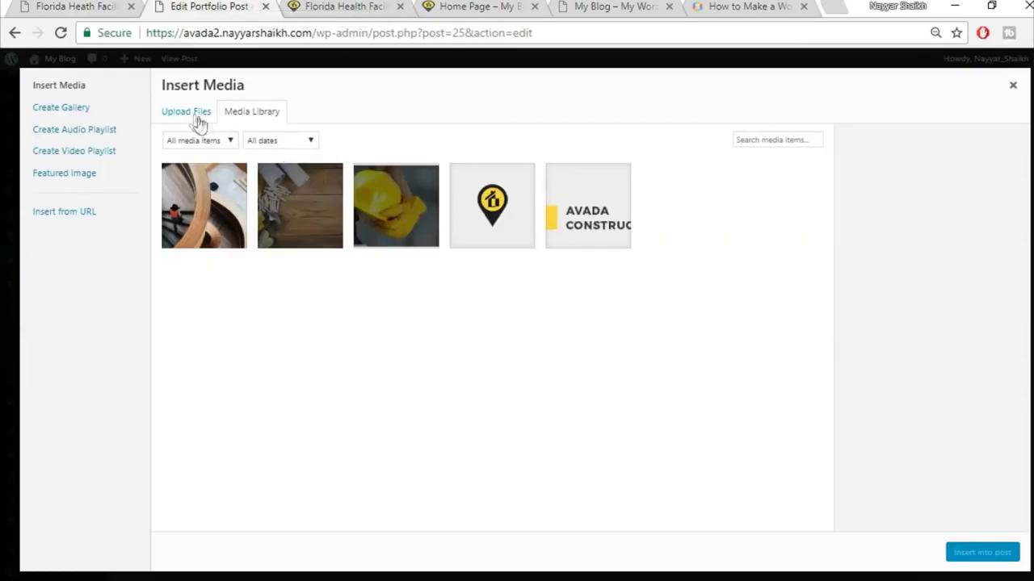
# - Upload project2-detail-97066274 and insert the building photo into the frame
pyautogui.click(189, 114)
pyautogui.click(632, 320)
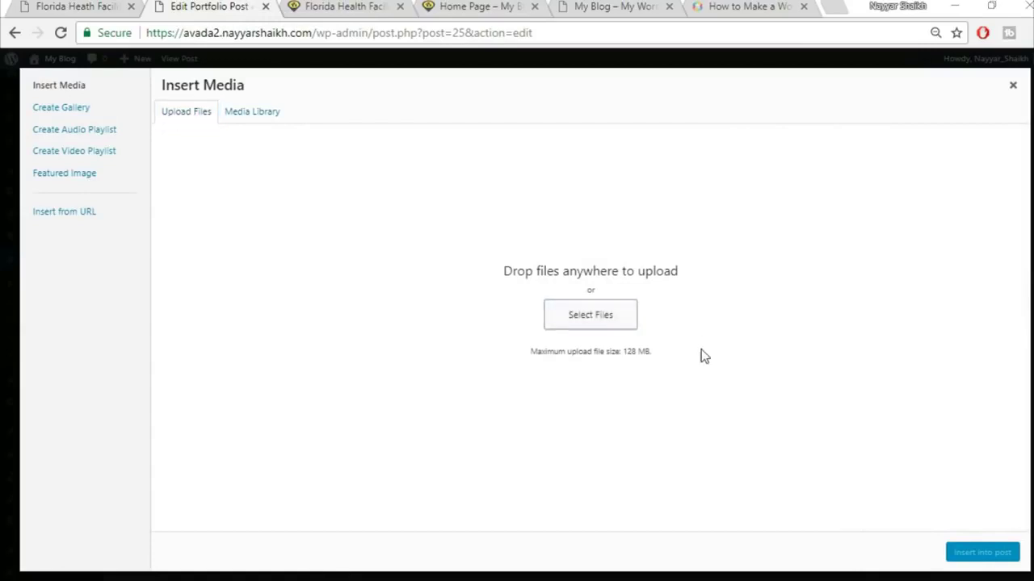
pyautogui.scroll(-5, 912, 402)
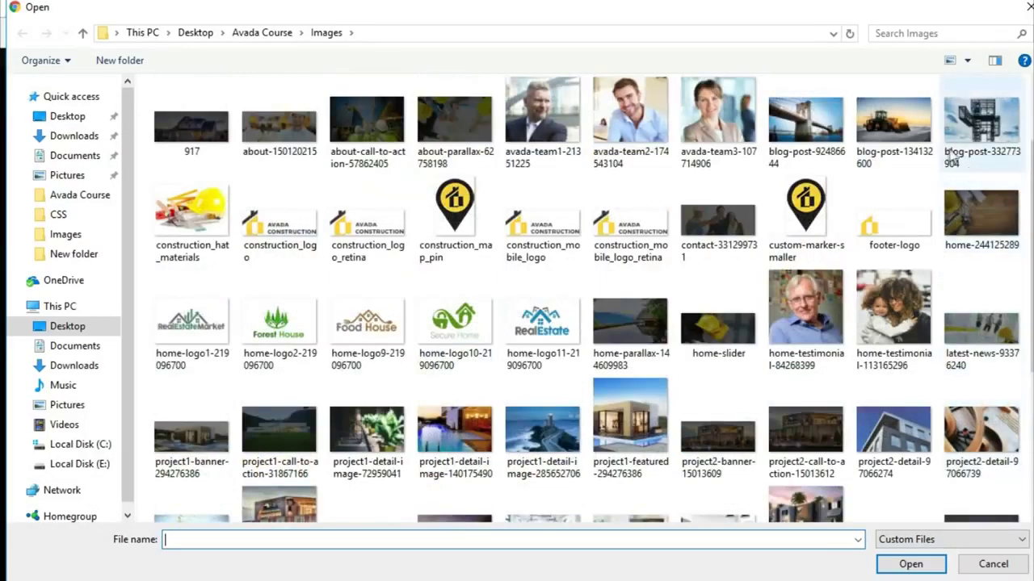
pyautogui.click(900, 448)
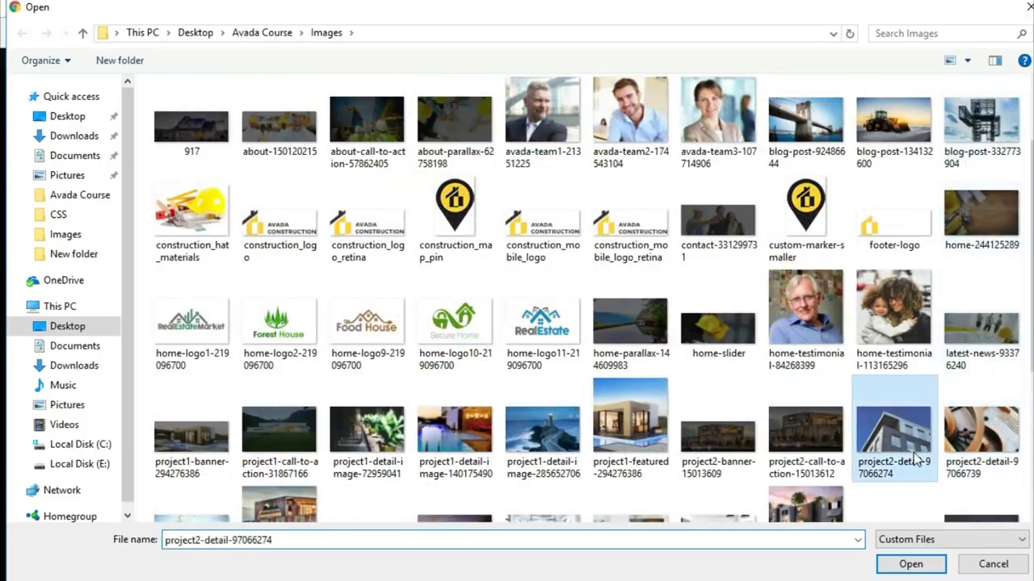
pyautogui.click(908, 565)
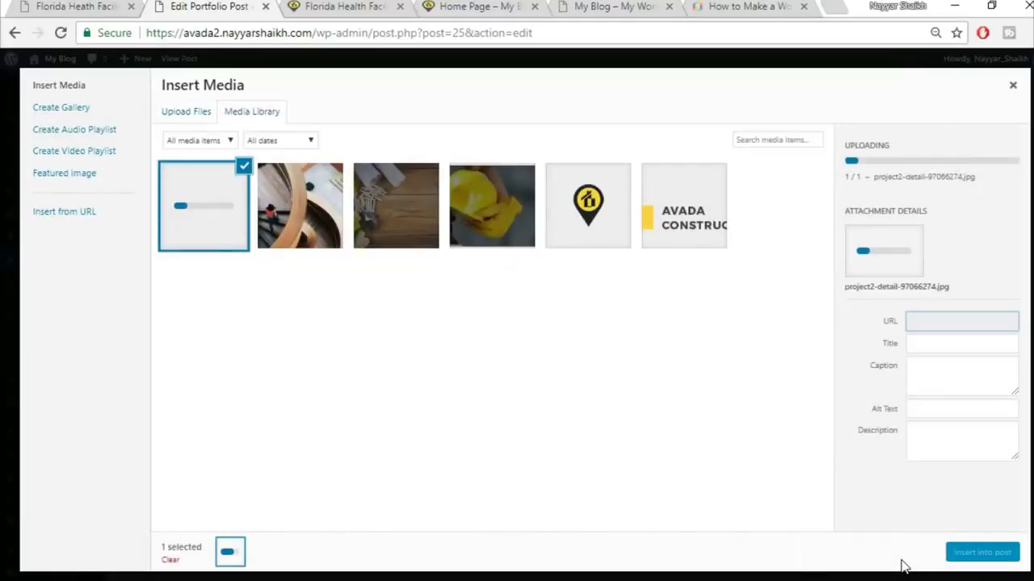
pyautogui.click(966, 554)
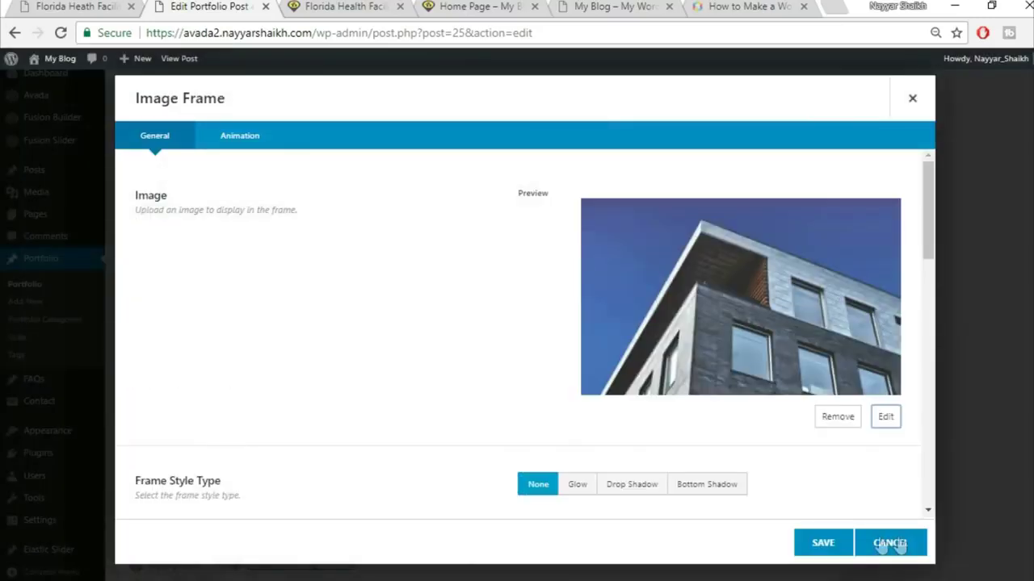
# - Give the building image a Lift Up hover, save, and start adding an element below it
pyautogui.scroll(-2, 683, 439)
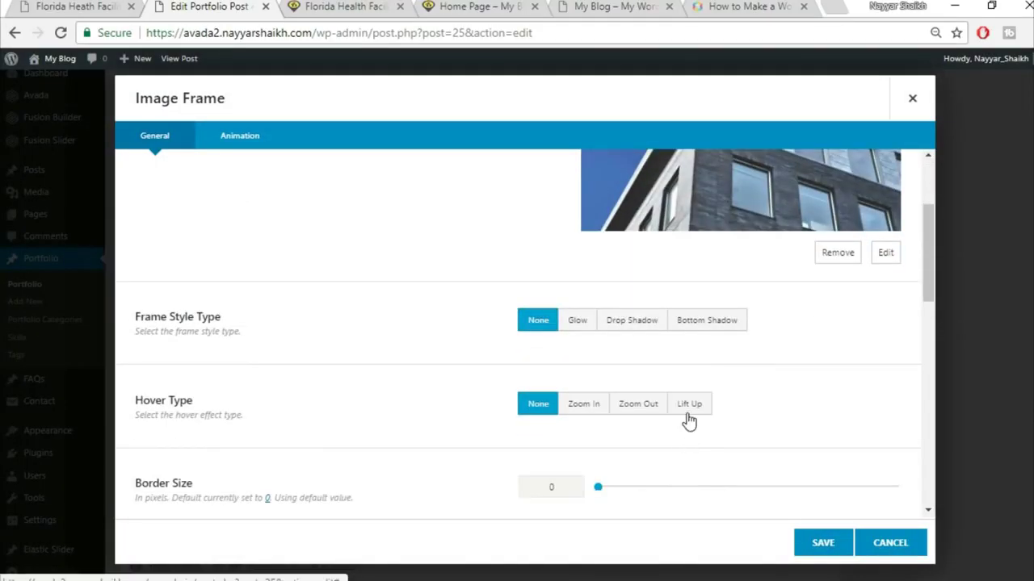
pyautogui.click(689, 405)
pyautogui.click(821, 545)
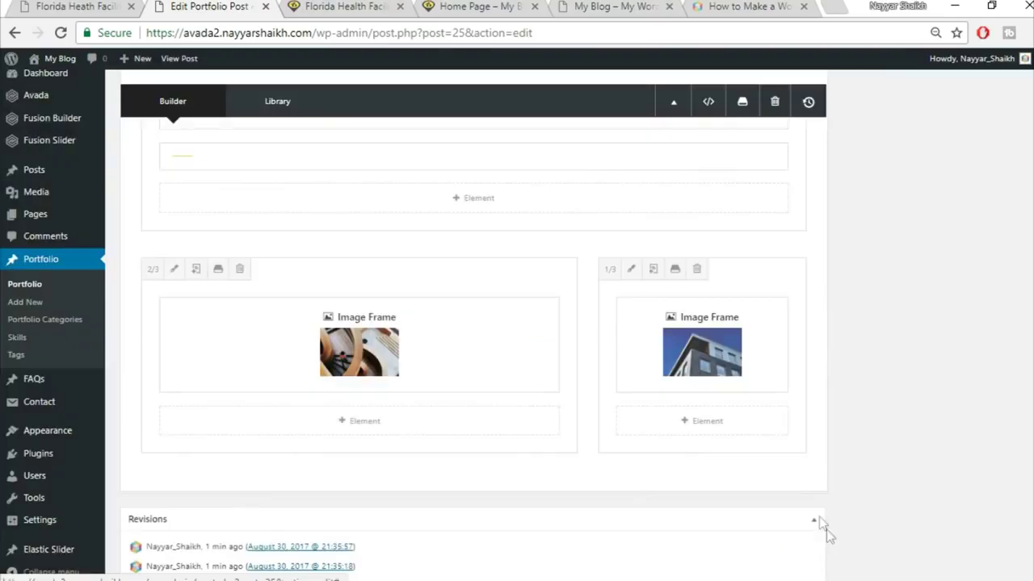
pyautogui.click(699, 420)
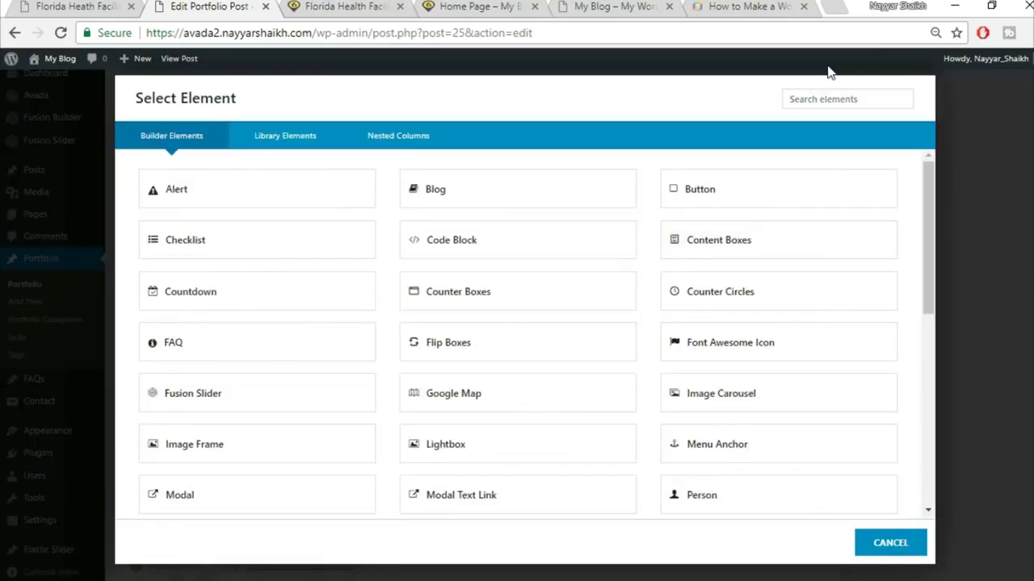
# - Add a Separator element below the building image, checking the live Project Gallery page
pyautogui.click(840, 97)
pyautogui.write('sepa')
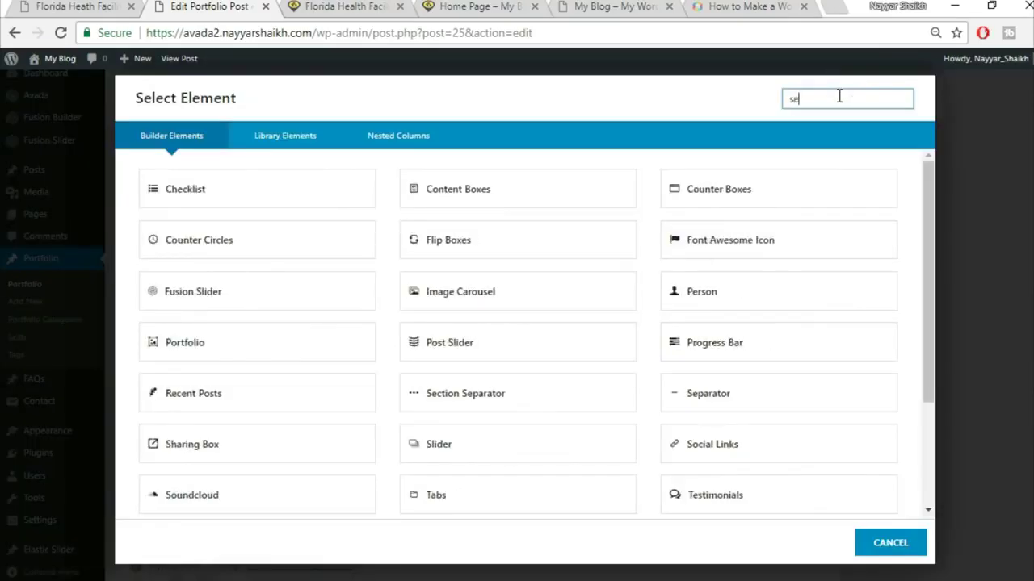
pyautogui.click(507, 188)
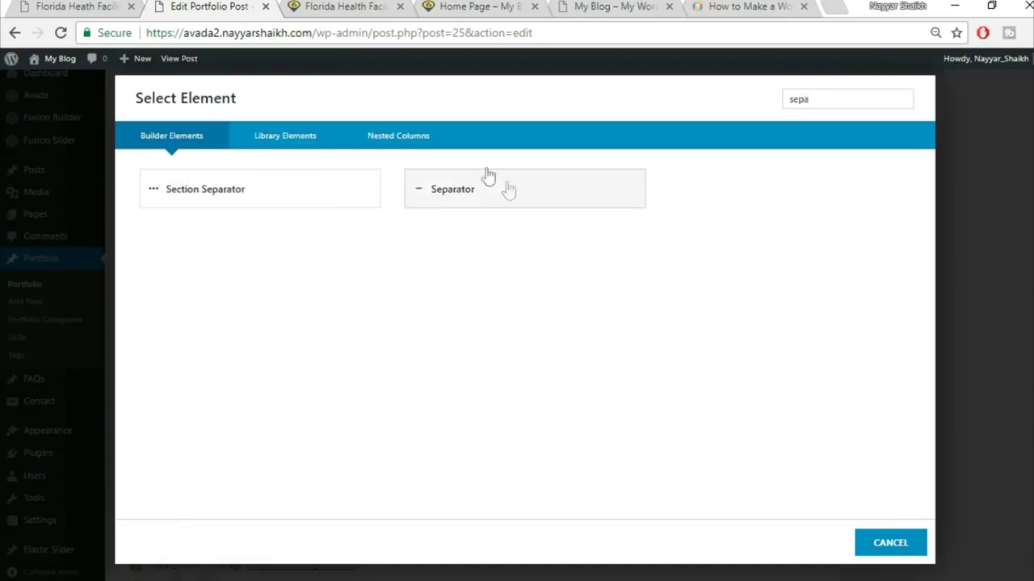
pyautogui.click(100, 6)
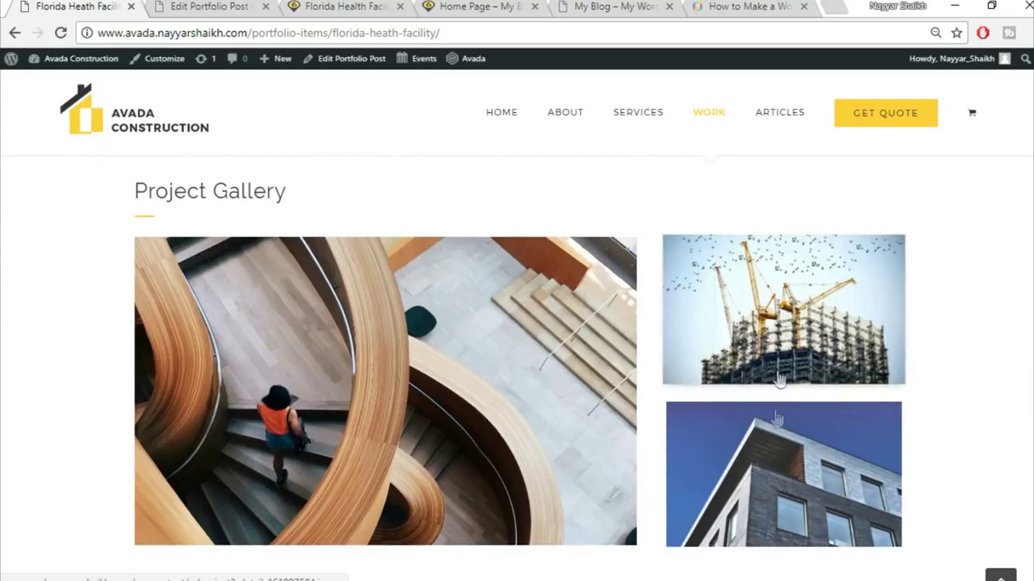
pyautogui.click(226, 5)
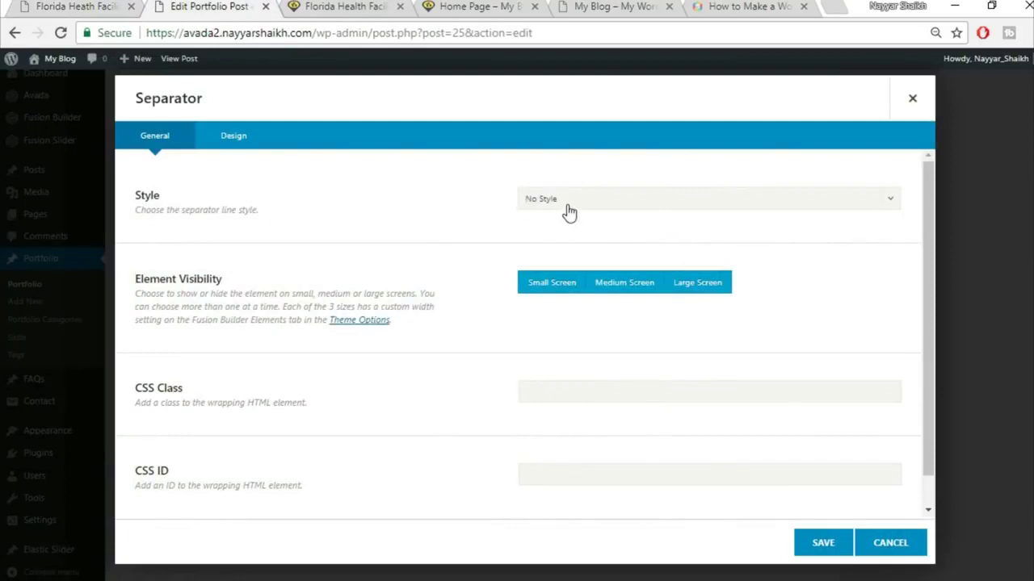
# - Confirm the separator's Design settings with a 28 bottom margin and save it to the side column
pyautogui.click(252, 145)
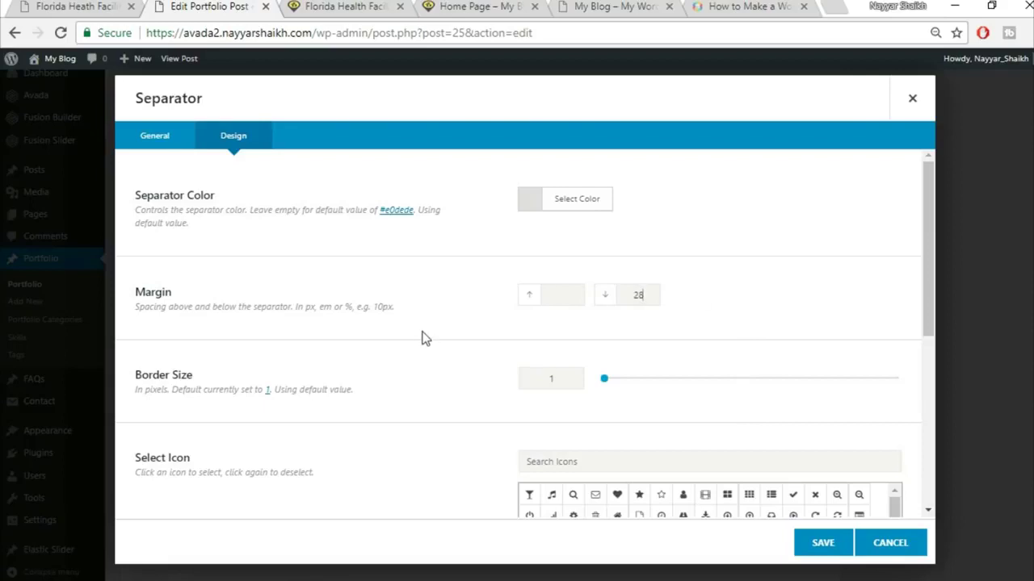
pyautogui.scroll(-5, 426, 339)
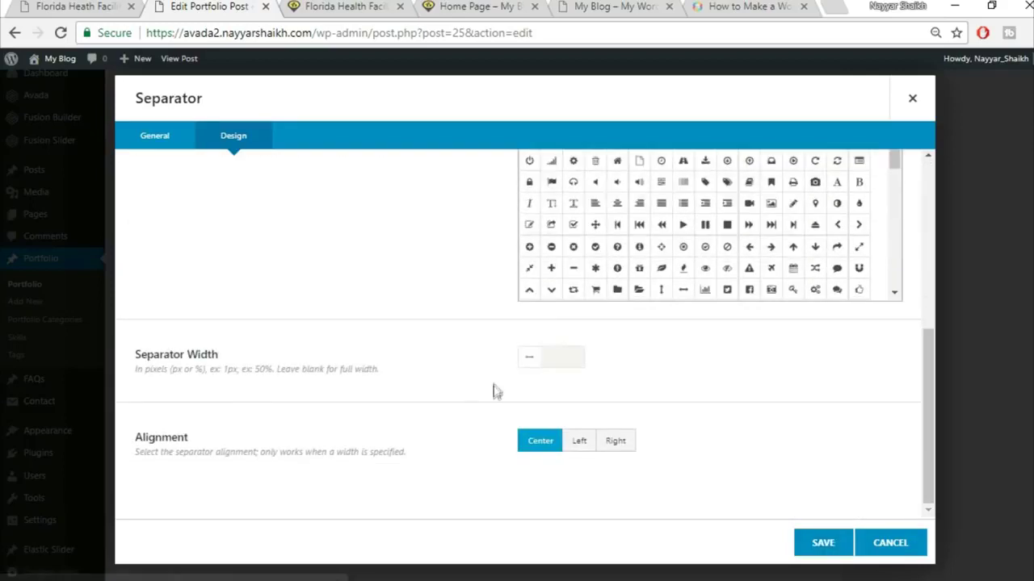
pyautogui.click(839, 553)
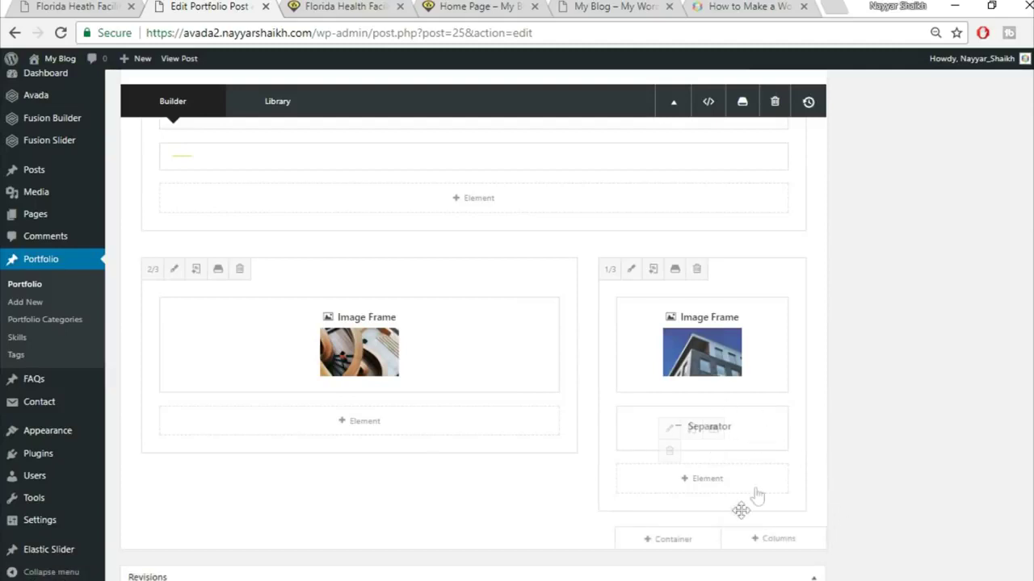
pyautogui.click(717, 486)
# - Add an Image Frame holding the uploaded project2-detail crane construction photo
pyautogui.click(810, 92)
pyautogui.write('ima')
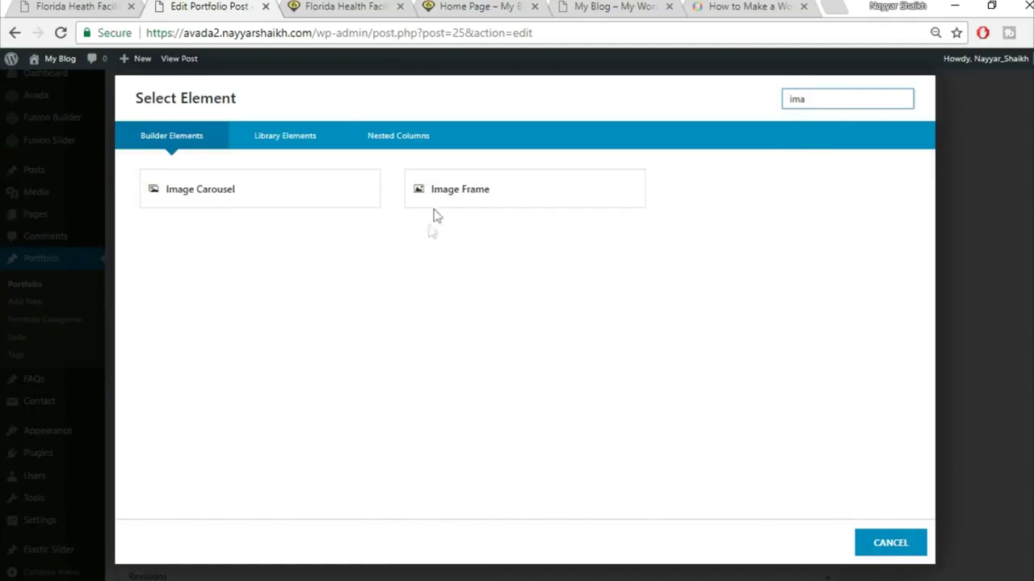
pyautogui.click(455, 195)
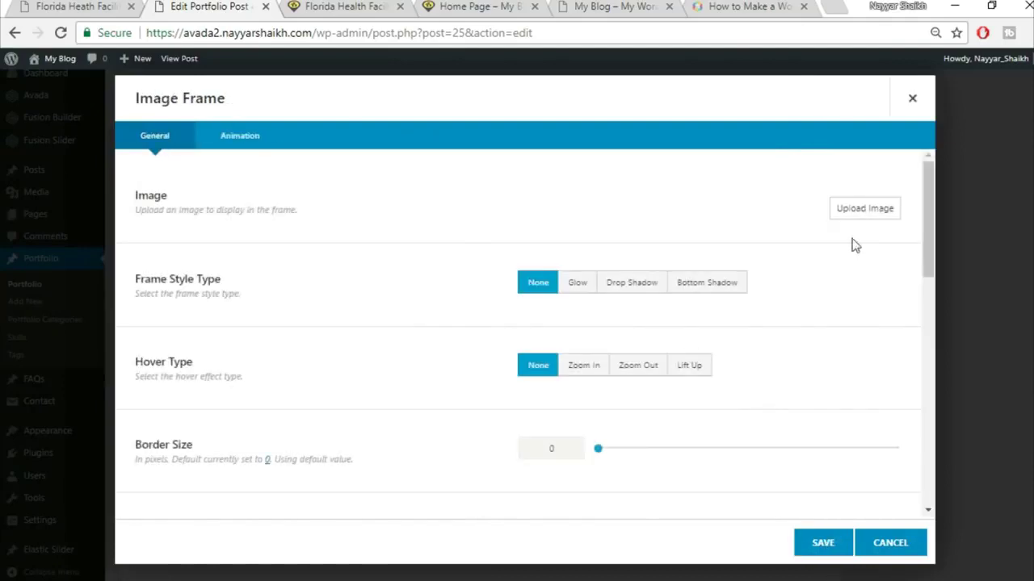
pyautogui.click(861, 210)
pyautogui.click(172, 109)
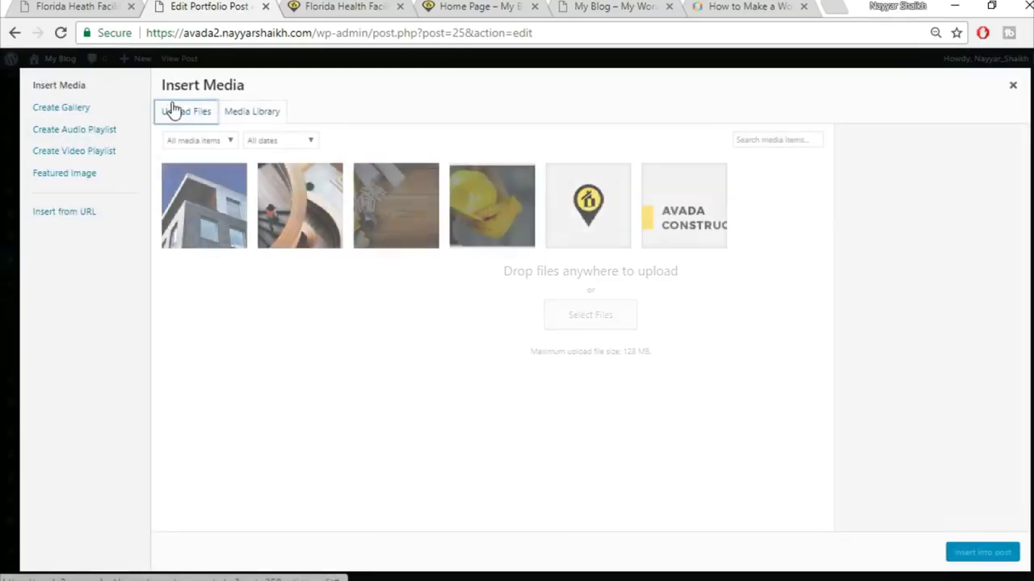
pyautogui.click(602, 317)
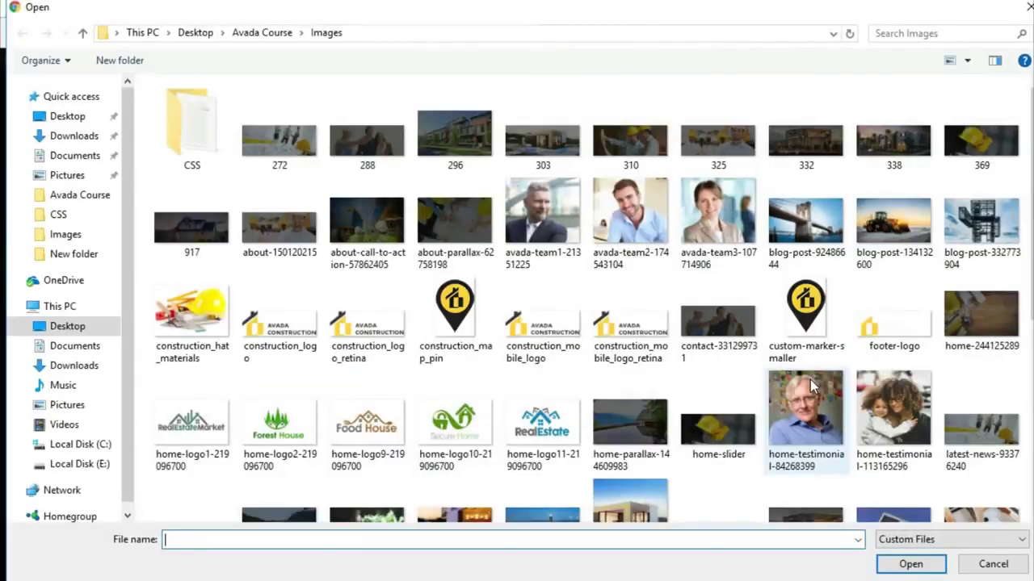
pyautogui.scroll(-5, 810, 380)
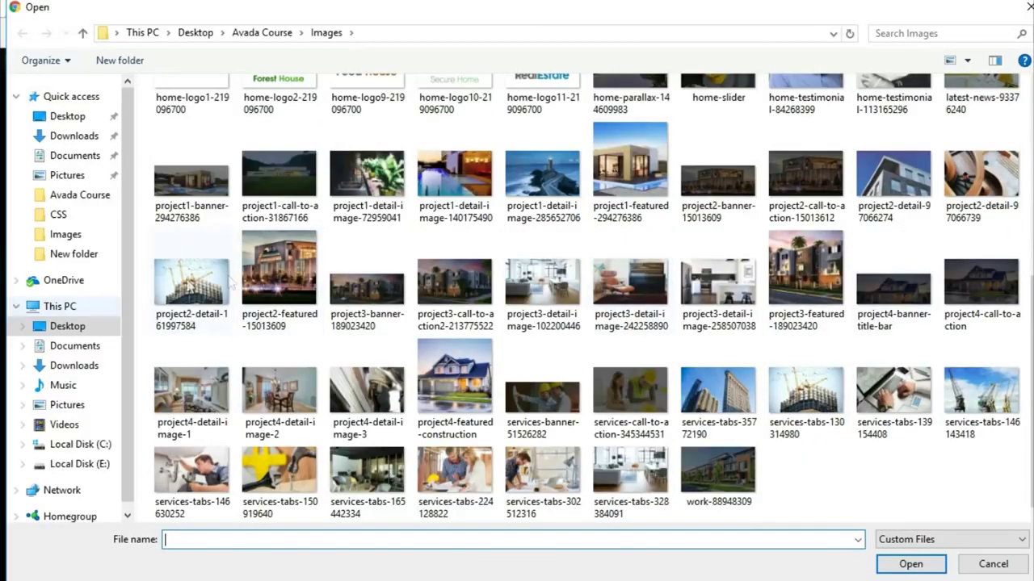
pyautogui.click(192, 283)
pyautogui.click(905, 564)
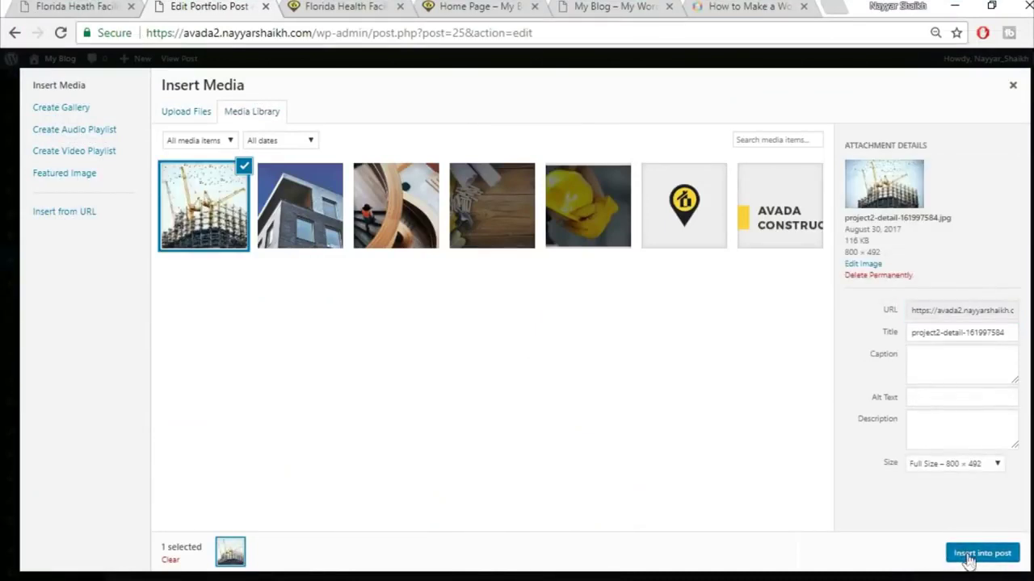
pyautogui.click(969, 557)
# - Save the crane Image Frame and set its Hover Type to Lift Up
pyautogui.click(811, 555)
pyautogui.moveTo(679, 513)
pyautogui.click(668, 512)
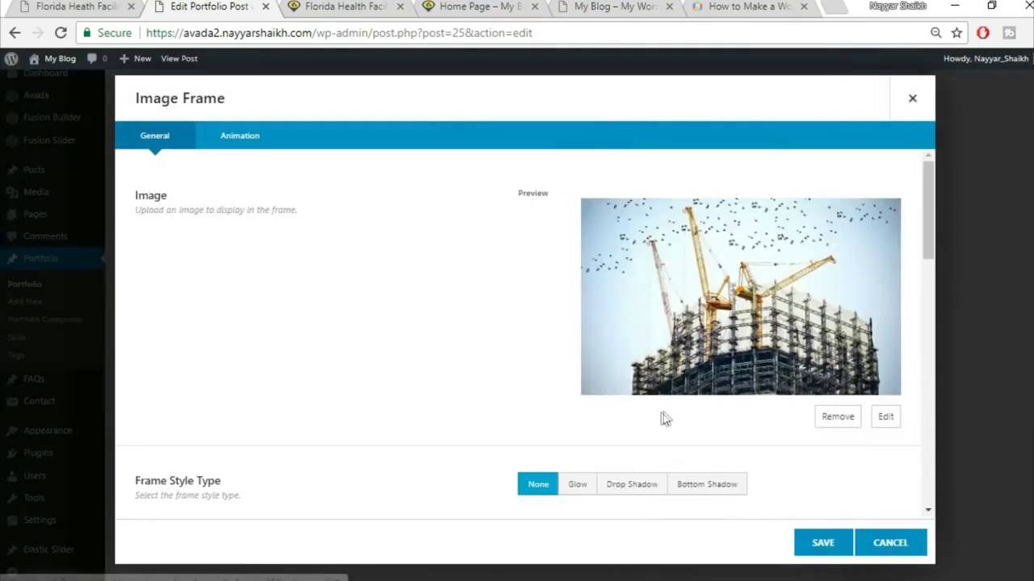
pyautogui.scroll(-3, 662, 415)
pyautogui.click(689, 403)
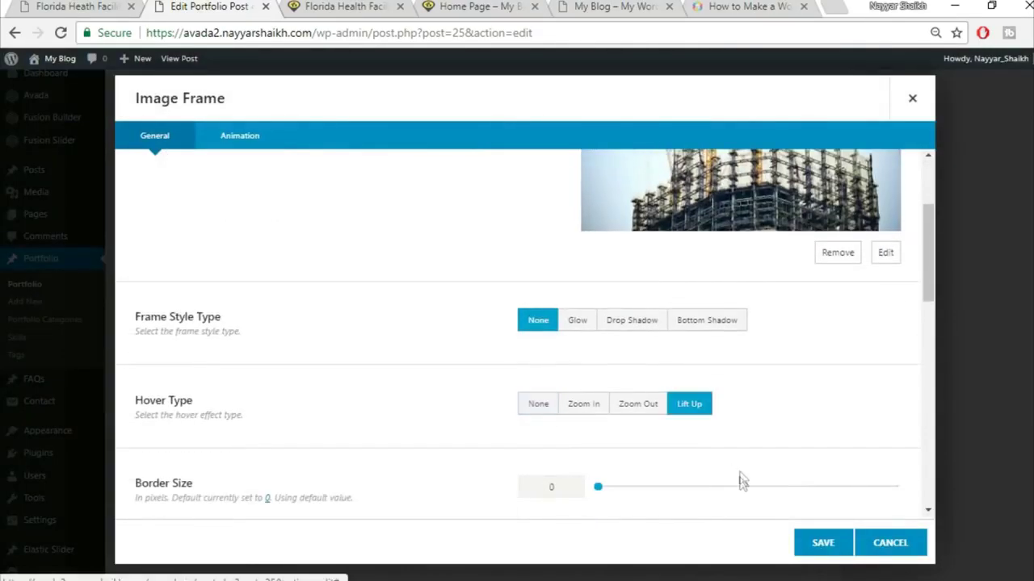
pyautogui.click(822, 543)
pyautogui.scroll(10, 988, 476)
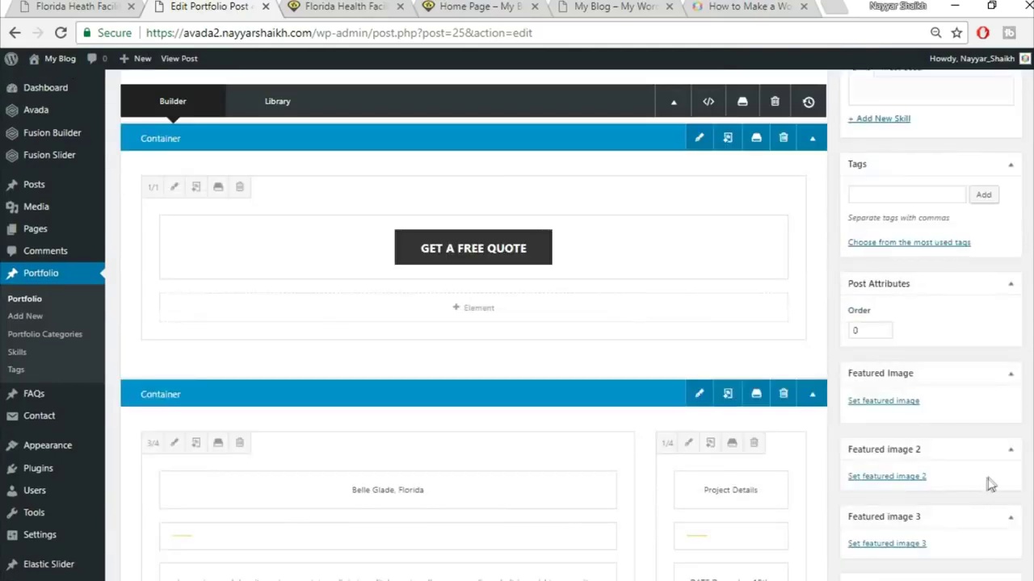
# - Update the post, reload the live Florida Health Facility page, and scroll to the Project Gallery
pyautogui.click(992, 88)
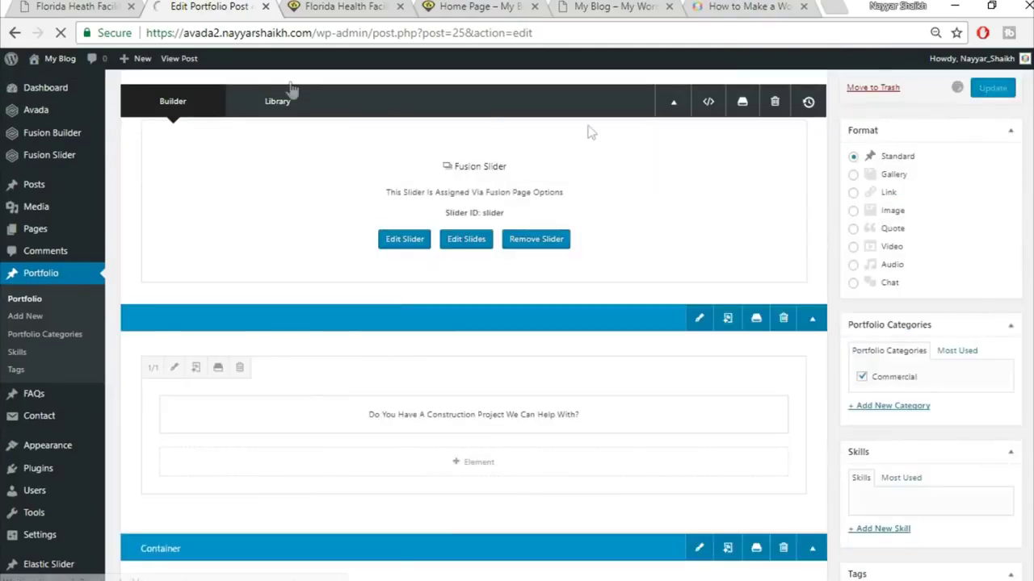
pyautogui.click(338, 6)
pyautogui.click(358, 33)
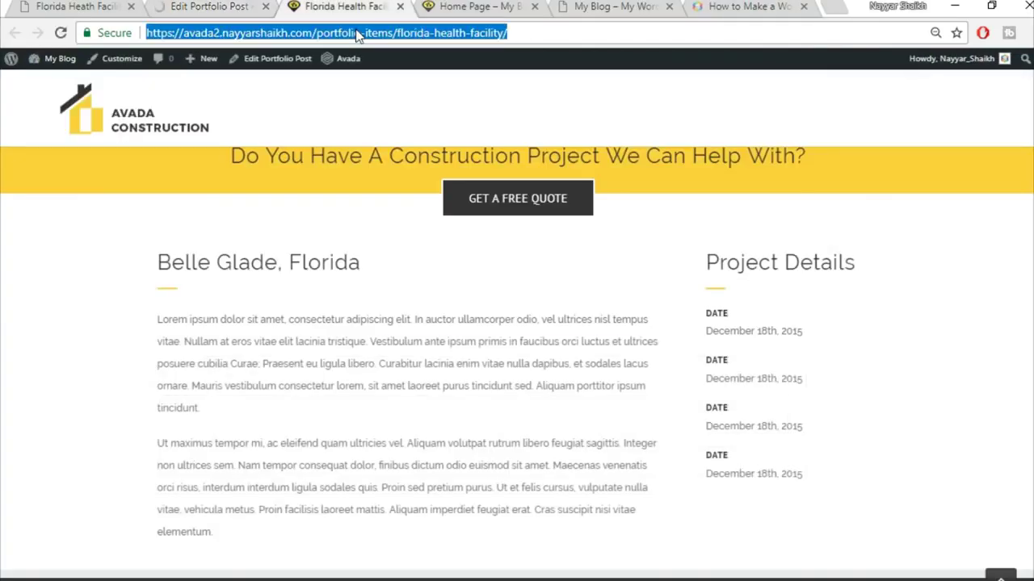
pyautogui.press('Return')
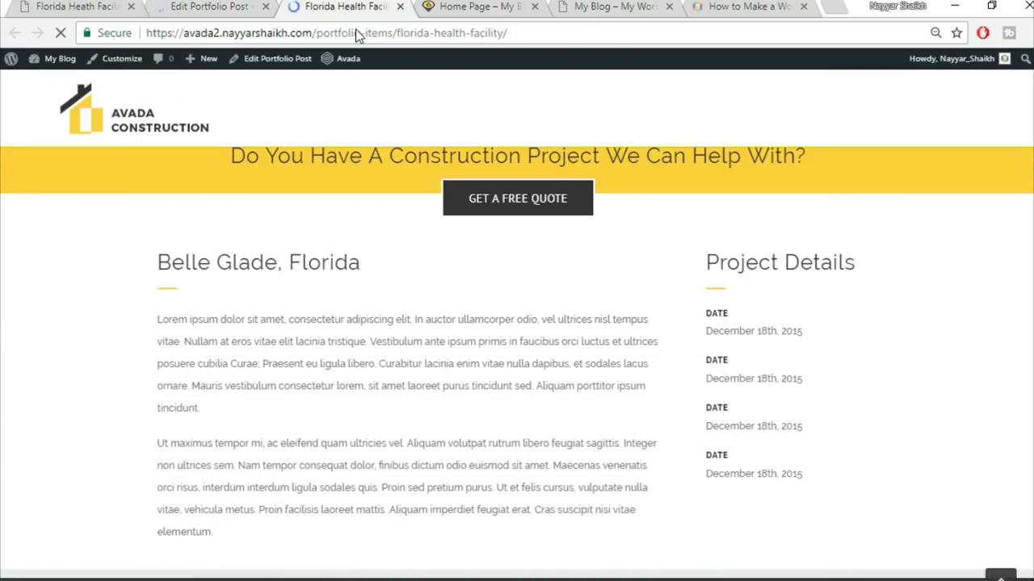
pyautogui.scroll(-3, 916, 338)
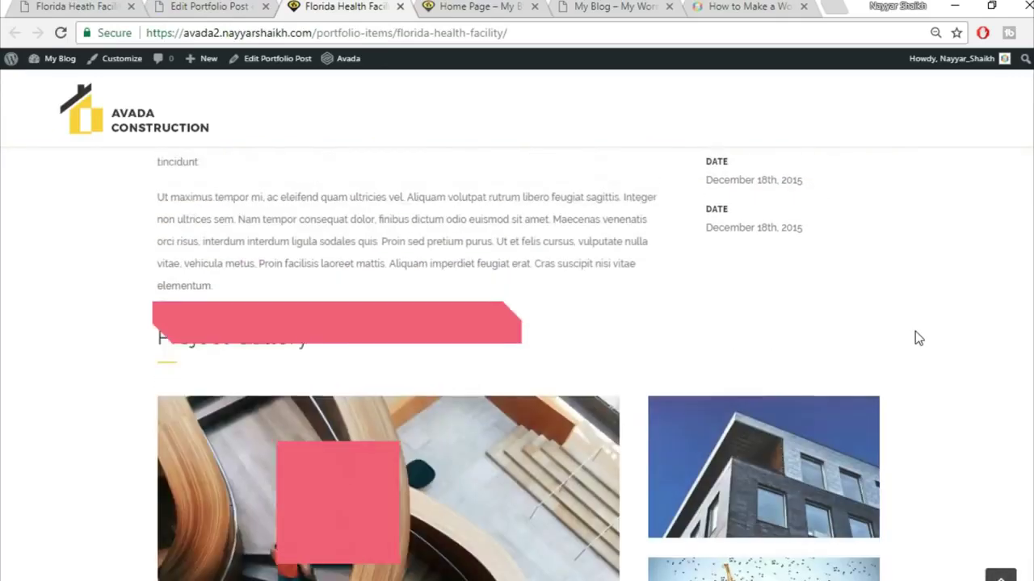
pyautogui.scroll(-2, 916, 338)
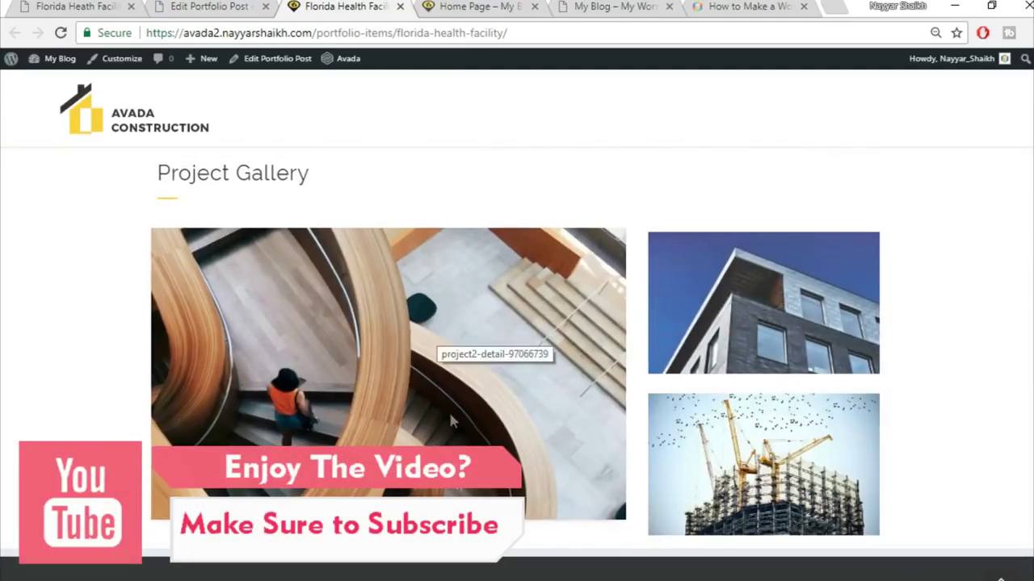
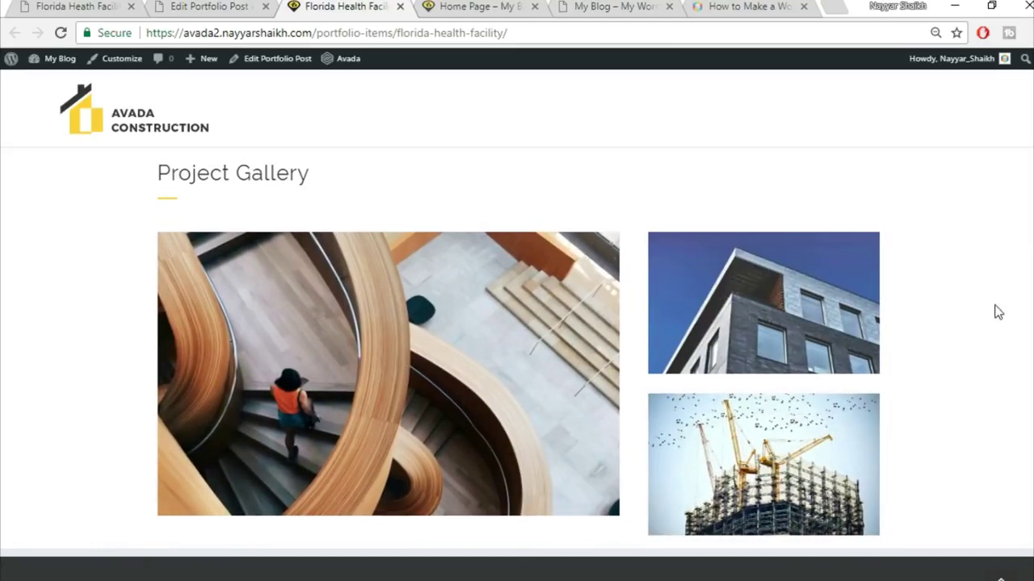
# - Review the quote form on the live Florida Health Facility project page
pyautogui.click(87, 5)
pyautogui.scroll(-5, 951, 313)
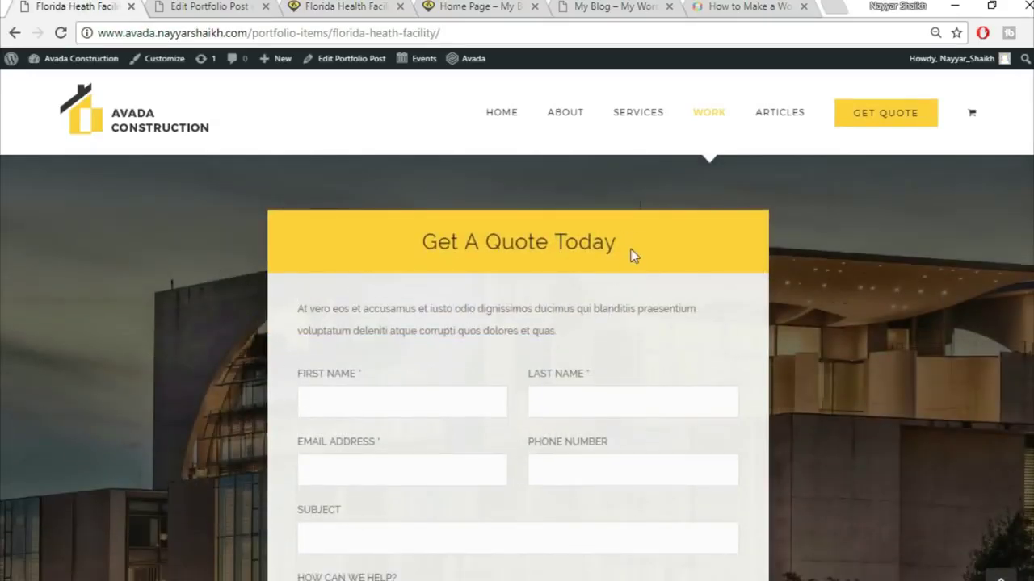
pyautogui.scroll(-1, 634, 255)
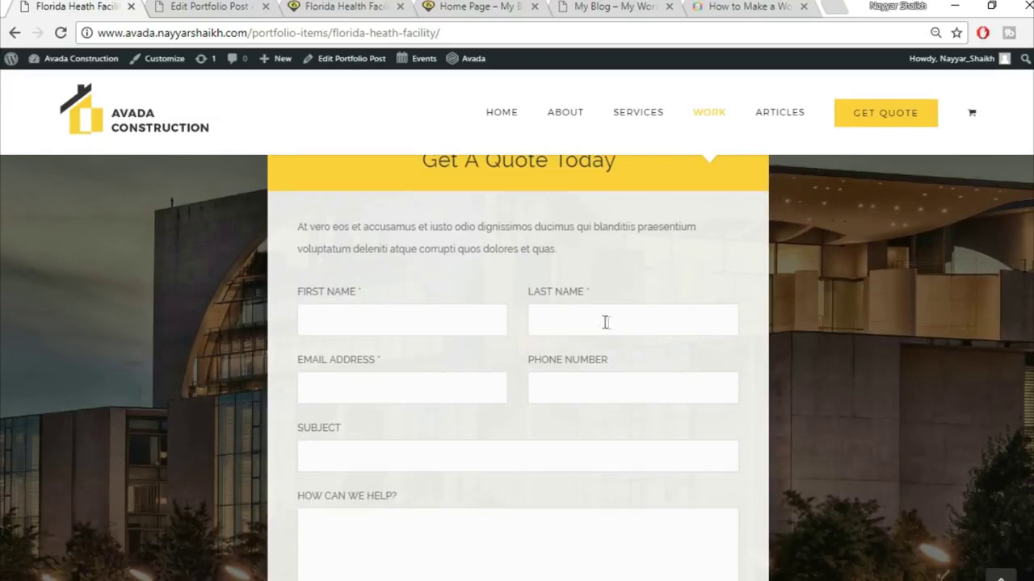
pyautogui.scroll(-2, 614, 328)
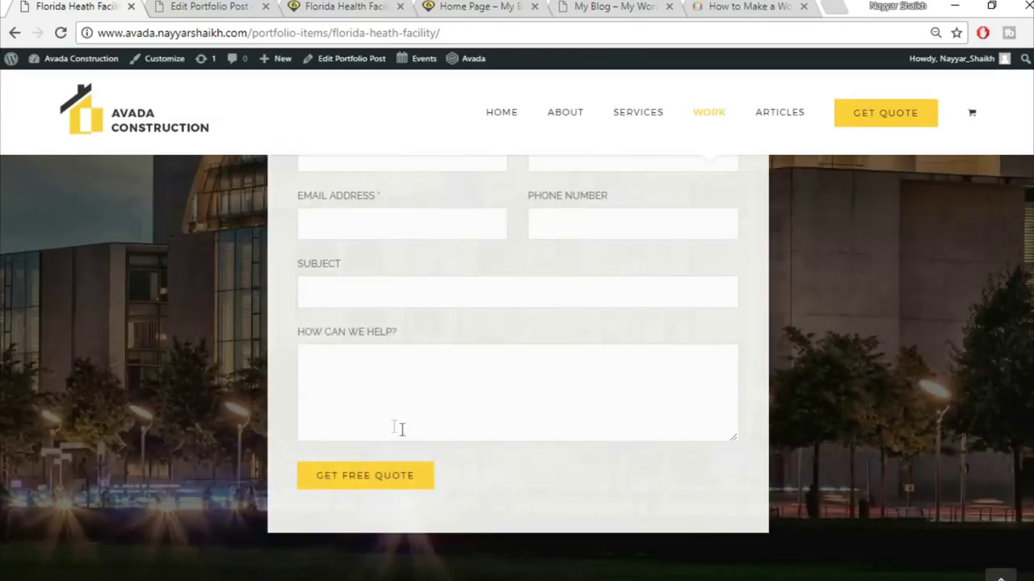
pyautogui.scroll(3, 552, 460)
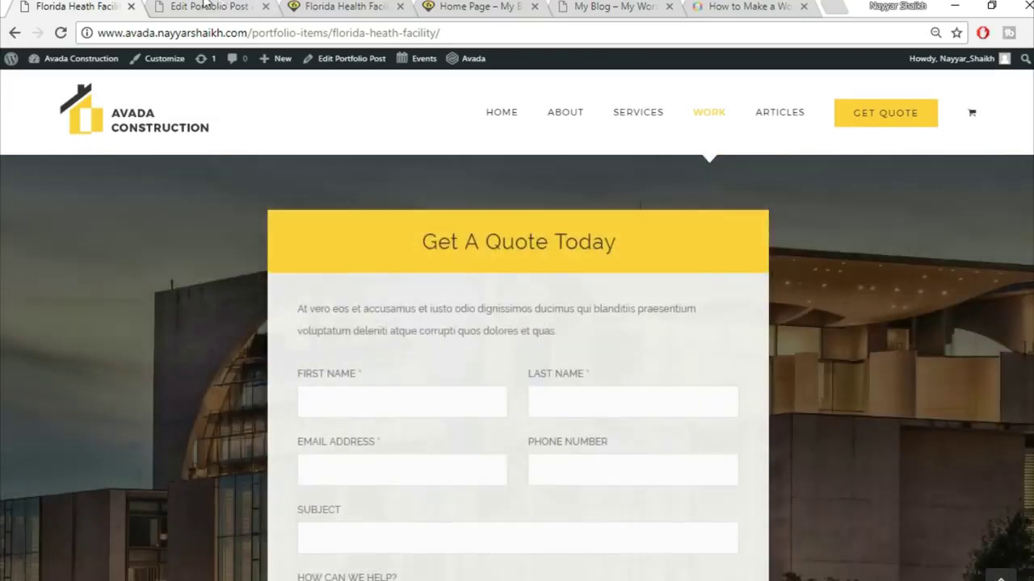
# - From the portfolio editor, open Contact > Add New in a separate tab
pyautogui.click(210, 7)
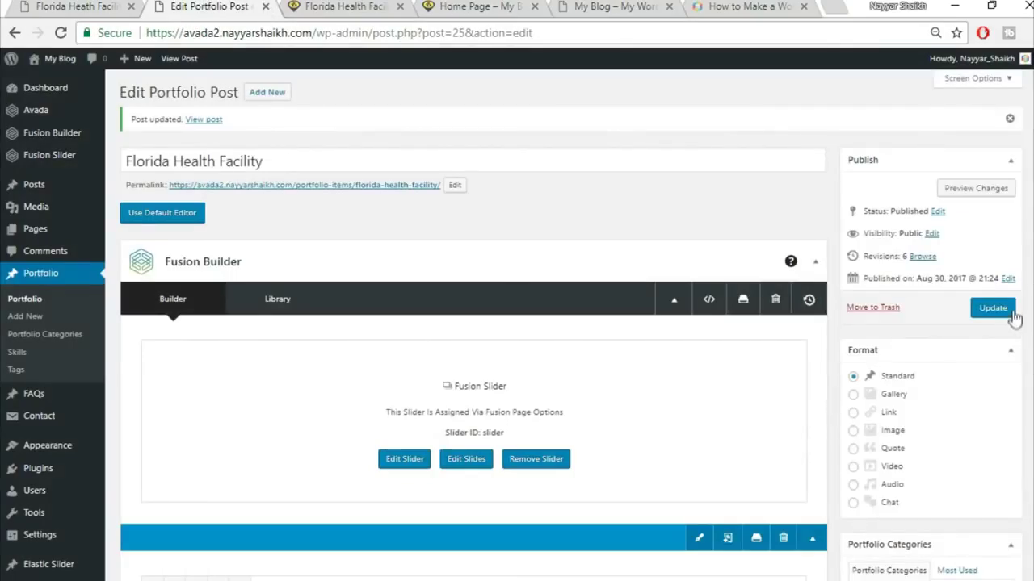
pyautogui.moveTo(42, 421)
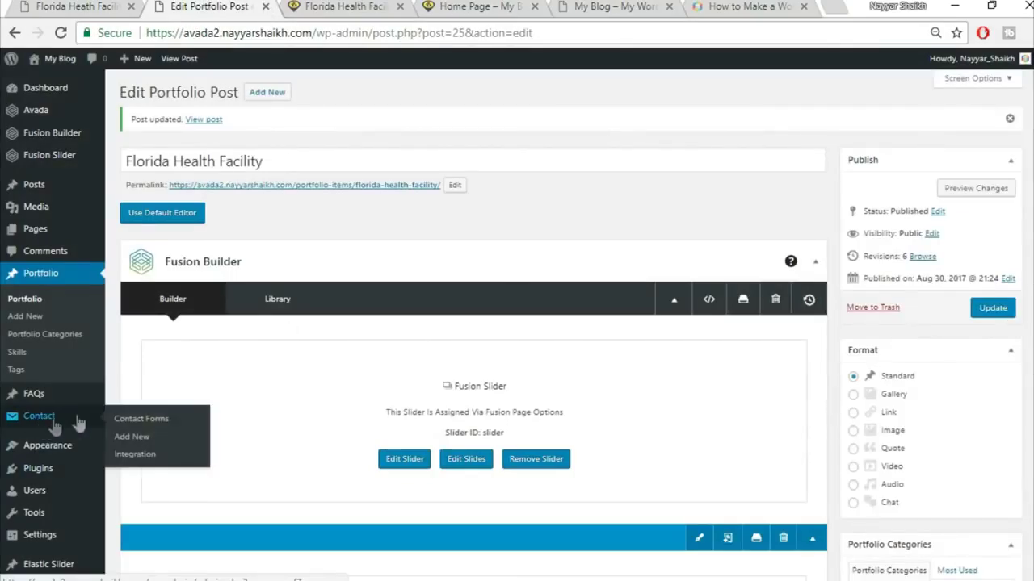
pyautogui.rightClick(142, 443)
pyautogui.click(213, 287)
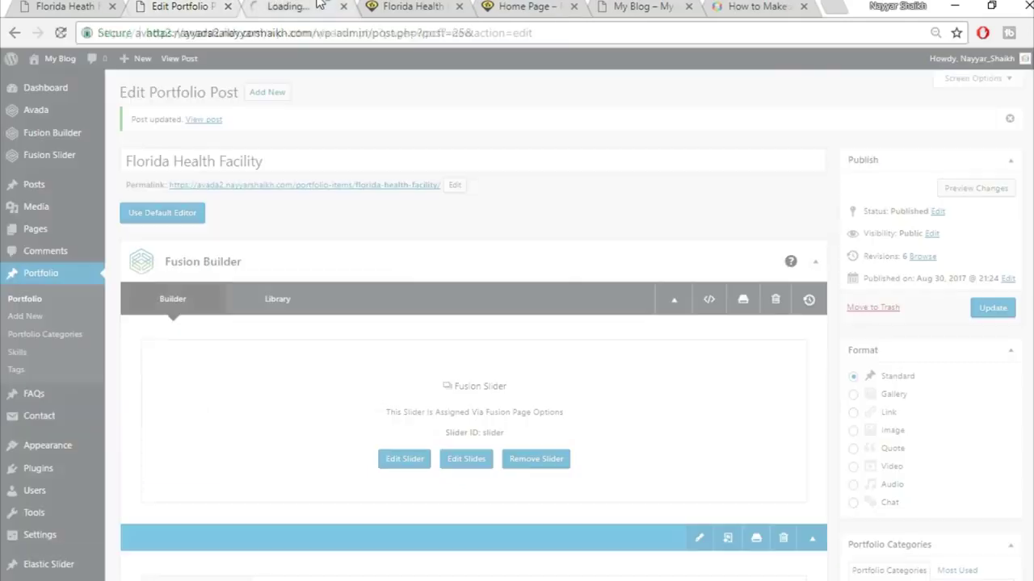
pyautogui.click(319, 4)
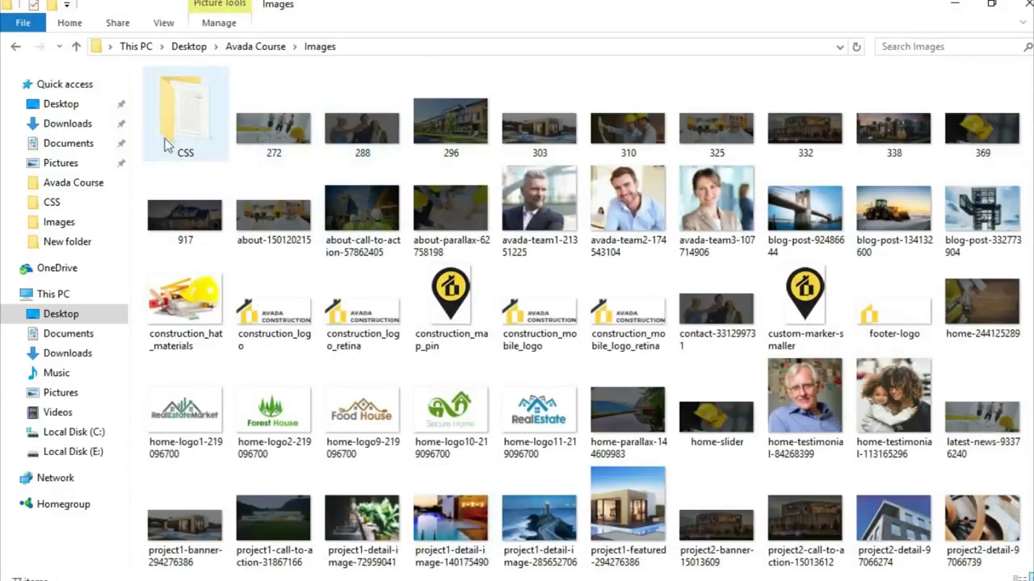
# - Open the CSS text file from the Images\CSS folder in Notepad
pyautogui.doubleClick(179, 118)
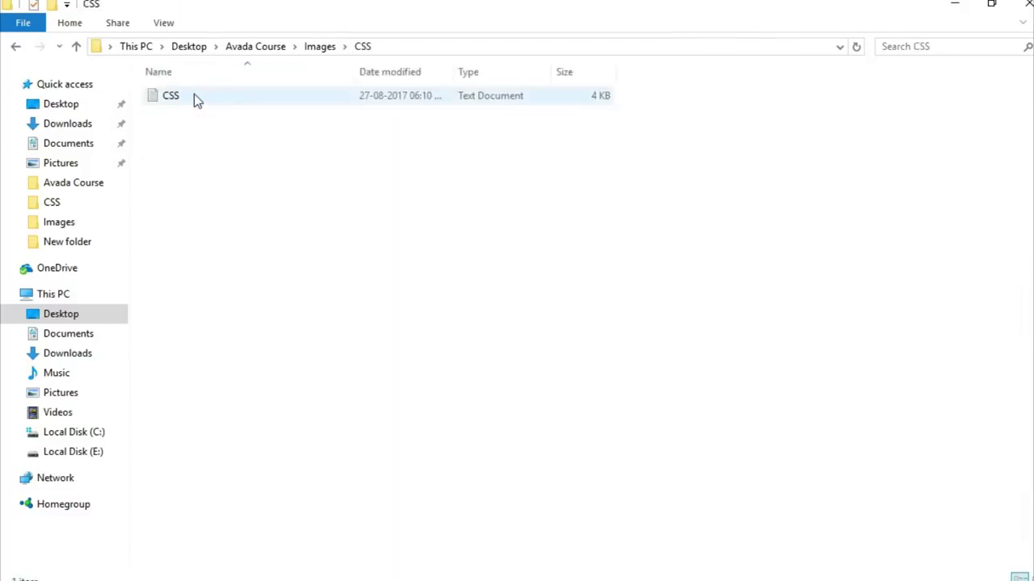
pyautogui.doubleClick(194, 95)
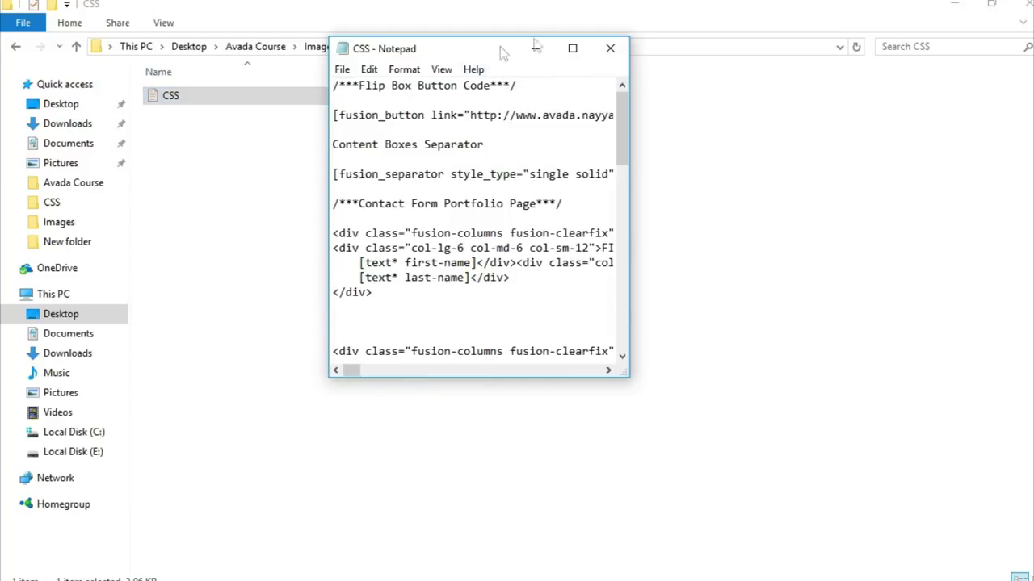
# - Maximize Notepad and copy the contact-form markup block ending with the GET FREE QUOTE button
pyautogui.click(572, 48)
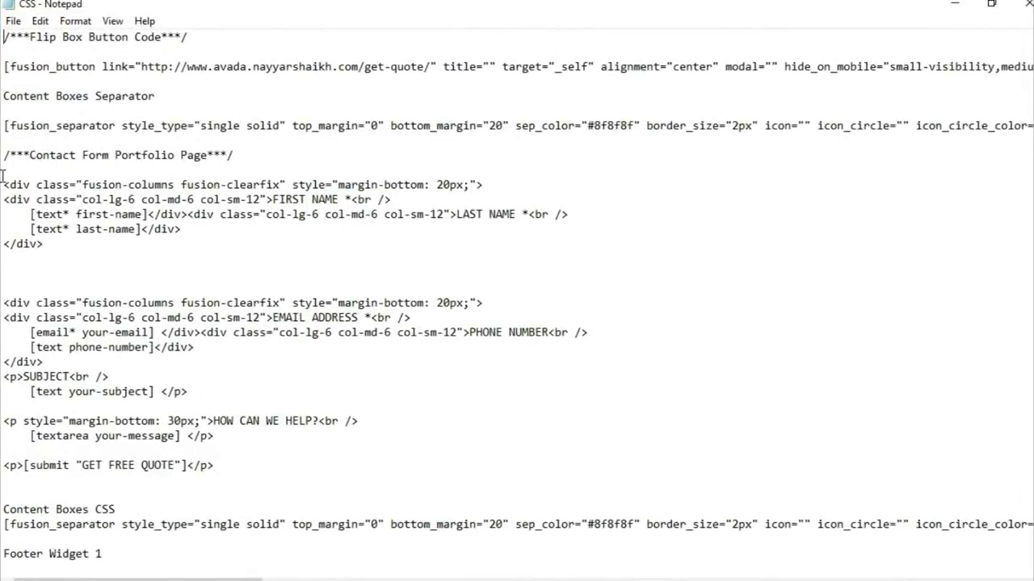
pyautogui.moveTo(4, 176); pyautogui.dragTo(281, 469)
pyautogui.hotkey('ctrl', 'c')
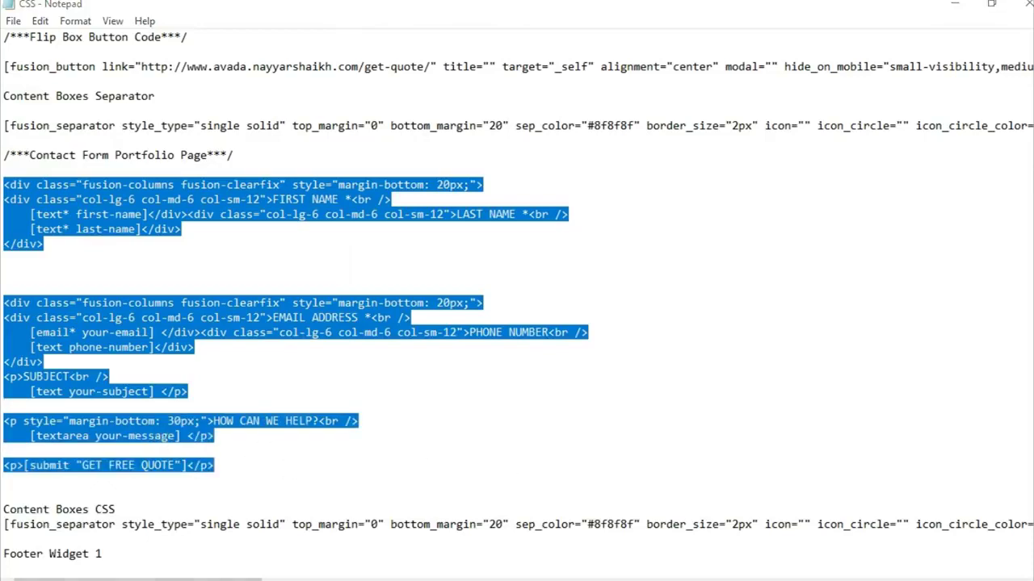
pyautogui.hotkey('alt', 'Tab')
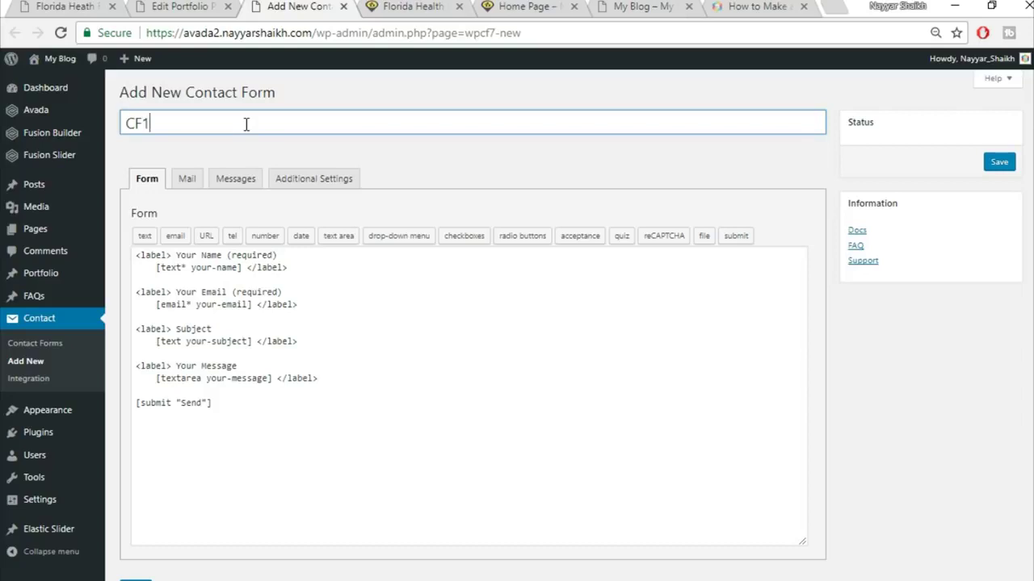
# - Create contact form 'CF1', replace its default form code with the pasted quote markup, and save
pyautogui.write('CF1')
pyautogui.click(252, 366)
pyautogui.hotkey('ctrl', 'a')
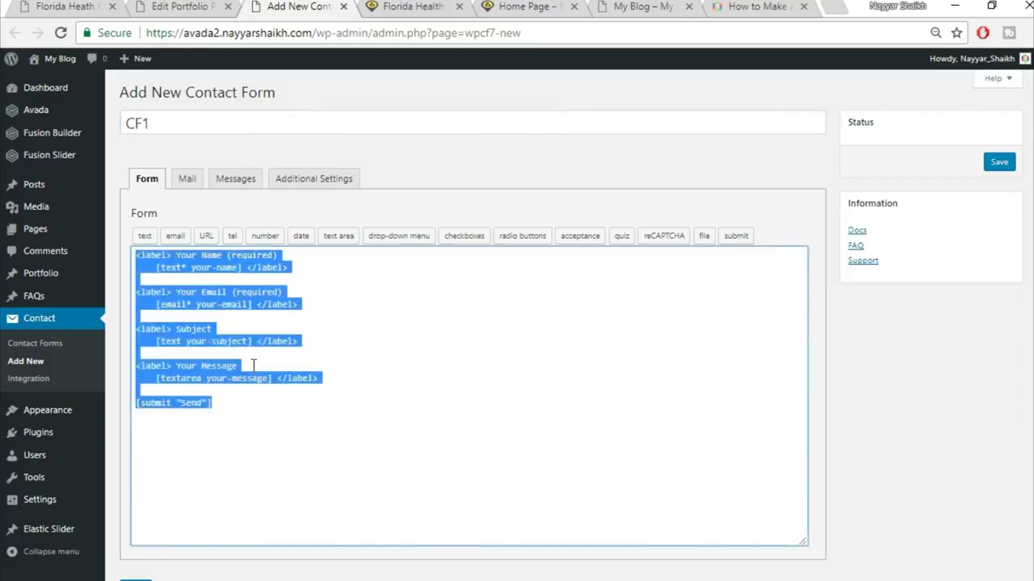
pyautogui.press('Delete')
pyautogui.hotkey('ctrl', 'v')
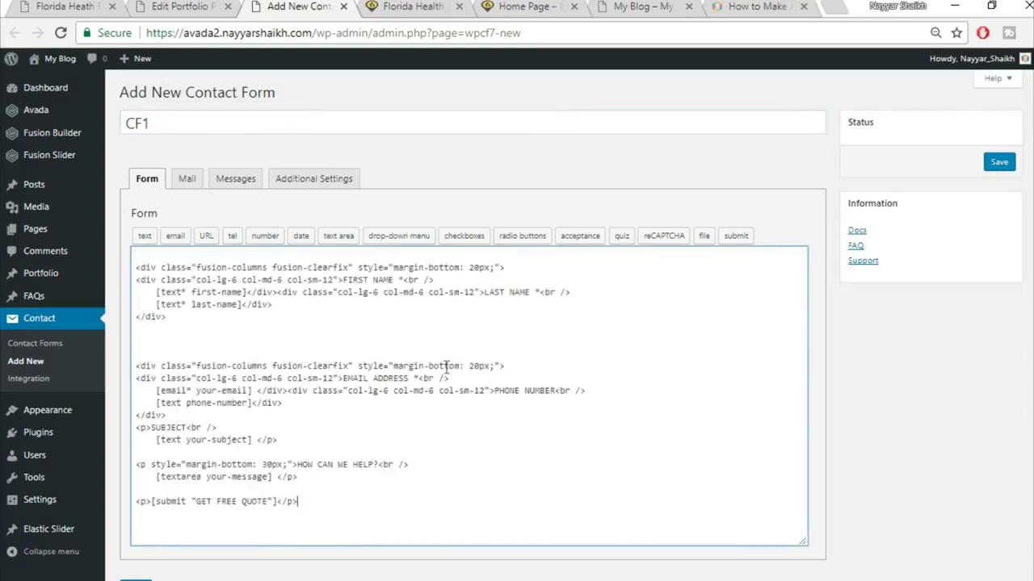
pyautogui.scroll(-1, 137, 529)
pyautogui.click(135, 525)
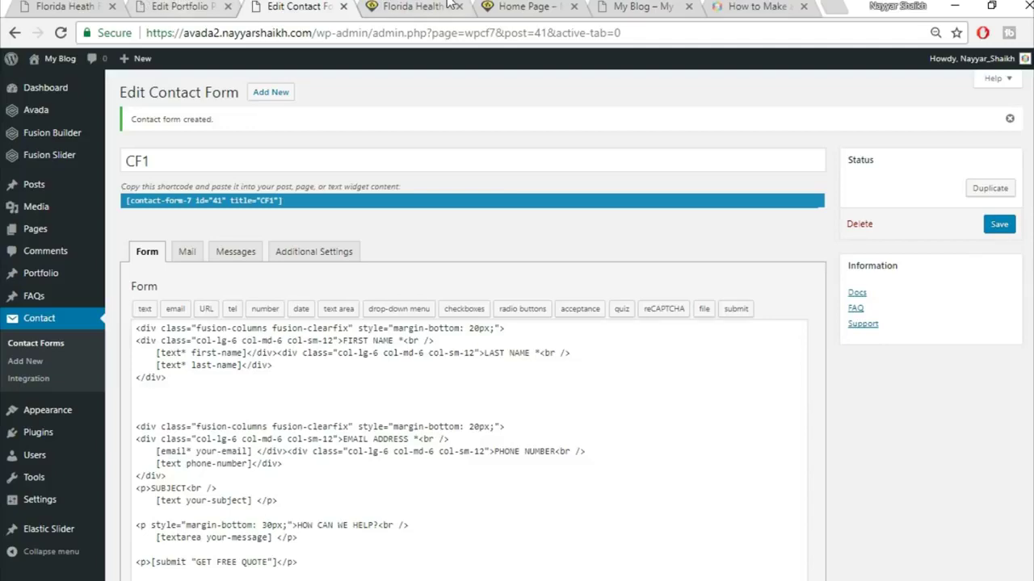
# - Compare the live project page with the portfolio post in the builder
pyautogui.click(177, 9)
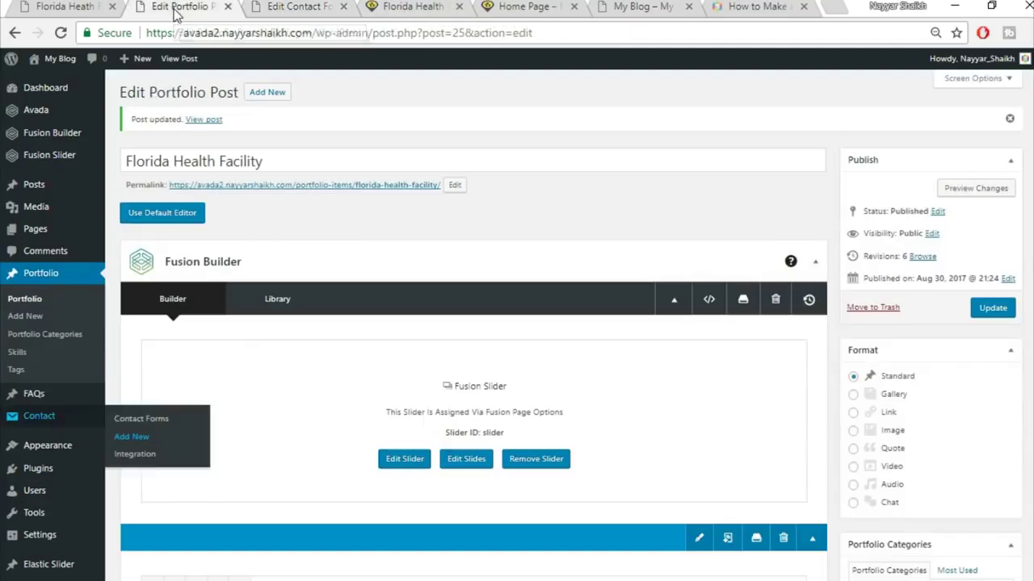
pyautogui.scroll(-15, 634, 300)
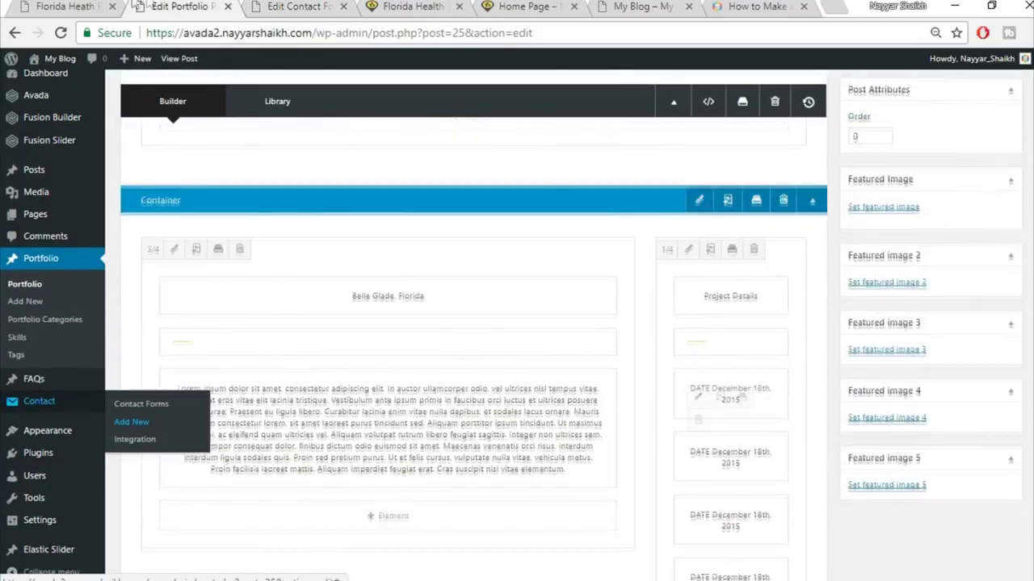
pyautogui.click(65, 6)
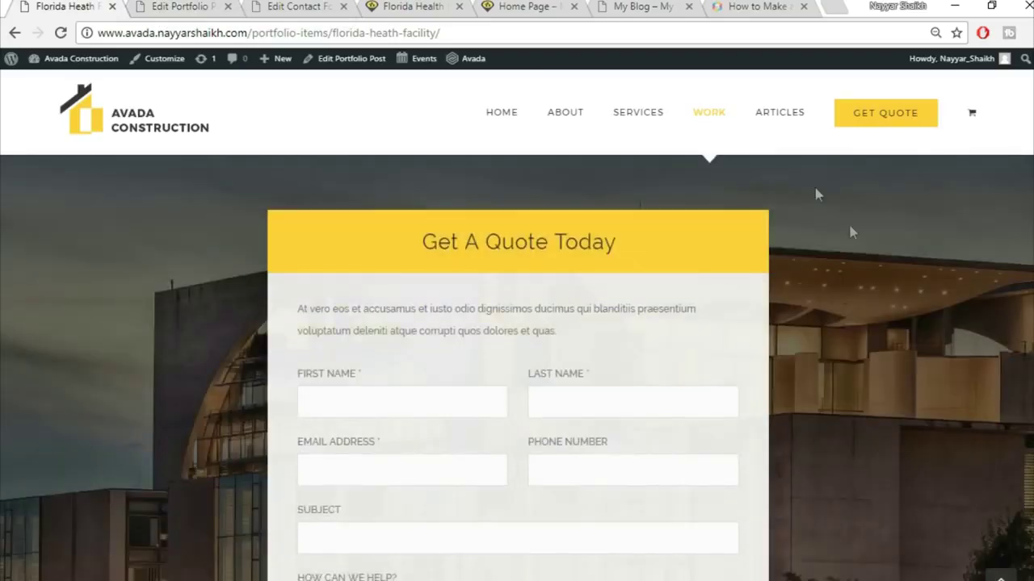
pyautogui.scroll(-2, 831, 335)
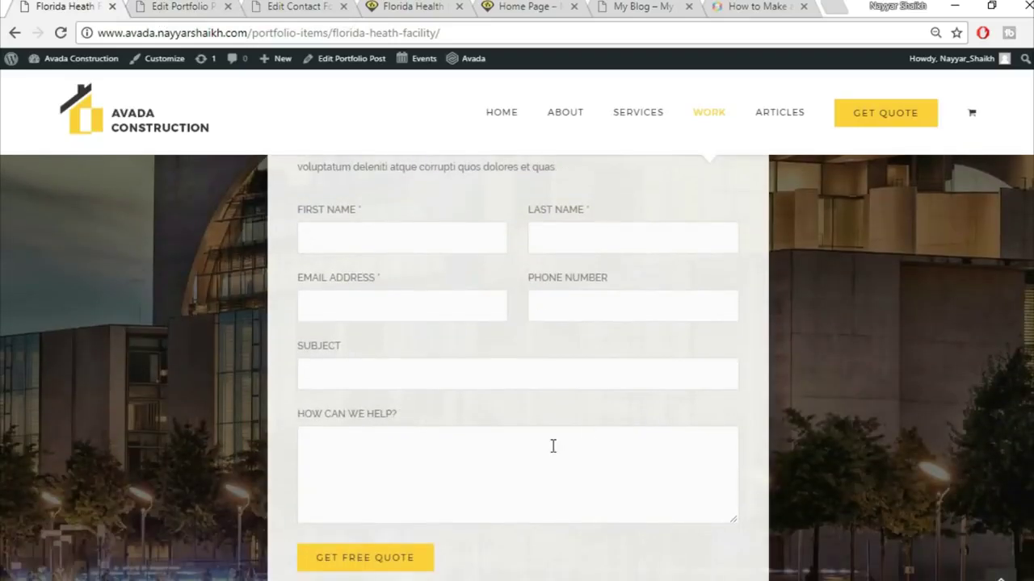
pyautogui.scroll(2, 500, 363)
pyautogui.click(185, 5)
pyautogui.scroll(-10, 856, 468)
pyautogui.scroll(-5, 977, 476)
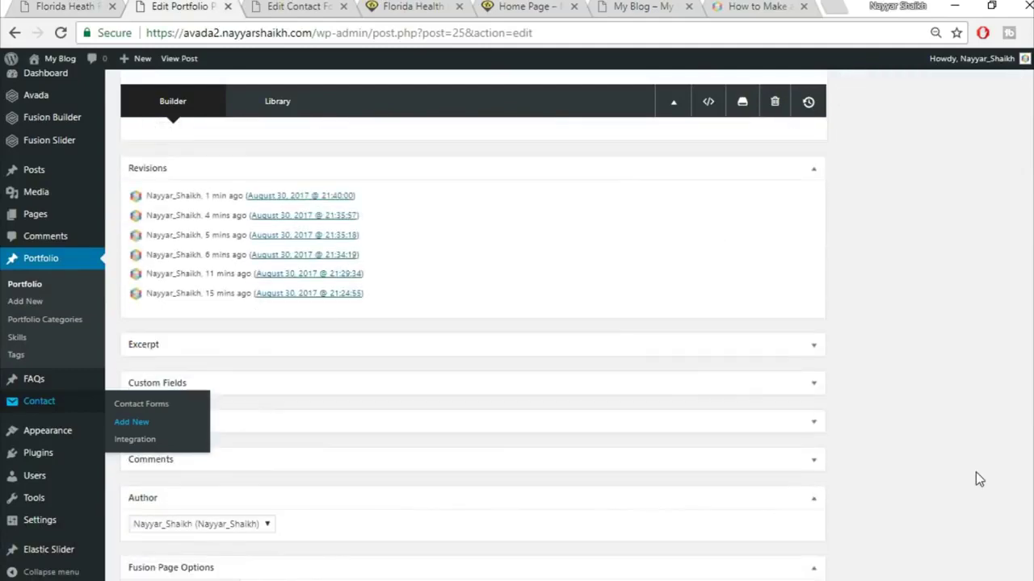
pyautogui.scroll(4, 975, 472)
# - Insert a new container with 1/6, 2/3, 1/6 column layout
pyautogui.click(655, 457)
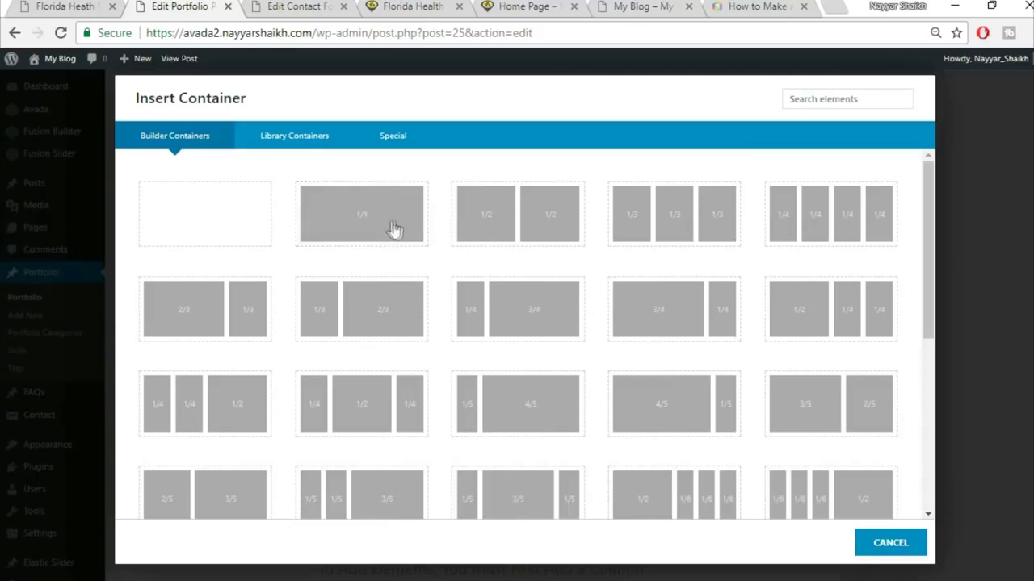
pyautogui.click(62, 5)
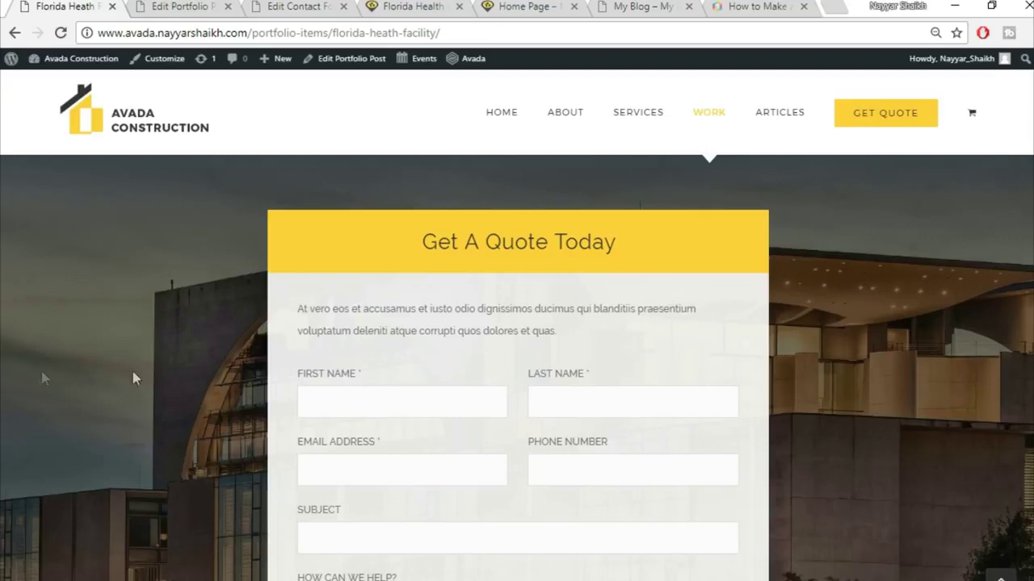
pyautogui.click(200, 6)
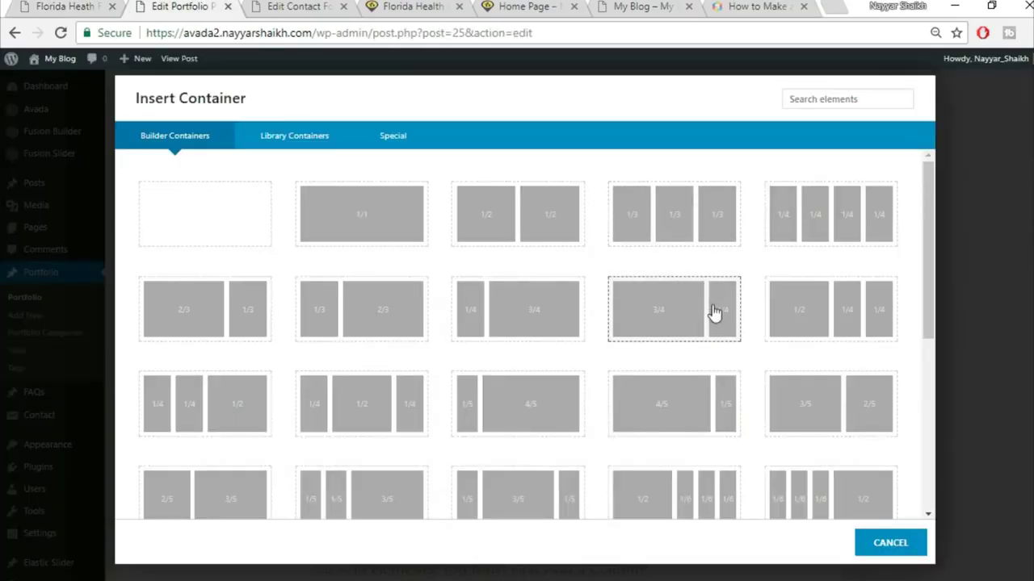
pyautogui.scroll(-3, 657, 328)
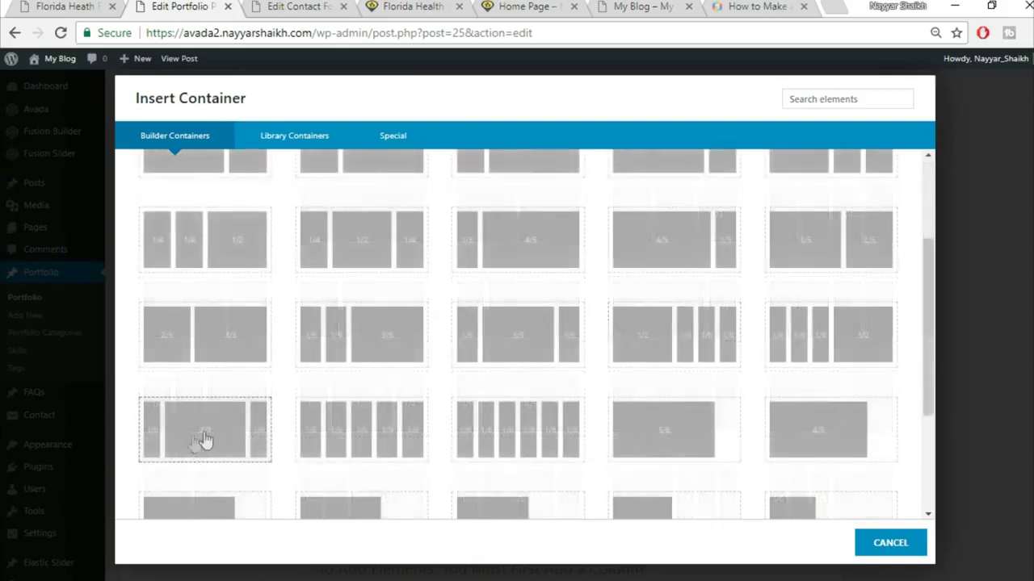
pyautogui.click(194, 437)
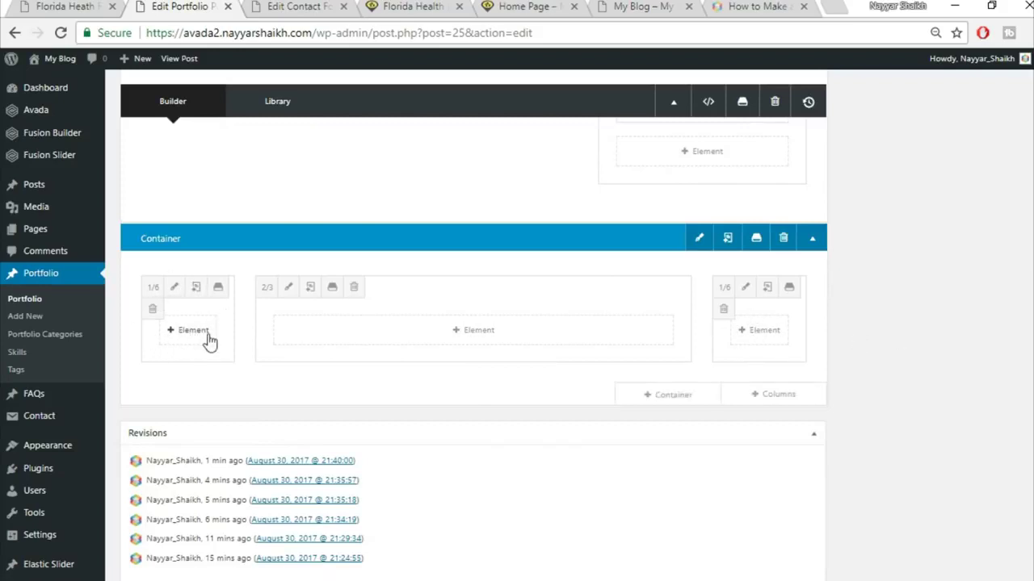
pyautogui.click(51, 5)
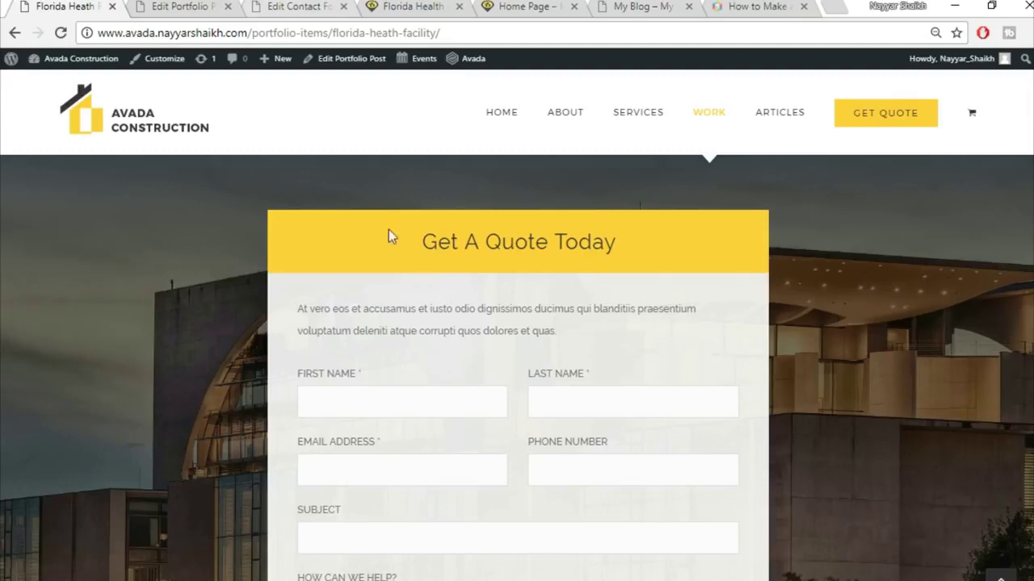
pyautogui.click(179, 6)
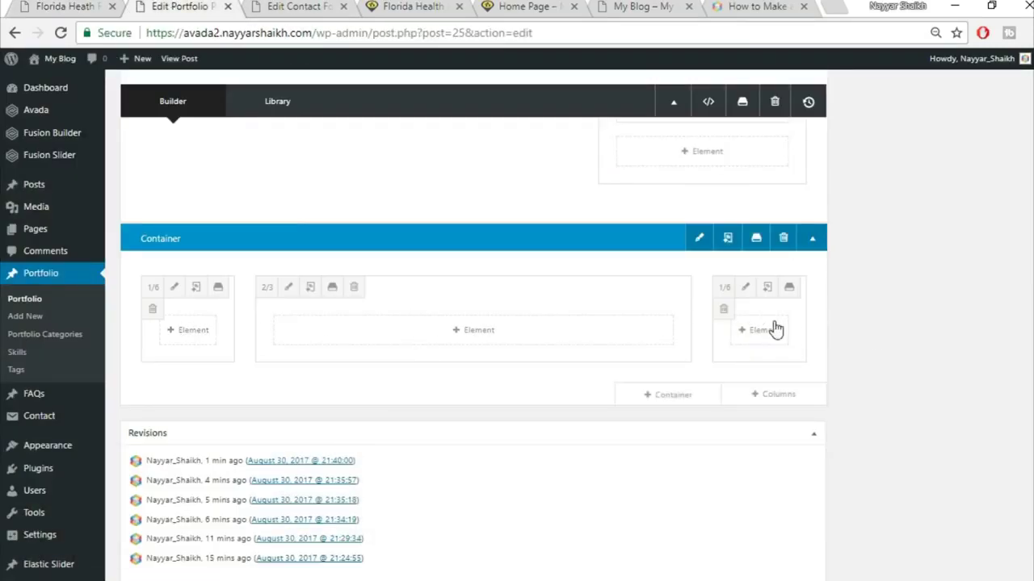
# - Add a Tagline Box element to the middle column
pyautogui.click(494, 338)
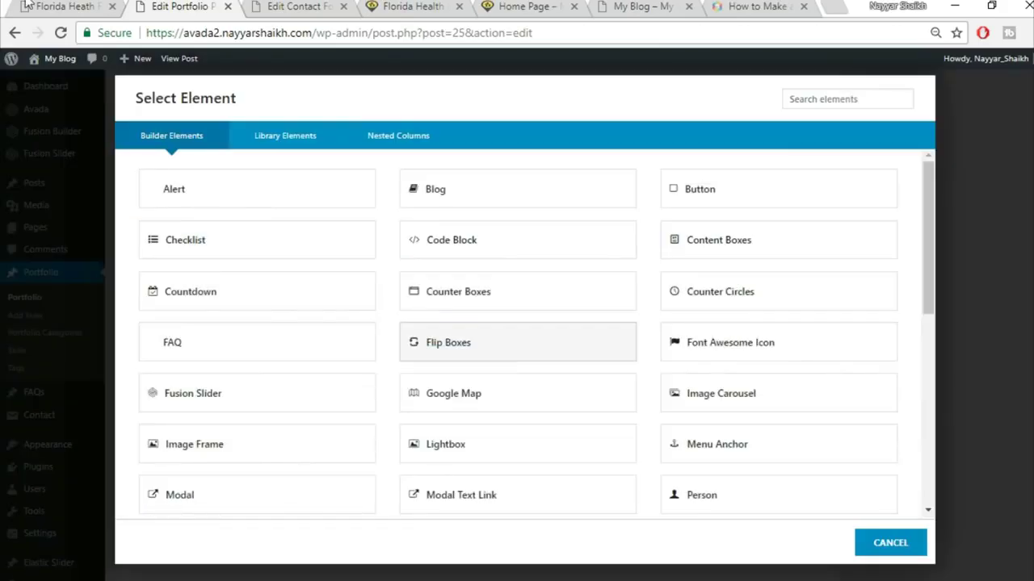
pyautogui.click(29, 5)
pyautogui.moveTo(391, 249); pyautogui.dragTo(667, 234)
pyautogui.click(201, 6)
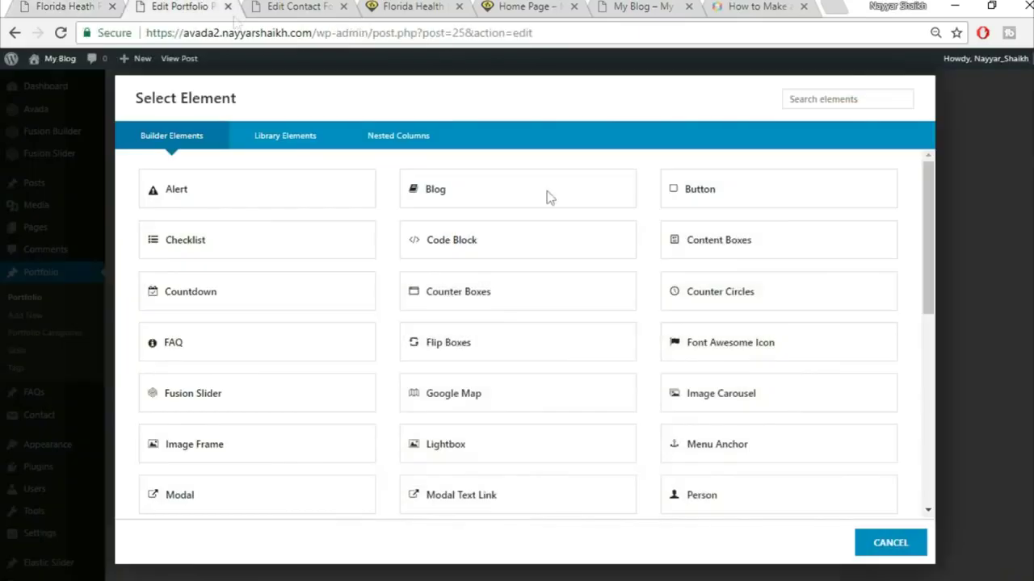
pyautogui.click(821, 100)
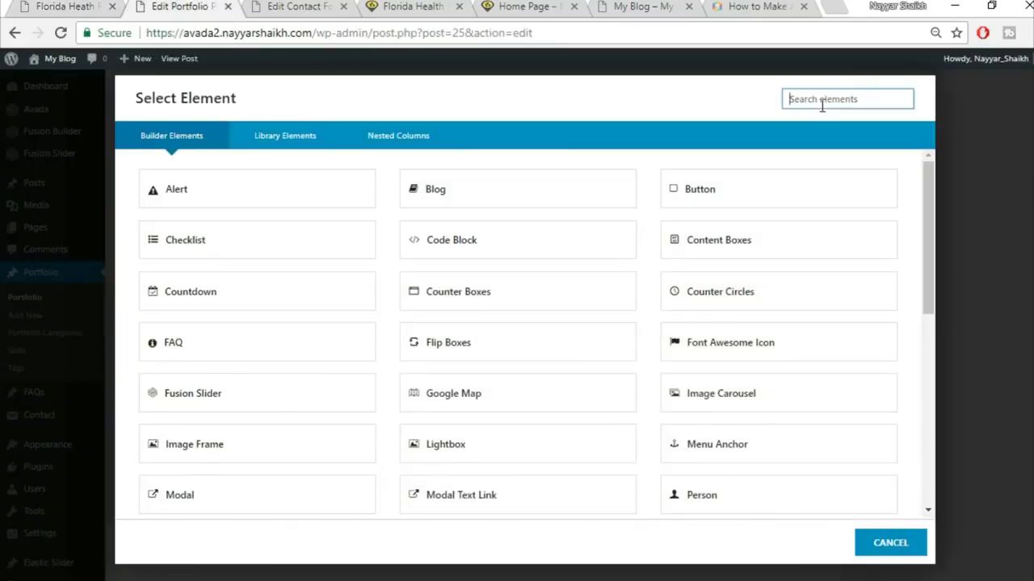
pyautogui.write('tag')
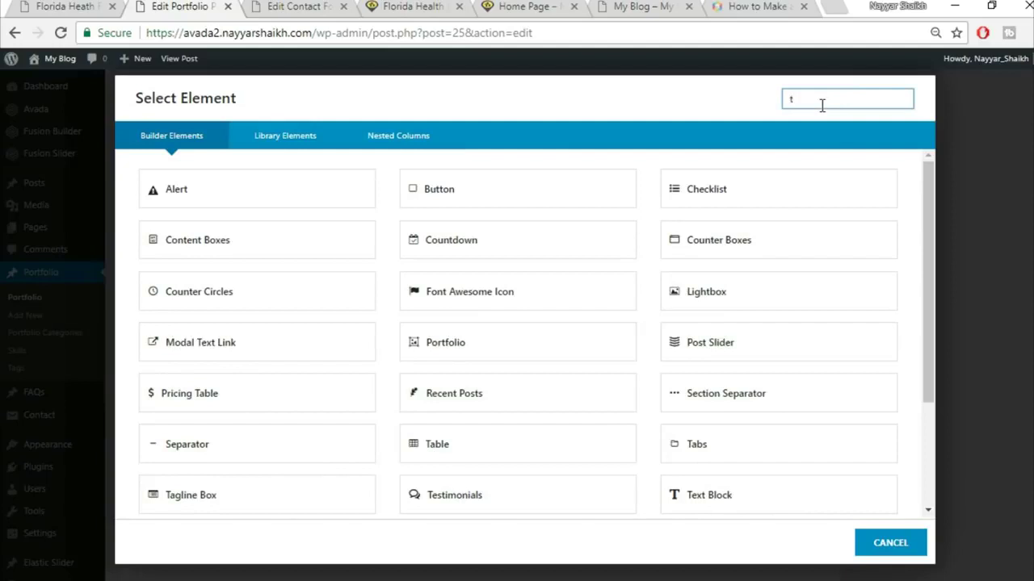
pyautogui.click(290, 201)
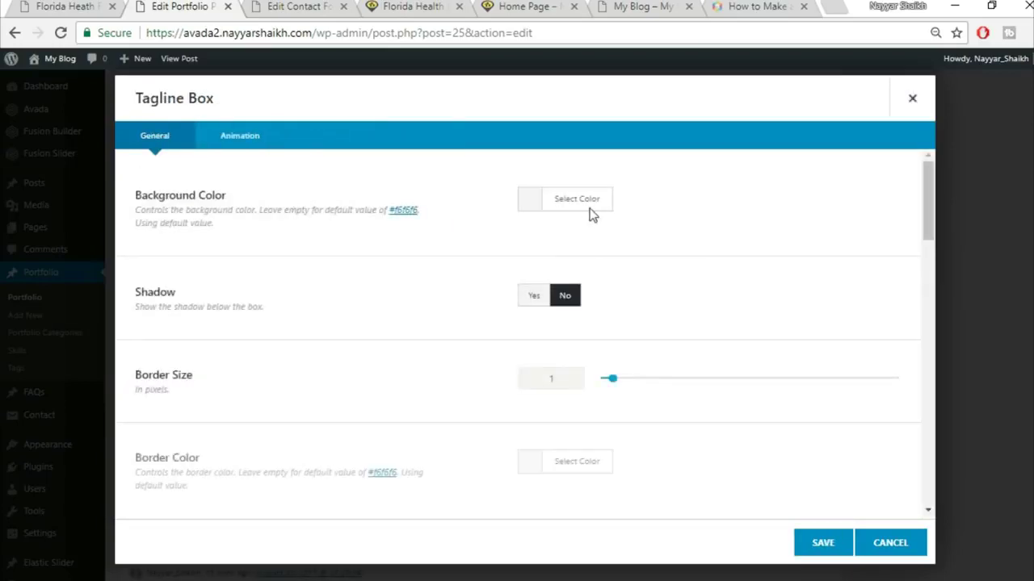
# - Give the tagline box a yellow background, border size 0 and centred content
pyautogui.click(591, 202)
pyautogui.click(77, 5)
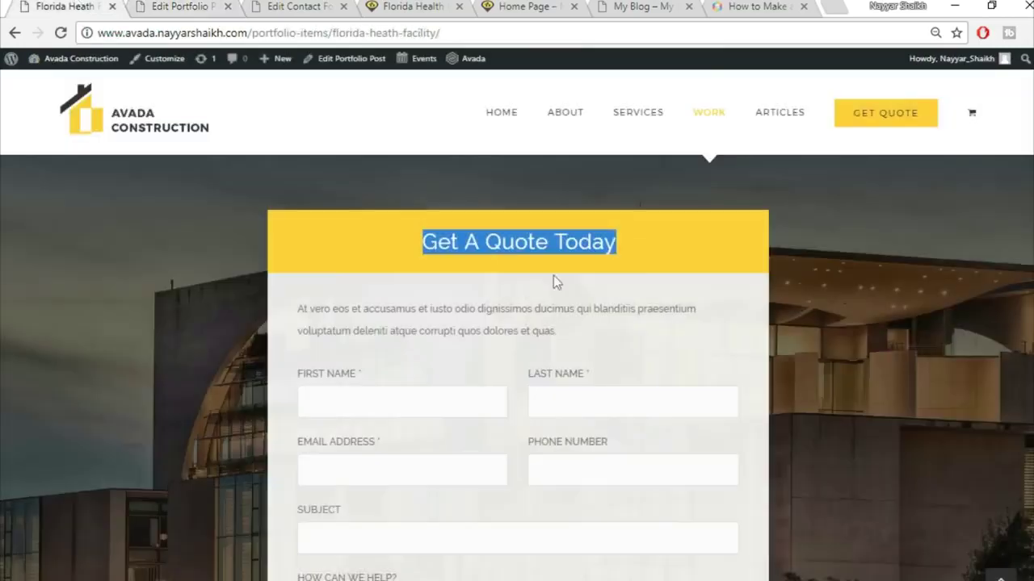
pyautogui.click(703, 248)
pyautogui.click(214, 5)
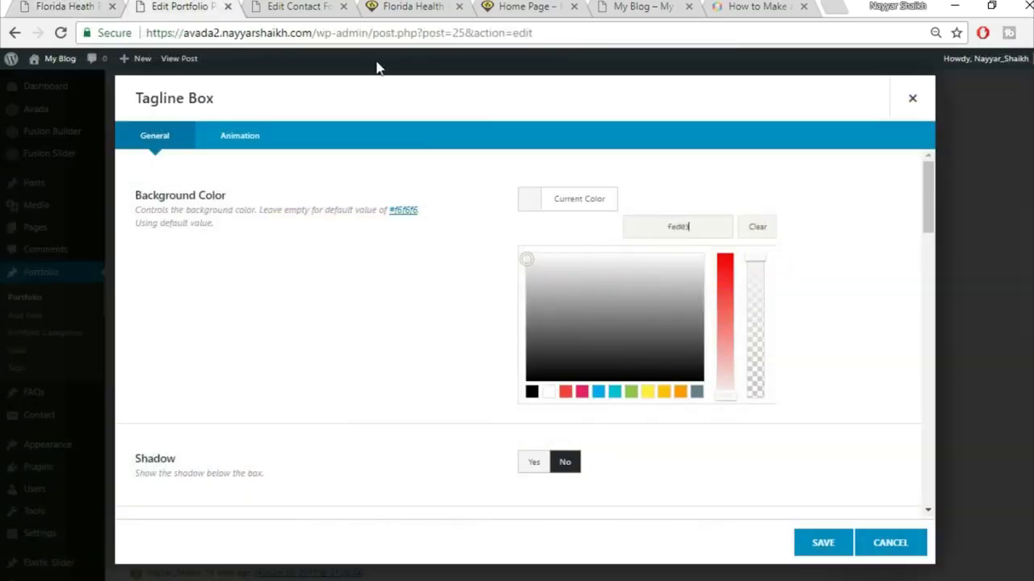
pyautogui.write('5')
pyautogui.click(827, 174)
pyautogui.scroll(-1, 589, 266)
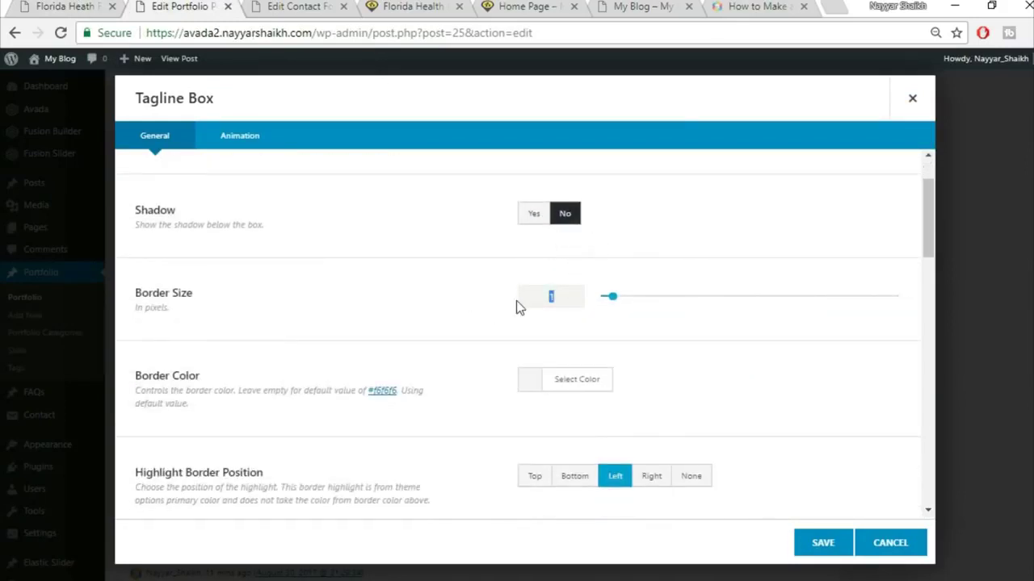
pyautogui.write('0')
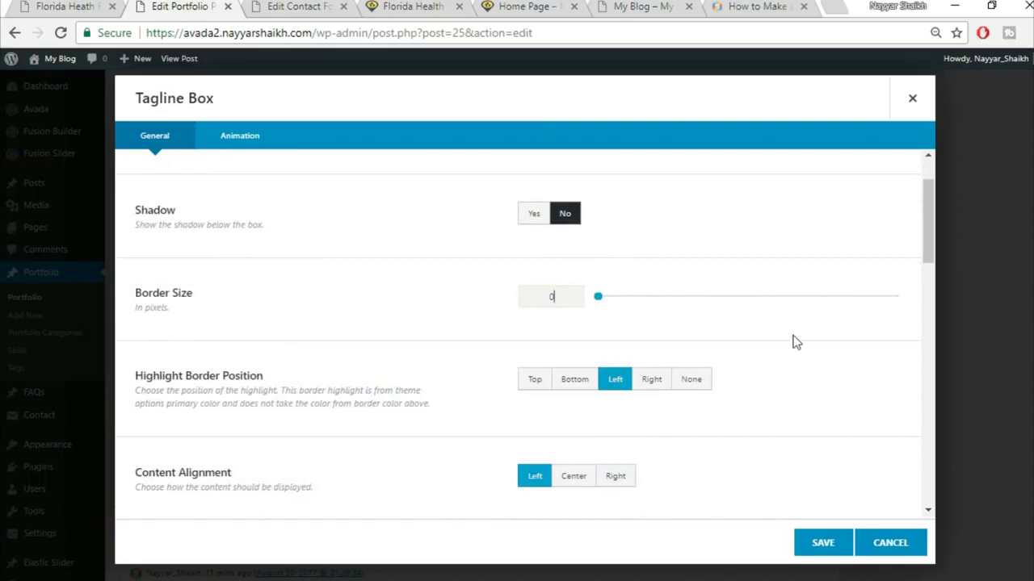
pyautogui.scroll(-1, 565, 351)
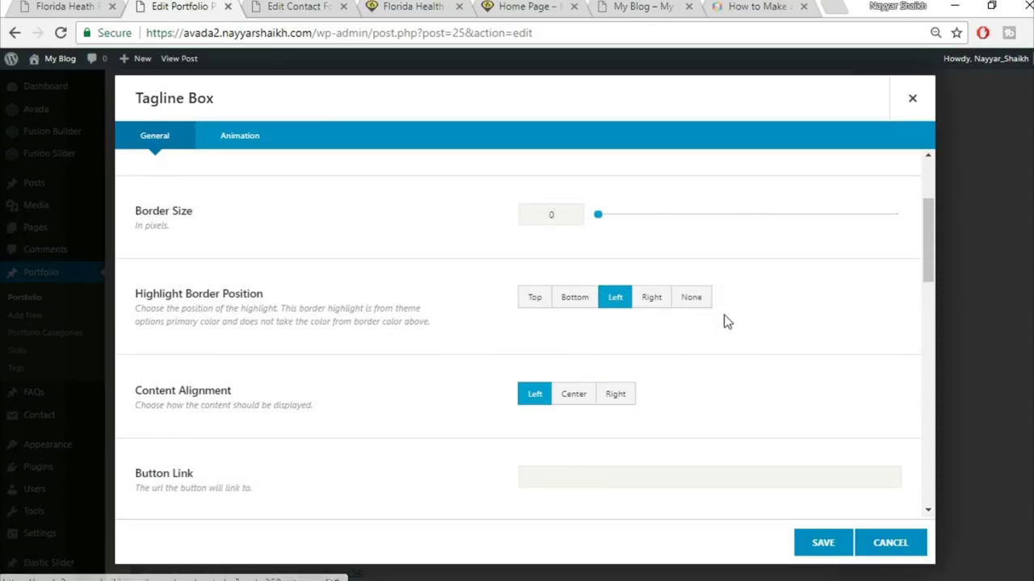
pyautogui.scroll(-2, 317, 390)
pyautogui.click(573, 232)
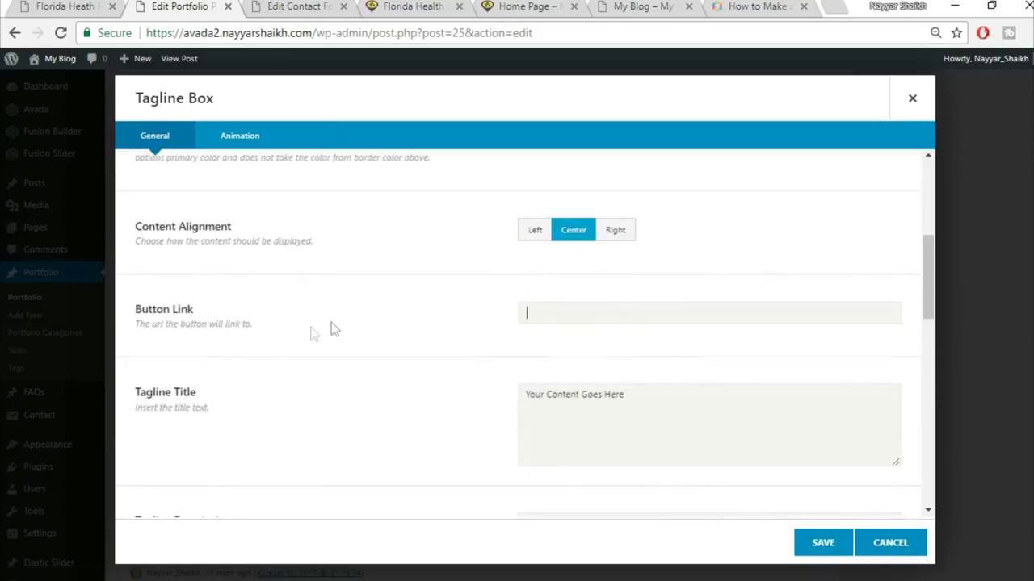
# - Set the tagline title to 'Get A Quote Today'
pyautogui.scroll(-1, 813, 379)
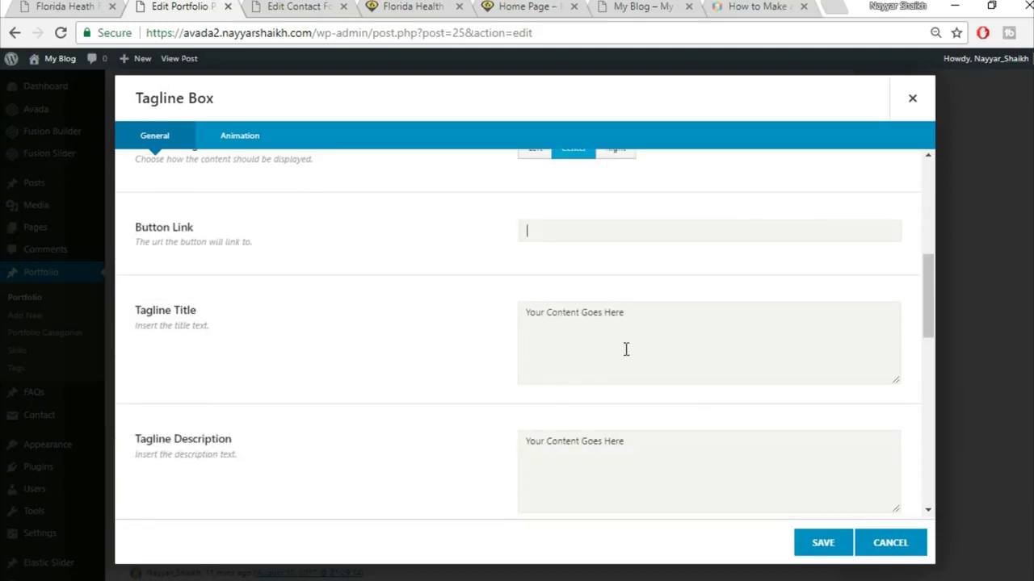
pyautogui.click(671, 340)
pyautogui.hotkey('ctrl', 'a')
pyautogui.write('Get A Quote Today')
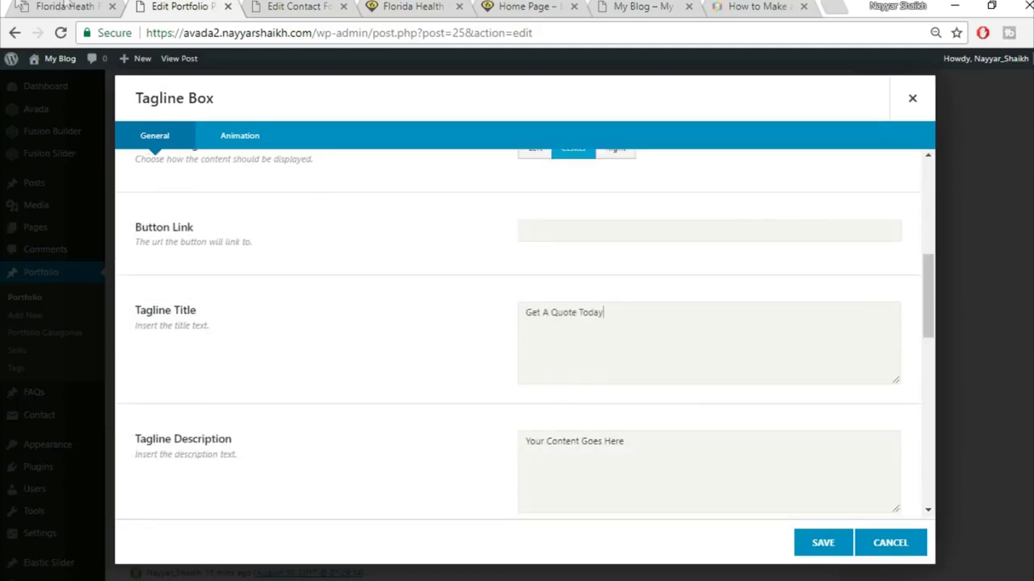
pyautogui.click(64, 5)
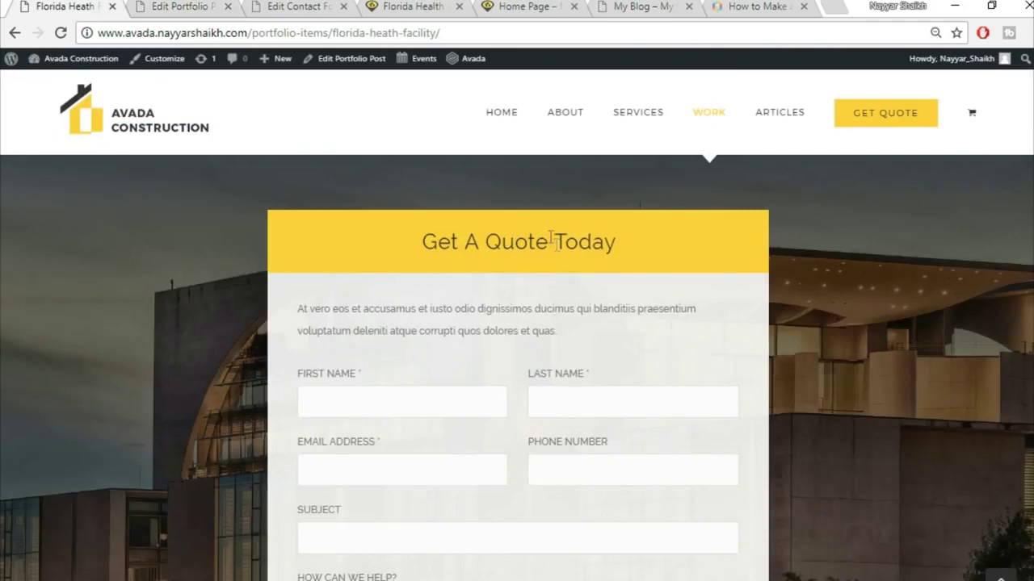
pyautogui.click(219, 7)
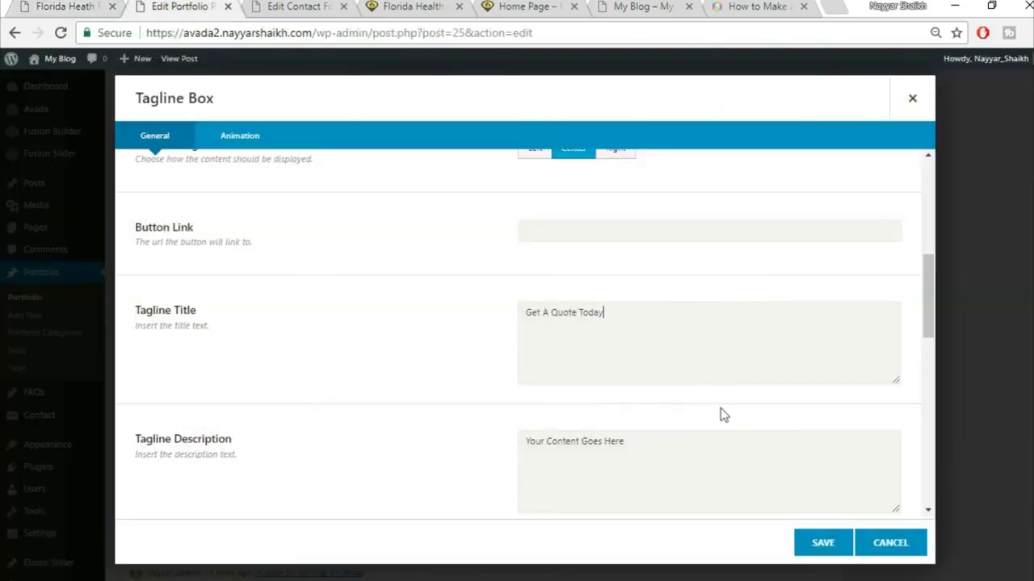
# - Clear the placeholder description and additional content
pyautogui.click(714, 461)
pyautogui.hotkey('ctrl', 'a')
pyautogui.press('BackSpace')
pyautogui.scroll(-2, 713, 461)
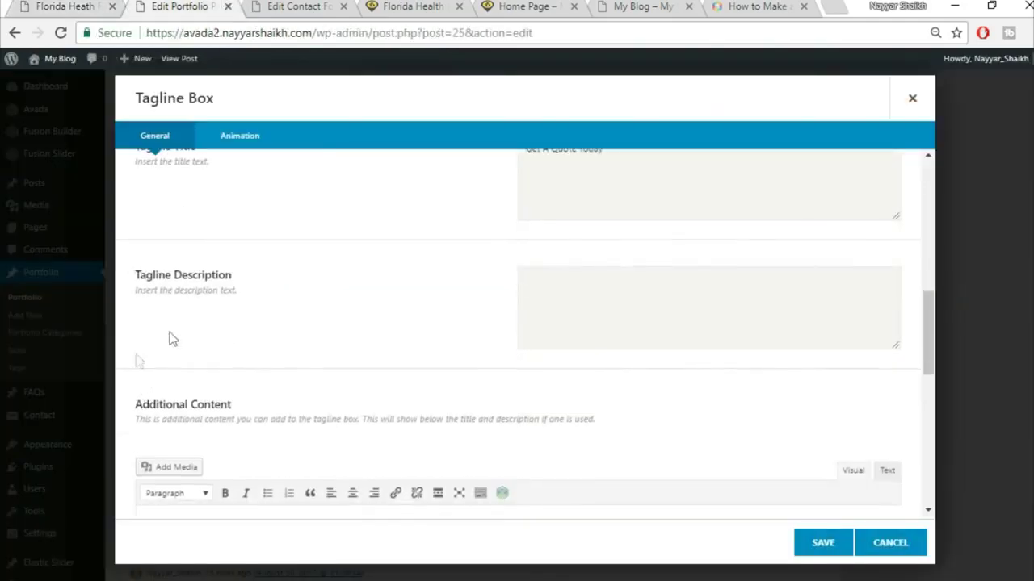
pyautogui.scroll(-3, 578, 336)
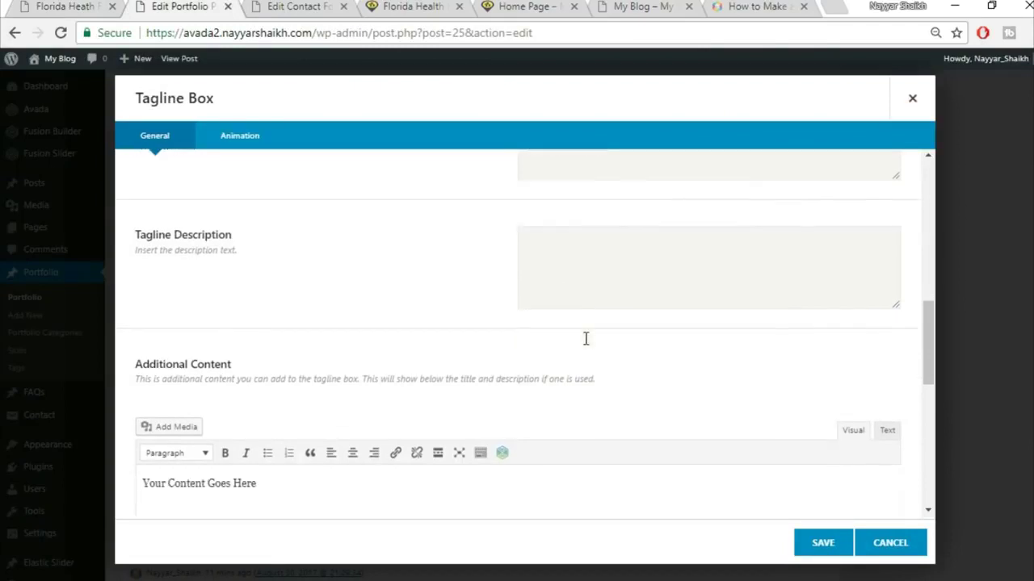
pyautogui.click(406, 380)
pyautogui.hotkey('ctrl', 'a')
pyautogui.press('BackSpace')
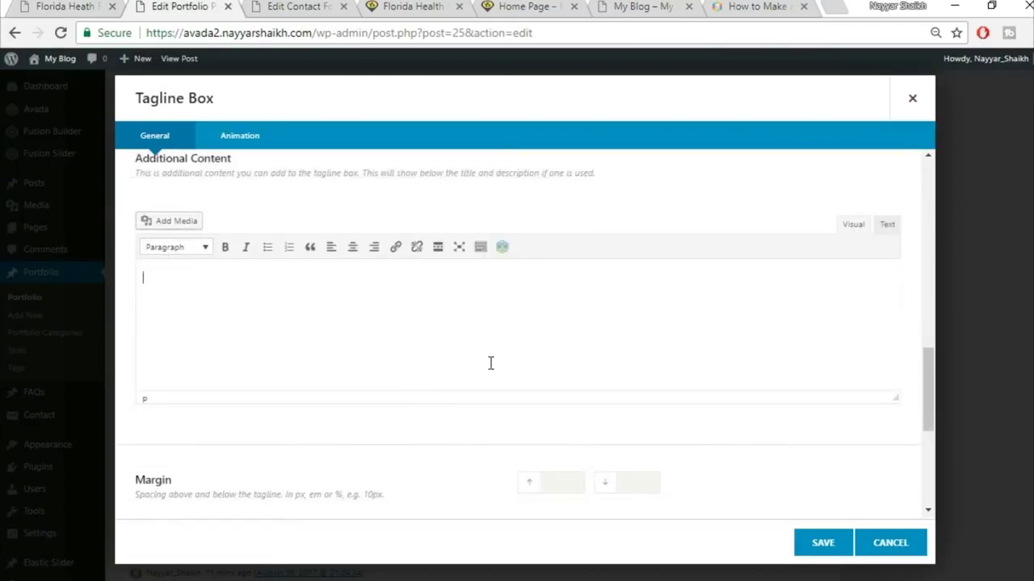
# - Clear the top and bottom margin values and save the Tagline Box
pyautogui.scroll(-2, 490, 362)
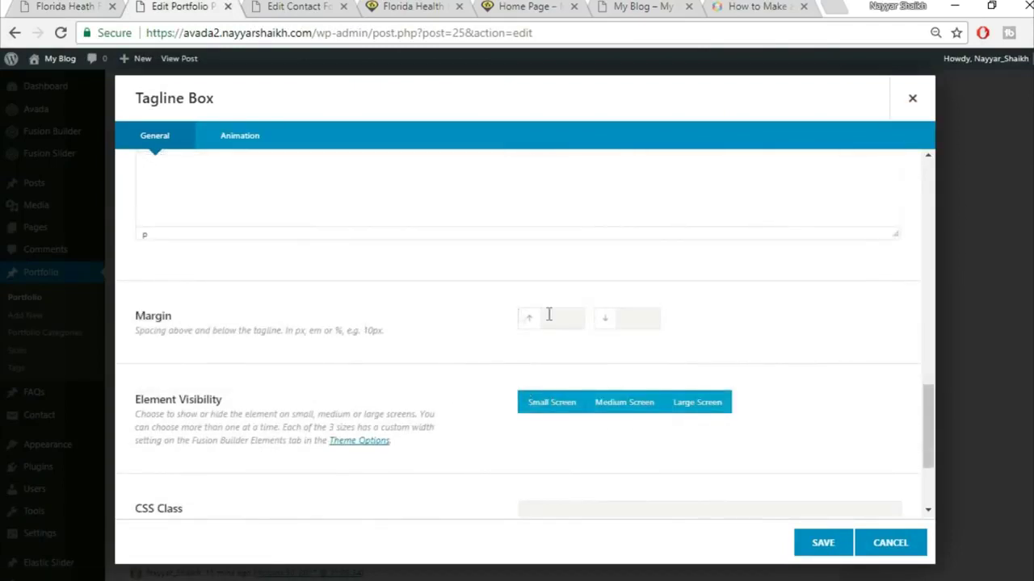
pyautogui.write('0')
pyautogui.press('Tab')
pyautogui.click(80, 6)
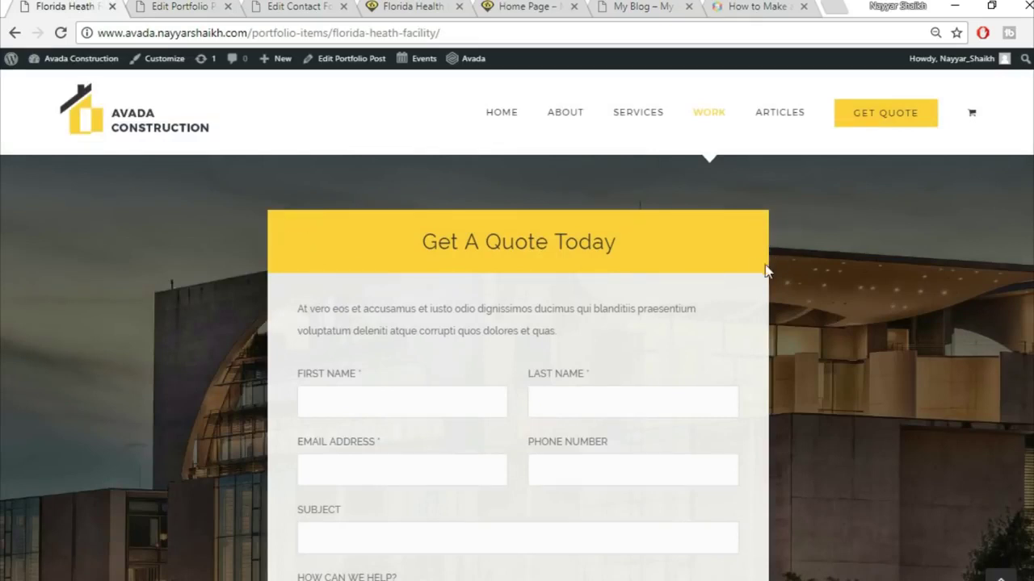
pyautogui.scroll(-1, 389, 284)
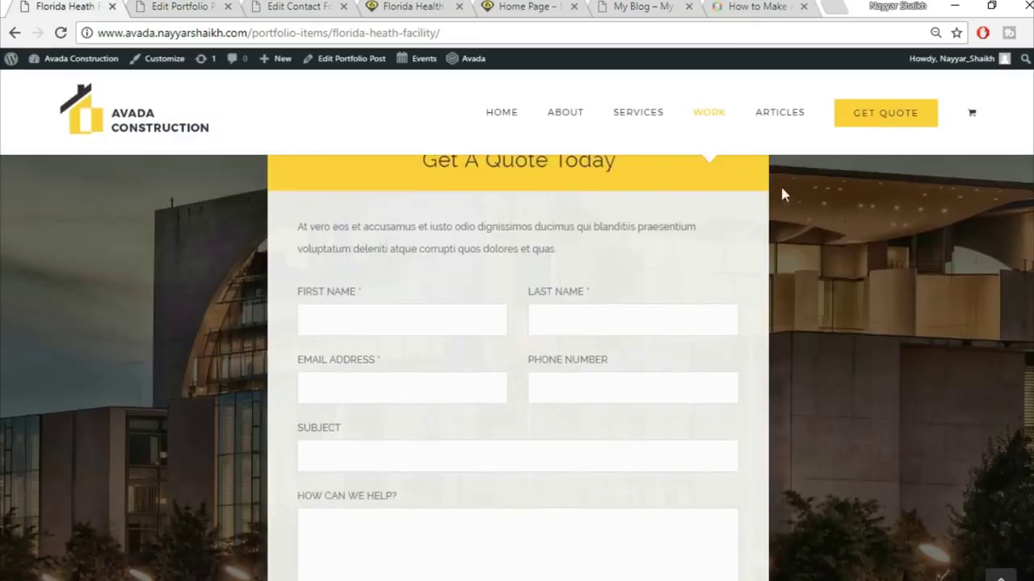
pyautogui.click(140, 7)
pyautogui.moveTo(567, 319); pyautogui.dragTo(516, 323)
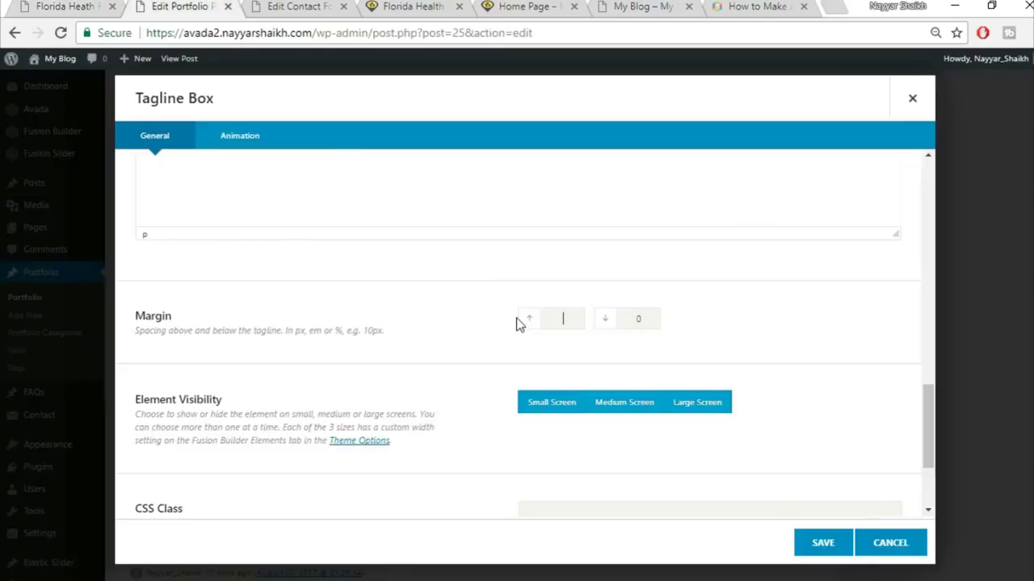
pyautogui.moveTo(646, 319); pyautogui.dragTo(626, 319)
pyautogui.scroll(-3, 868, 379)
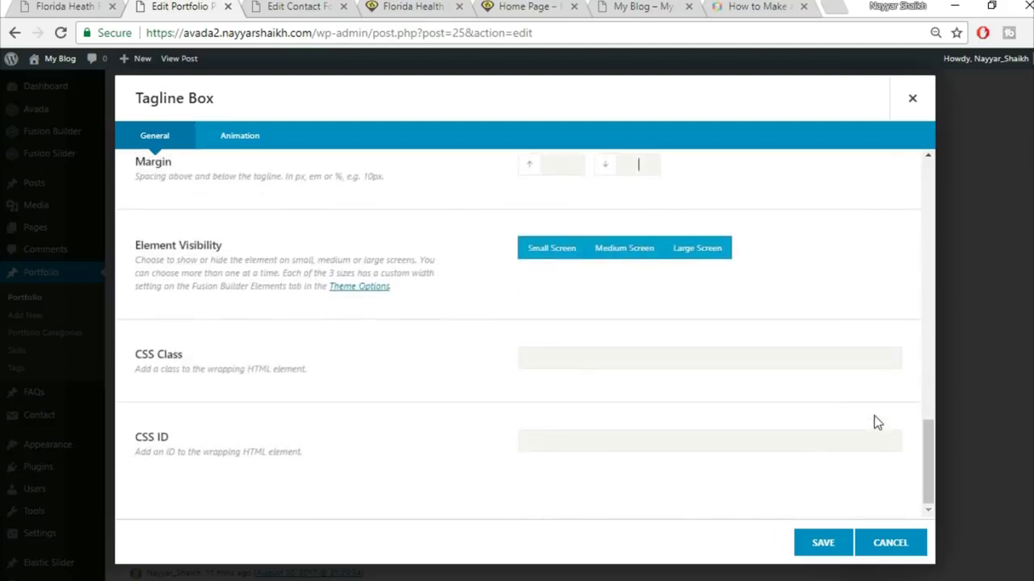
pyautogui.click(811, 553)
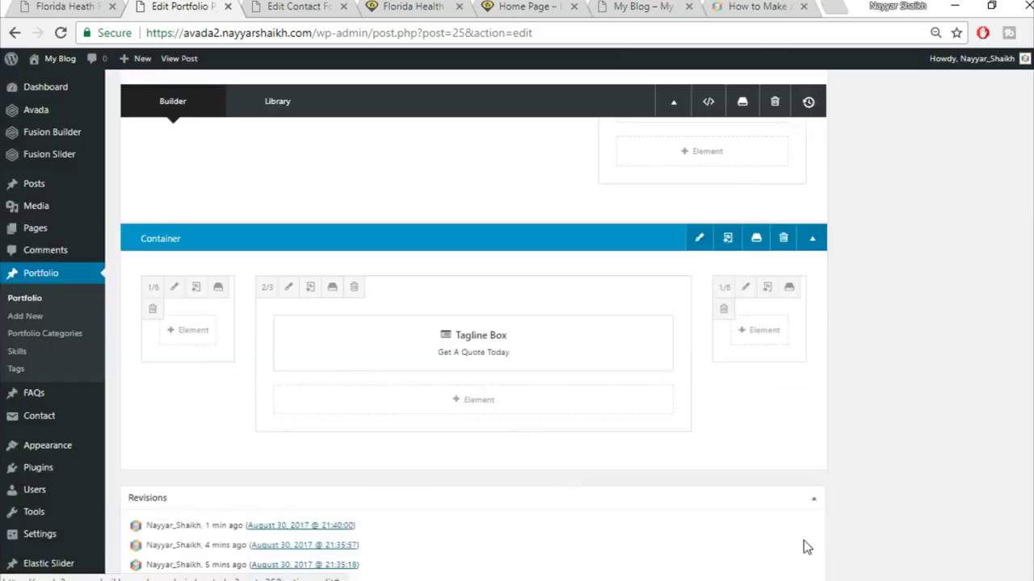
# - Insert a single full-width nested column row below the tagline box and open it
pyautogui.click(478, 400)
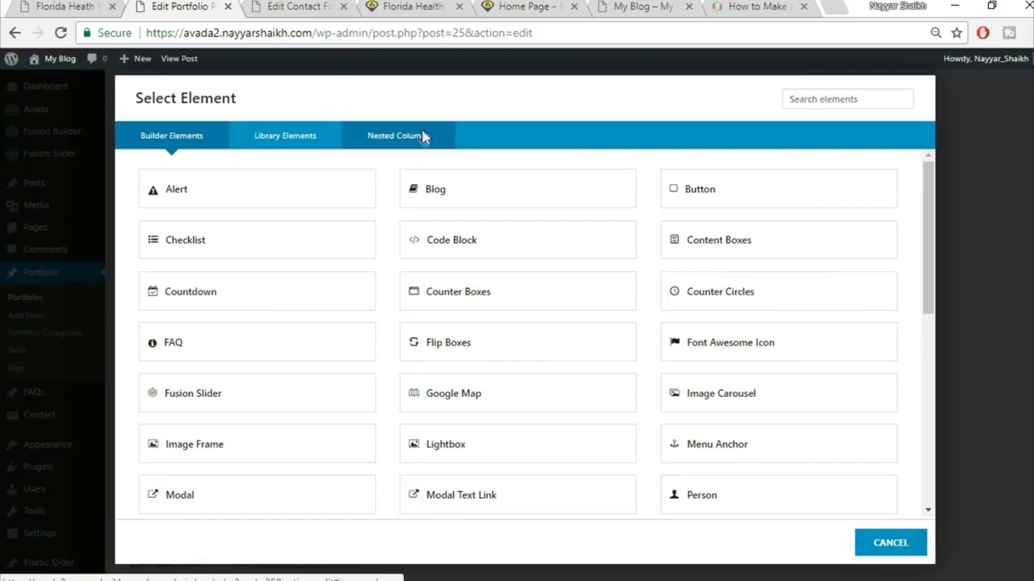
pyautogui.click(423, 137)
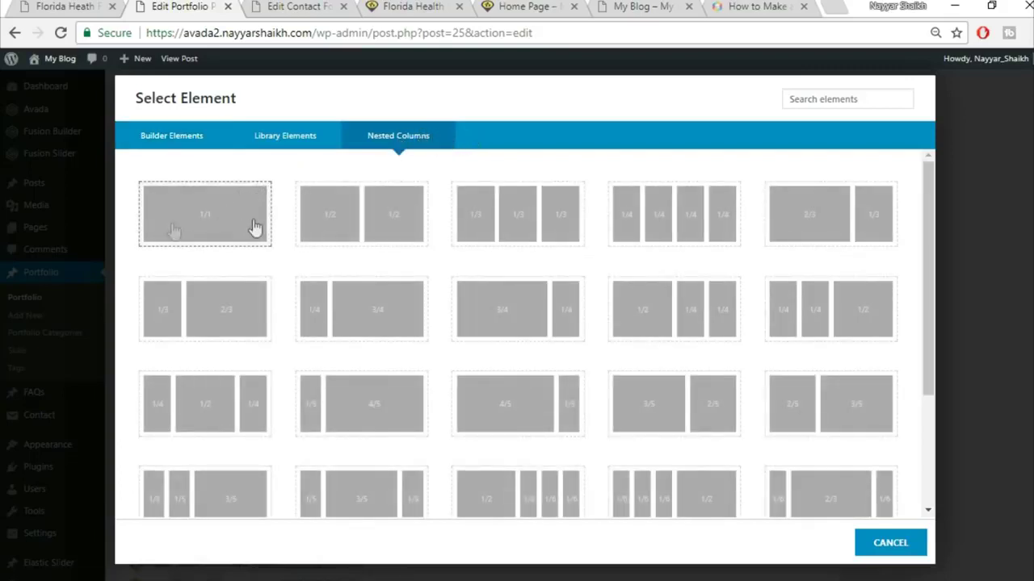
pyautogui.click(196, 231)
pyautogui.scroll(-1, 695, 299)
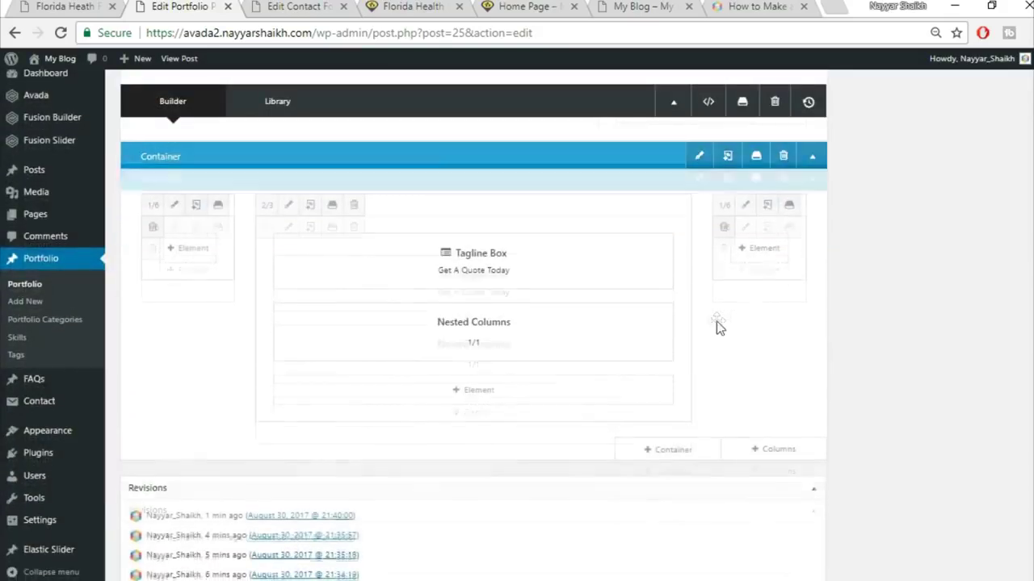
pyautogui.moveTo(491, 351)
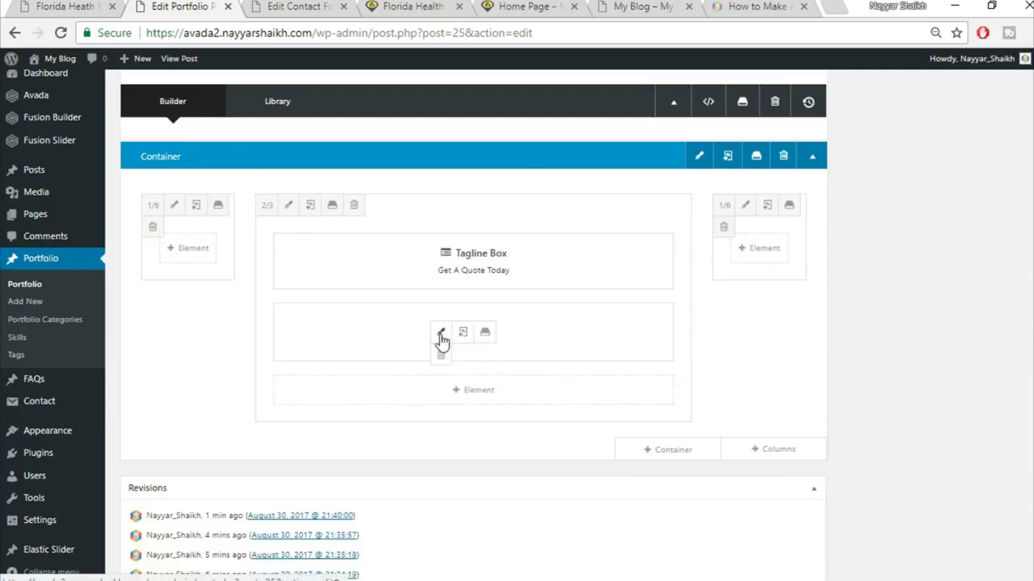
pyautogui.click(441, 334)
# - Copy the intro paragraph under Get A Quote Today from the live page
pyautogui.click(81, 5)
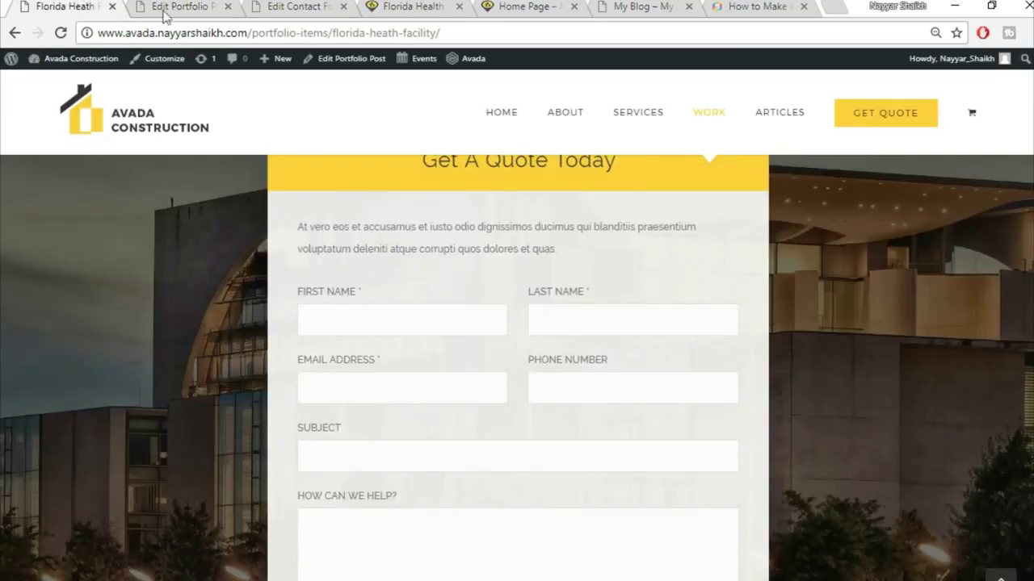
pyautogui.scroll(1, 468, 258)
pyautogui.moveTo(289, 310); pyautogui.dragTo(581, 334)
pyautogui.hotkey('ctrl', 'c')
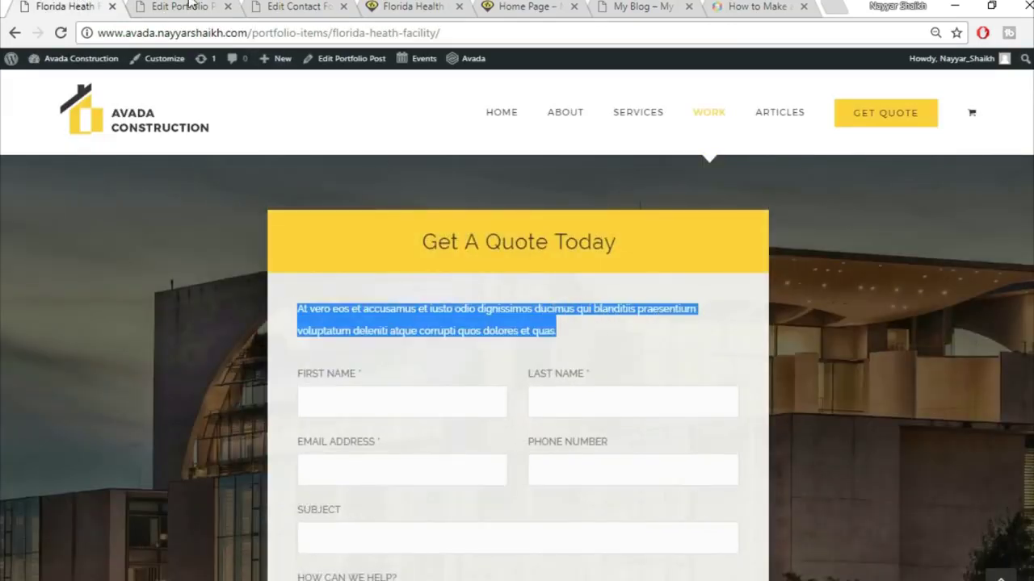
pyautogui.hotkey('ctrl', 'Tab')
# - Add a Text Block containing the pasted intro paragraph to the nested column
pyautogui.click(592, 188)
pyautogui.click(821, 98)
pyautogui.write('tex')
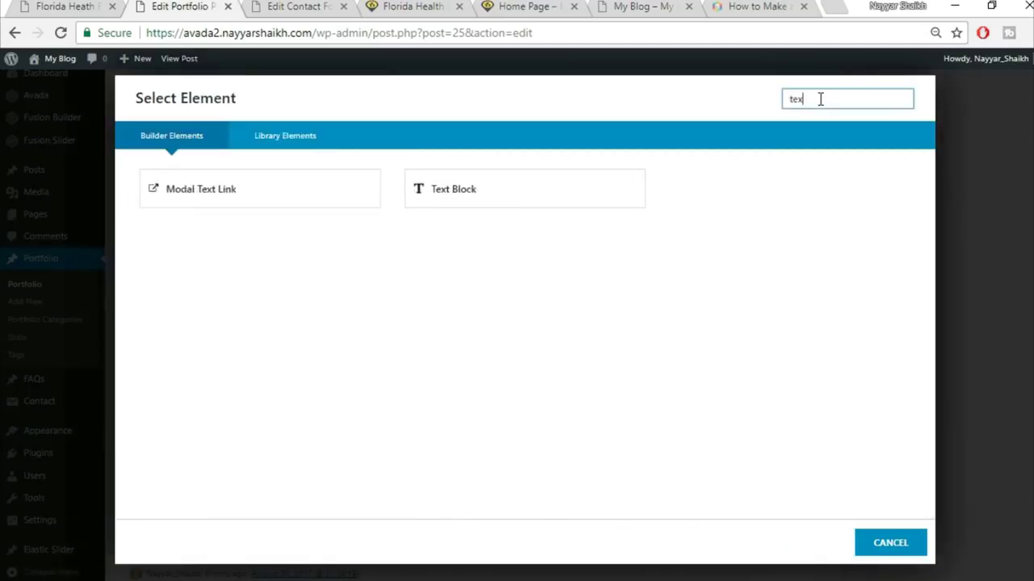
pyautogui.click(547, 189)
pyautogui.hotkey('ctrl', 'a')
pyautogui.press('BackSpace')
pyautogui.click(888, 238)
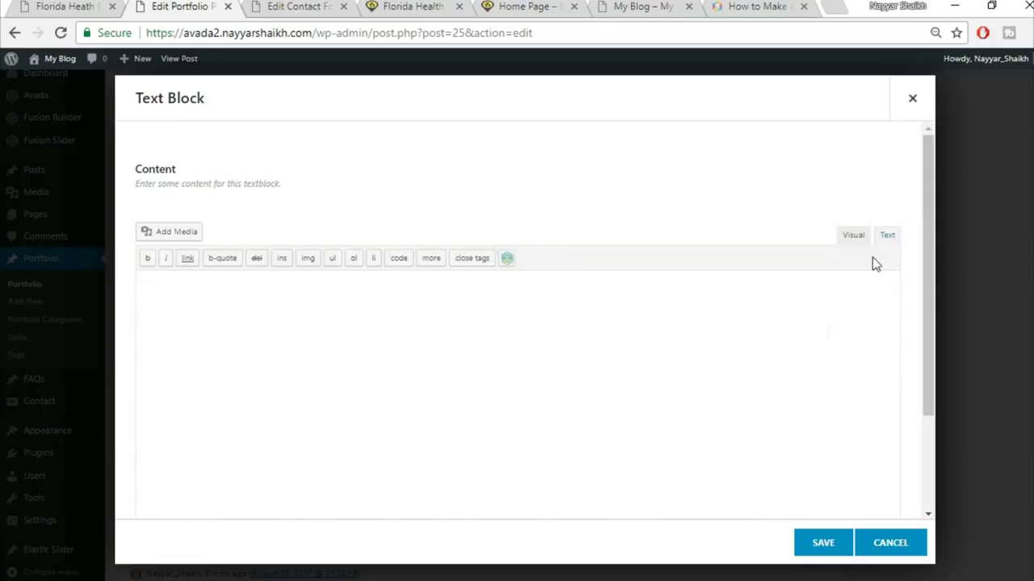
pyautogui.hotkey('ctrl', 'v')
pyautogui.click(826, 546)
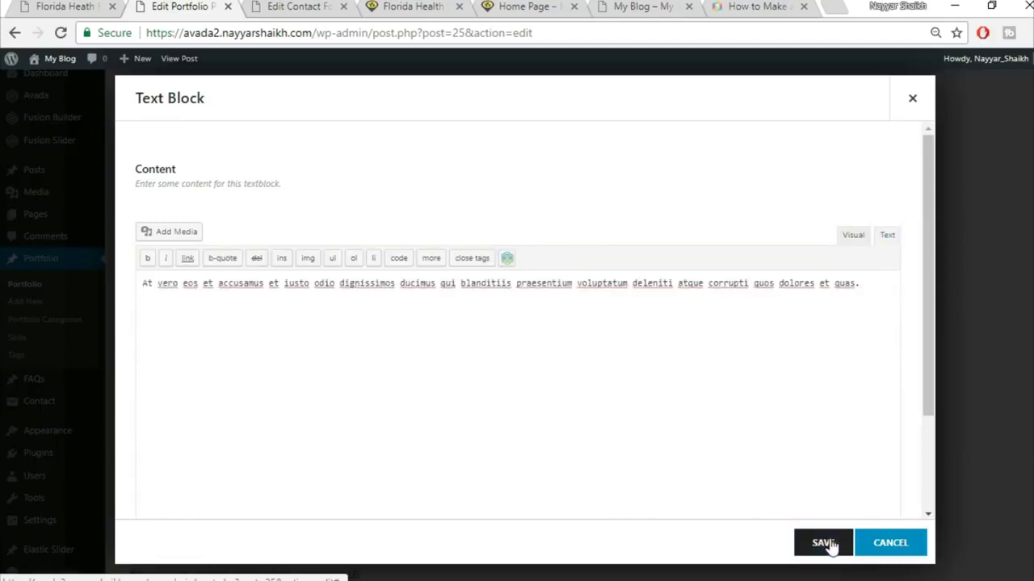
pyautogui.click(71, 6)
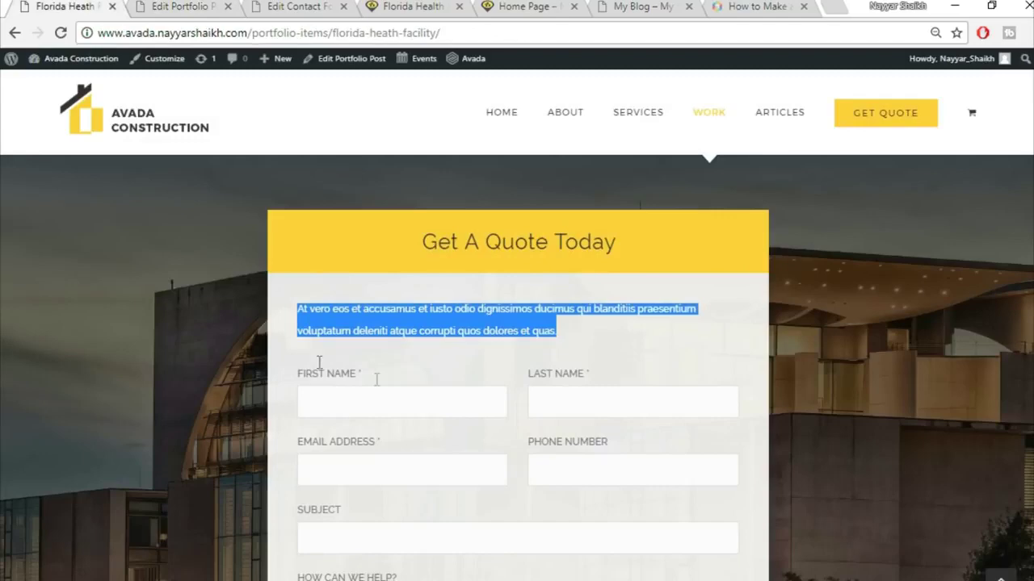
pyautogui.scroll(-2, 649, 376)
pyautogui.click(160, 6)
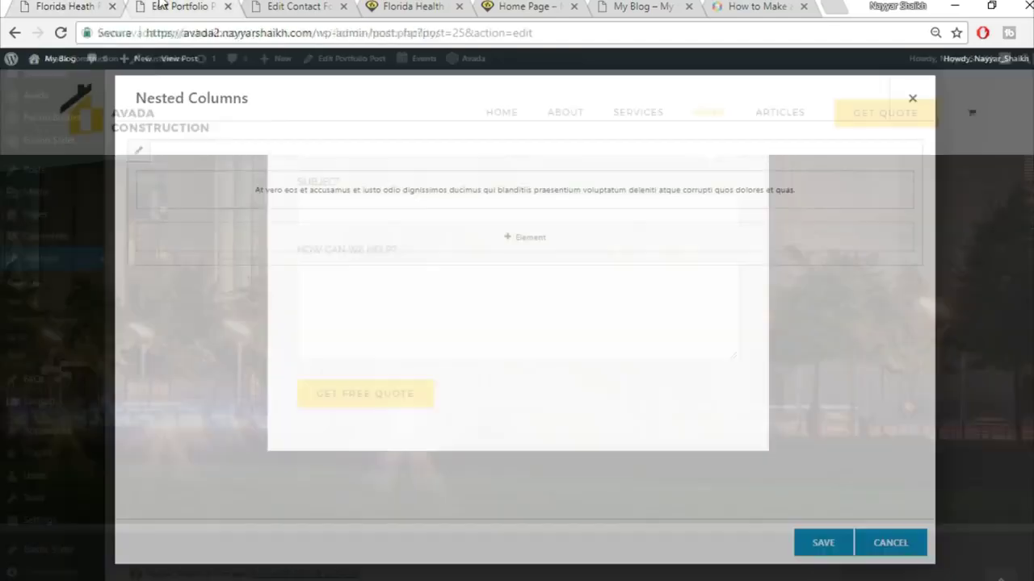
# - Add a Code Block with the CF1 contact form shortcode and save the nested columns
pyautogui.click(559, 246)
pyautogui.click(822, 92)
pyautogui.write('cod')
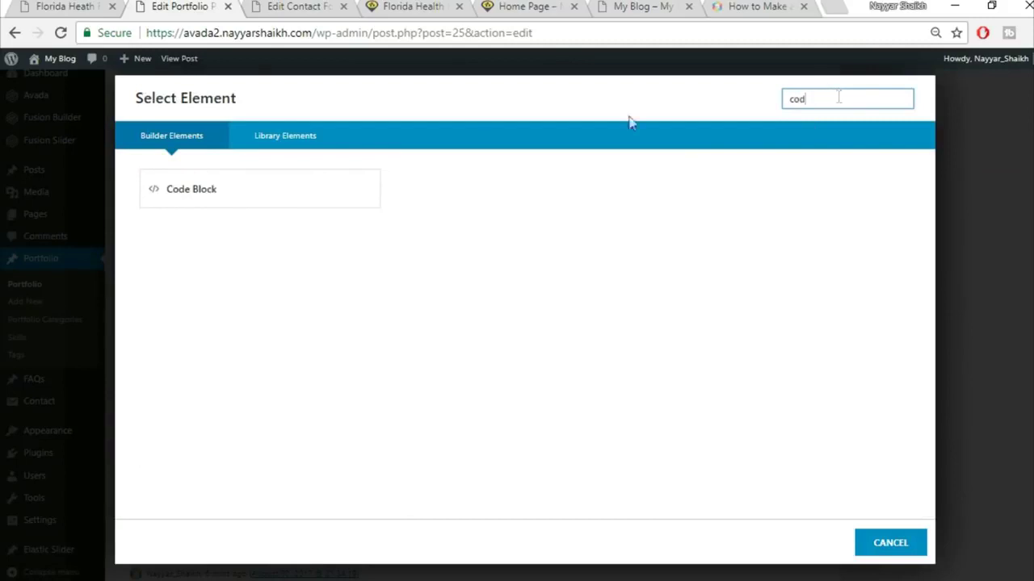
pyautogui.click(298, 203)
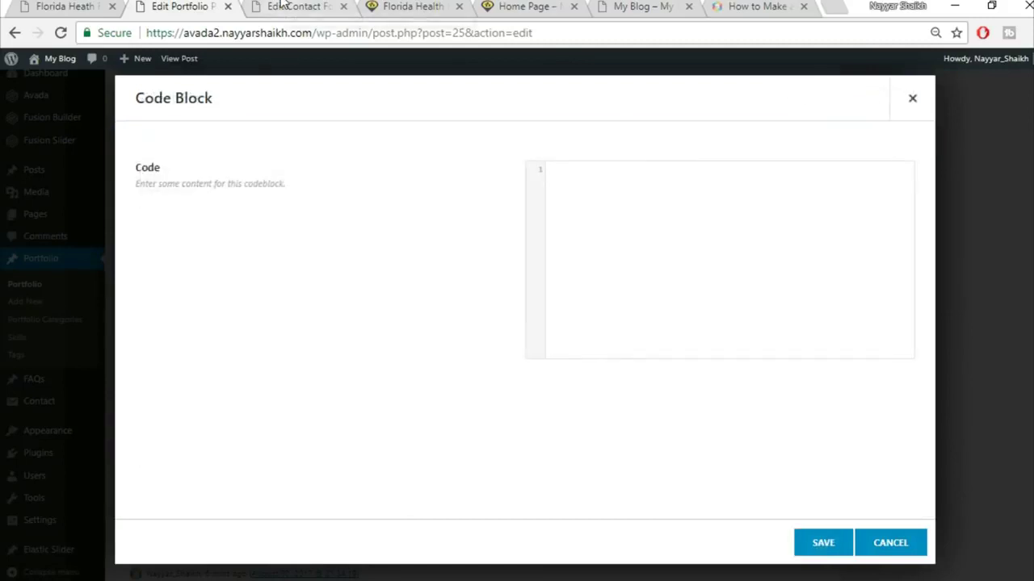
pyautogui.click(282, 6)
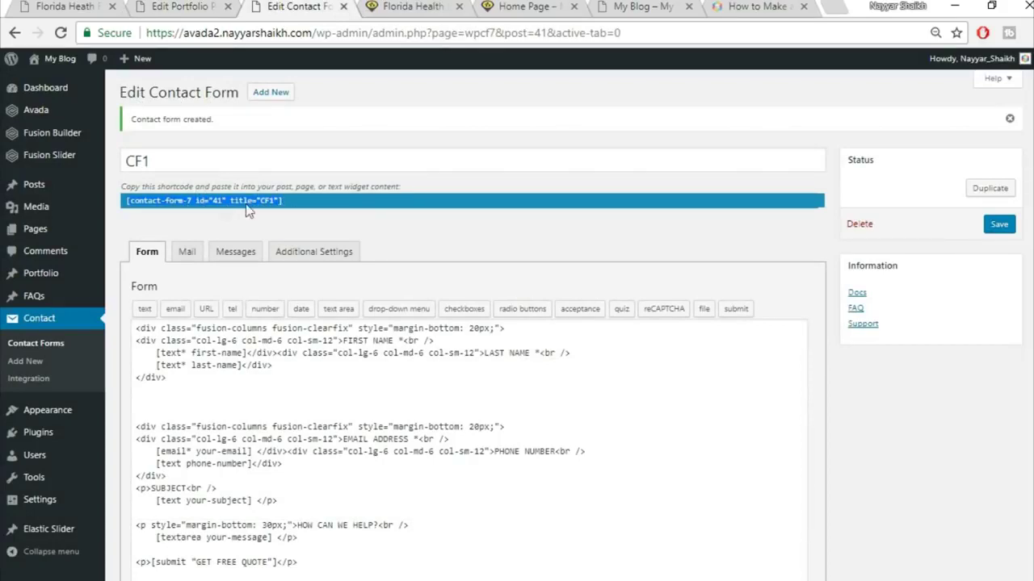
pyautogui.click(161, 7)
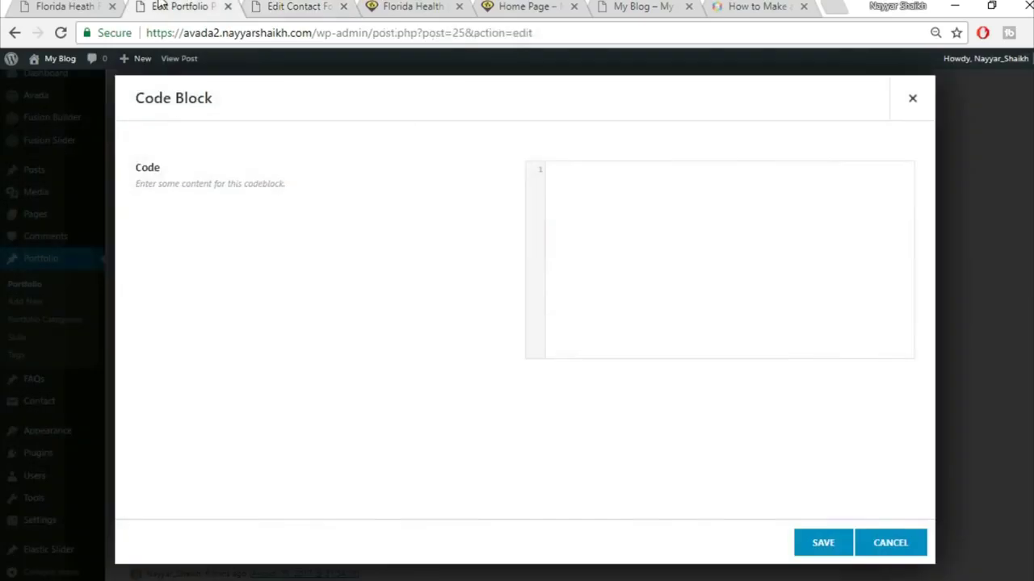
pyautogui.click(625, 272)
pyautogui.write('[contact-form-7 id="41" title="CF1"]')
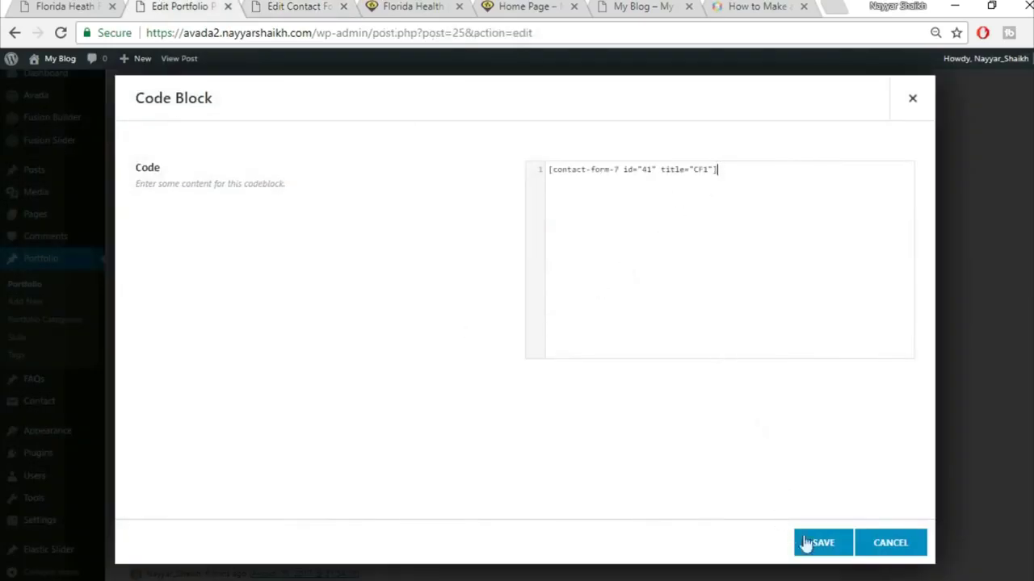
pyautogui.click(820, 545)
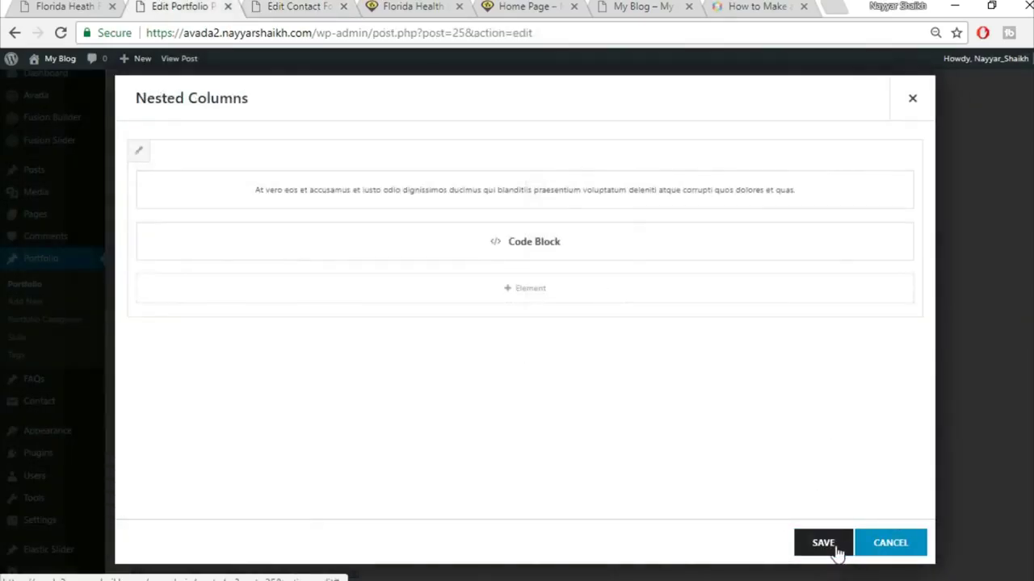
pyautogui.click(822, 543)
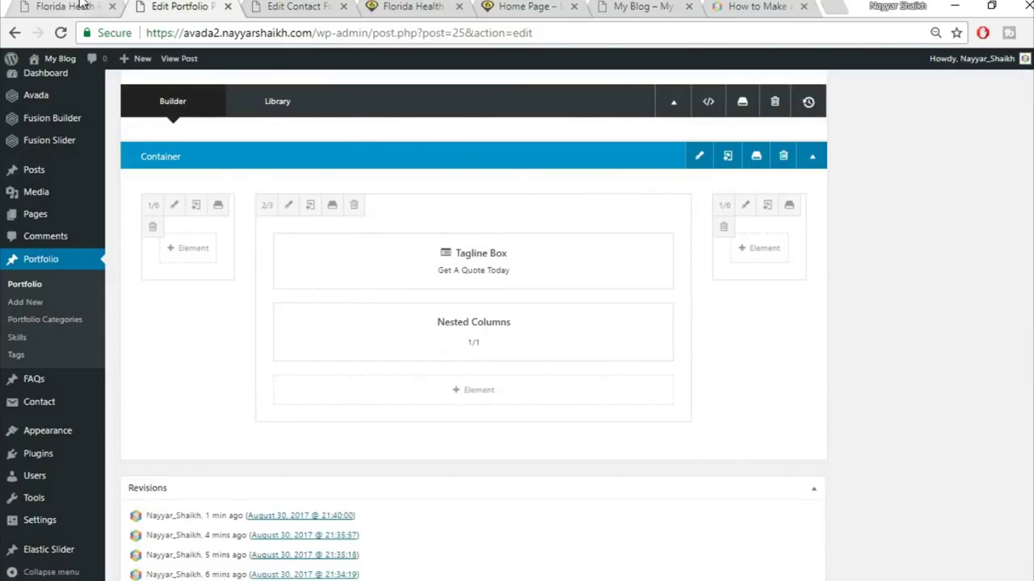
pyautogui.click(69, 6)
# - Review the live page's quote form section, then return to the builder
pyautogui.scroll(6, 547, 330)
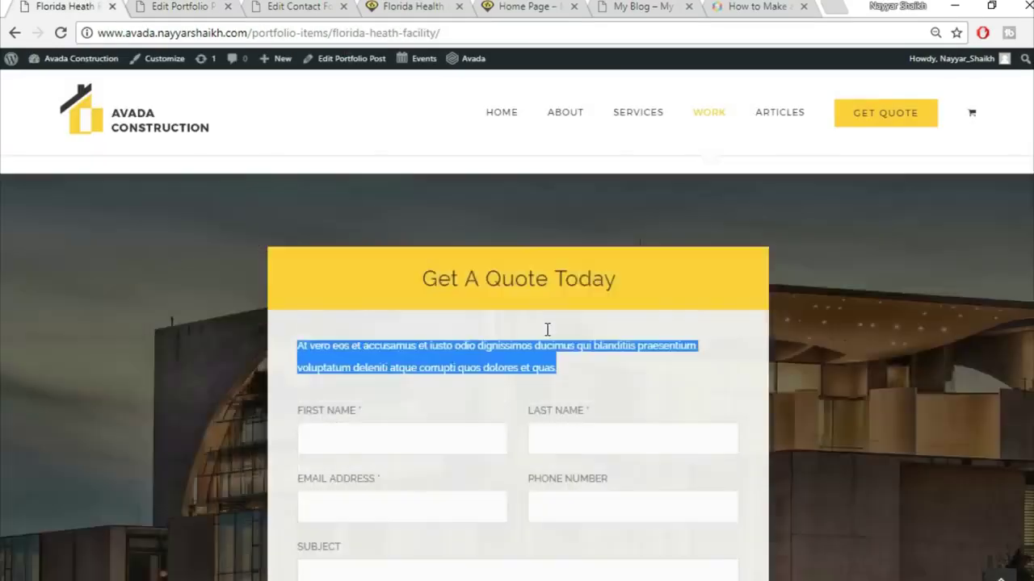
pyautogui.scroll(-2, 545, 329)
pyautogui.scroll(-6, 547, 330)
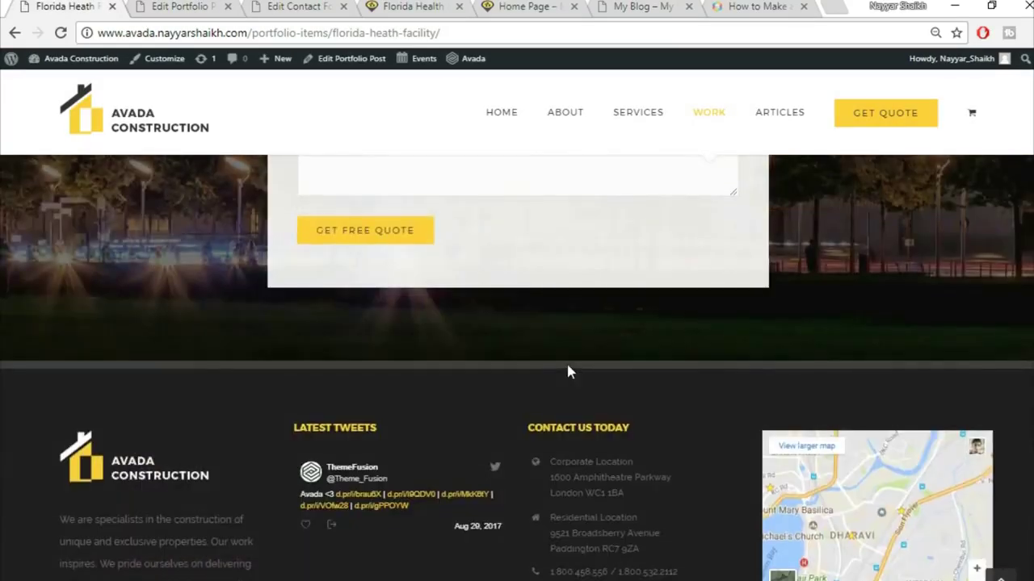
pyautogui.scroll(4, 567, 364)
pyautogui.scroll(3, 568, 365)
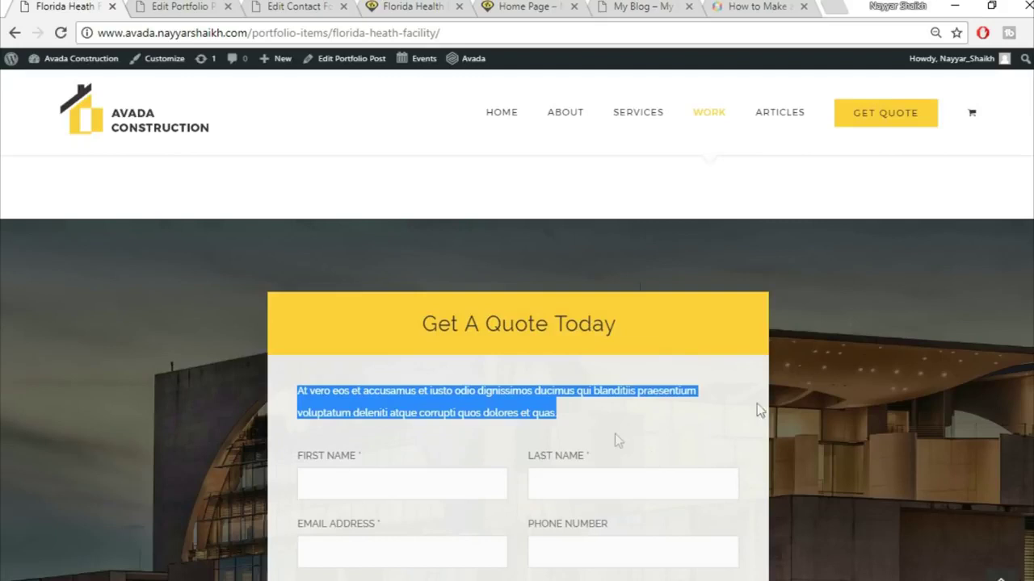
pyautogui.click(710, 425)
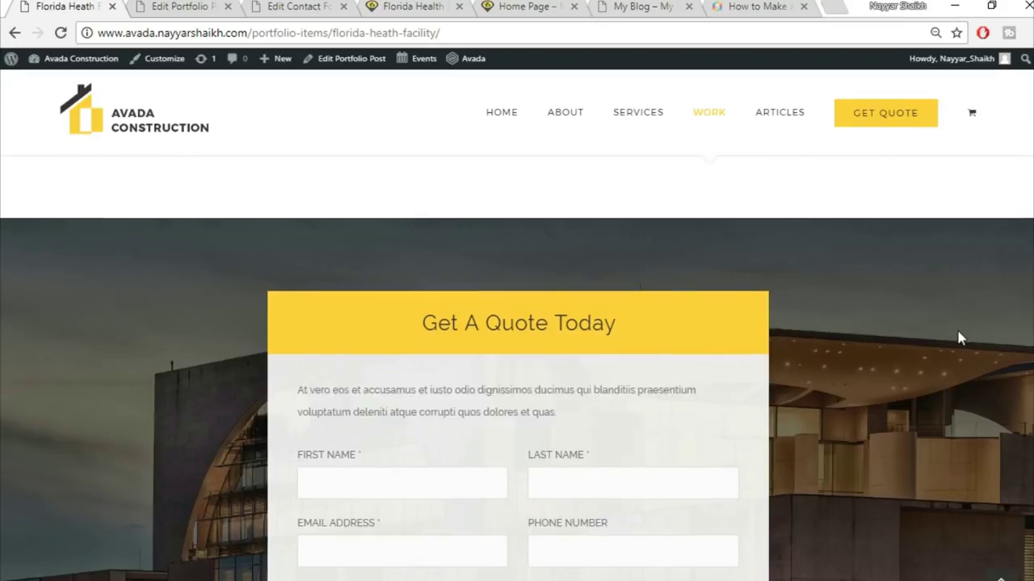
pyautogui.scroll(-5, 958, 340)
pyautogui.click(202, 6)
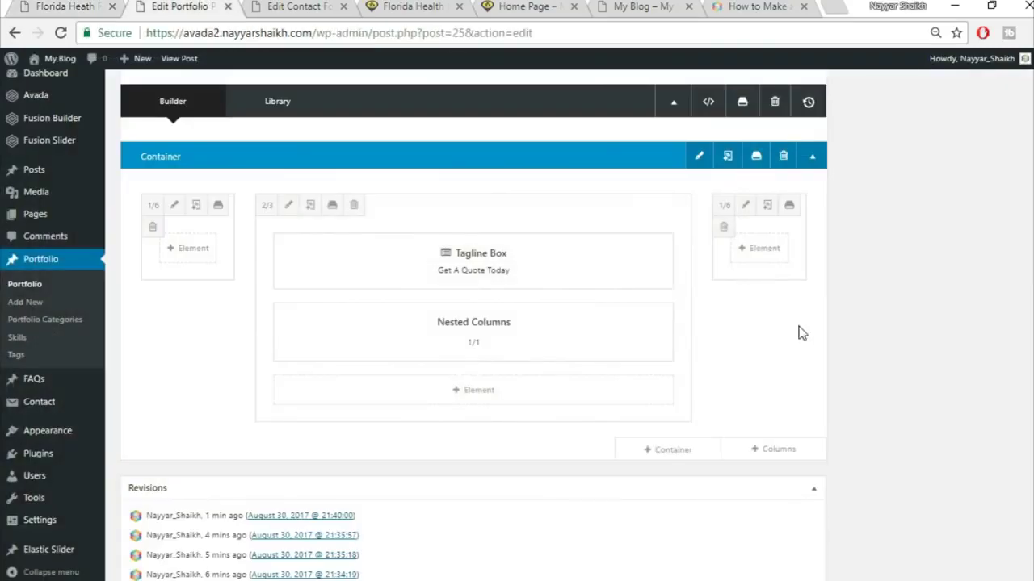
pyautogui.scroll(1, 794, 323)
# - Upload 332.jpg as the quote container's background image, save, and view the live page
pyautogui.click(700, 238)
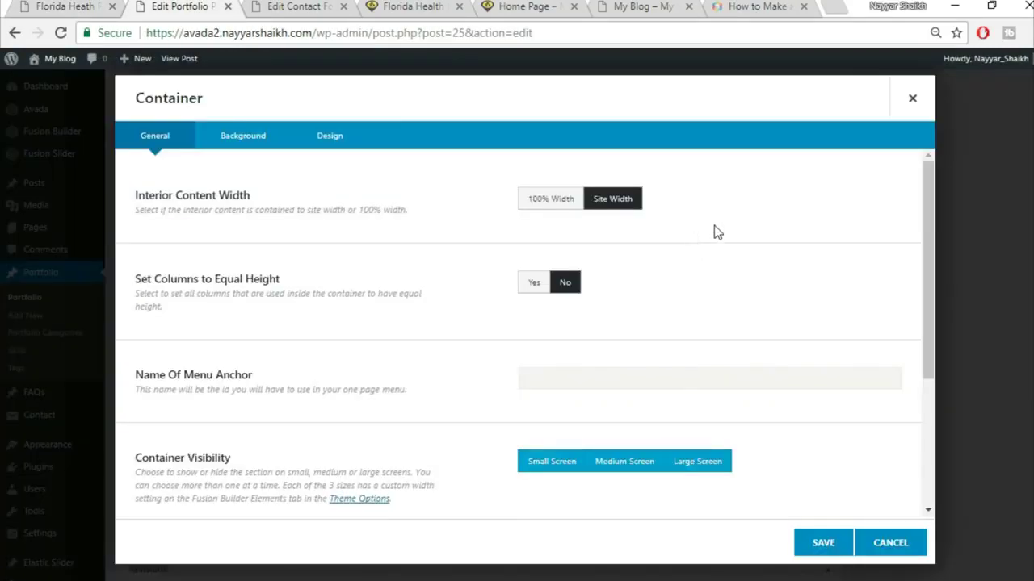
pyautogui.click(246, 148)
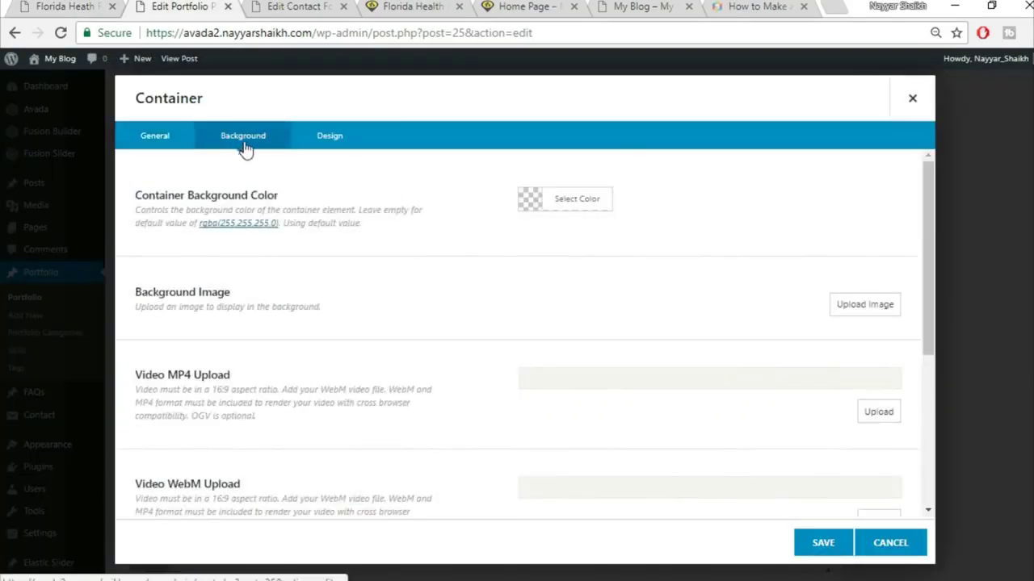
pyautogui.click(870, 311)
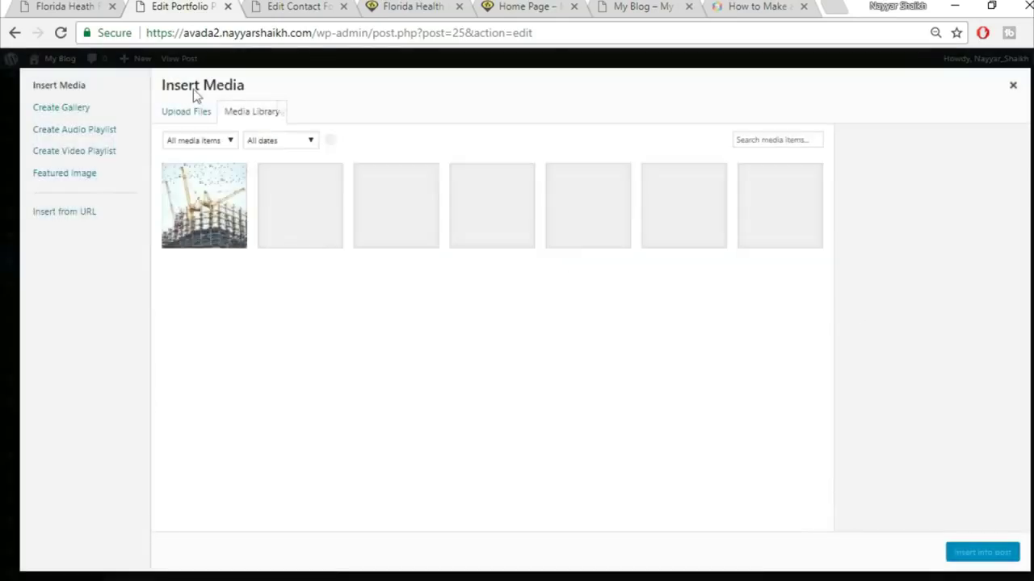
pyautogui.click(171, 118)
pyautogui.click(586, 314)
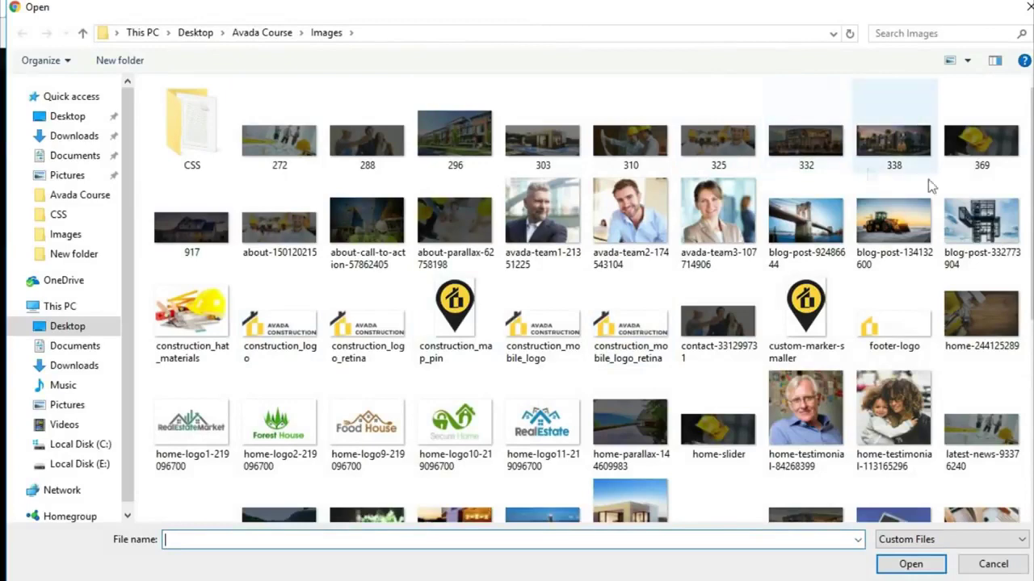
pyautogui.click(825, 159)
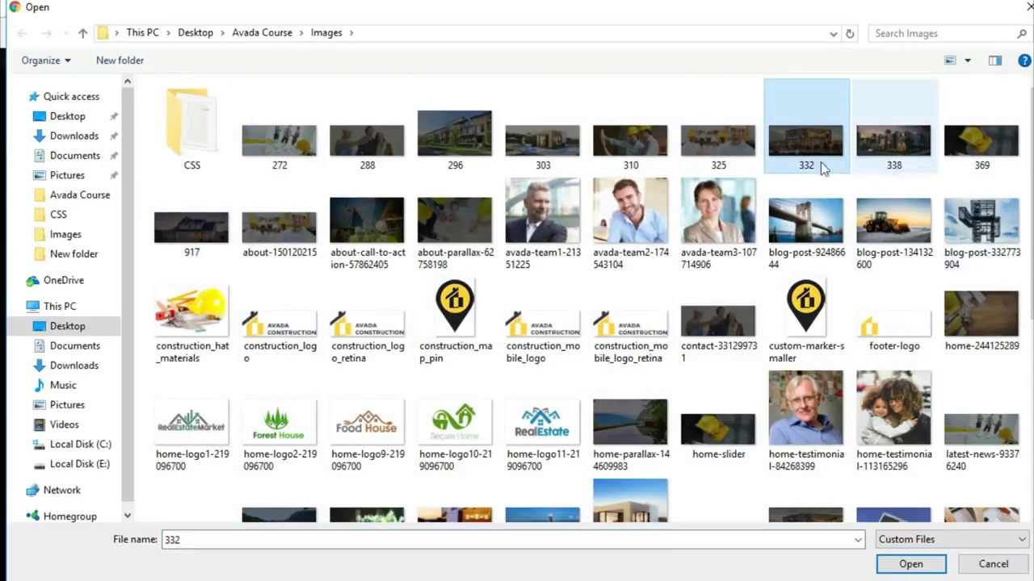
pyautogui.click(910, 564)
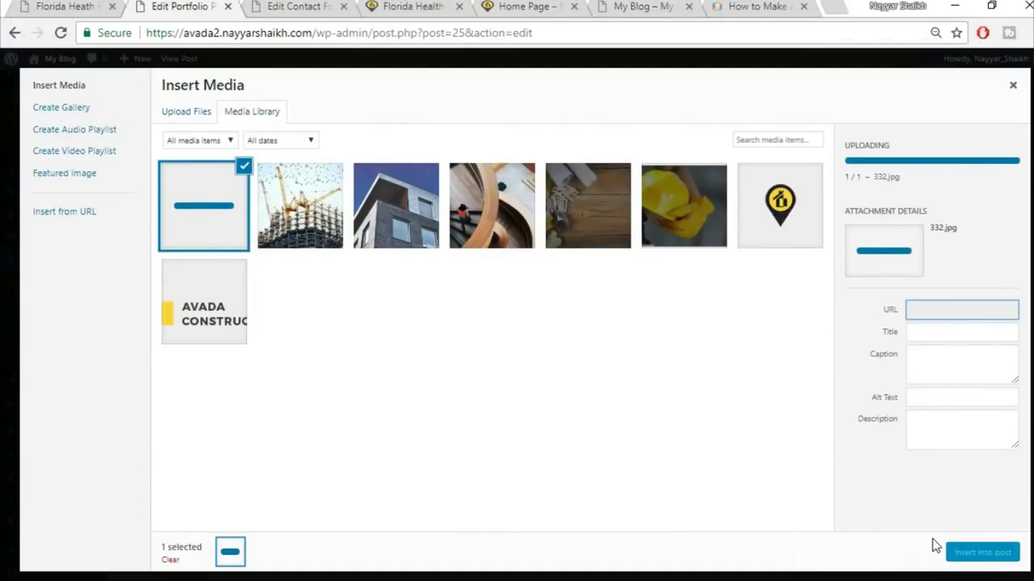
pyautogui.click(982, 554)
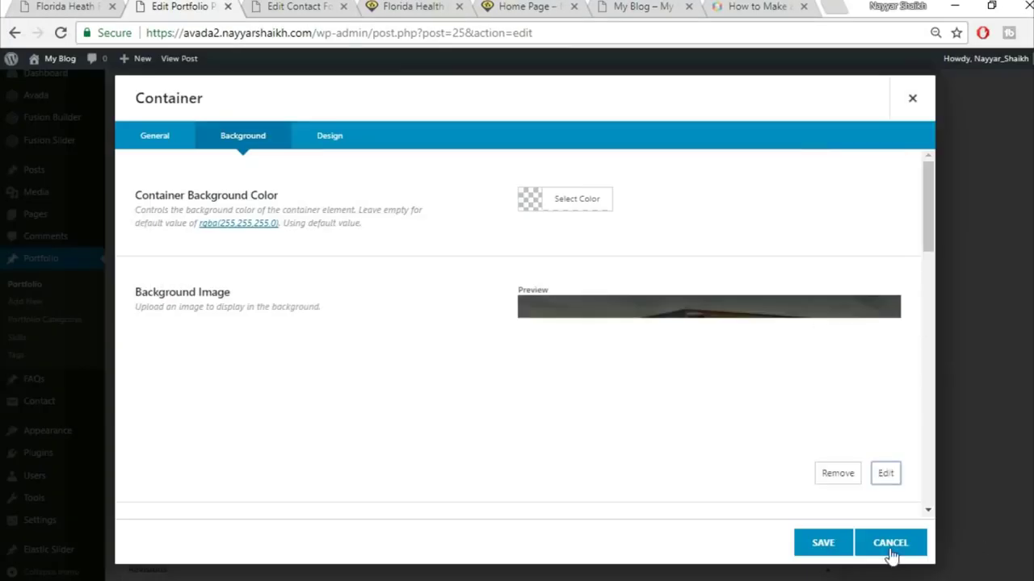
pyautogui.click(819, 546)
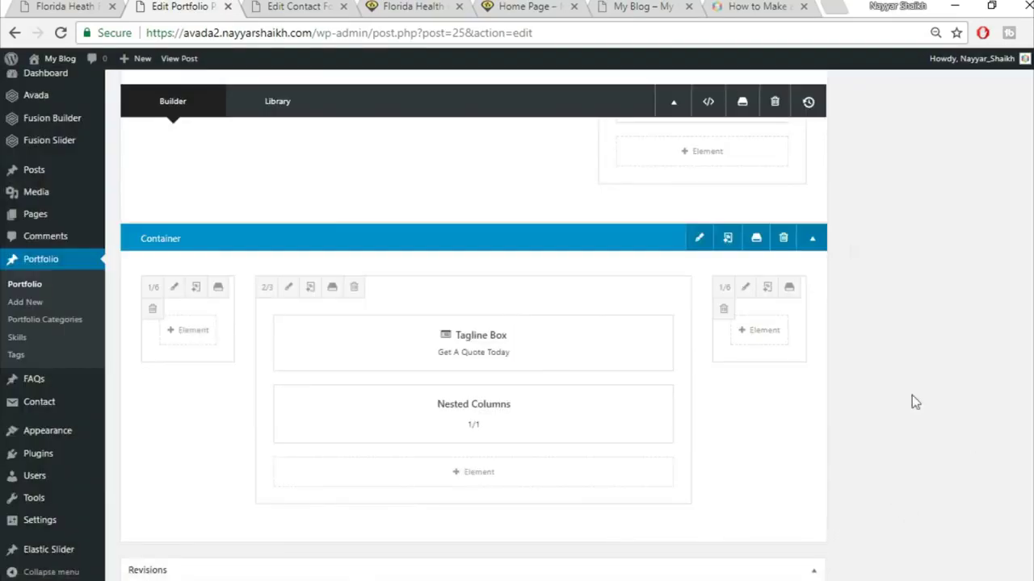
pyautogui.click(65, 6)
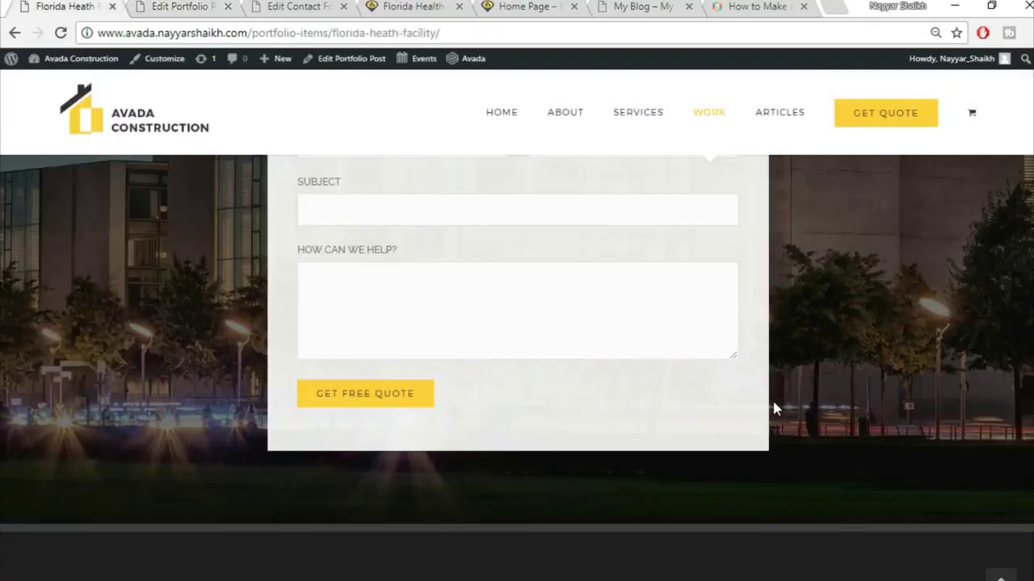
pyautogui.scroll(3, 759, 363)
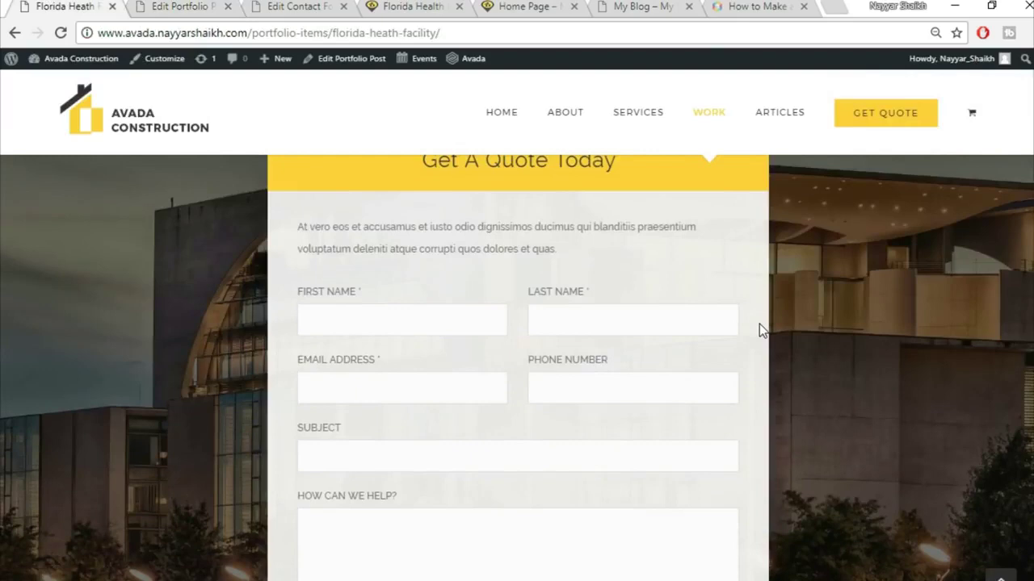
pyautogui.scroll(1, 758, 346)
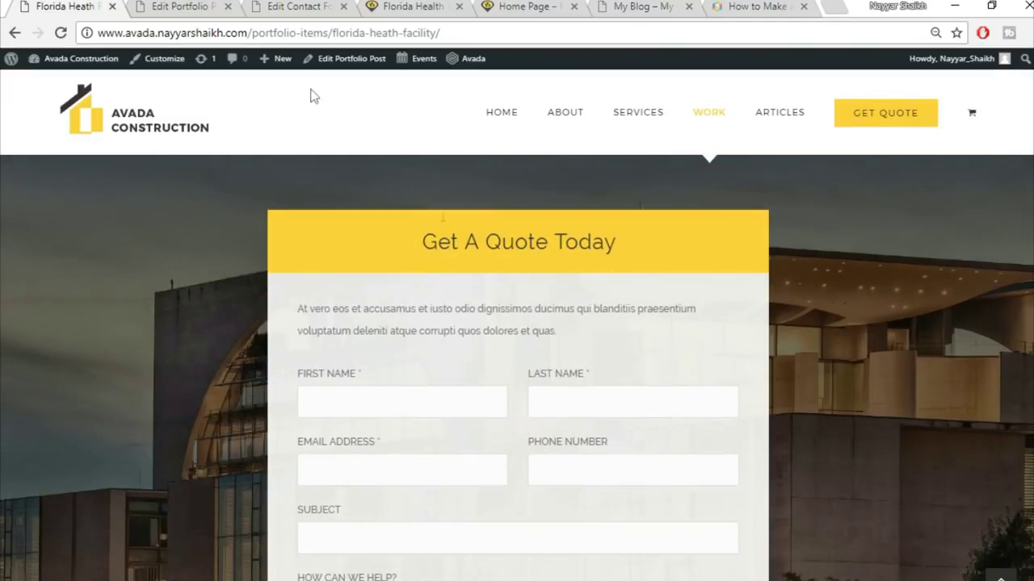
# - Update the Florida Health Facility portfolio post
pyautogui.click(202, 10)
pyautogui.scroll(-3, 808, 428)
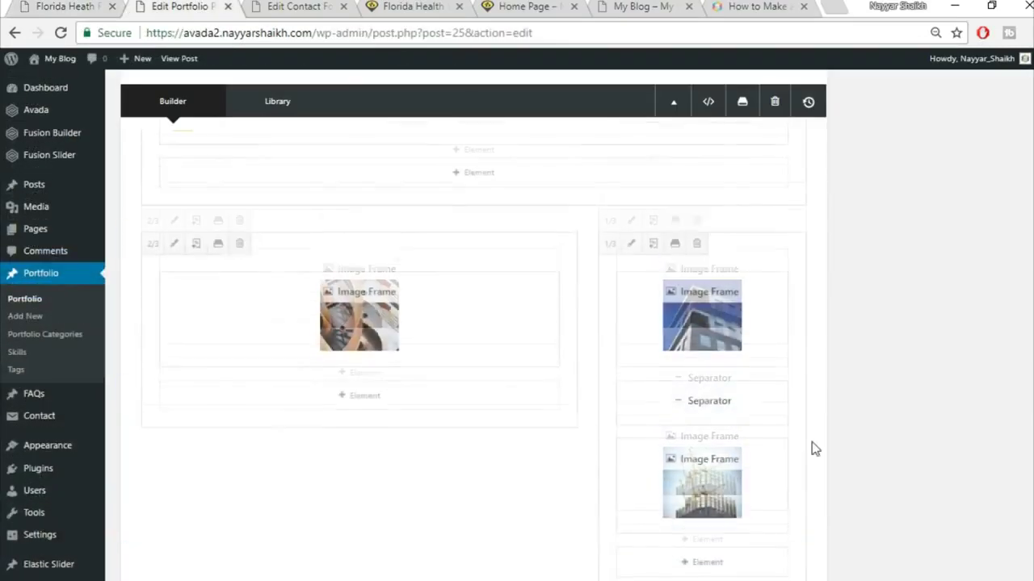
pyautogui.scroll(-5, 813, 450)
pyautogui.click(992, 307)
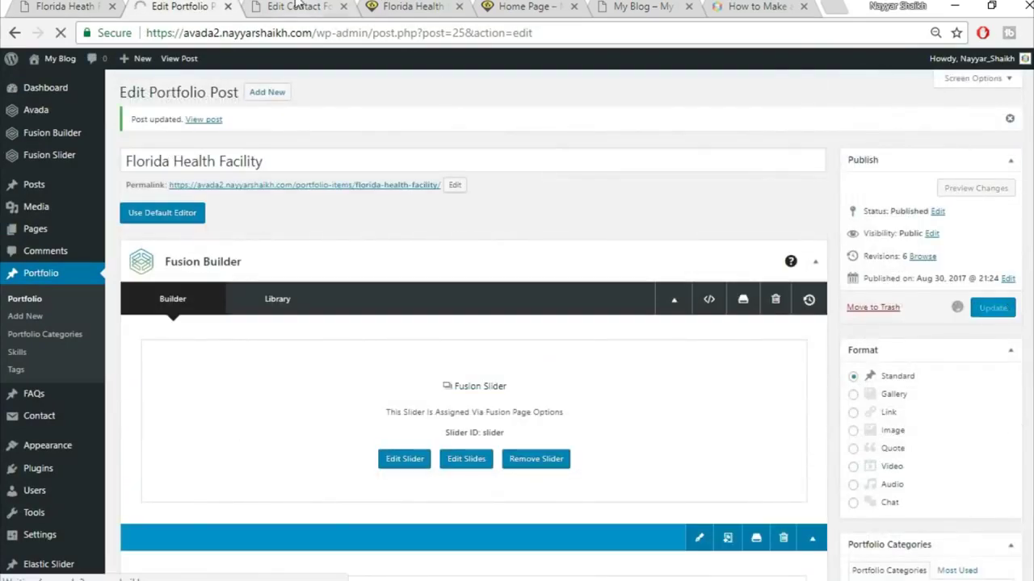
# - Move the contact form tab to the end, then reload and scroll the live Florida Health Facility page
pyautogui.click(296, 6)
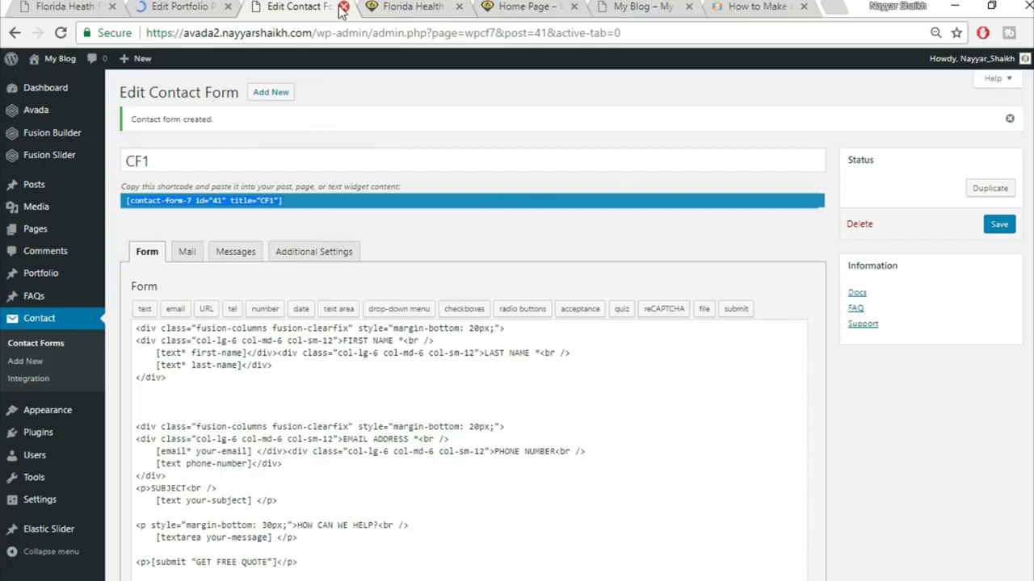
pyautogui.moveTo(299, 7)
pyautogui.mouseDown()
pyautogui.moveTo(828, 4)
pyautogui.moveTo(816, 6)
pyautogui.mouseUp()
pyautogui.click(296, 5)
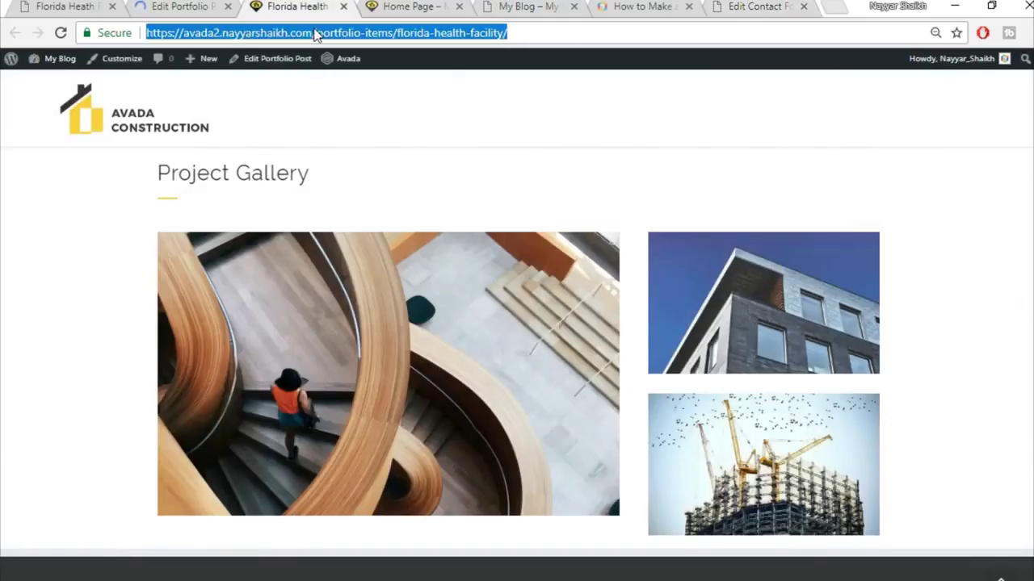
pyautogui.click(317, 33)
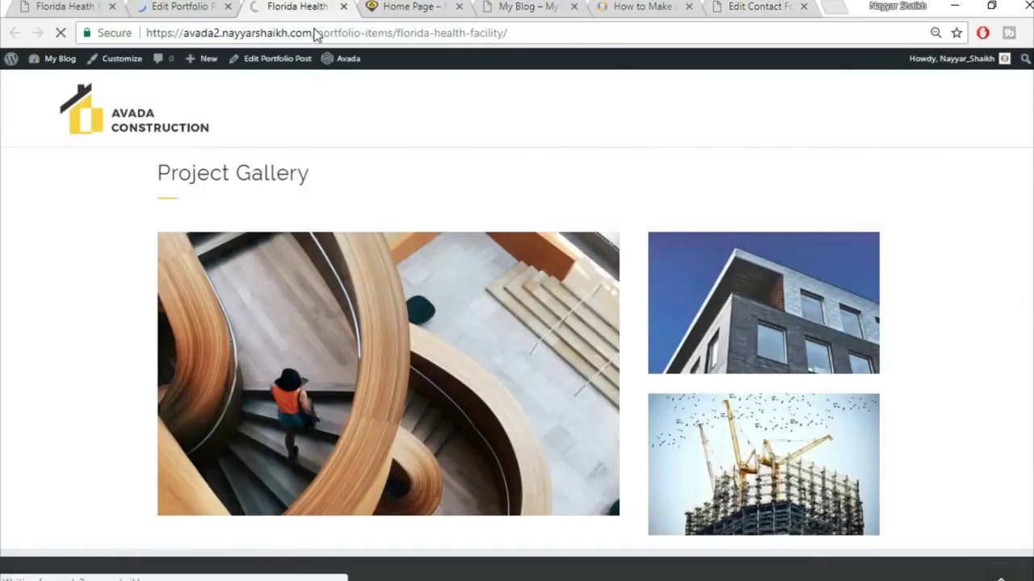
pyautogui.scroll(-4, 1007, 301)
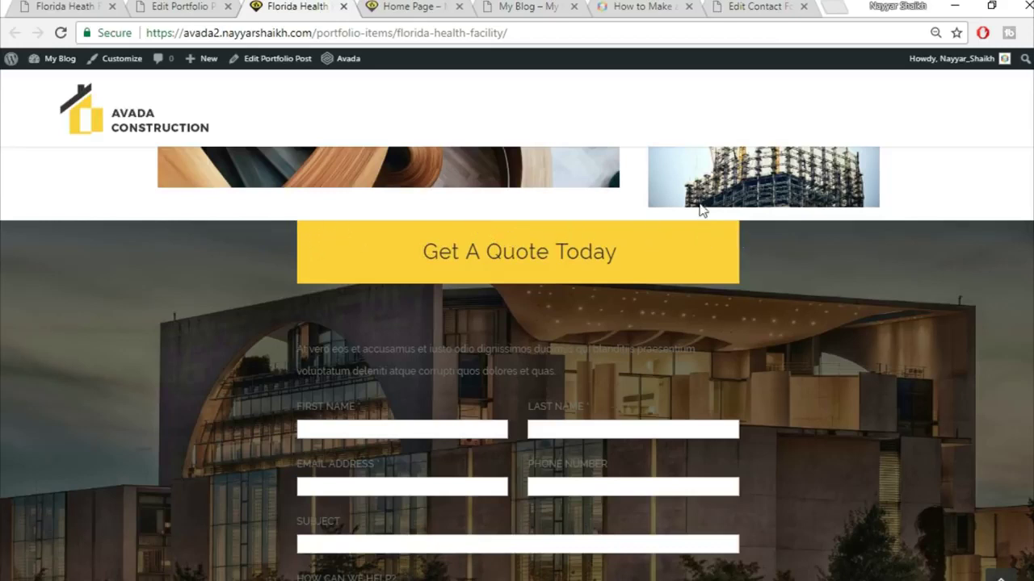
pyautogui.scroll(-2, 732, 316)
pyautogui.scroll(2, 722, 342)
# - Compare the post's quote section with the reference site's quote form
pyautogui.click(178, 6)
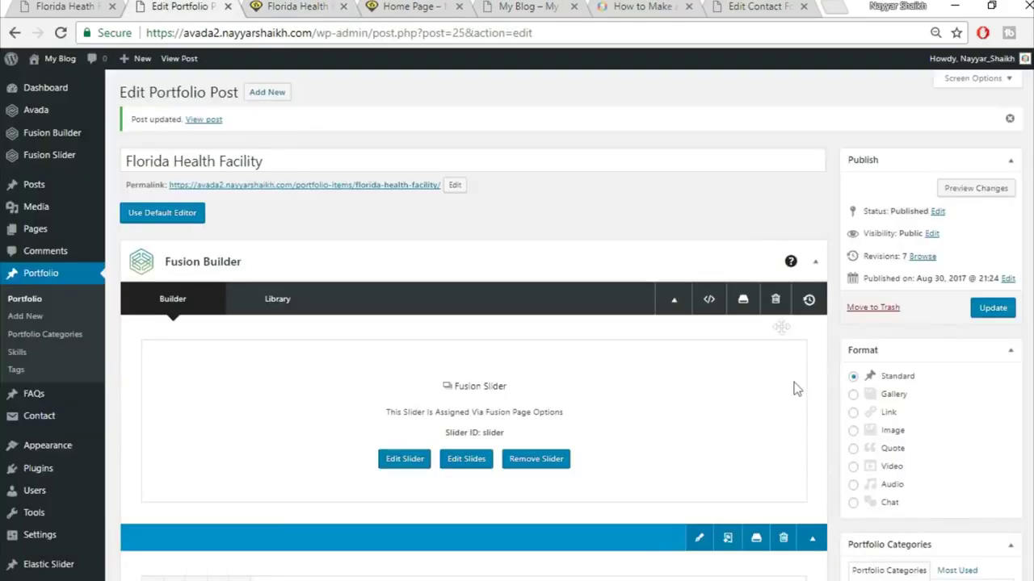
pyautogui.scroll(-10, 801, 415)
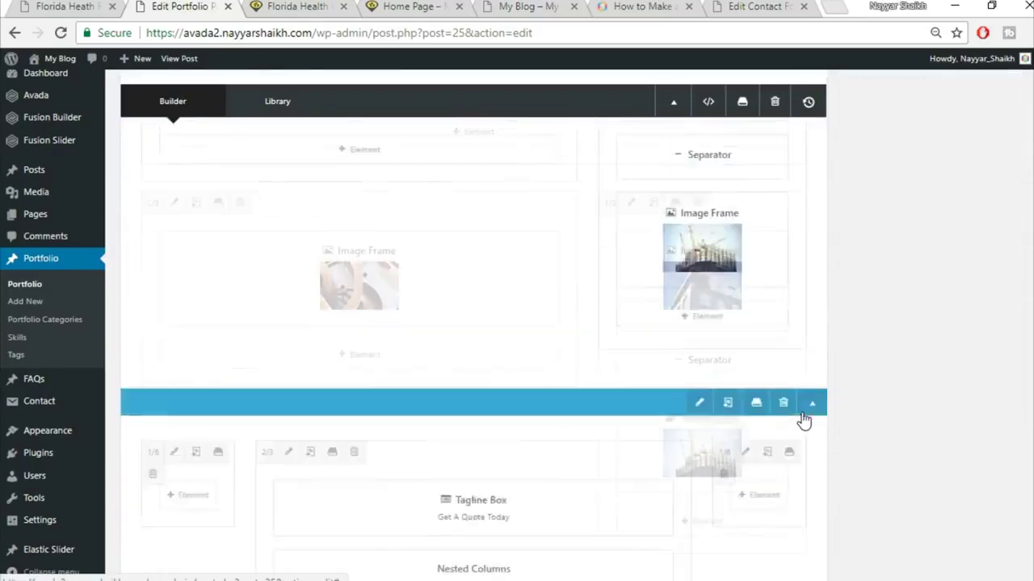
pyautogui.scroll(-1, 799, 416)
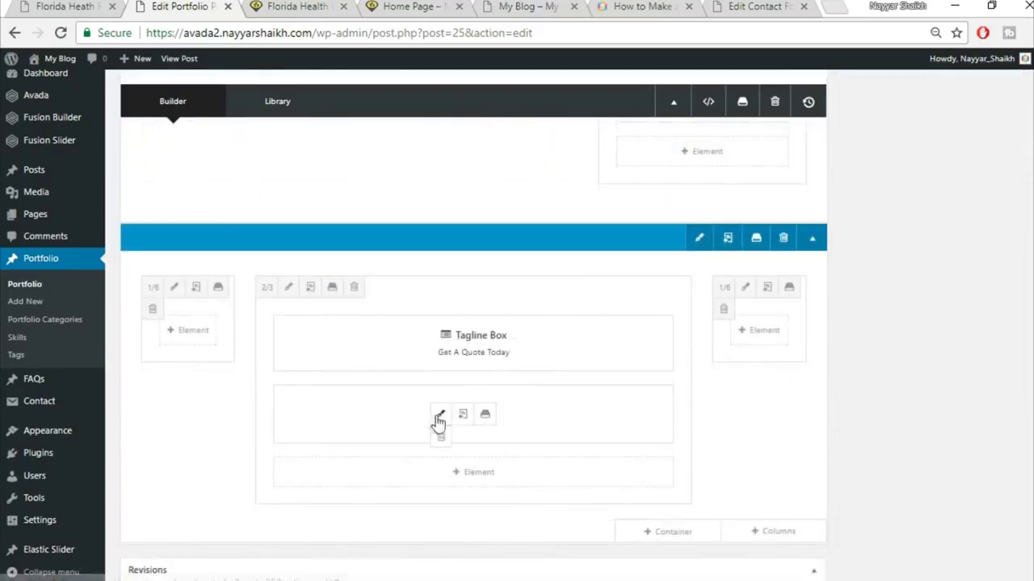
pyautogui.click(40, 7)
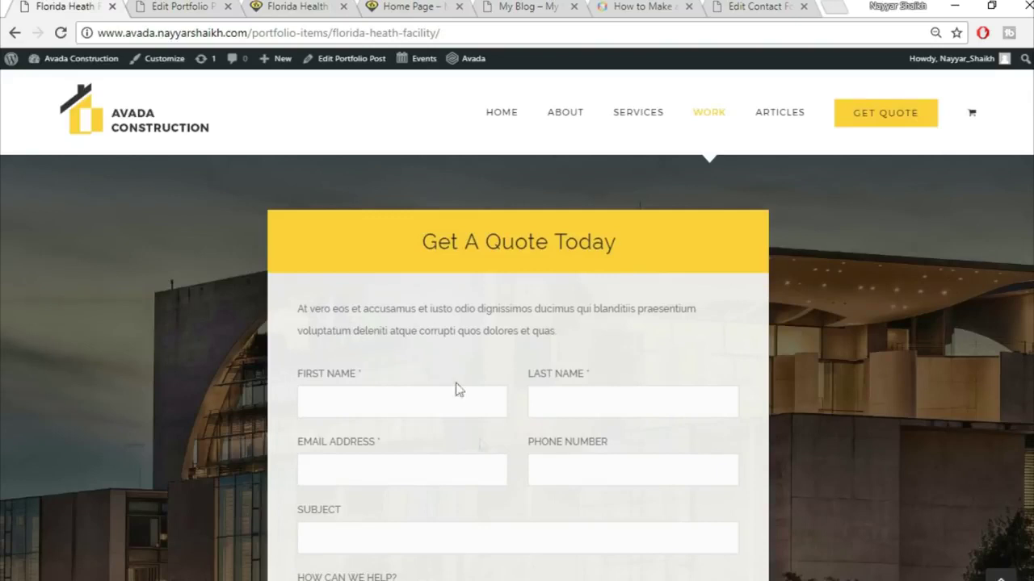
pyautogui.moveTo(309, 308); pyautogui.dragTo(517, 309)
pyautogui.click(476, 397)
pyautogui.click(145, 7)
pyautogui.moveTo(438, 422)
pyautogui.click(187, 7)
pyautogui.moveTo(440, 434)
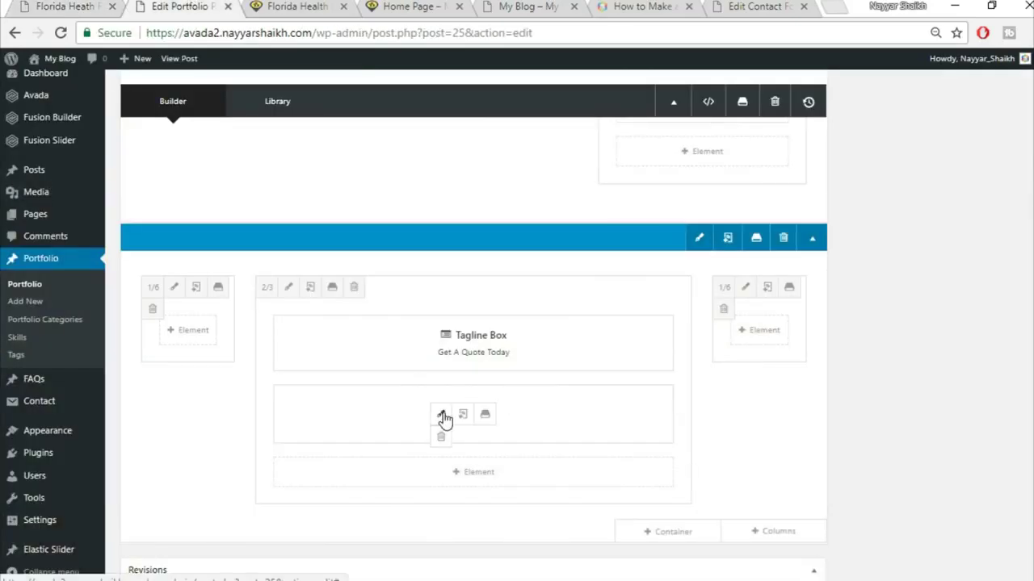
# - Set the nested quote-form column's background colour to #F5F5F5, save, and update the post
pyautogui.click(440, 418)
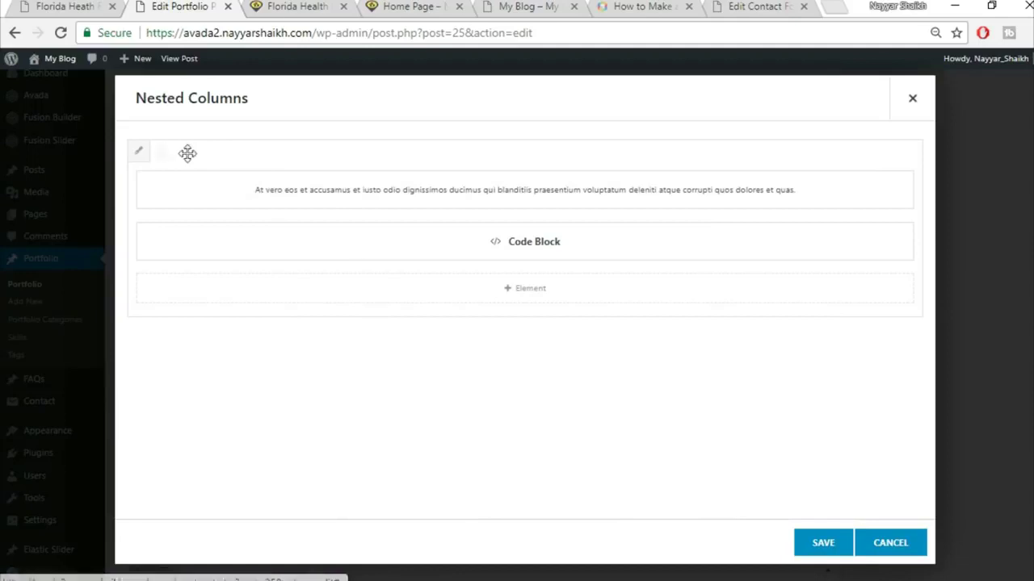
pyautogui.click(139, 153)
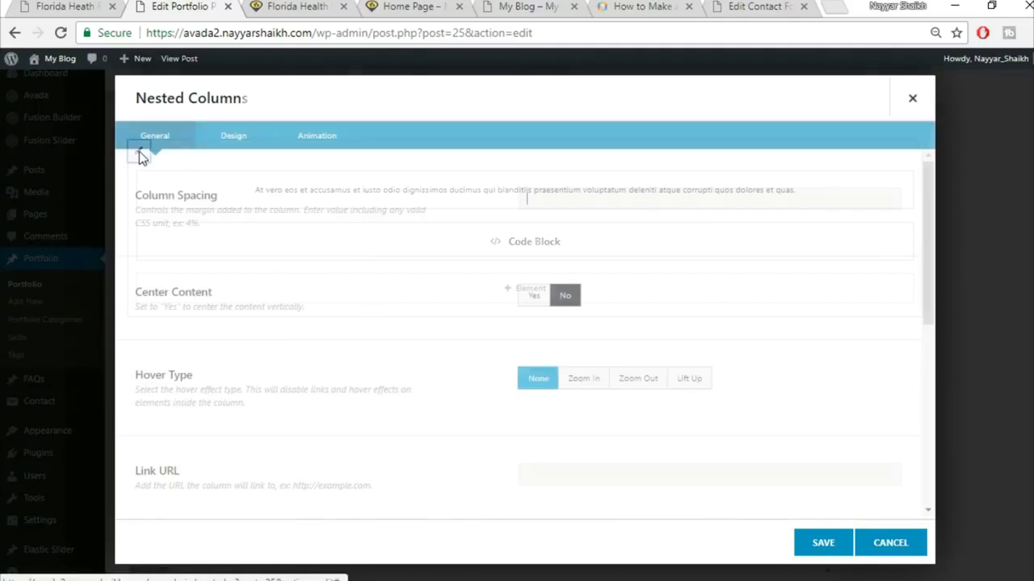
pyautogui.click(233, 144)
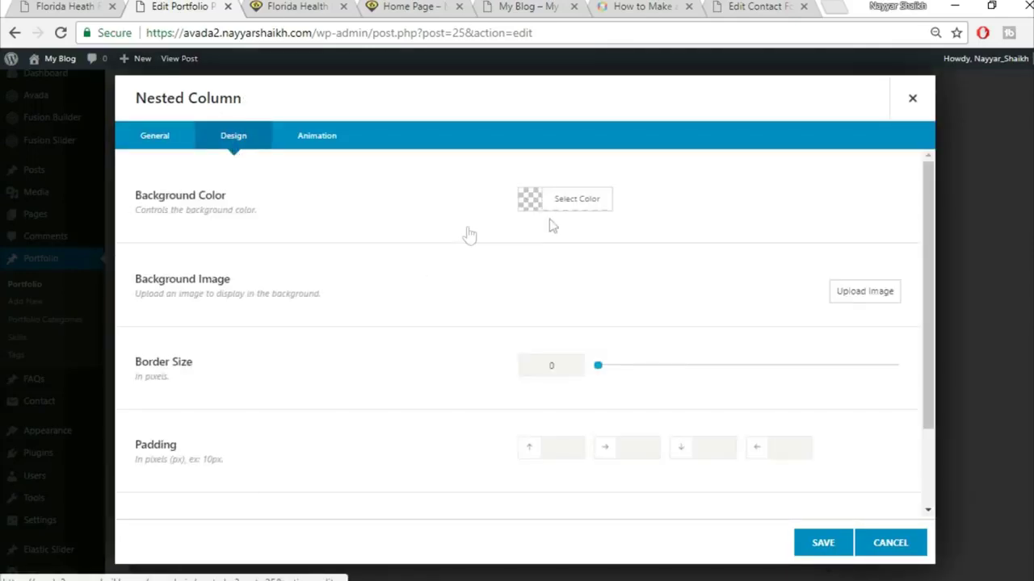
pyautogui.click(584, 200)
pyautogui.click(682, 229)
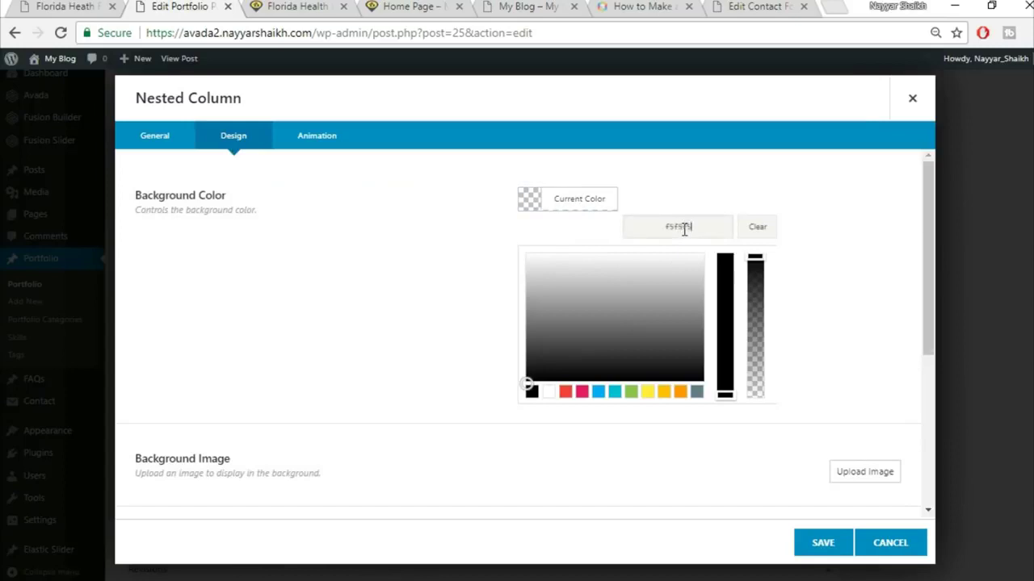
pyautogui.write('f5f5f5')
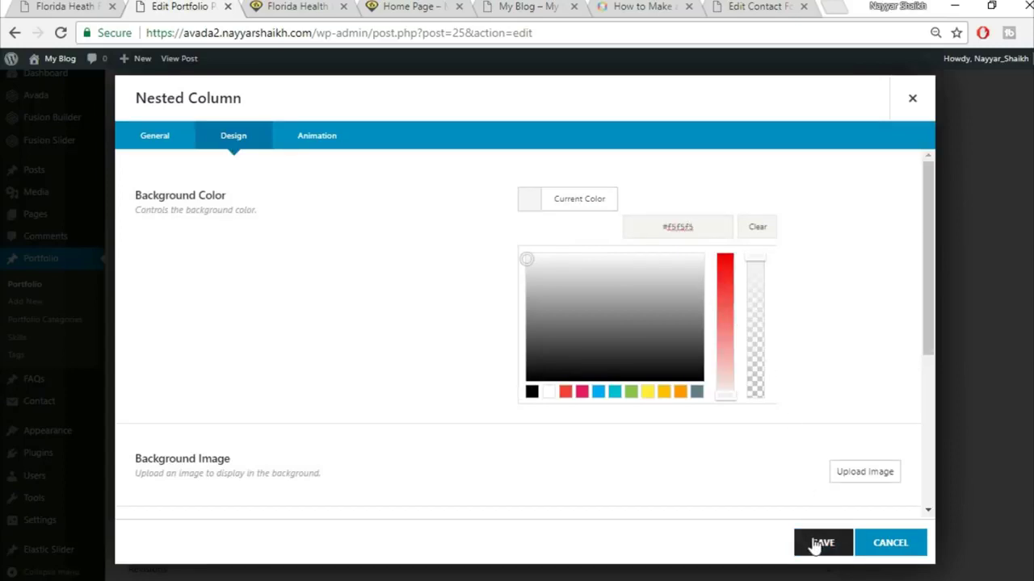
pyautogui.click(819, 542)
pyautogui.click(820, 543)
pyautogui.scroll(10, 1020, 274)
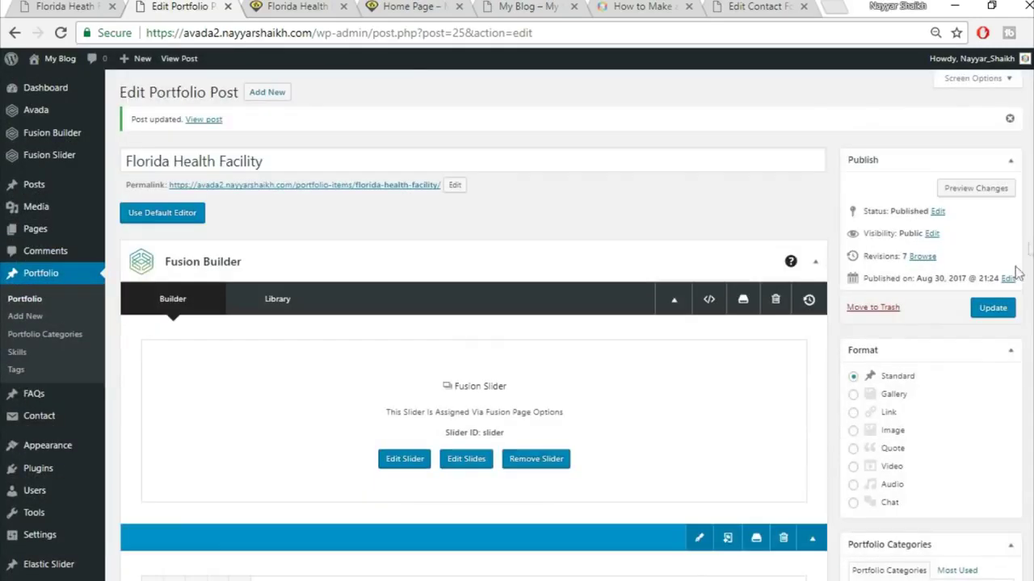
pyautogui.click(993, 308)
# - Reload the live Florida Health page to check the grey quote panel, then view the reference demo
pyautogui.click(299, 6)
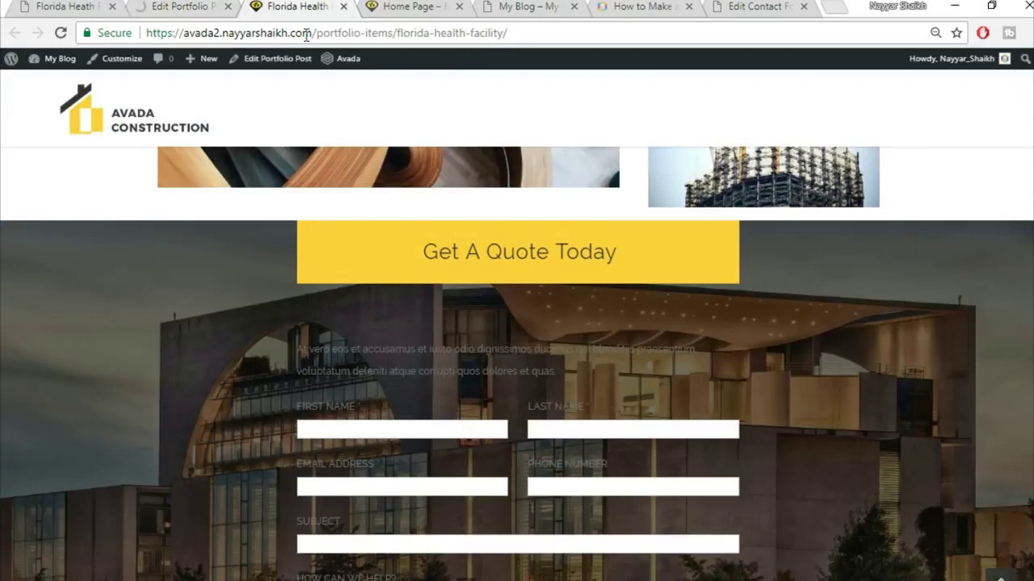
pyautogui.click(307, 34)
pyautogui.press('Return')
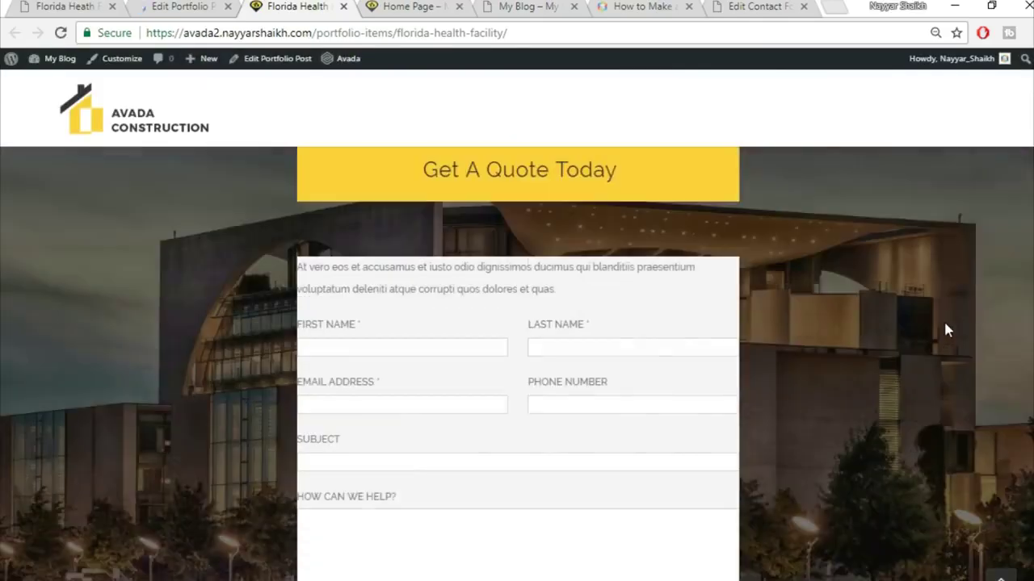
pyautogui.scroll(-1, 369, 224)
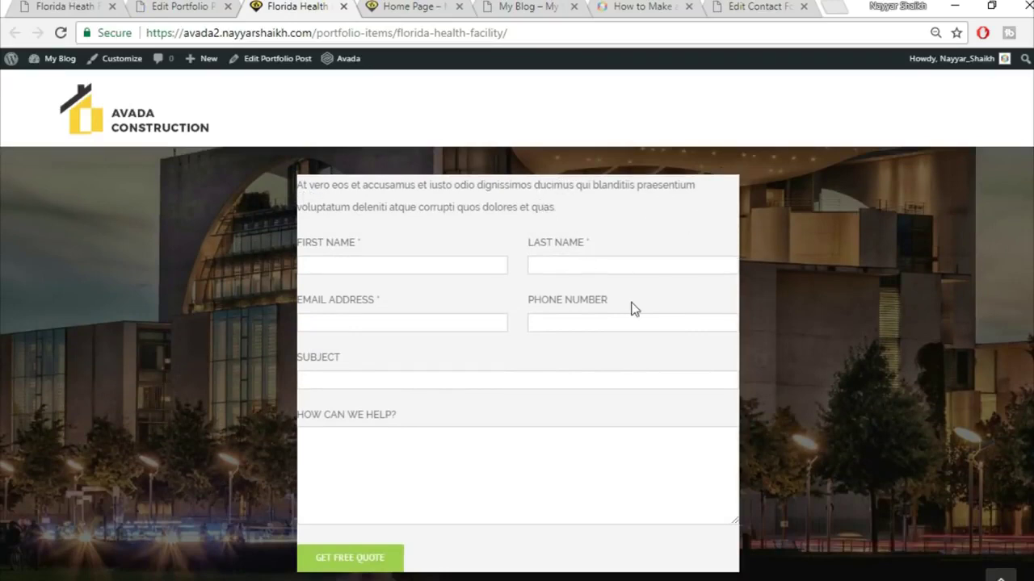
pyautogui.scroll(2, 632, 305)
pyautogui.scroll(-3, 848, 325)
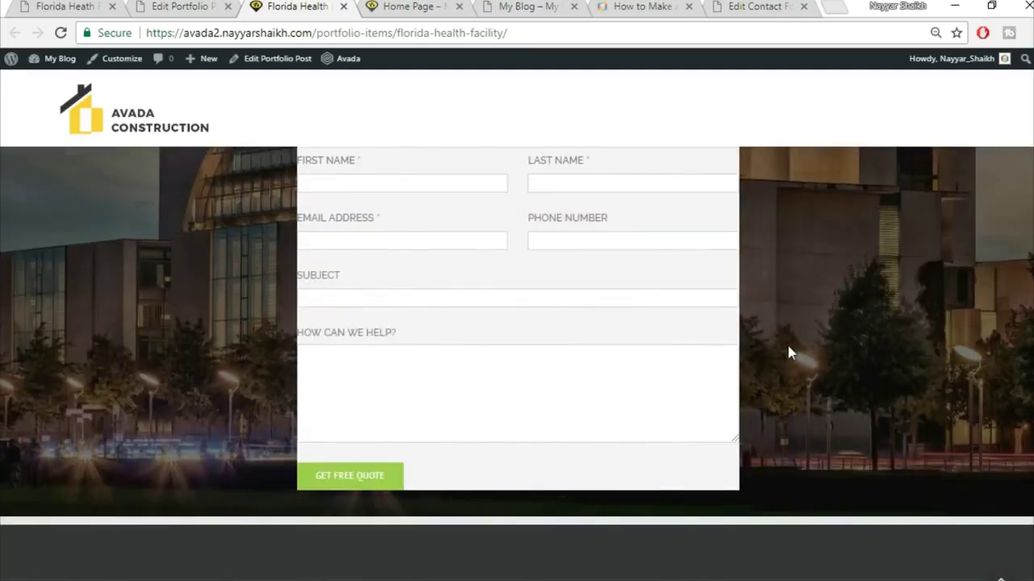
pyautogui.scroll(3, 788, 352)
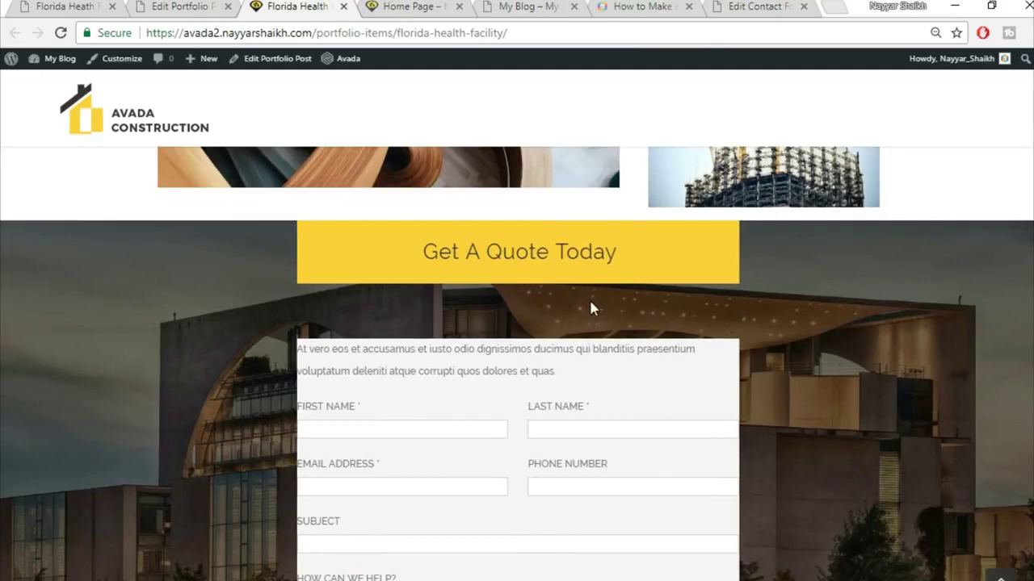
pyautogui.scroll(-1, 516, 348)
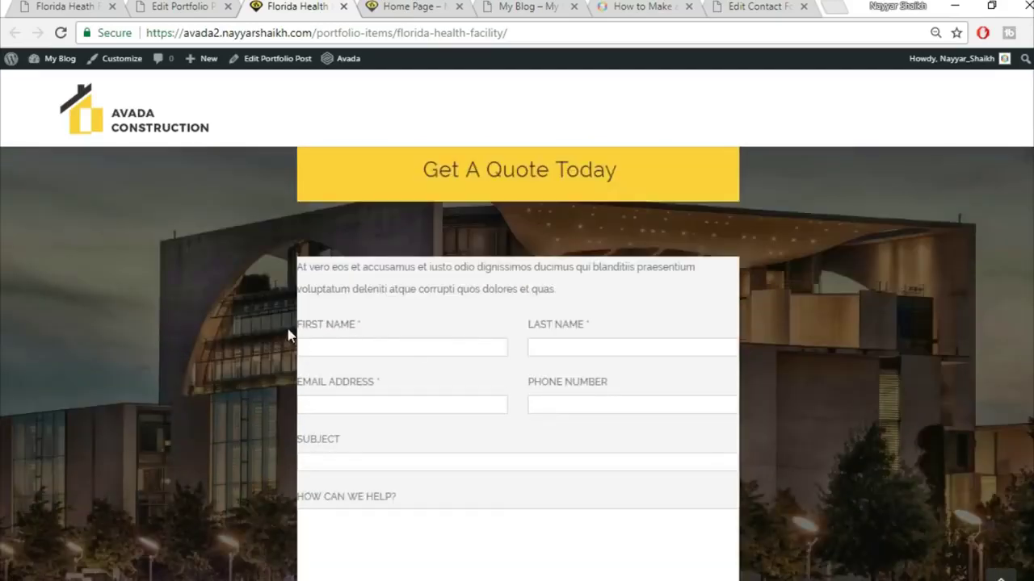
pyautogui.scroll(1, 863, 352)
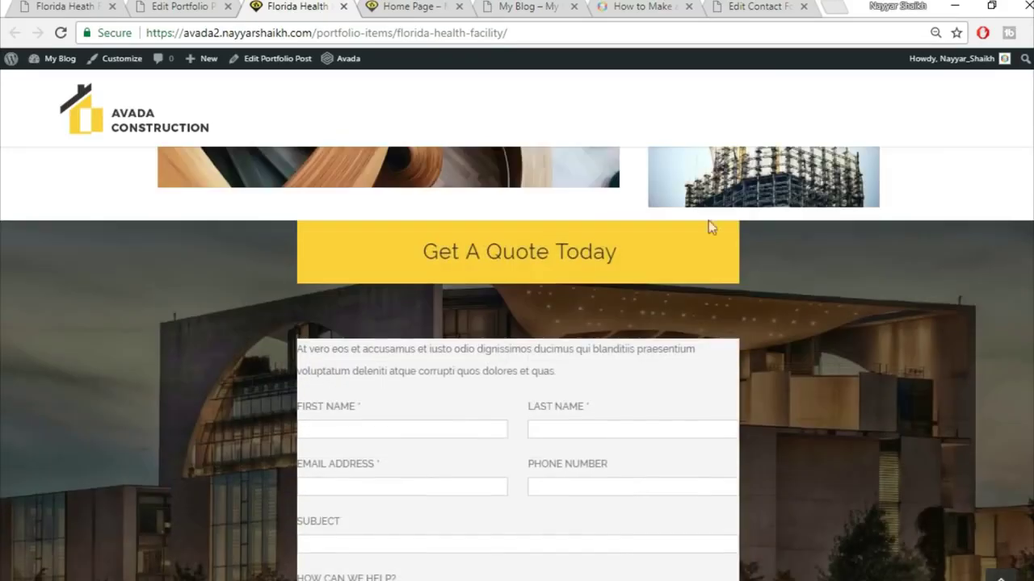
pyautogui.click(39, 6)
pyautogui.scroll(2, 496, 343)
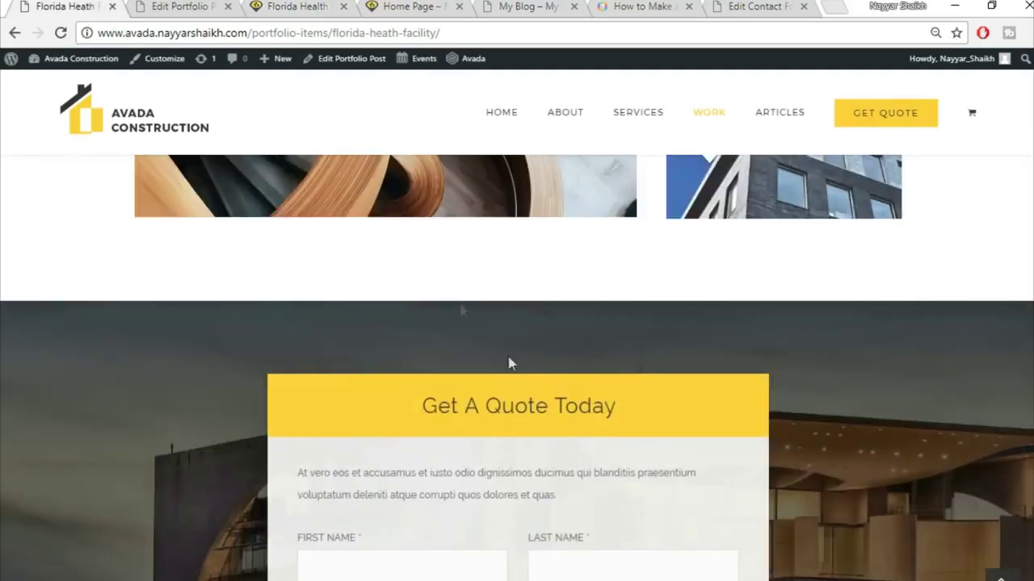
# - Return to the post editor and scroll down to the Tagline Box
pyautogui.click(193, 7)
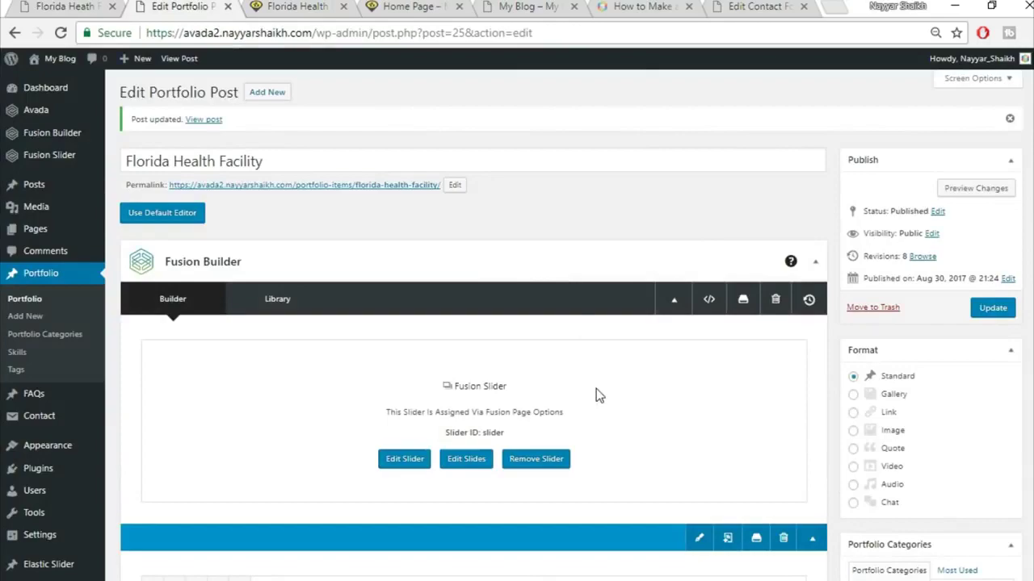
pyautogui.scroll(-10, 598, 396)
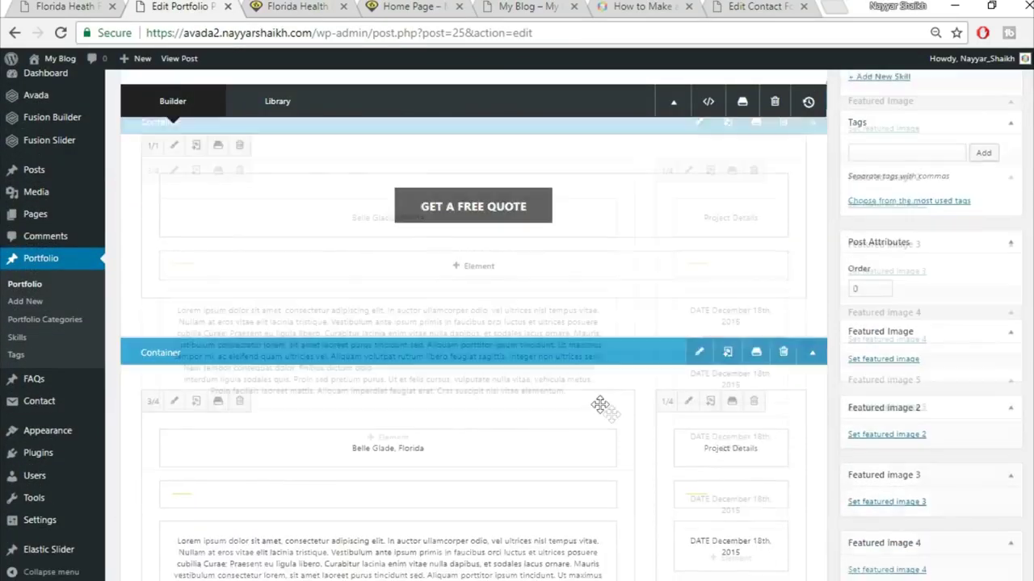
pyautogui.scroll(-5, 599, 404)
pyautogui.scroll(-8, 618, 420)
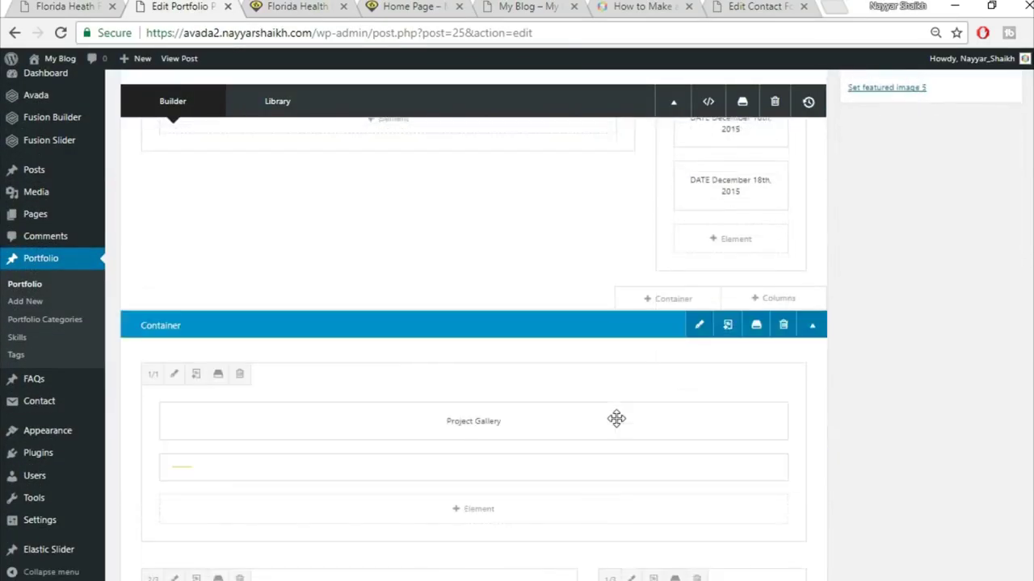
pyautogui.scroll(5, 620, 426)
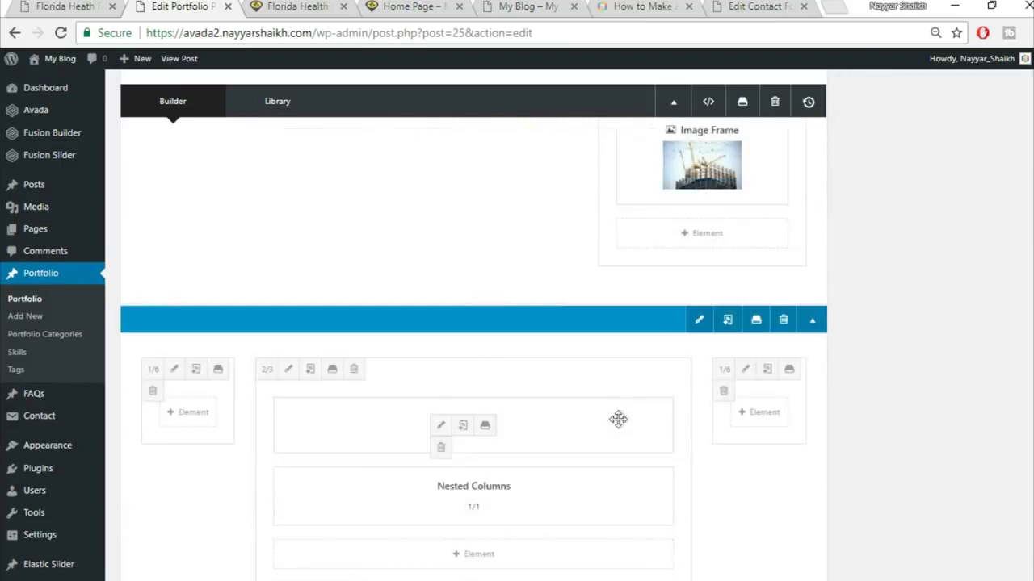
pyautogui.scroll(-1, 711, 445)
# - Recheck the Tagline Box with 0 top and bottom margins, save it, and view the live page
pyautogui.moveTo(439, 352)
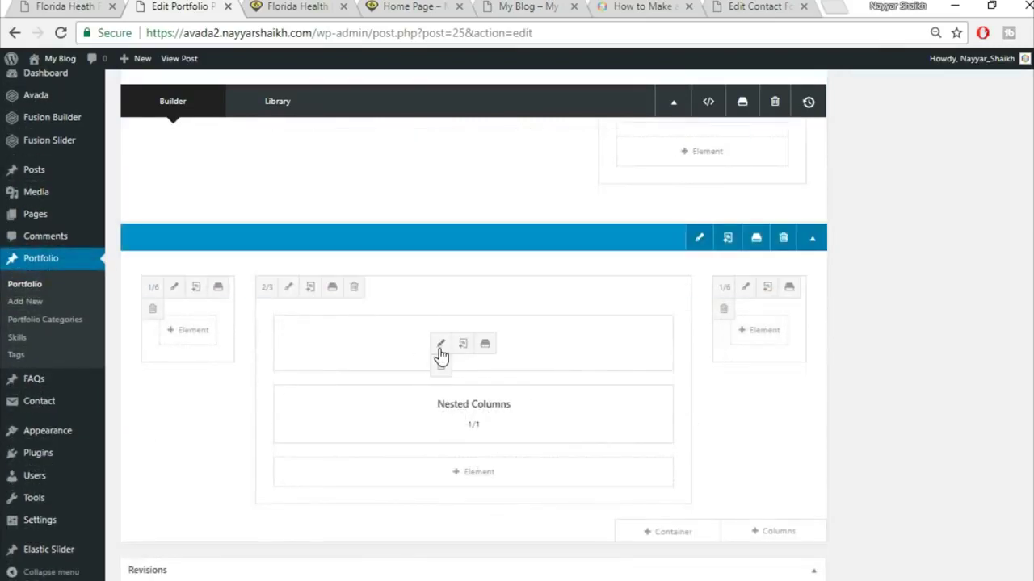
pyautogui.click(440, 344)
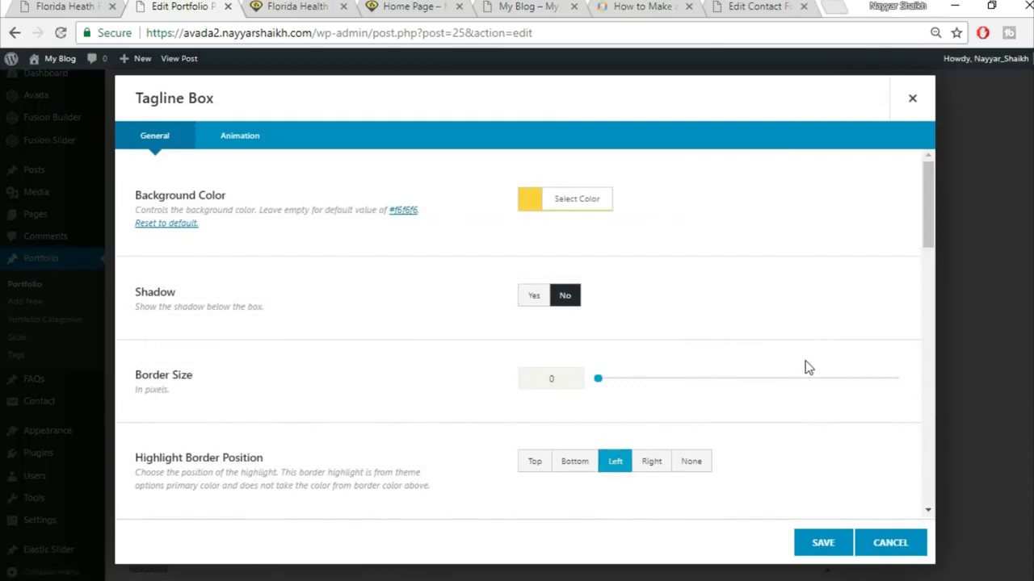
pyautogui.scroll(-8, 808, 367)
pyautogui.scroll(-1, 805, 364)
pyautogui.scroll(1, 554, 219)
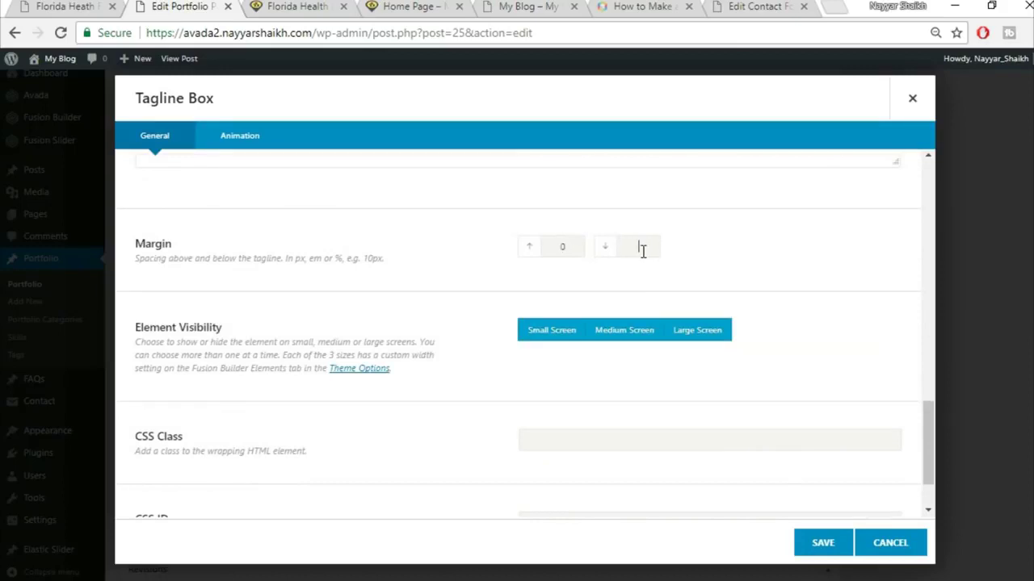
pyautogui.click(845, 543)
pyautogui.click(315, 5)
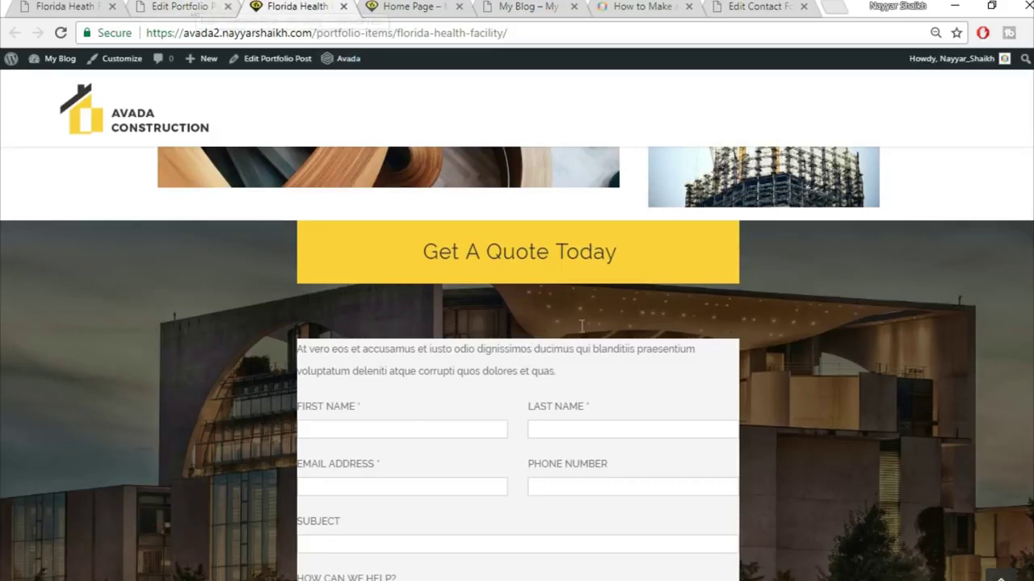
# - Open the Design settings of the nested quote-form column
pyautogui.click(197, 4)
pyautogui.moveTo(494, 425)
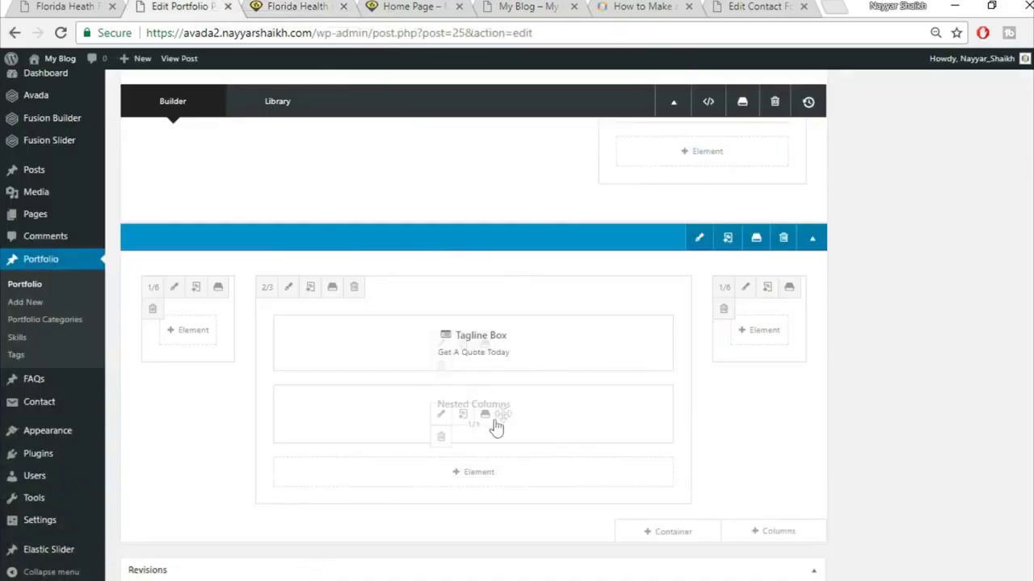
pyautogui.click(439, 416)
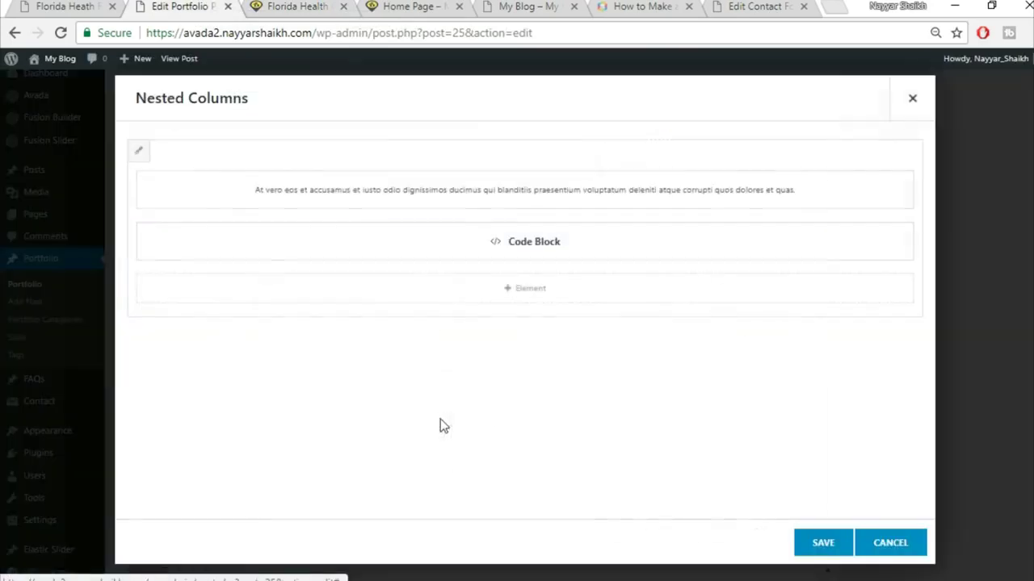
pyautogui.click(140, 154)
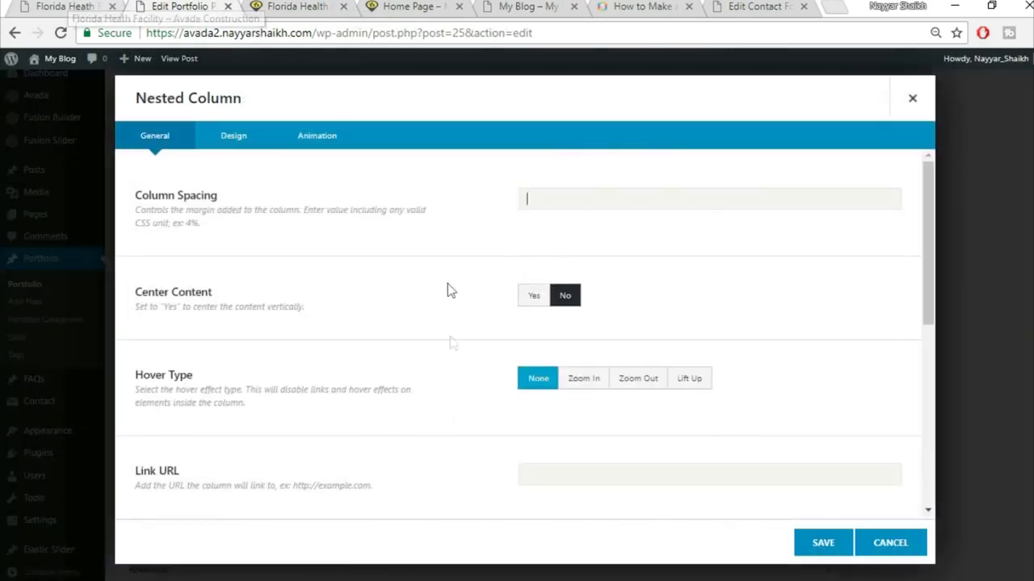
pyautogui.click(235, 136)
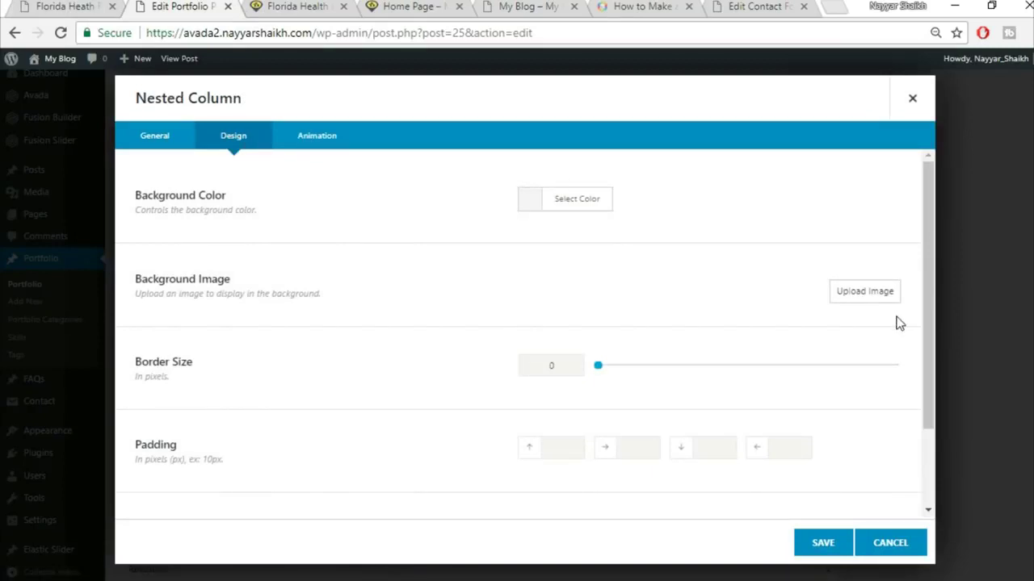
pyautogui.scroll(-1, 726, 339)
# - Give the column 6% padding on every side and 0 top and bottom margin, then save
pyautogui.click(556, 367)
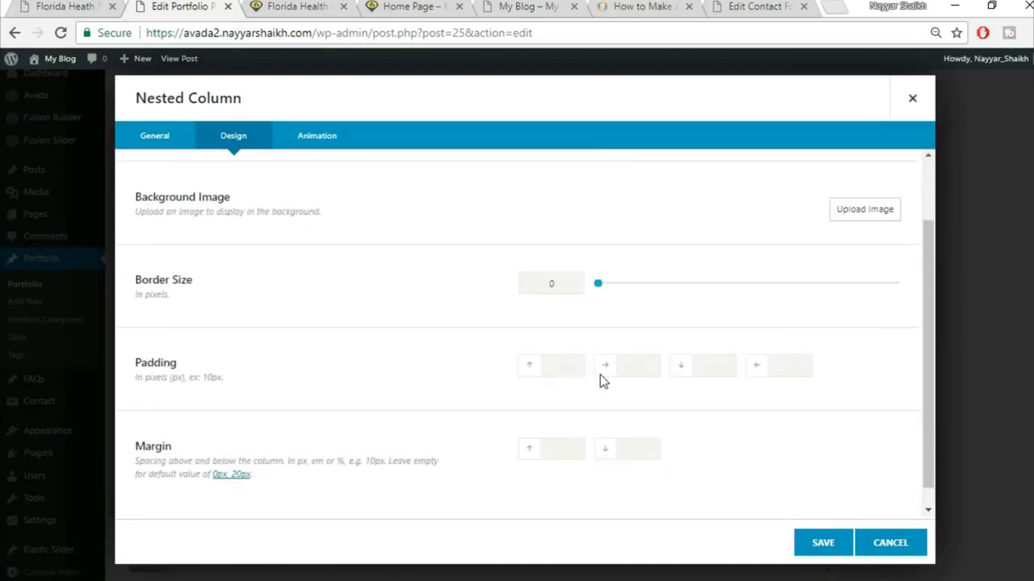
pyautogui.write('6%6%')
pyautogui.press('Tab')
pyautogui.write('6%')
pyautogui.press('Tab')
pyautogui.write('6')
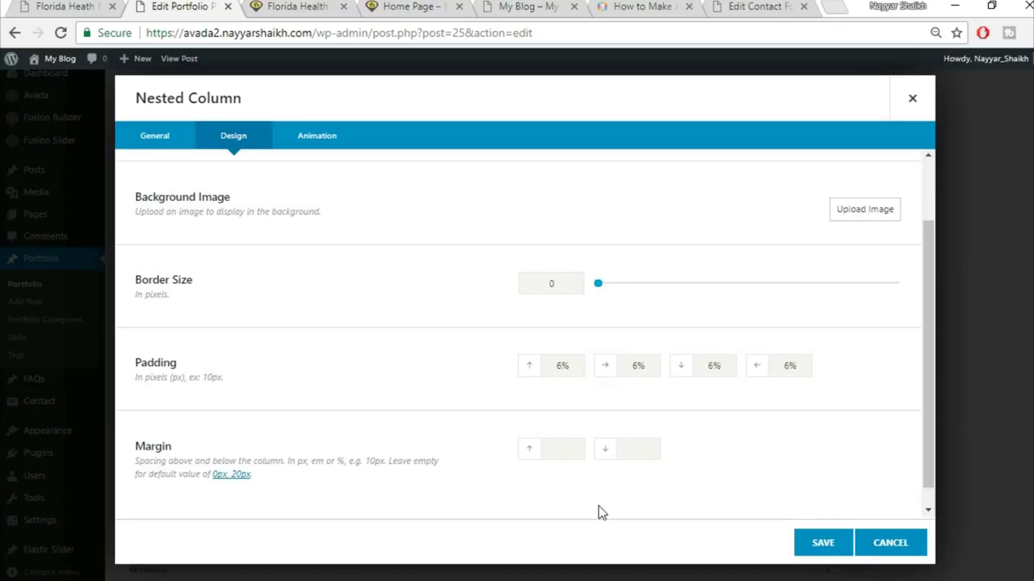
pyautogui.write('0')
pyautogui.hotkey('ctrl', 'Tab')
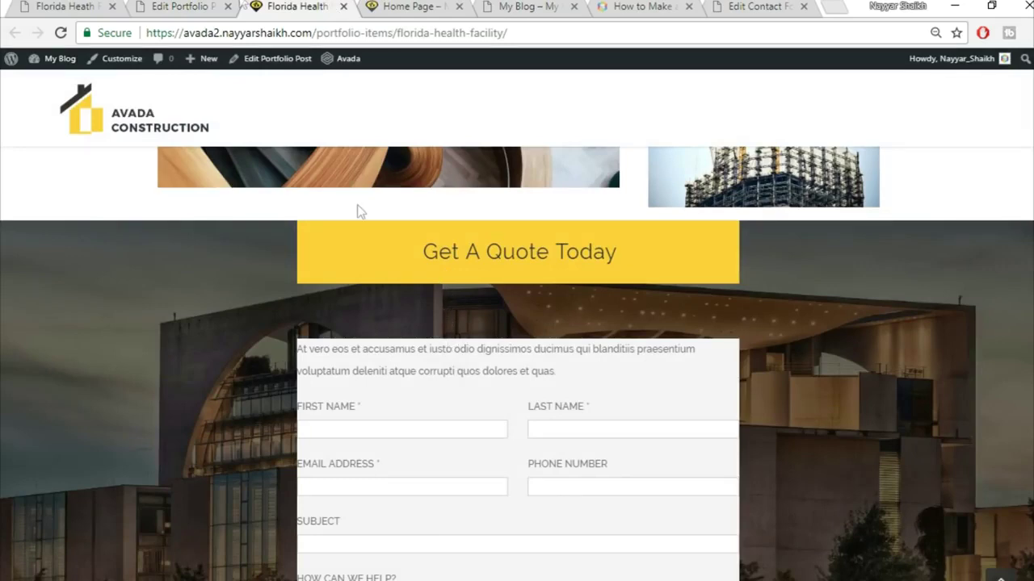
pyautogui.hotkey('ctrl', 'shift', 'Tab')
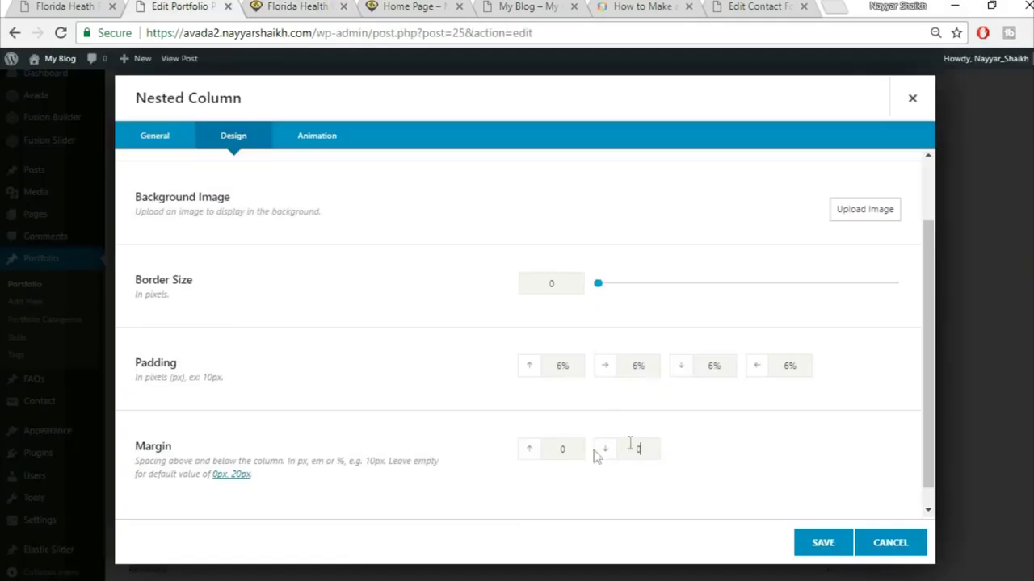
pyautogui.click(814, 555)
pyautogui.click(820, 547)
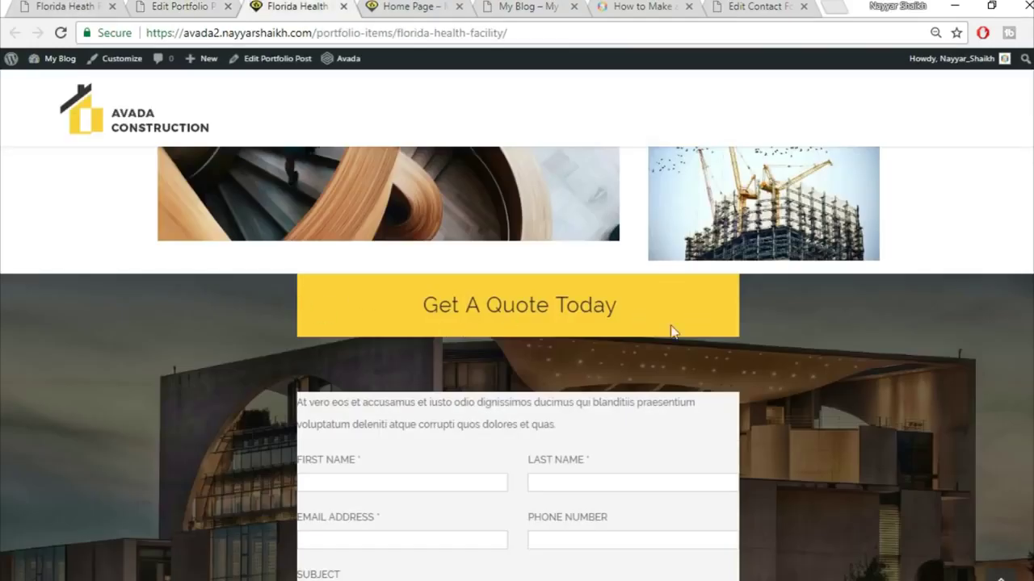
pyautogui.scroll(-4, 735, 464)
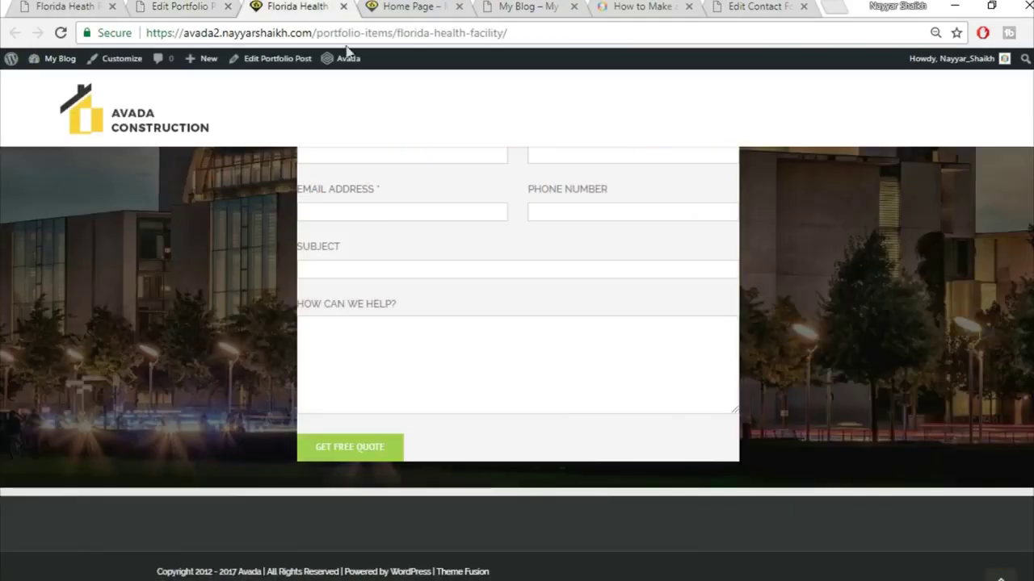
# - Set the quote container's top and bottom padding to 6% and save it
pyautogui.click(214, 5)
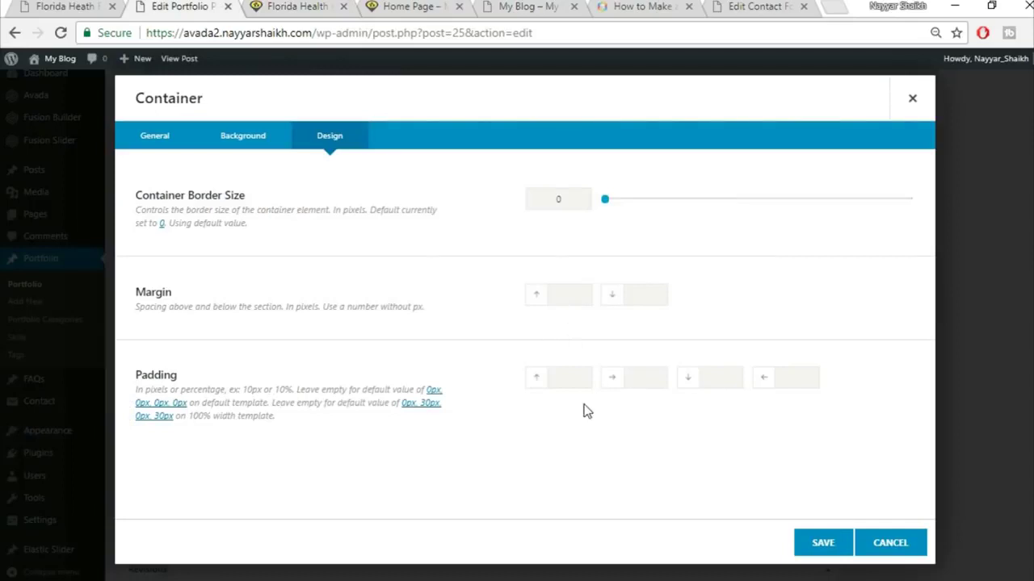
pyautogui.click(573, 377)
pyautogui.press('Tab')
pyautogui.press('Tab')
pyautogui.write('6%')
pyautogui.click(821, 545)
# - Update the Florida Health Facility post and switch to its live page
pyautogui.scroll(10, 817, 525)
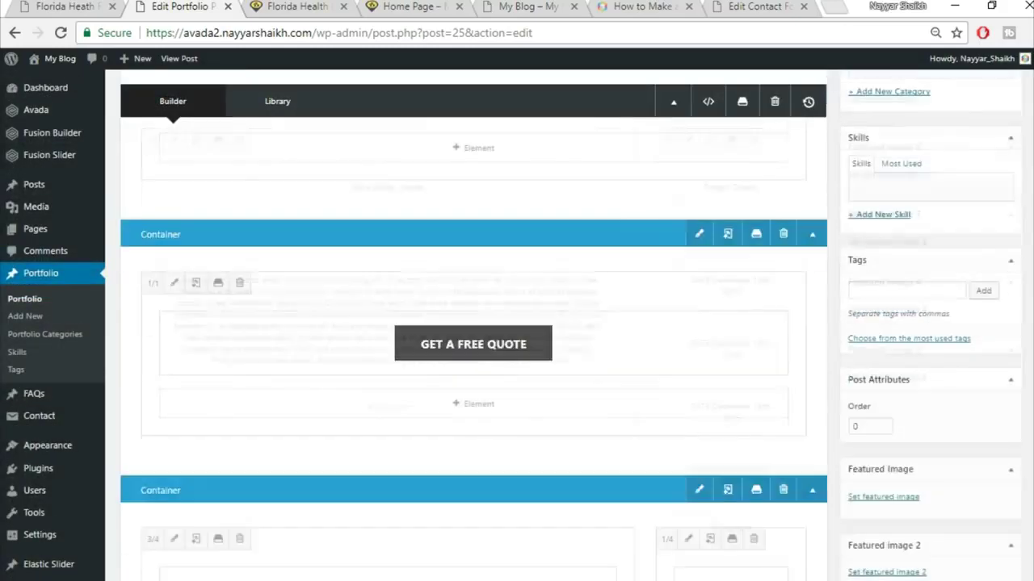
pyautogui.click(992, 311)
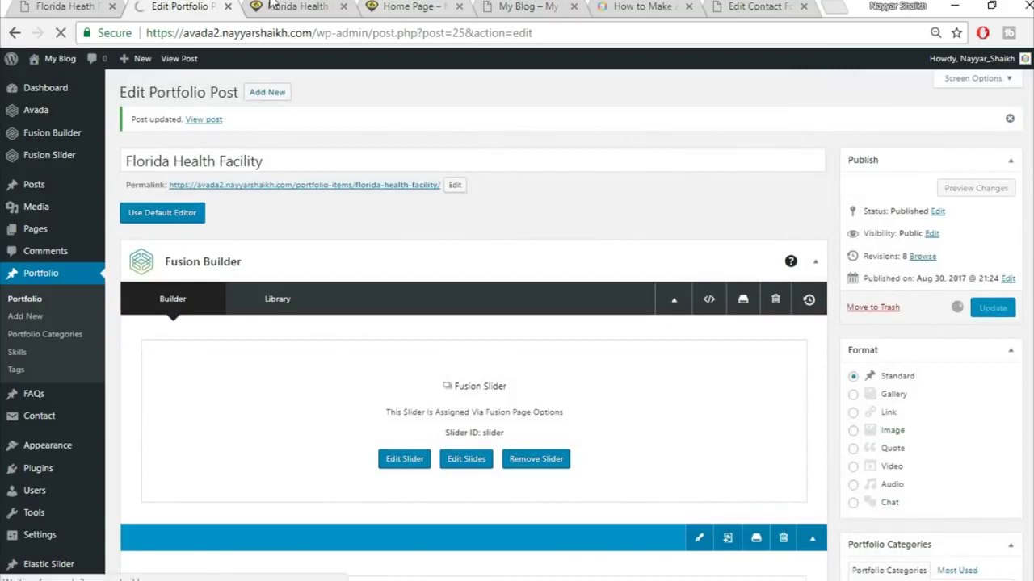
pyautogui.click(296, 7)
pyautogui.click(330, 32)
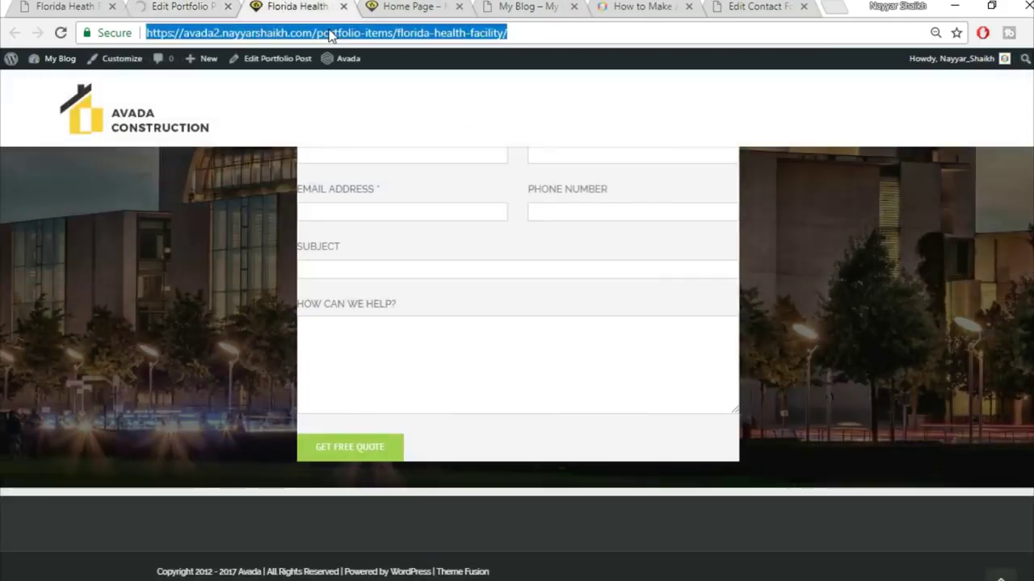
# - Reload the live page and scroll through the re-spaced quote panel
pyautogui.press('Return')
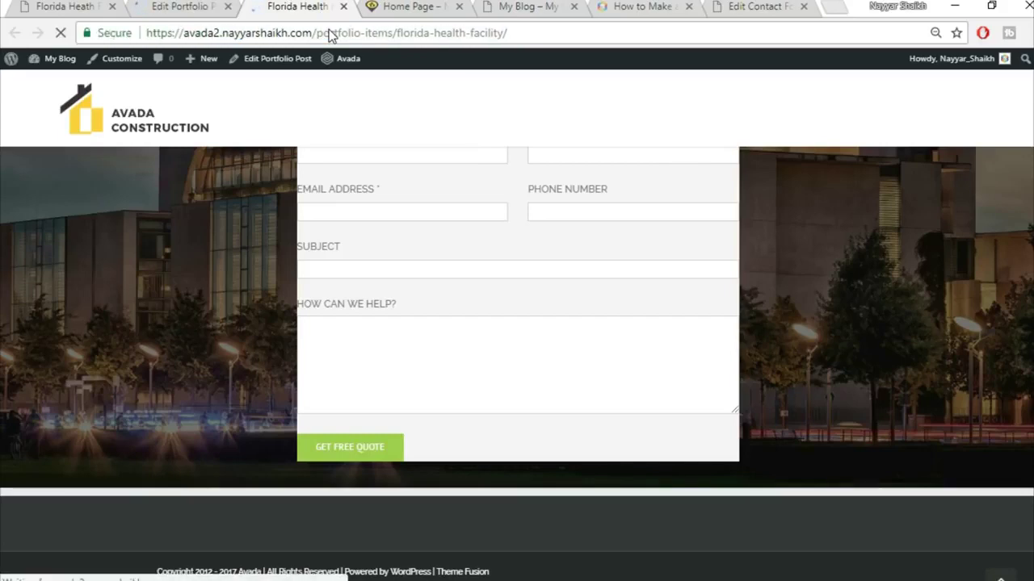
pyautogui.scroll(-5, 902, 379)
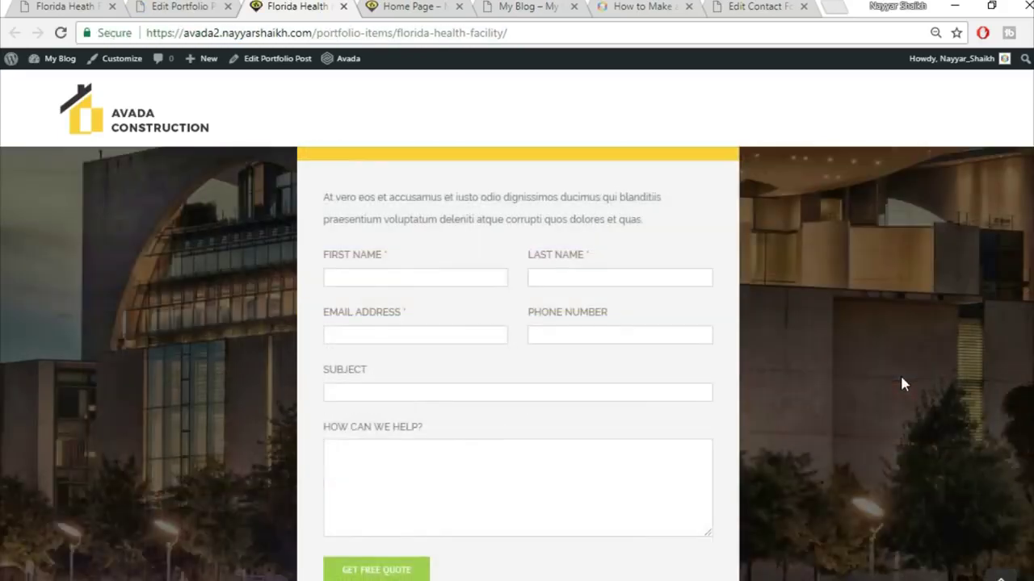
pyautogui.scroll(5, 902, 380)
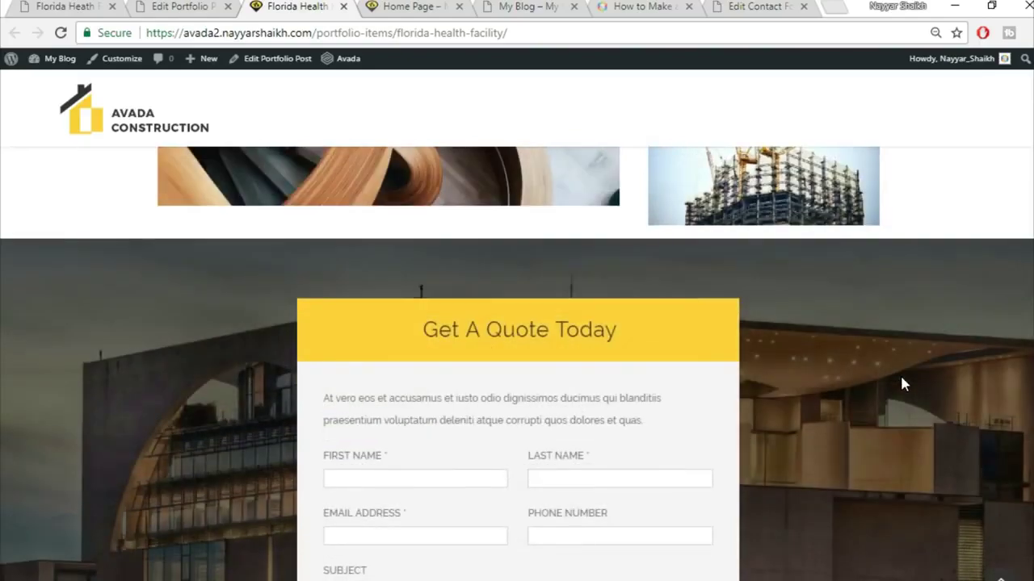
pyautogui.scroll(5, 902, 380)
pyautogui.scroll(10, 902, 384)
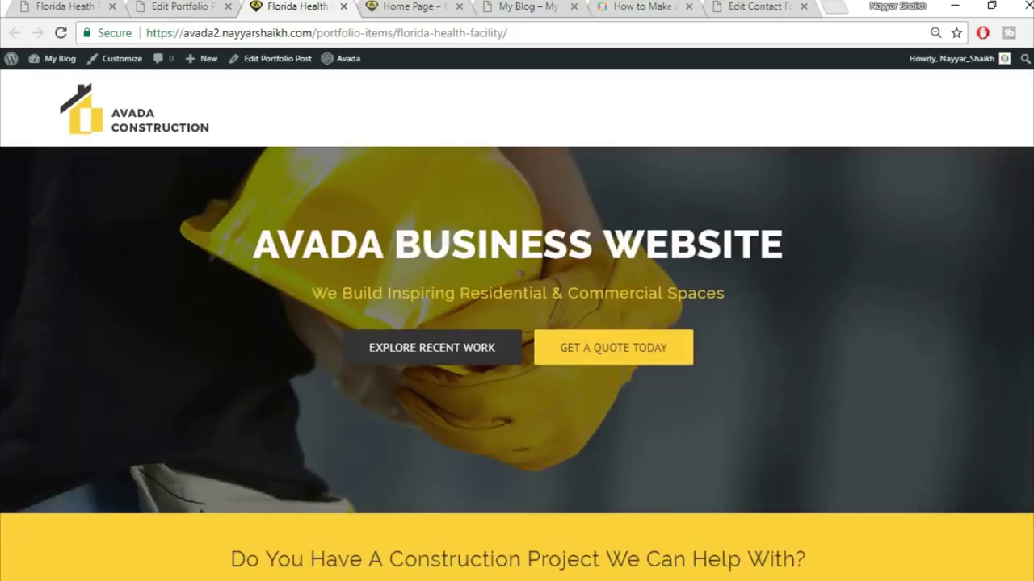
pyautogui.scroll(-10, 990, 224)
pyautogui.scroll(-3, 516, 364)
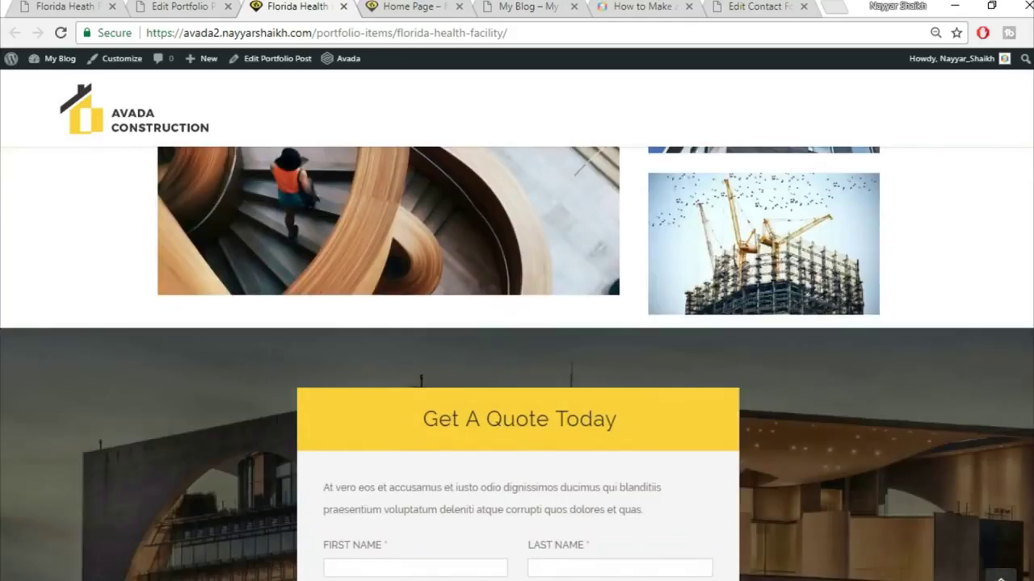
pyautogui.scroll(-3, 517, 363)
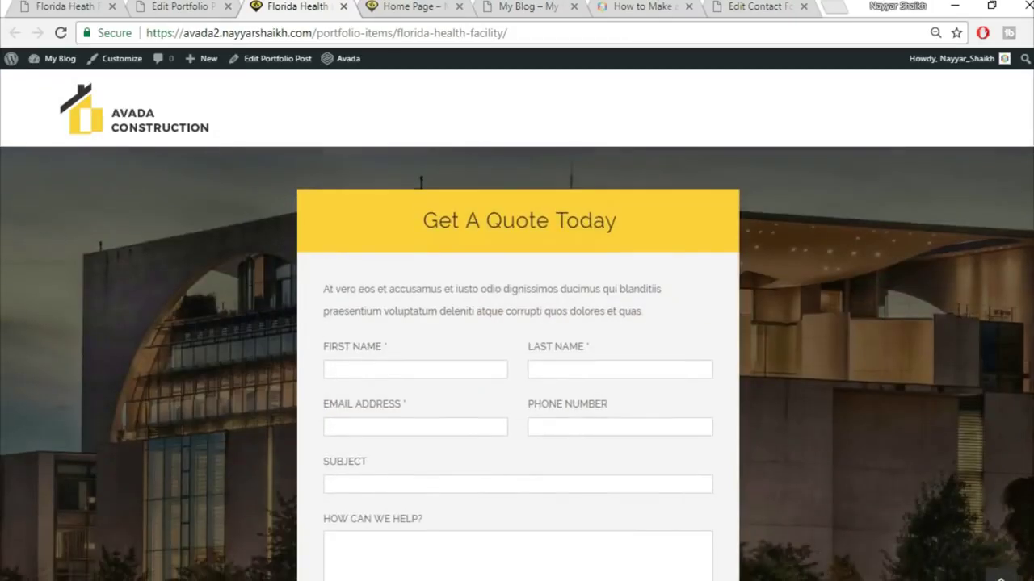
pyautogui.scroll(-1, 517, 364)
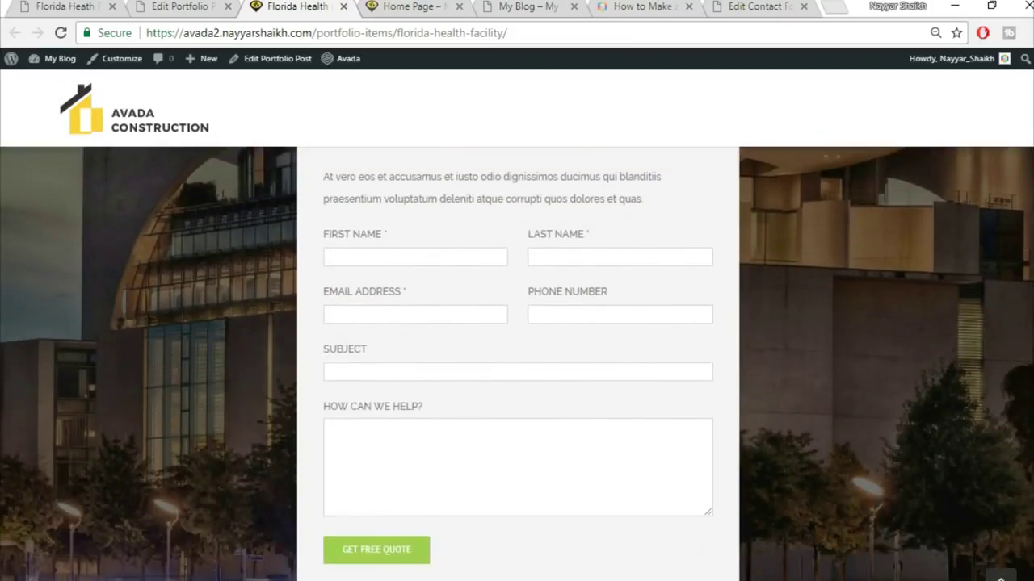
pyautogui.scroll(-2, 517, 363)
pyautogui.scroll(2, 517, 363)
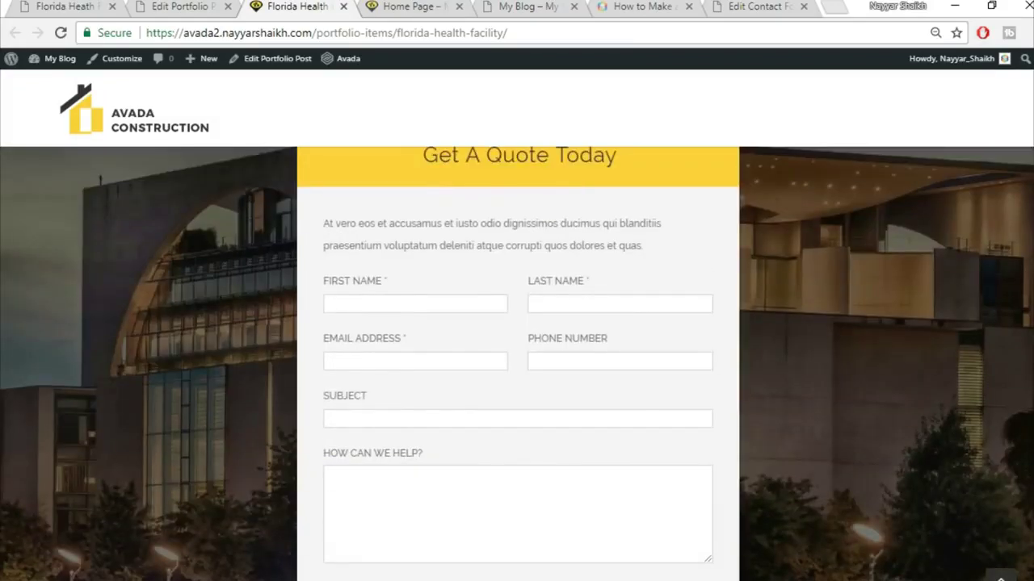
pyautogui.scroll(1, 517, 363)
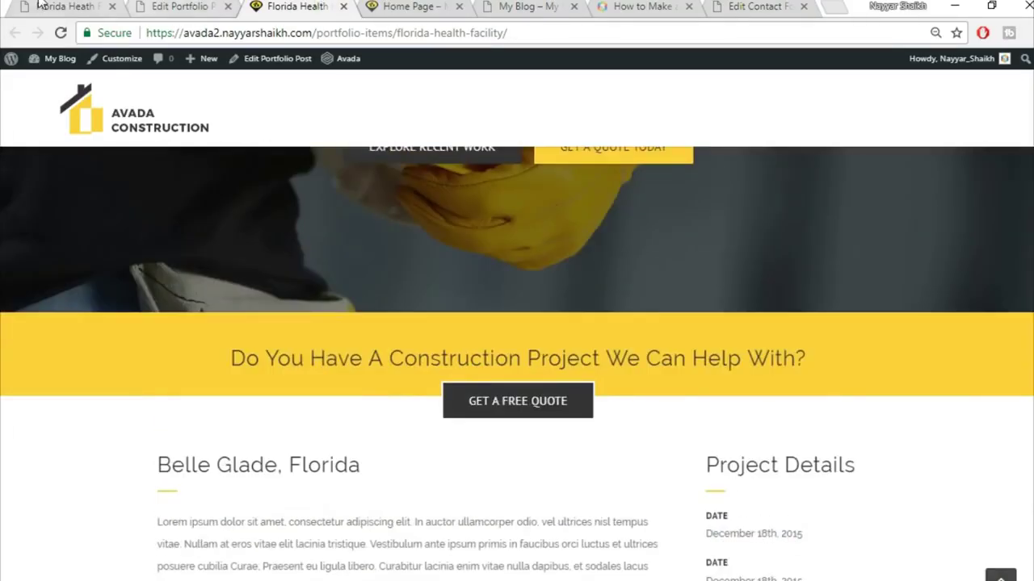
# - Compare with the original demo page and return to the post editor
pyautogui.click(40, 4)
pyautogui.scroll(-8, 363, 334)
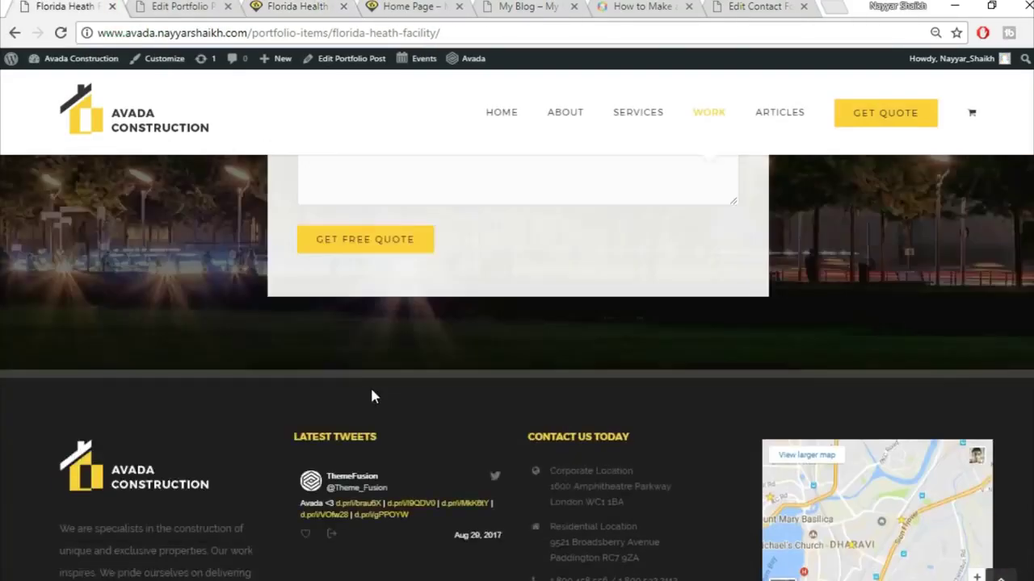
pyautogui.scroll(10, 371, 393)
pyautogui.click(179, 6)
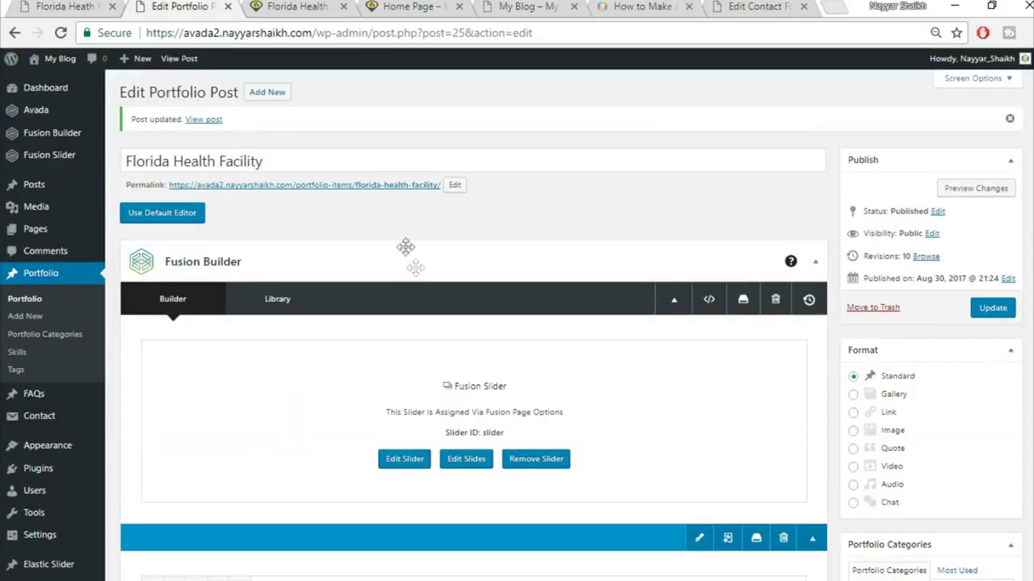
# - Close the Florida Health live page and portfolio post editor tabs
pyautogui.click(411, 5)
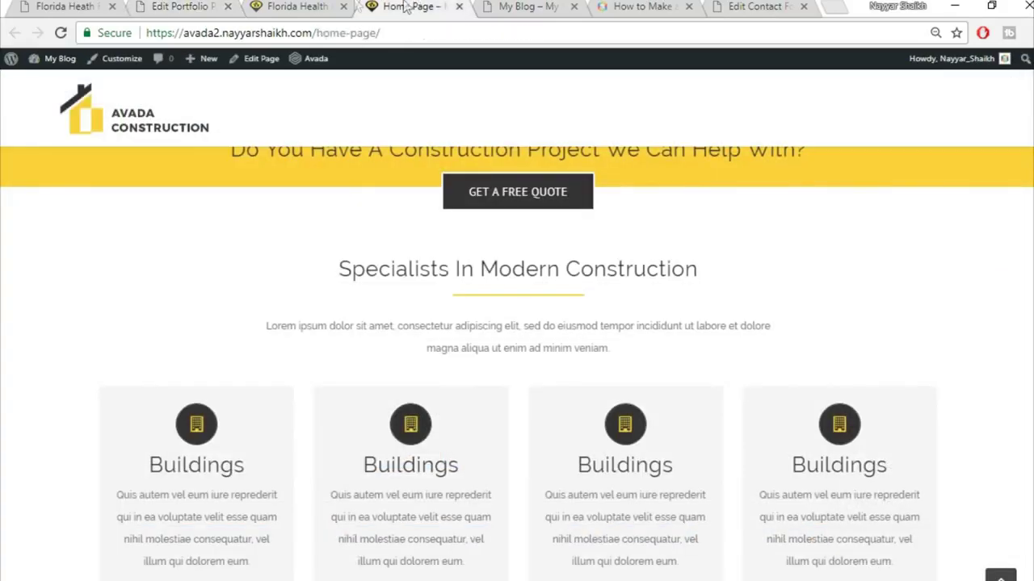
pyautogui.scroll(5, 485, 250)
pyautogui.click(344, 6)
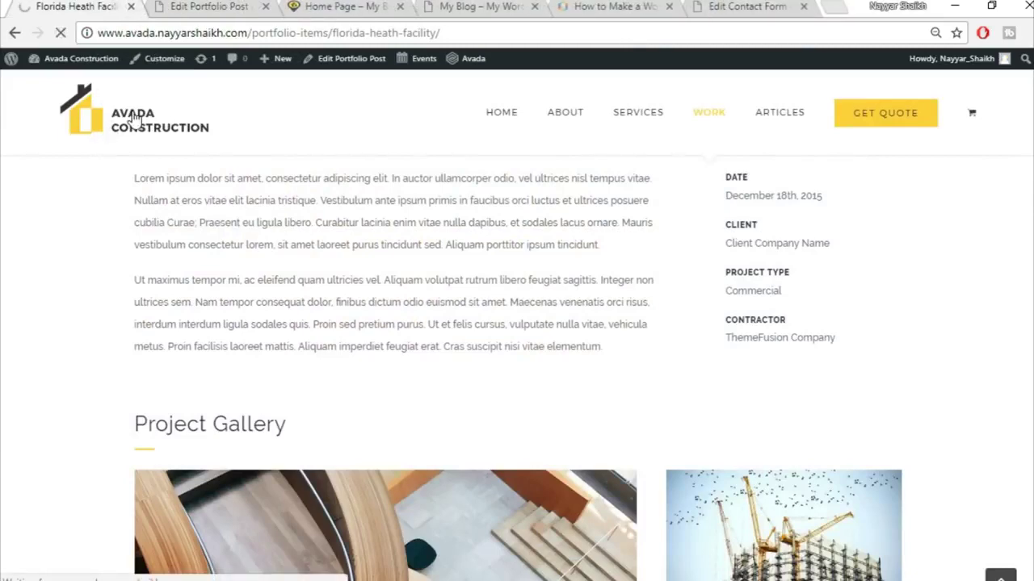
pyautogui.click(191, 6)
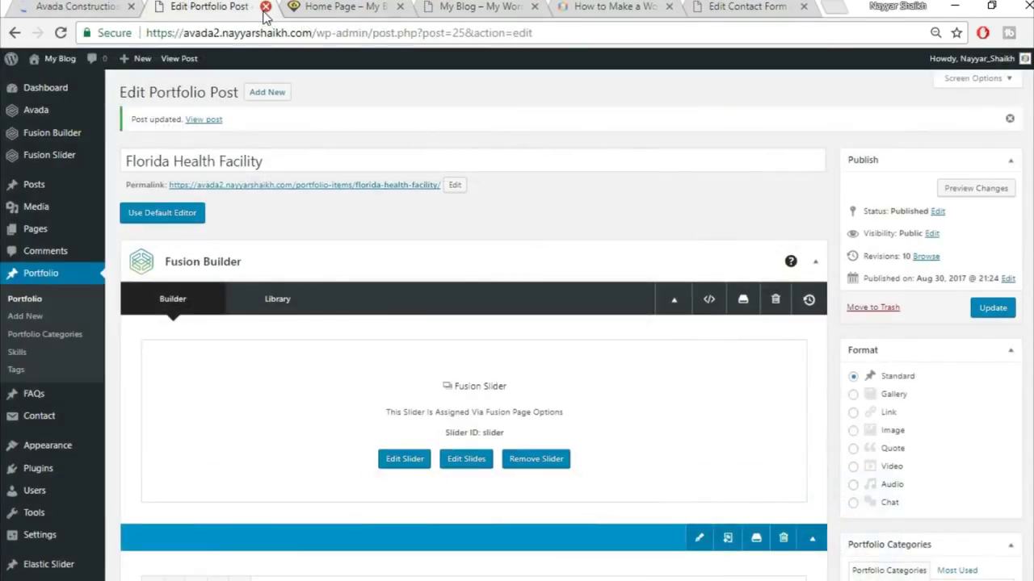
pyautogui.click(265, 7)
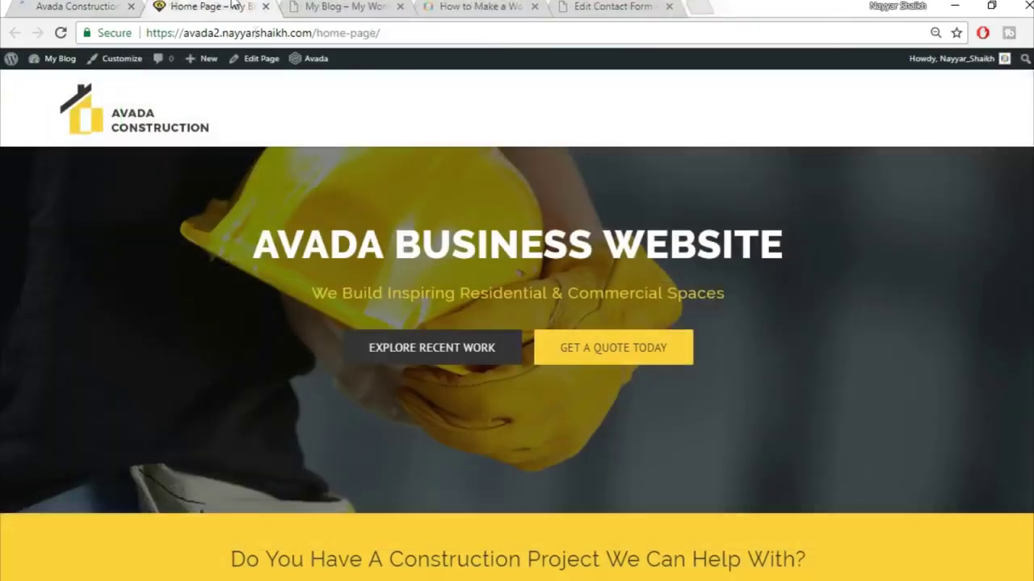
# - Open the Home Page editor in a new tab and glance at the live home page
pyautogui.rightClick(252, 71)
pyautogui.click(266, 76)
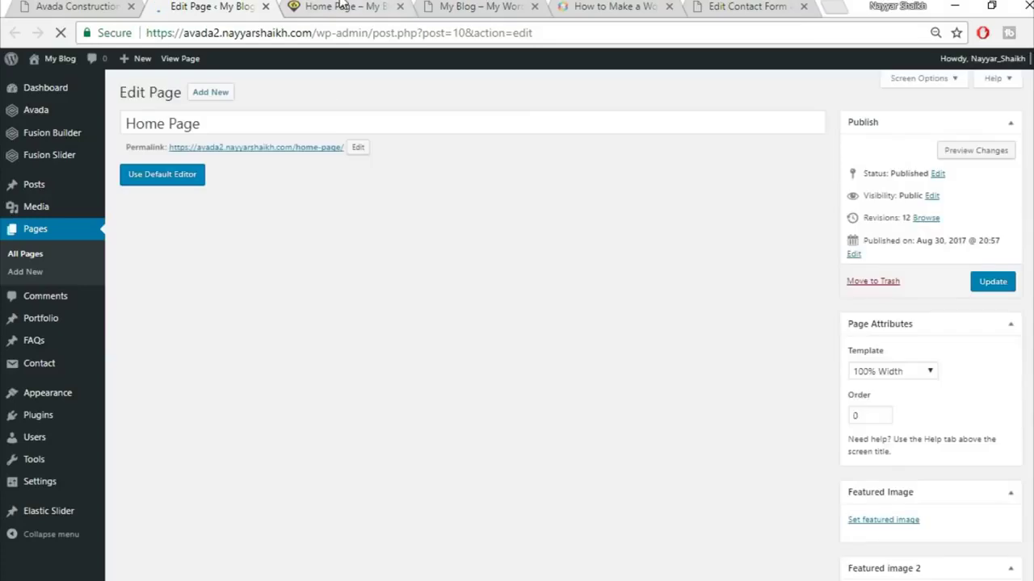
pyautogui.hotkey('ctrl', 'Tab')
pyautogui.scroll(-15, 745, 346)
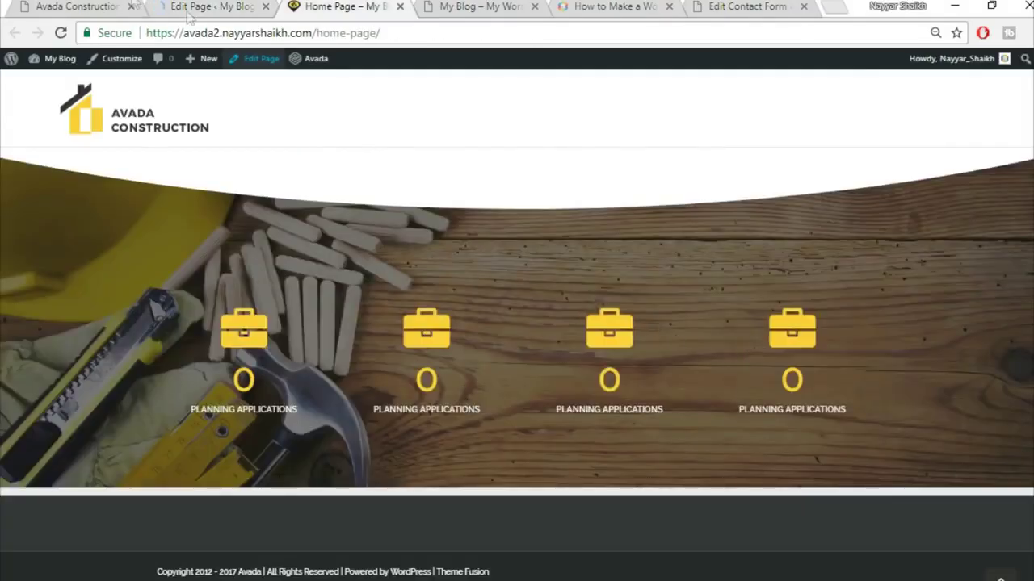
# - Review the demo's Explore Recent Work section, then go to the Home Page editor
pyautogui.click(86, 6)
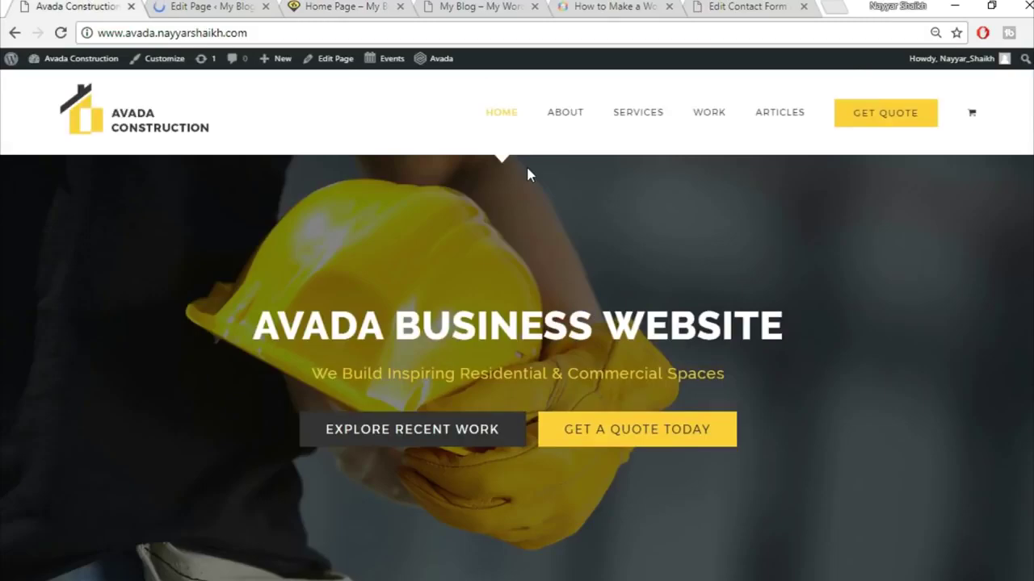
pyautogui.scroll(-5, 544, 212)
pyautogui.scroll(-5, 545, 212)
pyautogui.scroll(-4, 546, 211)
pyautogui.scroll(3, 550, 270)
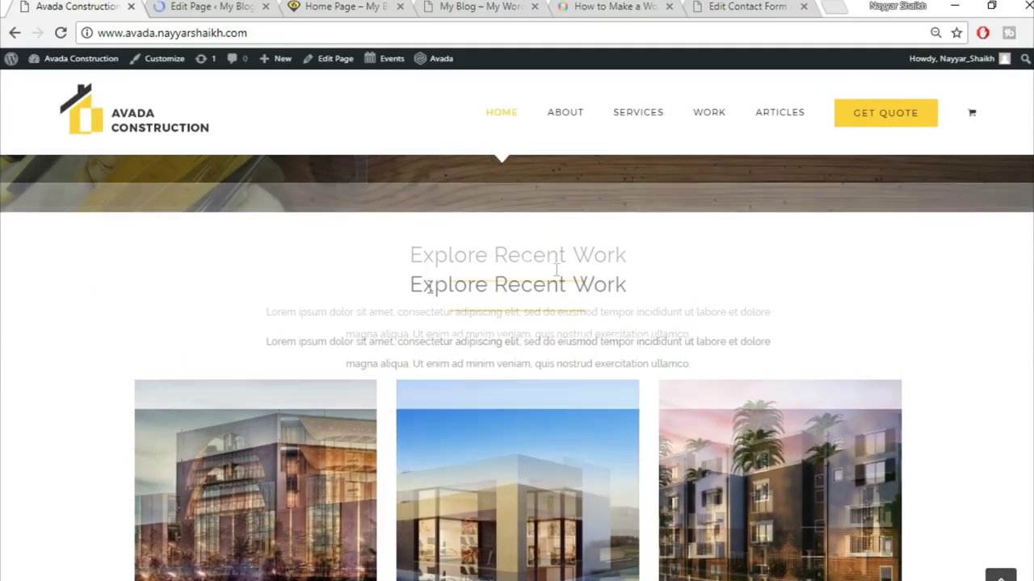
pyautogui.scroll(-4, 552, 361)
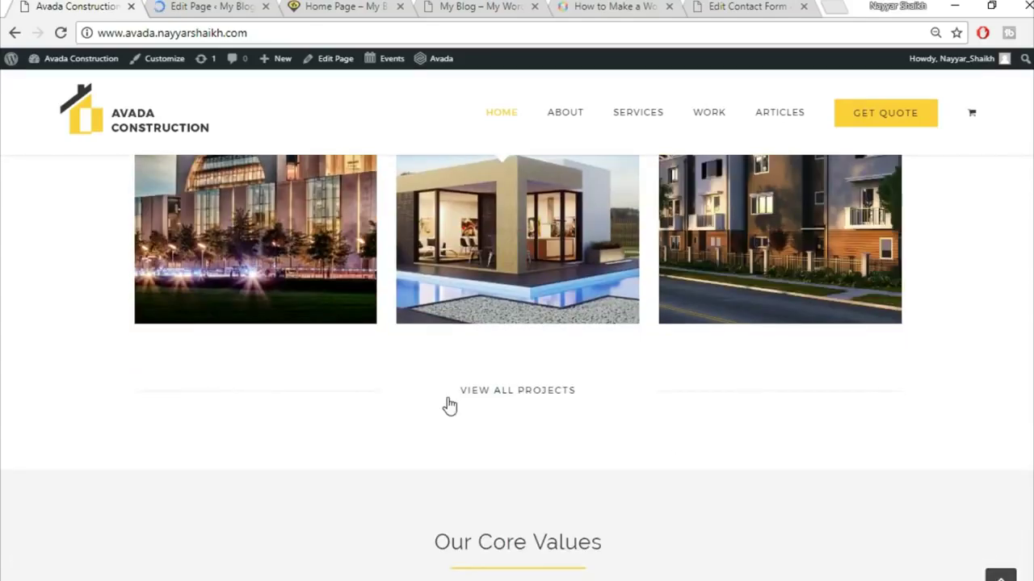
pyautogui.scroll(2, 678, 425)
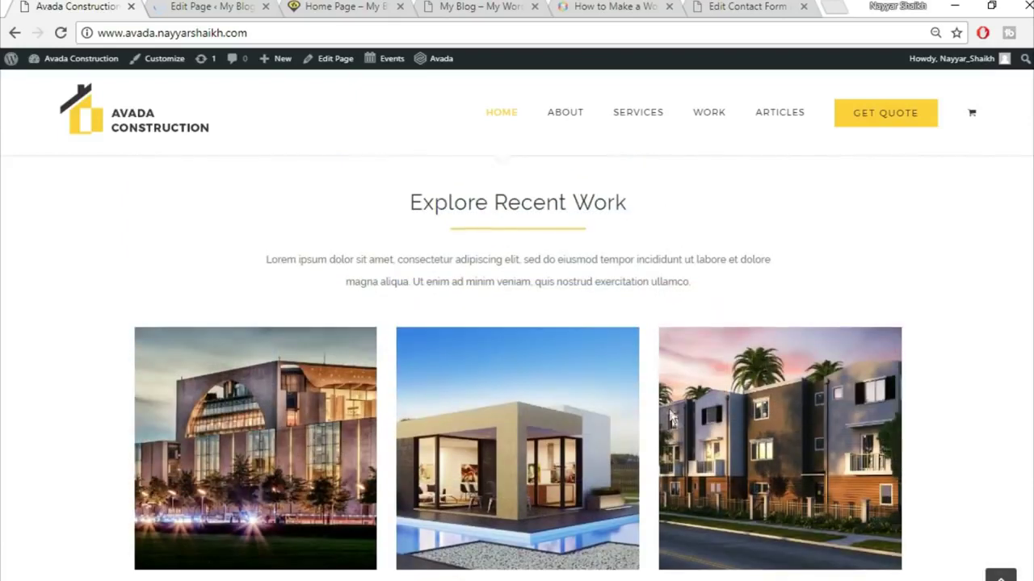
pyautogui.click(208, 7)
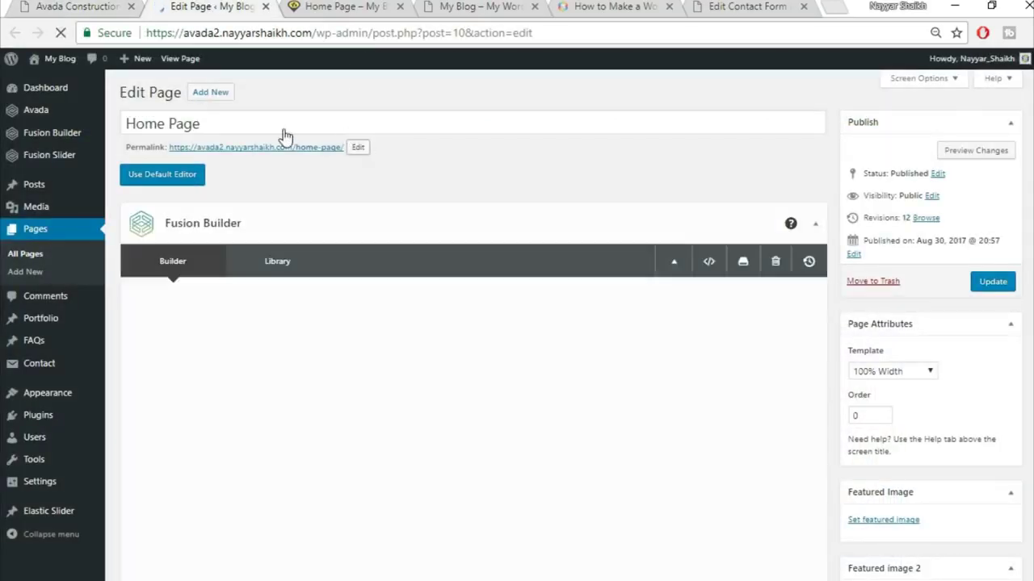
# - Scroll the Home Page layout and compare it with the demo front page
pyautogui.scroll(-10, 714, 213)
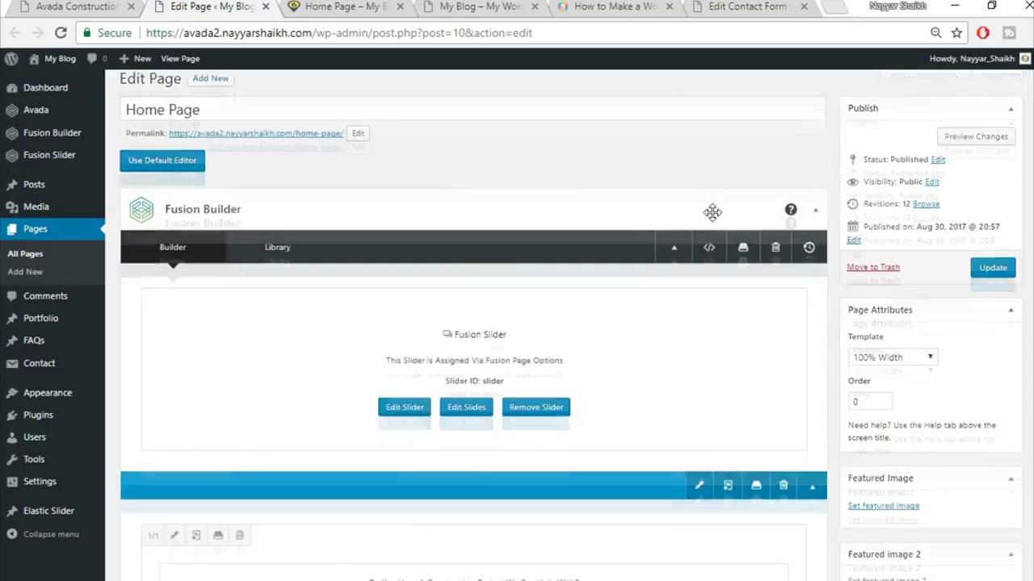
pyautogui.scroll(-10, 712, 213)
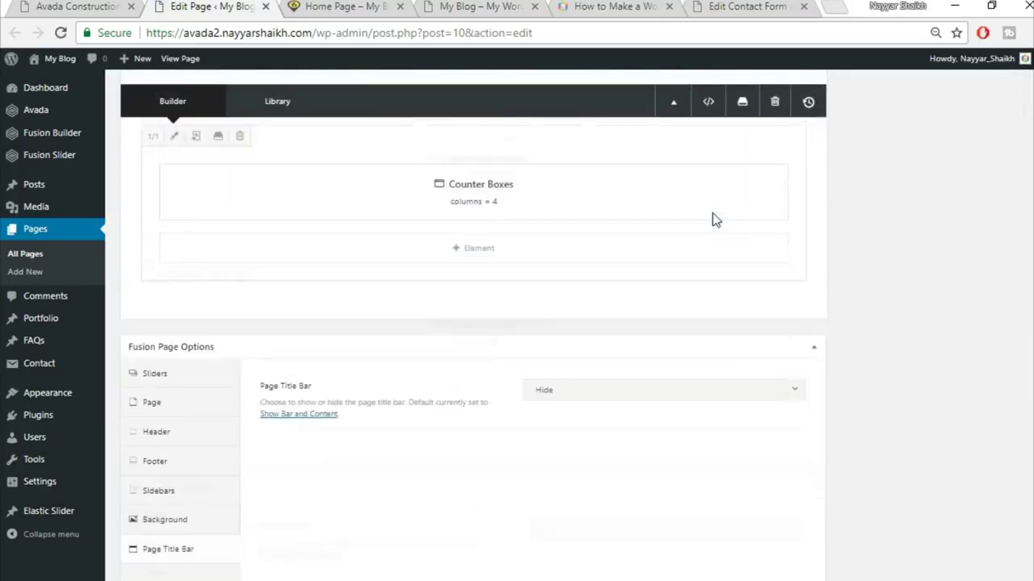
pyautogui.scroll(3, 710, 232)
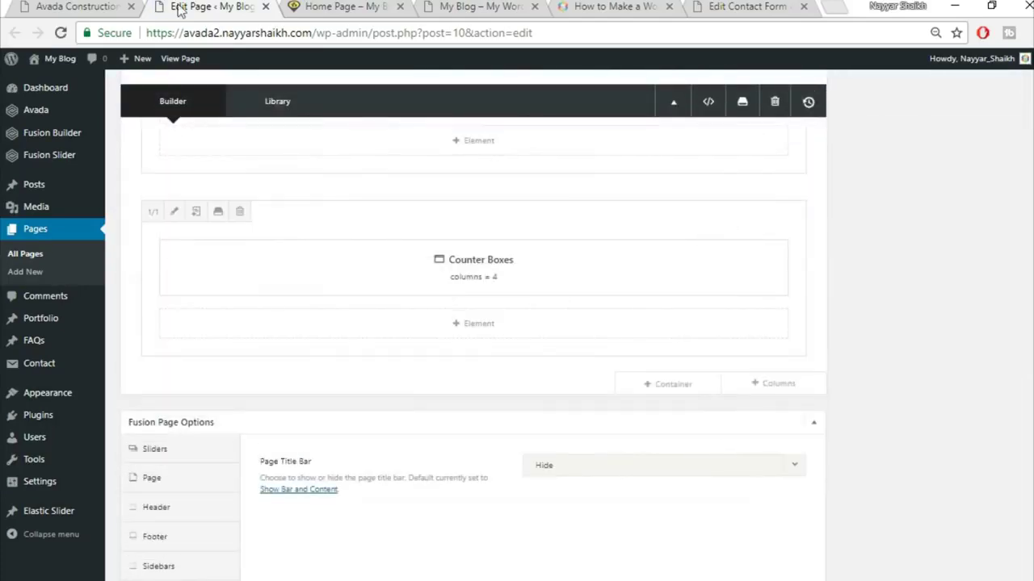
pyautogui.hotkey('ctrl', 'shift', 'Tab')
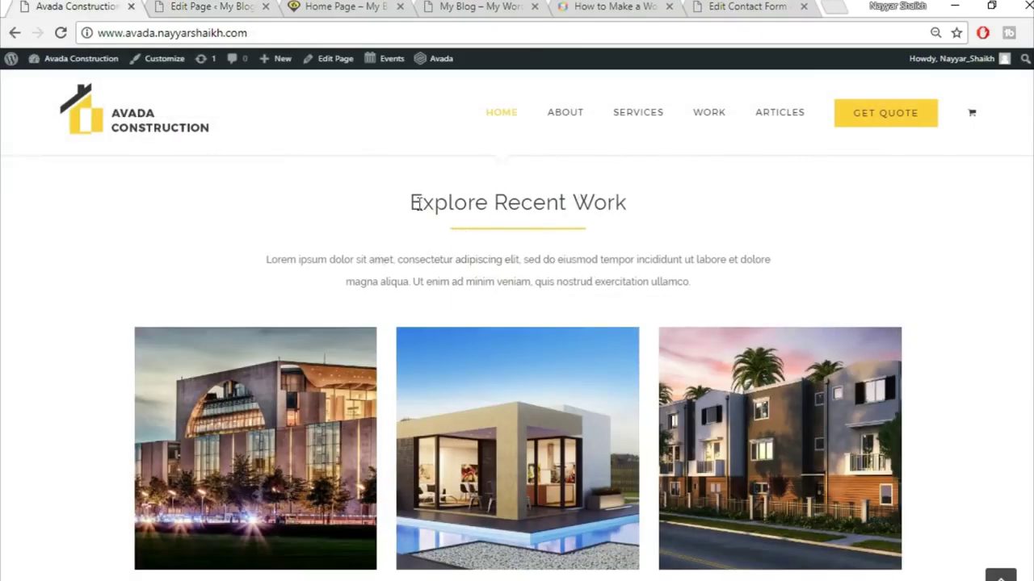
pyautogui.click(215, 6)
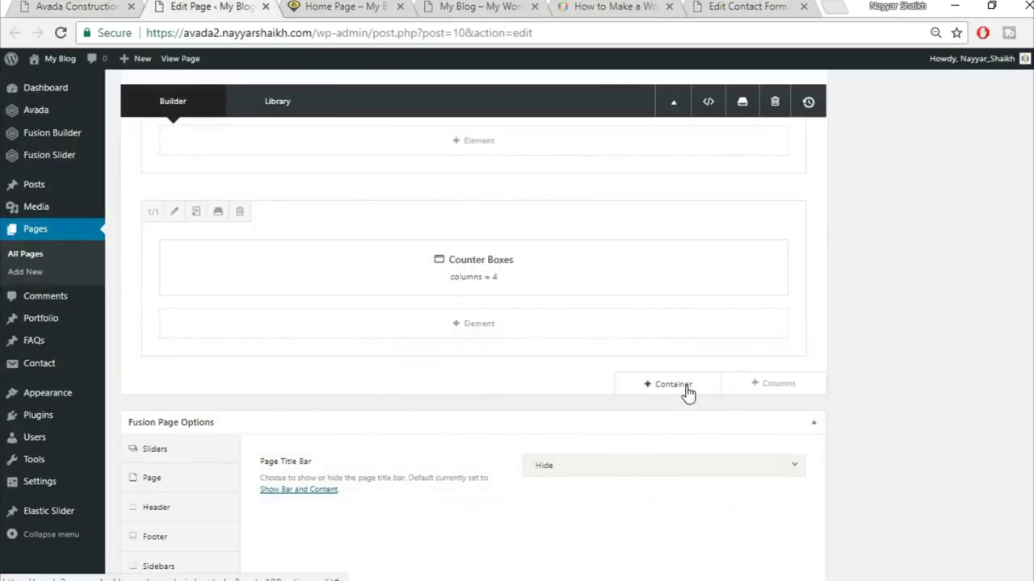
# - Insert the saved Title library container below the counter boxes
pyautogui.click(687, 391)
pyautogui.click(292, 137)
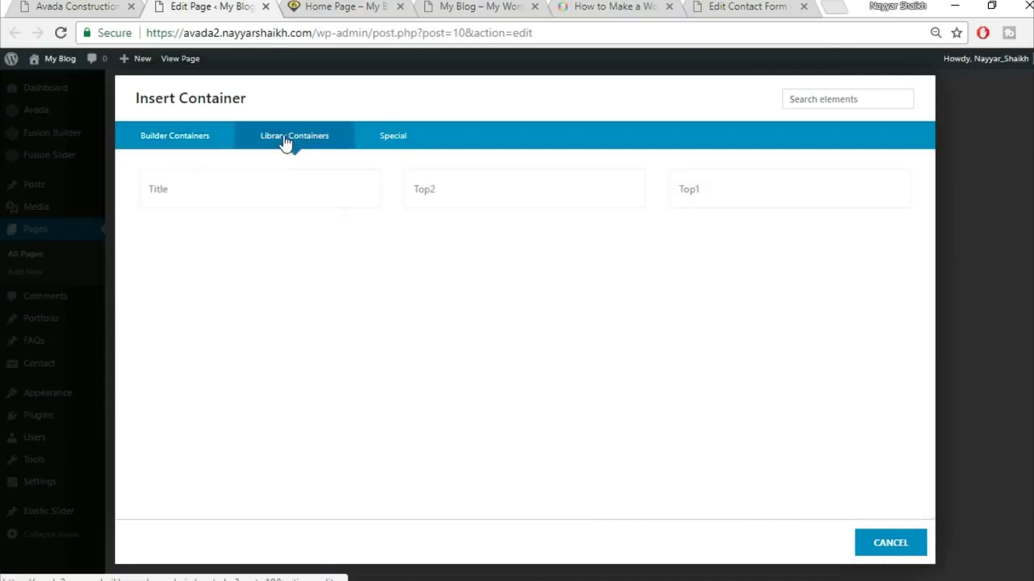
pyautogui.click(202, 204)
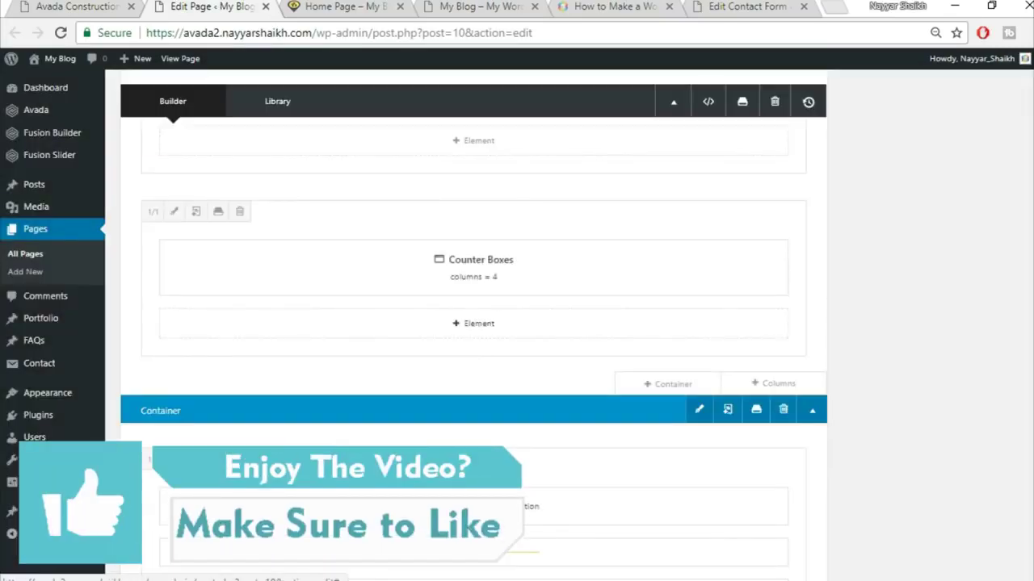
pyautogui.hotkey('ctrl', 'pageup')
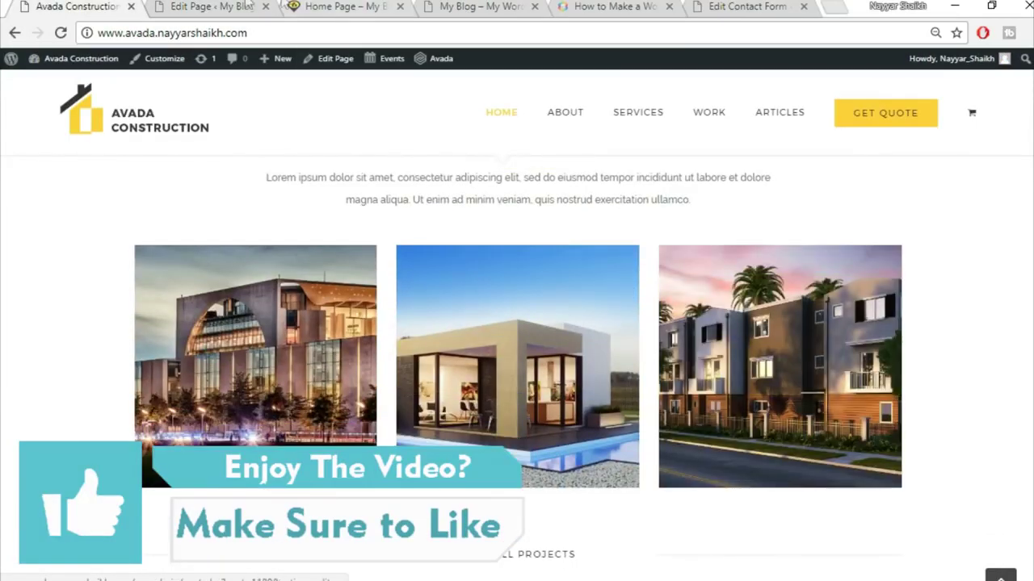
pyautogui.click(212, 7)
pyautogui.moveTo(676, 464)
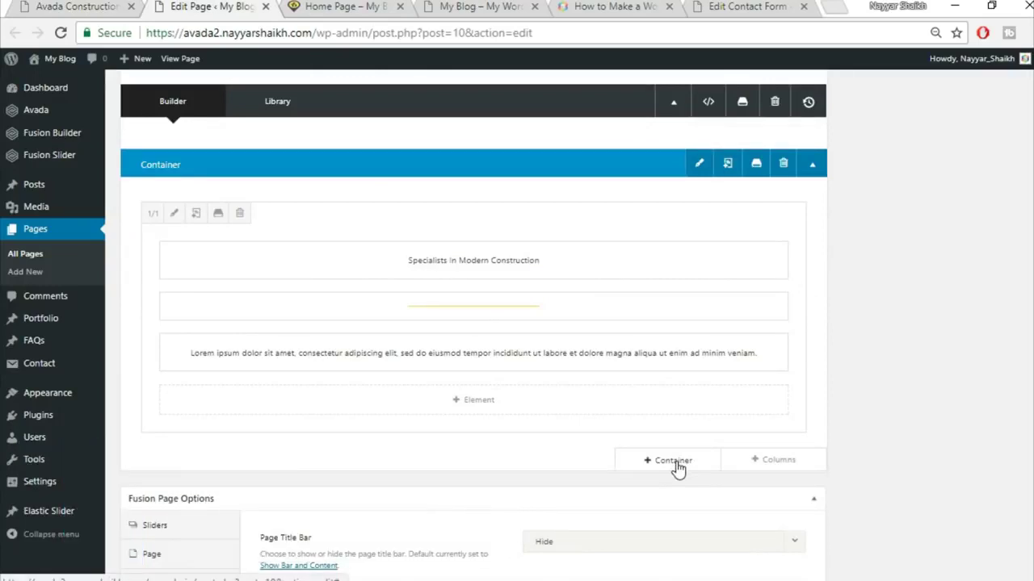
# - Add a full-width column row below the Title container and insert a Portfolio element
pyautogui.click(775, 467)
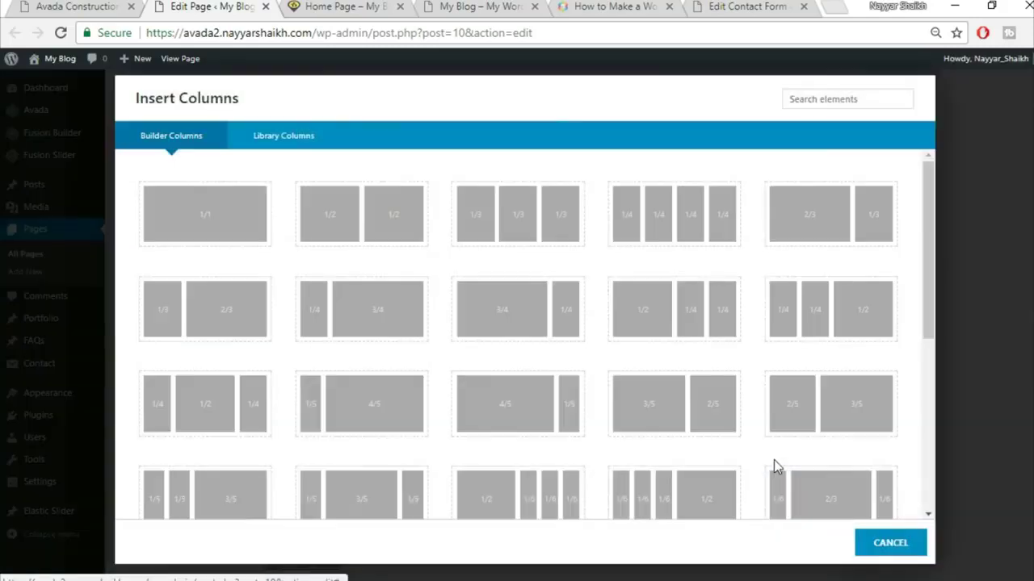
pyautogui.click(205, 224)
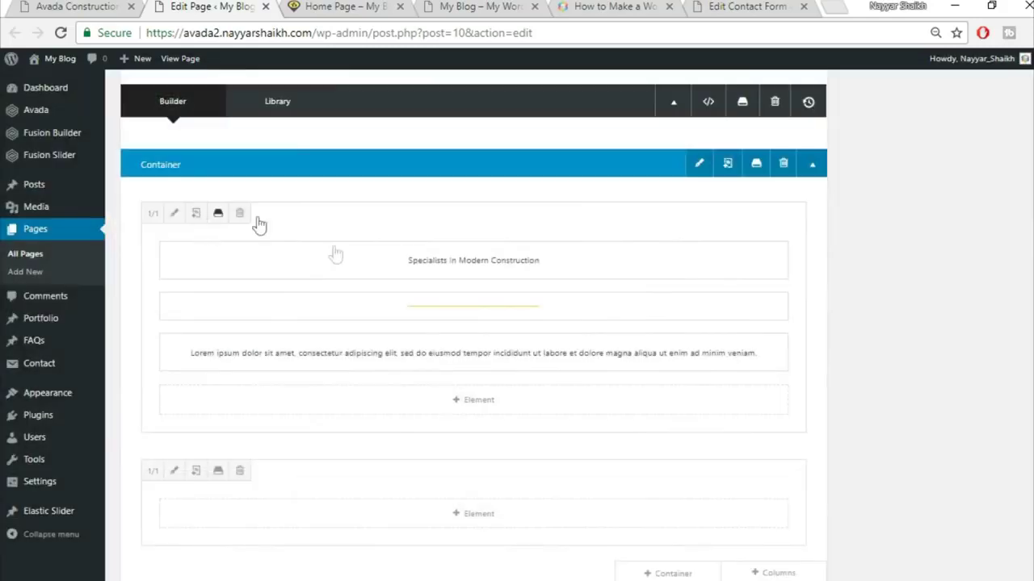
pyautogui.click(483, 519)
pyautogui.scroll(-2, 563, 483)
pyautogui.click(804, 96)
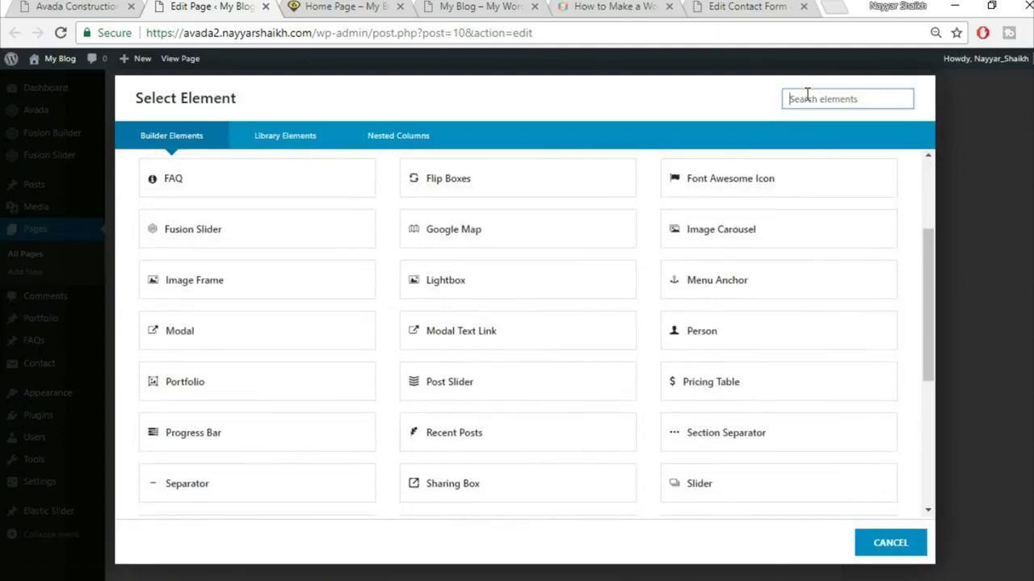
pyautogui.write('por')
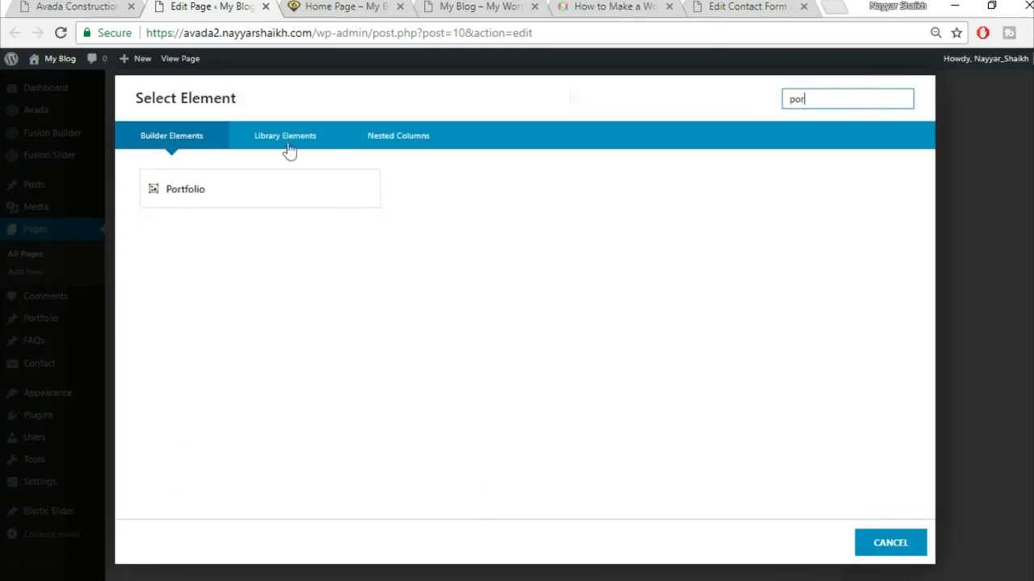
pyautogui.click(254, 205)
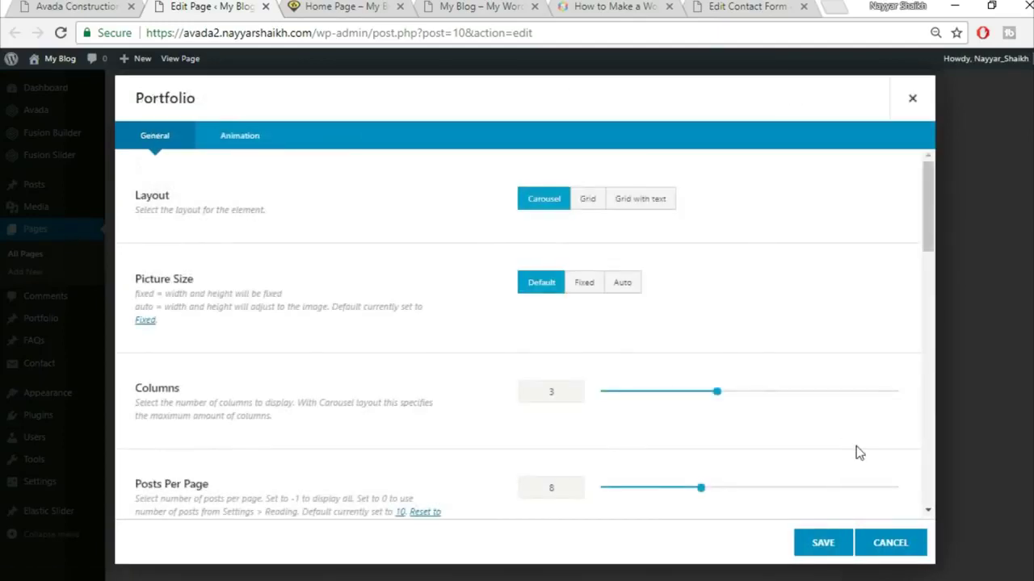
# - Set the portfolio layout to Grid, picture size Auto, and column spacing 30
pyautogui.click(588, 202)
pyautogui.click(141, 6)
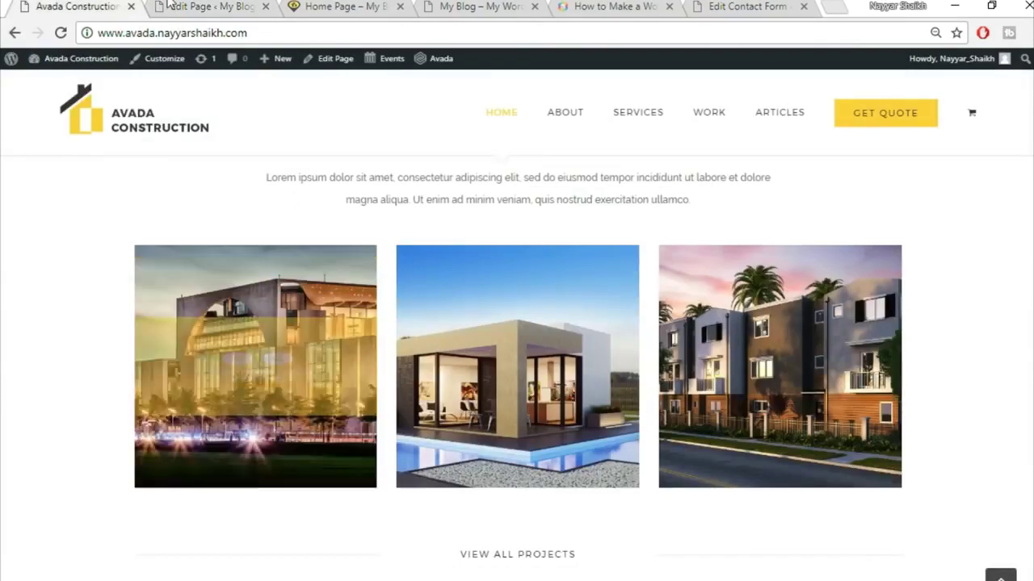
pyautogui.click(173, 6)
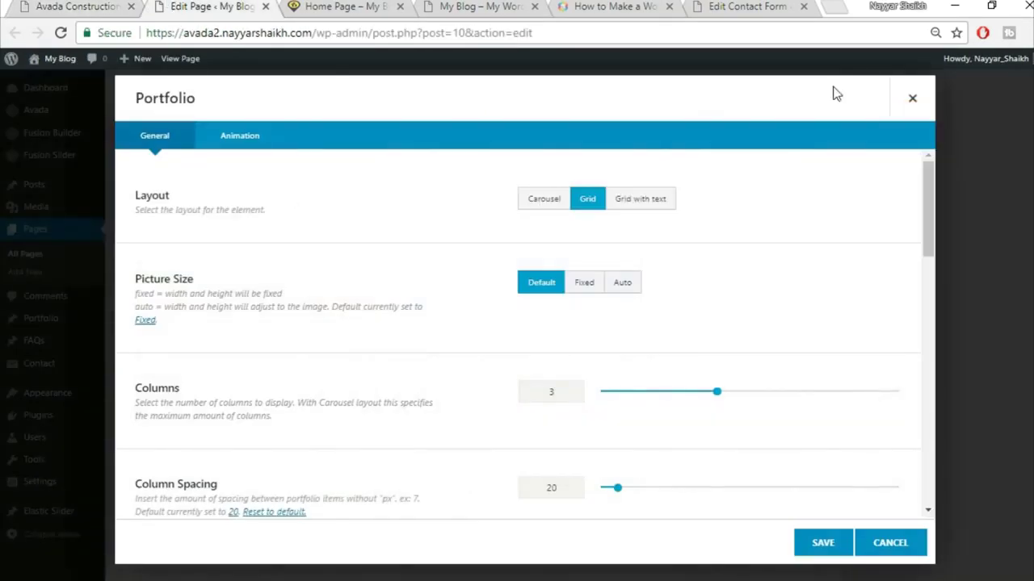
pyautogui.click(635, 286)
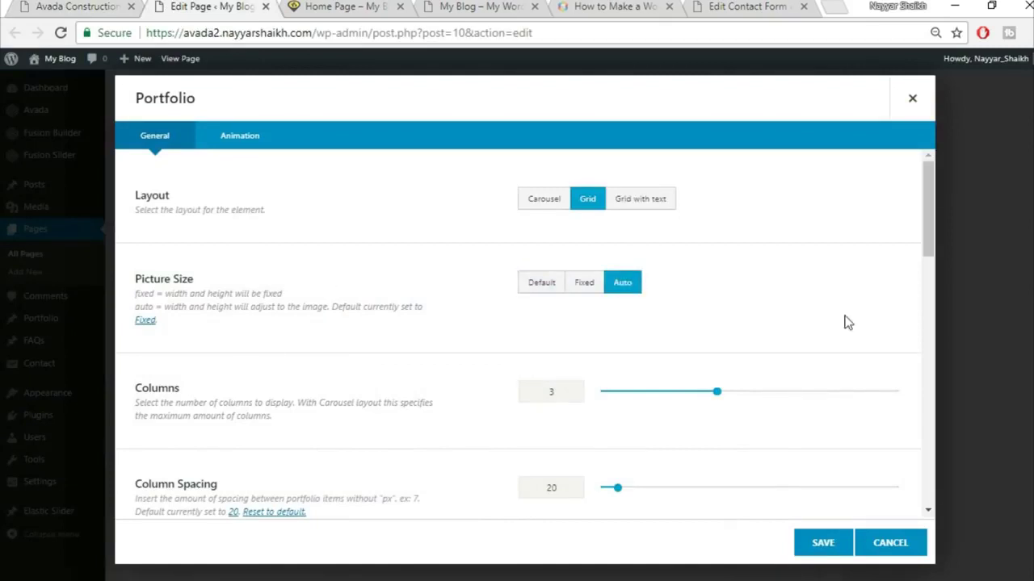
pyautogui.scroll(-2, 866, 307)
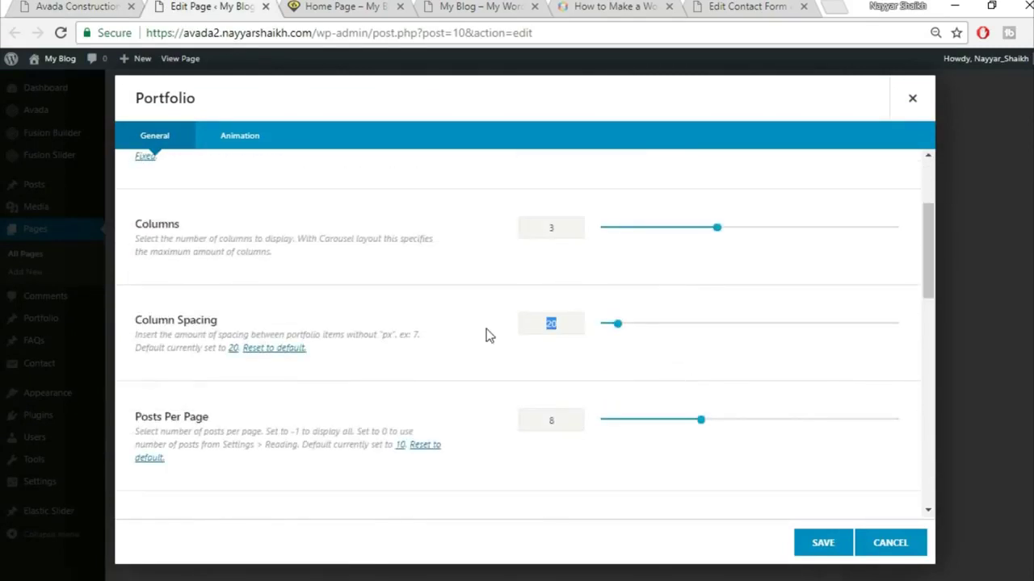
pyautogui.write('30')
pyautogui.scroll(-1, 528, 392)
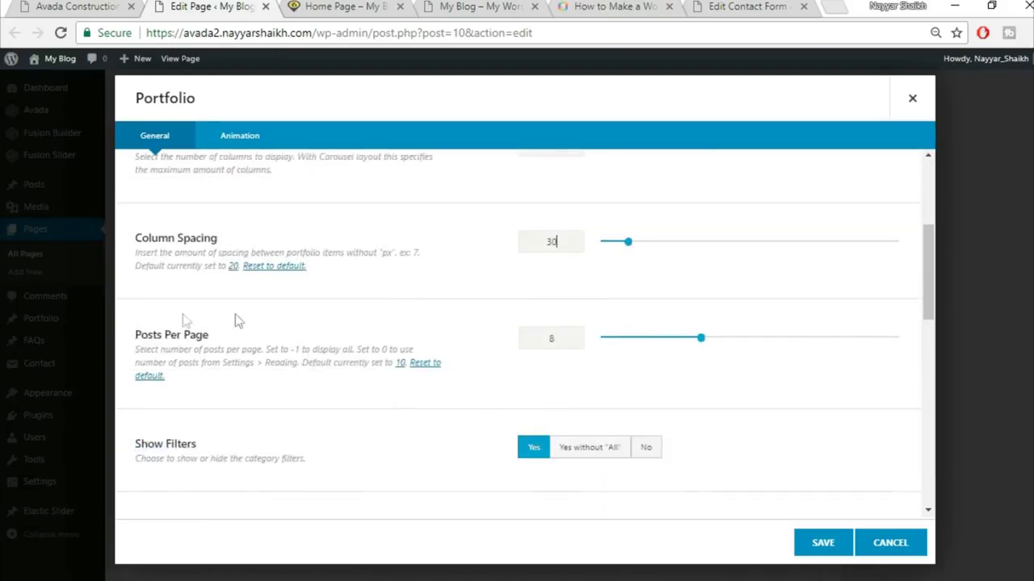
# - Show 3 posts per page with category filters turned off, and save the portfolio
pyautogui.click(50, 4)
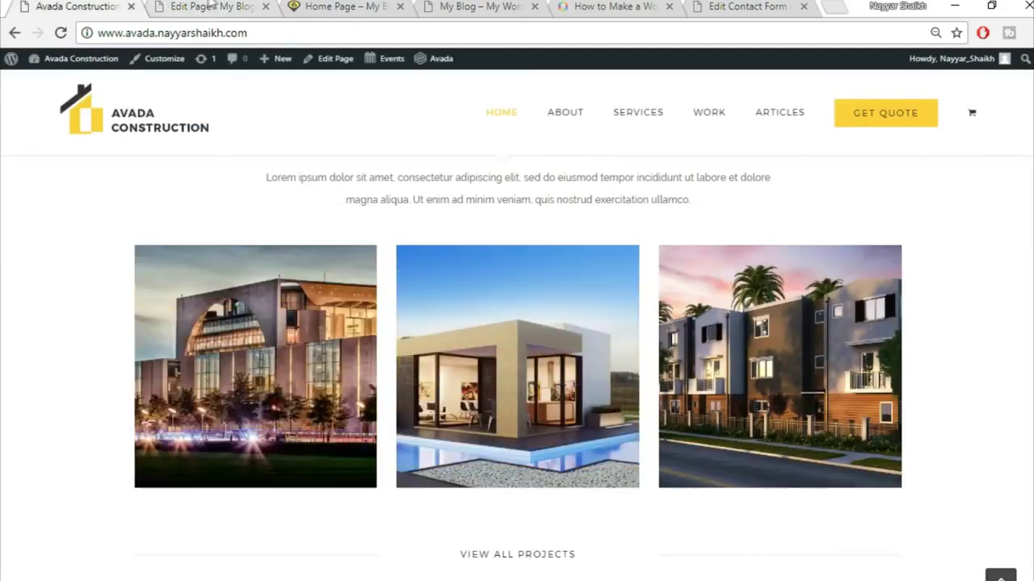
pyautogui.click(208, 5)
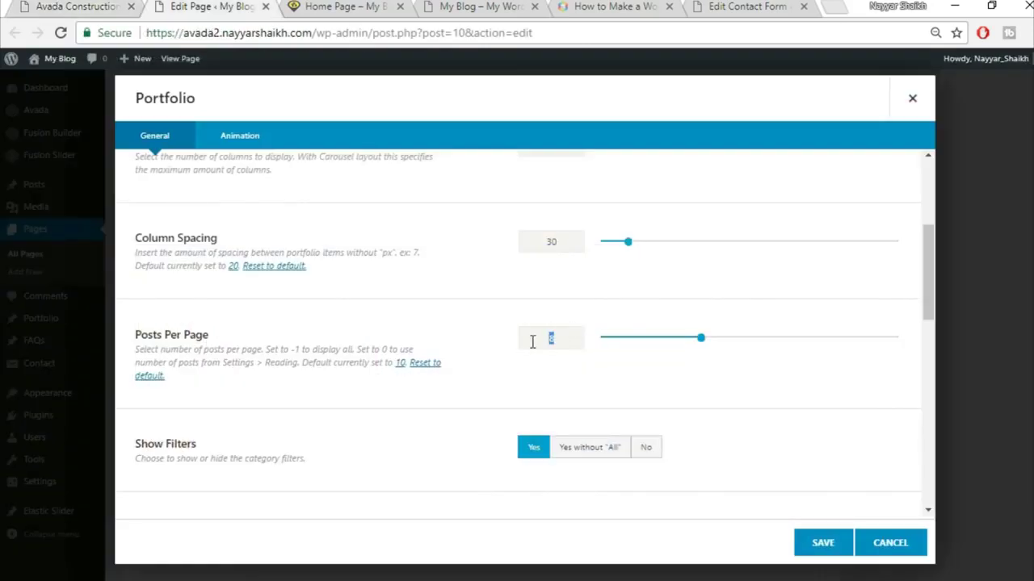
pyautogui.write('3')
pyautogui.scroll(-2, 532, 342)
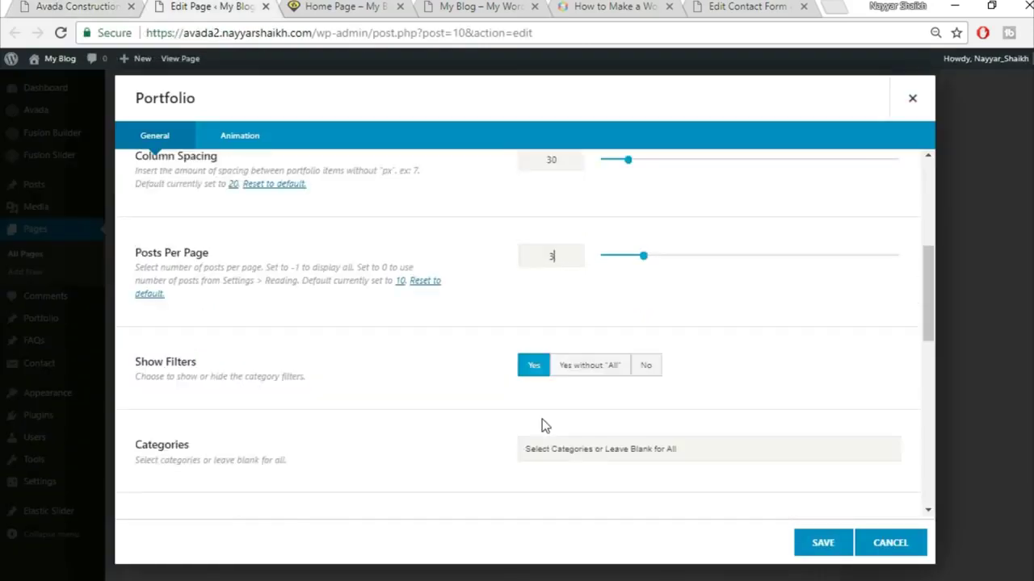
pyautogui.click(647, 289)
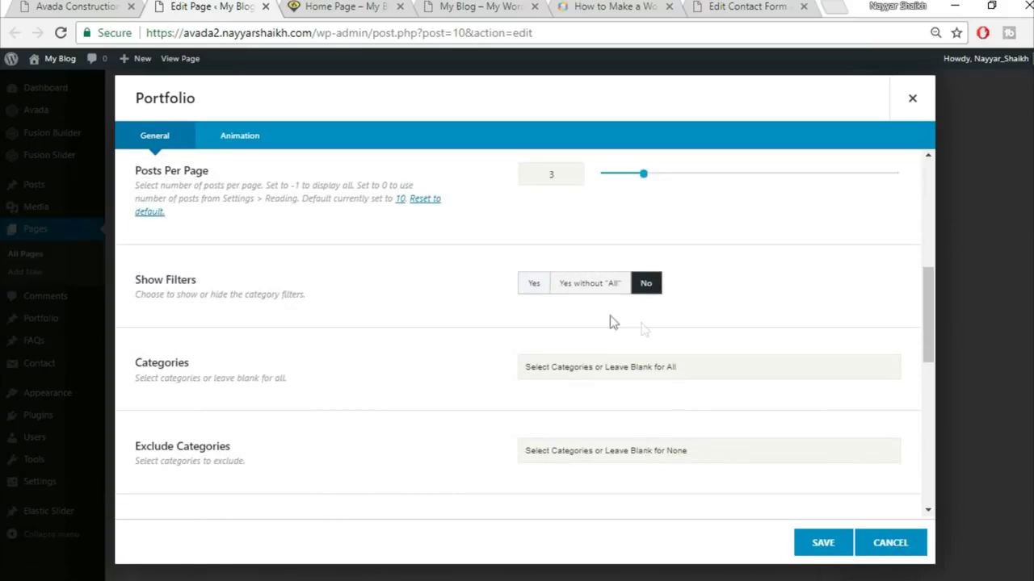
pyautogui.scroll(-1, 476, 381)
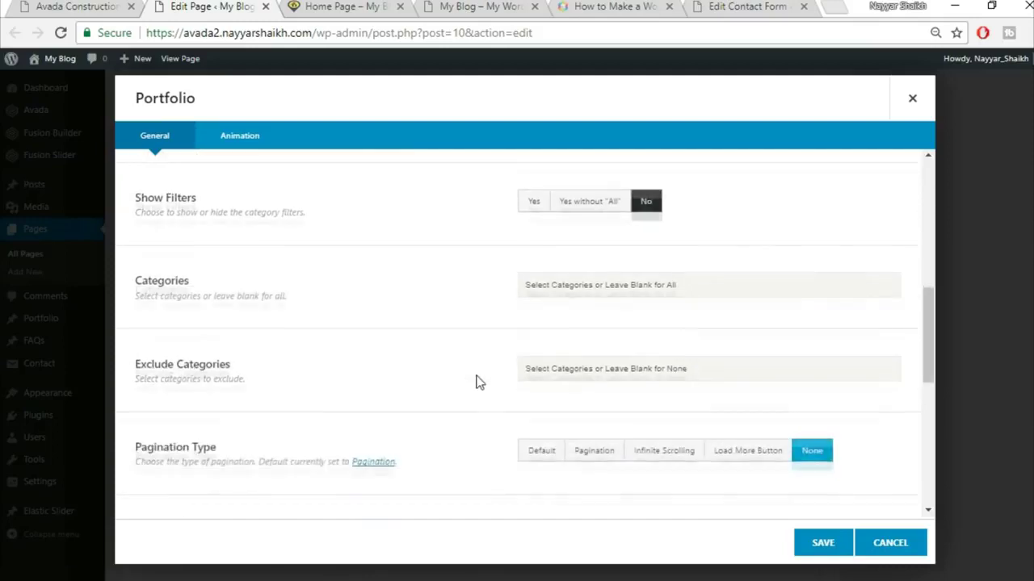
pyautogui.scroll(-2, 476, 382)
pyautogui.scroll(-2, 598, 380)
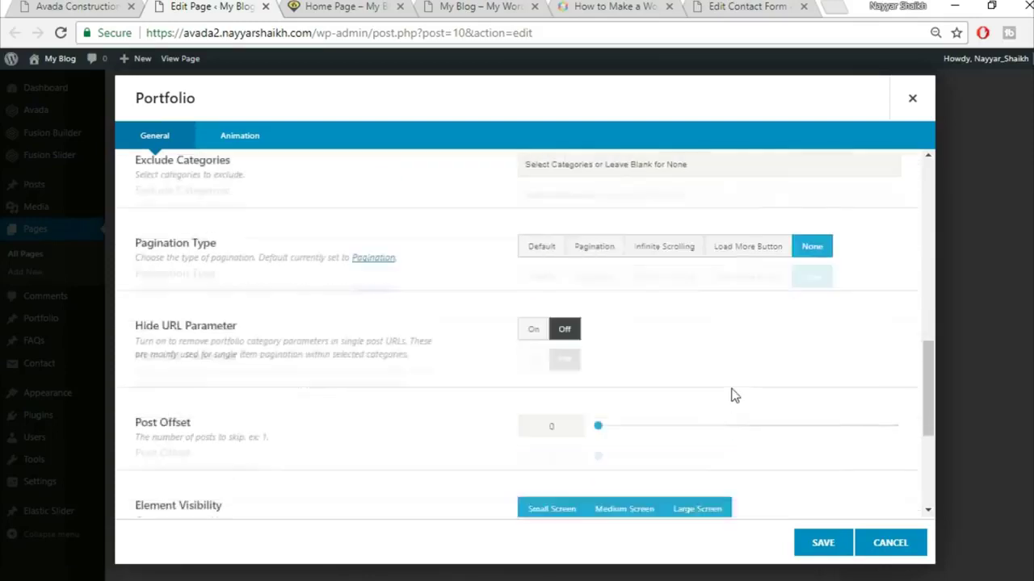
pyautogui.scroll(-2, 299, 437)
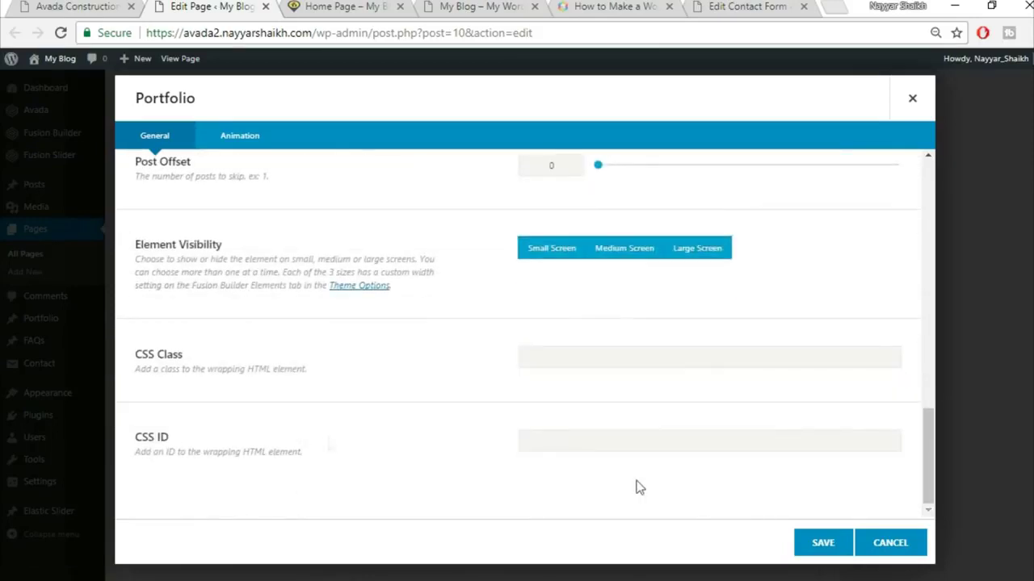
pyautogui.click(822, 550)
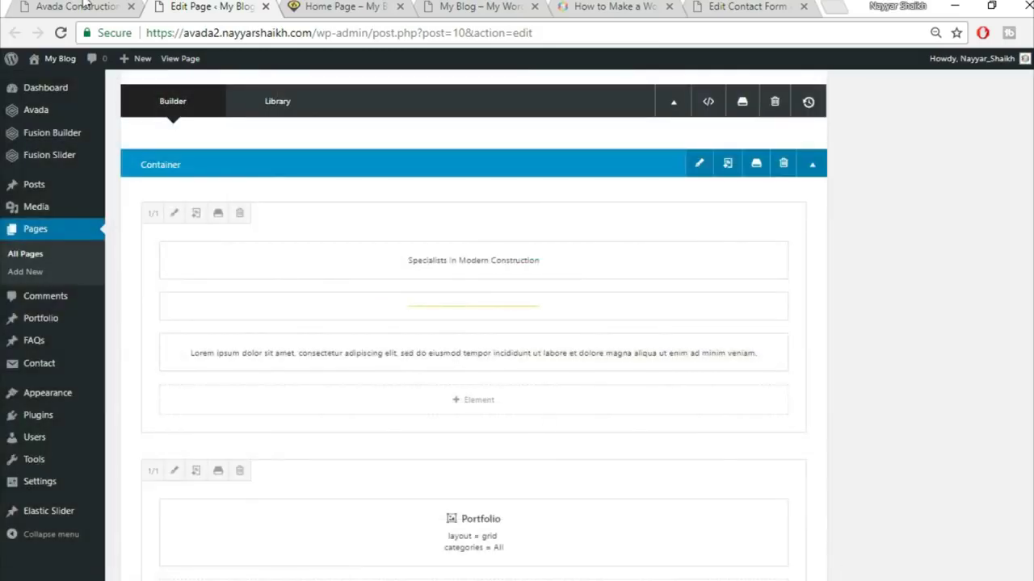
# - Add a 1/3-1/3-1/3 column row below the portfolio and search 'sep' for the first column
pyautogui.click(76, 7)
pyautogui.scroll(-3, 464, 409)
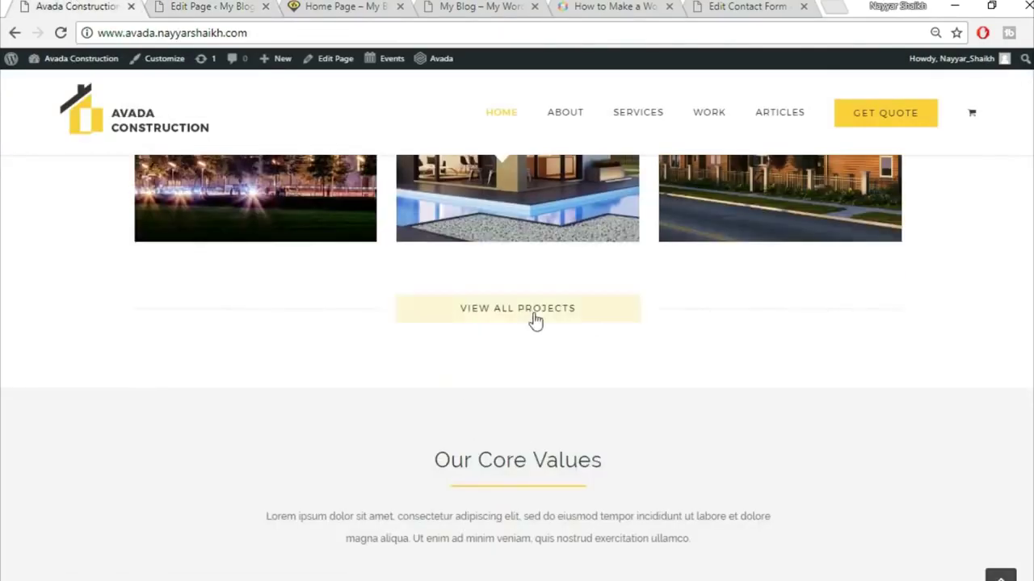
pyautogui.click(271, 5)
pyautogui.scroll(-5, 651, 446)
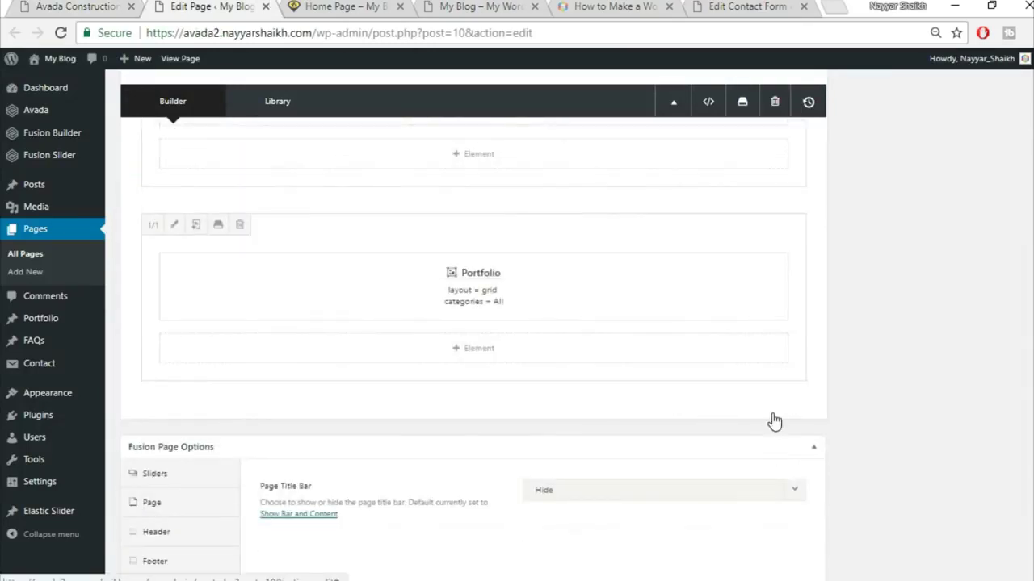
pyautogui.click(773, 410)
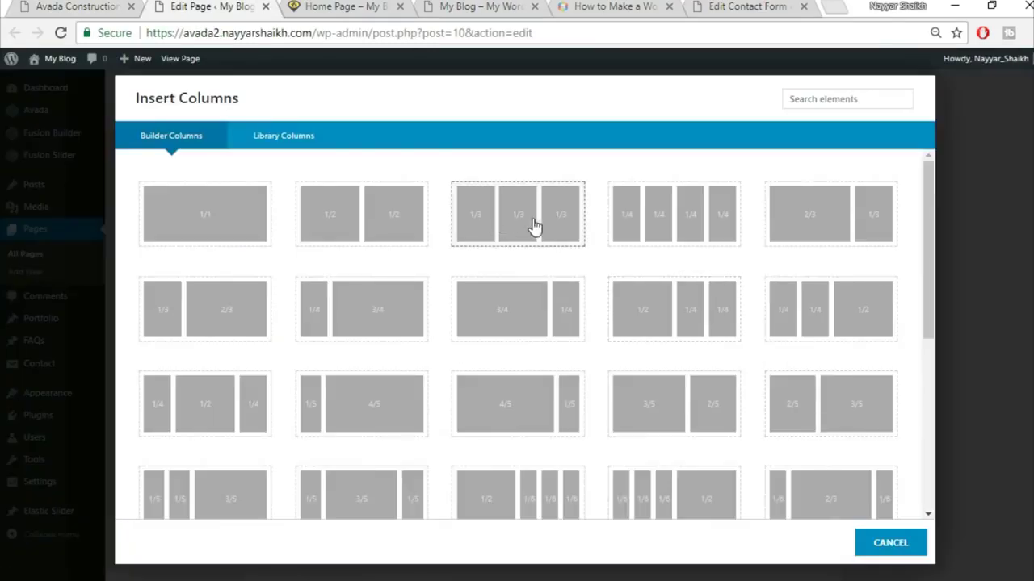
pyautogui.click(528, 228)
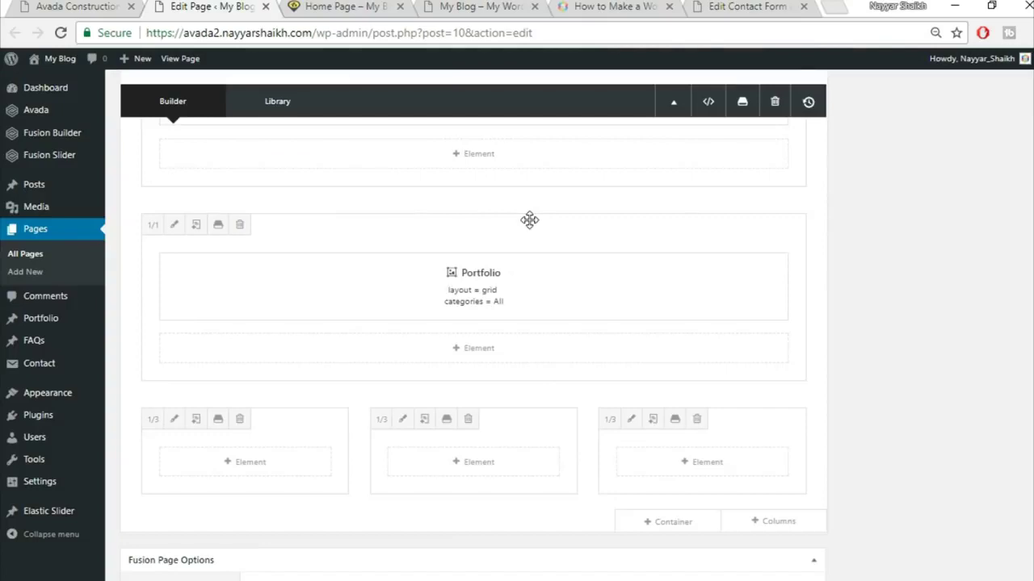
pyautogui.click(263, 471)
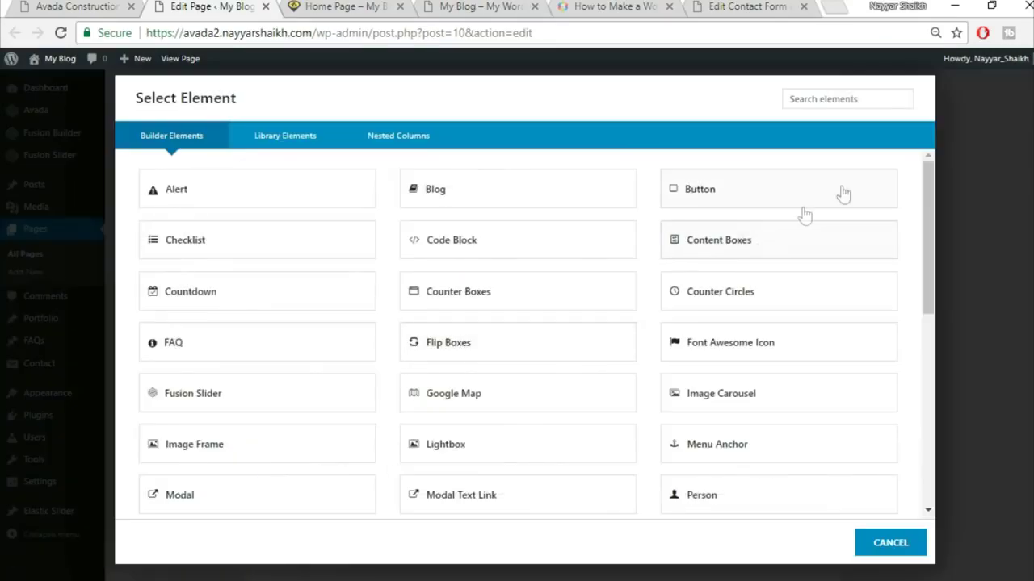
pyautogui.click(825, 99)
pyautogui.write('sep')
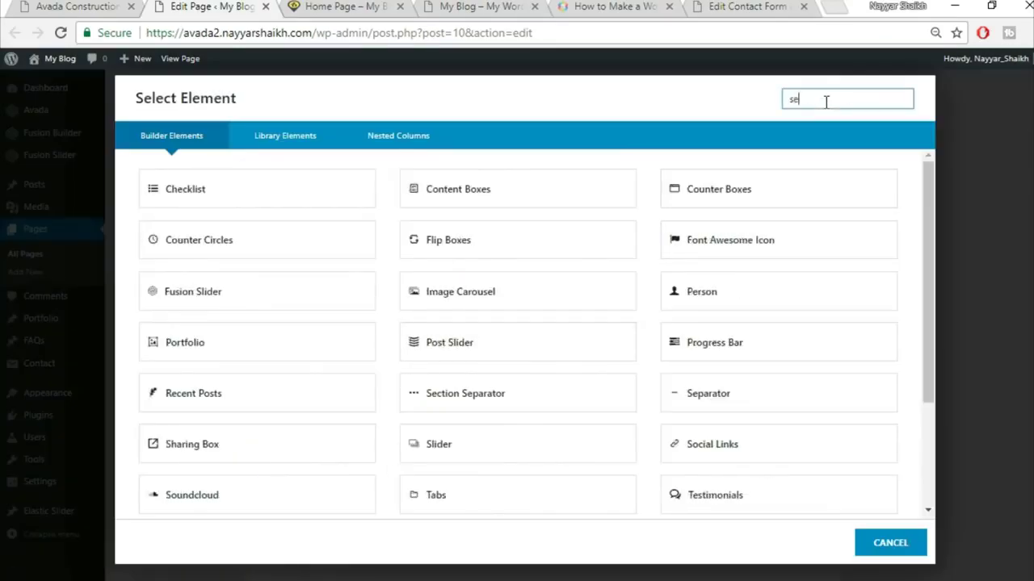
# - Insert a Separator element and set its style to a single solid border
pyautogui.click(494, 204)
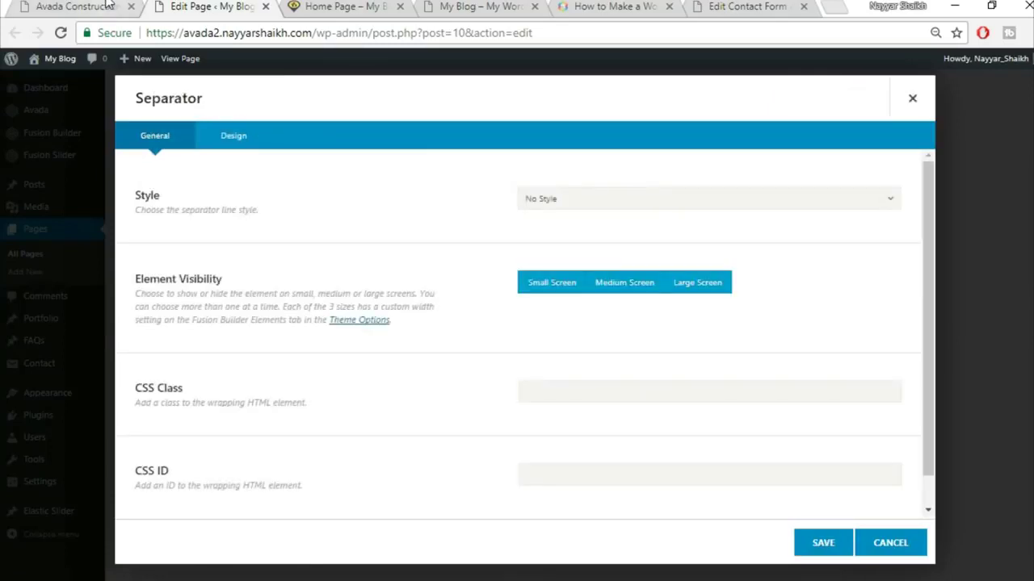
pyautogui.click(107, 6)
pyautogui.scroll(-2, 456, 287)
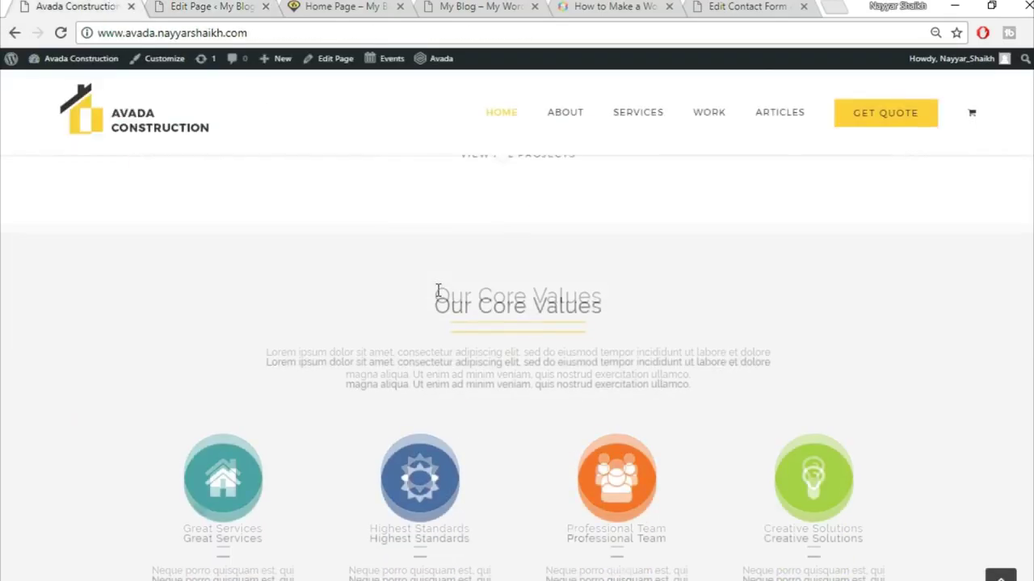
pyautogui.scroll(2, 438, 295)
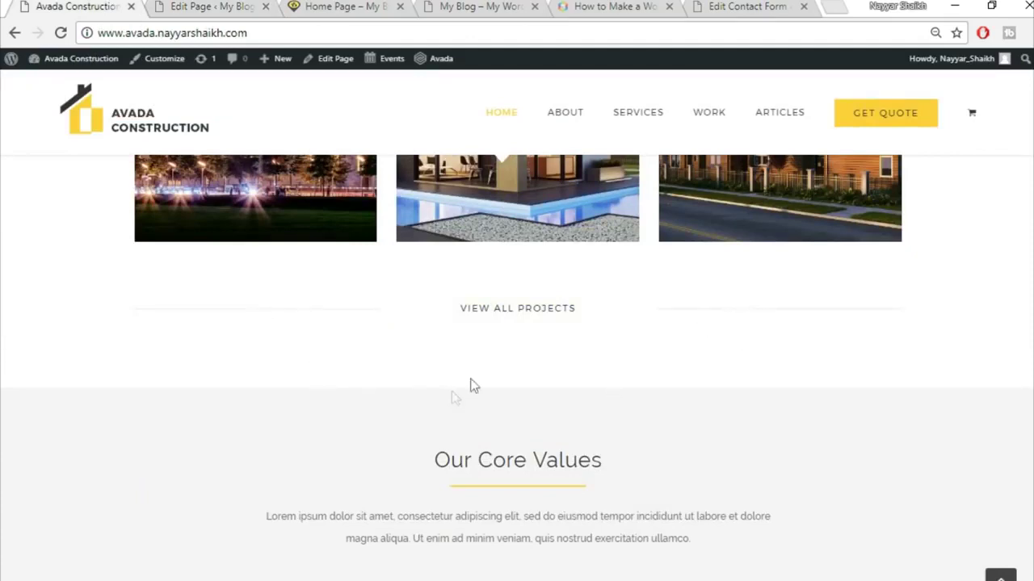
pyautogui.click(242, 7)
pyautogui.click(606, 211)
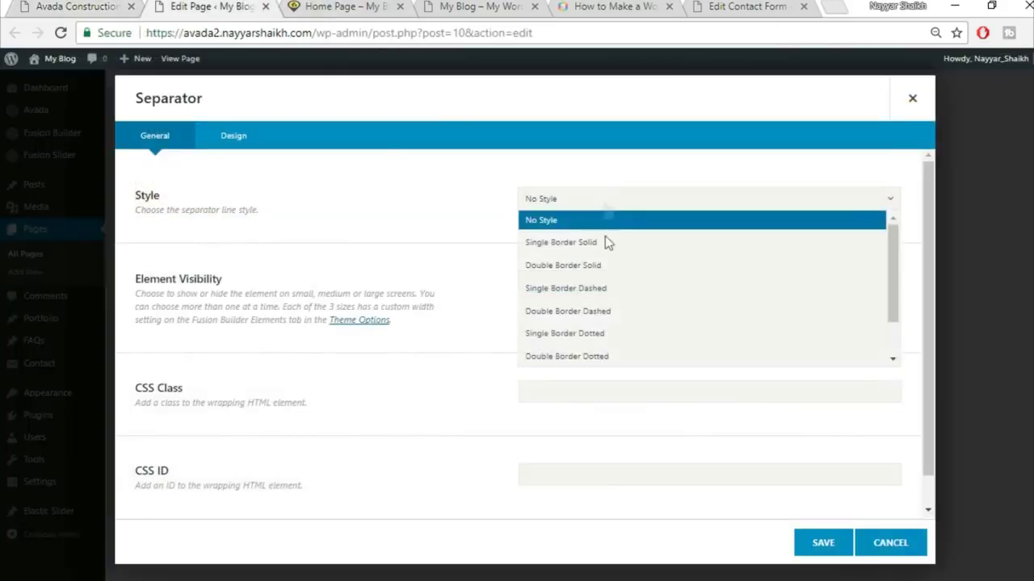
pyautogui.click(605, 242)
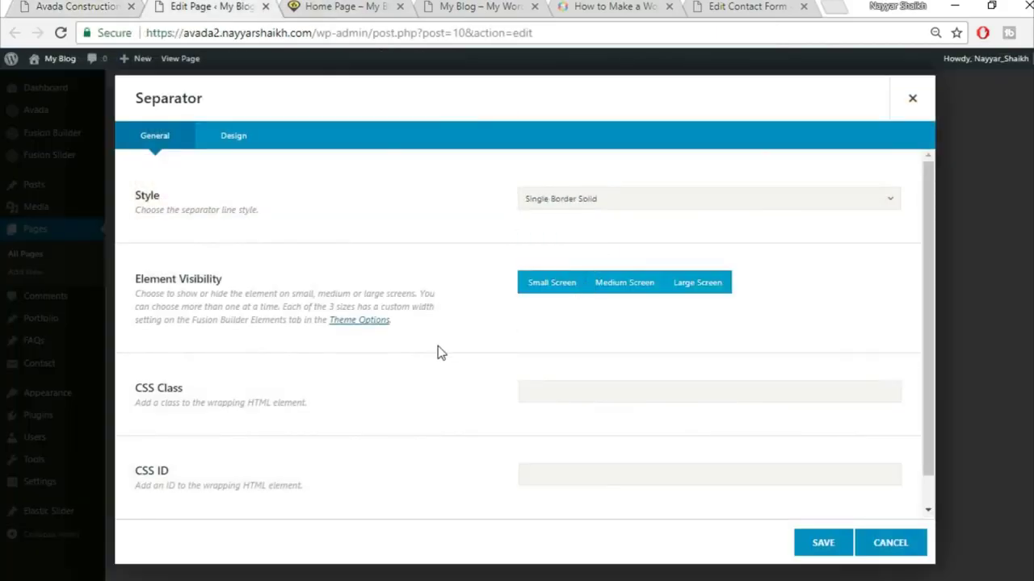
# - Set the separator colour to #f5f5f5 in its design settings
pyautogui.scroll(-1, 404, 323)
pyautogui.click(234, 136)
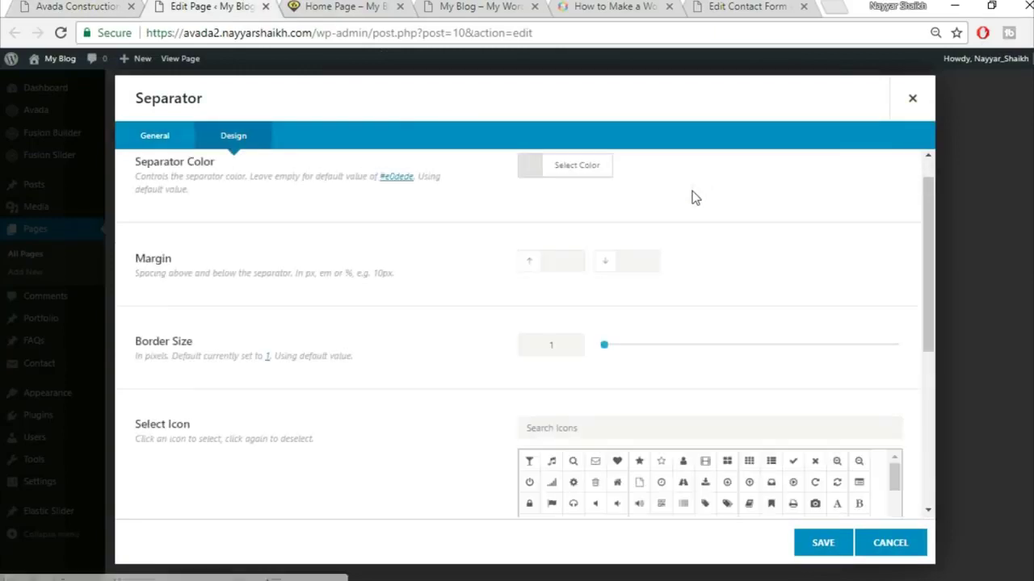
pyautogui.click(592, 206)
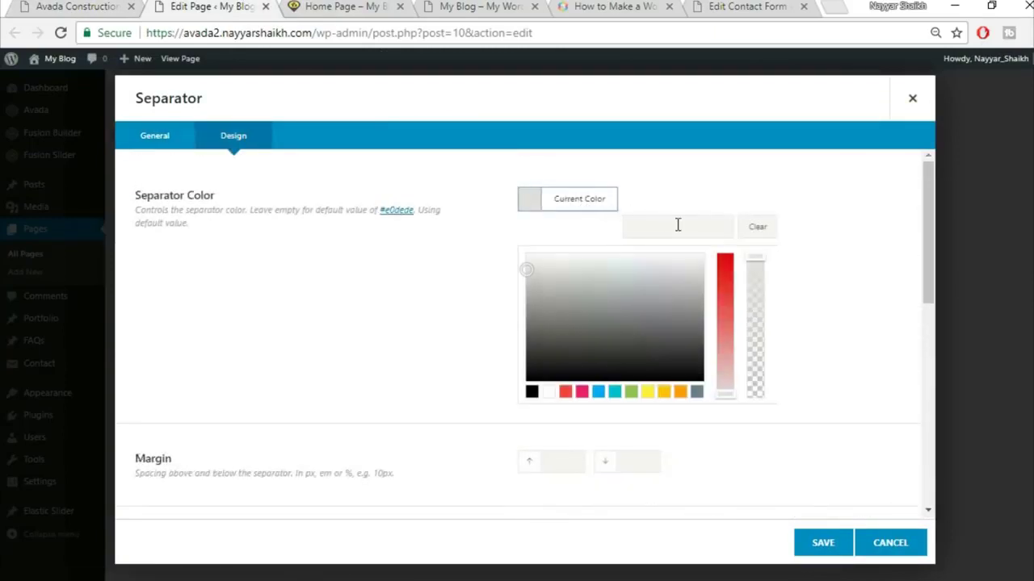
pyautogui.write('#f5f5f5')
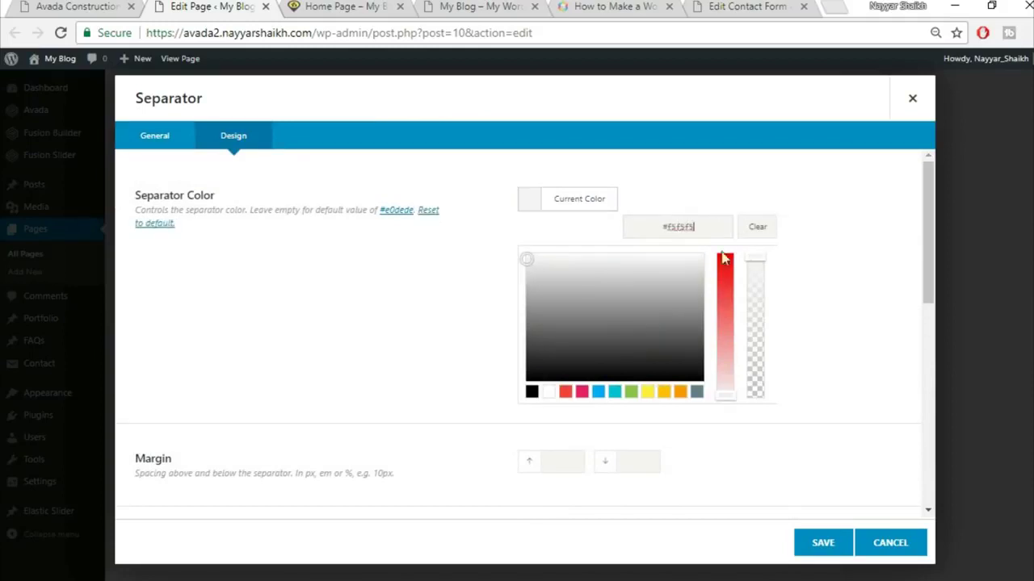
pyautogui.click(434, 269)
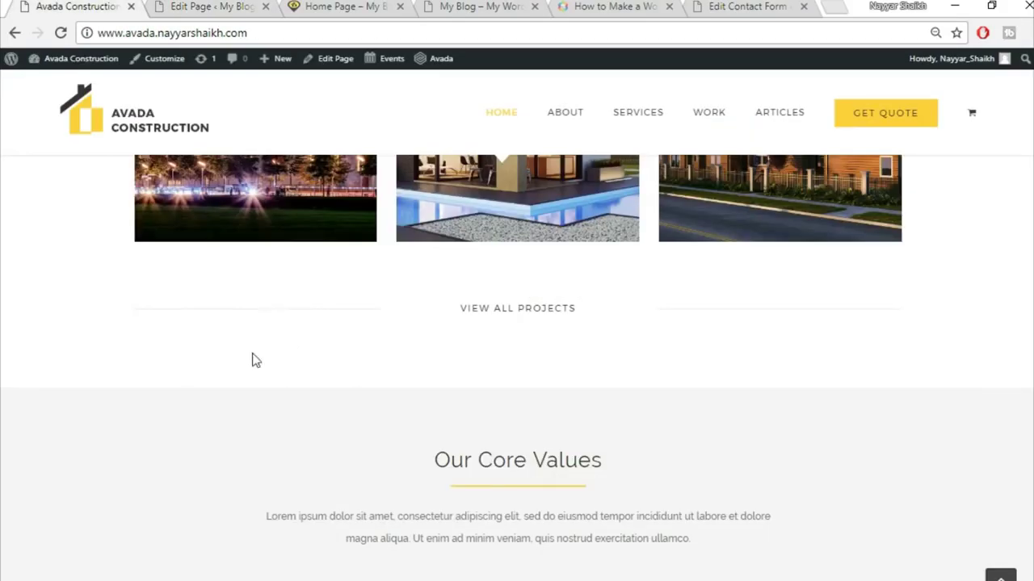
pyautogui.click(174, 6)
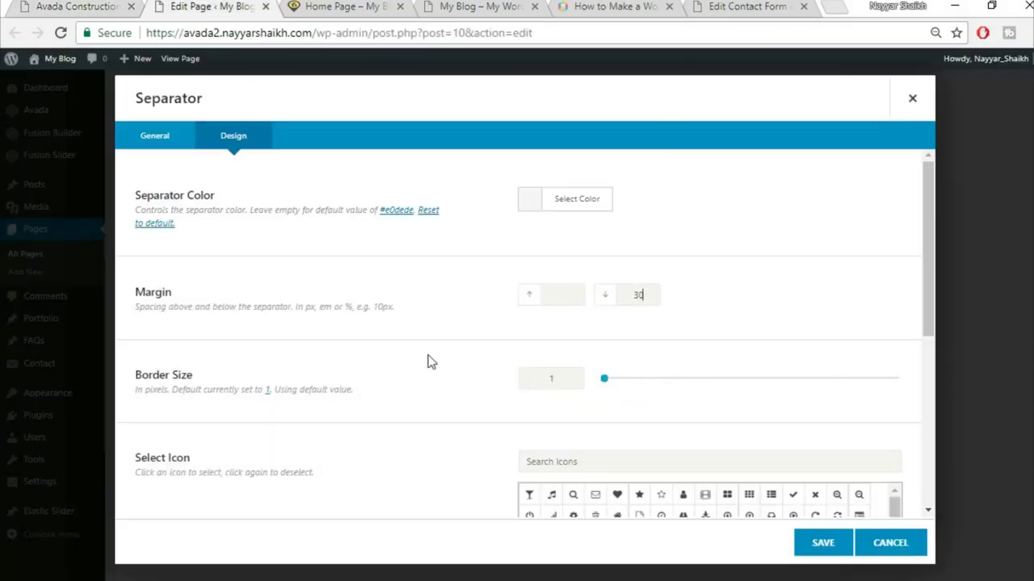
# - Give the separator border size 2, clear its width for full width, and save
pyautogui.scroll(-1, 428, 361)
pyautogui.write('2')
pyautogui.scroll(-2, 451, 380)
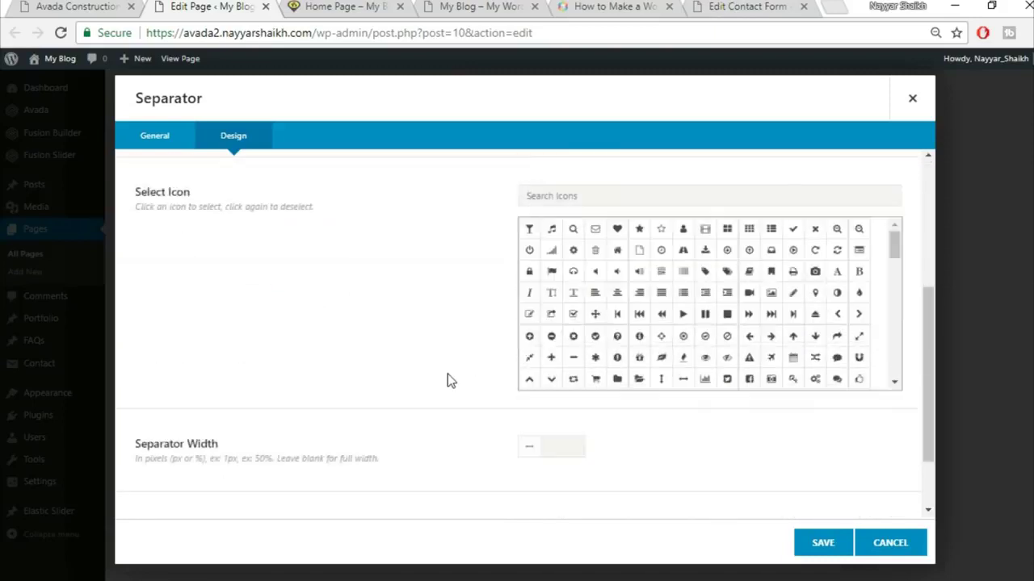
pyautogui.scroll(-1, 450, 380)
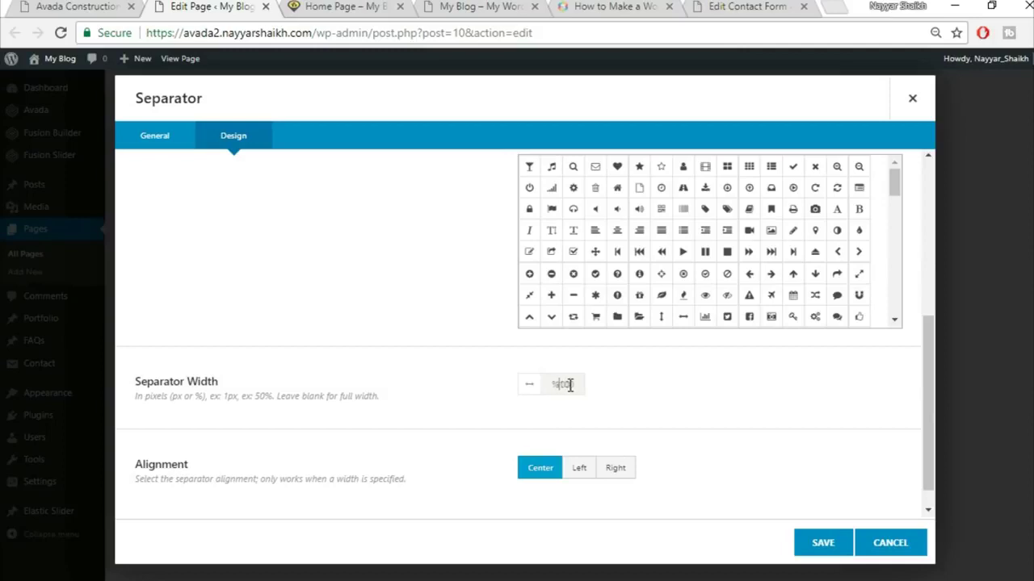
pyautogui.press('BackSpace')
pyautogui.hotkey('ctrl', 'a')
pyautogui.press('BackSpace')
pyautogui.click(810, 545)
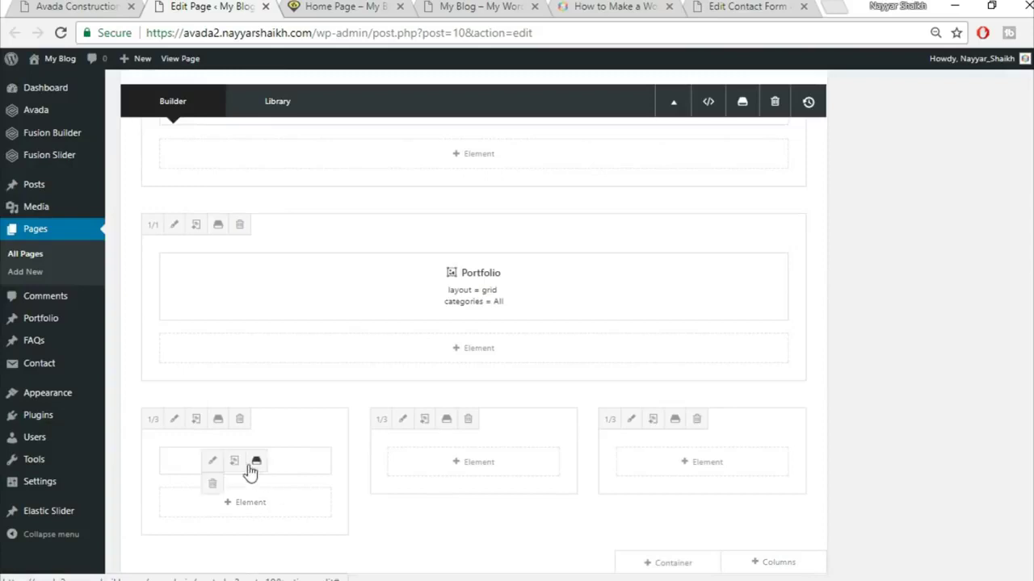
# - Duplicate the separator and move the copy into the third column
pyautogui.click(234, 461)
pyautogui.moveTo(302, 462); pyautogui.dragTo(708, 473)
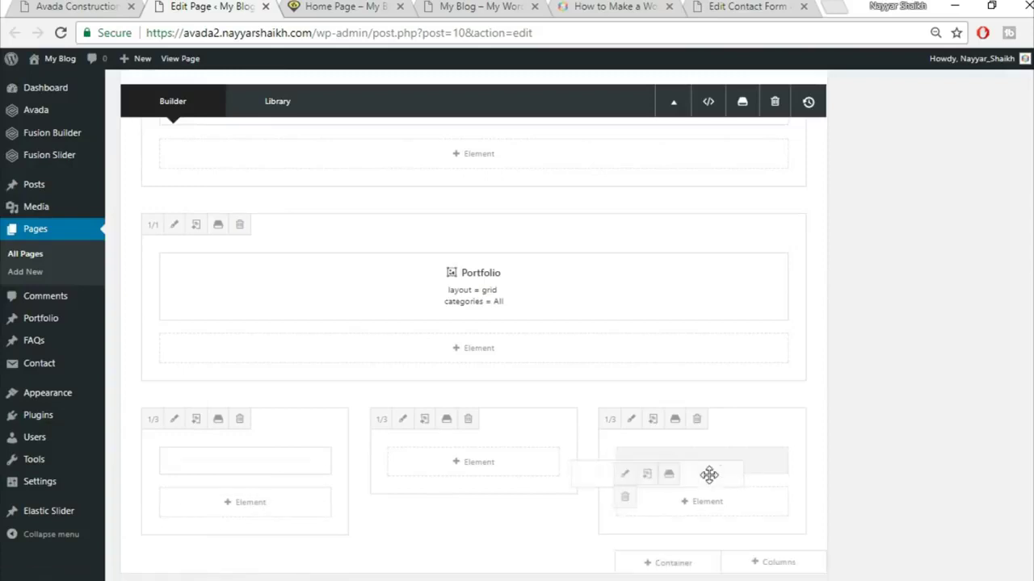
pyautogui.scroll(-1, 950, 473)
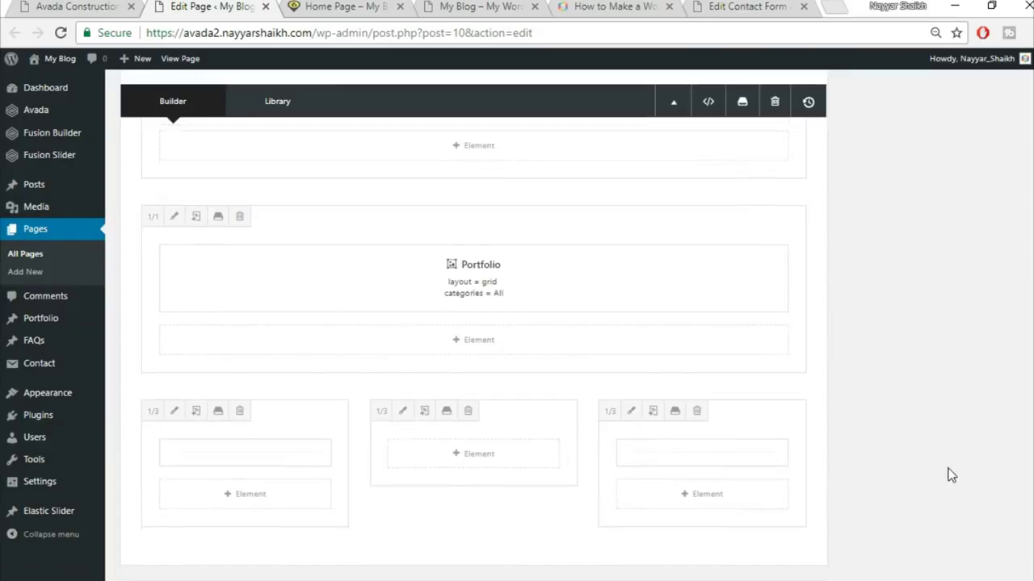
pyautogui.click(118, 5)
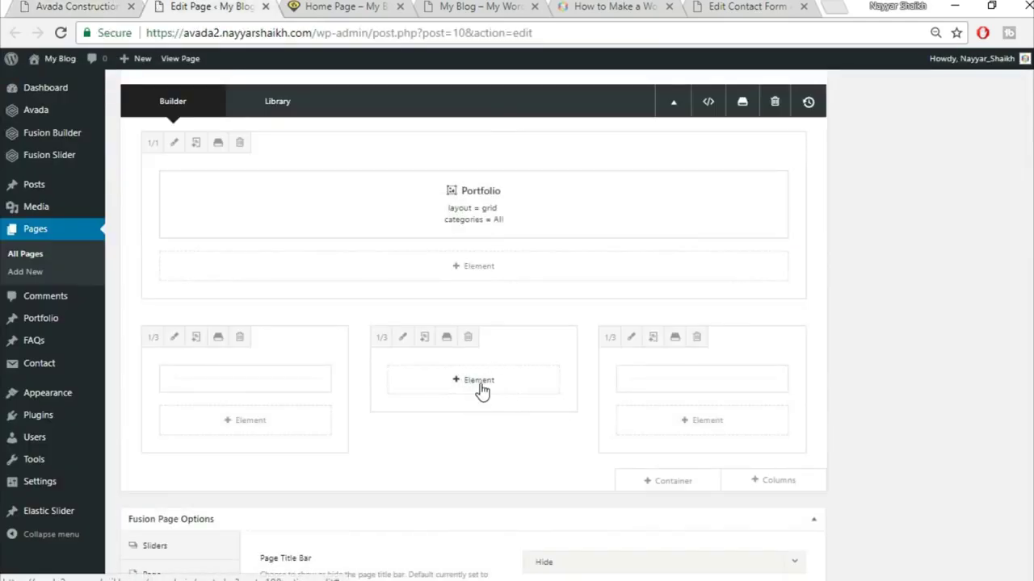
# - Add a Button to the middle column with URL # and text VIEW ALL PROJECTS
pyautogui.click(470, 386)
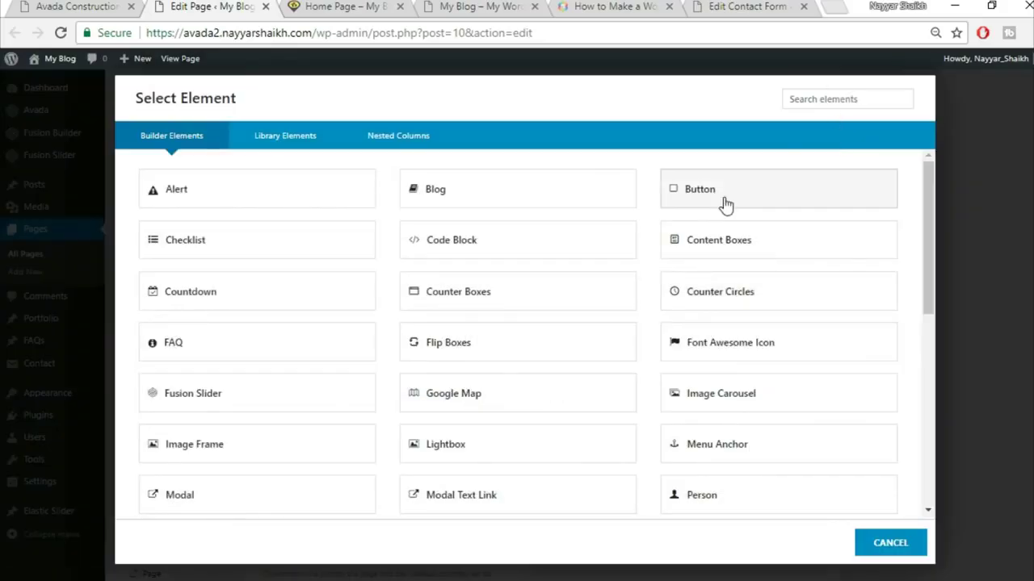
pyautogui.click(759, 193)
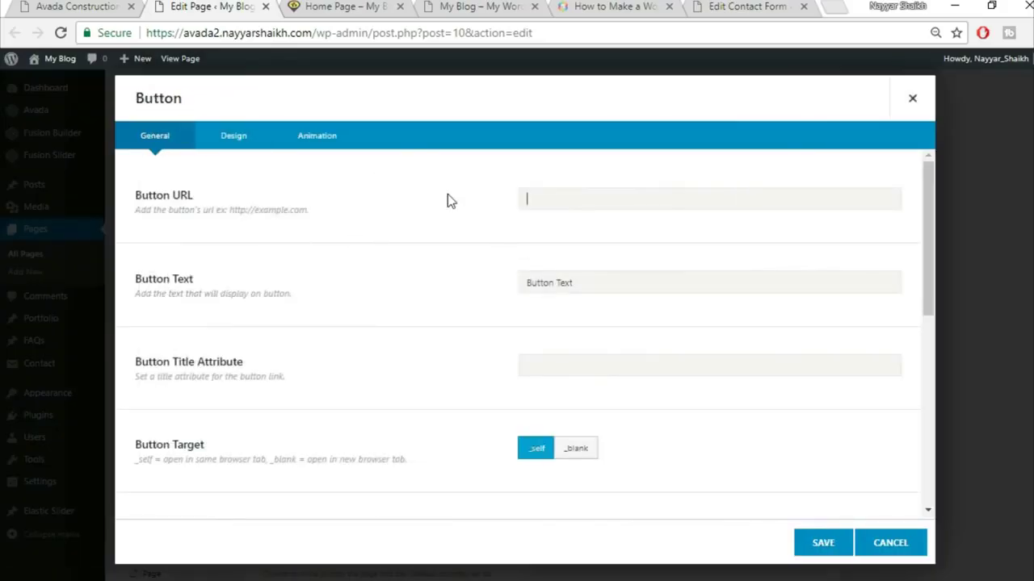
pyautogui.write('#')
pyautogui.press('Tab')
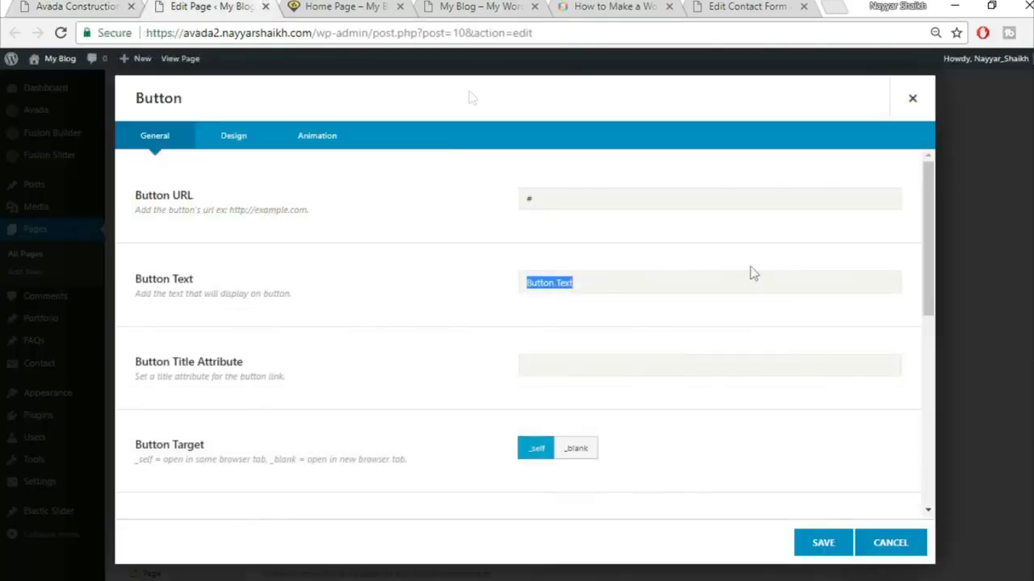
pyautogui.write('VIEW ALL PROJECTS')
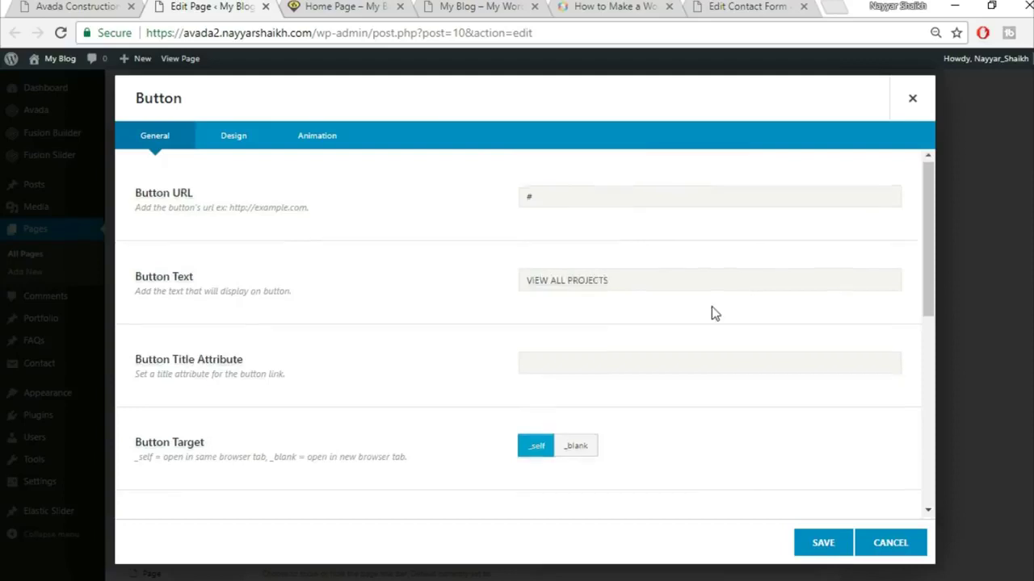
pyautogui.scroll(-4, 711, 312)
pyautogui.scroll(-3, 273, 377)
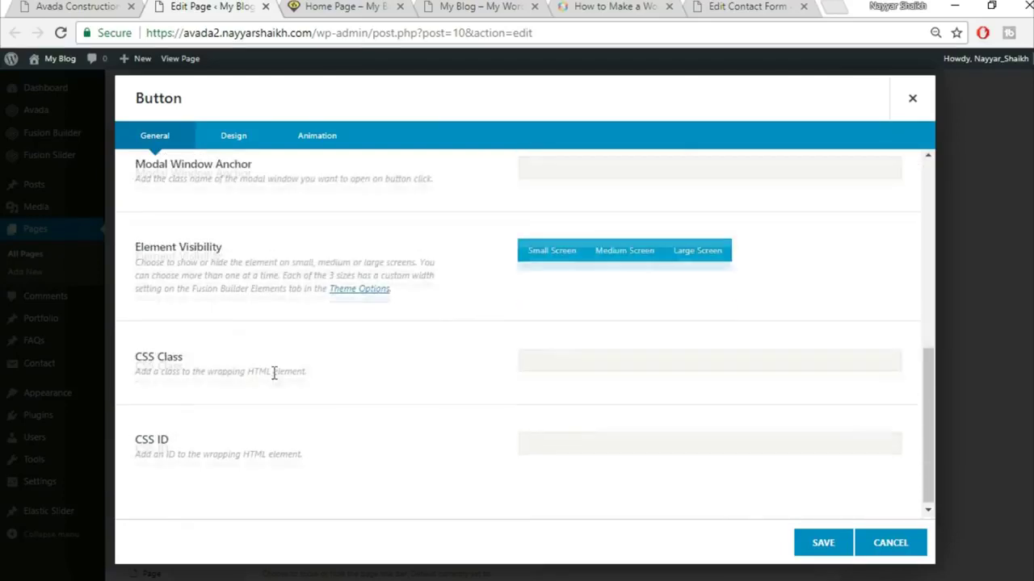
# - Switch the button's design to the Custom style
pyautogui.click(233, 137)
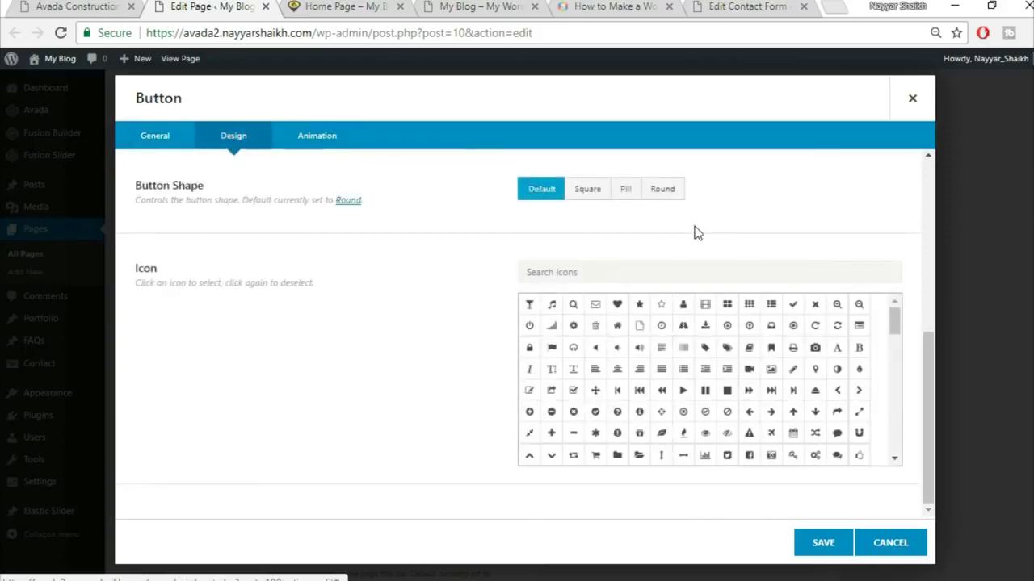
pyautogui.scroll(6, 694, 231)
pyautogui.click(670, 200)
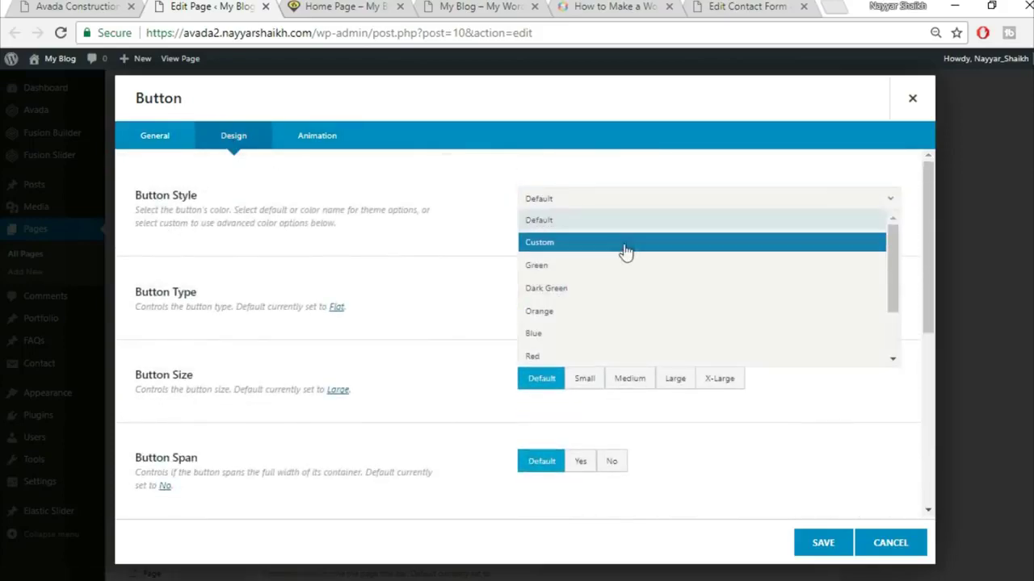
pyautogui.click(623, 247)
pyautogui.click(56, 4)
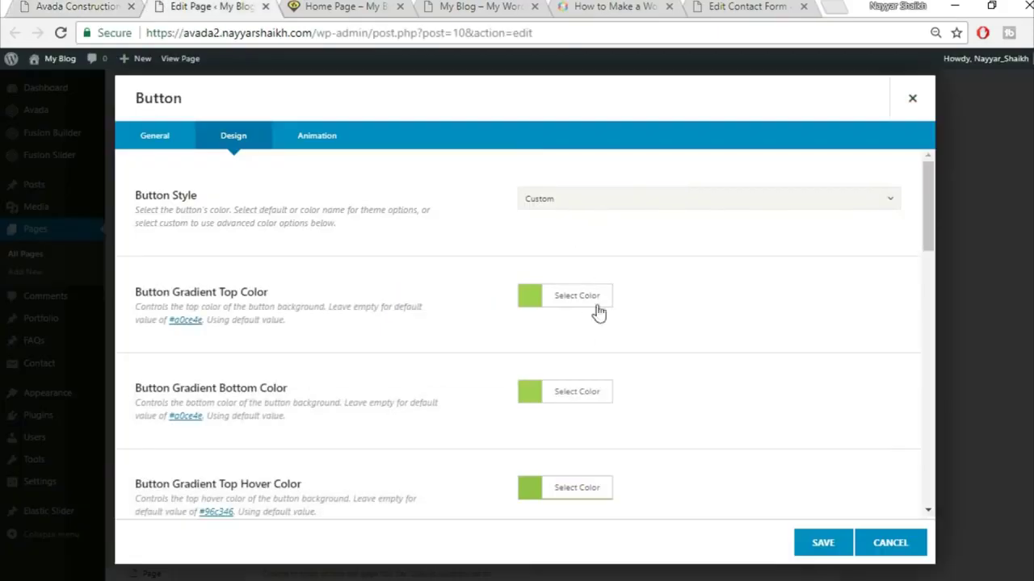
# - Set both button gradient colours, top and bottom, to white
pyautogui.click(587, 301)
pyautogui.click(660, 320)
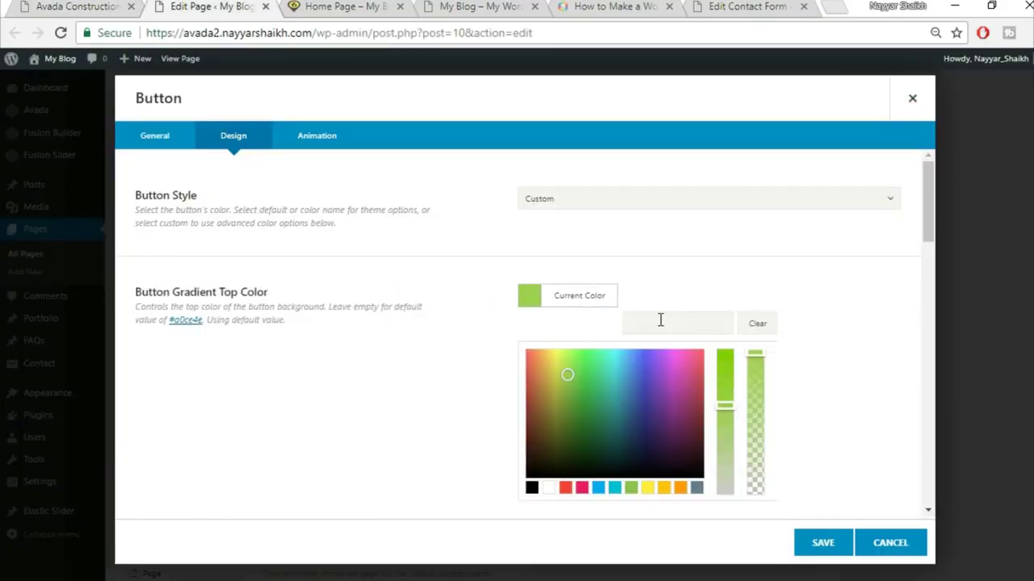
pyautogui.click(549, 487)
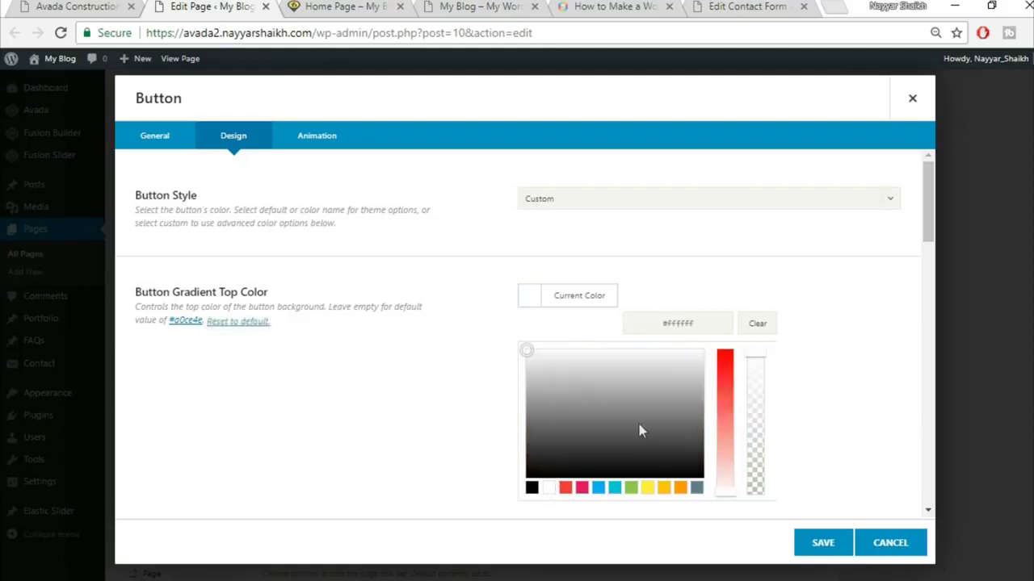
pyautogui.scroll(-1, 810, 330)
pyautogui.click(810, 326)
pyautogui.click(589, 315)
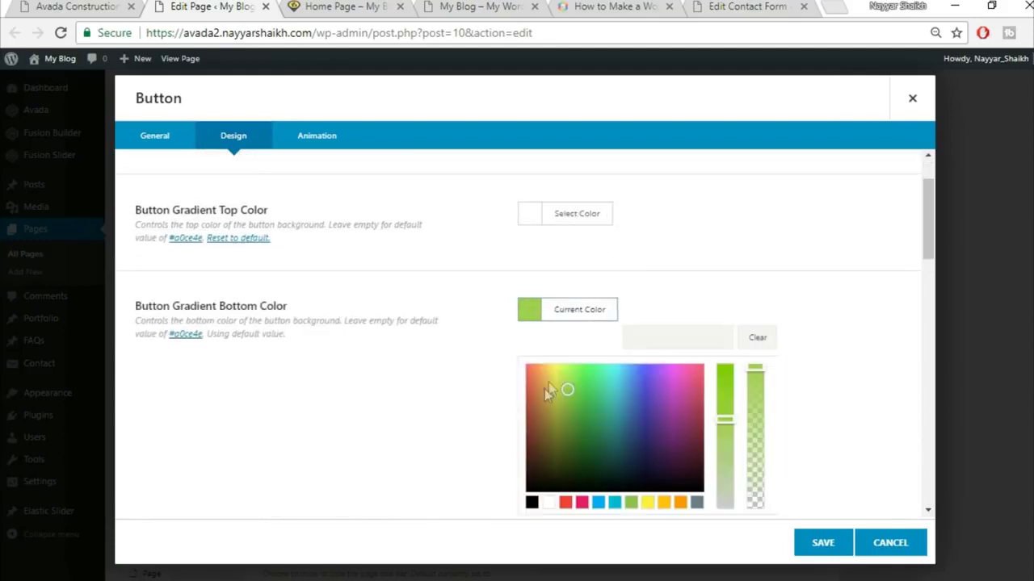
pyautogui.click(549, 502)
pyautogui.scroll(-2, 810, 373)
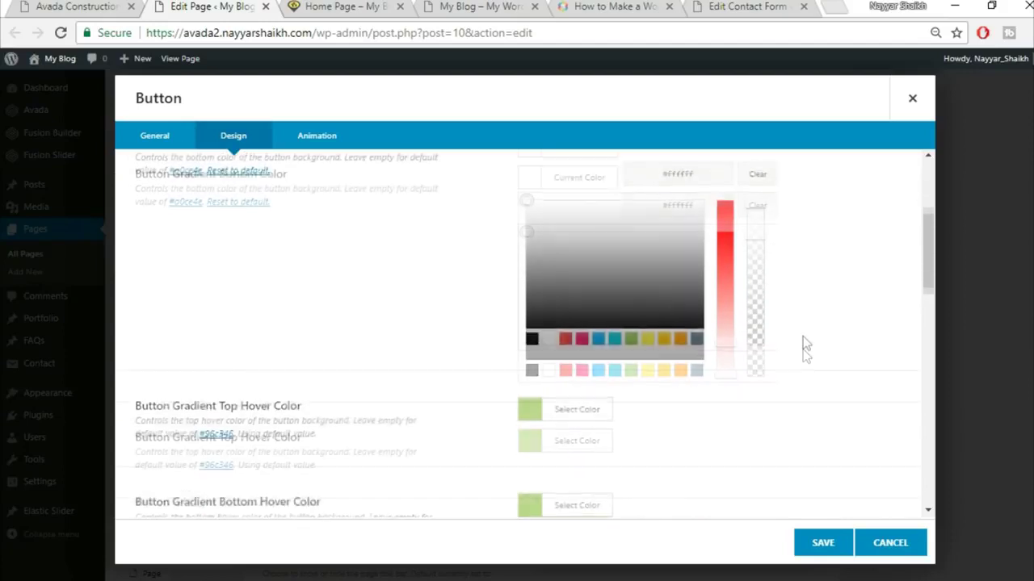
pyautogui.click(803, 336)
# - Set the button's hover gradient colours to yellow FED03D
pyautogui.scroll(1, 573, 302)
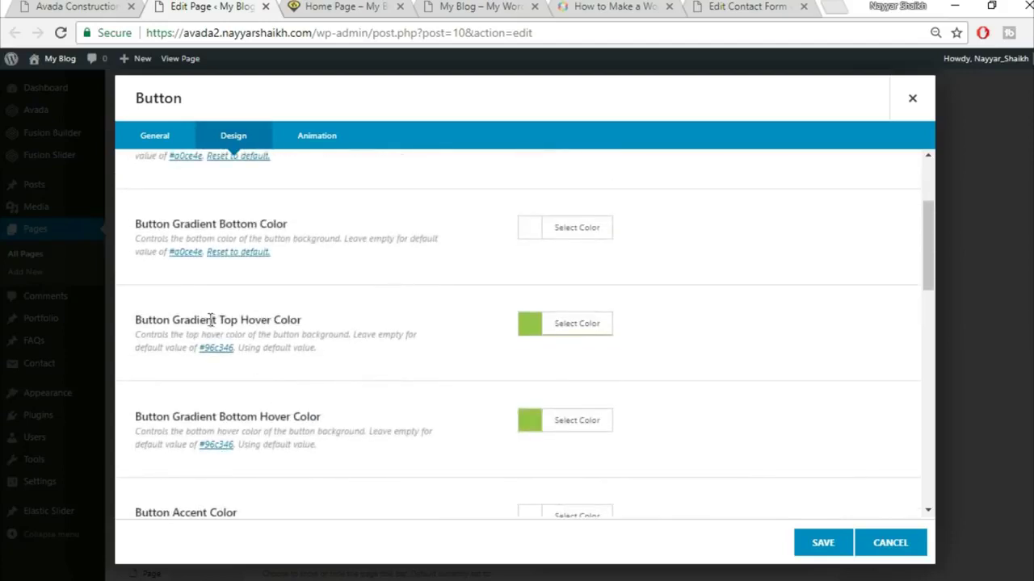
pyautogui.moveTo(163, 320); pyautogui.dragTo(301, 322)
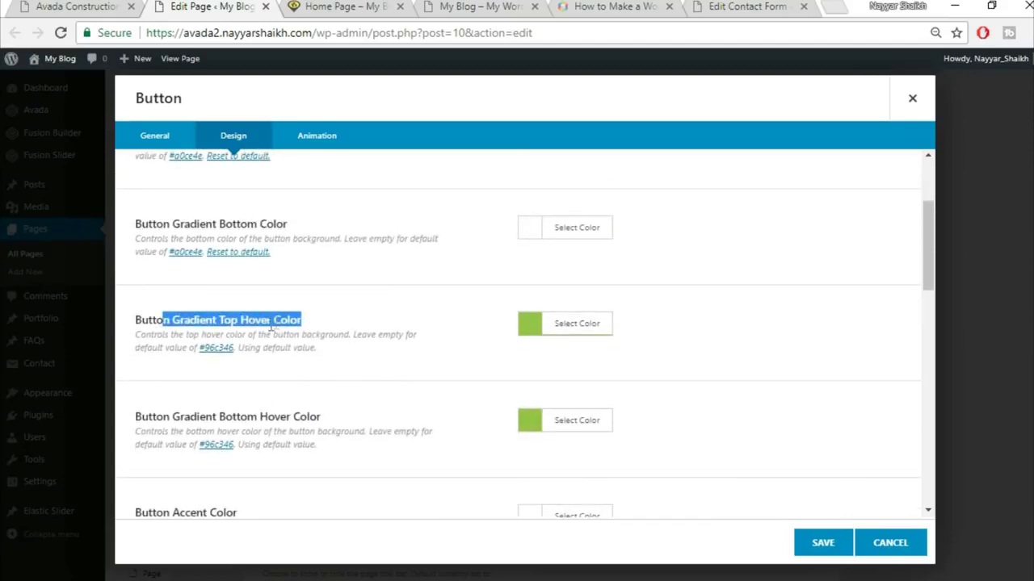
pyautogui.click(579, 327)
pyautogui.click(674, 351)
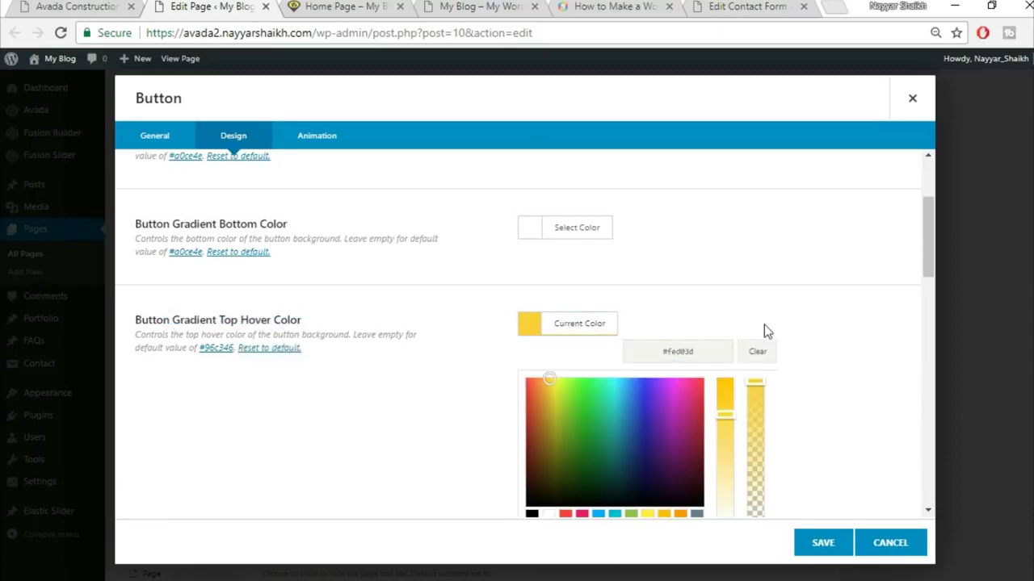
pyautogui.scroll(-1, 832, 347)
pyautogui.click(832, 347)
pyautogui.click(593, 337)
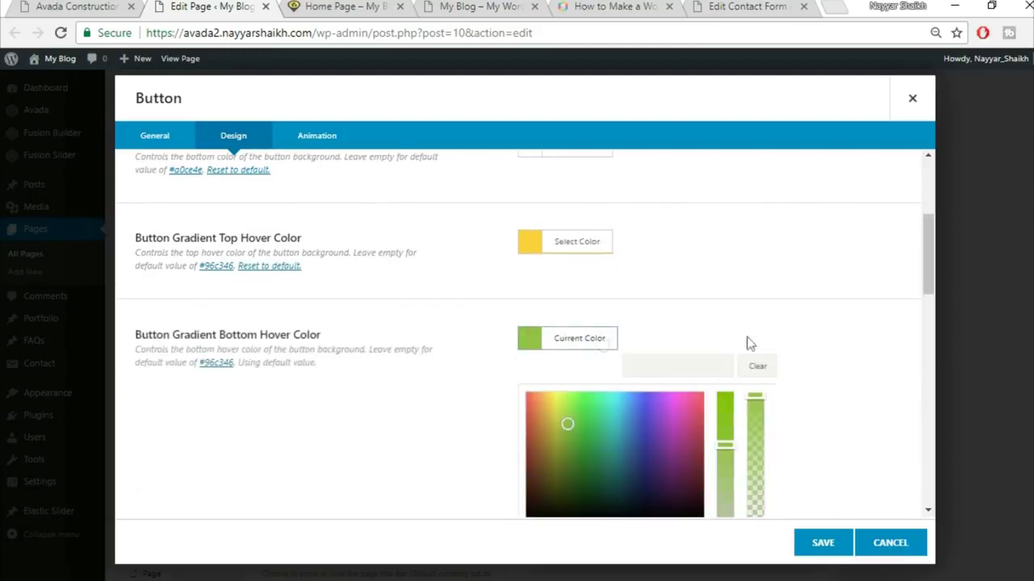
pyautogui.click(705, 371)
pyautogui.write('FED03D')
pyautogui.click(776, 307)
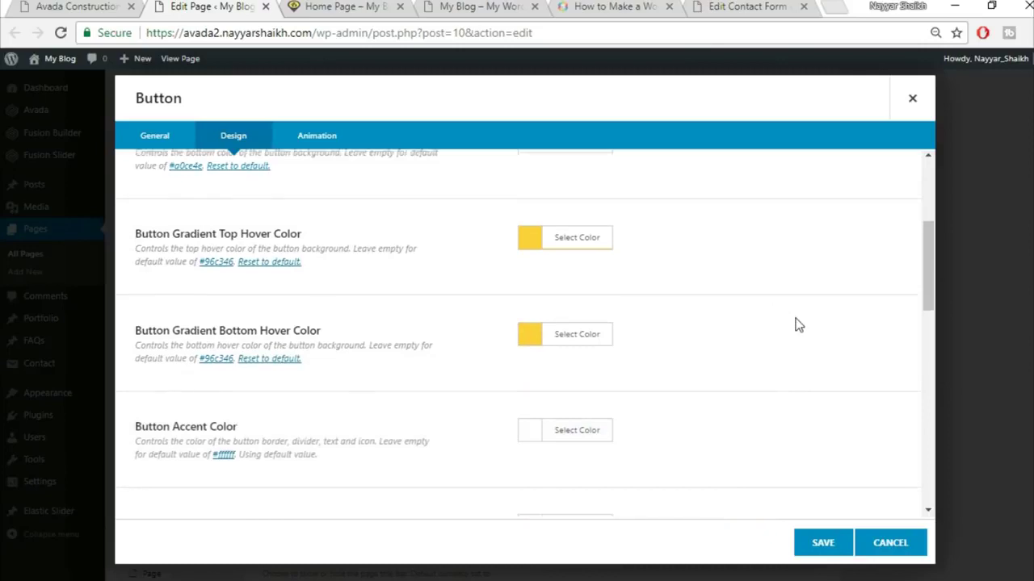
pyautogui.scroll(-1, 797, 323)
pyautogui.click(105, 5)
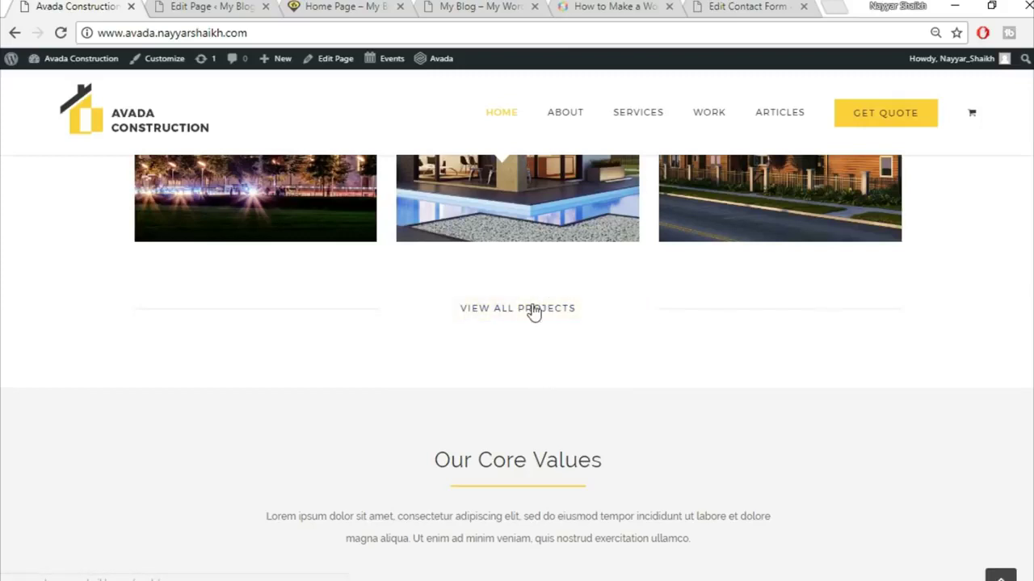
pyautogui.click(211, 5)
# - Set the button's accent and accent hover colours to black
pyautogui.click(586, 356)
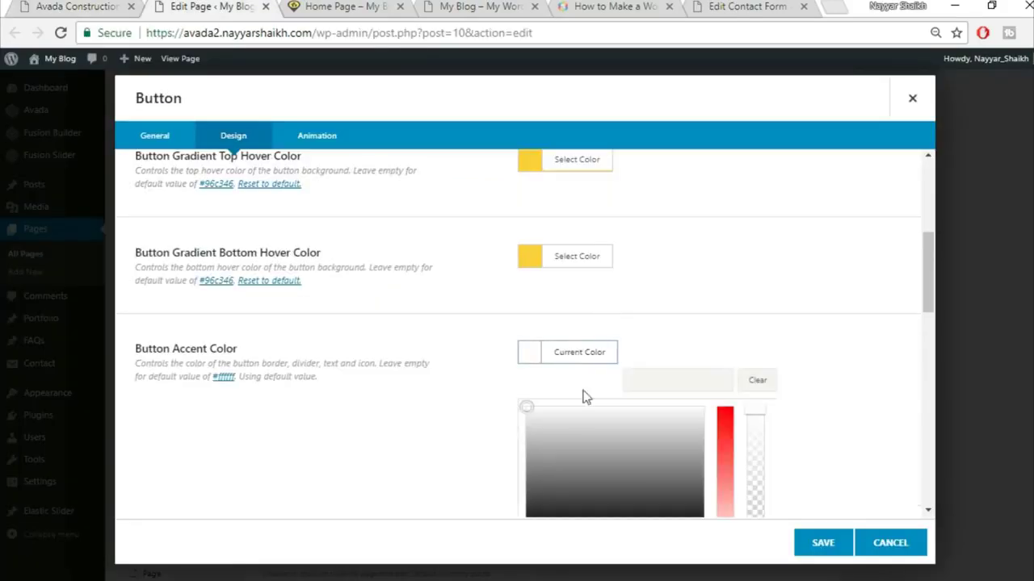
pyautogui.scroll(-2, 646, 404)
pyautogui.click(531, 380)
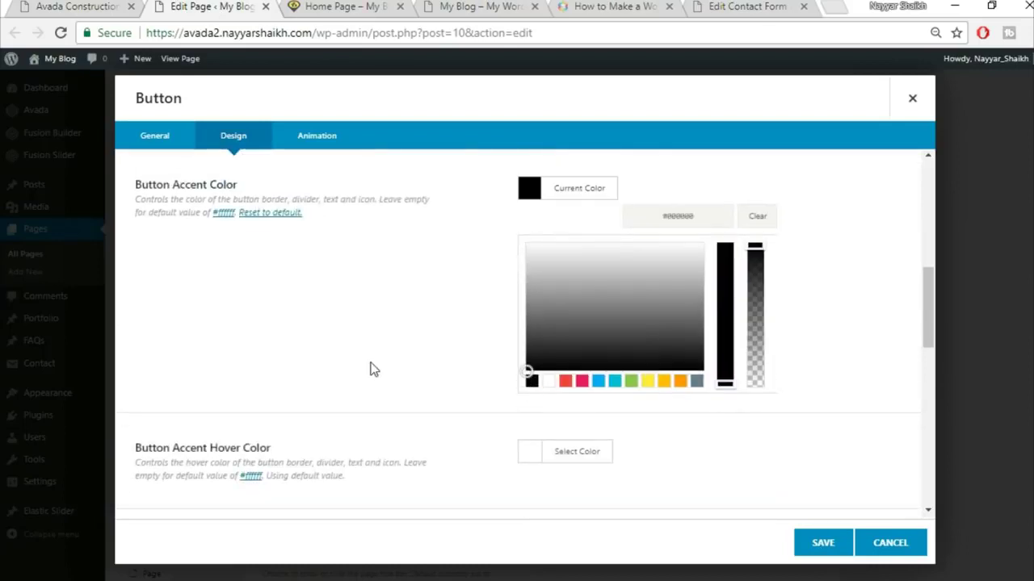
pyautogui.click(376, 369)
pyautogui.click(541, 287)
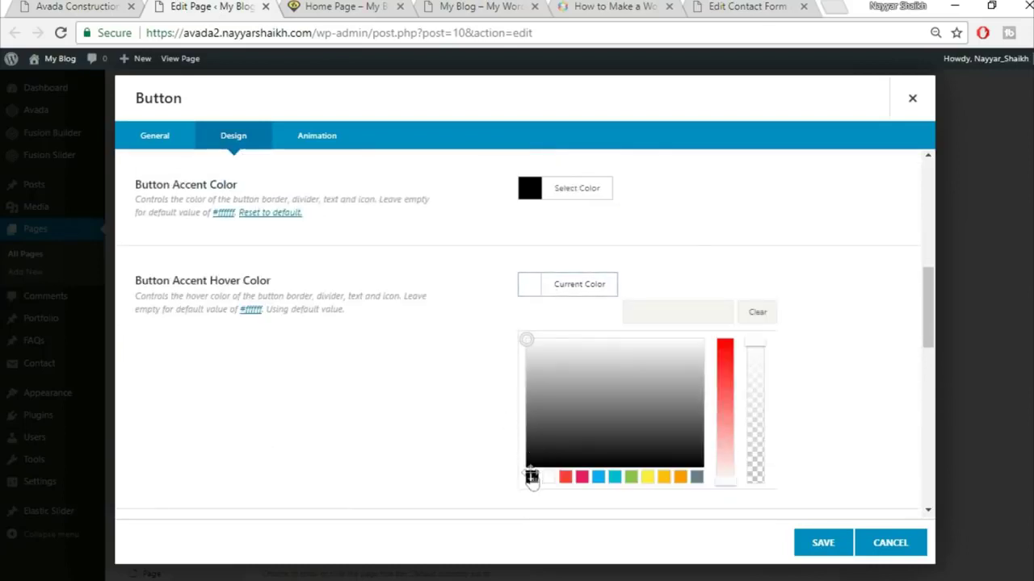
pyautogui.click(532, 477)
pyautogui.click(883, 340)
# - Make the button size X-Large and save the button settings
pyautogui.scroll(-2, 703, 345)
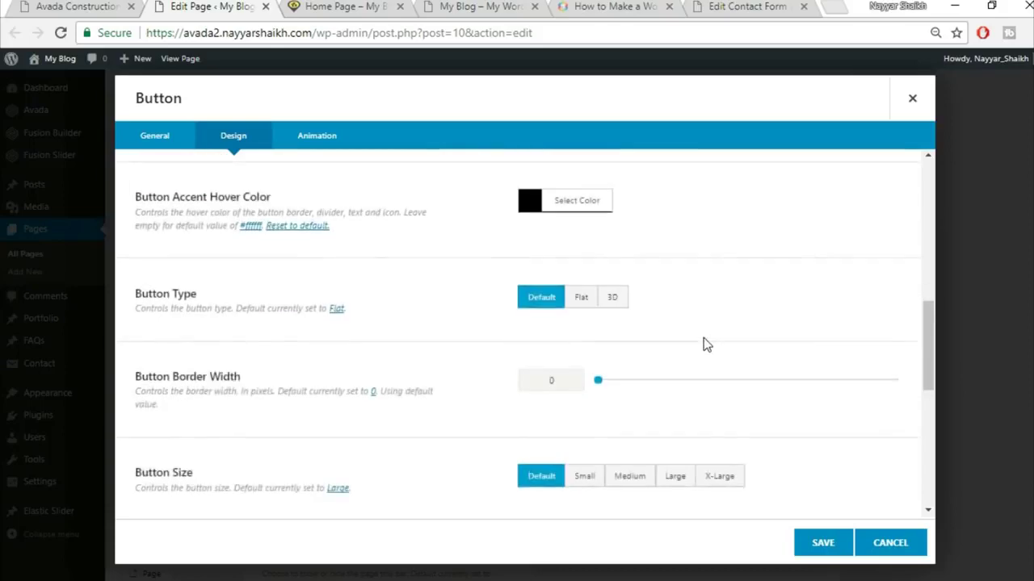
pyautogui.scroll(-1, 854, 324)
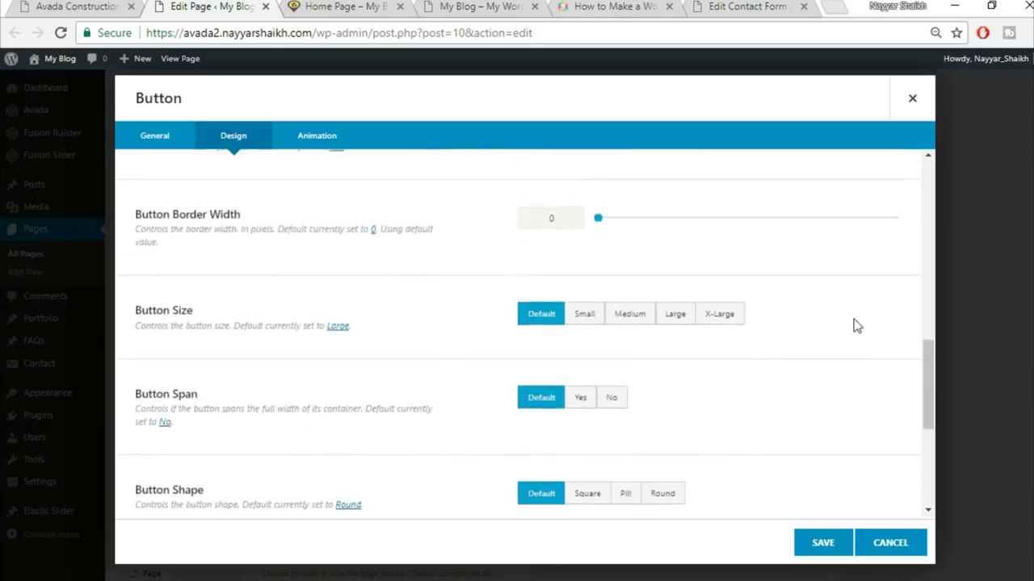
pyautogui.click(738, 320)
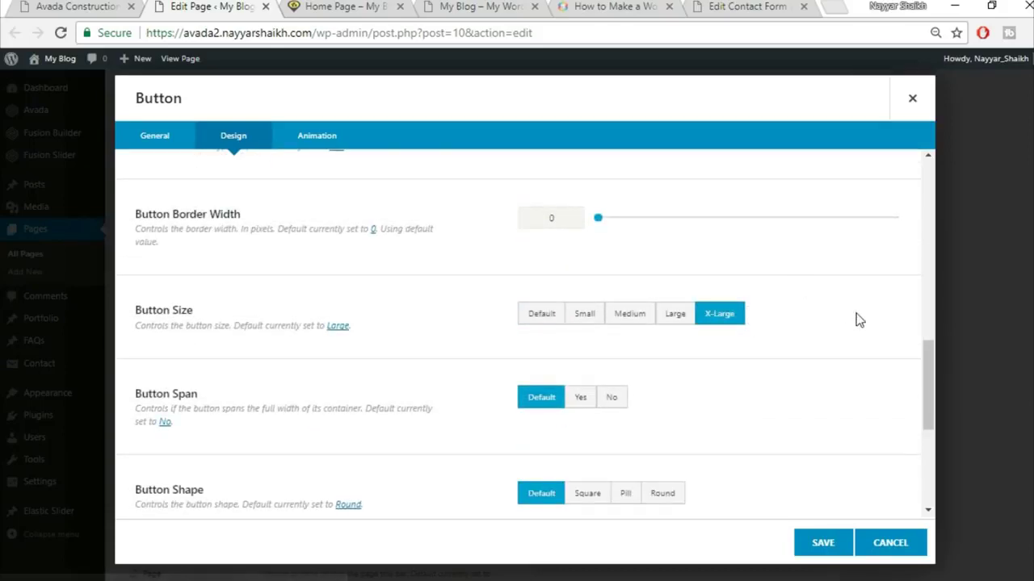
pyautogui.scroll(-1, 854, 317)
pyautogui.scroll(-2, 380, 356)
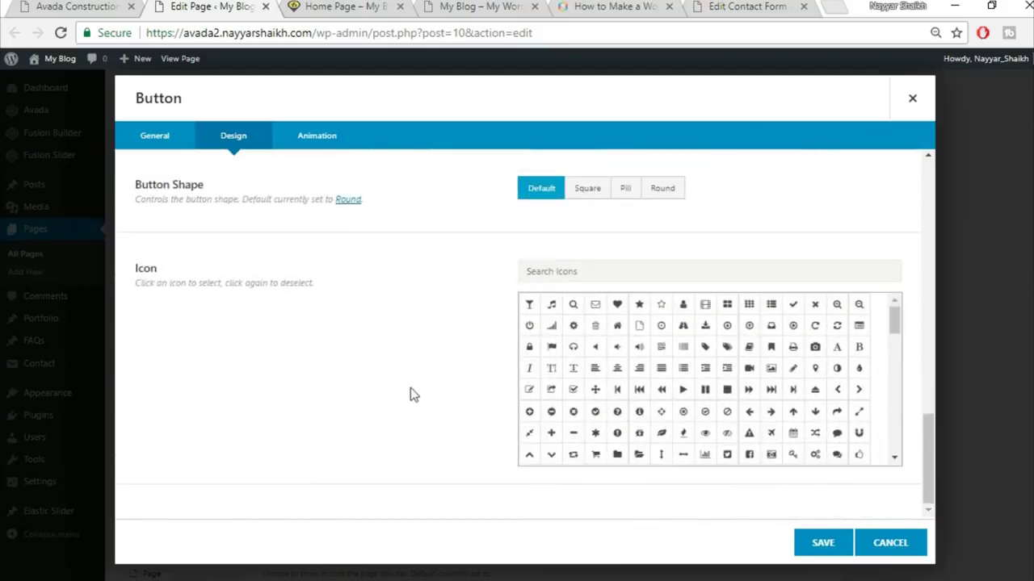
pyautogui.click(822, 545)
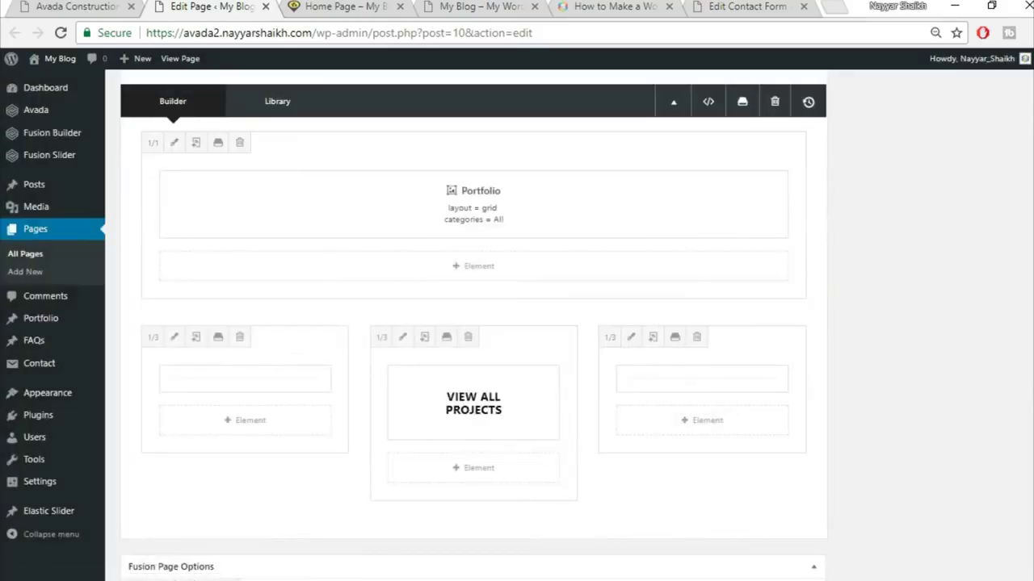
# - Update the Home Page and reload the live home page
pyautogui.scroll(10, 957, 260)
pyautogui.click(993, 221)
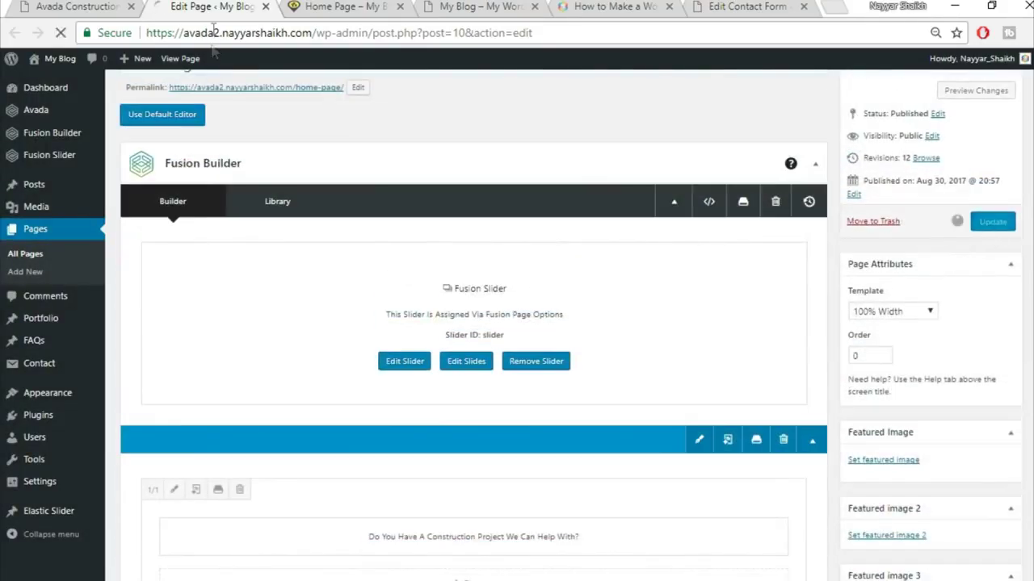
pyautogui.click(342, 6)
pyautogui.click(370, 34)
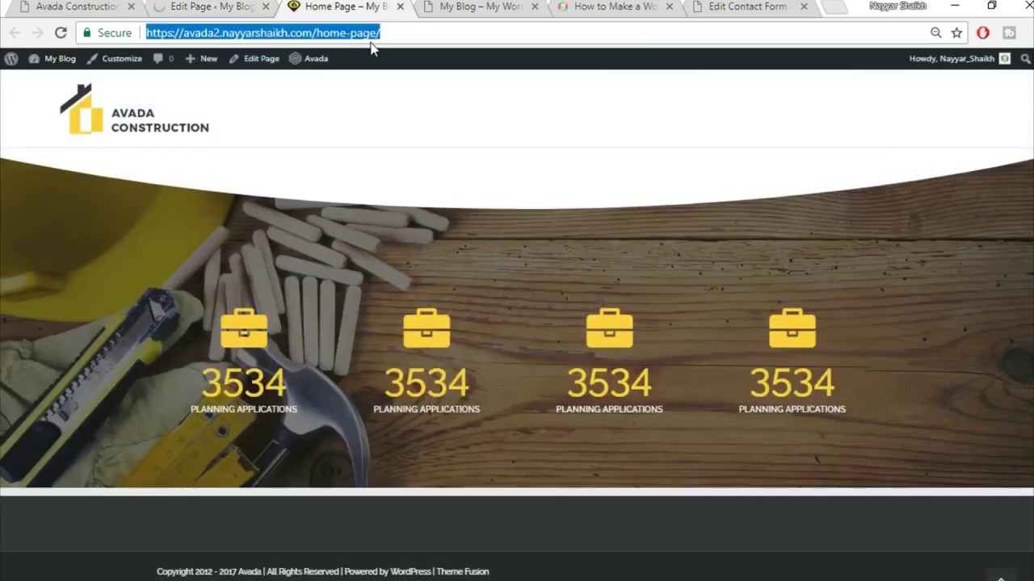
pyautogui.press('Return')
# - Inspect the live project grid, return to the editor, and bring up the Portfolio link's options
pyautogui.scroll(-3, 356, 427)
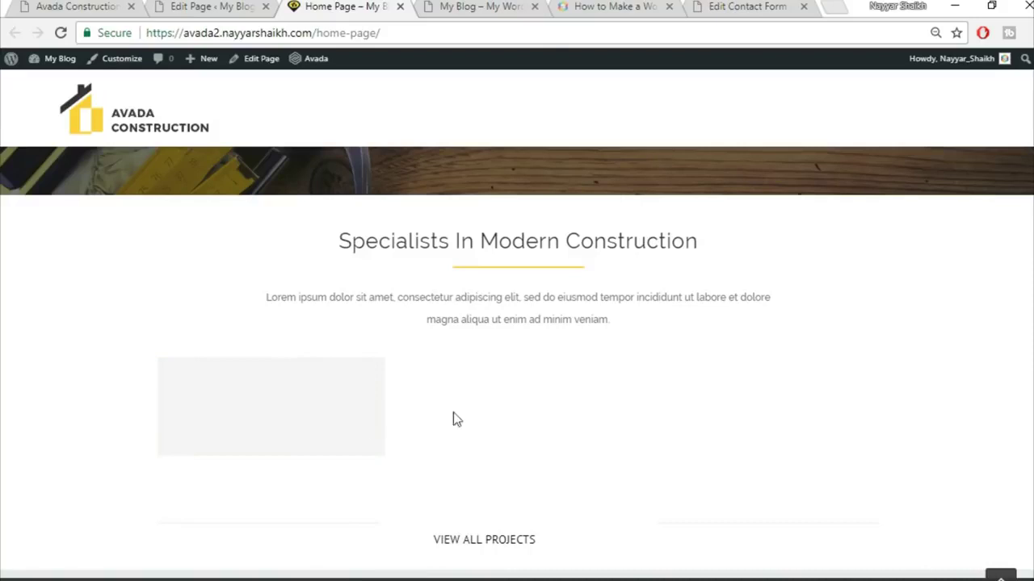
pyautogui.moveTo(289, 443)
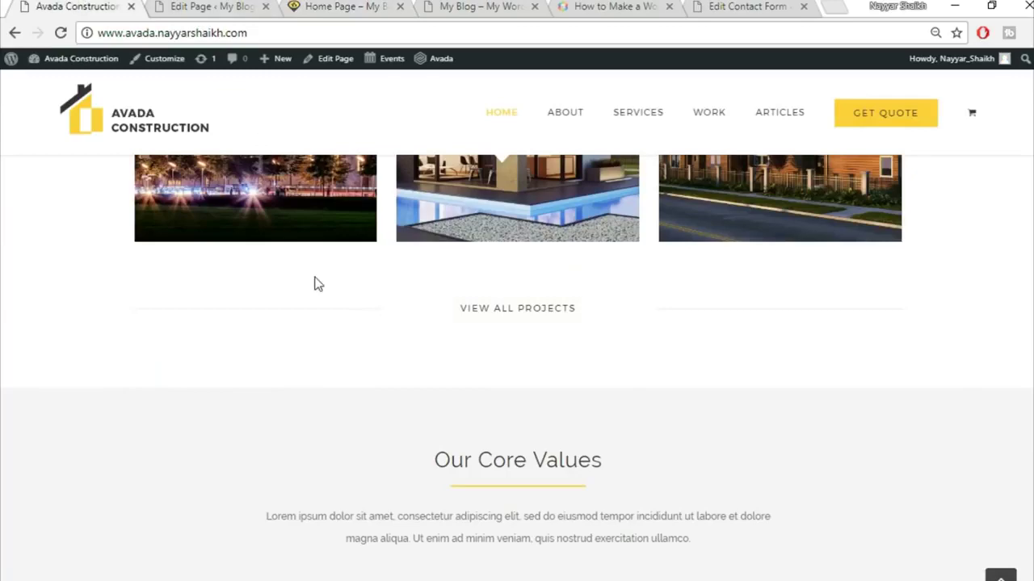
pyautogui.scroll(2, 317, 284)
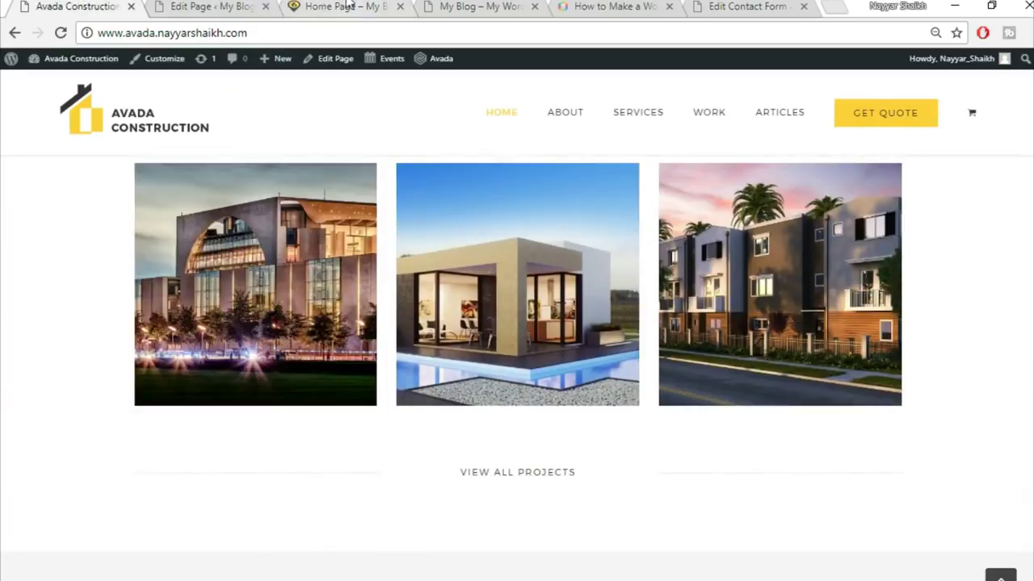
pyautogui.click(234, 5)
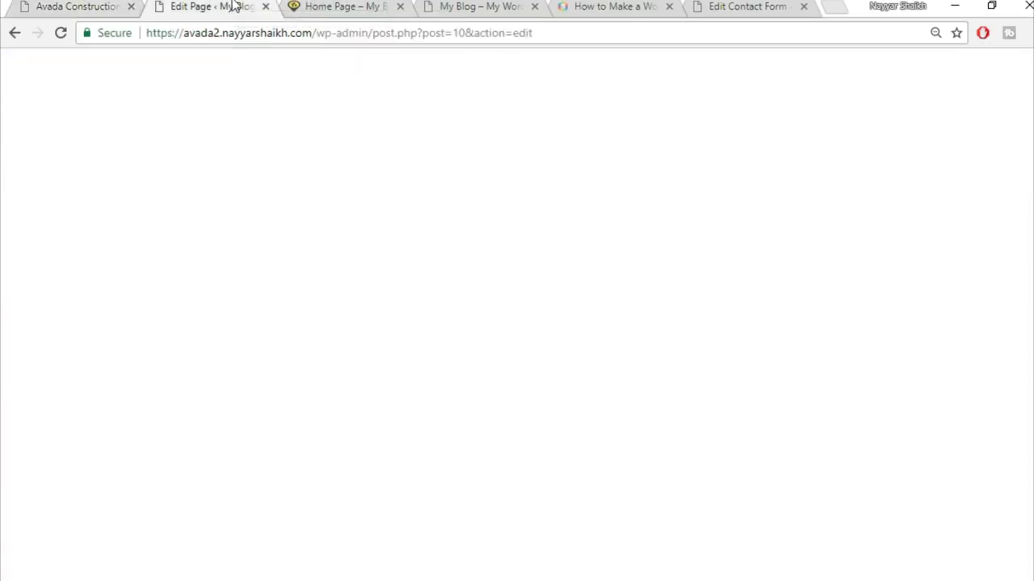
pyautogui.click(355, 6)
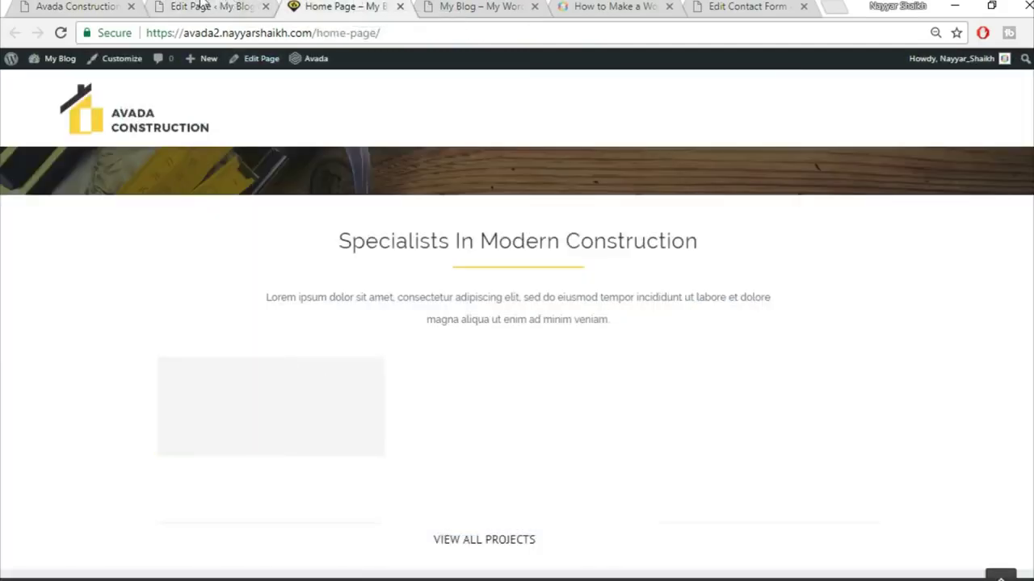
pyautogui.click(202, 5)
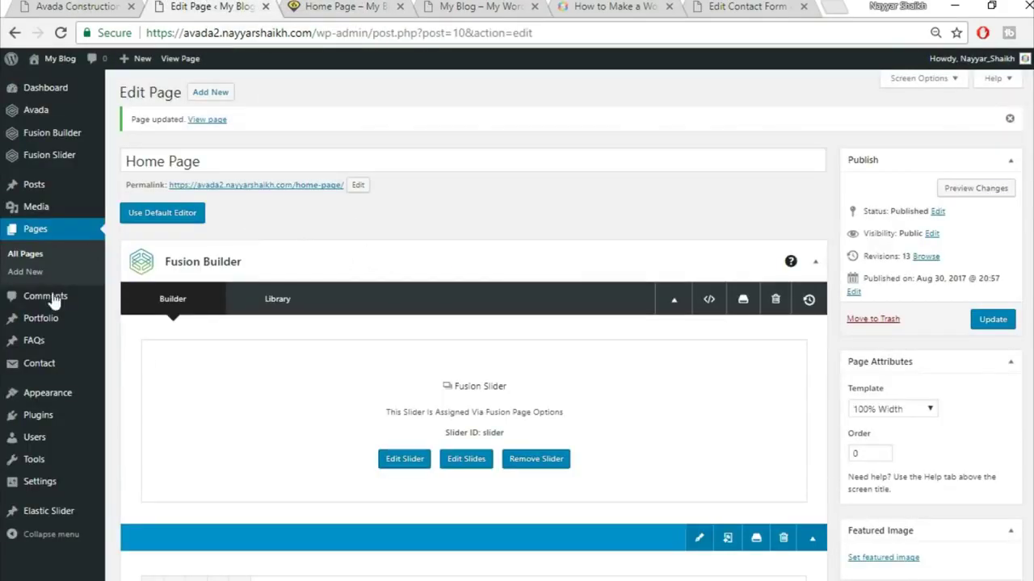
pyautogui.rightClick(52, 329)
# - Open the Portfolio list in a new tab and edit the Florida Health Facility project
pyautogui.click(138, 337)
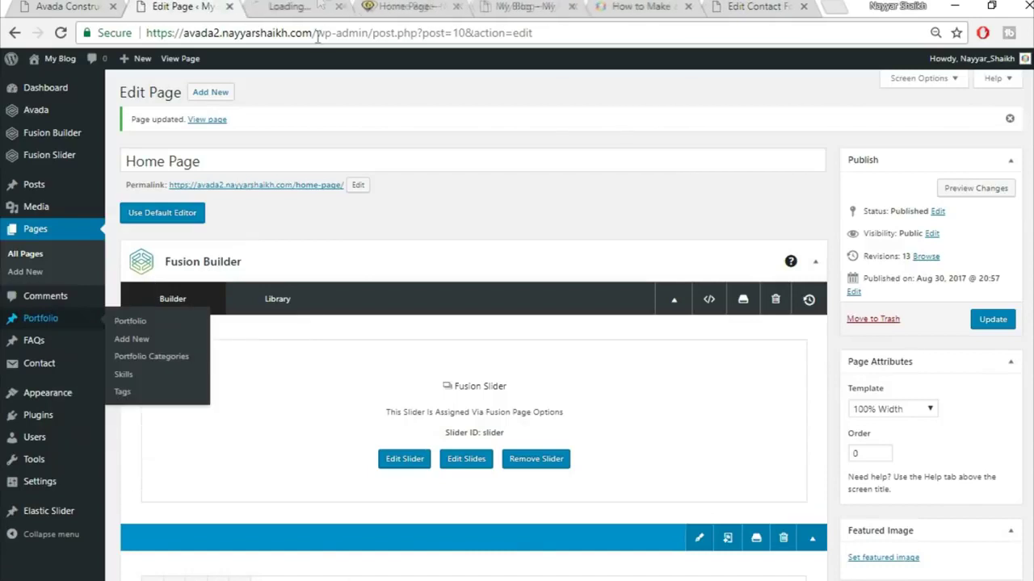
pyautogui.click(319, 5)
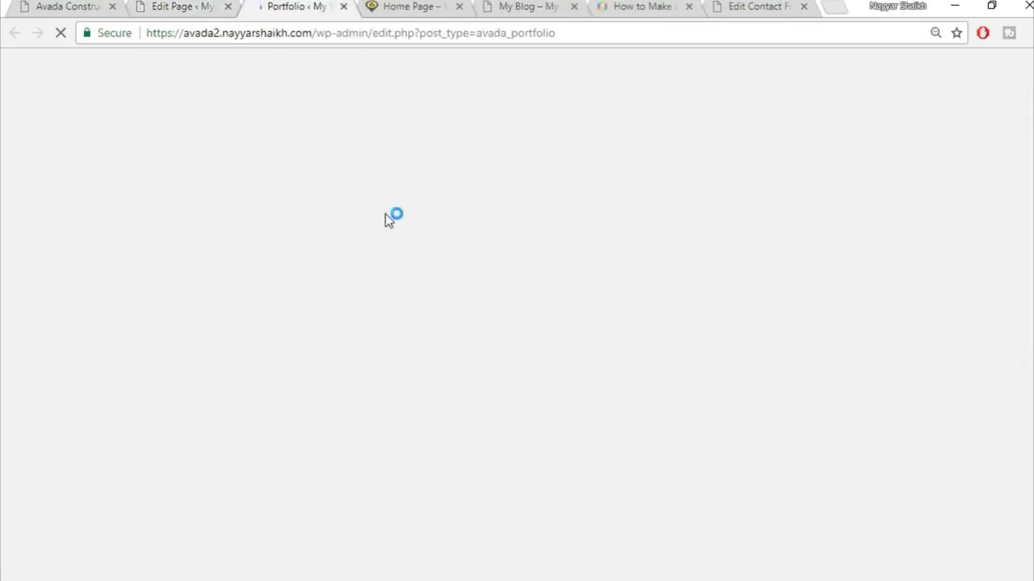
pyautogui.moveTo(159, 203)
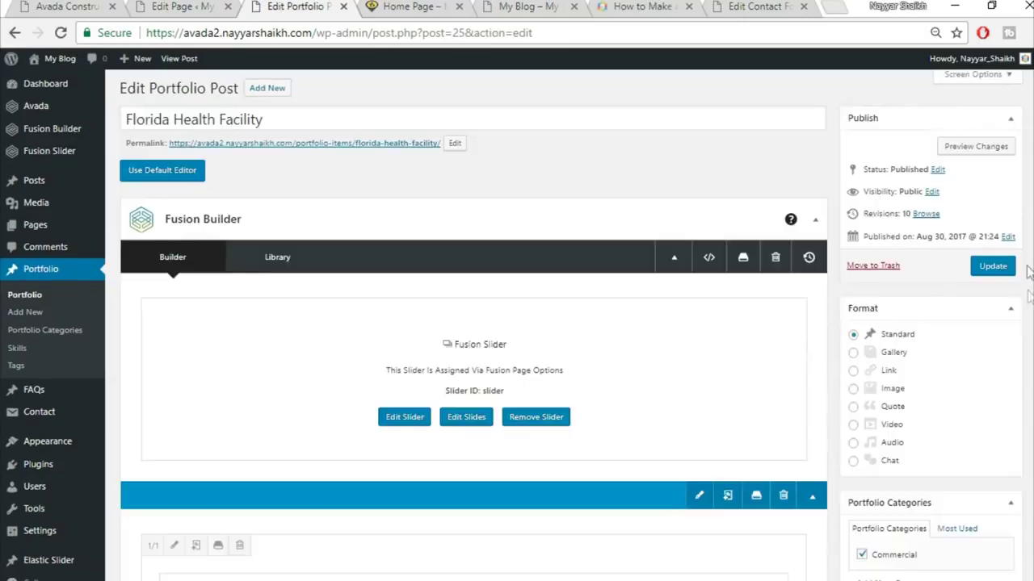
pyautogui.scroll(-3, 1030, 307)
pyautogui.scroll(-5, 1029, 307)
pyautogui.scroll(4, 1030, 307)
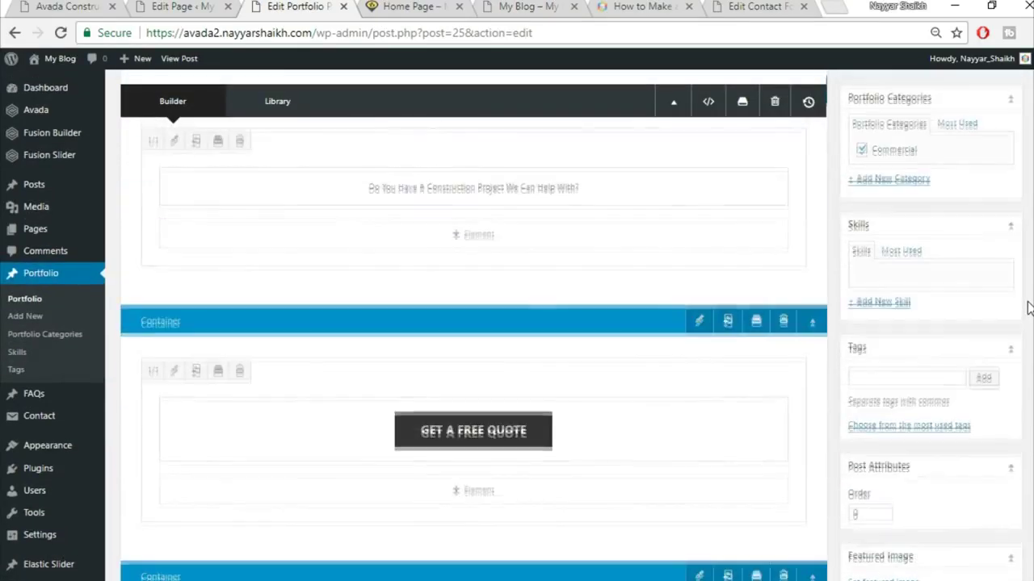
pyautogui.scroll(-3, 1030, 307)
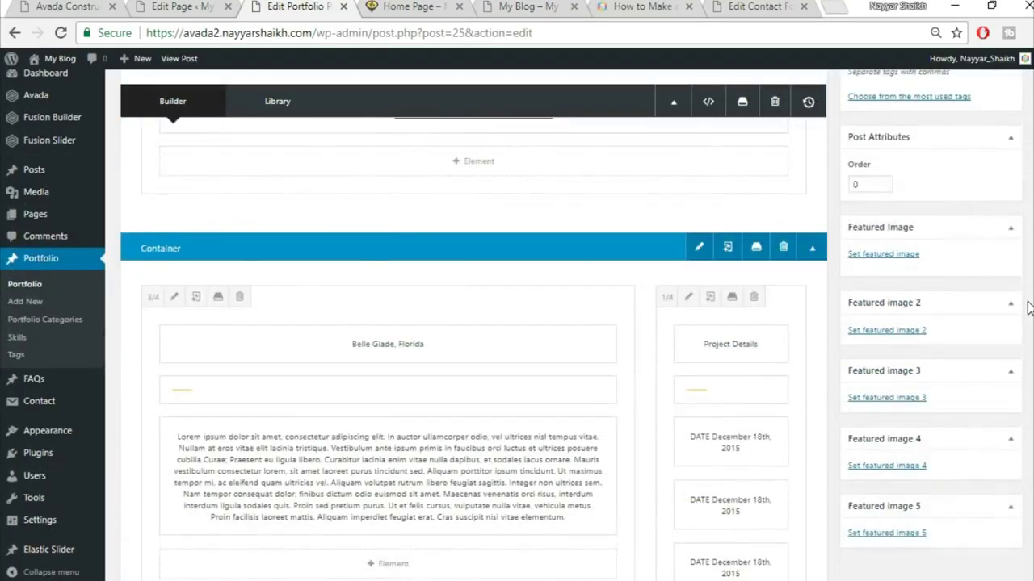
# - Upload project2-featured-15013609.jpg and set it as the project's featured image
pyautogui.click(898, 255)
pyautogui.click(57, 113)
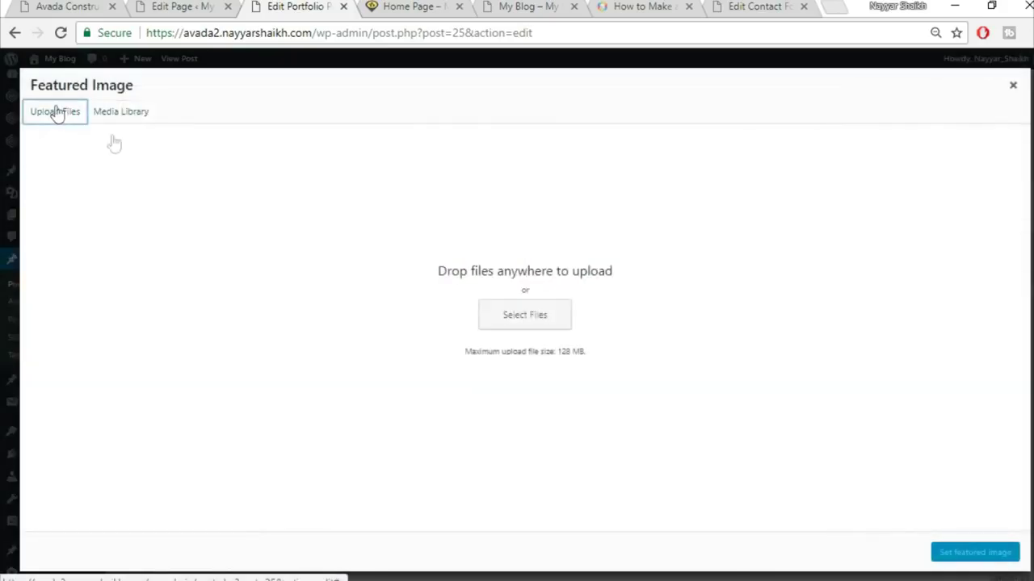
pyautogui.click(489, 314)
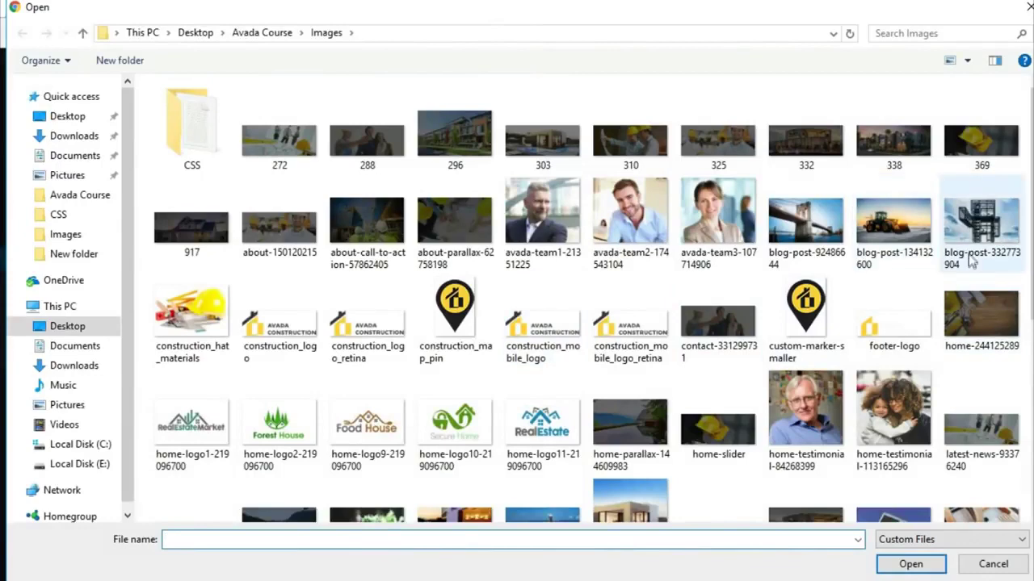
pyautogui.scroll(-5, 969, 293)
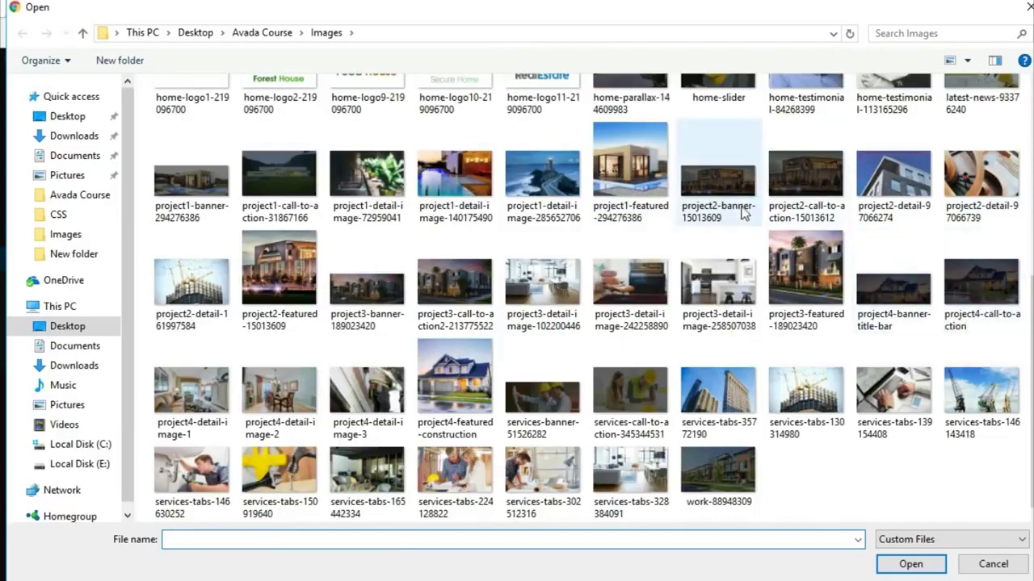
pyautogui.click(279, 275)
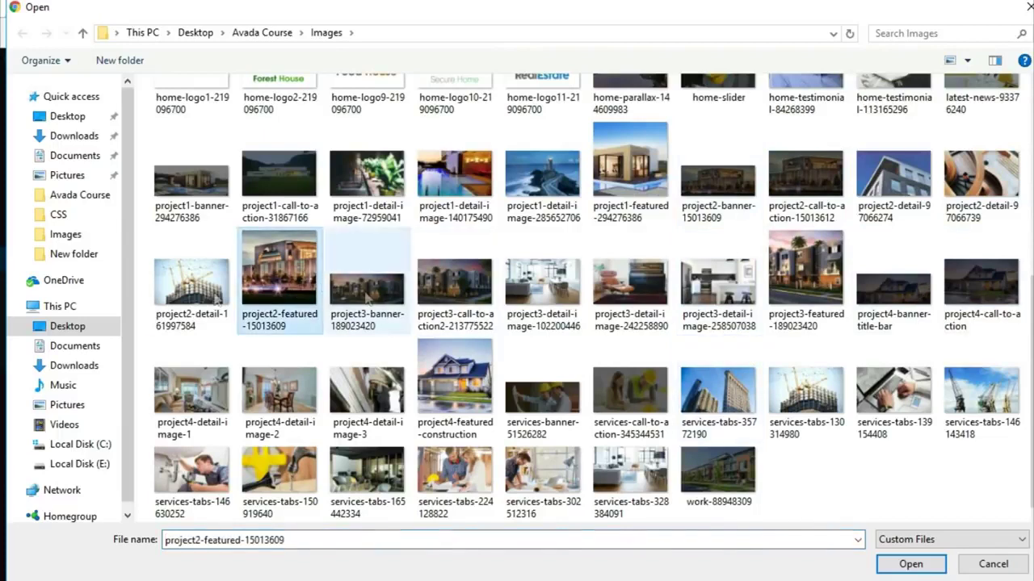
pyautogui.click(901, 565)
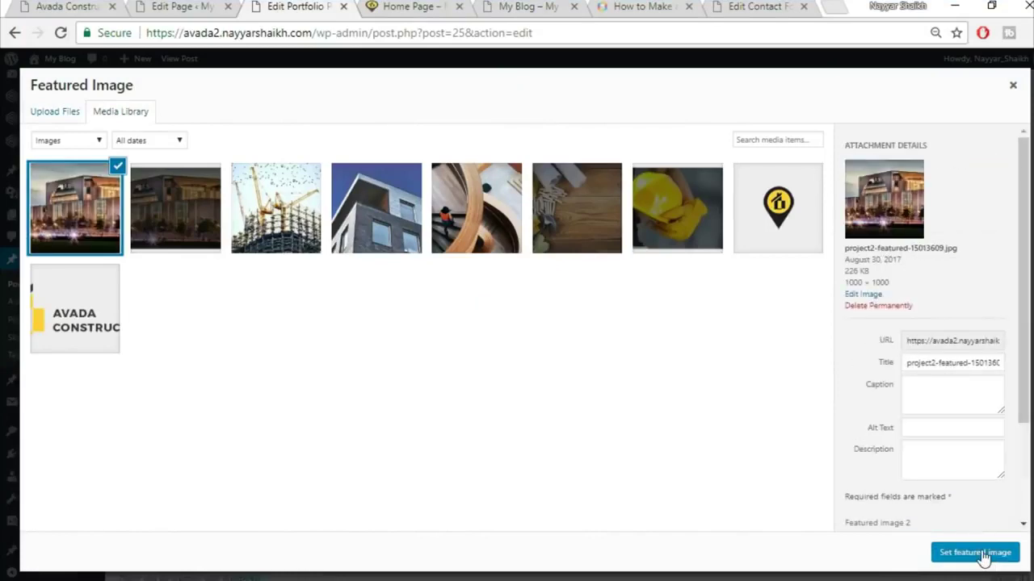
pyautogui.click(982, 555)
pyautogui.scroll(10, 981, 554)
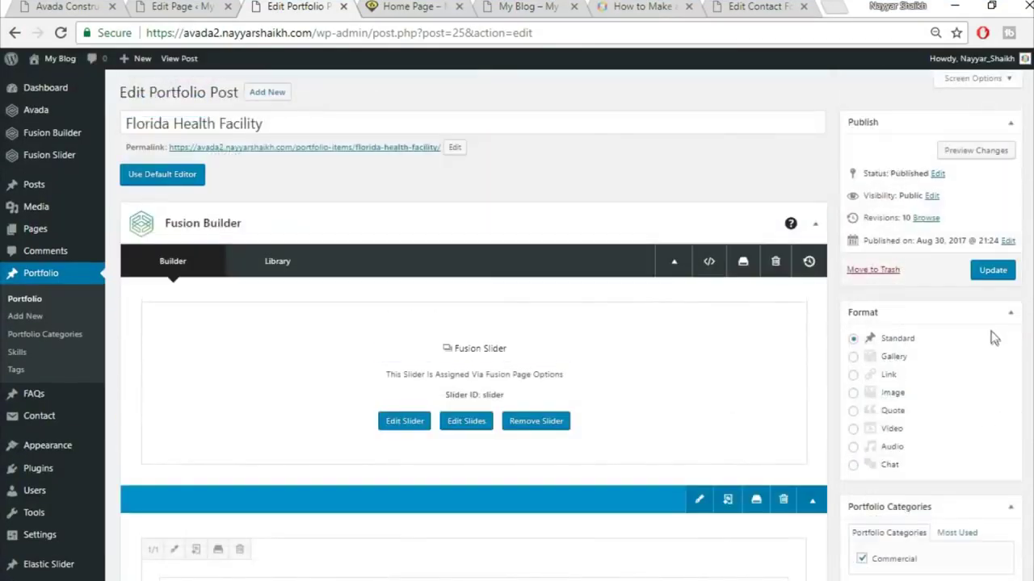
# - Update the Florida Health Facility project, then reload the home page to check its photo card
pyautogui.click(992, 271)
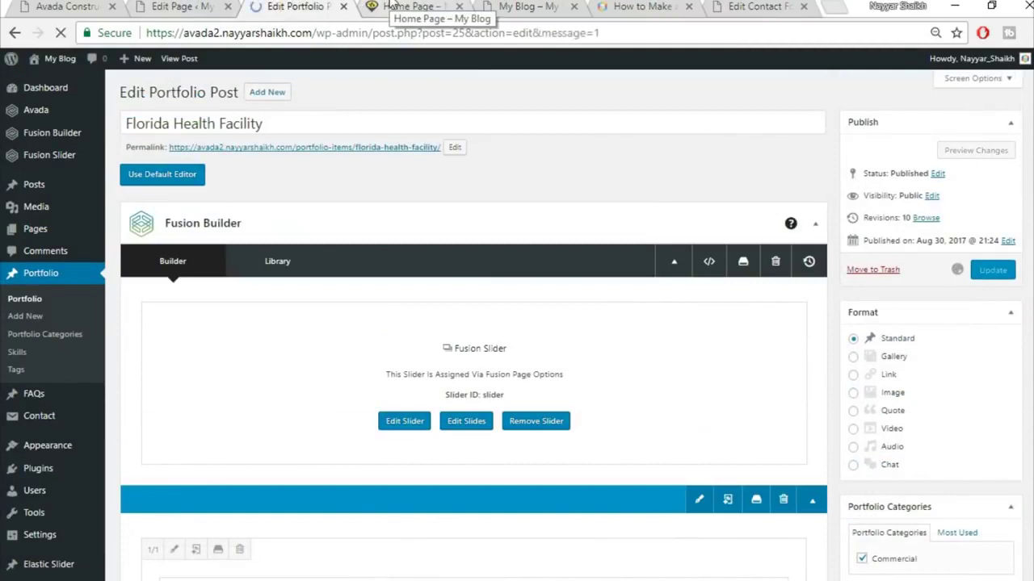
pyautogui.click(393, 7)
pyautogui.click(394, 27)
pyautogui.press('Return')
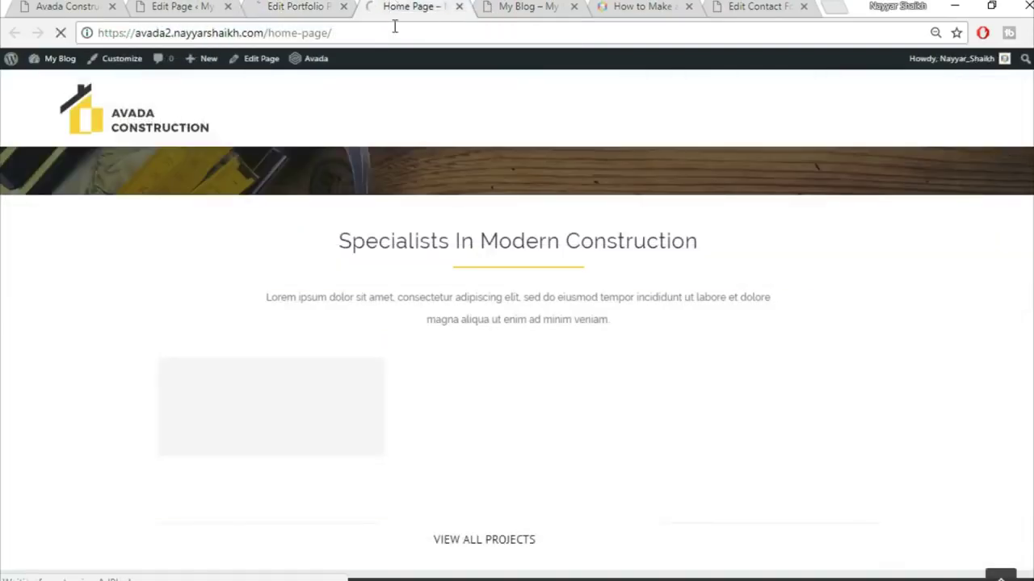
pyautogui.scroll(-1, 510, 238)
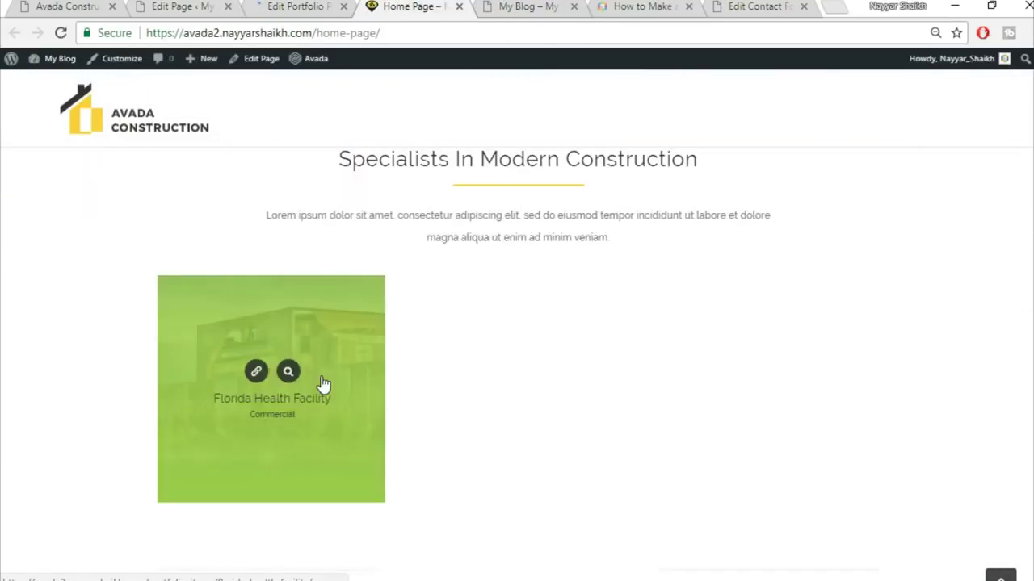
pyautogui.scroll(2, 775, 376)
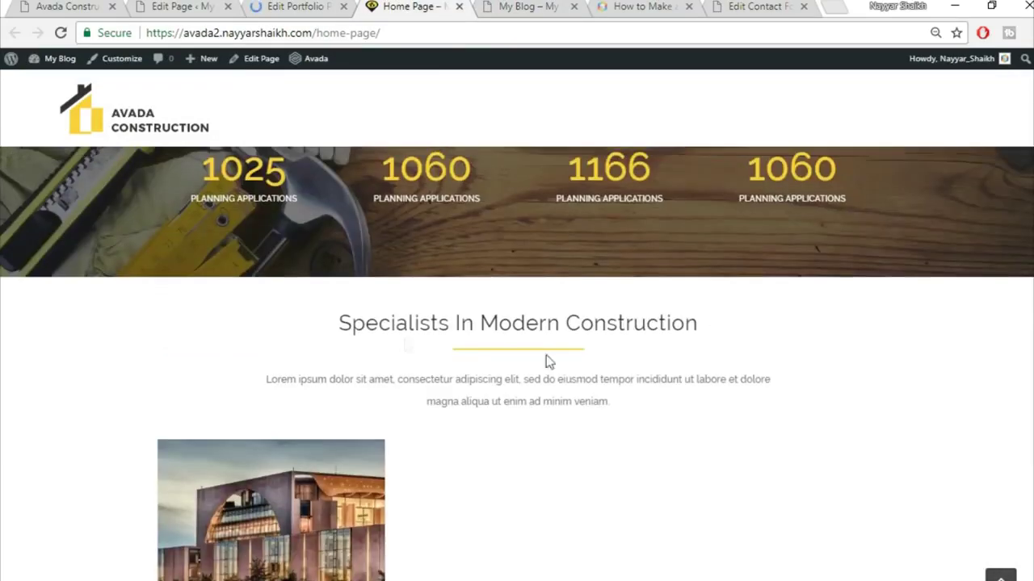
pyautogui.scroll(-3, 737, 337)
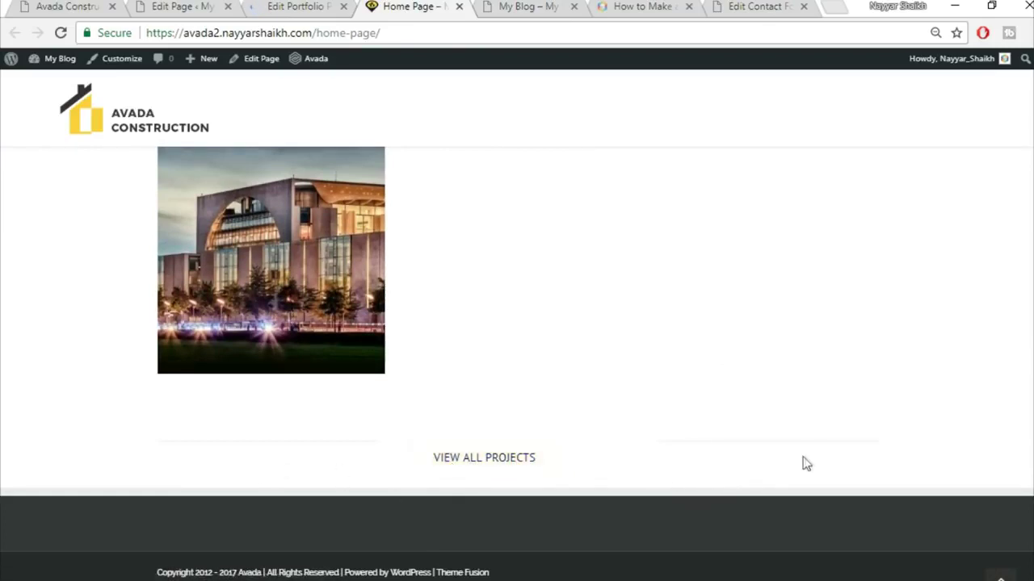
pyautogui.scroll(1, 829, 477)
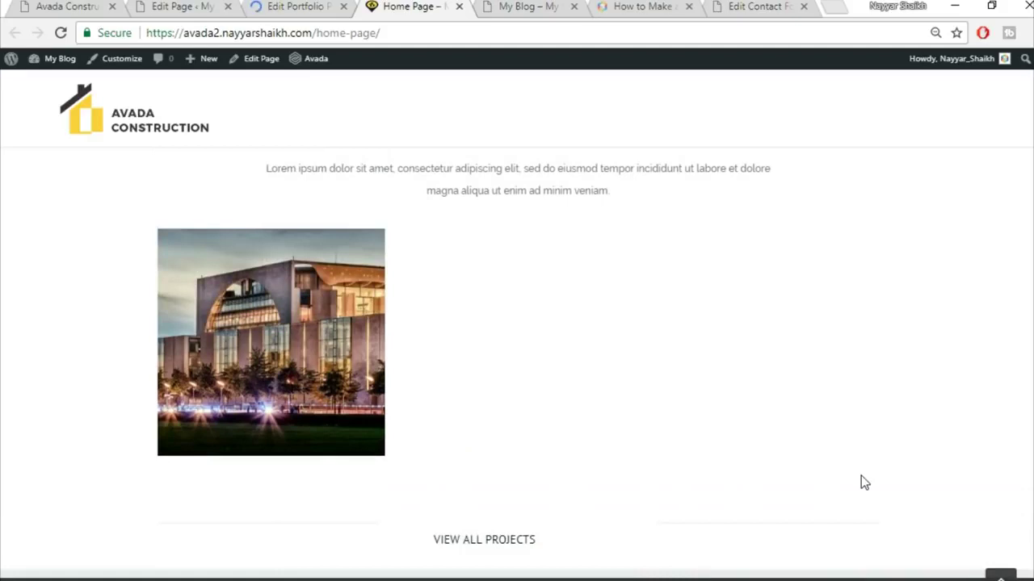
pyautogui.scroll(-1, 861, 475)
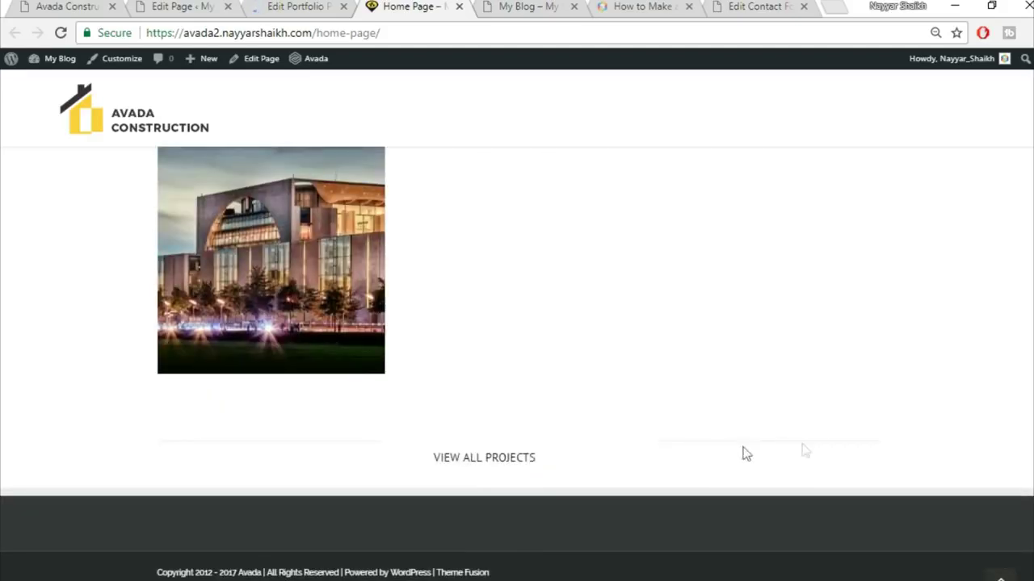
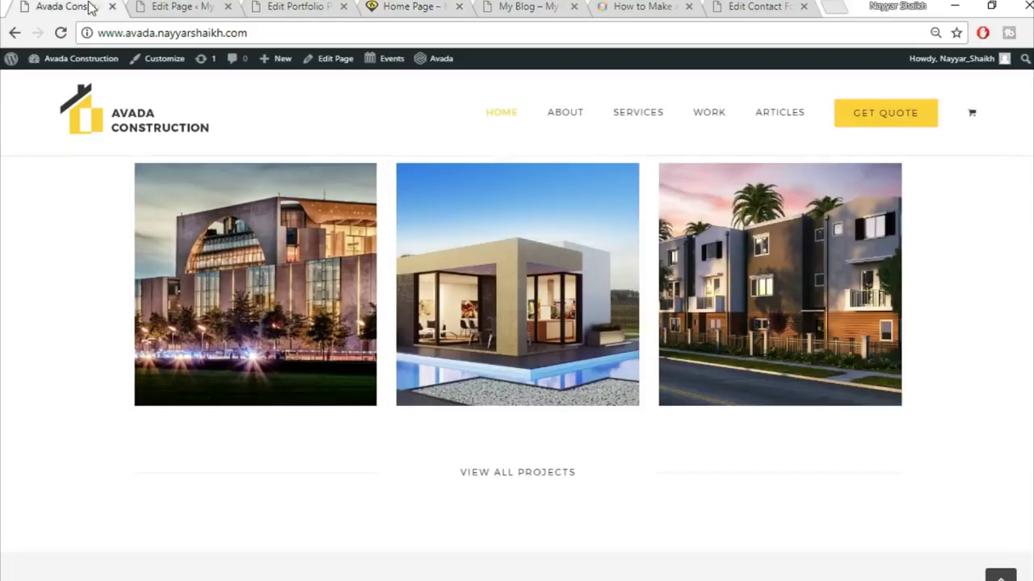
# - Review the demo's Our Core Values area, then scroll the builder to the Specialists container
pyautogui.click(85, 6)
pyautogui.scroll(-4, 904, 350)
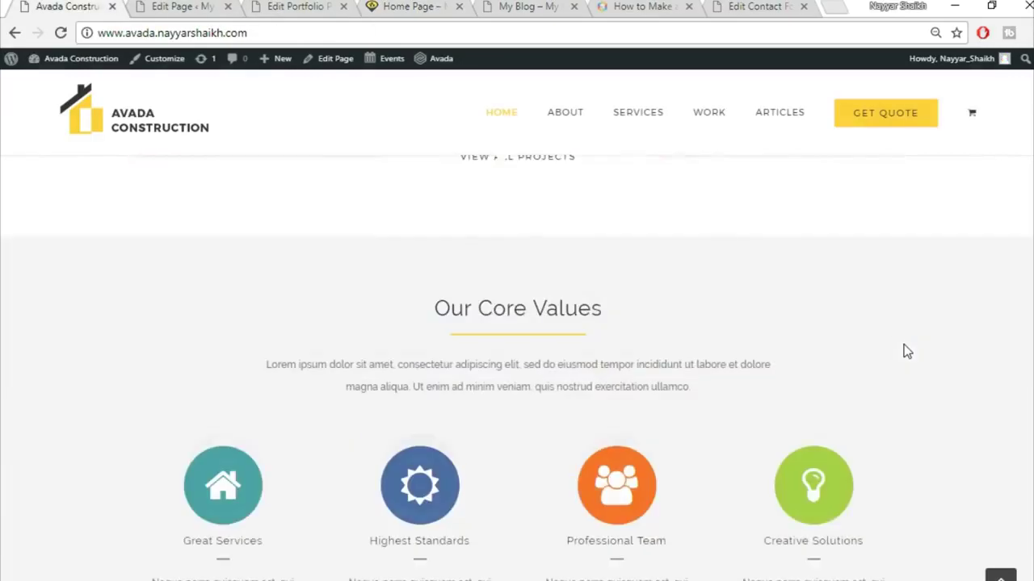
pyautogui.scroll(2, 563, 364)
pyautogui.scroll(-2, 565, 339)
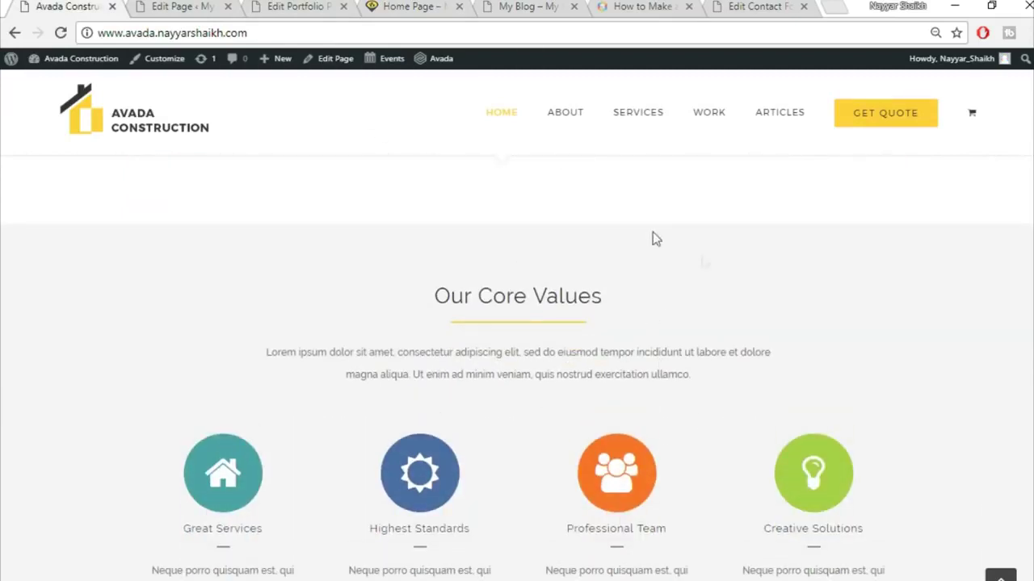
pyautogui.scroll(1, 722, 306)
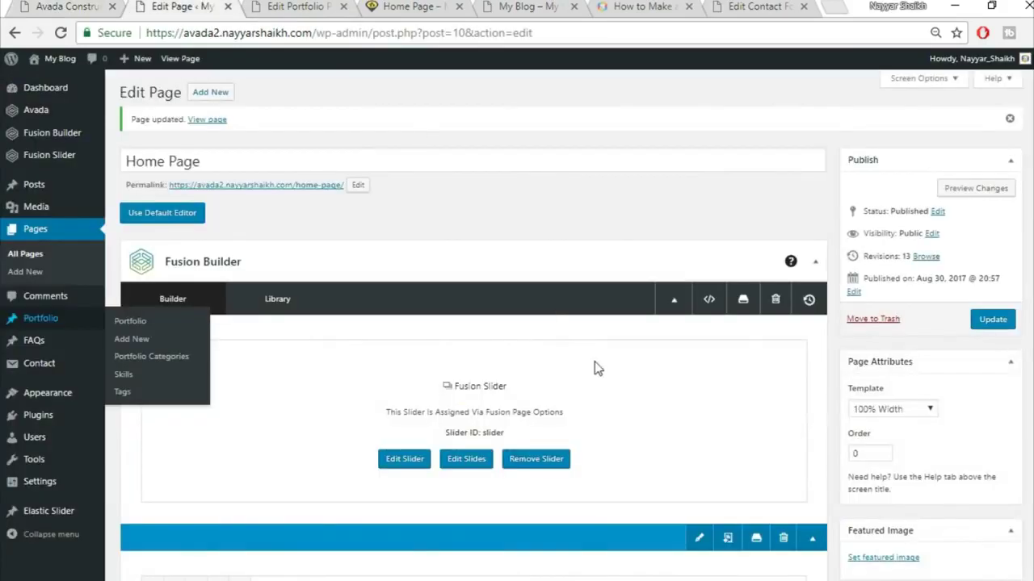
pyautogui.scroll(-20, 649, 396)
pyautogui.scroll(-20, 652, 409)
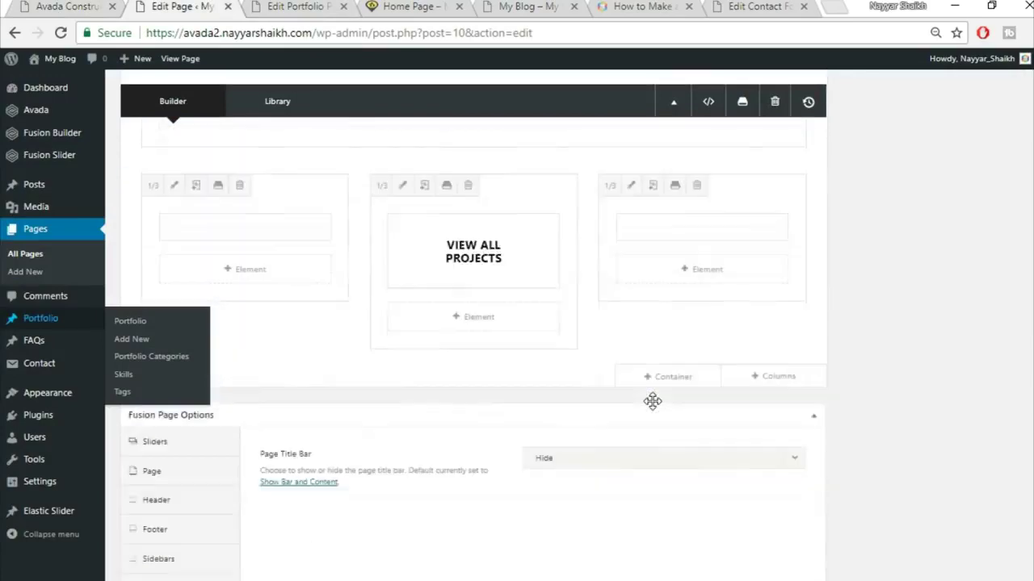
pyautogui.scroll(1, 653, 402)
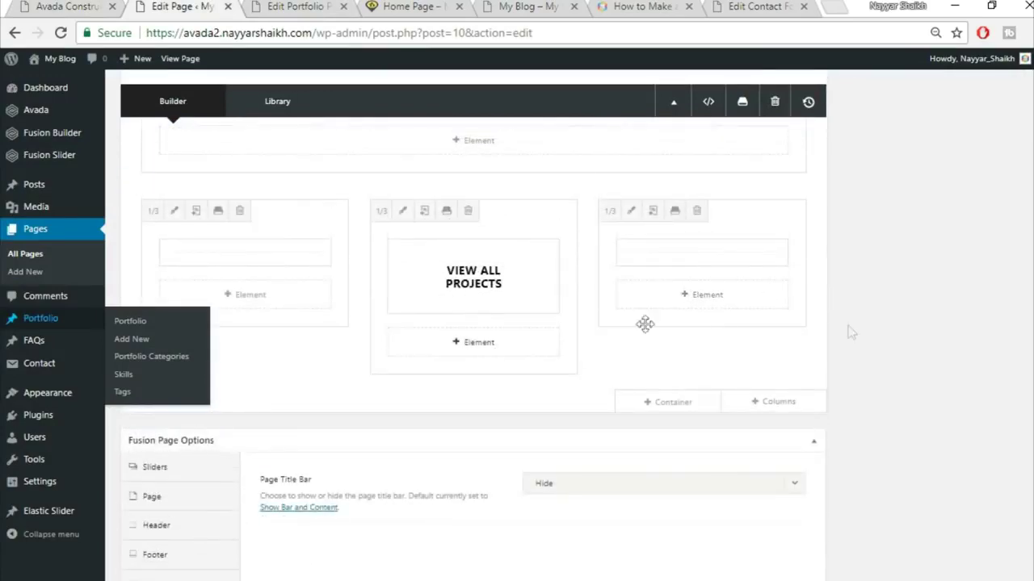
pyautogui.scroll(8, 847, 332)
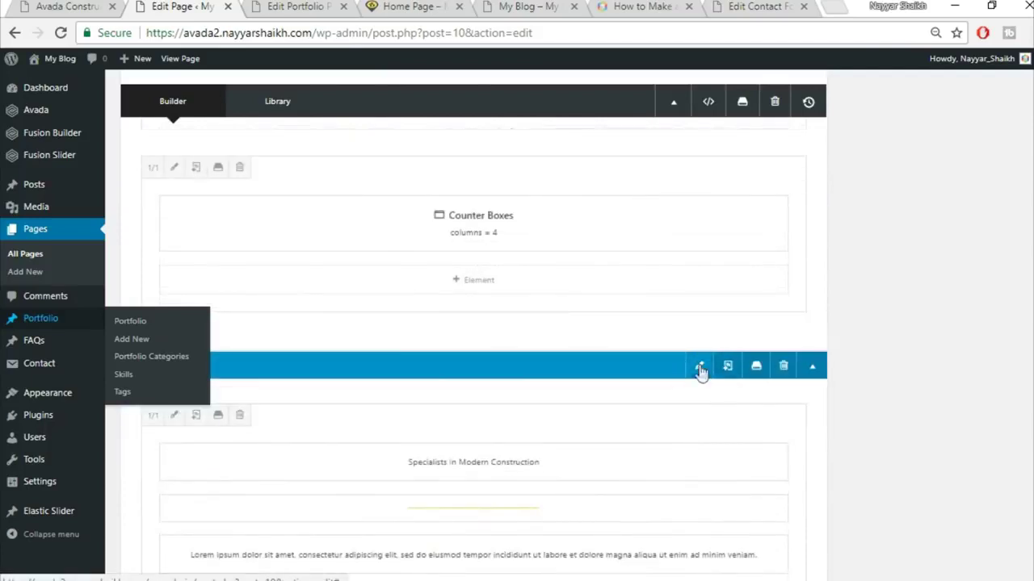
# - Give the Specialists in Modern Construction container 30 px top and 50 px bottom padding
pyautogui.click(700, 368)
pyautogui.click(301, 140)
pyautogui.click(323, 137)
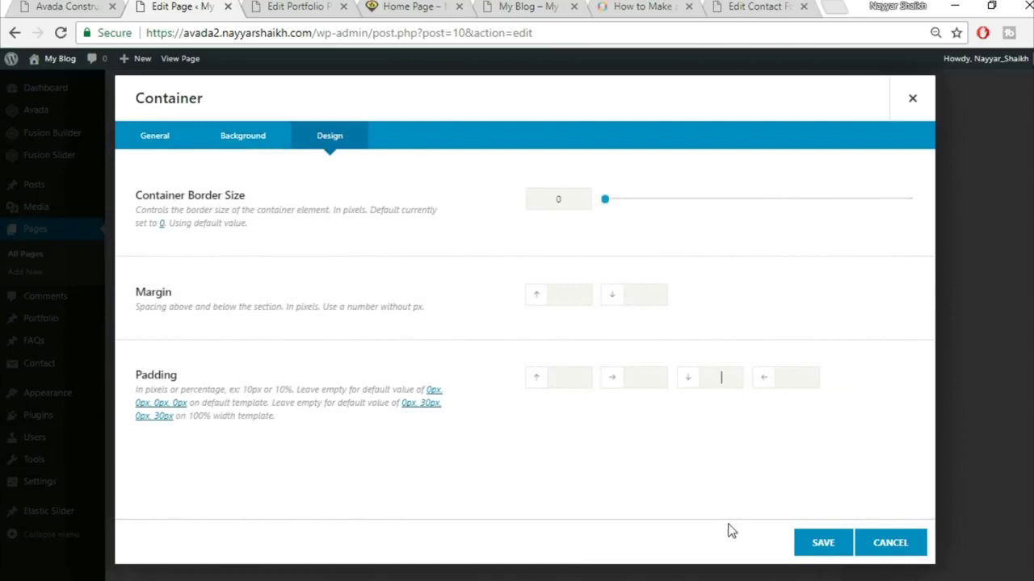
pyautogui.click(411, 6)
pyautogui.scroll(4, 630, 304)
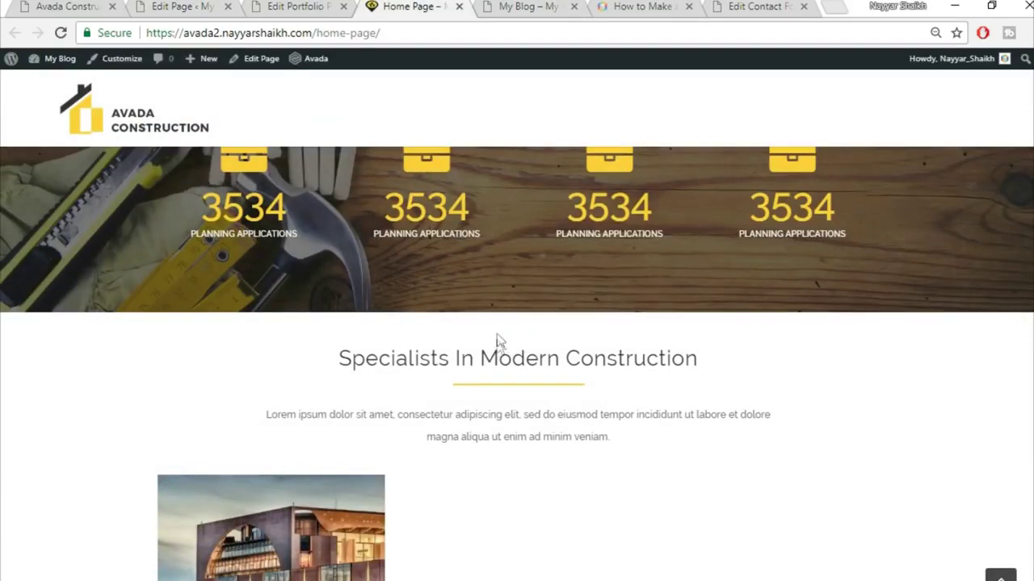
pyautogui.hotkey('ctrl', '2')
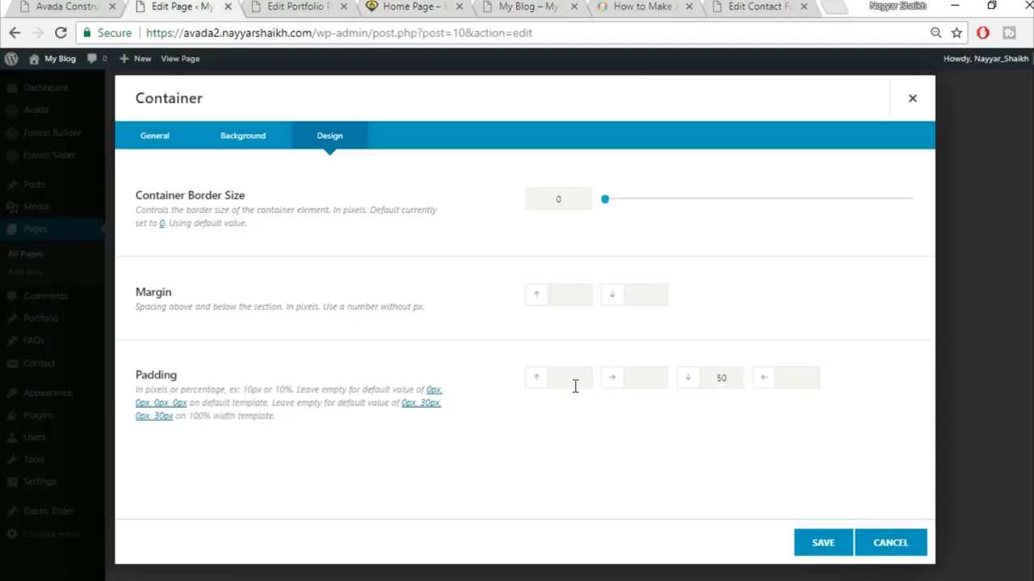
pyautogui.click(826, 544)
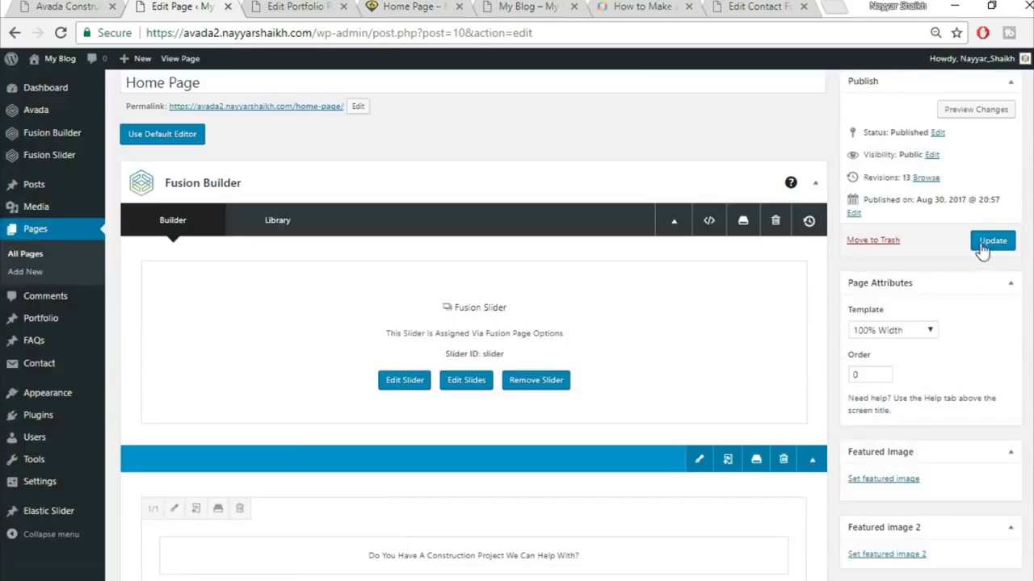
# - Update the home page and close the Edit Portfolio tab
pyautogui.click(992, 240)
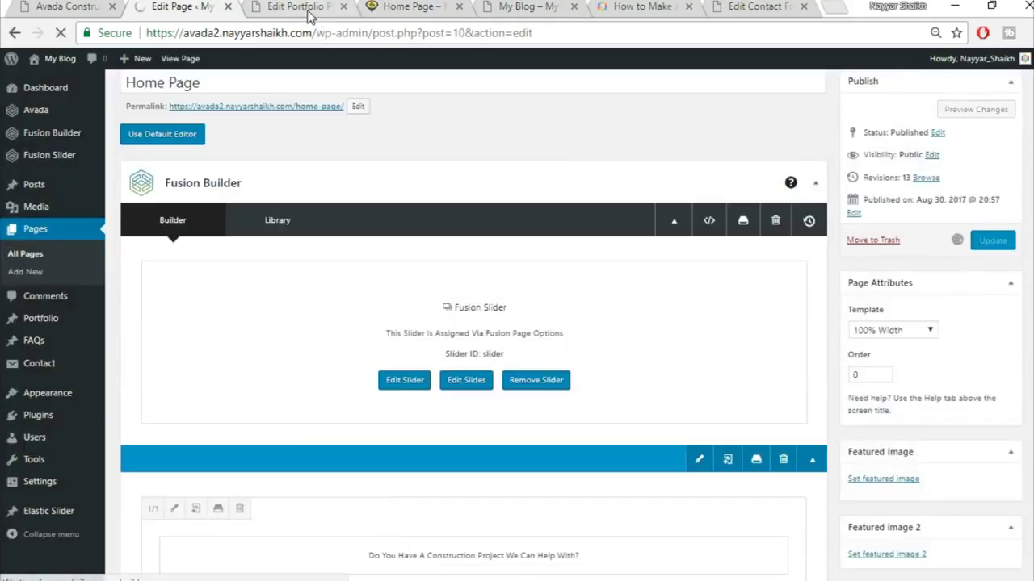
pyautogui.click(310, 15)
pyautogui.click(344, 7)
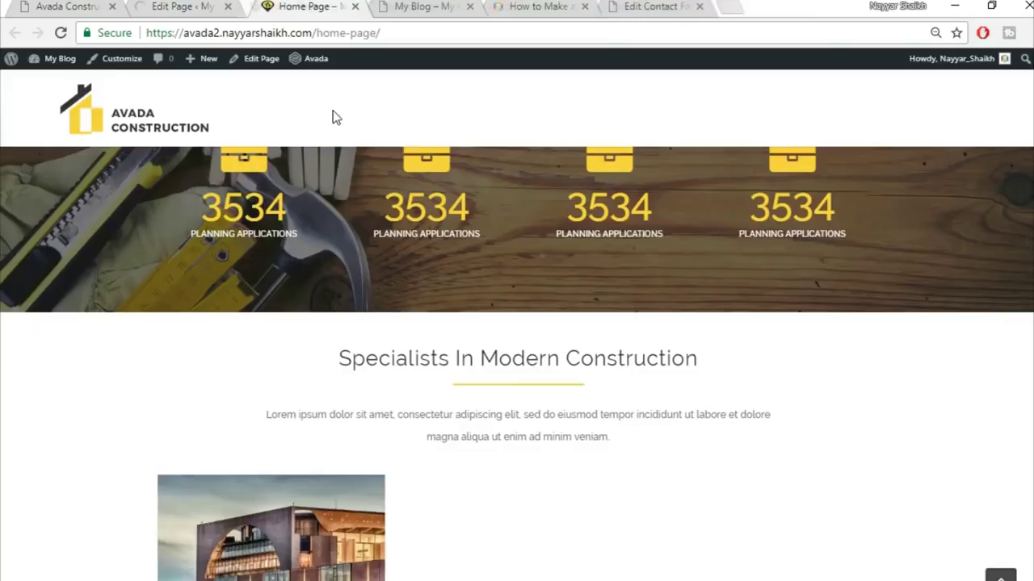
pyautogui.click(373, 33)
# - Reload the live home page and compare it with the demo's sections
pyautogui.press('Return')
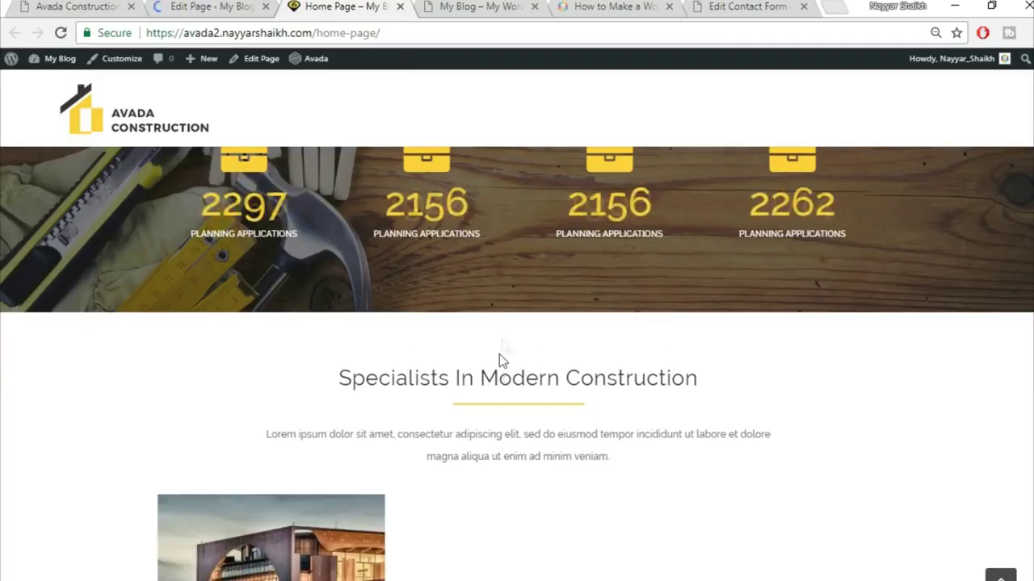
pyautogui.scroll(-3, 507, 398)
pyautogui.moveTo(309, 374)
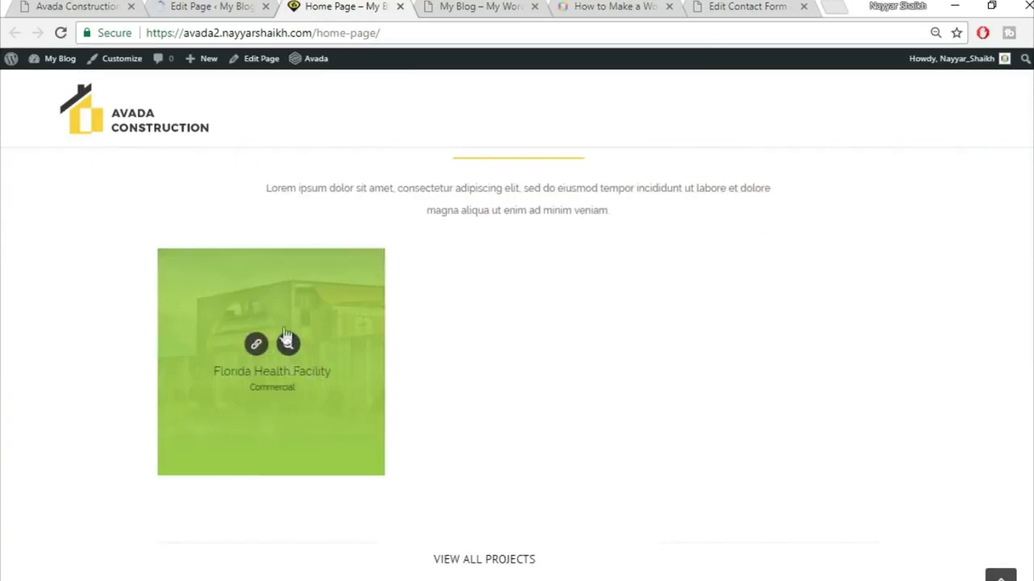
pyautogui.scroll(-2, 363, 363)
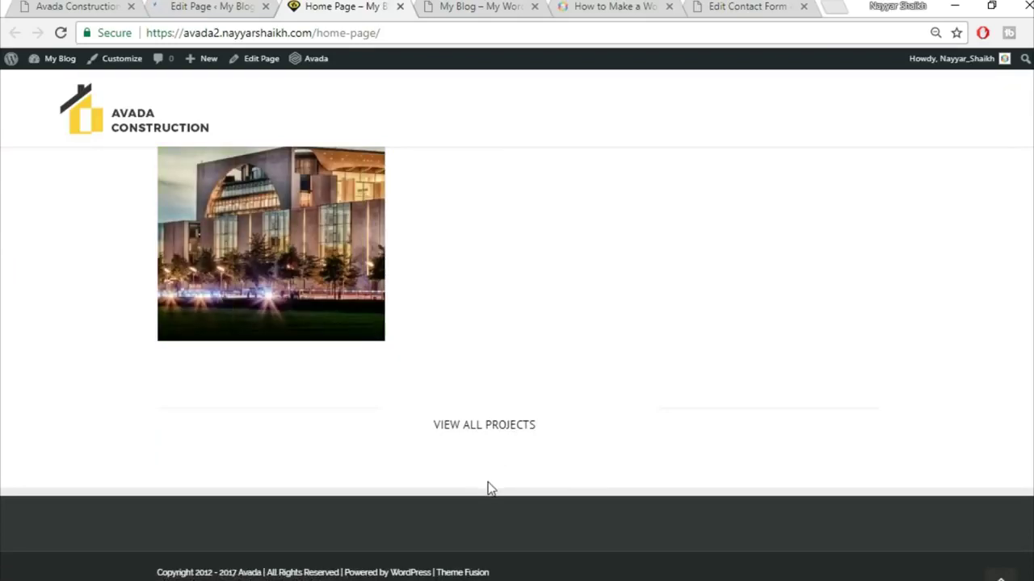
pyautogui.click(74, 7)
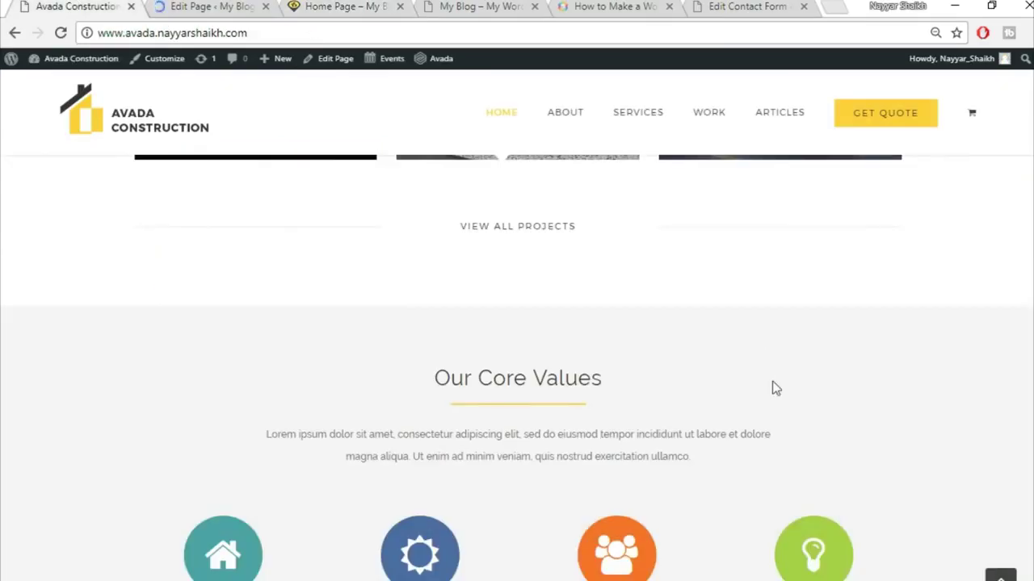
pyautogui.scroll(-2, 500, 372)
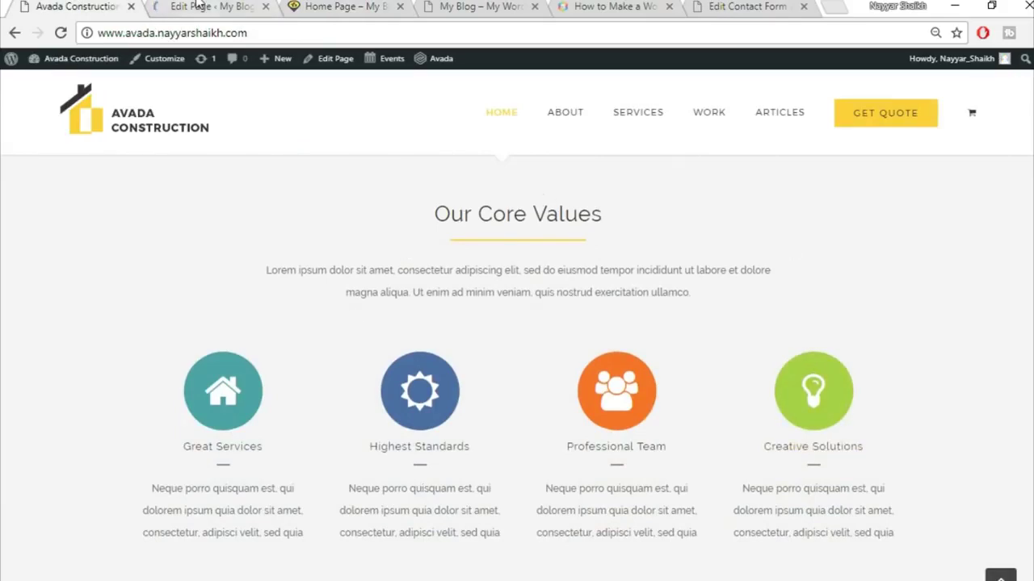
# - In the builder, start adding a container below the View All Projects row
pyautogui.click(198, 5)
pyautogui.scroll(-10, 493, 187)
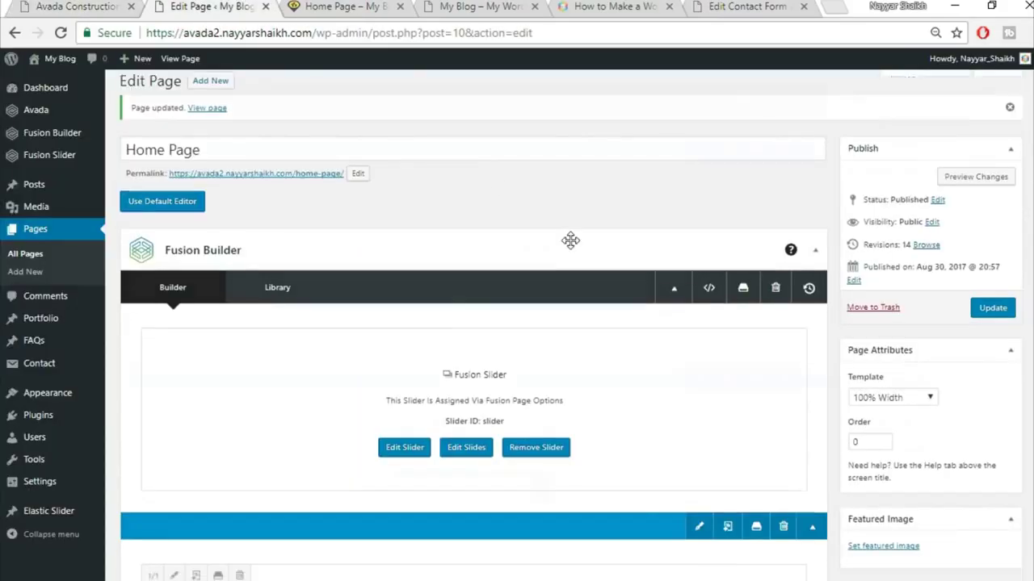
pyautogui.scroll(-15, 576, 273)
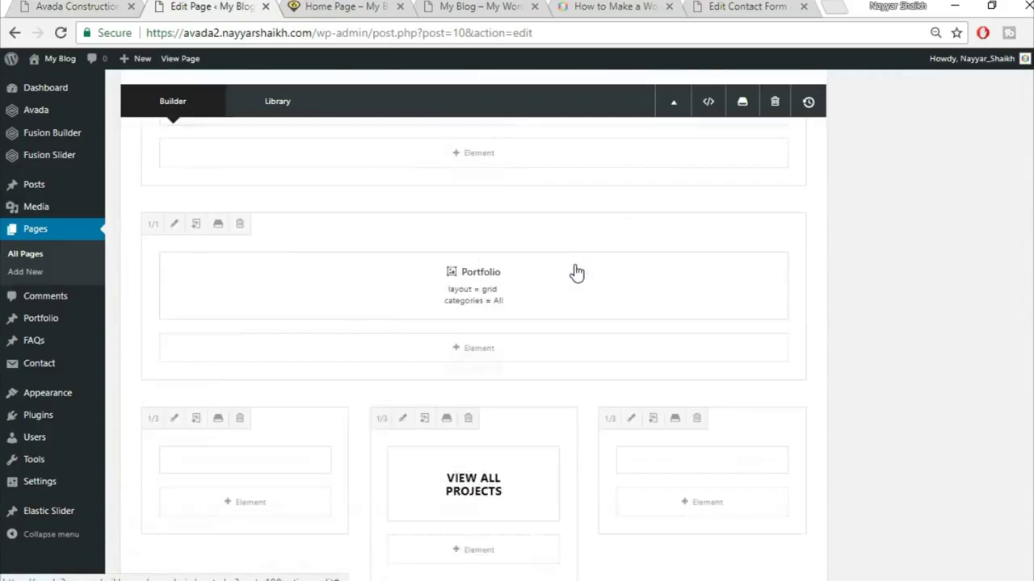
pyautogui.click(683, 325)
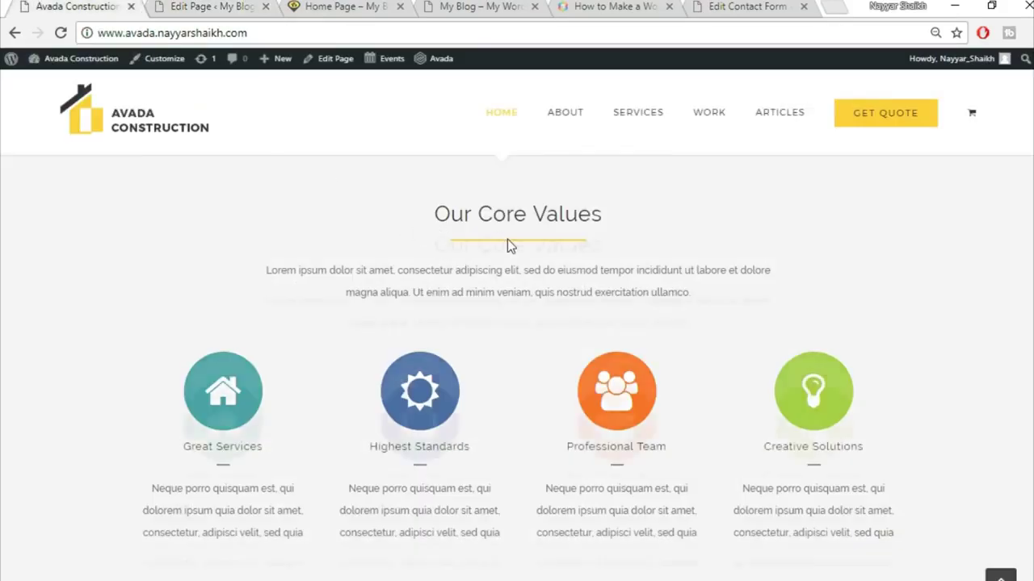
pyautogui.scroll(1, 508, 239)
# - Insert the saved Title library container and copy the demo's Our Core Values heading
pyautogui.click(199, 7)
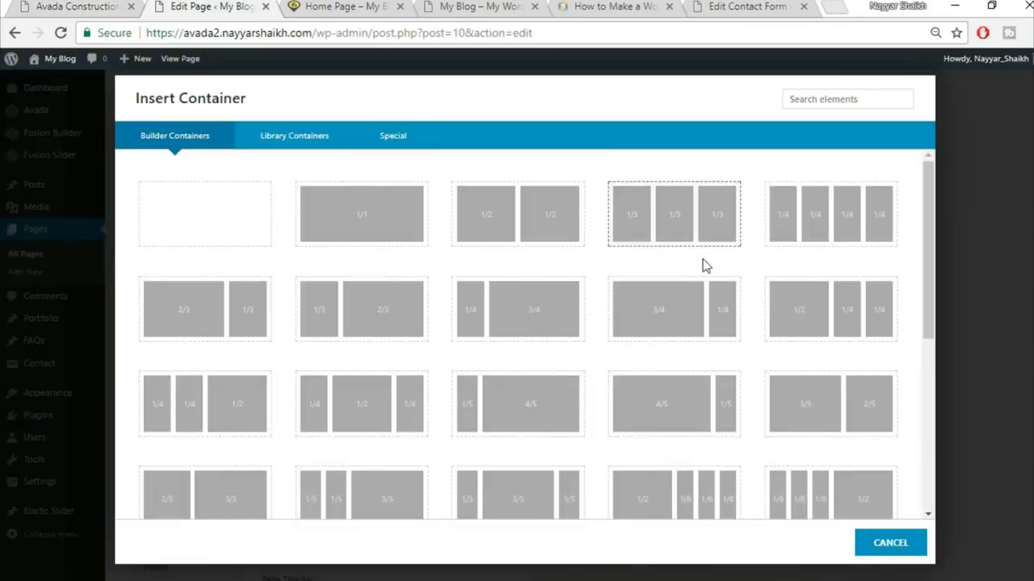
pyautogui.click(310, 152)
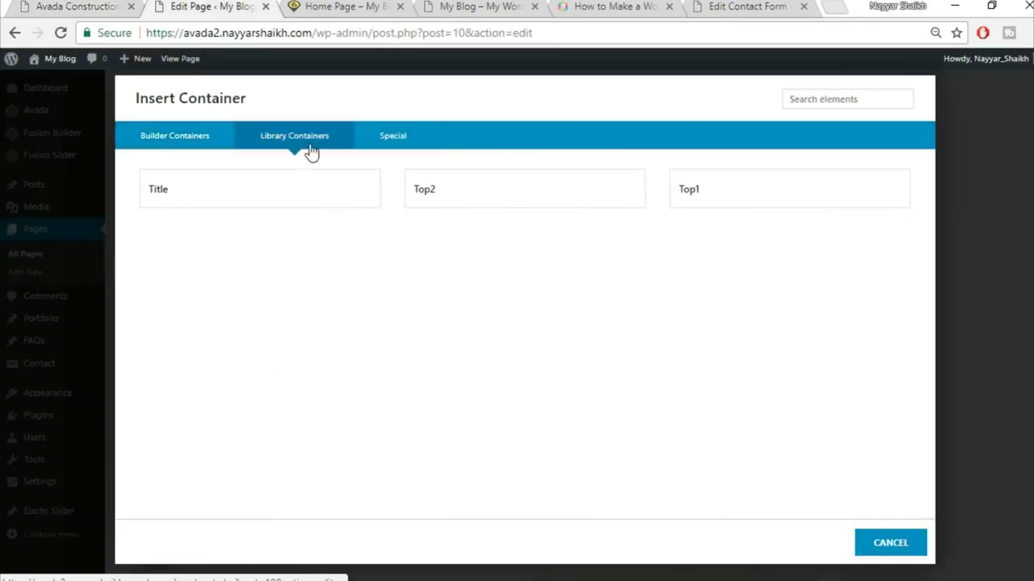
pyautogui.click(276, 202)
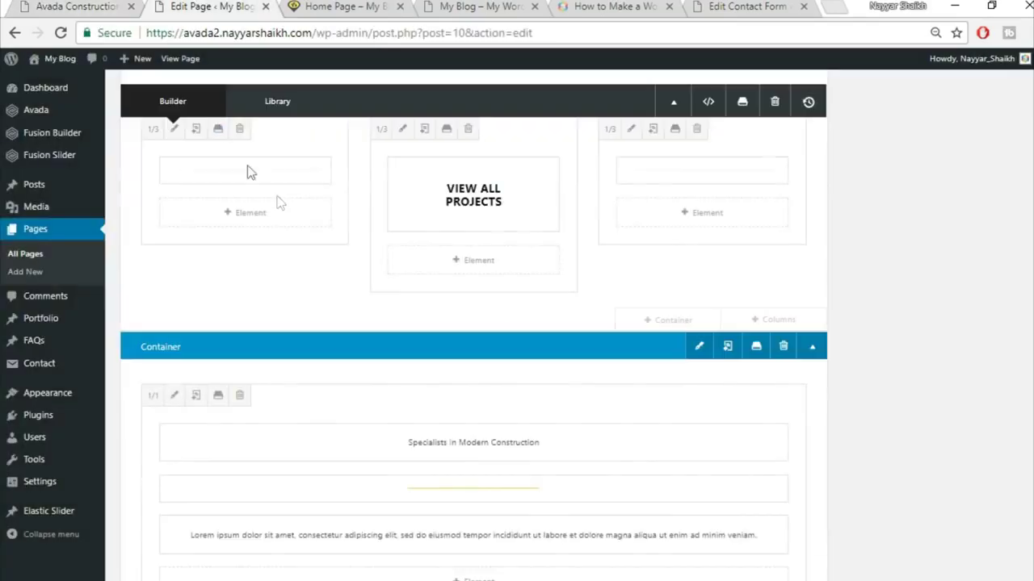
pyautogui.click(97, 5)
pyautogui.moveTo(431, 295); pyautogui.dragTo(654, 300)
pyautogui.hotkey('ctrl', 'c')
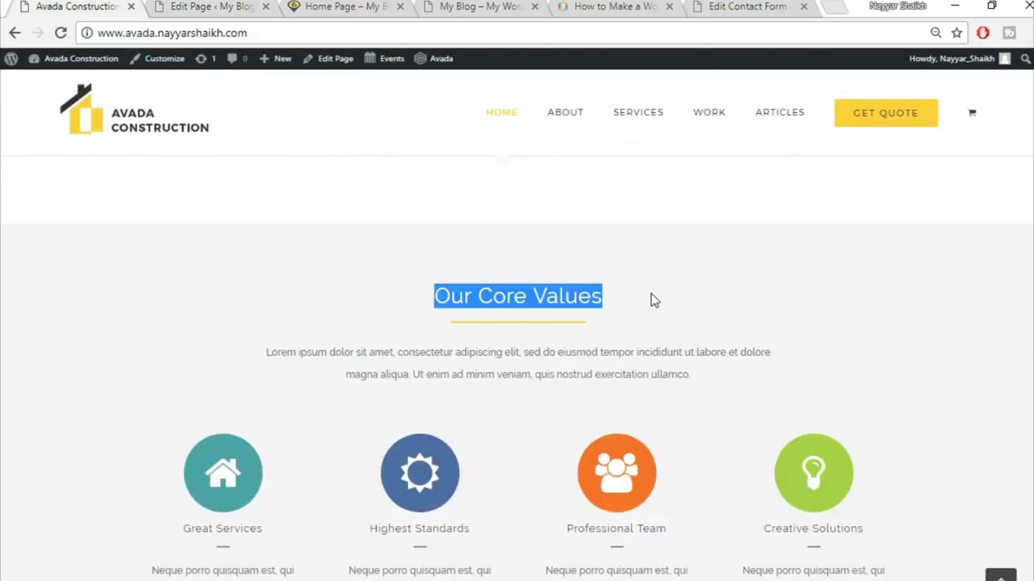
pyautogui.click(179, 7)
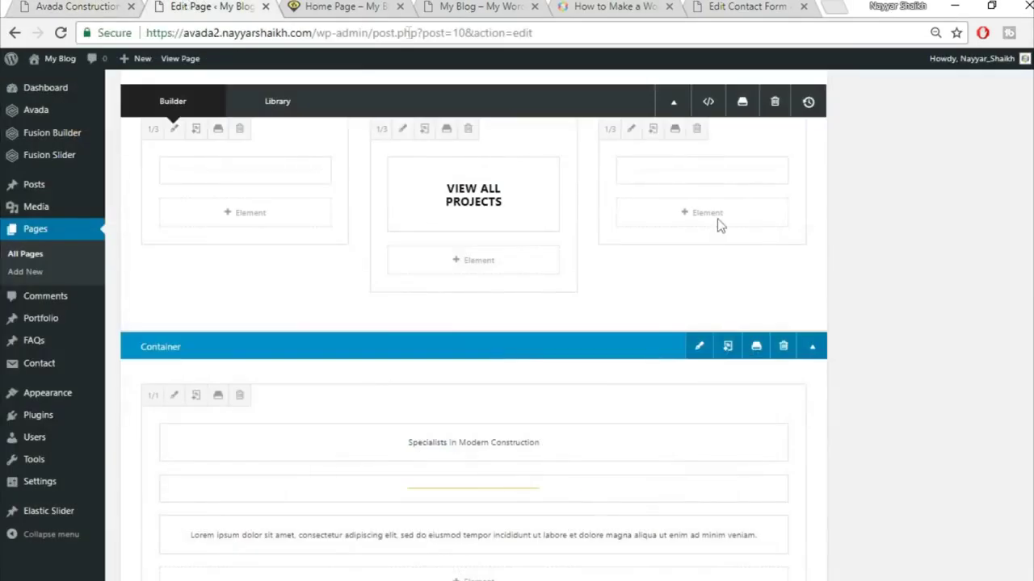
# - Replace the Specialists heading with a centred 'Our Core Values' and save the text block
pyautogui.scroll(-1, 911, 395)
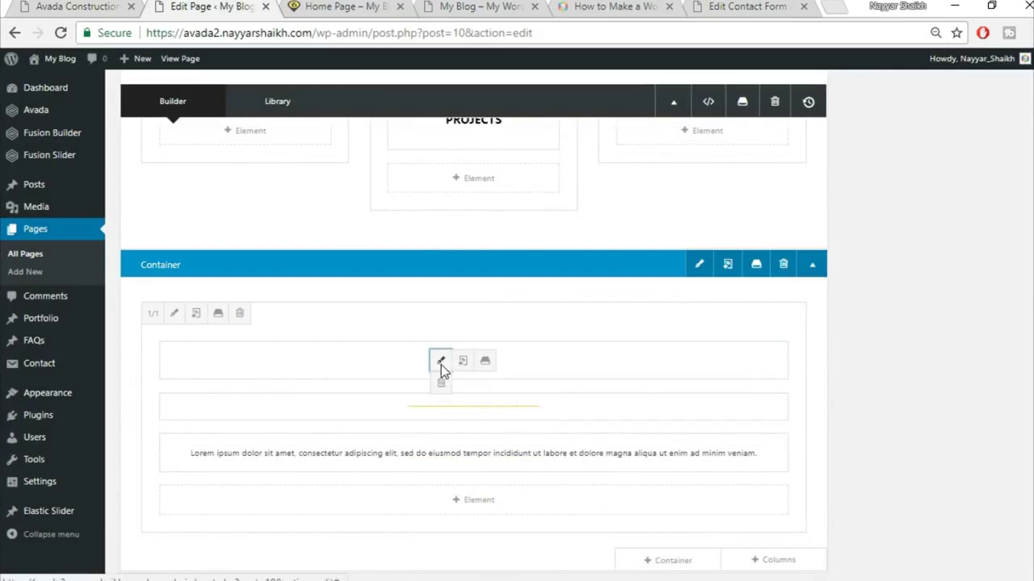
pyautogui.click(441, 365)
pyautogui.tripleClick(517, 306)
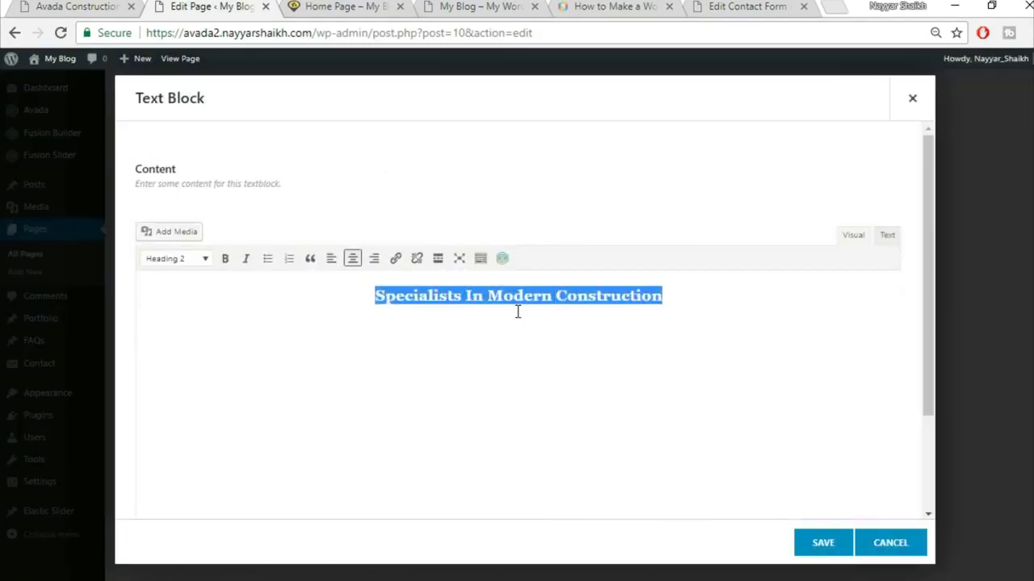
pyautogui.hotkey('ctrl', 'v')
pyautogui.hotkey('ctrl', 'a')
pyautogui.click(352, 260)
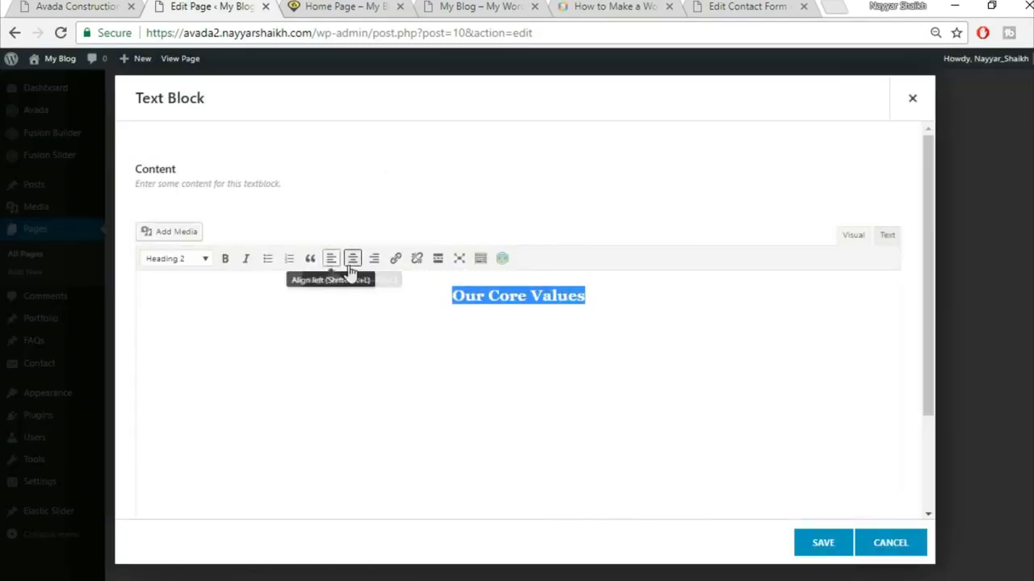
pyautogui.click(819, 547)
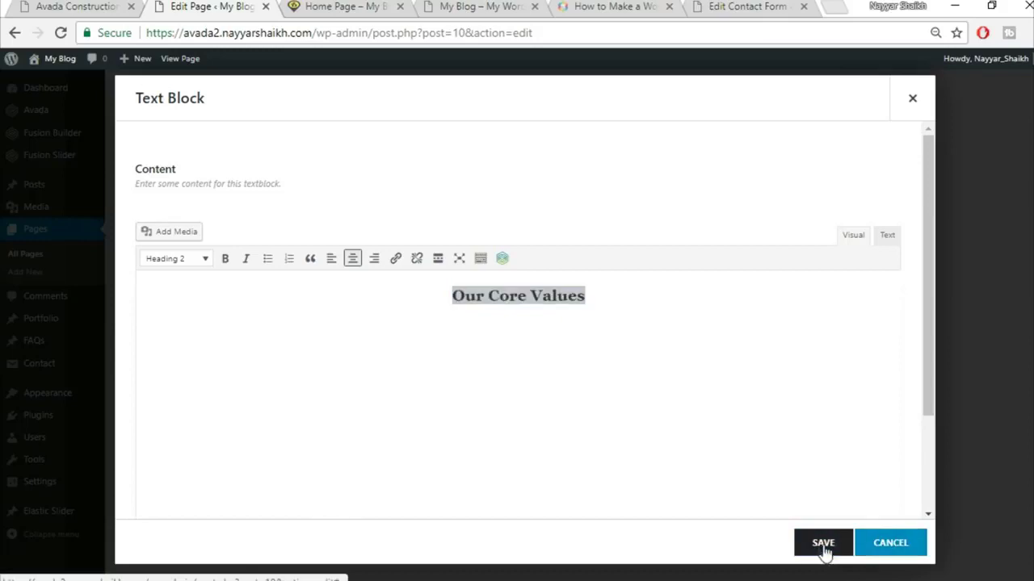
# - Compare the new heading with the demo's Our Core Values section
pyautogui.click(81, 6)
pyautogui.scroll(-2, 616, 390)
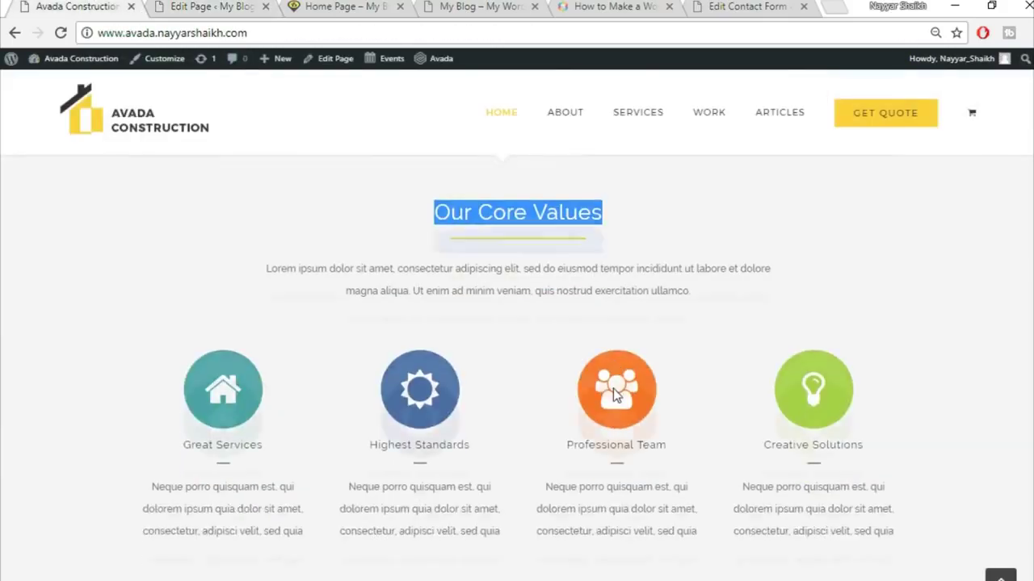
pyautogui.click(213, 7)
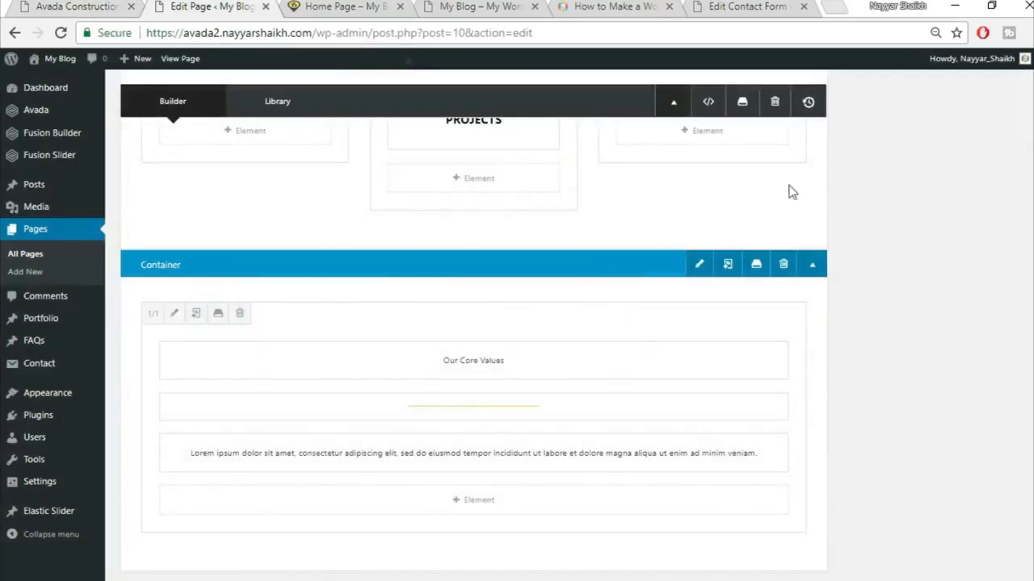
pyautogui.scroll(-2, 759, 364)
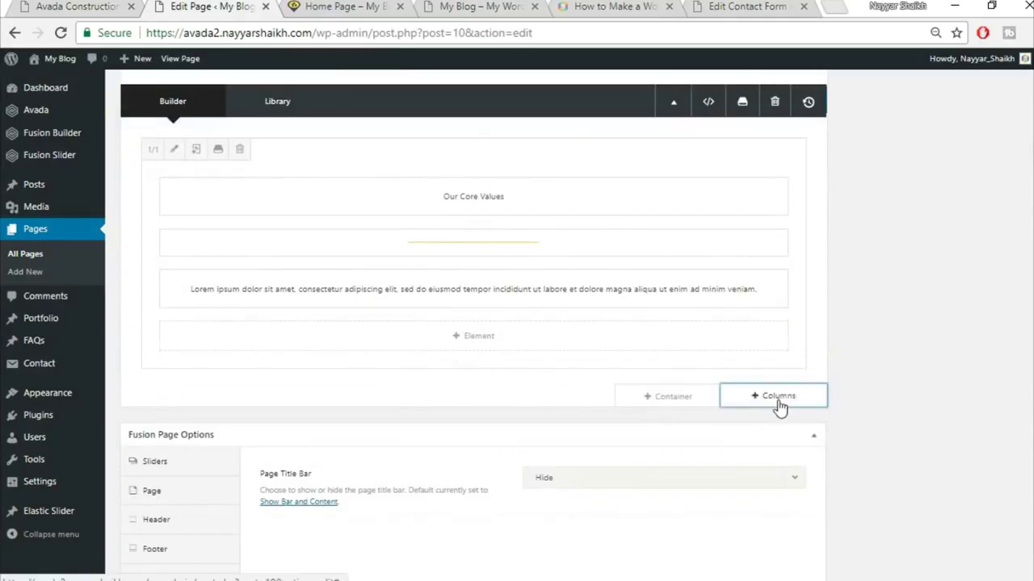
# - Add a single 1/1 column row below the Our Core Values heading
pyautogui.click(778, 399)
pyautogui.click(213, 226)
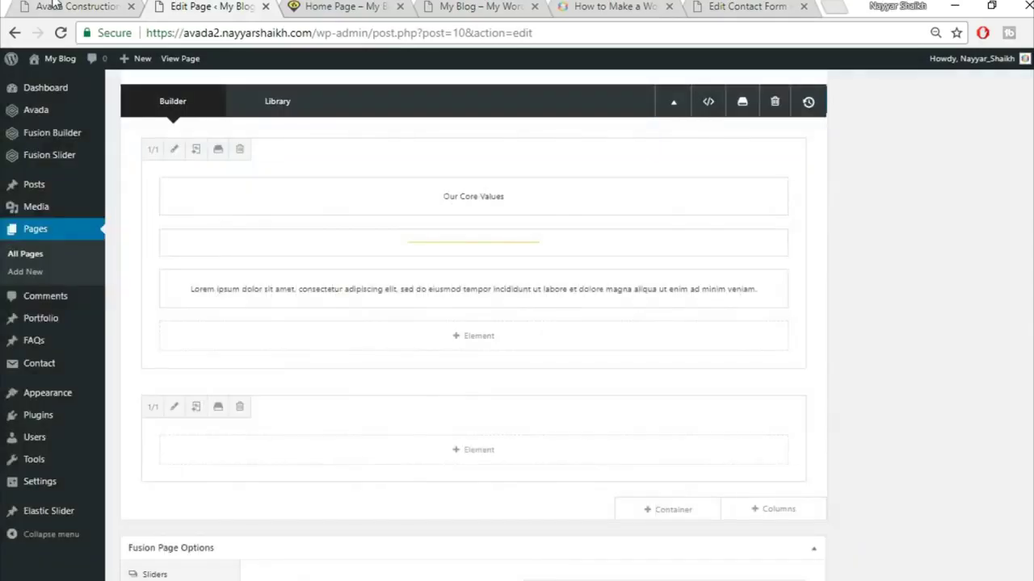
pyautogui.click(65, 6)
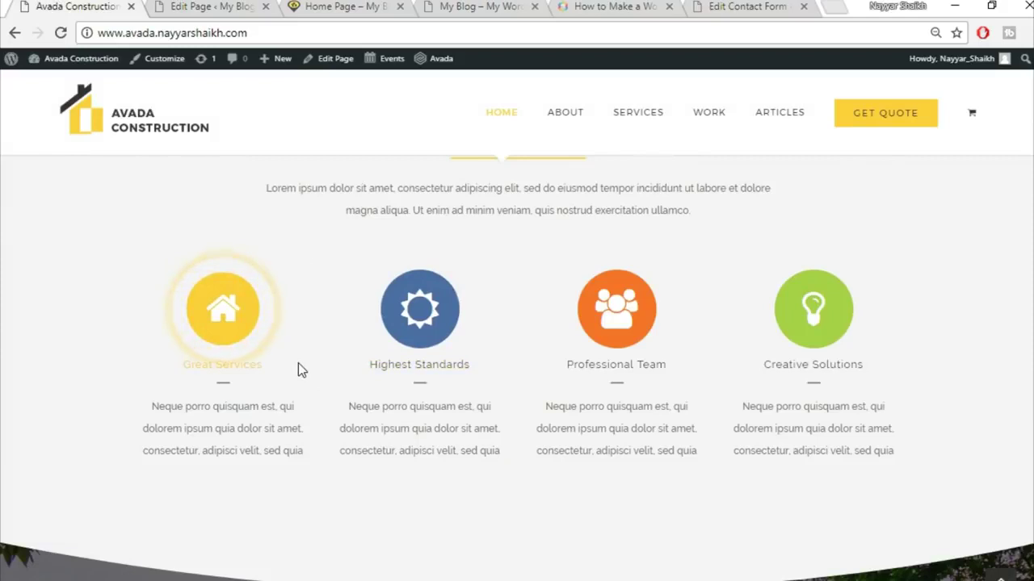
pyautogui.click(200, 6)
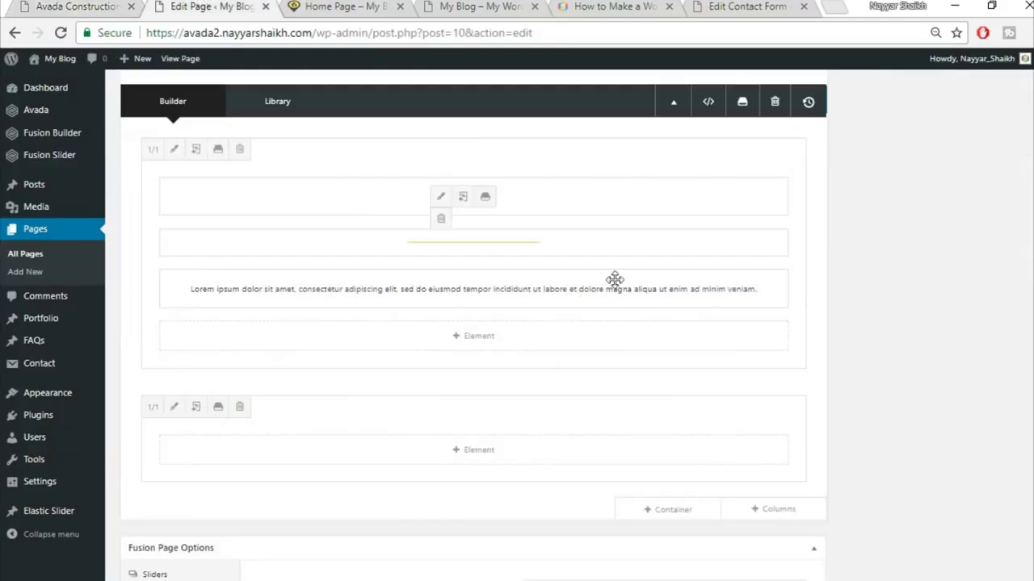
# - Insert a Content Boxes element into the new column
pyautogui.click(485, 454)
pyautogui.click(823, 99)
pyautogui.write('con')
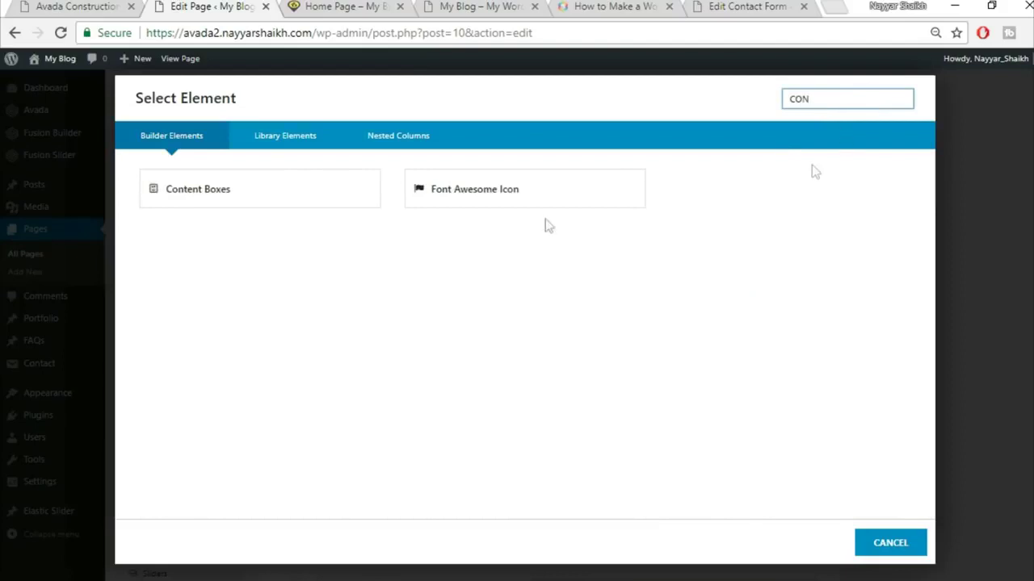
pyautogui.click(242, 188)
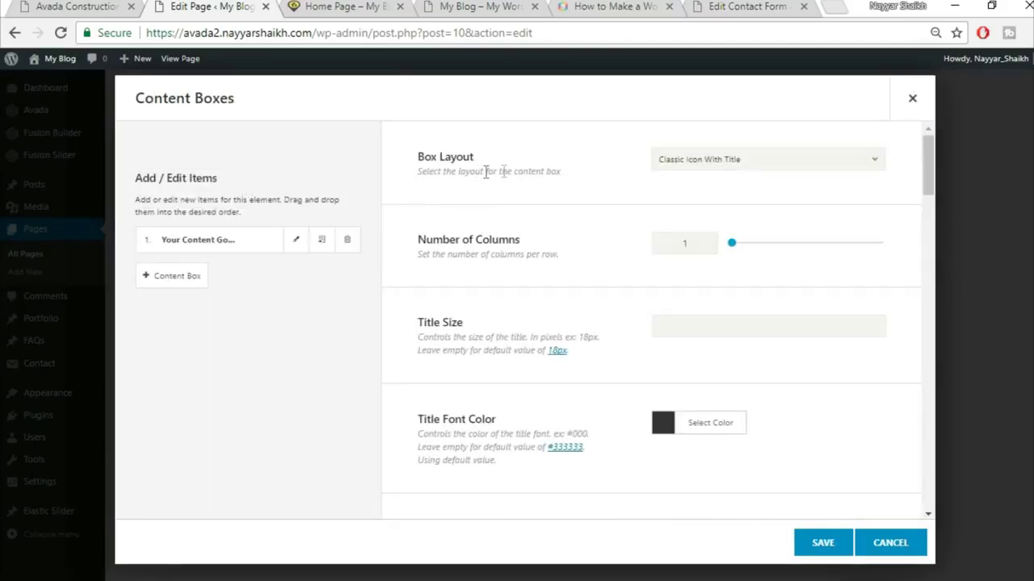
# - Set the content boxes layout to Classic Icon On Top with 4 columns
pyautogui.click(712, 165)
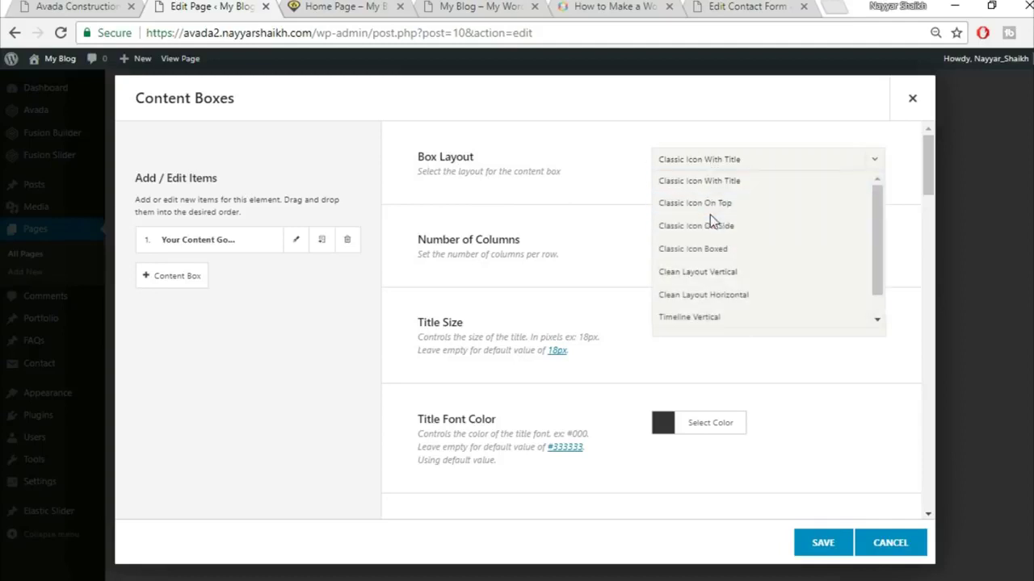
pyautogui.click(725, 212)
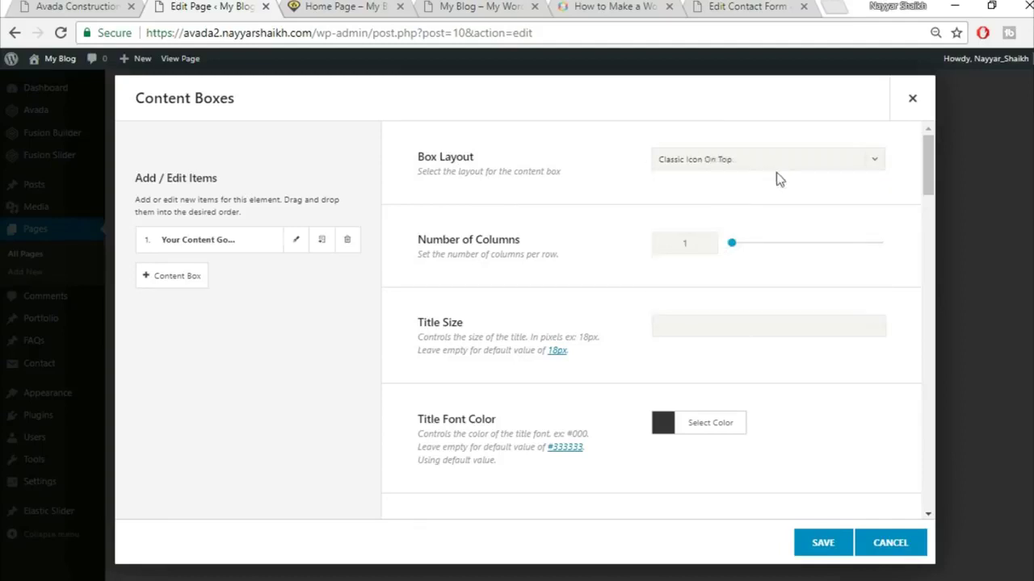
pyautogui.write('4')
pyautogui.click(113, 6)
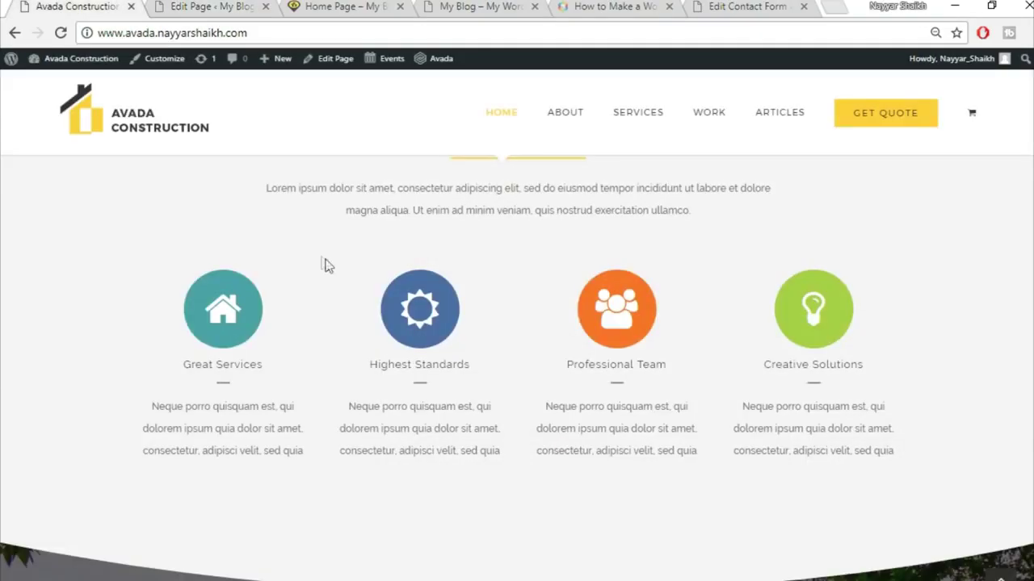
pyautogui.click(212, 7)
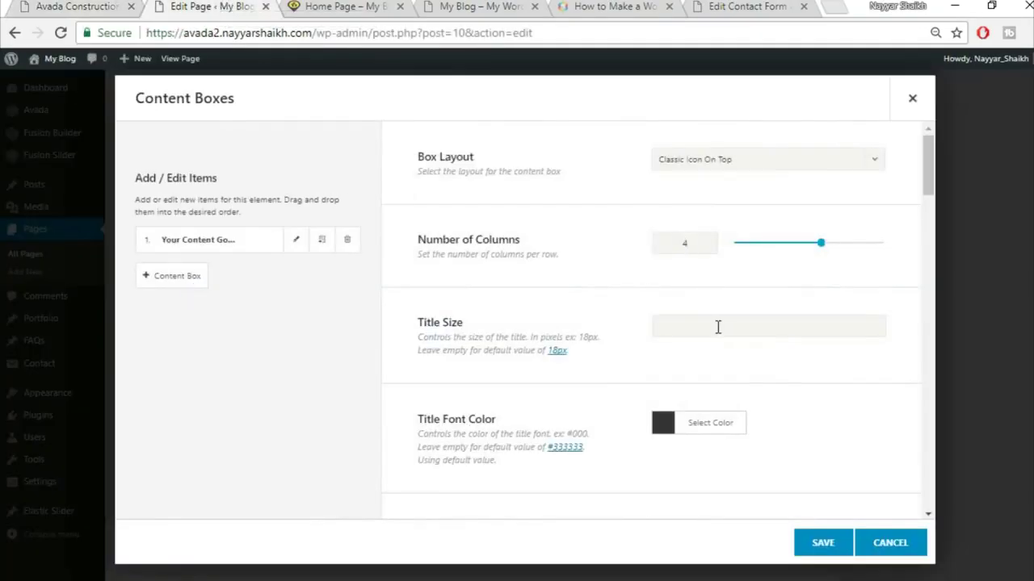
# - Set the content boxes icon size to 60
pyautogui.scroll(-2, 724, 332)
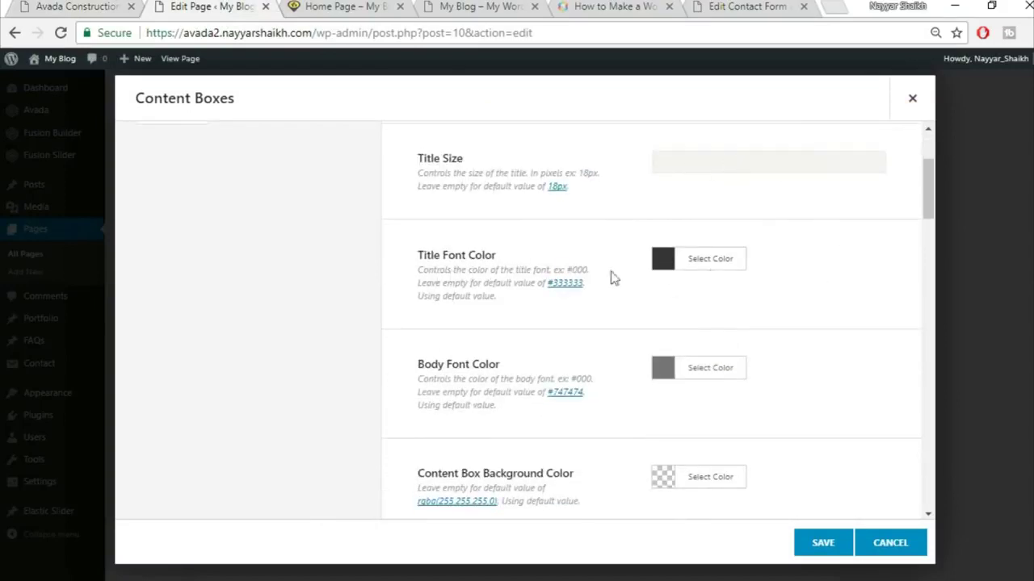
pyautogui.click(113, 6)
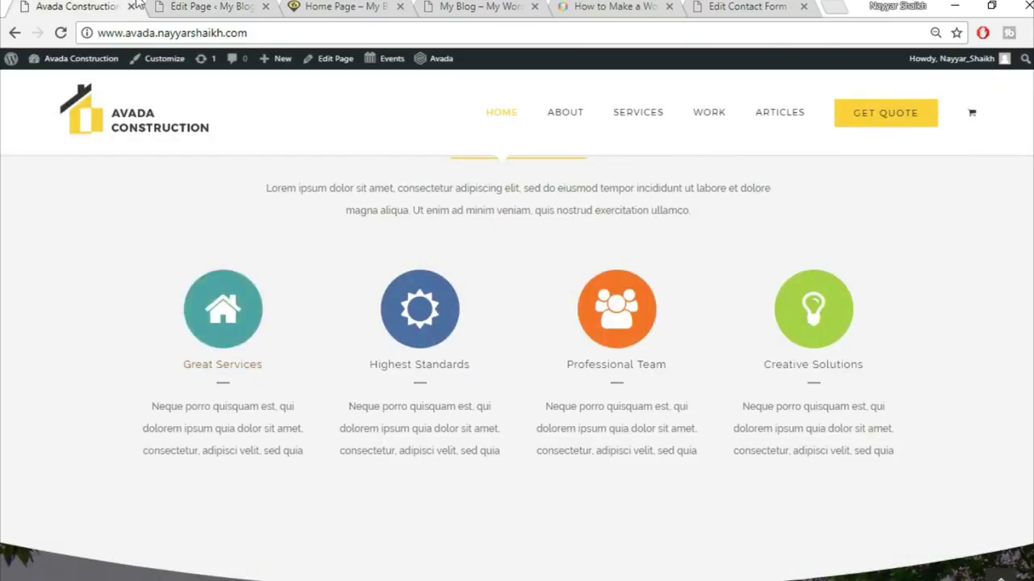
pyautogui.click(210, 5)
pyautogui.scroll(-1, 856, 289)
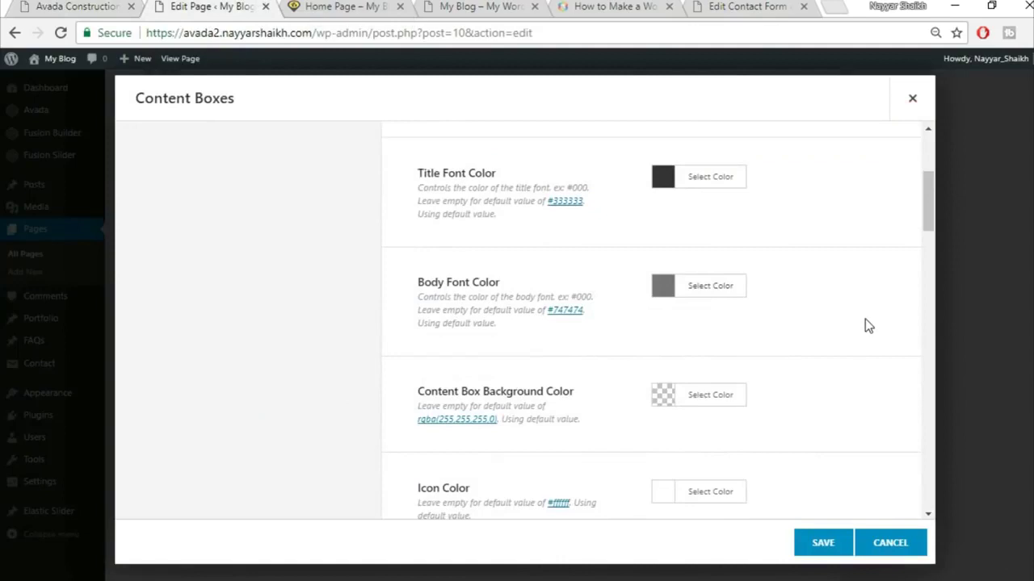
pyautogui.scroll(-1, 866, 323)
pyautogui.scroll(-1, 838, 337)
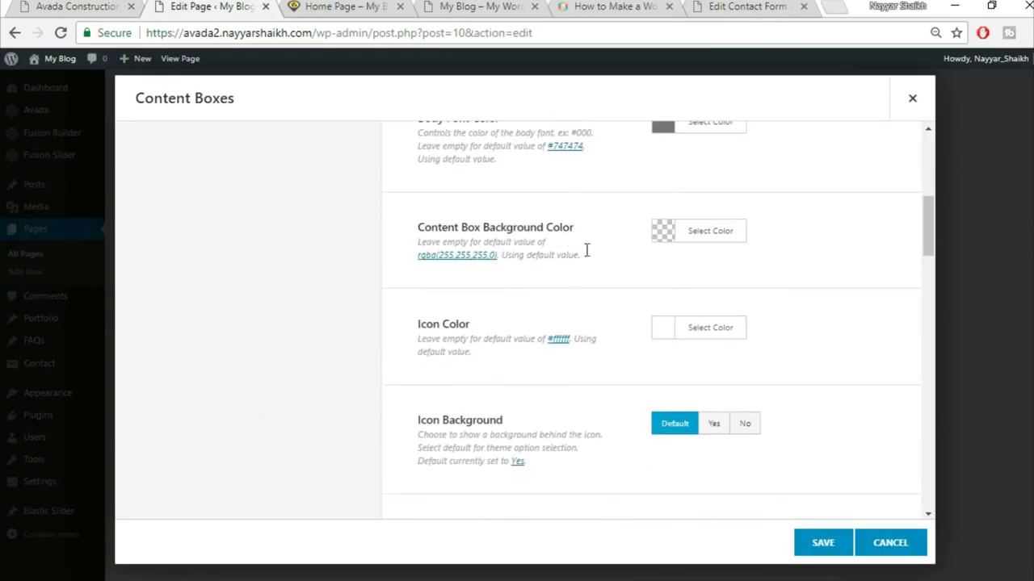
pyautogui.scroll(-1, 842, 306)
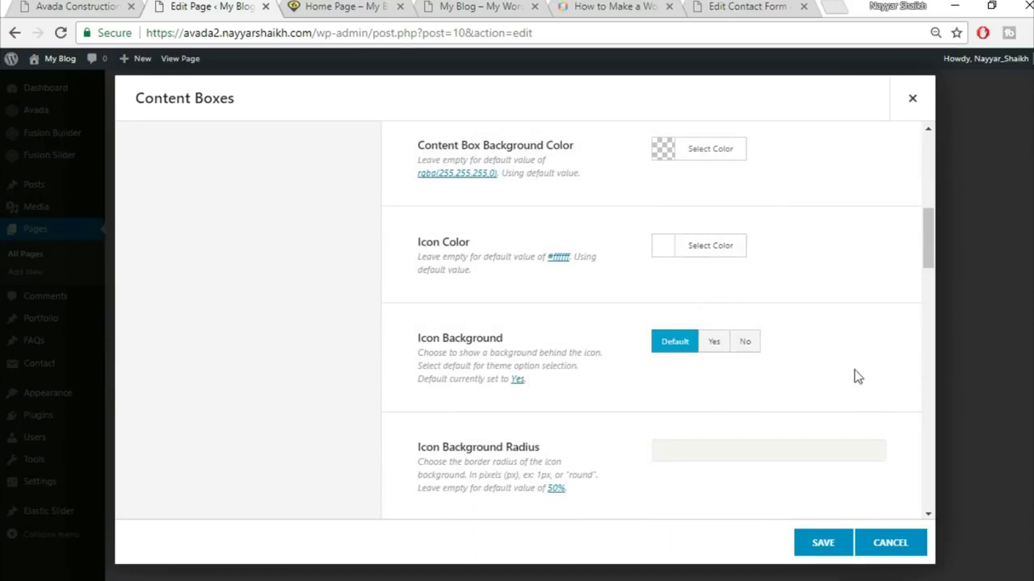
pyautogui.scroll(-1, 854, 374)
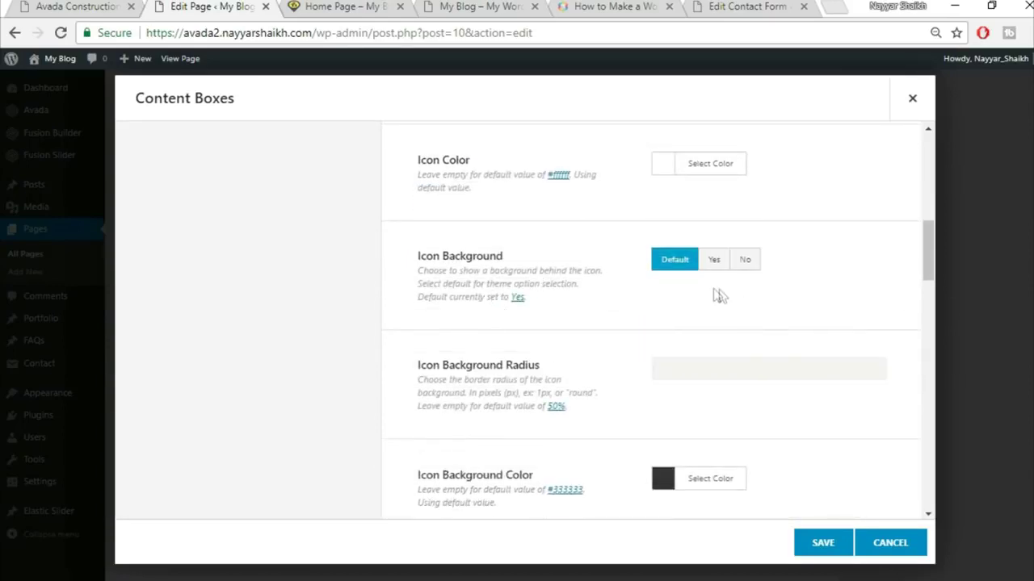
pyautogui.scroll(-3, 871, 317)
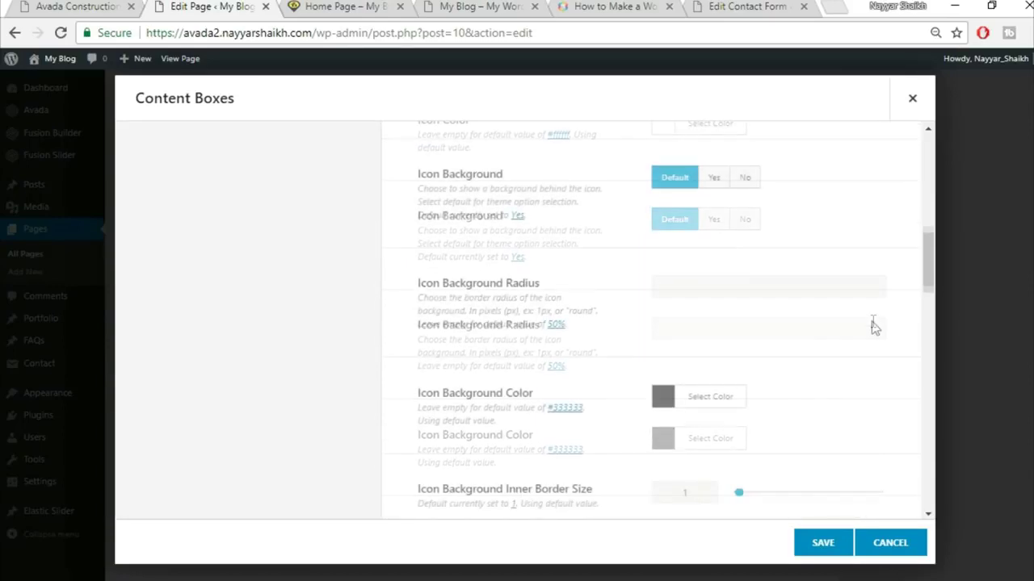
pyautogui.scroll(-1, 871, 327)
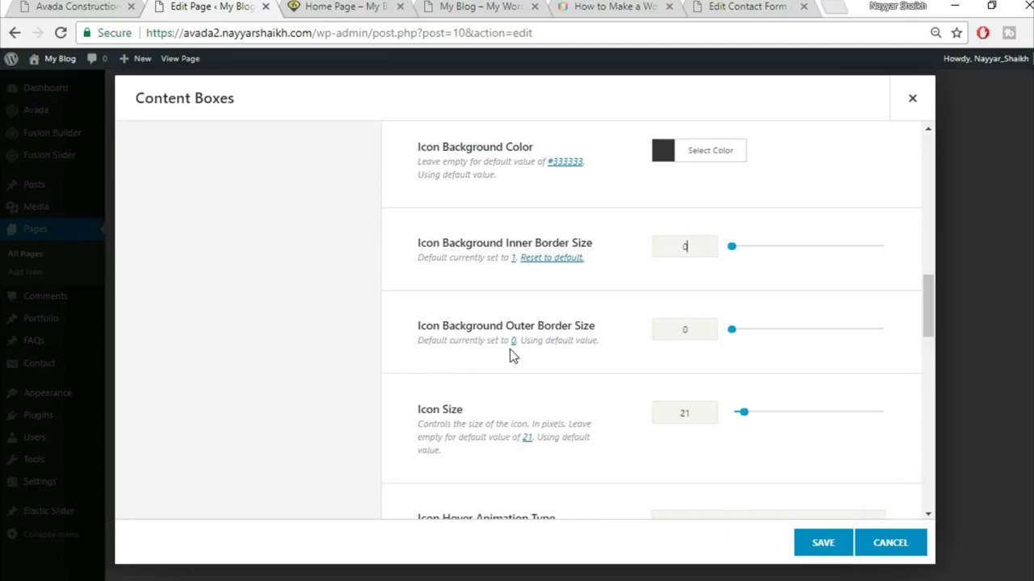
pyautogui.scroll(-1, 763, 355)
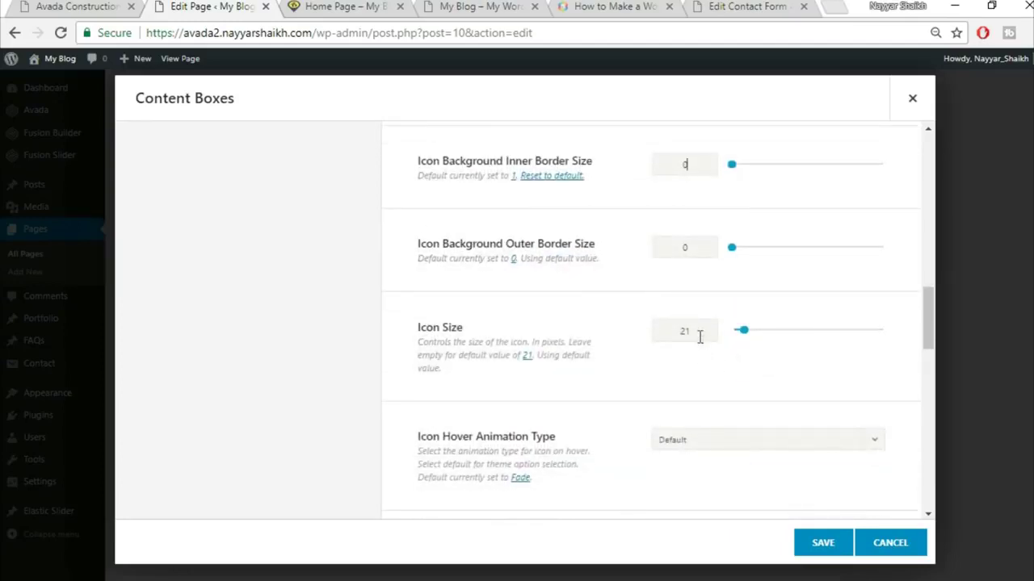
pyautogui.doubleClick(636, 334)
pyautogui.write('60')
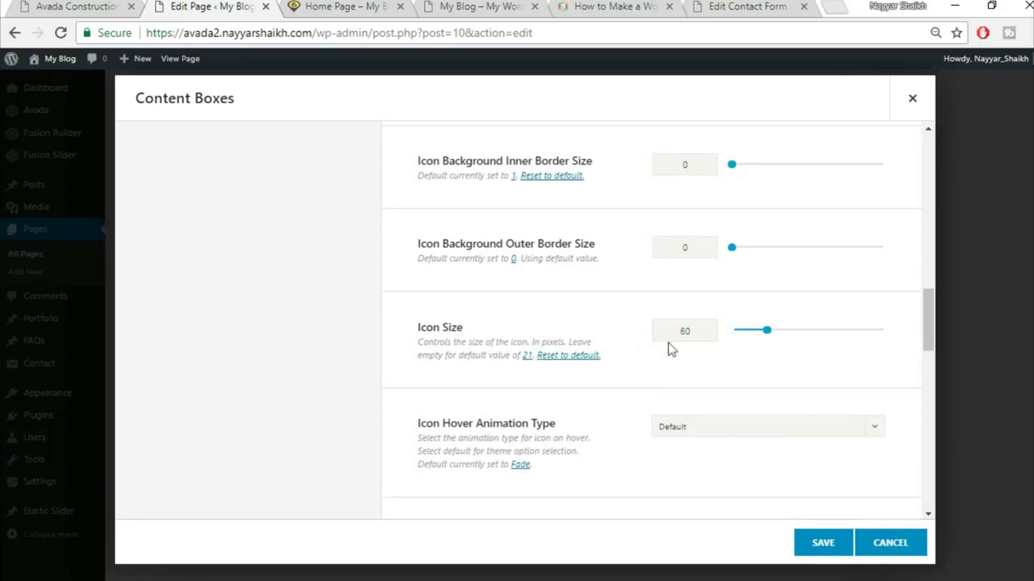
# - Make the icons pulsate on hover
pyautogui.scroll(-1, 612, 379)
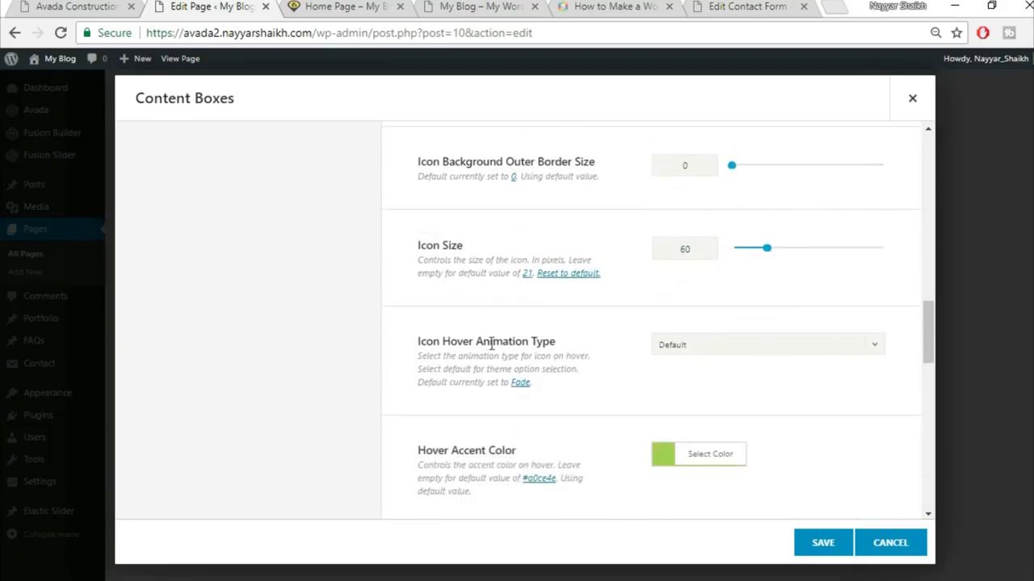
pyautogui.click(722, 348)
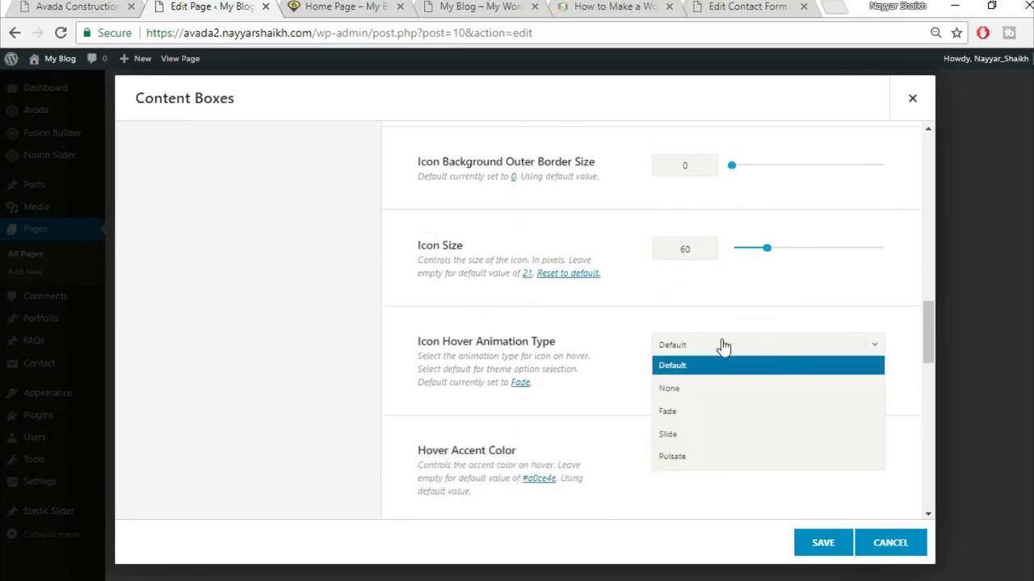
pyautogui.click(699, 460)
pyautogui.click(71, 5)
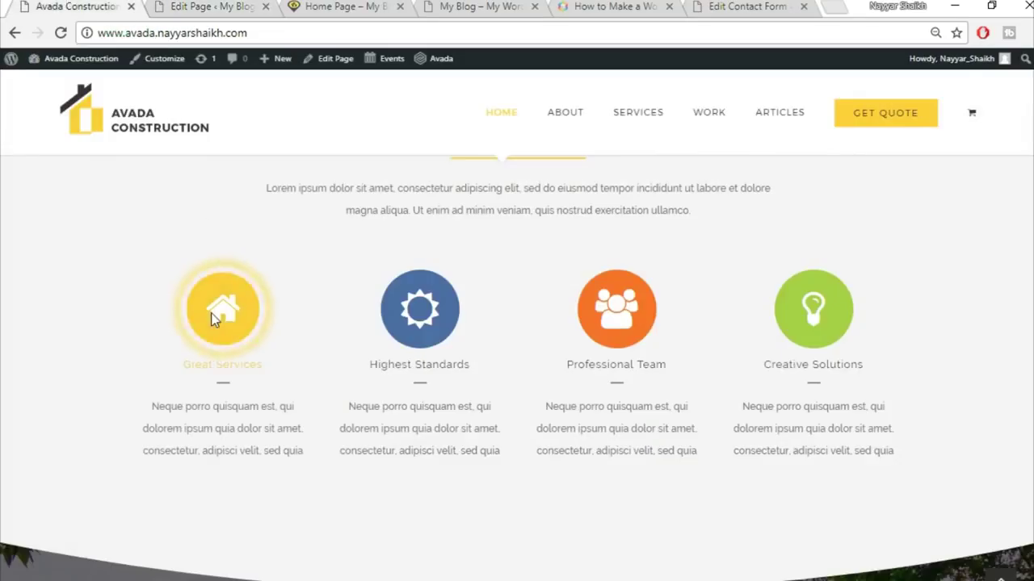
pyautogui.click(206, 5)
# - Apply a yellow hover accent colour to the content boxes
pyautogui.scroll(-2, 856, 366)
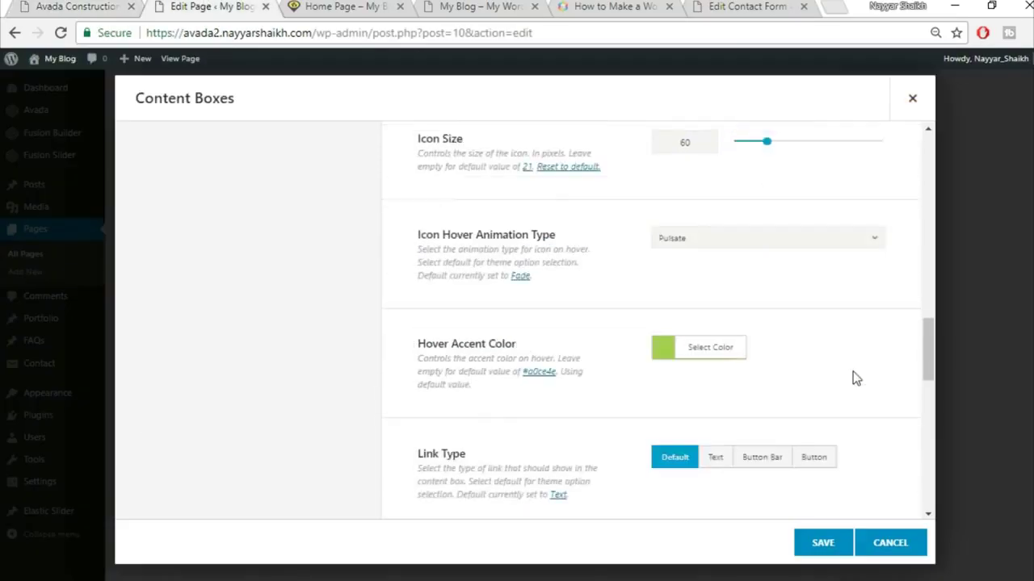
pyautogui.click(736, 292)
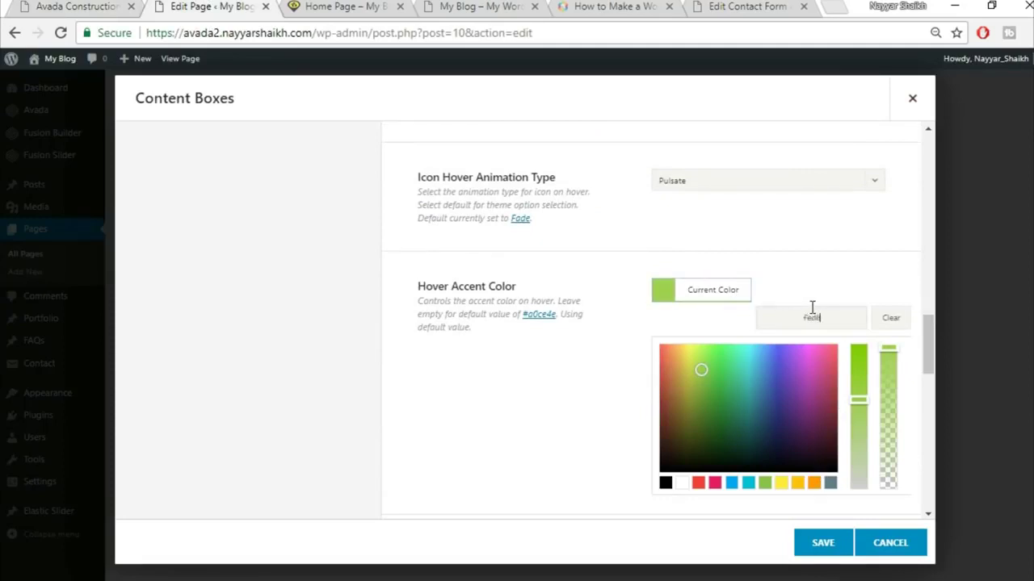
pyautogui.write('3')
pyautogui.click(805, 244)
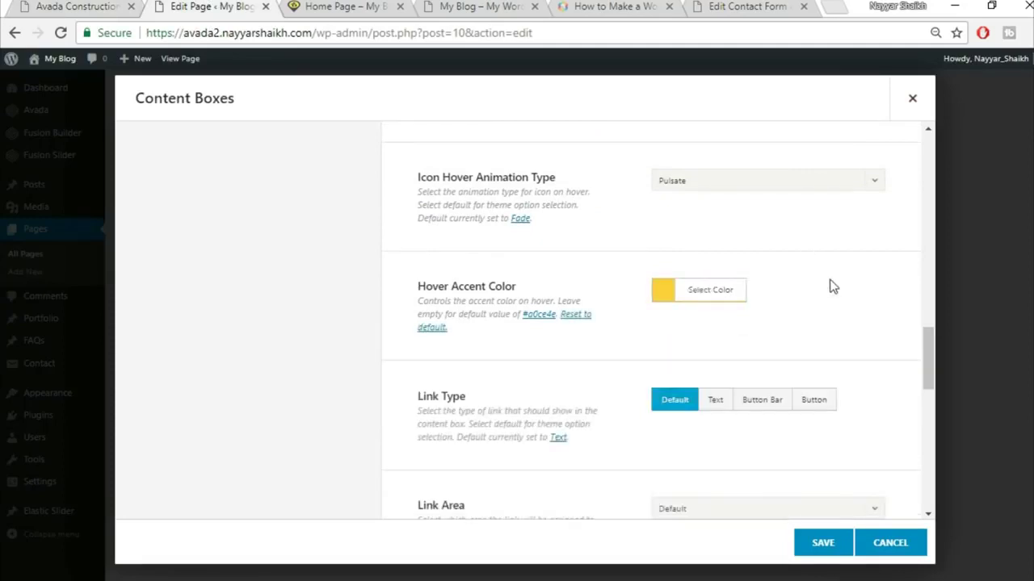
pyautogui.scroll(-1, 824, 307)
pyautogui.scroll(-2, 823, 352)
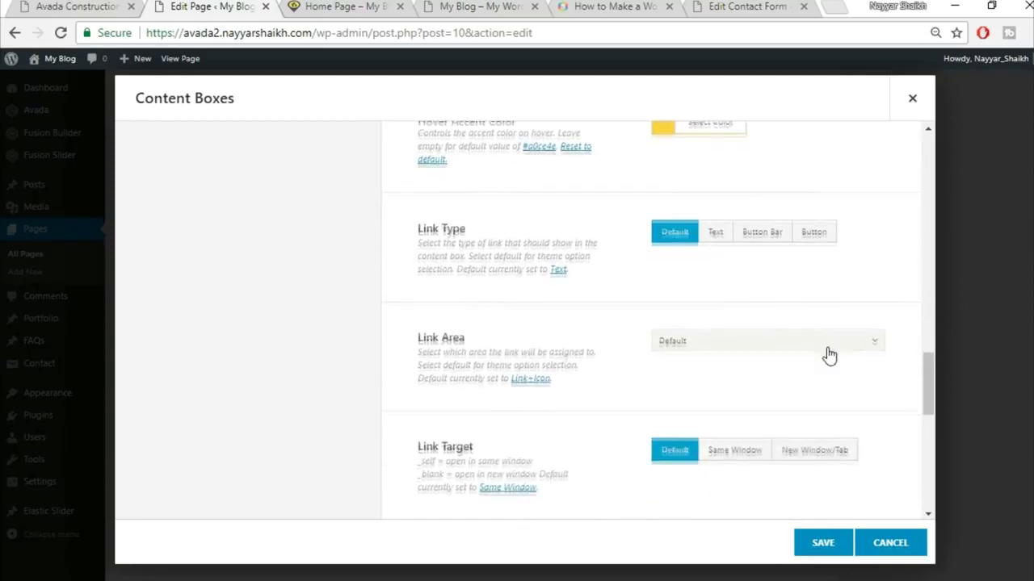
pyautogui.scroll(-2, 827, 353)
pyautogui.scroll(-2, 827, 353)
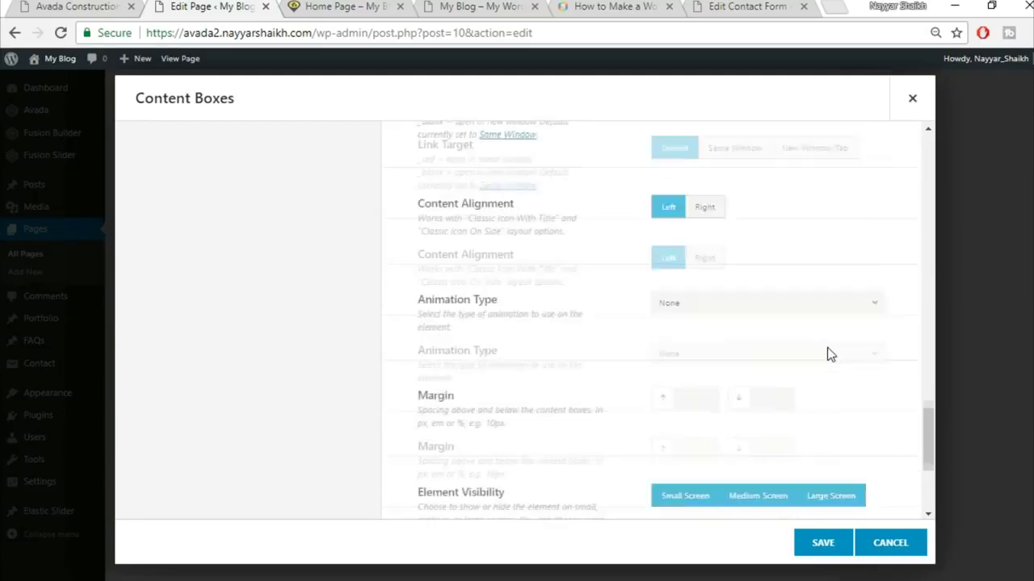
pyautogui.scroll(-2, 827, 347)
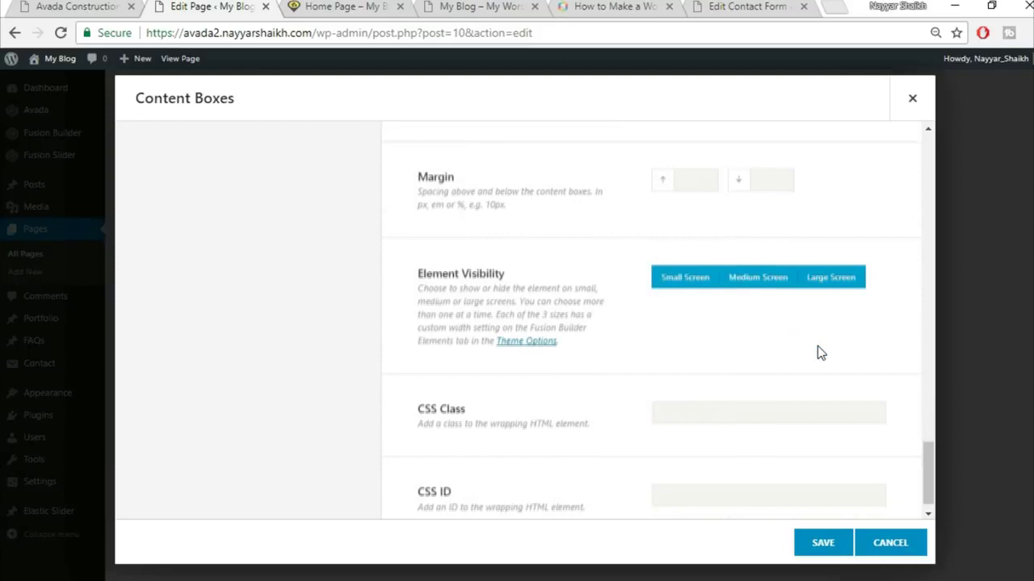
pyautogui.scroll(20, 823, 355)
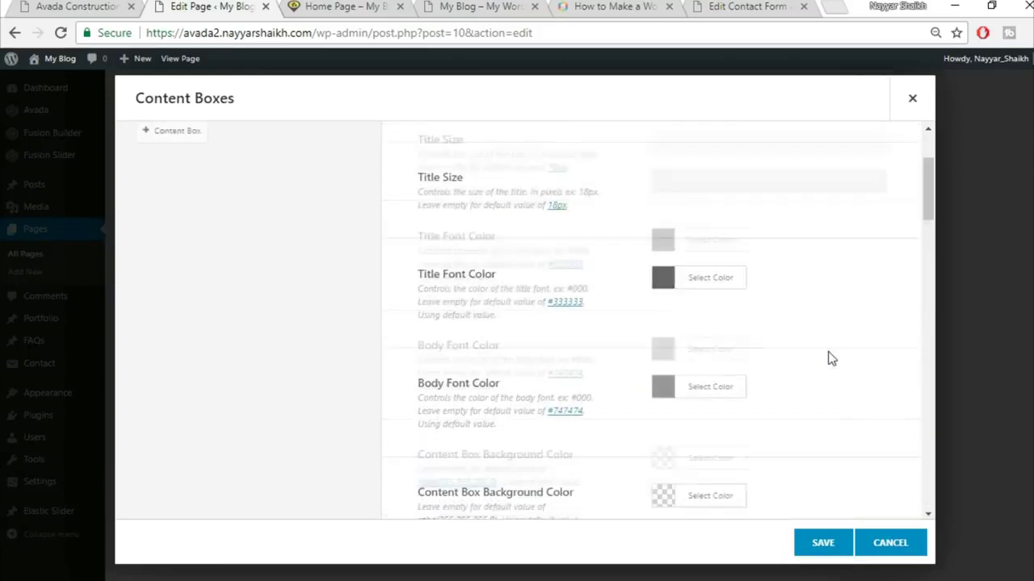
# - Title the first content box 'Great Services', copied from the demo
pyautogui.click(126, 6)
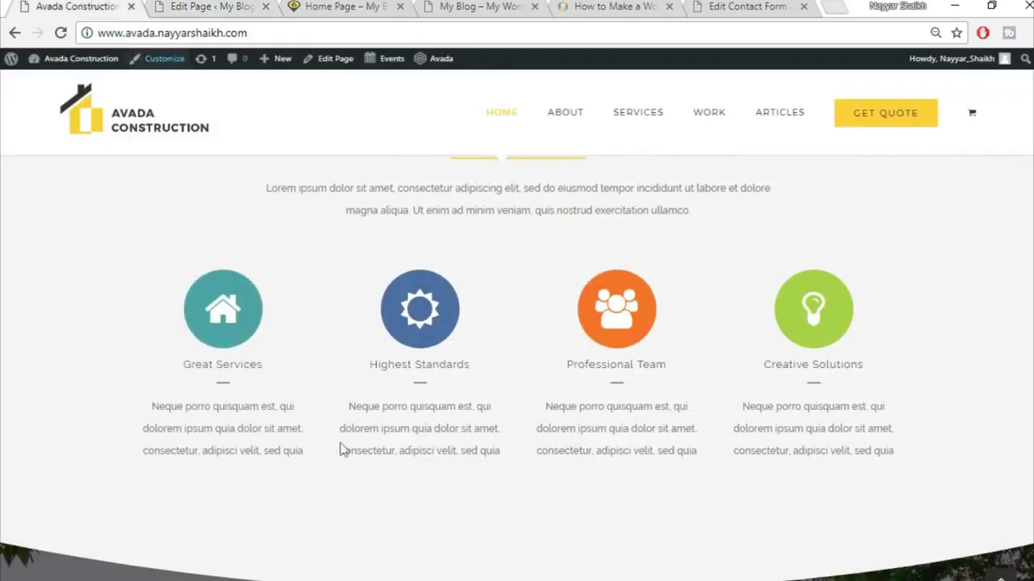
pyautogui.click(208, 6)
pyautogui.click(299, 240)
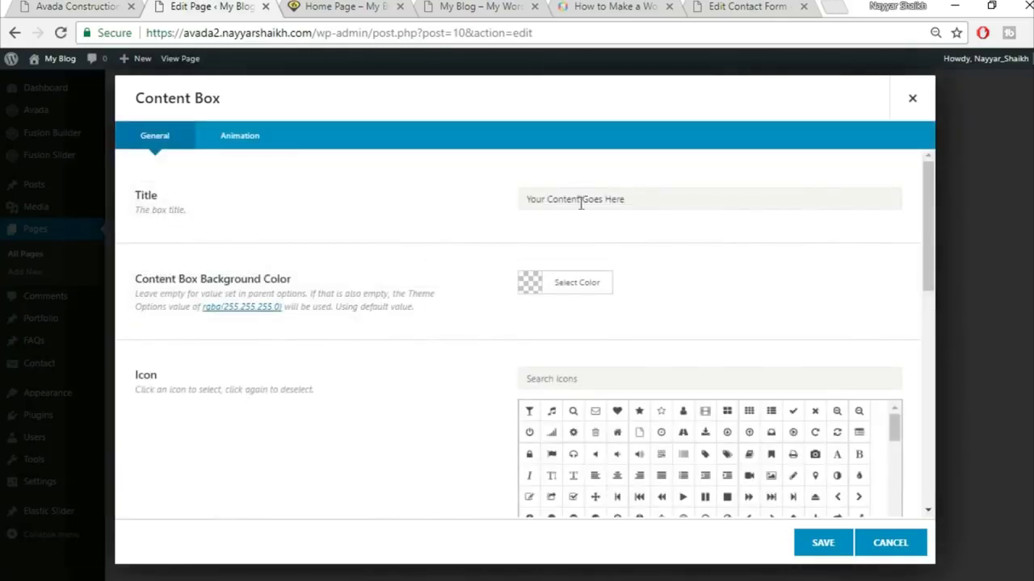
pyautogui.click(52, 7)
pyautogui.moveTo(185, 364); pyautogui.dragTo(282, 369)
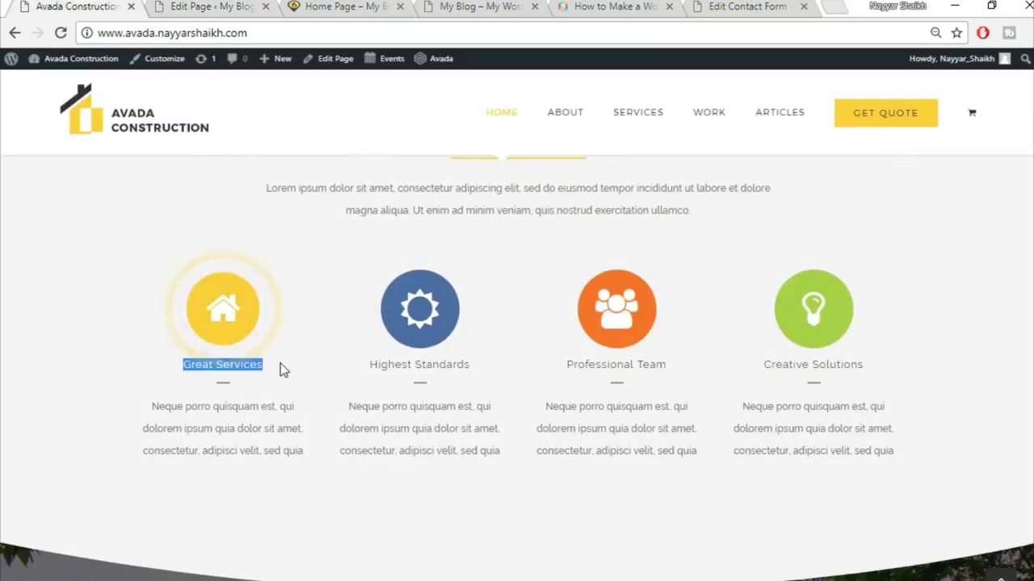
pyautogui.hotkey('ctrl', 'c')
pyautogui.click(223, 6)
pyautogui.click(591, 201)
pyautogui.hotkey('ctrl', 'v')
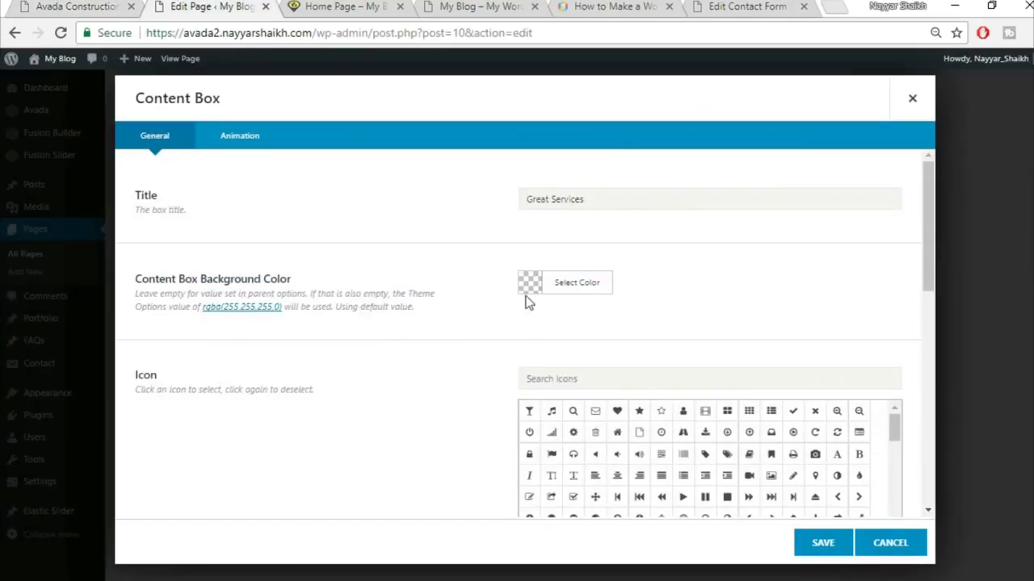
# - Search icons for 'home' and give the box the home icon
pyautogui.click(89, 6)
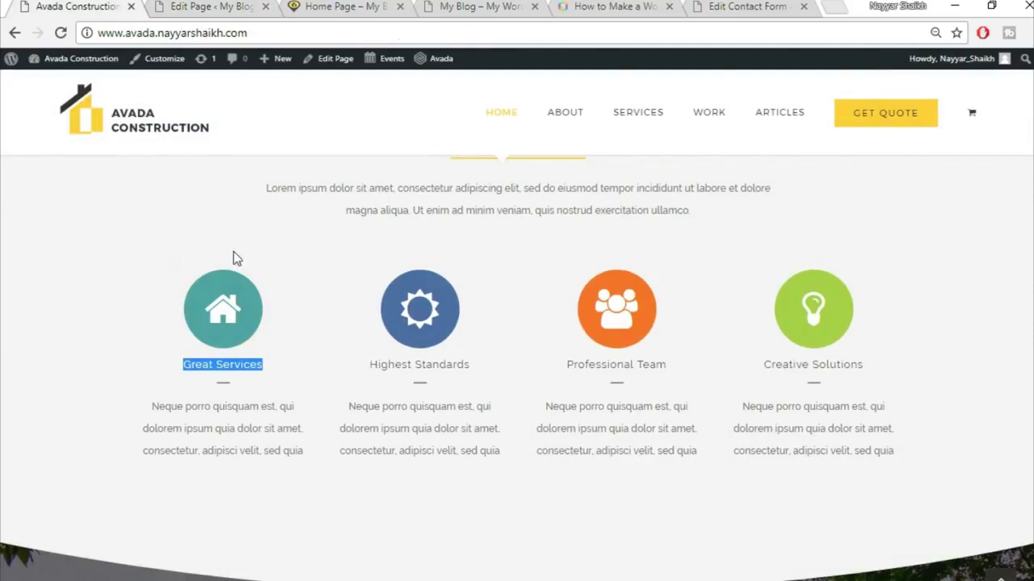
pyautogui.click(250, 431)
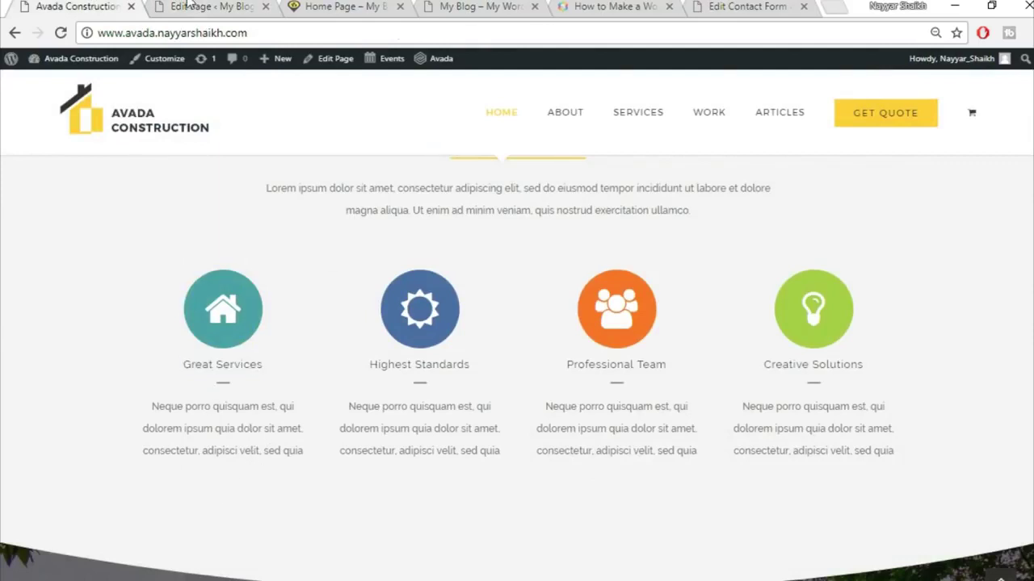
pyautogui.hotkey('ctrl', 'Tab')
pyautogui.click(89, 6)
pyautogui.hotkey('ctrl', 'Tab')
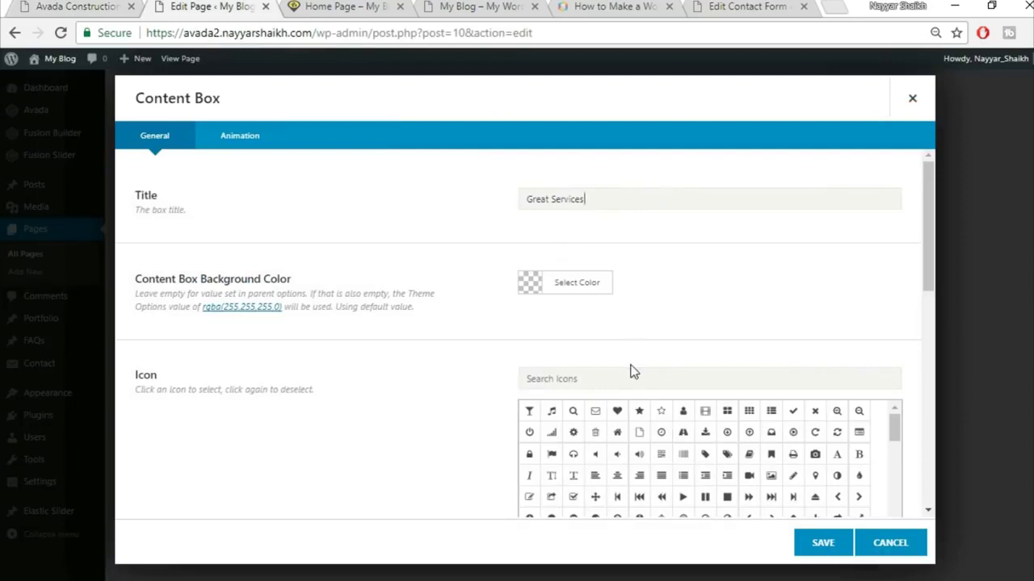
pyautogui.write('h')
pyautogui.press('BackSpace')
pyautogui.write('home')
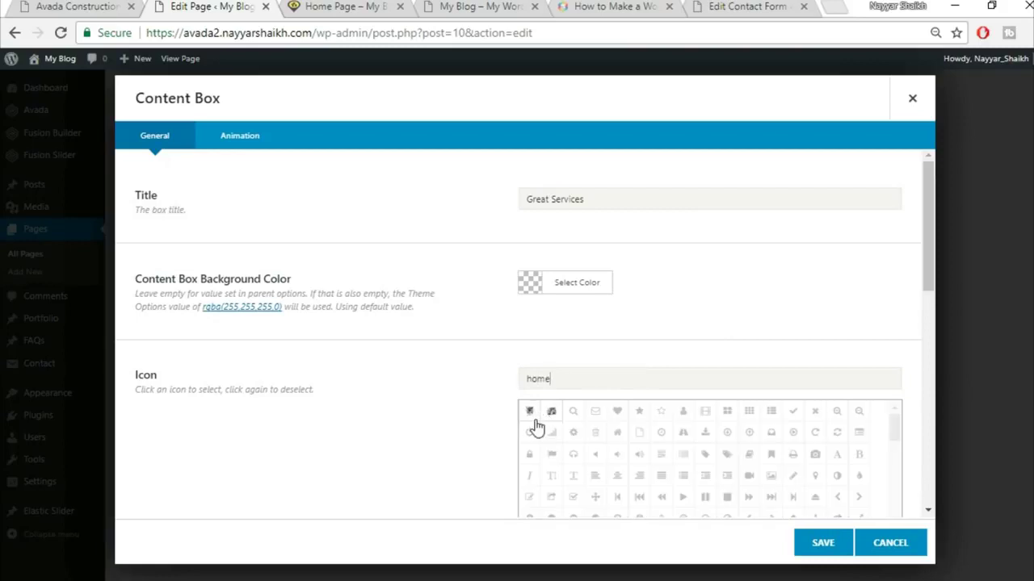
pyautogui.click(529, 411)
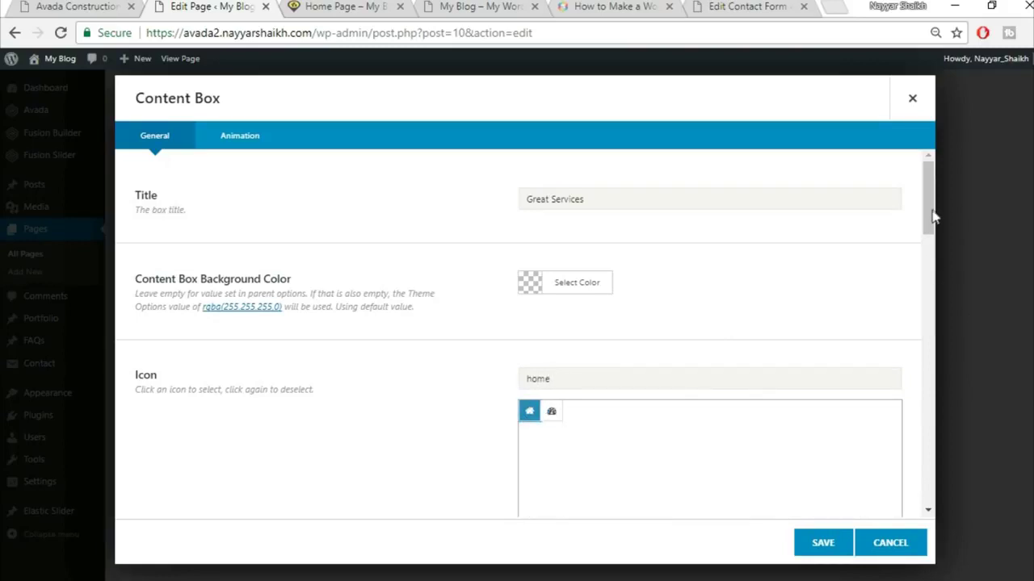
# - Leave the icon colour unchanged and review the demo's four icon boxes
pyautogui.scroll(-5, 929, 251)
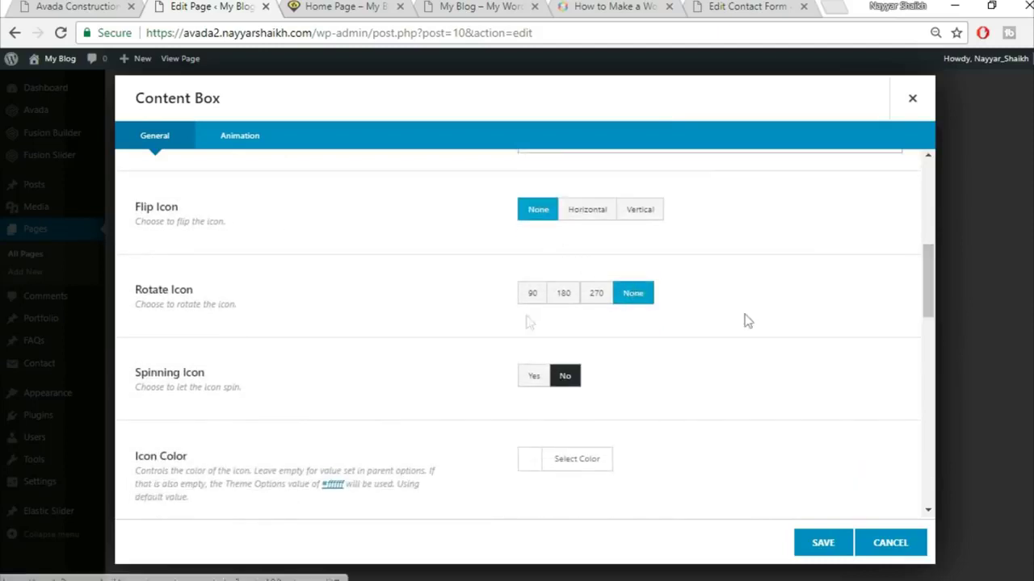
pyautogui.scroll(-1, 711, 347)
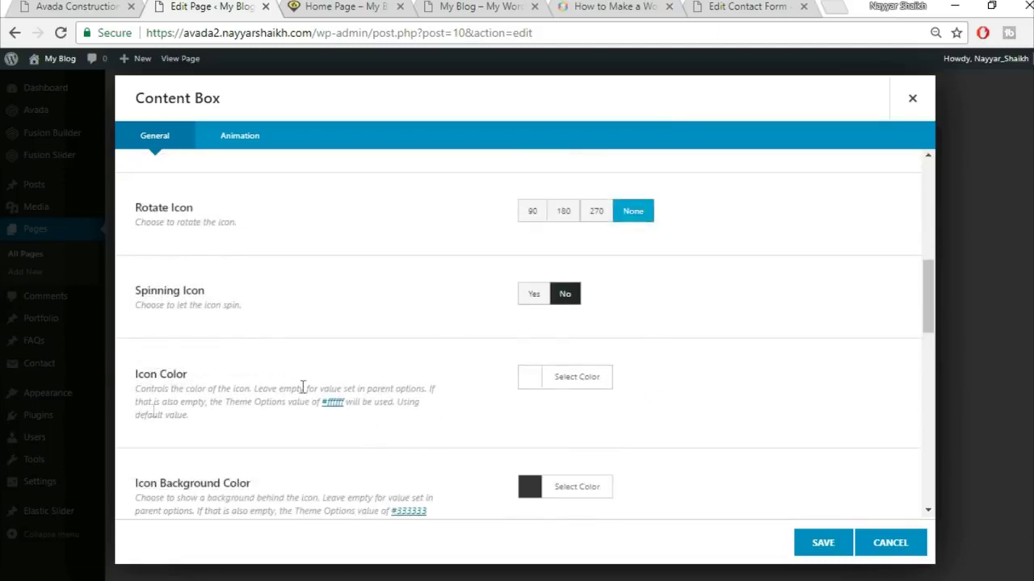
pyautogui.scroll(-2, 646, 380)
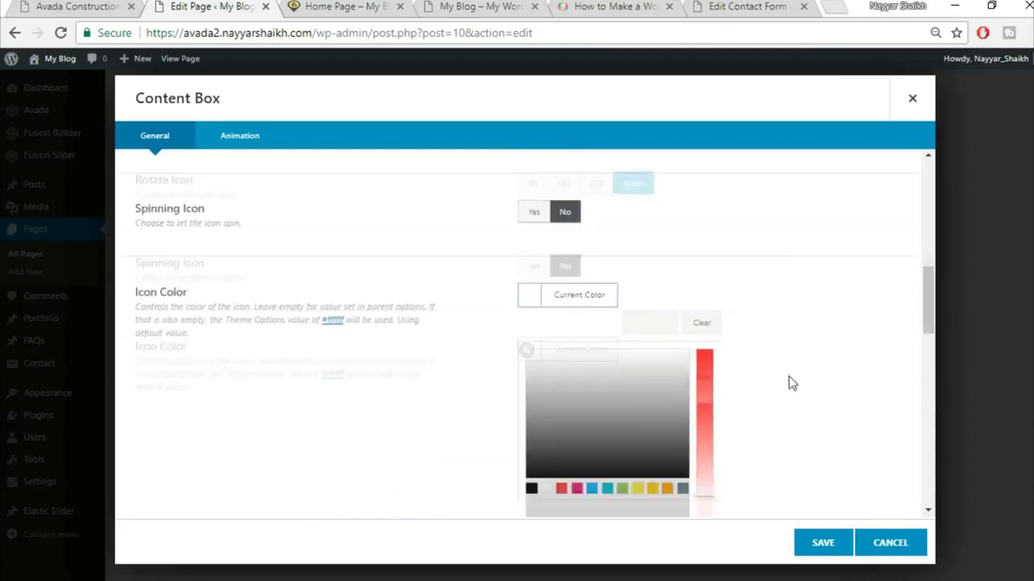
pyautogui.click(884, 286)
pyautogui.click(73, 7)
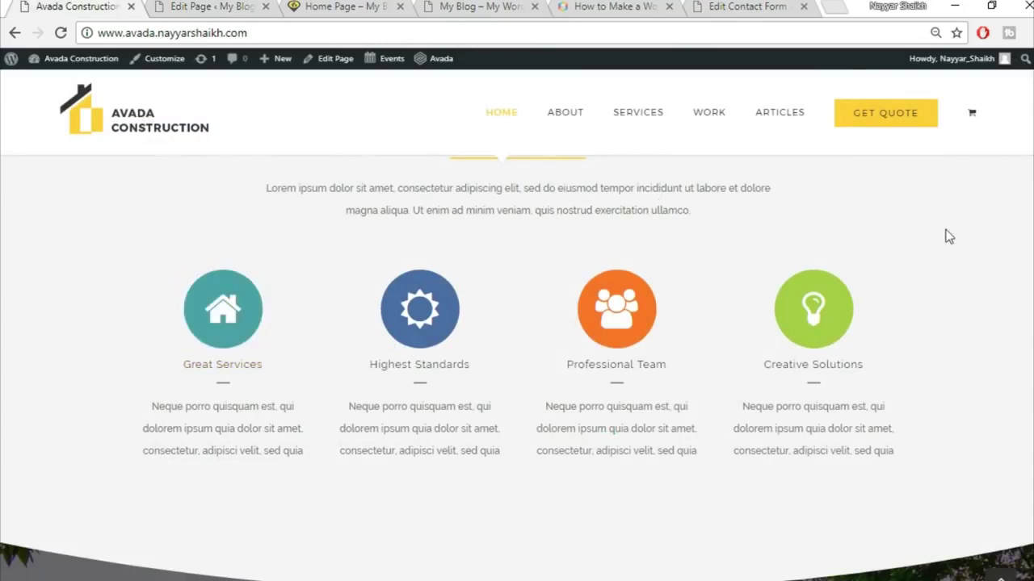
pyautogui.scroll(-1, 506, 325)
pyautogui.scroll(1, 506, 325)
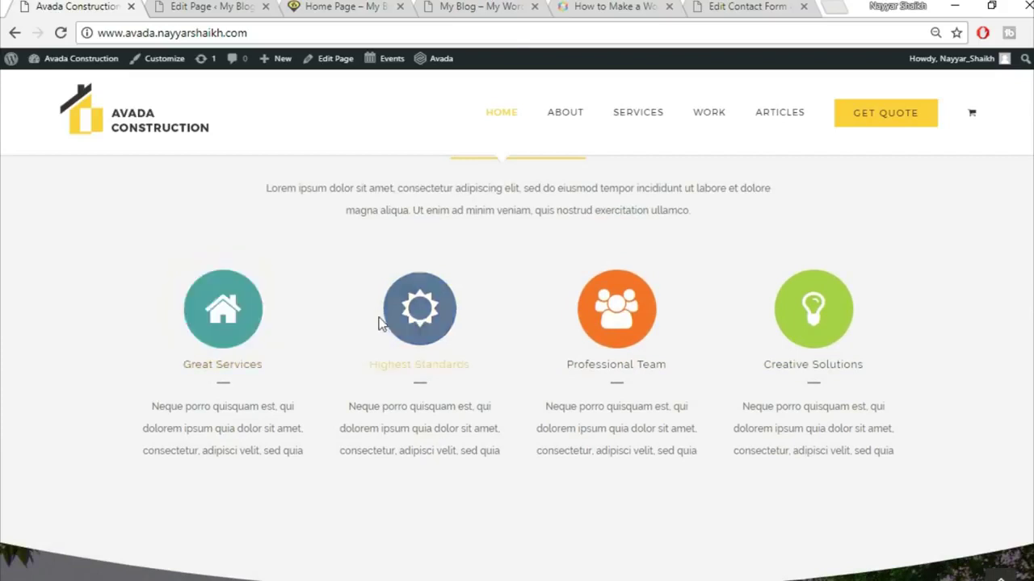
pyautogui.rightClick(239, 323)
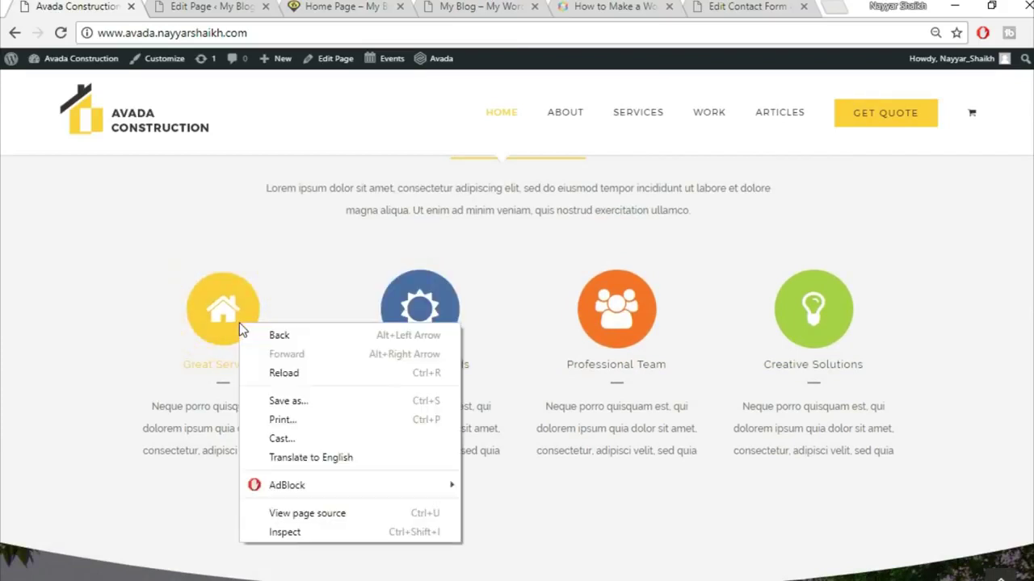
pyautogui.click(293, 533)
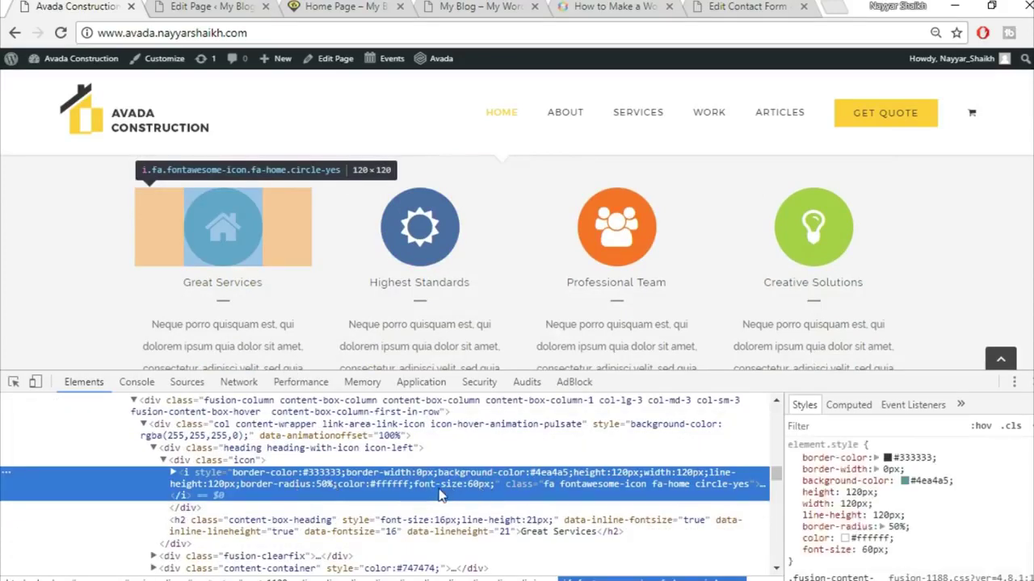
pyautogui.click(927, 481)
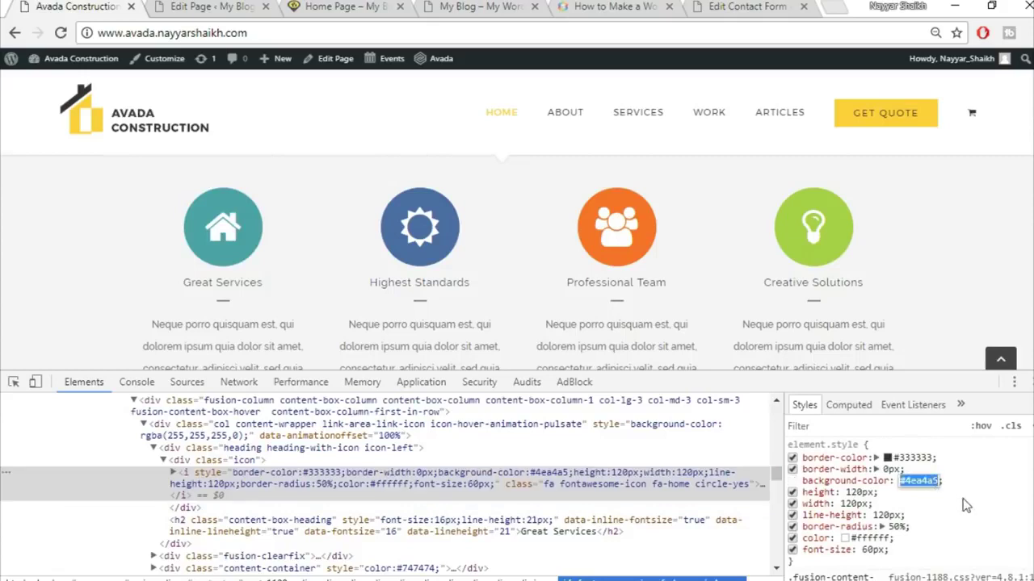
pyautogui.press('Return')
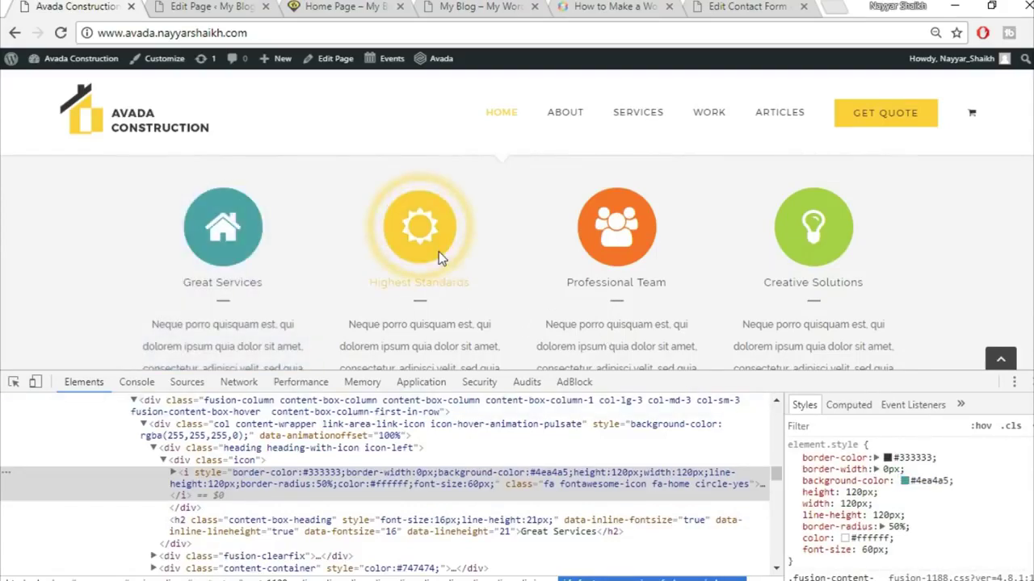
pyautogui.rightClick(439, 251)
pyautogui.click(493, 461)
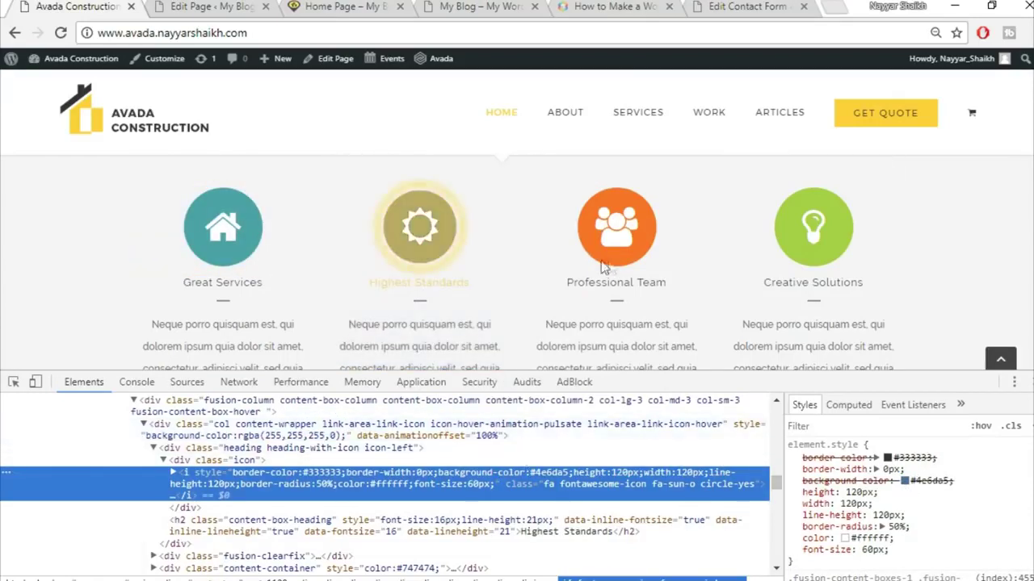
pyautogui.press('F12')
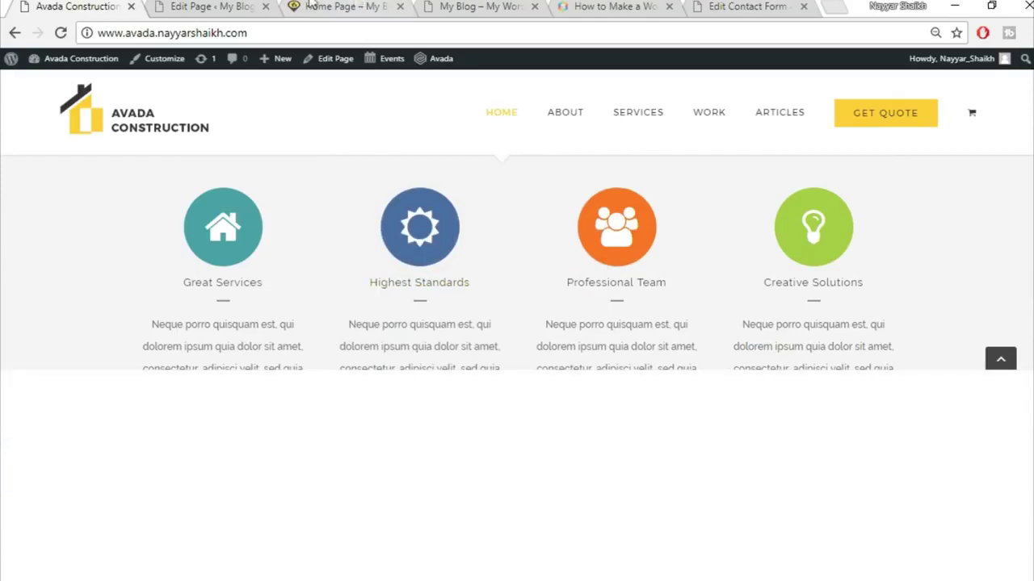
pyautogui.click(218, 5)
# - Give the Great Services box the copied teal icon background colour
pyautogui.click(583, 326)
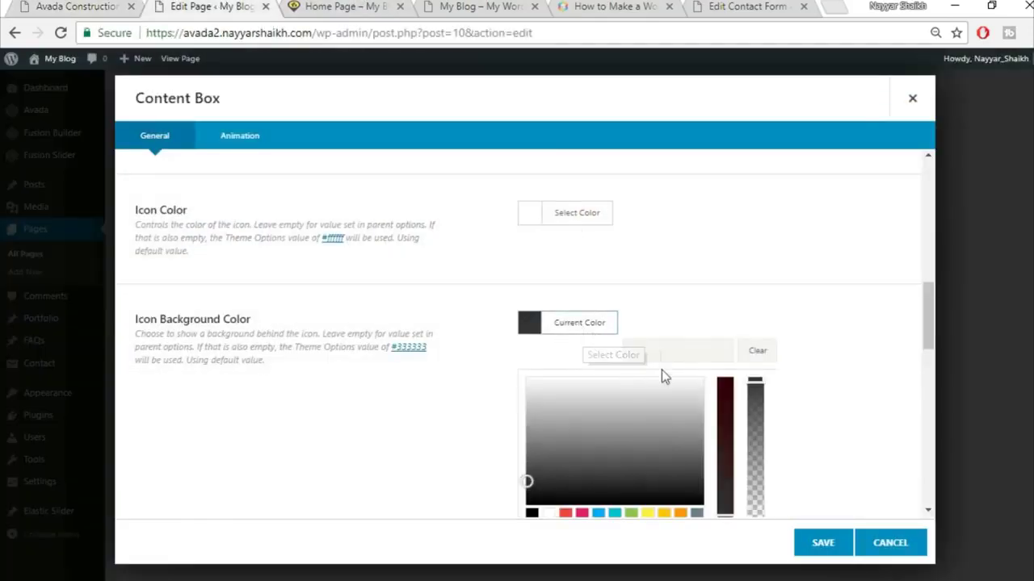
pyautogui.click(858, 315)
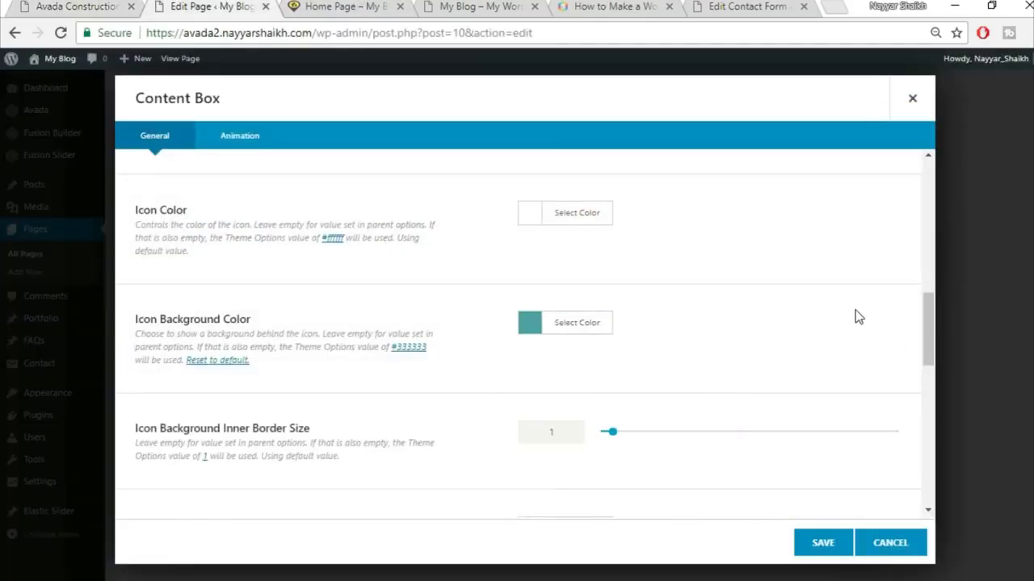
pyautogui.scroll(-1, 646, 394)
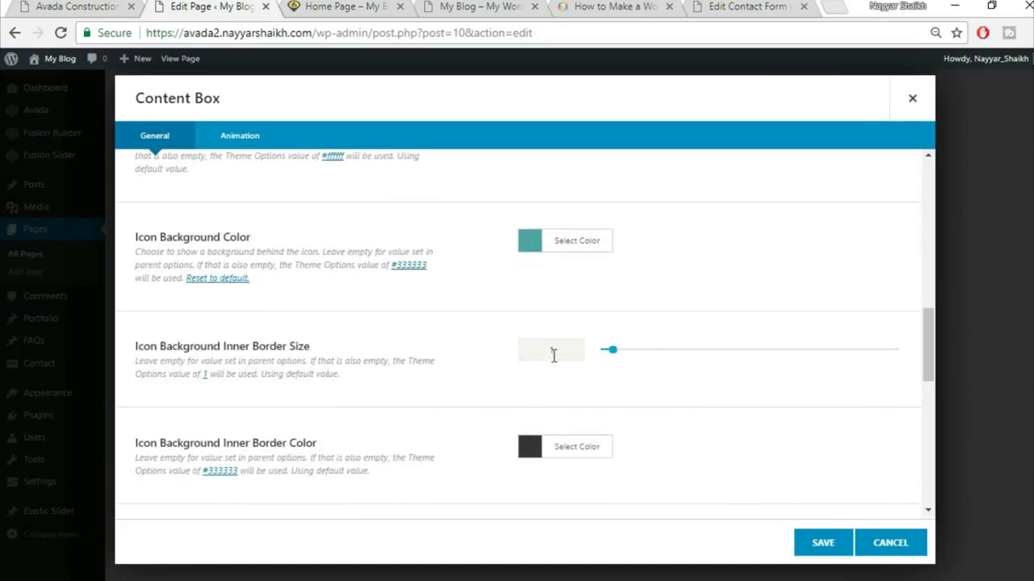
pyautogui.write('0')
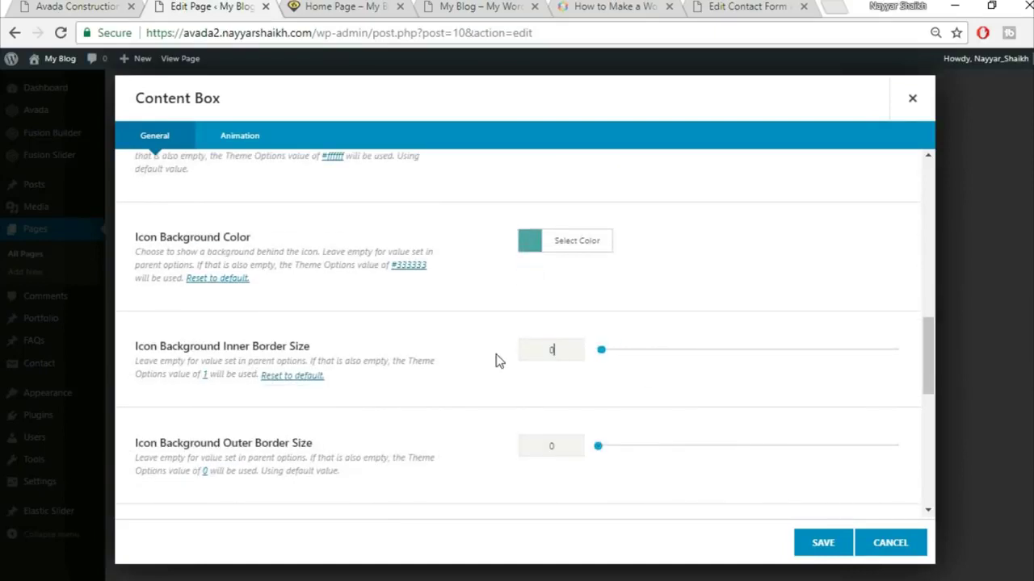
pyautogui.scroll(-1, 494, 372)
pyautogui.scroll(-2, 494, 377)
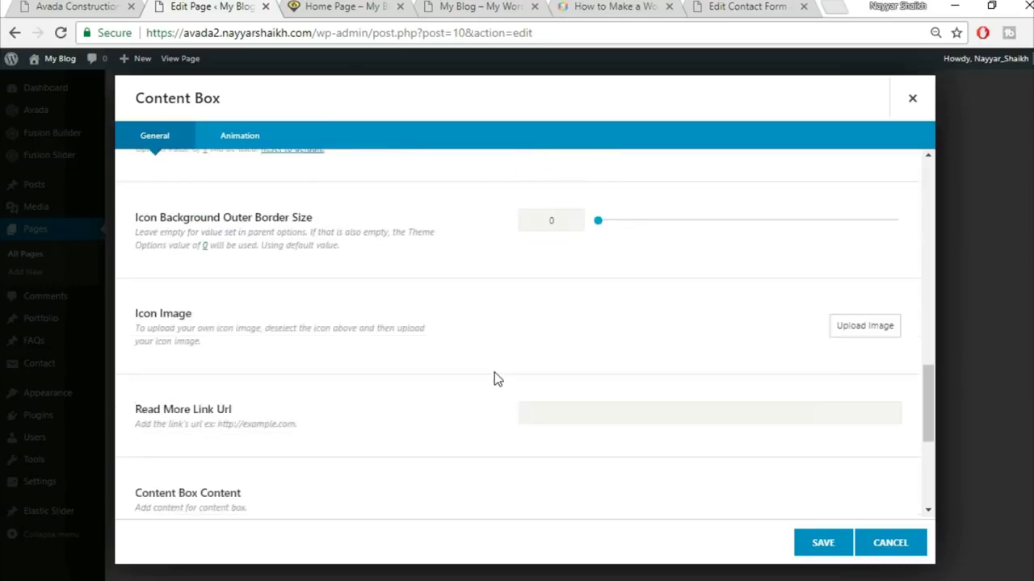
pyautogui.scroll(-2, 474, 374)
pyautogui.scroll(-1, 473, 375)
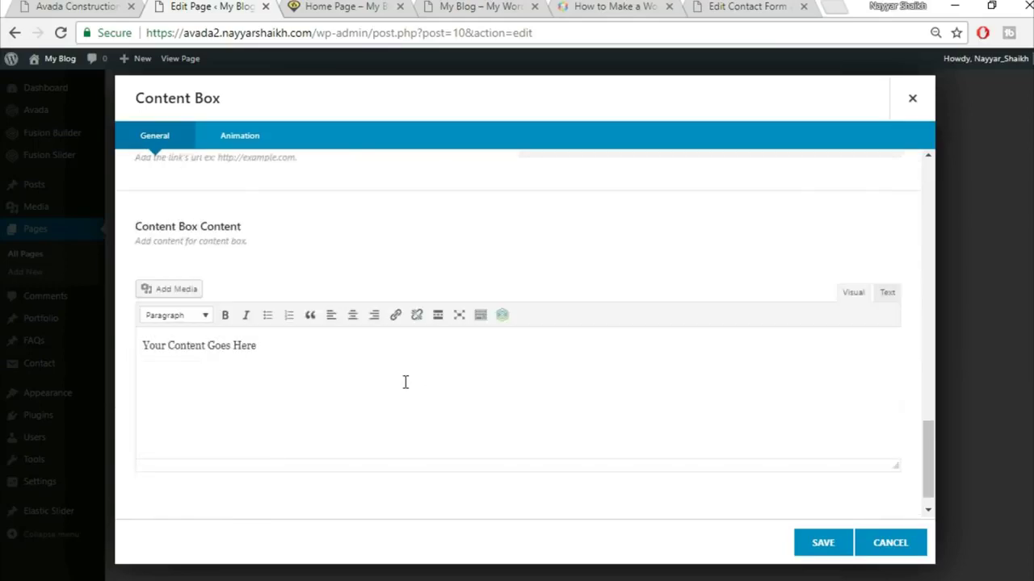
# - Replace the placeholder box text with the demo's Neque porro paragraph and save the box
pyautogui.hotkey('ctrl', 'a')
pyautogui.press('BackSpace')
pyautogui.click(77, 6)
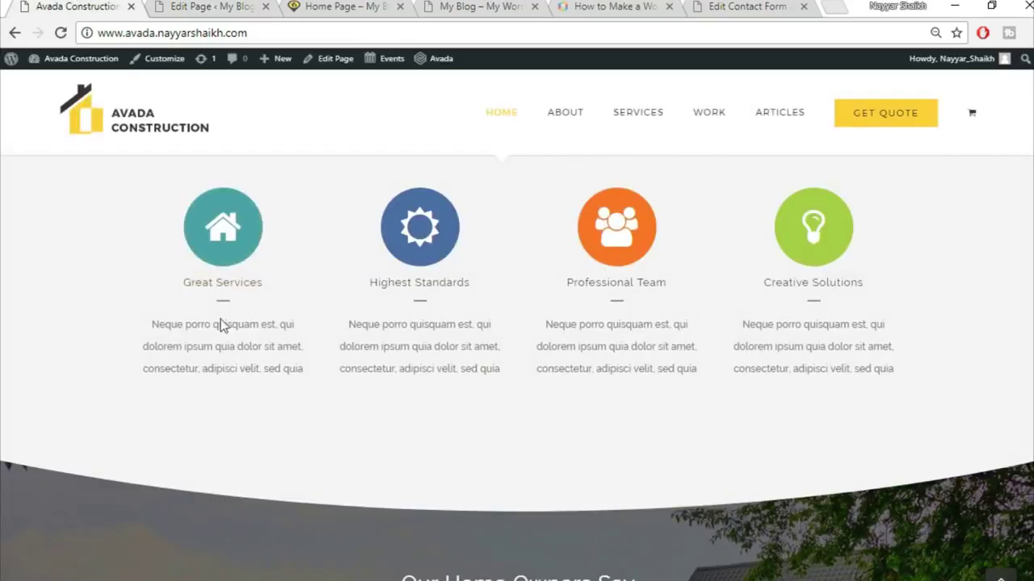
pyautogui.moveTo(145, 334); pyautogui.dragTo(315, 387)
pyautogui.hotkey('ctrl', 'c')
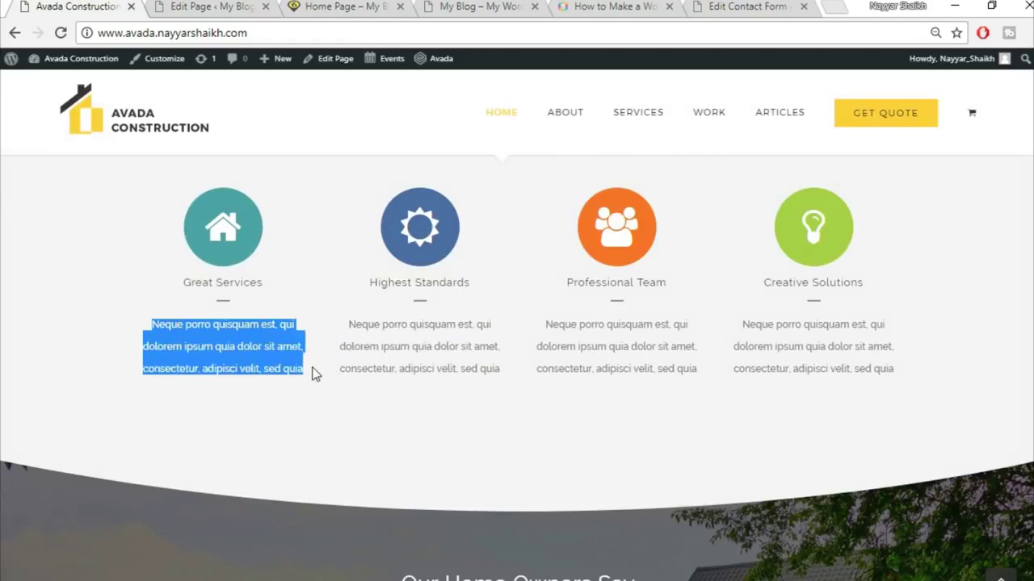
pyautogui.click(201, 7)
pyautogui.hotkey('ctrl', 'v')
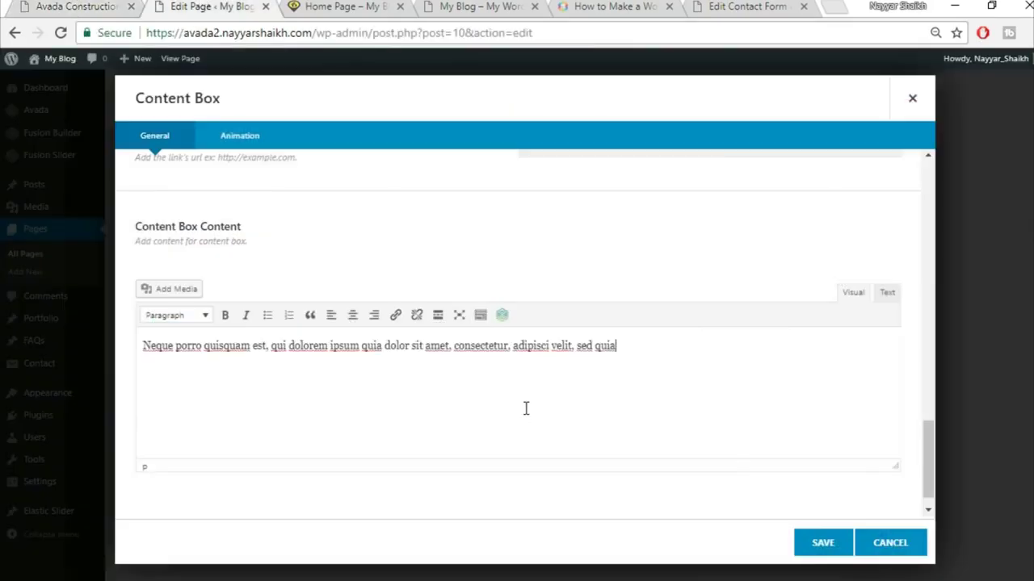
pyautogui.click(828, 552)
# - Duplicate the Great Services box and save the content boxes element
pyautogui.click(320, 242)
pyautogui.click(321, 242)
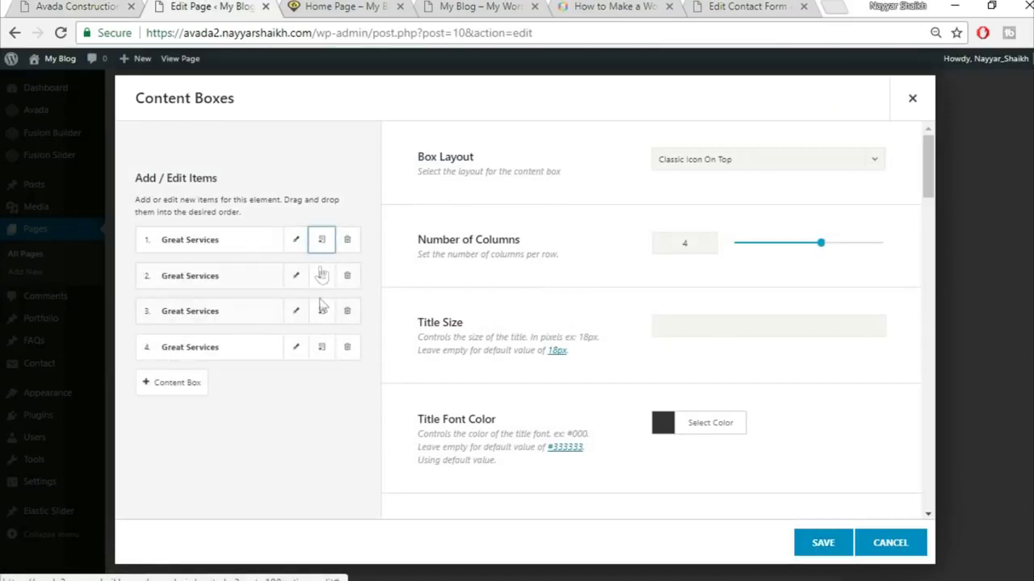
pyautogui.hotkey('ctrl', '1')
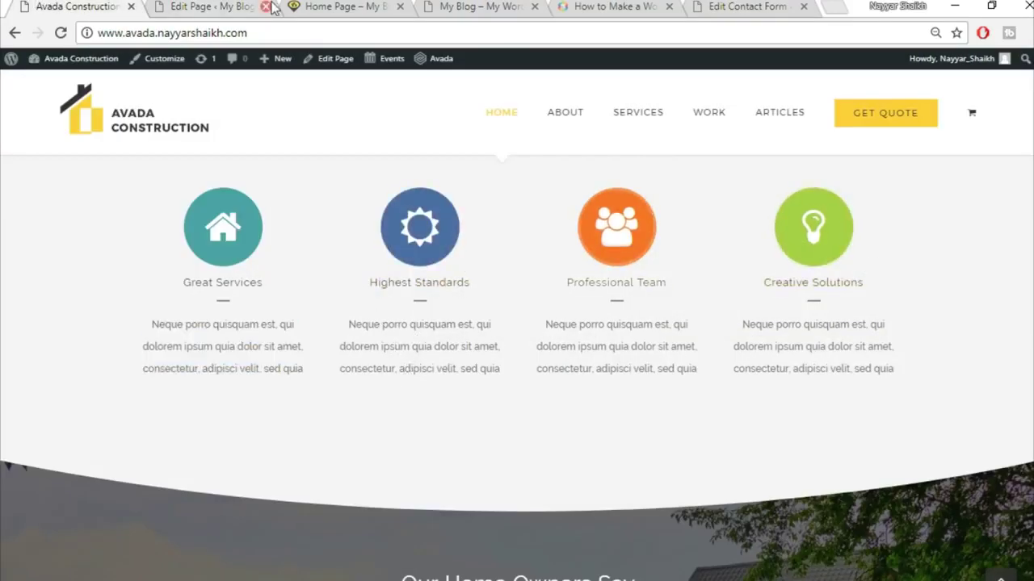
pyautogui.click(211, 6)
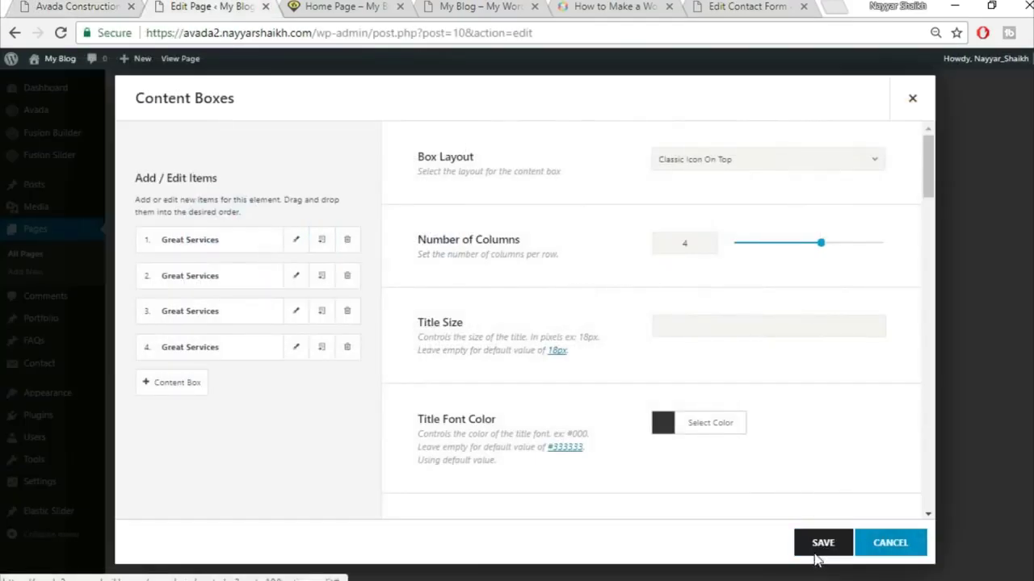
pyautogui.click(814, 549)
# - Check the demo's coloured Core Values icons, then return to the Edit Page tab
pyautogui.click(86, 5)
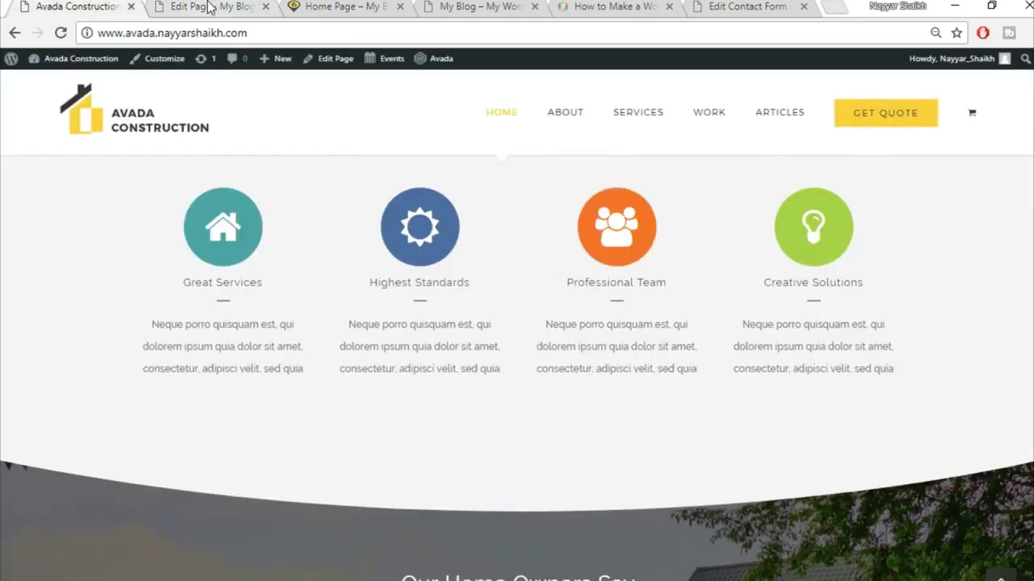
pyautogui.scroll(3, 858, 447)
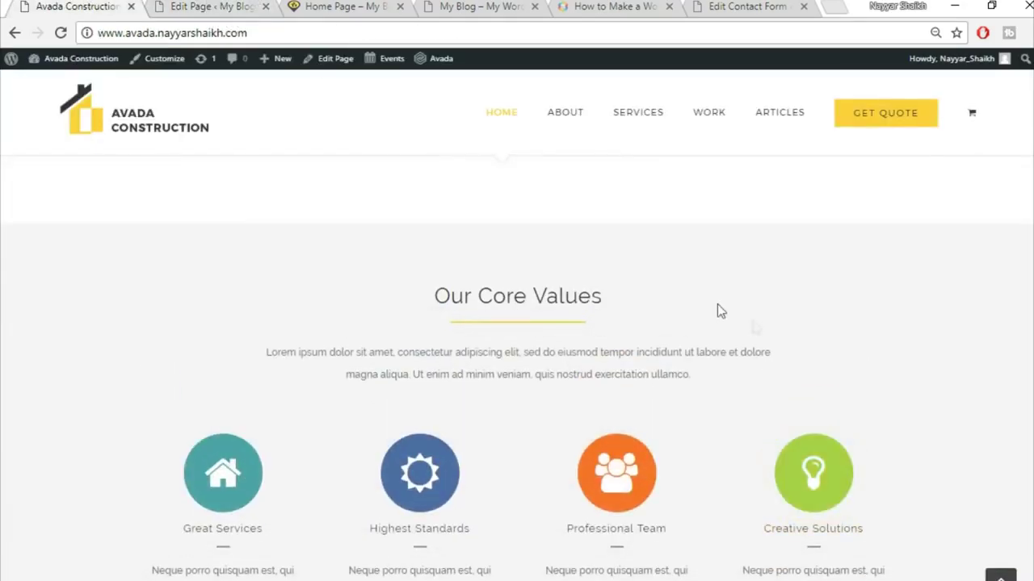
pyautogui.scroll(2, 1020, 298)
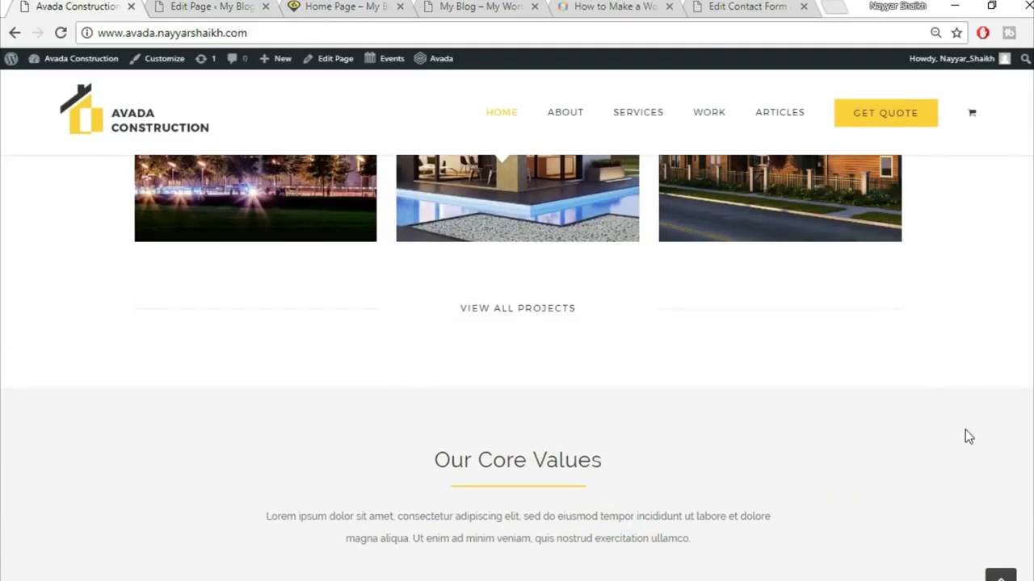
pyautogui.scroll(-1, 931, 330)
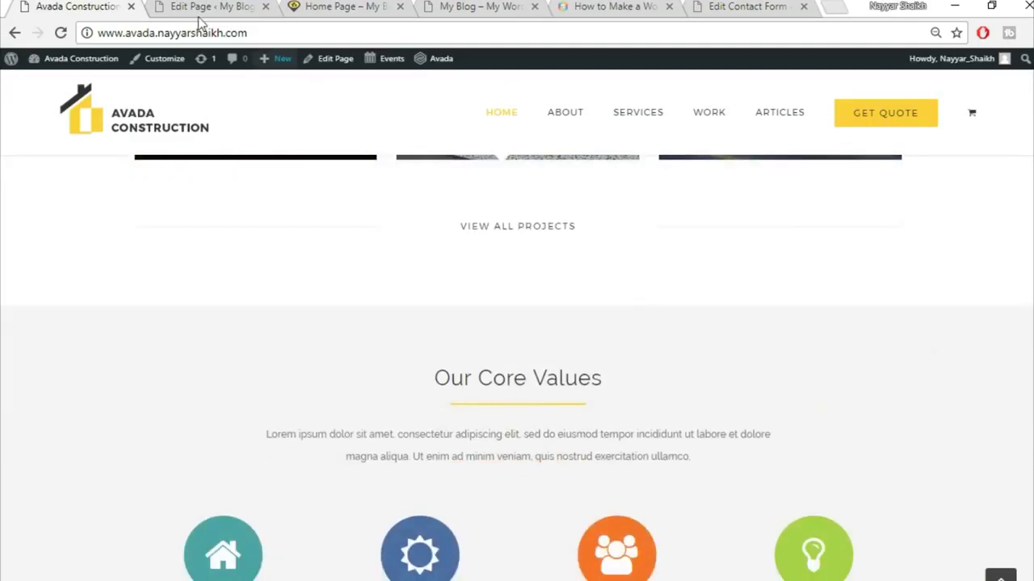
pyautogui.click(201, 15)
# - Set the Our Core Values container background colour to #f5f5f5 and save the container
pyautogui.scroll(2, 780, 379)
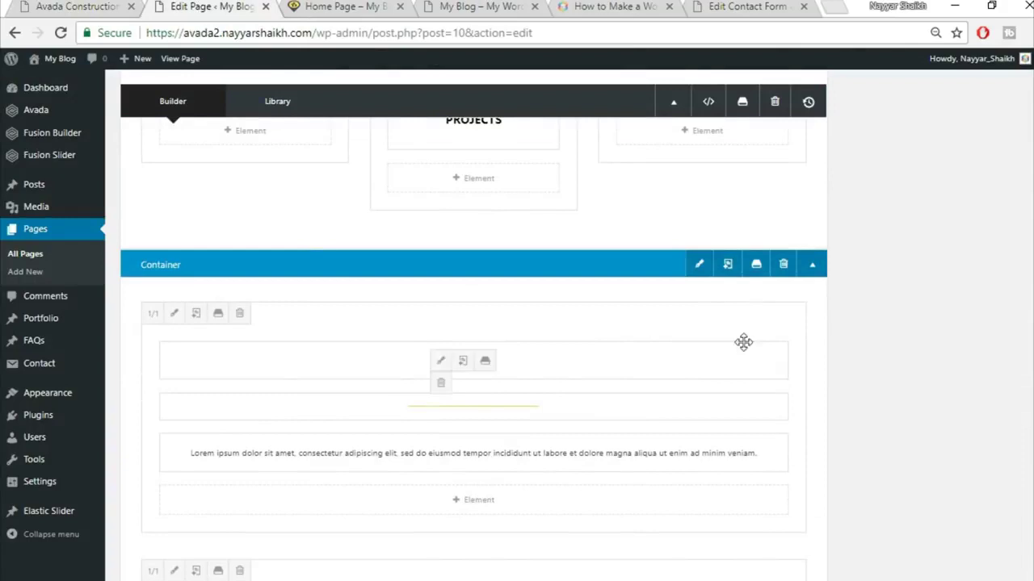
pyautogui.click(699, 265)
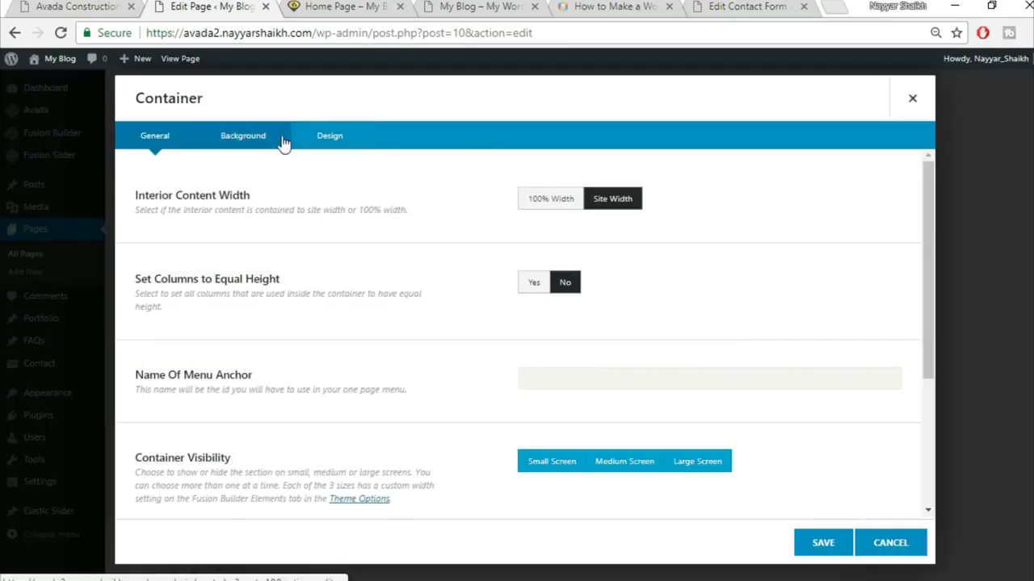
pyautogui.click(282, 137)
pyautogui.click(583, 200)
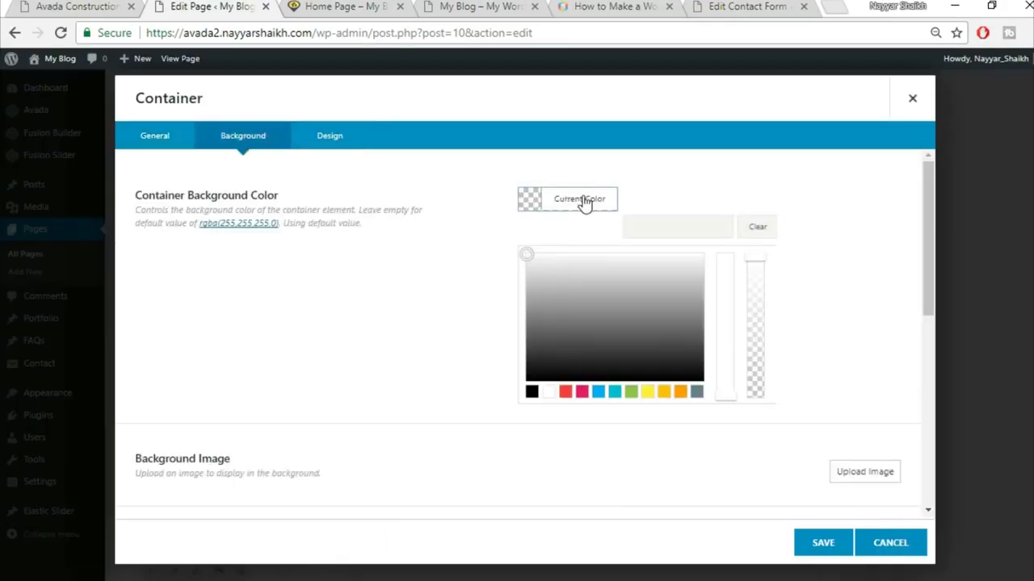
pyautogui.click(645, 222)
pyautogui.write('#f5f5f5')
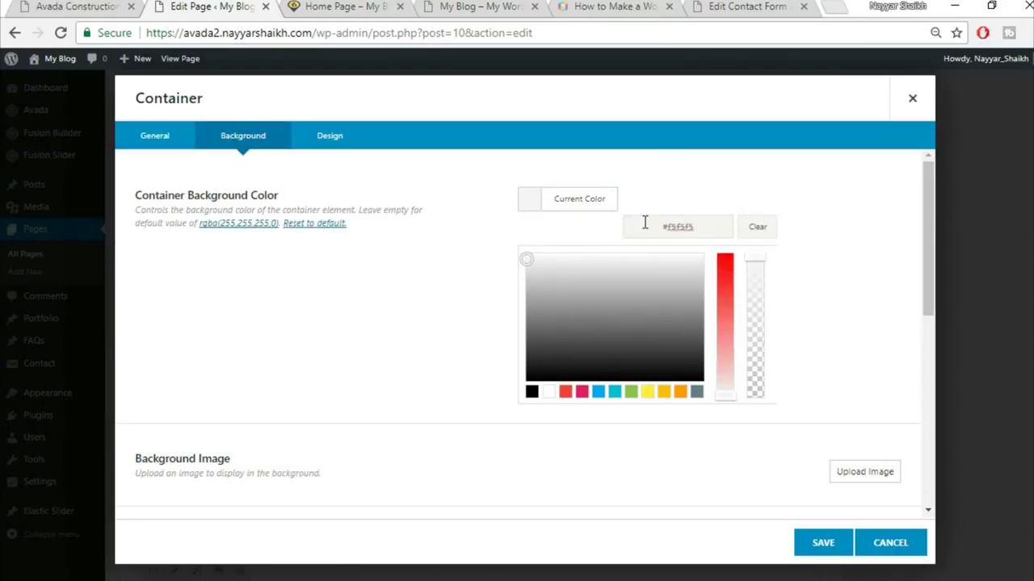
pyautogui.click(822, 543)
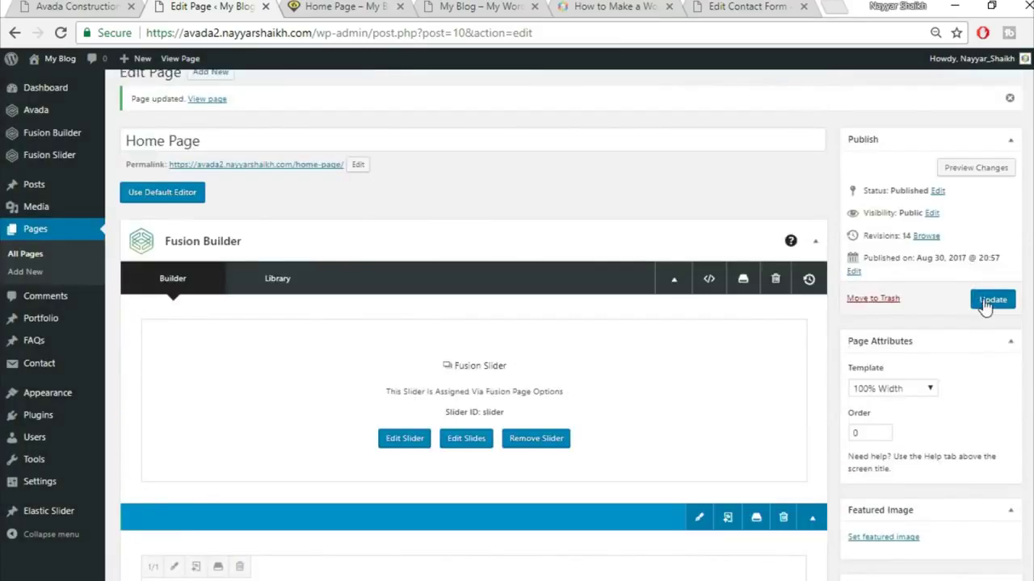
# - Reload the live home page and check that the Core Values section is now grey
pyautogui.click(355, 8)
pyautogui.click(389, 32)
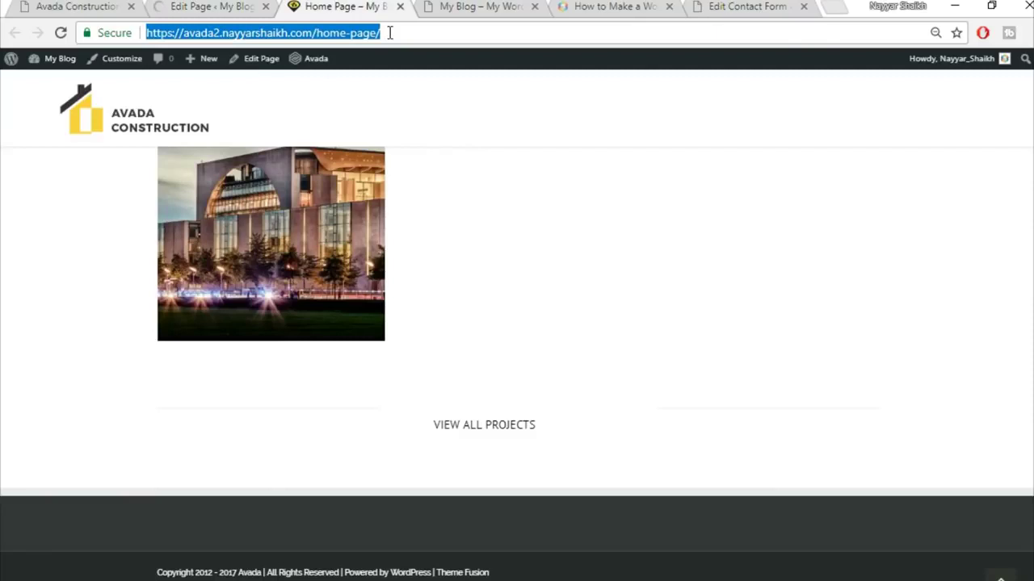
pyautogui.press('Return')
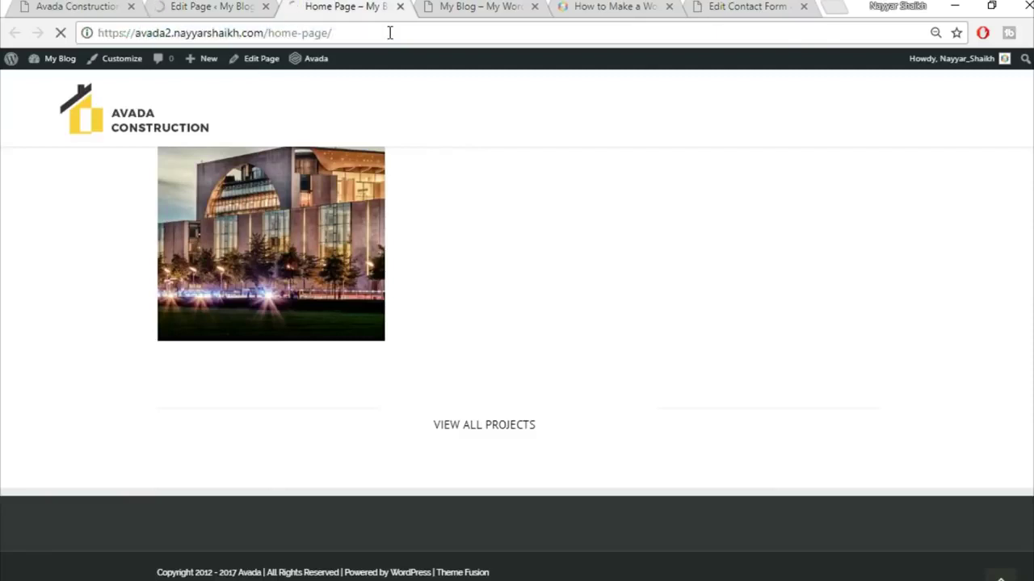
pyautogui.scroll(-4, 791, 365)
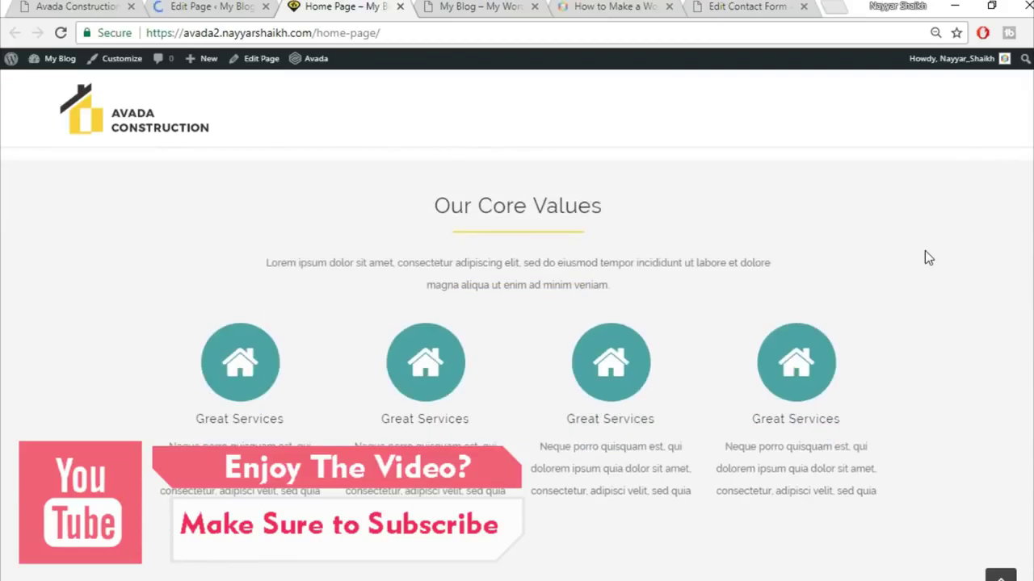
pyautogui.scroll(1, 924, 252)
pyautogui.scroll(-1, 974, 363)
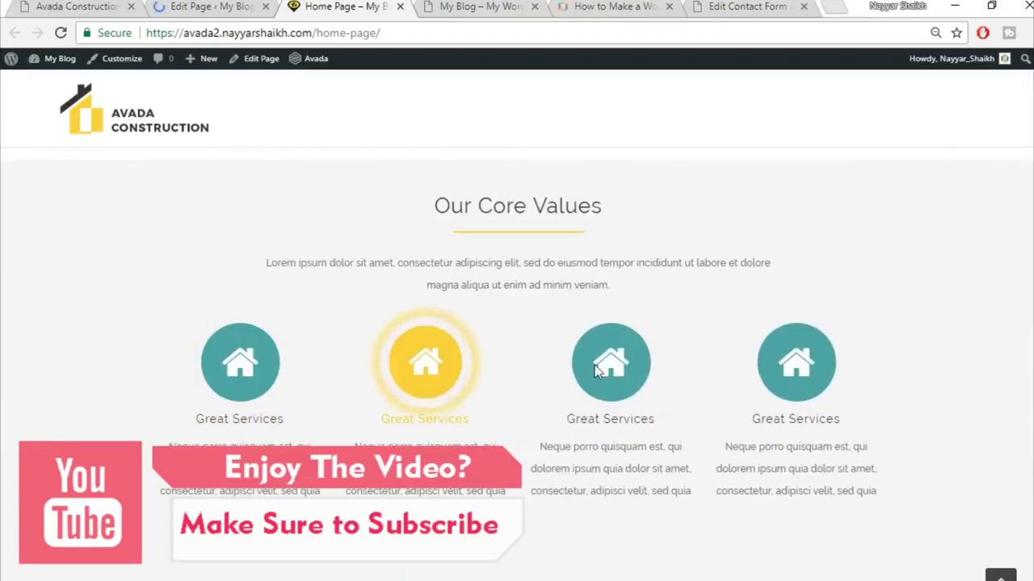
pyautogui.scroll(-1, 840, 362)
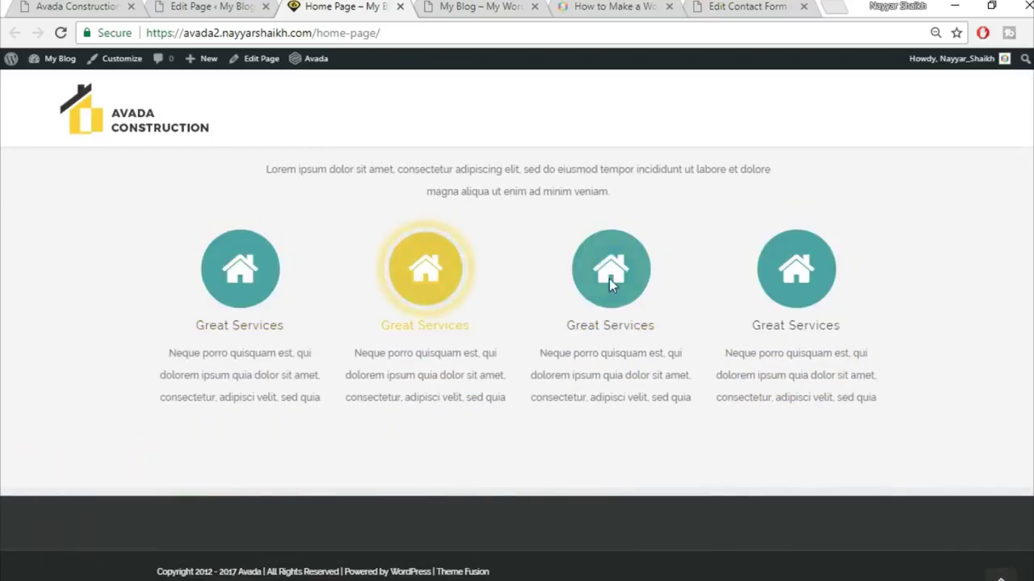
# - Compare with the Avada Construction demo, ending at its Our Home Owners Say testimonials
pyautogui.click(46, 4)
pyautogui.scroll(-4, 431, 362)
pyautogui.click(226, 6)
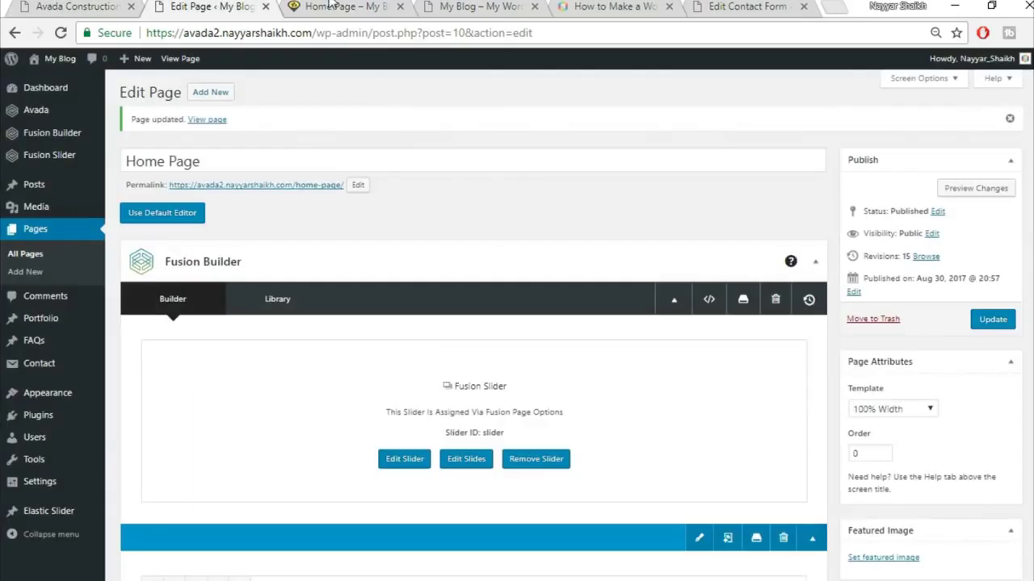
pyautogui.click(329, 5)
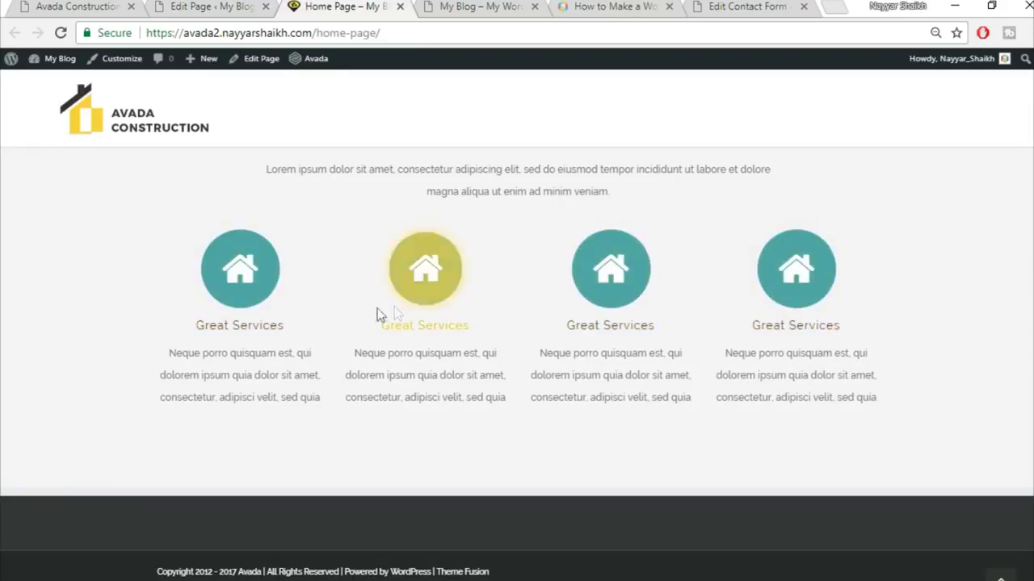
pyautogui.click(81, 6)
# - Add a new single full-width 1/1 container below the Content Boxes
pyautogui.scroll(-5, 711, 411)
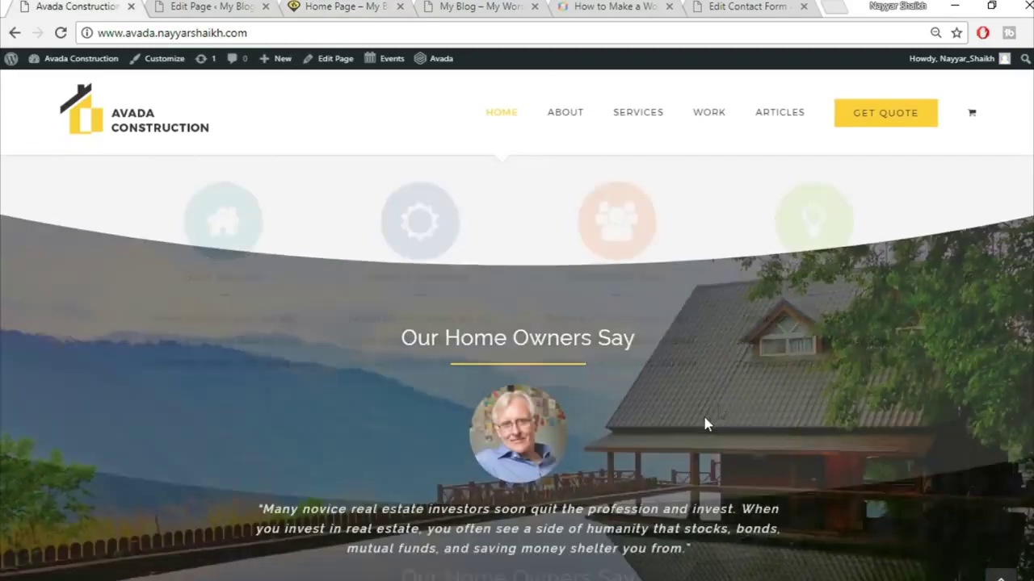
pyautogui.scroll(2, 816, 376)
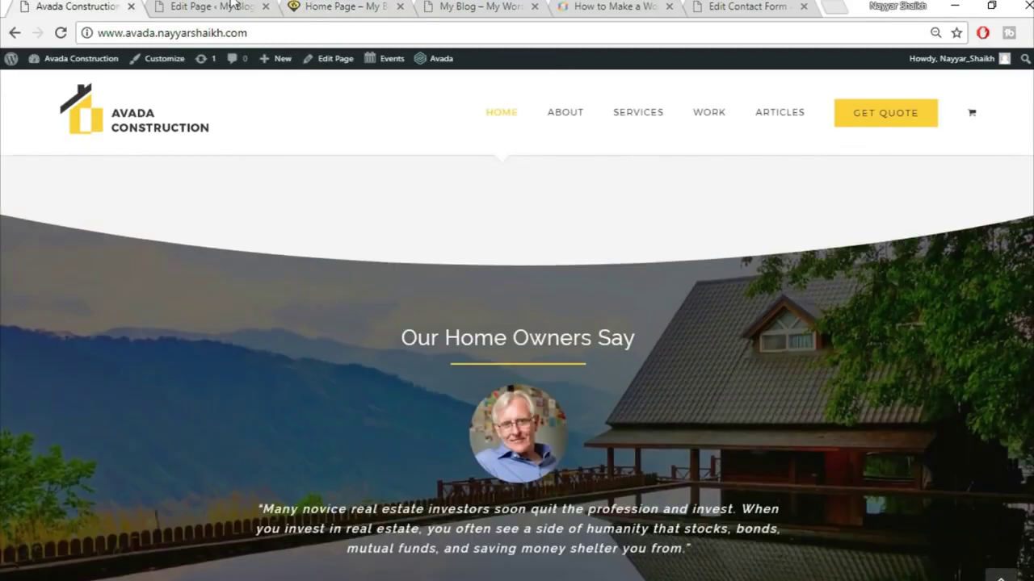
pyautogui.click(206, 7)
pyautogui.scroll(-20, 939, 421)
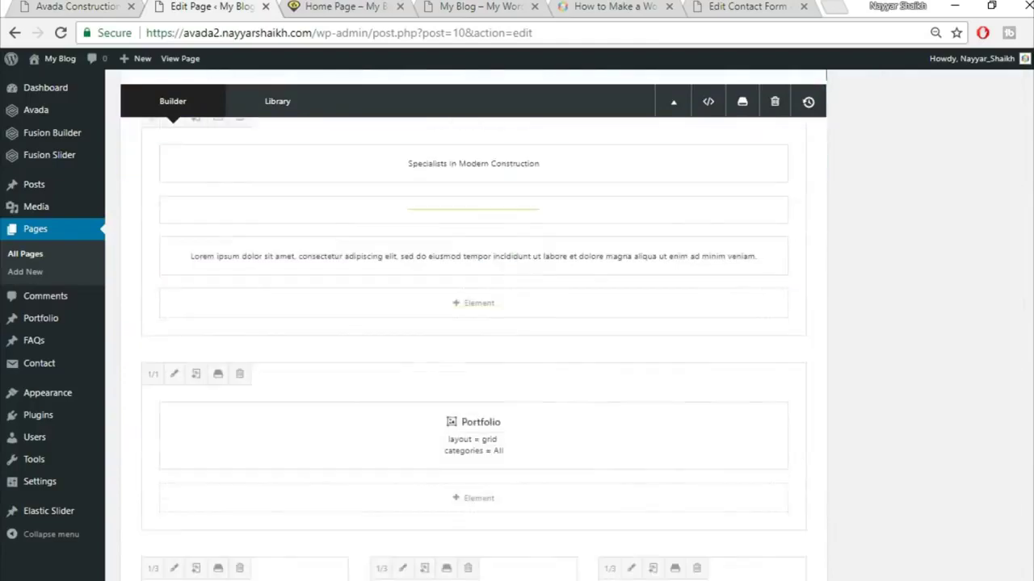
pyautogui.scroll(-4, 935, 420)
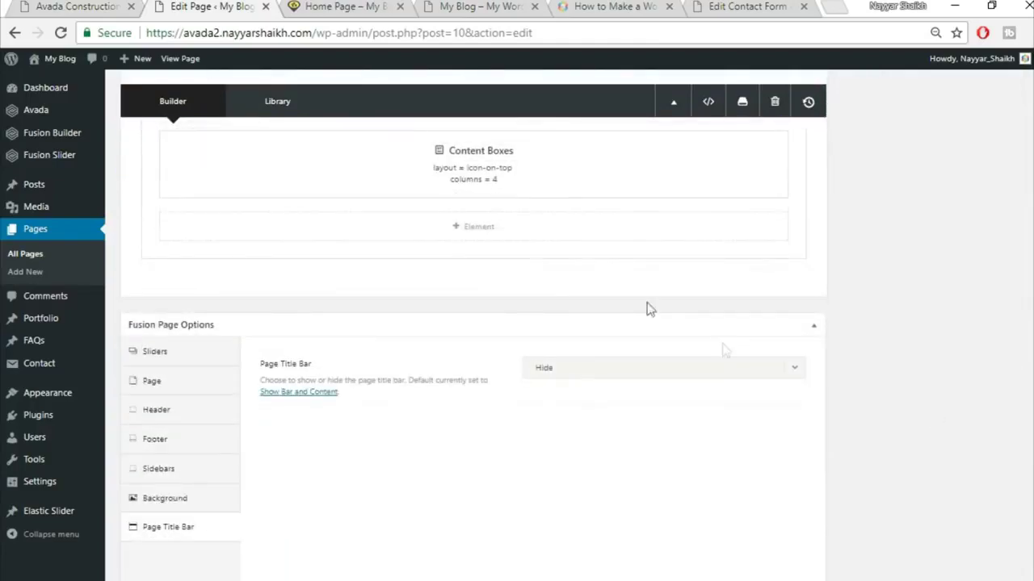
pyautogui.click(677, 292)
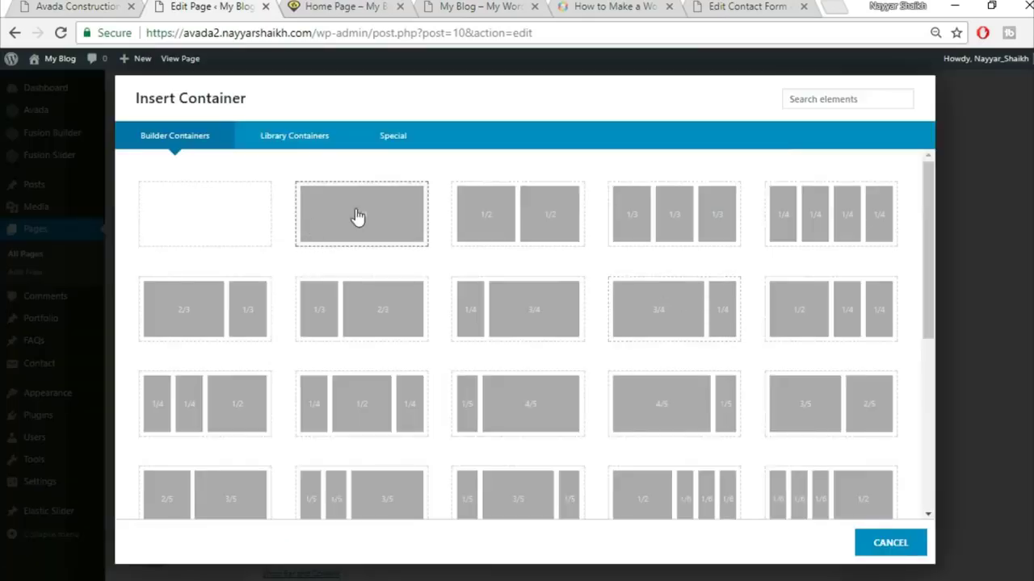
pyautogui.click(357, 214)
pyautogui.hotkey('ctrl', '1')
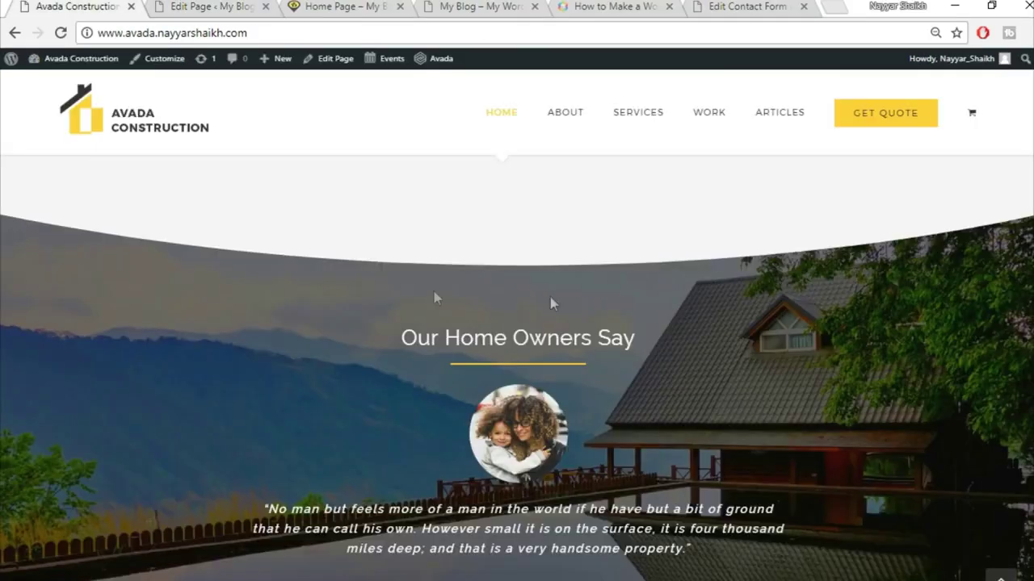
pyautogui.click(191, 6)
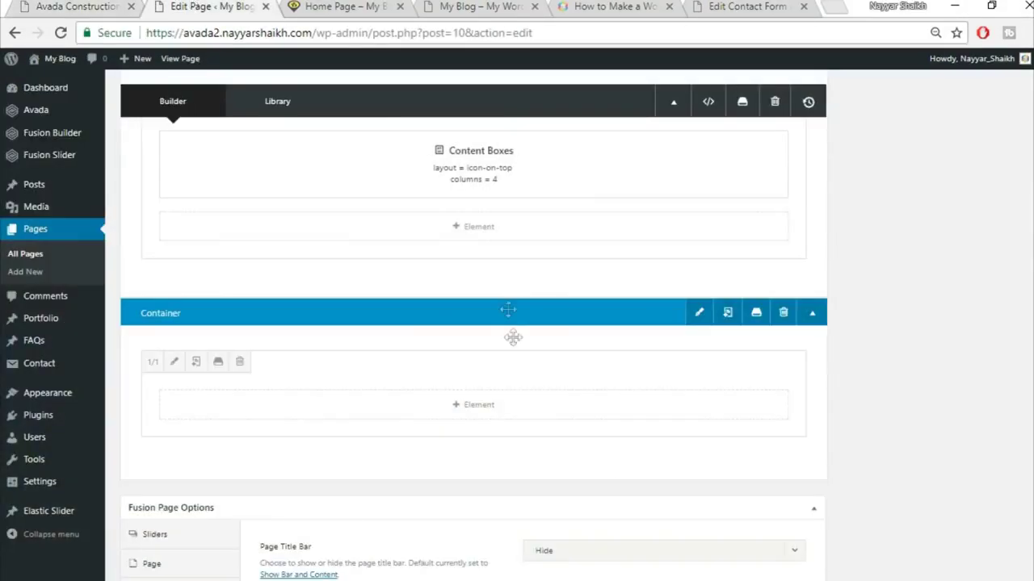
# - Insert a Big Half Circle Section Separator positioned at the bottom of the new container
pyautogui.click(494, 413)
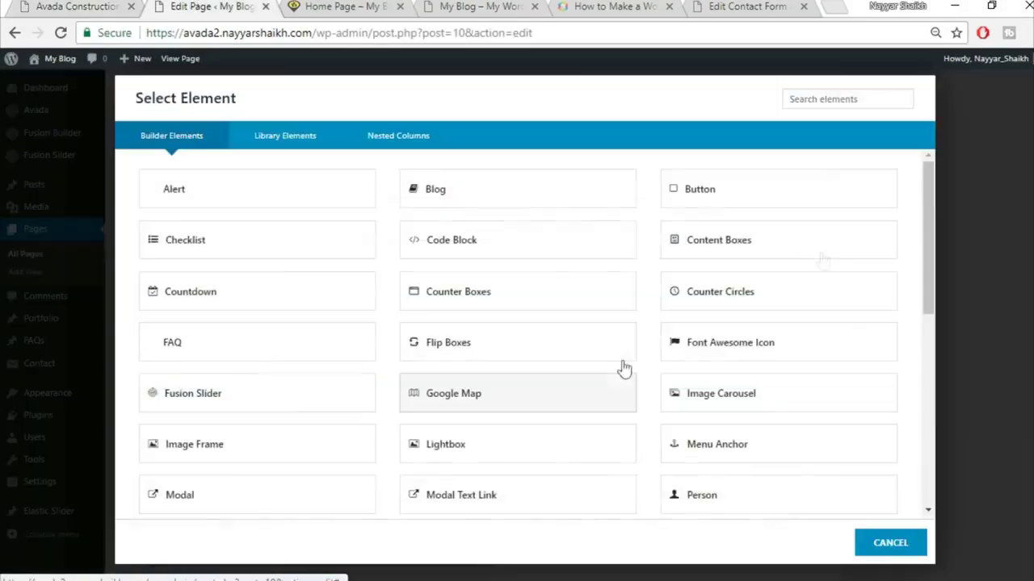
pyautogui.click(822, 97)
pyautogui.write('sex')
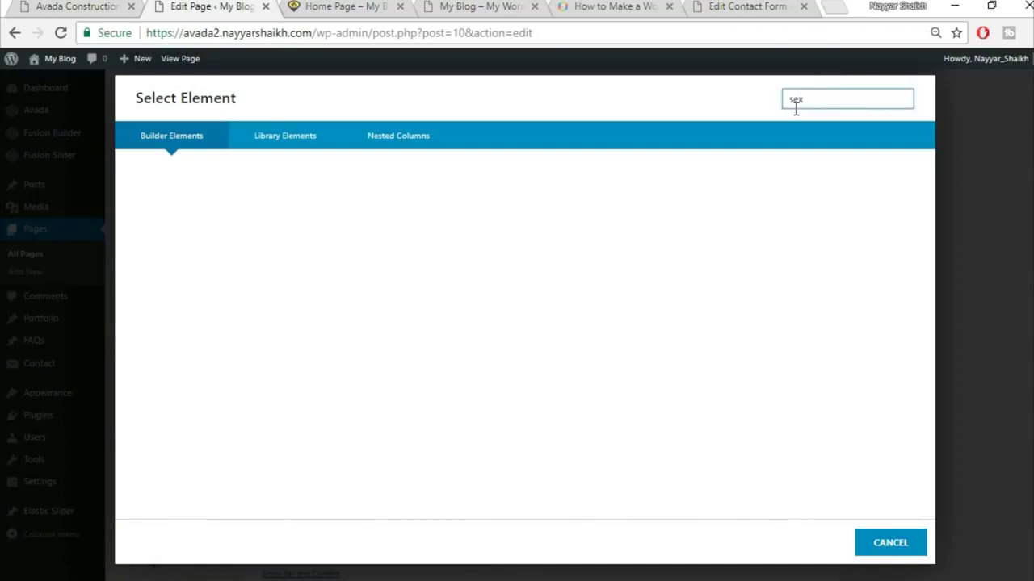
pyautogui.write('c')
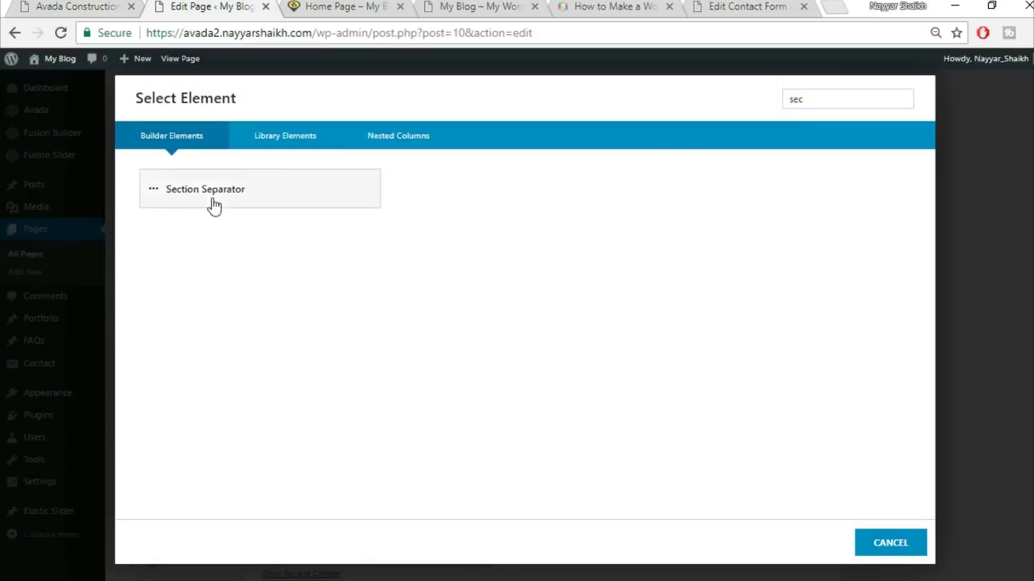
pyautogui.click(337, 202)
pyautogui.click(605, 176)
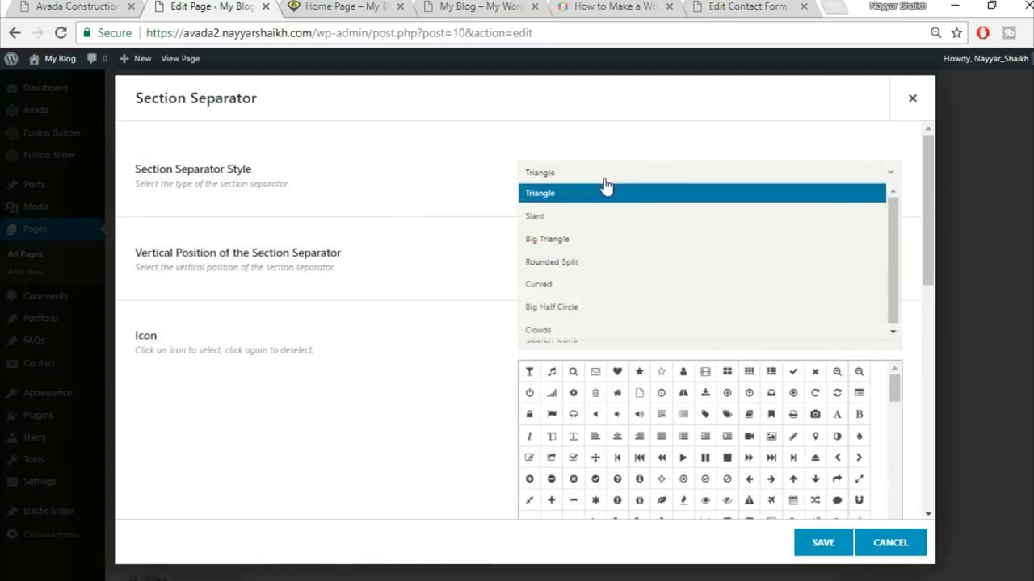
pyautogui.click(598, 321)
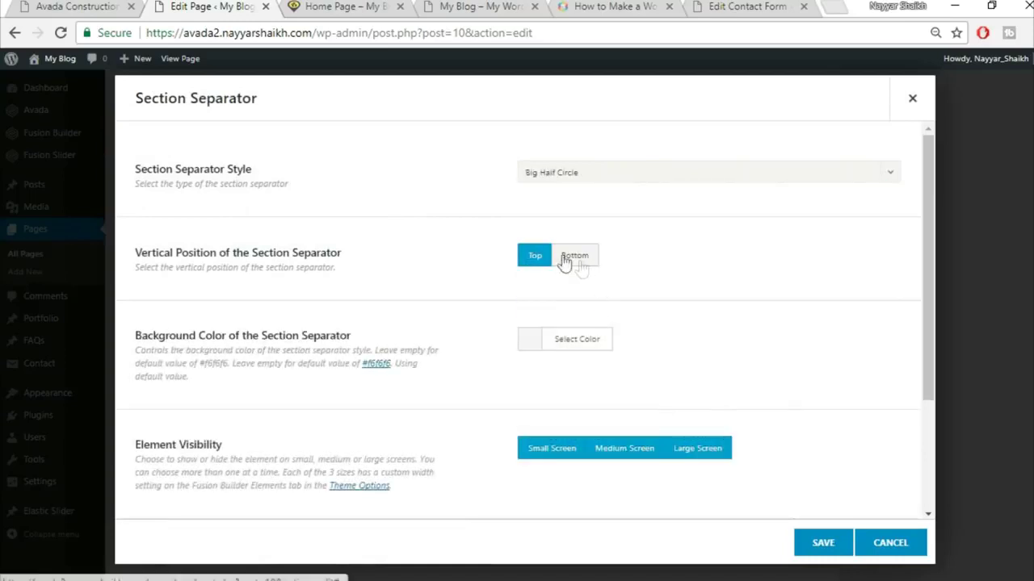
pyautogui.click(587, 259)
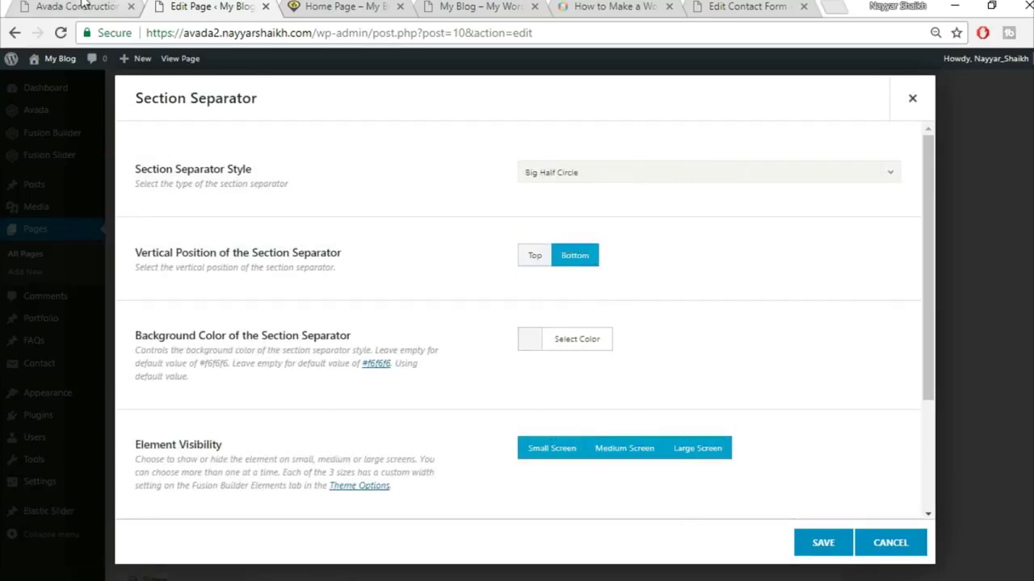
# - Give the Section Separator a #f5f5f5 background colour and save it
pyautogui.click(84, 5)
pyautogui.scroll(3, 1023, 301)
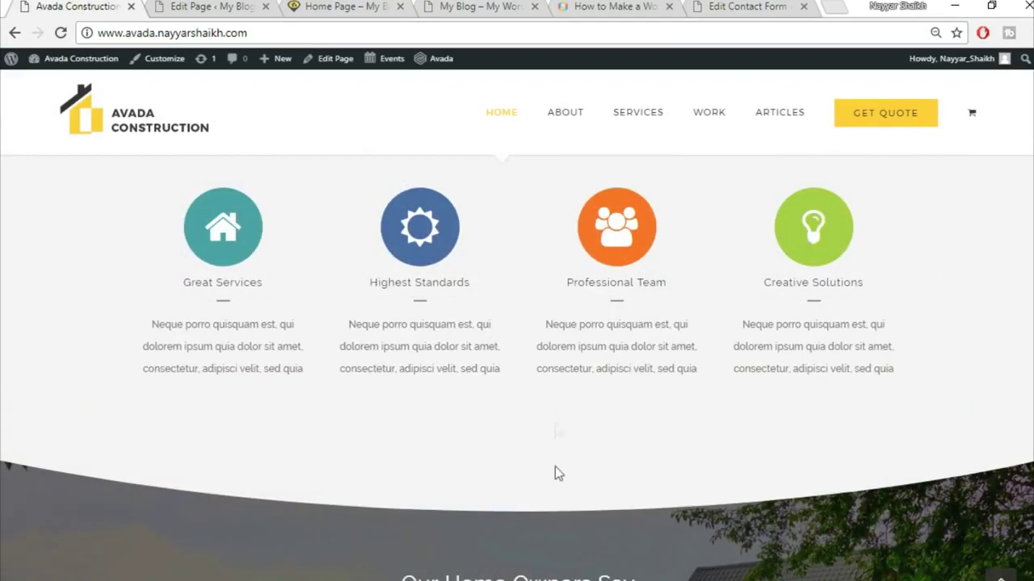
pyautogui.click(256, 7)
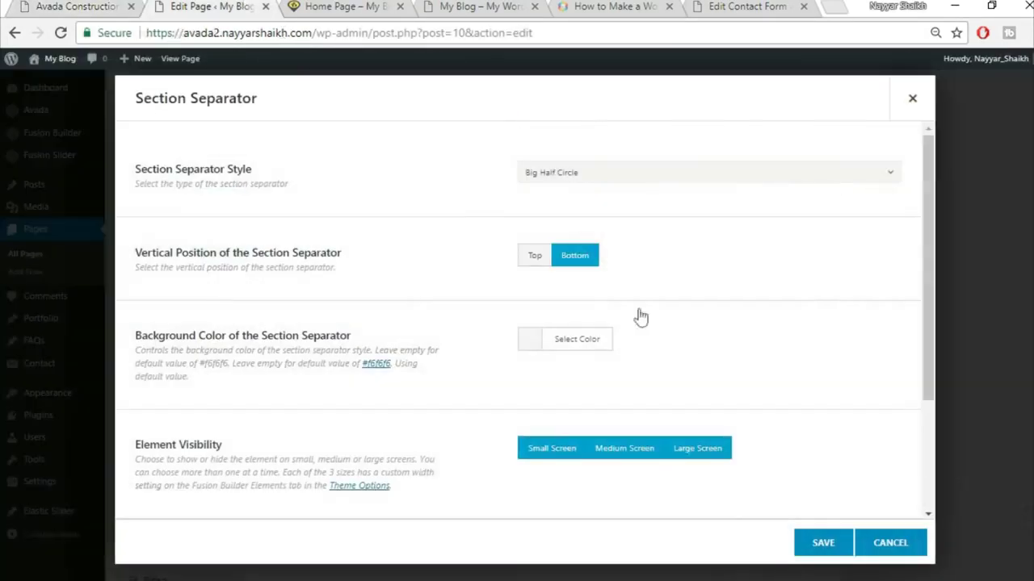
pyautogui.click(572, 345)
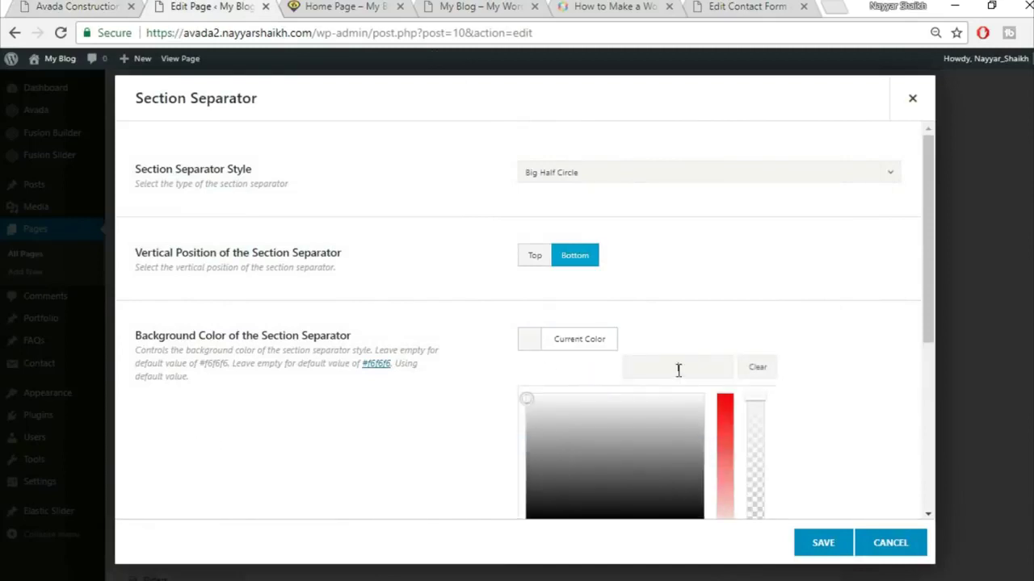
pyautogui.write('#f5f5f5')
pyautogui.click(861, 410)
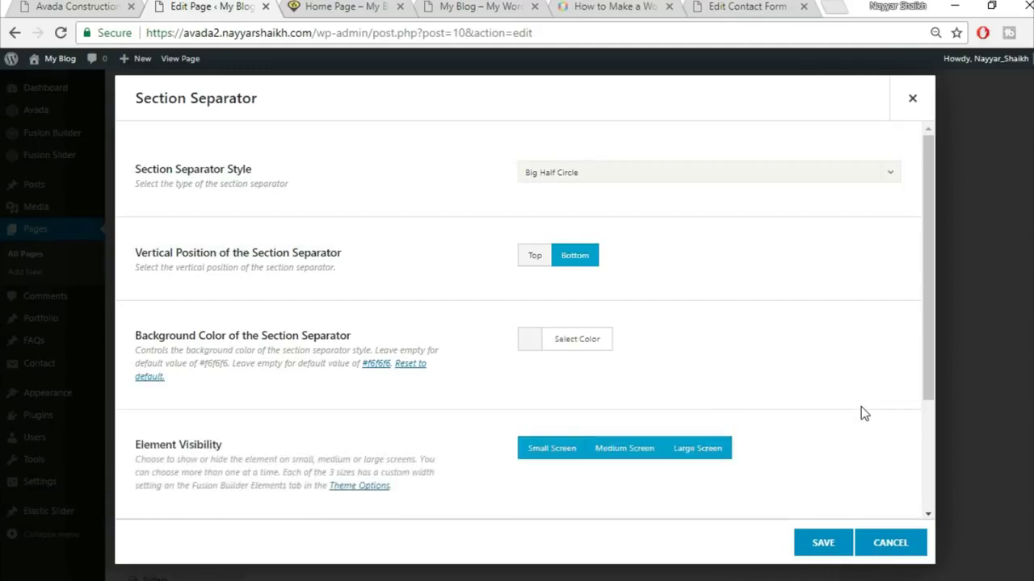
pyautogui.scroll(-2, 828, 373)
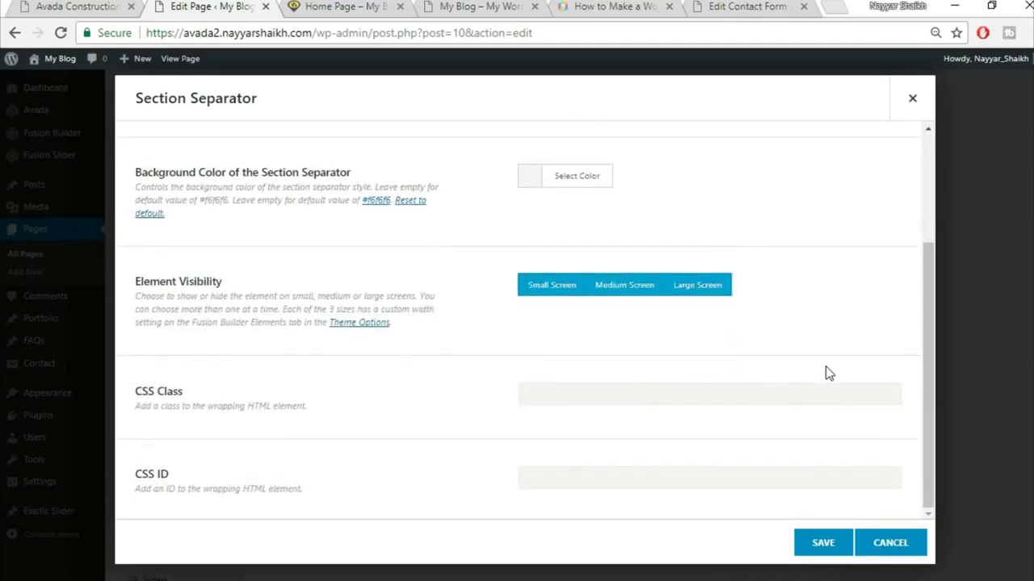
pyautogui.click(821, 543)
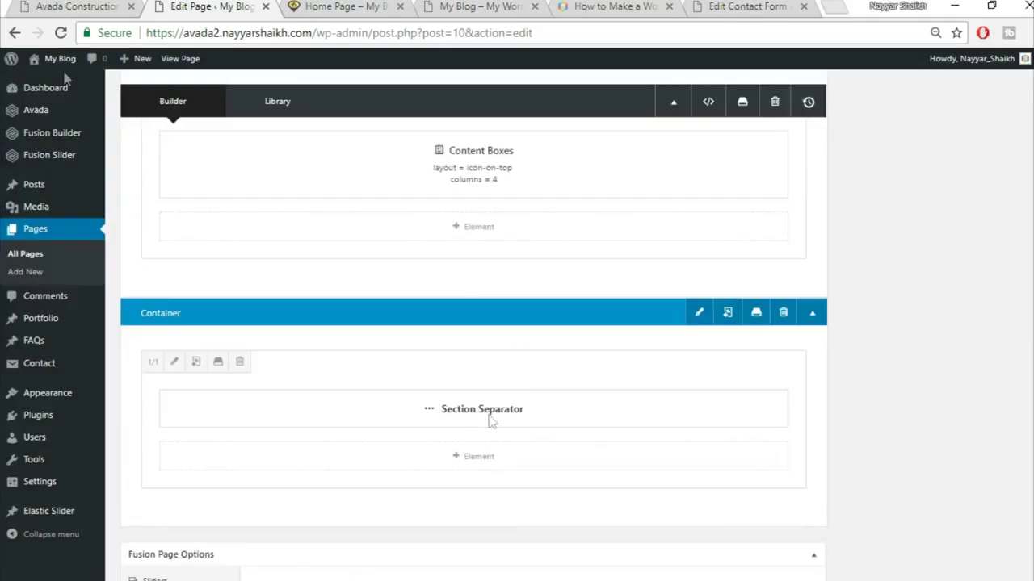
# - Insert the saved Title library container and move its content up toward the separator
pyautogui.click(57, 5)
pyautogui.scroll(1, 805, 373)
pyautogui.scroll(-4, 805, 373)
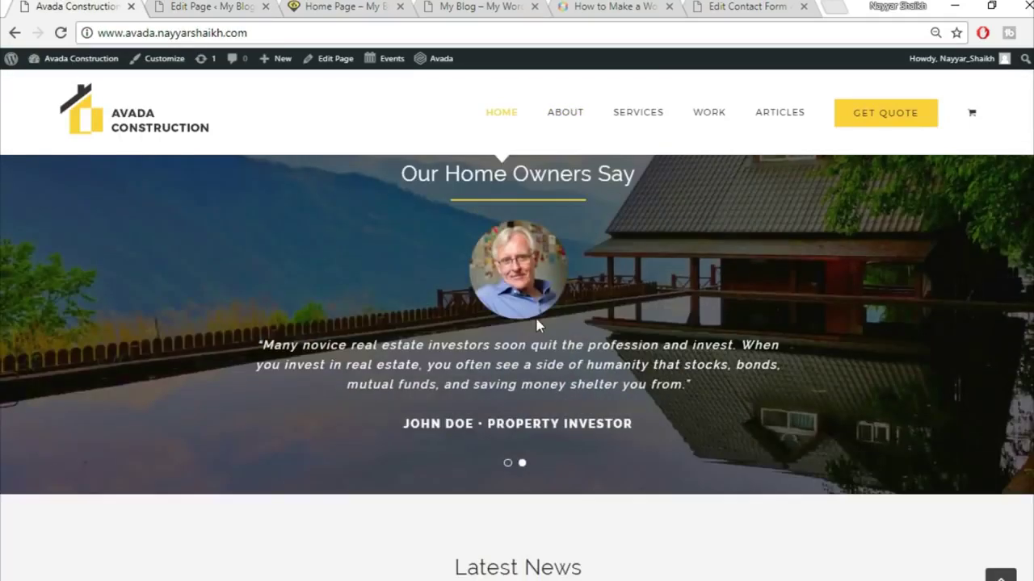
pyautogui.scroll(1, 459, 300)
pyautogui.click(218, 6)
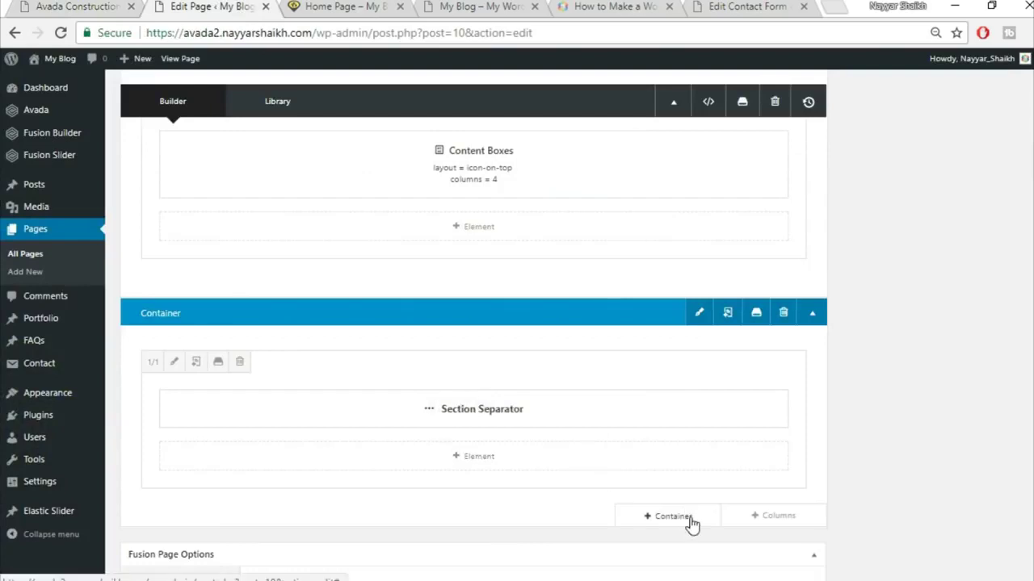
pyautogui.click(672, 517)
pyautogui.click(286, 146)
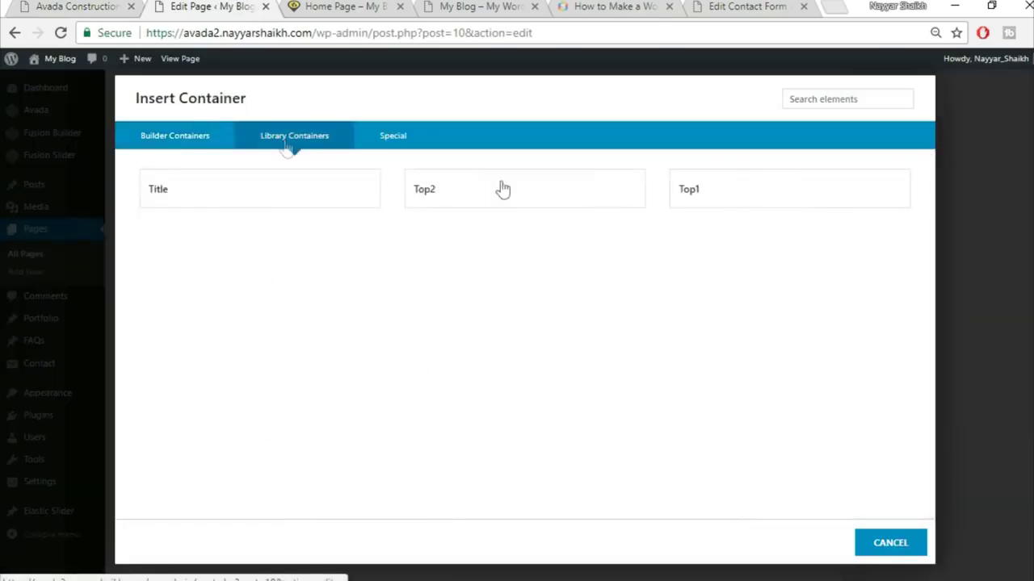
pyautogui.click(312, 205)
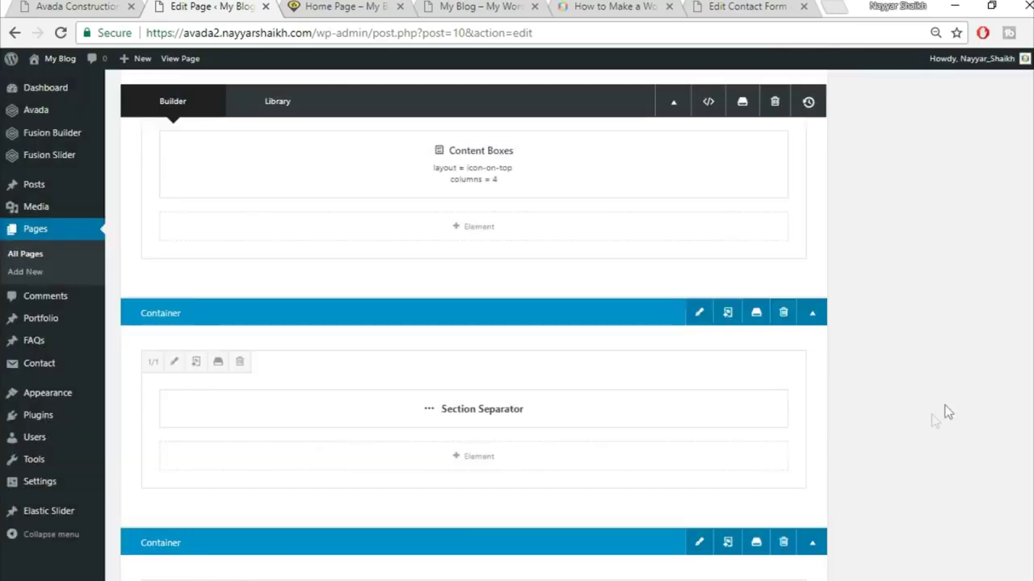
pyautogui.moveTo(549, 484); pyautogui.dragTo(531, 498)
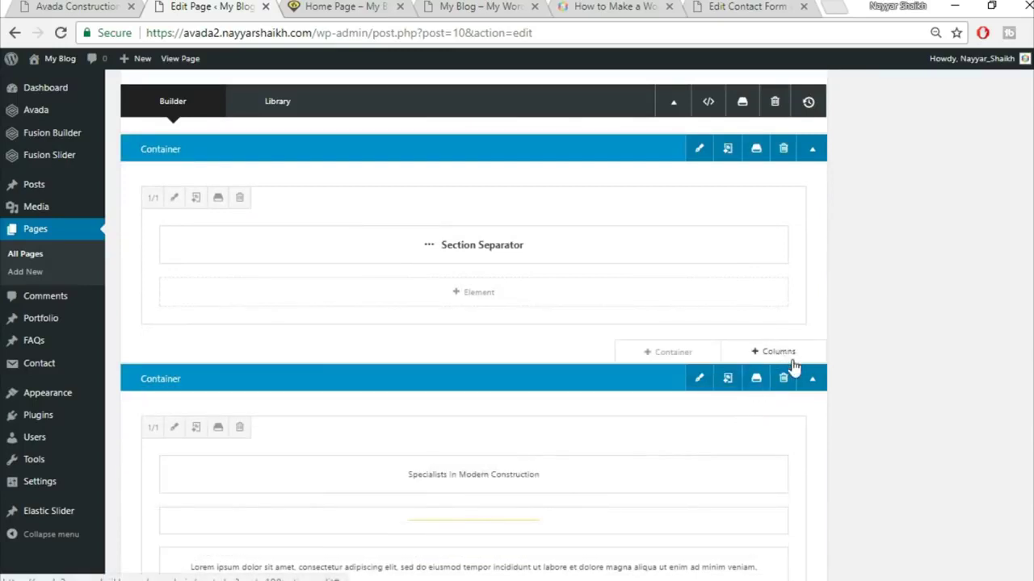
# - Move the Specialists In Modern Construction heading and yellow line into a new 1/1 column, deleting the lorem-ipsum container
pyautogui.click(791, 363)
pyautogui.click(236, 228)
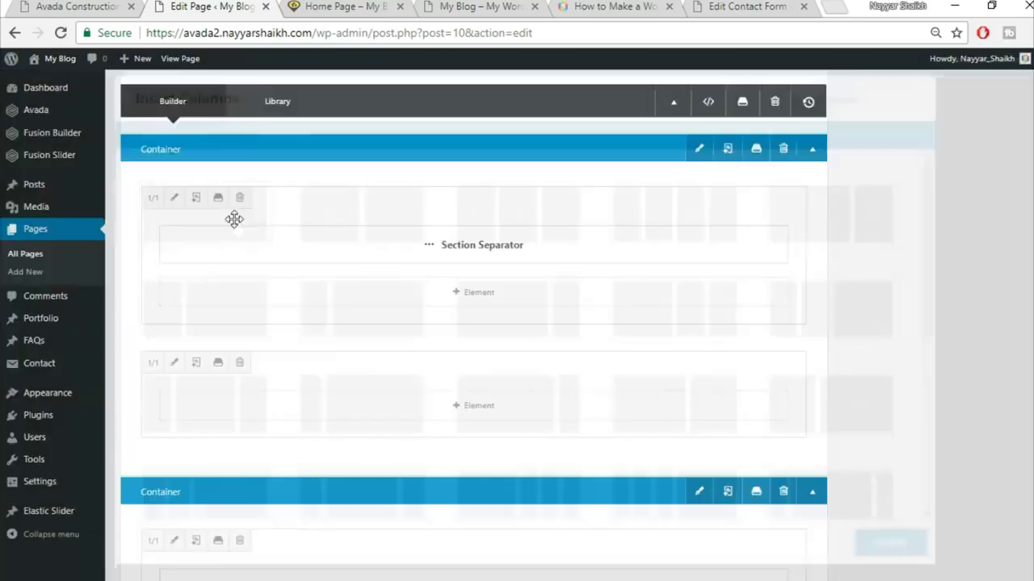
pyautogui.moveTo(565, 351); pyautogui.dragTo(559, 165)
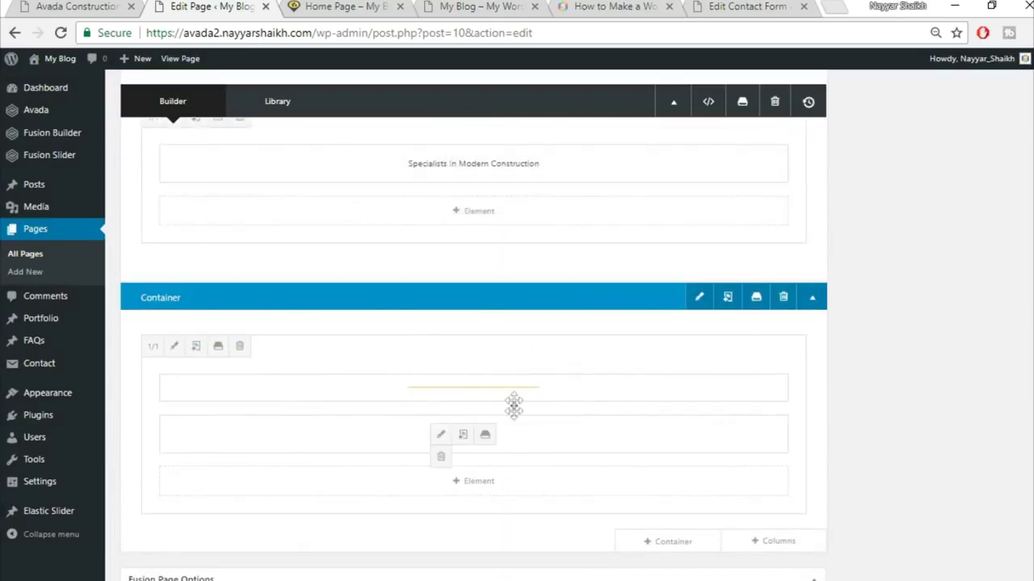
pyautogui.moveTo(515, 393); pyautogui.dragTo(497, 221)
pyautogui.hotkey('ctrl', 'shift', 'Tab')
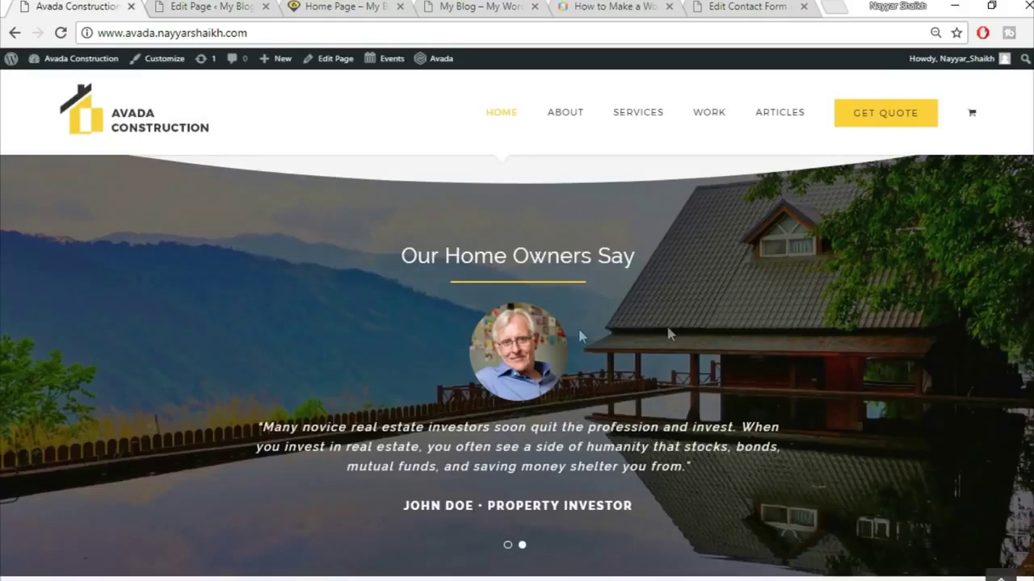
pyautogui.click(190, 5)
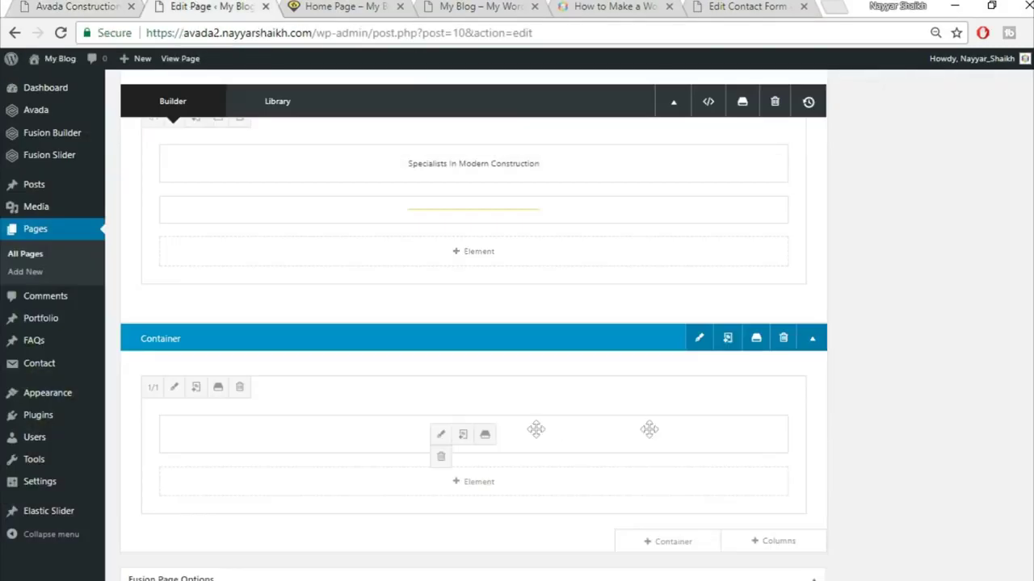
pyautogui.click(782, 340)
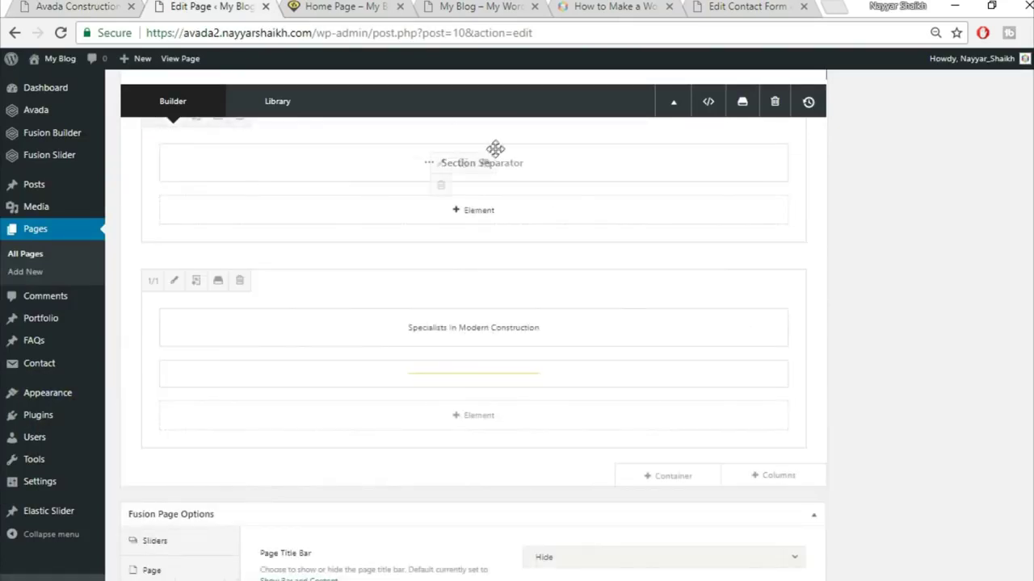
# - Start another row of columns below the heading
pyautogui.click(76, 12)
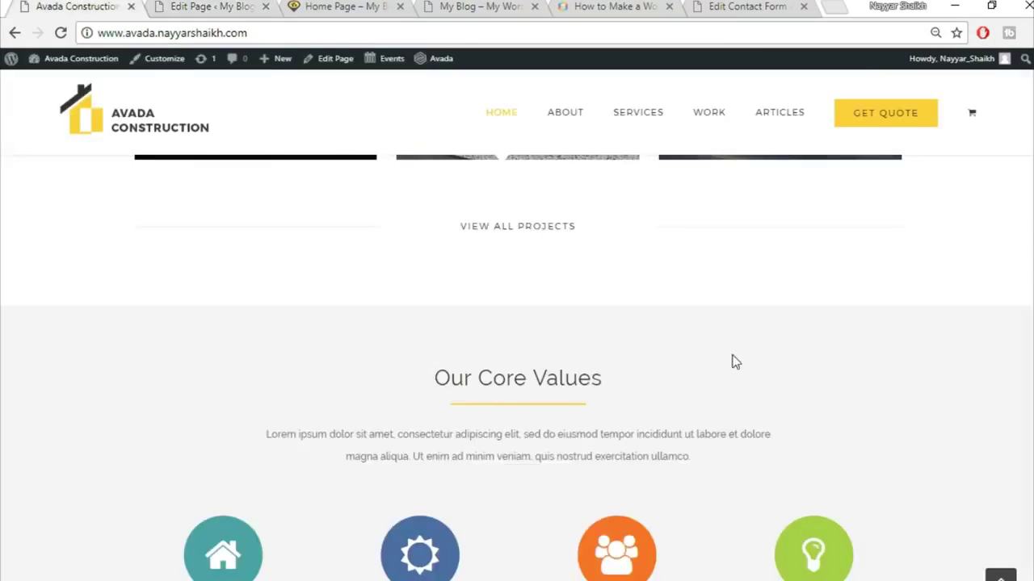
pyautogui.scroll(-9, 730, 365)
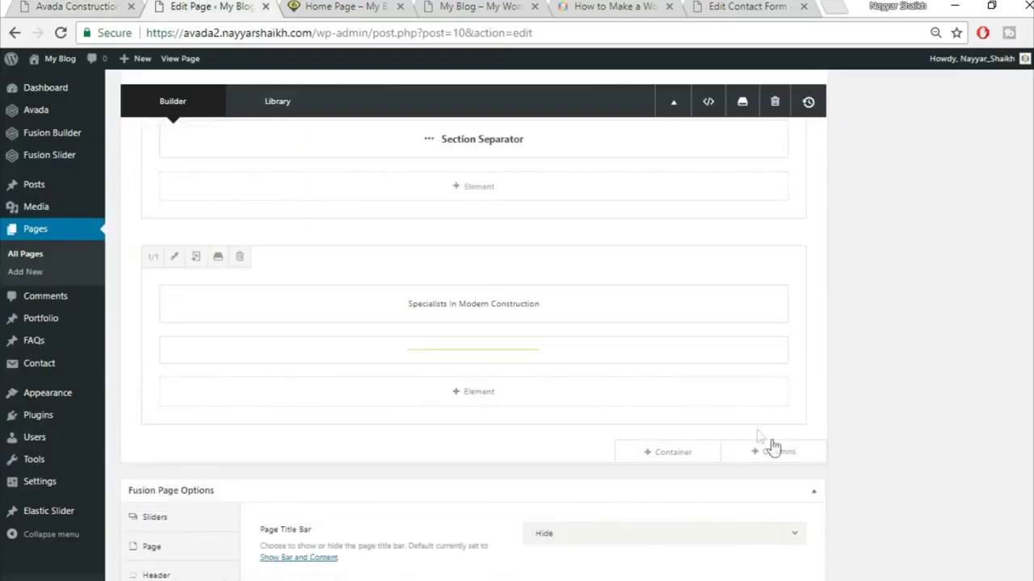
pyautogui.click(794, 454)
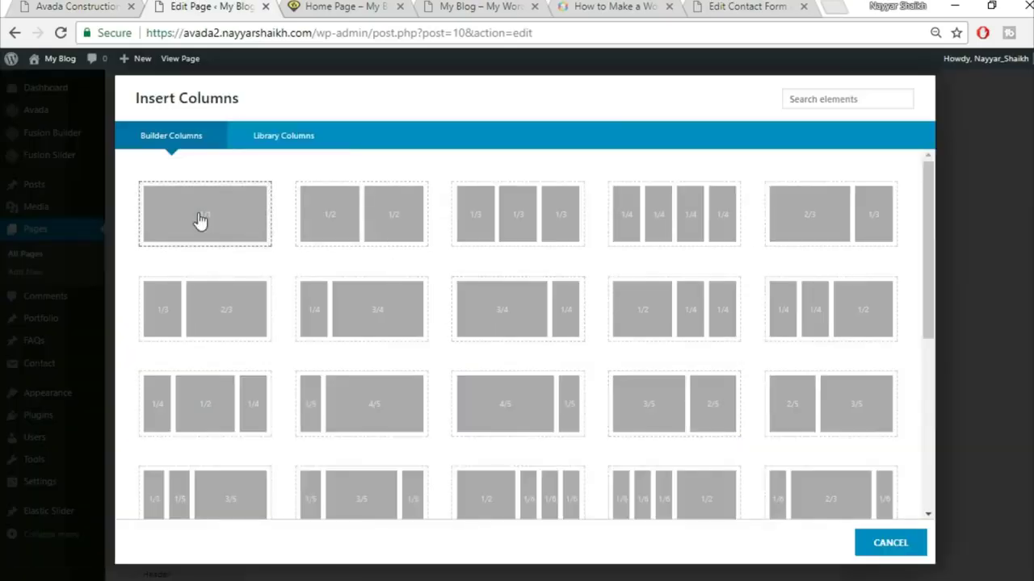
# - Add a Testimonials element in a new 1/1 column with the Clean design
pyautogui.click(204, 220)
pyautogui.scroll(-1, 719, 408)
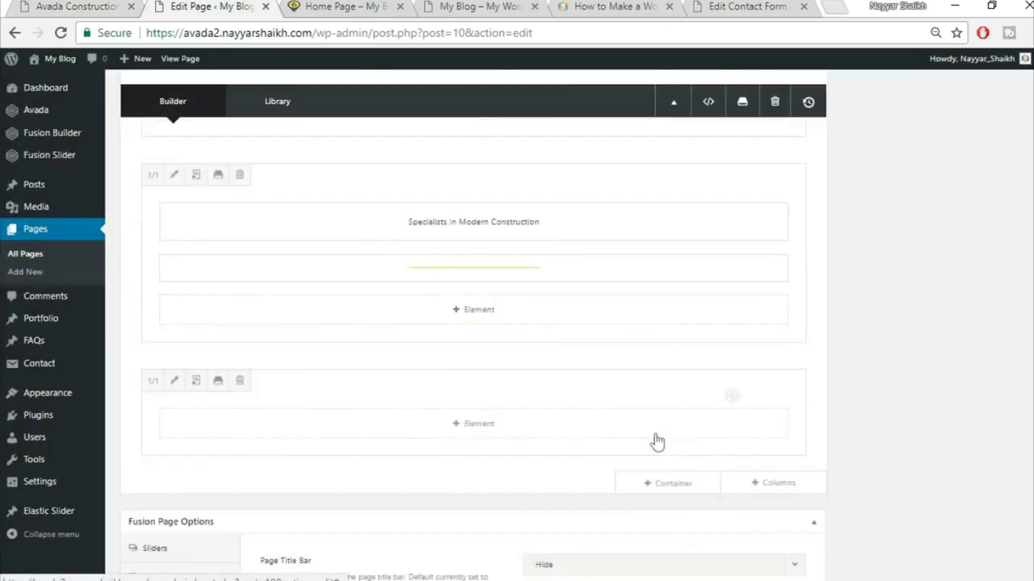
pyautogui.click(519, 435)
pyautogui.click(839, 100)
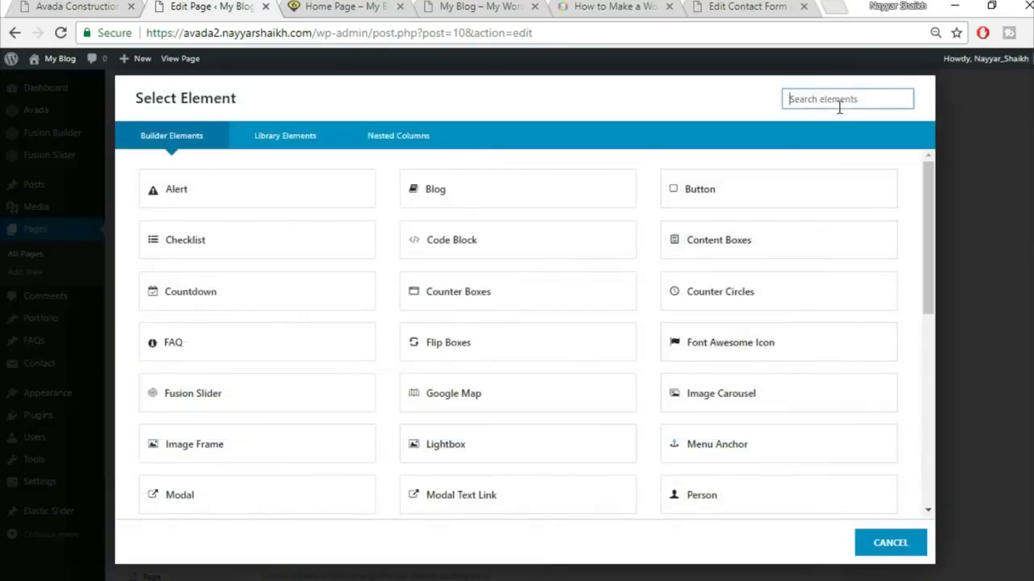
pyautogui.write('test')
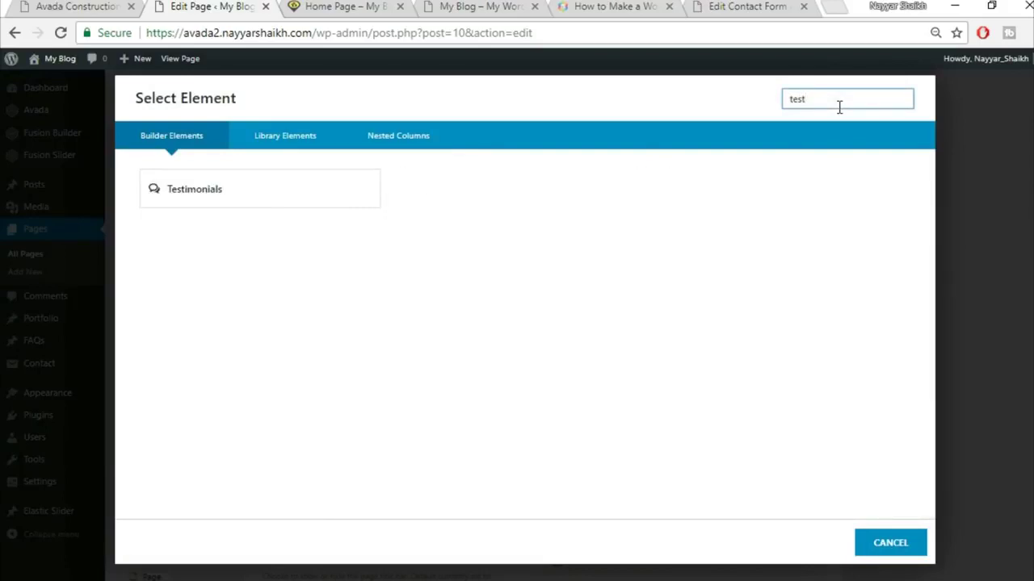
pyautogui.click(342, 199)
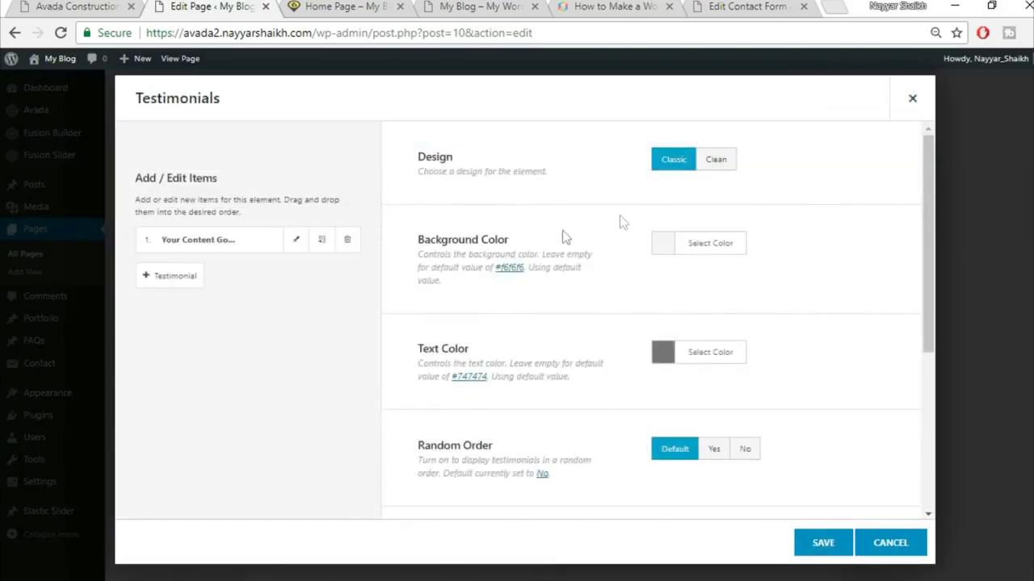
pyautogui.click(716, 164)
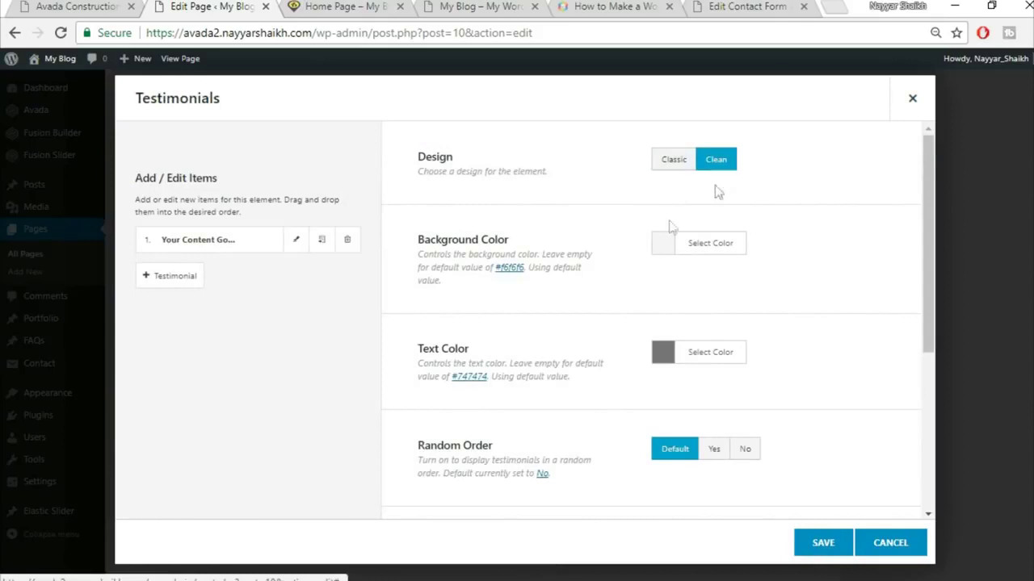
# - Make the testimonial background fully transparent
pyautogui.click(79, 6)
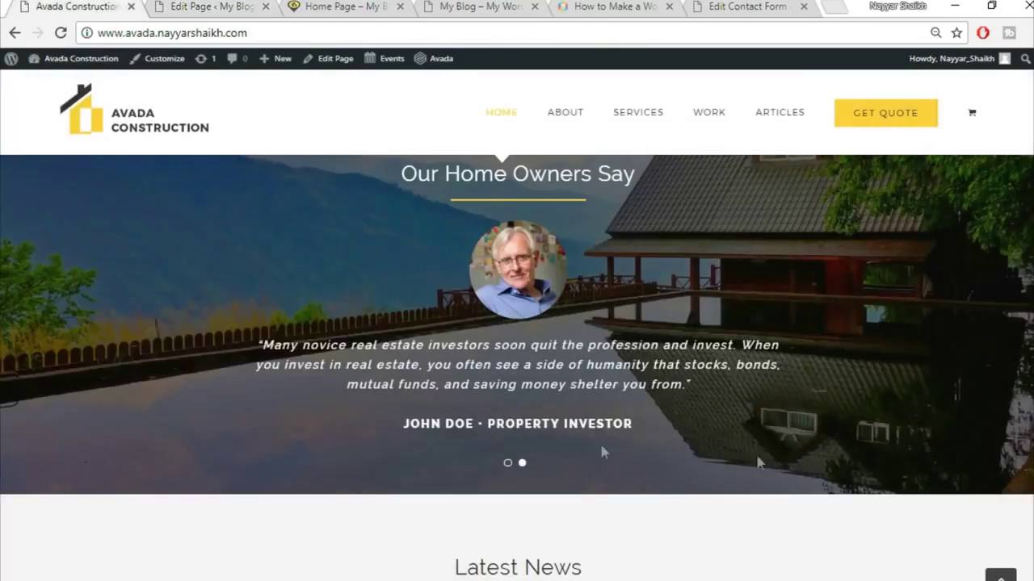
pyautogui.click(235, 6)
pyautogui.click(736, 247)
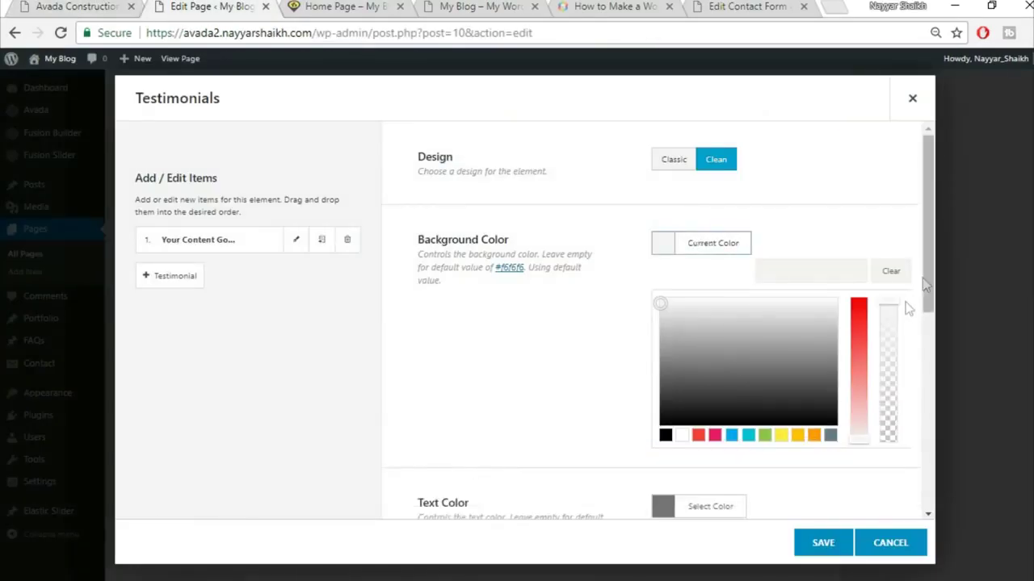
pyautogui.moveTo(894, 301); pyautogui.dragTo(893, 457)
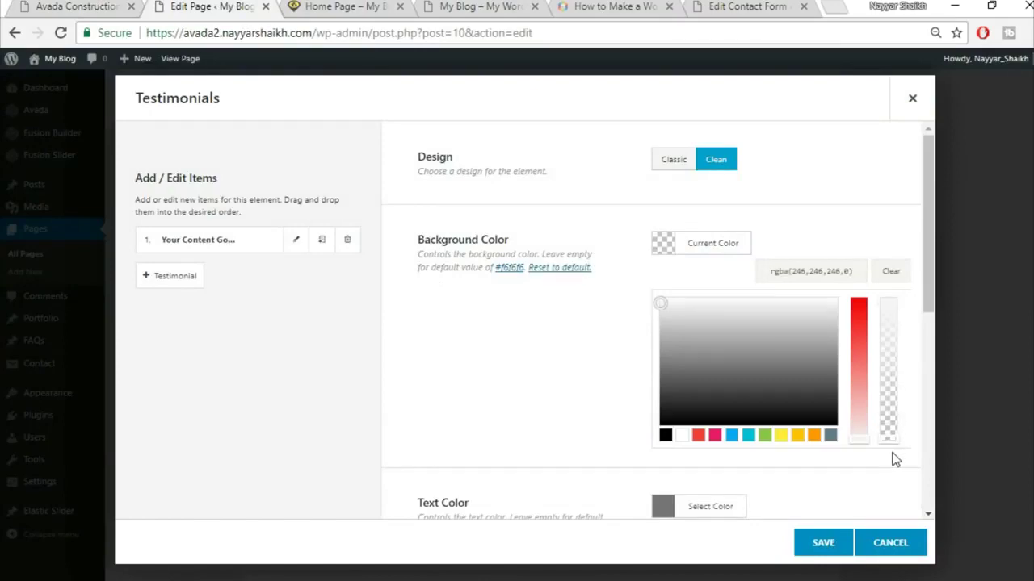
pyautogui.click(602, 371)
pyautogui.scroll(-1, 798, 323)
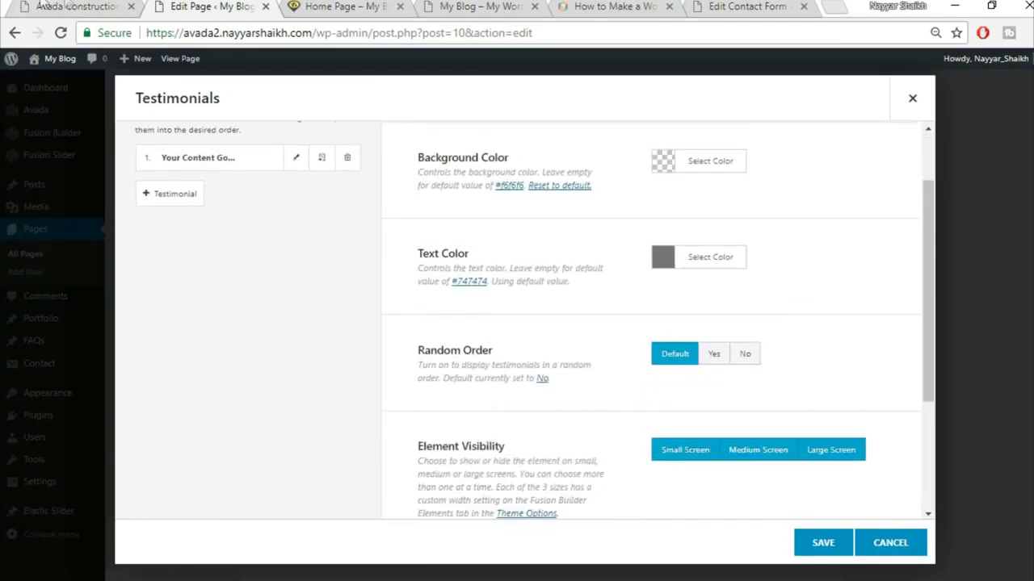
# - Set the testimonial text colour to white #FFFFFF and open the first testimonial item
pyautogui.click(42, 5)
pyautogui.click(194, 5)
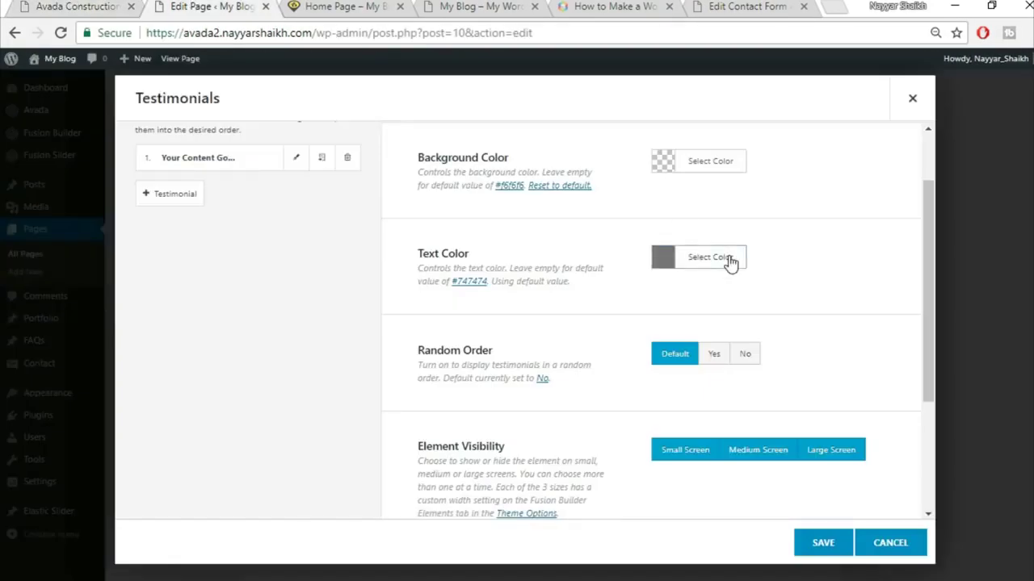
pyautogui.click(730, 258)
pyautogui.click(679, 452)
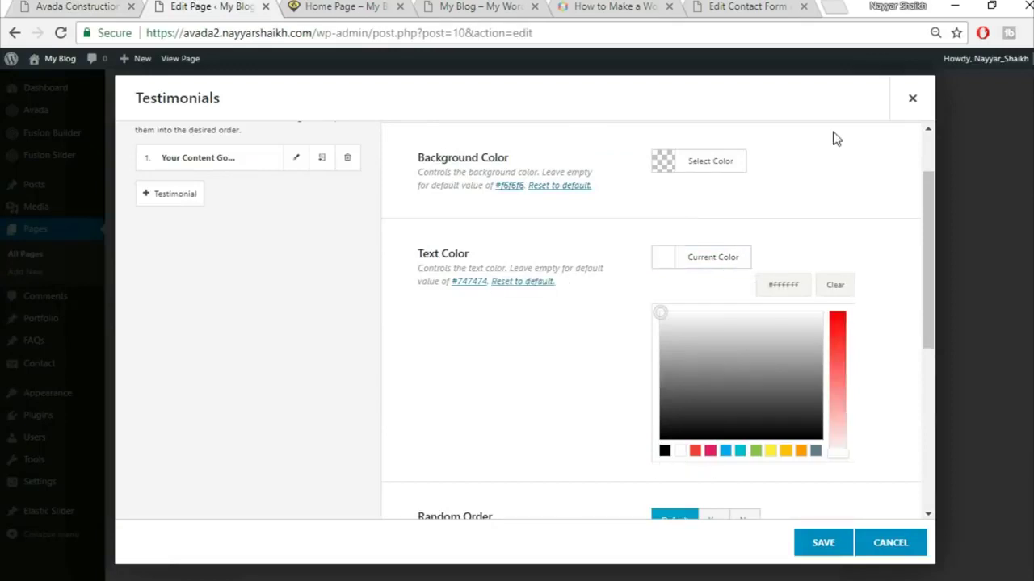
pyautogui.click(831, 184)
pyautogui.scroll(-1, 836, 199)
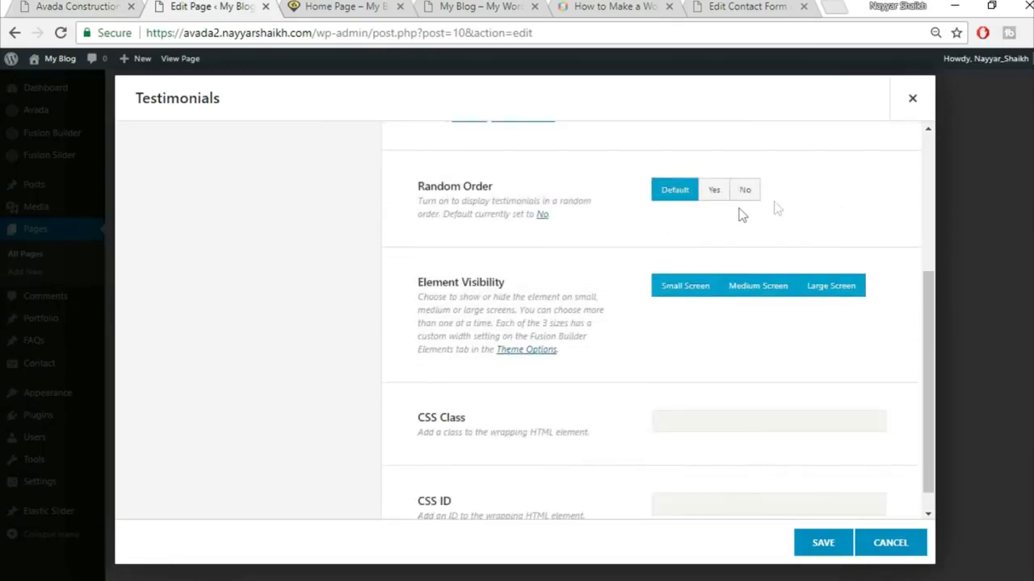
pyautogui.scroll(-1, 738, 265)
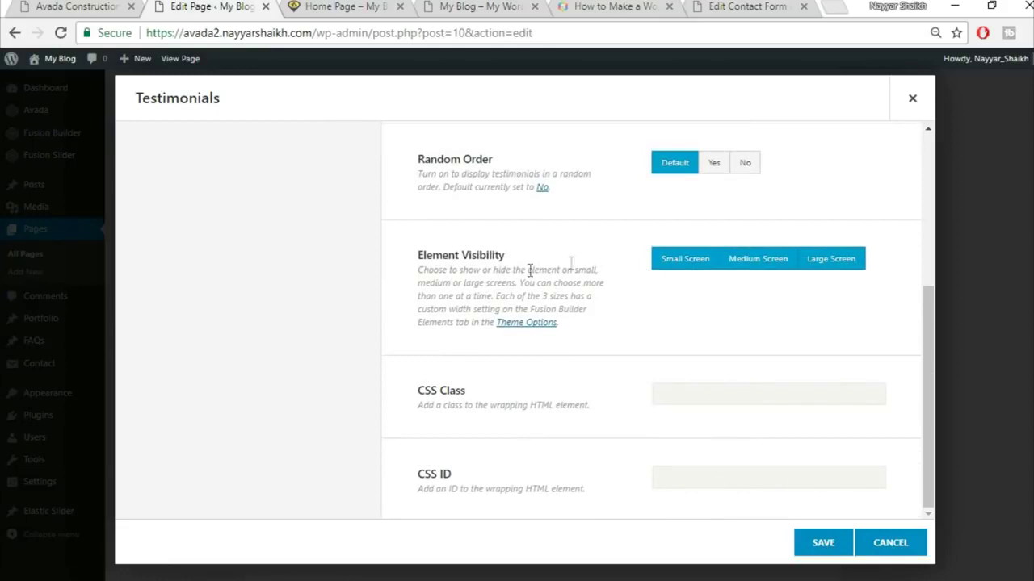
pyautogui.scroll(4, 646, 303)
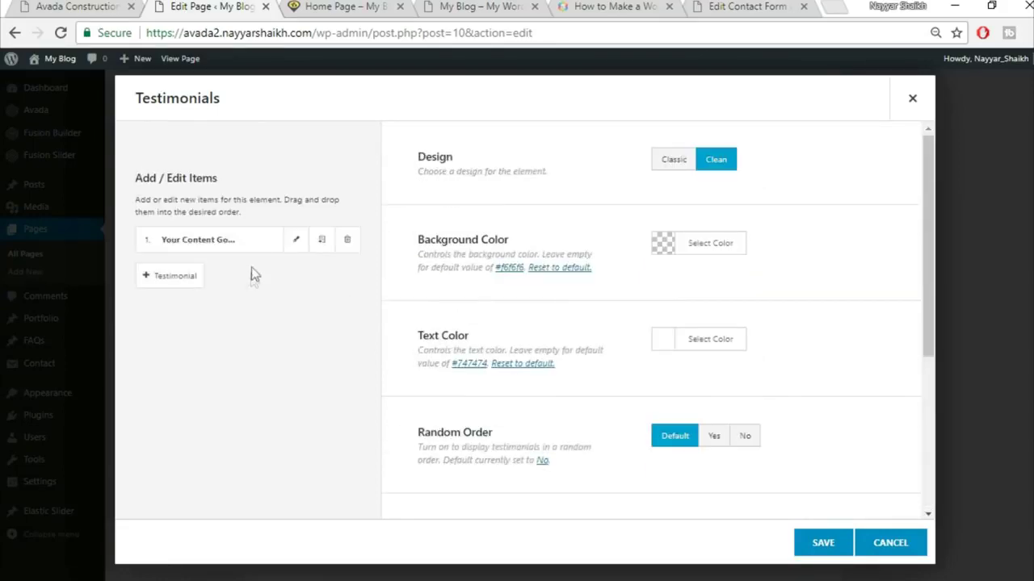
pyautogui.click(294, 247)
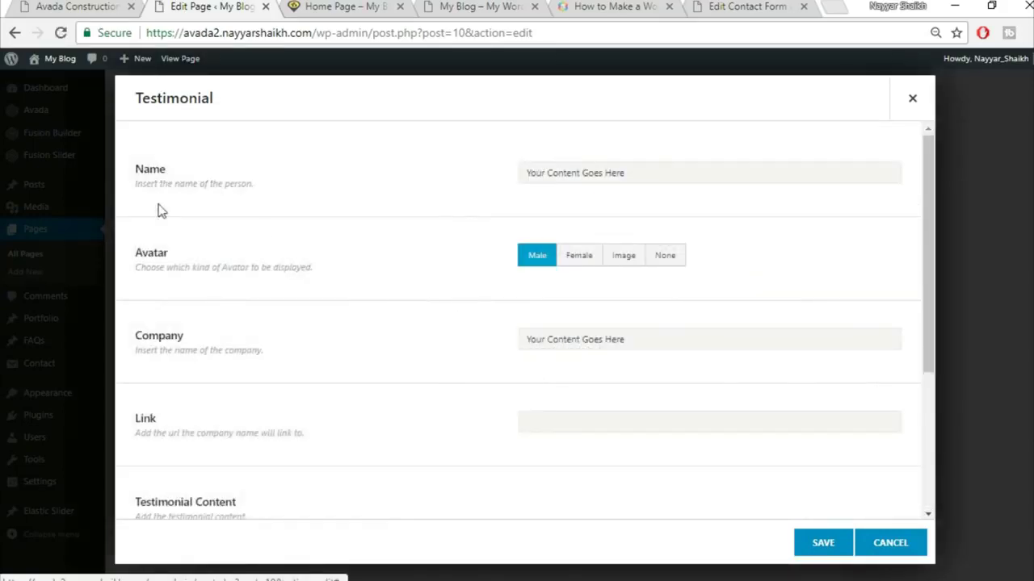
# - Copy the first reviewer's name and title from the demo into the Name field
pyautogui.click(77, 7)
pyautogui.moveTo(405, 428); pyautogui.dragTo(661, 429)
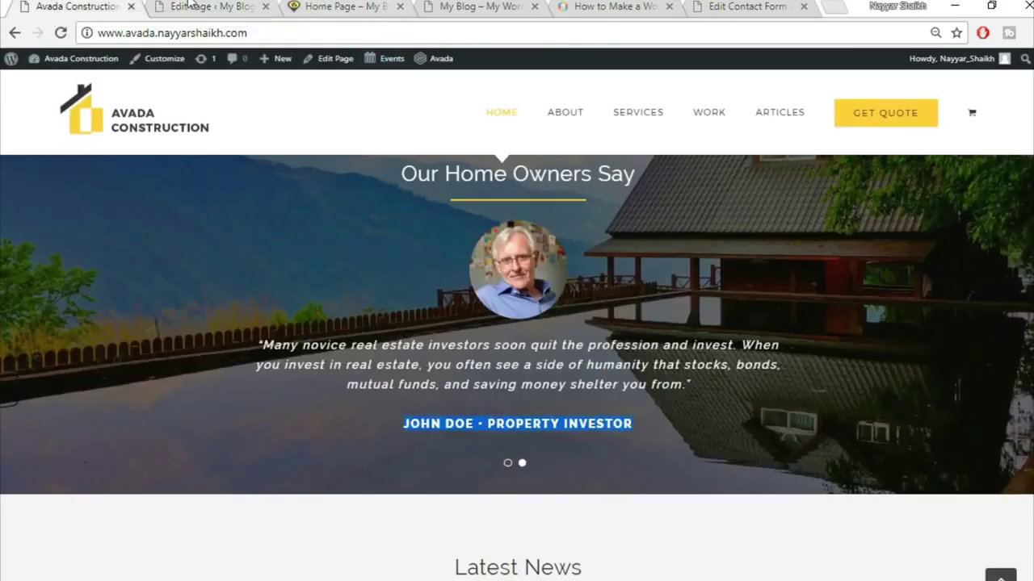
pyautogui.click(188, 6)
pyautogui.click(627, 169)
pyautogui.write('JOHN DOE • PROPERTY INVESTOR')
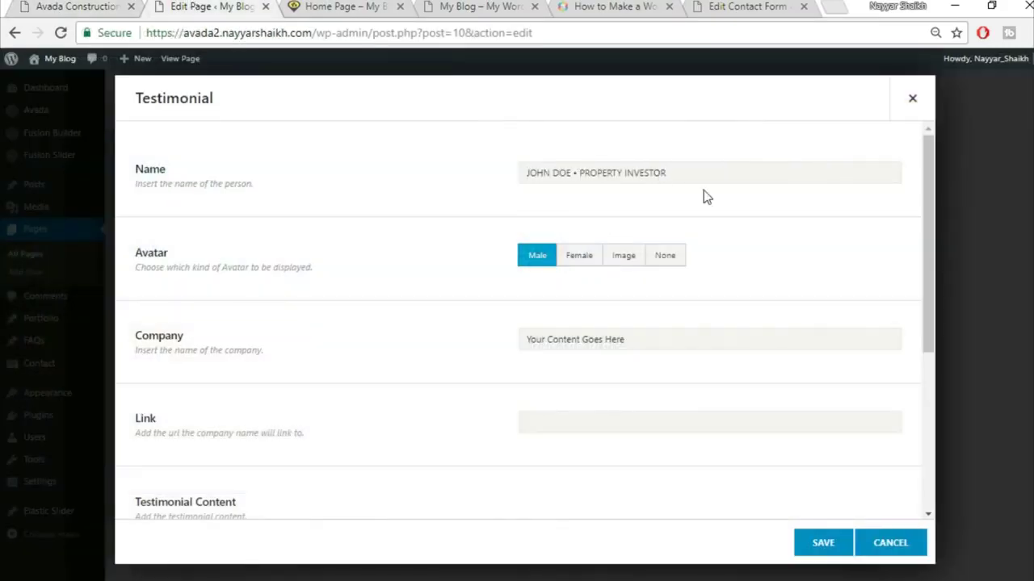
# - Upload home-testimonial-84268399 and use it as the testimonial's Image avatar
pyautogui.click(624, 257)
pyautogui.click(95, 6)
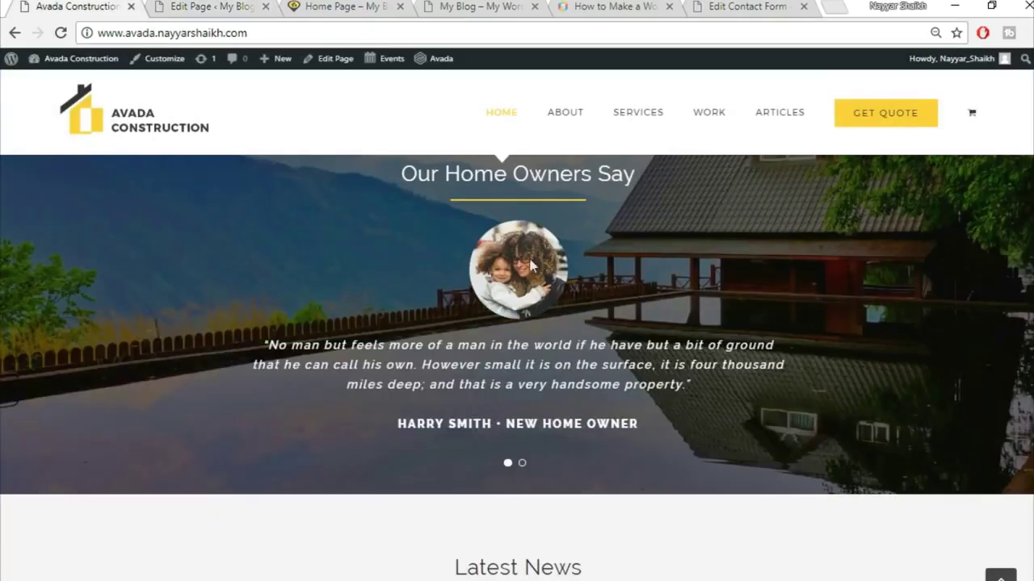
pyautogui.click(208, 6)
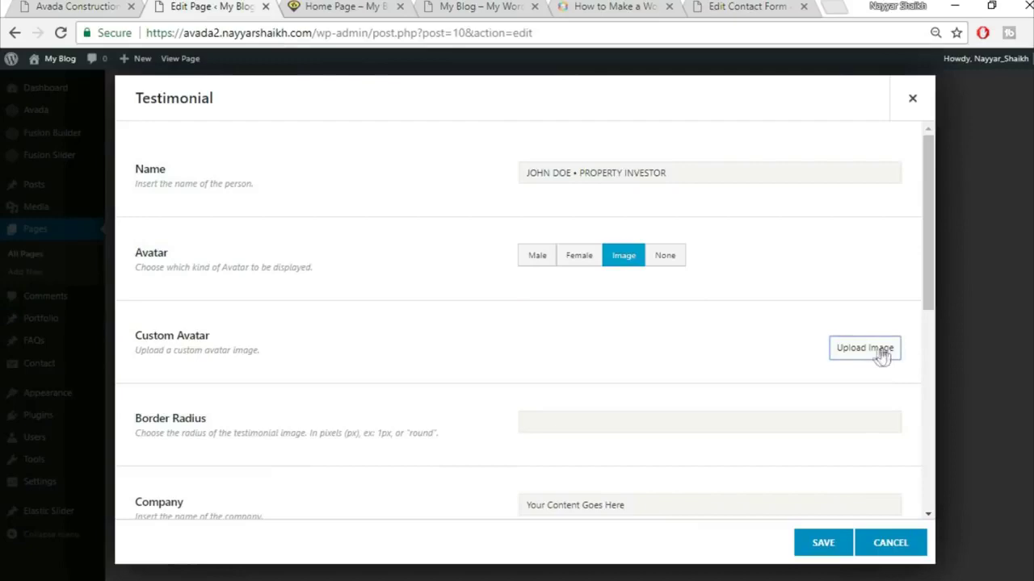
pyautogui.click(817, 353)
pyautogui.click(179, 114)
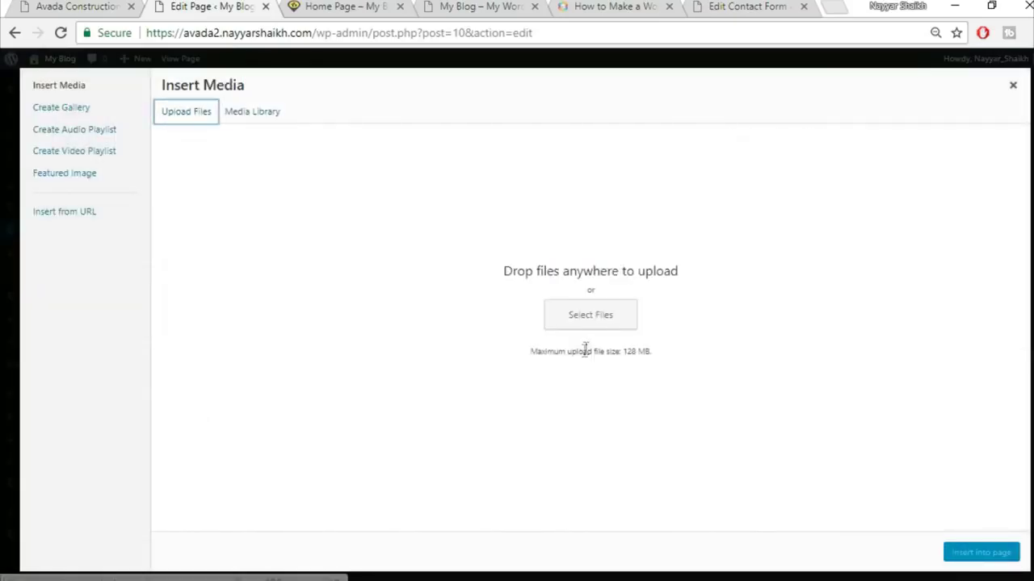
pyautogui.click(569, 318)
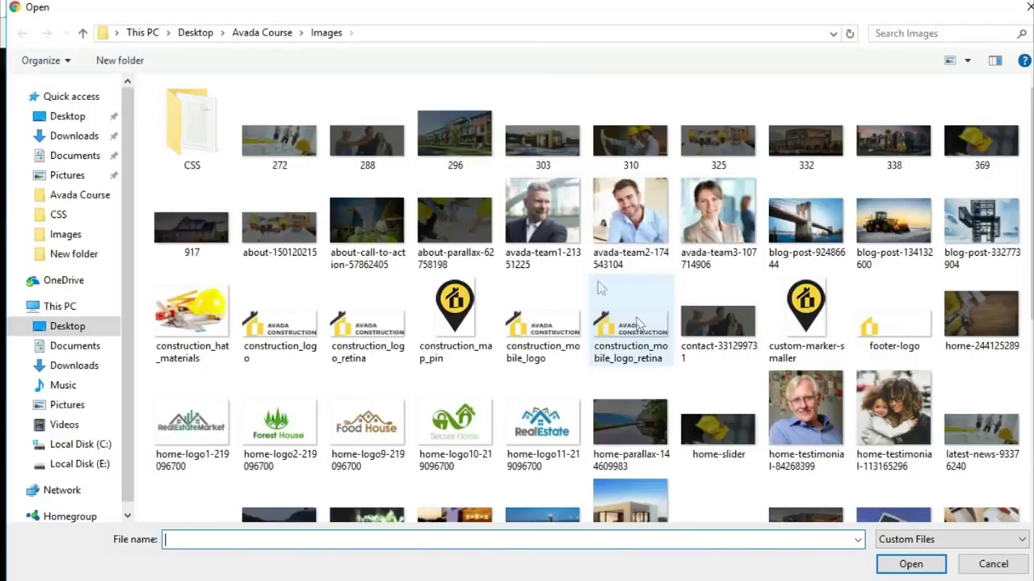
pyautogui.scroll(-3, 711, 273)
pyautogui.click(805, 137)
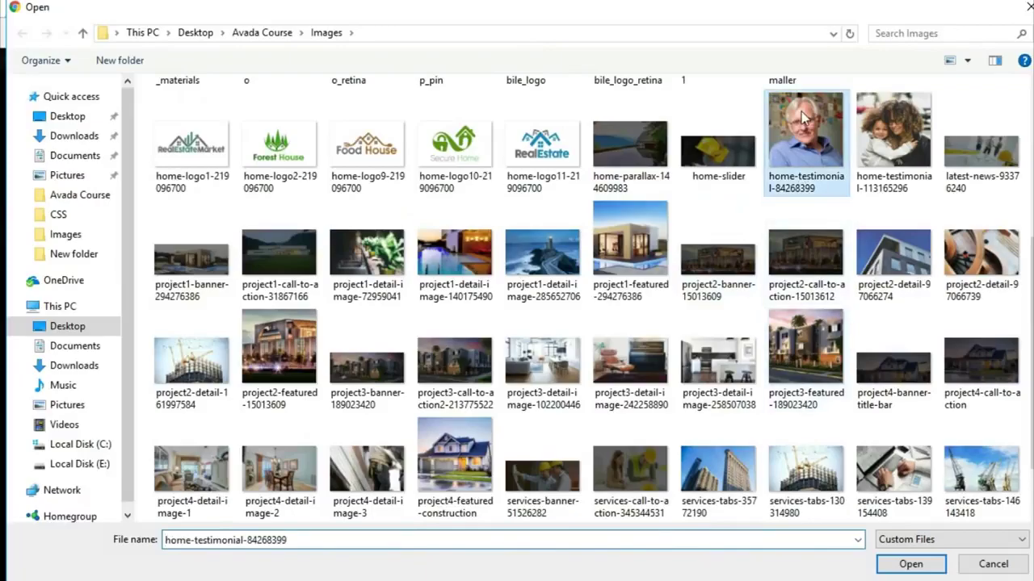
pyautogui.click(924, 569)
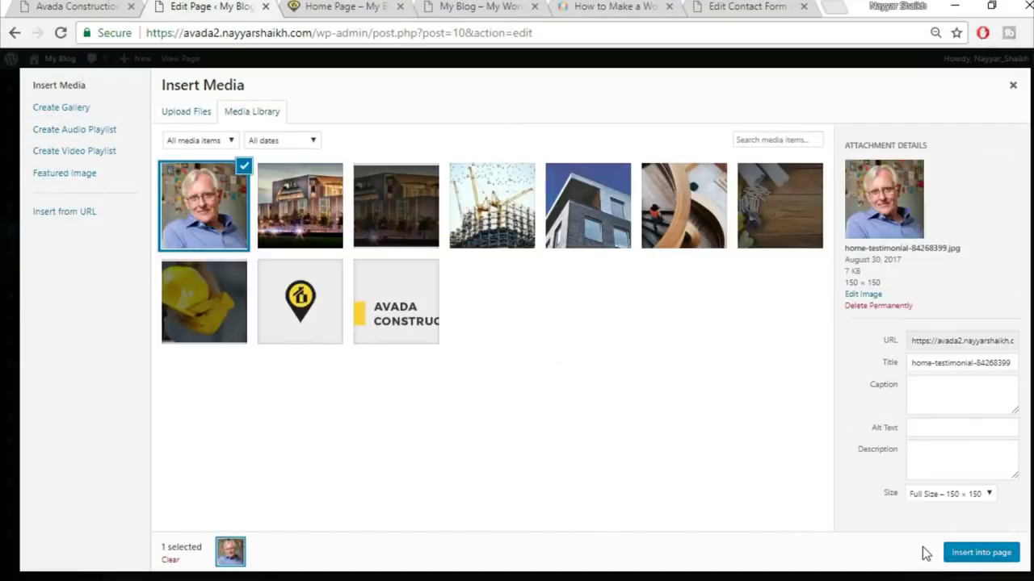
pyautogui.click(980, 553)
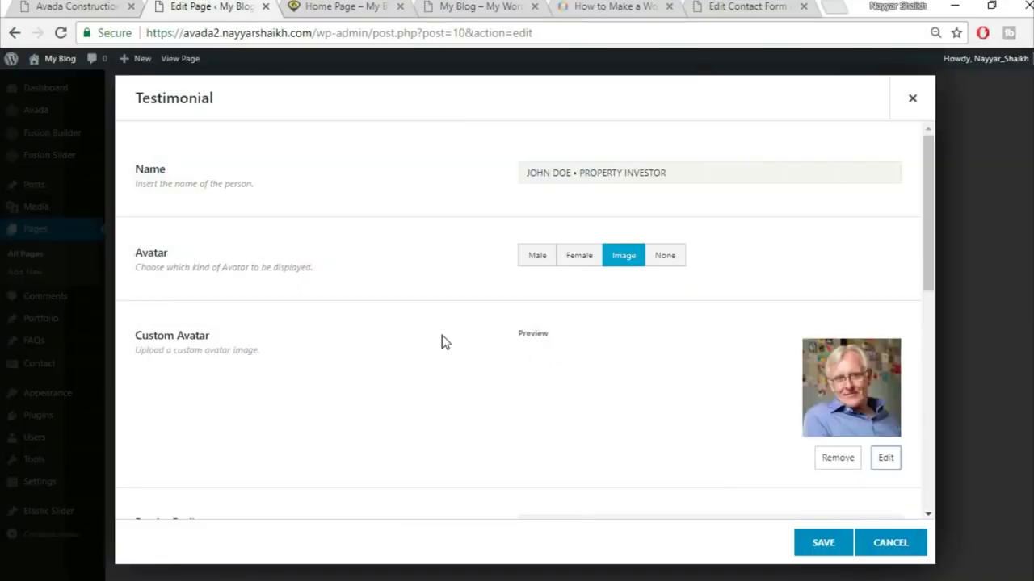
# - Clear the placeholder Company text from the testimonial item
pyautogui.scroll(-3, 445, 377)
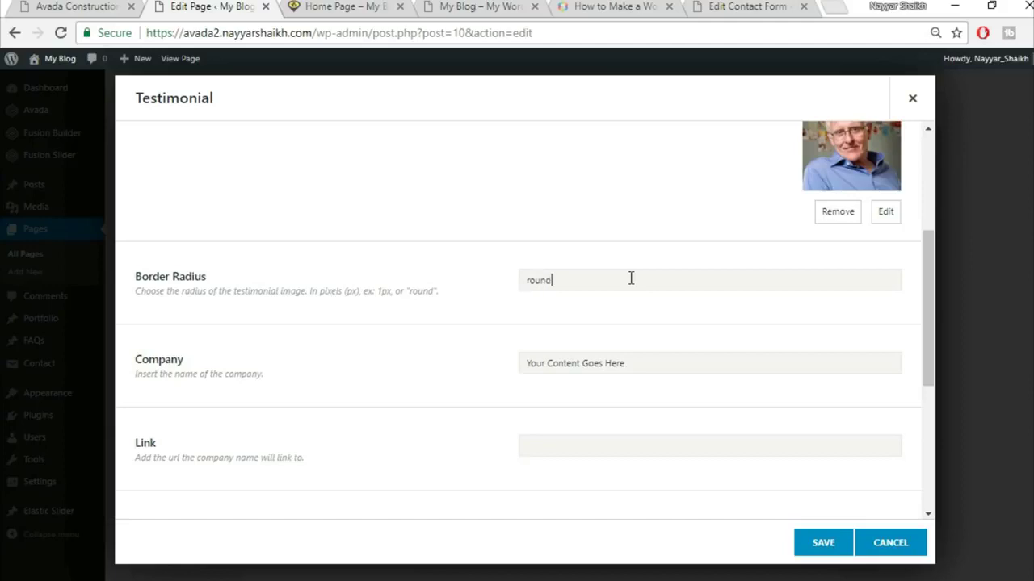
pyautogui.scroll(2, 638, 281)
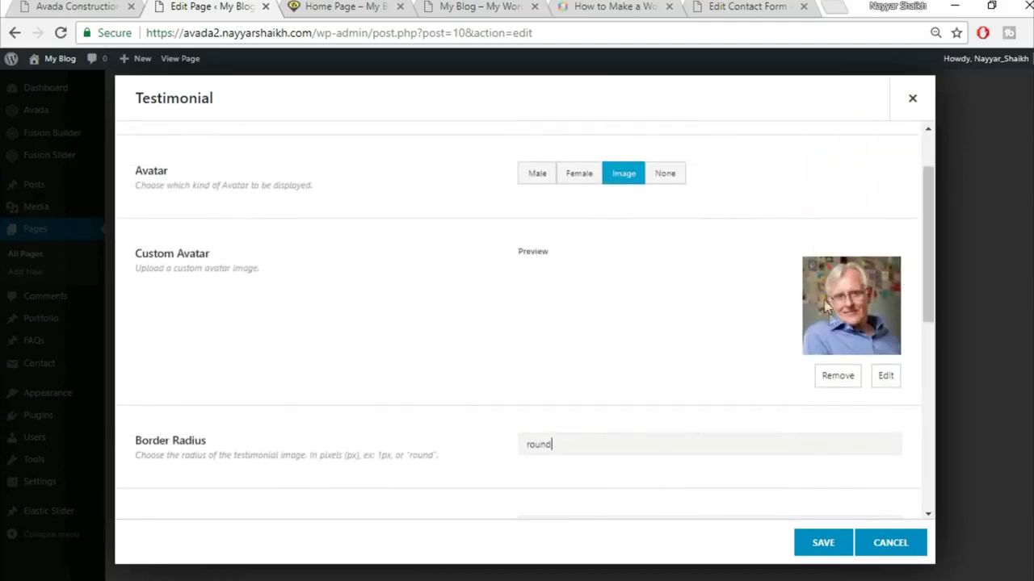
pyautogui.click(28, 5)
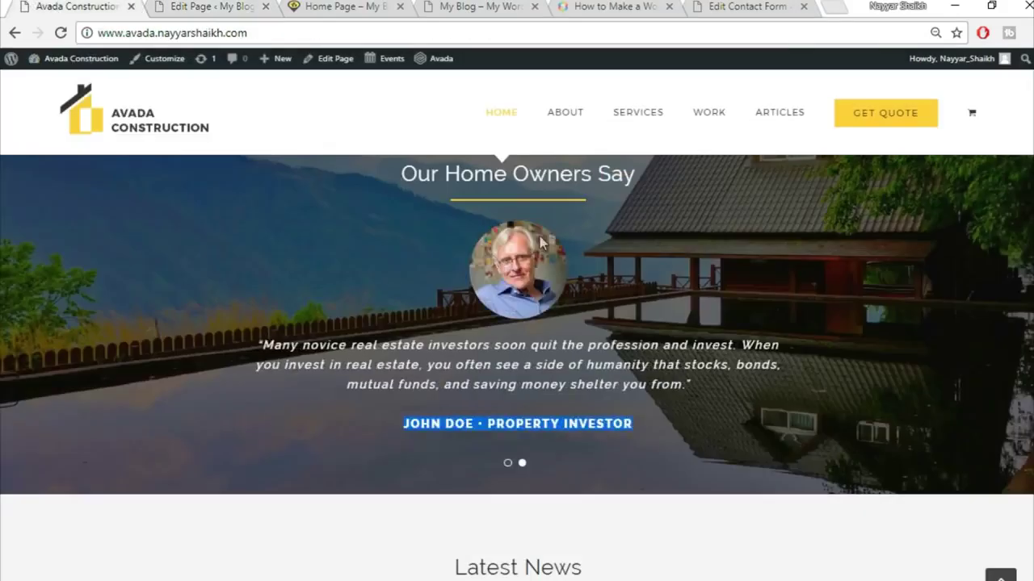
pyautogui.click(202, 7)
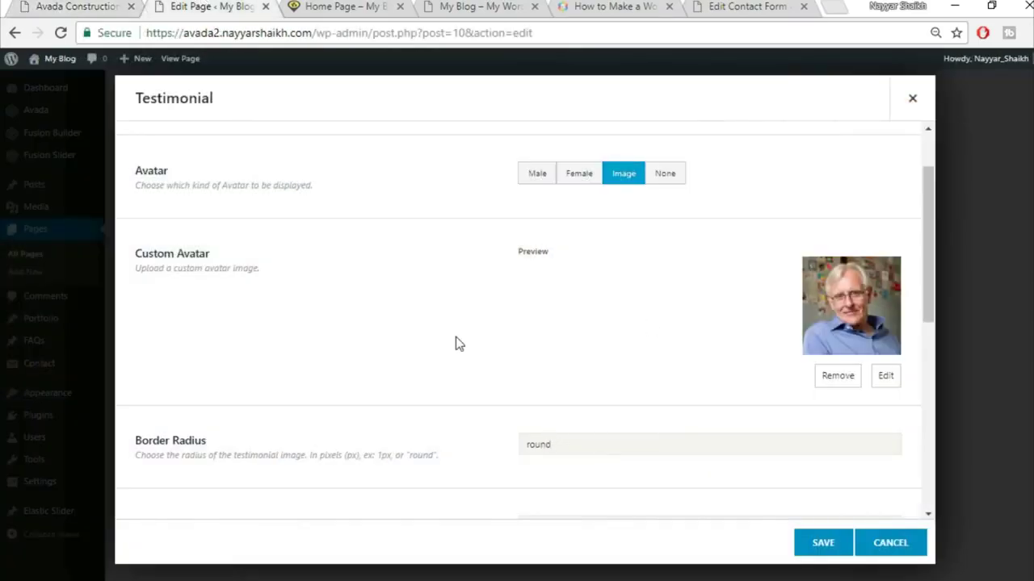
pyautogui.scroll(-3, 455, 339)
pyautogui.click(661, 279)
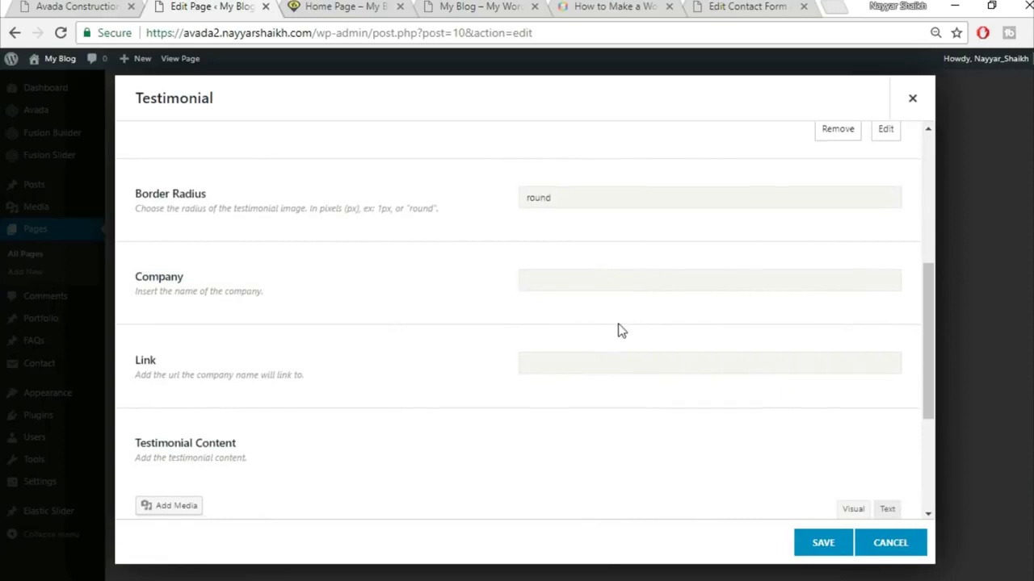
pyautogui.scroll(-3, 618, 330)
# - Replace the testimonial content with the demo's centred quote and save the item
pyautogui.hotkey('ctrl', 'shift', 'Tab')
pyautogui.moveTo(263, 345); pyautogui.dragTo(691, 440)
pyautogui.hotkey('ctrl', 'c')
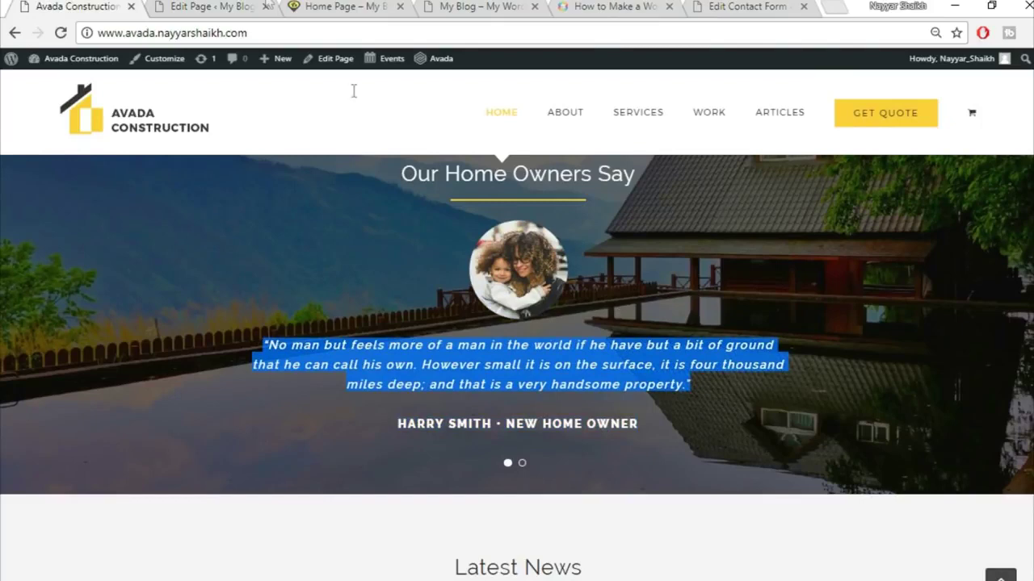
pyautogui.click(214, 5)
pyautogui.click(529, 428)
pyautogui.hotkey('ctrl', 'v')
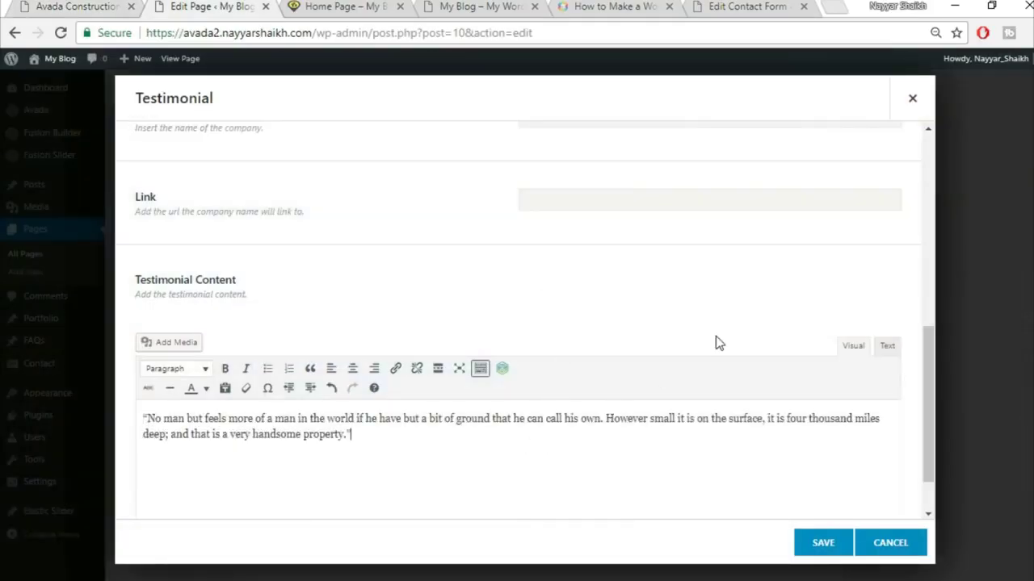
pyautogui.scroll(-2, 716, 336)
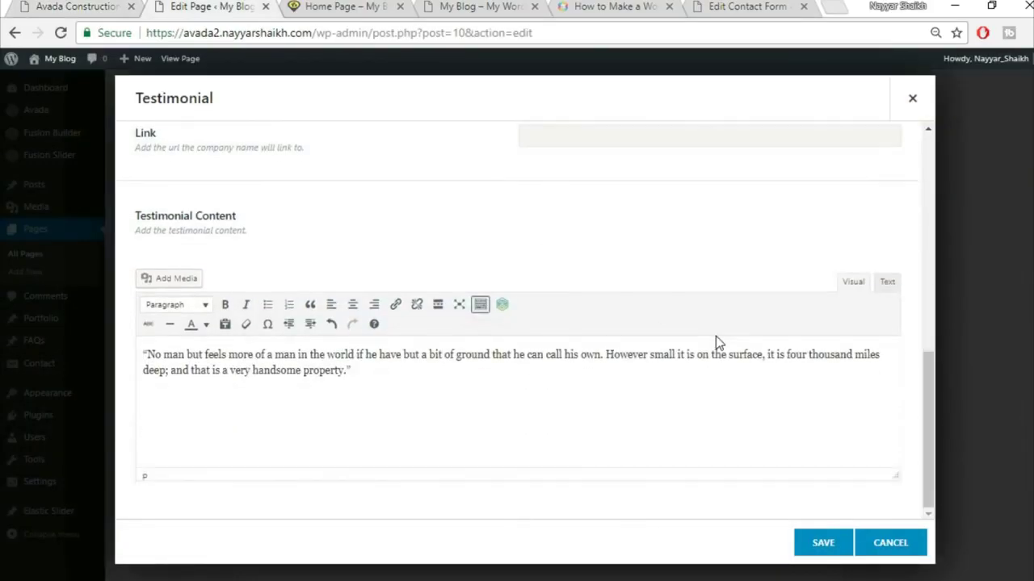
pyautogui.hotkey('ctrl', 'a')
pyautogui.click(352, 307)
pyautogui.scroll(1, 533, 445)
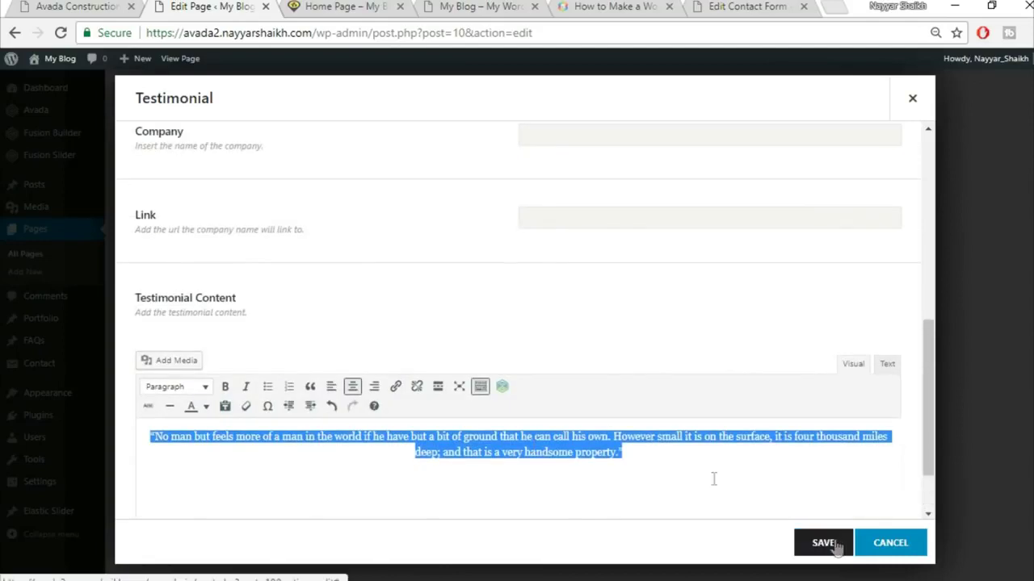
pyautogui.scroll(1, 634, 421)
pyautogui.scroll(-2, 638, 422)
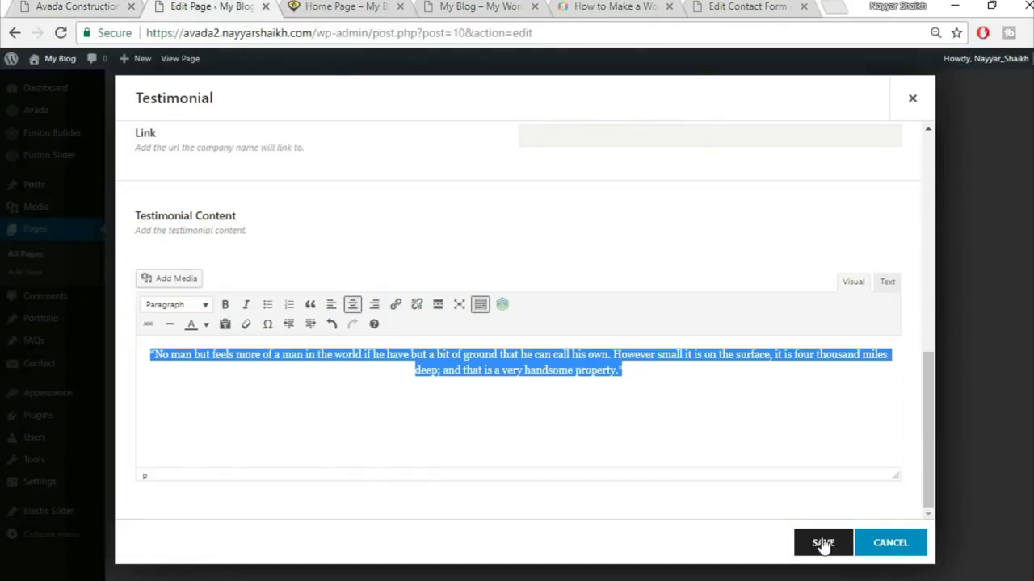
pyautogui.click(823, 544)
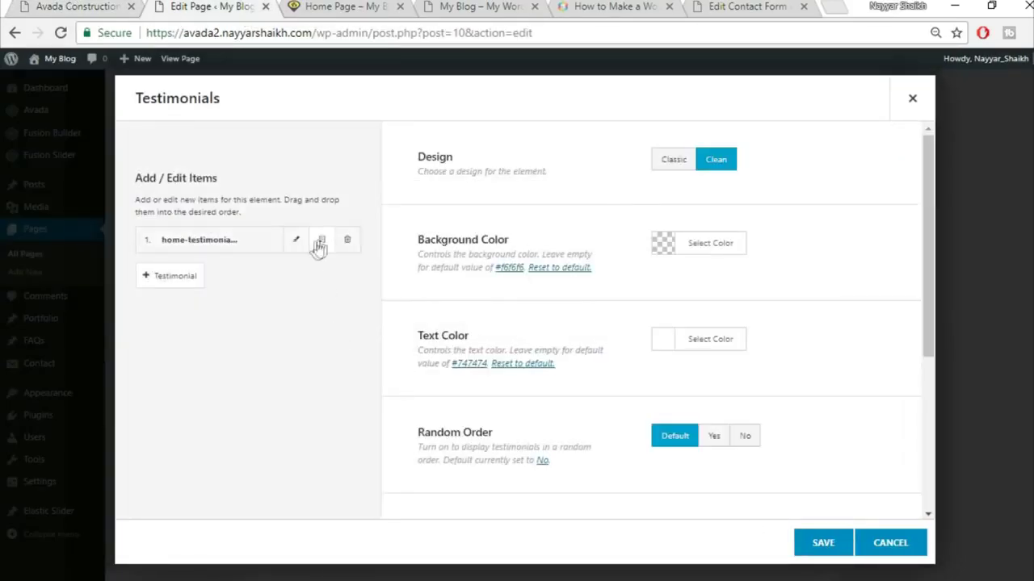
# - Clone the first testimonial into a second item and save the Testimonials element
pyautogui.click(322, 240)
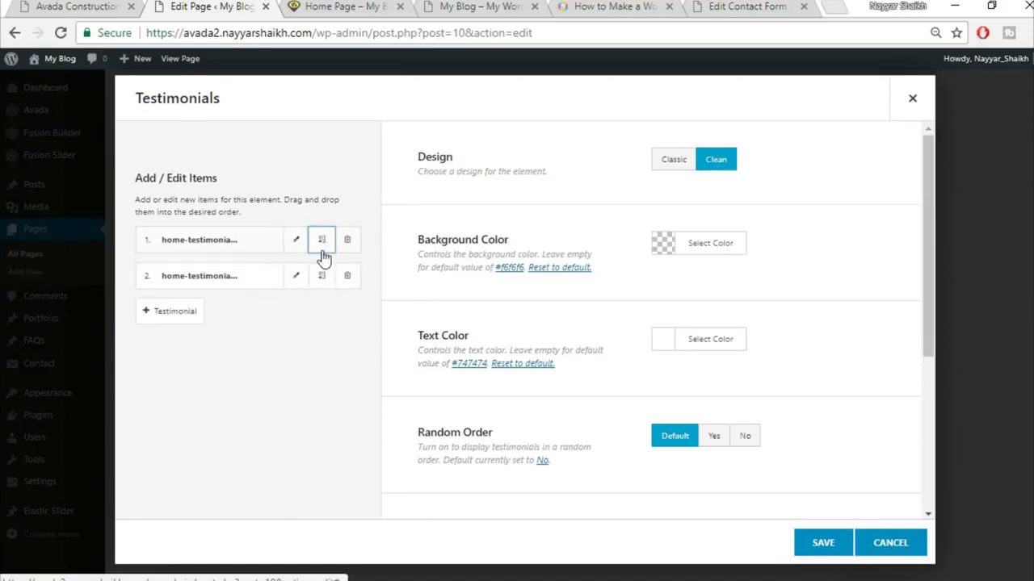
pyautogui.click(832, 546)
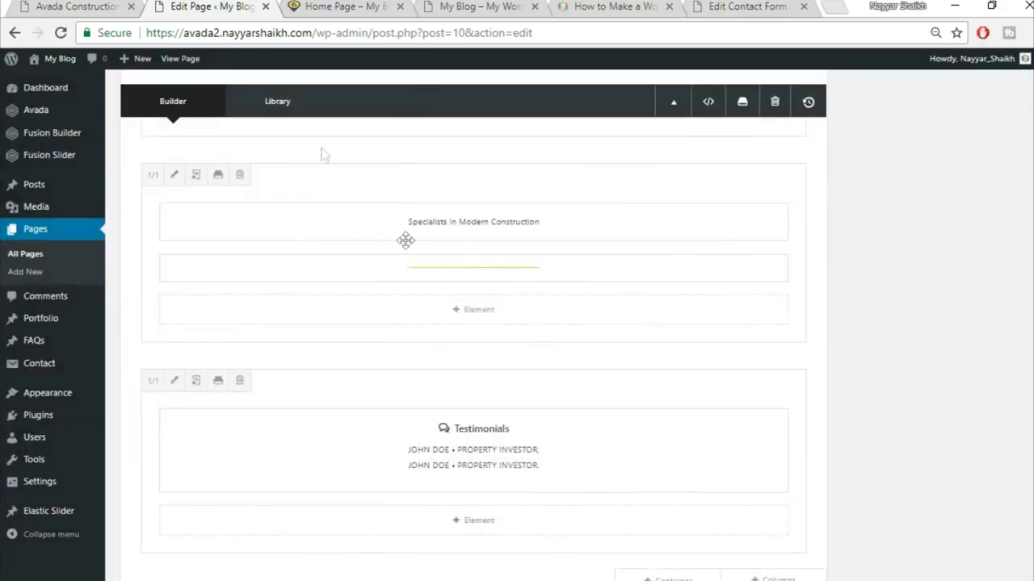
pyautogui.hotkey('ctrl', 'shift', 'Tab')
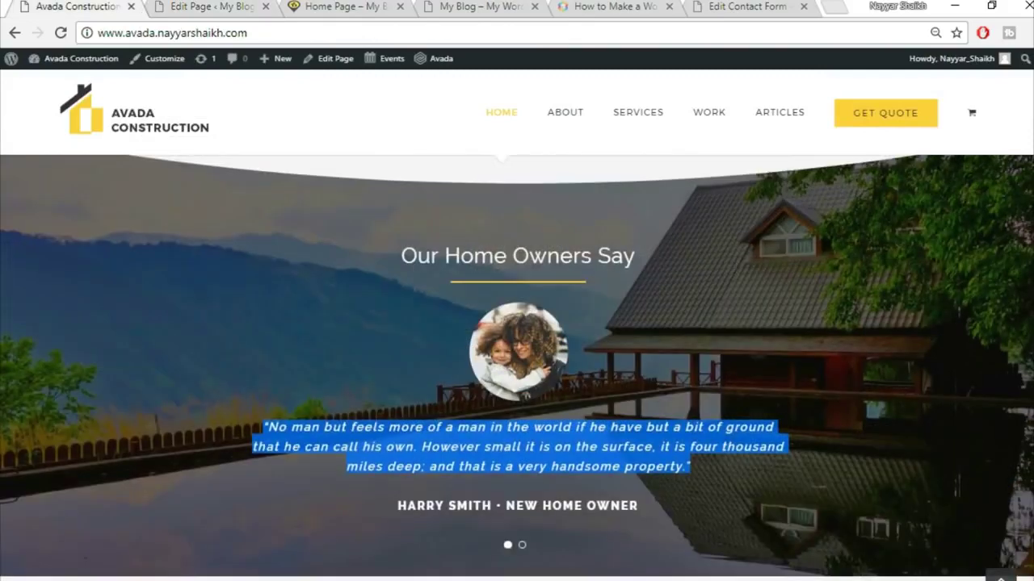
pyautogui.click(202, 6)
# - Upload home-parallax-144609983 and set it as the testimonials container's background image
pyautogui.hotkey('alt', 'space')
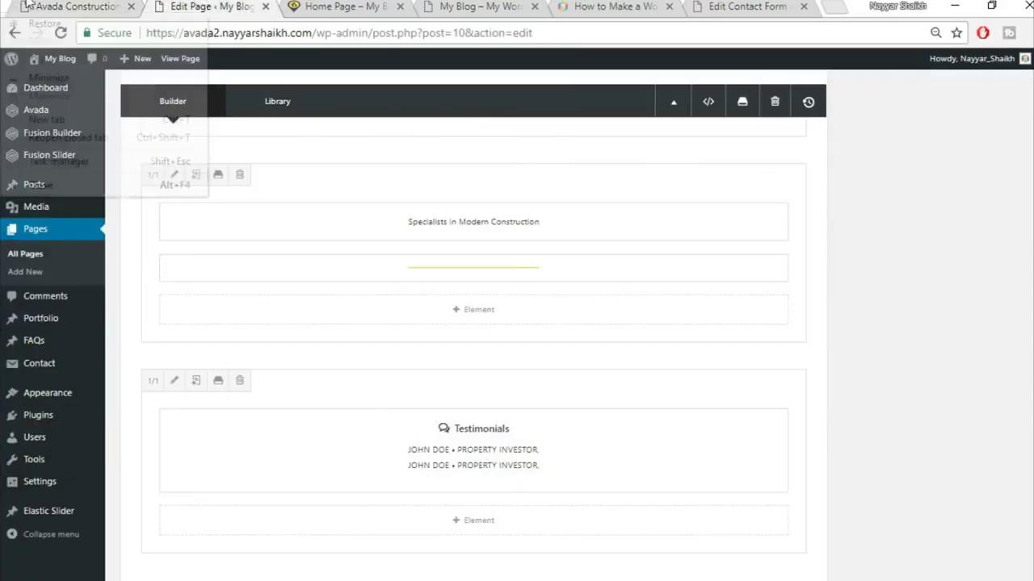
pyautogui.press('Escape')
pyautogui.hotkey('ctrl', 'shift', 'Tab')
pyautogui.hotkey('ctrl', 'Tab')
pyautogui.scroll(3, 847, 487)
pyautogui.click(699, 207)
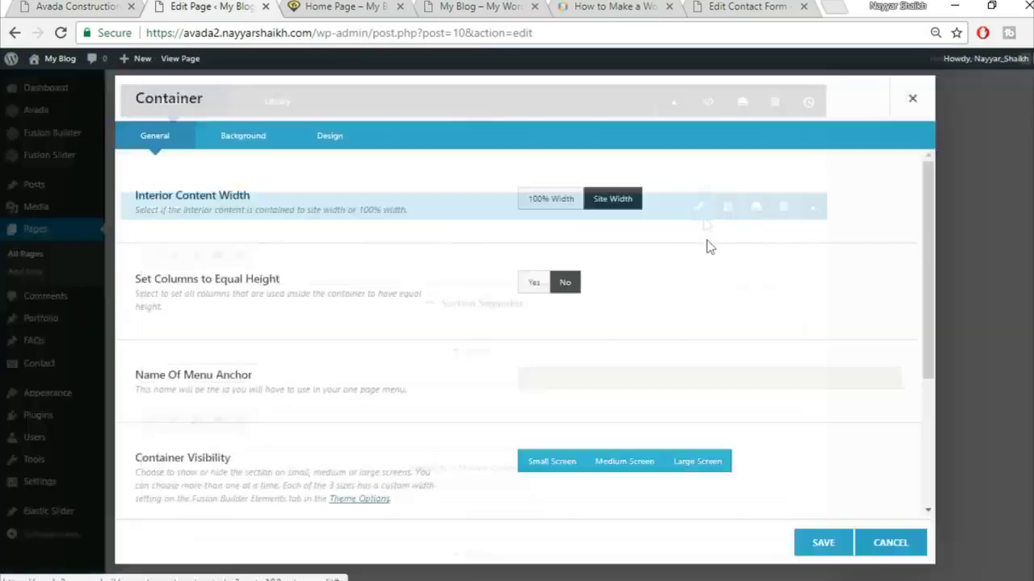
pyautogui.click(269, 144)
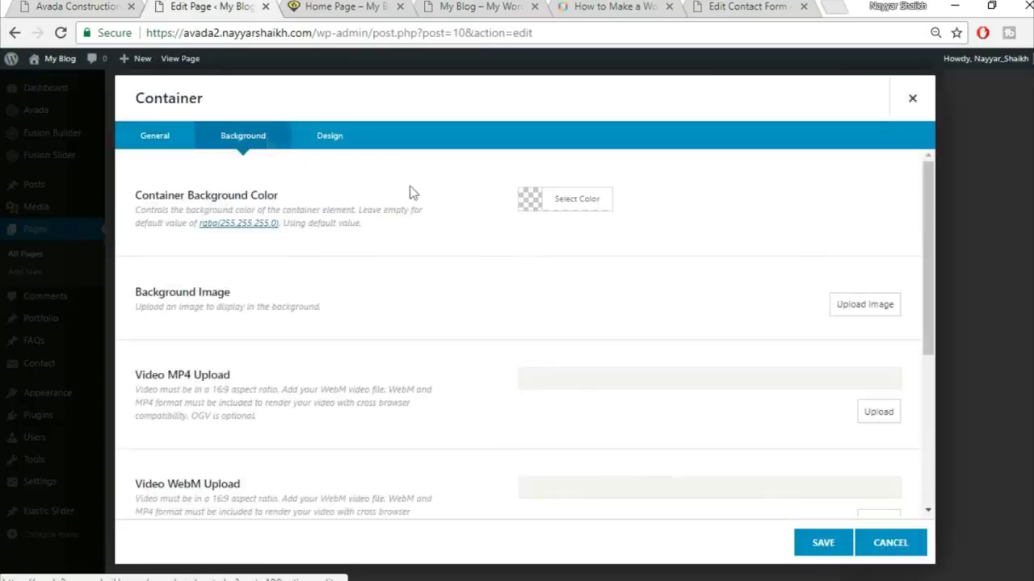
pyautogui.click(837, 305)
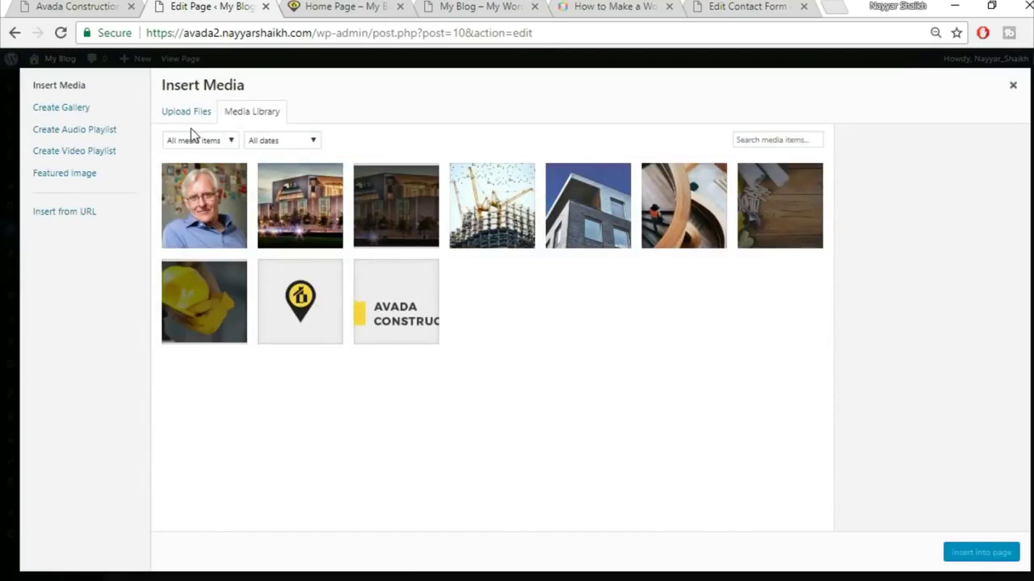
pyautogui.click(188, 114)
pyautogui.click(585, 318)
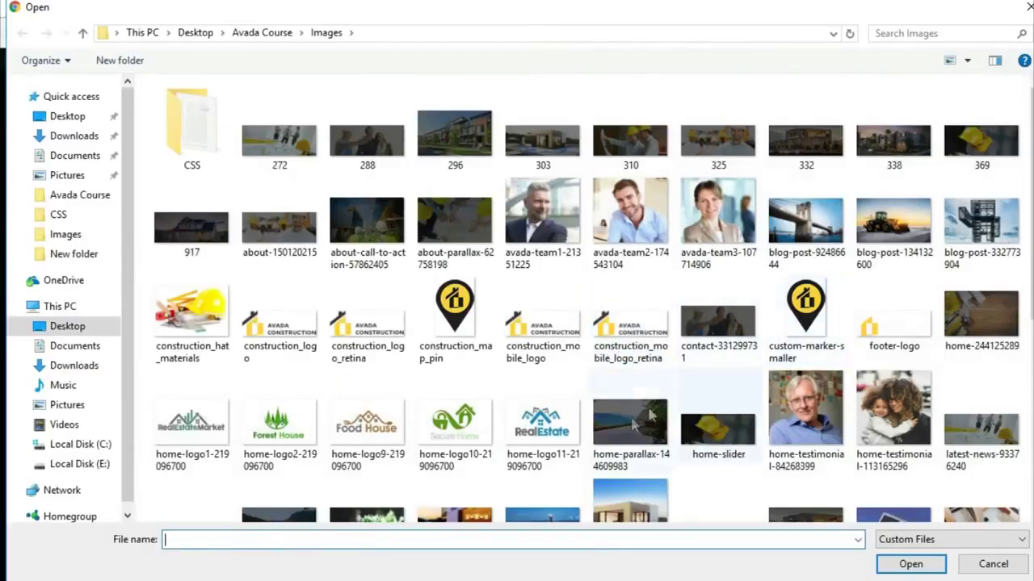
pyautogui.click(638, 419)
pyautogui.click(913, 564)
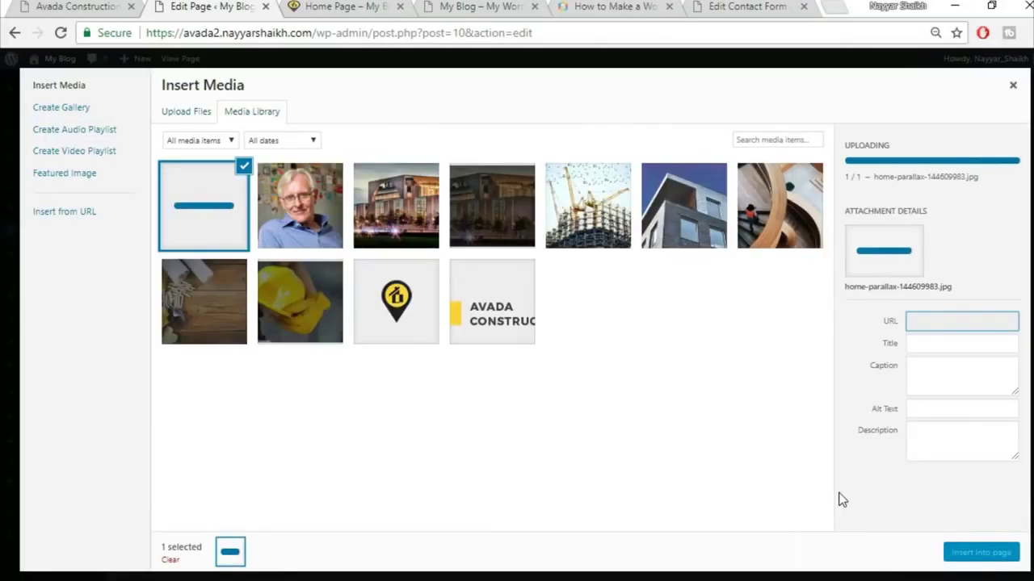
pyautogui.click(998, 557)
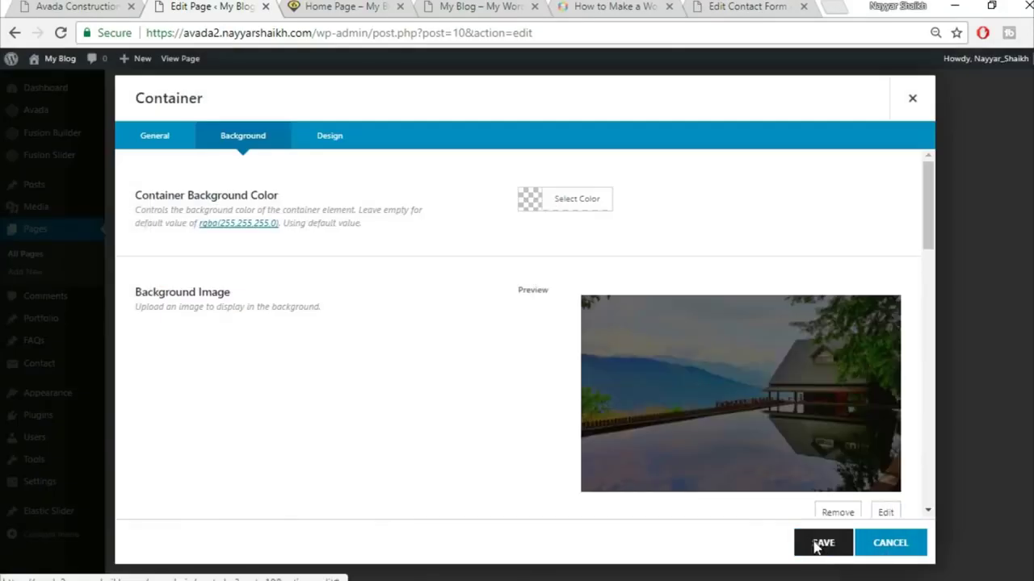
# - Save the container settings and update the Home Page
pyautogui.click(816, 545)
pyautogui.scroll(10, 964, 351)
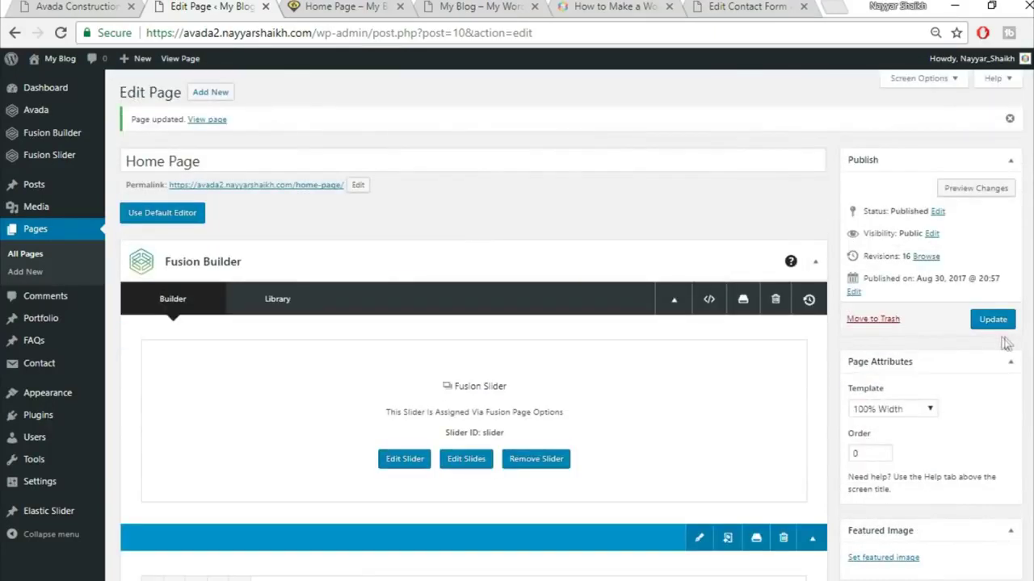
pyautogui.click(994, 323)
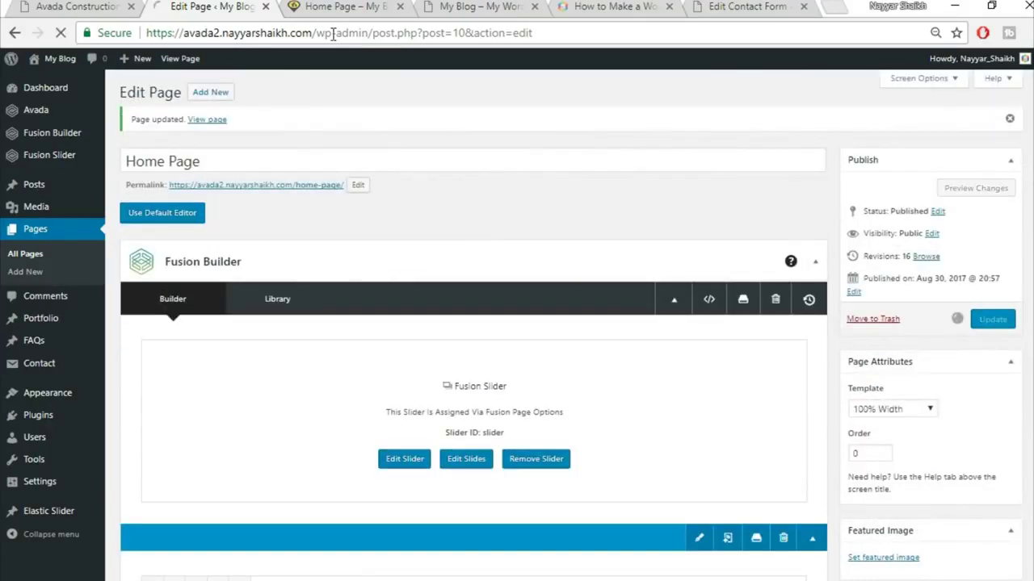
# - Reload the live home page and scroll to check the testimonial slider
pyautogui.click(346, 6)
pyautogui.click(349, 32)
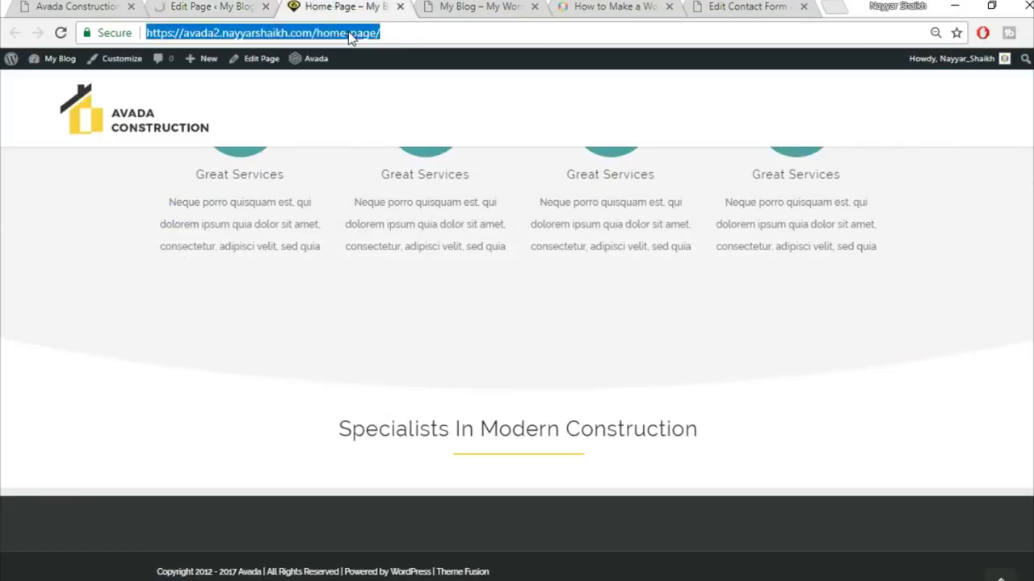
pyautogui.press('Return')
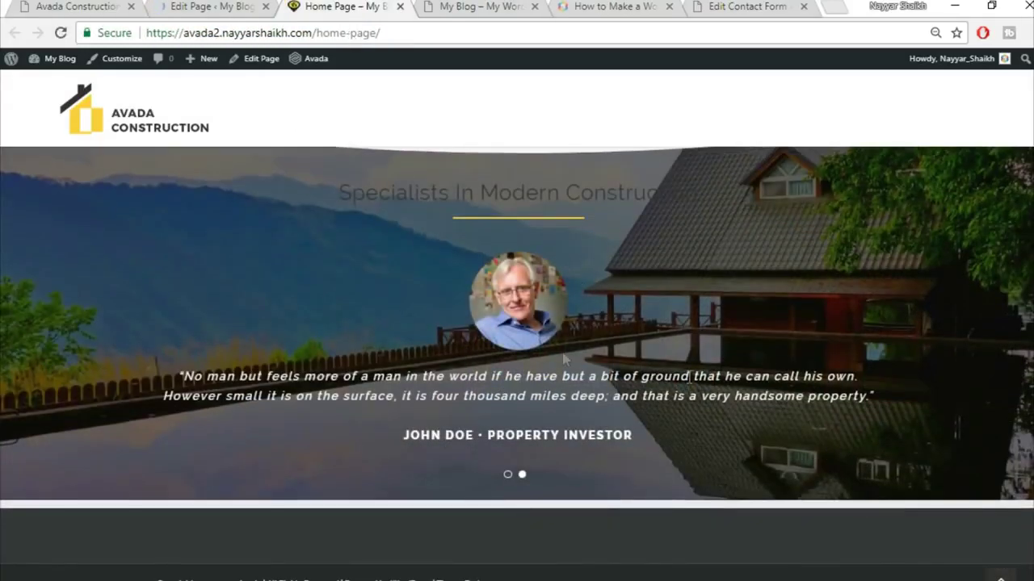
pyautogui.scroll(2, 711, 331)
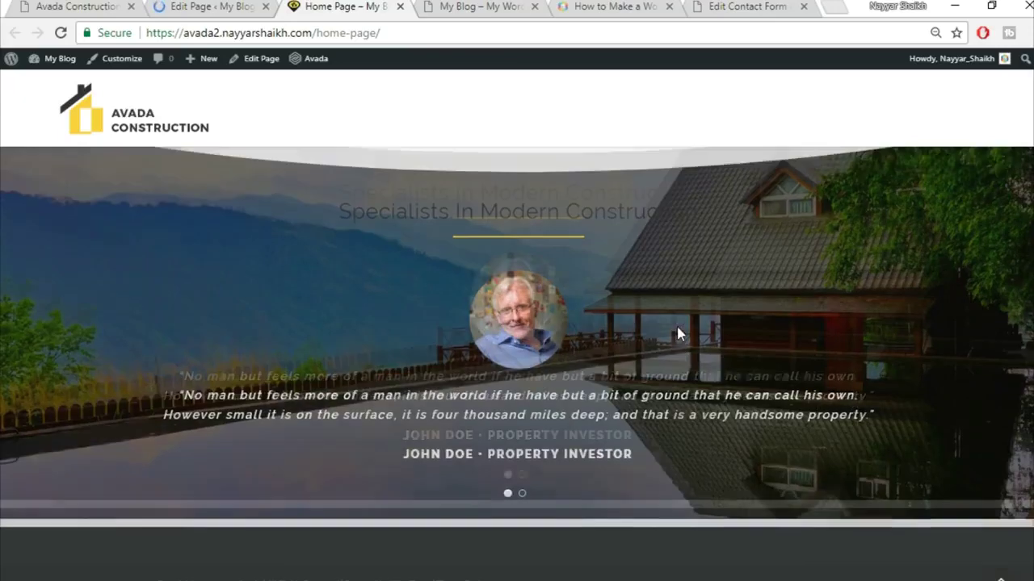
pyautogui.scroll(-2, 761, 336)
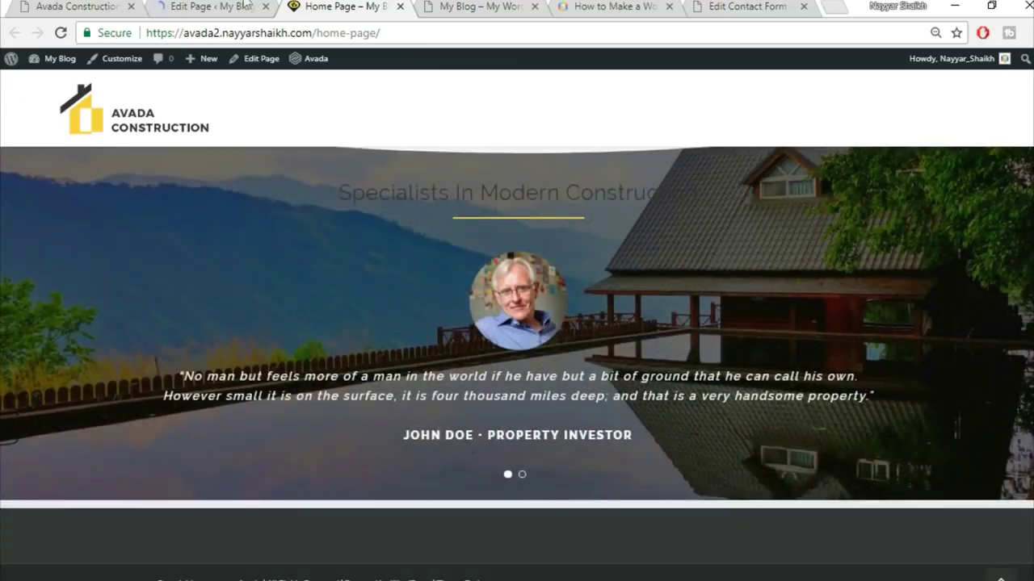
# - Compare the demo's Latest News post cards and Trusted Partners logos, then return to the home page editor
pyautogui.rightClick(17, 6)
pyautogui.click(76, 6)
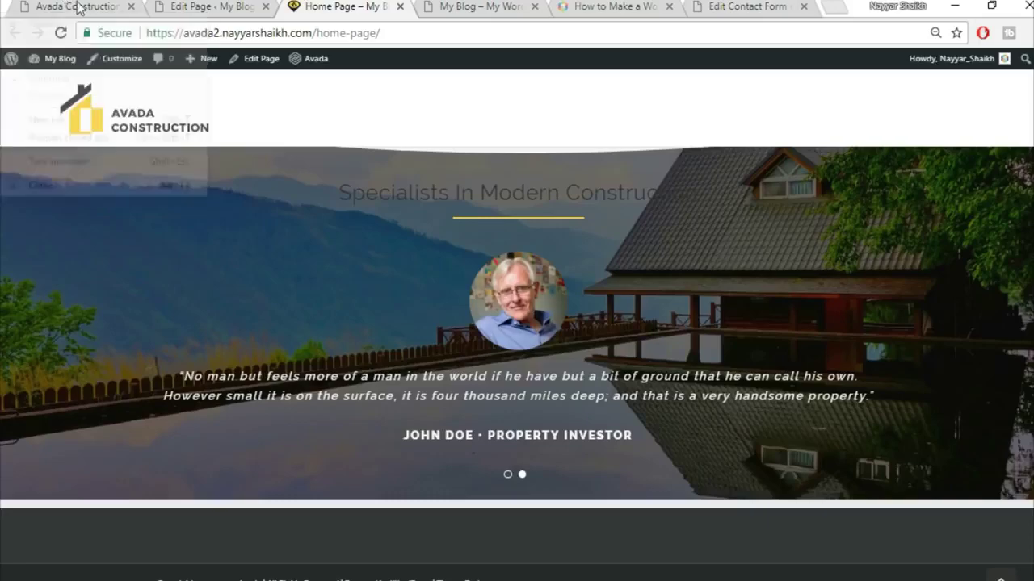
pyautogui.scroll(-7, 660, 364)
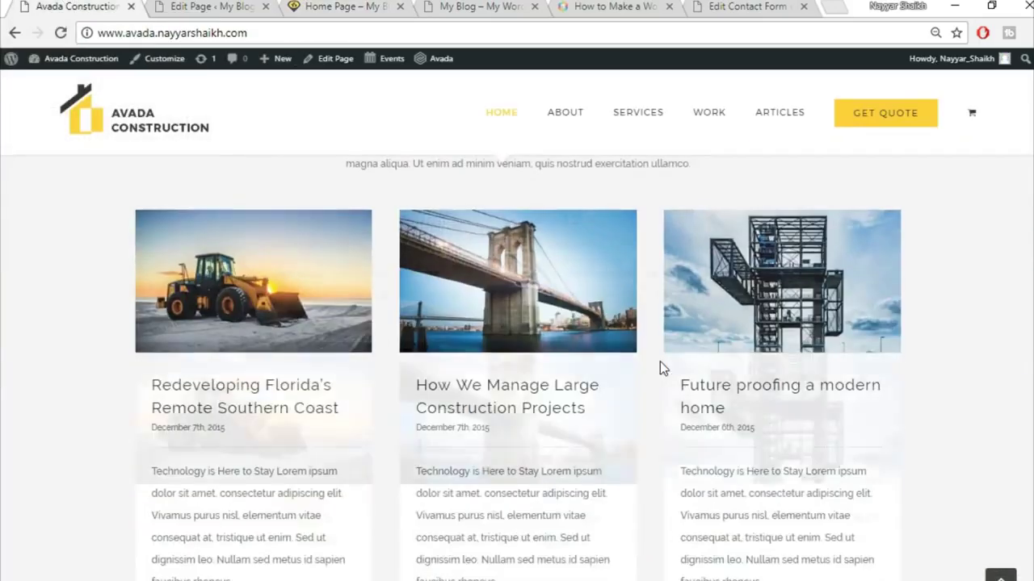
pyautogui.scroll(2, 655, 371)
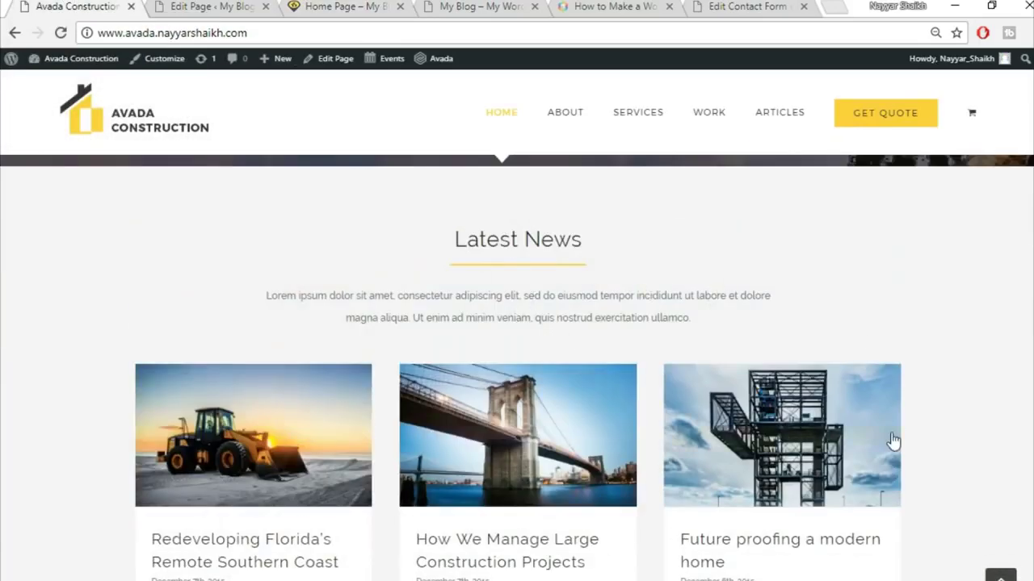
pyautogui.scroll(-1, 880, 445)
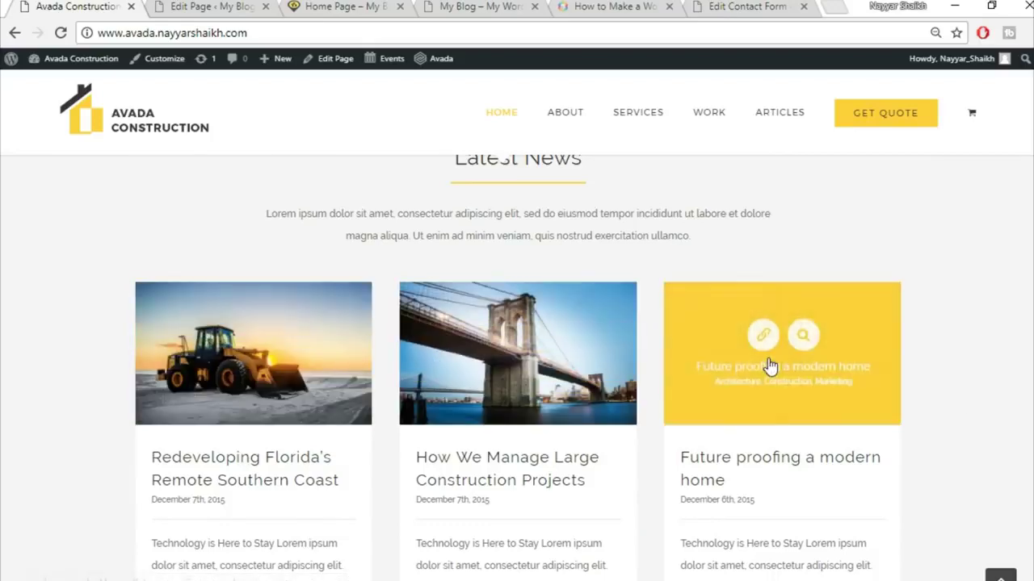
pyautogui.scroll(1, 617, 277)
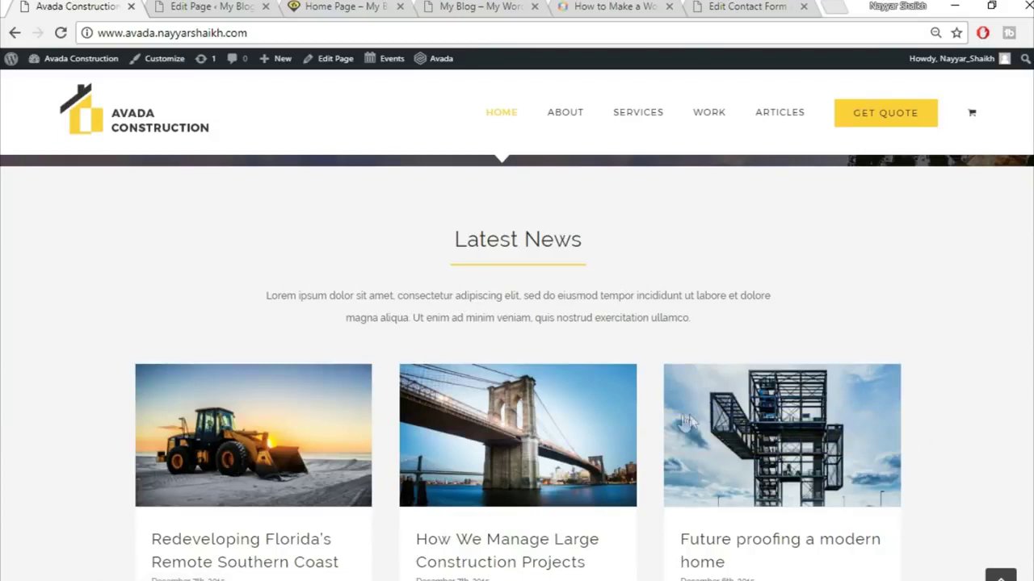
pyautogui.scroll(-8, 1022, 432)
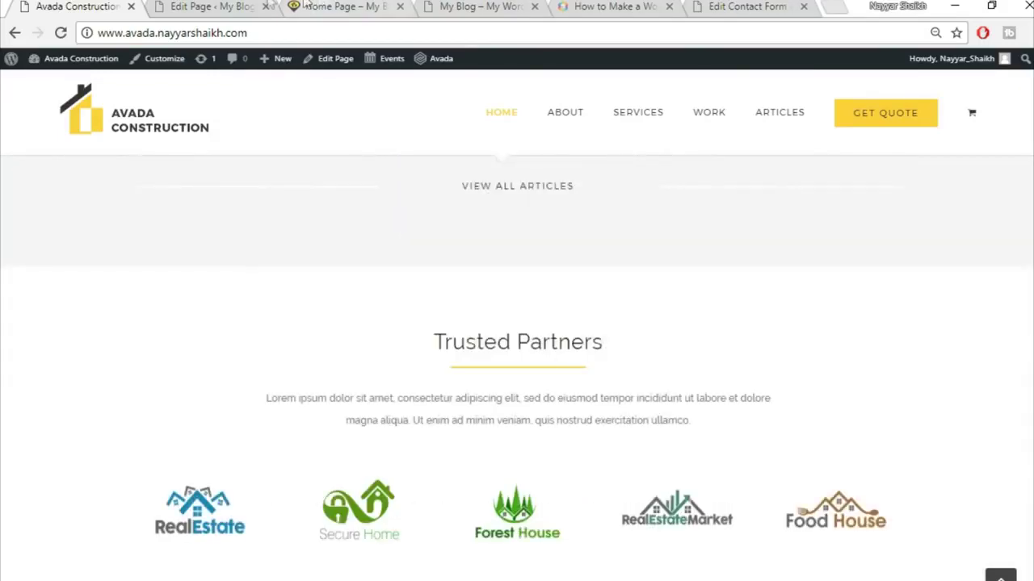
pyautogui.click(211, 7)
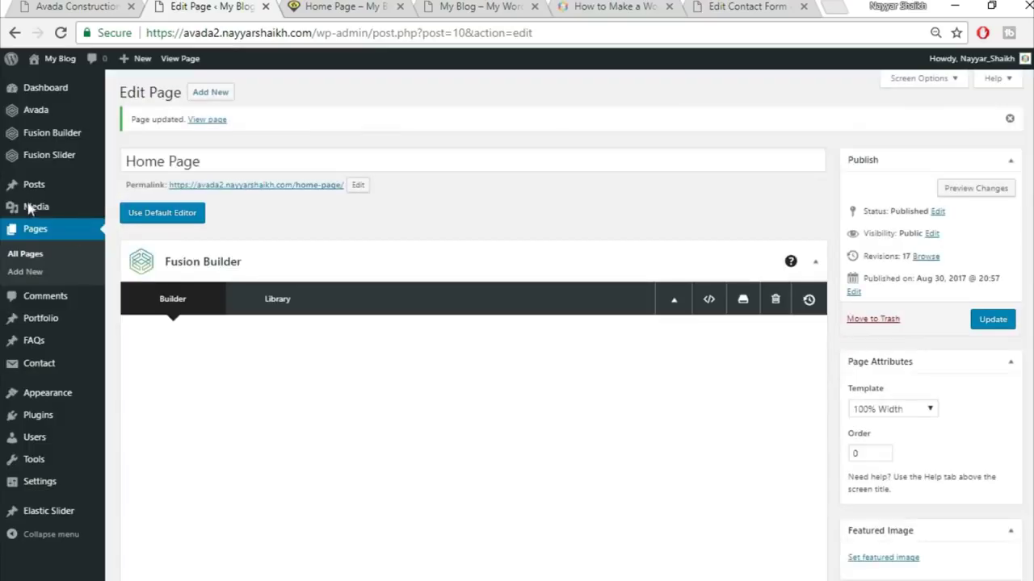
# - Open Posts > Add New in a new browser tab
pyautogui.moveTo(36, 185)
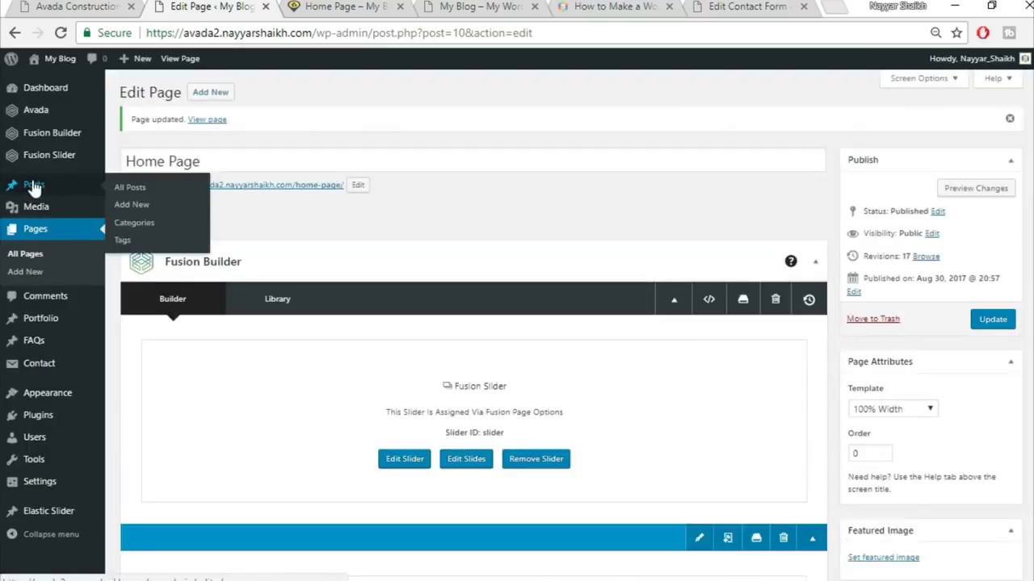
pyautogui.rightClick(132, 208)
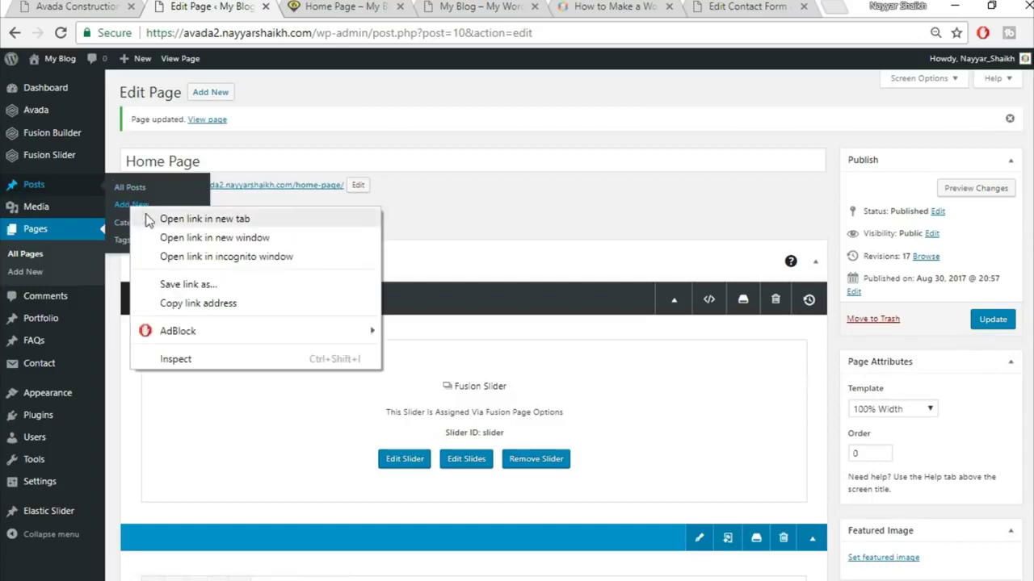
pyautogui.click(150, 219)
pyautogui.click(297, 6)
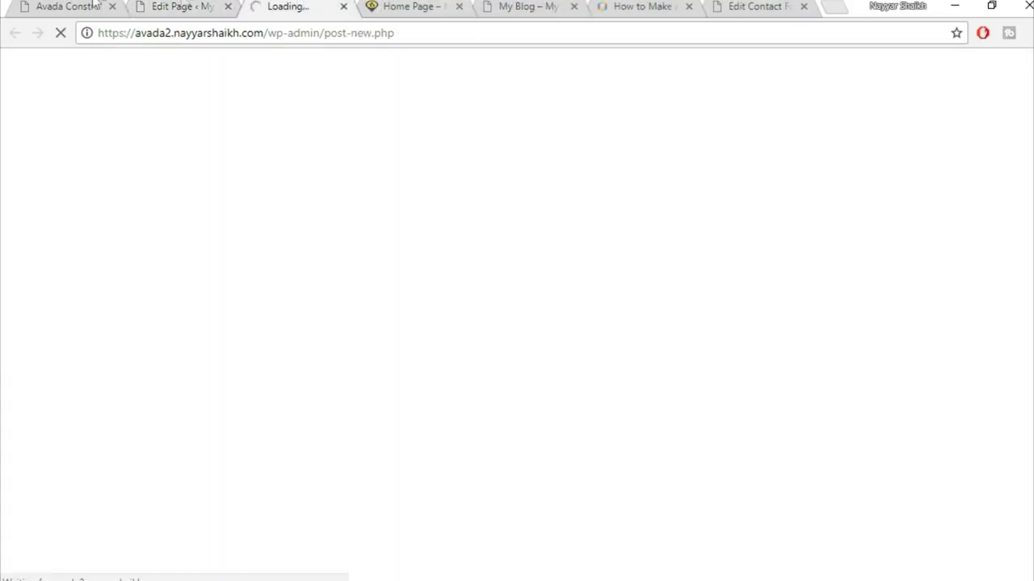
# - Open the demo's Redeveloping Florida's Remote Southern Coast post and select its title
pyautogui.click(56, 6)
pyautogui.scroll(5, 431, 290)
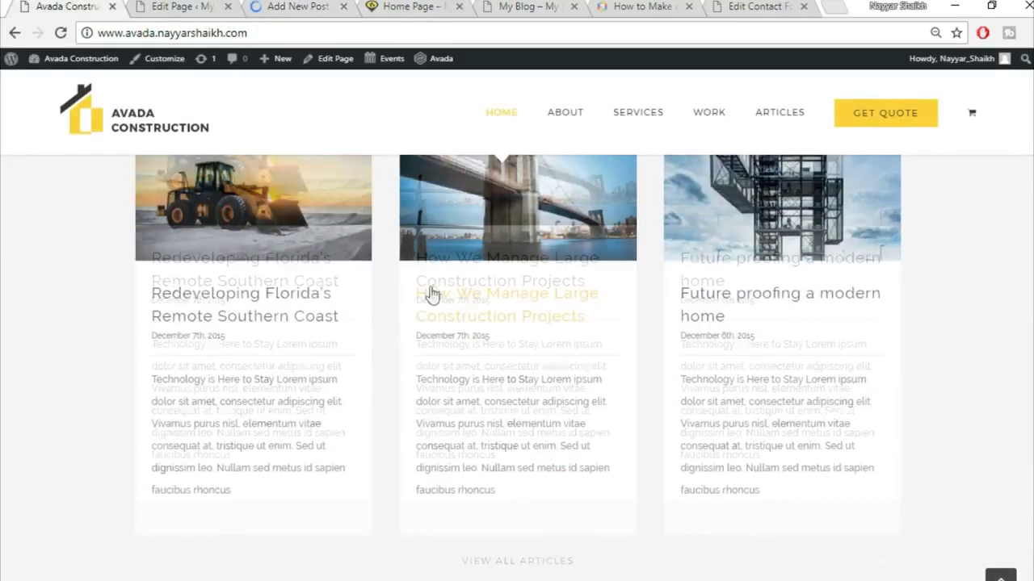
pyautogui.click(272, 218)
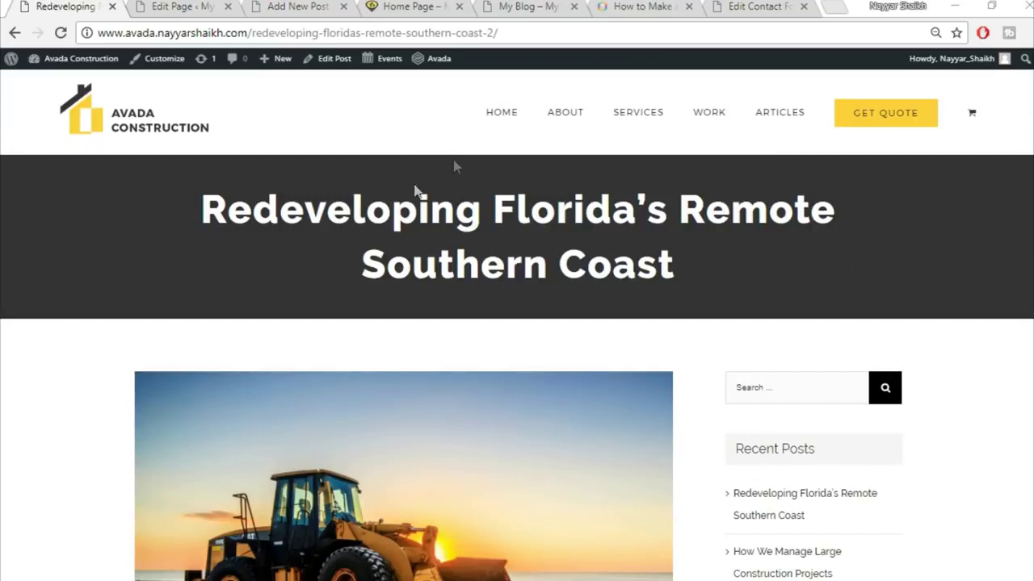
pyautogui.moveTo(198, 191); pyautogui.dragTo(722, 277)
pyautogui.click(722, 277)
pyautogui.moveTo(188, 216); pyautogui.dragTo(839, 275)
pyautogui.click(812, 247)
pyautogui.moveTo(192, 206); pyautogui.dragTo(663, 266)
# - Scroll through the demo post, then switch over to the blank new post editor
pyautogui.scroll(-6, 405, 531)
pyautogui.scroll(5, 770, 339)
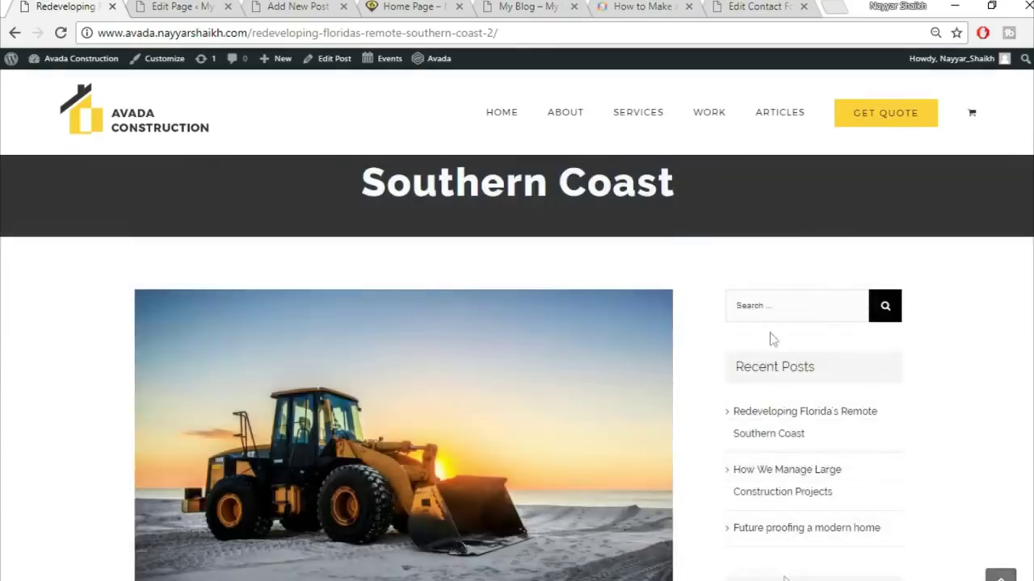
pyautogui.scroll(-10, 849, 427)
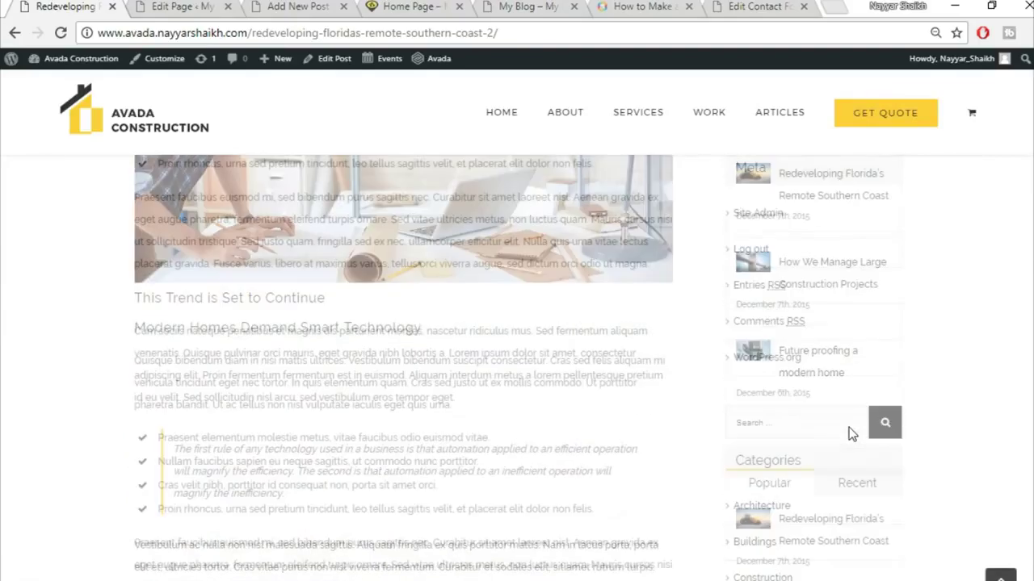
pyautogui.scroll(5, 849, 433)
pyautogui.click(160, 6)
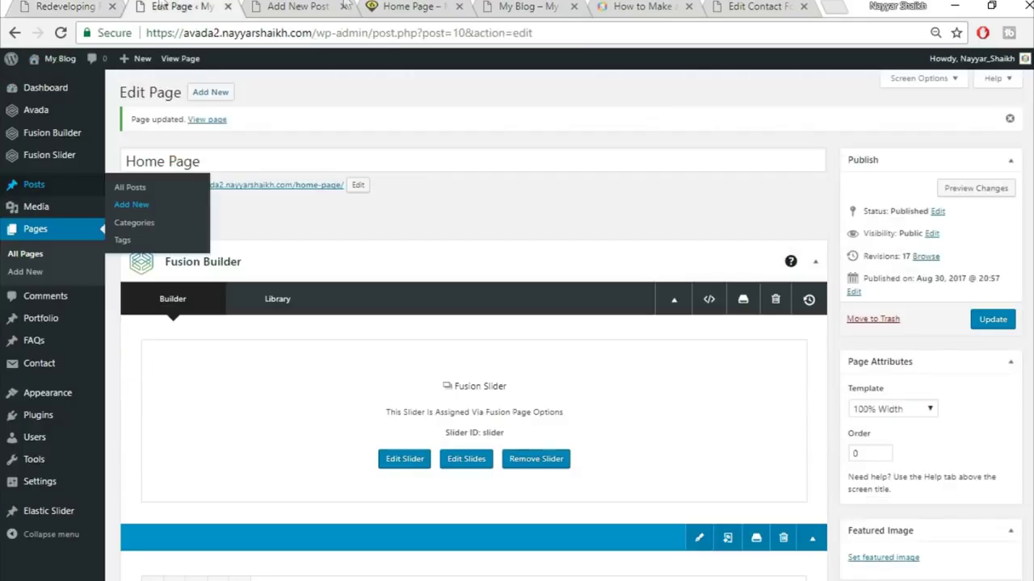
pyautogui.click(298, 6)
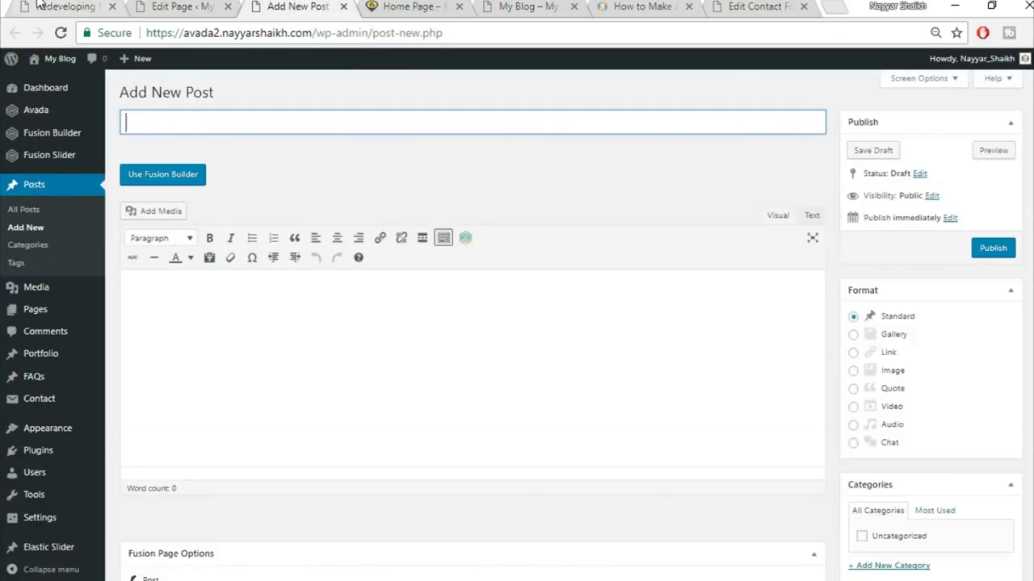
# - Copy the demo title and paste it as the new post title 'Redeveloping Florida's Remote Southern Coast'
pyautogui.click(39, 6)
pyautogui.scroll(5, 399, 392)
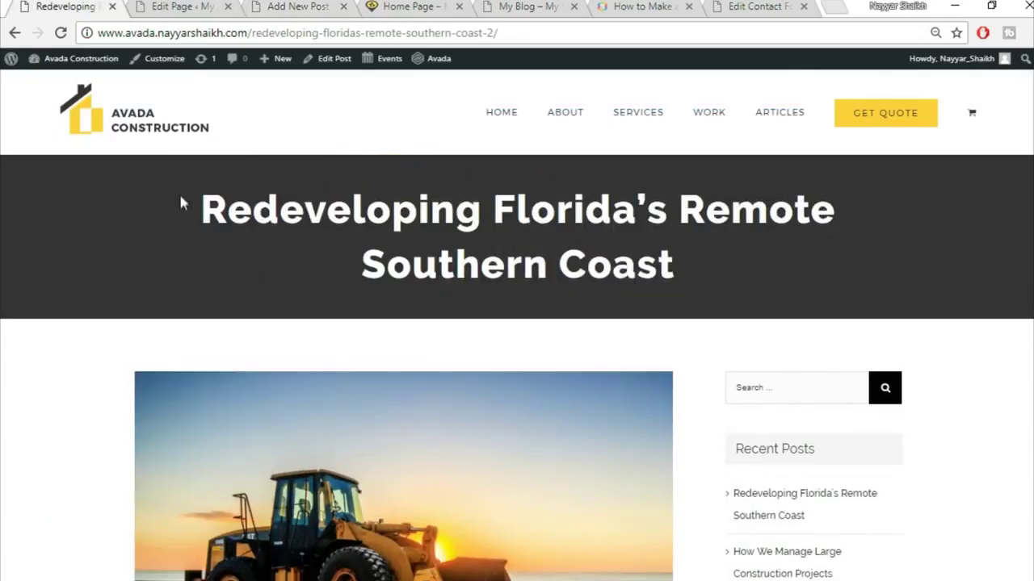
pyautogui.moveTo(182, 202); pyautogui.dragTo(729, 266)
pyautogui.hotkey('ctrl', 'c')
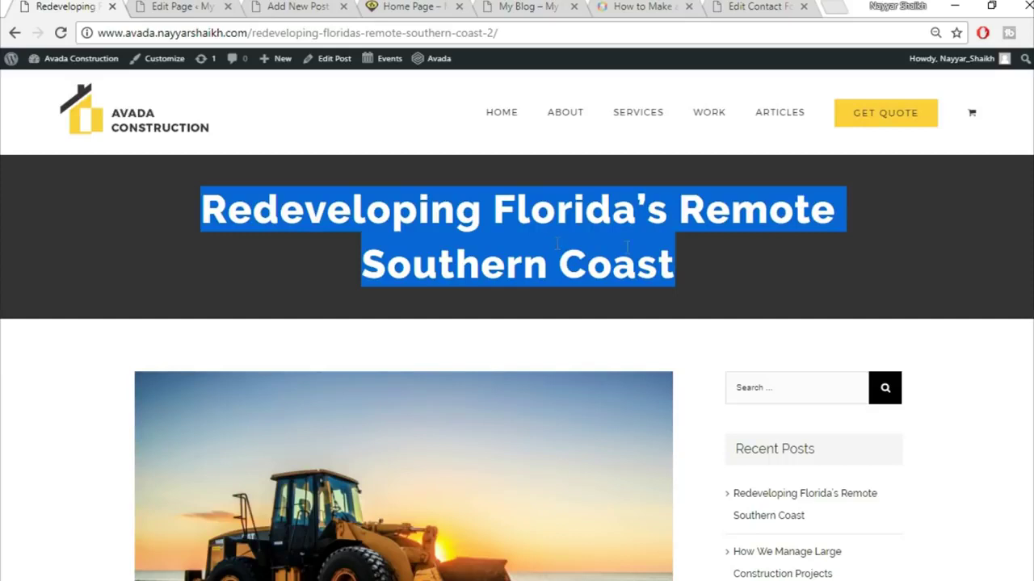
pyautogui.moveTo(291, 4); pyautogui.dragTo(231, 6)
pyautogui.click(261, 124)
pyautogui.hotkey('ctrl', 'v')
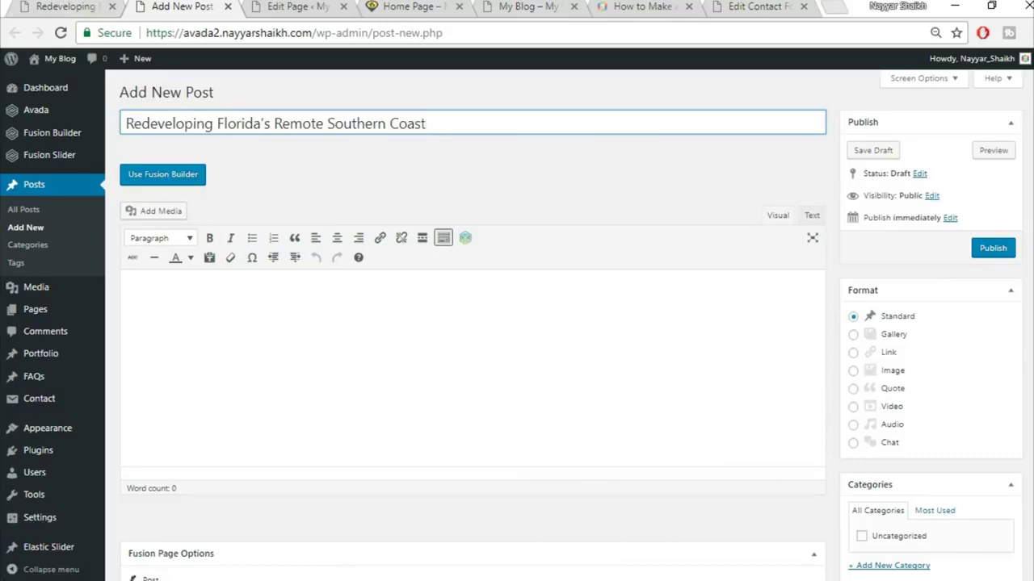
# - Add a new 'Commercial' category and assign it to the post
pyautogui.scroll(-1, 895, 307)
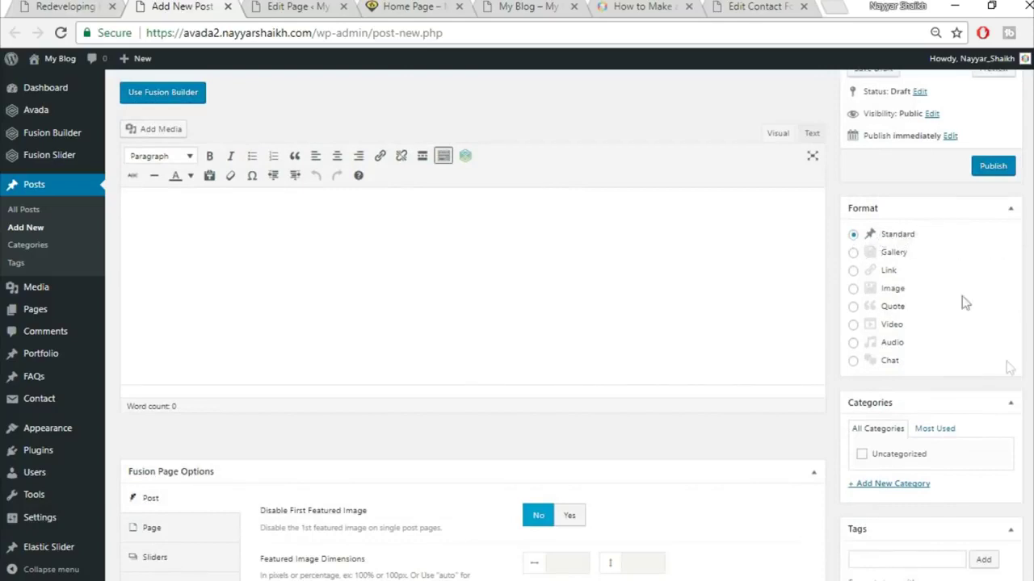
pyautogui.scroll(-2, 969, 347)
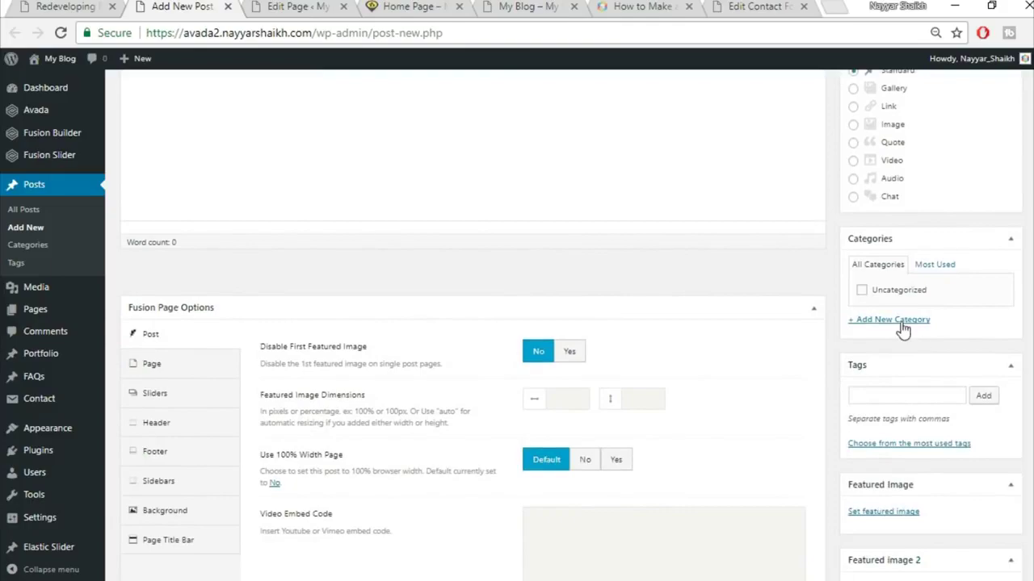
pyautogui.click(902, 323)
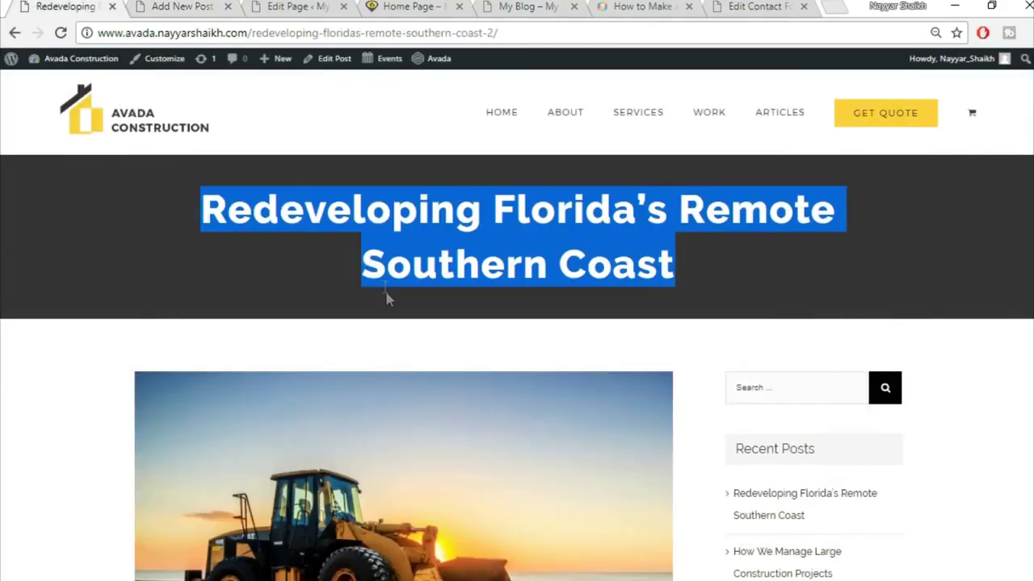
pyautogui.click(384, 292)
pyautogui.scroll(-4, 398, 320)
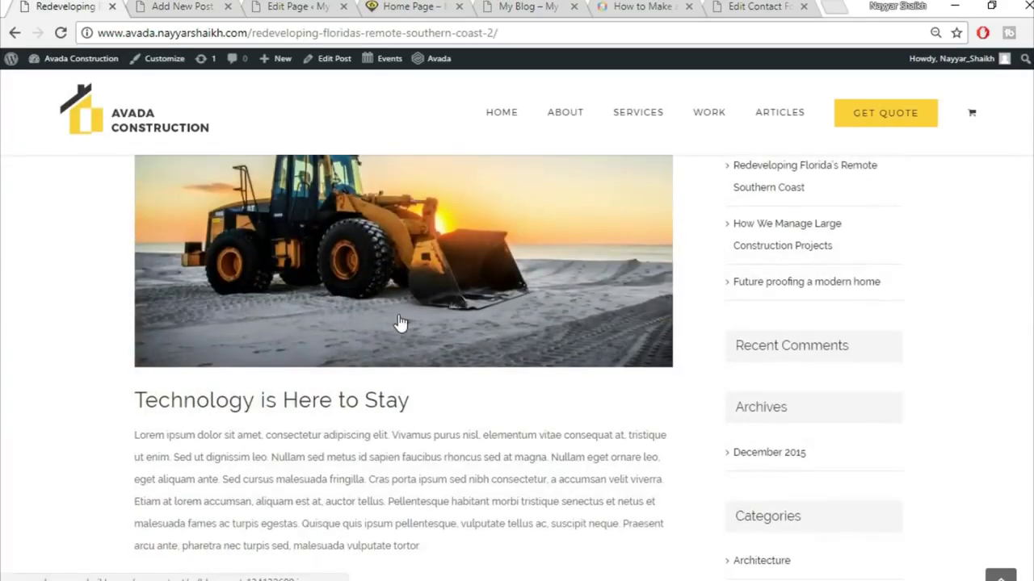
pyautogui.scroll(-3, 415, 392)
pyautogui.scroll(6, 363, 251)
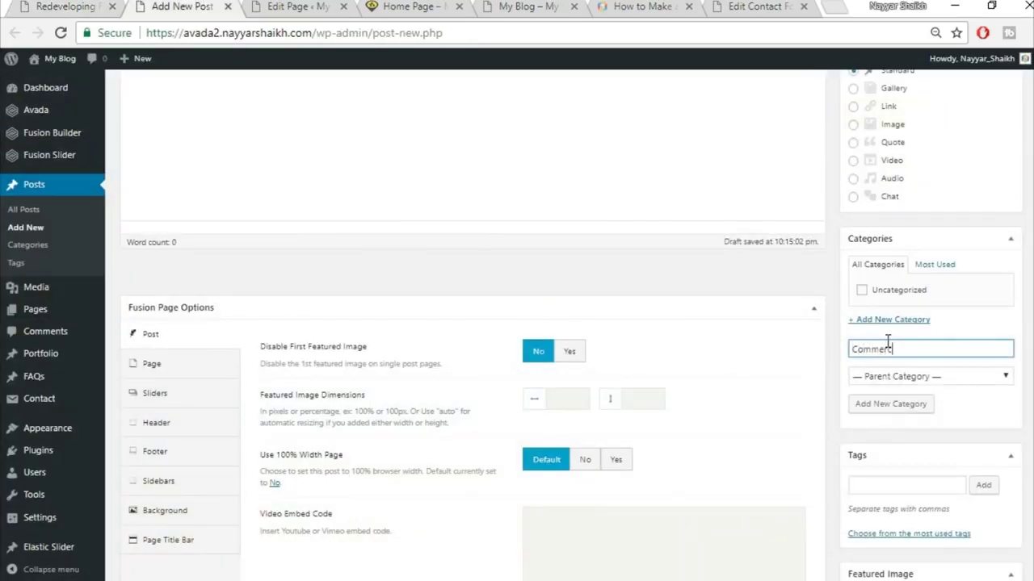
pyautogui.click(920, 403)
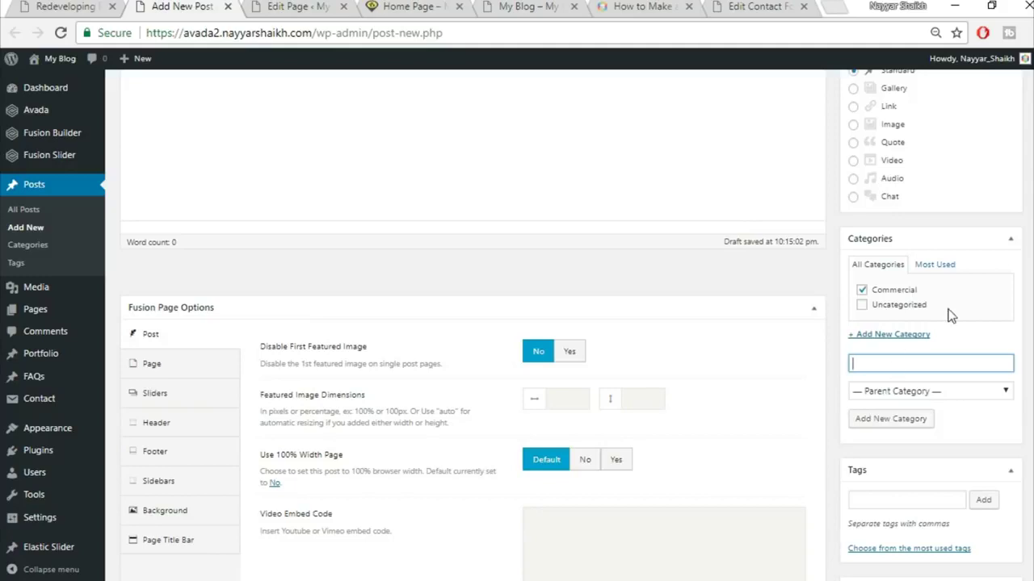
# - Set Disable First Featured Image to Yes
pyautogui.scroll(1, 1027, 334)
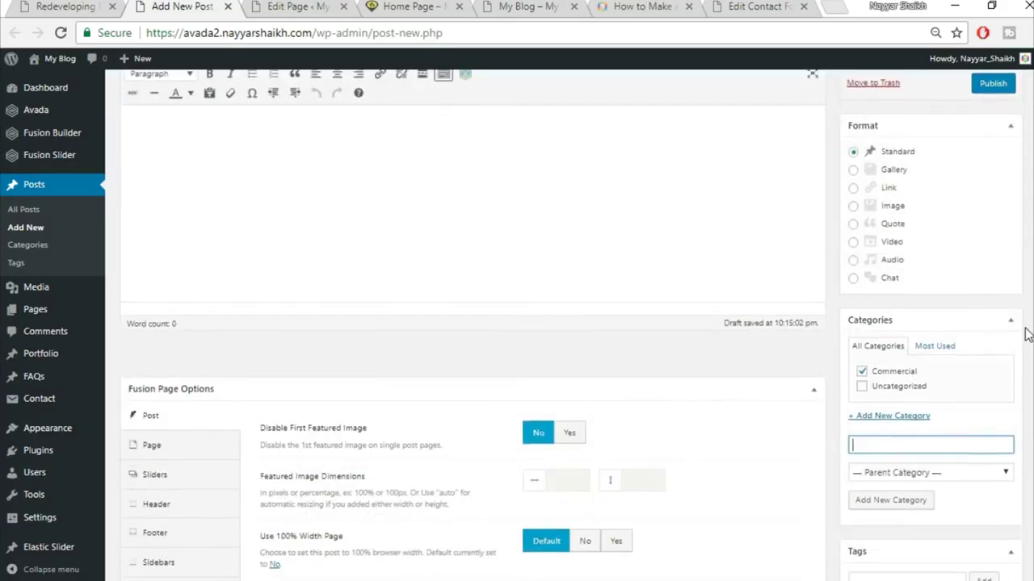
pyautogui.scroll(-2, 1027, 334)
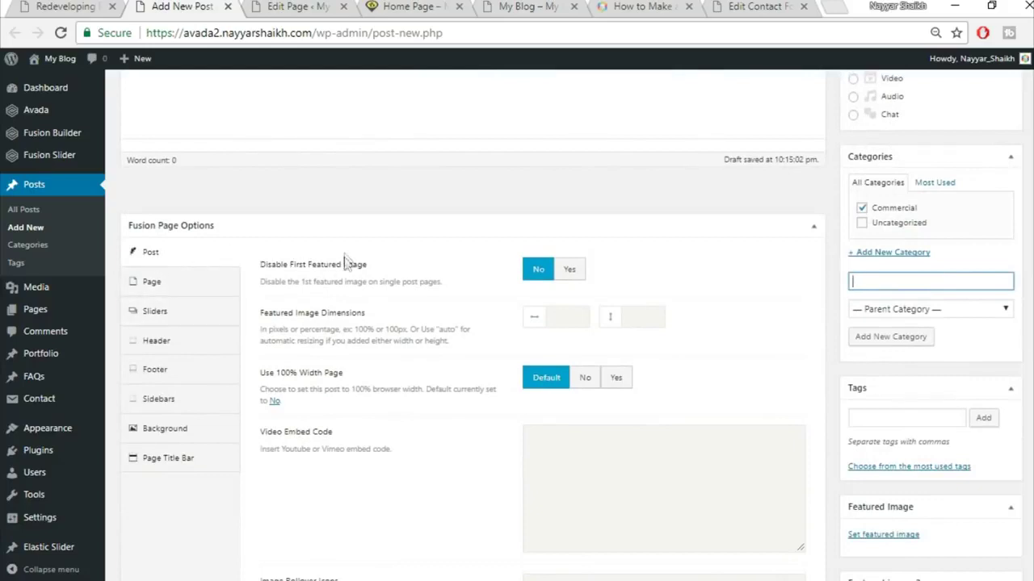
pyautogui.click(575, 272)
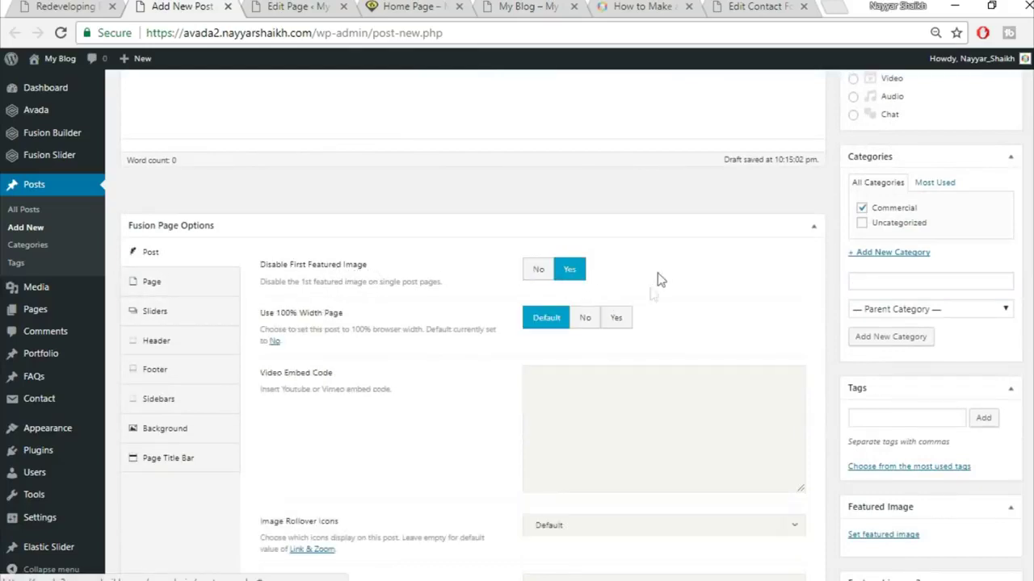
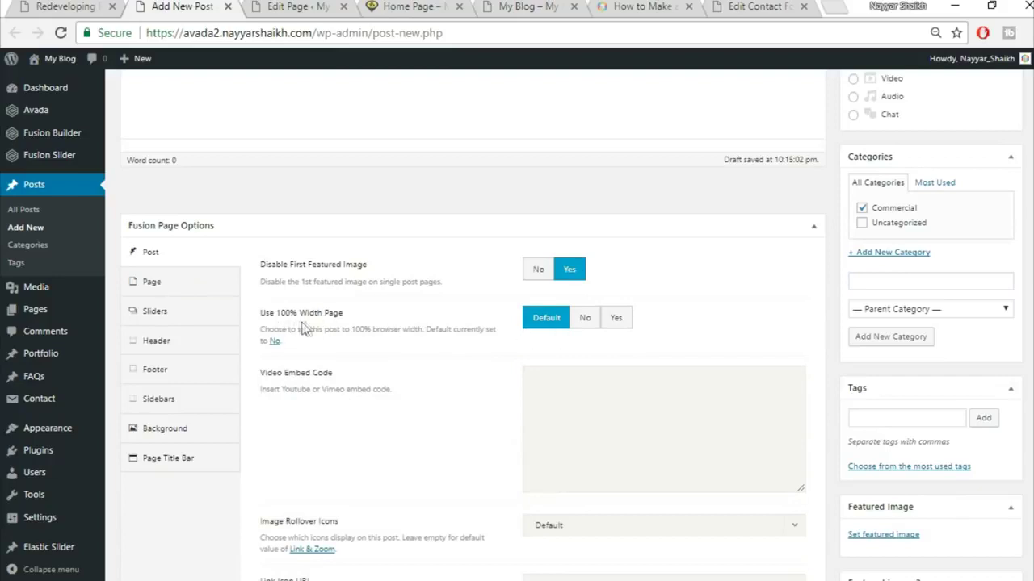
# - Check the published post, then set Use 100% Width Page to No on the new post
pyautogui.click(77, 7)
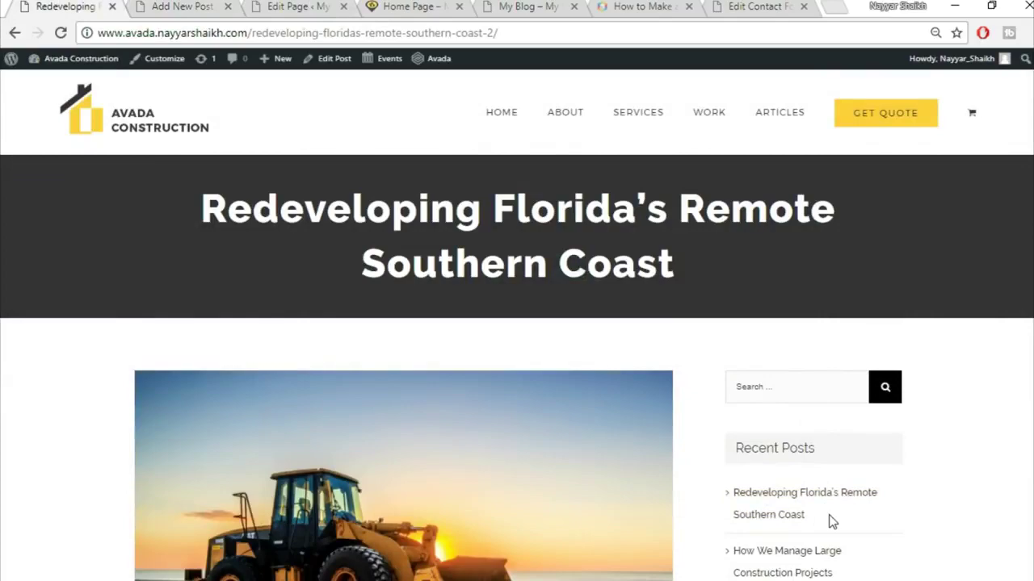
pyautogui.scroll(-5, 824, 516)
pyautogui.scroll(3, 800, 554)
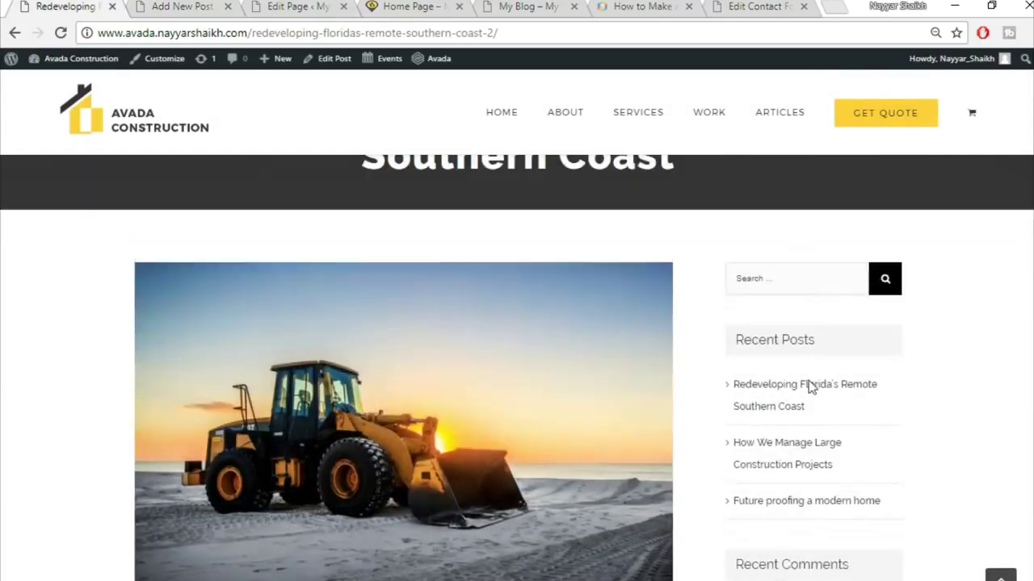
pyautogui.click(205, 5)
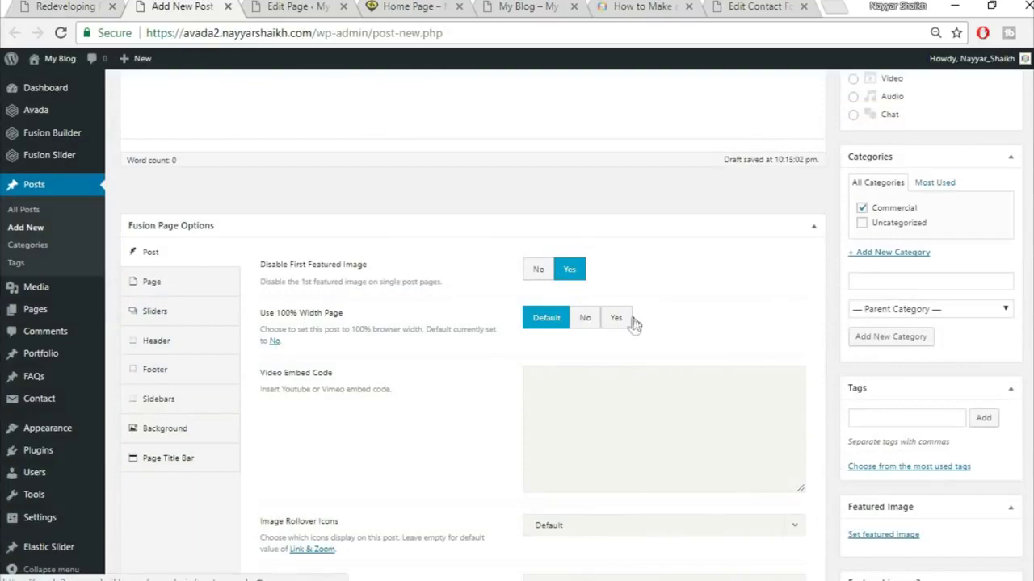
pyautogui.click(586, 320)
# - Set the Social Share Box and Related Posts options to Hide
pyautogui.scroll(-1, 713, 312)
pyautogui.scroll(-4, 738, 427)
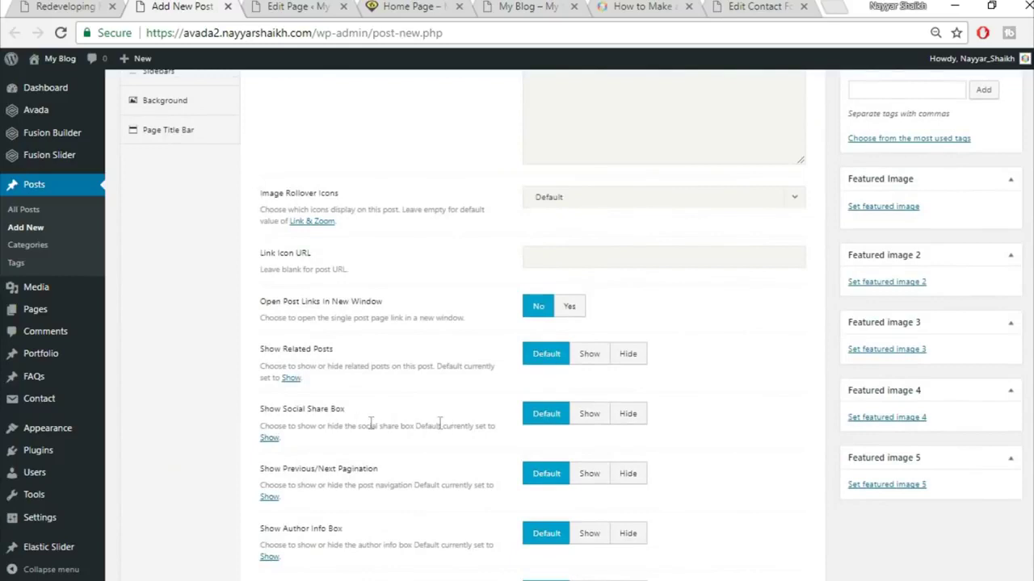
pyautogui.click(635, 417)
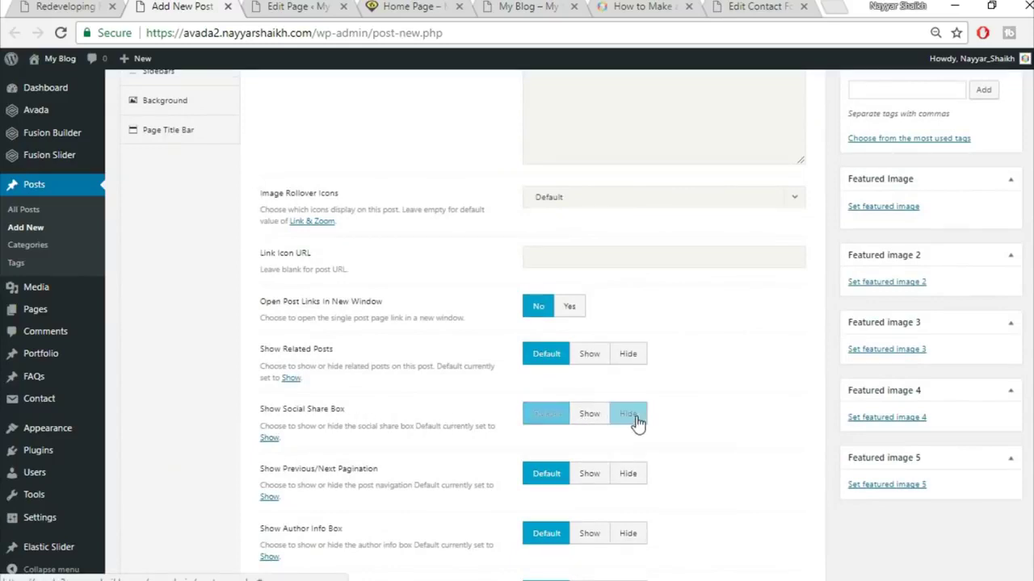
pyautogui.click(634, 361)
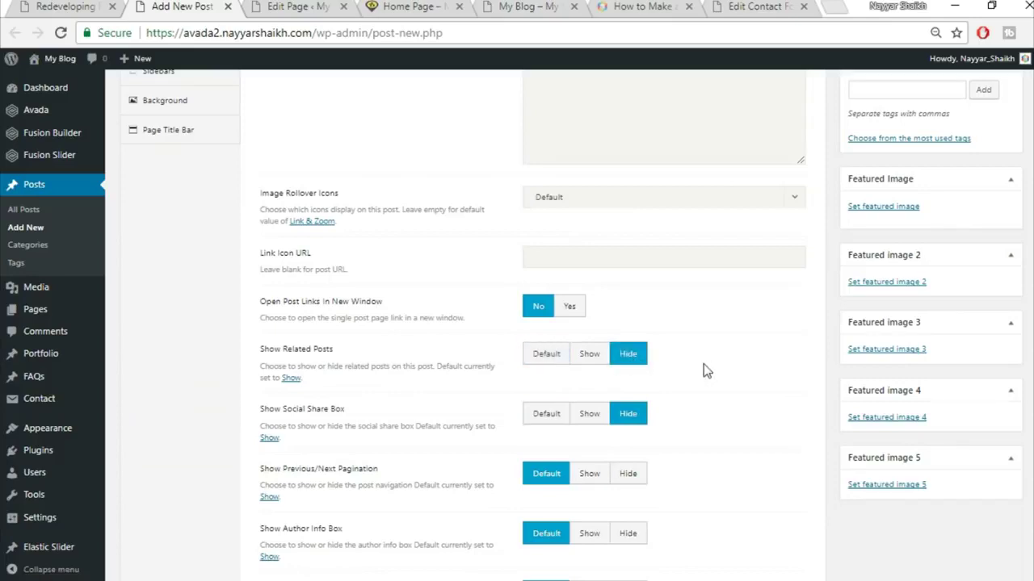
# - After comparing with the live post, reset Related Posts and Social Share Box to Default
pyautogui.hotkey('ctrl', '1')
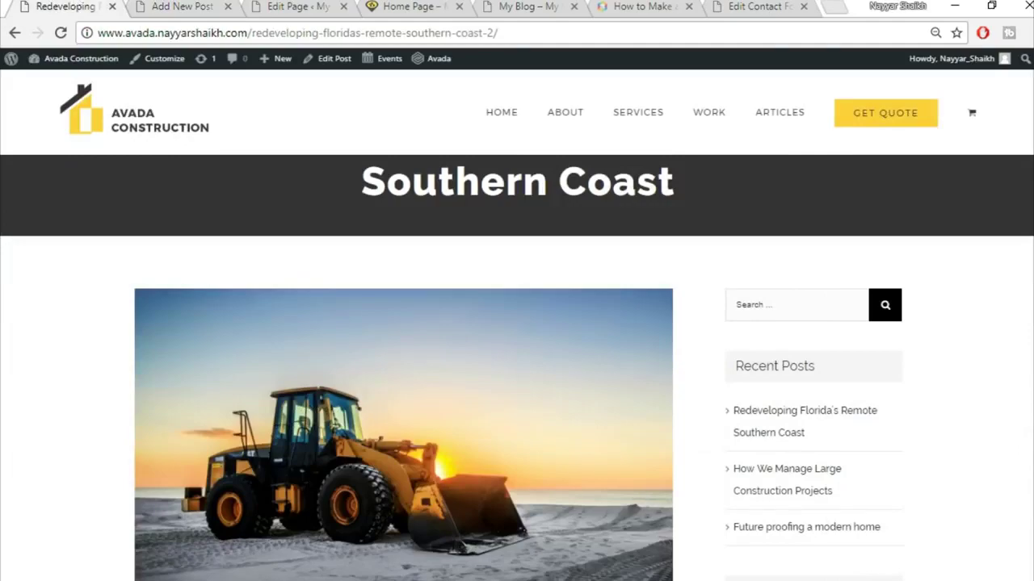
pyautogui.scroll(-20, 517, 367)
pyautogui.scroll(6, 516, 367)
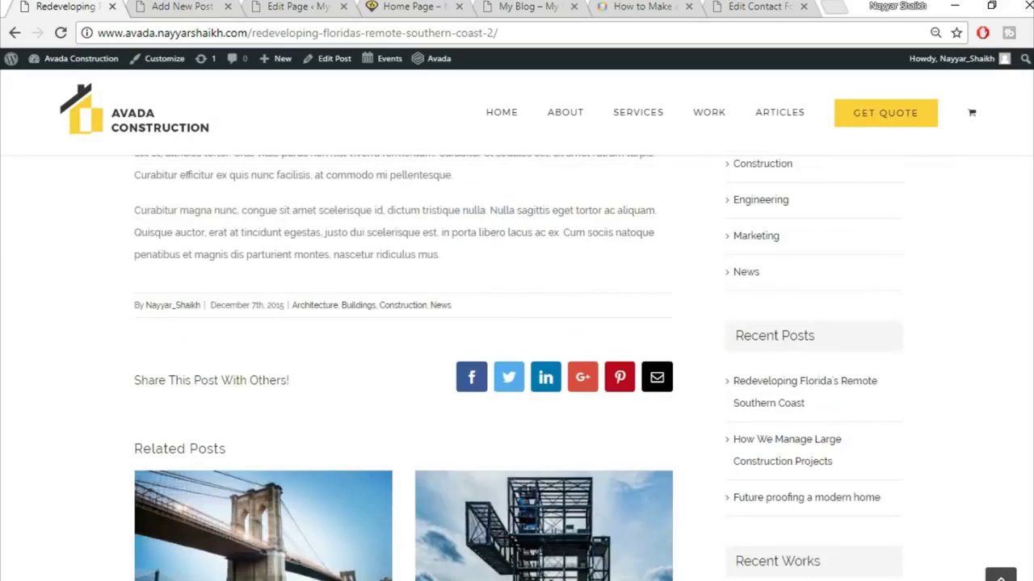
pyautogui.scroll(-2, 272, 300)
pyautogui.scroll(-4, 296, 376)
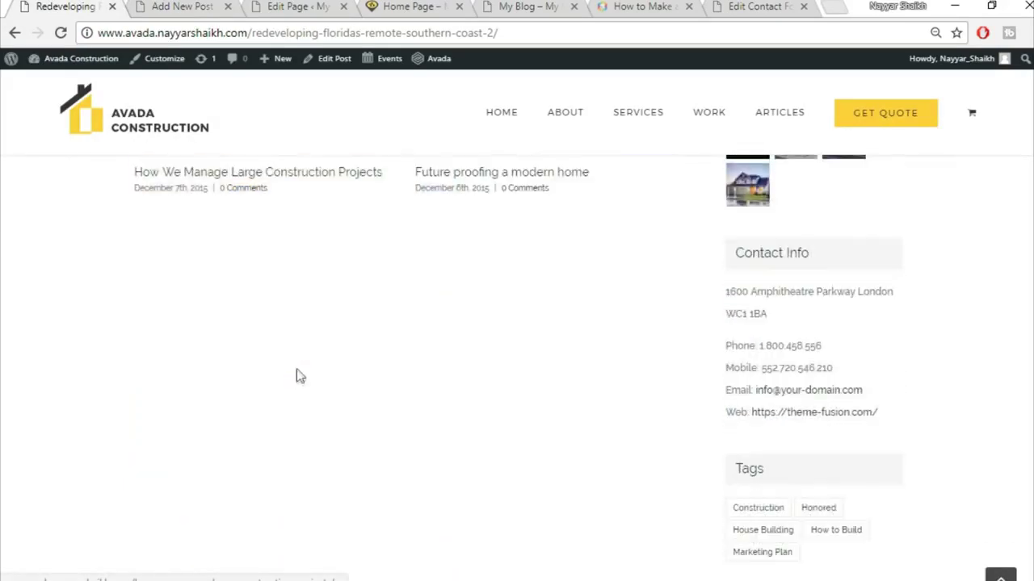
pyautogui.scroll(-4, 306, 412)
pyautogui.scroll(9, 306, 413)
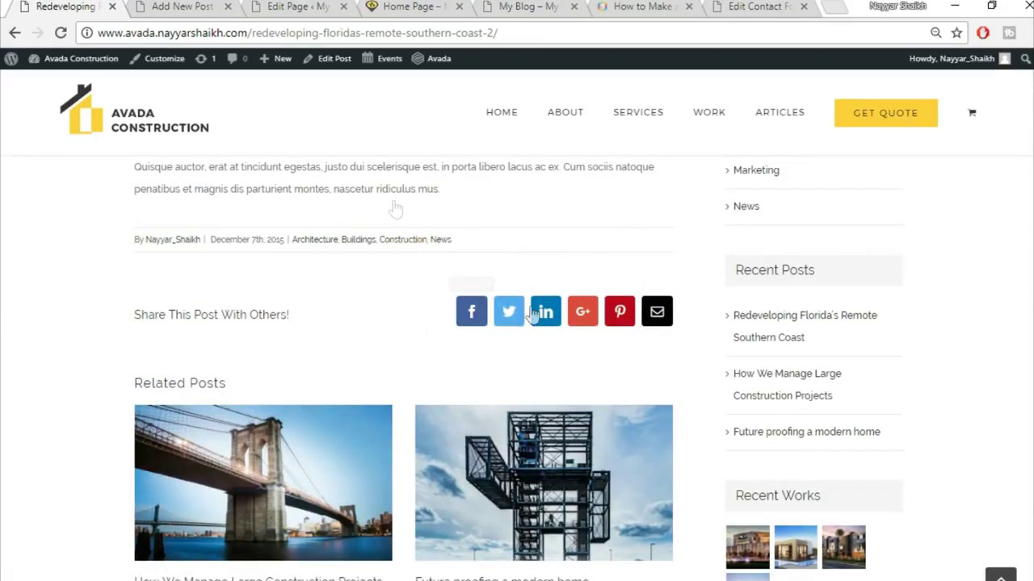
pyautogui.click(184, 6)
pyautogui.click(539, 358)
pyautogui.click(545, 416)
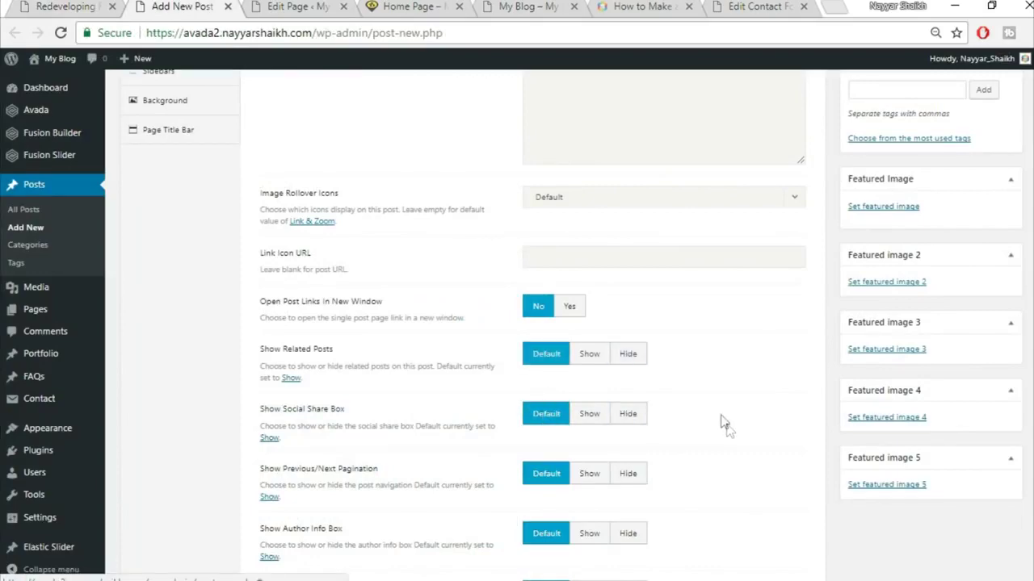
pyautogui.scroll(-3, 724, 426)
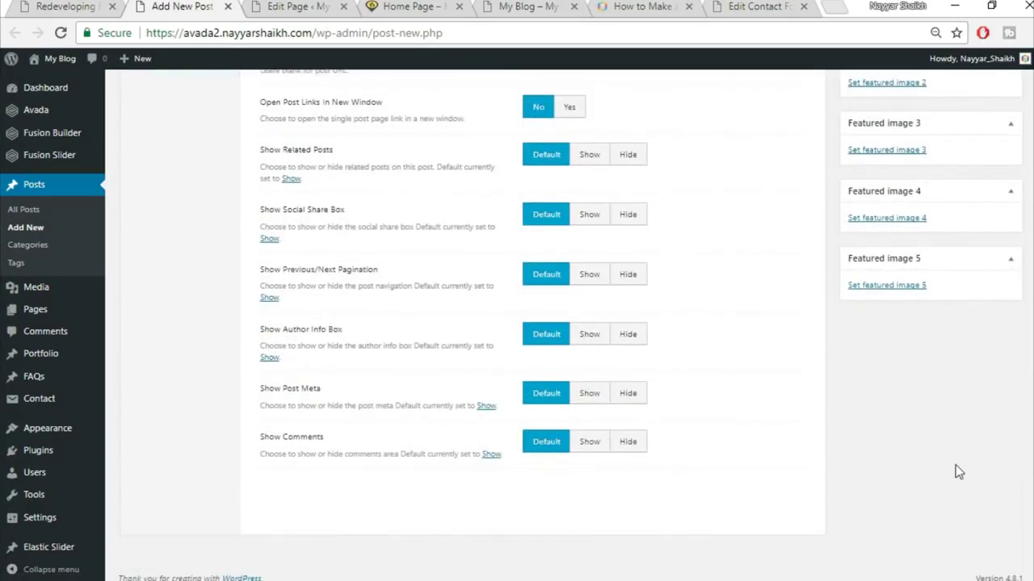
pyautogui.scroll(5, 755, 442)
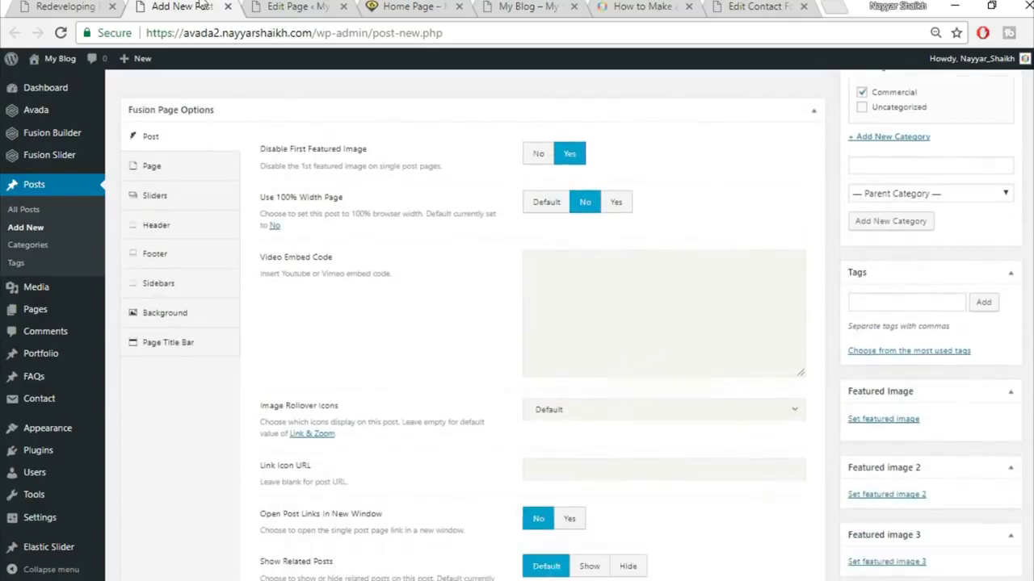
# - Set Disable First Featured Image to No, checking the live post's featured image for comparison
pyautogui.click(64, 5)
pyautogui.scroll(15, 651, 418)
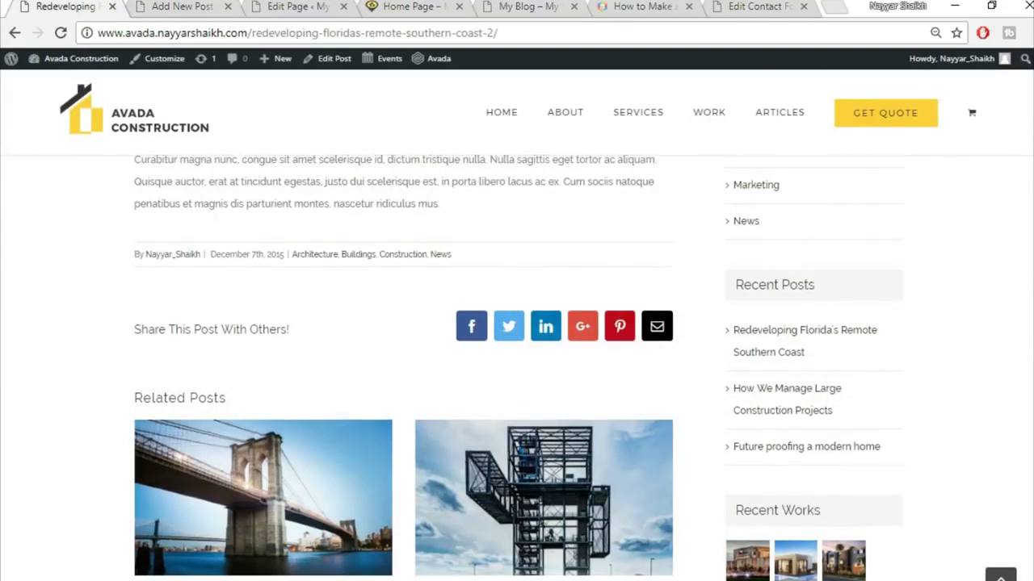
pyautogui.scroll(-3, 436, 335)
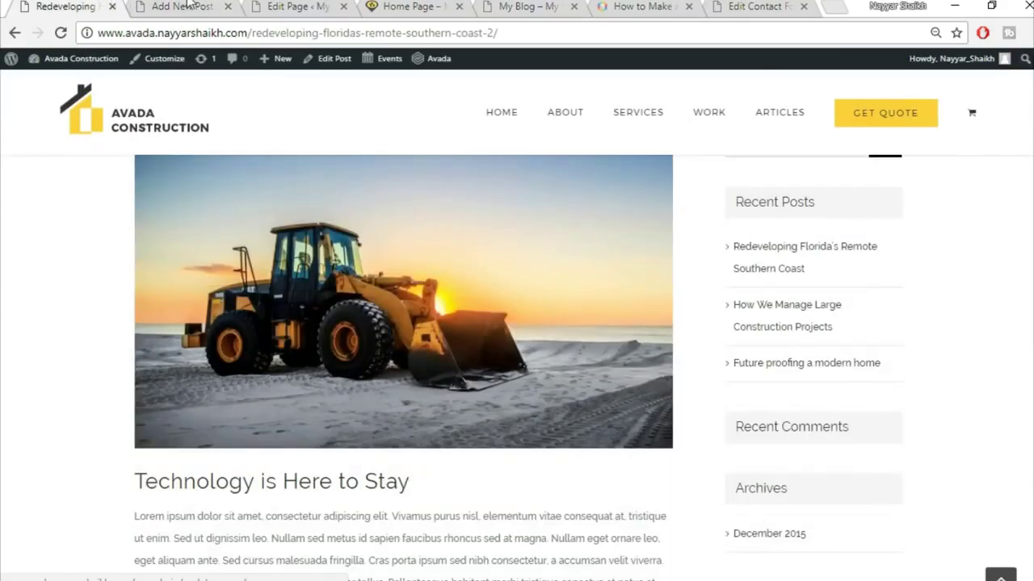
pyautogui.hotkey('ctrl', 'Tab')
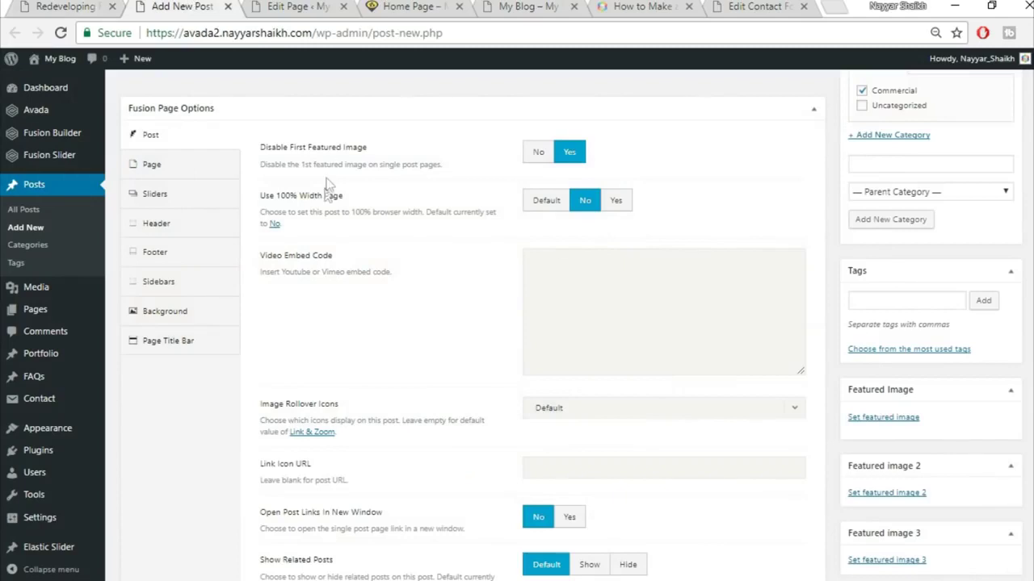
pyautogui.click(537, 156)
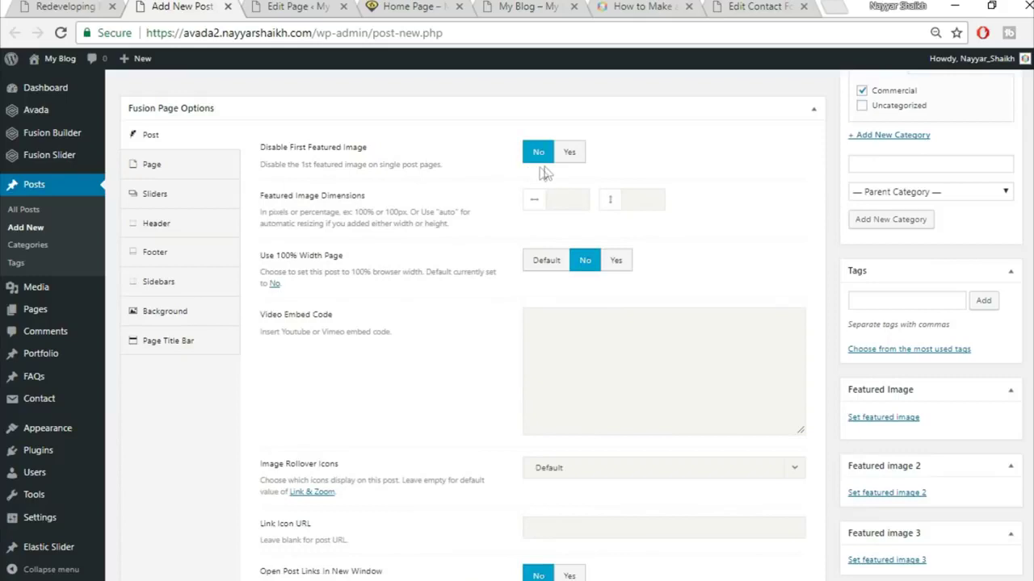
pyautogui.click(565, 158)
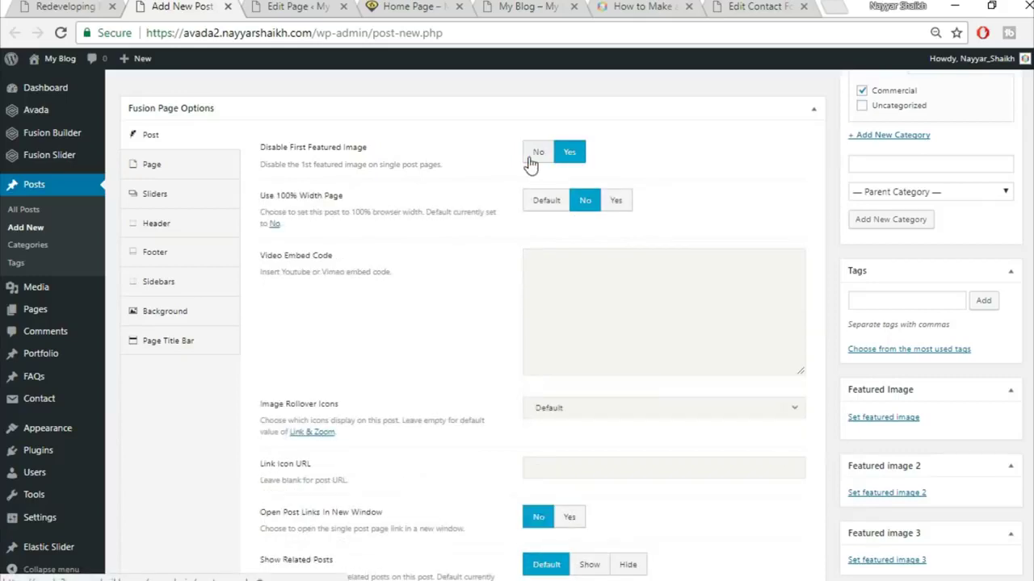
pyautogui.click(530, 158)
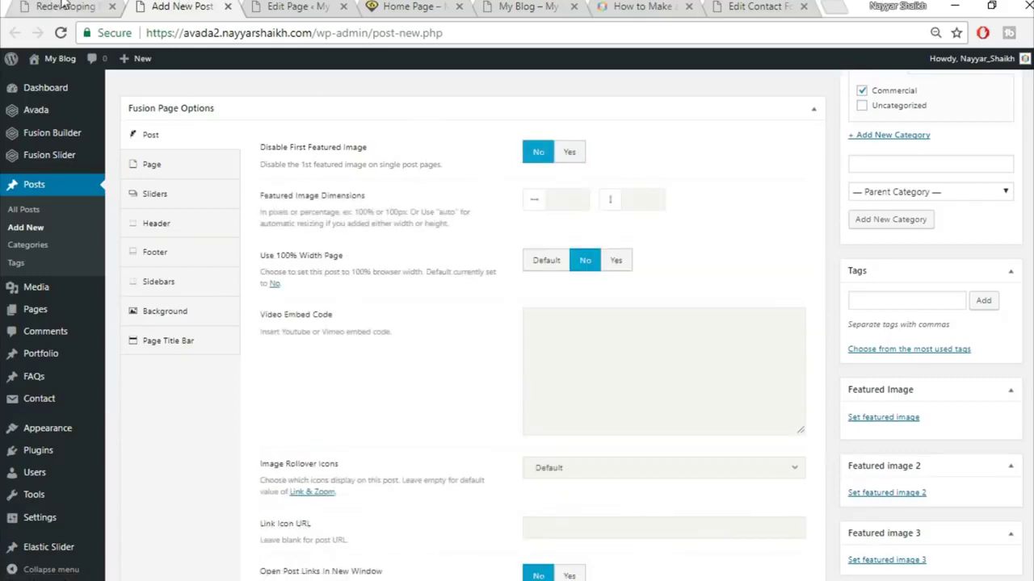
pyautogui.click(63, 6)
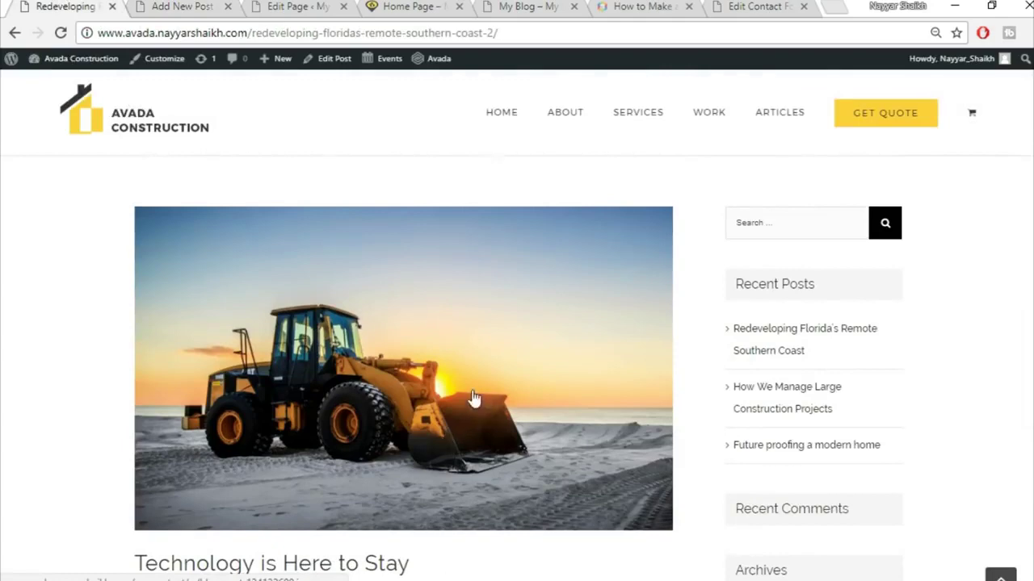
pyautogui.hotkey('ctrl', 'Tab')
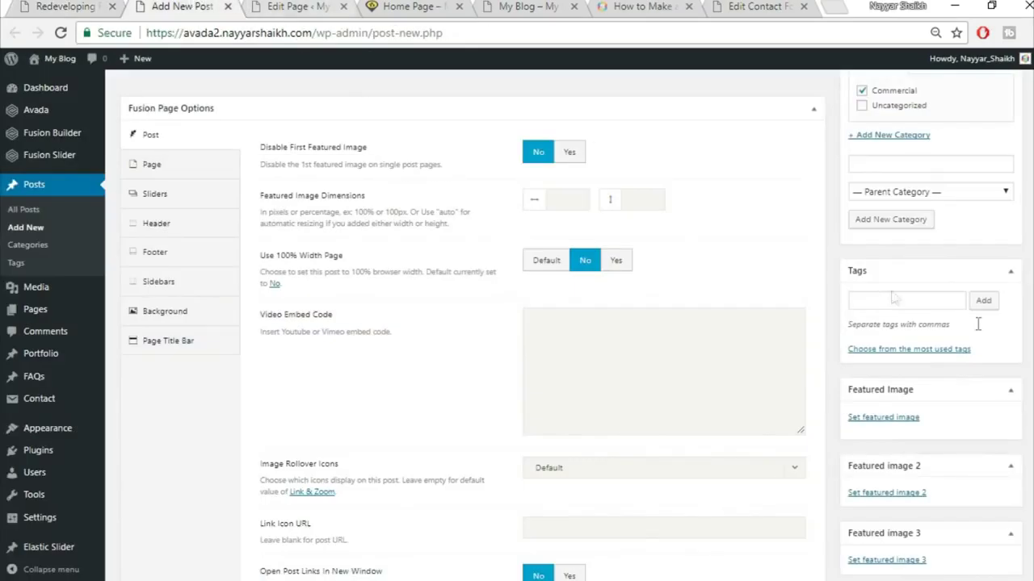
pyautogui.scroll(-1, 880, 347)
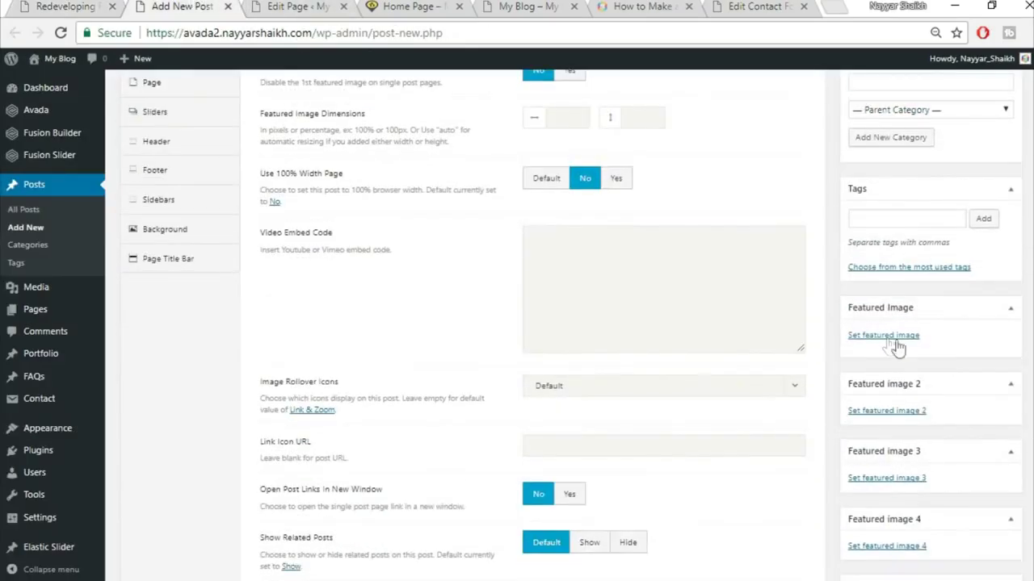
# - Upload blog-post-134132600.jpg and make the bulldozer photo the post's featured image
pyautogui.click(886, 337)
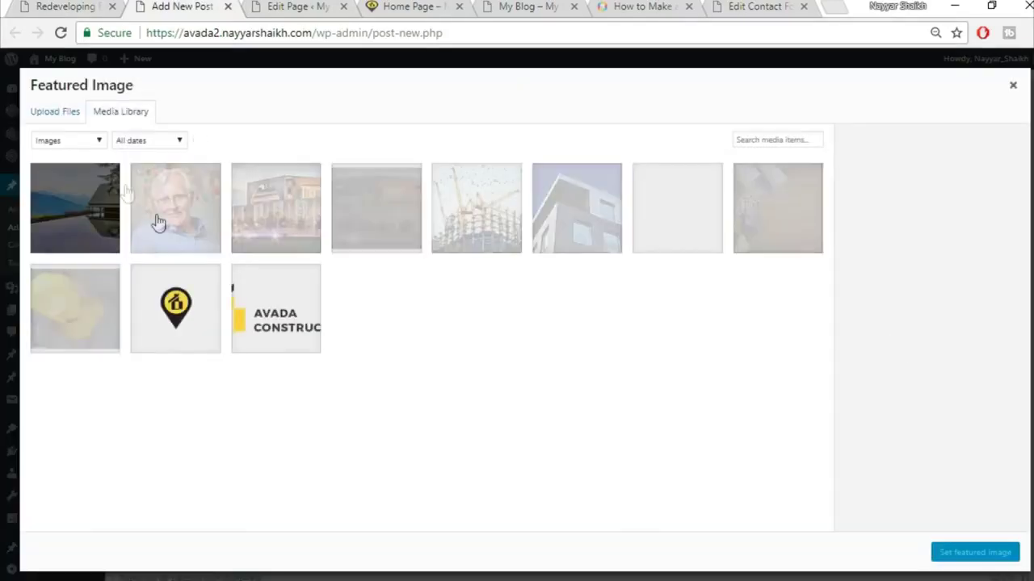
pyautogui.click(50, 113)
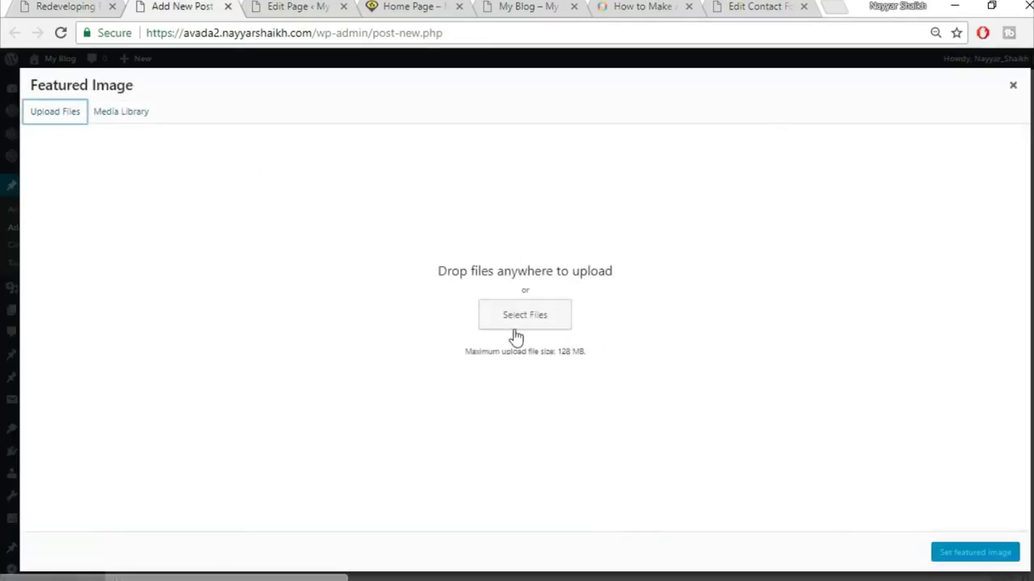
pyautogui.click(517, 317)
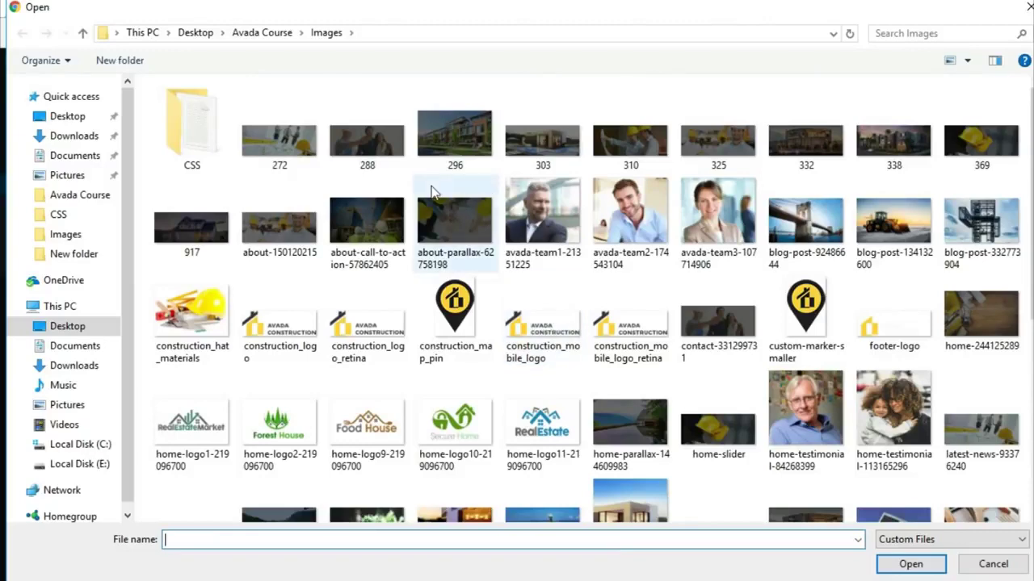
pyautogui.click(894, 225)
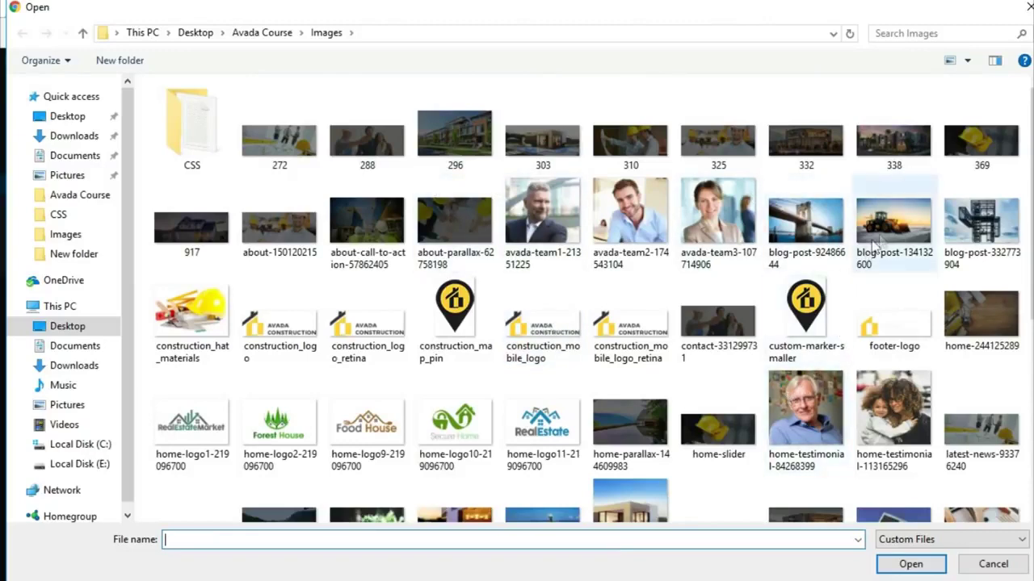
pyautogui.click(909, 564)
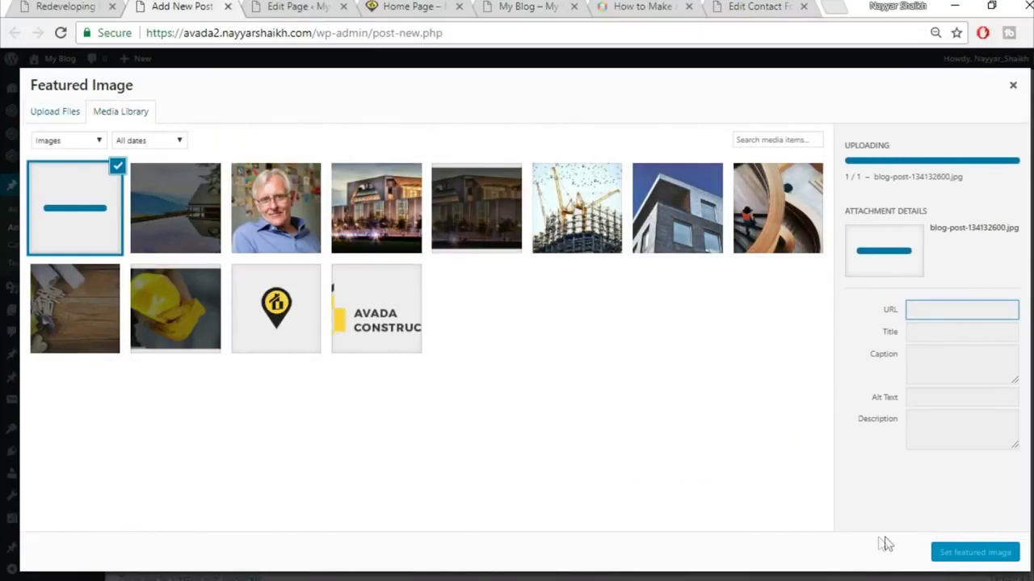
pyautogui.click(975, 552)
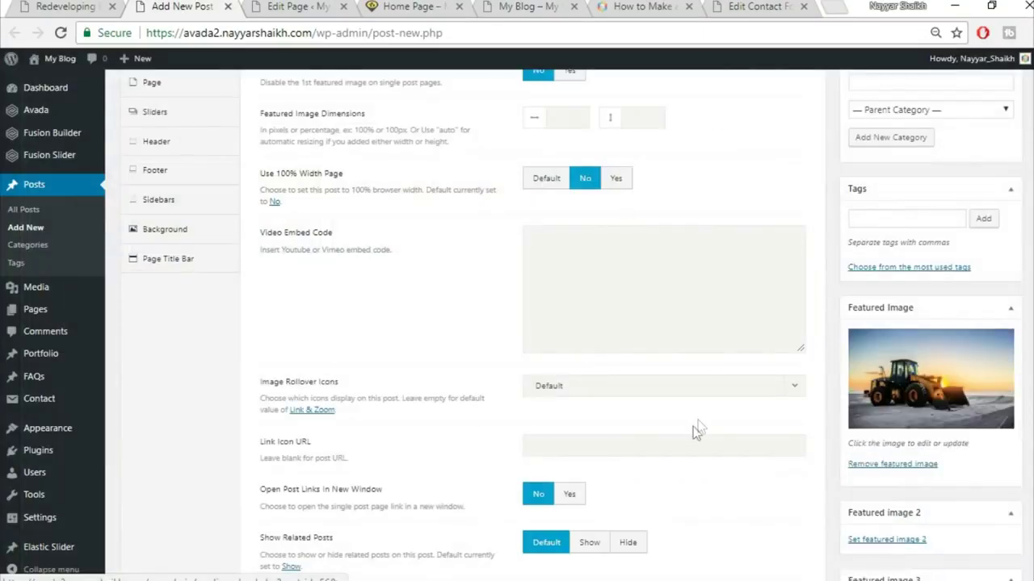
pyautogui.scroll(2, 632, 349)
pyautogui.click(185, 170)
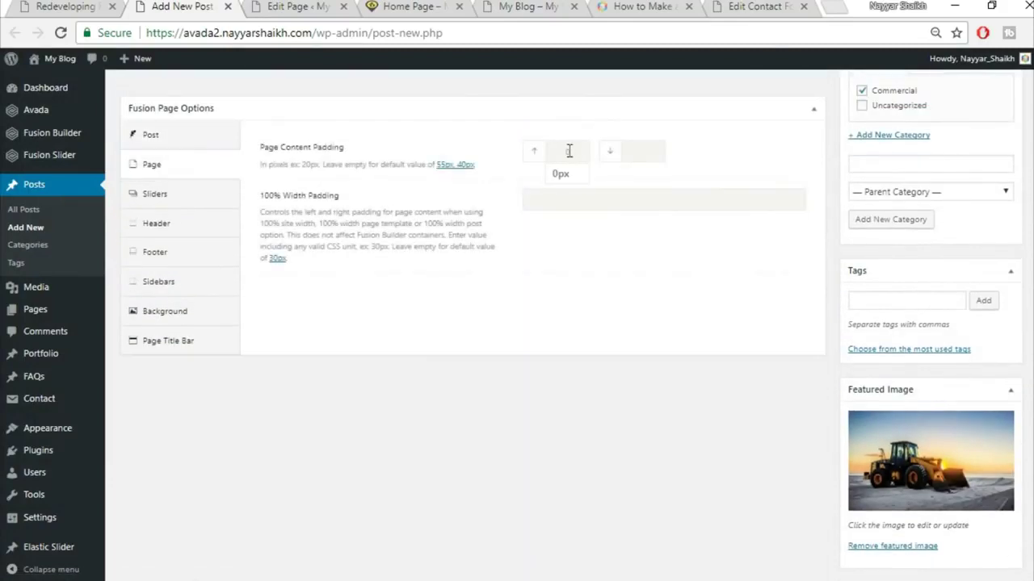
# - Copy the paragraph under 'Technology is Here to Stay' from the live demo post
pyautogui.click(188, 340)
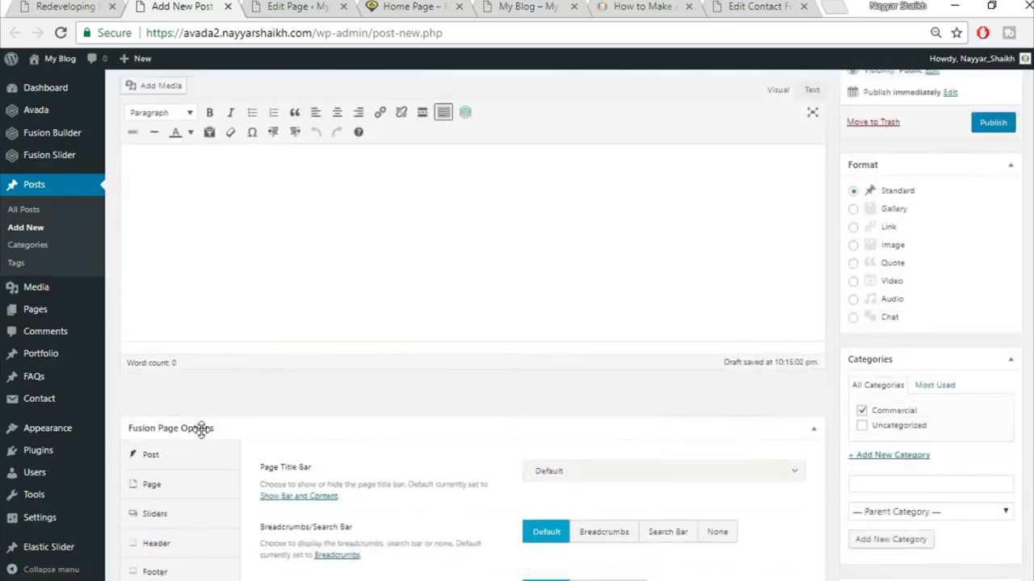
pyautogui.scroll(2, 356, 388)
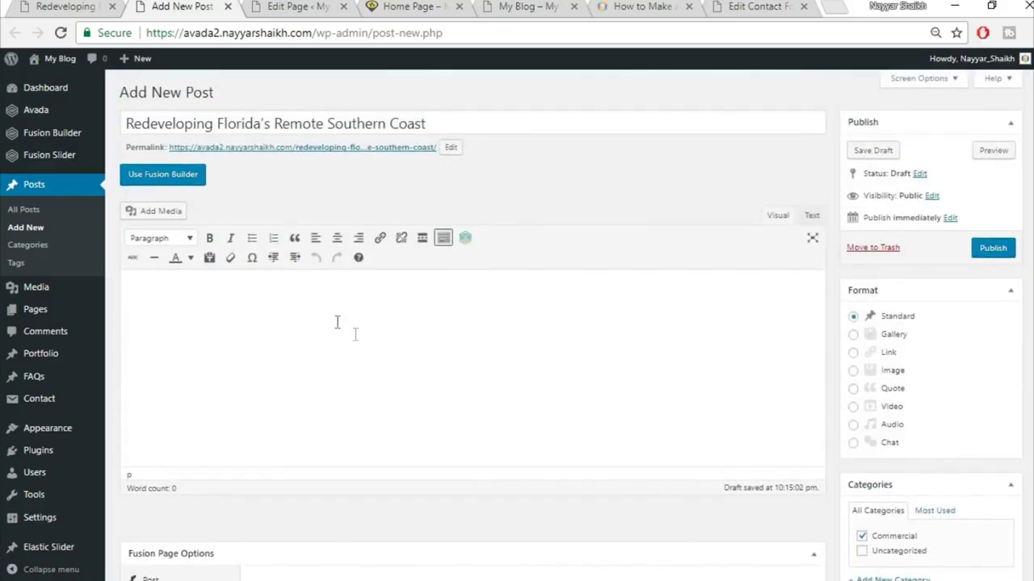
pyautogui.click(91, 5)
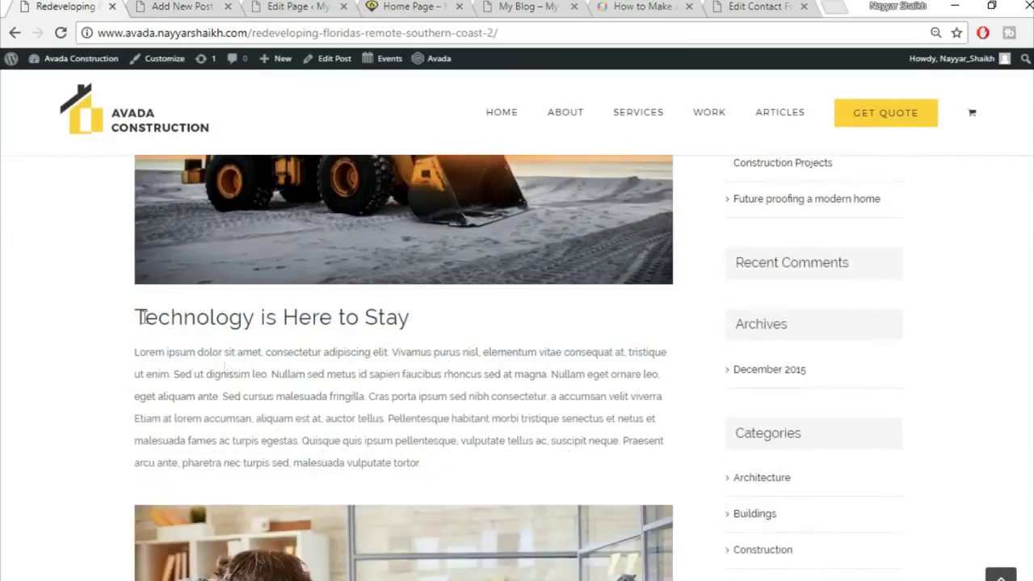
pyautogui.moveTo(139, 318); pyautogui.dragTo(420, 578)
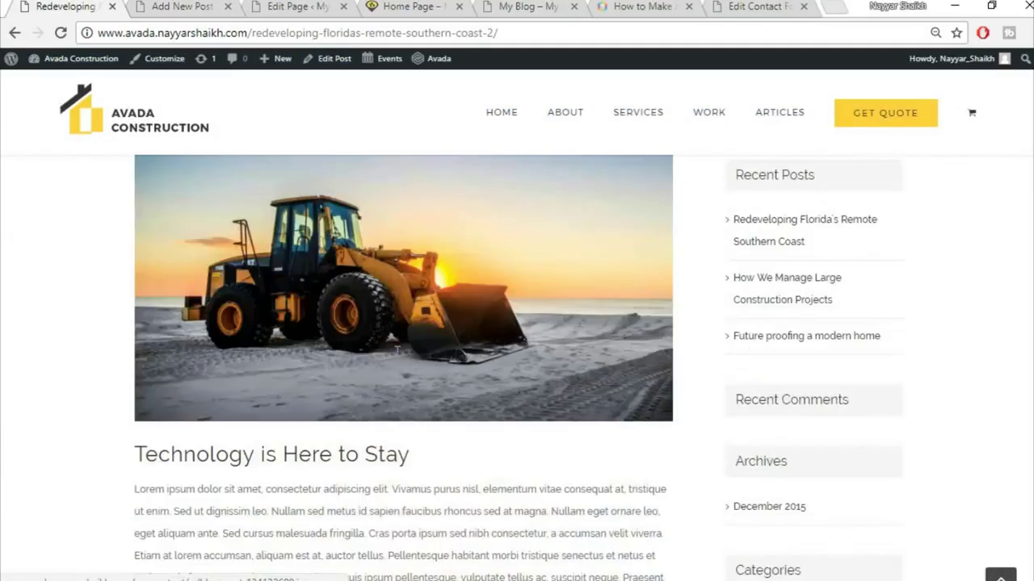
pyautogui.moveTo(134, 455); pyautogui.dragTo(420, 577)
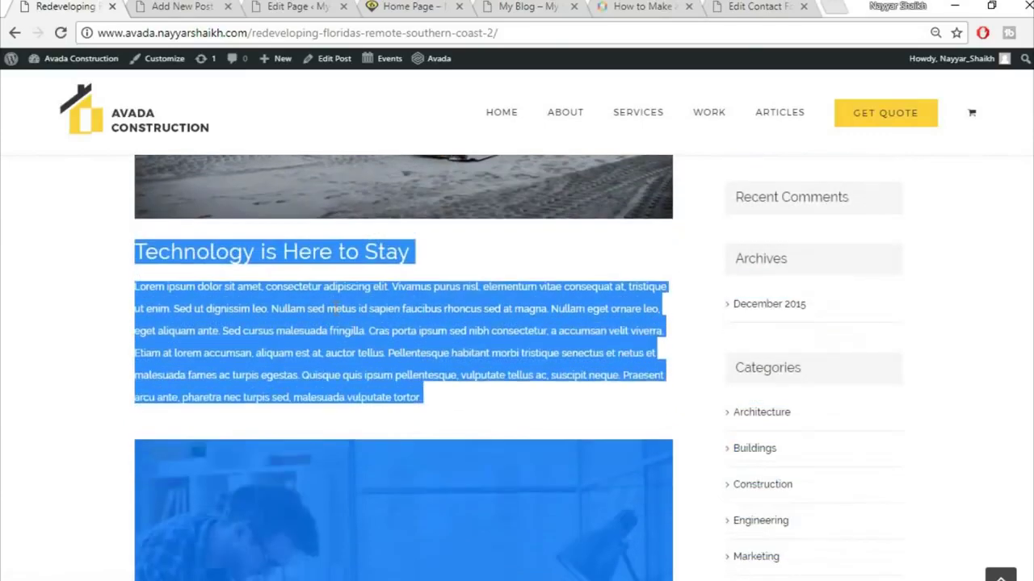
pyautogui.moveTo(336, 307); pyautogui.dragTo(282, 329)
pyautogui.click(196, 307)
pyautogui.moveTo(142, 288); pyautogui.dragTo(475, 395)
pyautogui.hotkey('ctrl', 'c')
# - Paste the copied text into the post and break it after the first sentence
pyautogui.click(187, 5)
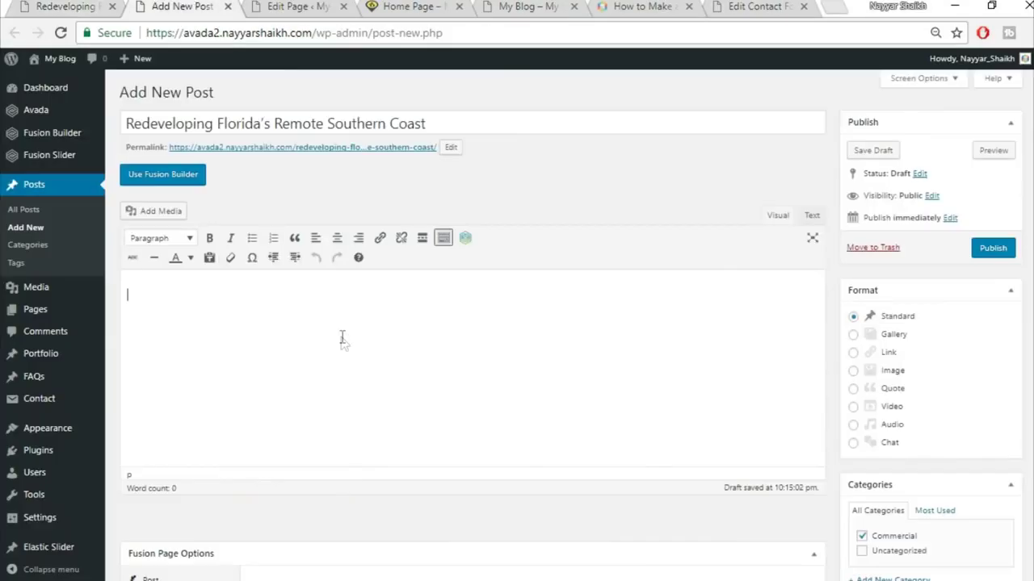
pyautogui.hotkey('ctrl', 'v')
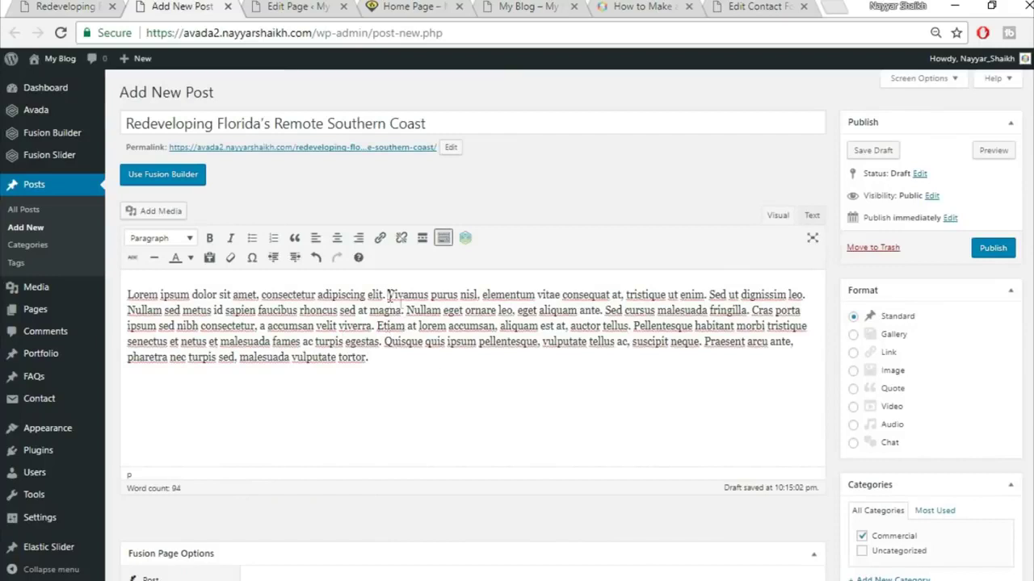
pyautogui.press('Return')
pyautogui.moveTo(399, 287); pyautogui.dragTo(119, 295)
# - Format the opening sentence as Heading 2, matching the demo post's heading
pyautogui.click(24, 6)
pyautogui.click(374, 270)
pyautogui.moveTo(135, 252); pyautogui.dragTo(404, 252)
pyautogui.click(327, 307)
pyautogui.click(181, 6)
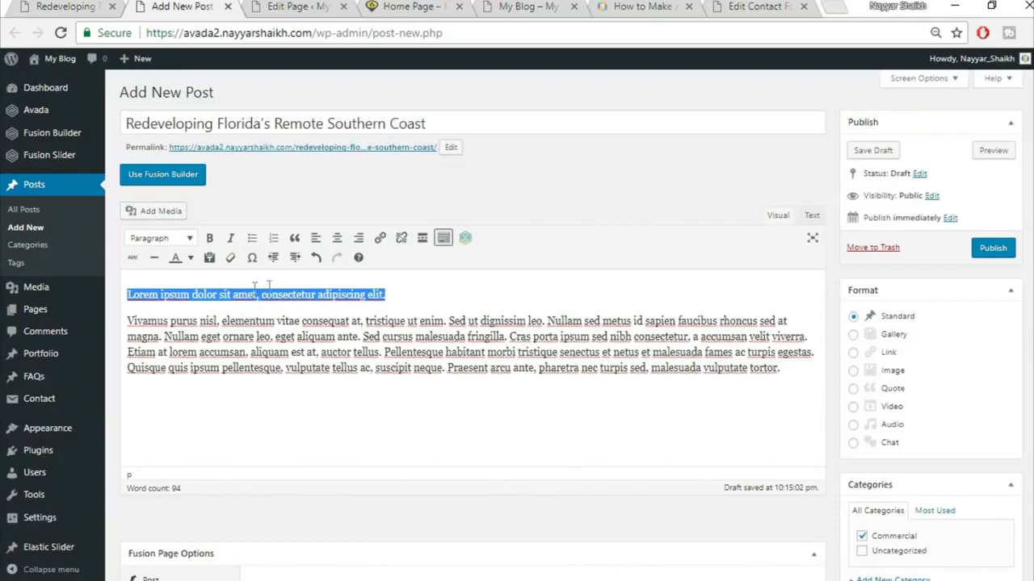
pyautogui.click(161, 239)
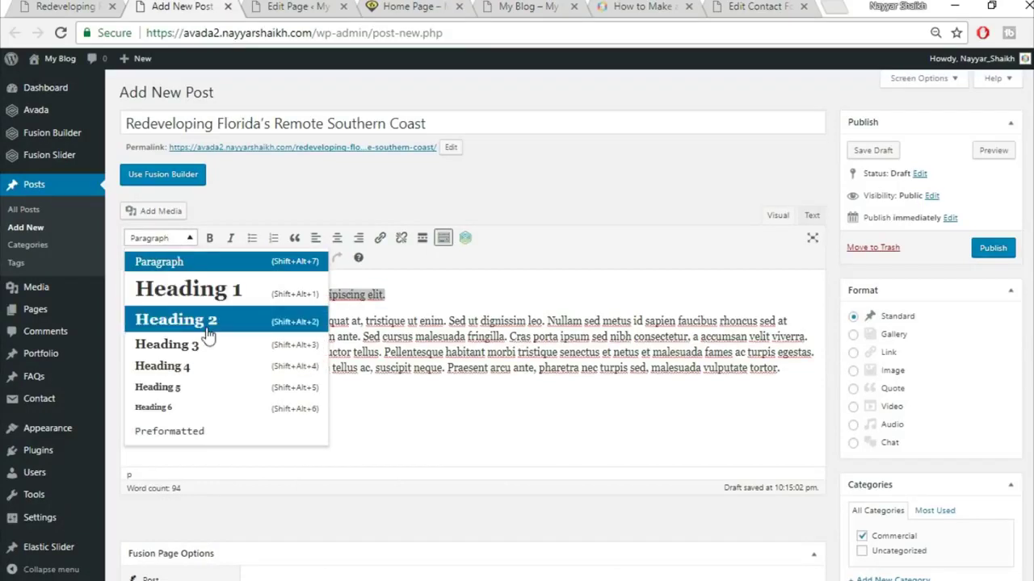
pyautogui.click(207, 326)
pyautogui.click(288, 332)
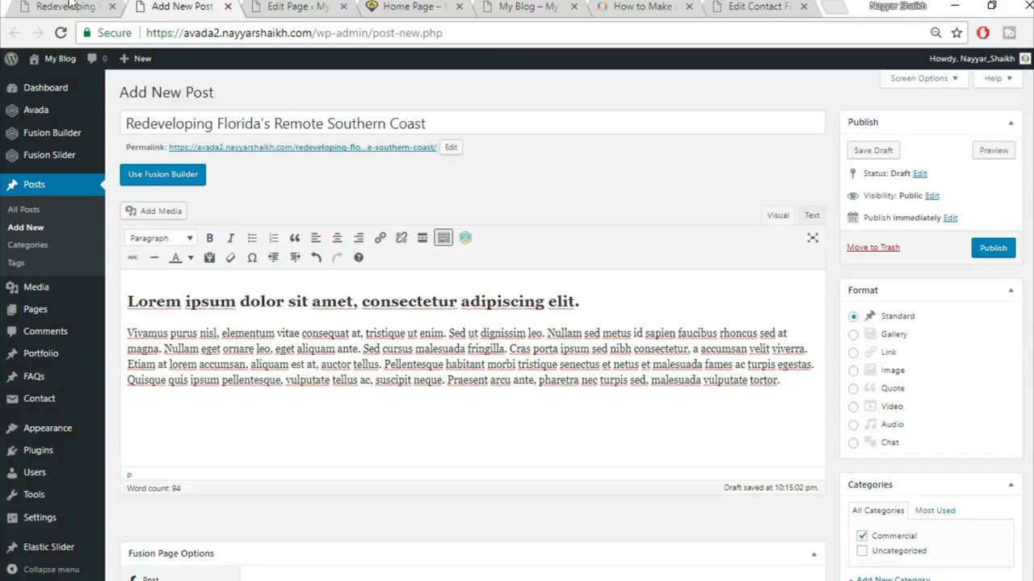
pyautogui.click(70, 6)
pyautogui.scroll(-3, 422, 288)
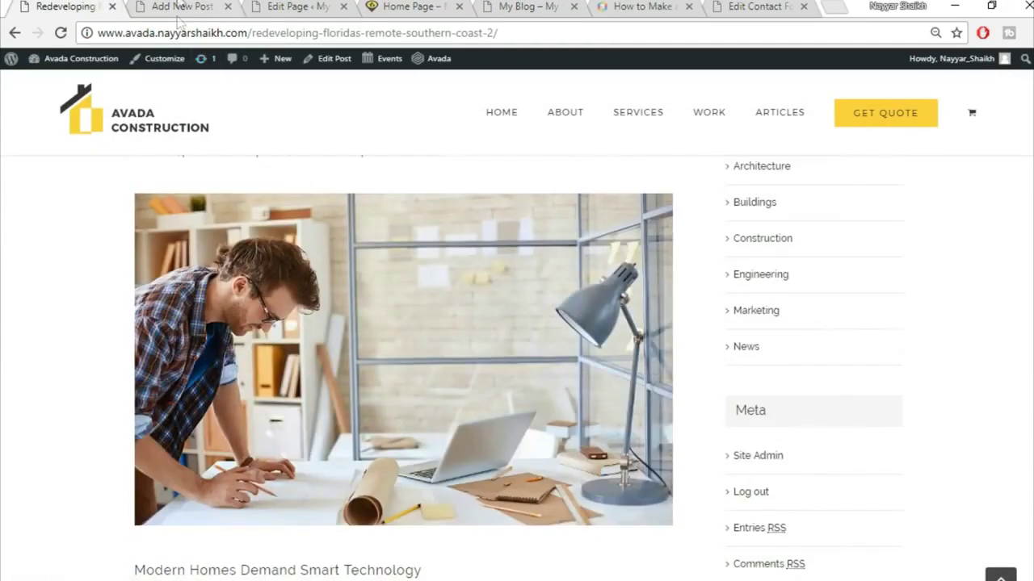
pyautogui.click(181, 7)
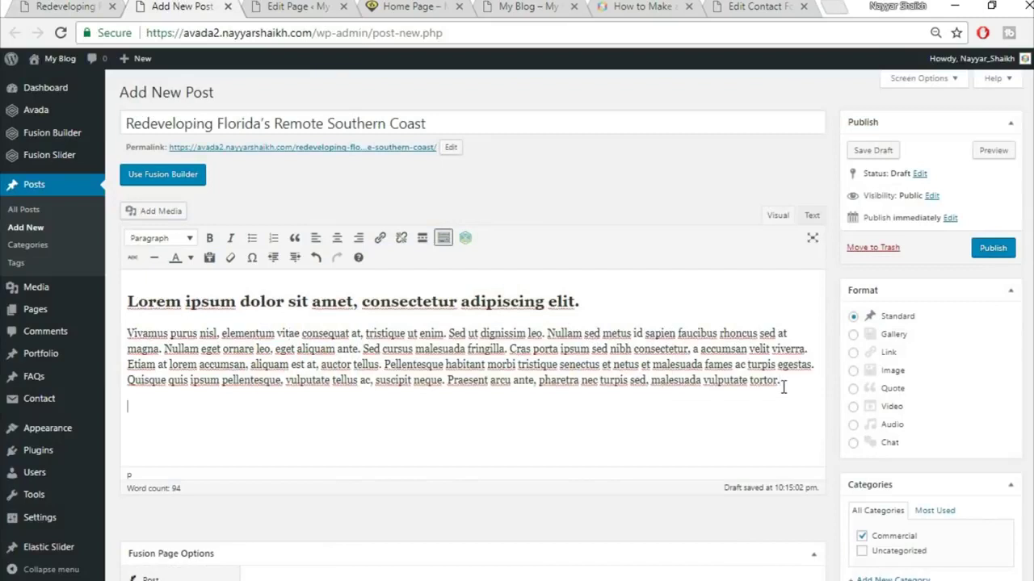
# - Insert the wooden spiral-staircase photo from the Media Library below the paragraph
pyautogui.click(166, 213)
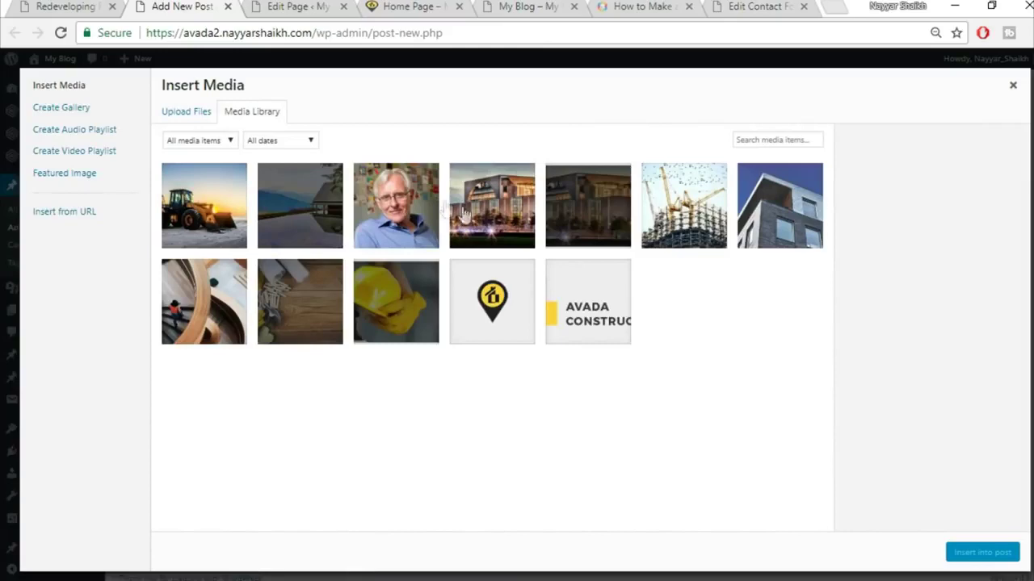
pyautogui.click(220, 311)
pyautogui.click(981, 554)
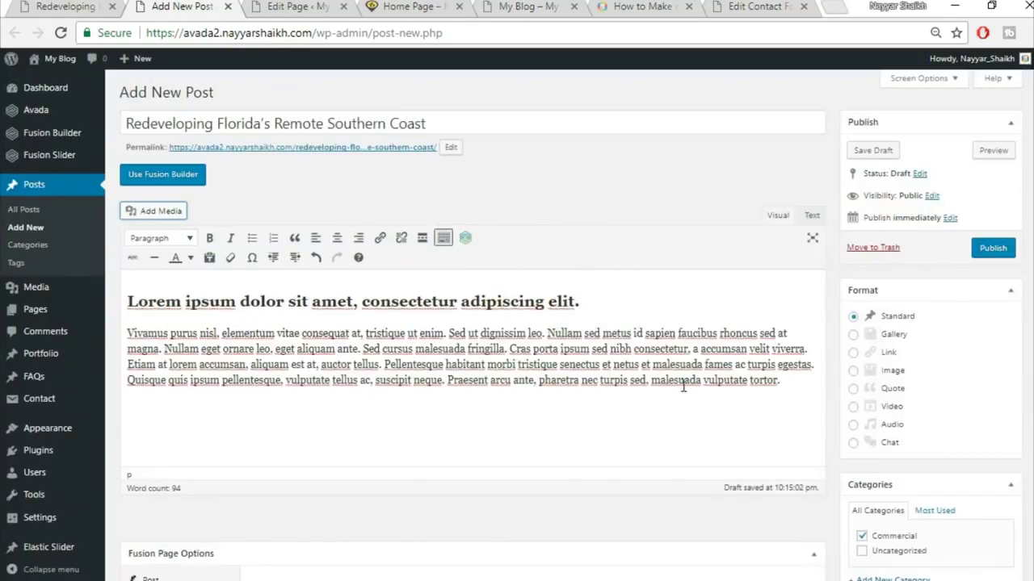
pyautogui.scroll(-1, 724, 375)
pyautogui.scroll(-1, 724, 376)
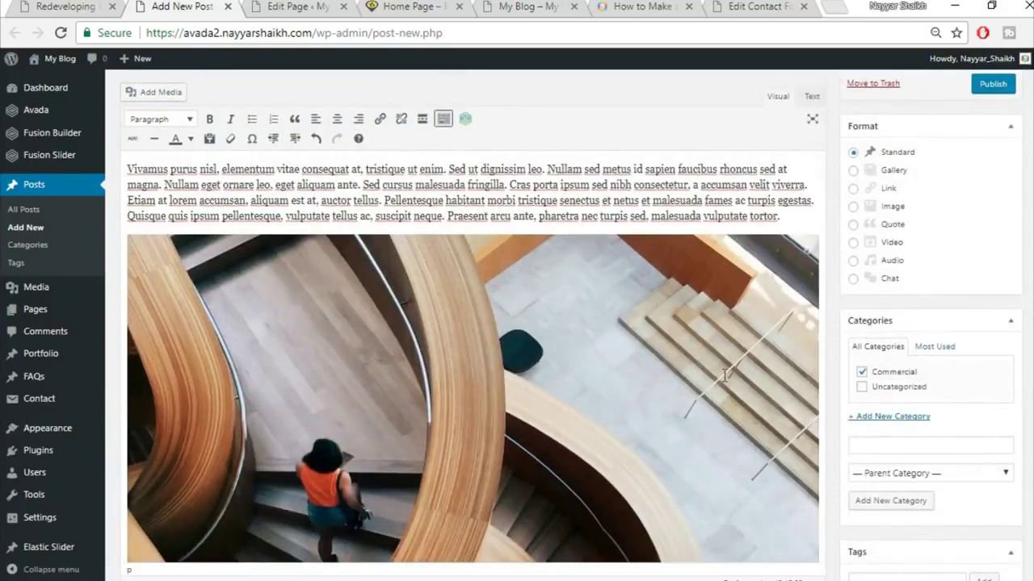
pyautogui.scroll(-2, 547, 335)
# - Copy the 'Quisque bibendum' paragraph from the demo post and paste it below the image
pyautogui.click(94, 6)
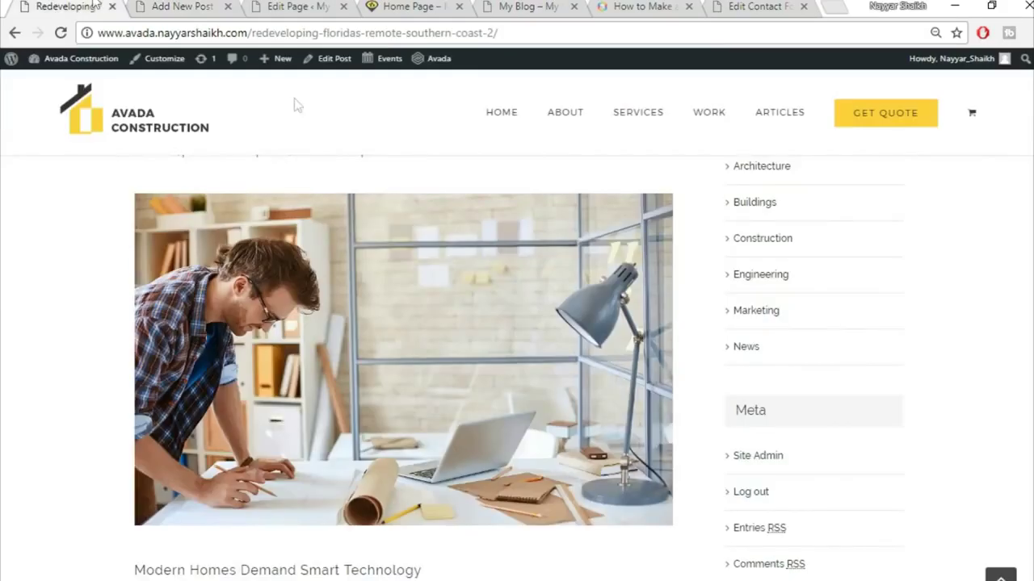
pyautogui.scroll(-5, 428, 307)
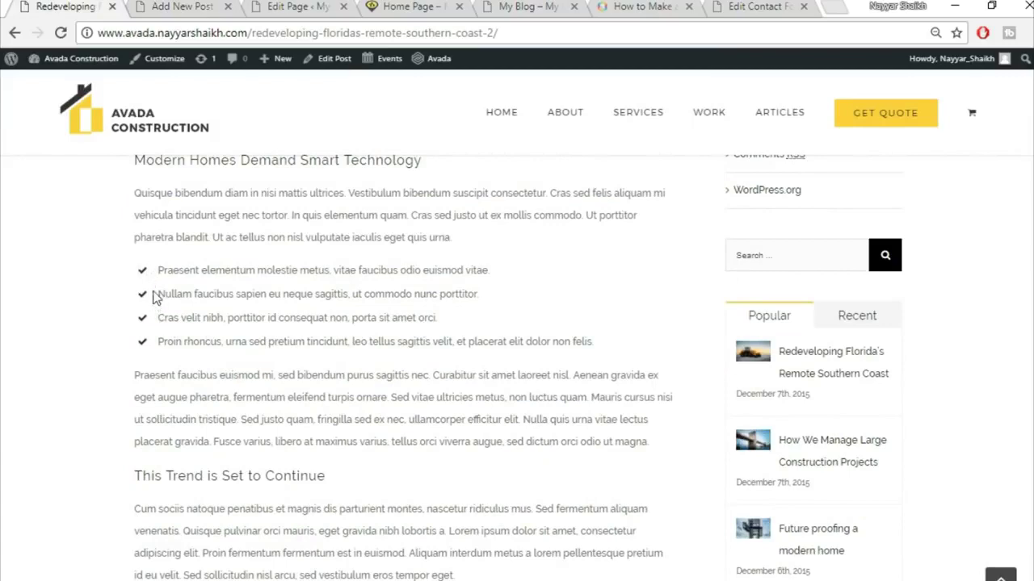
pyautogui.click(165, 6)
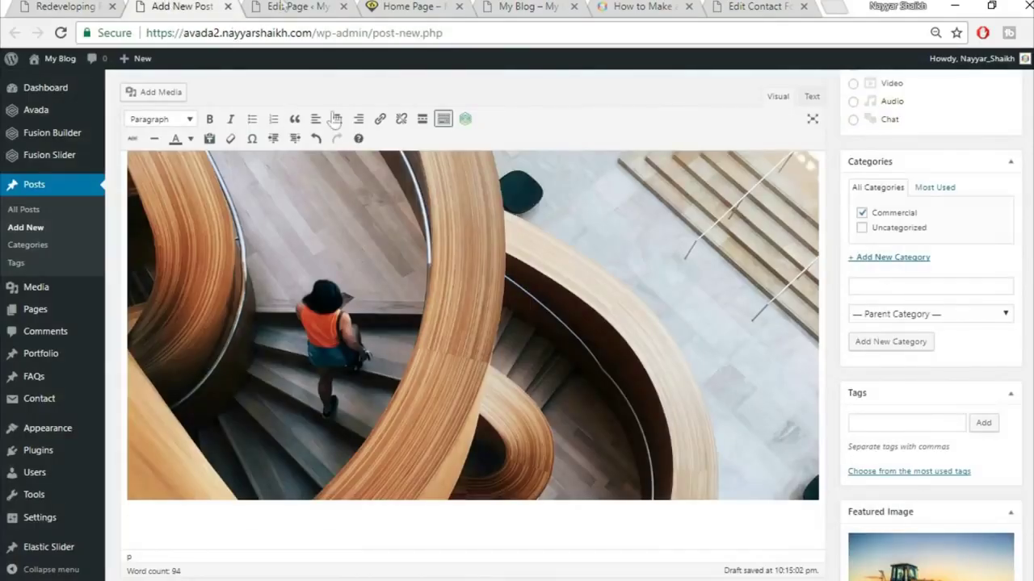
pyautogui.click(95, 7)
pyautogui.moveTo(136, 193); pyautogui.dragTo(495, 234)
pyautogui.hotkey('ctrl', 'c')
pyautogui.hotkey('ctrl', 'Tab')
pyautogui.hotkey('ctrl', 'v')
# - Split the paragraph into four lines at 'suscipit', 'In quis elementum' and 'Ut ac tellus'
pyautogui.scroll(-1, 476, 412)
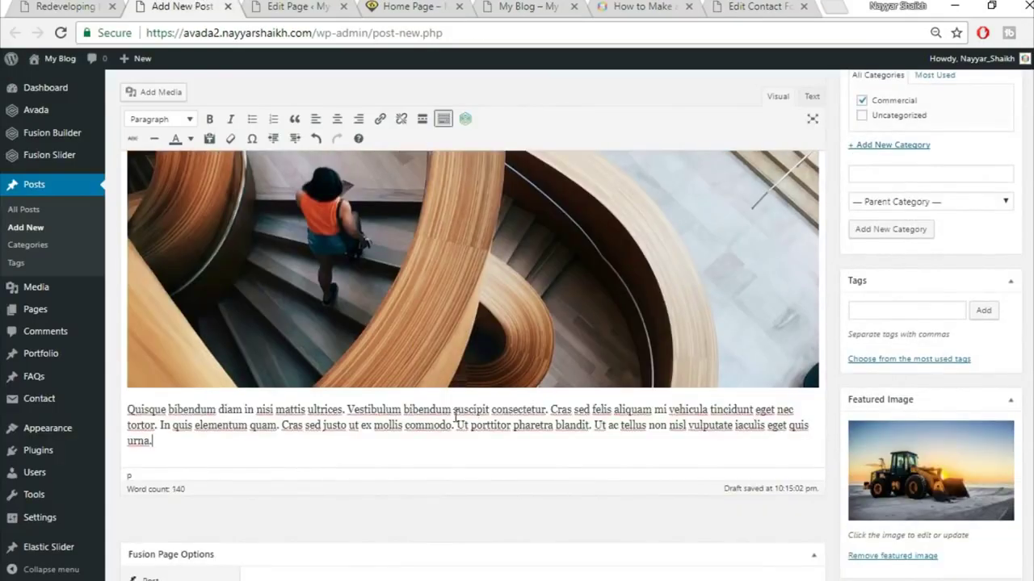
pyautogui.click(453, 410)
pyautogui.press('Return')
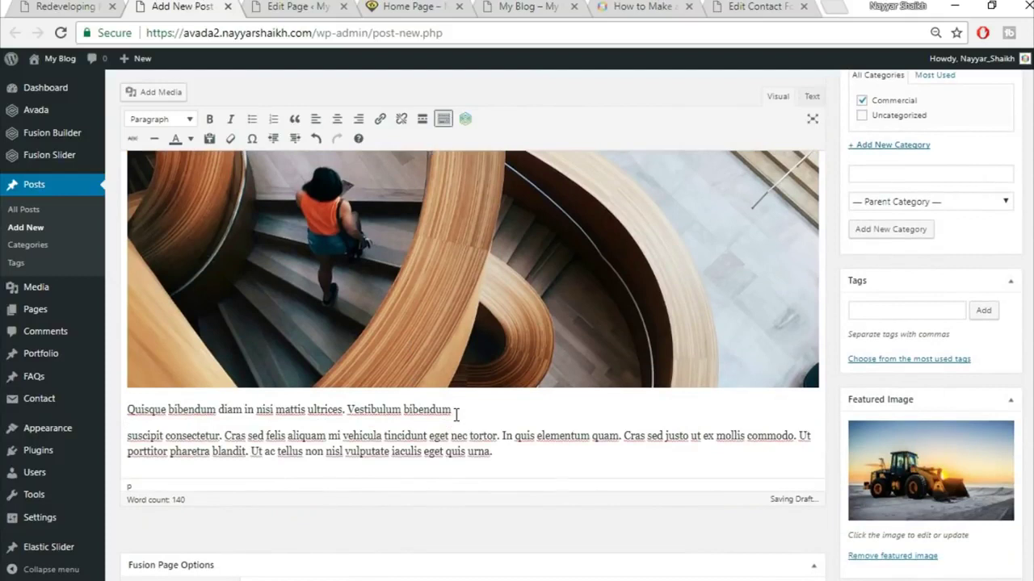
pyautogui.click(506, 433)
pyautogui.hotkey('ctrl', 'shift', 'Down')
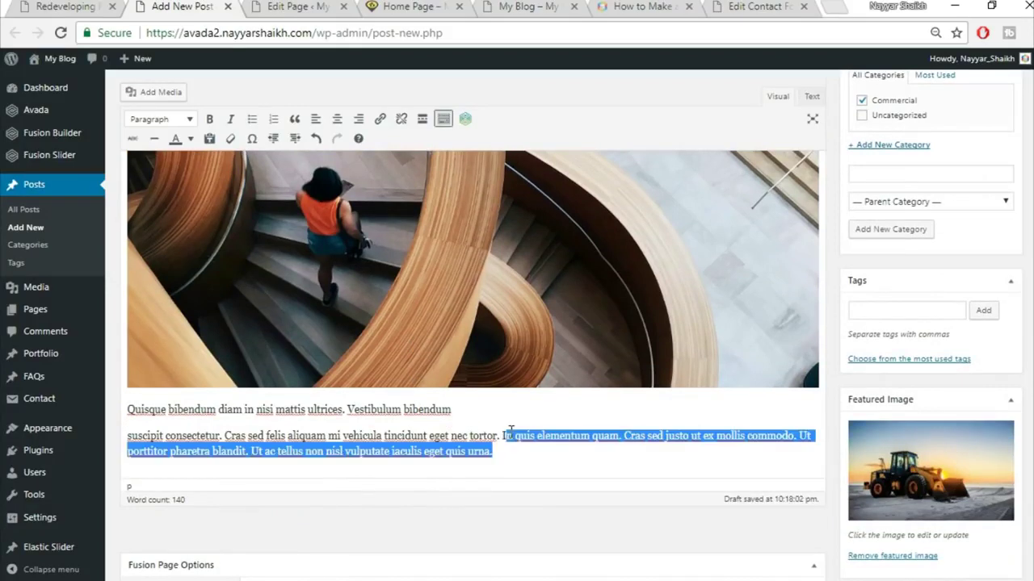
pyautogui.click(510, 432)
pyautogui.press('Return')
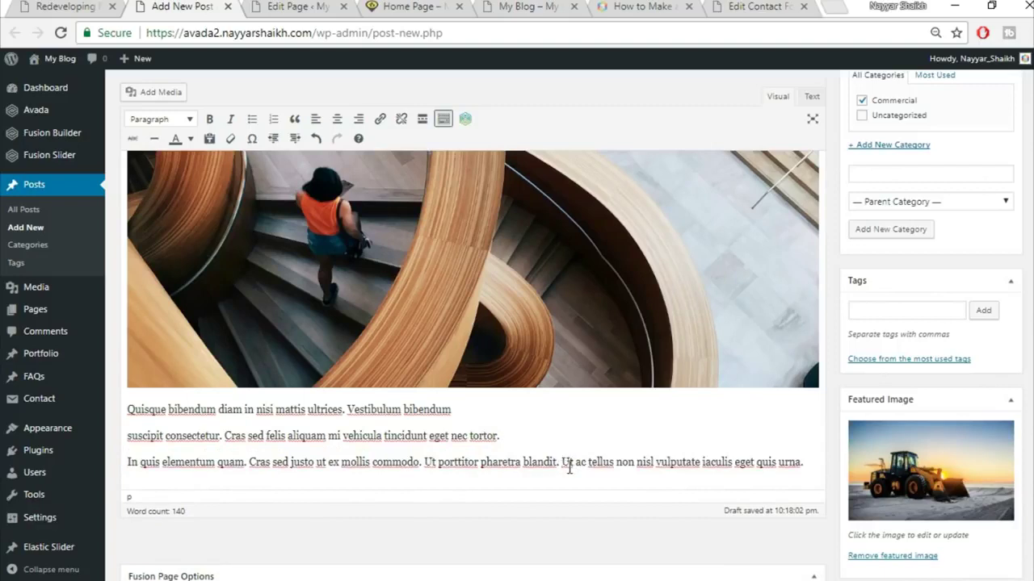
pyautogui.press('Return')
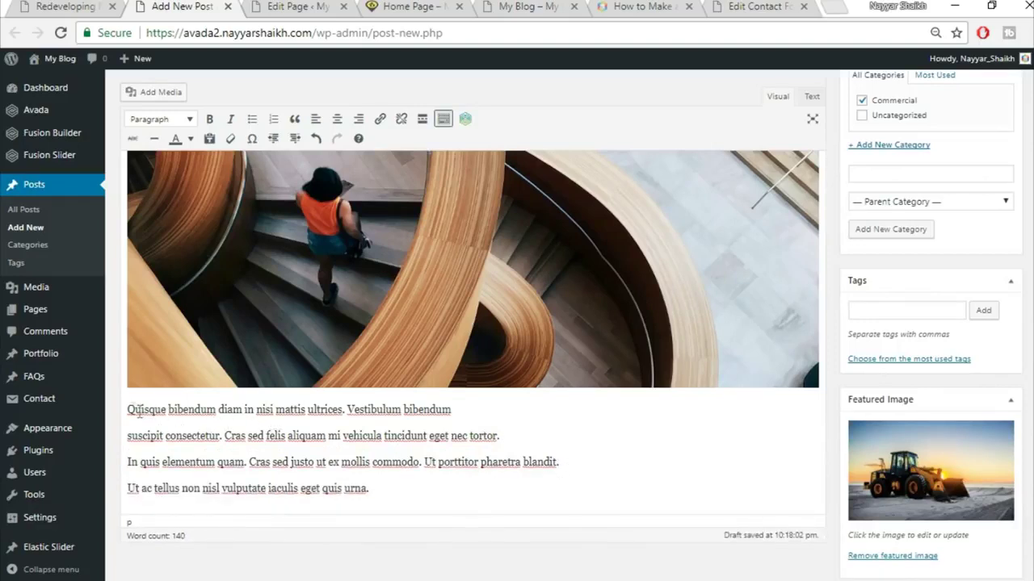
pyautogui.moveTo(129, 409); pyautogui.dragTo(441, 479)
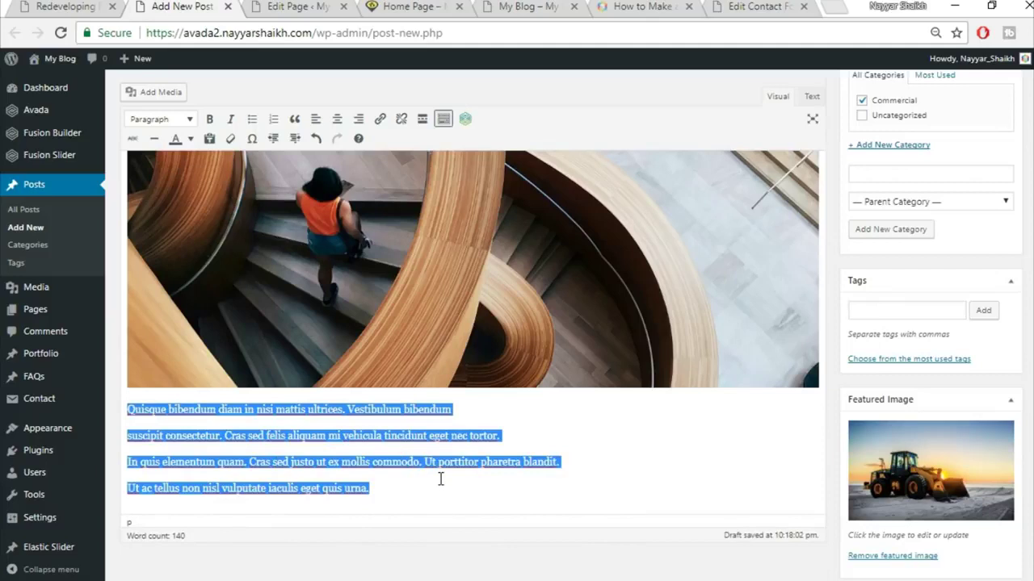
# - Make the four lines a bulleted list and paste the 'Cum sociis natoque' paragraph after it
pyautogui.click(252, 121)
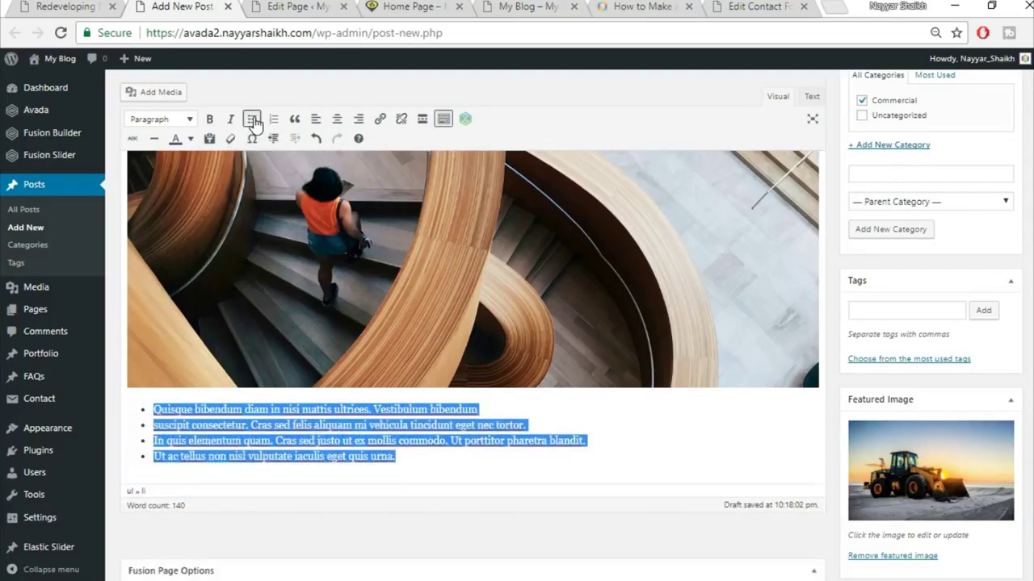
pyautogui.click(258, 473)
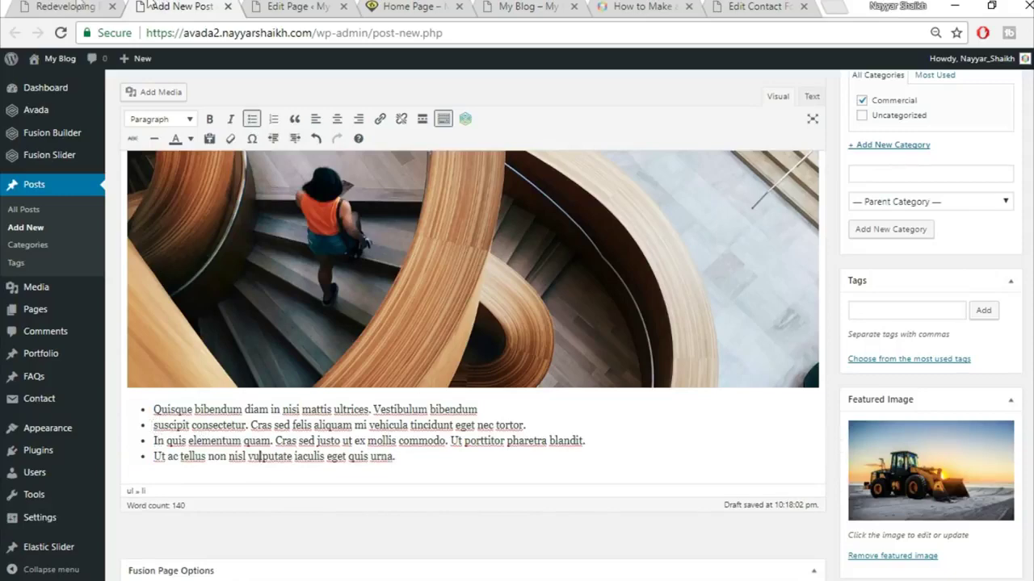
pyautogui.click(80, 5)
pyautogui.scroll(-4, 454, 419)
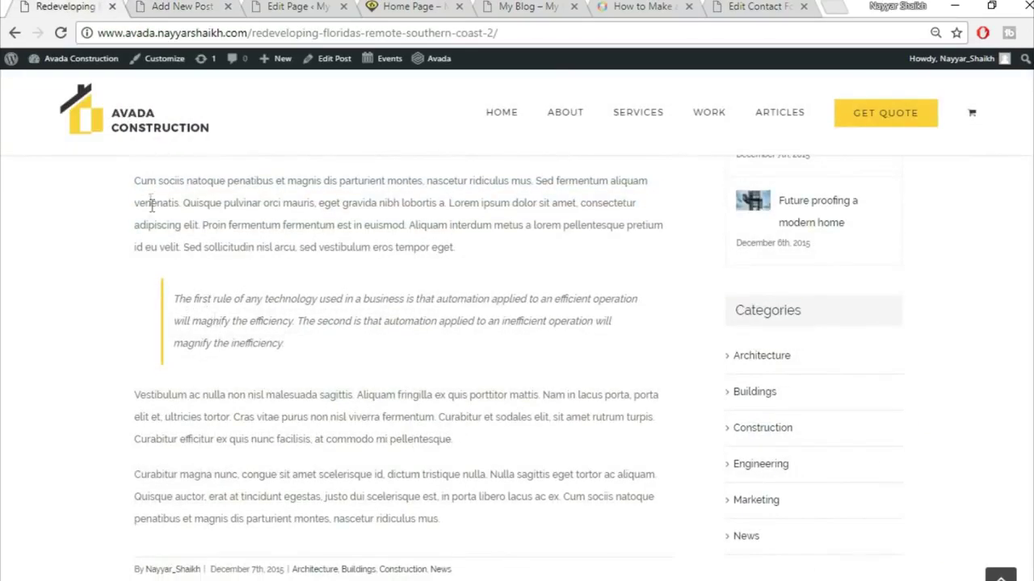
pyautogui.scroll(1, 198, 279)
pyautogui.moveTo(137, 260); pyautogui.dragTo(539, 381)
pyautogui.click(471, 343)
pyautogui.moveTo(471, 342); pyautogui.dragTo(102, 258)
pyautogui.hotkey('ctrl', 'c')
pyautogui.click(214, 5)
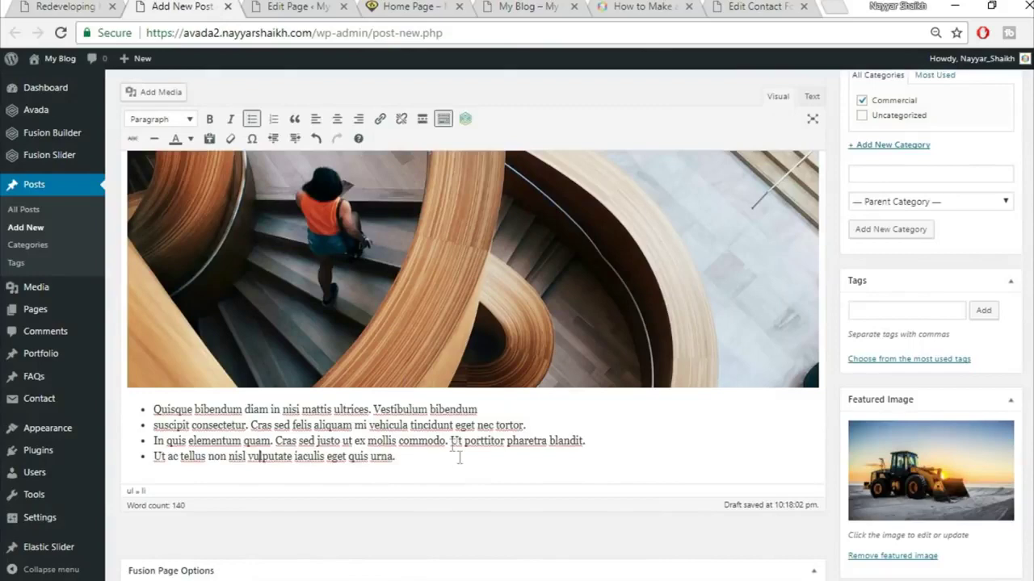
pyautogui.press('Return')
pyautogui.press('Return')
pyautogui.hotkey('ctrl', 'v')
pyautogui.scroll(-1, 486, 462)
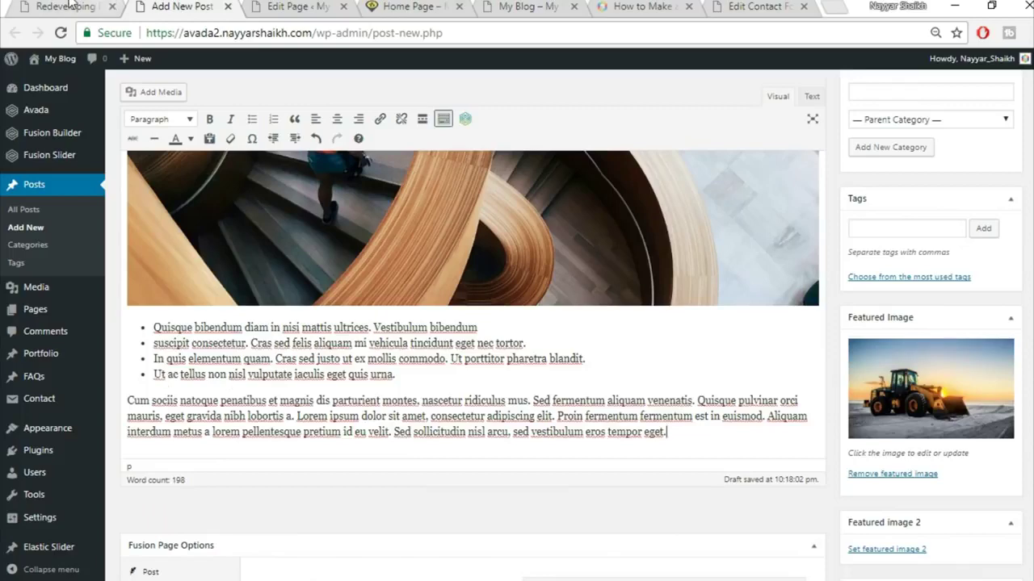
# - Format the 'Cum sociis natoque' paragraph as a blockquote
pyautogui.click(65, 5)
pyautogui.click(243, 370)
pyautogui.click(141, 7)
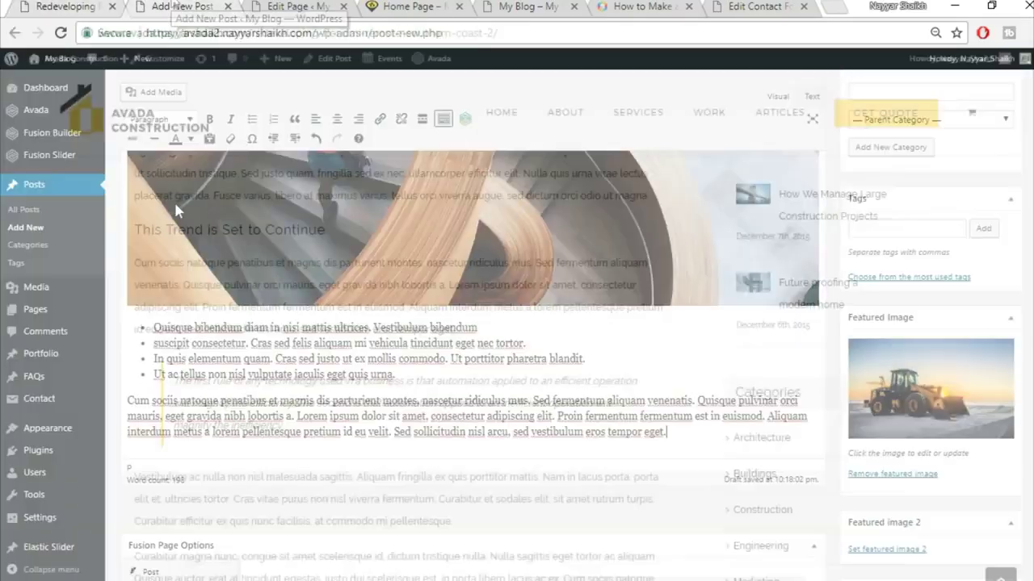
pyautogui.moveTo(130, 401); pyautogui.dragTo(767, 429)
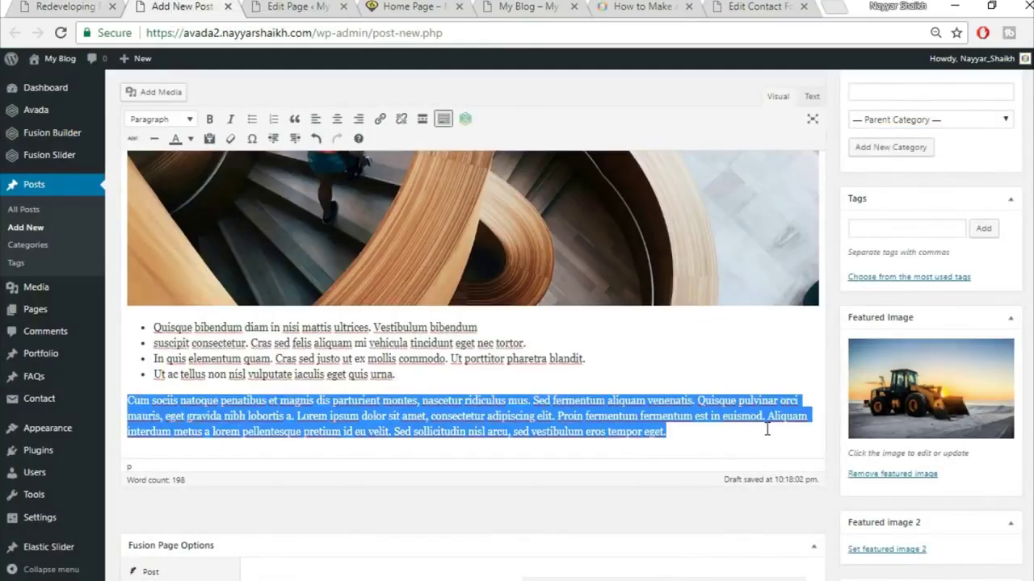
pyautogui.click(295, 120)
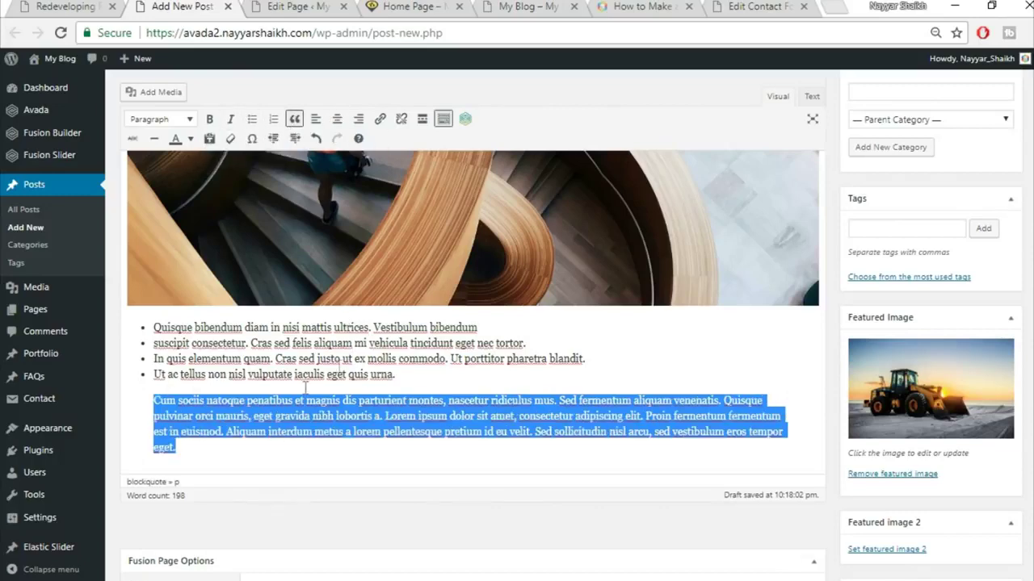
# - Compare with the demo post, then publish the new post
pyautogui.click(38, 5)
pyautogui.scroll(-4, 382, 474)
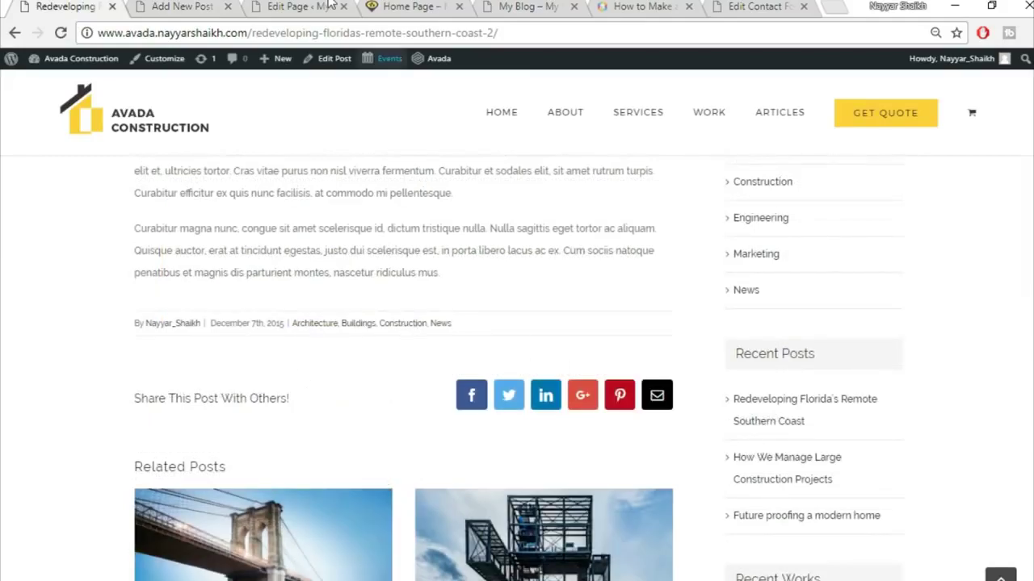
pyautogui.click(178, 6)
pyautogui.scroll(-5, 795, 384)
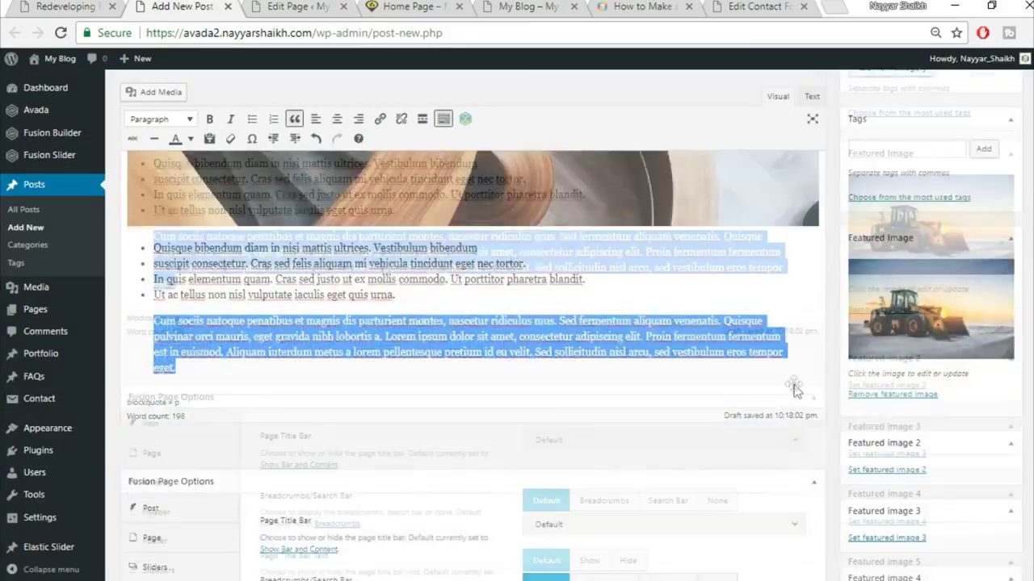
pyautogui.scroll(10, 775, 392)
pyautogui.scroll(1, 359, 305)
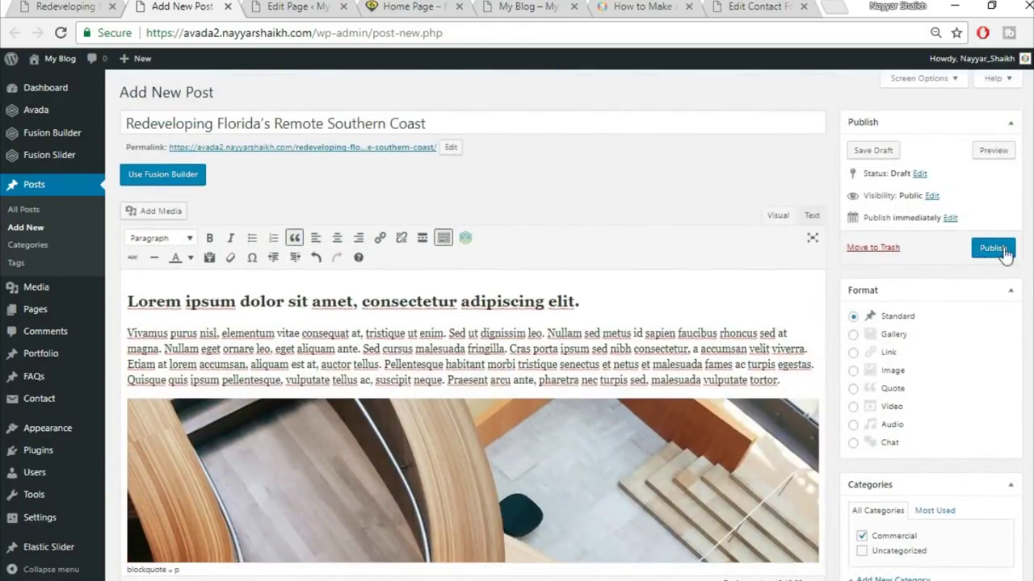
pyautogui.click(1003, 250)
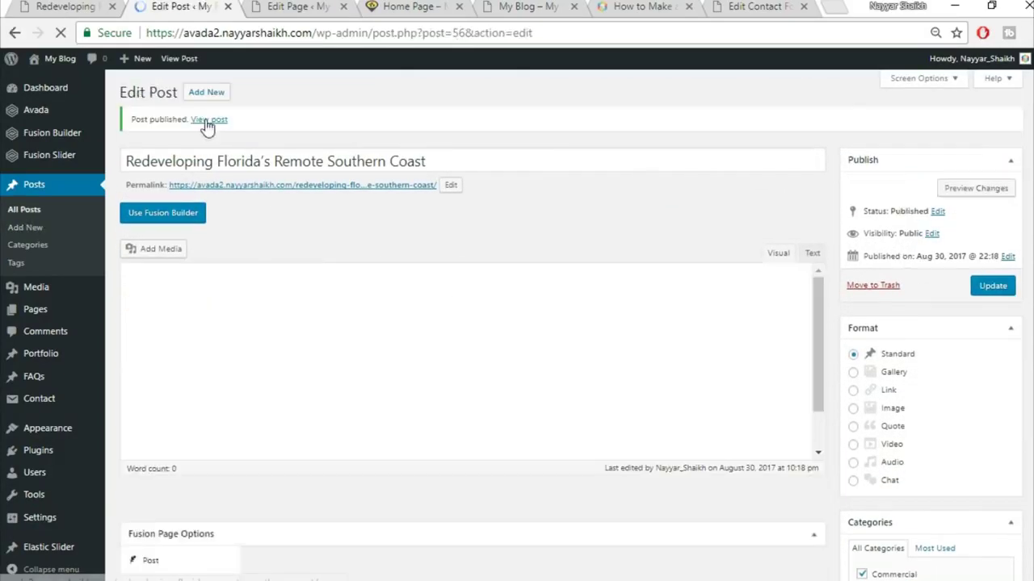
# - Open the published post in a new tab and scroll through it
pyautogui.rightClick(209, 120)
pyautogui.click(225, 129)
pyautogui.click(269, 6)
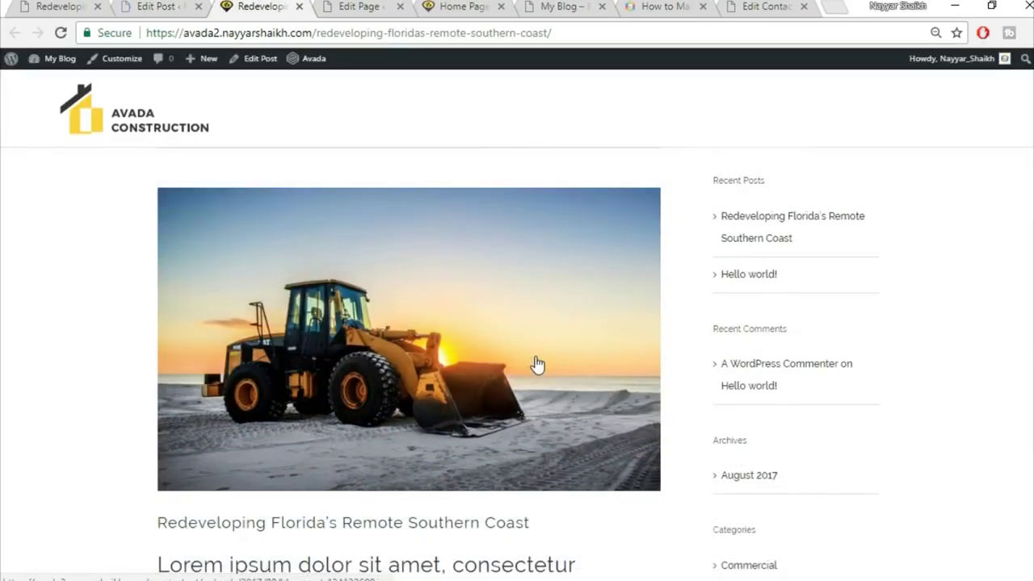
pyautogui.scroll(-2, 537, 364)
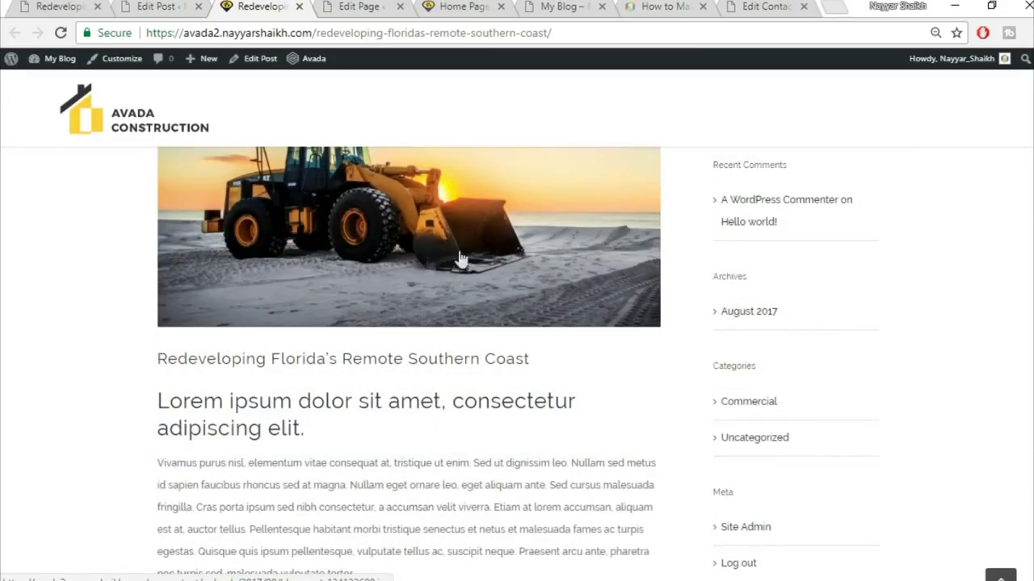
pyautogui.scroll(-1, 485, 297)
pyautogui.scroll(-3, 484, 297)
pyautogui.scroll(3, 374, 237)
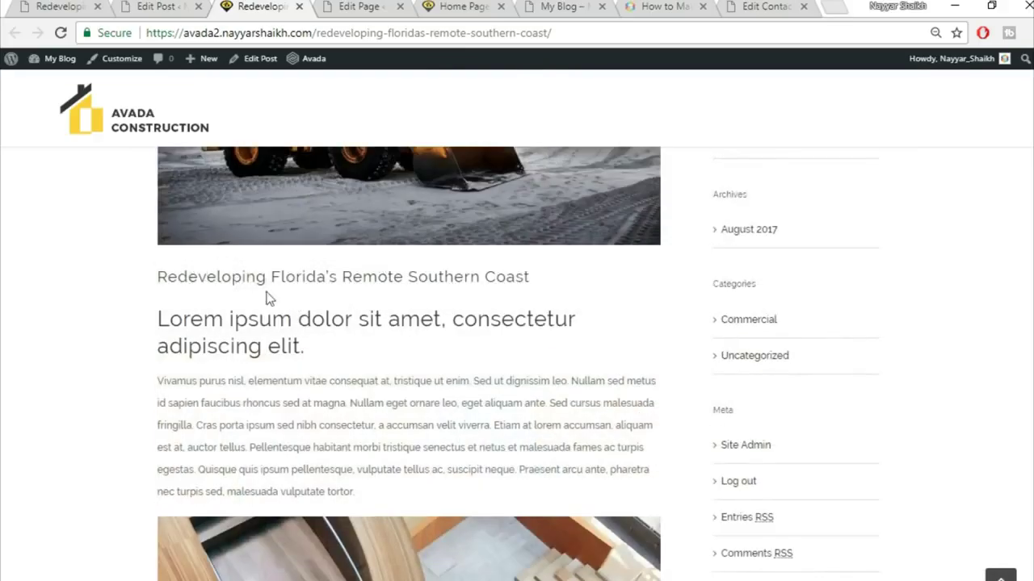
pyautogui.scroll(-2, 311, 353)
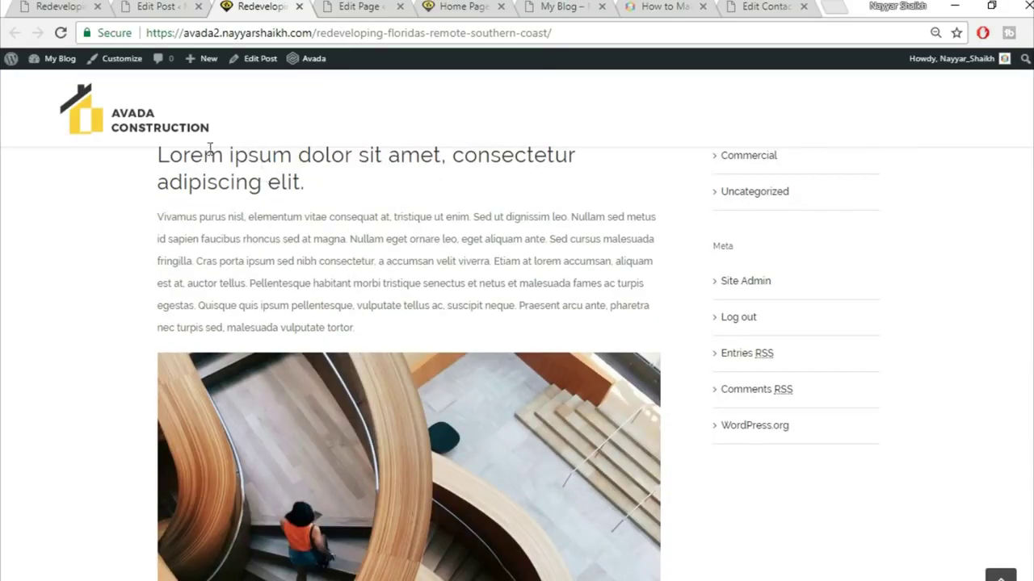
pyautogui.scroll(1, 283, 243)
# - Inspect the heading and body text on the live page, then return to the editor
pyautogui.moveTo(316, 272); pyautogui.dragTo(159, 231)
pyautogui.click(160, 231)
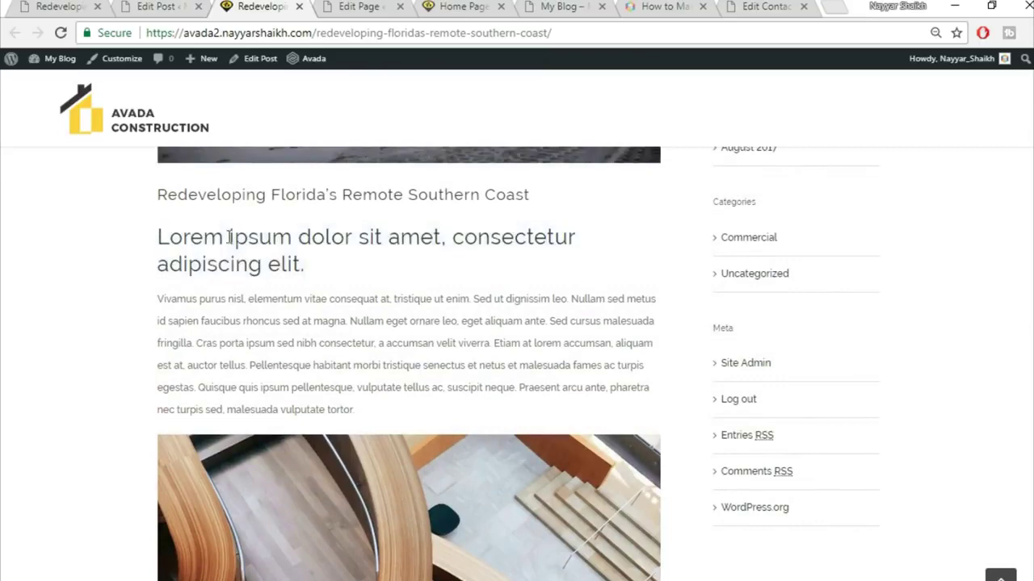
pyautogui.scroll(-7, 339, 261)
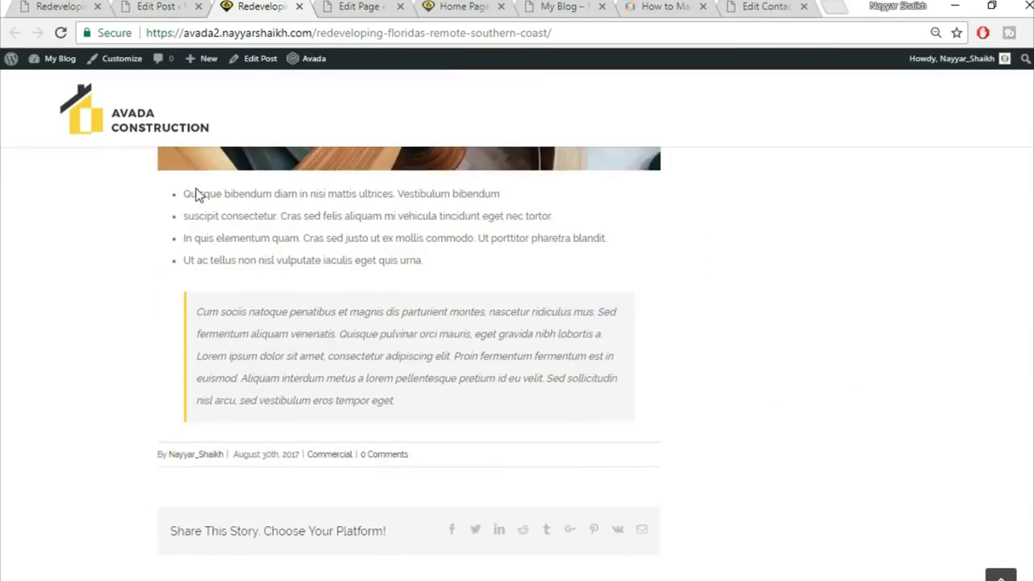
pyautogui.moveTo(198, 195); pyautogui.dragTo(261, 353)
pyautogui.click(264, 353)
pyautogui.scroll(5, 510, 432)
pyautogui.scroll(6, 511, 425)
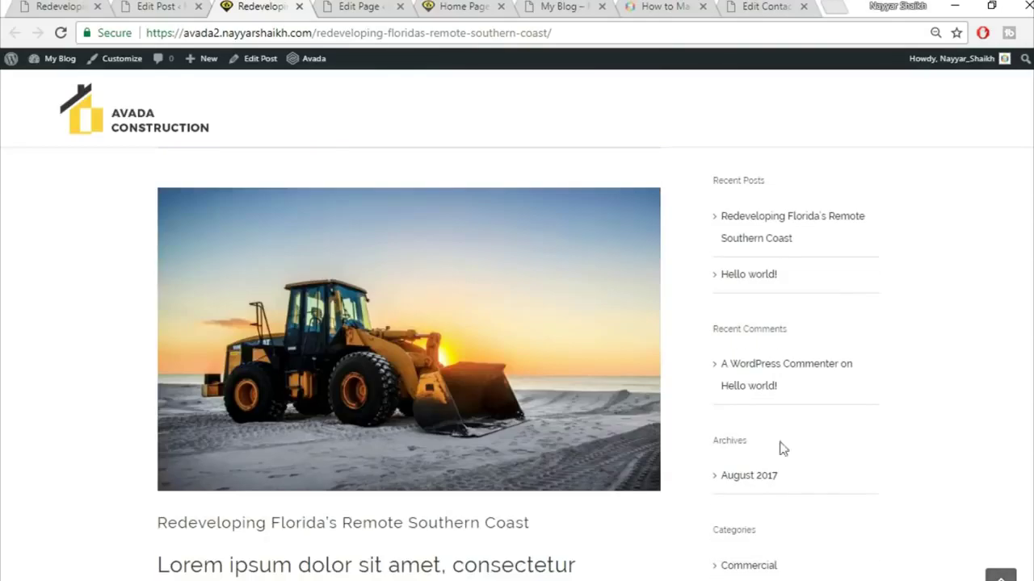
pyautogui.click(162, 6)
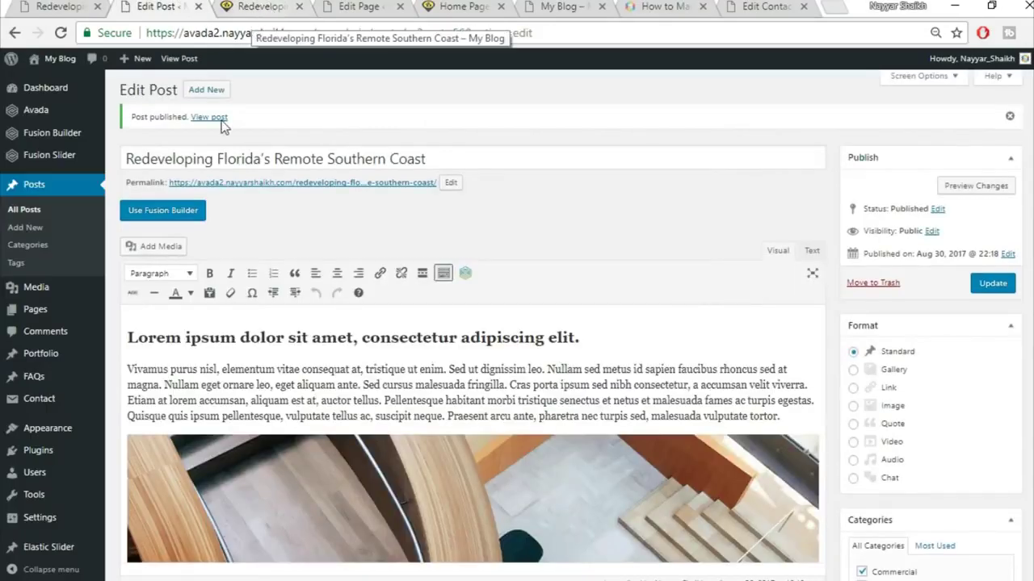
pyautogui.scroll(-2, 180, 212)
# - Delete the Recent Posts widget from the Blog Sidebar
pyautogui.moveTo(63, 438)
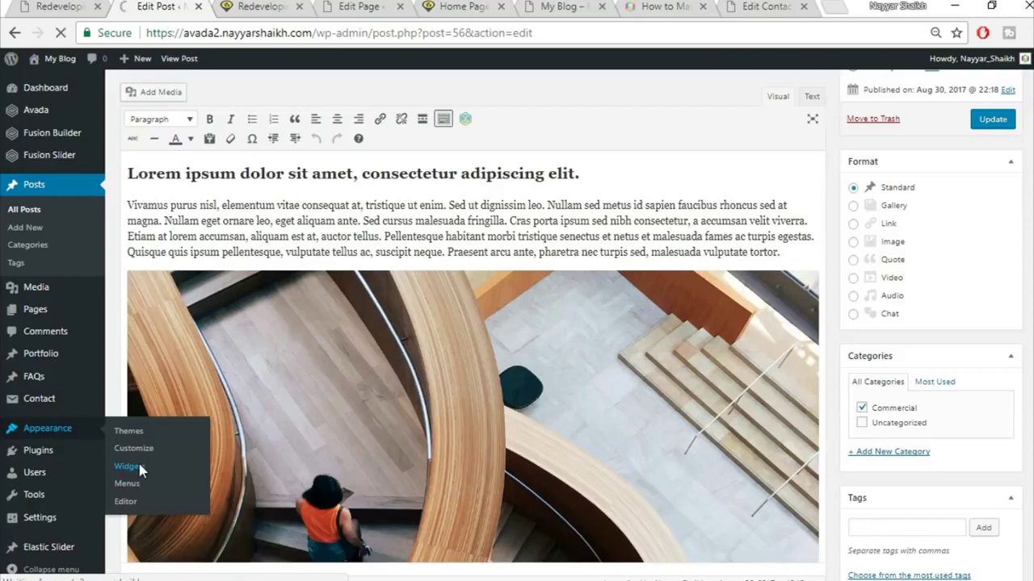
pyautogui.scroll(-2, 700, 239)
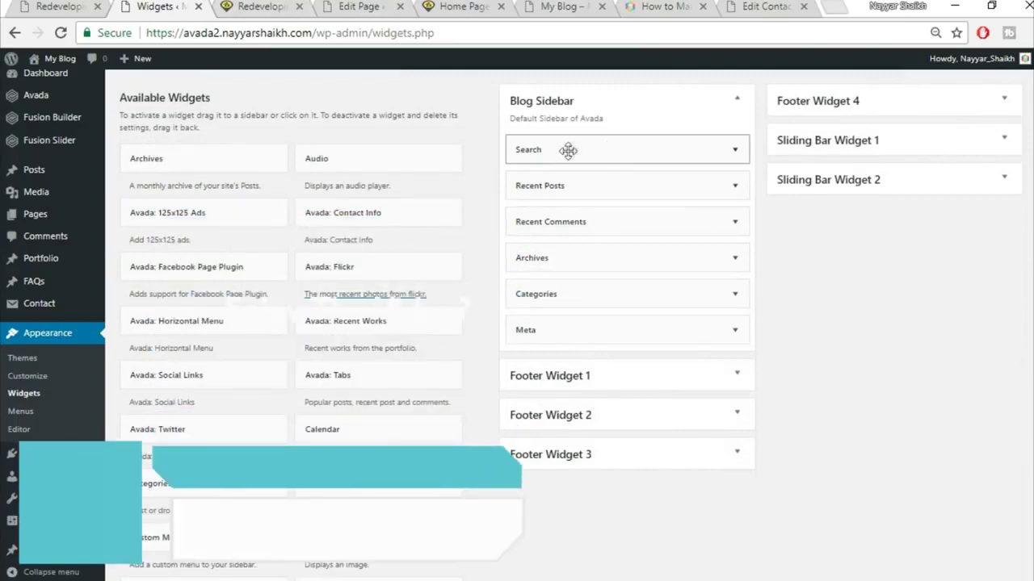
pyautogui.click(294, 6)
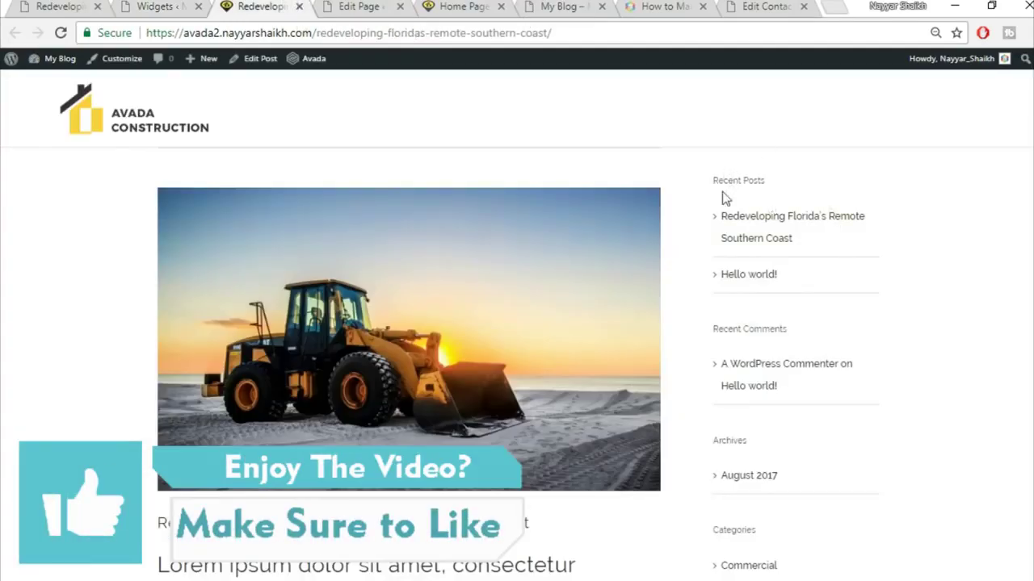
pyautogui.scroll(-1, 780, 457)
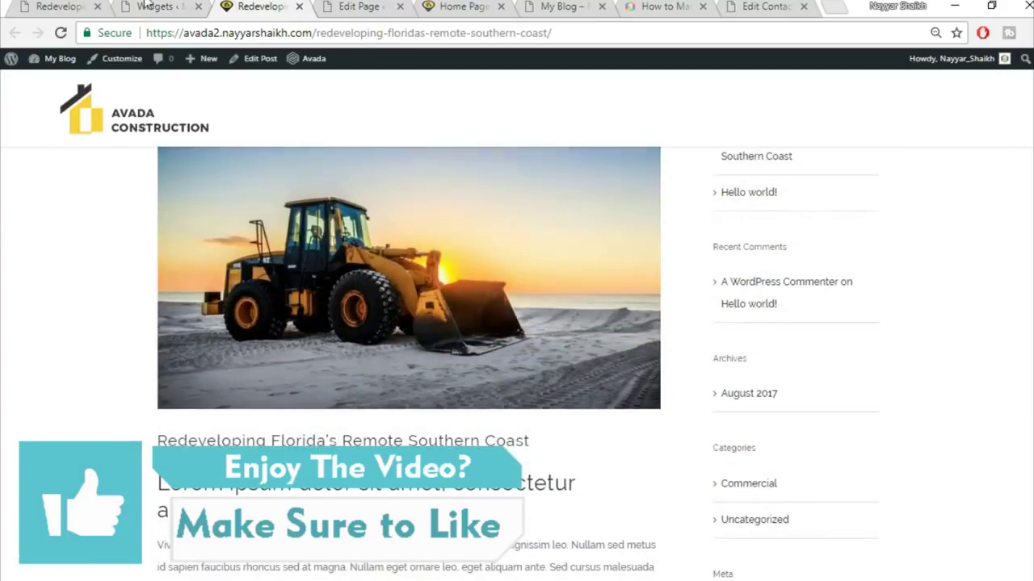
pyautogui.click(185, 7)
pyautogui.click(737, 187)
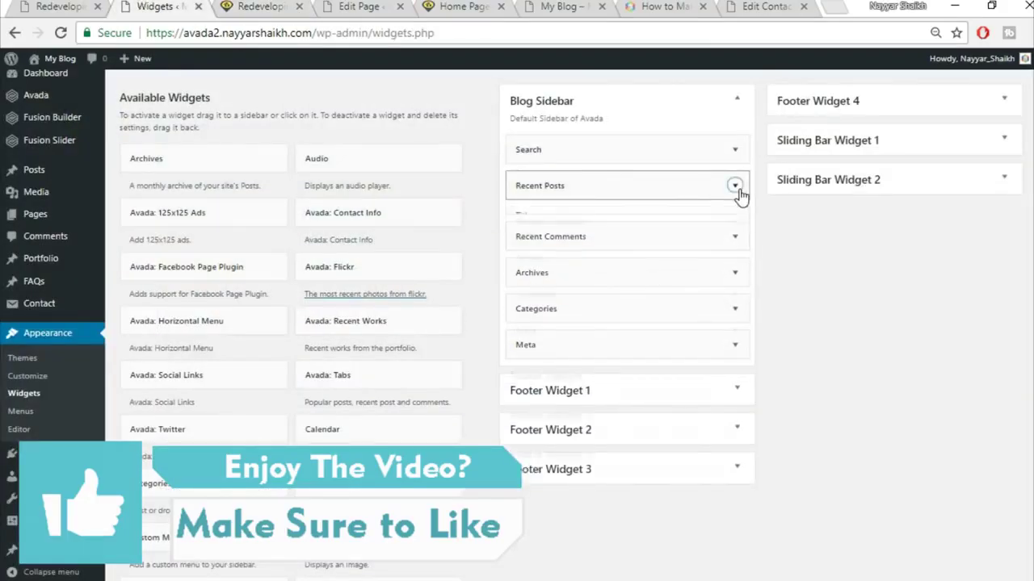
pyautogui.click(527, 305)
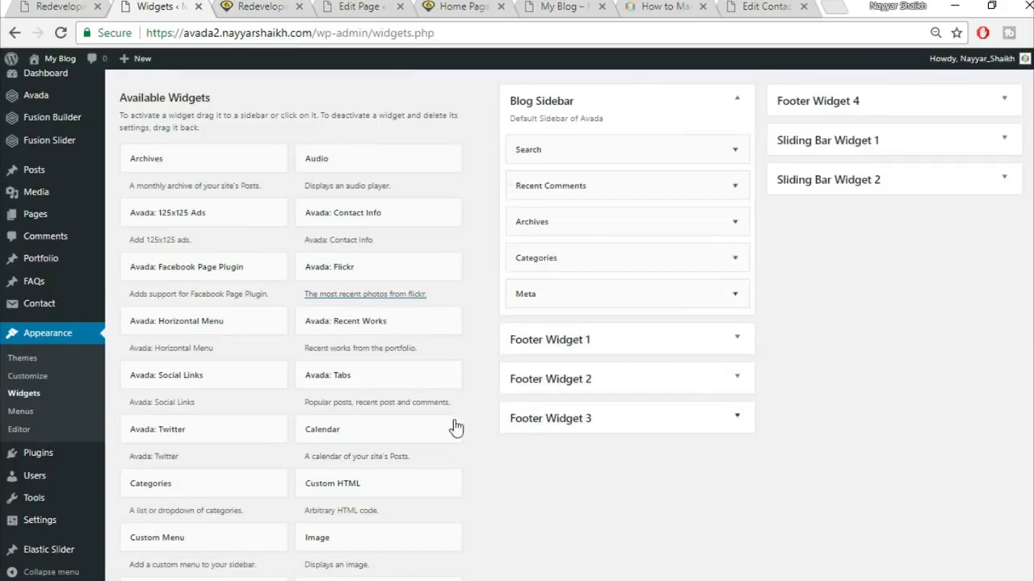
# - Add the Calendar widget to the Blog Sidebar under Search and reload the live post
pyautogui.moveTo(403, 431); pyautogui.dragTo(655, 184)
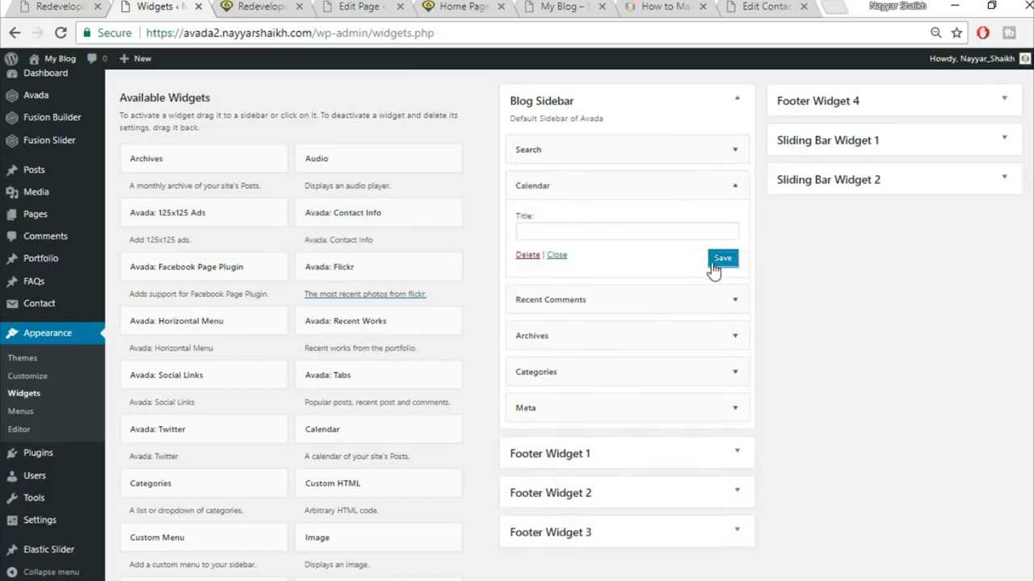
pyautogui.click(265, 6)
pyautogui.click(291, 34)
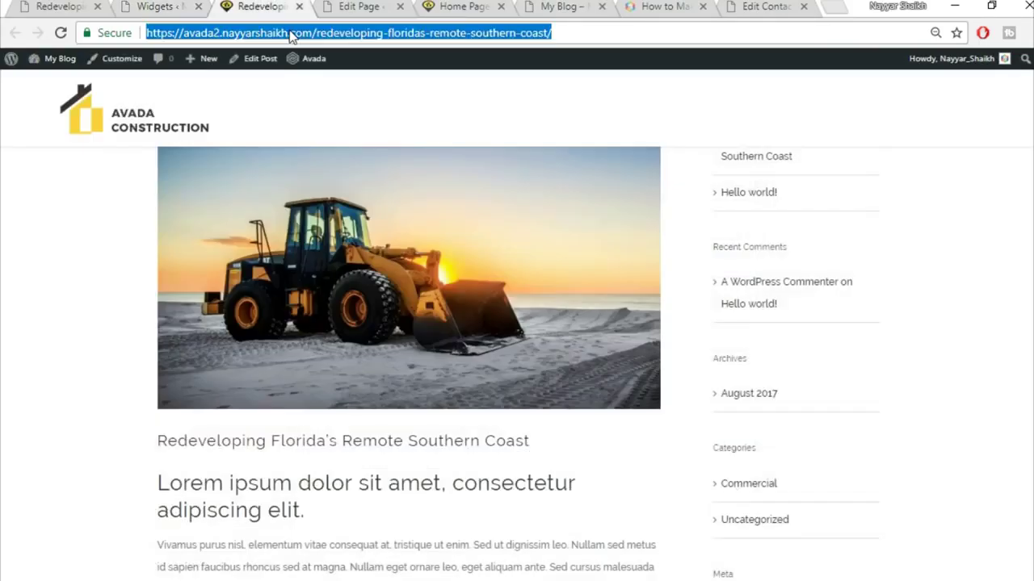
# - Reload the post to confirm the calendar widget, and compare it with the demo site
pyautogui.press('Return')
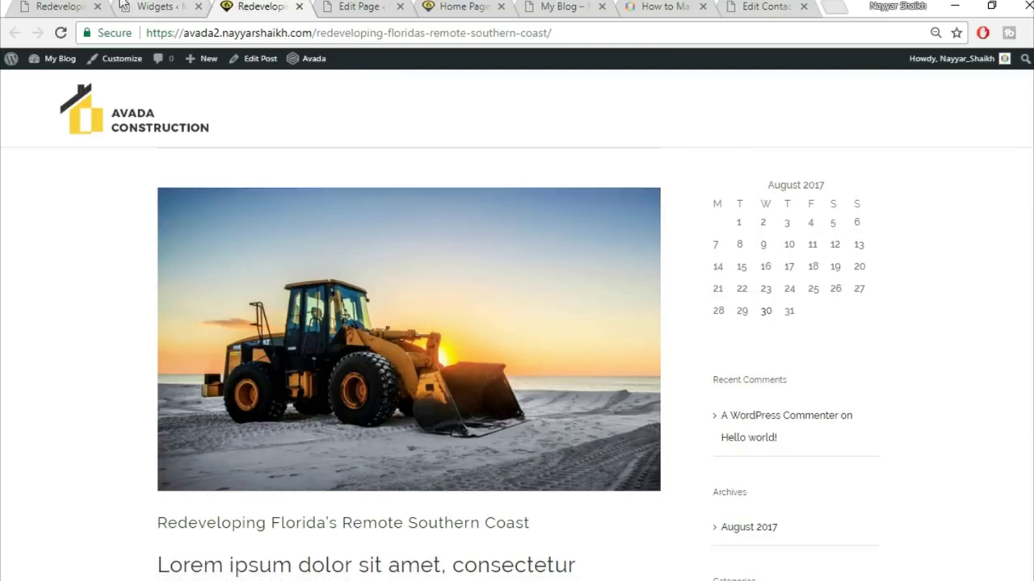
pyautogui.click(80, 5)
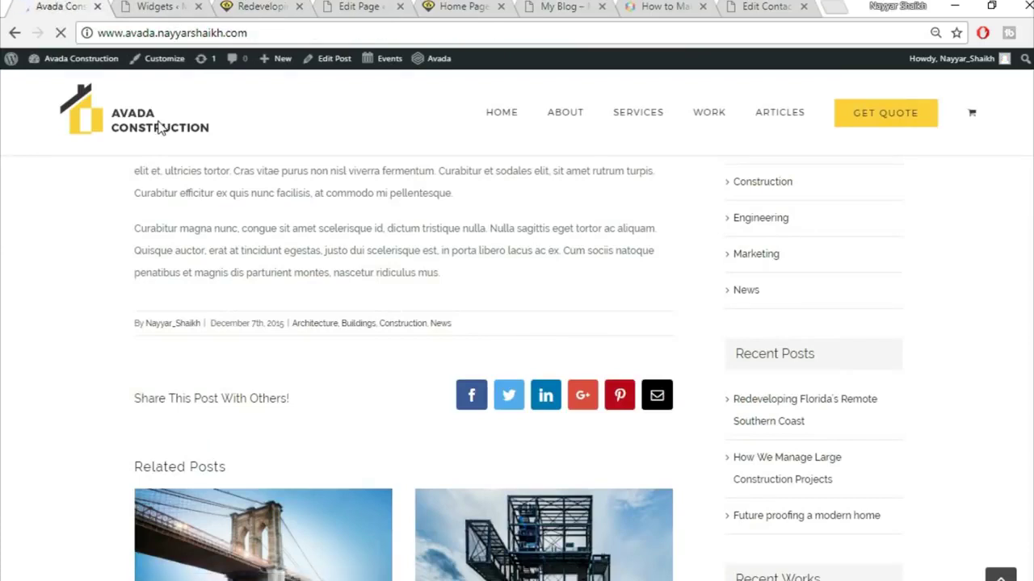
pyautogui.scroll(-10, 408, 275)
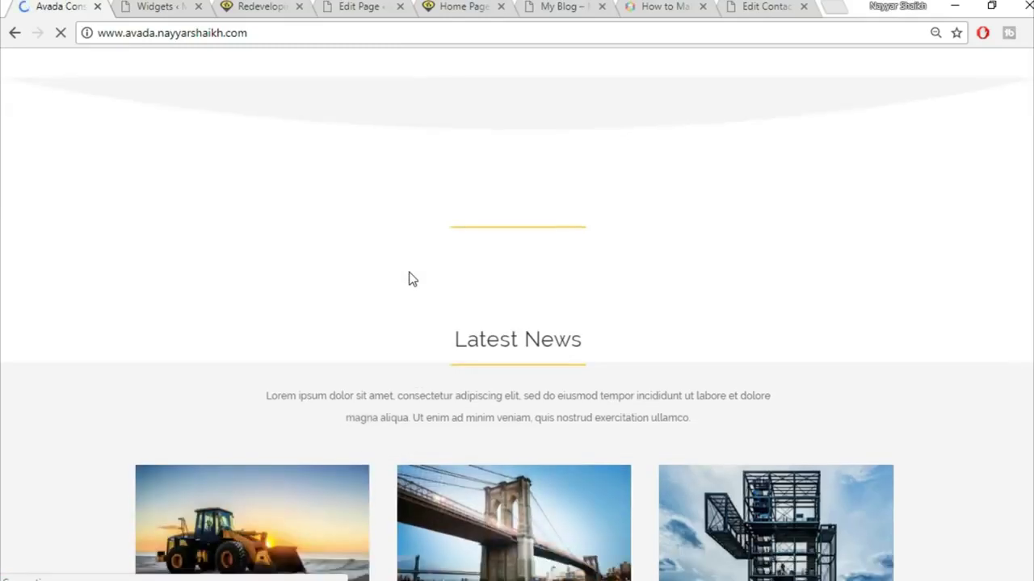
pyautogui.scroll(-2, 639, 339)
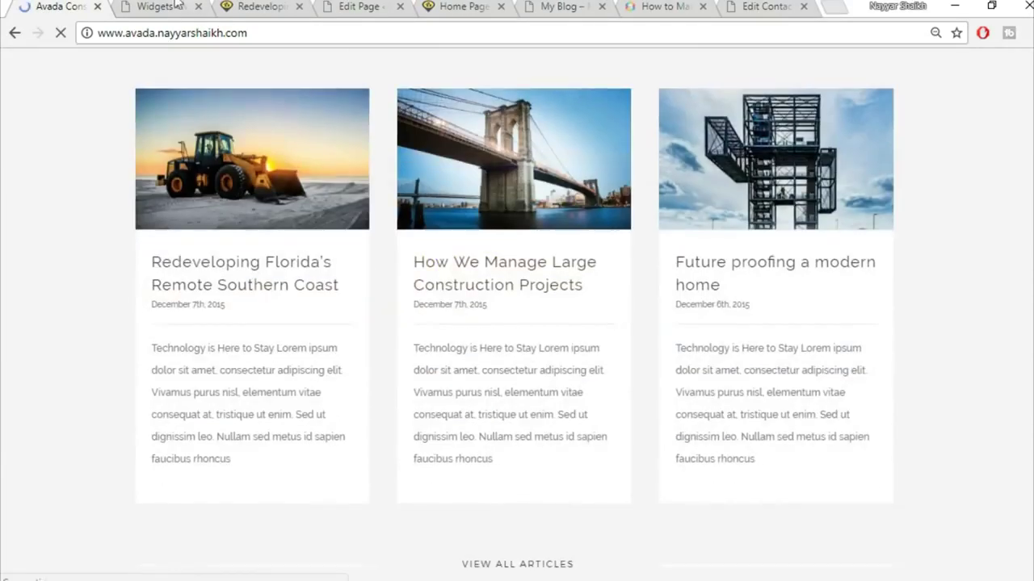
# - Close the Widgets and post tabs and return to the Home Page editor
pyautogui.click(187, 7)
pyautogui.click(198, 7)
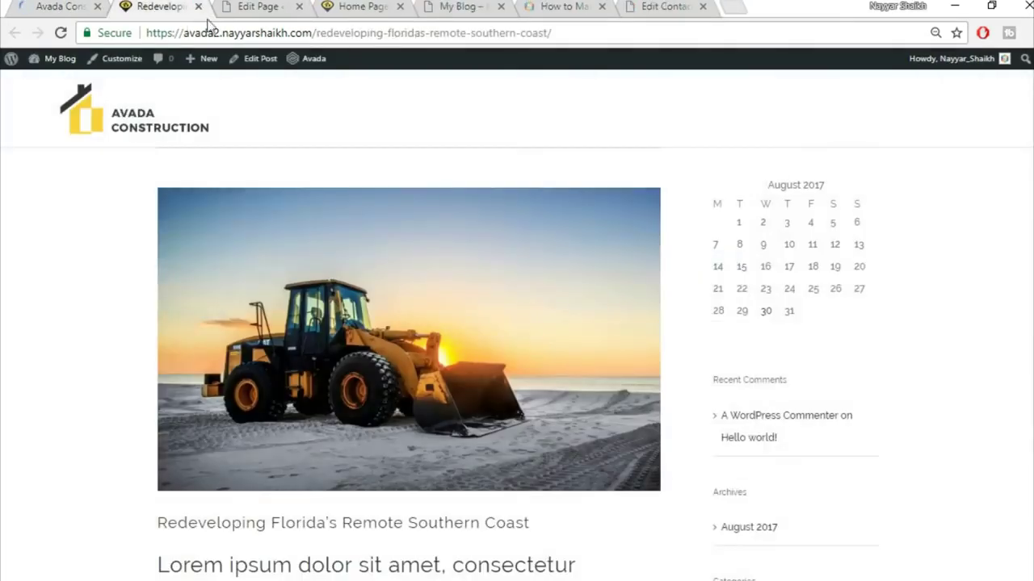
pyautogui.click(198, 7)
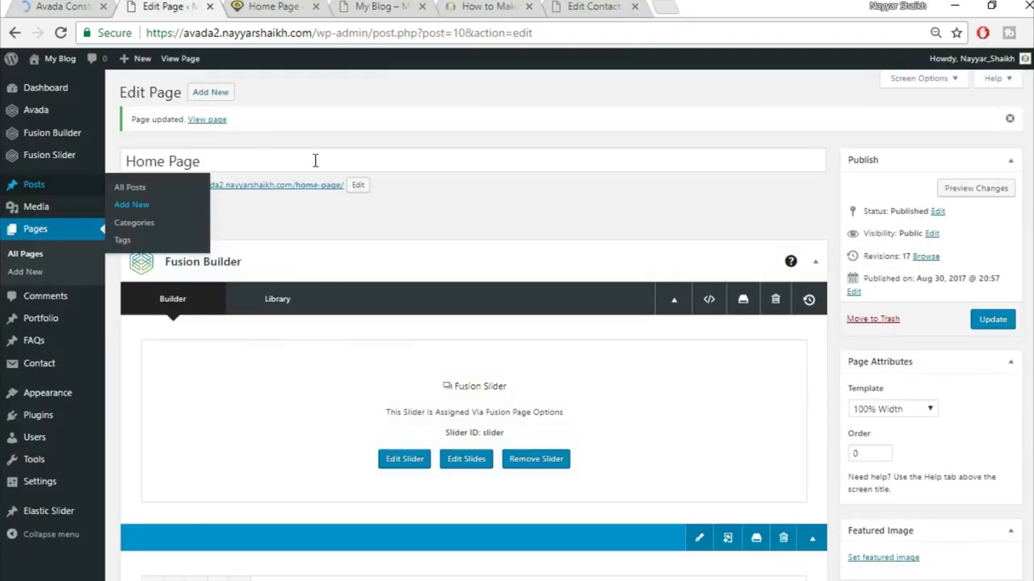
pyautogui.scroll(-15, 604, 227)
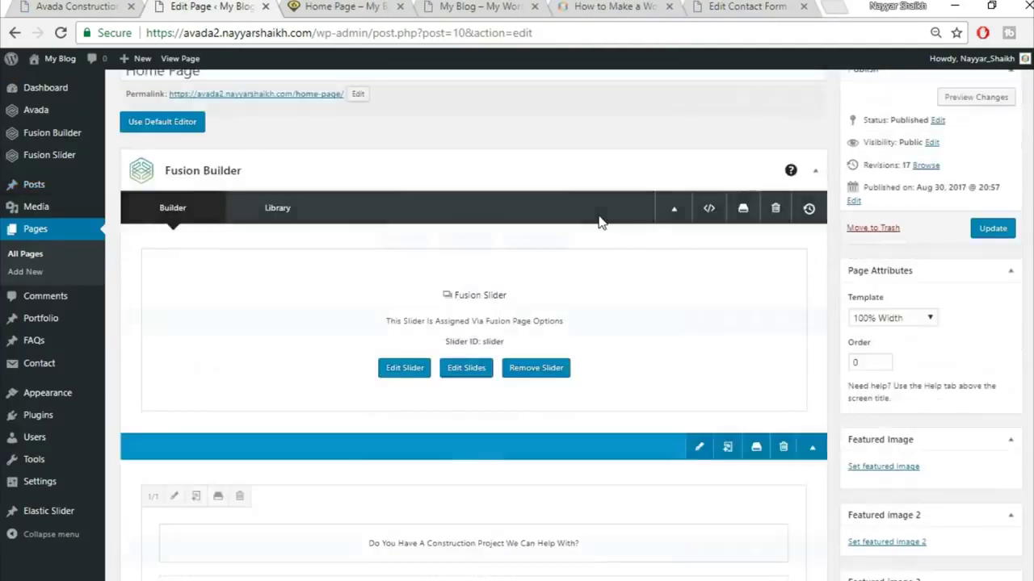
# - Insert the saved Title container from the Library at the bottom of the page
pyautogui.scroll(-15, 604, 226)
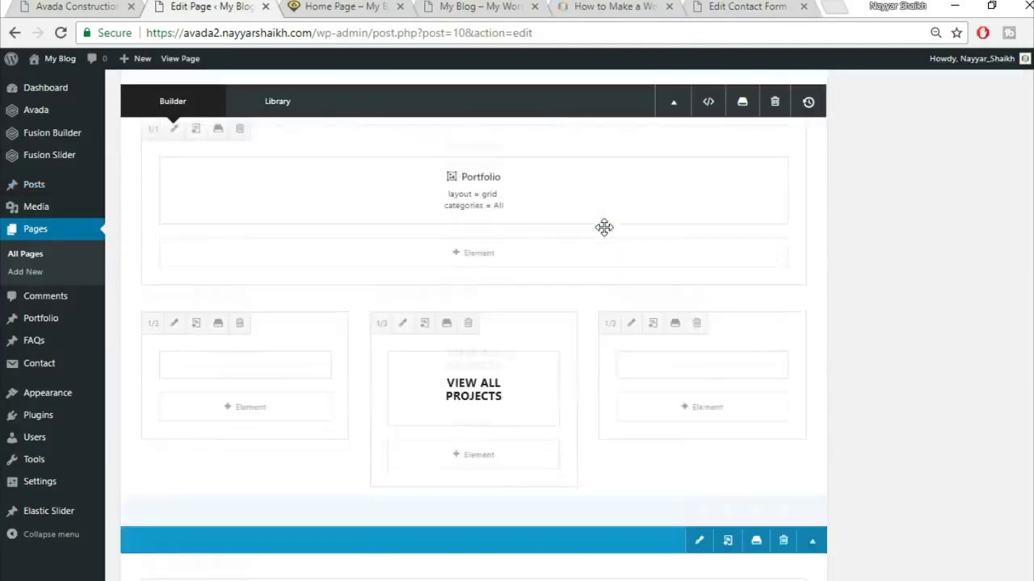
pyautogui.scroll(-9, 648, 243)
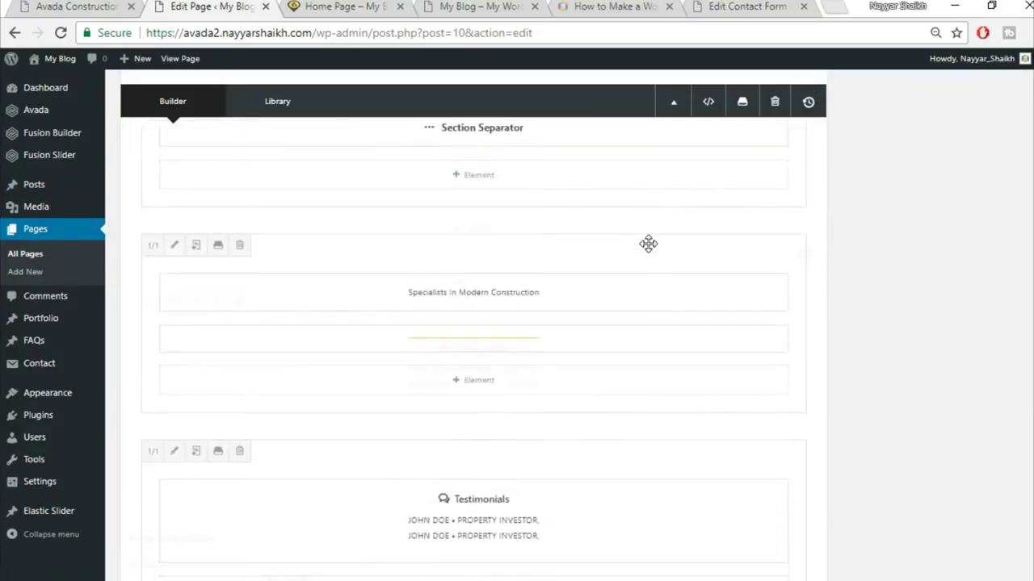
pyautogui.scroll(2, 690, 333)
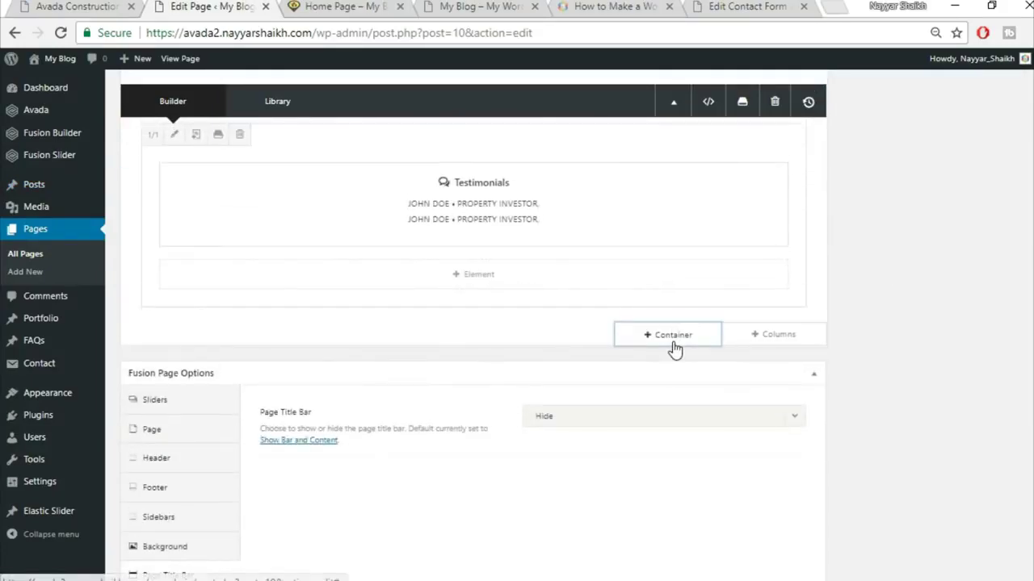
pyautogui.click(671, 335)
pyautogui.click(279, 135)
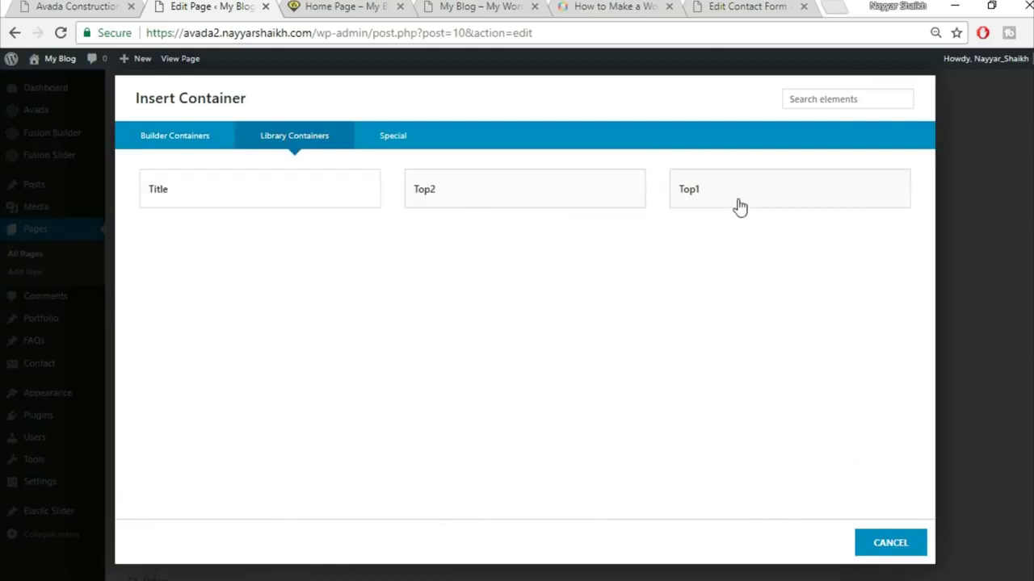
pyautogui.click(181, 200)
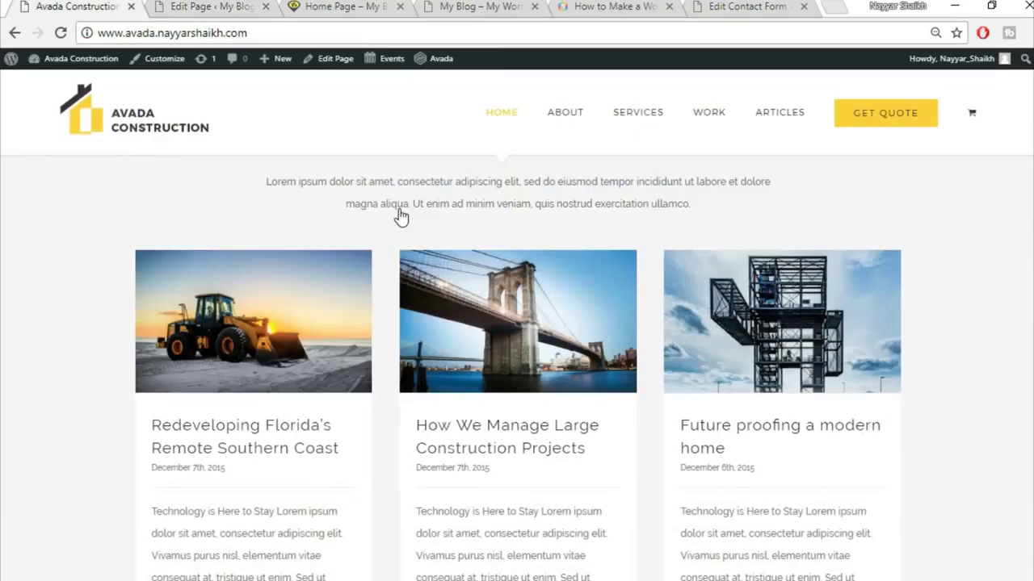
# - Replace the 'Specialists In Modern Construction' heading with 'Latest News' and save the text block
pyautogui.scroll(2, 440, 343)
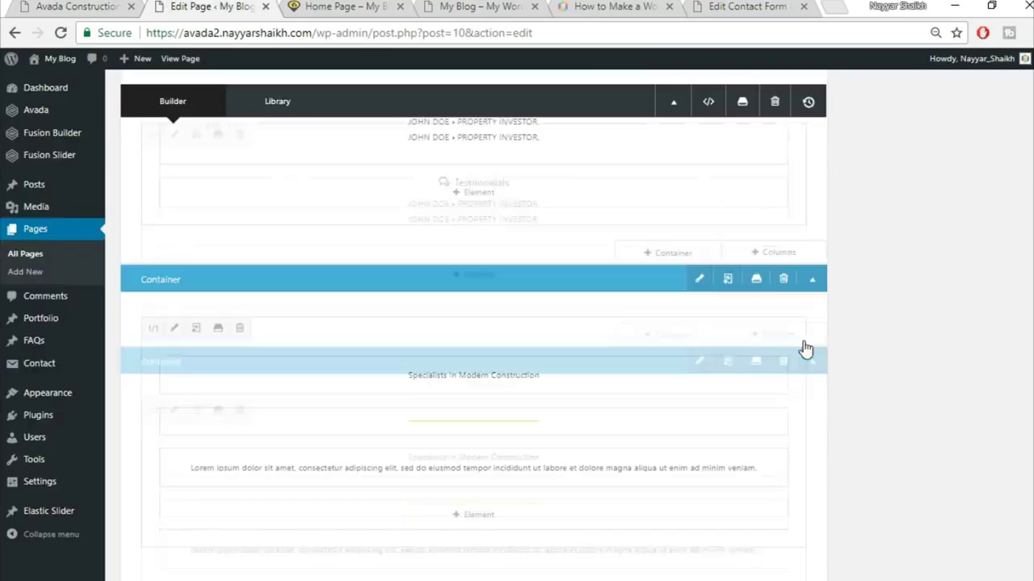
pyautogui.moveTo(457, 392)
pyautogui.click(438, 375)
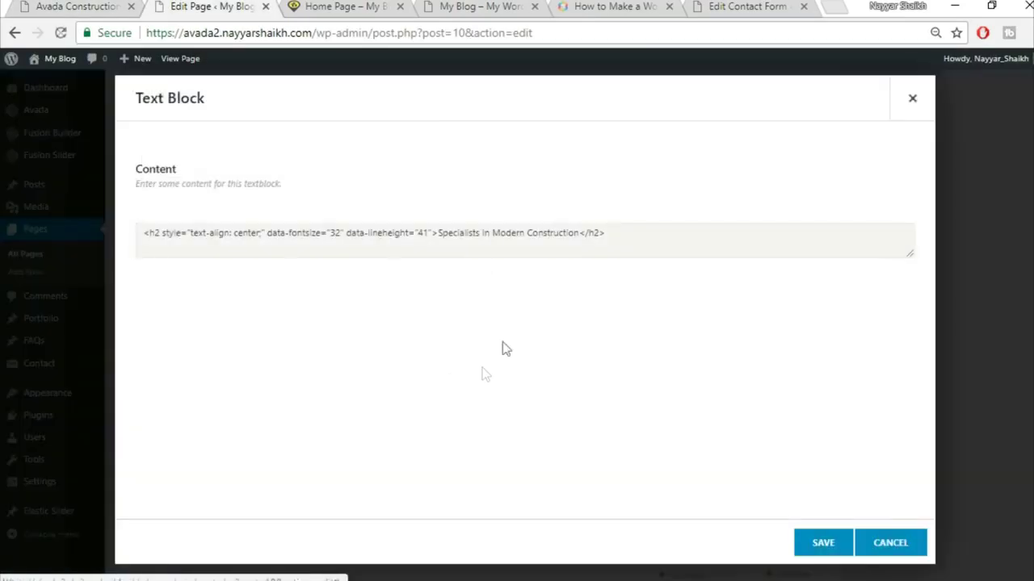
pyautogui.tripleClick(521, 314)
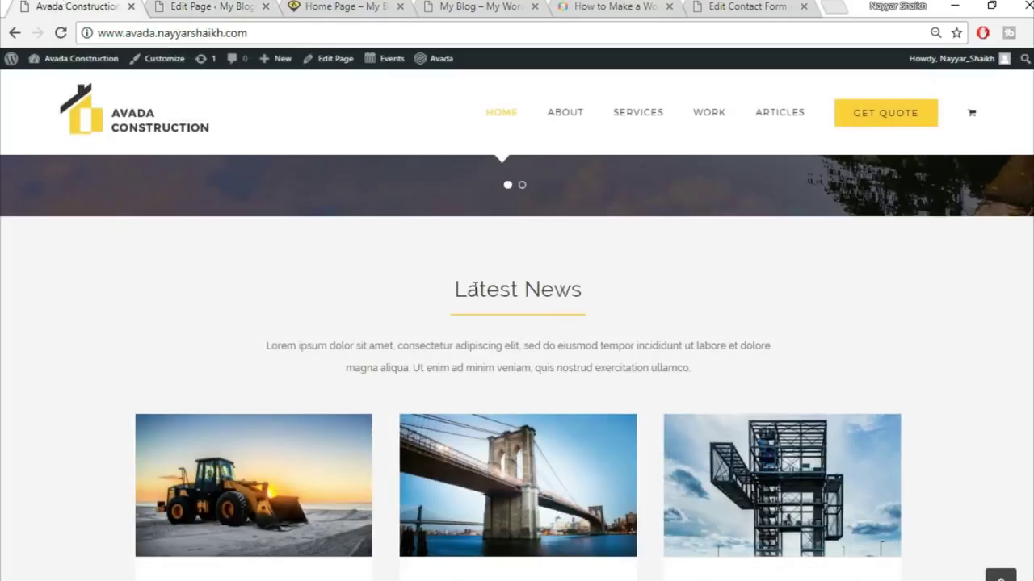
pyautogui.tripleClick(473, 289)
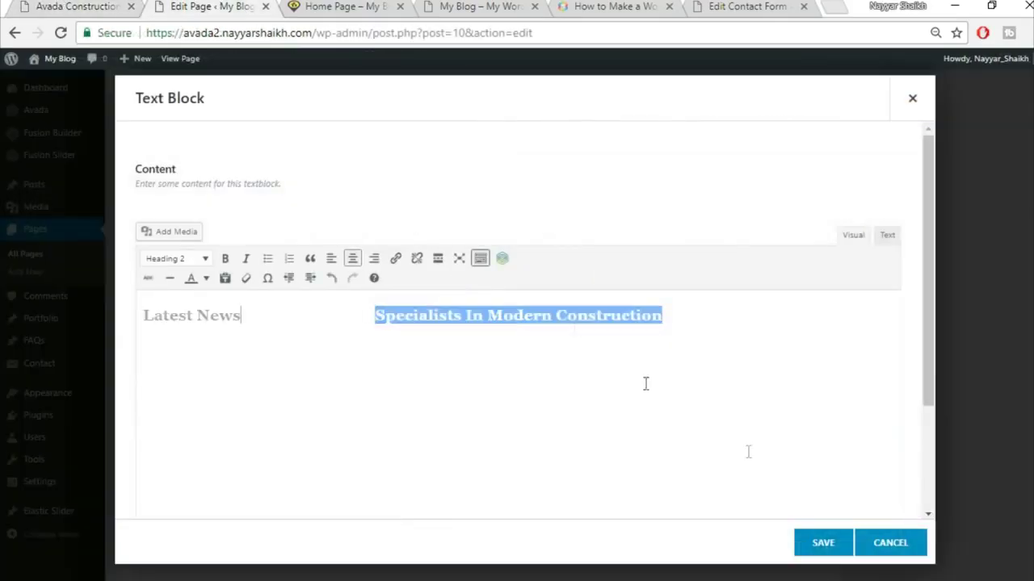
pyautogui.press('BackSpace')
pyautogui.click(352, 258)
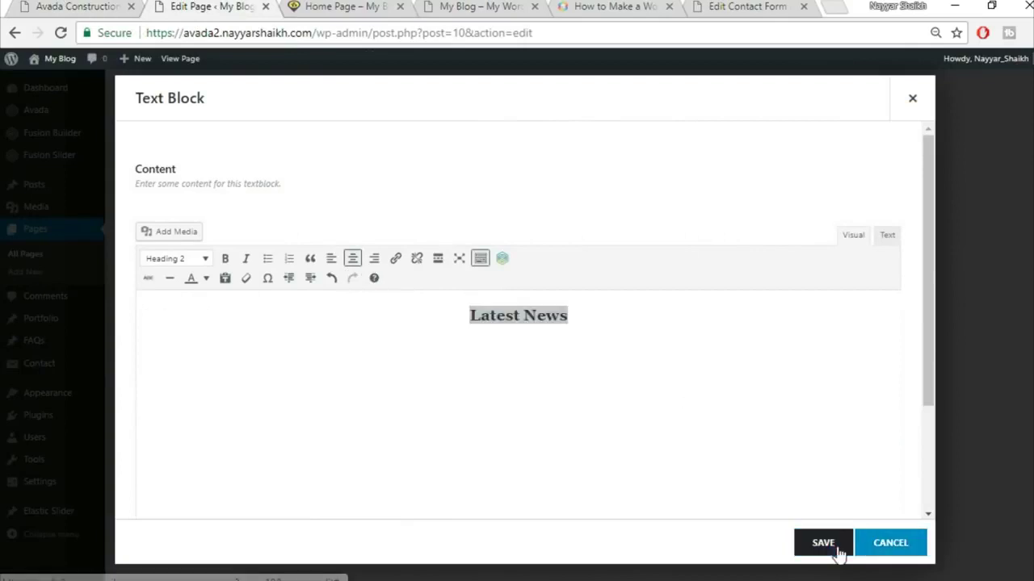
pyautogui.click(837, 549)
pyautogui.click(120, 6)
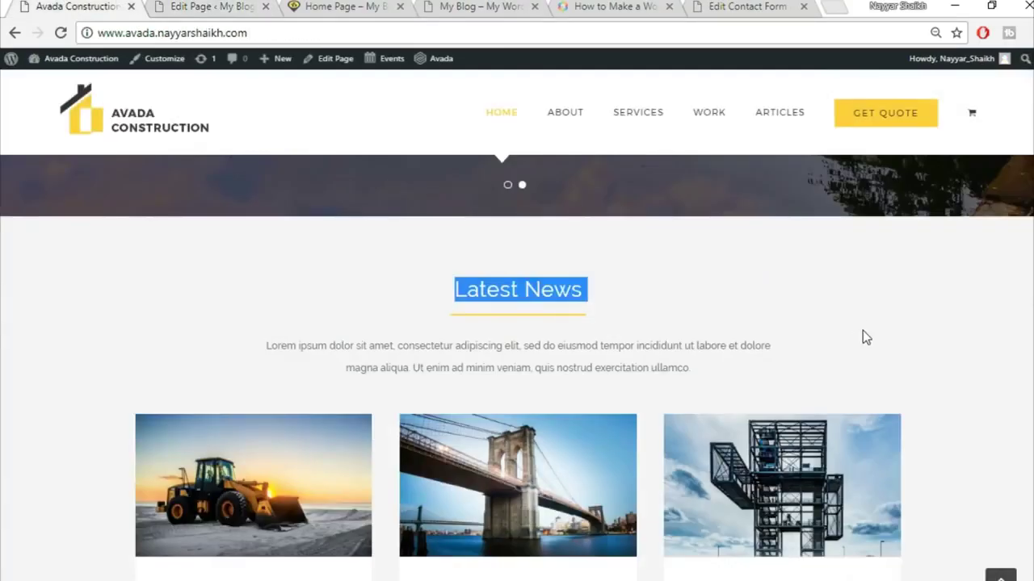
pyautogui.scroll(-3, 862, 330)
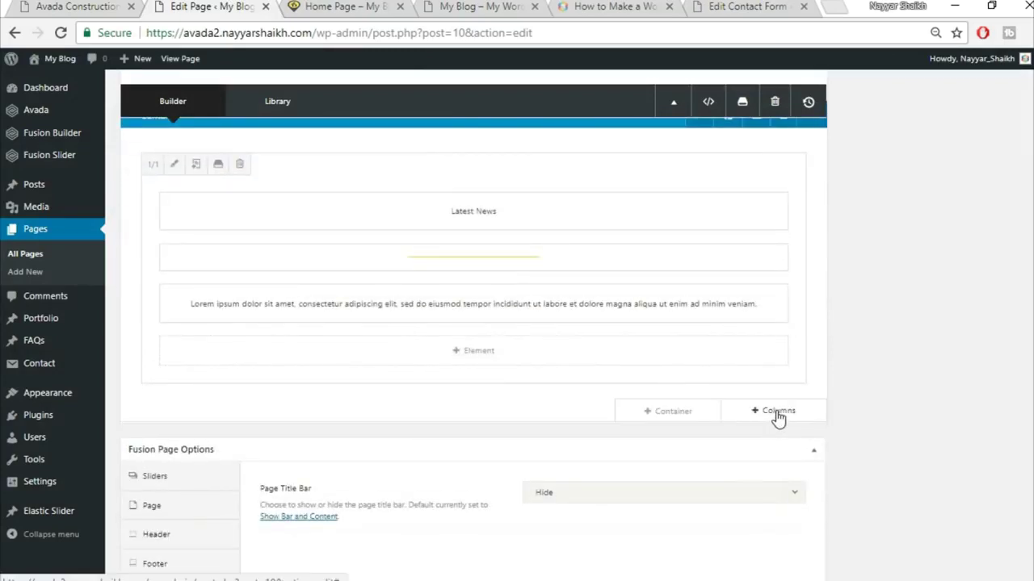
# - Add a full-width 1/1 column row containing a Blog element
pyautogui.click(743, 411)
pyautogui.click(212, 206)
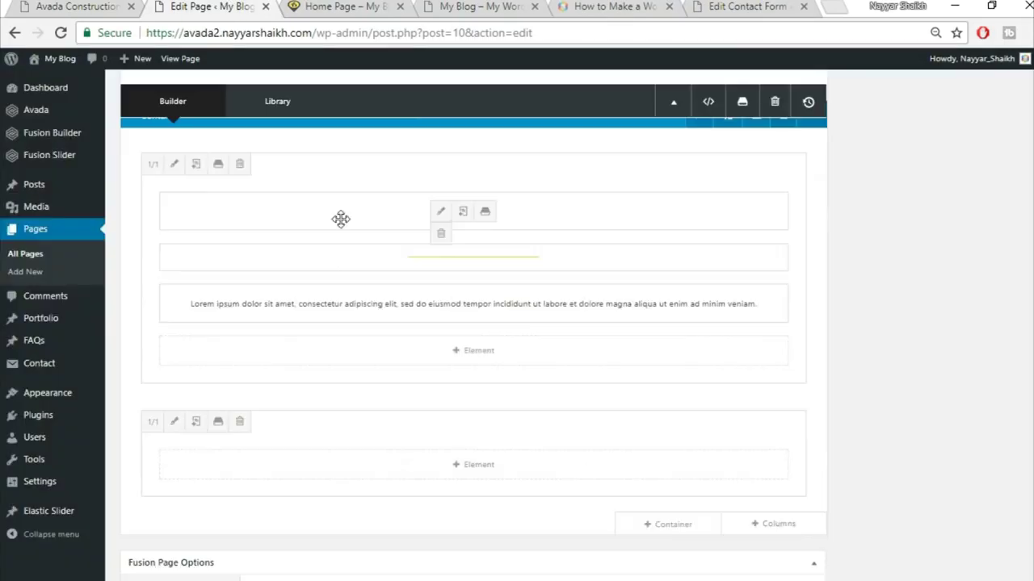
pyautogui.click(521, 472)
pyautogui.click(820, 98)
pyautogui.write('blo')
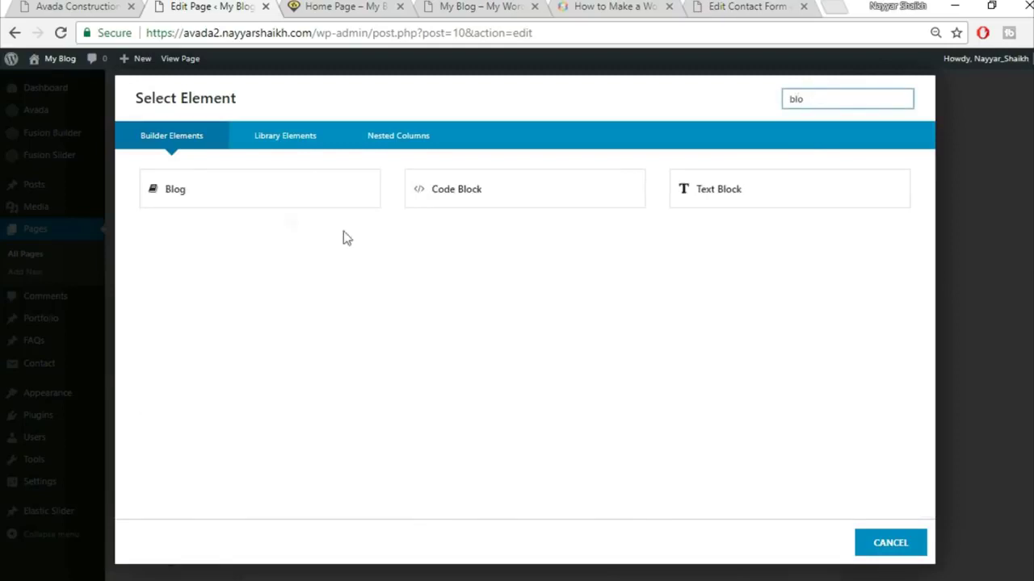
pyautogui.click(229, 193)
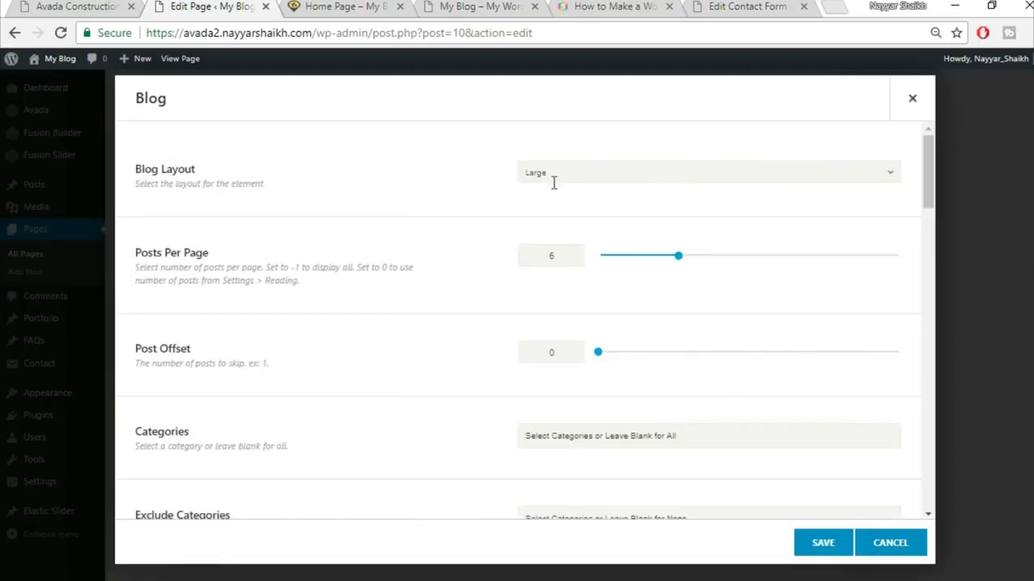
# - Set the Blog element's layout to Grid
pyautogui.click(680, 172)
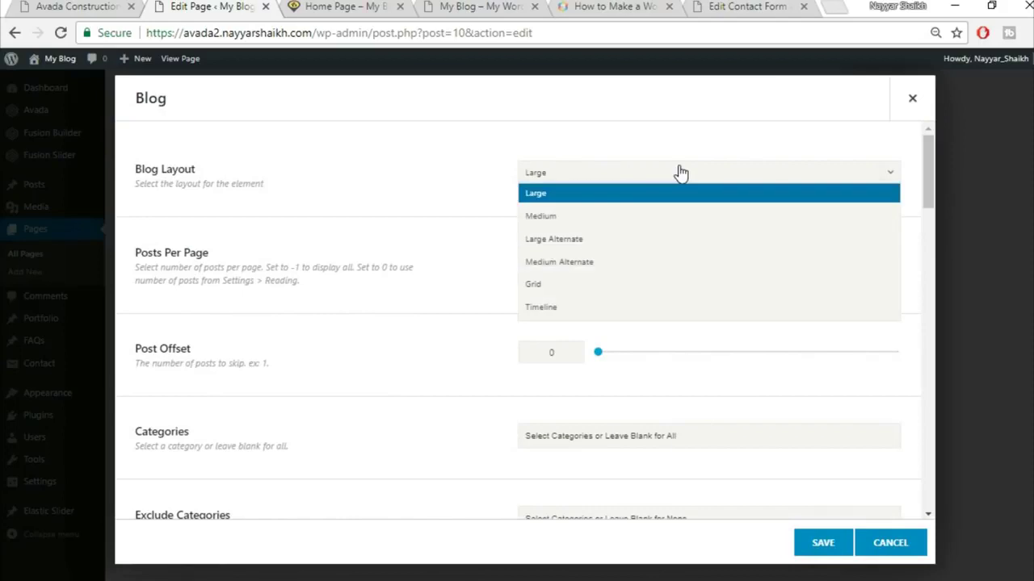
pyautogui.click(611, 290)
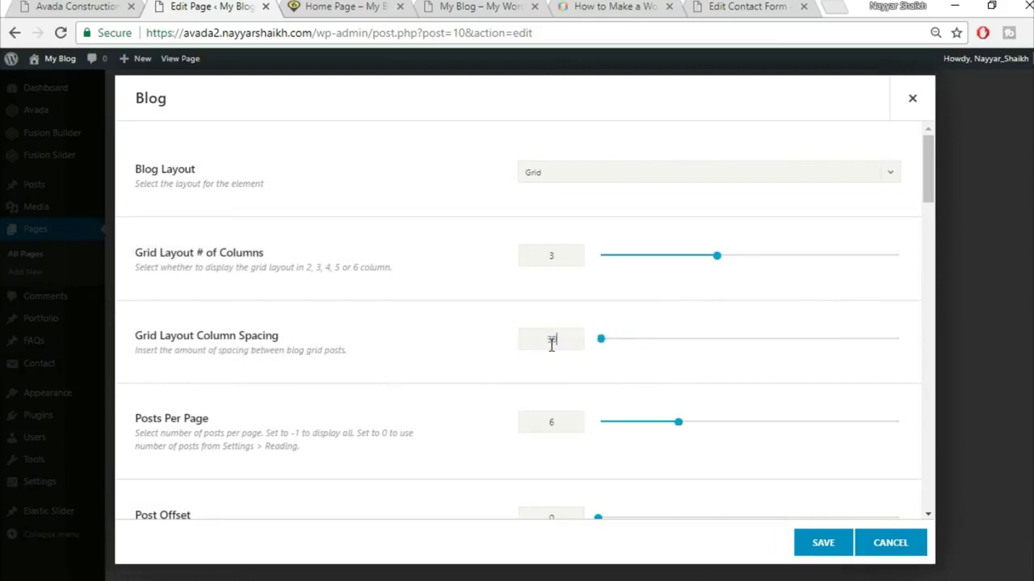
pyautogui.scroll(-1, 549, 387)
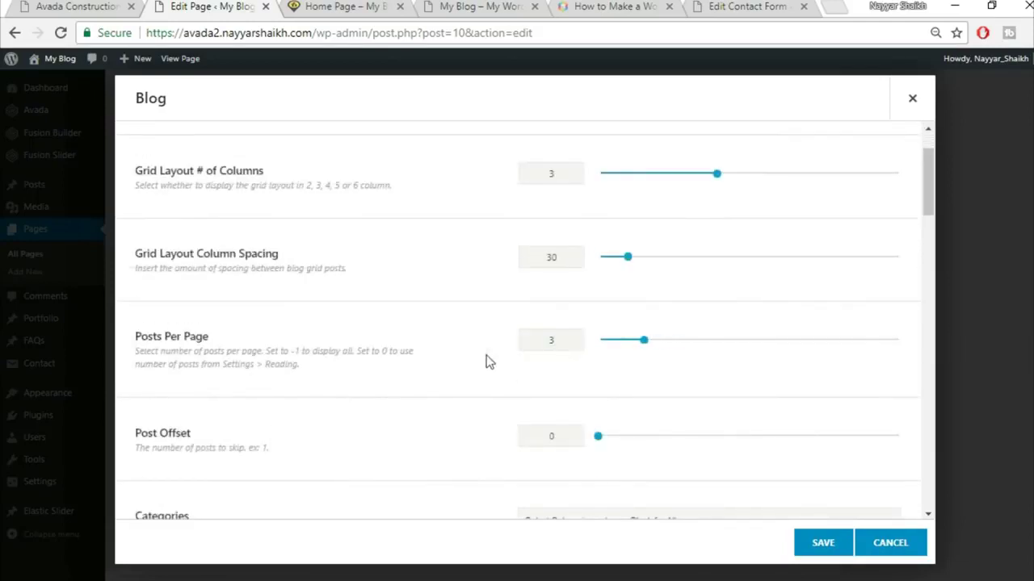
pyautogui.scroll(-2, 491, 367)
pyautogui.scroll(-4, 498, 382)
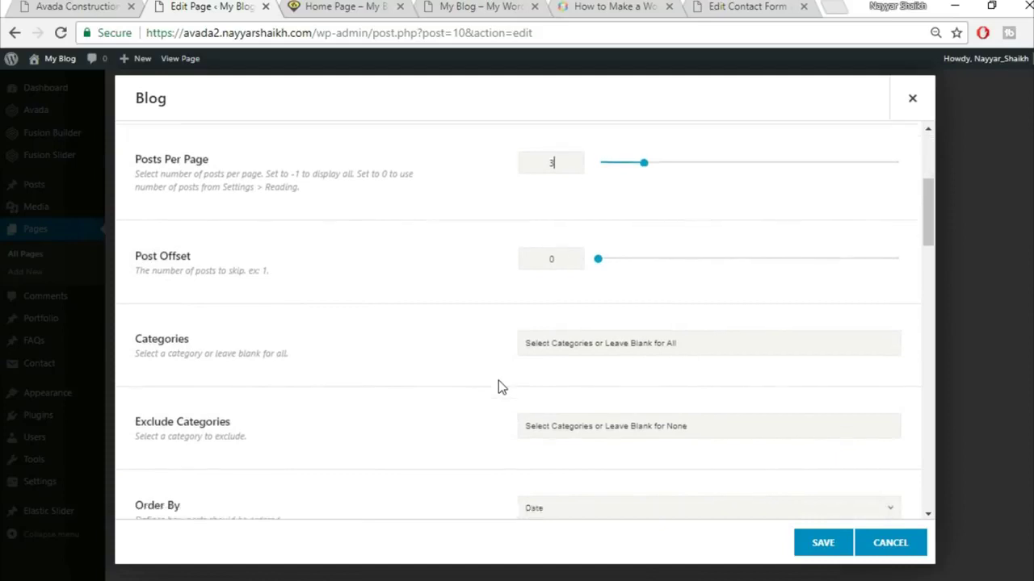
pyautogui.scroll(-1, 498, 381)
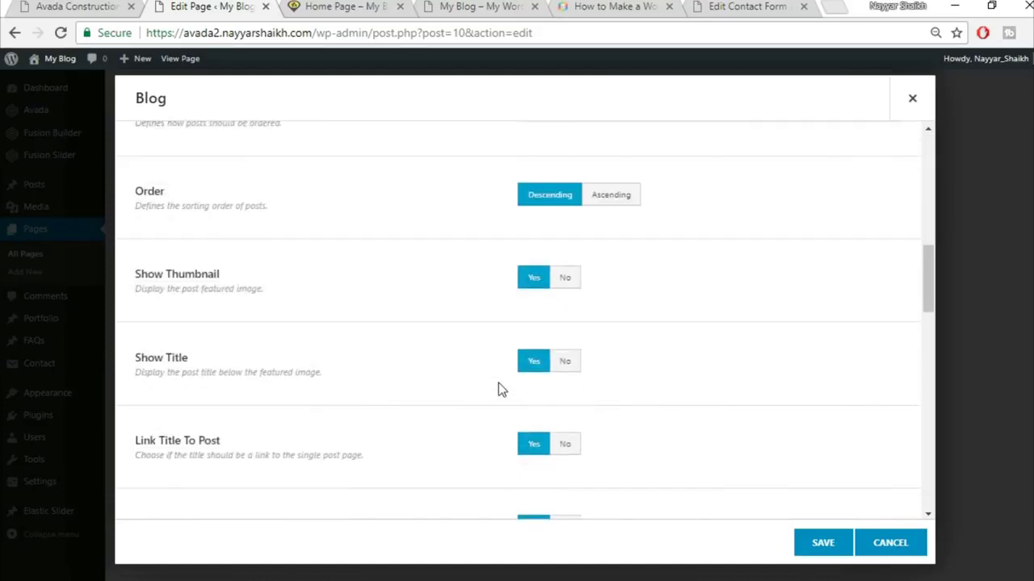
# - Compare the blog settings against the live site's post cards and excerpt length
pyautogui.click(34, 6)
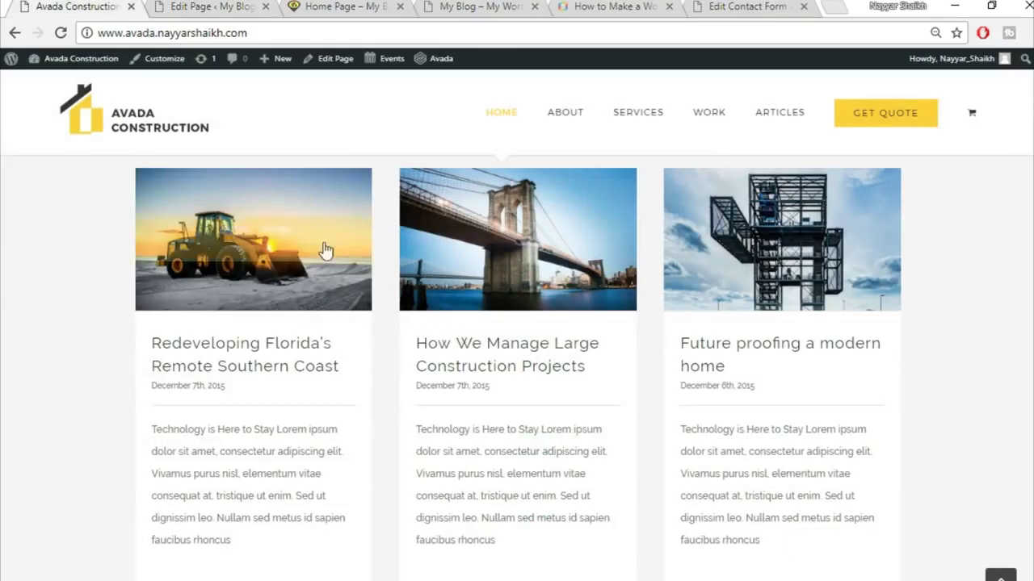
pyautogui.hotkey('ctrl', 'Tab')
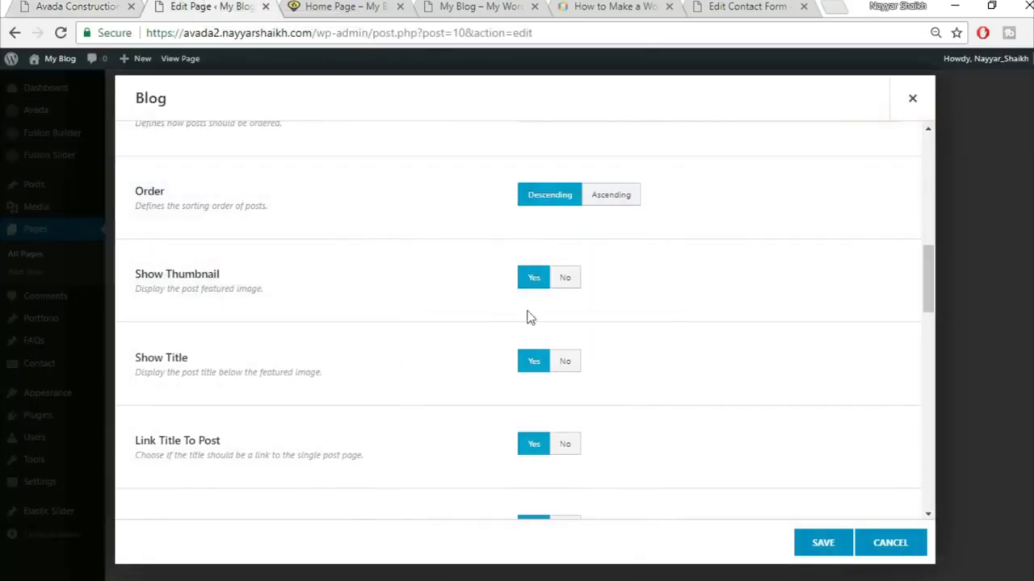
pyautogui.scroll(-1, 519, 373)
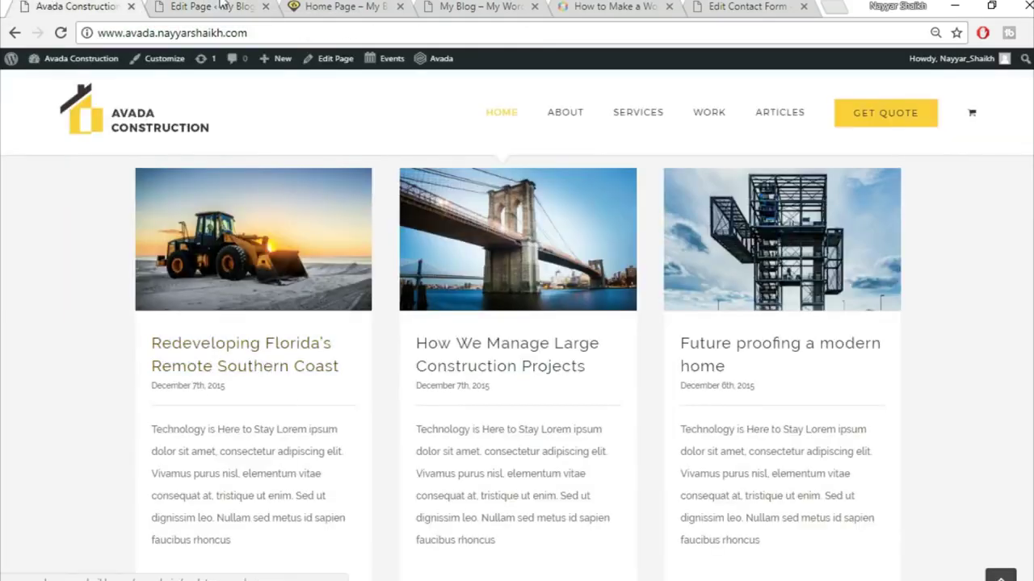
pyautogui.hotkey('ctrl', 'Tab')
pyautogui.scroll(-1, 271, 408)
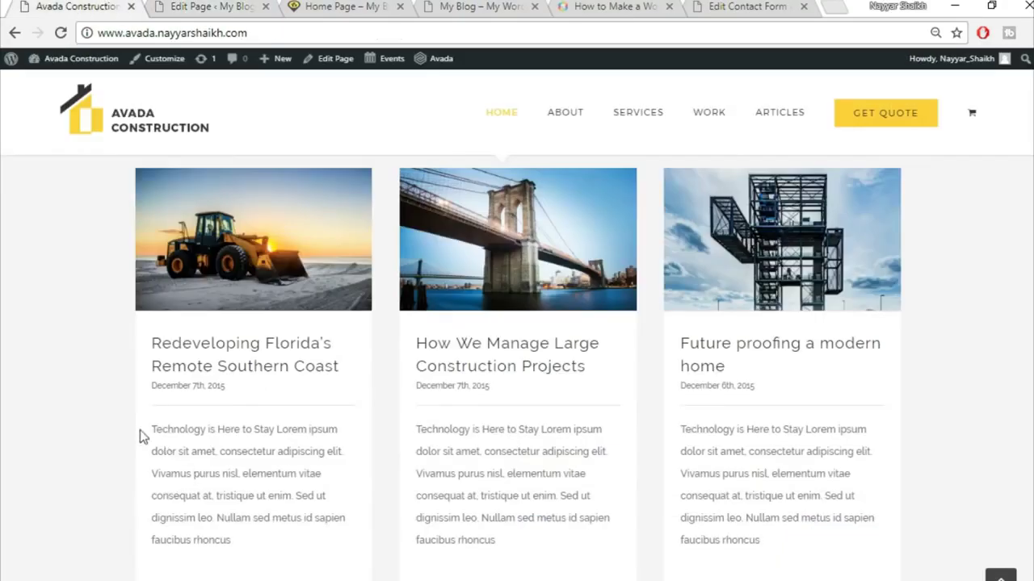
pyautogui.moveTo(139, 436); pyautogui.dragTo(270, 557)
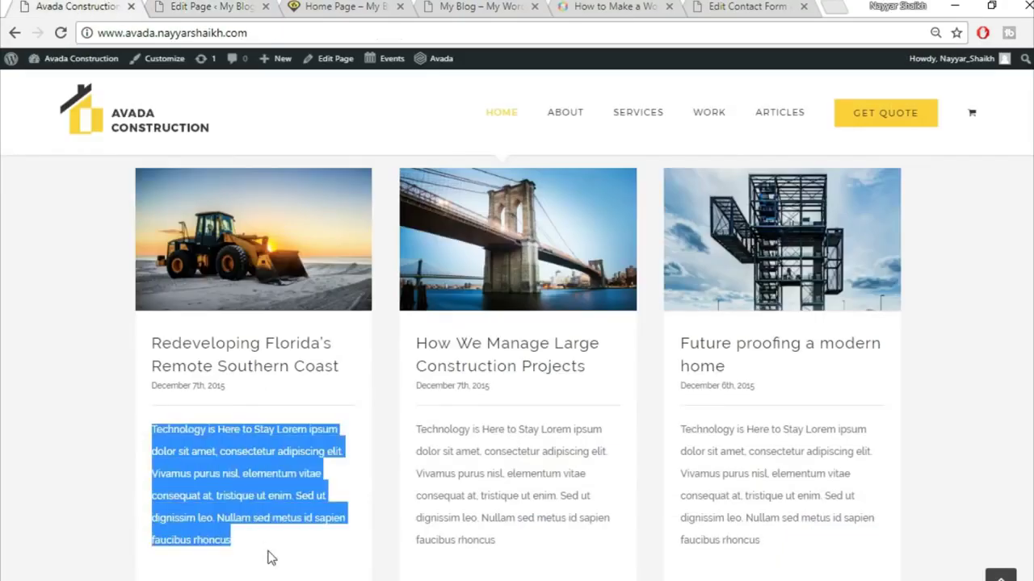
pyautogui.click(270, 557)
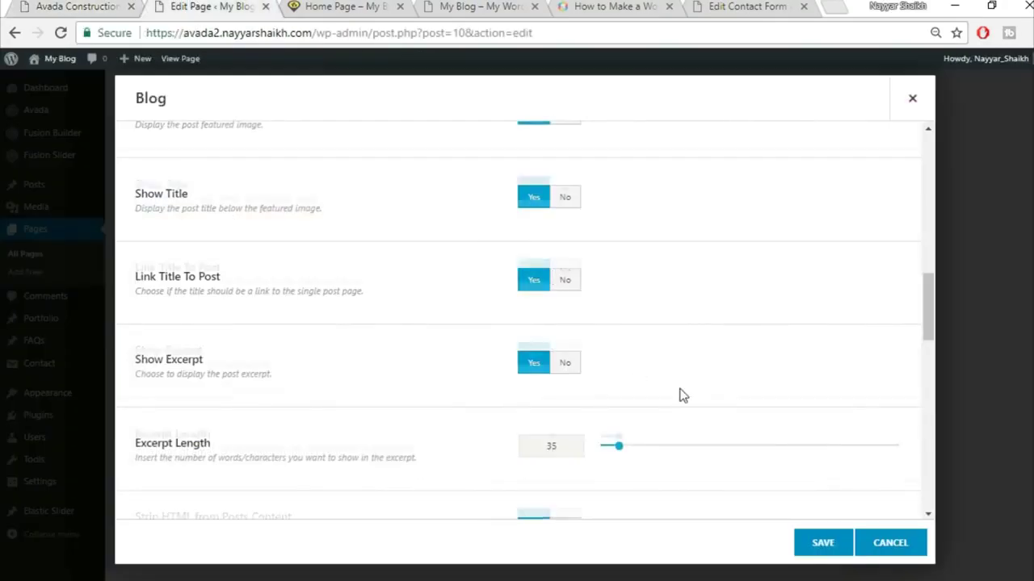
pyautogui.scroll(-2, 646, 392)
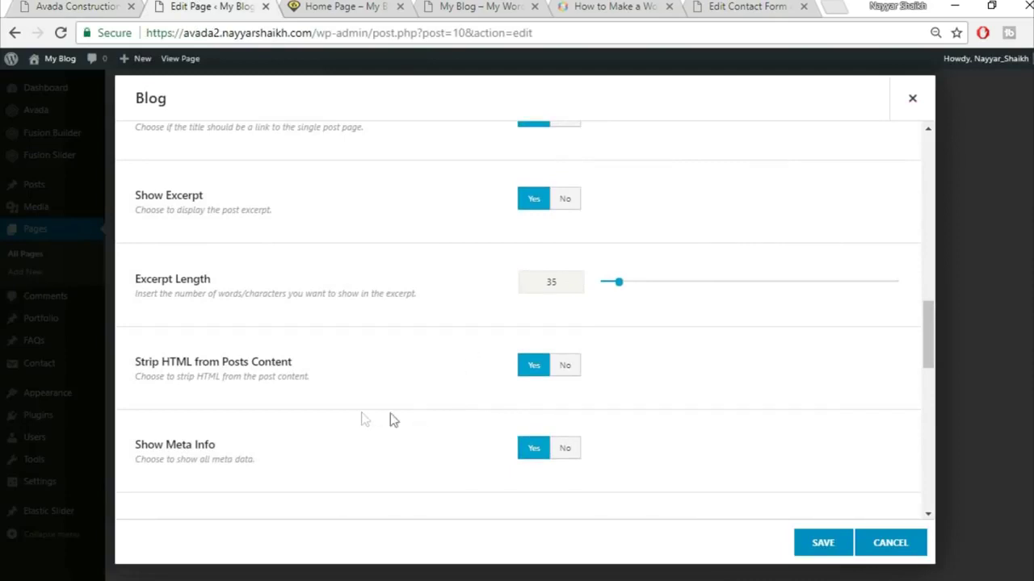
pyautogui.scroll(-2, 436, 417)
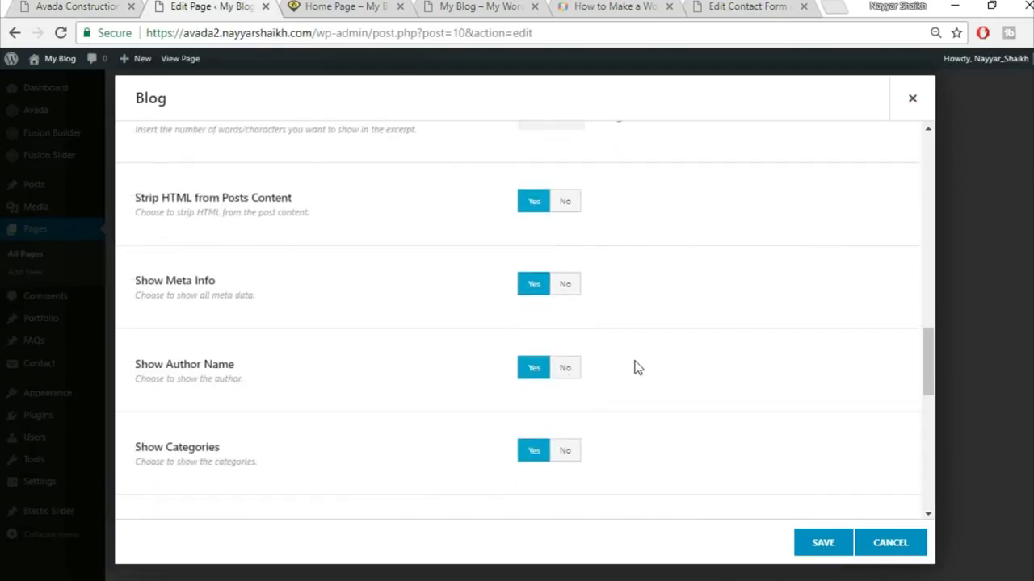
pyautogui.scroll(-1, 634, 371)
pyautogui.scroll(-1, 662, 413)
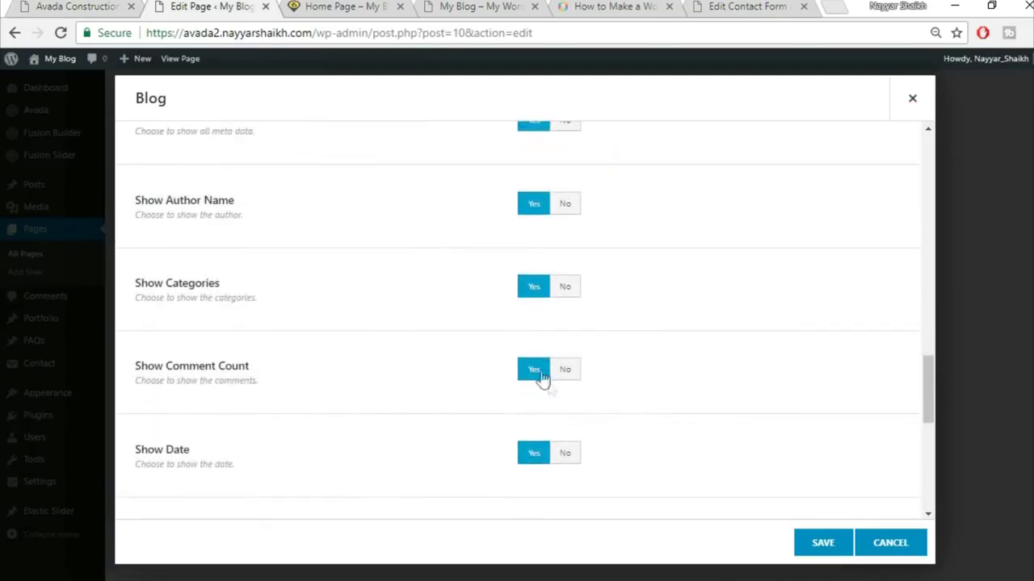
# - Hide comment count, categories, author and tags, set No Pagination, and save the Blog element
pyautogui.click(575, 369)
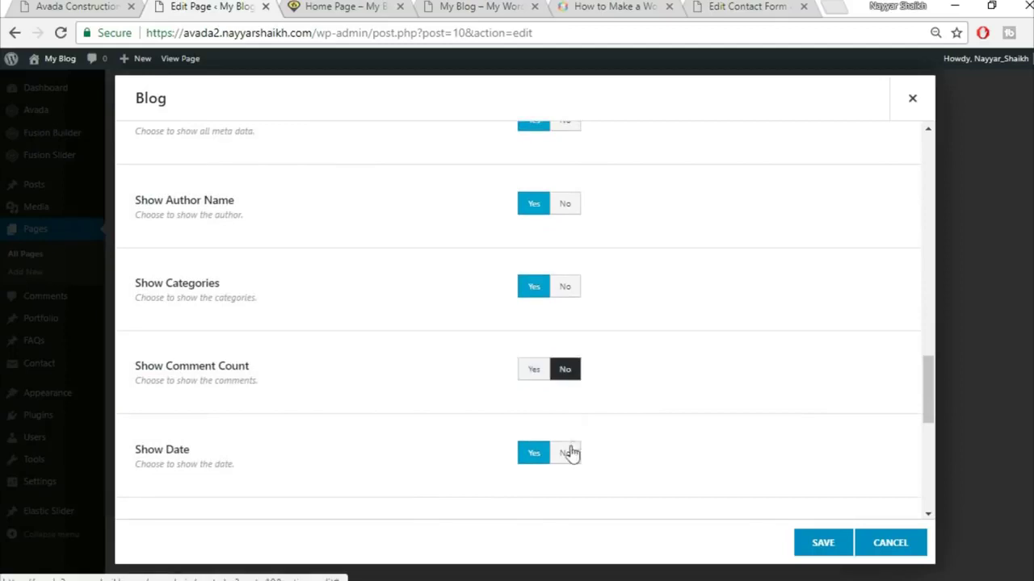
pyautogui.click(565, 287)
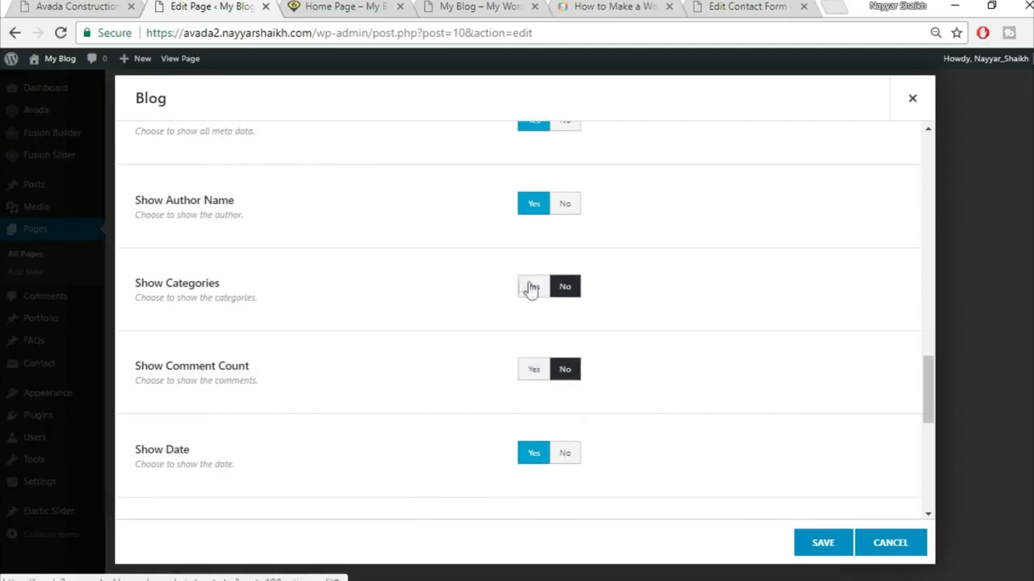
pyautogui.click(567, 205)
pyautogui.scroll(-2, 708, 302)
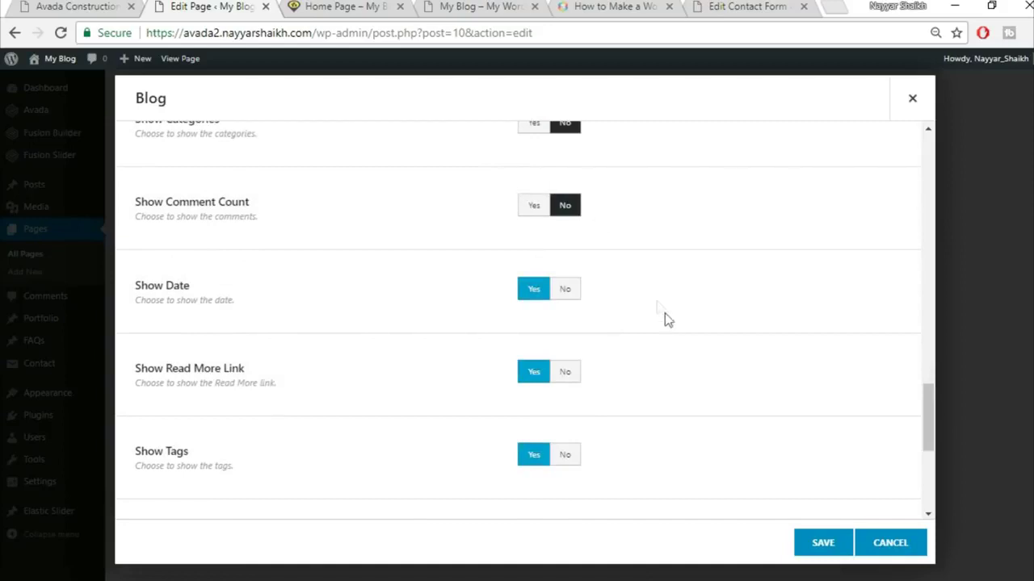
pyautogui.scroll(-2, 667, 320)
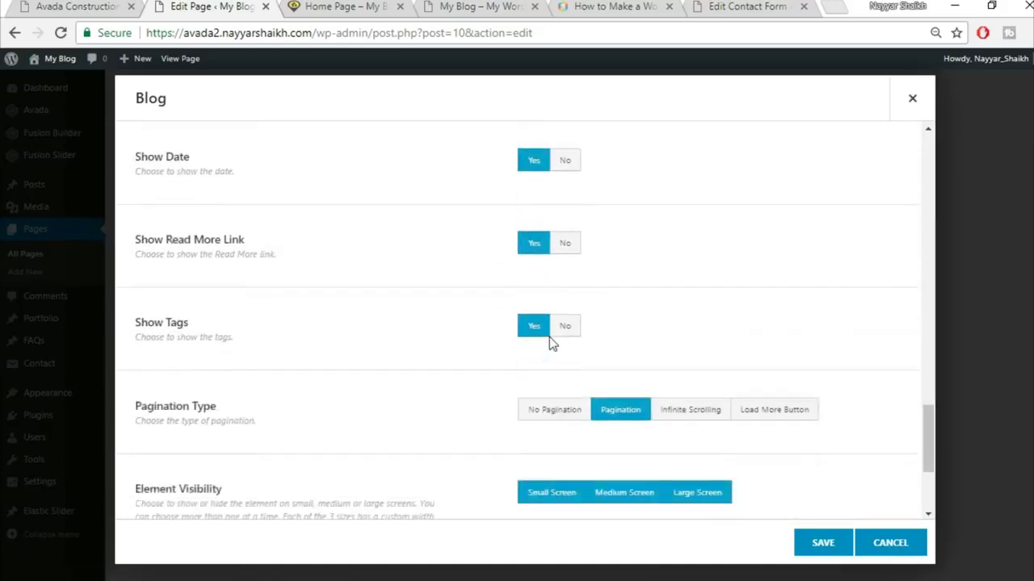
pyautogui.click(567, 293)
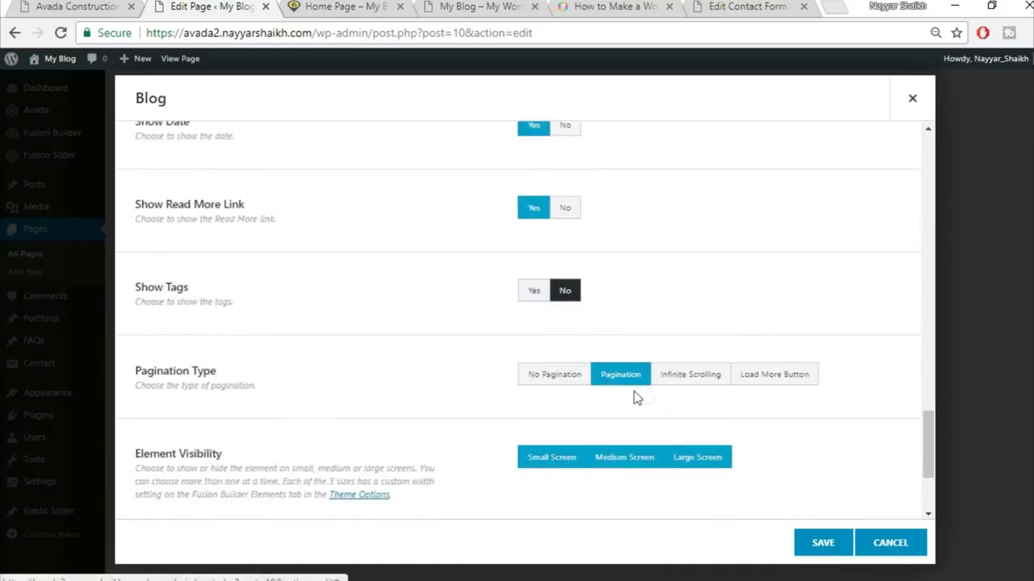
pyautogui.scroll(-1, 803, 338)
pyautogui.click(574, 300)
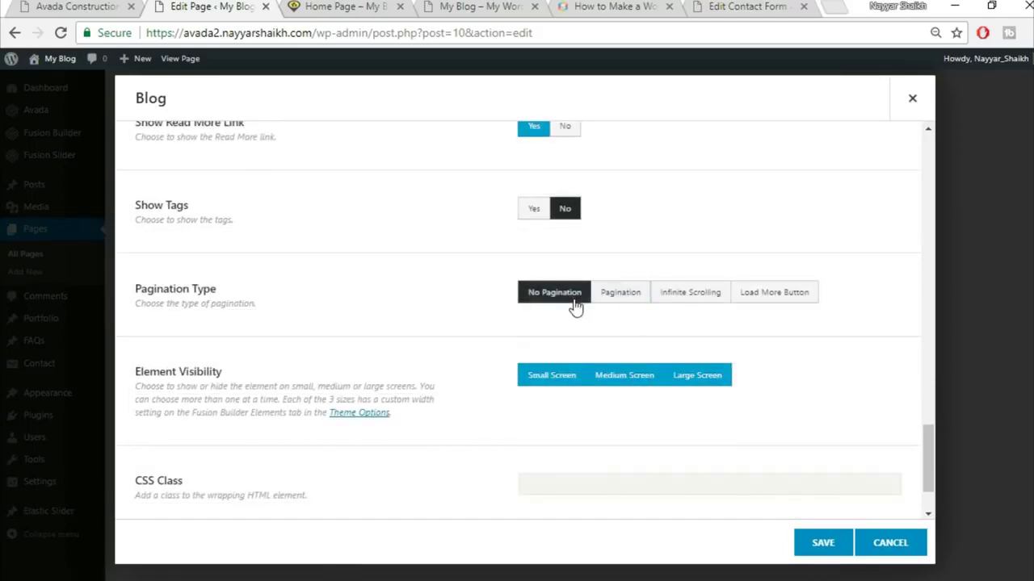
pyautogui.scroll(-1, 410, 385)
pyautogui.scroll(12, 420, 394)
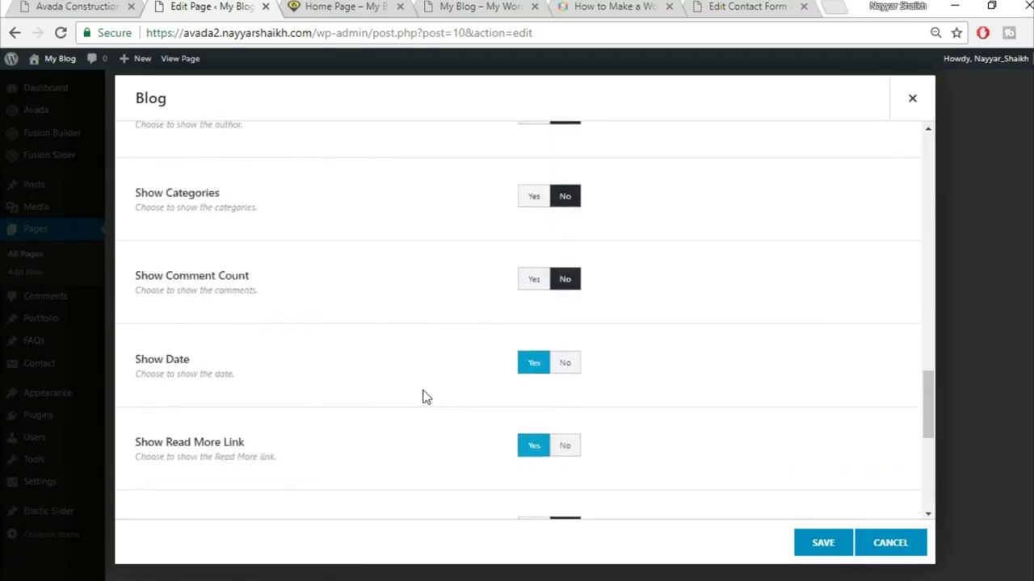
pyautogui.scroll(5, 425, 396)
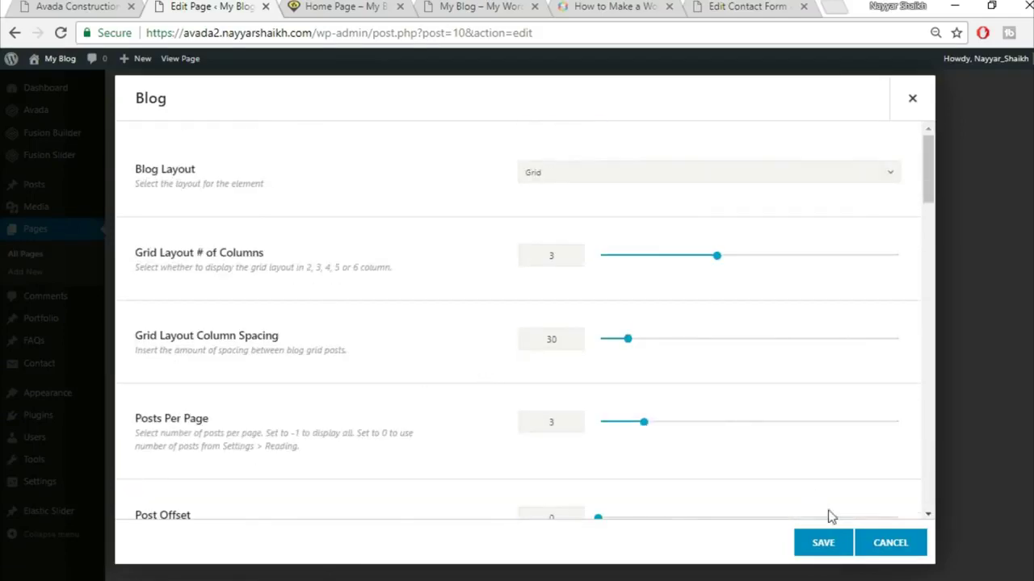
pyautogui.scroll(-10, 787, 462)
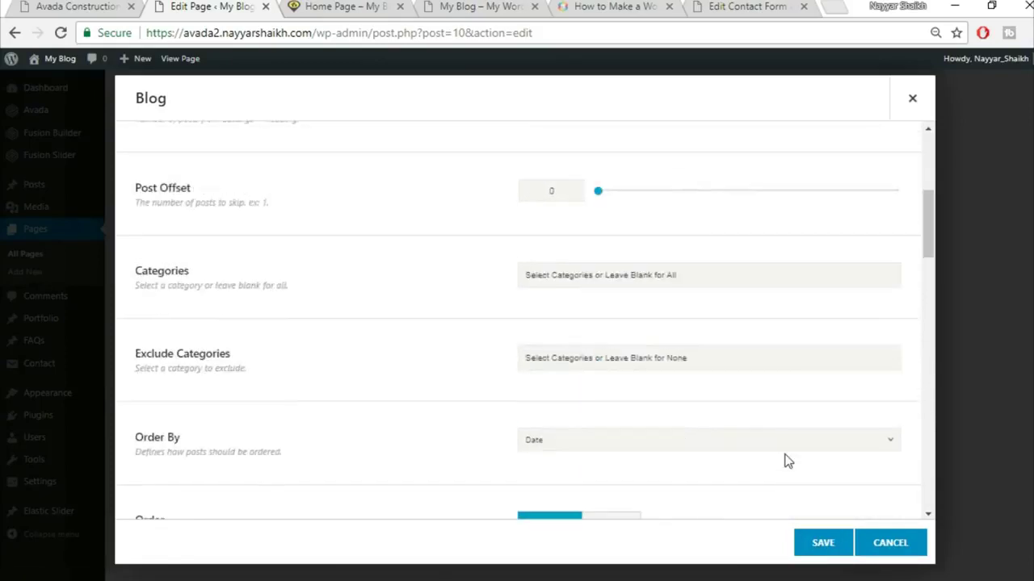
pyautogui.click(824, 541)
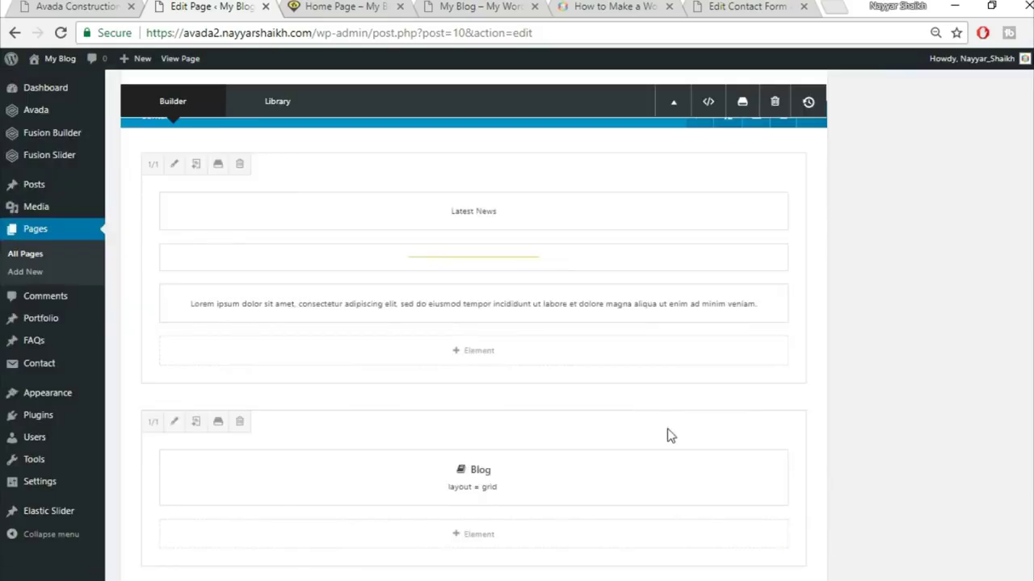
pyautogui.scroll(-2, 667, 425)
pyautogui.click(68, 6)
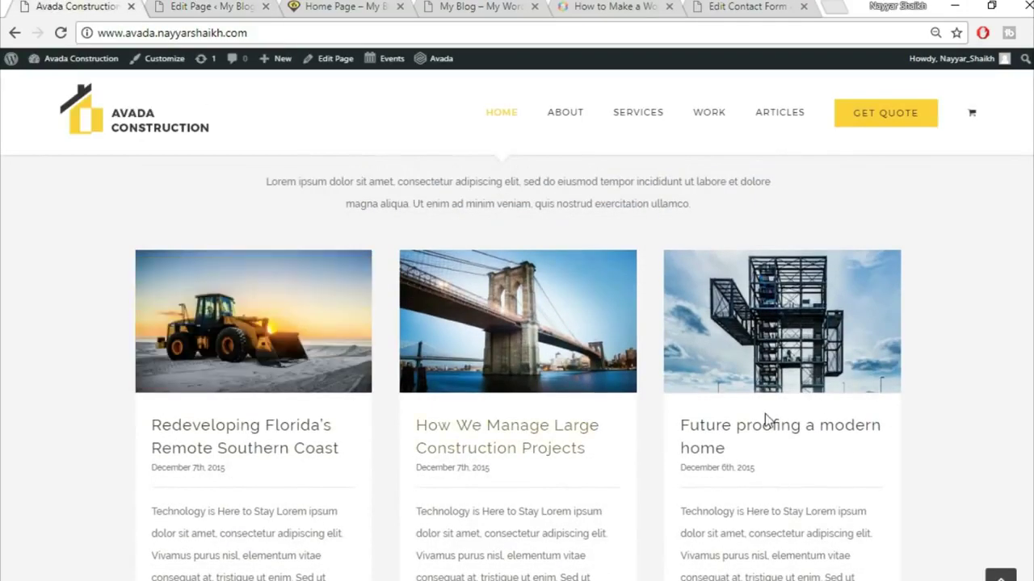
pyautogui.click(194, 7)
pyautogui.scroll(15, 930, 458)
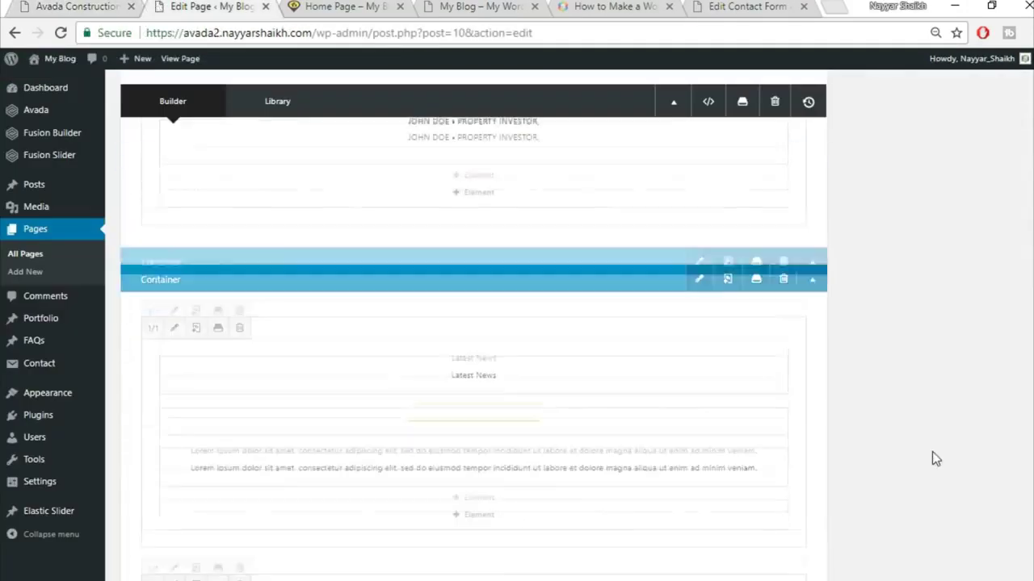
pyautogui.scroll(3, 1028, 165)
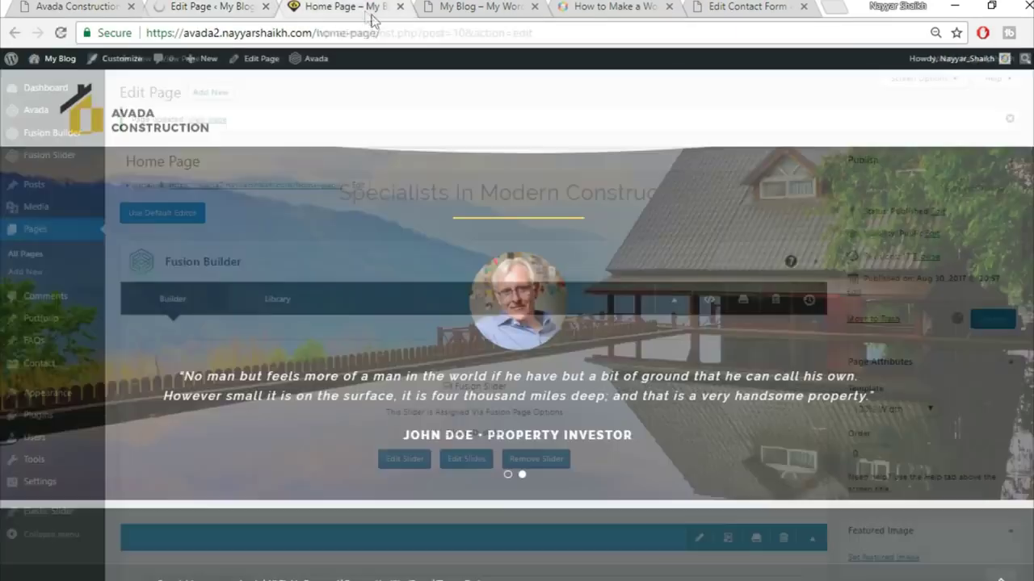
pyautogui.click(367, 8)
pyautogui.click(380, 31)
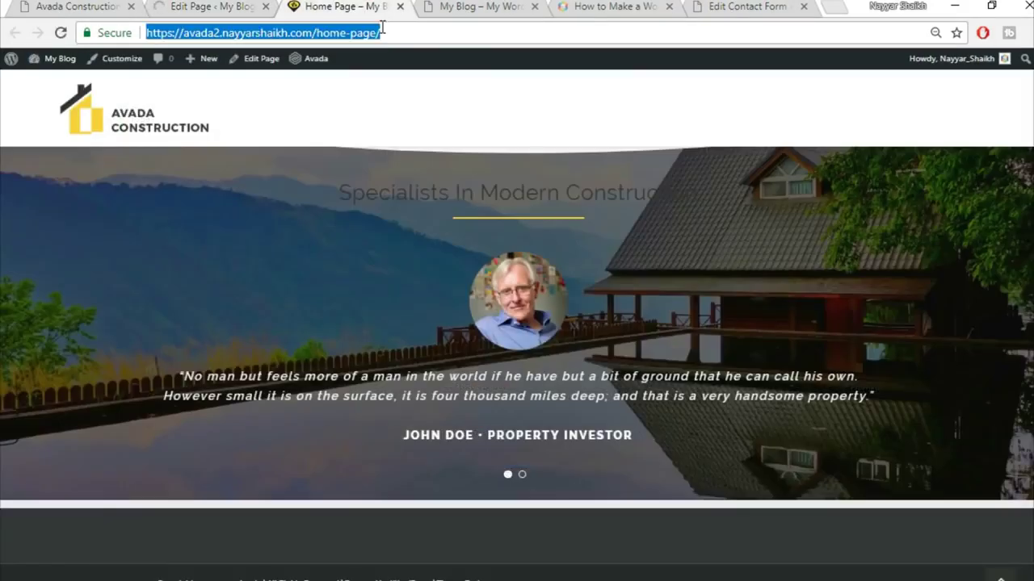
pyautogui.press('Return')
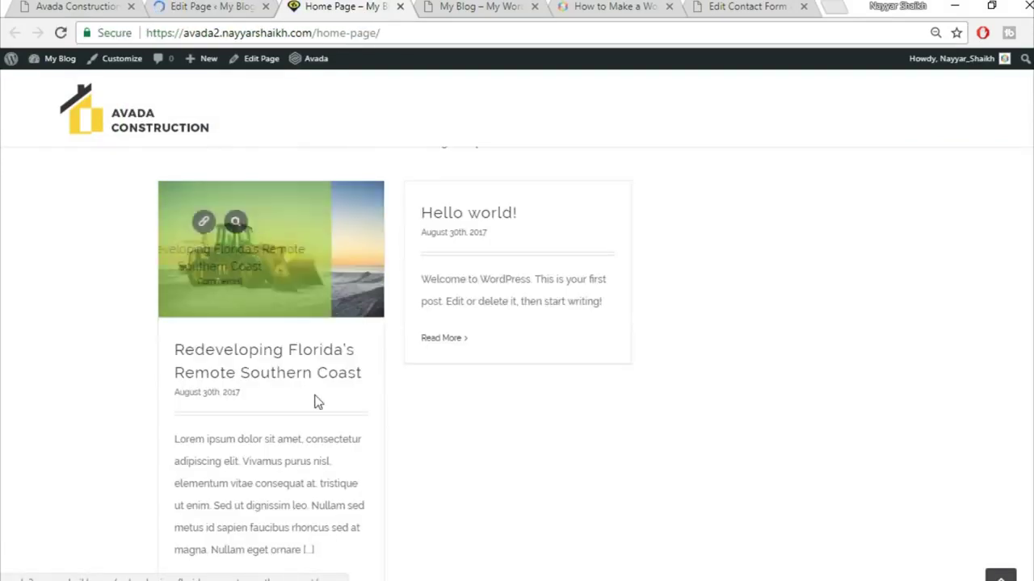
pyautogui.scroll(-1, 318, 397)
pyautogui.scroll(1, 296, 354)
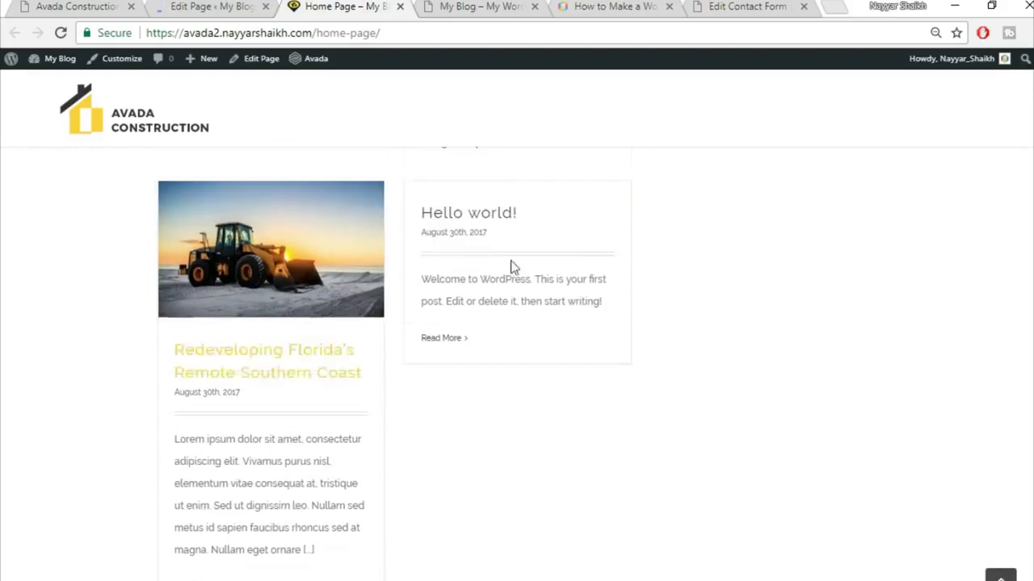
pyautogui.moveTo(287, 242)
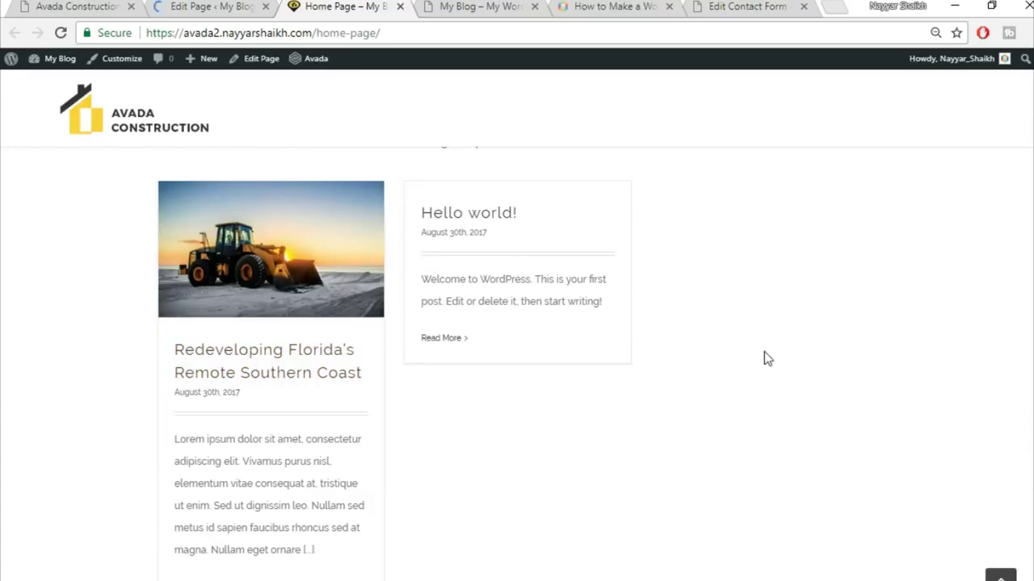
pyautogui.scroll(2, 766, 357)
pyautogui.scroll(-2, 775, 369)
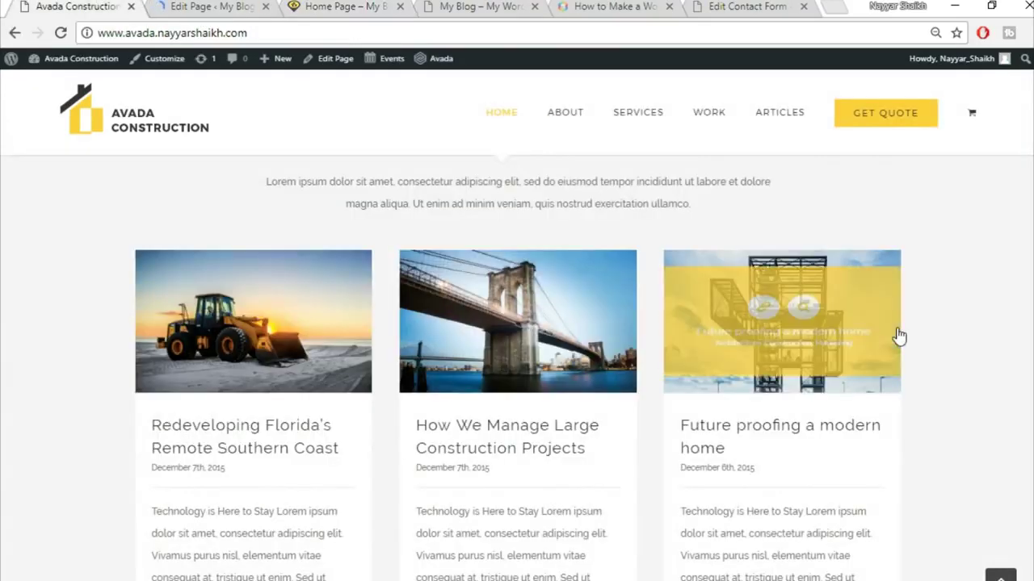
pyautogui.scroll(-5, 897, 337)
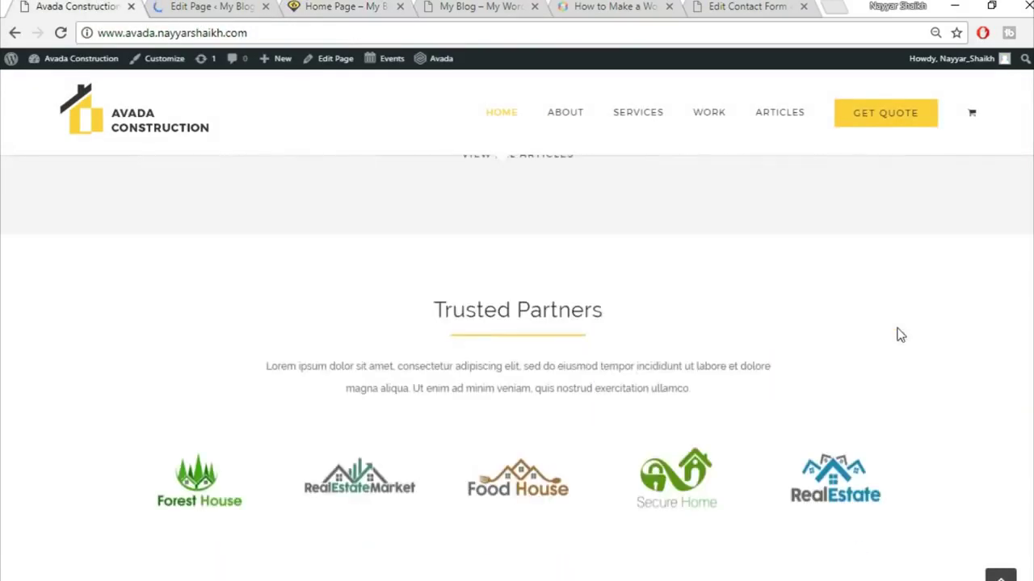
pyautogui.scroll(3, 897, 334)
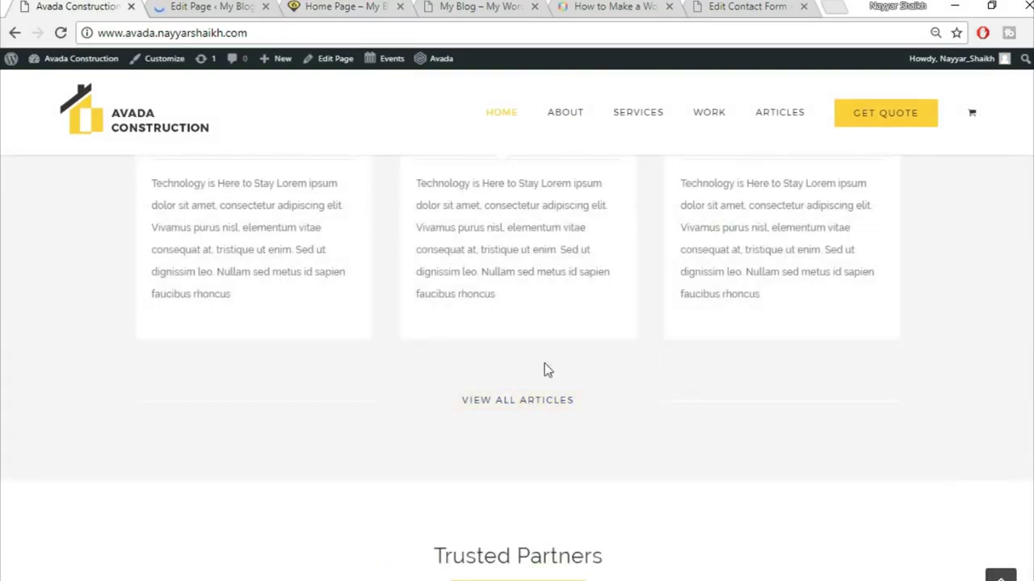
pyautogui.scroll(3, 627, 451)
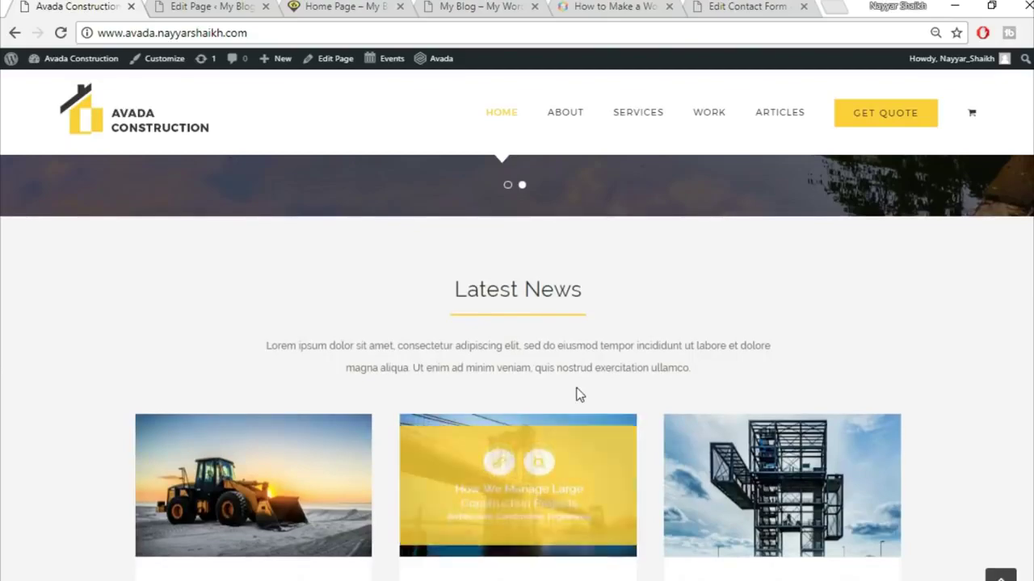
pyautogui.scroll(3, 576, 395)
pyautogui.scroll(8, 576, 393)
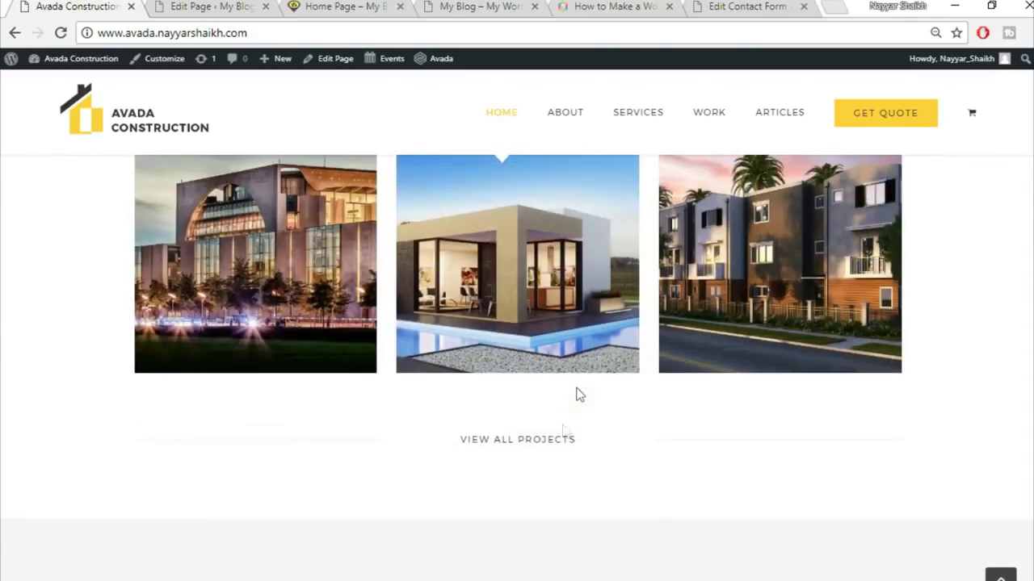
pyautogui.scroll(-10, 787, 489)
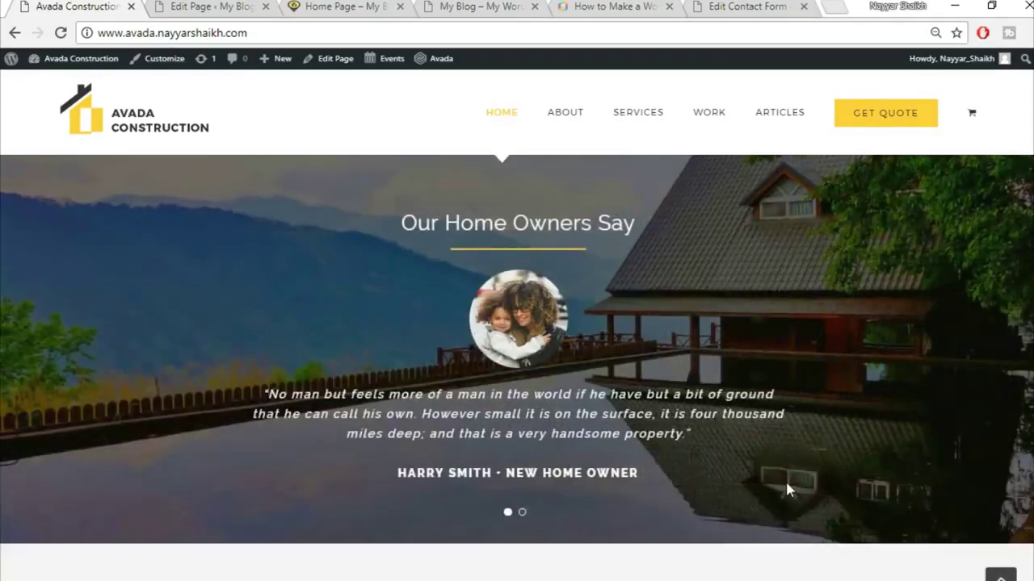
pyautogui.scroll(-6, 787, 489)
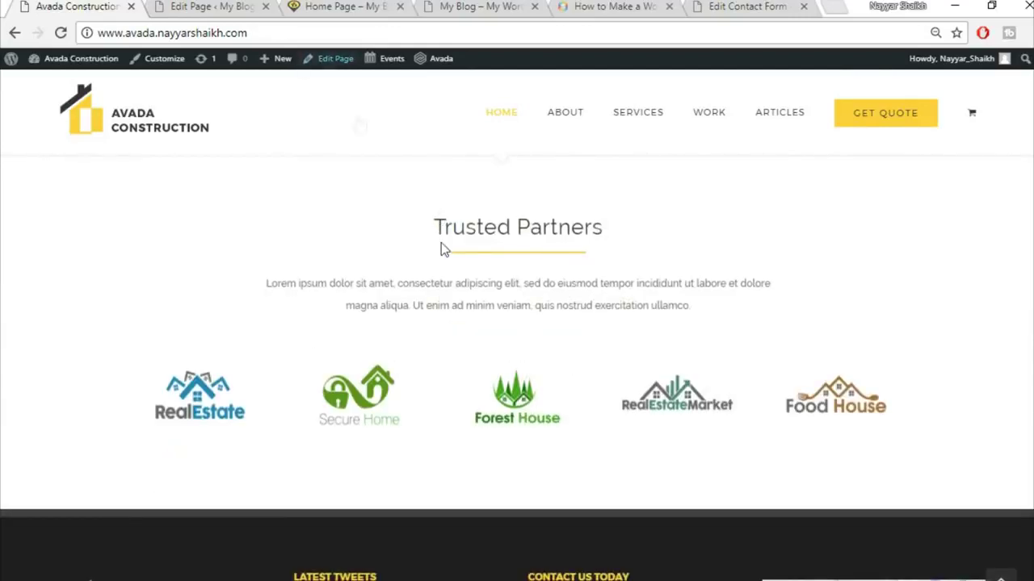
# - Back in the page editor, add a one-column container and then delete it
pyautogui.click(225, 6)
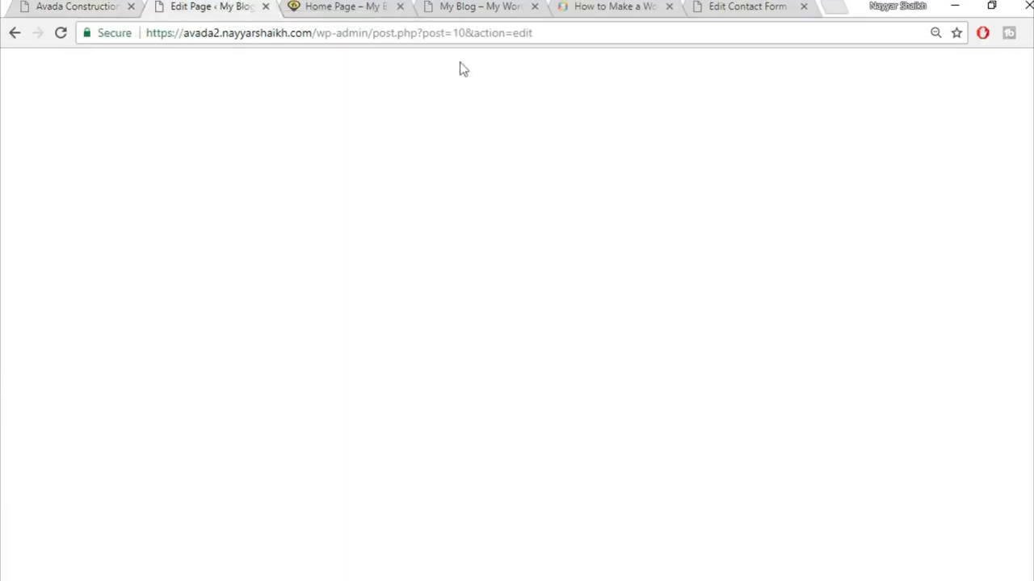
pyautogui.scroll(15, 861, 395)
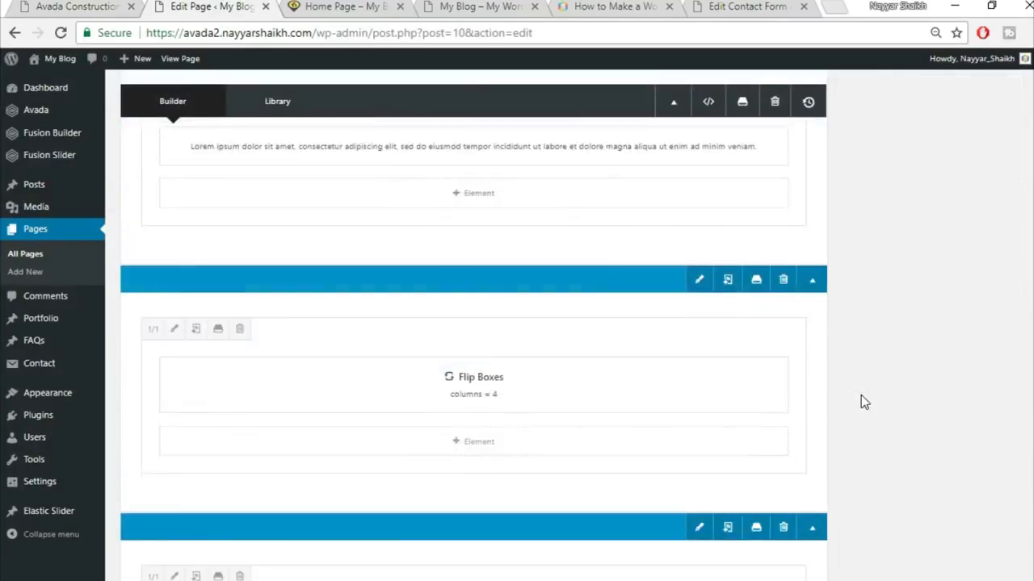
pyautogui.scroll(-20, 861, 395)
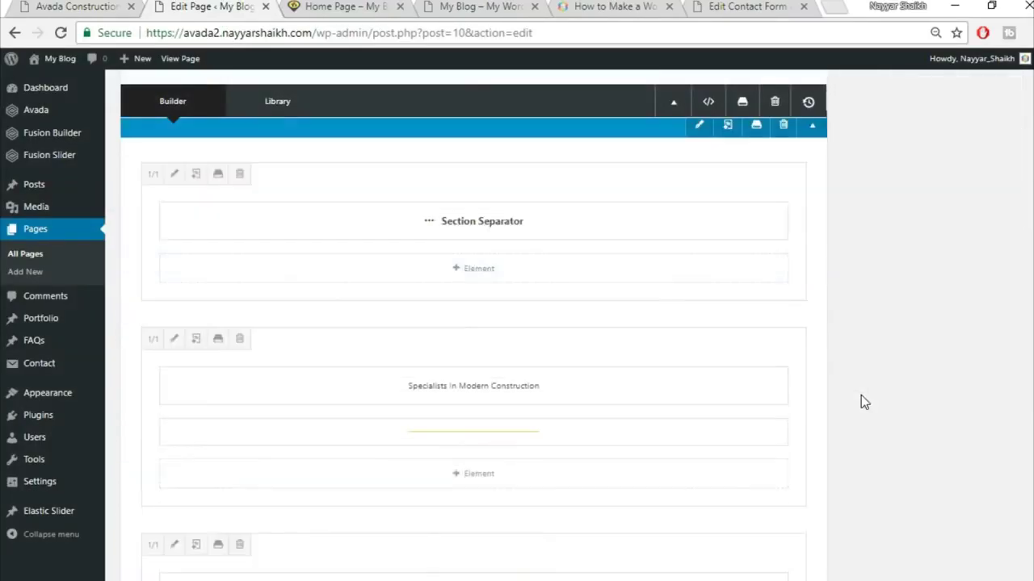
pyautogui.scroll(5, 861, 395)
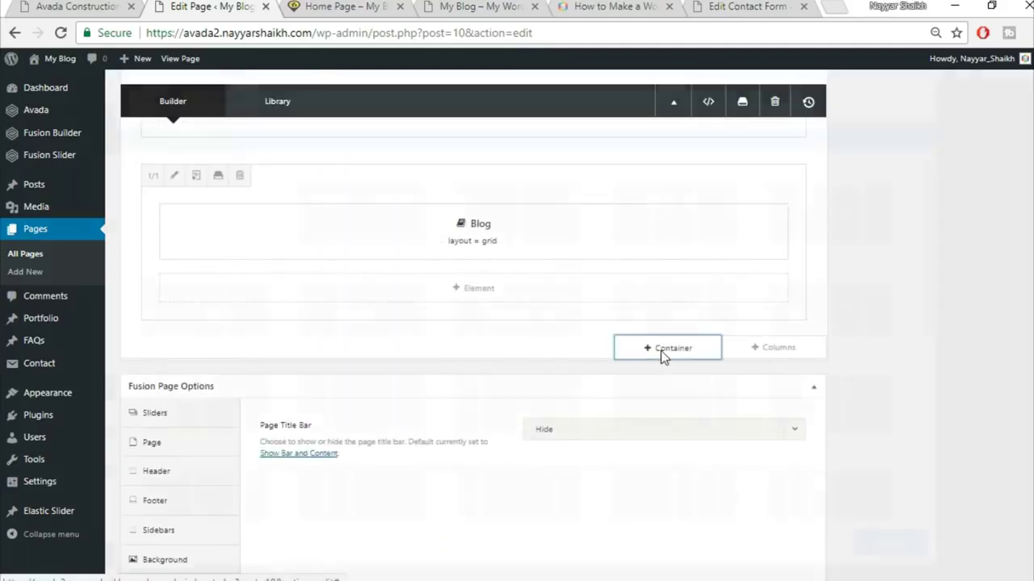
pyautogui.click(660, 350)
pyautogui.click(360, 215)
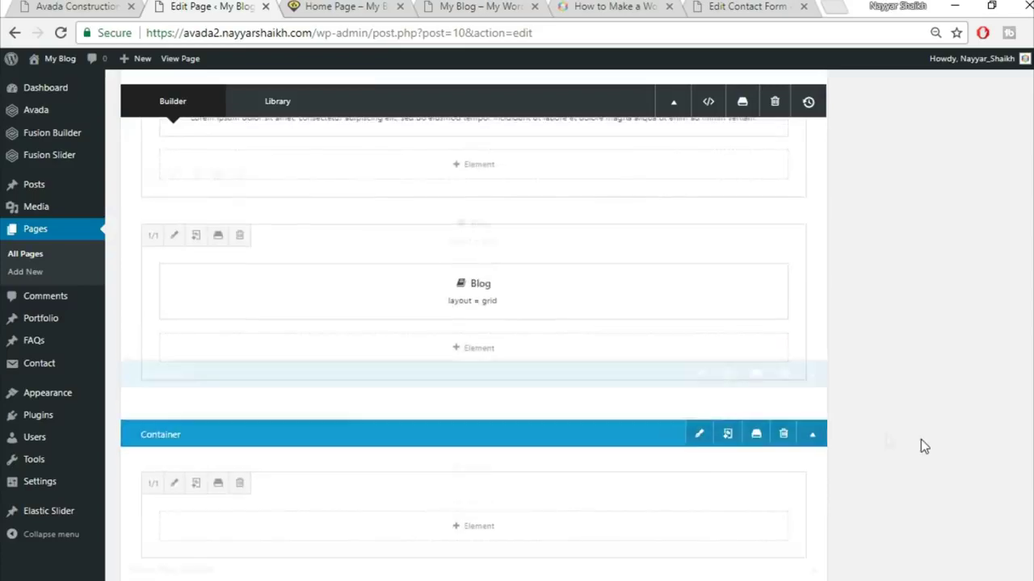
pyautogui.click(784, 372)
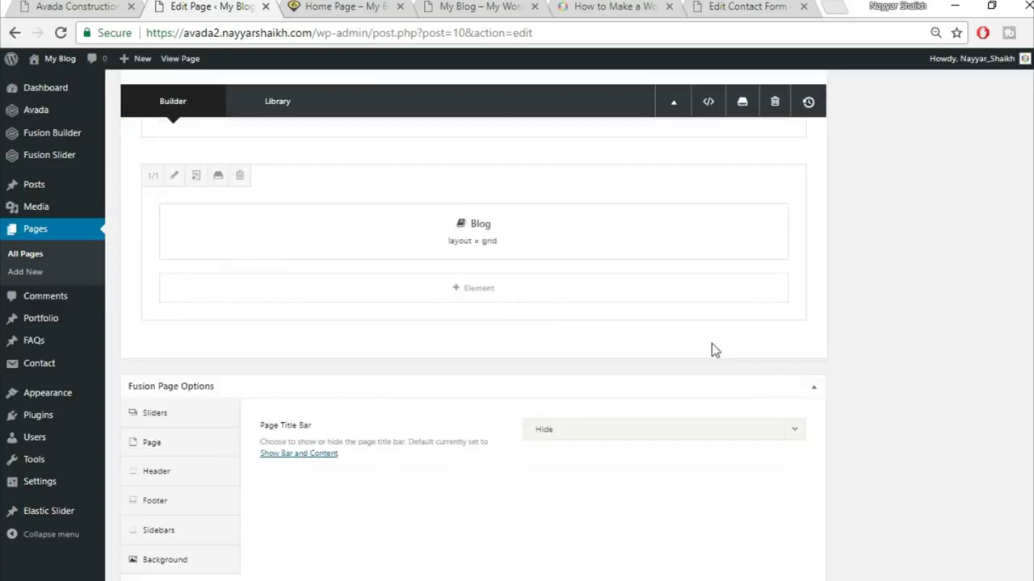
# - Insert the saved Title container from the Library and copy the 'Trusted Partners' text
pyautogui.click(685, 355)
pyautogui.click(305, 139)
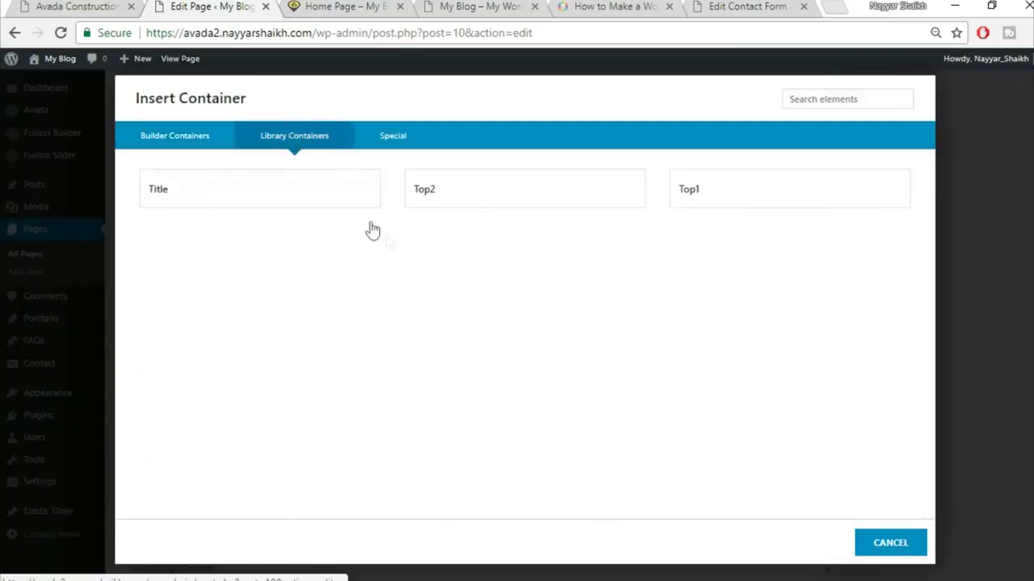
pyautogui.click(215, 197)
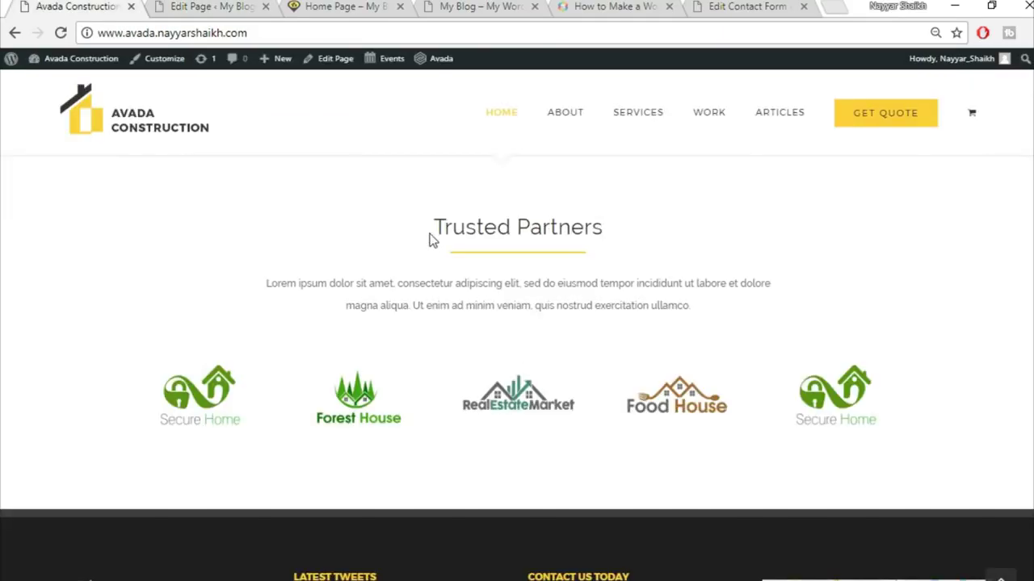
pyautogui.moveTo(429, 235); pyautogui.dragTo(660, 237)
pyautogui.hotkey('ctrl', 'c')
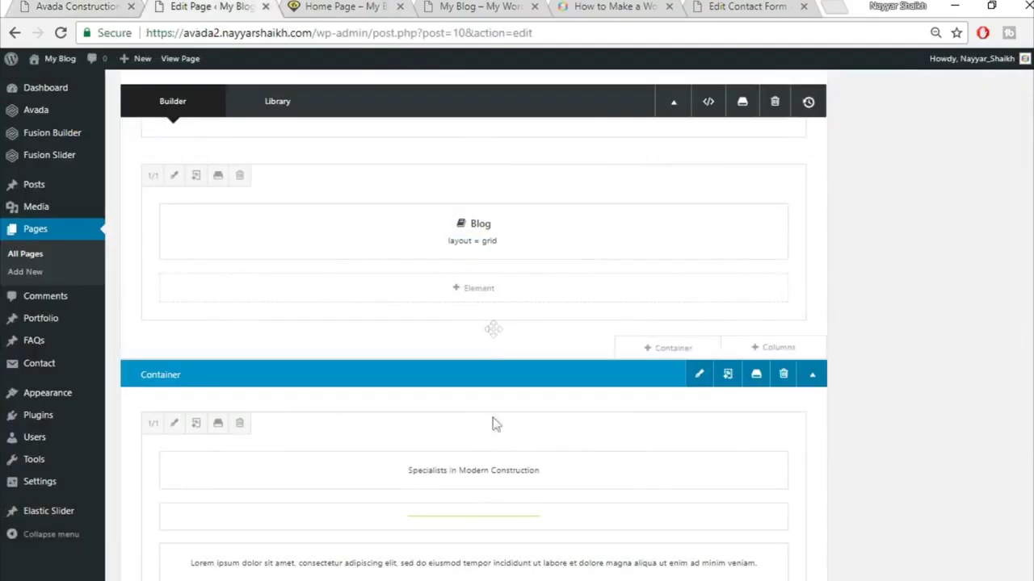
pyautogui.scroll(-2, 491, 422)
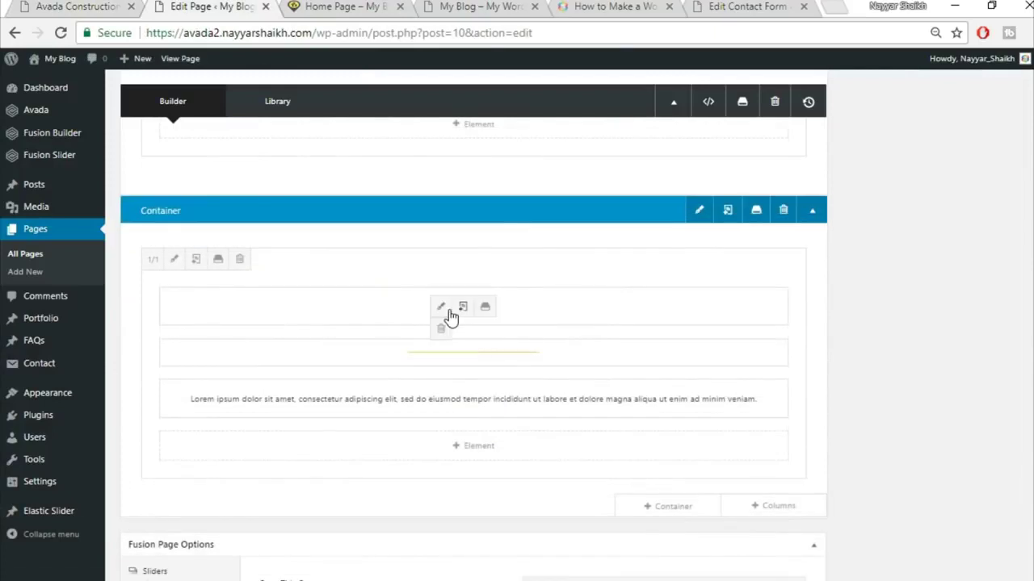
# - Replace the heading with 'Trusted Partners', centre it, and save the text block
pyautogui.click(448, 309)
pyautogui.tripleClick(514, 327)
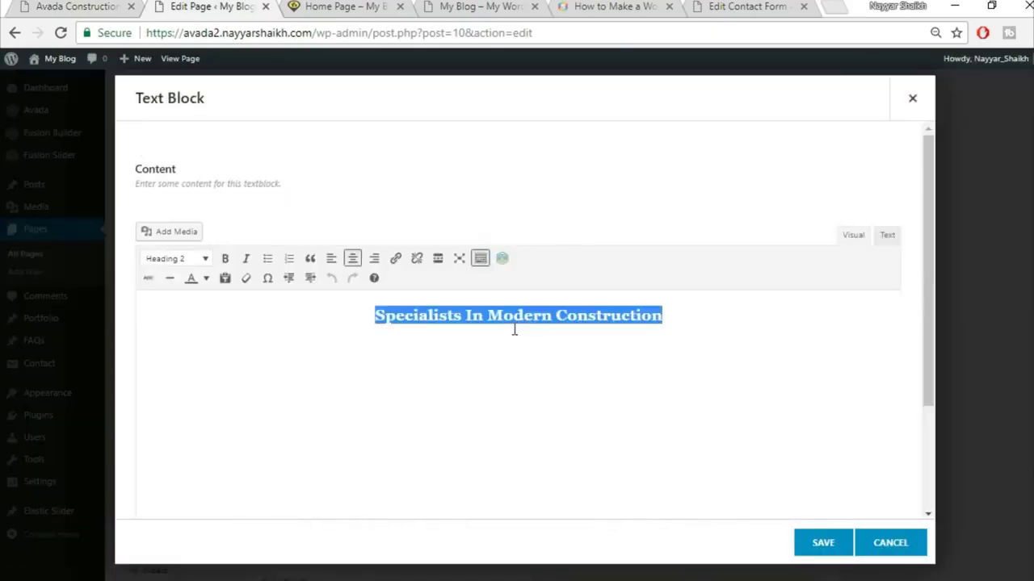
pyautogui.hotkey('ctrl', 'v')
pyautogui.click(352, 257)
pyautogui.click(817, 544)
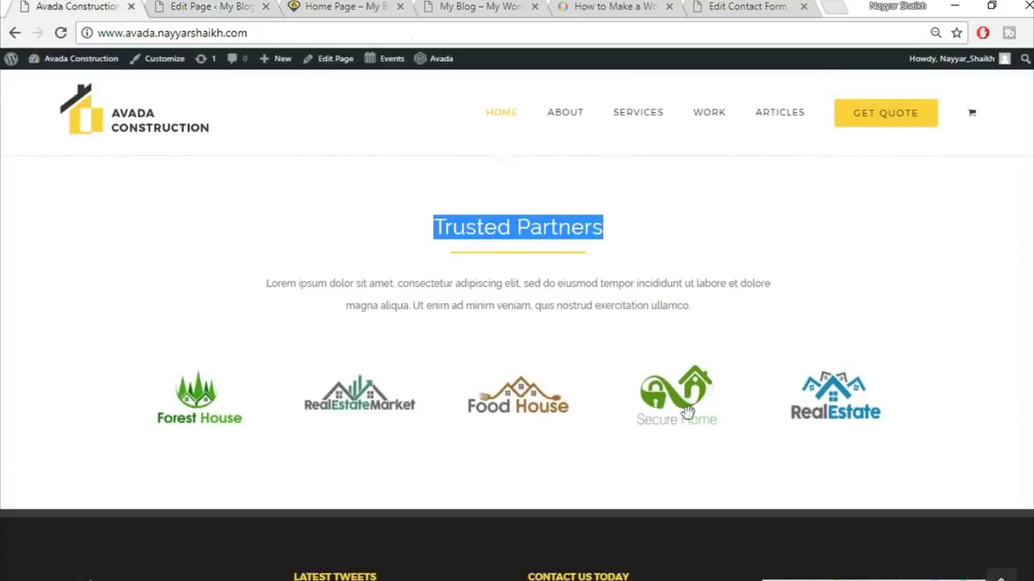
pyautogui.scroll(-1, 678, 416)
pyautogui.click(242, 7)
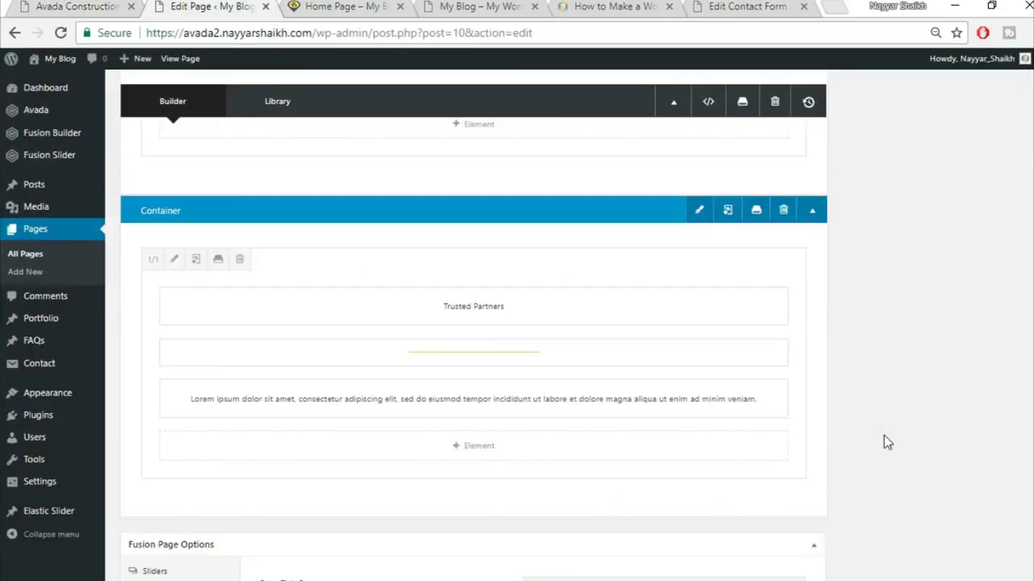
pyautogui.scroll(-2, 664, 339)
# - Add a 1/1 column row with an Image Carousel element, found by searching 'ima'
pyautogui.click(768, 343)
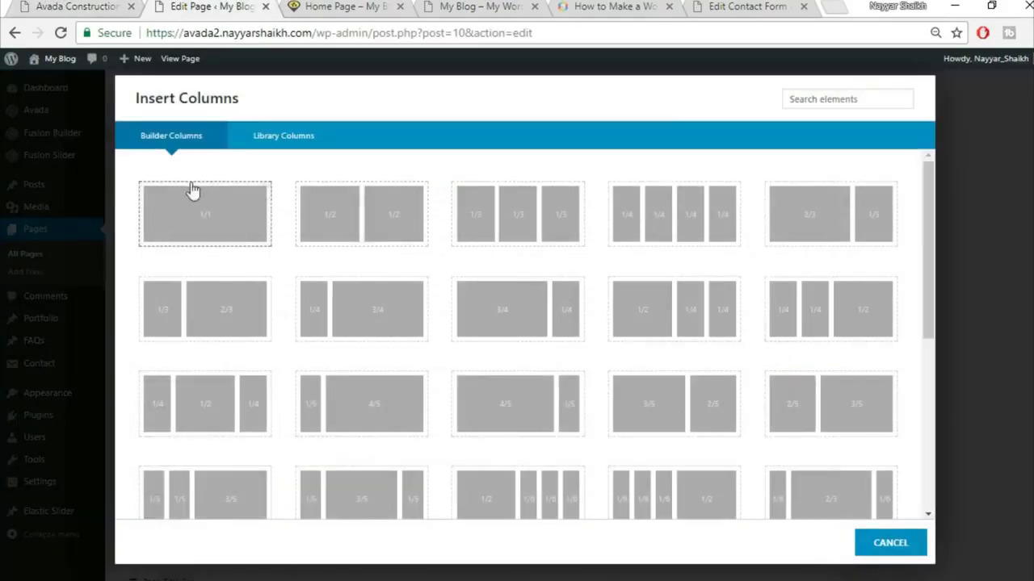
pyautogui.click(201, 233)
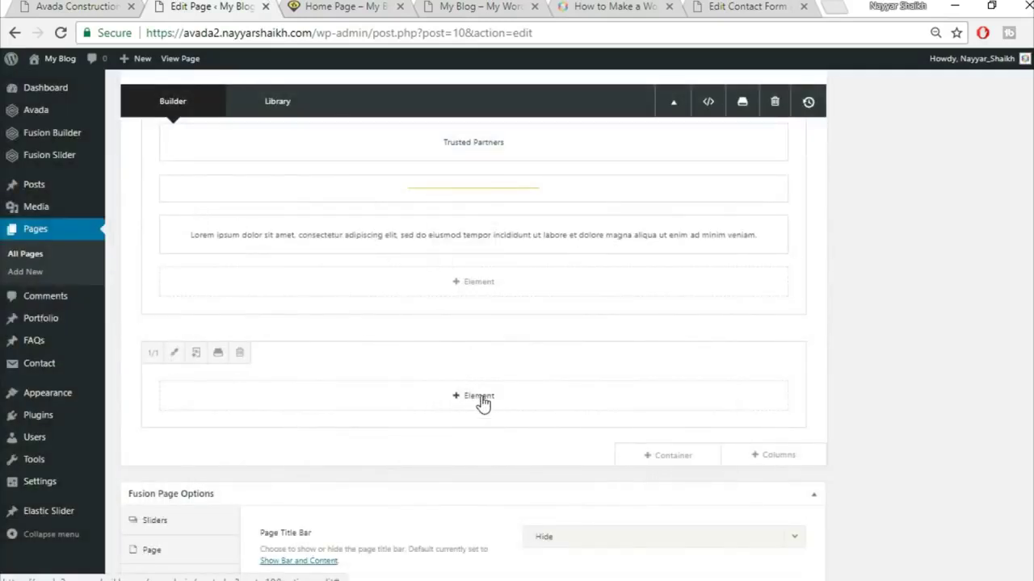
pyautogui.click(482, 400)
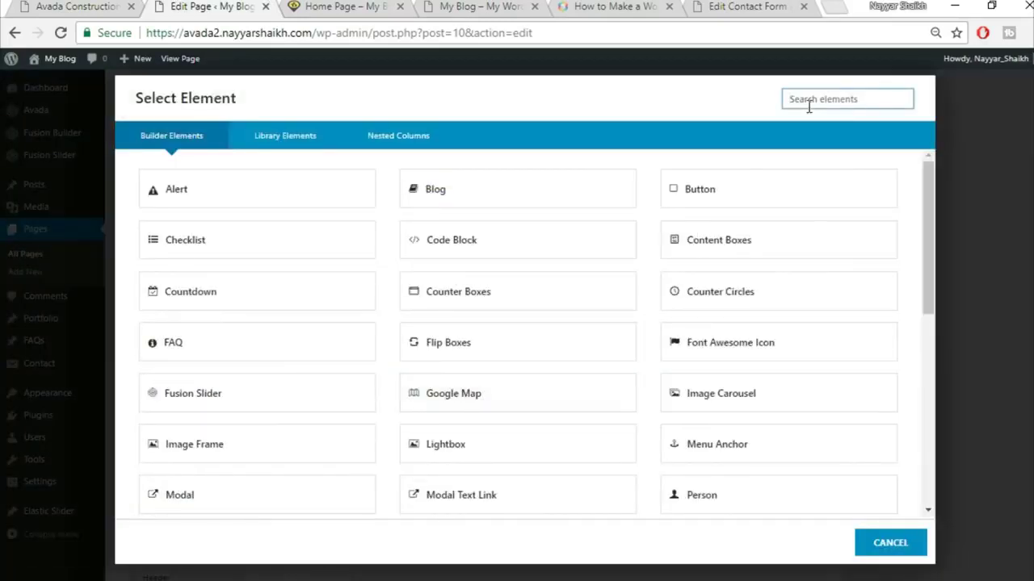
pyautogui.write('ima')
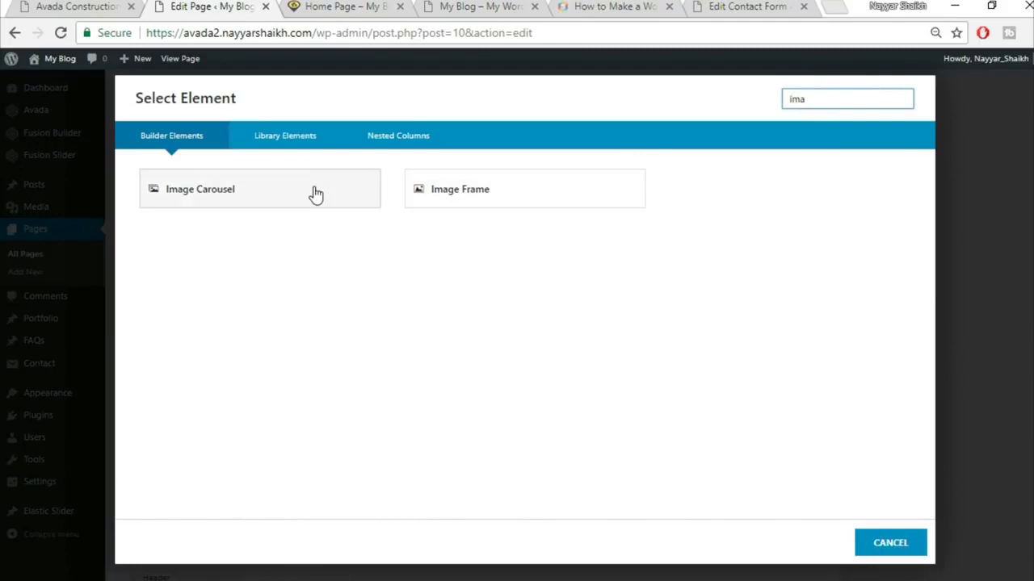
pyautogui.click(315, 194)
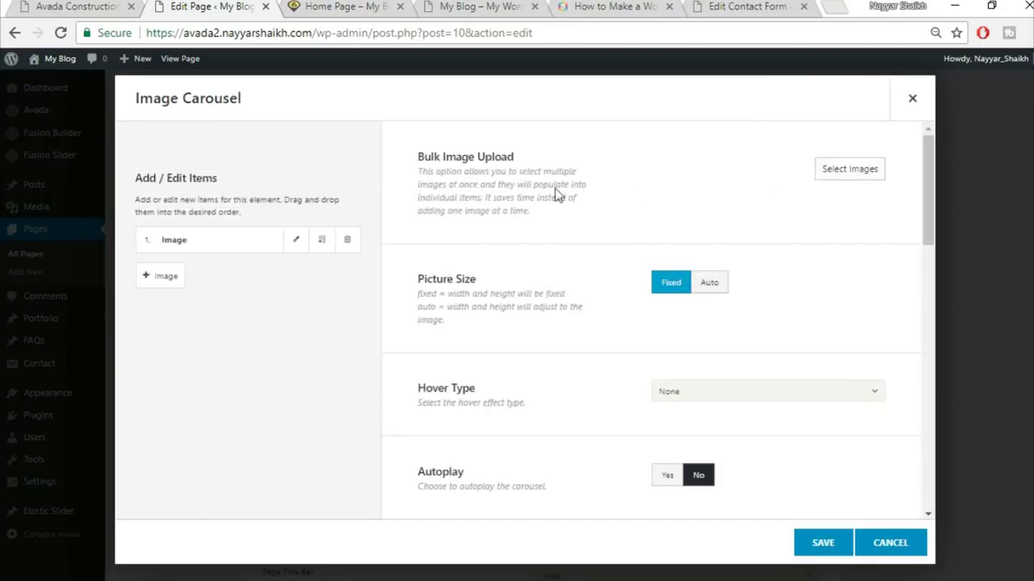
# - Upload home-logo1, home-logo2, home-logo9, home-logo10 and home-logo11 and insert them into the carousel
pyautogui.click(846, 173)
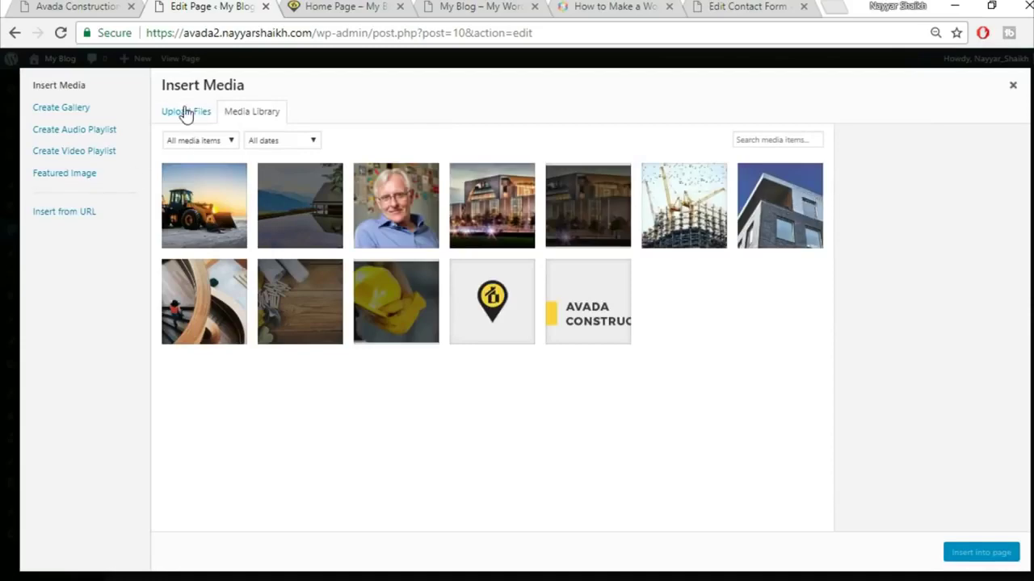
pyautogui.click(185, 113)
pyautogui.click(563, 316)
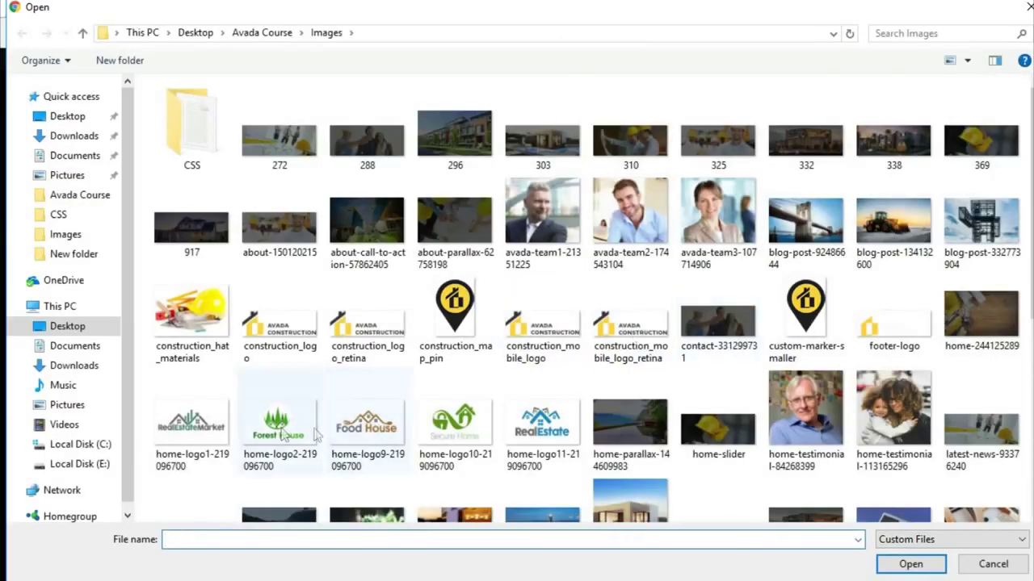
pyautogui.keyDown('ctrl'); pyautogui.click(191, 424); pyautogui.keyUp('ctrl')
pyautogui.keyDown('ctrl'); pyautogui.click(279, 423); pyautogui.keyUp('ctrl')
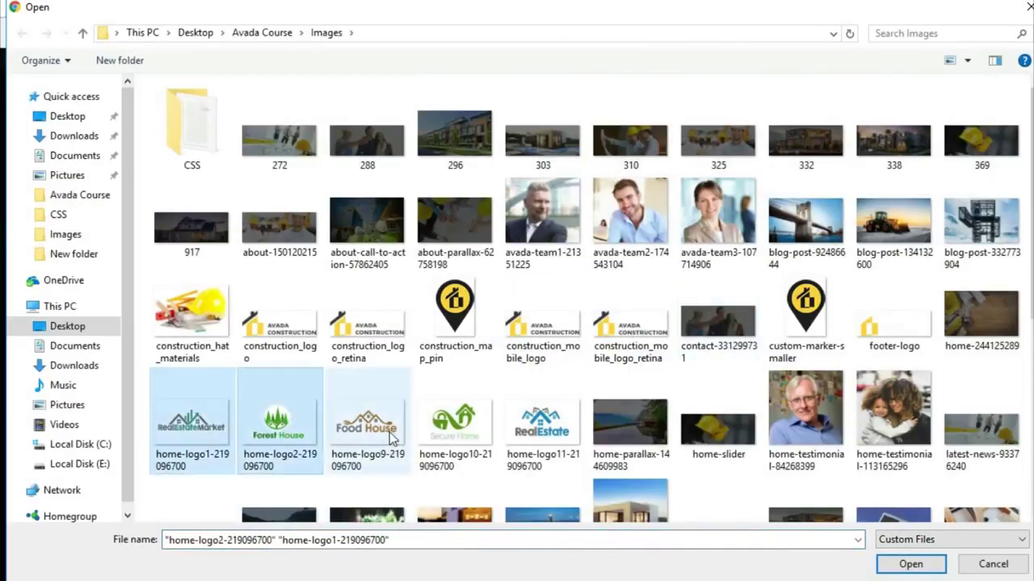
pyautogui.keyDown('ctrl'); pyautogui.click(367, 424); pyautogui.keyUp('ctrl')
pyautogui.keyDown('ctrl'); pyautogui.click(468, 427); pyautogui.keyUp('ctrl')
pyautogui.keyDown('ctrl'); pyautogui.click(553, 434); pyautogui.keyUp('ctrl')
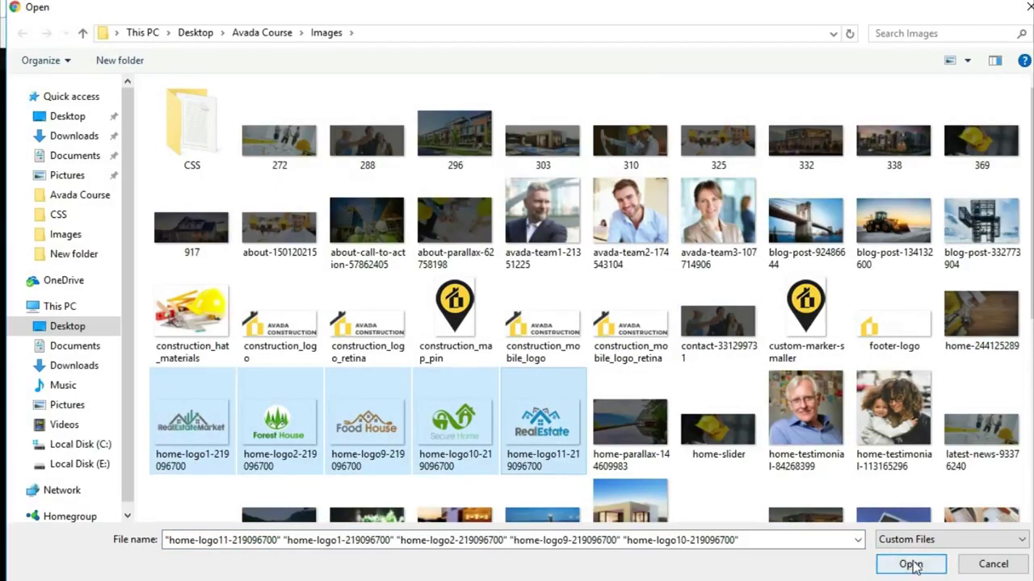
pyautogui.click(911, 565)
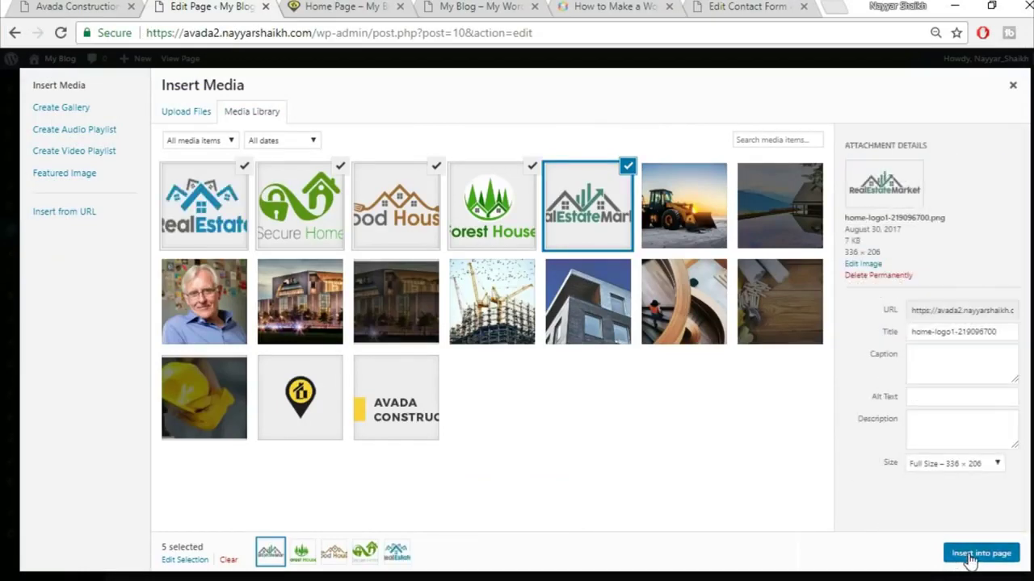
pyautogui.click(961, 557)
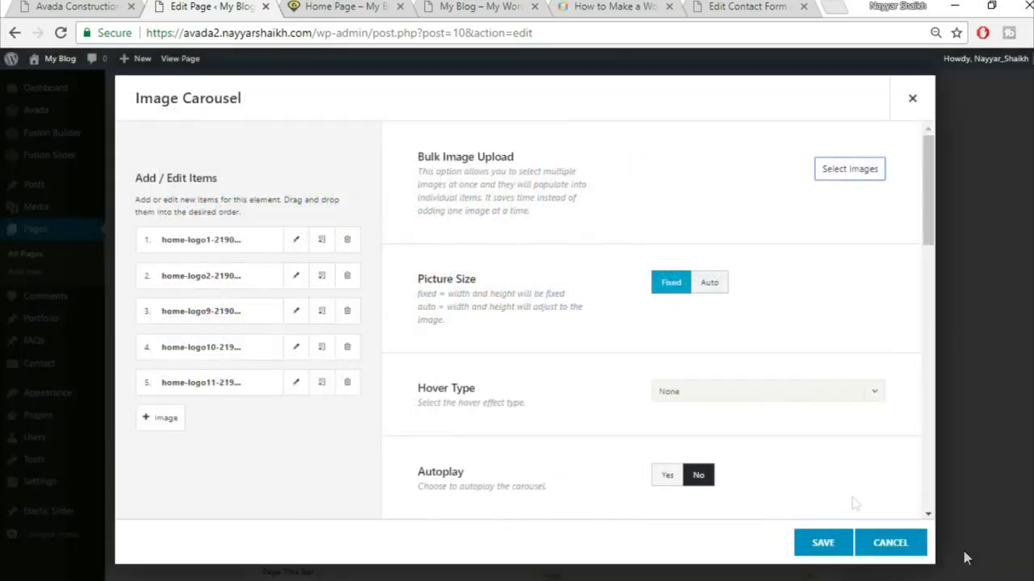
# - Upload home-logo9 and add more logos, including Forest House and RealEstateMarket, to the carousel
pyautogui.click(849, 170)
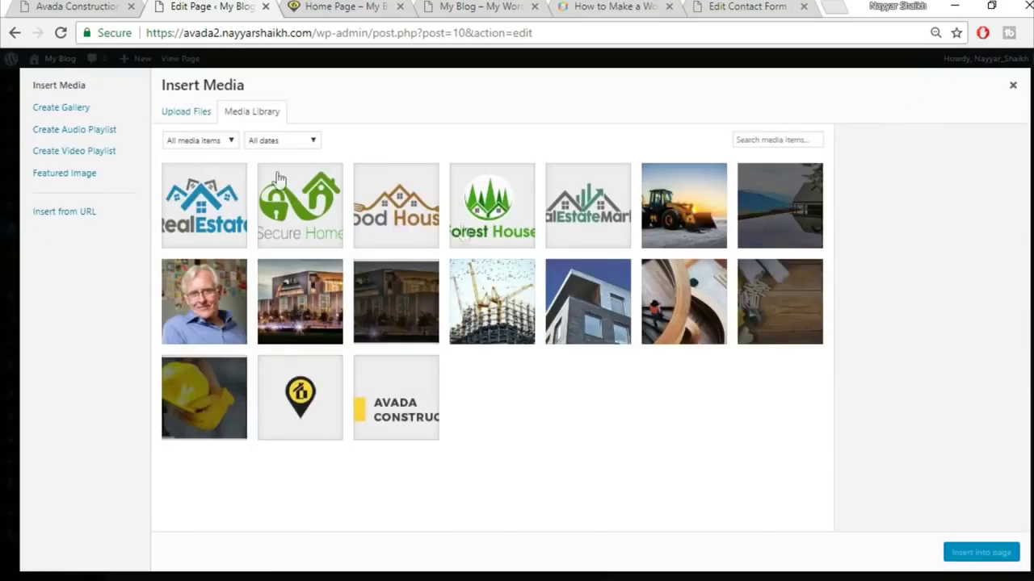
pyautogui.click(188, 113)
pyautogui.click(579, 317)
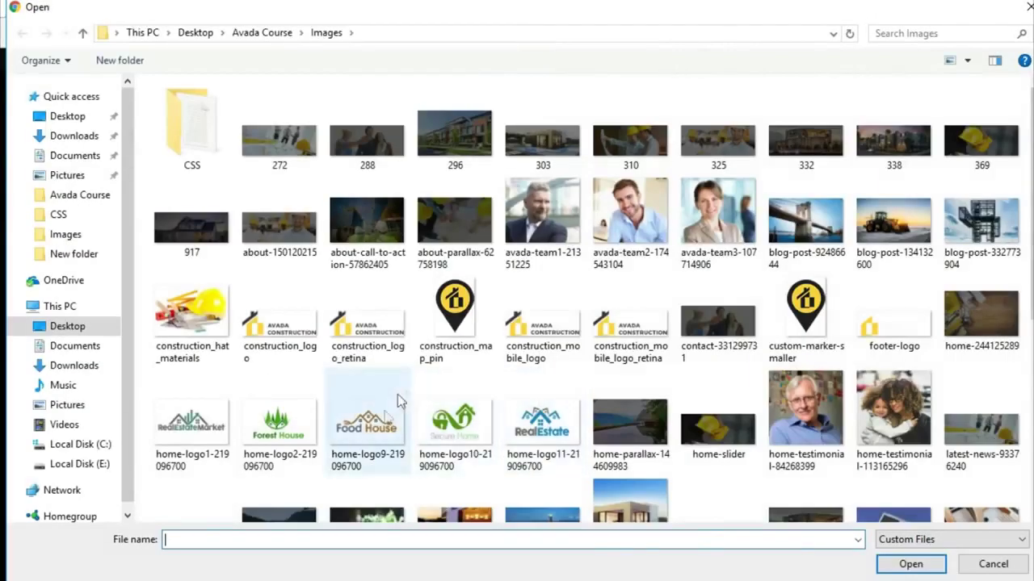
pyautogui.click(397, 394)
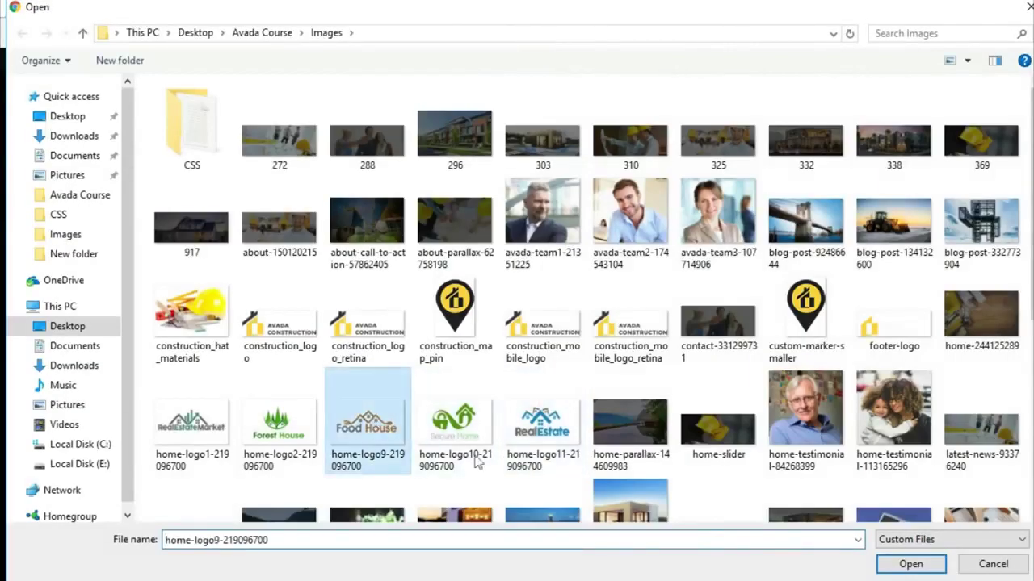
pyautogui.click(911, 562)
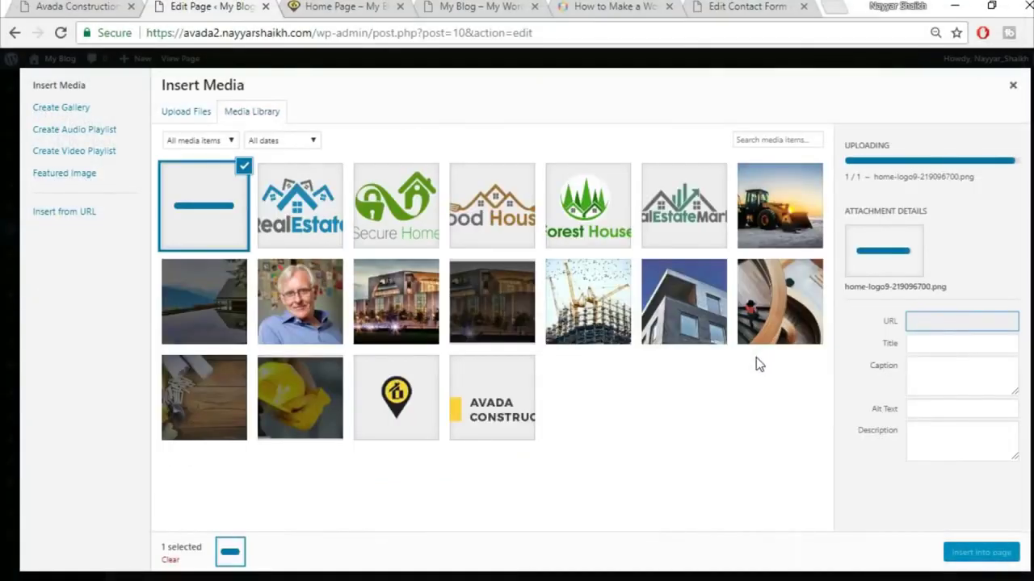
pyautogui.click(300, 205)
pyautogui.click(395, 205)
pyautogui.click(492, 205)
pyautogui.click(587, 205)
pyautogui.click(682, 200)
pyautogui.click(968, 554)
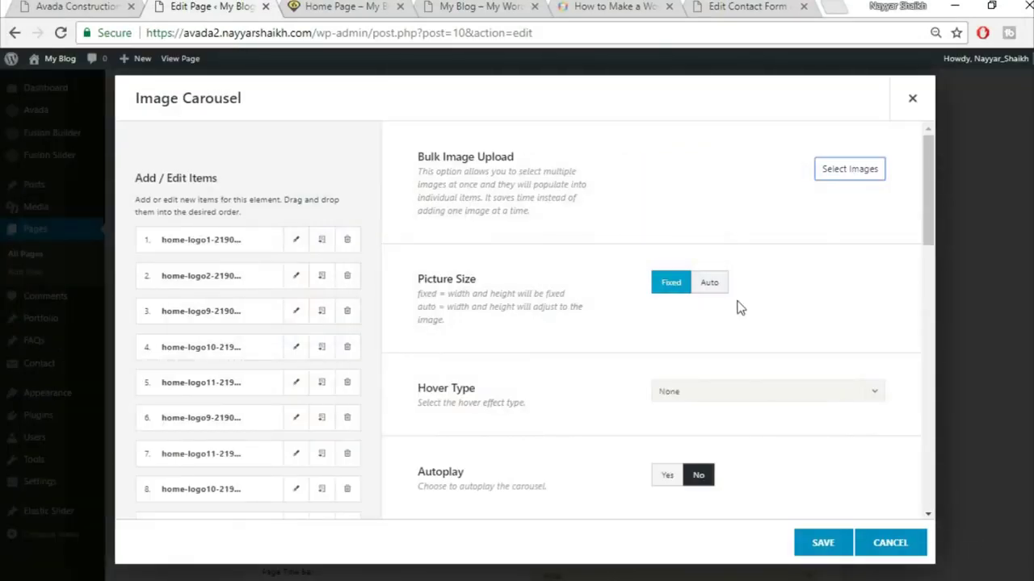
# - Turn on carousel autoplay and check the live homepage's logo carousel for reference
pyautogui.scroll(-1, 558, 335)
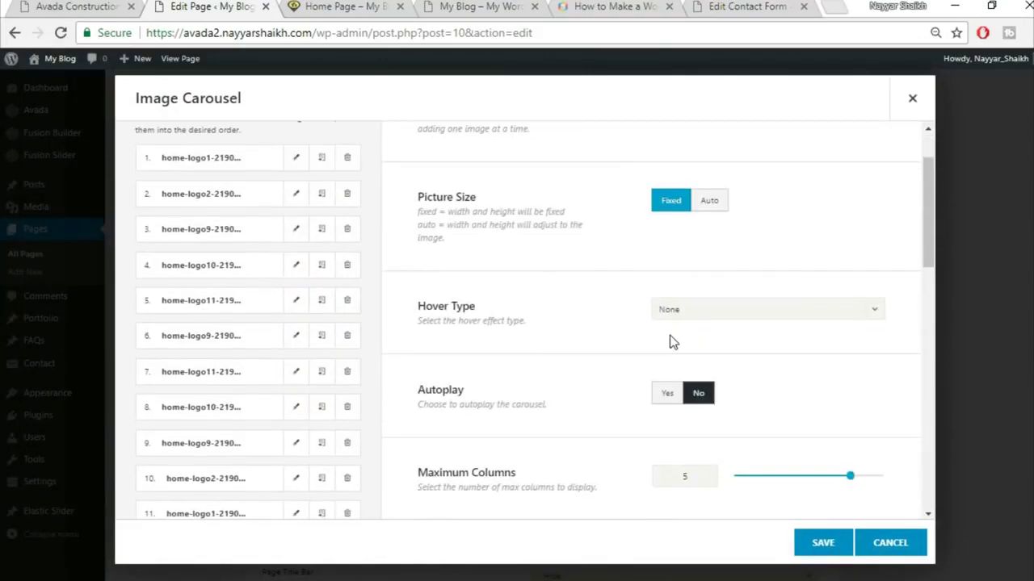
pyautogui.scroll(-2, 637, 324)
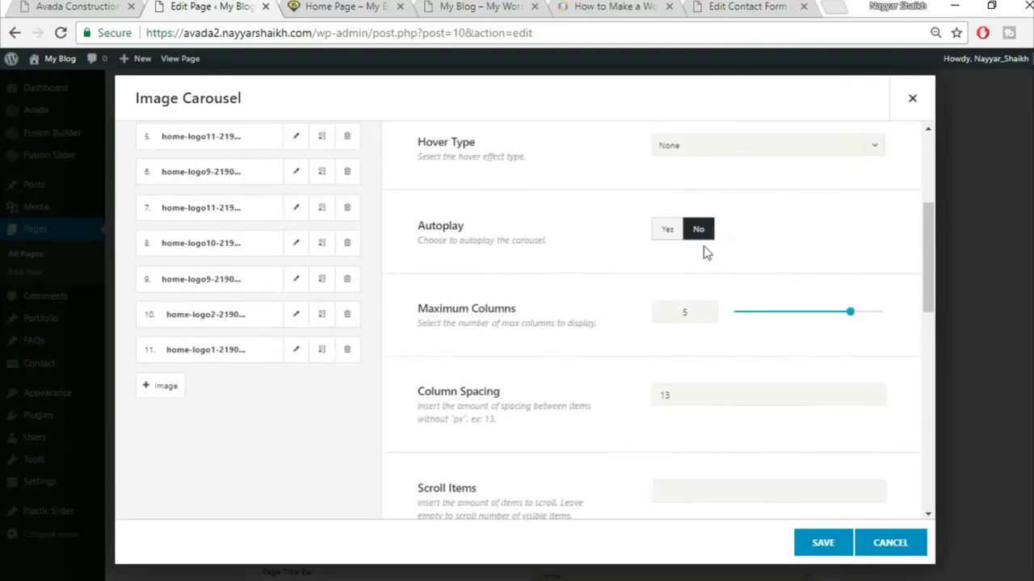
pyautogui.click(679, 235)
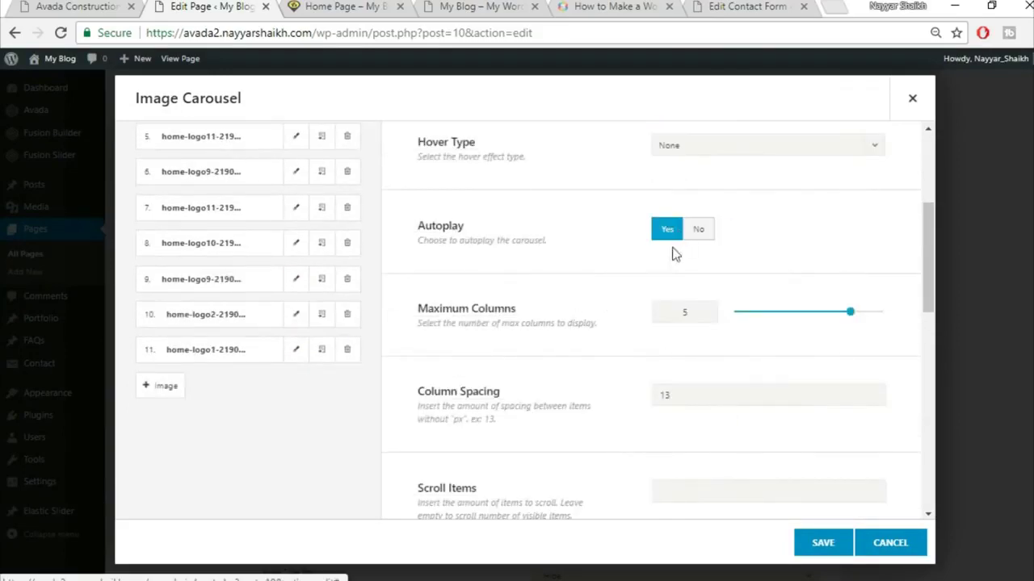
pyautogui.click(45, 6)
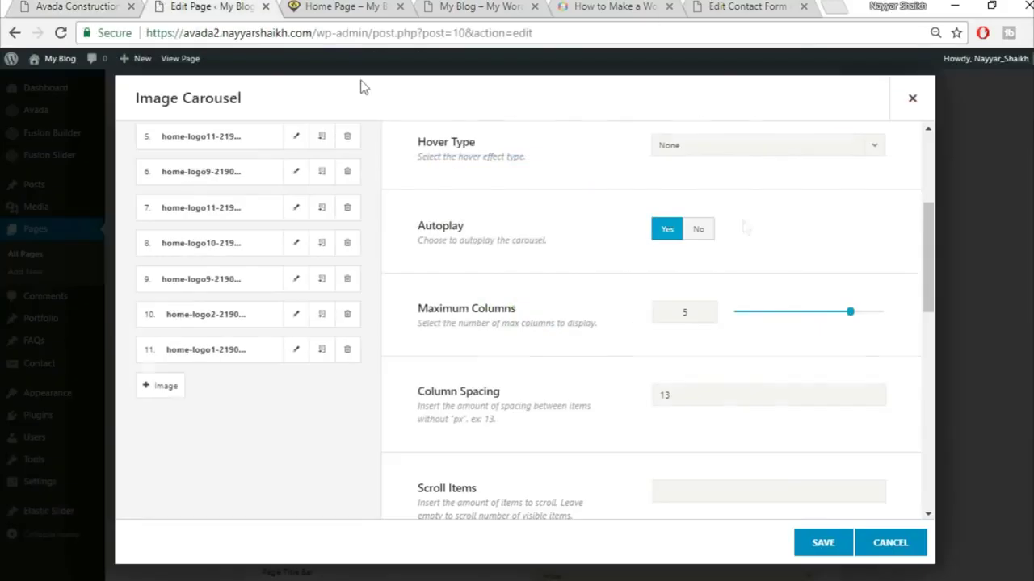
pyautogui.scroll(-1, 724, 348)
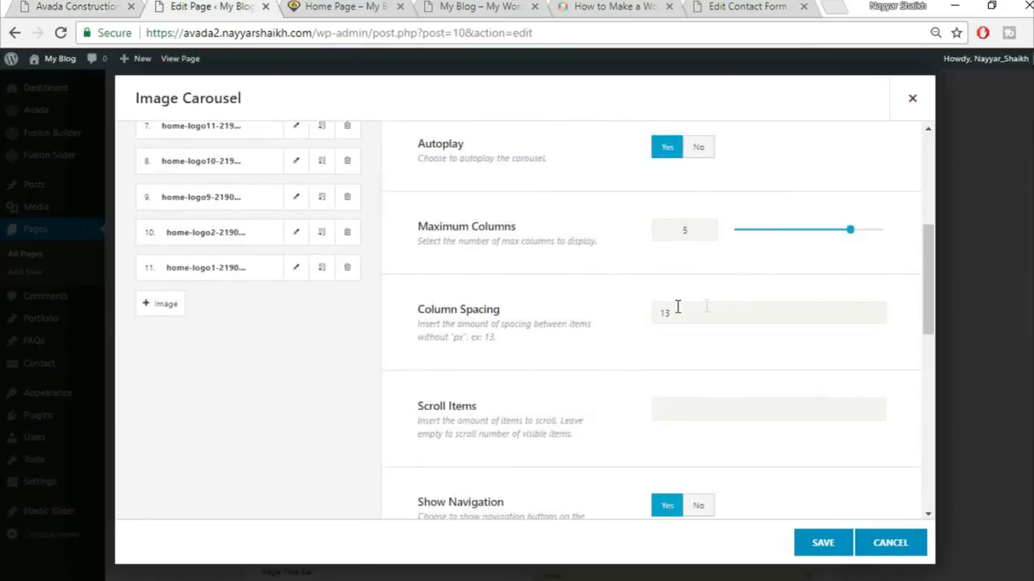
pyautogui.scroll(-2, 643, 405)
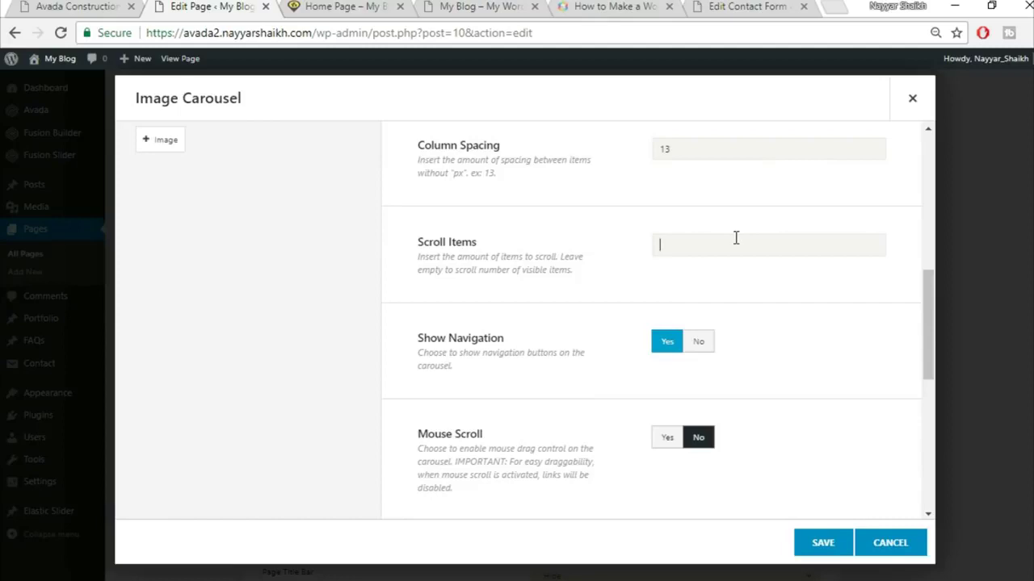
pyautogui.click(118, 5)
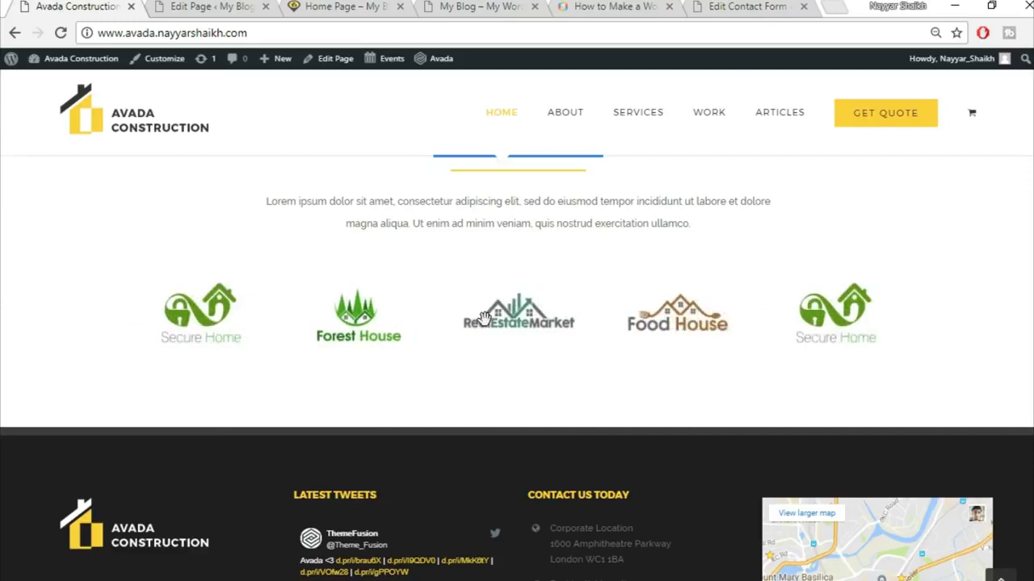
pyautogui.click(196, 6)
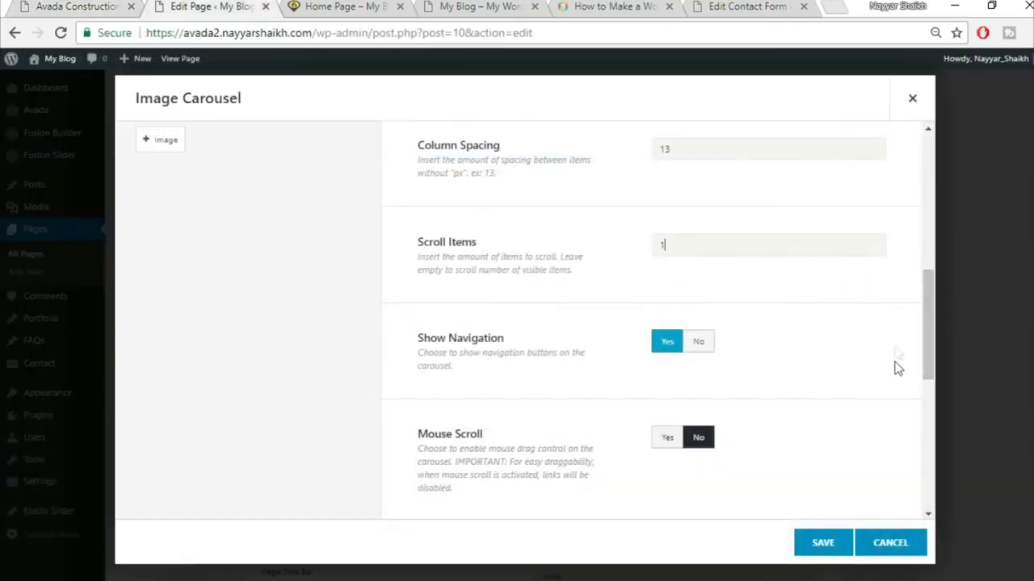
# - Hide navigation, set Mouse Scroll to Yes and Border to No, then save the carousel
pyautogui.scroll(-1, 898, 370)
pyautogui.click(698, 260)
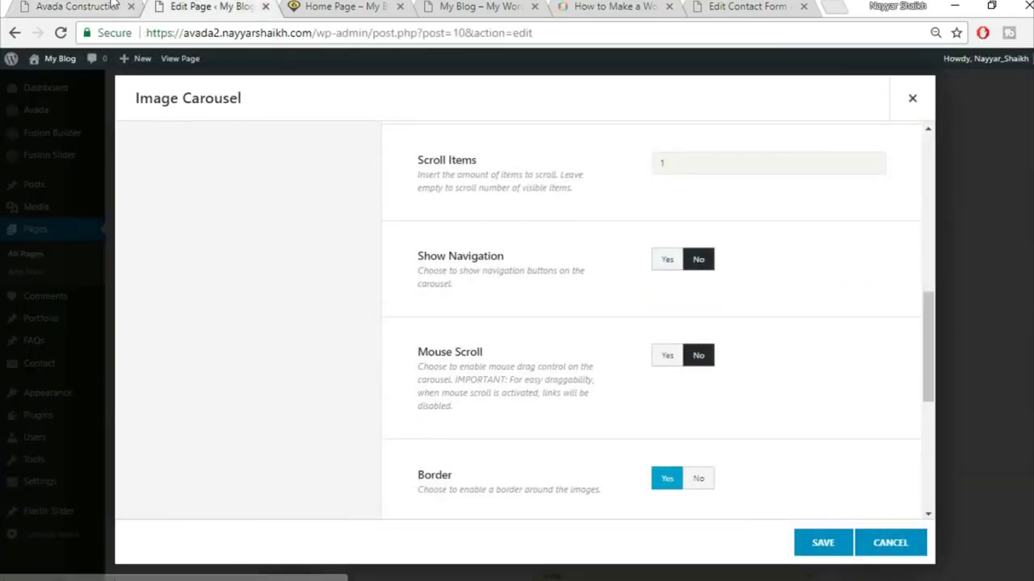
pyautogui.hotkey('ctrl', 'shift', 'Tab')
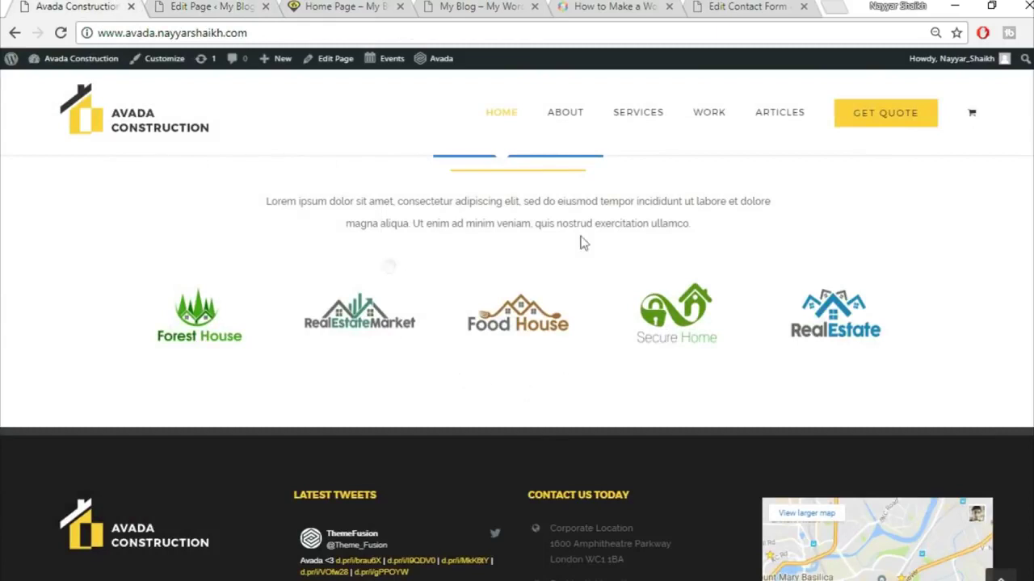
pyautogui.click(242, 5)
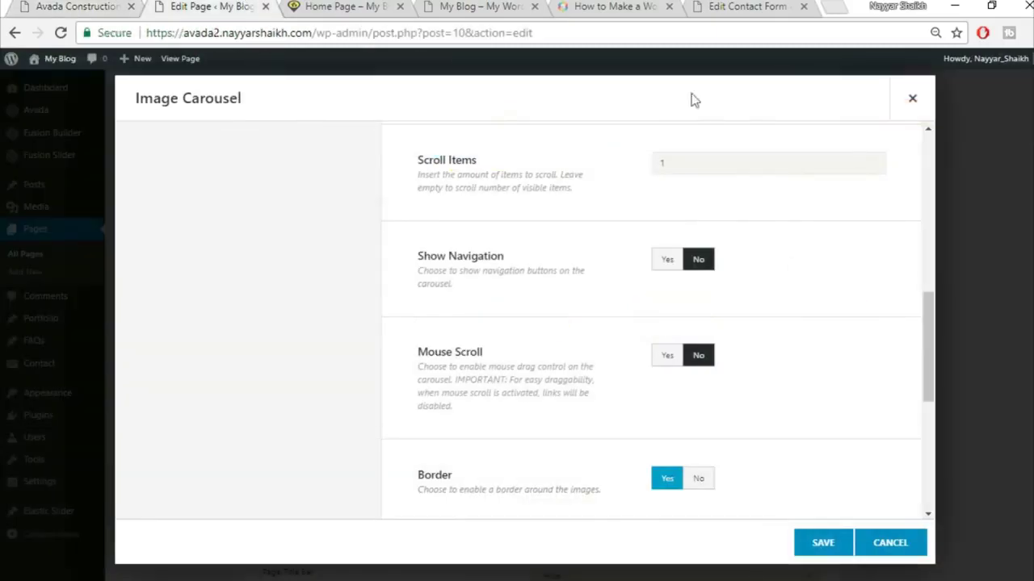
pyautogui.click(665, 358)
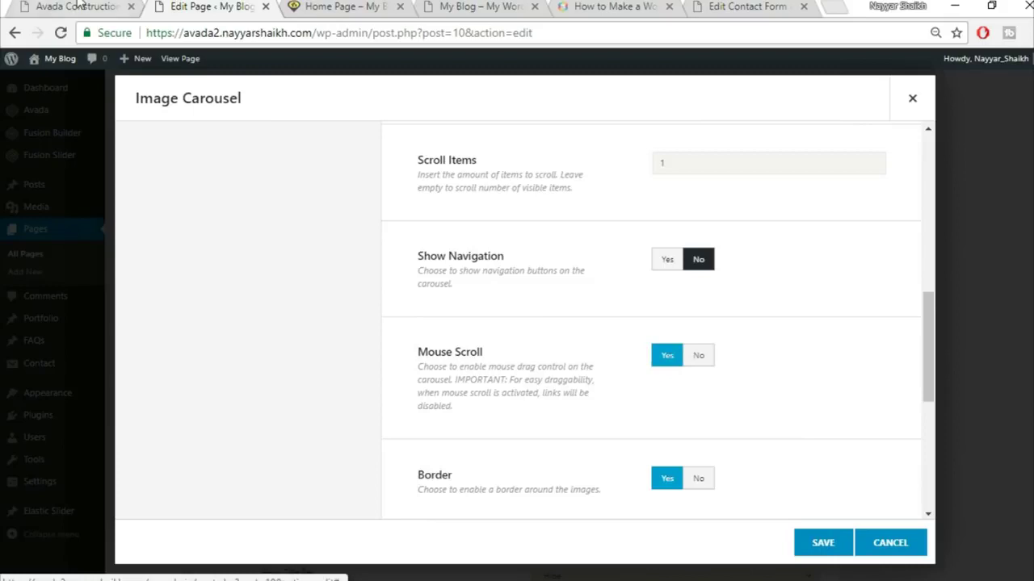
pyautogui.click(80, 7)
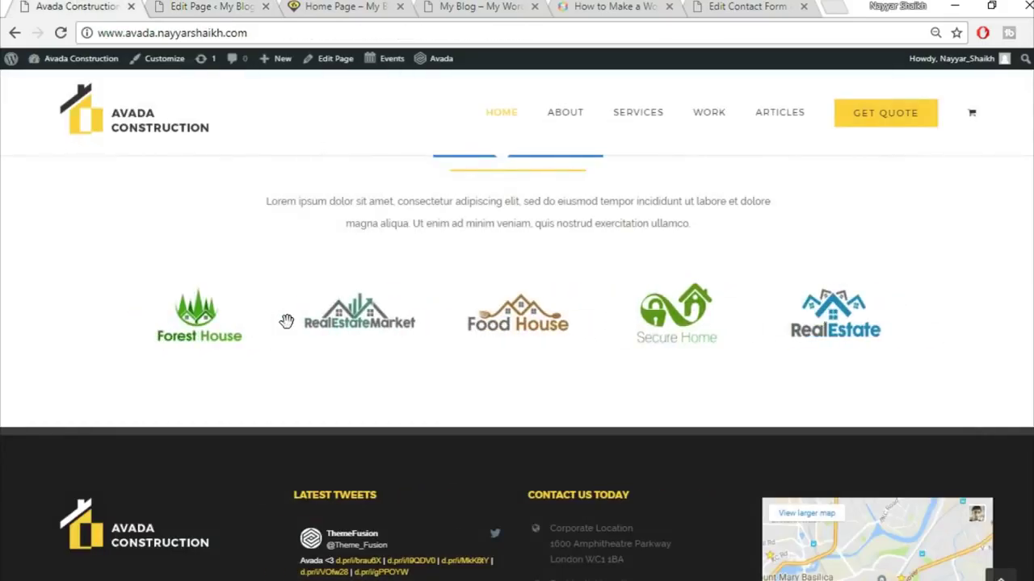
pyautogui.click(253, 5)
pyautogui.scroll(-2, 884, 363)
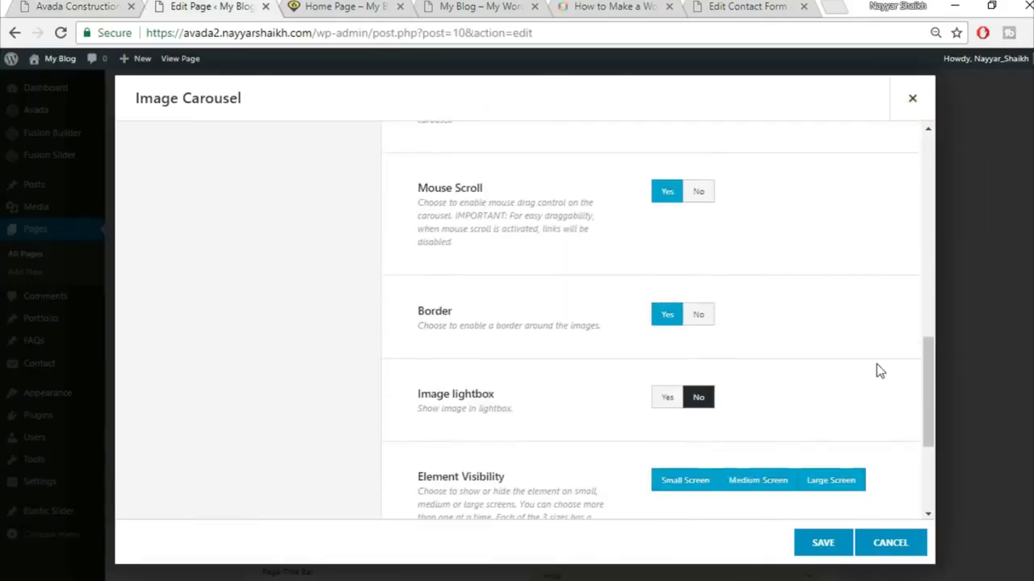
pyautogui.click(700, 315)
pyautogui.scroll(-3, 838, 364)
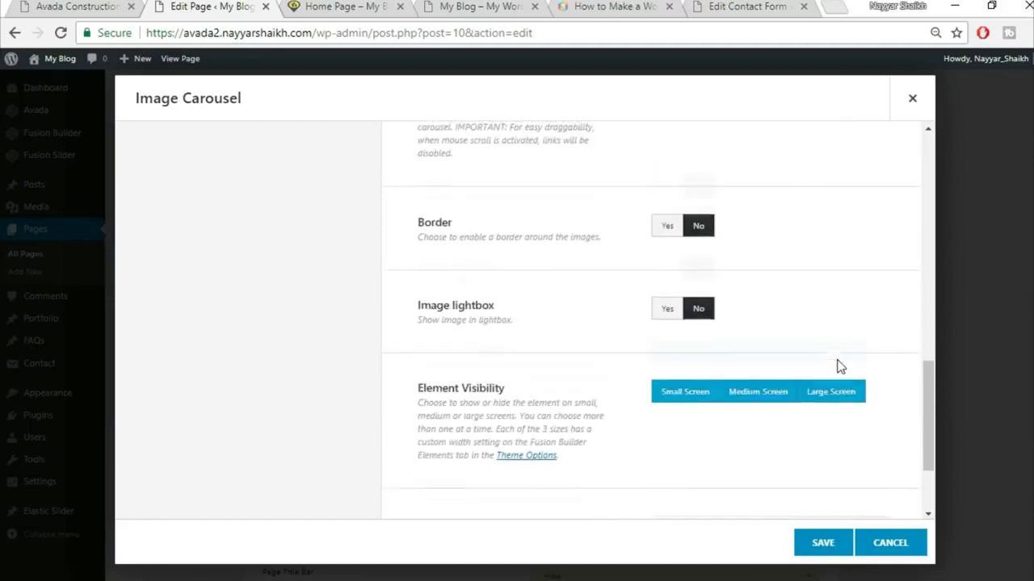
pyautogui.scroll(-1, 807, 493)
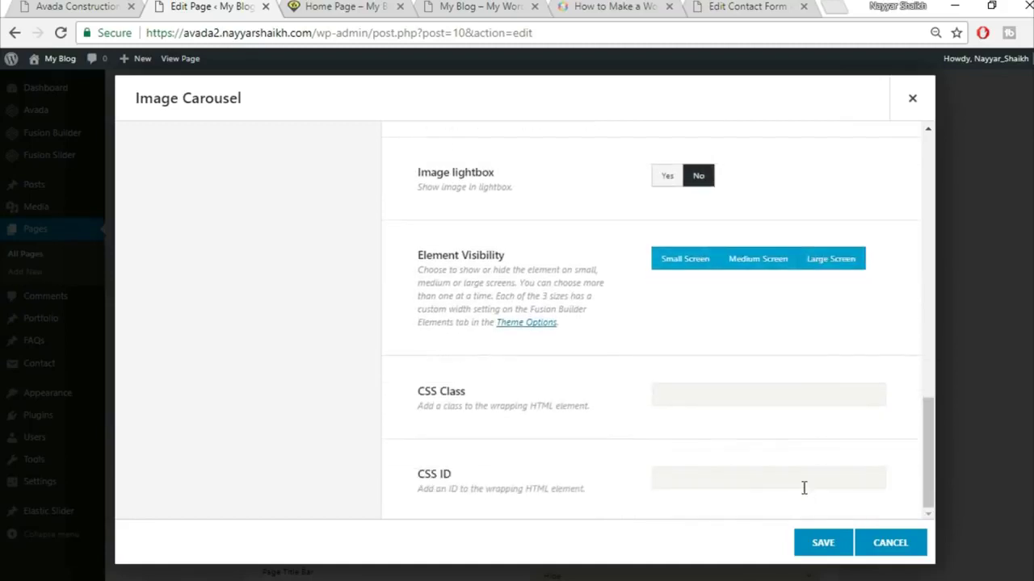
pyautogui.click(822, 543)
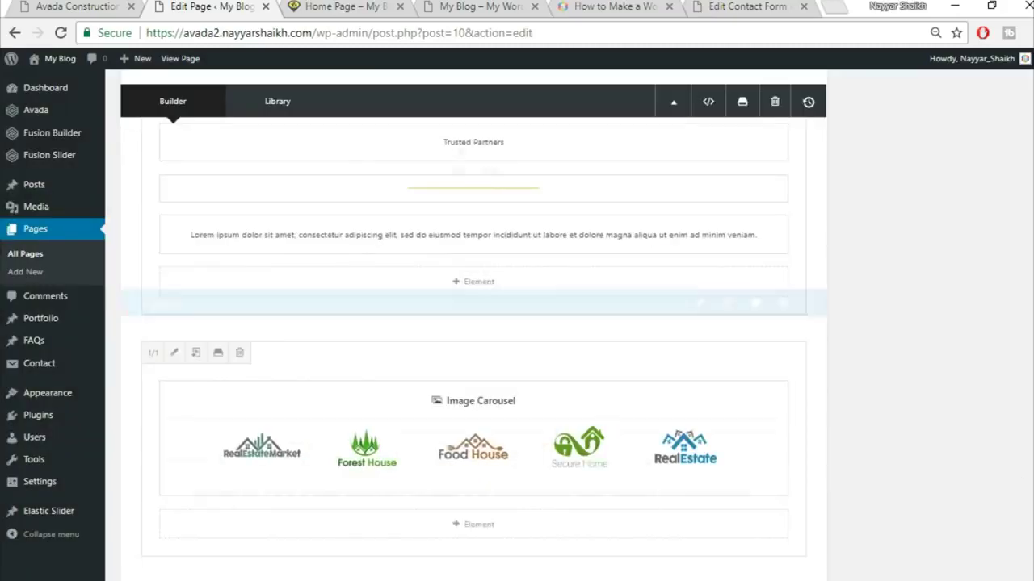
# - Save the Home Page changes and reload the live home page to see them
pyautogui.scroll(10, 1027, 199)
pyautogui.click(991, 205)
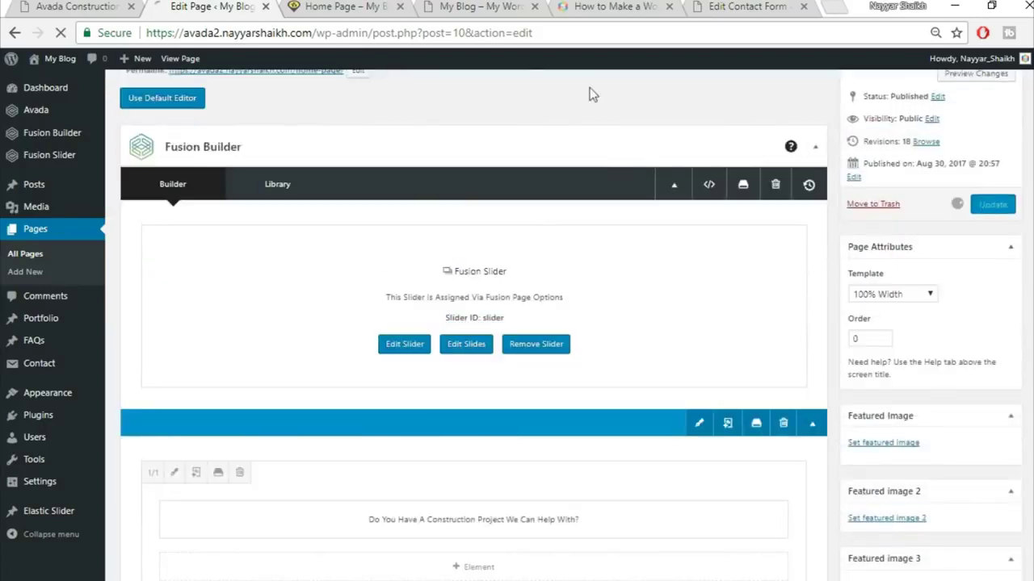
pyautogui.click(343, 7)
pyautogui.click(342, 33)
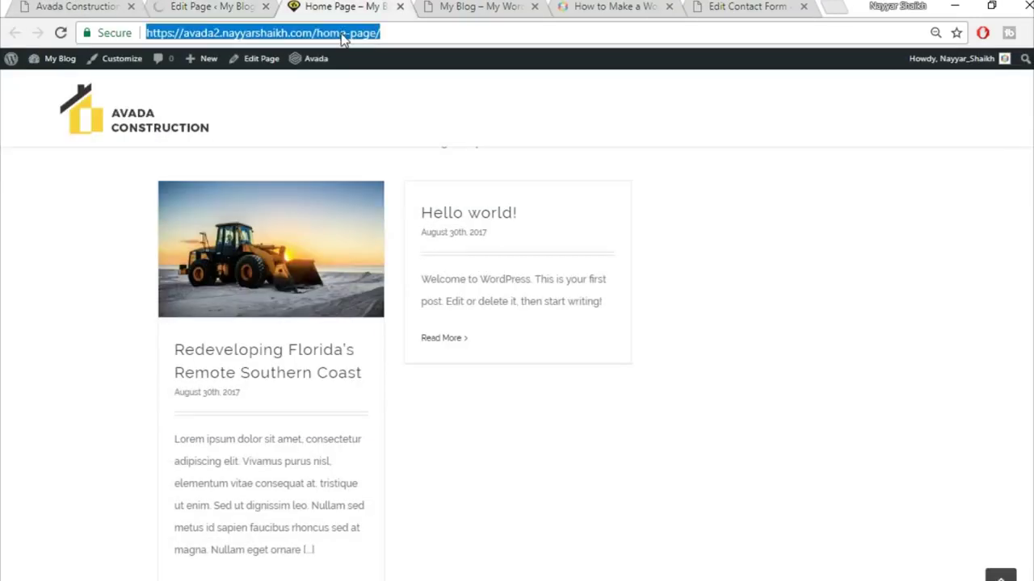
pyautogui.press('Return')
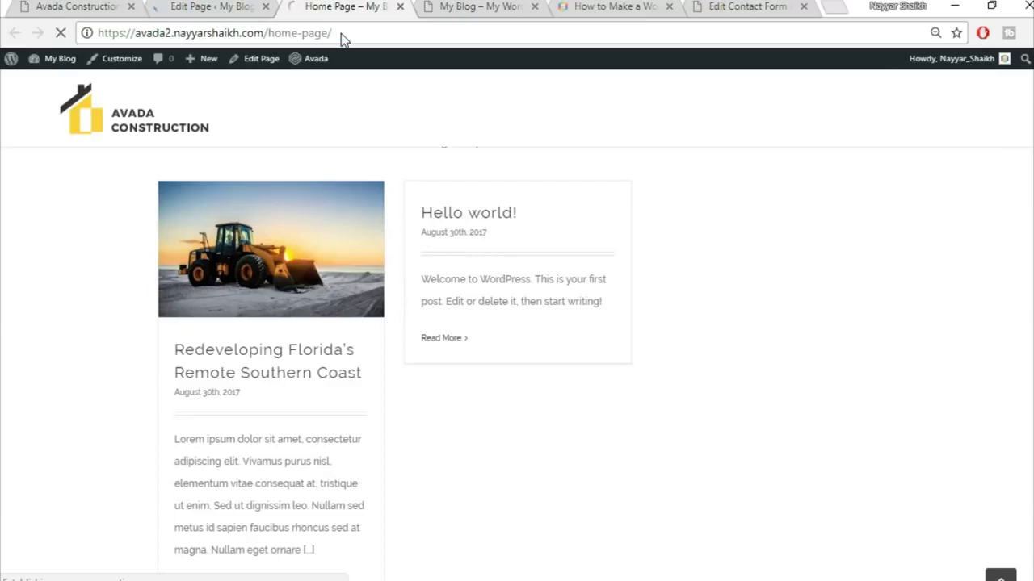
pyautogui.scroll(-5, 429, 260)
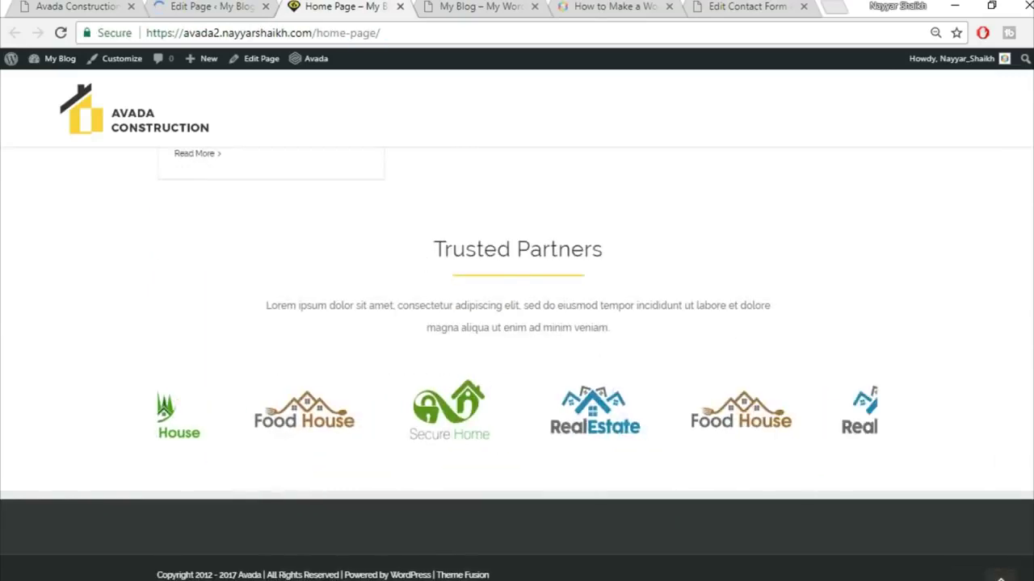
# - Compare the live home page with the Avada Construction demo's Trusted Partners section
pyautogui.click(77, 7)
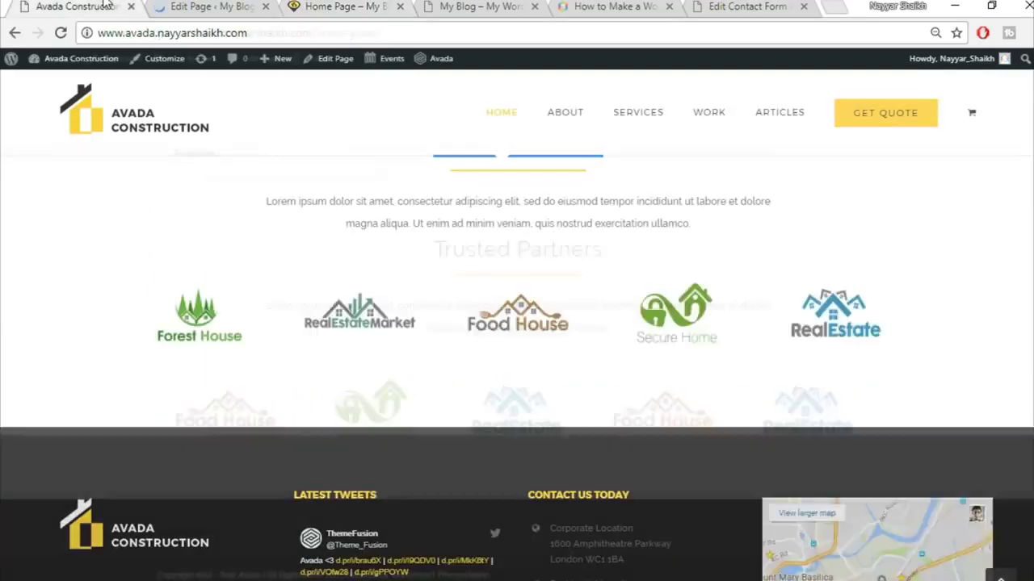
pyautogui.scroll(2, 485, 341)
pyautogui.tripleClick(517, 309)
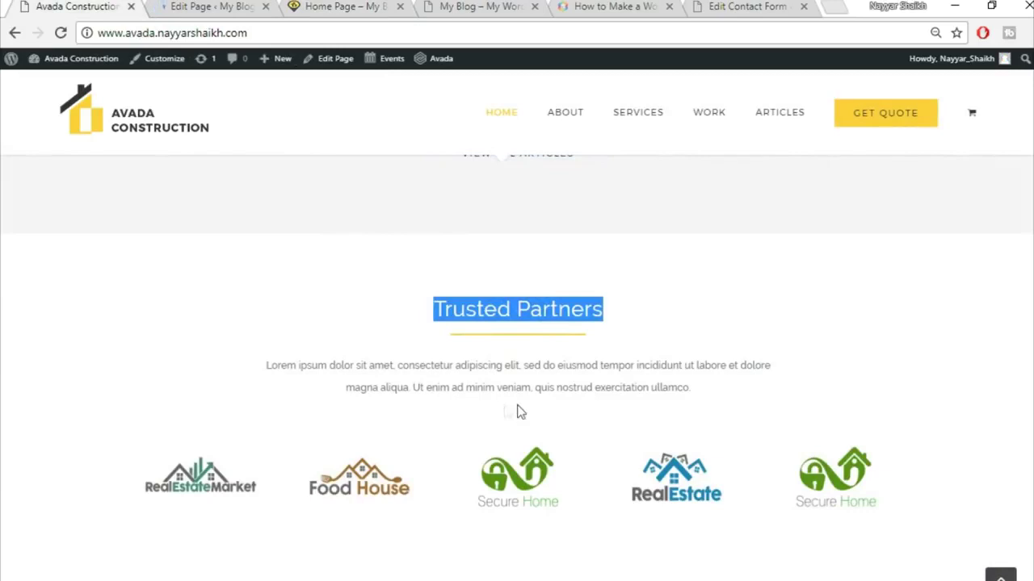
pyautogui.scroll(3, 521, 413)
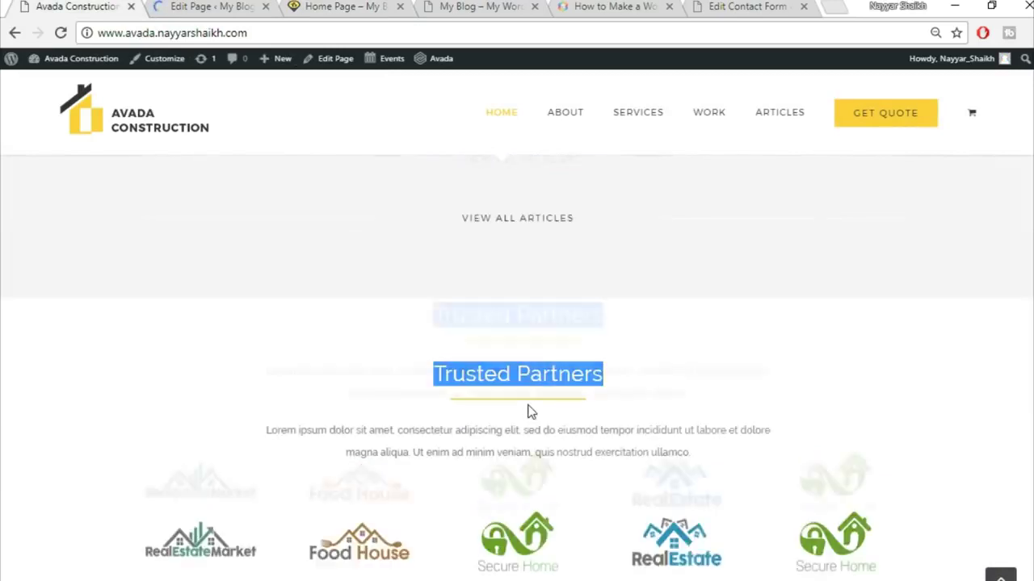
pyautogui.scroll(-3, 565, 420)
pyautogui.scroll(-3, 594, 426)
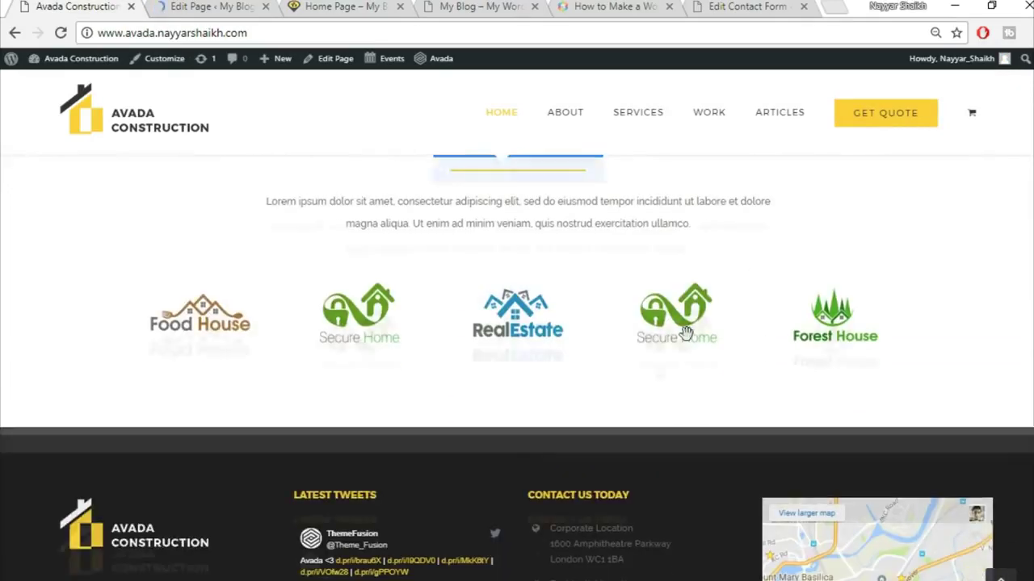
pyautogui.click(194, 6)
pyautogui.click(354, 6)
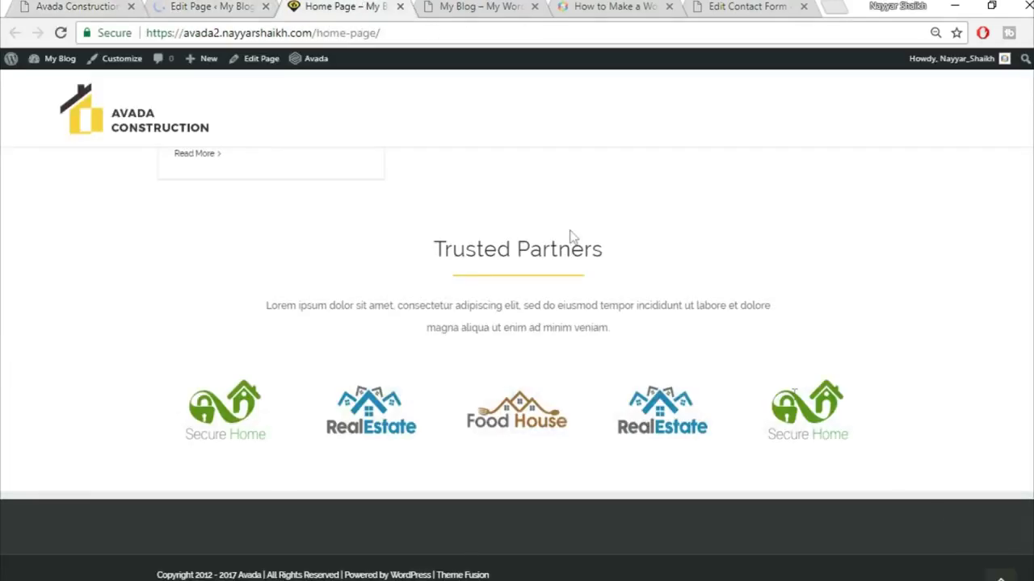
pyautogui.scroll(15, 516, 363)
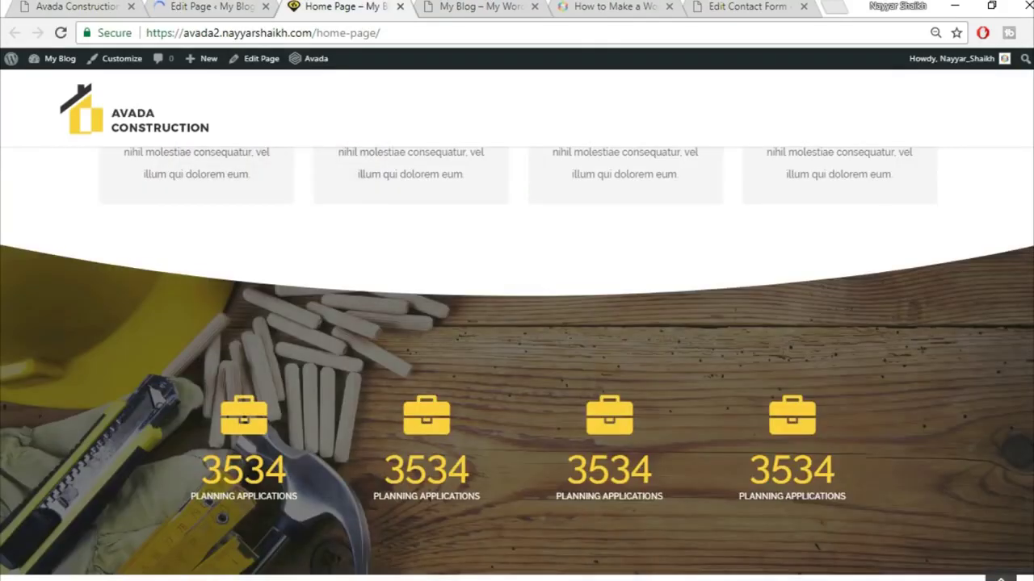
pyautogui.scroll(2, 517, 363)
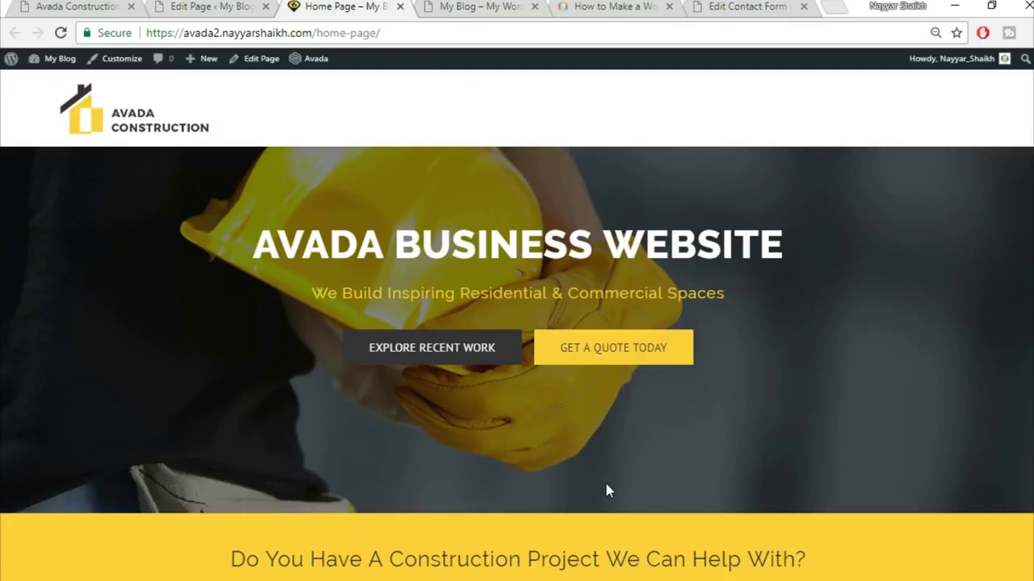
pyautogui.scroll(-3, 607, 490)
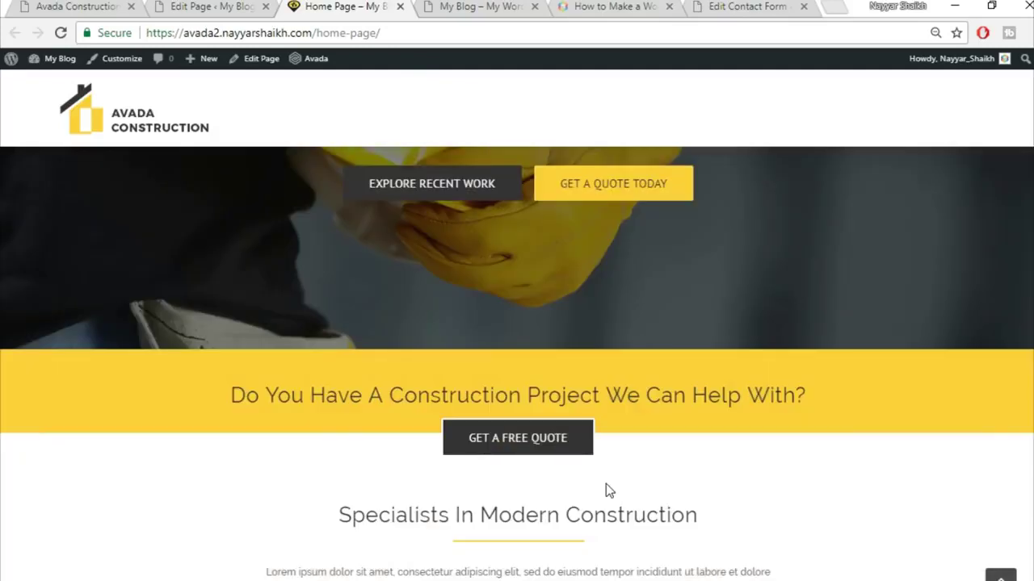
pyautogui.scroll(2, 516, 363)
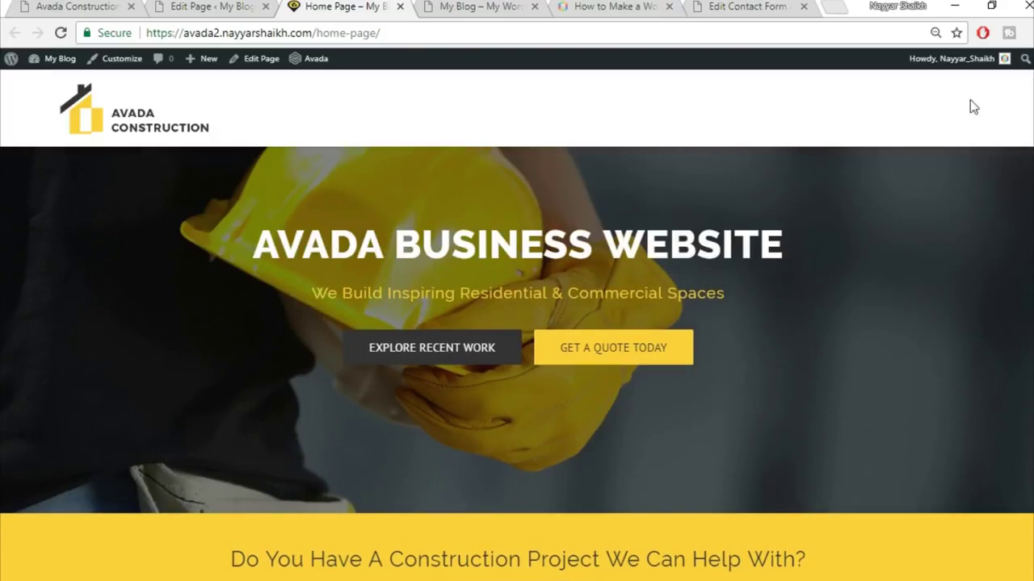
# - Open the demo site's About page for reference, then return to the Home Page editor
pyautogui.click(76, 6)
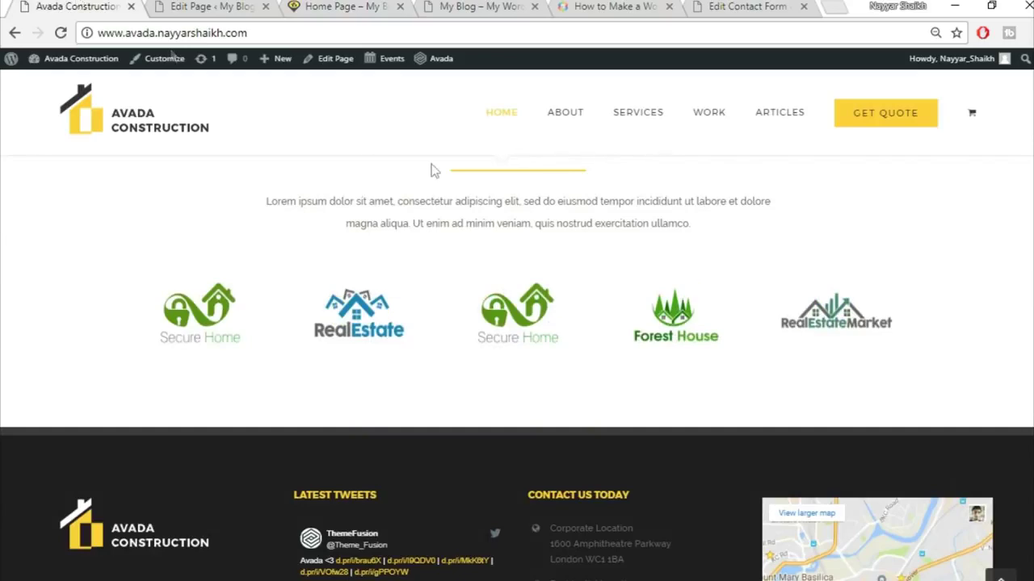
pyautogui.click(1001, 575)
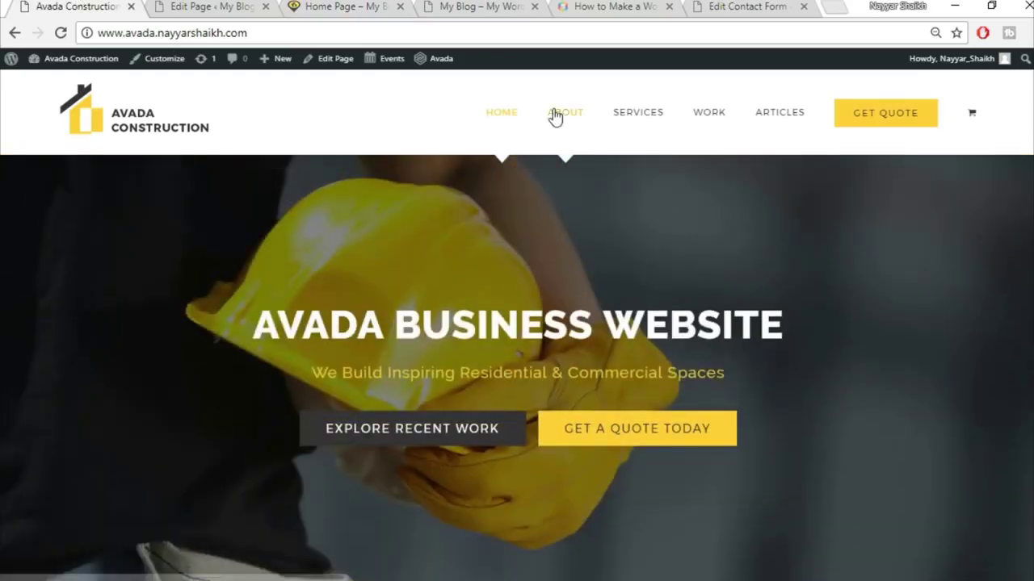
pyautogui.click(577, 118)
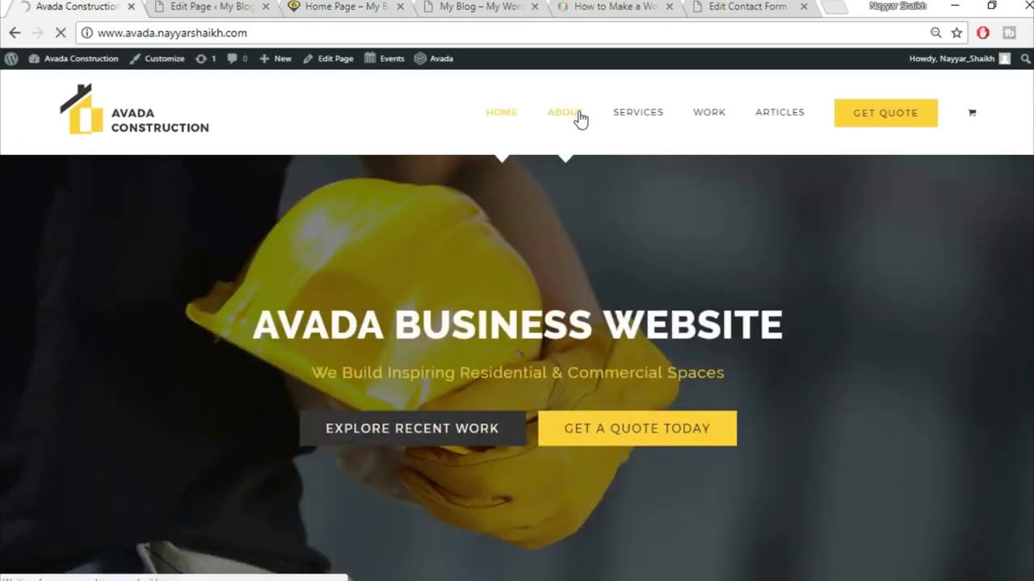
pyautogui.click(208, 7)
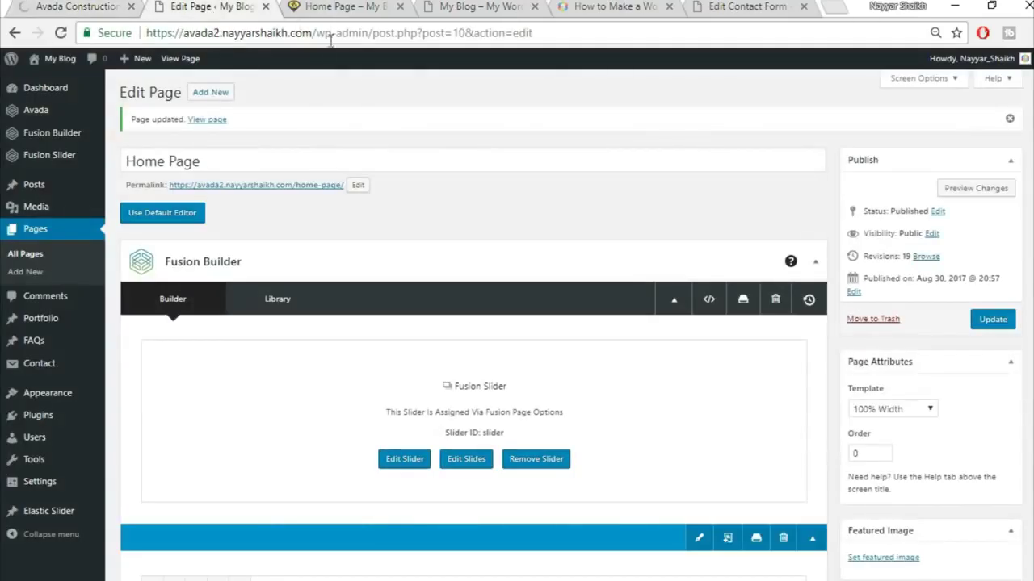
# - Create a new page named About using the 100% Width template
pyautogui.click(220, 96)
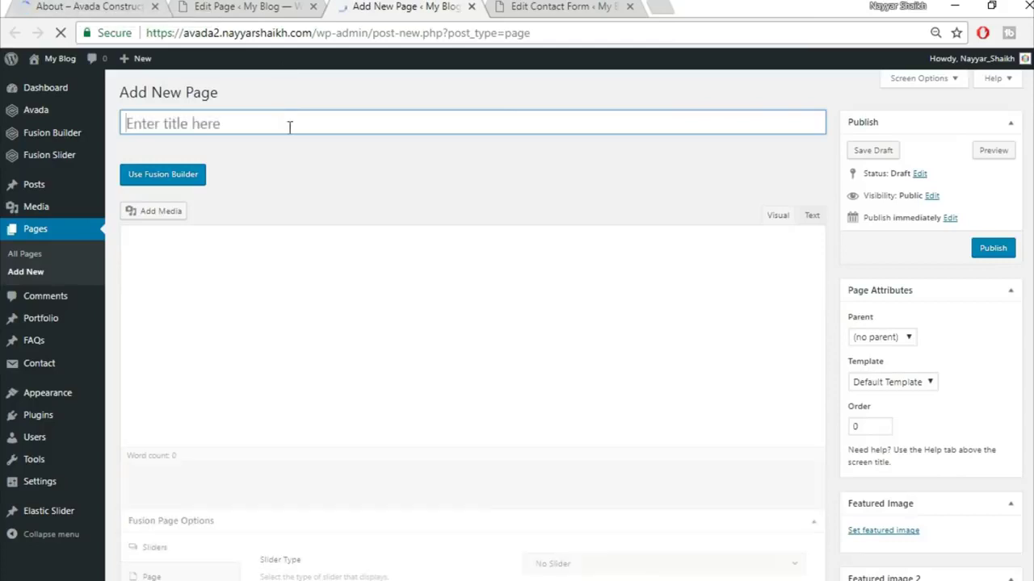
pyautogui.write('About')
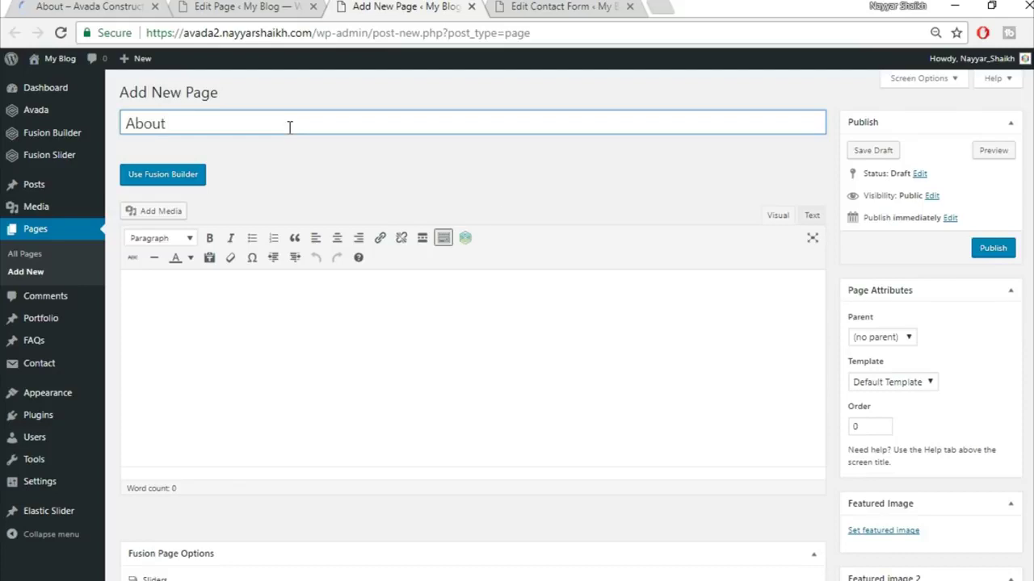
pyautogui.click(906, 383)
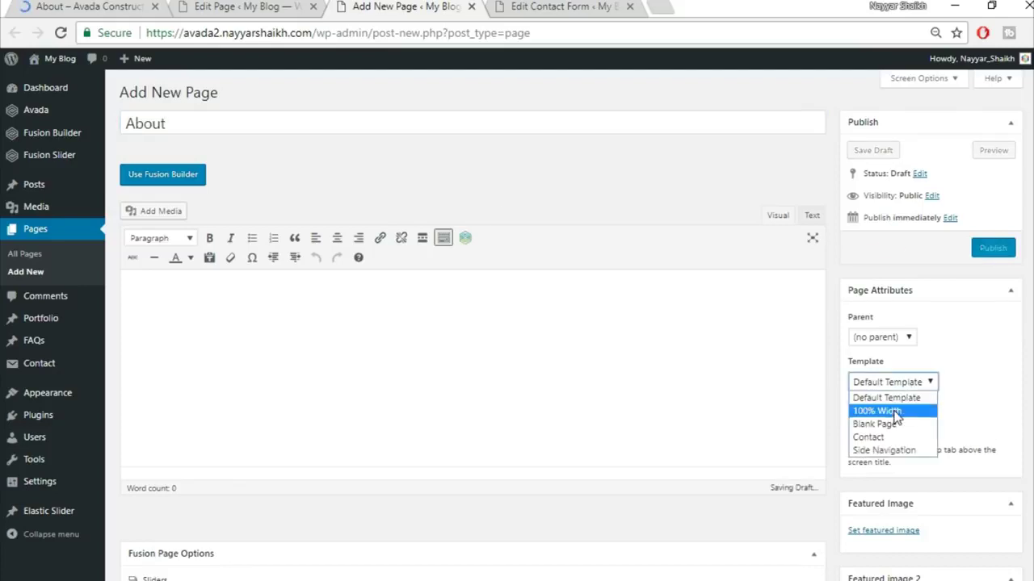
pyautogui.click(888, 400)
pyautogui.scroll(-3, 364, 477)
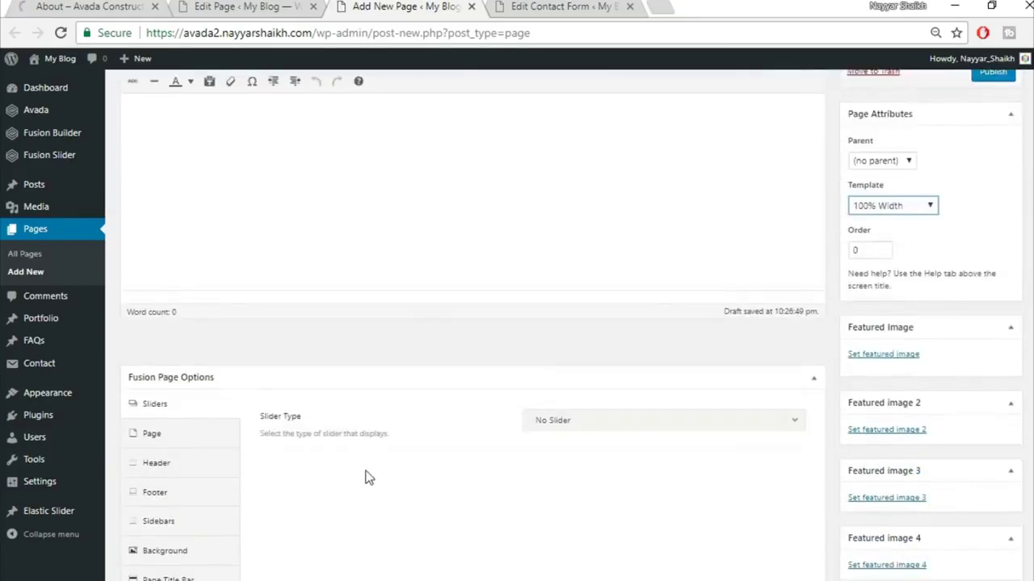
# - Check the demo's About page and rearrange the browser tabs, putting the new page second
pyautogui.click(643, 361)
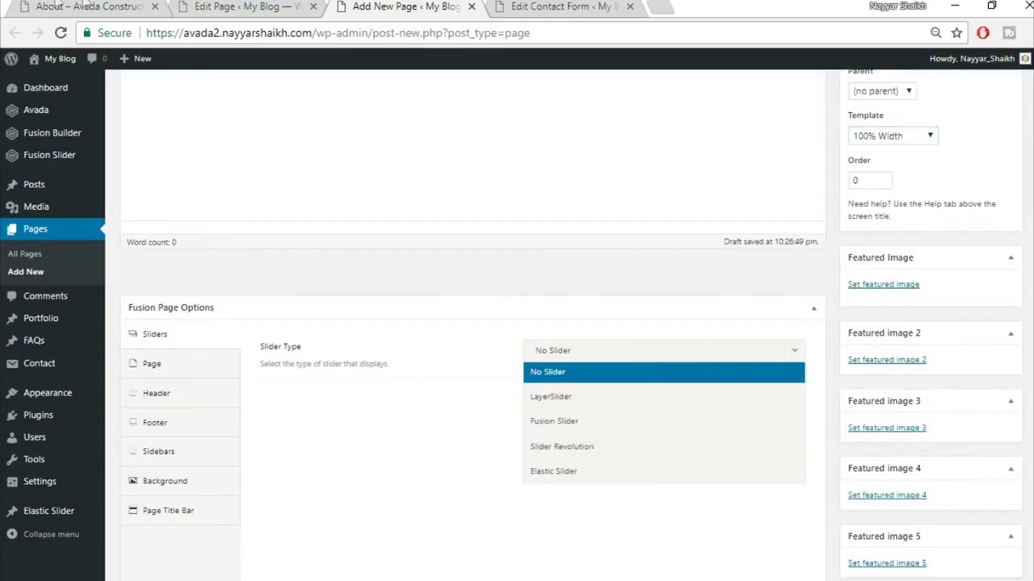
pyautogui.click(58, 6)
pyautogui.scroll(-5, 547, 410)
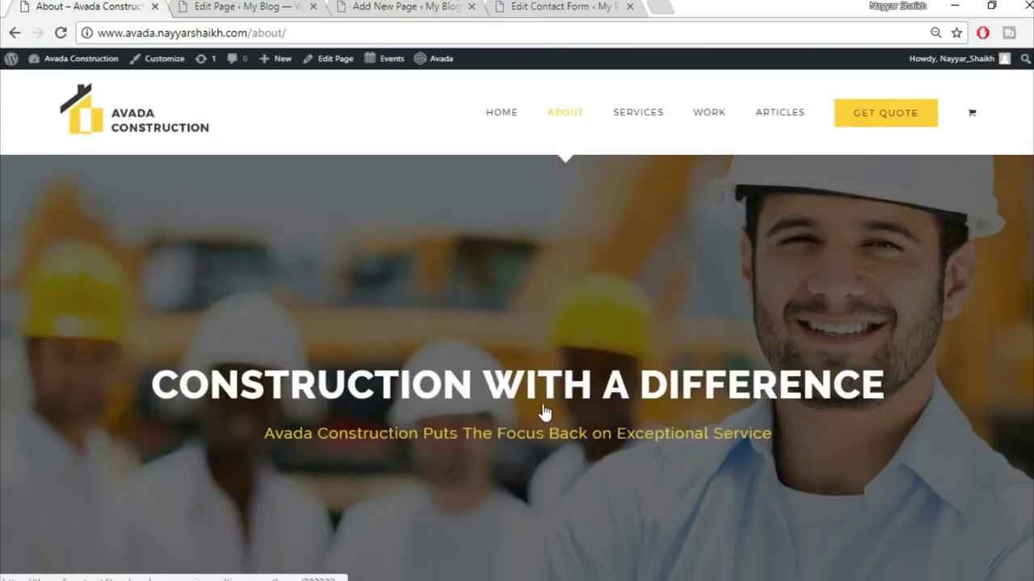
pyautogui.click(242, 7)
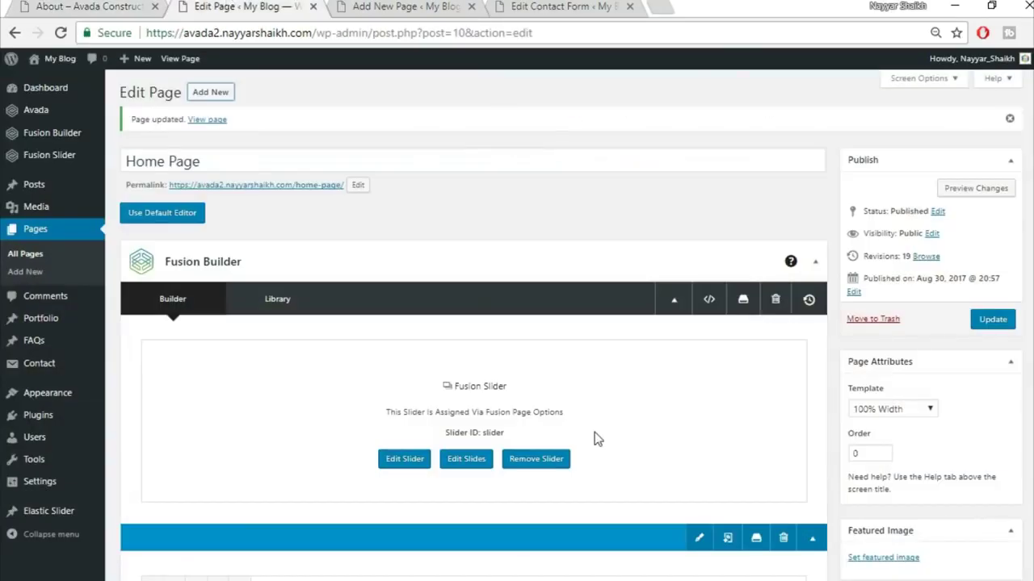
pyautogui.scroll(-3, 596, 439)
pyautogui.scroll(-4, 567, 332)
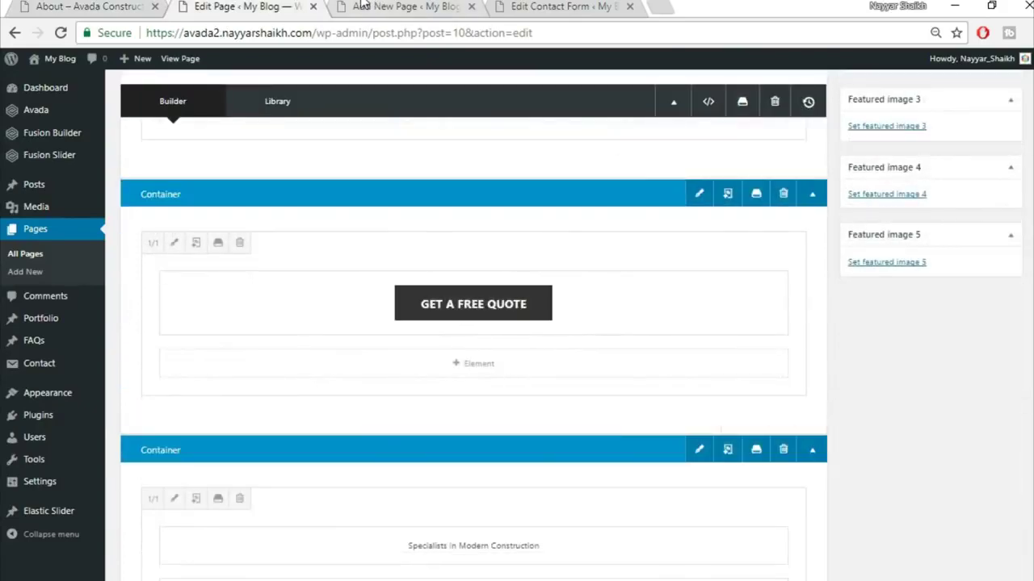
pyautogui.click(362, 6)
pyautogui.moveTo(372, 7); pyautogui.dragTo(242, 7)
pyautogui.moveTo(566, 6)
pyautogui.mouseDown()
pyautogui.moveTo(388, 8)
pyautogui.moveTo(565, 8)
pyautogui.mouseUp()
pyautogui.click(242, 6)
# - Use the Fusion Slider named Slider and set the page content padding to 0
pyautogui.click(609, 425)
pyautogui.click(614, 400)
pyautogui.click(612, 446)
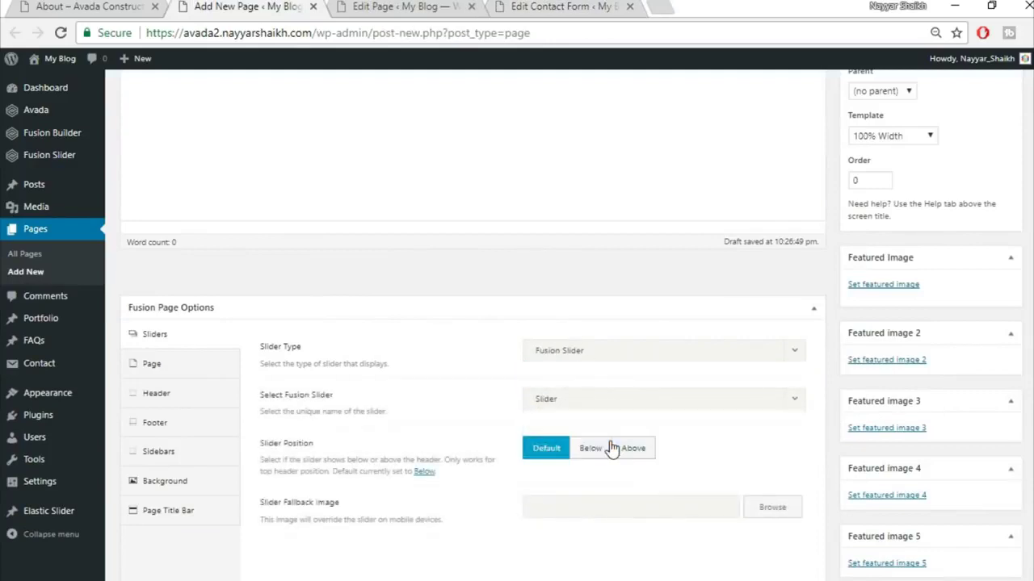
pyautogui.click(136, 365)
pyautogui.click(557, 352)
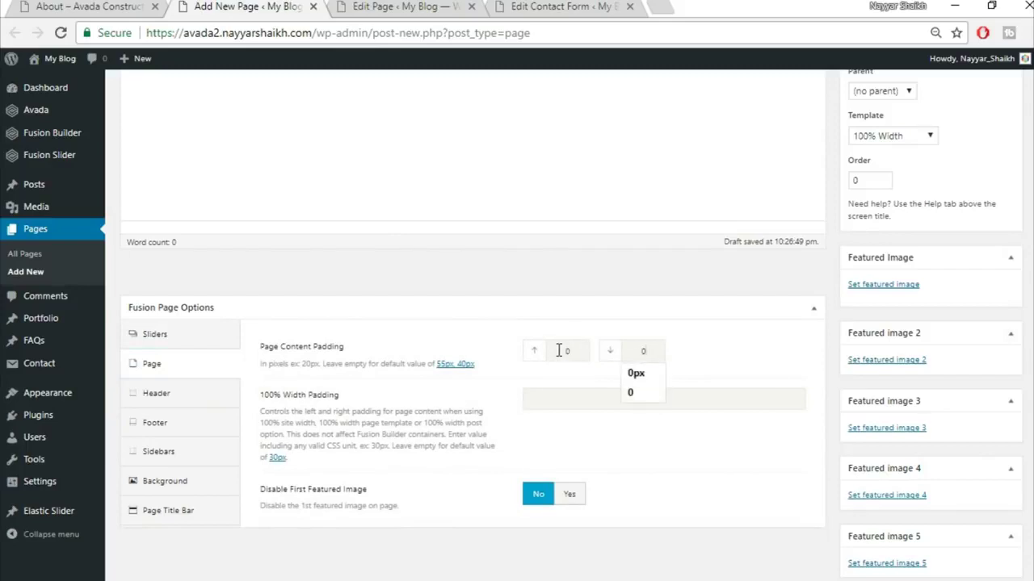
pyautogui.click(644, 315)
pyautogui.click(811, 313)
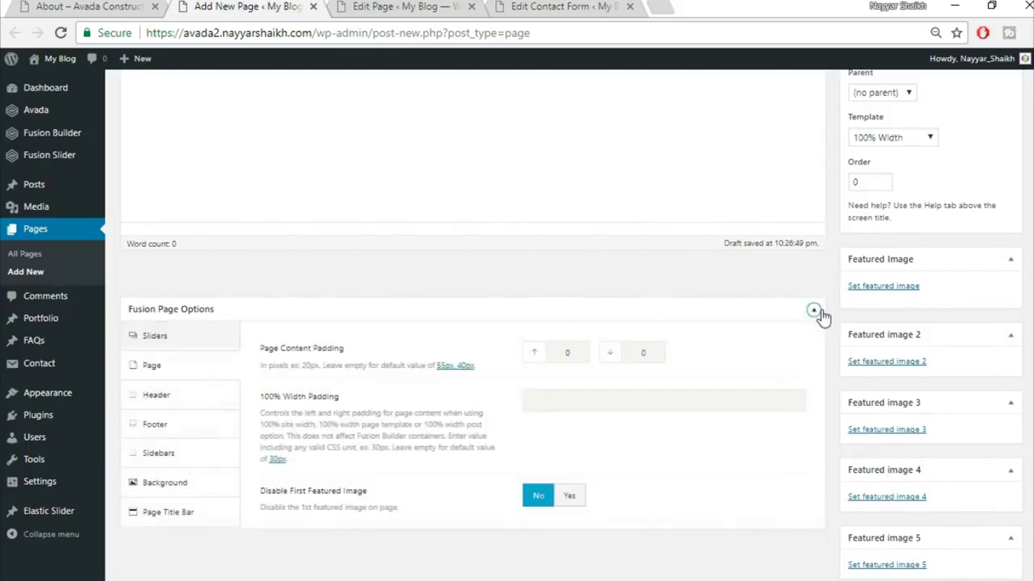
# - Set the Page Title Bar option to Hide
pyautogui.click(200, 517)
pyautogui.click(622, 357)
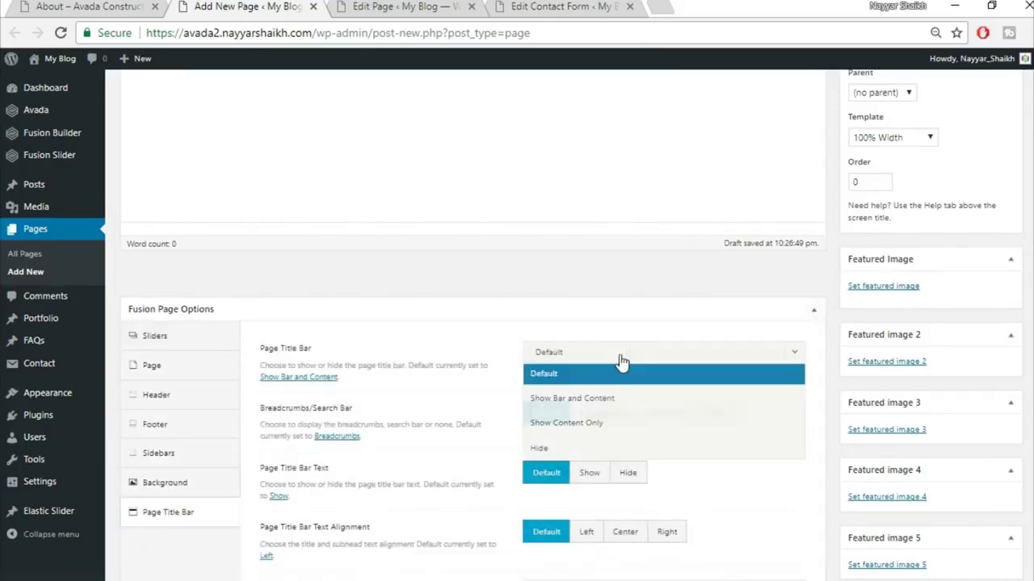
pyautogui.click(612, 380)
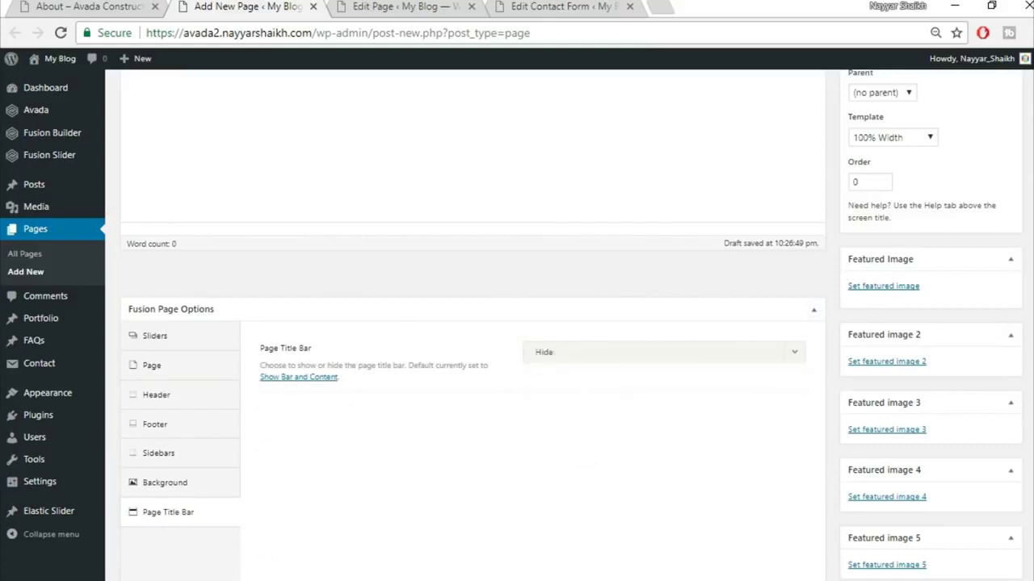
pyautogui.scroll(3, 477, 242)
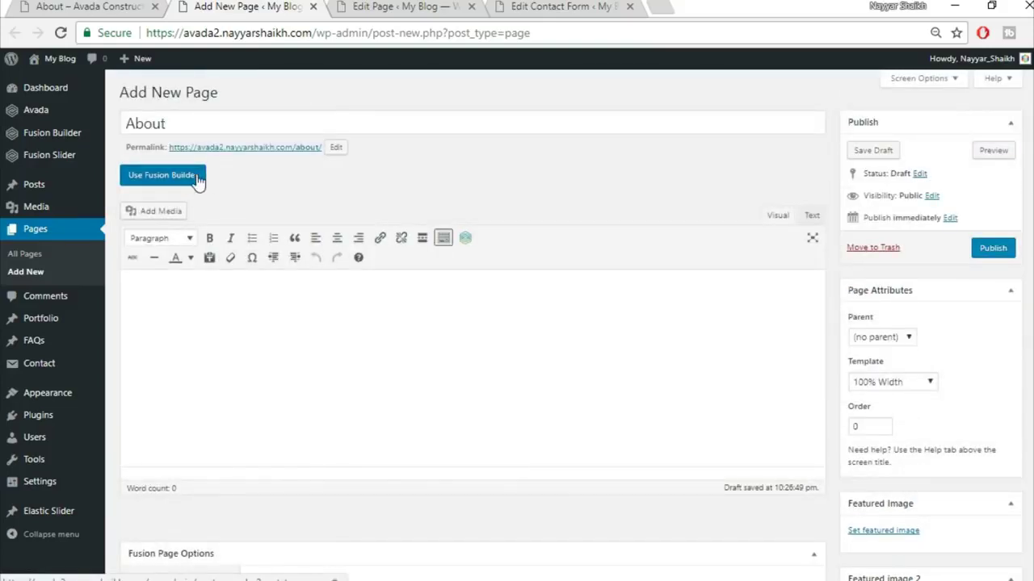
pyautogui.click(197, 177)
# - Check the live About page, then insert the saved Top1 library container
pyautogui.hotkey('ctrl', '1')
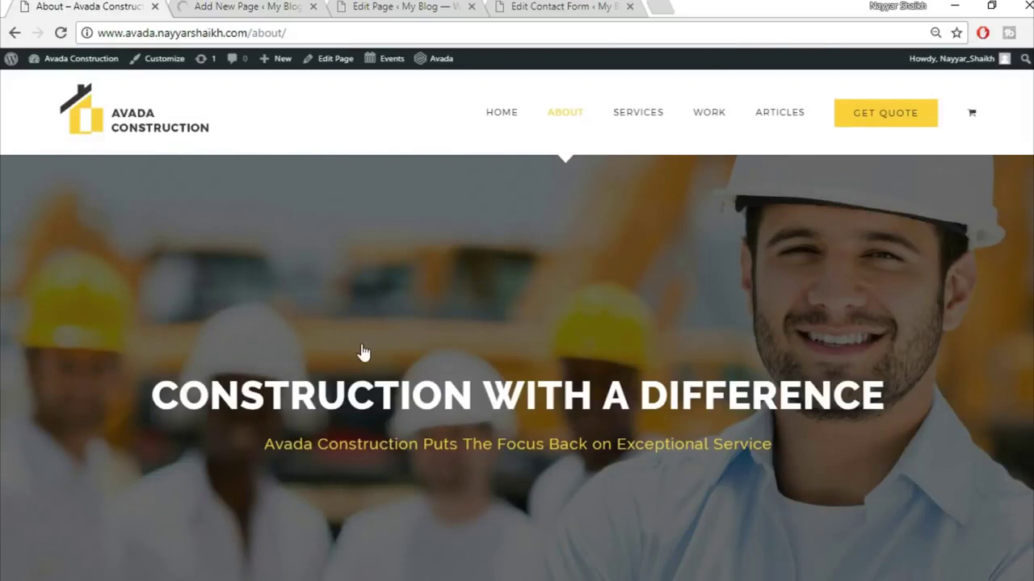
pyautogui.click(250, 7)
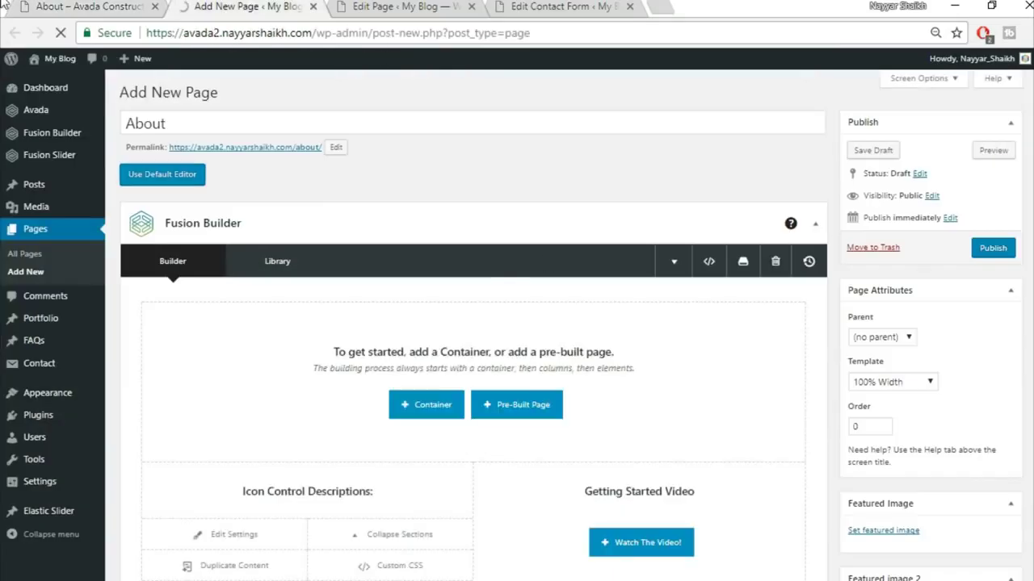
pyautogui.click(60, 6)
pyautogui.scroll(-5, 582, 355)
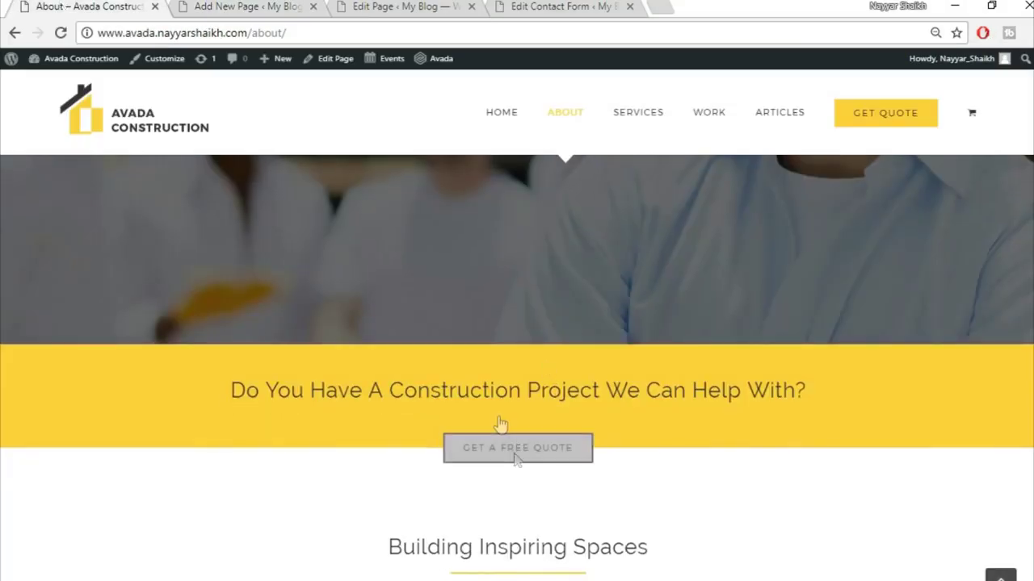
pyautogui.click(279, 6)
pyautogui.scroll(-2, 715, 433)
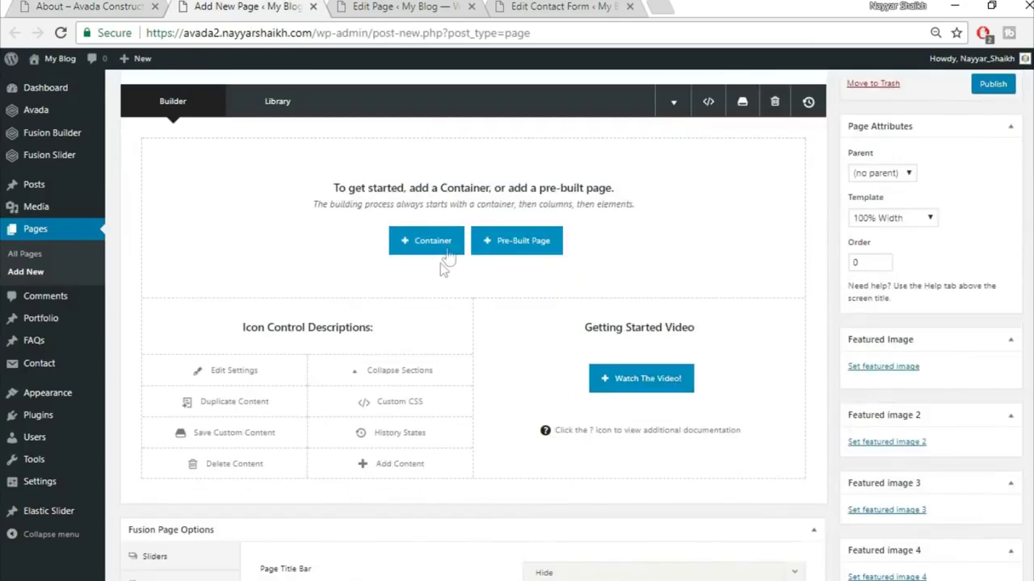
pyautogui.click(429, 240)
pyautogui.click(318, 138)
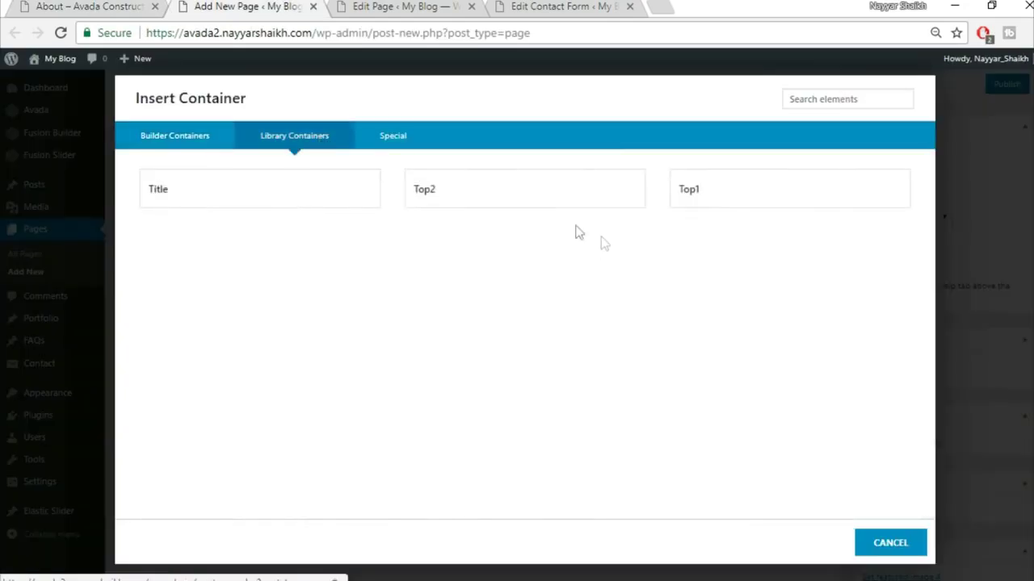
pyautogui.click(756, 203)
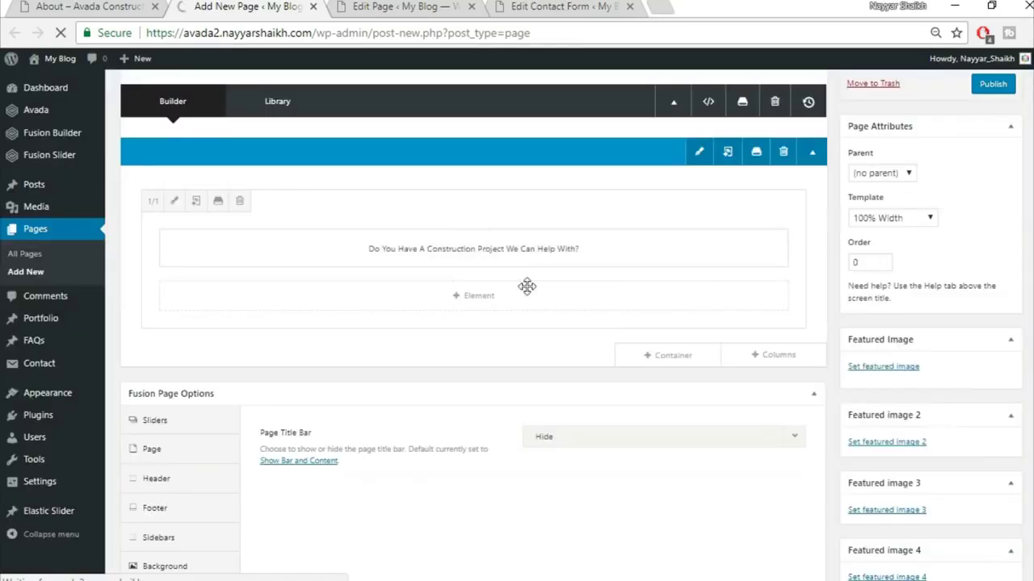
# - Insert the saved Top2 library container, comparing against the live About page
pyautogui.click(697, 355)
pyautogui.click(338, 140)
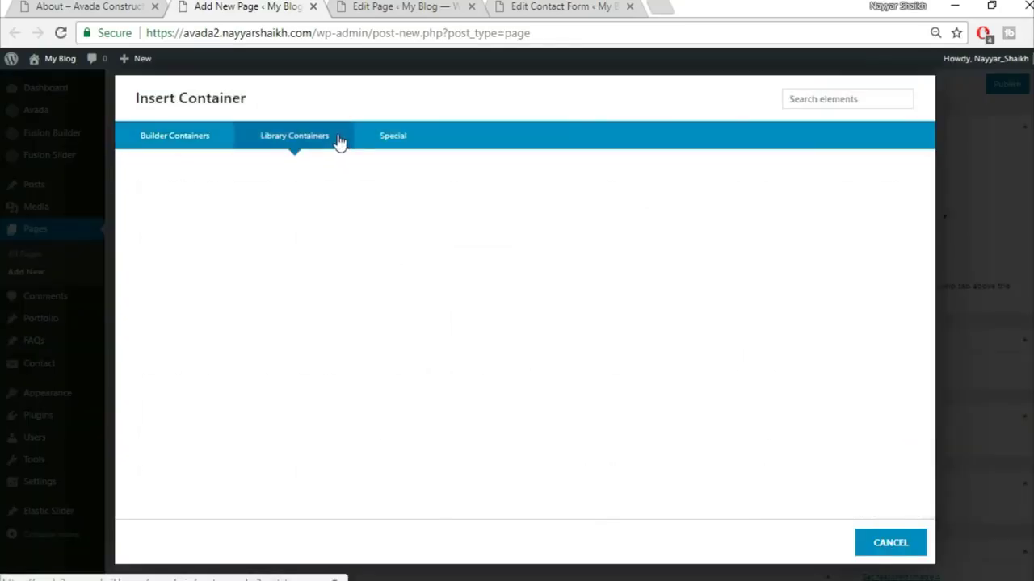
pyautogui.click(538, 199)
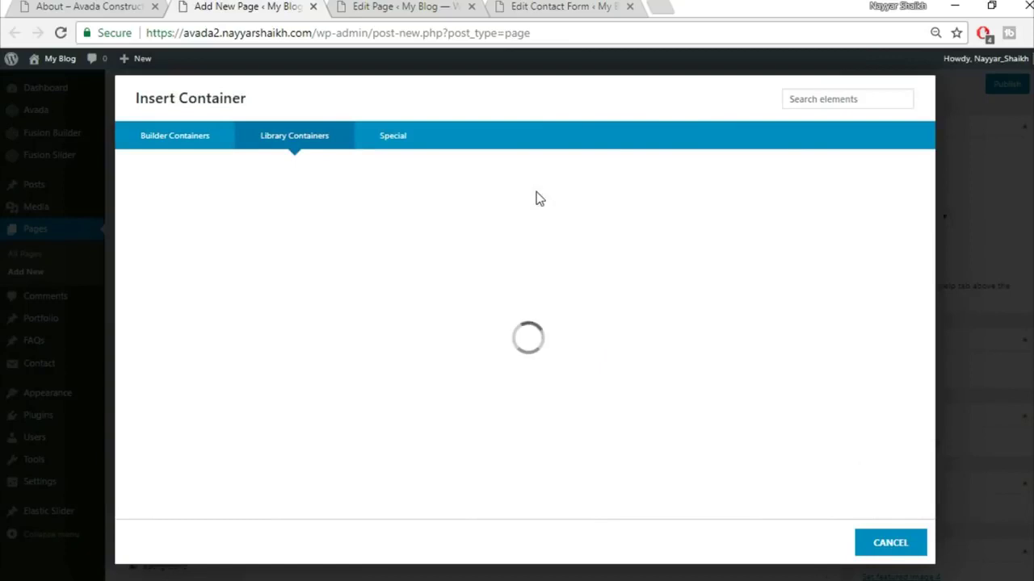
pyautogui.click(87, 6)
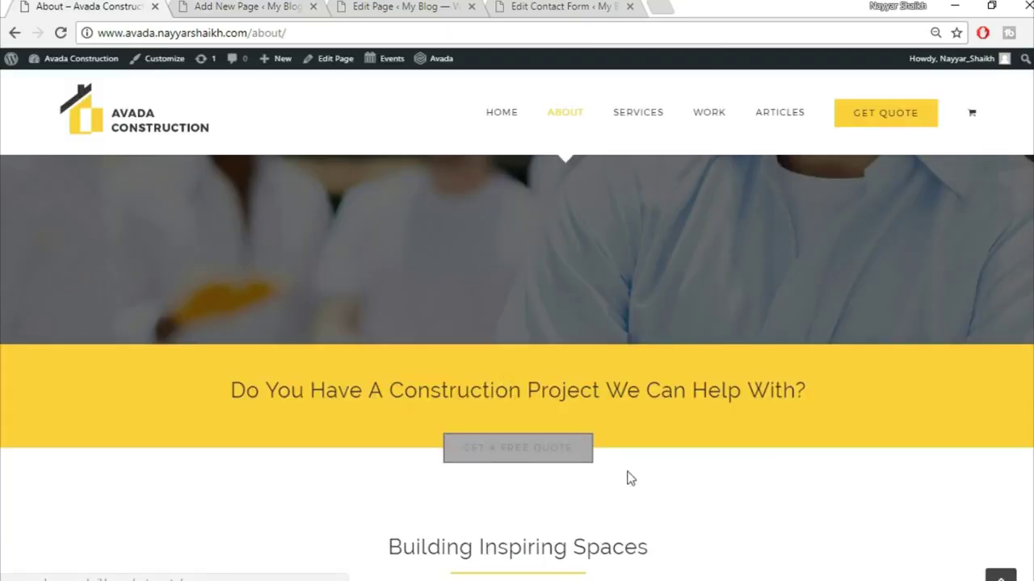
pyautogui.scroll(-4, 627, 477)
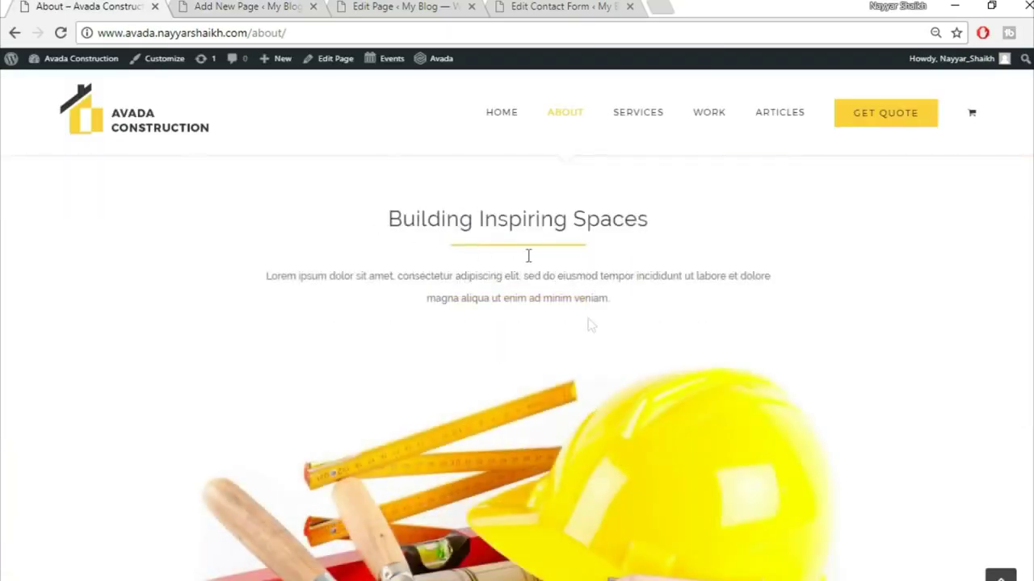
pyautogui.click(215, 6)
pyautogui.scroll(-4, 546, 554)
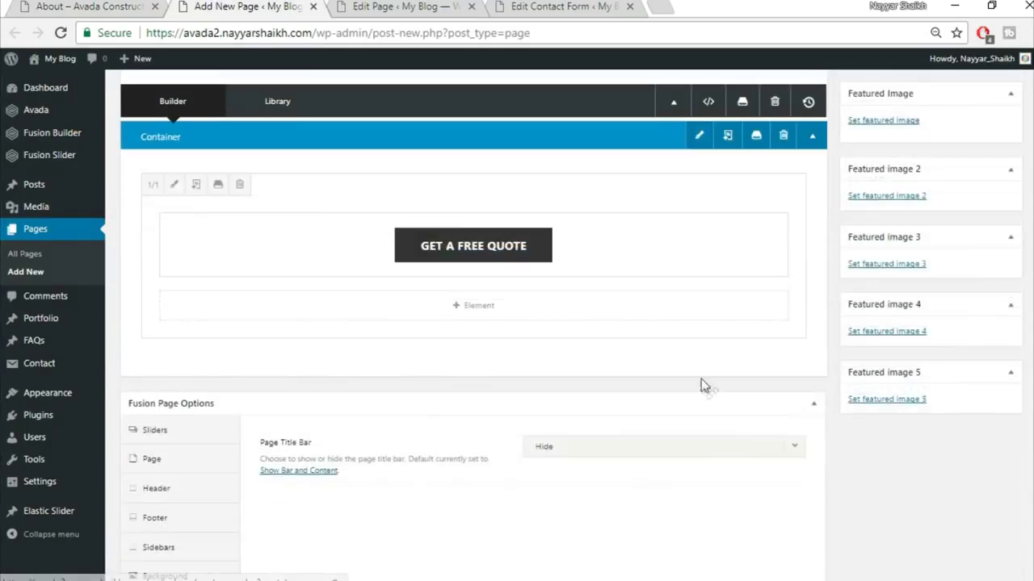
# - Insert the saved Title library container below the Top containers
pyautogui.click(696, 373)
pyautogui.click(295, 142)
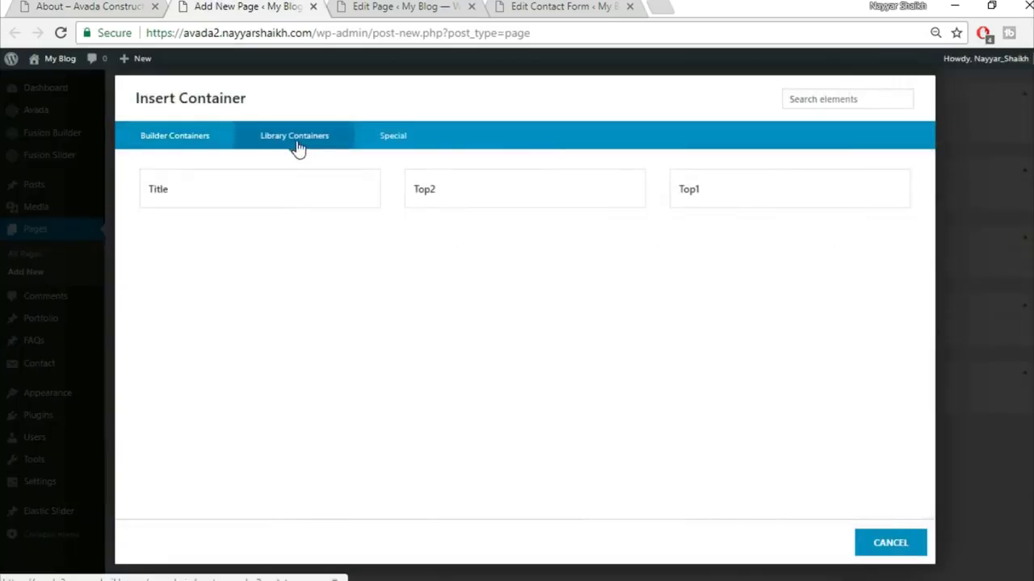
pyautogui.click(242, 193)
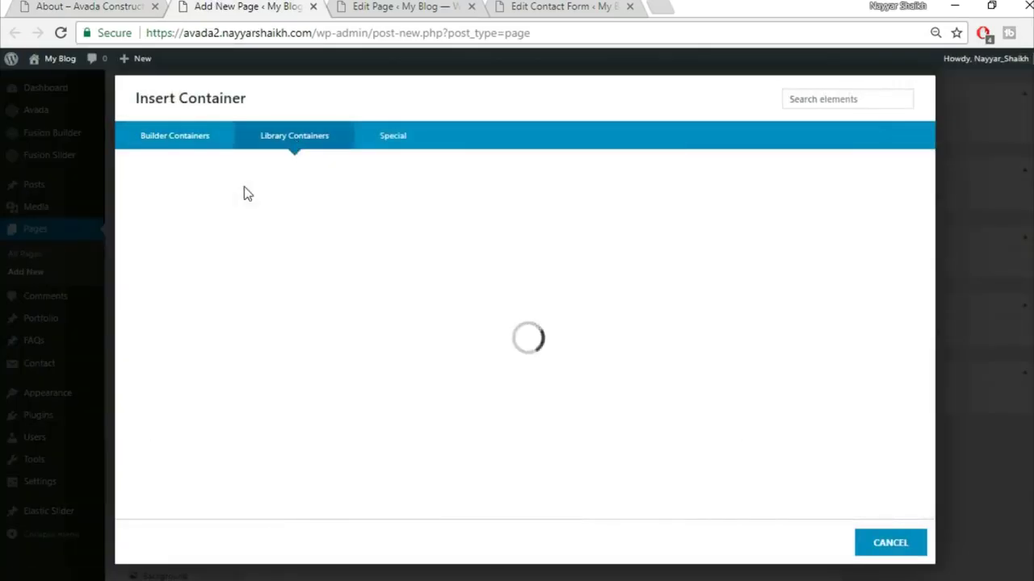
pyautogui.click(97, 7)
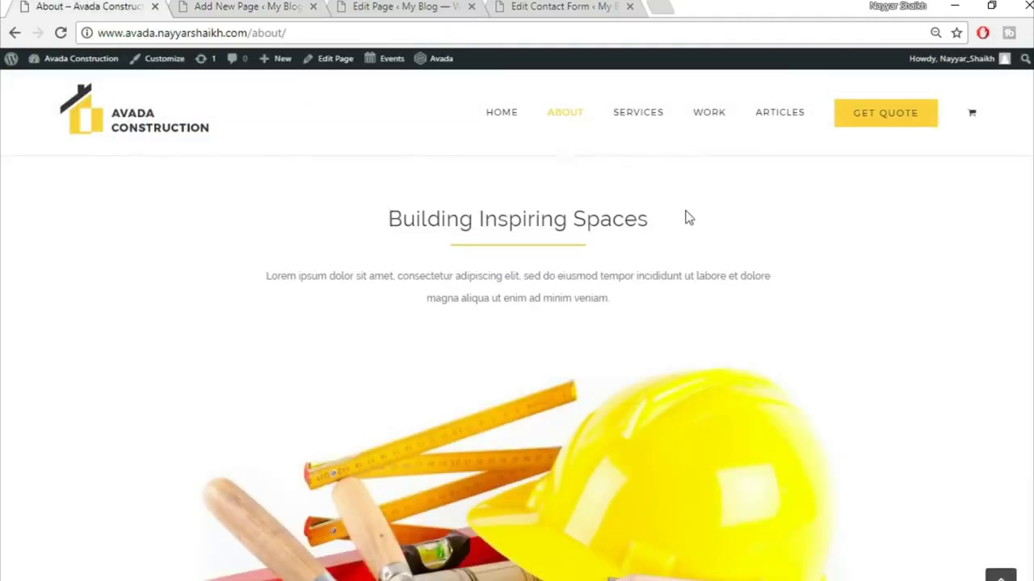
# - Replace the Title heading with 'Building Inspiring Spaces', copied from the live page, and centre it
pyautogui.moveTo(390, 222); pyautogui.dragTo(745, 229)
pyautogui.hotkey('ctrl', 'c')
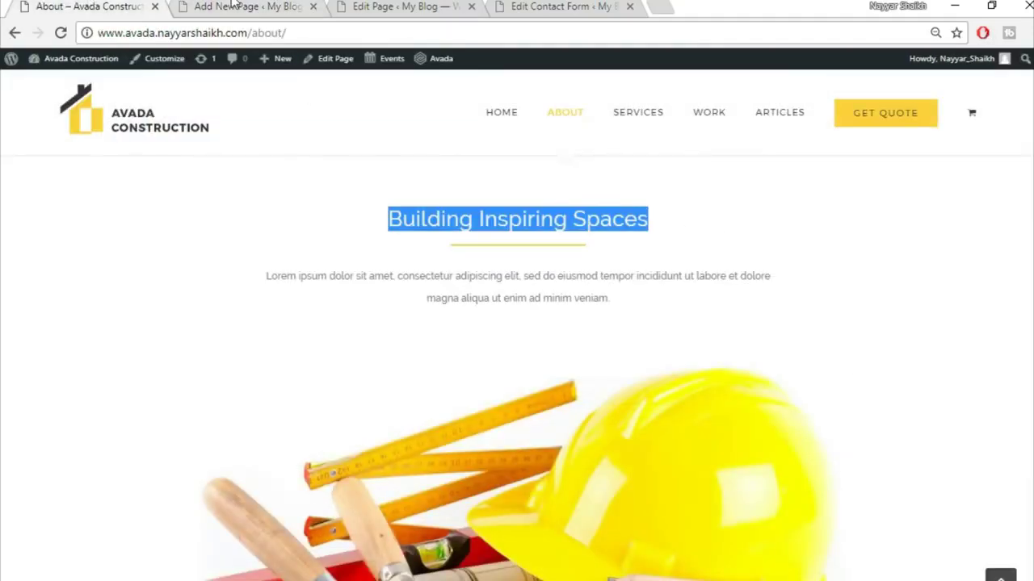
pyautogui.click(232, 6)
pyautogui.scroll(-5, 526, 353)
pyautogui.moveTo(428, 229)
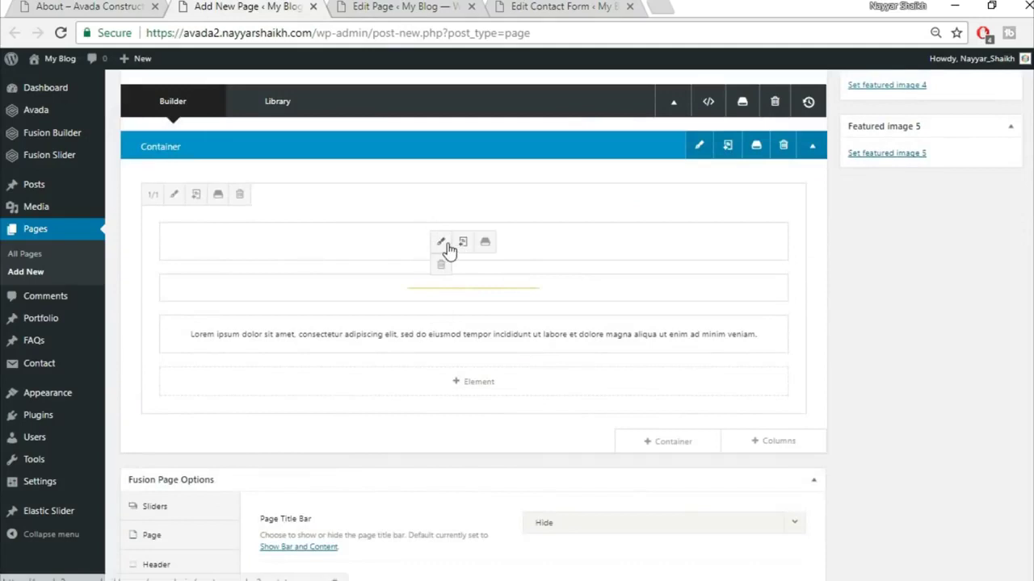
pyautogui.click(445, 247)
pyautogui.tripleClick(450, 315)
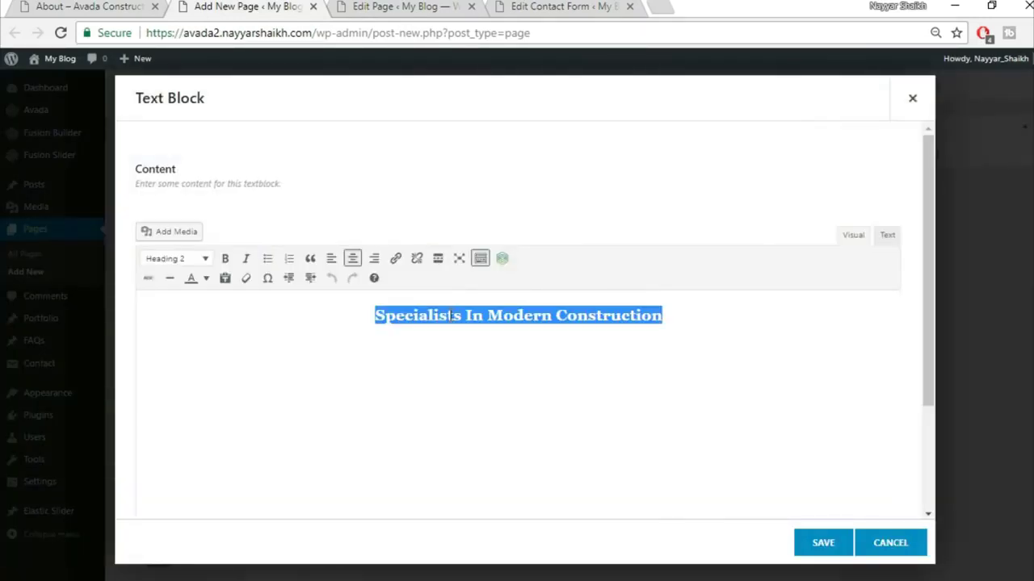
pyautogui.hotkey('ctrl', 'v')
pyautogui.click(352, 258)
pyautogui.click(823, 542)
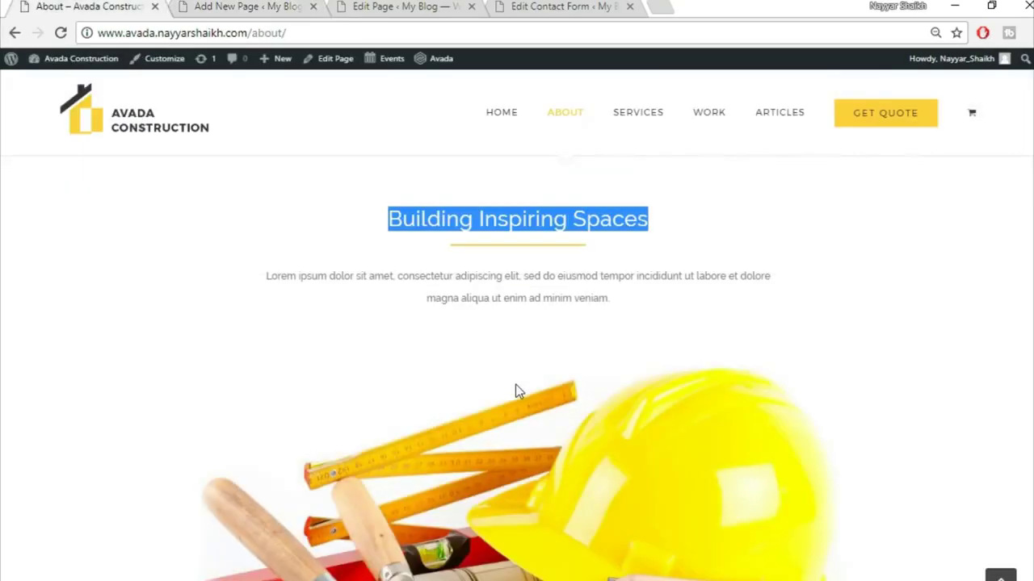
pyautogui.scroll(-3, 515, 384)
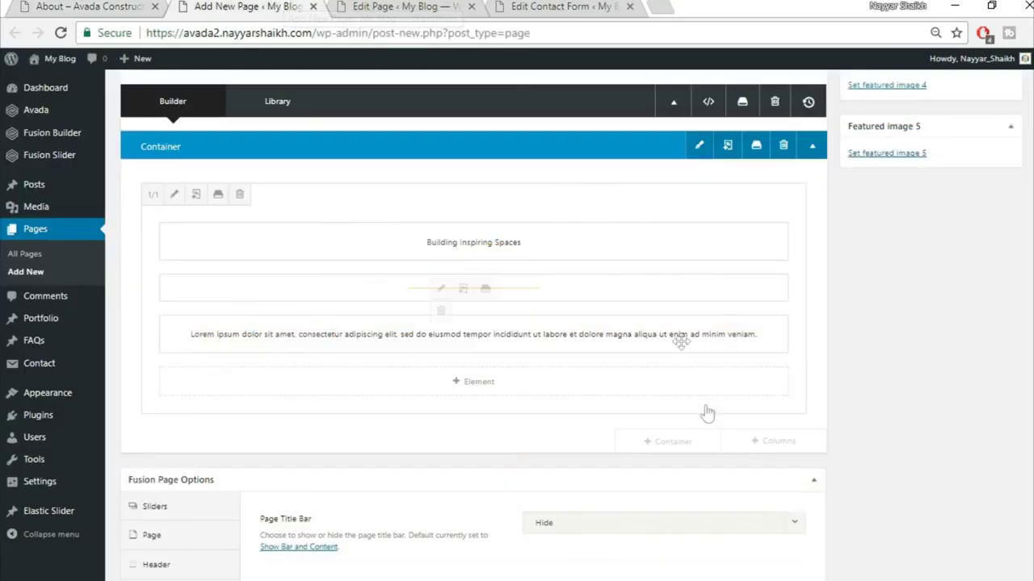
# - Add a 1/1 column row containing an Image Frame element
pyautogui.click(772, 446)
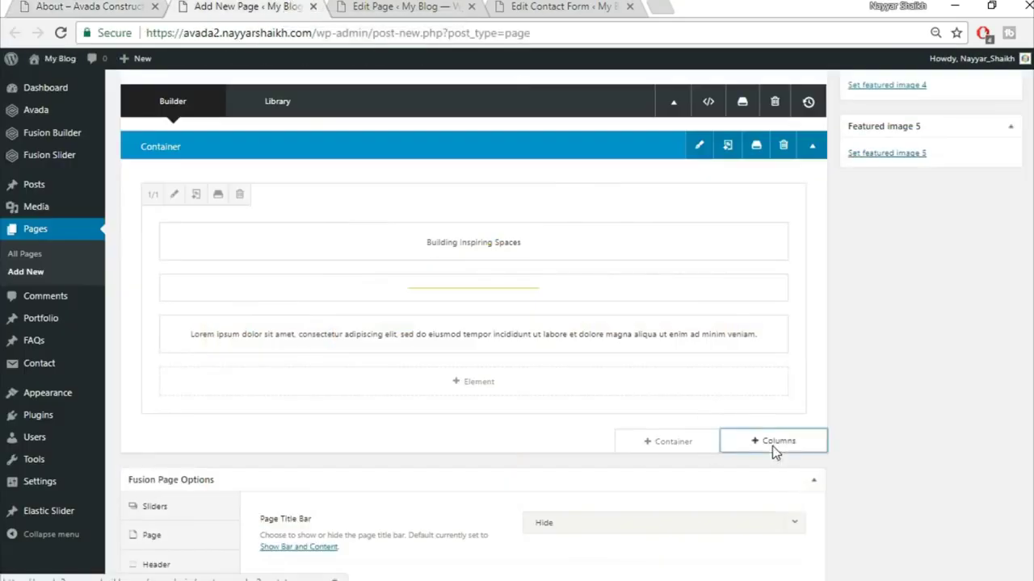
pyautogui.click(243, 222)
pyautogui.scroll(-2, 557, 461)
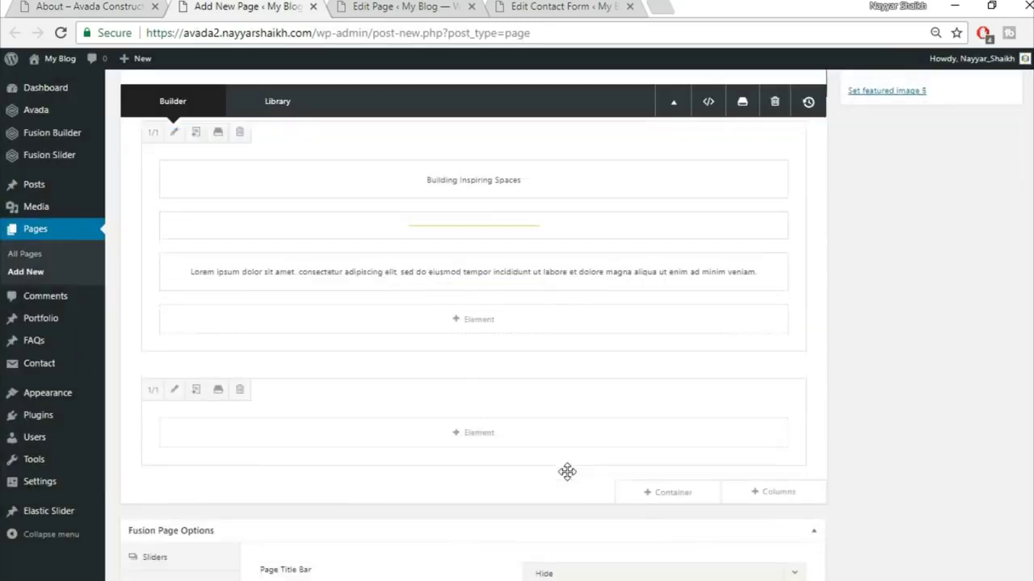
pyautogui.click(473, 415)
pyautogui.click(798, 106)
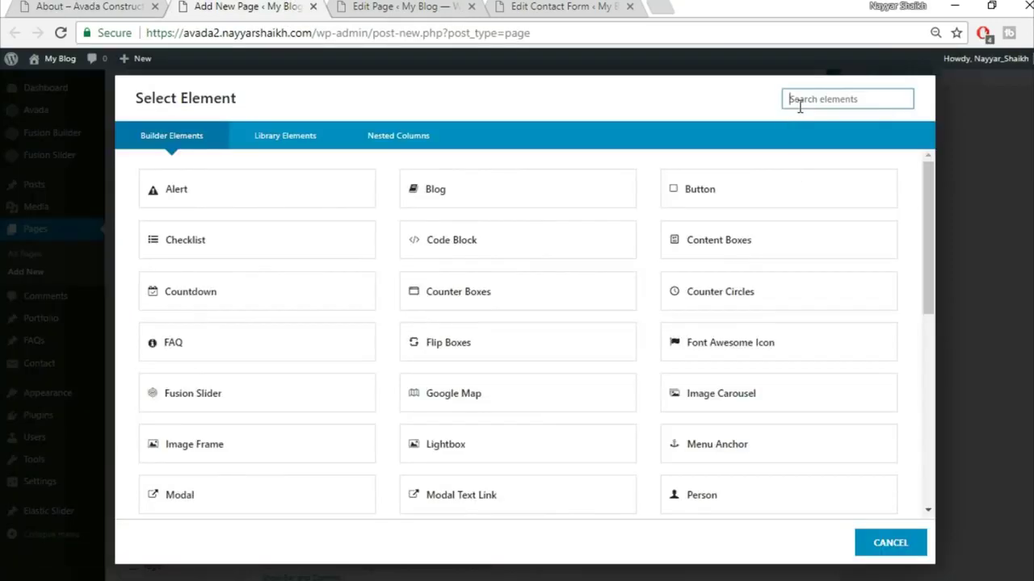
pyautogui.write('ima')
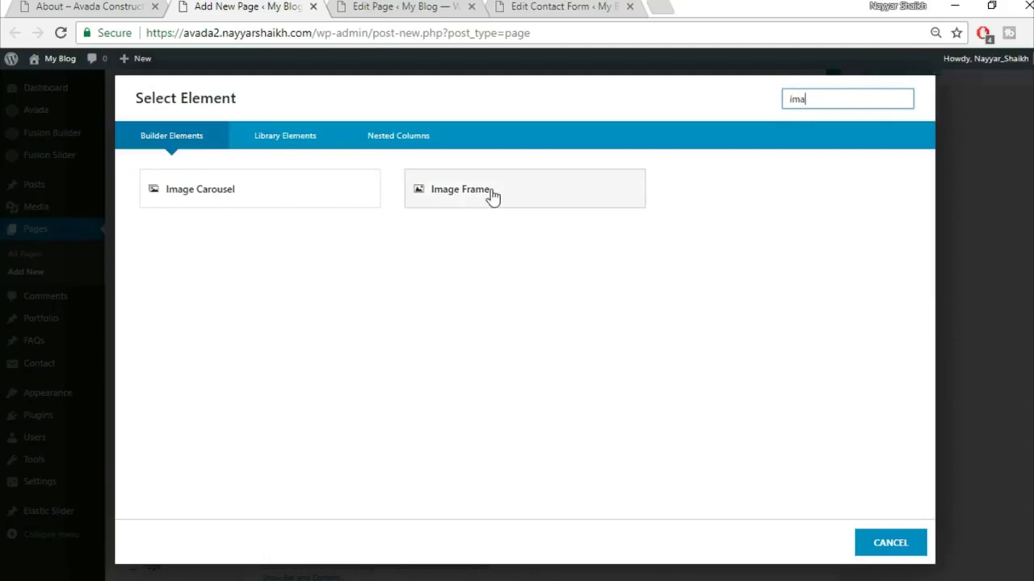
pyautogui.click(491, 189)
# - Upload construction_hat_materials into the Image Frame, align it center and save
pyautogui.click(873, 217)
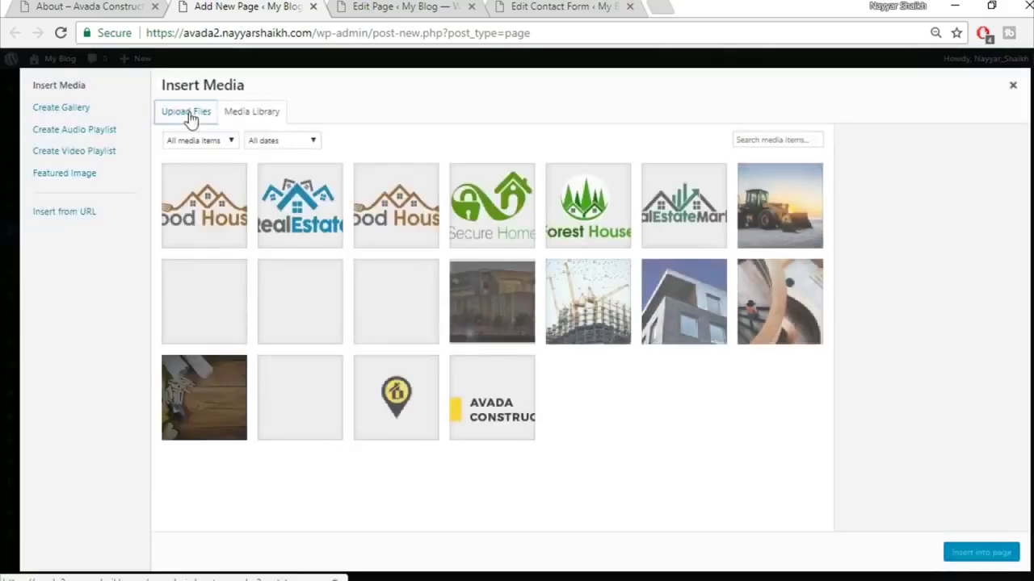
pyautogui.click(187, 114)
pyautogui.click(600, 316)
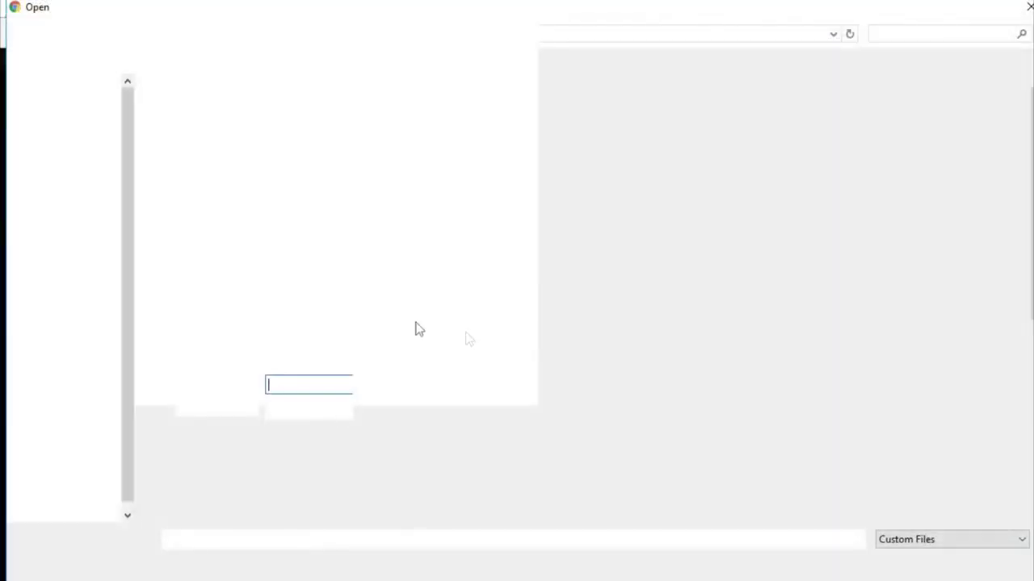
pyautogui.click(191, 315)
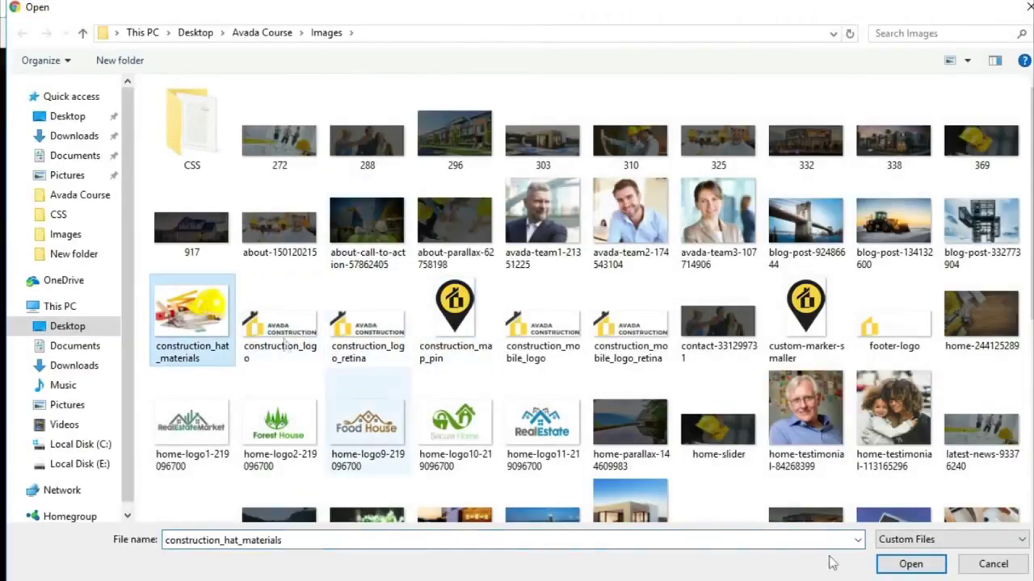
pyautogui.click(921, 569)
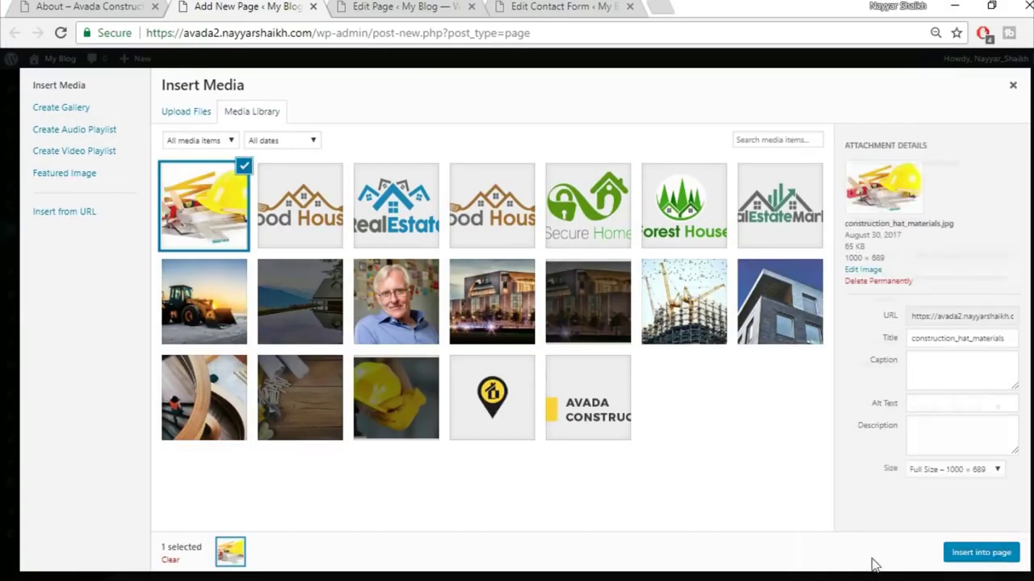
pyautogui.click(982, 552)
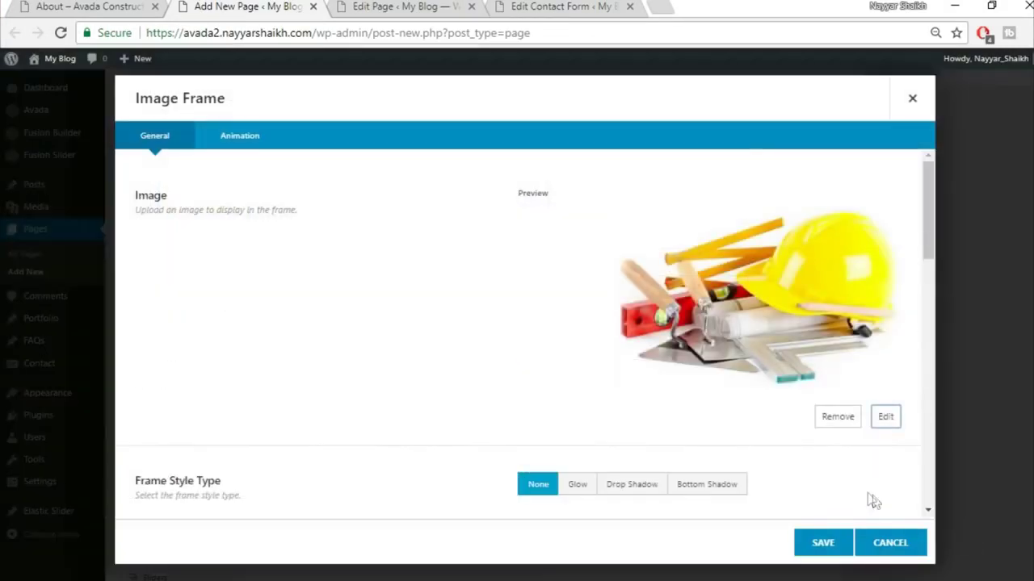
pyautogui.scroll(-5, 737, 456)
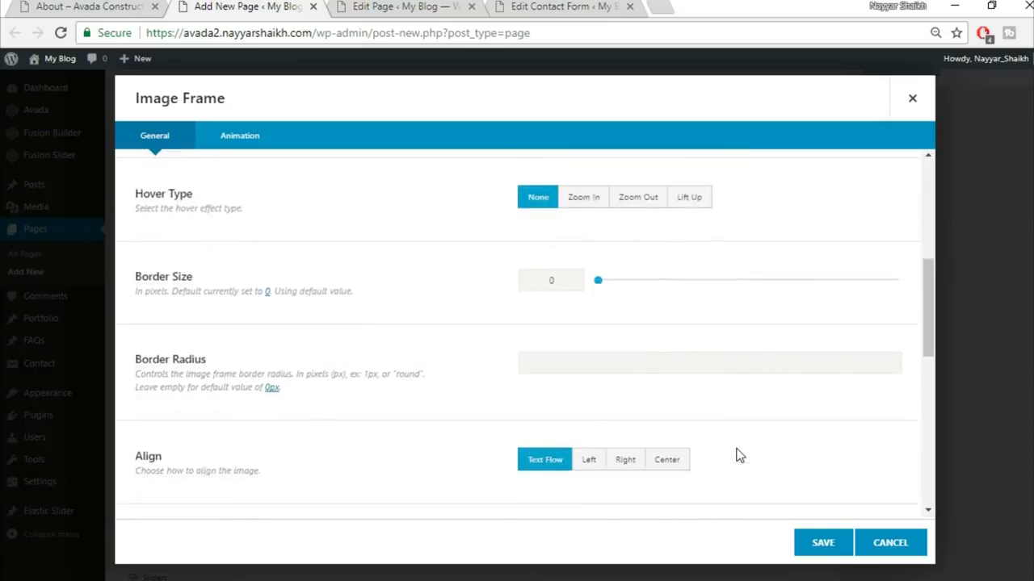
pyautogui.click(667, 421)
pyautogui.scroll(-6, 768, 409)
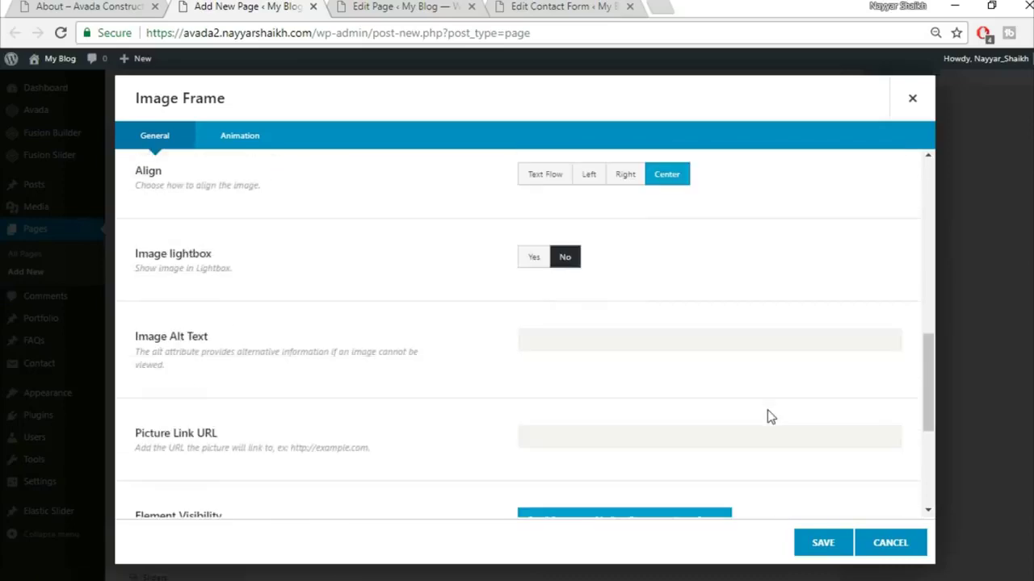
pyautogui.click(823, 543)
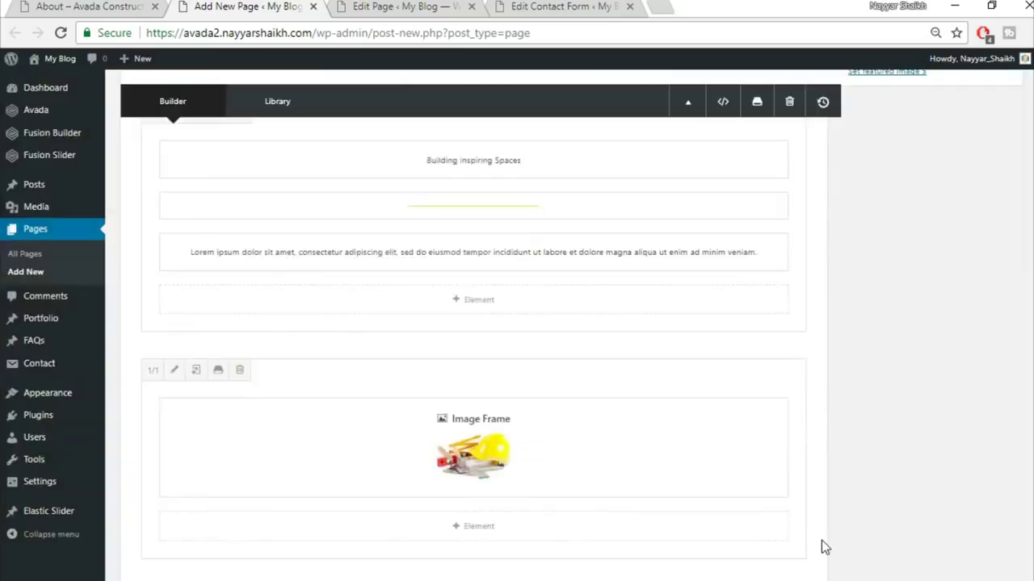
pyautogui.hotkey('ctrl', '1')
# - Add a new 1/1 container with a Section Separator element, found by searching 'sec'
pyautogui.scroll(-5, 897, 392)
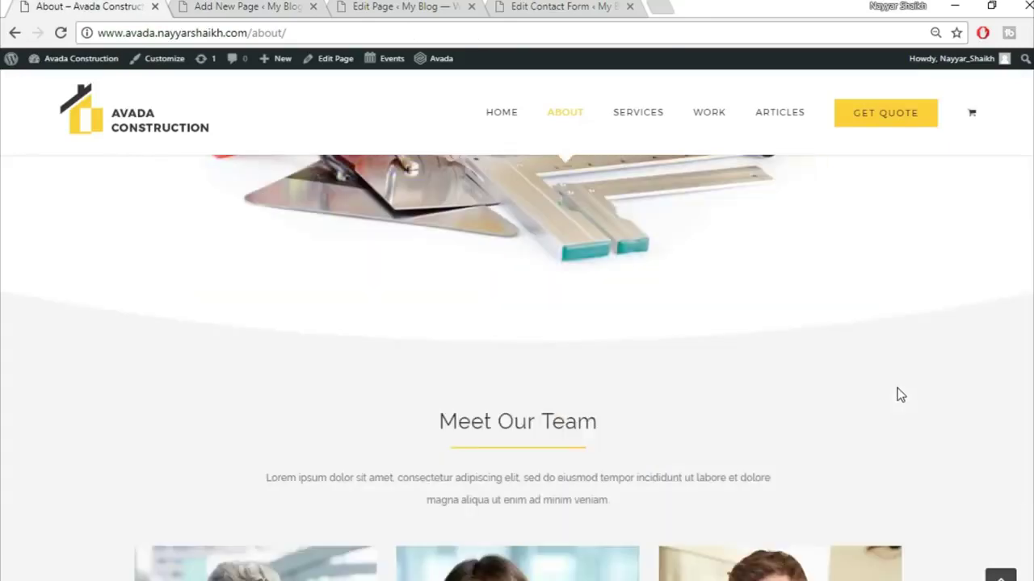
pyautogui.scroll(2, 583, 345)
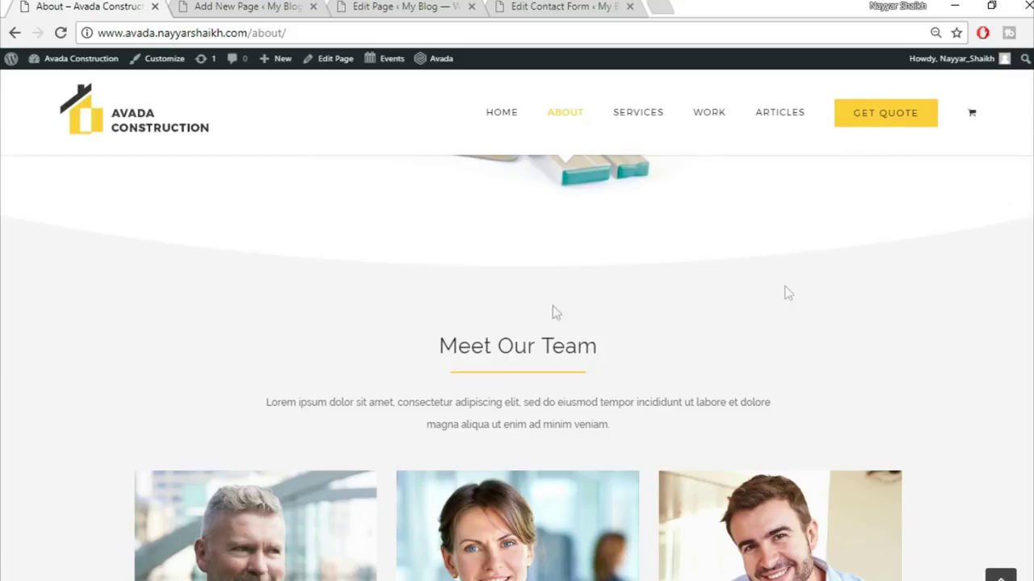
pyautogui.click(299, 6)
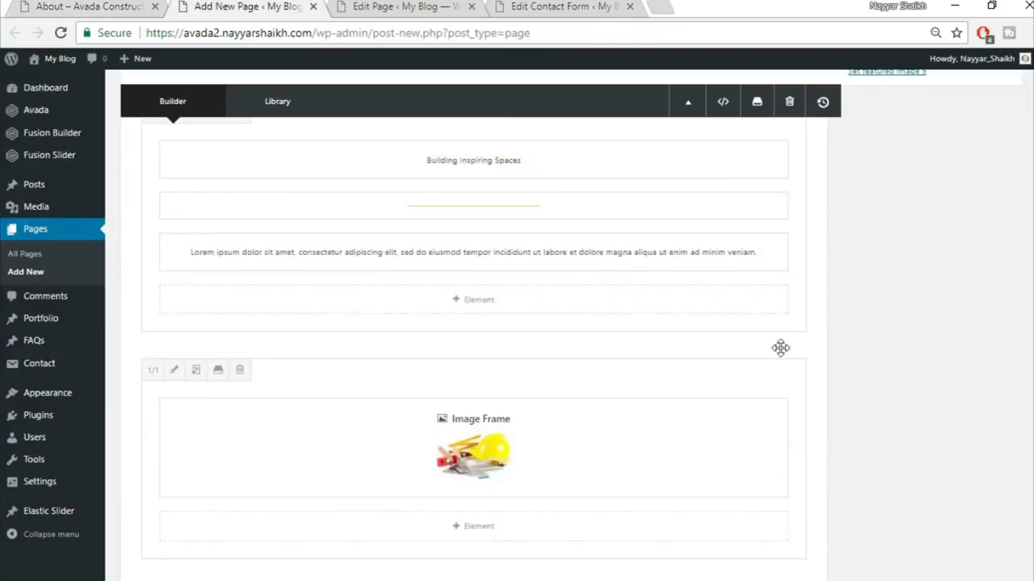
pyautogui.scroll(-1, 780, 346)
pyautogui.click(688, 506)
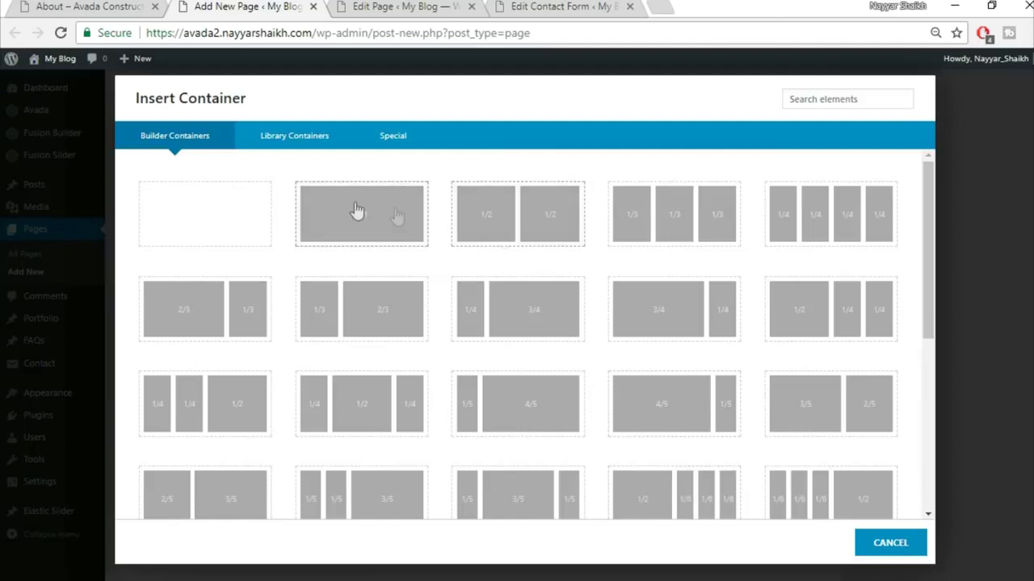
pyautogui.click(355, 210)
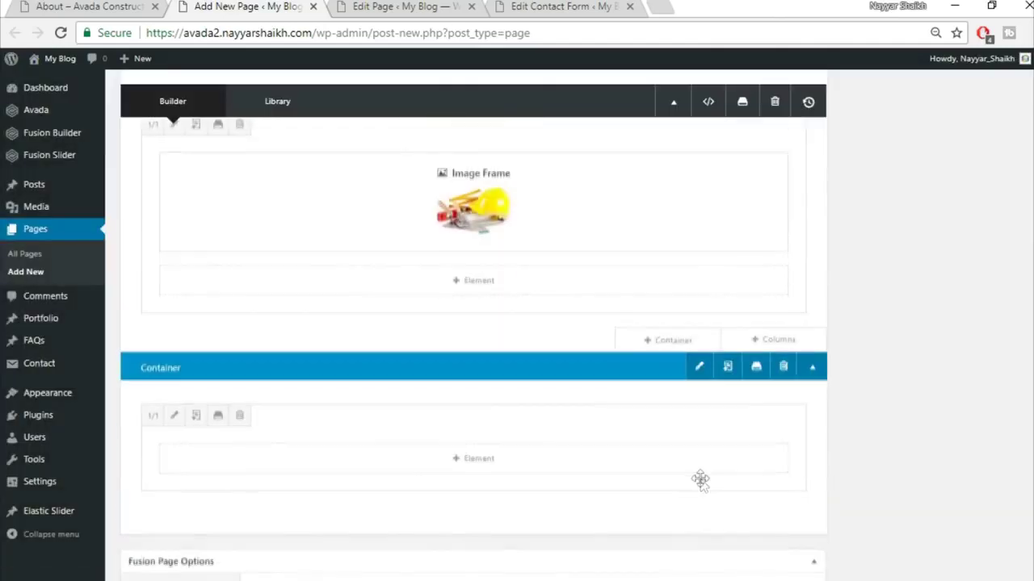
pyautogui.click(491, 467)
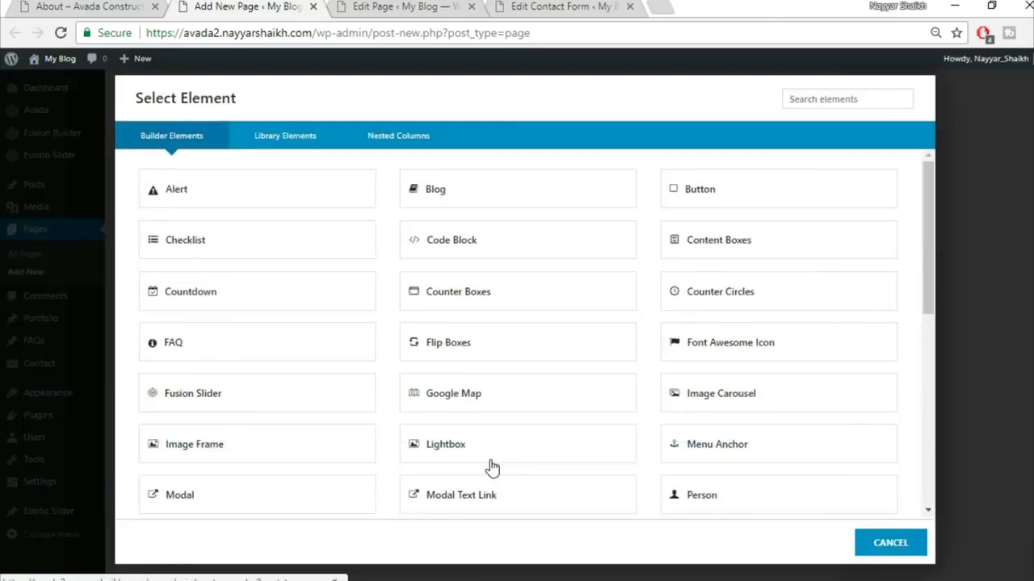
pyautogui.click(820, 101)
pyautogui.write('sec')
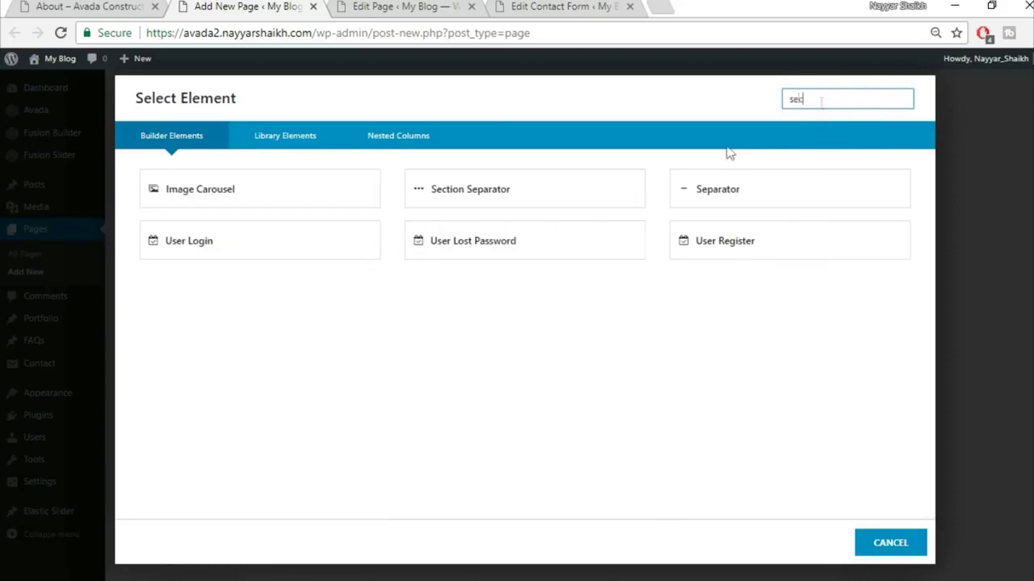
pyautogui.click(311, 209)
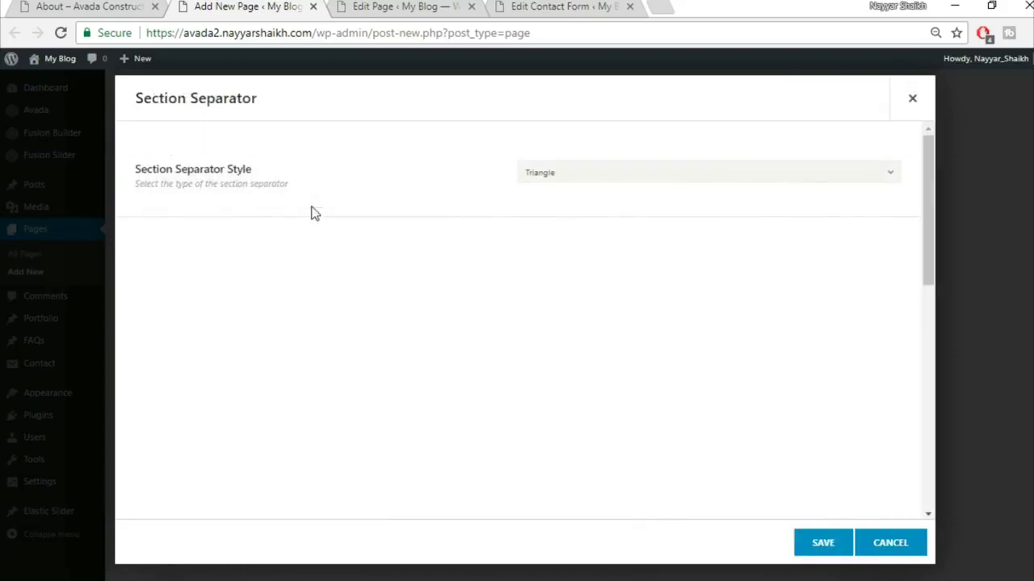
# - Style the separator as a Big Half Circle positioned at the bottom
pyautogui.click(611, 174)
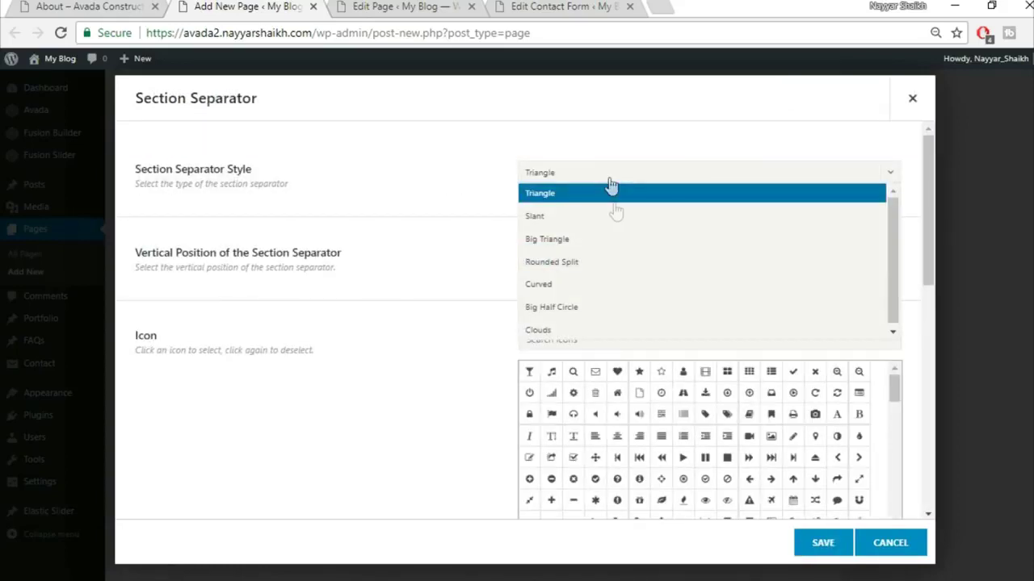
pyautogui.click(627, 307)
pyautogui.click(591, 257)
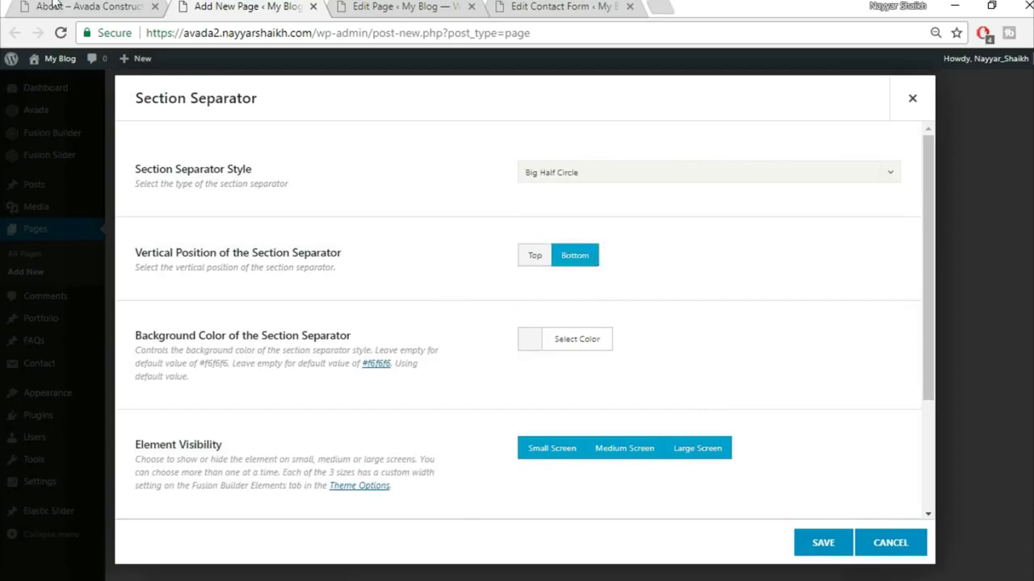
pyautogui.hotkey('ctrl', 'shift', 'Tab')
pyautogui.scroll(1, 389, 263)
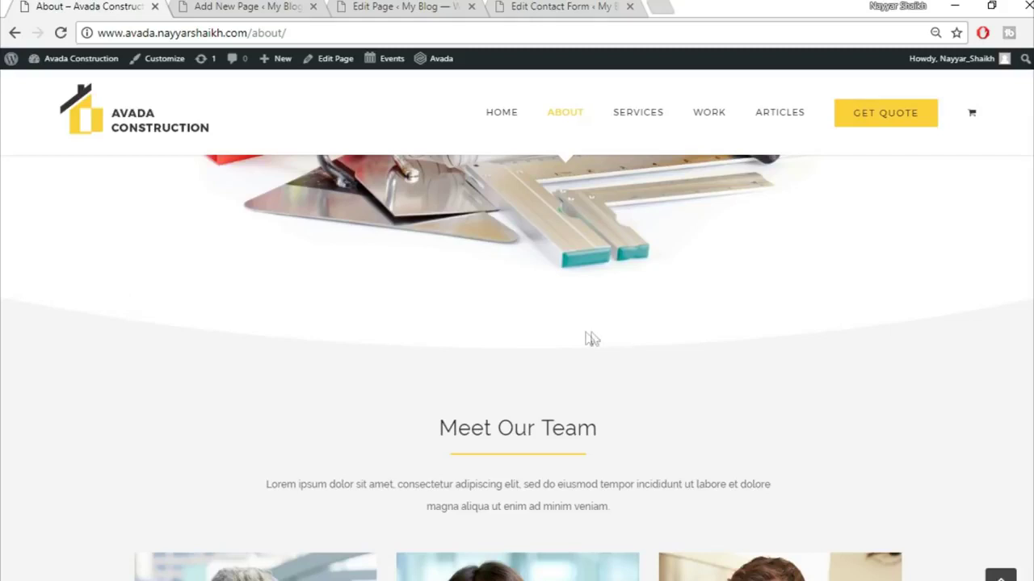
# - Set the separator's background colour to white and save the element
pyautogui.click(262, 5)
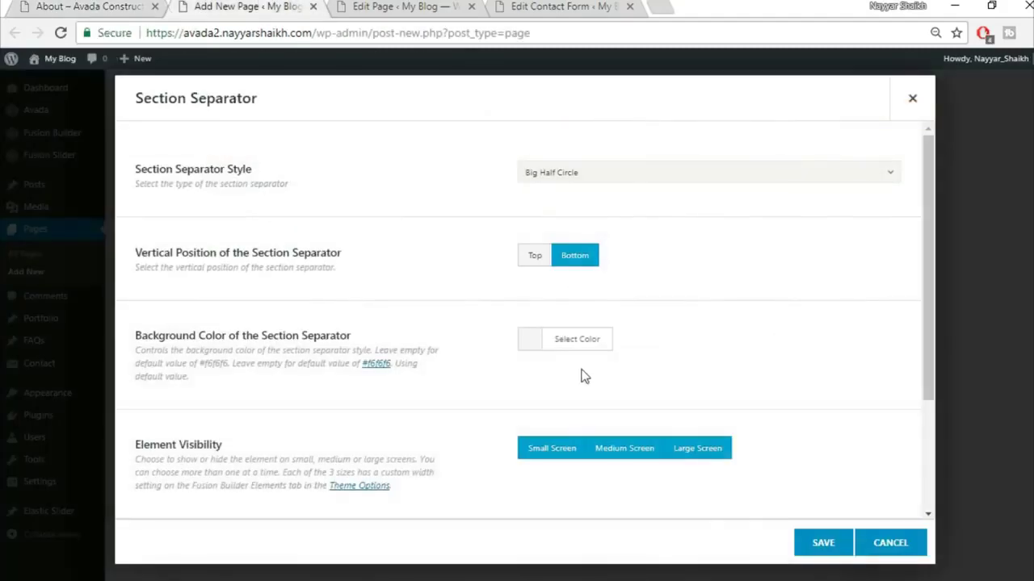
pyautogui.click(575, 340)
pyautogui.scroll(-1, 618, 416)
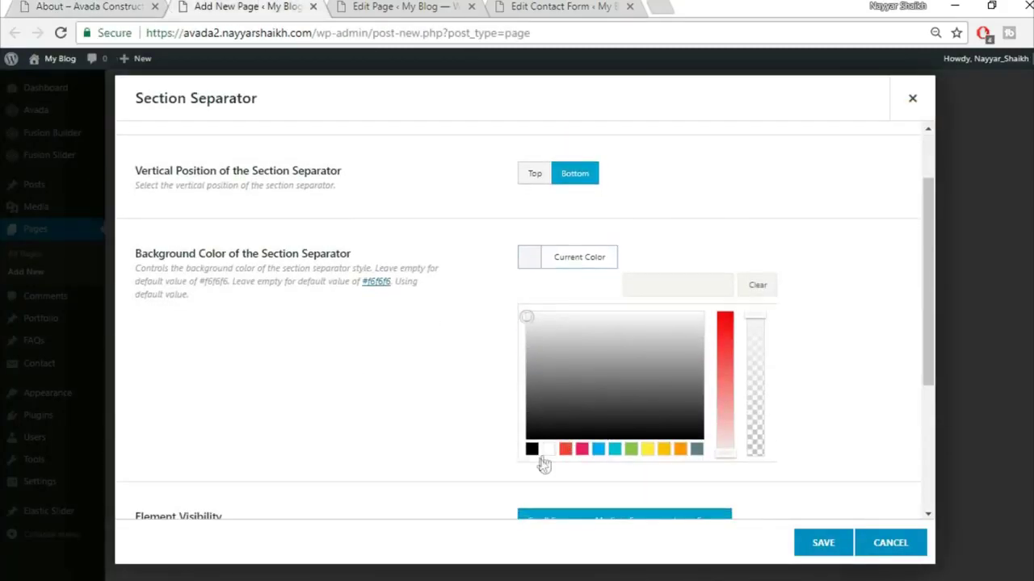
pyautogui.click(547, 453)
pyautogui.click(439, 401)
pyautogui.scroll(-2, 438, 400)
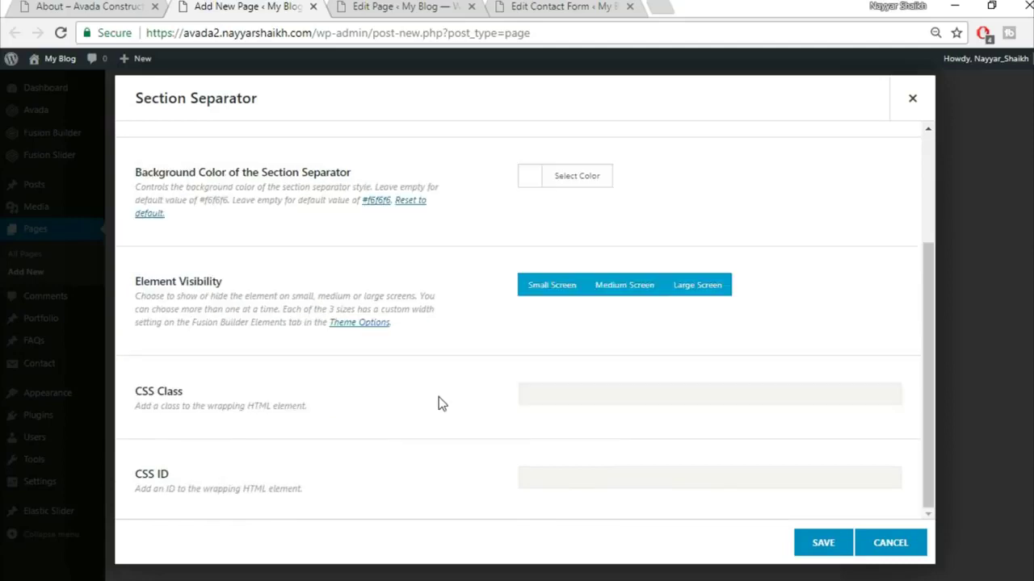
pyautogui.scroll(2, 439, 397)
pyautogui.click(812, 549)
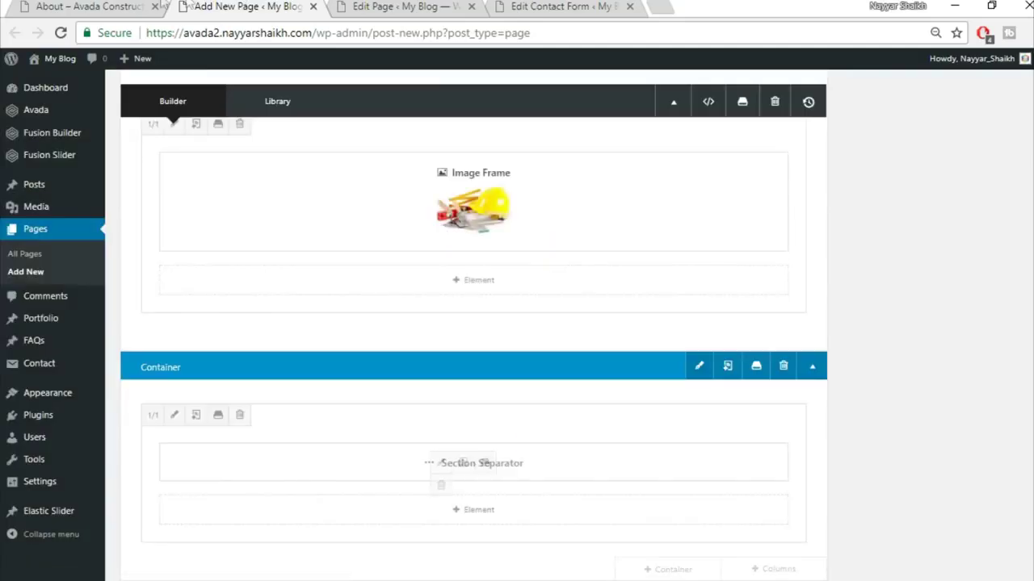
pyautogui.click(127, 6)
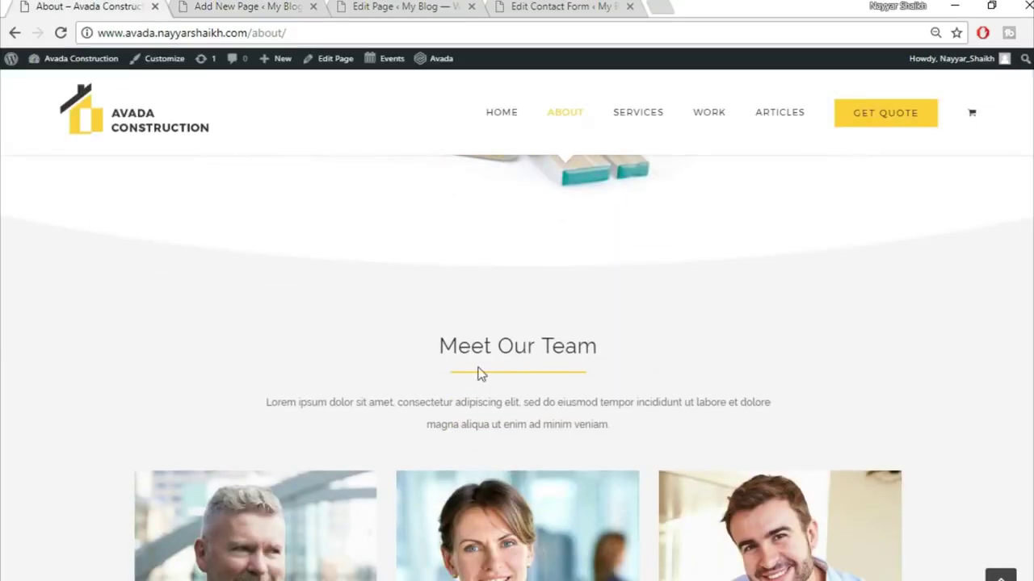
# - Open the Library Containers list for a new container on the About page
pyautogui.click(283, 6)
pyautogui.scroll(-3, 807, 339)
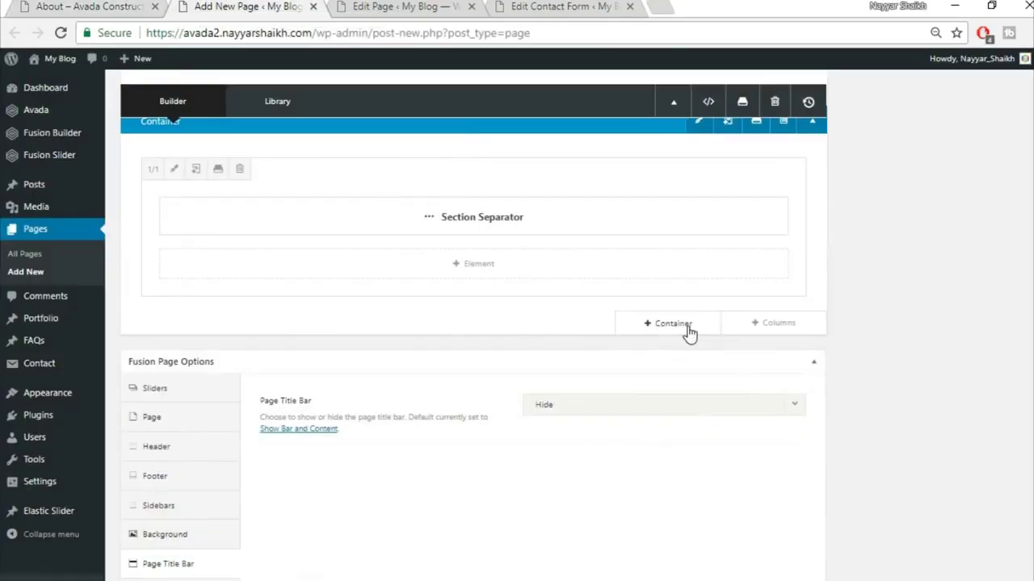
pyautogui.click(683, 331)
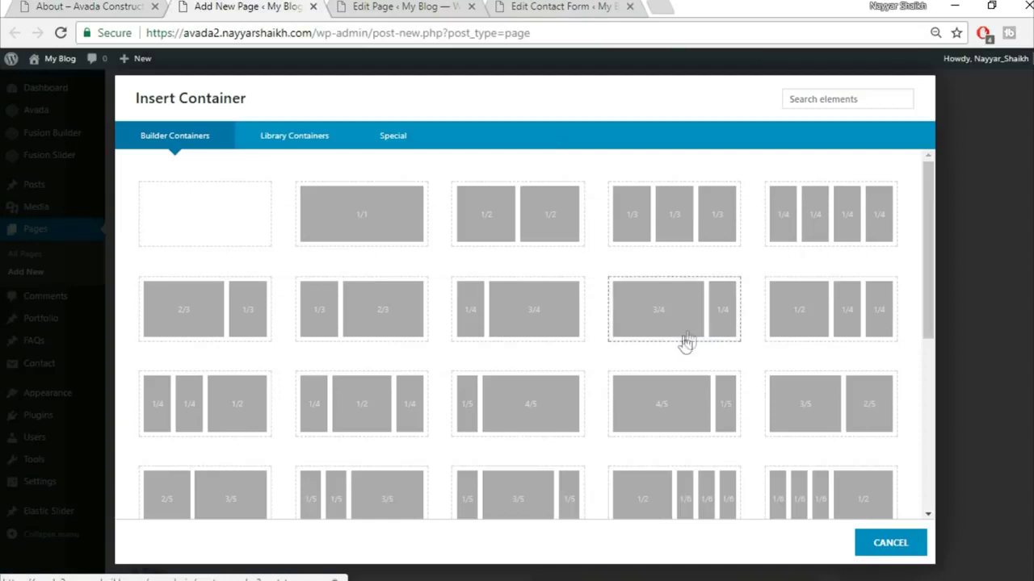
pyautogui.click(311, 136)
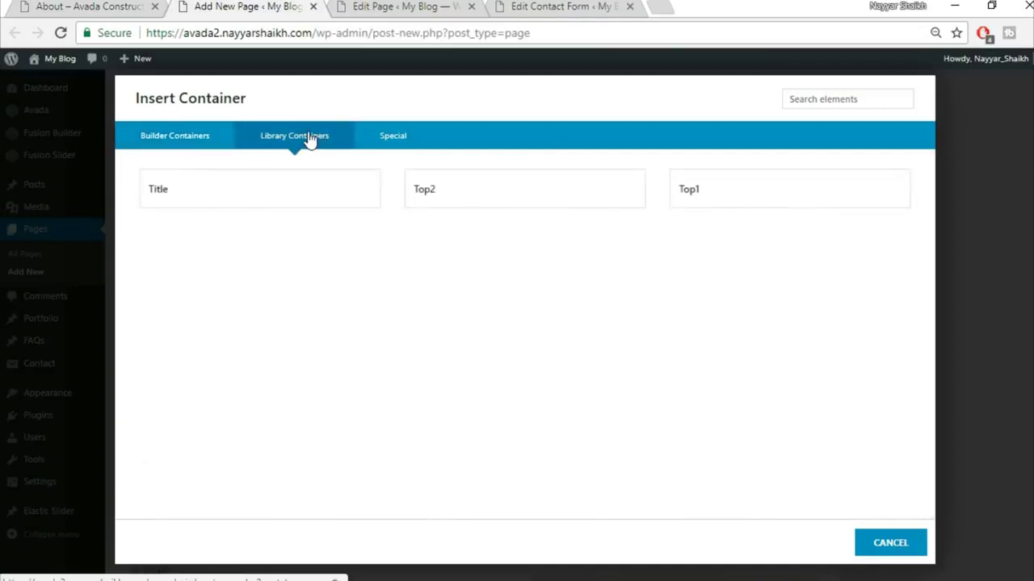
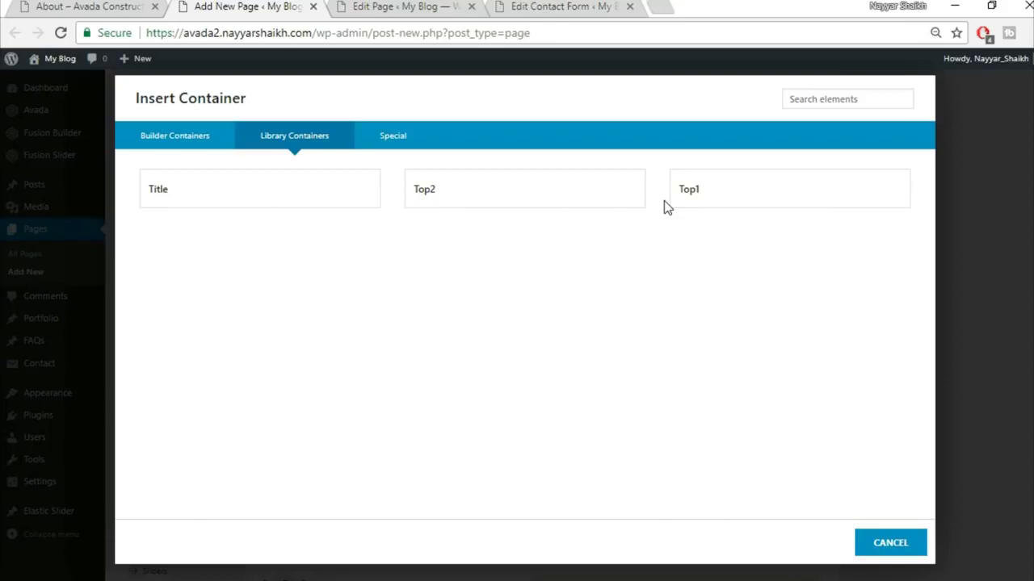
# - Insert the saved Title library container and add a full-width 1/1 column
pyautogui.click(271, 205)
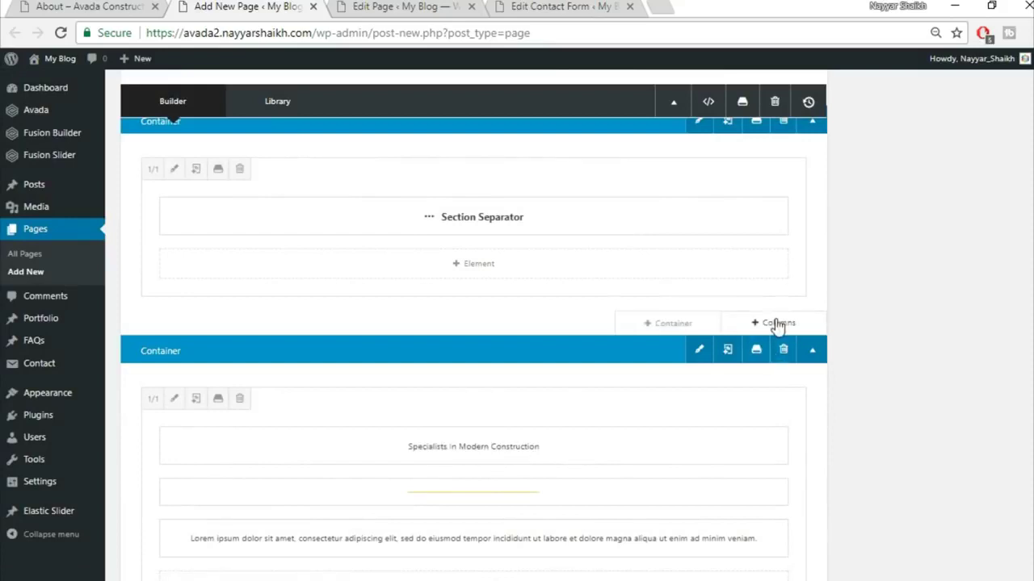
pyautogui.click(780, 327)
pyautogui.click(237, 219)
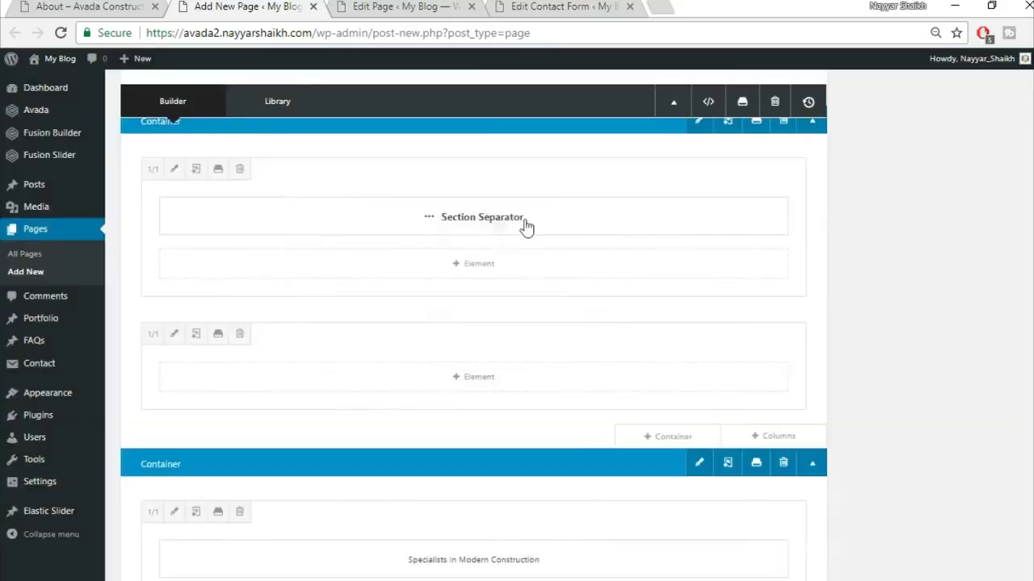
# - Move the heading, yellow divider and lorem text into the new column
pyautogui.scroll(-1, 577, 527)
pyautogui.moveTo(584, 491); pyautogui.dragTo(572, 294)
pyautogui.moveTo(600, 533); pyautogui.dragTo(563, 346)
pyautogui.moveTo(593, 565); pyautogui.dragTo(589, 408)
# - Delete the empty lower container, check the live About page, and bring up column layouts
pyautogui.scroll(-2, 806, 445)
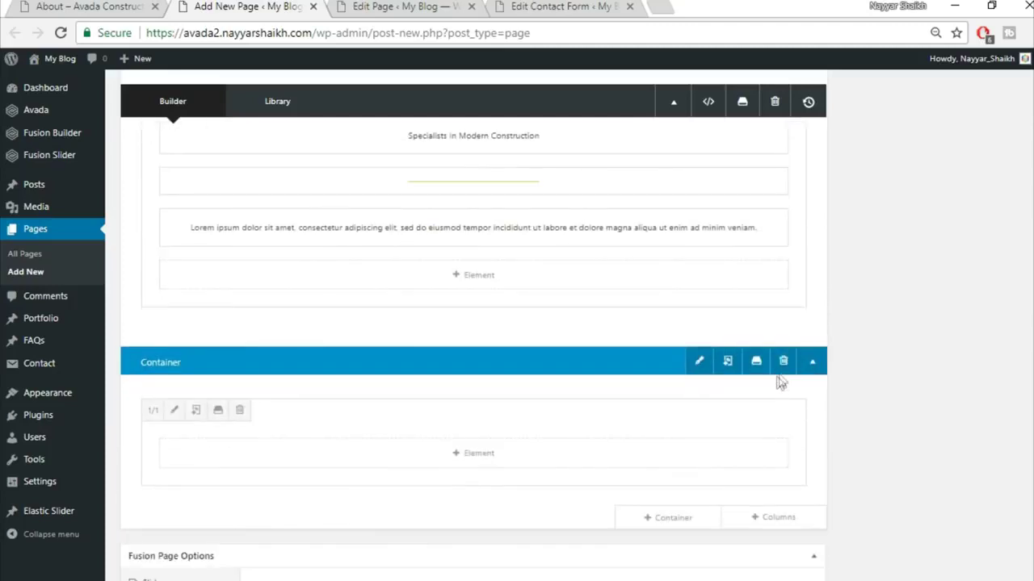
pyautogui.click(780, 365)
pyautogui.scroll(3, 697, 385)
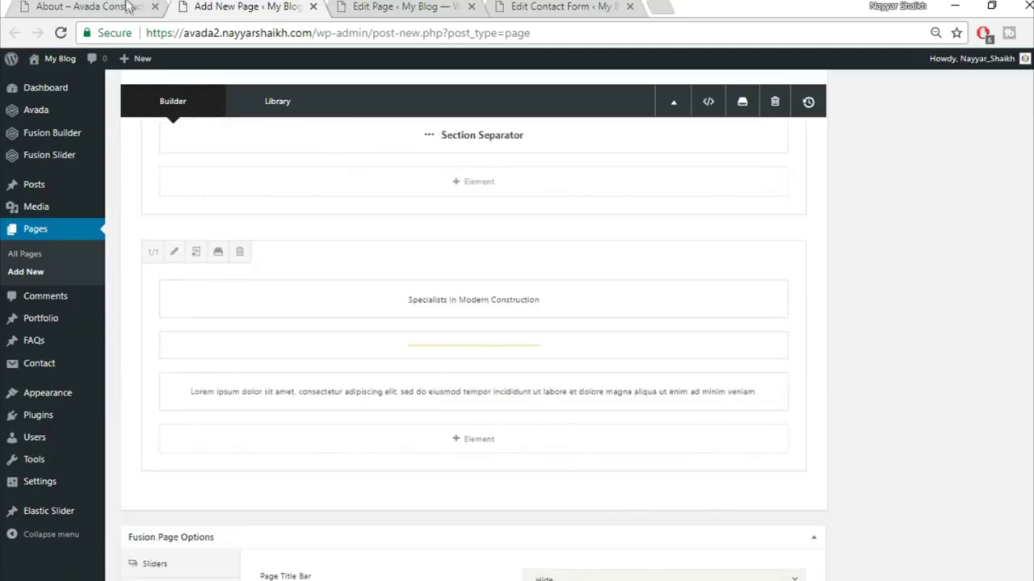
pyautogui.hotkey('ctrl', 'shift', 'Tab')
pyautogui.scroll(-2, 593, 418)
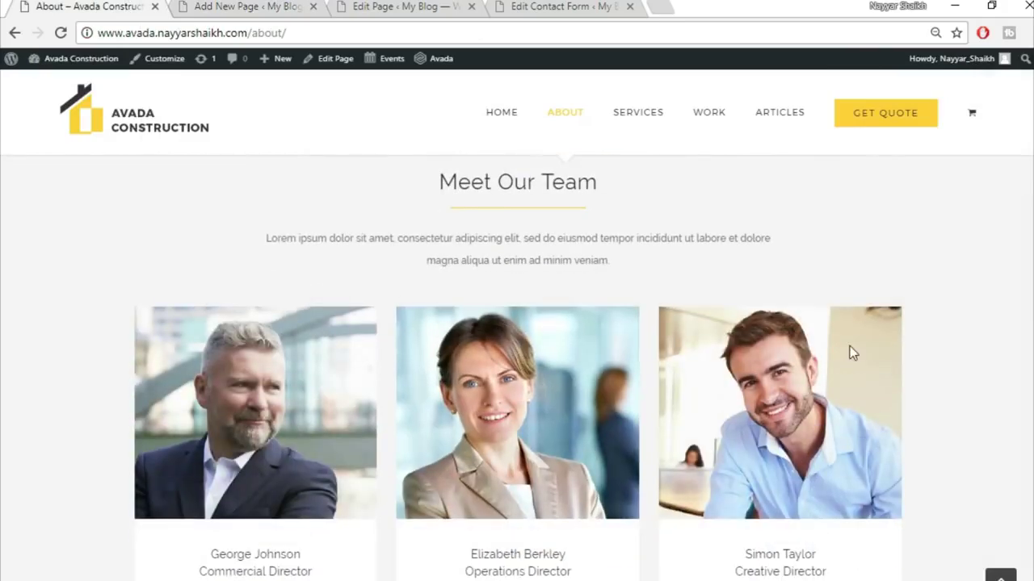
pyautogui.scroll(-1, 897, 394)
pyautogui.click(258, 5)
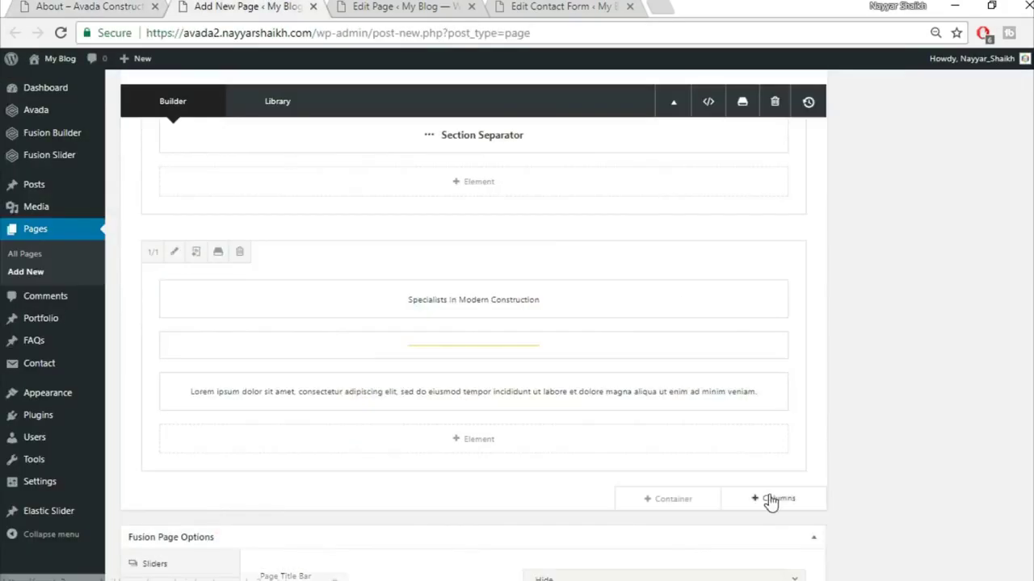
pyautogui.click(773, 499)
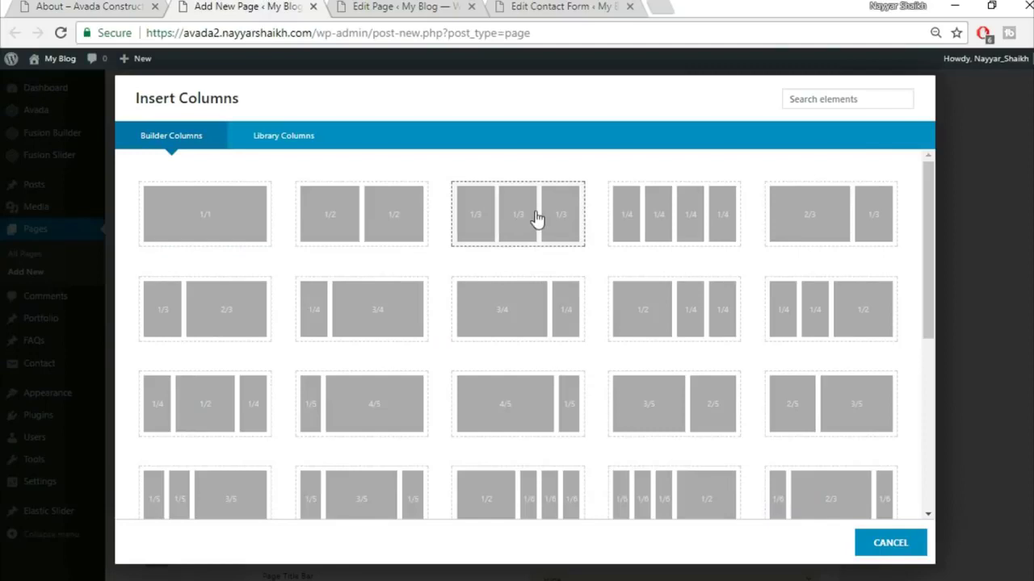
# - Add three equal 1/3 columns and a Person element in the first one
pyautogui.click(536, 218)
pyautogui.scroll(-2, 916, 328)
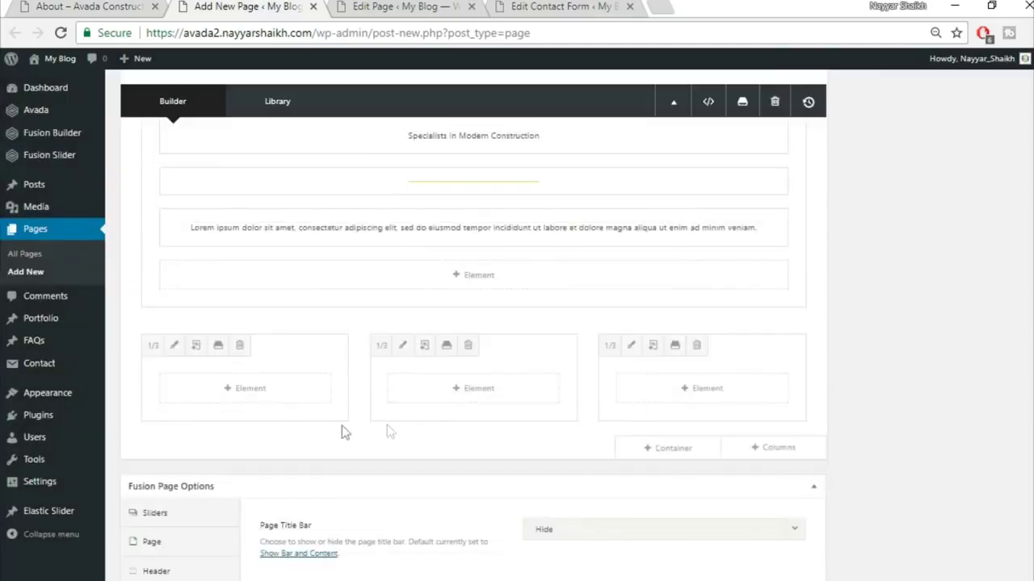
pyautogui.click(271, 391)
pyautogui.click(816, 92)
pyautogui.write('per')
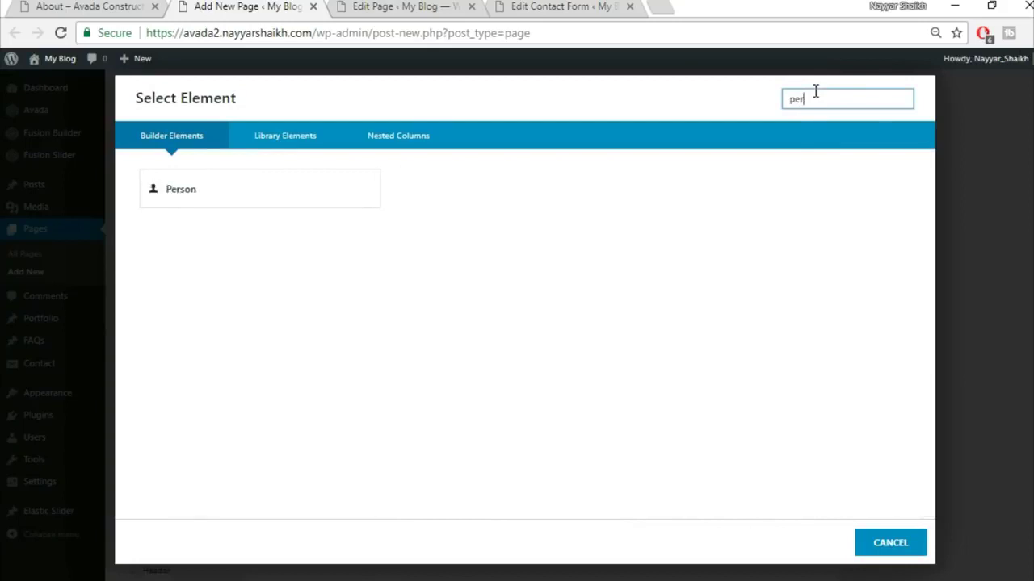
pyautogui.click(285, 205)
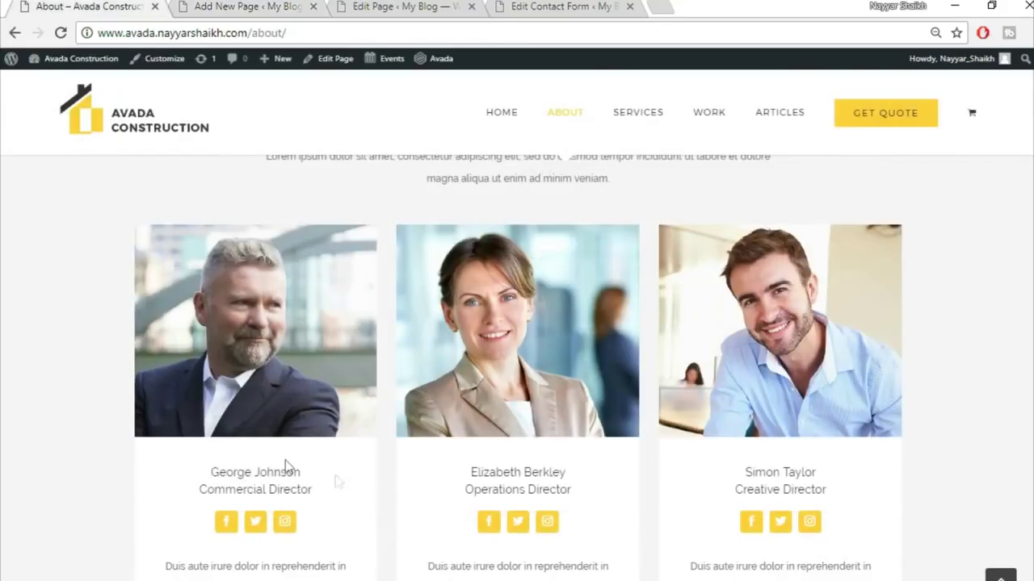
# - Fill the Person's Name and Title 'Commercial Director' from the first About team member
pyautogui.doubleClick(277, 472)
pyautogui.tripleClick(277, 473)
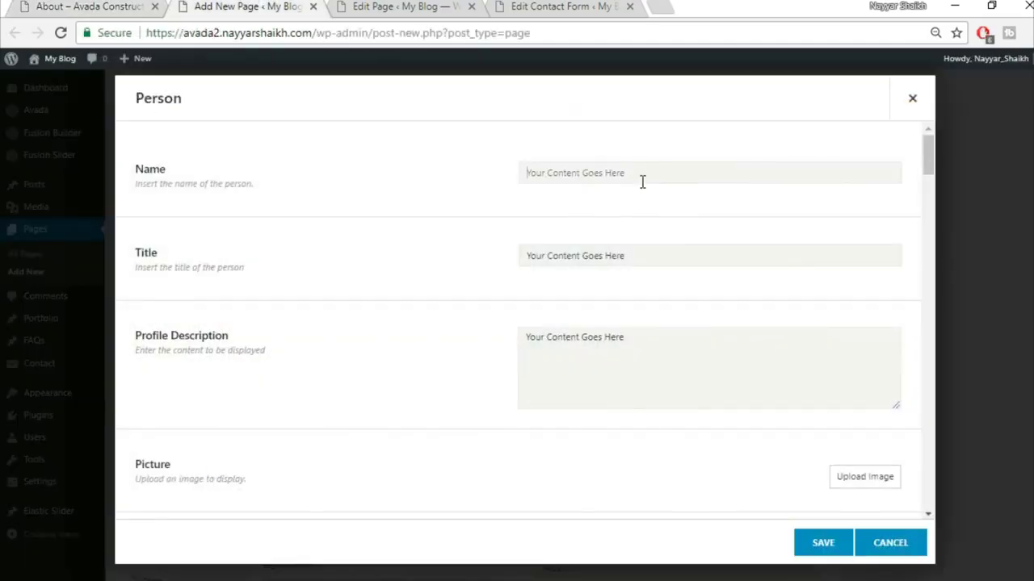
pyautogui.write('George Johnson')
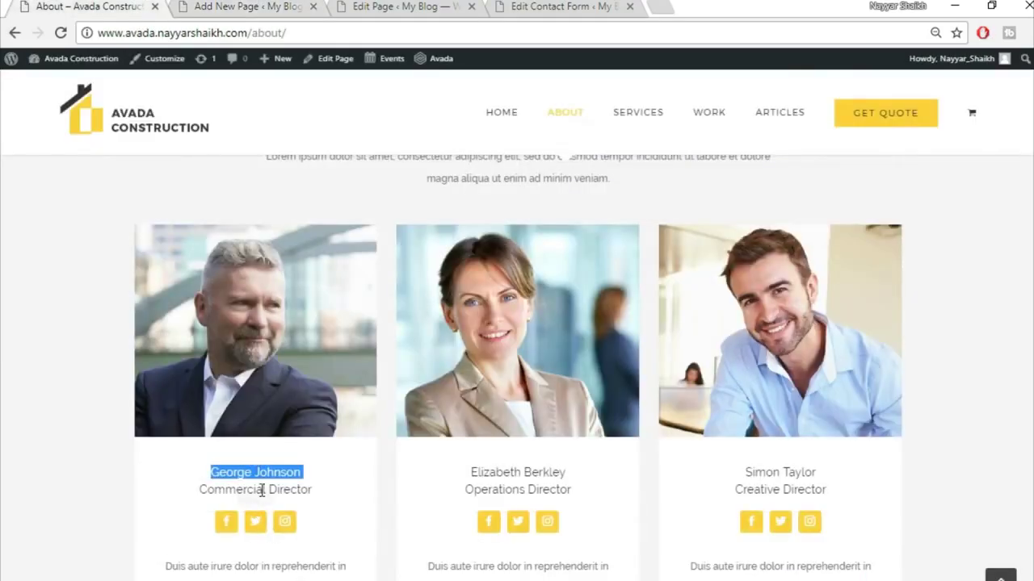
pyautogui.tripleClick(261, 490)
pyautogui.hotkey('ctrl', 'c')
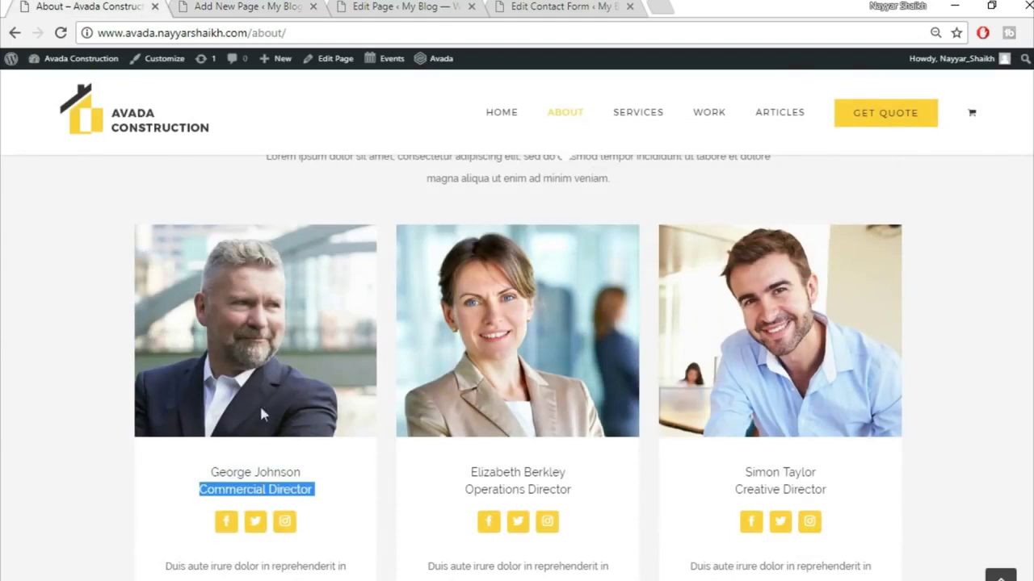
pyautogui.click(271, 6)
pyautogui.click(627, 255)
pyautogui.hotkey('ctrl', 'v')
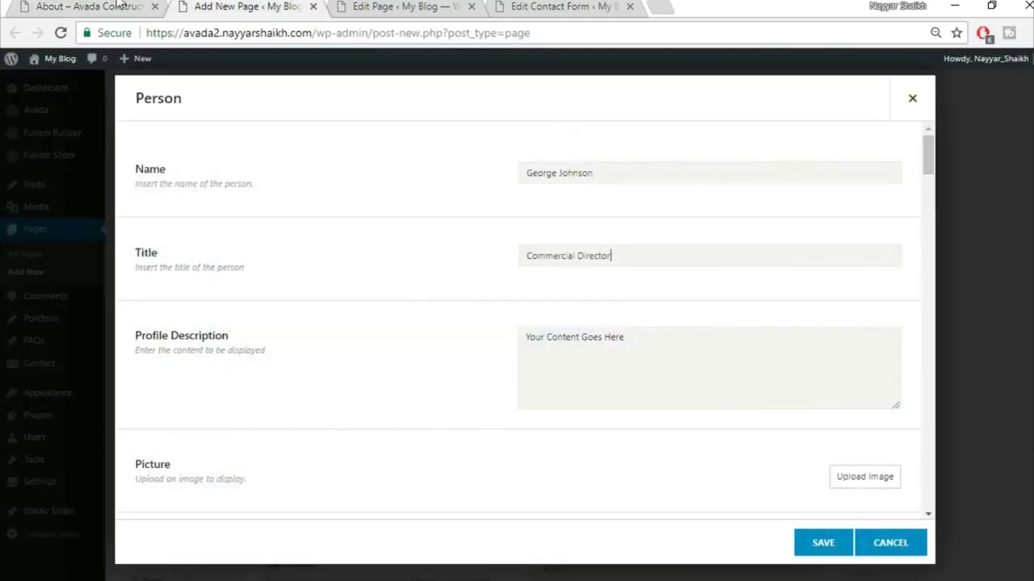
# - Copy the first card's lorem description paragraph into Profile Description
pyautogui.click(117, 6)
pyautogui.scroll(-3, 323, 484)
pyautogui.moveTo(159, 323); pyautogui.dragTo(369, 388)
pyautogui.hotkey('ctrl', 'c')
pyautogui.click(270, 6)
pyautogui.click(606, 380)
pyautogui.hotkey('ctrl', 'v')
# - Upload the avada-team1 image and use it as the person's picture
pyautogui.scroll(-2, 697, 487)
pyautogui.click(846, 319)
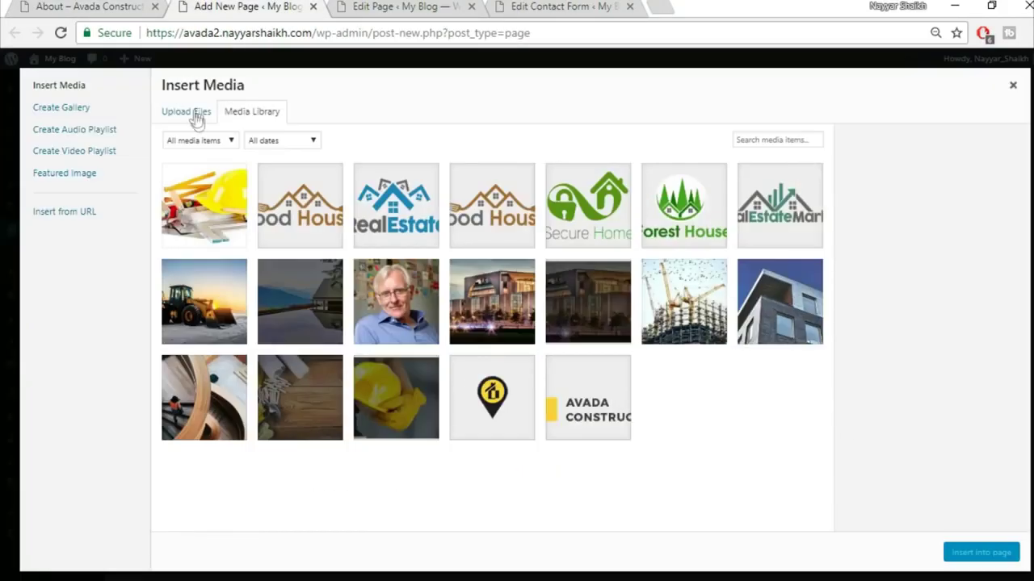
pyautogui.click(197, 116)
pyautogui.click(593, 315)
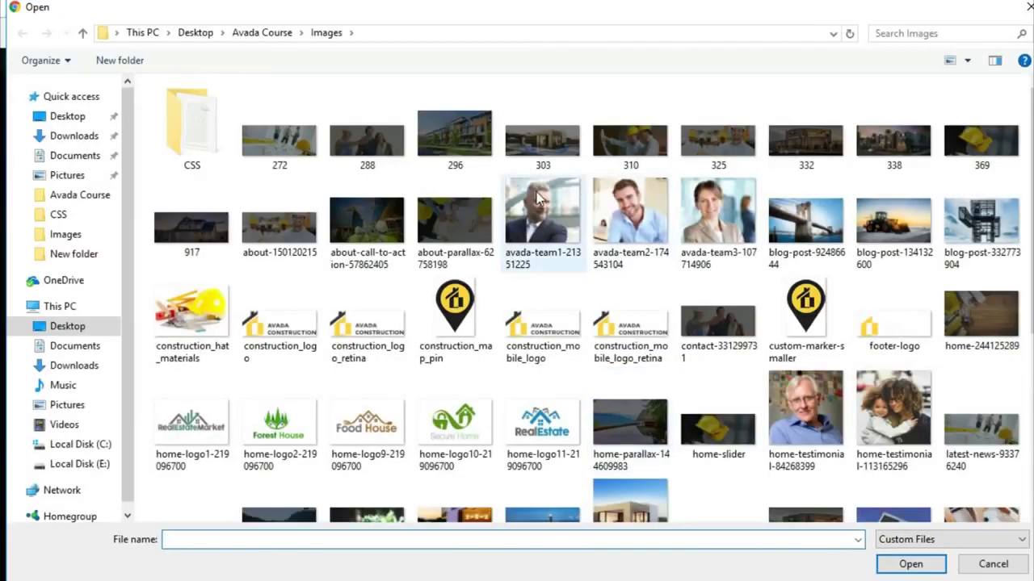
pyautogui.click(542, 216)
pyautogui.click(908, 562)
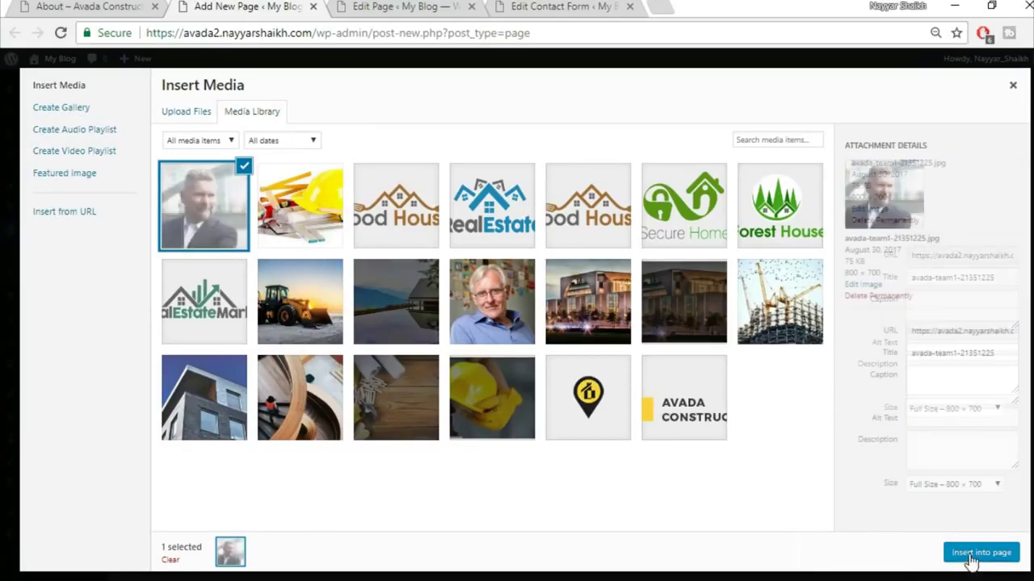
pyautogui.click(977, 554)
# - Set the Person's hover effect to Zoom Out
pyautogui.scroll(-5, 455, 360)
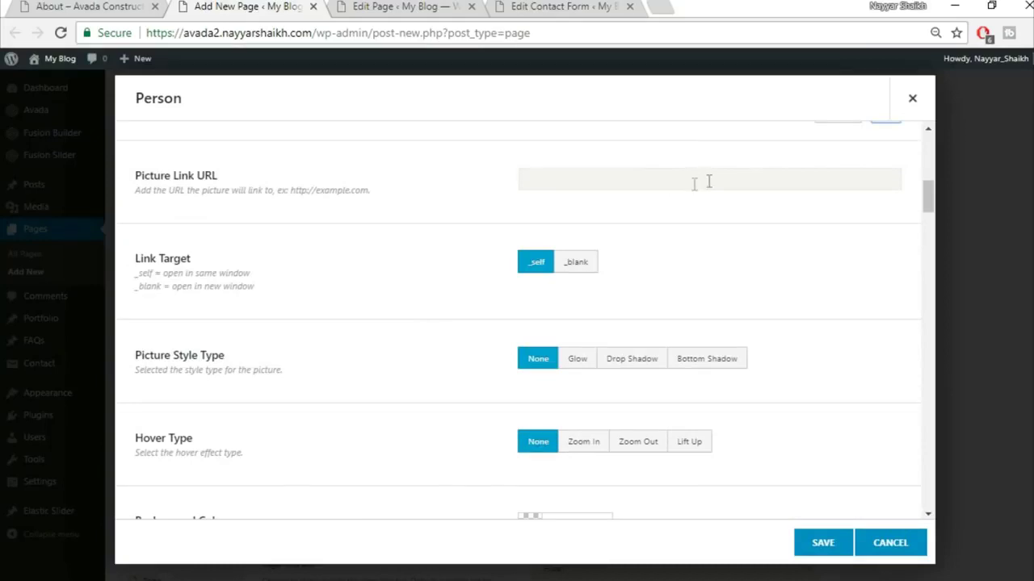
pyautogui.scroll(-1, 814, 235)
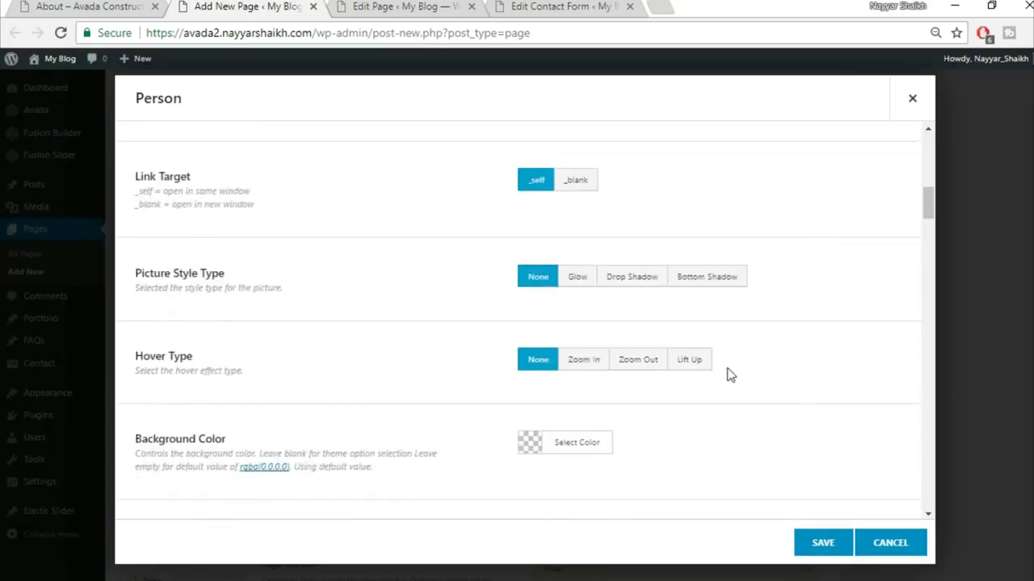
pyautogui.click(686, 361)
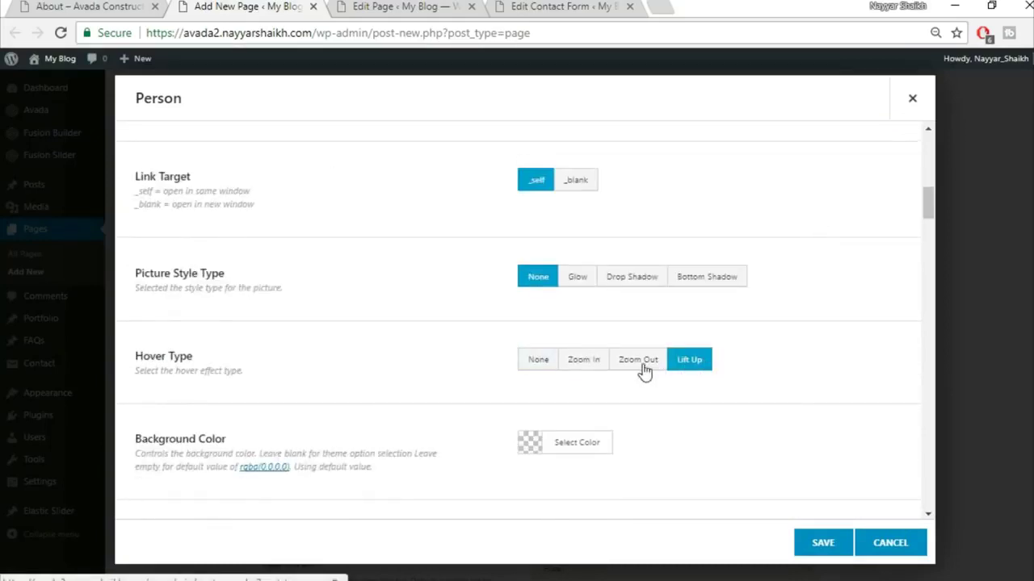
pyautogui.click(643, 365)
pyautogui.scroll(-2, 844, 337)
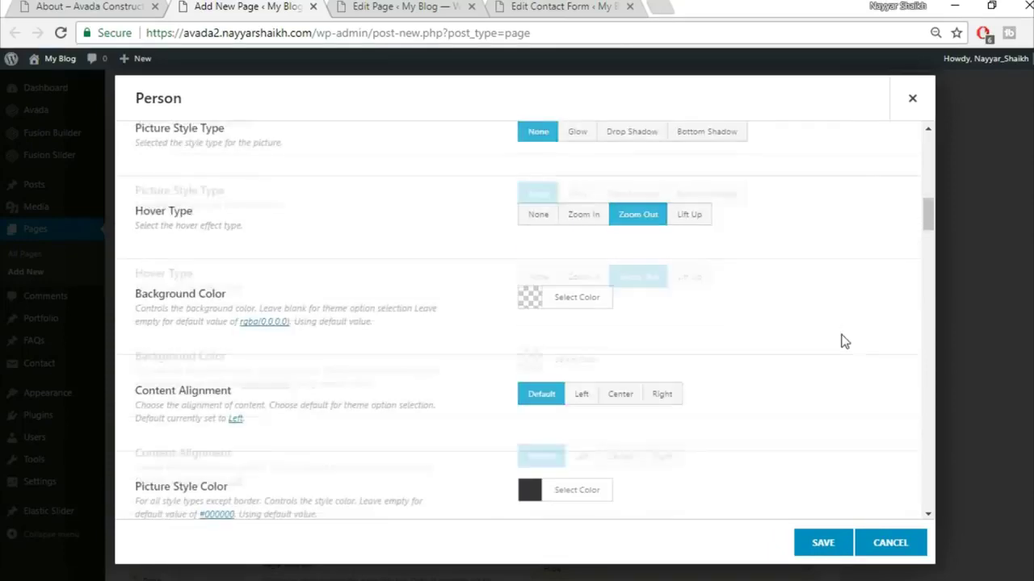
# - Try a background colour swatch for the Person, then clear the background colour
pyautogui.click(127, 6)
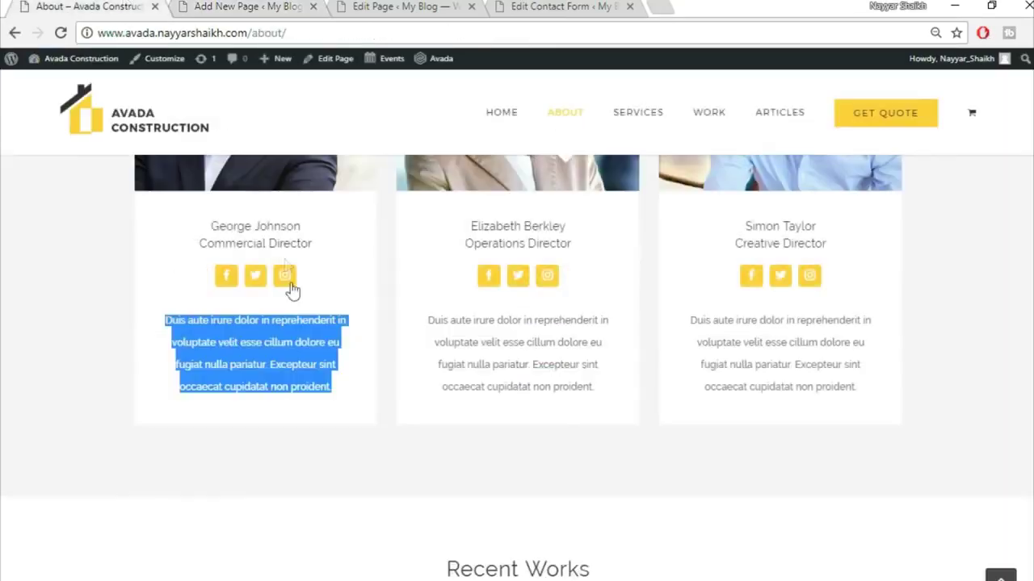
pyautogui.click(347, 420)
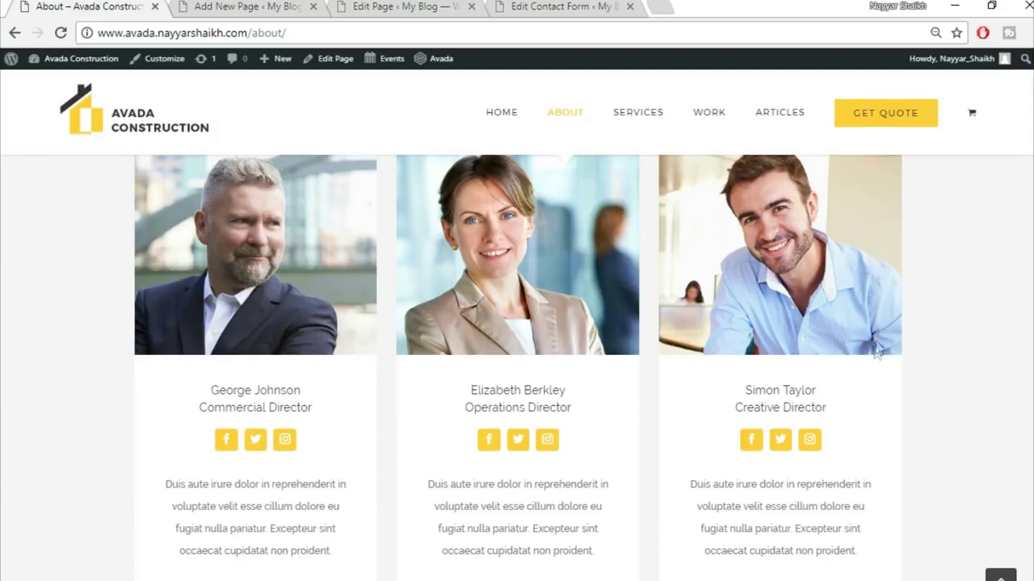
pyautogui.click(194, 7)
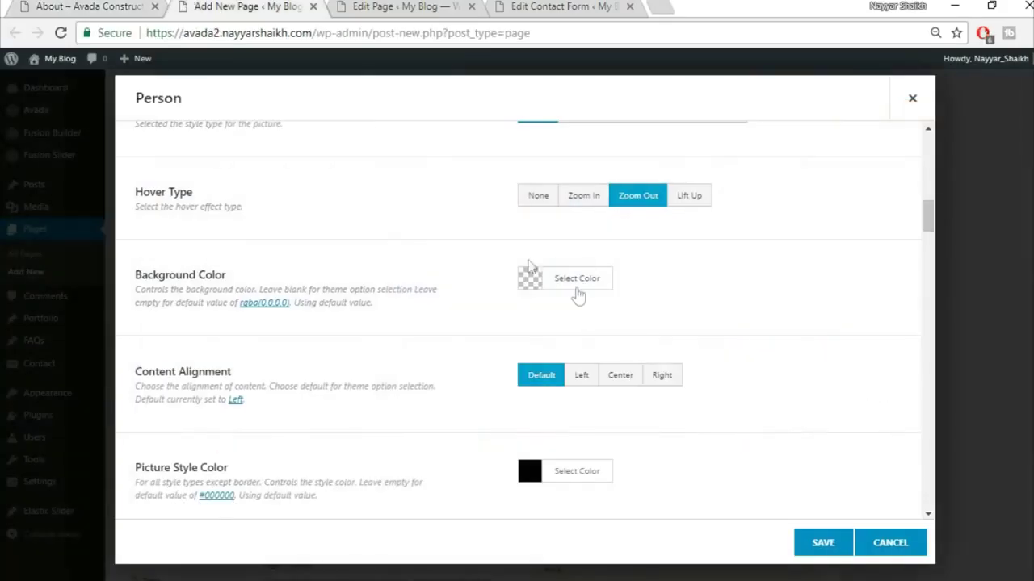
pyautogui.click(592, 286)
pyautogui.click(549, 473)
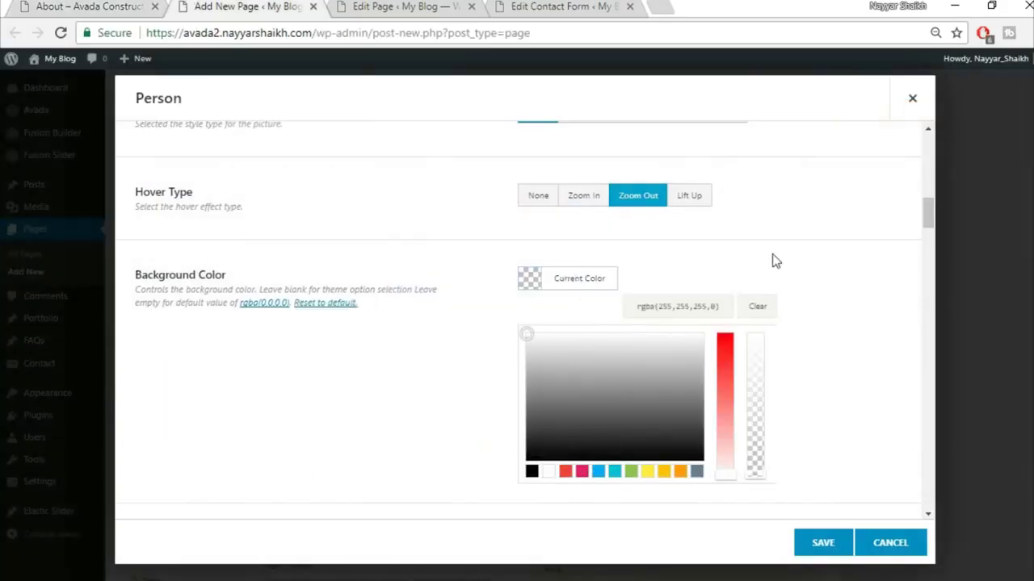
pyautogui.click(772, 253)
pyautogui.click(599, 278)
pyautogui.click(759, 306)
pyautogui.click(823, 282)
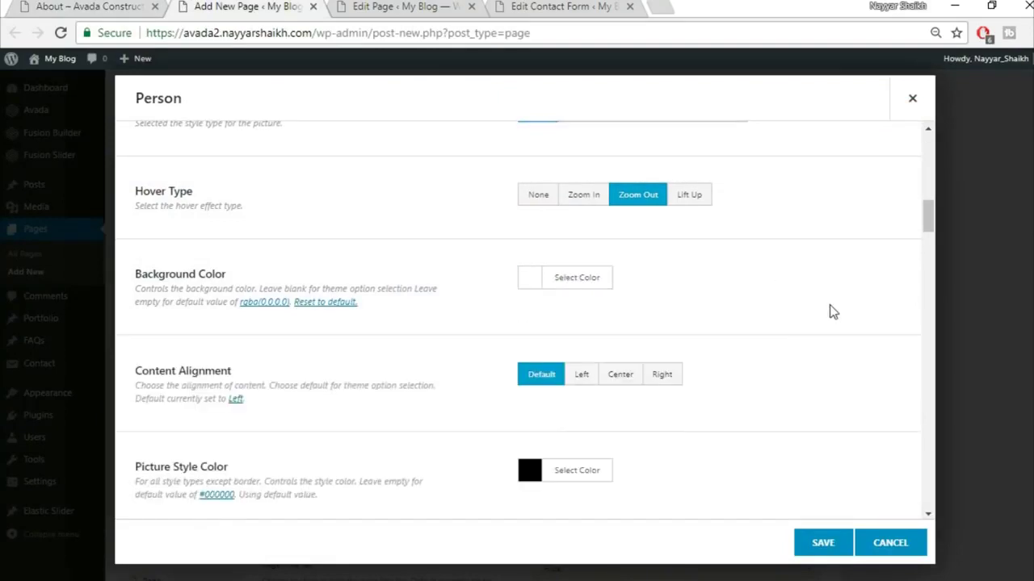
# - Center the person's content and set Boxed Social Icons to Yes
pyautogui.scroll(-1, 832, 313)
pyautogui.click(618, 299)
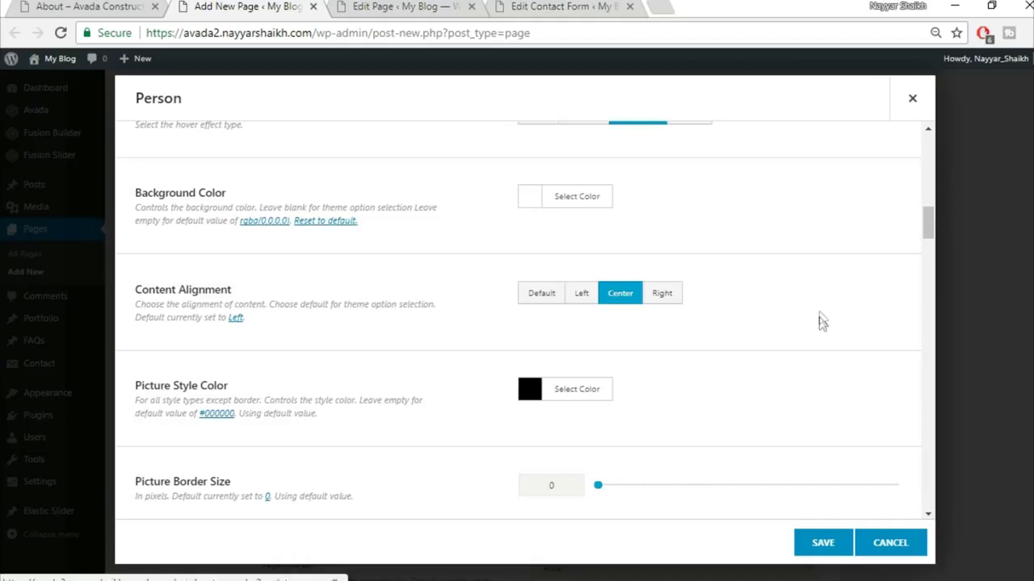
pyautogui.scroll(-1, 726, 347)
pyautogui.scroll(-2, 734, 307)
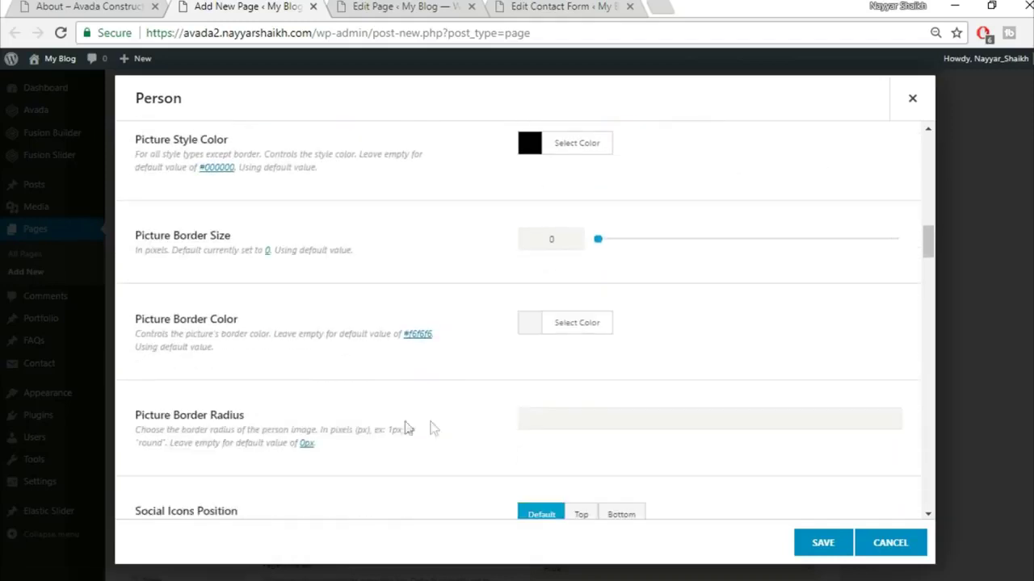
pyautogui.scroll(-3, 343, 418)
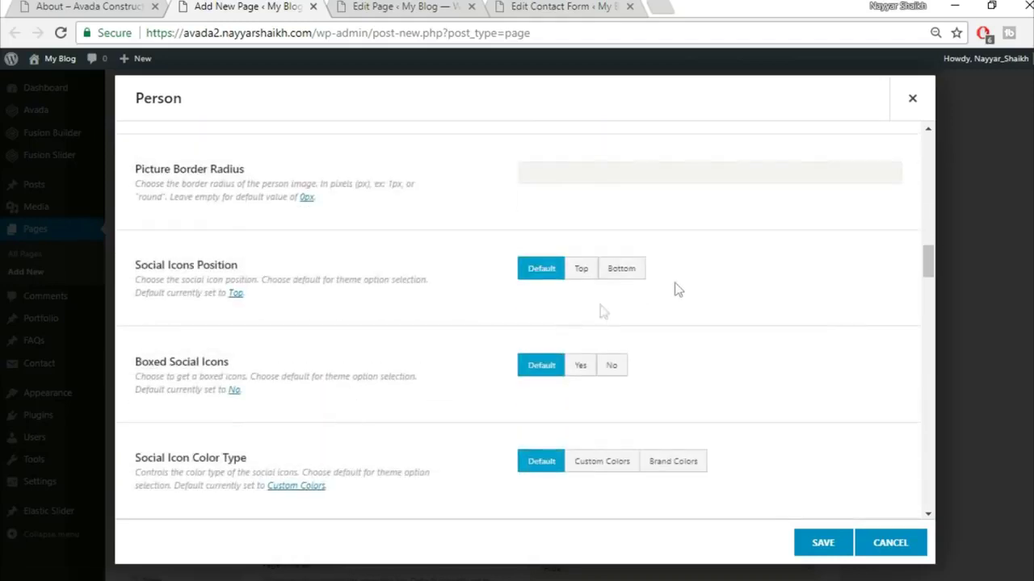
pyautogui.scroll(-1, 611, 305)
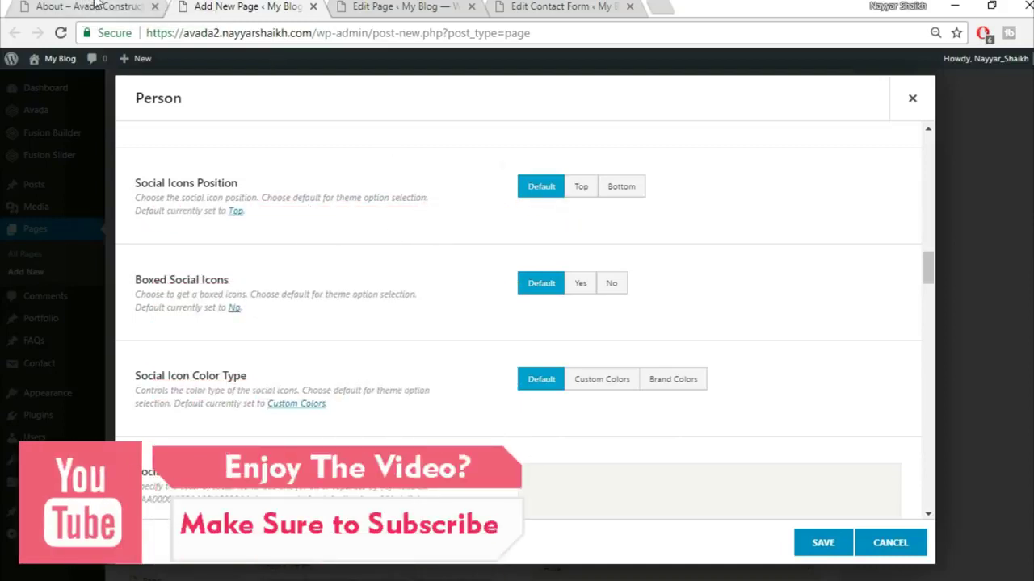
pyautogui.click(97, 6)
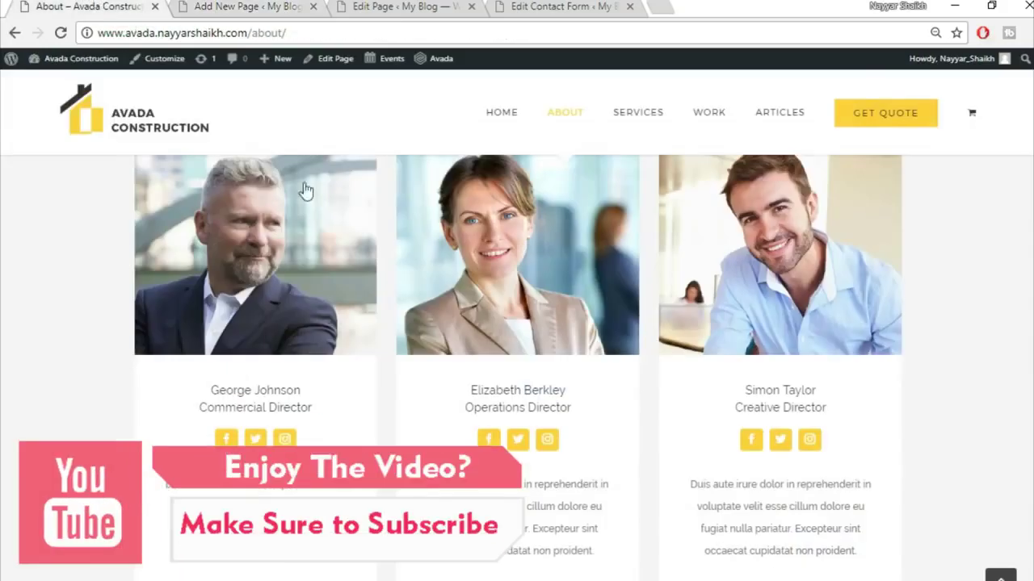
pyautogui.click(194, 5)
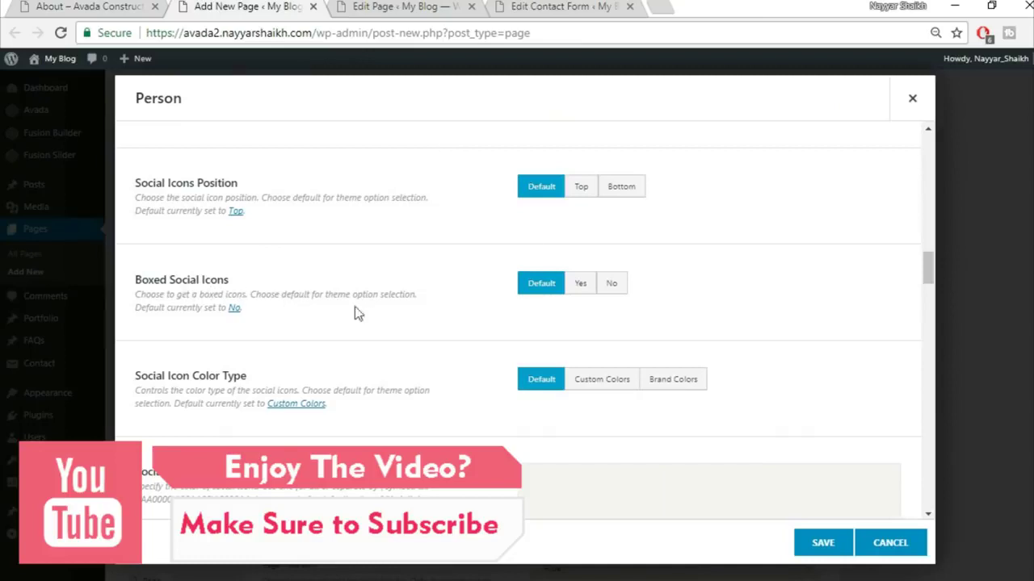
pyautogui.click(580, 284)
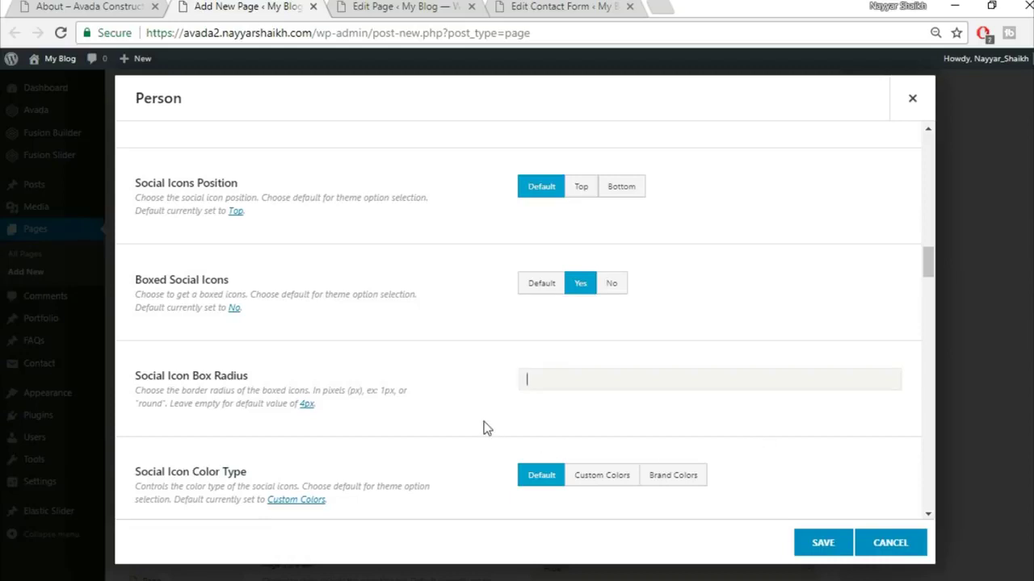
pyautogui.scroll(-3, 486, 429)
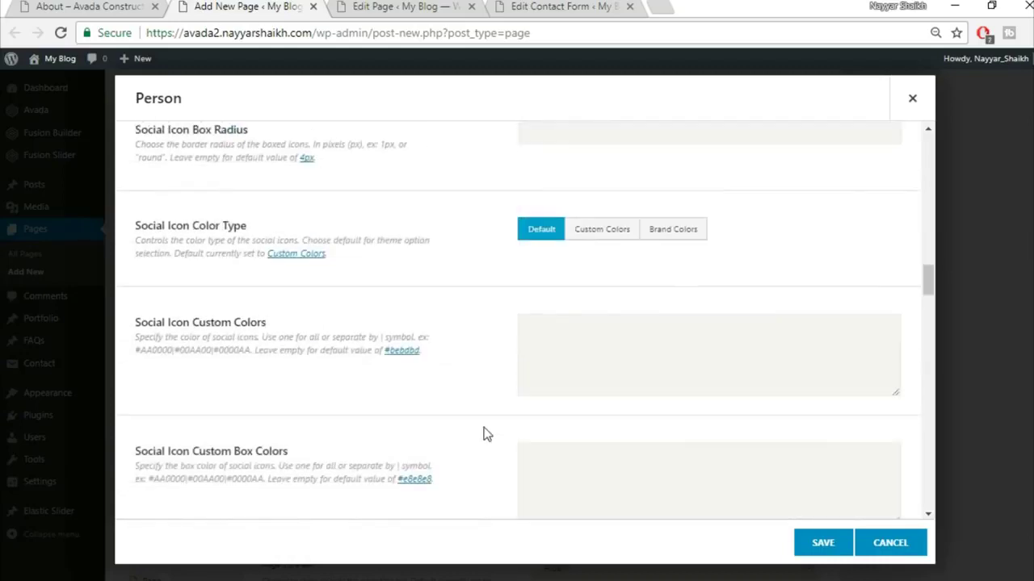
pyautogui.scroll(-1, 485, 435)
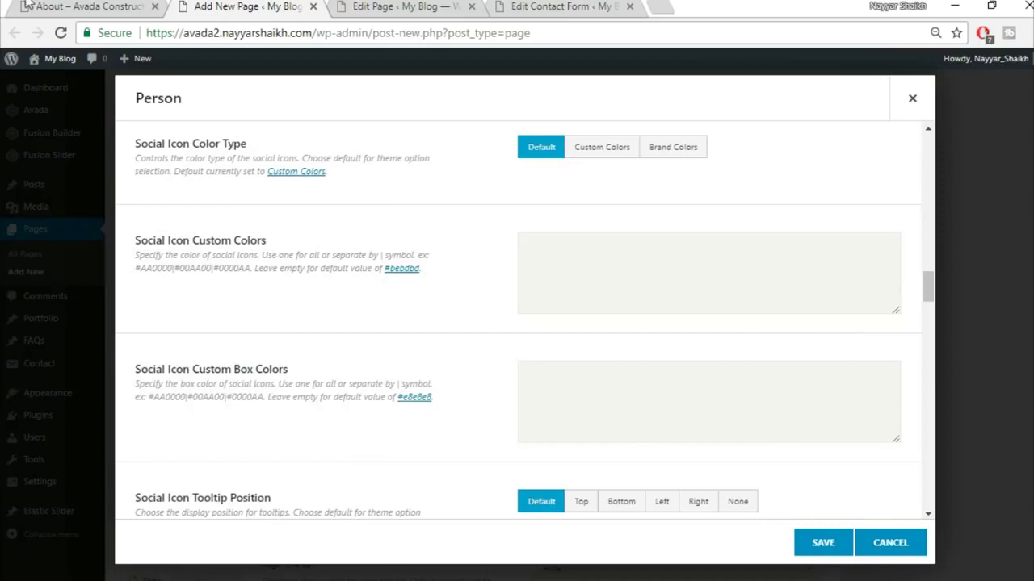
# - Compare the social icon styling against the live About page
pyautogui.click(60, 6)
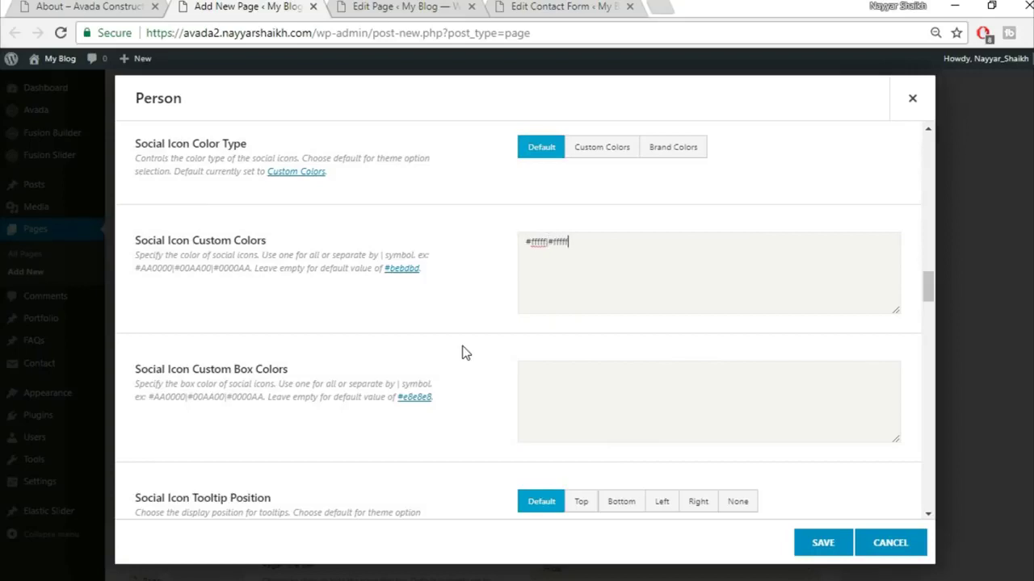
pyautogui.scroll(-7, 485, 362)
pyautogui.scroll(4, 646, 343)
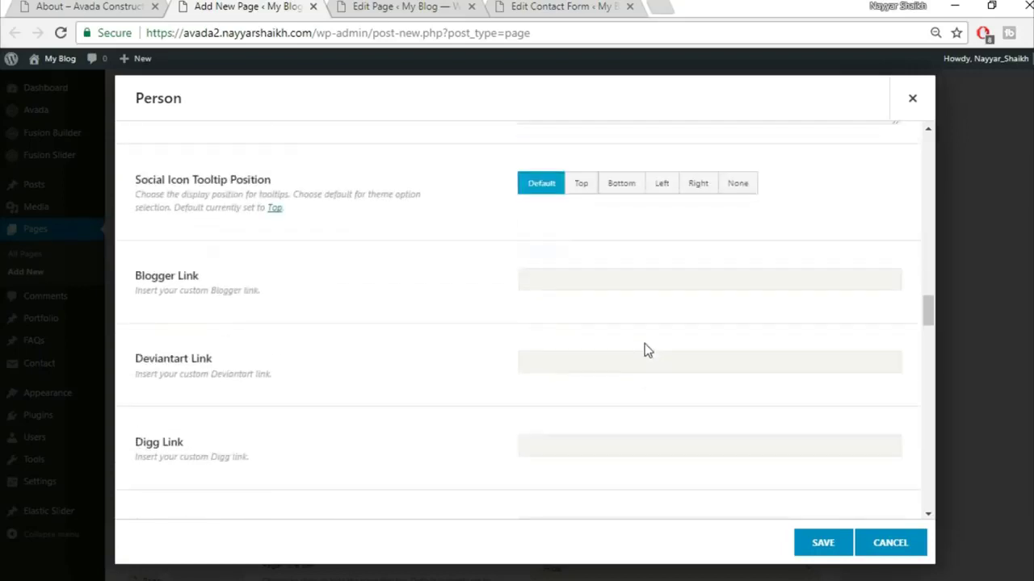
pyautogui.scroll(3, 641, 347)
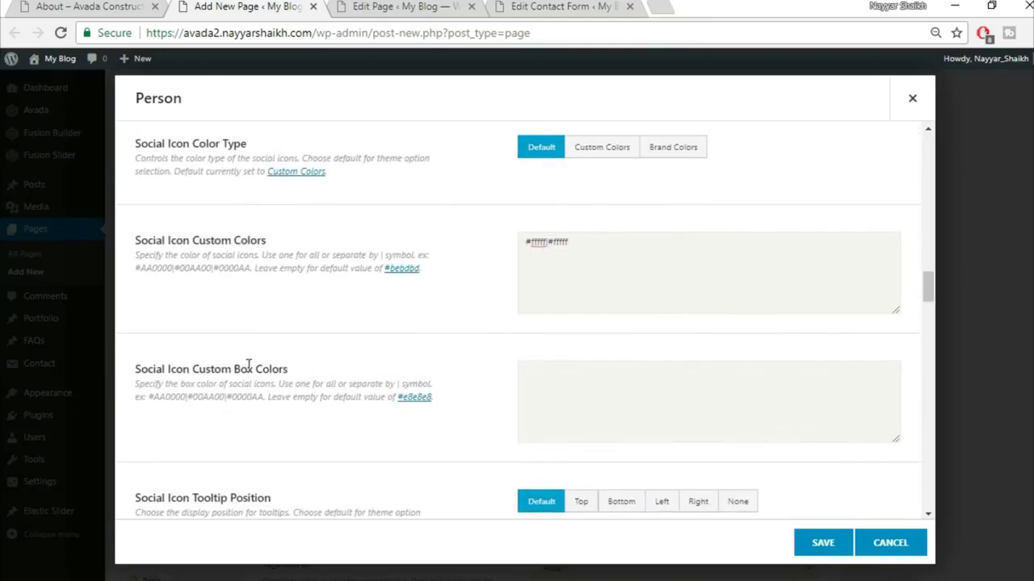
pyautogui.click(65, 6)
pyautogui.hotkey('ctrl', 'Tab')
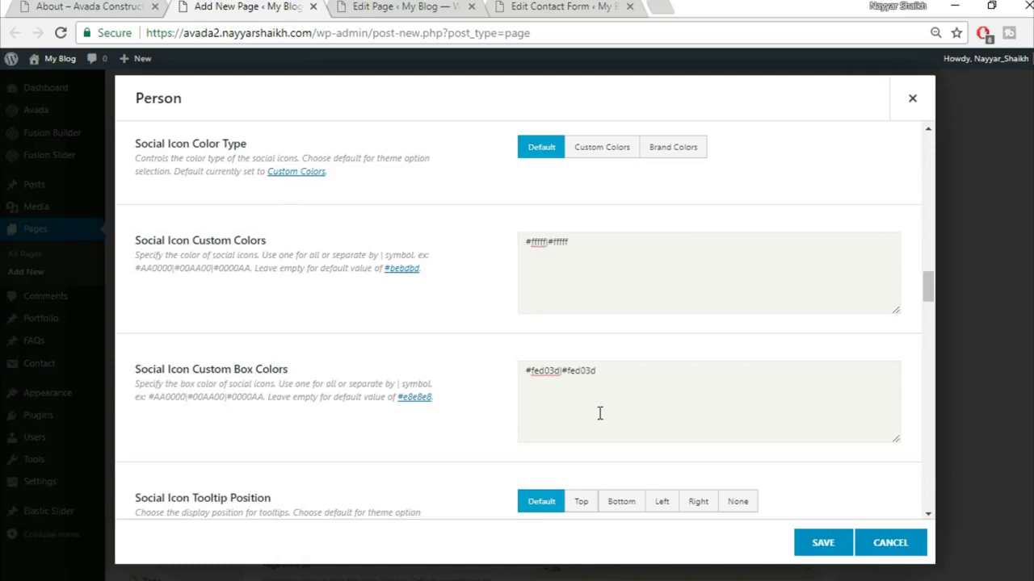
# - Use #ffffff icons in #fed03d boxes, '#' Blogger and Deviantart links, and save the Person
pyautogui.scroll(-1, 605, 415)
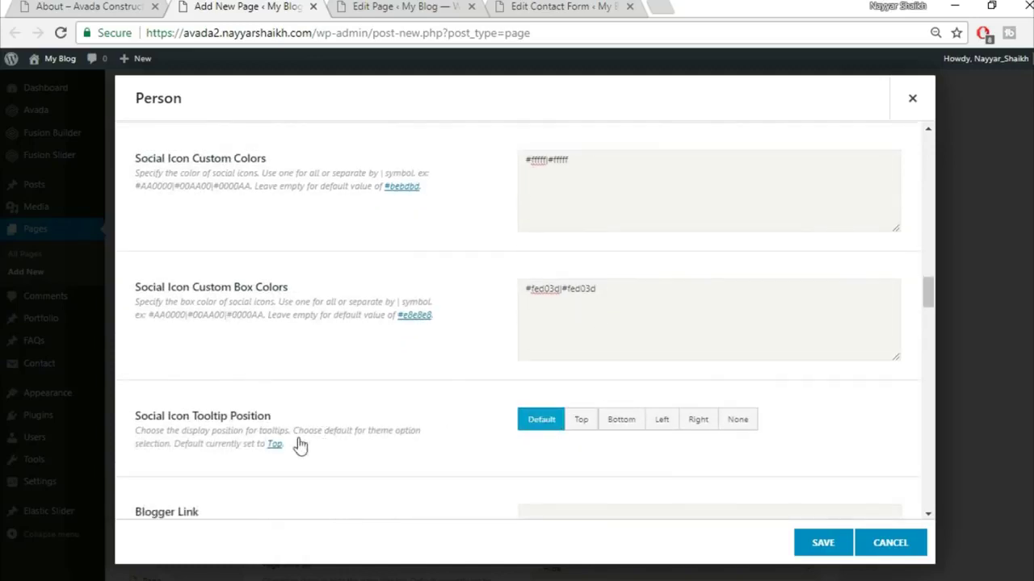
pyautogui.scroll(-2, 384, 444)
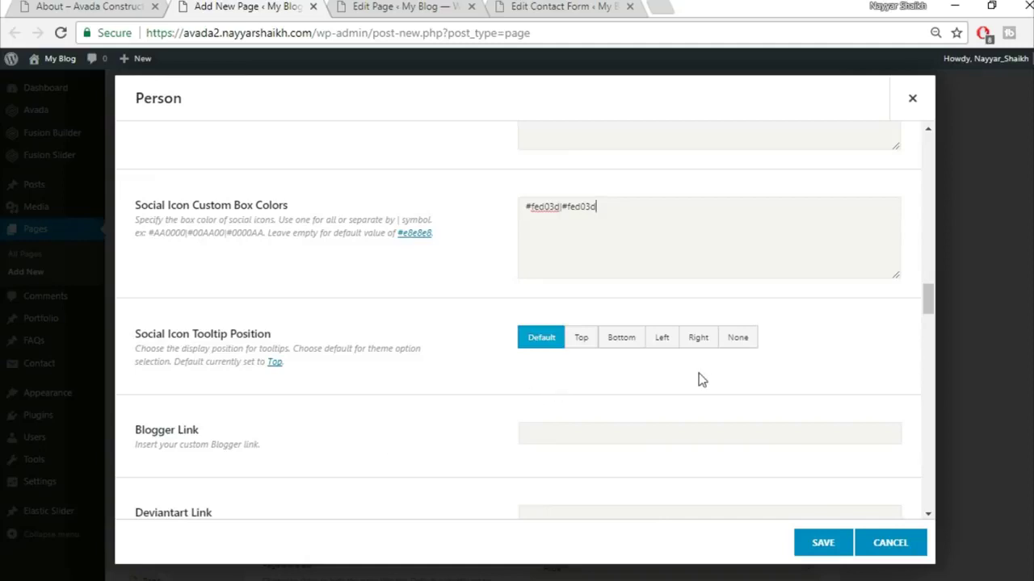
pyautogui.scroll(-1, 699, 380)
pyautogui.scroll(-1, 698, 374)
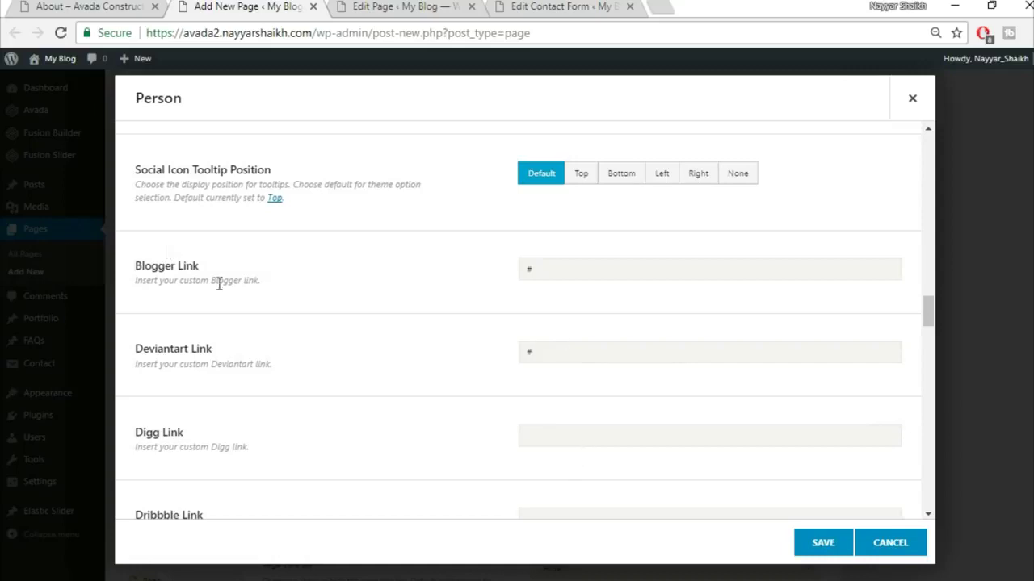
pyautogui.scroll(-9, 380, 344)
pyautogui.scroll(-6, 450, 364)
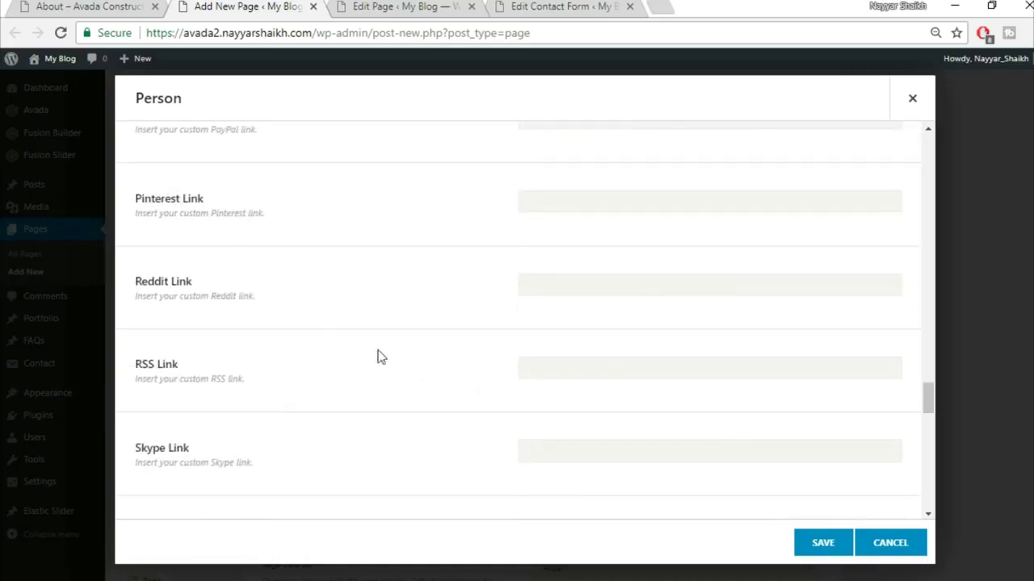
pyautogui.scroll(-6, 490, 348)
pyautogui.scroll(-8, 489, 348)
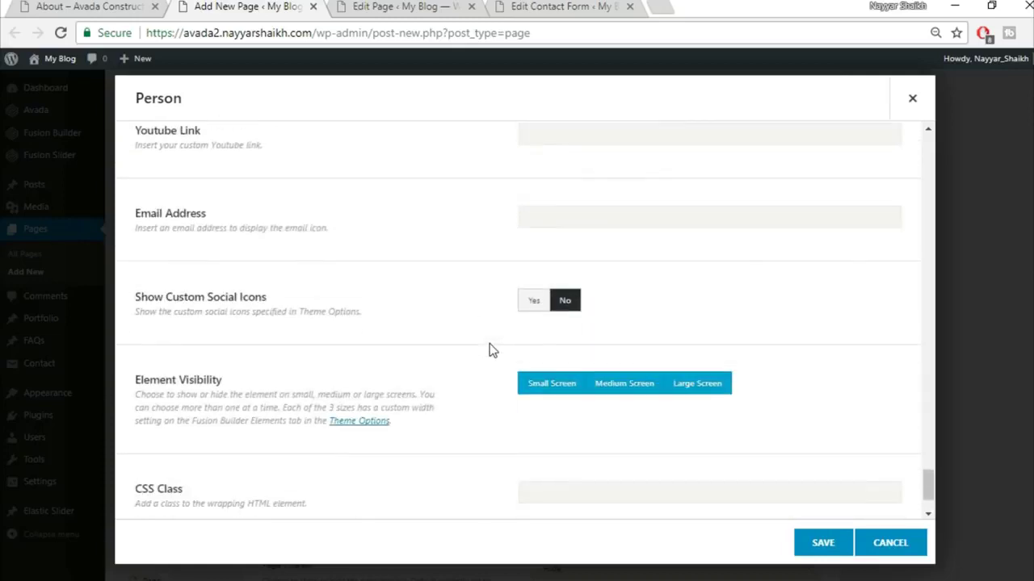
pyautogui.scroll(-1, 425, 357)
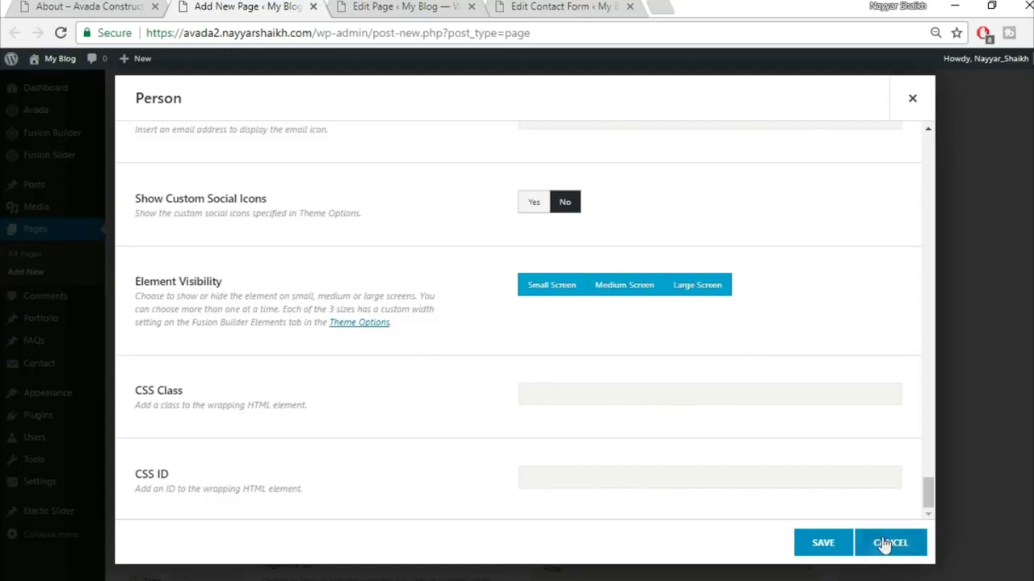
pyautogui.click(817, 541)
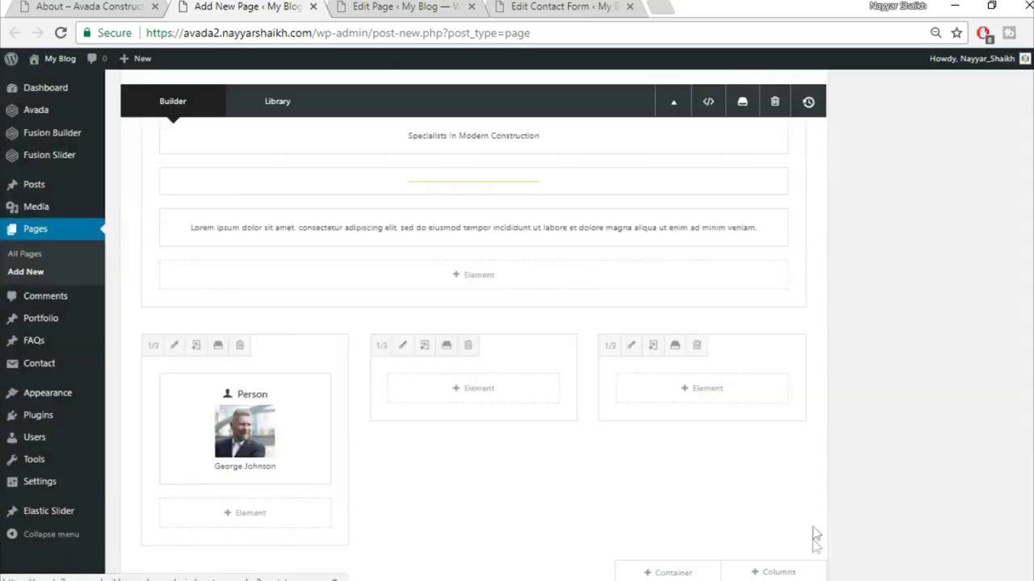
# - Clone the Person element and place copies in the middle and right columns
pyautogui.click(235, 432)
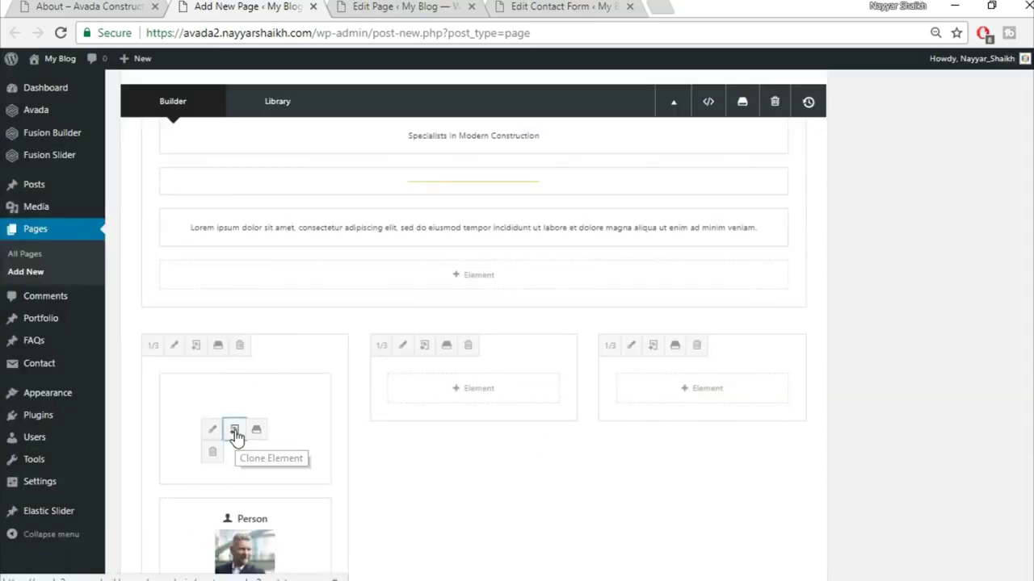
pyautogui.moveTo(214, 403); pyautogui.dragTo(468, 396)
pyautogui.moveTo(289, 379); pyautogui.dragTo(686, 420)
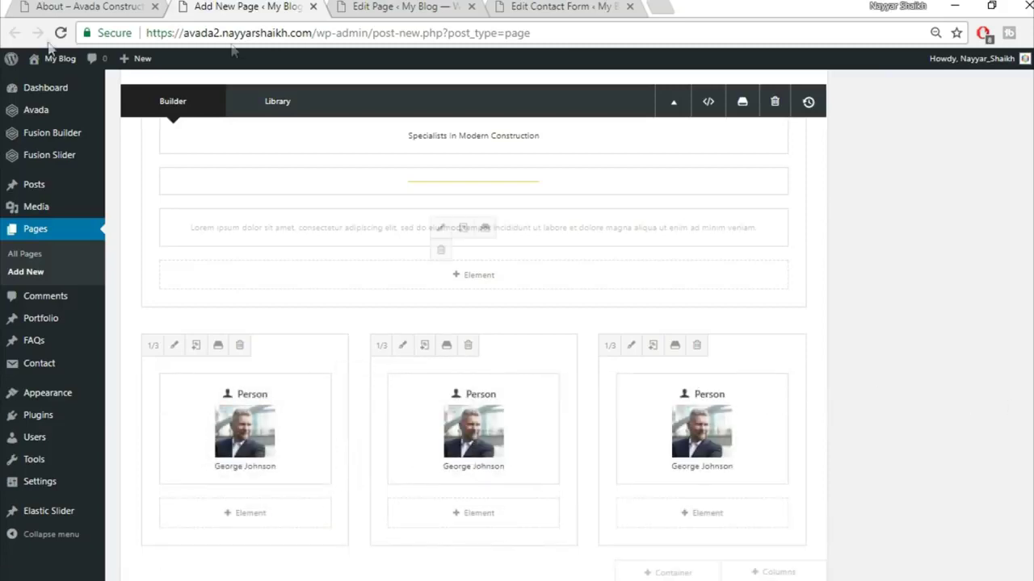
# - Compare the filled team row against the live About page, then return to the builder
pyautogui.click(84, 7)
pyautogui.scroll(-5, 571, 327)
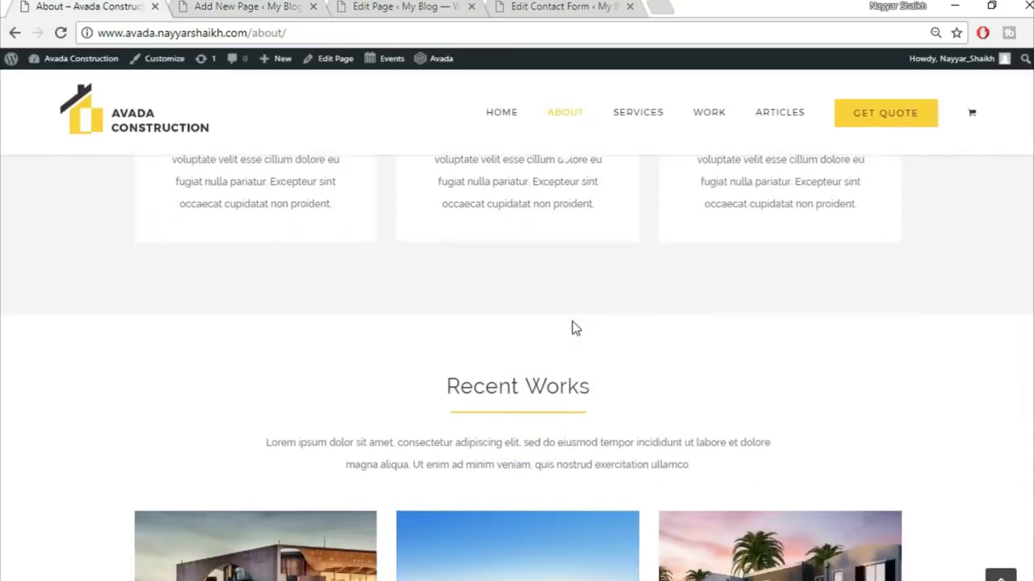
pyautogui.scroll(-3, 571, 327)
pyautogui.scroll(1, 578, 291)
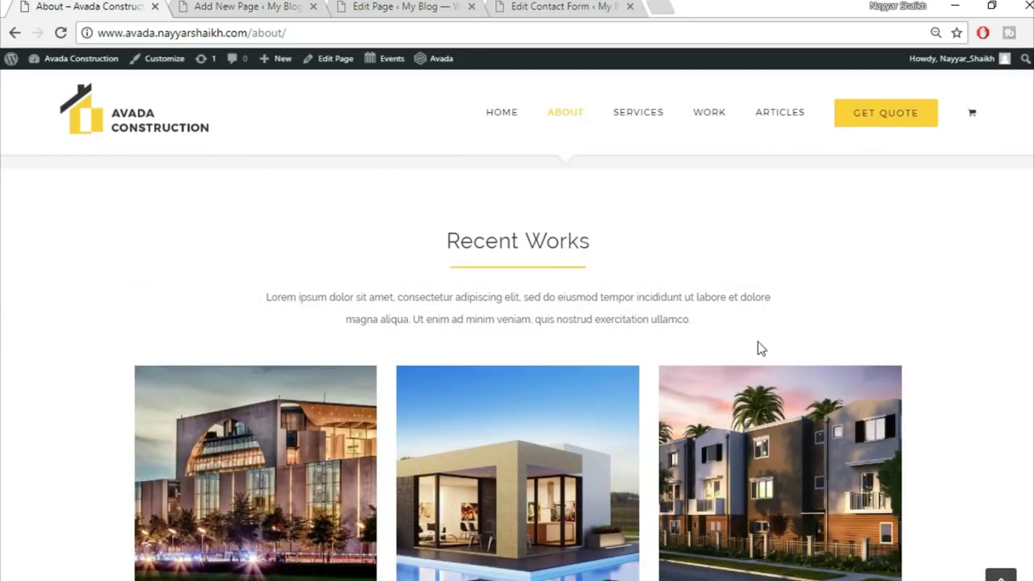
pyautogui.scroll(-8, 757, 349)
pyautogui.scroll(-1, 814, 531)
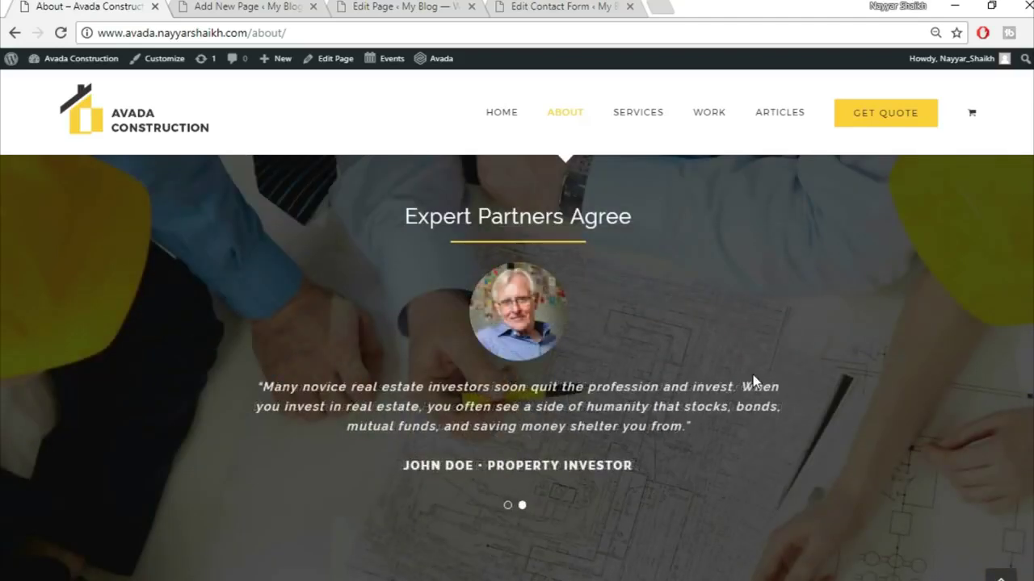
pyautogui.scroll(-5, 752, 375)
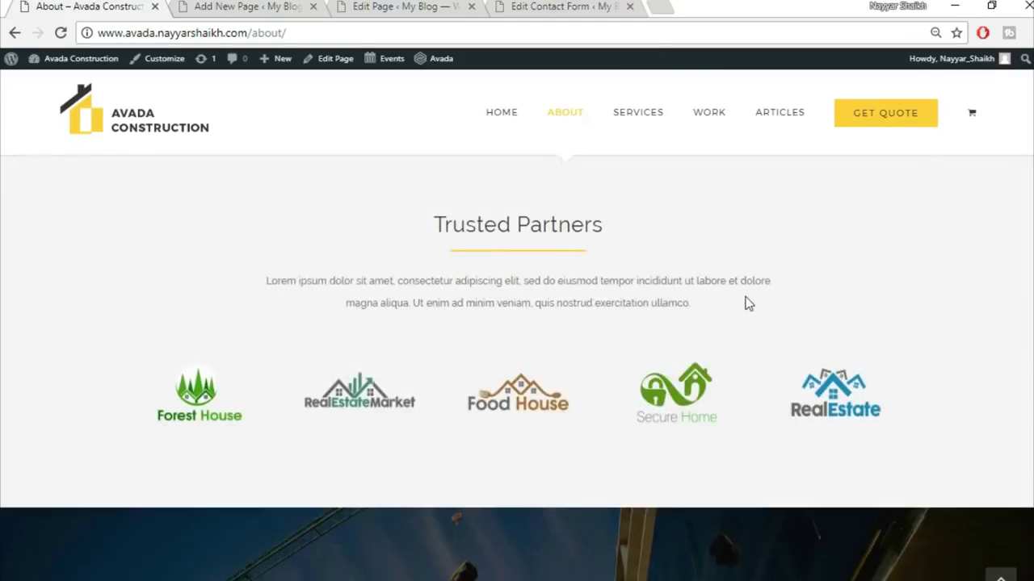
pyautogui.scroll(-4, 749, 304)
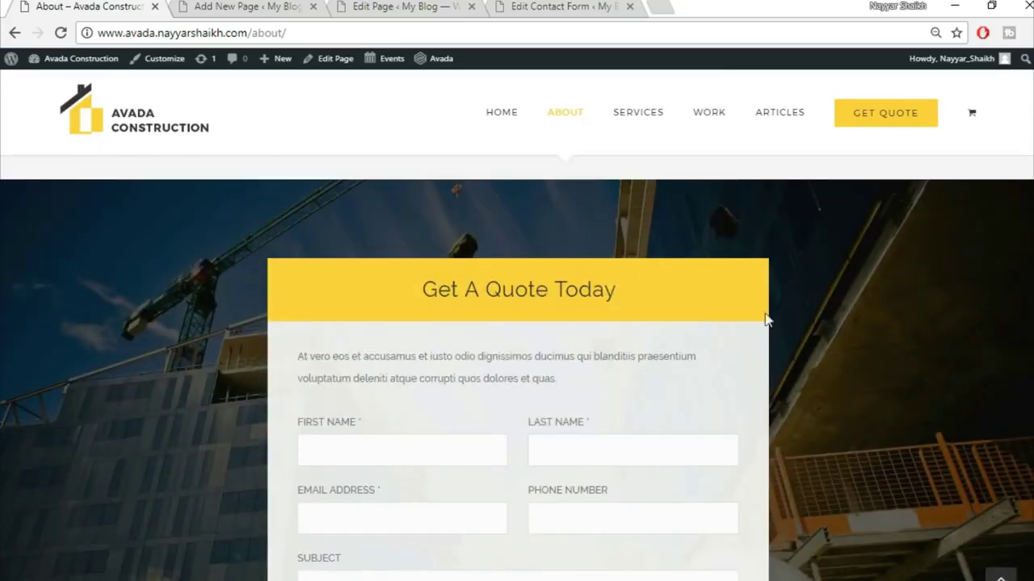
pyautogui.scroll(1, 639, 282)
pyautogui.scroll(-8, 687, 464)
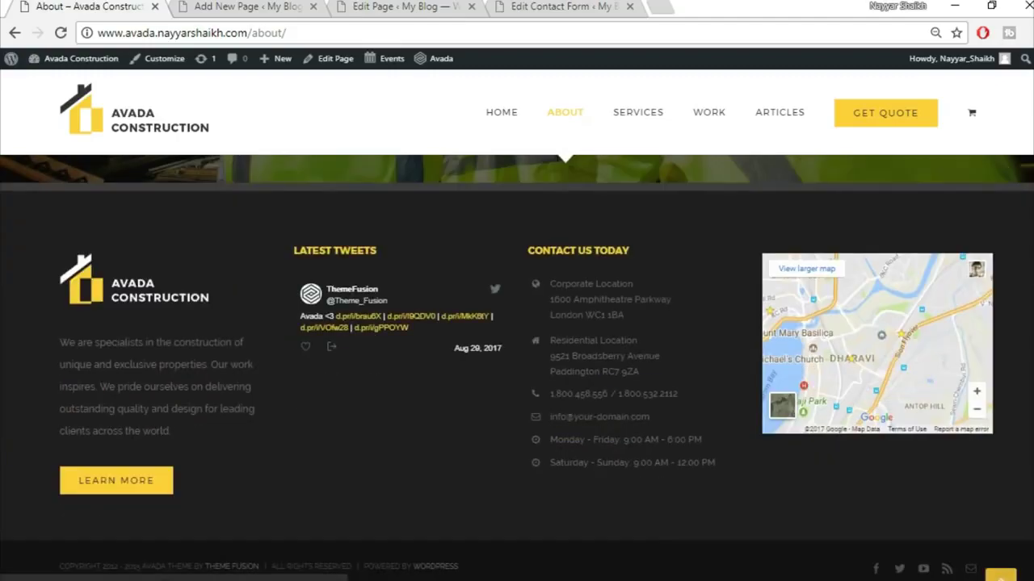
pyautogui.click(1000, 574)
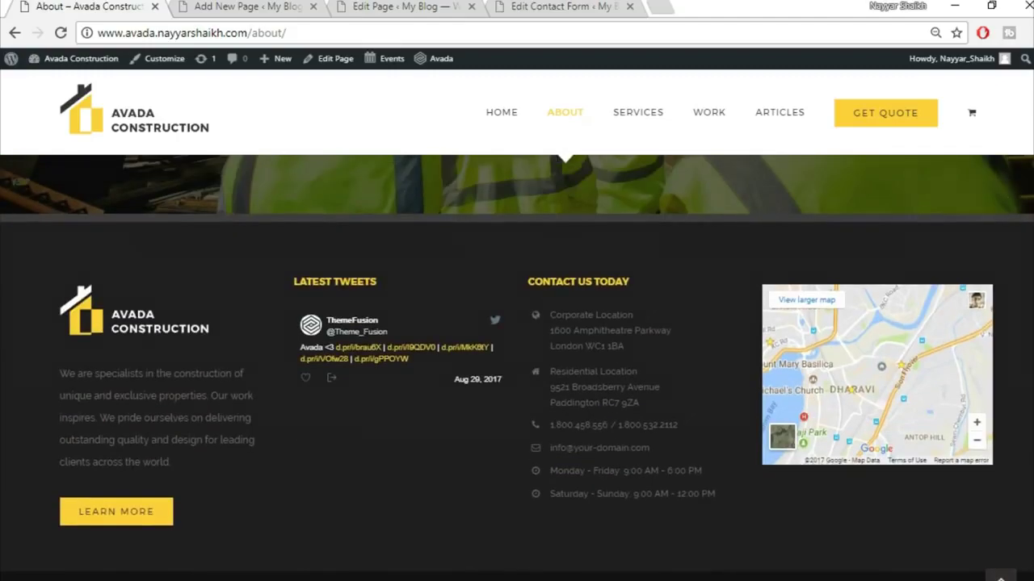
pyautogui.click(224, 6)
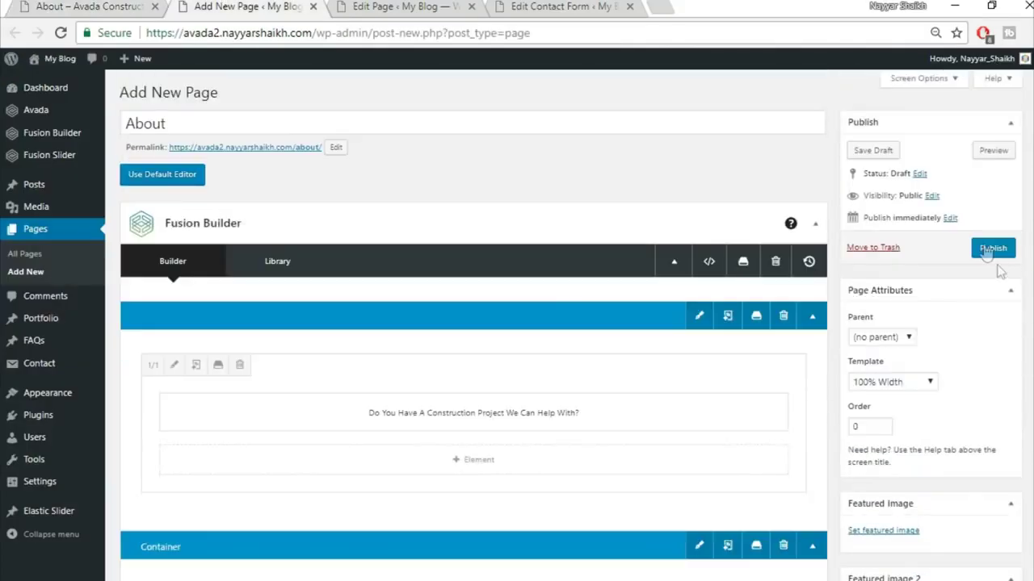
pyautogui.click(985, 249)
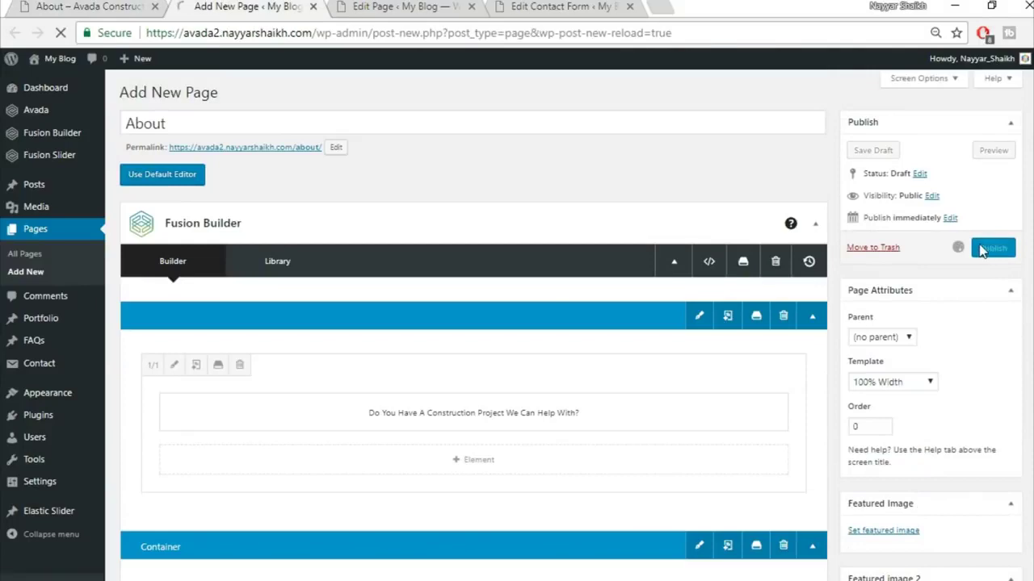
pyautogui.rightClick(216, 121)
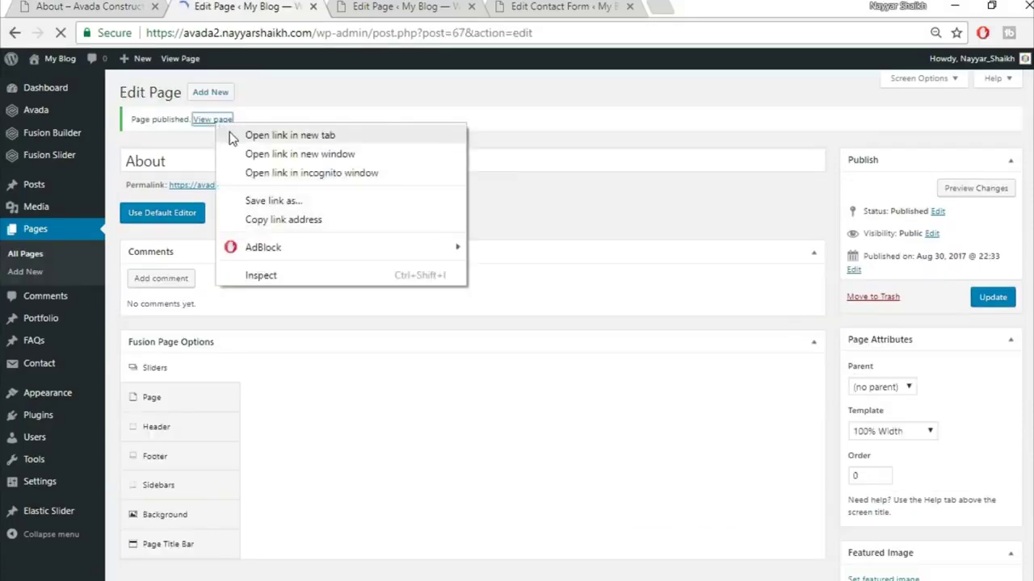
pyautogui.click(233, 136)
pyautogui.hotkey('ctrl', 'Tab')
pyautogui.scroll(-4, 812, 332)
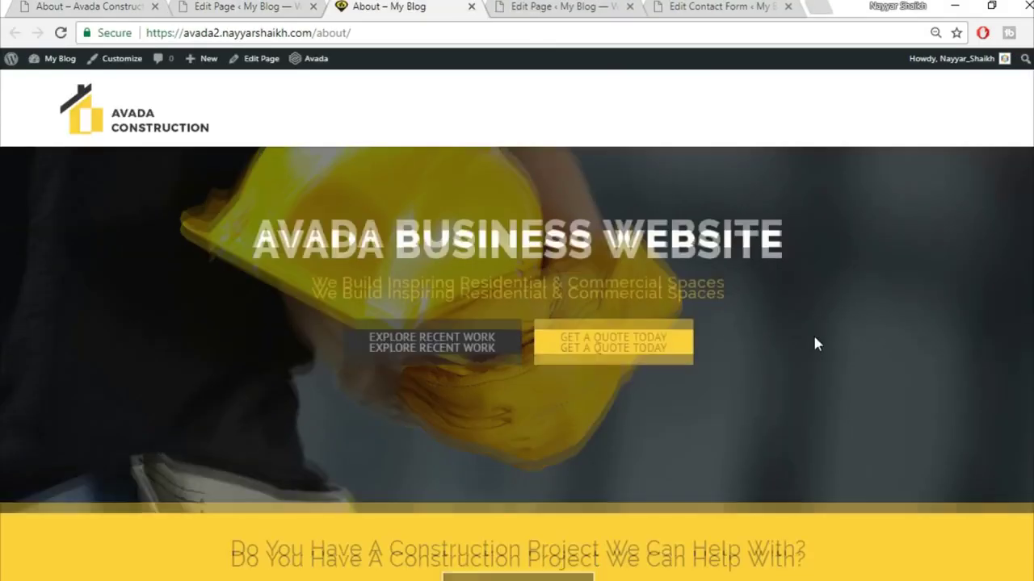
pyautogui.scroll(-8, 814, 344)
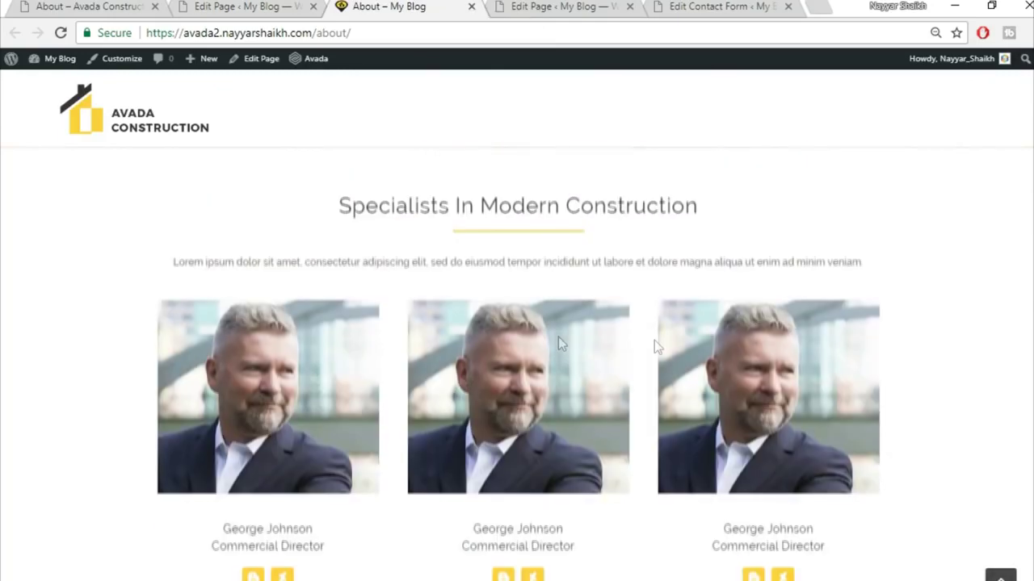
pyautogui.scroll(2, 553, 432)
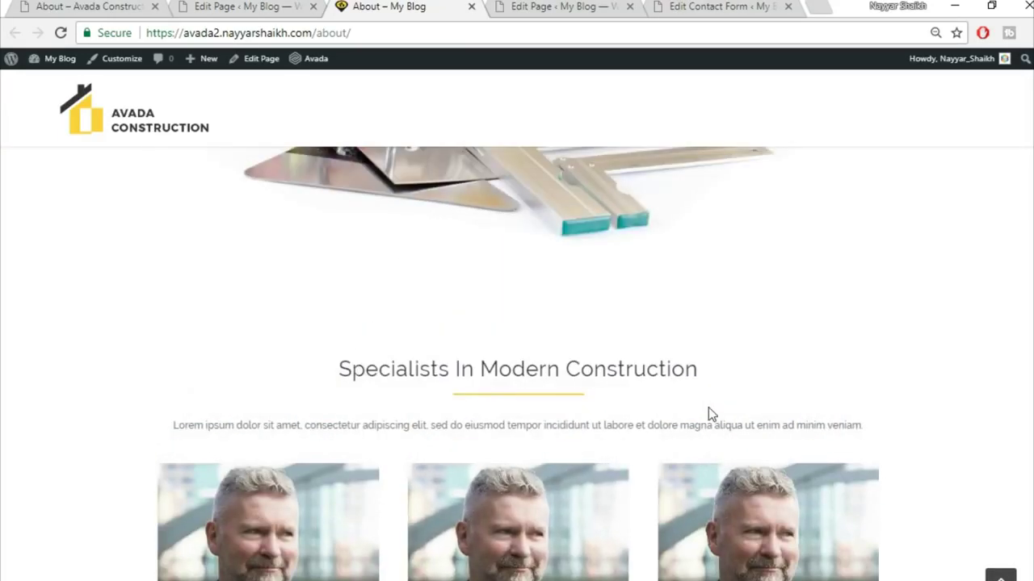
pyautogui.click(89, 6)
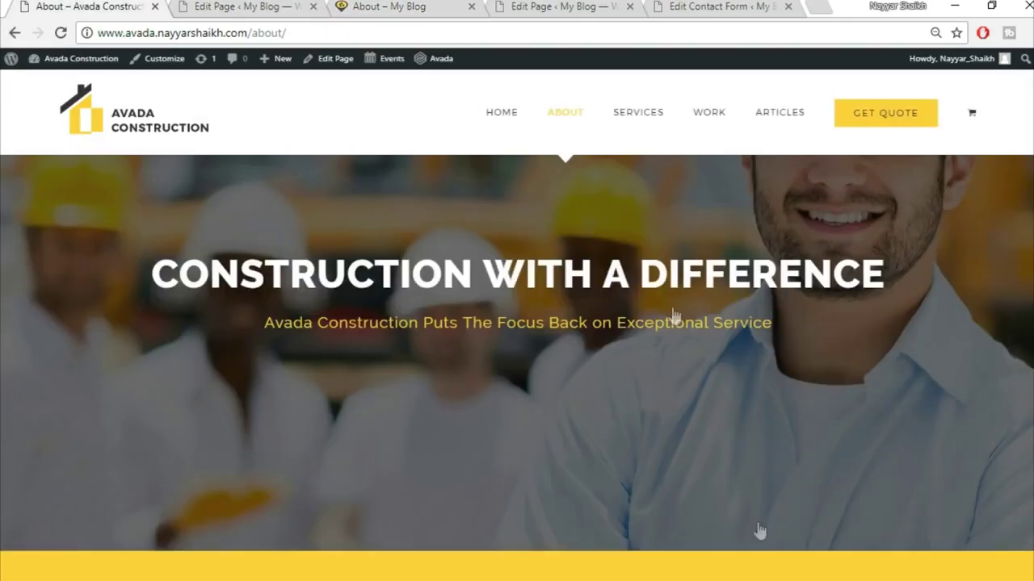
pyautogui.scroll(-10, 760, 529)
pyautogui.scroll(-6, 760, 528)
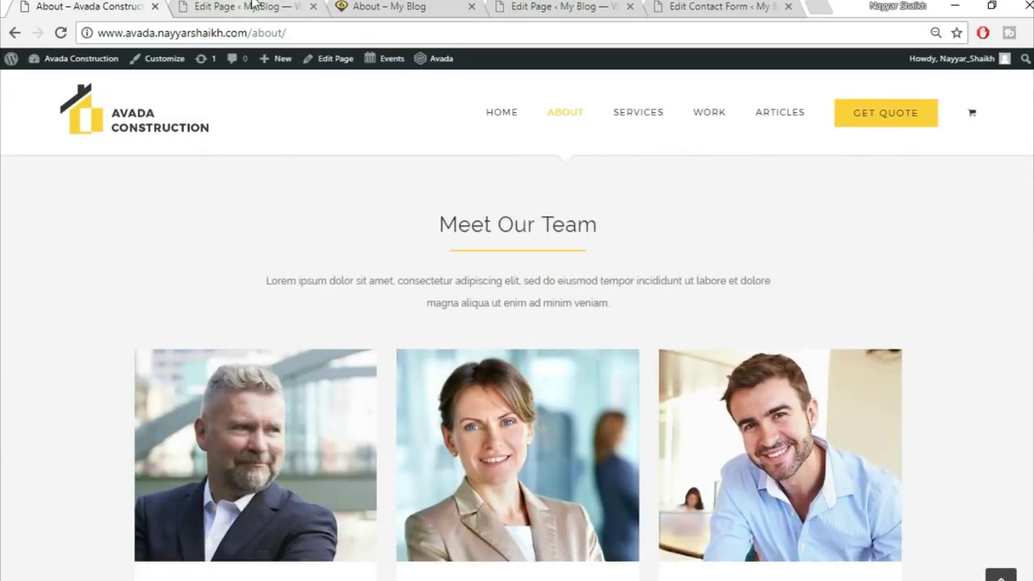
pyautogui.click(253, 5)
pyautogui.scroll(-10, 717, 319)
pyautogui.scroll(-4, 717, 318)
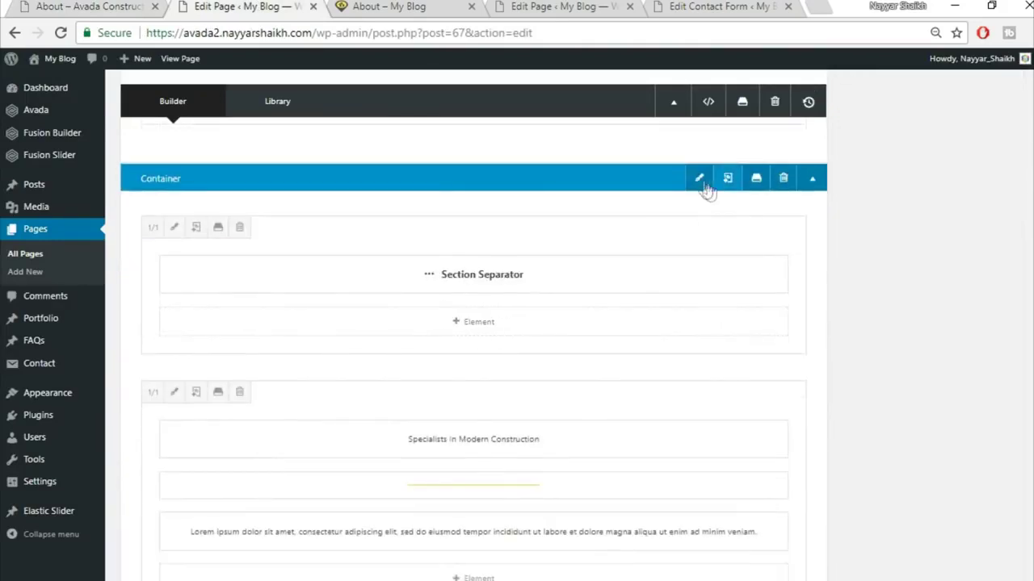
# - Give the Section Separator container a #f5f5f5 background colour
pyautogui.click(701, 181)
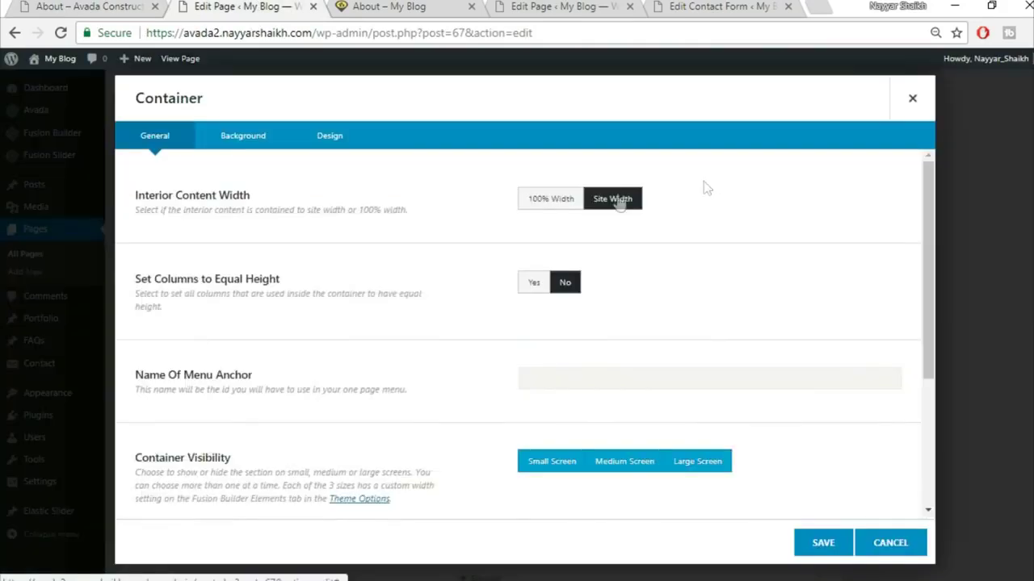
pyautogui.click(247, 143)
pyautogui.click(573, 212)
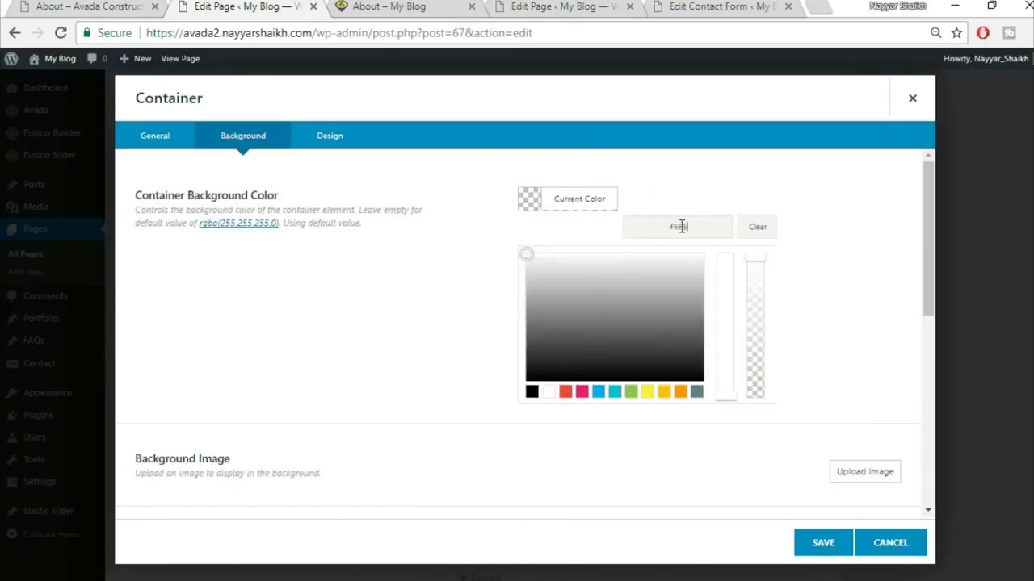
pyautogui.write('f5f5f5')
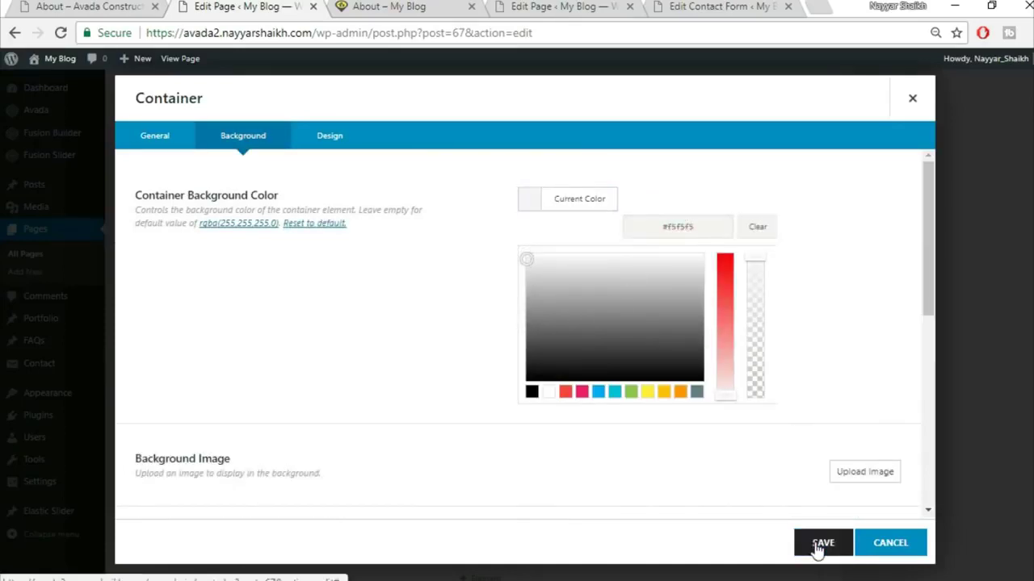
pyautogui.click(821, 543)
# - Update the About page and switch to its live view
pyautogui.scroll(5, 982, 374)
pyautogui.click(992, 226)
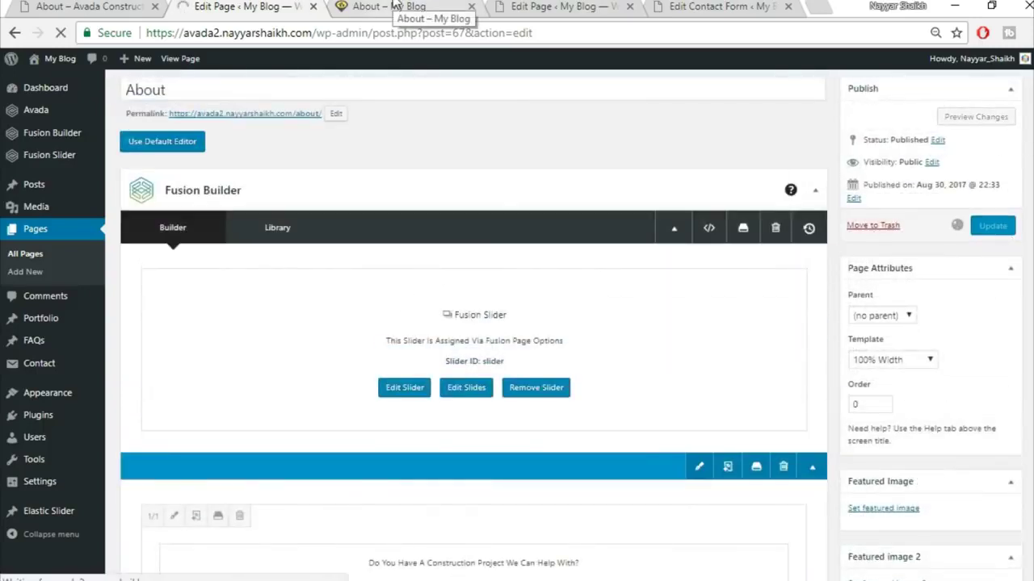
pyautogui.click(394, 6)
pyautogui.click(400, 25)
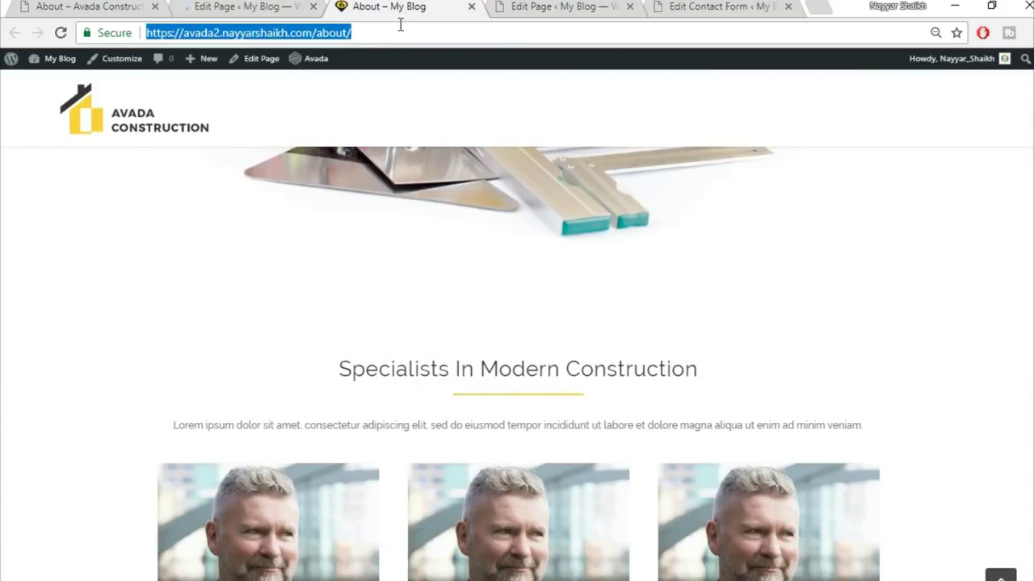
# - Reload the live About page and scroll down to the new grey section
pyautogui.press('Return')
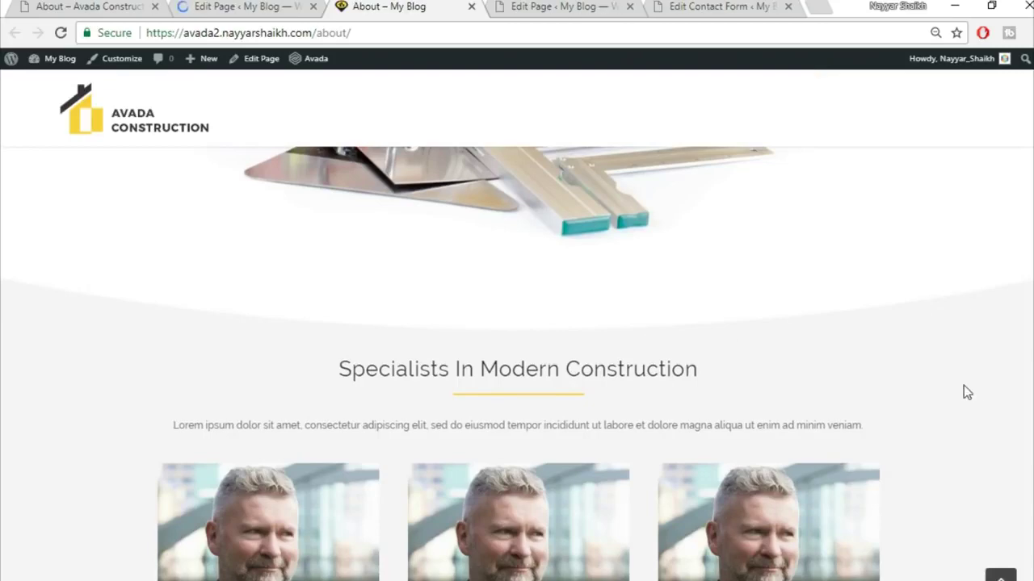
pyautogui.scroll(-4, 966, 392)
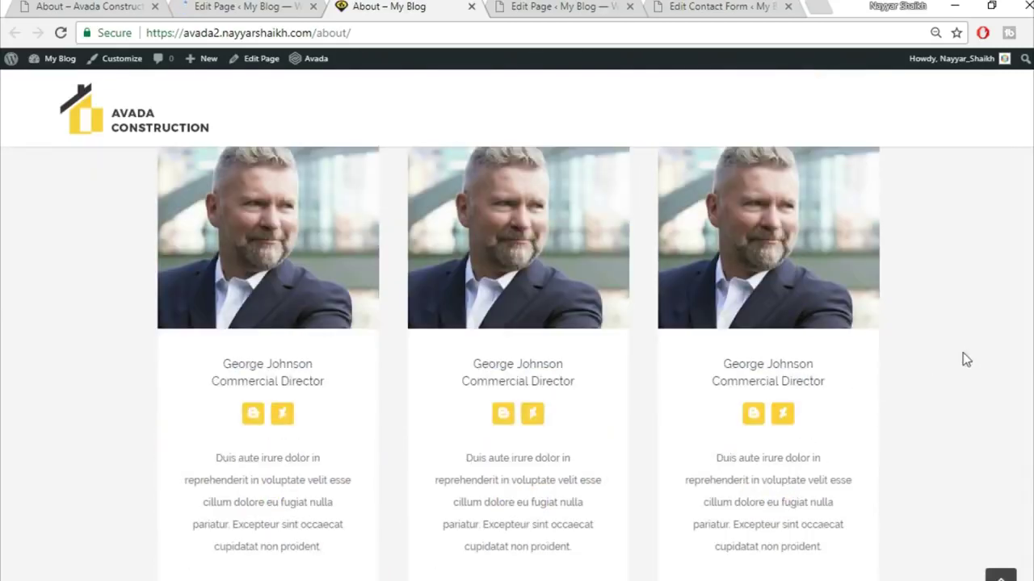
pyautogui.scroll(-2, 966, 360)
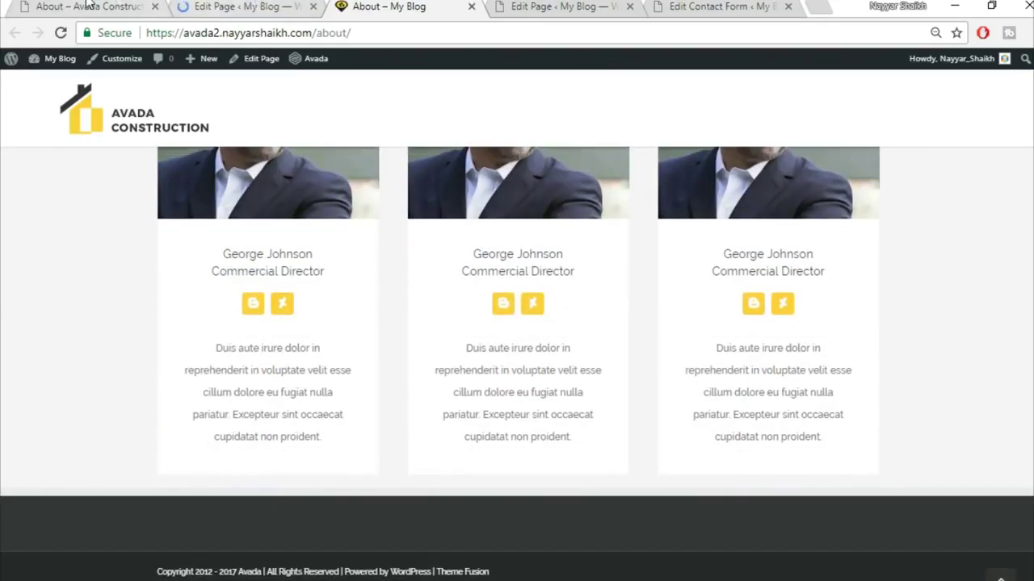
# - Compare the section with the Avada Construction demo's About page
pyautogui.click(87, 5)
pyautogui.scroll(-7, 816, 388)
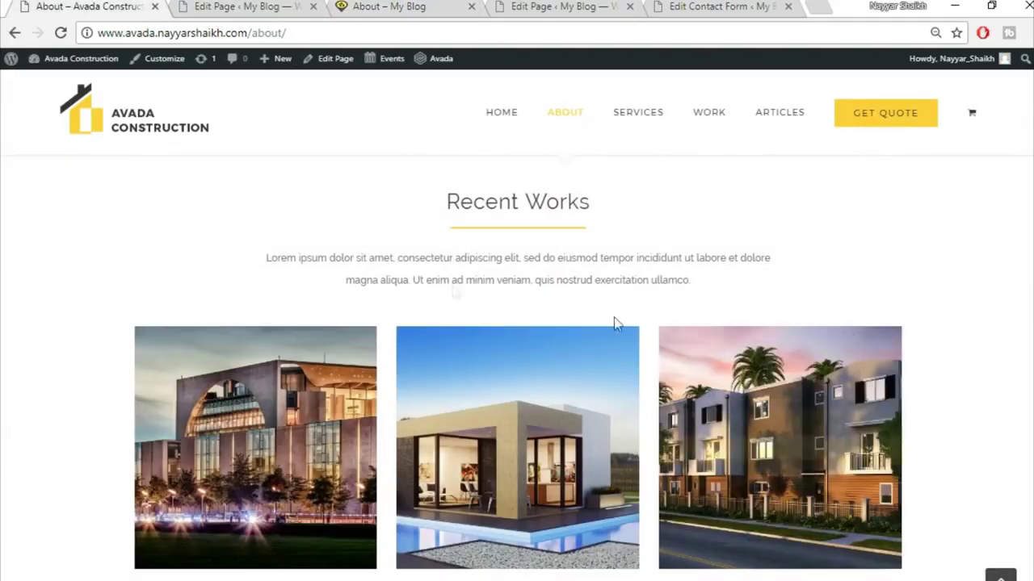
pyautogui.scroll(1, 507, 258)
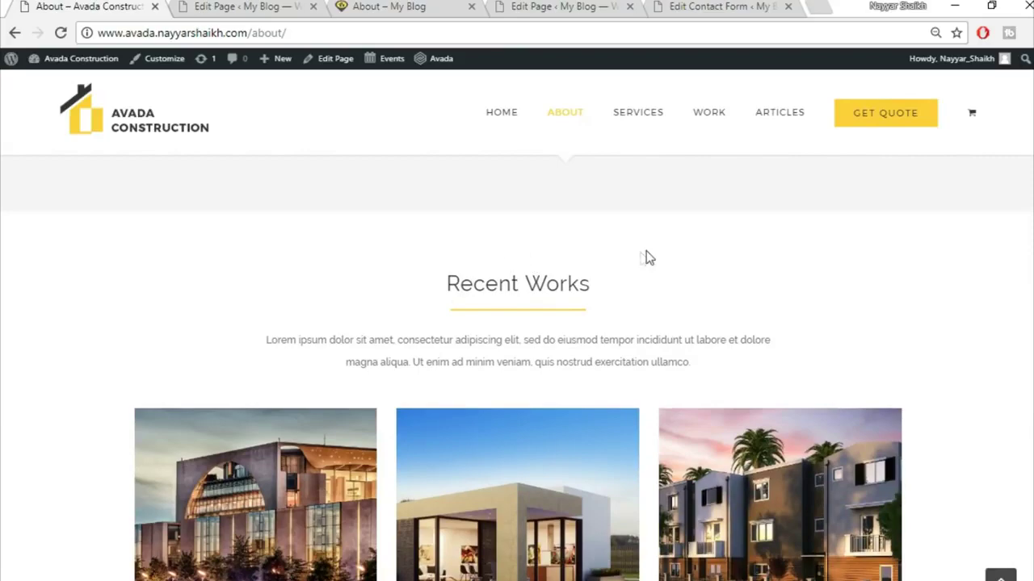
pyautogui.scroll(-7, 763, 380)
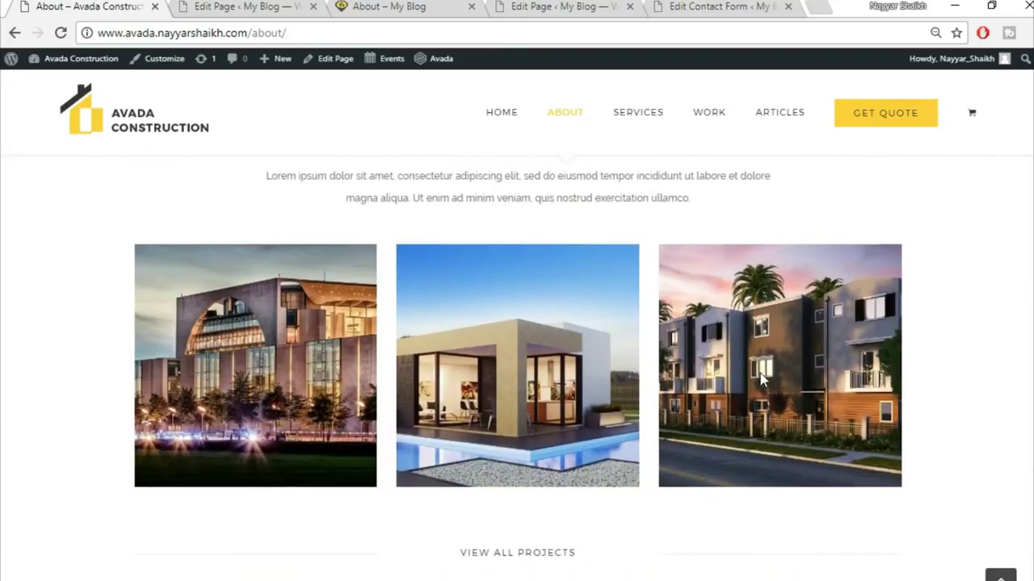
pyautogui.scroll(-3, 523, 495)
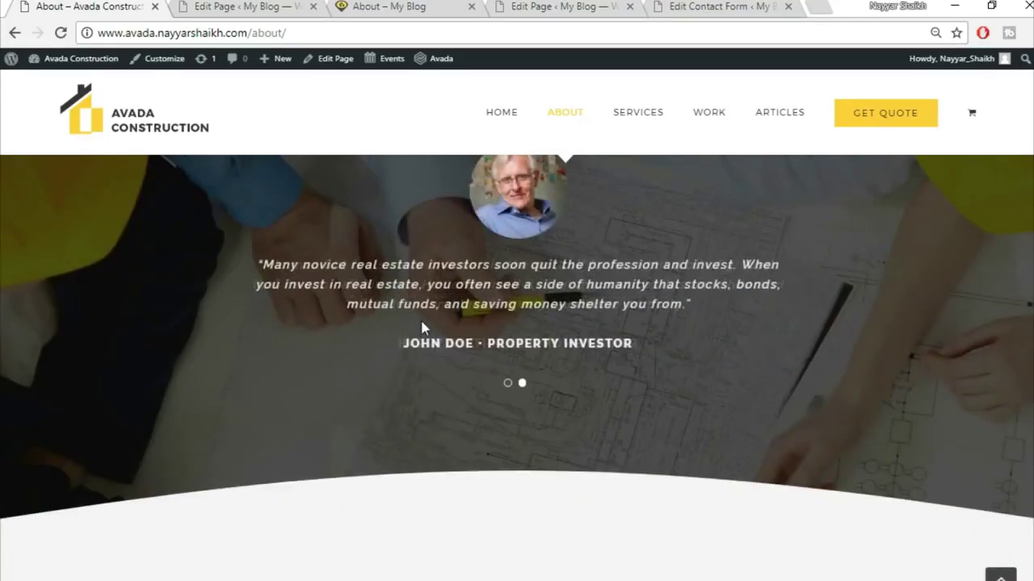
pyautogui.scroll(2, 422, 328)
pyautogui.scroll(-5, 646, 475)
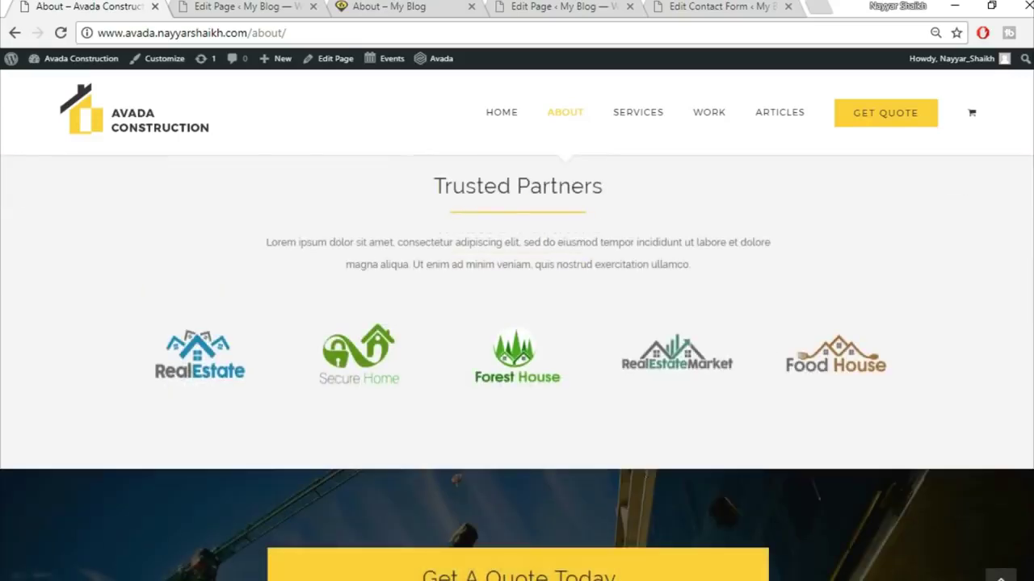
pyautogui.scroll(5, 517, 367)
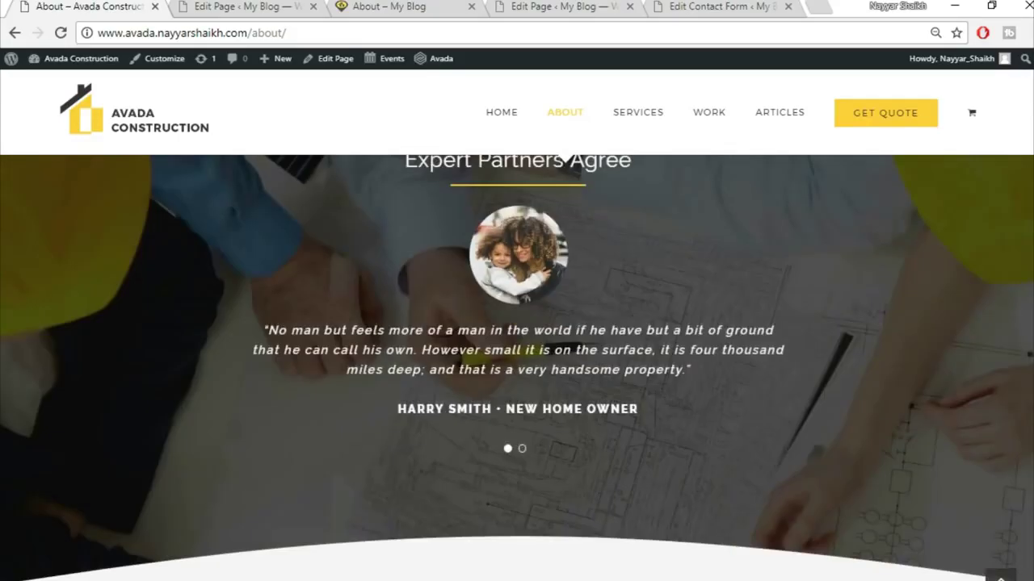
pyautogui.scroll(10, 502, 383)
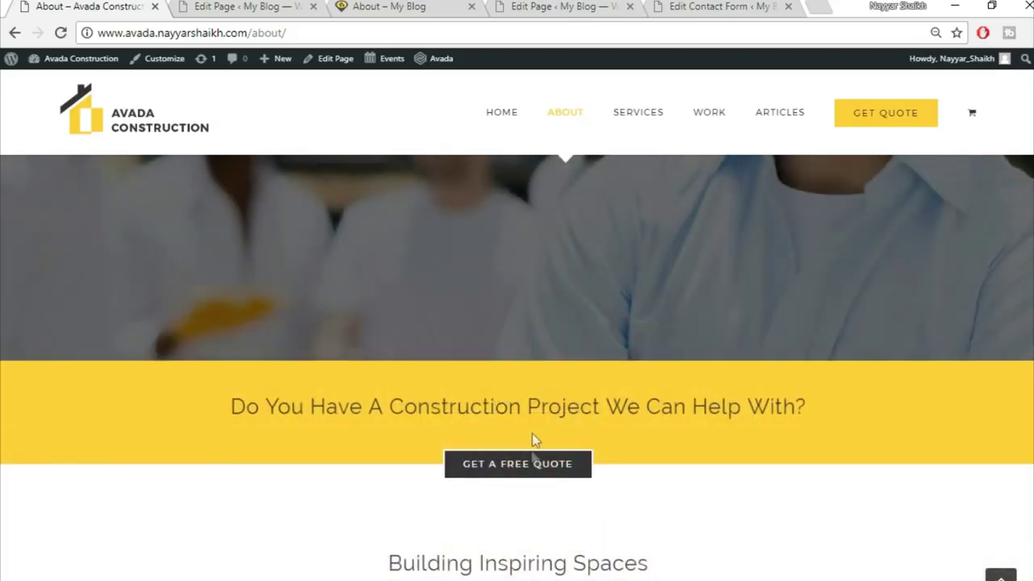
# - Return to the top of the live About page, then switch to the Avada demo site
pyautogui.click(274, 7)
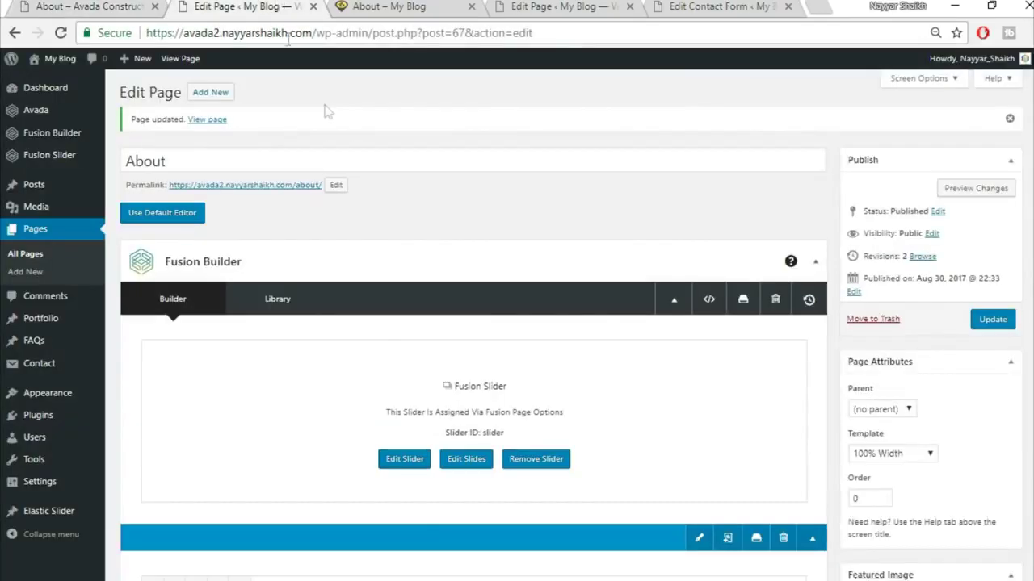
pyautogui.click(403, 7)
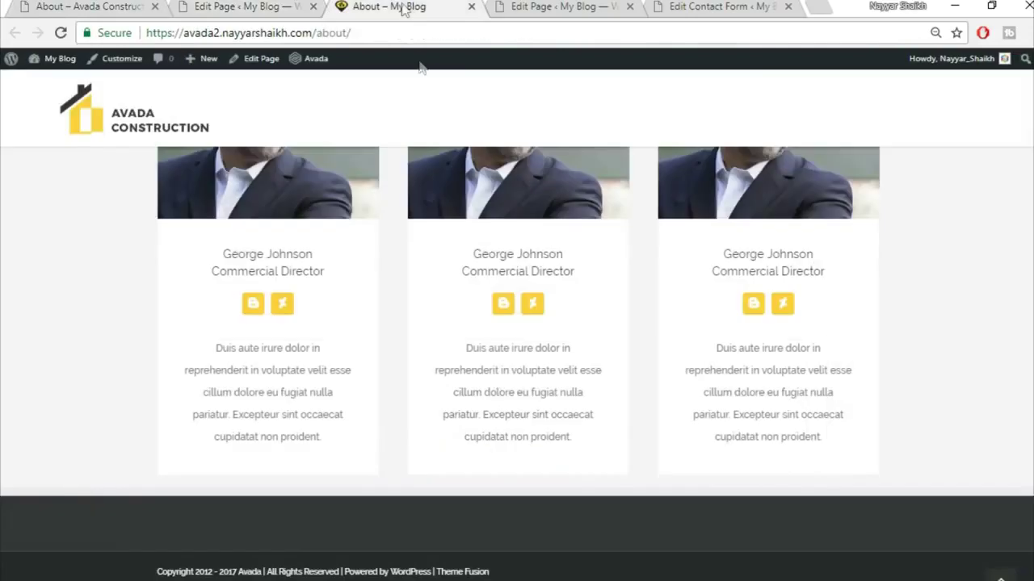
pyautogui.click(1000, 575)
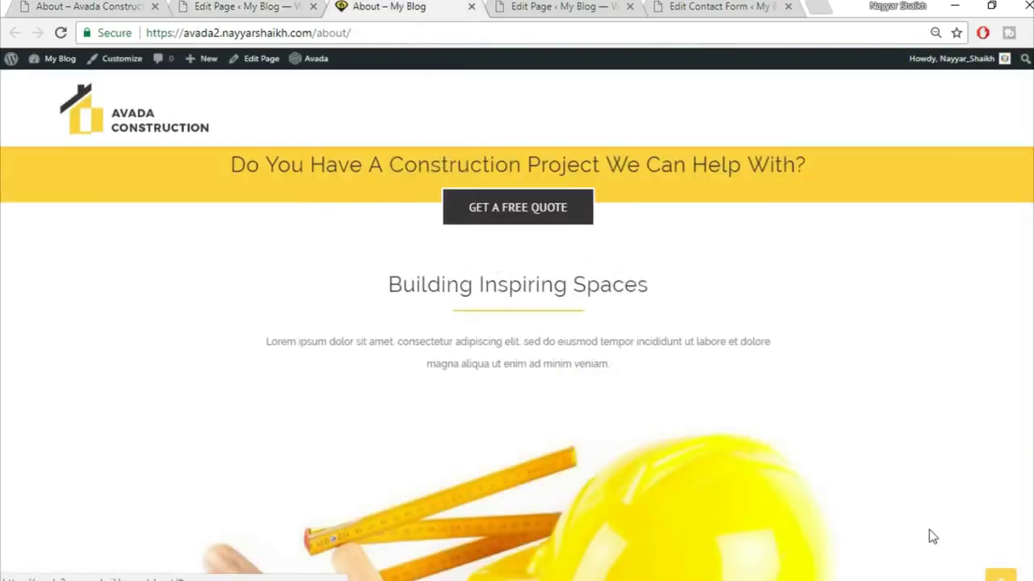
pyautogui.click(113, 7)
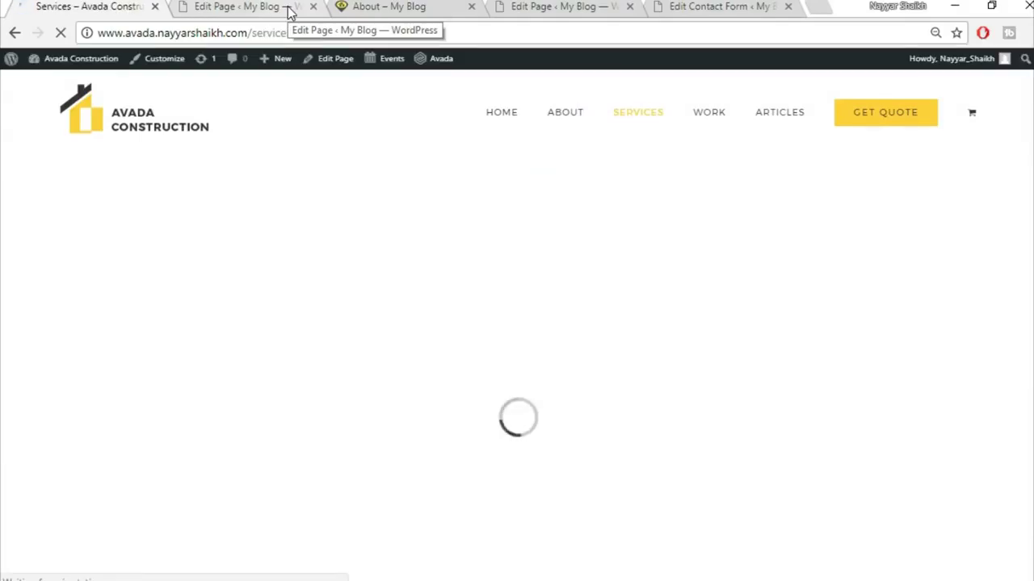
# - Start a new page titled 'Services' using the 100% Width template
pyautogui.click(289, 10)
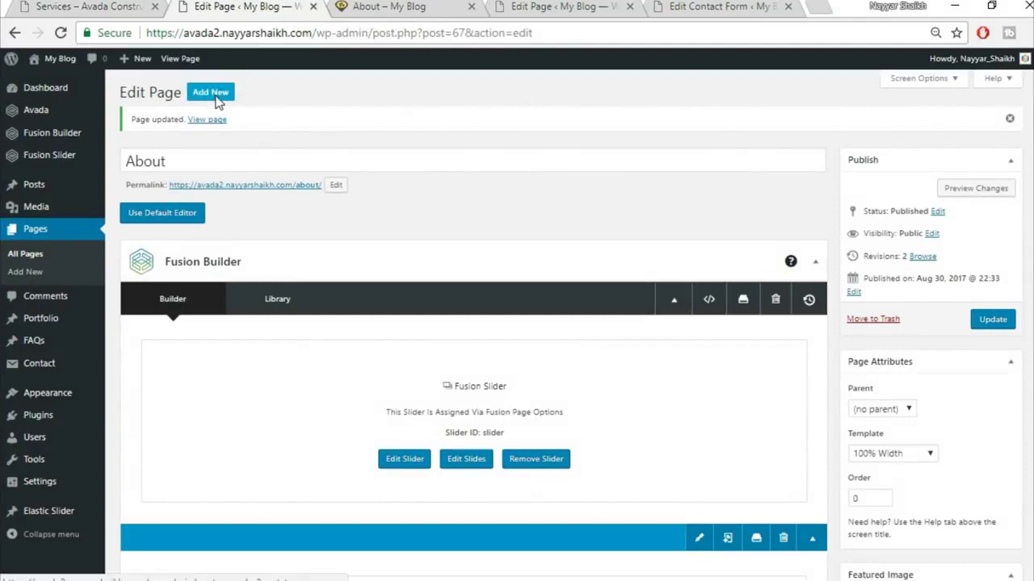
pyautogui.click(212, 94)
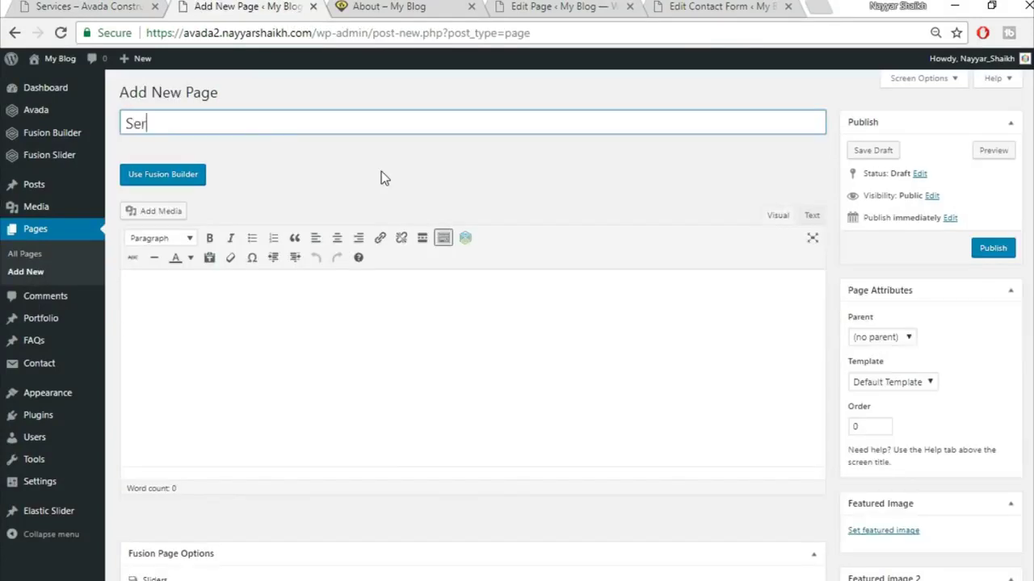
pyautogui.write('Services')
pyautogui.scroll(-1, 918, 315)
pyautogui.click(916, 303)
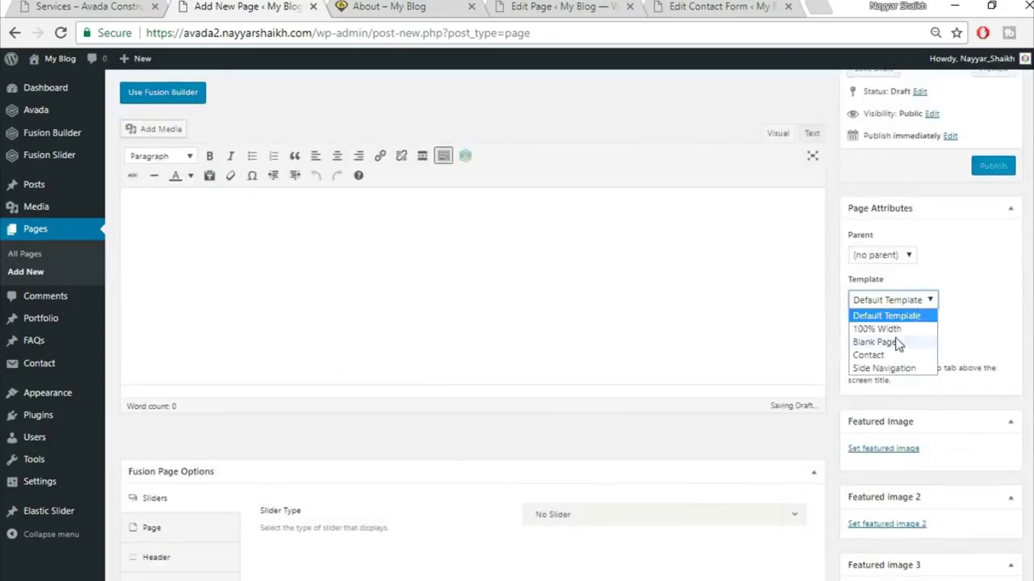
pyautogui.click(880, 329)
# - Set the page's slider type to Fusion Slider and choose the slider named 'Slider'
pyautogui.scroll(-1, 880, 330)
pyautogui.scroll(-3, 150, 323)
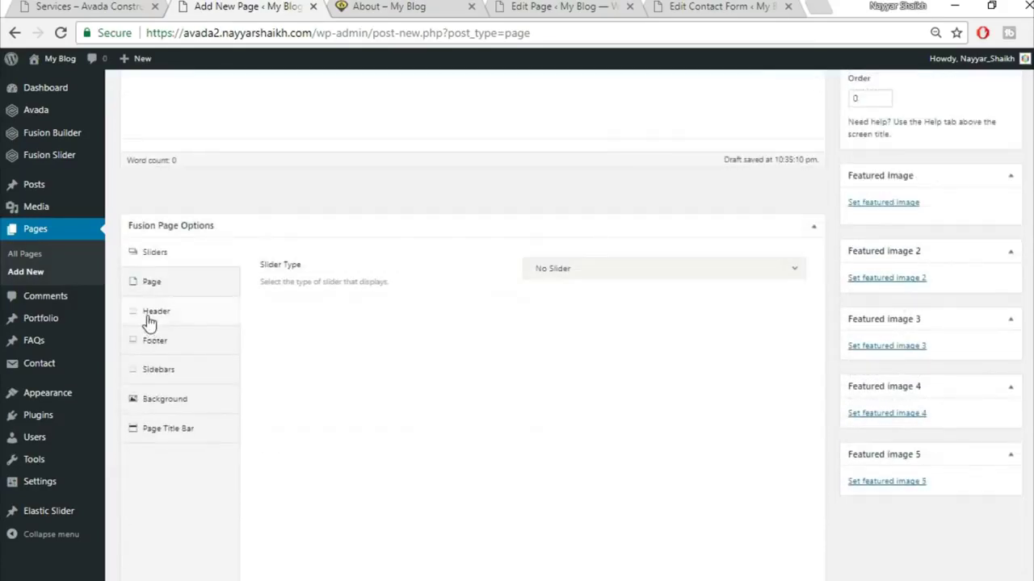
pyautogui.click(583, 269)
pyautogui.click(580, 342)
pyautogui.click(595, 318)
pyautogui.click(600, 365)
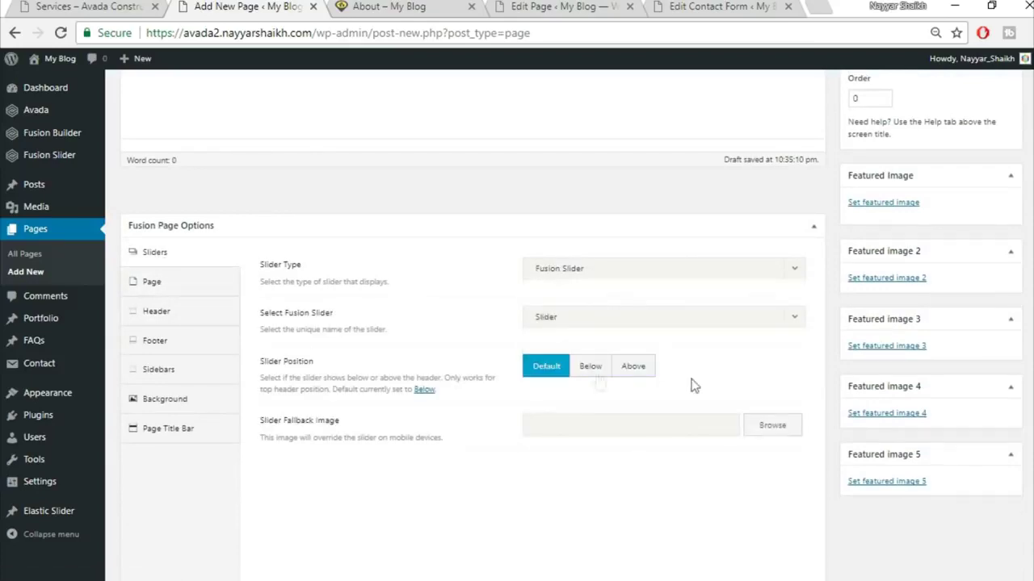
# - Hide the page title bar in Fusion Page Options
pyautogui.click(166, 290)
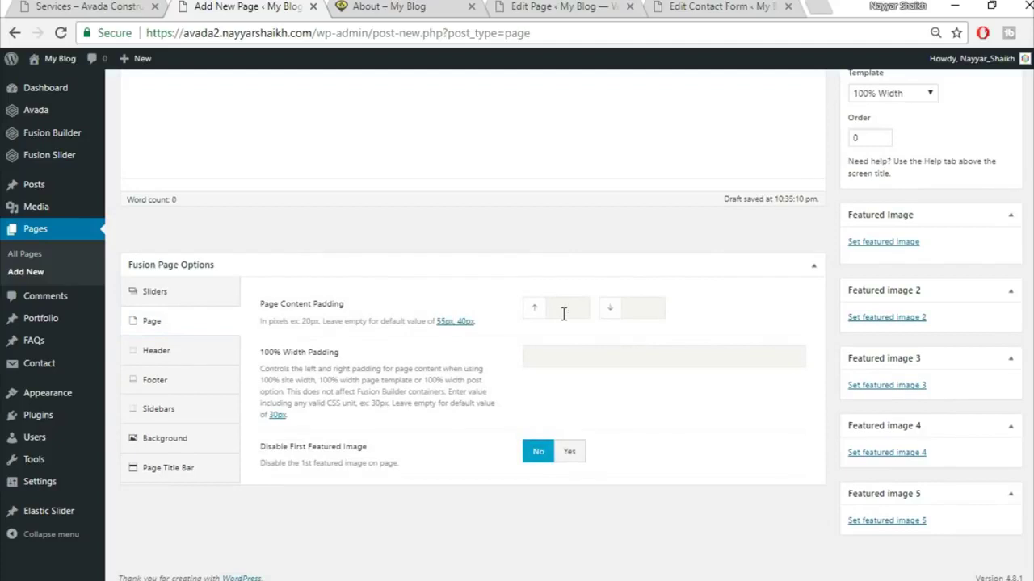
pyautogui.click(813, 265)
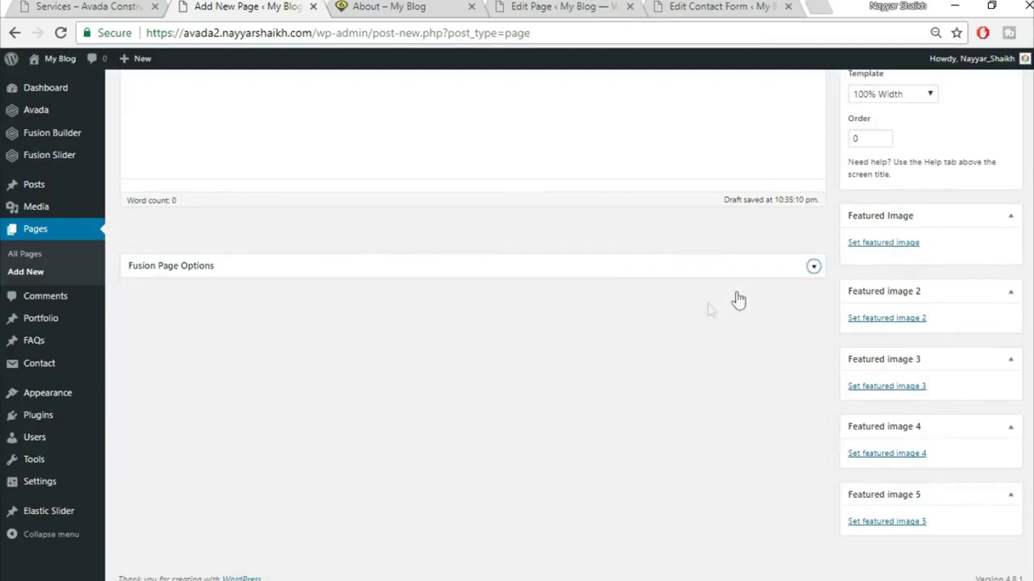
pyautogui.click(801, 275)
pyautogui.click(202, 472)
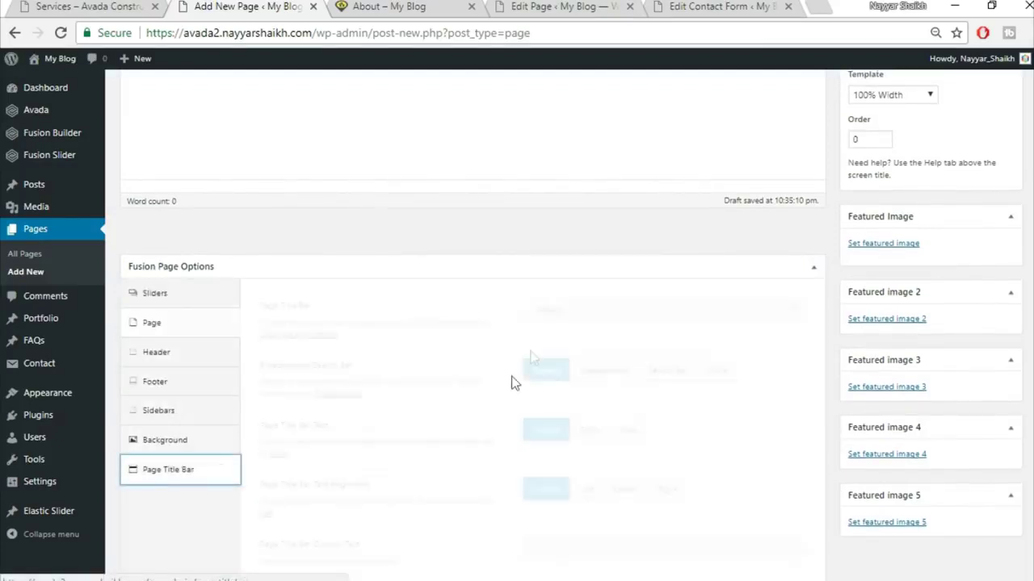
pyautogui.click(567, 308)
pyautogui.click(569, 406)
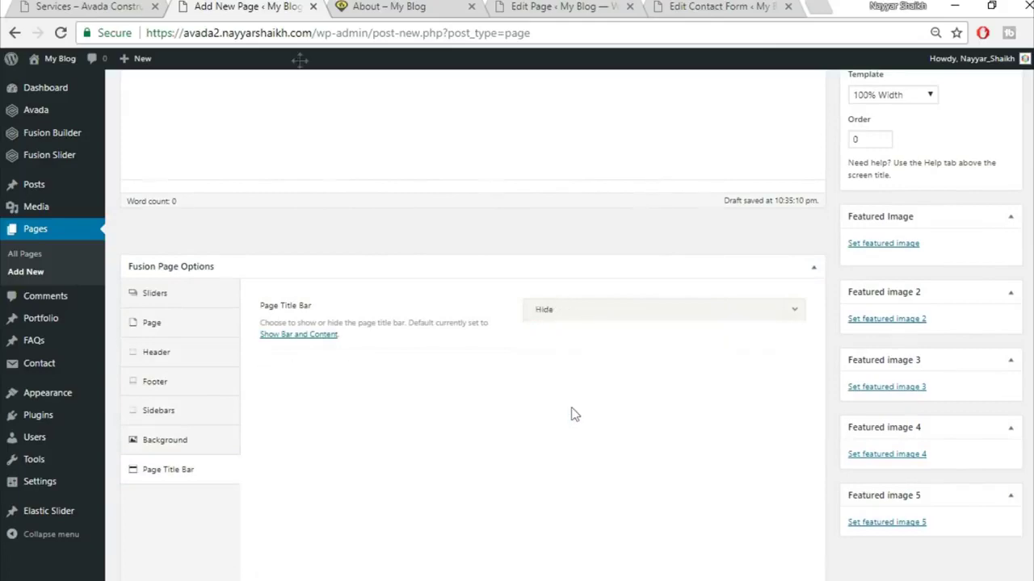
# - Browse the demo Services page for reference
pyautogui.click(89, 6)
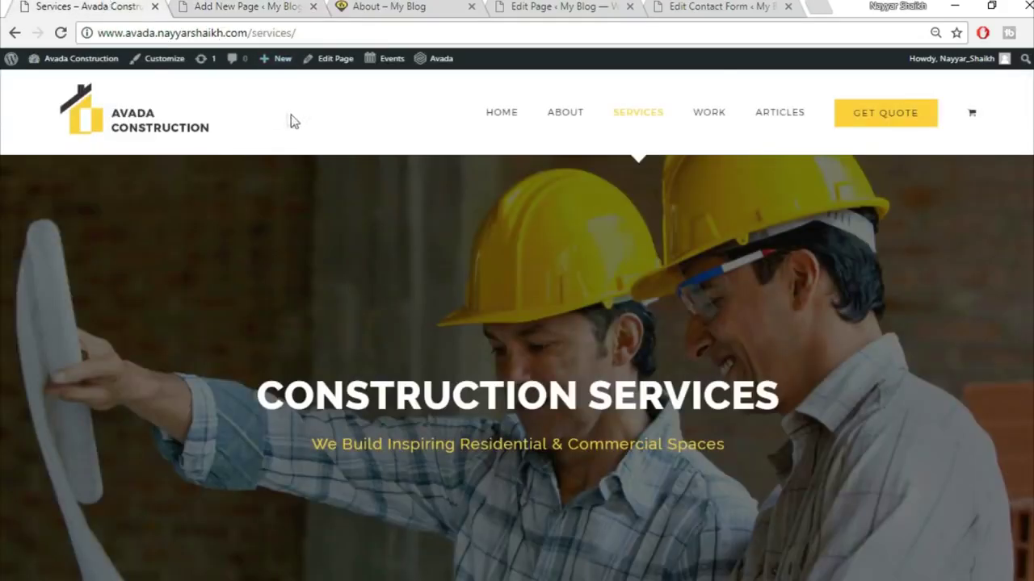
pyautogui.scroll(-6, 296, 274)
pyautogui.scroll(2, 521, 339)
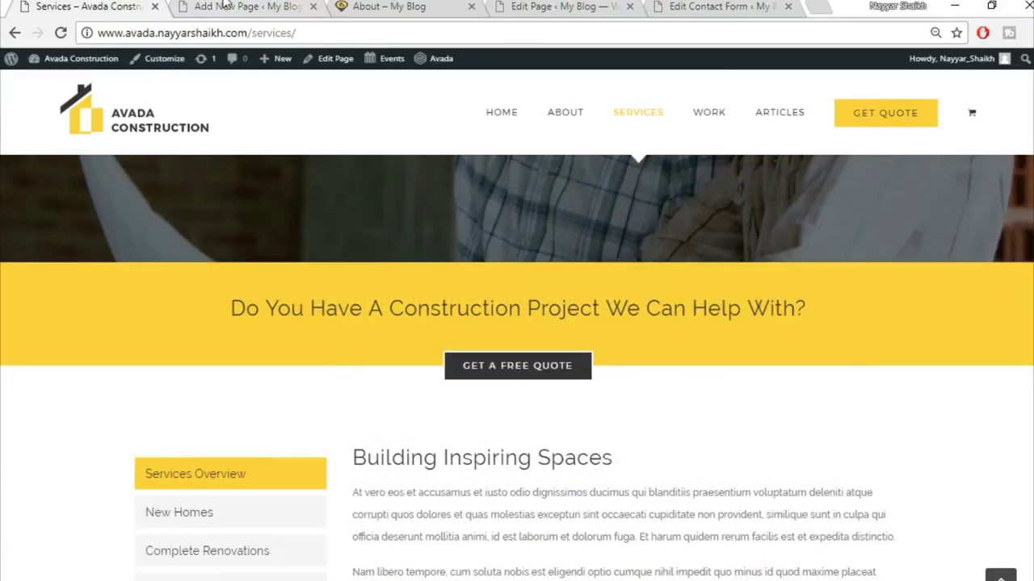
# - Switch the Services page to Fusion Builder, adding then deleting a trial 1/1 container
pyautogui.click(225, 7)
pyautogui.scroll(4, 546, 342)
pyautogui.click(158, 175)
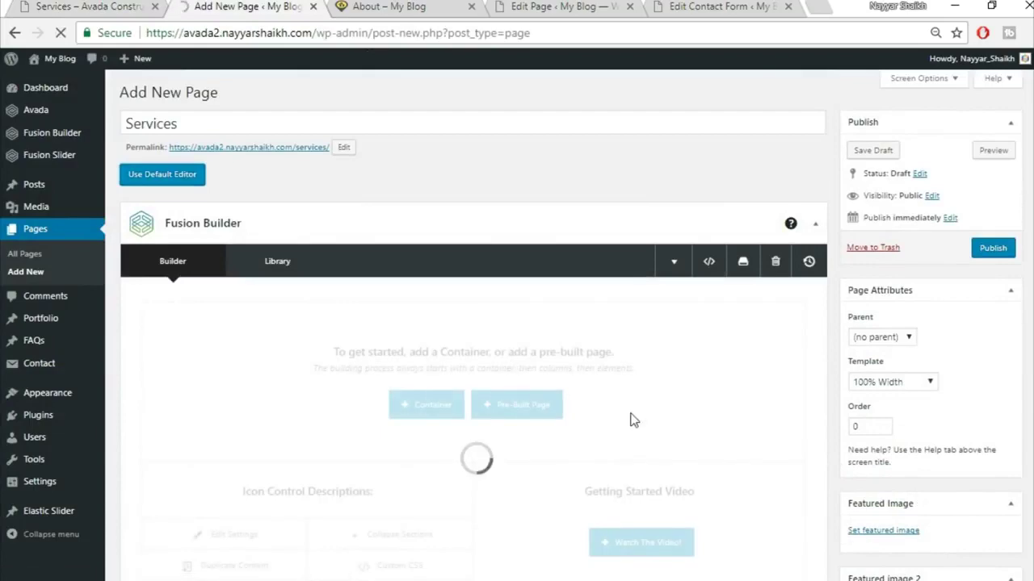
pyautogui.scroll(-1, 503, 411)
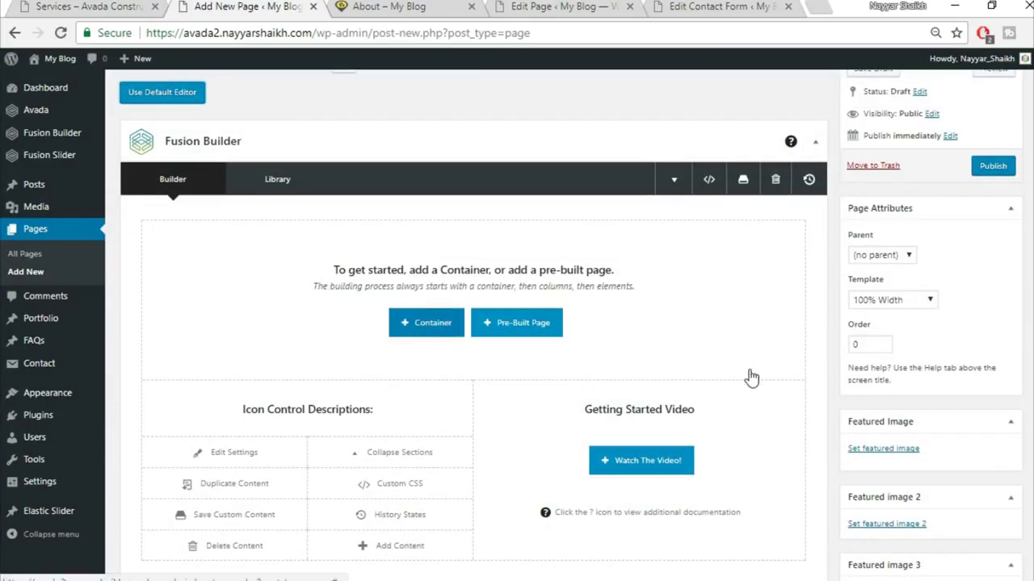
pyautogui.scroll(-1, 447, 280)
pyautogui.click(435, 257)
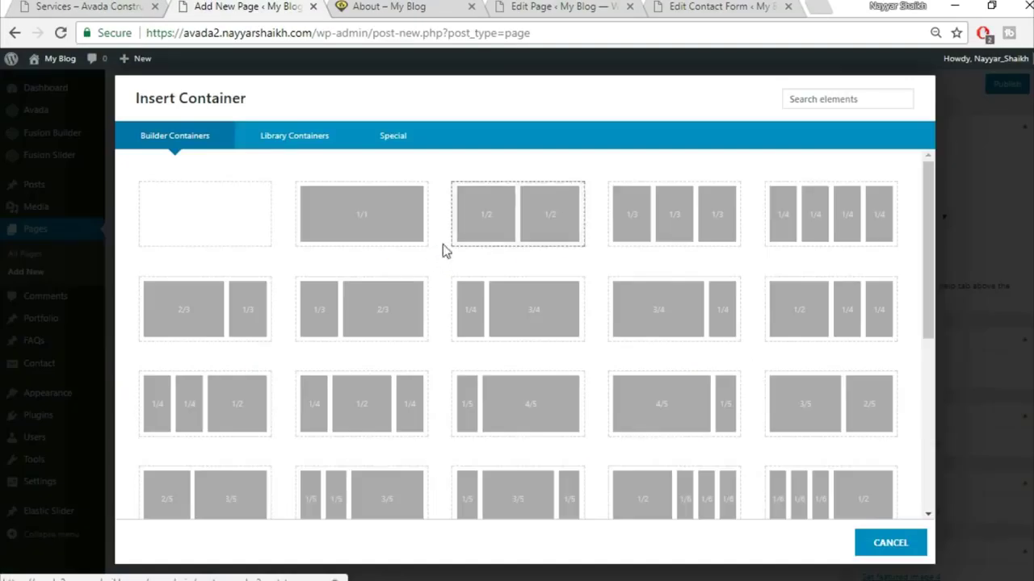
pyautogui.click(382, 244)
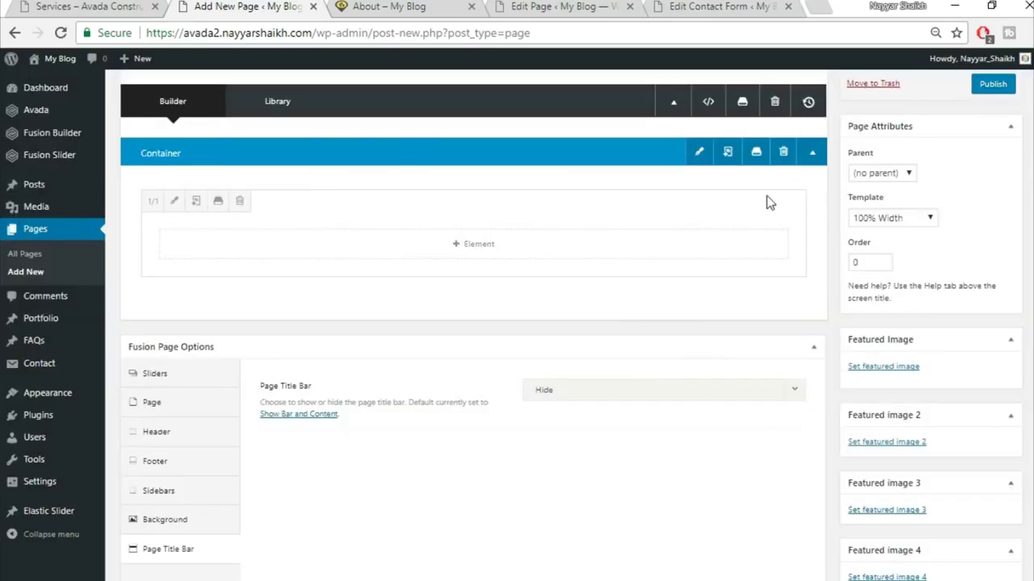
pyautogui.click(782, 151)
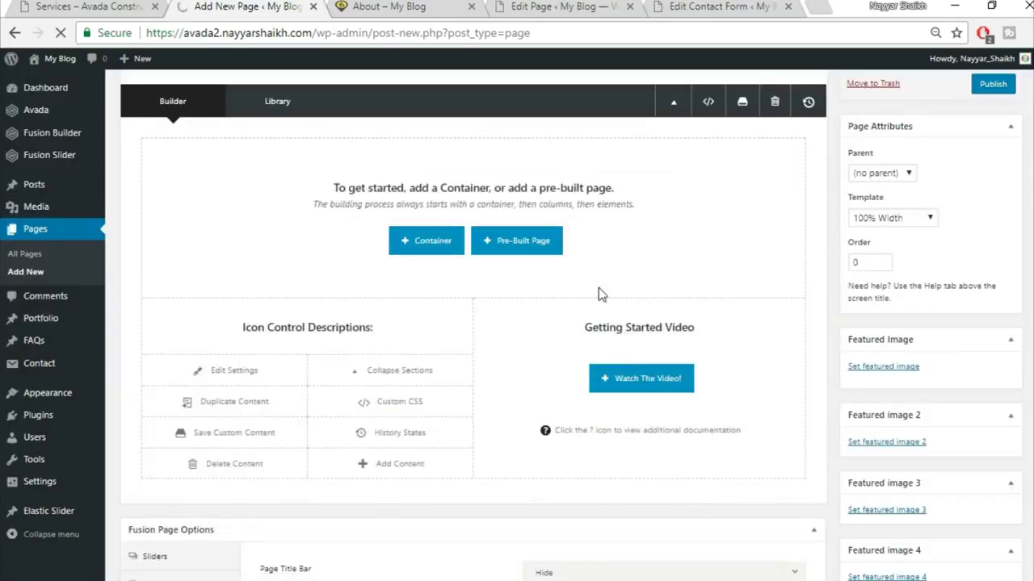
# - Insert the saved library containers Top1 and Top2
pyautogui.scroll(2, 599, 287)
pyautogui.click(451, 408)
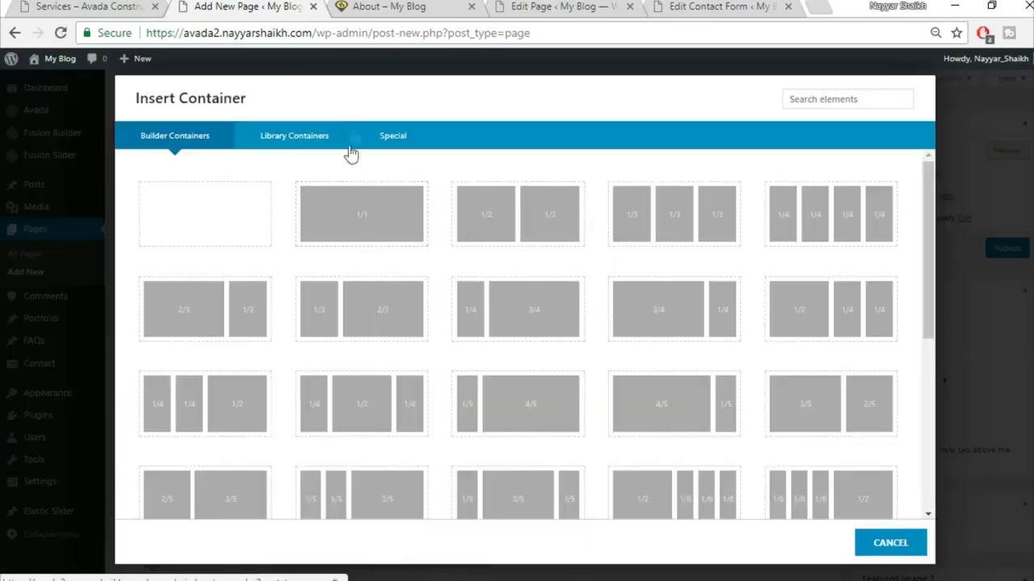
pyautogui.click(292, 134)
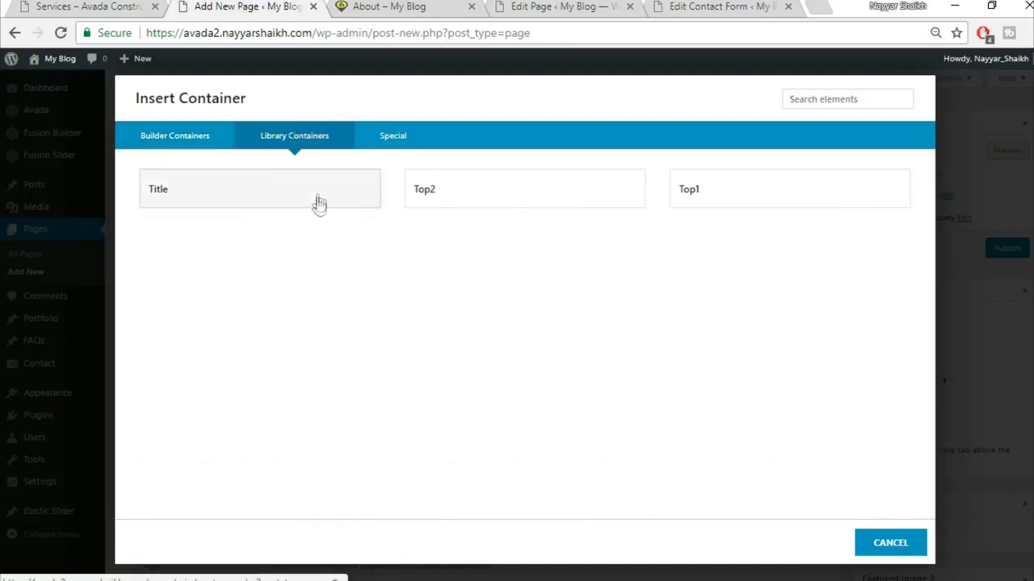
pyautogui.click(733, 204)
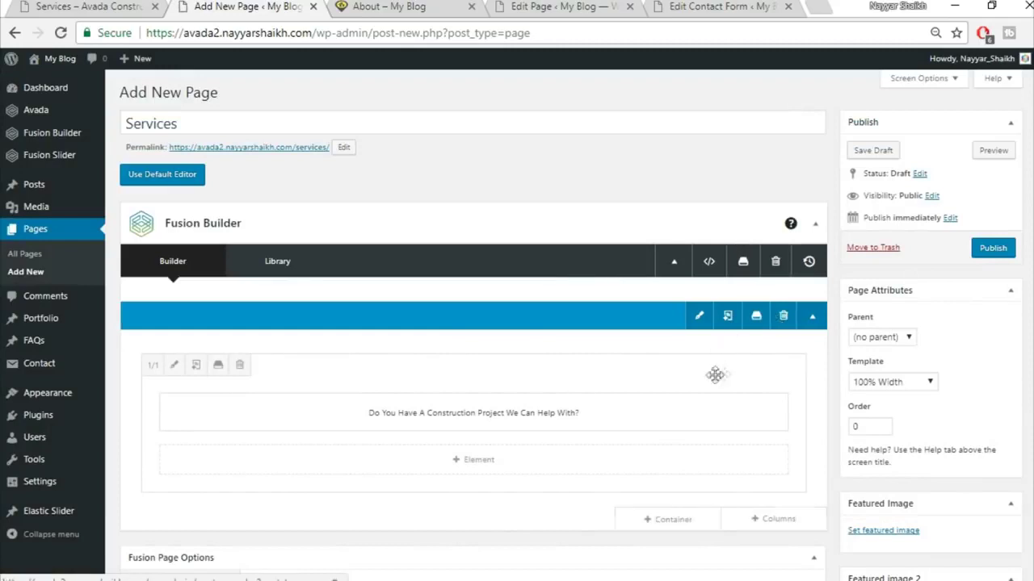
pyautogui.scroll(-2, 727, 374)
pyautogui.click(696, 441)
pyautogui.click(332, 139)
pyautogui.click(485, 208)
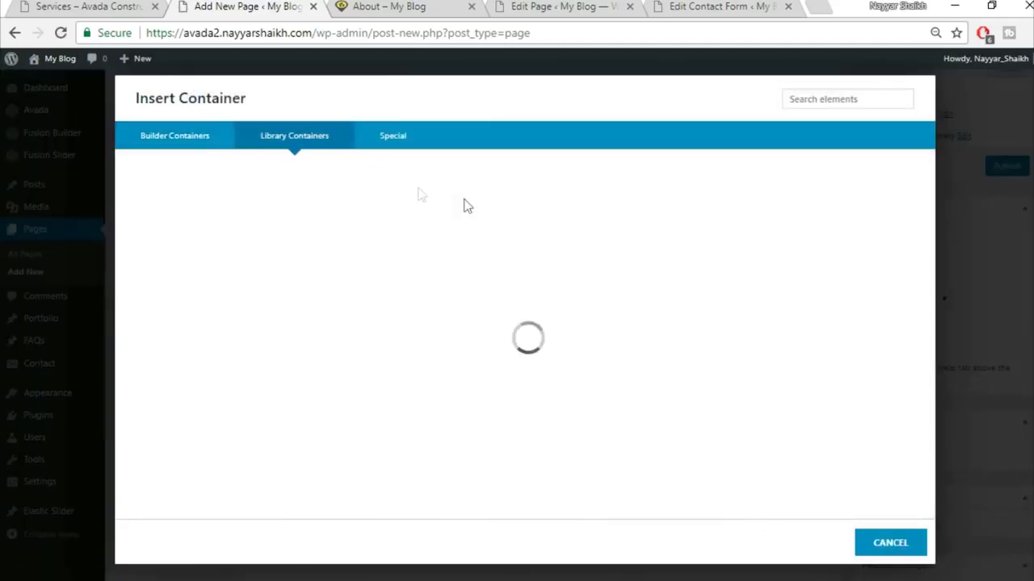
# - Scroll through the live Services page for reference
pyautogui.hotkey('ctrl', 'shift', 'Tab')
pyautogui.scroll(-3, 664, 344)
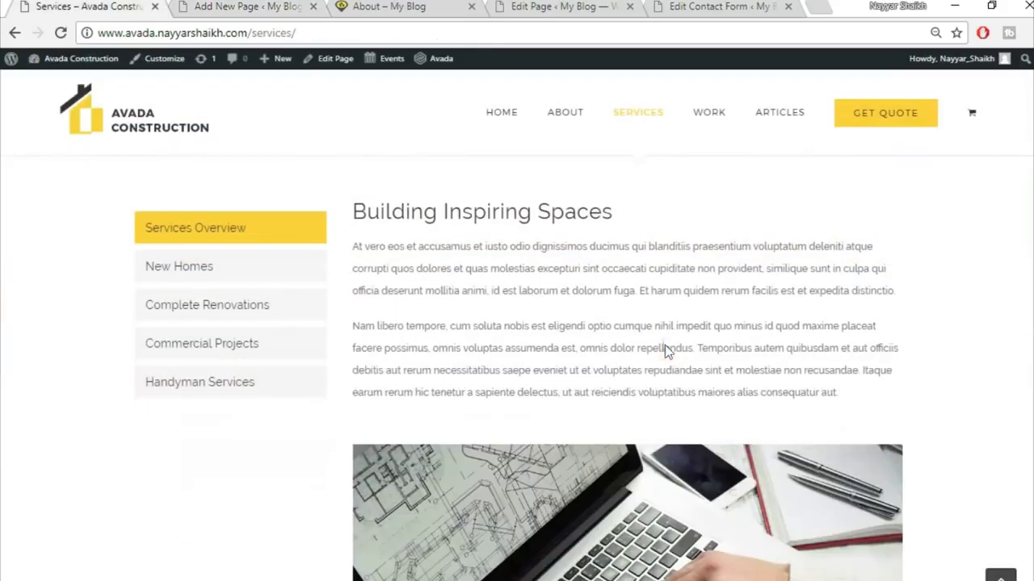
pyautogui.scroll(1, 639, 325)
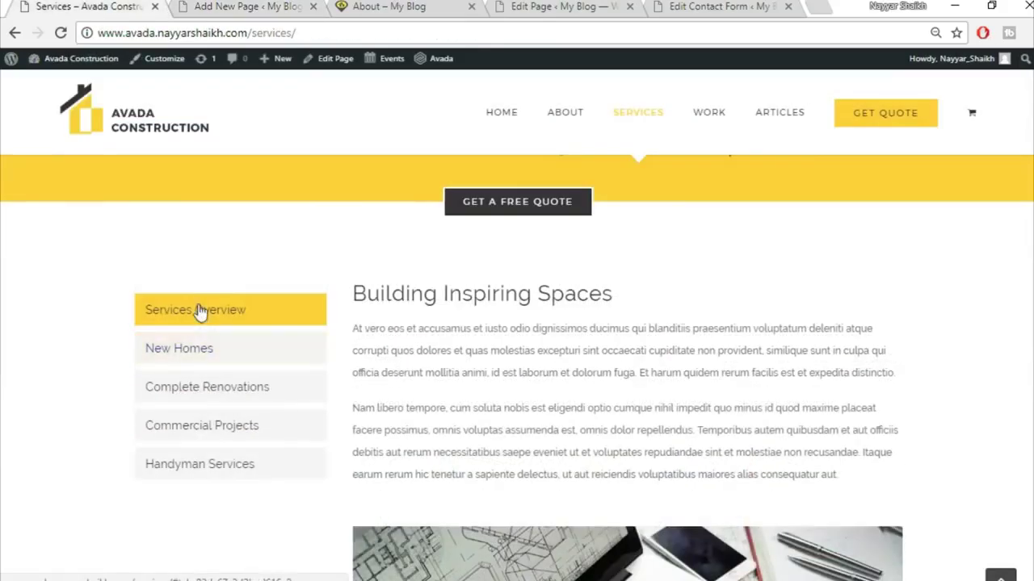
# - Add a single full-width 1/1 container below the GET A FREE QUOTE button
pyautogui.click(242, 6)
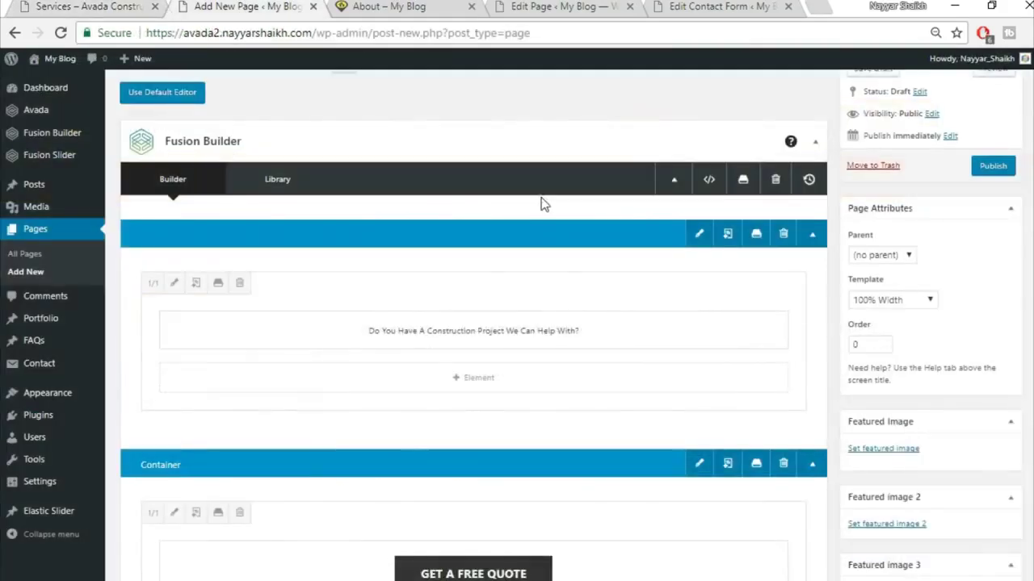
pyautogui.scroll(-5, 710, 384)
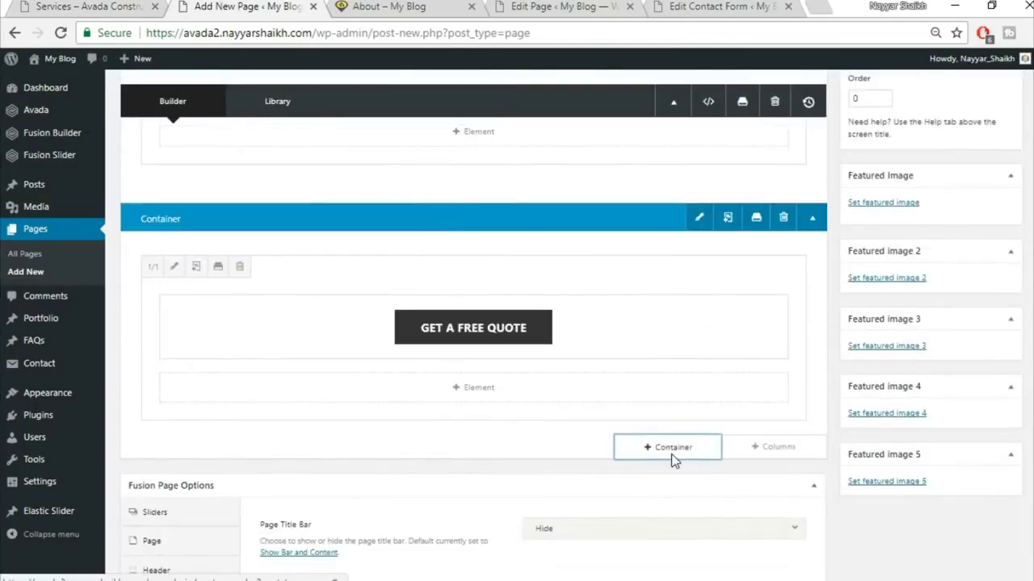
pyautogui.click(671, 454)
pyautogui.click(353, 224)
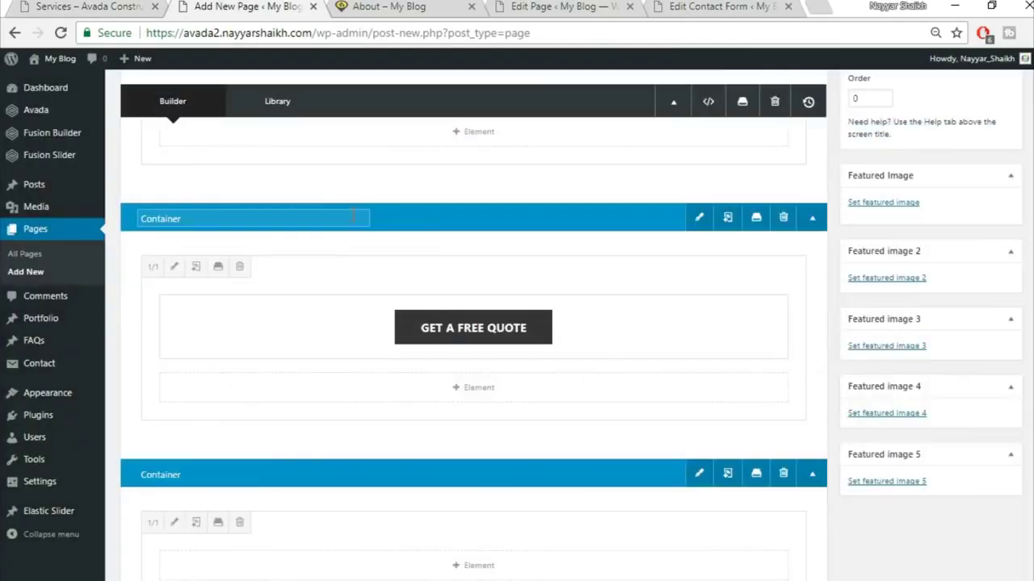
pyautogui.scroll(-3, 705, 494)
# - Add a Tabs element found by searching 'tabs', with Clean design and Vertical layout
pyautogui.click(491, 318)
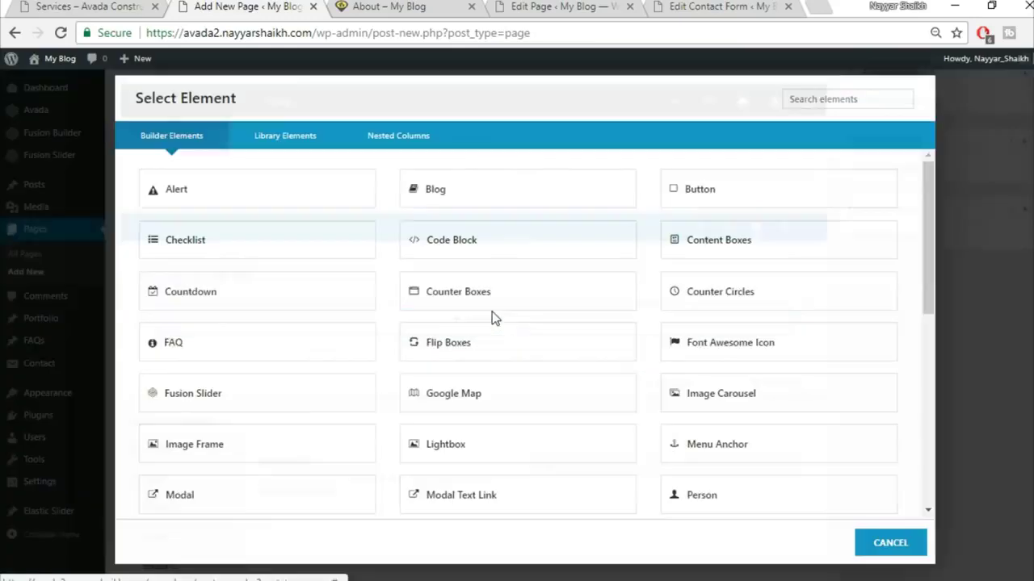
pyautogui.click(812, 98)
pyautogui.write('t')
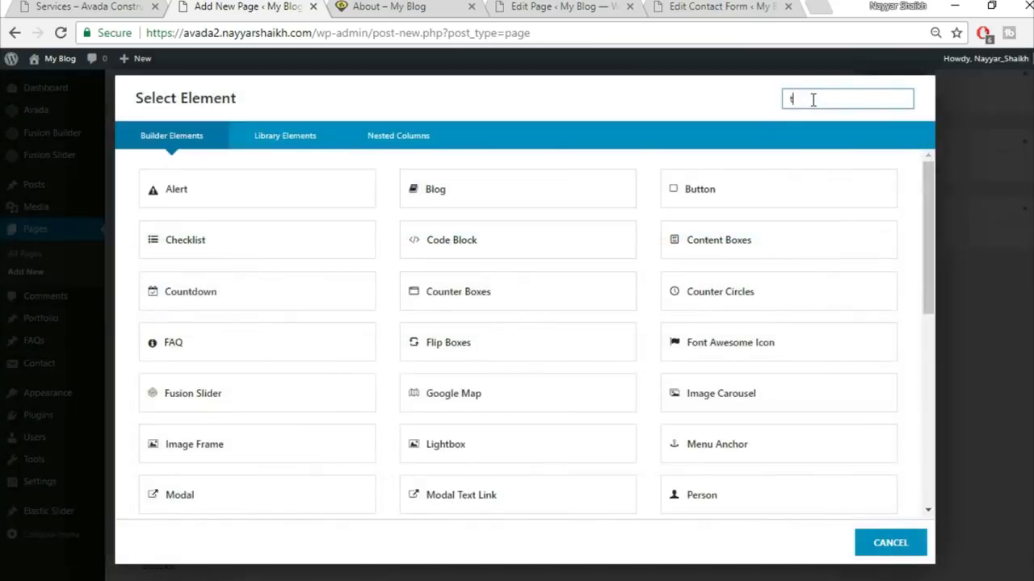
pyautogui.write('abs')
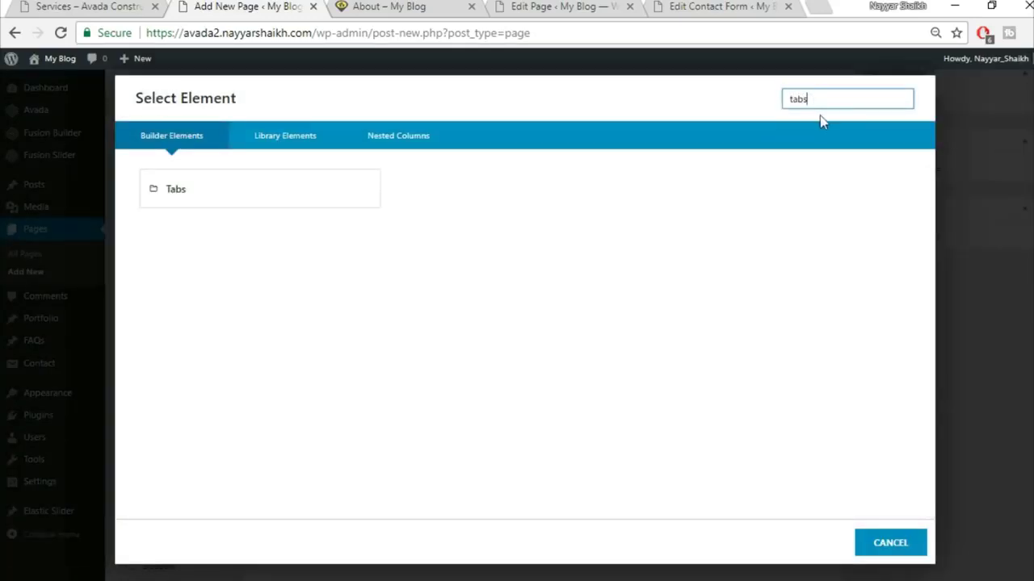
pyautogui.click(320, 202)
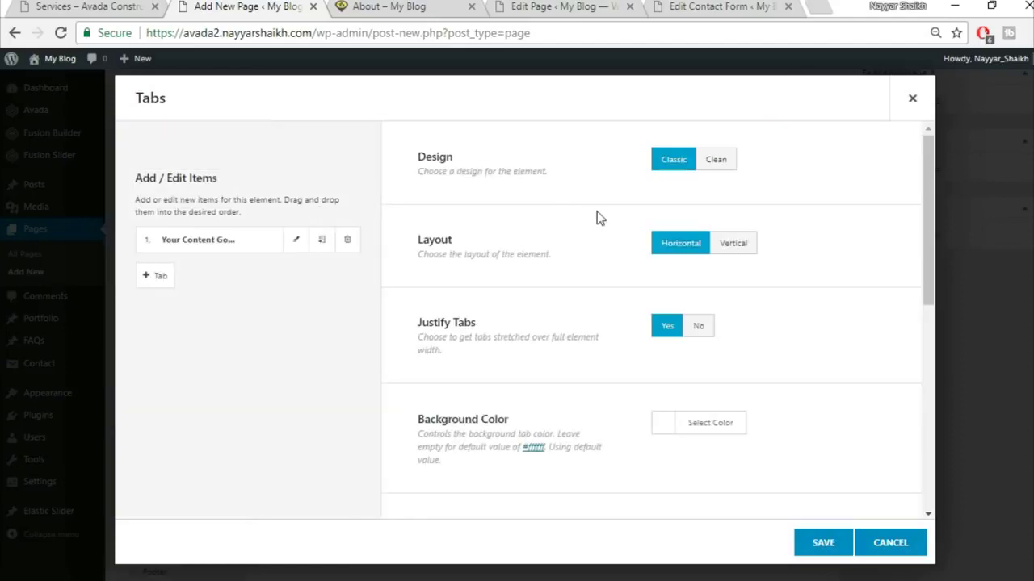
pyautogui.click(725, 162)
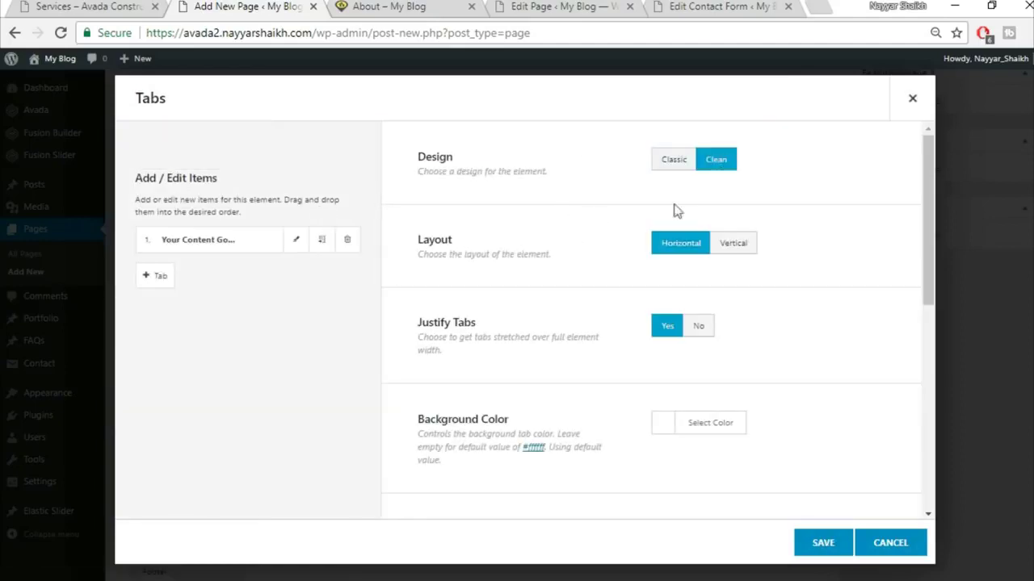
pyautogui.click(750, 247)
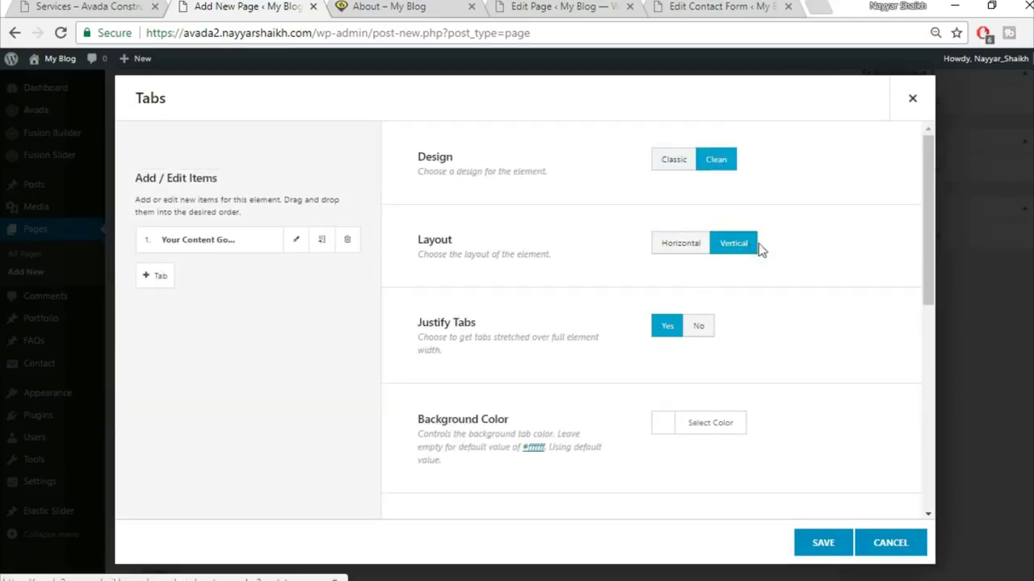
# - Give the tabs a yellow #fed83d background colour after checking the live page
pyautogui.scroll(-1, 681, 264)
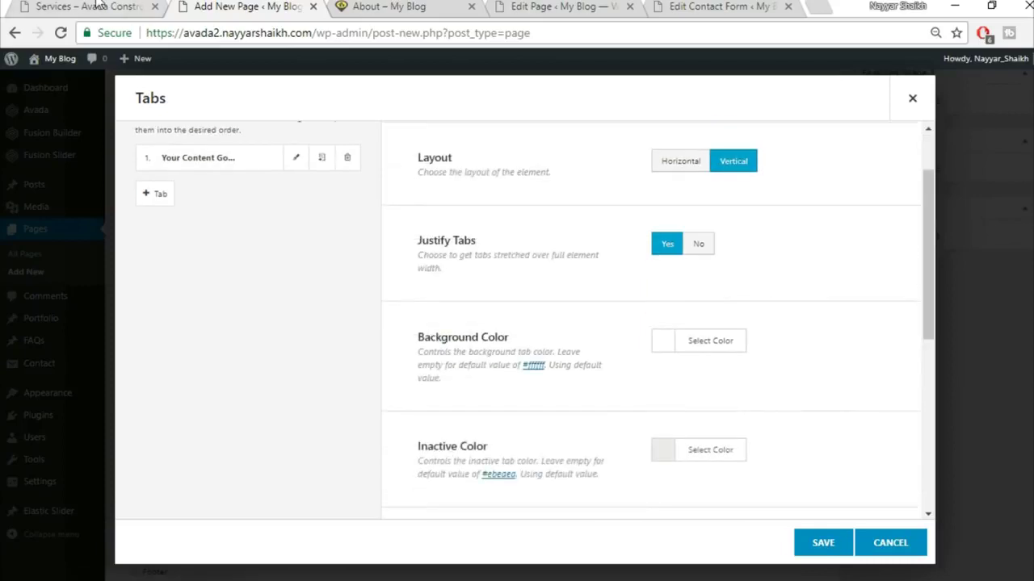
pyautogui.click(96, 7)
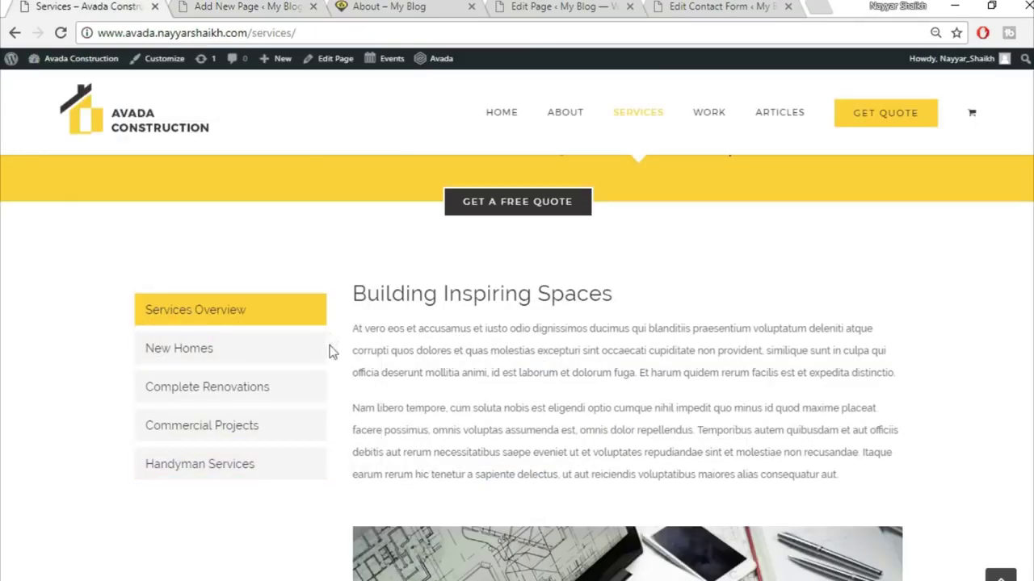
pyautogui.click(248, 7)
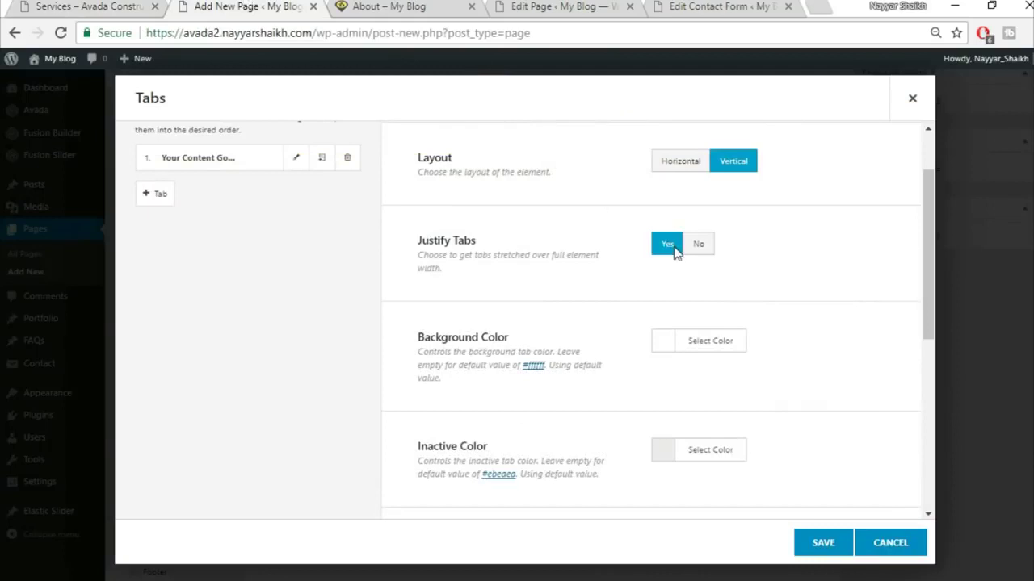
pyautogui.scroll(-1, 747, 343)
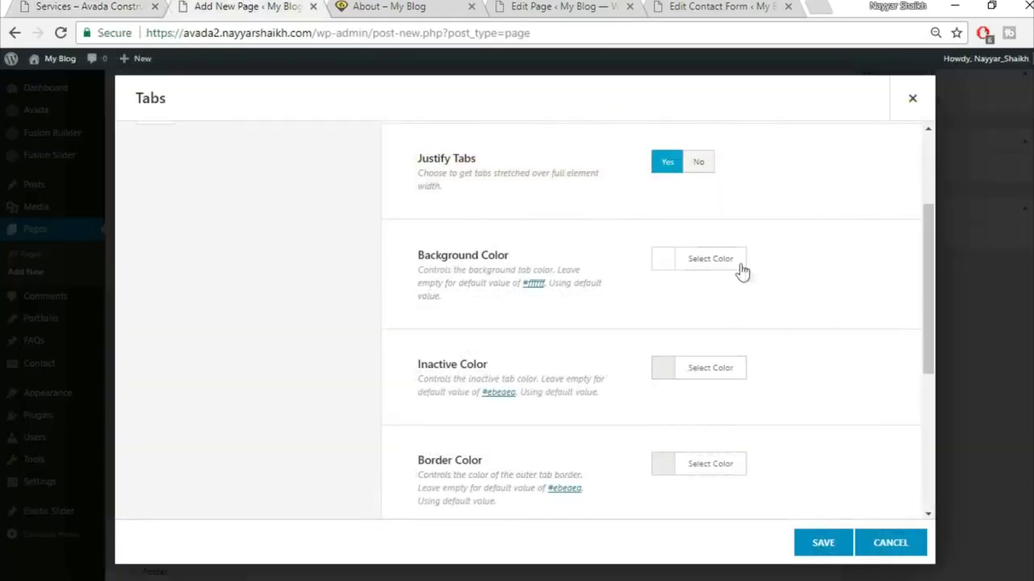
pyautogui.click(731, 262)
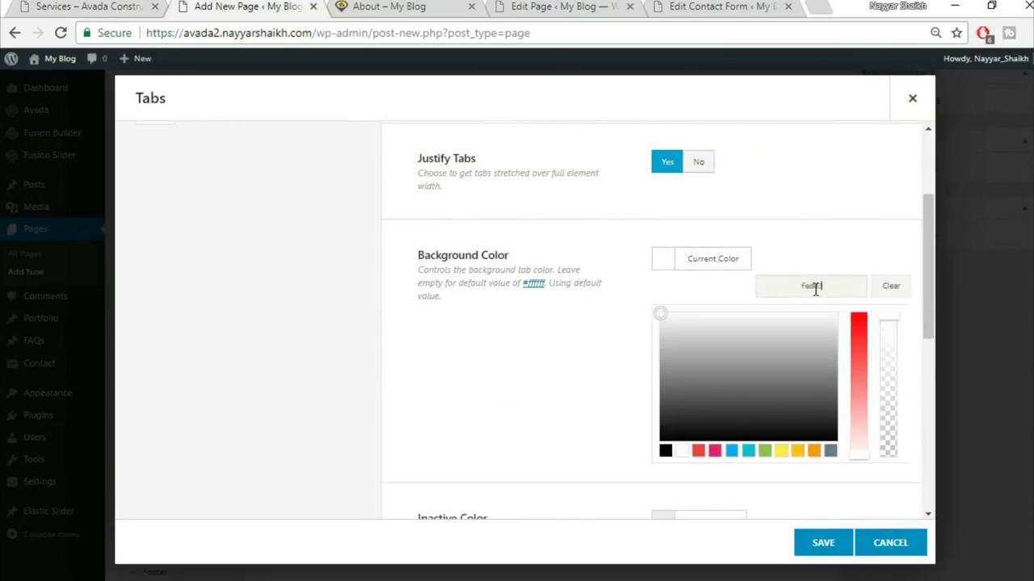
pyautogui.write('fed83d')
pyautogui.click(848, 254)
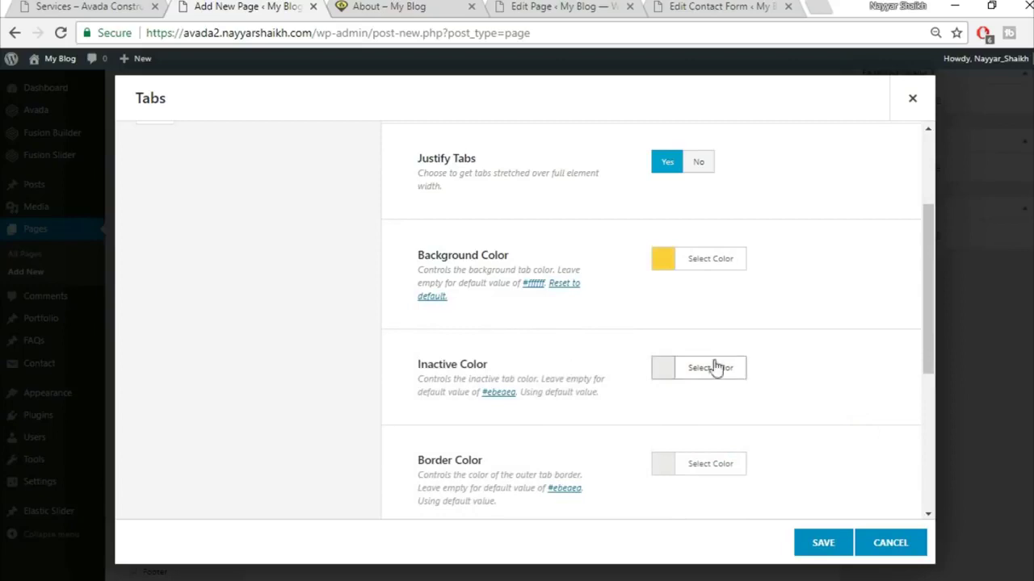
# - Change the inactive tab colour and make the tab border colour fully transparent
pyautogui.click(708, 377)
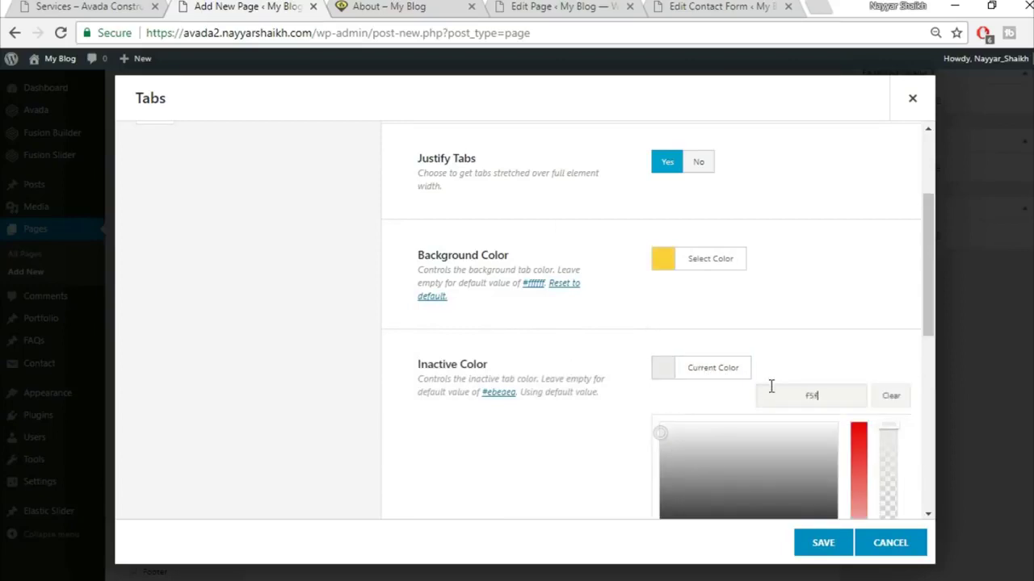
pyautogui.write('5f5')
pyautogui.click(808, 312)
pyautogui.scroll(-2, 810, 314)
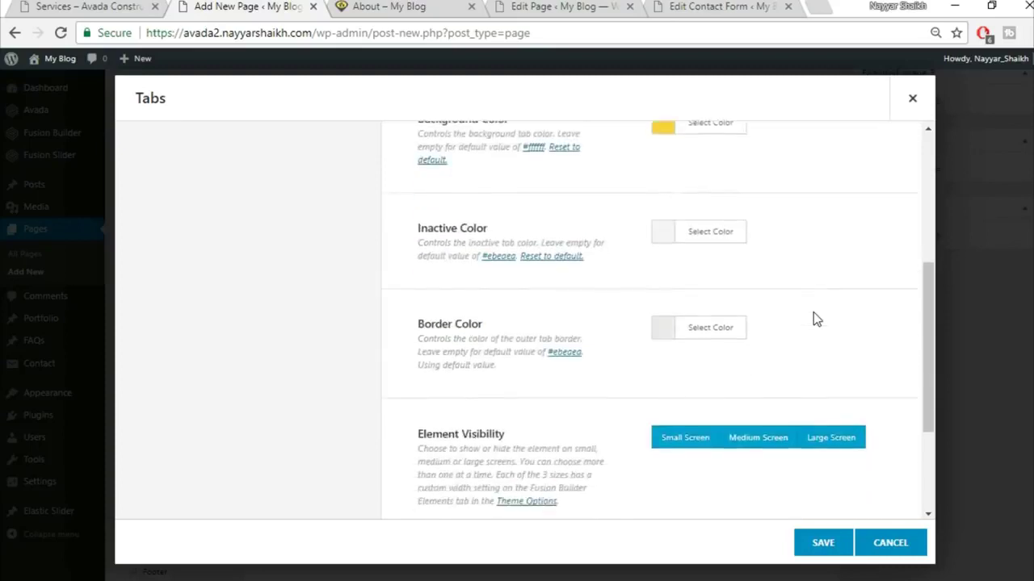
pyautogui.click(726, 304)
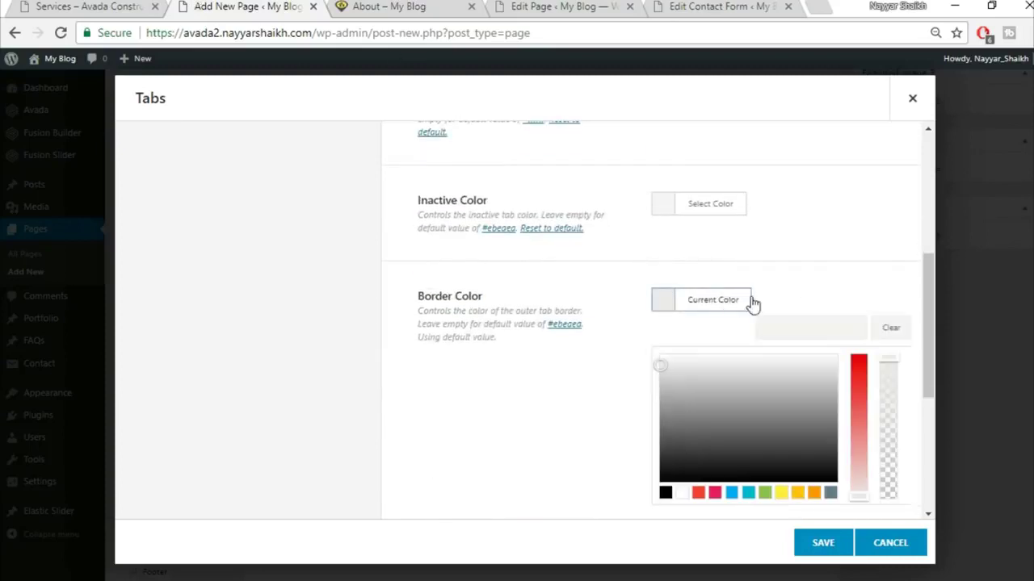
pyautogui.moveTo(894, 368); pyautogui.dragTo(891, 499)
pyautogui.click(851, 261)
# - Compare the Tabs settings against the live Services page
pyautogui.scroll(-2, 849, 260)
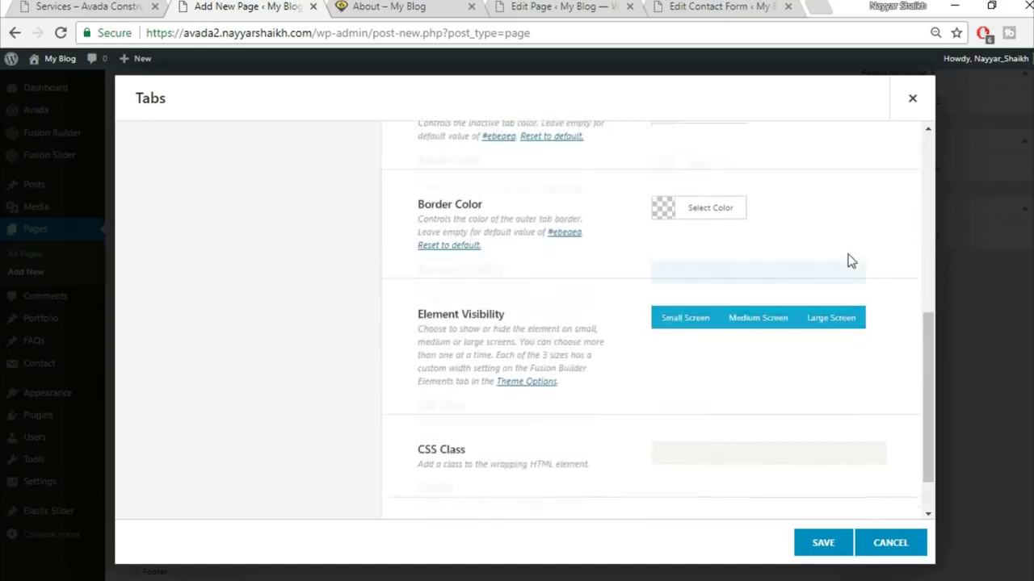
pyautogui.scroll(3, 831, 335)
pyautogui.scroll(3, 832, 335)
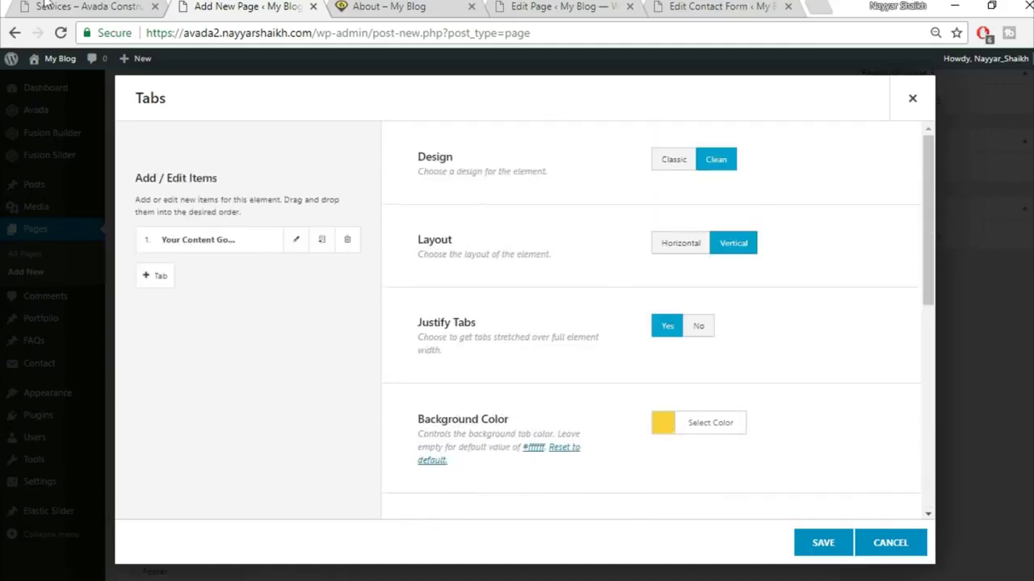
pyautogui.click(46, 4)
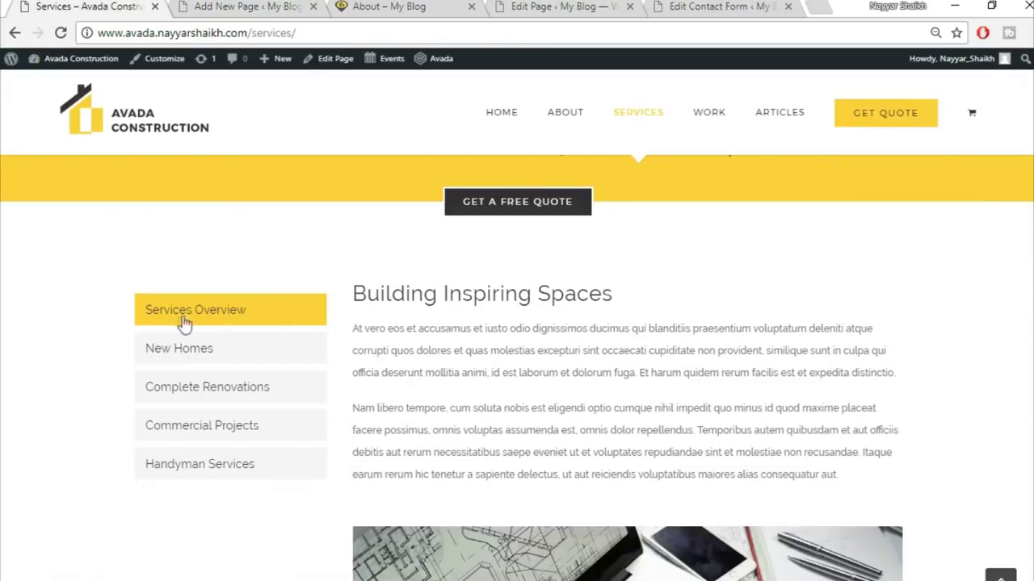
pyautogui.click(220, 7)
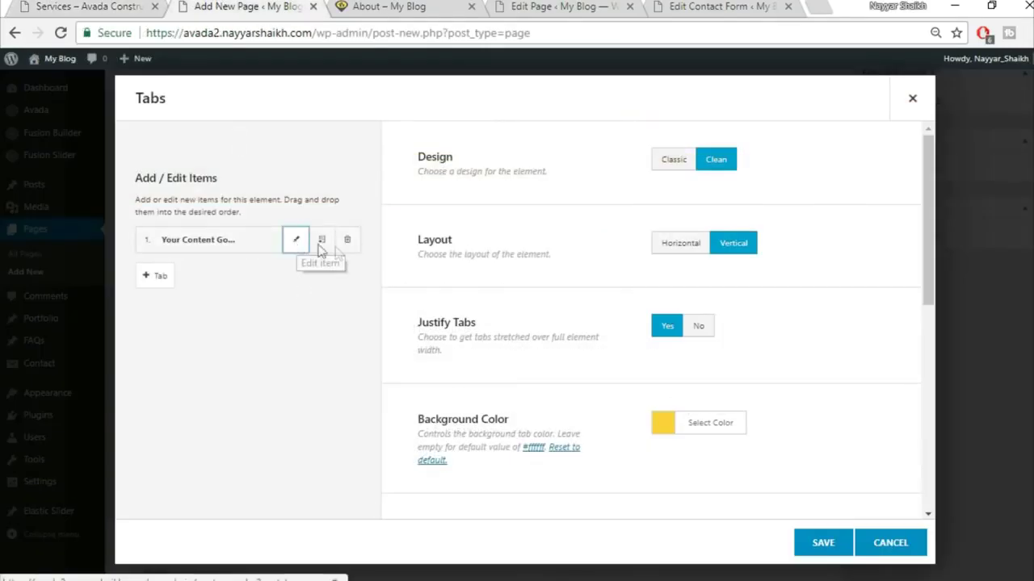
# - Paste two sample paragraphs copied from the reference Services page into the first tab's content
pyautogui.click(297, 241)
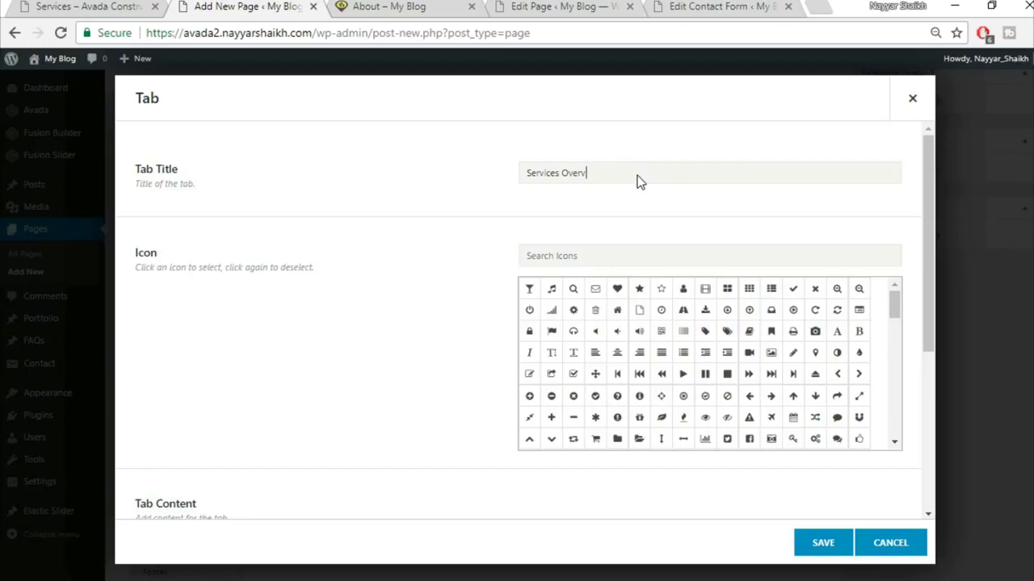
pyautogui.click(121, 5)
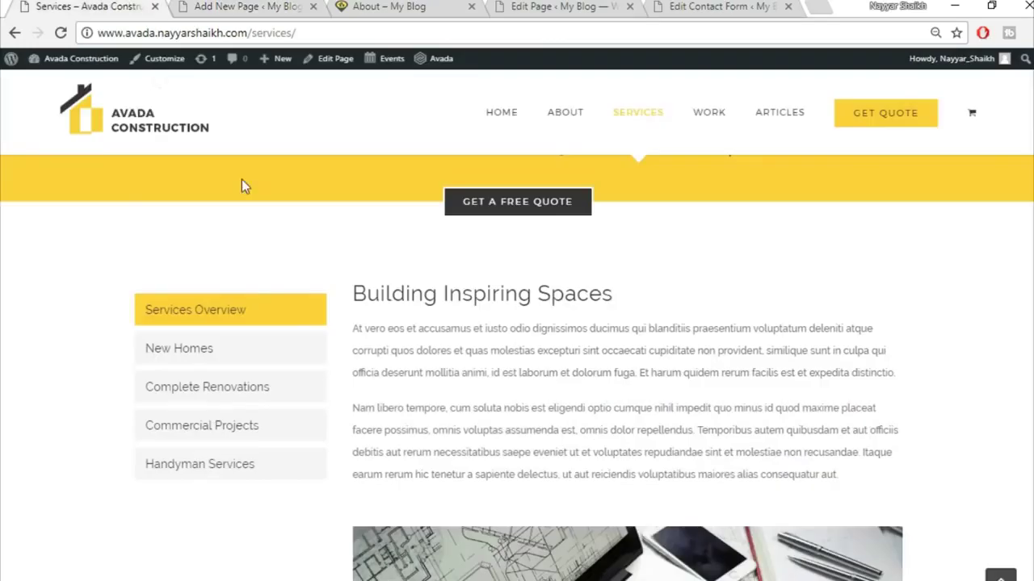
pyautogui.moveTo(355, 287); pyautogui.dragTo(600, 203)
pyautogui.click(784, 332)
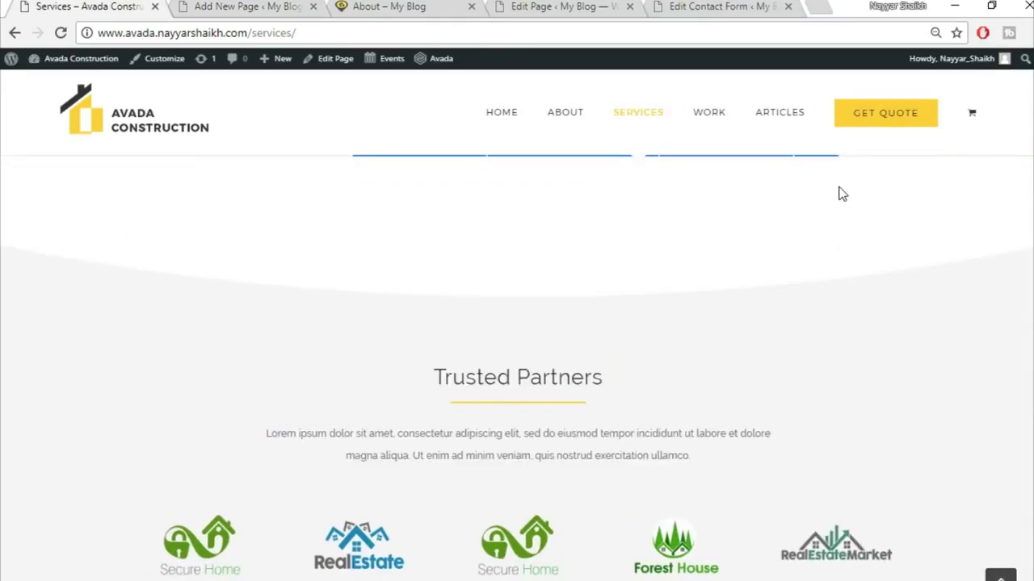
pyautogui.click(255, 5)
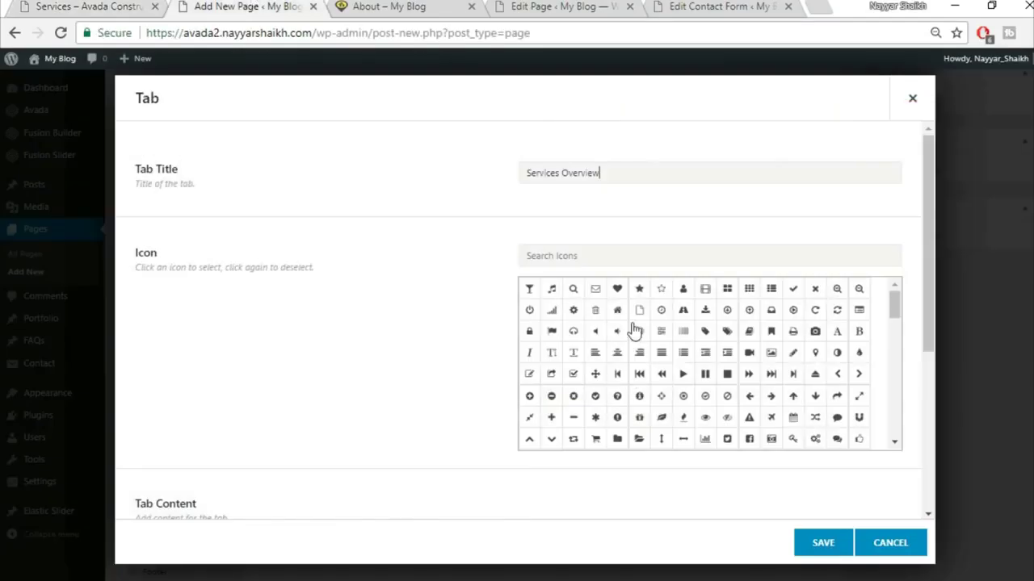
pyautogui.scroll(-4, 253, 353)
pyautogui.click(378, 399)
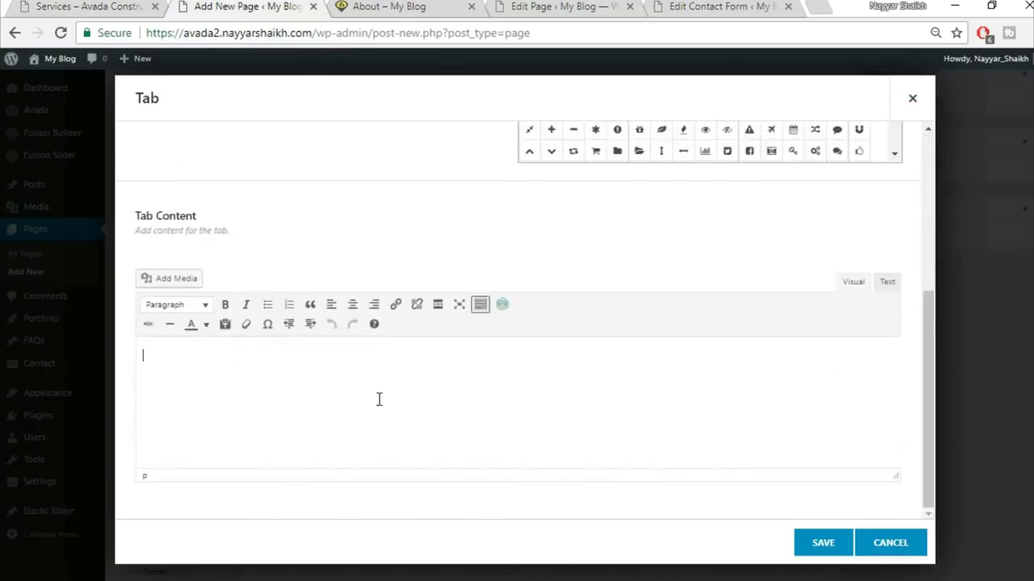
pyautogui.write('At vero eos et accusamus et iusto odio dignissimos ducimus qui blanditiis praesentium voluptatum deleniti atque corrupti quos dolores et quas molestias excepturi sint occaecati cupiditate non provident, similique sunt in culpa qui officia deserunt mollitia animi, id est laborum et dolorum fuga. Et harum quidem rerum facilis est et expedita distinctio. Nam libero tempore, cum soluta nobis est eligendi optio cumque nihil impedit quo minus id quod maxime placeat facere possimus, omnis voluptas assumenda est, omnis dolor repellendus. Temporibus autem quibusdam et aut officiis debitis aut rerum necessitatibus saepe eveniet ut et voluptates repudiandae sint et molestiae non recusandae. Itaque earum rerum hic tenetur a sapiente delectus, ut aut reiciendis voluptatibus maiores alias consequatur aut.')
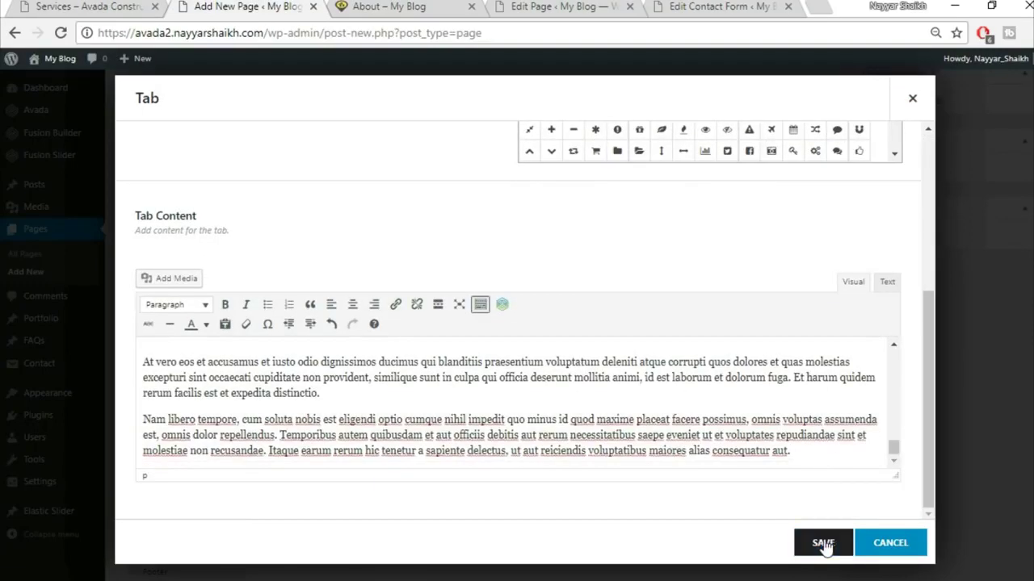
# - Save the Services Overview tab, clone it into four tabs, and save the Tabs element
pyautogui.click(823, 543)
pyautogui.click(316, 246)
pyautogui.click(316, 246)
pyautogui.click(316, 246)
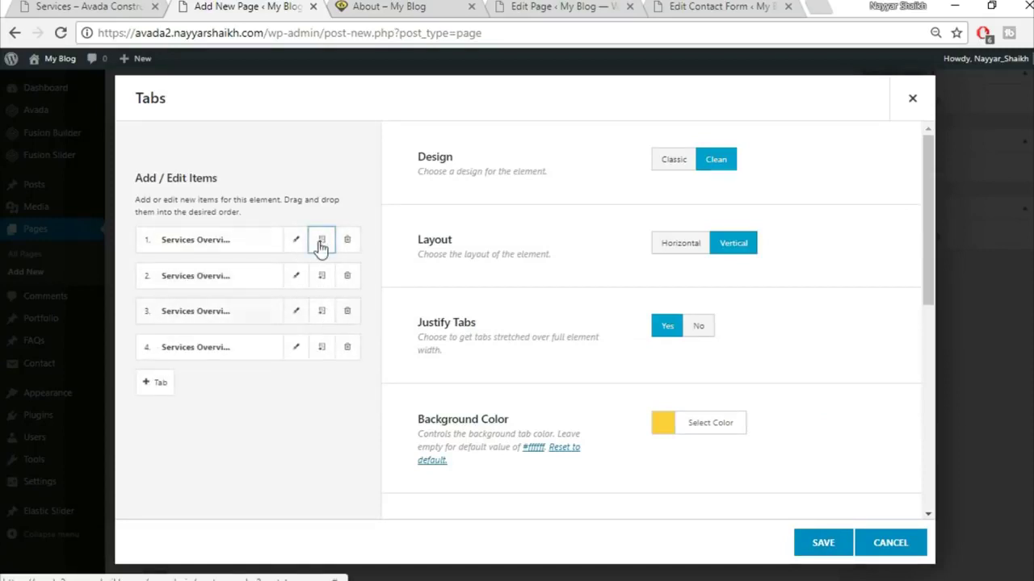
pyautogui.click(824, 544)
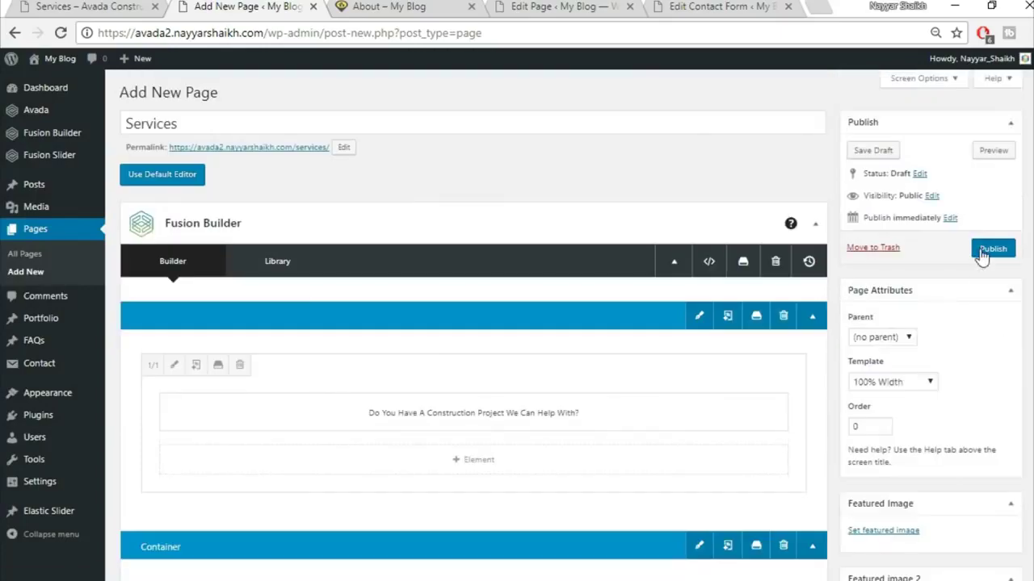
# - Publish the Services page and glance back at the reference site
pyautogui.click(982, 255)
pyautogui.click(87, 7)
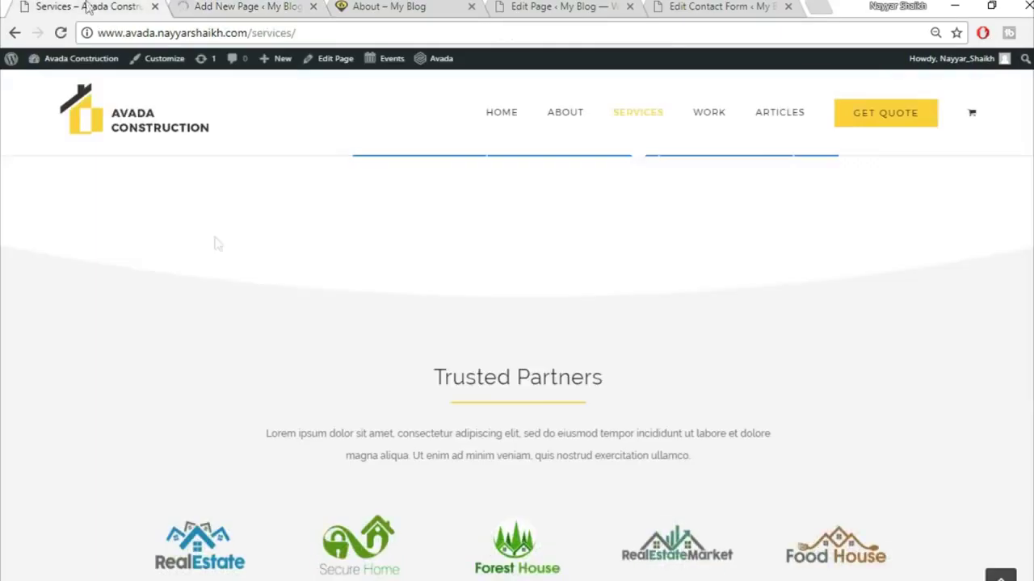
pyautogui.scroll(5, 293, 422)
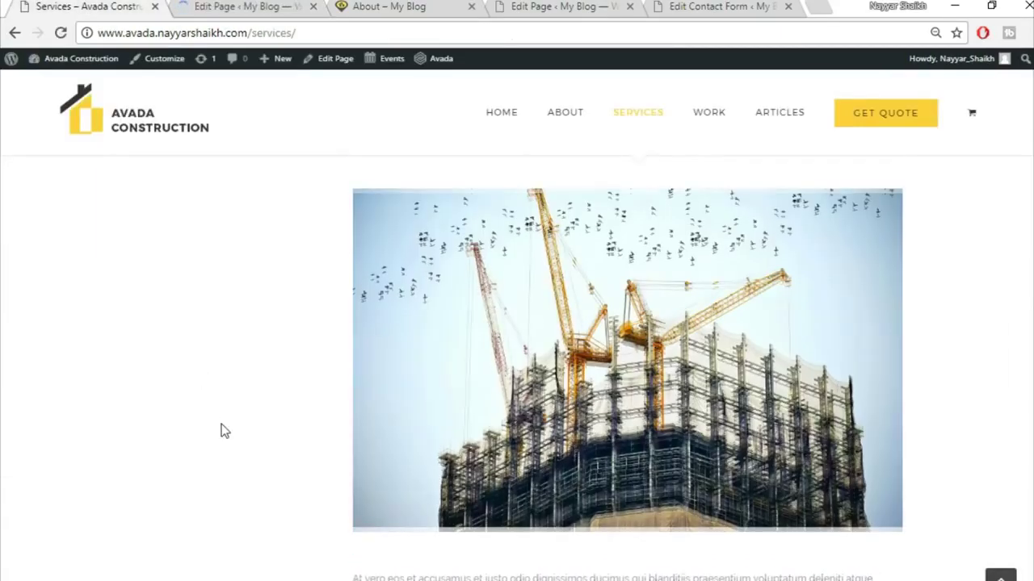
pyautogui.scroll(10, 224, 432)
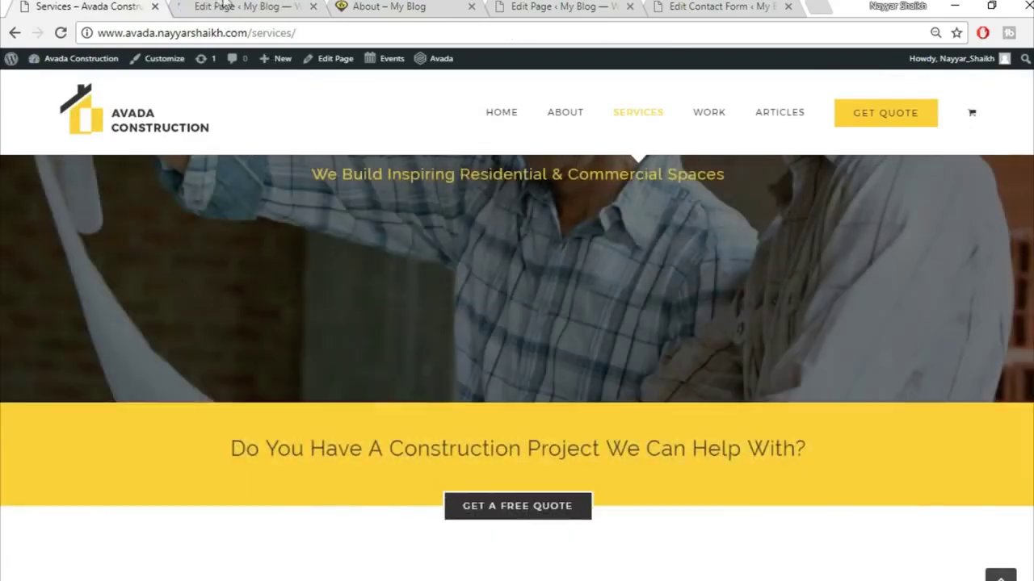
pyautogui.click(226, 6)
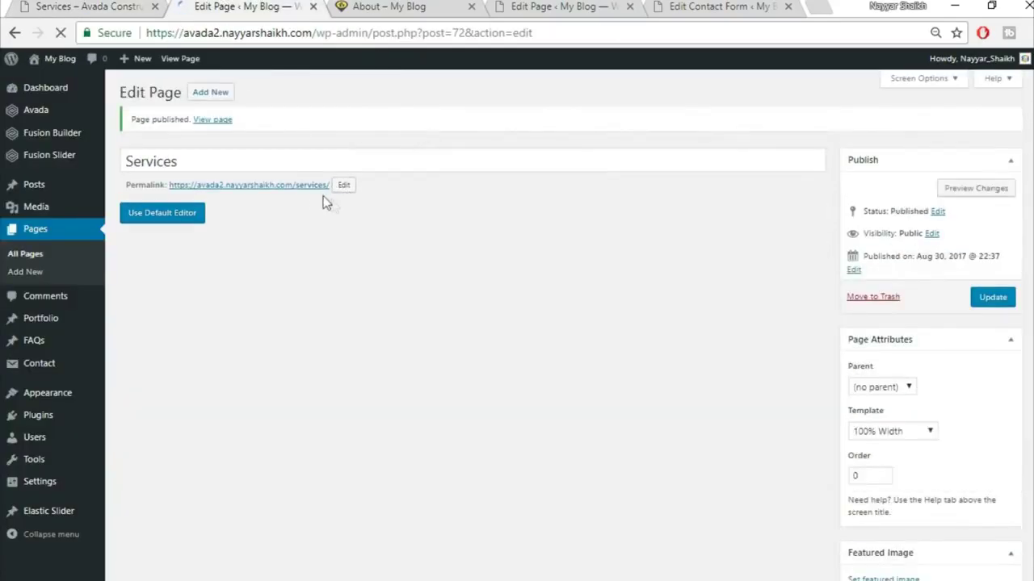
# - Open the published Services page's permalink in a new browser tab
pyautogui.rightClick(301, 188)
pyautogui.click(373, 202)
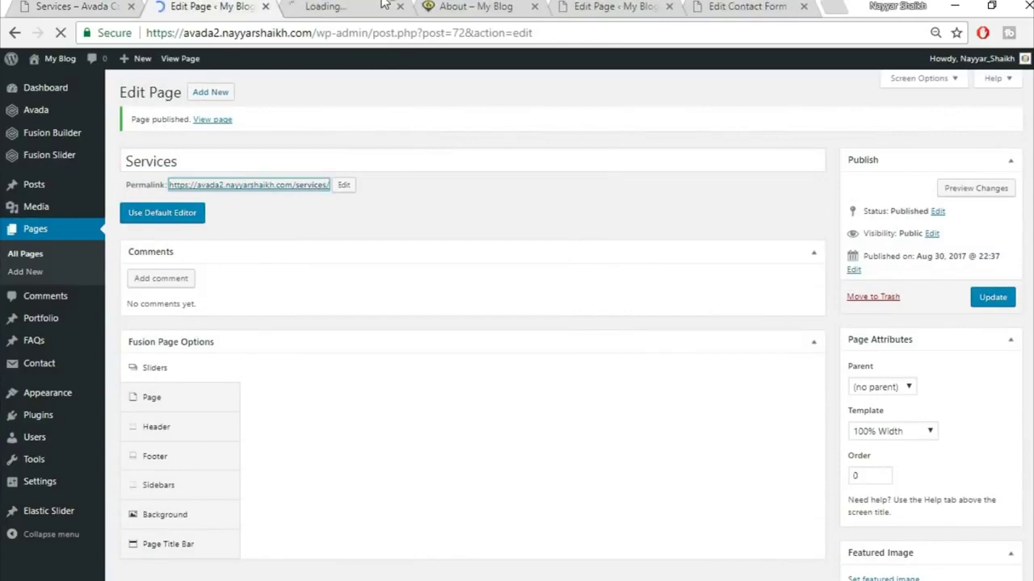
pyautogui.click(384, 4)
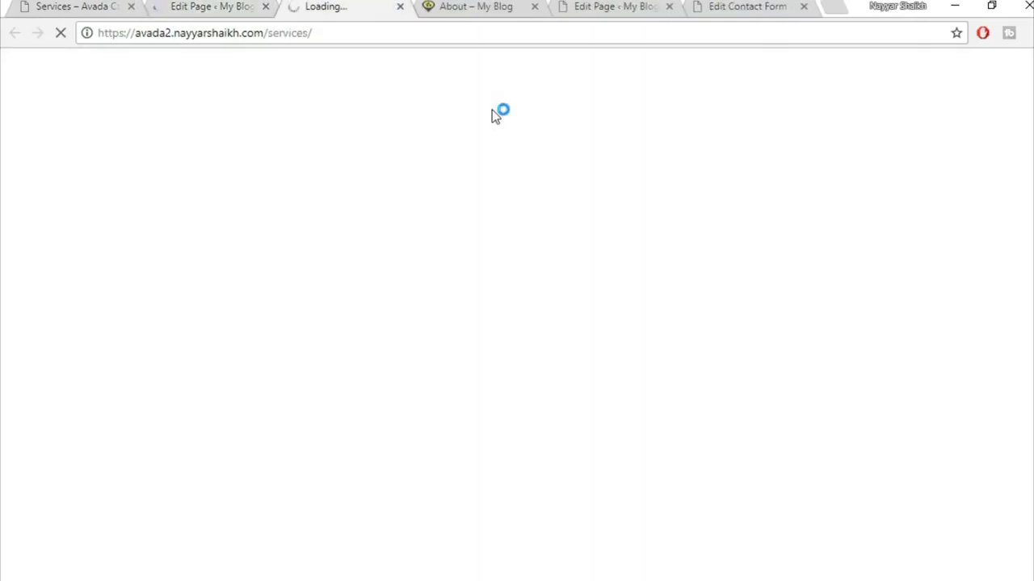
pyautogui.scroll(-4, 726, 302)
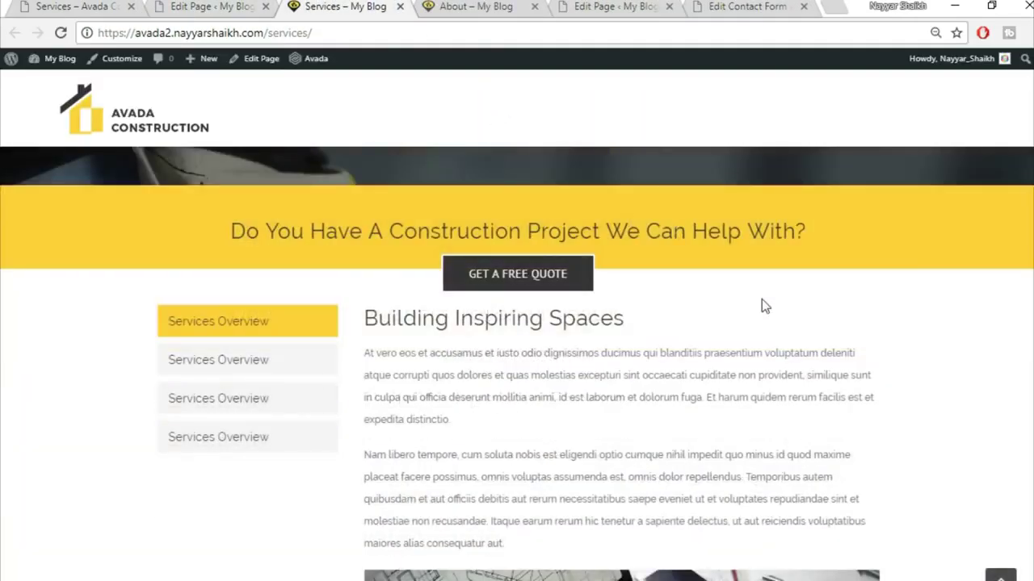
pyautogui.scroll(-1, 763, 305)
# - Click through all four Services Overview tabs on the live page
pyautogui.click(199, 278)
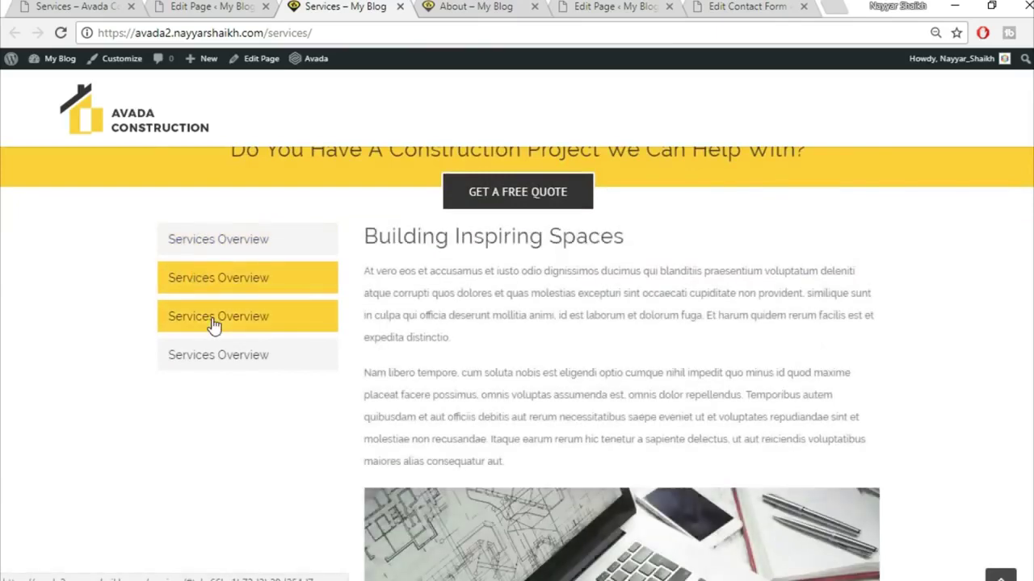
pyautogui.click(229, 289)
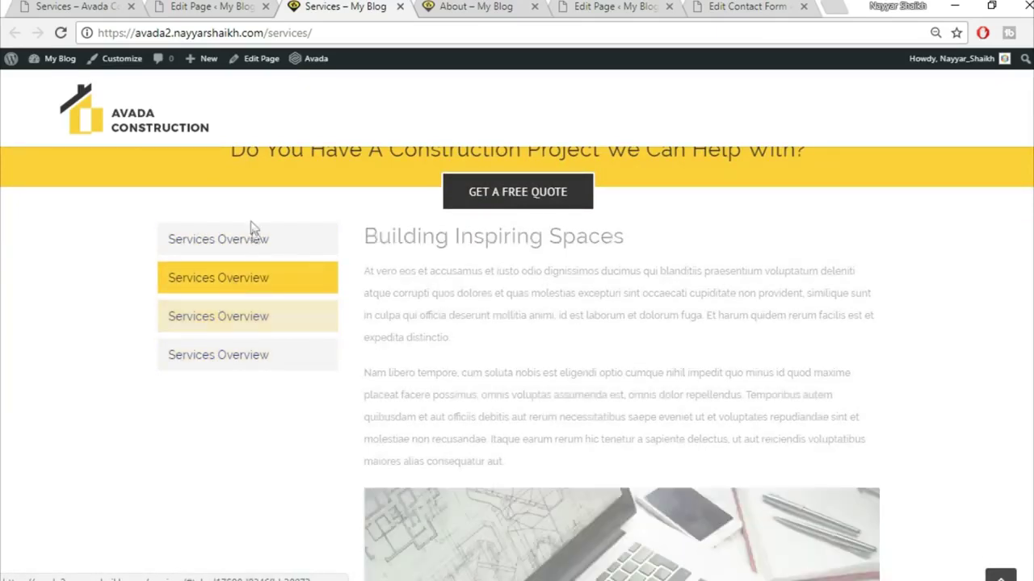
pyautogui.click(246, 235)
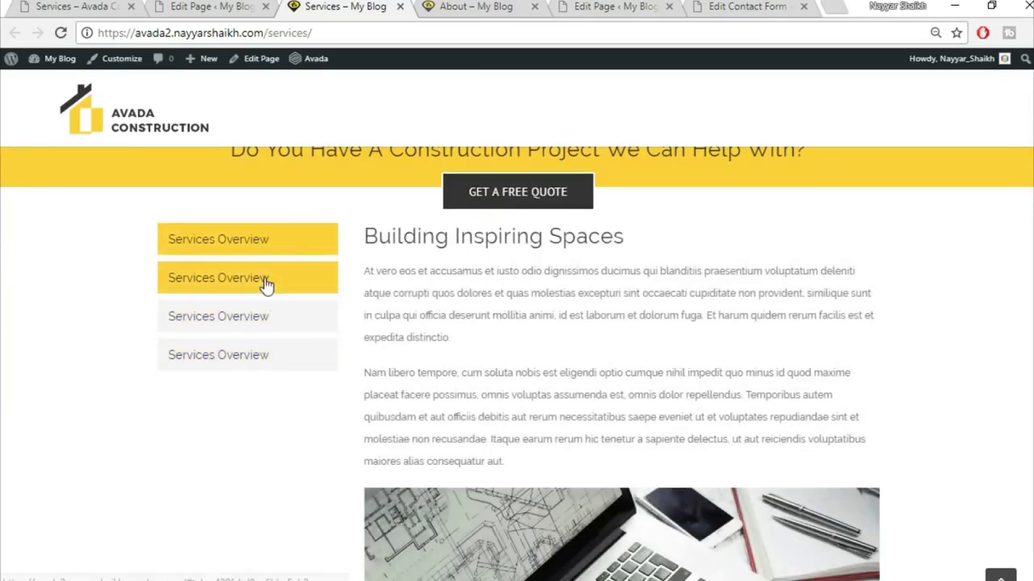
pyautogui.click(264, 293)
pyautogui.click(256, 321)
pyautogui.click(235, 356)
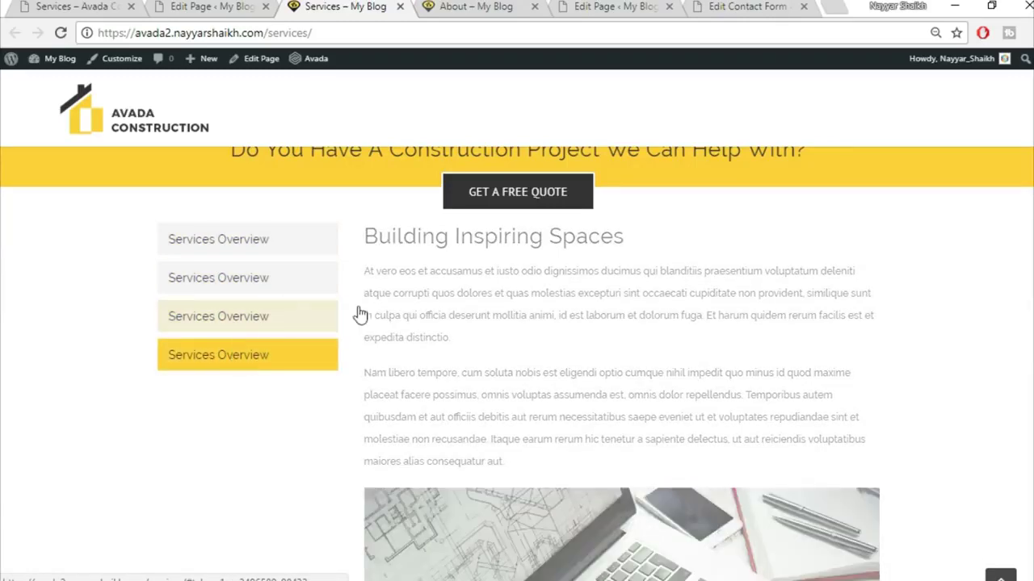
# - Return to the editor and scroll down to the tabs container
pyautogui.click(178, 6)
pyautogui.scroll(-8, 802, 378)
pyautogui.scroll(-3, 802, 378)
# - Set the tabs container's top padding in its Design options and update the page
pyautogui.click(697, 286)
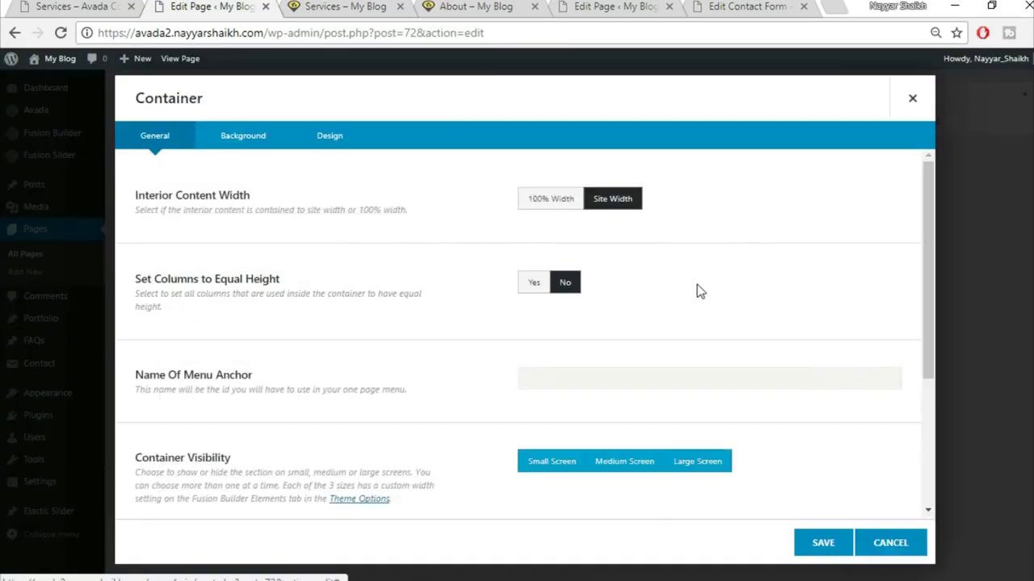
pyautogui.click(343, 141)
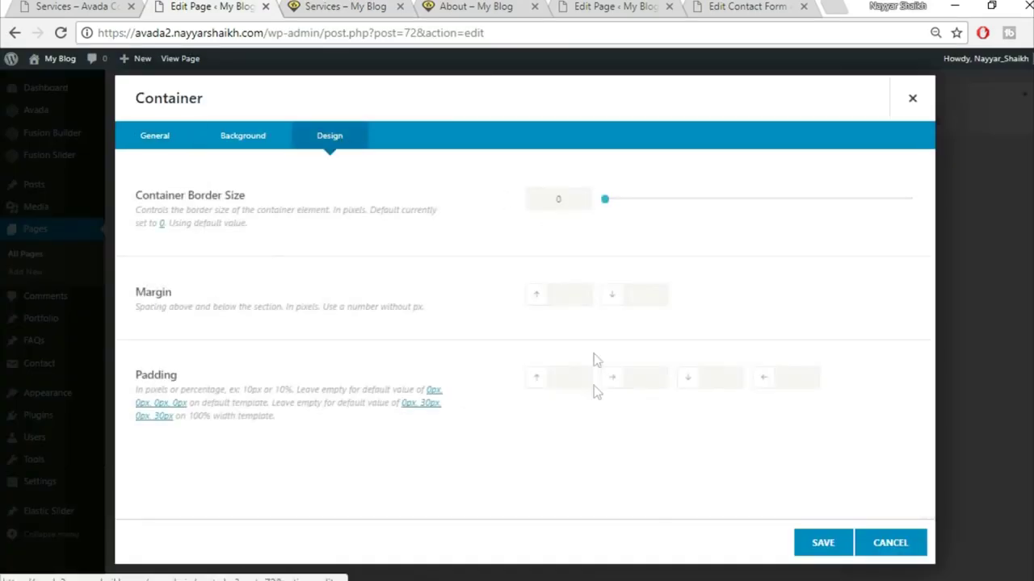
pyautogui.click(567, 384)
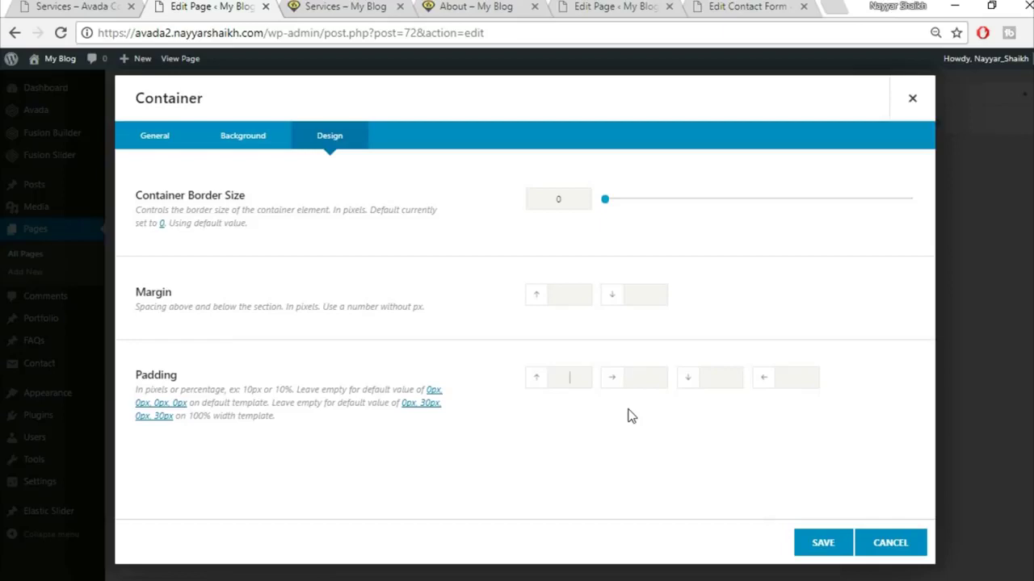
pyautogui.click(822, 544)
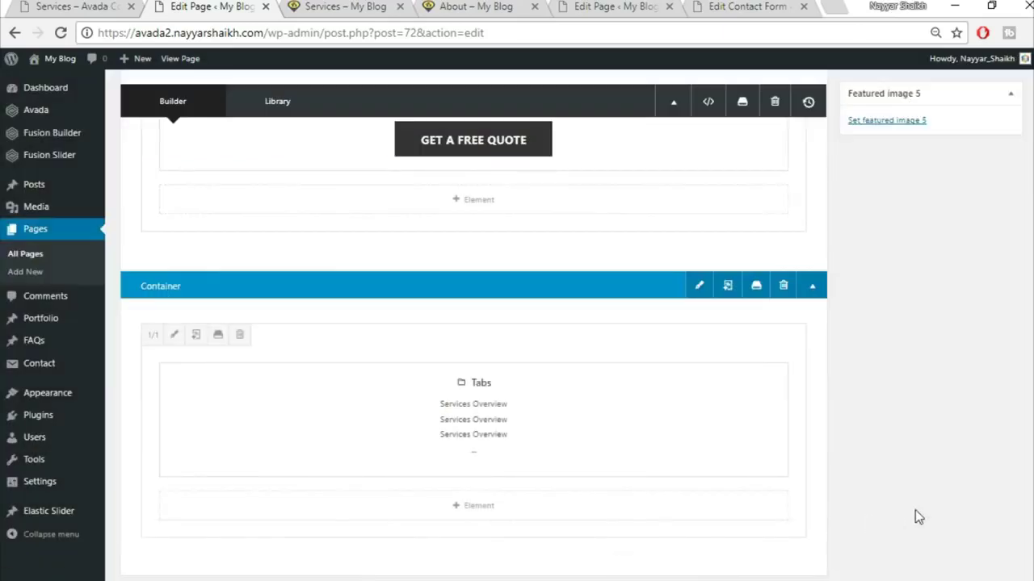
pyautogui.scroll(10, 915, 510)
pyautogui.click(991, 297)
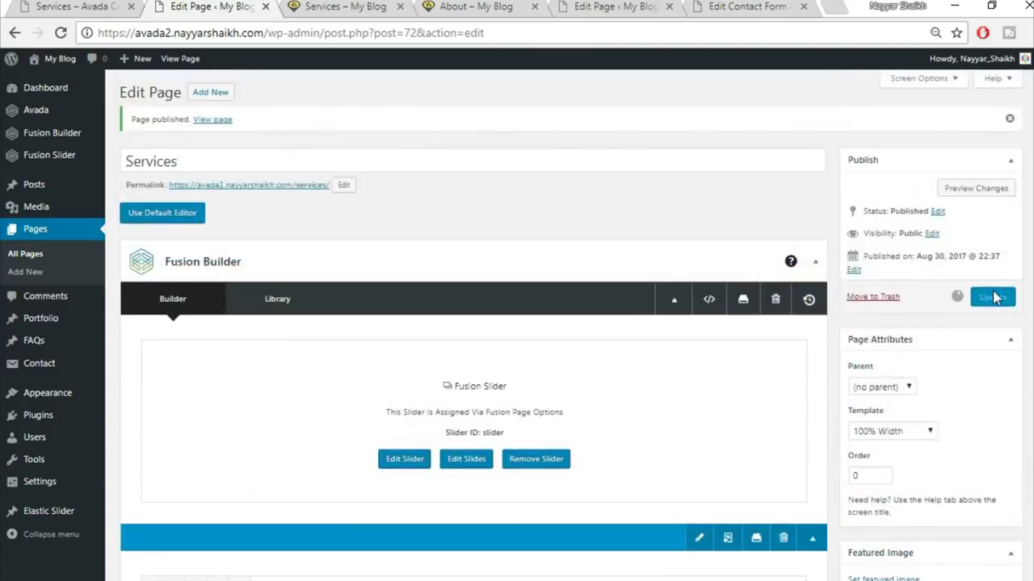
# - Reload the live Services page, compare it with the reference site, then start another new page
pyautogui.click(331, 6)
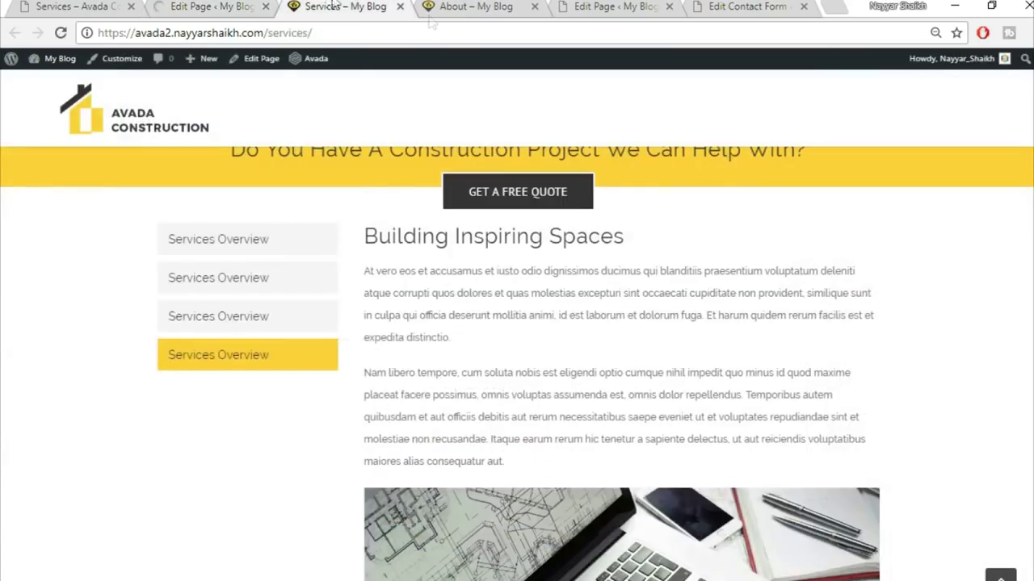
pyautogui.click(61, 34)
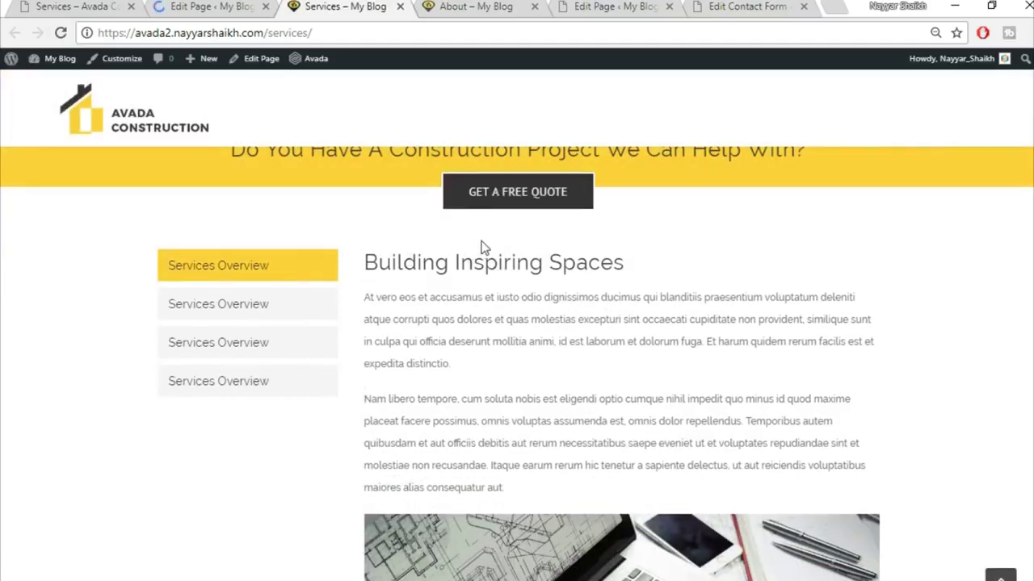
pyautogui.click(89, 6)
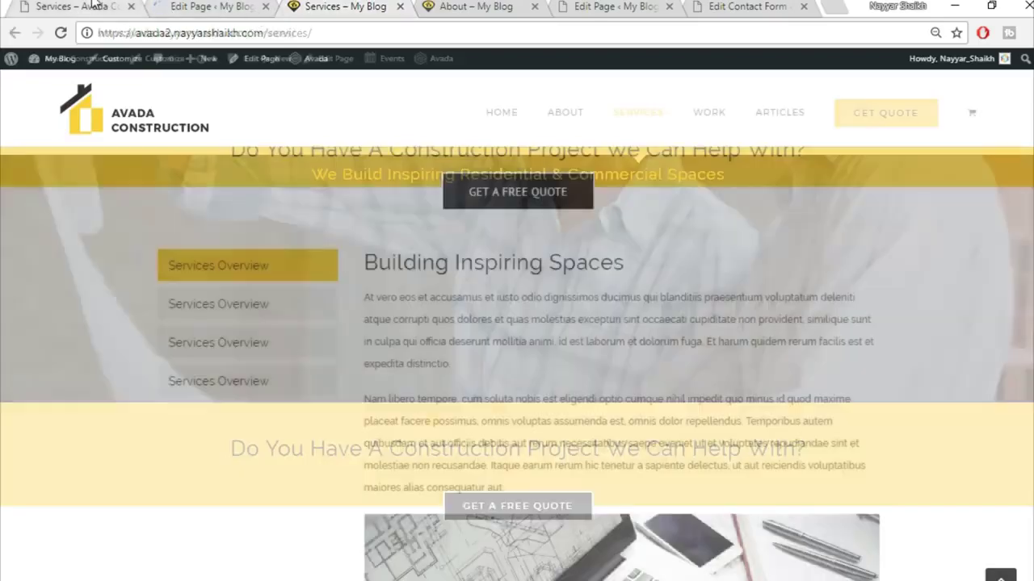
pyautogui.scroll(-15, 516, 363)
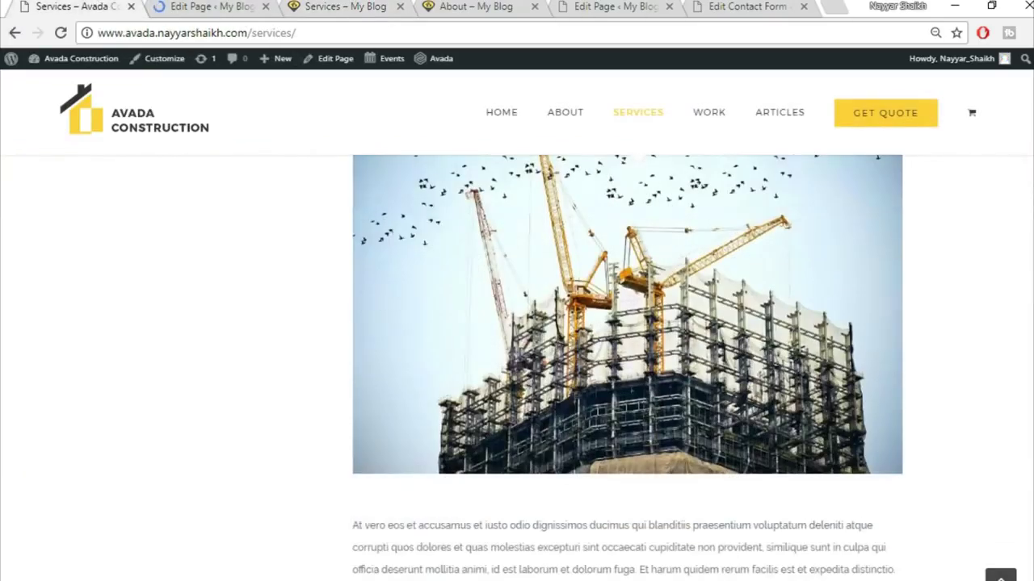
pyautogui.scroll(-8, 1031, 317)
pyautogui.scroll(10, 1031, 316)
pyautogui.scroll(12, 1031, 316)
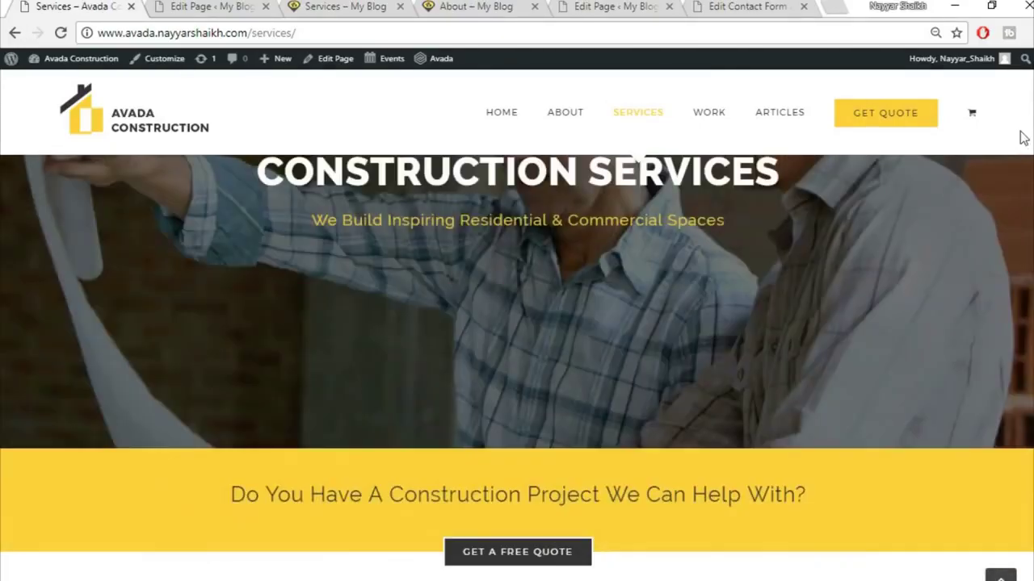
pyautogui.moveTo(708, 116)
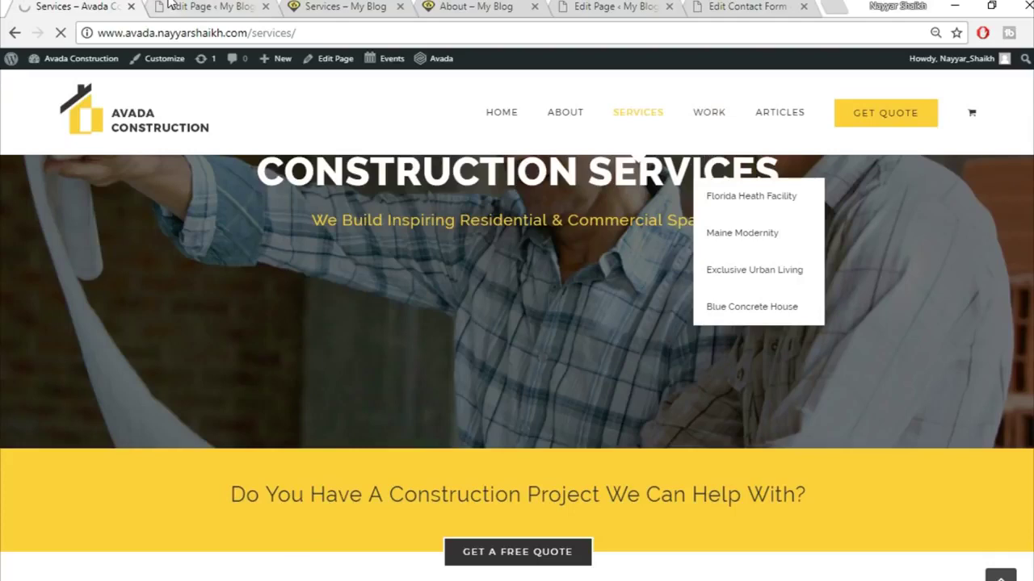
pyautogui.click(200, 6)
pyautogui.click(219, 97)
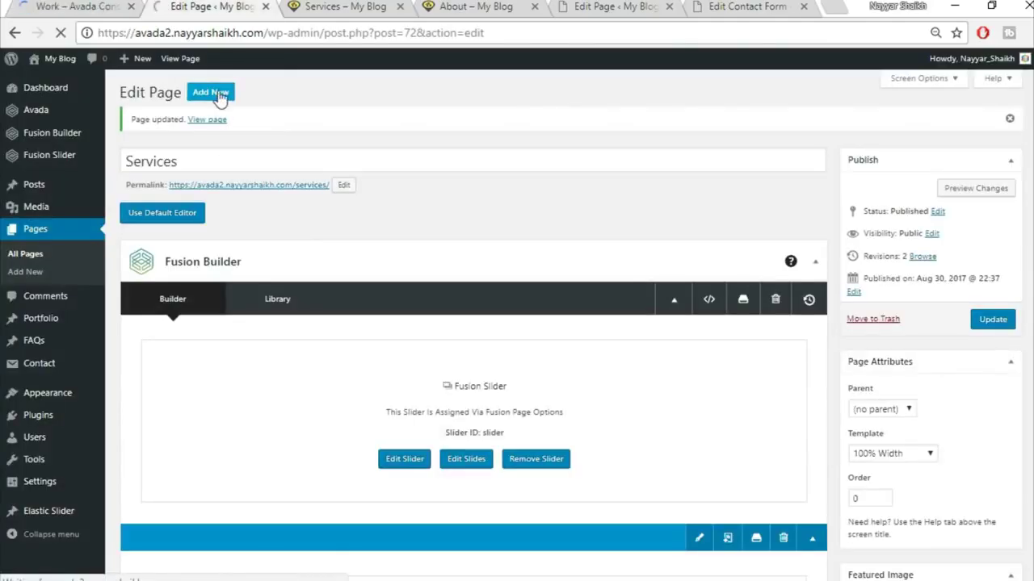
# - Close the reference Services and About pages and title the new page 'Work'
pyautogui.click(343, 10)
pyautogui.click(400, 8)
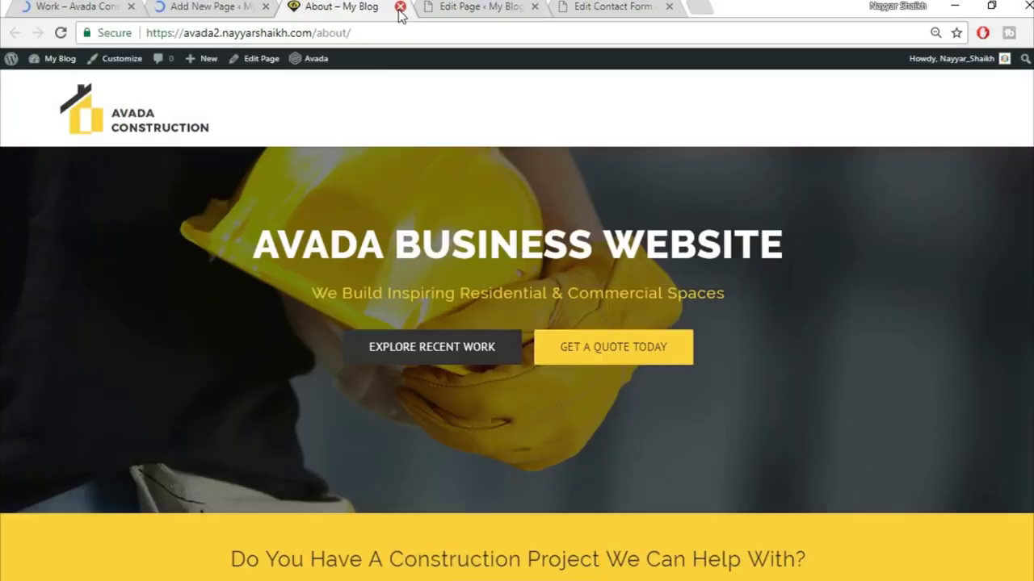
pyautogui.click(398, 8)
pyautogui.click(78, 6)
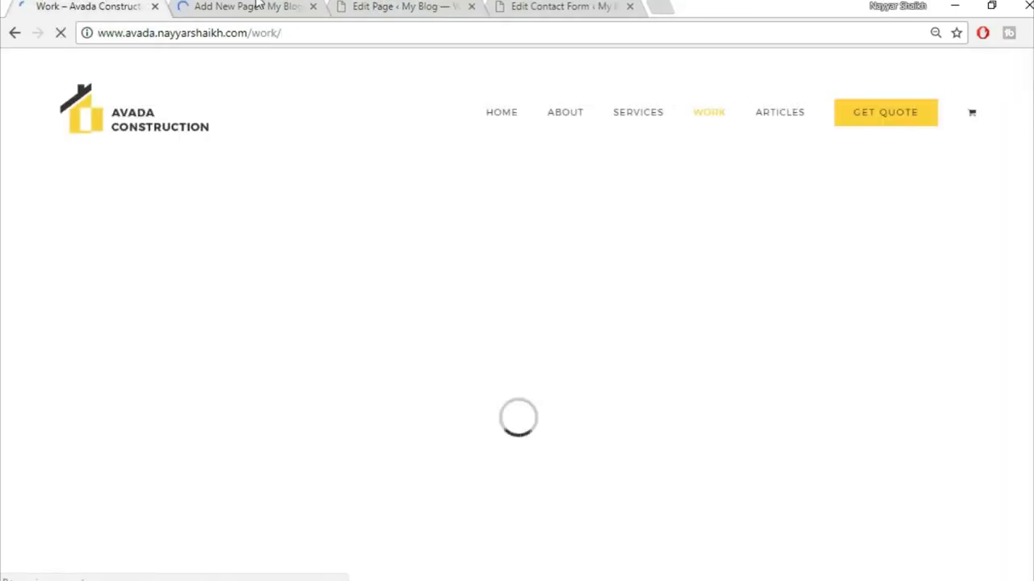
pyautogui.click(259, 5)
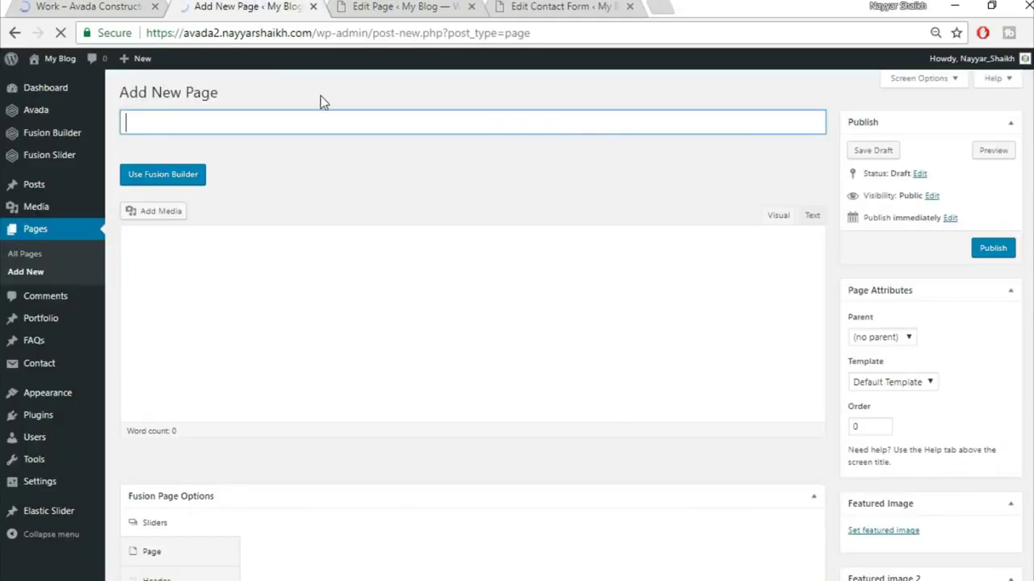
pyautogui.write('Work')
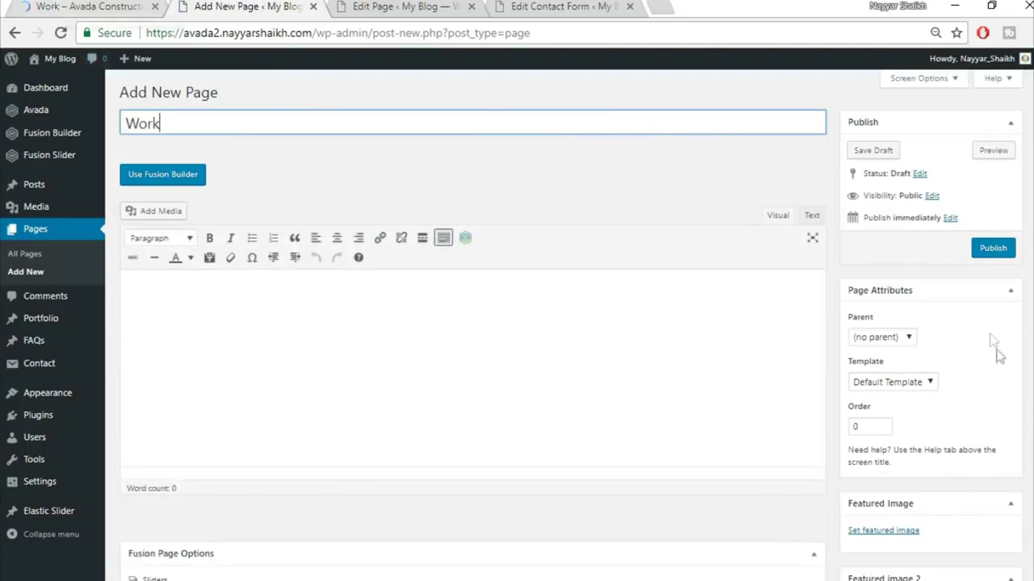
# - Give the page the 100% Width template and the Fusion Slider named 'Slider'
pyautogui.scroll(-2, 995, 347)
pyautogui.click(918, 216)
pyautogui.click(902, 247)
pyautogui.scroll(-3, 538, 226)
pyautogui.click(563, 194)
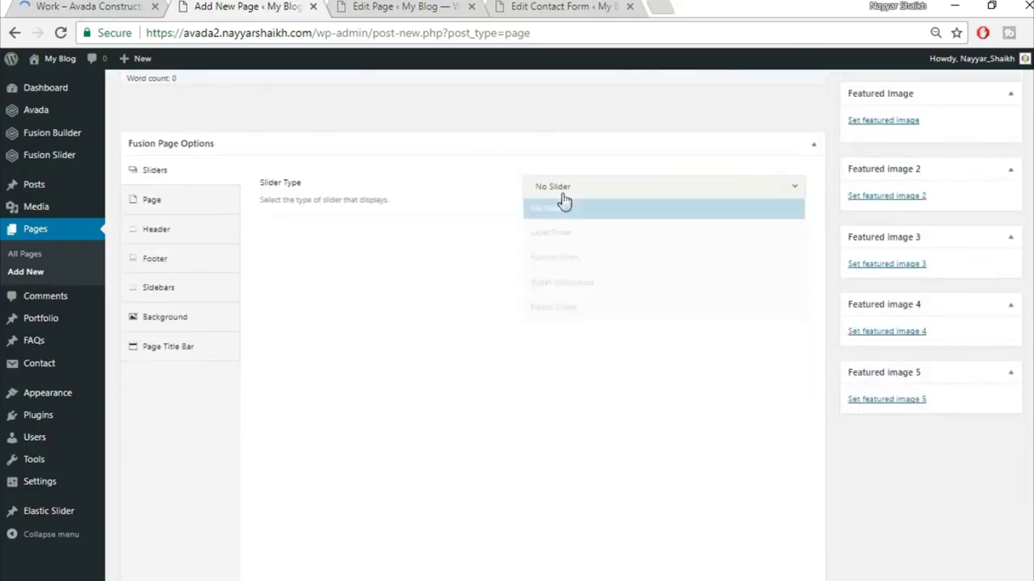
pyautogui.click(589, 257)
pyautogui.click(583, 235)
pyautogui.click(587, 285)
# - Set the page bottom padding to 0 and hide the page title bar
pyautogui.click(166, 202)
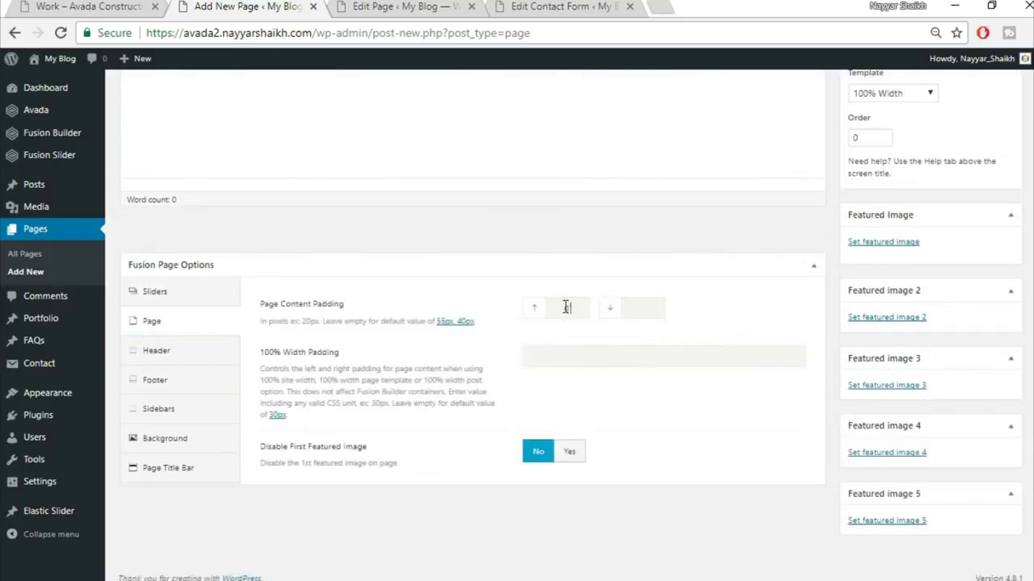
pyautogui.write('0')
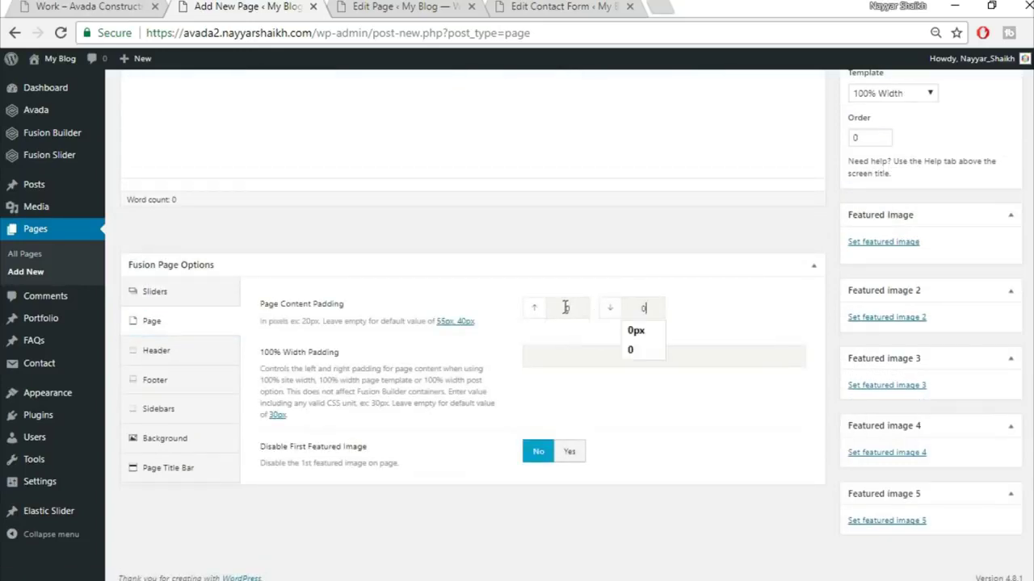
pyautogui.click(182, 472)
pyautogui.scroll(-1, 453, 284)
pyautogui.click(657, 192)
pyautogui.click(594, 286)
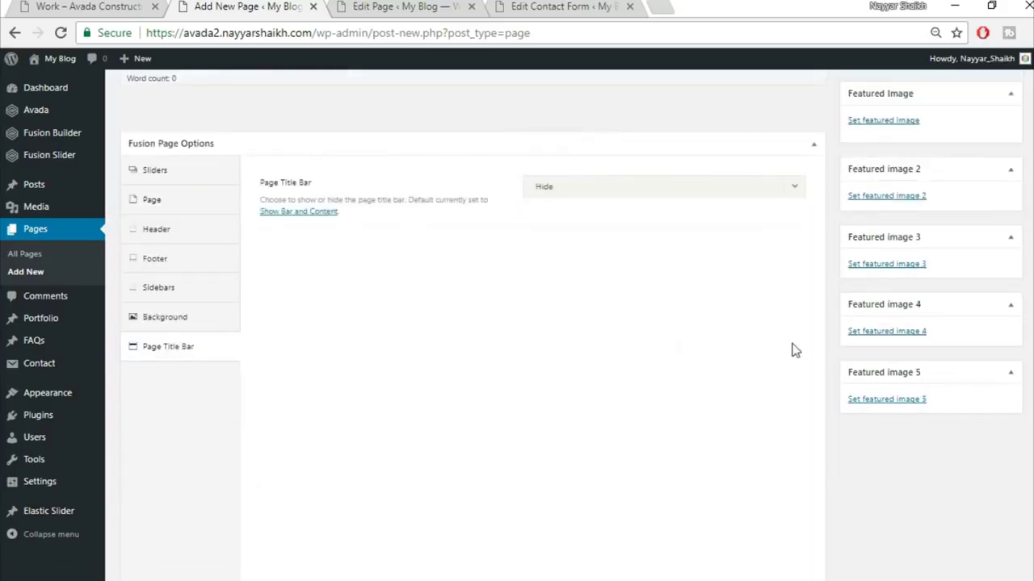
# - Switch the Work page to the Fusion Builder editor and check the live Work page
pyautogui.scroll(5, 791, 350)
pyautogui.click(162, 176)
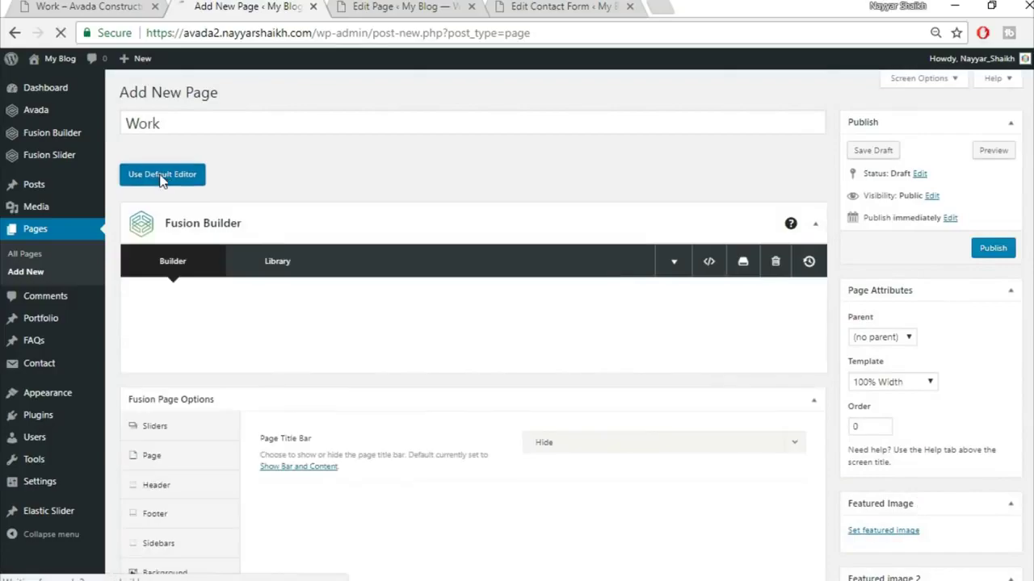
pyautogui.click(89, 6)
pyautogui.scroll(-5, 646, 425)
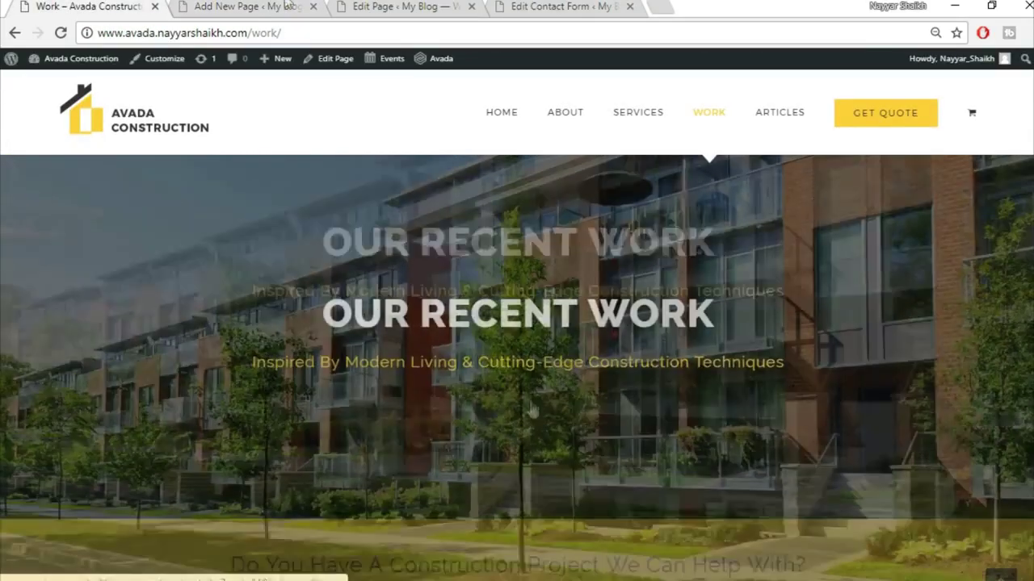
# - Insert the saved Top1 library container into the new Work page
pyautogui.click(270, 6)
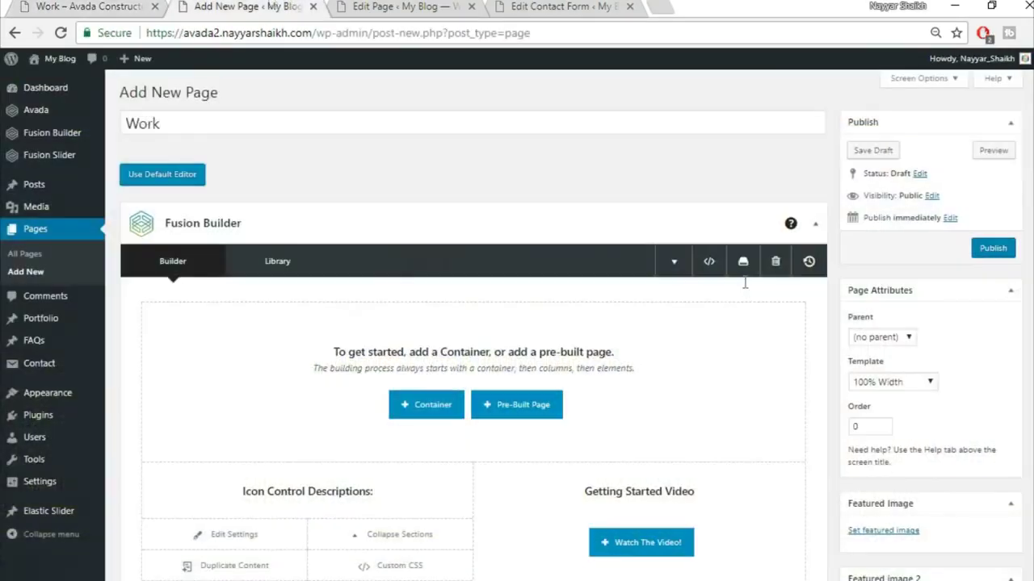
pyautogui.scroll(-2, 744, 286)
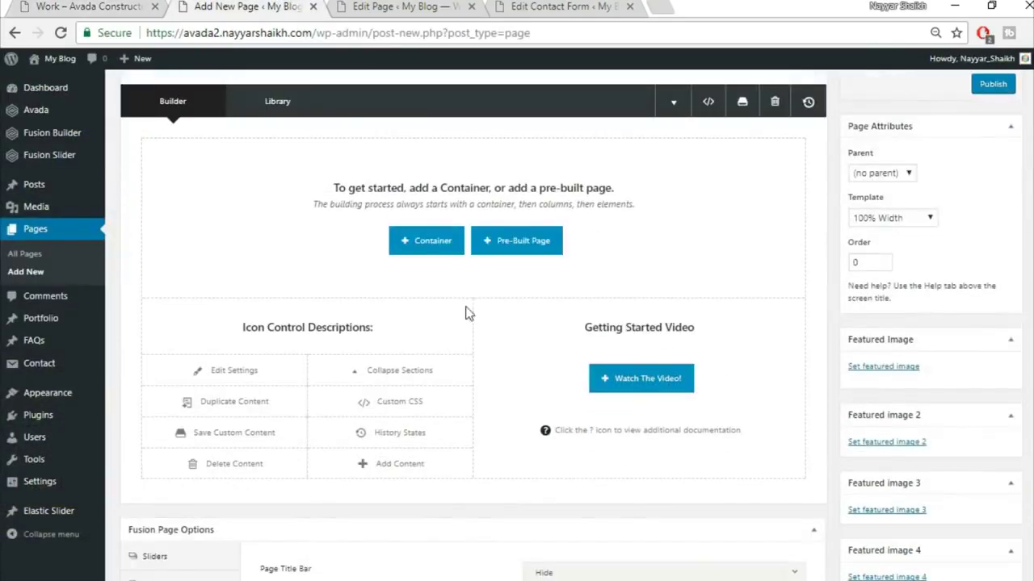
pyautogui.click(430, 253)
pyautogui.click(319, 138)
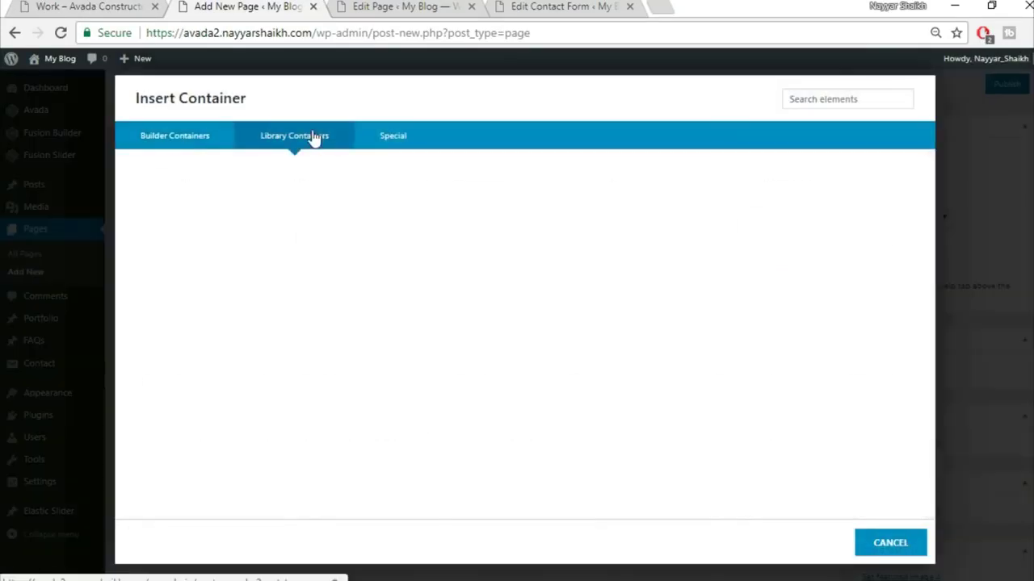
pyautogui.click(748, 180)
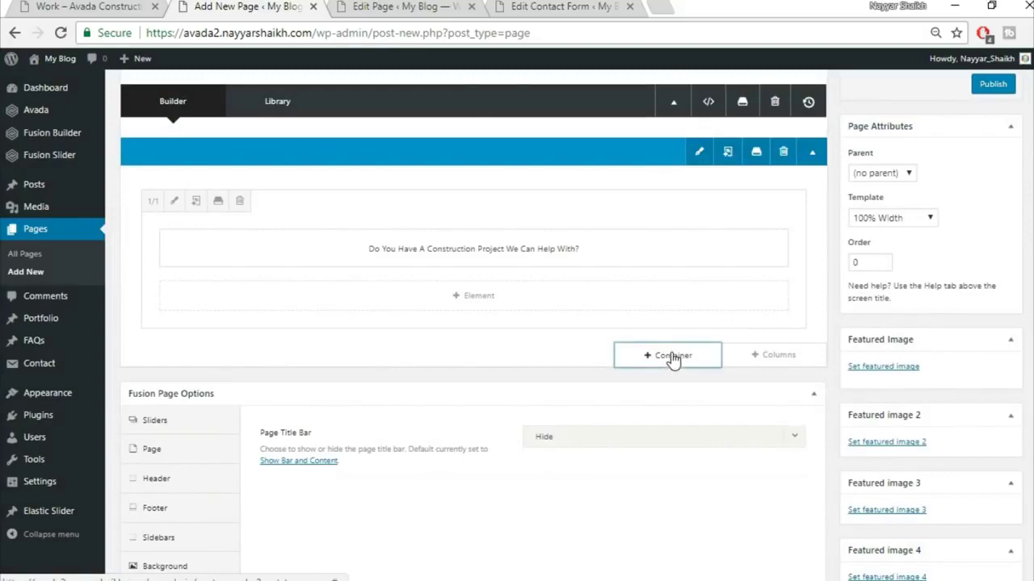
# - Insert the saved Top2 library container below it and compare with the live Work page
pyautogui.click(673, 356)
pyautogui.click(294, 136)
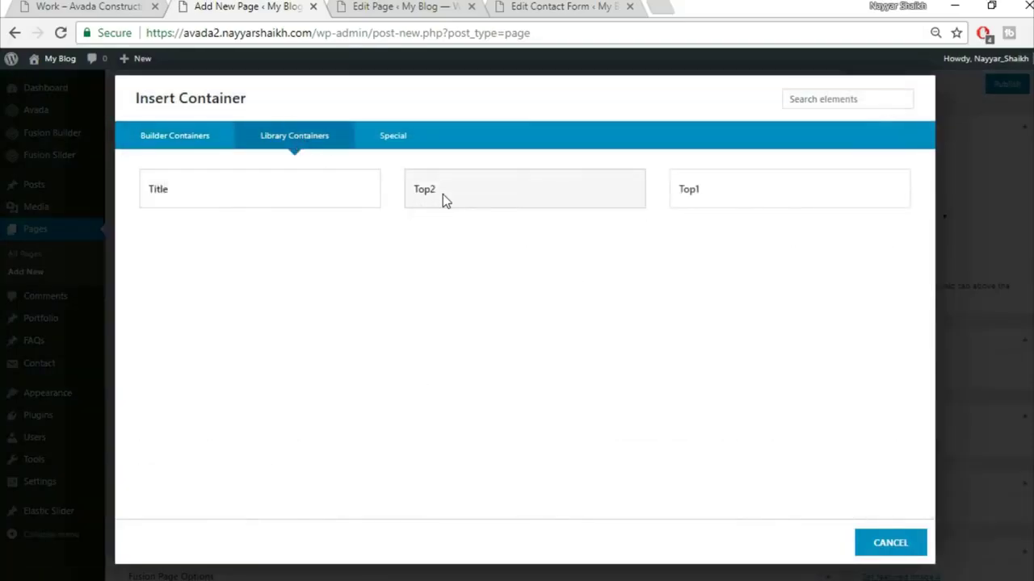
pyautogui.click(444, 201)
pyautogui.click(92, 9)
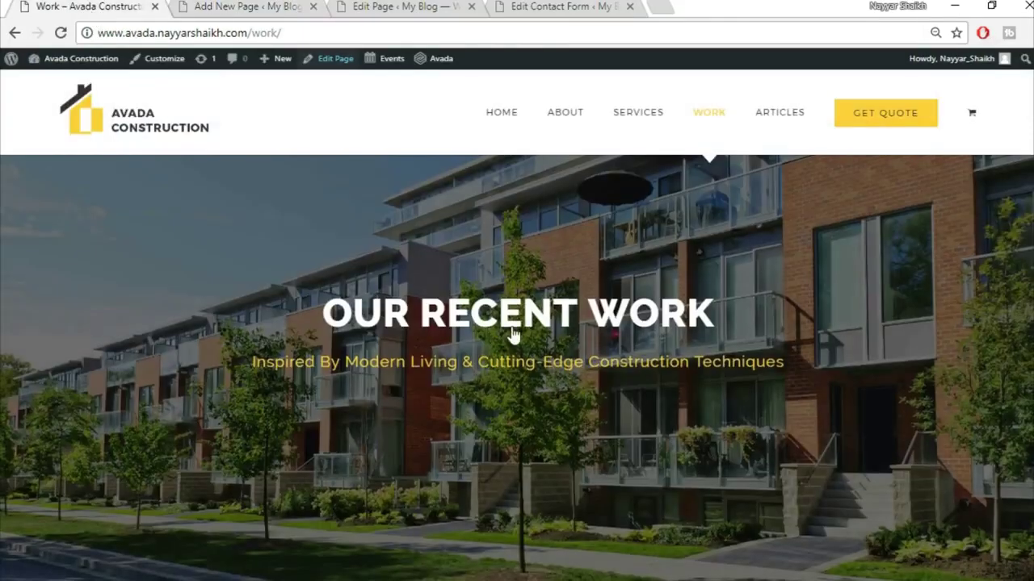
pyautogui.scroll(-5, 502, 339)
pyautogui.scroll(-4, 498, 513)
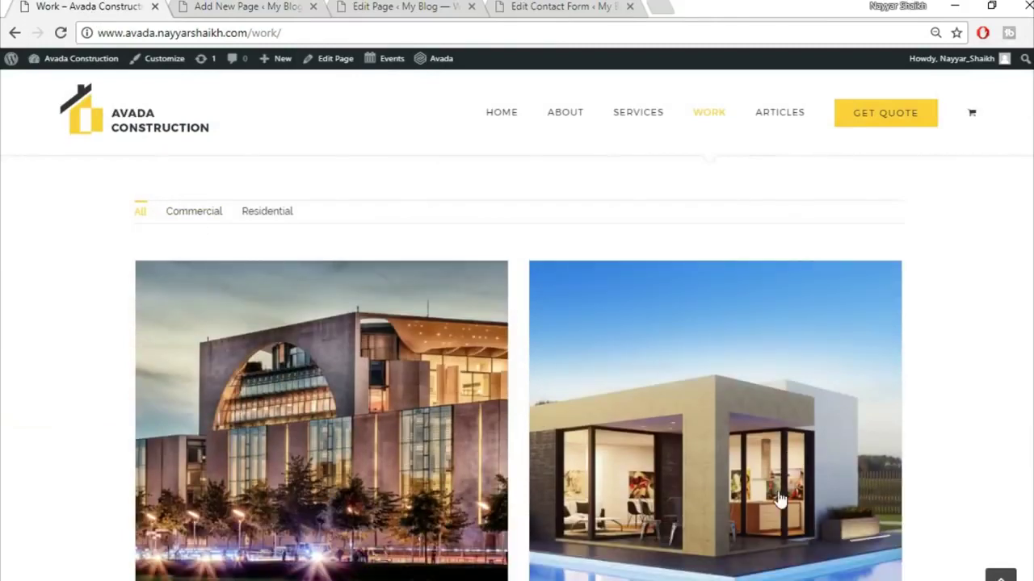
pyautogui.click(326, 8)
pyautogui.scroll(-4, 759, 363)
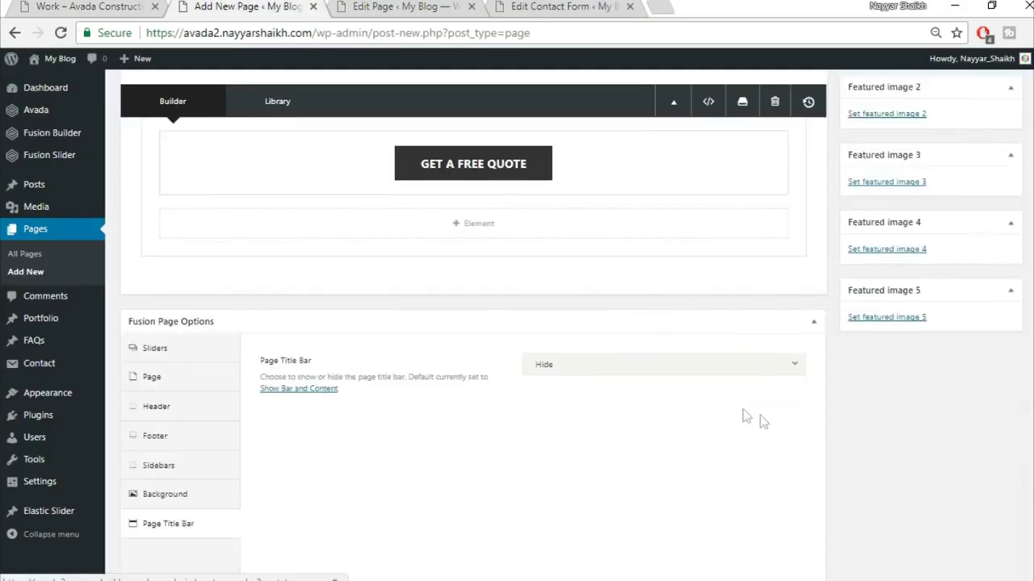
pyautogui.click(672, 284)
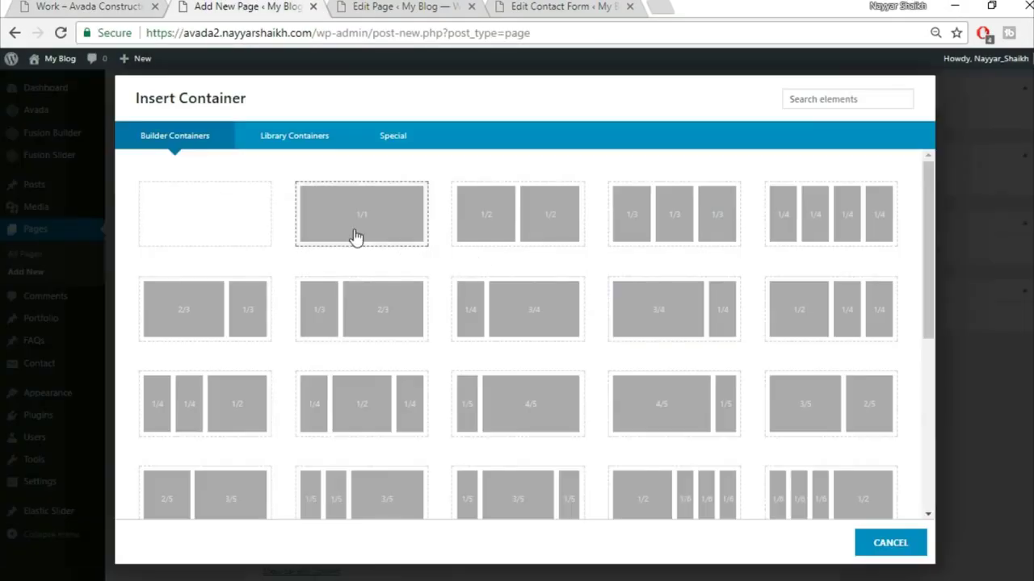
# - Add a 1/1 full-width container holding a Portfolio element
pyautogui.click(355, 235)
pyautogui.click(487, 416)
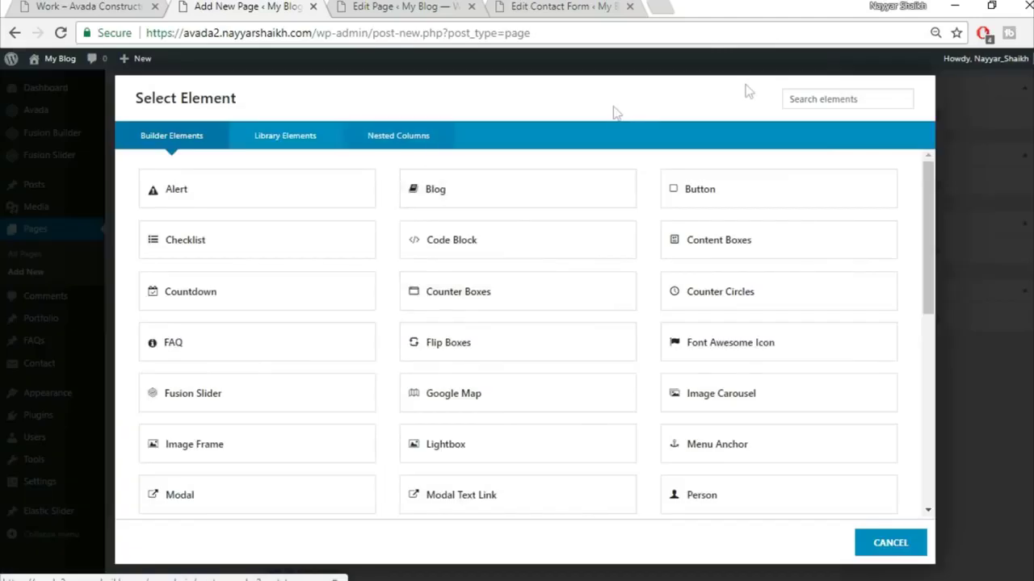
pyautogui.click(842, 100)
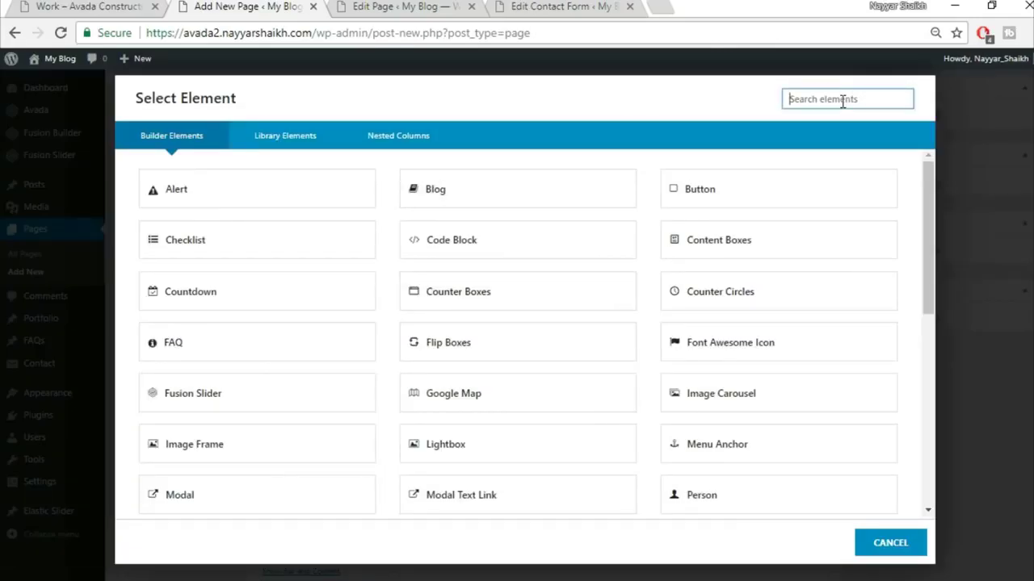
pyautogui.write('por')
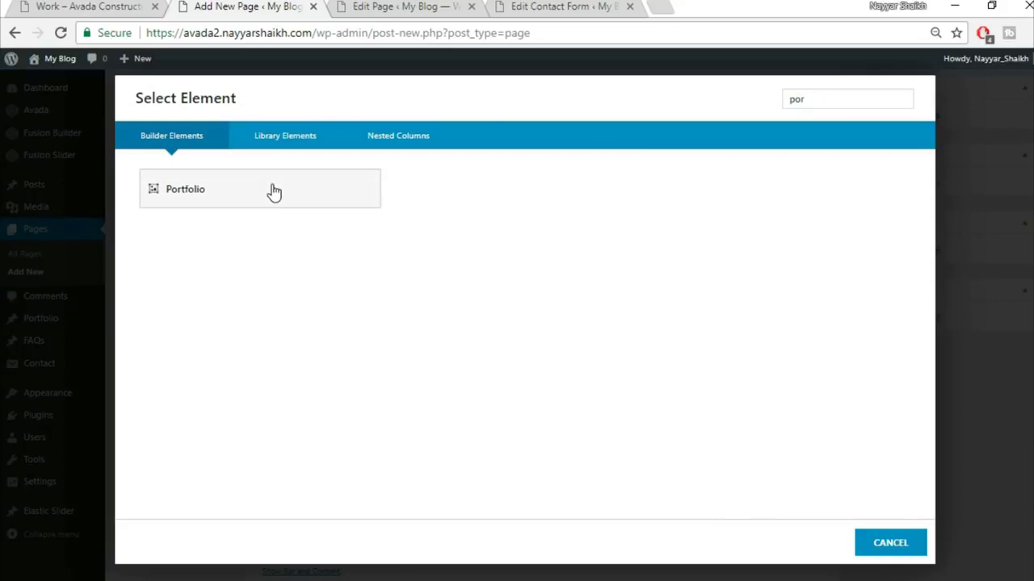
pyautogui.click(272, 190)
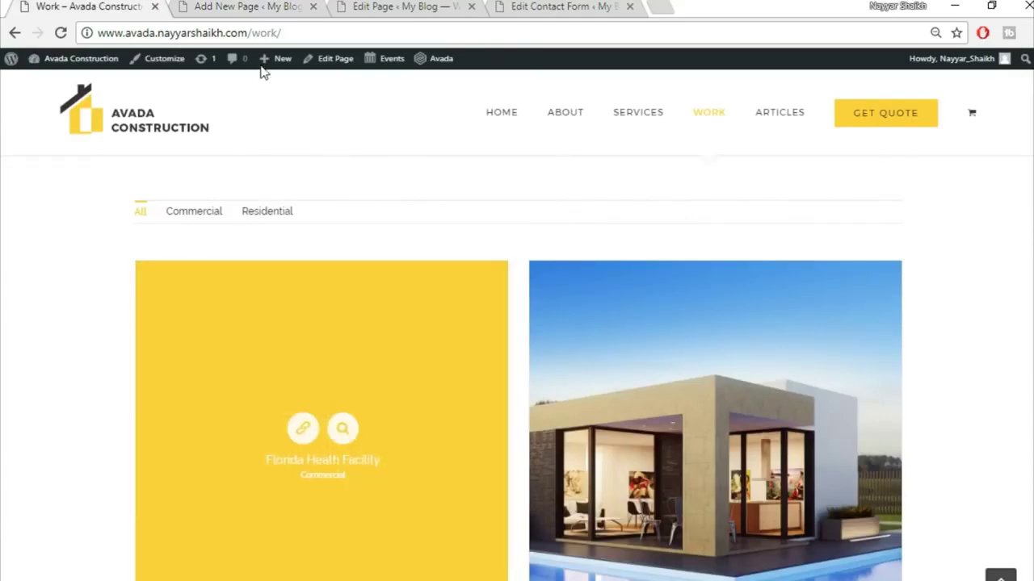
# - Set the portfolio to grid layout with automatic picture size and enter a value of 30
pyautogui.click(246, 7)
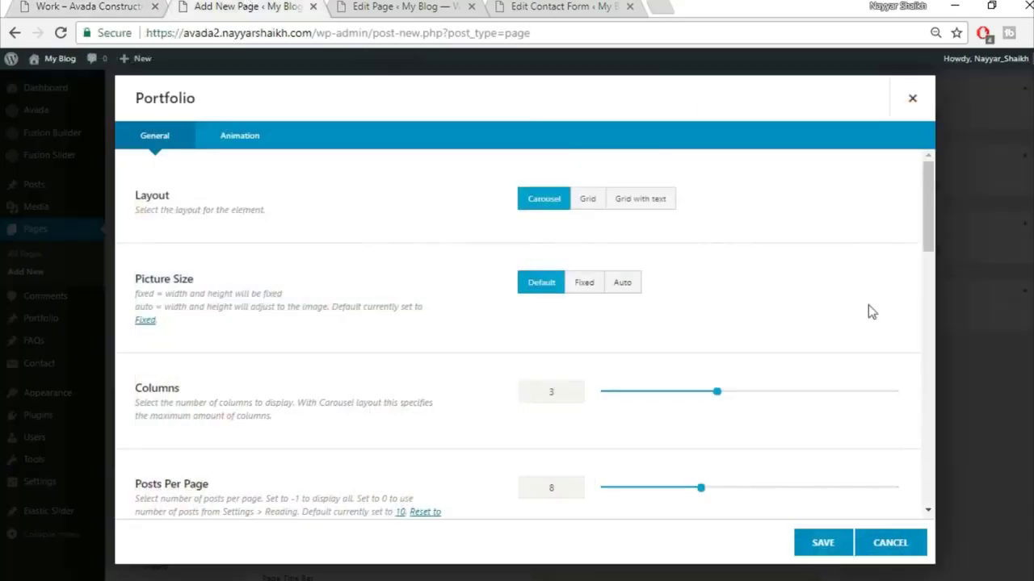
pyautogui.click(588, 203)
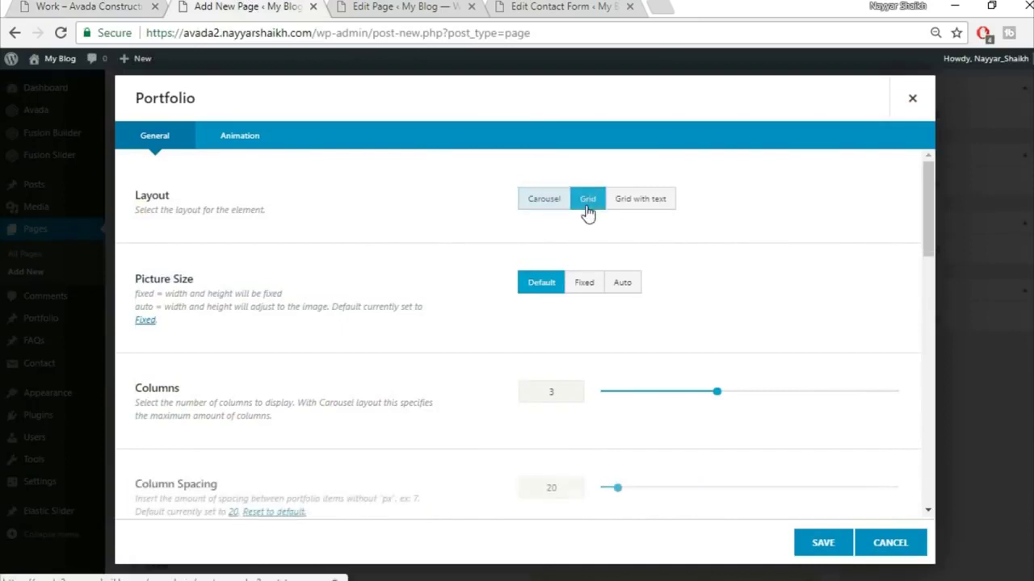
pyautogui.click(622, 283)
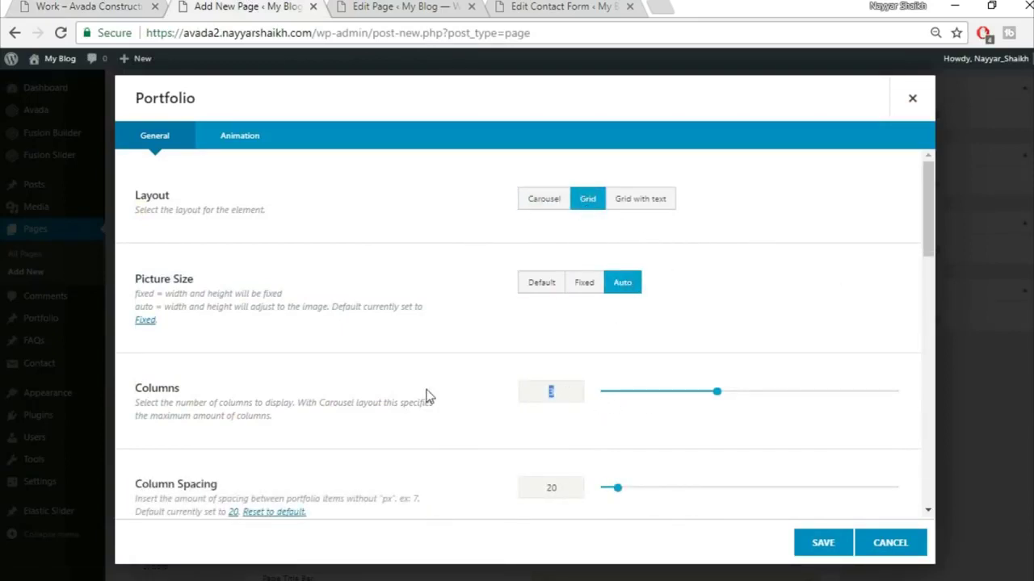
pyautogui.scroll(-2, 478, 392)
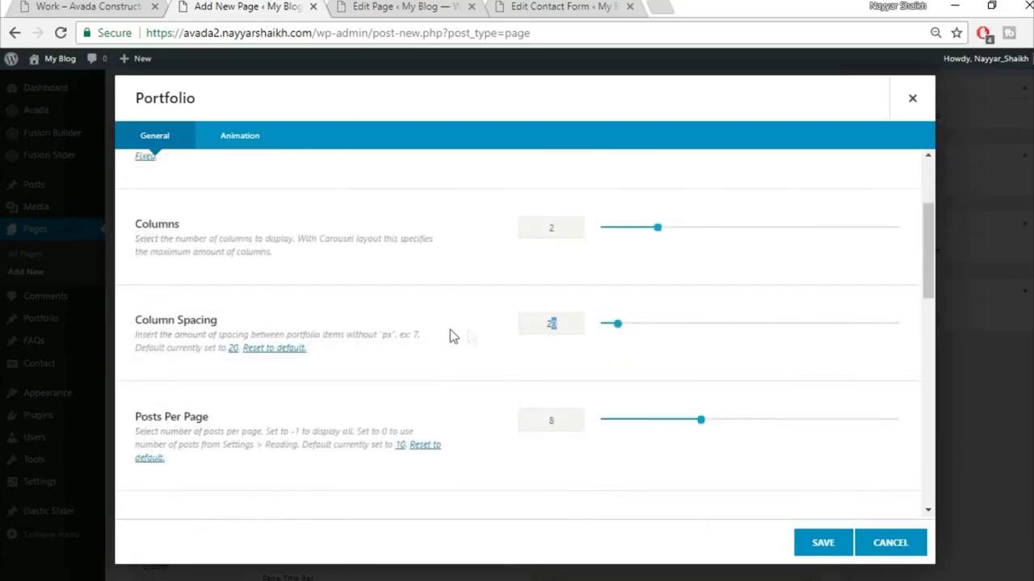
pyautogui.write('30')
pyautogui.scroll(-3, 499, 385)
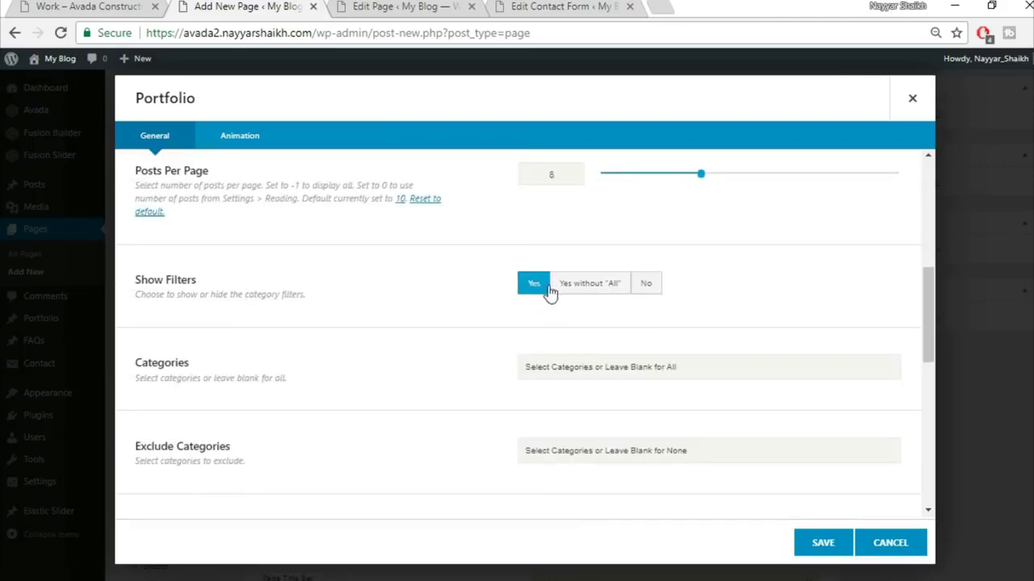
pyautogui.click(75, 6)
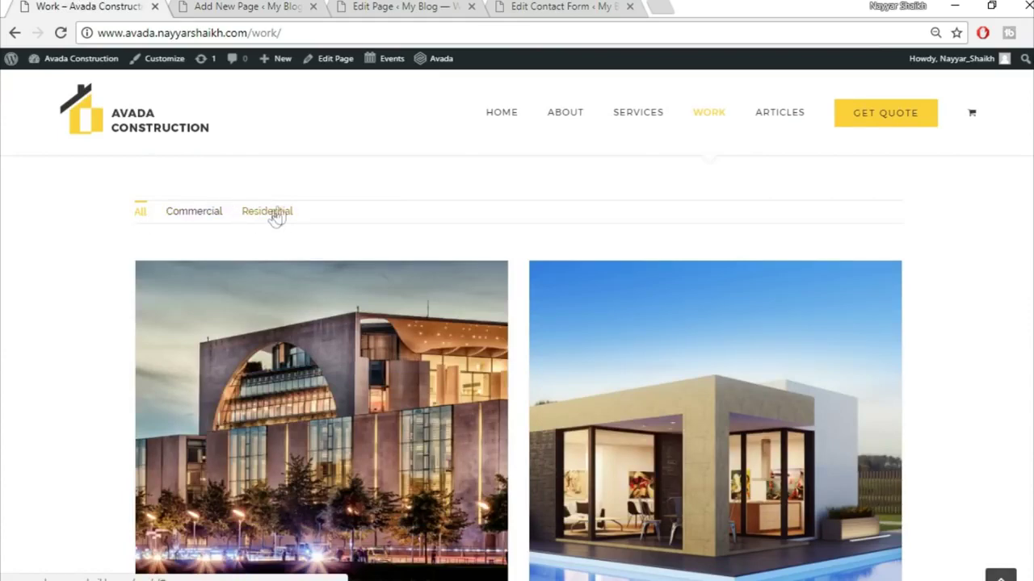
pyautogui.hotkey('ctrl', 'Tab')
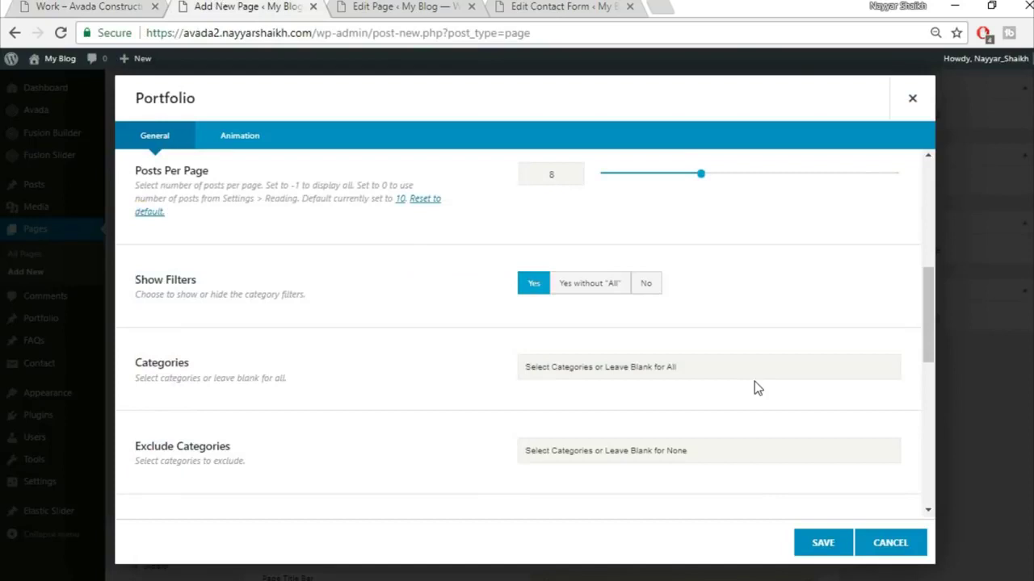
pyautogui.scroll(-3, 755, 388)
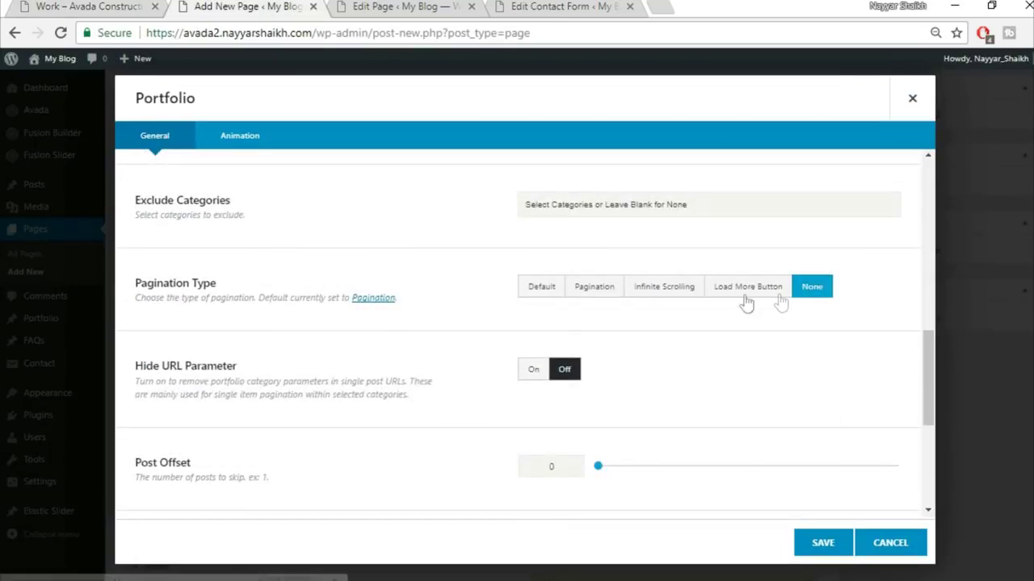
# - Set the portfolio Pagination Type to Pagination and save the element
pyautogui.click(594, 292)
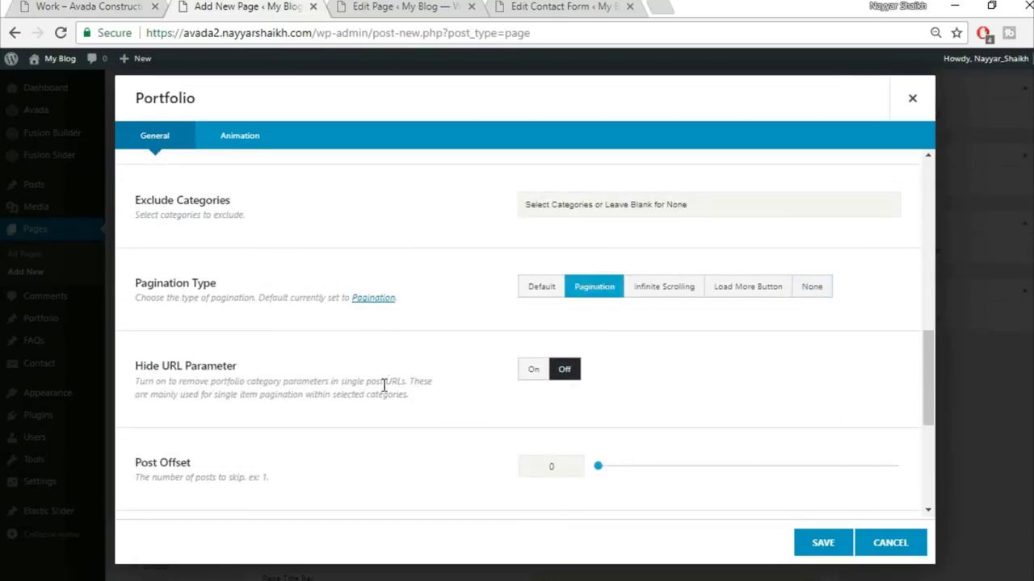
pyautogui.click(98, 6)
pyautogui.scroll(-3, 242, 369)
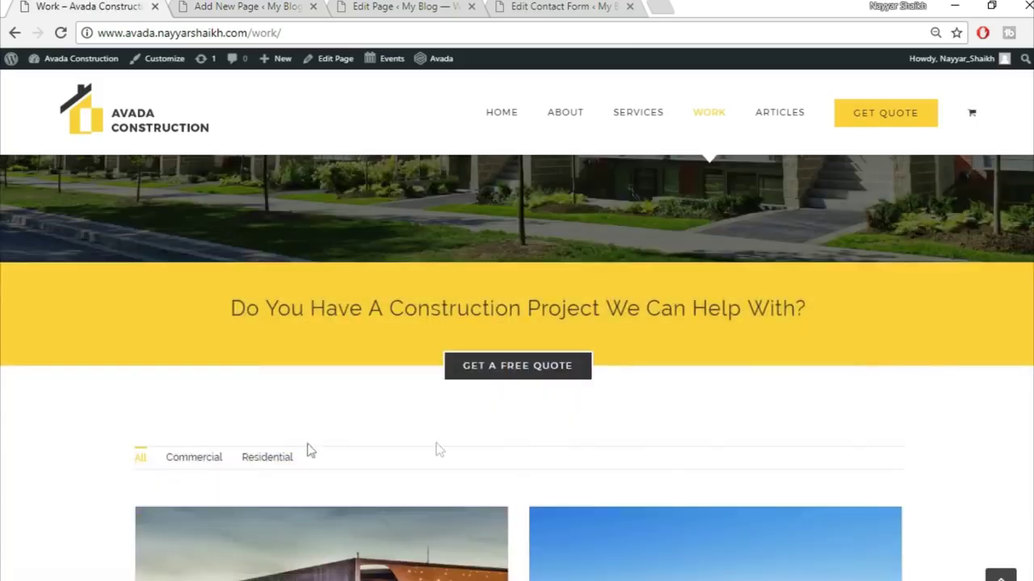
pyautogui.scroll(-1, 343, 456)
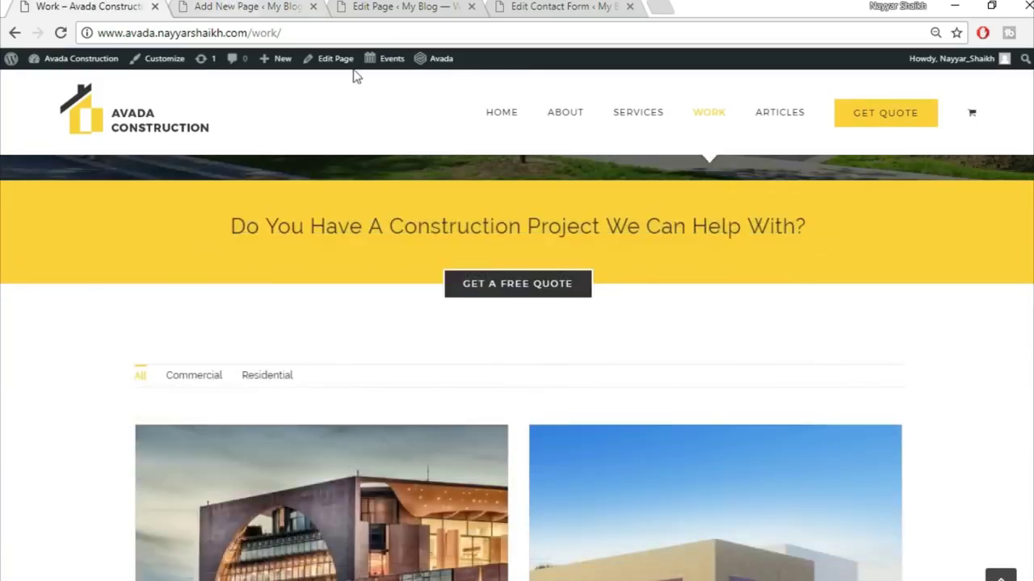
pyautogui.click(246, 6)
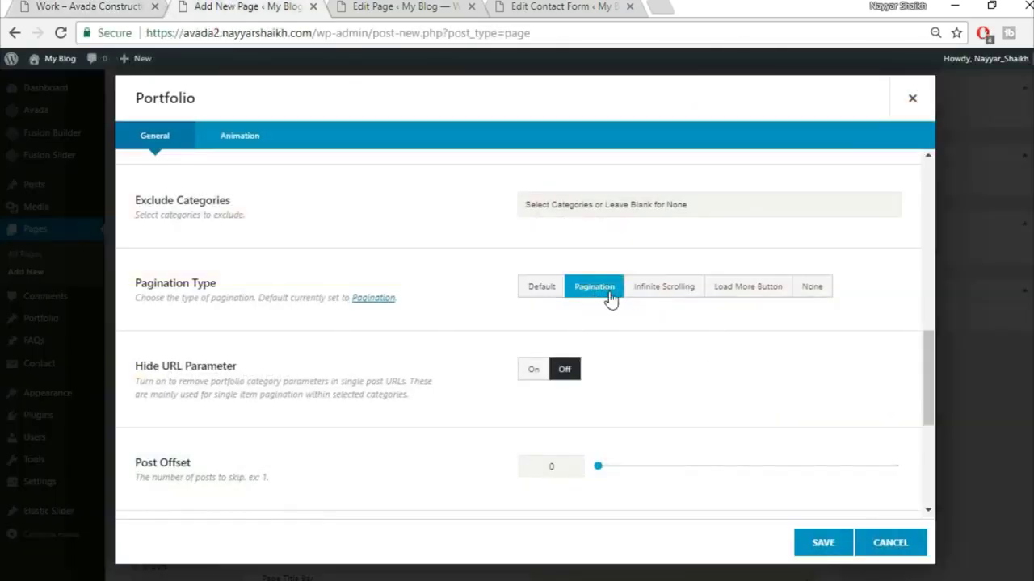
pyautogui.scroll(-2, 358, 454)
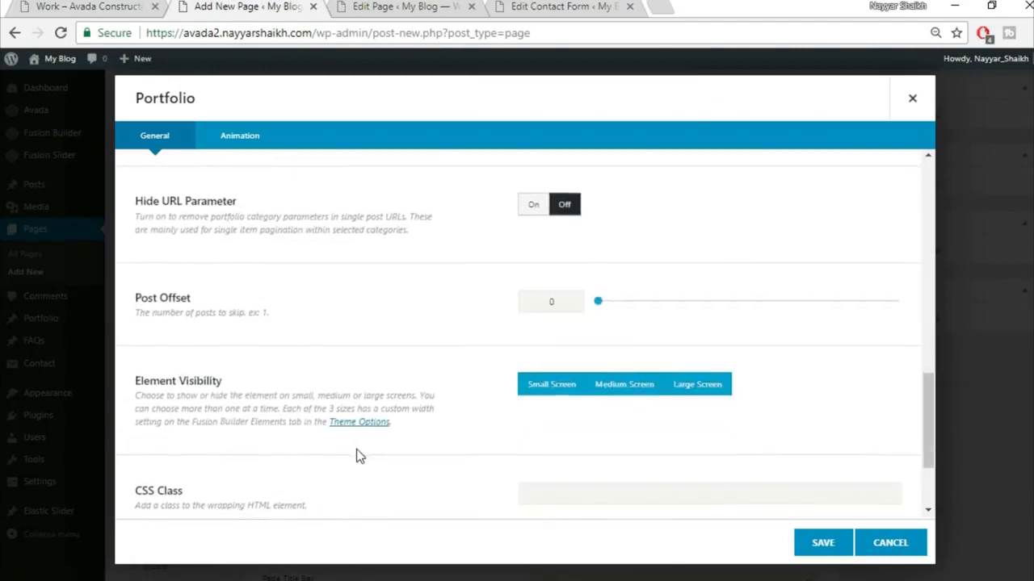
pyautogui.scroll(-2, 357, 454)
pyautogui.click(823, 544)
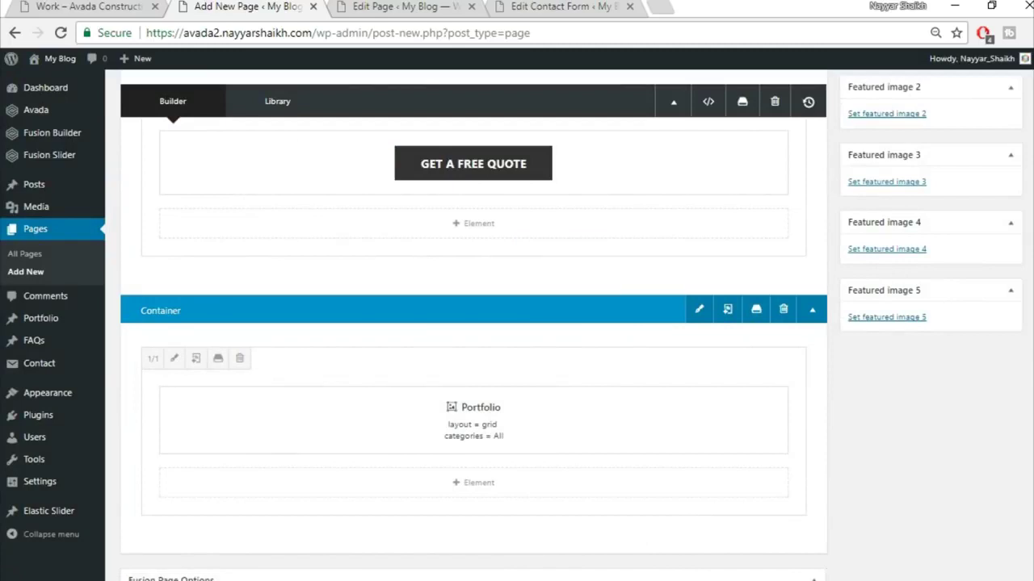
pyautogui.scroll(10, 473, 323)
# - Publish the Work page and view it live in a new tab
pyautogui.click(992, 249)
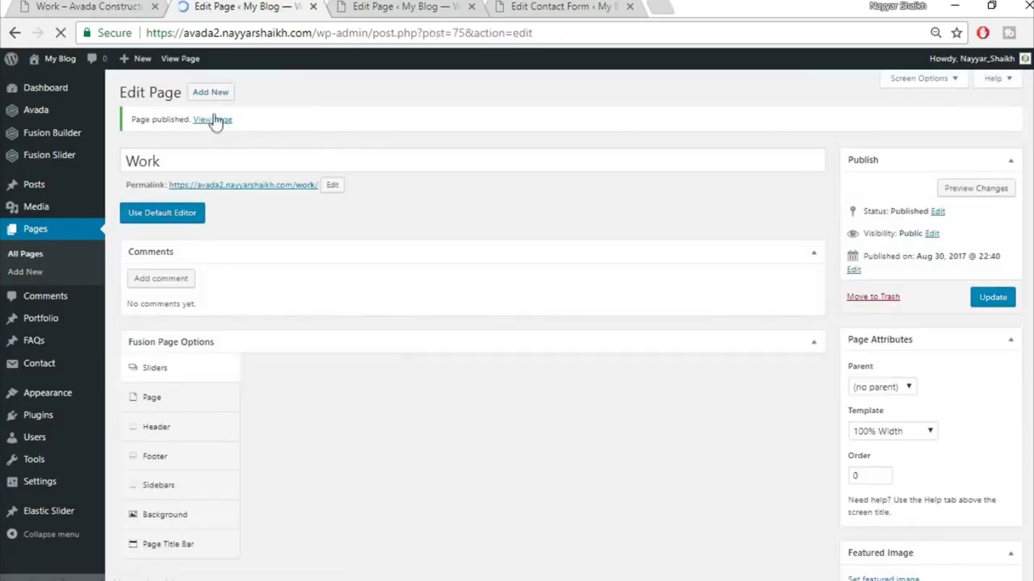
pyautogui.click(212, 120)
pyautogui.scroll(-5, 623, 242)
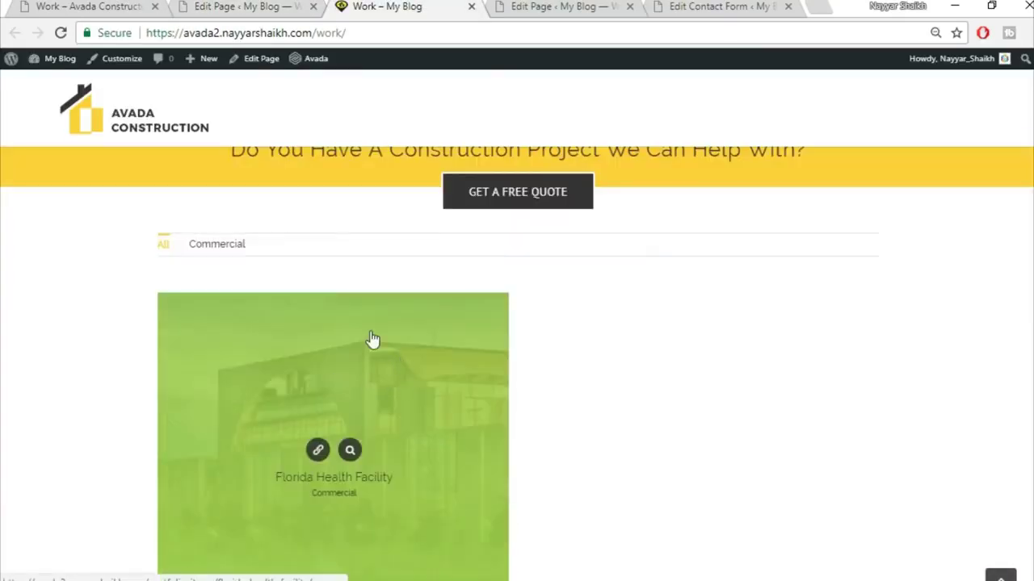
pyautogui.scroll(-2, 646, 457)
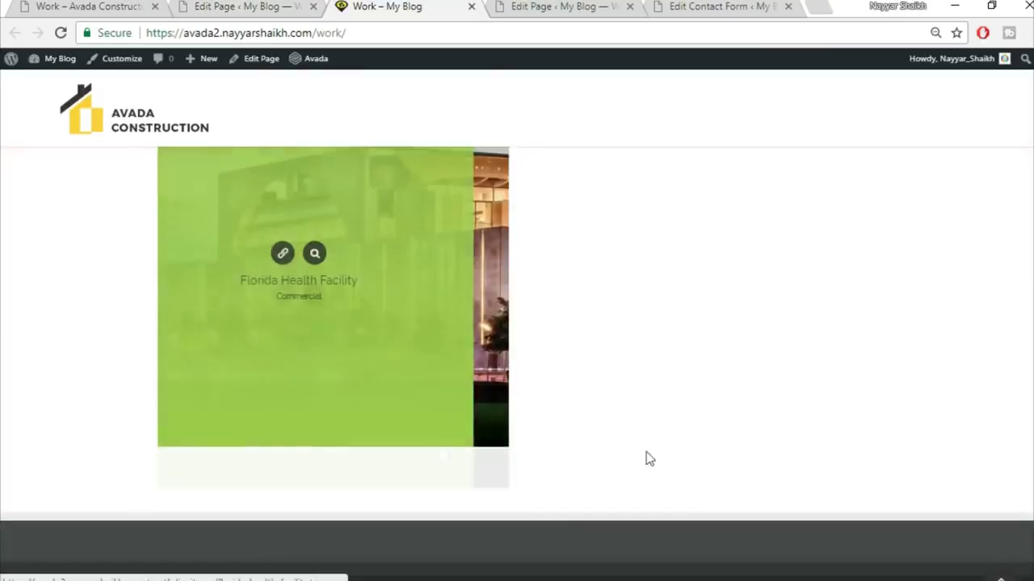
pyautogui.scroll(7, 653, 457)
# - Compare it against the demo Work page, then close the live preview tab
pyautogui.click(148, 3)
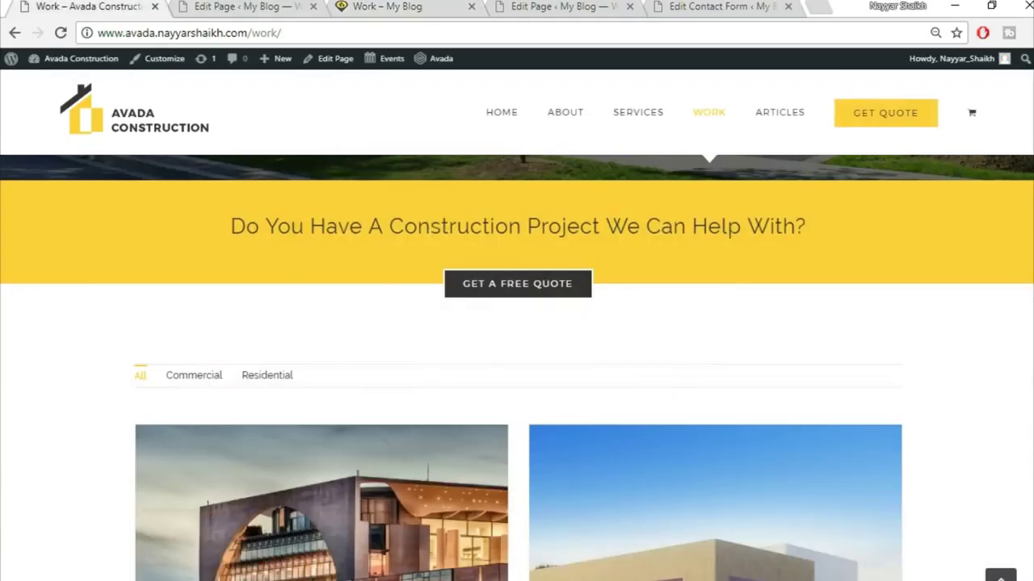
pyautogui.scroll(-15, 885, 369)
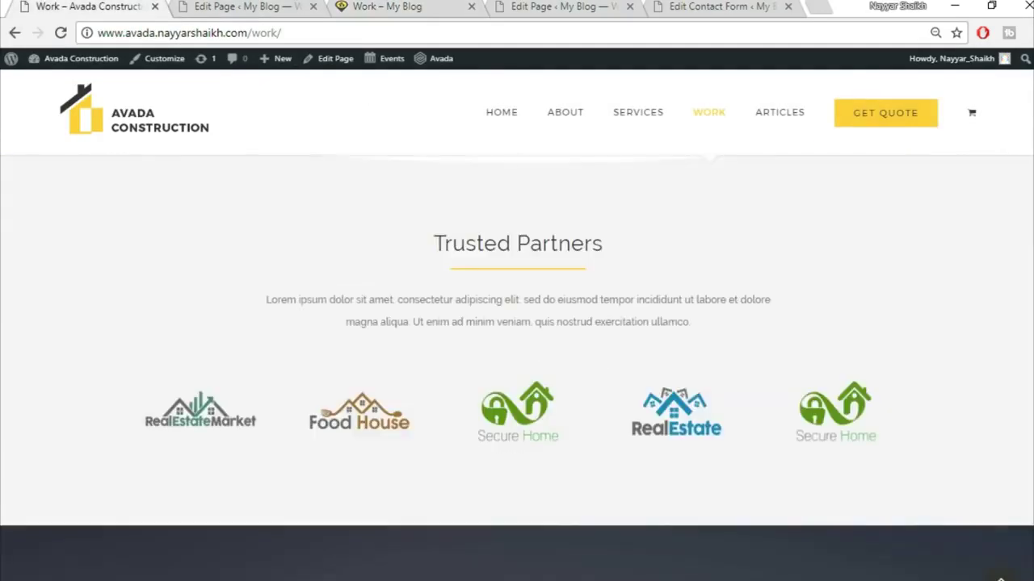
pyautogui.scroll(-10, 860, 259)
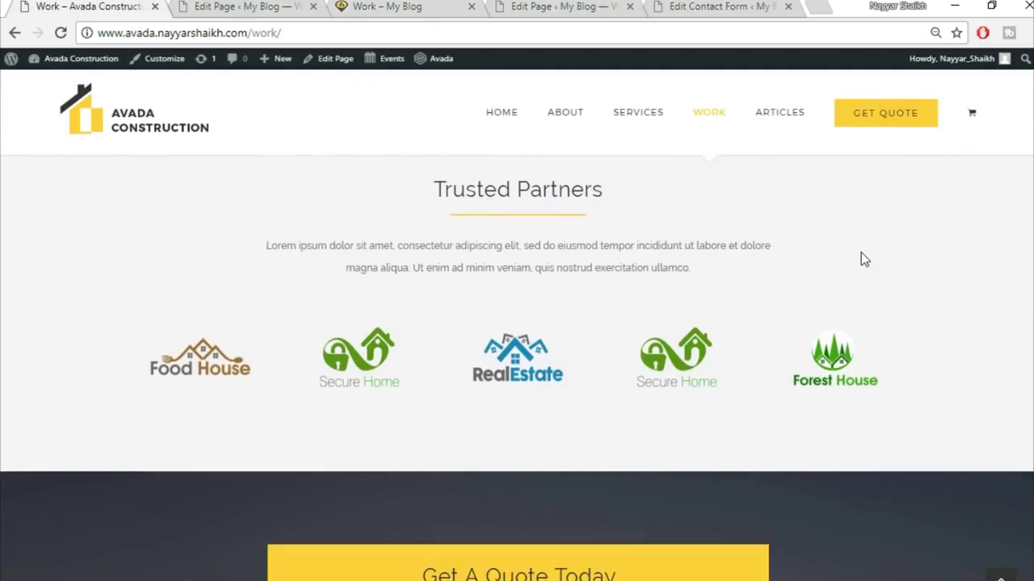
pyautogui.scroll(-2, 754, 410)
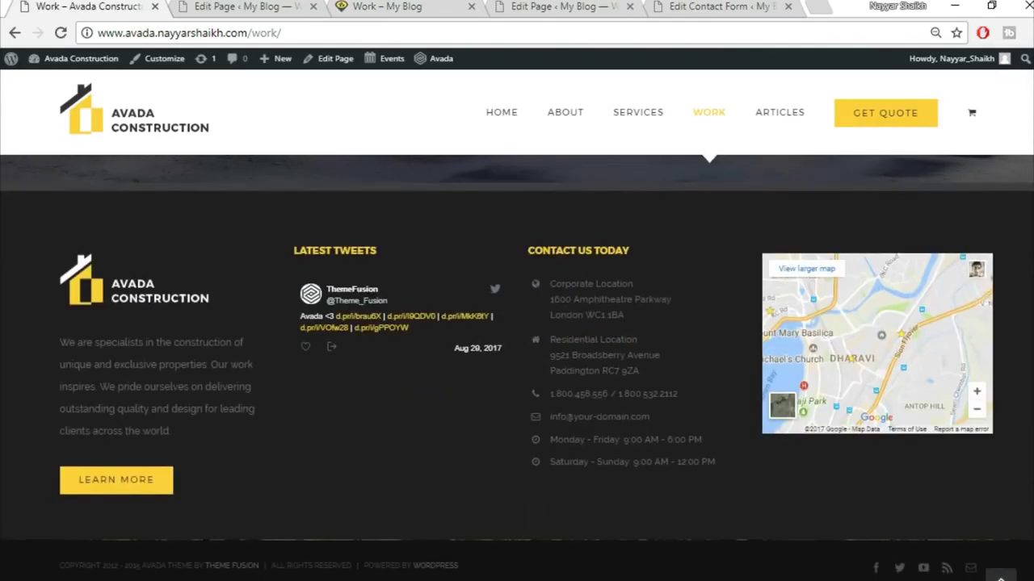
pyautogui.click(1000, 577)
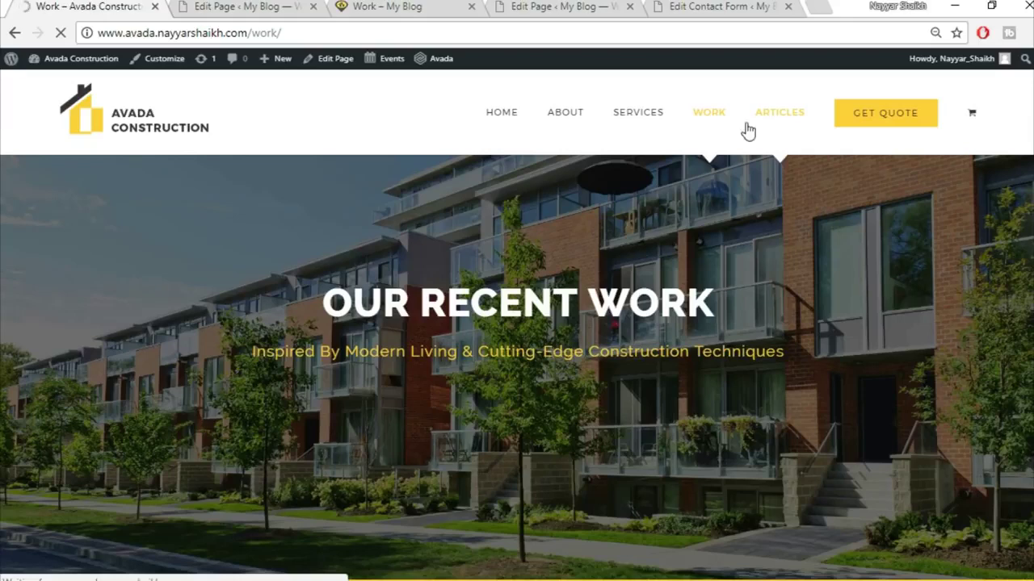
pyautogui.click(283, 12)
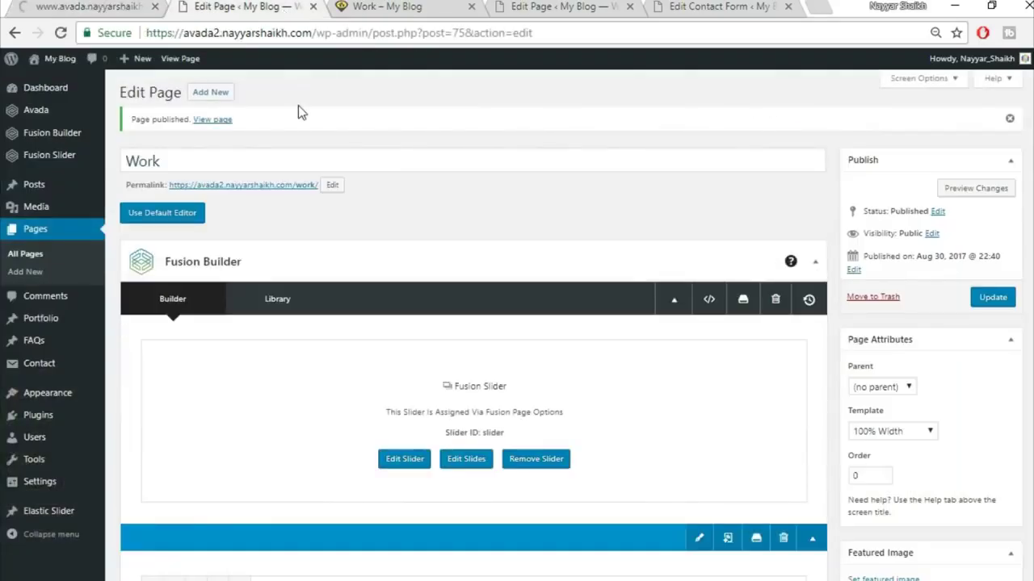
pyautogui.click(473, 15)
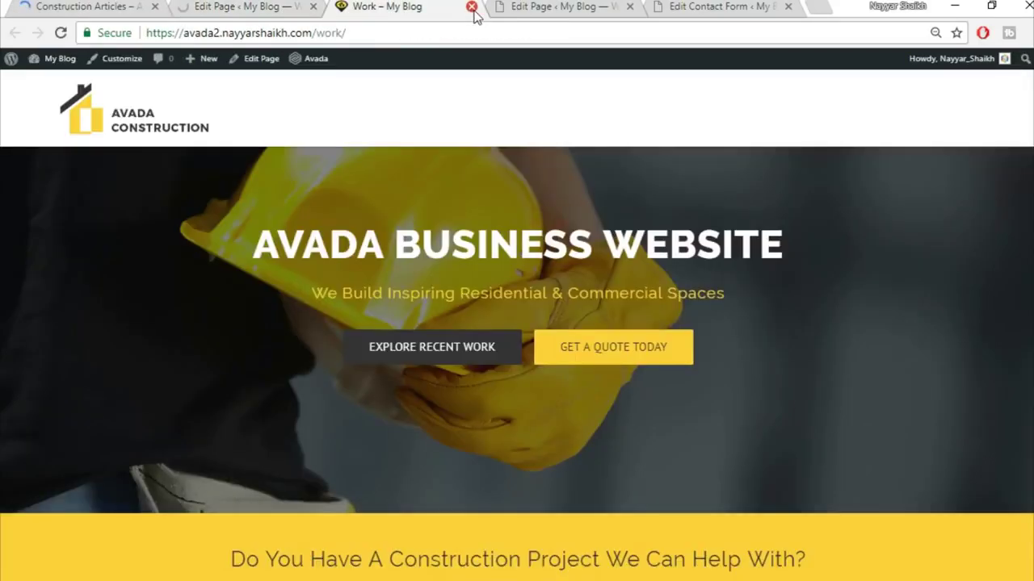
pyautogui.click(472, 9)
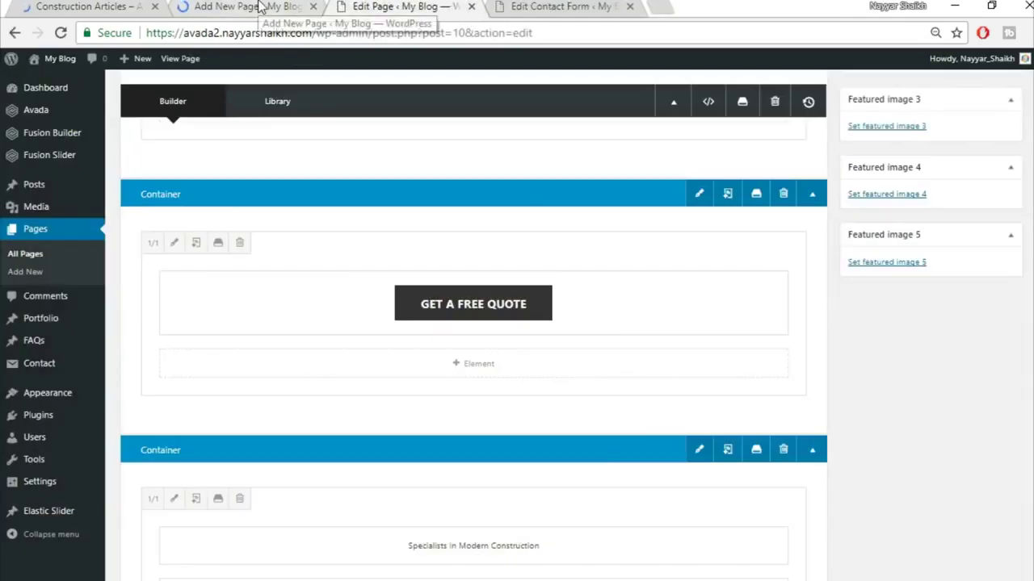
# - Title the new page 'Articles', referring to the demo Construction Articles page
pyautogui.click(260, 6)
pyautogui.click(121, 6)
pyautogui.click(261, 7)
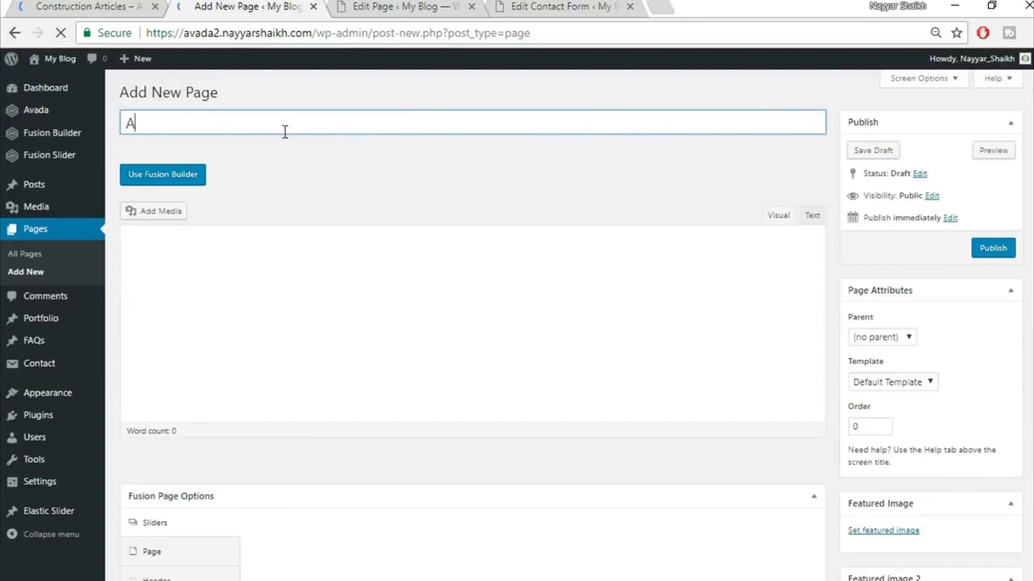
pyautogui.write('rtcles')
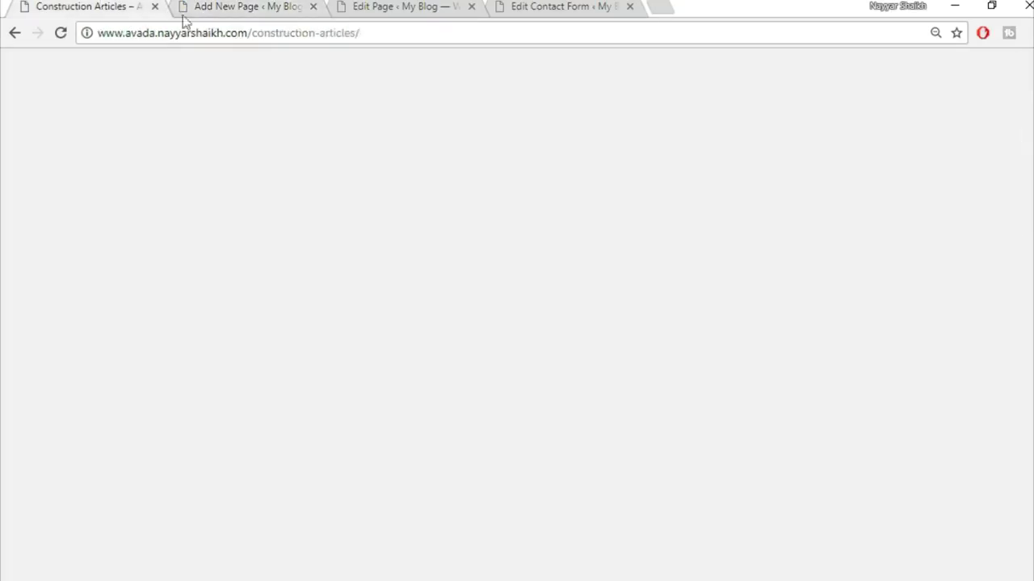
pyautogui.scroll(-7, 606, 272)
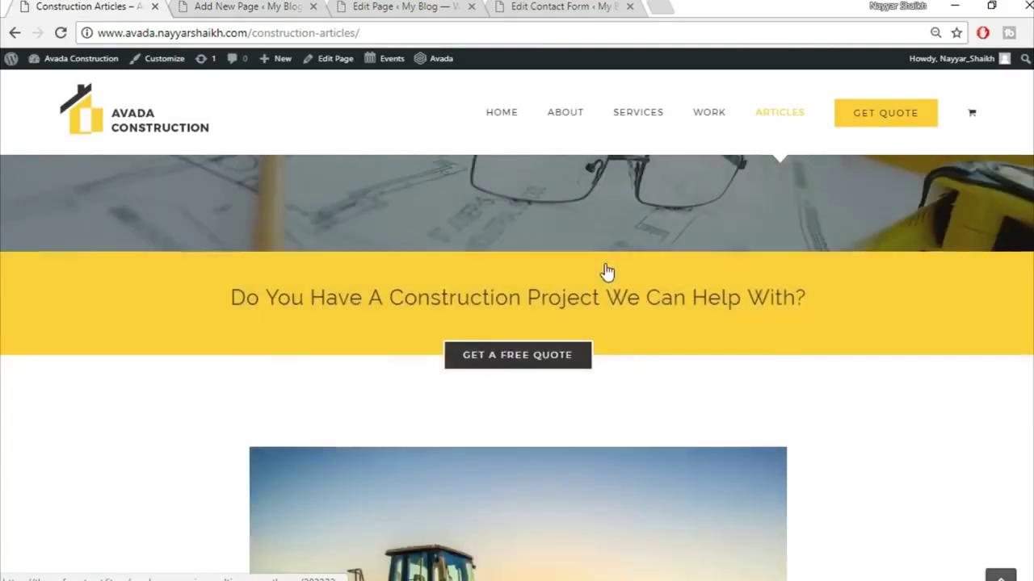
pyautogui.scroll(5, 604, 309)
pyautogui.scroll(-9, 590, 419)
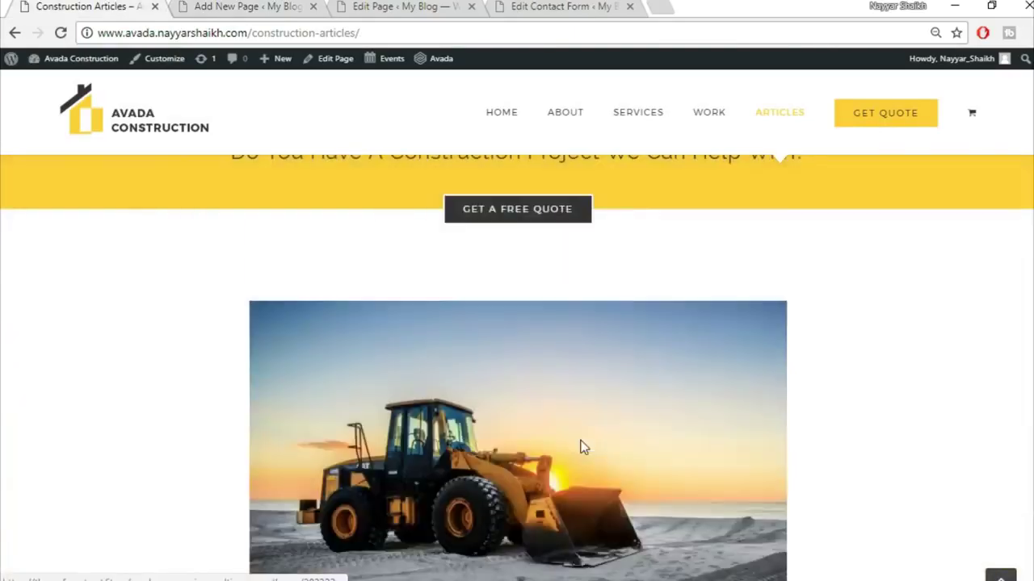
pyautogui.scroll(4, 542, 469)
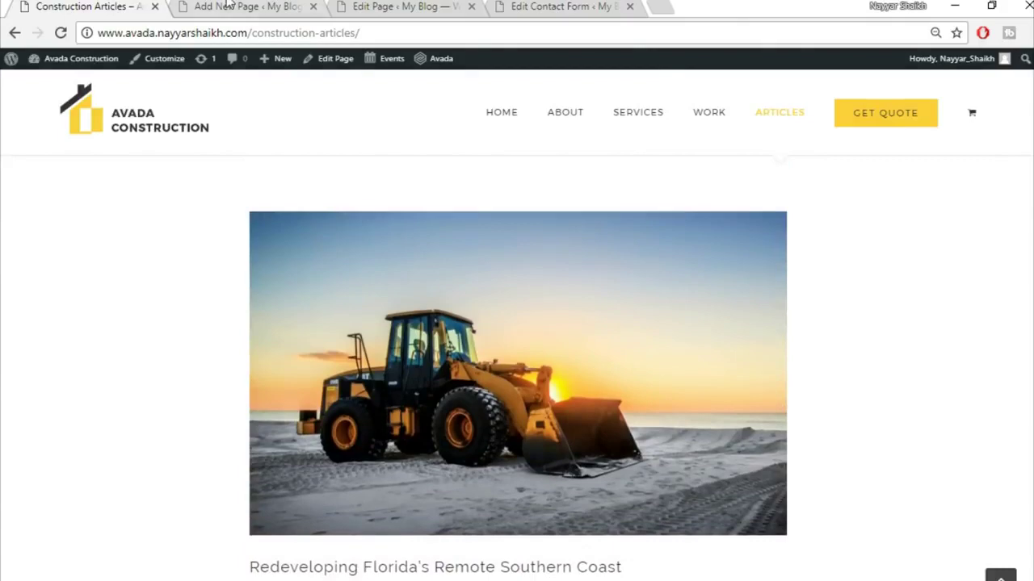
pyautogui.click(266, 6)
# - Give the Articles page the 100% Width template and the Fusion Slider named 'Slider'
pyautogui.click(904, 383)
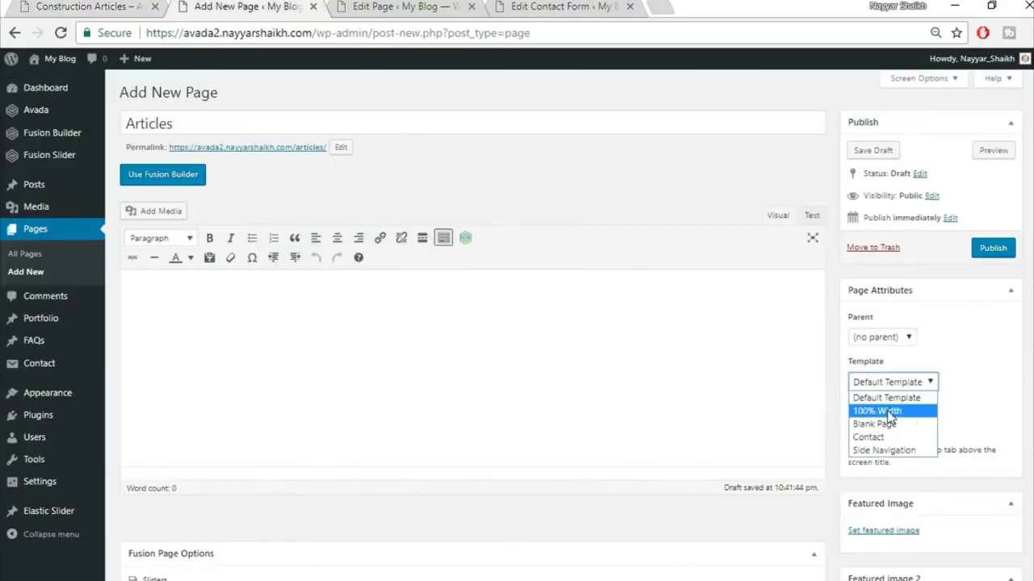
pyautogui.click(886, 410)
pyautogui.scroll(-1, 888, 412)
pyautogui.scroll(-3, 584, 286)
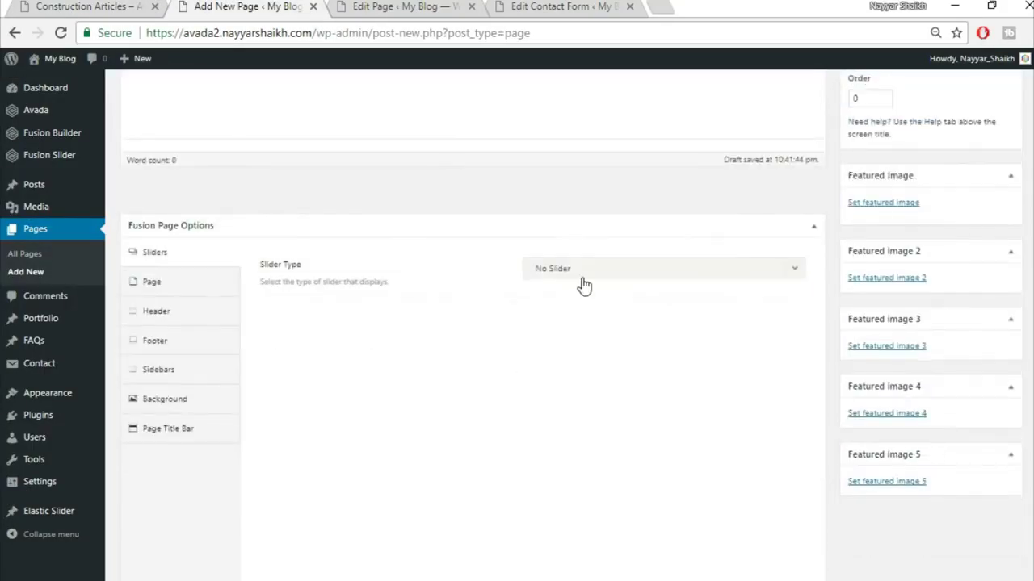
pyautogui.click(581, 275)
pyautogui.click(611, 336)
pyautogui.click(607, 321)
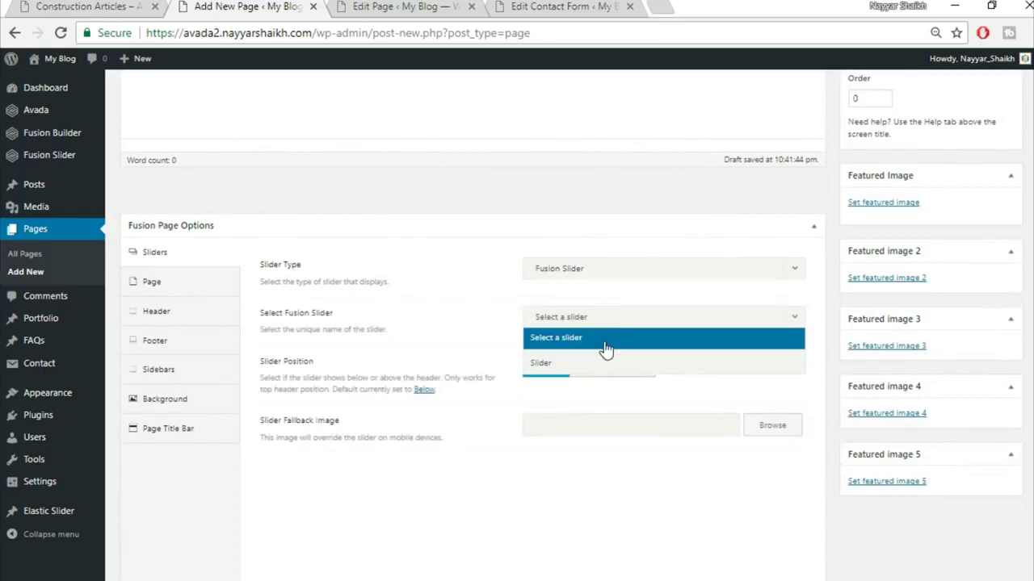
pyautogui.click(605, 363)
# - Set the page content padding to 0 and hide the page title bar
pyautogui.click(151, 281)
pyautogui.click(570, 300)
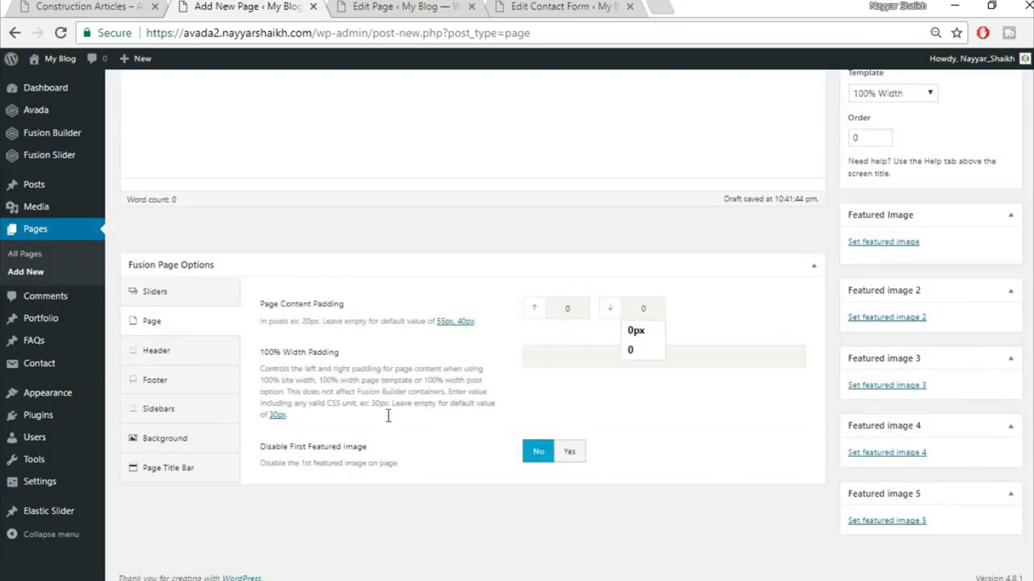
pyautogui.click(198, 462)
pyautogui.click(590, 299)
pyautogui.scroll(-1, 580, 357)
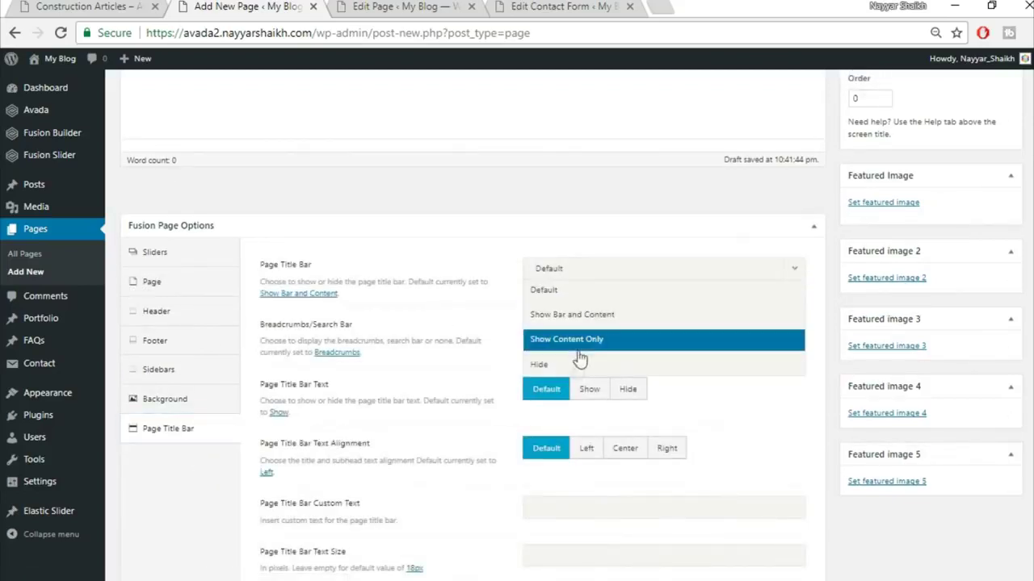
pyautogui.click(579, 365)
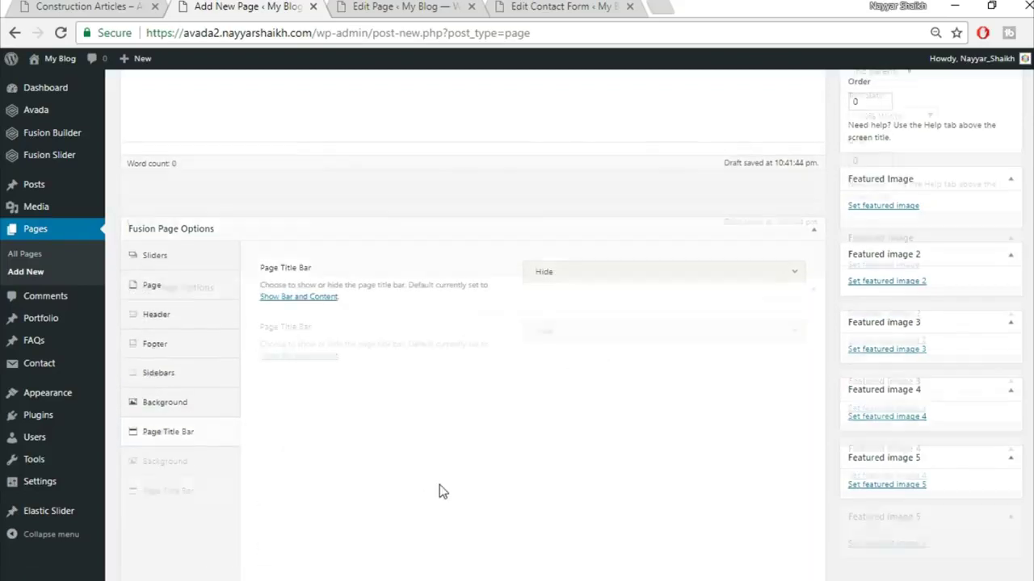
pyautogui.scroll(5, 440, 486)
# - Enable Fusion Builder and insert the saved Top1 library container
pyautogui.click(164, 173)
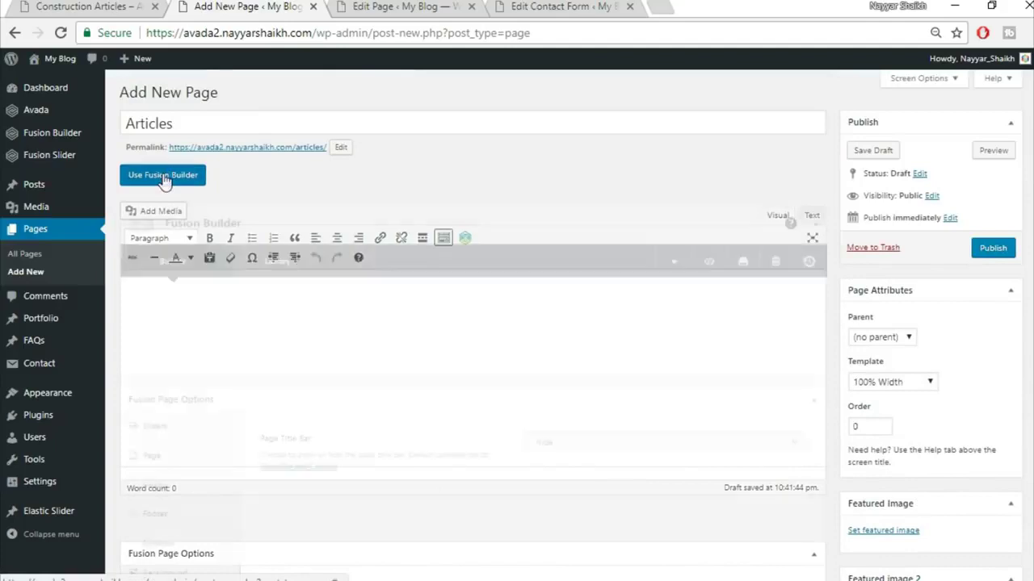
pyautogui.click(432, 414)
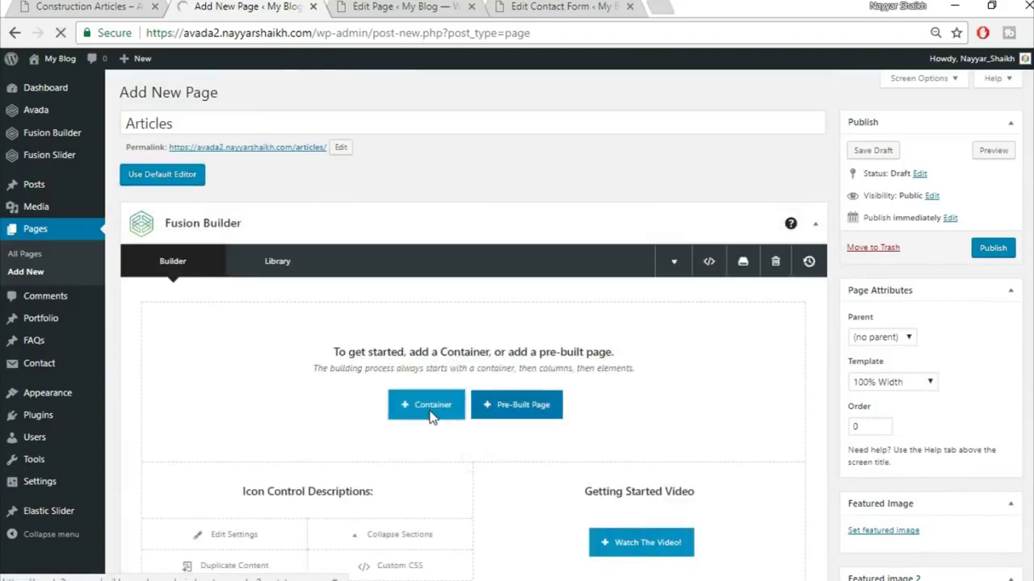
pyautogui.click(317, 153)
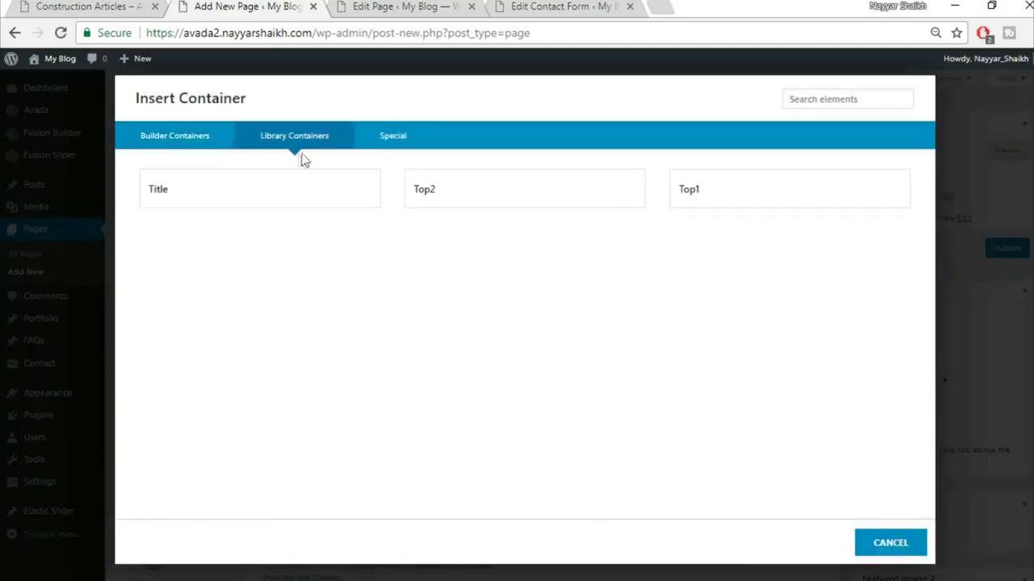
pyautogui.click(767, 206)
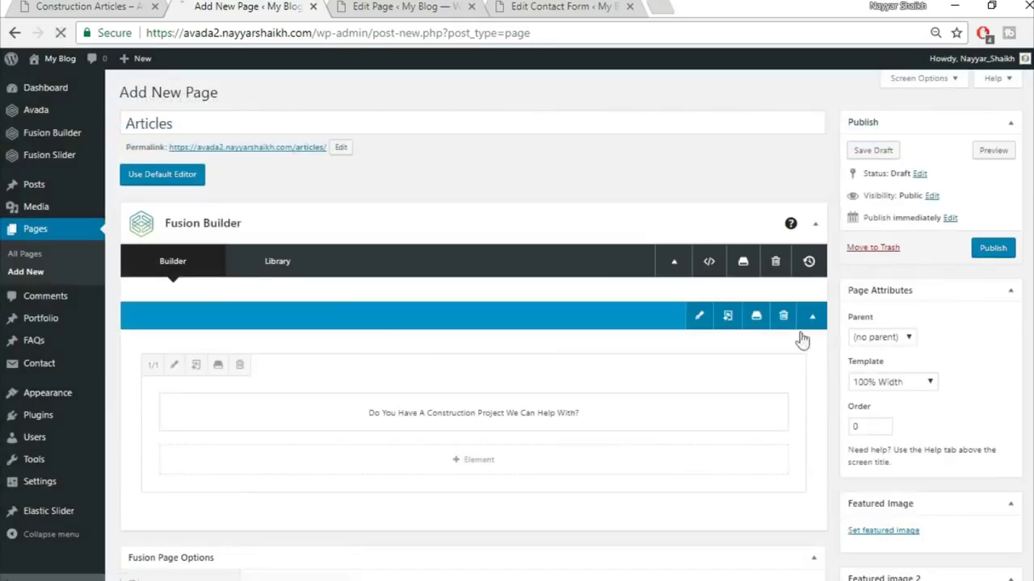
# - Insert the saved Top2 library container and compare with the demo articles page
pyautogui.scroll(-2, 756, 363)
pyautogui.click(682, 356)
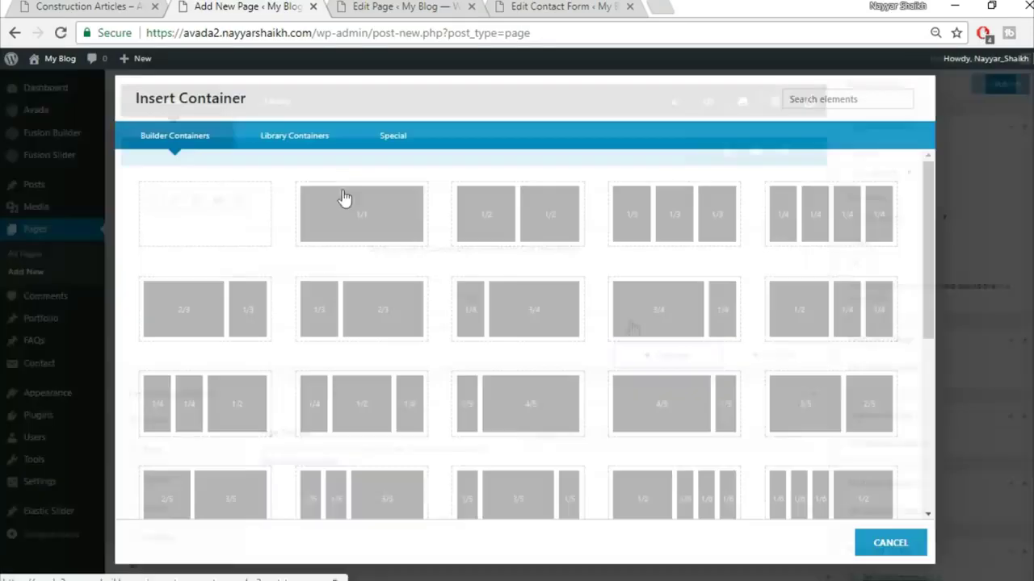
pyautogui.click(284, 134)
pyautogui.click(493, 201)
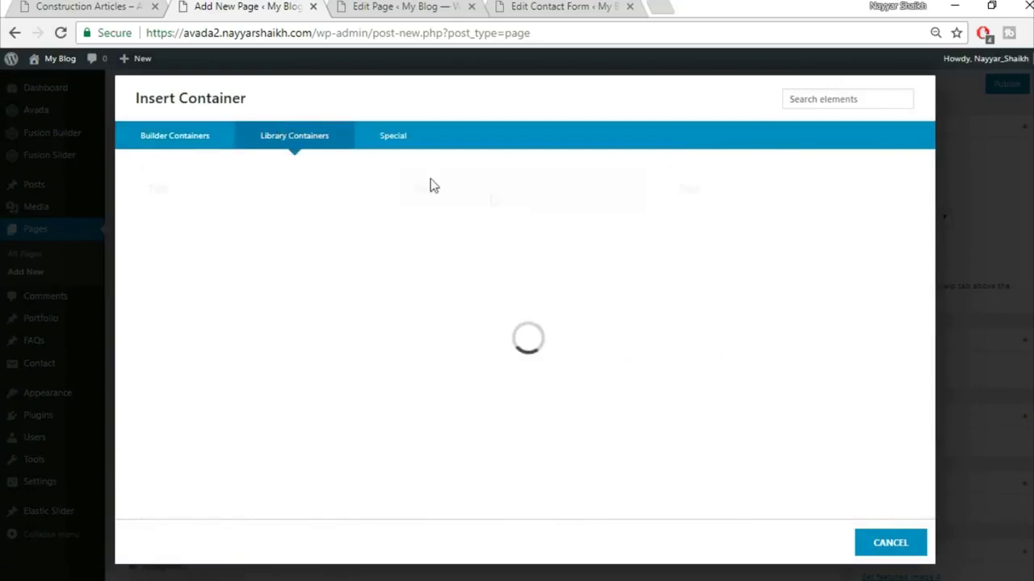
pyautogui.click(63, 4)
pyautogui.scroll(2, 784, 319)
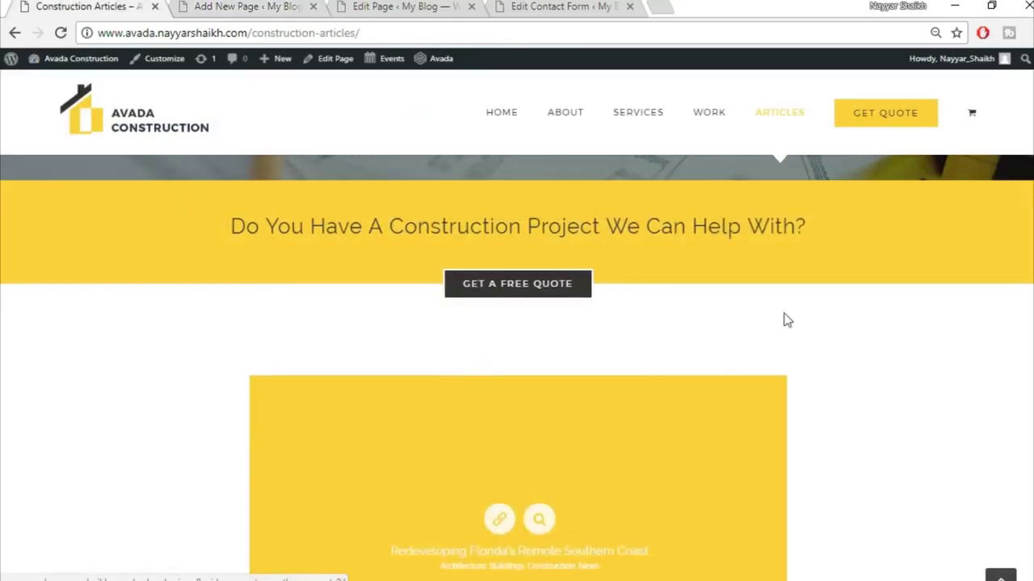
pyautogui.click(310, 5)
# - Add a new container with a single 1/1 full-width column below the quote section
pyautogui.scroll(-4, 606, 367)
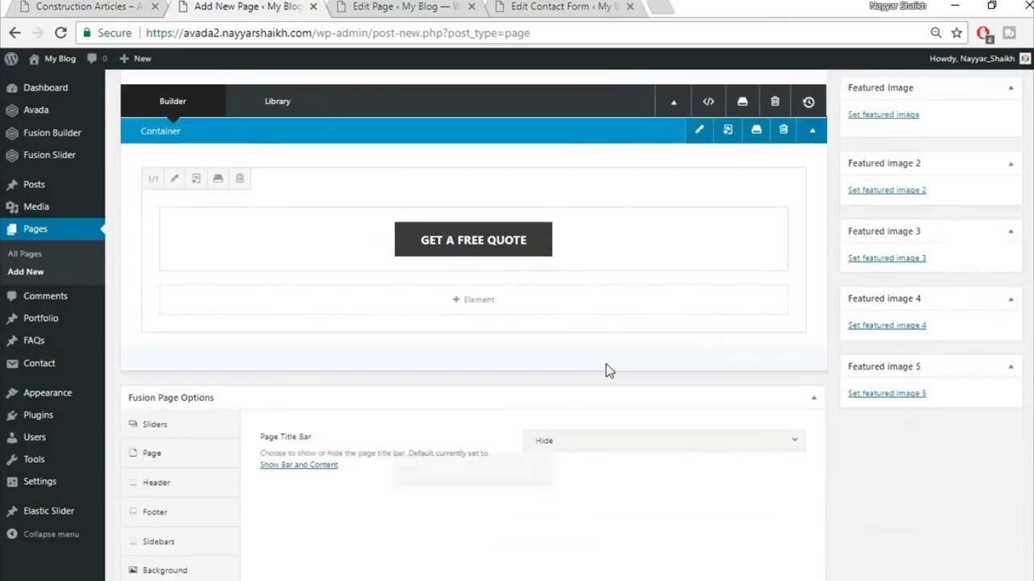
pyautogui.click(664, 282)
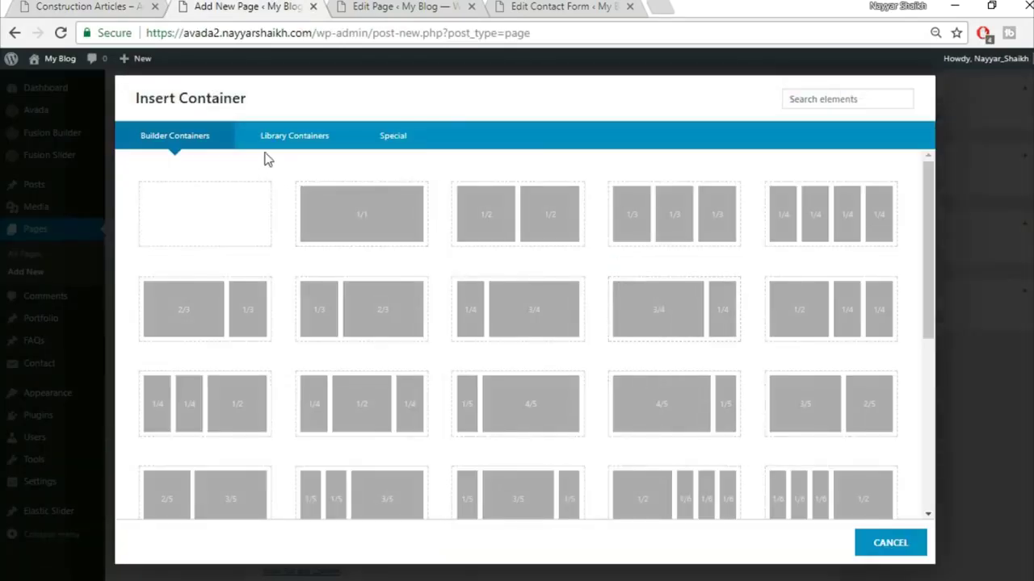
pyautogui.click(364, 223)
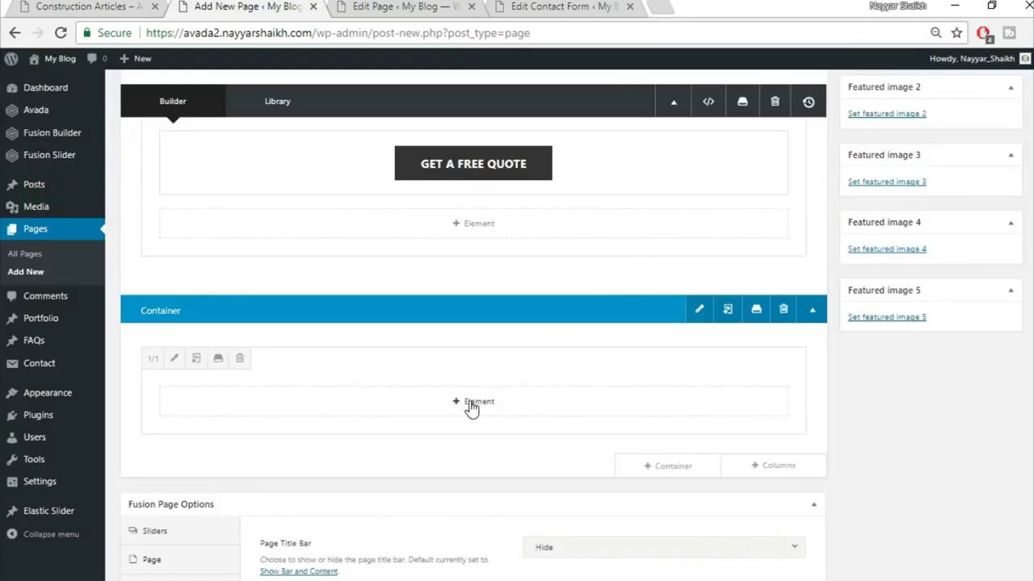
pyautogui.click(472, 408)
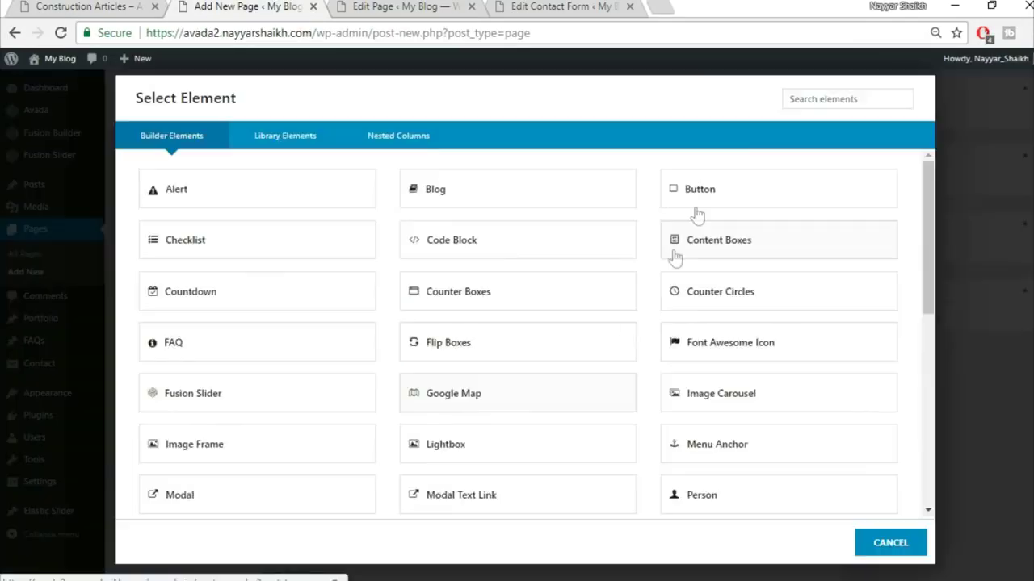
# - Add a Blog element to the column, keeping the Large blog layout
pyautogui.click(492, 203)
pyautogui.click(583, 176)
pyautogui.click(585, 178)
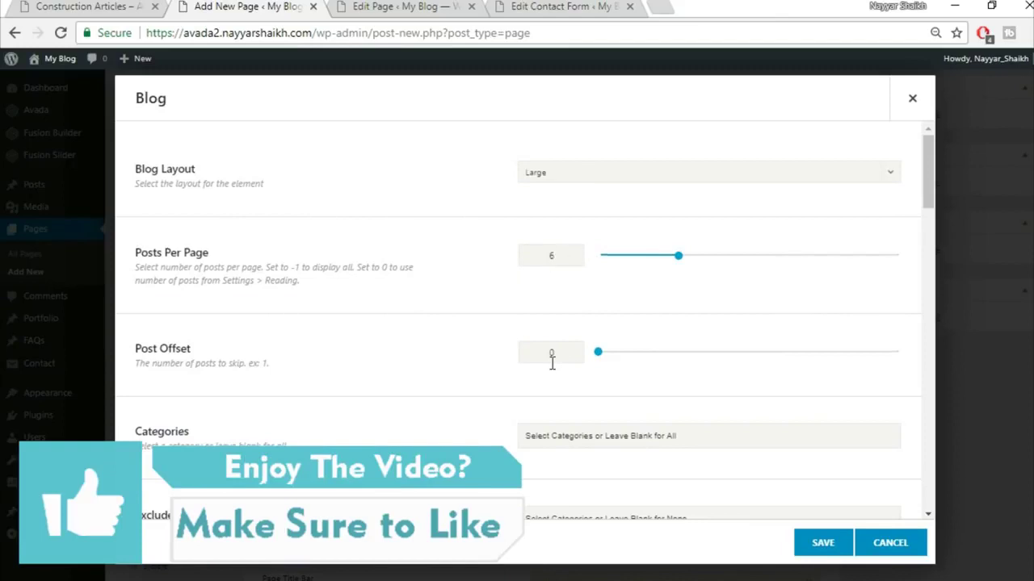
pyautogui.scroll(-3, 552, 362)
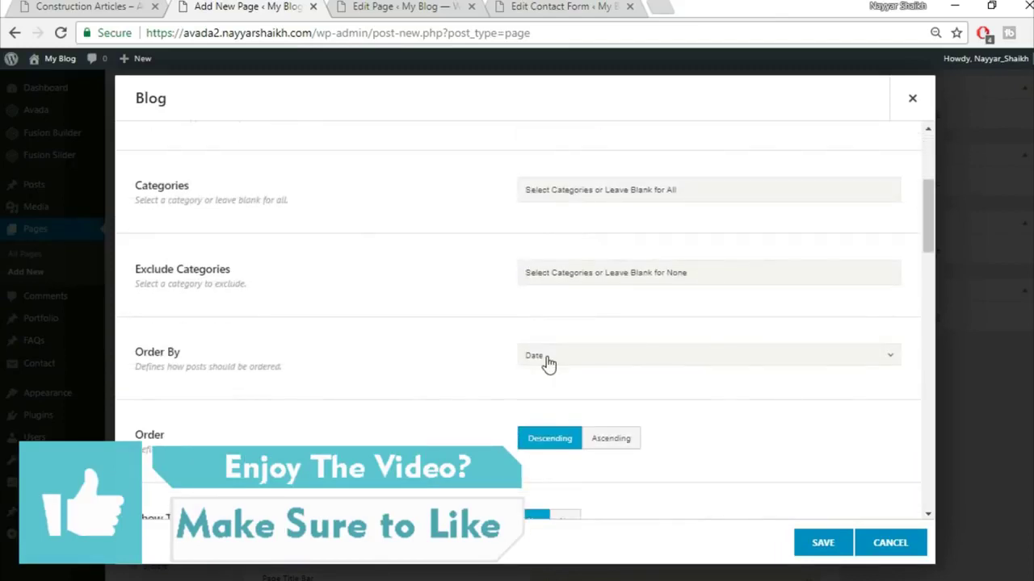
pyautogui.scroll(-1, 548, 363)
pyautogui.scroll(-2, 799, 368)
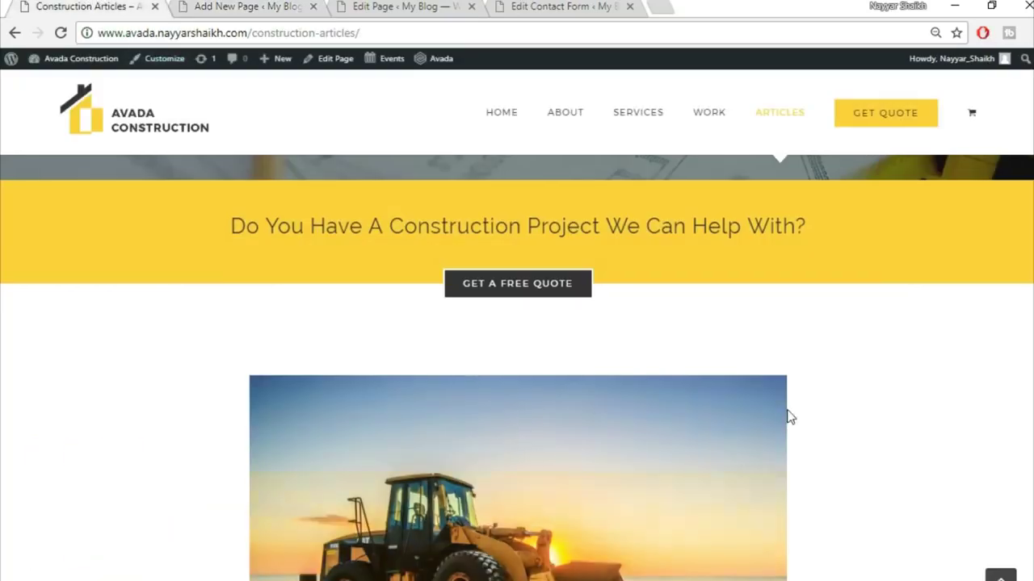
pyautogui.scroll(-3, 790, 416)
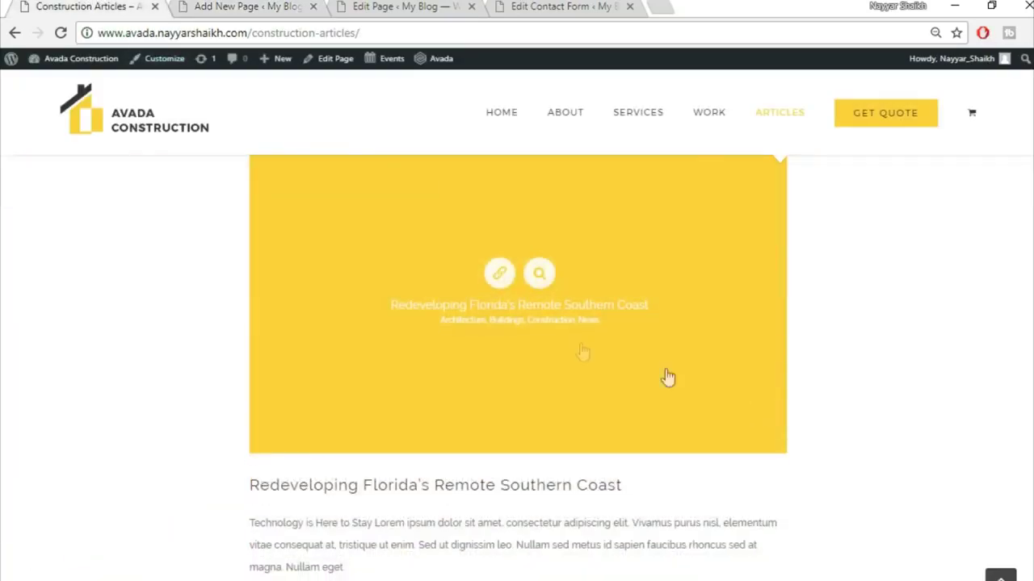
pyautogui.scroll(-1, 835, 382)
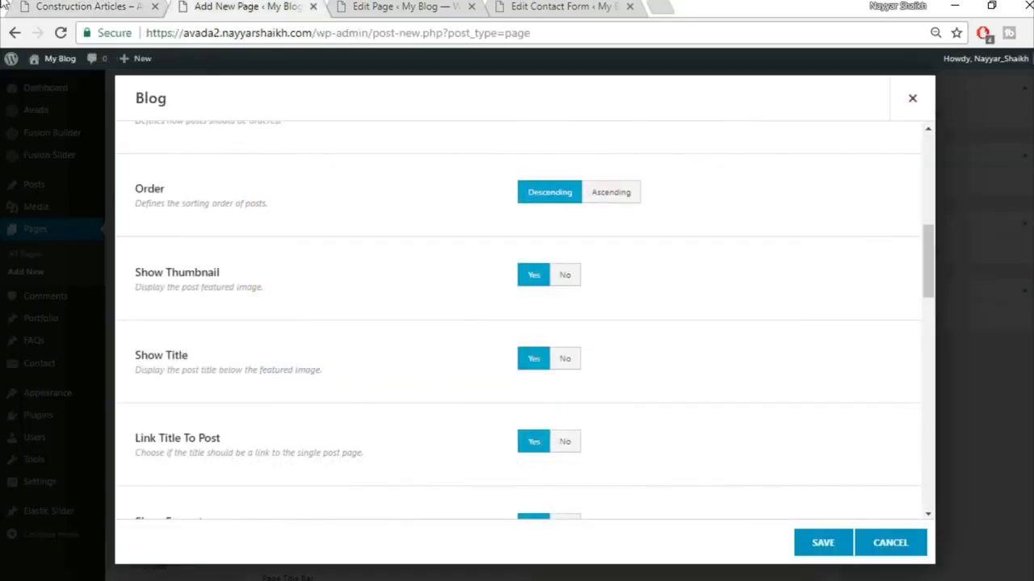
pyautogui.rightClick(4, 4)
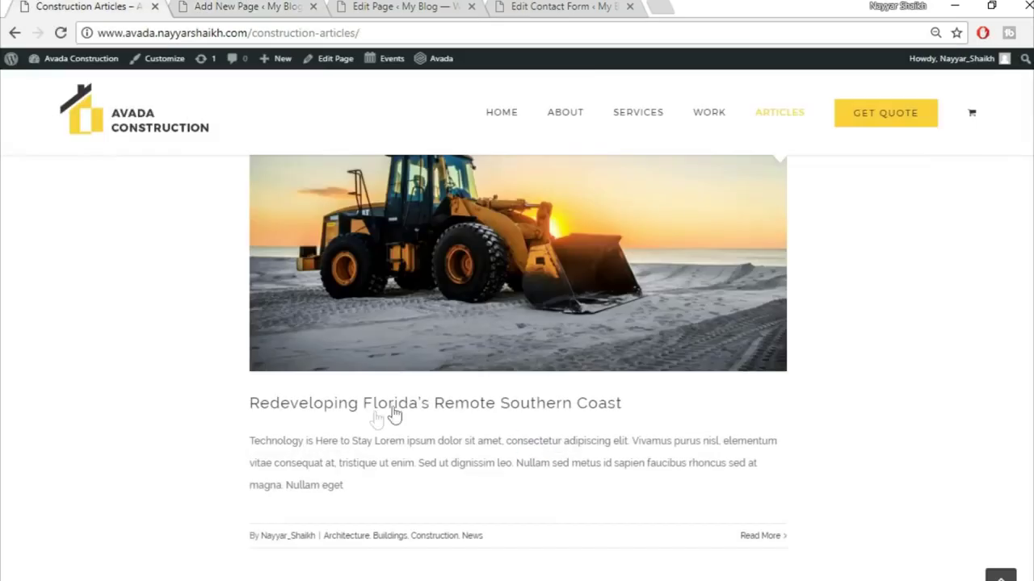
pyautogui.scroll(-2, 450, 329)
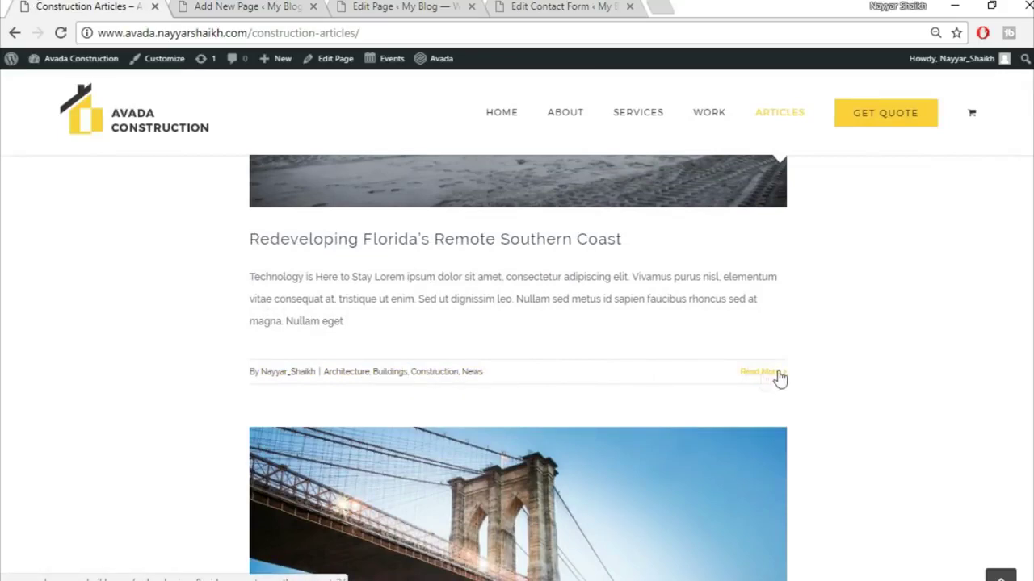
# - Set Show Author Name to No and save the Blog element
pyautogui.click(267, 6)
pyautogui.scroll(-1, 489, 404)
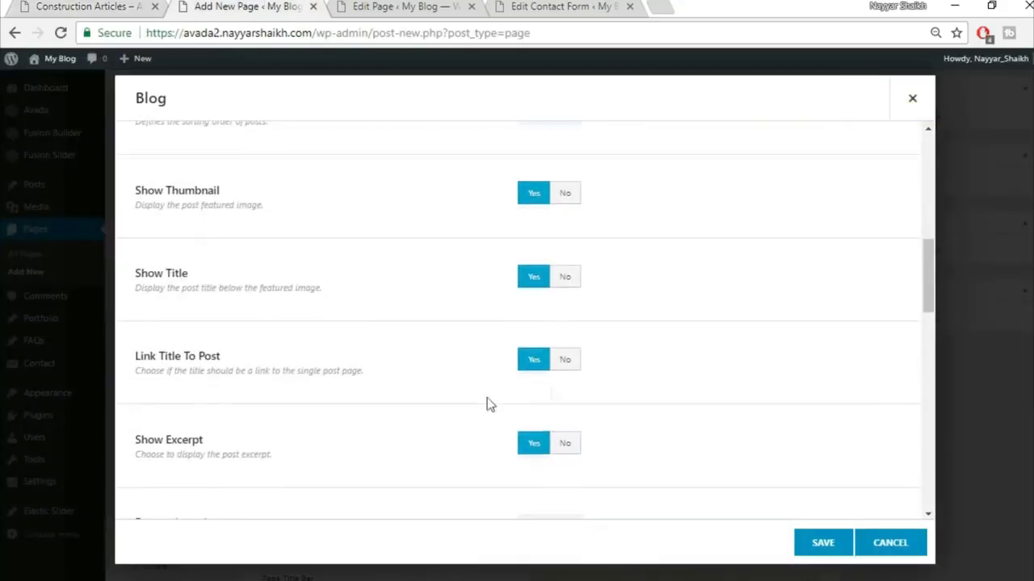
pyautogui.scroll(-3, 476, 353)
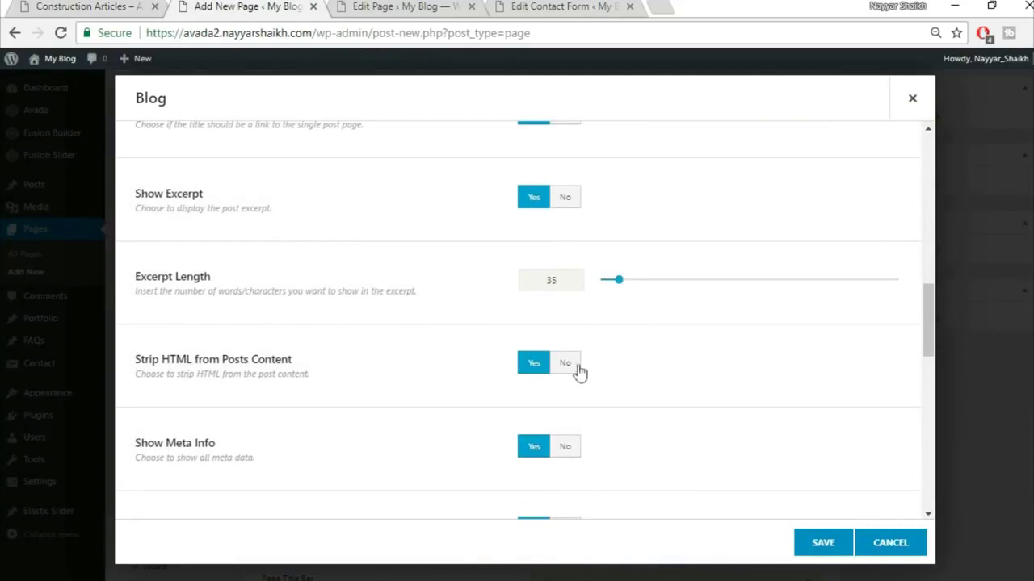
pyautogui.scroll(-2, 335, 323)
pyautogui.click(572, 371)
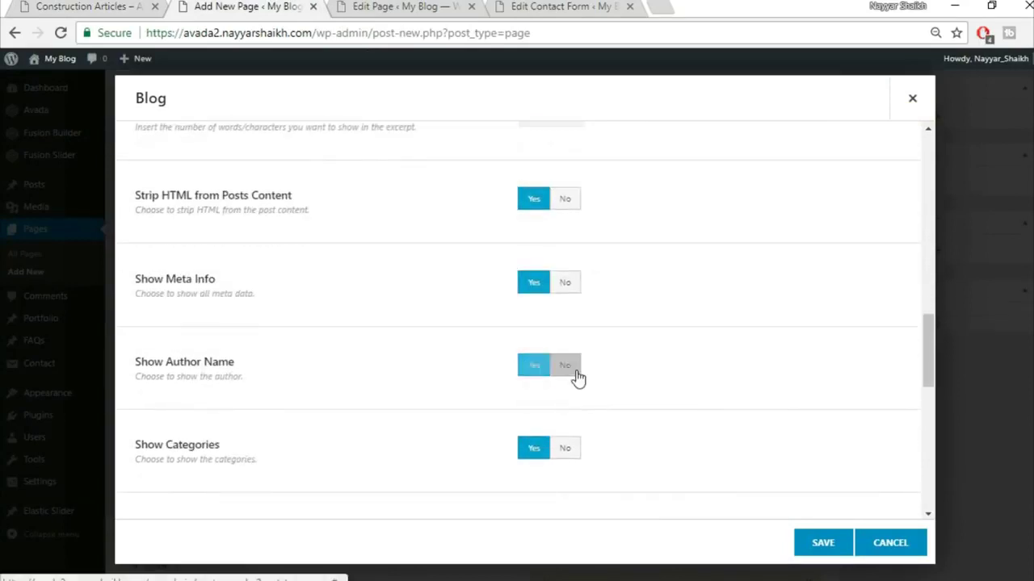
pyautogui.hotkey('ctrl', 'shift', 'Tab')
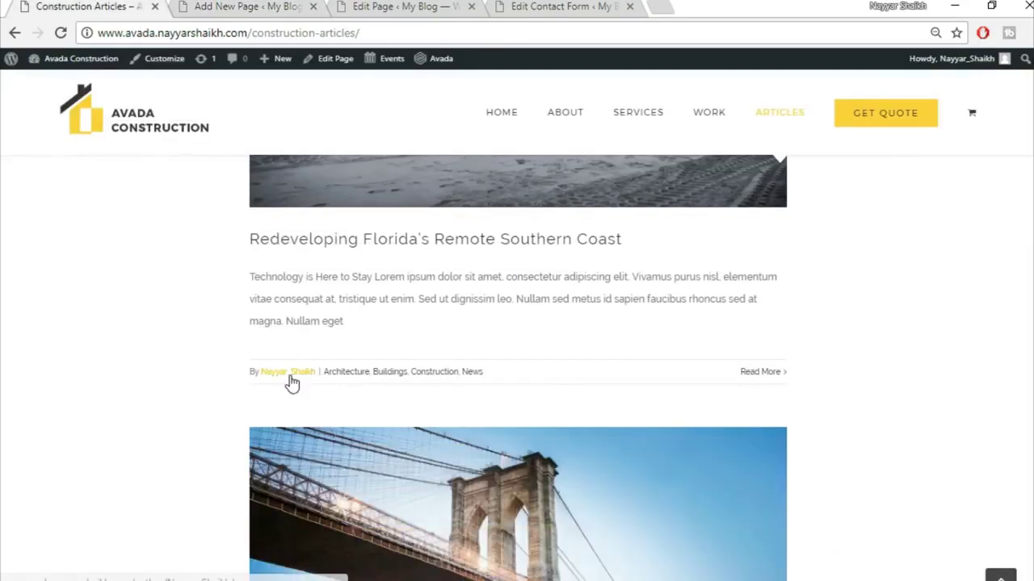
pyautogui.click(206, 6)
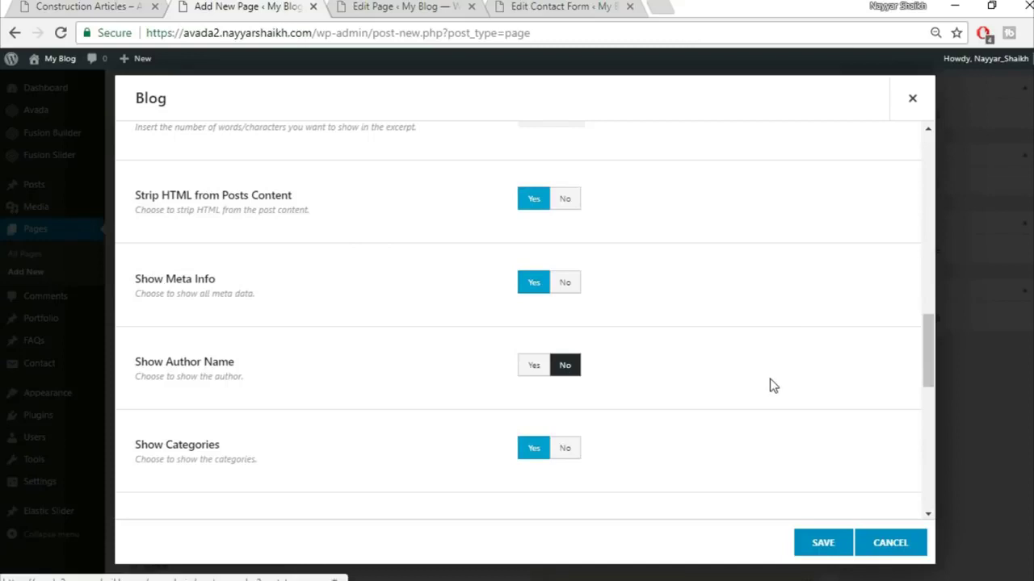
pyautogui.scroll(-3, 771, 384)
pyautogui.scroll(-5, 771, 386)
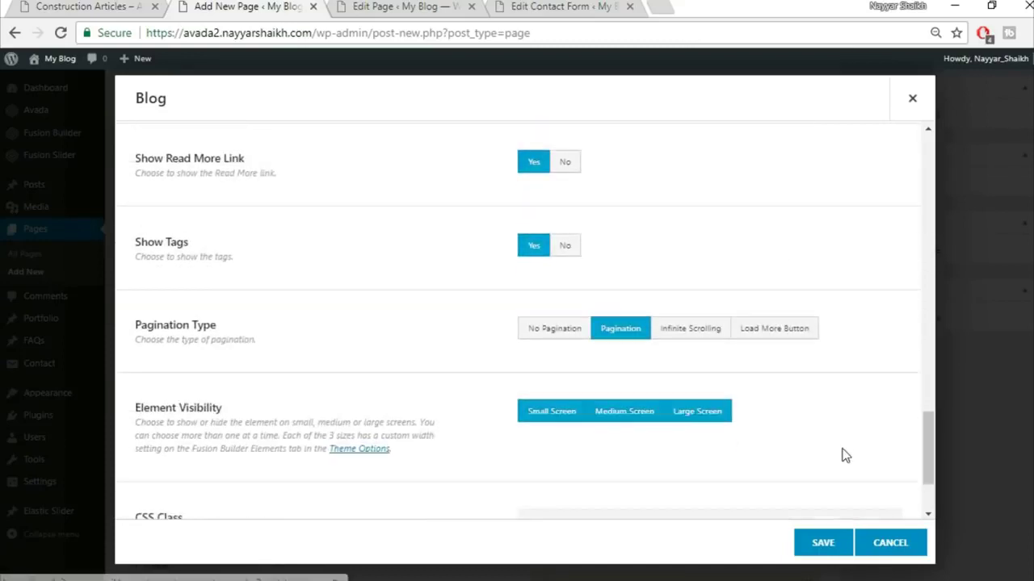
pyautogui.scroll(15, 844, 456)
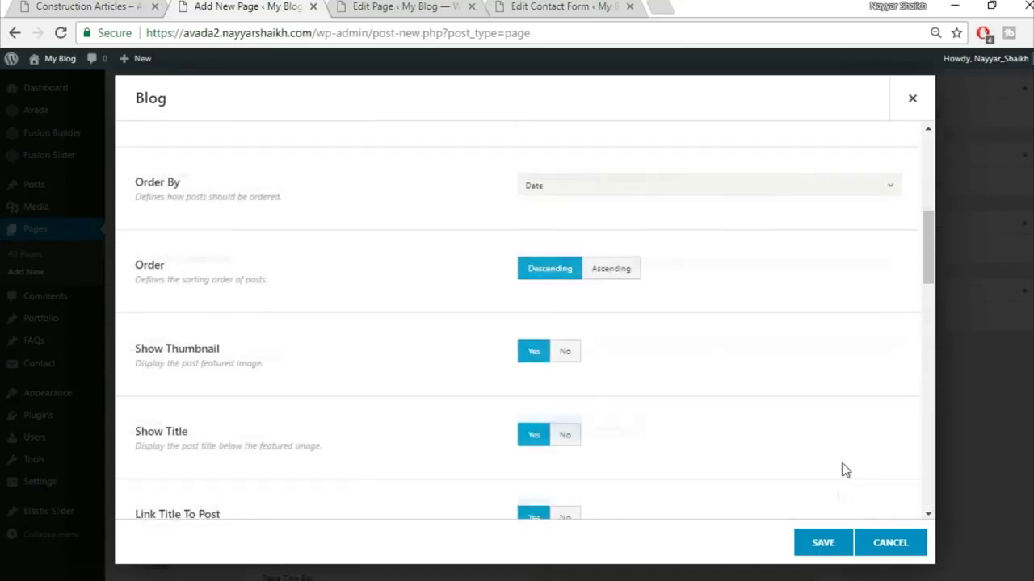
pyautogui.click(829, 553)
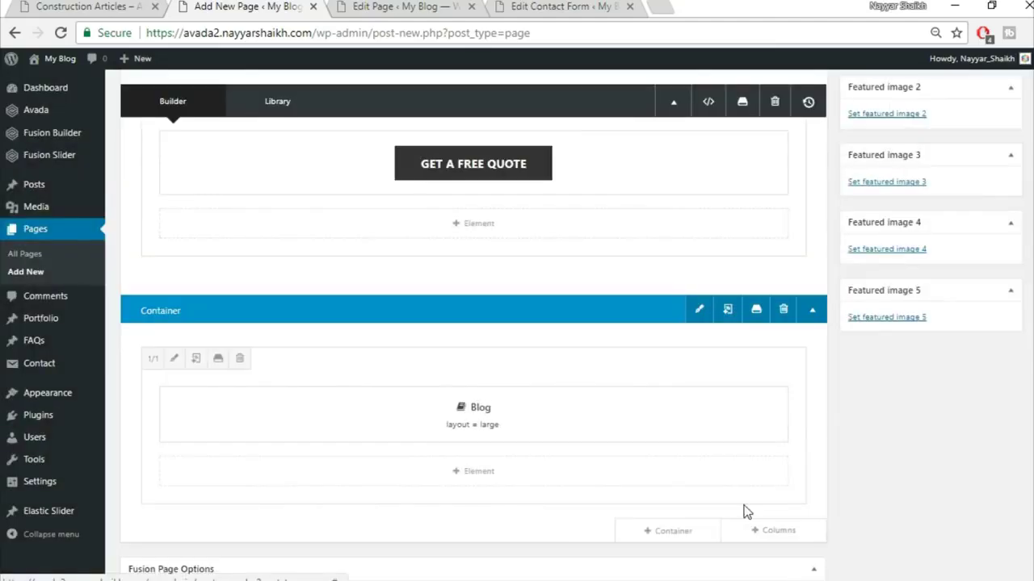
# - Reload and review the live Construction Articles page, then return to the builder
pyautogui.click(88, 7)
pyautogui.press('F5')
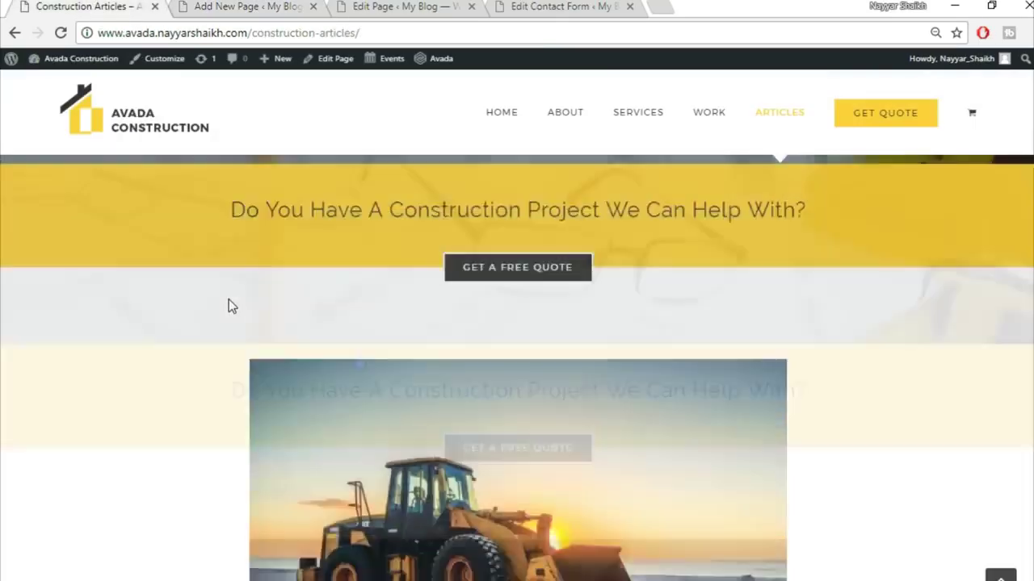
pyautogui.scroll(-2, 476, 467)
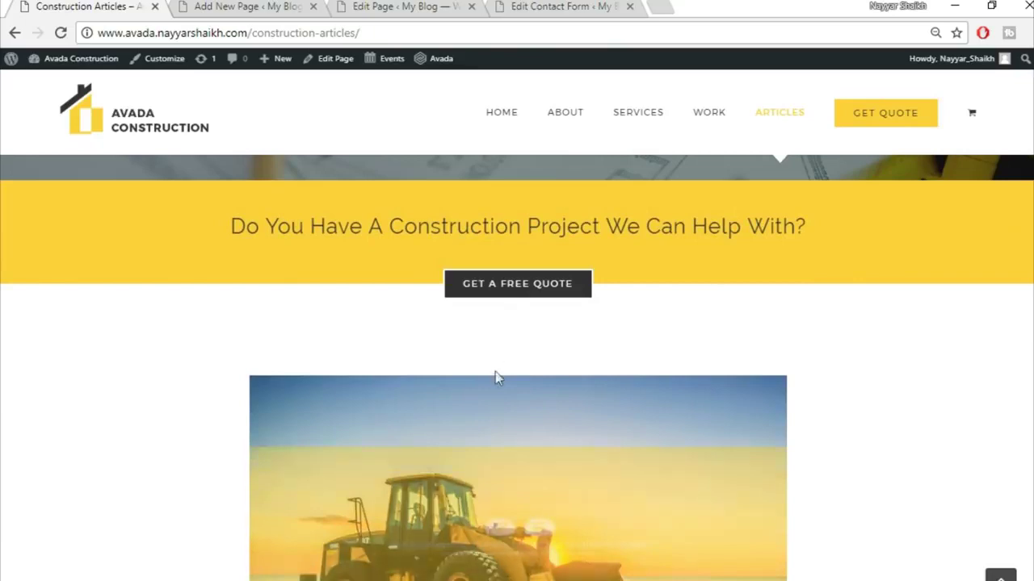
pyautogui.click(242, 6)
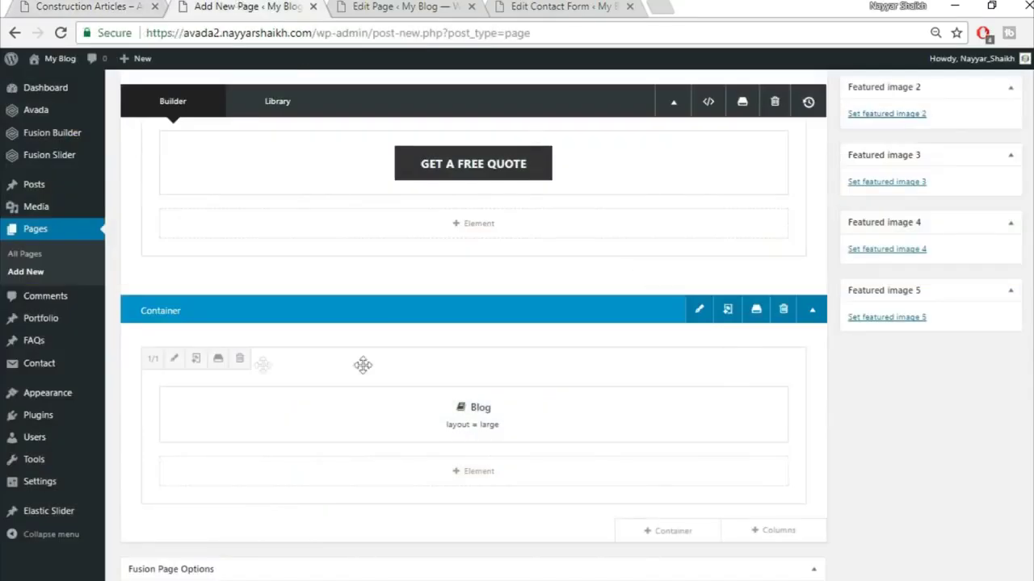
# - Give the Blog column padding of 50 top and 15% left and right, and save
pyautogui.click(173, 361)
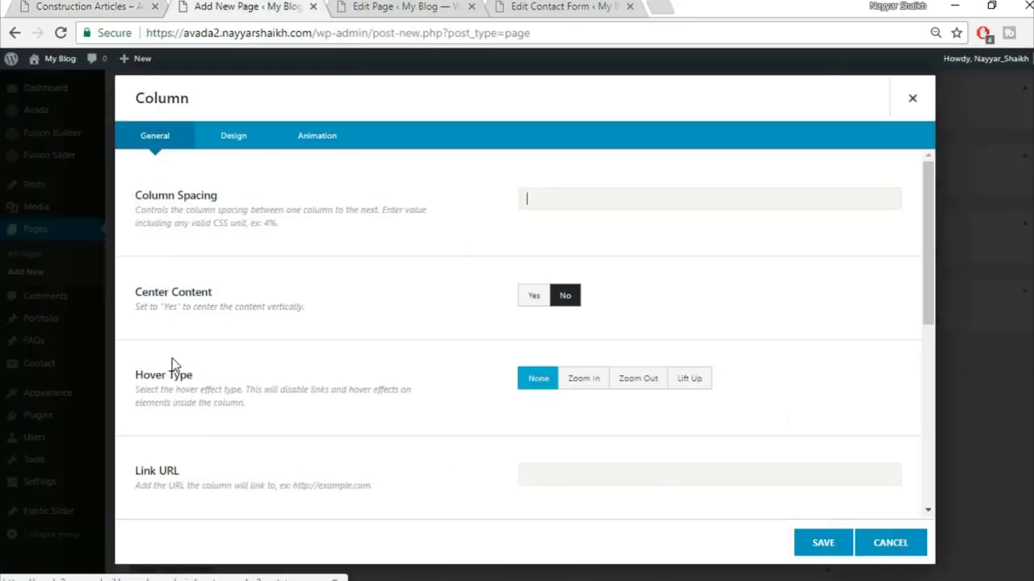
pyautogui.click(915, 98)
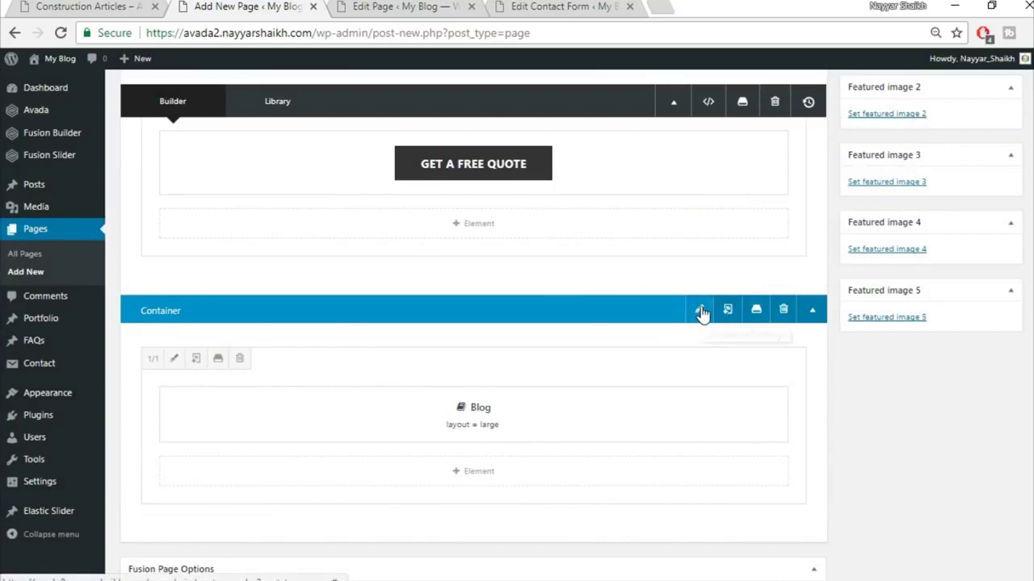
pyautogui.click(173, 359)
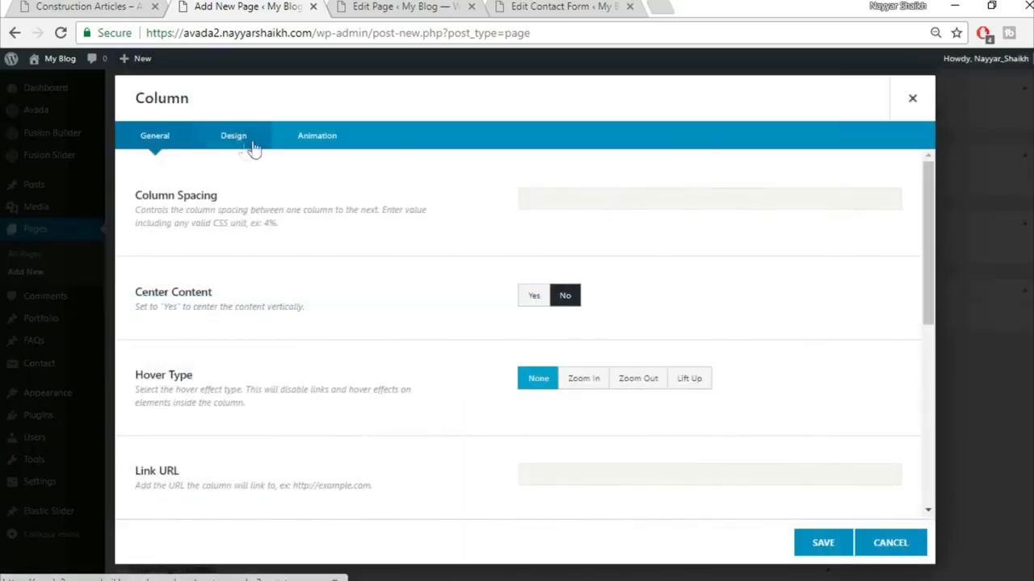
pyautogui.click(228, 143)
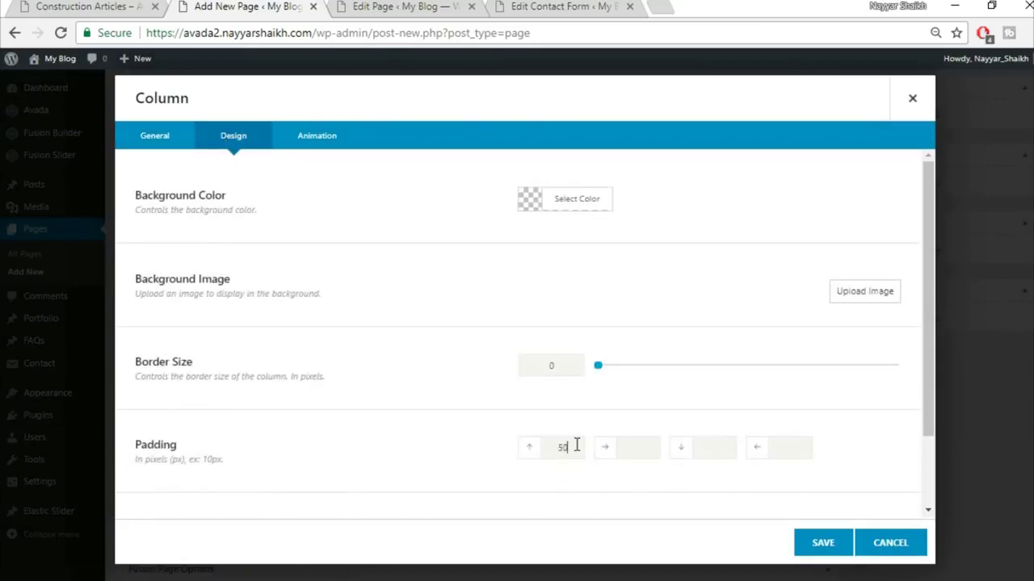
pyautogui.click(820, 541)
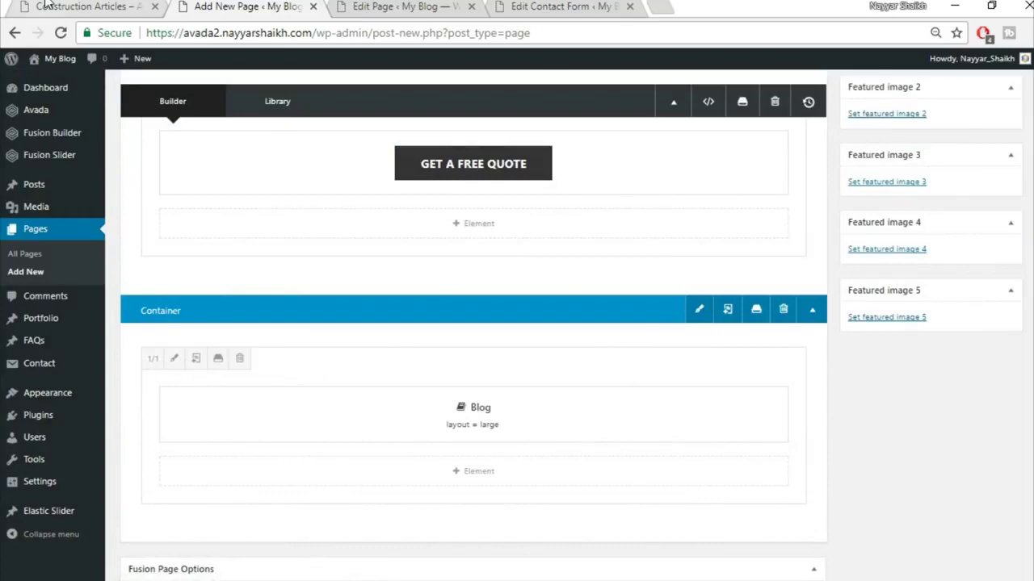
# - Compare the Blog column with the live Construction Articles page layout
pyautogui.click(47, 6)
pyautogui.scroll(-3, 112, 363)
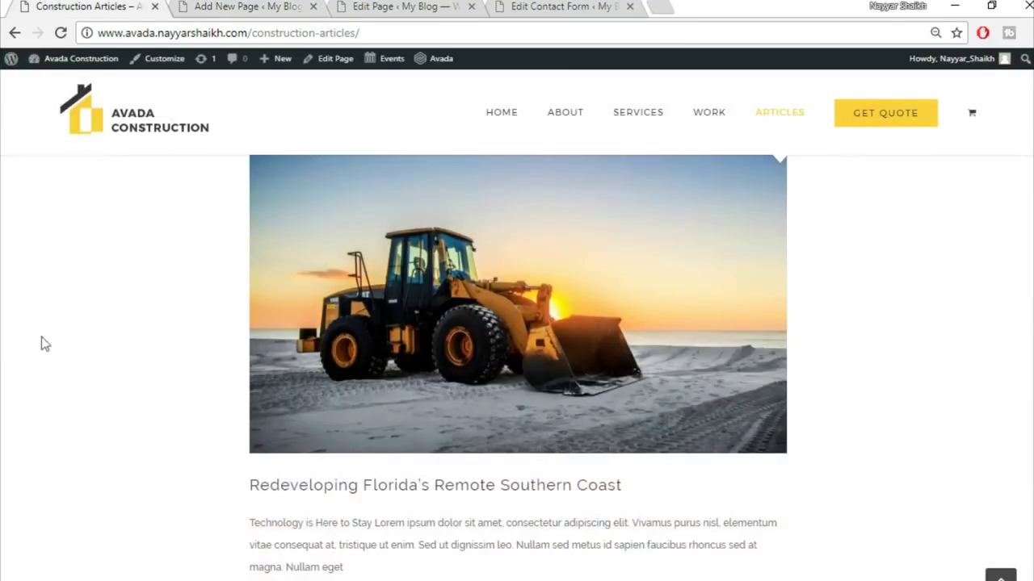
pyautogui.scroll(2, 977, 331)
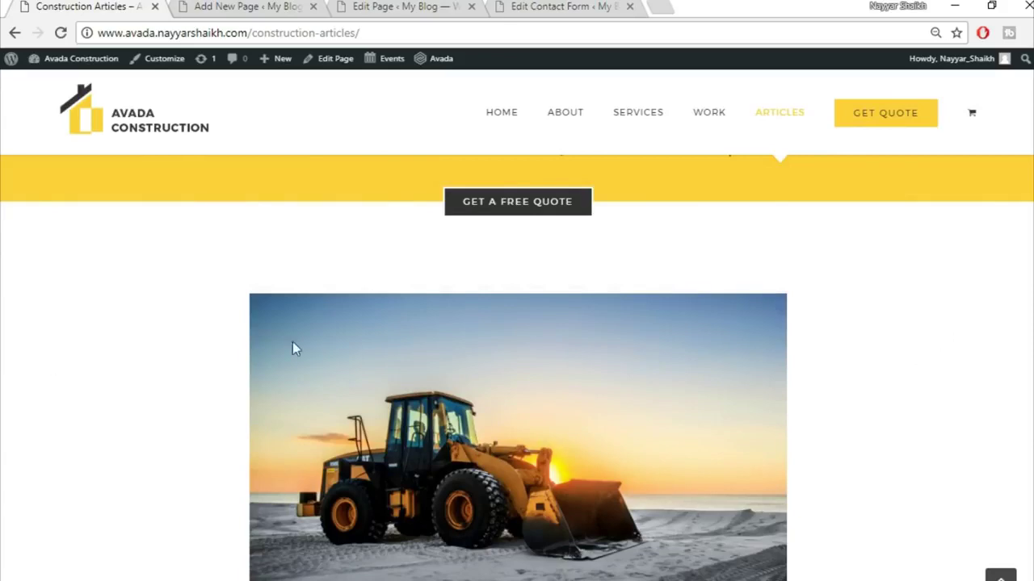
pyautogui.scroll(-2, 517, 368)
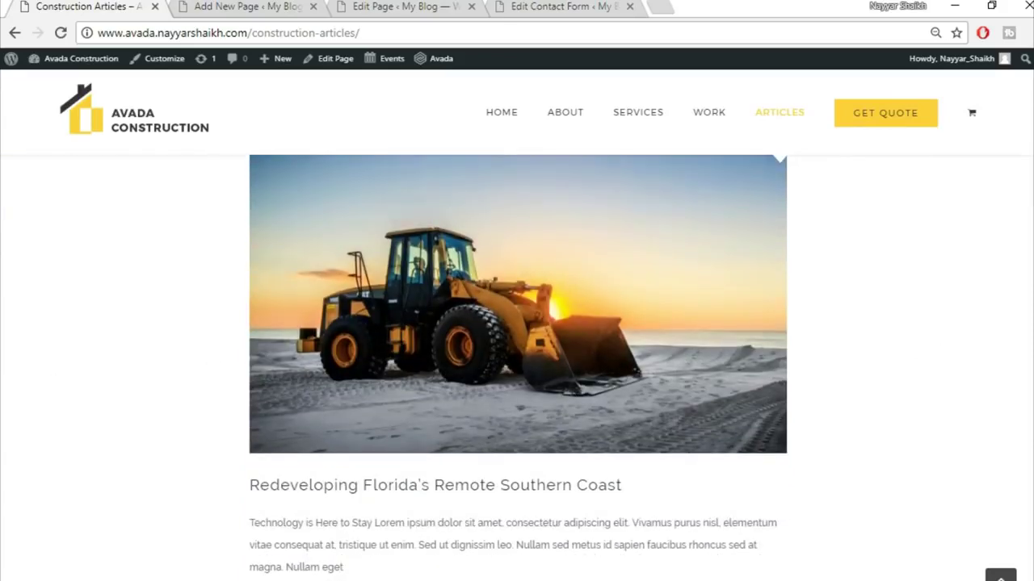
pyautogui.scroll(2, 1001, 360)
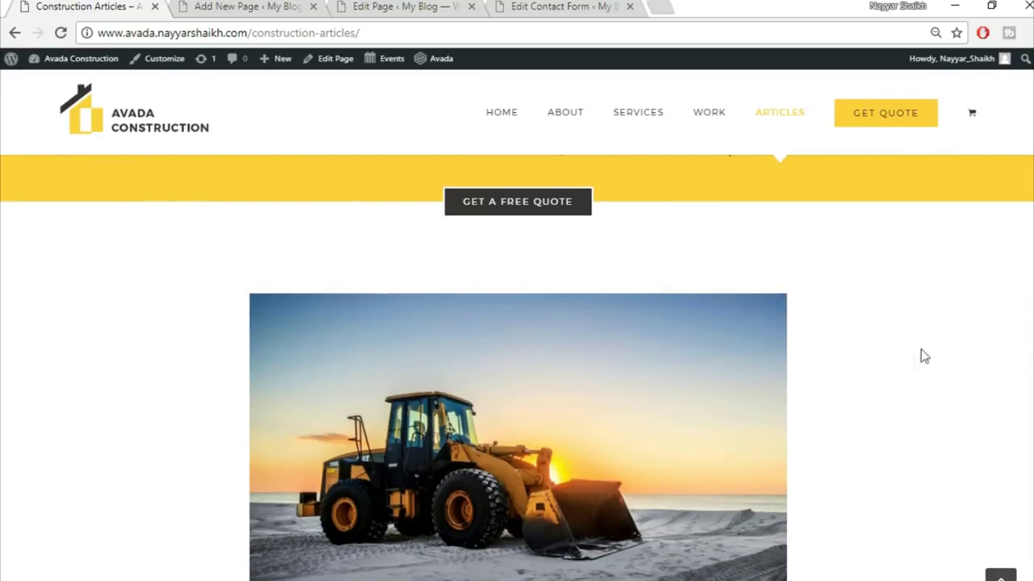
pyautogui.scroll(-2, 904, 397)
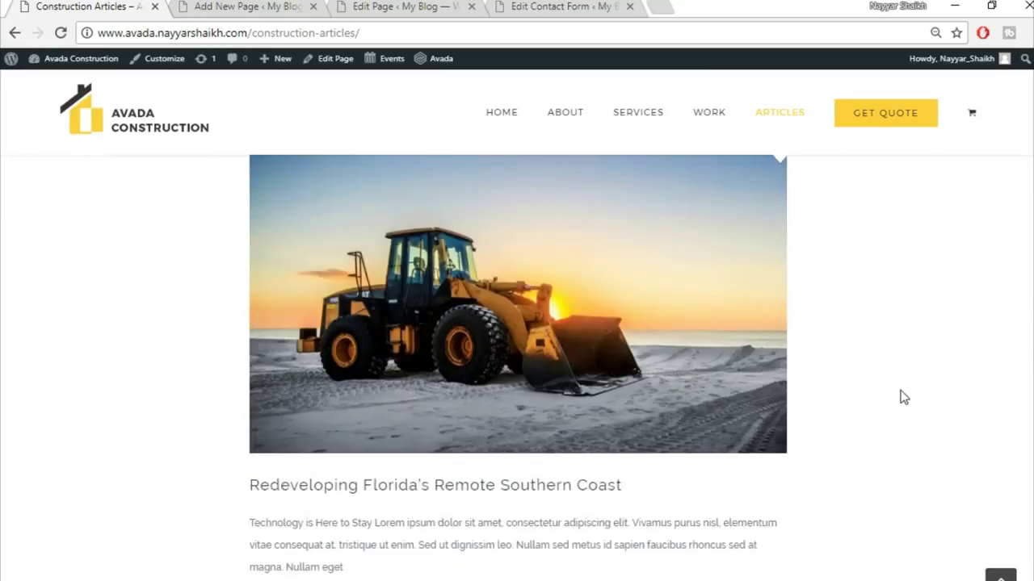
pyautogui.click(246, 6)
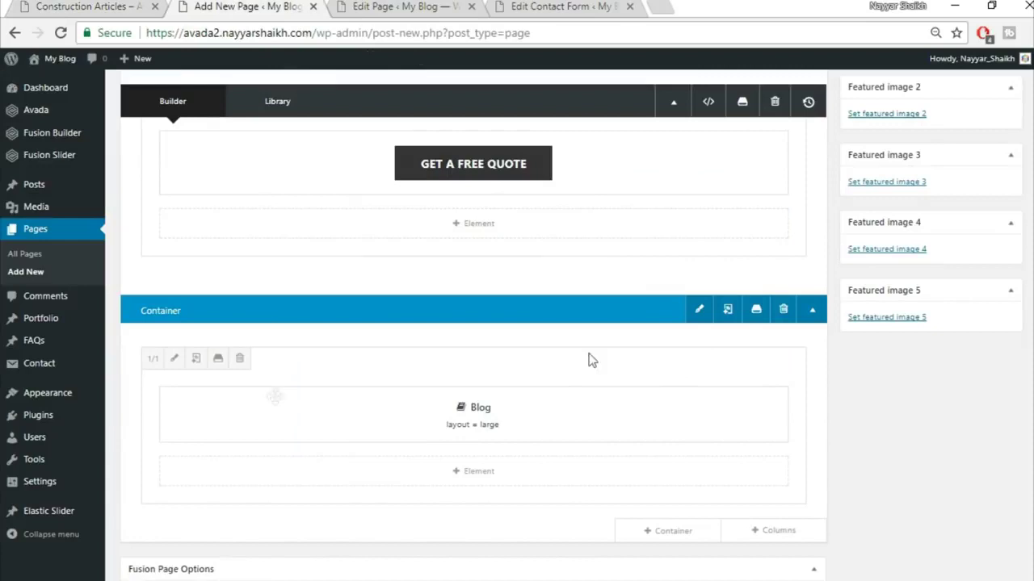
# - Adjust the Blog column's Design padding again and save the changes
pyautogui.click(175, 360)
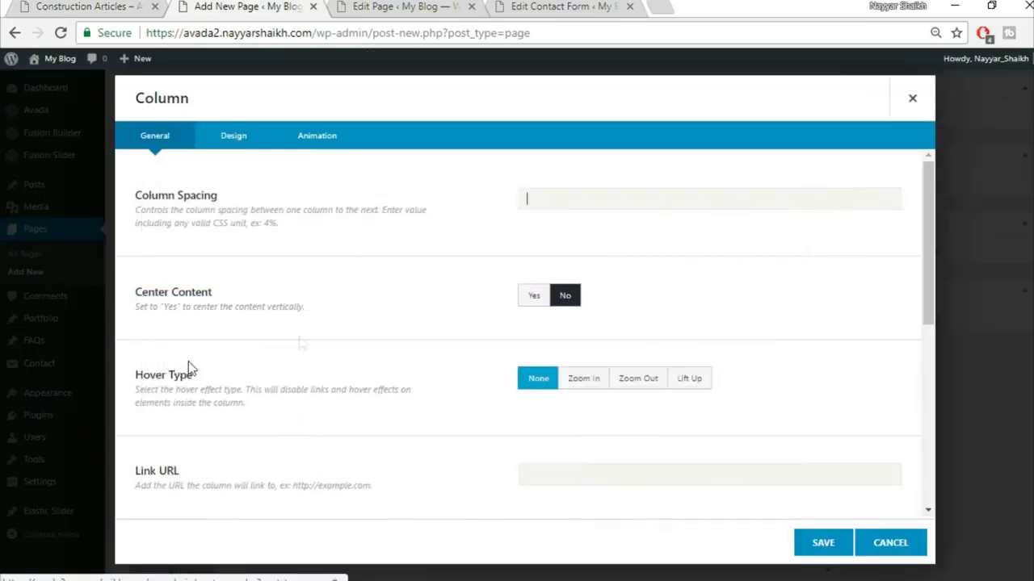
pyautogui.click(233, 136)
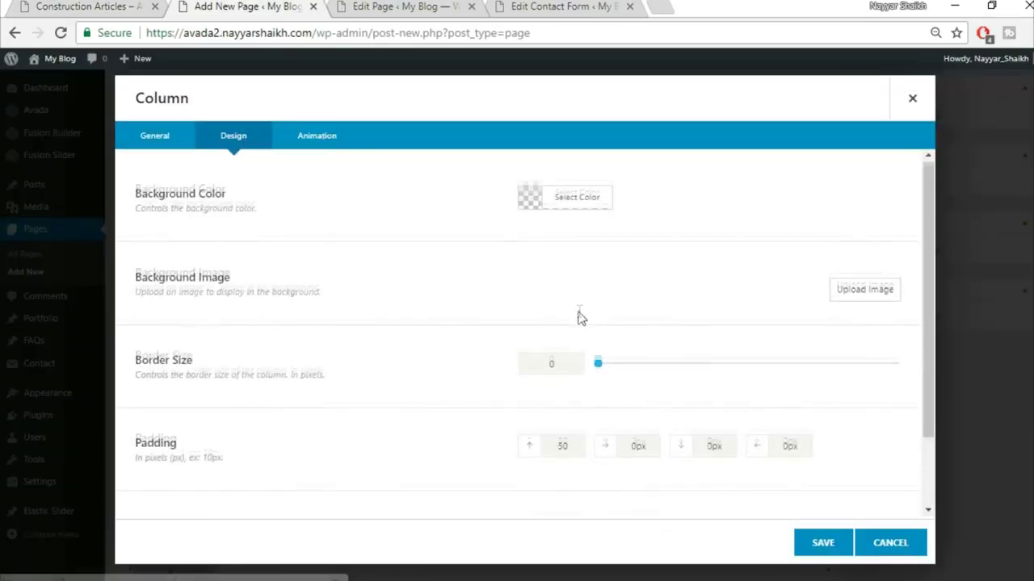
pyautogui.scroll(-2, 579, 318)
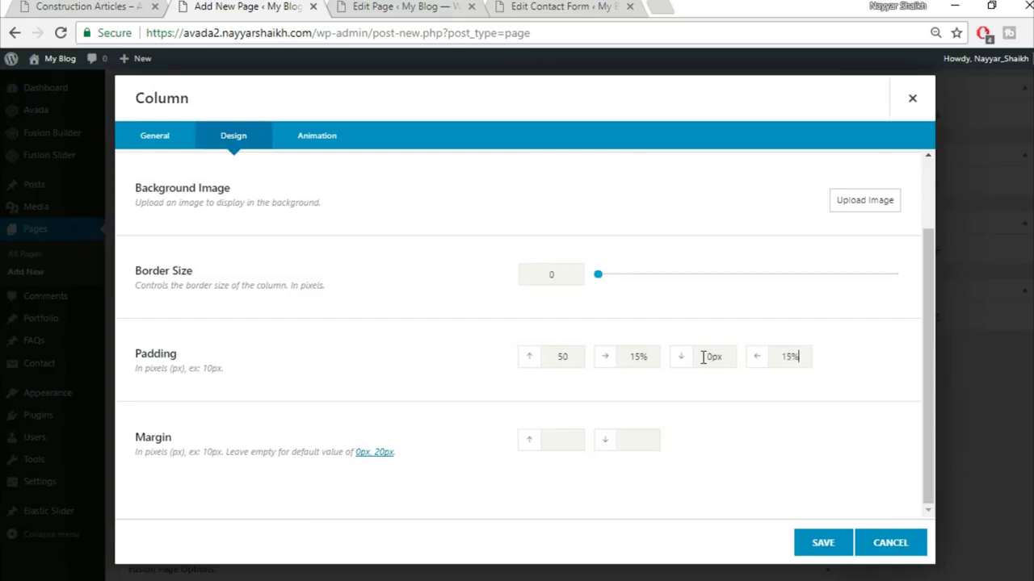
pyautogui.click(842, 542)
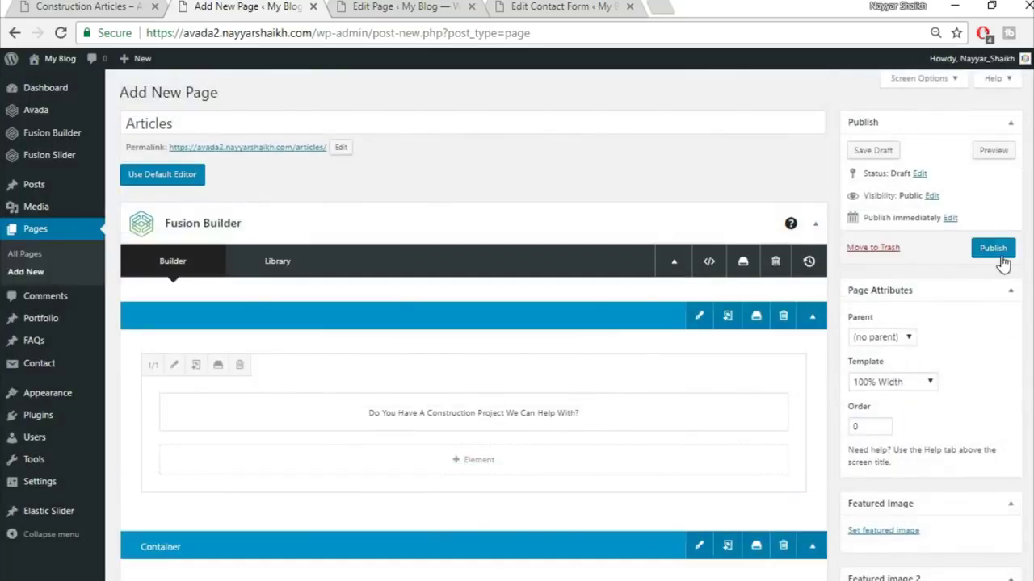
# - Publish the Articles page and review the live page in a new tab
pyautogui.click(999, 254)
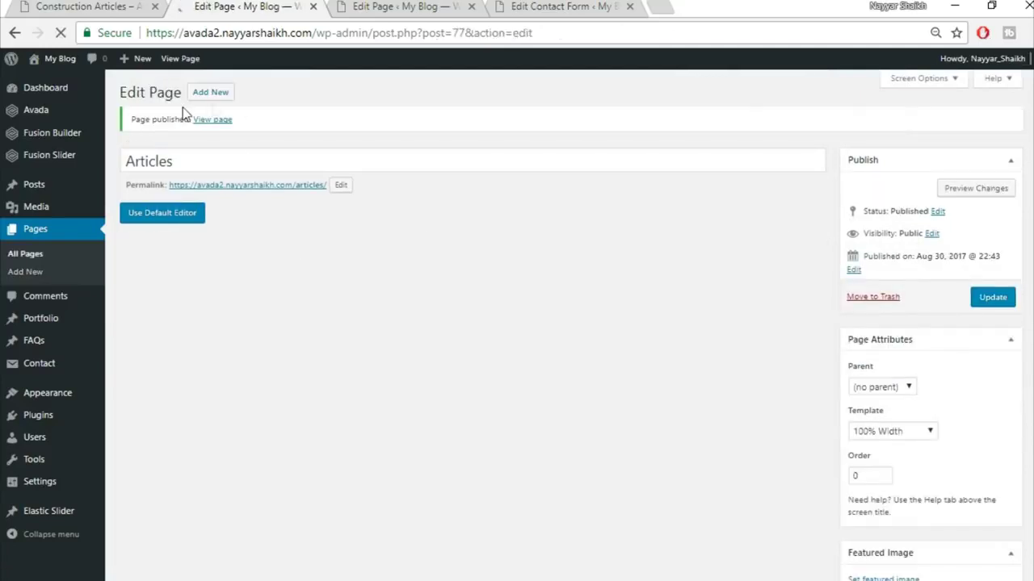
pyautogui.rightClick(218, 129)
pyautogui.click(234, 136)
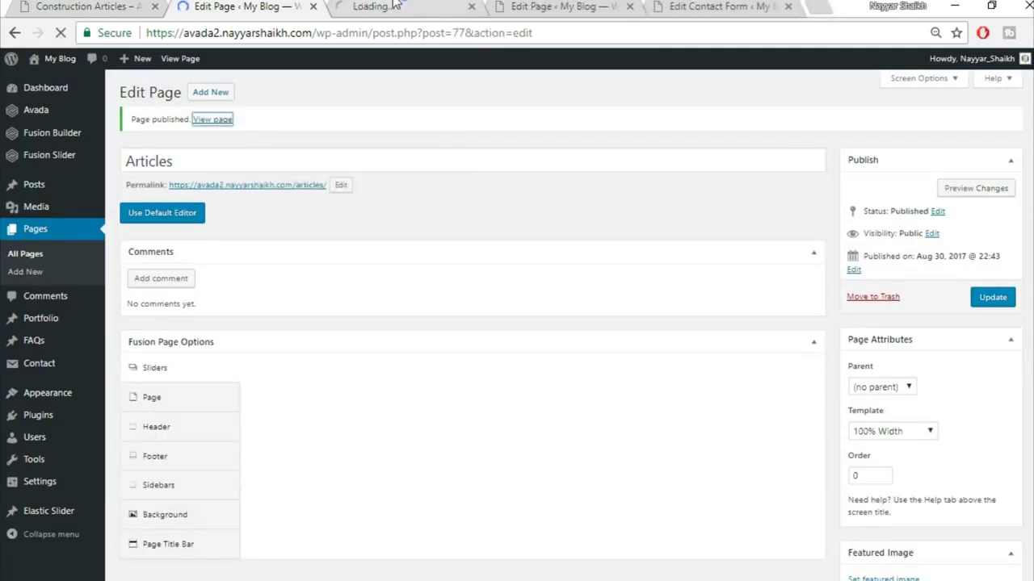
pyautogui.click(394, 6)
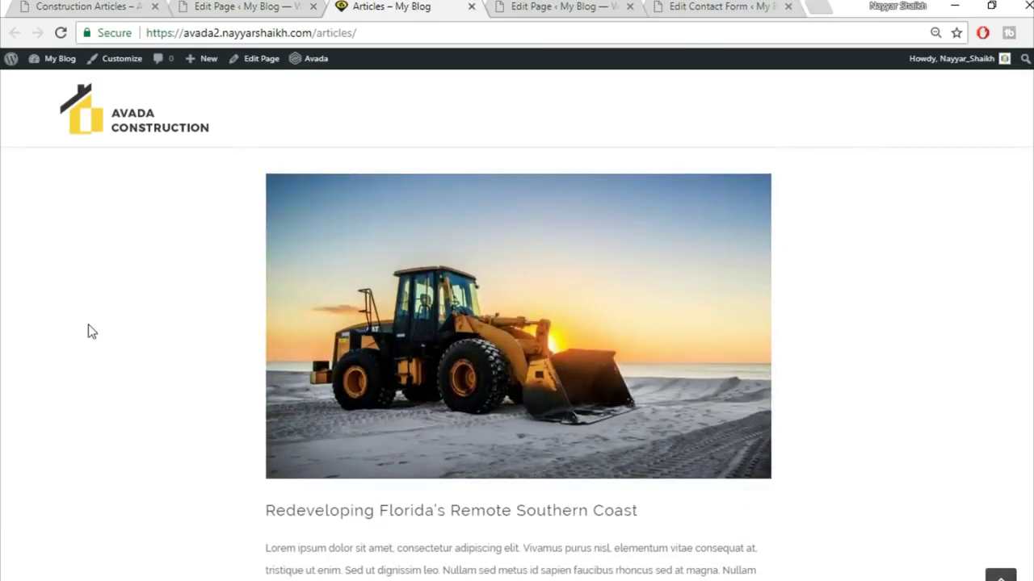
pyautogui.scroll(2, 88, 324)
pyautogui.scroll(-1, 499, 346)
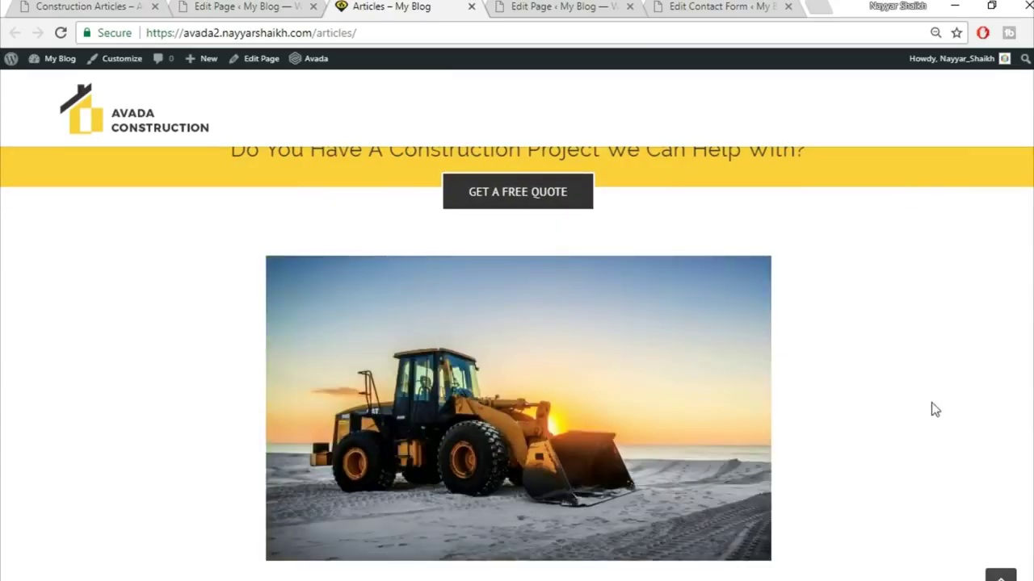
pyautogui.scroll(-3, 932, 409)
pyautogui.scroll(-2, 933, 409)
pyautogui.scroll(10, 933, 409)
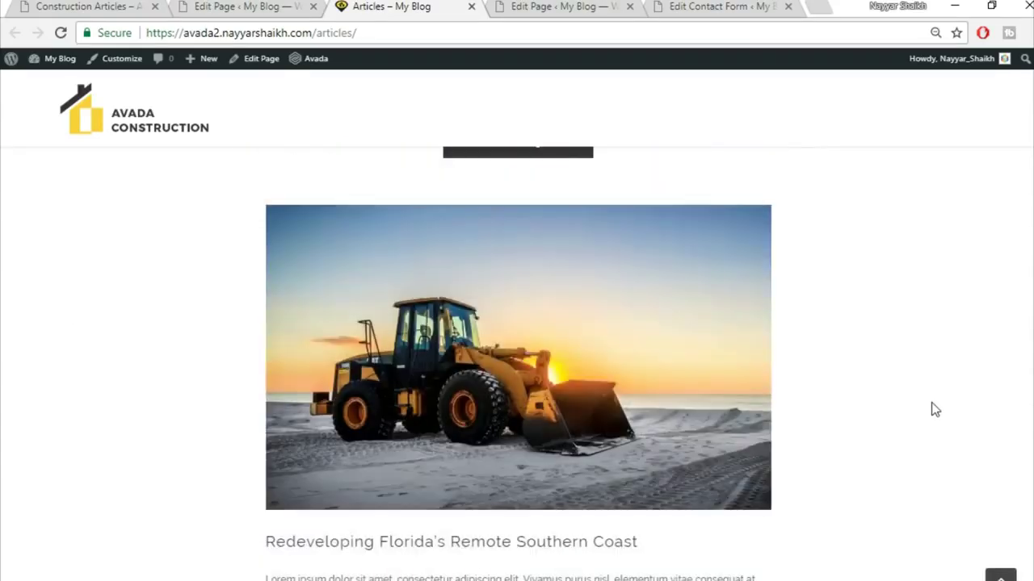
# - Compare it with the reference Construction Articles page, then go back to the editor
pyautogui.click(149, 6)
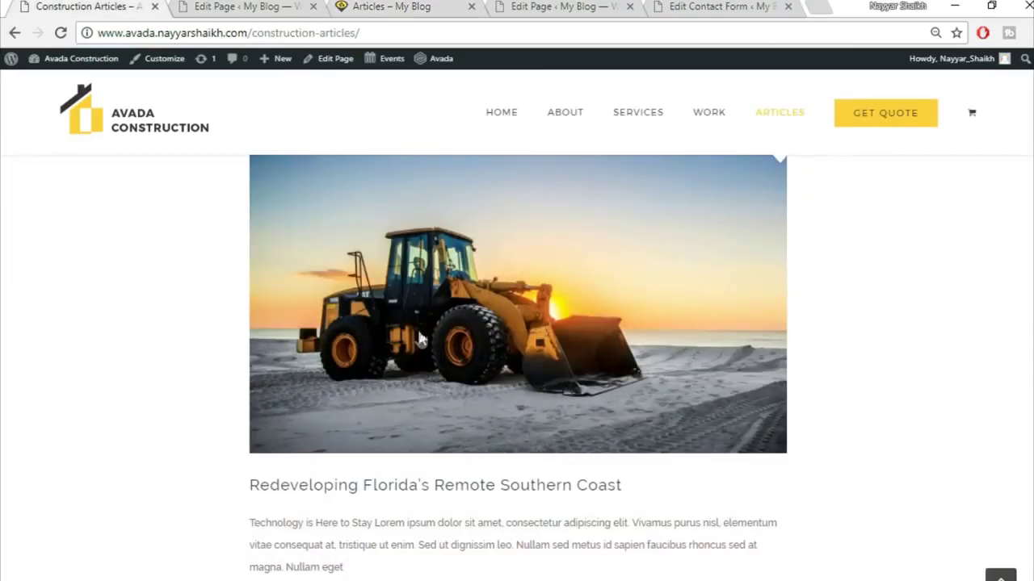
pyautogui.scroll(-6, 444, 436)
pyautogui.scroll(-10, 437, 458)
pyautogui.scroll(7, 436, 458)
pyautogui.scroll(15, 437, 458)
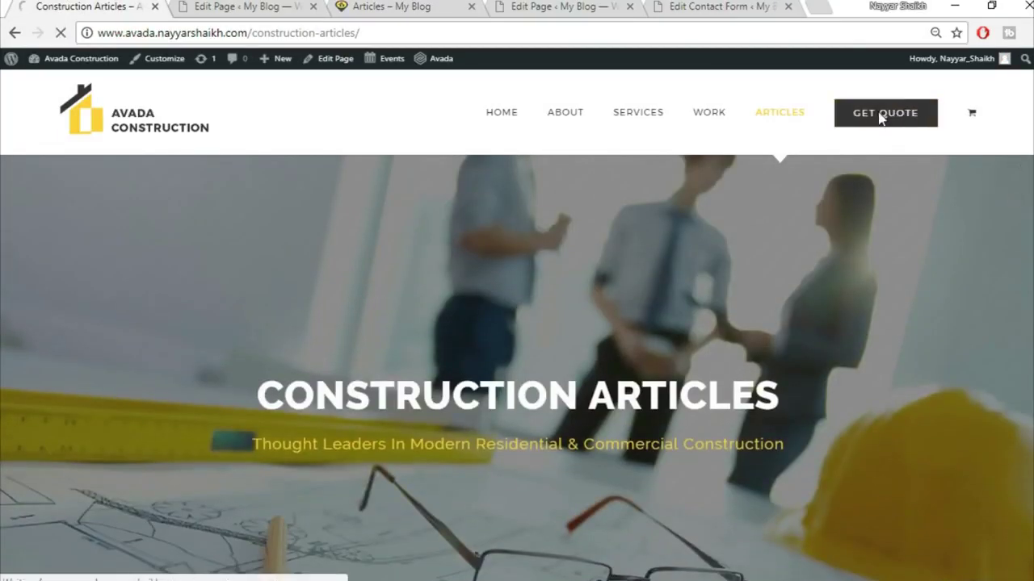
pyautogui.click(232, 6)
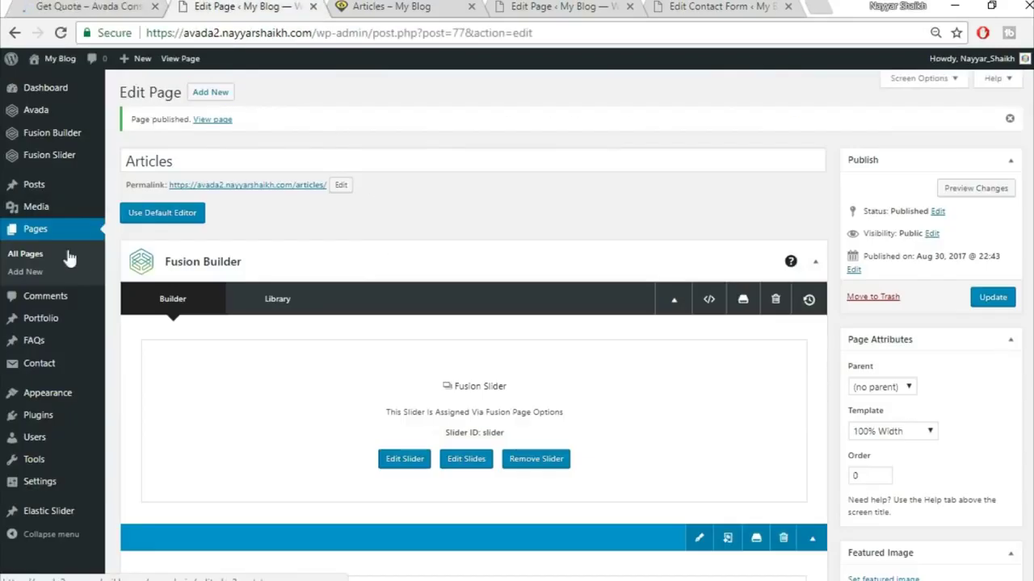
# - Create a Get Quote page with the 100% Width template and the Fusion slider 'Slider'
pyautogui.click(219, 94)
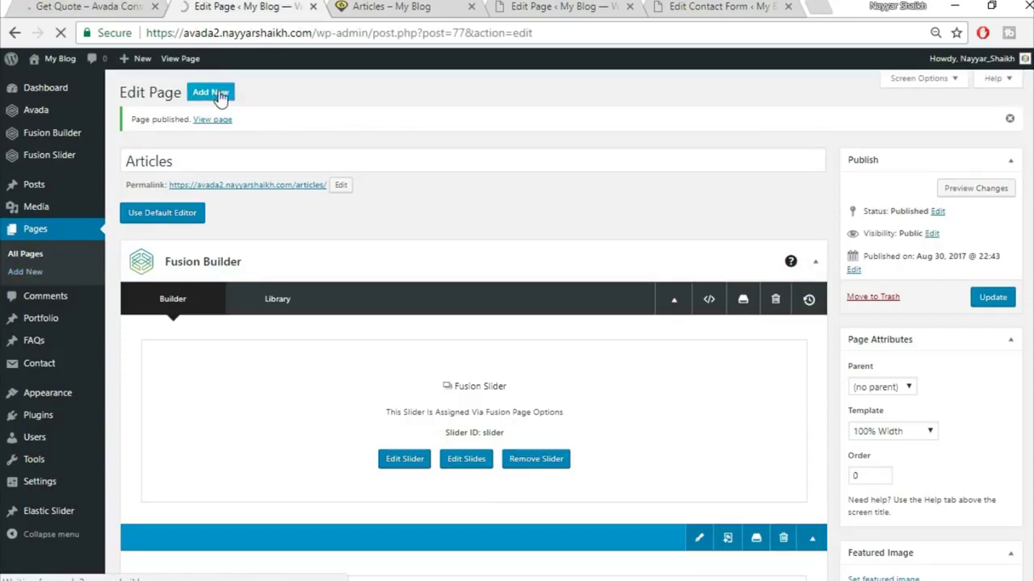
pyautogui.click(259, 116)
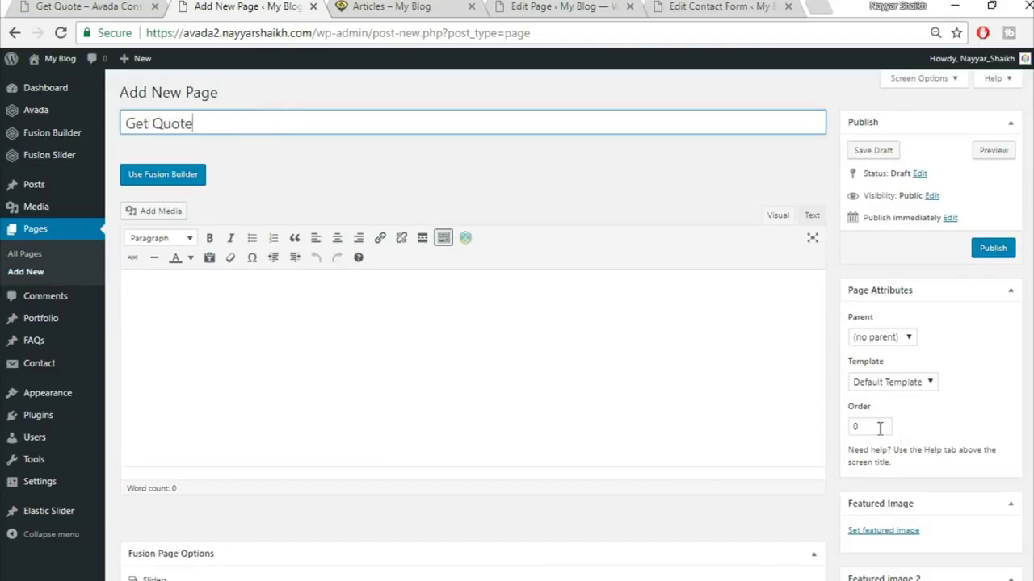
pyautogui.click(891, 392)
pyautogui.click(883, 405)
pyautogui.scroll(-5, 543, 259)
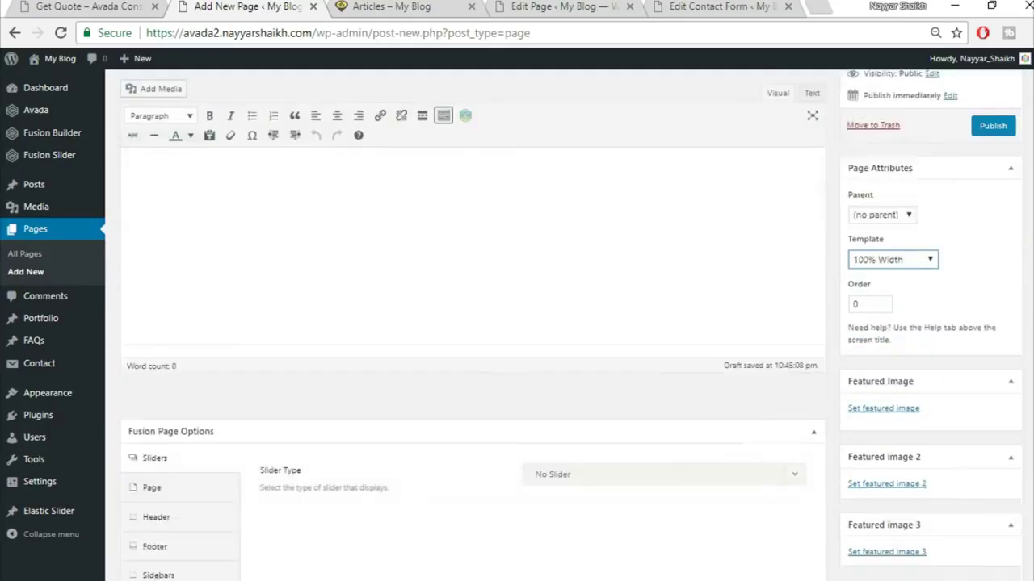
pyautogui.click(602, 189)
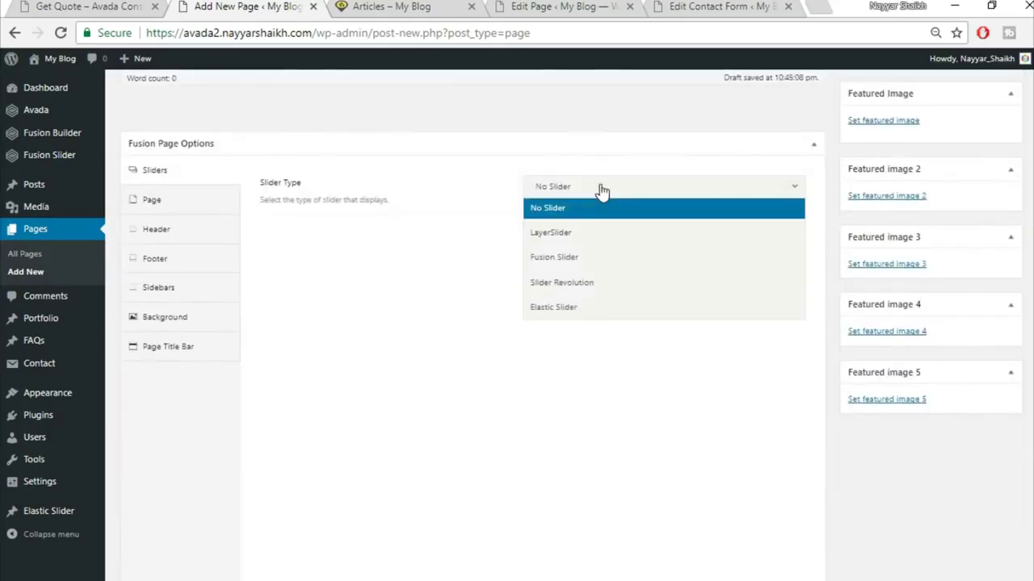
pyautogui.click(602, 260)
pyautogui.click(628, 242)
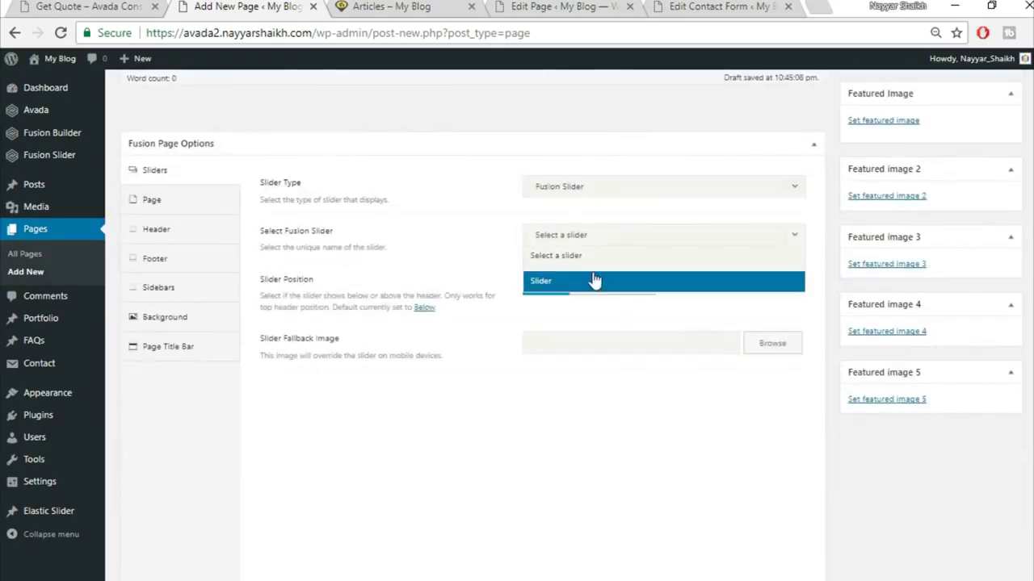
pyautogui.click(593, 282)
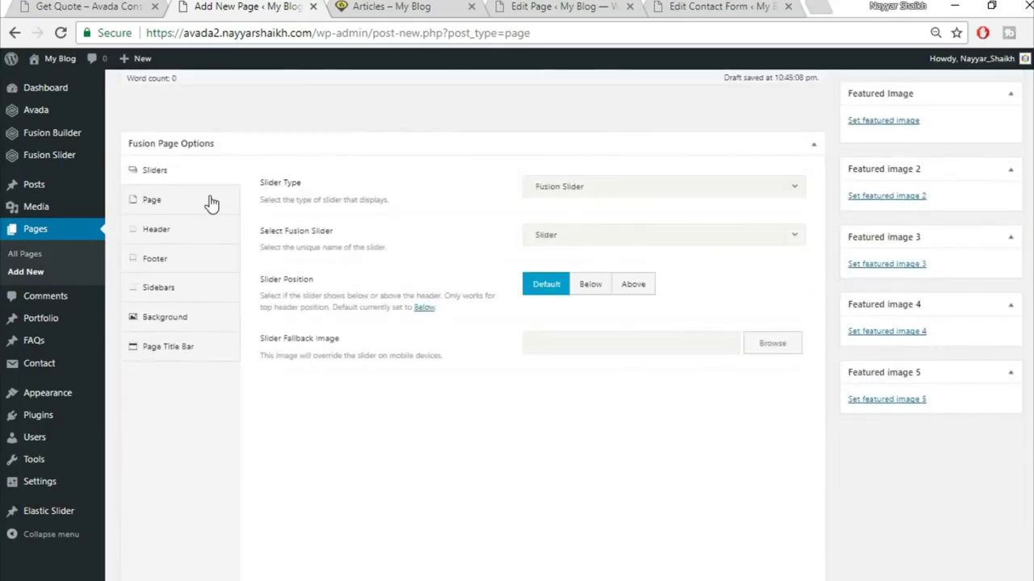
# - Set the page content top and bottom padding to 0
pyautogui.click(212, 202)
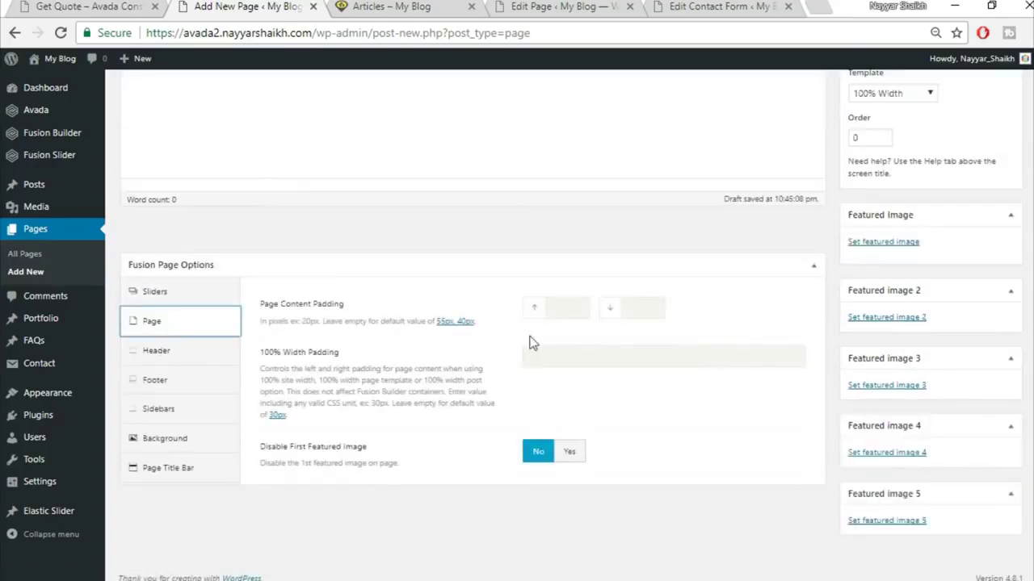
pyautogui.click(556, 313)
pyautogui.write('0')
pyautogui.press('Tab')
pyautogui.write('0')
# - Hide the page title bar and switch the page to Fusion Builder
pyautogui.click(219, 466)
pyautogui.scroll(-2, 560, 208)
pyautogui.click(570, 192)
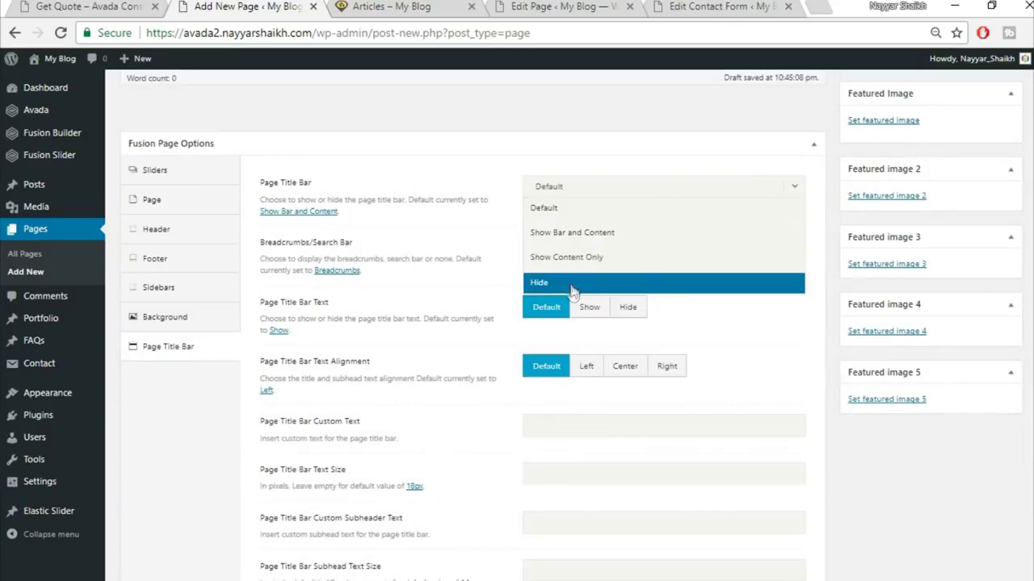
pyautogui.click(571, 289)
pyautogui.scroll(5, 664, 431)
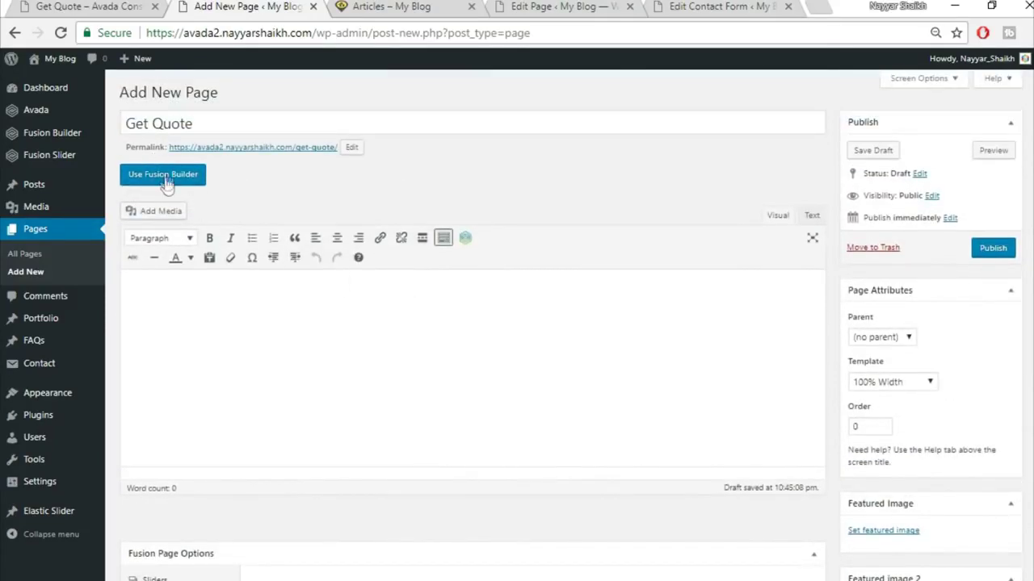
pyautogui.click(164, 175)
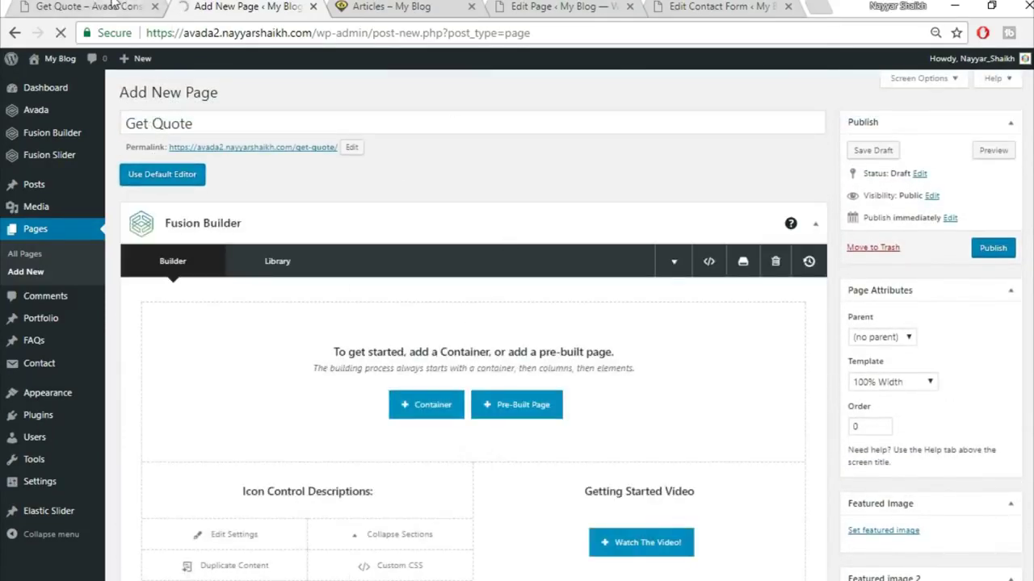
# - Review the reference Get Quote form page layout
pyautogui.click(114, 6)
pyautogui.scroll(-5, 565, 380)
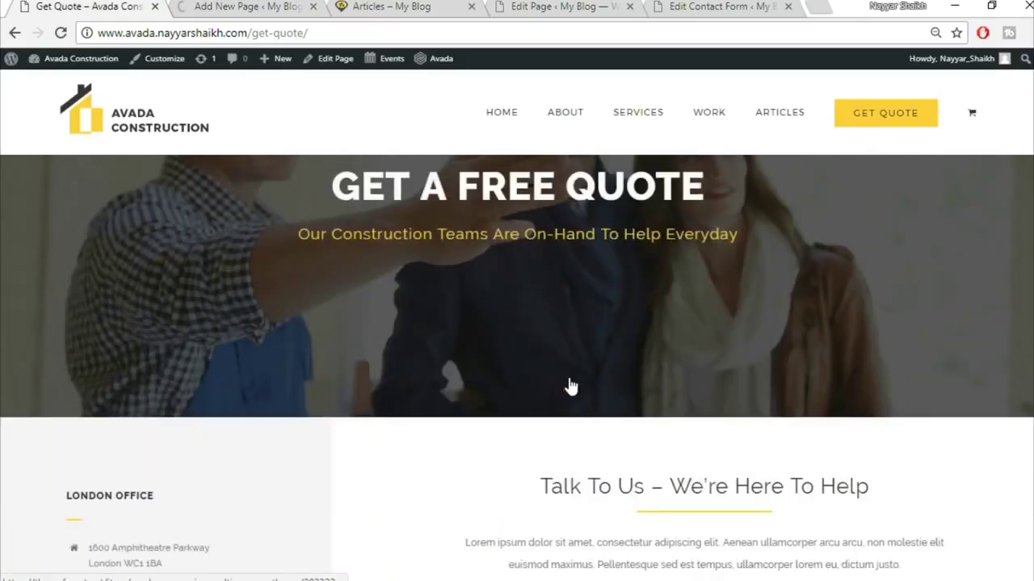
pyautogui.scroll(3, 552, 347)
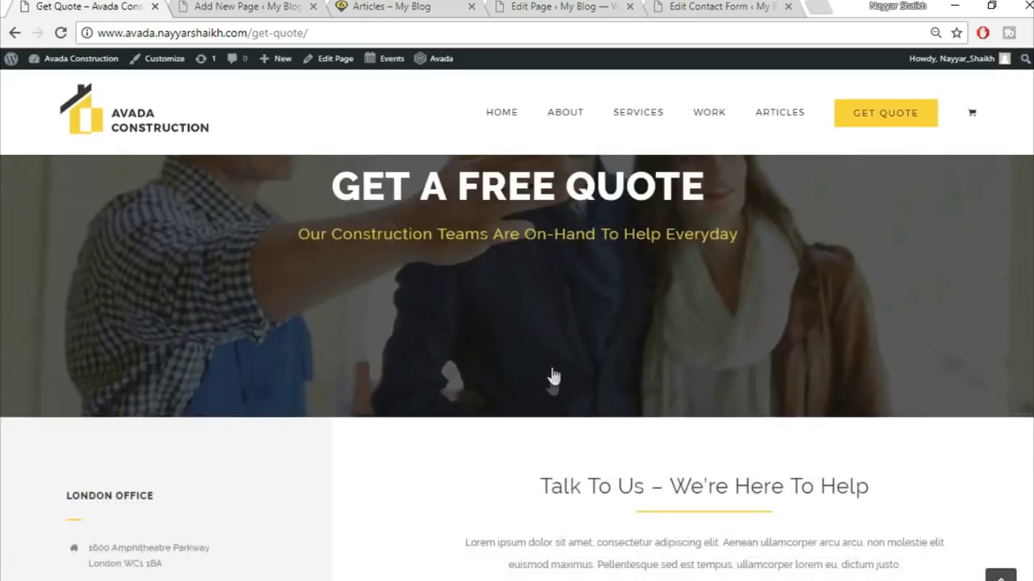
pyautogui.scroll(-3, 832, 408)
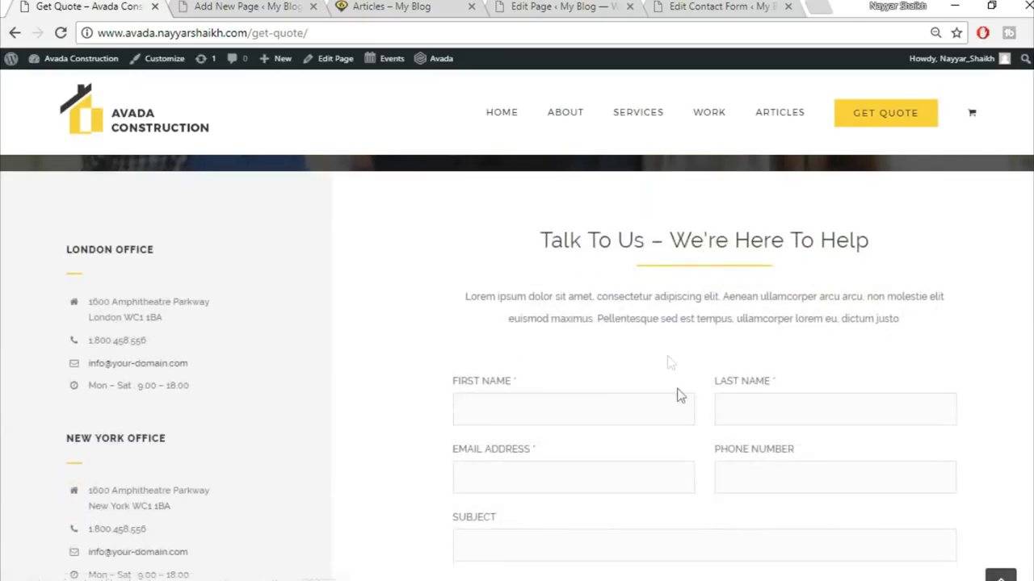
pyautogui.scroll(1, 655, 343)
pyautogui.scroll(-1, 157, 411)
pyautogui.scroll(1, 586, 484)
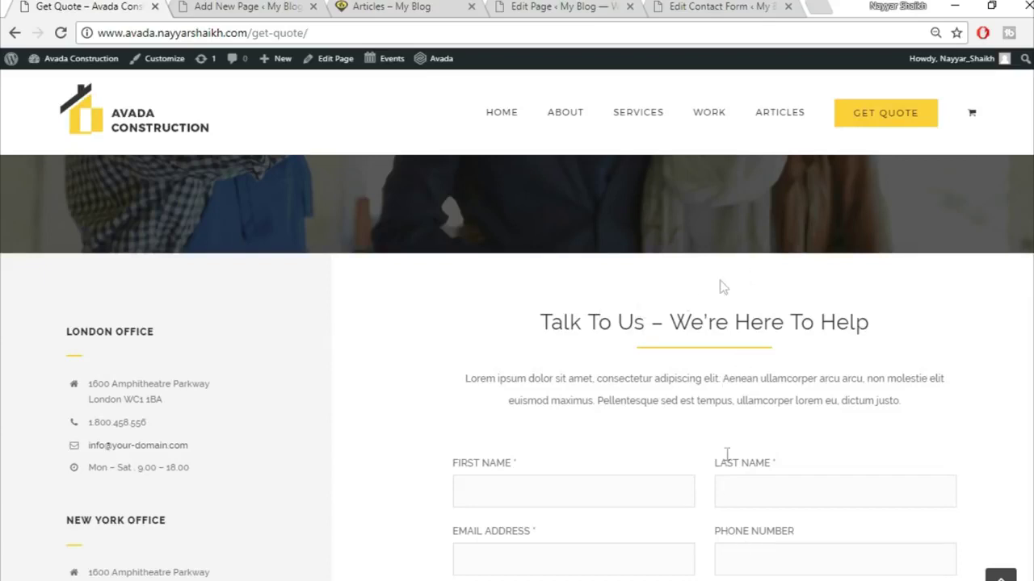
# - Add a one-third/two-thirds column container to the new page
pyautogui.click(304, 6)
pyautogui.scroll(-3, 549, 355)
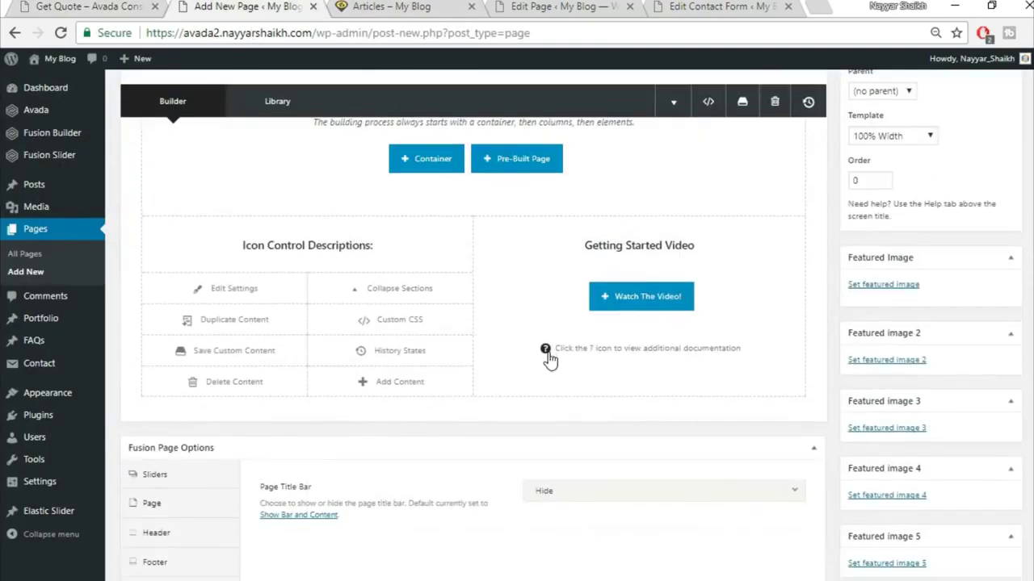
pyautogui.scroll(2, 549, 355)
pyautogui.click(425, 329)
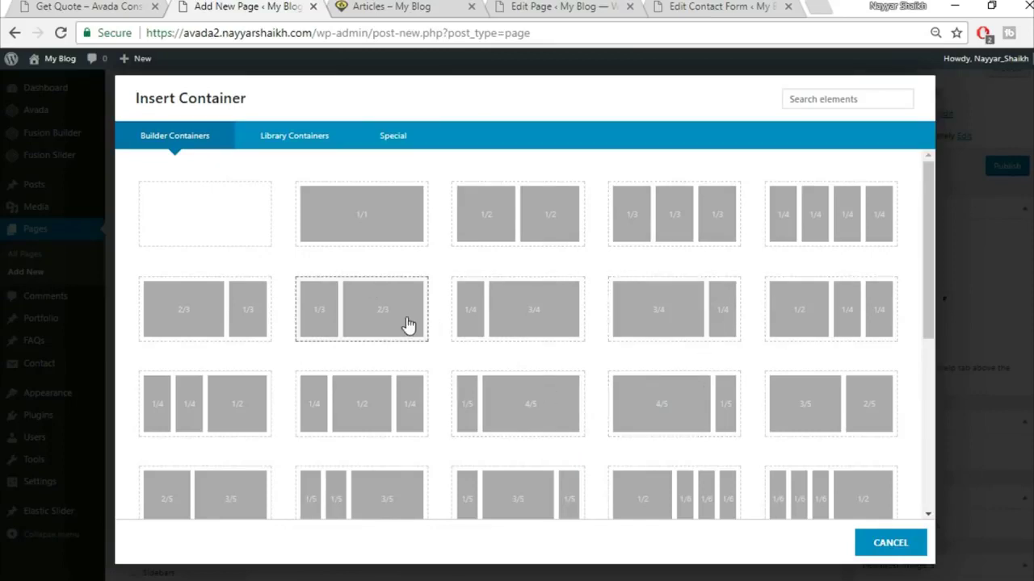
pyautogui.click(404, 325)
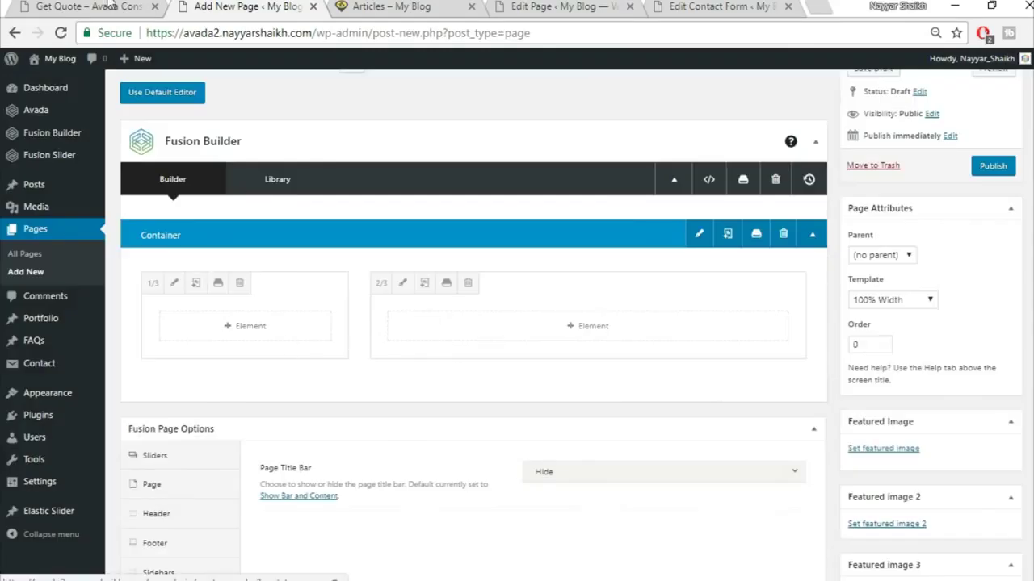
# - Copy LONDON OFFICE from the Get Quote page into a new Text Block in the left column
pyautogui.hotkey('ctrl', 'shift', 'Tab')
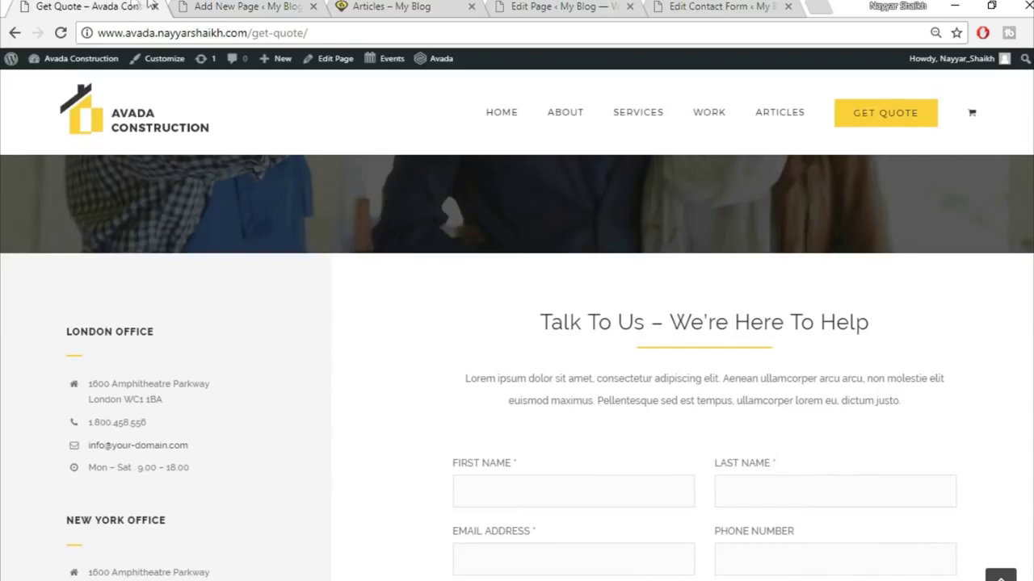
pyautogui.moveTo(68, 331); pyautogui.dragTo(211, 339)
pyautogui.hotkey('ctrl', 'c')
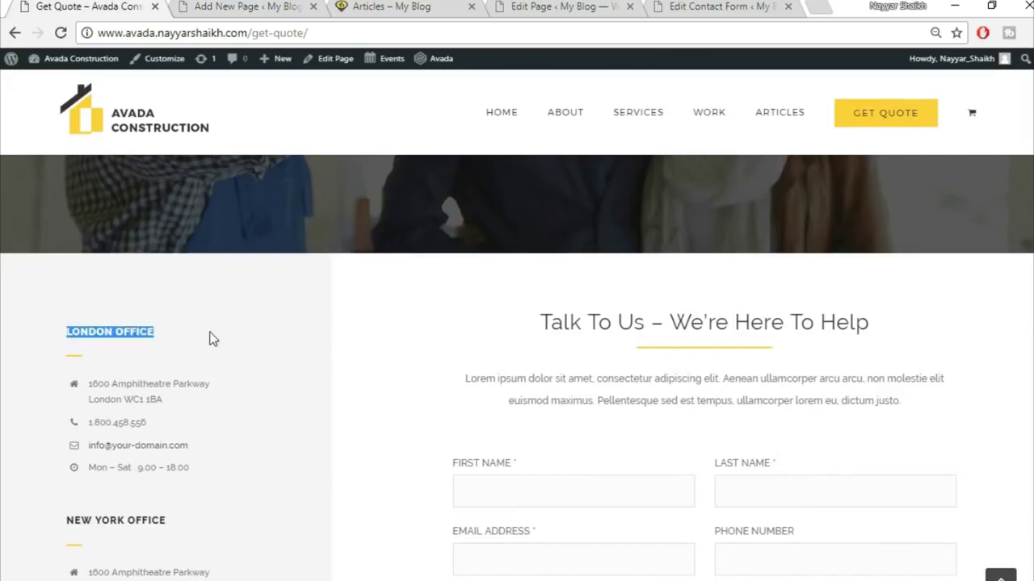
pyautogui.click(214, 5)
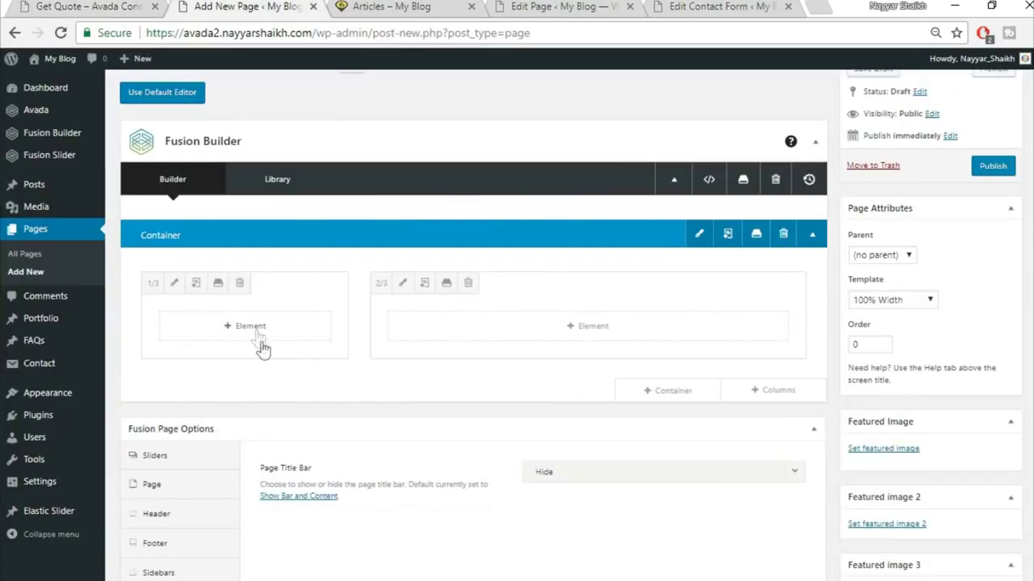
pyautogui.click(257, 333)
pyautogui.click(820, 101)
pyautogui.write('tex')
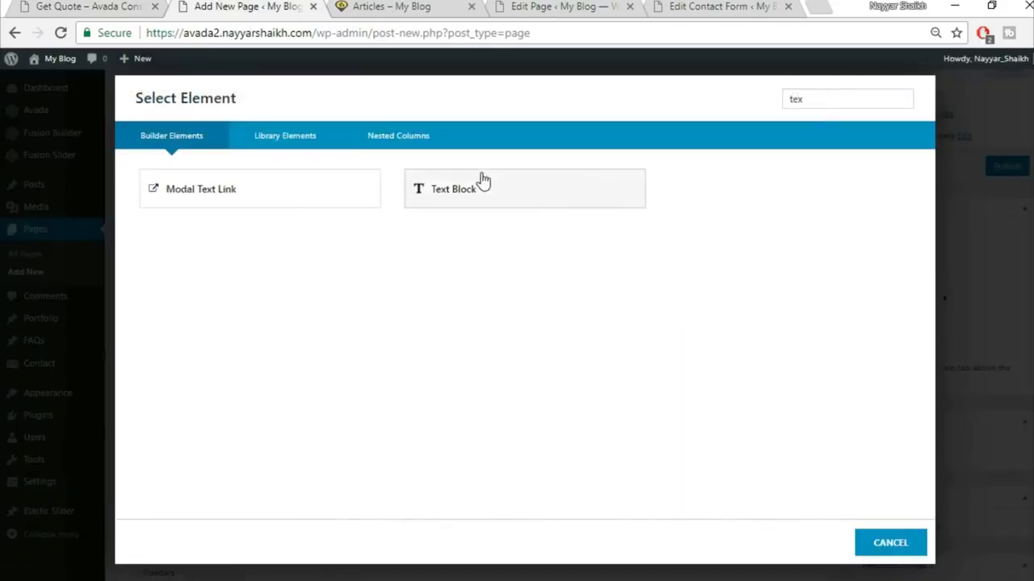
pyautogui.click(482, 180)
pyautogui.hotkey('ctrl', 'a')
pyautogui.press('Delete')
pyautogui.hotkey('ctrl', 'v')
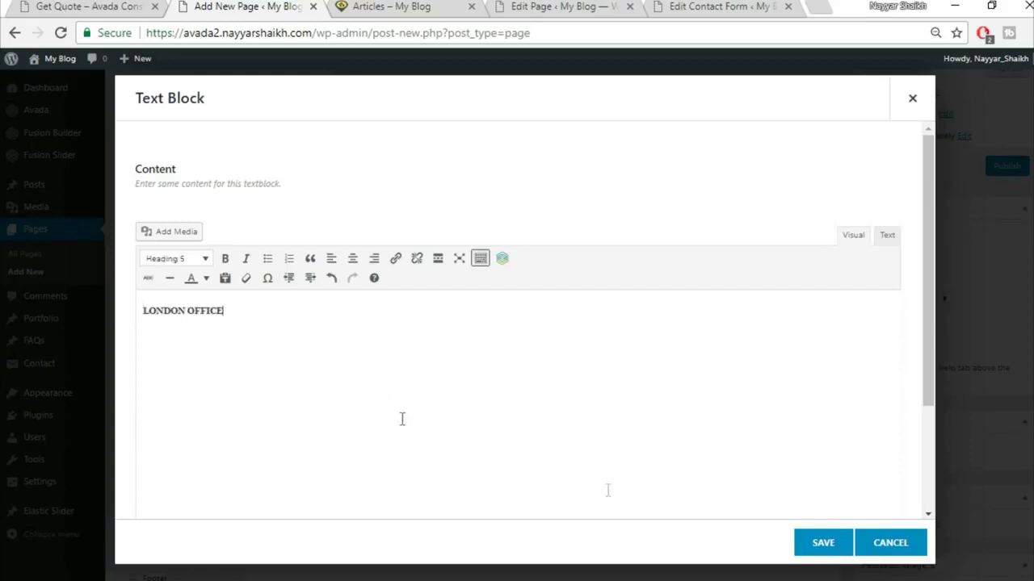
pyautogui.click(822, 541)
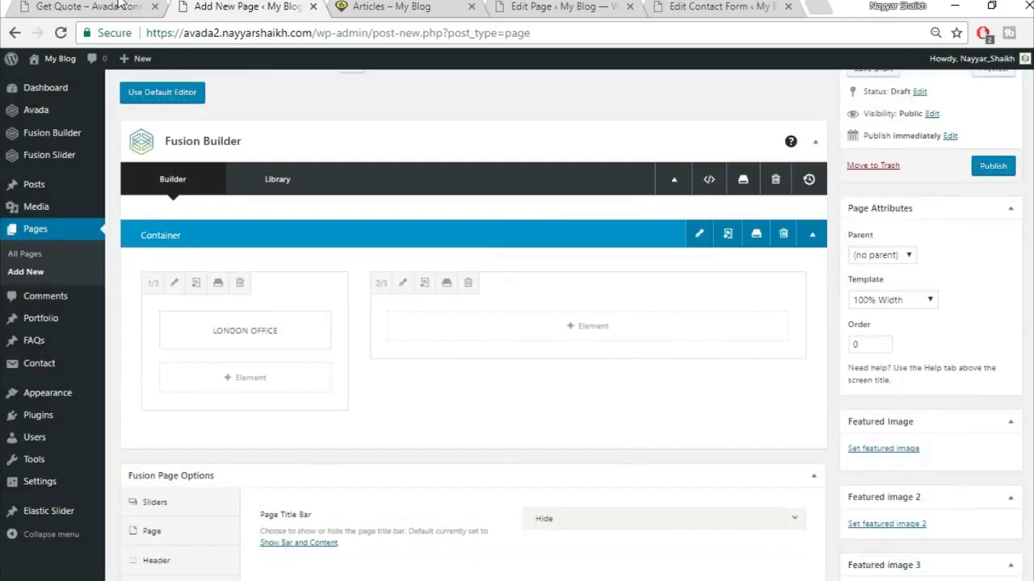
pyautogui.hotkey('ctrl', '1')
# - Add a Separator element below the heading with the Single Border Solid style
pyautogui.click(51, 368)
pyautogui.click(194, 6)
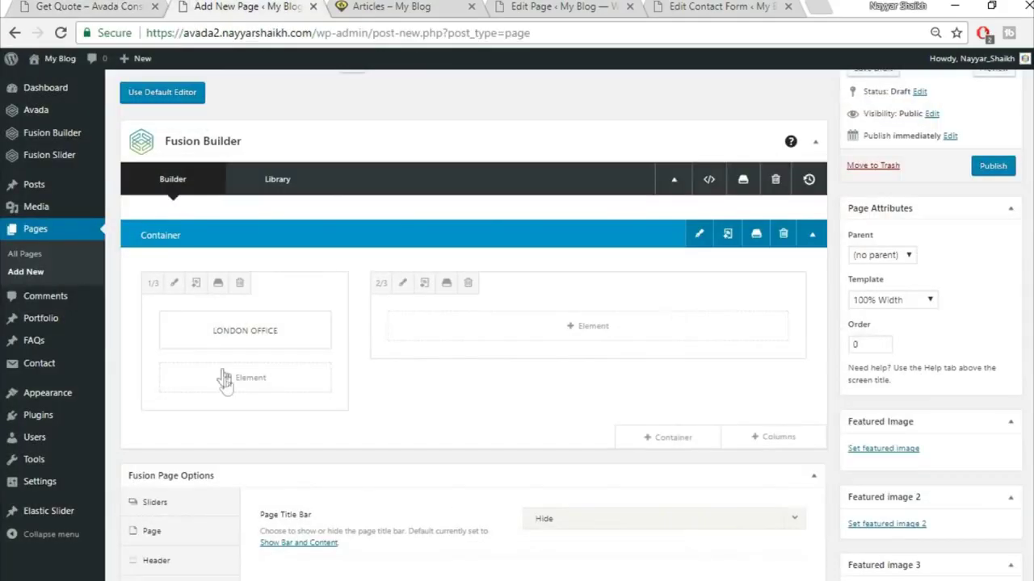
pyautogui.click(228, 380)
pyautogui.click(822, 101)
pyautogui.write('sepa')
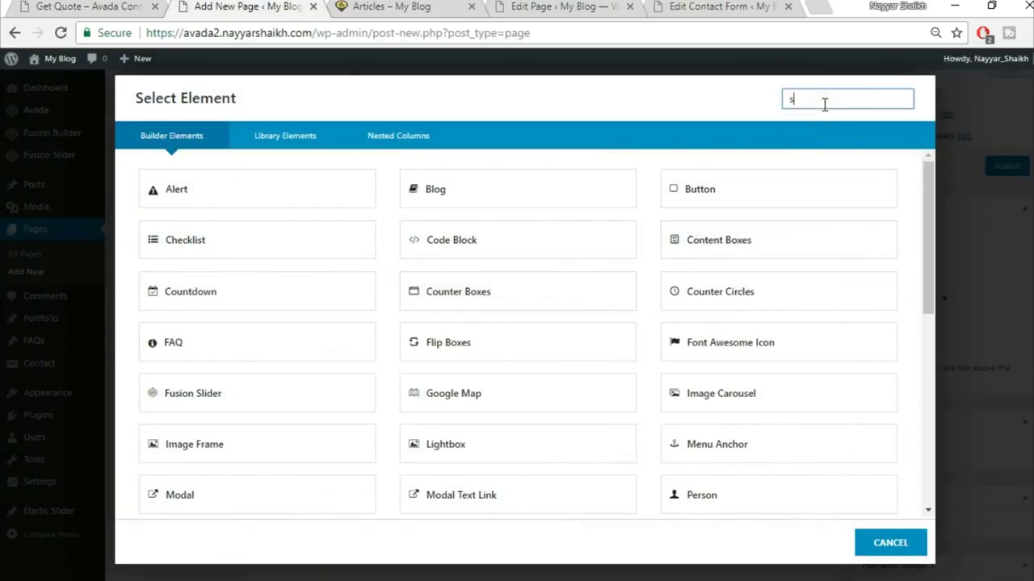
pyautogui.click(593, 196)
pyautogui.click(592, 202)
pyautogui.click(595, 245)
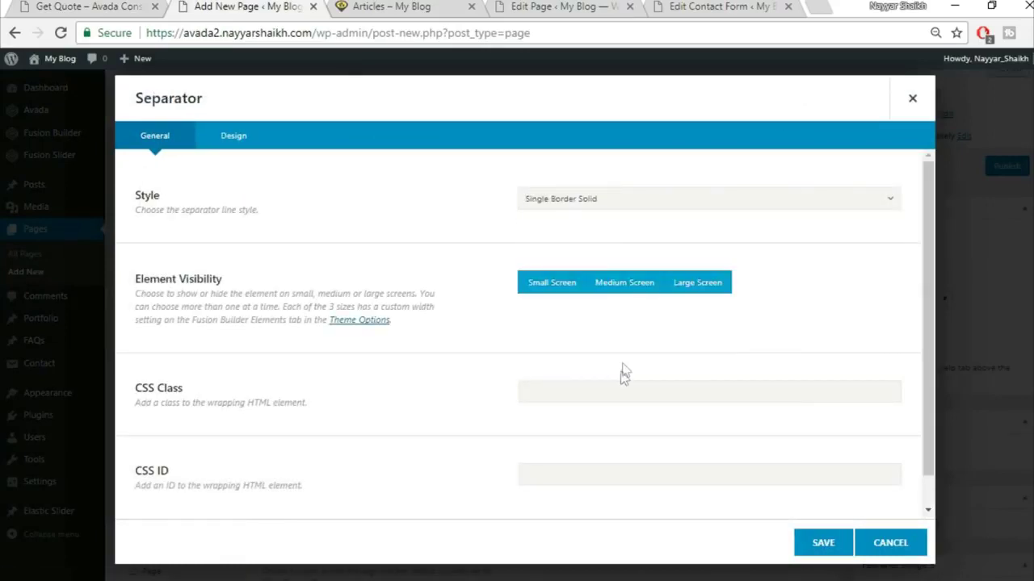
# - Give the separator colour #fed83d, bottom margin 20, border size 2, width 30px, left alignment
pyautogui.click(249, 135)
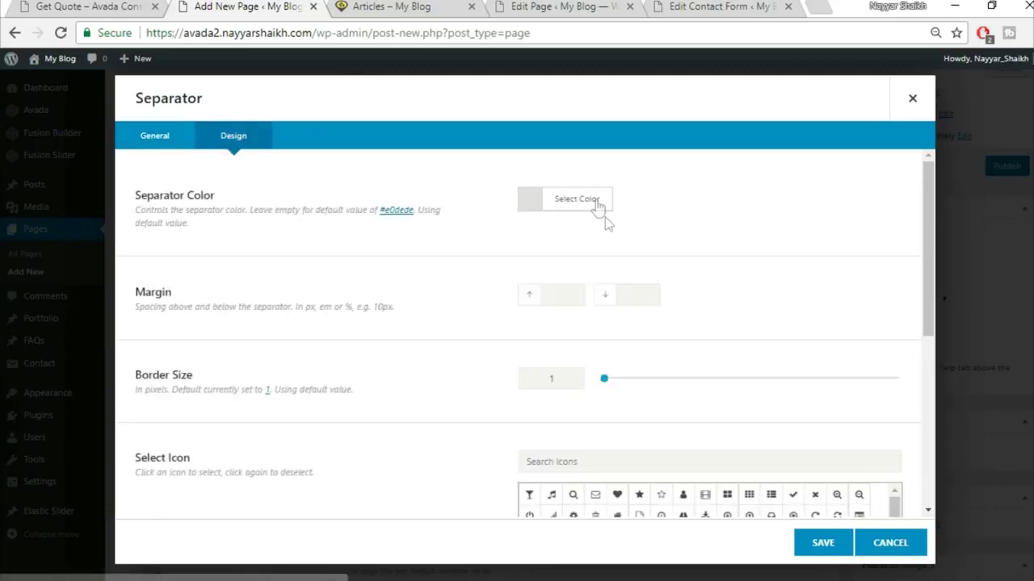
pyautogui.click(599, 211)
pyautogui.click(720, 226)
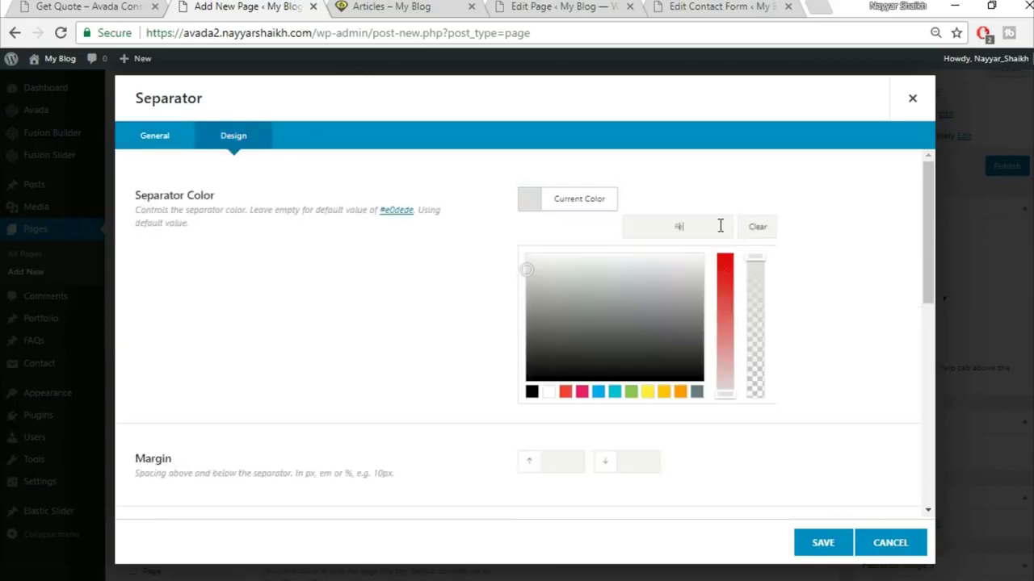
pyautogui.write('fed83d')
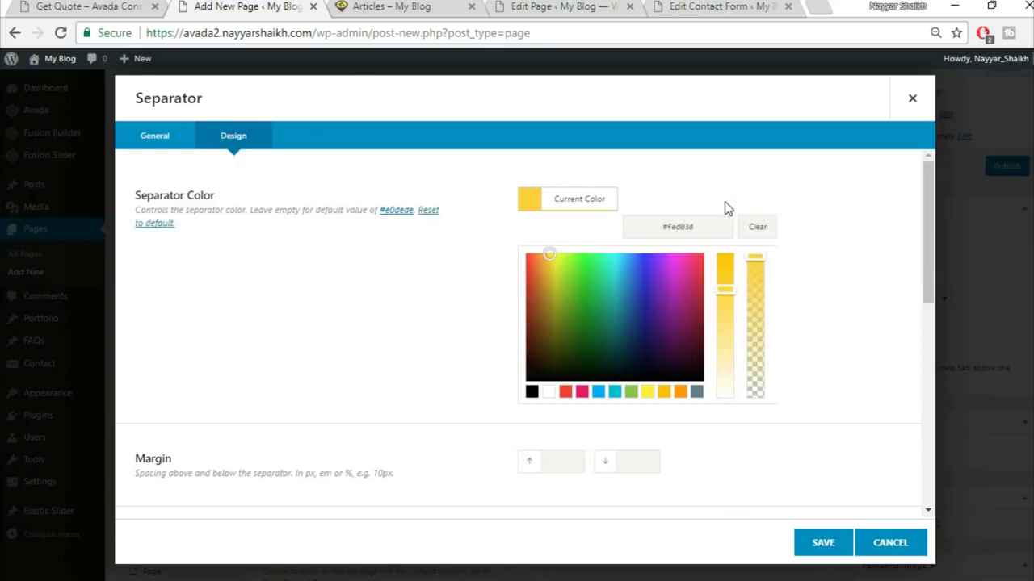
pyautogui.scroll(-1, 814, 262)
pyautogui.scroll(-3, 835, 272)
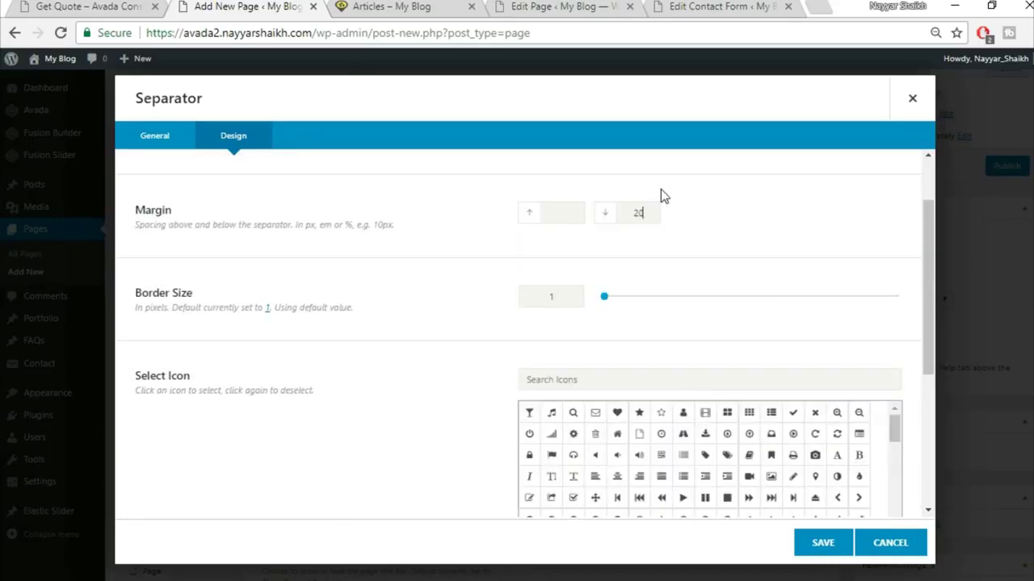
pyautogui.write('21')
pyautogui.press('BackSpace')
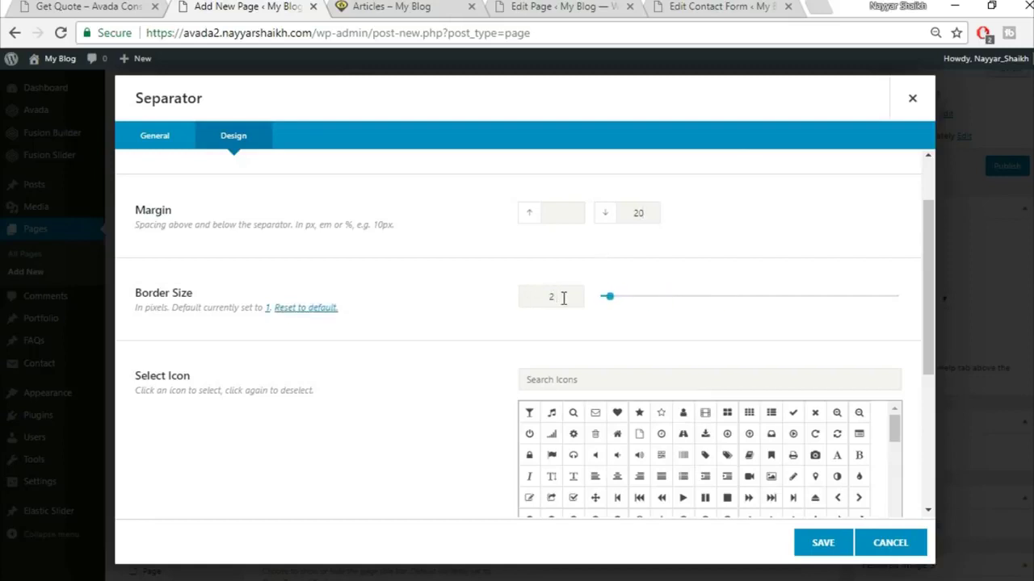
pyautogui.scroll(-3, 377, 387)
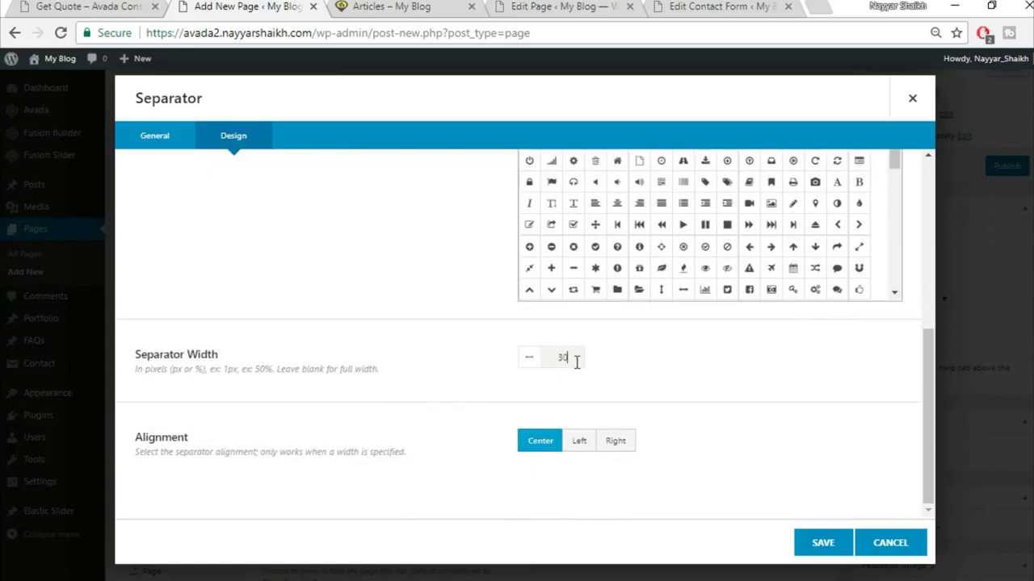
pyautogui.click(146, 6)
pyautogui.click(250, 6)
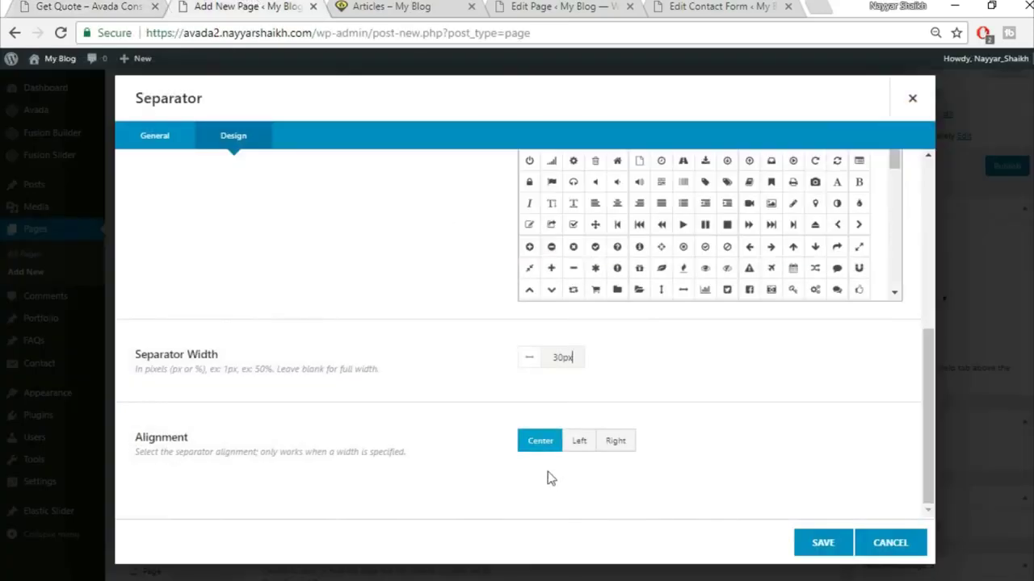
pyautogui.click(581, 449)
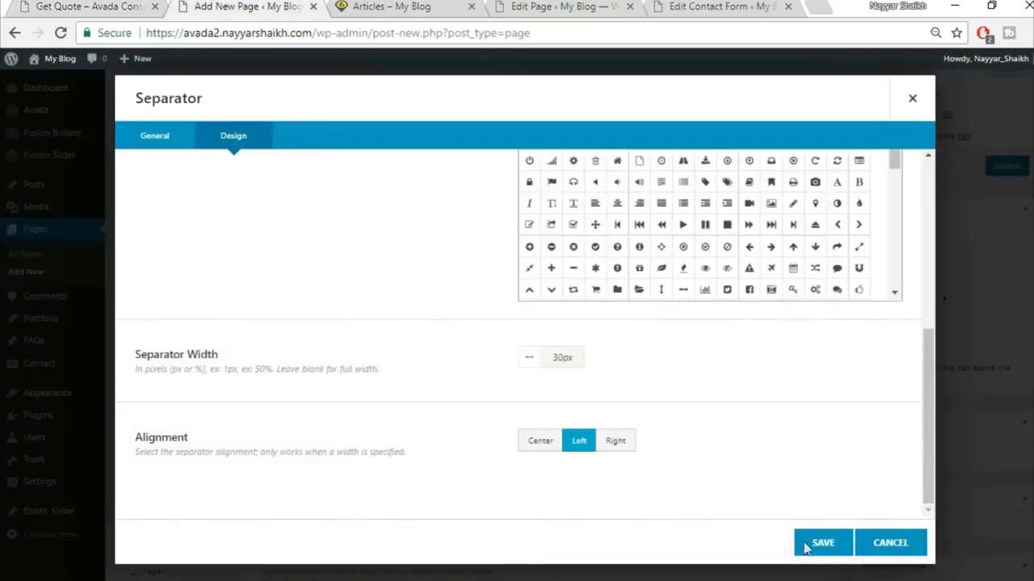
# - Save the separator and add a Checklist element to the left column
pyautogui.click(814, 544)
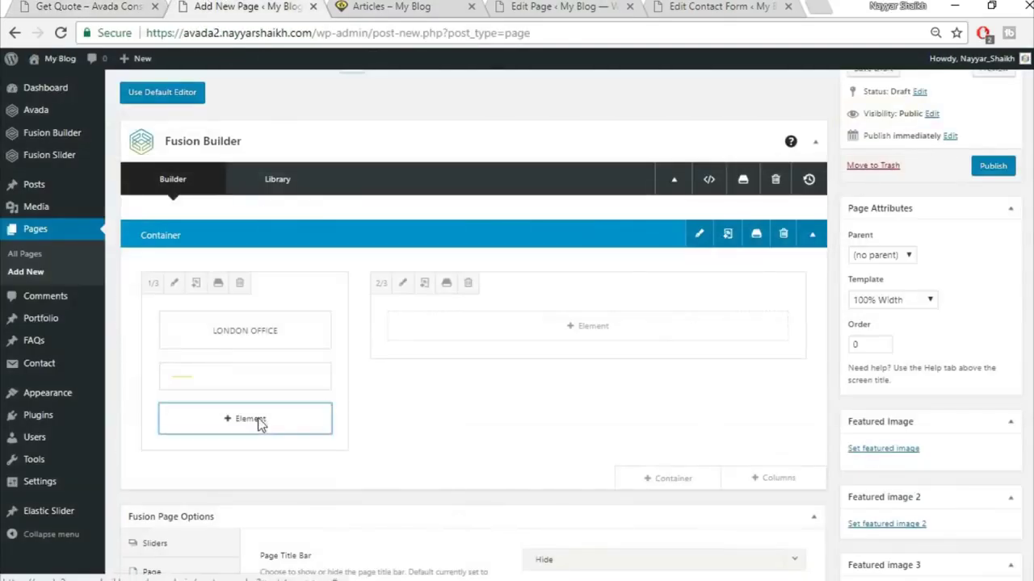
pyautogui.click(247, 417)
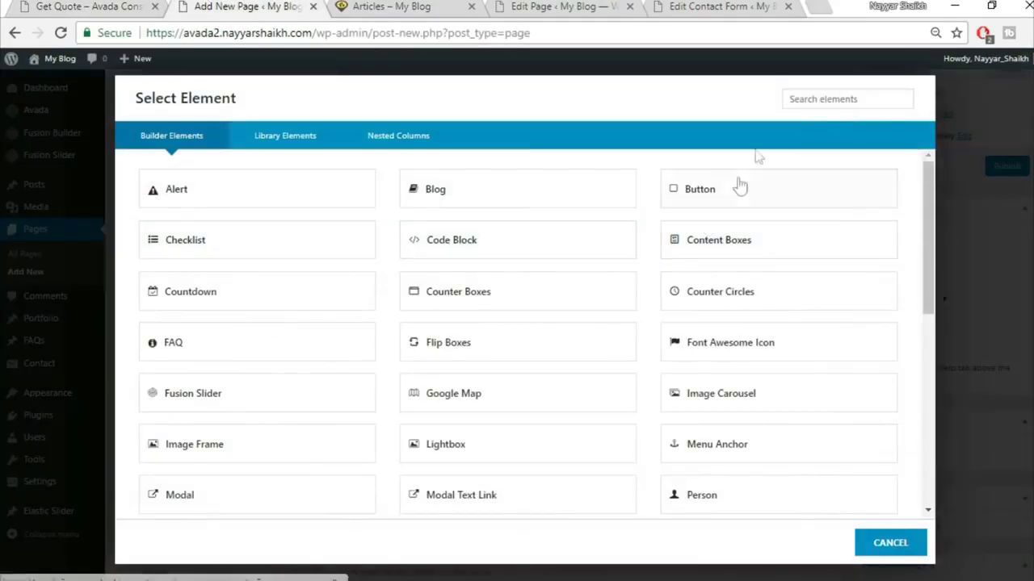
pyautogui.click(806, 103)
pyautogui.write('chec')
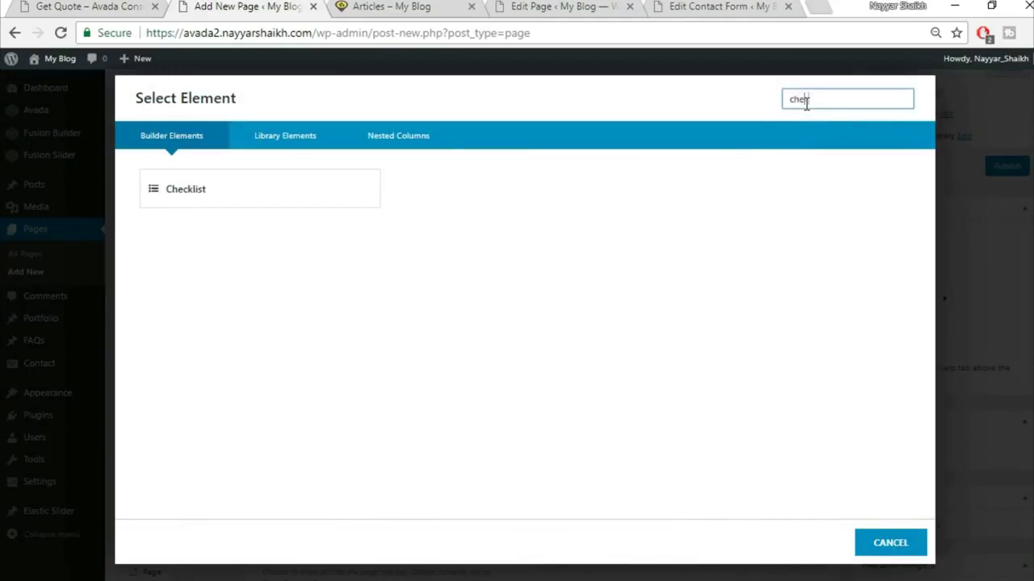
pyautogui.click(314, 194)
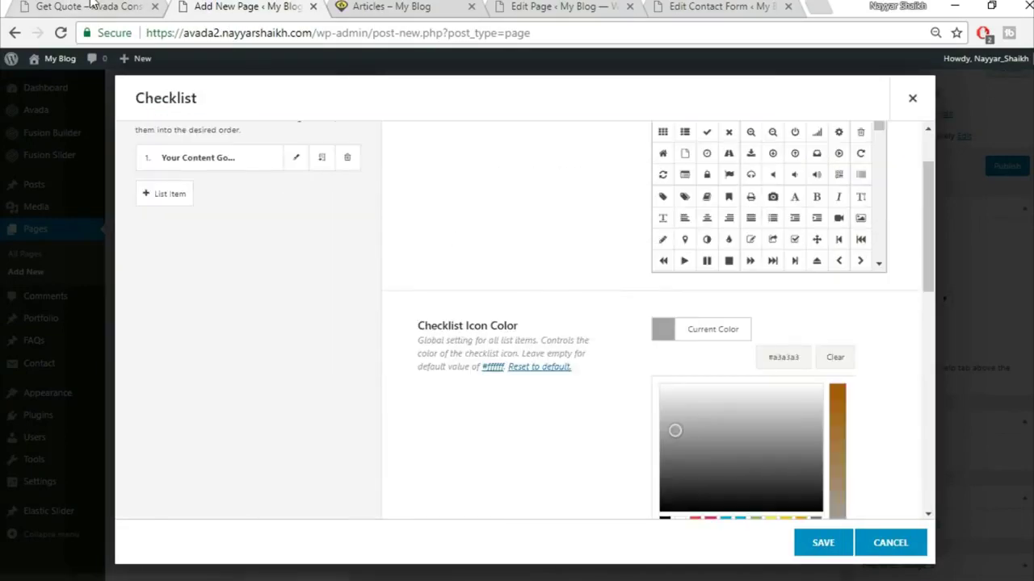
# - Turn off the checklist's circle background and set its size to 15px
pyautogui.click(92, 6)
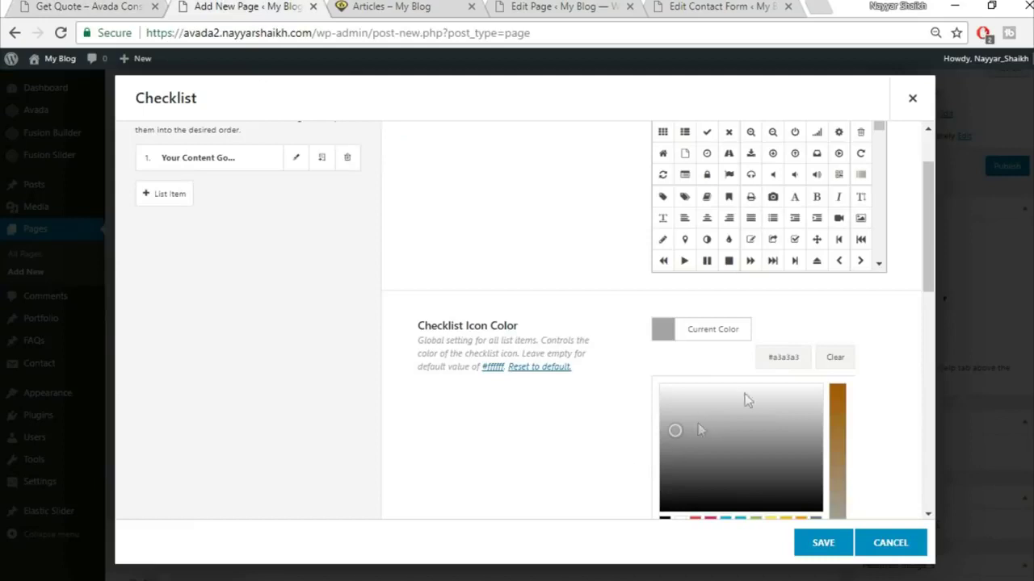
pyautogui.click(837, 323)
pyautogui.scroll(-2, 880, 396)
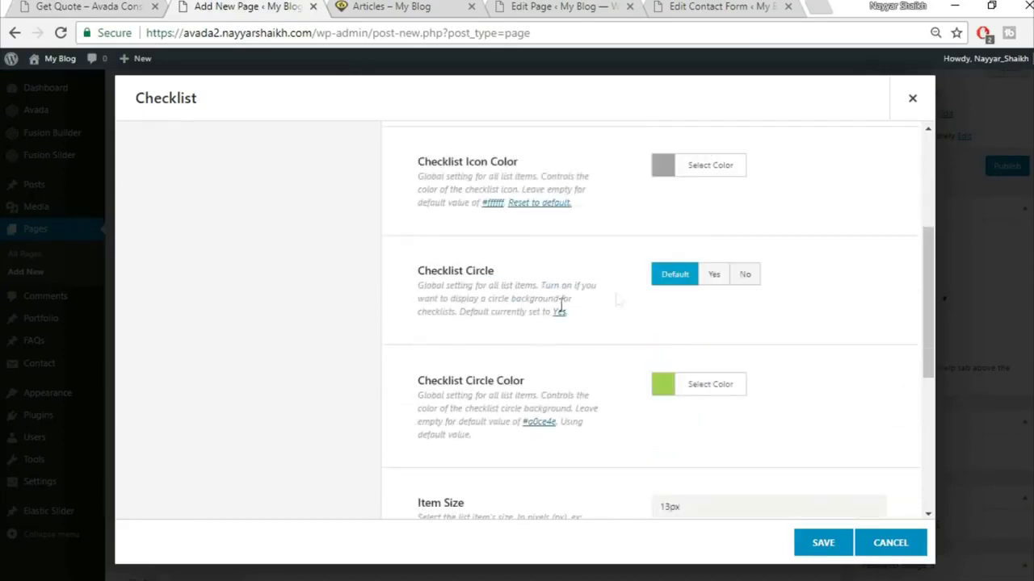
pyautogui.click(742, 277)
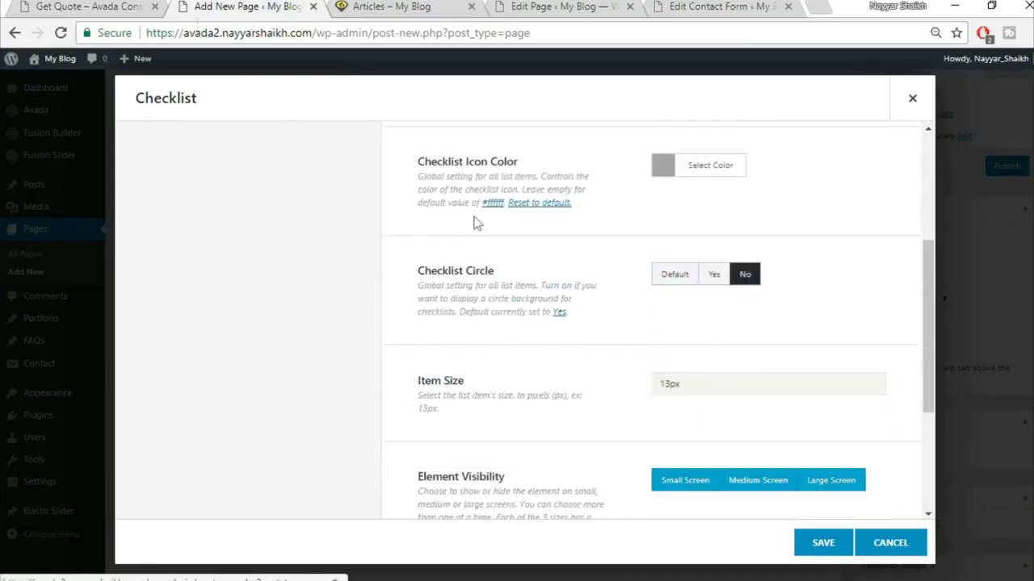
pyautogui.click(89, 5)
pyautogui.click(184, 6)
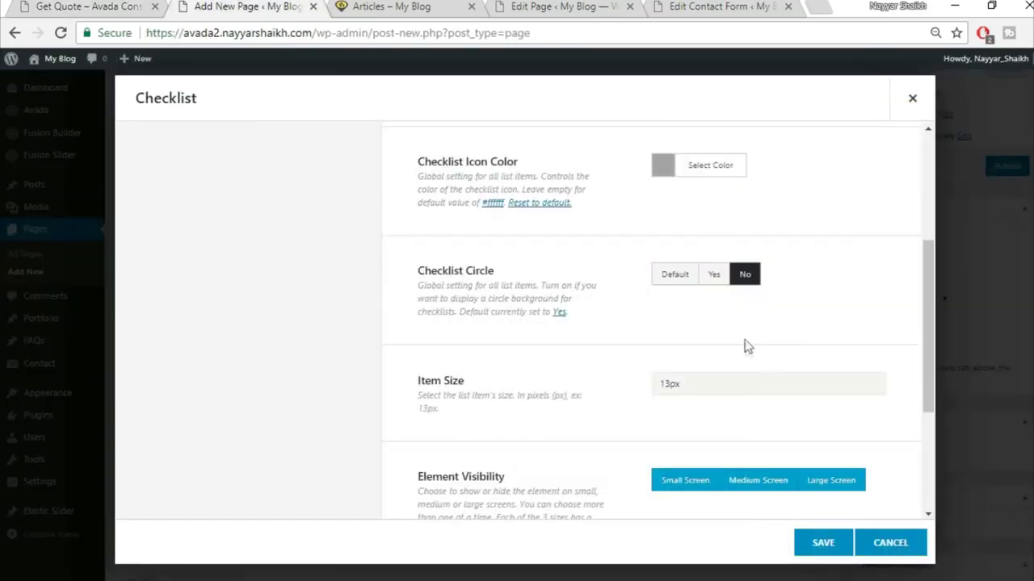
pyautogui.scroll(-1, 722, 339)
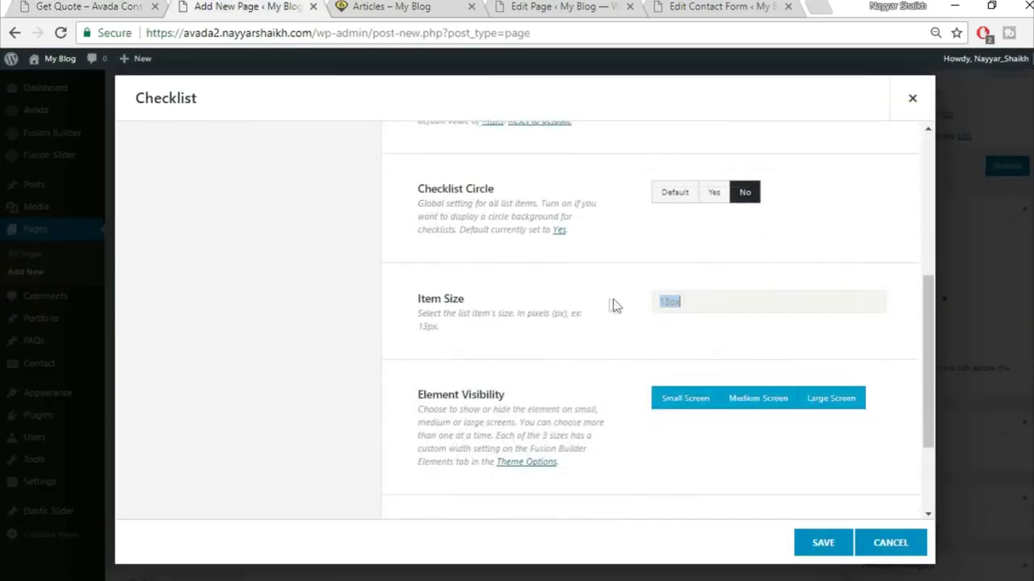
pyautogui.write('15px')
pyautogui.scroll(-2, 558, 336)
pyautogui.scroll(5, 587, 404)
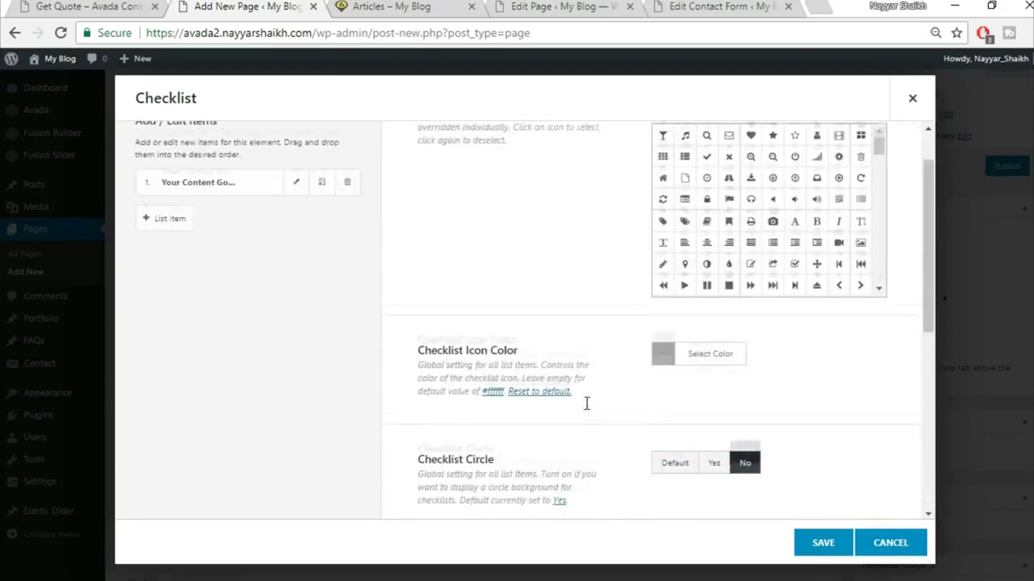
pyautogui.scroll(2, 586, 404)
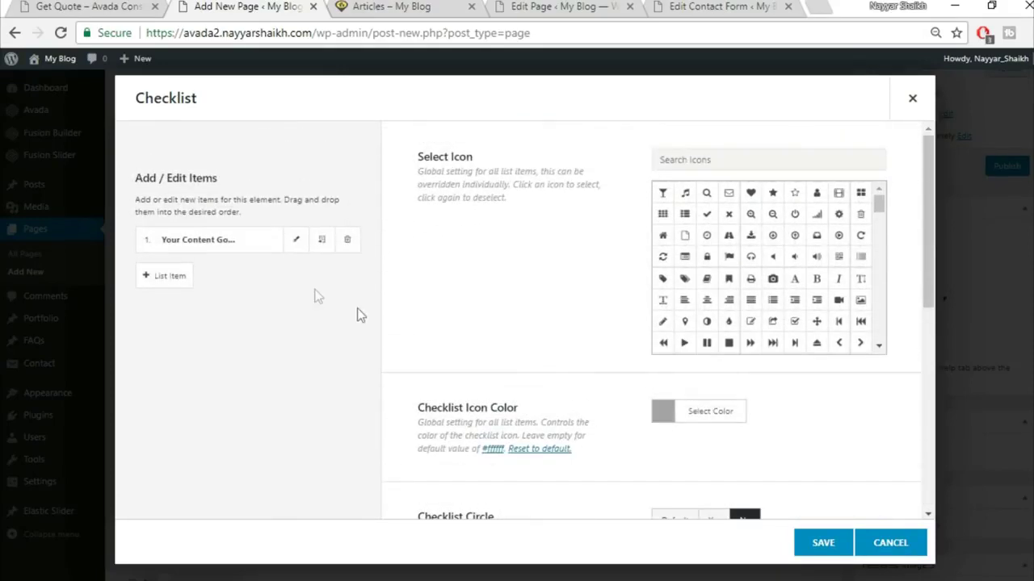
# - Give the first list item the home icon and the copied London office address
pyautogui.click(296, 242)
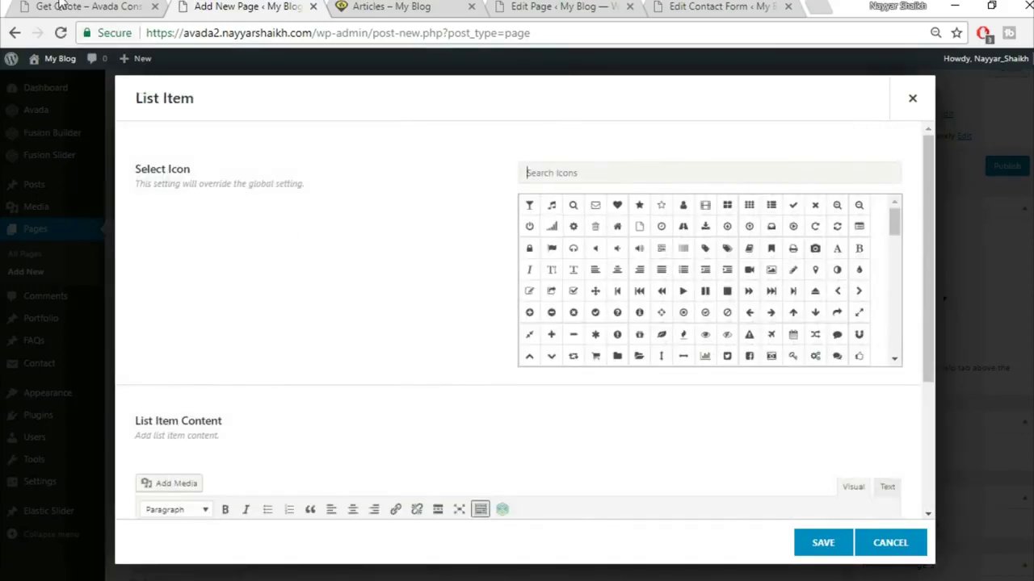
pyautogui.click(62, 6)
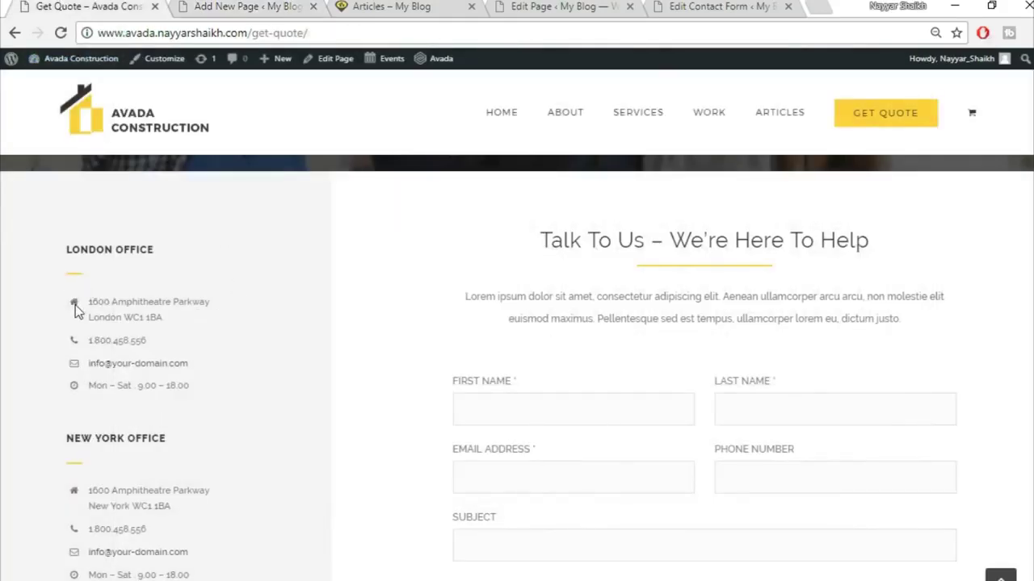
pyautogui.moveTo(90, 297); pyautogui.dragTo(226, 326)
pyautogui.hotkey('ctrl', 'c')
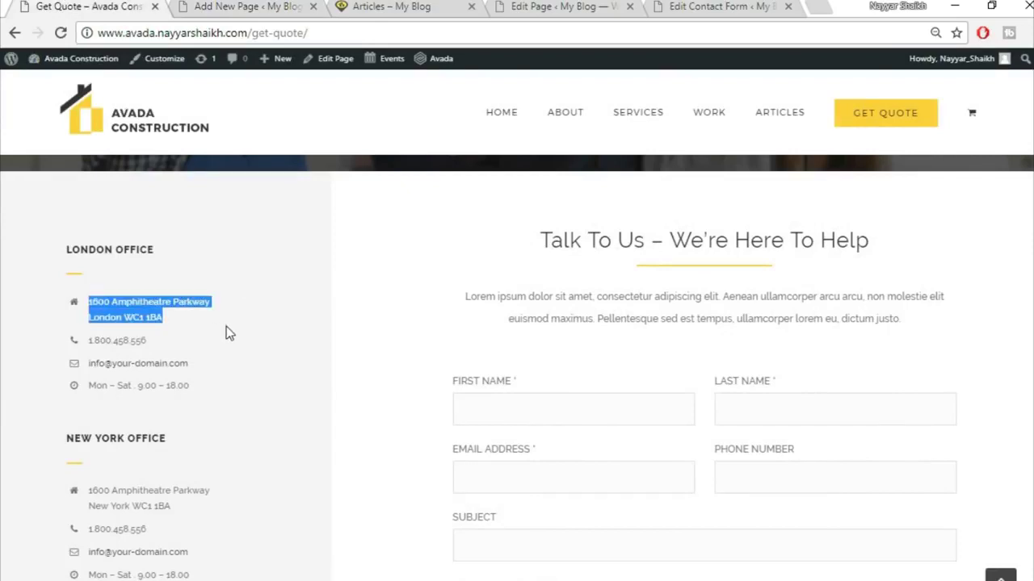
pyautogui.click(216, 5)
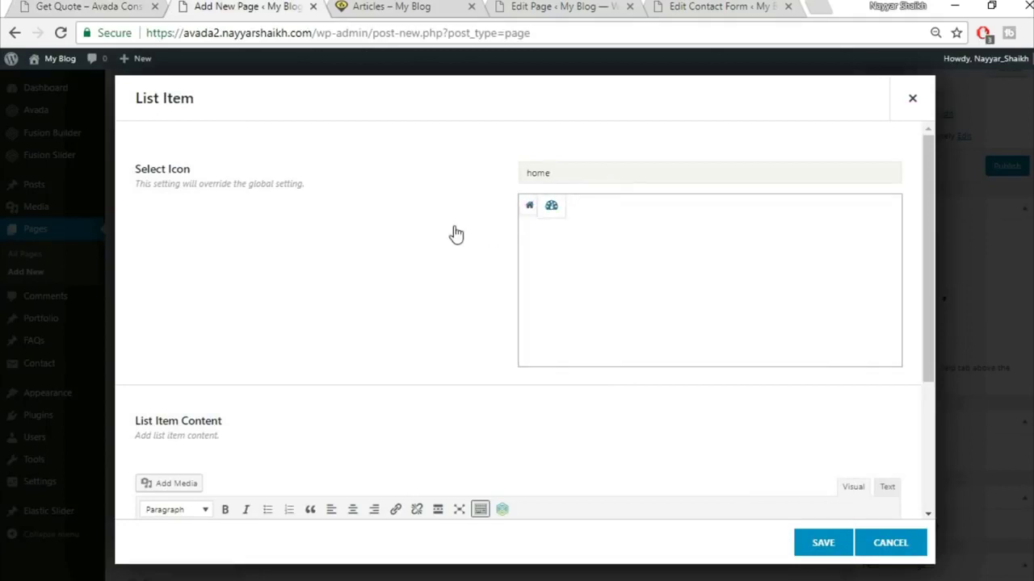
pyautogui.click(528, 208)
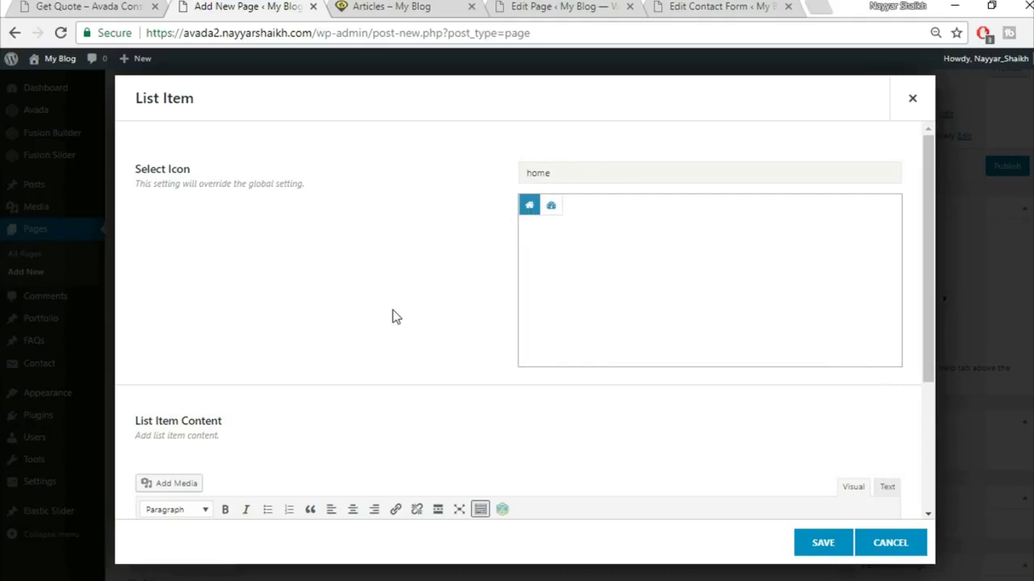
pyautogui.scroll(-2, 477, 272)
pyautogui.scroll(2, 480, 272)
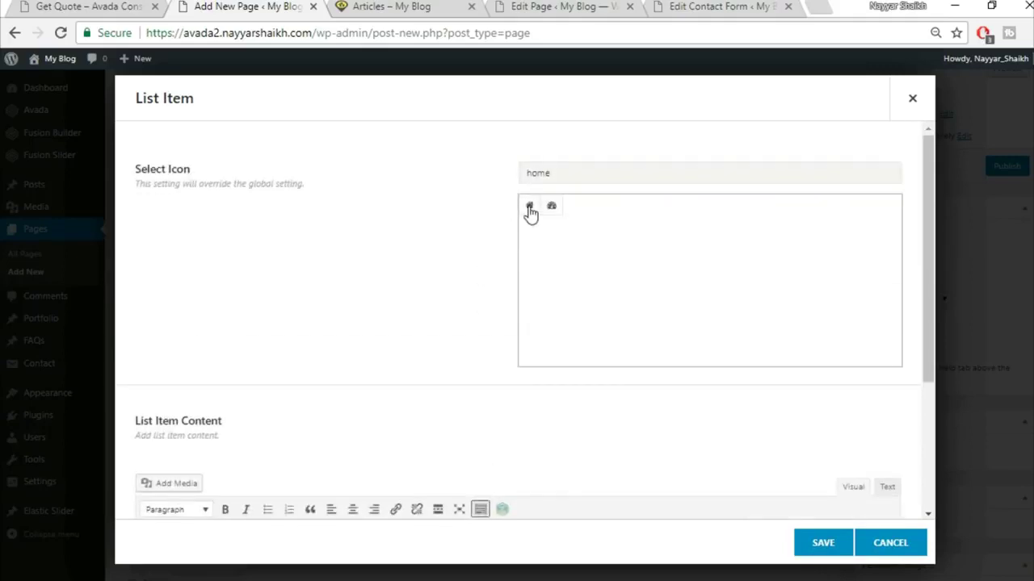
pyautogui.scroll(-2, 417, 321)
pyautogui.click(417, 432)
pyautogui.hotkey('ctrl', 'v')
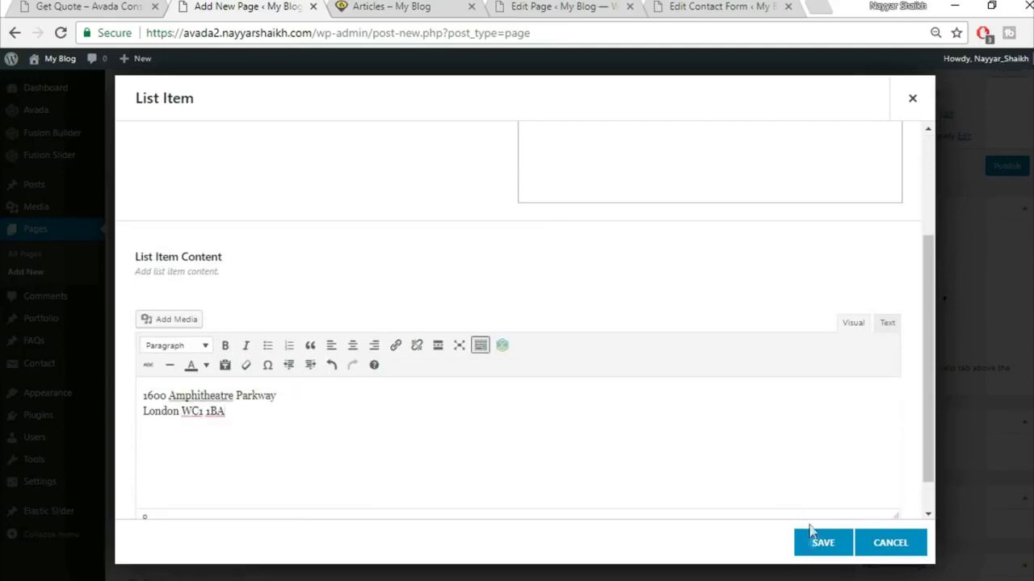
pyautogui.click(820, 544)
# - Clone the address item three times for four items and save the checklist
pyautogui.click(322, 239)
pyautogui.click(323, 240)
pyautogui.click(322, 239)
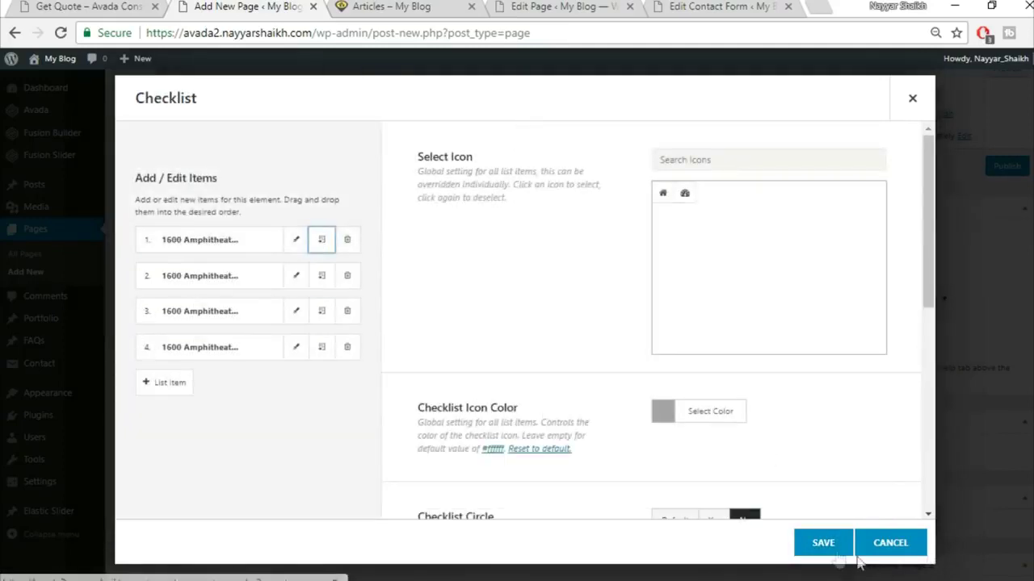
pyautogui.click(823, 552)
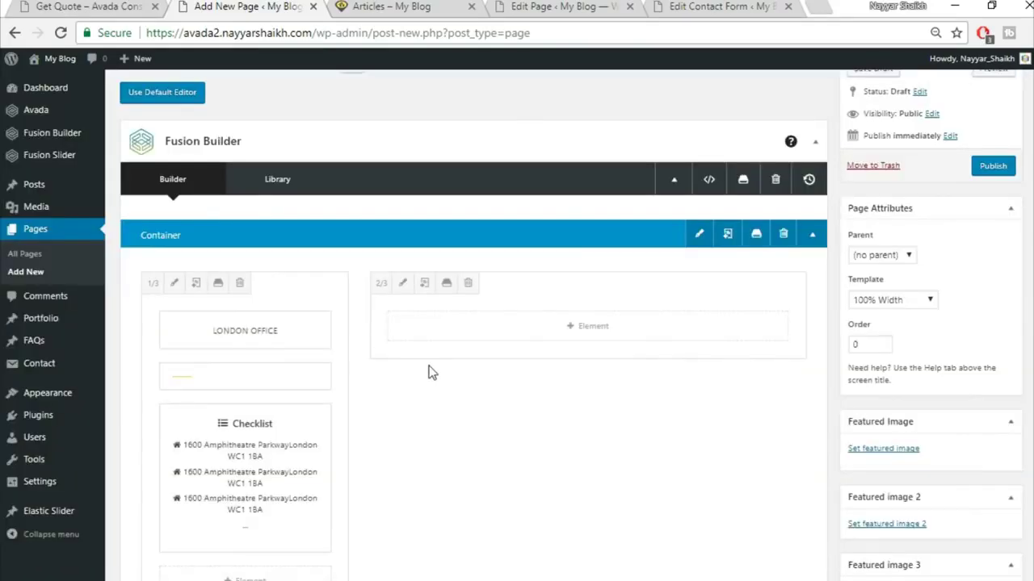
pyautogui.scroll(-2, 428, 370)
pyautogui.scroll(2, 411, 365)
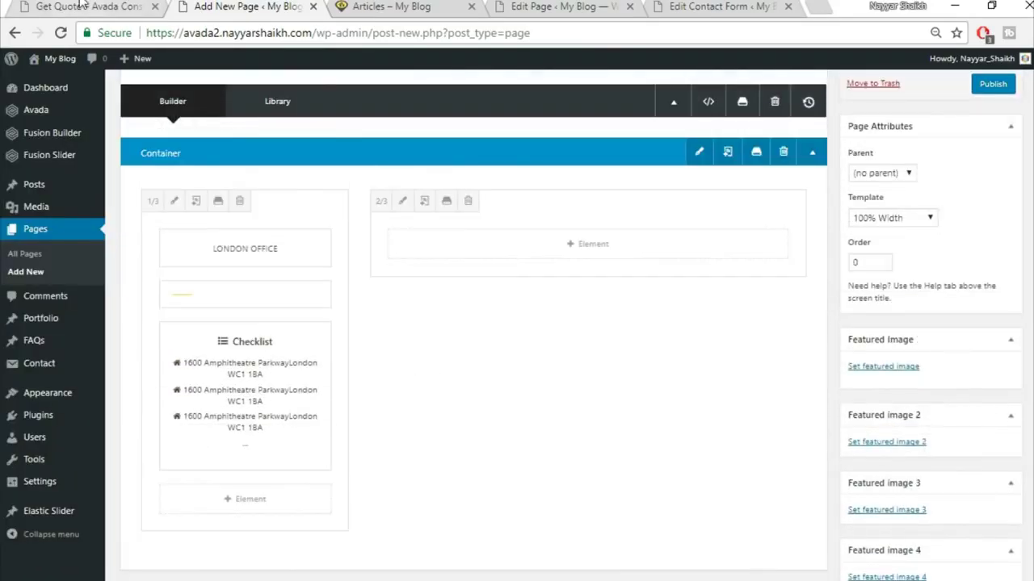
pyautogui.click(89, 7)
pyautogui.click(263, 389)
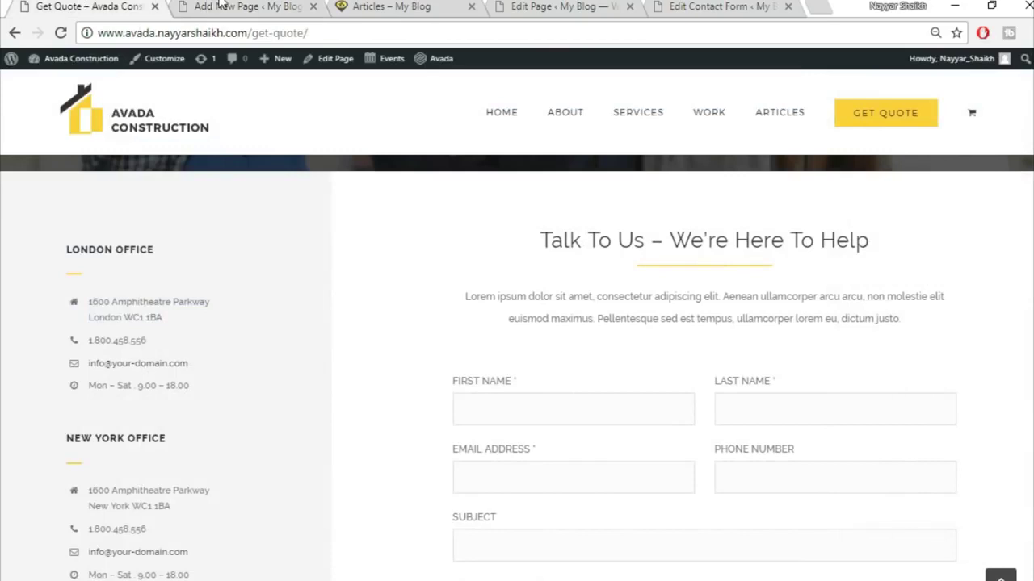
pyautogui.click(219, 6)
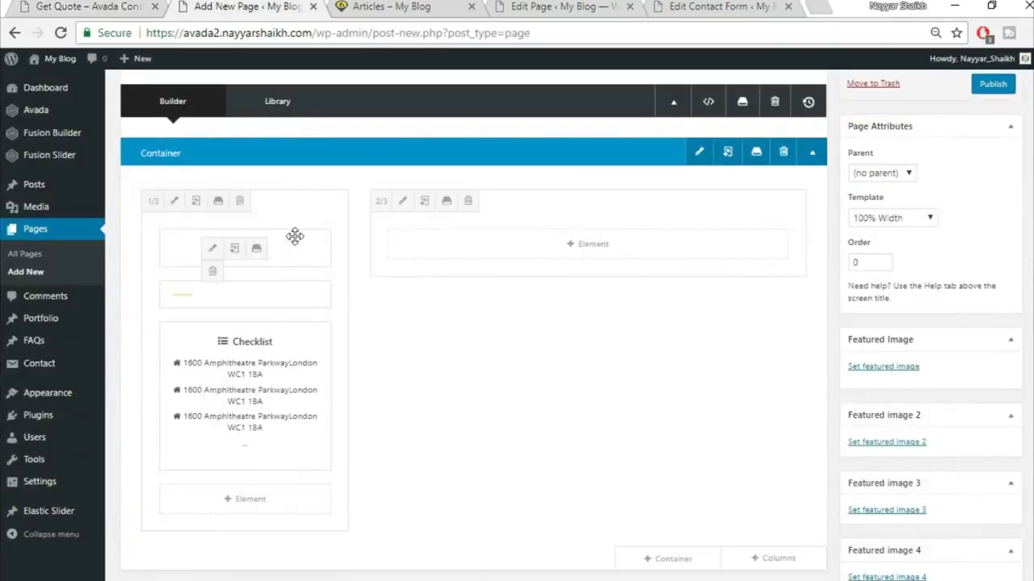
pyautogui.scroll(-2, 323, 250)
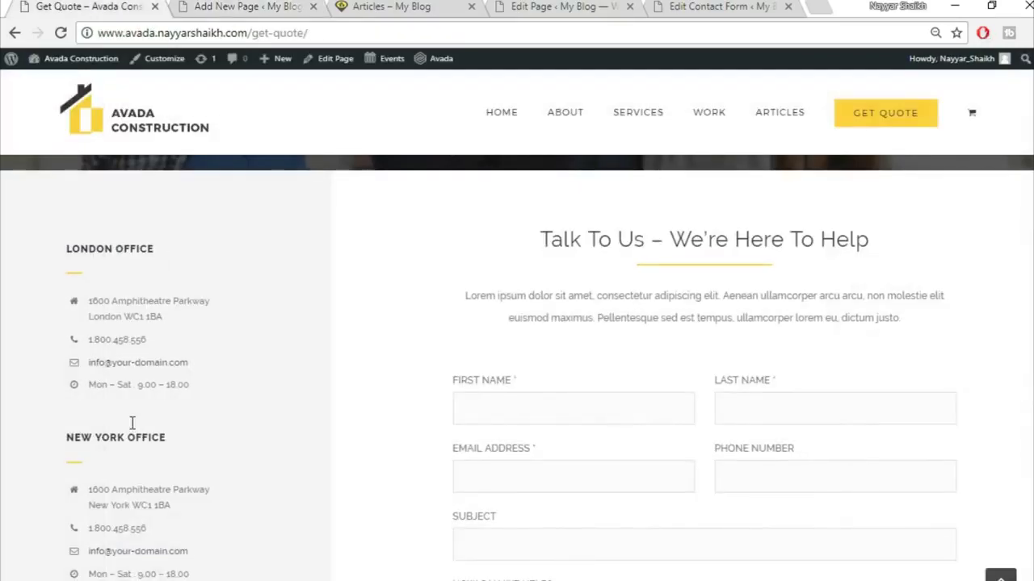
pyautogui.scroll(-2, 126, 349)
pyautogui.scroll(2, 177, 348)
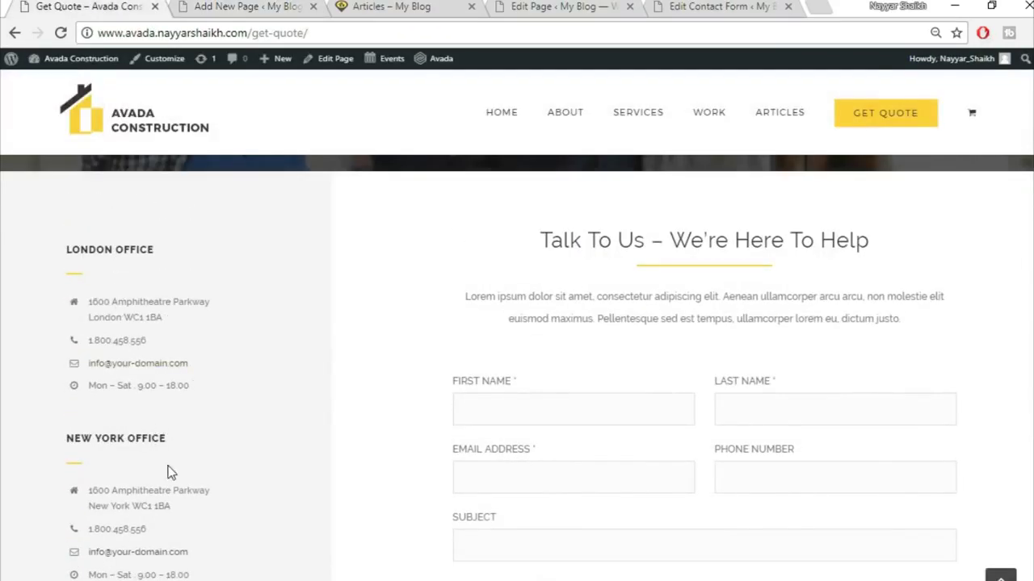
pyautogui.scroll(-3, 198, 397)
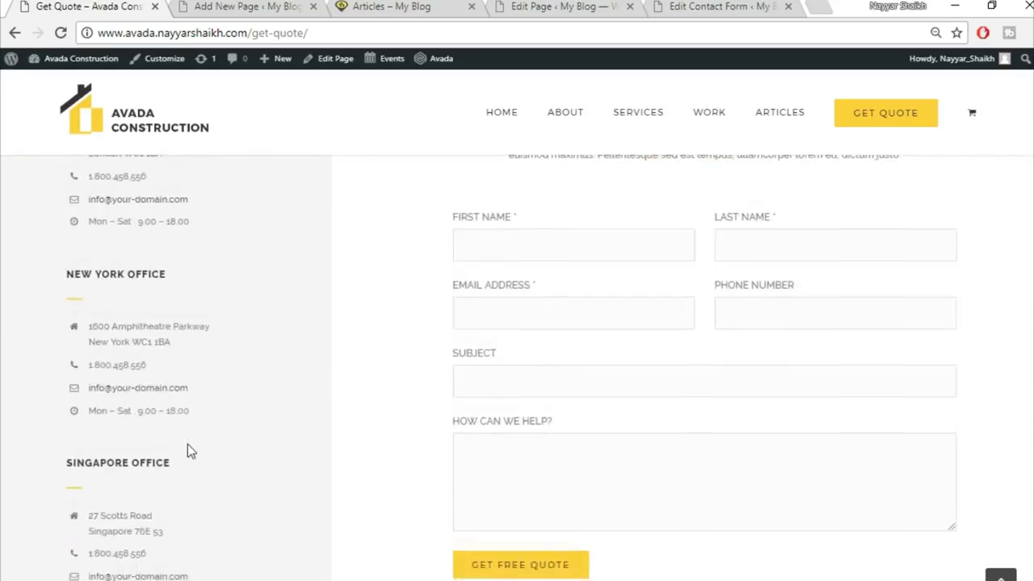
pyautogui.scroll(4, 331, 557)
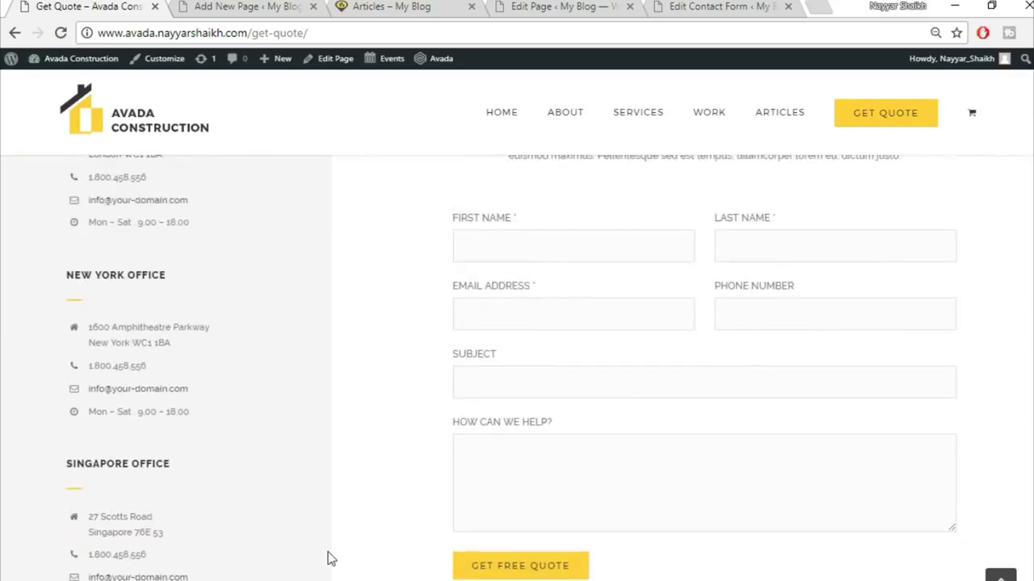
pyautogui.click(246, 6)
pyautogui.click(589, 335)
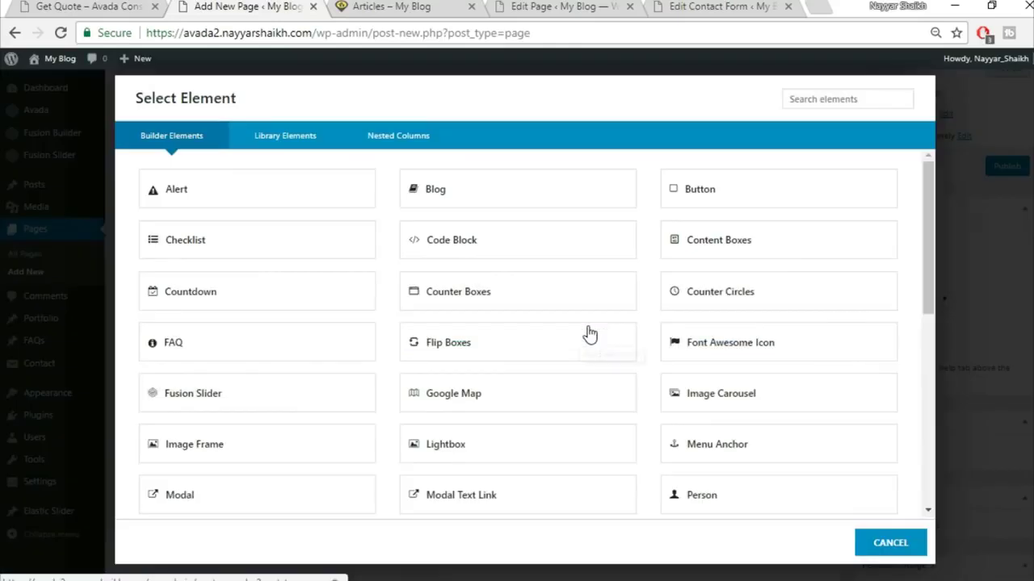
pyautogui.click(141, 10)
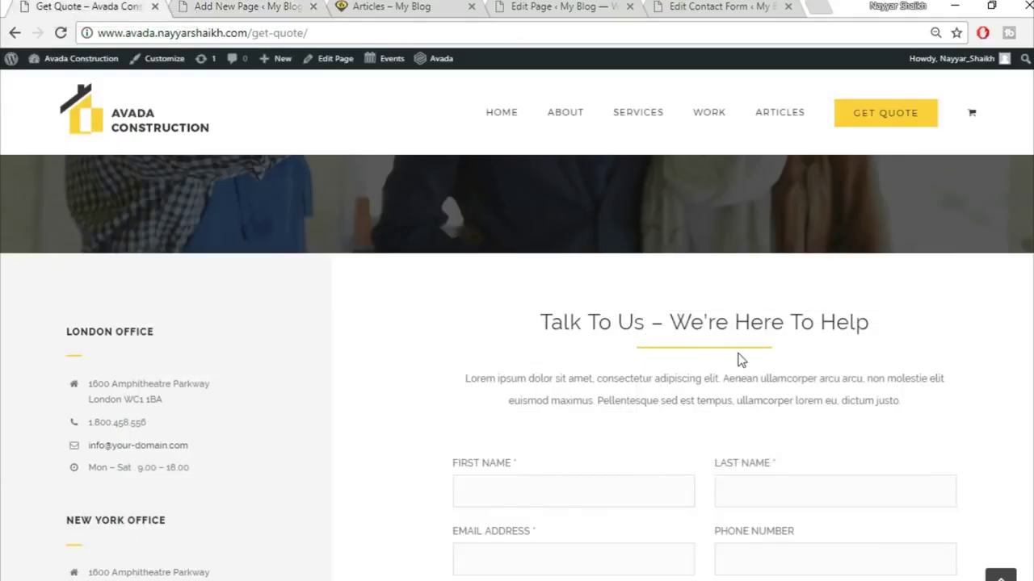
pyautogui.click(269, 6)
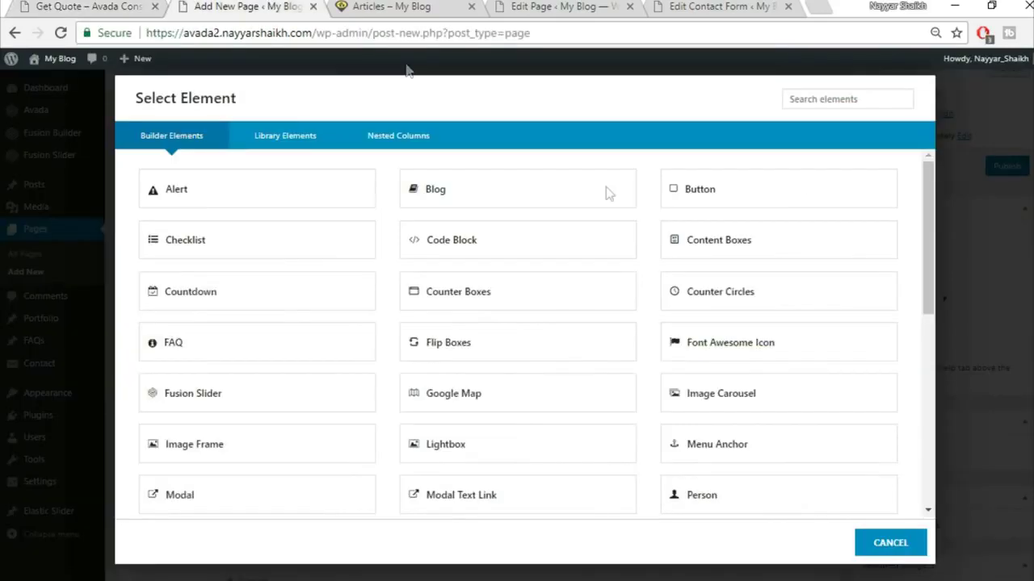
pyautogui.click(890, 543)
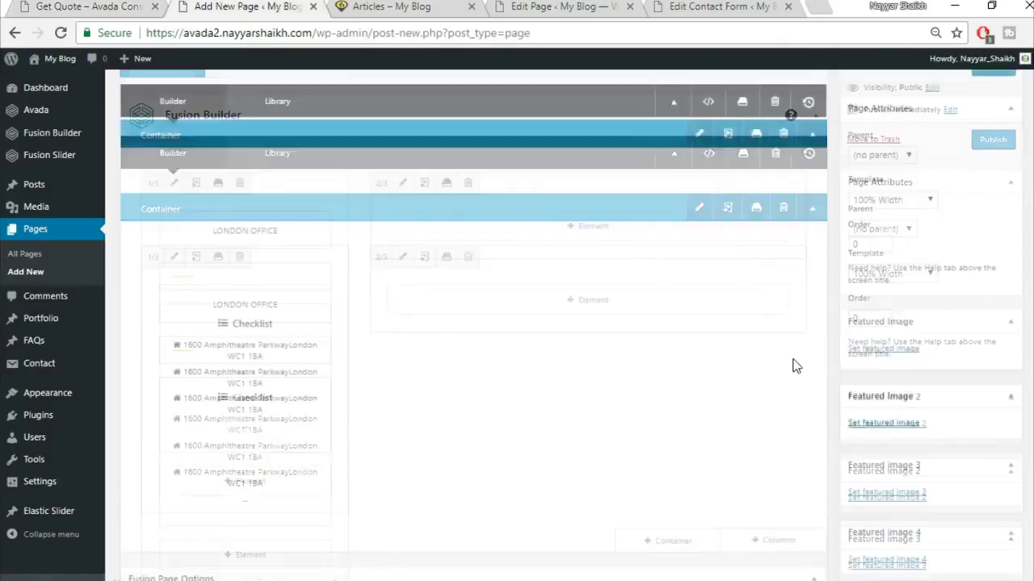
pyautogui.scroll(-5, 716, 426)
# - Insert the saved Title container, move its heading and lorem ipsum text into the two-thirds column, delete the leftover
pyautogui.click(686, 404)
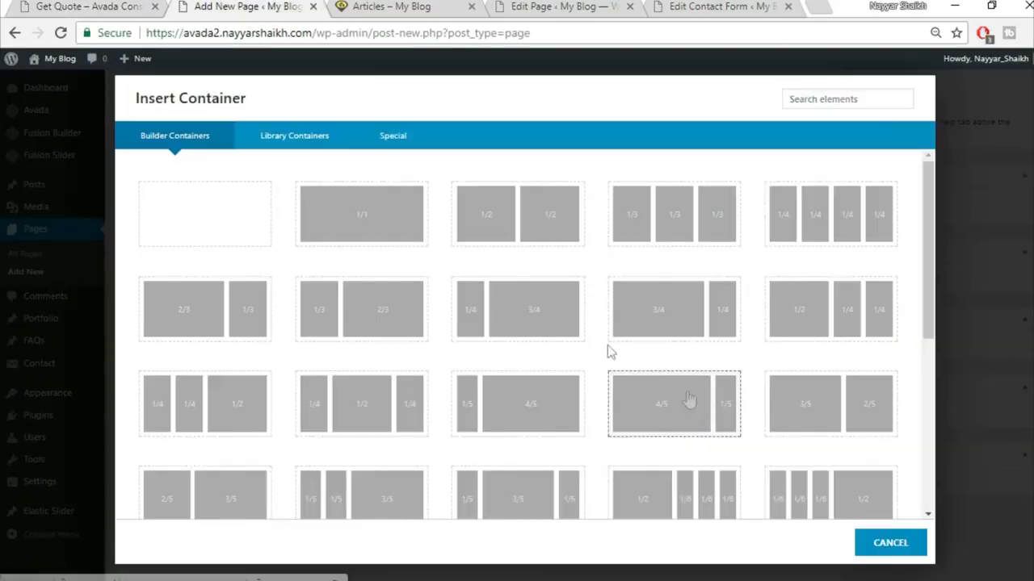
pyautogui.click(288, 142)
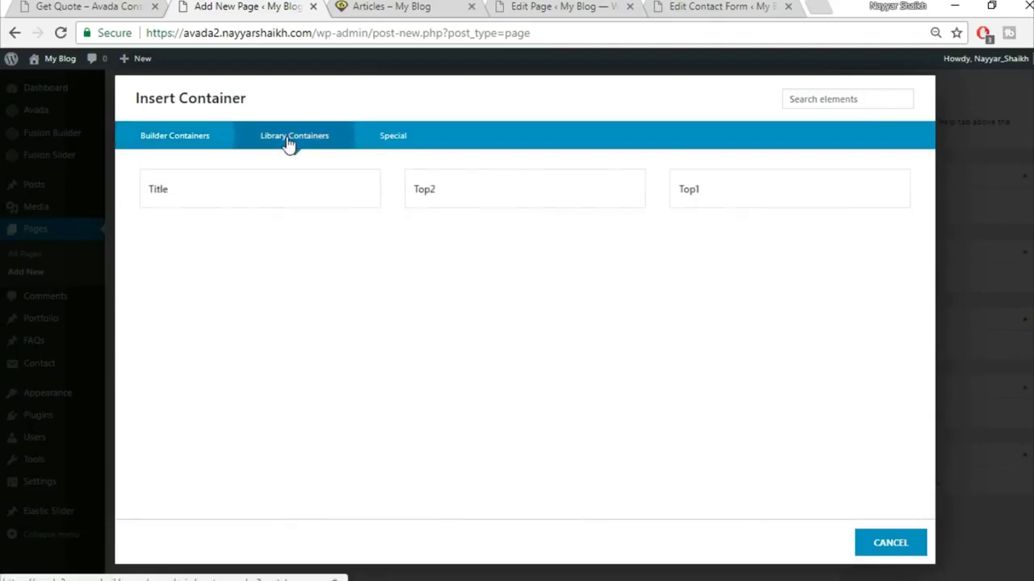
pyautogui.click(330, 198)
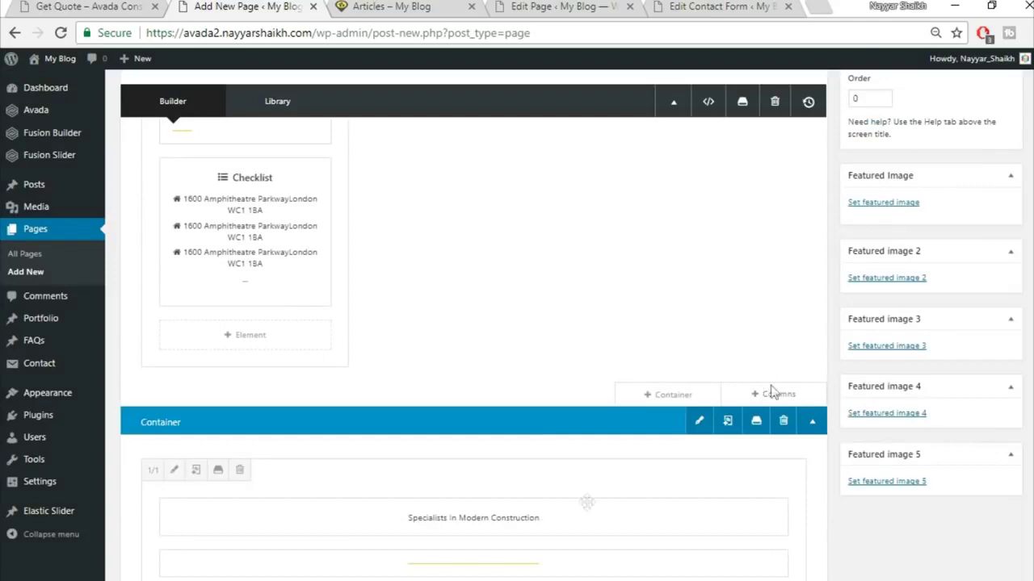
pyautogui.moveTo(579, 512); pyautogui.dragTo(658, 205)
pyautogui.scroll(-2, 721, 302)
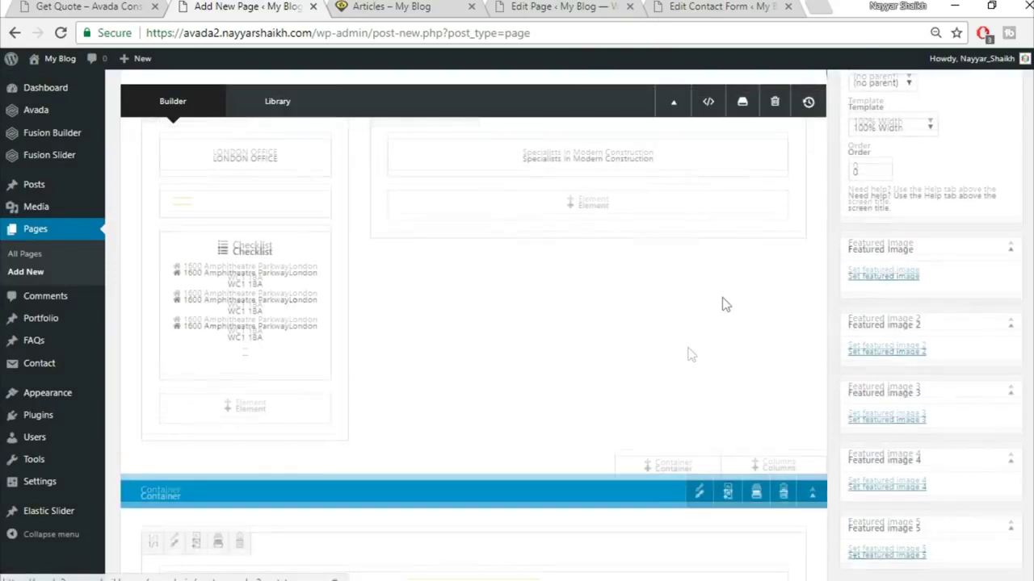
pyautogui.moveTo(499, 489); pyautogui.dragTo(610, 196)
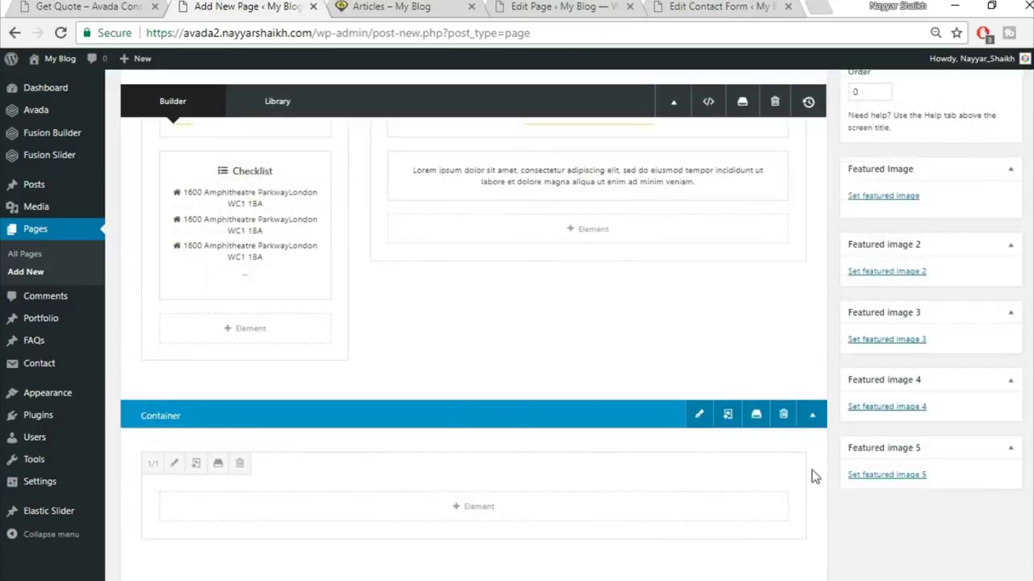
pyautogui.click(782, 417)
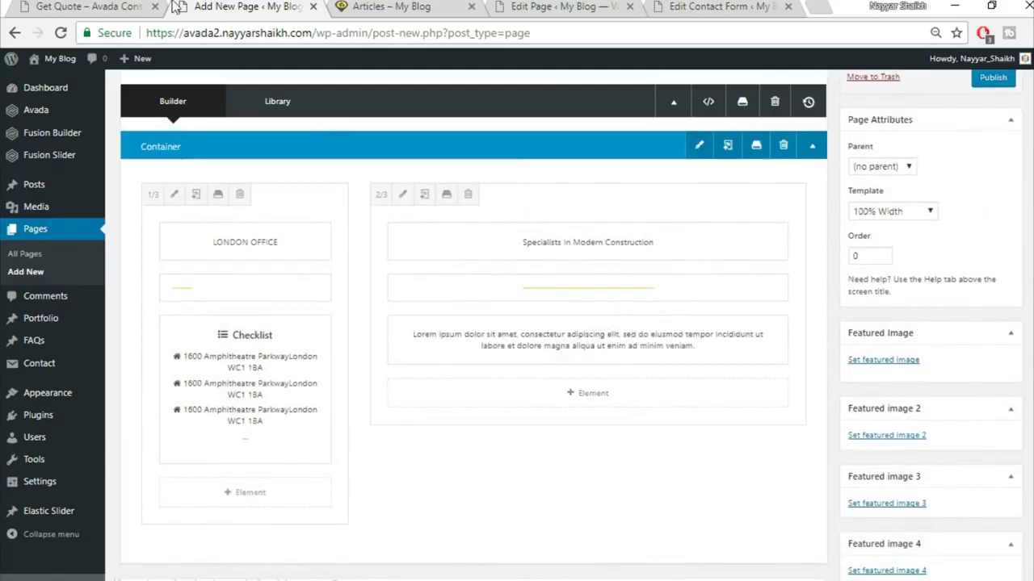
pyautogui.click(145, 12)
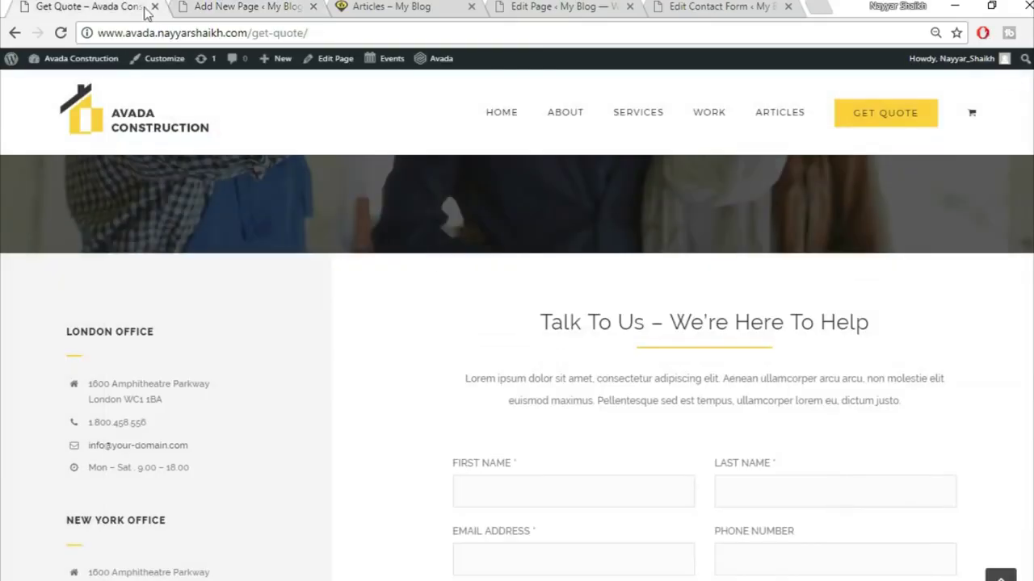
pyautogui.scroll(-2, 747, 453)
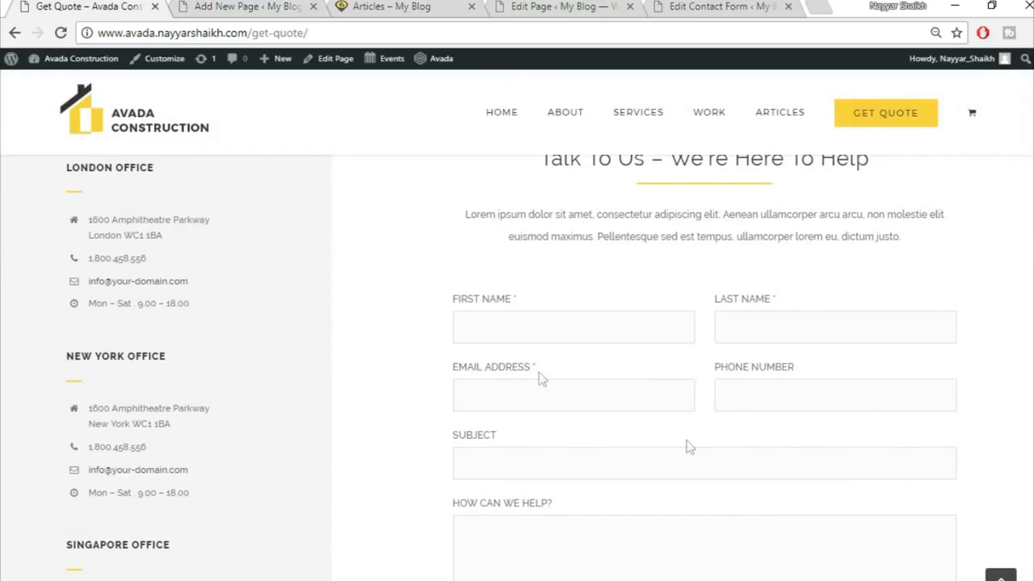
pyautogui.click(260, 11)
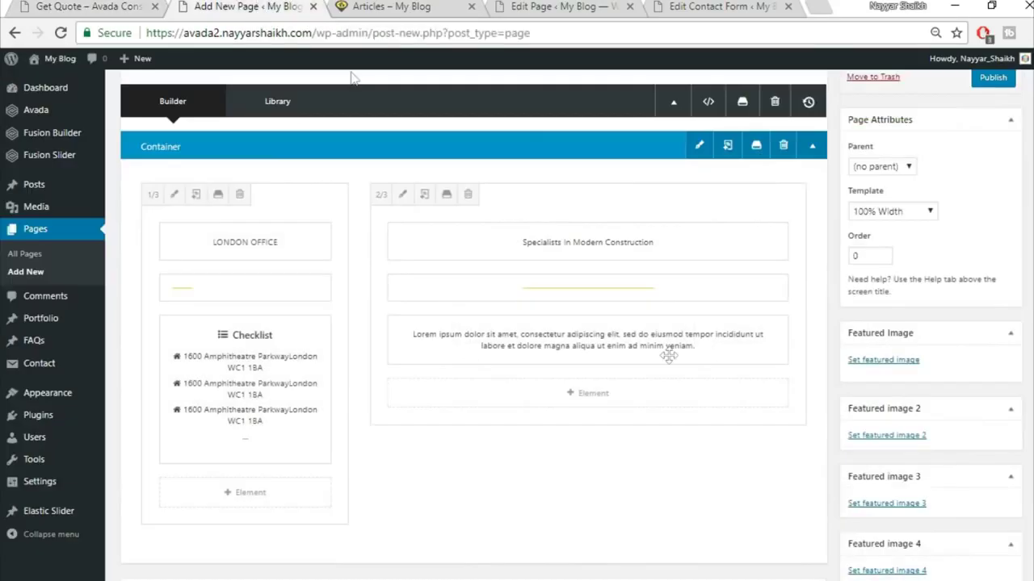
# - Add a Code Block with the CF1 contact-form-7 shortcode beneath the lorem ipsum text
pyautogui.click(596, 400)
pyautogui.click(855, 97)
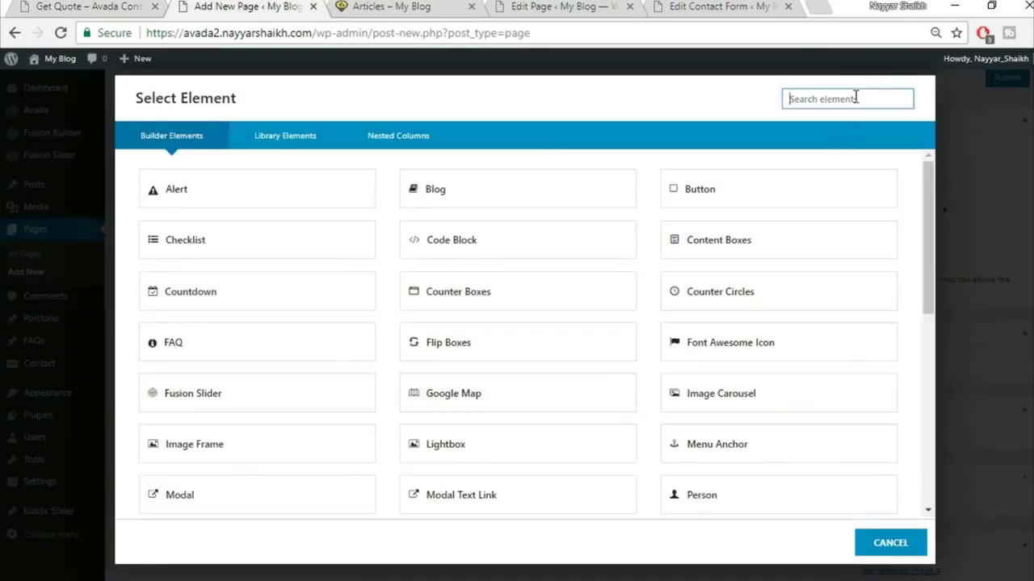
pyautogui.write('cod')
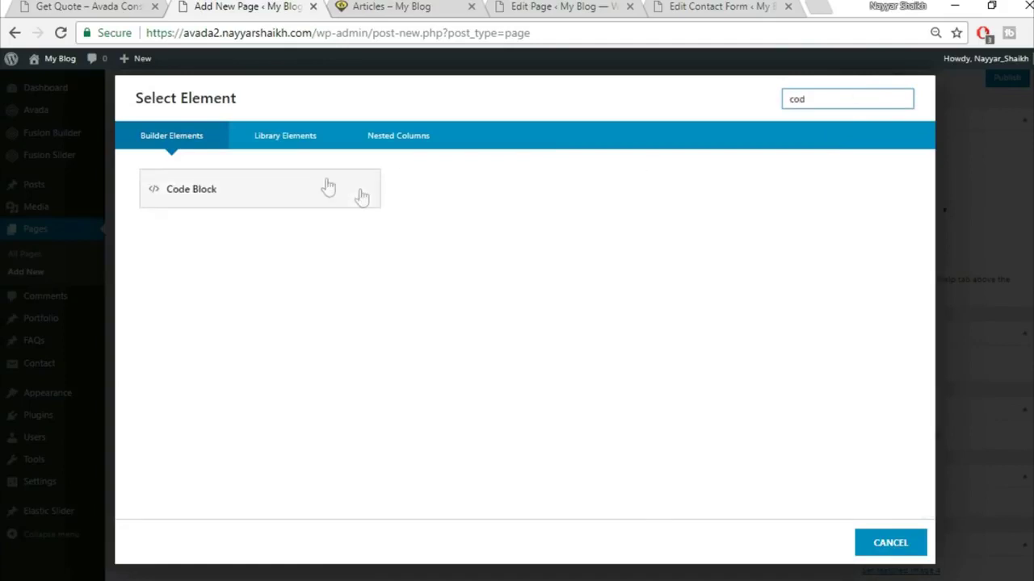
pyautogui.click(300, 187)
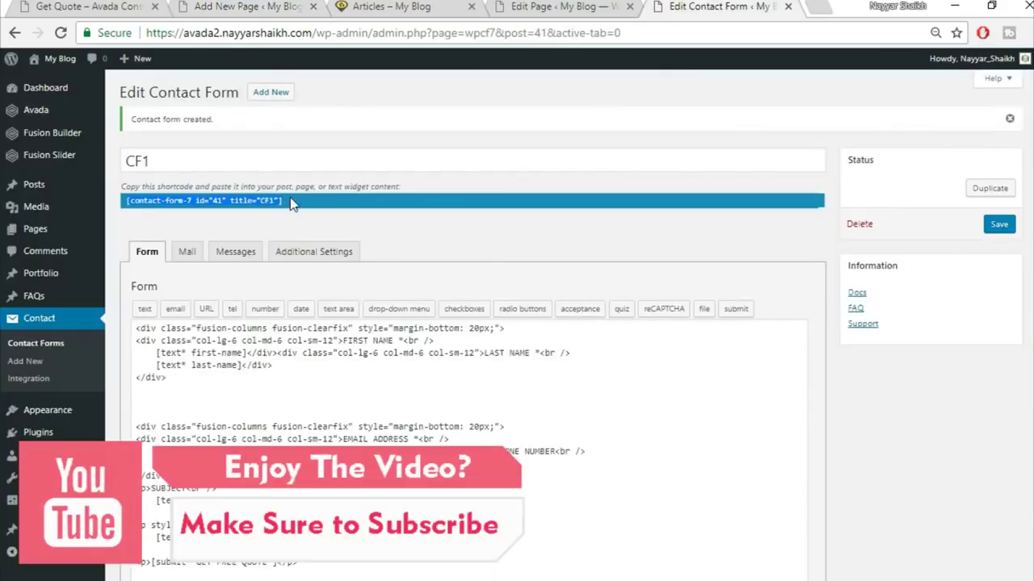
pyautogui.click(211, 5)
pyautogui.write('[contact-form-7 id="42" title="CF7"]')
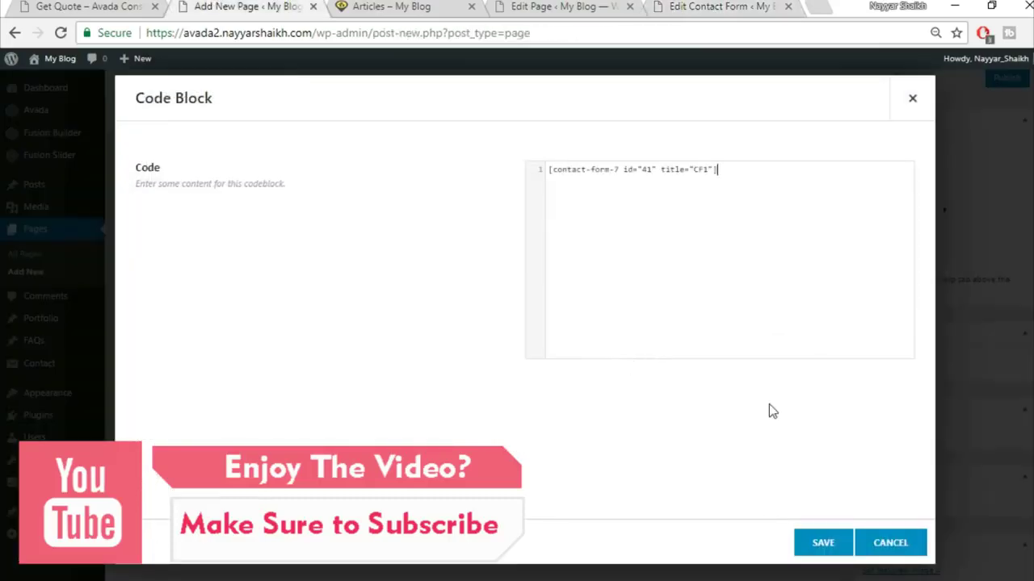
pyautogui.click(820, 543)
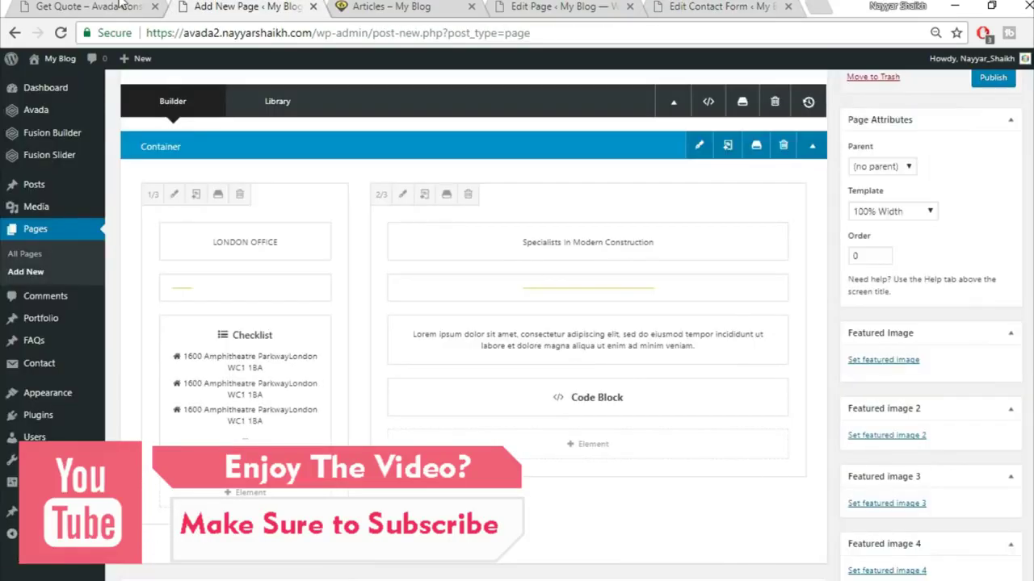
pyautogui.click(89, 5)
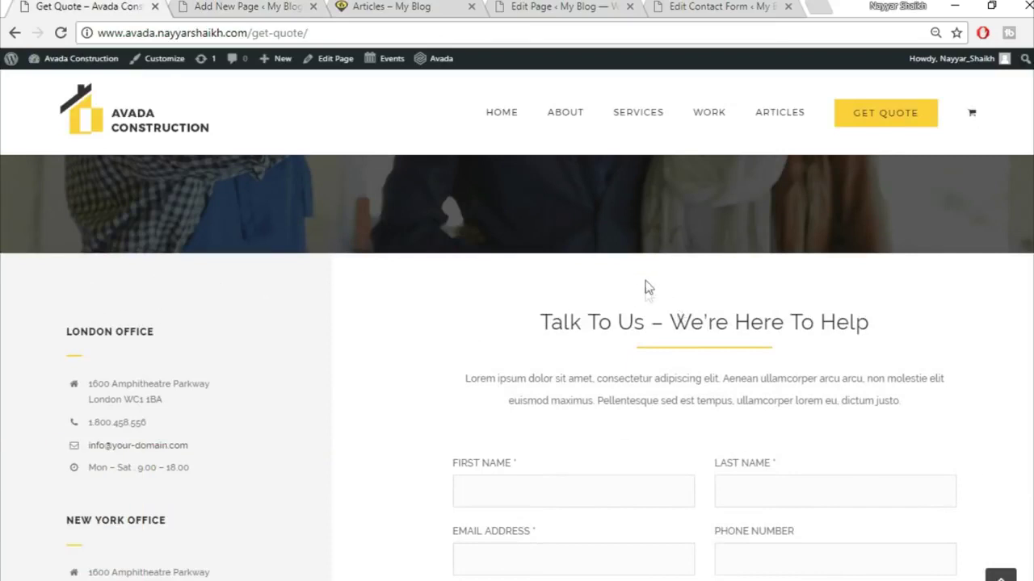
# - Set the container's Design top padding to 60 and save it
pyautogui.click(242, 7)
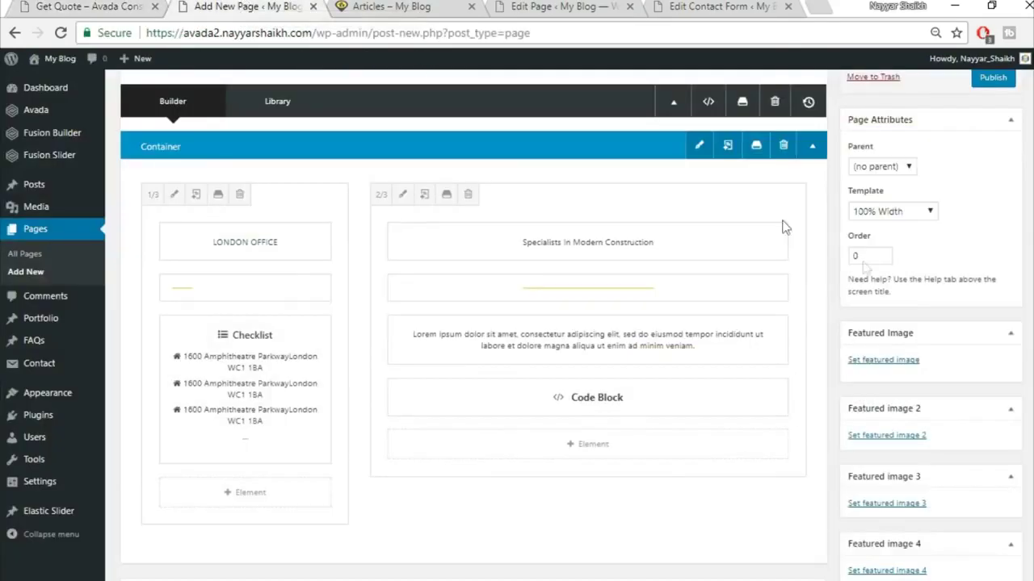
pyautogui.click(700, 147)
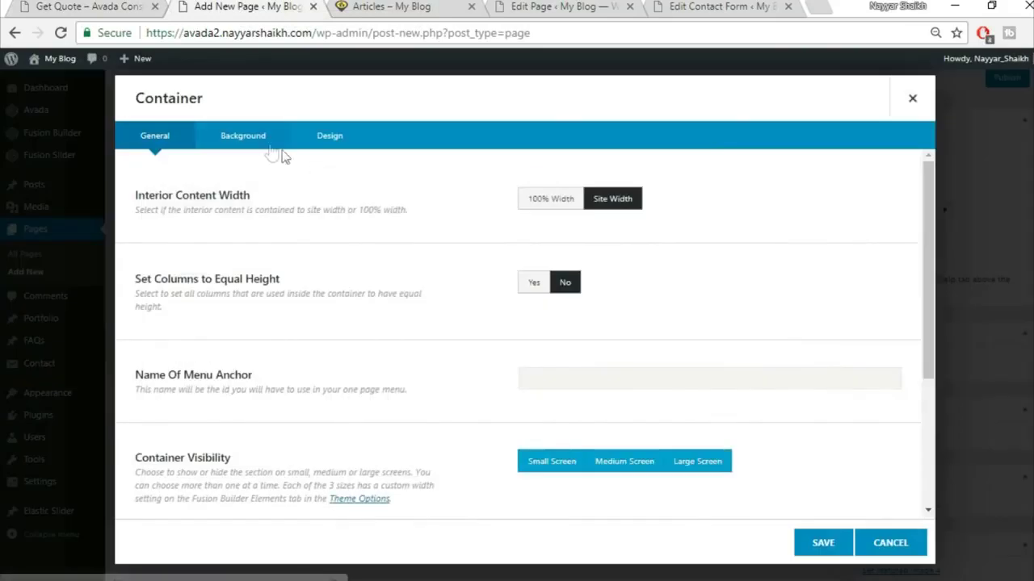
pyautogui.click(331, 137)
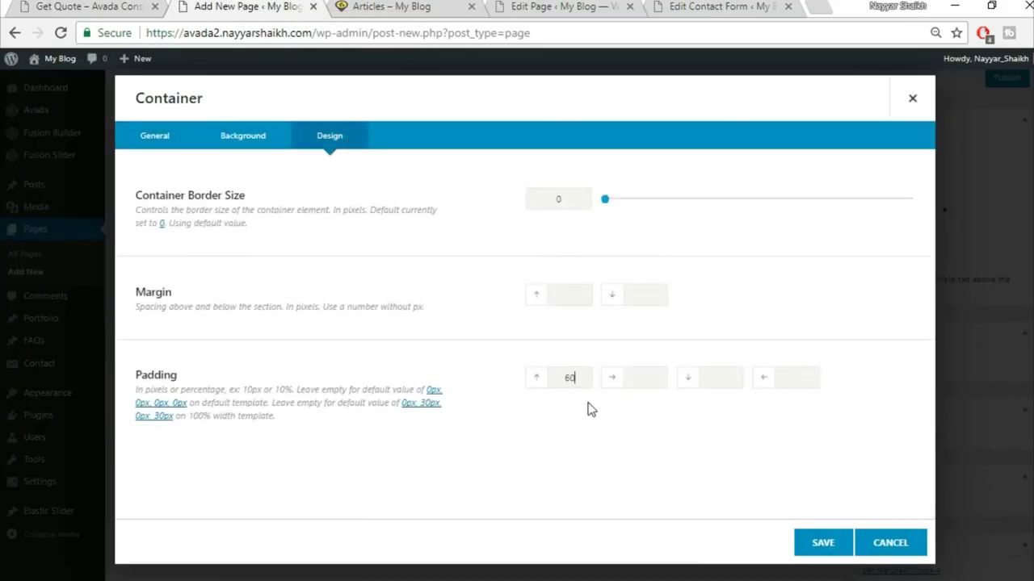
pyautogui.click(821, 540)
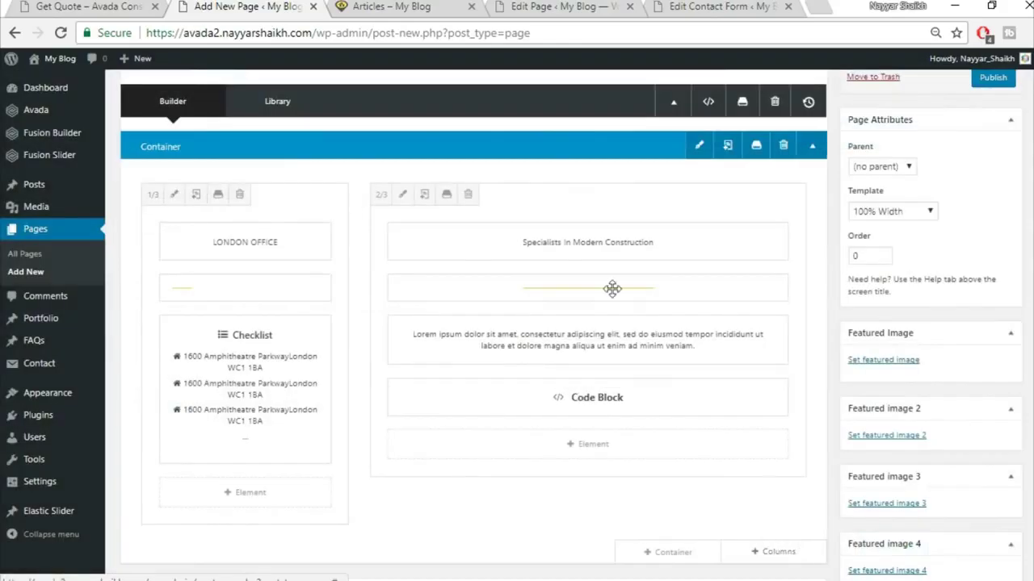
pyautogui.hotkey('ctrl', 'shift', 'Tab')
pyautogui.scroll(-3, 450, 517)
pyautogui.scroll(3, 374, 259)
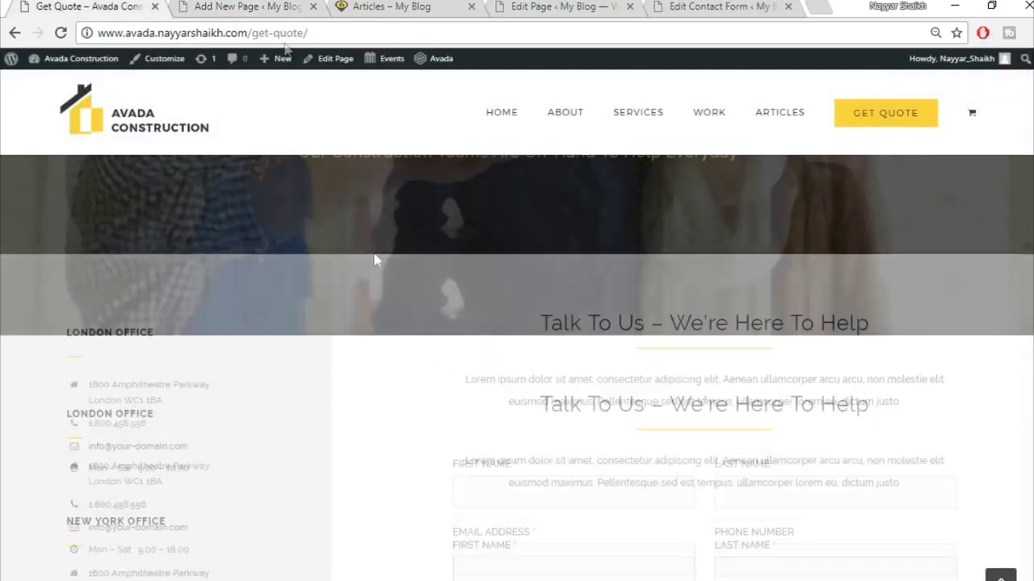
pyautogui.hotkey('ctrl', 'Tab')
pyautogui.scroll(1, 799, 446)
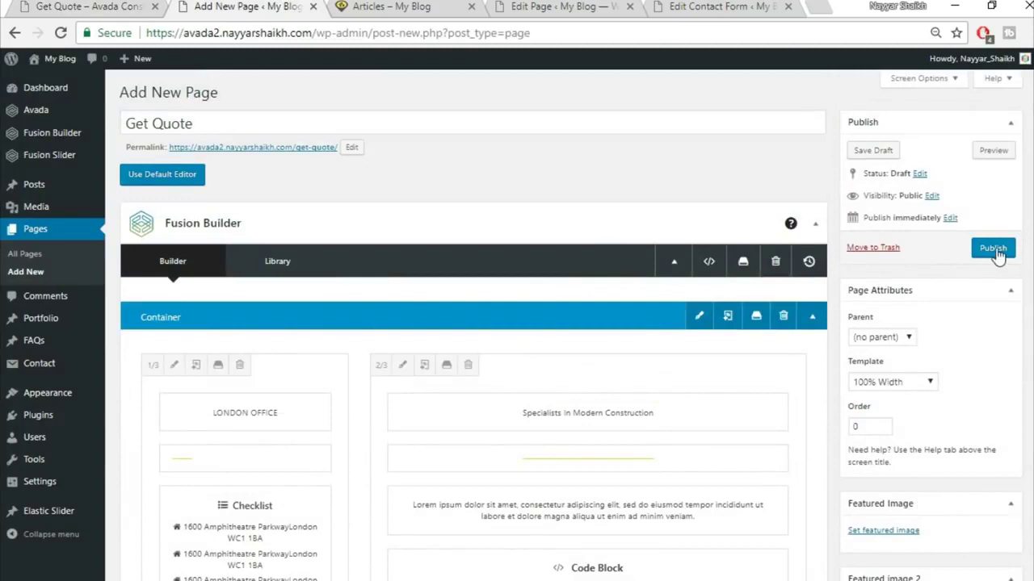
# - Publish the Get Quote page and review it live in a new tab
pyautogui.click(995, 250)
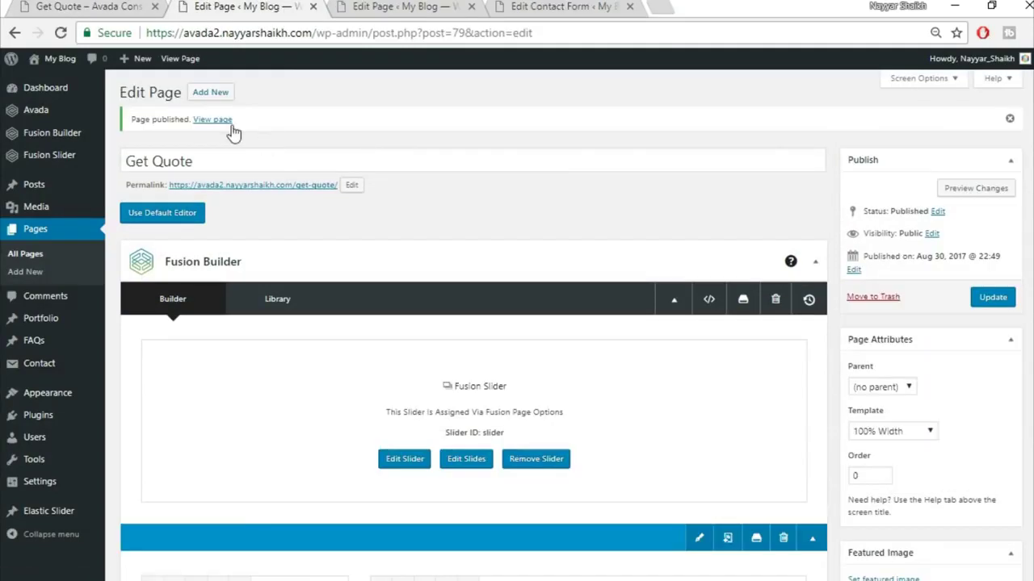
pyautogui.rightClick(227, 122)
pyautogui.click(307, 132)
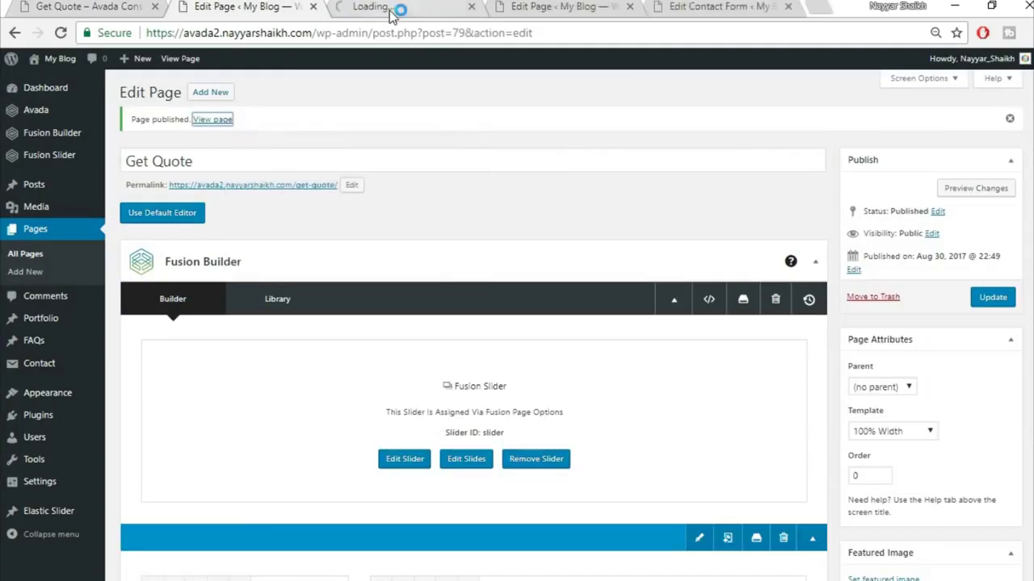
pyautogui.click(379, 7)
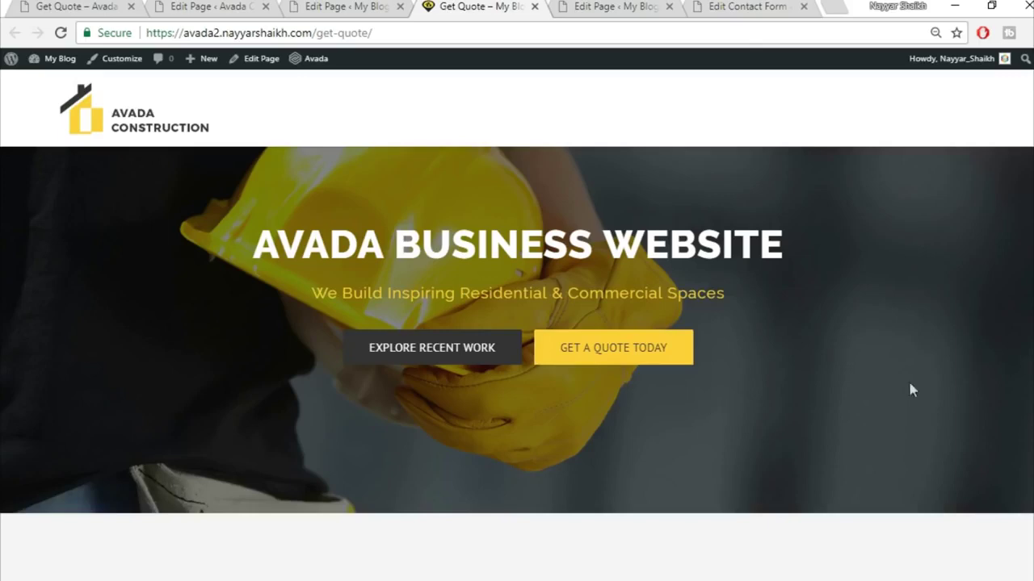
pyautogui.scroll(-10, 517, 322)
pyautogui.scroll(10, 517, 323)
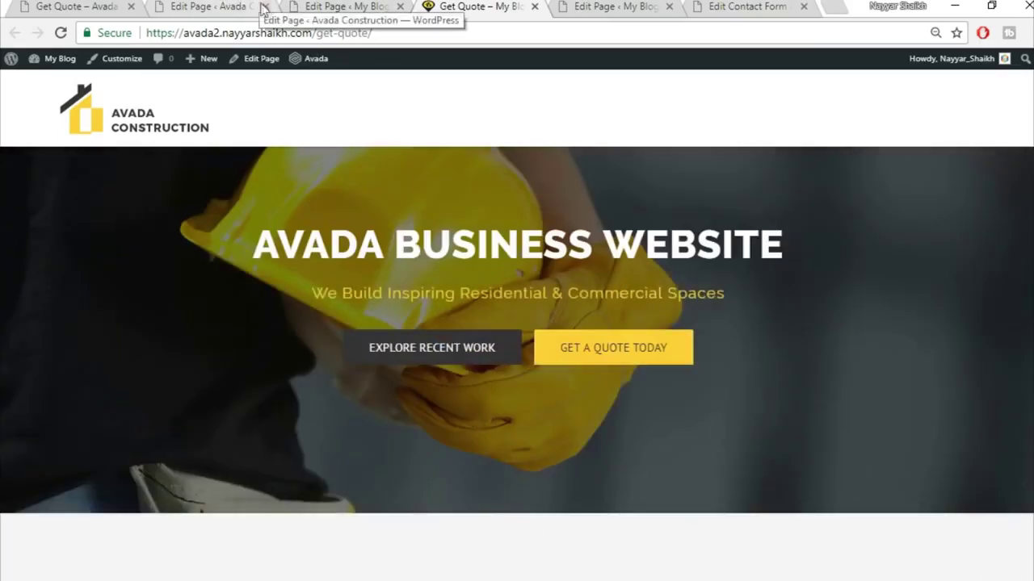
# - Close the extra editor tab, open Appearance > Menus, and bring up the live site
pyautogui.click(266, 6)
pyautogui.click(105, 6)
pyautogui.click(224, 6)
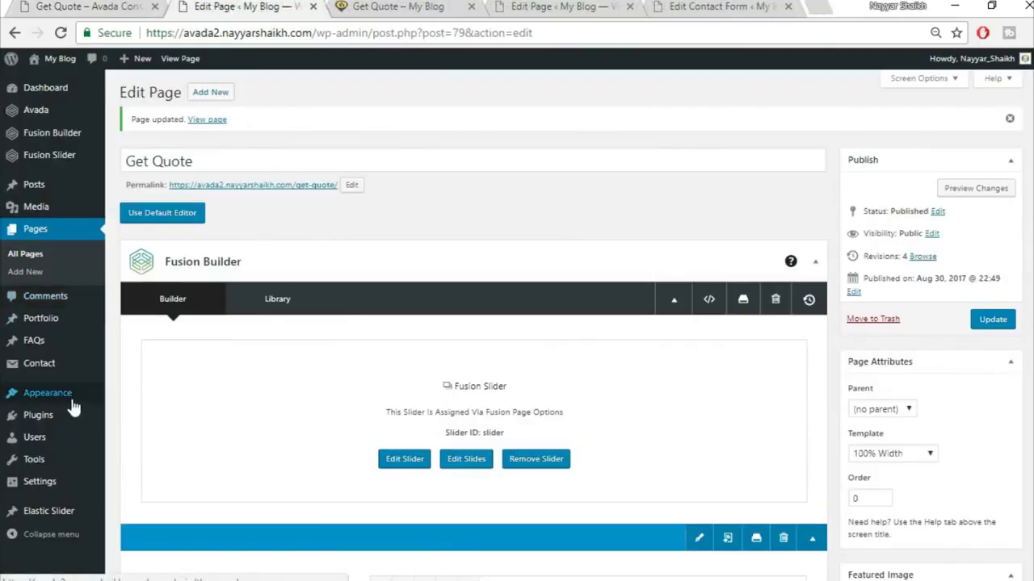
pyautogui.moveTo(99, 404)
pyautogui.click(143, 451)
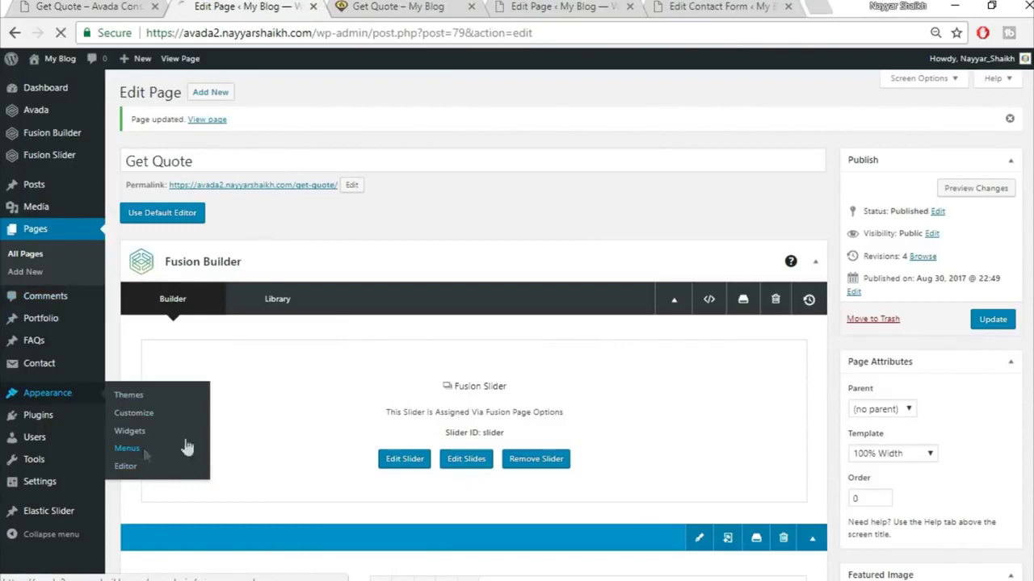
pyautogui.hotkey('ctrl', 'Tab')
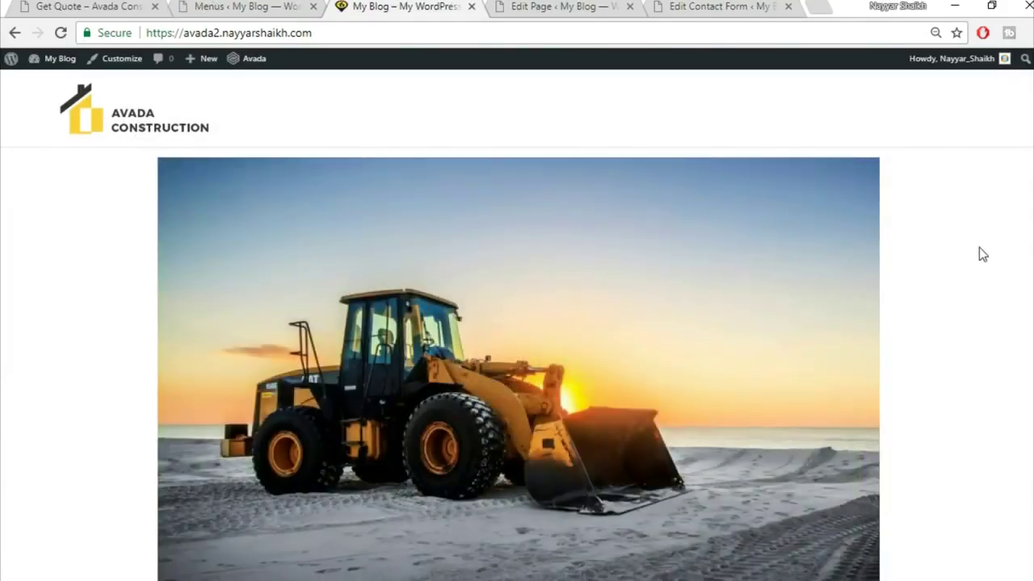
# - Set a static front page with Home Page as front and Articles as posts page, and publish
pyautogui.scroll(-8, 979, 247)
pyautogui.scroll(6, 516, 364)
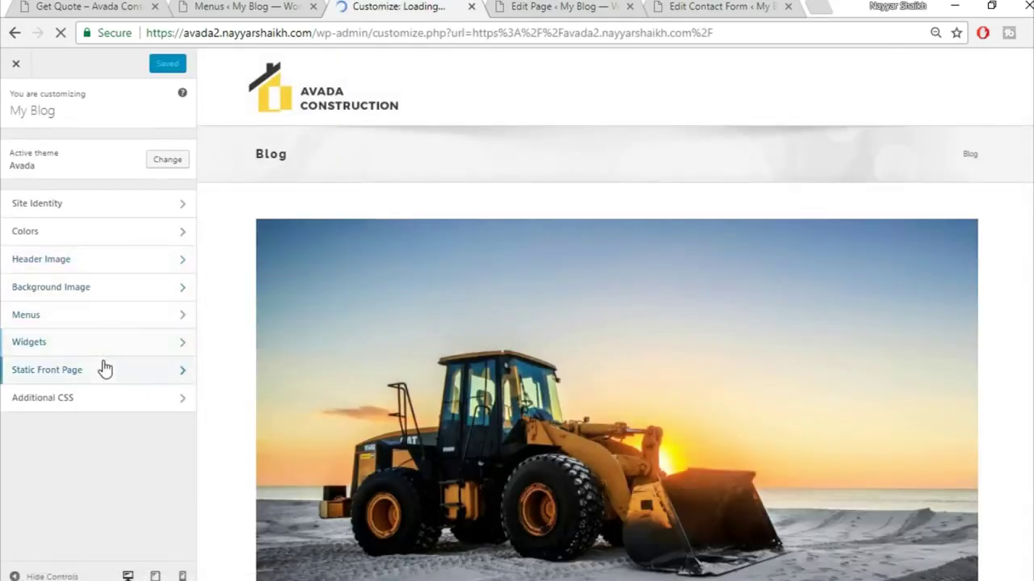
pyautogui.click(105, 368)
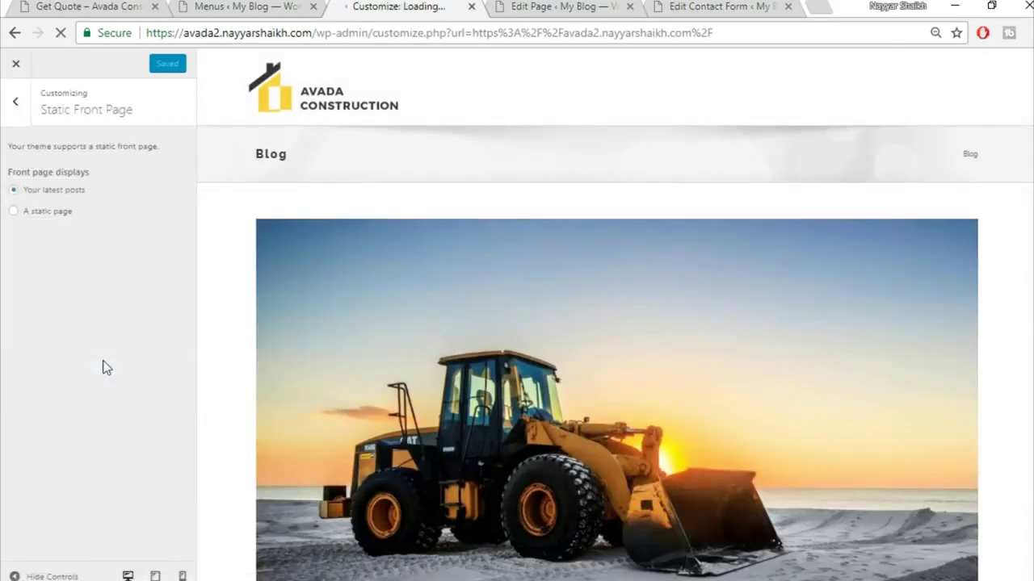
pyautogui.click(59, 217)
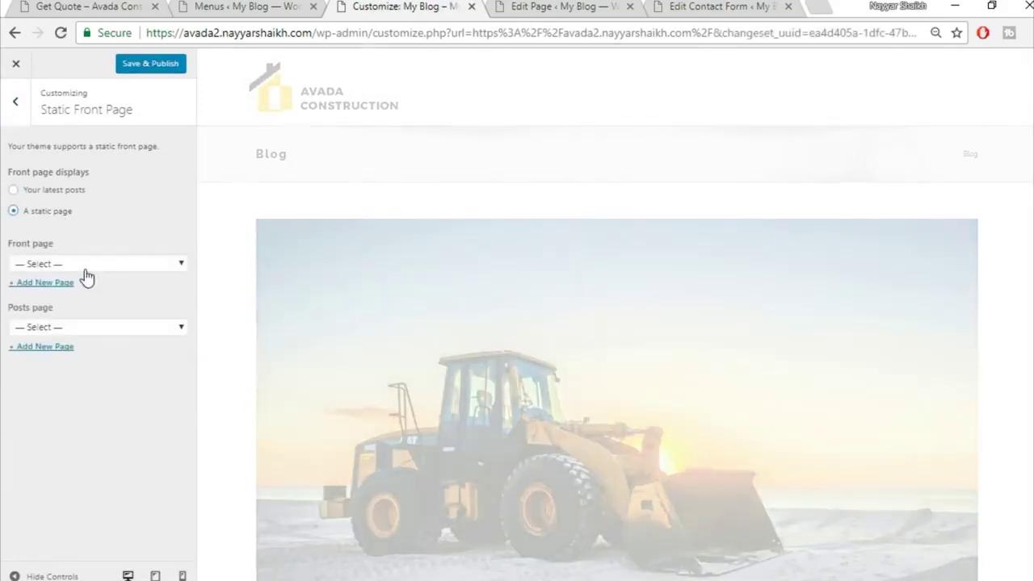
pyautogui.click(84, 269)
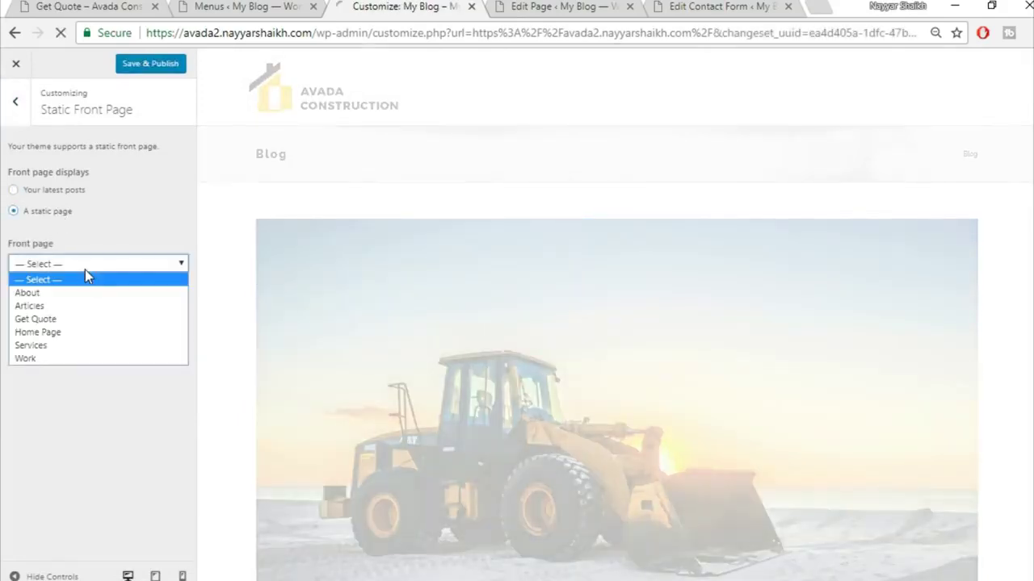
pyautogui.click(78, 332)
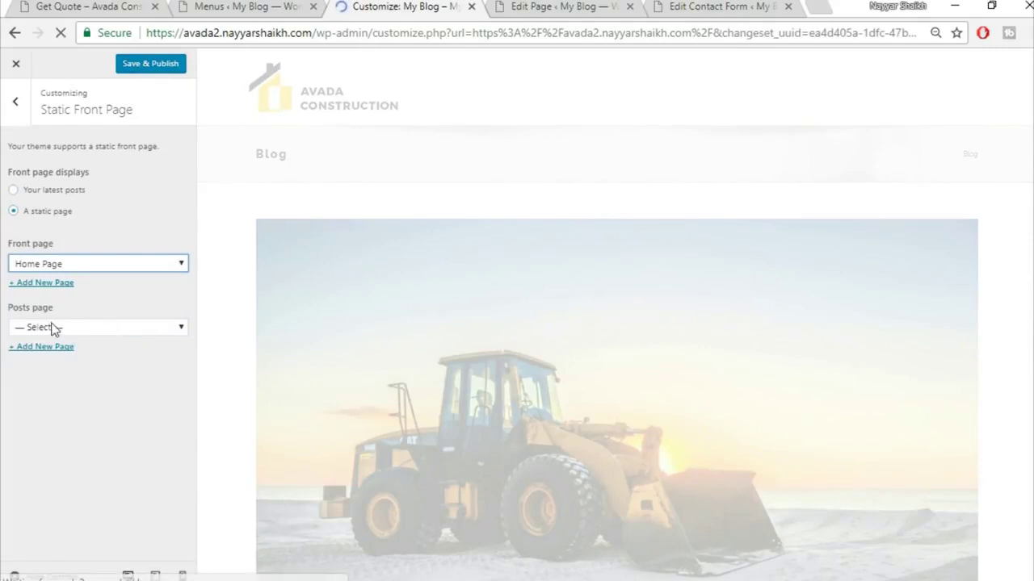
pyautogui.click(54, 328)
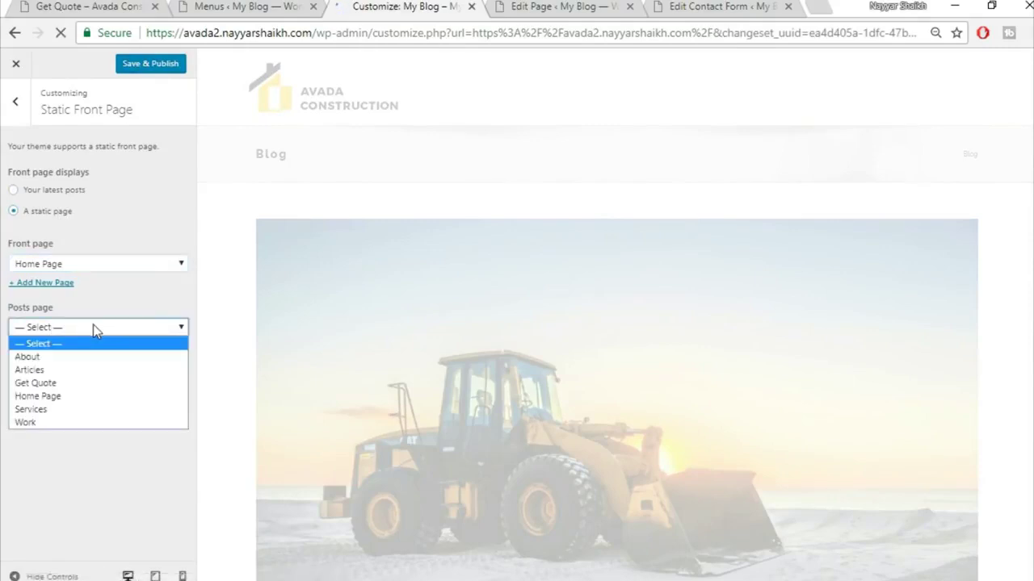
pyautogui.click(63, 374)
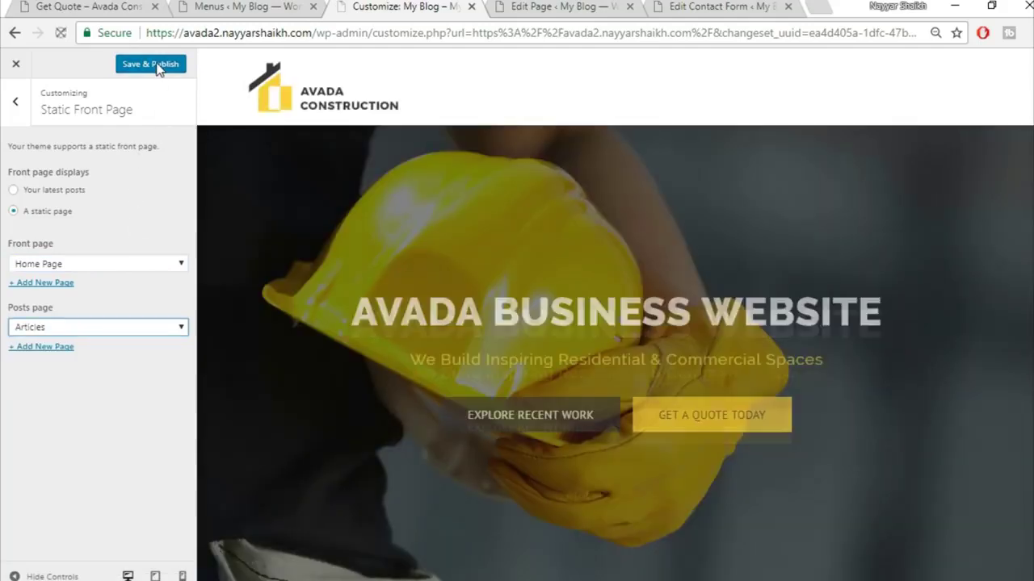
pyautogui.click(150, 63)
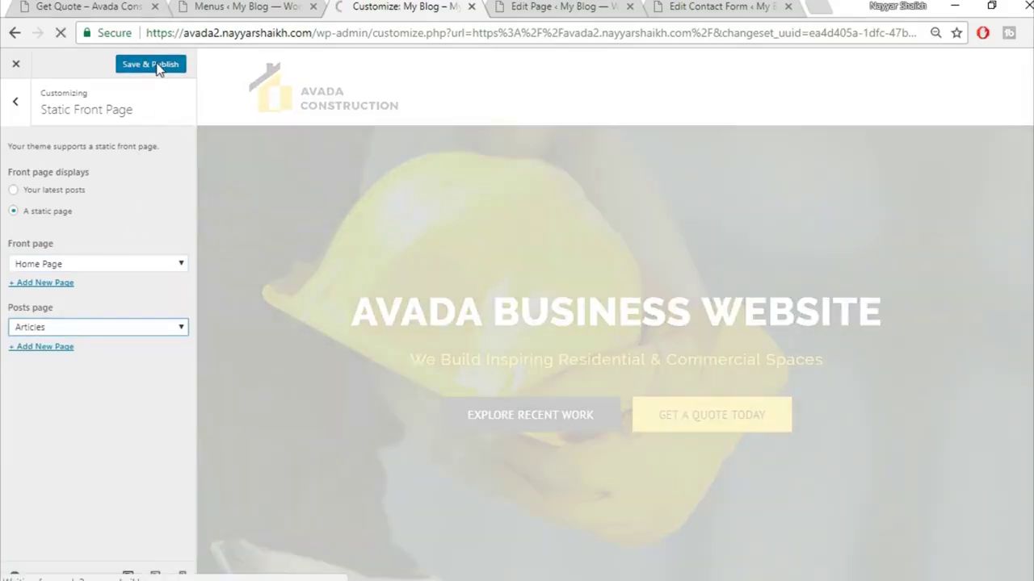
# - Select the My Blog site title under Site Identity, then exit the Customizer
pyautogui.click(14, 105)
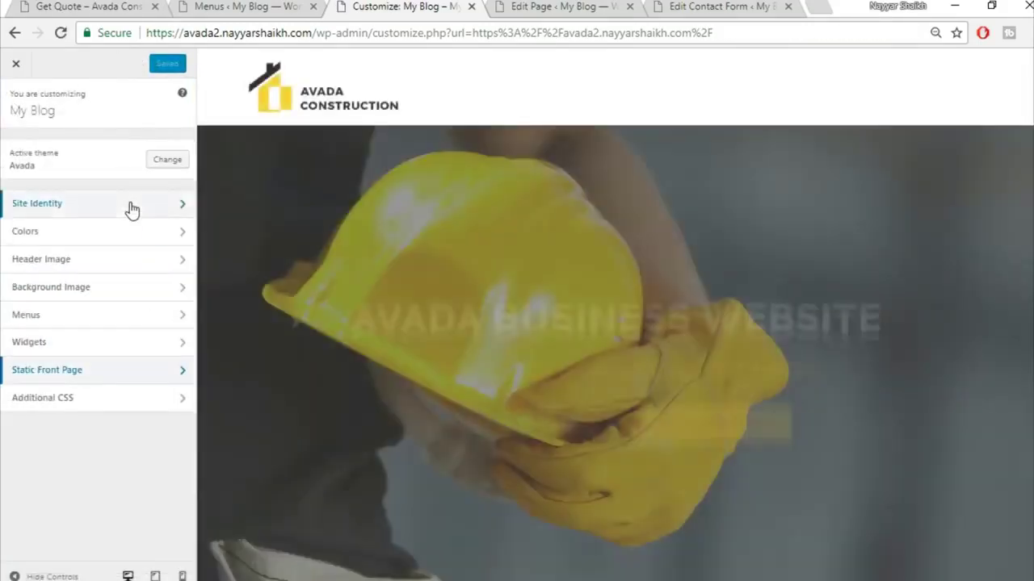
pyautogui.click(131, 208)
pyautogui.click(100, 165)
pyautogui.moveTo(100, 164); pyautogui.dragTo(3, 160)
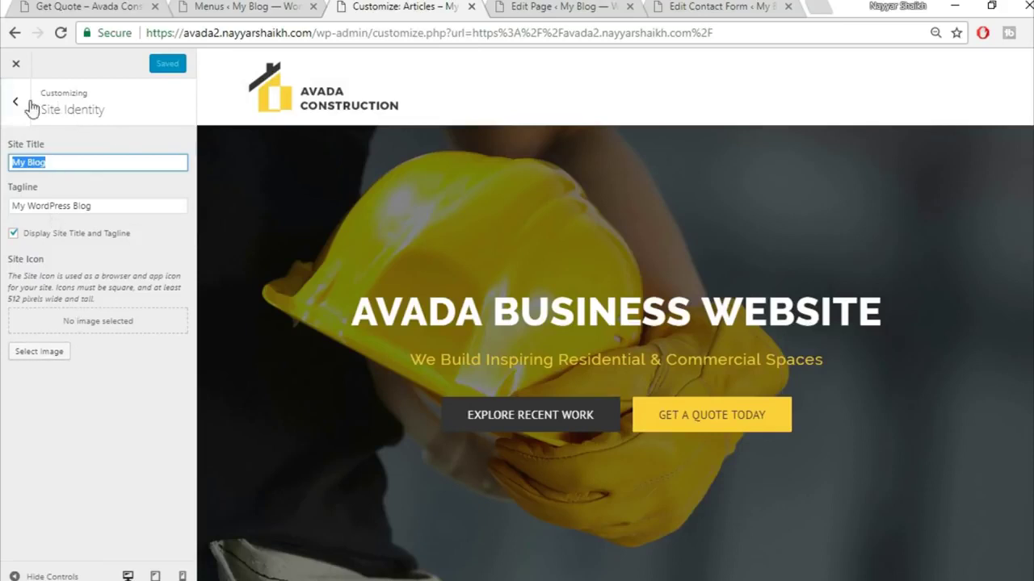
pyautogui.click(16, 68)
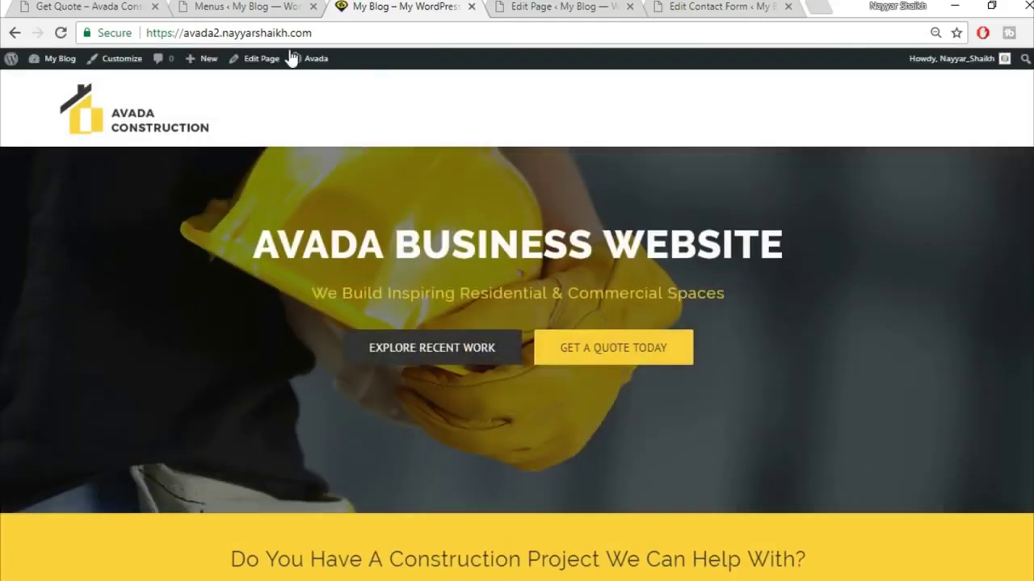
# - Enter 'Main' as the menu name on the Menus page and create the menu
pyautogui.click(241, 5)
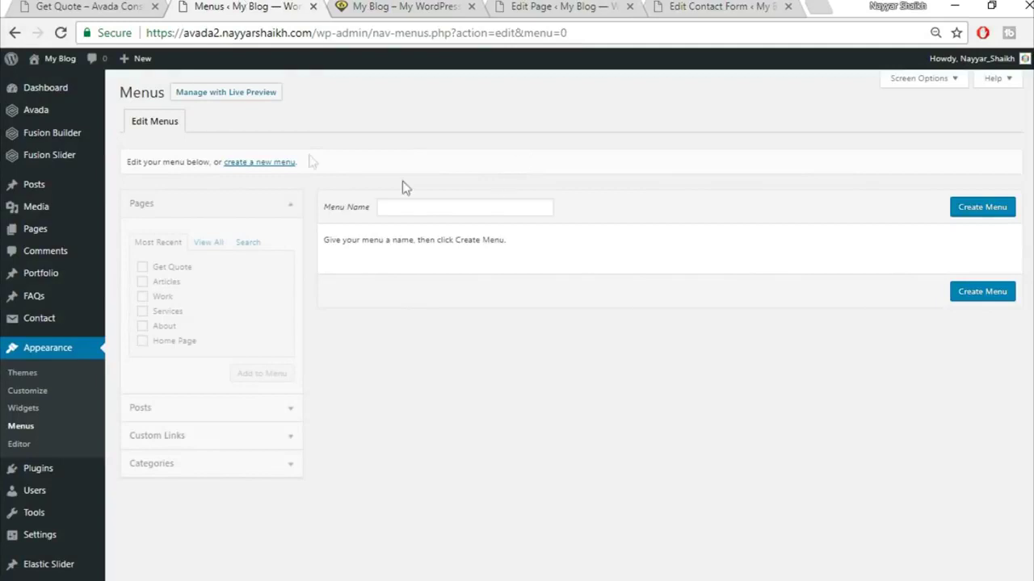
pyautogui.click(461, 207)
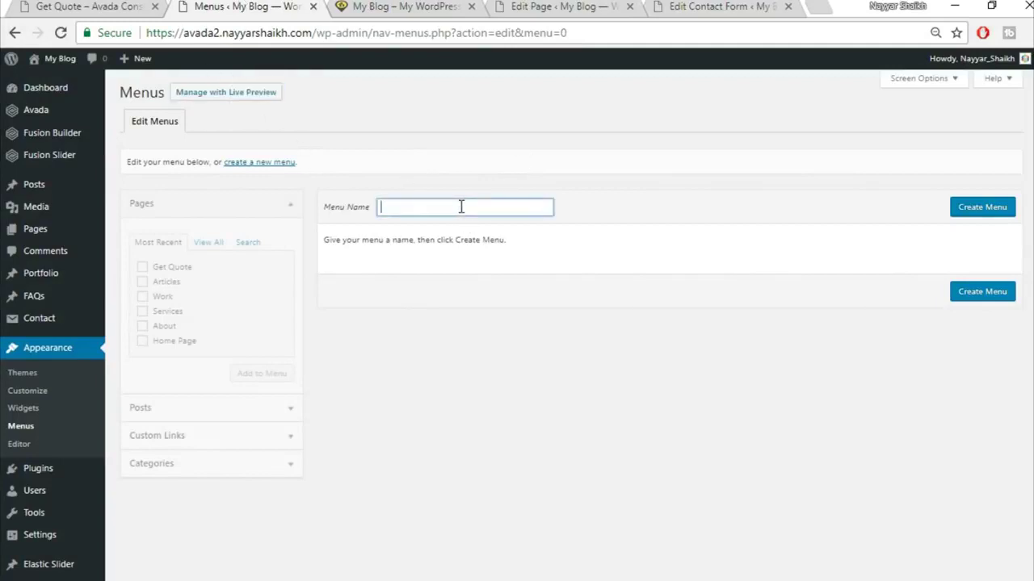
pyautogui.write('Main')
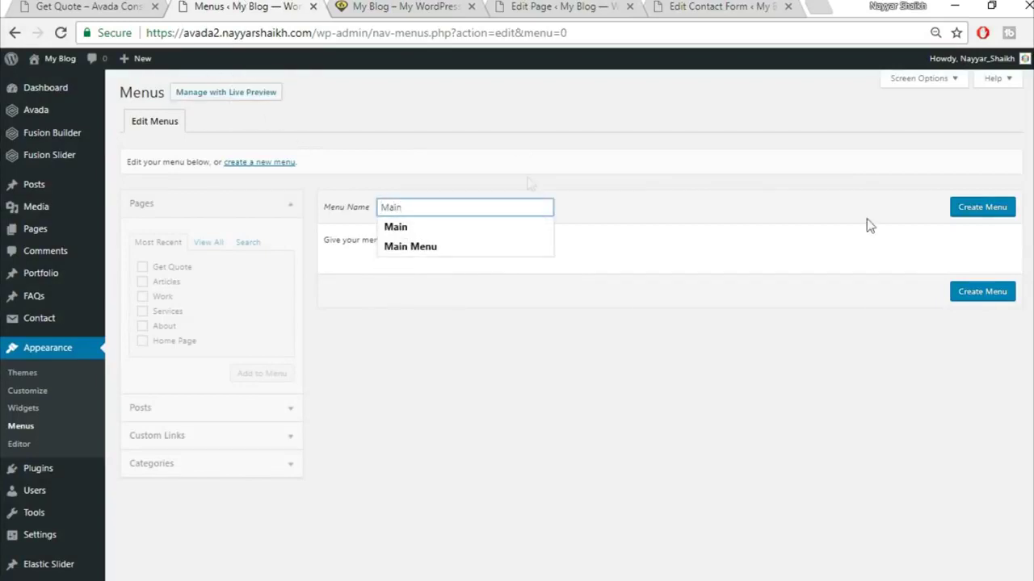
pyautogui.click(968, 206)
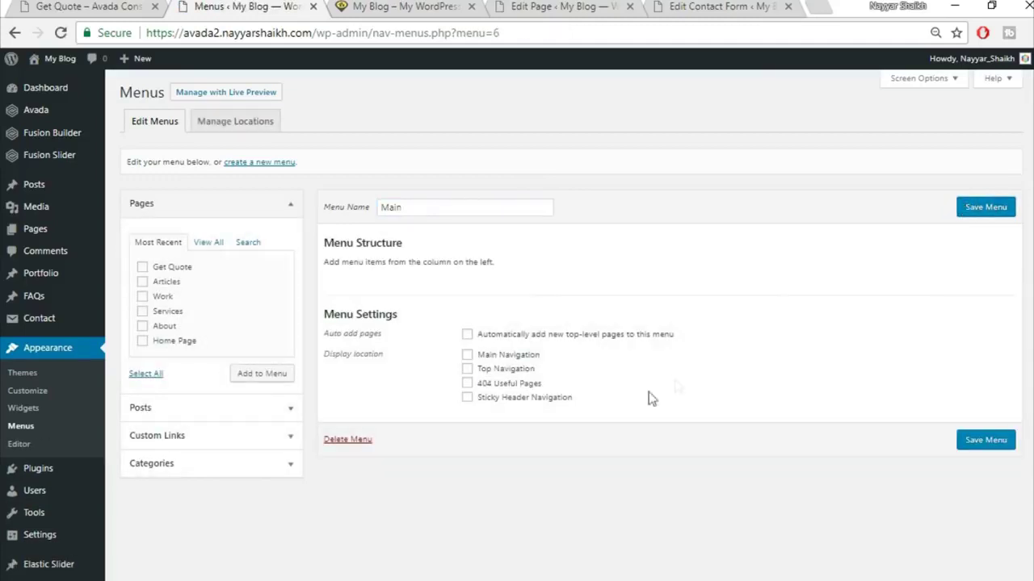
# - Assign the Main menu to the Main Navigation location, comparing against the reference site's header
pyautogui.click(510, 357)
pyautogui.click(419, 4)
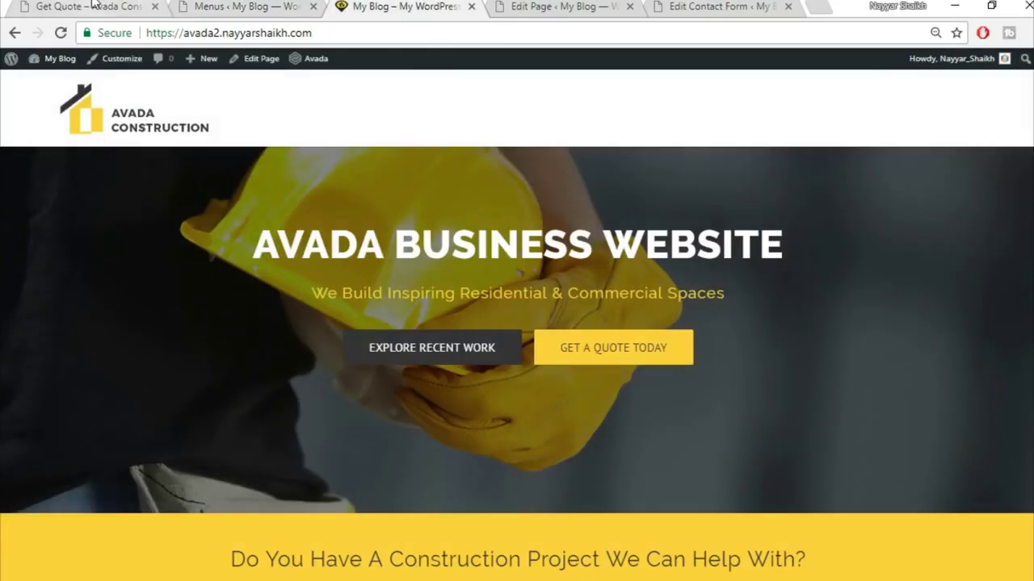
pyautogui.click(93, 4)
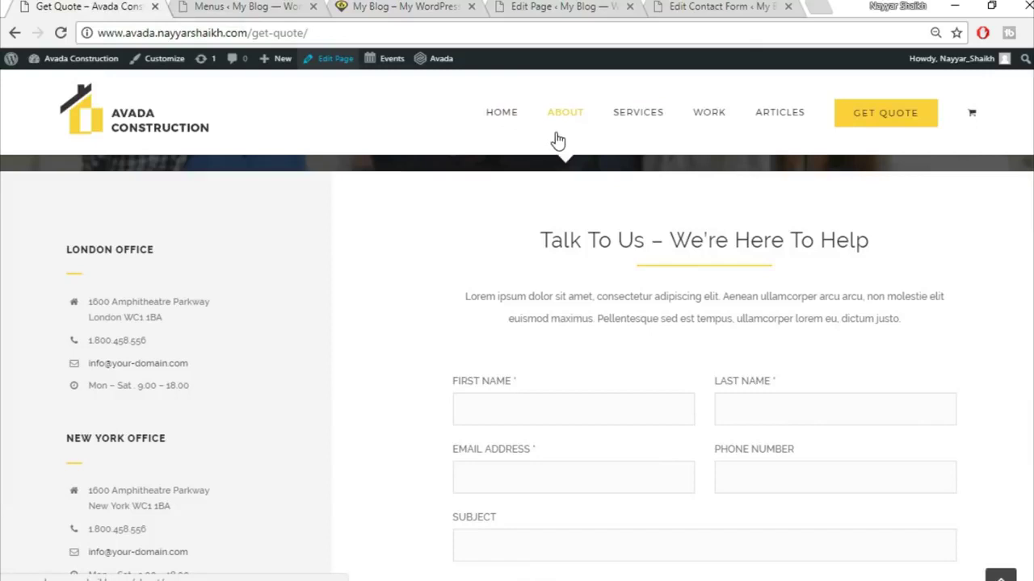
pyautogui.click(249, 6)
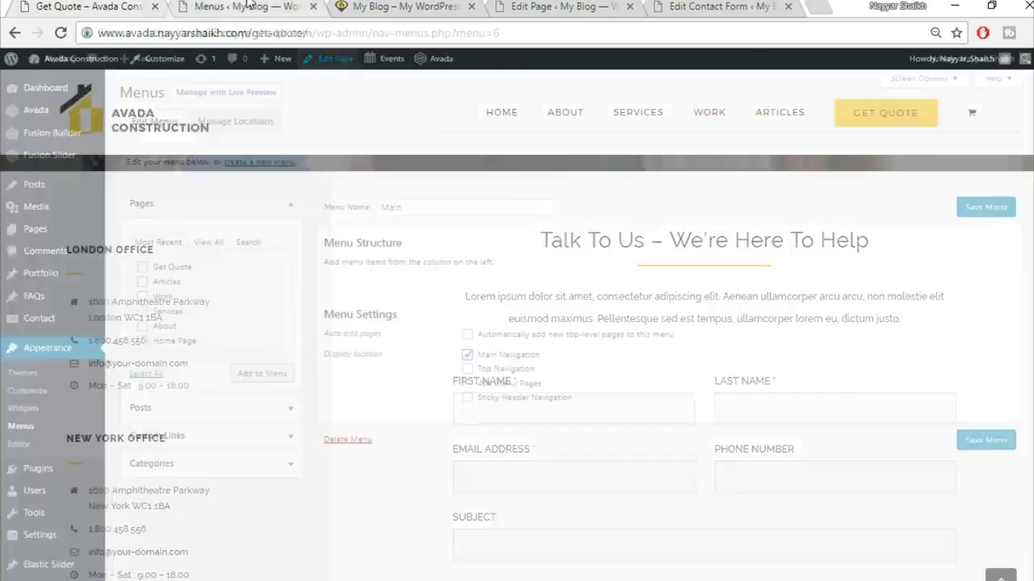
# - Add the pages from View All, including Home, About, Articles and Get Quote, to the menu
pyautogui.click(207, 245)
pyautogui.click(186, 267)
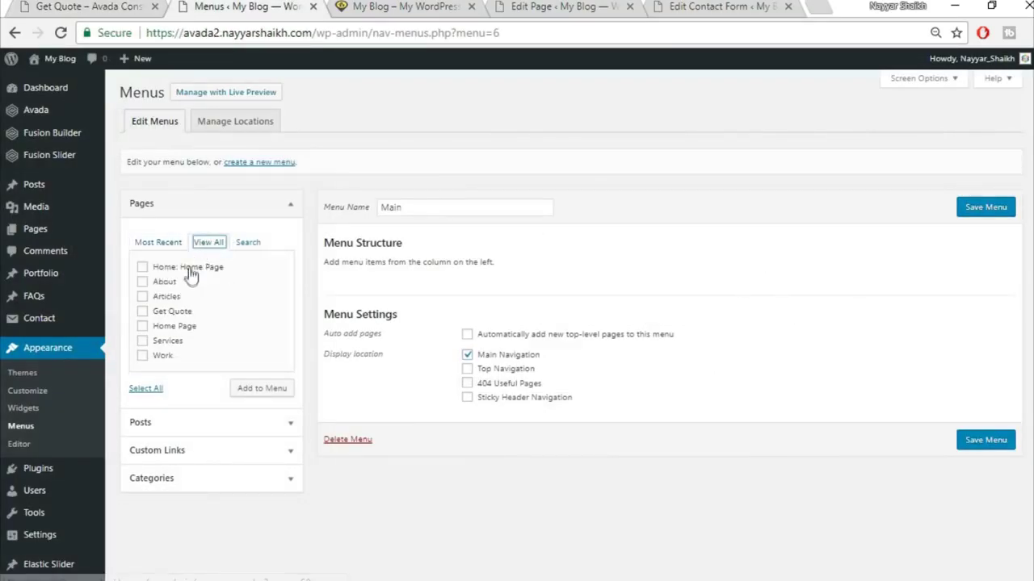
pyautogui.click(168, 282)
pyautogui.click(166, 296)
pyautogui.click(169, 312)
pyautogui.click(170, 326)
pyautogui.click(255, 389)
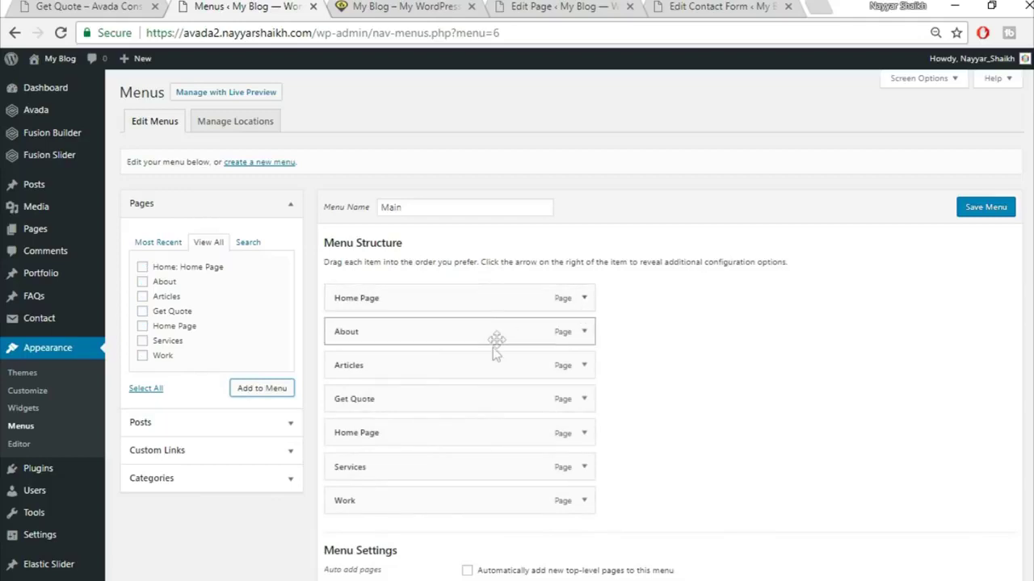
# - Move Get Quote to the end of the menu below Work and expand its settings
pyautogui.moveTo(417, 394); pyautogui.dragTo(416, 502)
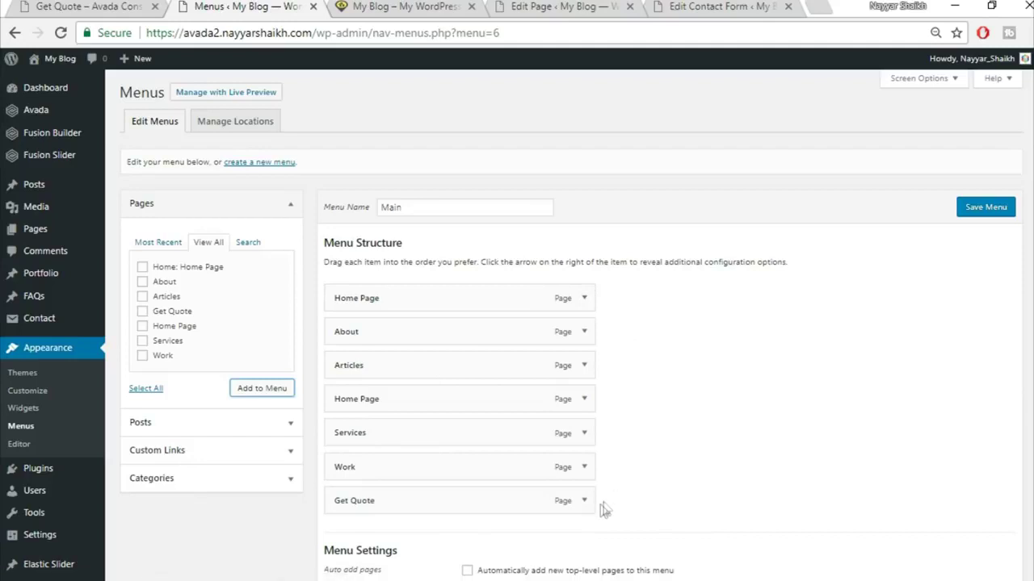
pyautogui.click(104, 6)
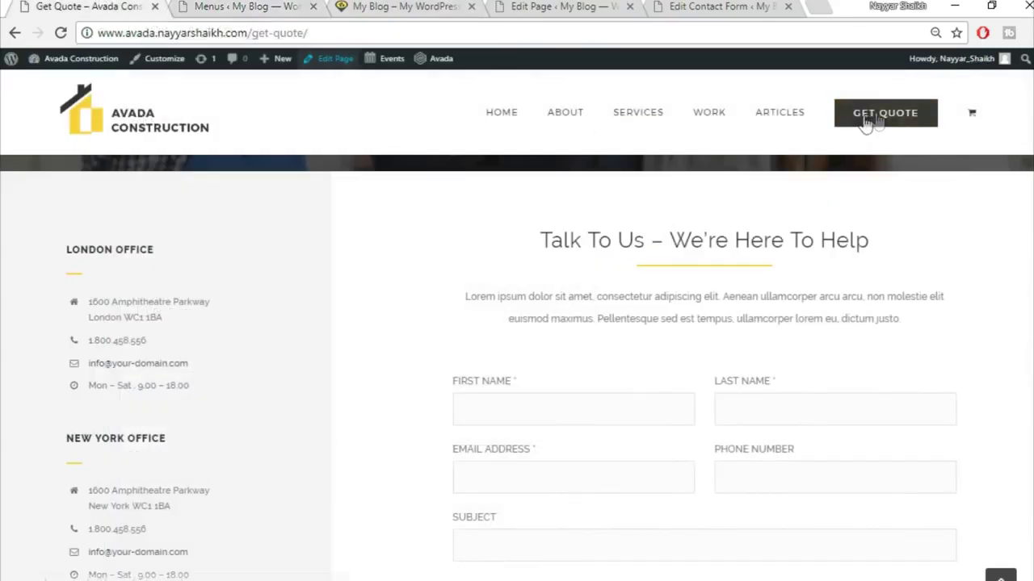
pyautogui.click(242, 5)
pyautogui.scroll(-1, 609, 323)
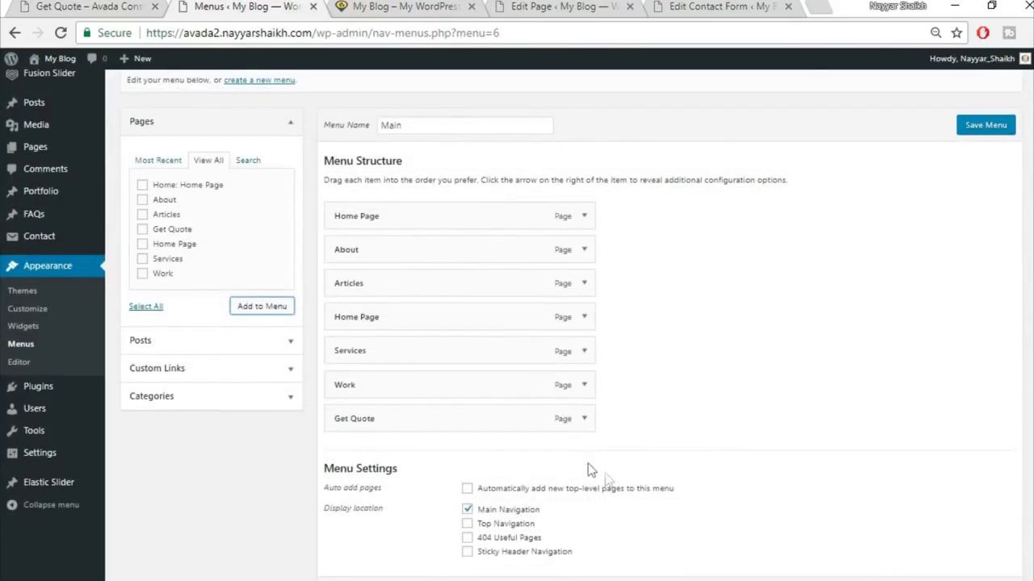
pyautogui.click(584, 420)
# - Set the Get Quote item's Menu First Level Style to Button Large in Avada Options
pyautogui.scroll(-2, 756, 399)
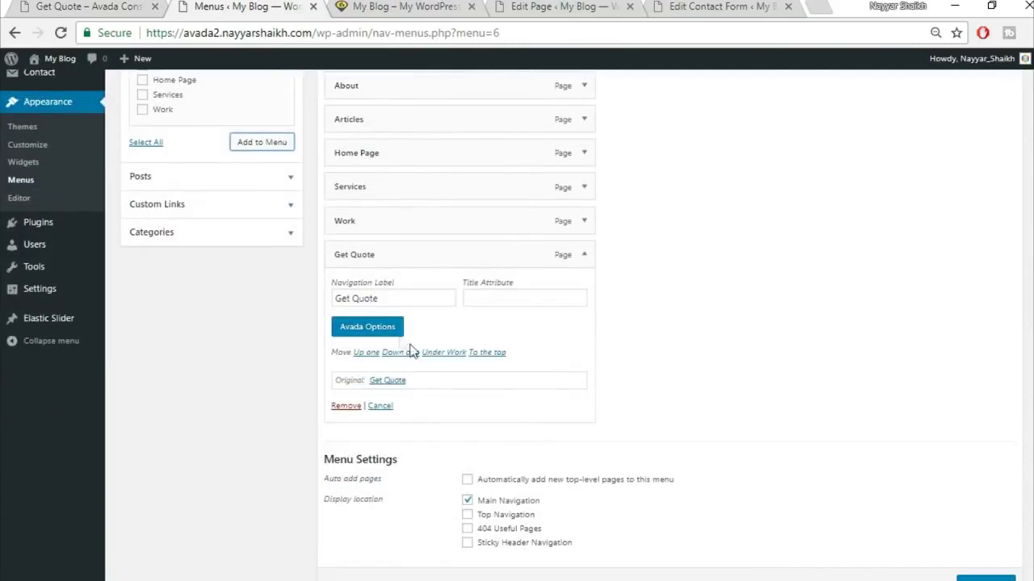
pyautogui.click(386, 331)
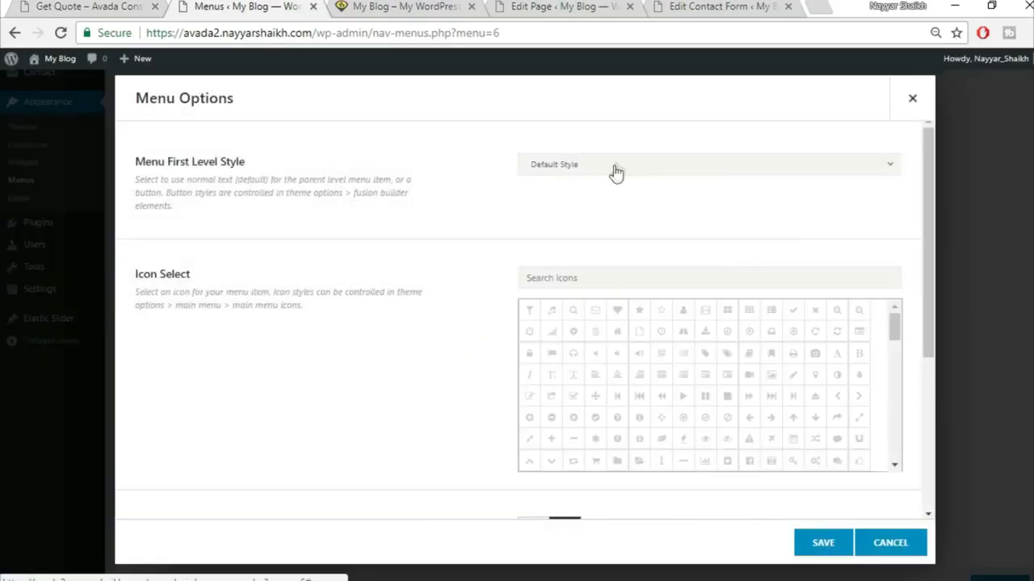
pyautogui.click(611, 166)
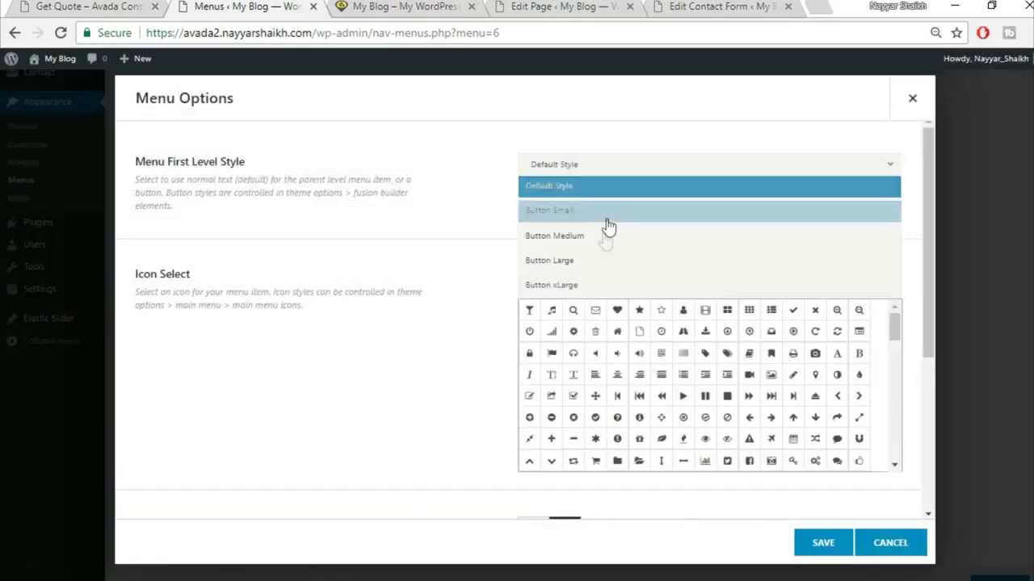
pyautogui.click(592, 261)
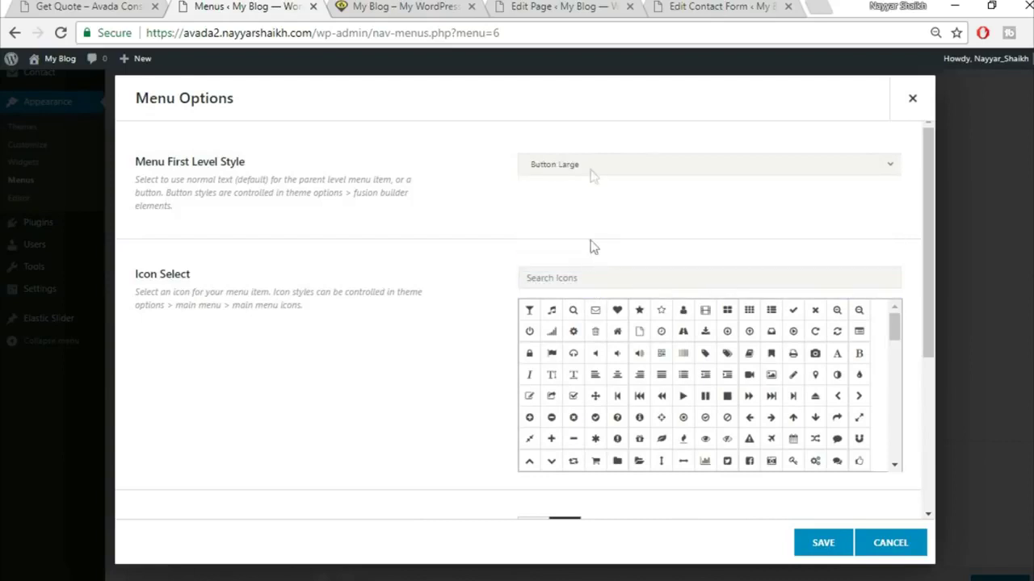
pyautogui.click(832, 547)
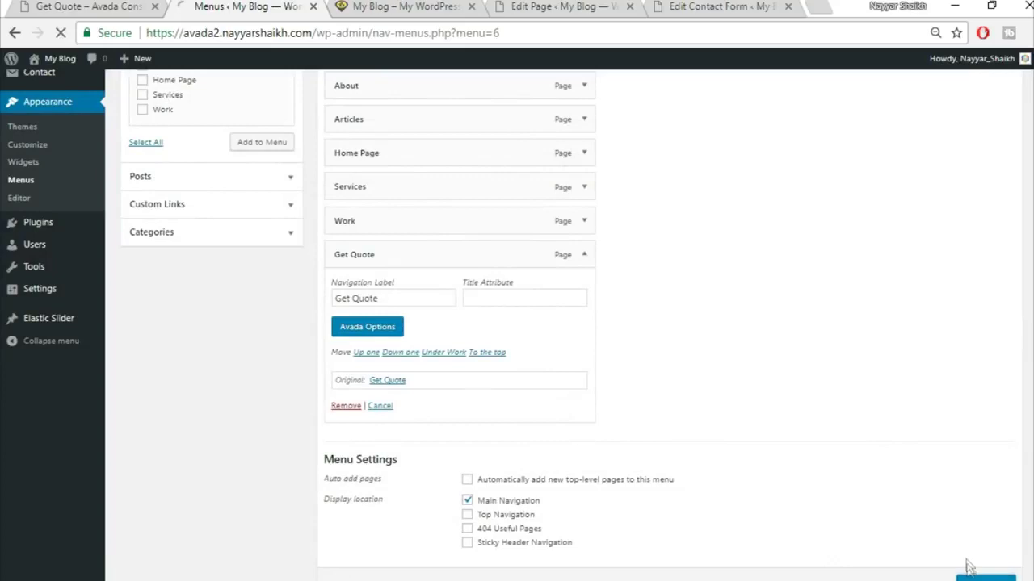
# - Save the Main menu and reload the live site to see the new header
pyautogui.scroll(-1, 969, 565)
pyautogui.click(968, 517)
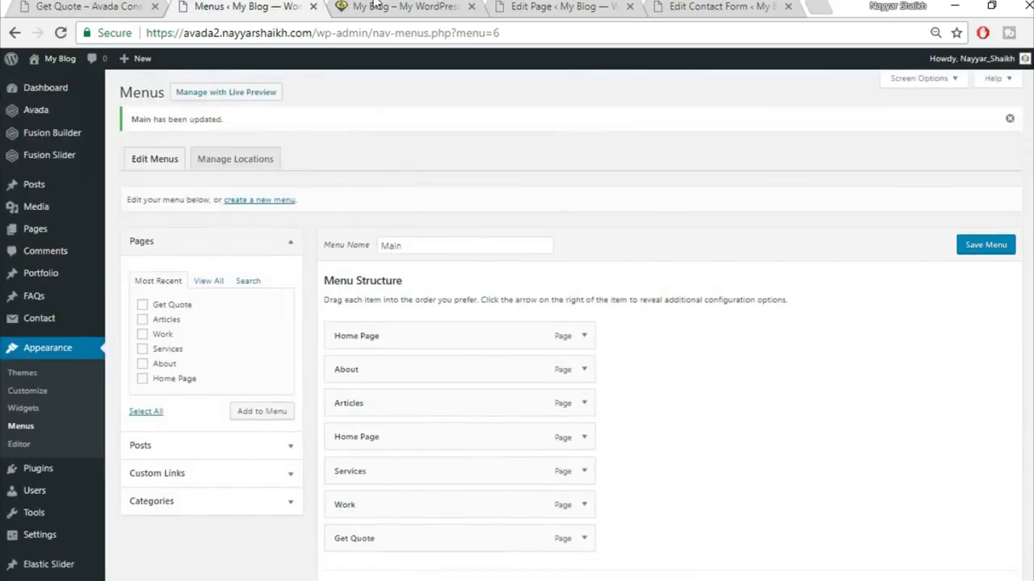
pyautogui.hotkey('ctrl', 'Tab')
pyautogui.click(58, 33)
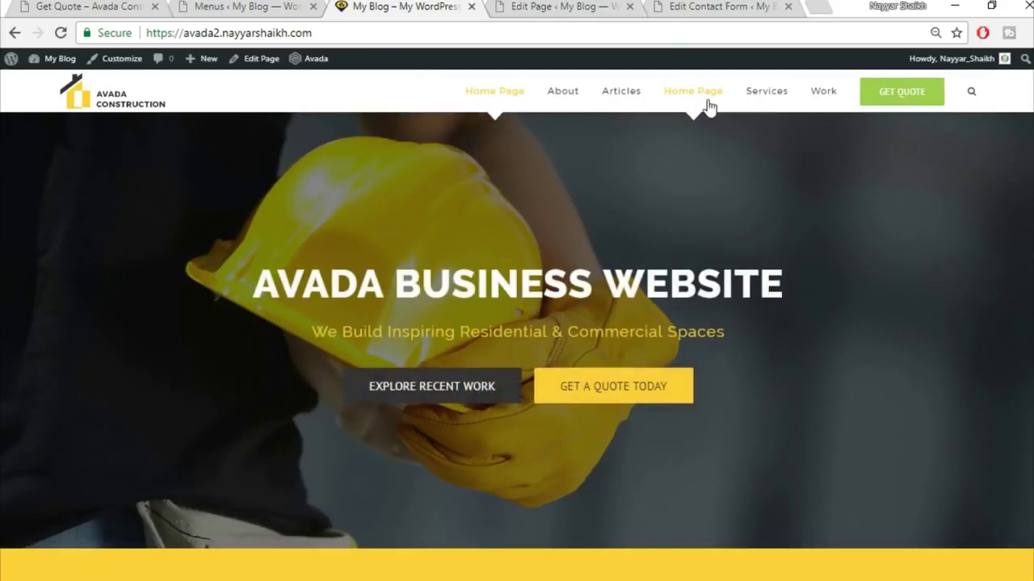
# - Remove the duplicate second Home Page item from the Main menu and save it
pyautogui.click(196, 4)
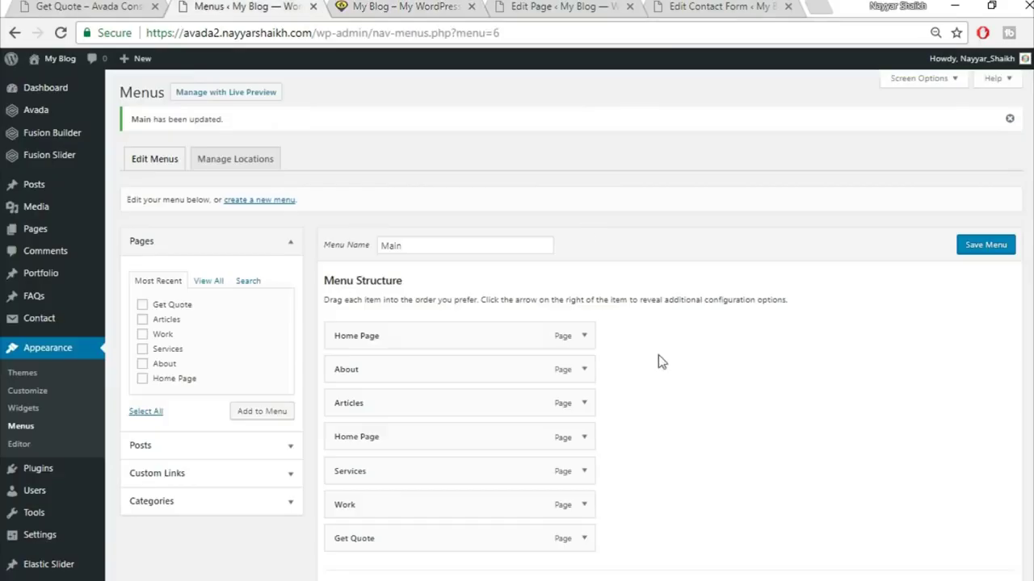
pyautogui.click(619, 443)
pyautogui.scroll(-2, 694, 445)
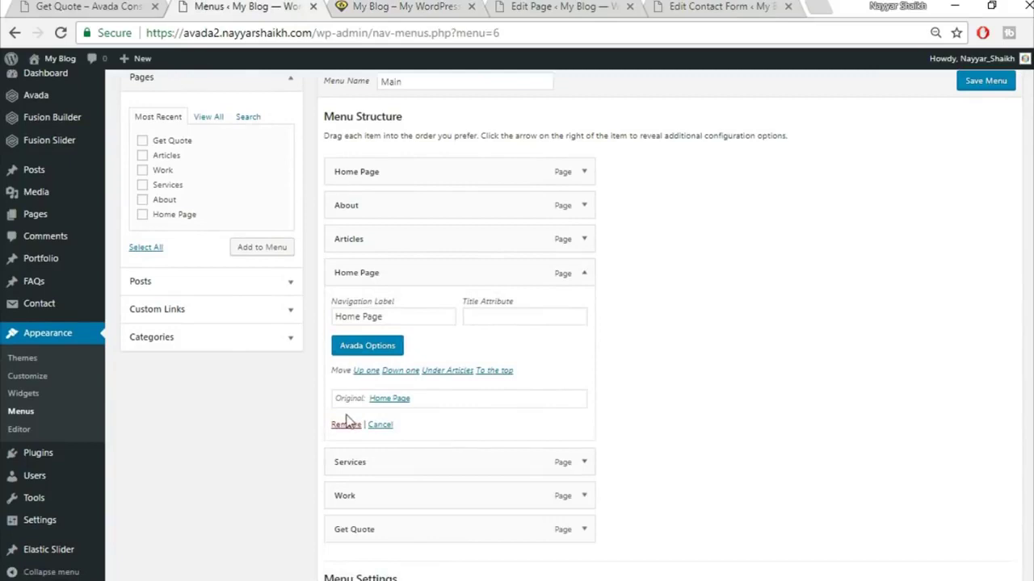
pyautogui.click(341, 424)
pyautogui.scroll(2, 579, 491)
pyautogui.click(985, 244)
# - Reload the live site to confirm the single Home Page entry, then compare the reference footer
pyautogui.click(391, 6)
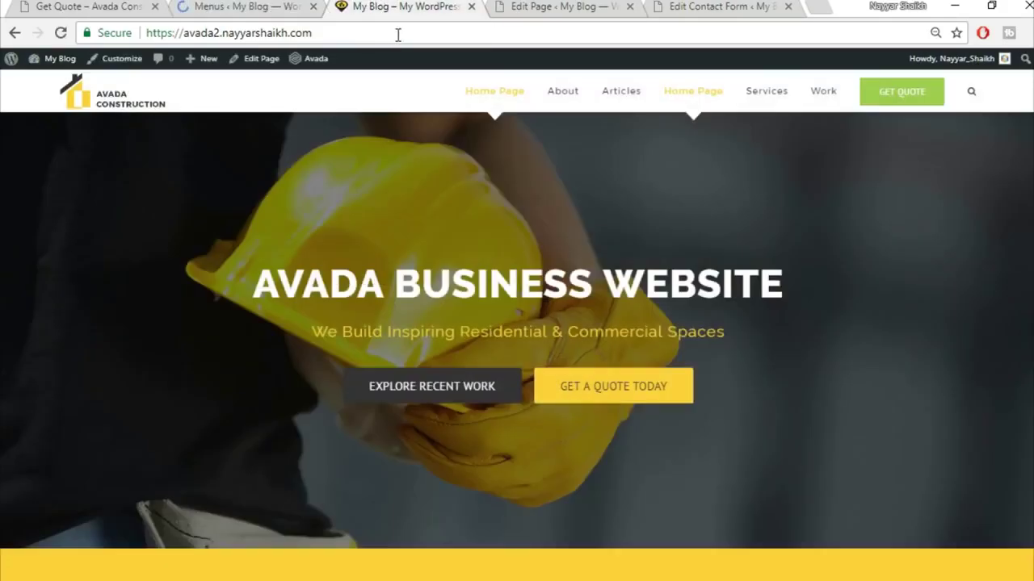
pyautogui.click(398, 34)
pyautogui.press('Return')
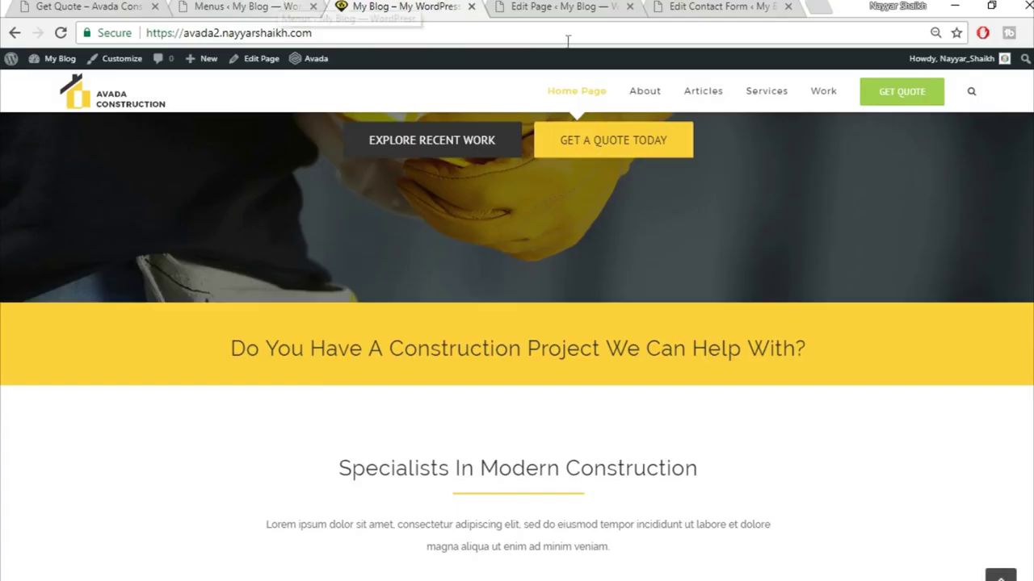
pyautogui.scroll(-10, 517, 347)
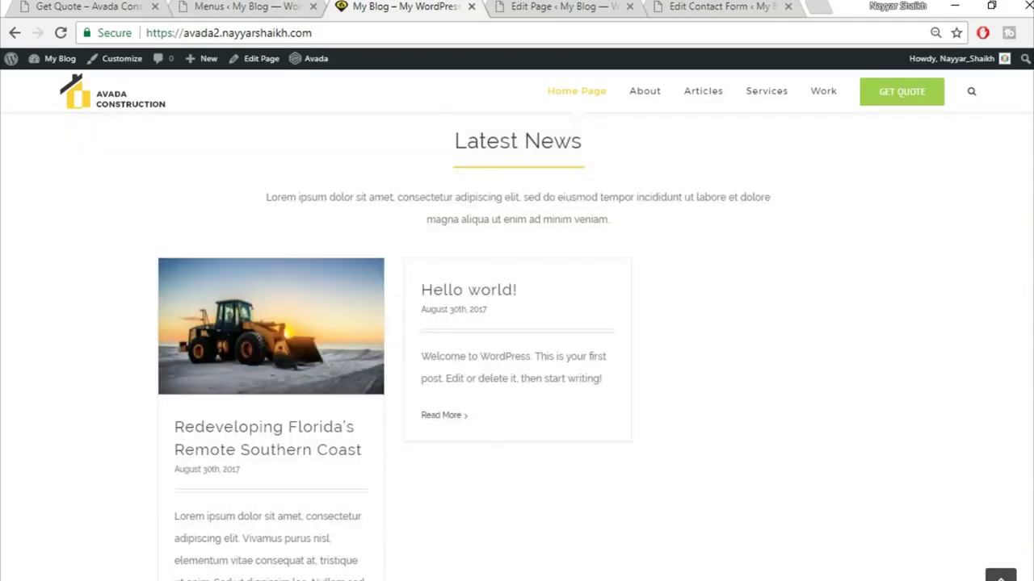
pyautogui.scroll(-6, 927, 394)
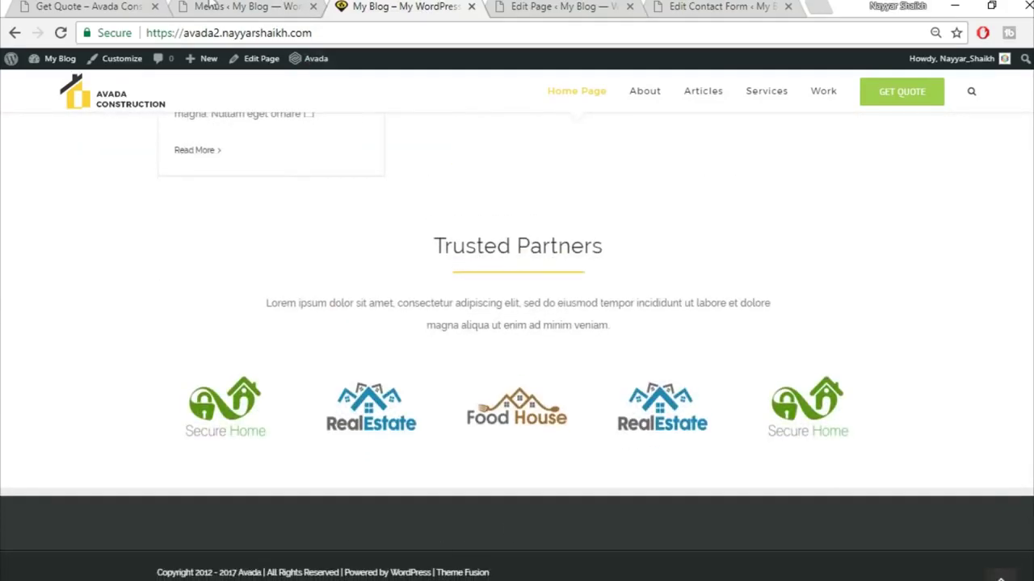
pyautogui.click(88, 6)
pyautogui.scroll(-10, 820, 509)
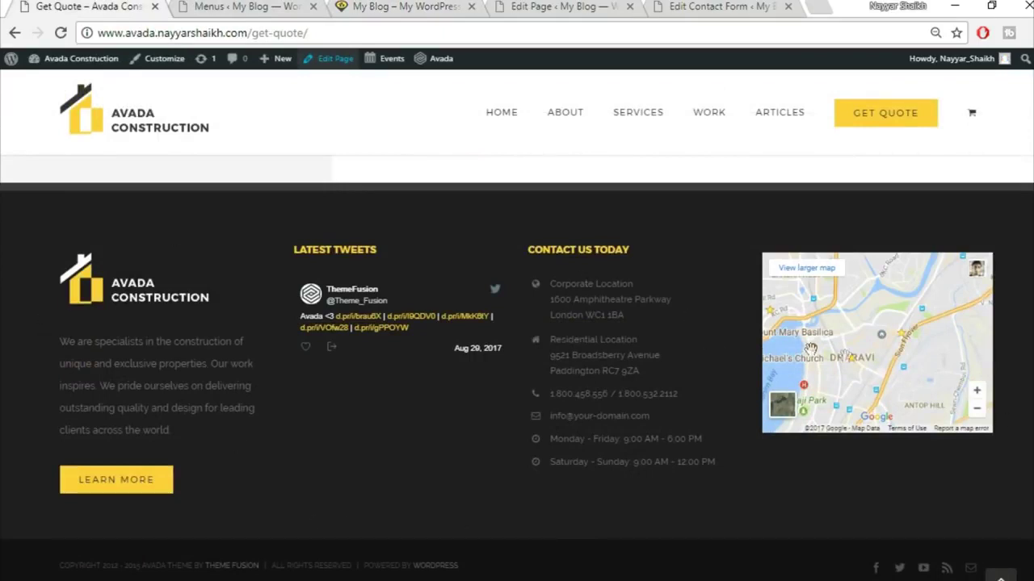
pyautogui.click(246, 6)
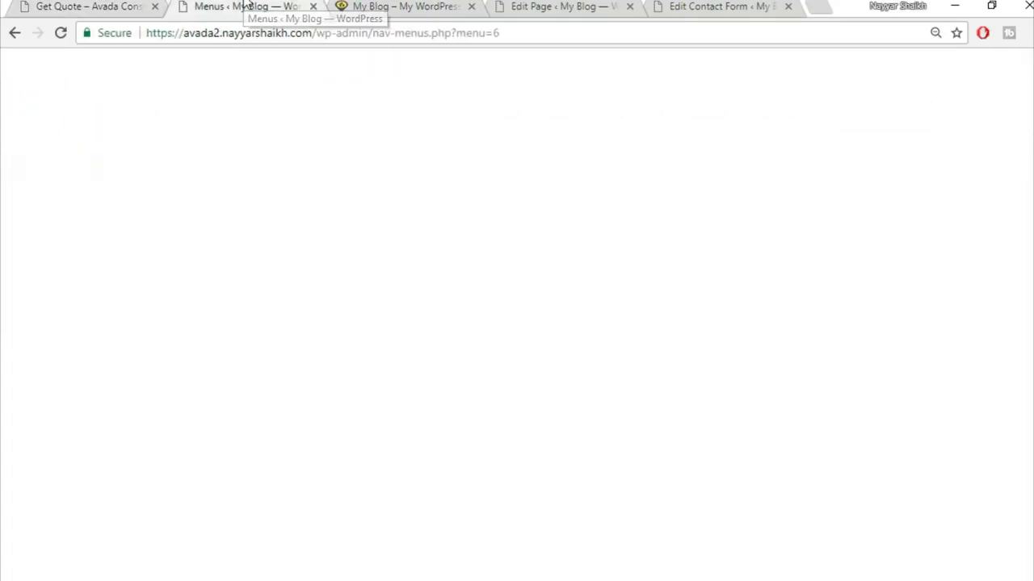
# - Add a Text widget to the Footer Widget 1 sidebar on the Widgets page
pyautogui.scroll(-2, 217, 243)
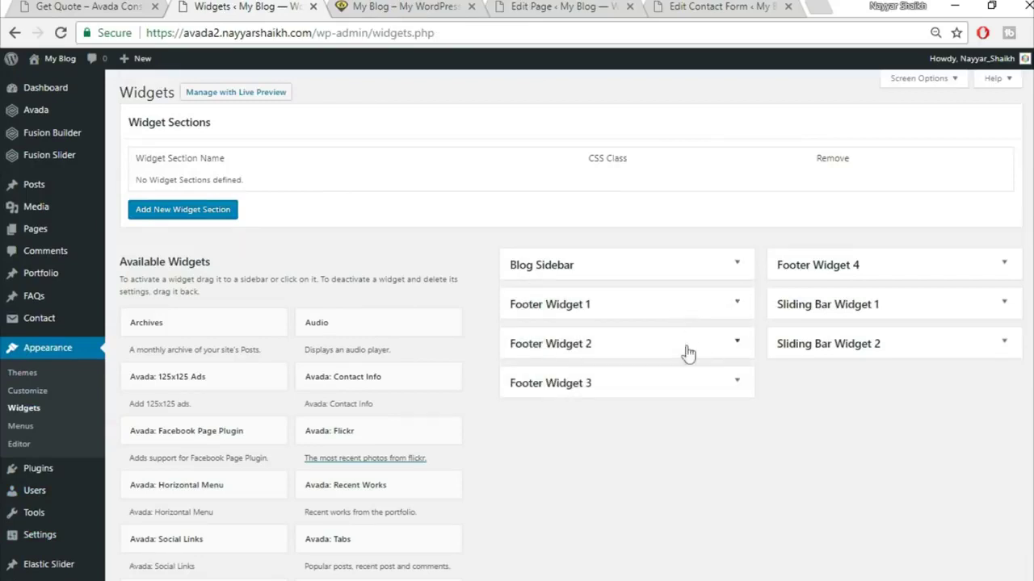
pyautogui.click(738, 305)
pyautogui.click(738, 305)
pyautogui.scroll(-8, 678, 411)
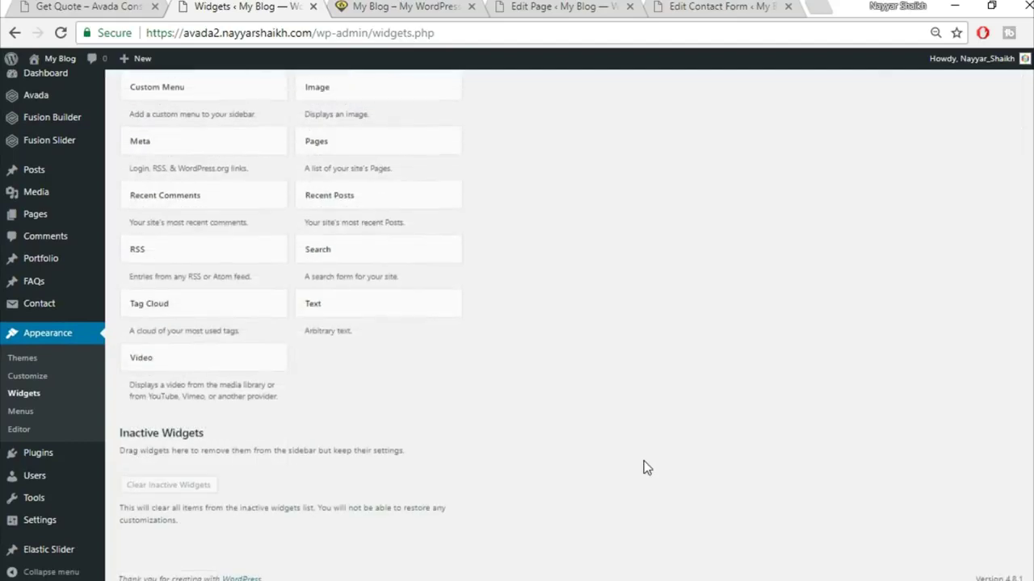
pyautogui.click(415, 311)
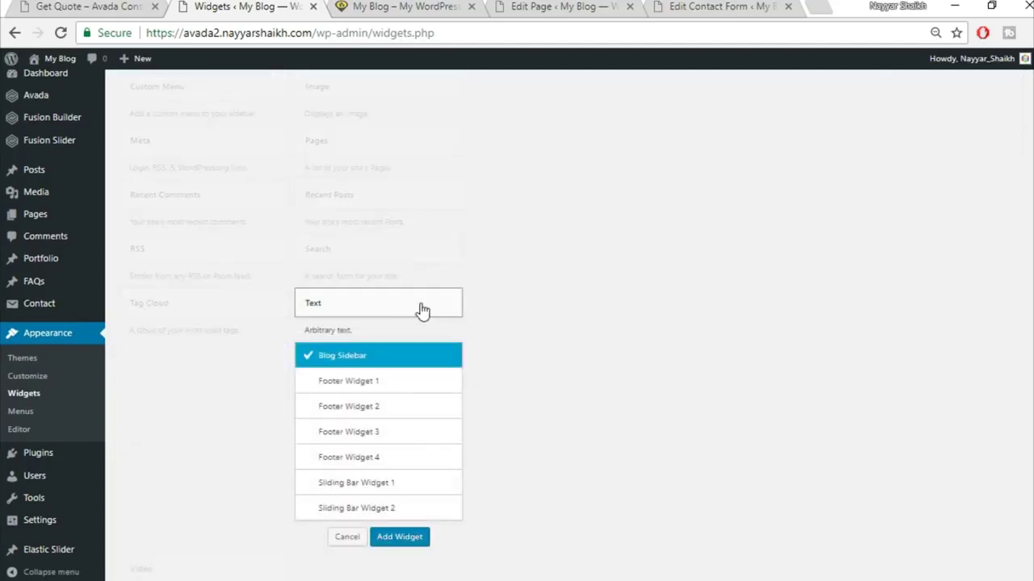
pyautogui.click(388, 389)
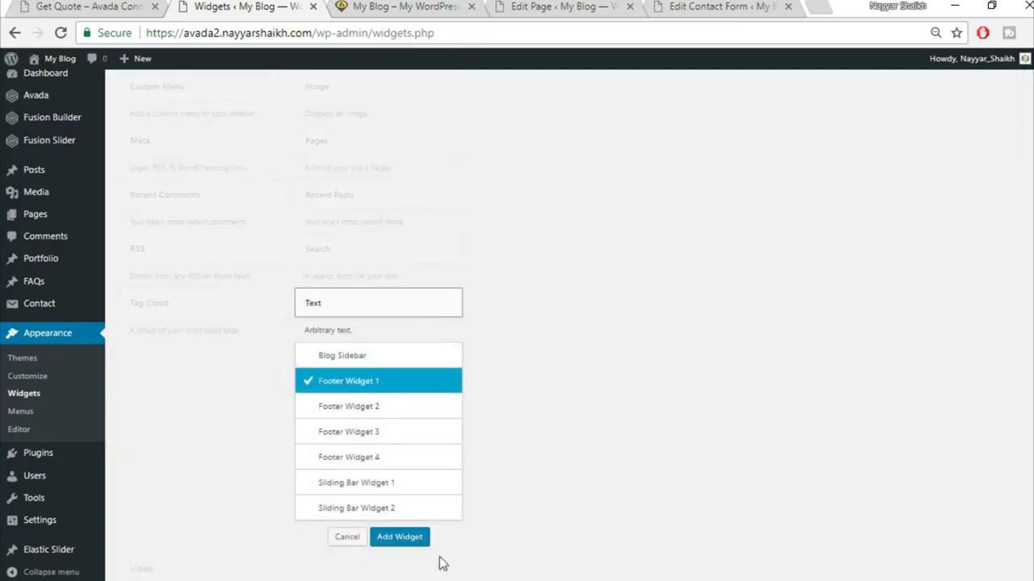
pyautogui.click(416, 541)
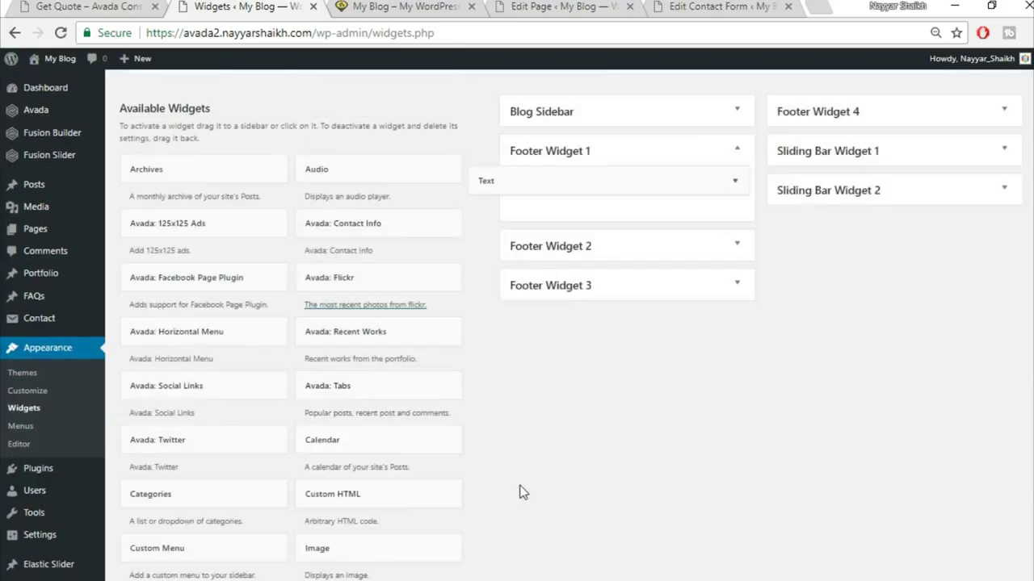
# - Select the Footer Widget 1 code in Notepad, from the logo link to the button shortcode
pyautogui.hotkey('alt', 'Tab')
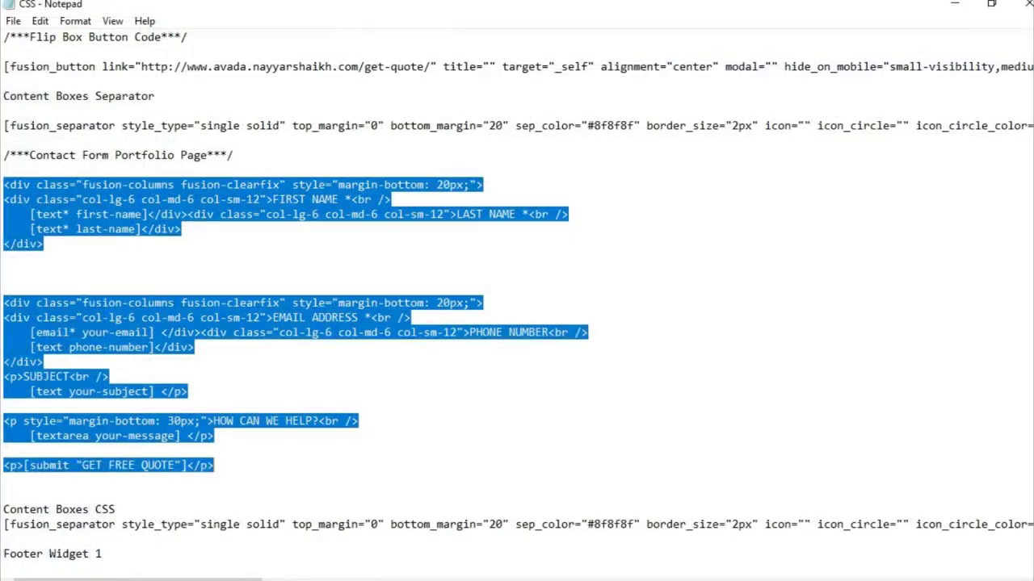
pyautogui.click(413, 352)
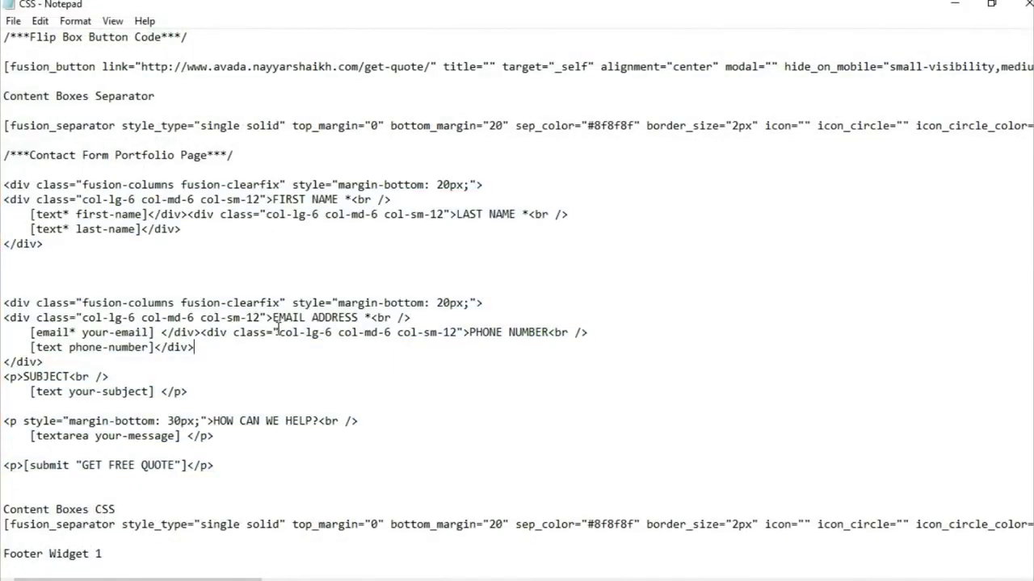
pyautogui.scroll(-10, 277, 332)
pyautogui.scroll(1, 117, 346)
pyautogui.moveTo(3, 188); pyautogui.dragTo(113, 364)
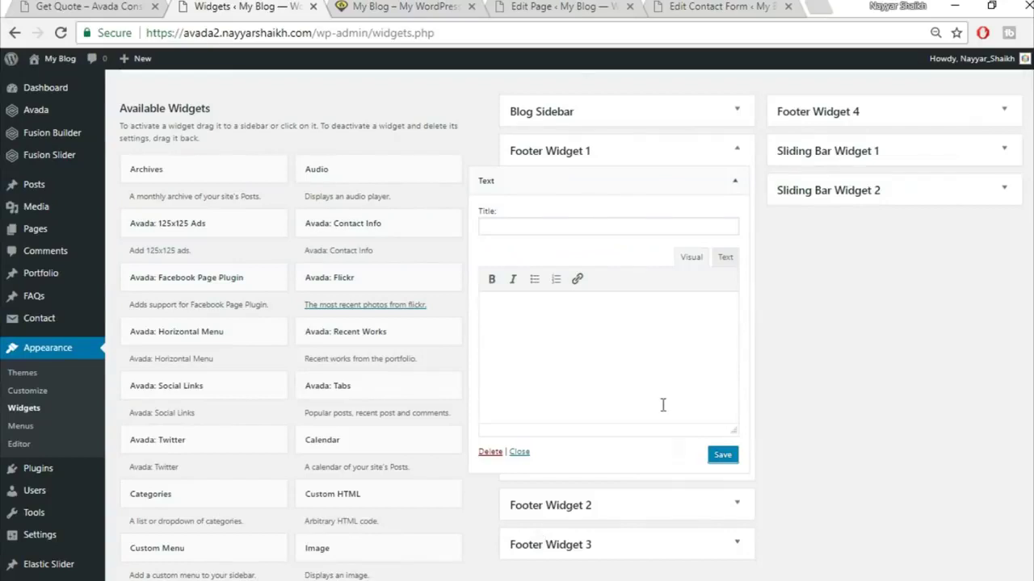
# - Paste the footer code into the widget's Text tab, delete the stray Footer Widget 3 label, and save
pyautogui.click(725, 262)
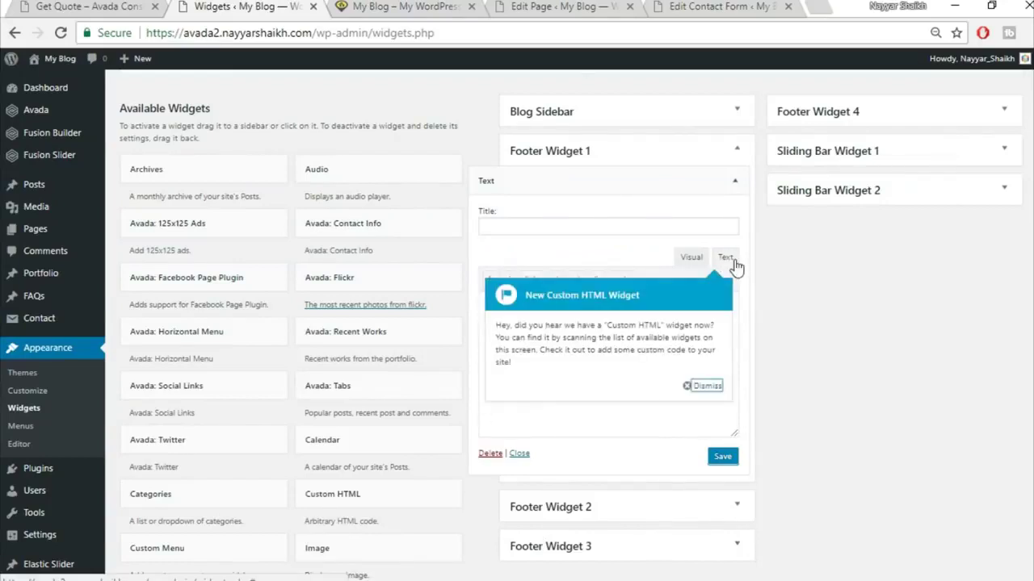
pyautogui.click(700, 386)
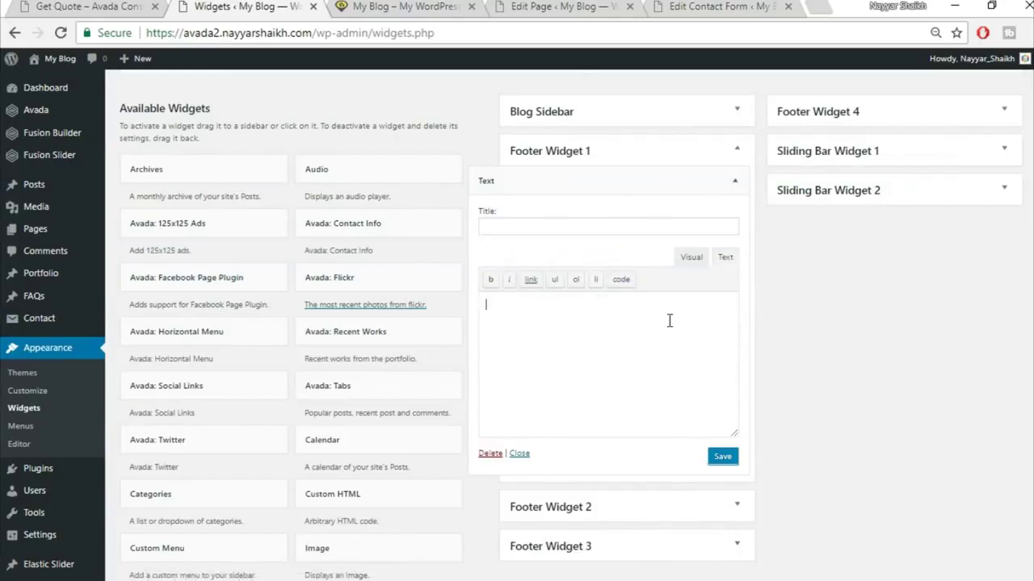
pyautogui.hotkey('ctrl', 'v')
pyautogui.moveTo(589, 419); pyautogui.dragTo(453, 422)
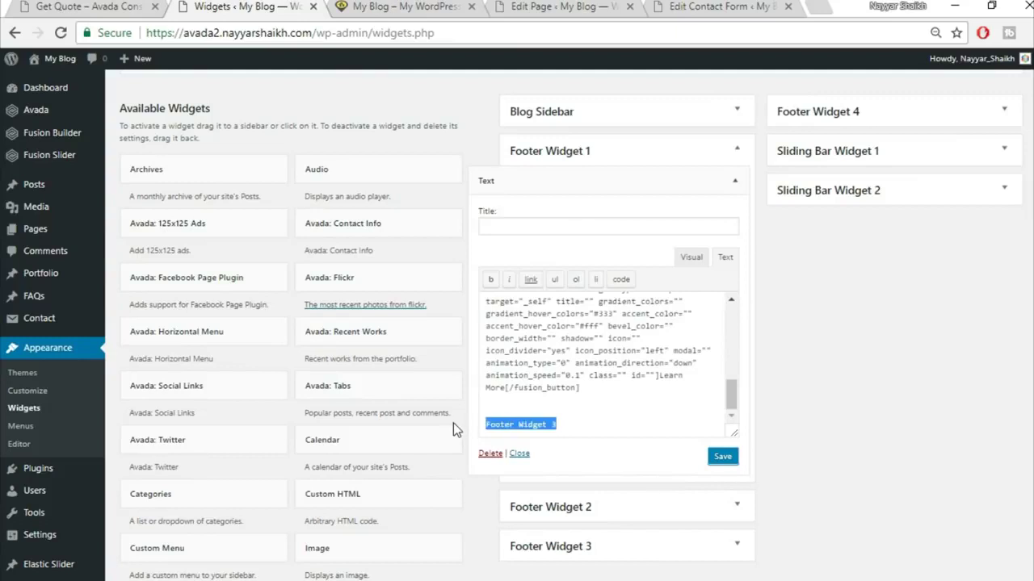
pyautogui.press('BackSpace')
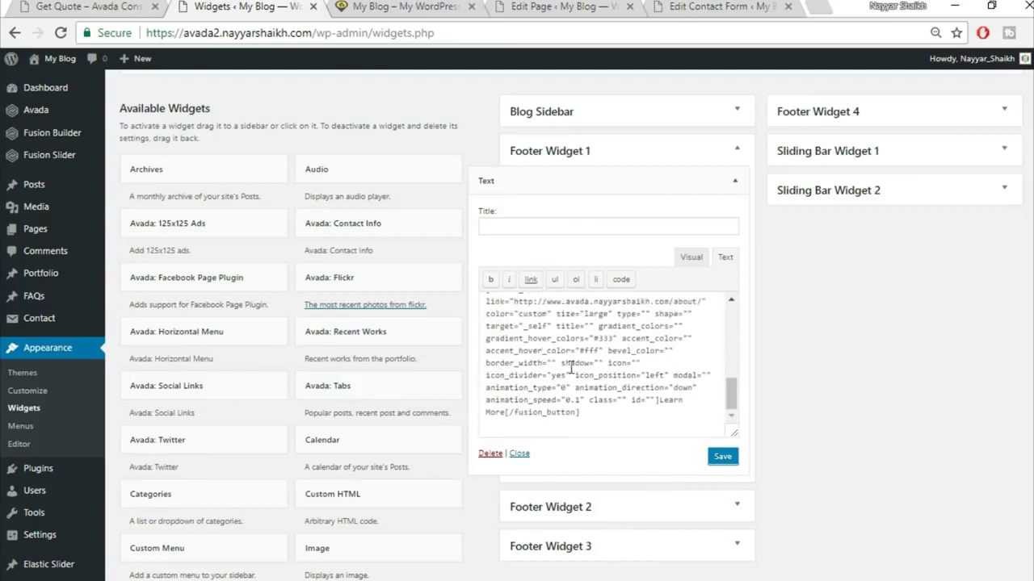
pyautogui.scroll(8, 611, 358)
pyautogui.click(721, 457)
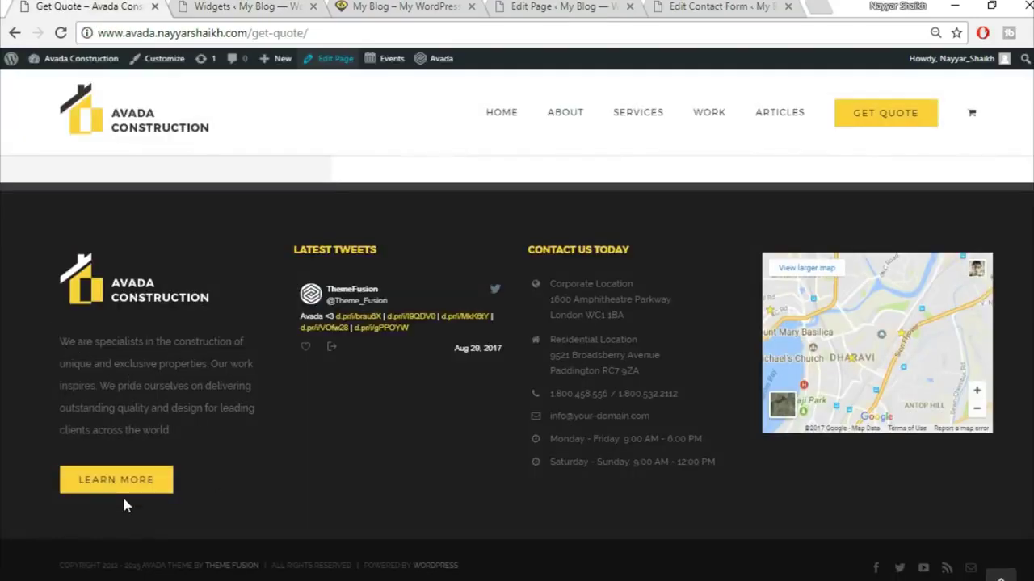
# - Compare the description and separator shortcode with the live page, then save and close the widget
pyautogui.doubleClick(64, 342)
pyautogui.moveTo(140, 386); pyautogui.dragTo(205, 422)
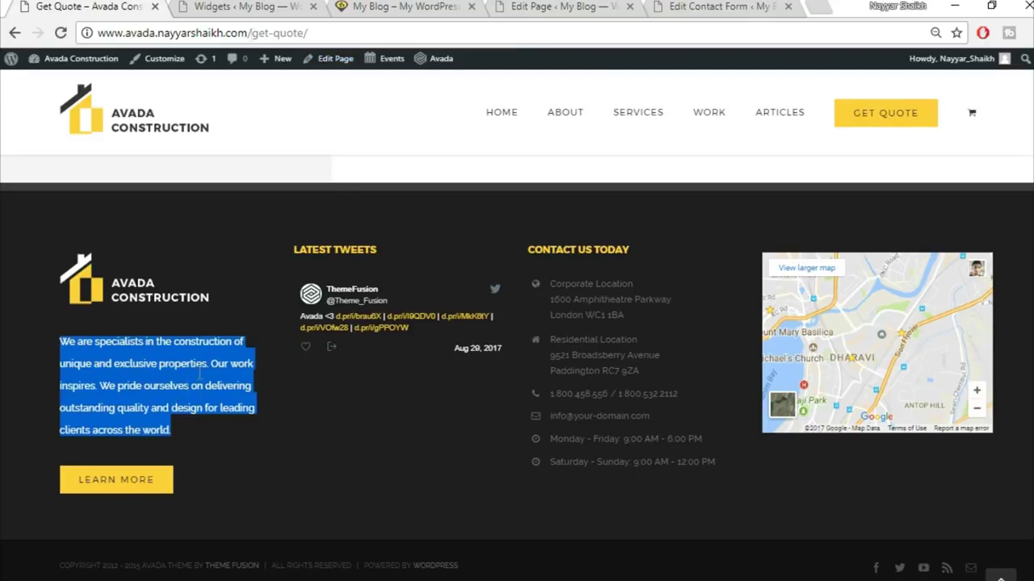
pyautogui.click(242, 6)
pyautogui.click(691, 256)
pyautogui.scroll(-5, 622, 371)
pyautogui.scroll(1, 546, 347)
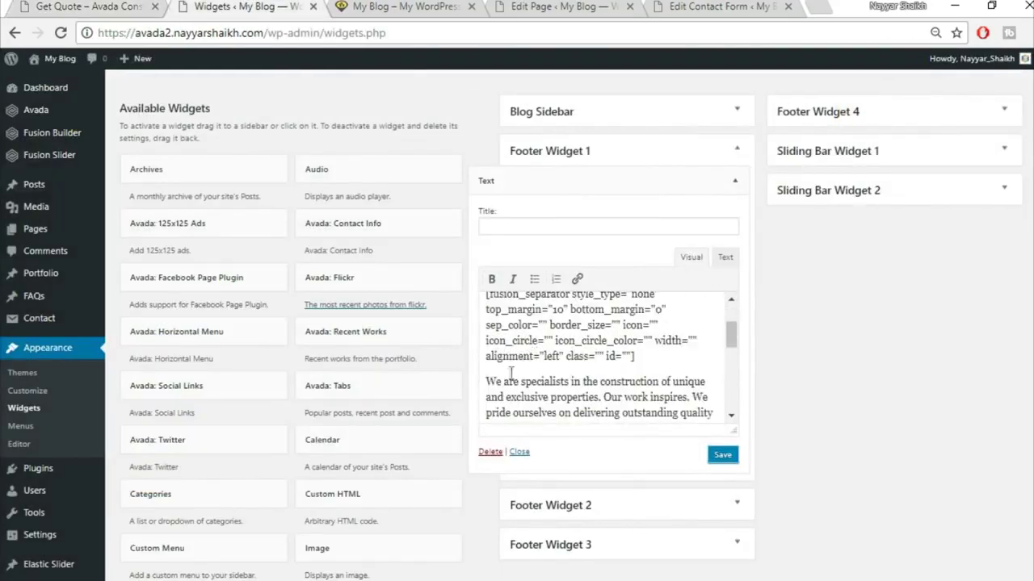
pyautogui.moveTo(483, 380); pyautogui.dragTo(653, 393)
pyautogui.scroll(-3, 614, 364)
pyautogui.click(578, 332)
pyautogui.click(107, 6)
pyautogui.click(126, 372)
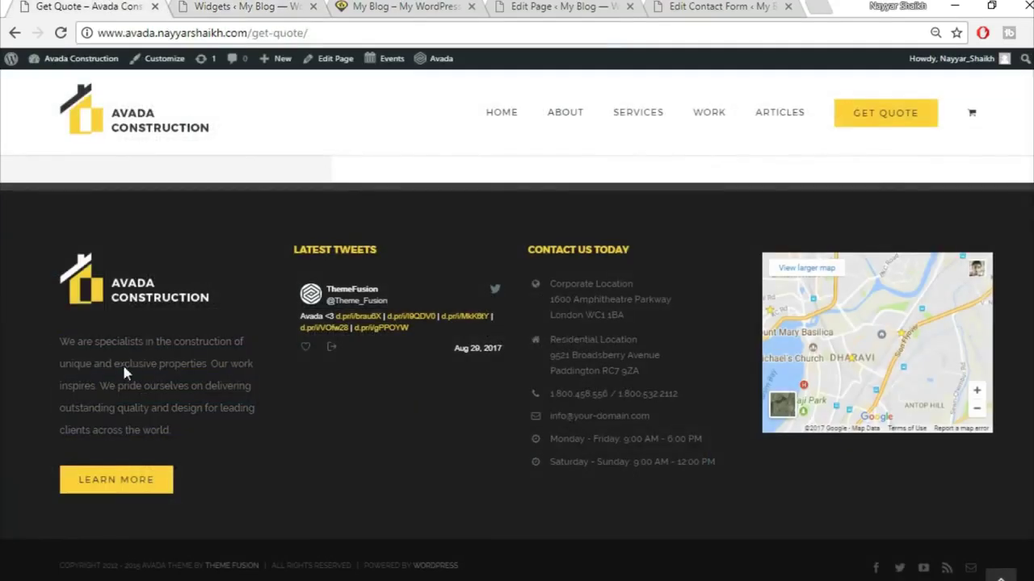
pyautogui.click(244, 5)
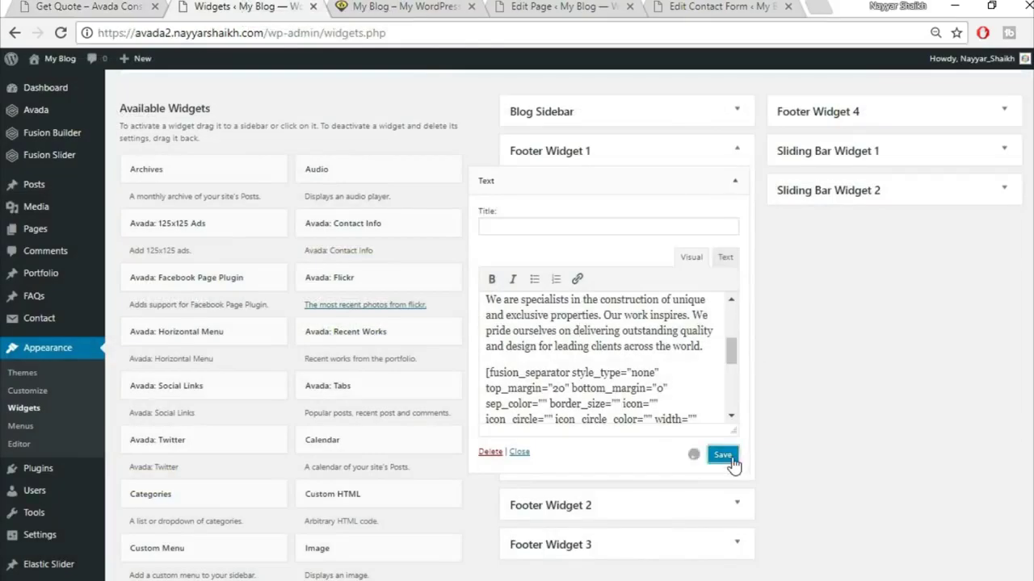
pyautogui.click(735, 180)
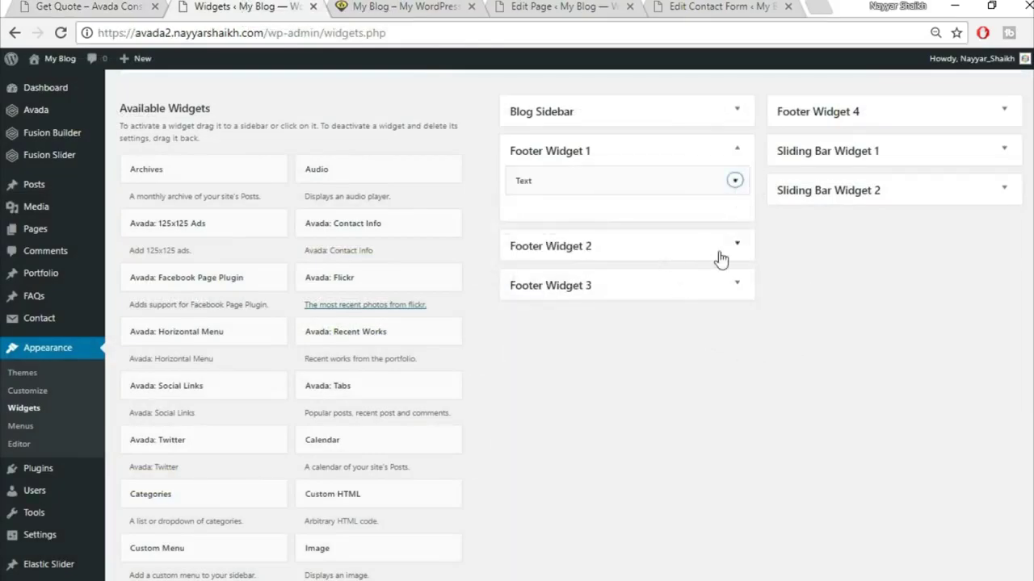
# - Scroll the available widgets and pick the Avada: Twitter widget
pyautogui.scroll(-6, 837, 347)
pyautogui.scroll(2, 841, 349)
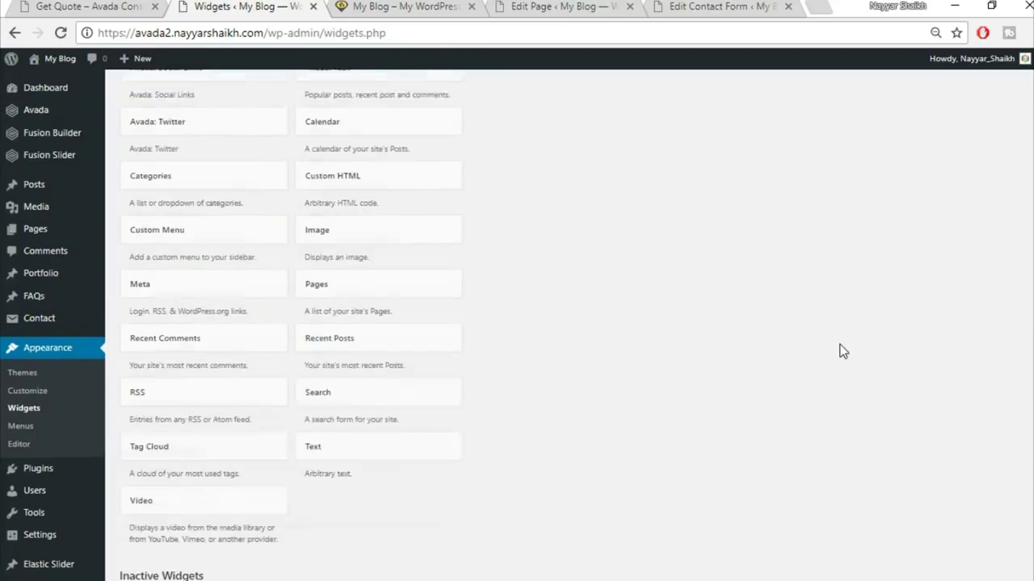
pyautogui.scroll(3, 839, 351)
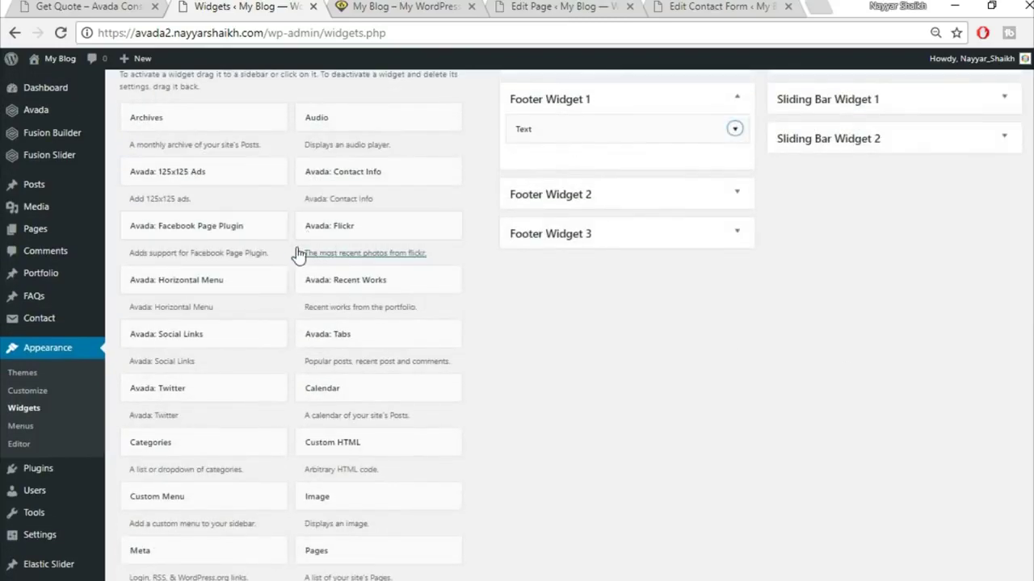
pyautogui.scroll(2, 395, 284)
pyautogui.scroll(-1, 425, 364)
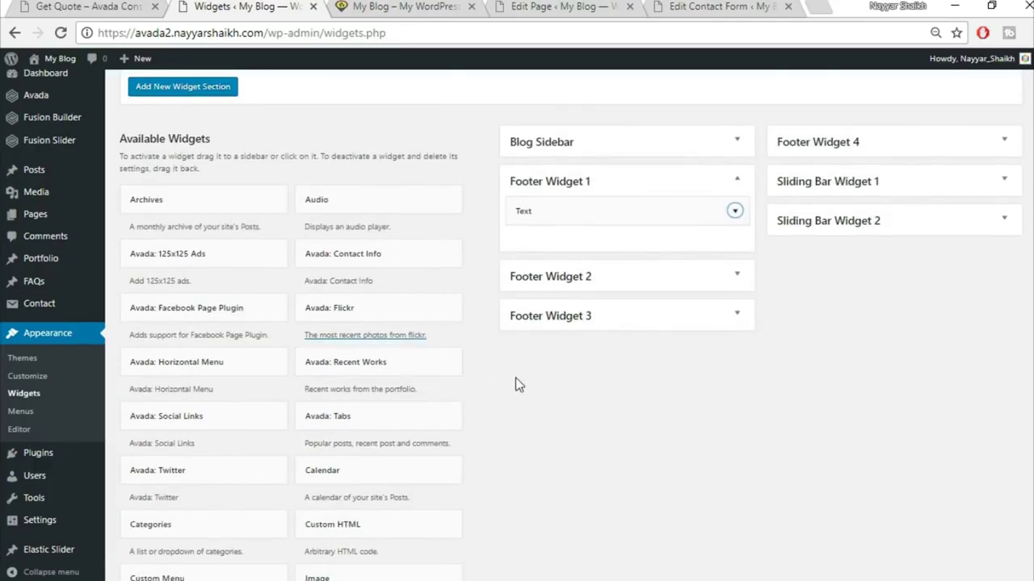
pyautogui.scroll(-2, 517, 386)
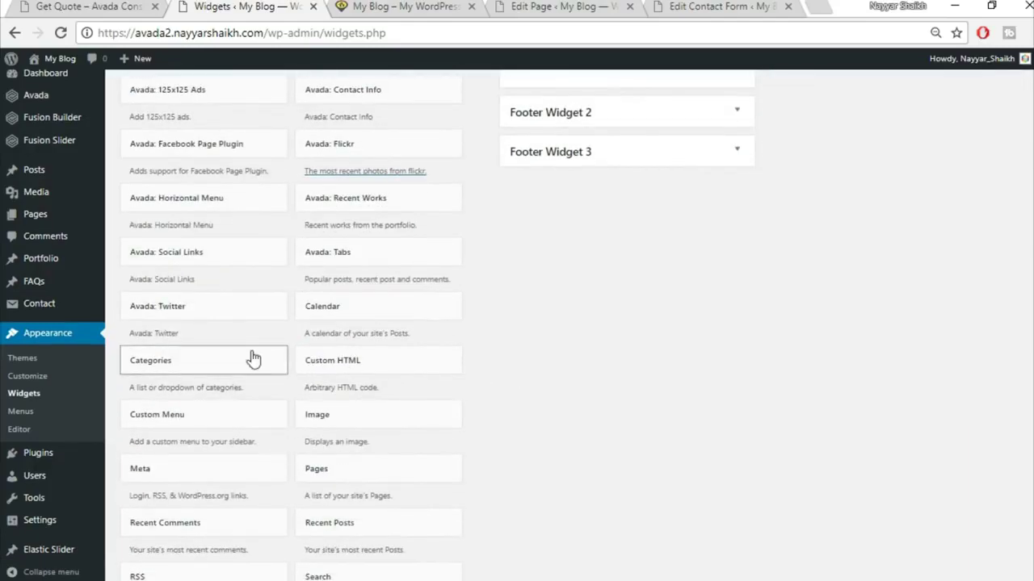
pyautogui.click(227, 305)
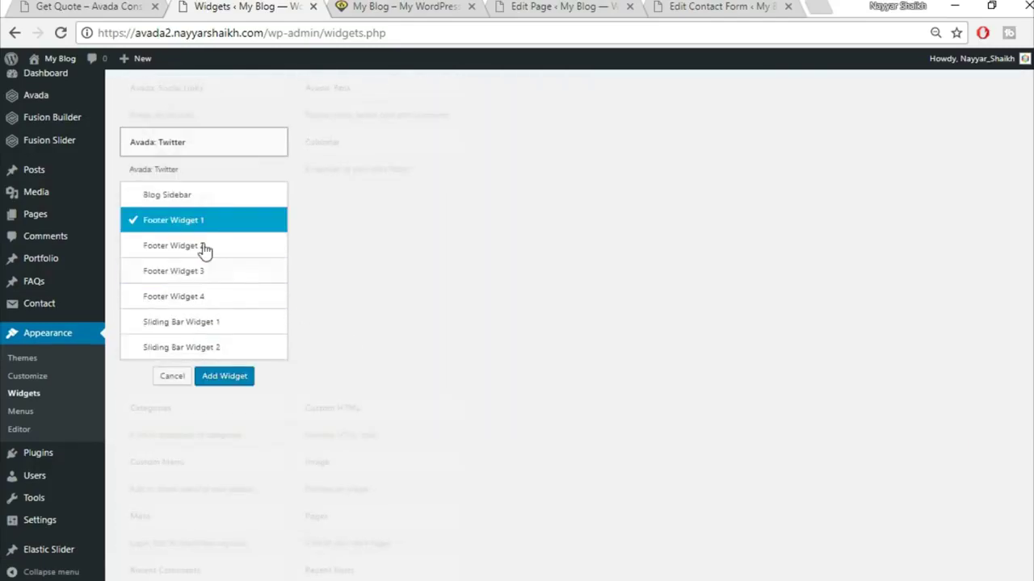
# - Add the Avada: Twitter widget ('Recent Tweets', 3 tweets) to Footer Widget 2 and collapse it
pyautogui.click(233, 250)
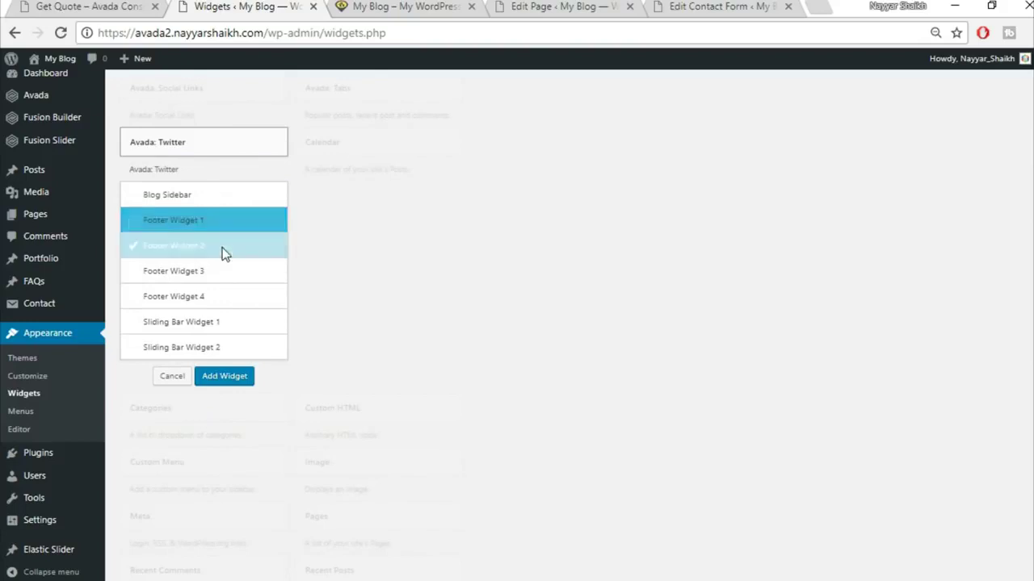
pyautogui.click(229, 380)
pyautogui.scroll(-1, 737, 323)
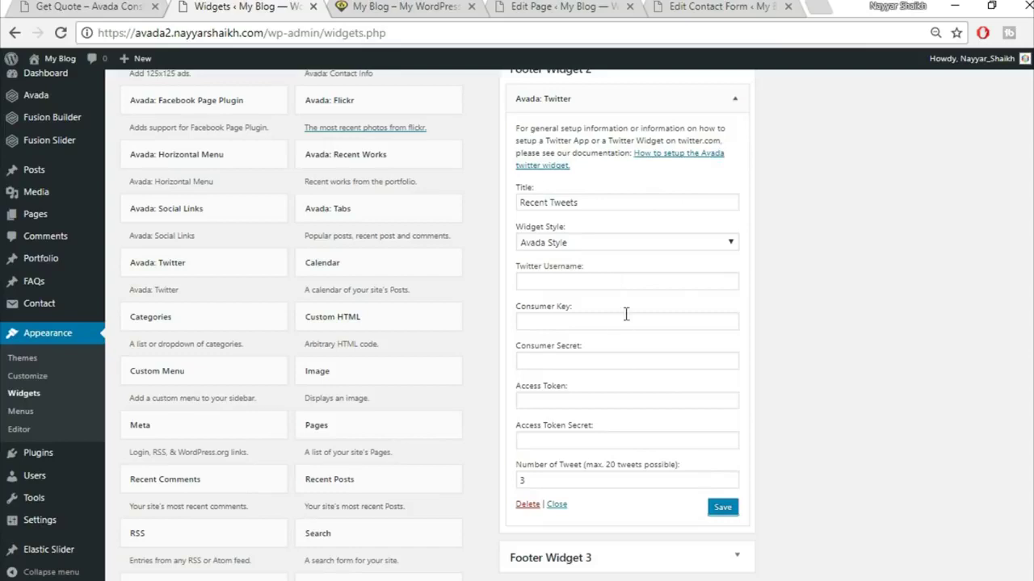
pyautogui.click(737, 104)
pyautogui.scroll(2, 830, 311)
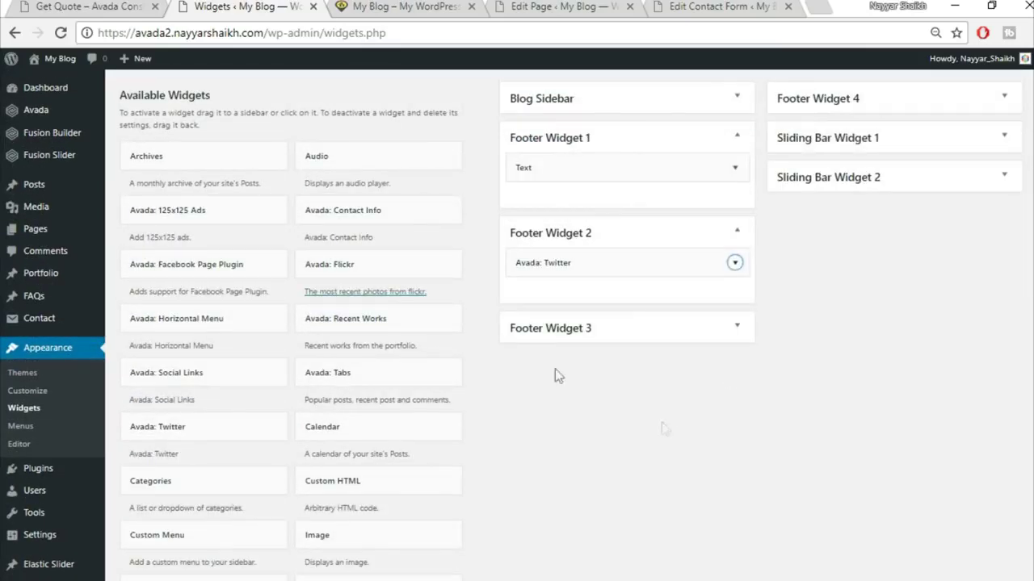
pyautogui.hotkey('ctrl', 'shift', 'Tab')
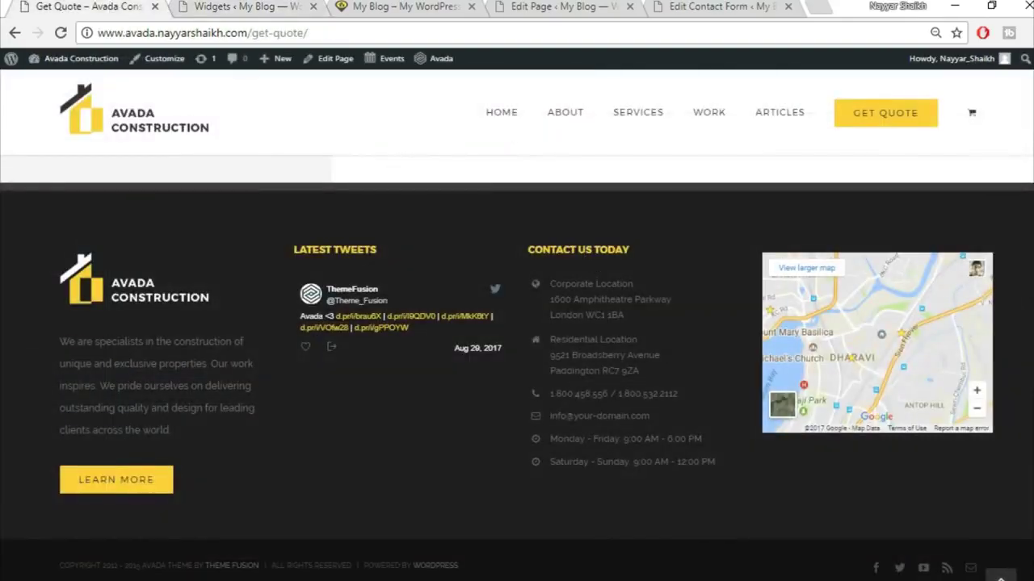
pyautogui.hotkey('alt', 'Tab')
# - Select the Footer Widget 3 contact checklist code in Notepad and return to the Widgets page
pyautogui.scroll(-1, 251, 434)
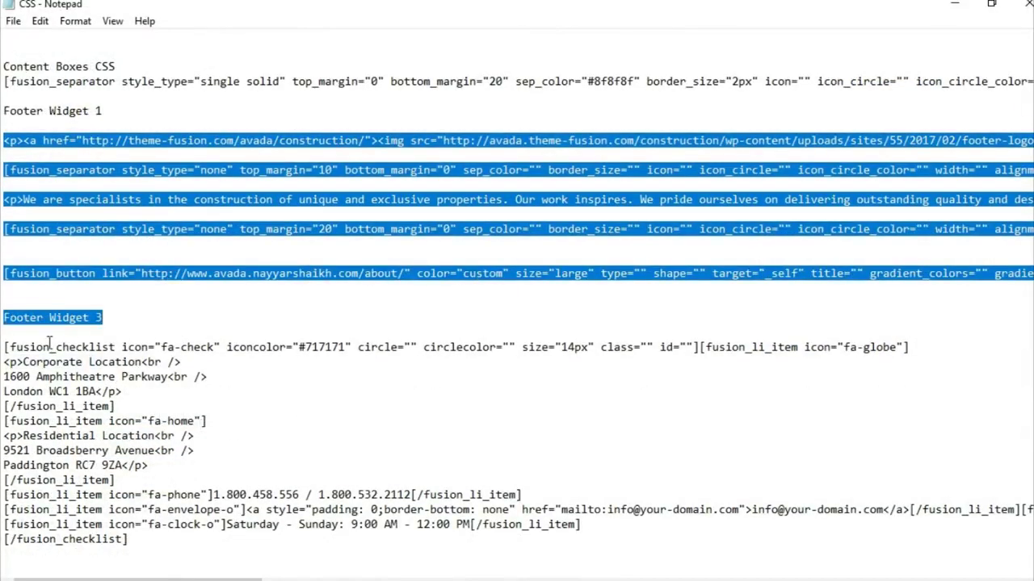
pyautogui.click(6, 317)
pyautogui.moveTo(4, 347); pyautogui.dragTo(205, 568)
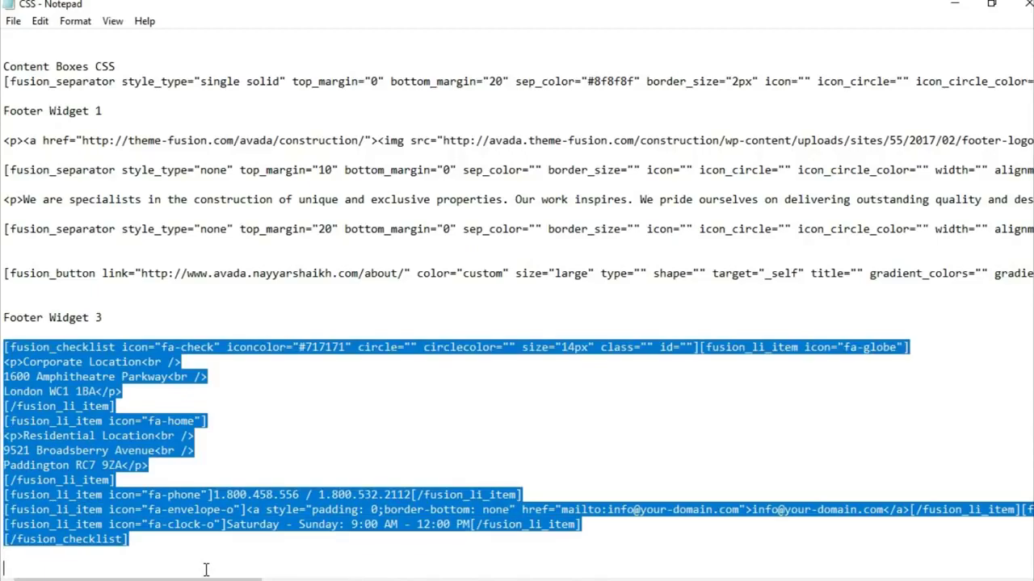
pyautogui.hotkey('alt', 'Tab')
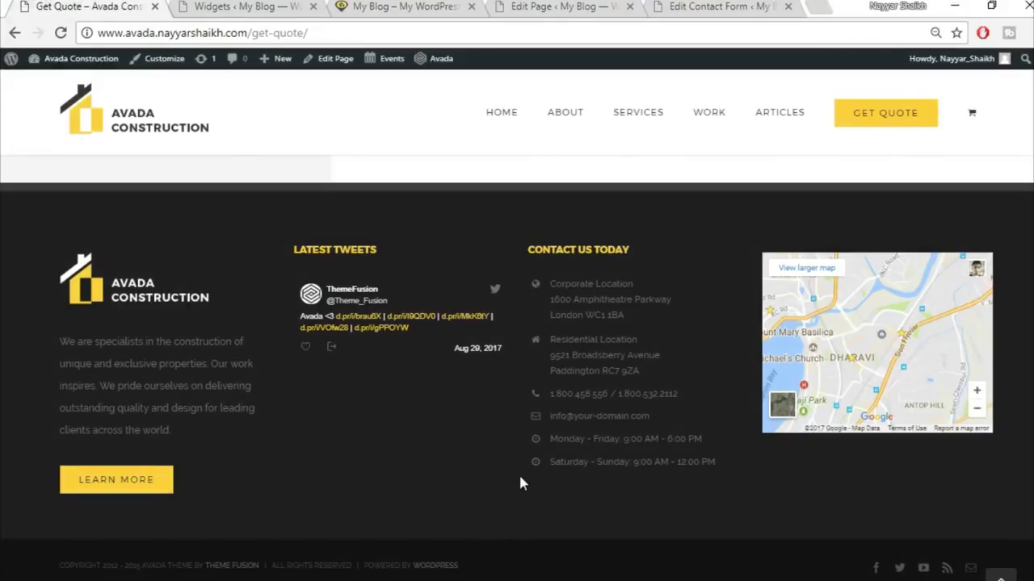
pyautogui.click(521, 5)
pyautogui.click(243, 6)
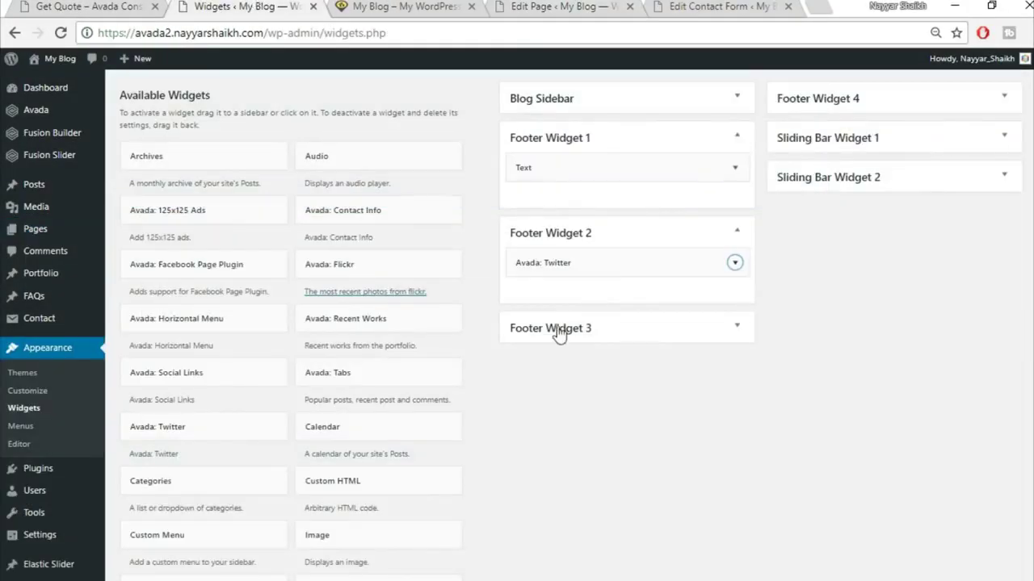
# - Add a Text widget to Footer Widget 3 and paste the fusion_checklist shortcode in its Text tab
pyautogui.scroll(-5, 590, 440)
pyautogui.click(356, 301)
pyautogui.click(394, 432)
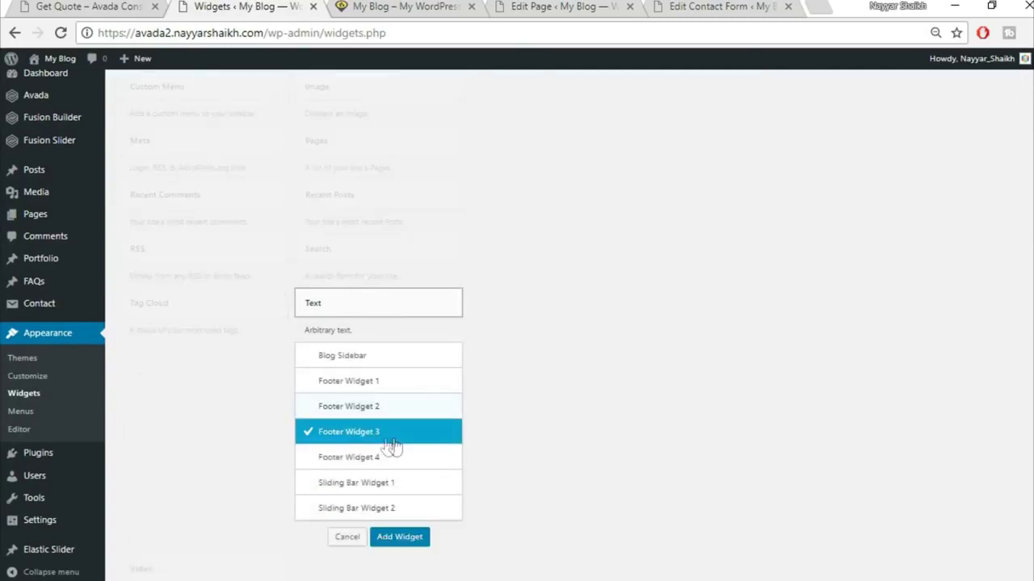
pyautogui.click(399, 538)
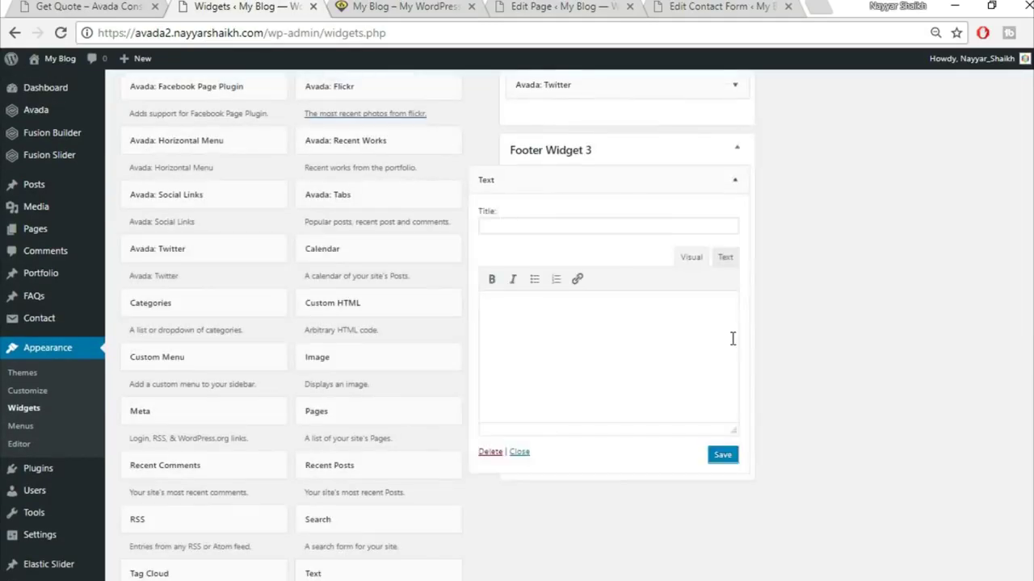
pyautogui.click(727, 258)
pyautogui.hotkey('ctrl', 'v')
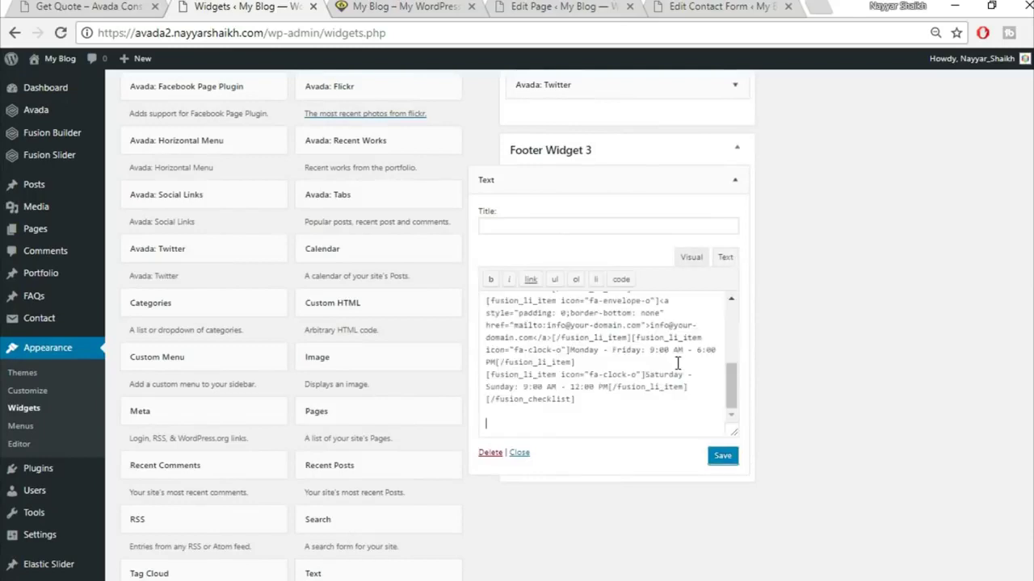
# - Review the rendered address, phone, e-mail and hours, then save and collapse the widget
pyautogui.click(690, 257)
pyautogui.scroll(-1, 592, 359)
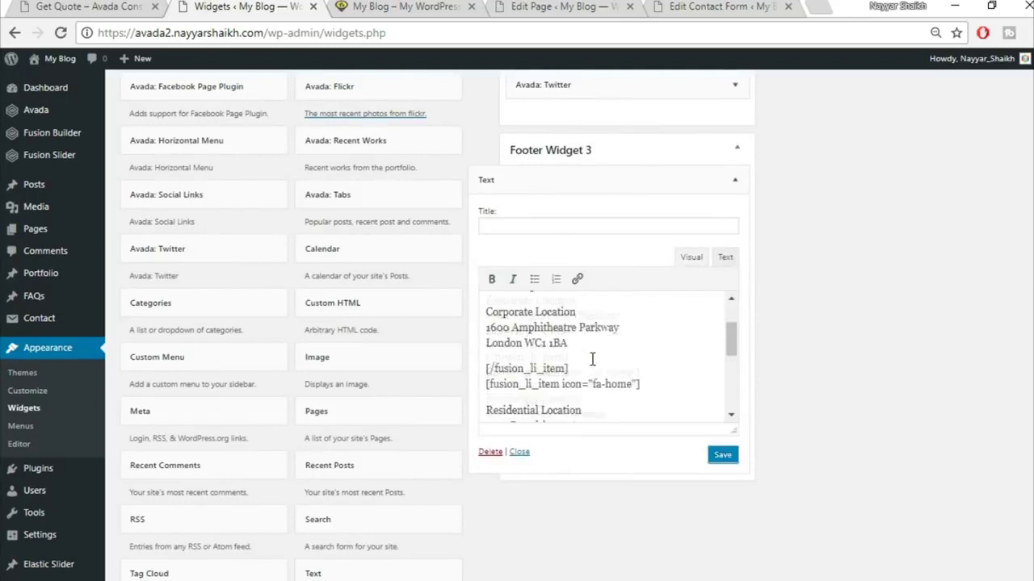
pyautogui.scroll(-2, 564, 391)
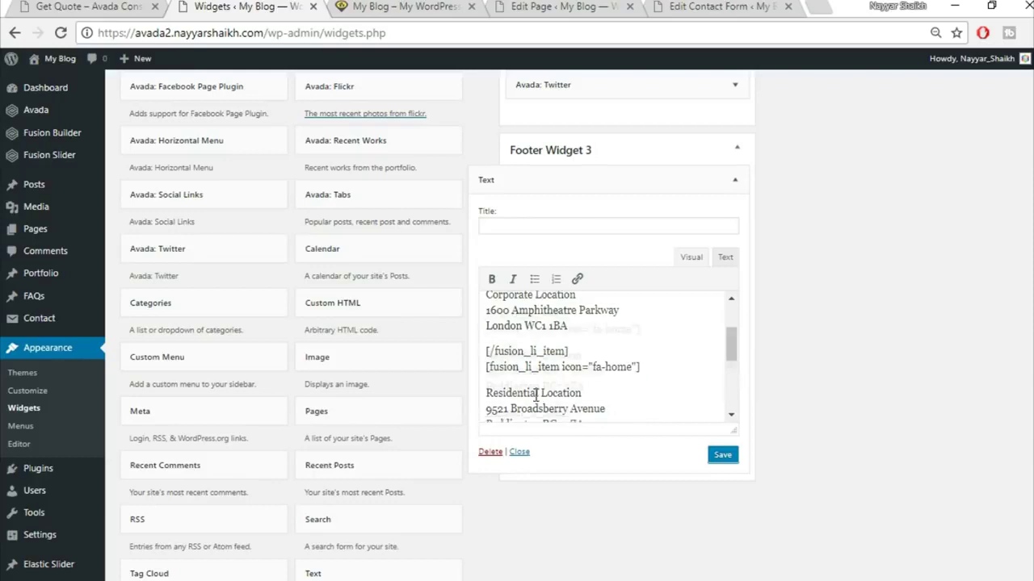
pyautogui.moveTo(487, 314); pyautogui.dragTo(612, 345)
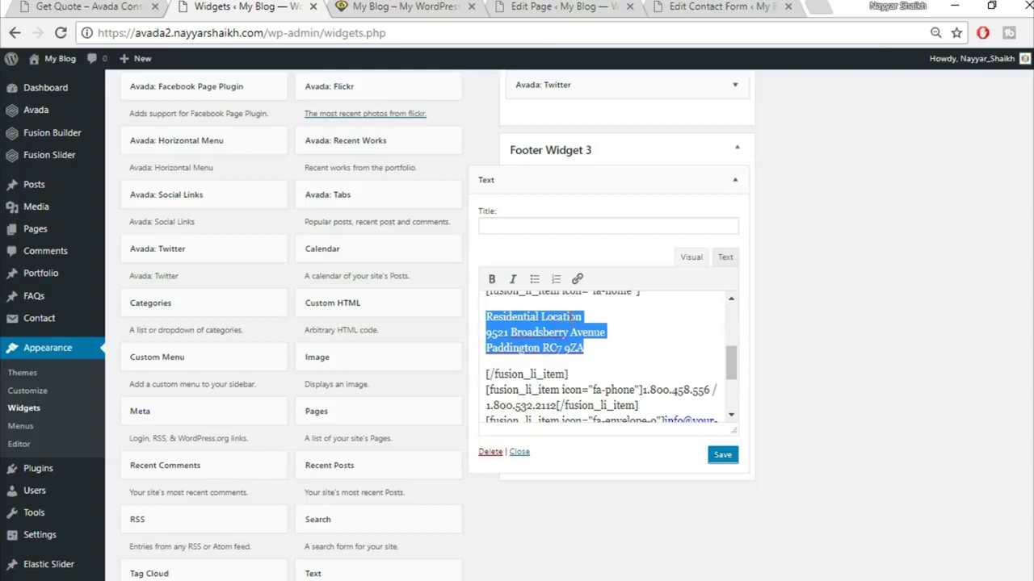
pyautogui.scroll(-2, 625, 330)
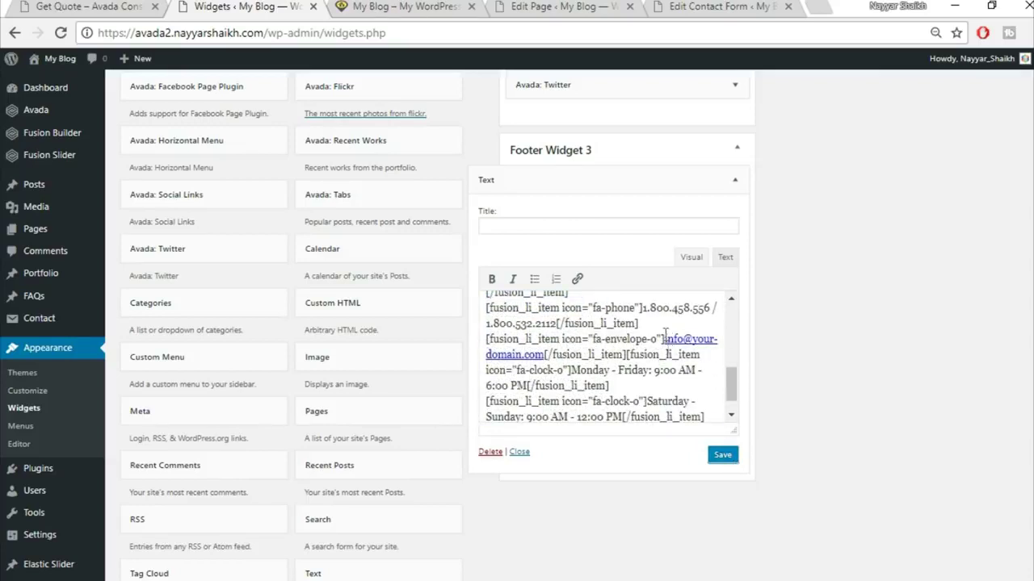
pyautogui.click(719, 457)
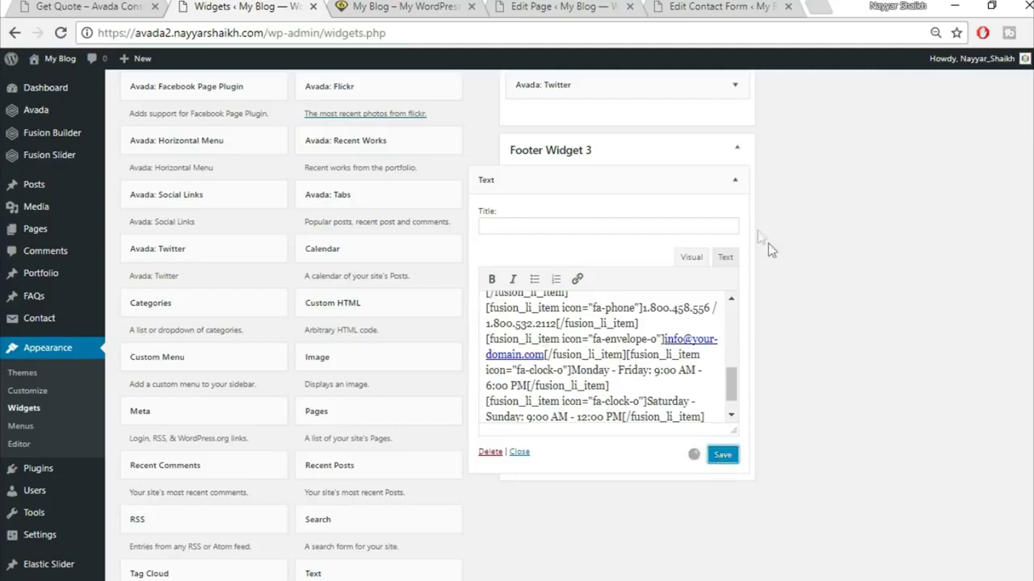
pyautogui.click(734, 180)
pyautogui.scroll(2, 807, 291)
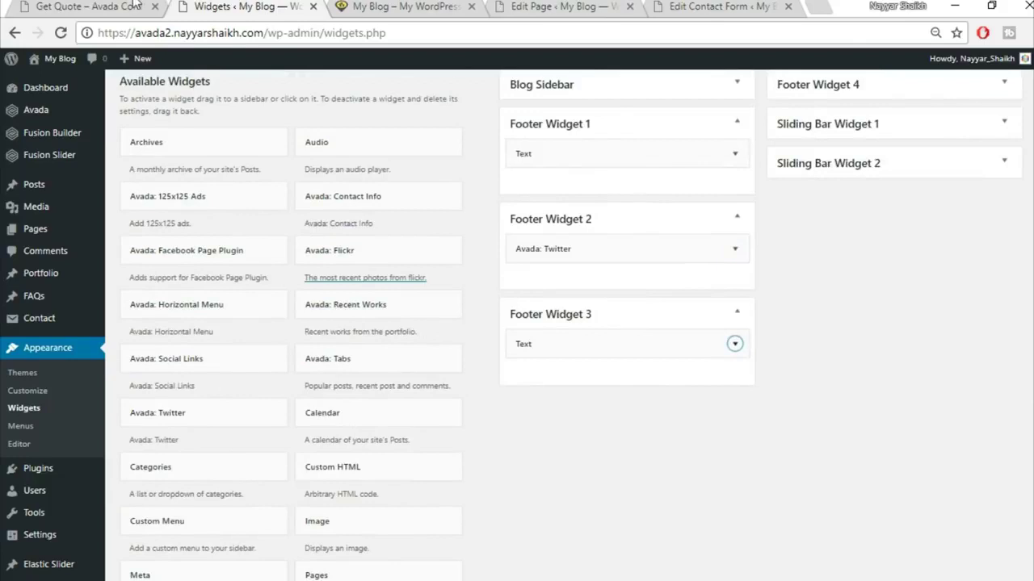
pyautogui.click(136, 5)
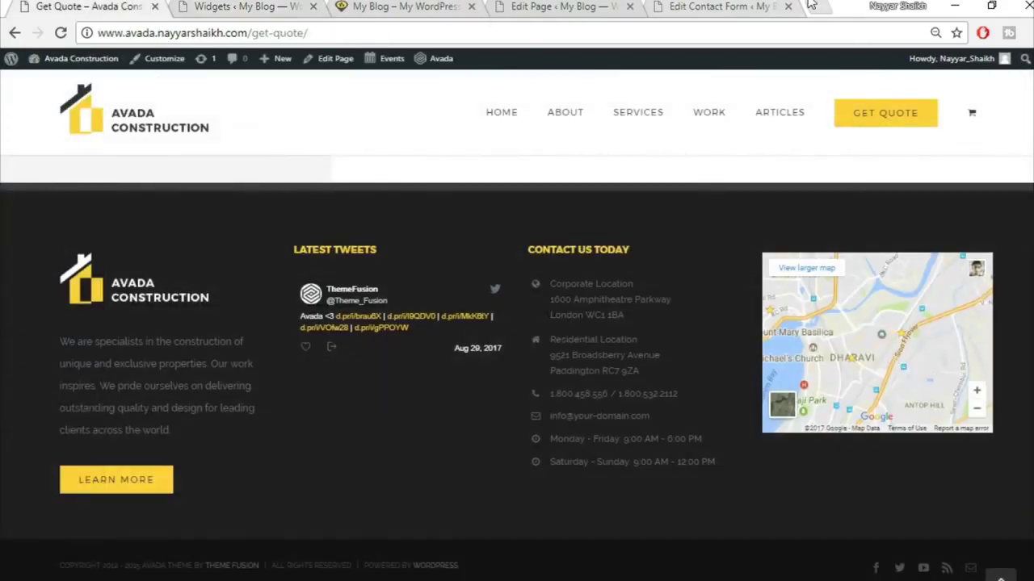
# - Open Google Maps in a new tab and bring up its Embed map iframe code at Medium size
pyautogui.click(812, 6)
pyautogui.write('map.google.com')
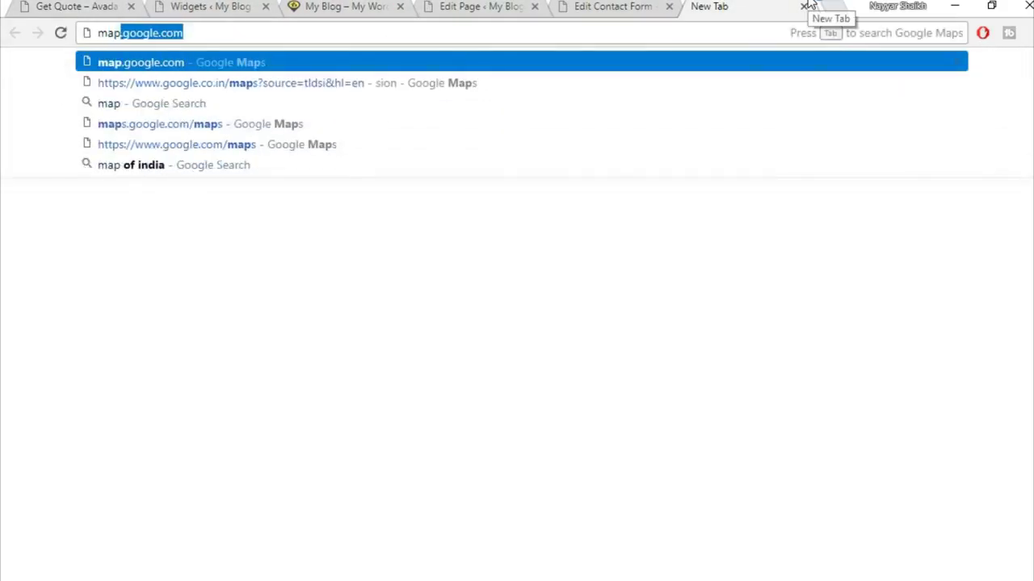
pyautogui.press('Return')
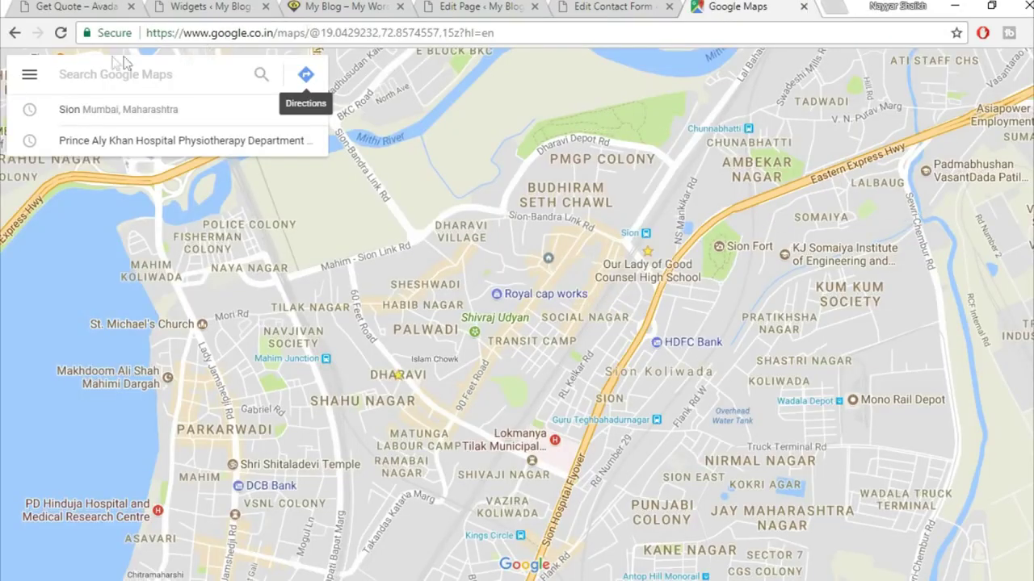
pyautogui.click(29, 76)
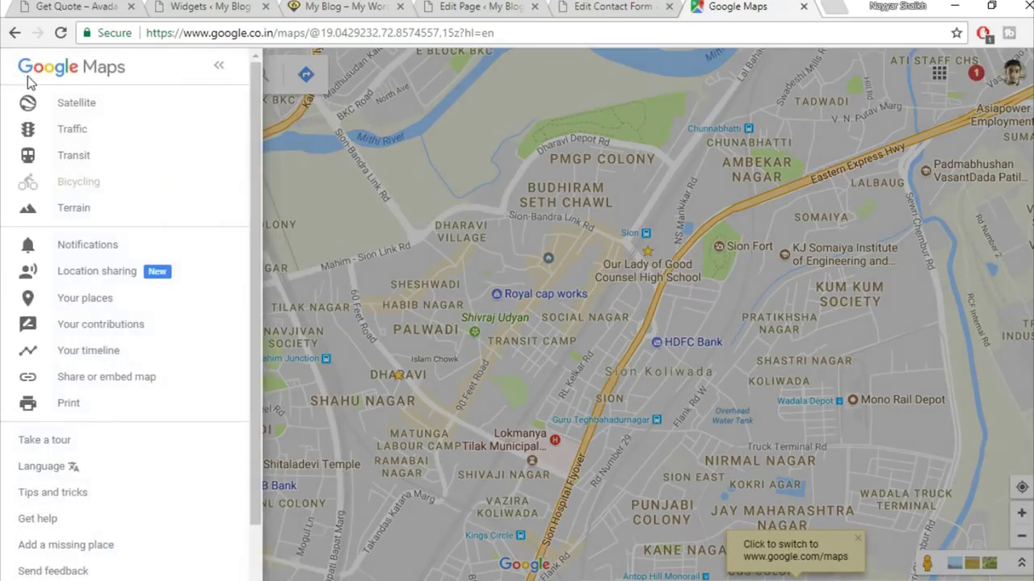
pyautogui.click(154, 385)
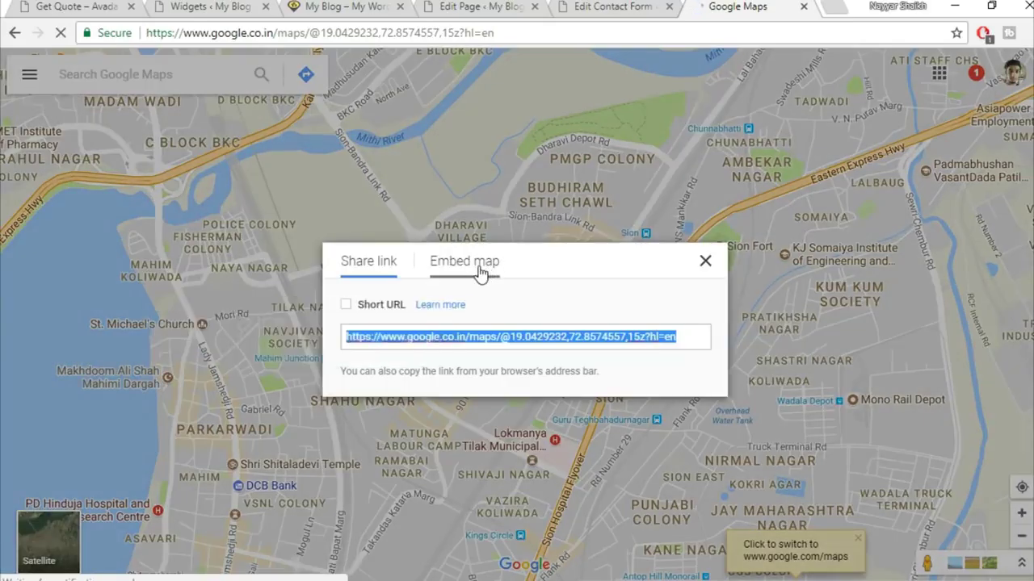
pyautogui.click(473, 271)
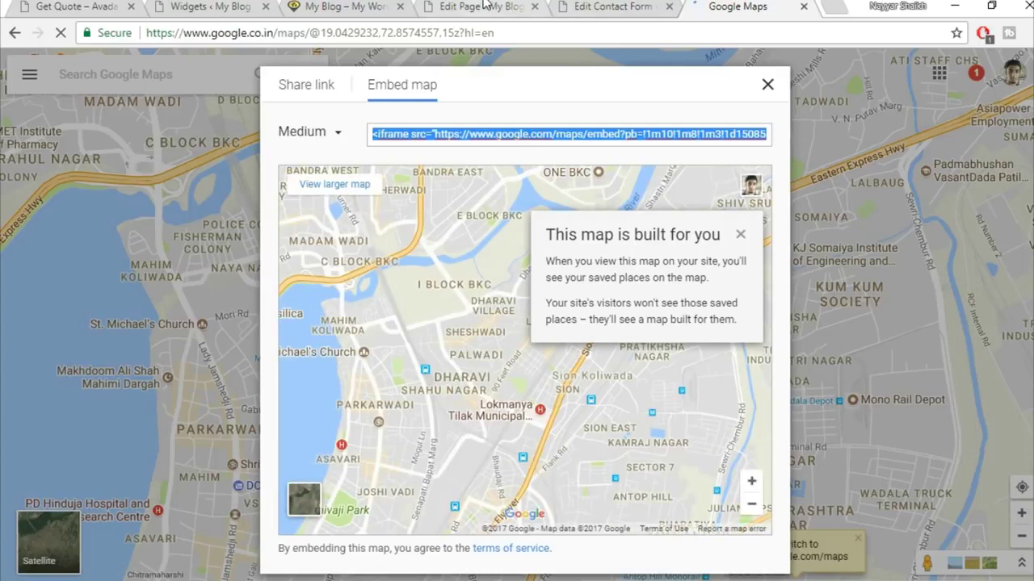
# - Return to the WordPress Widgets tab and scroll down the page
pyautogui.click(510, 6)
pyautogui.click(589, 5)
pyautogui.click(210, 6)
pyautogui.scroll(-1, 777, 416)
pyautogui.scroll(-5, 776, 419)
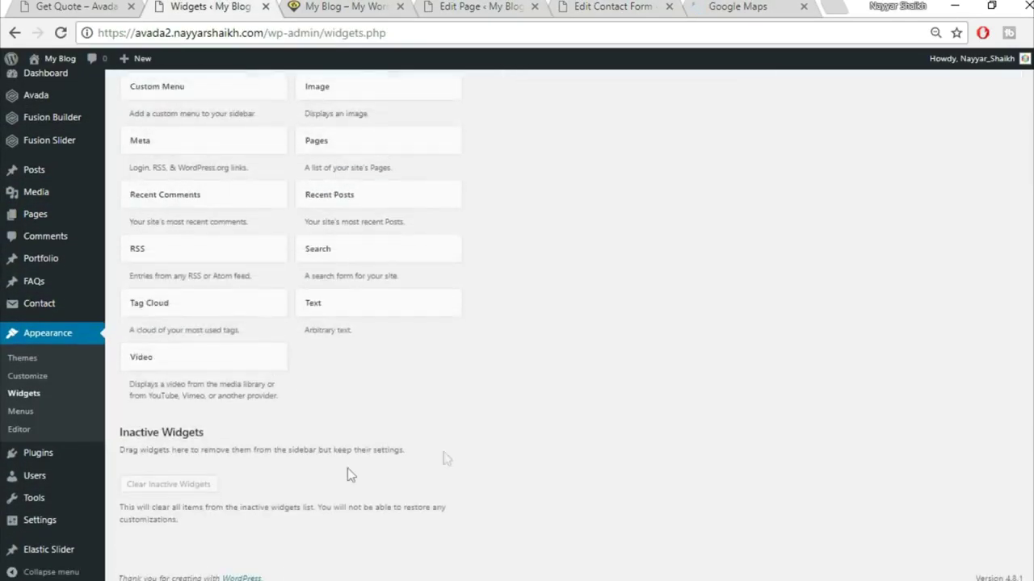
# - Add a Text widget to Footer Widget 4, paste the map iframe, and change its height to 275
pyautogui.click(401, 302)
pyautogui.click(451, 432)
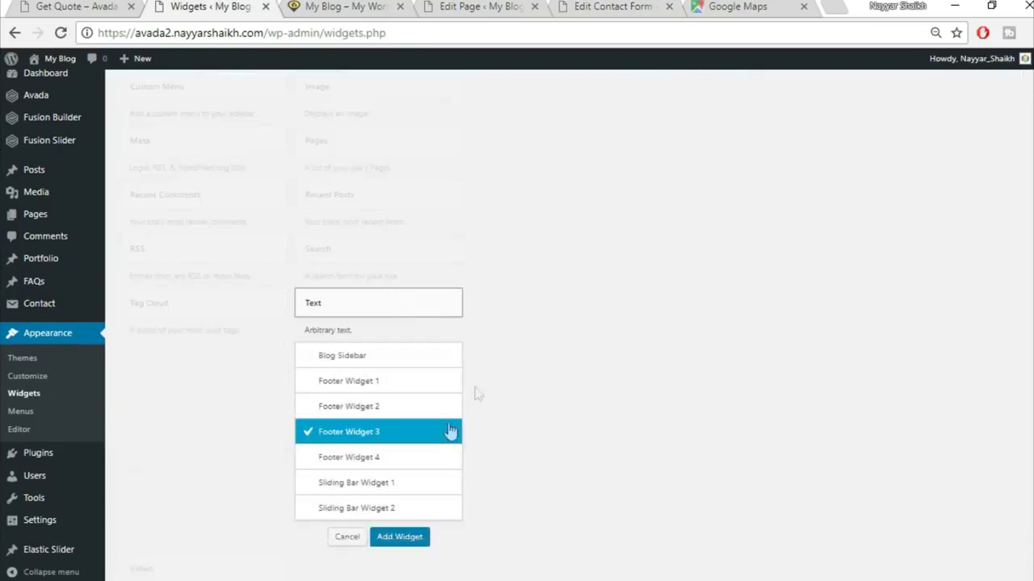
pyautogui.click(394, 462)
pyautogui.click(416, 539)
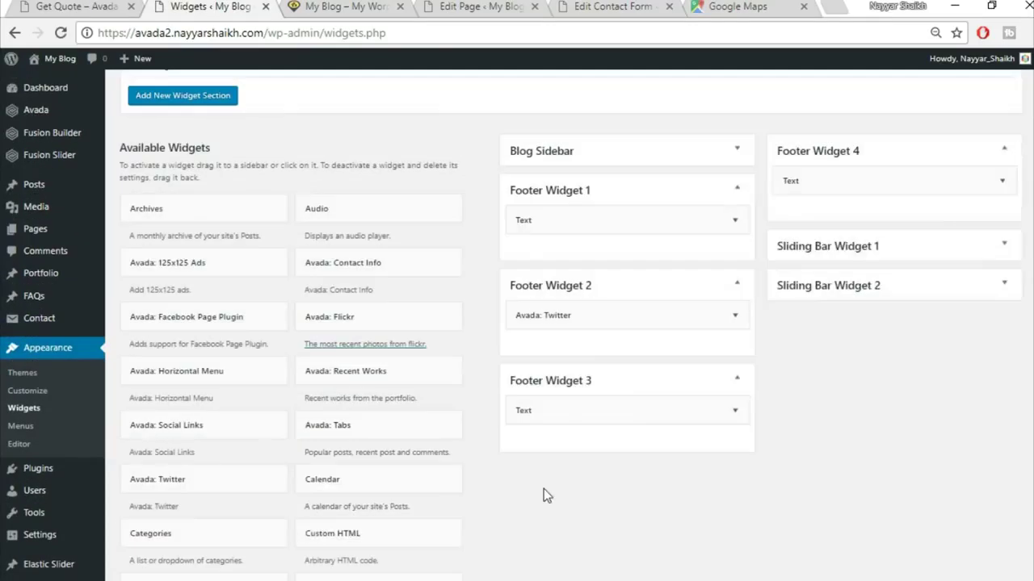
pyautogui.click(993, 258)
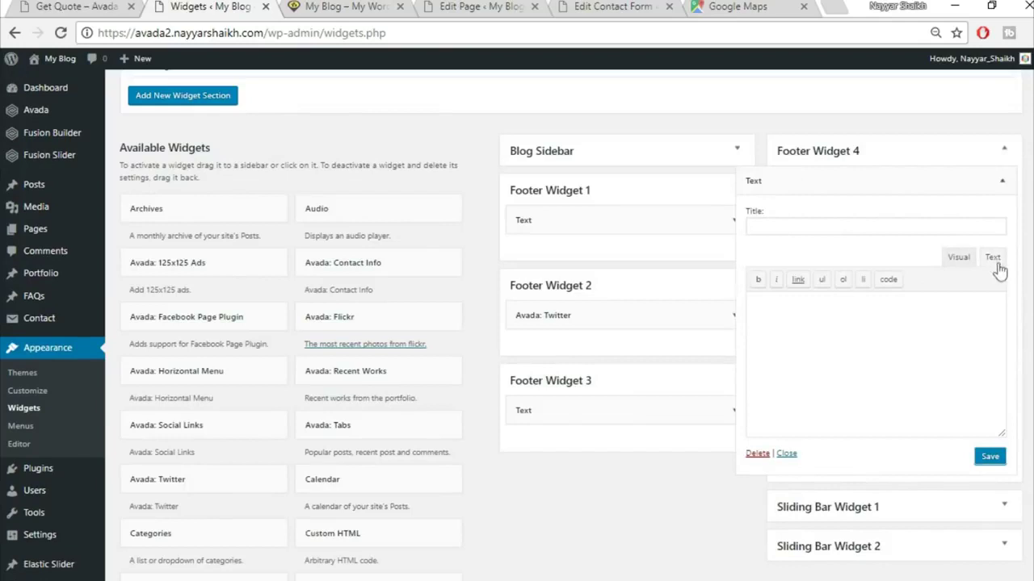
pyautogui.hotkey('ctrl', 'v')
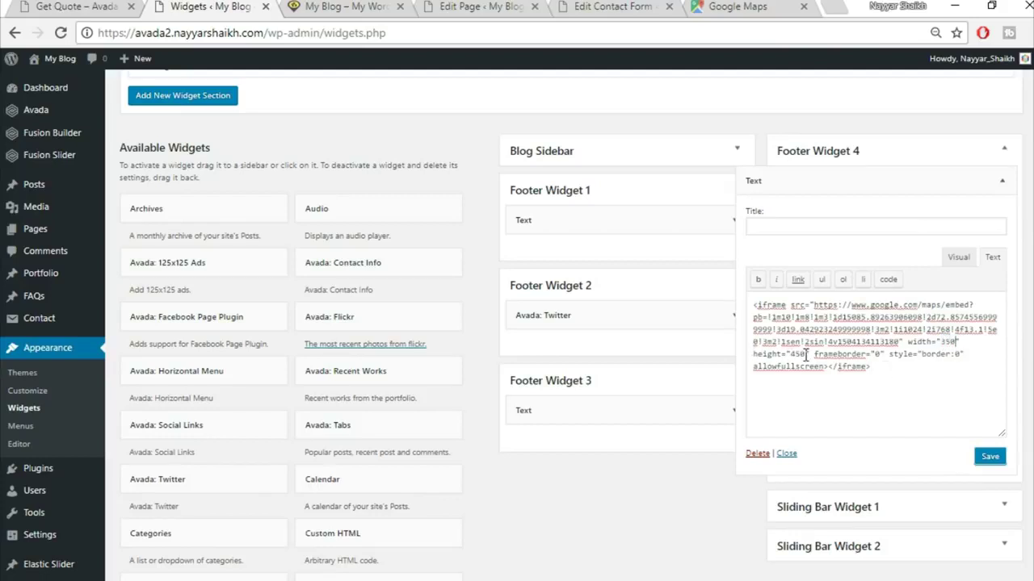
pyautogui.moveTo(791, 356); pyautogui.dragTo(803, 355)
pyautogui.write('275')
# - Save and collapse the map widget, then reload the front page to view the footer map
pyautogui.click(91, 6)
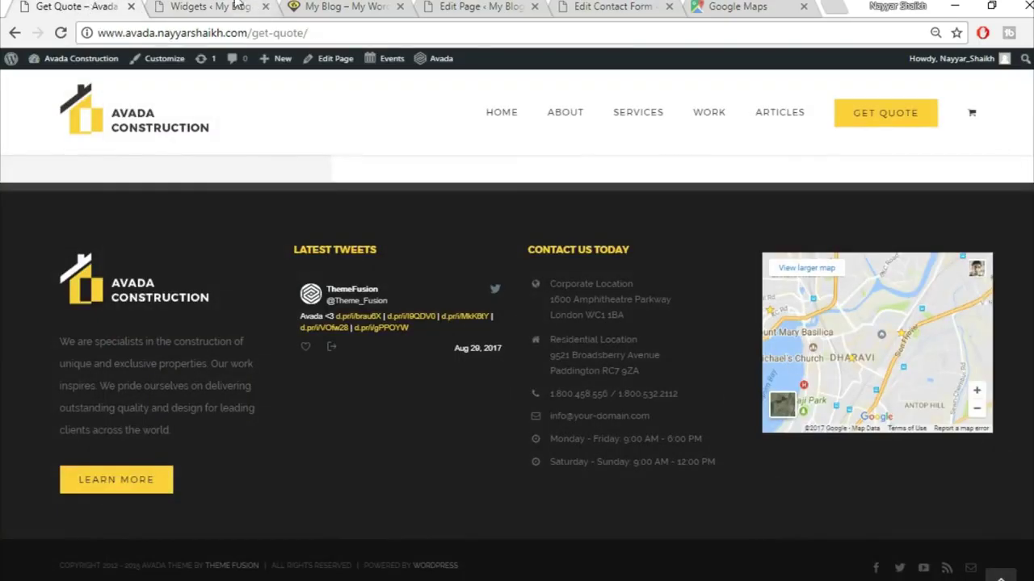
pyautogui.click(230, 6)
pyautogui.click(58, 5)
pyautogui.click(219, 7)
pyautogui.click(990, 457)
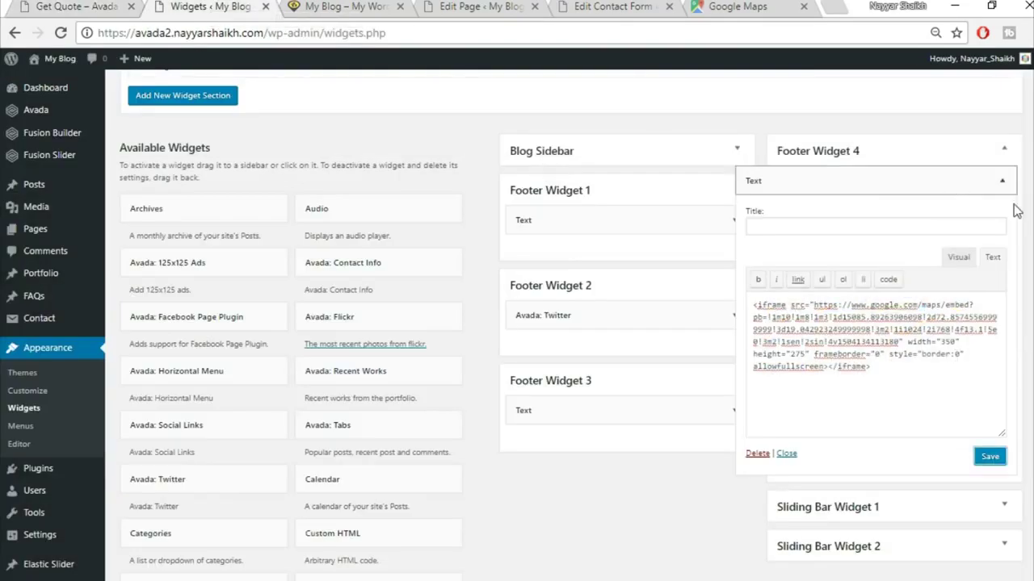
pyautogui.click(1000, 182)
pyautogui.click(339, 6)
pyautogui.click(60, 33)
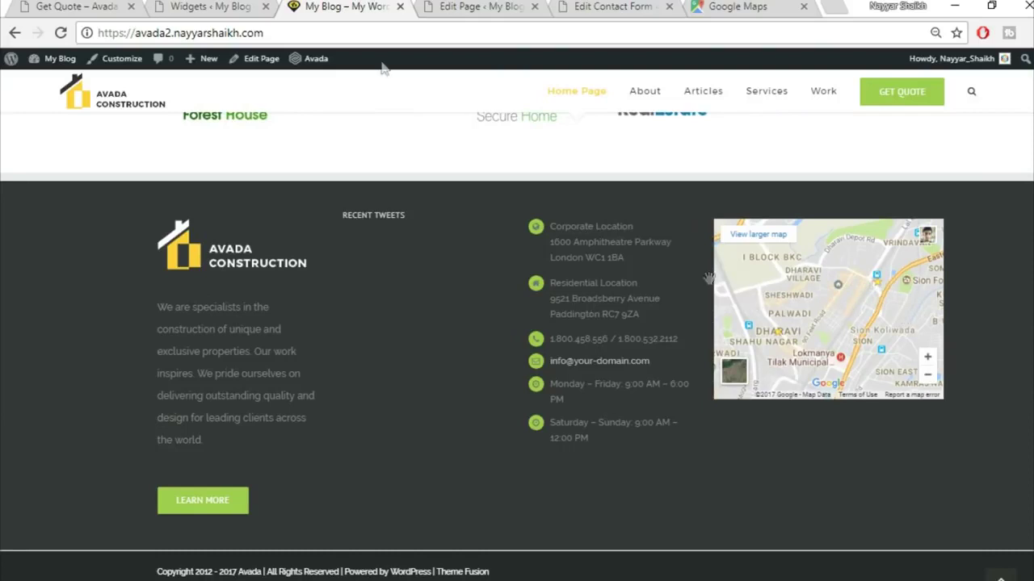
# - Compare the demo's LATEST TWEETS heading with the Twitter widget in Footer Widget 2
pyautogui.click(53, 6)
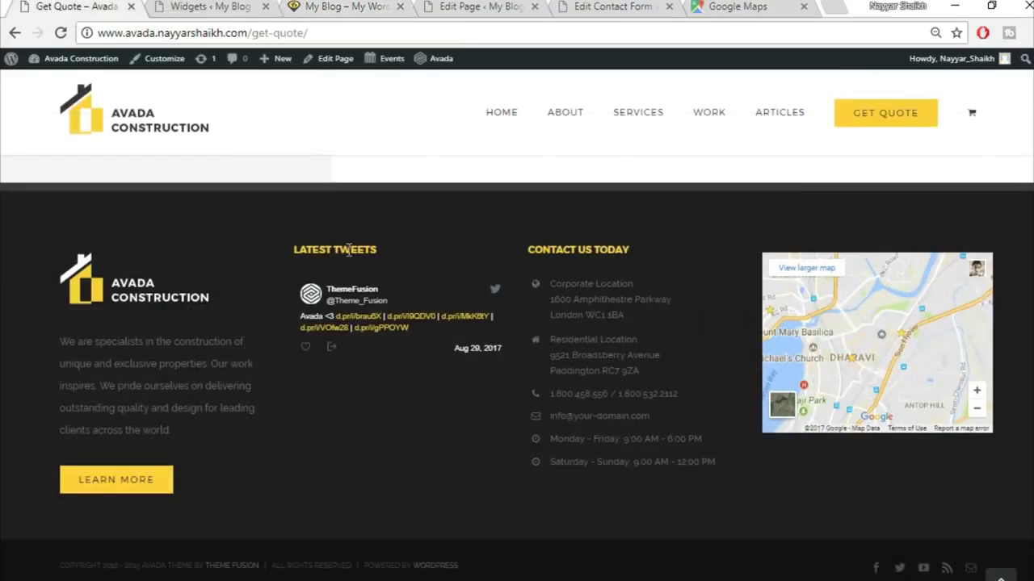
pyautogui.moveTo(390, 248); pyautogui.dragTo(294, 253)
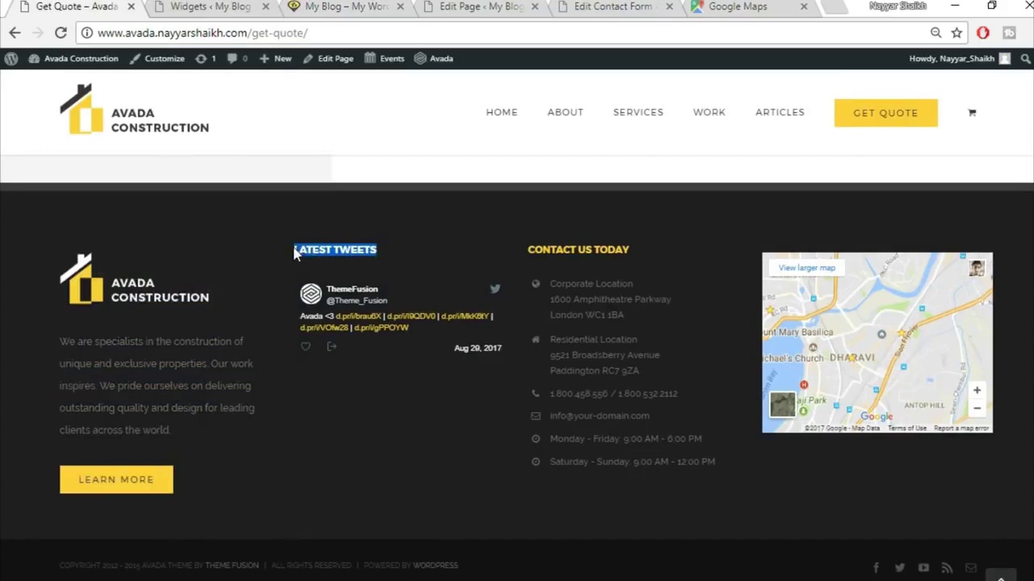
pyautogui.click(353, 6)
pyautogui.click(206, 6)
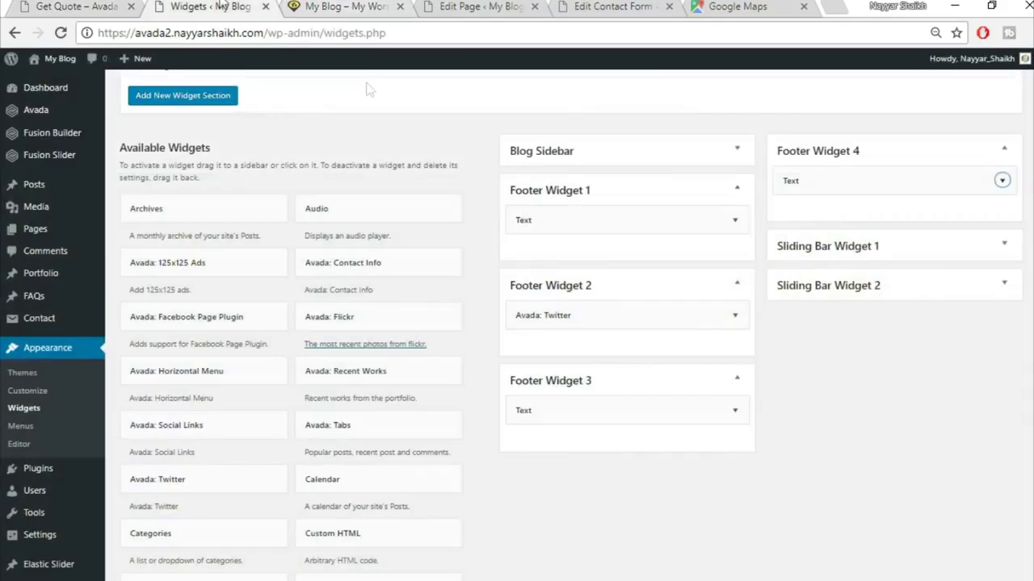
pyautogui.click(735, 315)
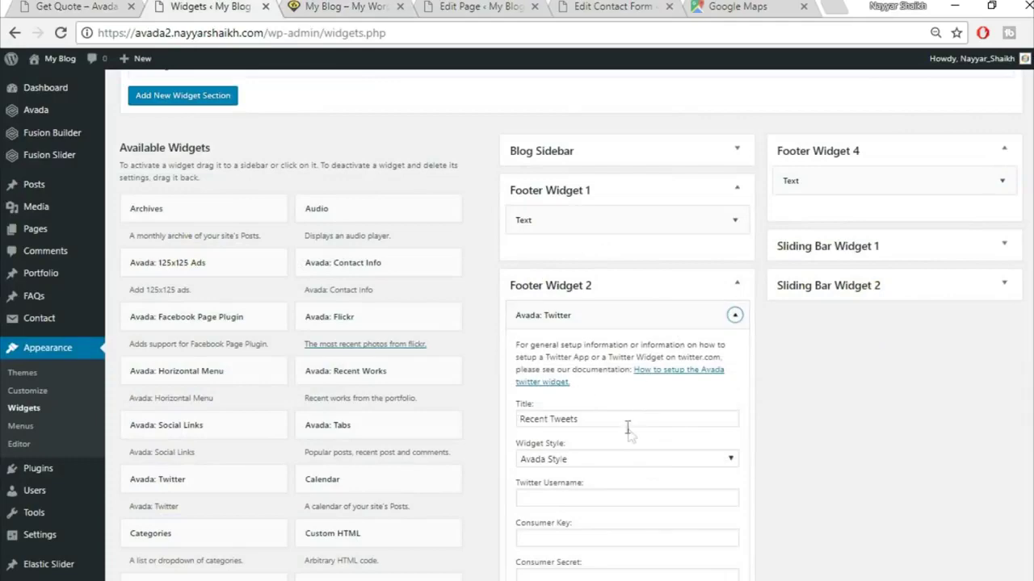
pyautogui.scroll(-1, 630, 434)
pyautogui.click(731, 234)
# - Title Footer Widget 3's Text widget CONTACT US TODAY, copied from the demo footer
pyautogui.click(732, 328)
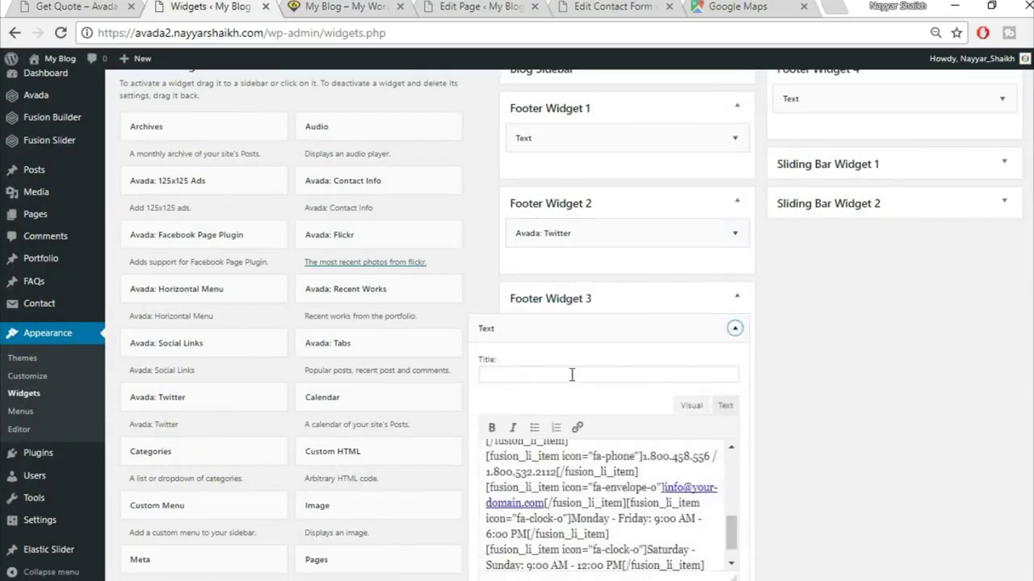
pyautogui.click(105, 6)
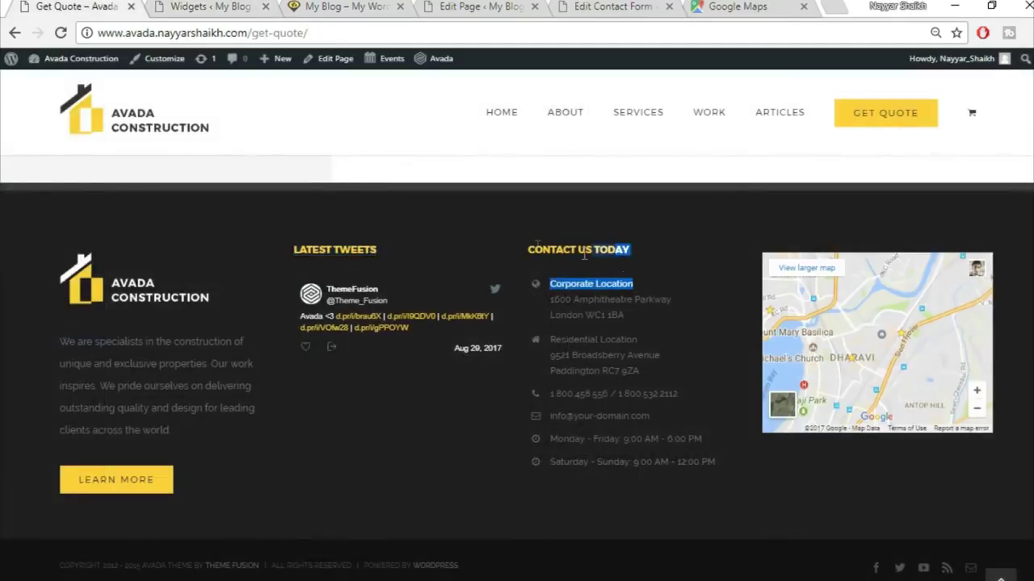
pyautogui.moveTo(643, 255); pyautogui.dragTo(526, 250)
pyautogui.hotkey('ctrl', 'c')
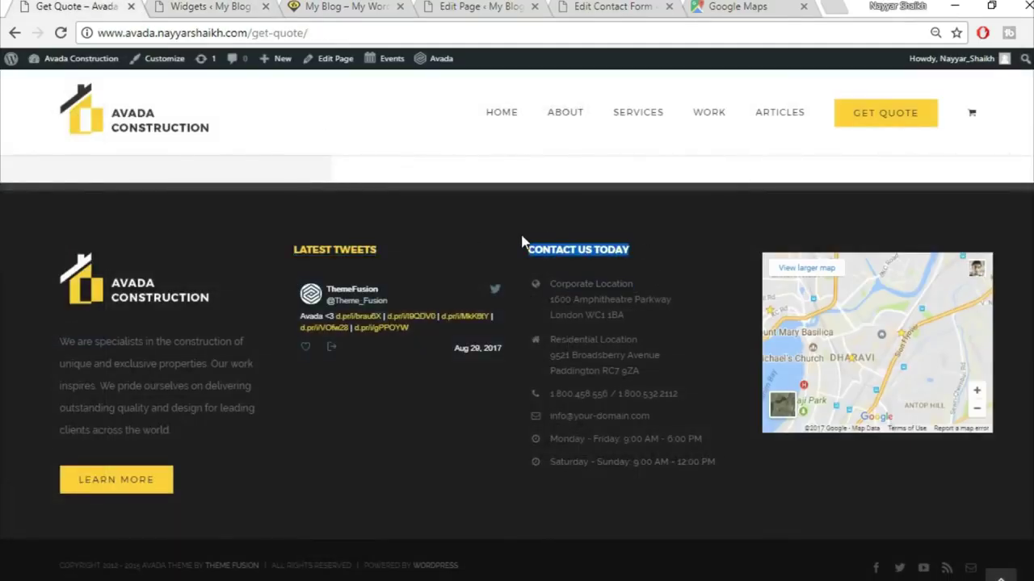
pyautogui.click(339, 7)
pyautogui.click(210, 6)
pyautogui.click(674, 374)
pyautogui.hotkey('ctrl', 'v')
pyautogui.click(733, 328)
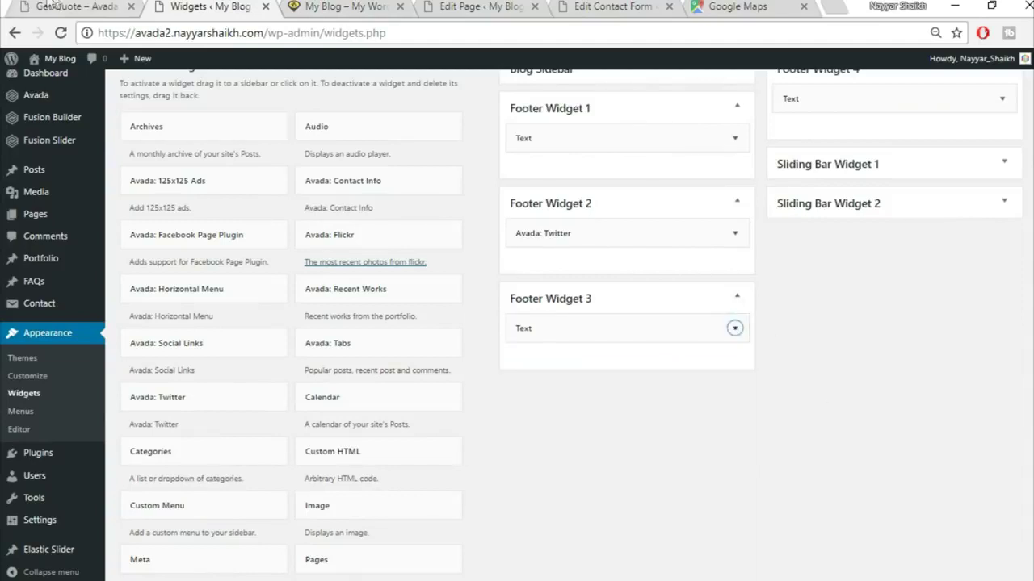
# - Compare the own site's current footer against the demo site's footer
pyautogui.click(55, 6)
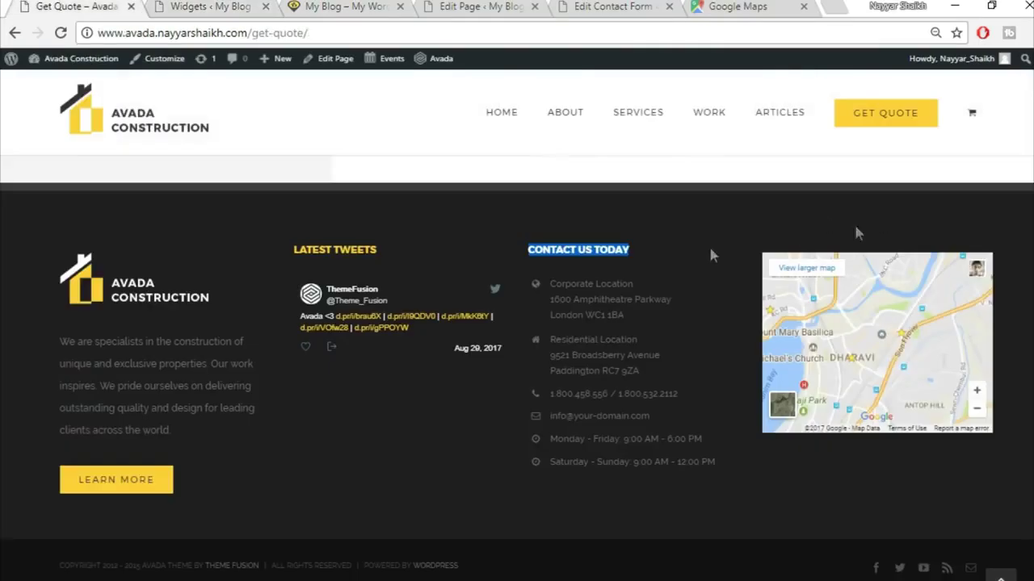
pyautogui.click(431, 488)
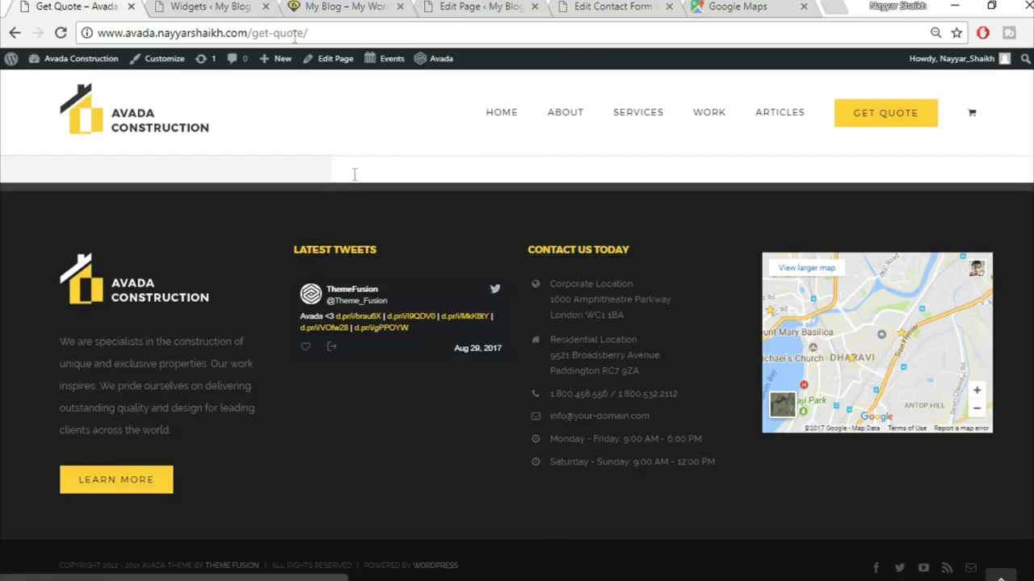
pyautogui.click(240, 6)
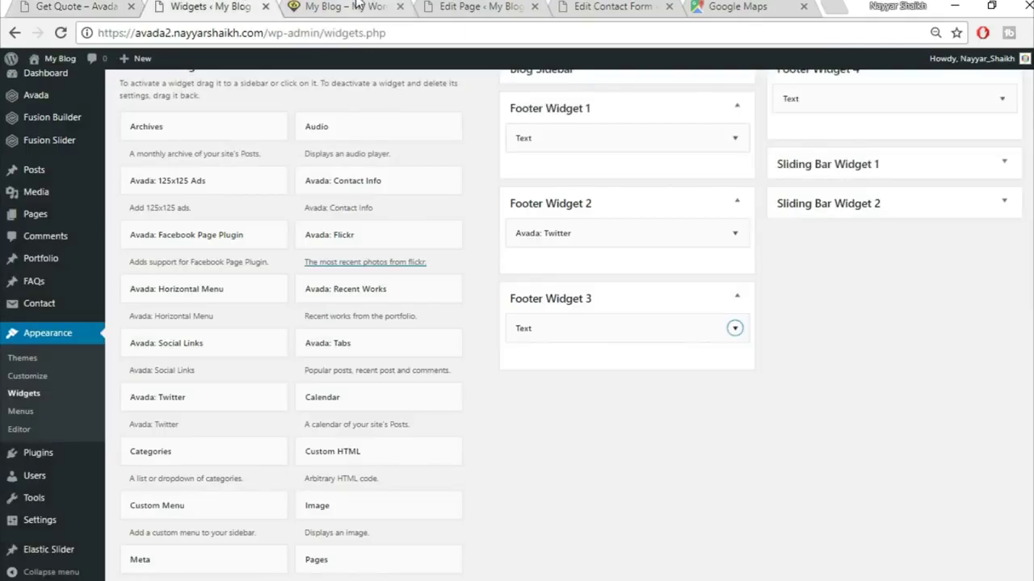
pyautogui.click(395, 6)
pyautogui.moveTo(333, 218); pyautogui.dragTo(443, 215)
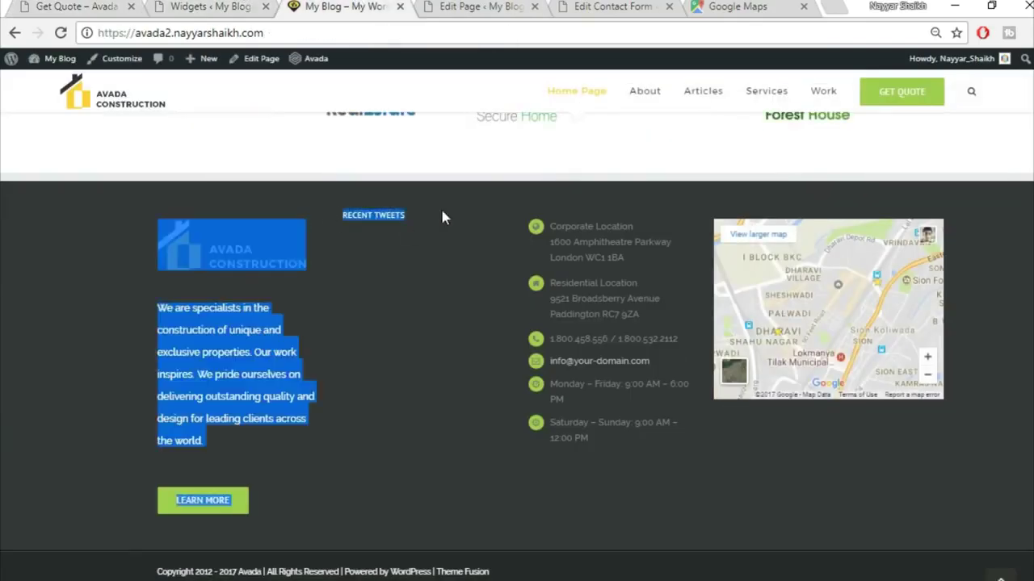
pyautogui.click(410, 215)
pyautogui.click(91, 5)
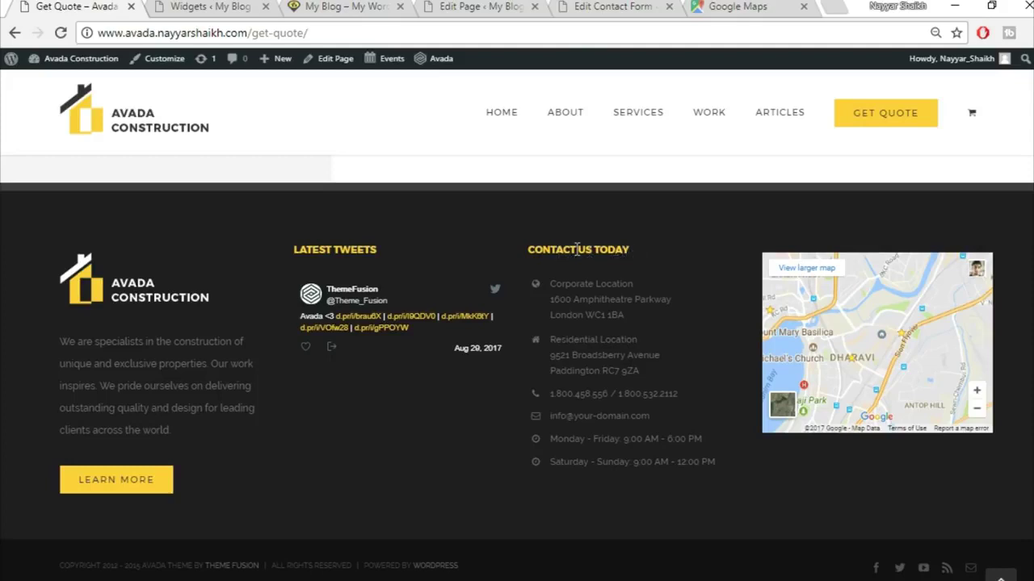
pyautogui.click(203, 7)
pyautogui.scroll(3, 927, 428)
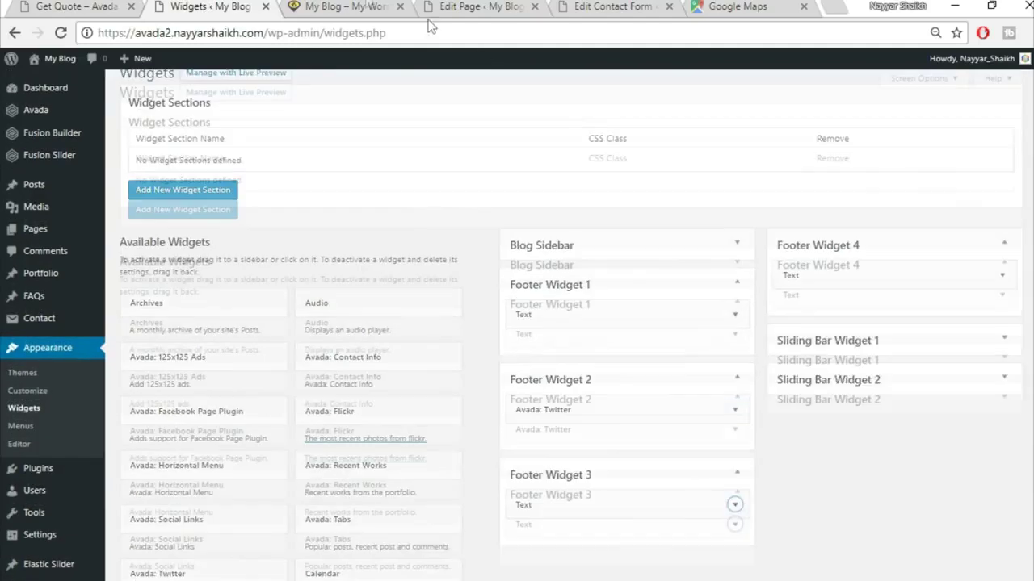
pyautogui.click(339, 8)
pyautogui.click(202, 7)
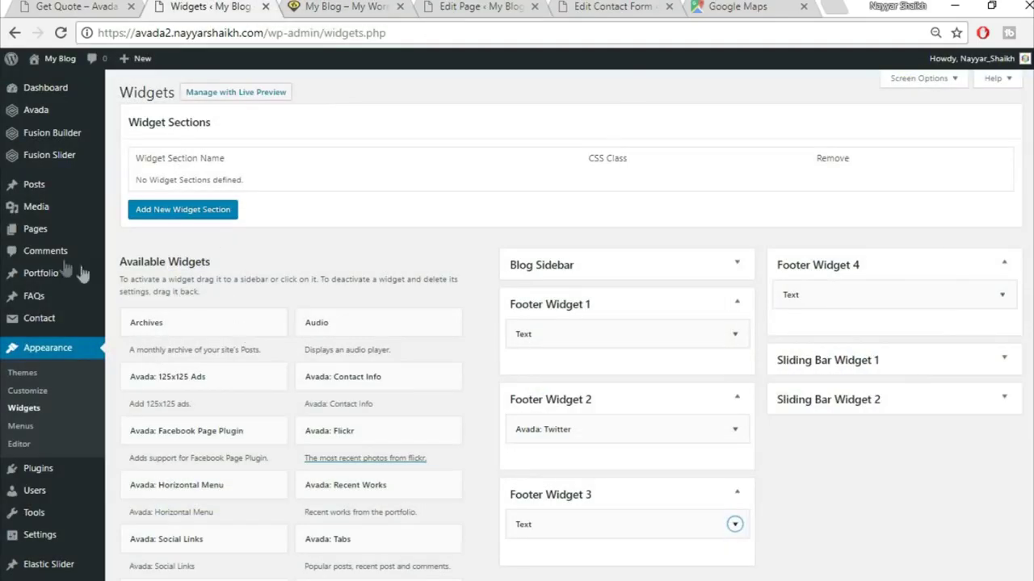
# - Turn on 100% Footer Width in Avada's Footer Styling theme options
pyautogui.moveTo(51, 118)
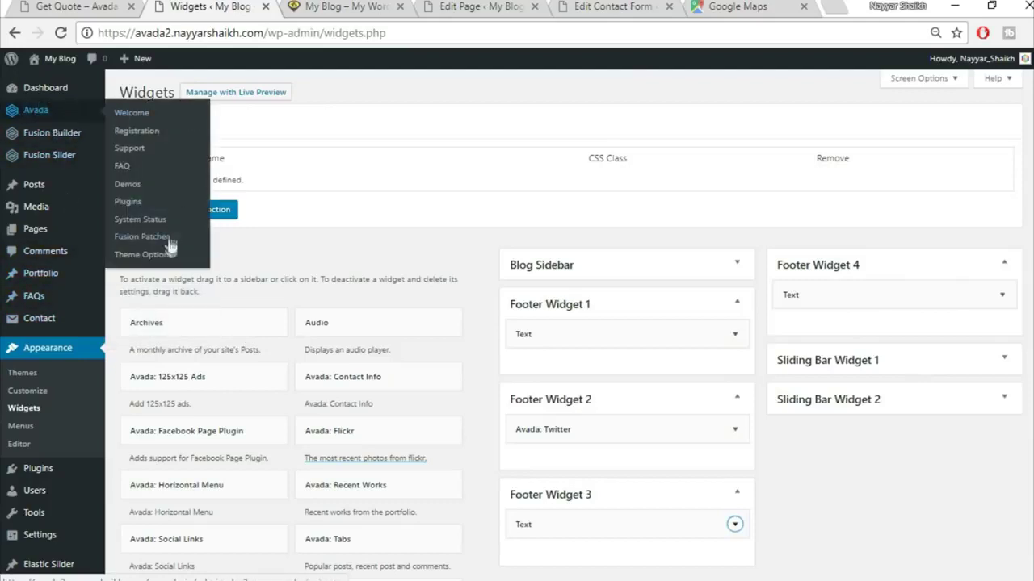
pyautogui.click(151, 257)
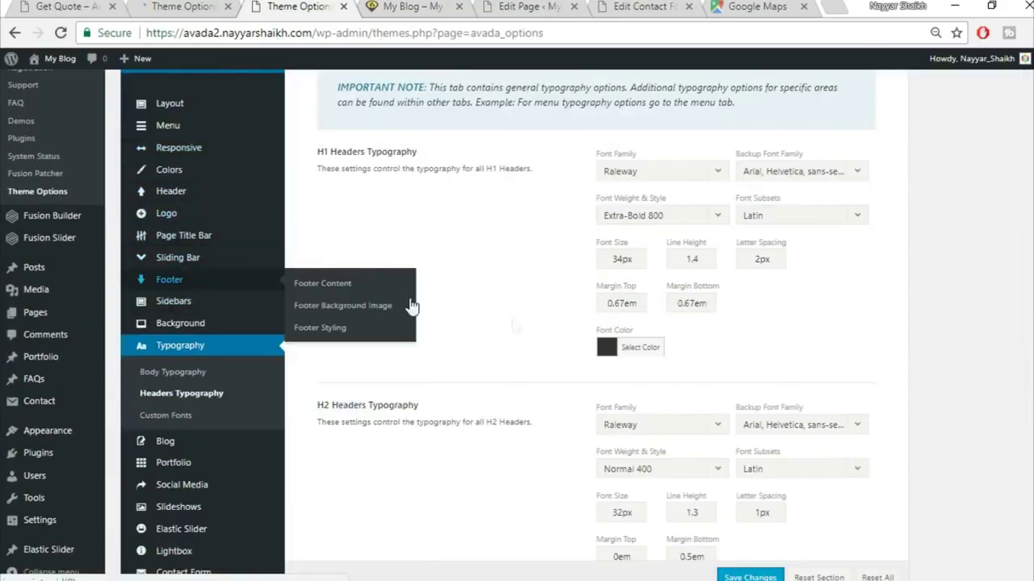
pyautogui.moveTo(247, 282)
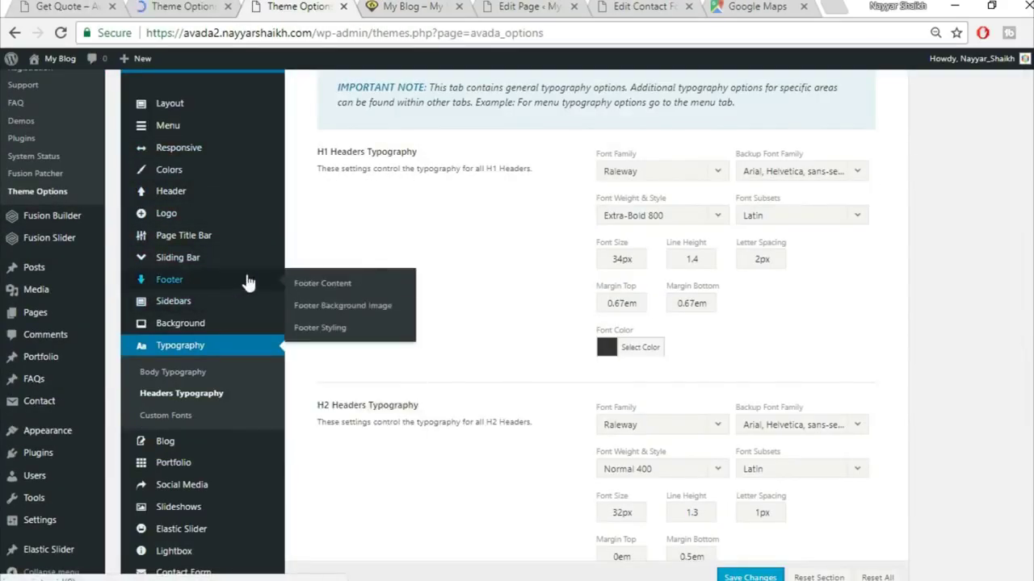
pyautogui.click(337, 329)
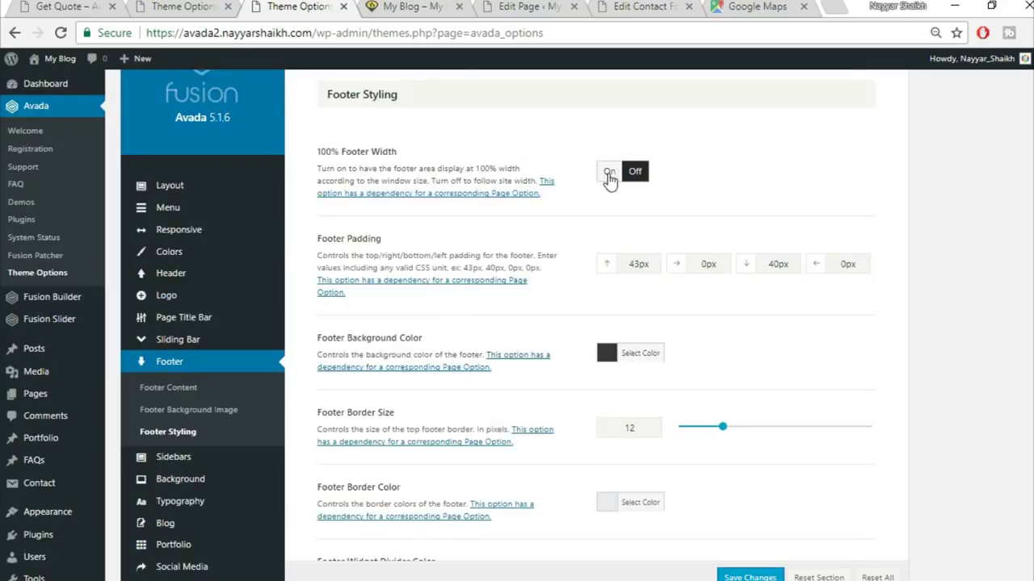
pyautogui.click(610, 173)
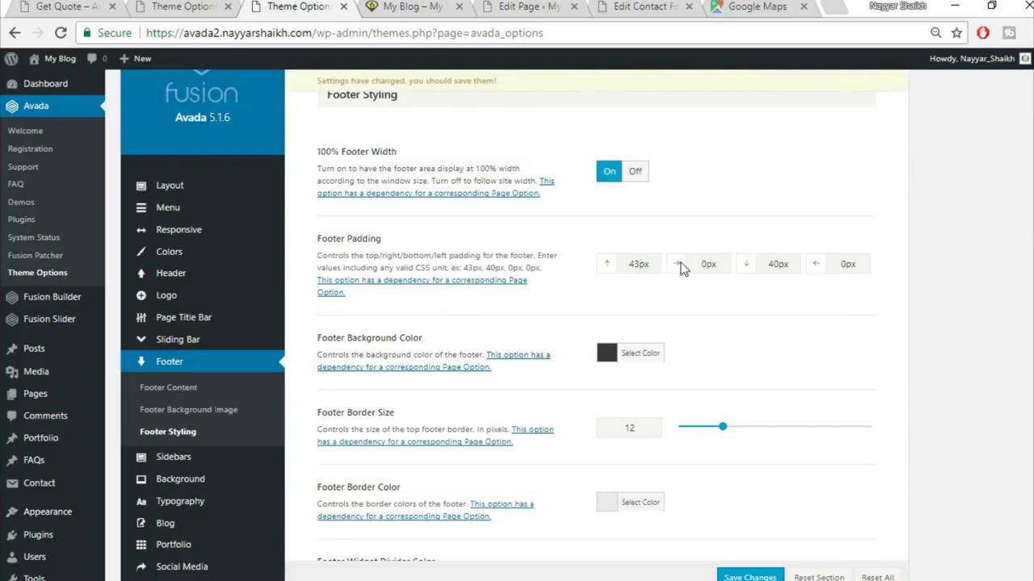
# - Set footer padding to 80 top, 4% right, 70 bottom and 4% left
pyautogui.moveTo(652, 264); pyautogui.dragTo(595, 267)
pyautogui.write('80')
pyautogui.press('Tab')
pyautogui.write('4')
pyautogui.press('Tab')
pyautogui.write('70')
pyautogui.press('Tab')
pyautogui.write('4')
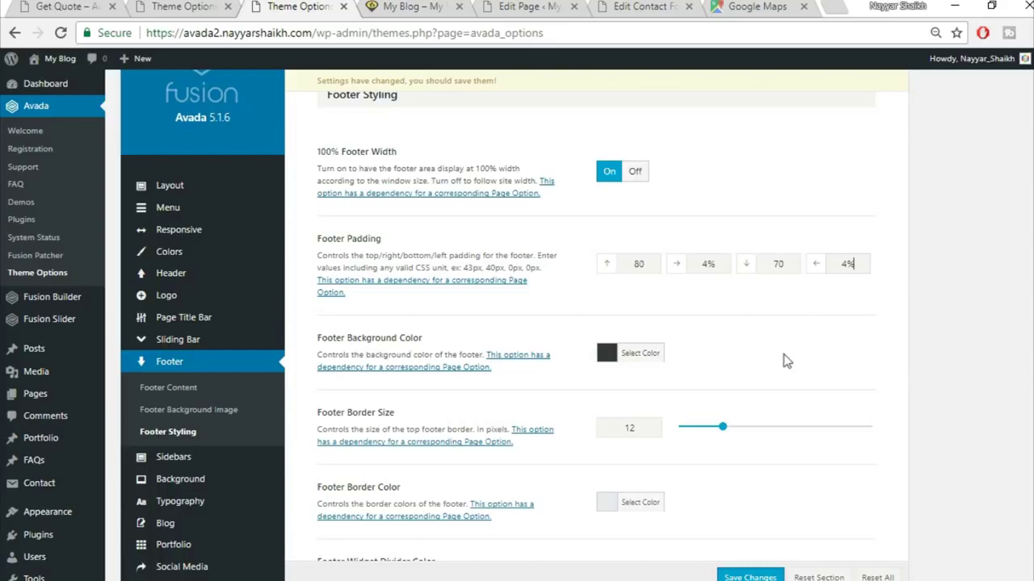
pyautogui.scroll(-5, 784, 361)
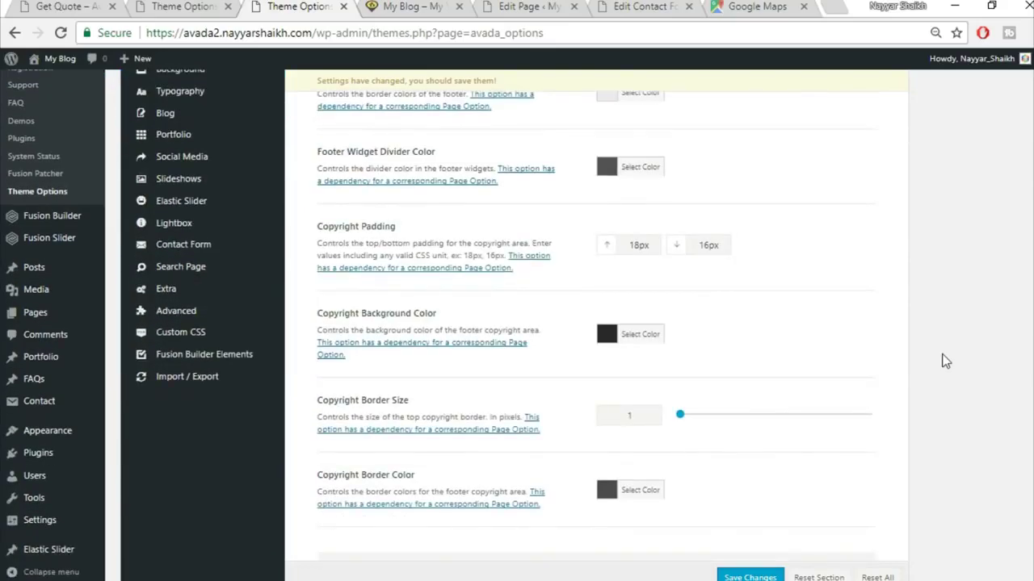
pyautogui.scroll(-5, 945, 361)
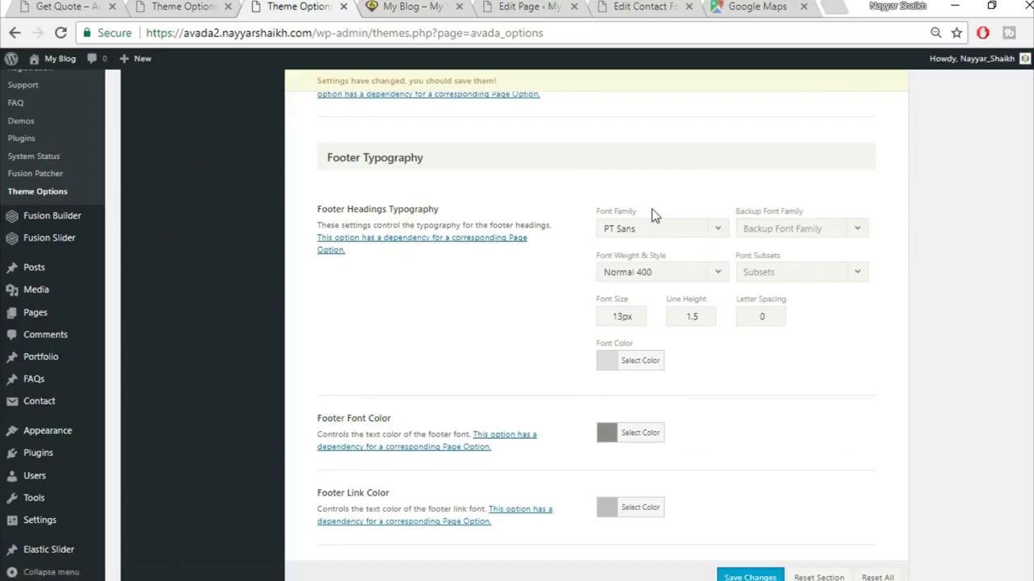
# - Set footer headings to Montserrat Bold 700 with Arial, Helvetica, sans-serif backup
pyautogui.scroll(-1, 654, 194)
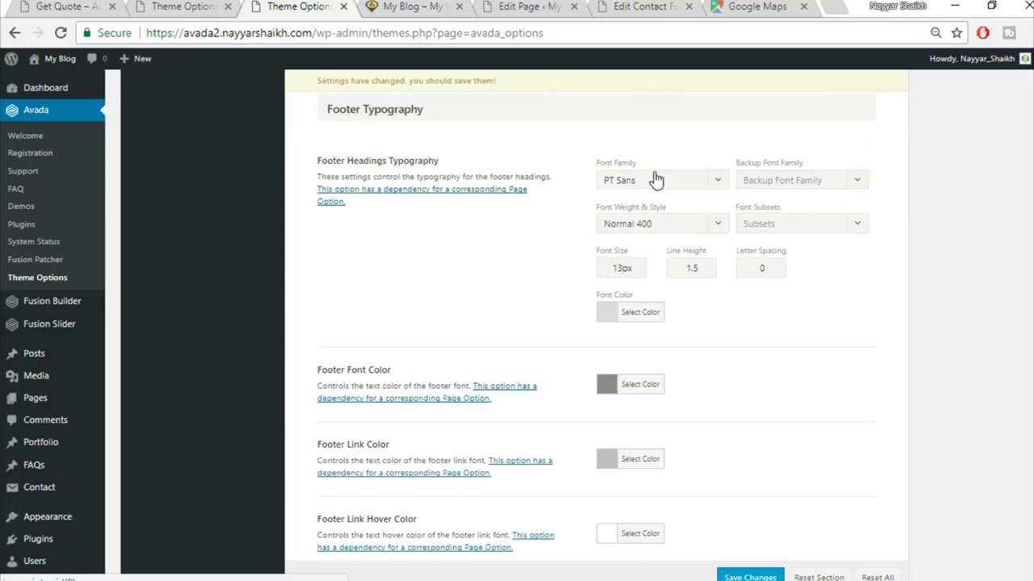
pyautogui.click(655, 179)
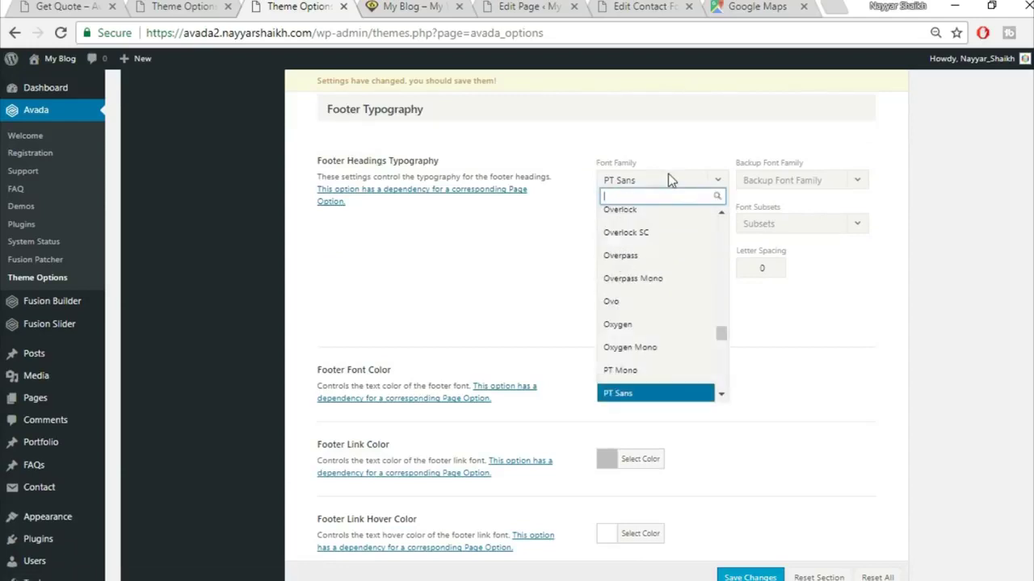
pyautogui.write('montse')
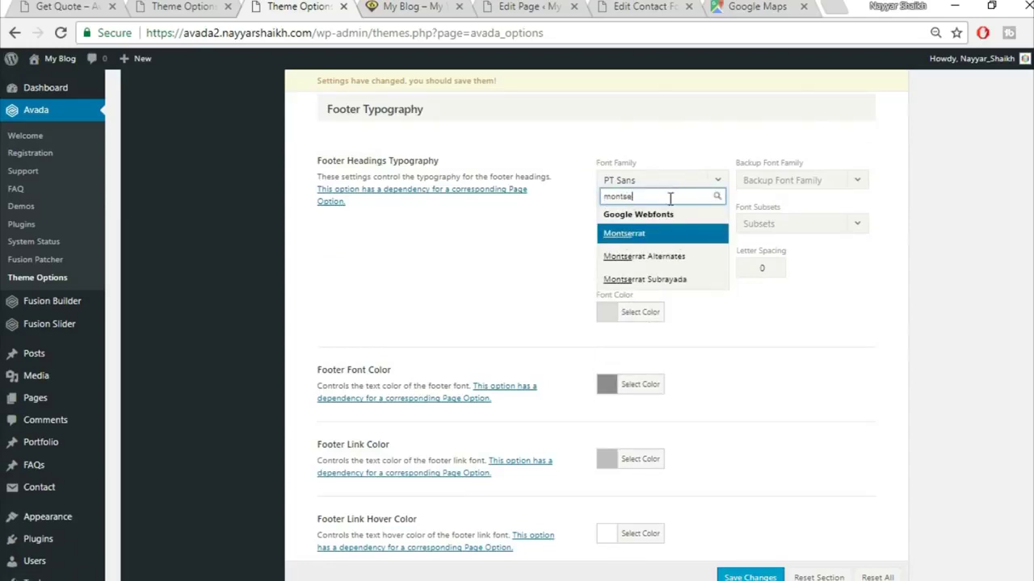
pyautogui.press('Return')
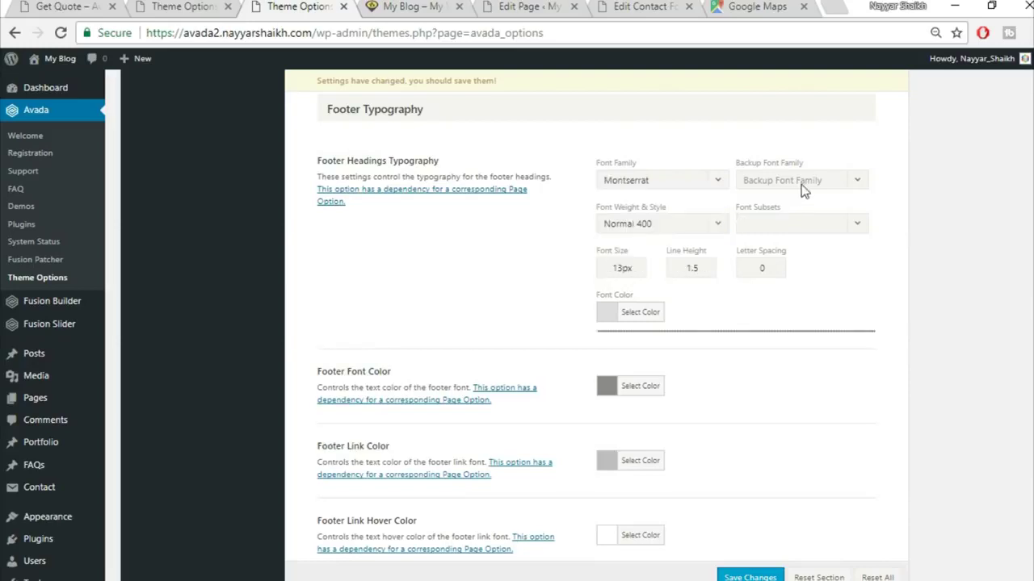
pyautogui.click(801, 182)
pyautogui.click(818, 201)
pyautogui.click(693, 226)
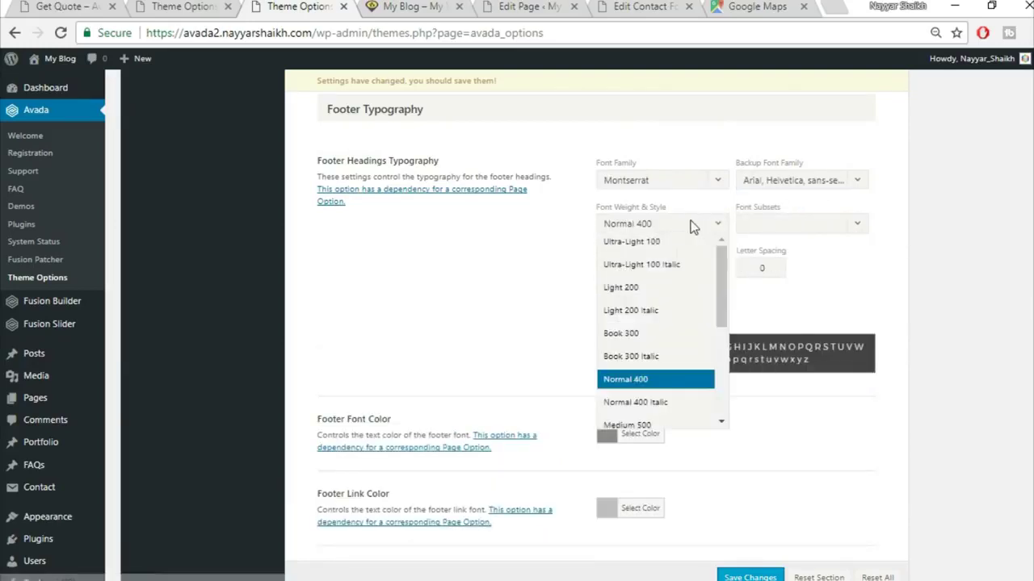
pyautogui.scroll(-3, 649, 401)
pyautogui.scroll(-3, 651, 398)
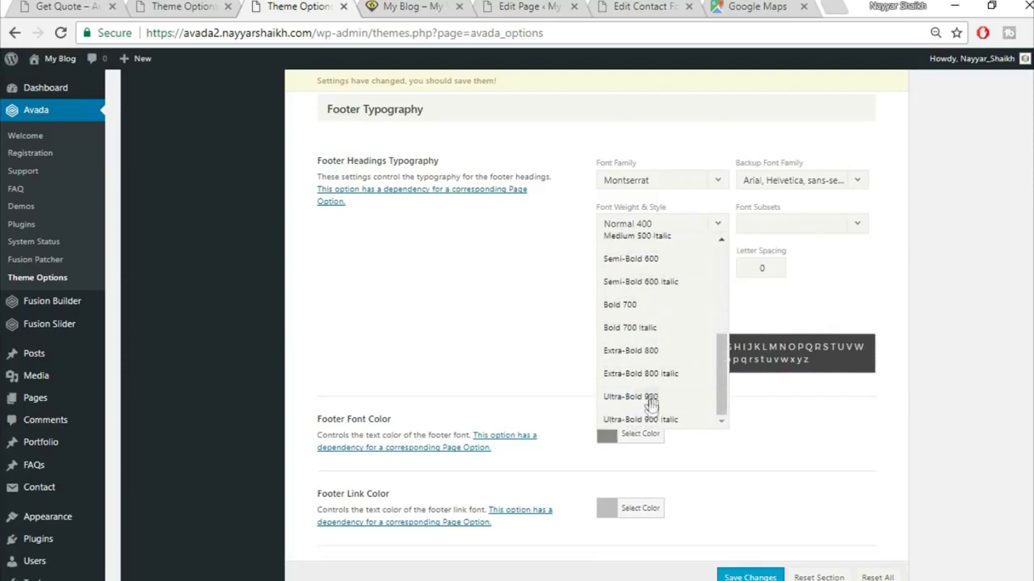
pyautogui.click(654, 323)
# - Check the demo footer and set the footer heading font size to 15
pyautogui.click(172, 6)
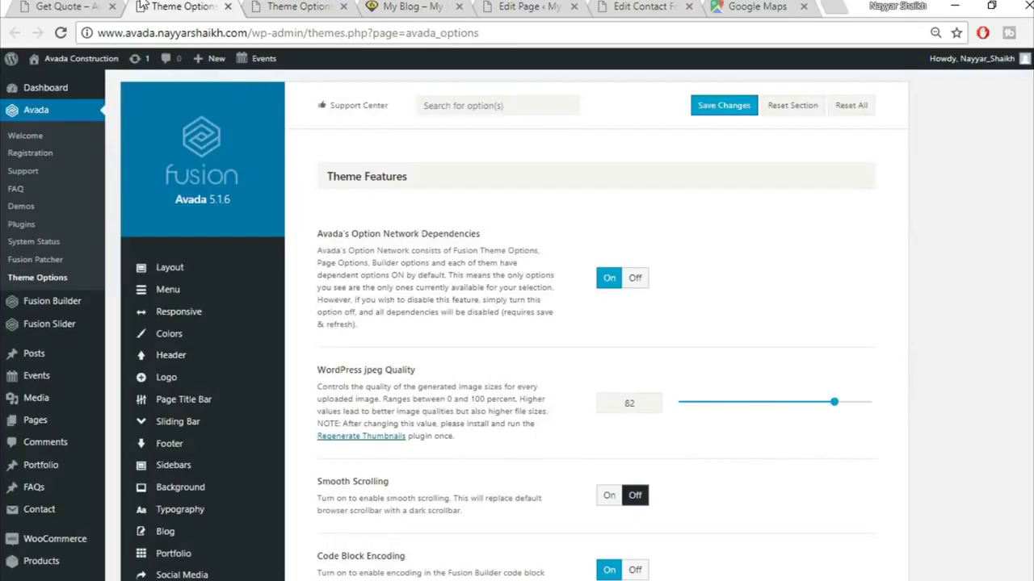
pyautogui.click(35, 6)
pyautogui.scroll(-5, 387, 517)
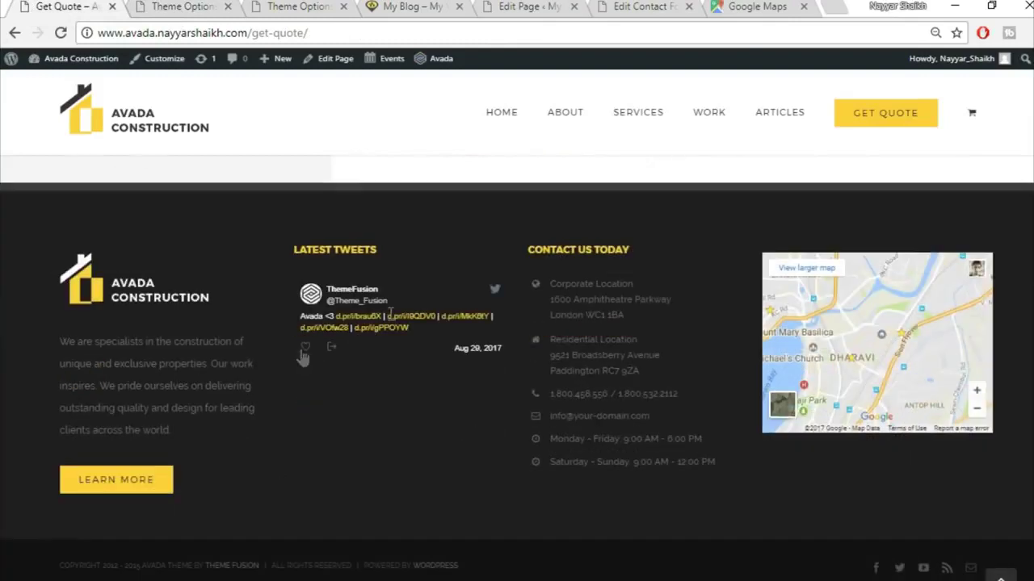
pyautogui.click(331, 5)
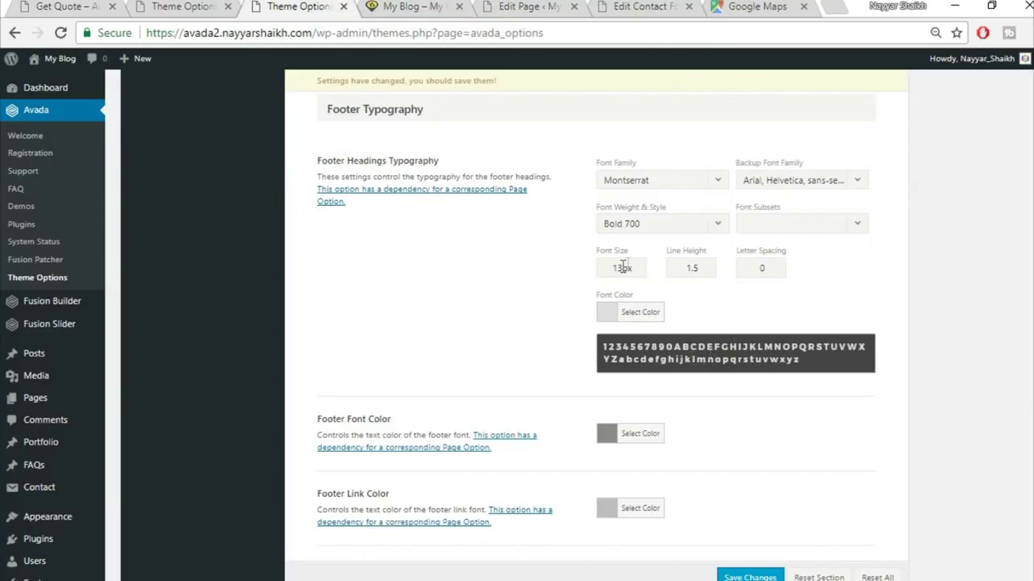
pyautogui.moveTo(622, 267); pyautogui.dragTo(549, 261)
pyautogui.write('15')
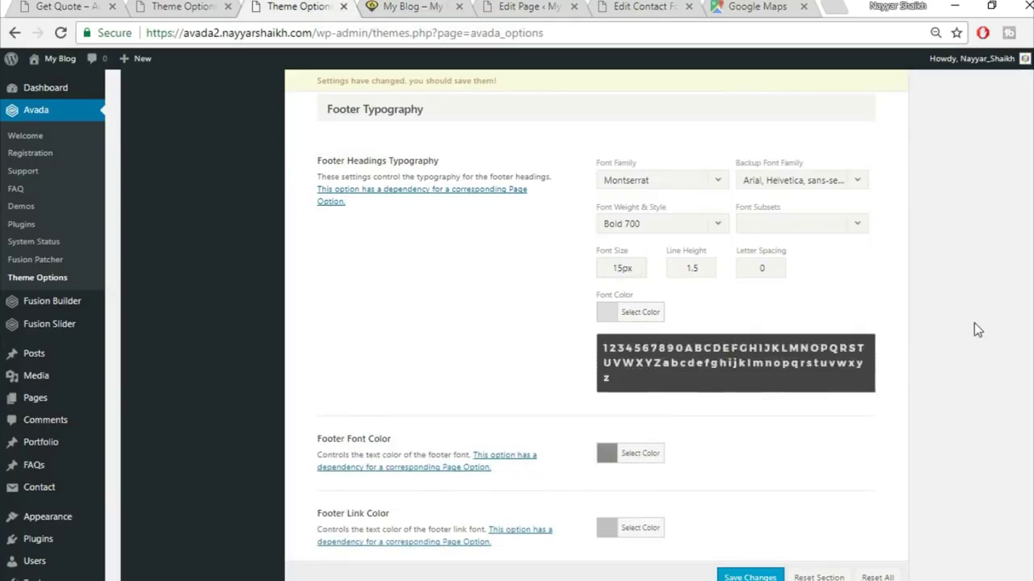
# - Change the footer heading font colour from #dddddd to yellow fed03d
pyautogui.click(651, 313)
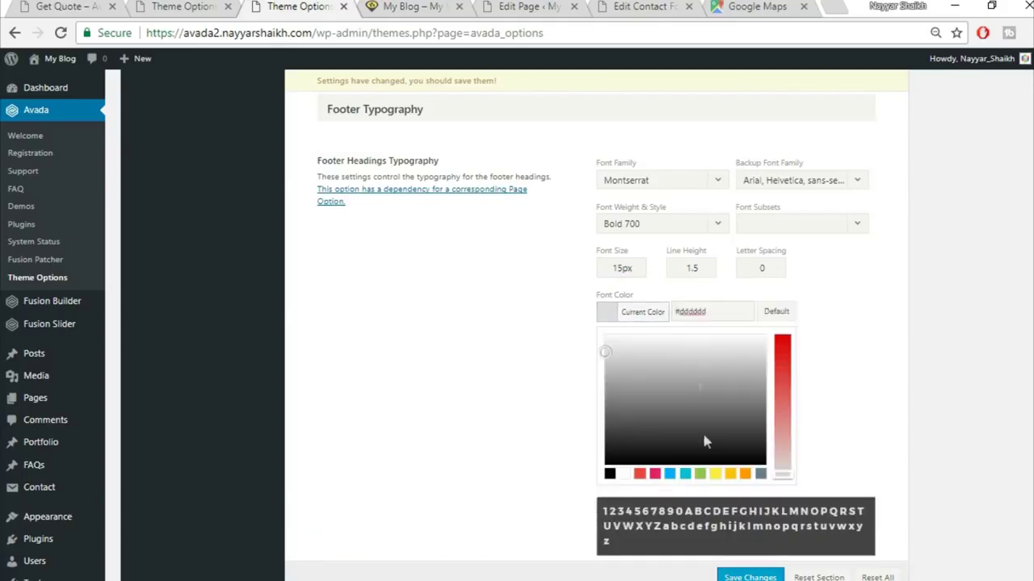
pyautogui.moveTo(705, 315); pyautogui.dragTo(590, 299)
pyautogui.write('fed03d')
pyautogui.click(886, 351)
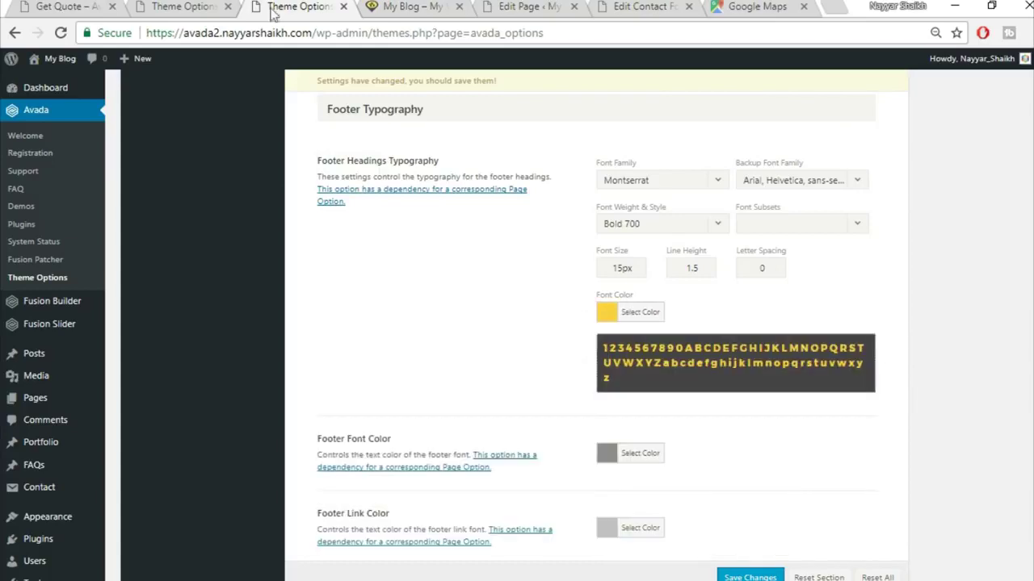
# - Save the theme options and reload the live site
pyautogui.scroll(-2, 842, 395)
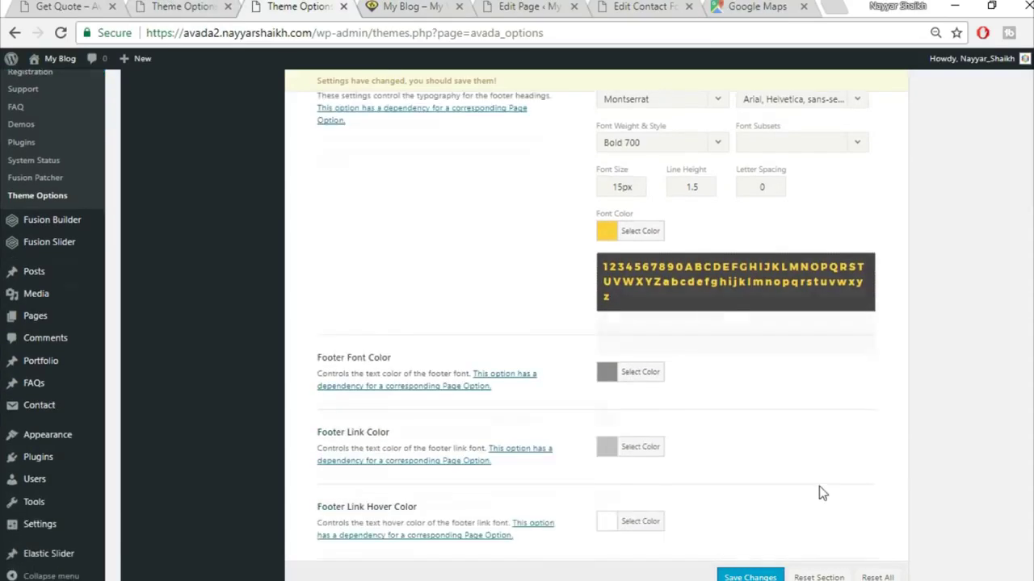
pyautogui.hotkey('ctrl', 's')
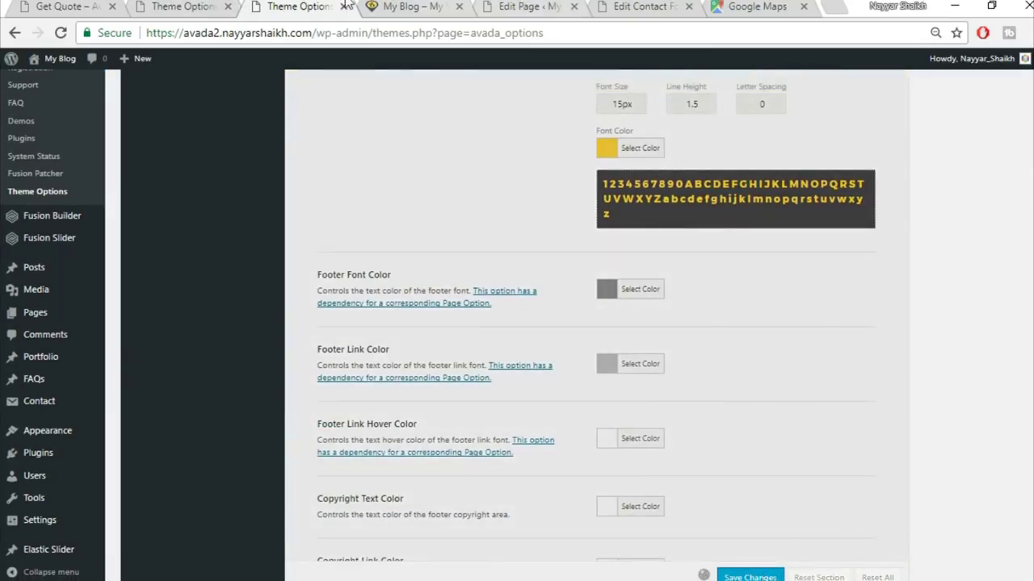
pyautogui.click(396, 7)
pyautogui.click(67, 37)
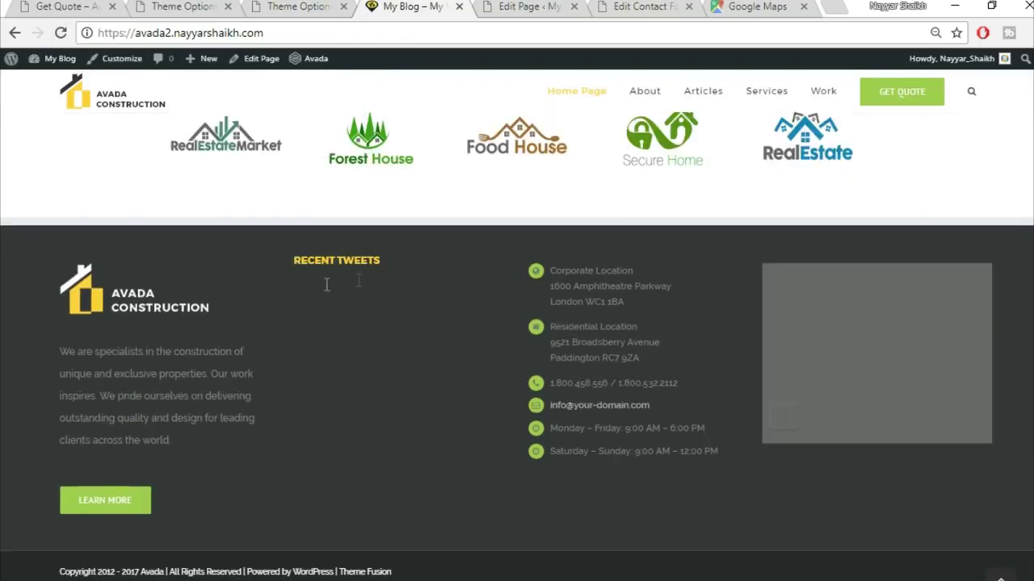
# - Check the yellow RECENT TWEETS heading live, then scroll Theme Options back to Footer Styling
pyautogui.moveTo(294, 260); pyautogui.dragTo(397, 261)
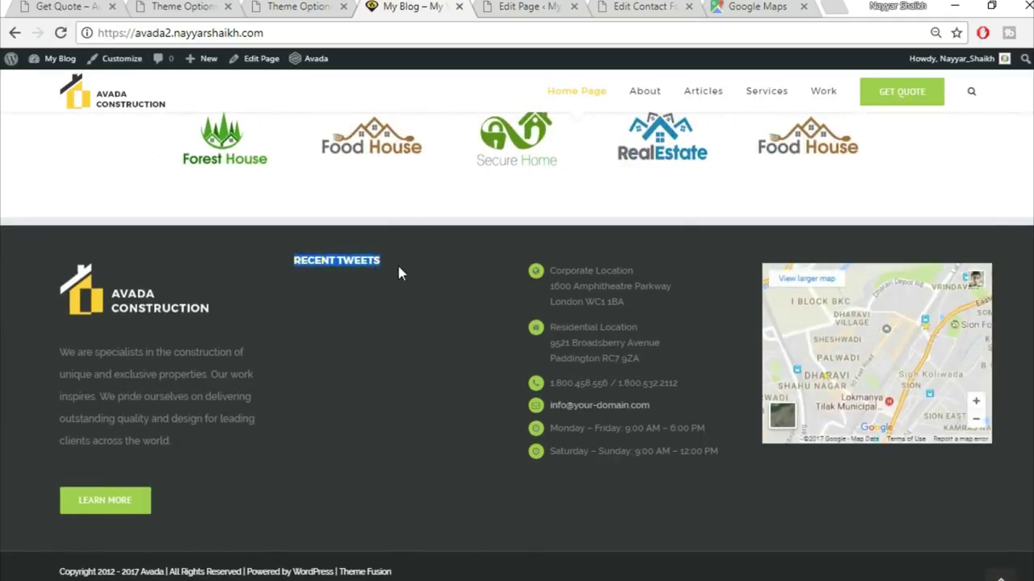
pyautogui.click(323, 257)
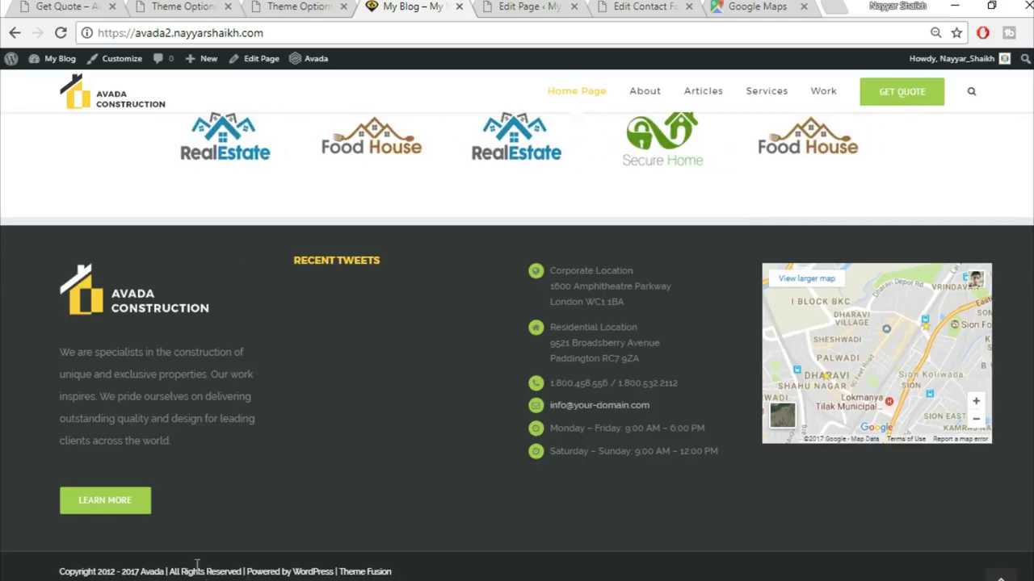
pyautogui.click(307, 8)
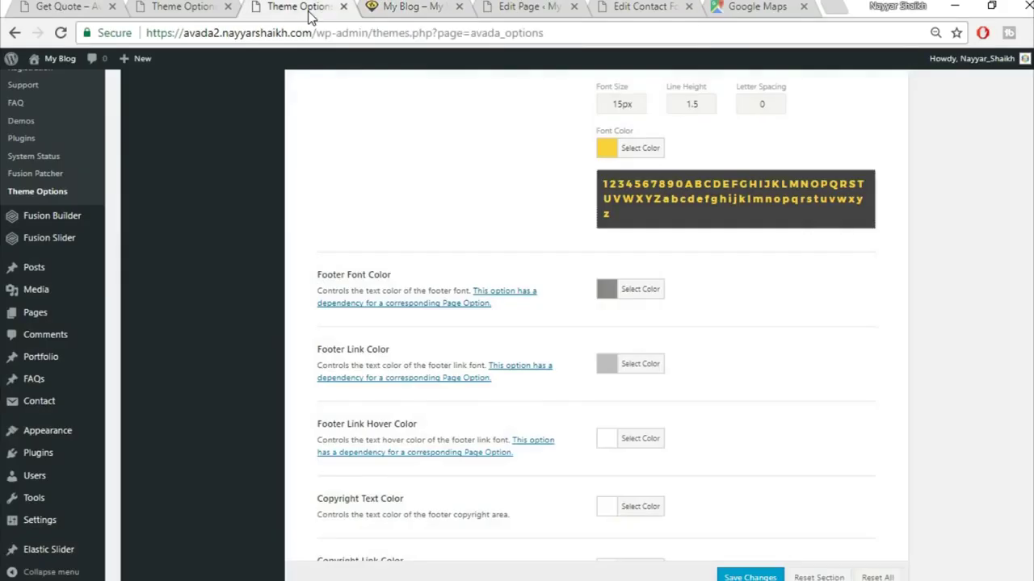
pyautogui.scroll(10, 635, 446)
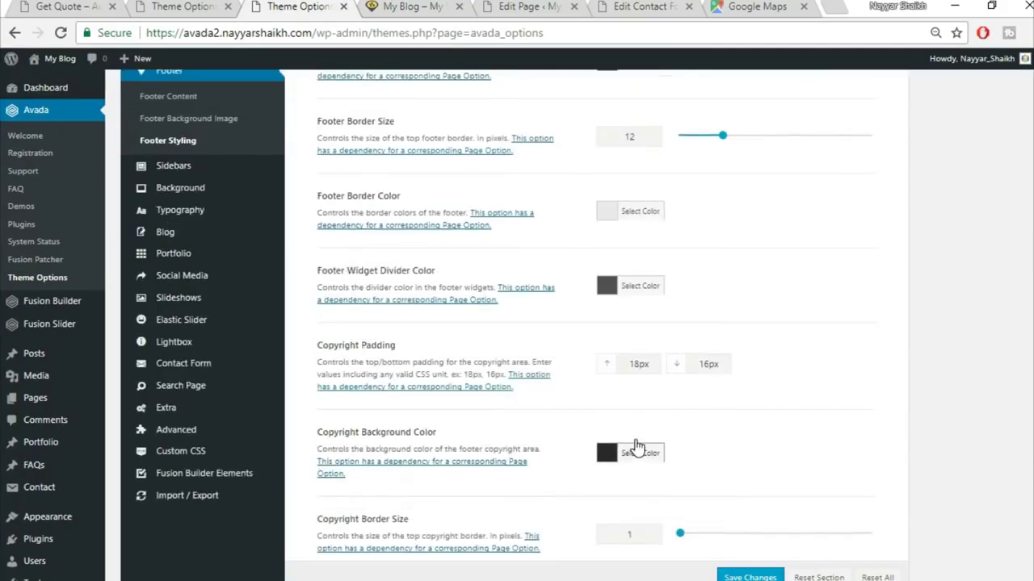
pyautogui.scroll(4, 635, 447)
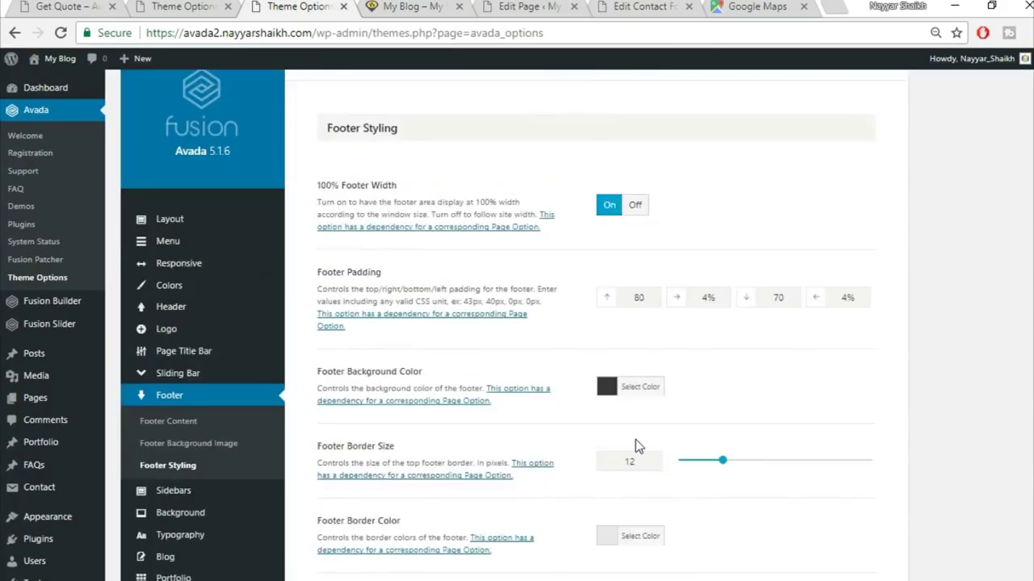
# - Remove the year 2012 from the Footer Content copyright text
pyautogui.click(175, 434)
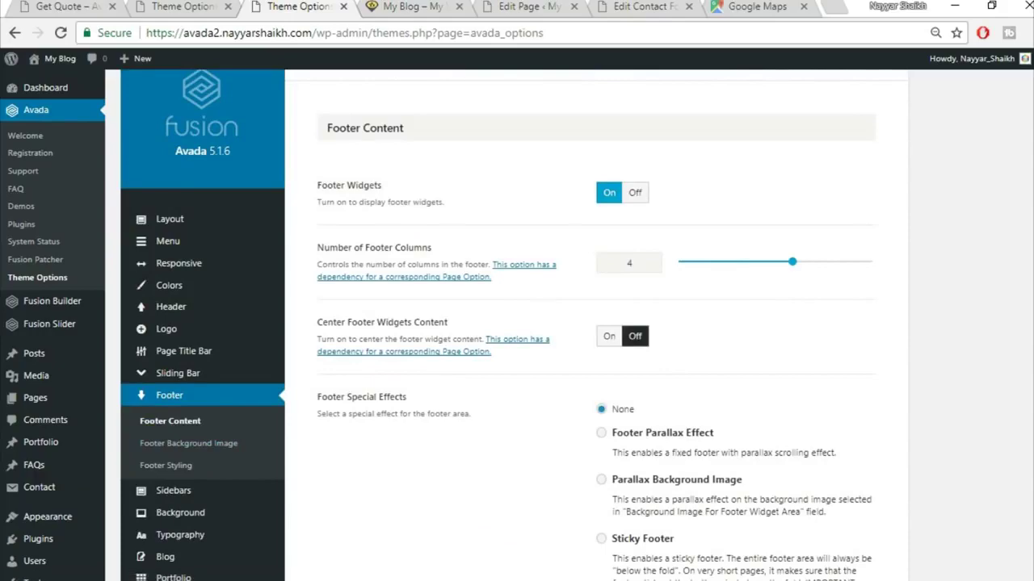
pyautogui.scroll(-6, 755, 457)
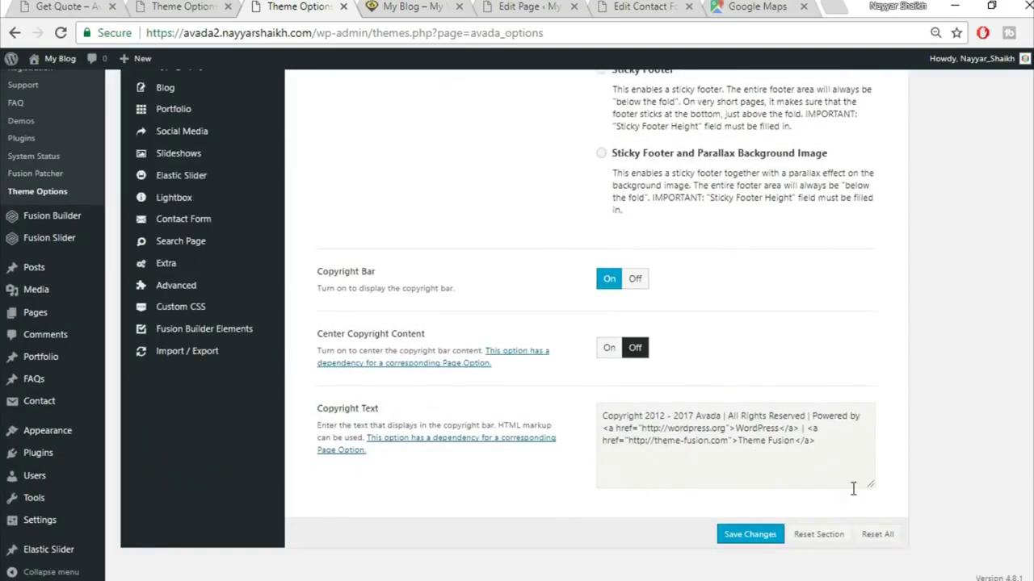
pyautogui.moveTo(645, 418); pyautogui.dragTo(666, 419)
pyautogui.press('Delete')
pyautogui.press('Delete')
pyautogui.press('Delete')
pyautogui.press('Delete')
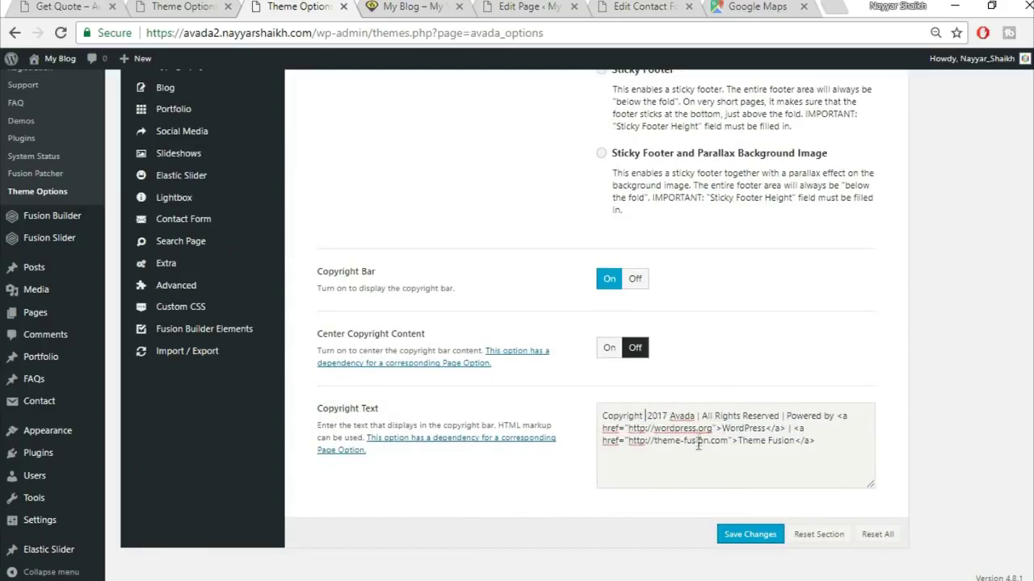
# - Replace Avada with BloggDude in the copyright text
pyautogui.moveTo(695, 416); pyautogui.dragTo(670, 412)
pyautogui.hotkey('ctrl', 'shift', 'End')
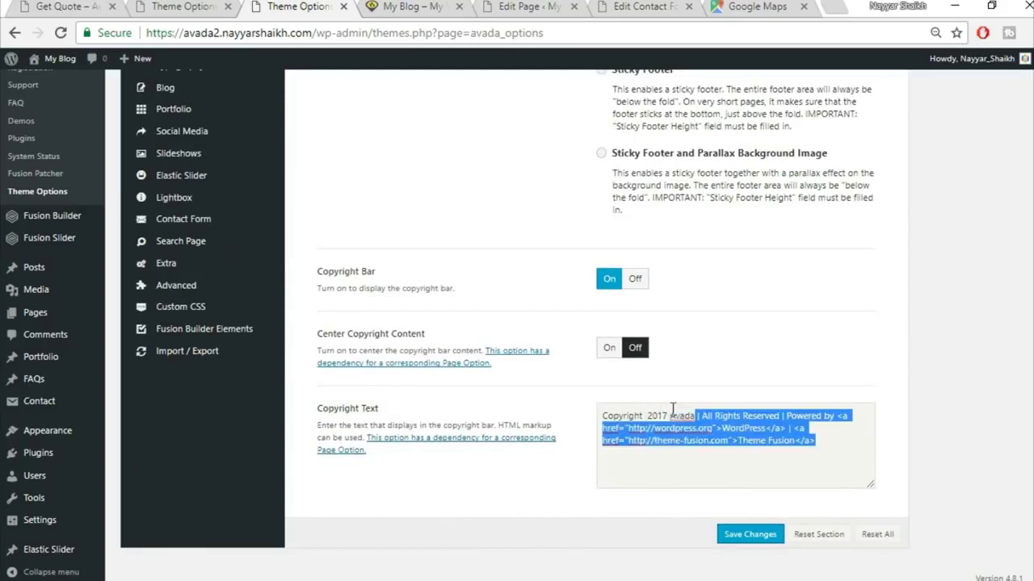
pyautogui.write('BloggDude')
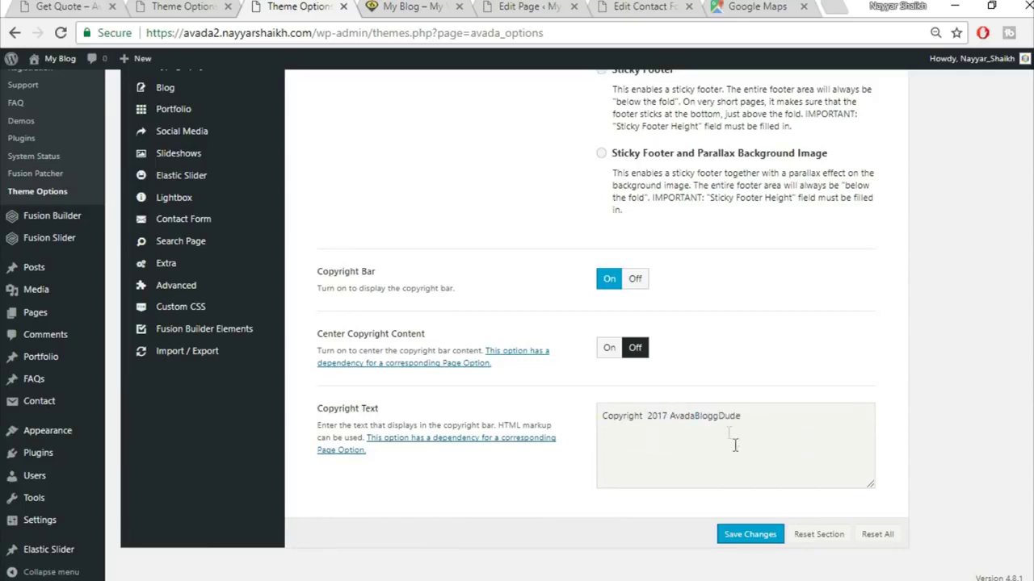
pyautogui.hotkey('ctrl', 'z')
pyautogui.click(698, 415)
pyautogui.moveTo(696, 416); pyautogui.dragTo(671, 413)
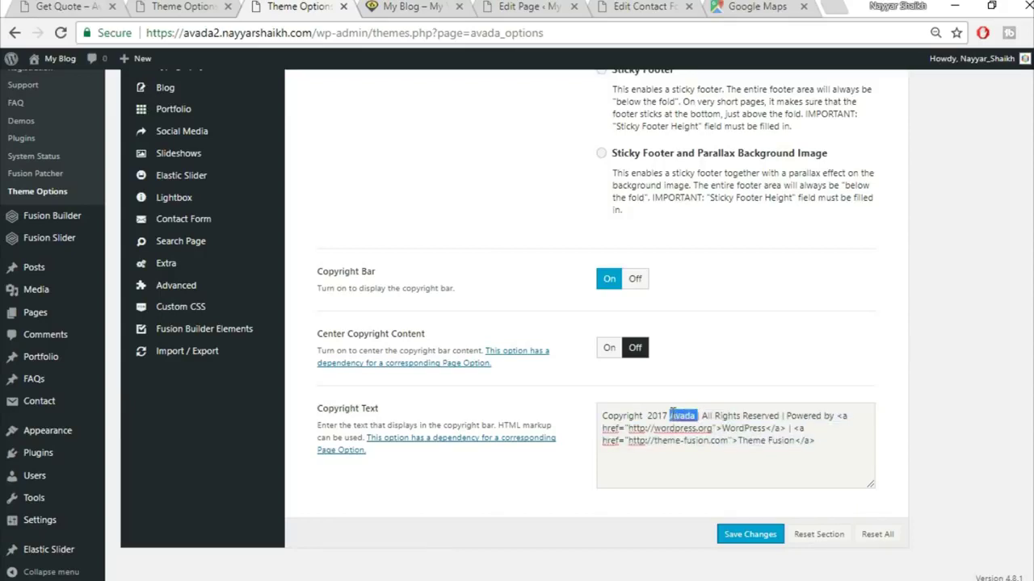
pyautogui.write('BloggDude')
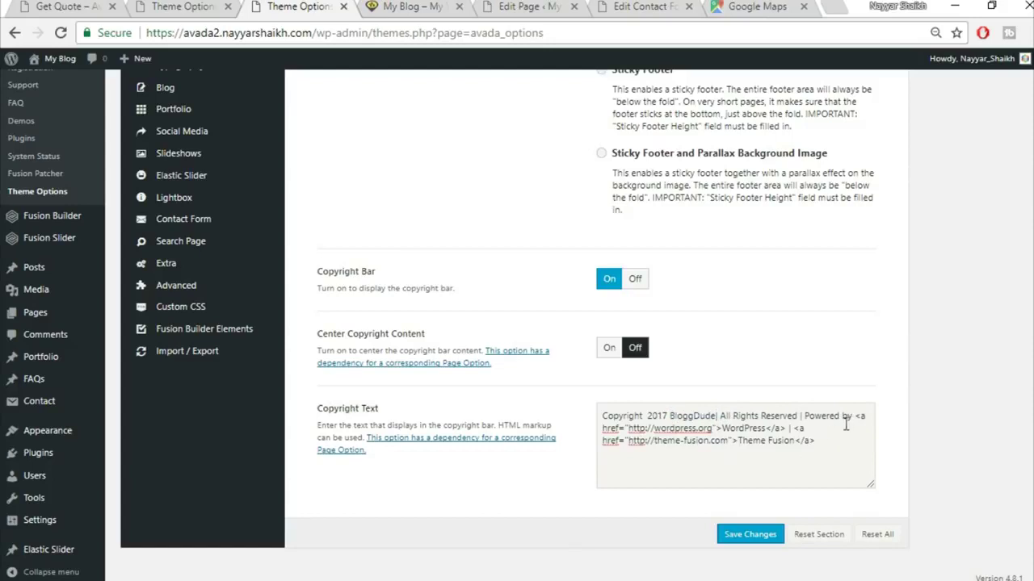
# - Delete the Powered by WordPress and Theme Fusion credits from the copyright
pyautogui.moveTo(721, 429); pyautogui.dragTo(763, 420)
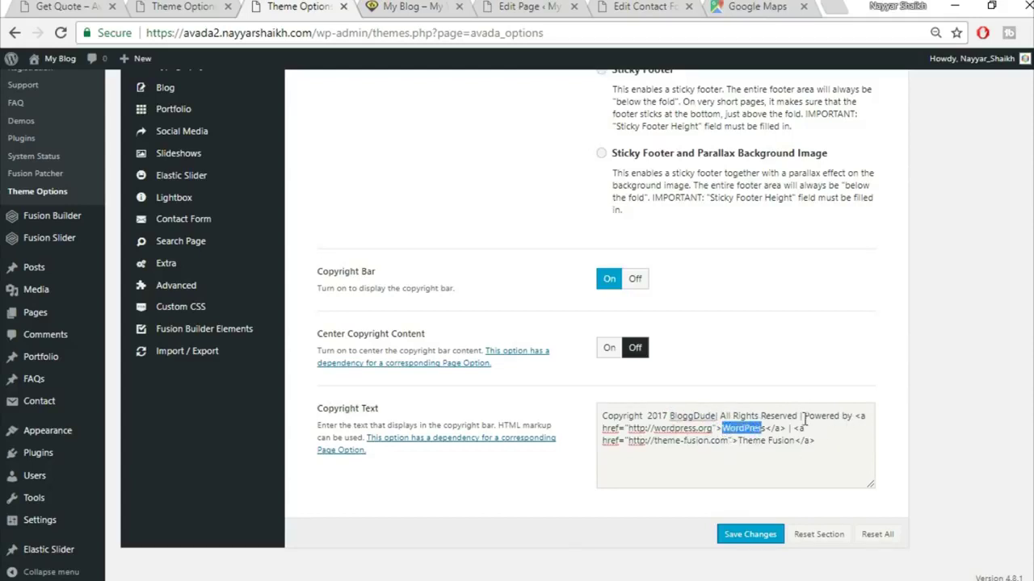
pyautogui.moveTo(804, 415); pyautogui.dragTo(787, 428)
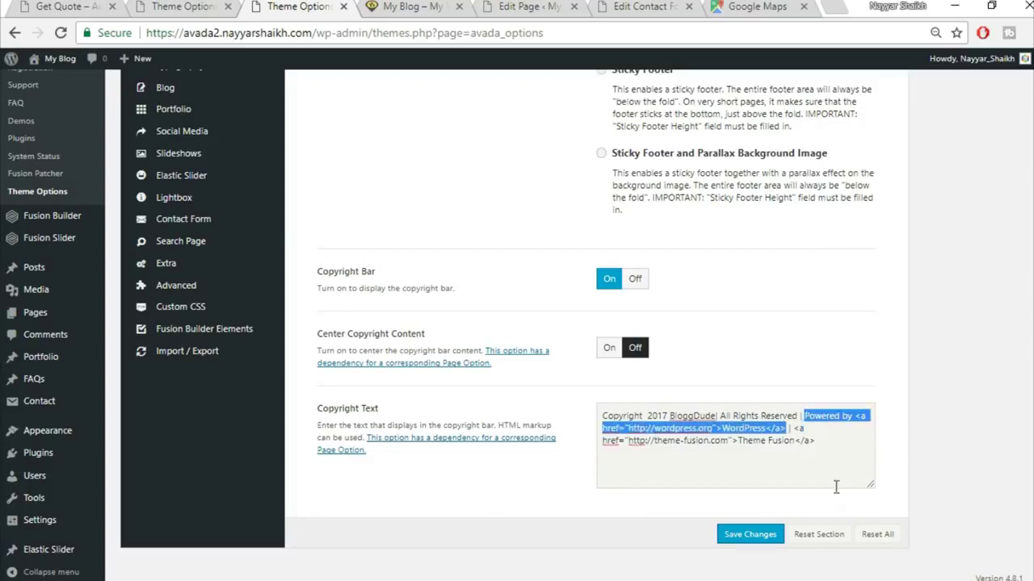
pyautogui.press('BackSpace')
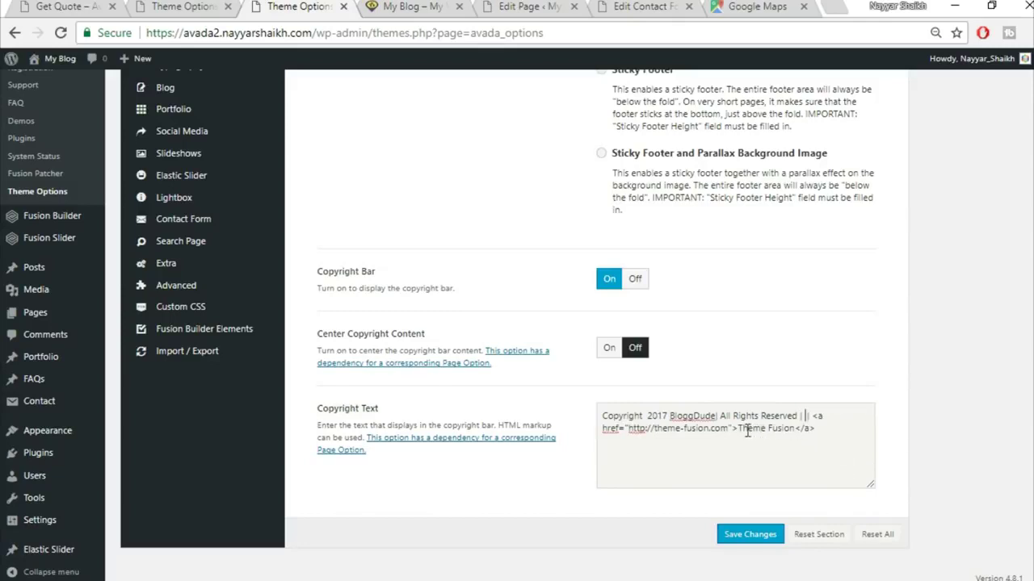
pyautogui.moveTo(737, 430); pyautogui.dragTo(843, 452)
pyautogui.press('BackSpace')
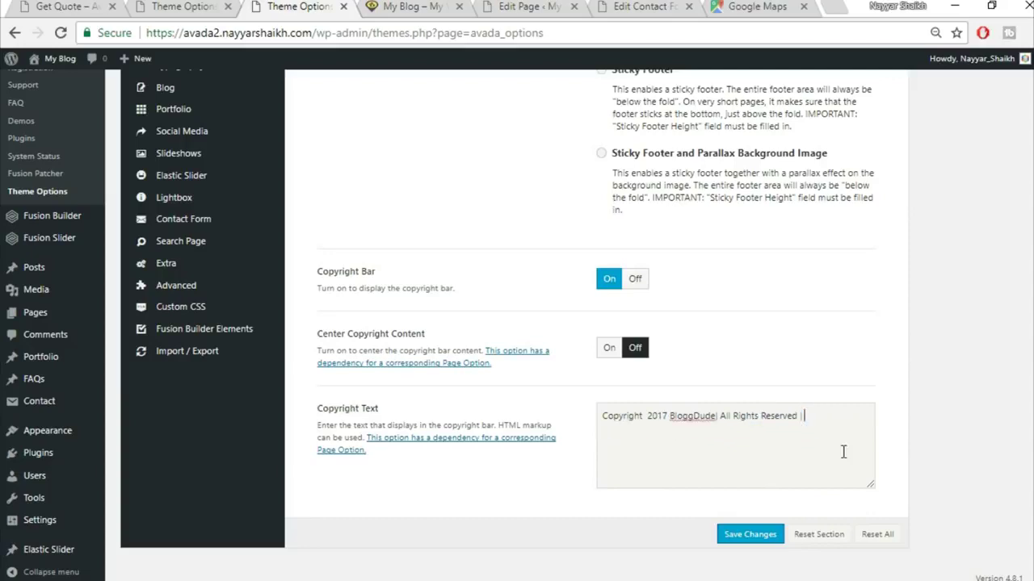
pyautogui.press('BackSpace')
# - Save the new copyright text and reload the live site
pyautogui.click(752, 536)
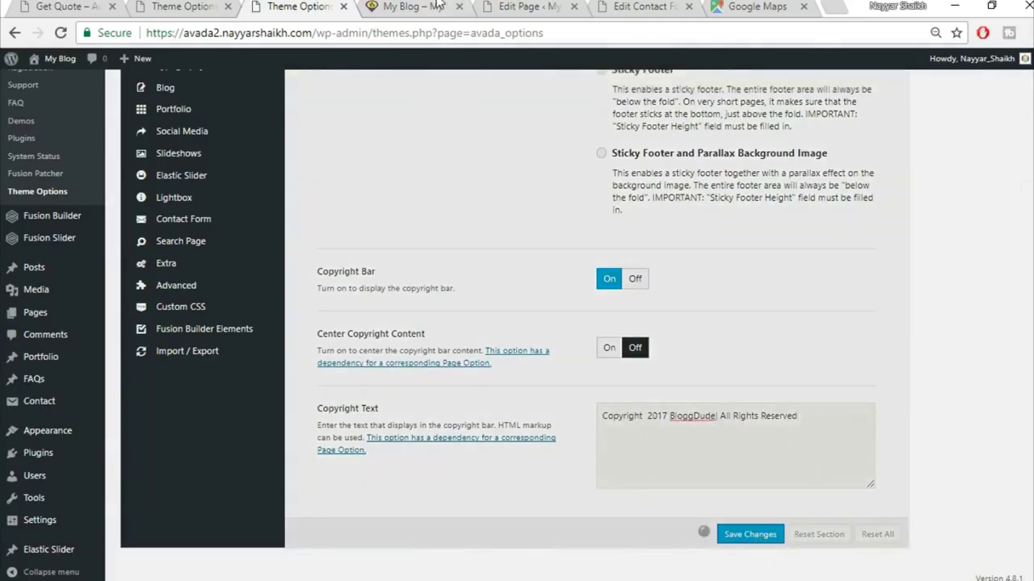
pyautogui.click(436, 7)
pyautogui.click(439, 30)
pyautogui.press('Return')
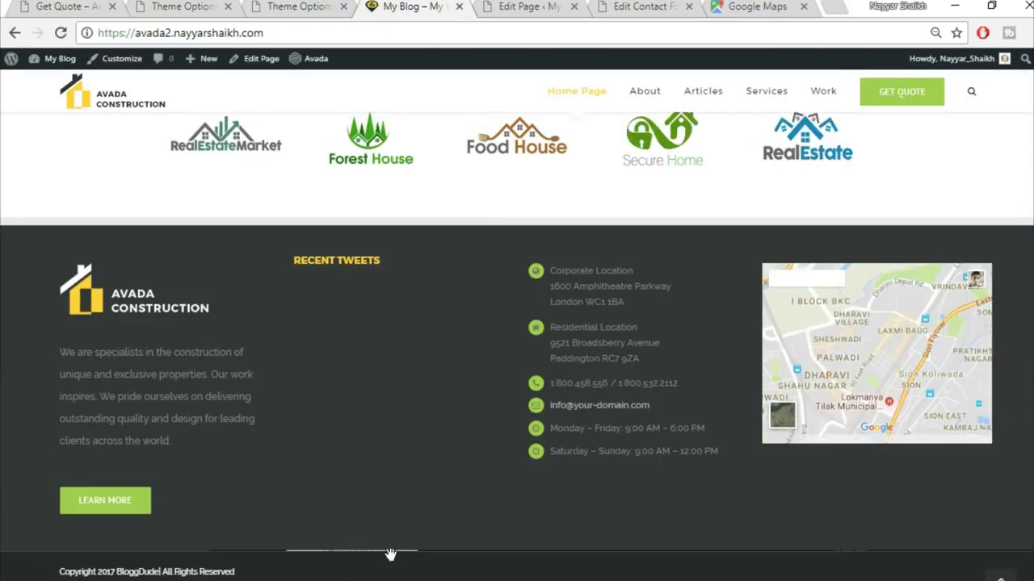
pyautogui.scroll(-2, 876, 354)
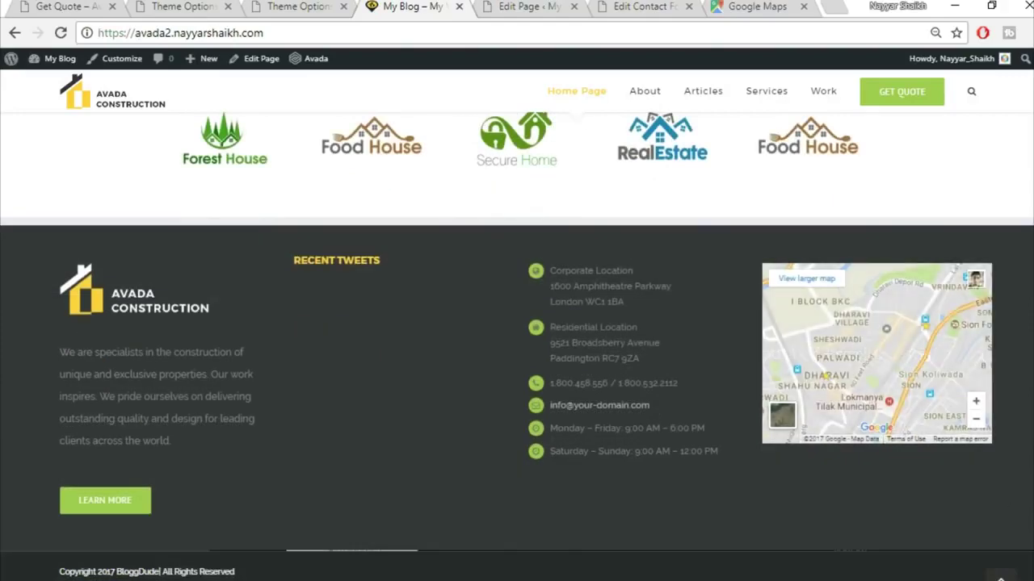
pyautogui.scroll(6, 244, 575)
pyautogui.scroll(10, 517, 347)
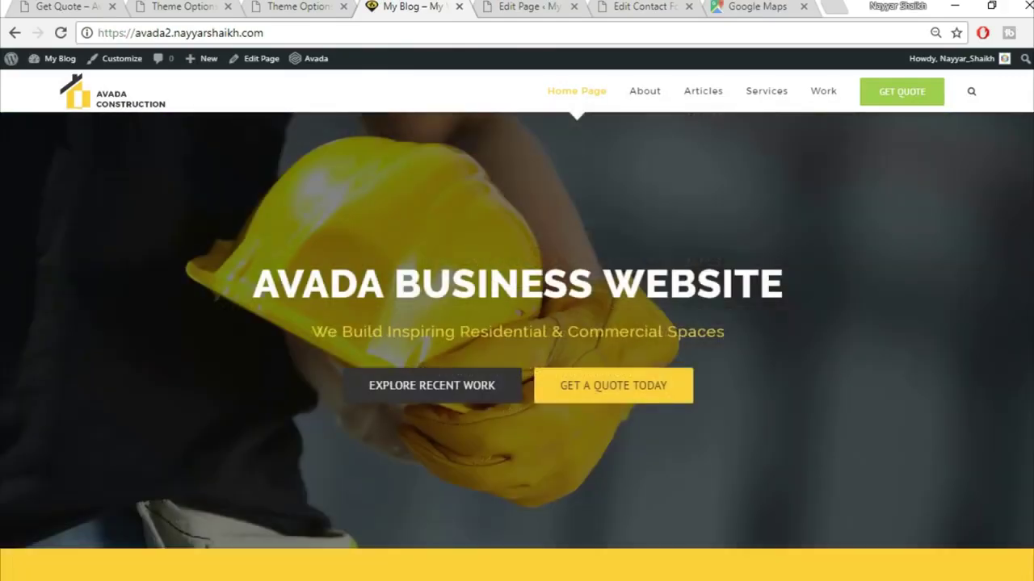